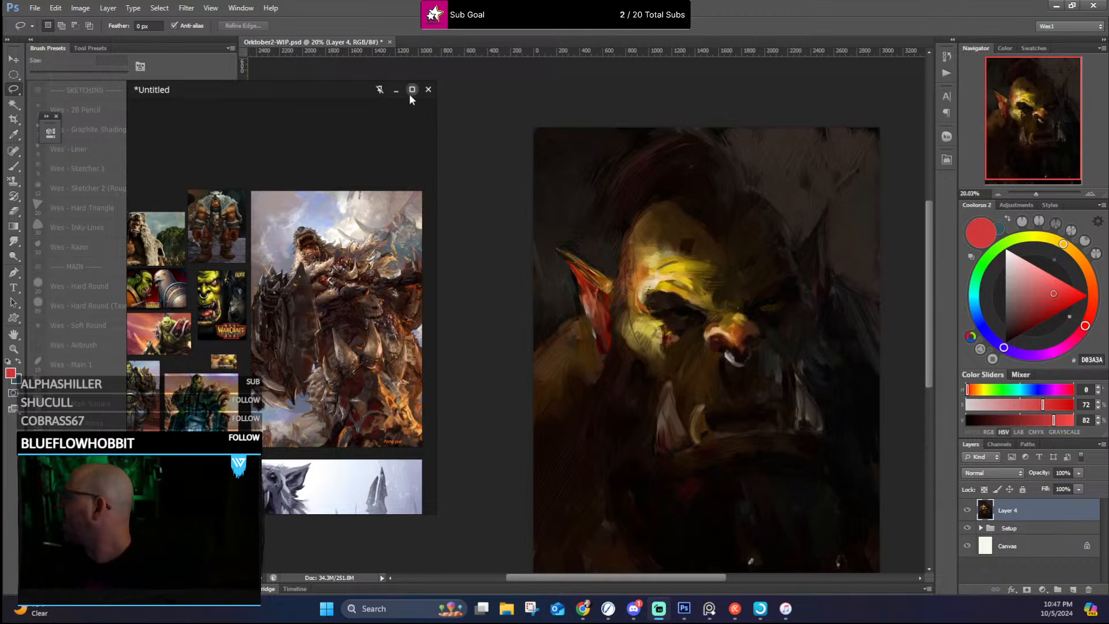
# Step: Maximize the reference board and examine the orc's face on the Warcraft III Reign of Chaos cover
pyautogui.click(412, 89)
pyautogui.scroll(4, 550, 264)
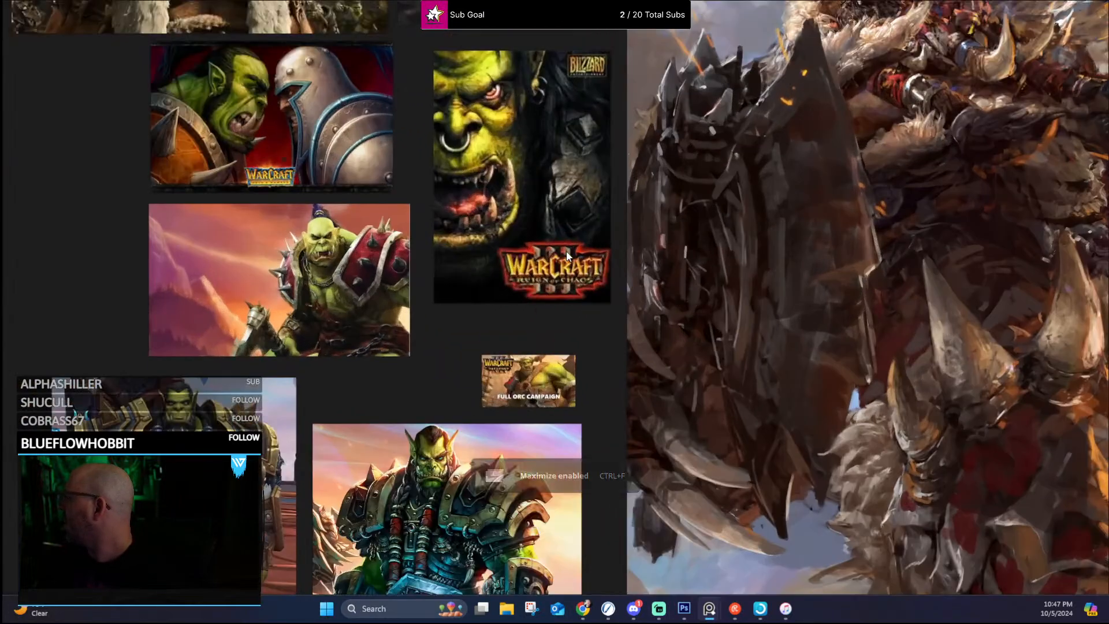
pyautogui.moveTo(579, 198); pyautogui.dragTo(670, 306)
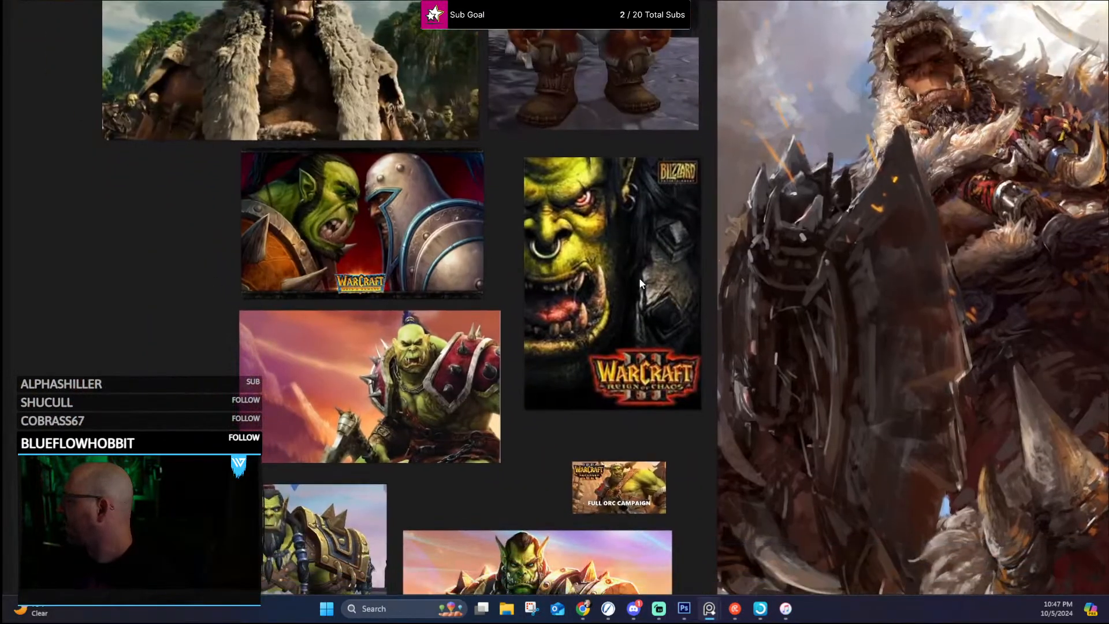
pyautogui.scroll(2, 613, 286)
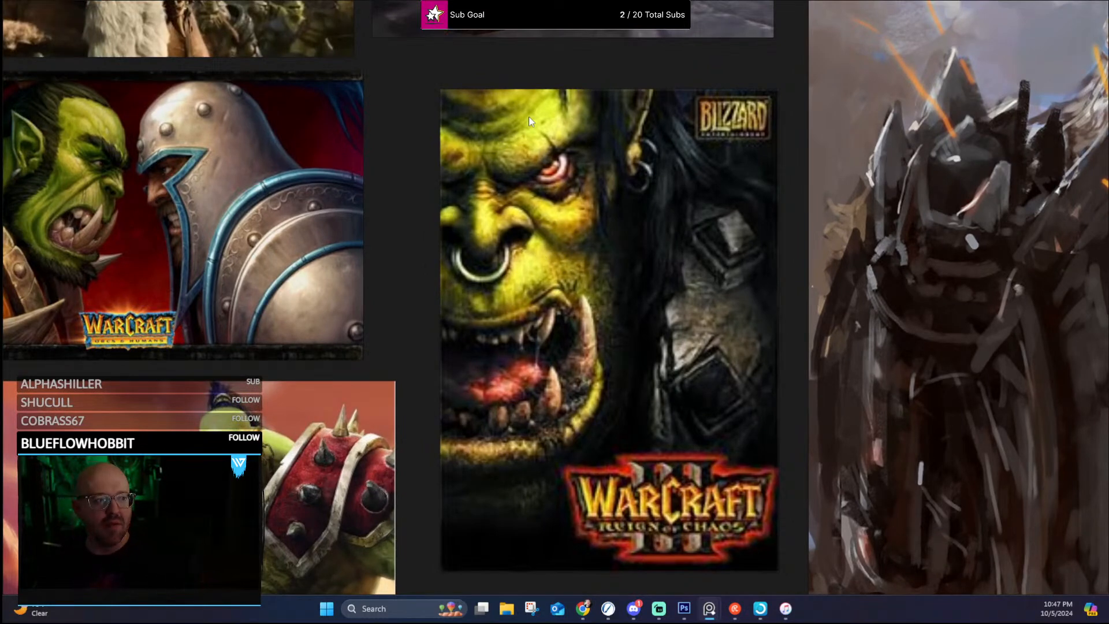
pyautogui.scroll(-4, 549, 213)
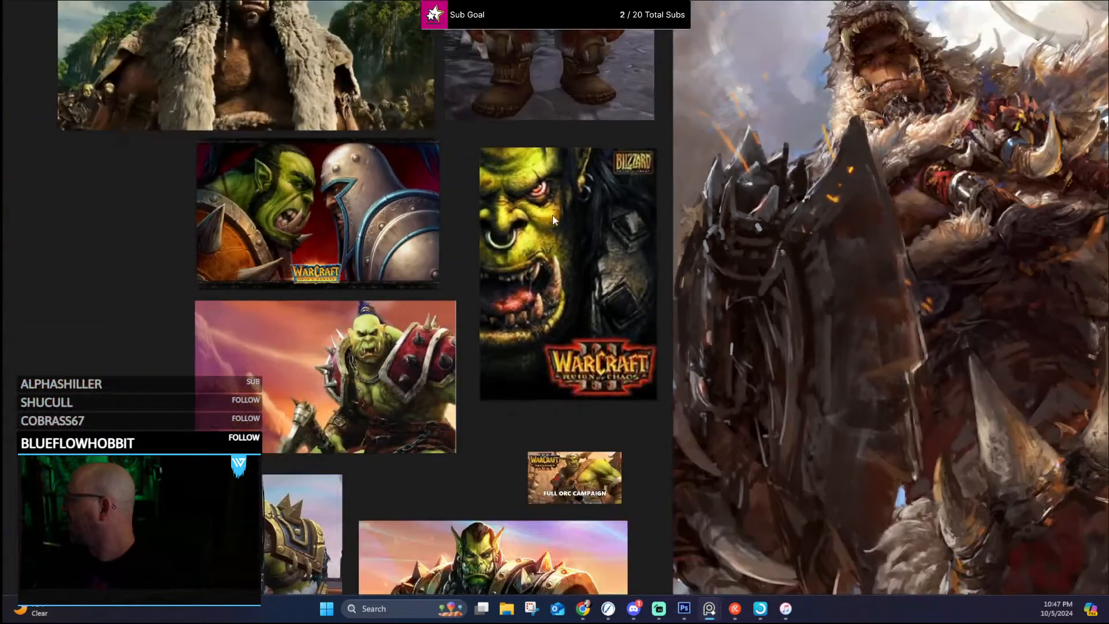
pyautogui.scroll(1, 599, 230)
pyautogui.scroll(-3, 560, 209)
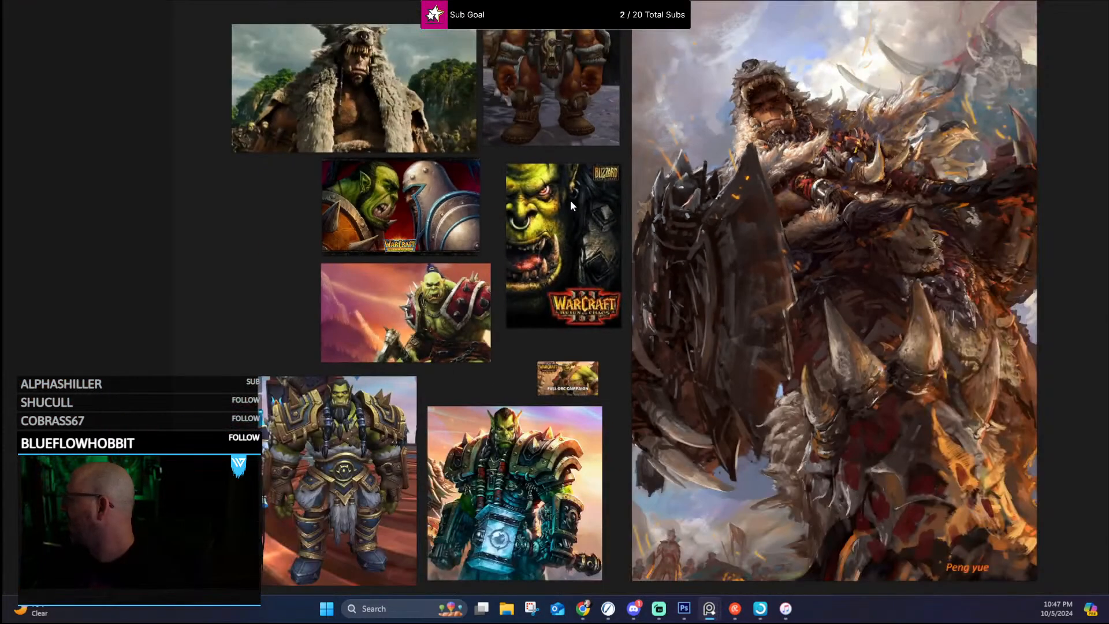
# Step: Examine the orc in red spiked armor, the two Warcraft covers and the wolf-pelt character references above them
pyautogui.scroll(2, 570, 200)
pyautogui.scroll(3, 571, 199)
pyautogui.moveTo(475, 276); pyautogui.dragTo(674, 139)
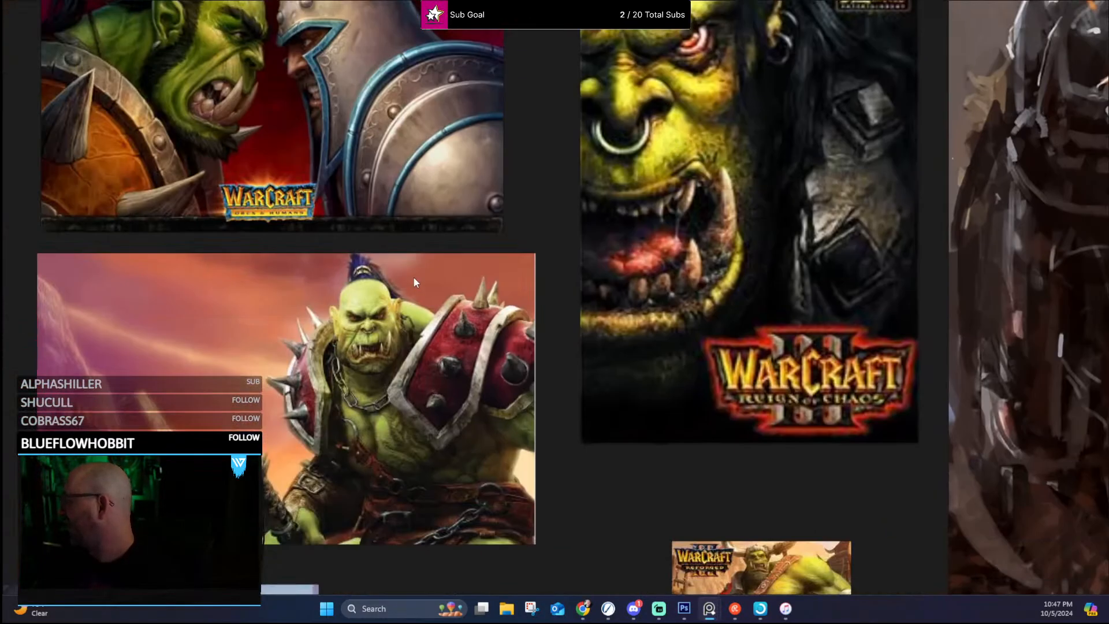
pyautogui.moveTo(605, 300); pyautogui.dragTo(587, 369)
pyautogui.scroll(-2, 404, 223)
pyautogui.moveTo(405, 223); pyautogui.dragTo(606, 370)
pyautogui.moveTo(711, 201); pyautogui.dragTo(566, 384)
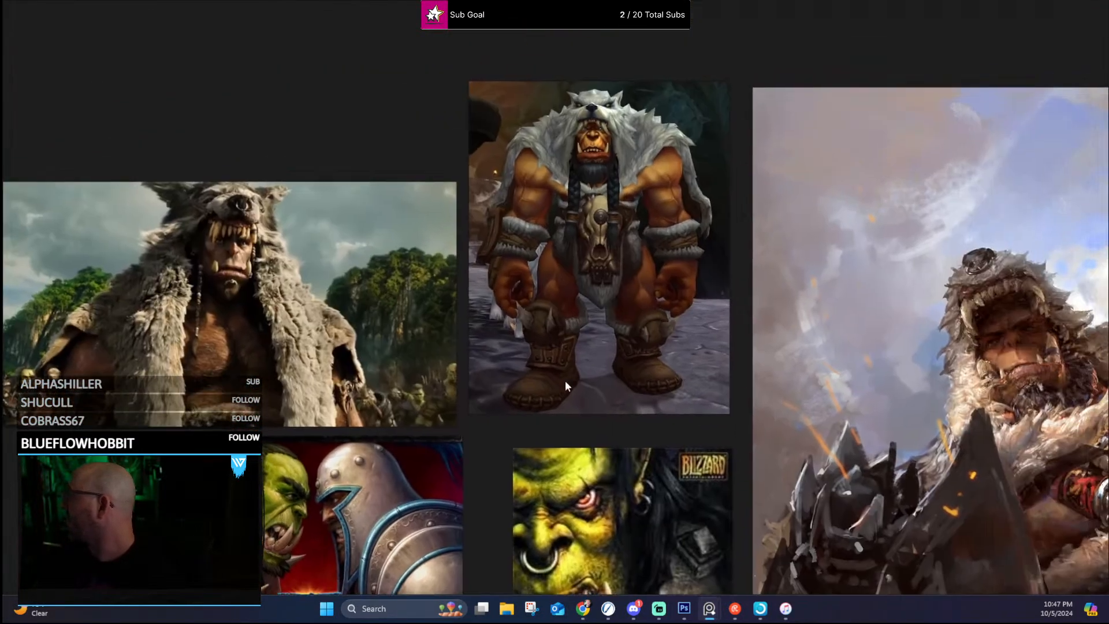
# Step: Examine the large battle painting, from the tusks on the mount's armor up to the wolf-hooded orc's face
pyautogui.moveTo(748, 248); pyautogui.dragTo(398, 16)
pyautogui.moveTo(846, 305); pyautogui.dragTo(399, 12)
pyautogui.moveTo(653, 468); pyautogui.dragTo(678, 159)
pyautogui.moveTo(510, 171); pyautogui.dragTo(689, 486)
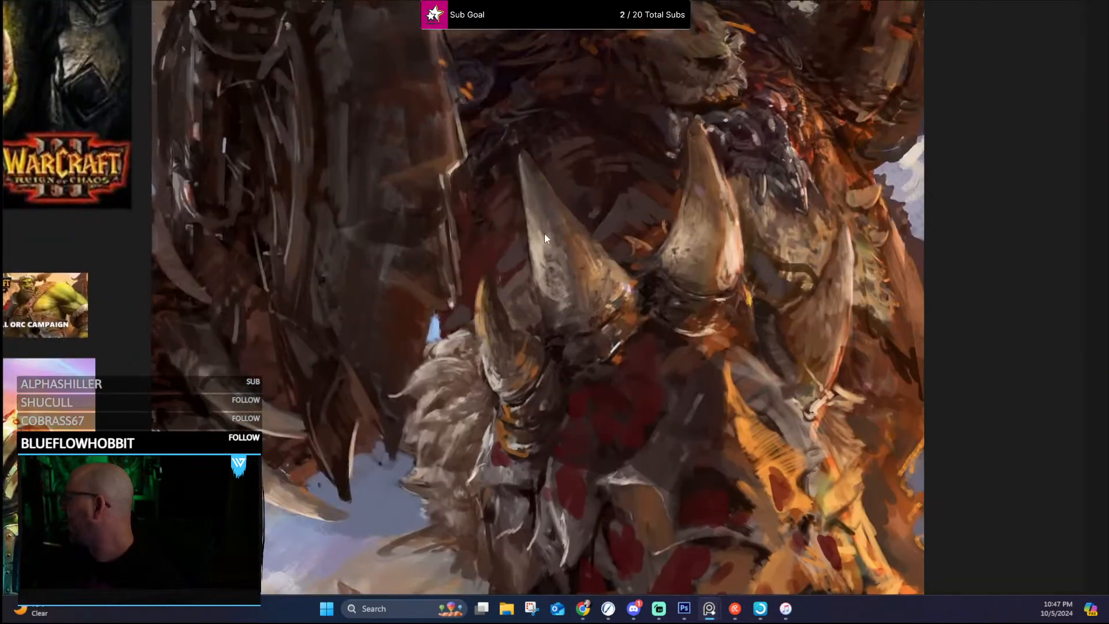
pyautogui.moveTo(544, 234); pyautogui.dragTo(531, 529)
pyautogui.moveTo(461, 127); pyautogui.dragTo(510, 293)
pyautogui.scroll(6, 445, 208)
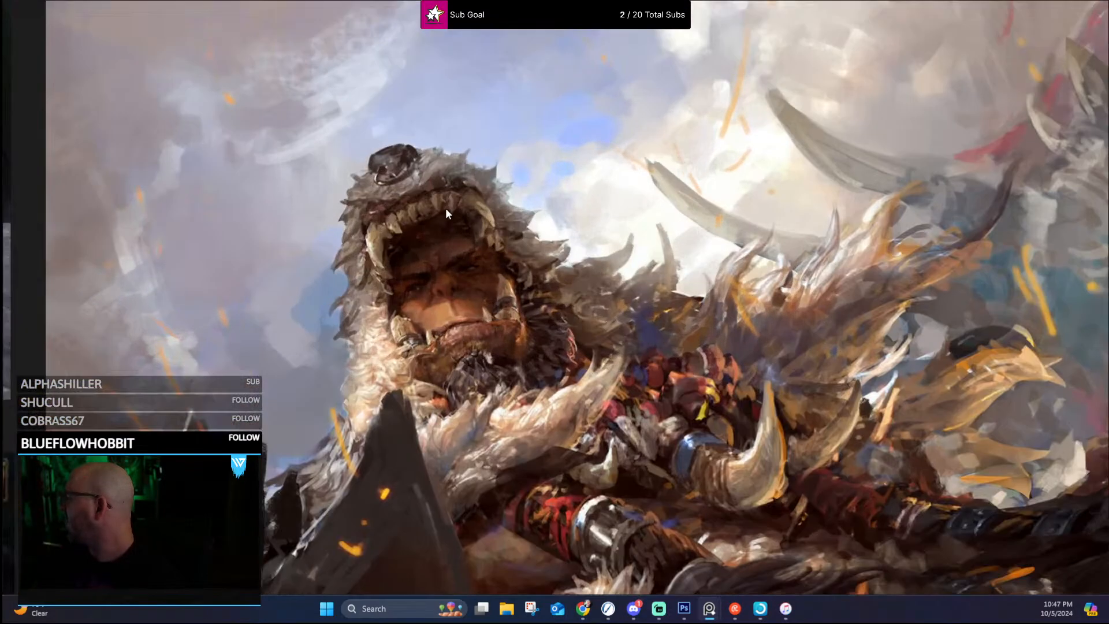
pyautogui.scroll(-4, 508, 295)
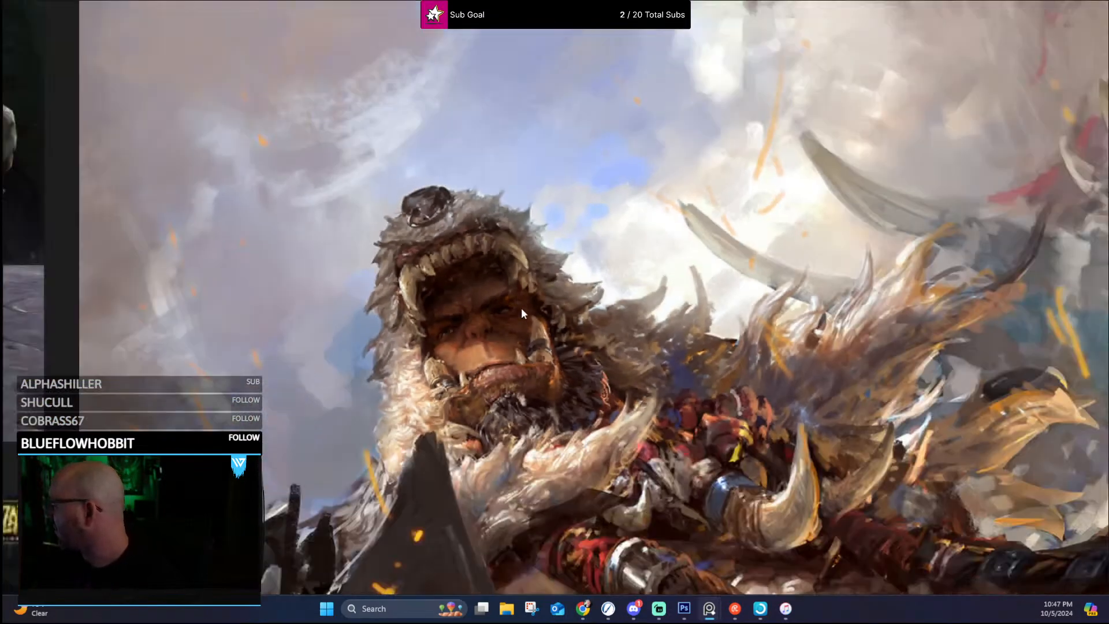
pyautogui.scroll(-6, 578, 382)
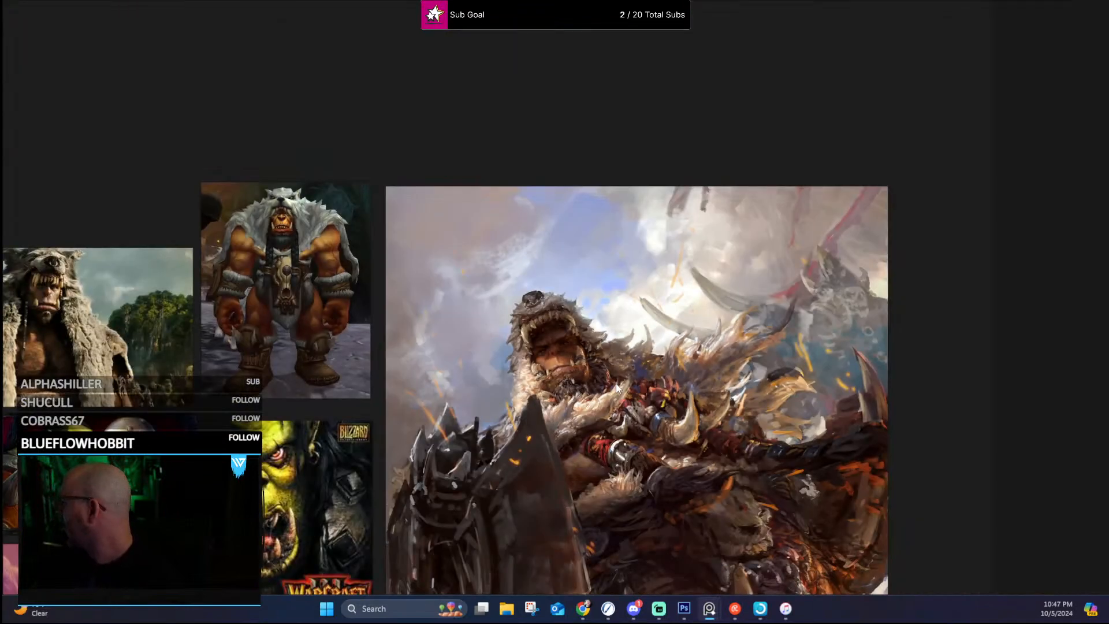
# Step: Study the brushwork of the fur, weapon shaft and dark midsection in the large battle painting up close
pyautogui.moveTo(615, 309); pyautogui.dragTo(539, 245)
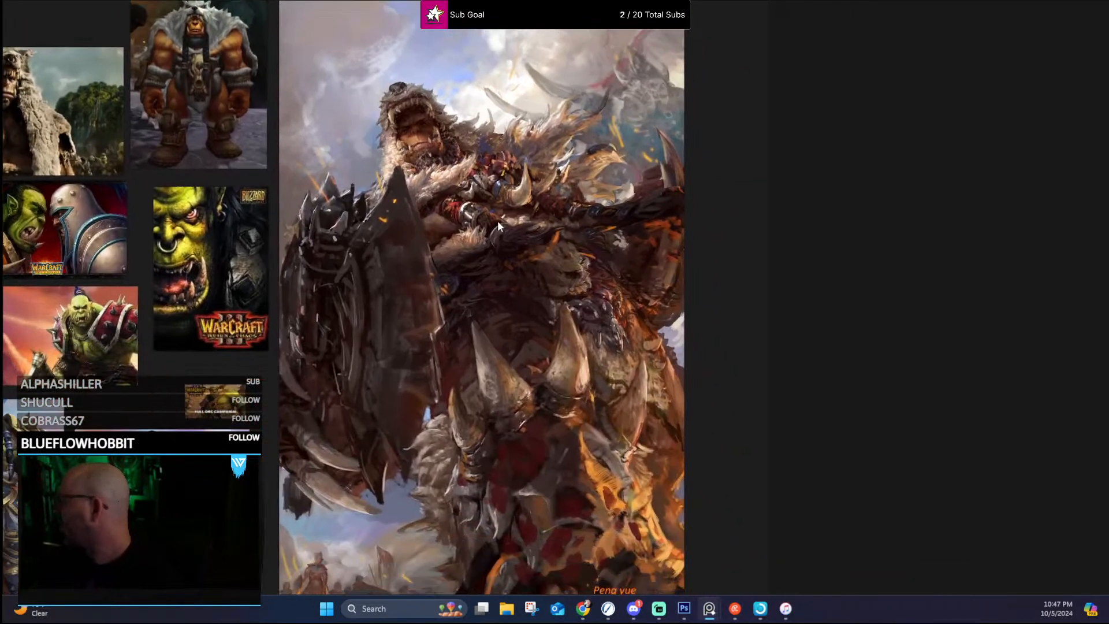
pyautogui.scroll(5, 490, 266)
pyautogui.scroll(4, 503, 268)
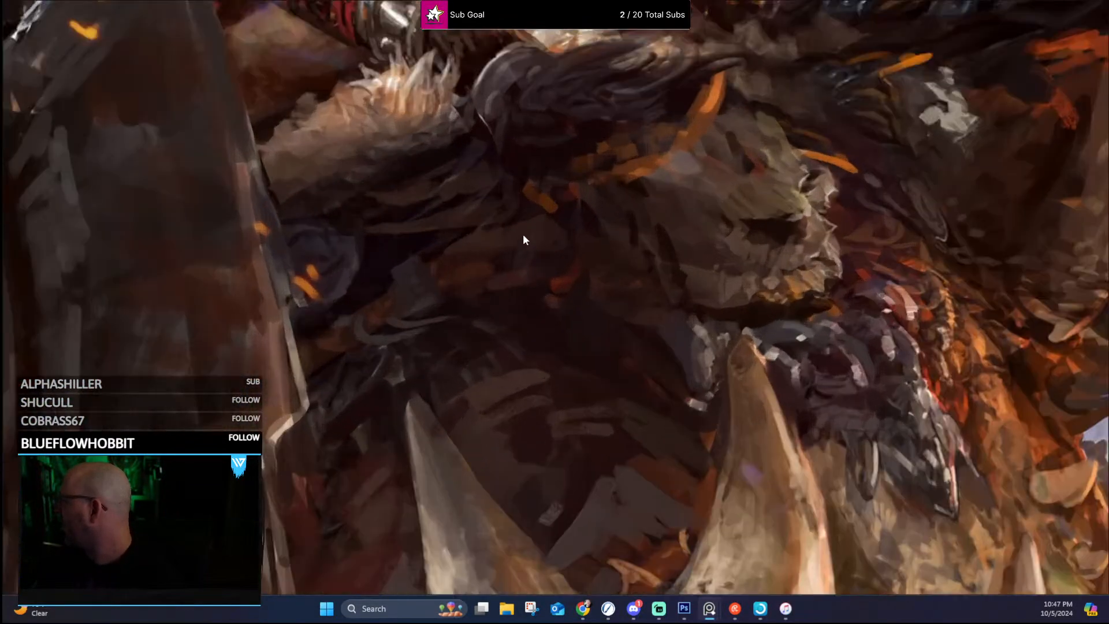
pyautogui.moveTo(549, 187); pyautogui.dragTo(446, 283)
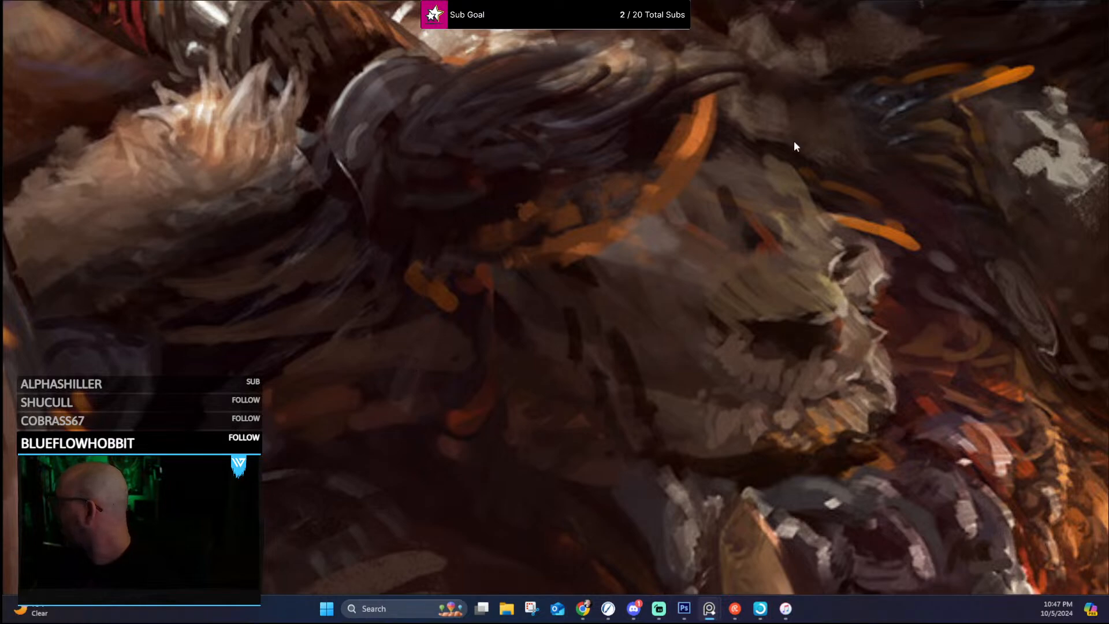
pyautogui.scroll(-3, 799, 138)
pyautogui.moveTo(789, 144); pyautogui.dragTo(549, 306)
pyautogui.scroll(6, 571, 265)
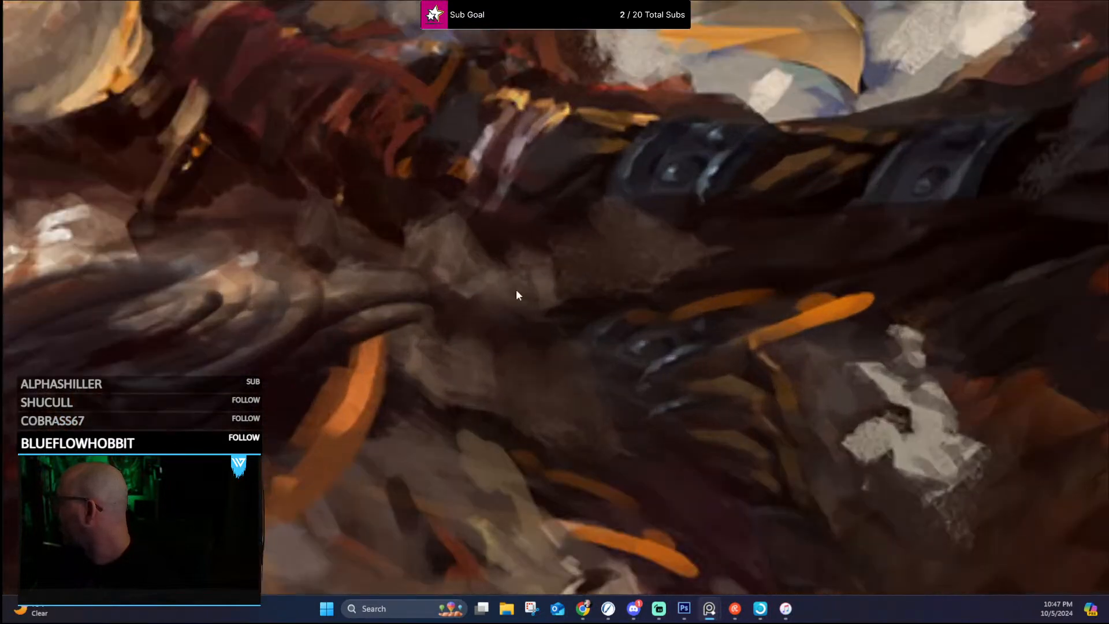
pyautogui.scroll(-4, 523, 246)
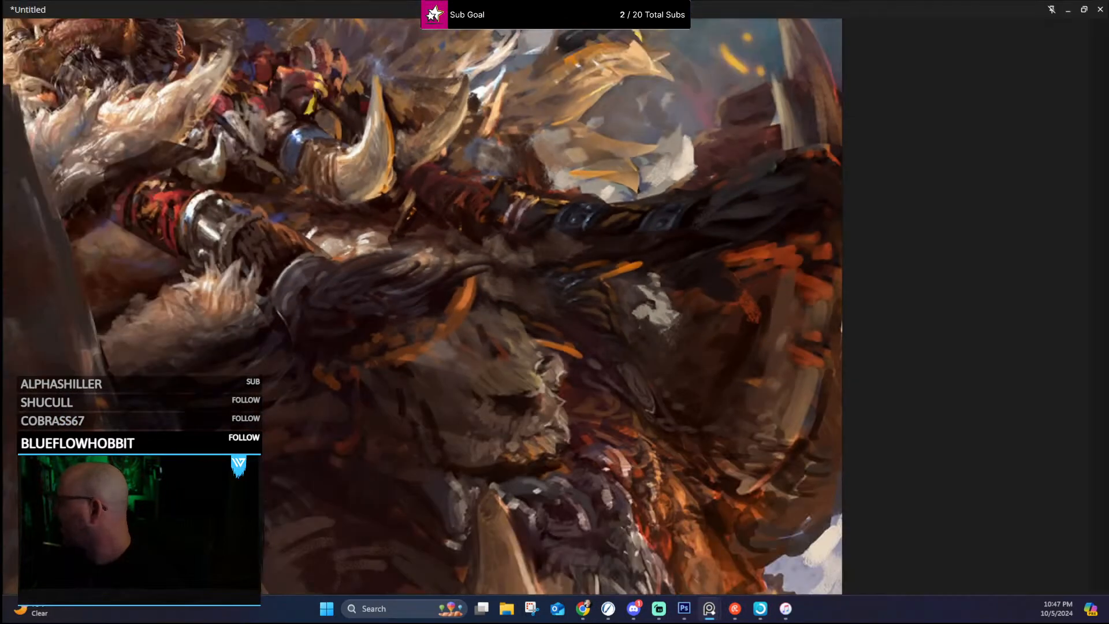
pyautogui.scroll(-3, 429, 351)
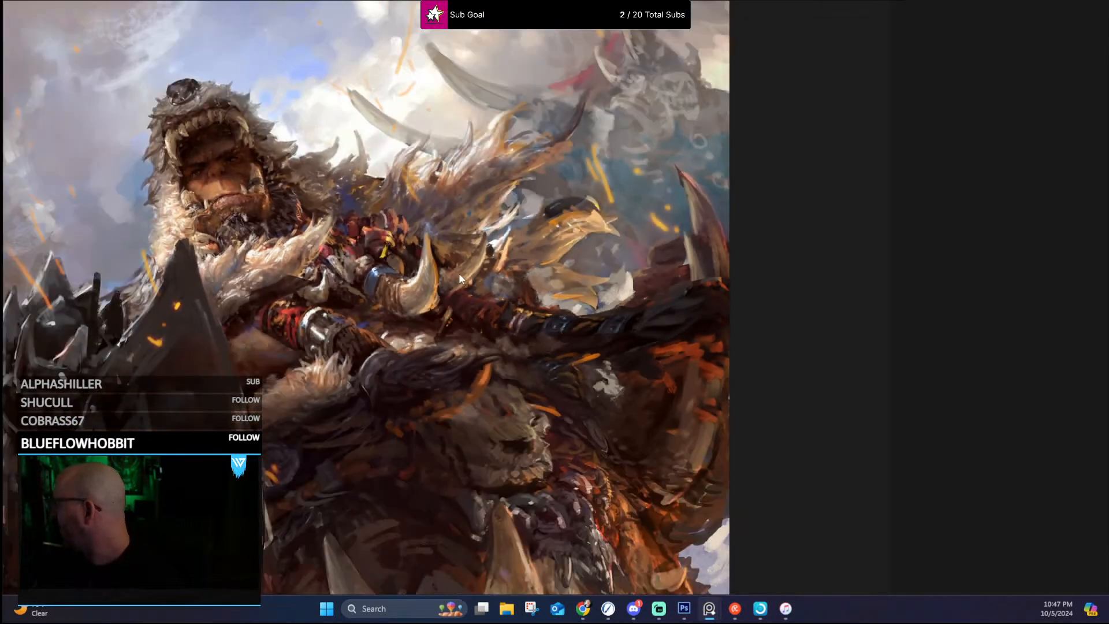
pyautogui.moveTo(459, 272)
pyautogui.mouseDown()
pyautogui.moveTo(513, 259)
pyautogui.moveTo(576, 271)
pyautogui.mouseUp()
pyautogui.scroll(-4, 408, 261)
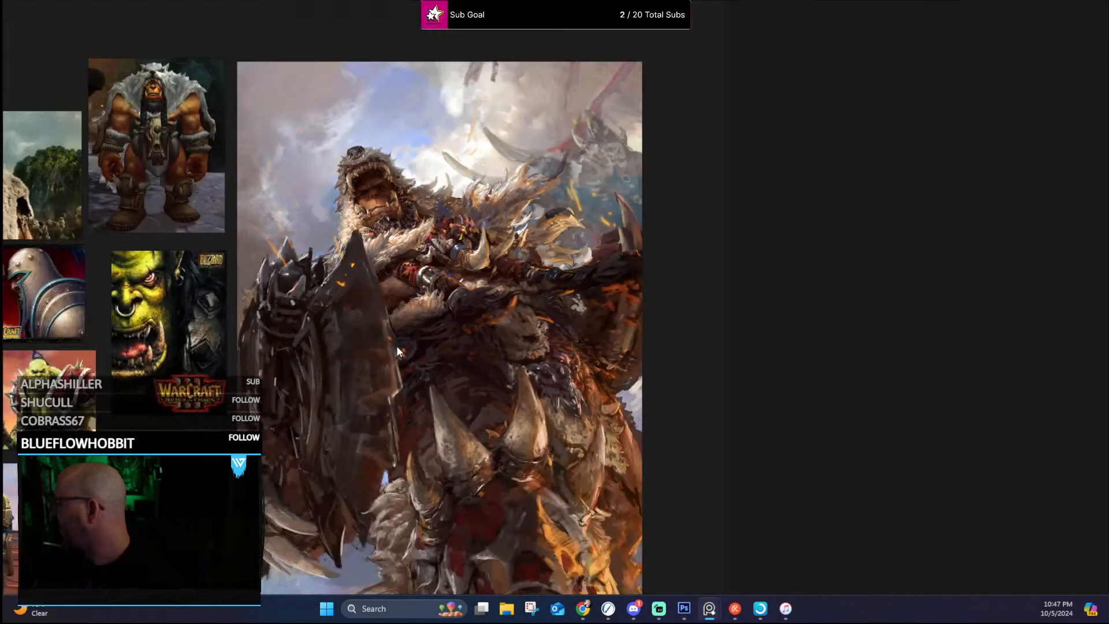
# Step: Examine the face and armor of the bearded orc wearing gold and blue shoulder plates
pyautogui.moveTo(353, 364); pyautogui.dragTo(601, 230)
pyautogui.moveTo(431, 363); pyautogui.dragTo(526, 380)
pyautogui.scroll(5, 311, 394)
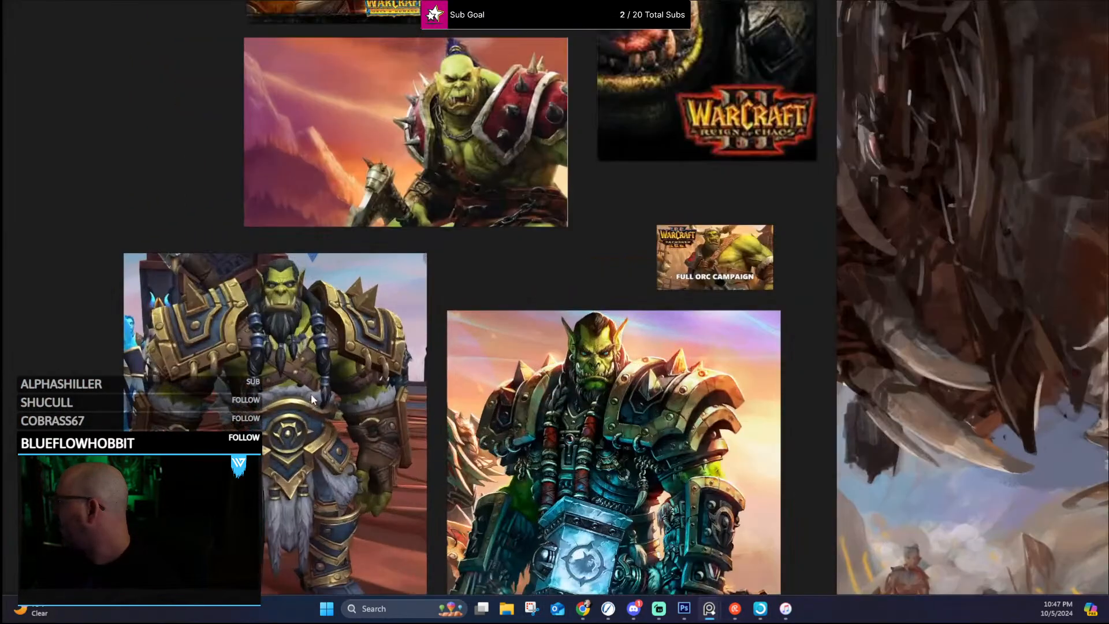
pyautogui.moveTo(312, 262); pyautogui.dragTo(418, 306)
pyautogui.scroll(2, 408, 311)
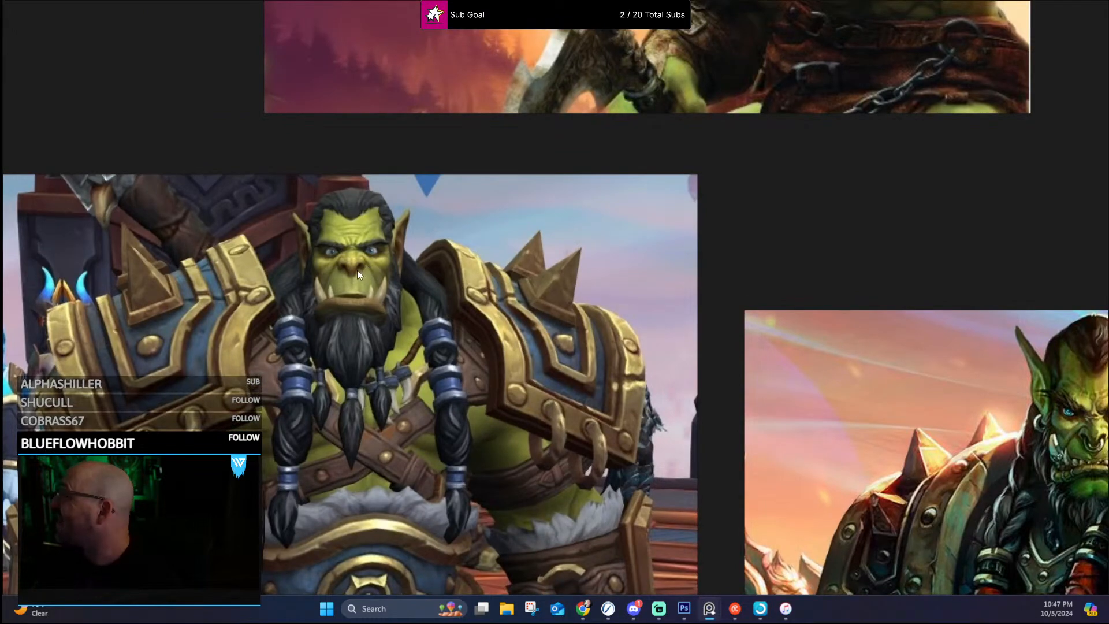
pyautogui.scroll(-2, 574, 210)
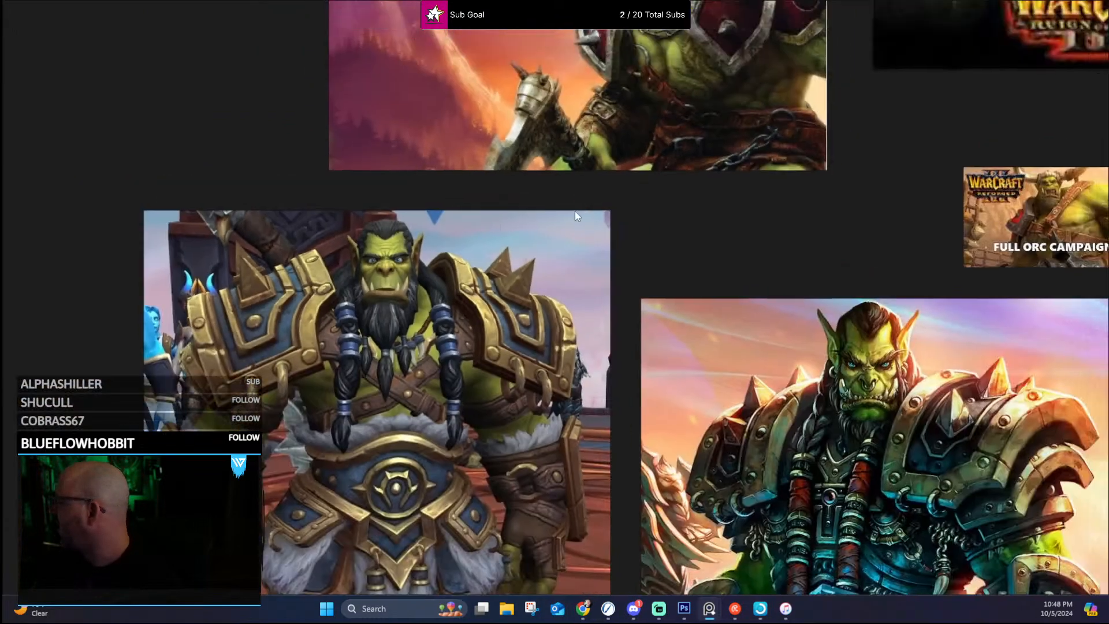
# Step: Inspect the face, tusks, chain and armor of the orc with red spiked shoulder plates
pyautogui.scroll(5, 601, 134)
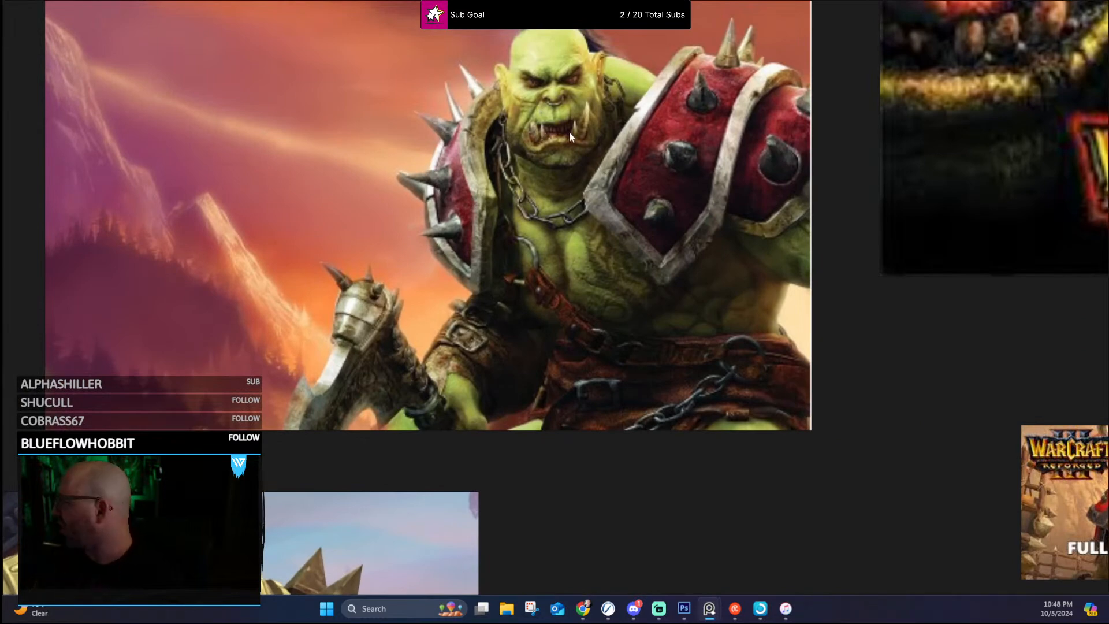
pyautogui.scroll(2, 515, 207)
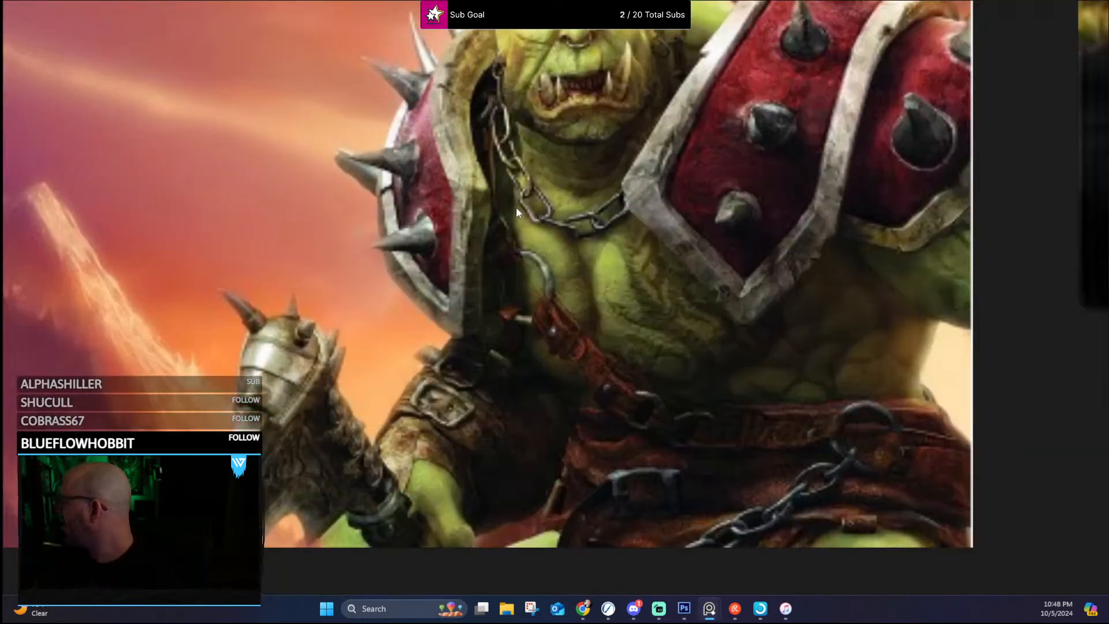
pyautogui.scroll(-3, 587, 127)
pyautogui.moveTo(587, 127); pyautogui.dragTo(607, 171)
pyautogui.scroll(3, 626, 105)
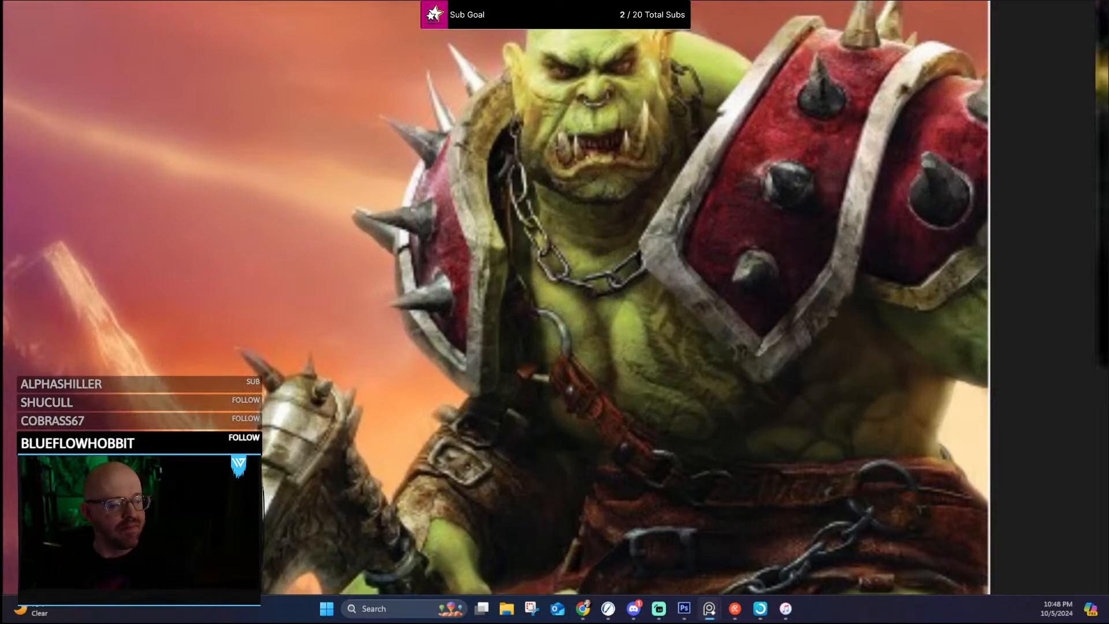
pyautogui.scroll(-5, 635, 231)
pyautogui.scroll(-1, 664, 372)
# Step: Examine the face, hairline and armor of the blue-eyed orc holding the glowing hammer
pyautogui.moveTo(663, 372); pyautogui.dragTo(347, 288)
pyautogui.moveTo(489, 511); pyautogui.dragTo(555, 399)
pyautogui.scroll(4, 555, 398)
pyautogui.scroll(2, 554, 399)
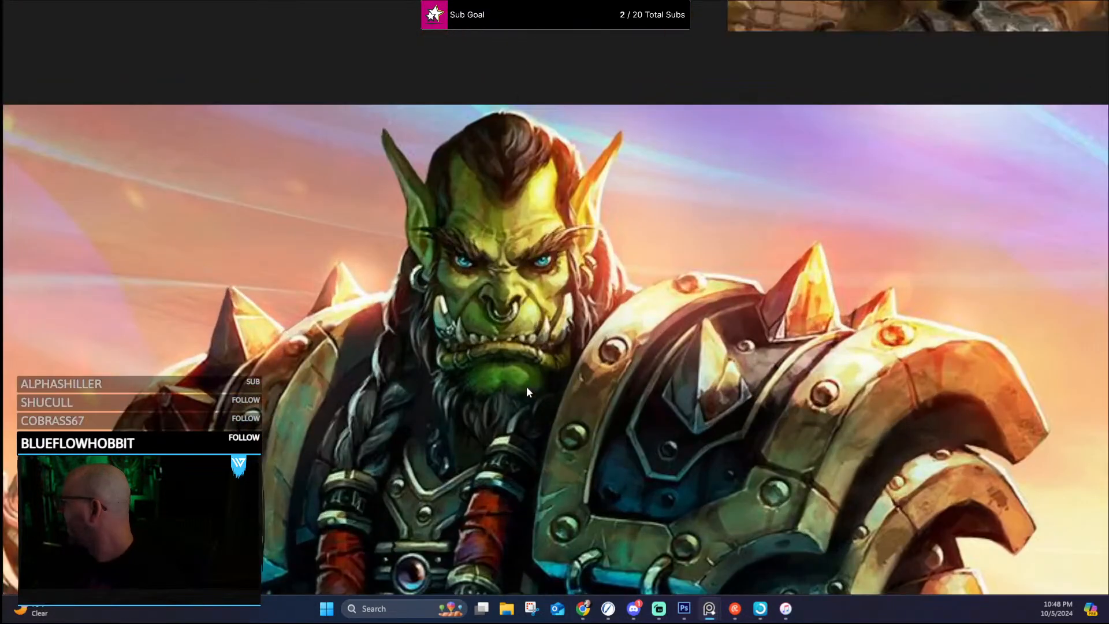
pyautogui.scroll(-4, 553, 317)
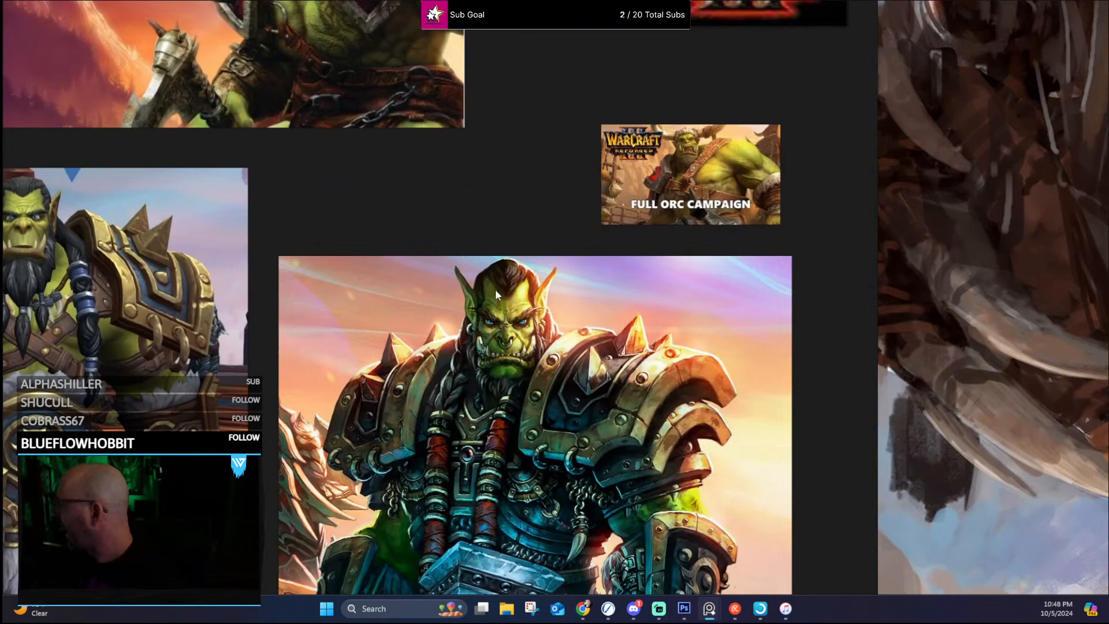
pyautogui.scroll(3, 476, 363)
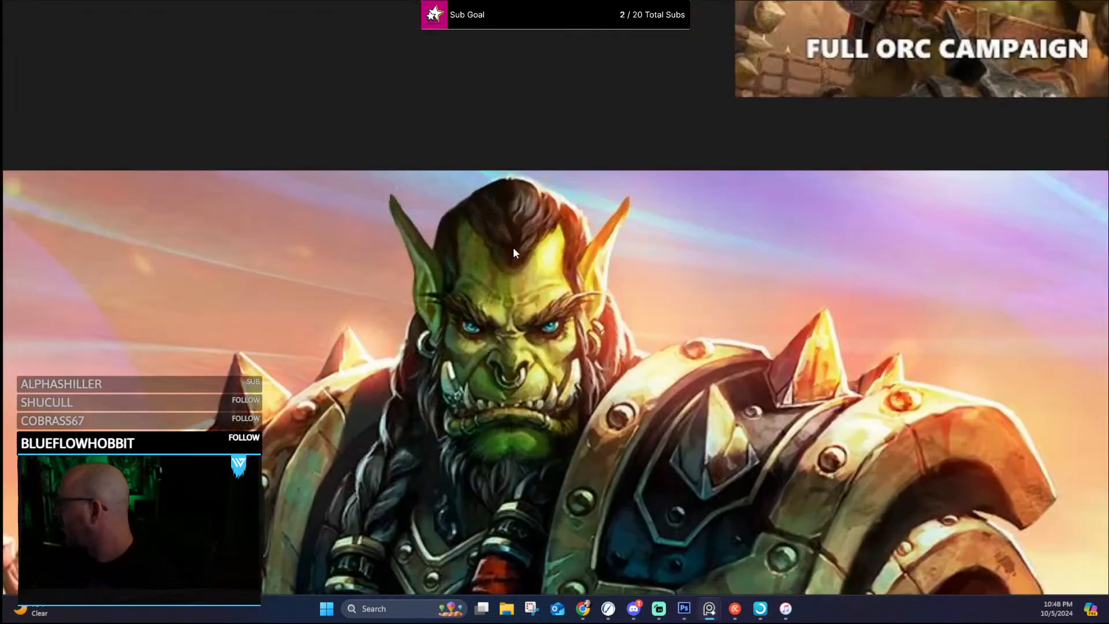
pyautogui.scroll(-3, 437, 279)
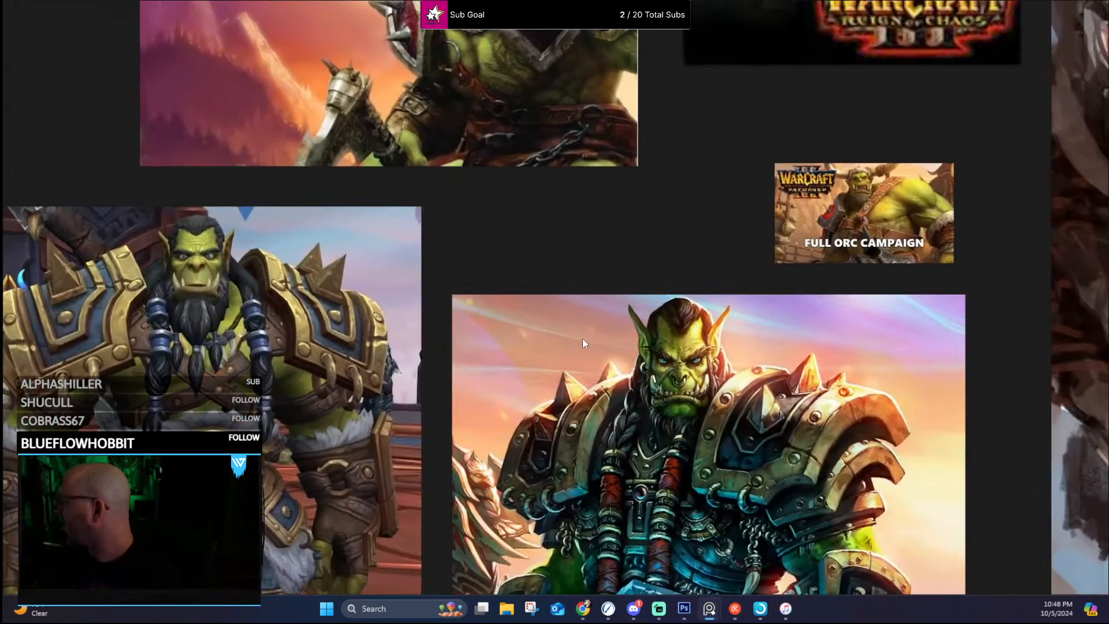
pyautogui.scroll(3, 182, 265)
pyautogui.scroll(-4, 269, 375)
# Step: Examine the tusks, face and wolf hood in the wide grey painting of the orc wearing a wolf pelt
pyautogui.moveTo(359, 461); pyautogui.dragTo(510, 2)
pyautogui.scroll(-4, 572, 328)
pyautogui.moveTo(963, 587); pyautogui.dragTo(650, 384)
pyautogui.scroll(3, 651, 385)
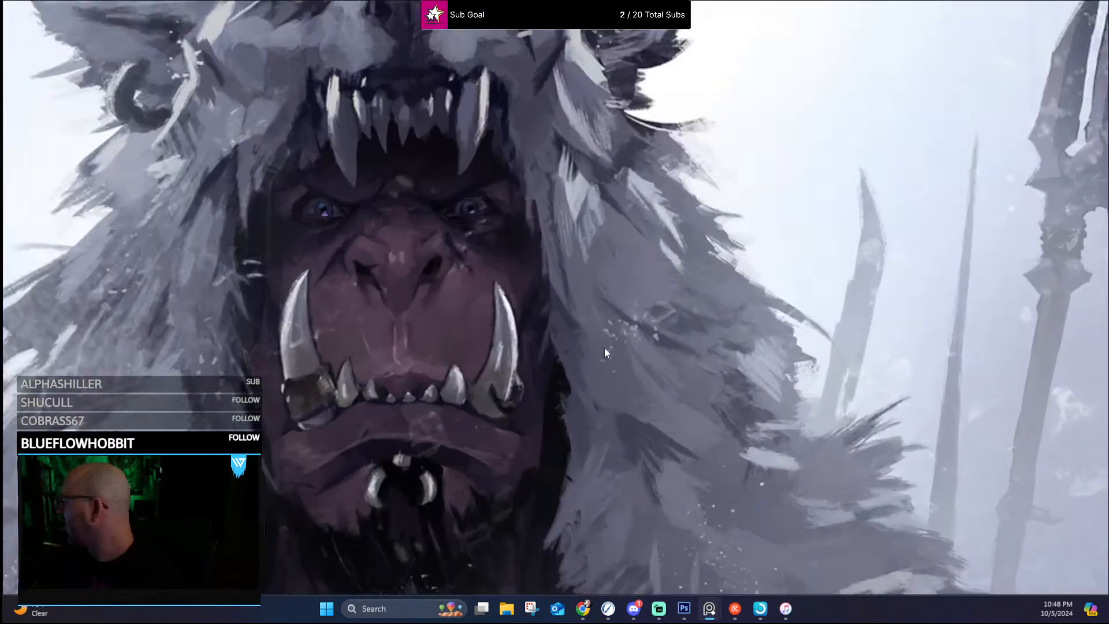
pyautogui.moveTo(498, 276); pyautogui.dragTo(612, 338)
pyautogui.scroll(-2, 565, 297)
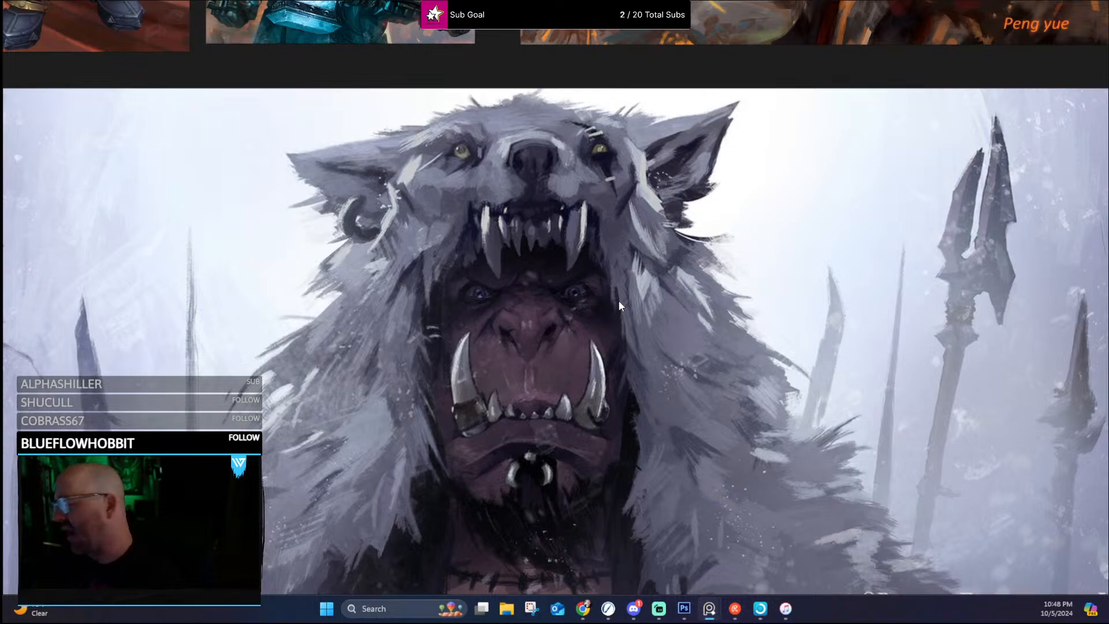
pyautogui.scroll(-5, 685, 262)
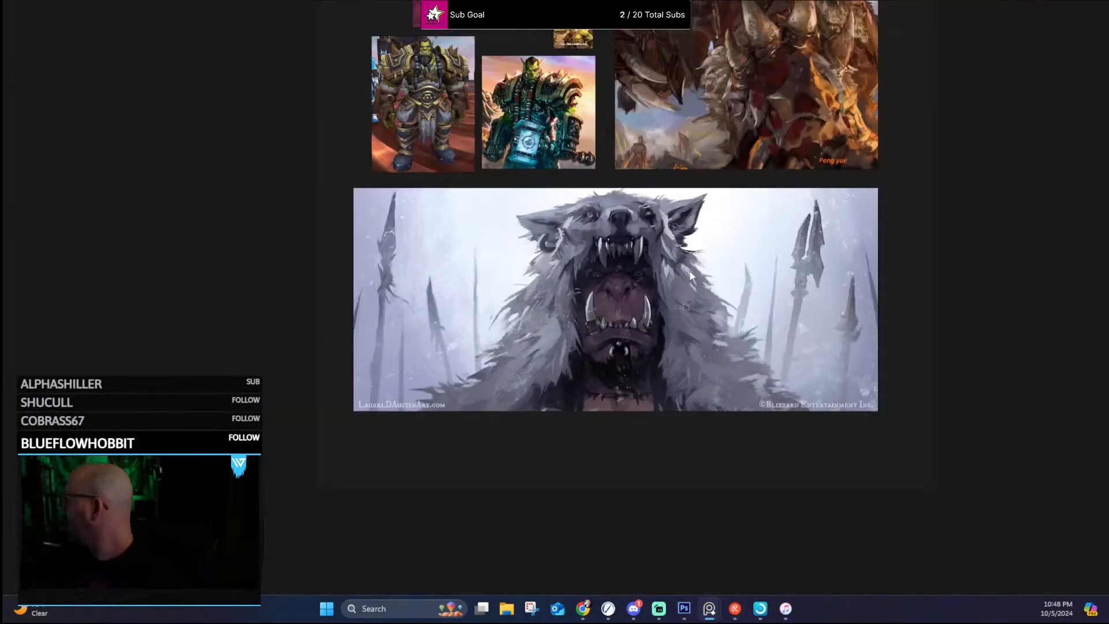
# Step: Revisit the red-armored orc and study the orc's profile on the Warcraft Orcs & Humans cover
pyautogui.moveTo(709, 236); pyautogui.dragTo(634, 434)
pyautogui.scroll(8, 638, 364)
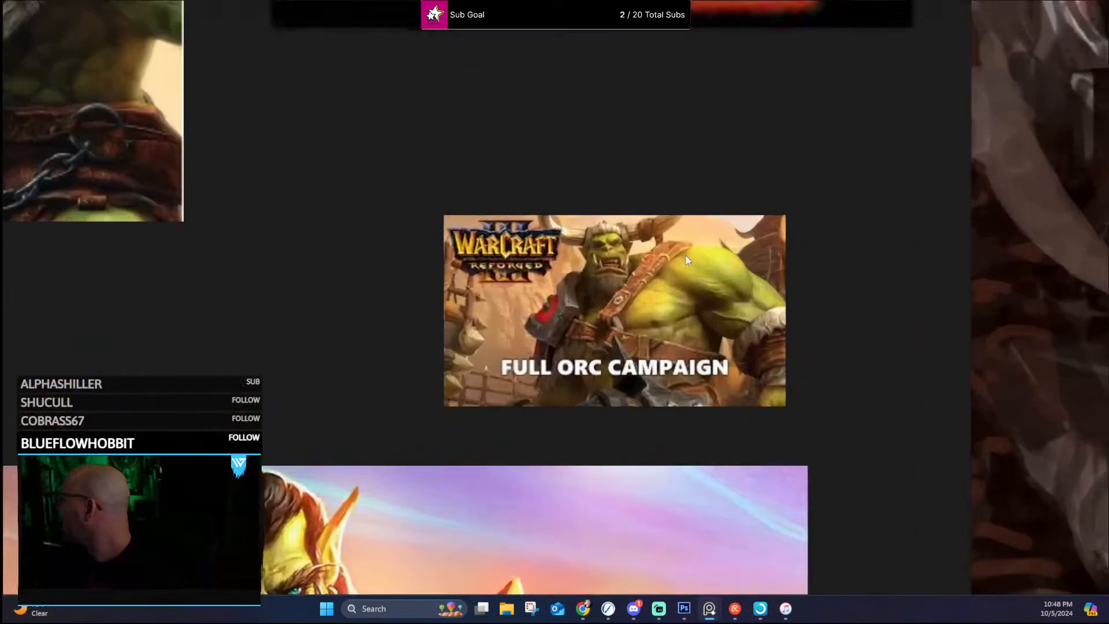
pyautogui.scroll(-7, 687, 255)
pyautogui.moveTo(677, 165); pyautogui.dragTo(702, 438)
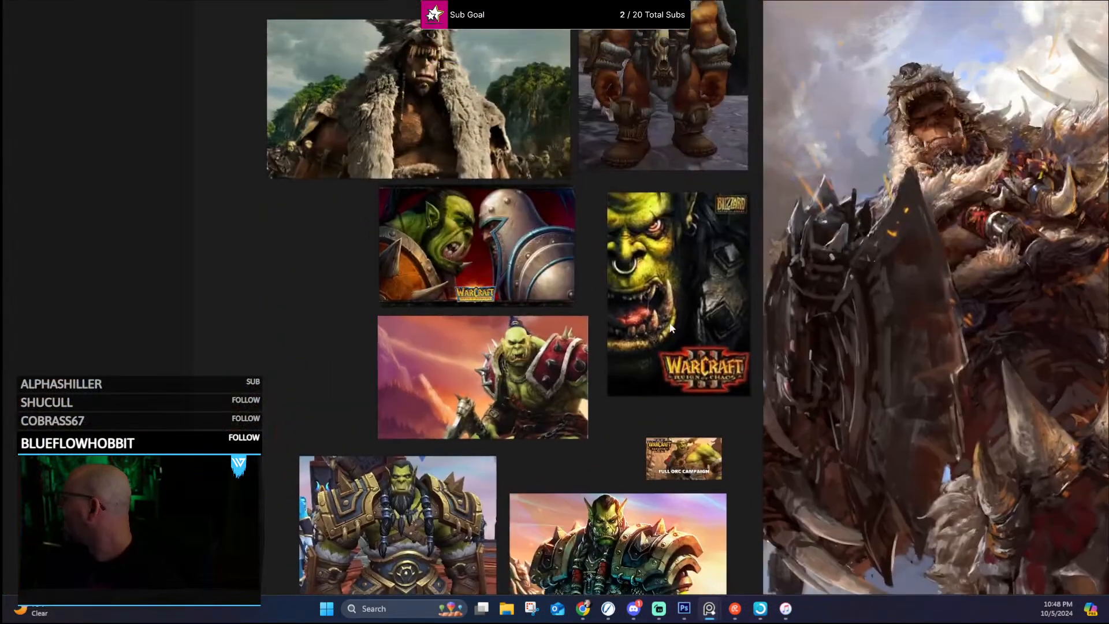
pyautogui.scroll(4, 515, 398)
pyautogui.scroll(3, 517, 358)
pyautogui.moveTo(521, 203); pyautogui.dragTo(511, 346)
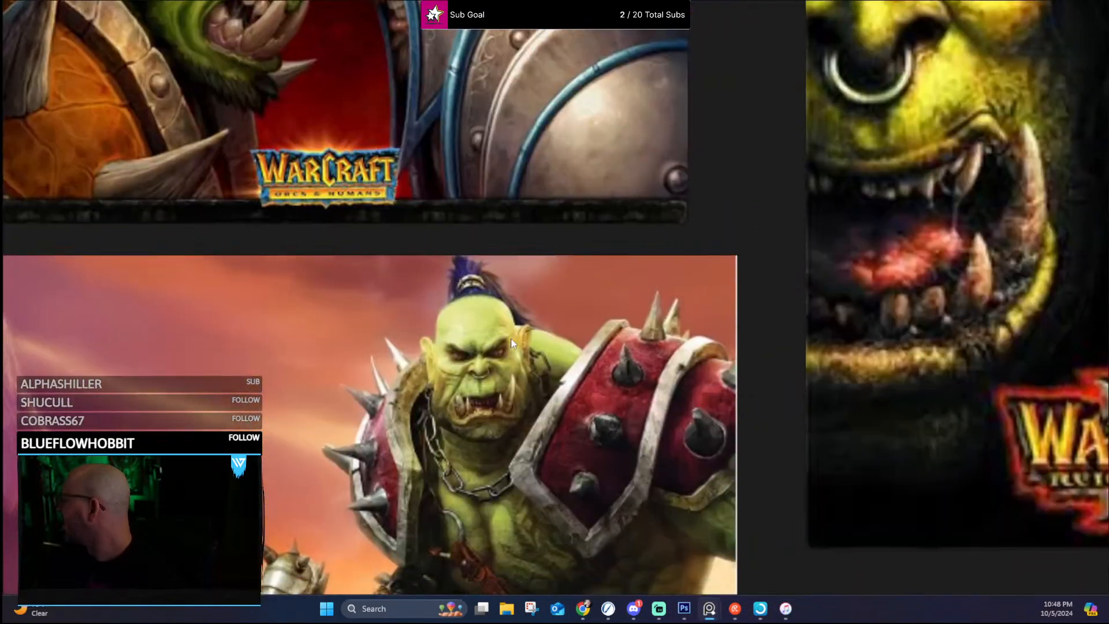
pyautogui.moveTo(449, 140); pyautogui.dragTo(615, 552)
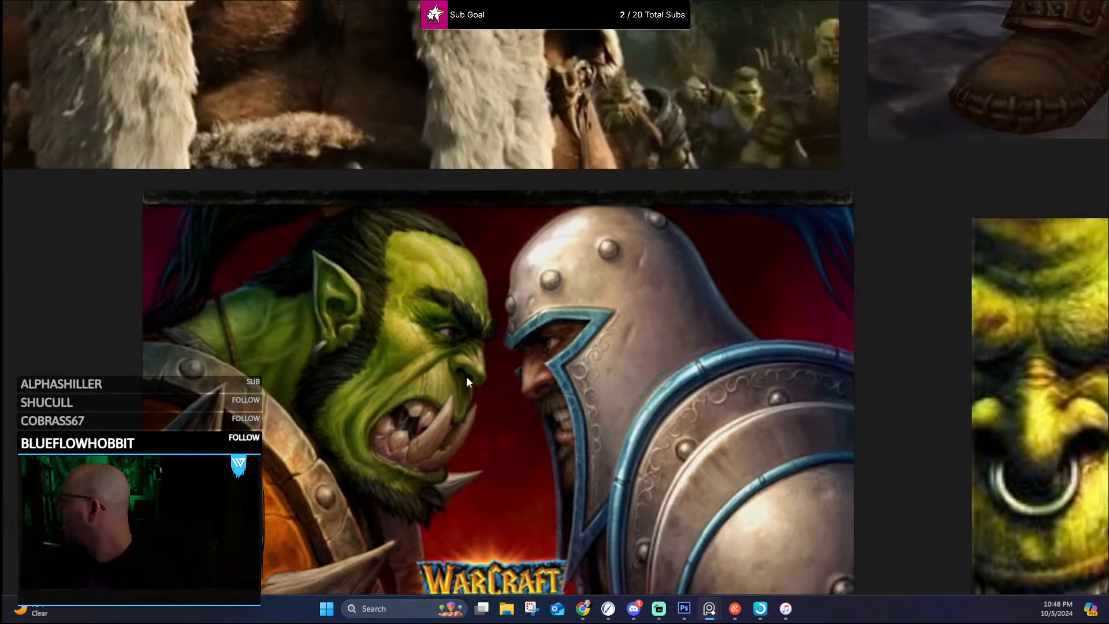
# Step: Examine the orc's face, tusks and spiked shoulder armor on the Warcraft Orcs & Humans cover
pyautogui.scroll(2, 450, 257)
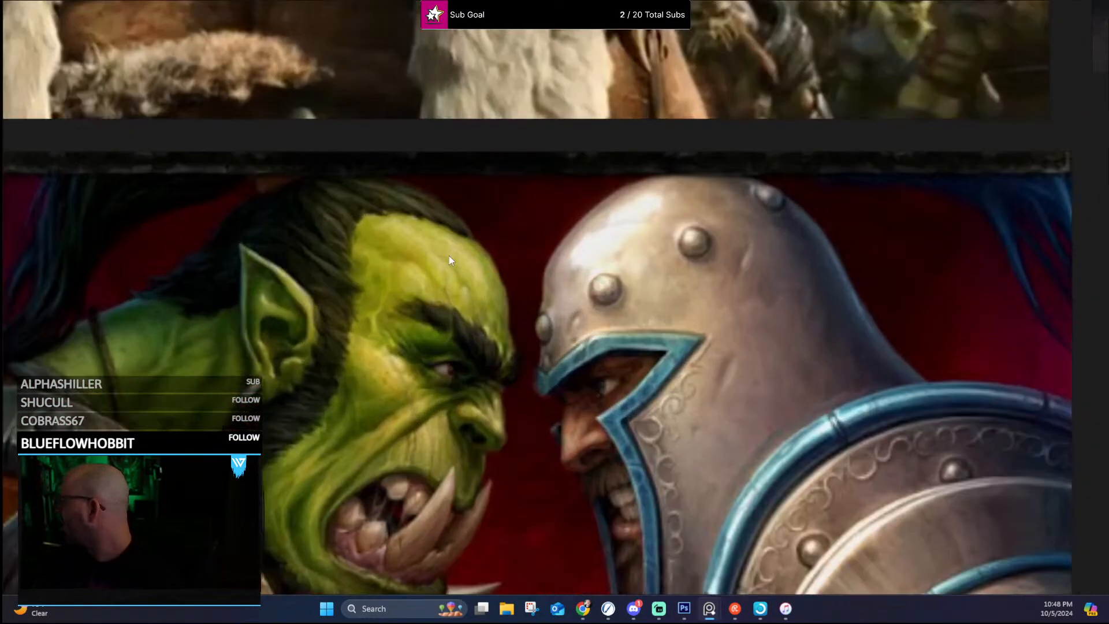
pyautogui.moveTo(439, 432); pyautogui.dragTo(635, 199)
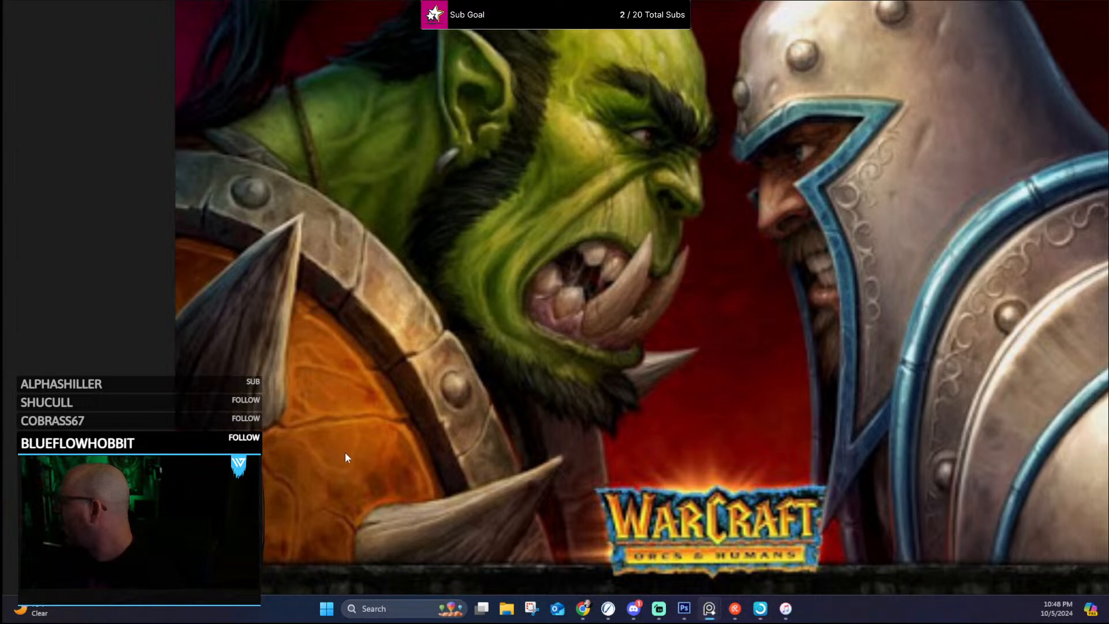
pyautogui.scroll(-3, 641, 285)
pyautogui.moveTo(716, 378); pyautogui.dragTo(570, 434)
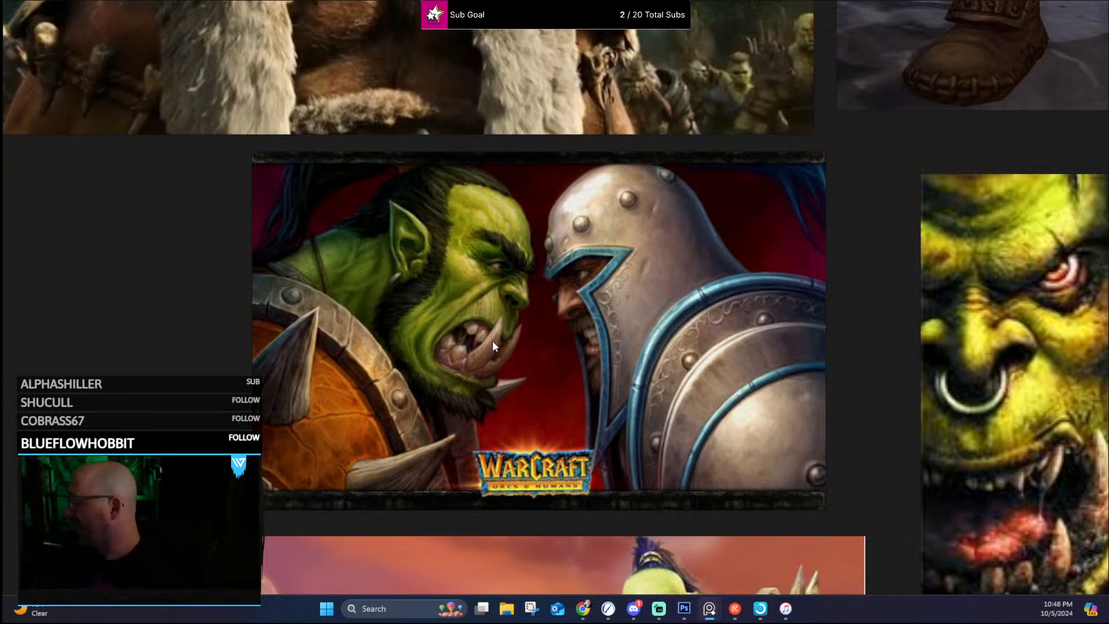
pyautogui.scroll(-2, 629, 279)
pyautogui.moveTo(664, 238); pyautogui.dragTo(628, 170)
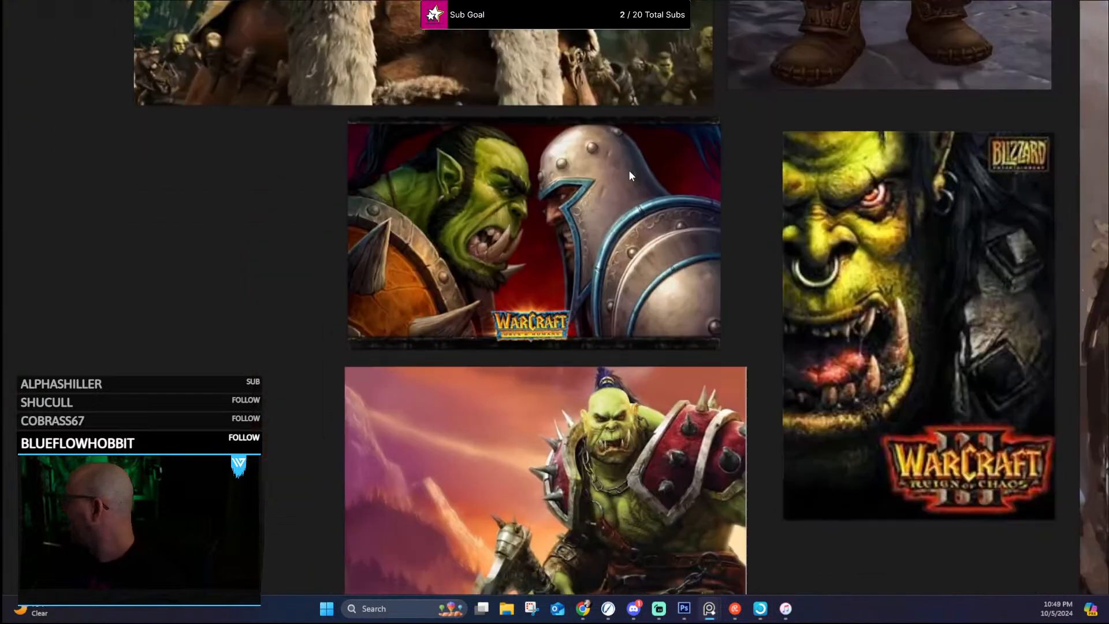
pyautogui.scroll(3, 627, 231)
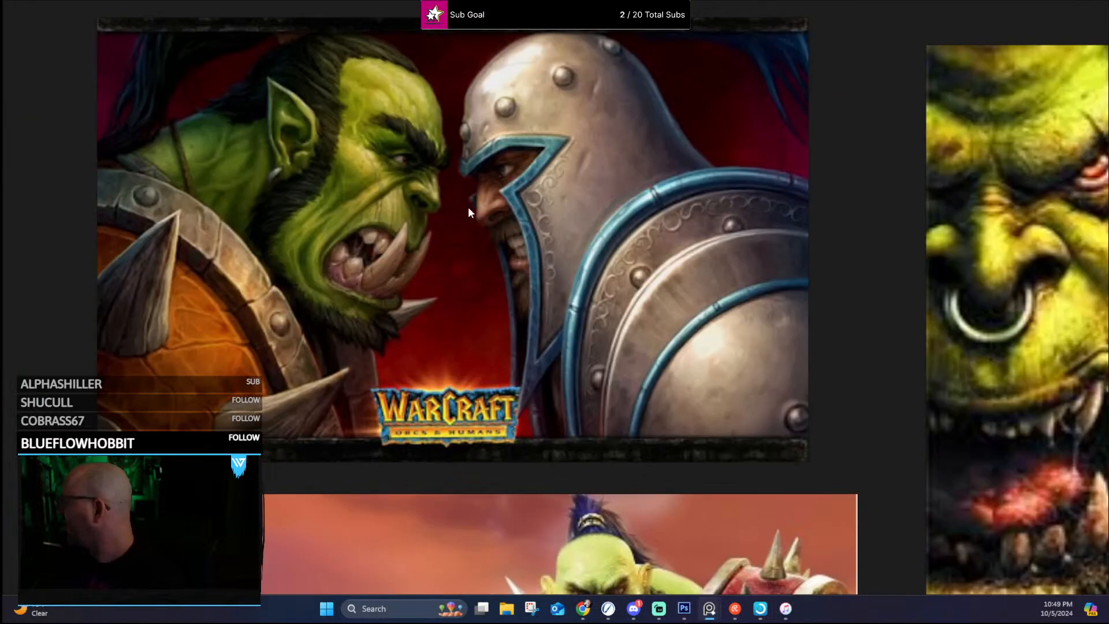
pyautogui.scroll(-3, 499, 217)
# Step: Look over the wolf-pelt orc references, and inspect the face and tusks of the blue-eyed hammer orc up close
pyautogui.moveTo(623, 94); pyautogui.dragTo(487, 498)
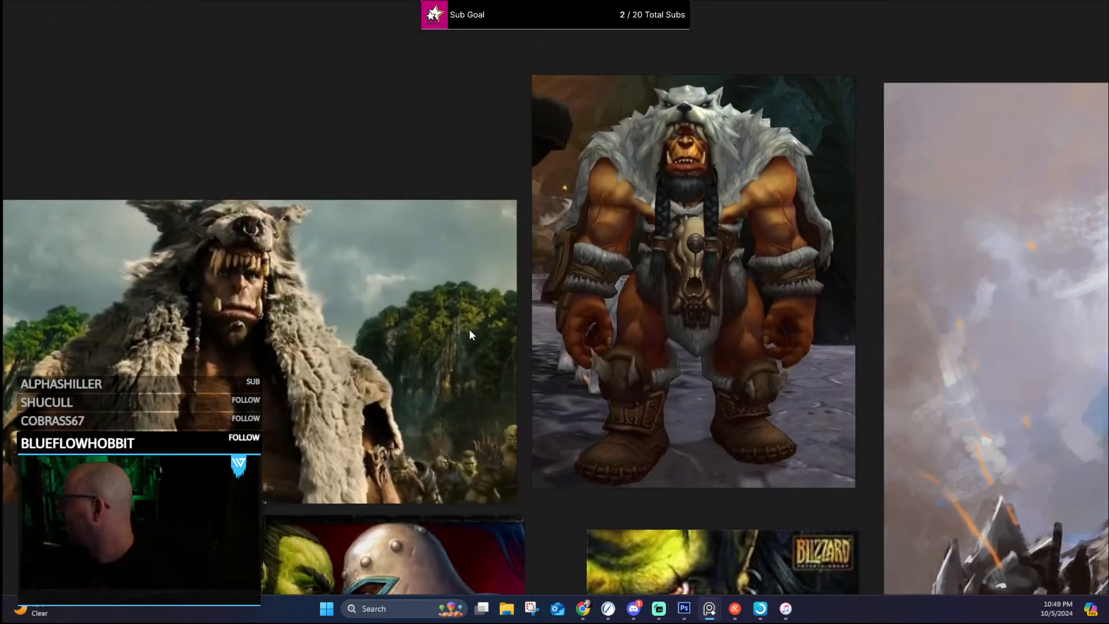
pyautogui.moveTo(598, 309); pyautogui.dragTo(271, 271)
pyautogui.scroll(-6, 436, 291)
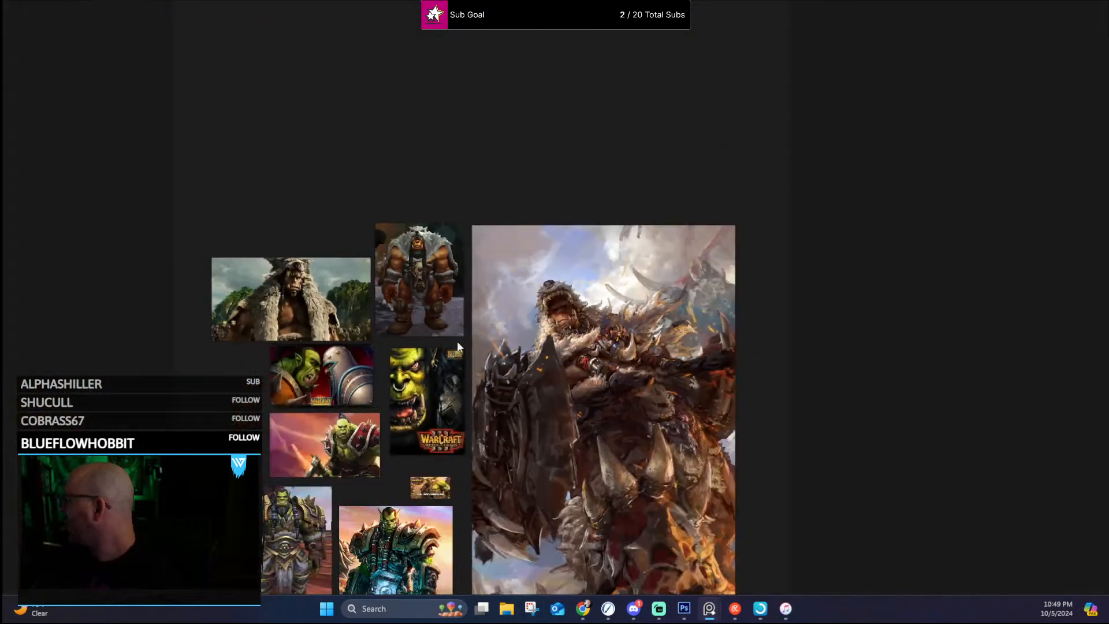
pyautogui.moveTo(490, 444); pyautogui.dragTo(526, 253)
pyautogui.scroll(3, 438, 342)
pyautogui.scroll(9, 413, 391)
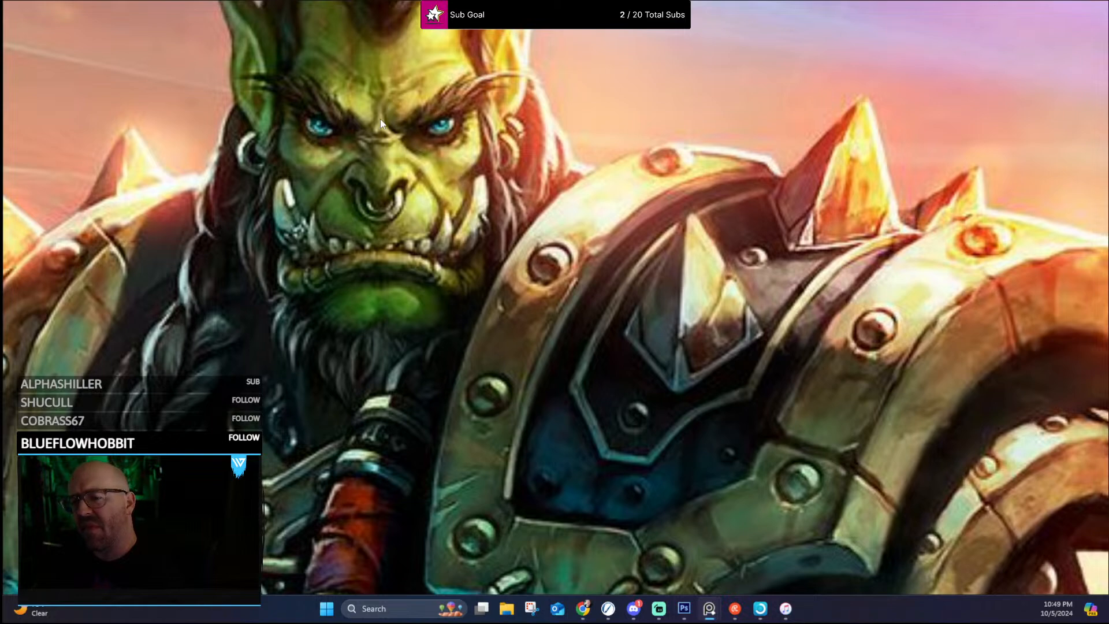
# Step: Return to an overview of the orc references and shrink the reference board so it floats beside the Photoshop painting
pyautogui.scroll(-6, 381, 119)
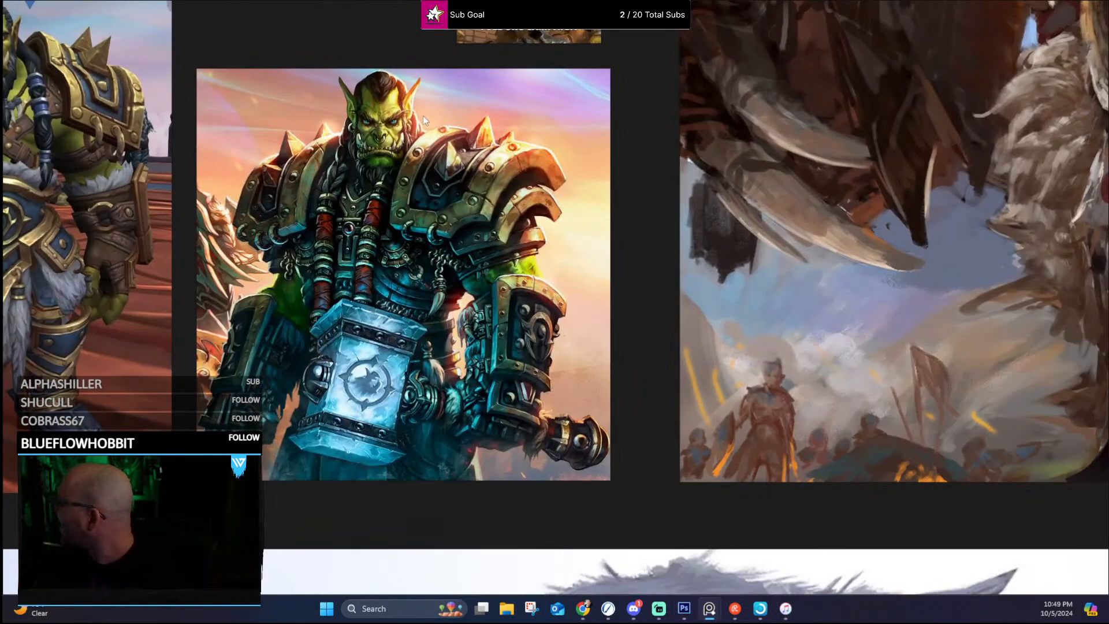
pyautogui.scroll(-4, 427, 117)
pyautogui.scroll(-2, 512, 228)
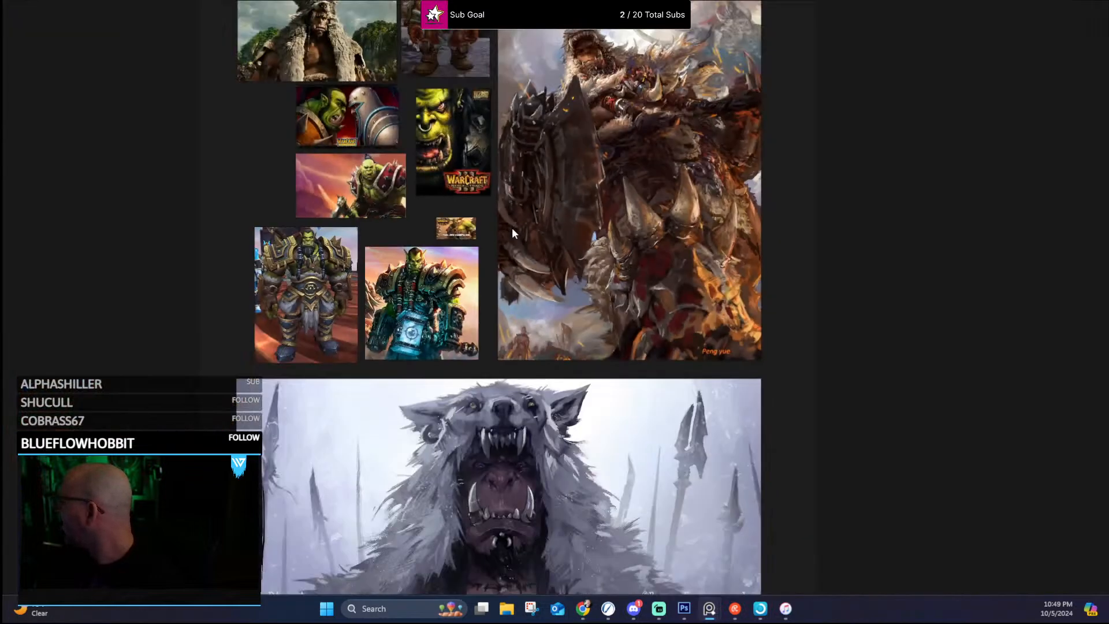
pyautogui.scroll(2, 512, 227)
pyautogui.click(1085, 8)
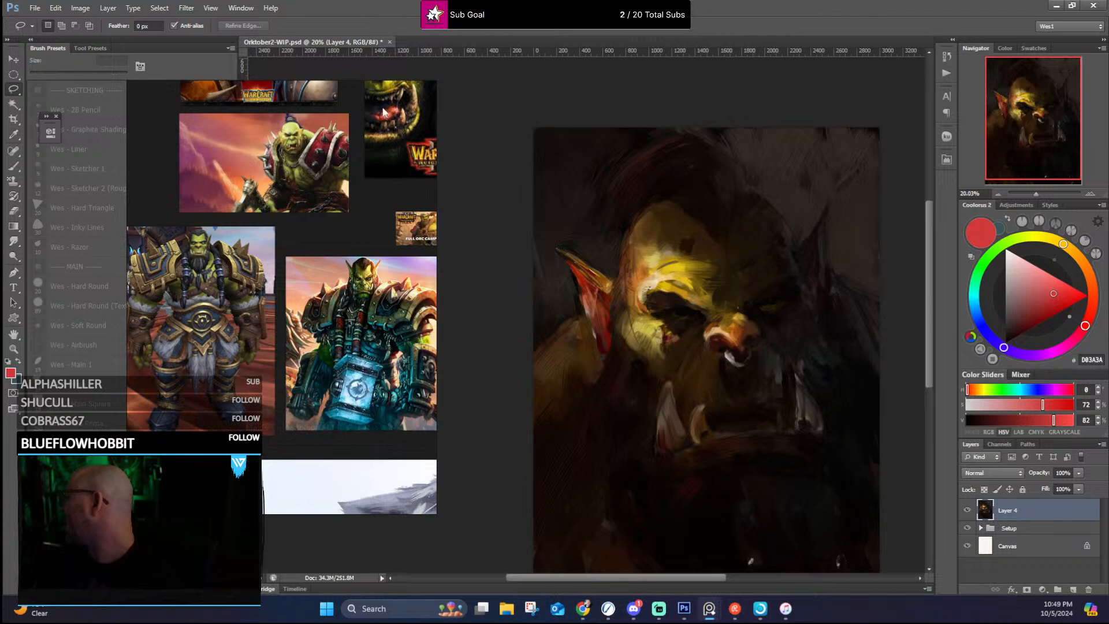
# Step: Study the blue-eyed hammer orc's face, ears and tusks at several magnifications alongside the orc portrait
pyautogui.moveTo(348, 107)
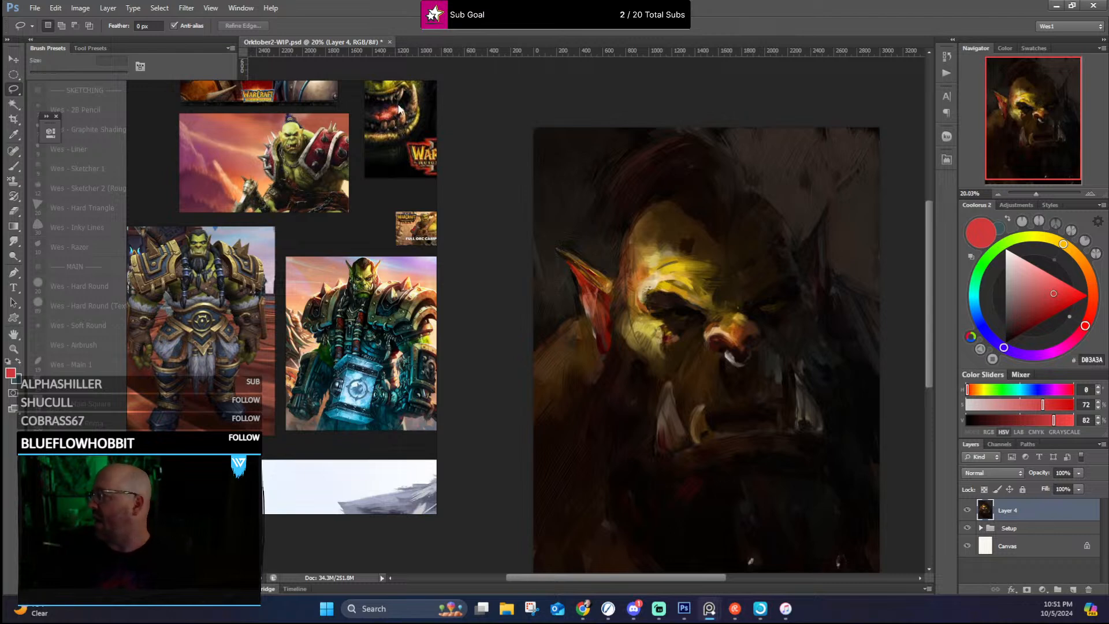
pyautogui.scroll(-10, 382, 241)
pyautogui.scroll(2, 349, 325)
pyautogui.moveTo(348, 324); pyautogui.dragTo(311, 258)
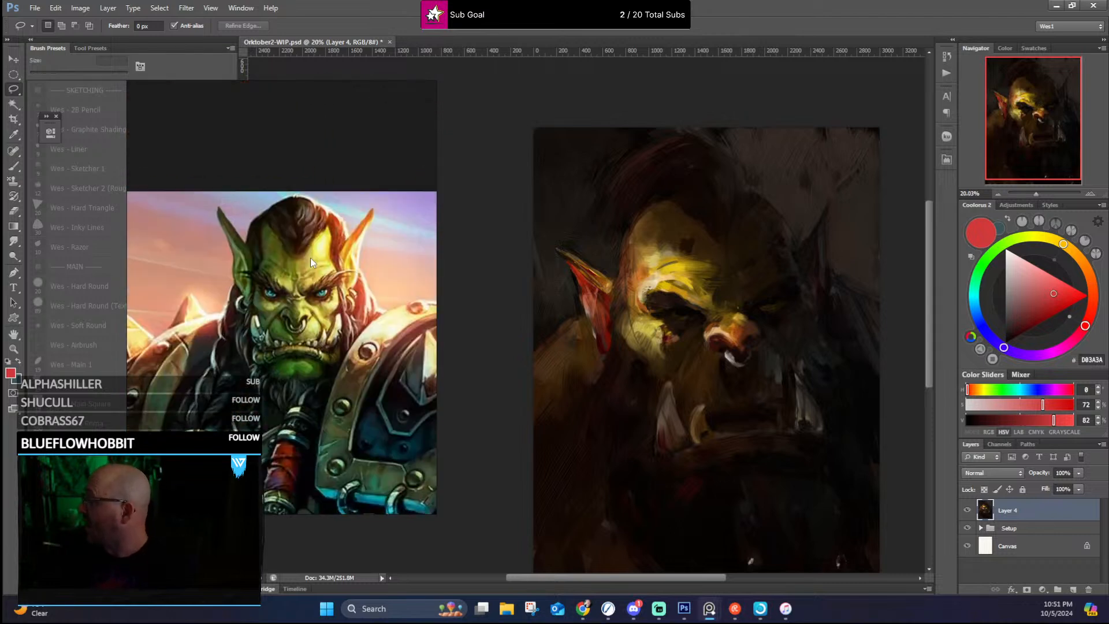
pyautogui.scroll(3, 284, 243)
pyautogui.scroll(-2, 369, 270)
pyautogui.moveTo(371, 276); pyautogui.dragTo(193, 239)
pyautogui.scroll(-5, 304, 344)
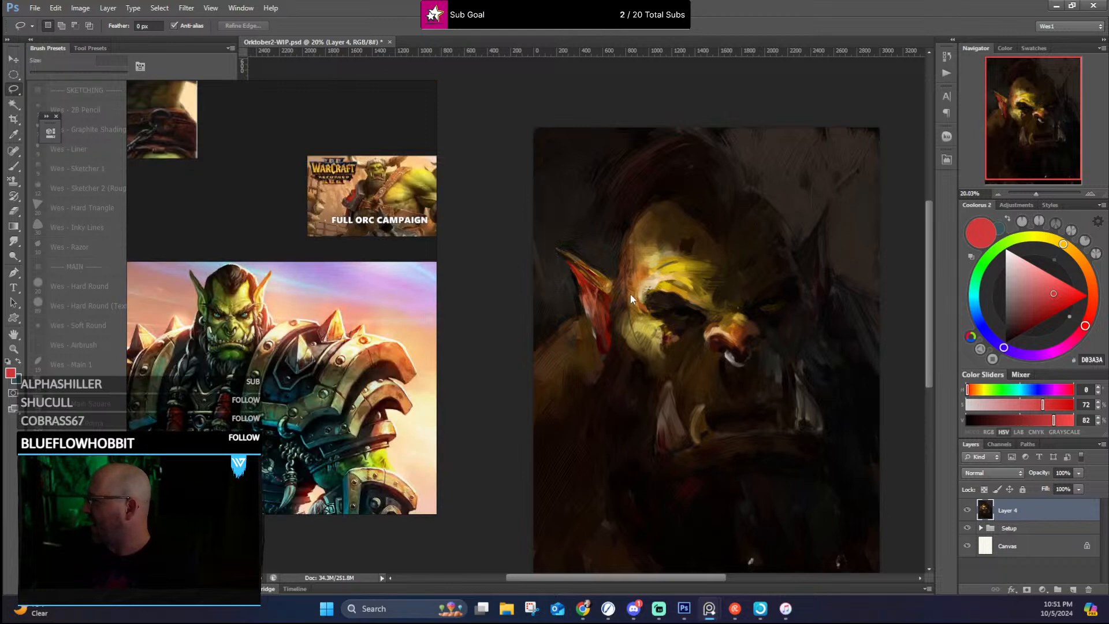
pyautogui.scroll(2, 376, 327)
pyautogui.scroll(-3, 347, 341)
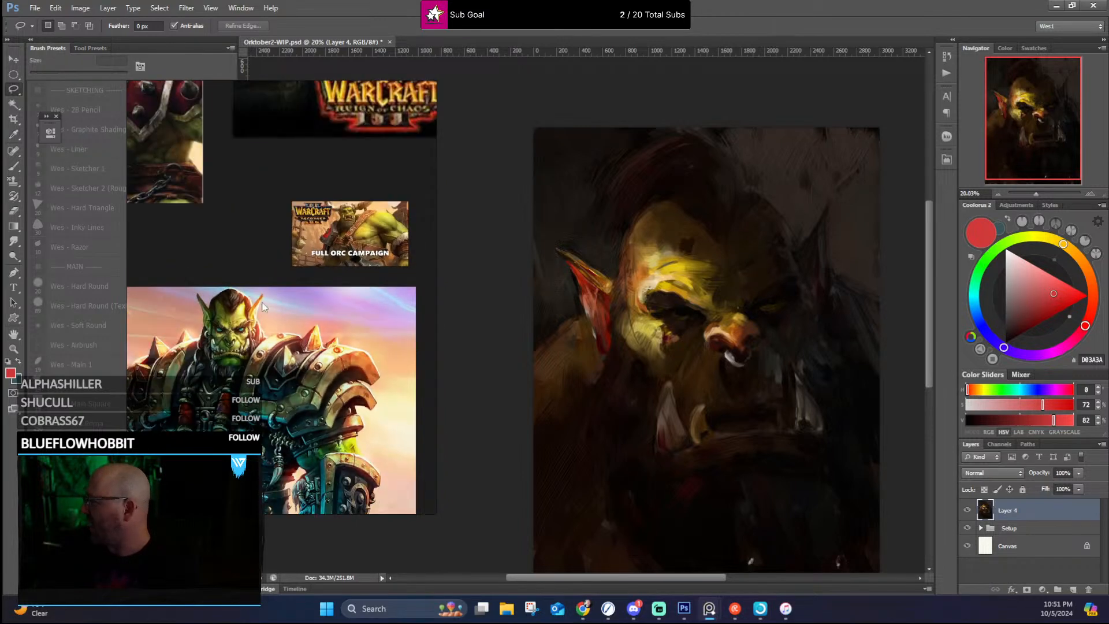
pyautogui.scroll(2, 255, 324)
pyautogui.scroll(2, 247, 329)
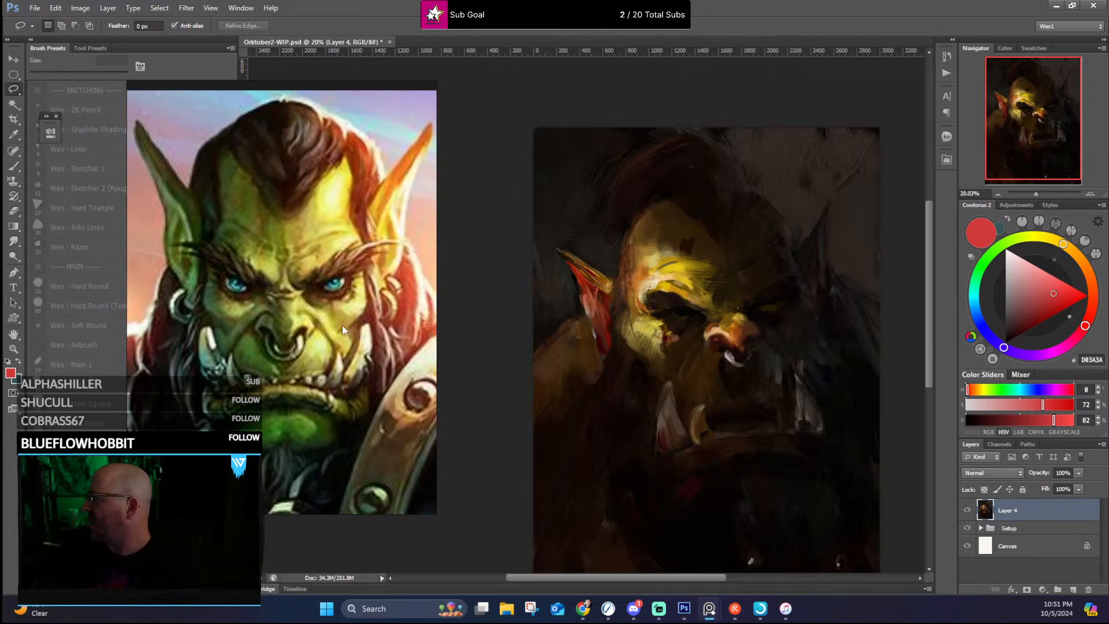
pyautogui.scroll(-2, 321, 269)
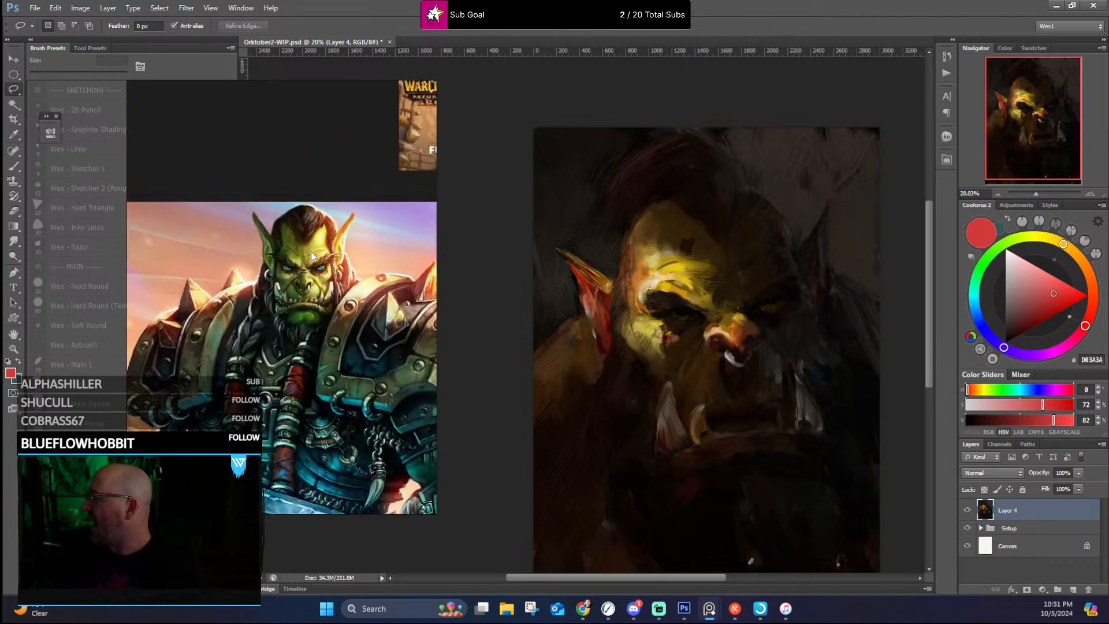
pyautogui.scroll(-2, 299, 233)
# Step: Inspect the painted orc's lit brow, eyes, nose and tusks up close and check the portrait as a whole
pyautogui.scroll(3, 698, 310)
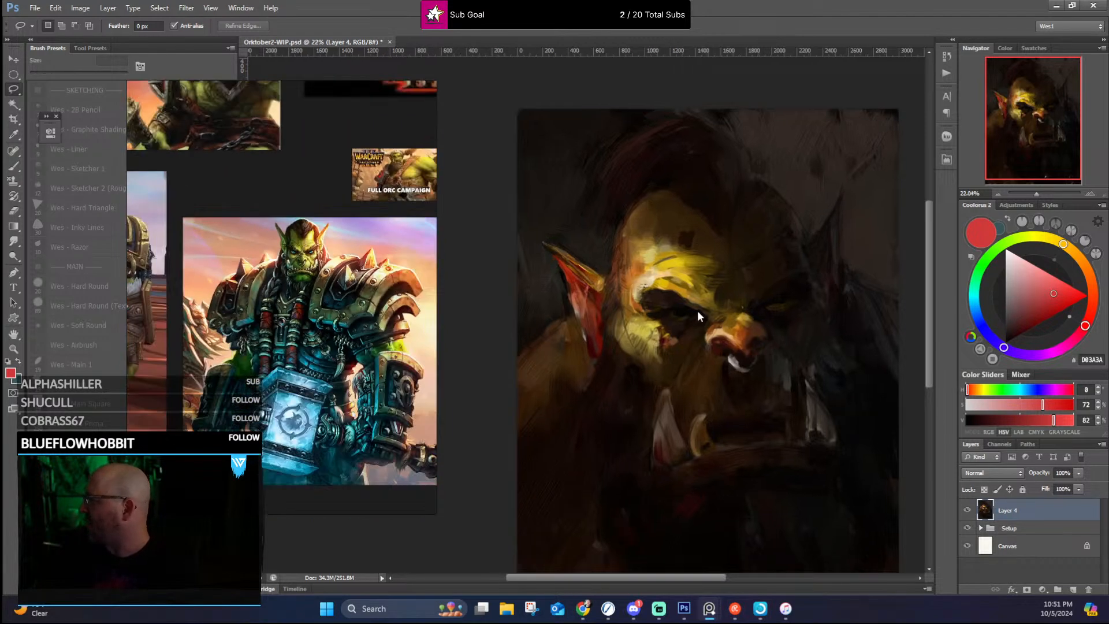
pyautogui.scroll(1, 719, 286)
pyautogui.scroll(-3, 628, 262)
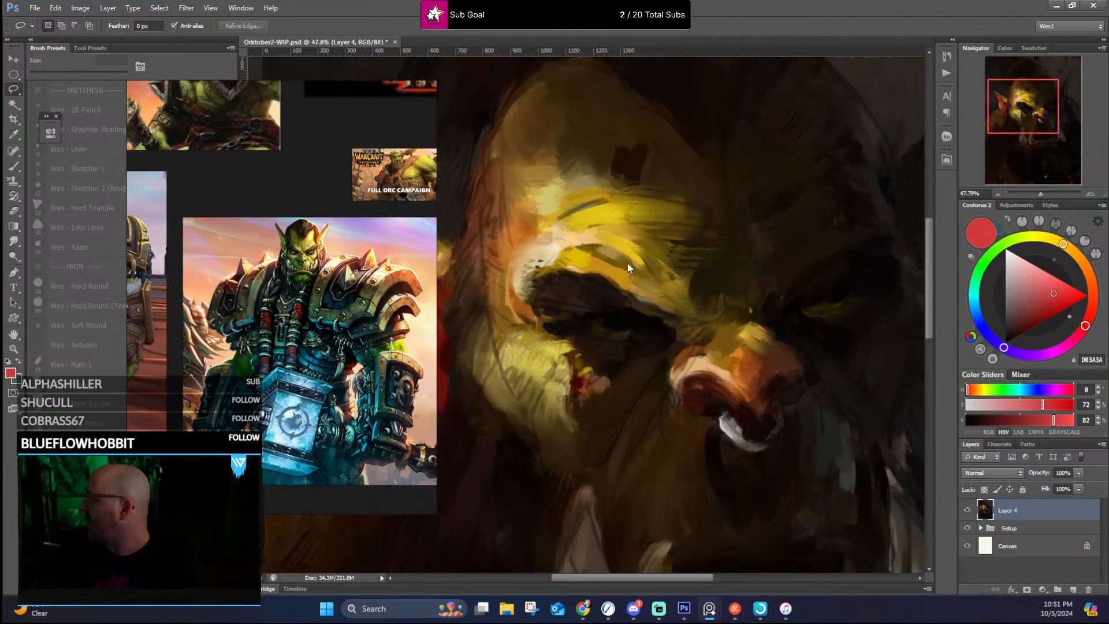
pyautogui.scroll(-1, 798, 272)
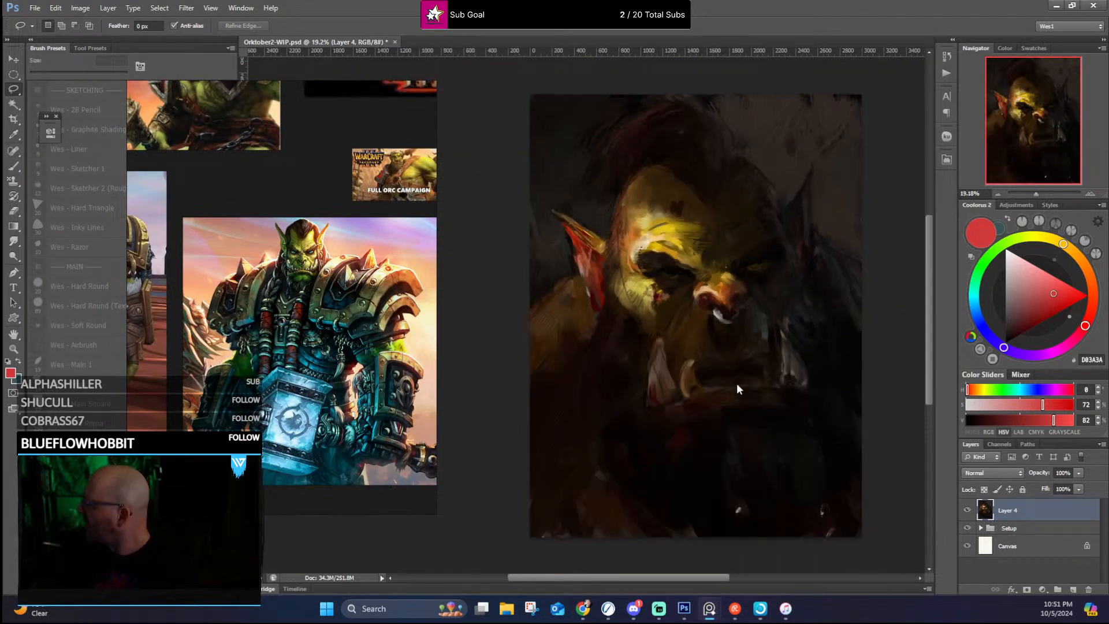
pyautogui.scroll(2, 657, 306)
pyautogui.scroll(1, 664, 244)
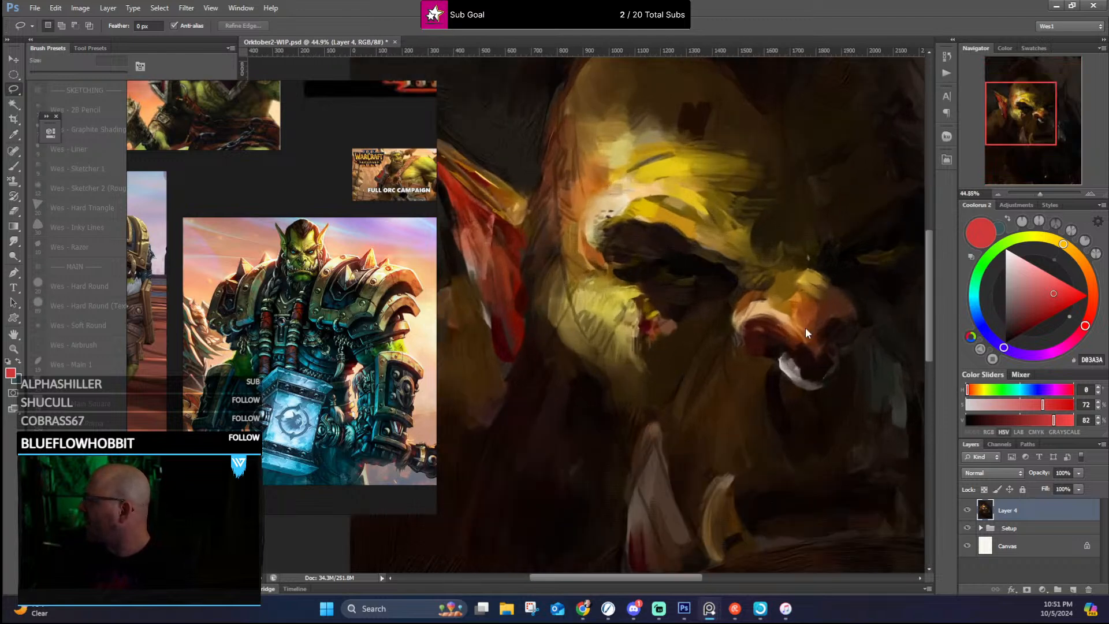
pyautogui.scroll(-3, 572, 217)
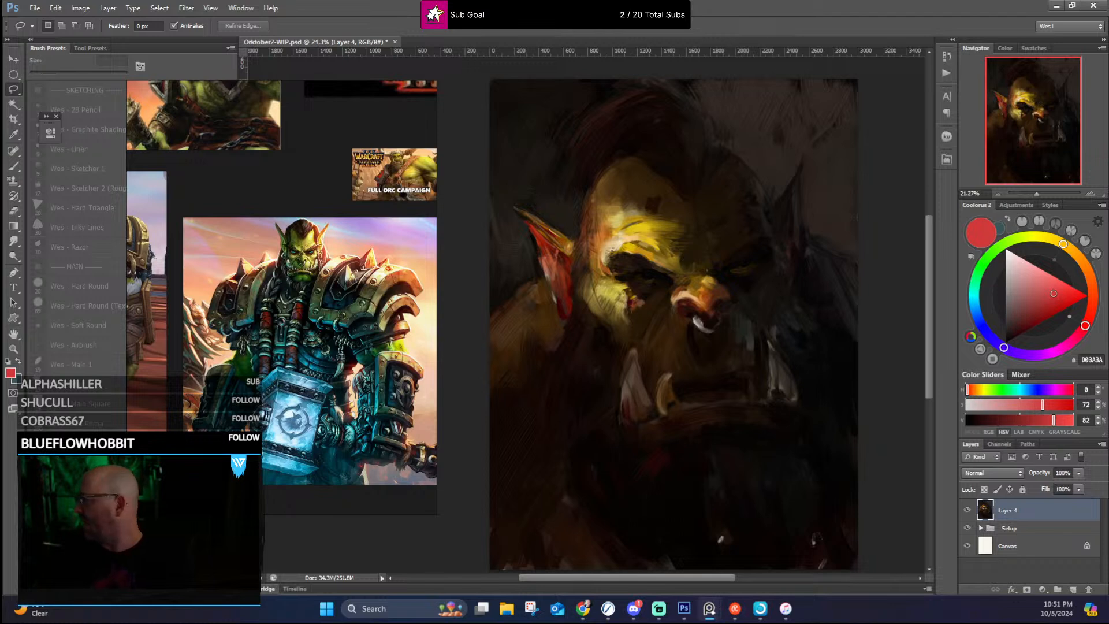
pyautogui.scroll(3, 682, 251)
pyautogui.scroll(-3, 663, 265)
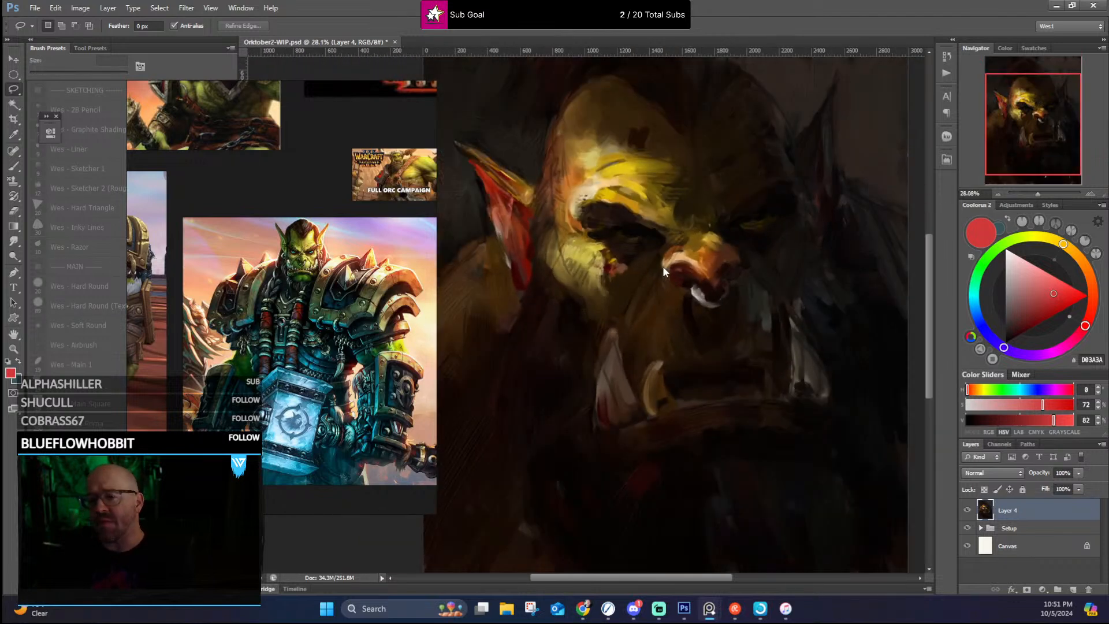
pyautogui.scroll(1, 663, 266)
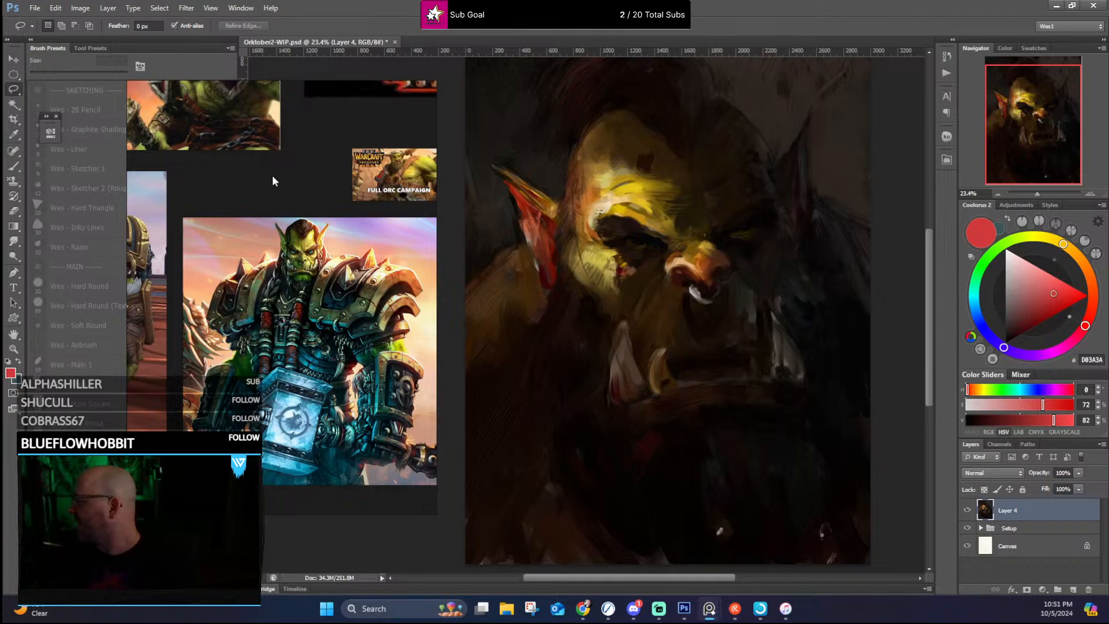
# Step: Examine the face, tusks and braided beard of the orc in blue and gold armor
pyautogui.scroll(-2, 286, 196)
pyautogui.moveTo(146, 211); pyautogui.dragTo(303, 209)
pyautogui.scroll(4, 303, 209)
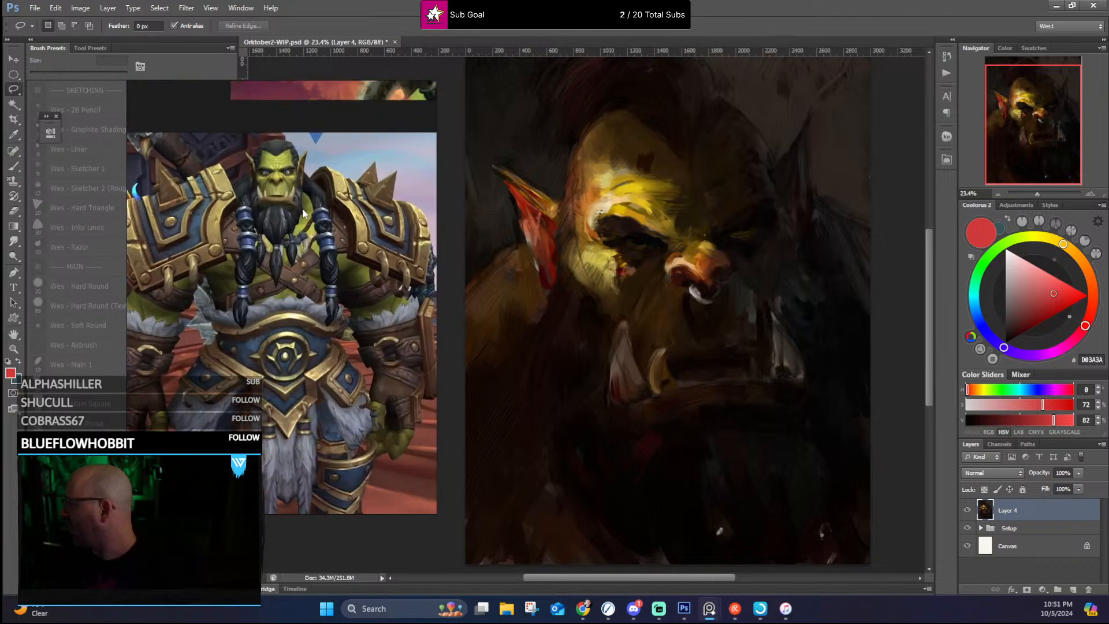
pyautogui.scroll(2, 267, 168)
pyautogui.scroll(1, 303, 182)
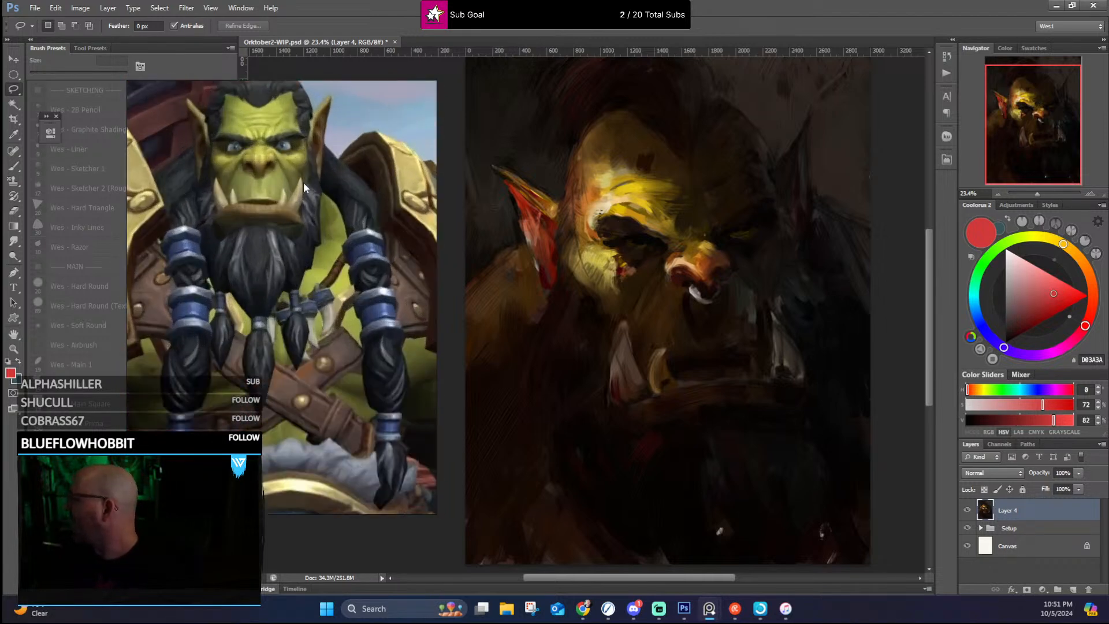
pyautogui.scroll(-5, 295, 171)
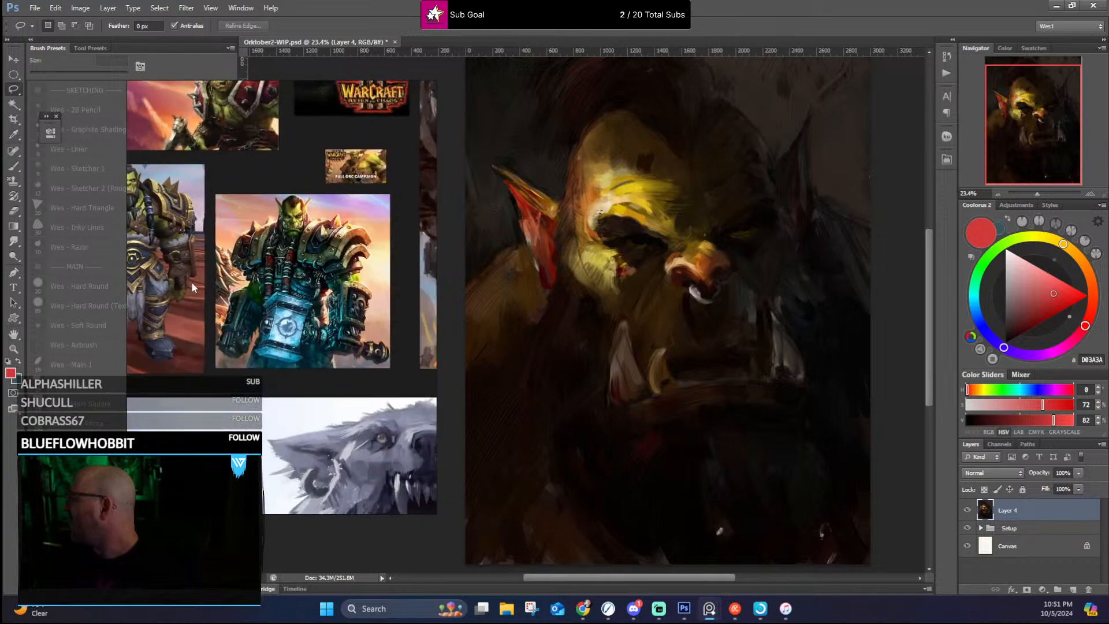
pyautogui.scroll(5, 294, 231)
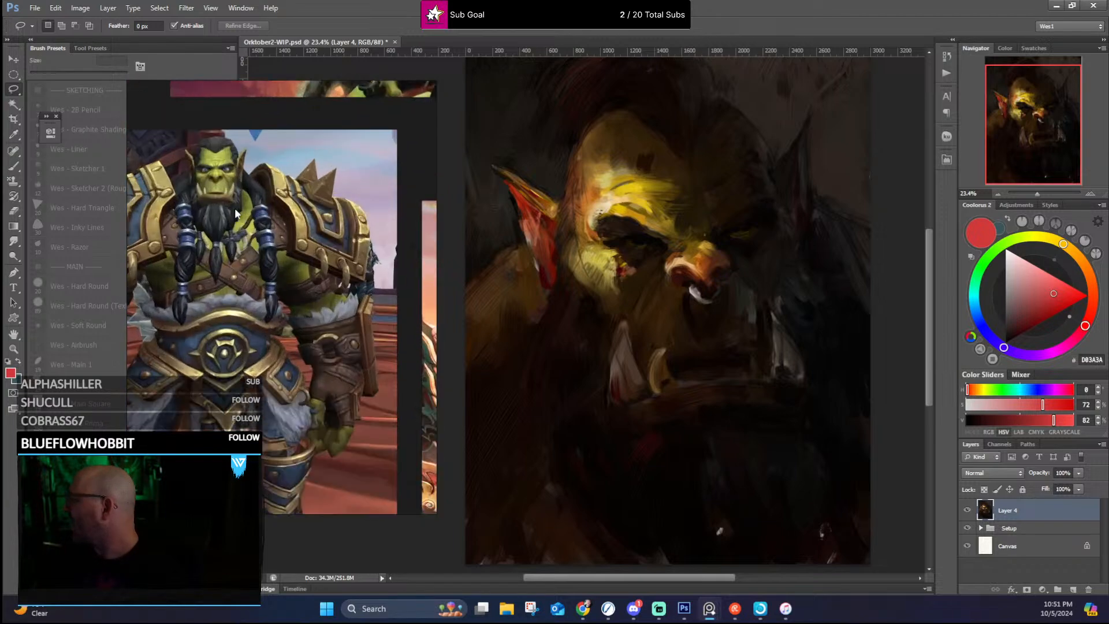
pyautogui.scroll(-4, 228, 216)
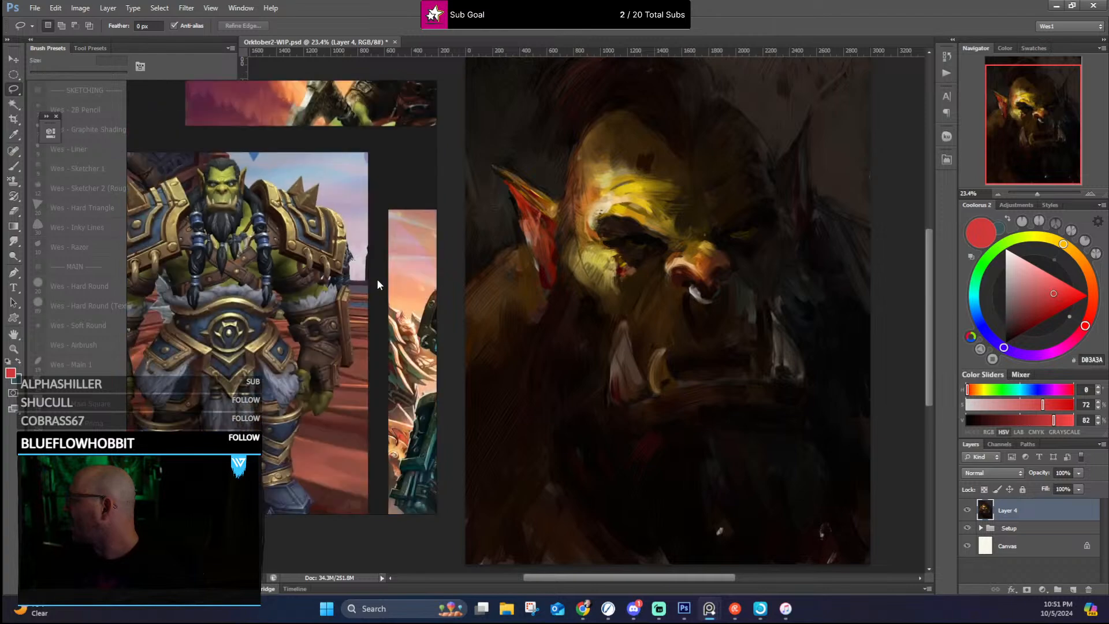
# Step: Compare the blue-eyed hammer orc's face and lighting with the portrait once more
pyautogui.moveTo(376, 279); pyautogui.dragTo(159, 222)
pyautogui.scroll(3, 328, 215)
pyautogui.scroll(-3, 316, 214)
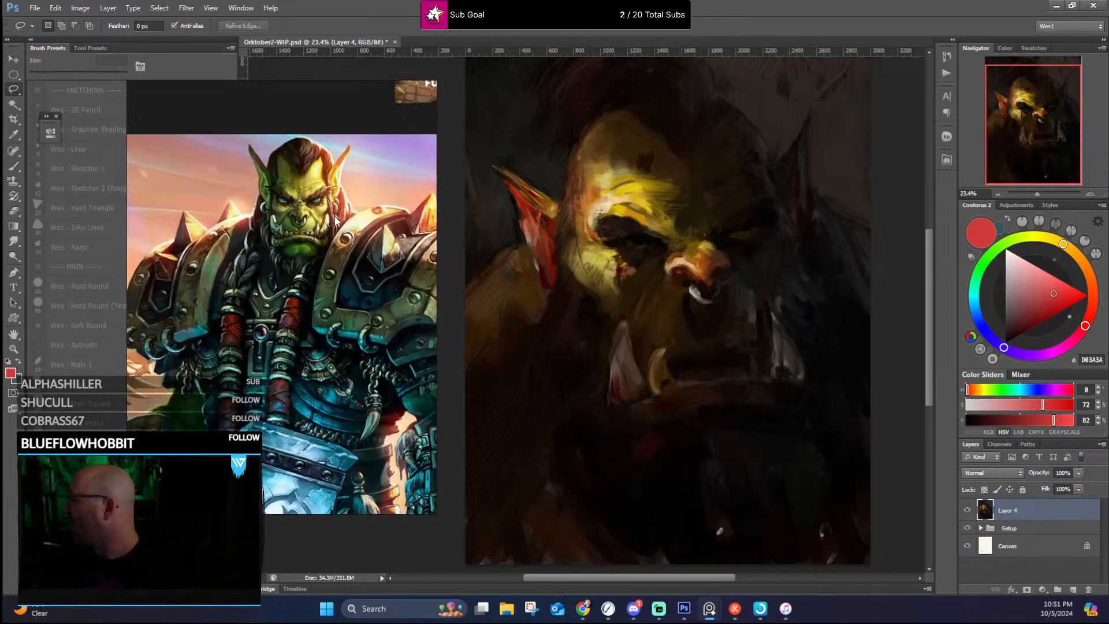
pyautogui.scroll(-3, 334, 216)
# Step: Examine the face and tusks of the orc with red spiked shoulder plates beside the portrait
pyautogui.moveTo(335, 216); pyautogui.dragTo(369, 393)
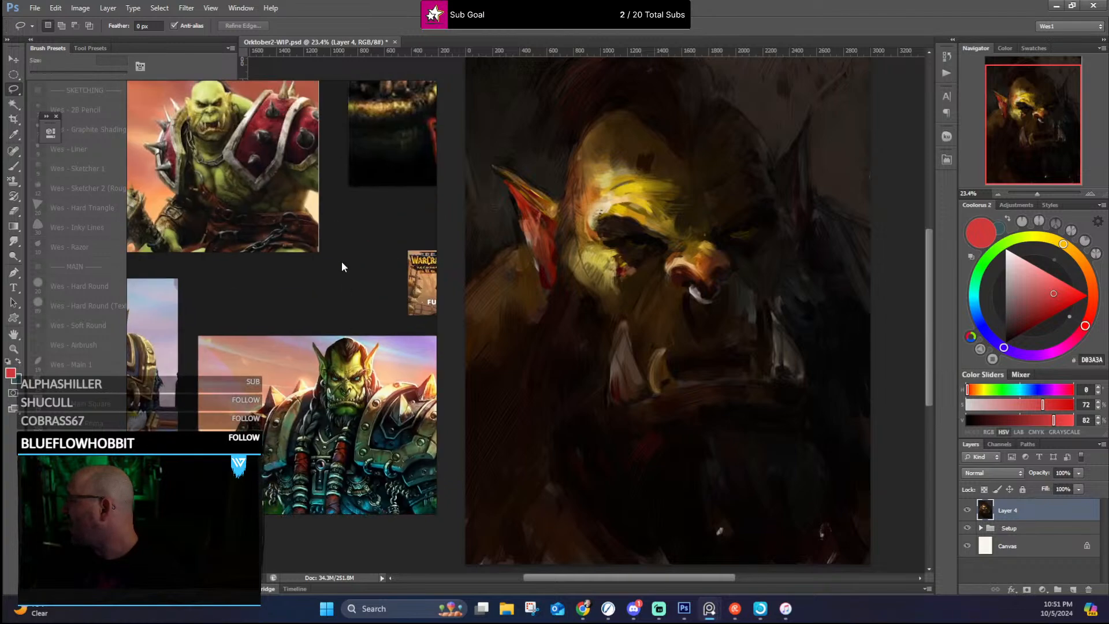
pyautogui.scroll(-3, 341, 260)
pyautogui.moveTo(337, 241); pyautogui.dragTo(384, 399)
pyautogui.scroll(3, 358, 392)
pyautogui.scroll(4, 311, 321)
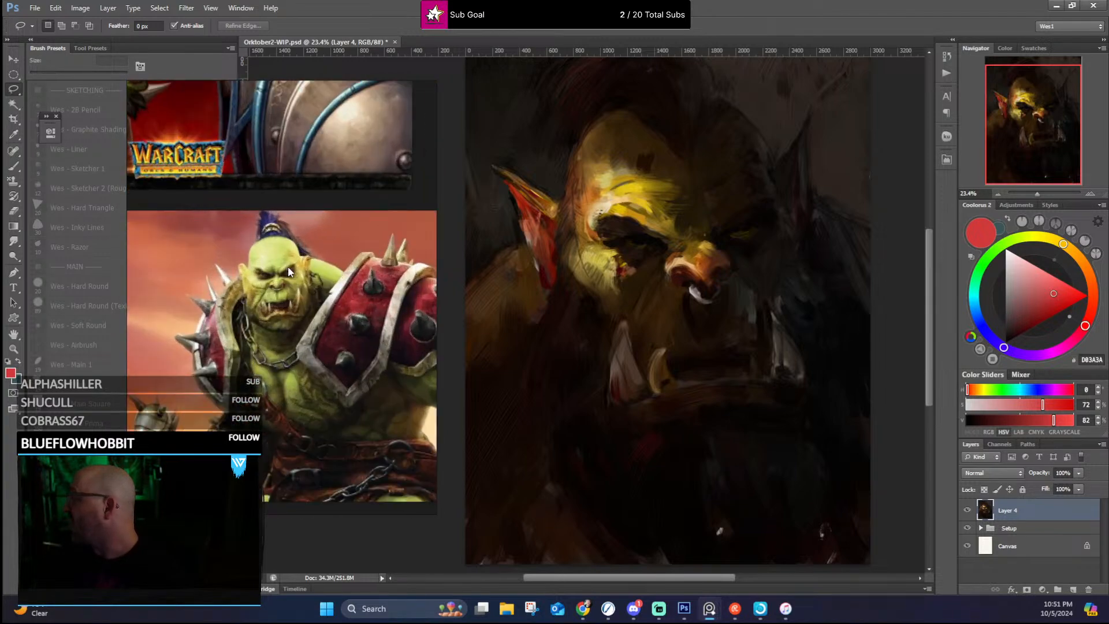
pyautogui.moveTo(287, 265); pyautogui.dragTo(313, 274)
pyautogui.scroll(-3, 341, 227)
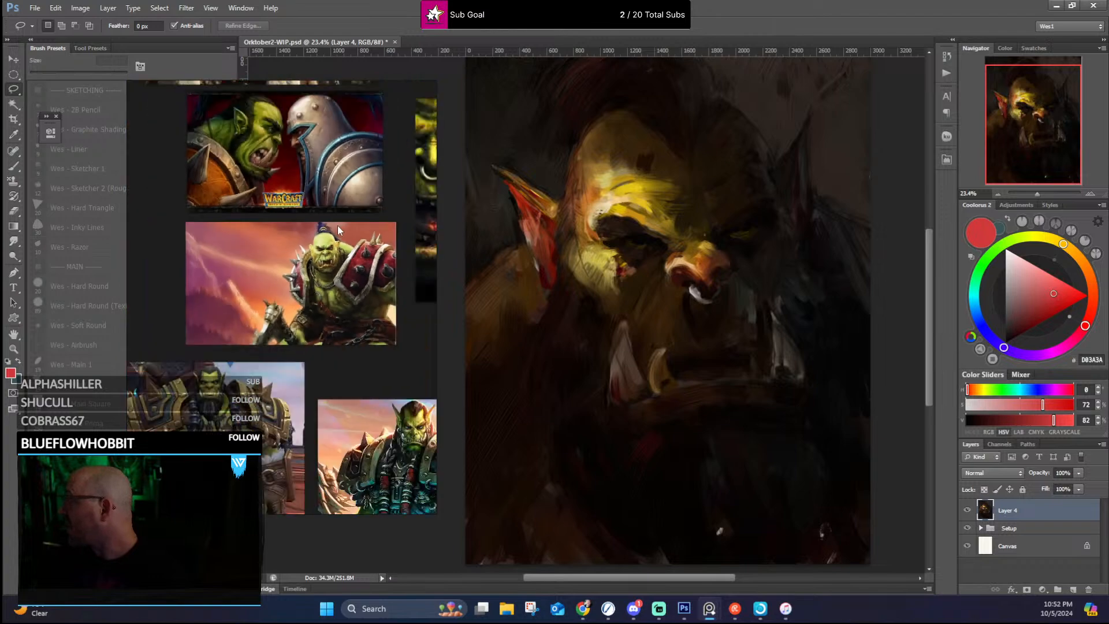
# Step: Study the snarling orc's profile on the Warcraft Orcs & Humans cover alongside the portrait
pyautogui.moveTo(337, 225); pyautogui.dragTo(370, 408)
pyautogui.scroll(5, 320, 314)
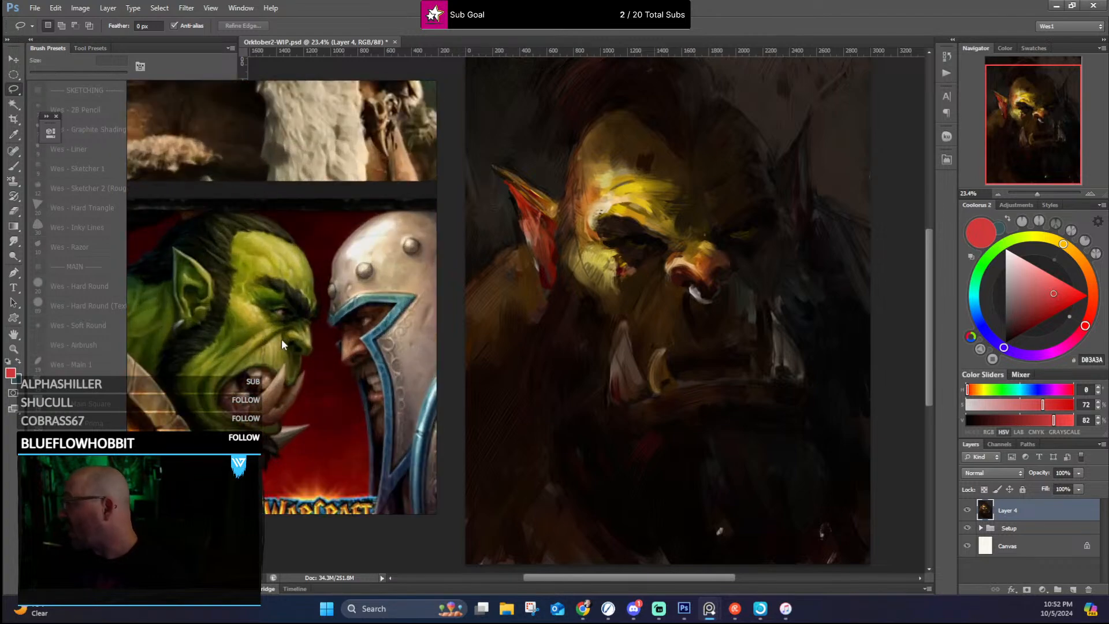
pyautogui.scroll(-3, 274, 353)
pyautogui.scroll(5, 264, 320)
pyautogui.scroll(-3, 267, 266)
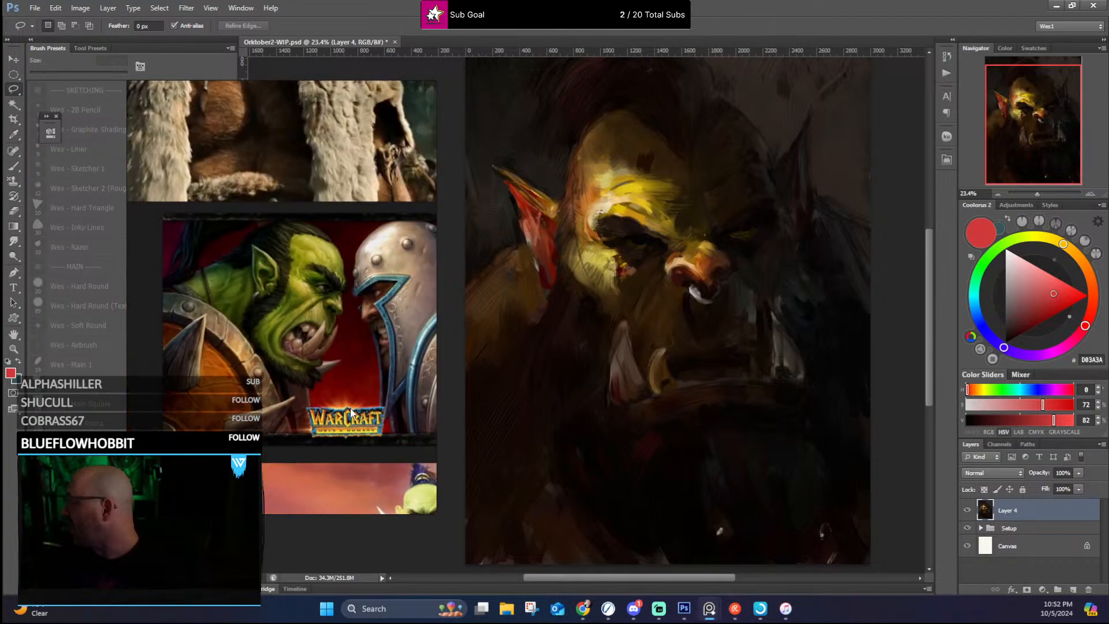
# Step: Examine the topknotted orc in red spiked shoulder armor again alongside the portrait
pyautogui.scroll(4, 298, 341)
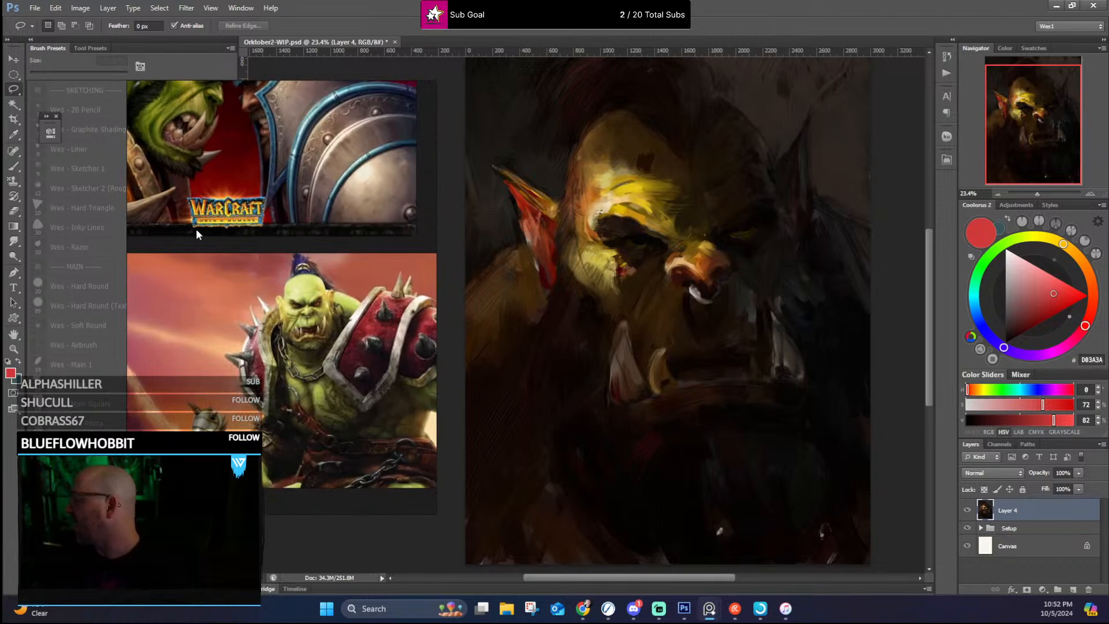
pyautogui.scroll(4, 260, 257)
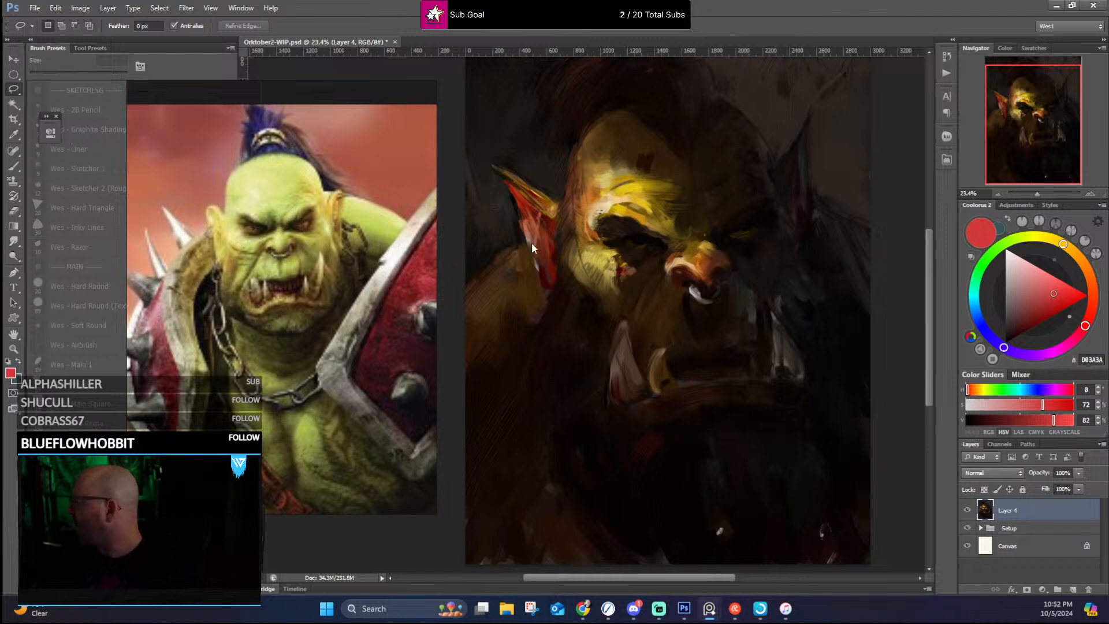
pyautogui.scroll(-4, 237, 188)
# Step: Review the Warcraft cover orc and the wolf-pelt orc references, and put the reference board away
pyautogui.moveTo(238, 188); pyautogui.dragTo(367, 488)
pyautogui.scroll(4, 286, 232)
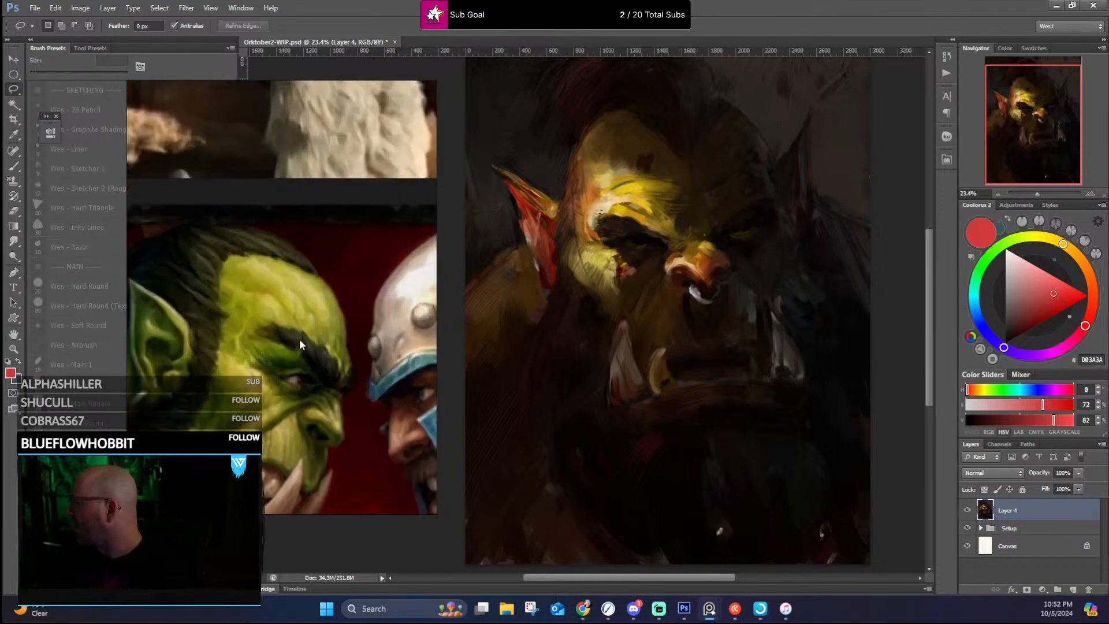
pyautogui.moveTo(300, 177); pyautogui.dragTo(333, 556)
pyautogui.scroll(-5, 240, 193)
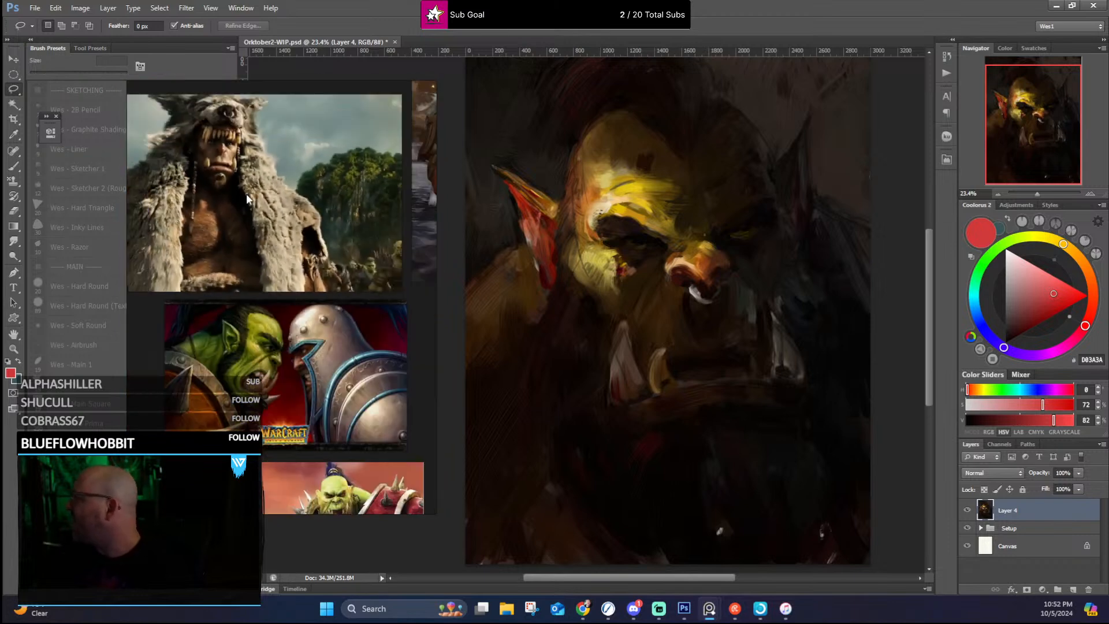
pyautogui.moveTo(246, 193); pyautogui.dragTo(299, 313)
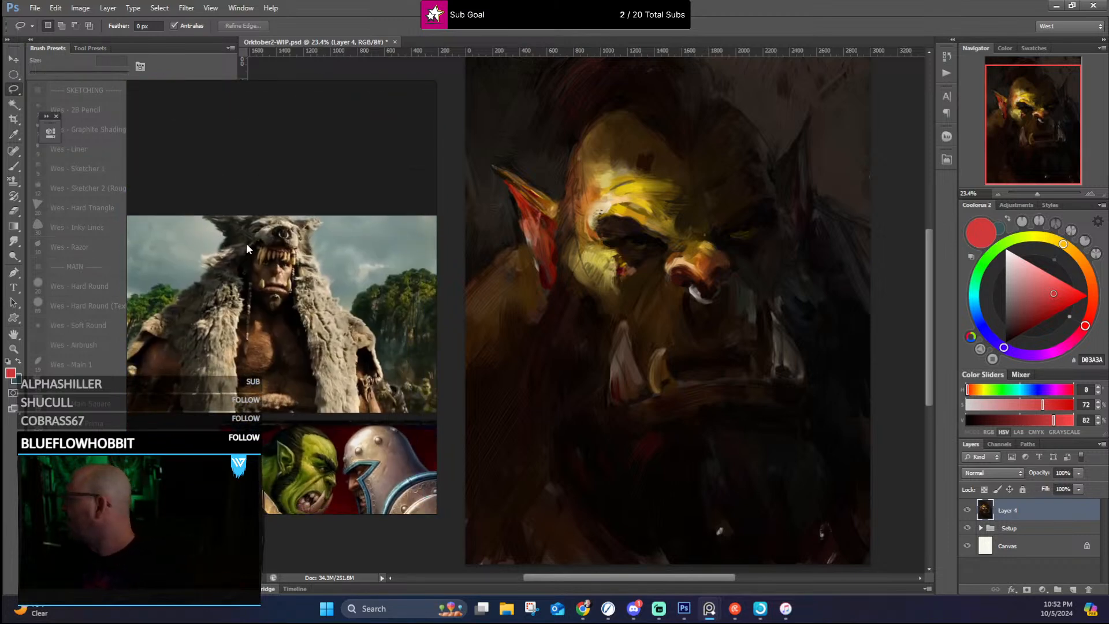
pyautogui.moveTo(300, 90); pyautogui.dragTo(0, 93)
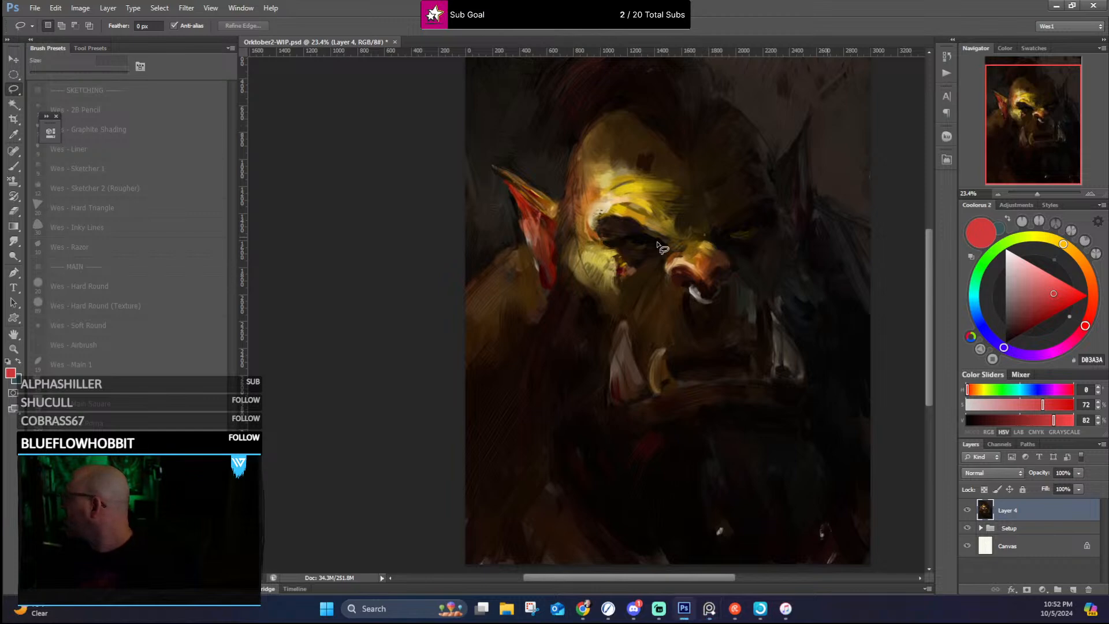
# Step: Expand the Setup group and hide Layer 4, Layer 3, Layer 2 and Basic Value, leaving only the sketch over the canvas
pyautogui.scroll(2, 665, 248)
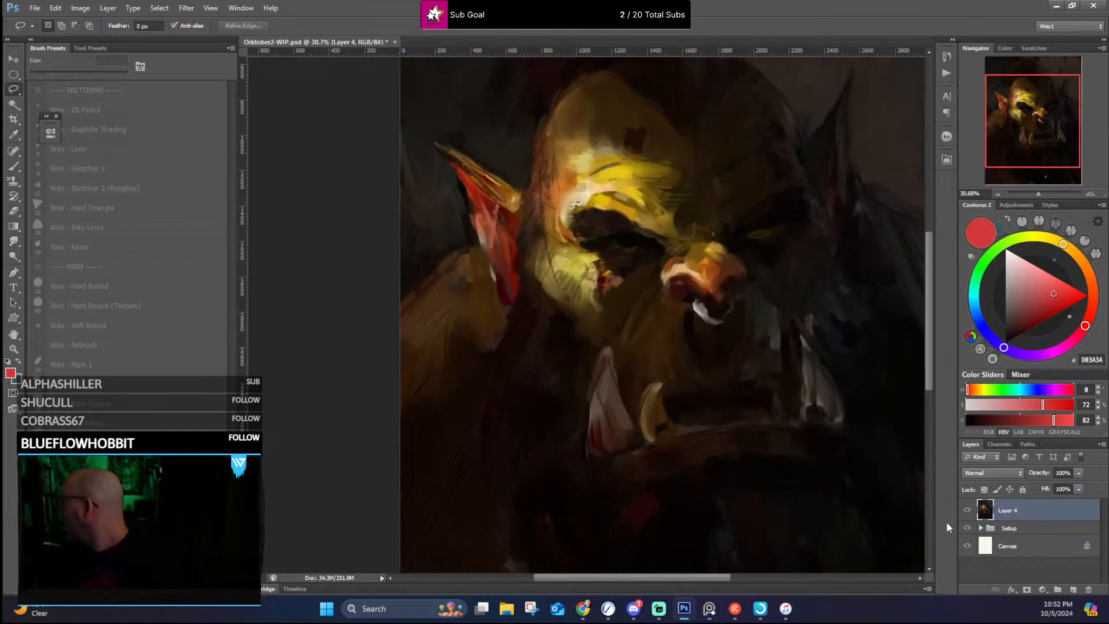
pyautogui.click(981, 529)
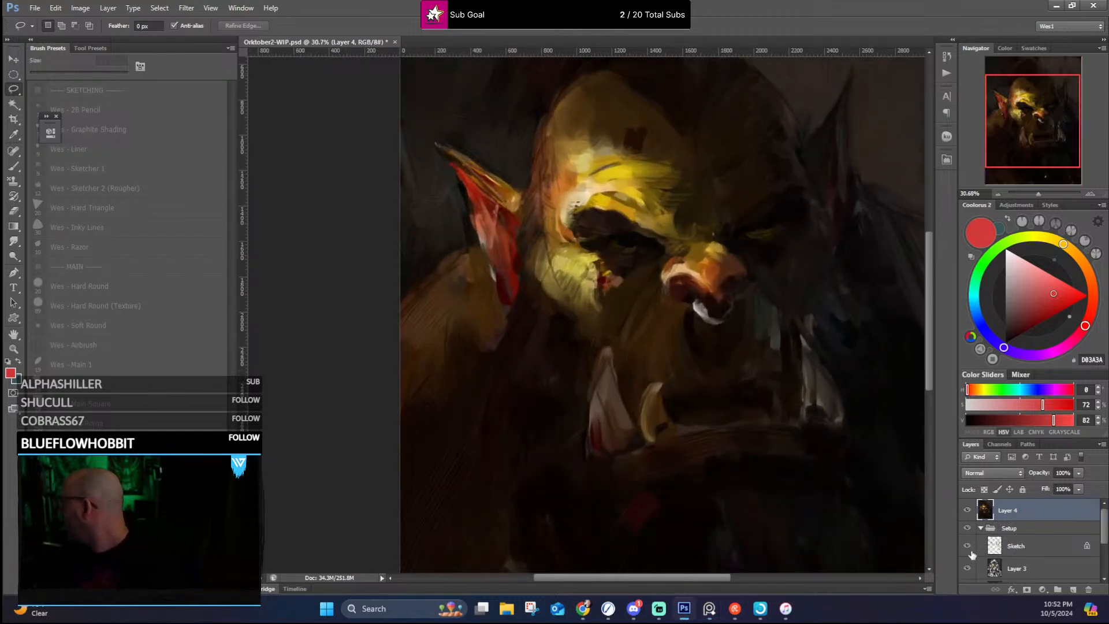
pyautogui.click(967, 510)
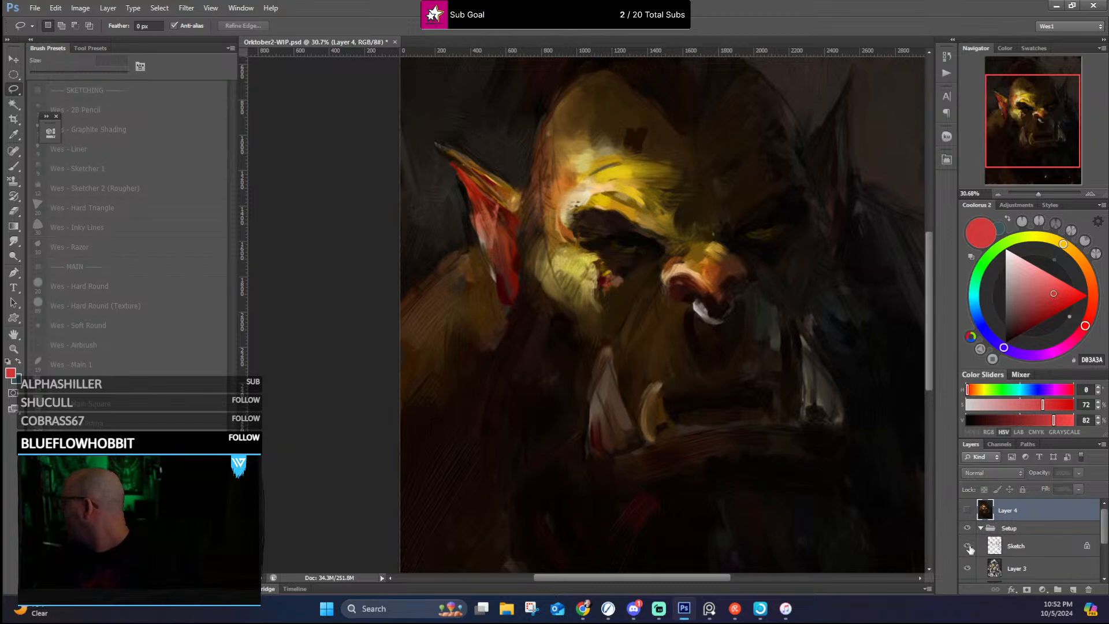
pyautogui.scroll(-2, 967, 551)
pyautogui.click(967, 524)
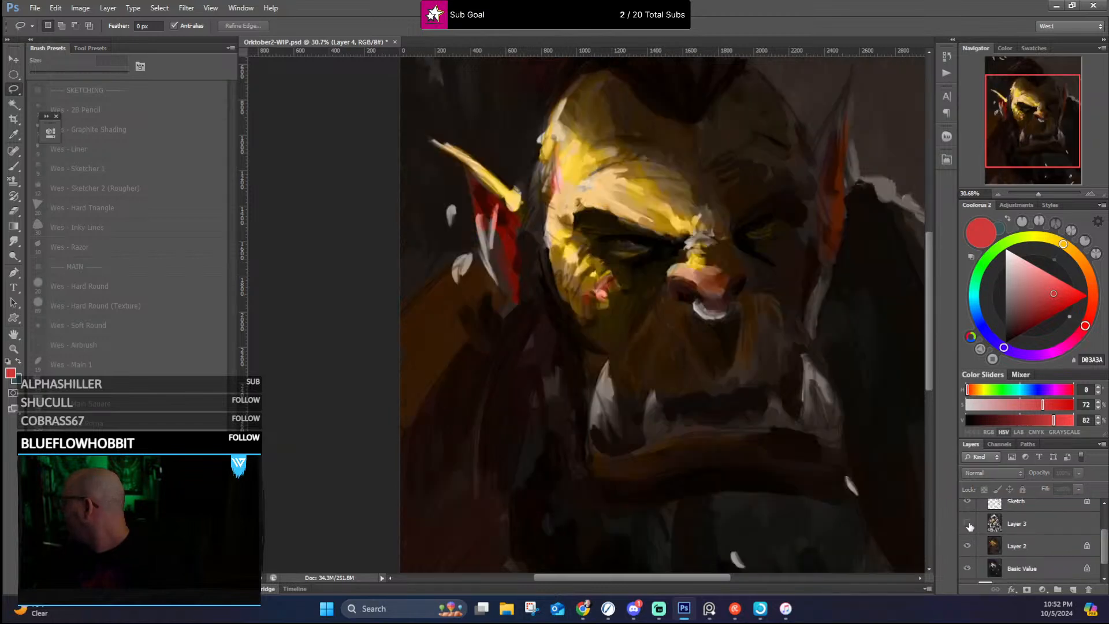
pyautogui.click(969, 545)
pyautogui.scroll(-1, 976, 549)
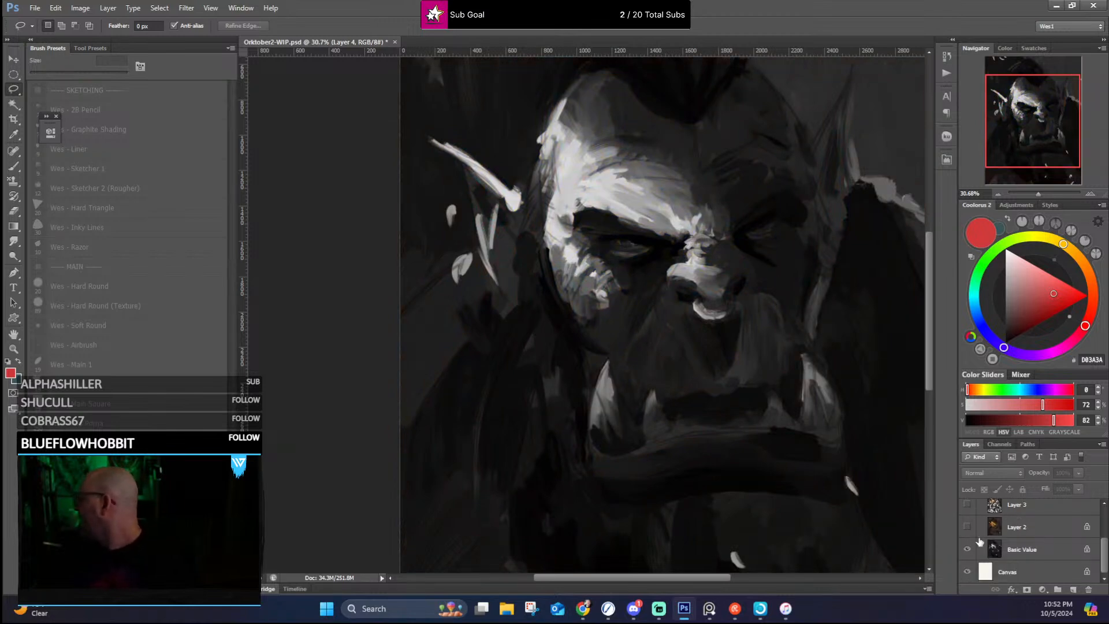
pyautogui.click(966, 550)
pyautogui.scroll(-3, 846, 277)
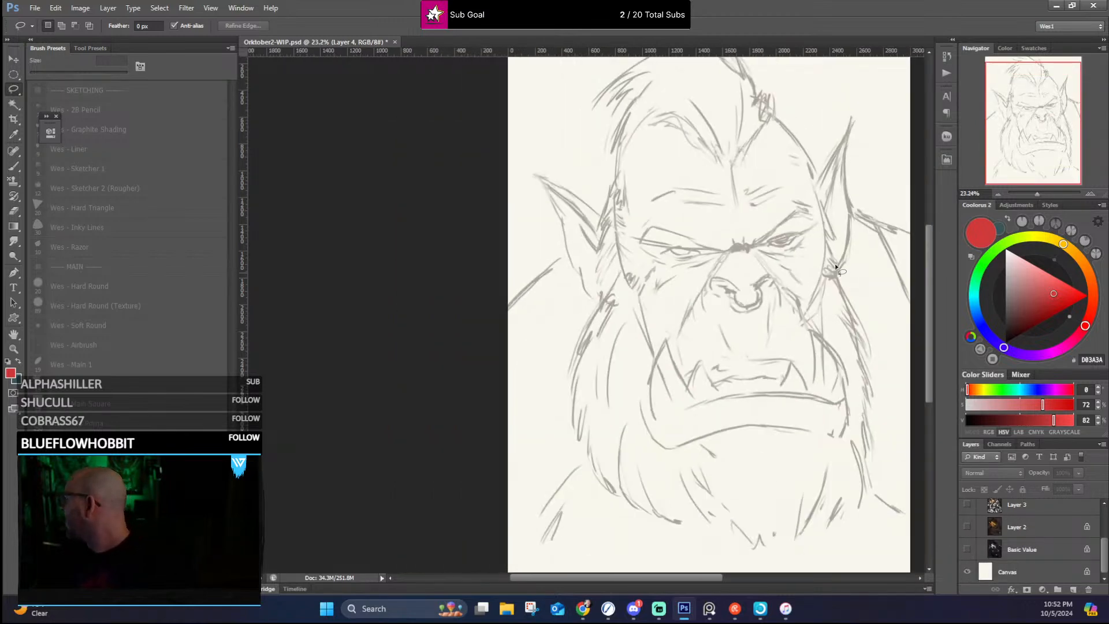
# Step: Set the Sketch layer's opacity to 91% and check the orc's line drawing over the white canvas
pyautogui.scroll(6, 736, 267)
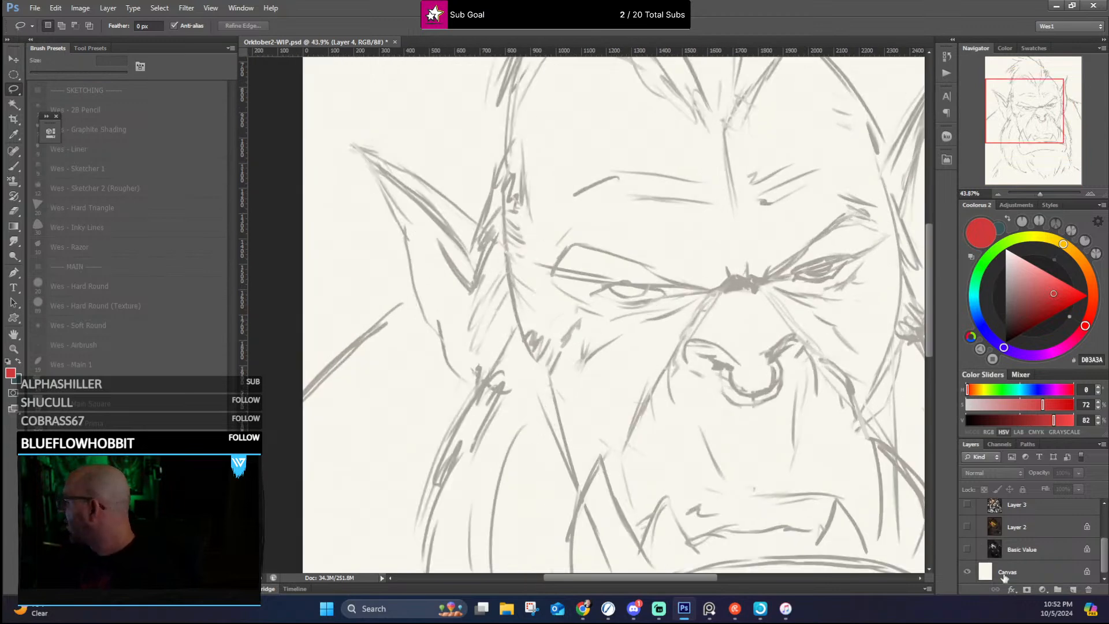
pyautogui.scroll(3, 1034, 548)
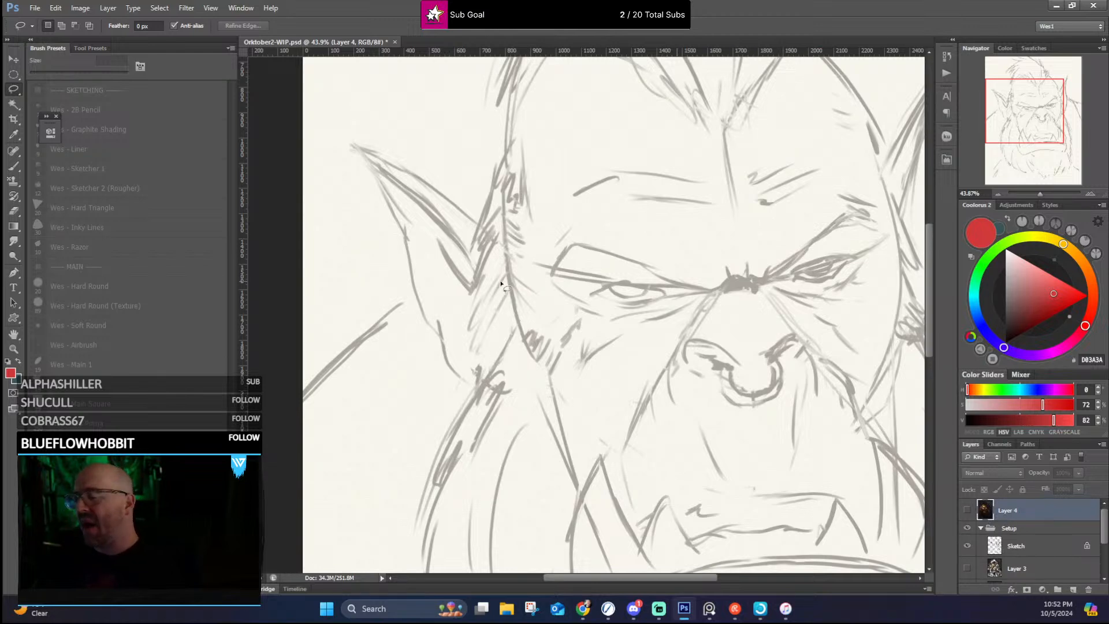
pyautogui.click(1025, 545)
pyautogui.click(1079, 473)
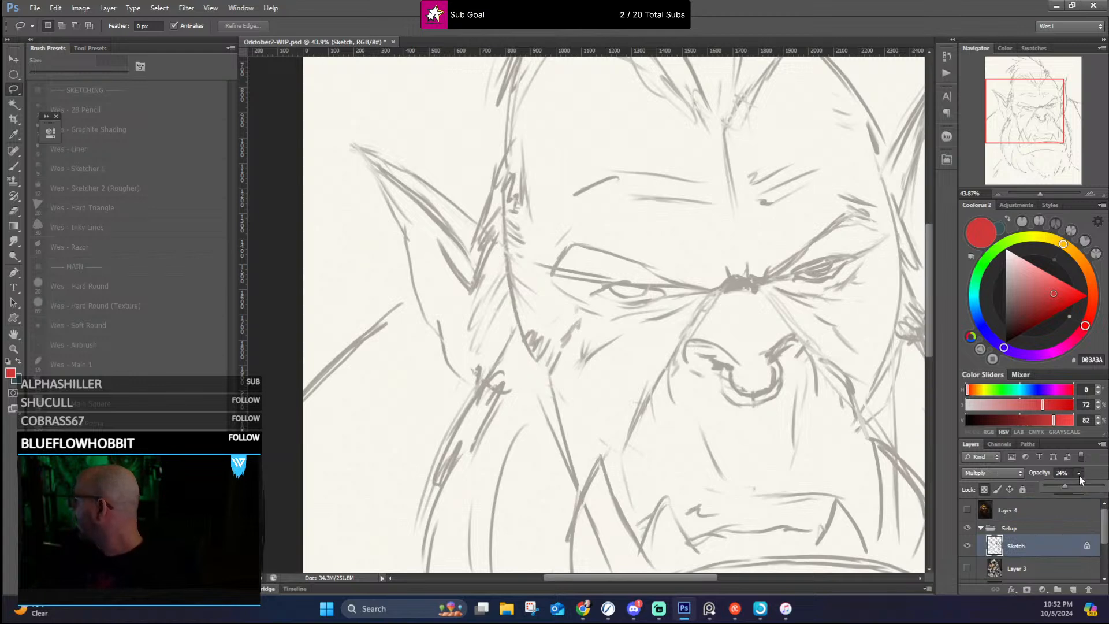
pyautogui.moveTo(1076, 485); pyautogui.dragTo(1098, 485)
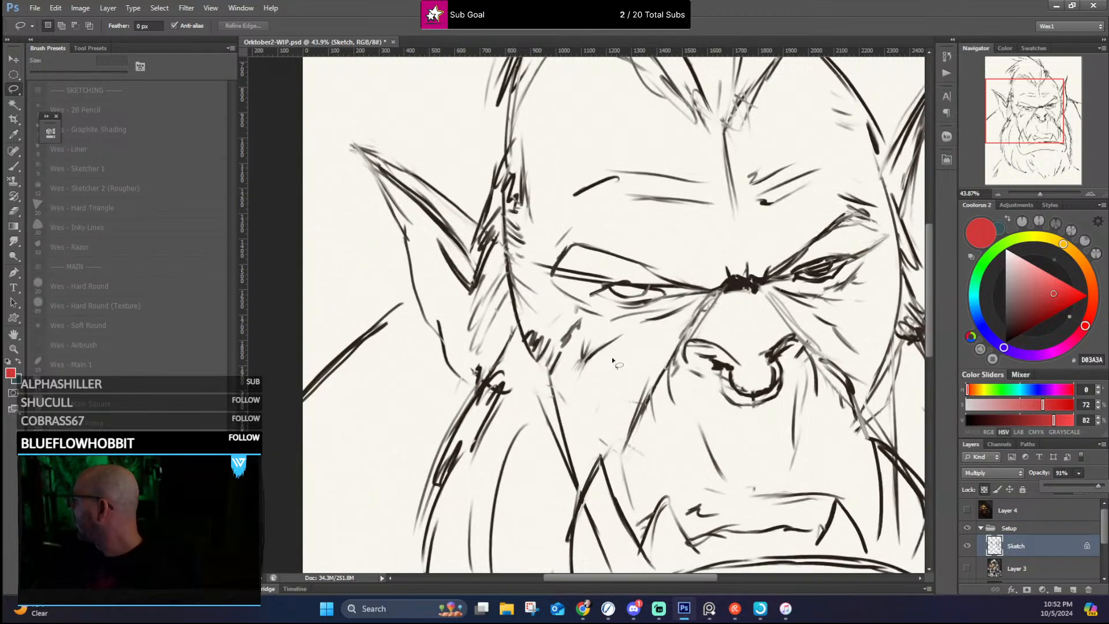
pyautogui.scroll(-7, 620, 367)
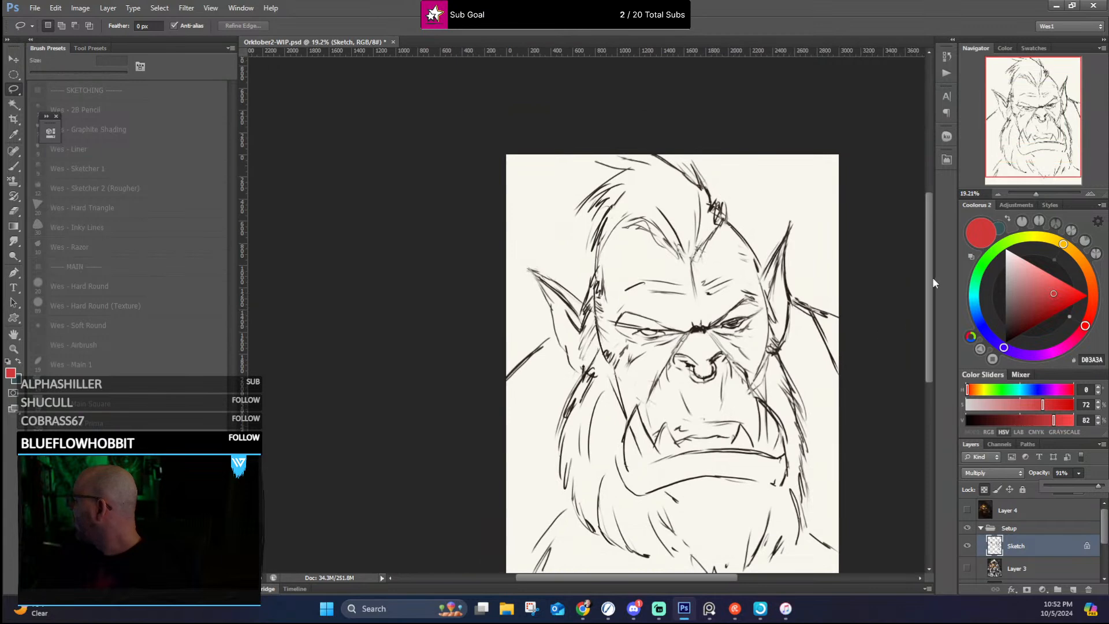
pyautogui.scroll(2, 810, 338)
pyautogui.scroll(1, 811, 339)
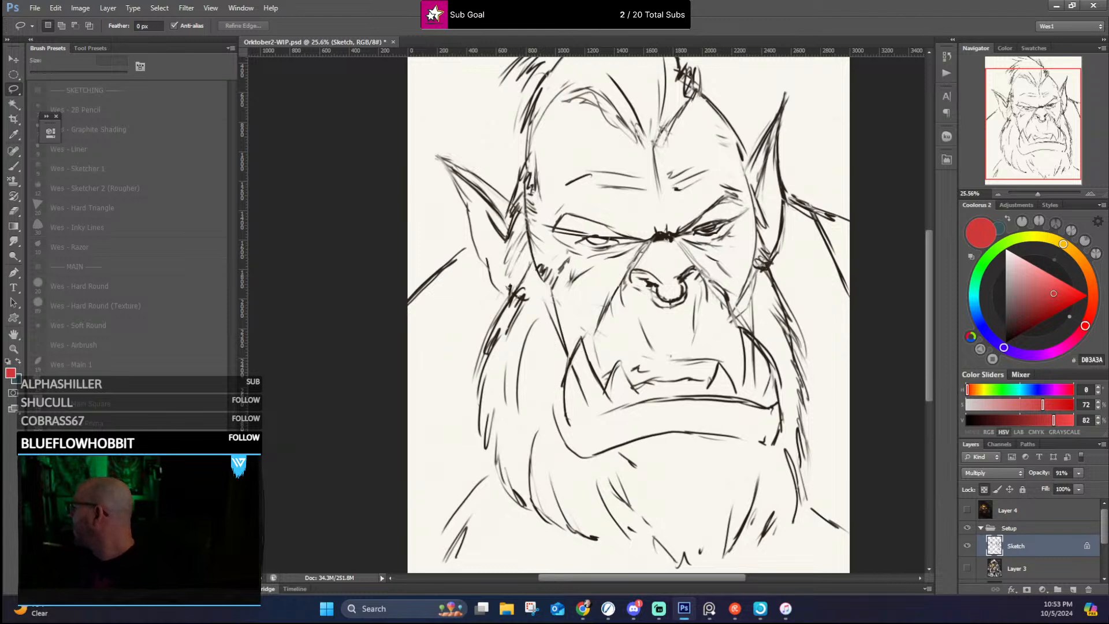
# Step: Show the Basic Value layer beneath the sketch lines
pyautogui.scroll(-2, 1036, 571)
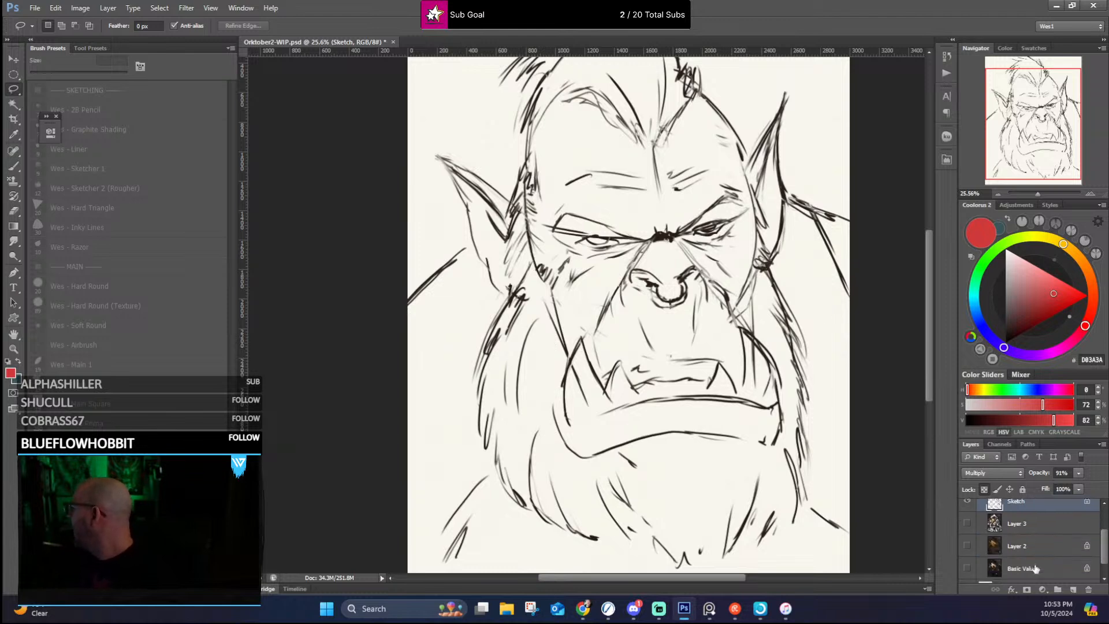
pyautogui.click(968, 568)
pyautogui.scroll(-3, 798, 256)
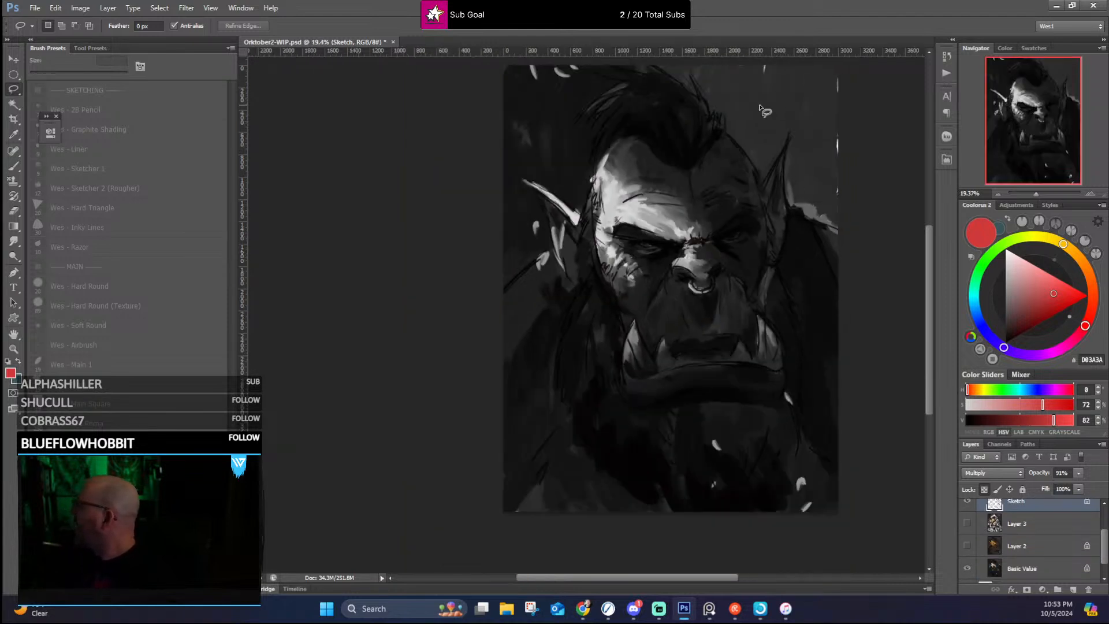
# Step: Examine the grayscale light and shadow on the orc's forehead, brow, eyes, nose and tusks
pyautogui.scroll(3, 751, 105)
pyautogui.scroll(2, 582, 276)
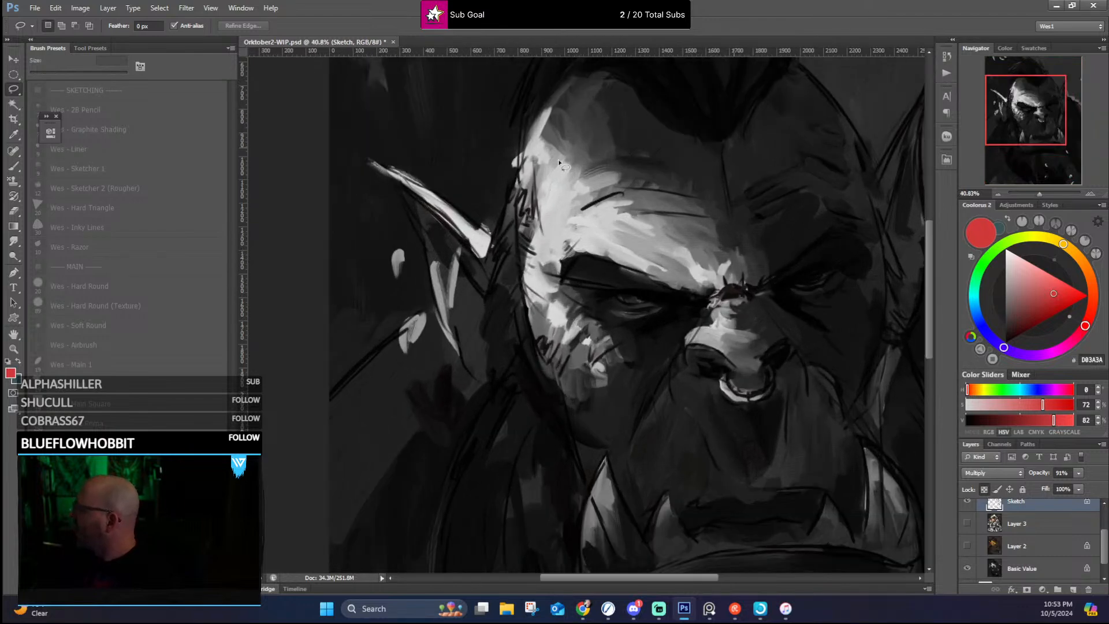
pyautogui.scroll(-4, 622, 240)
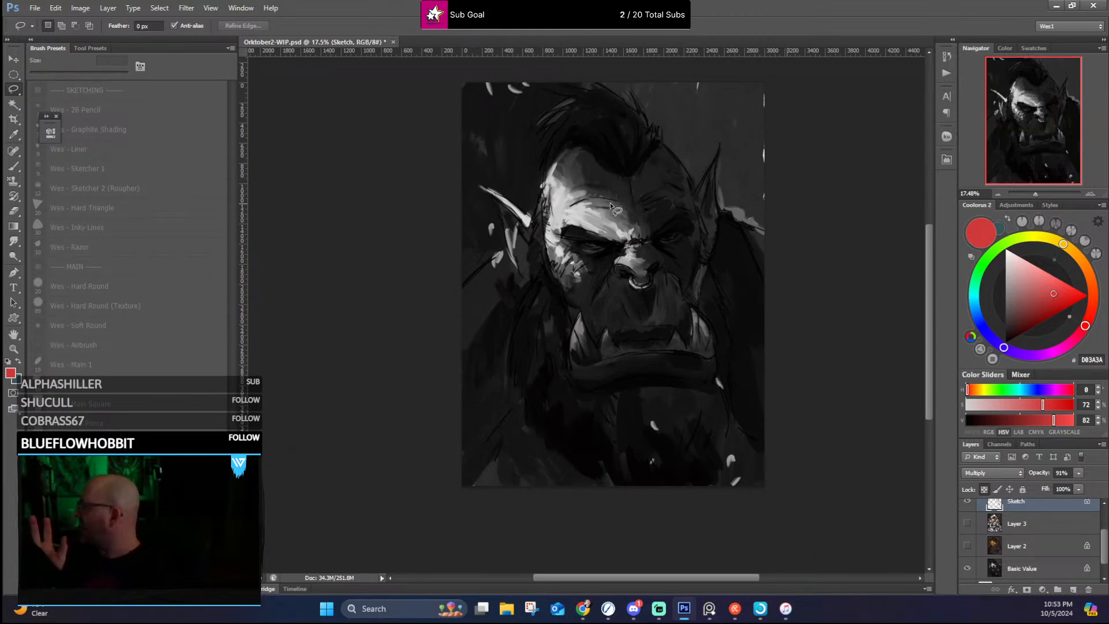
pyautogui.scroll(5, 607, 190)
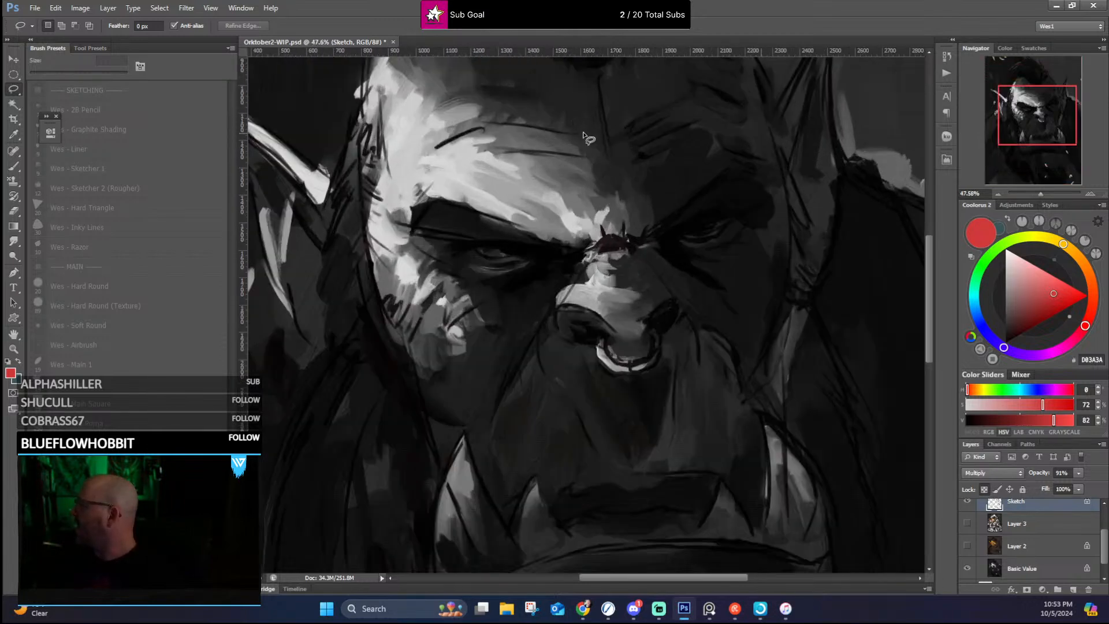
pyautogui.scroll(-3, 542, 134)
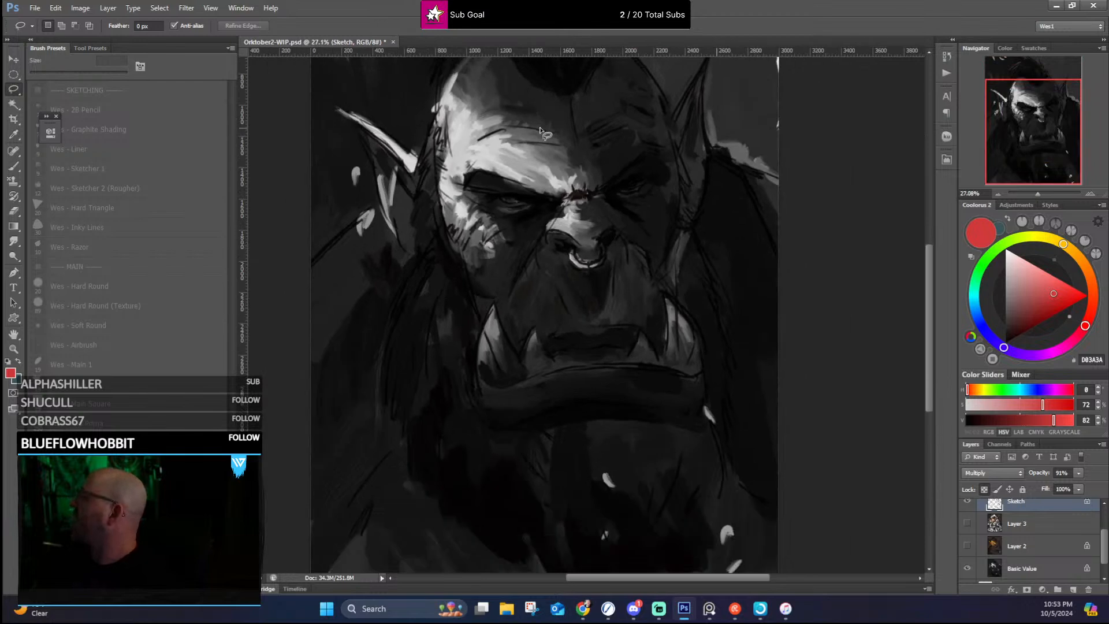
pyautogui.scroll(3, 542, 134)
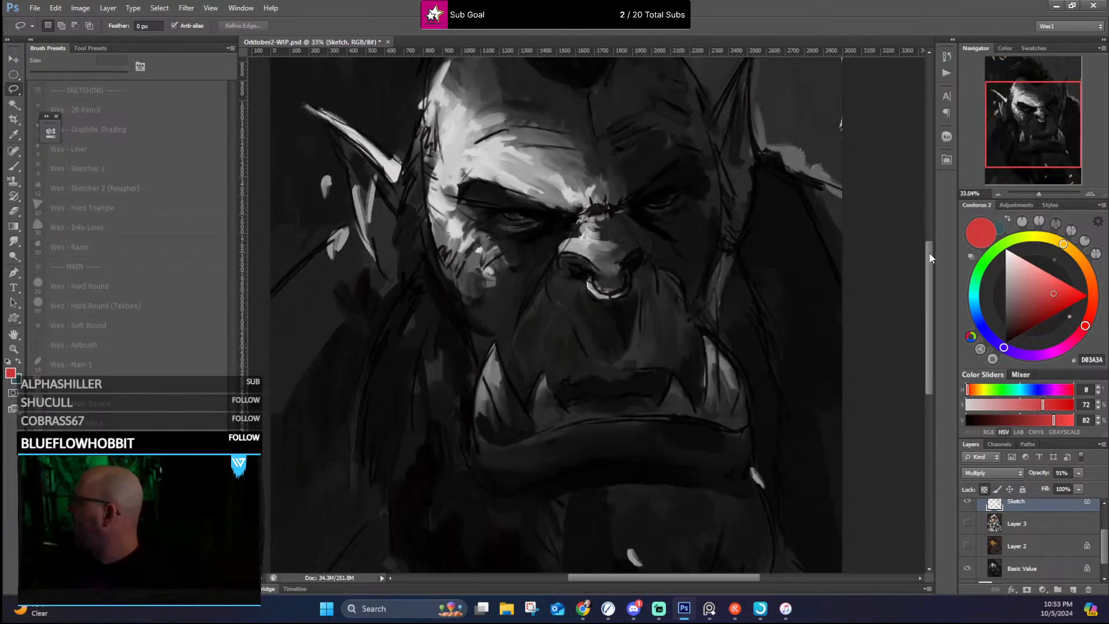
pyautogui.moveTo(932, 258); pyautogui.dragTo(931, 243)
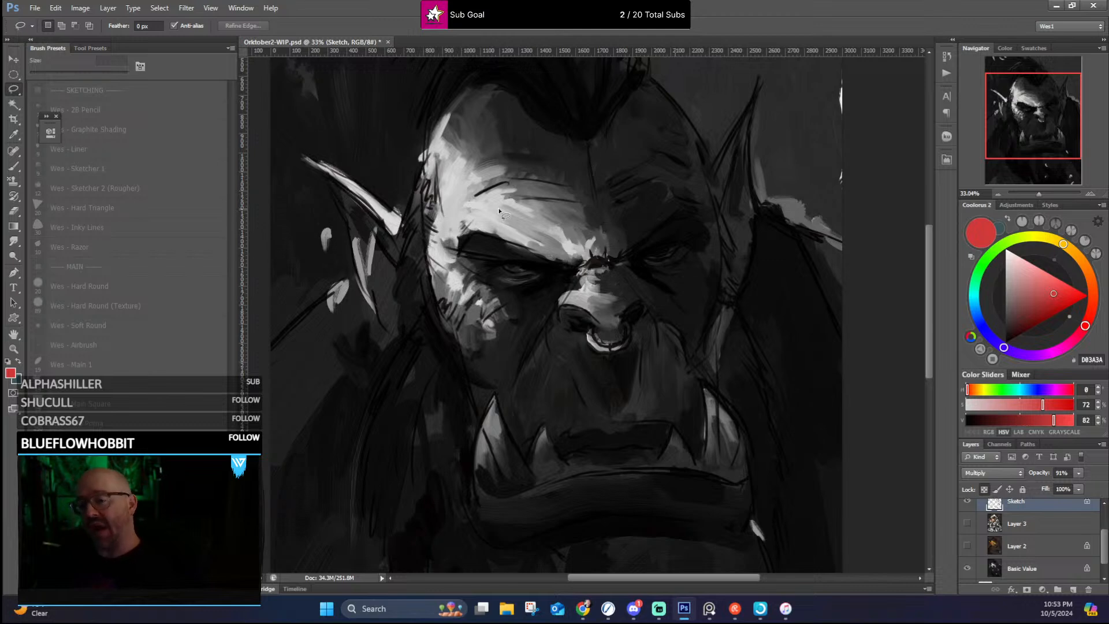
pyautogui.scroll(-2, 573, 148)
pyautogui.scroll(4, 566, 143)
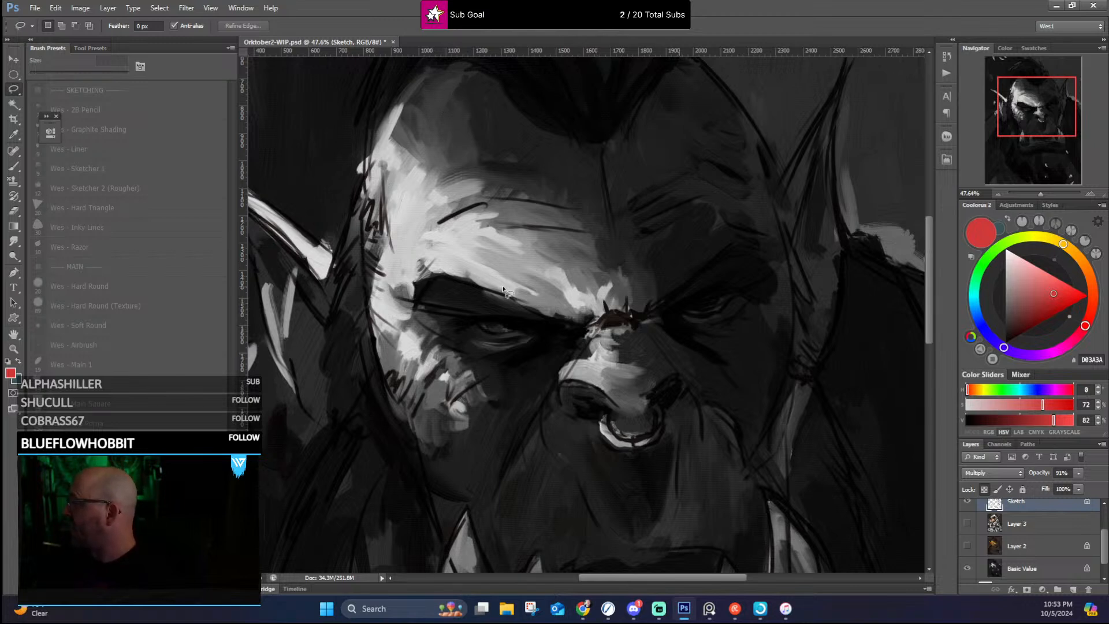
pyautogui.scroll(-3, 503, 287)
pyautogui.scroll(3, 523, 266)
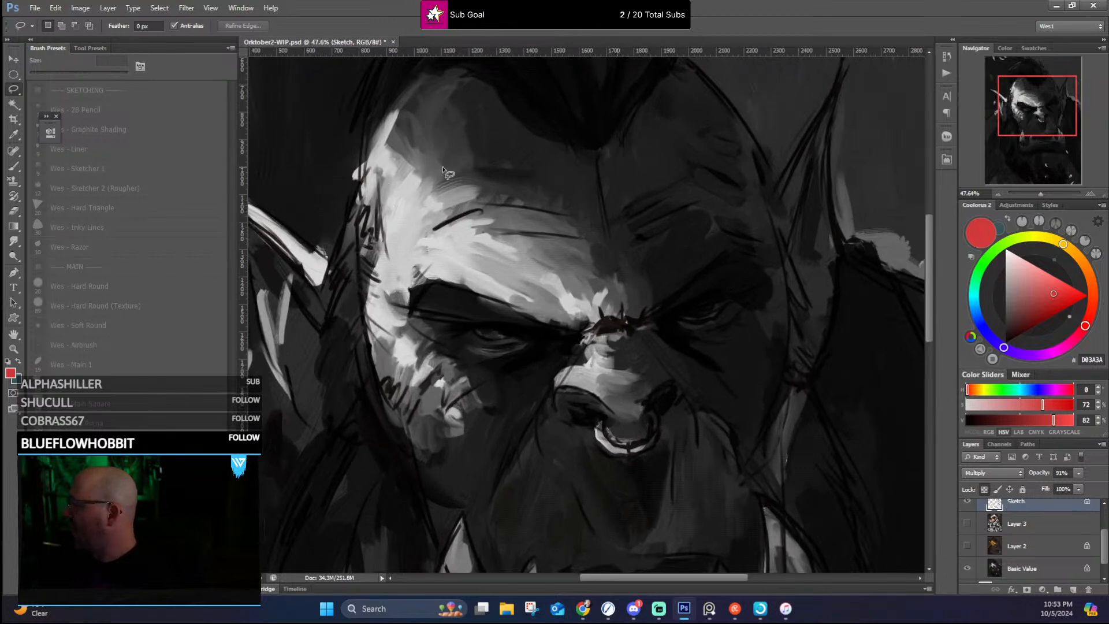
pyautogui.scroll(-4, 445, 172)
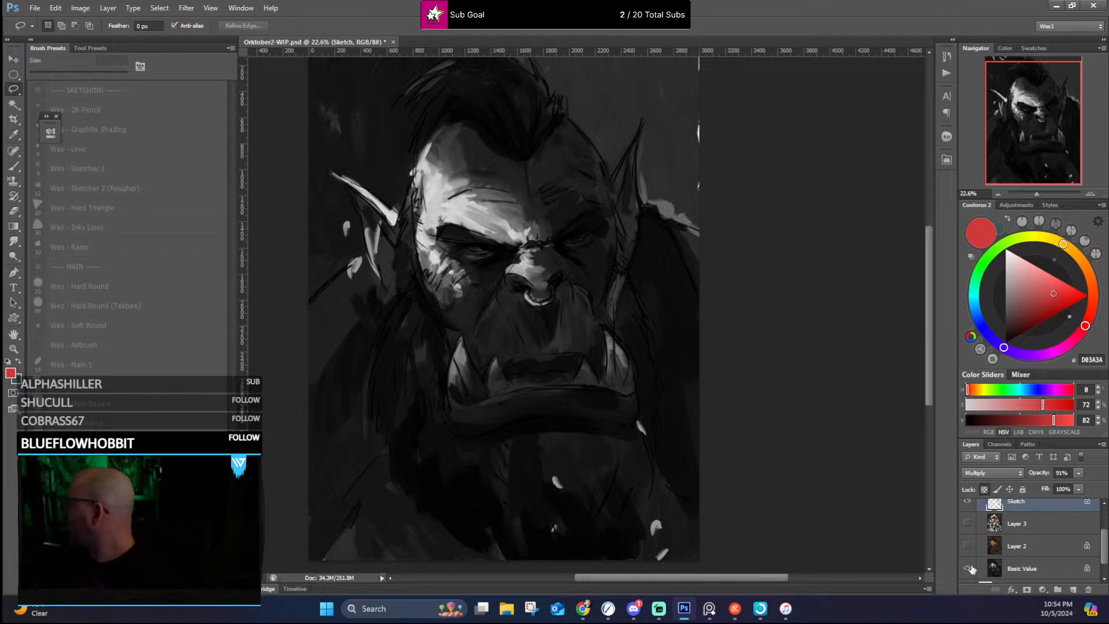
# Step: Show Layer 2 over the grayscale values and examine its colors on the orc's brow, eyes, cheek and nose
pyautogui.scroll(2, 539, 254)
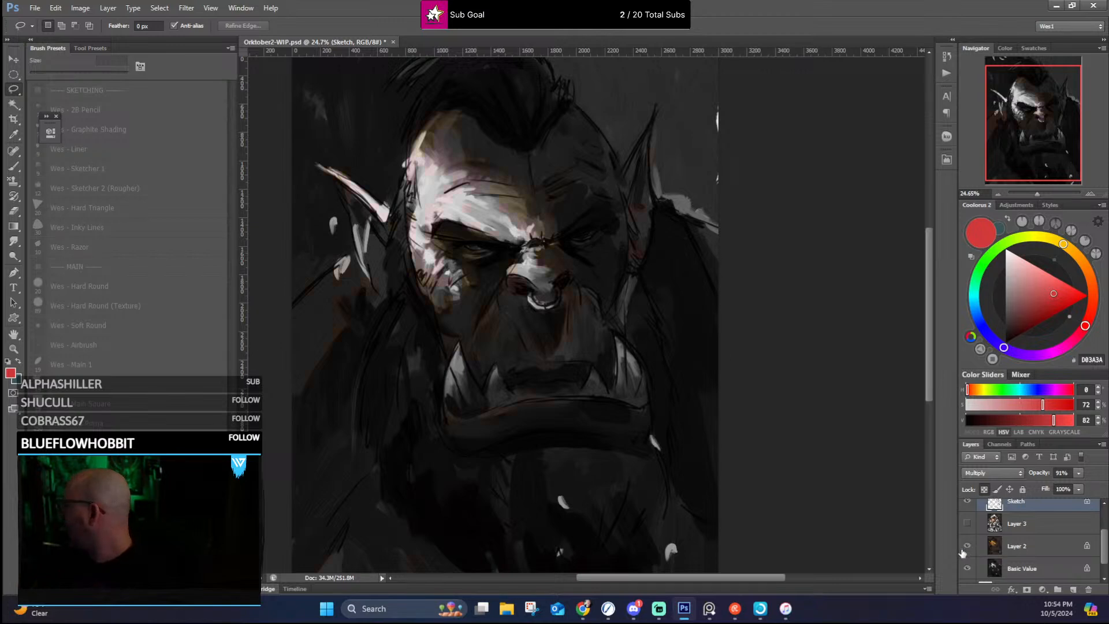
pyautogui.scroll(-2, 585, 217)
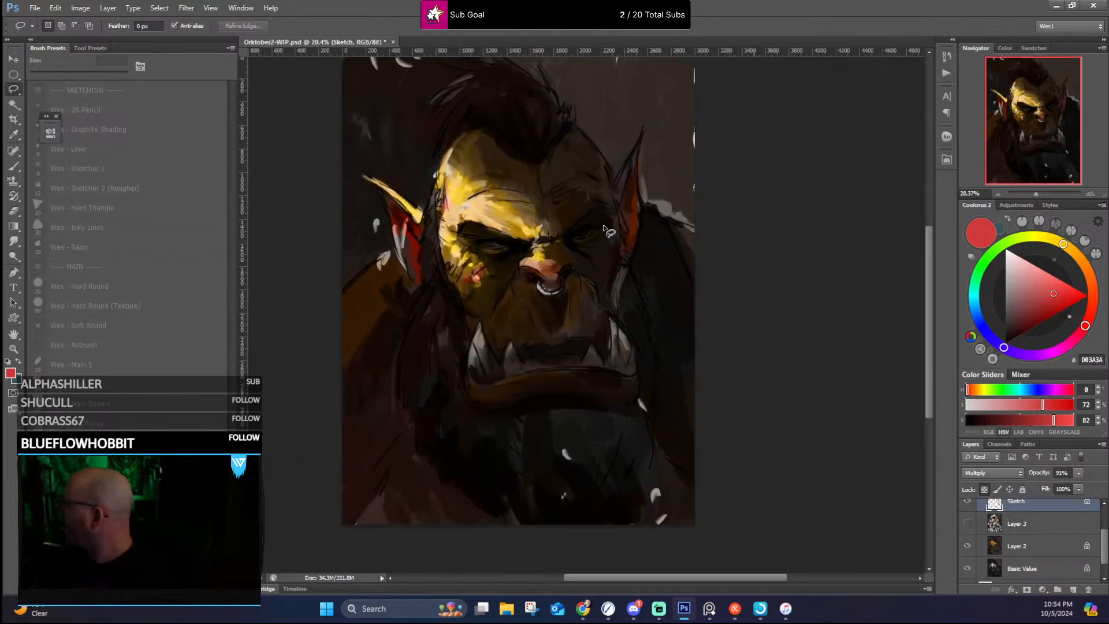
pyautogui.scroll(5, 530, 265)
pyautogui.scroll(3, 401, 238)
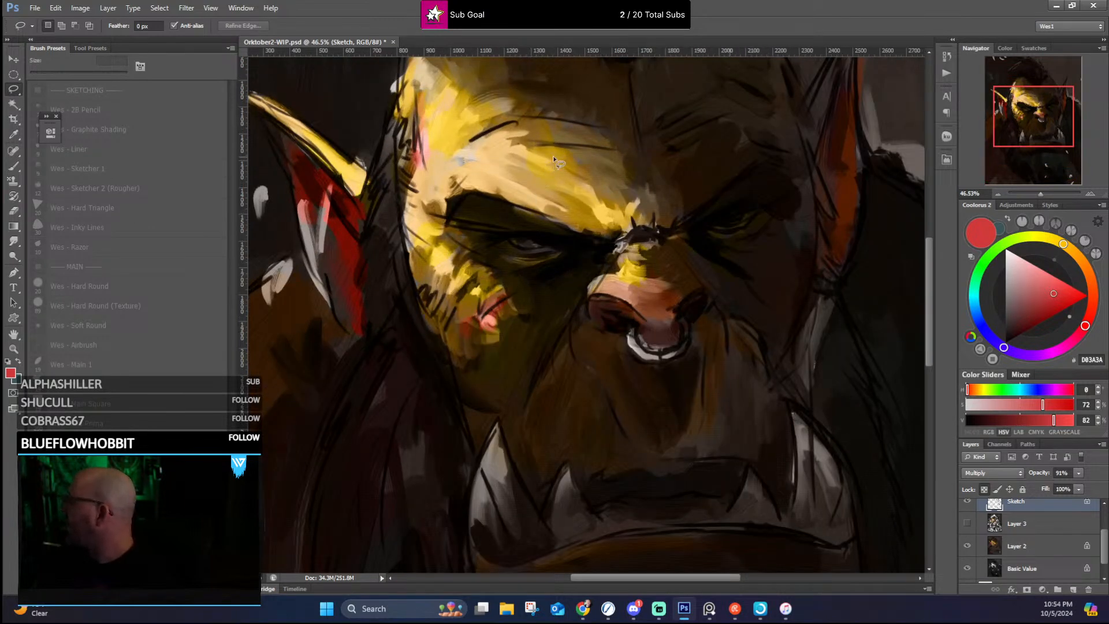
pyautogui.scroll(2, 553, 155)
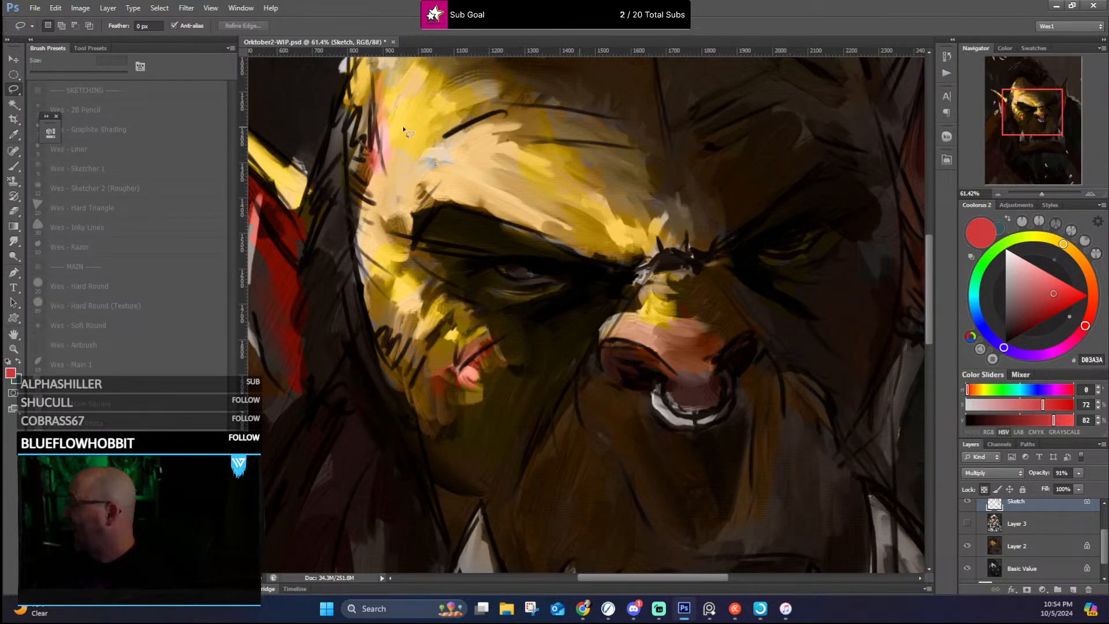
pyautogui.scroll(-3, 536, 181)
pyautogui.scroll(3, 572, 281)
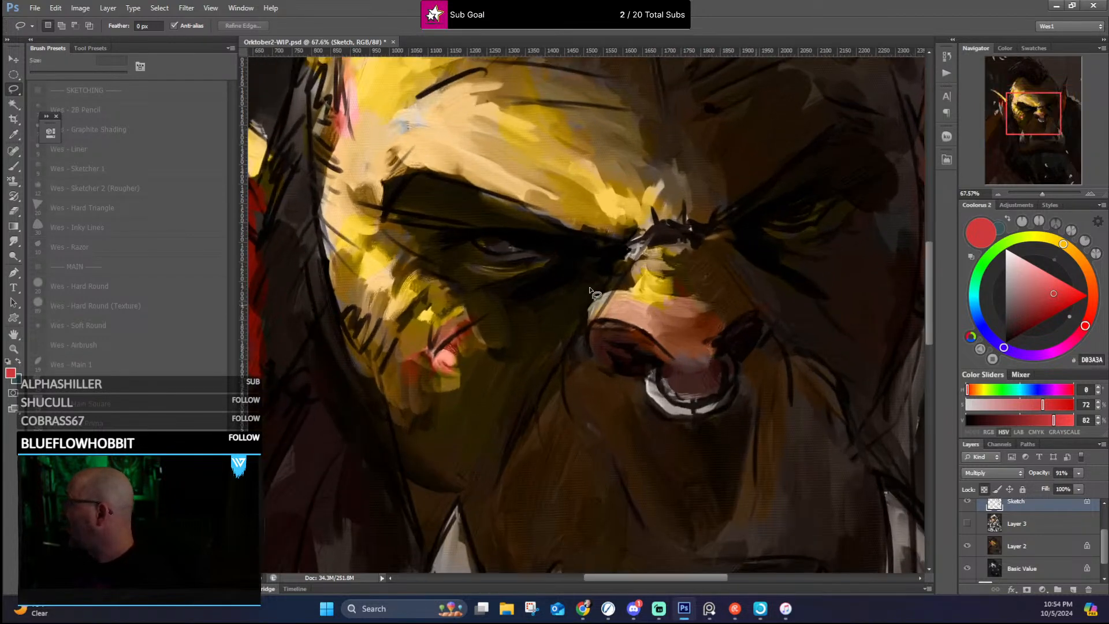
pyautogui.scroll(-2, 447, 188)
pyautogui.scroll(-4, 498, 203)
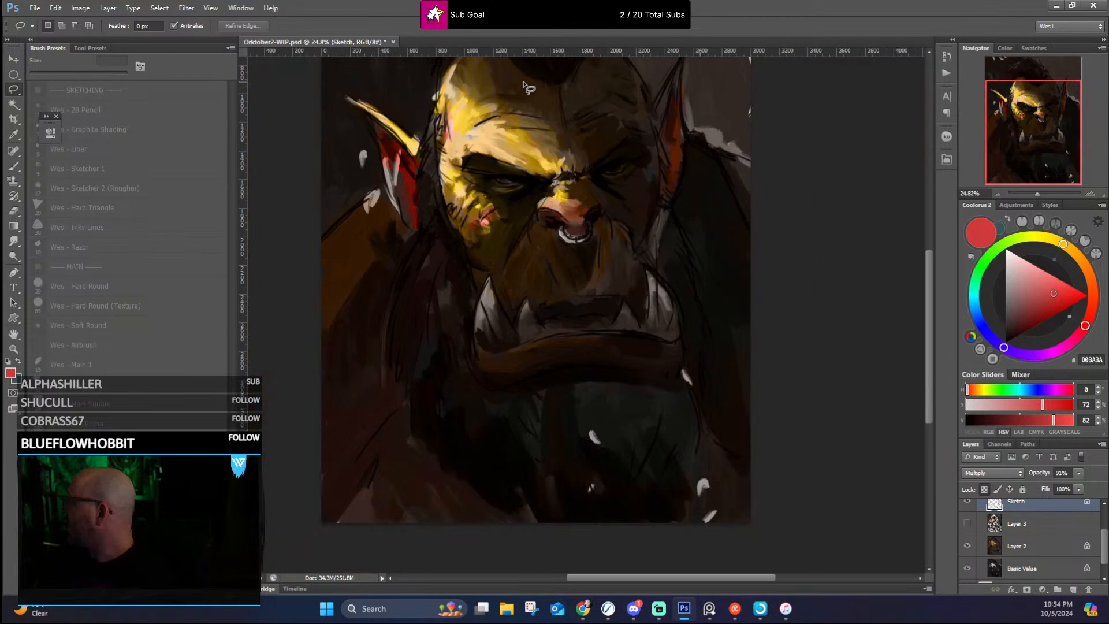
# Step: Compare the orc's Layer 2 colors up close around the brow and nose with the whole portrait
pyautogui.scroll(4, 511, 139)
pyautogui.scroll(-2, 516, 125)
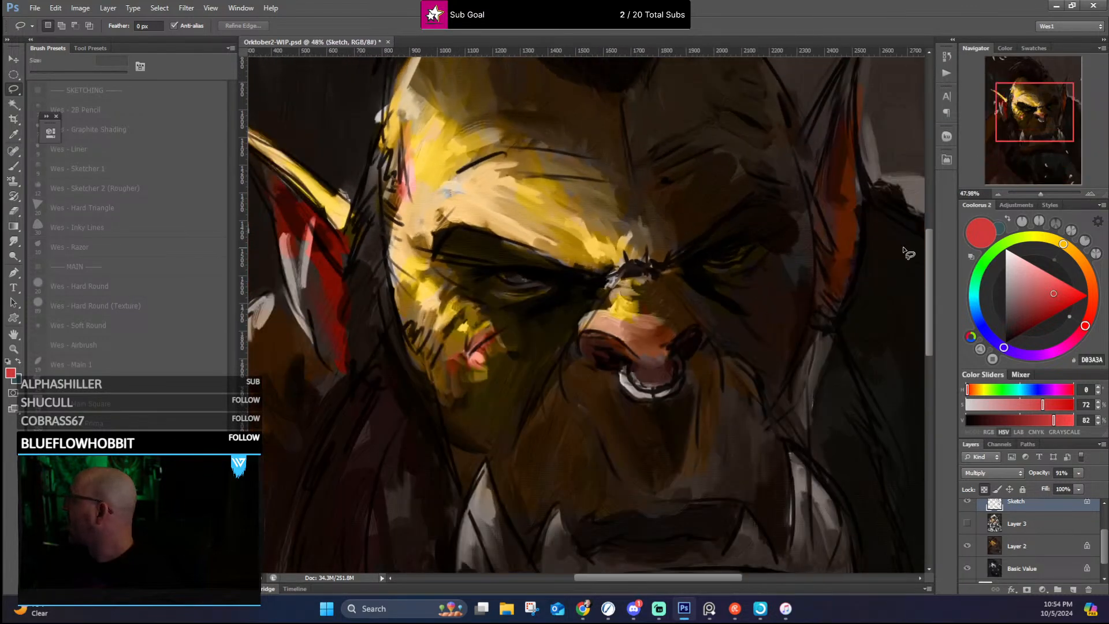
pyautogui.scroll(-3, 803, 214)
pyautogui.scroll(-3, 806, 211)
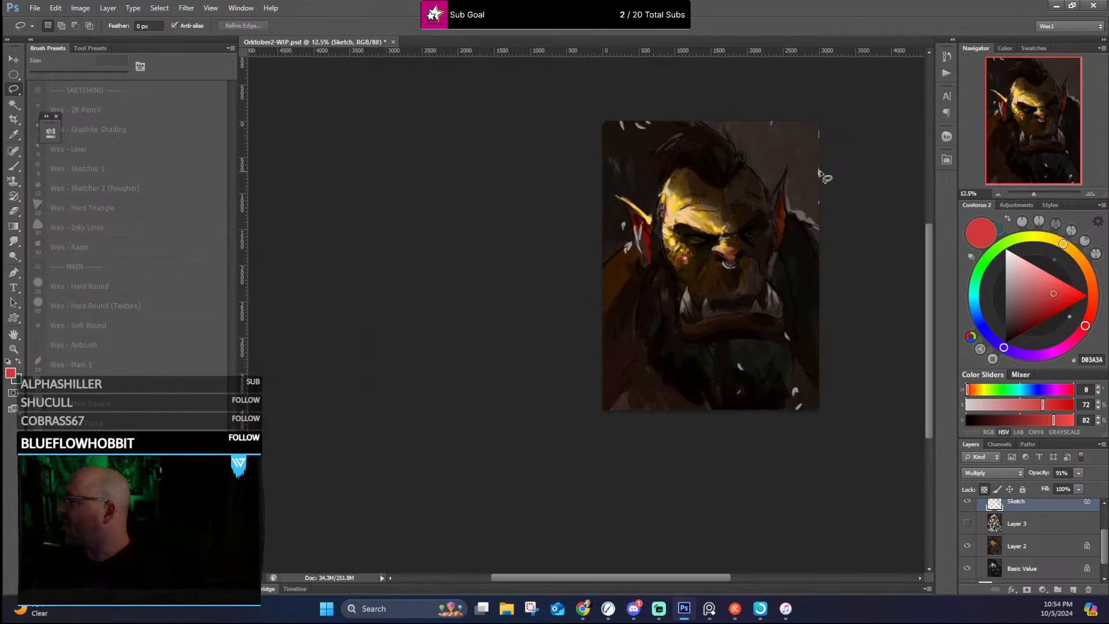
pyautogui.scroll(1, 707, 260)
pyautogui.scroll(4, 707, 259)
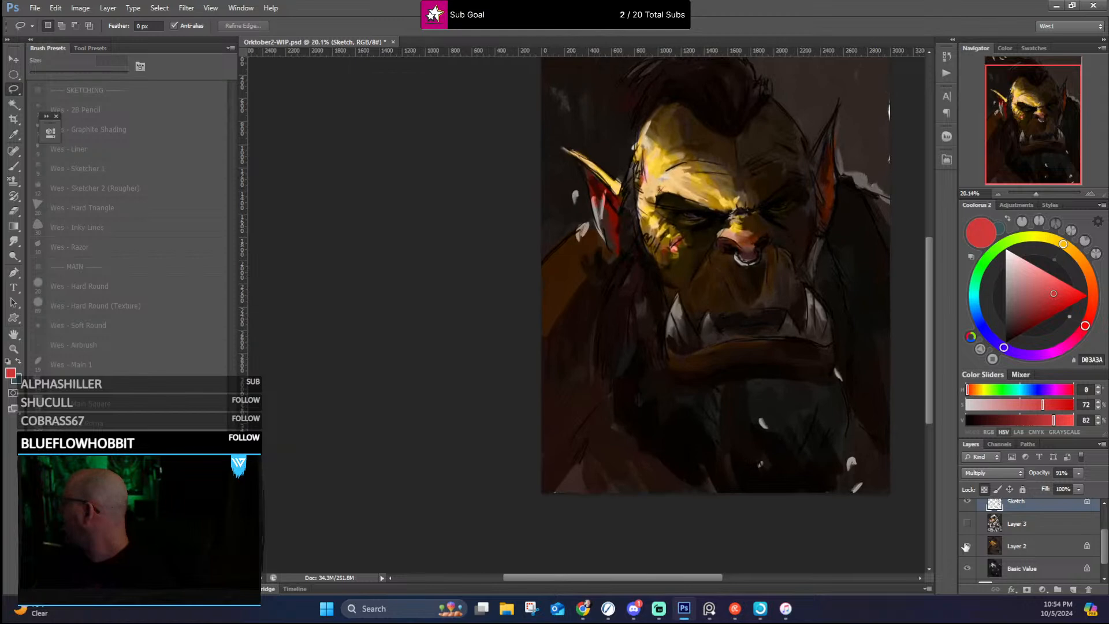
# Step: Dismiss the empty-selection warning and switch from the Lasso to the Elliptical Marquee tool
pyautogui.moveTo(695, 573); pyautogui.dragTo(713, 578)
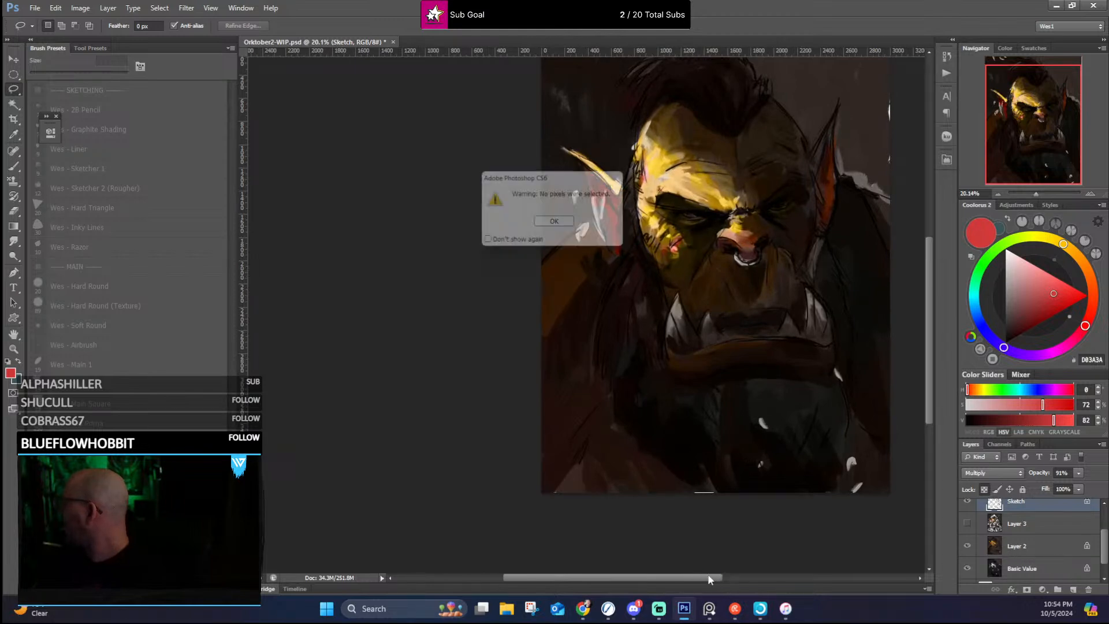
pyautogui.click(557, 223)
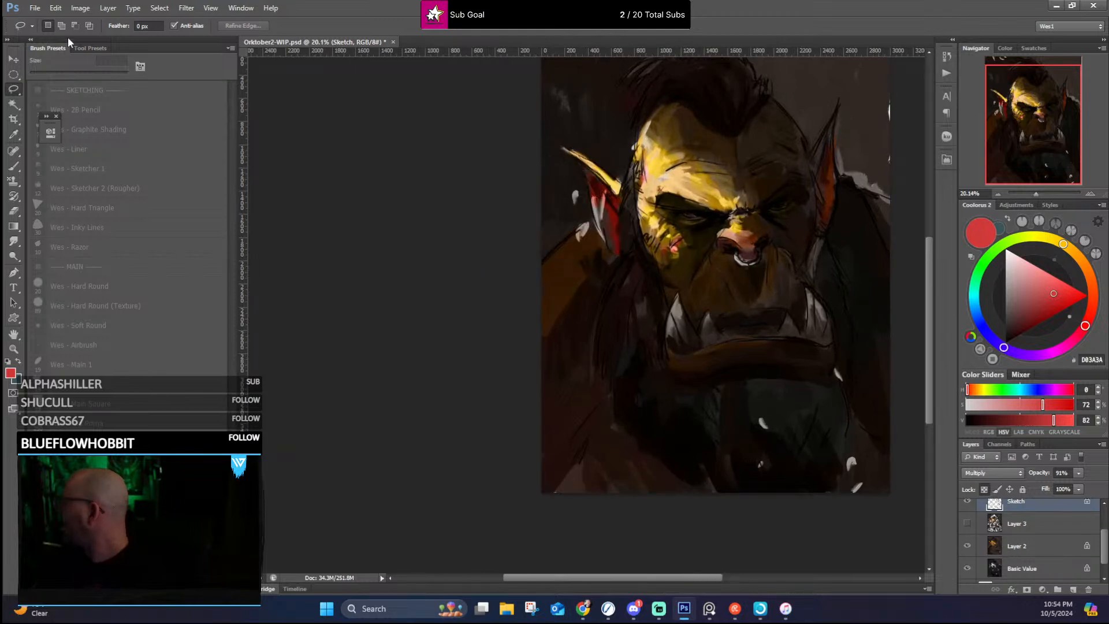
pyautogui.click(13, 61)
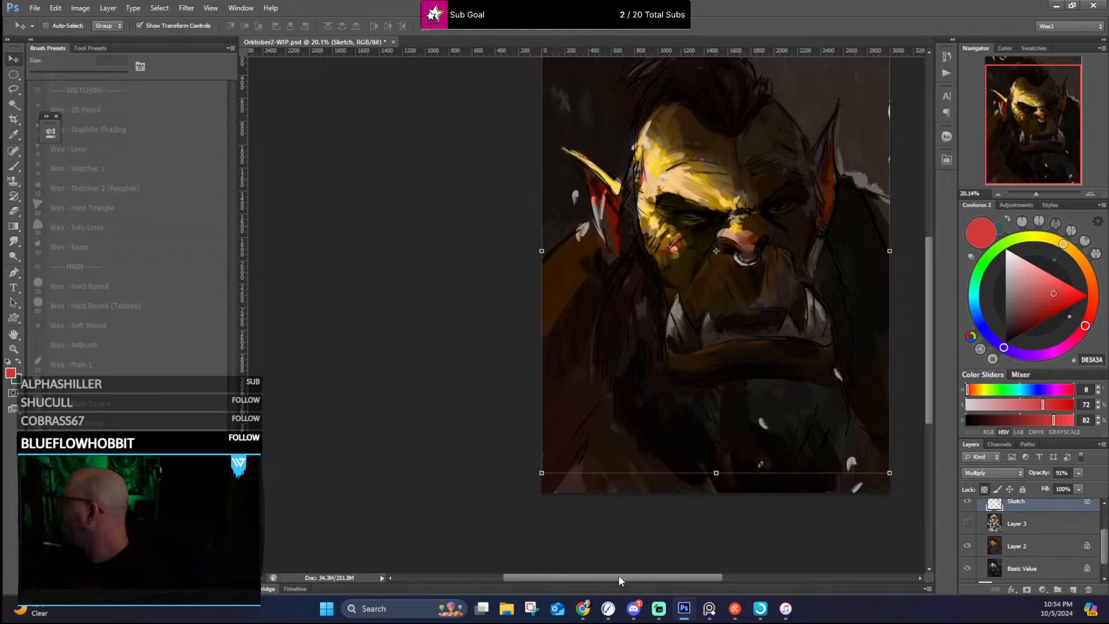
pyautogui.moveTo(619, 575); pyautogui.dragTo(634, 576)
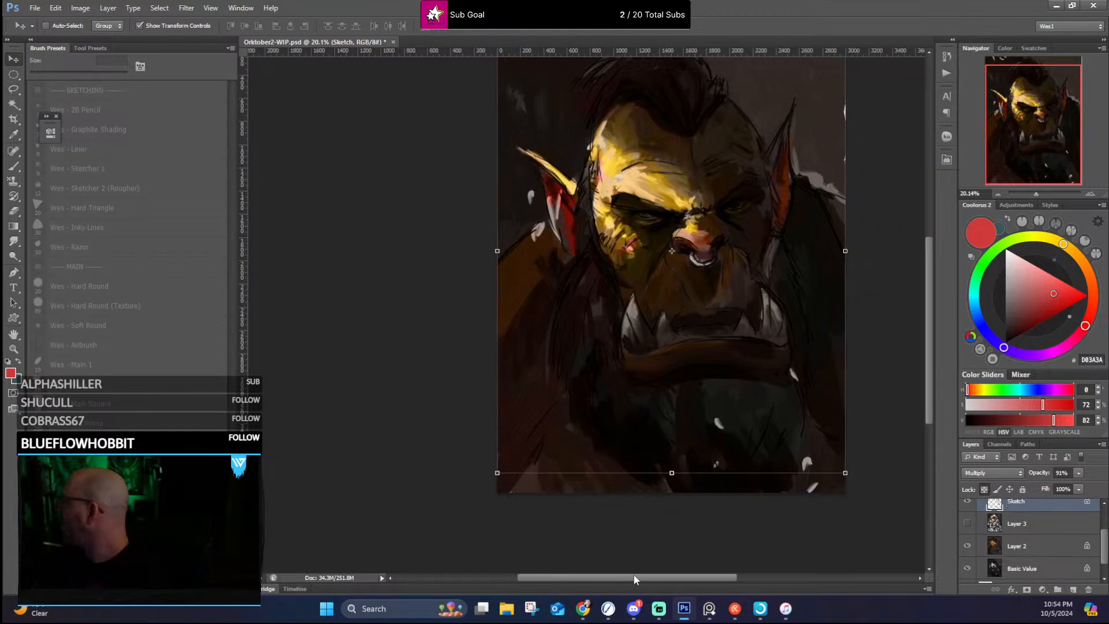
pyautogui.click(15, 76)
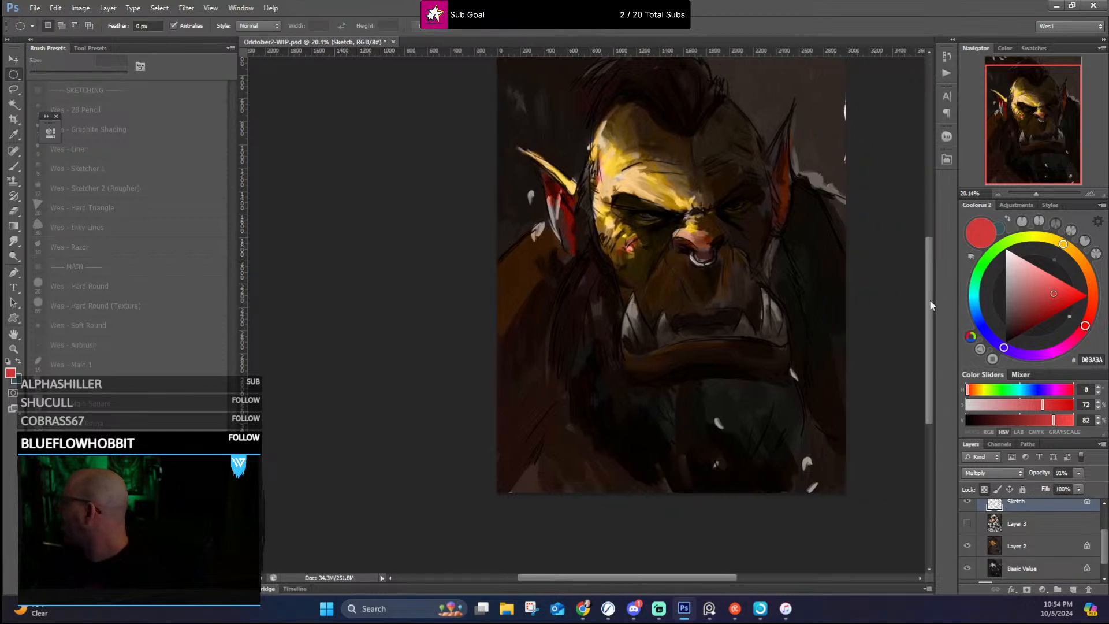
# Step: Show Layer 3 over the Layer 2 colors, beneath the sketch lines
pyautogui.moveTo(930, 302); pyautogui.dragTo(928, 281)
pyautogui.scroll(4, 705, 276)
pyautogui.scroll(-3, 719, 289)
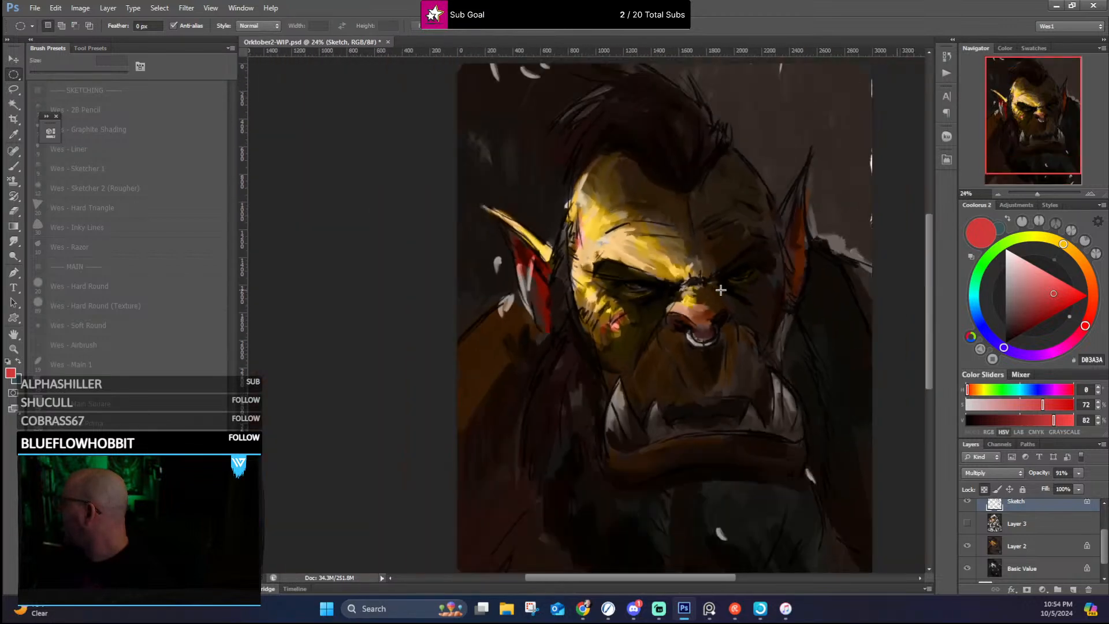
pyautogui.scroll(2, 1025, 555)
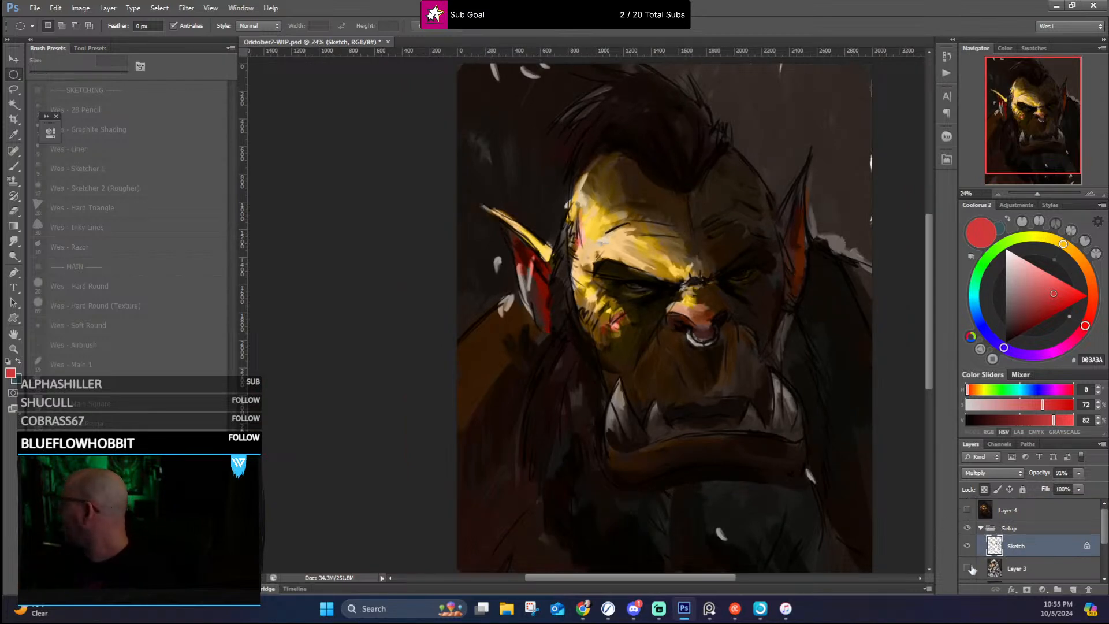
pyautogui.scroll(-2, 972, 570)
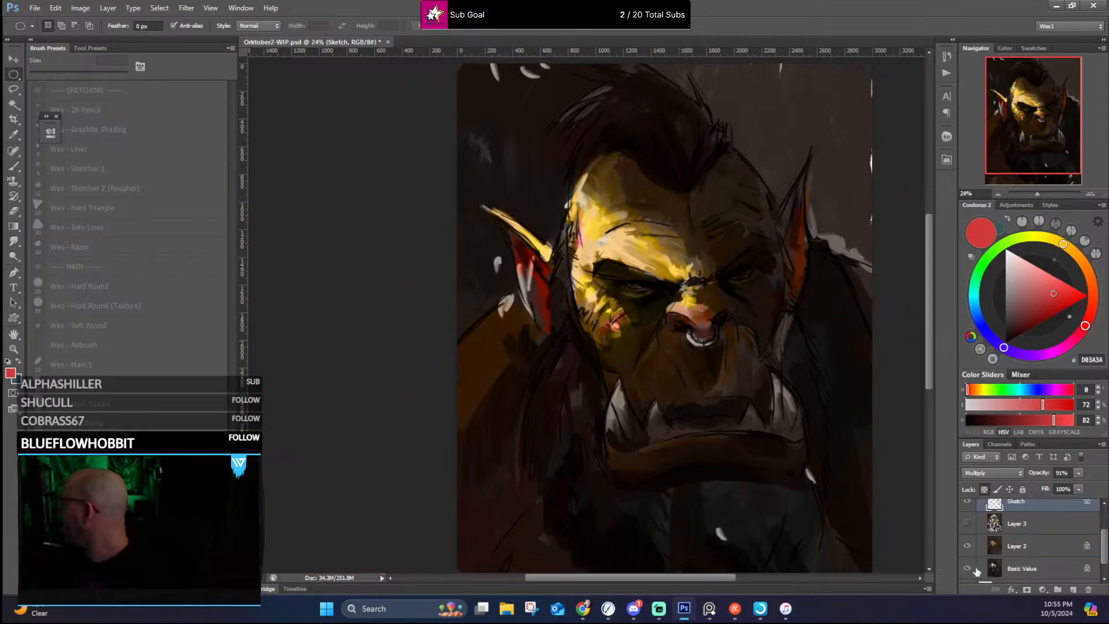
pyautogui.click(967, 524)
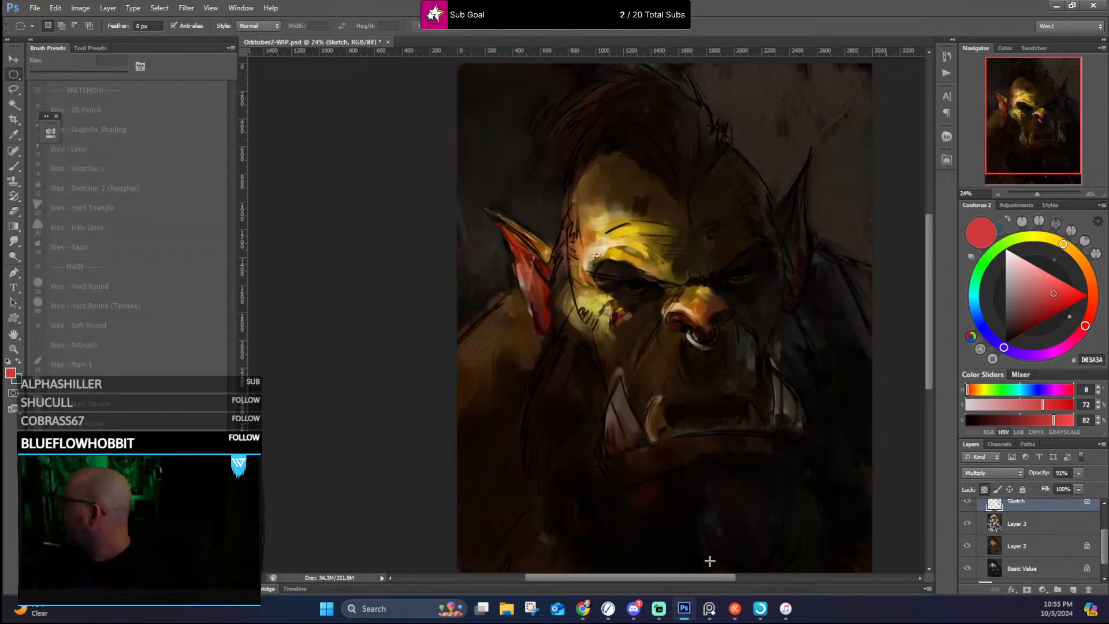
# Step: Examine Layer 3's canvas and brush texture on the shadowed side of the head, the far ear, the background and the shoulder
pyautogui.moveTo(708, 580); pyautogui.dragTo(747, 579)
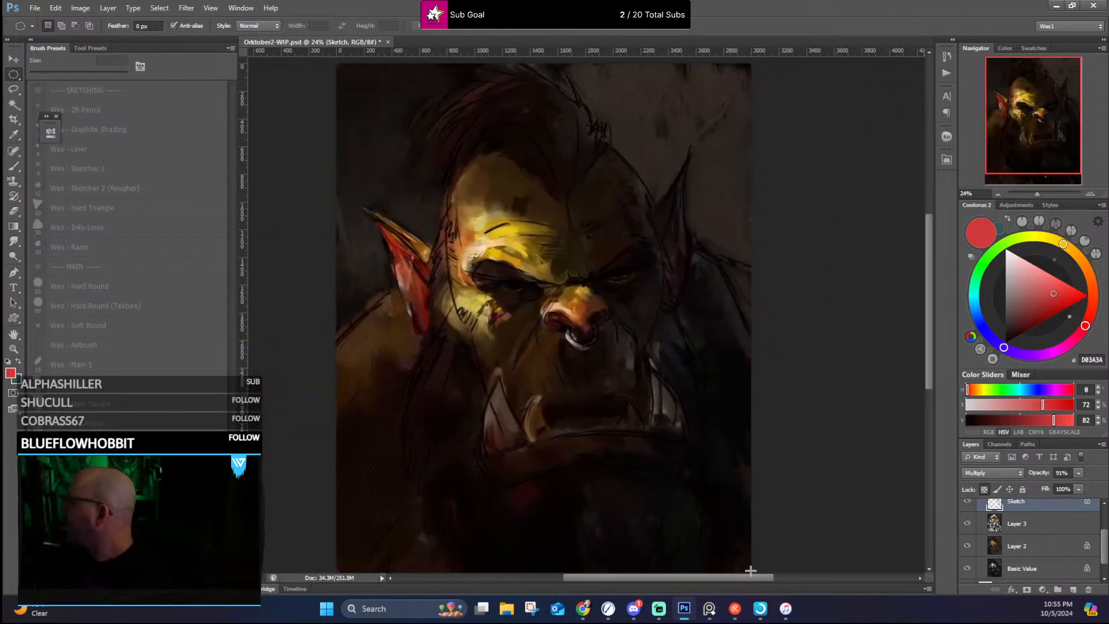
pyautogui.scroll(3, 342, 172)
pyautogui.scroll(8, 762, 175)
pyautogui.scroll(8, 660, 196)
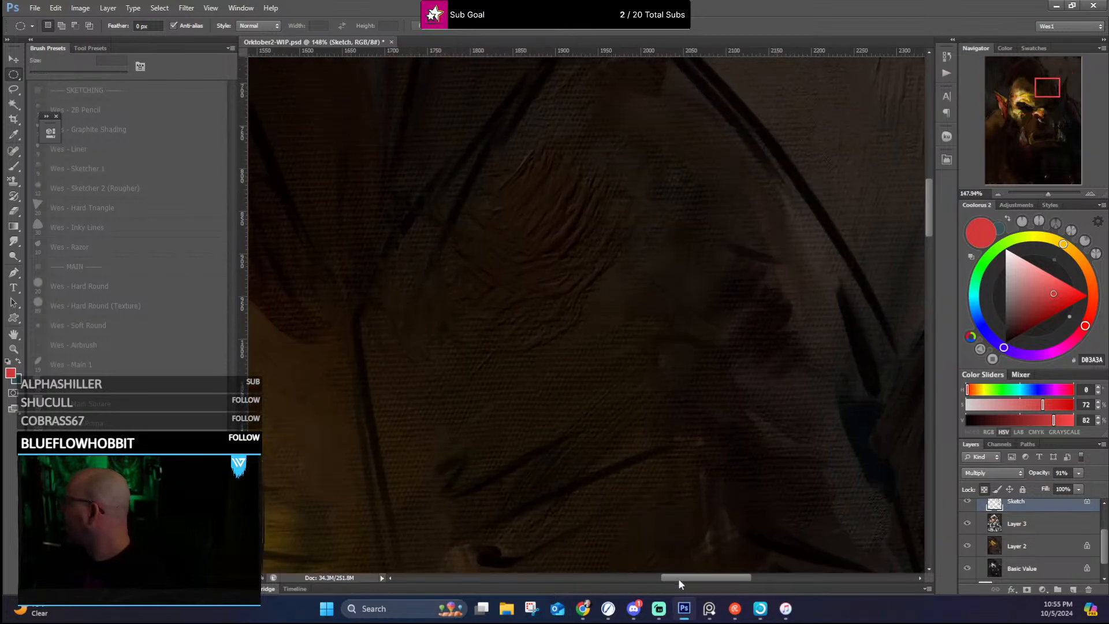
pyautogui.moveTo(678, 577); pyautogui.dragTo(740, 581)
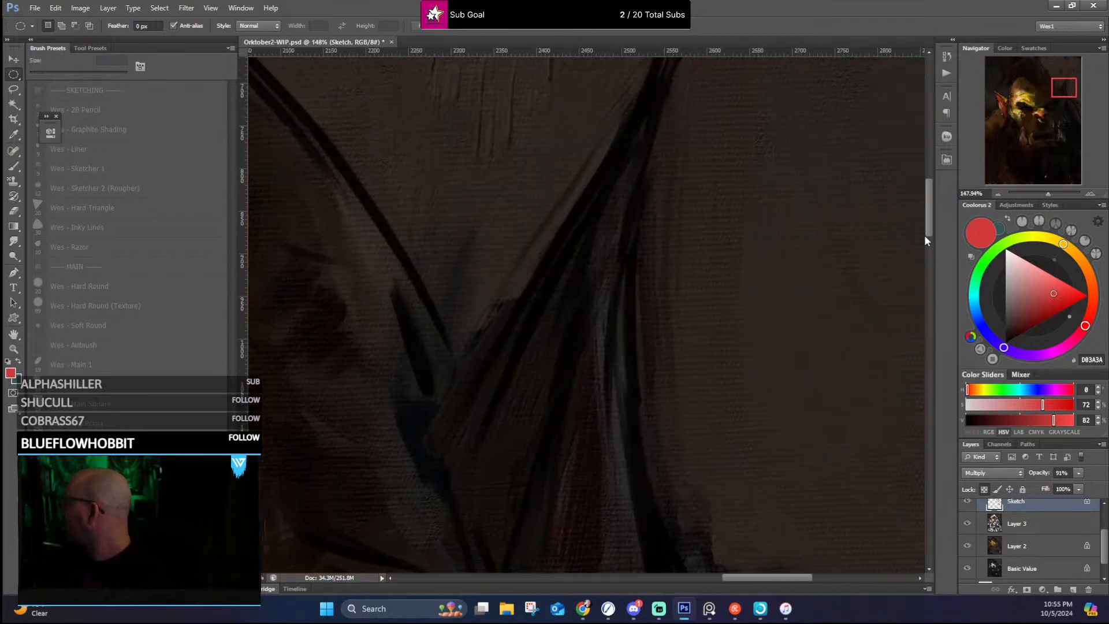
pyautogui.moveTo(925, 236); pyautogui.dragTo(924, 144)
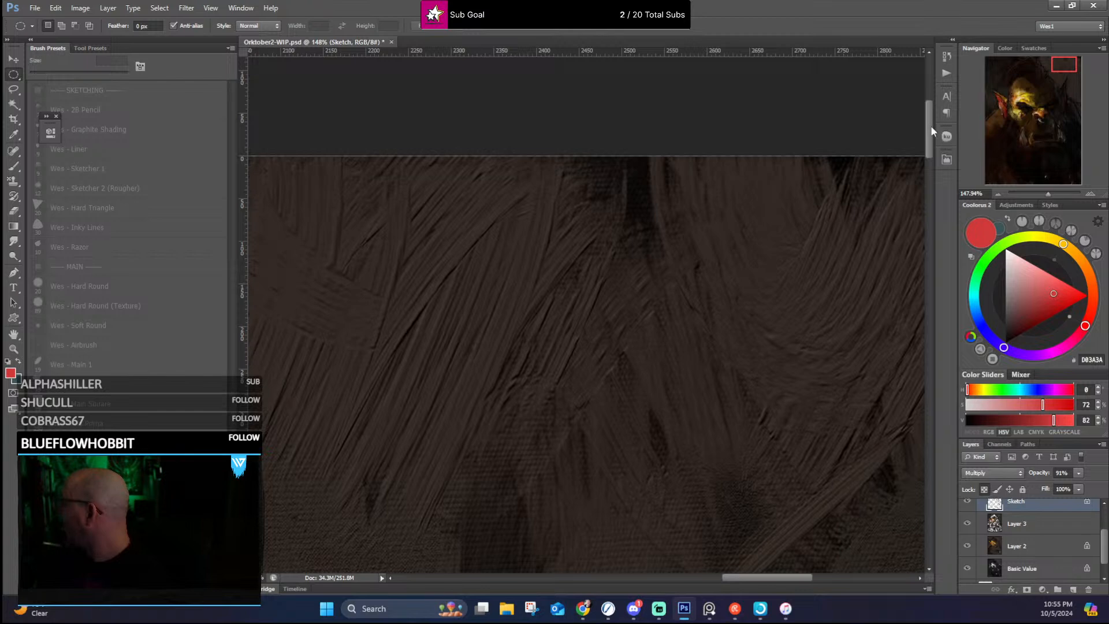
pyautogui.moveTo(931, 125); pyautogui.dragTo(937, 315)
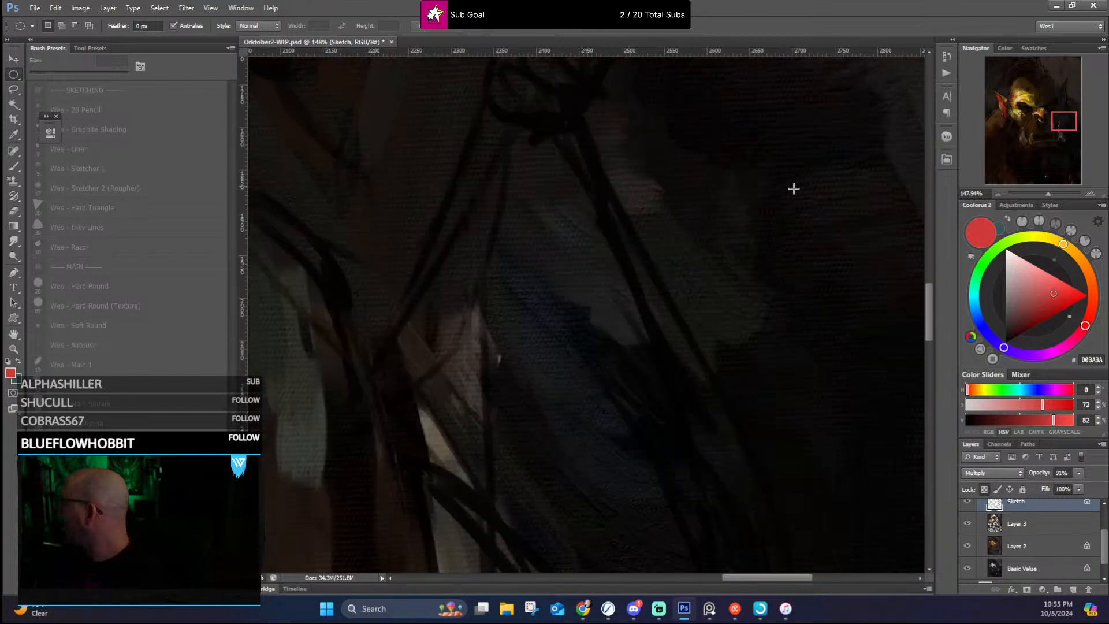
# Step: Examine Layer 3's painted light and color on the orc's forehead, brow, cheek, nose and tusks, including at full-portrait scale
pyautogui.scroll(-8, 647, 488)
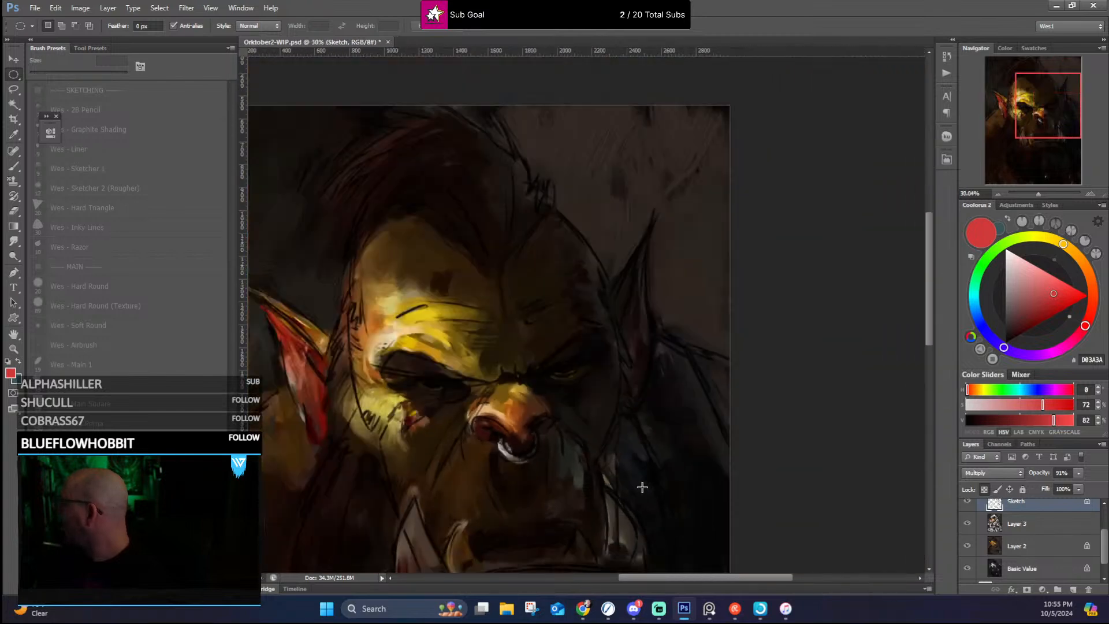
pyautogui.scroll(3, 424, 302)
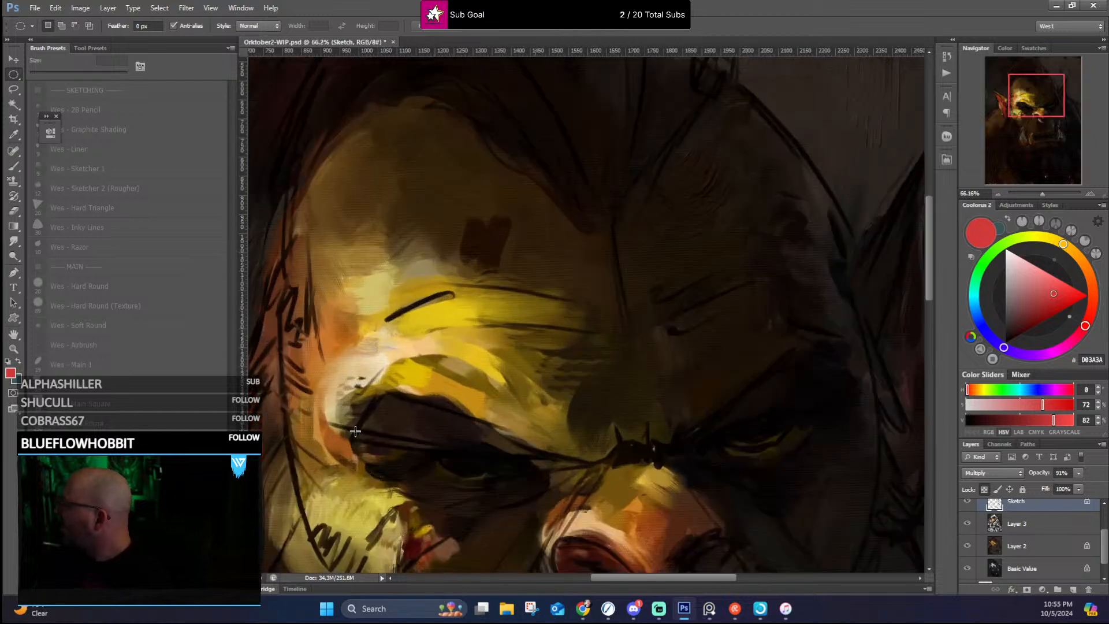
pyautogui.scroll(-3, 306, 346)
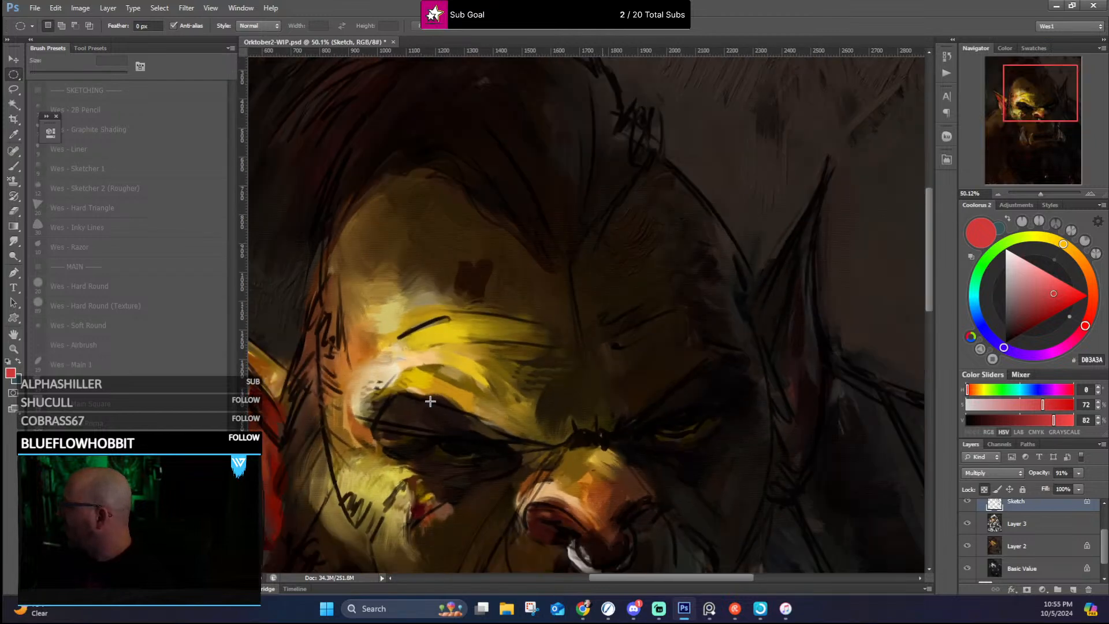
pyautogui.scroll(2, 283, 370)
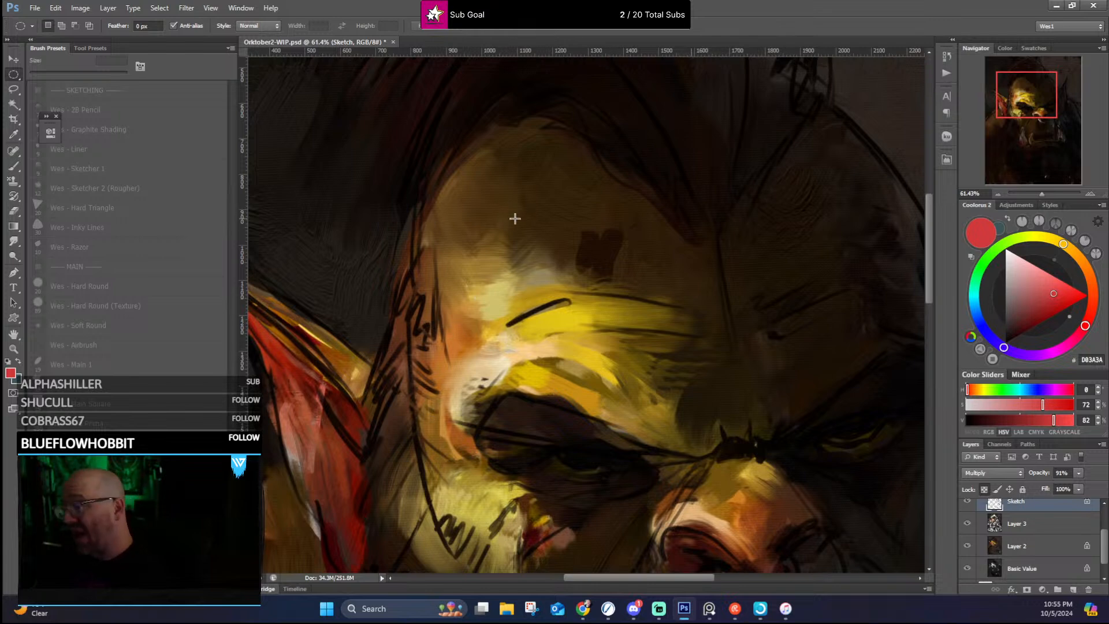
pyautogui.scroll(-5, 522, 196)
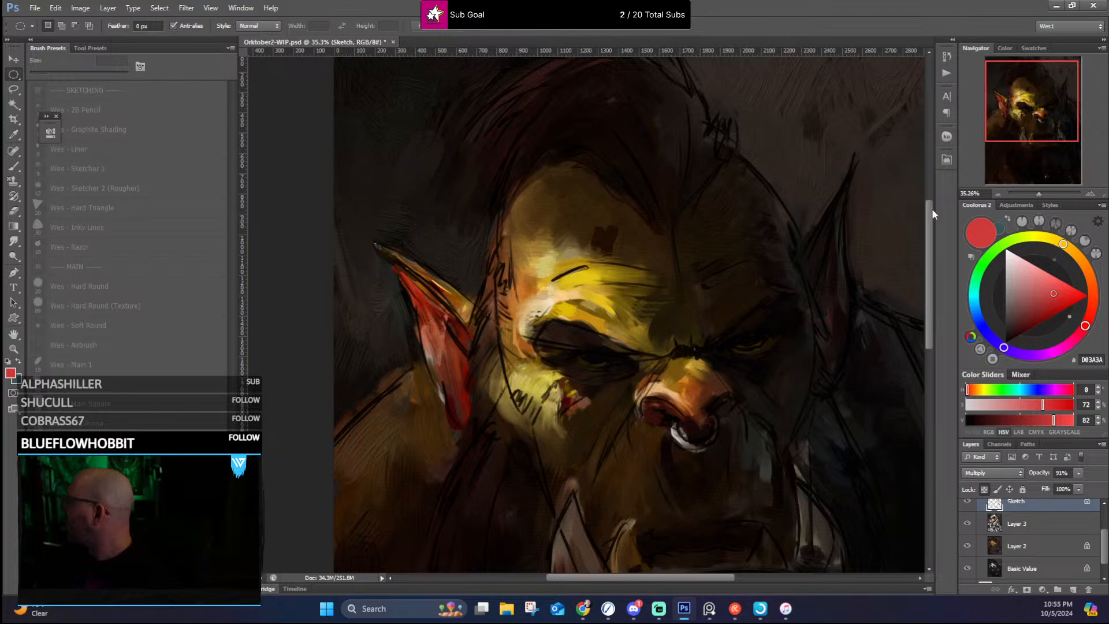
pyautogui.moveTo(931, 209); pyautogui.dragTo(940, 248)
pyautogui.scroll(-1, 744, 300)
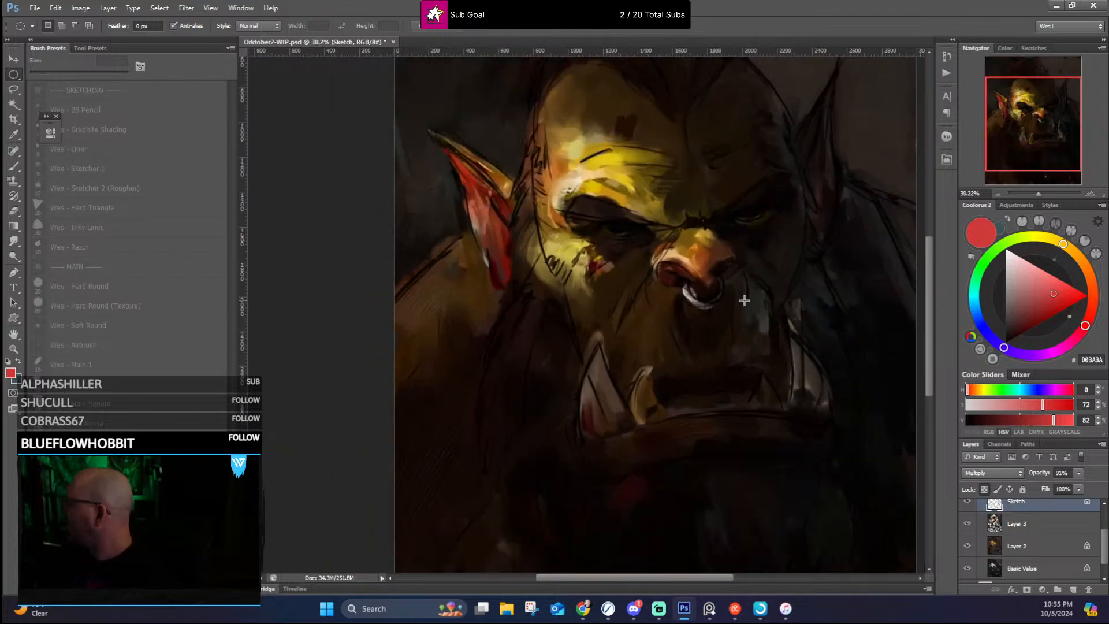
pyautogui.scroll(-1, 744, 299)
pyautogui.moveTo(926, 292); pyautogui.dragTo(931, 271)
# Step: Collapse the Setup group and show Layer 4 above it
pyautogui.scroll(2, 1001, 530)
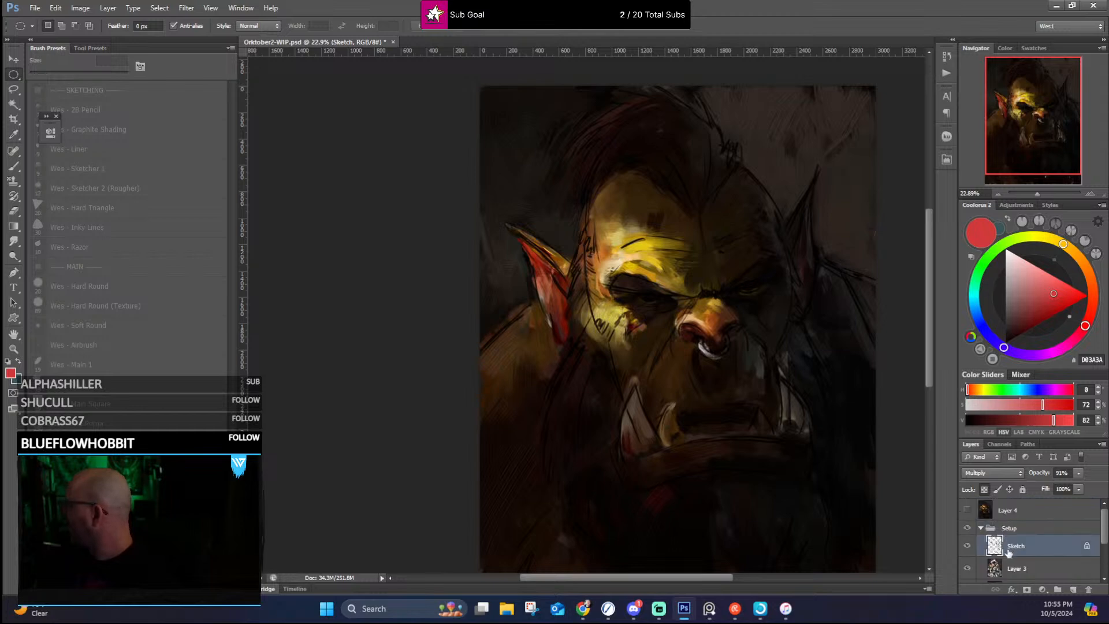
pyautogui.click(980, 529)
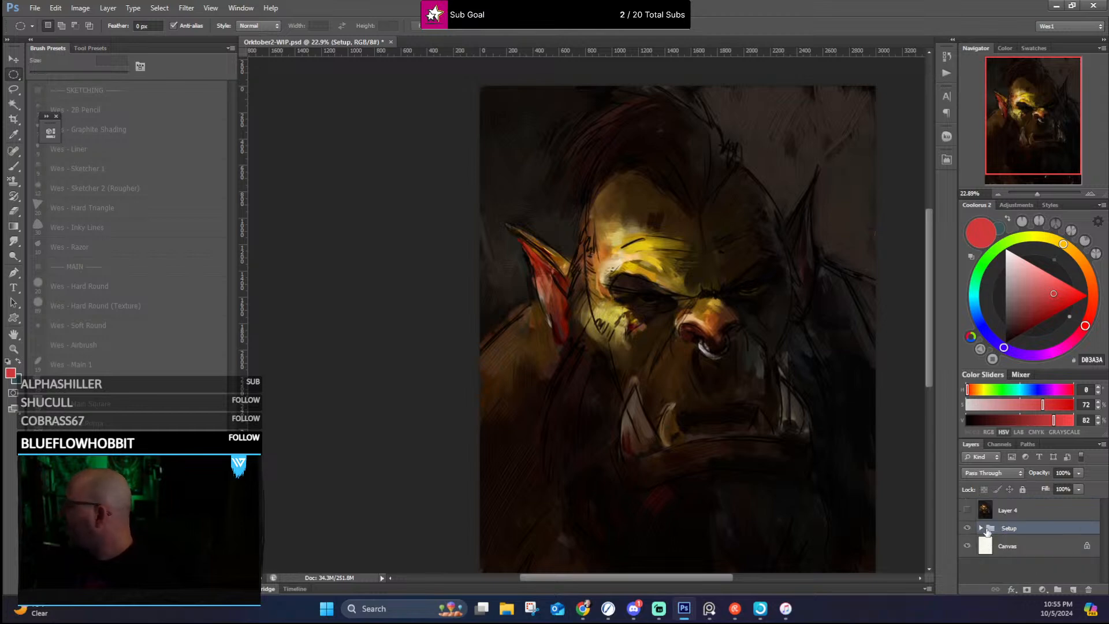
pyautogui.click(972, 509)
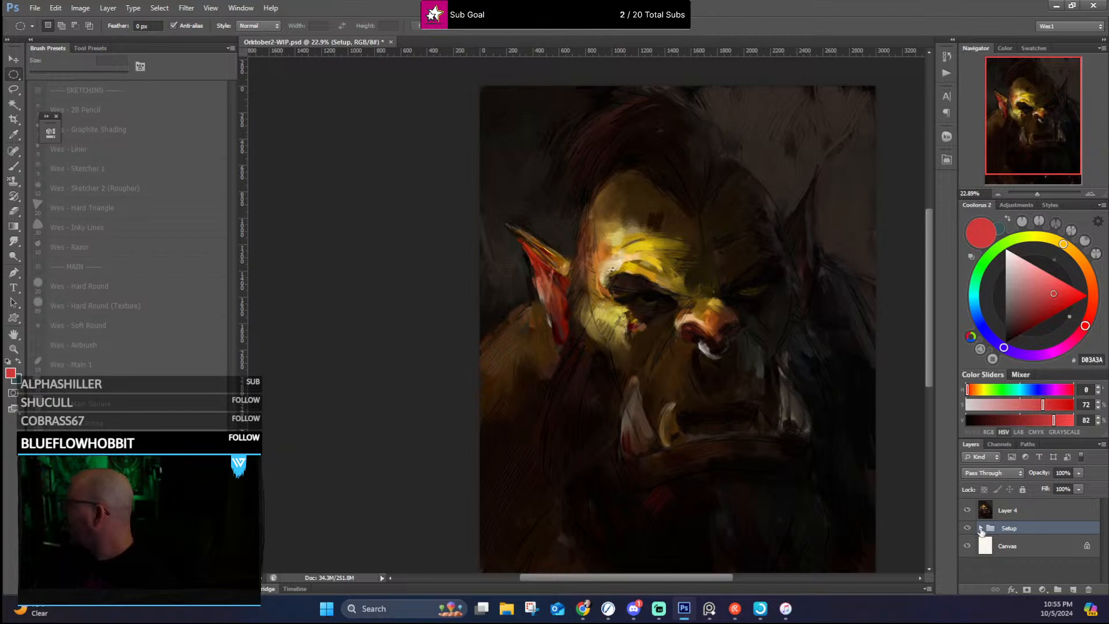
pyautogui.click(980, 528)
pyautogui.click(980, 528)
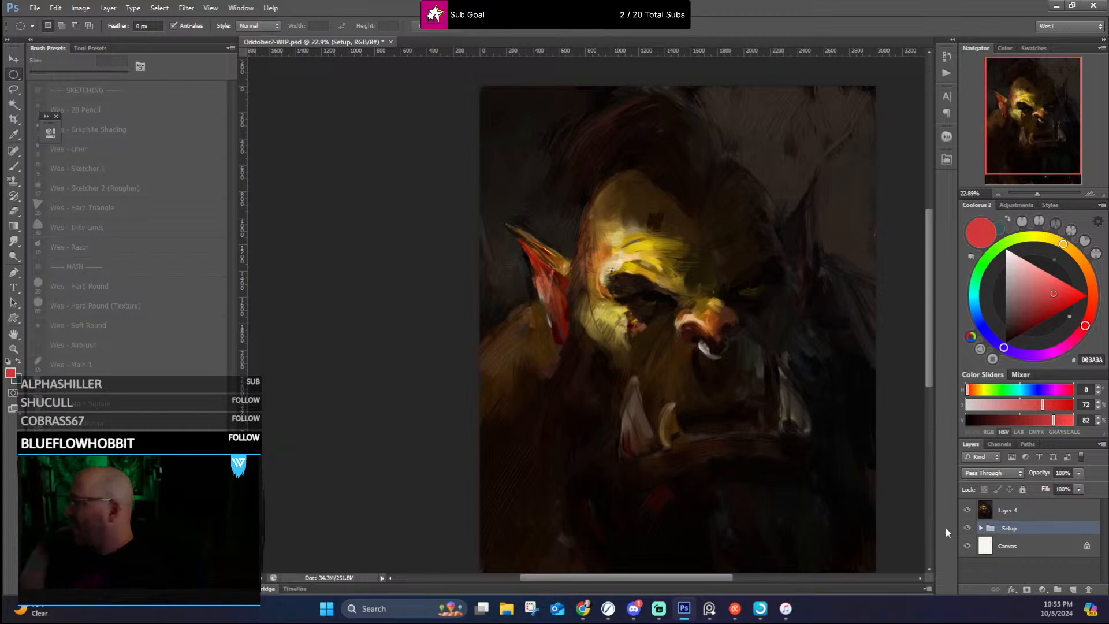
# Step: Examine Layer 4's paint-over of the orc's lit brow, eyes, cheek and nose, up close and in full view
pyautogui.scroll(2, 532, 223)
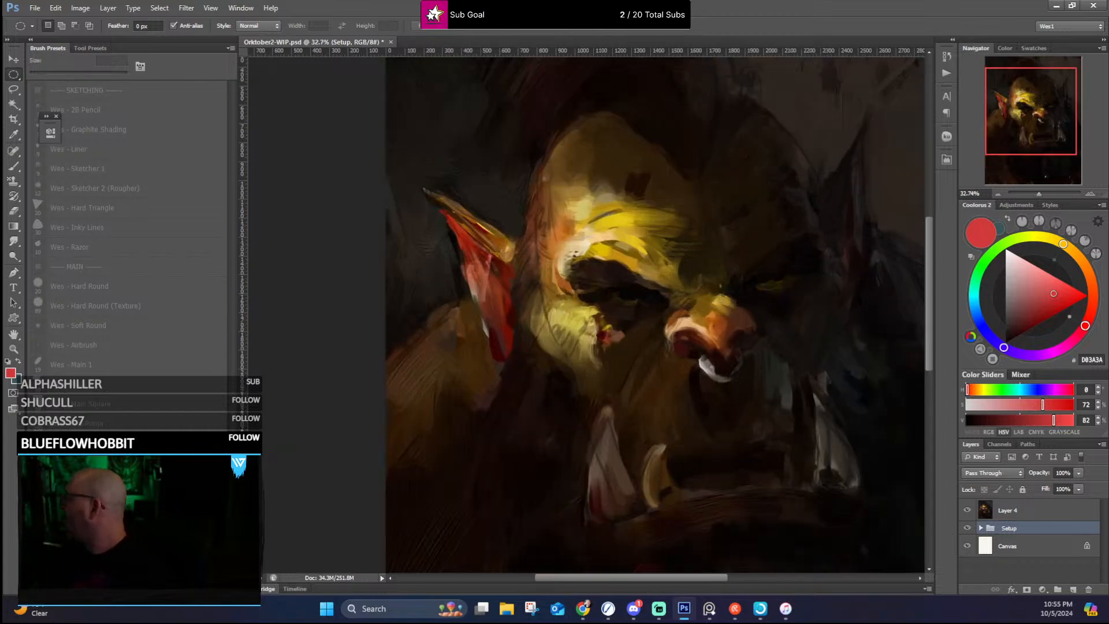
pyautogui.scroll(-2, 706, 292)
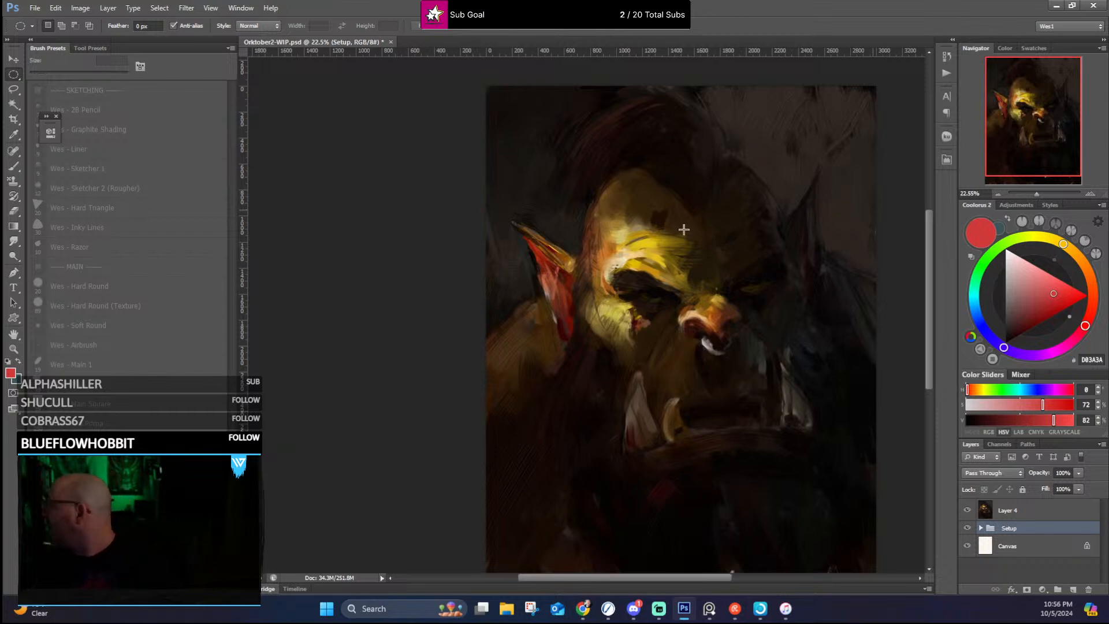
pyautogui.moveTo(634, 259); pyautogui.dragTo(515, 249)
pyautogui.scroll(3, 517, 250)
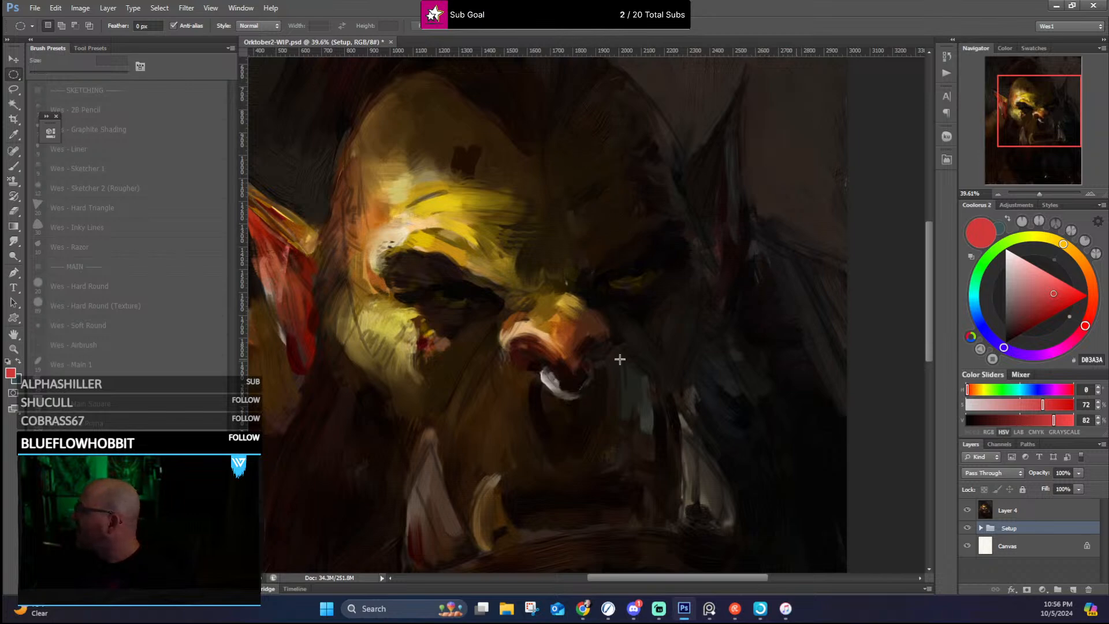
pyautogui.scroll(-4, 518, 309)
pyautogui.scroll(5, 500, 278)
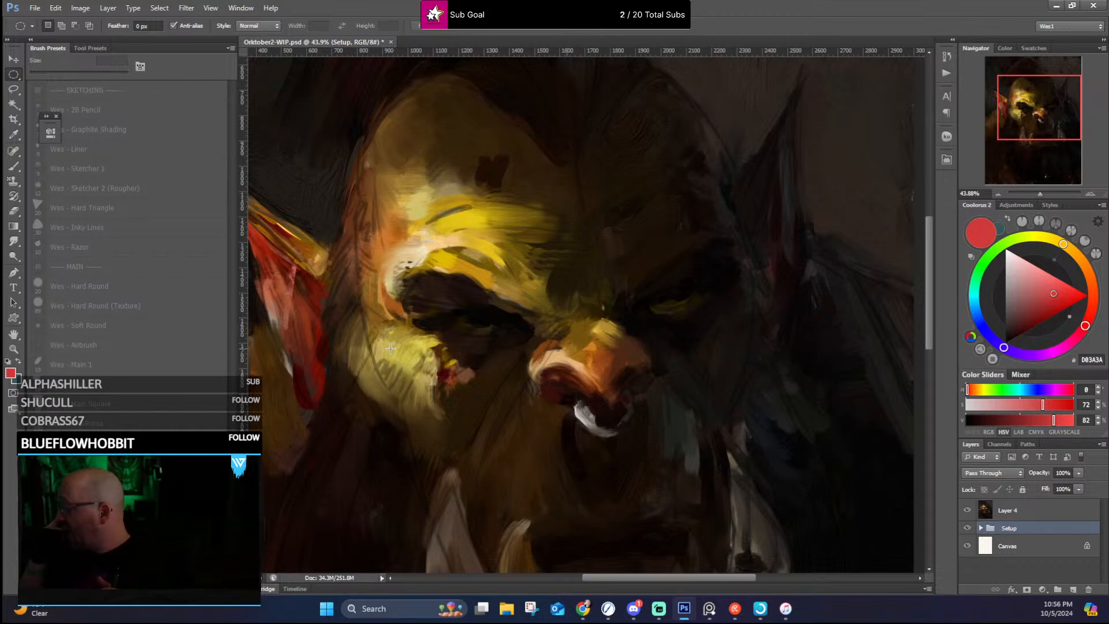
pyautogui.scroll(-1, 407, 358)
pyautogui.scroll(-3, 407, 357)
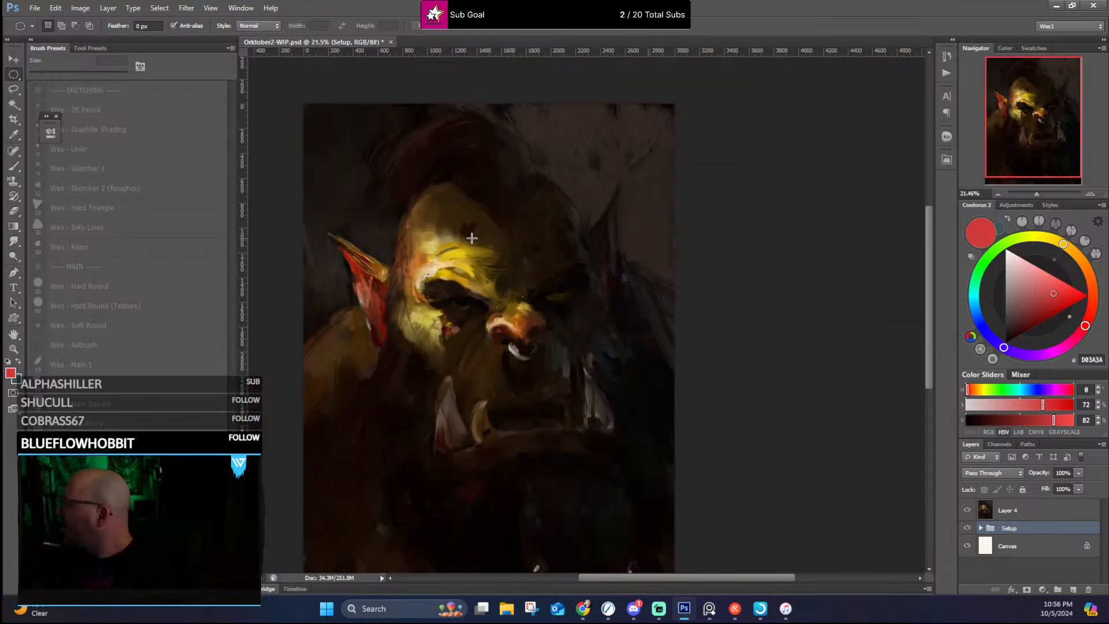
pyautogui.scroll(3, 535, 181)
pyautogui.scroll(-4, 622, 354)
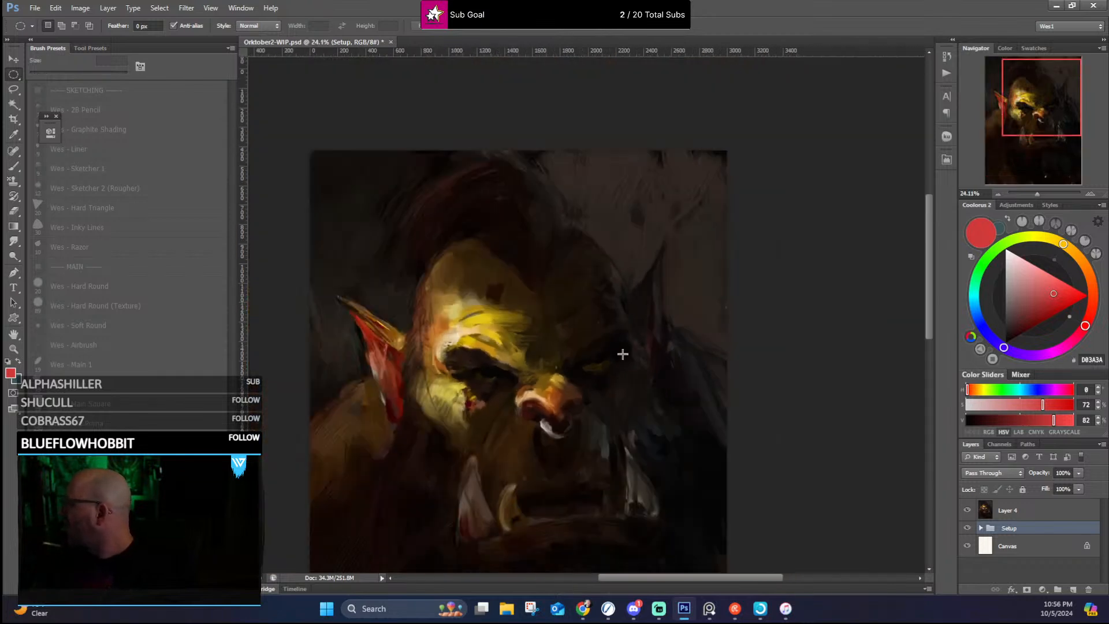
# Step: Examine Layer 4's tusks, jaw and dark chest area down to the portrait's lower edge
pyautogui.scroll(4, 642, 469)
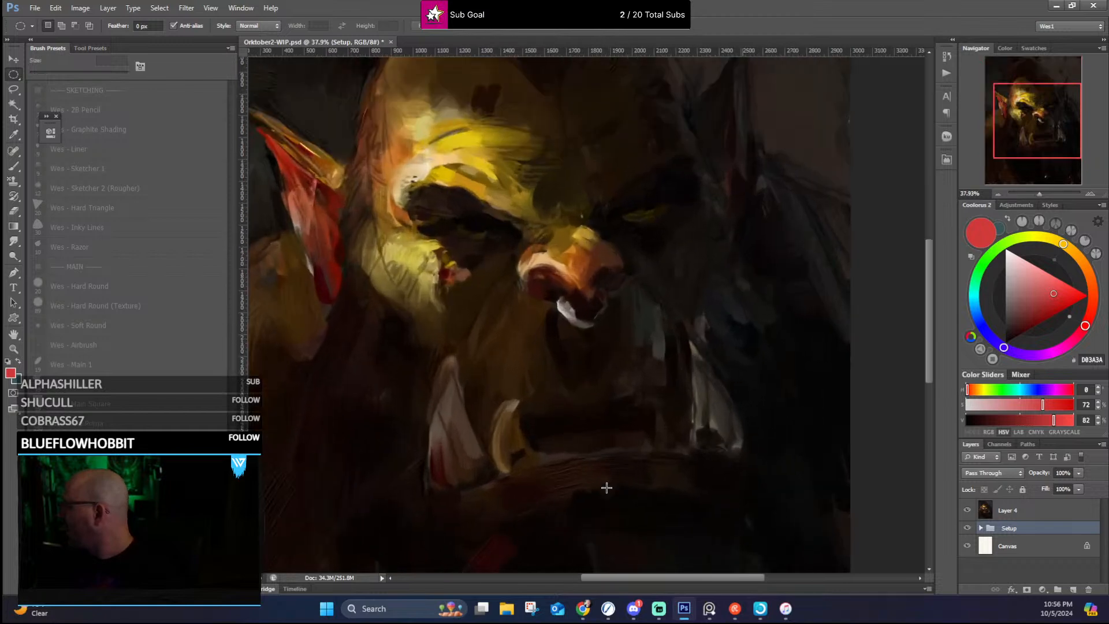
pyautogui.scroll(-2, 601, 485)
pyautogui.scroll(-5, 921, 289)
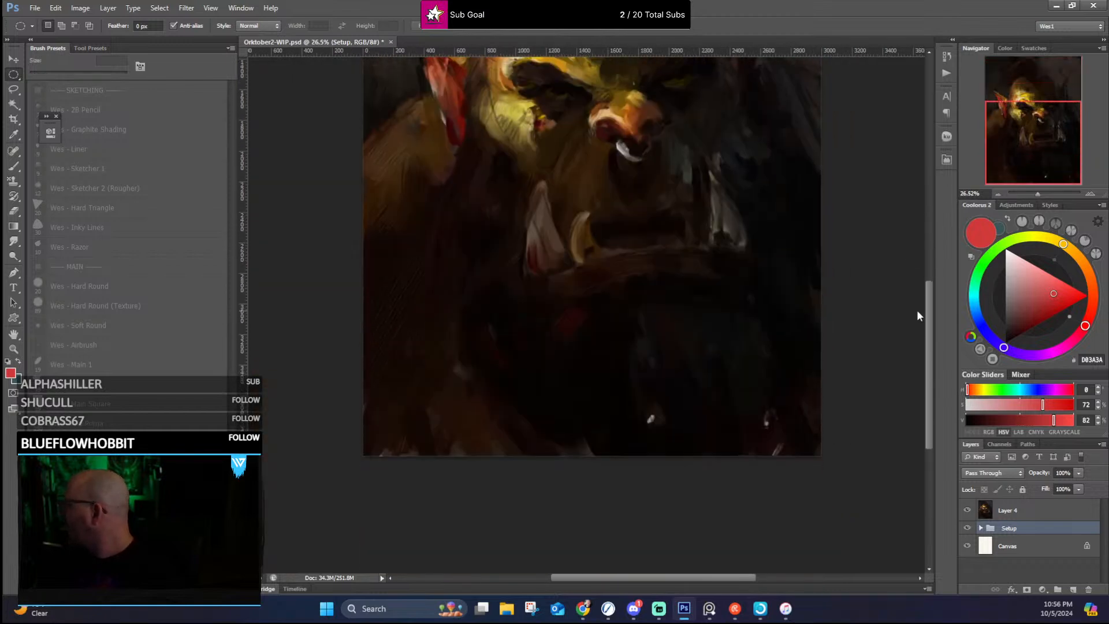
# Step: Examine Layer 4's dark chest and its small white accents up close, and compare them with the full portrait and the orc's lit face
pyautogui.scroll(5, 765, 405)
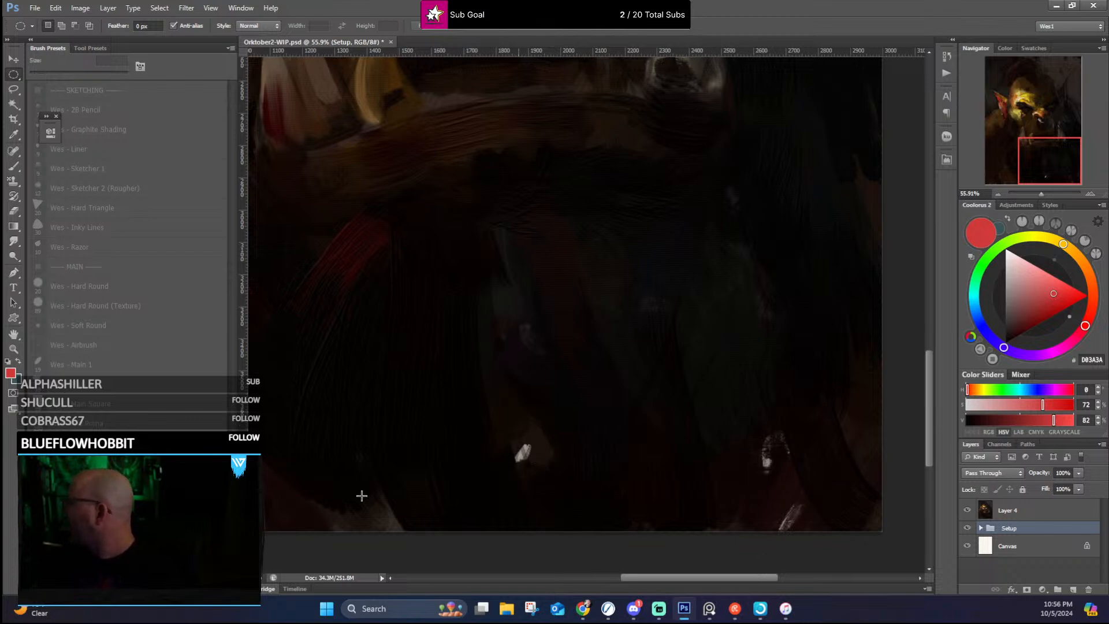
pyautogui.scroll(-6, 529, 416)
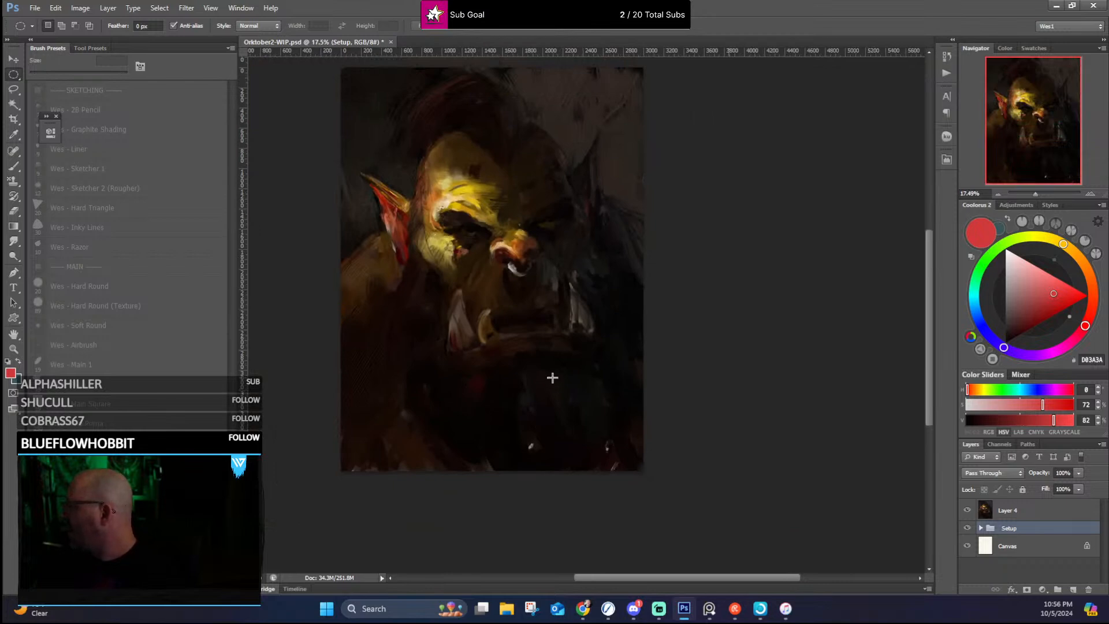
pyautogui.scroll(6, 592, 424)
pyautogui.scroll(1, 468, 411)
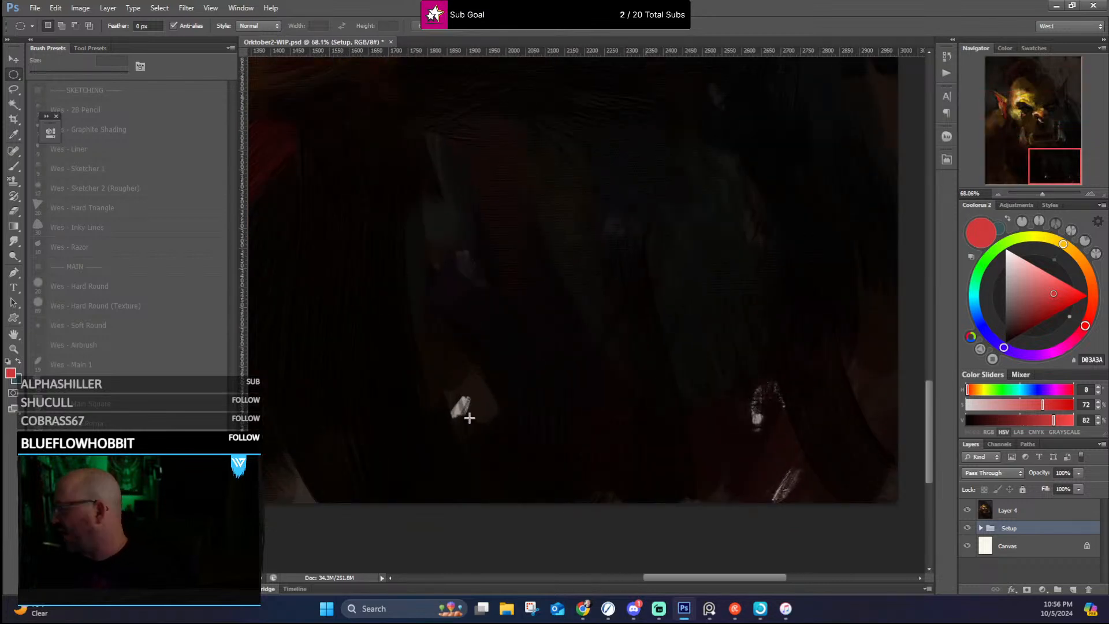
pyautogui.scroll(-3, 453, 408)
pyautogui.scroll(-2, 487, 349)
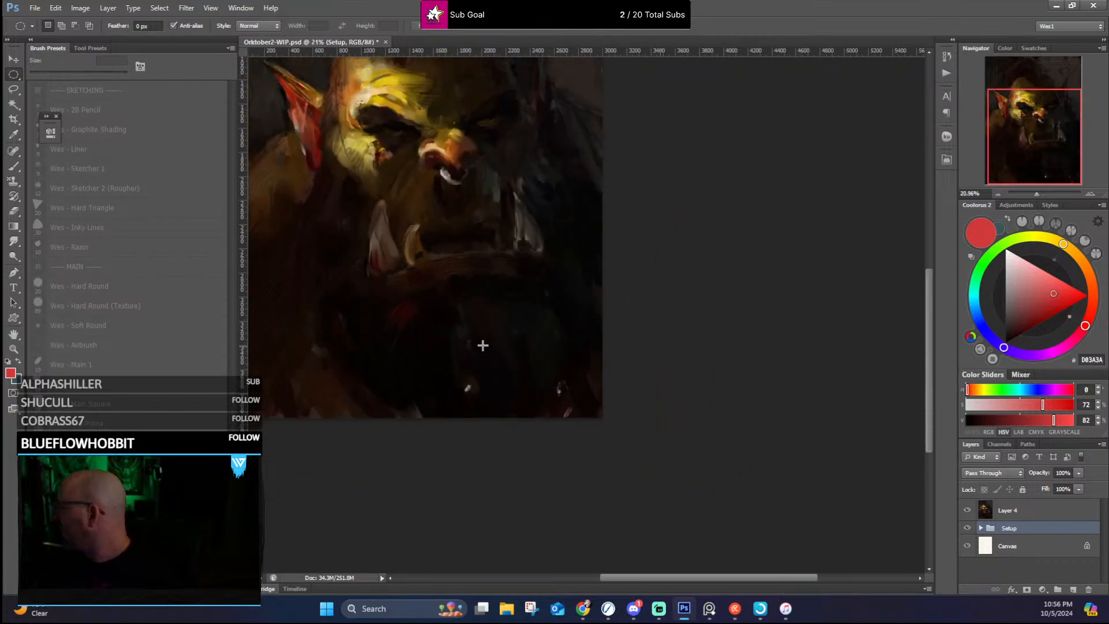
pyautogui.scroll(1, 483, 345)
pyautogui.scroll(-2, 602, 382)
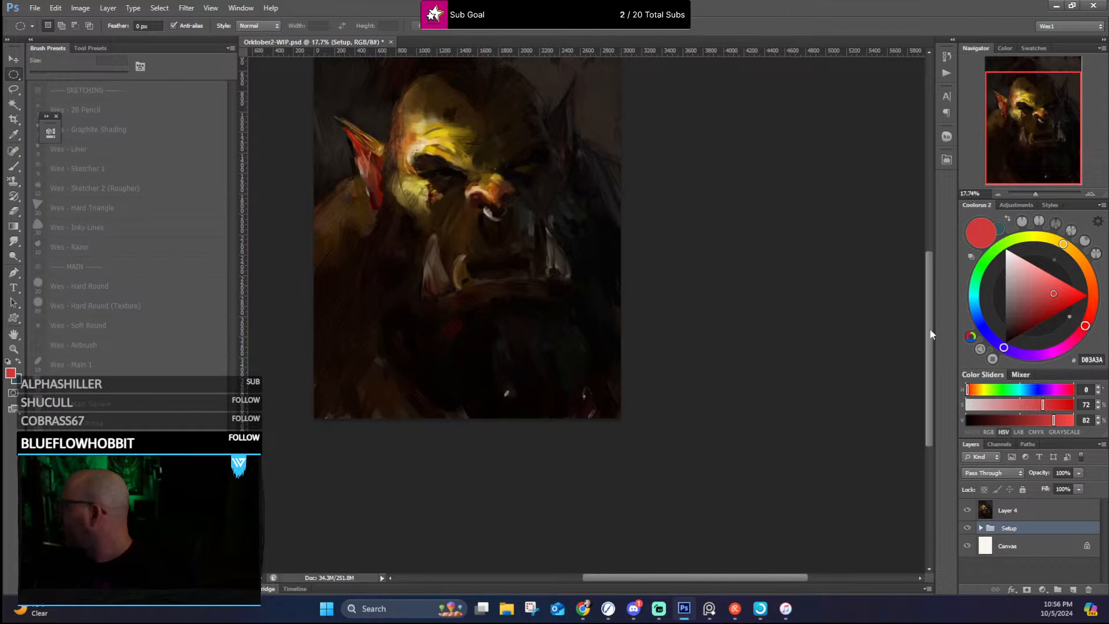
pyautogui.moveTo(932, 315); pyautogui.dragTo(932, 278)
pyautogui.scroll(3, 281, 202)
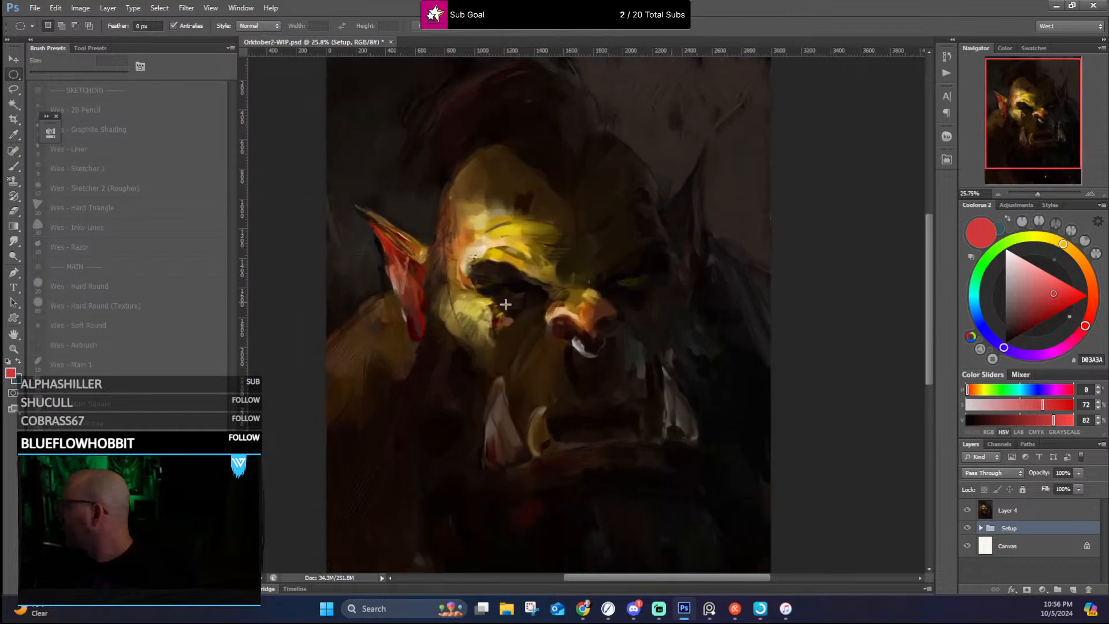
pyautogui.scroll(3, 520, 306)
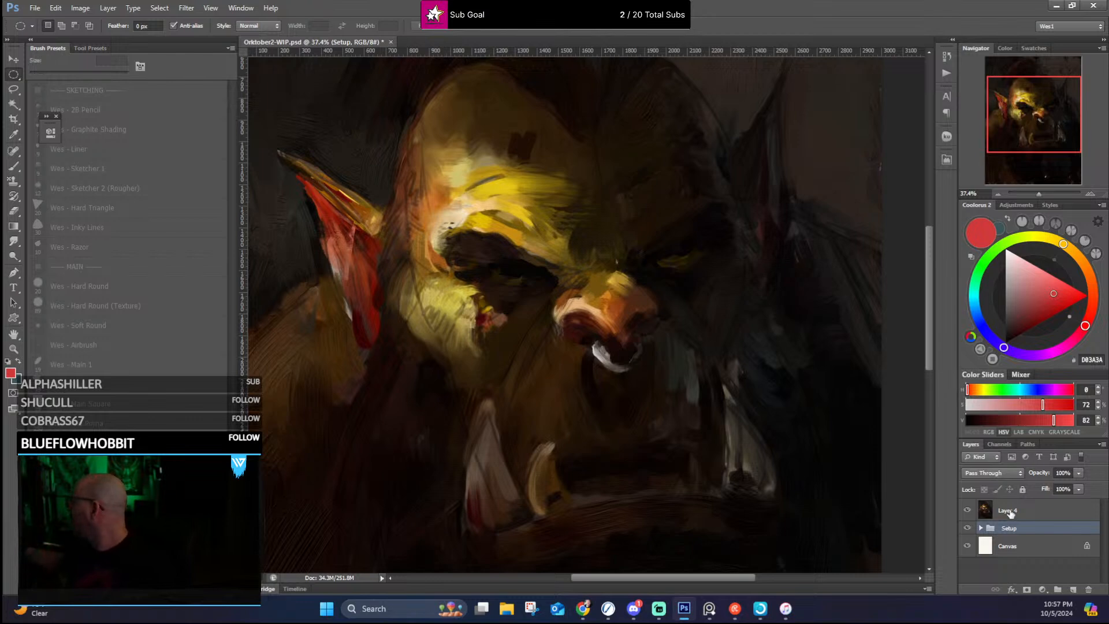
# Step: On Layer 4, refine the dark eye socket and the lower edge of the lit brow with the 19 px Wes - Main 1 brush and sampled colors
pyautogui.click(1012, 512)
pyautogui.press('b')
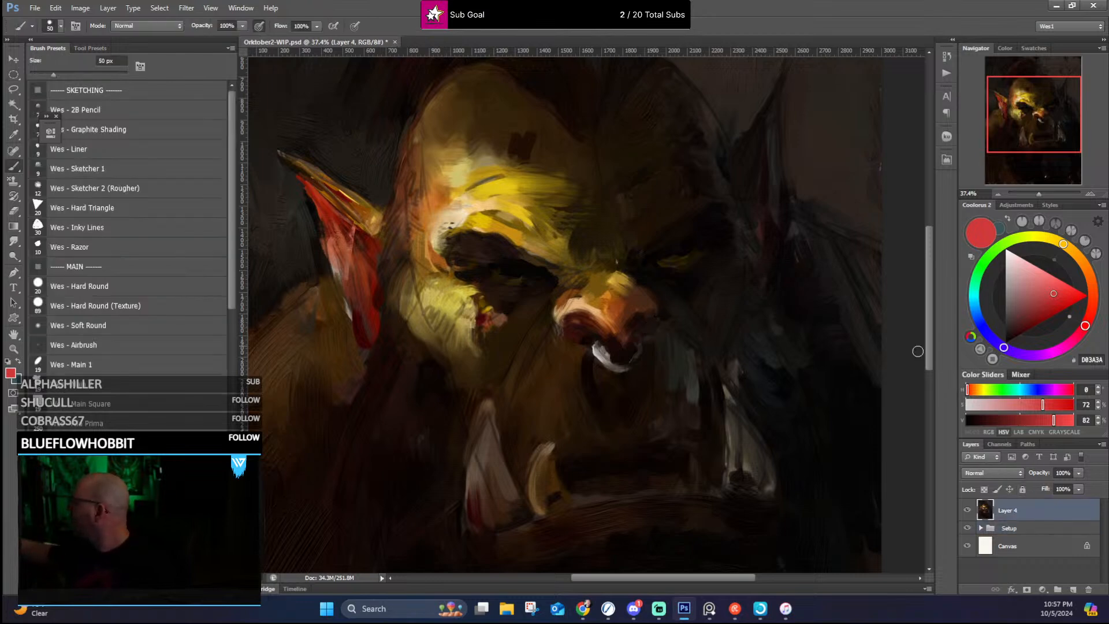
pyautogui.click(130, 368)
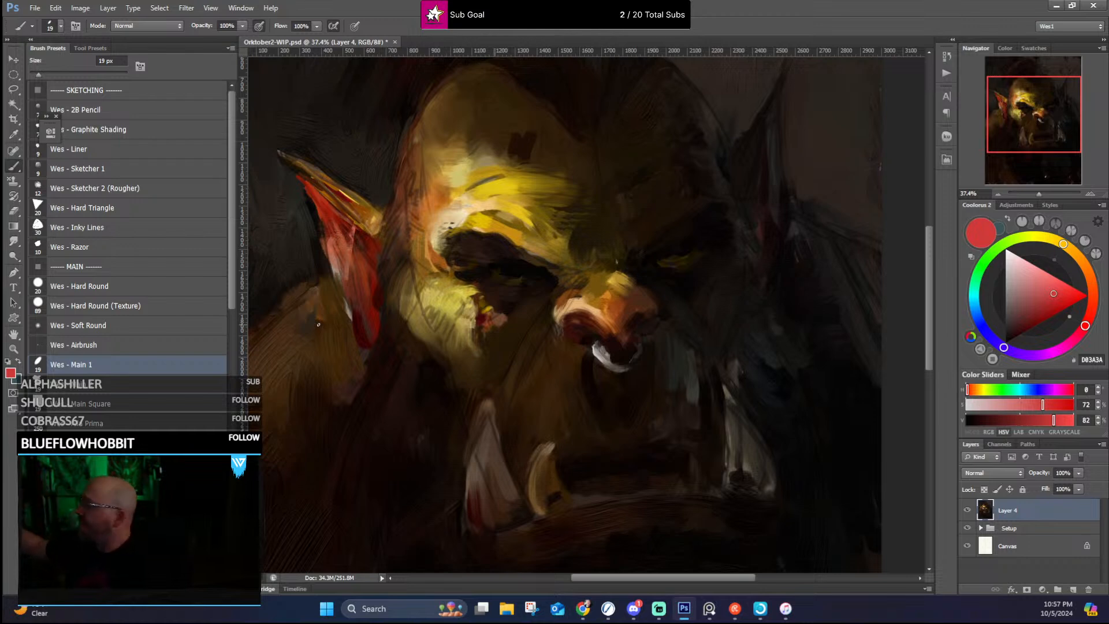
pyautogui.keyDown('alt'); pyautogui.click(482, 229); pyautogui.keyUp('alt')
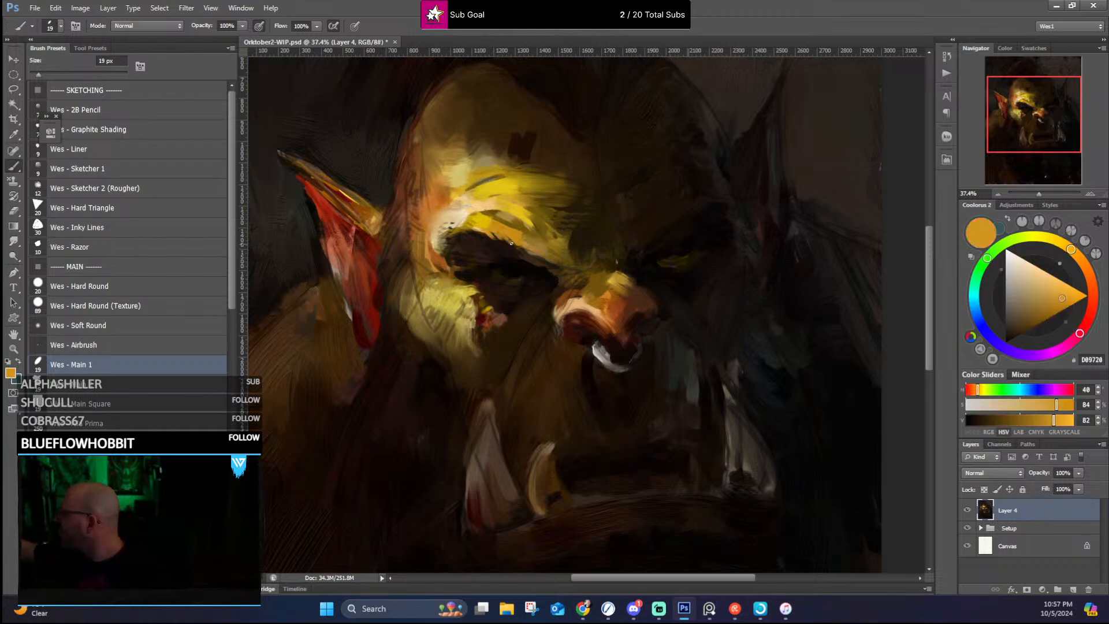
pyautogui.keyDown('alt'); pyautogui.click(536, 258); pyautogui.keyUp('alt')
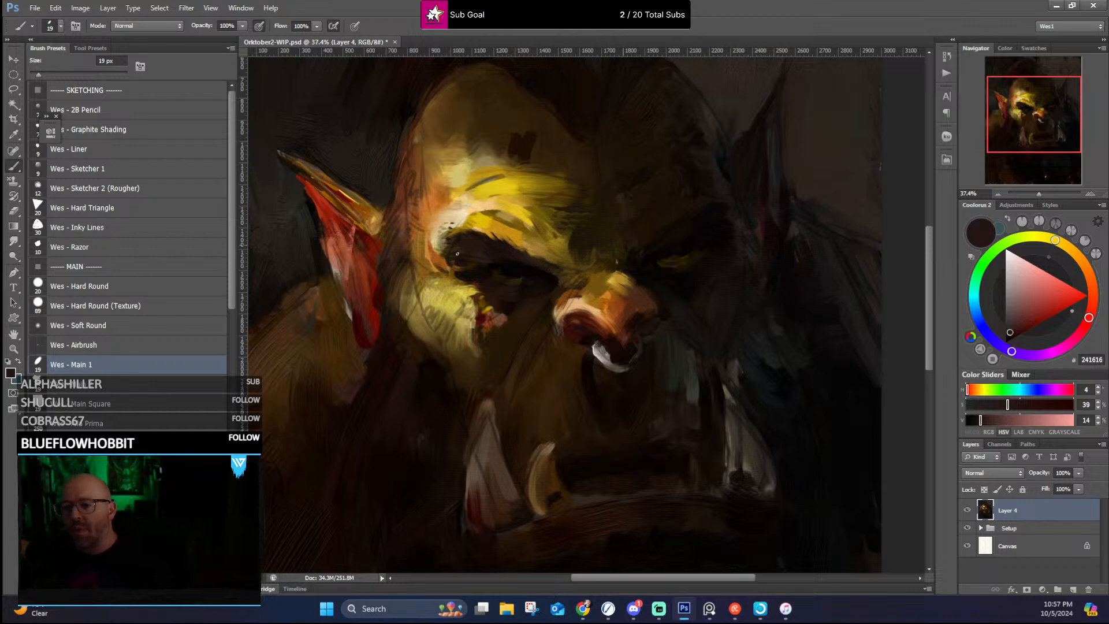
pyautogui.keyDown('alt'); pyautogui.click(473, 254); pyautogui.keyUp('alt')
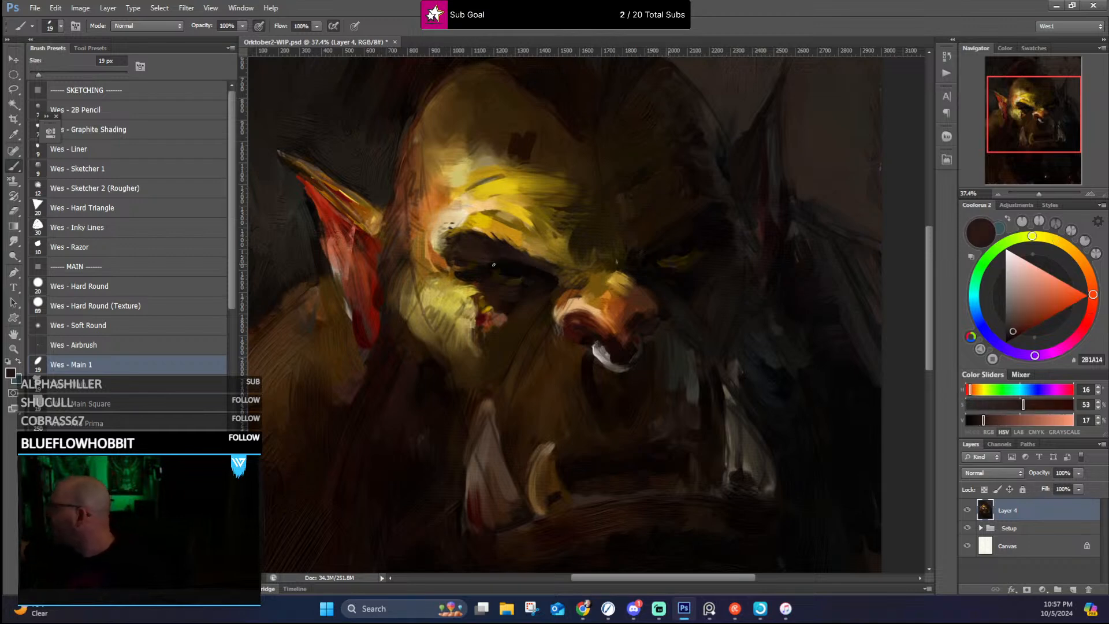
pyautogui.keyDown('alt'); pyautogui.click(494, 265); pyautogui.keyUp('alt')
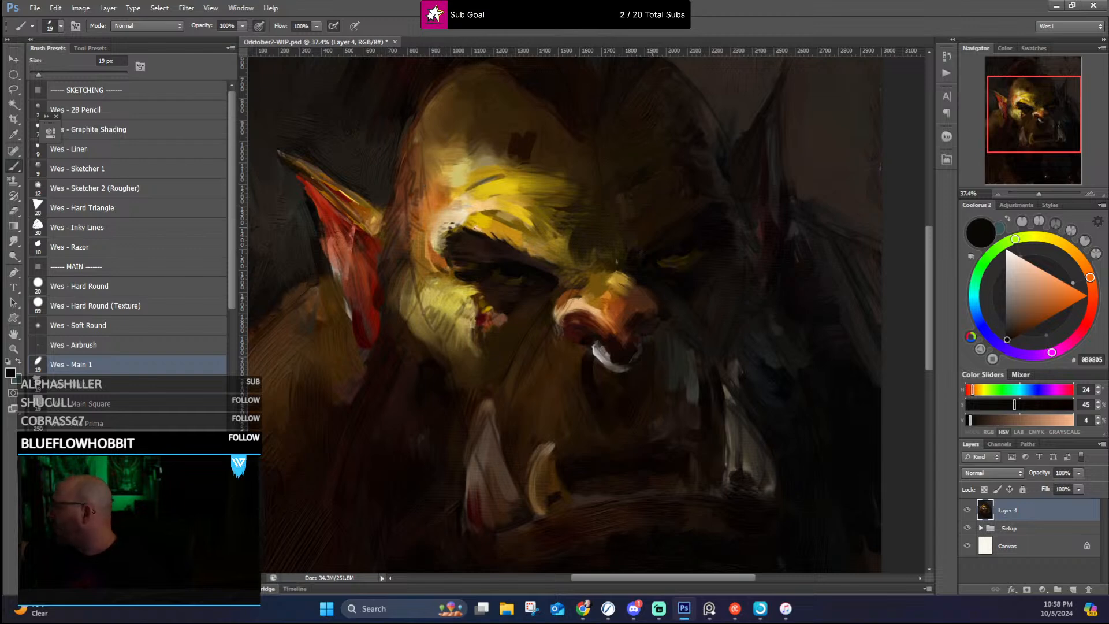
pyautogui.keyDown('alt'); pyautogui.click(474, 229); pyautogui.keyUp('alt')
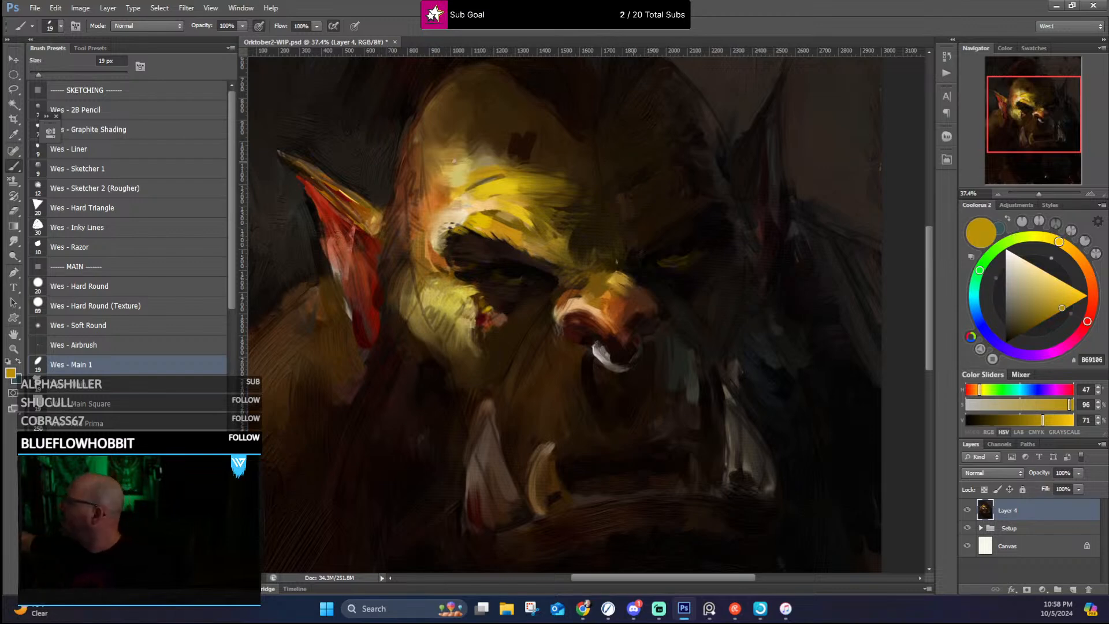
# Step: Paint reddish-brown hair strokes along the lit temple's outer edge with sampled orange and brown tones, enlarging the brush to 40 px
pyautogui.keyDown('alt'); pyautogui.click(428, 204); pyautogui.keyUp('alt')
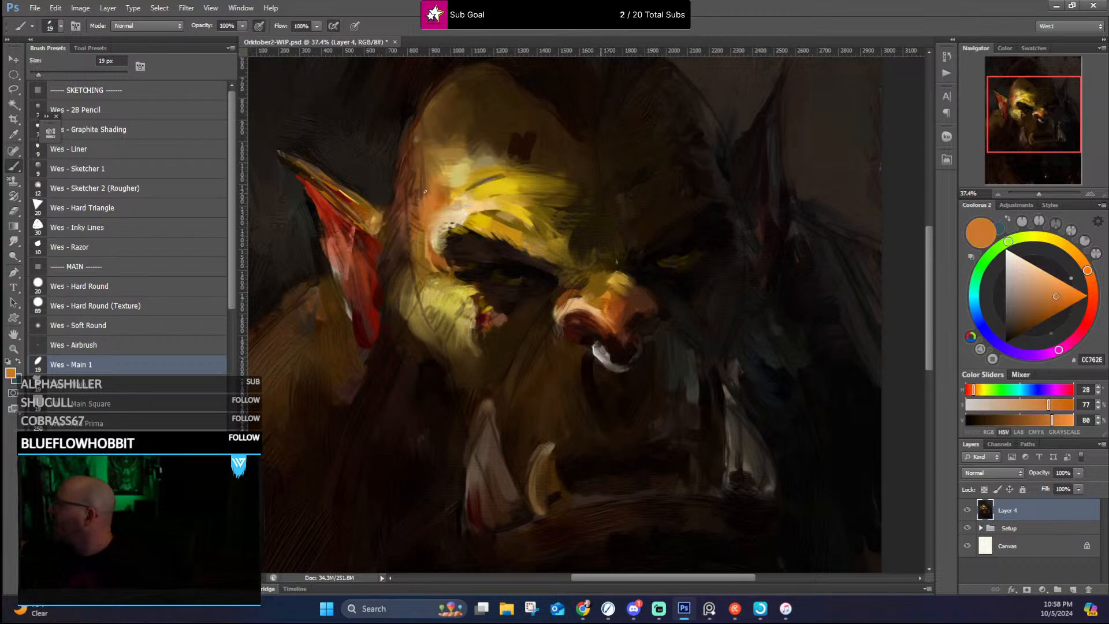
pyautogui.keyDown('alt'); pyautogui.click(391, 204); pyautogui.keyUp('alt')
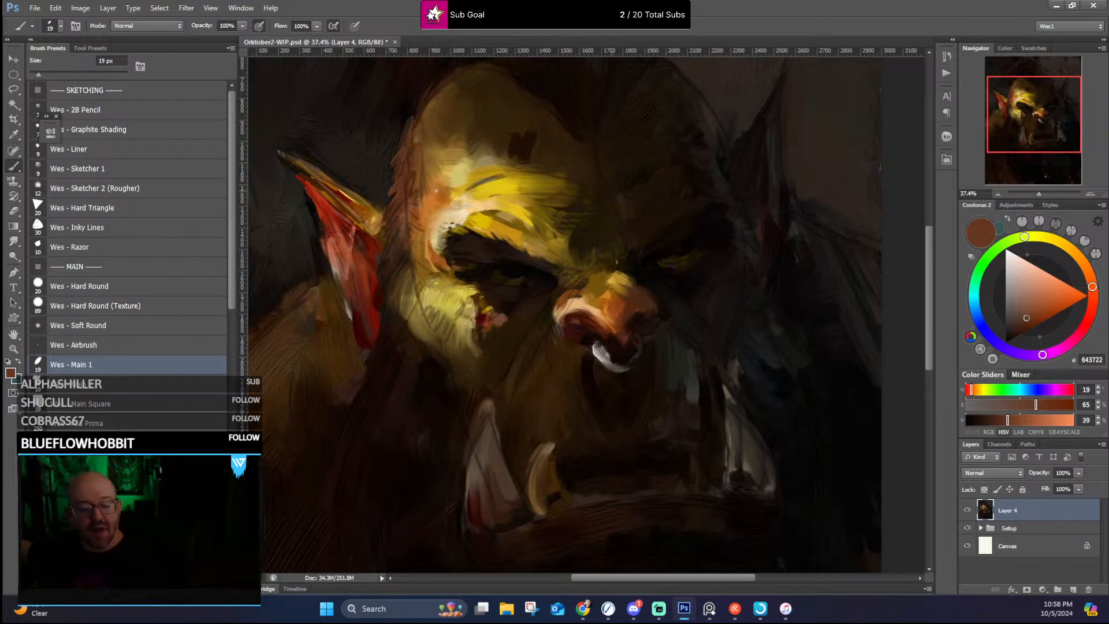
pyautogui.press(']')
pyautogui.press('[')
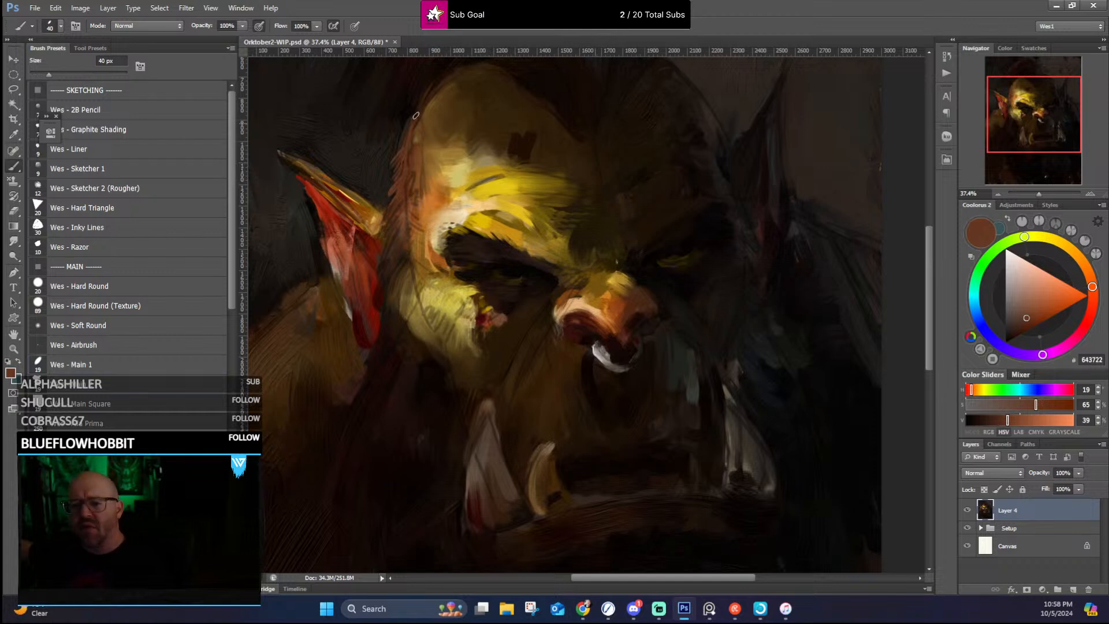
pyautogui.keyDown('alt'); pyautogui.click(388, 186); pyautogui.keyUp('alt')
pyautogui.keyDown('alt'); pyautogui.click(400, 142); pyautogui.keyUp('alt')
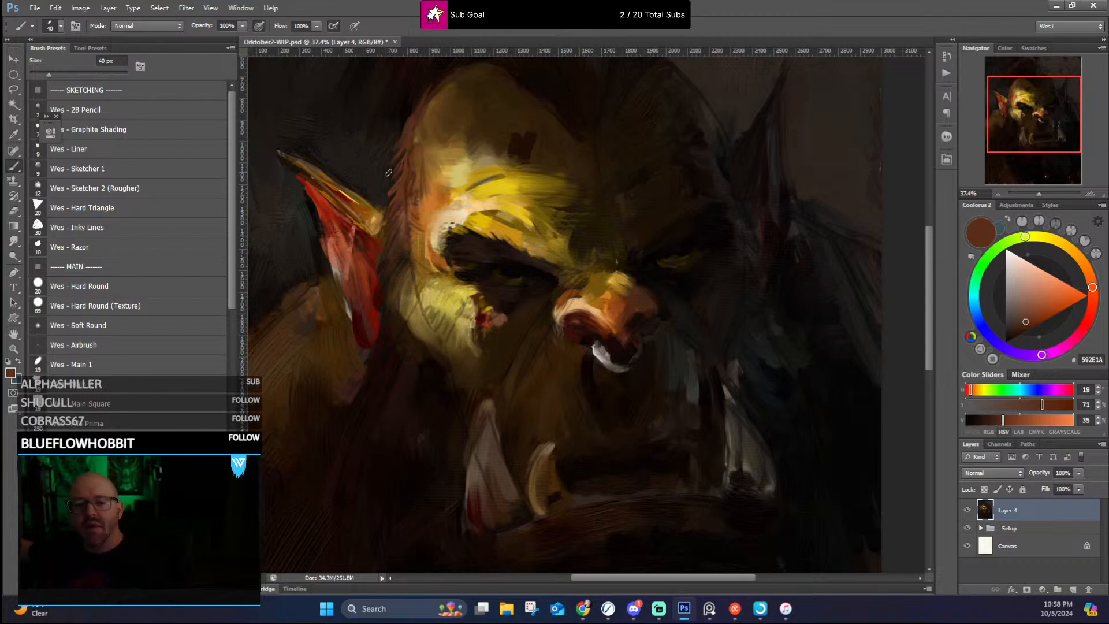
# Step: Blend the lit temple and the hair in front of the red ear, using sampled ochre, orange and dark brown tones
pyautogui.keyDown('alt'); pyautogui.click(456, 270); pyautogui.keyUp('alt')
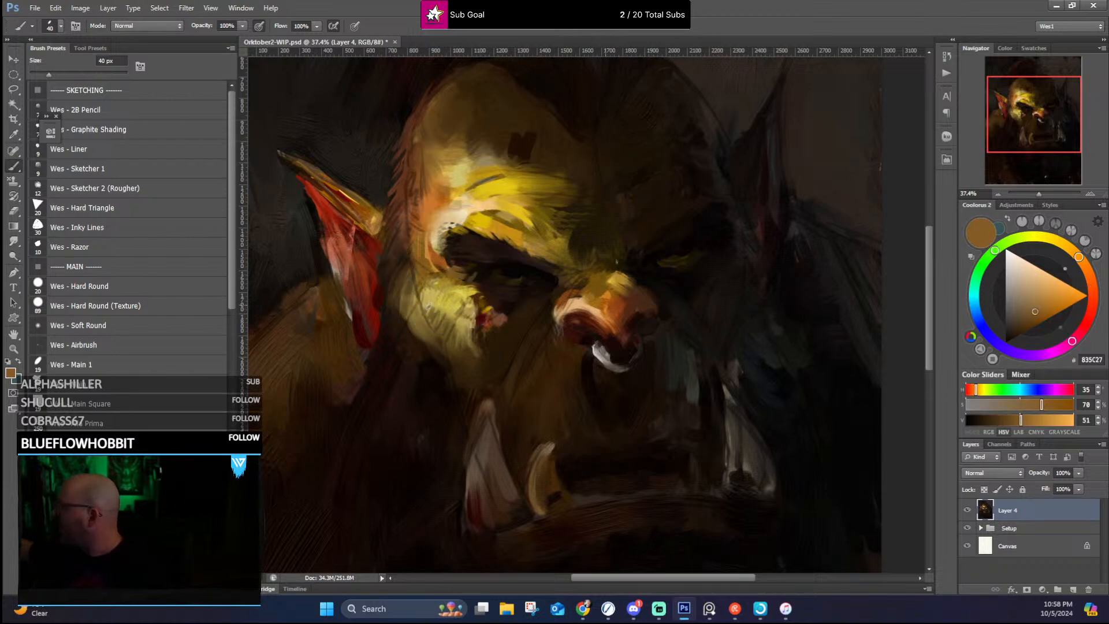
pyautogui.keyDown('alt'); pyautogui.click(421, 300); pyautogui.keyUp('alt')
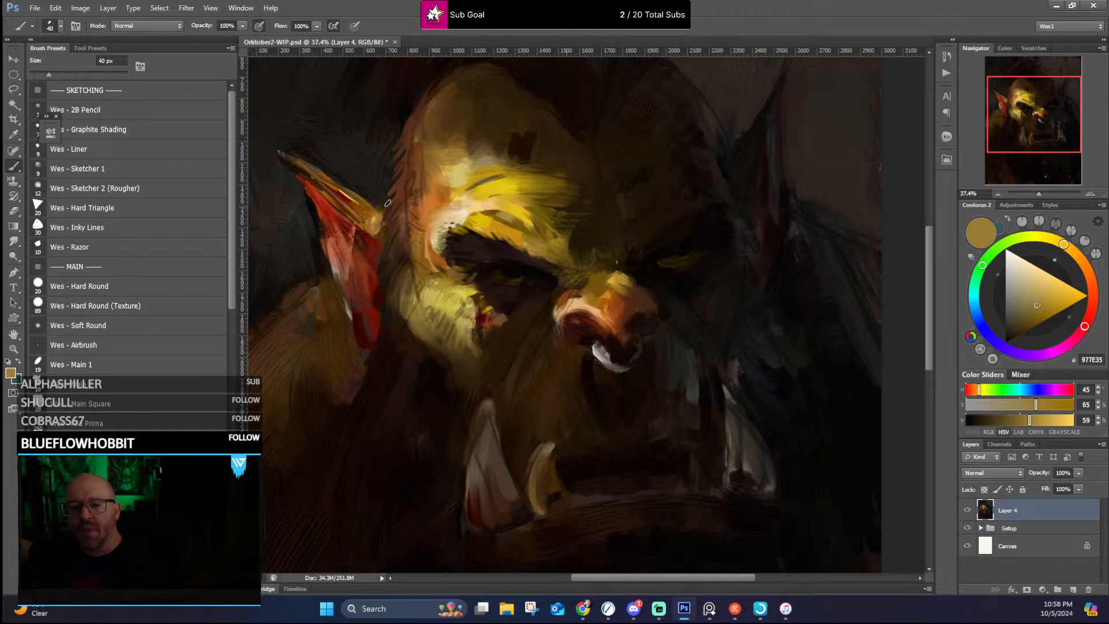
pyautogui.keyDown('alt'); pyautogui.click(432, 231); pyautogui.keyUp('alt')
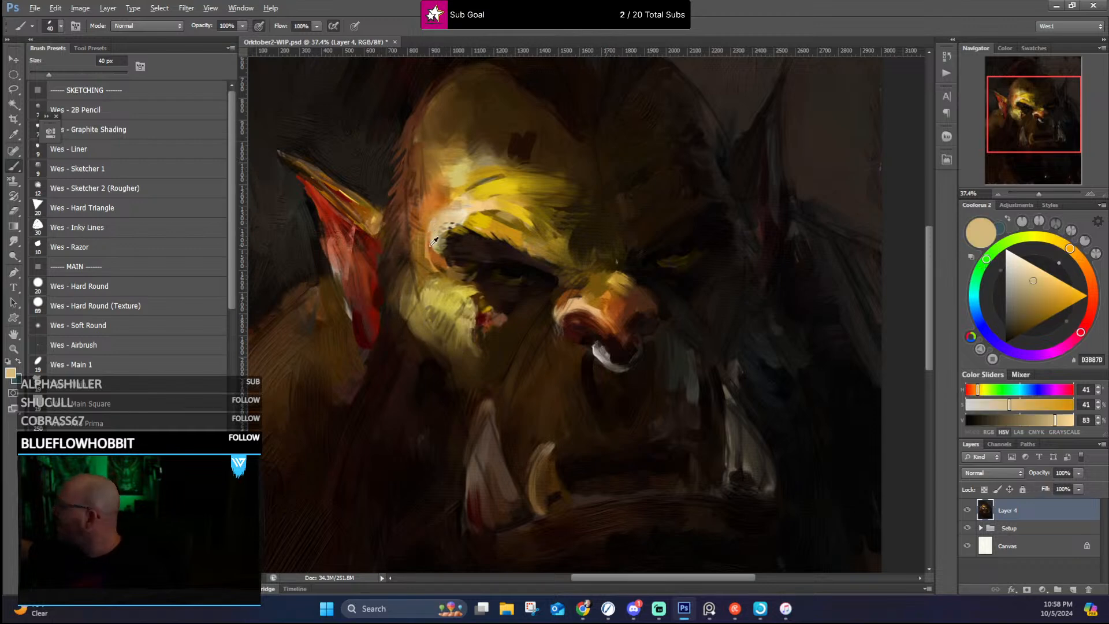
pyautogui.keyDown('alt'); pyautogui.click(435, 240); pyautogui.keyUp('alt')
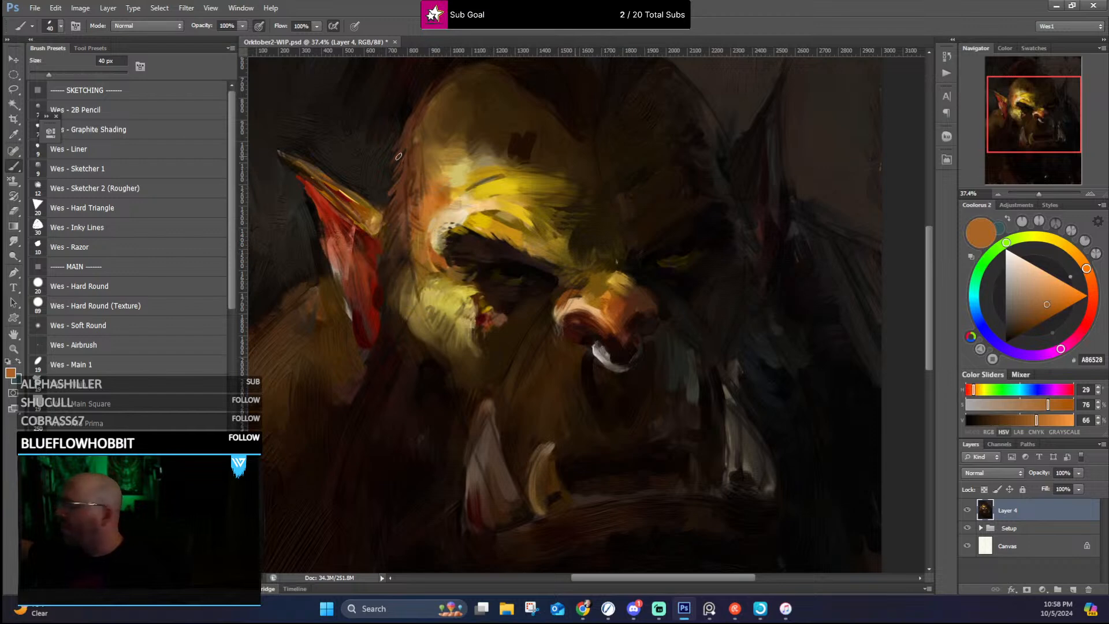
pyautogui.keyDown('alt'); pyautogui.click(394, 259); pyautogui.keyUp('alt')
pyautogui.moveTo(403, 229); pyautogui.dragTo(413, 188)
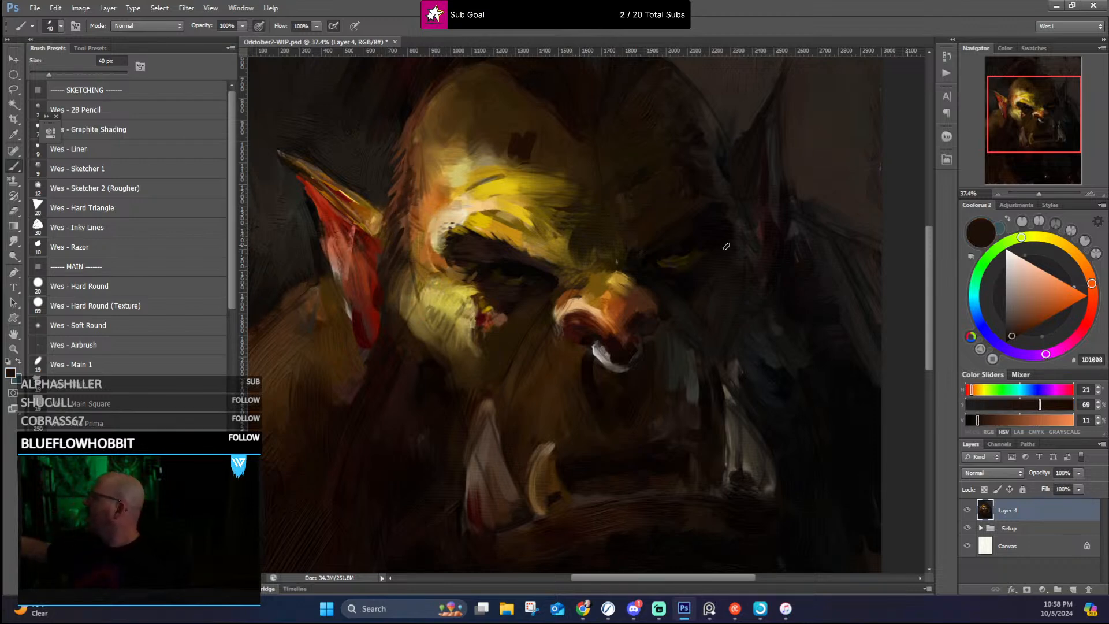
# Step: Refine the shadow between the lit eye and nose with sampled tones, and accent the nostril and brow with near-white using a 30 px brush
pyautogui.moveTo(629, 248); pyautogui.dragTo(583, 260)
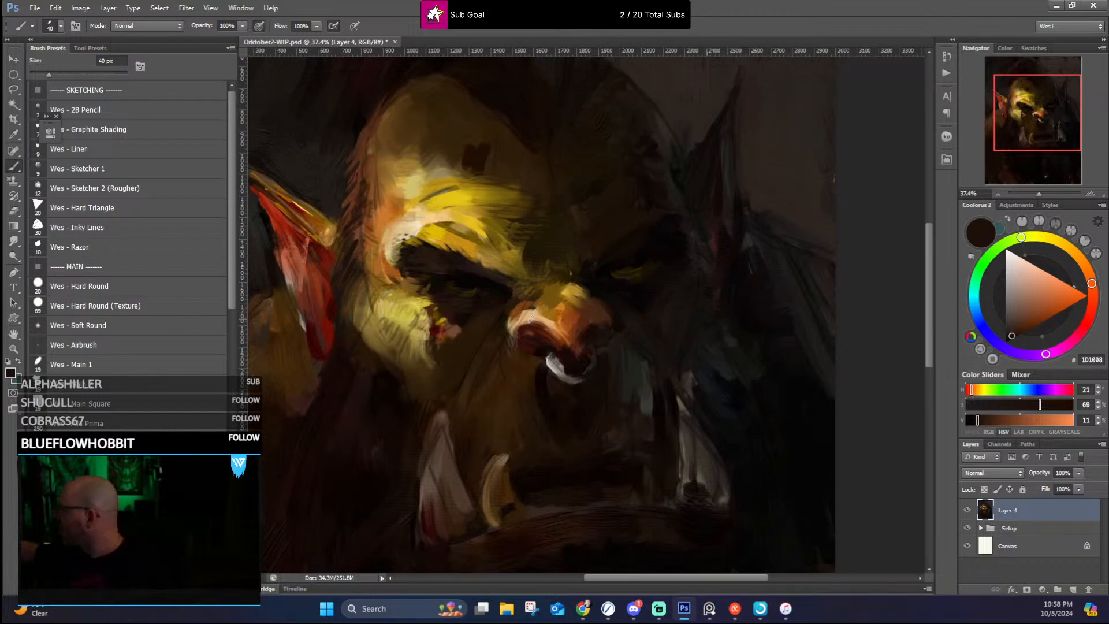
pyautogui.keyDown('alt'); pyautogui.click(534, 308); pyautogui.keyUp('alt')
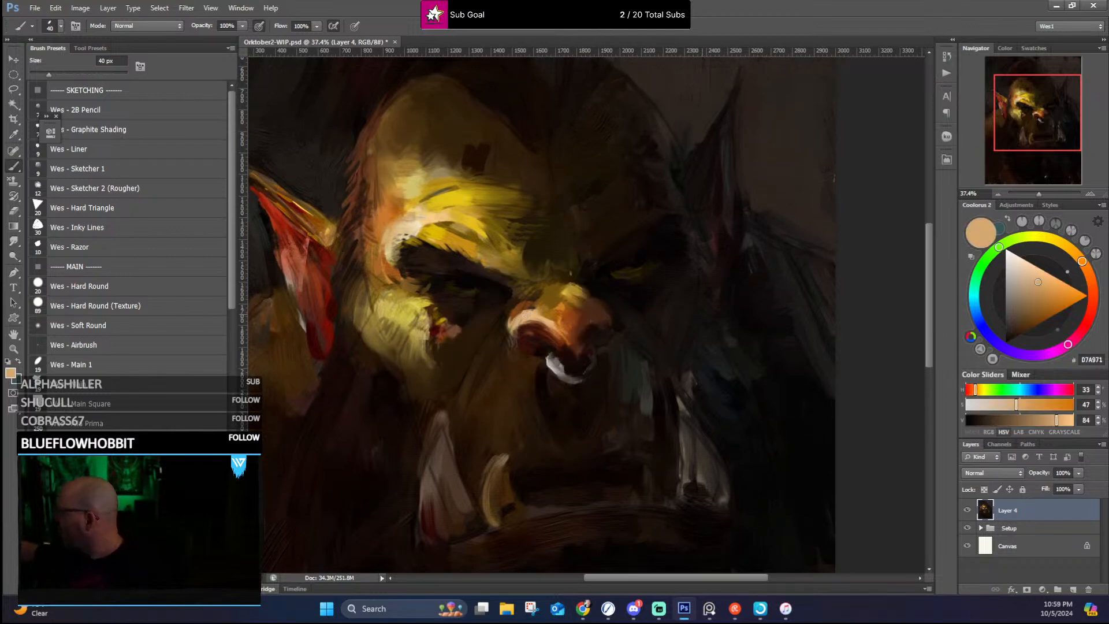
pyautogui.keyDown('alt'); pyautogui.click(525, 306); pyautogui.keyUp('alt')
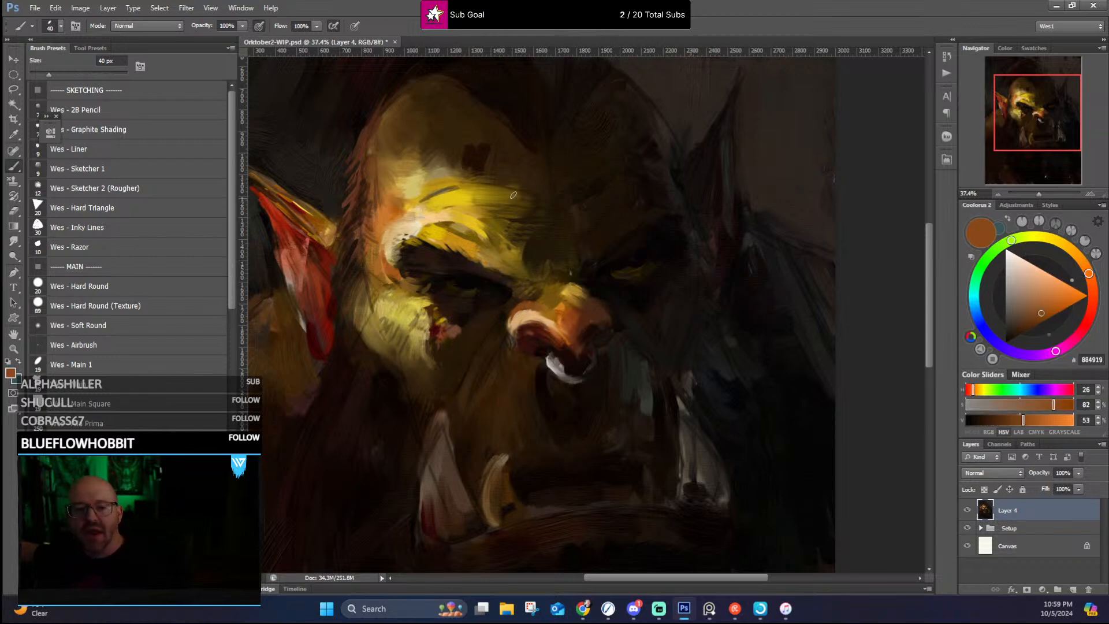
pyautogui.keyDown('alt'); pyautogui.click(508, 294); pyautogui.keyUp('alt')
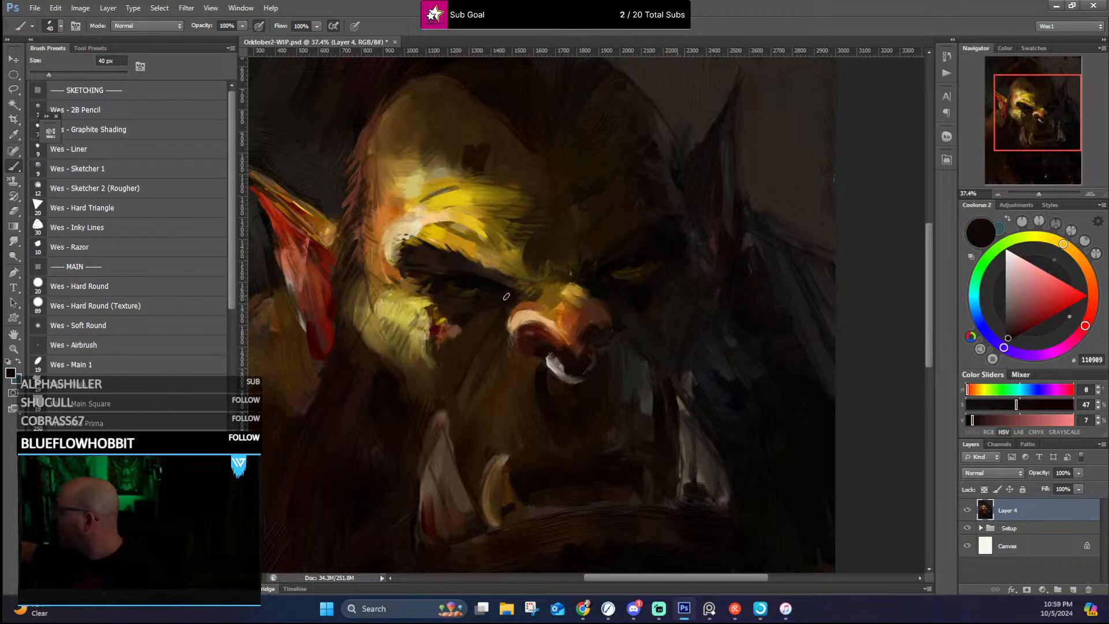
pyautogui.keyDown('alt'); pyautogui.click(541, 292); pyautogui.keyUp('alt')
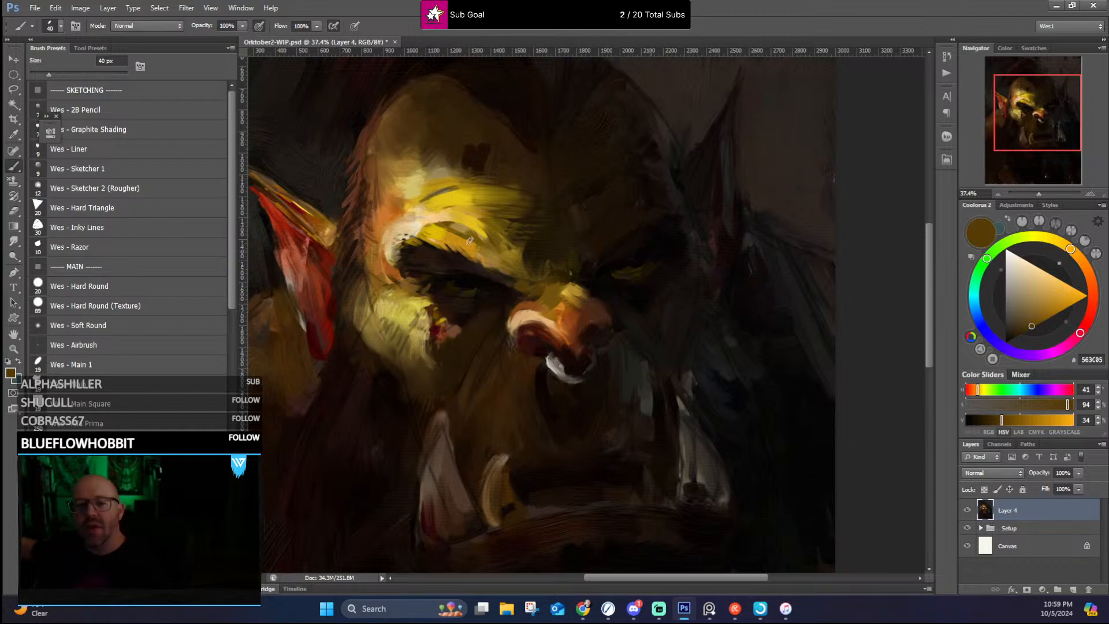
pyautogui.keyDown('alt'); pyautogui.click(512, 285); pyautogui.keyUp('alt')
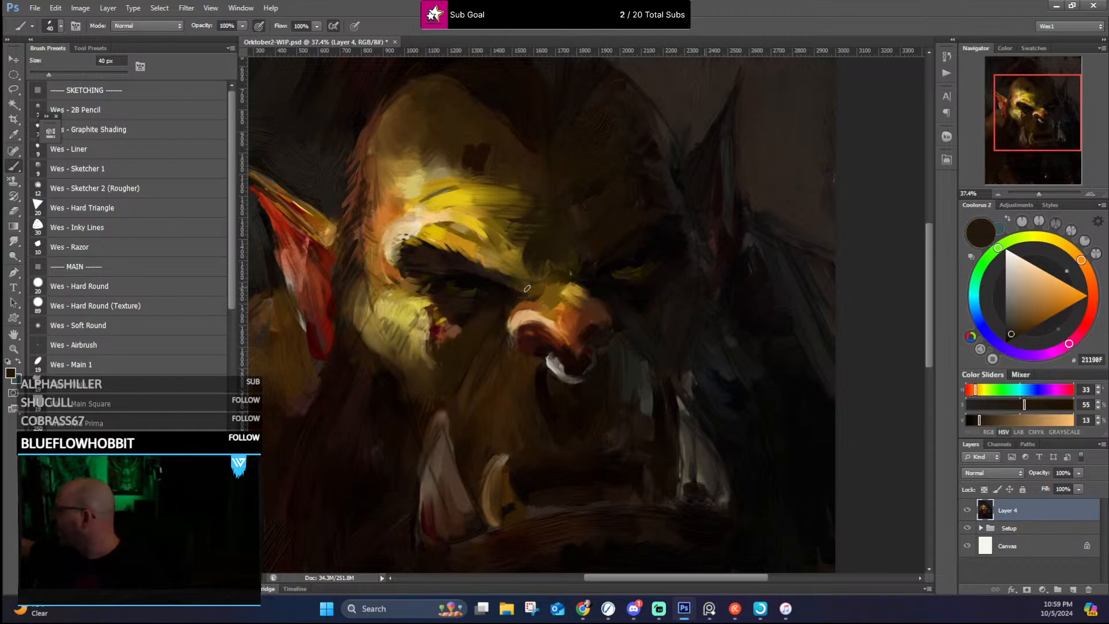
pyautogui.keyDown('alt'); pyautogui.click(512, 289); pyautogui.keyUp('alt')
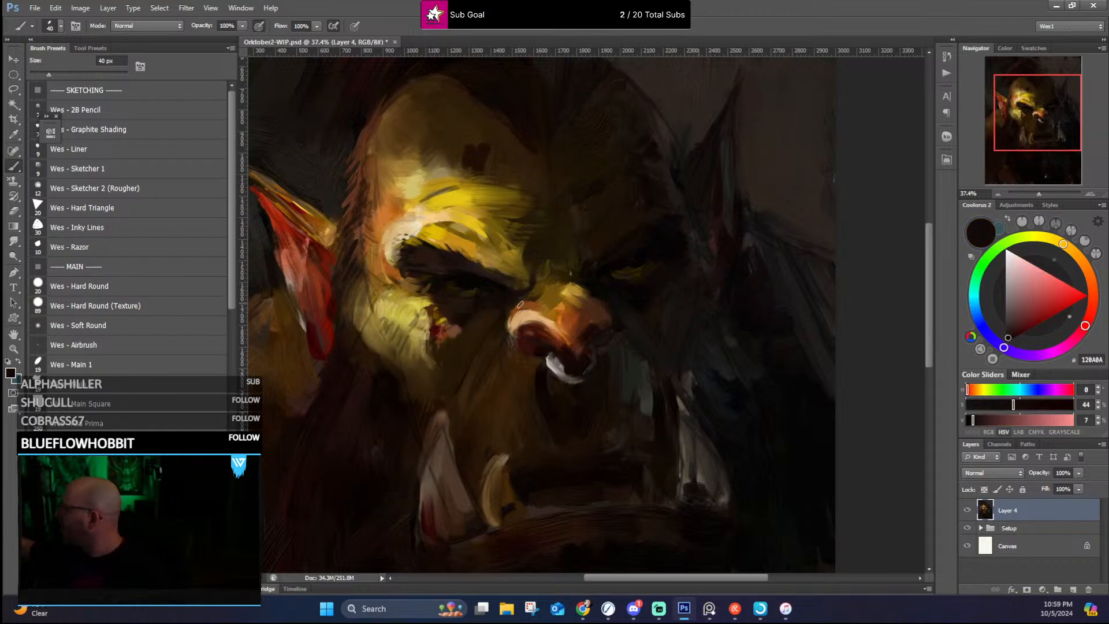
pyautogui.press('x')
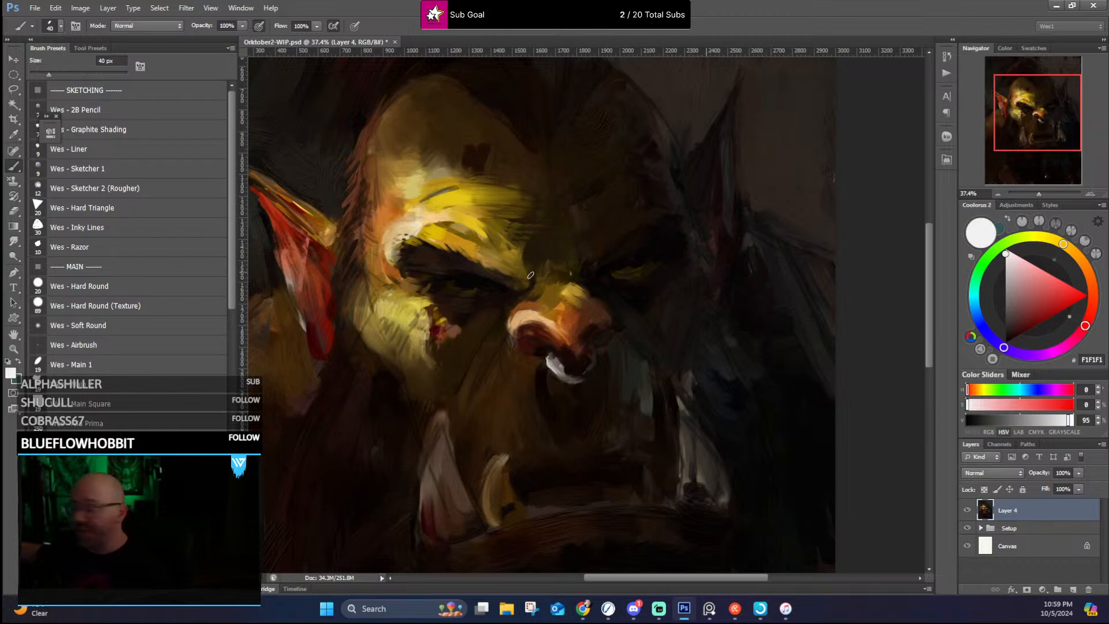
pyautogui.press('[')
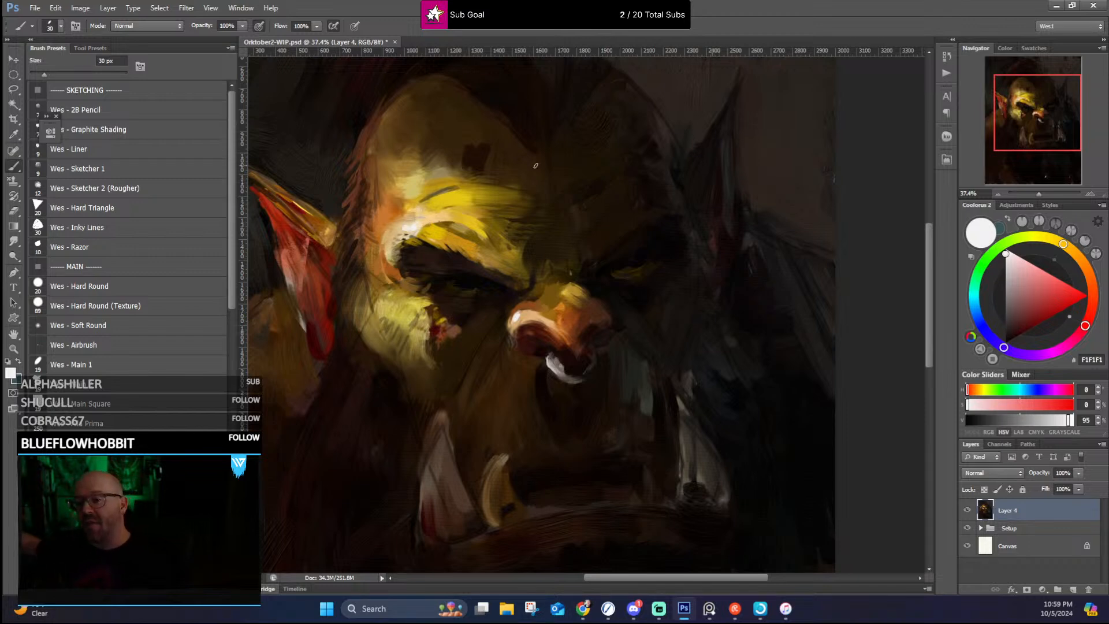
# Step: Paint a dark brown crease through the yellow brow highlight and rework the dark spot on the forehead with sampled browns
pyautogui.keyDown('alt'); pyautogui.click(478, 163); pyautogui.keyUp('alt')
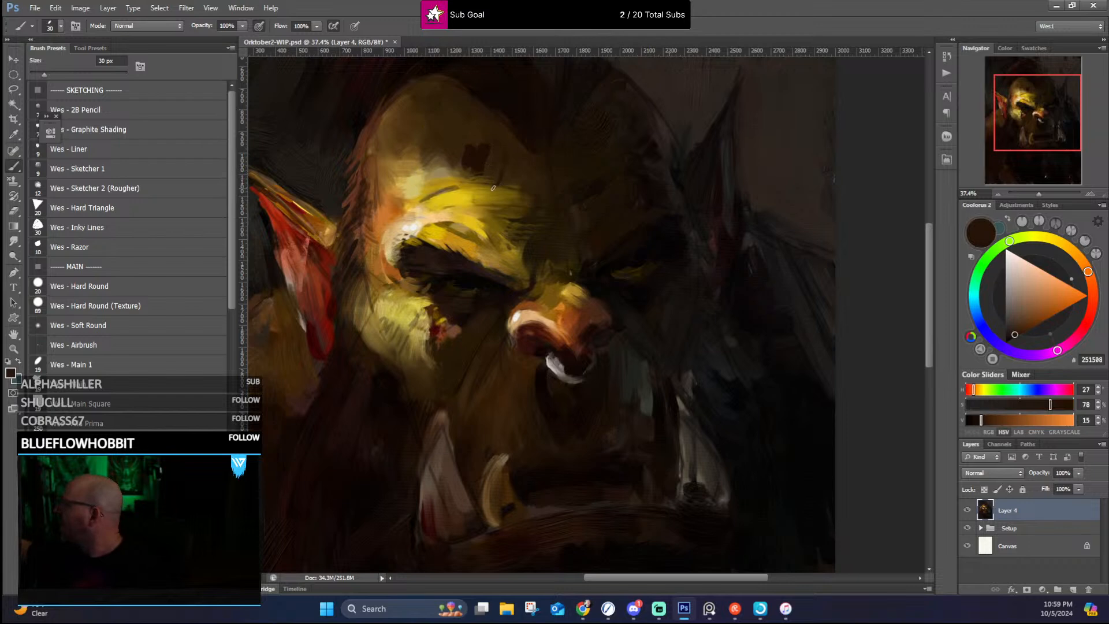
pyautogui.moveTo(491, 197); pyautogui.dragTo(492, 215)
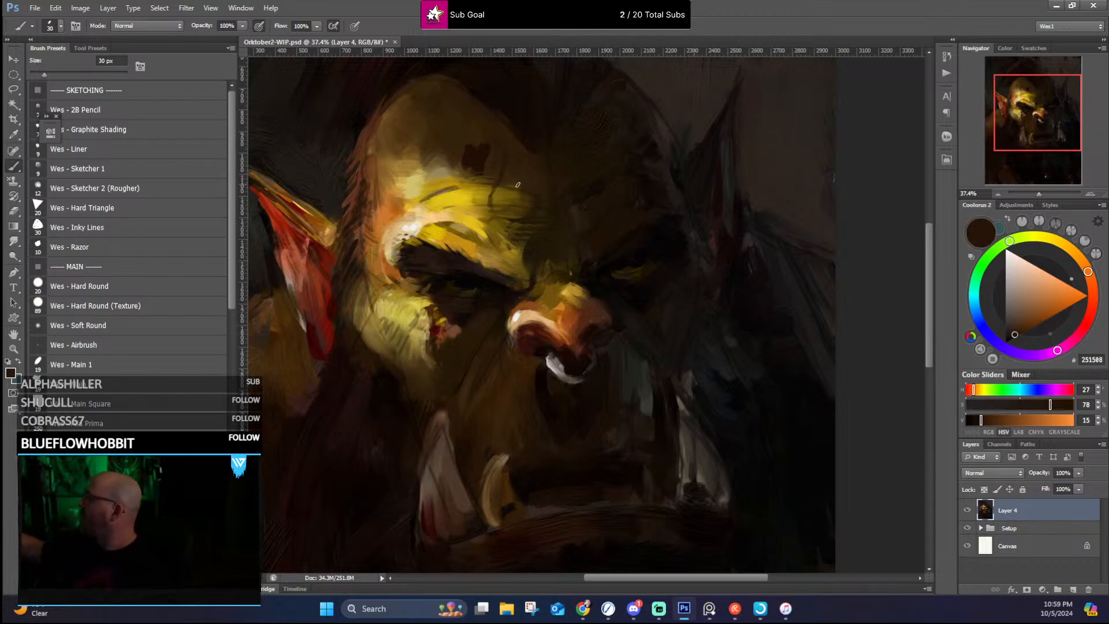
pyautogui.keyDown('alt'); pyautogui.click(503, 145); pyautogui.keyUp('alt')
pyautogui.keyDown('alt'); pyautogui.click(488, 160); pyautogui.keyUp('alt')
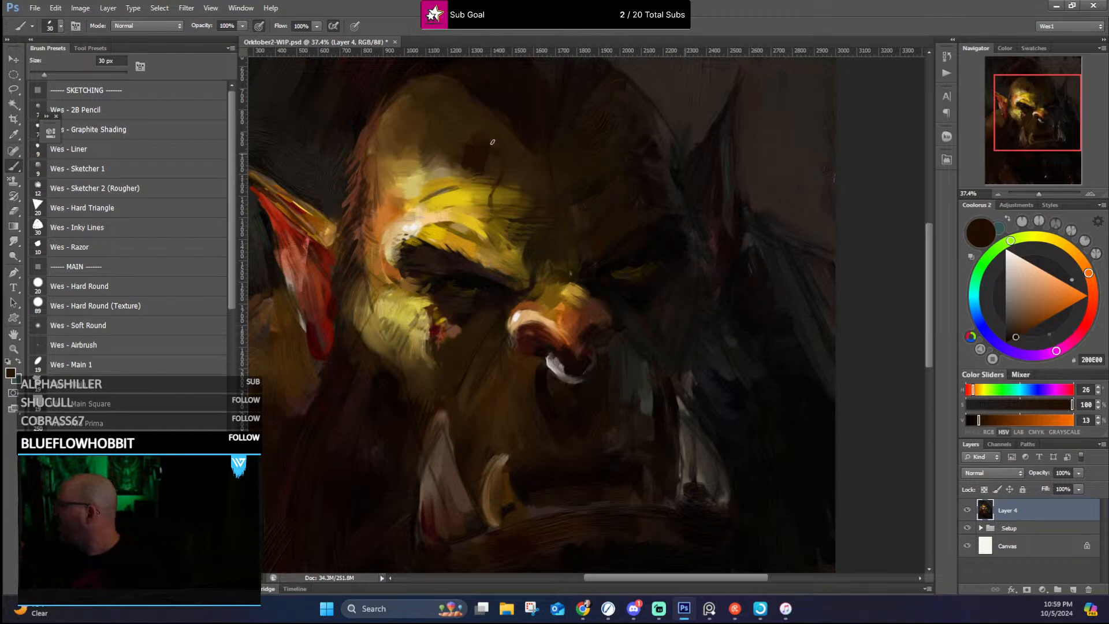
# Step: Blend the forehead's upper edge beside the dark spot into the hairline with sampled dark browns
pyautogui.keyDown('alt'); pyautogui.click(493, 122); pyautogui.keyUp('alt')
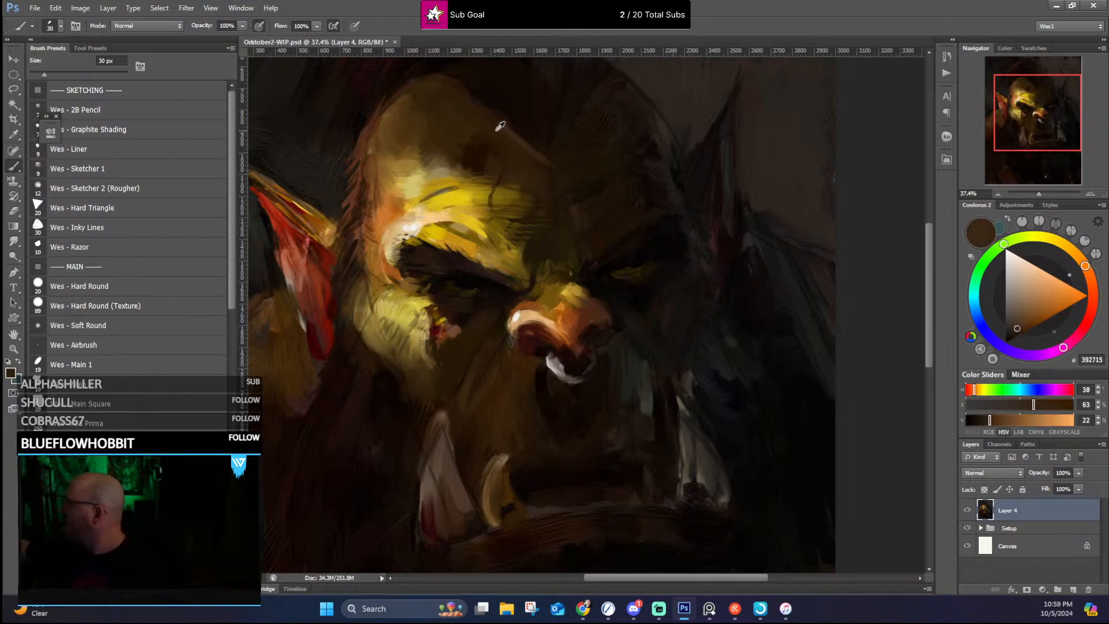
pyautogui.keyDown('alt'); pyautogui.click(498, 129); pyautogui.keyUp('alt')
pyautogui.keyDown('alt'); pyautogui.click(512, 120); pyautogui.keyUp('alt')
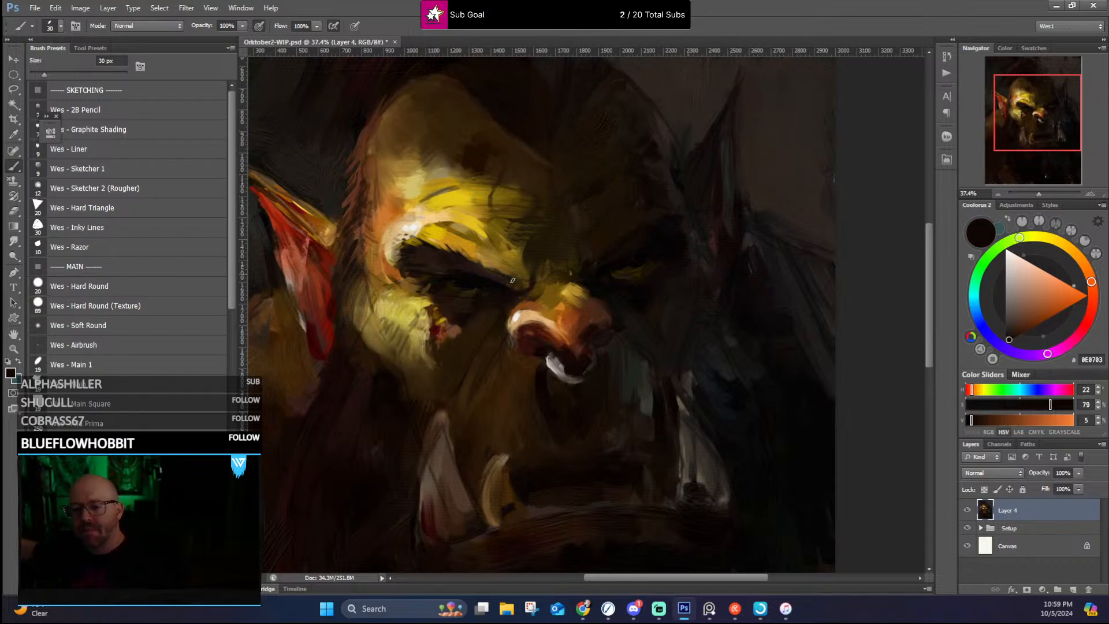
# Step: Refine the lit nostril wing and the dark nostril with sampled orange-brown, pale peach, tan and dark red-brown tones
pyautogui.keyDown('alt'); pyautogui.click(545, 301); pyautogui.keyUp('alt')
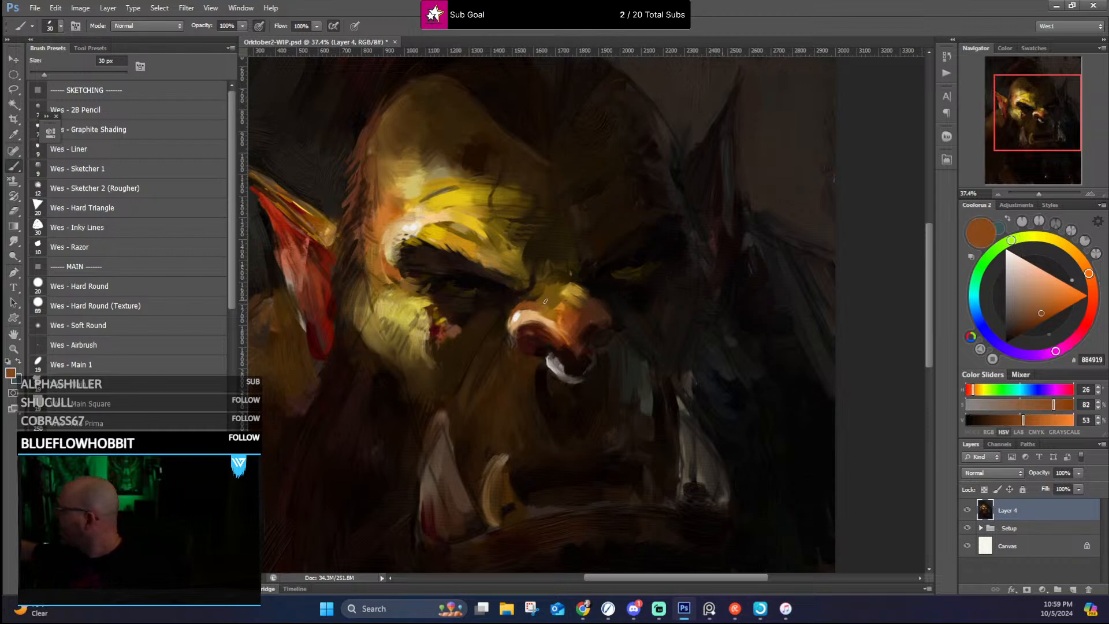
pyautogui.keyDown('alt'); pyautogui.click(538, 309); pyautogui.keyUp('alt')
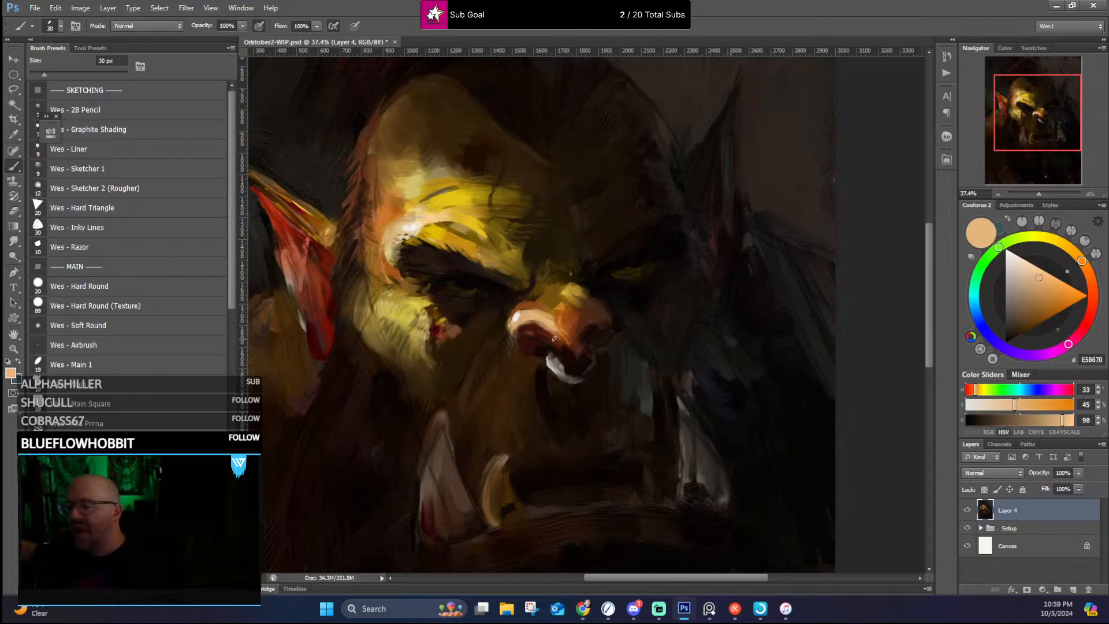
pyautogui.keyDown('alt'); pyautogui.click(568, 353); pyautogui.keyUp('alt')
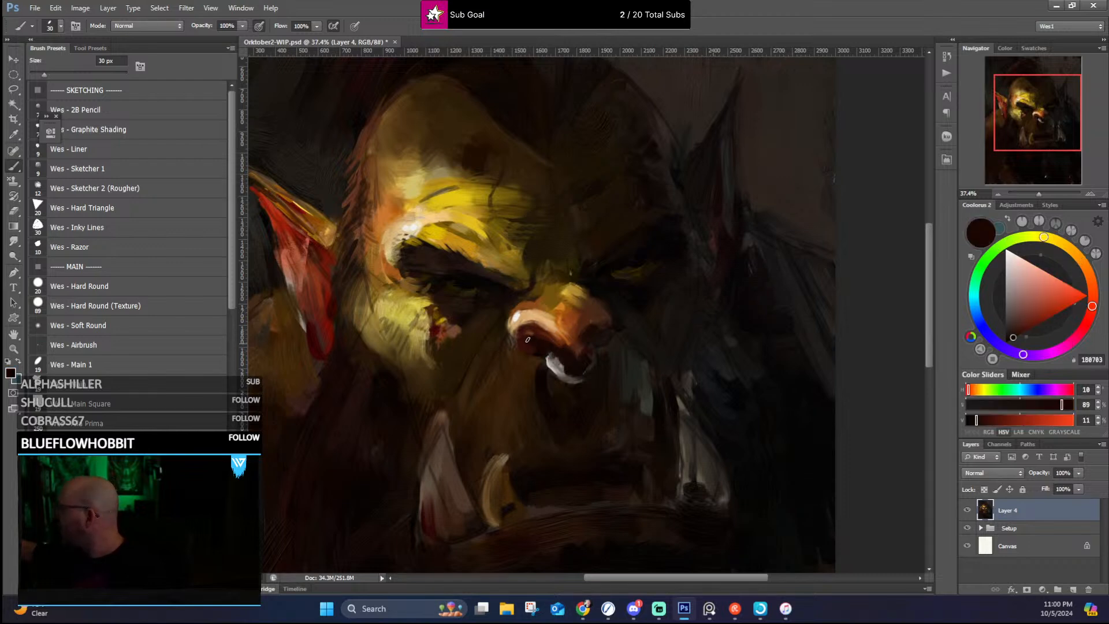
pyautogui.keyDown('alt'); pyautogui.click(530, 348); pyautogui.keyUp('alt')
pyautogui.keyDown('alt'); pyautogui.click(510, 337); pyautogui.keyUp('alt')
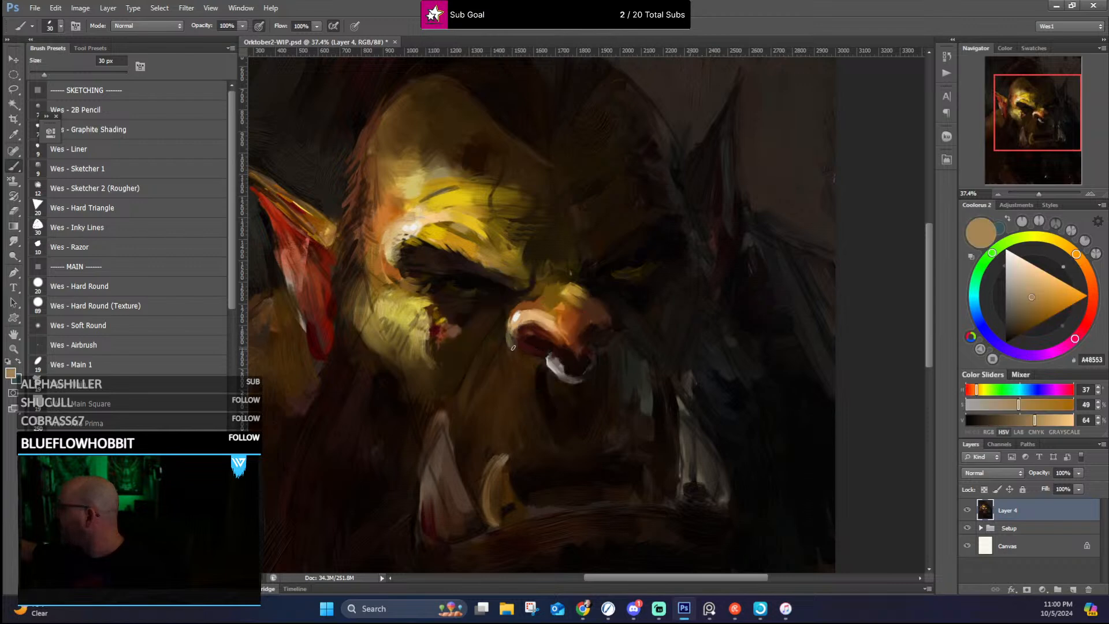
pyautogui.keyDown('alt'); pyautogui.click(512, 340); pyautogui.keyUp('alt')
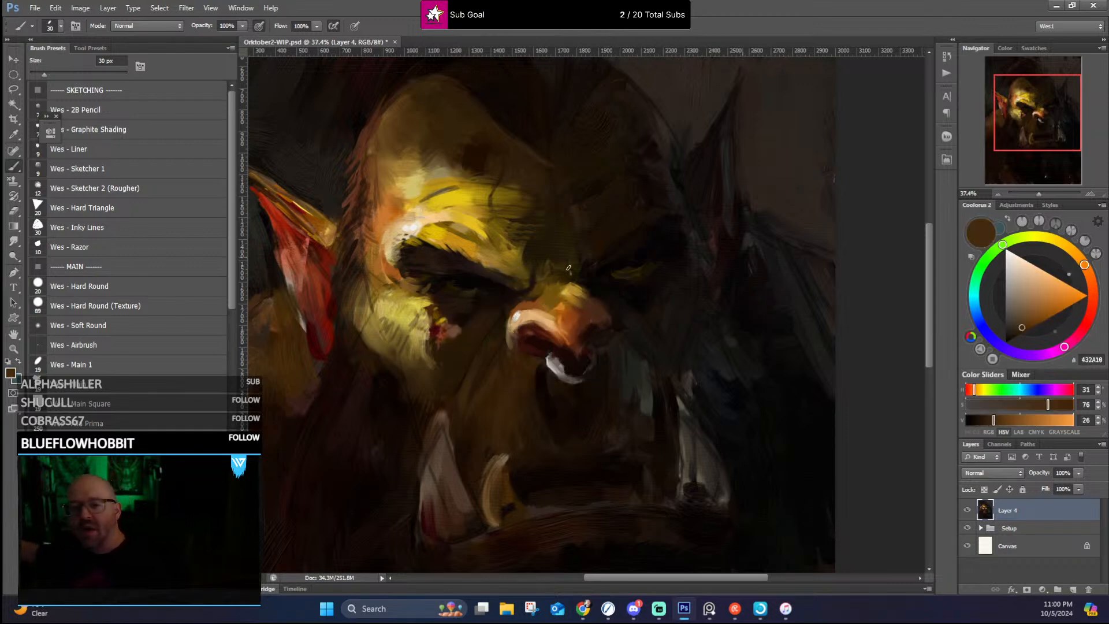
# Step: Blend the top of the nose into its bridge with sampled orange and golden-brown tones
pyautogui.keyDown('alt'); pyautogui.click(573, 324); pyautogui.keyUp('alt')
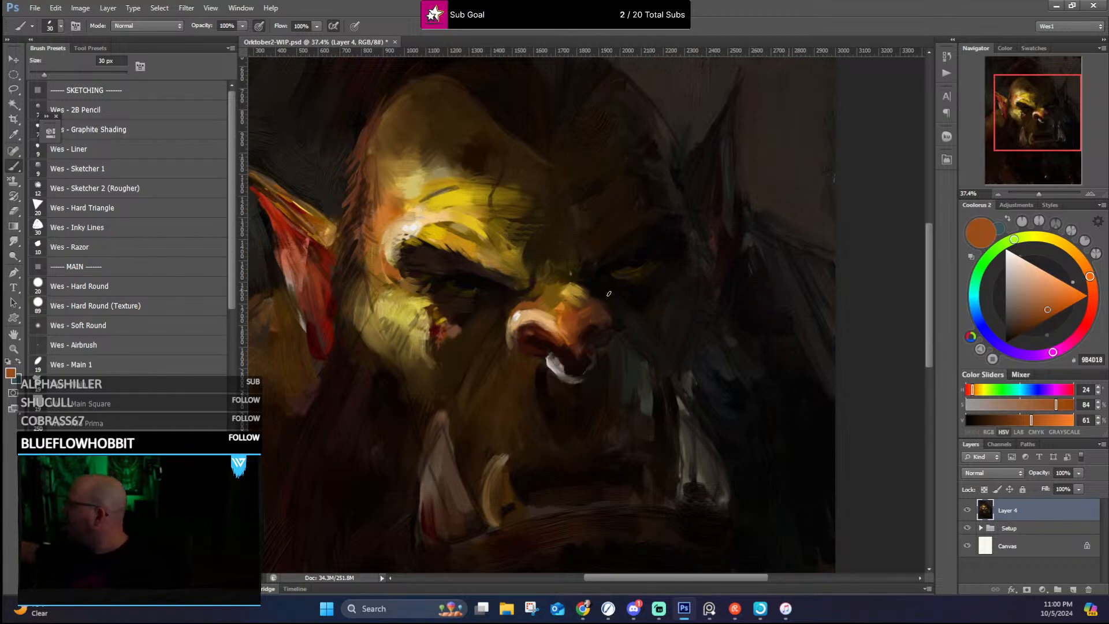
pyautogui.keyDown('alt'); pyautogui.click(556, 303); pyautogui.keyUp('alt')
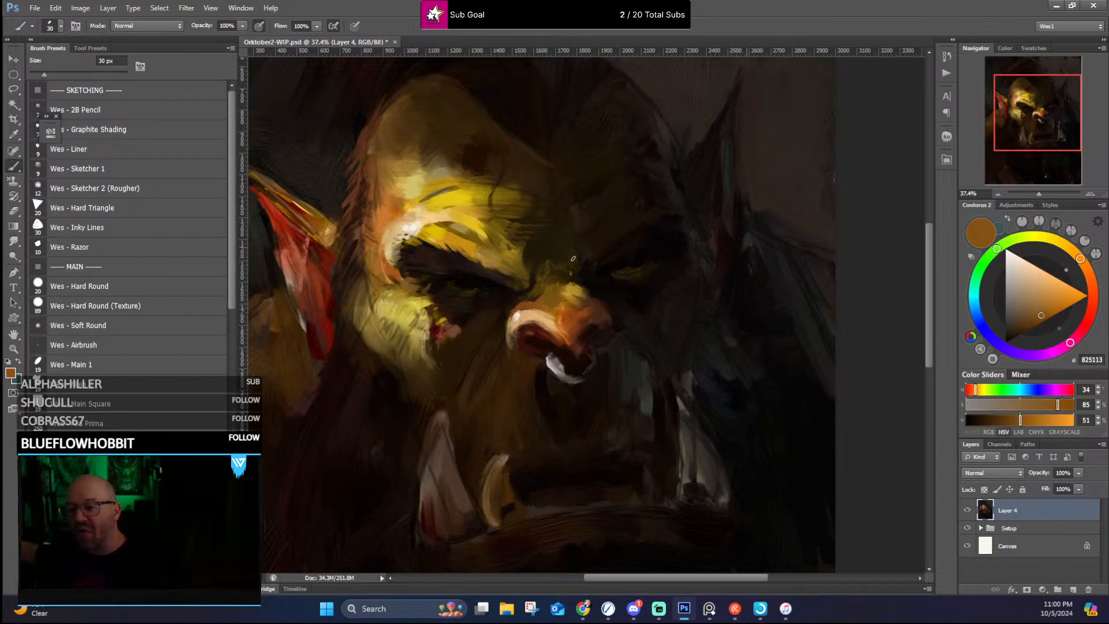
pyautogui.keyDown('alt'); pyautogui.click(593, 291); pyautogui.keyUp('alt')
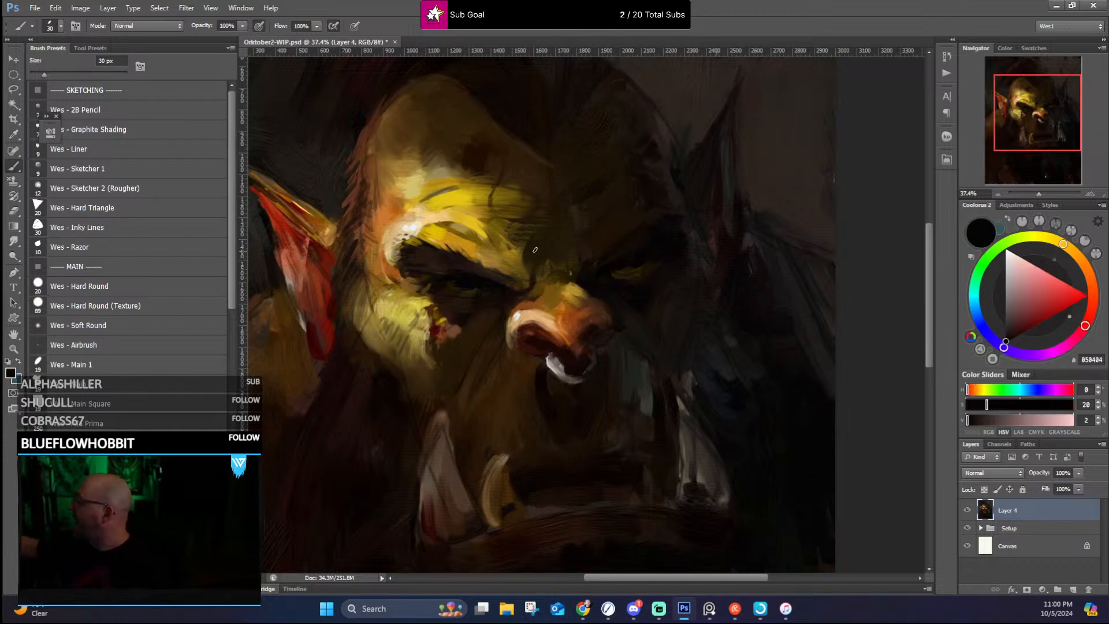
# Step: Define the lids and socket shadow around the lit eye with sampled near-black and dark brown tones
pyautogui.keyDown('alt'); pyautogui.click(468, 289); pyautogui.keyUp('alt')
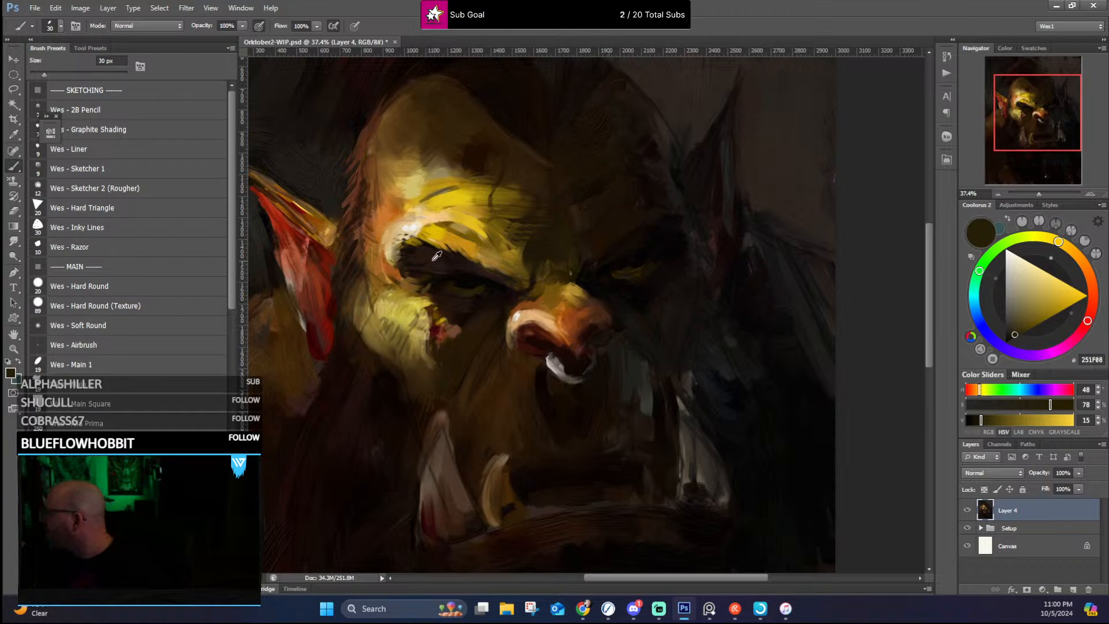
pyautogui.keyDown('alt'); pyautogui.click(450, 298); pyautogui.keyUp('alt')
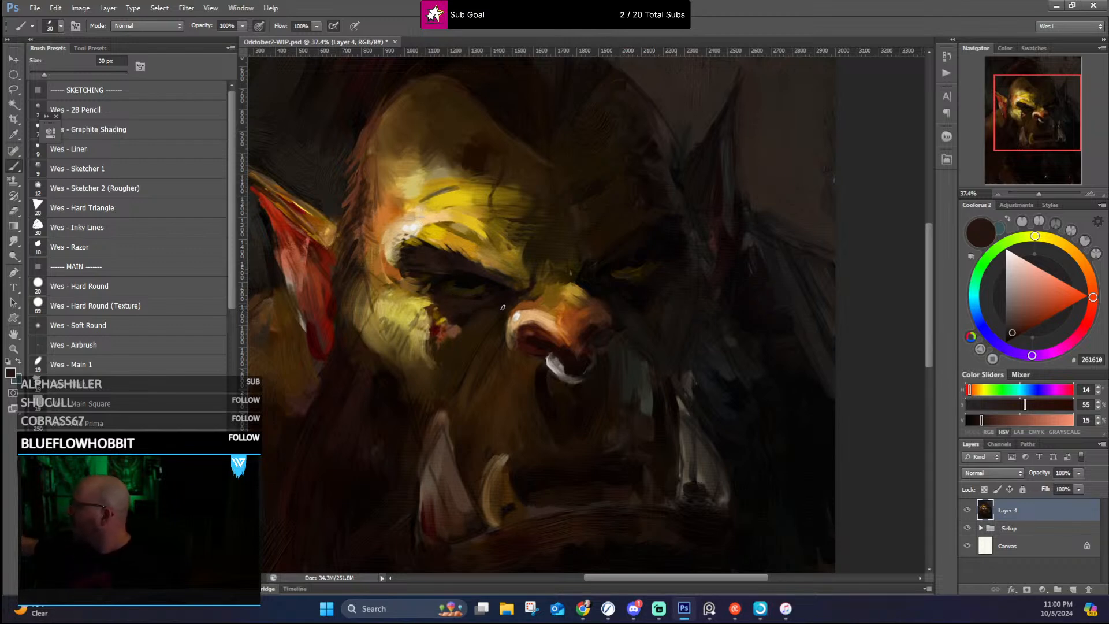
pyautogui.keyDown('alt'); pyautogui.click(452, 282); pyautogui.keyUp('alt')
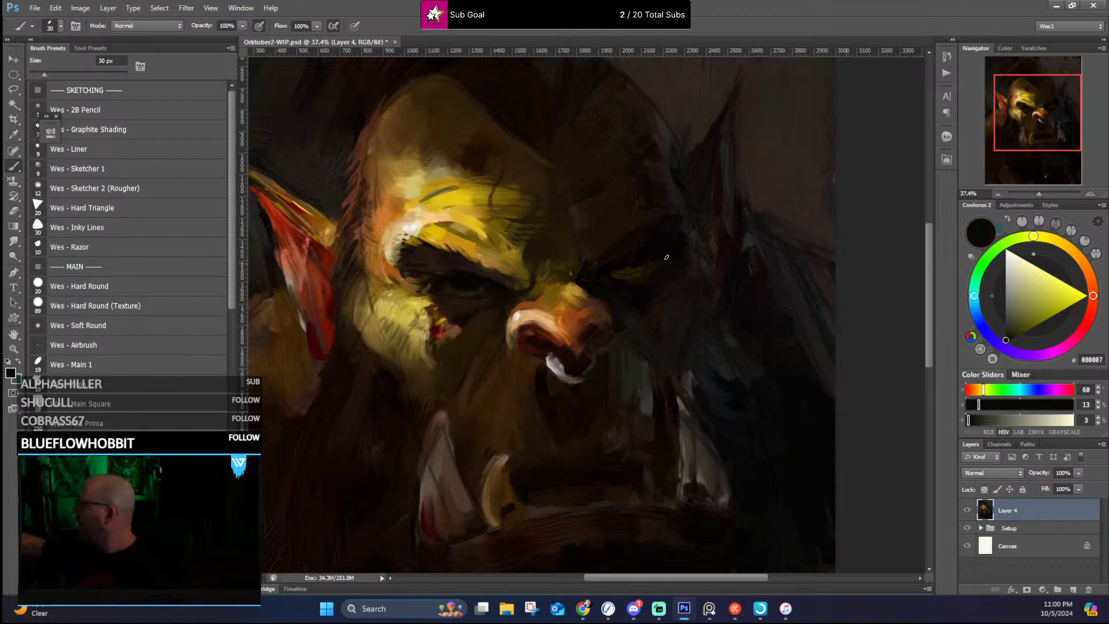
# Step: Paint the lit eye's iris in sampled olive-yellow with a 20 px brush and add a pale cream highlight
pyautogui.keyDown('alt'); pyautogui.click(503, 252); pyautogui.keyUp('alt')
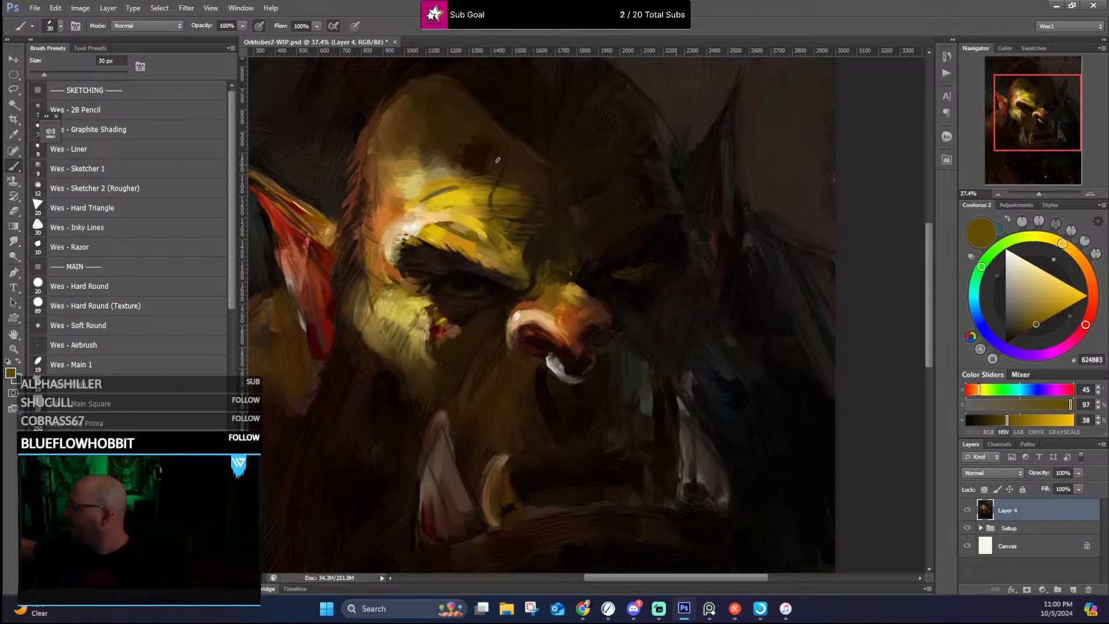
pyautogui.press('[')
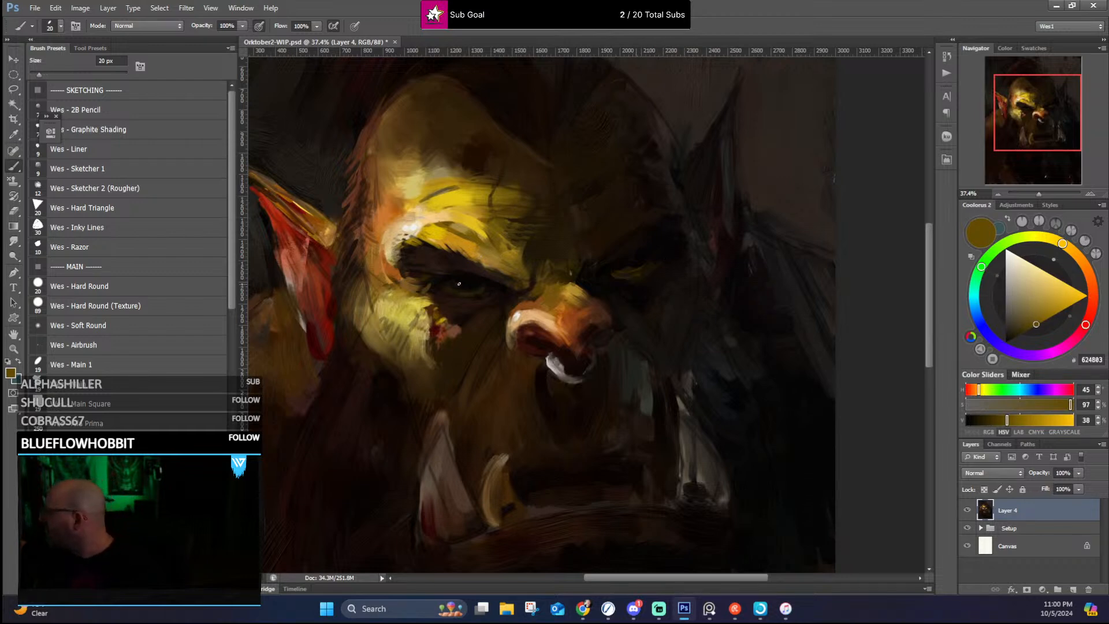
pyautogui.moveTo(468, 289); pyautogui.dragTo(477, 284)
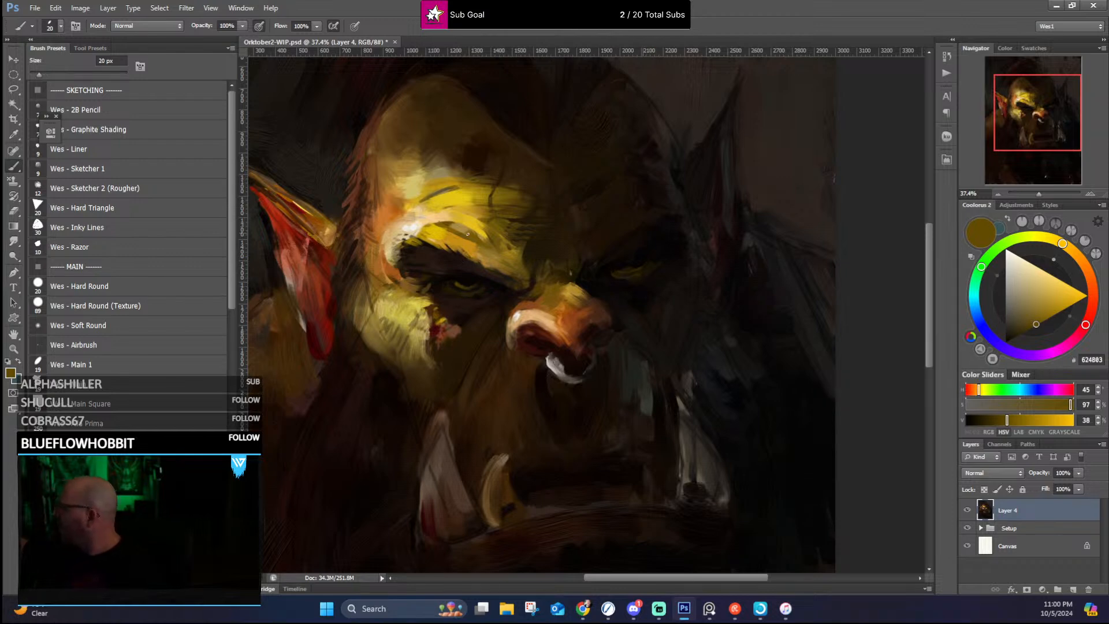
pyautogui.keyDown('alt'); pyautogui.click(406, 226); pyautogui.keyUp('alt')
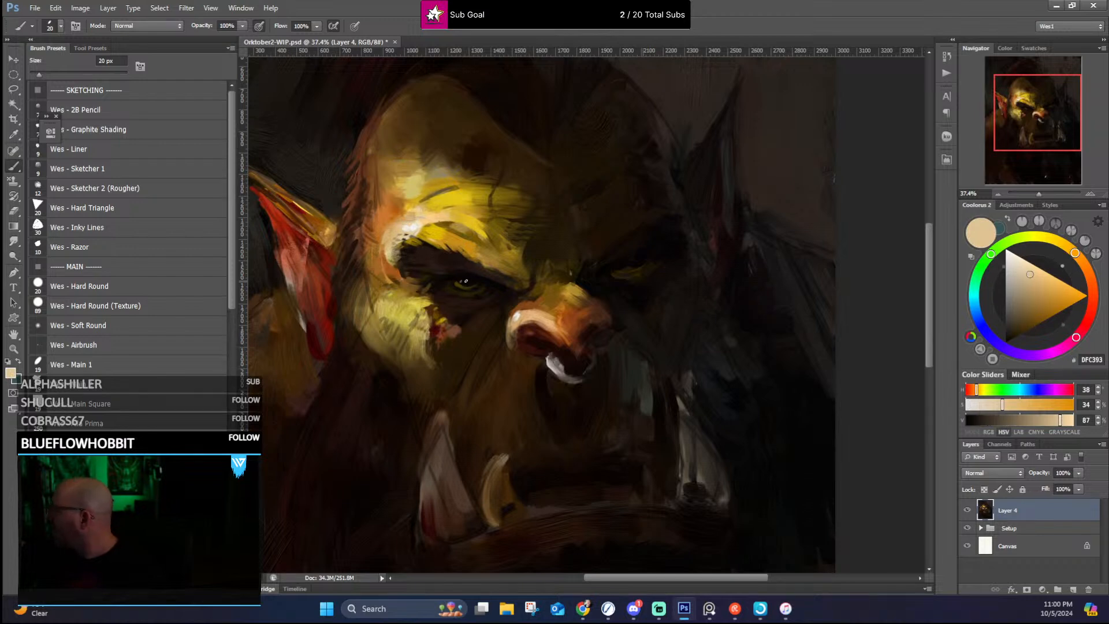
pyautogui.click(463, 281)
# Step: Deepen the shadows between the brows with sampled near-black tones and flick dark hairs along the lit eyebrow's outer end
pyautogui.keyDown('alt'); pyautogui.click(589, 222); pyautogui.keyUp('alt')
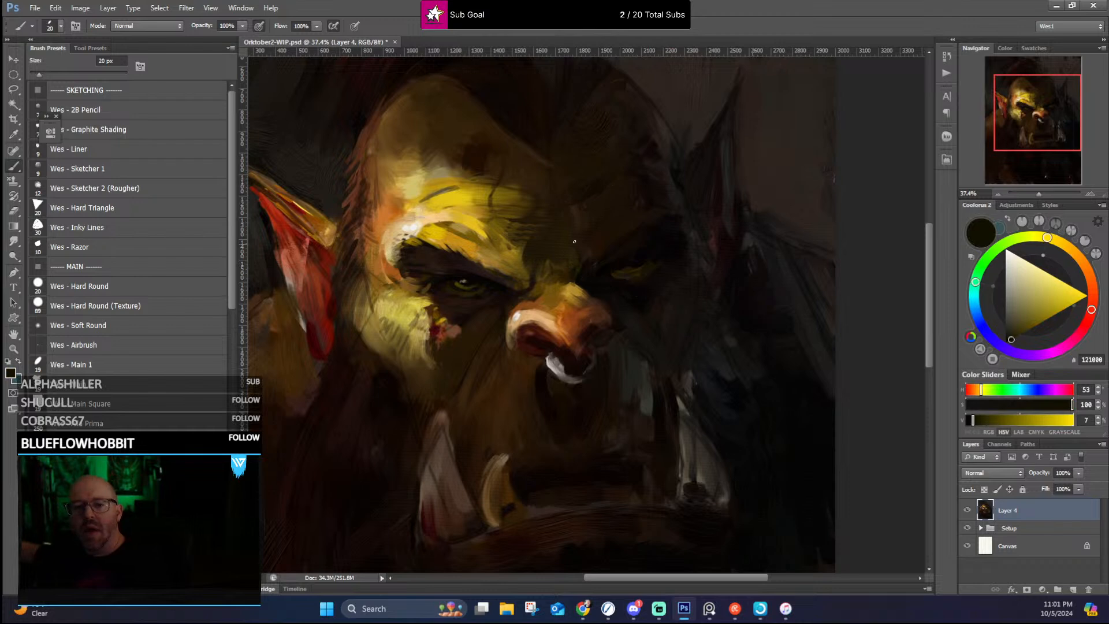
pyautogui.keyDown('alt'); pyautogui.click(579, 285); pyautogui.keyUp('alt')
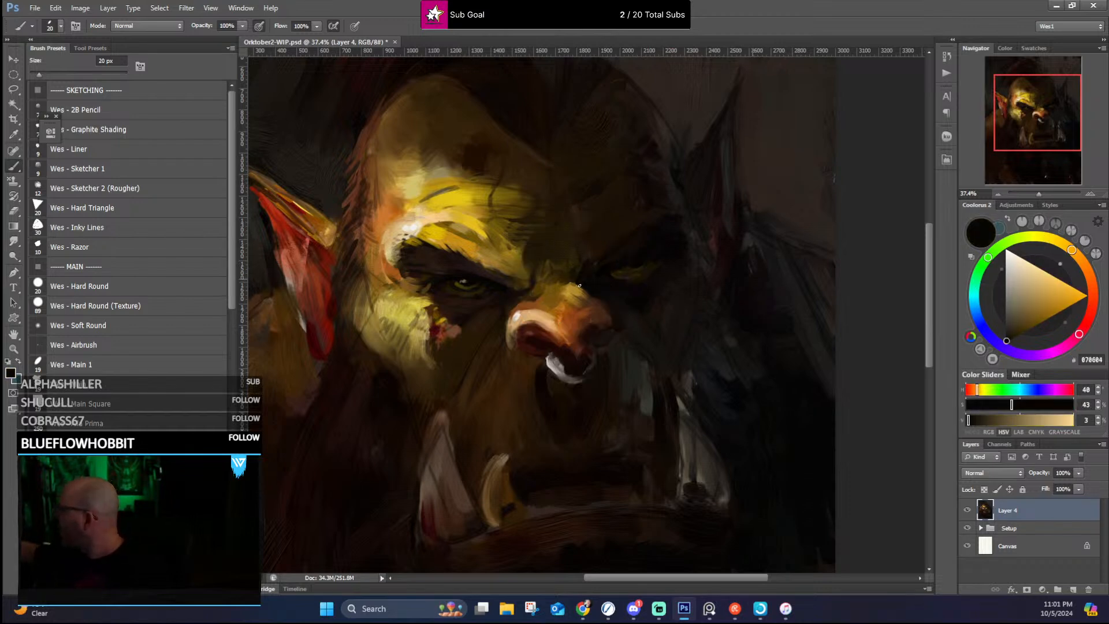
pyautogui.keyDown('alt'); pyautogui.click(572, 278); pyautogui.keyUp('alt')
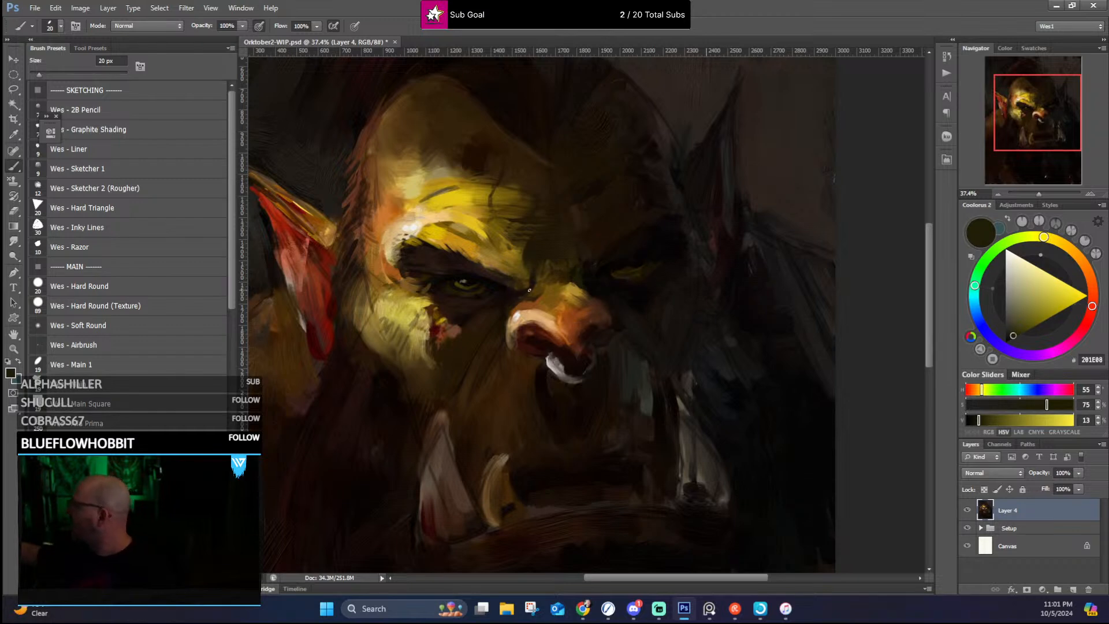
pyautogui.keyDown('alt'); pyautogui.click(507, 280); pyautogui.keyUp('alt')
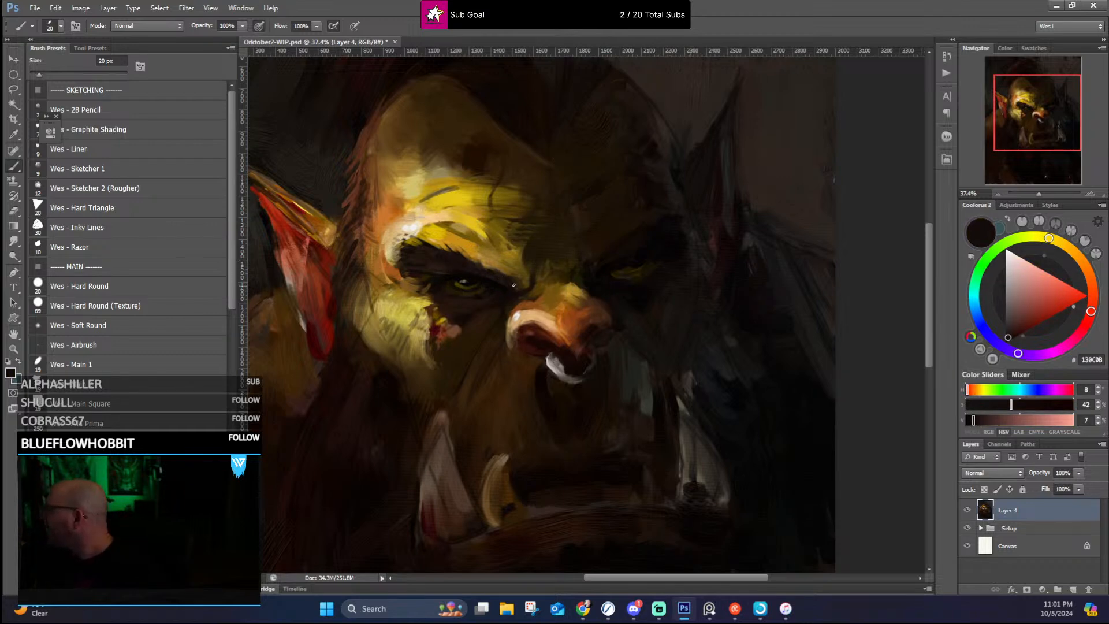
pyautogui.moveTo(406, 260)
pyautogui.mouseDown()
pyautogui.moveTo(390, 254)
pyautogui.moveTo(396, 244)
pyautogui.mouseUp()
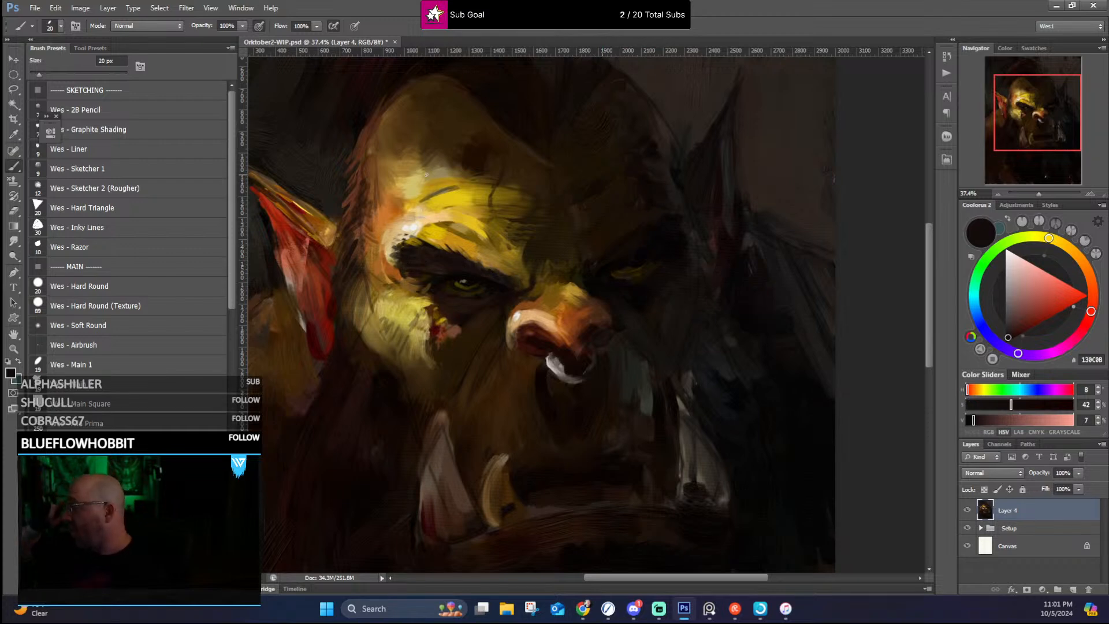
# Step: Rework the hair along the lit temple's outer edge with sampled browns, orange and near-black, blending it into the skin
pyautogui.keyDown('alt'); pyautogui.click(354, 238); pyautogui.keyUp('alt')
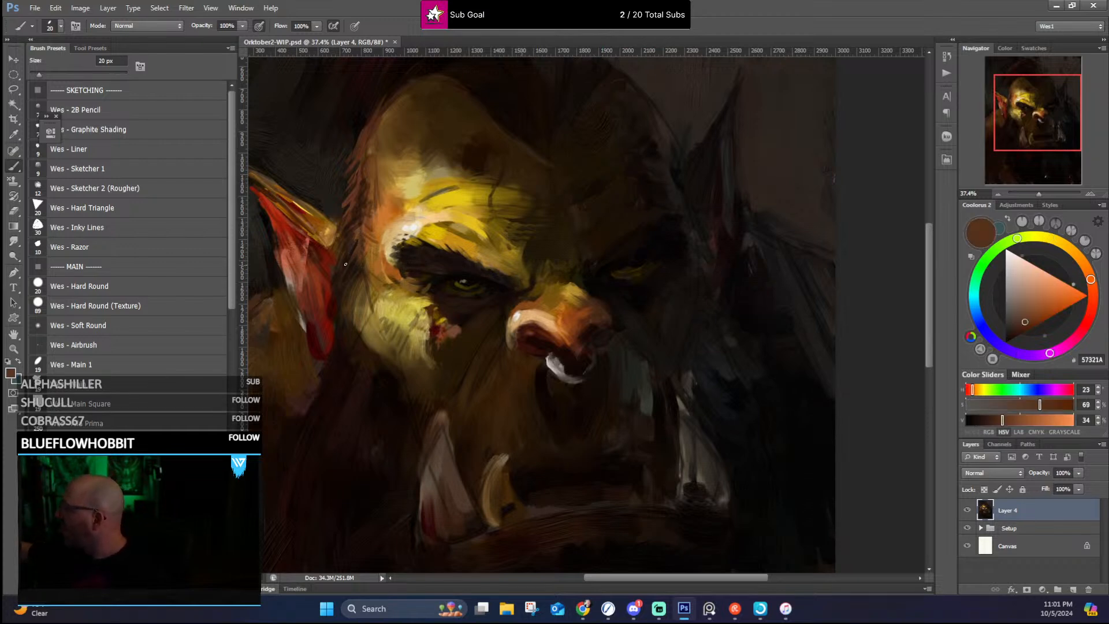
pyautogui.keyDown('alt'); pyautogui.click(348, 216); pyautogui.keyUp('alt')
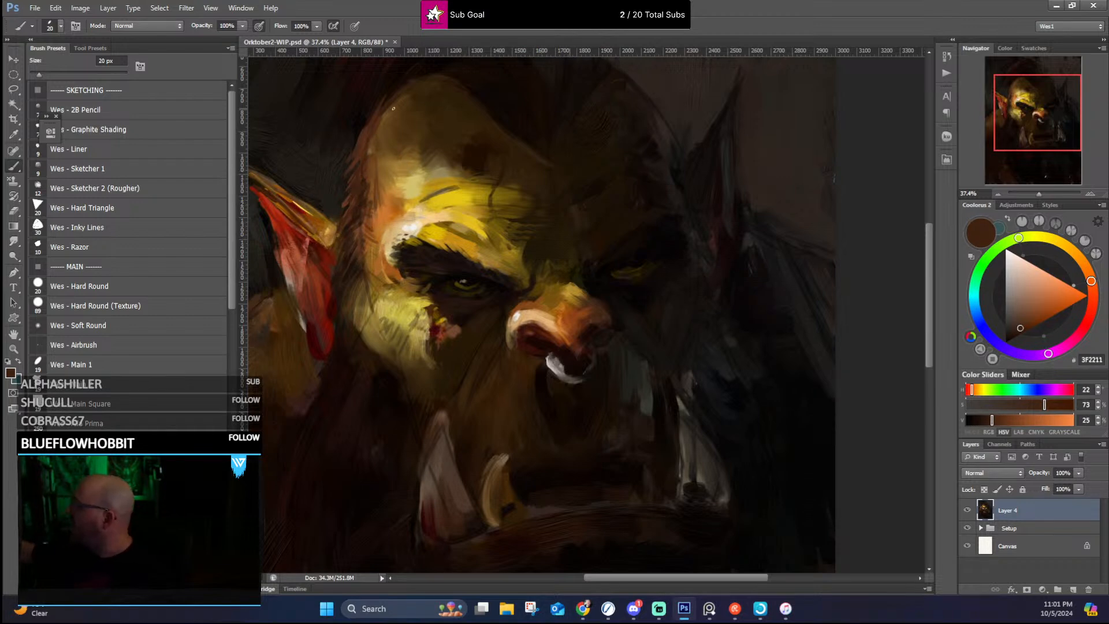
pyautogui.keyDown('alt'); pyautogui.click(384, 149); pyautogui.keyUp('alt')
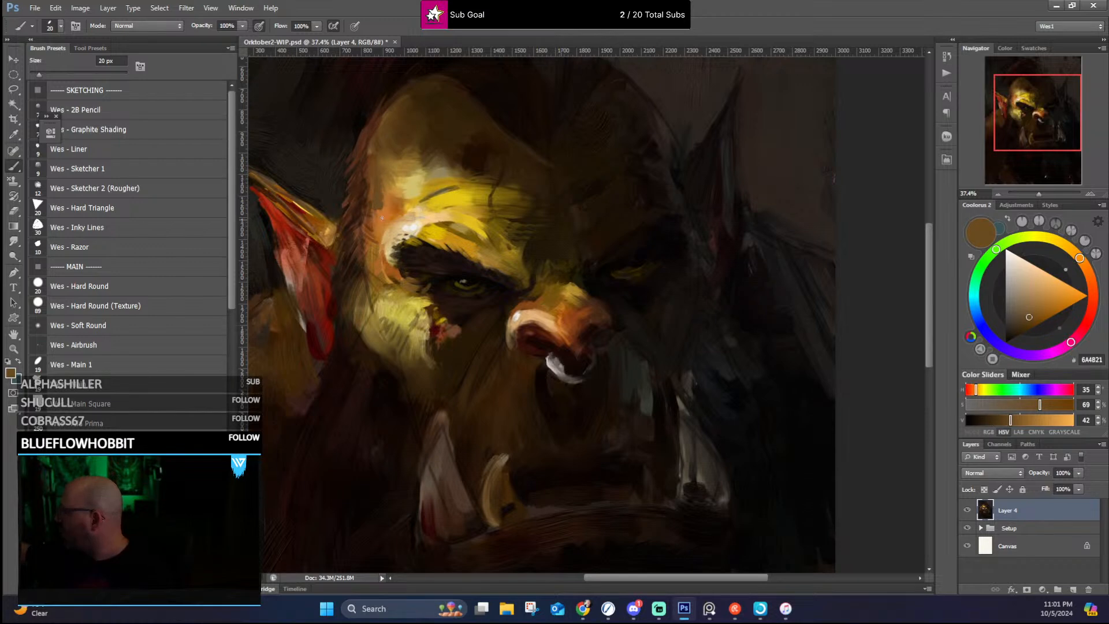
pyautogui.keyDown('alt'); pyautogui.click(372, 201); pyautogui.keyUp('alt')
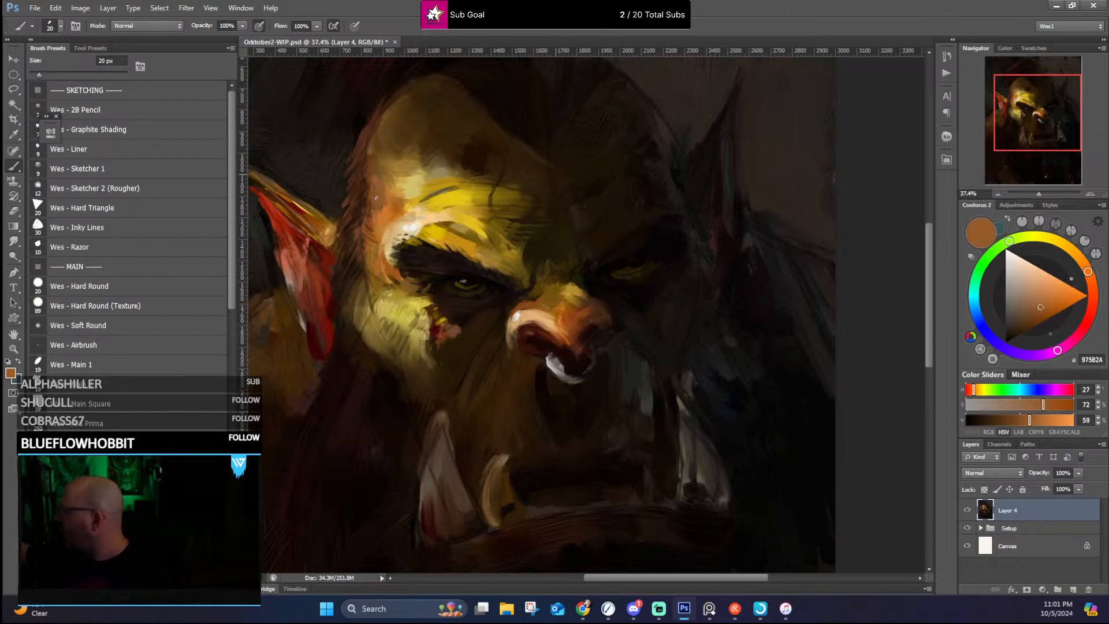
pyautogui.keyDown('alt'); pyautogui.click(384, 205); pyautogui.keyUp('alt')
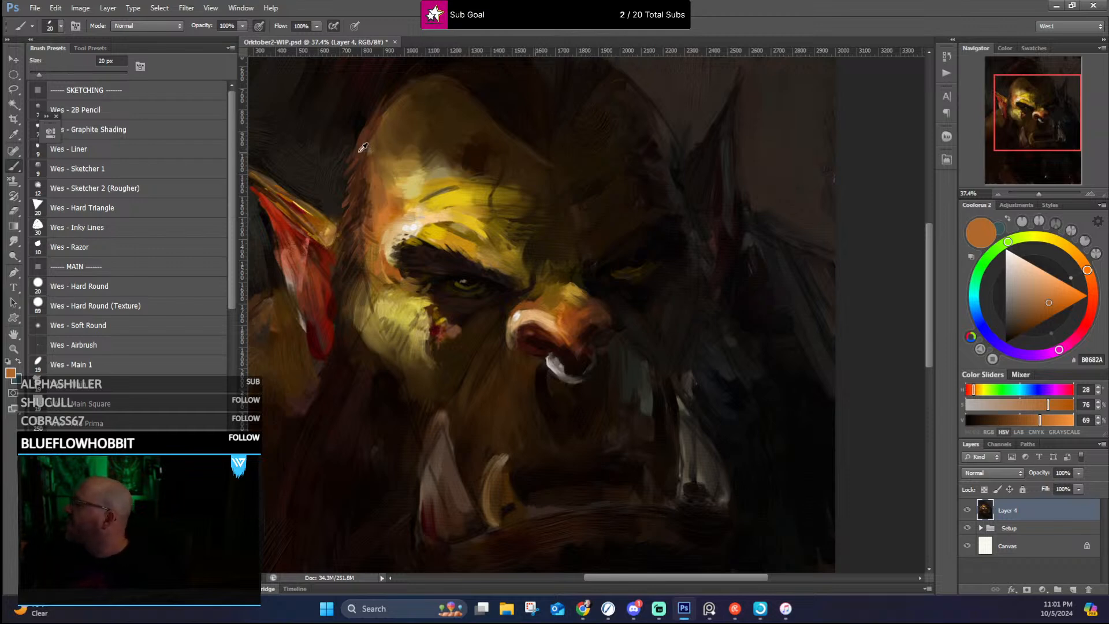
pyautogui.keyDown('alt'); pyautogui.click(361, 125); pyautogui.keyUp('alt')
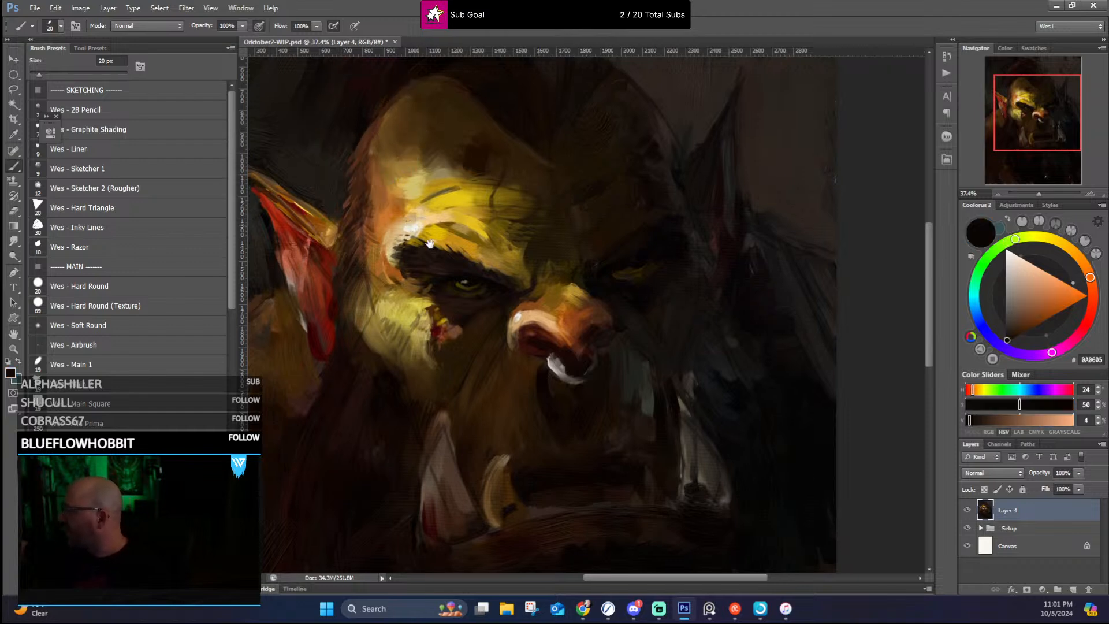
# Step: Repaint the lit ear's upper rim in golden brown and sharpen its red inner edge with sampled red and dark tones
pyautogui.moveTo(431, 243); pyautogui.dragTo(511, 313)
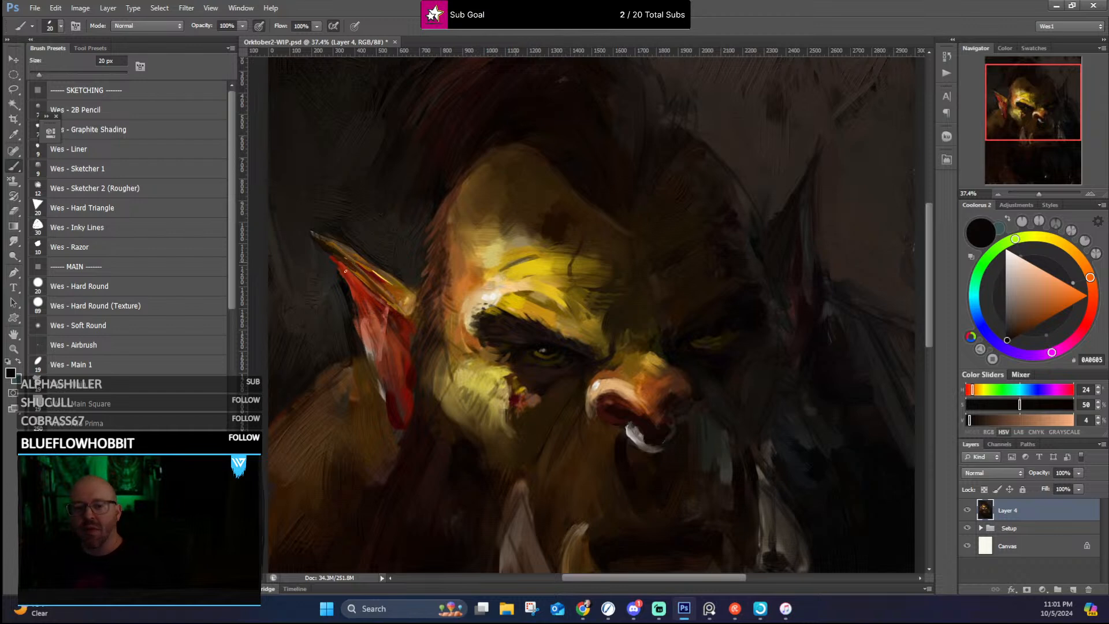
pyautogui.keyDown('alt'); pyautogui.click(398, 300); pyautogui.keyUp('alt')
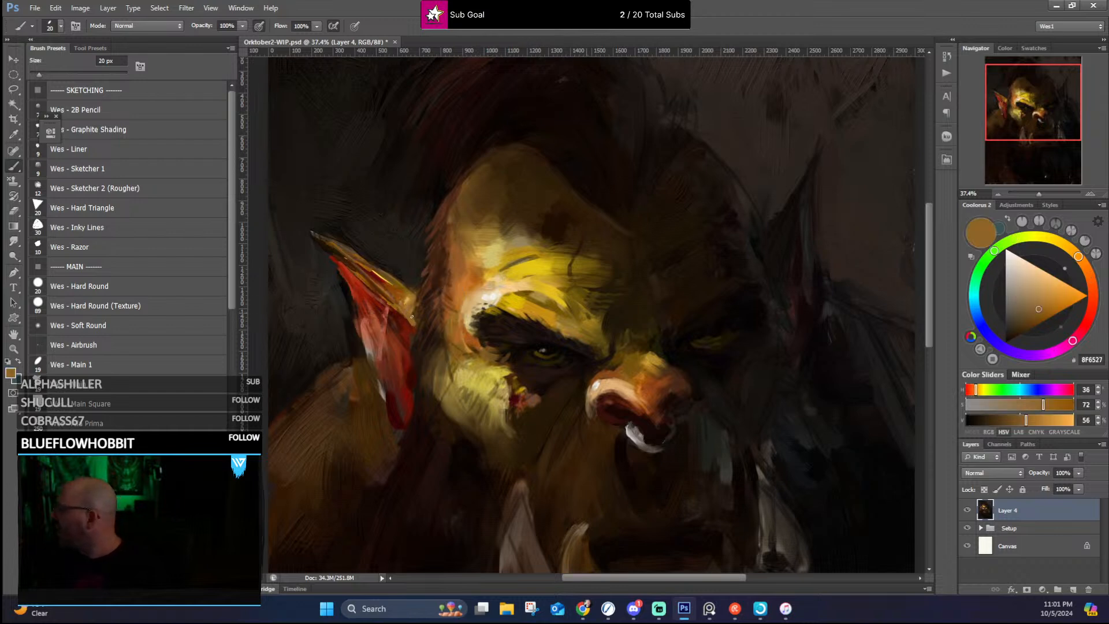
pyautogui.keyDown('alt'); pyautogui.click(402, 309); pyautogui.keyUp('alt')
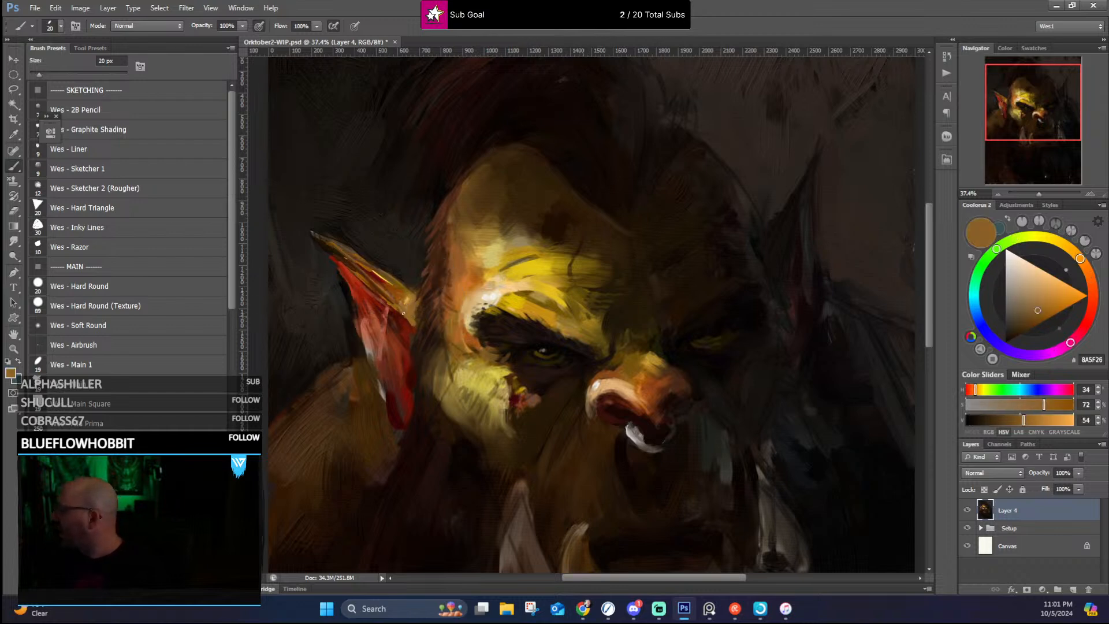
pyautogui.moveTo(392, 303)
pyautogui.mouseDown()
pyautogui.moveTo(316, 240)
pyautogui.moveTo(350, 262)
pyautogui.moveTo(323, 237)
pyautogui.moveTo(340, 250)
pyautogui.moveTo(309, 235)
pyautogui.moveTo(402, 287)
pyautogui.moveTo(375, 277)
pyautogui.moveTo(396, 302)
pyautogui.moveTo(378, 282)
pyautogui.mouseUp()
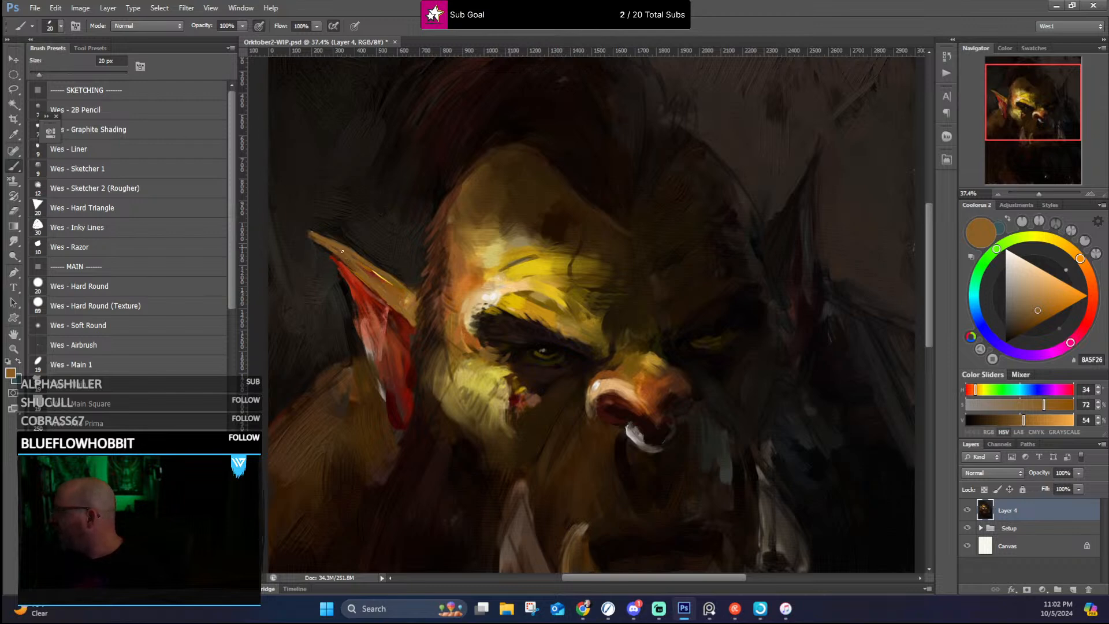
pyautogui.keyDown('alt'); pyautogui.click(341, 265); pyautogui.keyUp('alt')
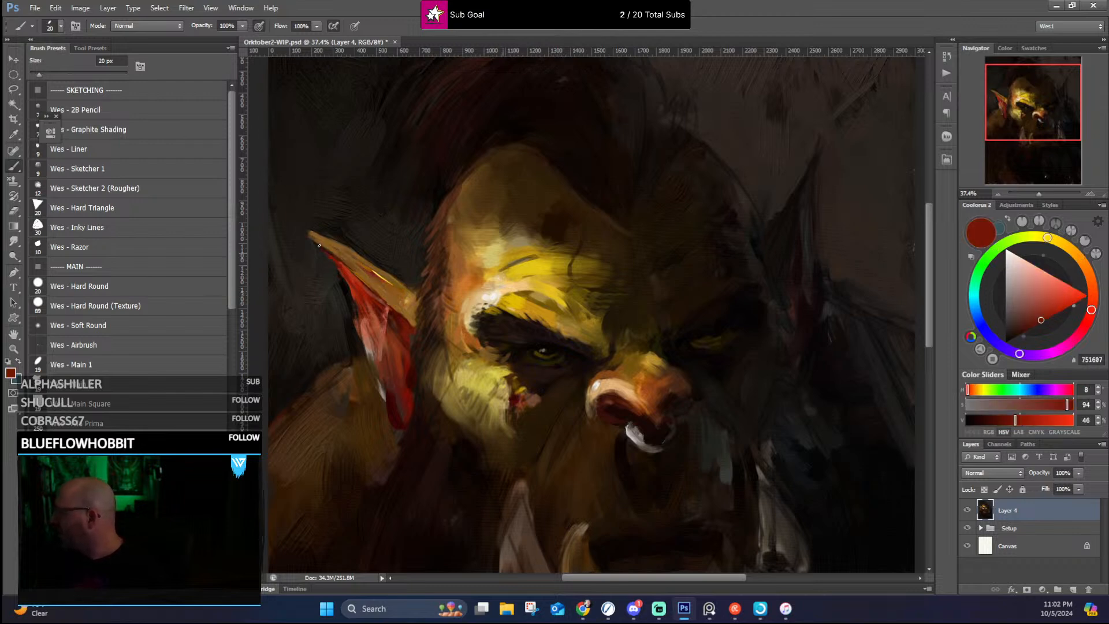
pyautogui.keyDown('alt'); pyautogui.click(351, 290); pyautogui.keyUp('alt')
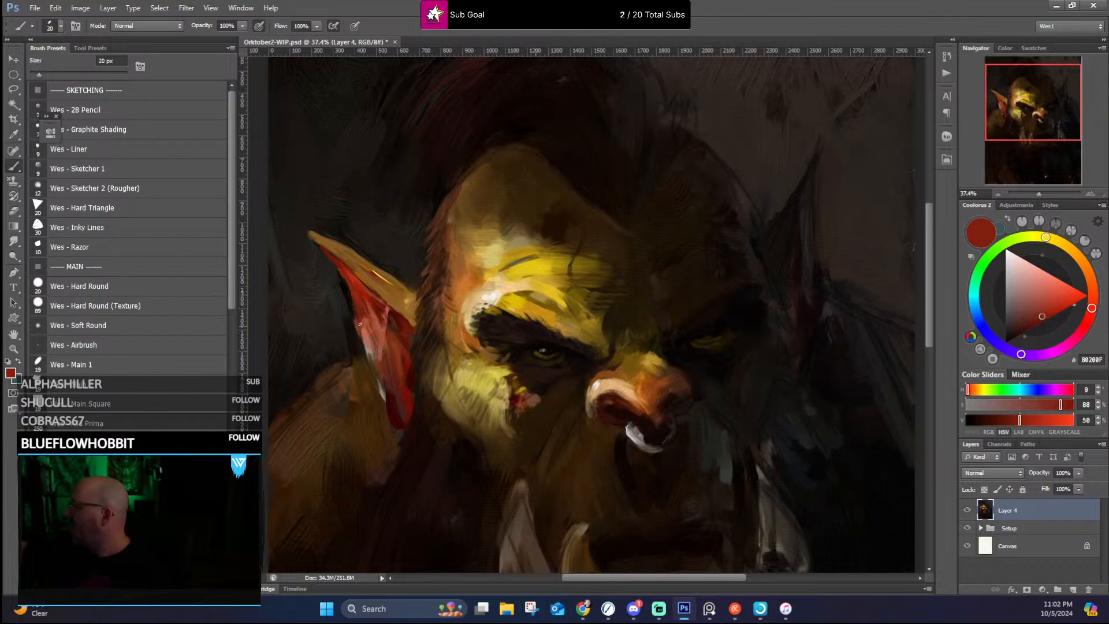
pyautogui.keyDown('alt'); pyautogui.click(360, 346); pyautogui.keyUp('alt')
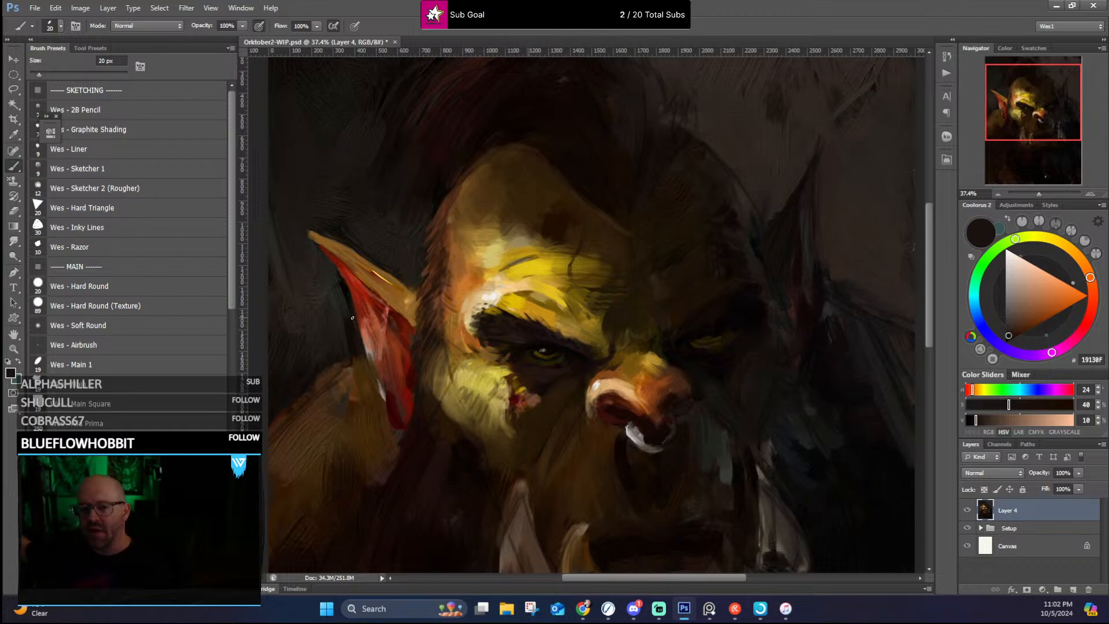
# Step: Trim the lit ear's upper edge and pointed tip by painting sampled near-black background tones around its outline
pyautogui.keyDown('alt'); pyautogui.click(400, 276); pyautogui.keyUp('alt')
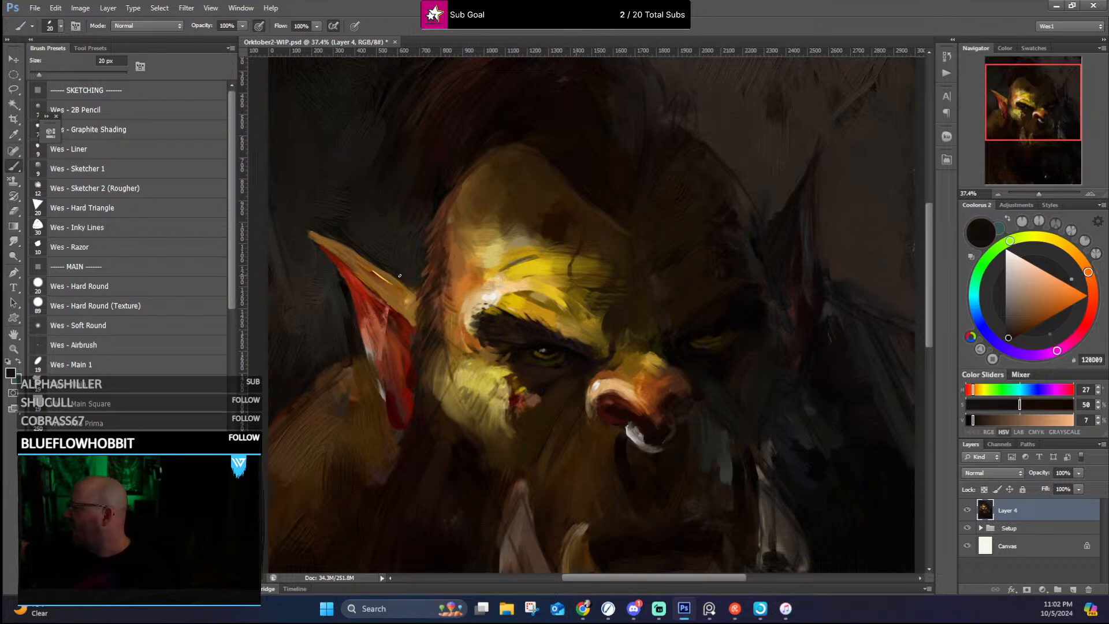
pyautogui.keyDown('alt'); pyautogui.click(408, 278); pyautogui.keyUp('alt')
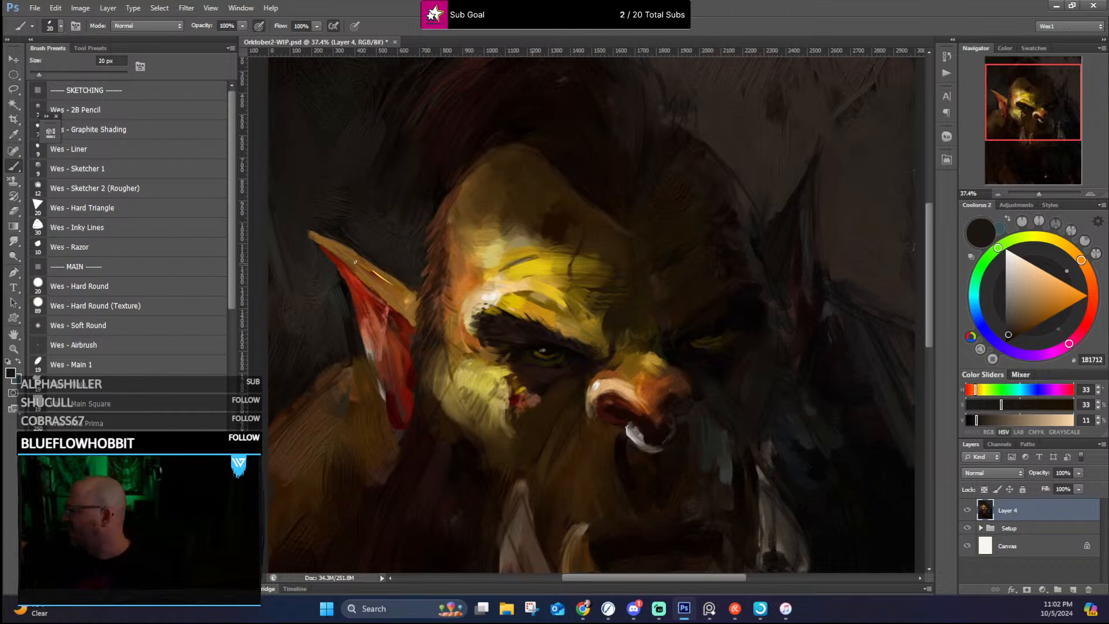
pyautogui.keyDown('alt'); pyautogui.click(337, 237); pyautogui.keyUp('alt')
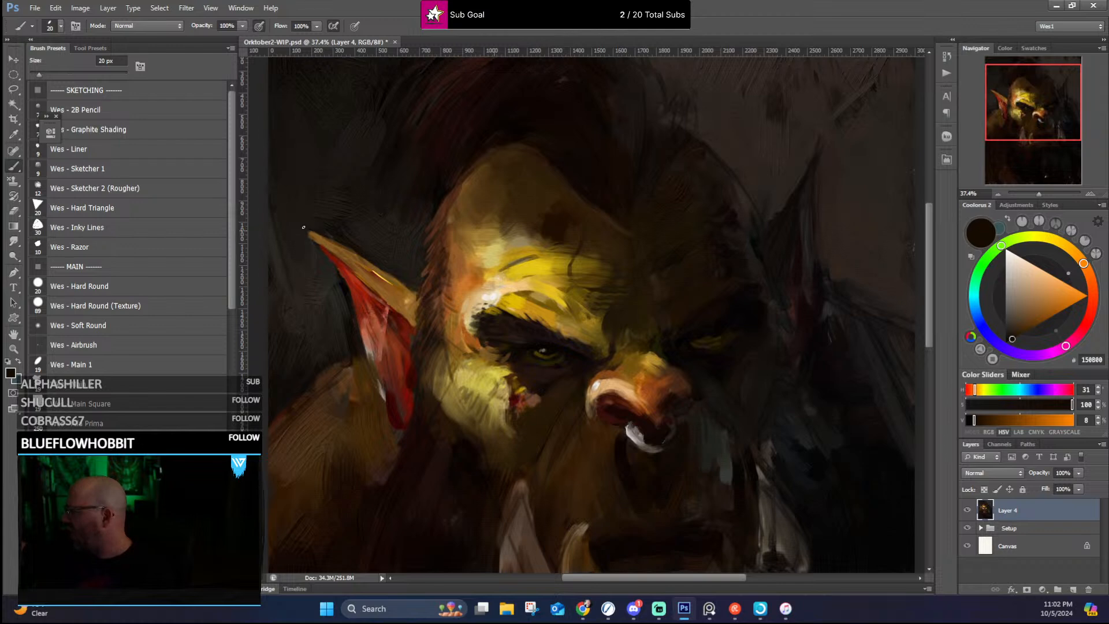
pyautogui.keyDown('alt'); pyautogui.click(305, 232); pyautogui.keyUp('alt')
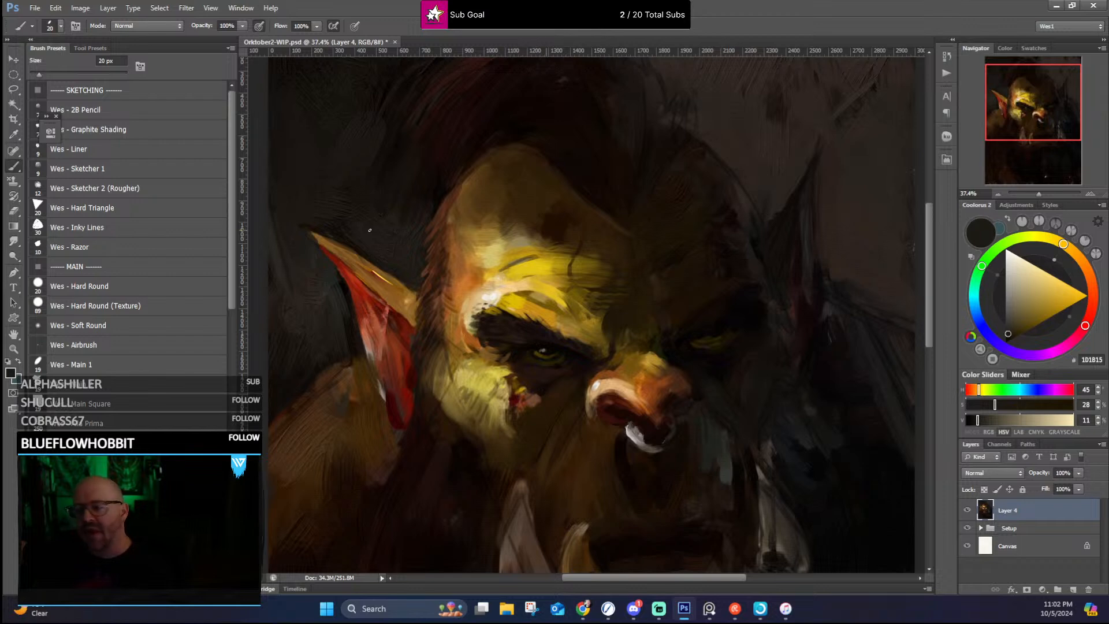
pyautogui.keyDown('alt'); pyautogui.click(327, 259); pyautogui.keyUp('alt')
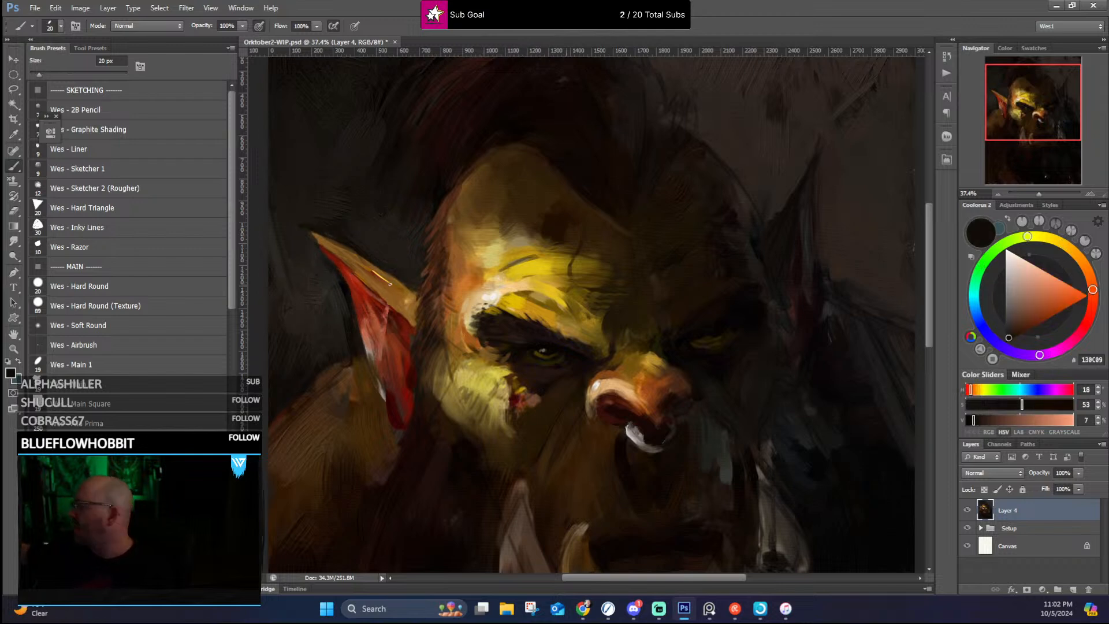
# Step: Rework the lit ear's red interior from the tip to the central fold with sampled bright red, dark red and muted brown strokes
pyautogui.keyDown('alt'); pyautogui.click(361, 309); pyautogui.keyUp('alt')
pyautogui.moveTo(360, 309)
pyautogui.mouseDown()
pyautogui.moveTo(379, 356)
pyautogui.moveTo(371, 348)
pyautogui.mouseUp()
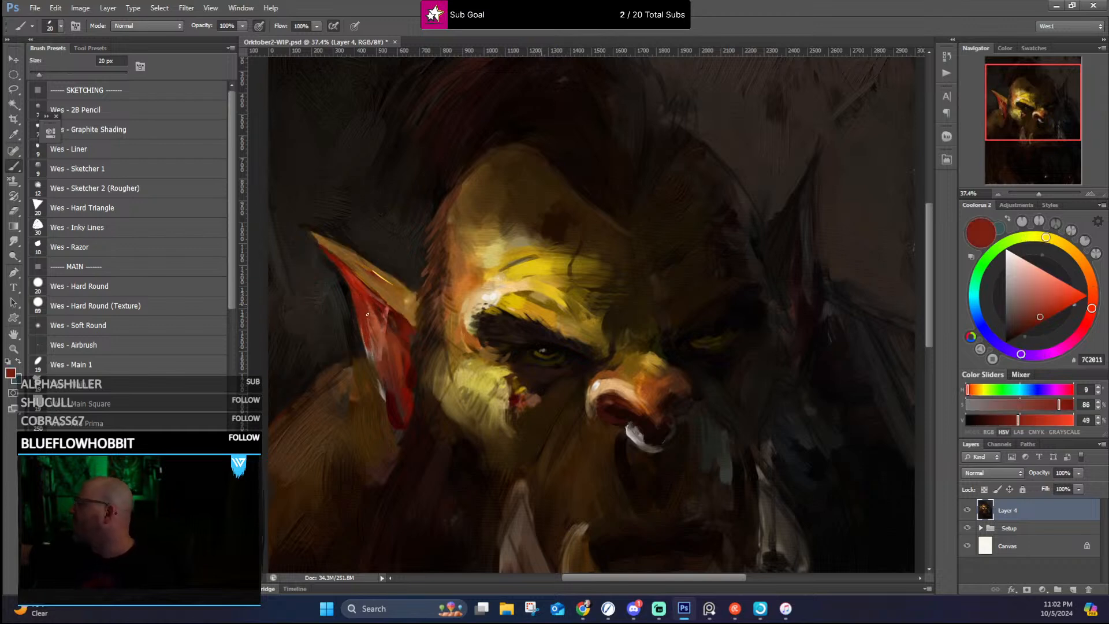
pyautogui.keyDown('alt'); pyautogui.click(355, 282); pyautogui.keyUp('alt')
pyautogui.moveTo(350, 272); pyautogui.dragTo(335, 260)
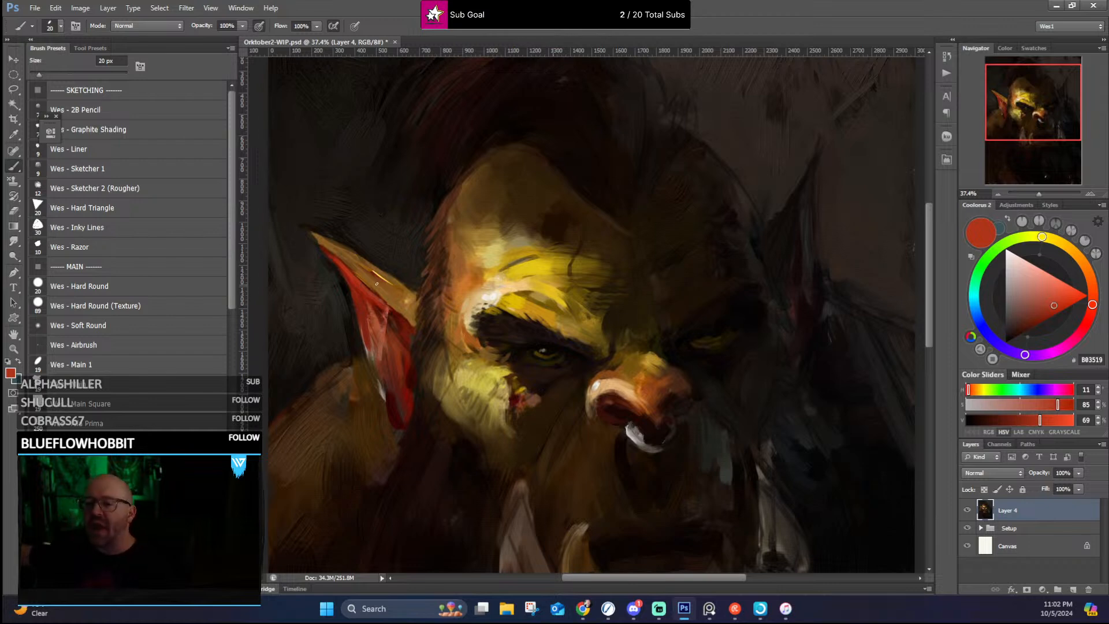
pyautogui.keyDown('alt'); pyautogui.click(386, 362); pyautogui.keyUp('alt')
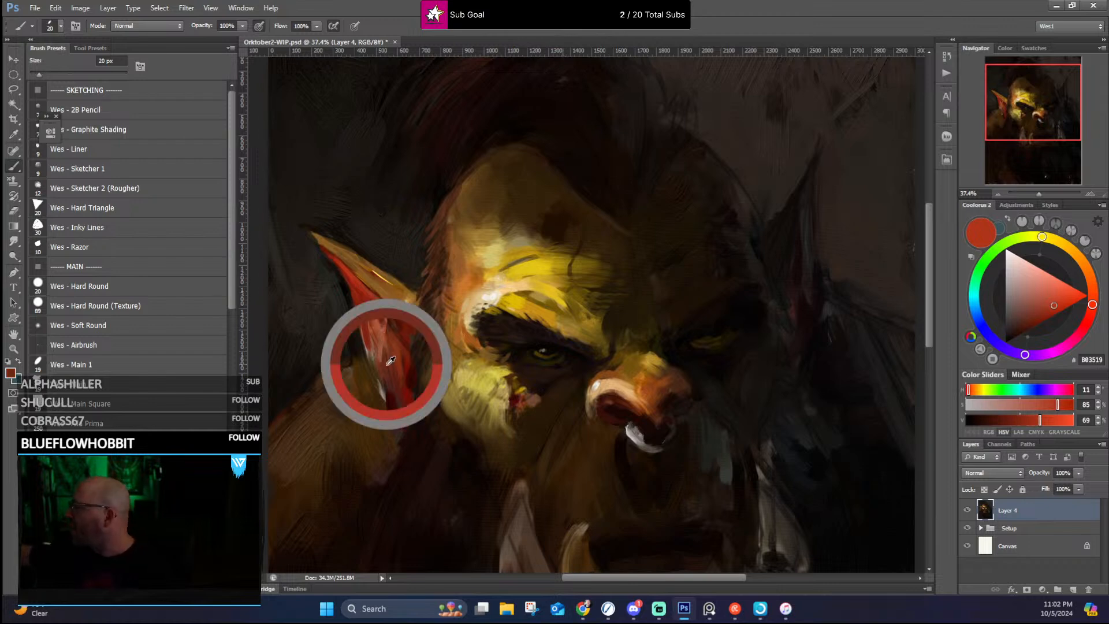
pyautogui.moveTo(386, 329); pyautogui.dragTo(383, 363)
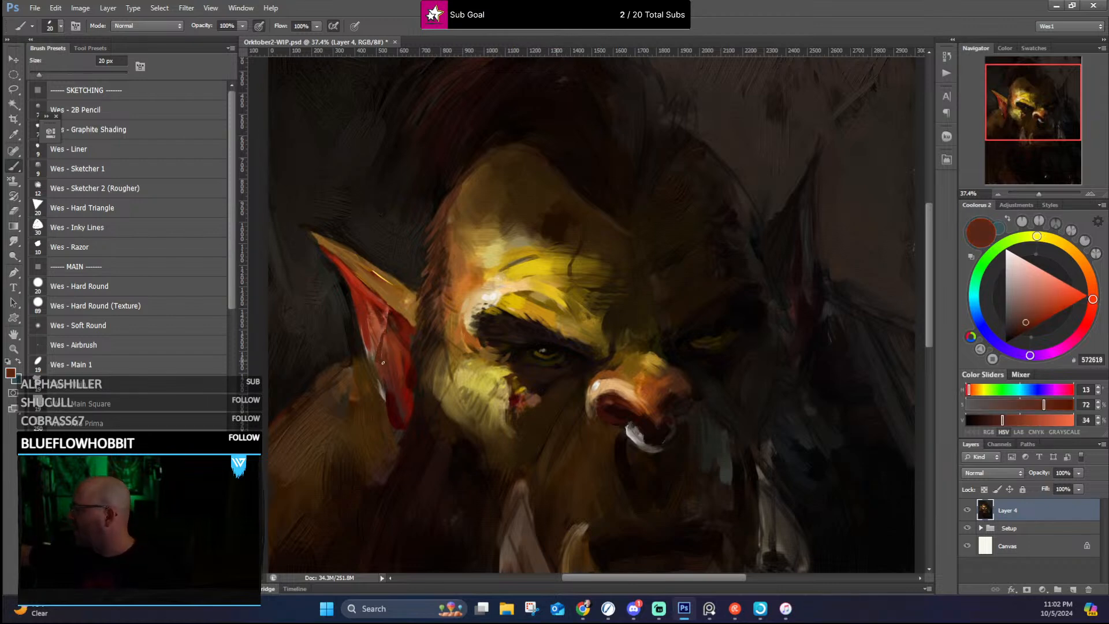
pyautogui.keyDown('alt'); pyautogui.click(382, 326); pyautogui.keyUp('alt')
pyautogui.keyDown('alt'); pyautogui.click(379, 318); pyautogui.keyUp('alt')
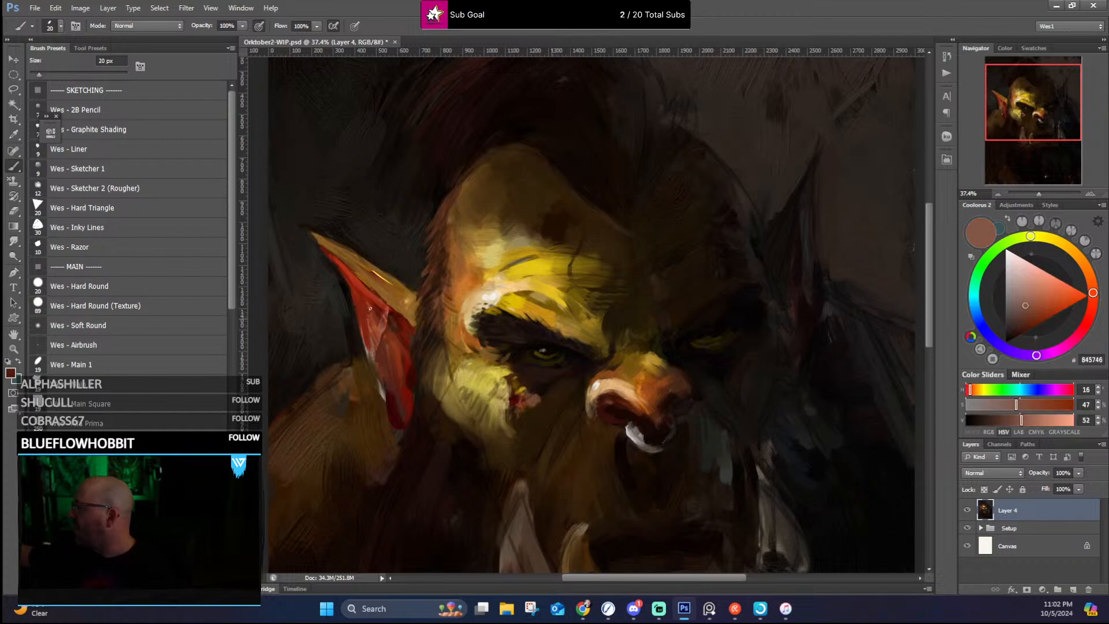
# Step: Refine the lit ear's lower outer edge and lobe with sampled deep red, dark maroon and brown tones
pyautogui.keyDown('alt'); pyautogui.click(377, 359); pyautogui.keyUp('alt')
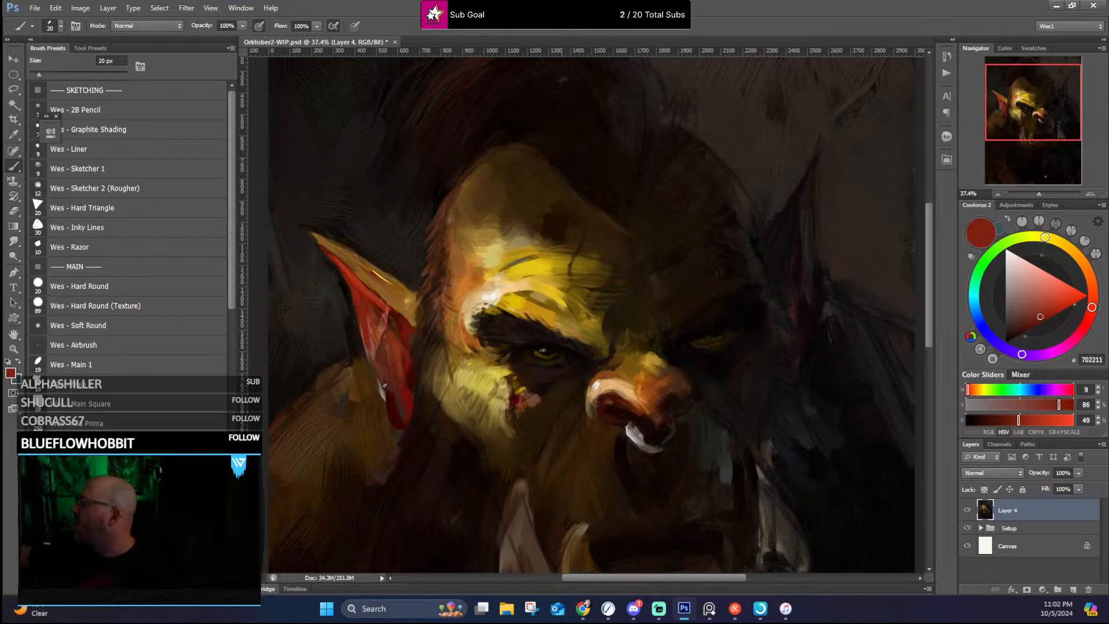
pyautogui.keyDown('alt'); pyautogui.click(381, 374); pyautogui.keyUp('alt')
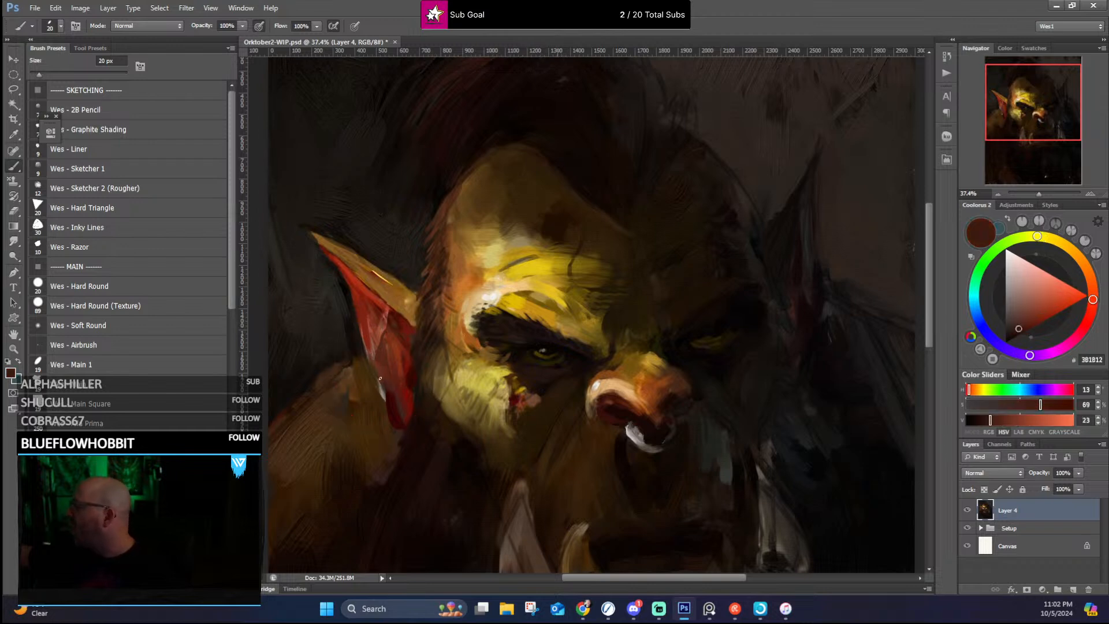
pyautogui.keyDown('alt'); pyautogui.click(400, 429); pyautogui.keyUp('alt')
pyautogui.keyDown('alt'); pyautogui.click(386, 411); pyautogui.keyUp('alt')
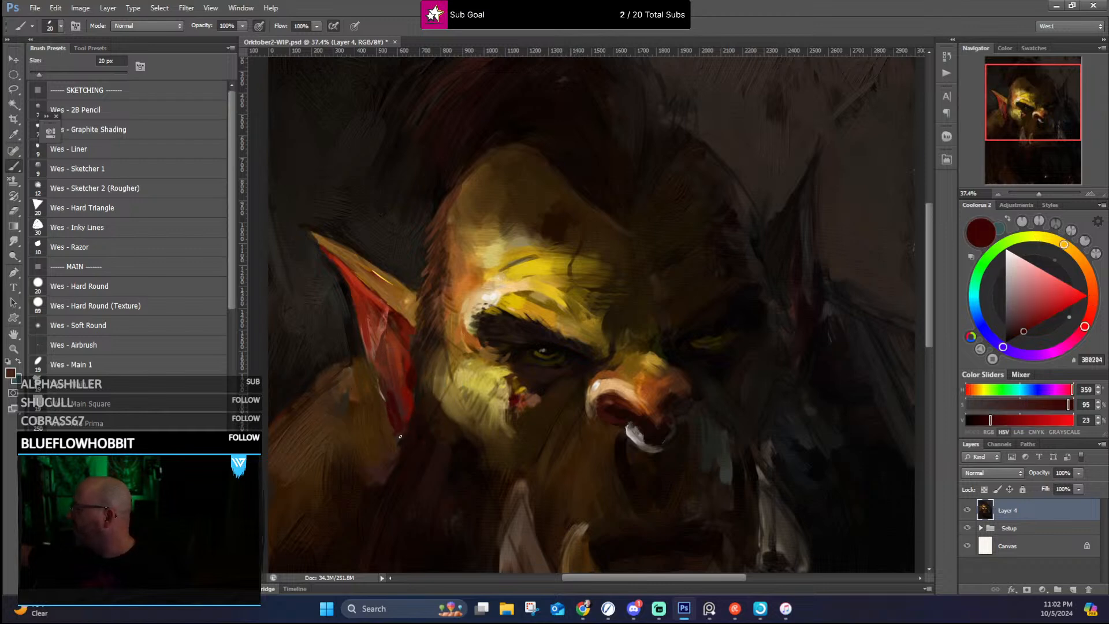
pyautogui.keyDown('alt'); pyautogui.click(386, 396); pyautogui.keyUp('alt')
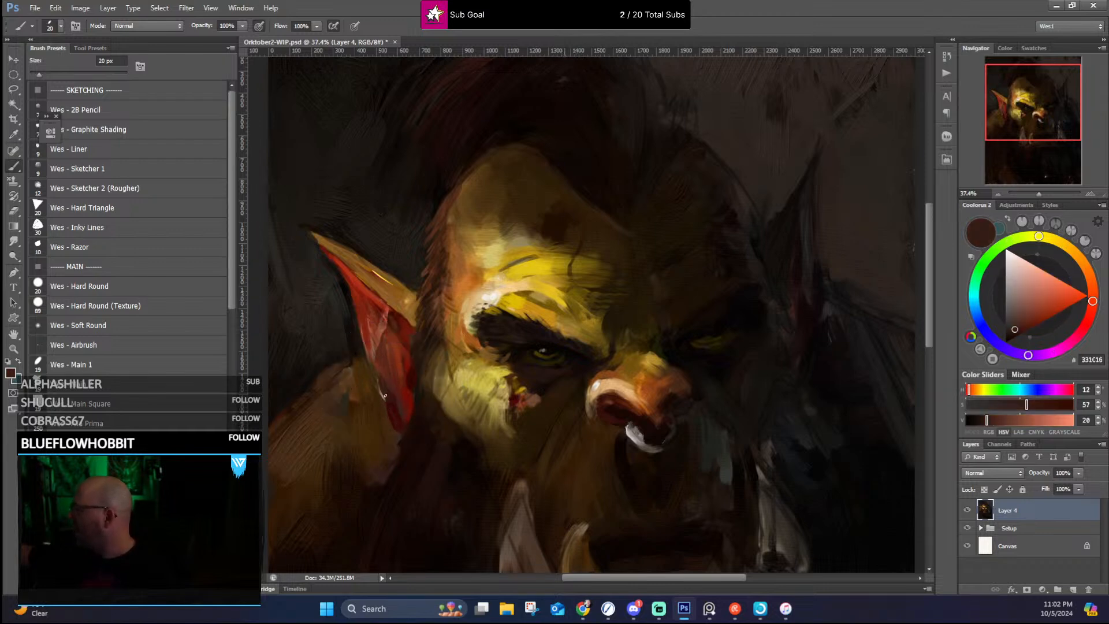
pyautogui.keyDown('alt'); pyautogui.click(368, 350); pyautogui.keyUp('alt')
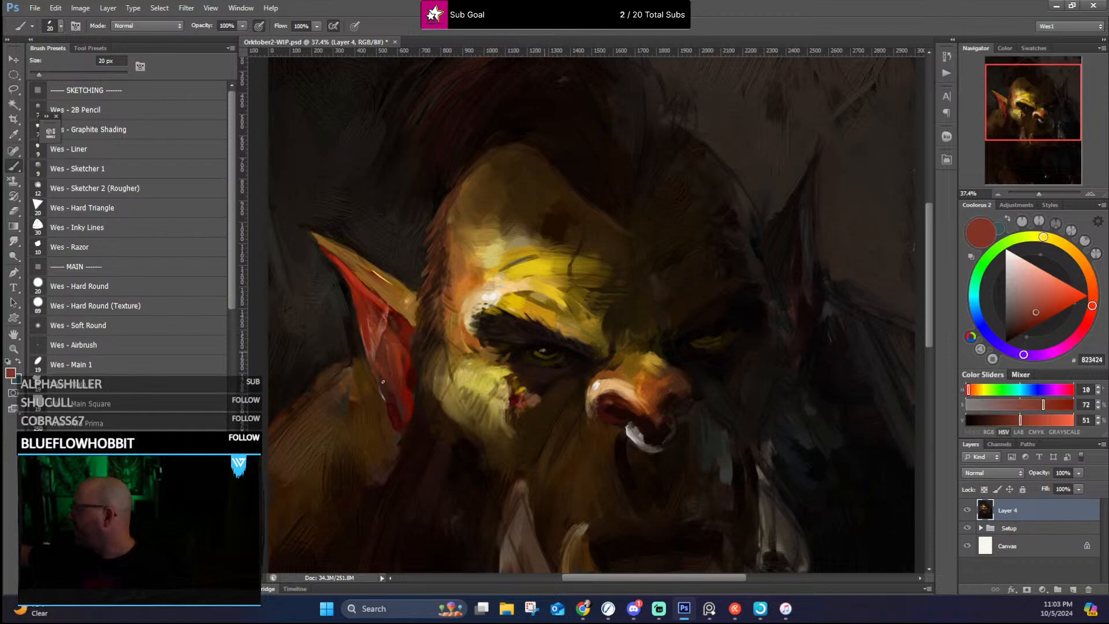
# Step: Blend the lit ear's base into the temple hair with sampled golden brown and reddish brown strokes
pyautogui.keyDown('alt'); pyautogui.click(417, 291); pyautogui.keyUp('alt')
pyautogui.keyDown('alt'); pyautogui.click(423, 285); pyautogui.keyUp('alt')
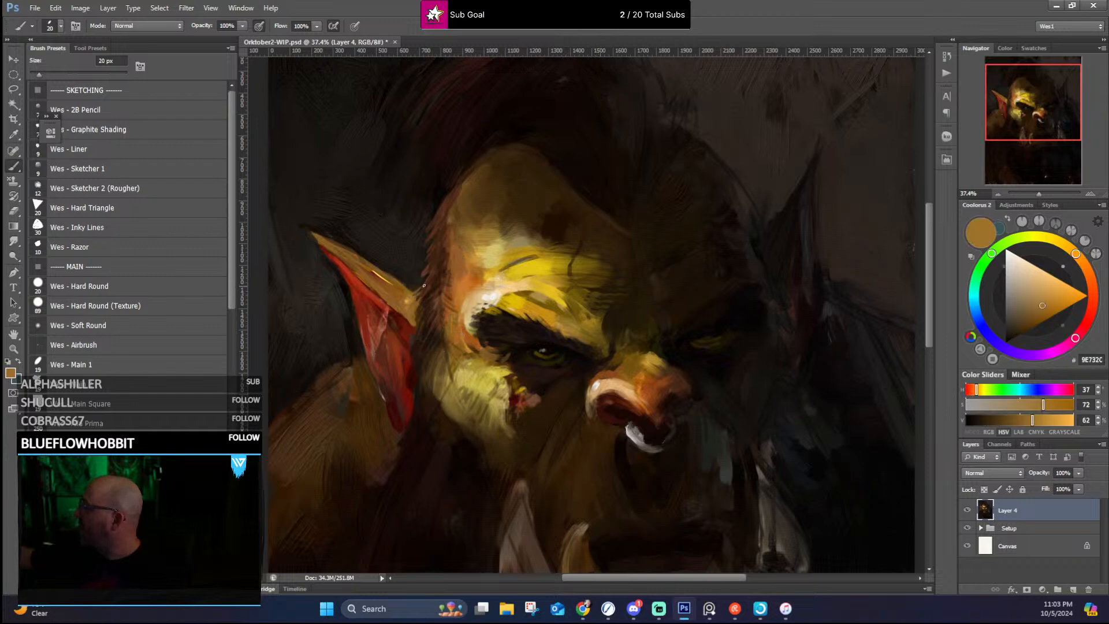
pyautogui.keyDown('alt'); pyautogui.click(430, 270); pyautogui.keyUp('alt')
pyautogui.keyDown('alt'); pyautogui.click(424, 272); pyautogui.keyUp('alt')
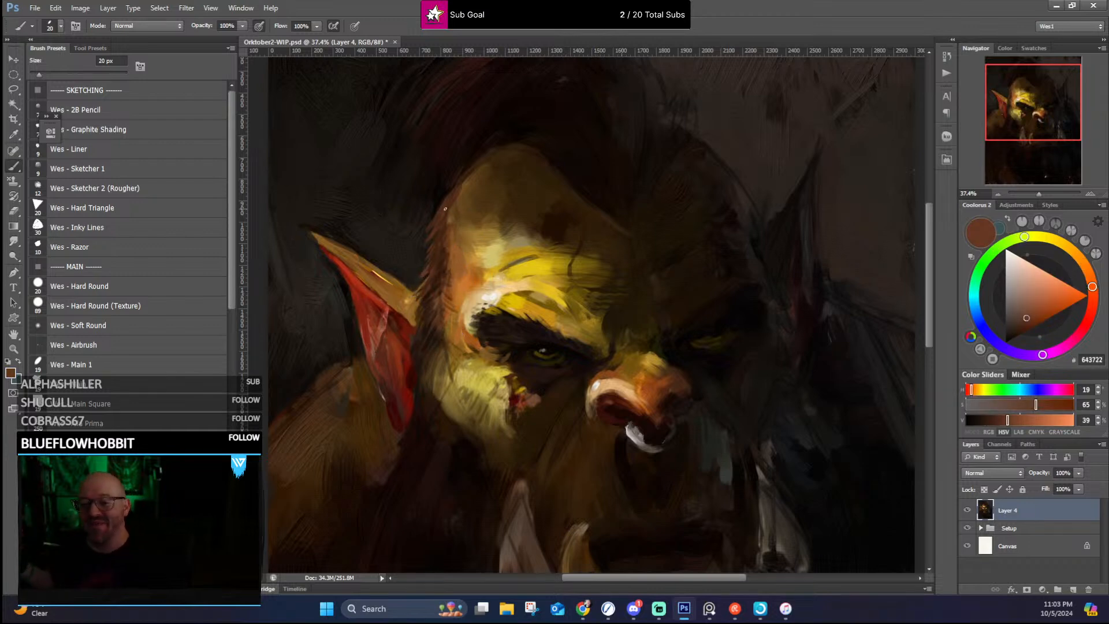
# Step: Touch up the skin around the lit eyebrow's outer end in sampled cream and orange, and darken the eye's outer corner with near-black
pyautogui.keyDown('alt'); pyautogui.click(469, 328); pyautogui.keyUp('alt')
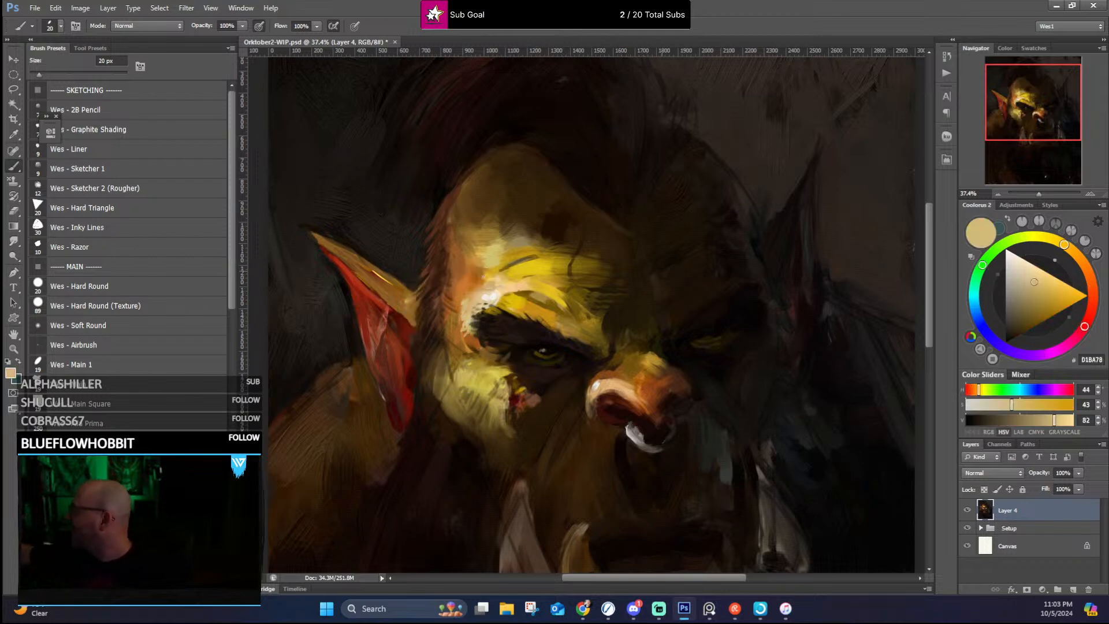
pyautogui.keyDown('alt'); pyautogui.click(462, 298); pyautogui.keyUp('alt')
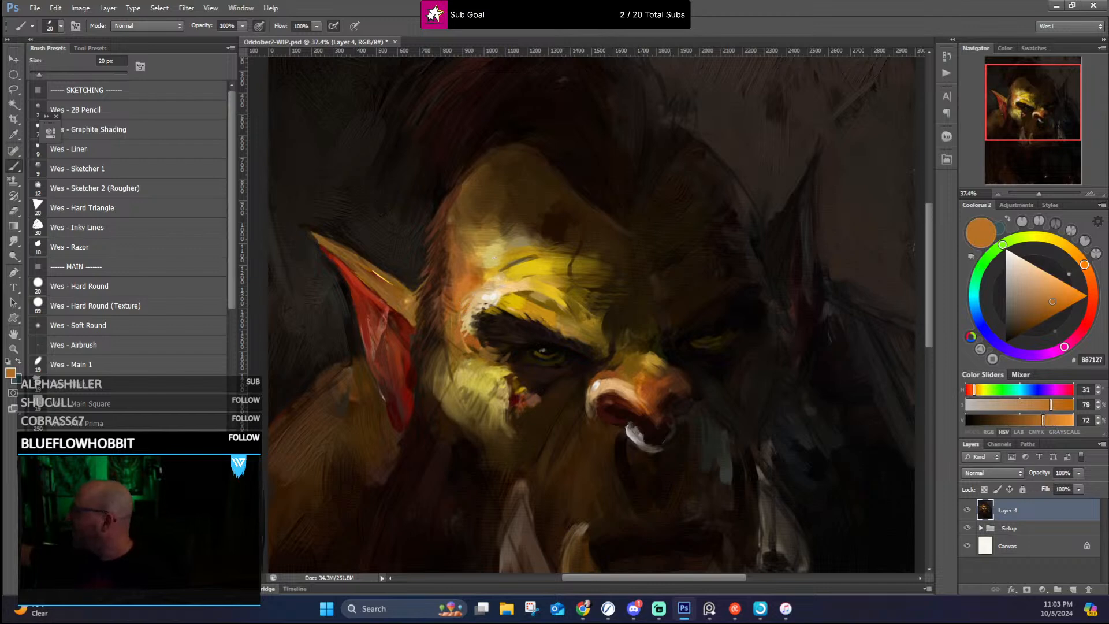
pyautogui.keyDown('alt'); pyautogui.click(492, 311); pyautogui.keyUp('alt')
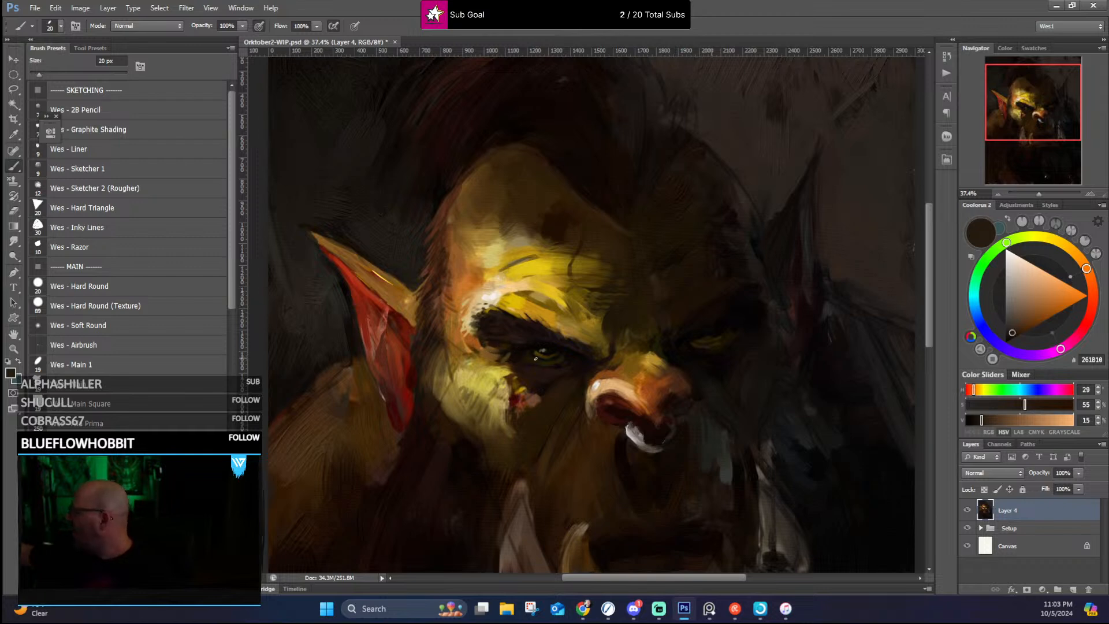
pyautogui.keyDown('alt'); pyautogui.click(513, 362); pyautogui.keyUp('alt')
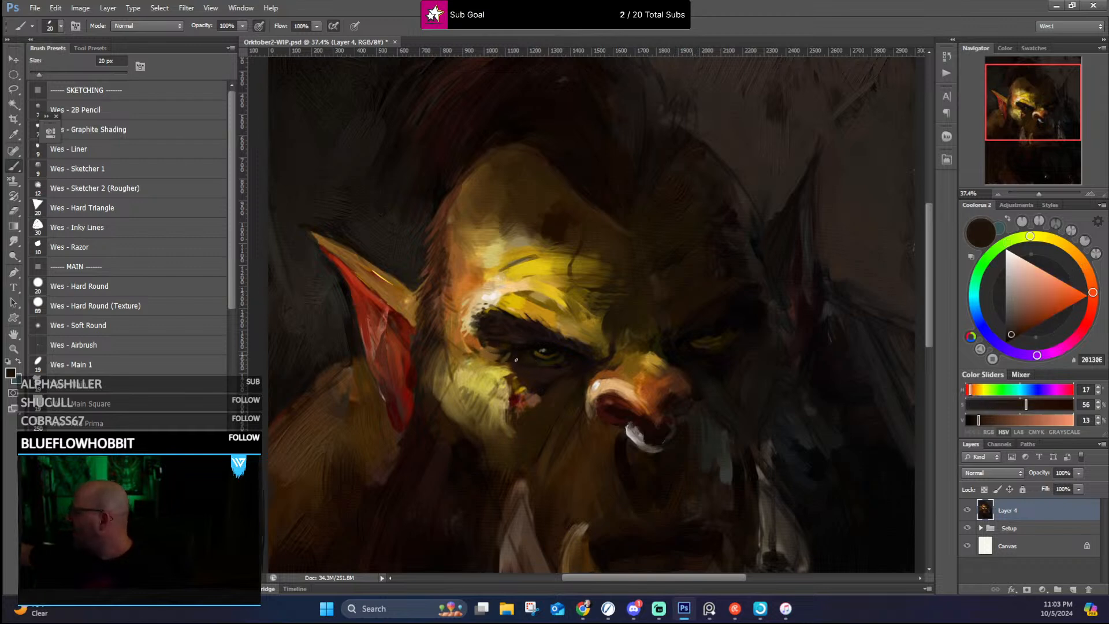
pyautogui.keyDown('alt'); pyautogui.click(490, 355); pyautogui.keyUp('alt')
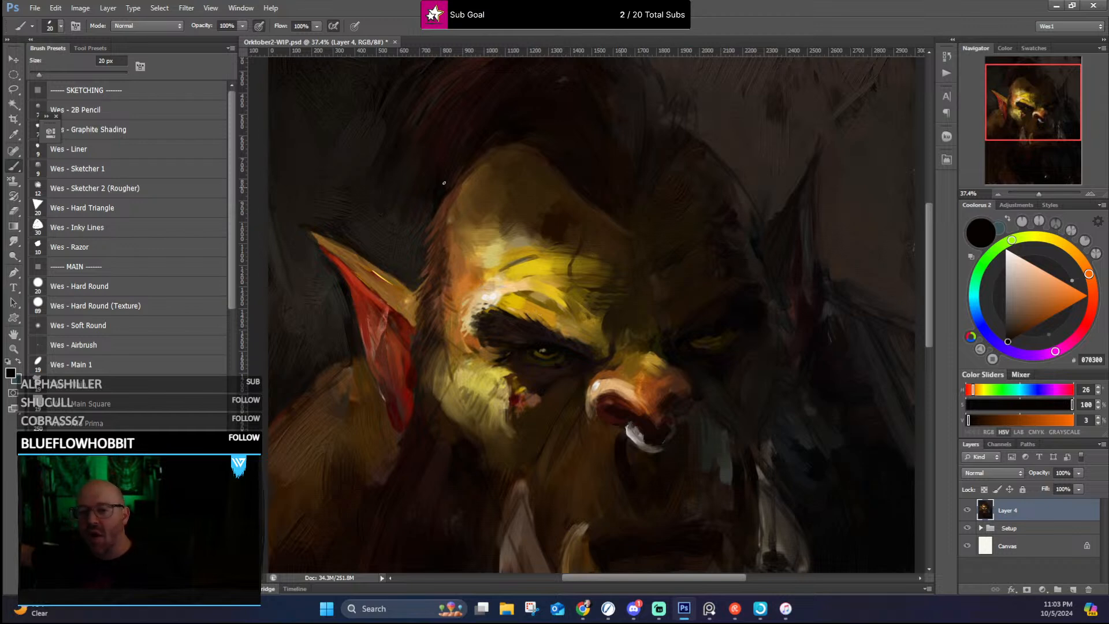
# Step: Soften the lit temple's edge into the sideburn hair with sampled orange, then darker browns down toward the ear
pyautogui.keyDown('alt'); pyautogui.click(482, 283); pyautogui.keyUp('alt')
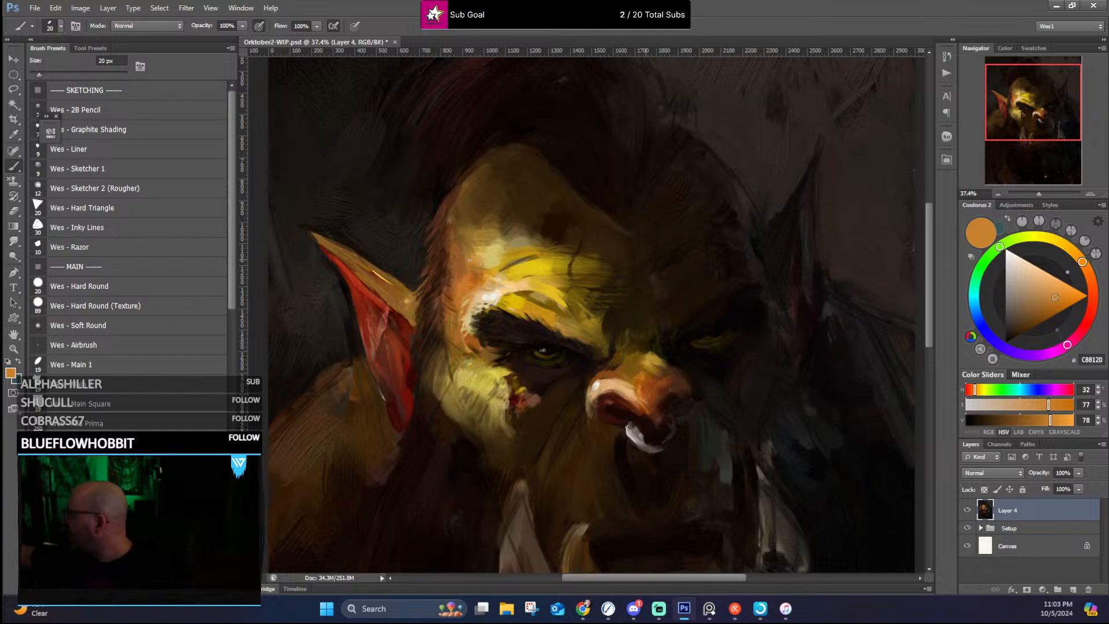
pyautogui.keyDown('alt'); pyautogui.click(452, 246); pyautogui.keyUp('alt')
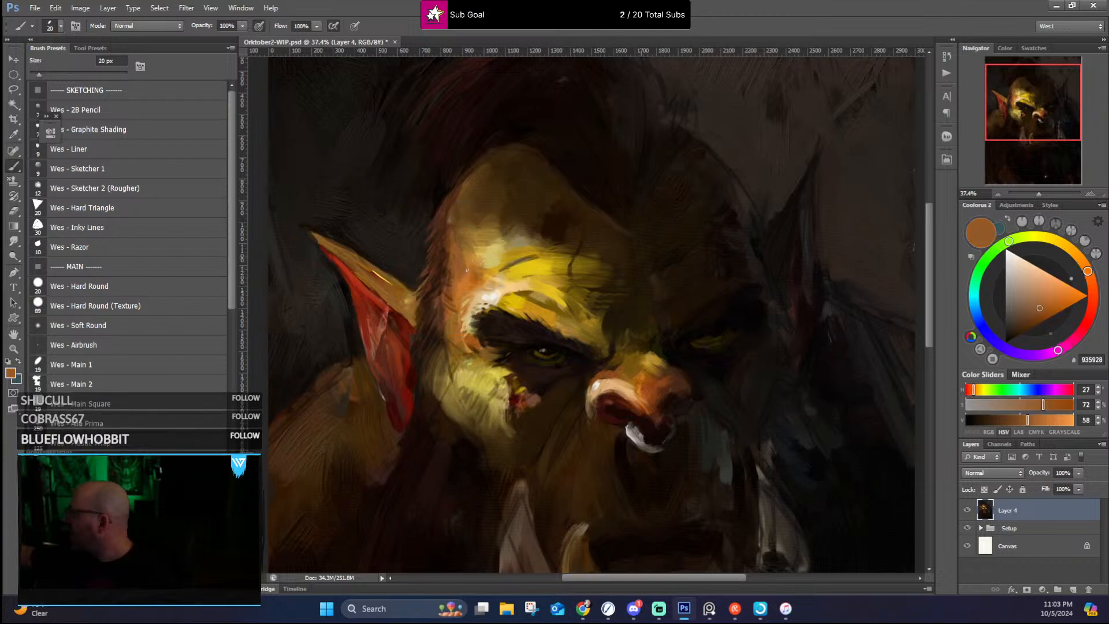
pyautogui.keyDown('alt'); pyautogui.click(444, 244); pyautogui.keyUp('alt')
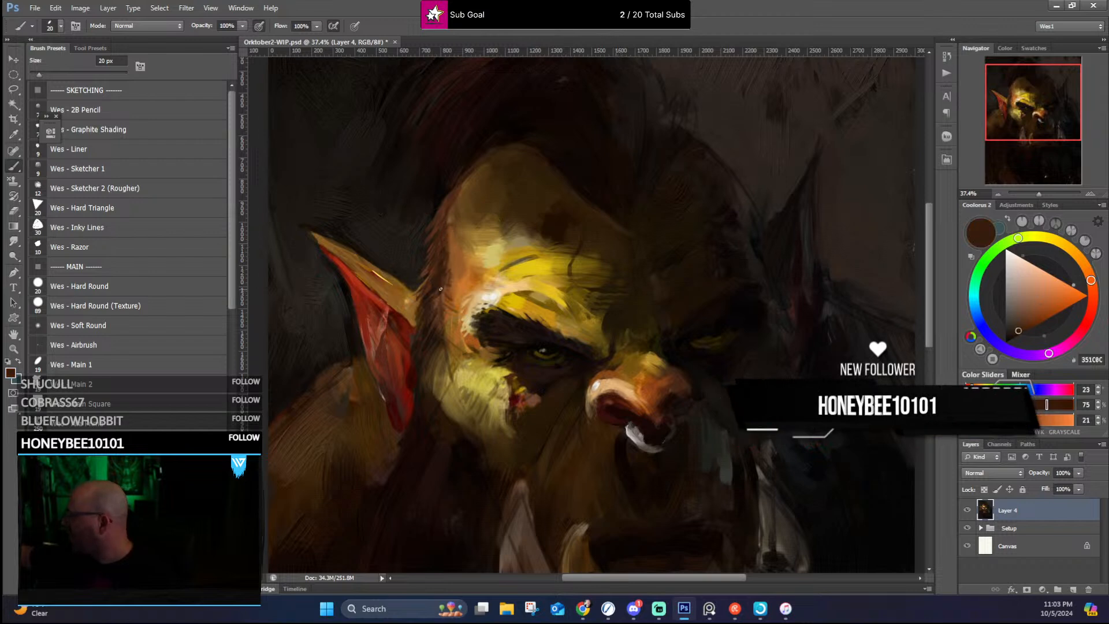
pyautogui.keyDown('alt'); pyautogui.click(421, 310); pyautogui.keyUp('alt')
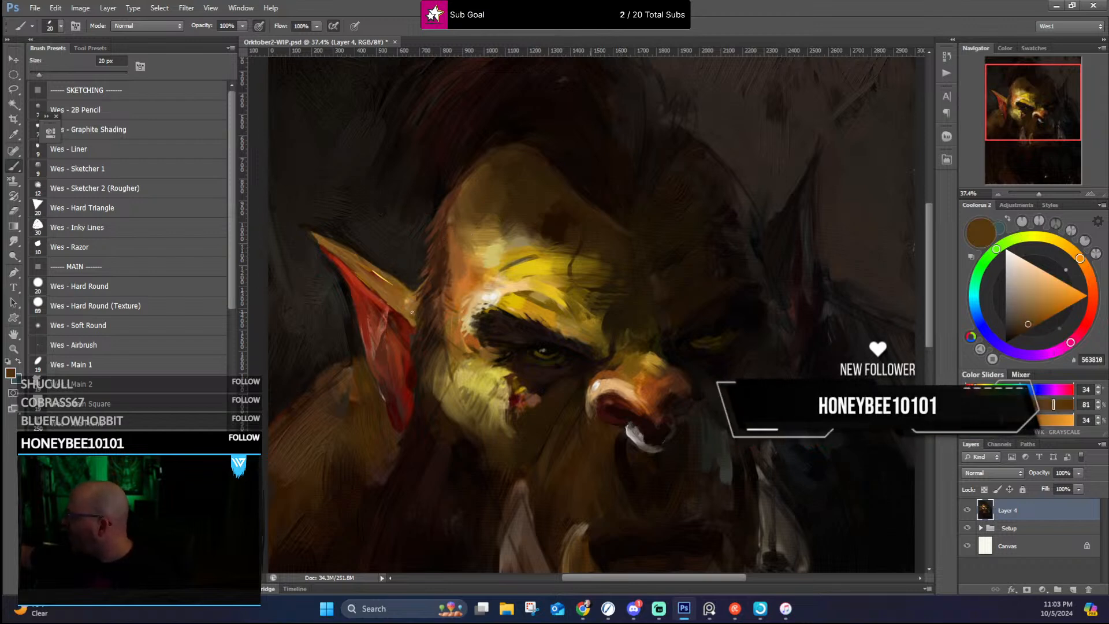
# Step: Define the forehead's hairline from the lit temple to the central peak with sampled brown and near-black tones
pyautogui.keyDown('alt'); pyautogui.click(459, 189); pyautogui.keyUp('alt')
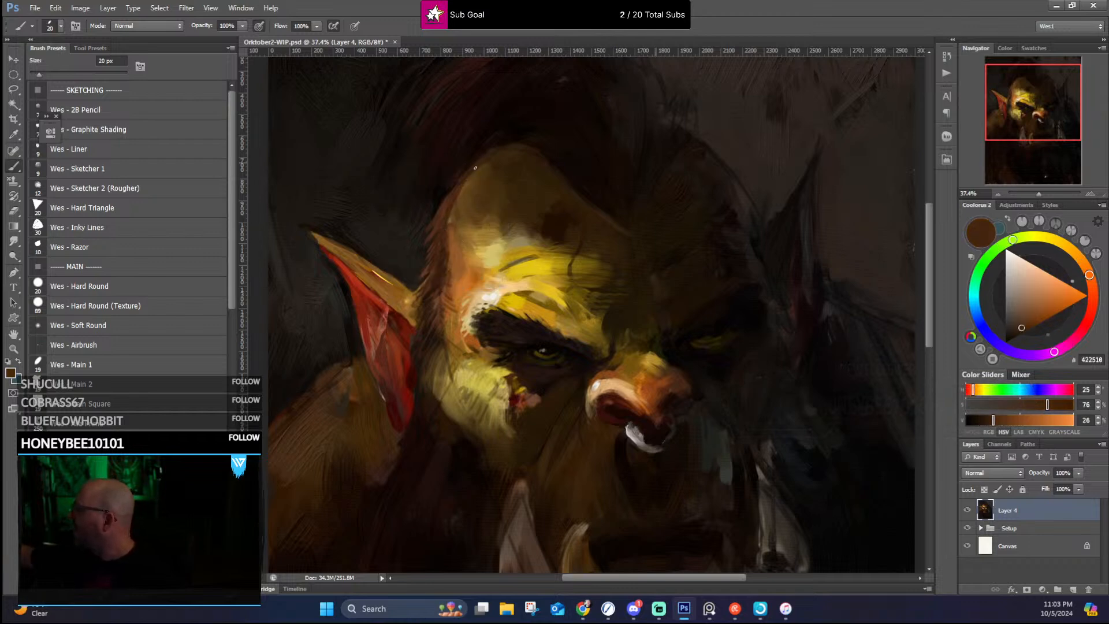
pyautogui.keyDown('alt'); pyautogui.click(494, 150); pyautogui.keyUp('alt')
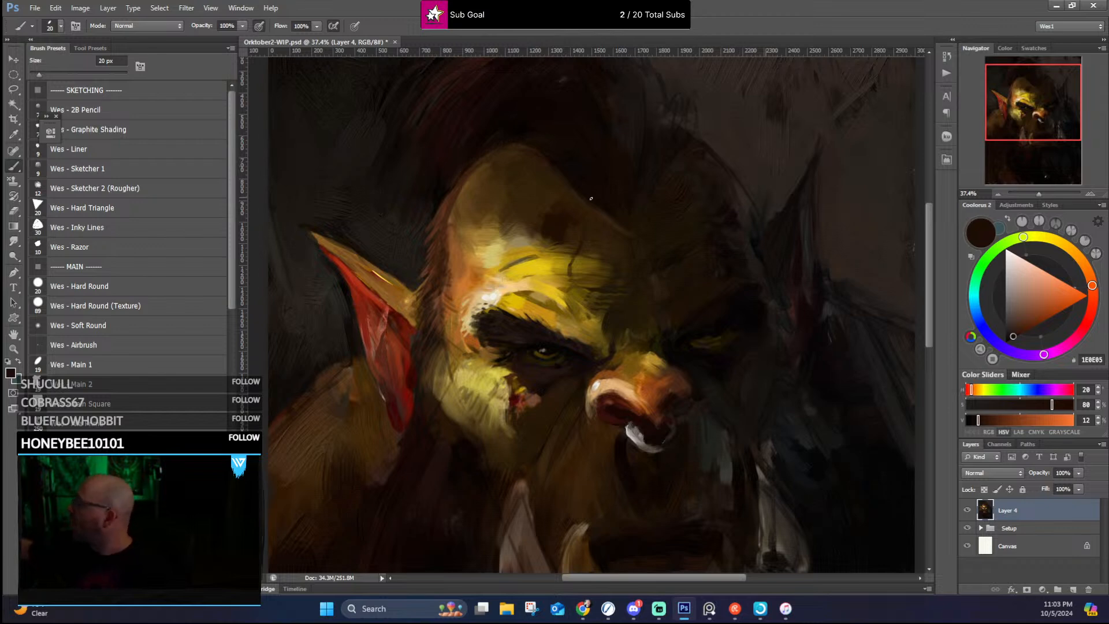
pyautogui.keyDown('alt'); pyautogui.click(628, 230); pyautogui.keyUp('alt')
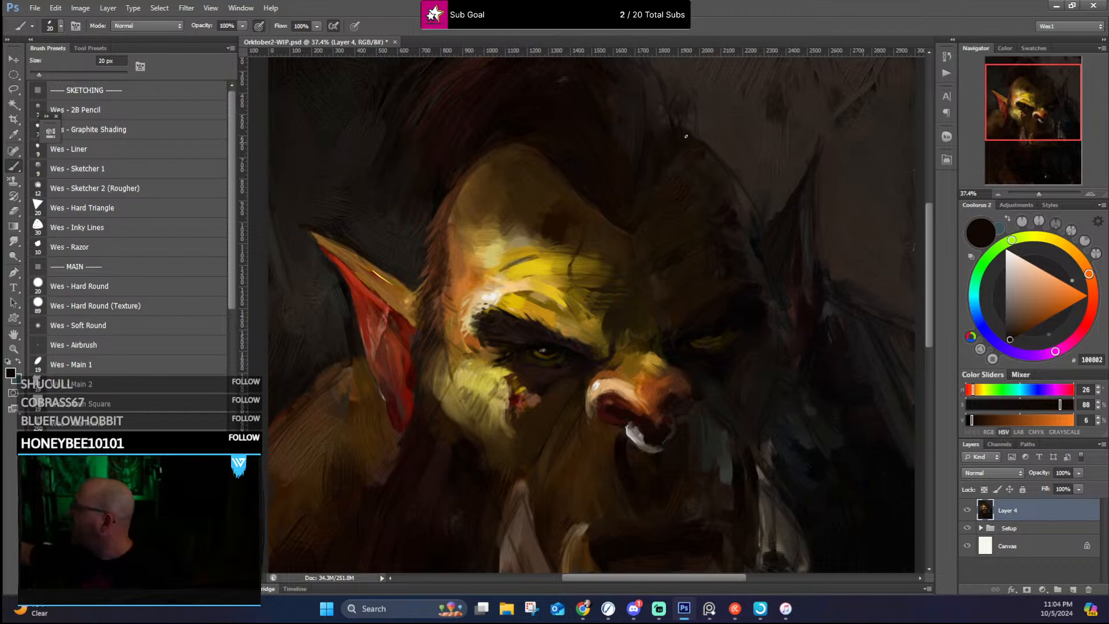
# Step: Paint dark strands through the mohawk above the forehead's central peak with sampled near-black browns
pyautogui.scroll(3, 687, 96)
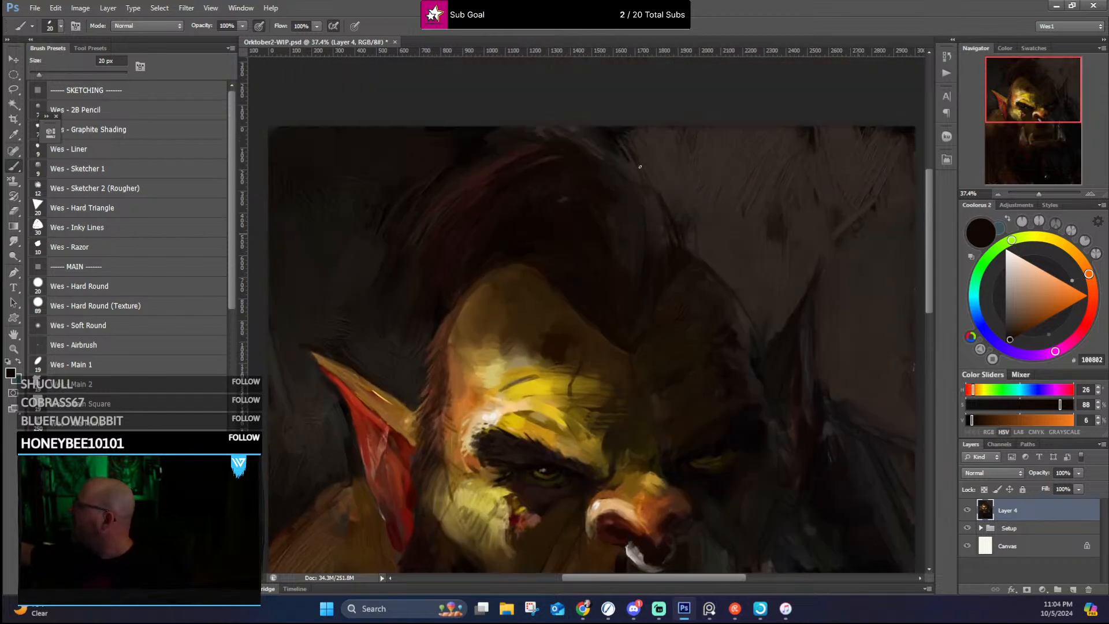
pyautogui.keyDown('alt'); pyautogui.click(619, 234); pyautogui.keyUp('alt')
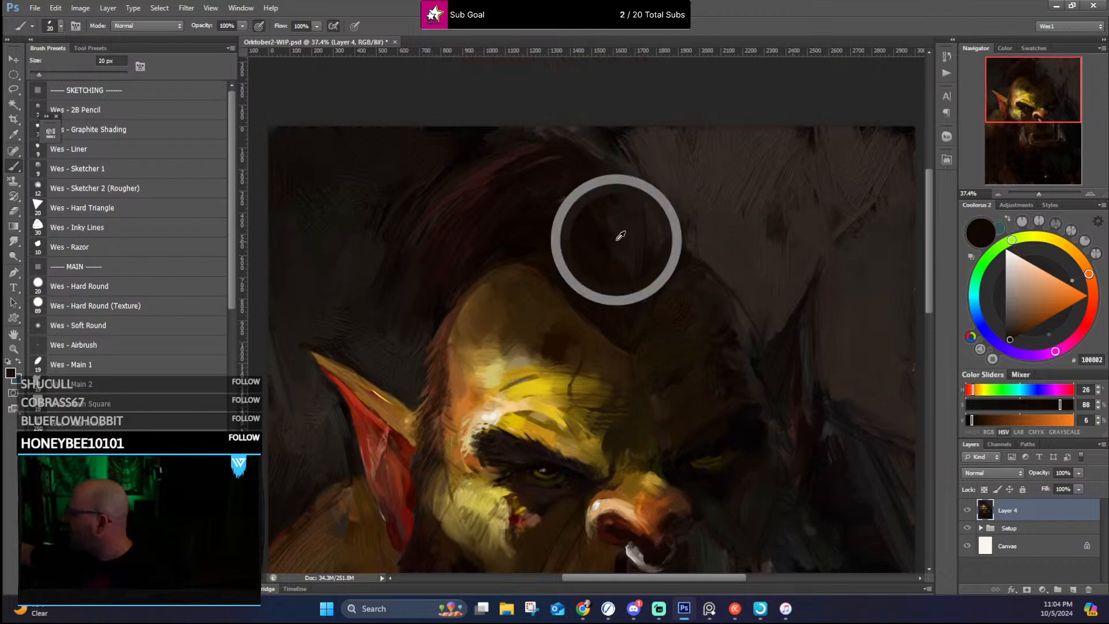
pyautogui.keyDown('alt'); pyautogui.click(625, 248); pyautogui.keyUp('alt')
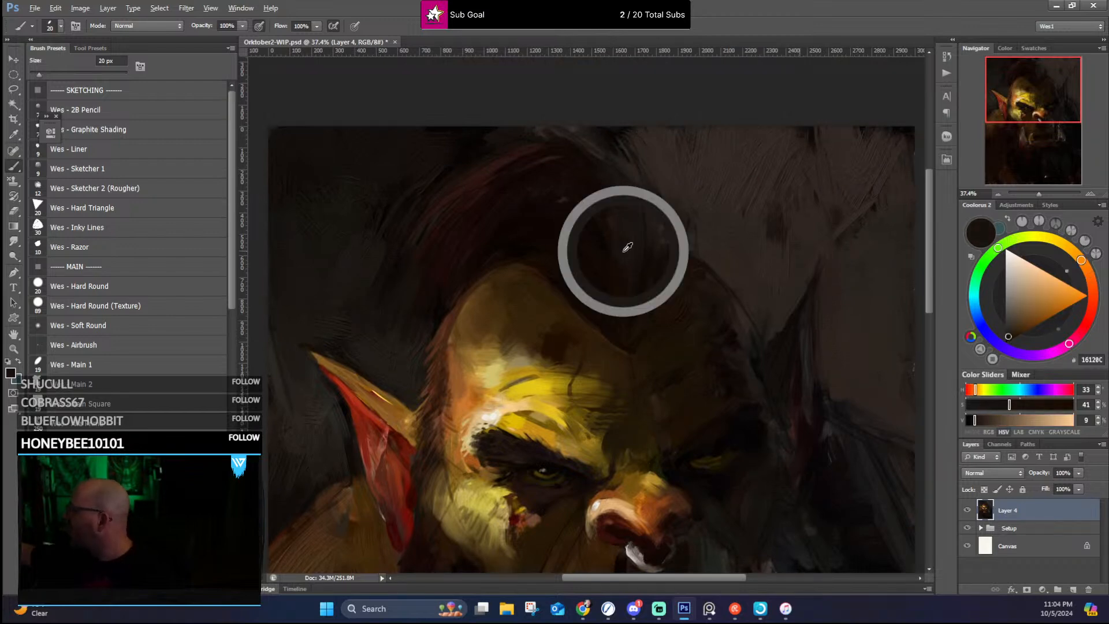
pyautogui.keyDown('alt'); pyautogui.click(613, 289); pyautogui.keyUp('alt')
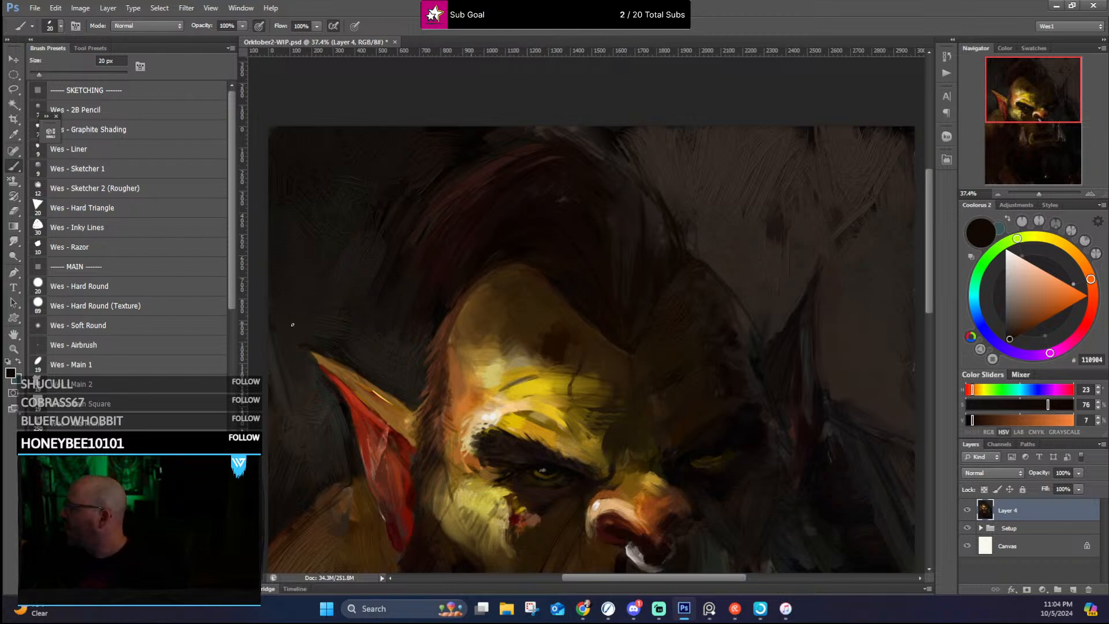
# Step: Clean up the background above the lit ear's tip and upper rim with sampled dark grey-brown
pyautogui.keyDown('alt'); pyautogui.click(346, 360); pyautogui.keyUp('alt')
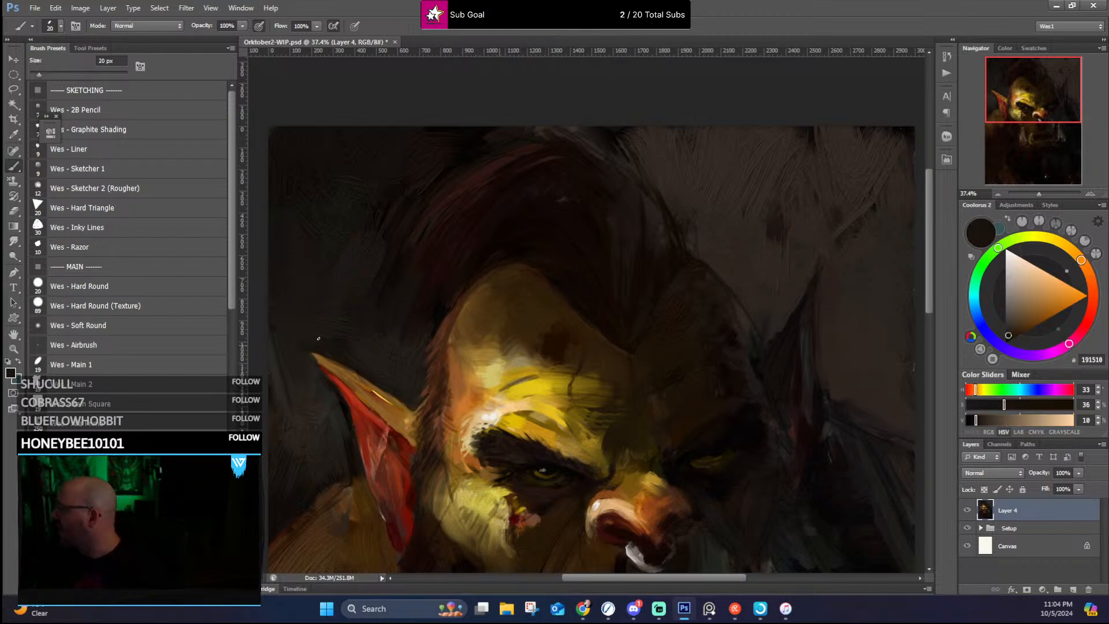
pyautogui.keyDown('alt'); pyautogui.click(328, 352); pyautogui.keyUp('alt')
pyautogui.keyDown('alt'); pyautogui.click(356, 361); pyautogui.keyUp('alt')
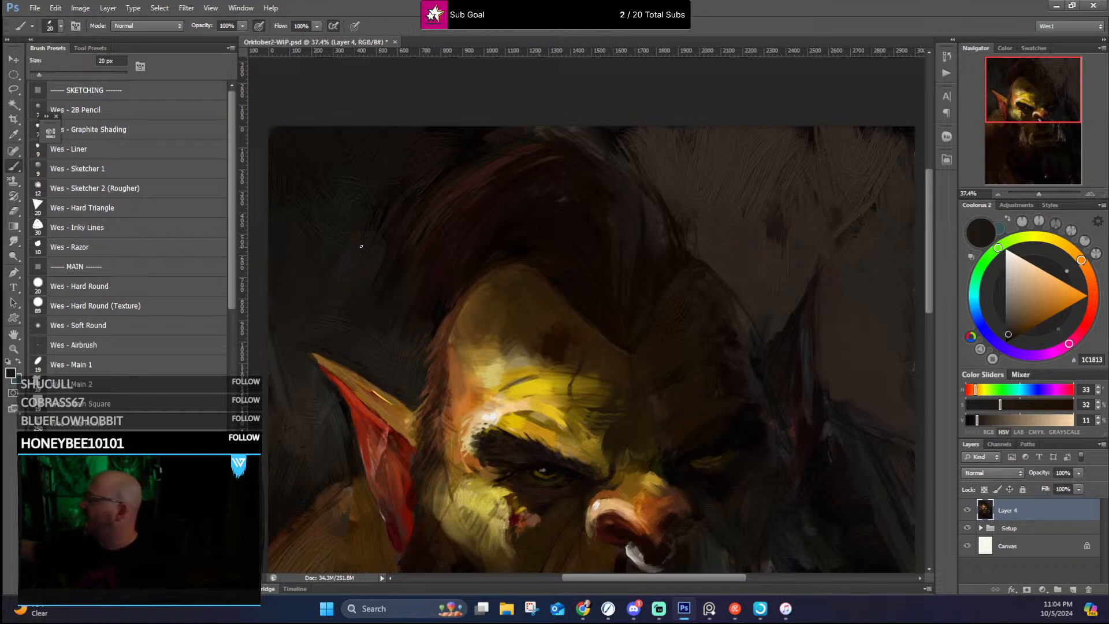
# Step: Even out the background beside the mohawk with sampled dark browns and touch up the lit ear's upper rim with golden tan
pyautogui.keyDown('alt'); pyautogui.click(327, 296); pyautogui.keyUp('alt')
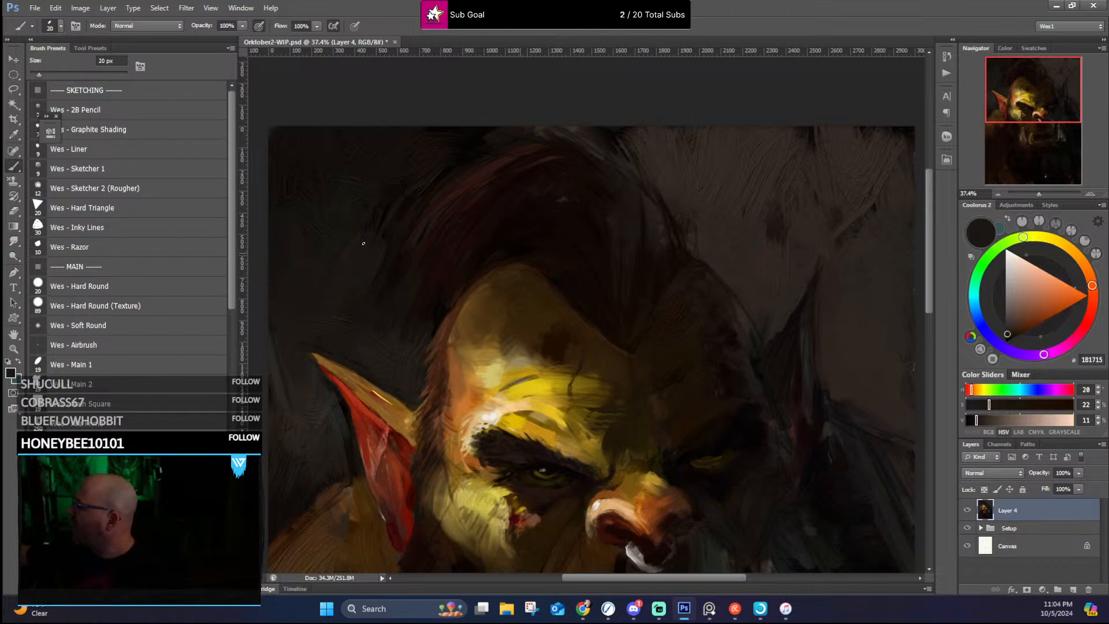
pyautogui.keyDown('alt'); pyautogui.click(372, 300); pyautogui.keyUp('alt')
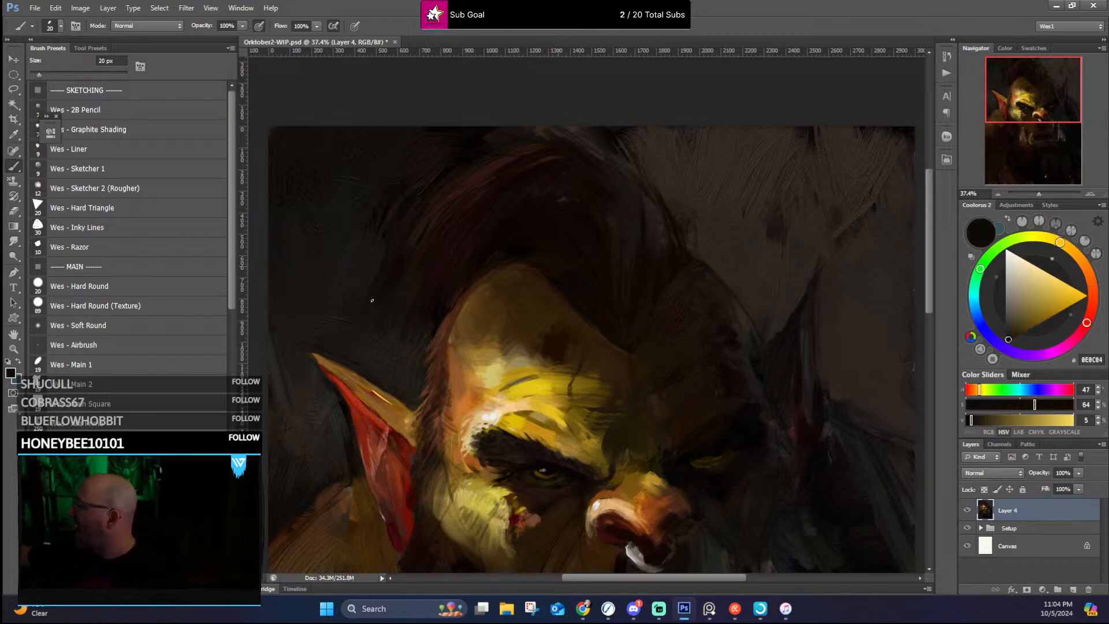
pyautogui.keyDown('alt'); pyautogui.click(385, 248); pyautogui.keyUp('alt')
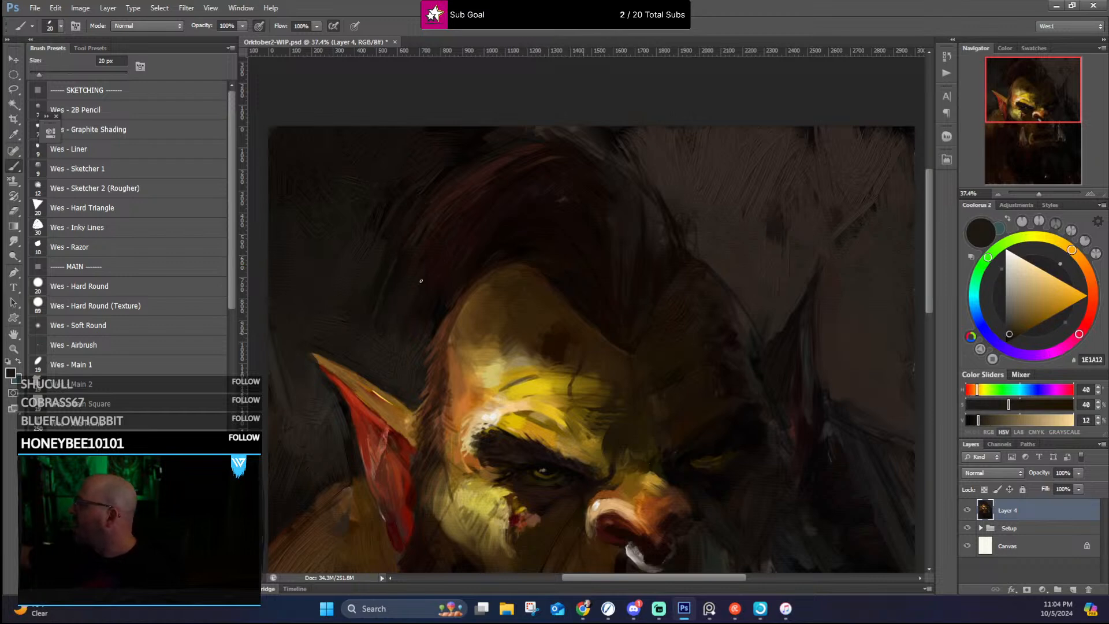
pyautogui.keyDown('alt'); pyautogui.click(437, 322); pyautogui.keyUp('alt')
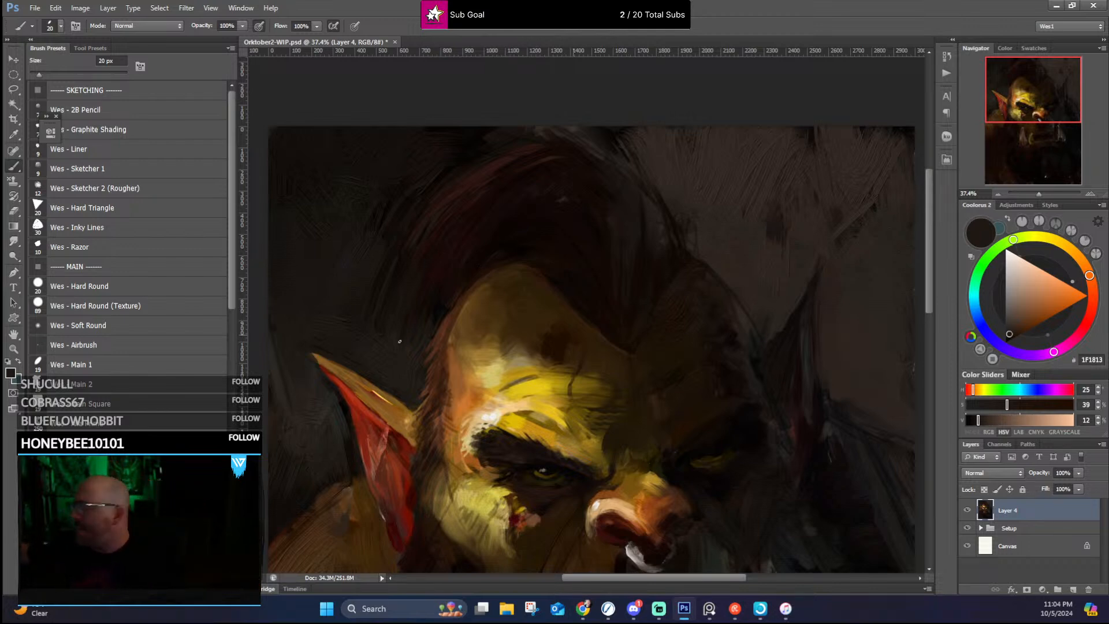
pyautogui.keyDown('alt'); pyautogui.click(476, 376); pyautogui.keyUp('alt')
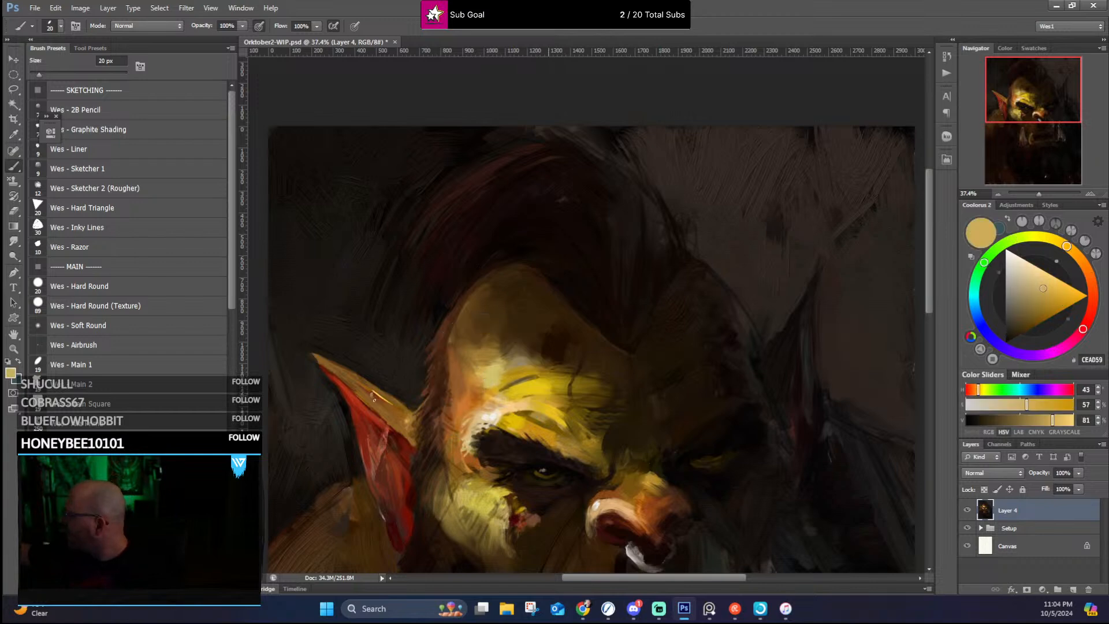
pyautogui.moveTo(384, 403); pyautogui.dragTo(396, 417)
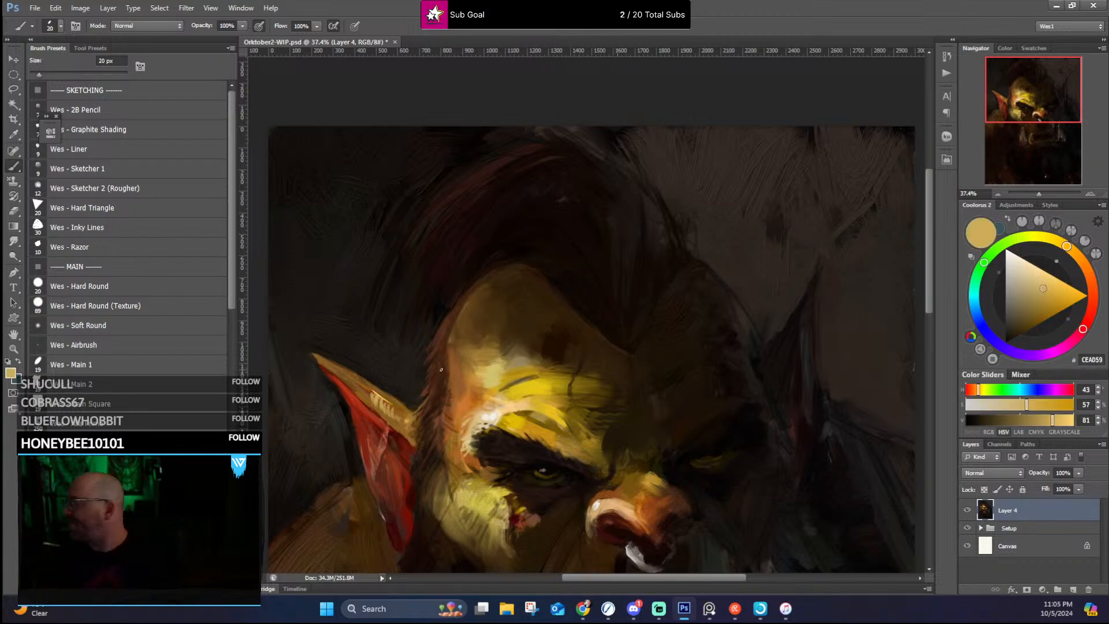
# Step: Refine the lit nostril's outer wing and inner rim with sampled tan, dark red and dark brown
pyautogui.moveTo(441, 311); pyautogui.dragTo(384, 317)
pyautogui.moveTo(511, 368); pyautogui.dragTo(505, 309)
pyautogui.moveTo(514, 314); pyautogui.dragTo(583, 290)
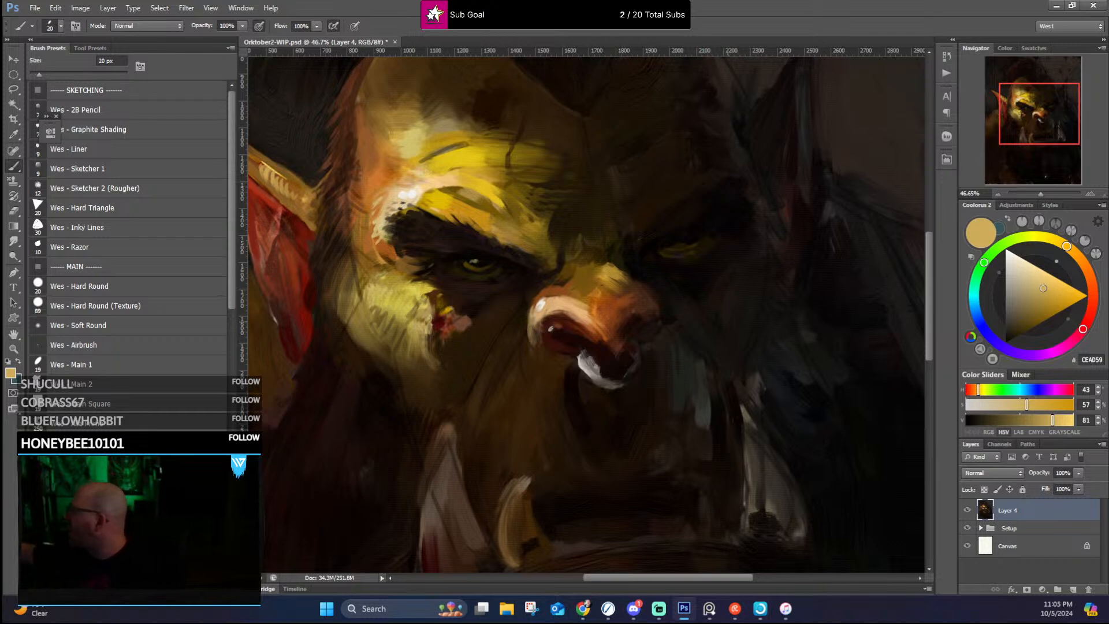
pyautogui.keyDown('alt'); pyautogui.click(532, 332); pyautogui.keyUp('alt')
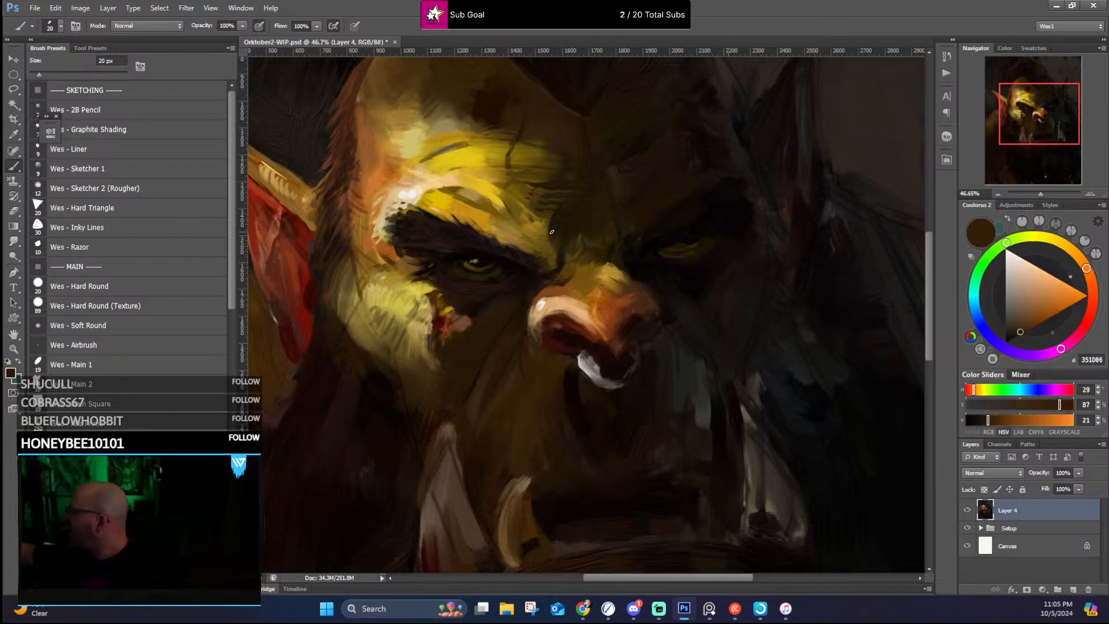
pyautogui.keyDown('alt'); pyautogui.click(537, 306); pyautogui.keyUp('alt')
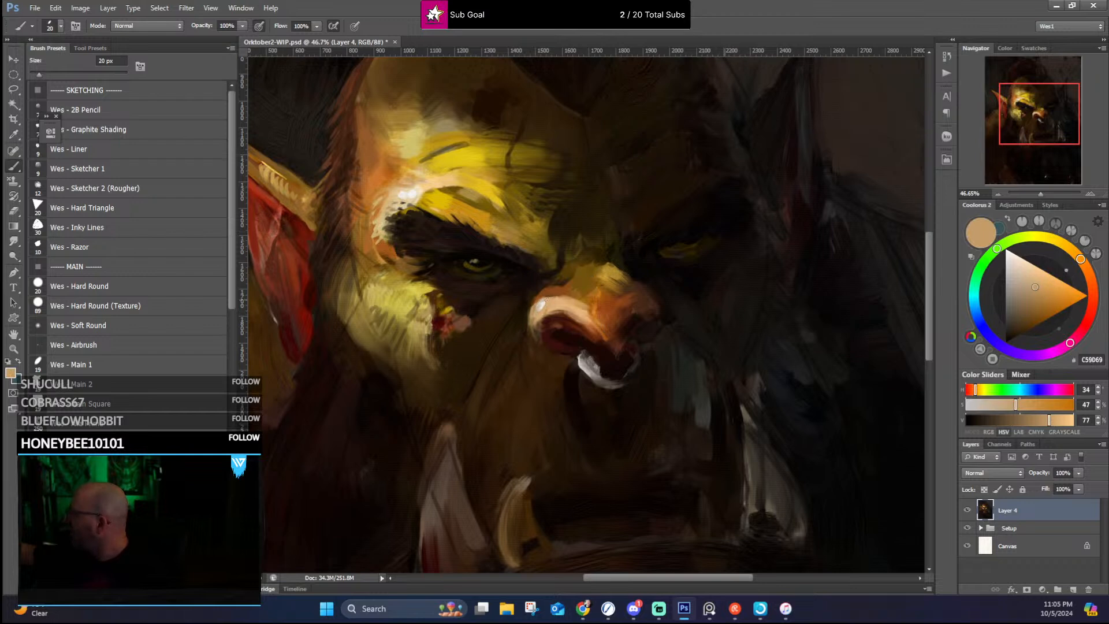
pyautogui.moveTo(540, 338); pyautogui.dragTo(535, 324)
pyautogui.keyDown('alt'); pyautogui.click(548, 335); pyautogui.keyUp('alt')
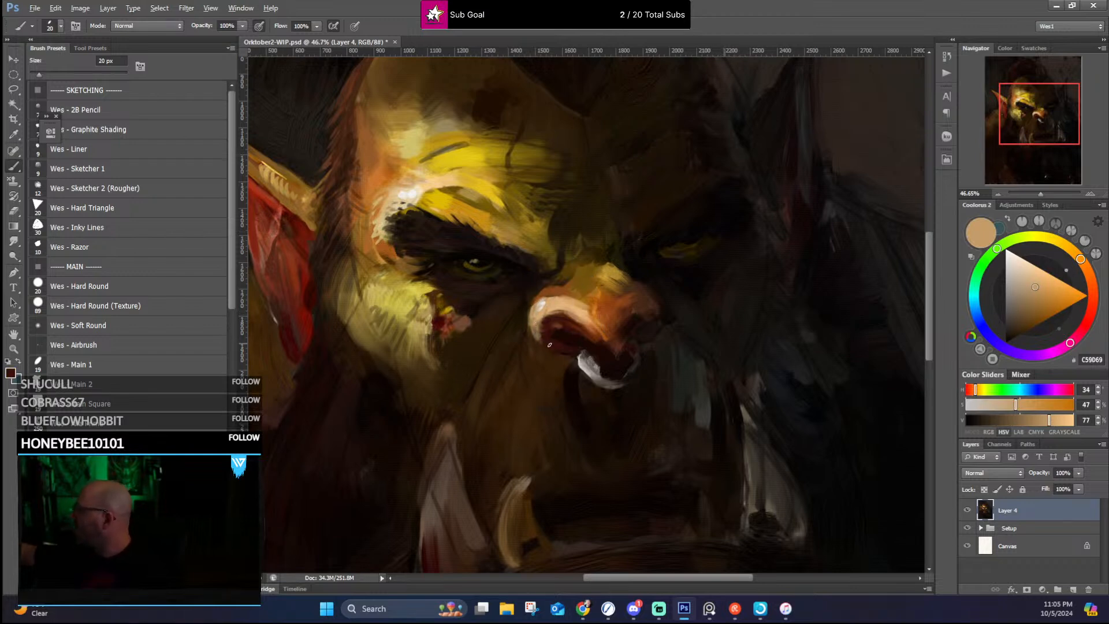
pyautogui.moveTo(538, 335); pyautogui.dragTo(532, 308)
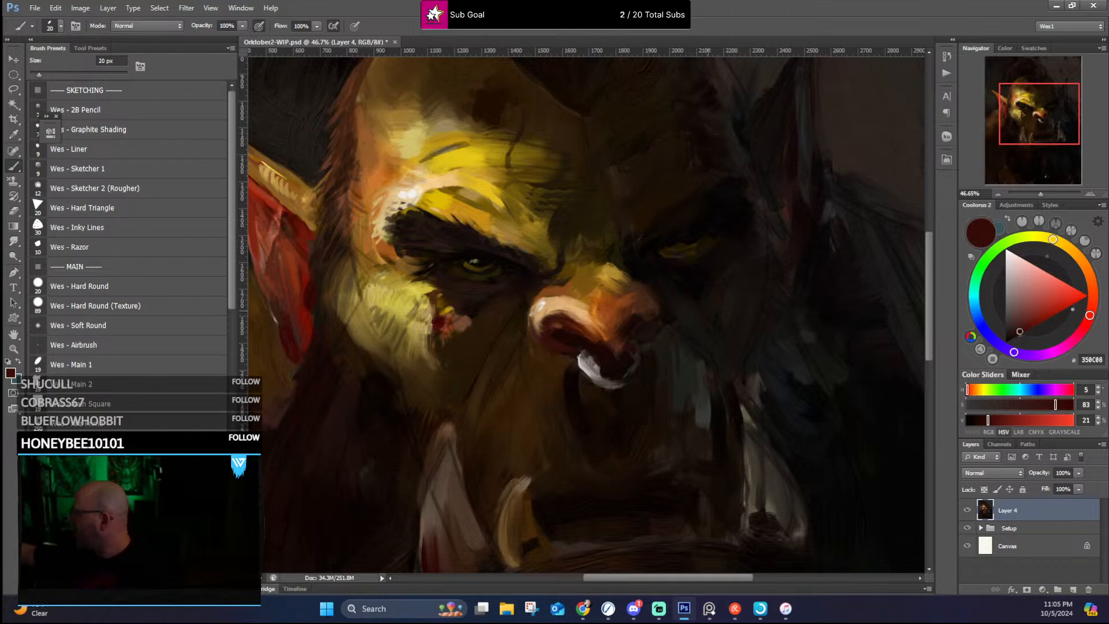
pyautogui.keyDown('alt'); pyautogui.click(540, 298); pyautogui.keyUp('alt')
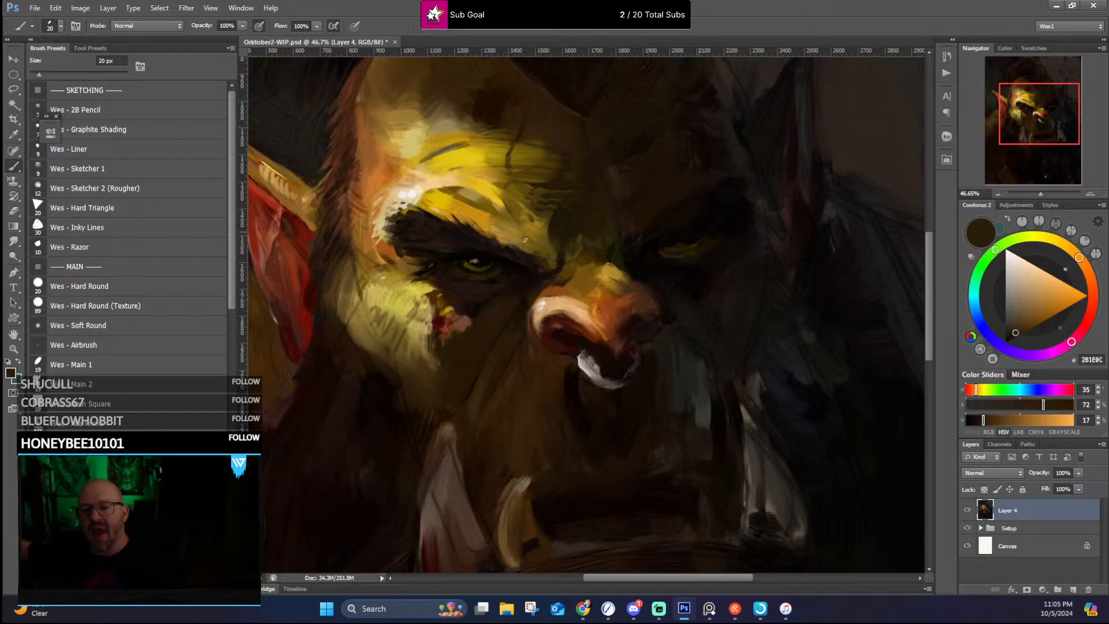
pyautogui.keyDown('alt'); pyautogui.click(543, 286); pyautogui.keyUp('alt')
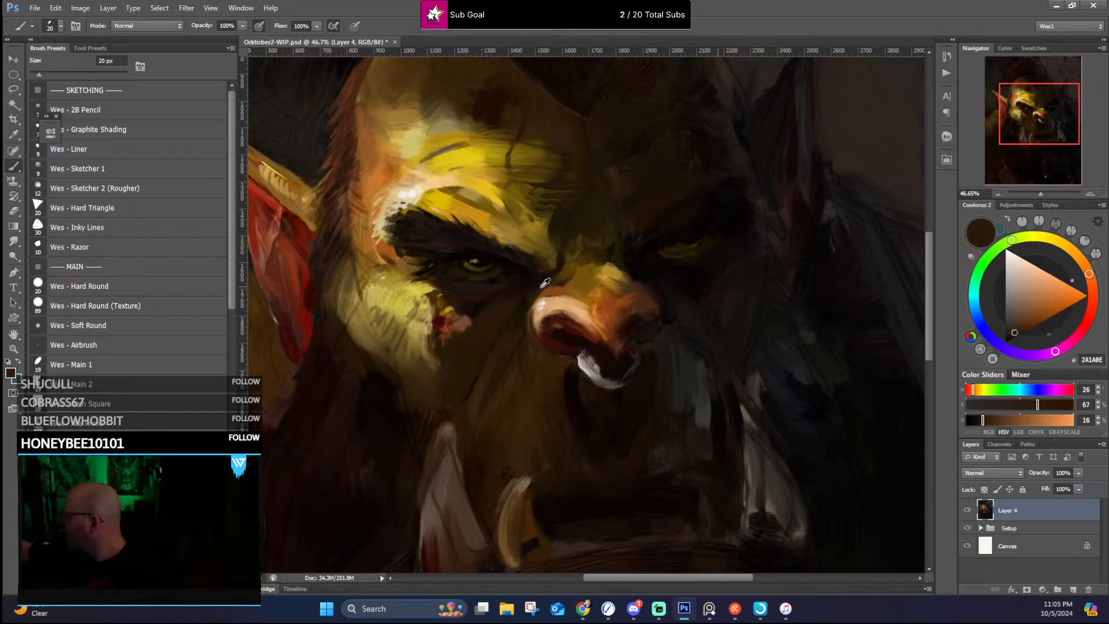
# Step: Dab small dark brown pore marks across the yellow highlight on the nose bridge
pyautogui.keyDown('alt'); pyautogui.click(549, 285); pyautogui.keyUp('alt')
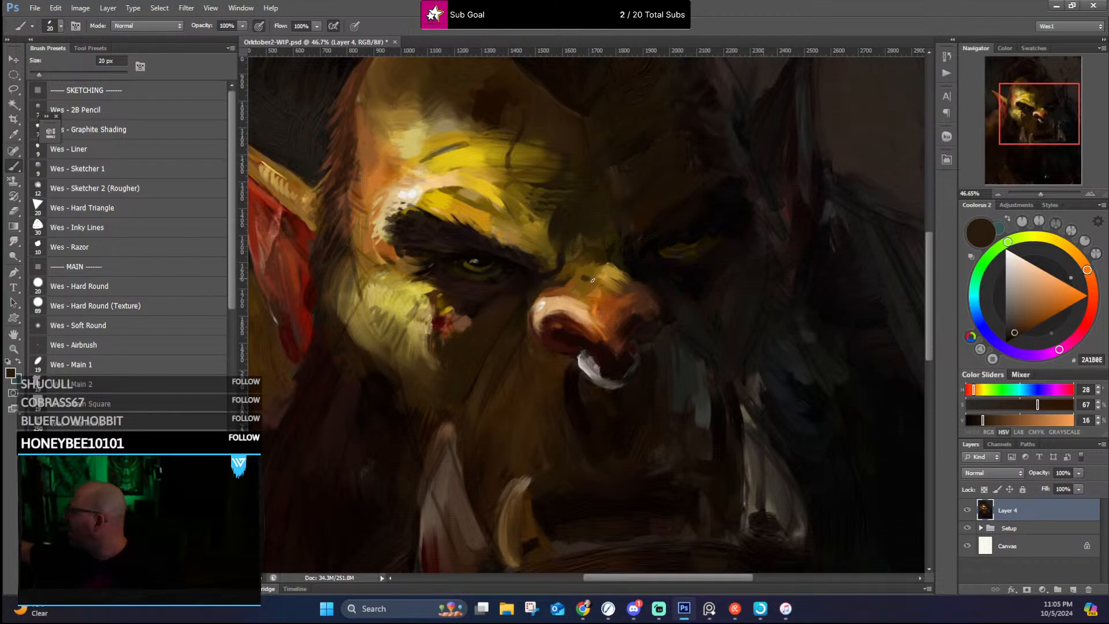
pyautogui.moveTo(593, 280); pyautogui.dragTo(609, 267)
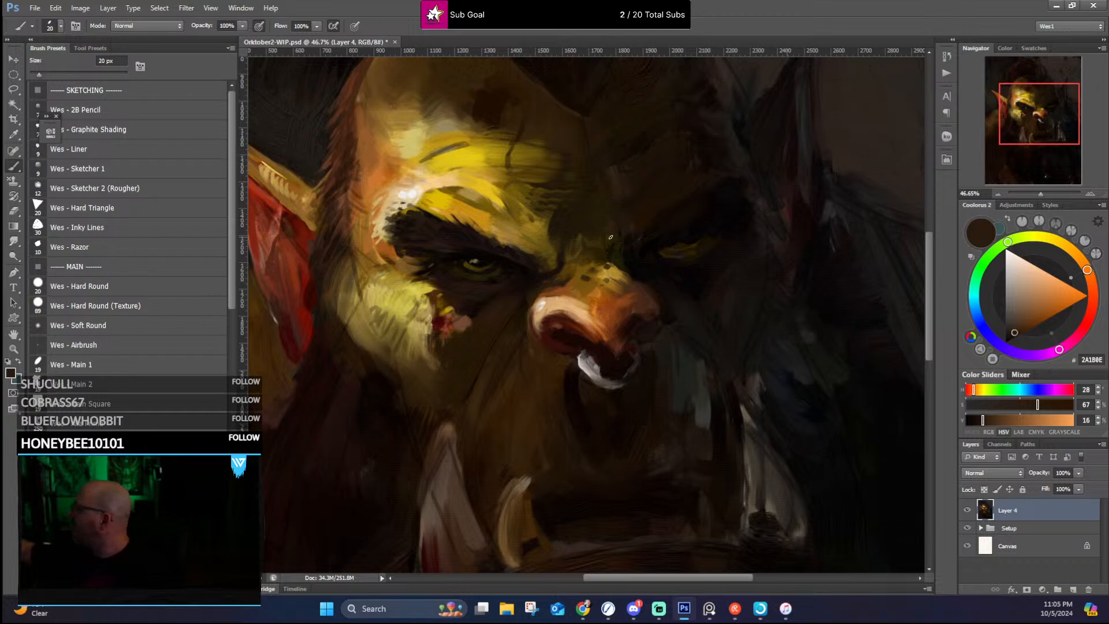
pyautogui.click(616, 272)
pyautogui.click(572, 286)
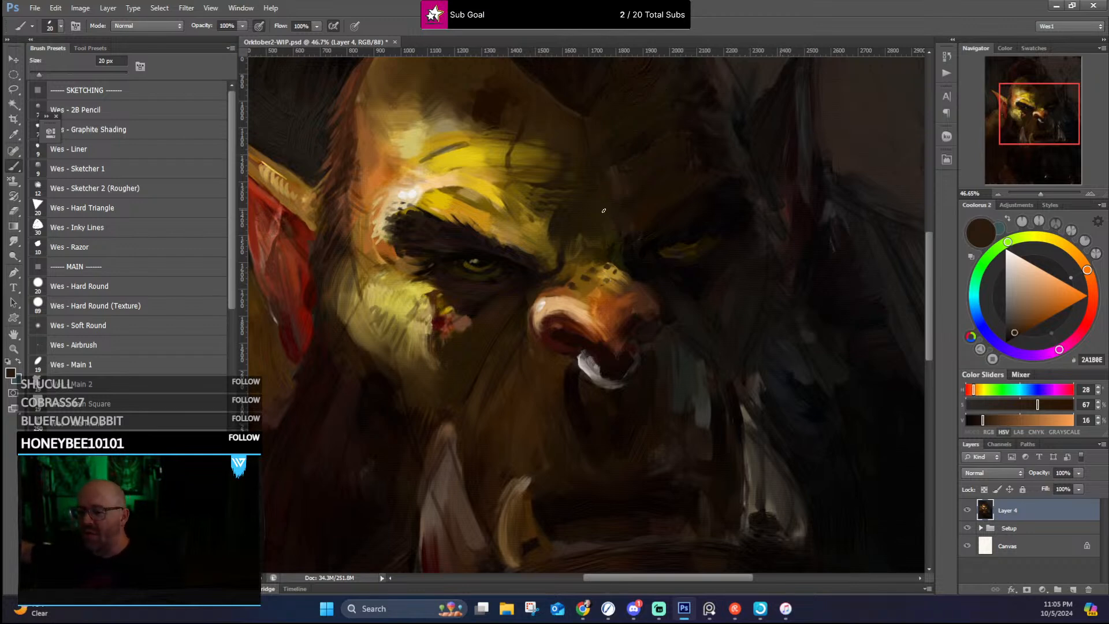
# Step: Smooth the top of the nose and round off its shadowed wing with sampled orange-brown and darker brown
pyautogui.keyDown('alt'); pyautogui.click(595, 305); pyautogui.keyUp('alt')
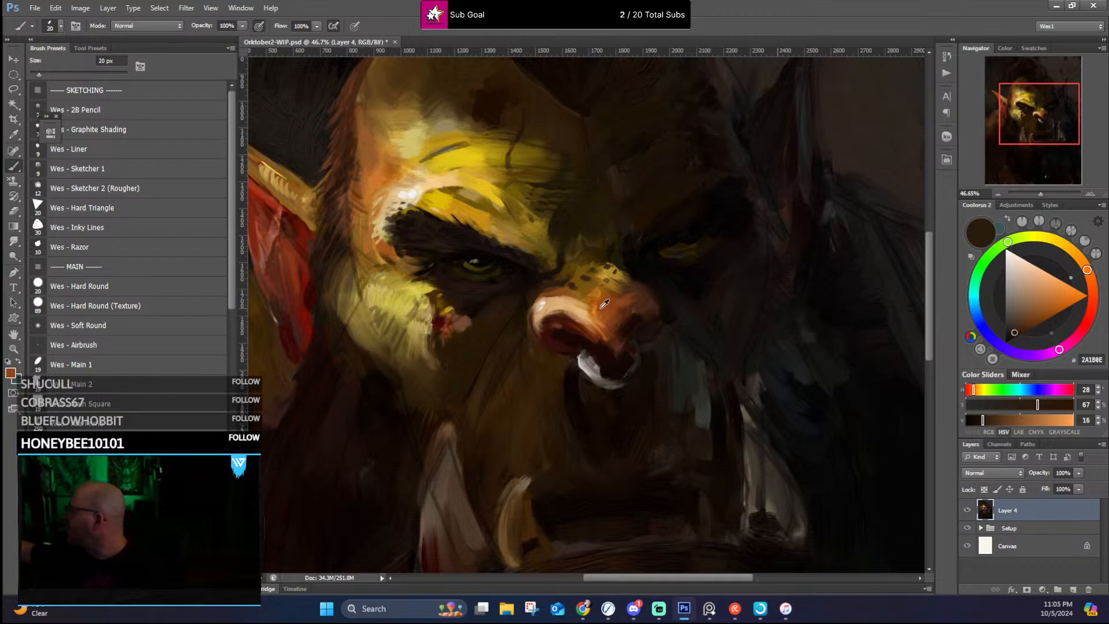
pyautogui.moveTo(577, 307)
pyautogui.mouseDown()
pyautogui.moveTo(594, 330)
pyautogui.moveTo(549, 297)
pyautogui.mouseUp()
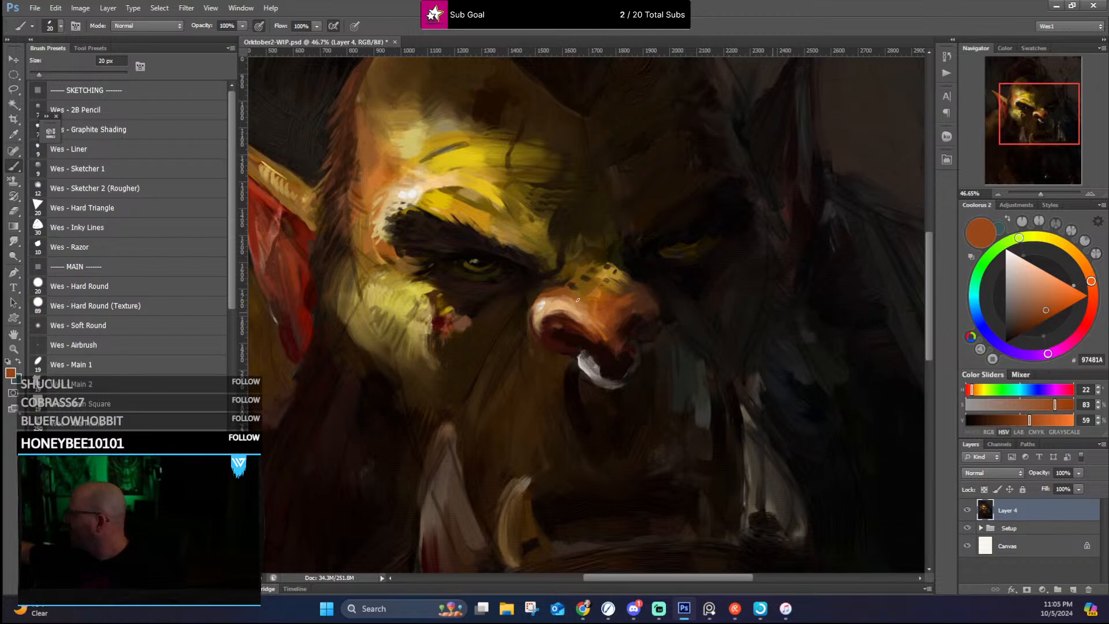
pyautogui.keyDown('alt'); pyautogui.click(638, 295); pyautogui.keyUp('alt')
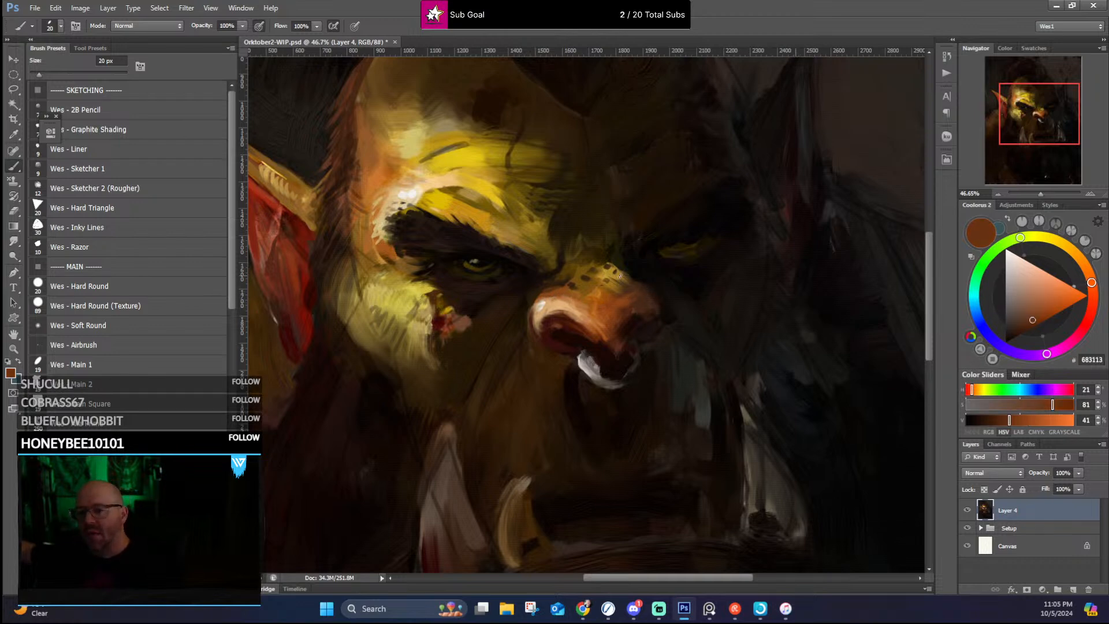
pyautogui.keyDown('alt'); pyautogui.click(646, 292); pyautogui.keyUp('alt')
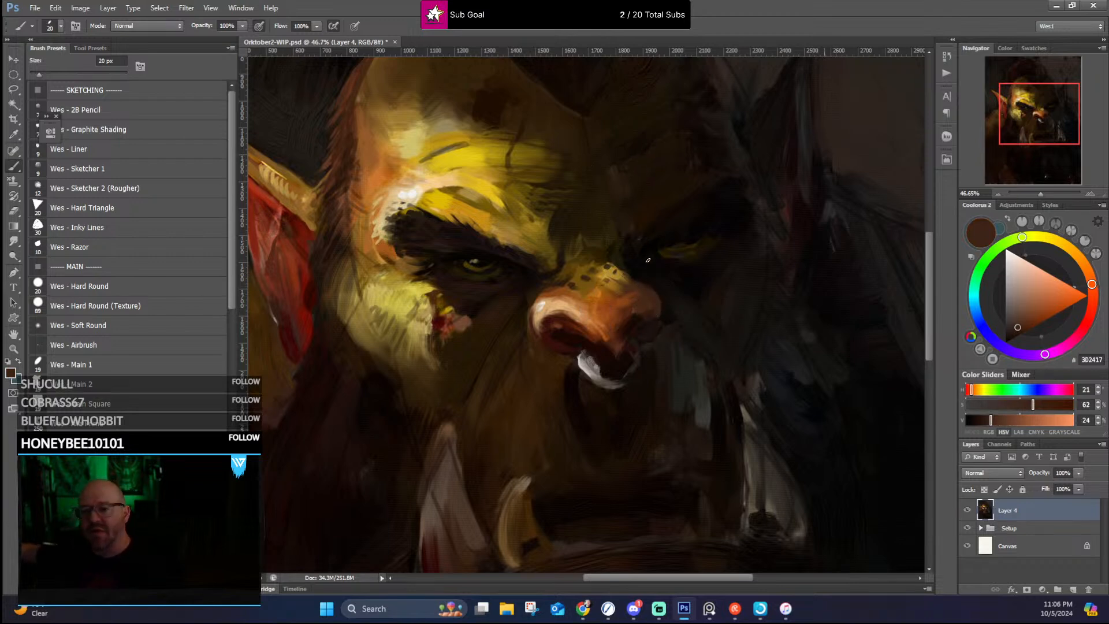
# Step: Define the nose tip, septum and shadowed nostril with sampled reddish browns and near-black
pyautogui.keyDown('alt'); pyautogui.click(625, 317); pyautogui.keyUp('alt')
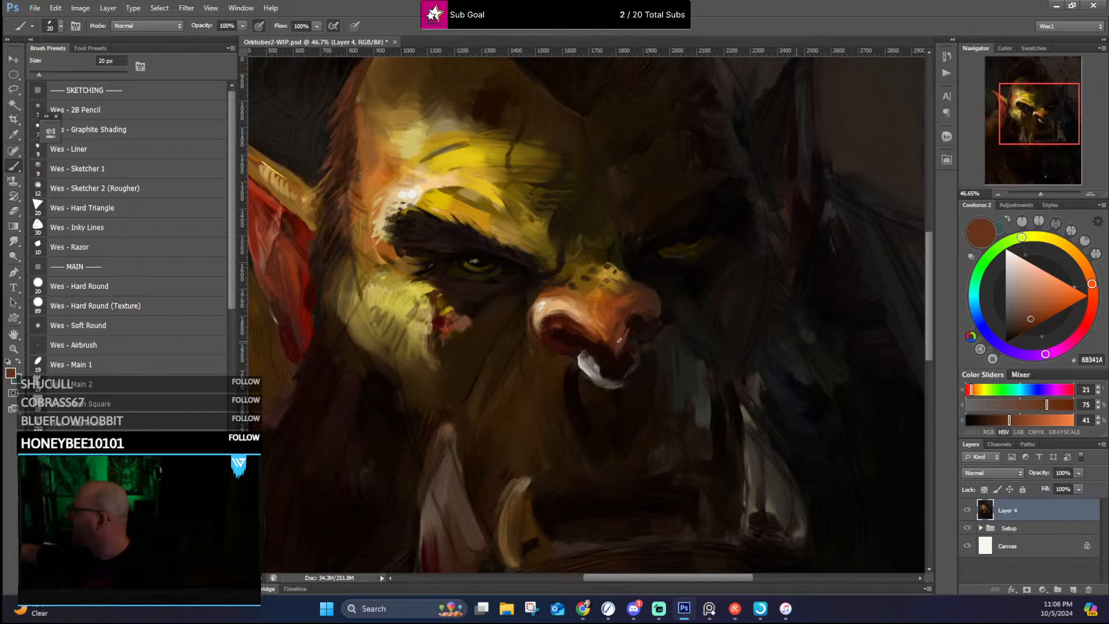
pyautogui.keyDown('alt'); pyautogui.click(612, 338); pyautogui.keyUp('alt')
pyautogui.keyDown('alt'); pyautogui.click(612, 341); pyautogui.keyUp('alt')
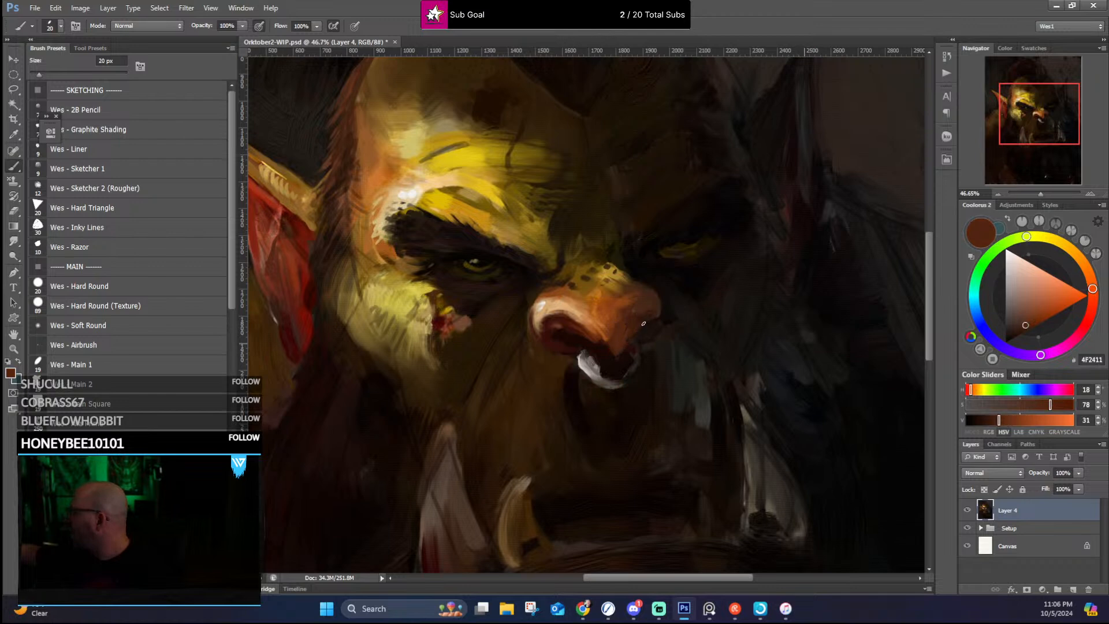
pyautogui.keyDown('alt'); pyautogui.click(613, 331); pyautogui.keyUp('alt')
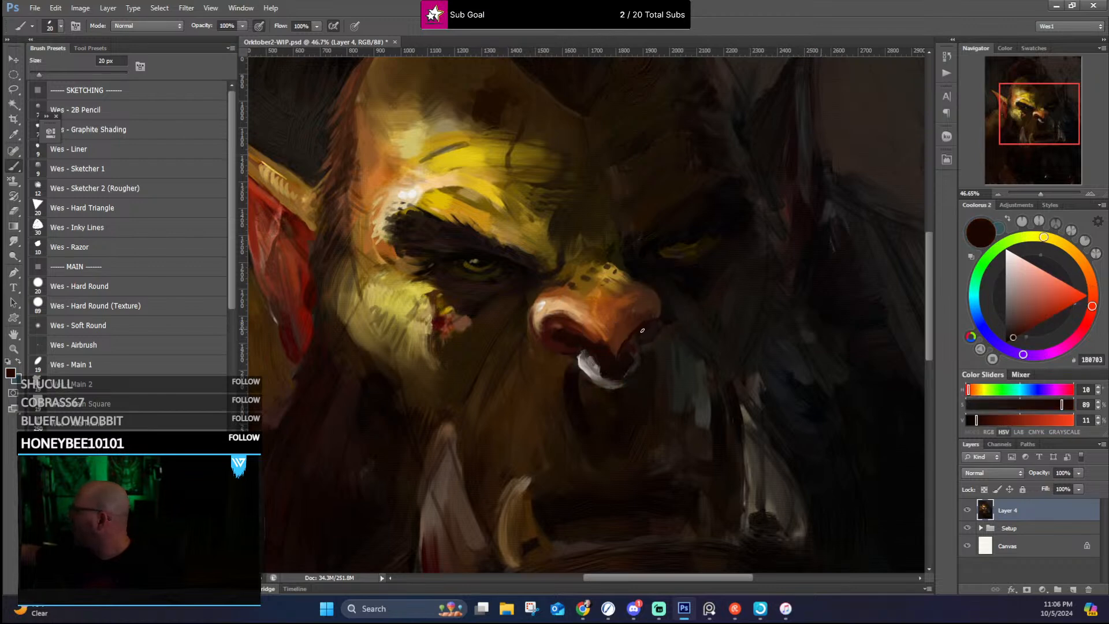
pyautogui.keyDown('alt'); pyautogui.click(593, 337); pyautogui.keyUp('alt')
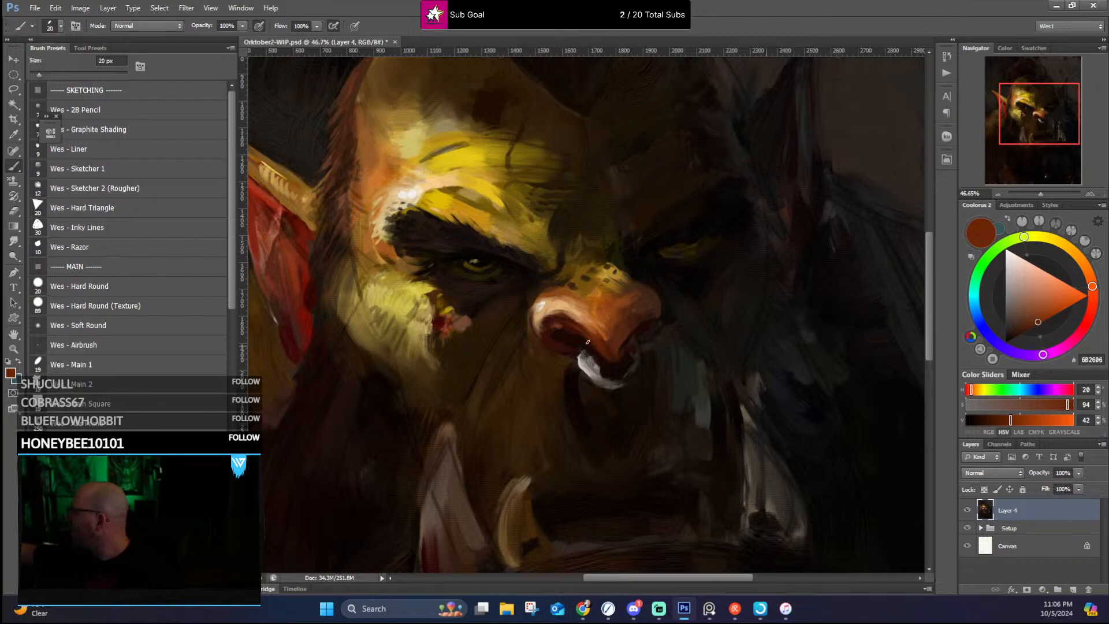
# Step: Reshape the nose ring into a fuller hoop with sampled greys, cutting its inner and outer edges with near-black browns
pyautogui.keyDown('alt'); pyautogui.click(585, 371); pyautogui.keyUp('alt')
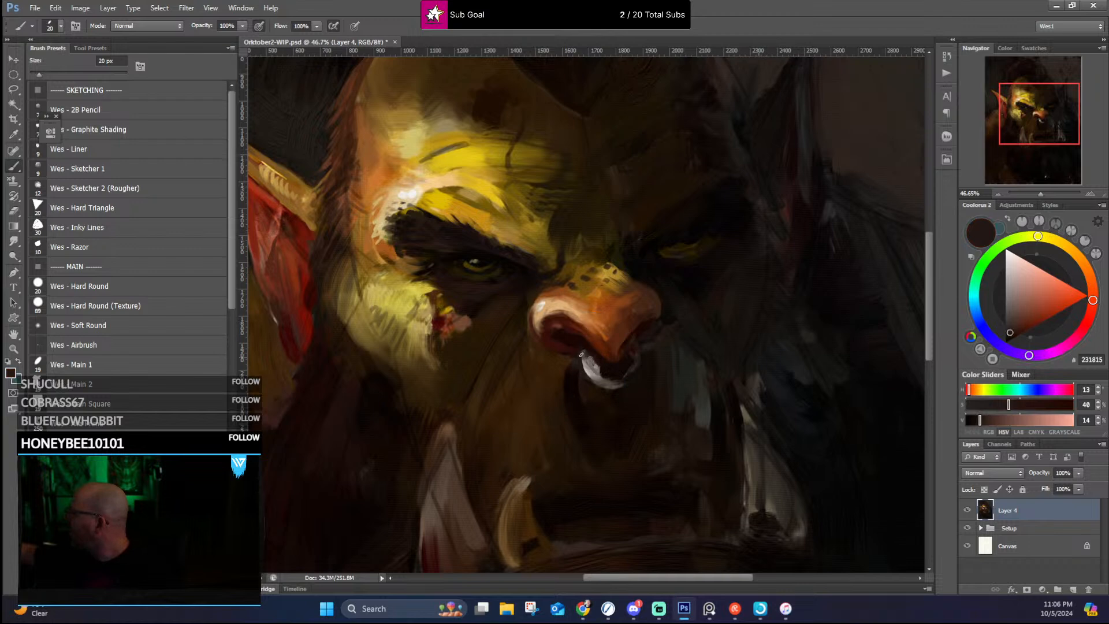
pyautogui.keyDown('alt'); pyautogui.click(588, 366); pyautogui.keyUp('alt')
pyautogui.moveTo(587, 376); pyautogui.dragTo(618, 392)
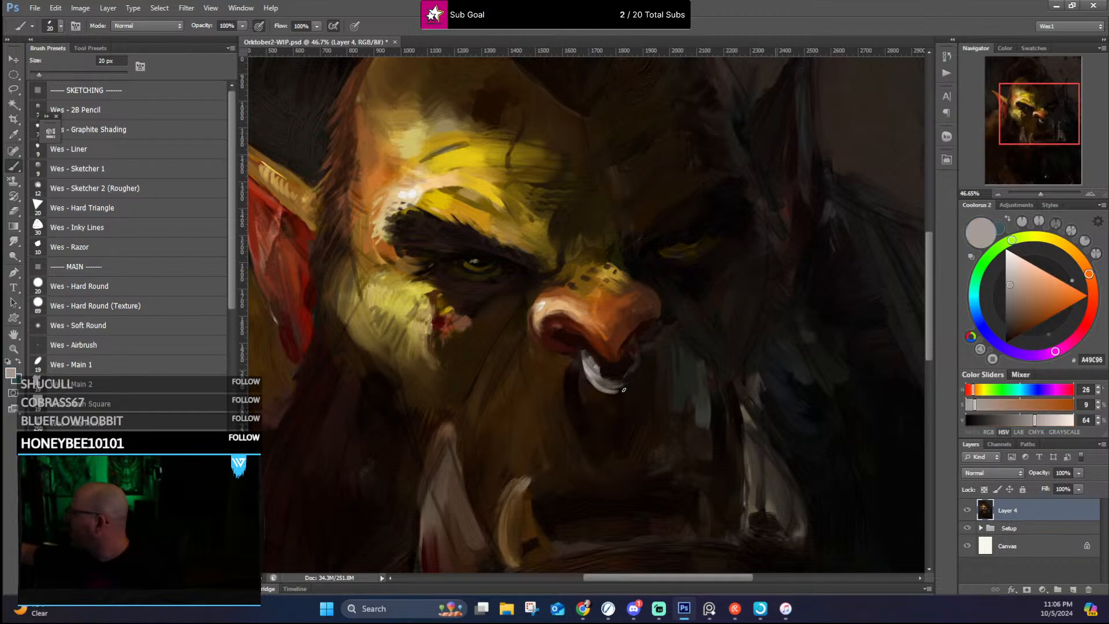
pyautogui.keyDown('alt'); pyautogui.click(596, 367); pyautogui.keyUp('alt')
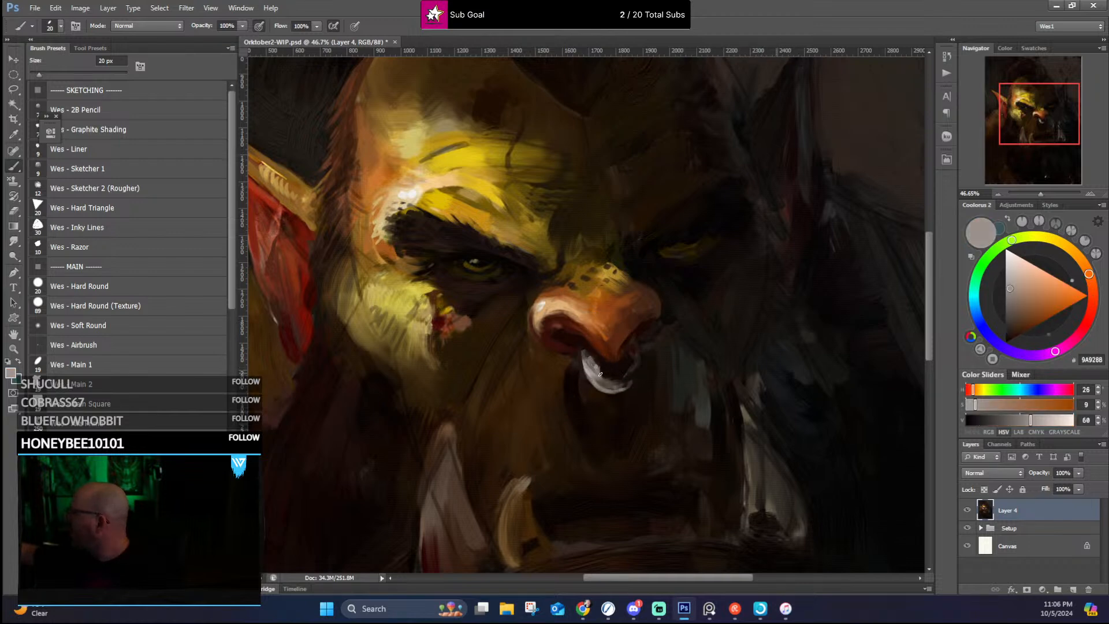
pyautogui.keyDown('alt'); pyautogui.click(608, 370); pyautogui.keyUp('alt')
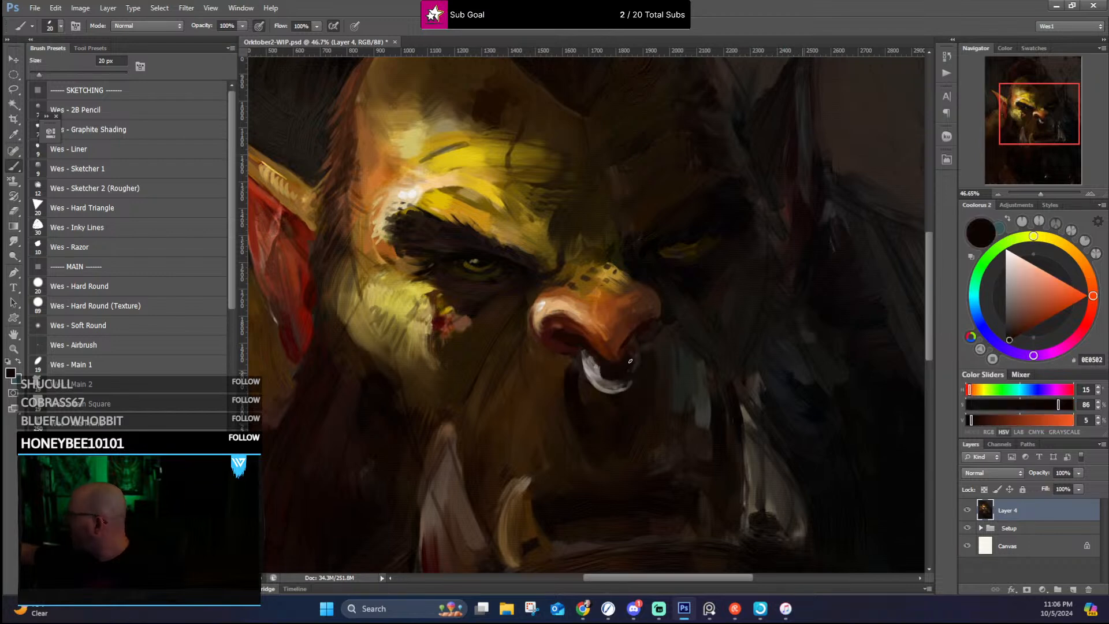
pyautogui.keyDown('alt'); pyautogui.click(627, 388); pyautogui.keyUp('alt')
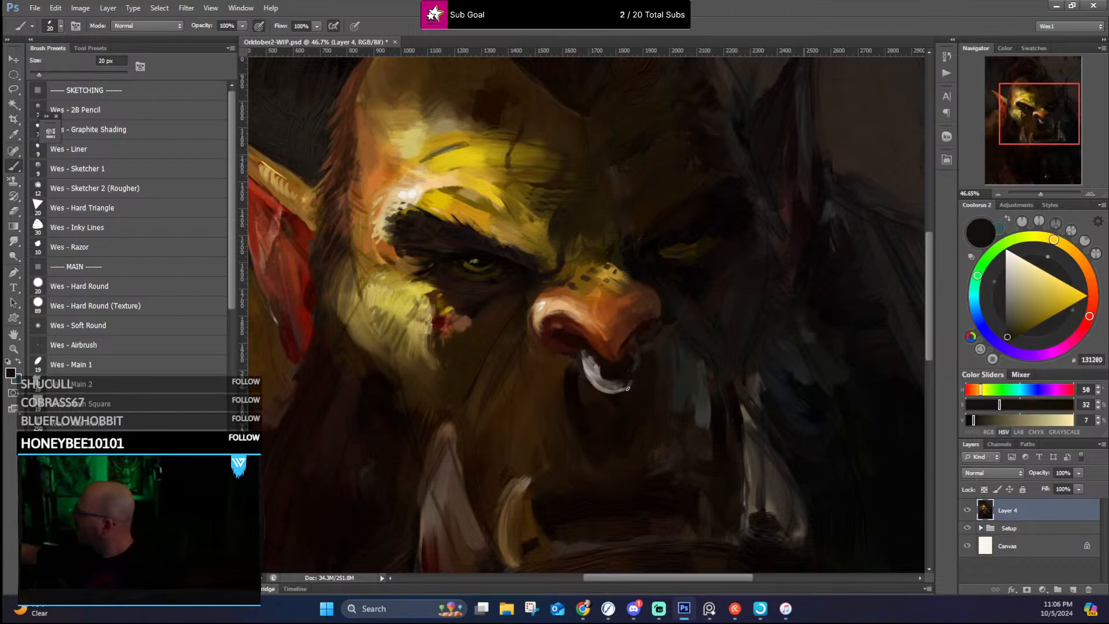
pyautogui.keyDown('alt'); pyautogui.click(634, 381); pyautogui.keyUp('alt')
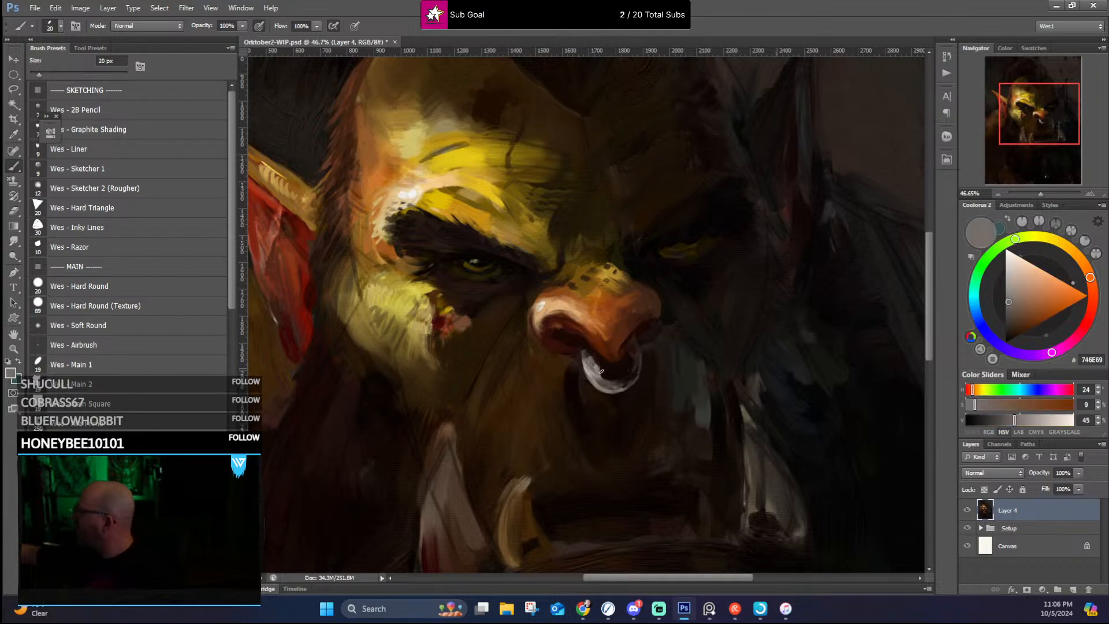
pyautogui.keyDown('alt'); pyautogui.click(586, 347); pyautogui.keyUp('alt')
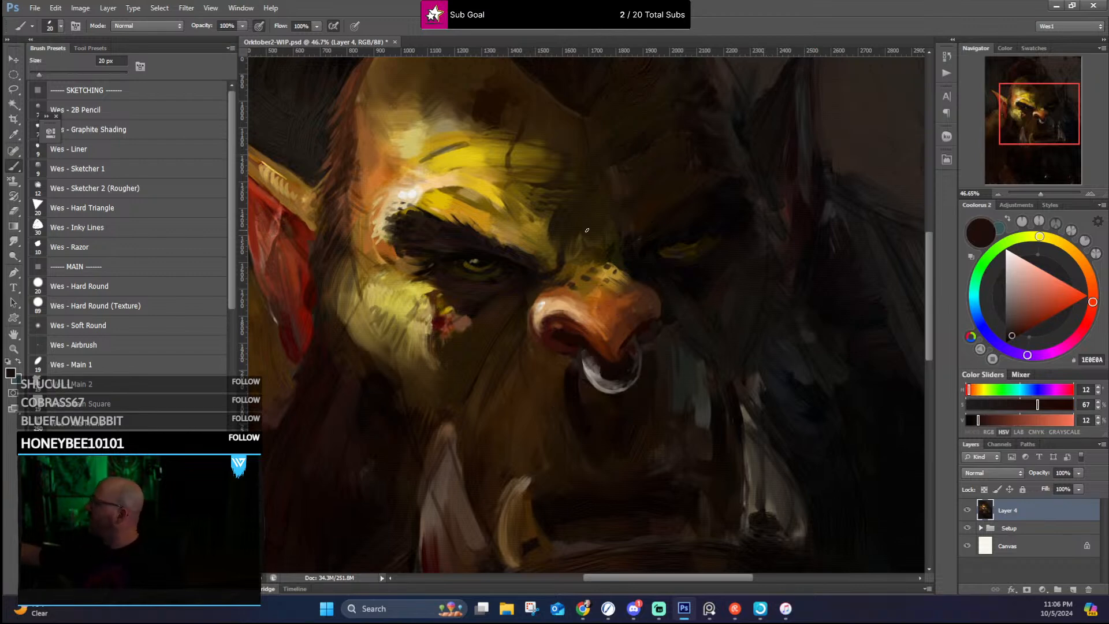
pyautogui.keyDown('alt'); pyautogui.click(600, 379); pyautogui.keyUp('alt')
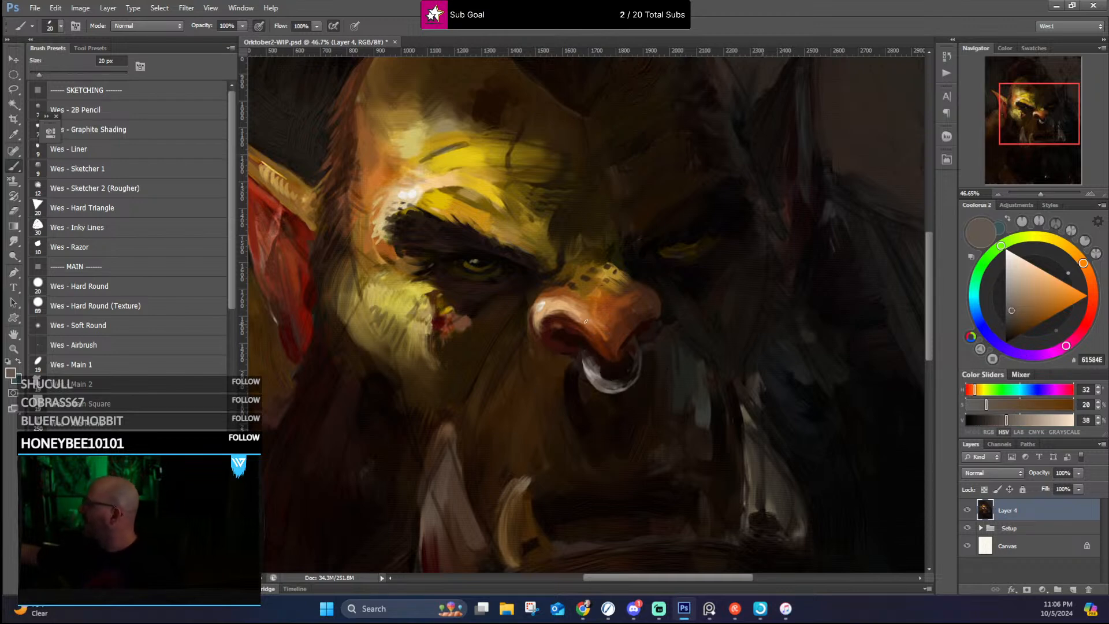
# Step: Brighten the nose ring with near-white sampled from the brow using a 10 px brush, and crisp its inner edge with near-black
pyautogui.keyDown('alt'); pyautogui.click(407, 195); pyautogui.keyUp('alt')
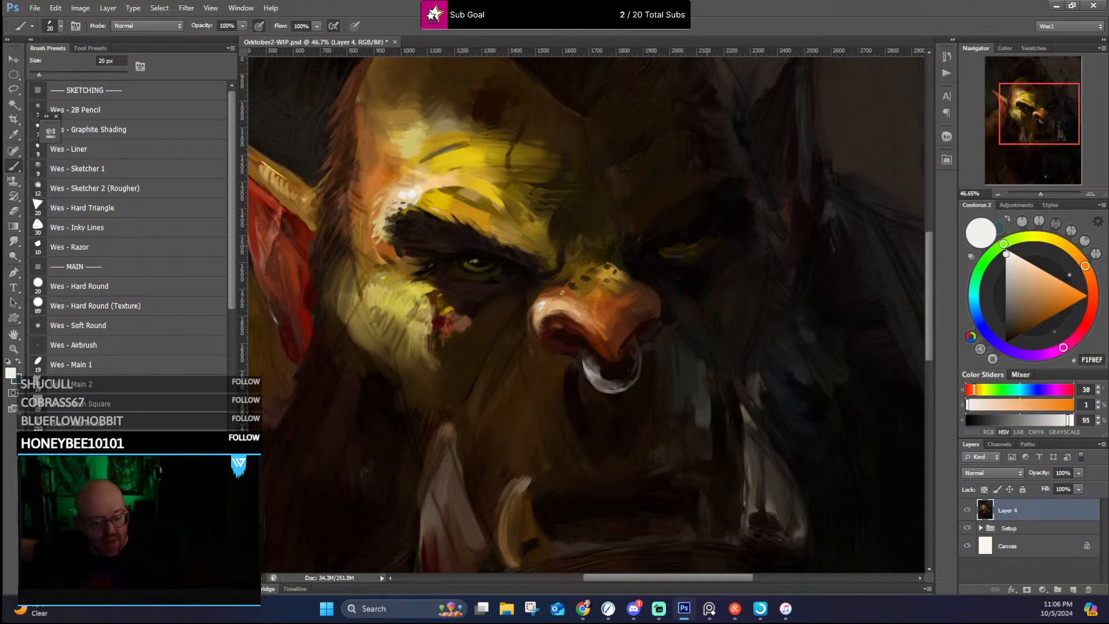
pyautogui.press('[')
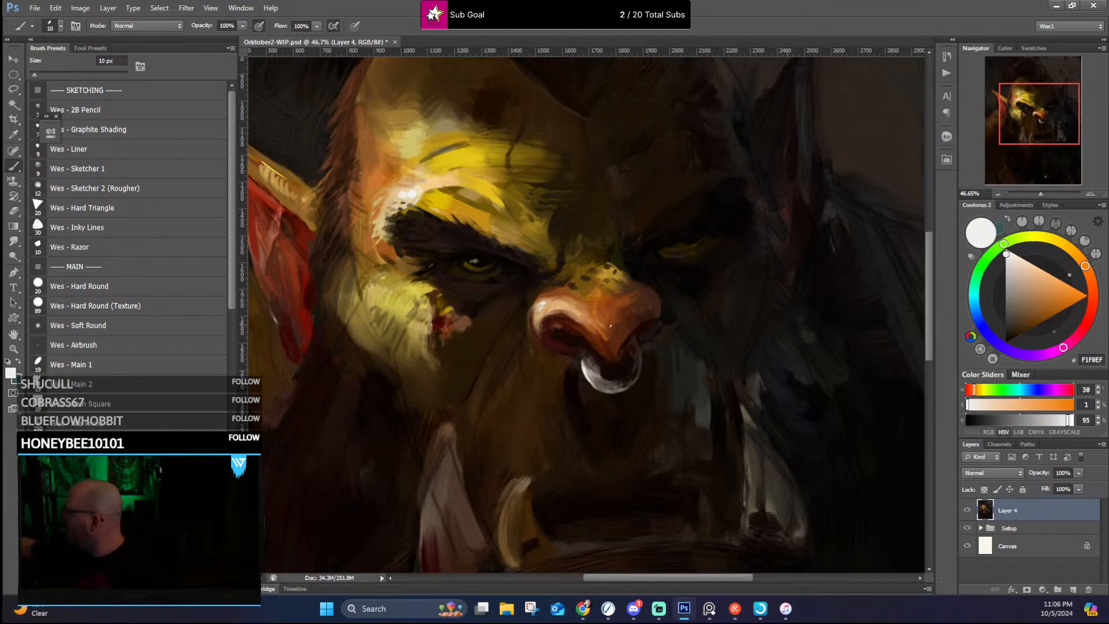
pyautogui.keyDown('alt'); pyautogui.click(627, 370); pyautogui.keyUp('alt')
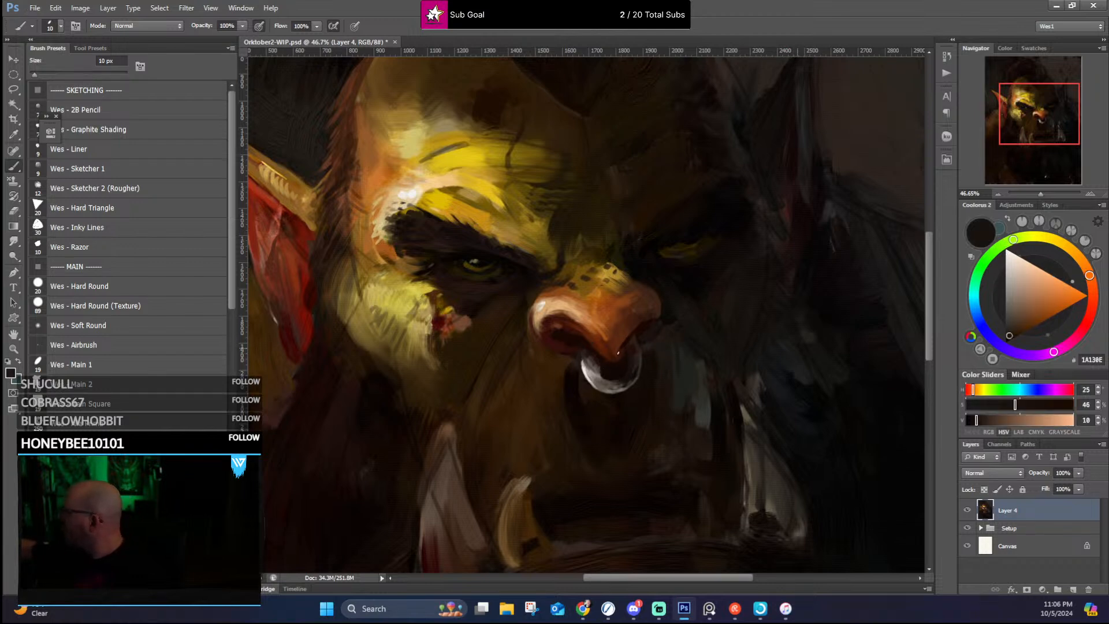
pyautogui.keyDown('alt'); pyautogui.click(601, 368); pyautogui.keyUp('alt')
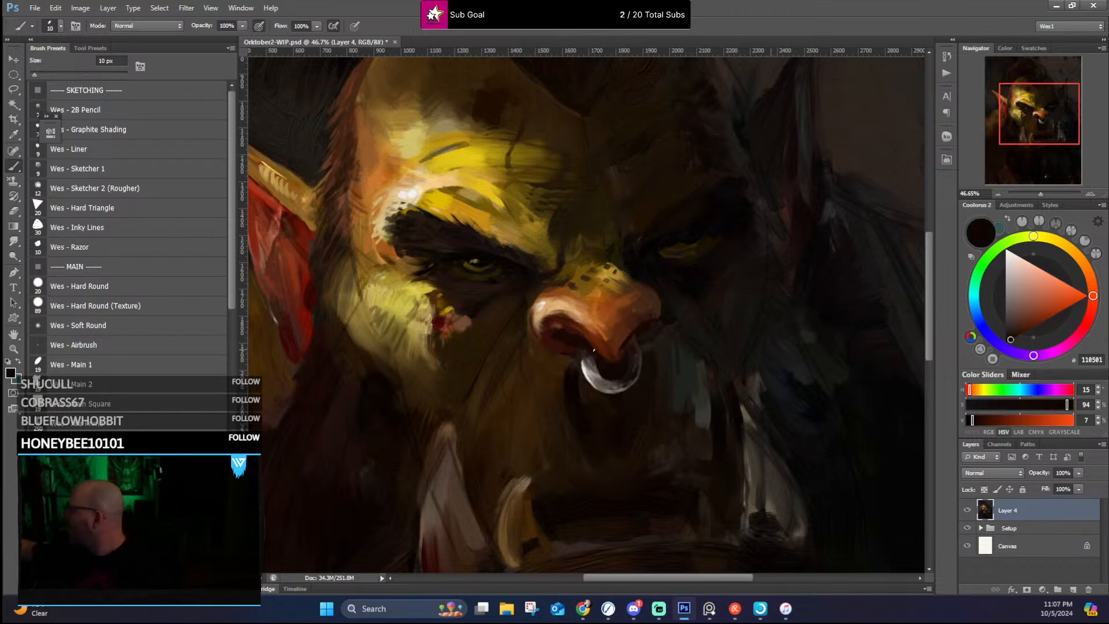
# Step: Refine the nose ring's upper ends and its inner and outer edges with sampled near-black browns and grey-brown, using the 10 px brush
pyautogui.keyDown('alt'); pyautogui.click(585, 359); pyautogui.keyUp('alt')
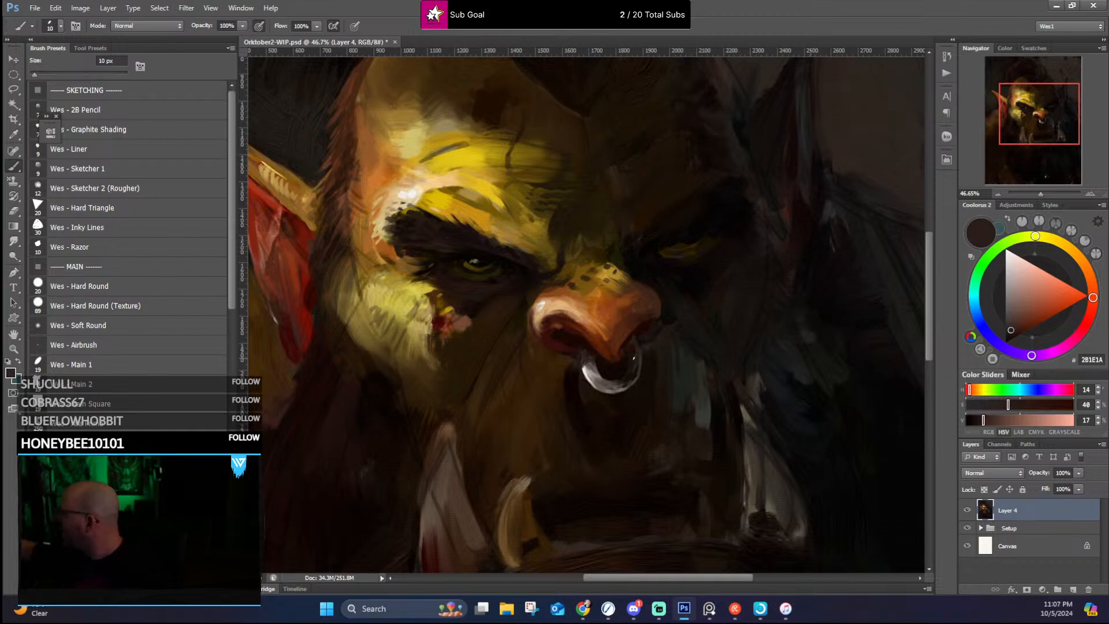
pyautogui.keyDown('alt'); pyautogui.click(641, 335); pyautogui.keyUp('alt')
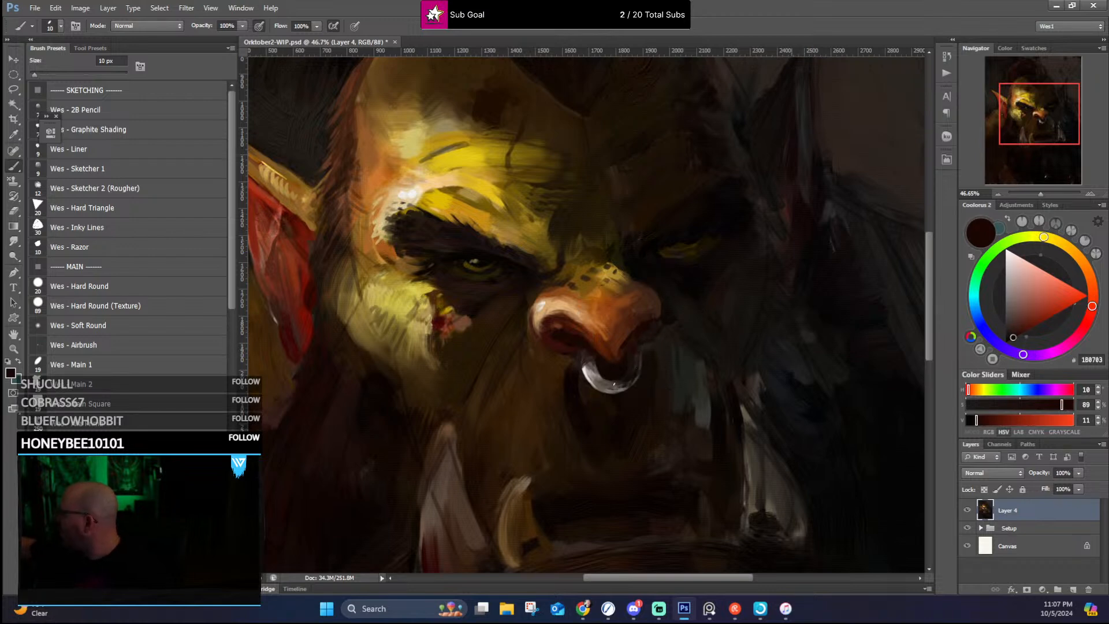
pyautogui.keyDown('alt'); pyautogui.click(618, 391); pyautogui.keyUp('alt')
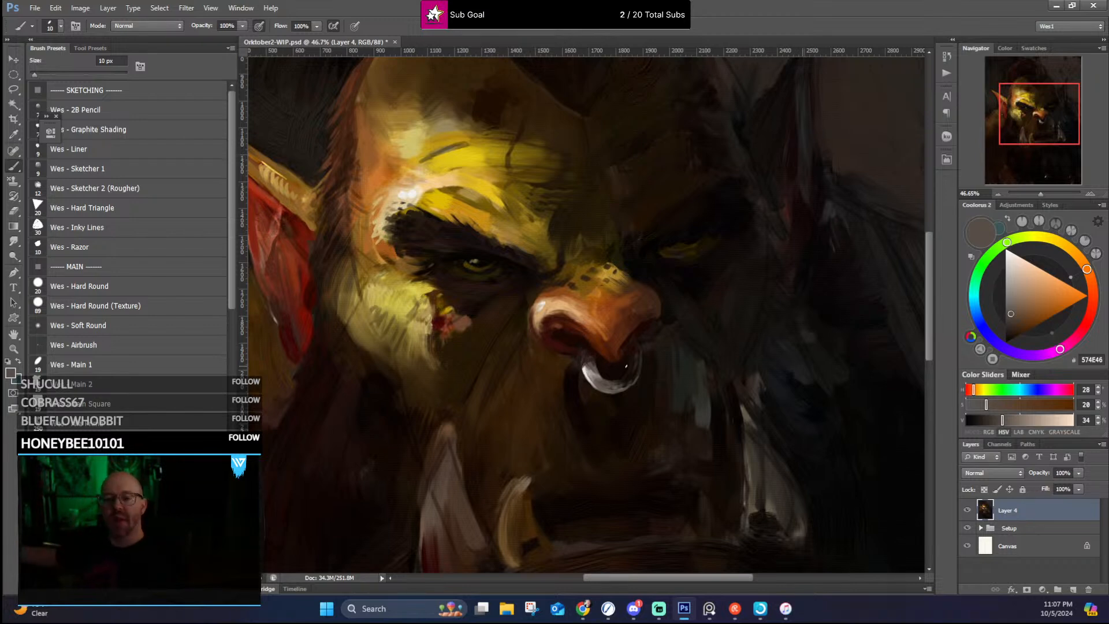
pyautogui.keyDown('alt'); pyautogui.click(580, 377); pyautogui.keyUp('alt')
pyautogui.keyDown('alt'); pyautogui.click(584, 385); pyautogui.keyUp('alt')
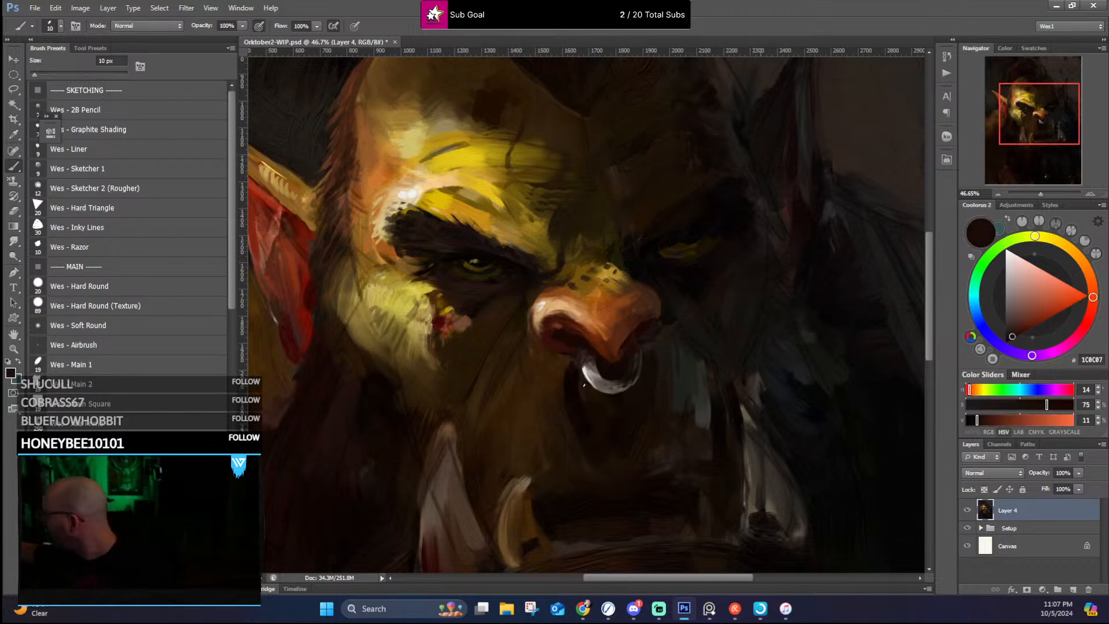
pyautogui.keyDown('alt'); pyautogui.click(564, 360); pyautogui.keyUp('alt')
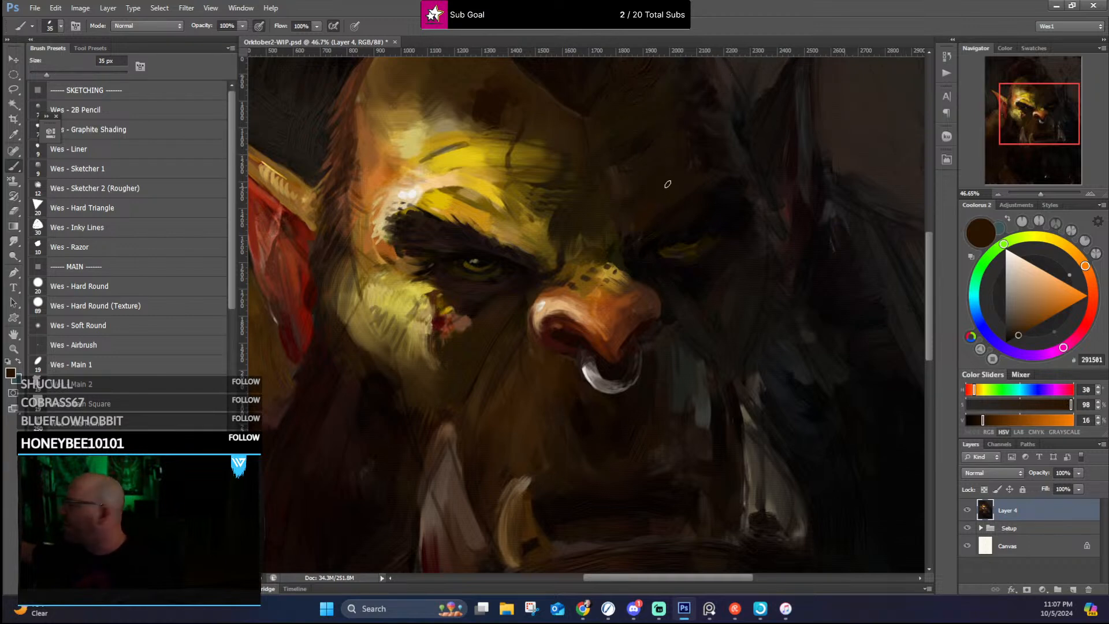
# Step: Paint subtle wrinkle strokes on the forehead above the shadowed eye in sampled dark browns with a 35 px brush
pyautogui.keyDown('alt'); pyautogui.click(622, 184); pyautogui.keyUp('alt')
pyautogui.moveTo(631, 193); pyautogui.dragTo(660, 167)
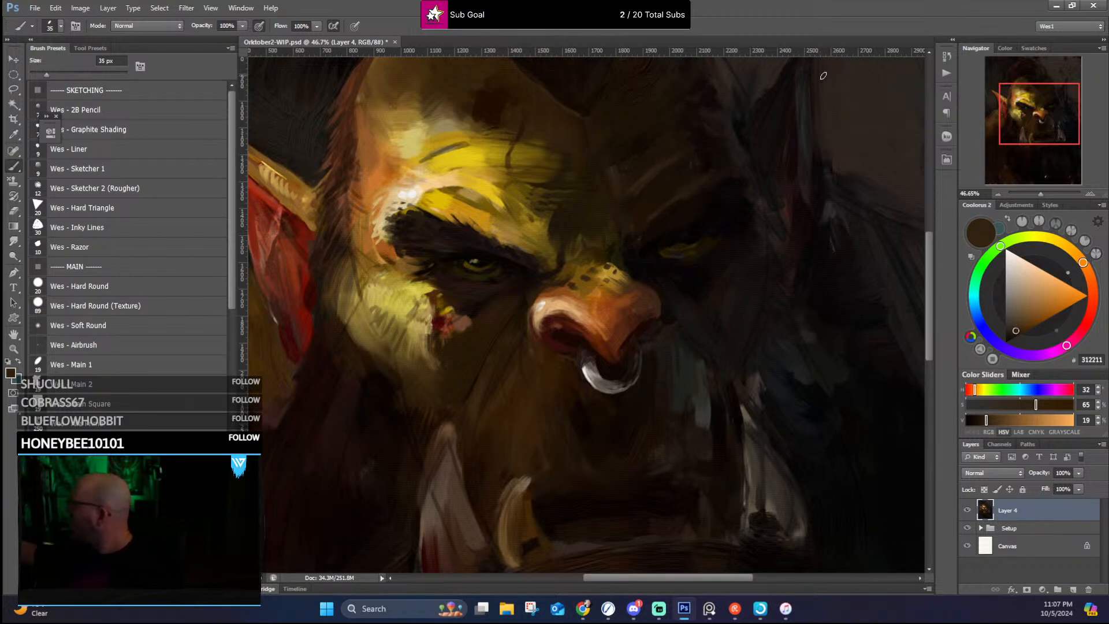
pyautogui.keyDown('alt'); pyautogui.click(623, 195); pyautogui.keyUp('alt')
pyautogui.keyDown('alt'); pyautogui.click(626, 175); pyautogui.keyUp('alt')
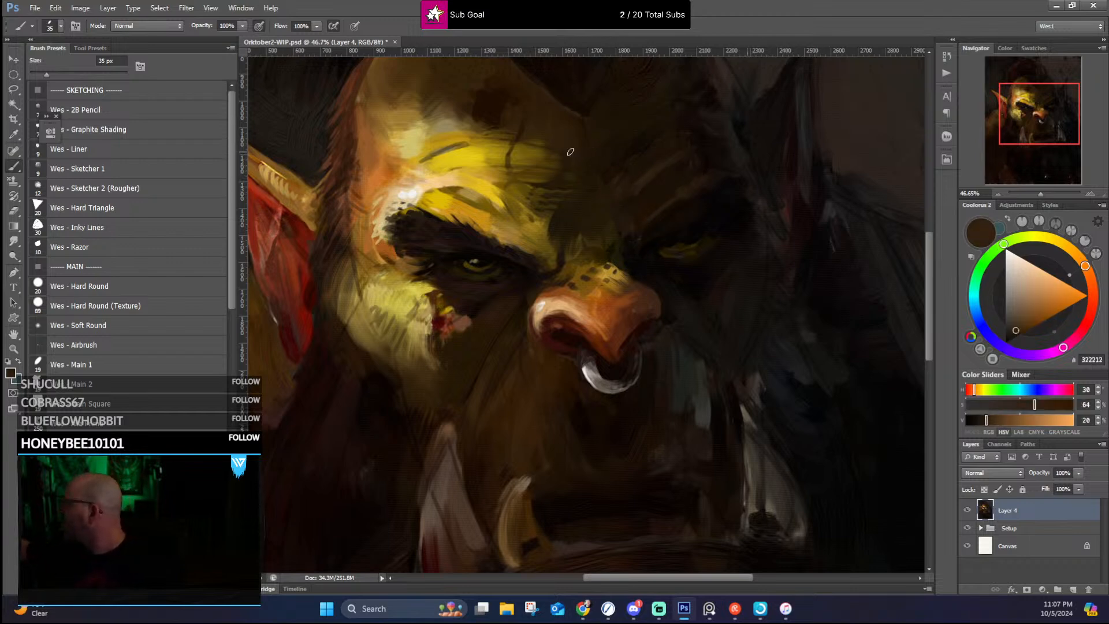
pyautogui.keyDown('alt'); pyautogui.click(539, 136); pyautogui.keyUp('alt')
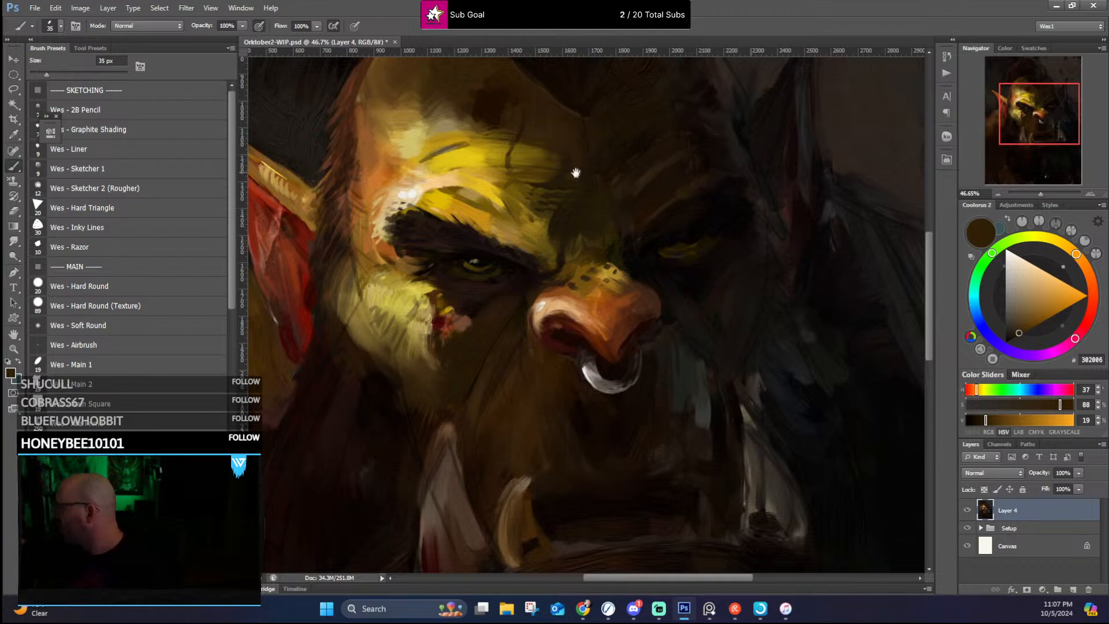
# Step: Add bright orange hair strokes along the lit temple's edge beside the ear with a 20 px brush, using orange sampled from the skin
pyautogui.moveTo(574, 173); pyautogui.dragTo(597, 223)
pyautogui.keyDown('alt'); pyautogui.click(598, 224); pyautogui.keyUp('alt')
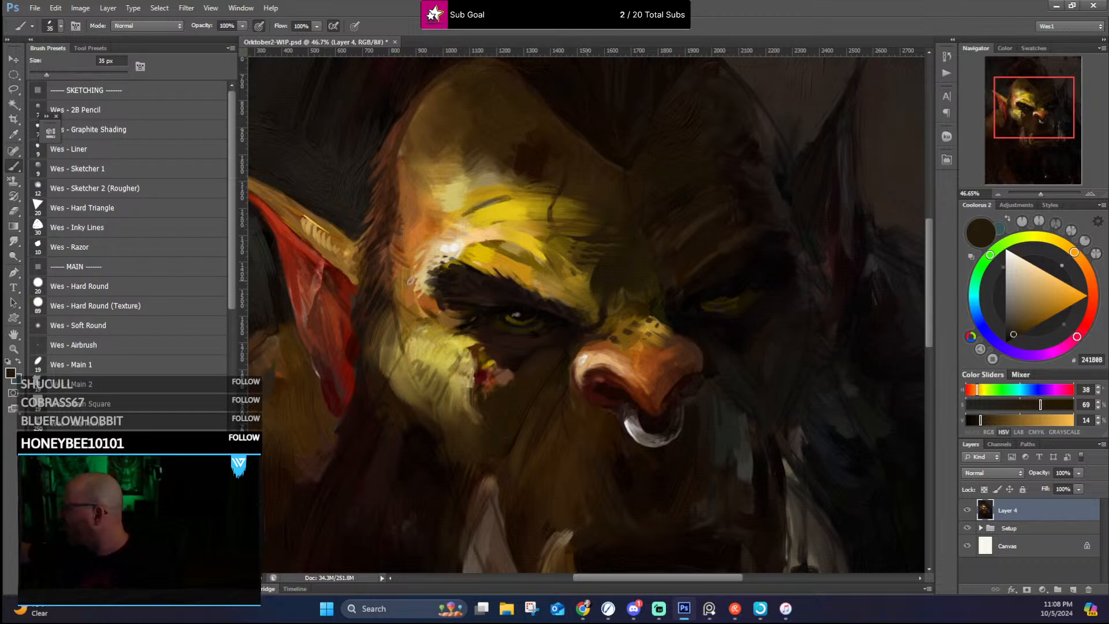
pyautogui.keyDown('alt'); pyautogui.click(410, 263); pyautogui.keyUp('alt')
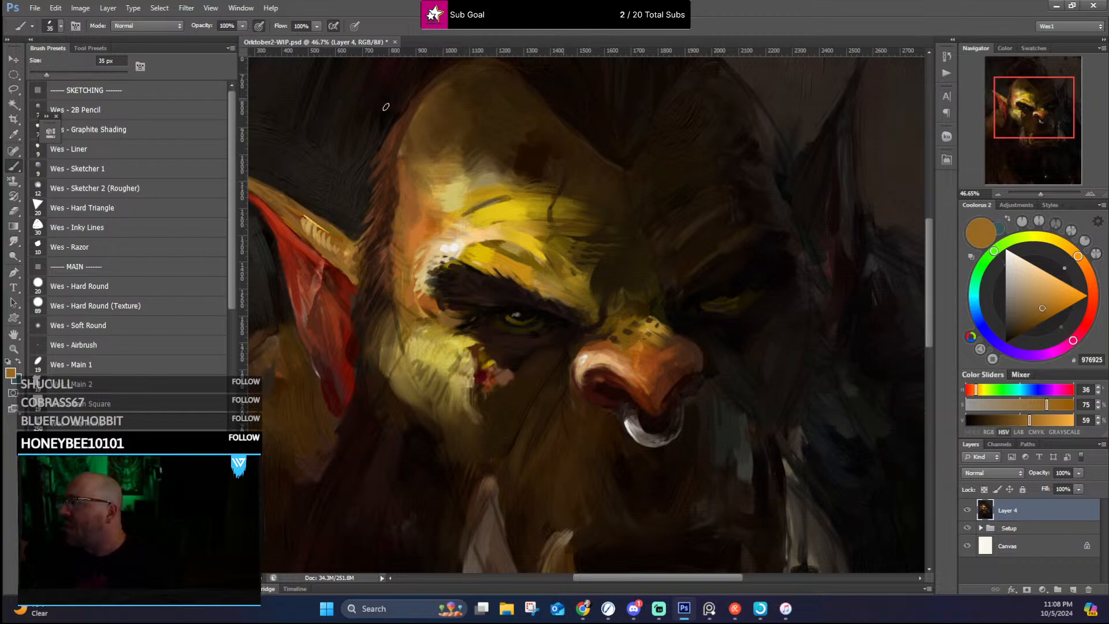
pyautogui.keyDown('alt'); pyautogui.click(374, 210); pyautogui.keyUp('alt')
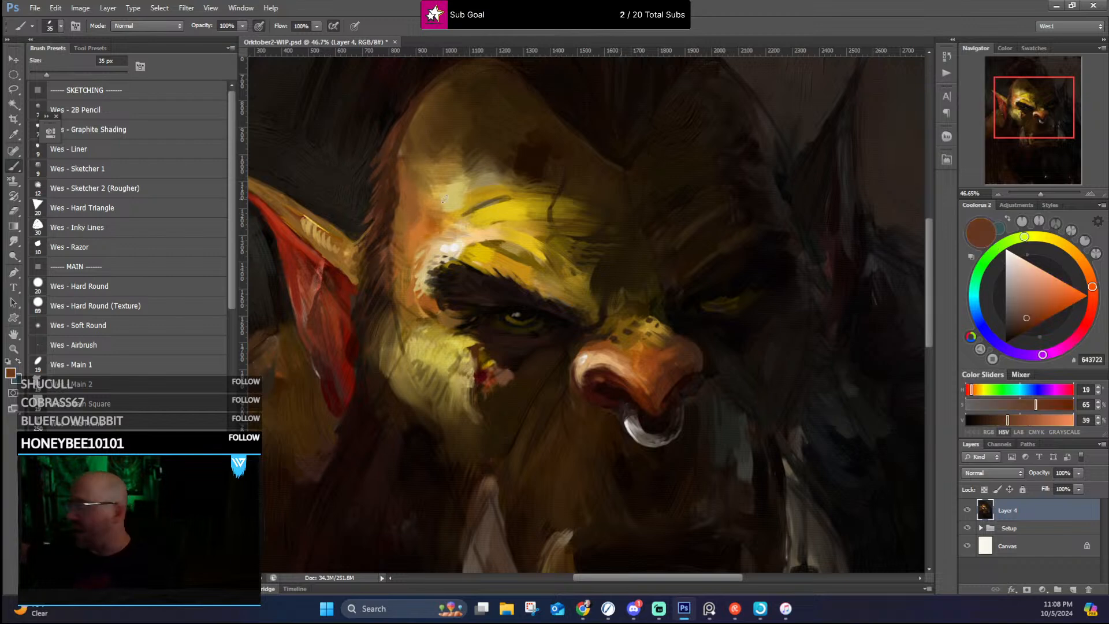
pyautogui.press('[')
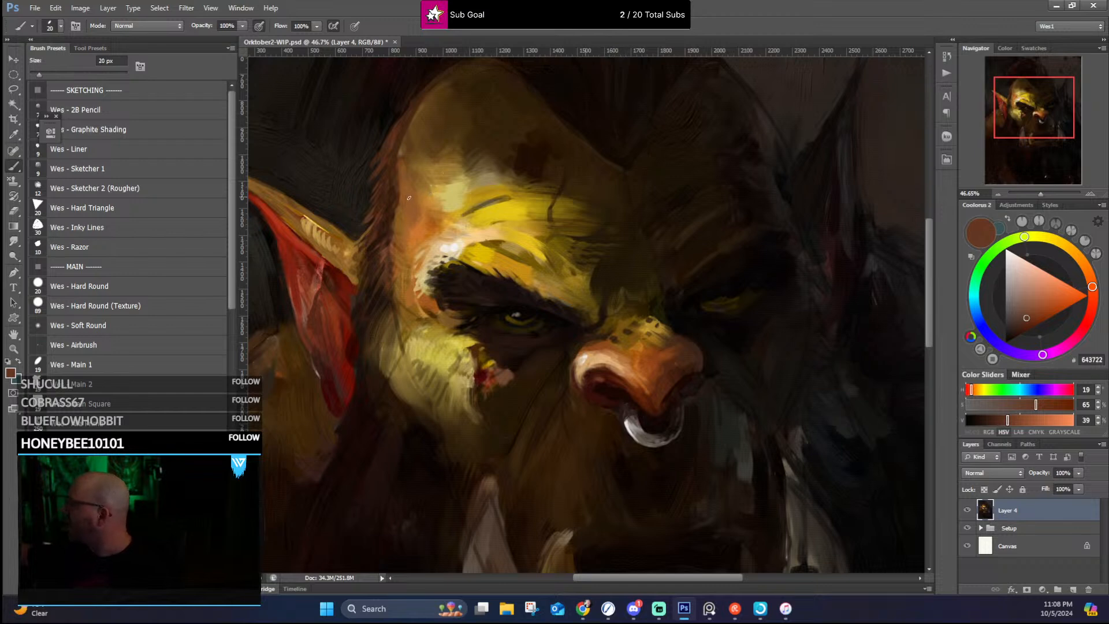
pyautogui.keyDown('alt'); pyautogui.click(415, 231); pyautogui.keyUp('alt')
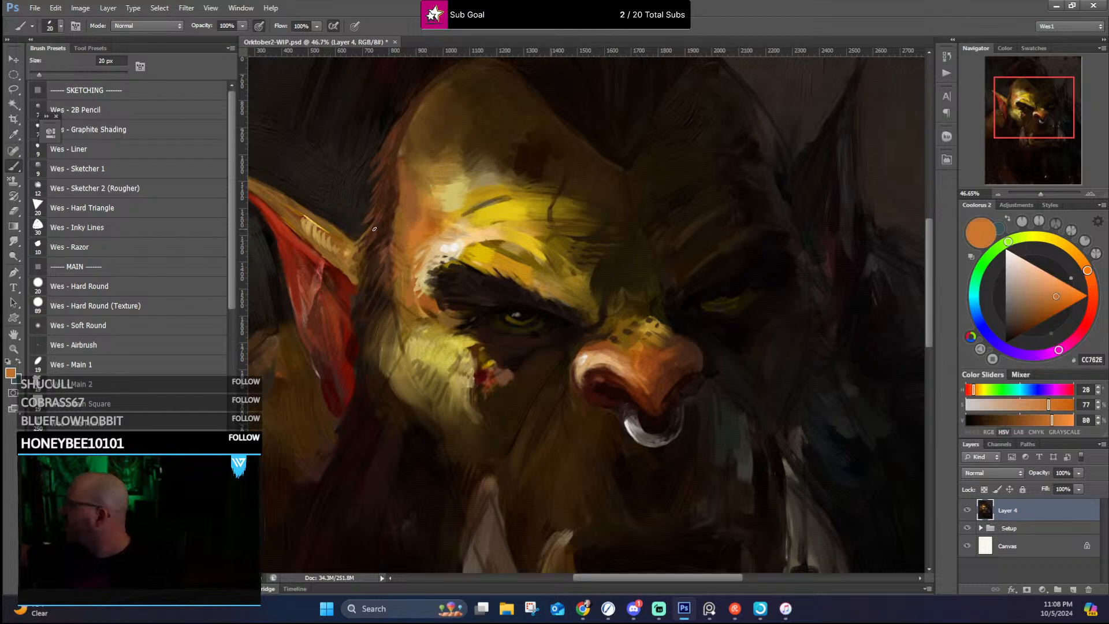
pyautogui.moveTo(384, 216); pyautogui.dragTo(368, 232)
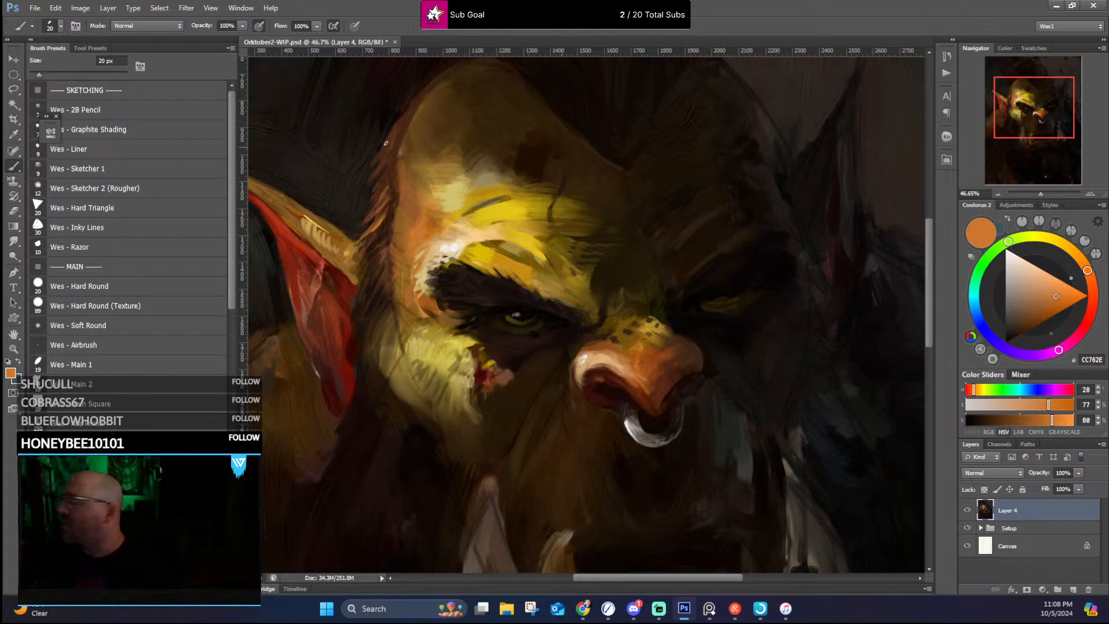
pyautogui.moveTo(376, 177); pyautogui.dragTo(391, 154)
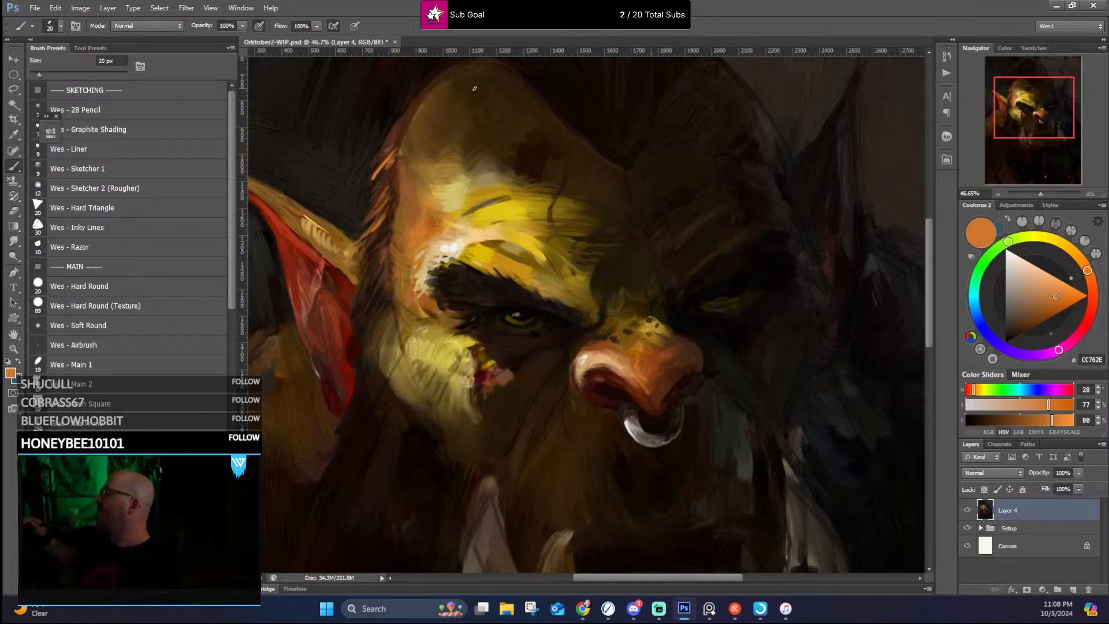
pyautogui.moveTo(386, 237); pyautogui.dragTo(368, 257)
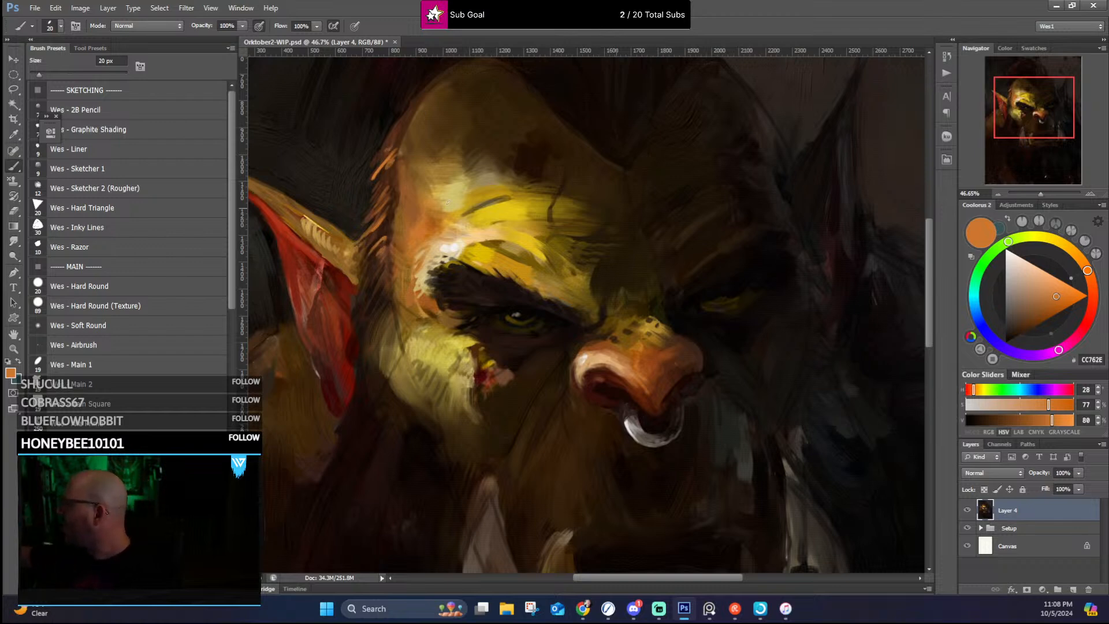
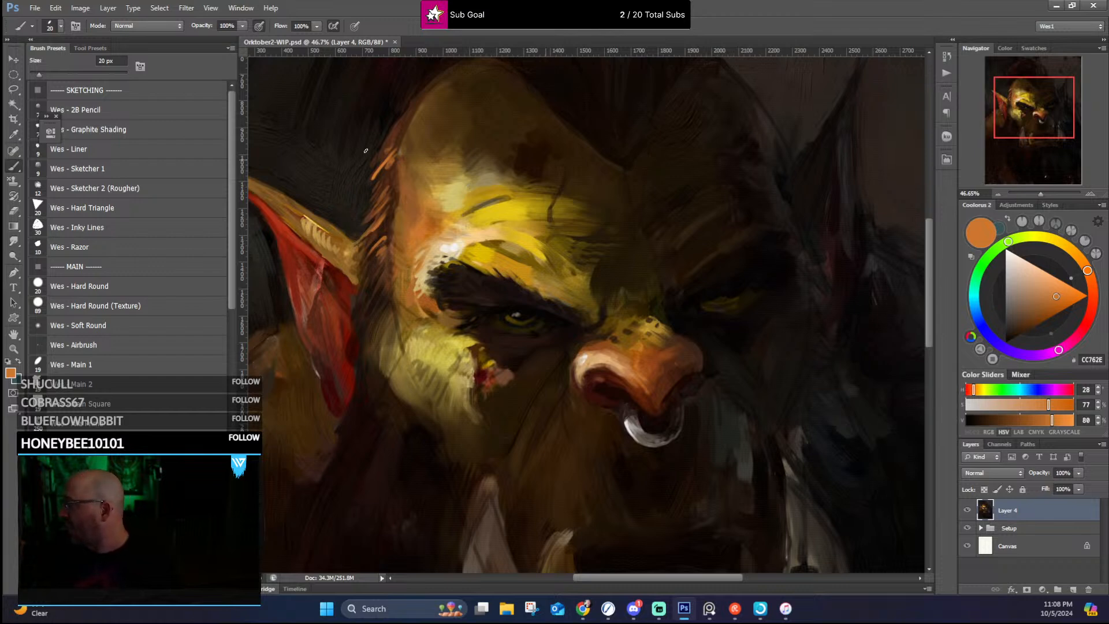
# Step: Touch up the lit ear's upper rim near the temple with sampled ochre-browns and near-black, using the 20 px brush
pyautogui.keyDown('alt'); pyautogui.click(361, 230); pyautogui.keyUp('alt')
pyautogui.keyDown('alt'); pyautogui.click(346, 233); pyautogui.keyUp('alt')
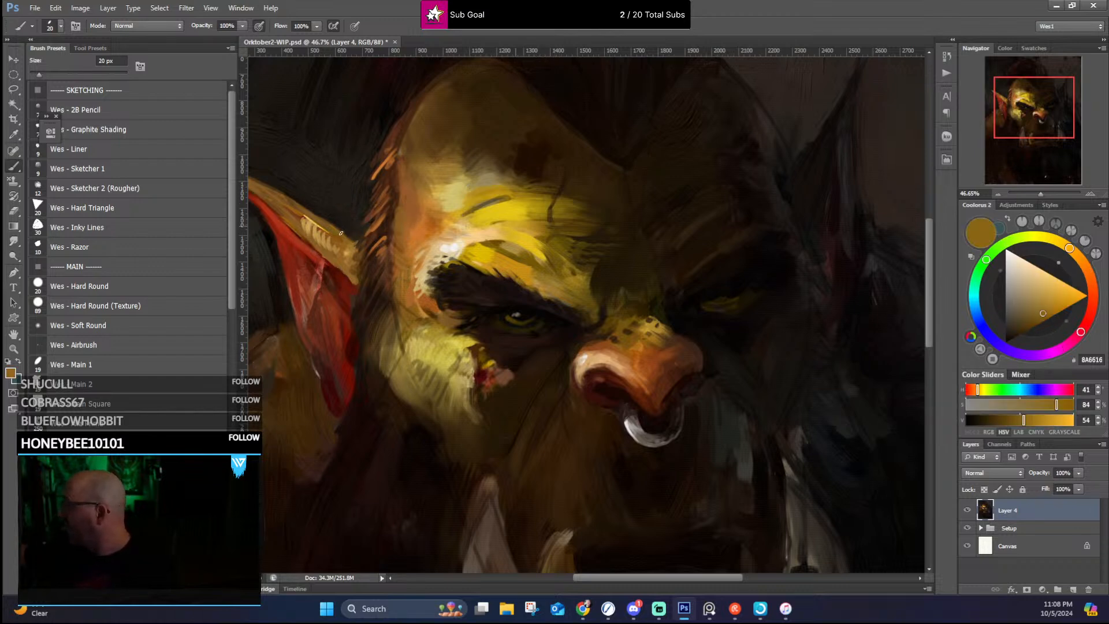
pyautogui.keyDown('alt'); pyautogui.click(340, 223); pyautogui.keyUp('alt')
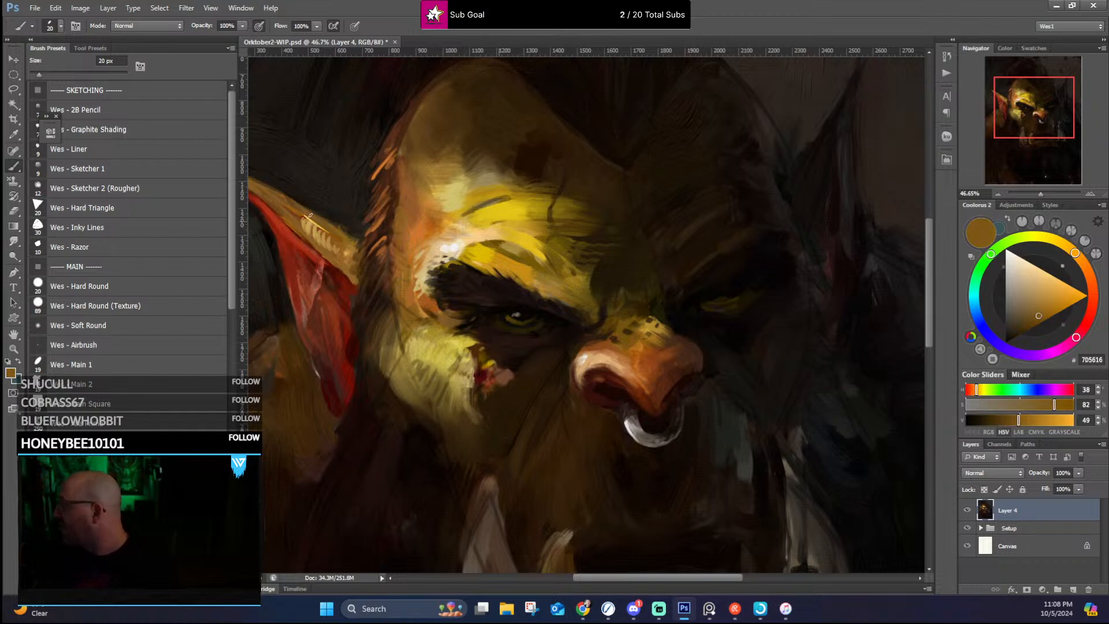
pyautogui.keyDown('alt'); pyautogui.click(323, 204); pyautogui.keyUp('alt')
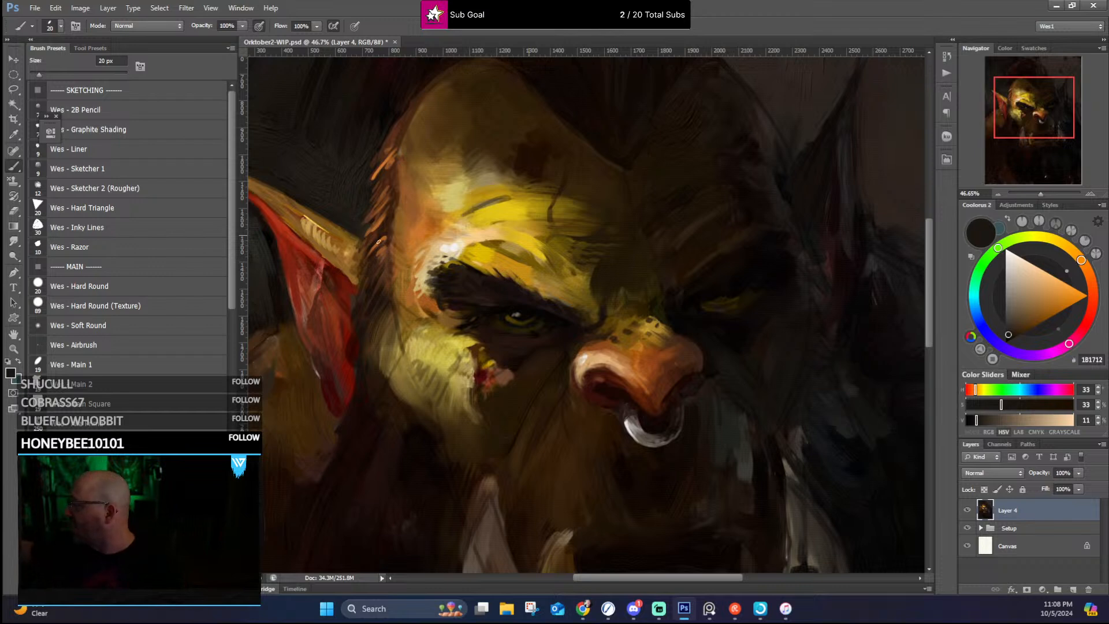
# Step: Blend the outer edge of the lit temple and cheek into the sideburn with sampled orange, ochre and dark browns at 20 px
pyautogui.keyDown('alt'); pyautogui.click(431, 228); pyautogui.keyUp('alt')
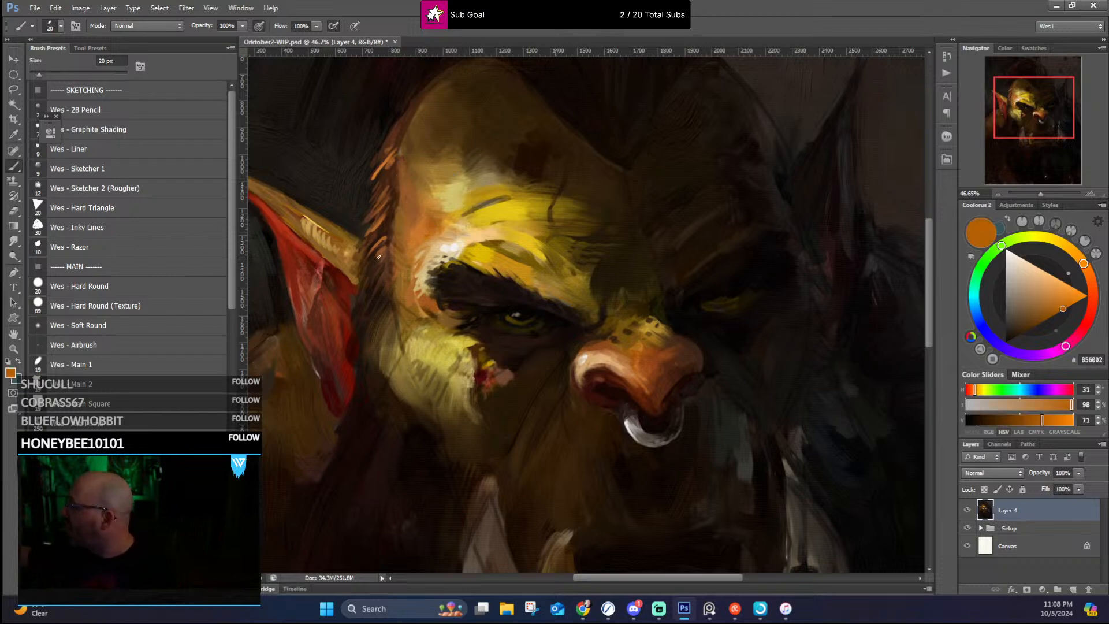
pyautogui.keyDown('alt'); pyautogui.click(401, 297); pyautogui.keyUp('alt')
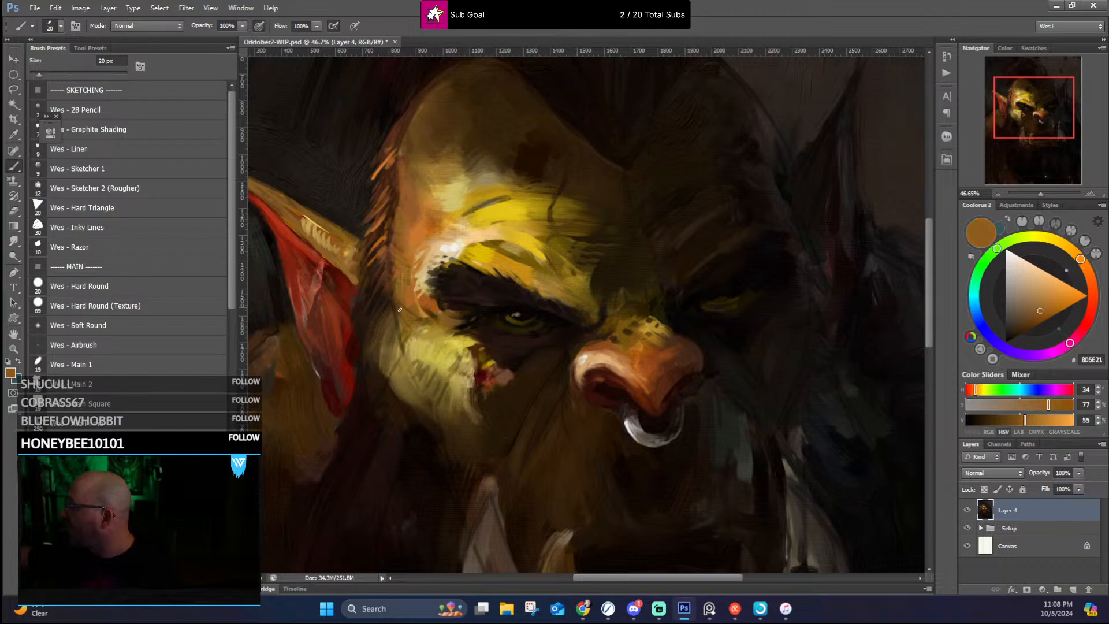
pyautogui.keyDown('alt'); pyautogui.click(401, 361); pyautogui.keyUp('alt')
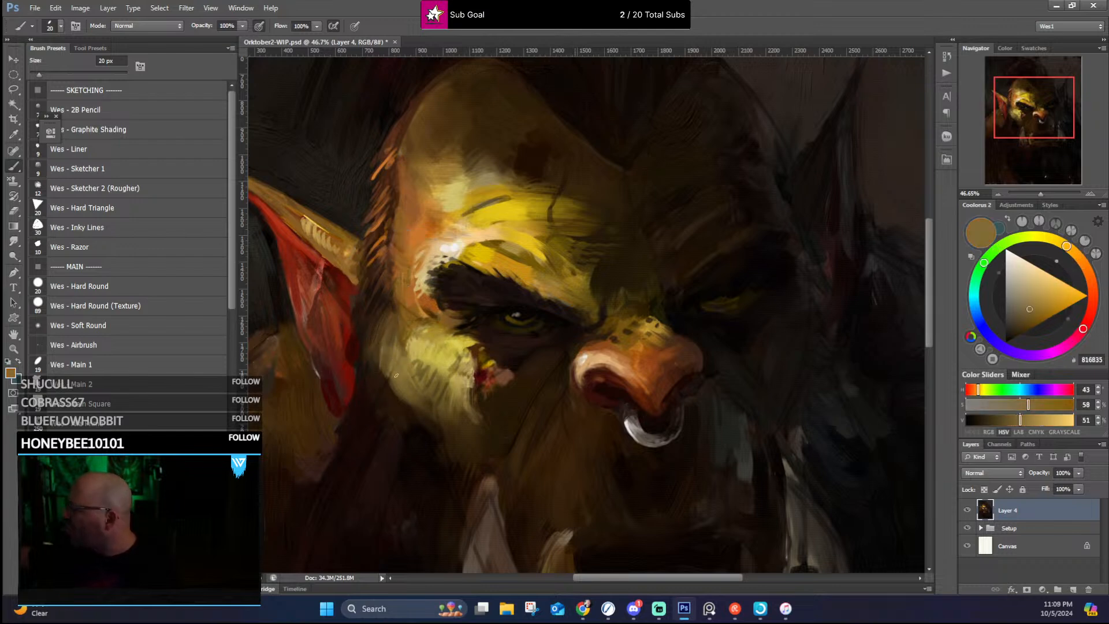
pyautogui.keyDown('alt'); pyautogui.click(379, 380); pyautogui.keyUp('alt')
pyautogui.keyDown('alt'); pyautogui.click(387, 397); pyautogui.keyUp('alt')
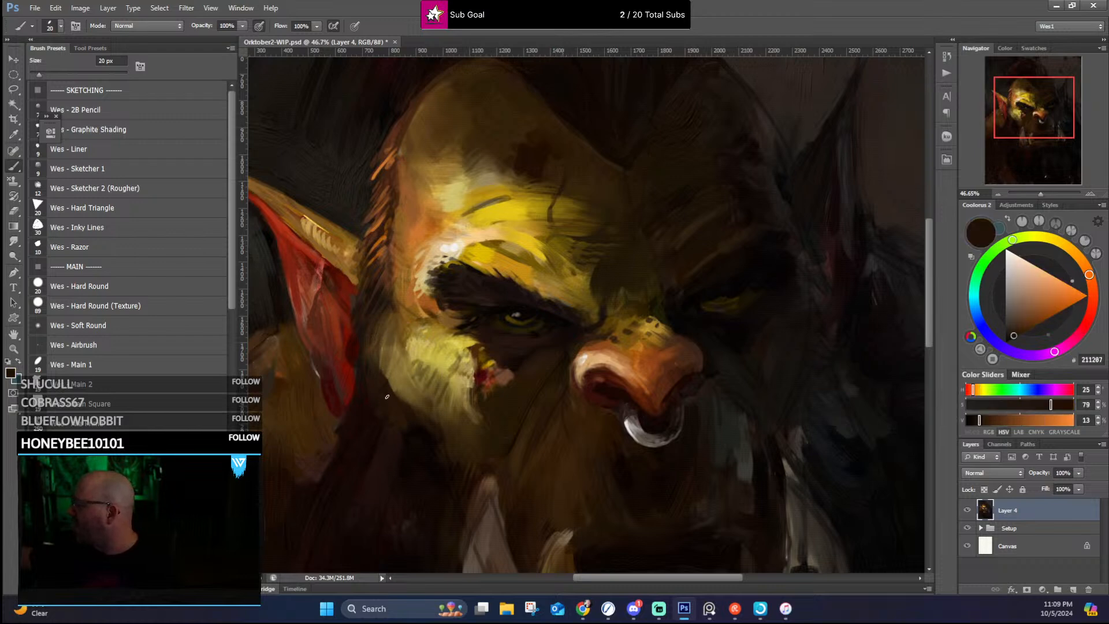
pyautogui.keyDown('alt'); pyautogui.click(398, 380); pyautogui.keyUp('alt')
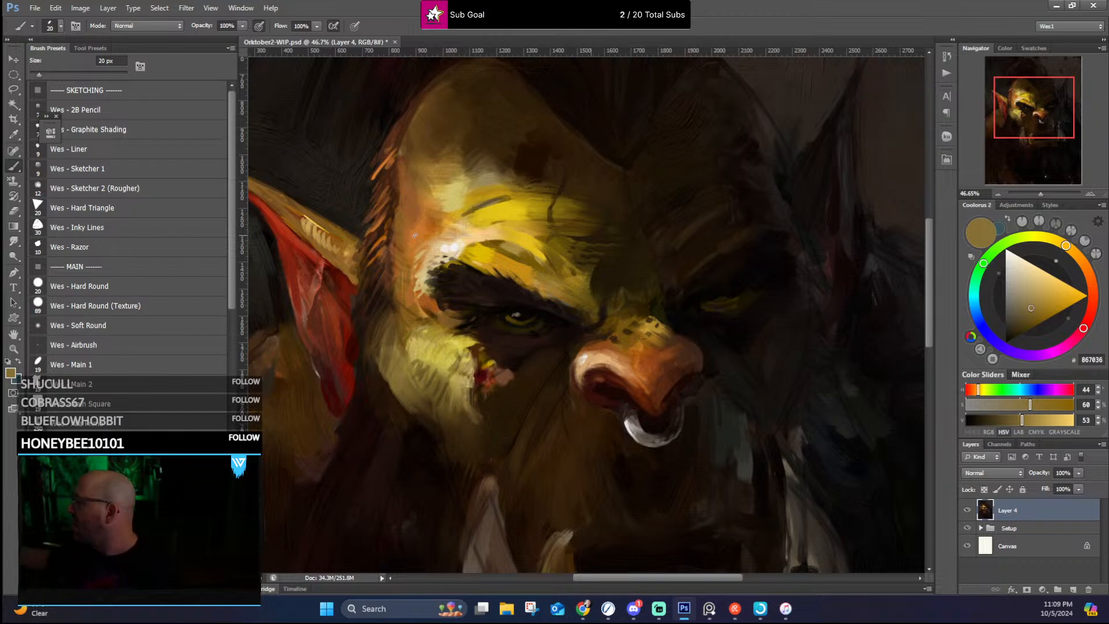
pyautogui.keyDown('alt'); pyautogui.click(407, 299); pyautogui.keyUp('alt')
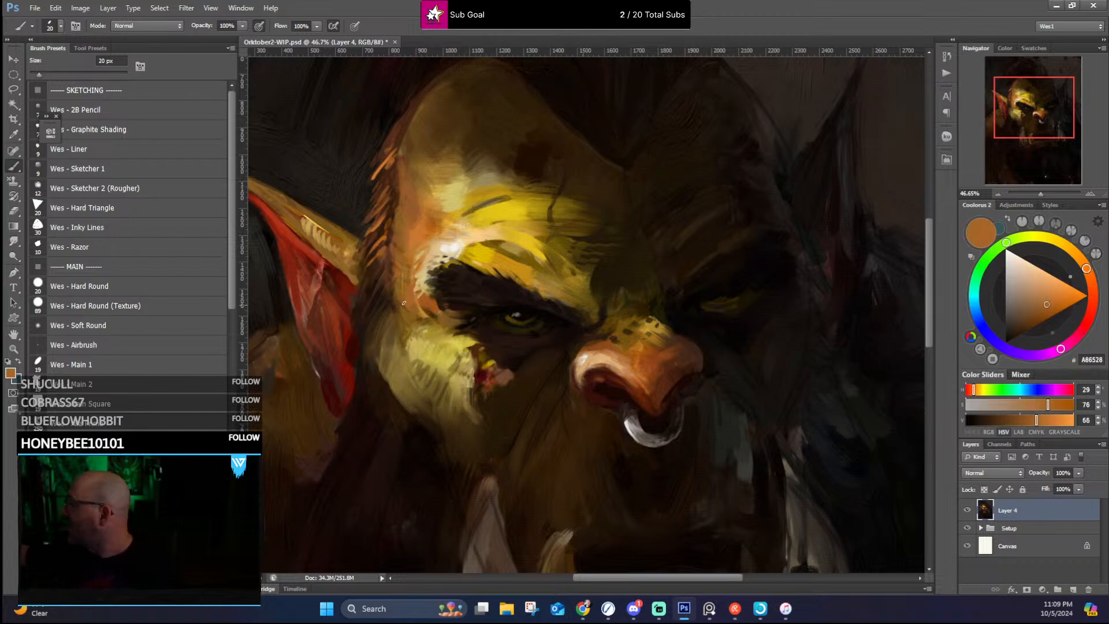
pyautogui.keyDown('alt'); pyautogui.click(399, 313); pyautogui.keyUp('alt')
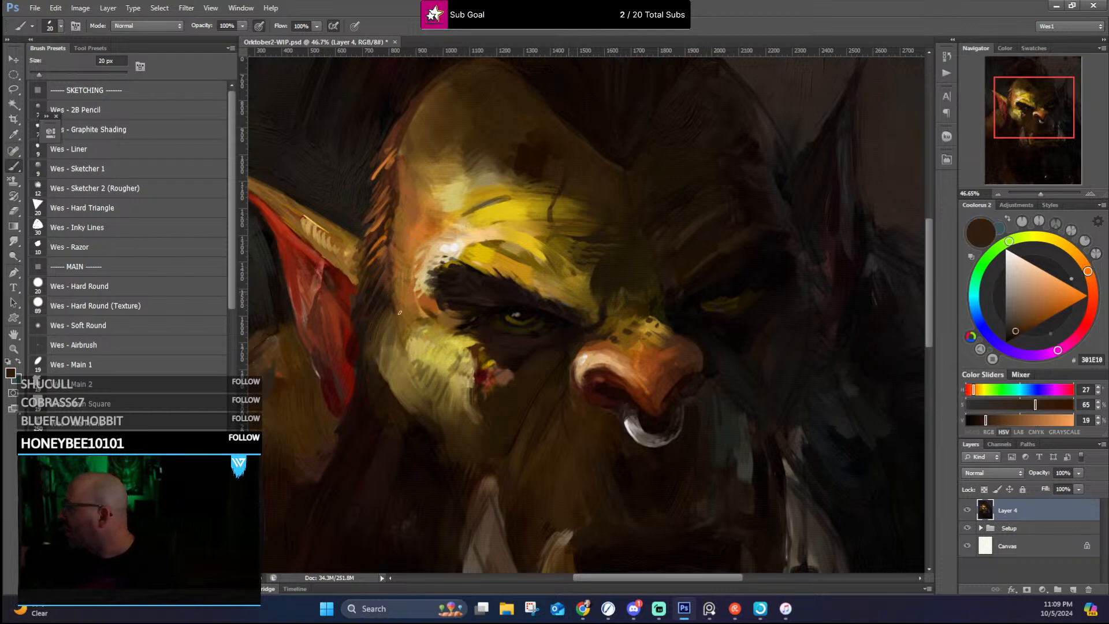
# Step: Work sampled orange-brown and dark red-brown hair strokes into the upper temple's hair edge with the 20 px brush
pyautogui.keyDown('alt'); pyautogui.click(399, 250); pyautogui.keyUp('alt')
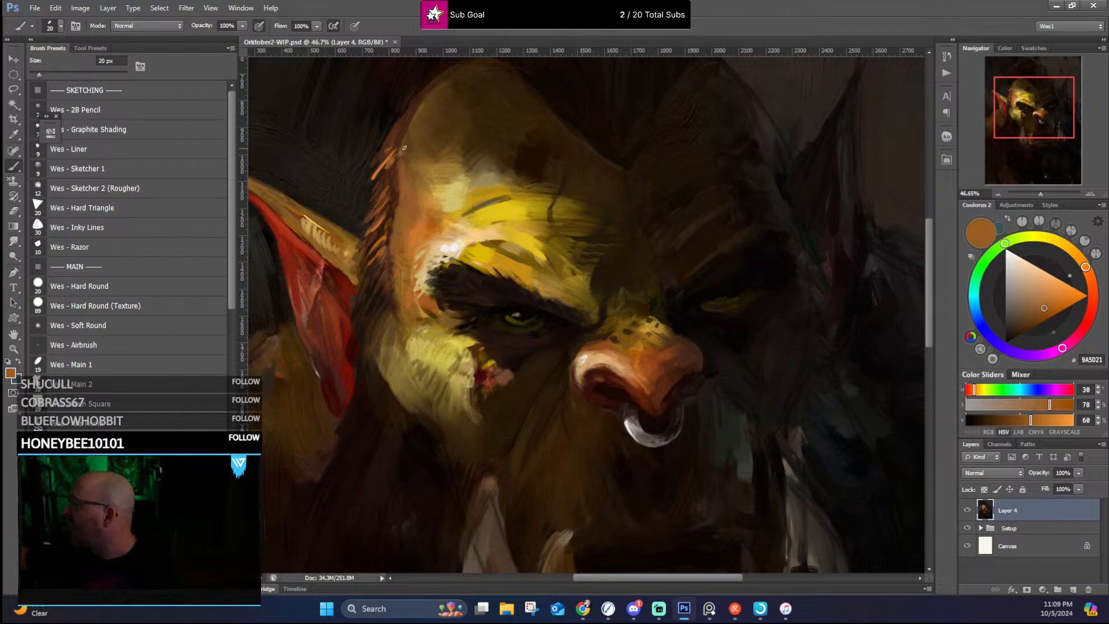
pyautogui.moveTo(398, 199); pyautogui.dragTo(398, 167)
pyautogui.keyDown('alt'); pyautogui.click(406, 116); pyautogui.keyUp('alt')
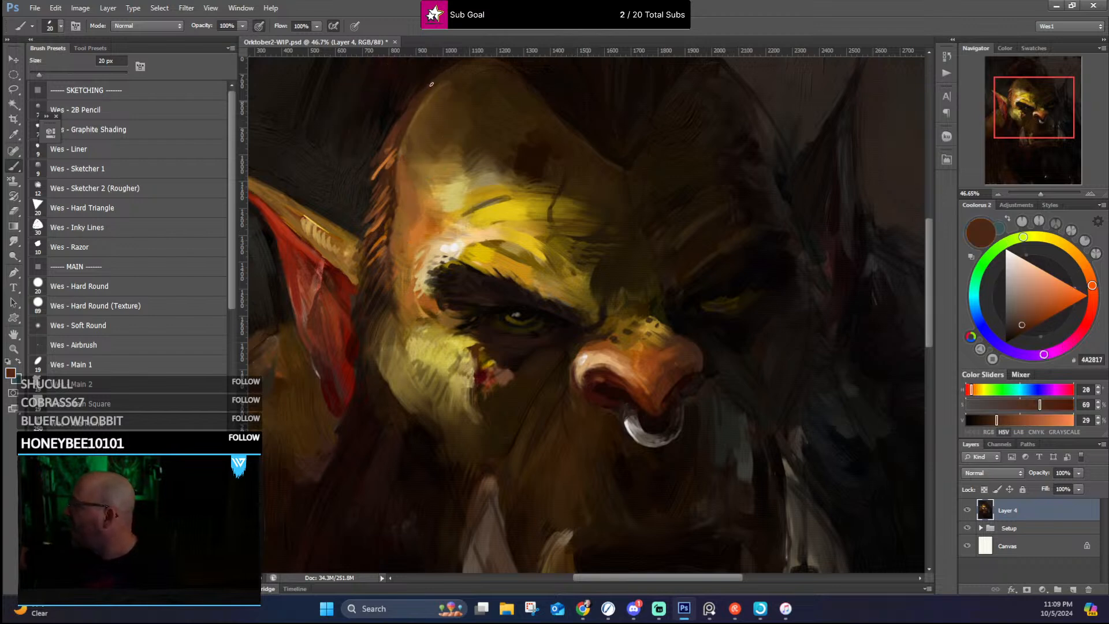
pyautogui.keyDown('alt'); pyautogui.click(383, 156); pyautogui.keyUp('alt')
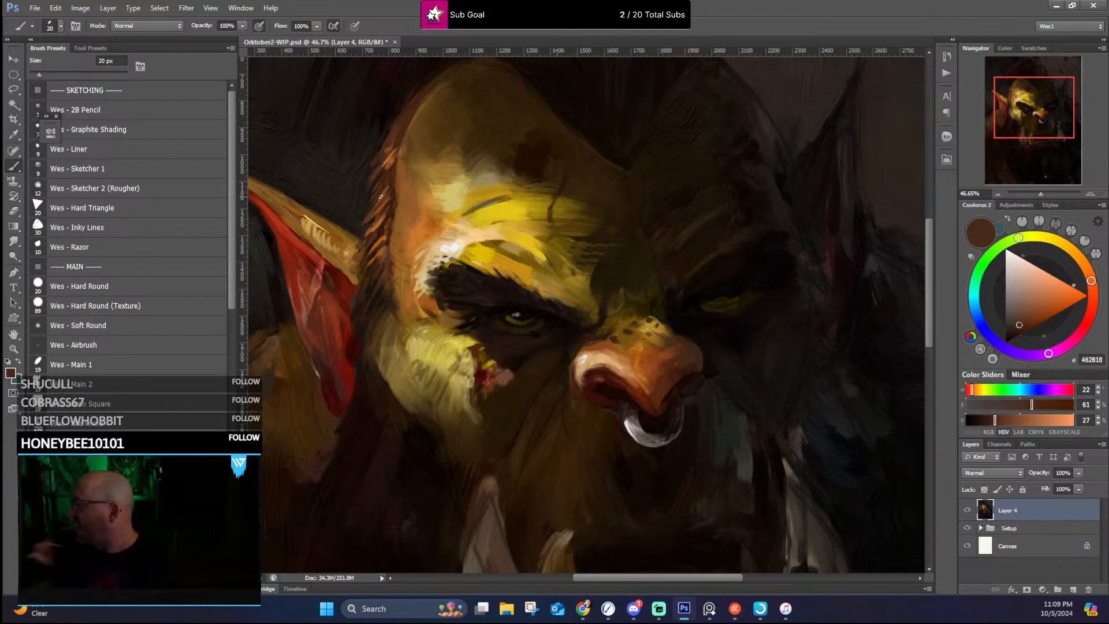
# Step: Paint dark red shadow strokes under the lit ear's upper rim from the base toward the tip, using sampled red #631104
pyautogui.moveTo(367, 263); pyautogui.dragTo(437, 287)
pyautogui.keyDown('alt'); pyautogui.click(407, 288); pyautogui.keyUp('alt')
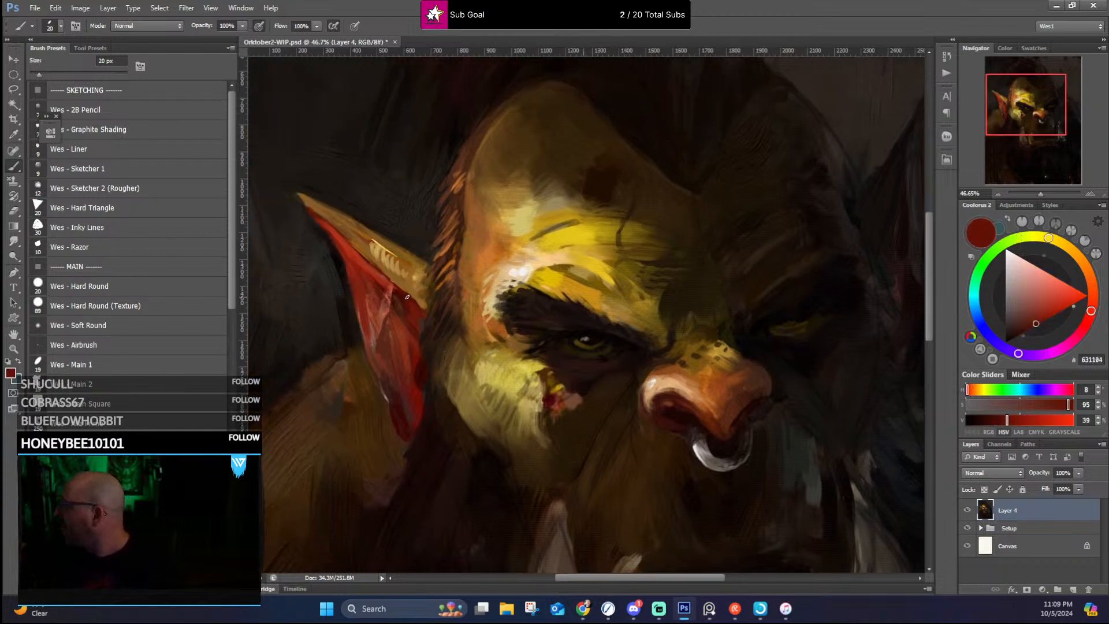
pyautogui.moveTo(331, 224); pyautogui.dragTo(391, 285)
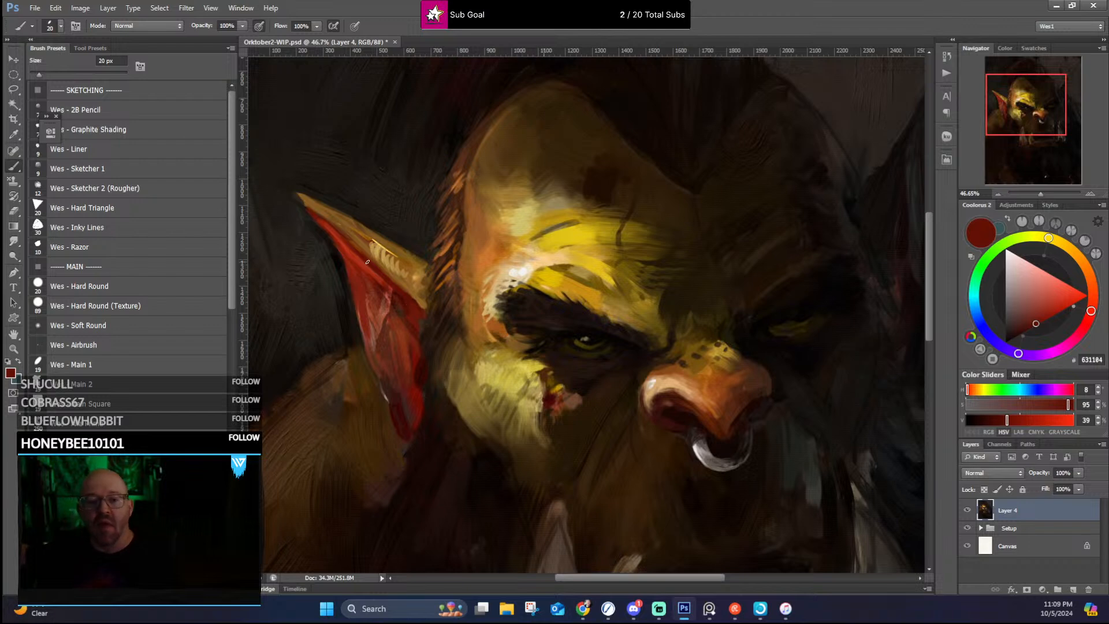
pyautogui.moveTo(344, 245)
pyautogui.mouseDown()
pyautogui.moveTo(357, 272)
pyautogui.moveTo(352, 259)
pyautogui.mouseUp()
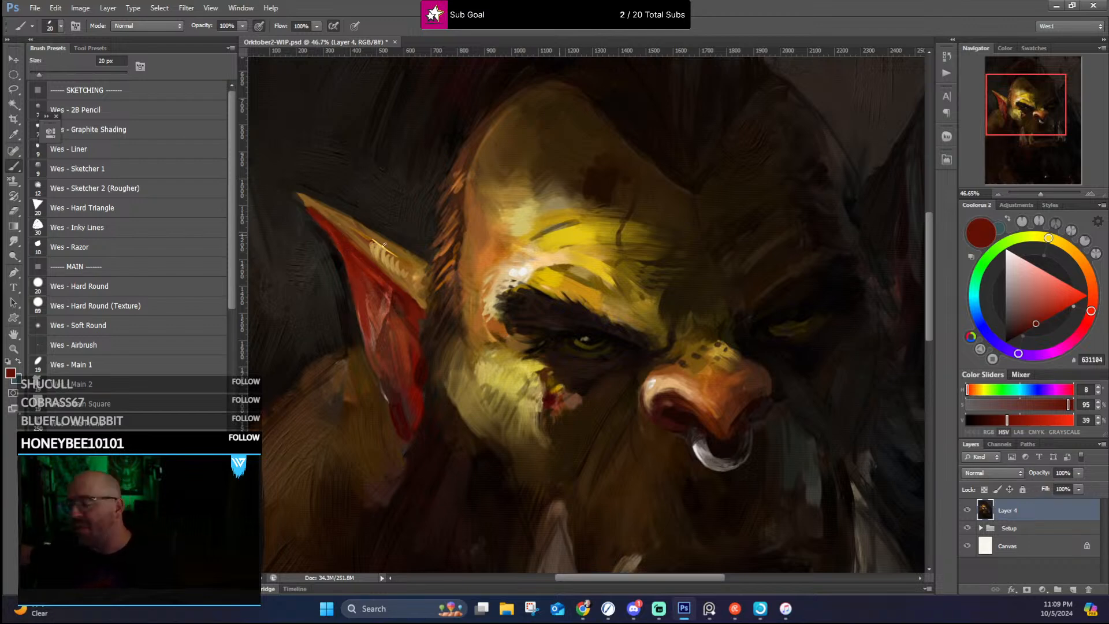
# Step: Deepen the outer and inner edges of the lit ear's red interior with very dark sampled reds at 20 px
pyautogui.keyDown('alt'); pyautogui.click(404, 418); pyautogui.keyUp('alt')
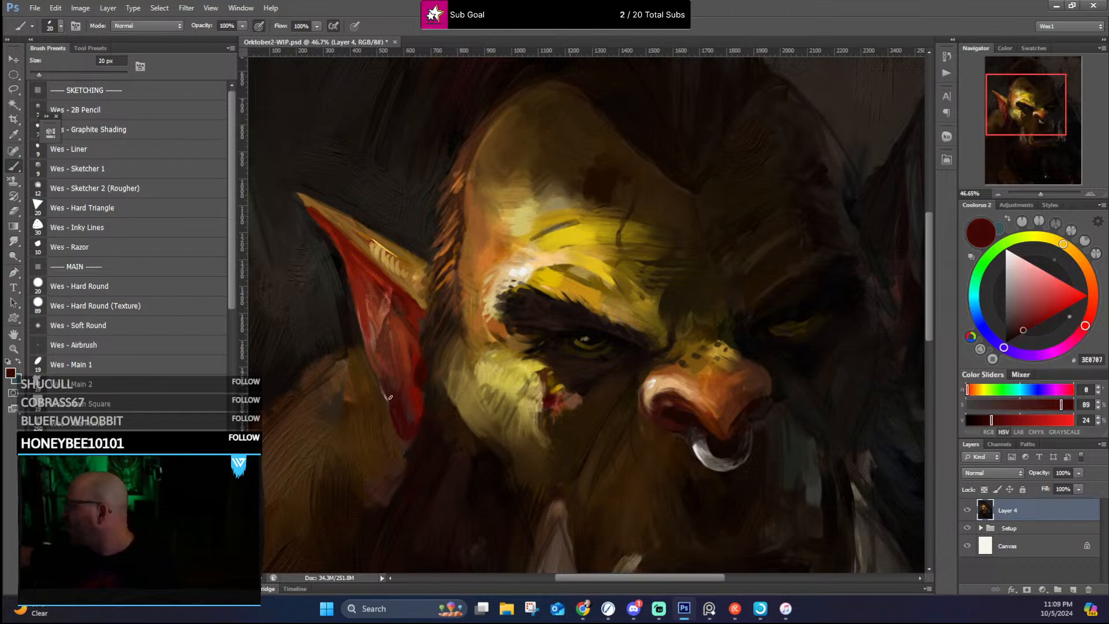
pyautogui.moveTo(365, 330); pyautogui.dragTo(370, 353)
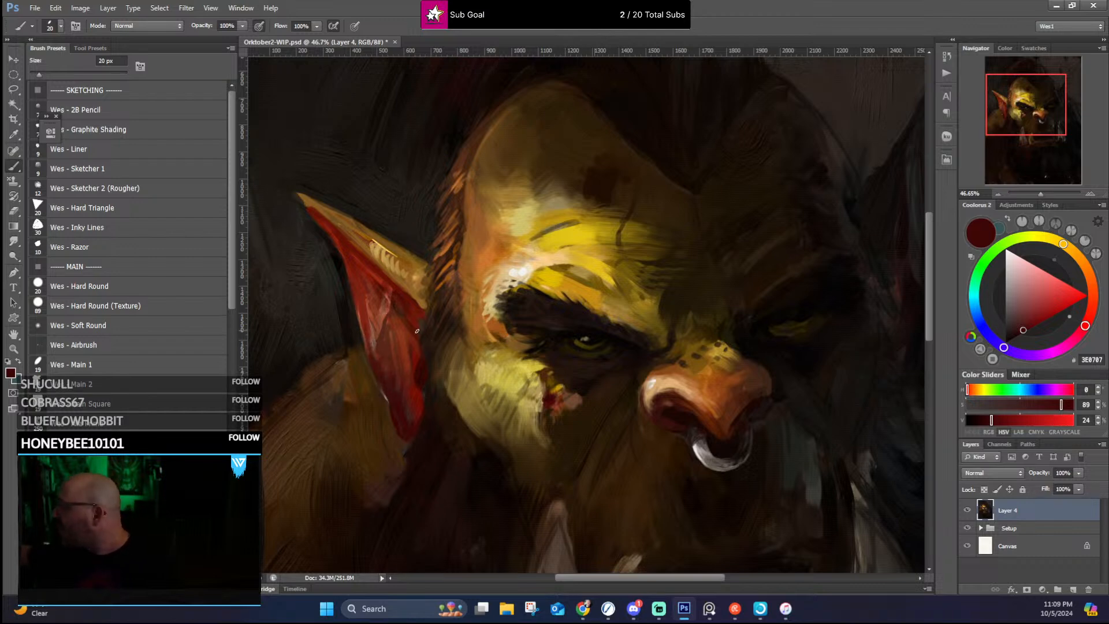
pyautogui.keyDown('alt'); pyautogui.click(420, 375); pyautogui.keyUp('alt')
pyautogui.moveTo(418, 371); pyautogui.dragTo(417, 325)
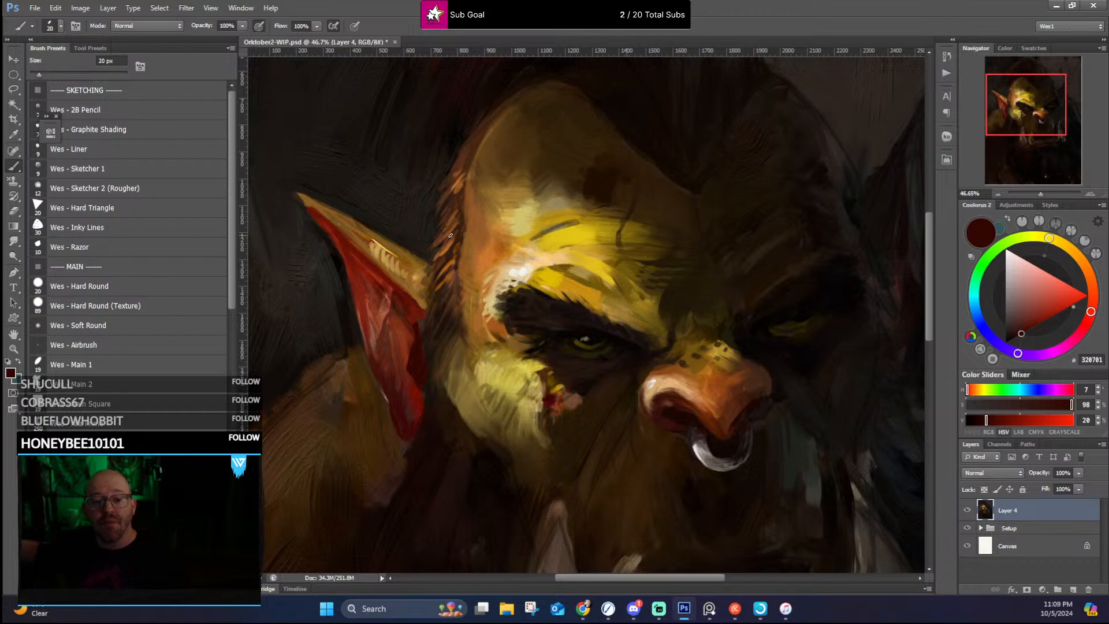
# Step: Refine the sideburn hair between the ear and lit cheek with sampled mid-brown, near-black brown and ochre strokes
pyautogui.keyDown('alt'); pyautogui.click(450, 292); pyautogui.keyUp('alt')
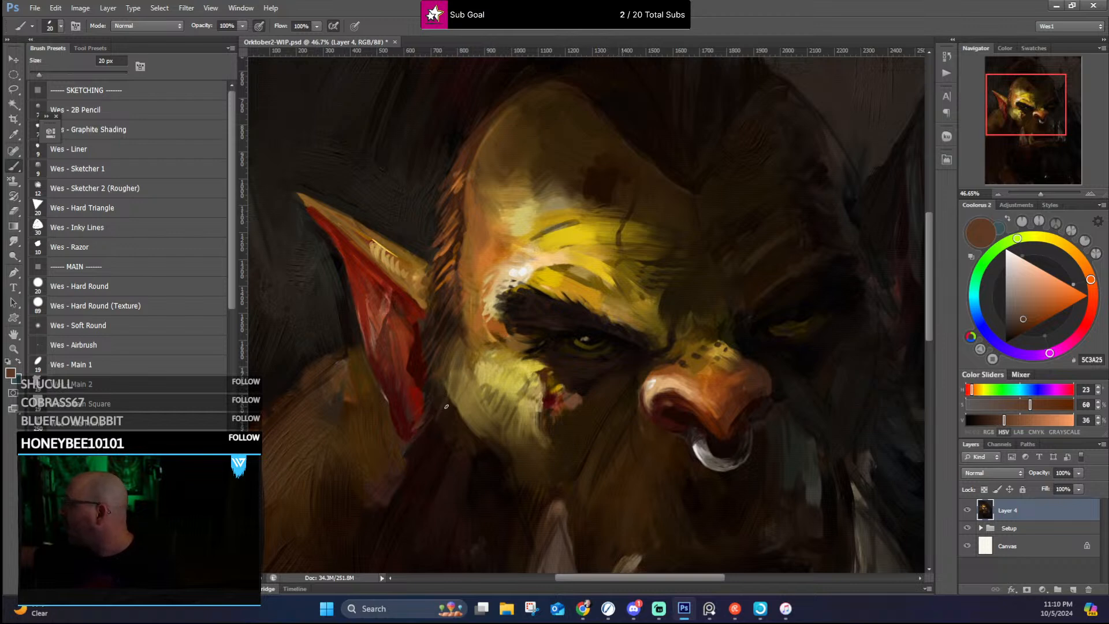
pyautogui.keyDown('alt'); pyautogui.click(449, 411); pyautogui.keyUp('alt')
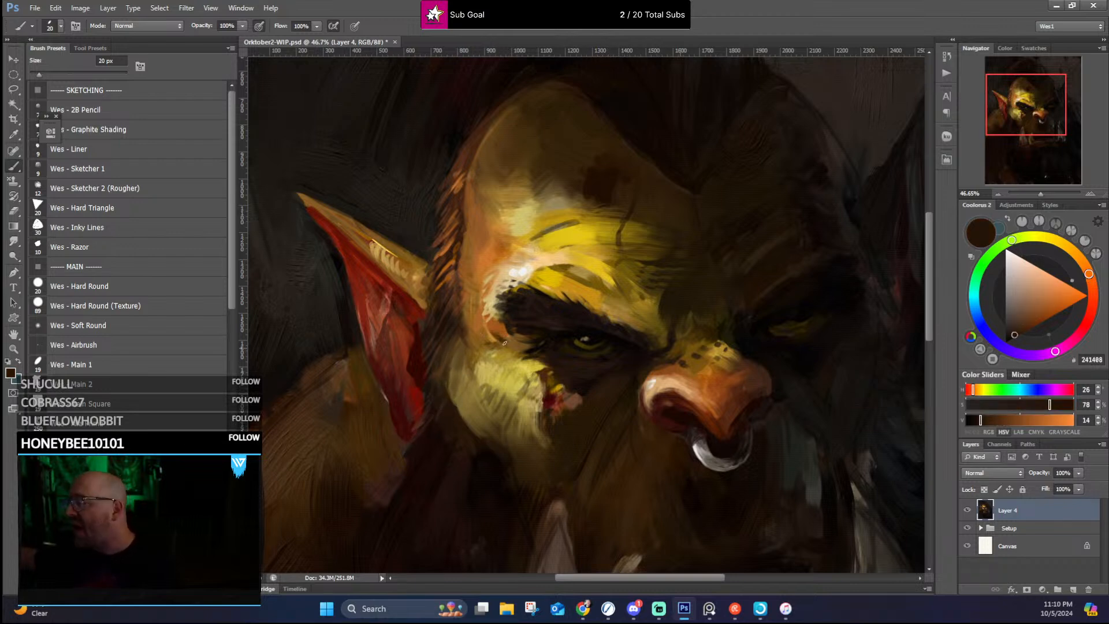
pyautogui.keyDown('alt'); pyautogui.click(475, 335); pyautogui.keyUp('alt')
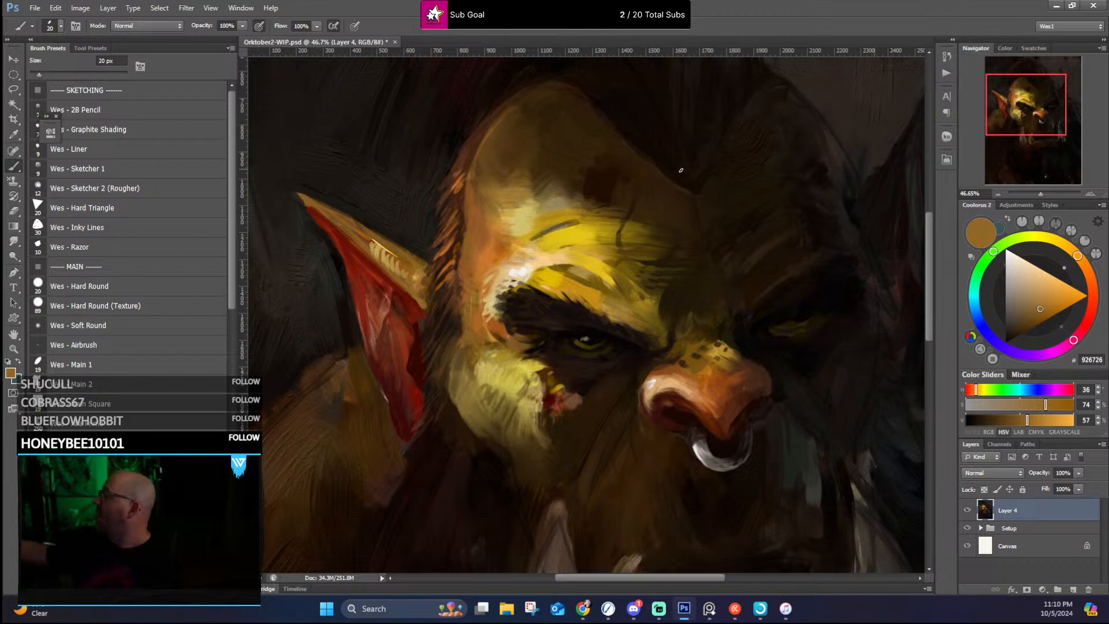
# Step: Paint short red-brown hair strokes up the forehead's lit side edge in sampled #472411 with the 20 px brush
pyautogui.keyDown('alt'); pyautogui.click(476, 206); pyautogui.keyUp('alt')
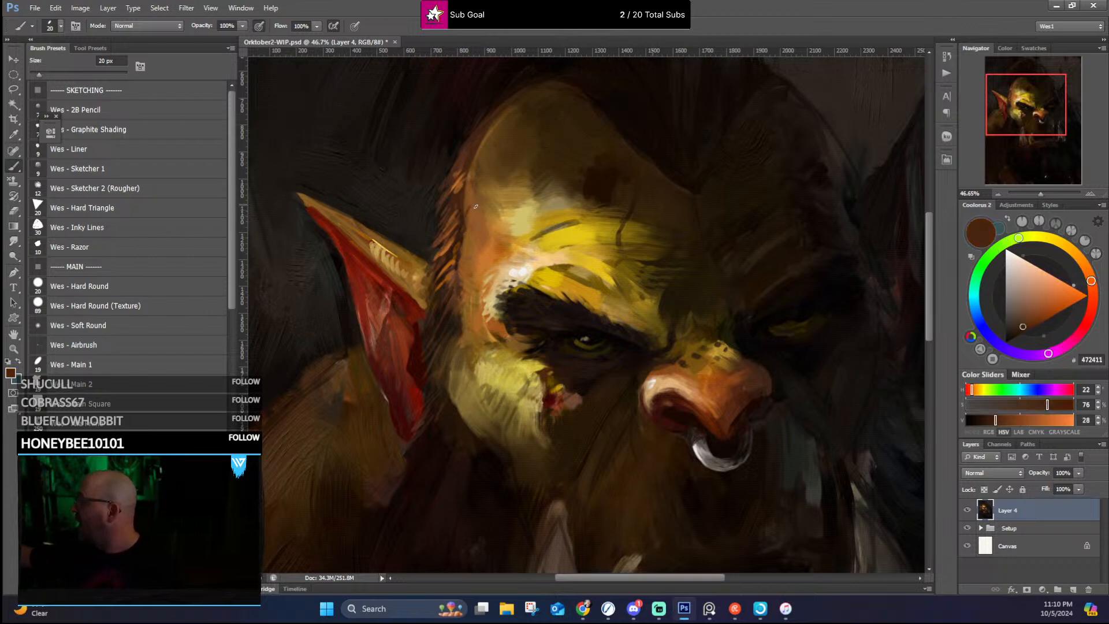
pyautogui.moveTo(467, 210); pyautogui.dragTo(473, 191)
pyautogui.moveTo(463, 198); pyautogui.dragTo(473, 178)
pyautogui.moveTo(466, 185); pyautogui.dragTo(496, 120)
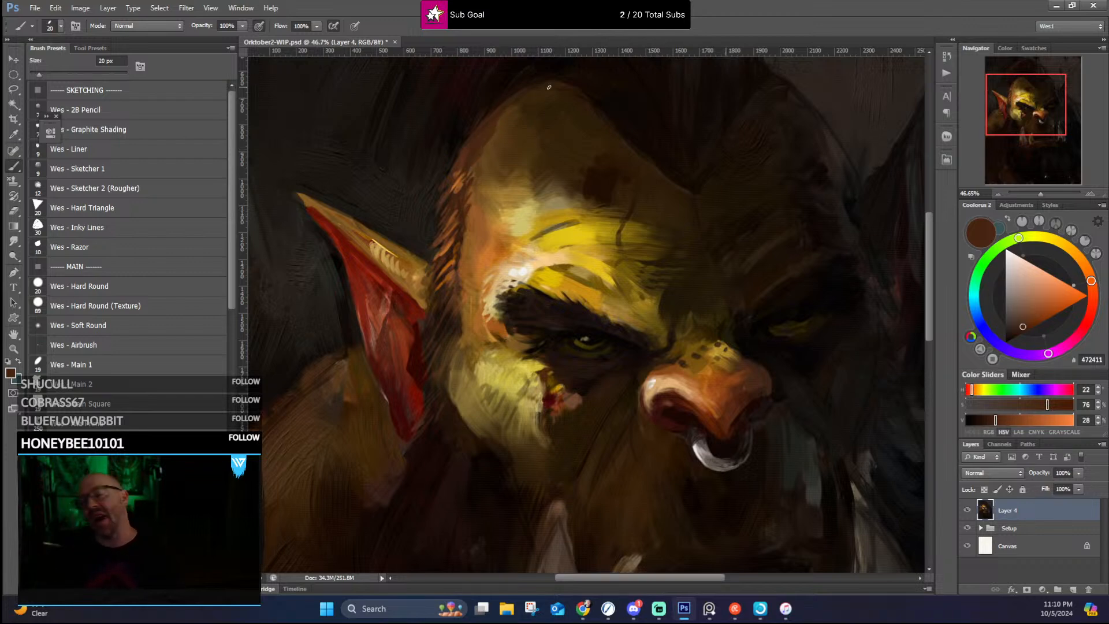
# Step: Sharpen the hairline around the top of the forehead with sampled near-blacks and dark brown, and soften the forehead's dark patch with brown #3A270E
pyautogui.keyDown('alt'); pyautogui.click(464, 136); pyautogui.keyUp('alt')
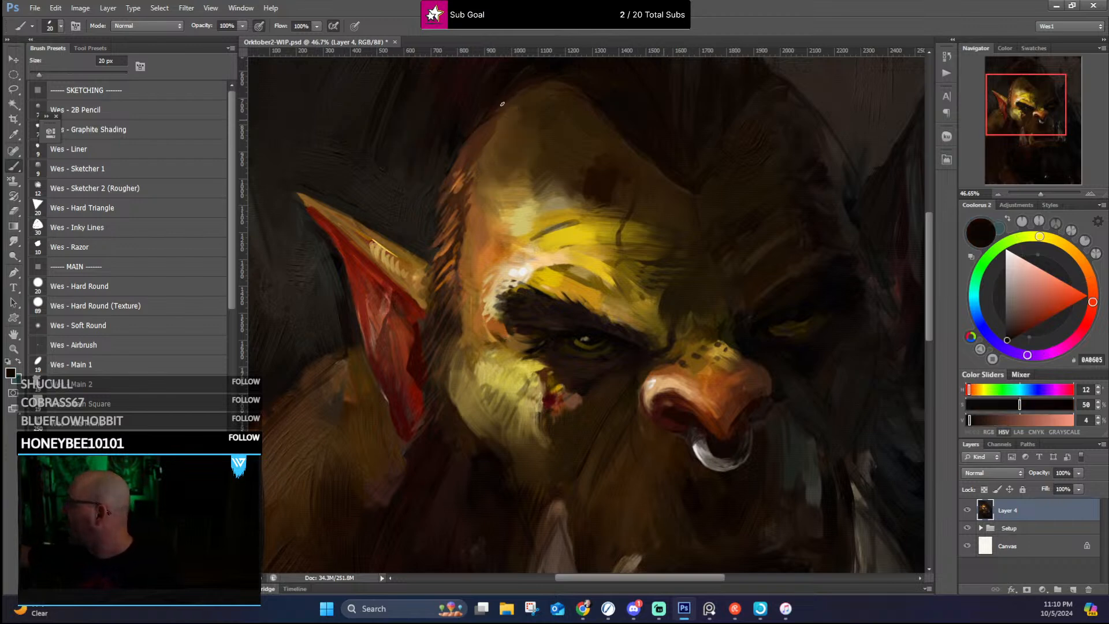
pyautogui.moveTo(627, 109); pyautogui.dragTo(582, 218)
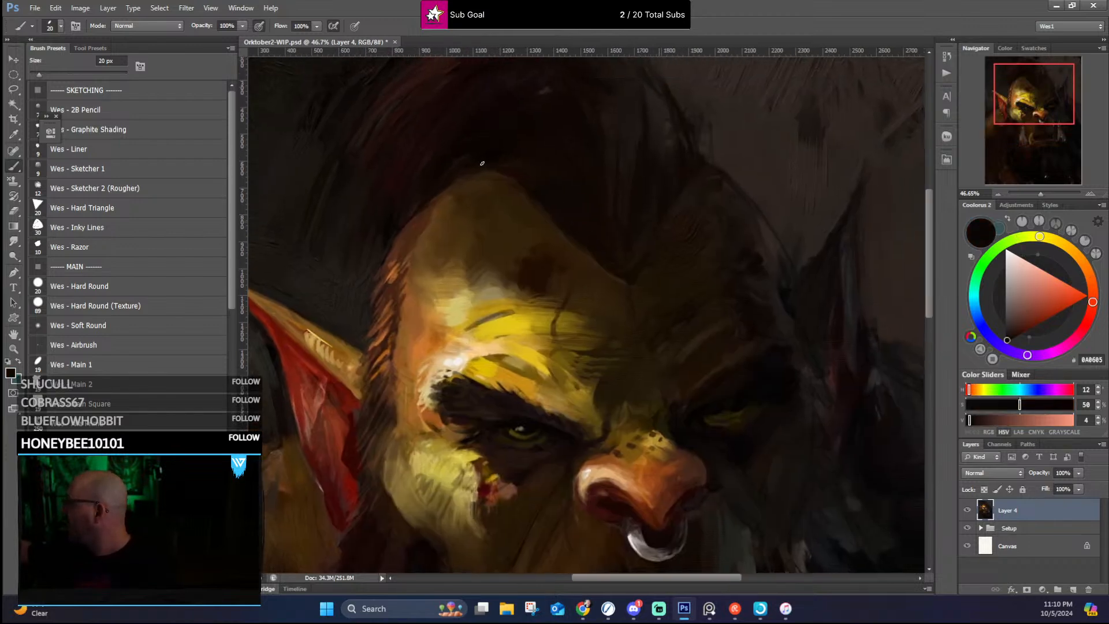
pyautogui.keyDown('alt'); pyautogui.click(475, 177); pyautogui.keyUp('alt')
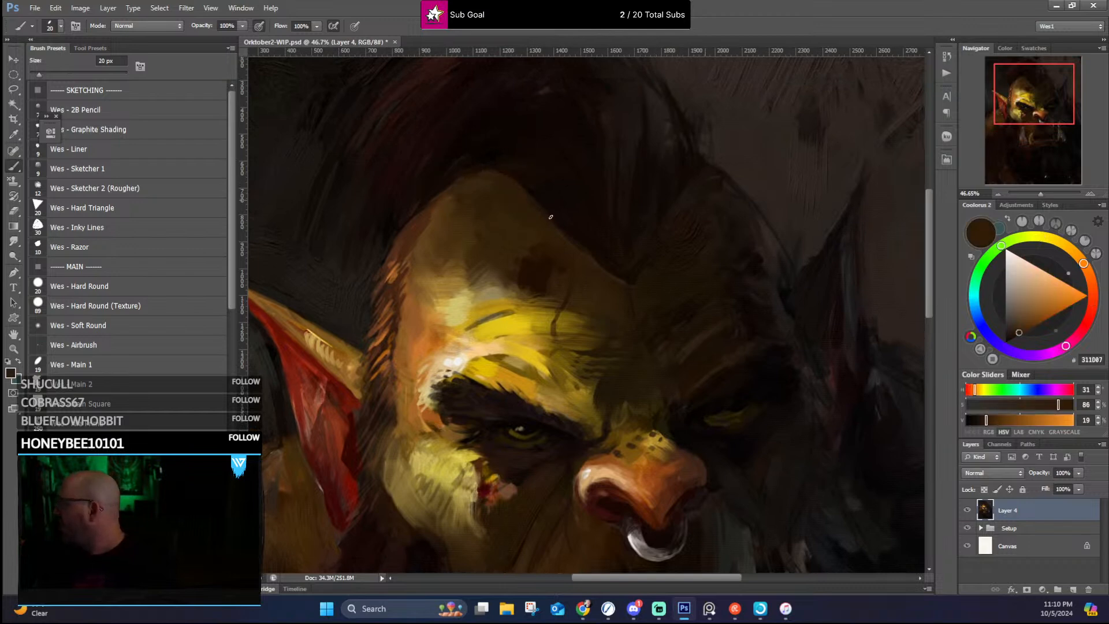
pyautogui.keyDown('alt'); pyautogui.click(541, 196); pyautogui.keyUp('alt')
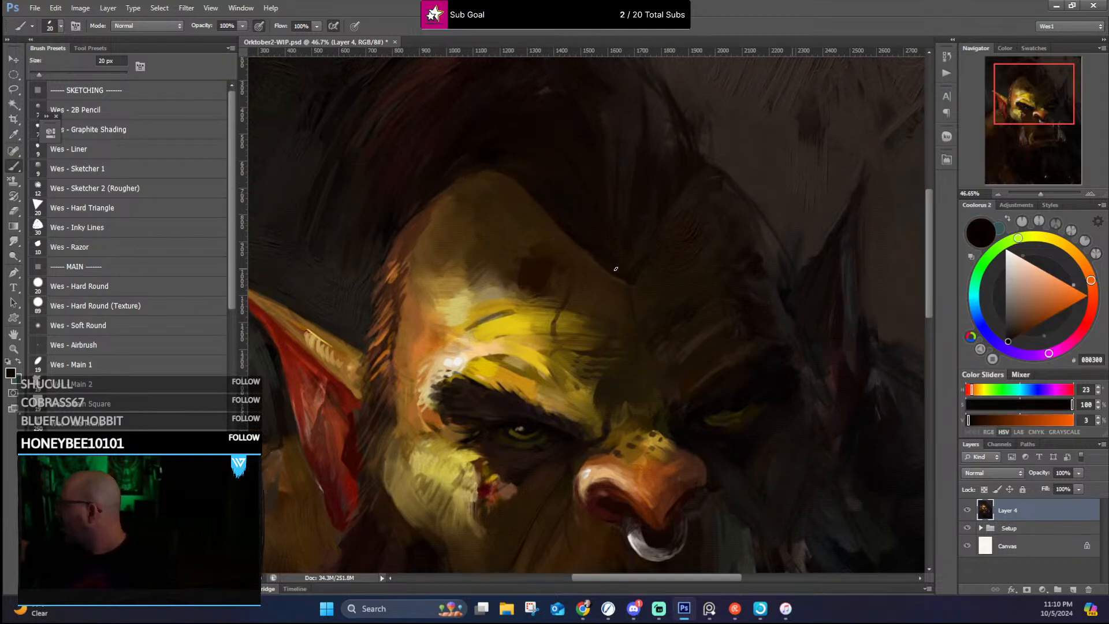
pyautogui.keyDown('alt'); pyautogui.click(513, 265); pyautogui.keyUp('alt')
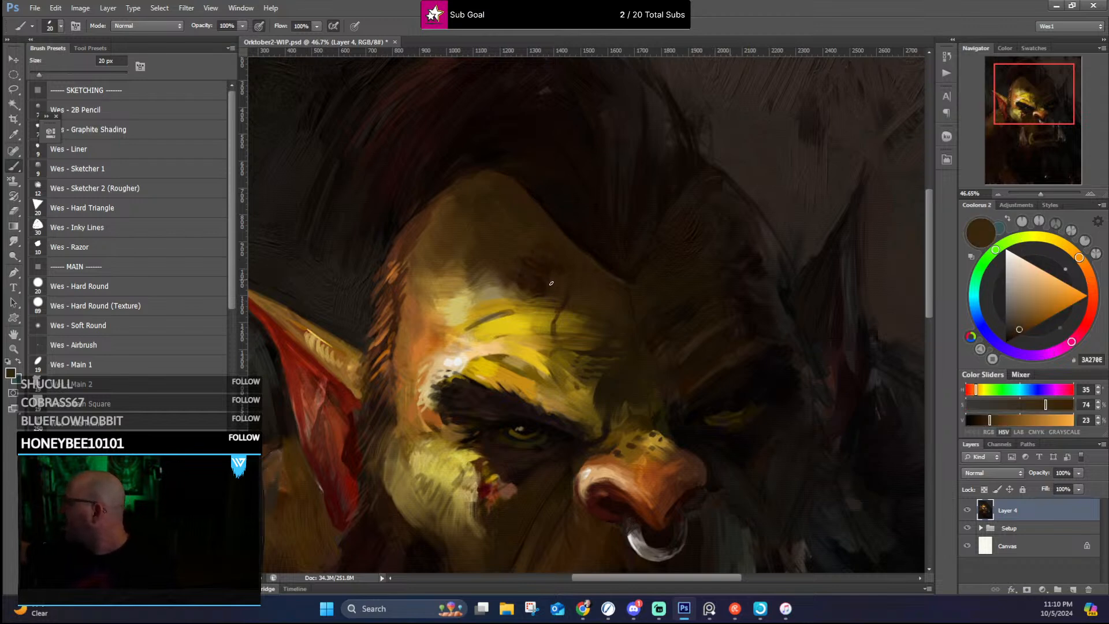
# Step: Refine the lit cheekbone and outer eye area with sampled pale yellow, olive-brown and ochre strokes, and sample near-black from the brow
pyautogui.keyDown('alt'); pyautogui.click(452, 296); pyautogui.keyUp('alt')
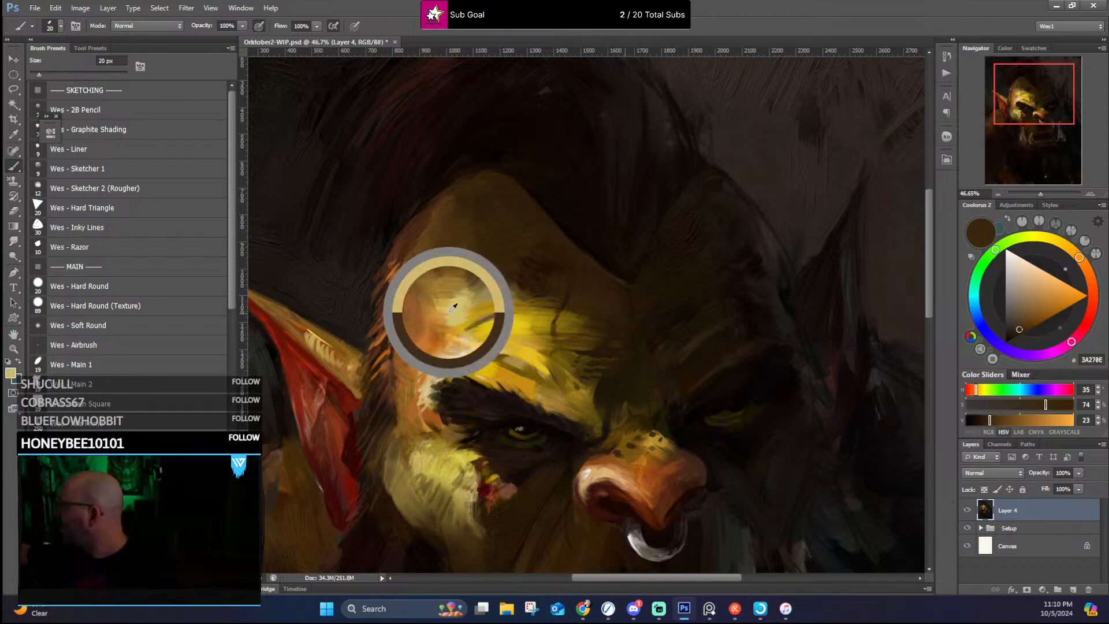
pyautogui.moveTo(469, 277); pyautogui.dragTo(462, 135)
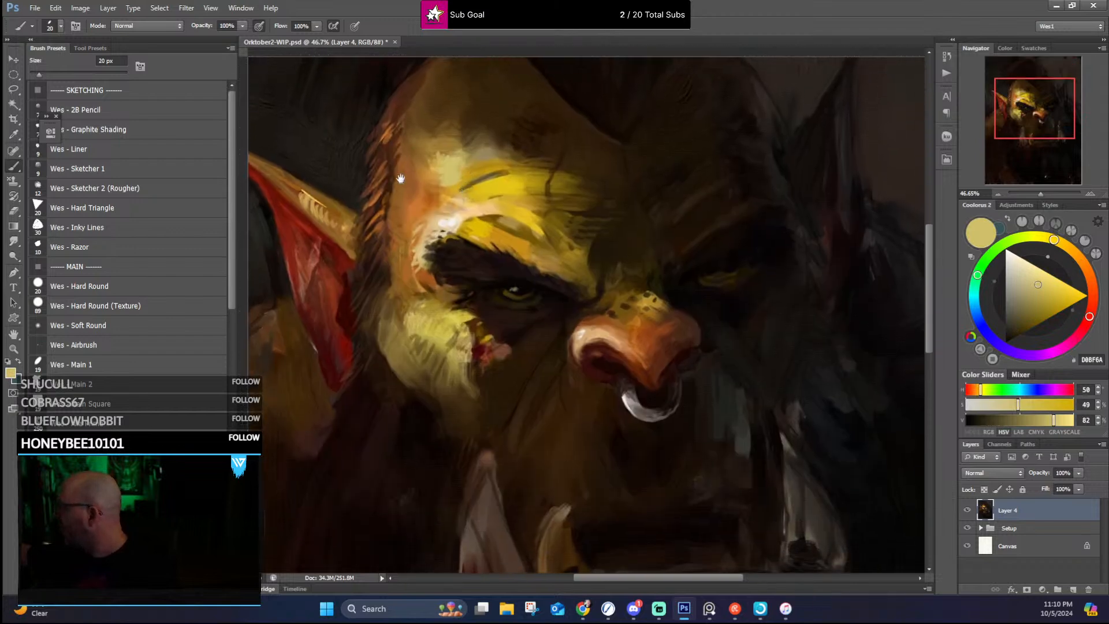
pyautogui.keyDown('alt'); pyautogui.click(413, 315); pyautogui.keyUp('alt')
pyautogui.moveTo(404, 326); pyautogui.dragTo(407, 312)
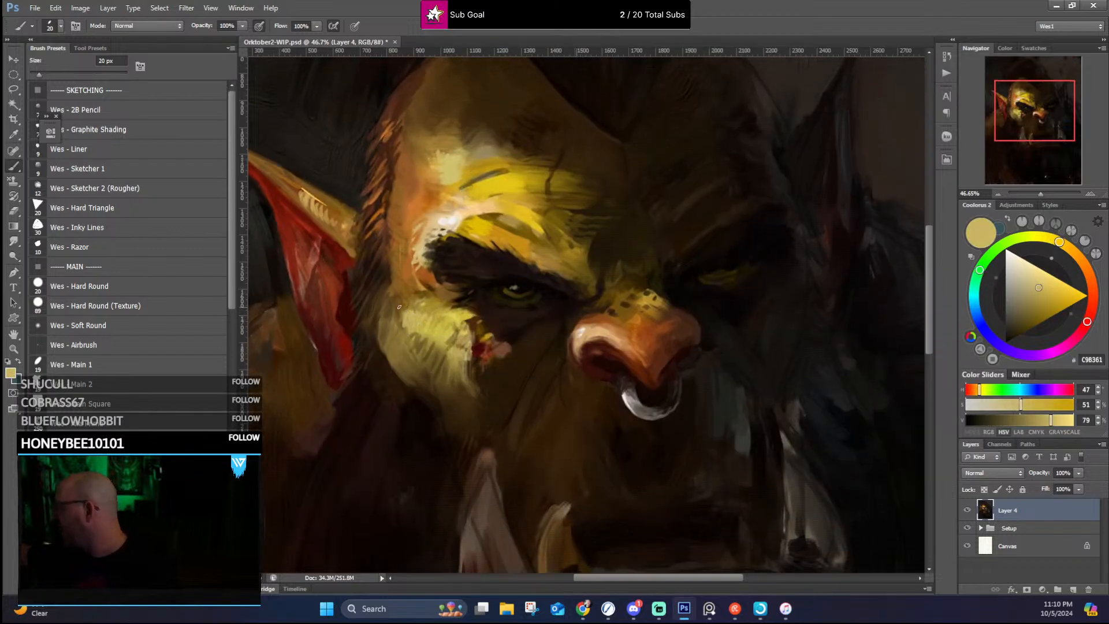
pyautogui.keyDown('alt'); pyautogui.click(390, 297); pyautogui.keyUp('alt')
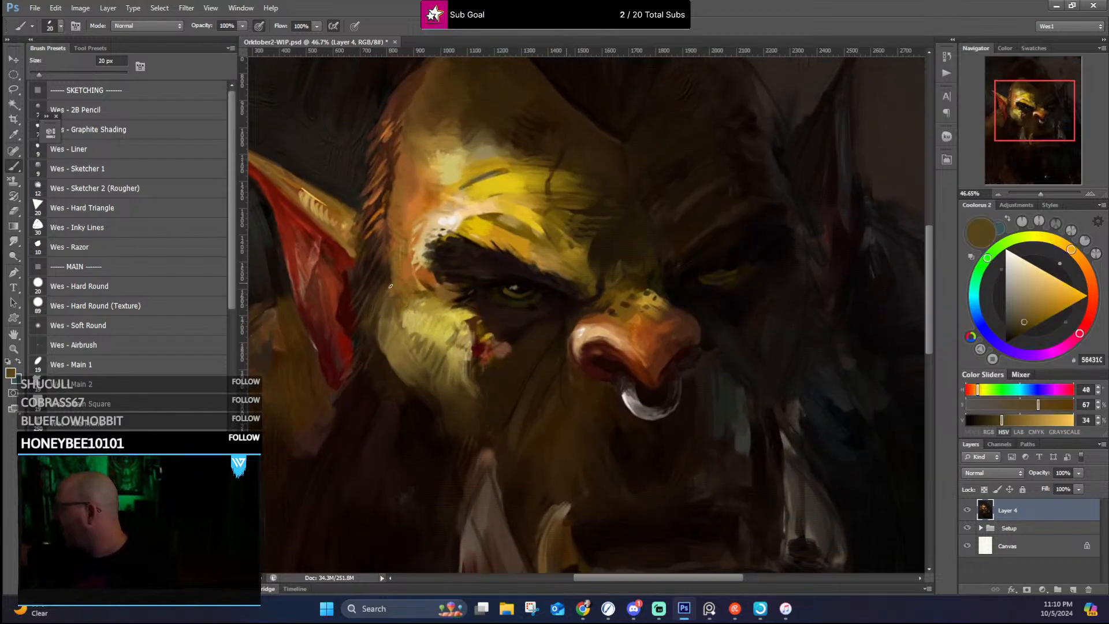
pyautogui.keyDown('alt'); pyautogui.click(423, 299); pyautogui.keyUp('alt')
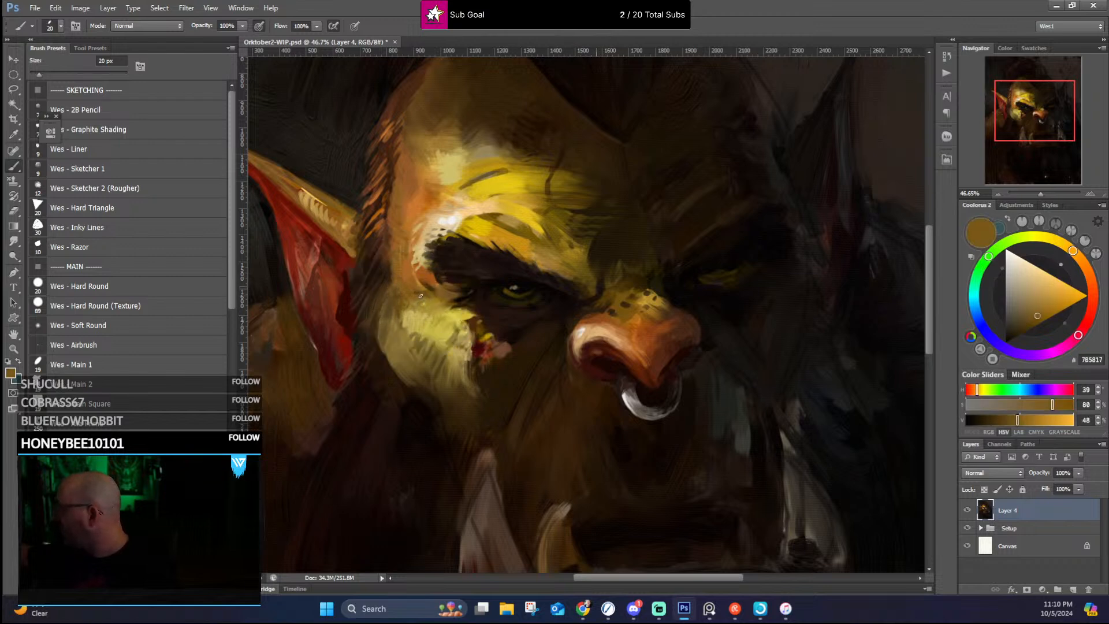
pyautogui.keyDown('alt'); pyautogui.click(528, 270); pyautogui.keyUp('alt')
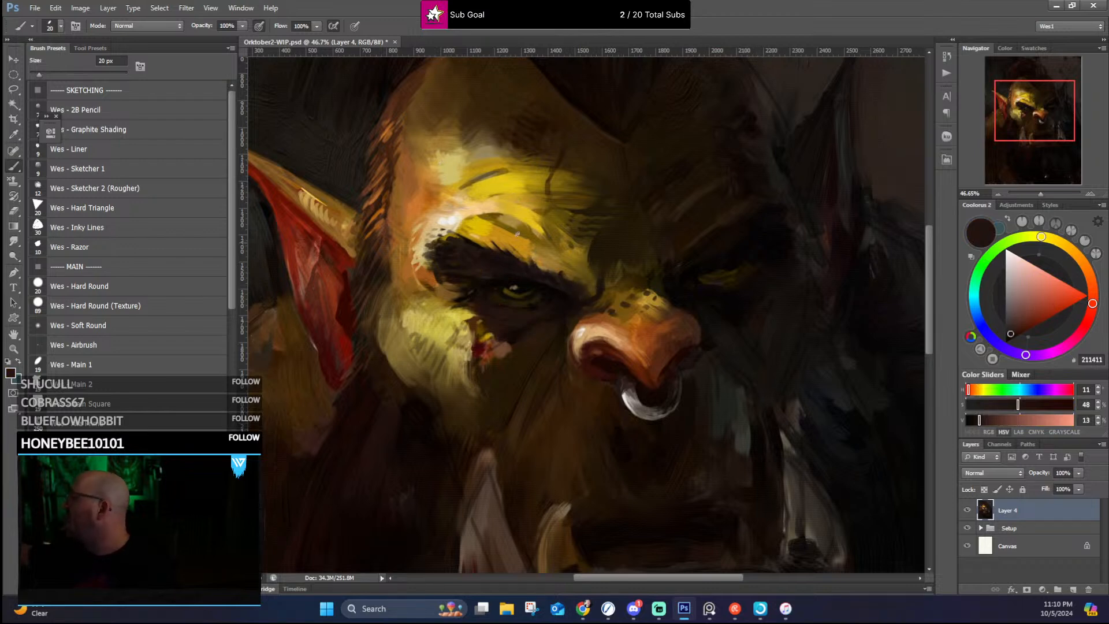
# Step: Detail the cut on the lit cheek with sampled golden yellow, dark red #3A0407 and red-brown #8A381A, extending its red edge downward
pyautogui.keyDown('alt'); pyautogui.click(485, 319); pyautogui.keyUp('alt')
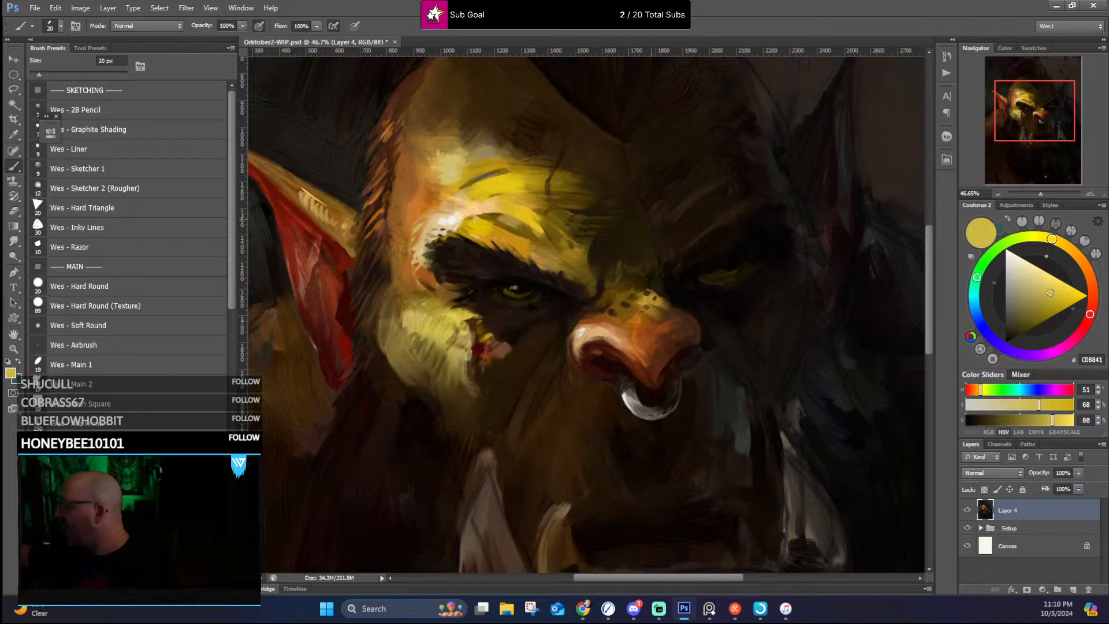
pyautogui.keyDown('alt'); pyautogui.click(481, 346); pyautogui.keyUp('alt')
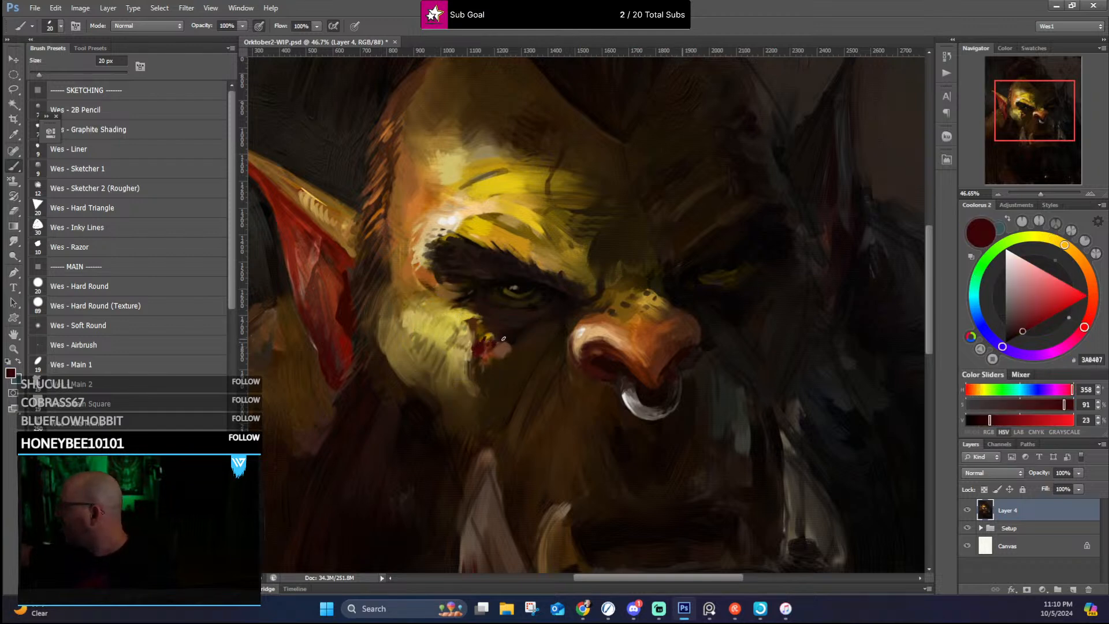
pyautogui.moveTo(476, 355); pyautogui.dragTo(469, 383)
pyautogui.keyDown('alt'); pyautogui.click(650, 370); pyautogui.keyUp('alt')
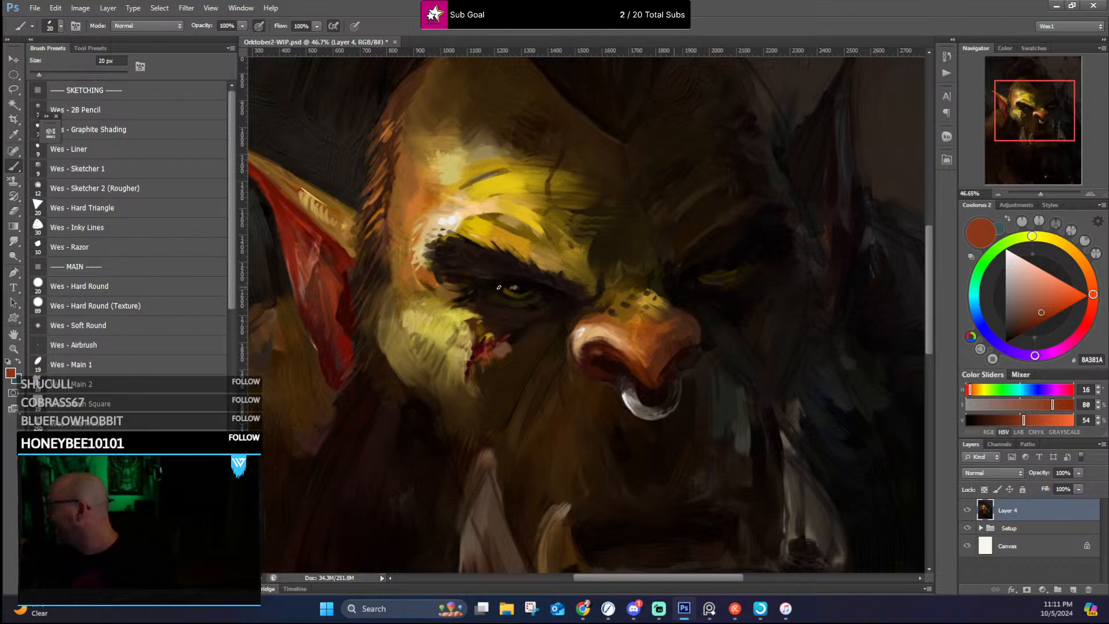
# Step: Refine the lit eye with sampled near-black around the lids and a small pale cream #E4CA99 highlight
pyautogui.keyDown('alt'); pyautogui.click(475, 297); pyautogui.keyUp('alt')
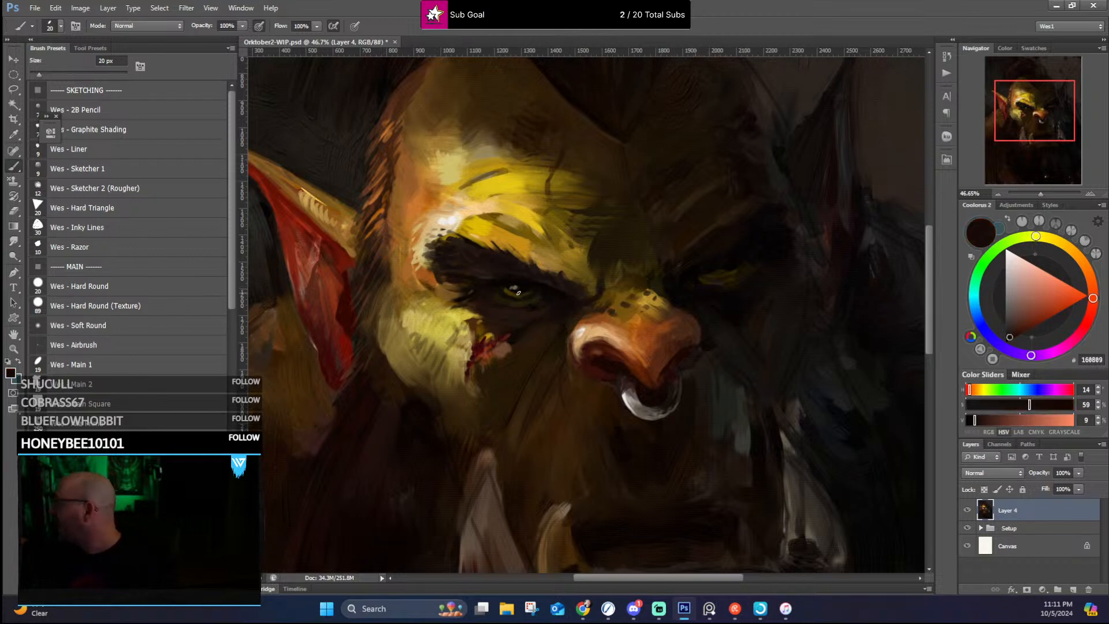
pyautogui.keyDown('alt'); pyautogui.click(508, 291); pyautogui.keyUp('alt')
pyautogui.keyDown('alt'); pyautogui.click(451, 222); pyautogui.keyUp('alt')
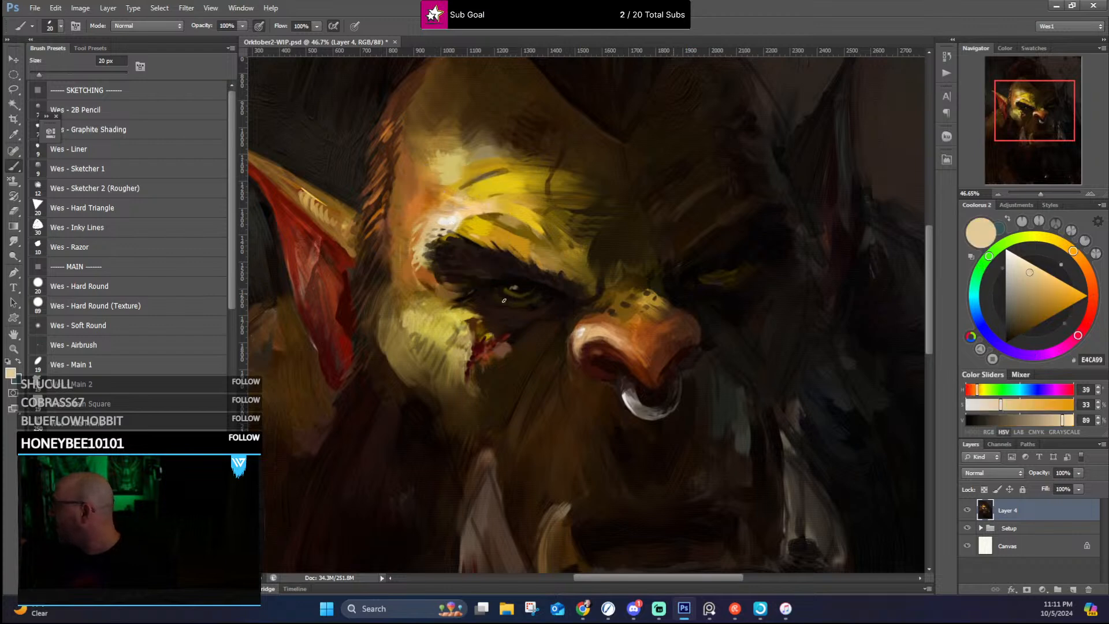
pyautogui.click(513, 287)
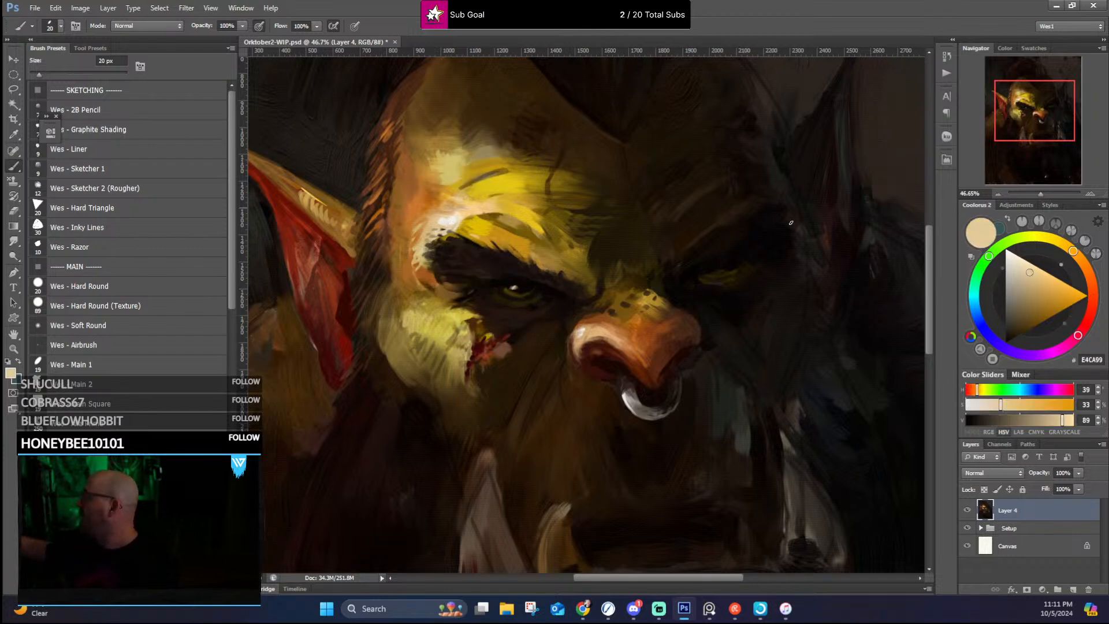
# Step: Define the shadow-side eye's lid and iris with sampled black, near-black and dark brown strokes using the 20 px brush
pyautogui.keyDown('alt'); pyautogui.click(703, 271); pyautogui.keyUp('alt')
pyautogui.keyDown('alt'); pyautogui.click(711, 271); pyautogui.keyUp('alt')
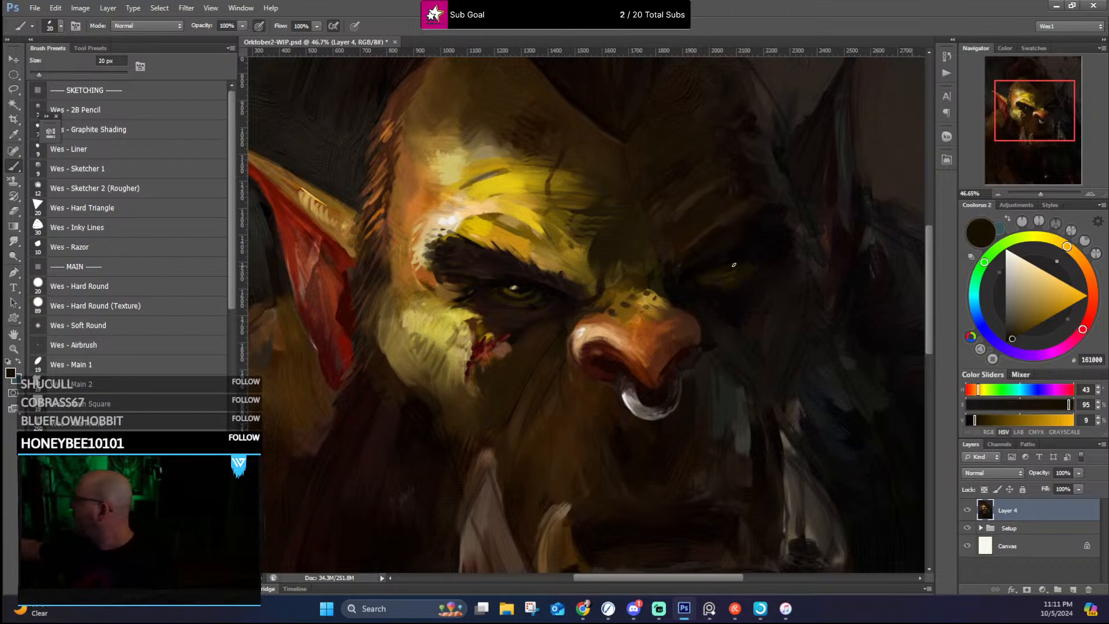
pyautogui.keyDown('alt'); pyautogui.click(719, 265); pyautogui.keyUp('alt')
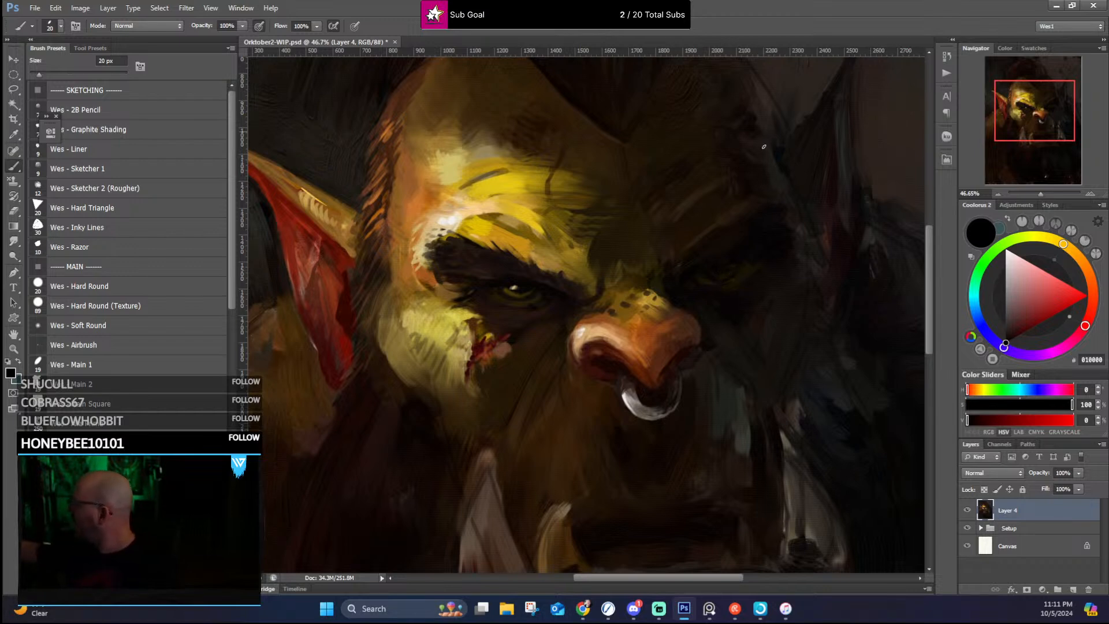
pyautogui.keyDown('alt'); pyautogui.click(725, 263); pyautogui.keyUp('alt')
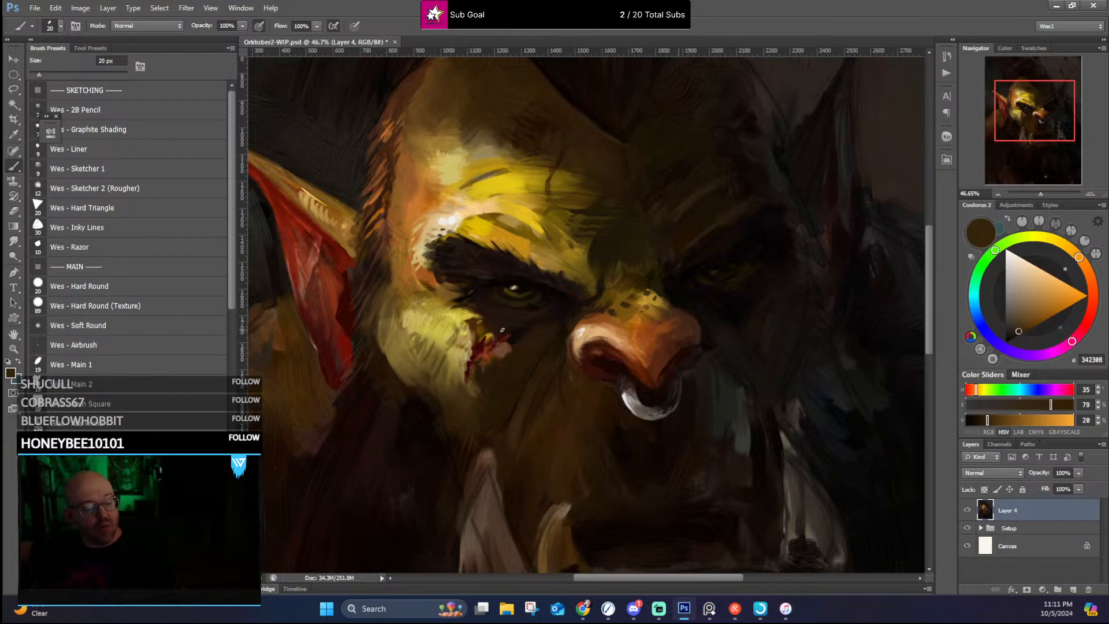
pyautogui.keyDown('alt'); pyautogui.click(744, 260); pyautogui.keyUp('alt')
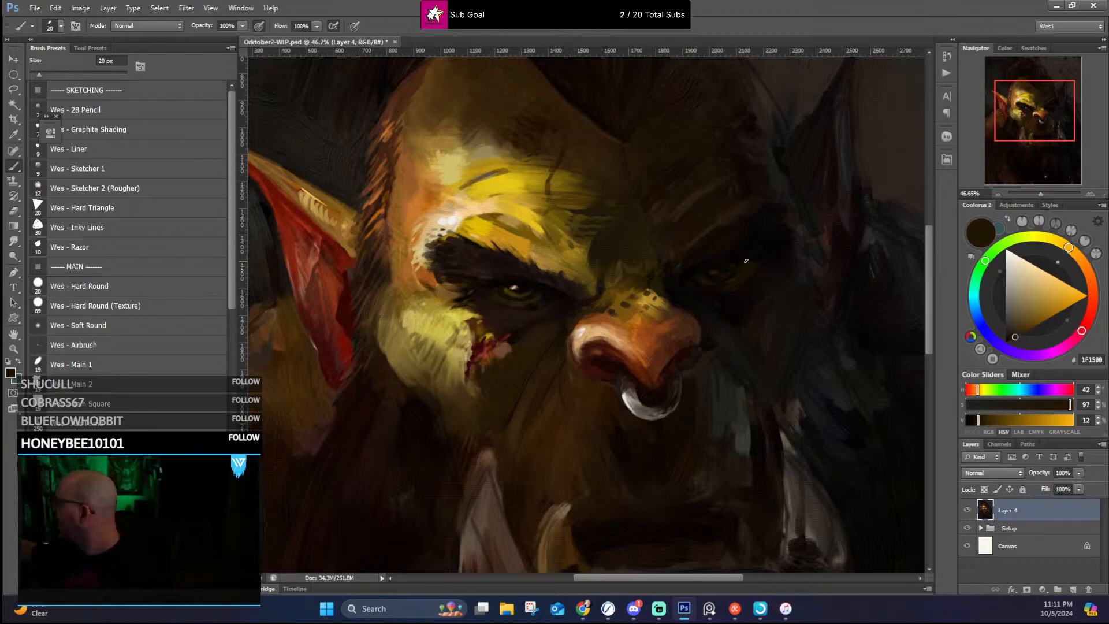
pyautogui.keyDown('alt'); pyautogui.click(672, 272); pyautogui.keyUp('alt')
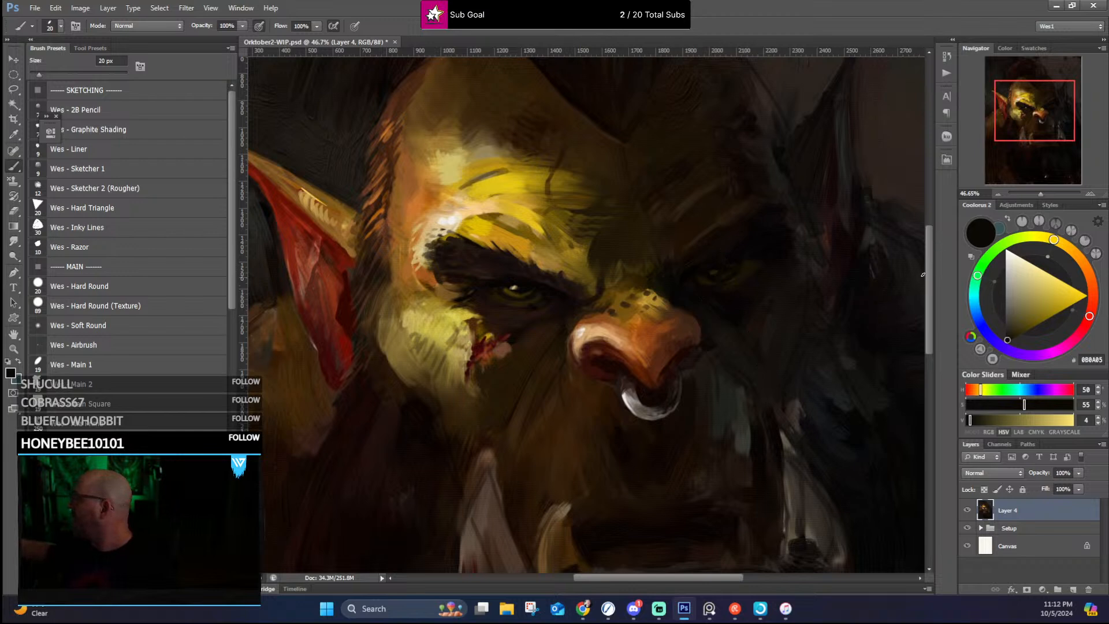
# Step: Refine the nose bridge and nose edges with sampled olive-brown #372C0C, dark brown #2C1F00, orange-brown #8A461A and brown #41281A
pyautogui.scroll(2, 905, 248)
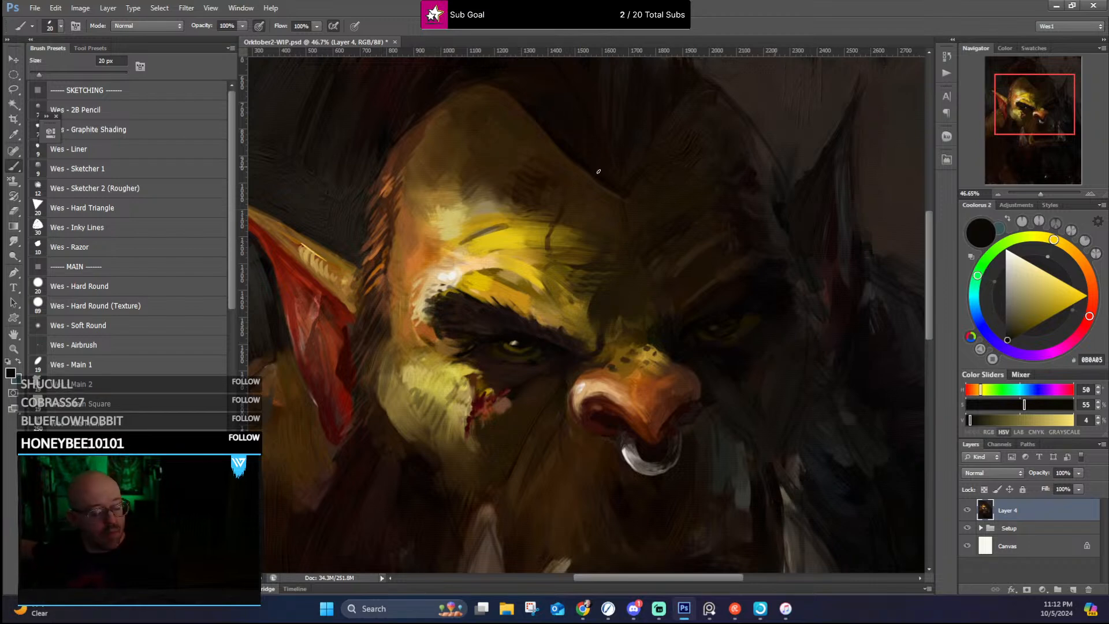
pyautogui.keyDown('alt'); pyautogui.click(631, 327); pyautogui.keyUp('alt')
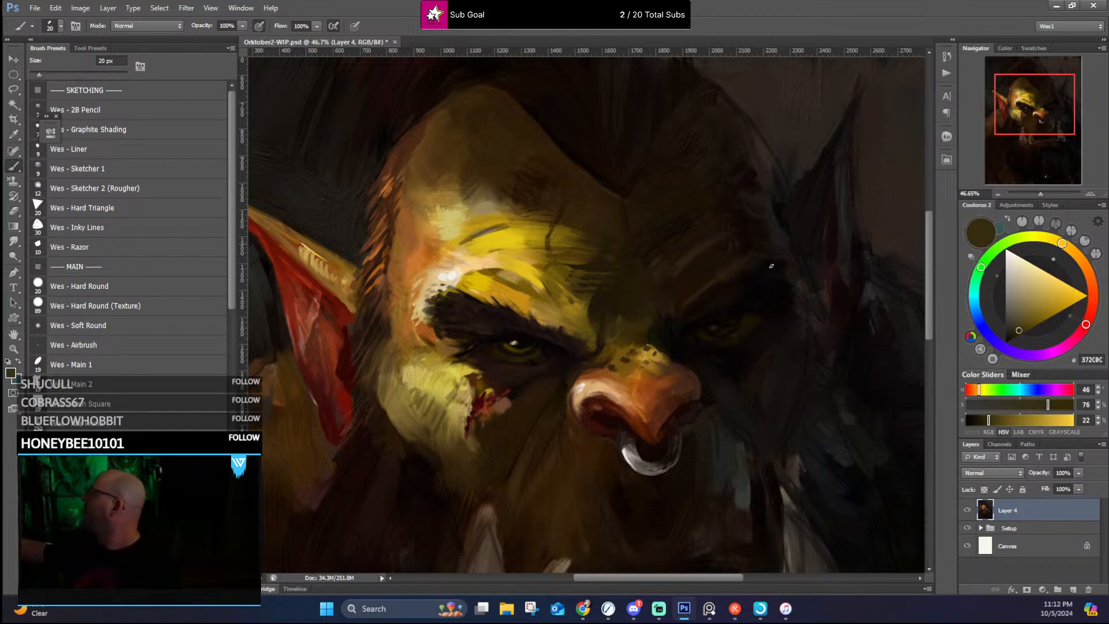
pyautogui.keyDown('alt'); pyautogui.click(646, 335); pyautogui.keyUp('alt')
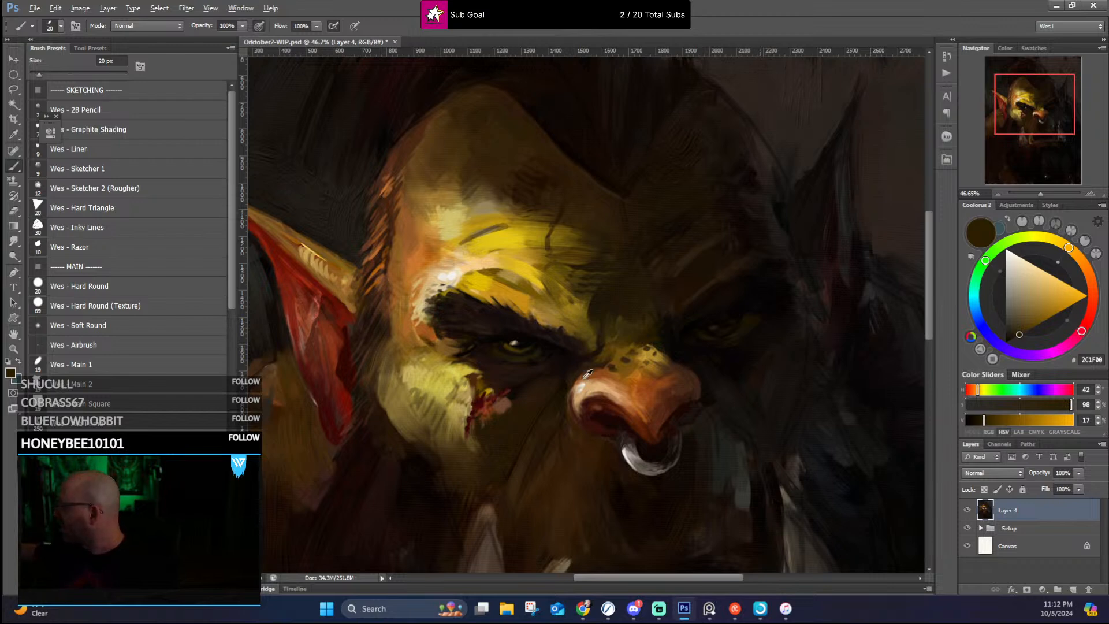
pyautogui.keyDown('alt'); pyautogui.click(572, 390); pyautogui.keyUp('alt')
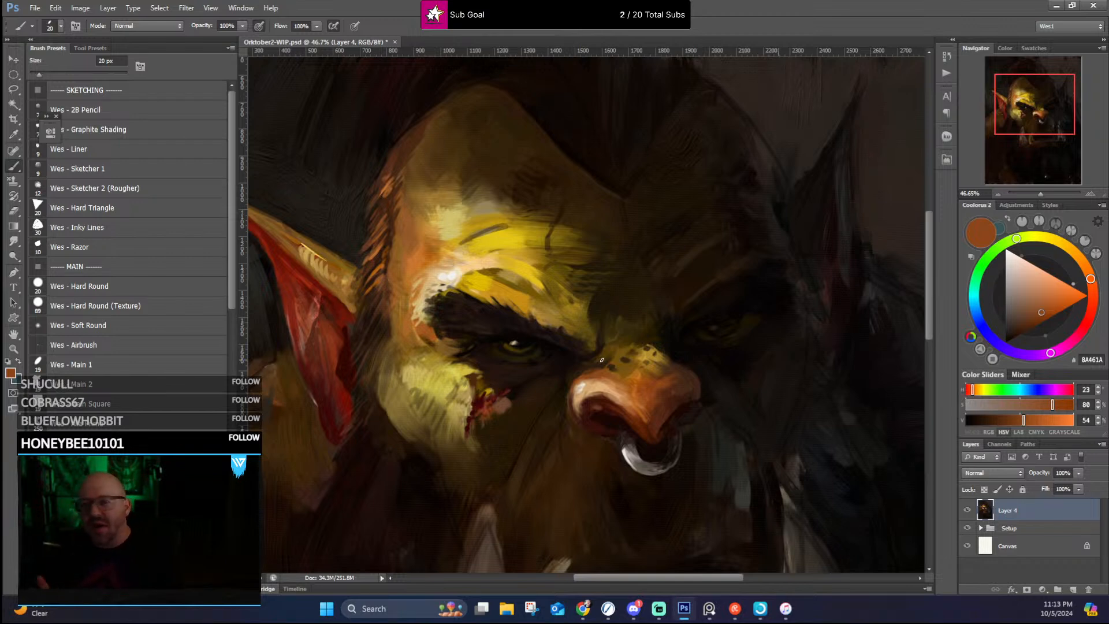
pyautogui.keyDown('alt'); pyautogui.click(698, 396); pyautogui.keyUp('alt')
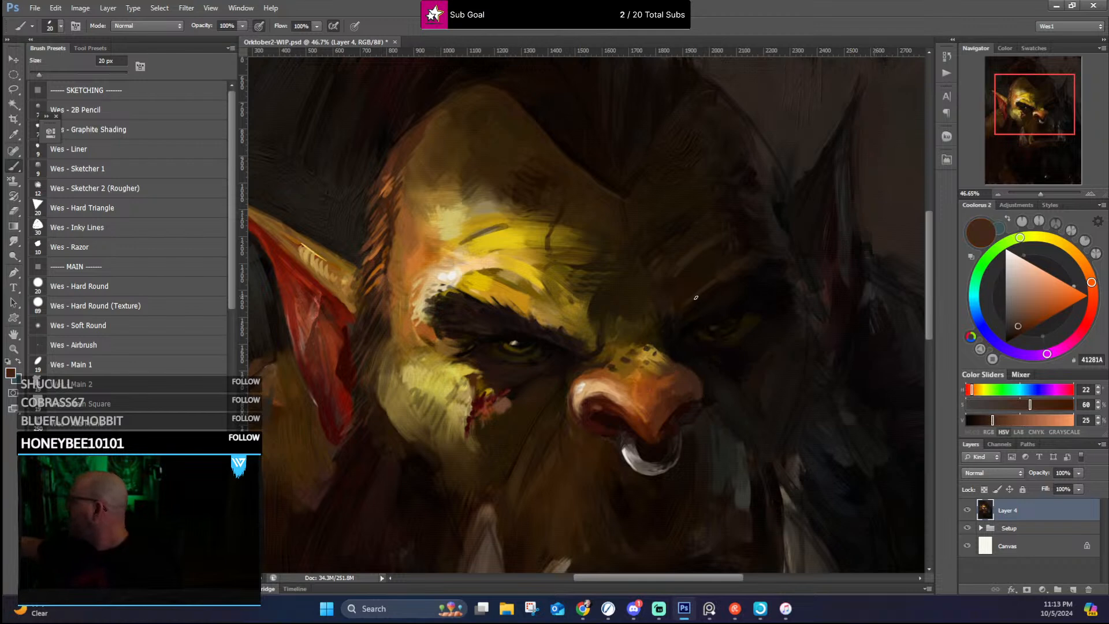
# Step: Rework the wrinkles above the shadow-side brow with sampled near-blacks and dark brown #312211 at 20 px
pyautogui.keyDown('alt'); pyautogui.click(665, 331); pyautogui.keyUp('alt')
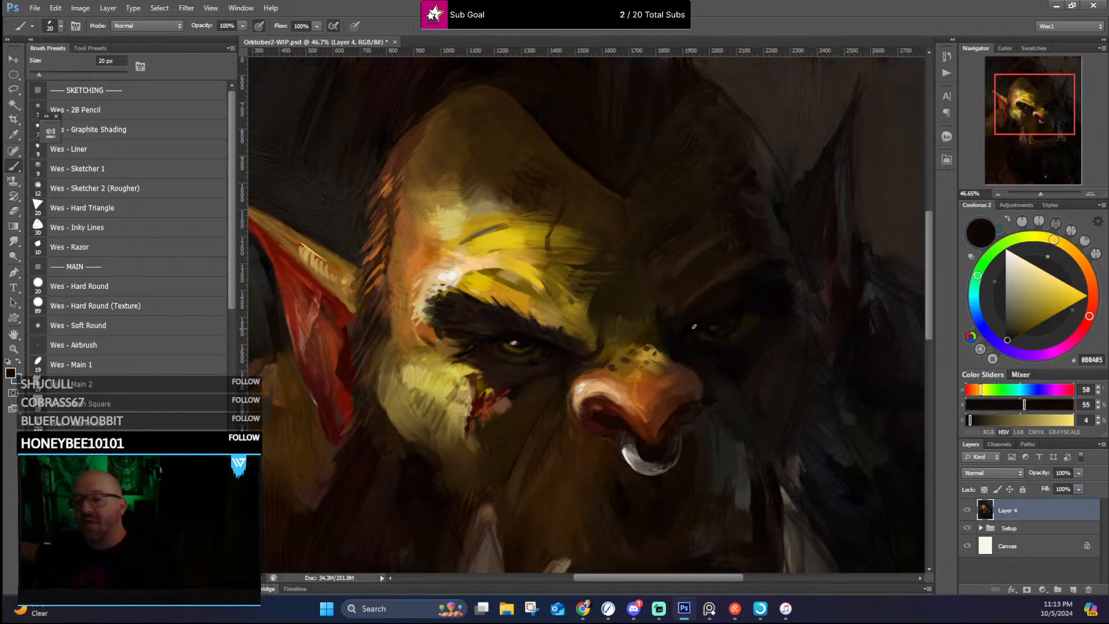
pyautogui.keyDown('alt'); pyautogui.click(674, 271); pyautogui.keyUp('alt')
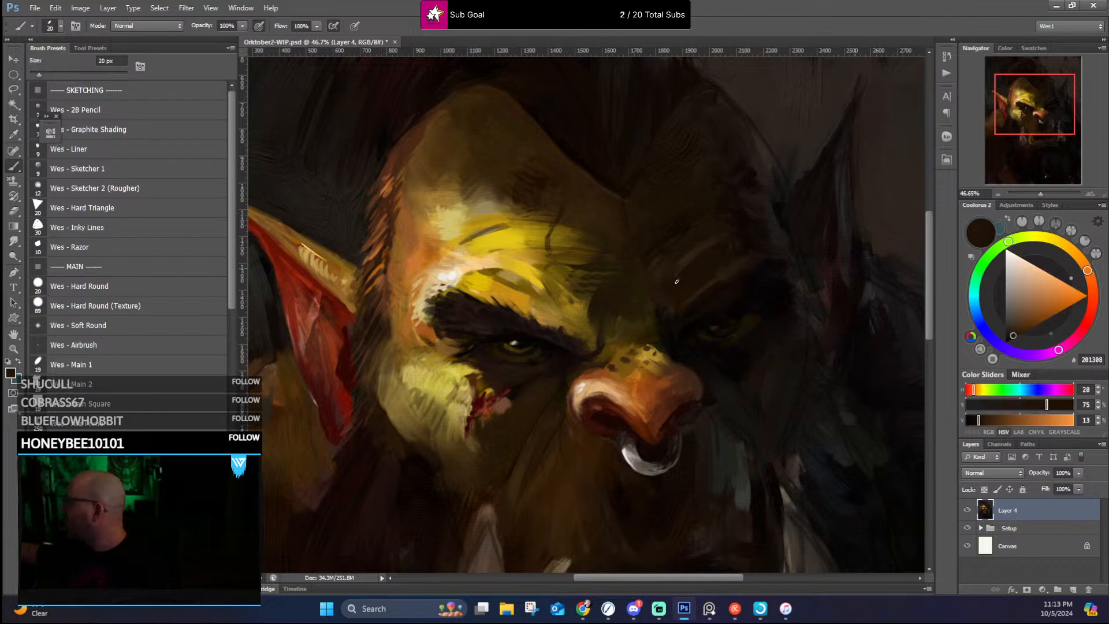
pyautogui.keyDown('alt'); pyautogui.click(677, 281); pyautogui.keyUp('alt')
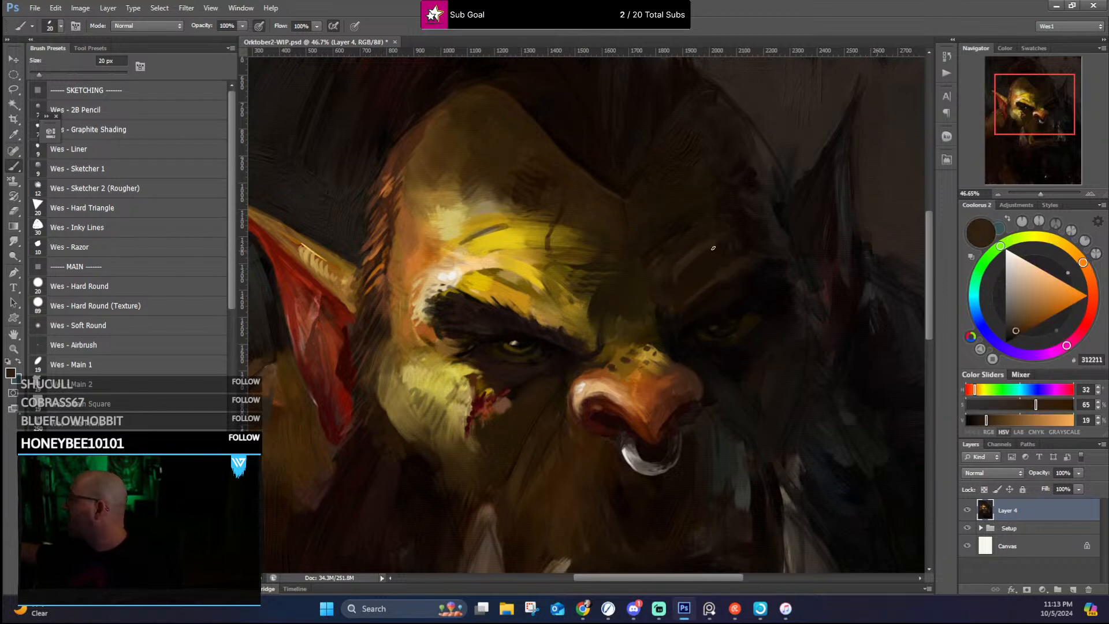
pyautogui.keyDown('alt'); pyautogui.click(701, 265); pyautogui.keyUp('alt')
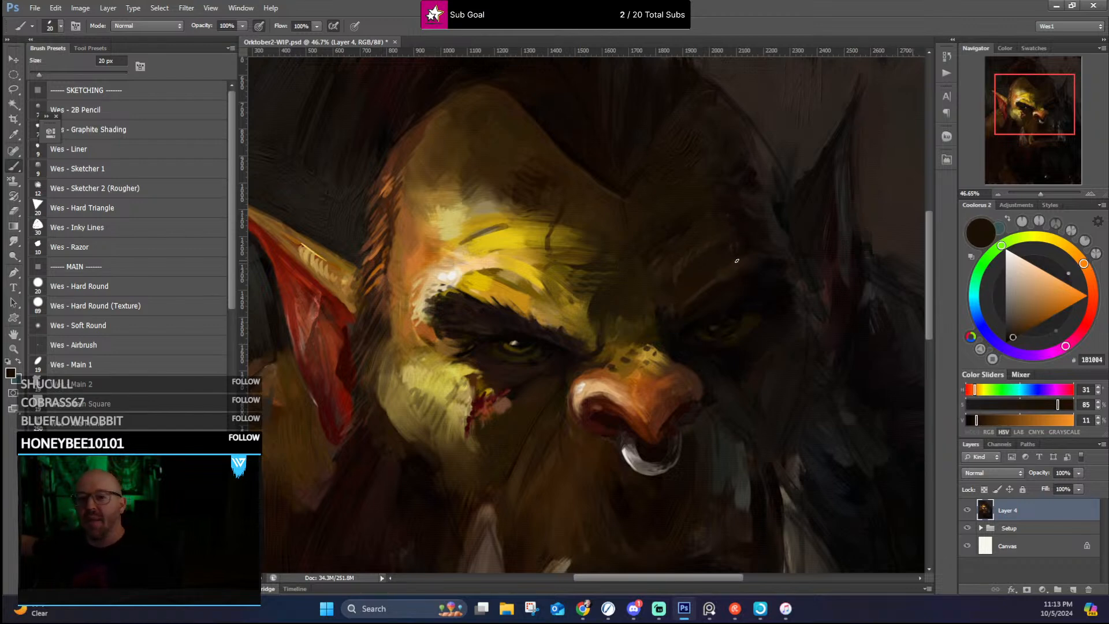
pyautogui.keyDown('alt'); pyautogui.click(750, 255); pyautogui.keyUp('alt')
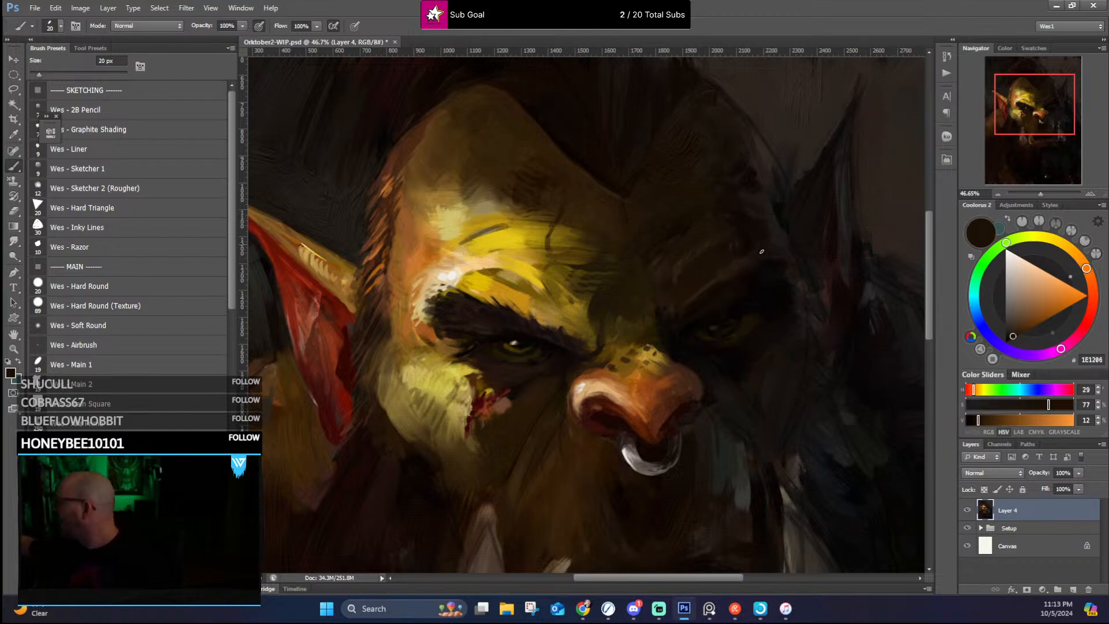
# Step: Shape the shadow-side temple and head contour with sampled near-blacks and dark grey-brown #221817, enlarging the brush to 45 px
pyautogui.keyDown('alt'); pyautogui.click(773, 227); pyautogui.keyUp('alt')
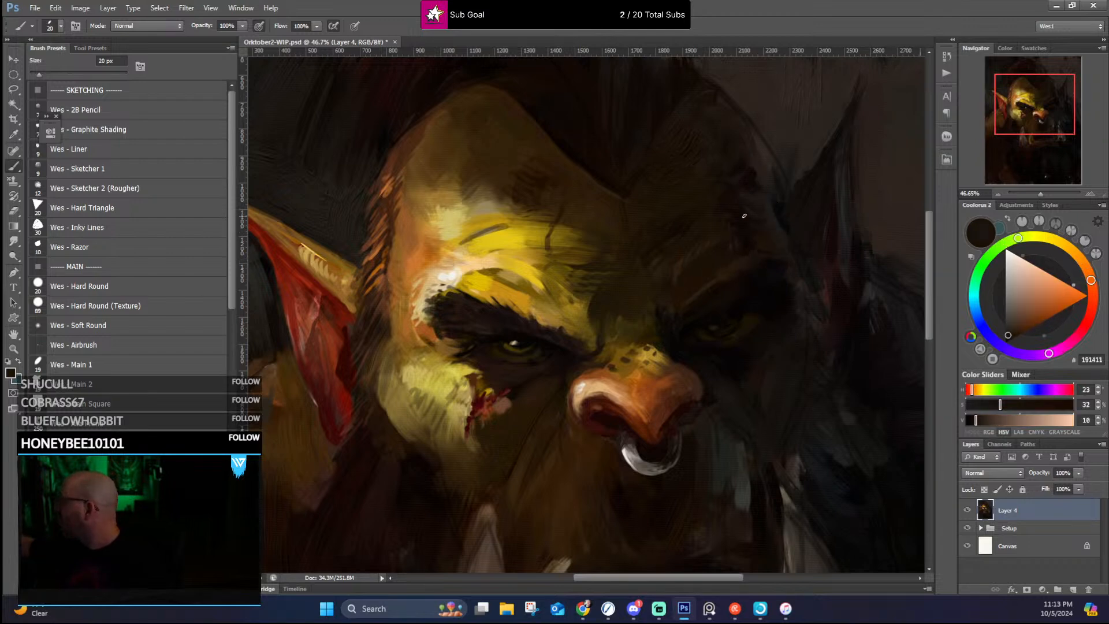
pyautogui.keyDown('alt'); pyautogui.click(736, 195); pyautogui.keyUp('alt')
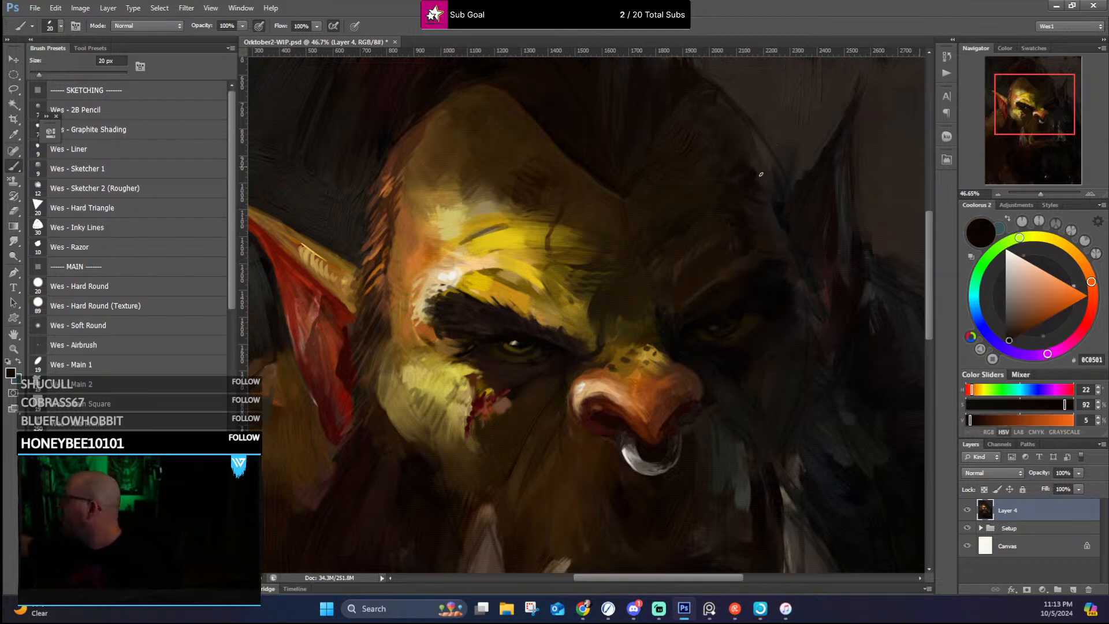
pyautogui.moveTo(775, 158); pyautogui.dragTo(785, 199)
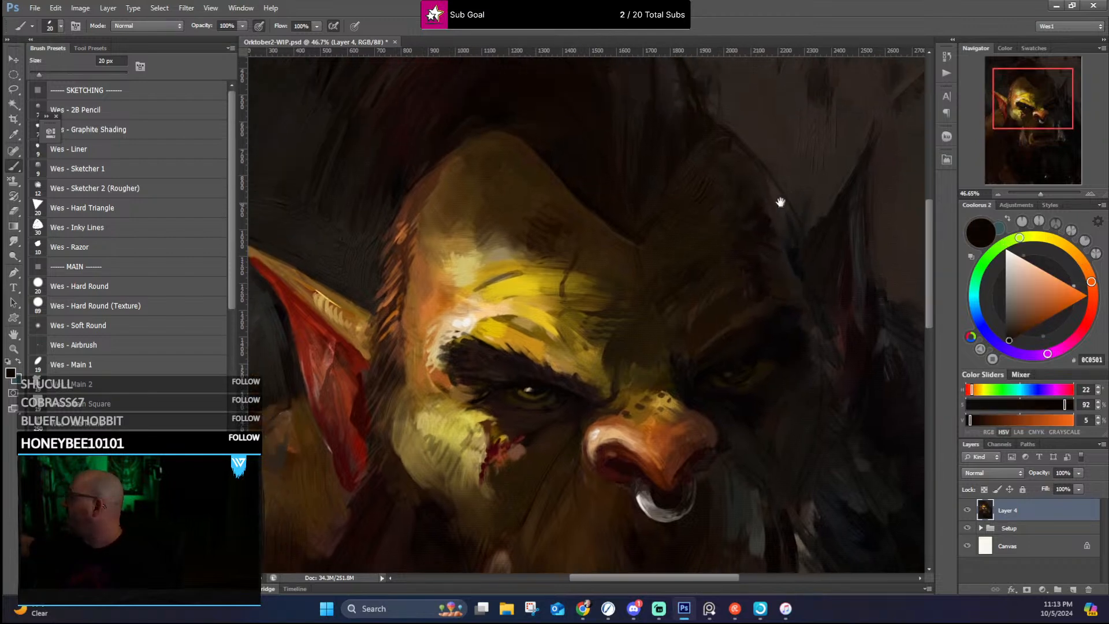
pyautogui.keyDown('alt'); pyautogui.click(743, 190); pyautogui.keyUp('alt')
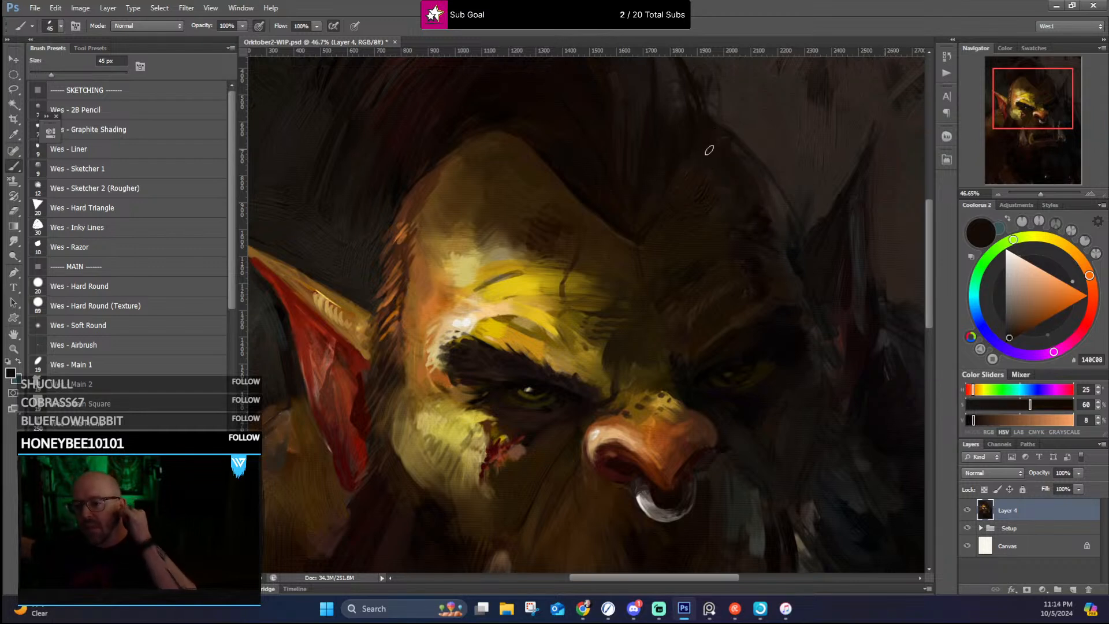
pyautogui.keyDown('alt'); pyautogui.click(741, 151); pyautogui.keyUp('alt')
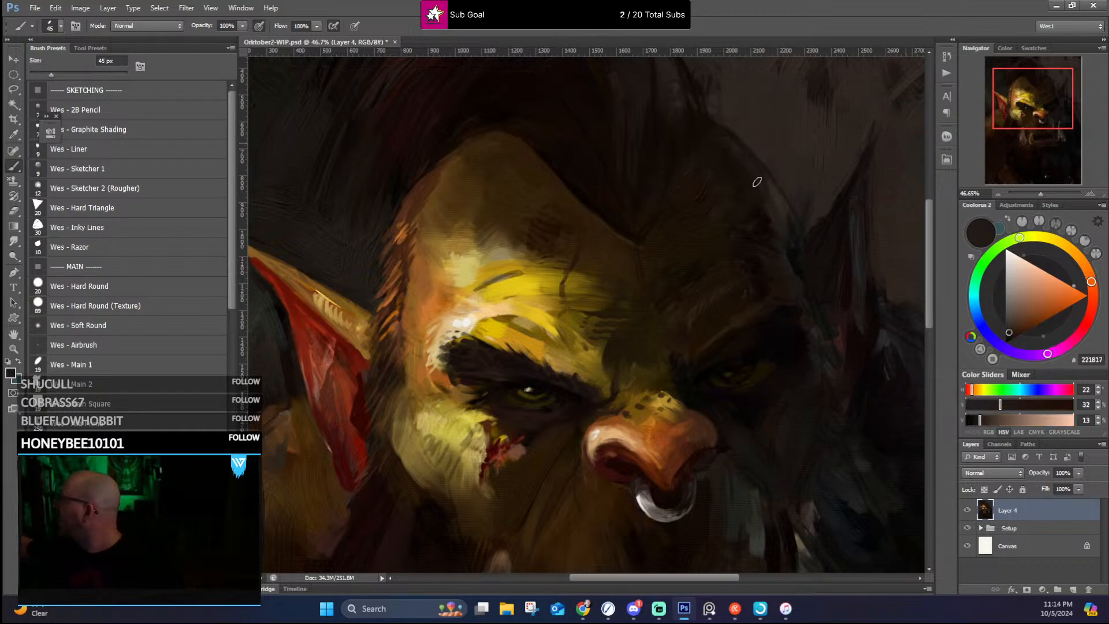
pyautogui.keyDown('alt'); pyautogui.click(744, 183); pyautogui.keyUp('alt')
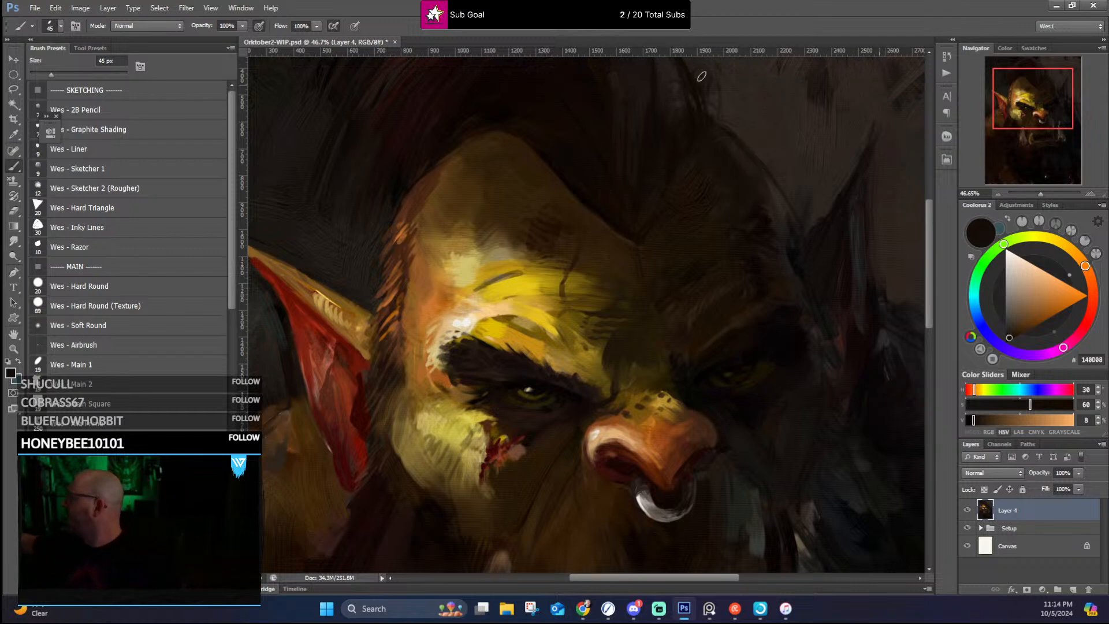
# Step: Darken the top of the lit forehead with sampled dark brown #211200 using the 45 px brush
pyautogui.moveTo(681, 283); pyautogui.dragTo(758, 290)
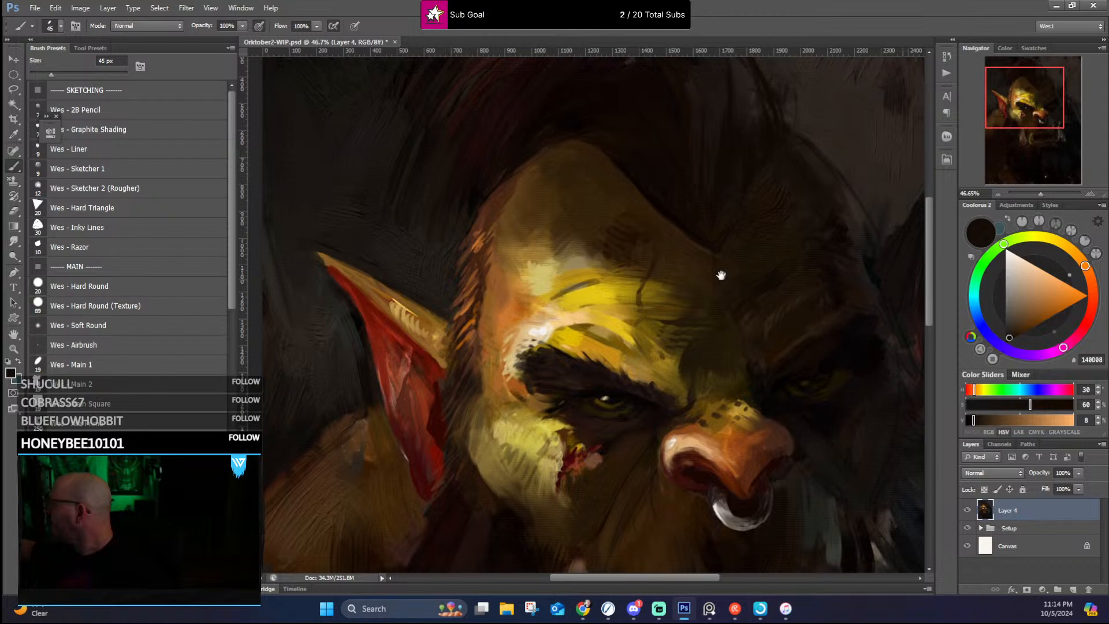
pyautogui.keyDown('alt'); pyautogui.click(577, 174); pyautogui.keyUp('alt')
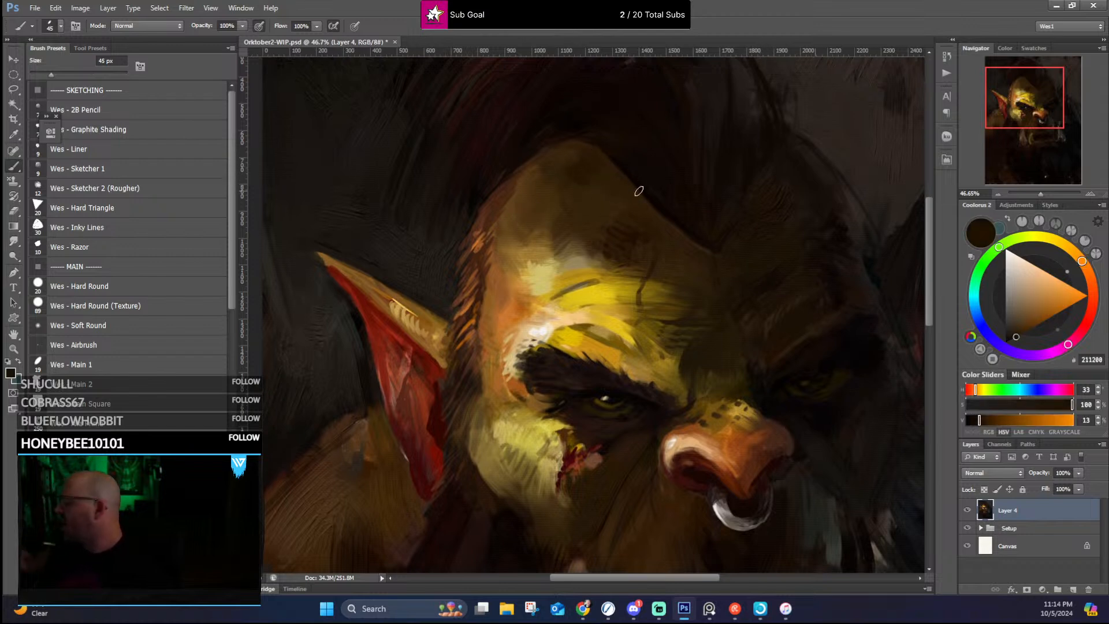
pyautogui.scroll(-6, 639, 190)
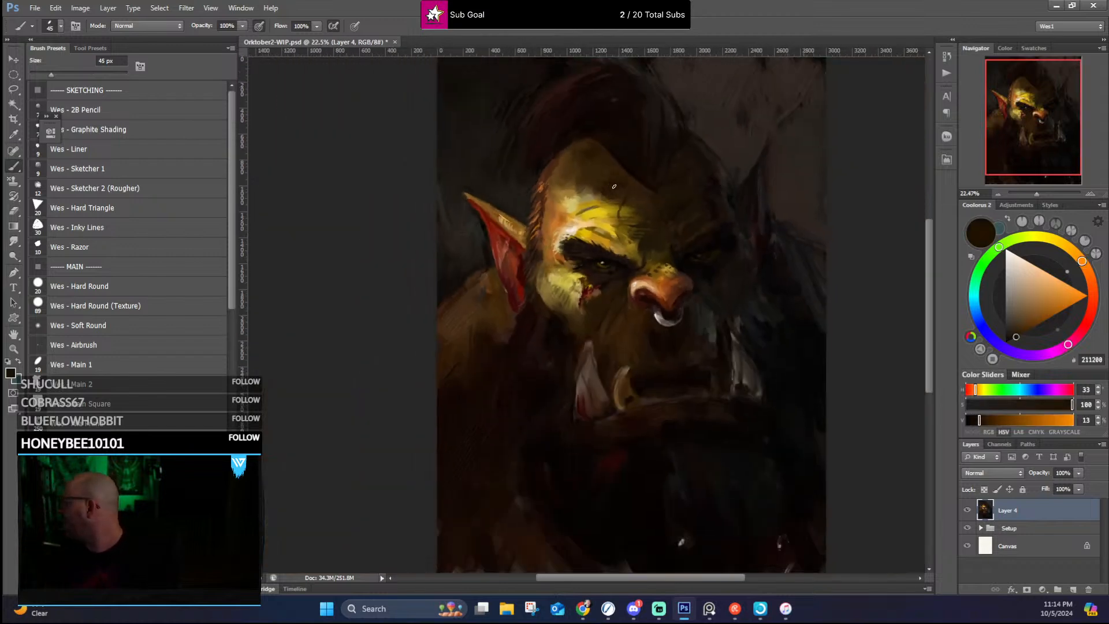
pyautogui.scroll(2, 668, 234)
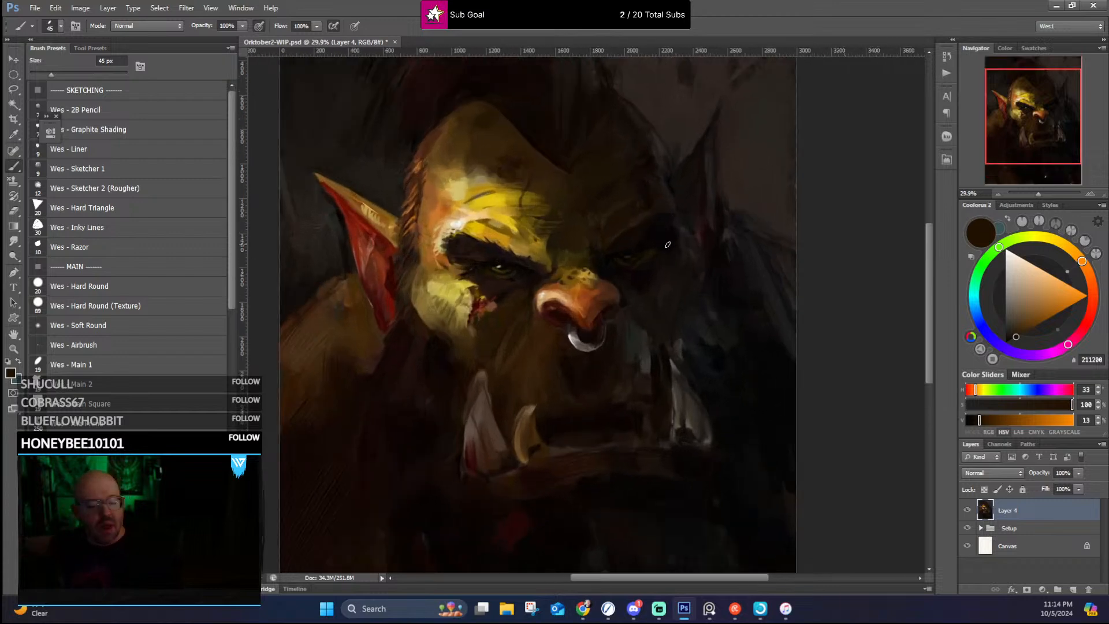
# Step: Touch up the nose, temple hair and forehead's lit edge with sampled orange, ochre-brown #8E5720 and darker browns
pyautogui.keyDown('alt'); pyautogui.click(575, 302); pyautogui.keyUp('alt')
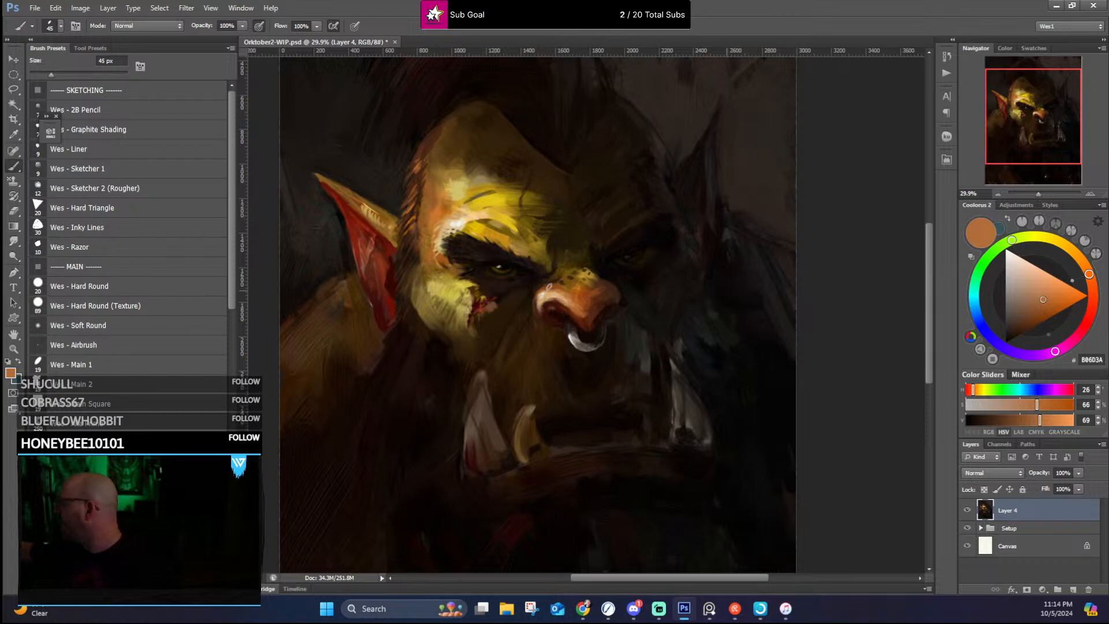
pyautogui.keyDown('alt'); pyautogui.click(428, 216); pyautogui.keyUp('alt')
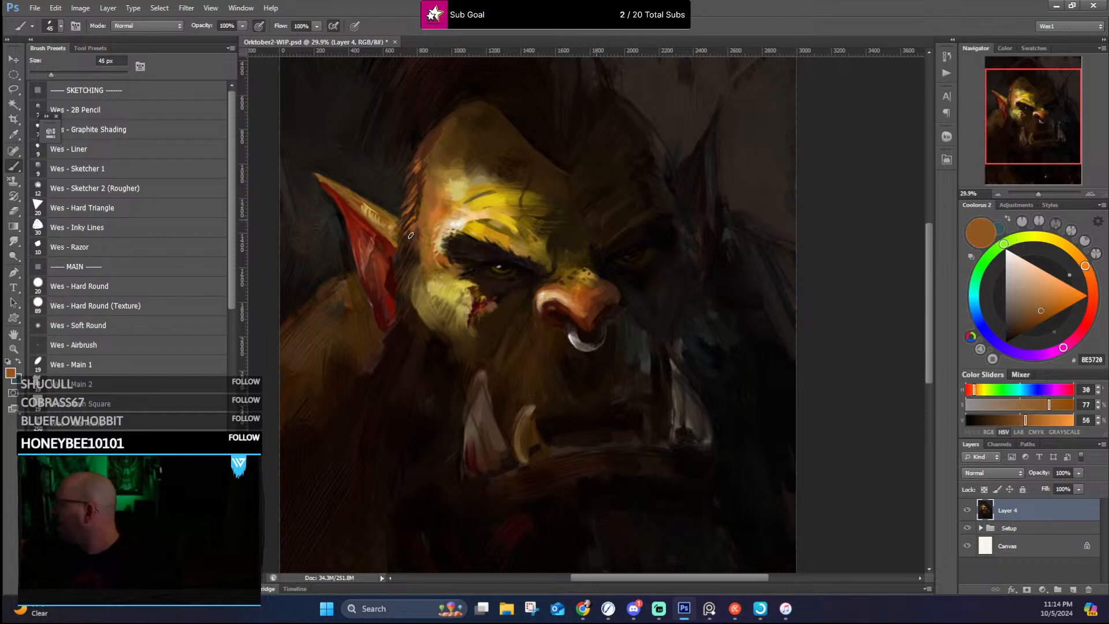
pyautogui.moveTo(417, 229); pyautogui.dragTo(413, 238)
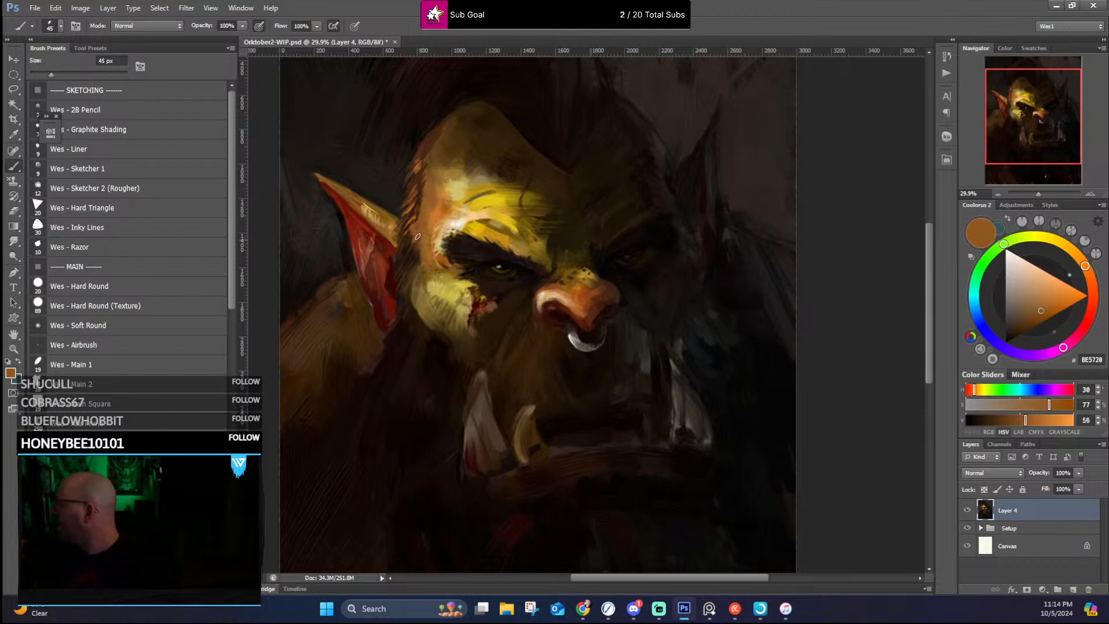
pyautogui.keyDown('alt'); pyautogui.click(441, 134); pyautogui.keyUp('alt')
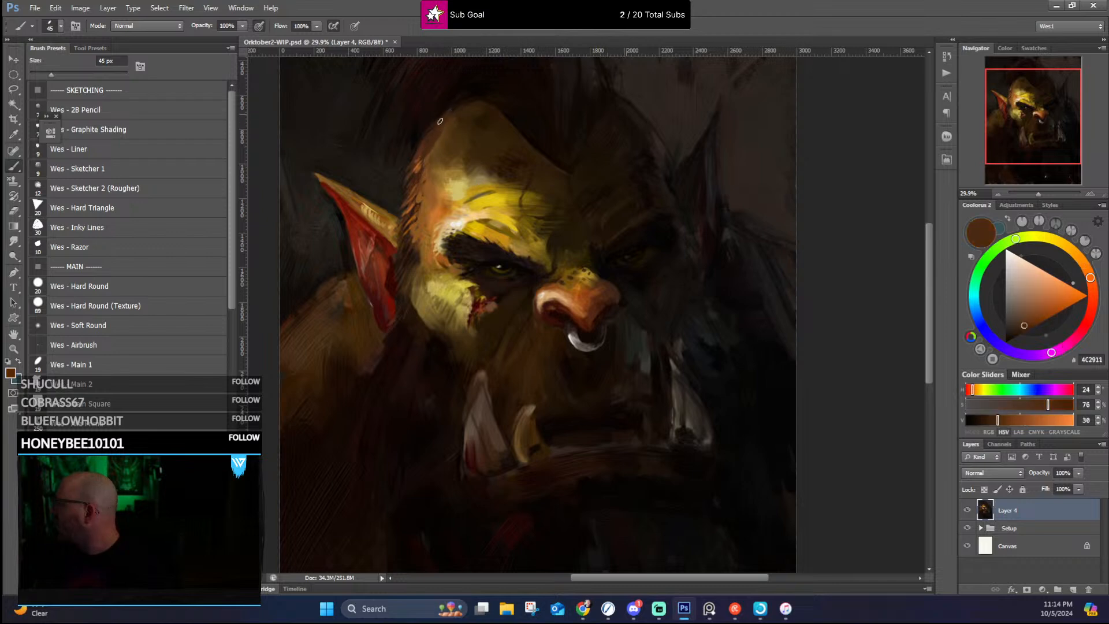
pyautogui.keyDown('alt'); pyautogui.click(446, 123); pyautogui.keyUp('alt')
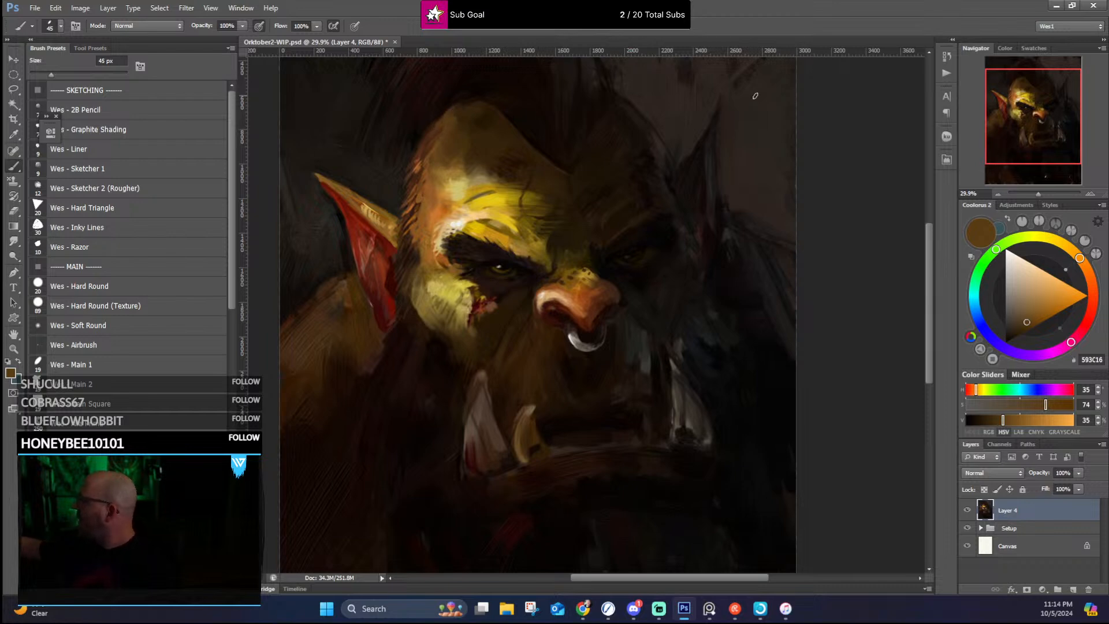
# Step: Darken the skin around the nose bridge and beside the lit nostril with sampled near-blacks and dark olive-browns #221902 and #211801 at 45 px
pyautogui.keyDown('alt'); pyautogui.click(524, 257); pyautogui.keyUp('alt')
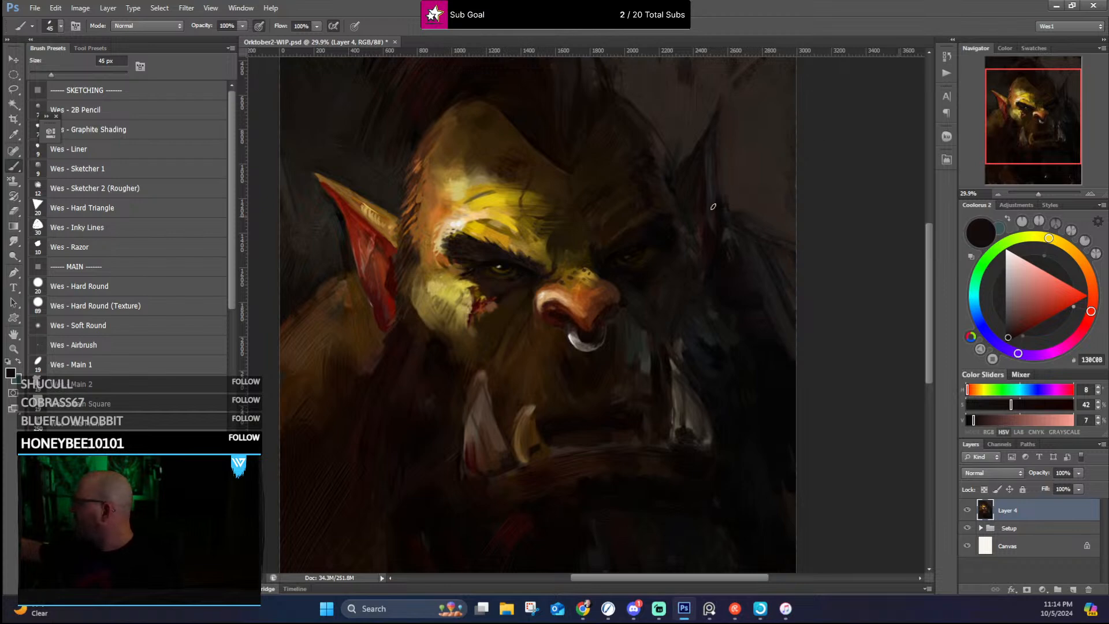
pyautogui.keyDown('alt'); pyautogui.click(590, 253); pyautogui.keyUp('alt')
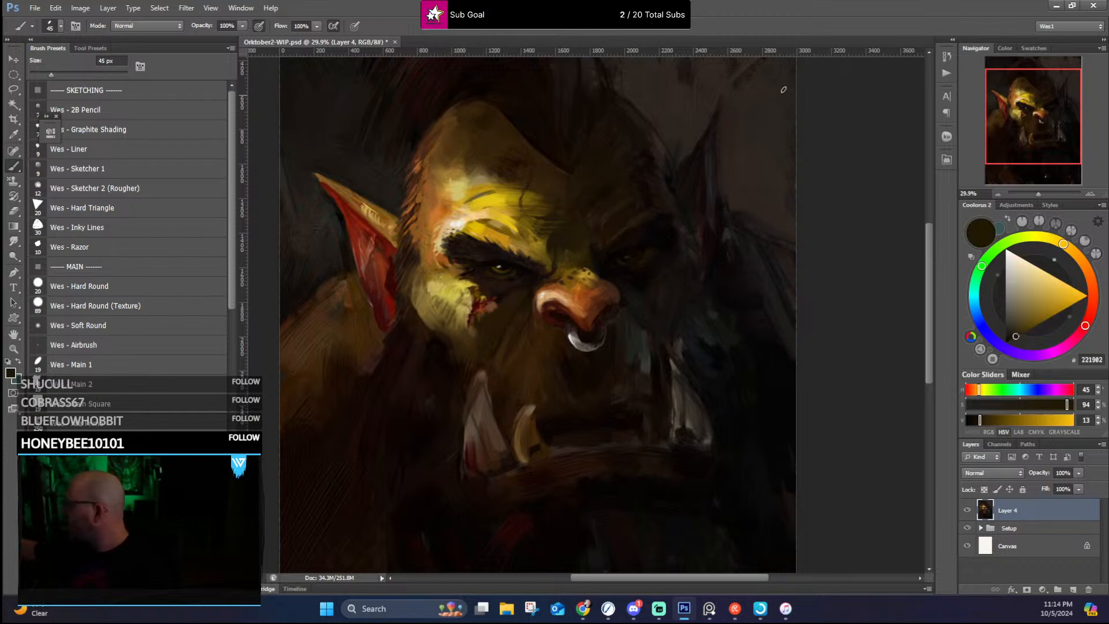
pyautogui.keyDown('alt'); pyautogui.click(527, 307); pyautogui.keyUp('alt')
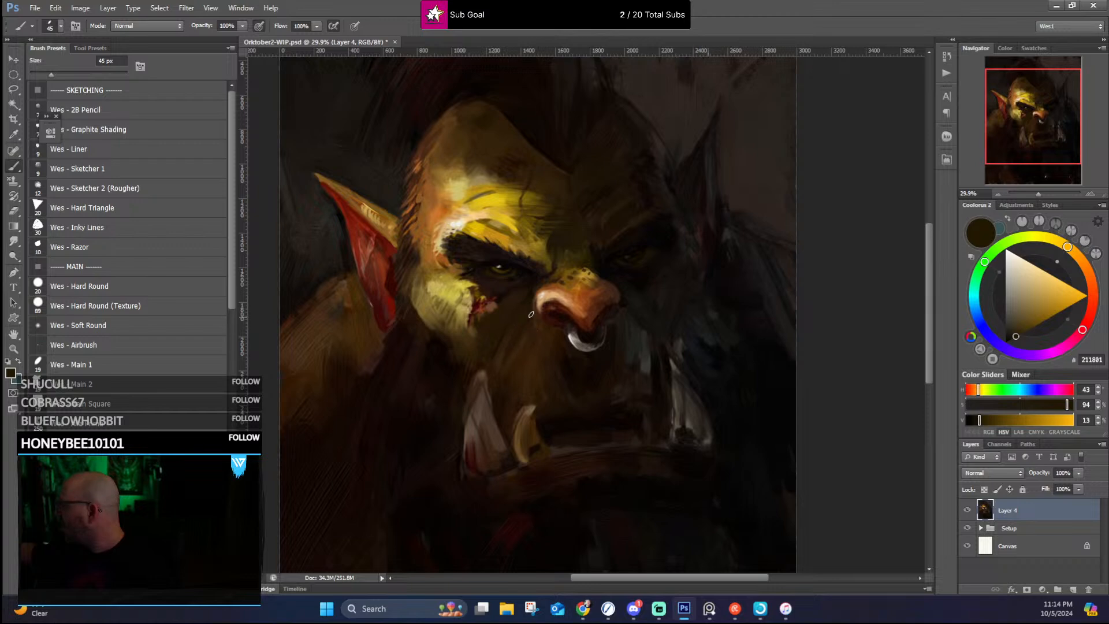
pyautogui.keyDown('alt'); pyautogui.click(531, 291); pyautogui.keyUp('alt')
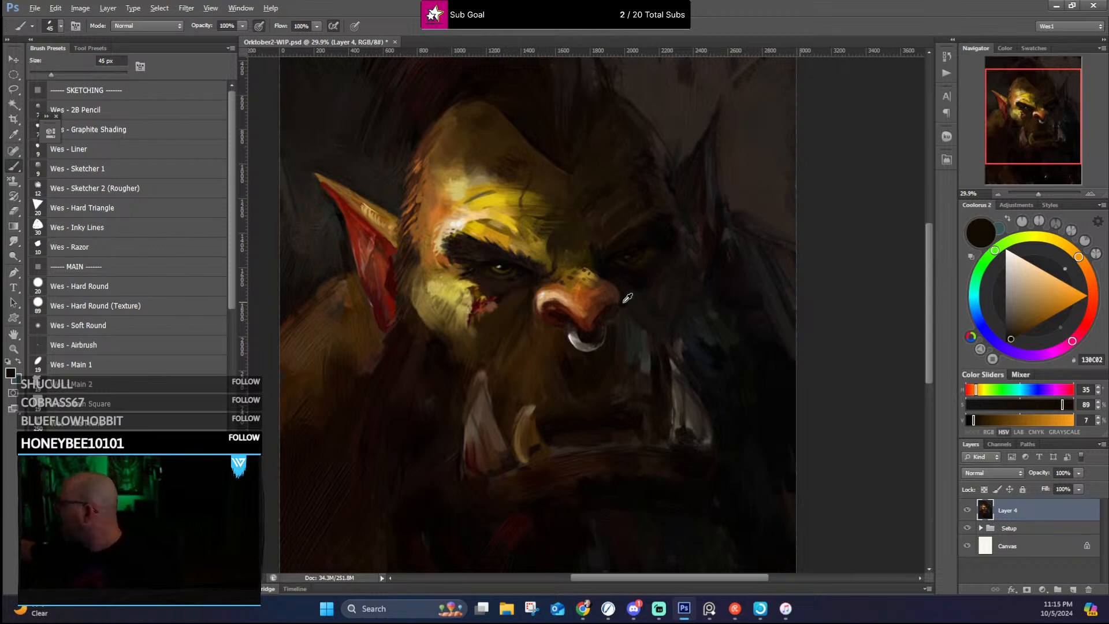
# Step: Deepen the shadow-side cheek between the nose, tusk and ear with sampled near-blacks #0E0B08 and #0F0D0D and dark grey #23201E
pyautogui.keyDown('alt'); pyautogui.click(643, 324); pyautogui.keyUp('alt')
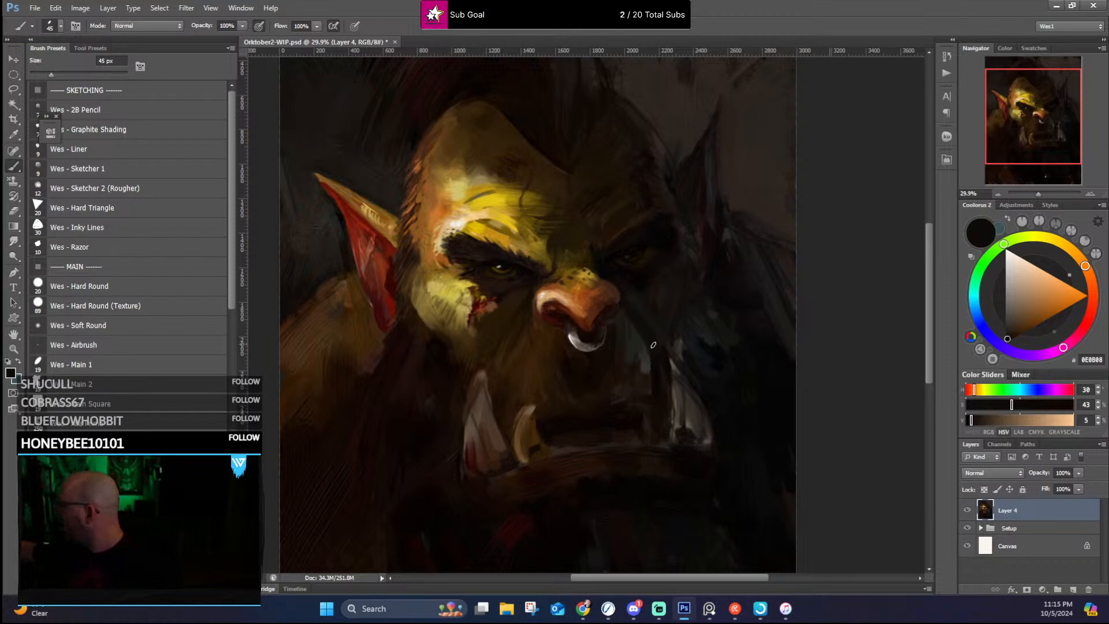
pyautogui.keyDown('alt'); pyautogui.click(692, 244); pyautogui.keyUp('alt')
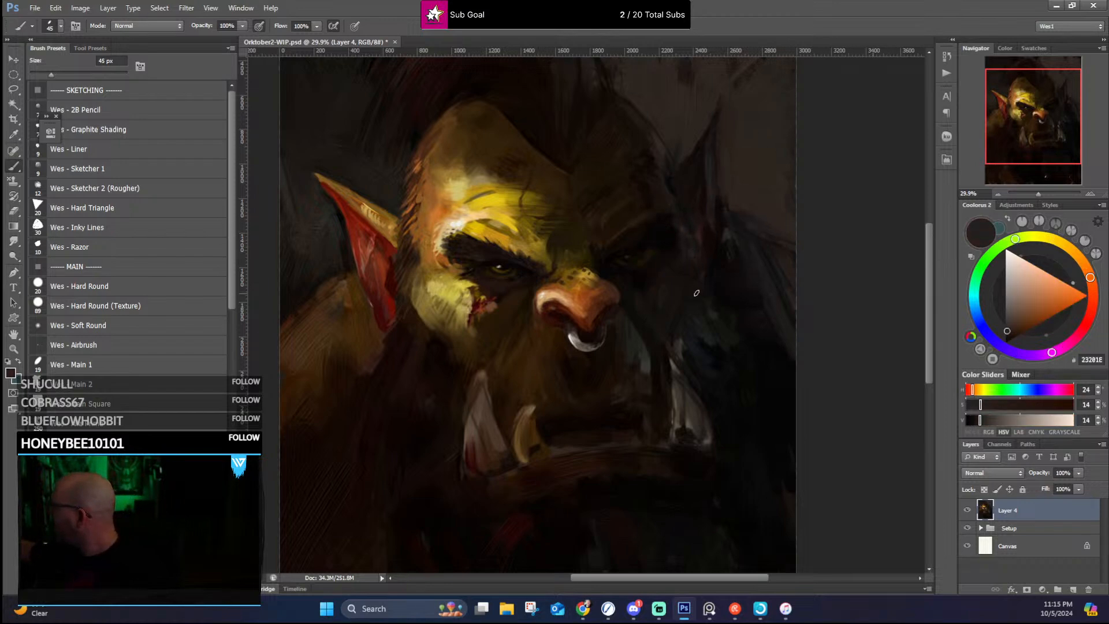
pyautogui.keyDown('alt'); pyautogui.click(683, 330); pyautogui.keyUp('alt')
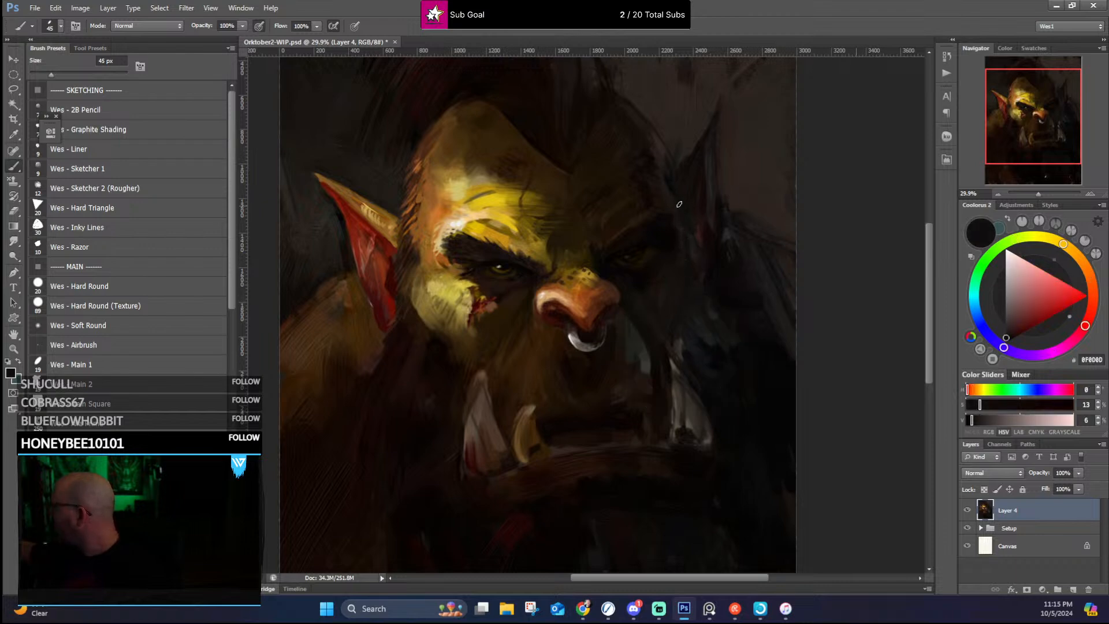
# Step: Sharpen the shadow-side ear against the background with sampled dark greys, and rough up the head contour with near-black #130805 hair strokes
pyautogui.keyDown('alt'); pyautogui.click(685, 151); pyautogui.keyUp('alt')
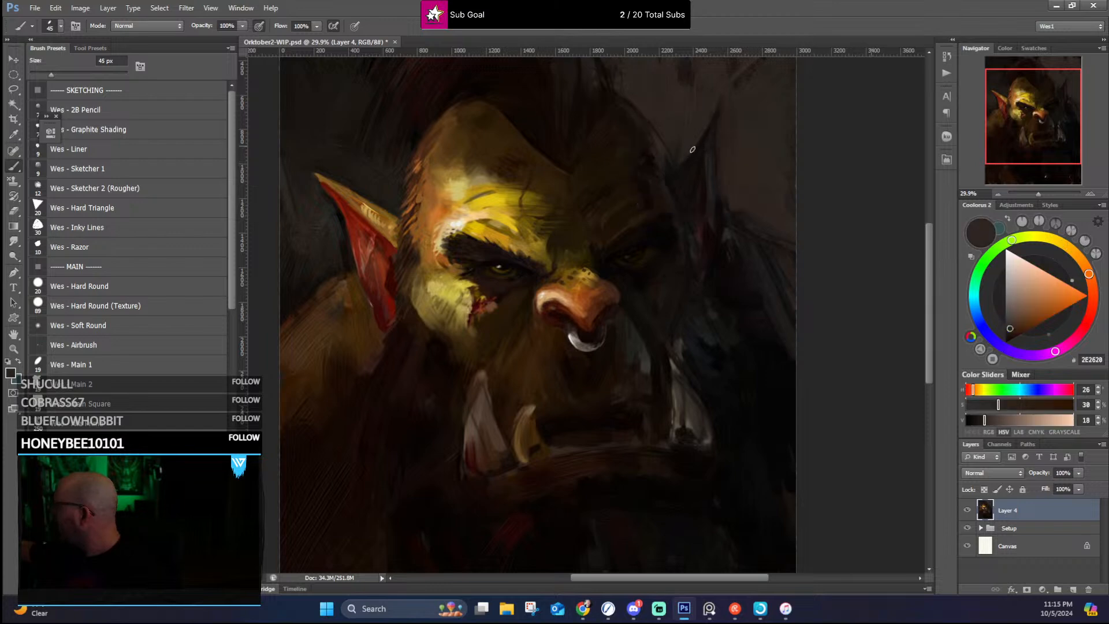
pyautogui.moveTo(708, 150); pyautogui.dragTo(671, 240)
pyautogui.keyDown('alt'); pyautogui.click(660, 242); pyautogui.keyUp('alt')
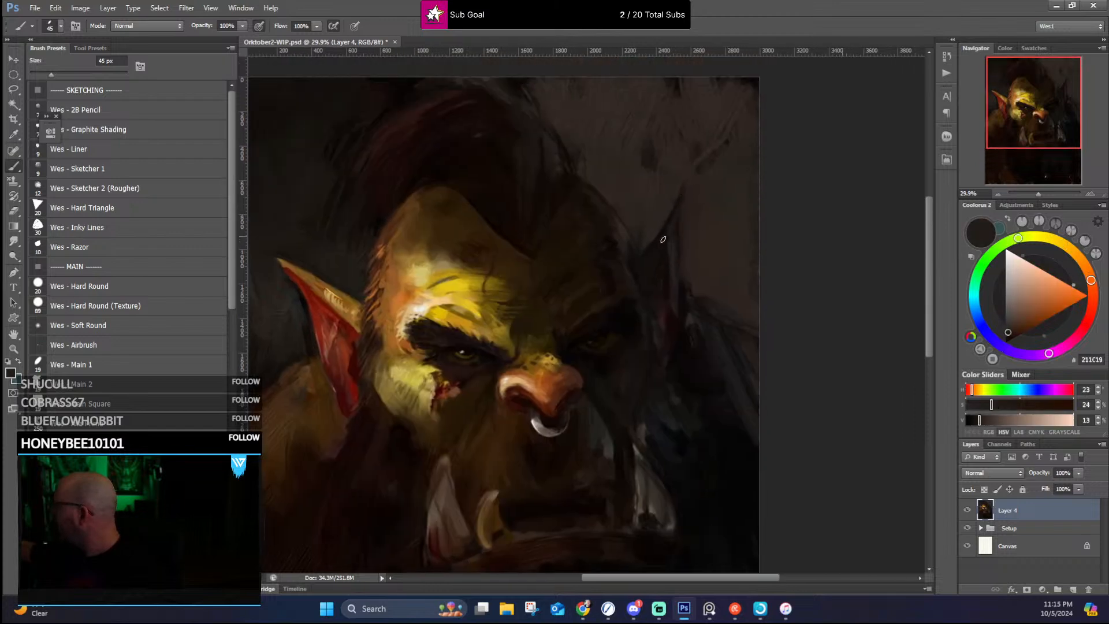
pyautogui.keyDown('alt'); pyautogui.click(667, 225); pyautogui.keyUp('alt')
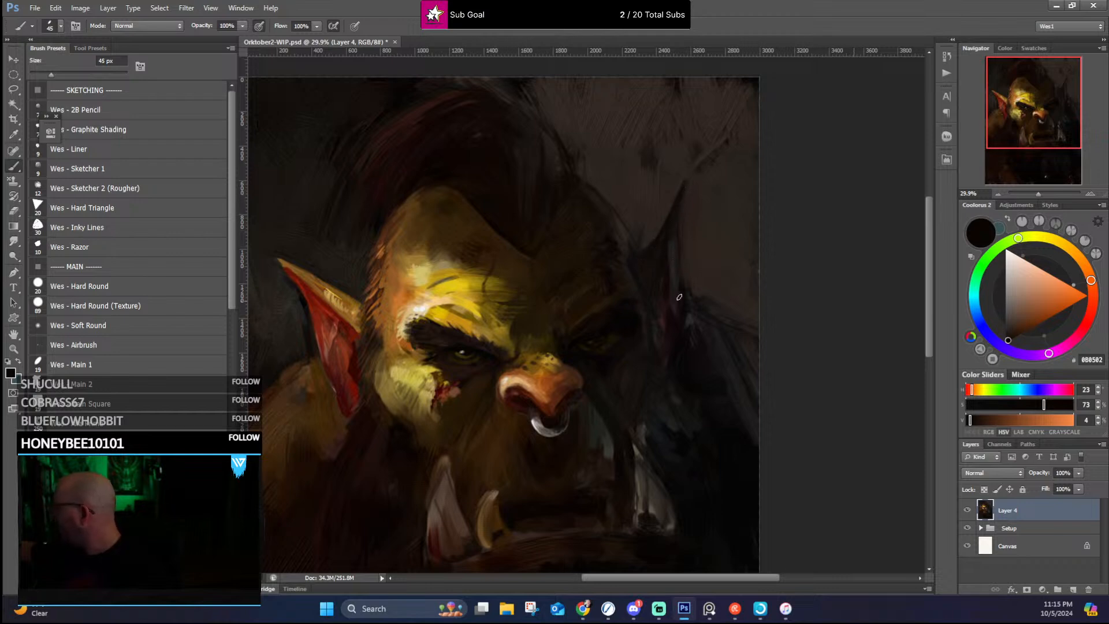
pyautogui.keyDown('alt'); pyautogui.click(668, 215); pyautogui.keyUp('alt')
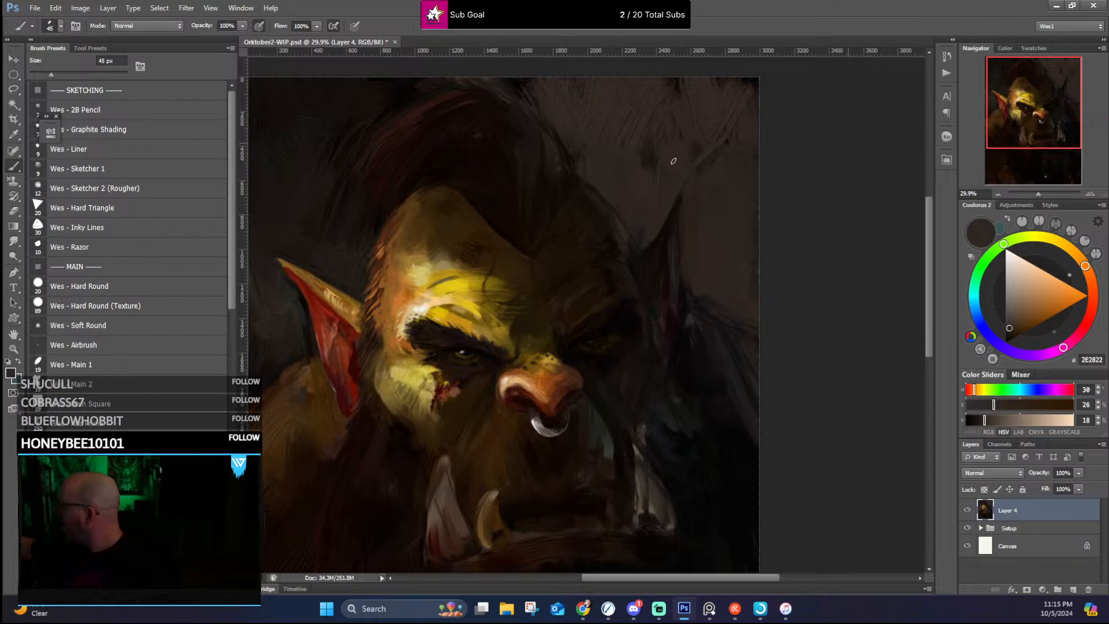
pyautogui.keyDown('alt'); pyautogui.click(643, 234); pyautogui.keyUp('alt')
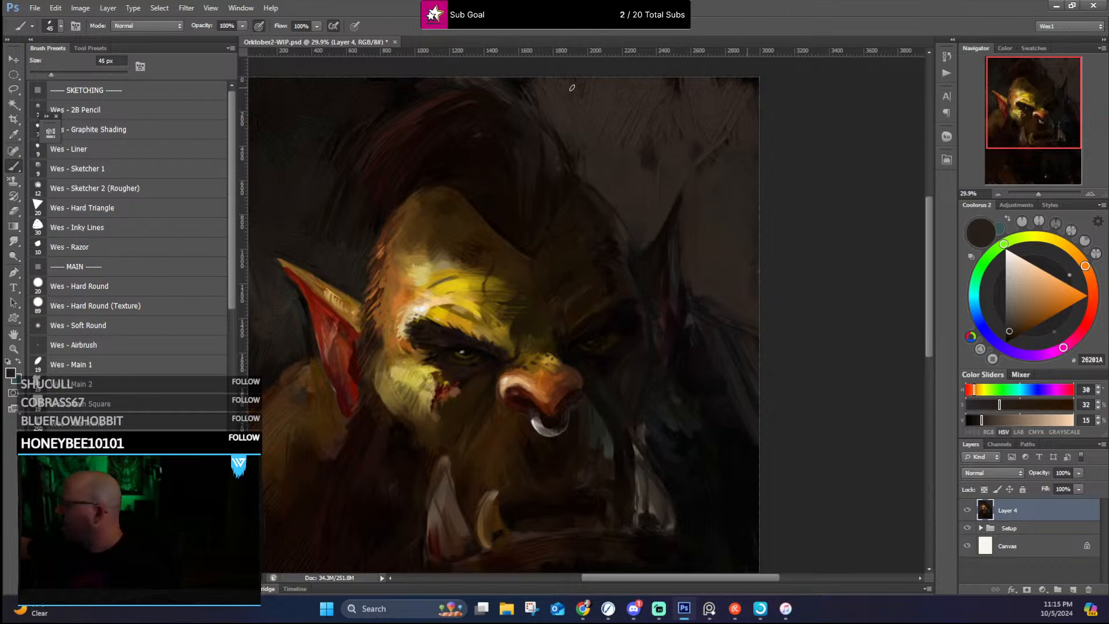
pyautogui.keyDown('alt'); pyautogui.click(578, 176); pyautogui.keyUp('alt')
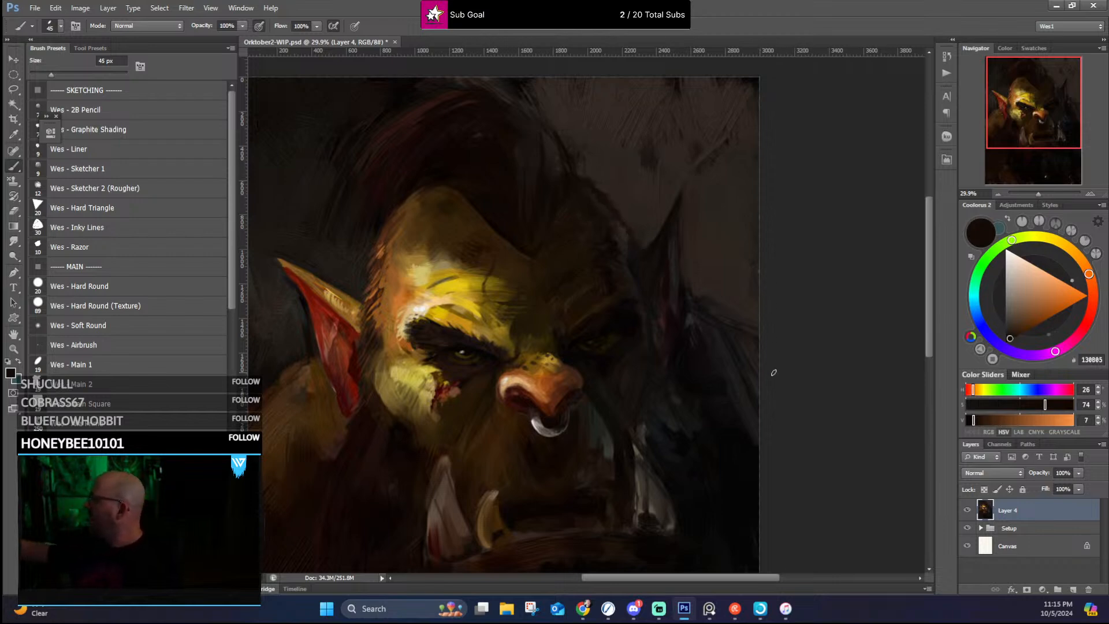
# Step: Define the shoulder edge behind the shadow-side ear using sampled background brown #322822 and near-blacks #100E0D and #130D0B
pyautogui.moveTo(688, 329)
pyautogui.mouseDown()
pyautogui.moveTo(666, 300)
pyautogui.moveTo(637, 288)
pyautogui.mouseUp()
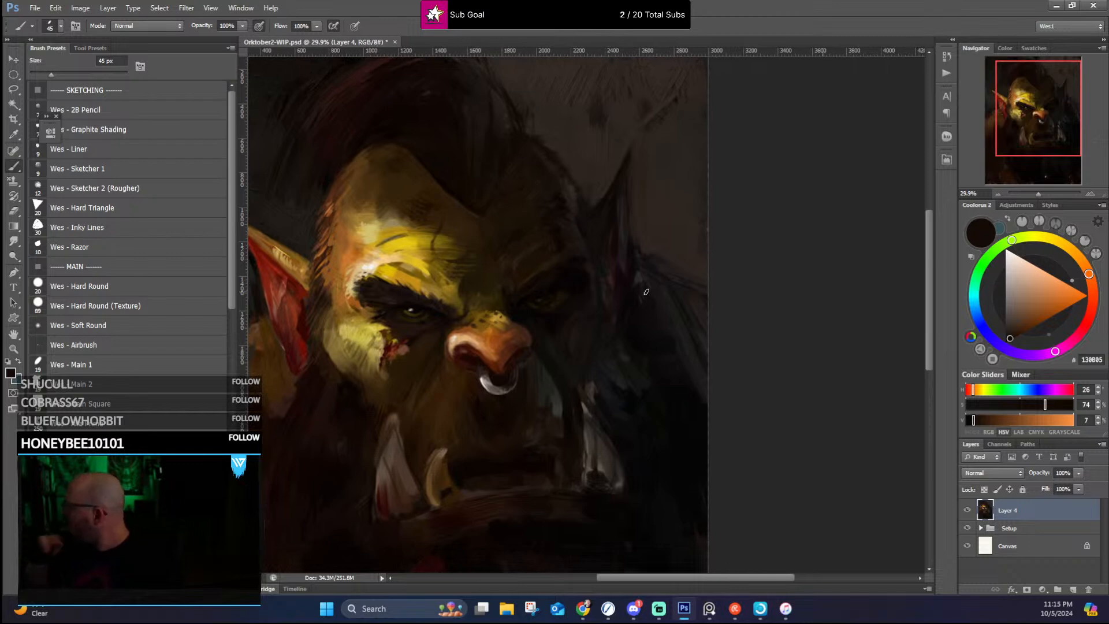
pyautogui.keyDown('alt'); pyautogui.click(633, 169); pyautogui.keyUp('alt')
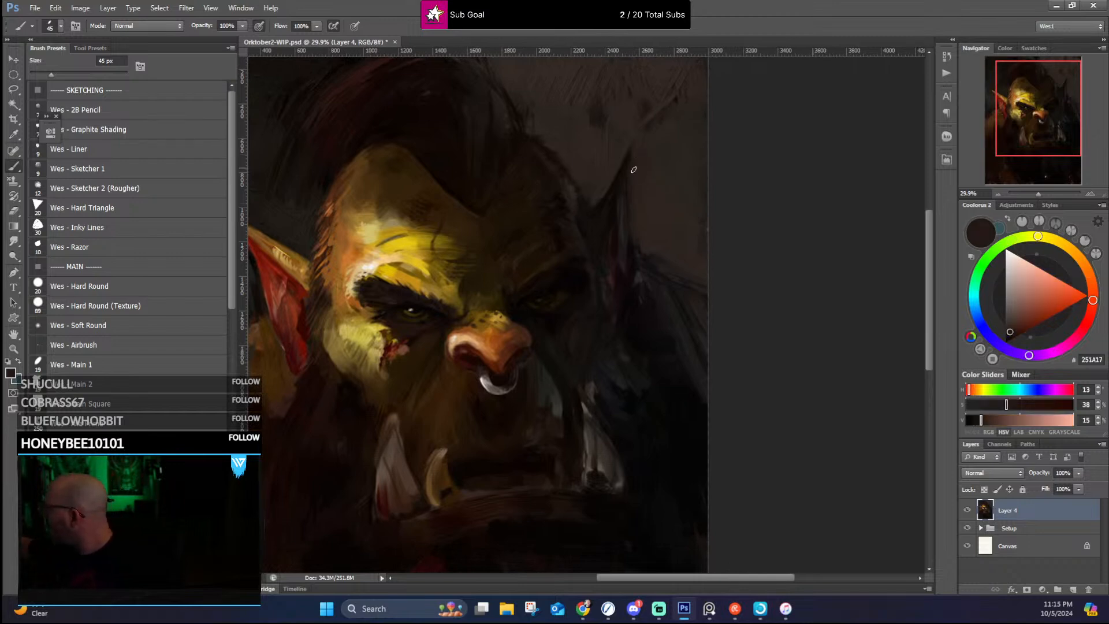
pyautogui.keyDown('alt'); pyautogui.click(650, 247); pyautogui.keyUp('alt')
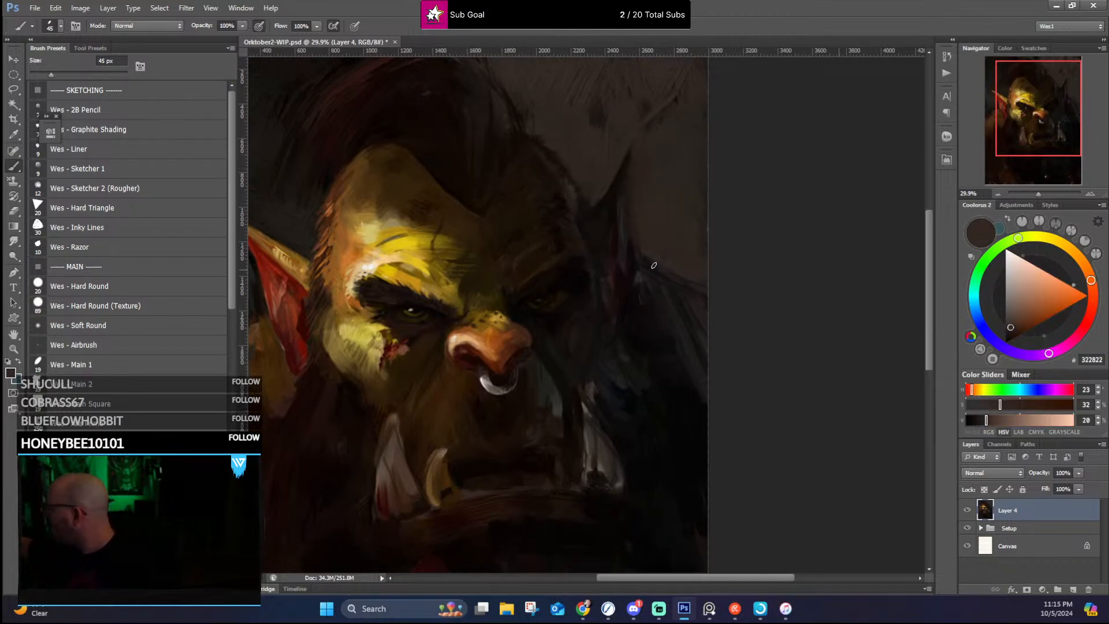
pyautogui.keyDown('alt'); pyautogui.click(650, 273); pyautogui.keyUp('alt')
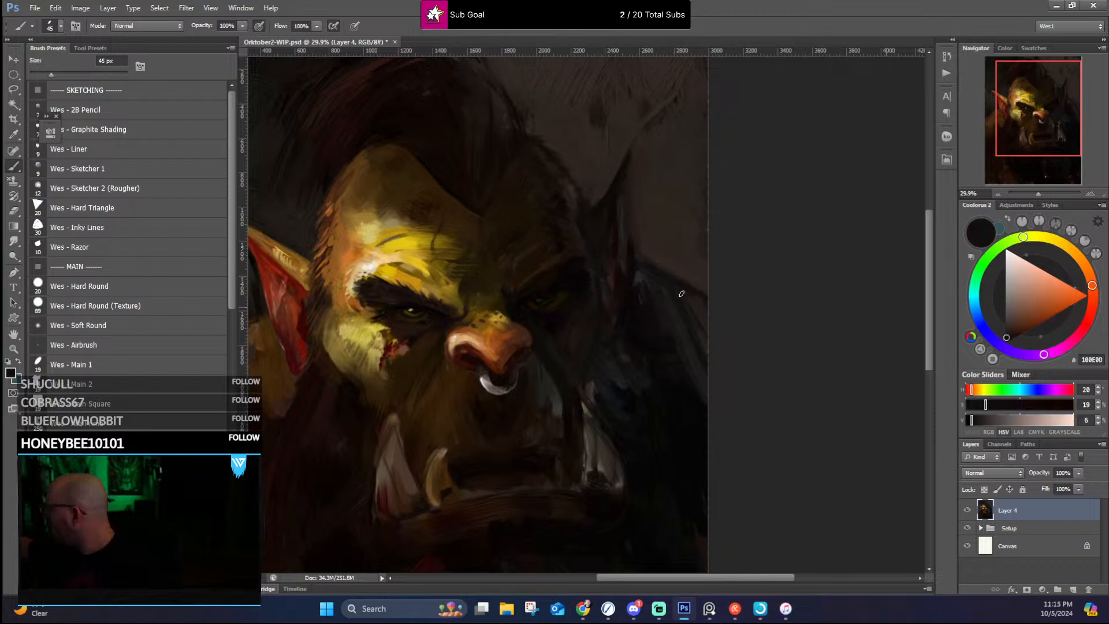
pyautogui.keyDown('alt'); pyautogui.click(649, 293); pyautogui.keyUp('alt')
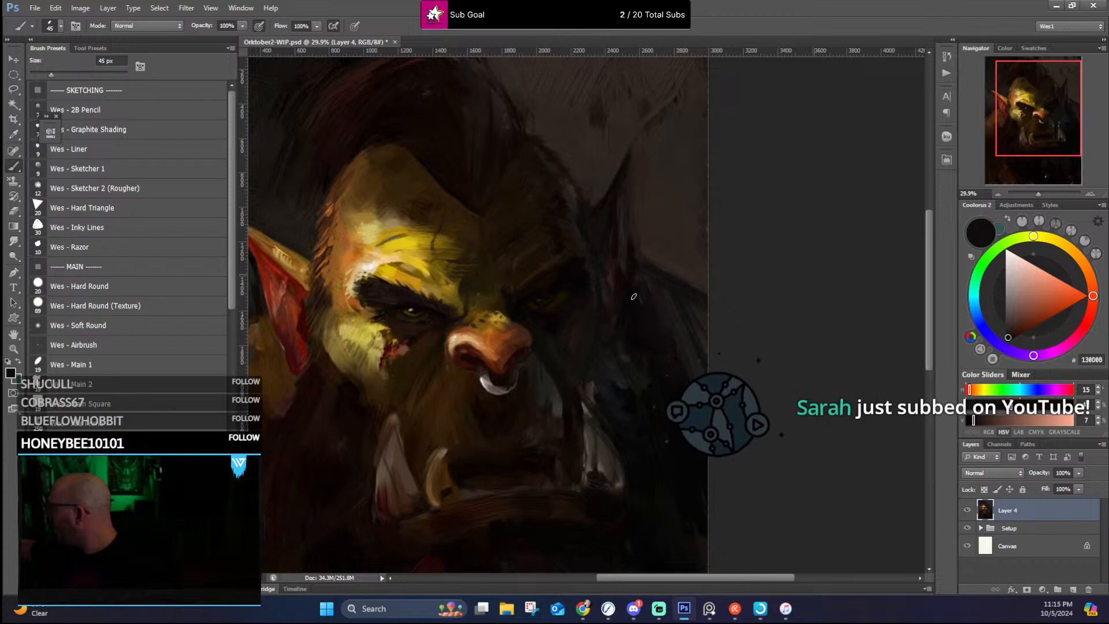
# Step: Shade the nose's shadow side, nostrils and lit wing with sampled dark reds #180703 and #53200A and orange-brown #98592C
pyautogui.moveTo(641, 363); pyautogui.dragTo(683, 237)
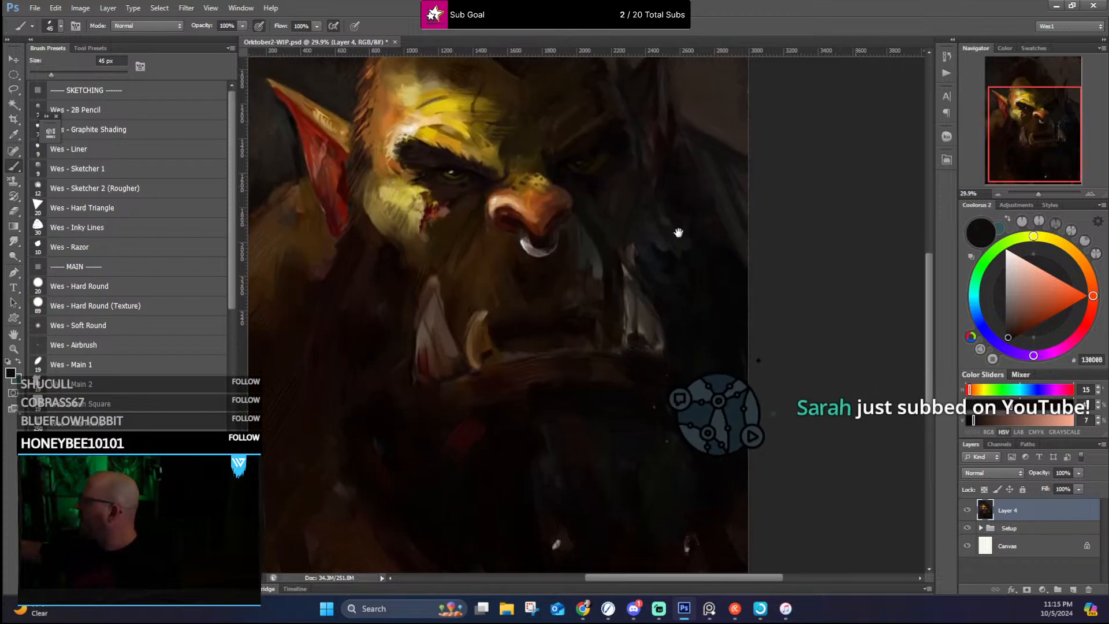
pyautogui.keyDown('alt'); pyautogui.click(567, 203); pyautogui.keyUp('alt')
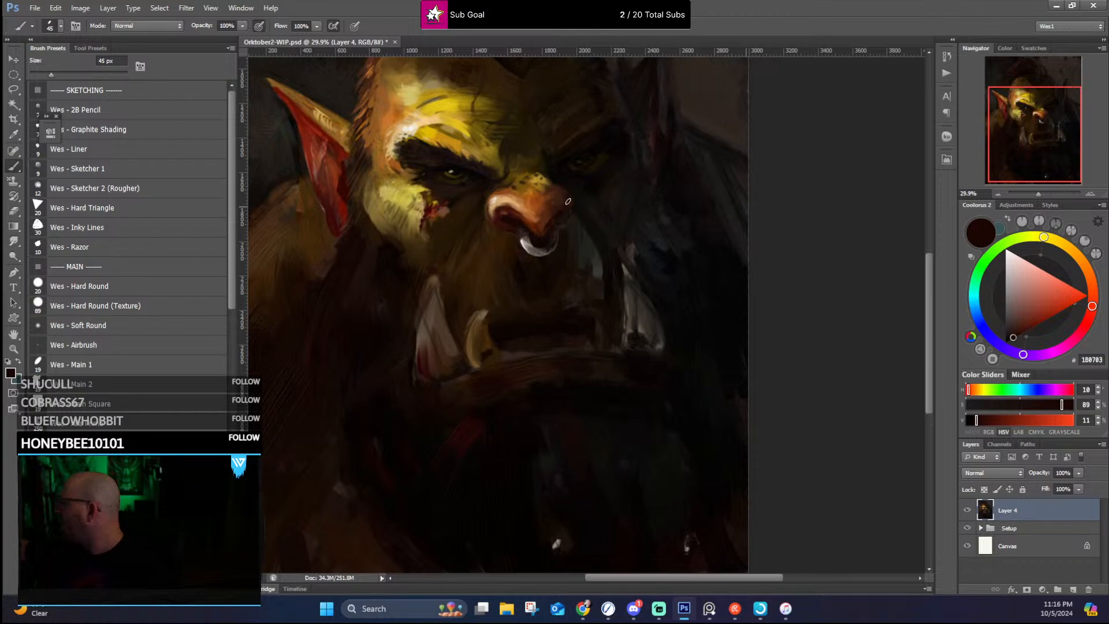
pyautogui.keyDown('alt'); pyautogui.click(533, 217); pyautogui.keyUp('alt')
pyautogui.keyDown('alt'); pyautogui.click(535, 219); pyautogui.keyUp('alt')
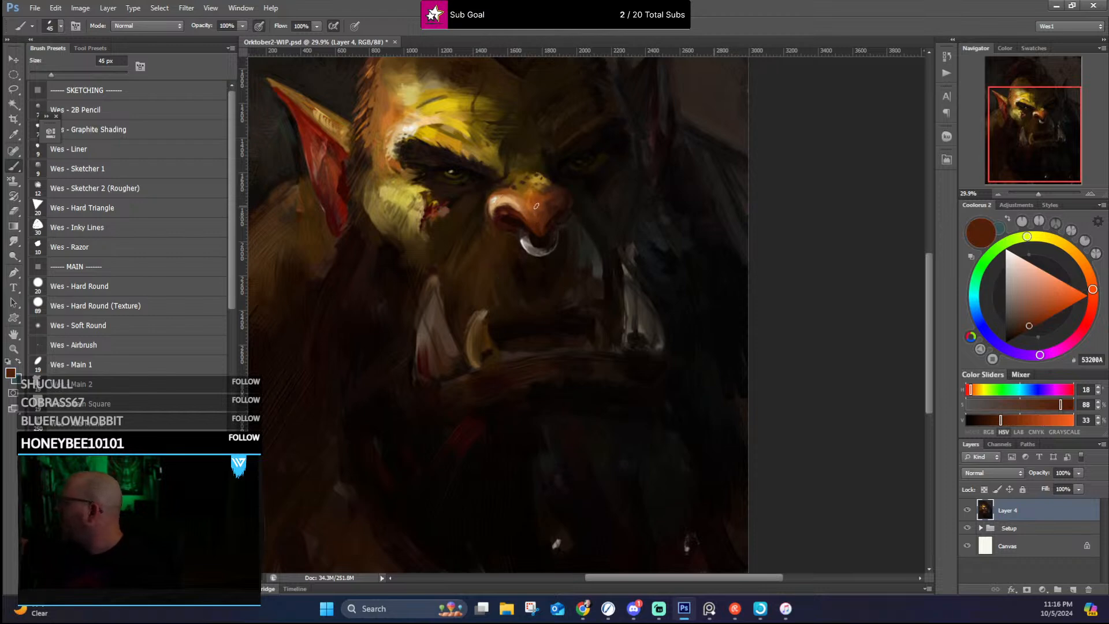
pyautogui.moveTo(535, 209)
pyautogui.mouseDown()
pyautogui.moveTo(510, 196)
pyautogui.moveTo(504, 203)
pyautogui.mouseUp()
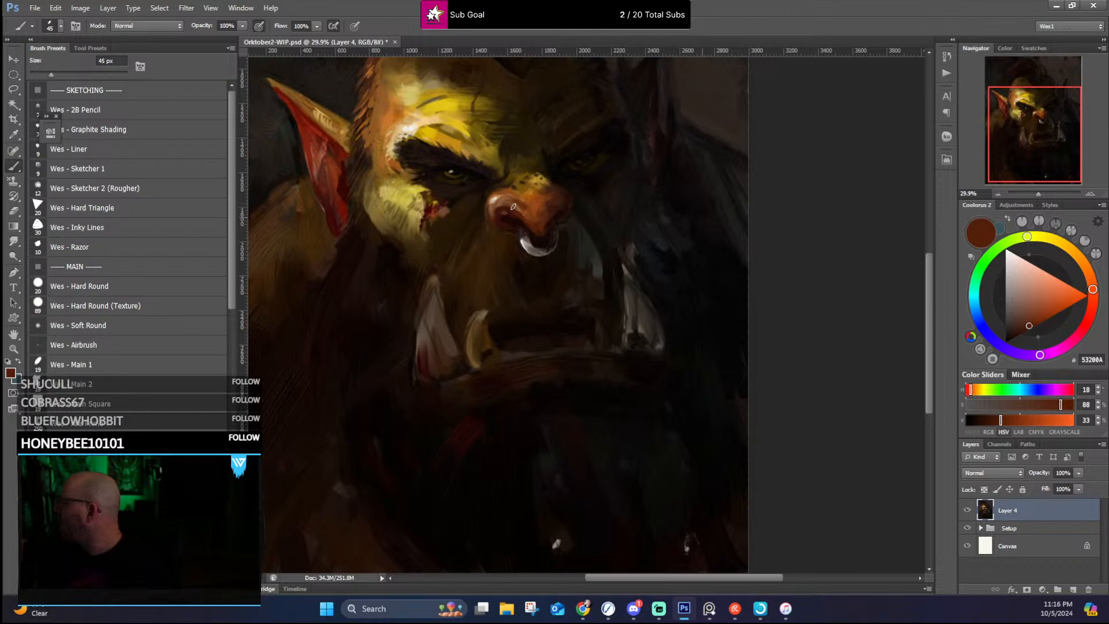
pyautogui.keyDown('alt'); pyautogui.click(510, 193); pyautogui.keyUp('alt')
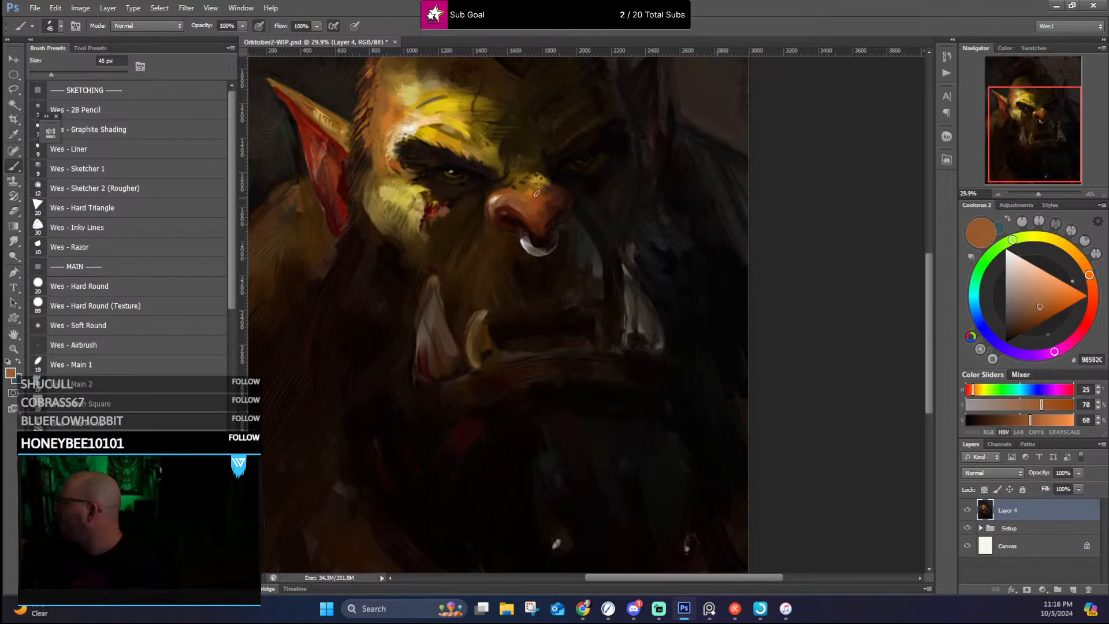
# Step: Clean up the lit ear's outer edge and the shoulder below it with sampled near-black #0F0A07, dark red-brown #270E05 and brown #3F2505
pyautogui.moveTo(648, 222); pyautogui.dragTo(689, 297)
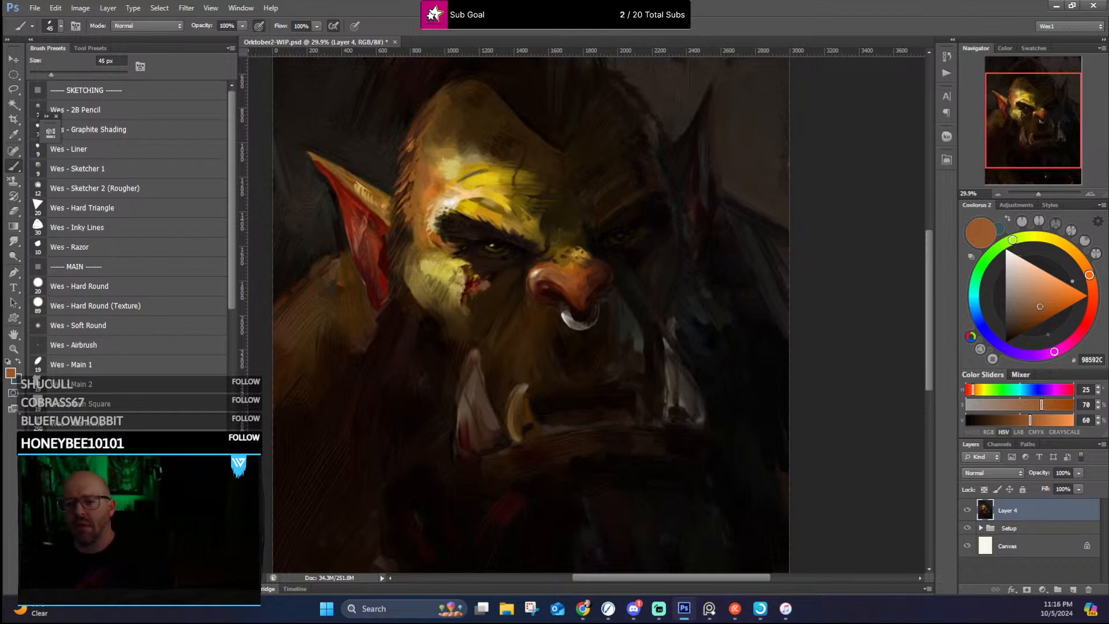
pyautogui.moveTo(426, 226)
pyautogui.mouseDown()
pyautogui.moveTo(376, 228)
pyautogui.moveTo(440, 228)
pyautogui.moveTo(425, 229)
pyautogui.mouseUp()
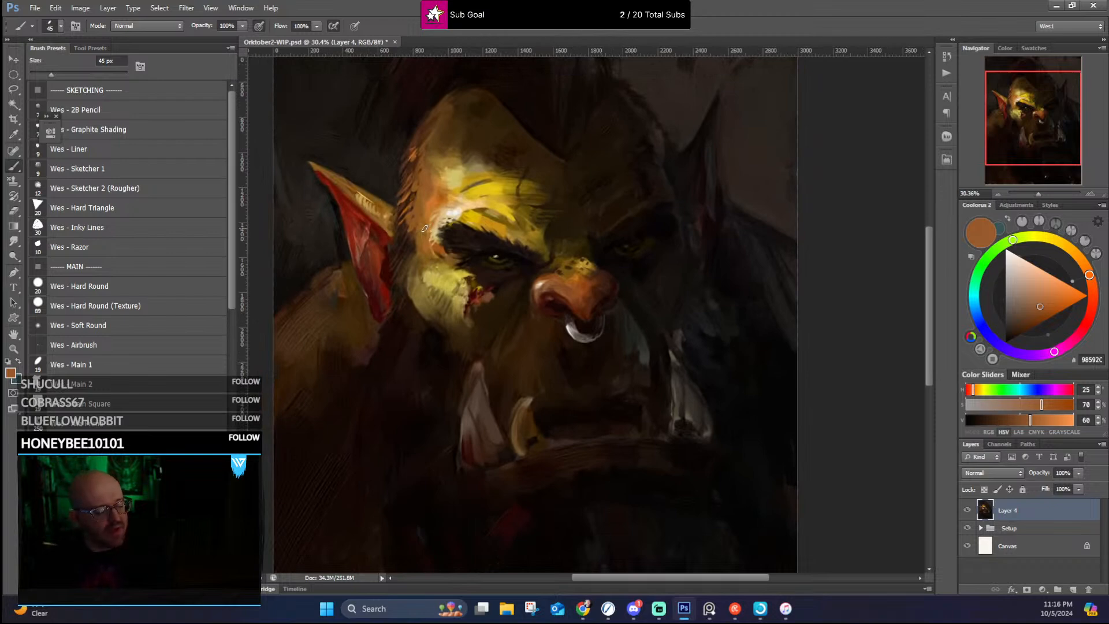
pyautogui.keyDown('alt'); pyautogui.click(334, 204); pyautogui.keyUp('alt')
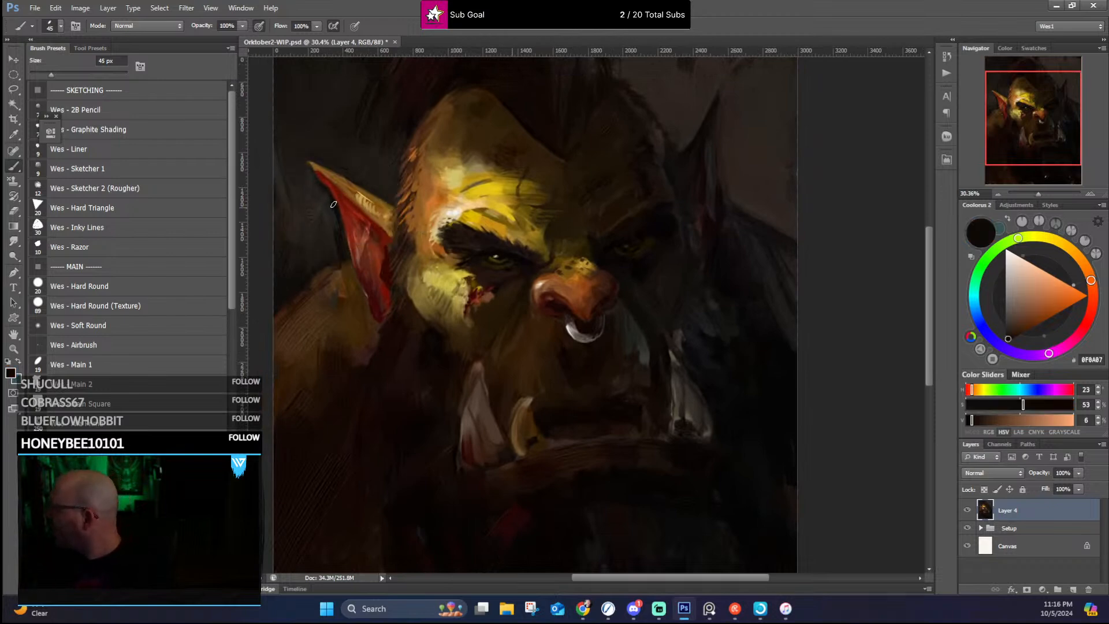
pyautogui.moveTo(339, 232); pyautogui.dragTo(405, 259)
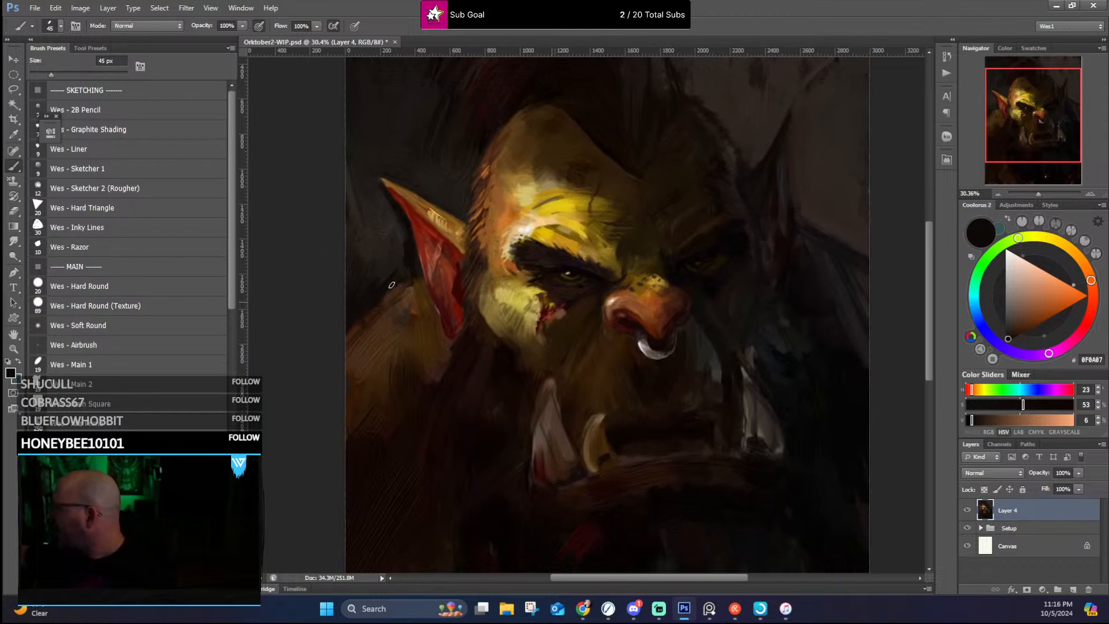
pyautogui.keyDown('alt'); pyautogui.click(374, 314); pyautogui.keyUp('alt')
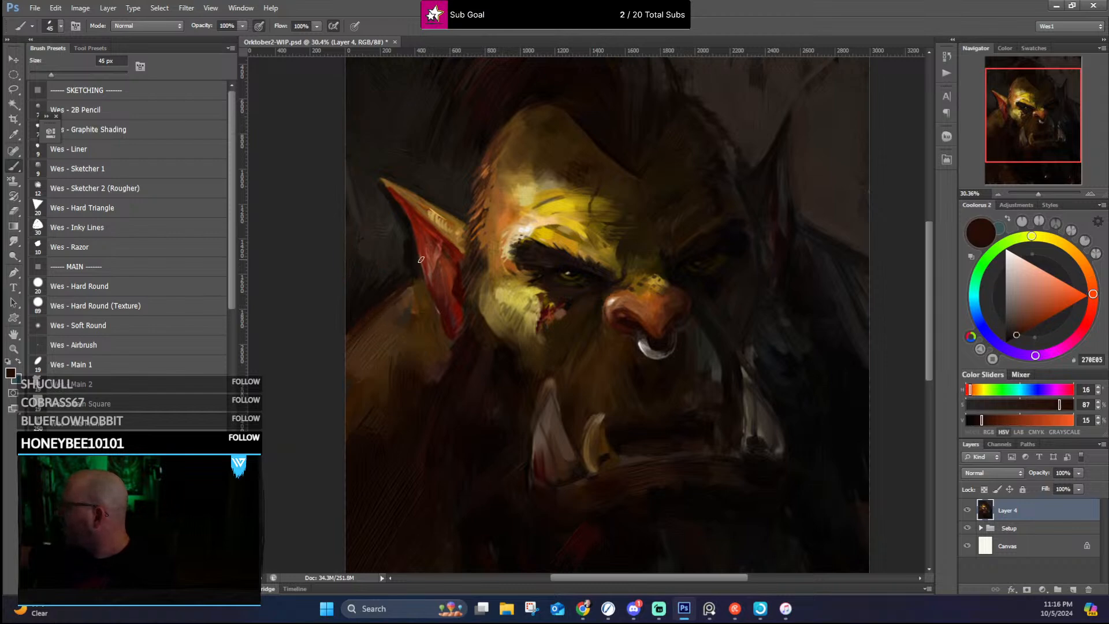
pyautogui.keyDown('alt'); pyautogui.click(413, 282); pyautogui.keyUp('alt')
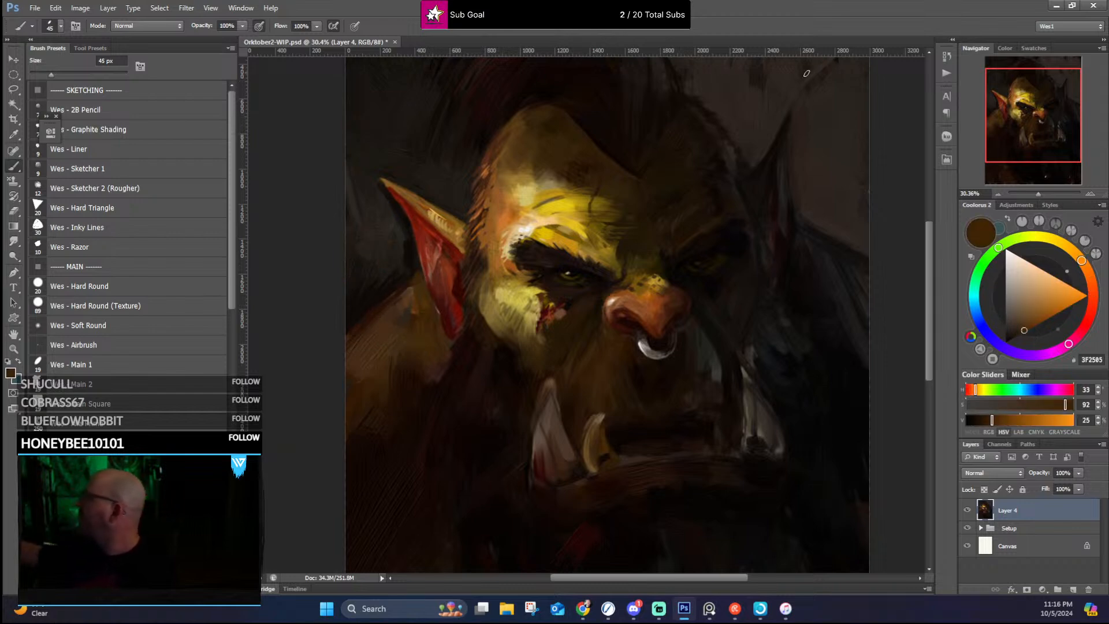
# Step: Paint dark strokes into the background around the lit ear with sampled near-black #120E0B
pyautogui.moveTo(494, 193); pyautogui.dragTo(515, 247)
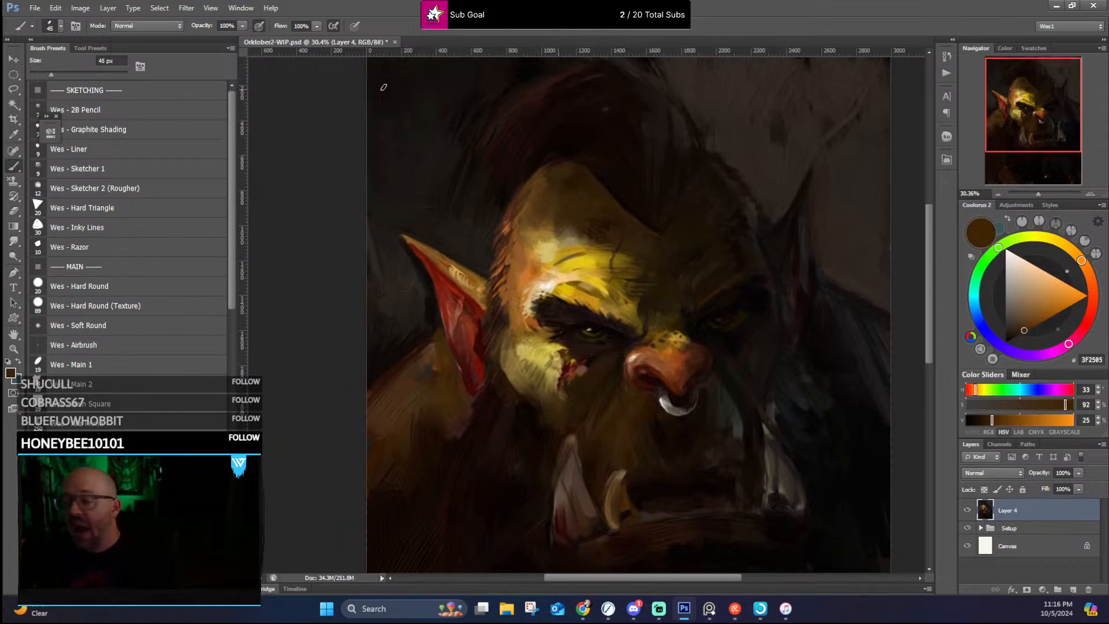
pyautogui.keyDown('alt'); pyautogui.click(408, 250); pyautogui.keyUp('alt')
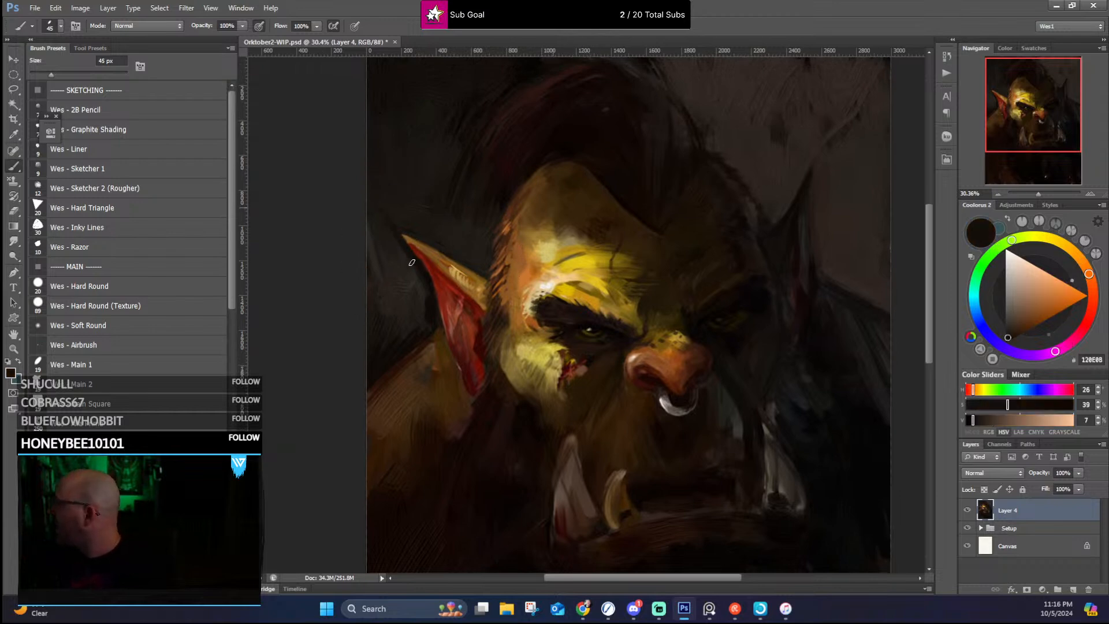
pyautogui.moveTo(368, 232); pyautogui.dragTo(405, 306)
pyautogui.moveTo(369, 257); pyautogui.dragTo(365, 265)
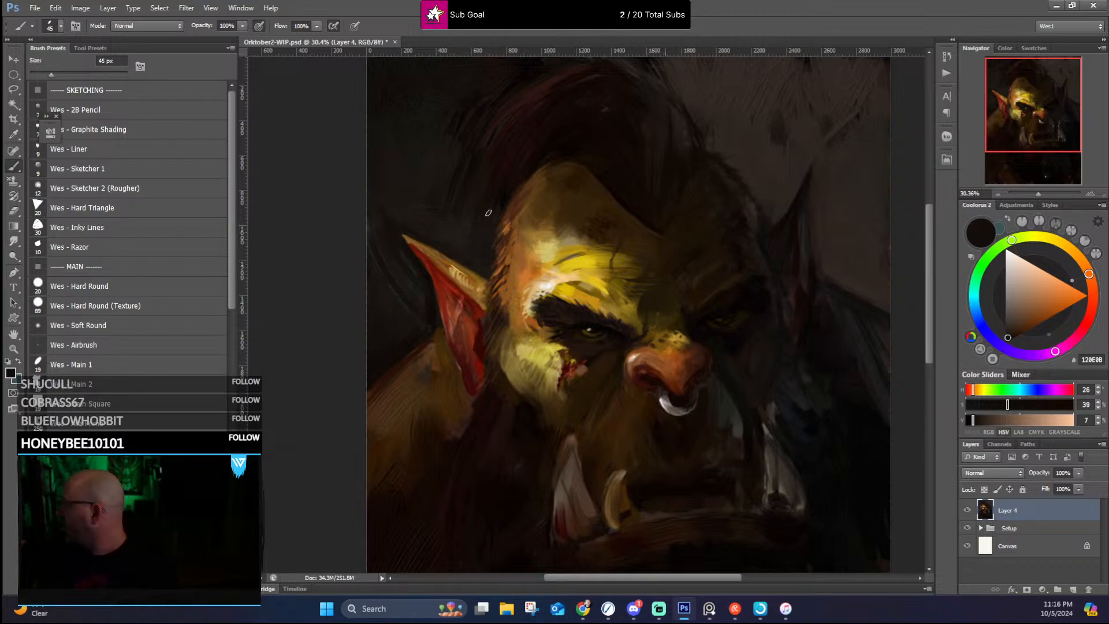
# Step: Add hair strokes to the mohawk with sampled dark red-brown #2F1914, reducing the brush to 30 px
pyautogui.scroll(2, 651, 204)
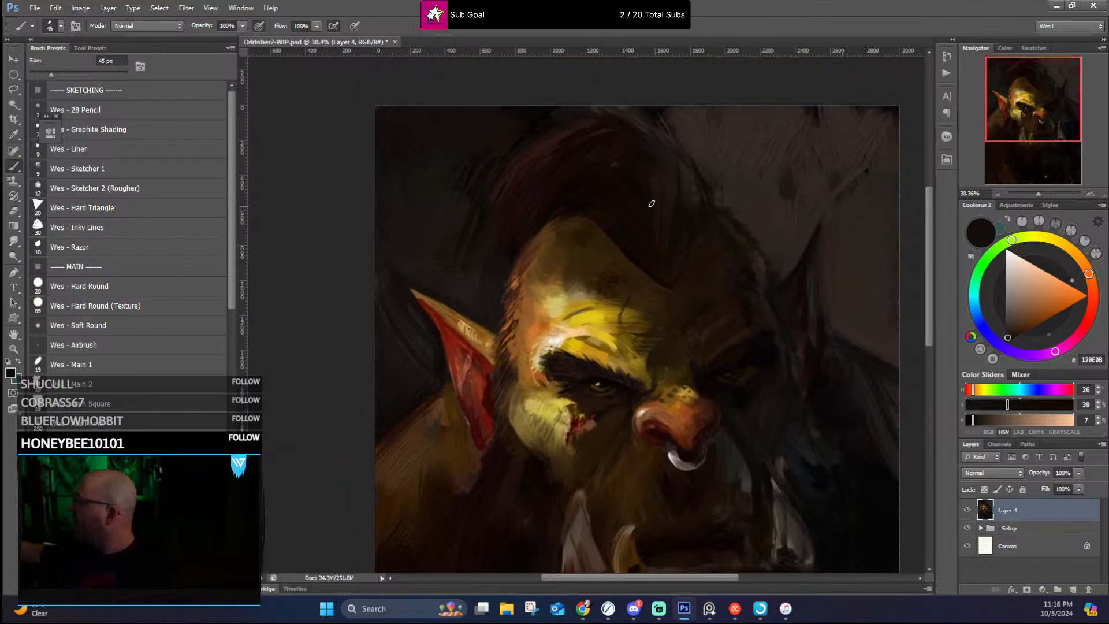
pyautogui.keyDown('alt'); pyautogui.click(544, 145); pyautogui.keyUp('alt')
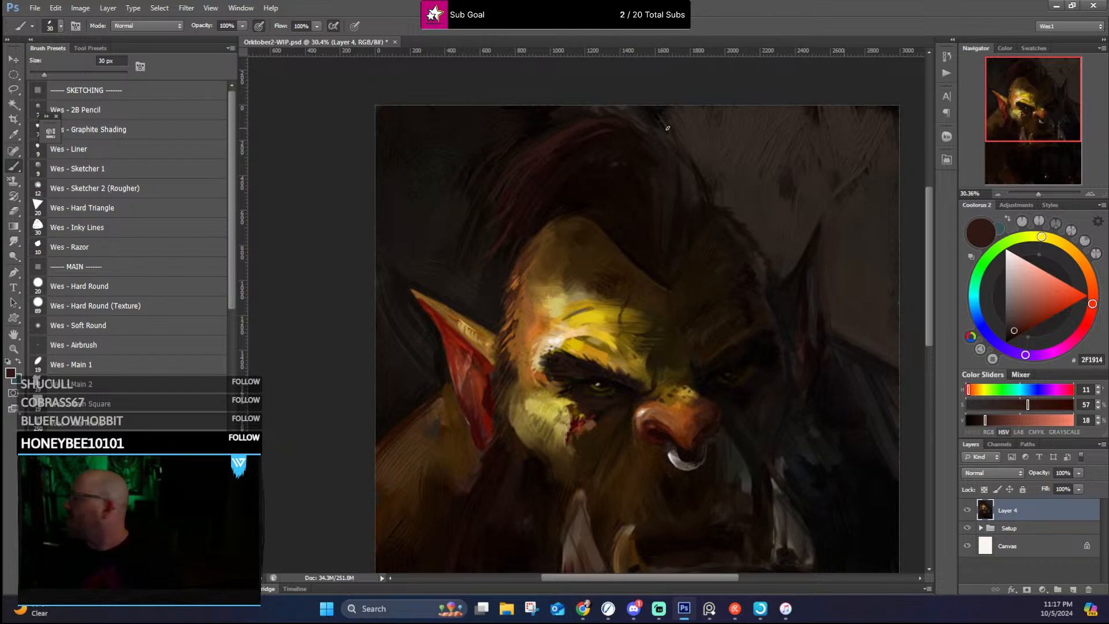
pyautogui.scroll(-2, 664, 130)
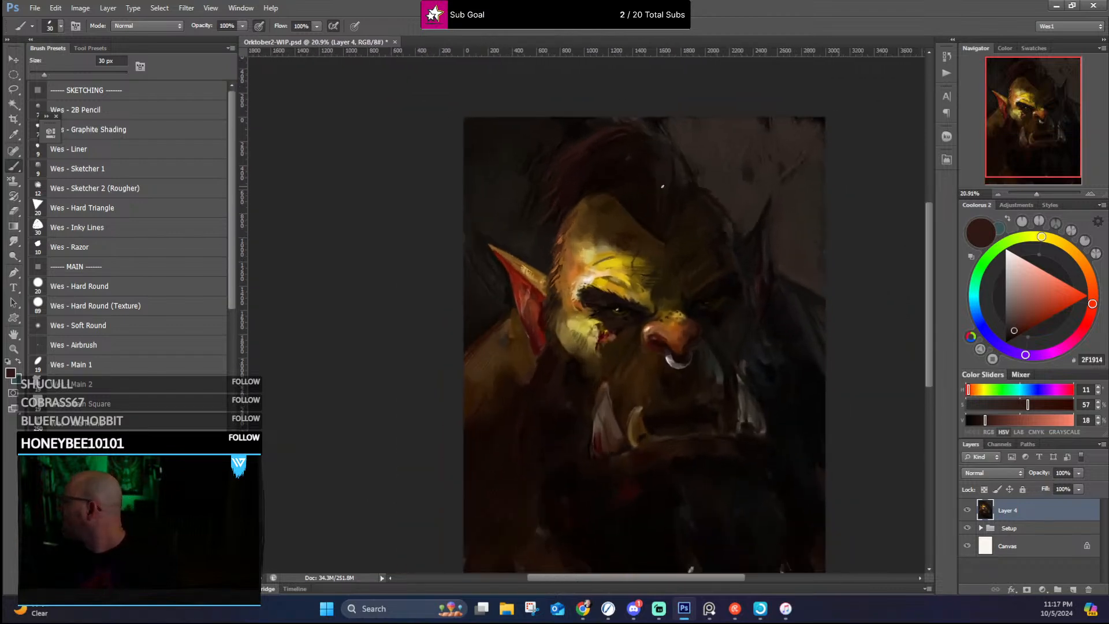
# Step: Blend the upper inner edge of the lit brow into the forehead shadow with sampled ochres #816606 and #8A6C07 and dark brown #2F1F0A
pyautogui.scroll(2, 587, 215)
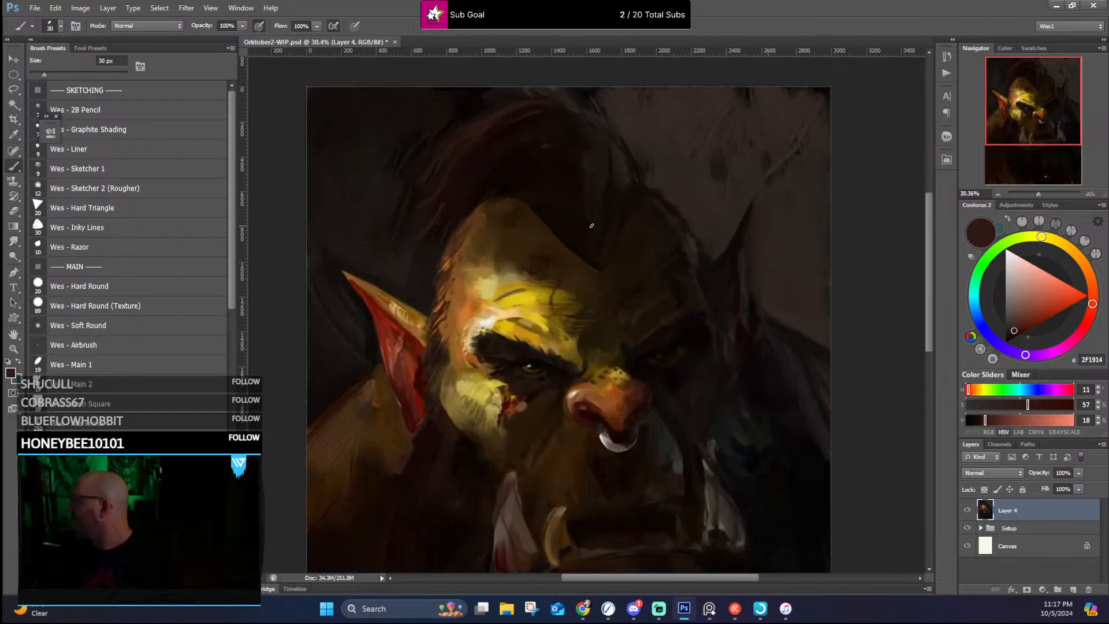
pyautogui.keyDown('alt'); pyautogui.click(551, 296); pyautogui.keyUp('alt')
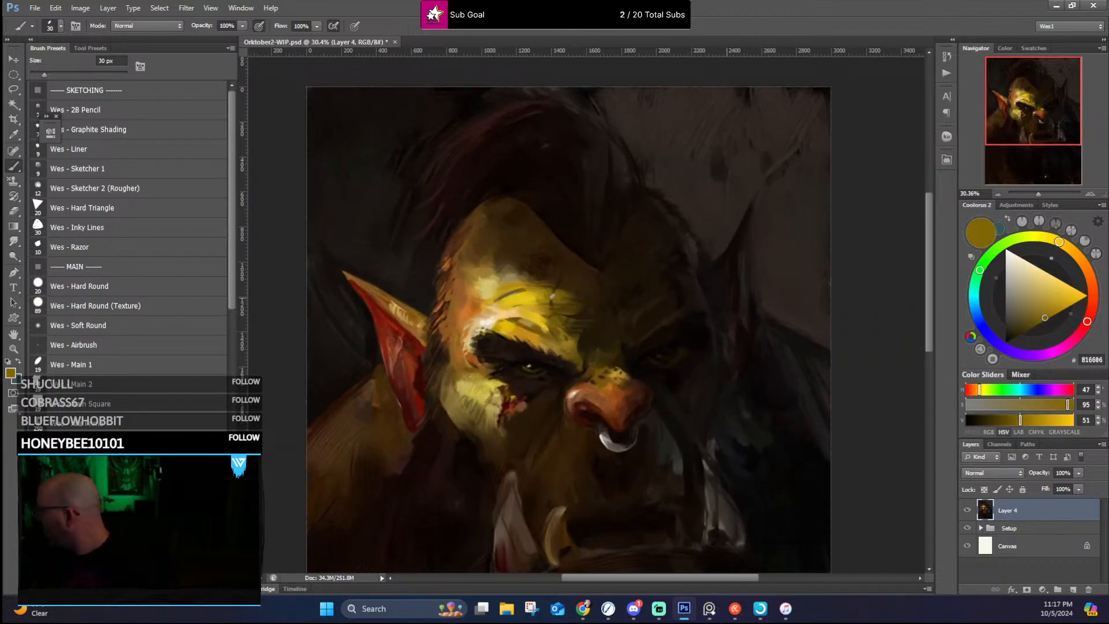
pyautogui.keyDown('alt'); pyautogui.click(567, 279); pyautogui.keyUp('alt')
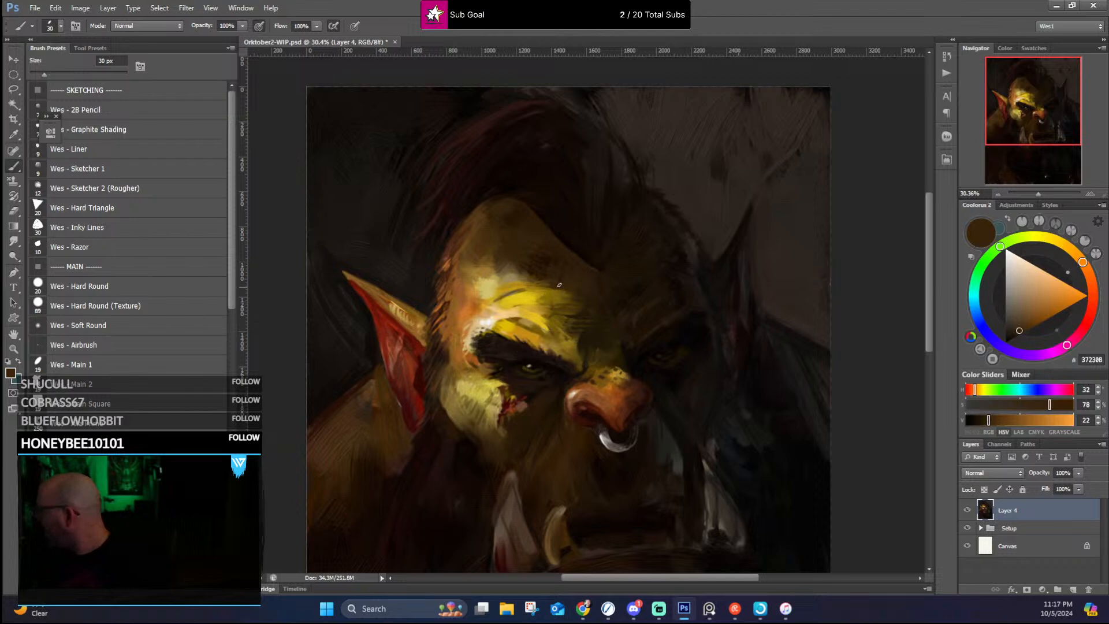
pyautogui.keyDown('alt'); pyautogui.click(566, 283); pyautogui.keyUp('alt')
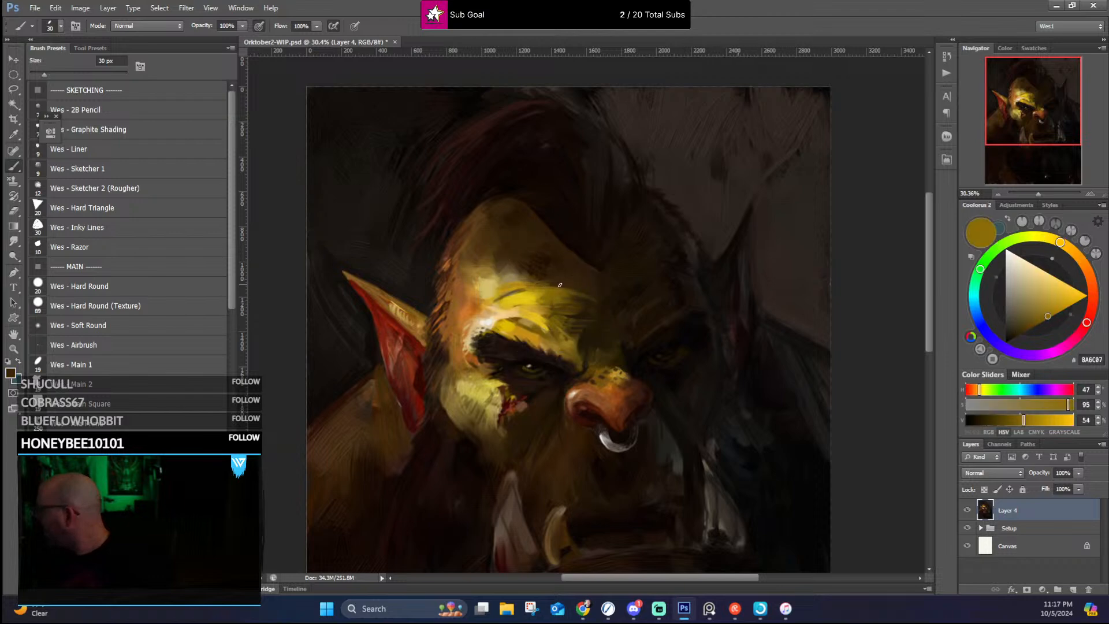
pyautogui.keyDown('alt'); pyautogui.click(559, 285); pyautogui.keyUp('alt')
pyautogui.keyDown('alt'); pyautogui.click(594, 300); pyautogui.keyUp('alt')
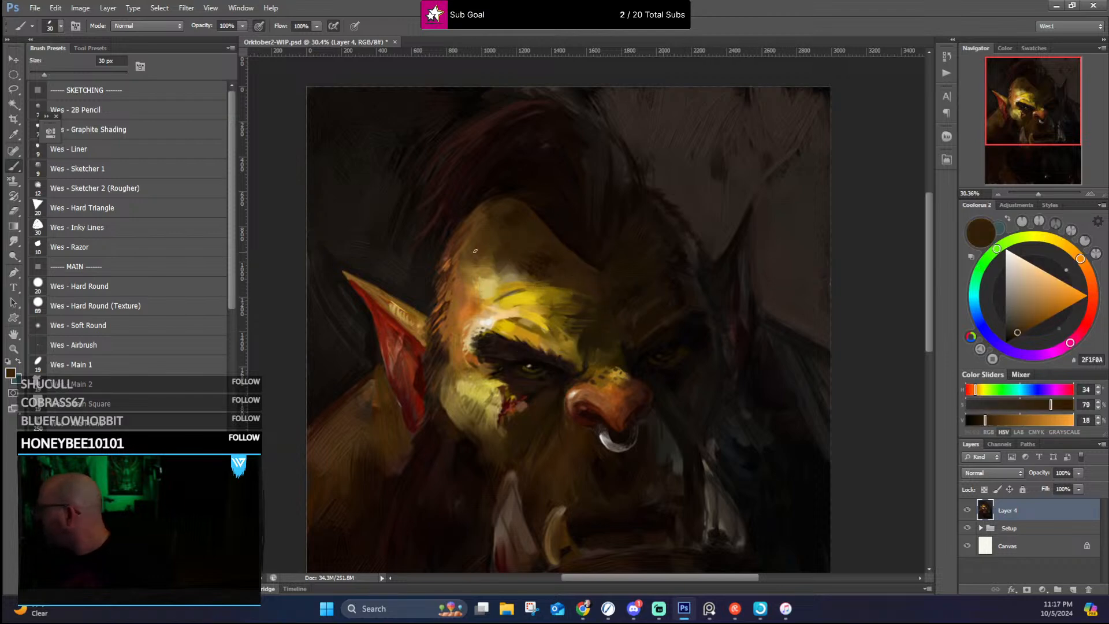
# Step: Rework the yellow strokes above the lit eyebrow with sampled golds #B5901C and #E5C61A, then darker #402F0C and #7A6209 at their inner end
pyautogui.keyDown('alt'); pyautogui.click(506, 298); pyautogui.keyUp('alt')
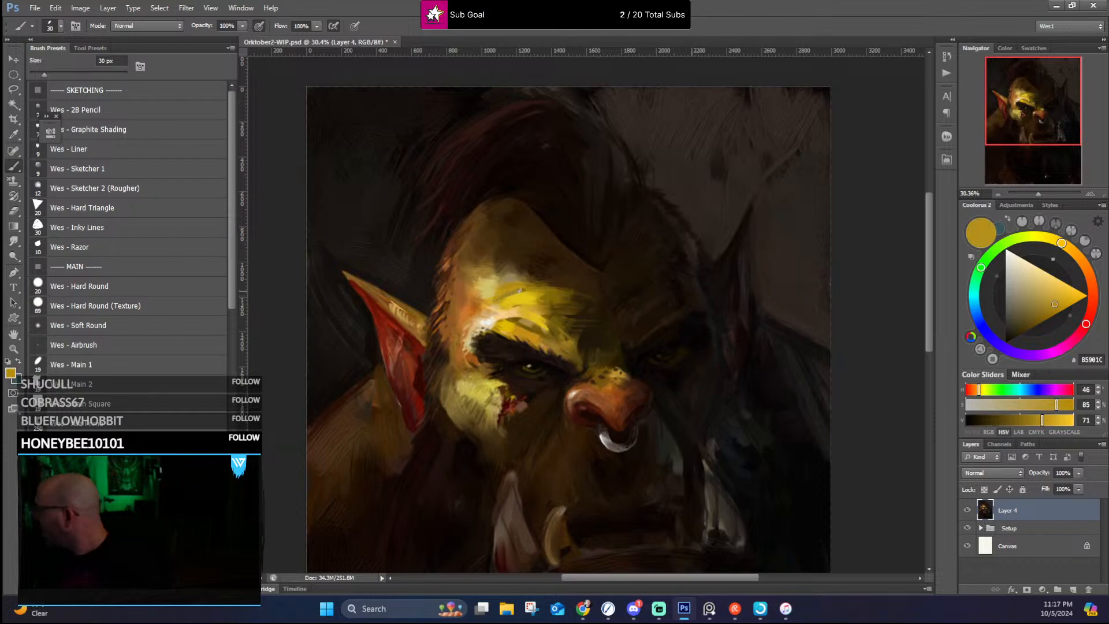
pyautogui.keyDown('alt'); pyautogui.click(538, 290); pyautogui.keyUp('alt')
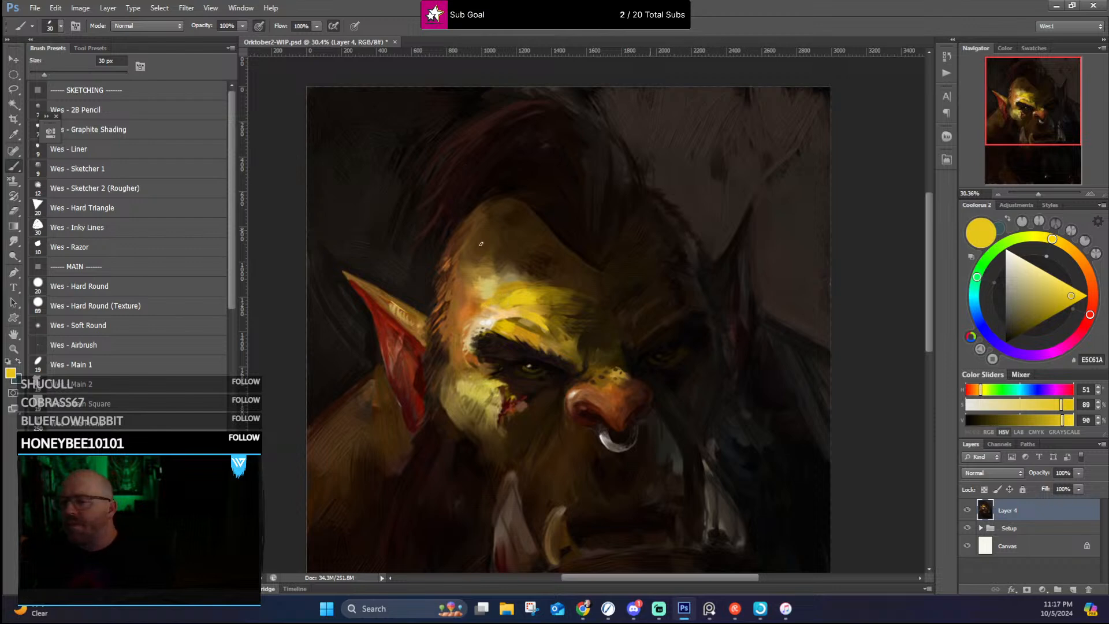
pyautogui.keyDown('alt'); pyautogui.click(575, 305); pyautogui.keyUp('alt')
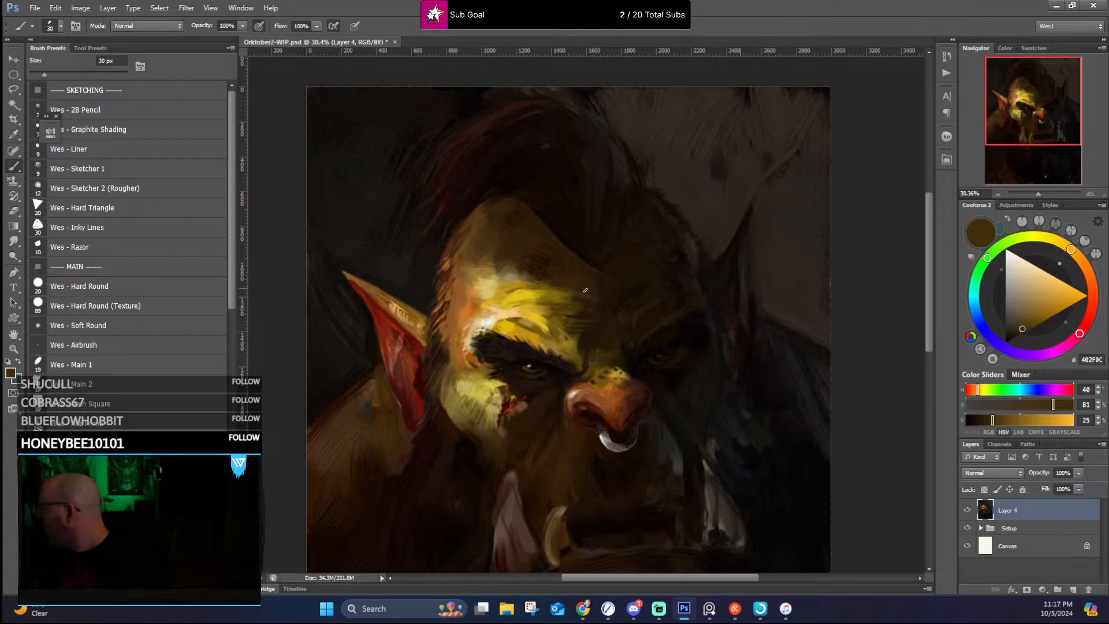
pyautogui.keyDown('alt'); pyautogui.click(586, 301); pyautogui.keyUp('alt')
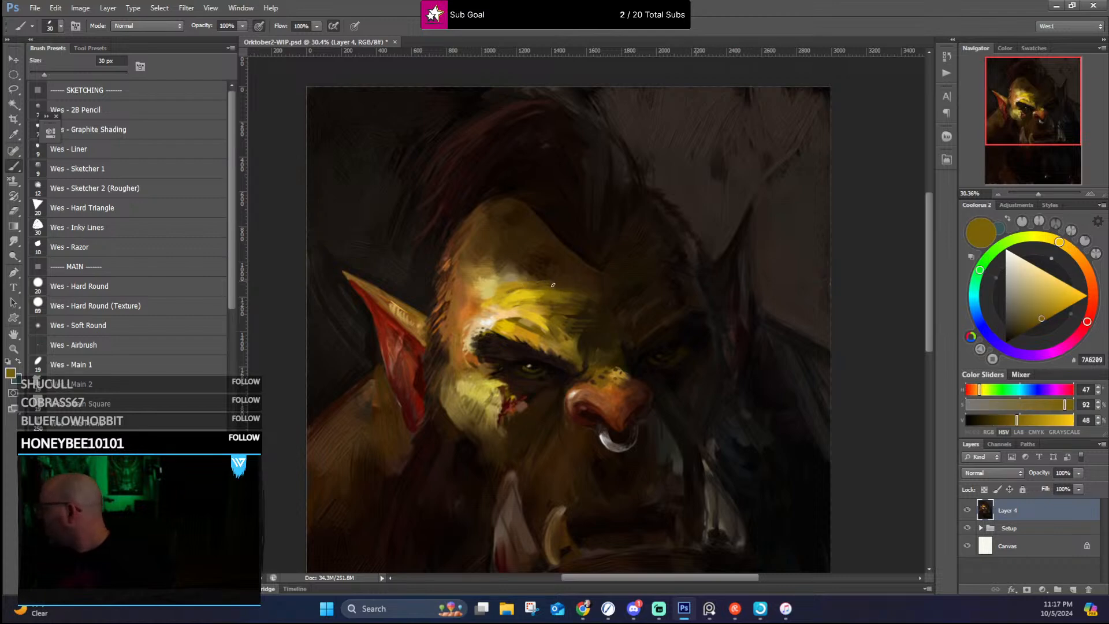
# Step: Soften the brow highlight toward the lit temple with sampled pale yellow #CEBE6A and brown #96712A
pyautogui.keyDown('alt'); pyautogui.click(498, 273); pyautogui.keyUp('alt')
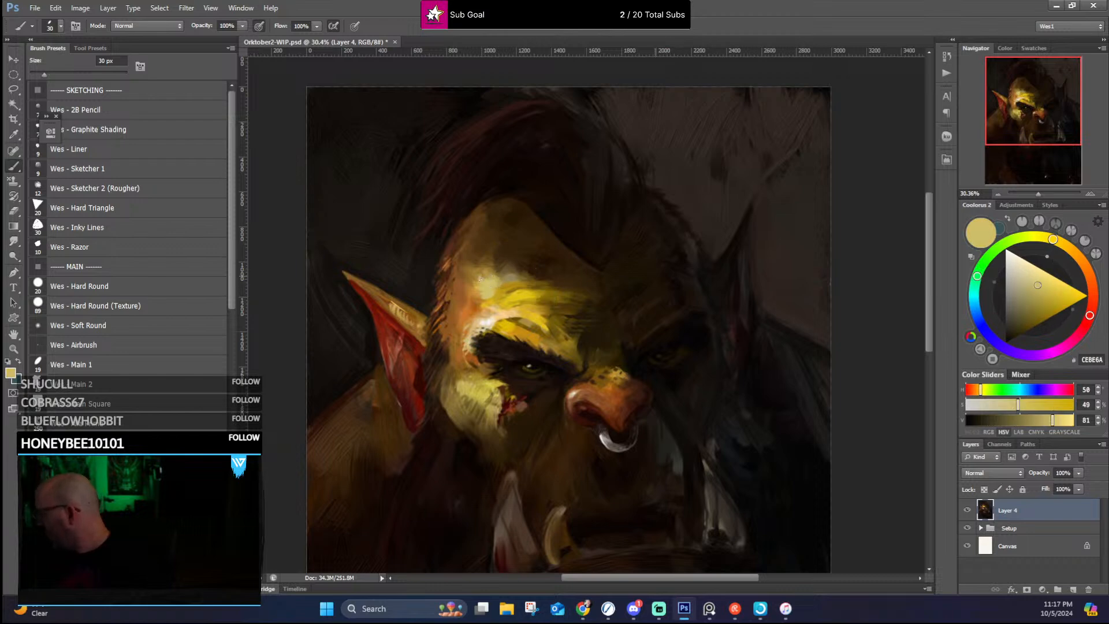
pyautogui.keyDown('alt'); pyautogui.click(469, 279); pyautogui.keyUp('alt')
pyautogui.keyDown('alt'); pyautogui.click(483, 275); pyautogui.keyUp('alt')
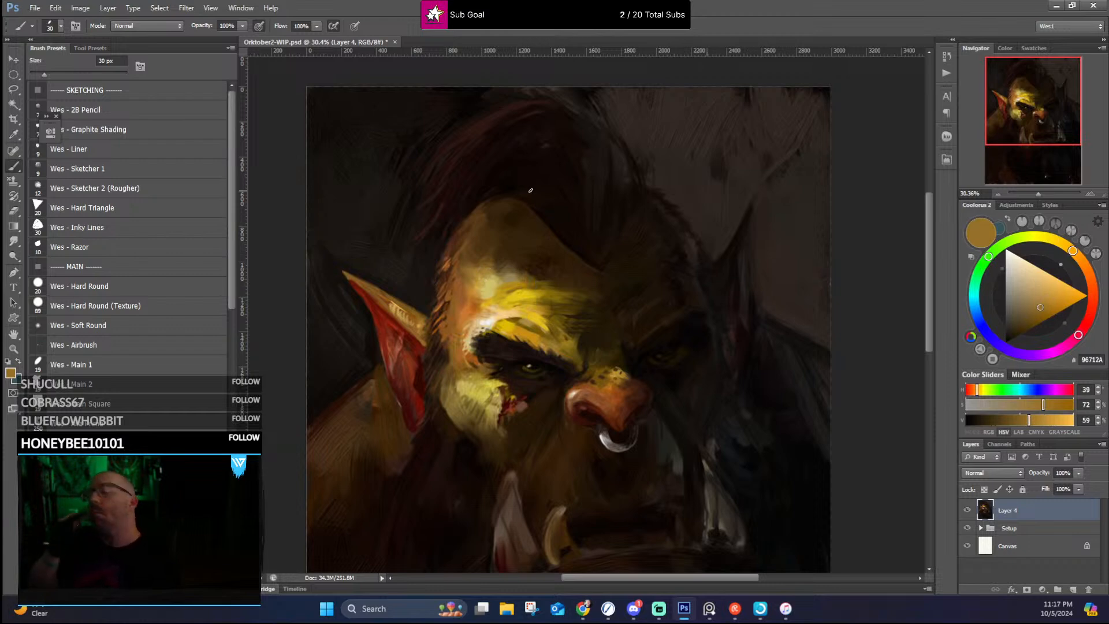
pyautogui.scroll(-2, 530, 197)
pyautogui.scroll(1, 530, 203)
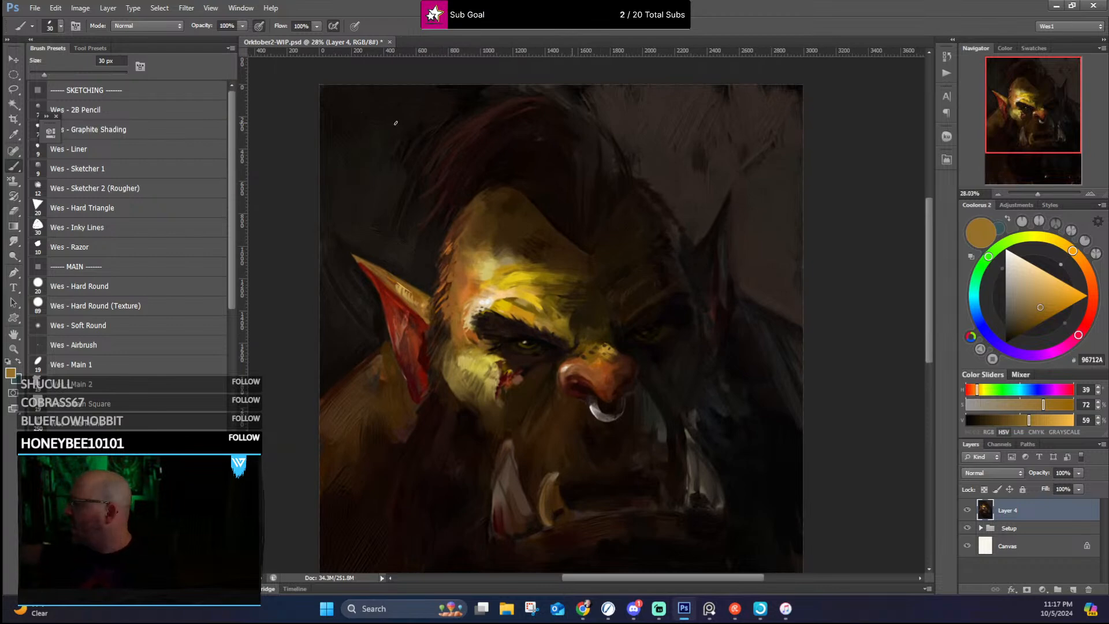
# Step: Paint near-black strokes into the background beside the mohawk's lit side using the Wes - Alla Prima brush at 250 px
pyautogui.moveTo(232, 273)
pyautogui.mouseDown()
pyautogui.moveTo(238, 353)
pyautogui.moveTo(237, 335)
pyautogui.mouseUp()
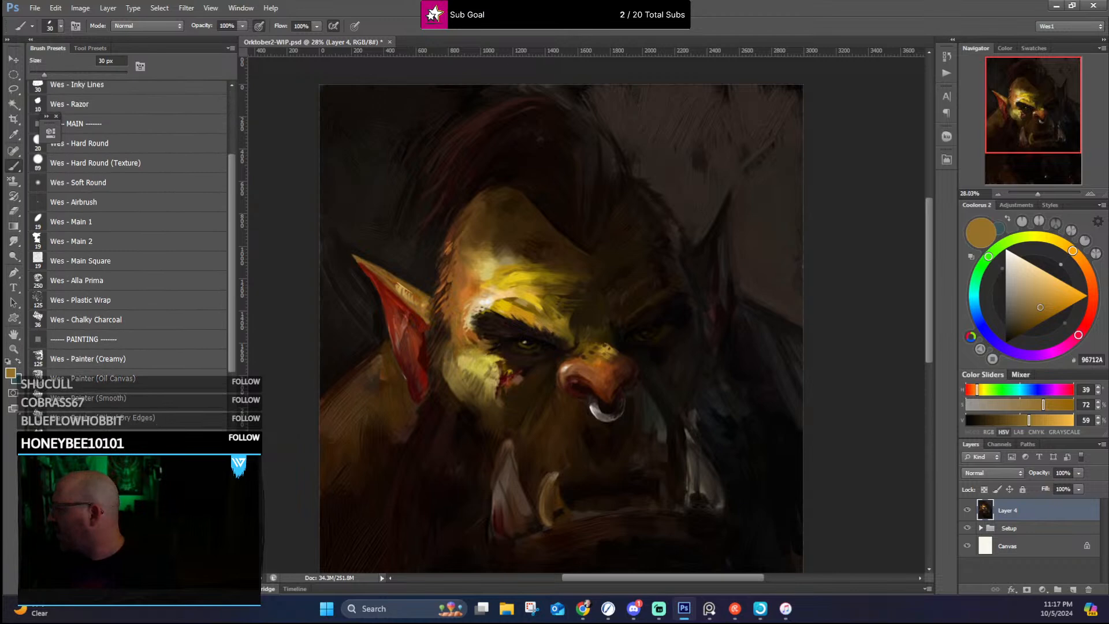
pyautogui.click(77, 280)
pyautogui.keyDown('alt'); pyautogui.click(462, 109); pyautogui.keyUp('alt')
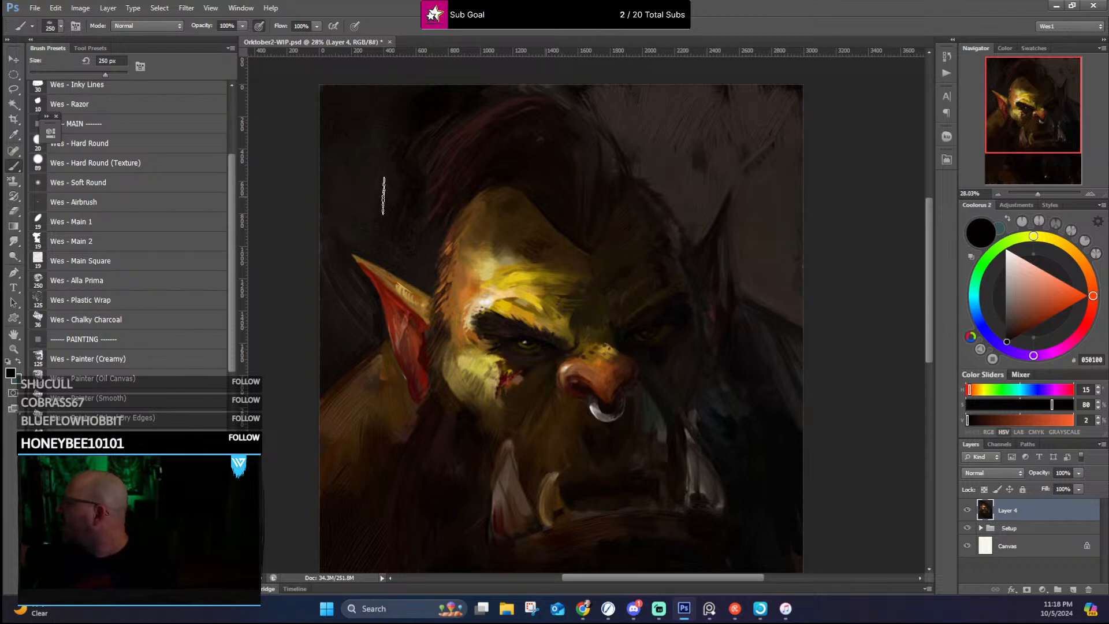
# Step: Repaint the background on the lit side with grey-brown #2A2623 and darker #12100D, enlarging the brush to 300 px
pyautogui.keyDown('alt'); pyautogui.click(340, 174); pyautogui.keyUp('alt')
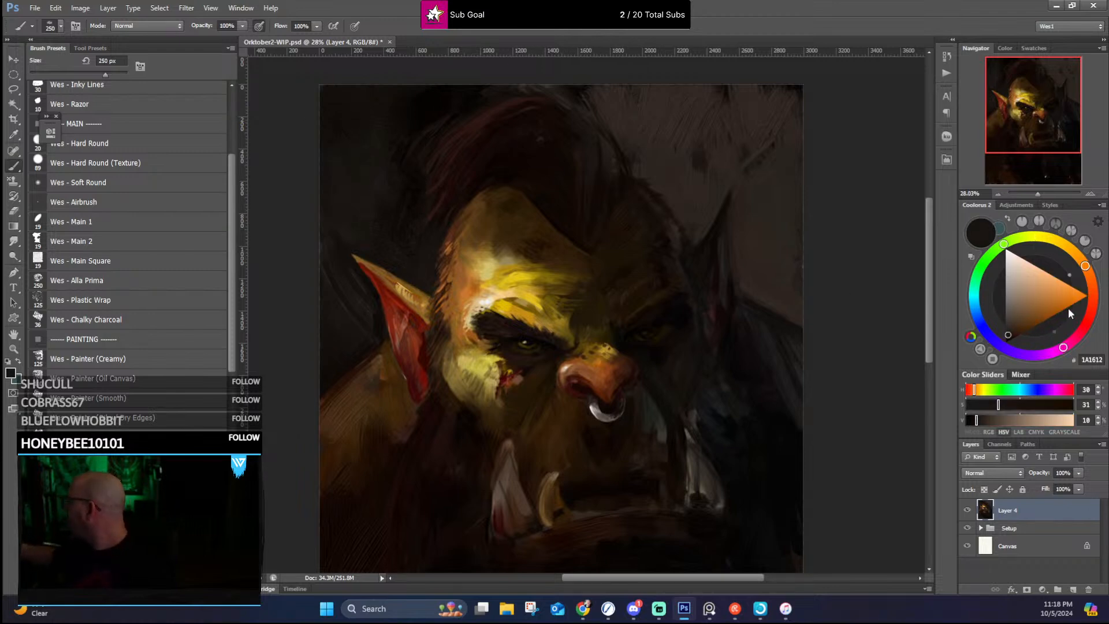
pyautogui.click(985, 421)
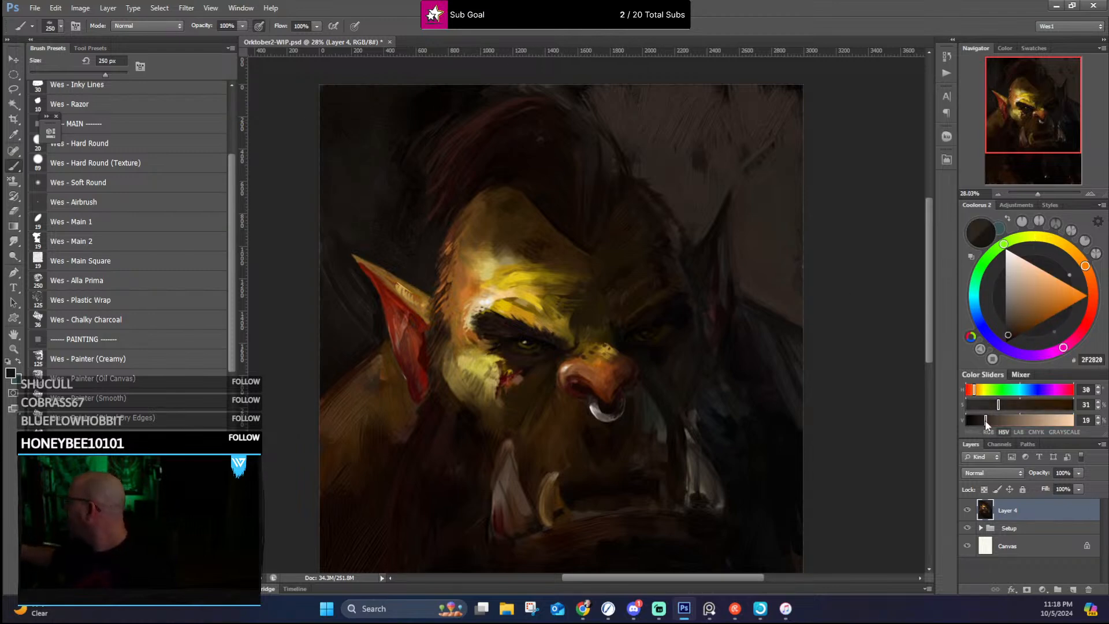
pyautogui.click(983, 420)
pyautogui.click(983, 404)
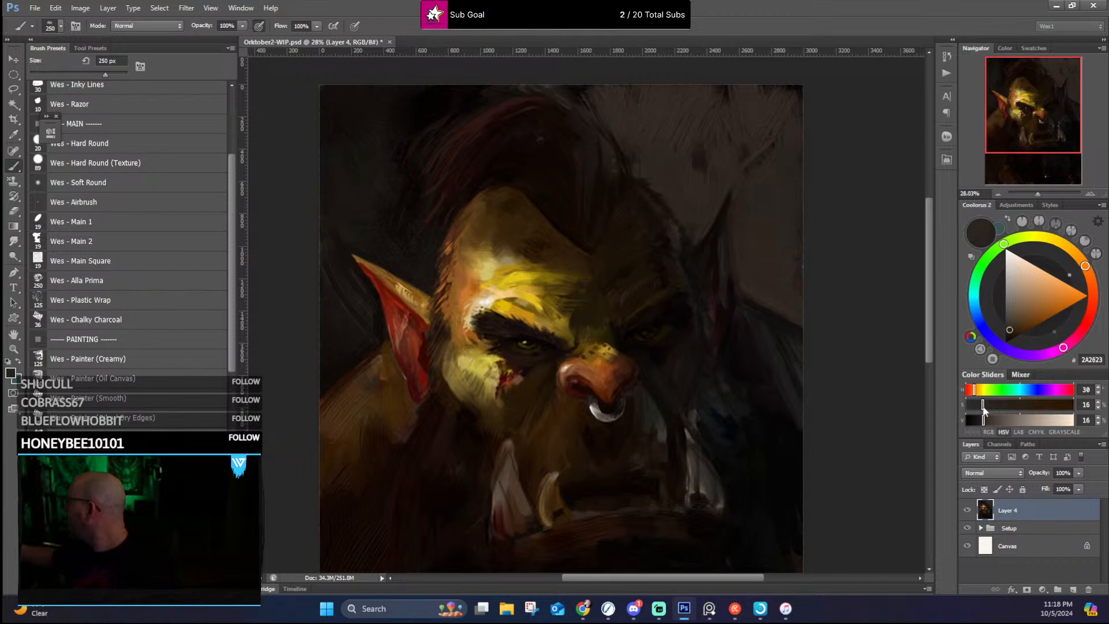
pyautogui.click(983, 409)
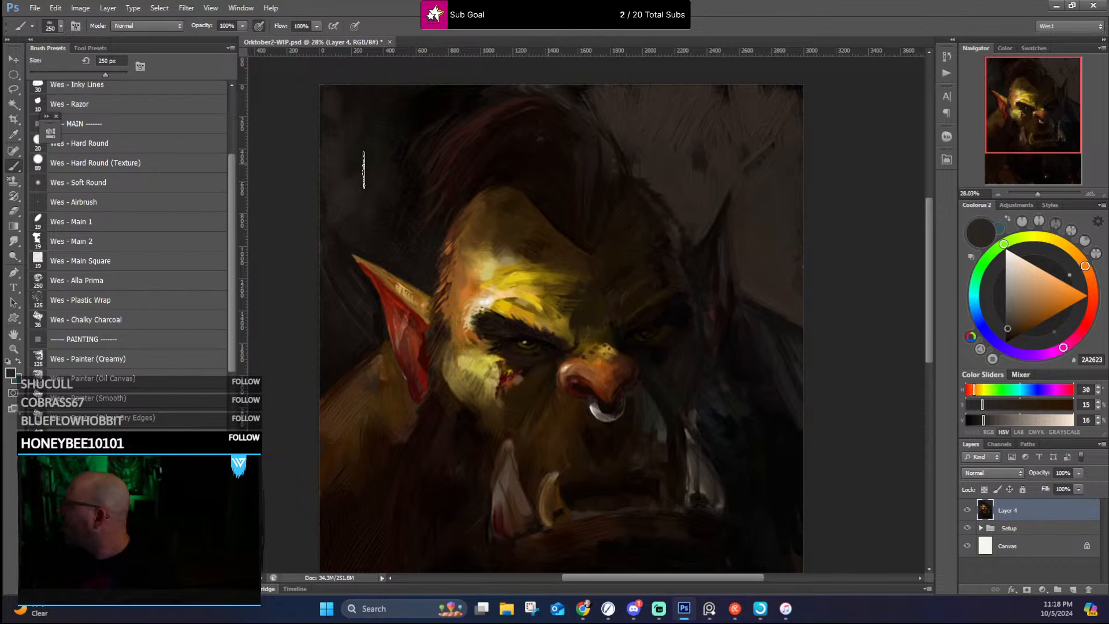
pyautogui.press(']')
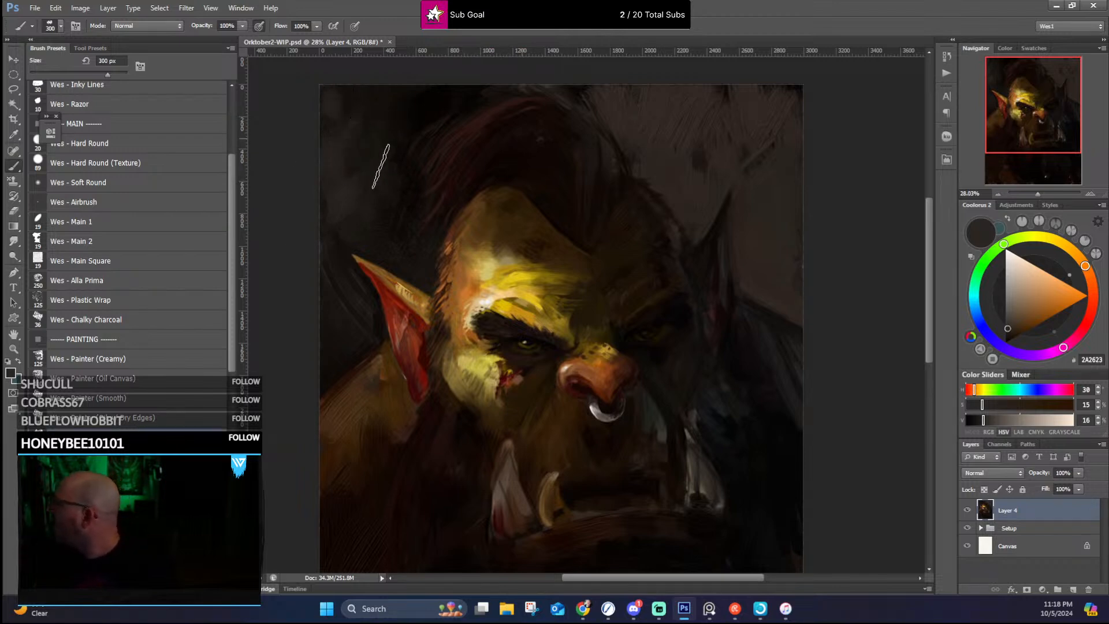
pyautogui.click(973, 419)
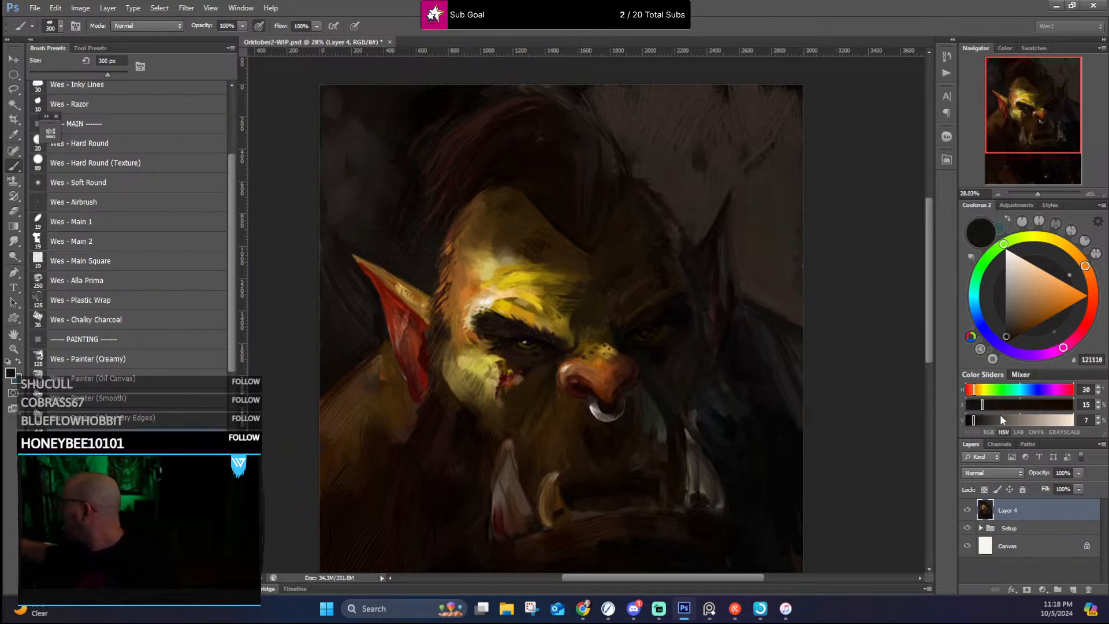
pyautogui.click(999, 404)
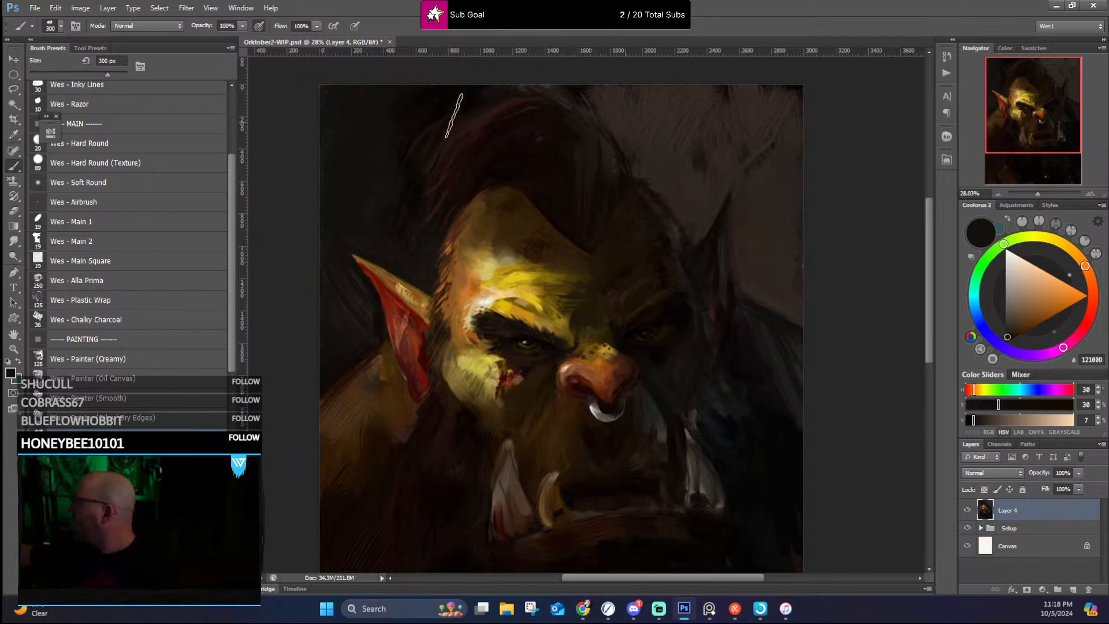
# Step: Broaden and soften the mohawk's lit side with sampled dark reds, including #160807, using the 300 px brush
pyautogui.keyDown('alt'); pyautogui.click(466, 165); pyautogui.keyUp('alt')
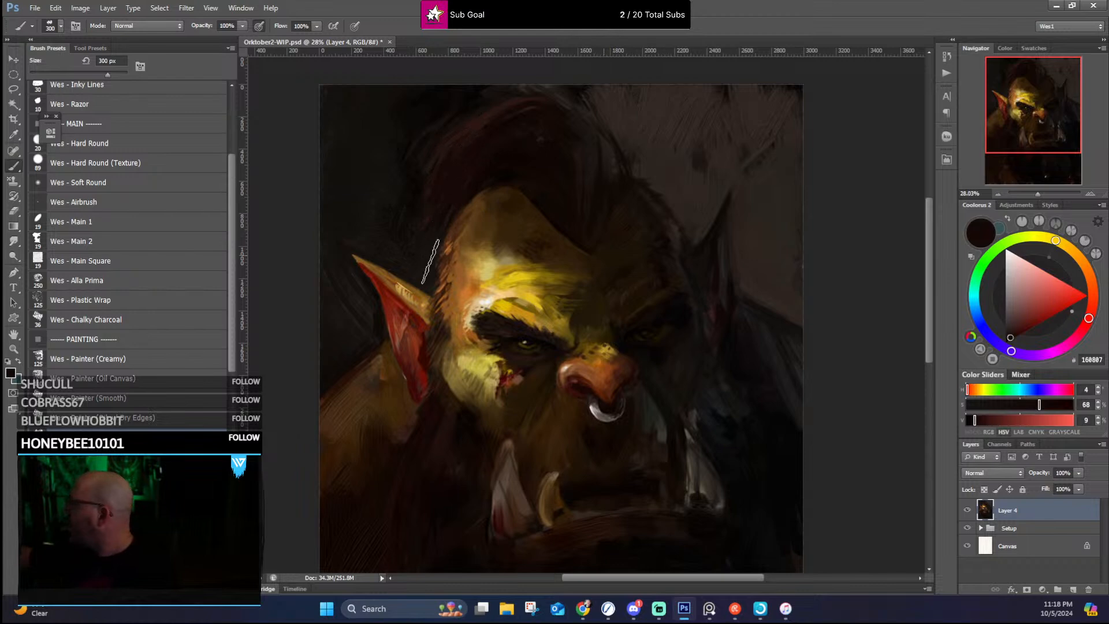
pyautogui.keyDown('alt'); pyautogui.click(472, 131); pyautogui.keyUp('alt')
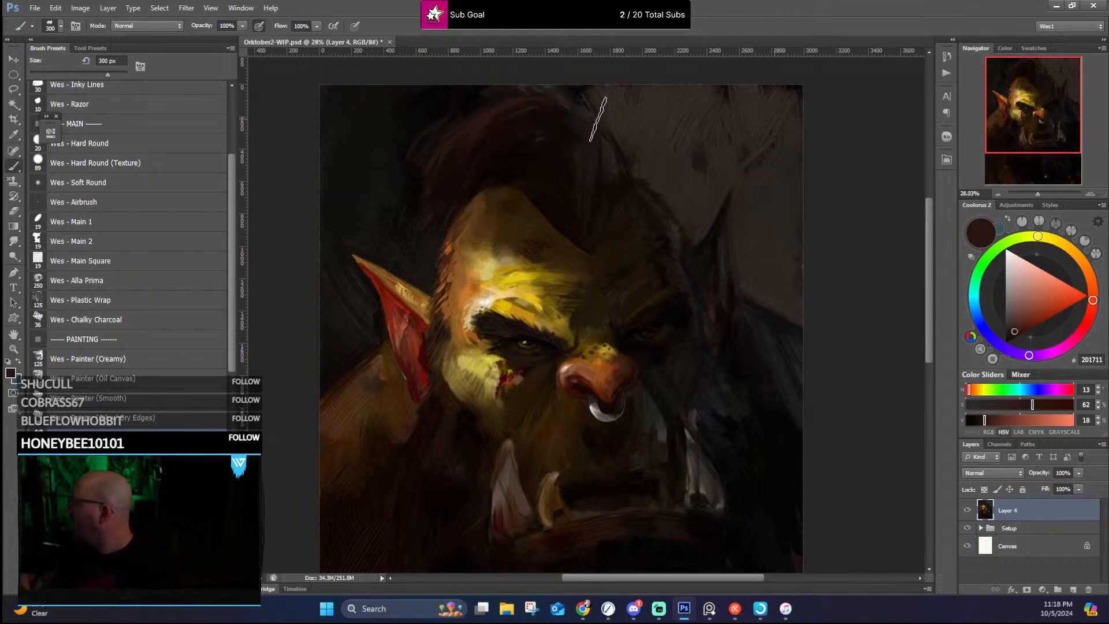
pyautogui.scroll(-3, 594, 245)
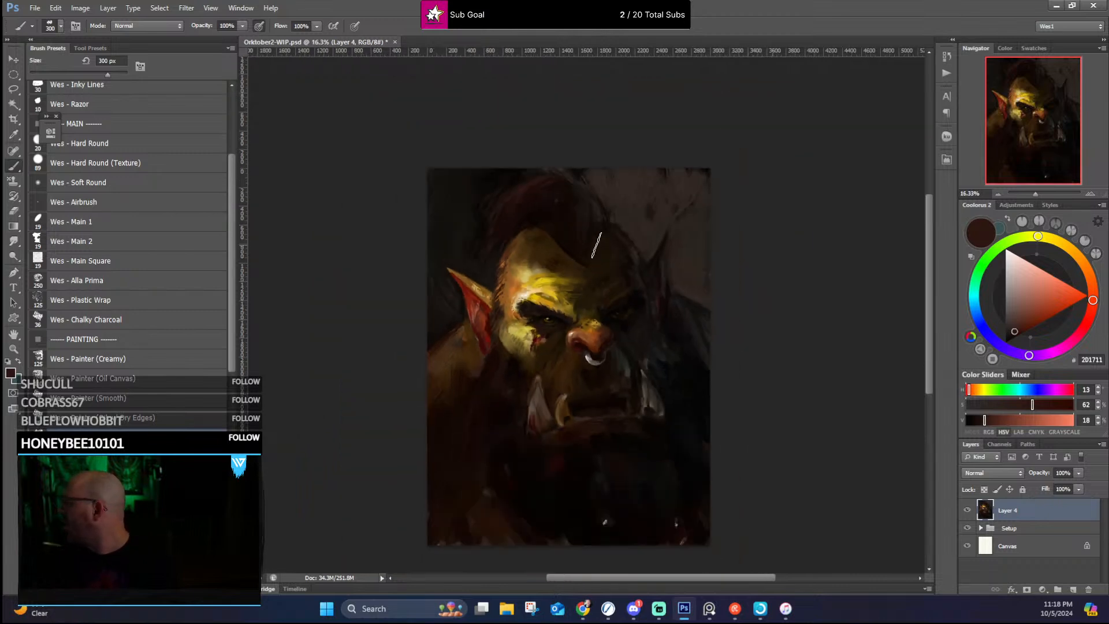
# Step: Darken the background behind the shadowed ear and head with brown-greys #1F1A15, #2A241F and #302823
pyautogui.scroll(2, 614, 220)
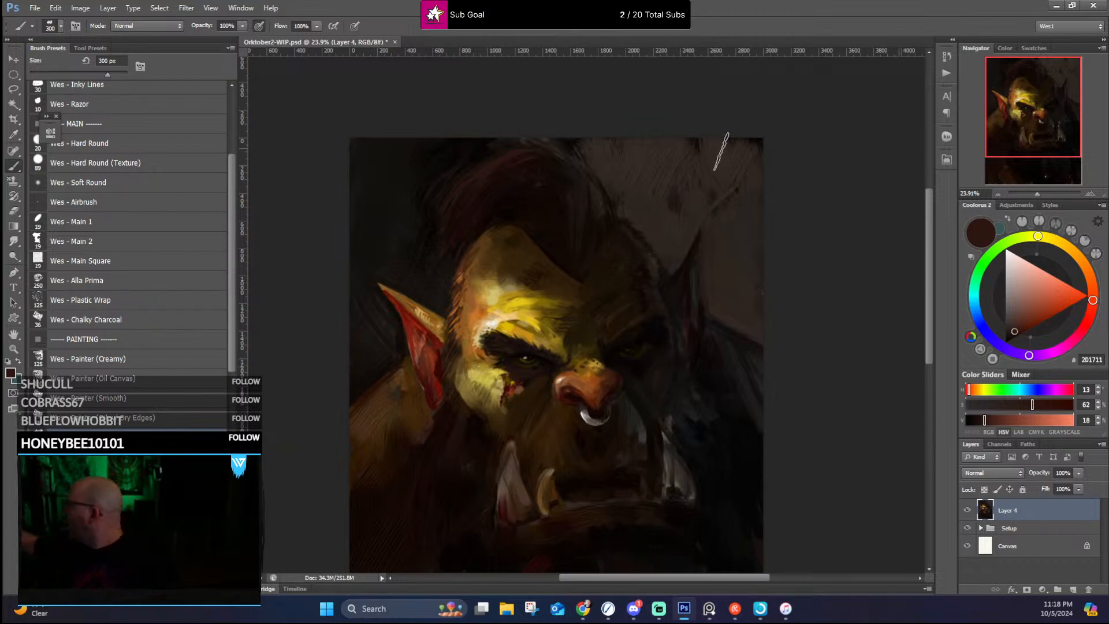
pyautogui.keyDown('alt'); pyautogui.click(672, 197); pyautogui.keyUp('alt')
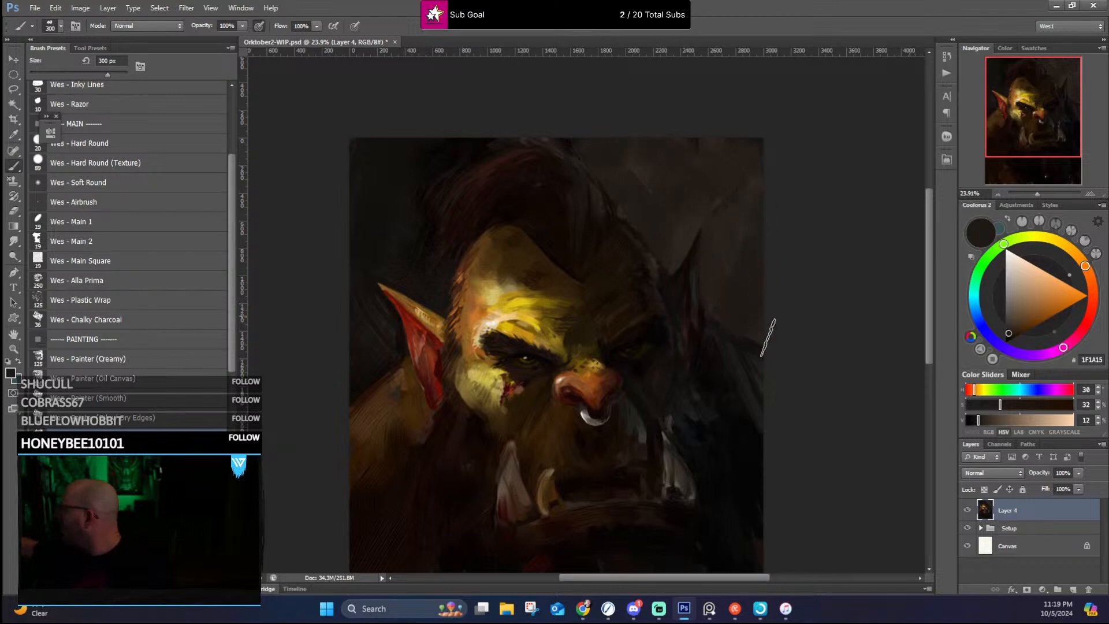
pyautogui.keyDown('alt'); pyautogui.click(737, 246); pyautogui.keyUp('alt')
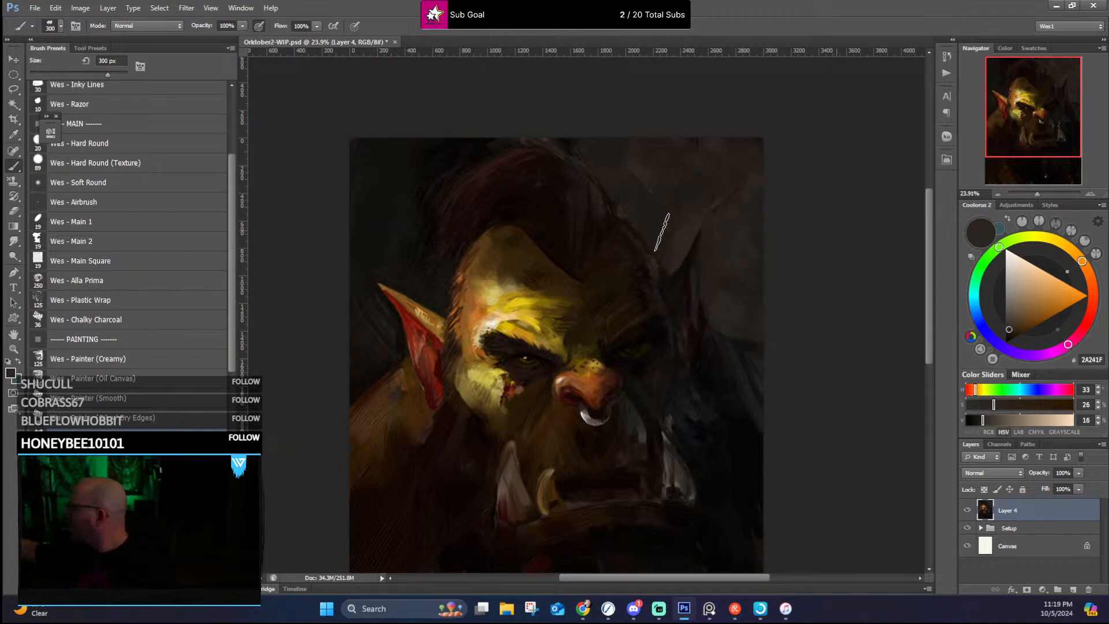
pyautogui.keyDown('alt'); pyautogui.click(662, 232); pyautogui.keyUp('alt')
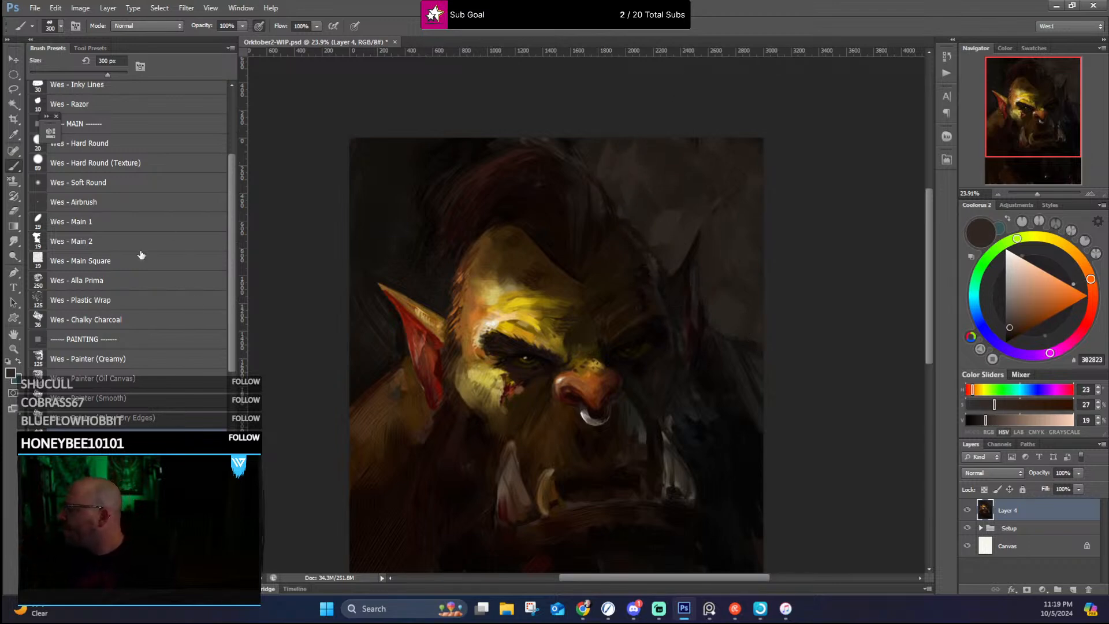
# Step: Texture the background on the shadow side with the Wes - Plastic Wrap brush at 125 px, using sampled #1F1A15
pyautogui.click(139, 301)
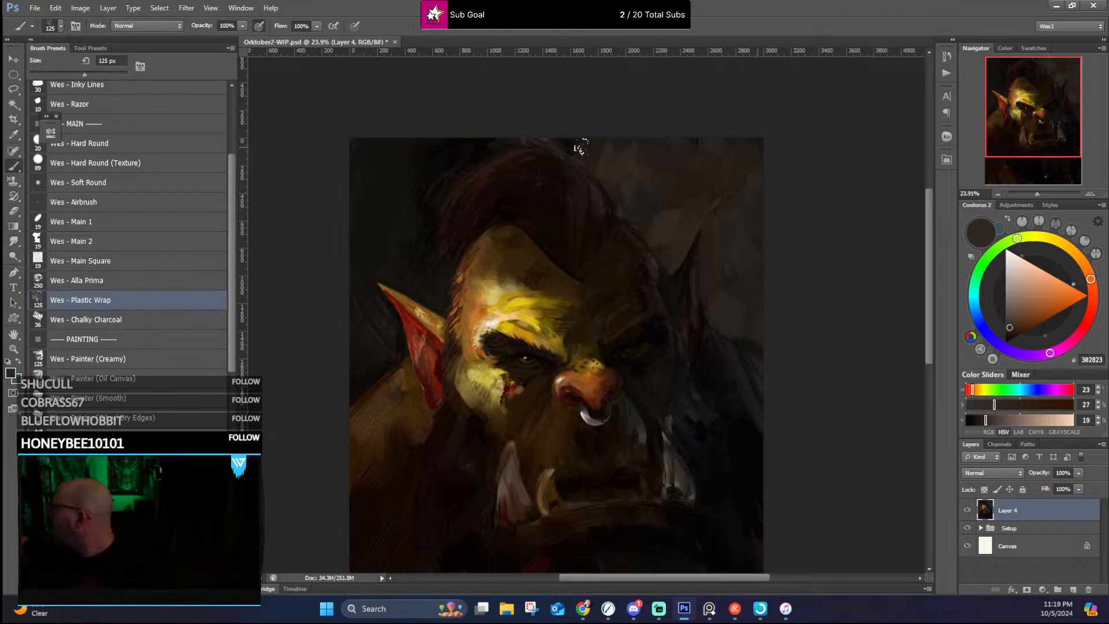
pyautogui.keyDown('alt'); pyautogui.click(637, 181); pyautogui.keyUp('alt')
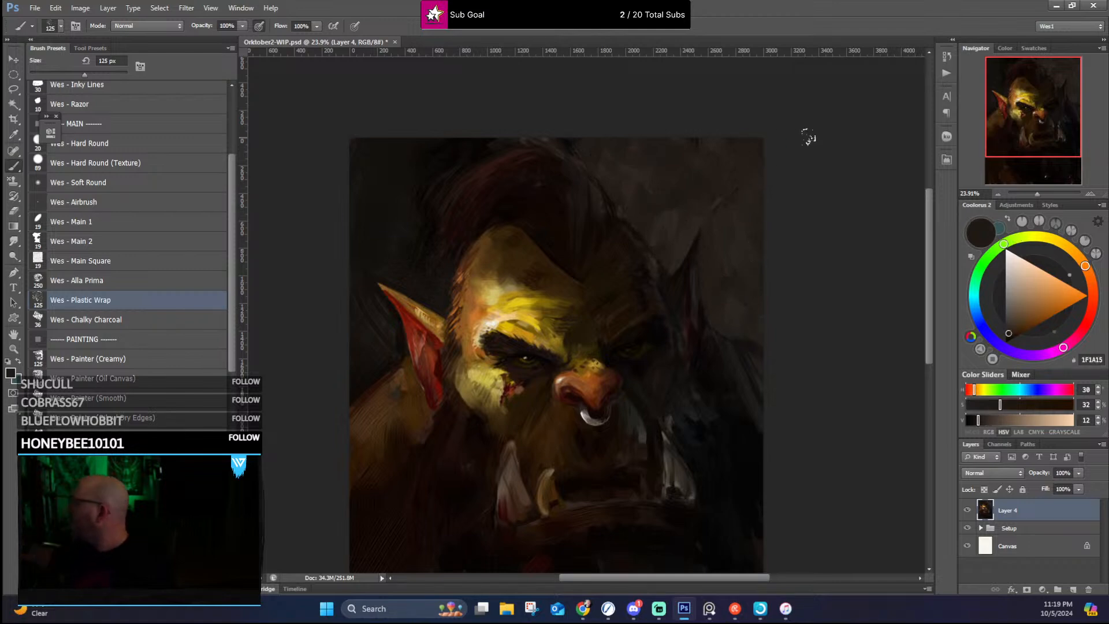
pyautogui.scroll(-2, 751, 156)
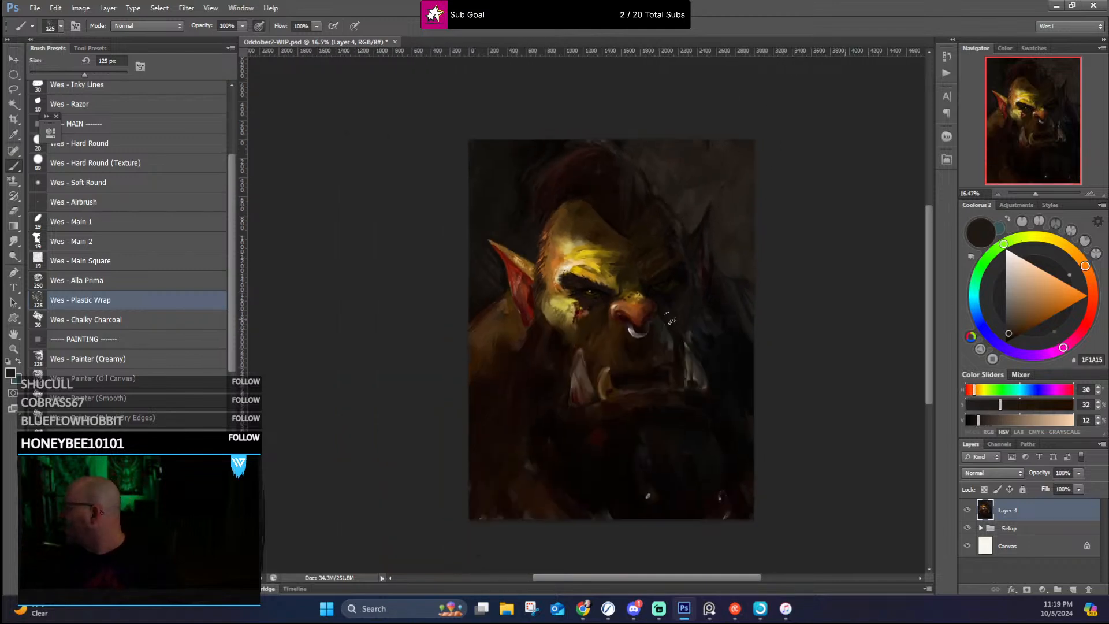
# Step: Paint over the bright specks in the lower beard and darken the beard with sampled dark red-brown and near-black #121210
pyautogui.scroll(2, 661, 312)
pyautogui.scroll(-2, 673, 330)
pyautogui.scroll(2, 691, 373)
pyautogui.scroll(-1, 699, 389)
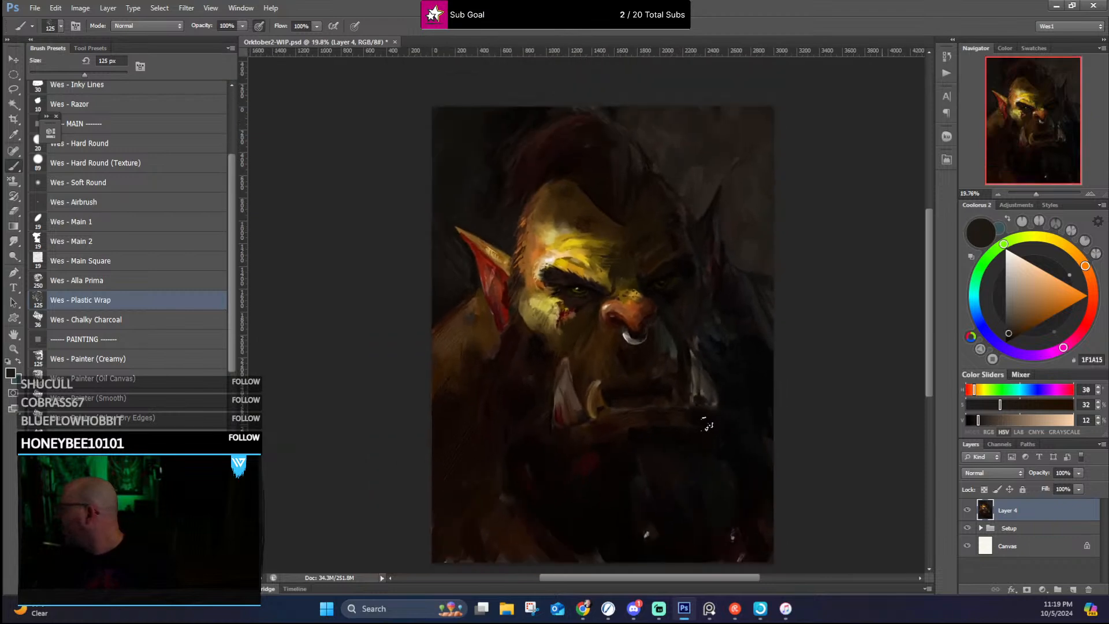
pyautogui.moveTo(699, 370); pyautogui.dragTo(639, 297)
pyautogui.scroll(2, 648, 403)
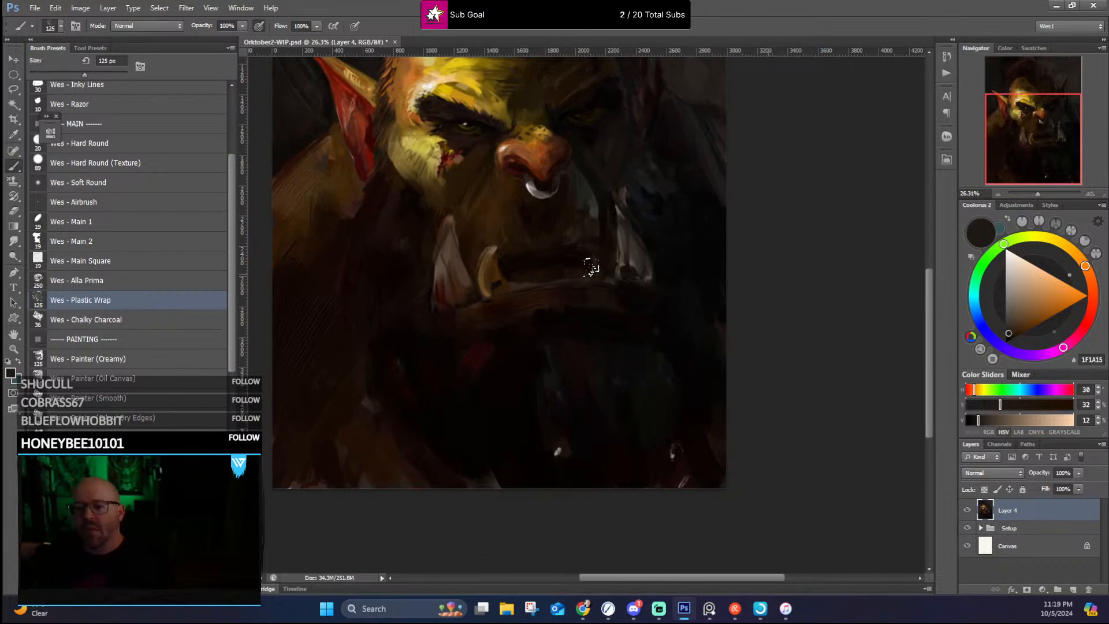
pyautogui.keyDown('alt'); pyautogui.click(668, 435); pyautogui.keyUp('alt')
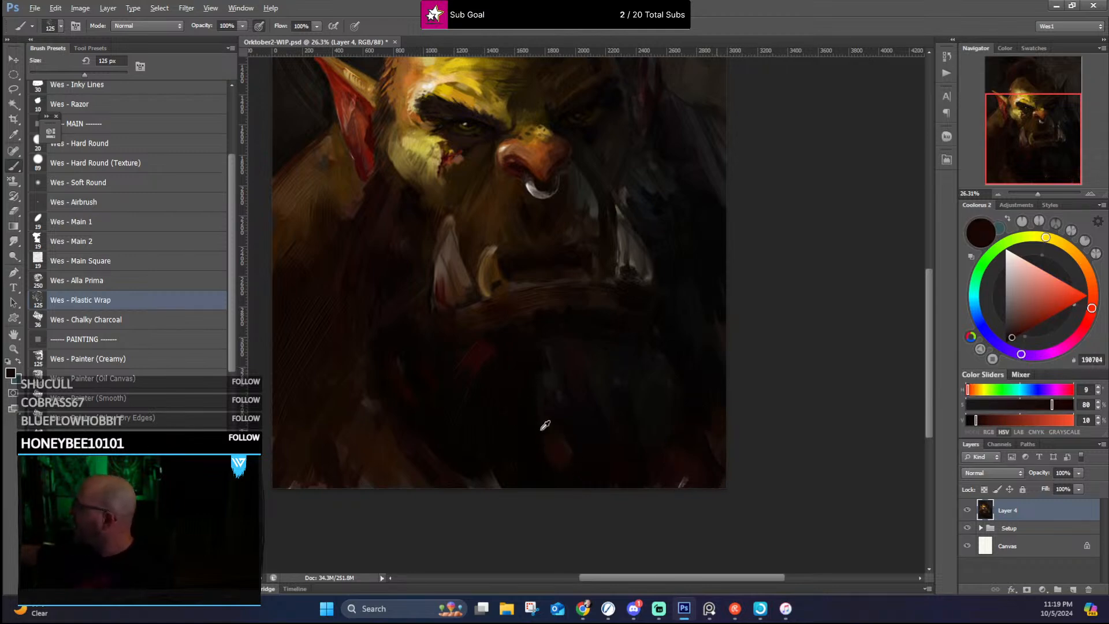
pyautogui.keyDown('alt'); pyautogui.click(543, 427); pyautogui.keyUp('alt')
pyautogui.keyDown('alt'); pyautogui.click(556, 382); pyautogui.keyUp('alt')
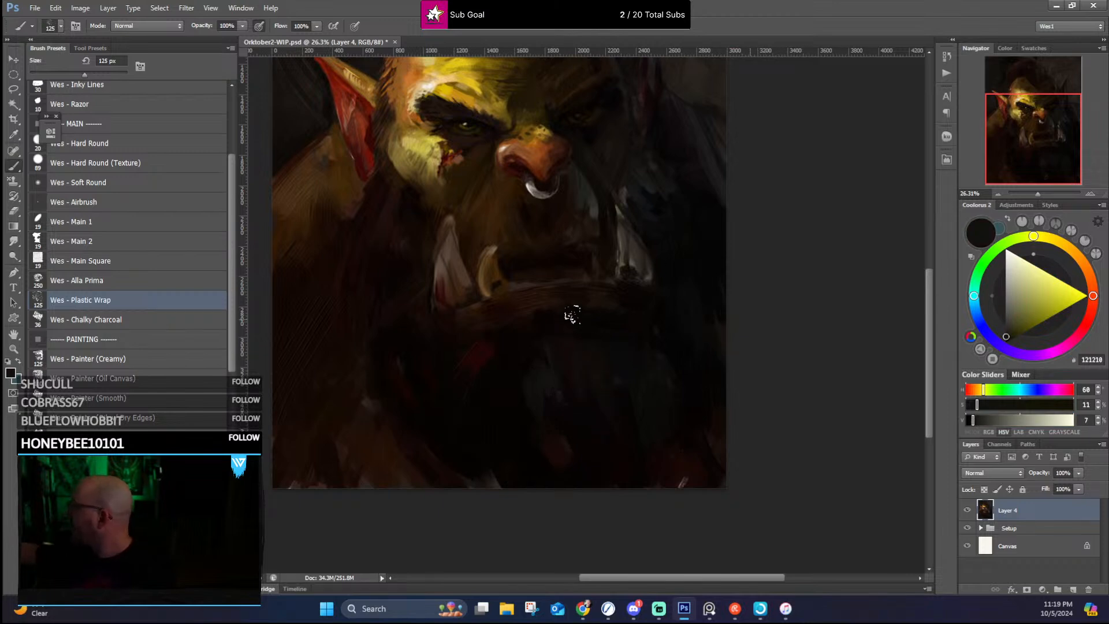
# Step: Rework the lower lip and chin beneath the lit-side tusks with sampled dark browns #150701, #251408 and #382016
pyautogui.keyDown('alt'); pyautogui.click(554, 309); pyautogui.keyUp('alt')
pyautogui.keyDown('alt'); pyautogui.click(507, 328); pyautogui.keyUp('alt')
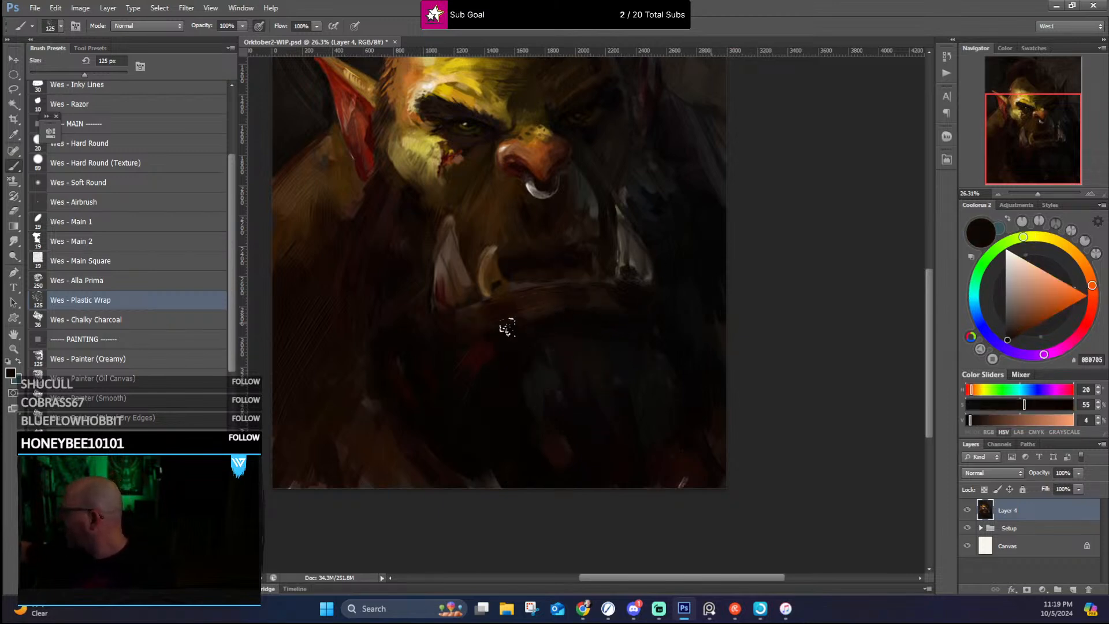
pyautogui.keyDown('alt'); pyautogui.click(470, 325); pyautogui.keyUp('alt')
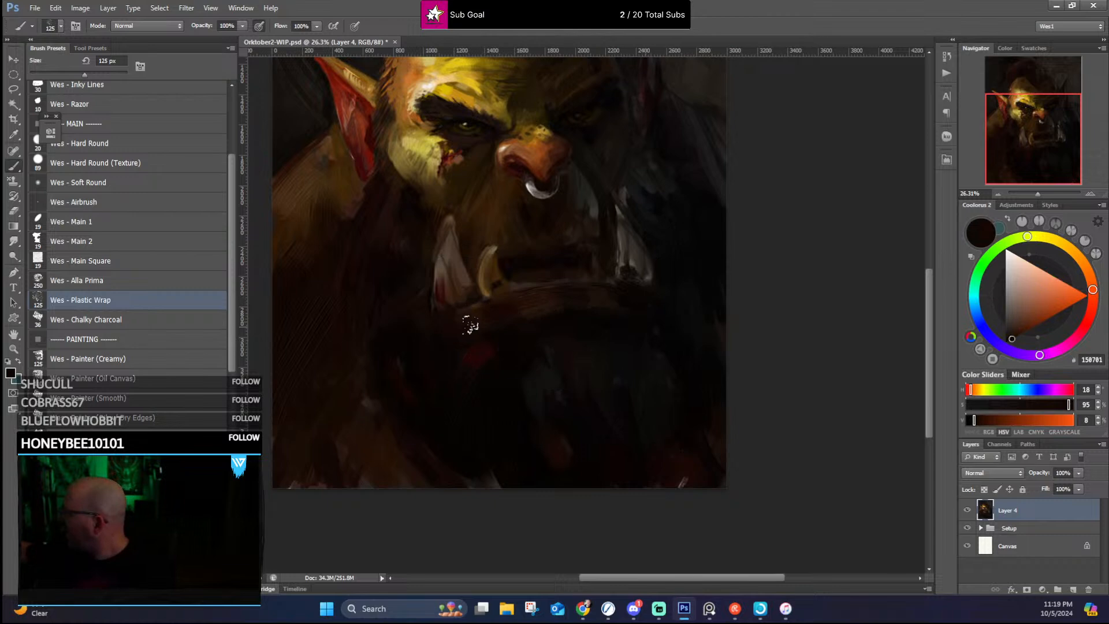
pyautogui.keyDown('alt'); pyautogui.click(475, 318); pyautogui.keyUp('alt')
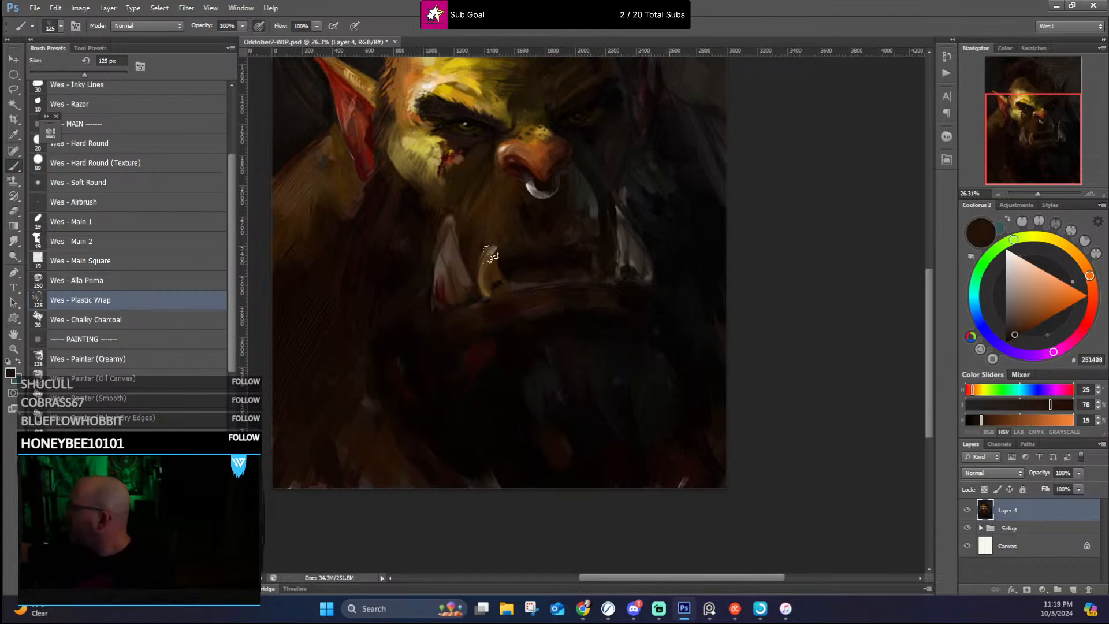
pyautogui.keyDown('alt'); pyautogui.click(450, 307); pyautogui.keyUp('alt')
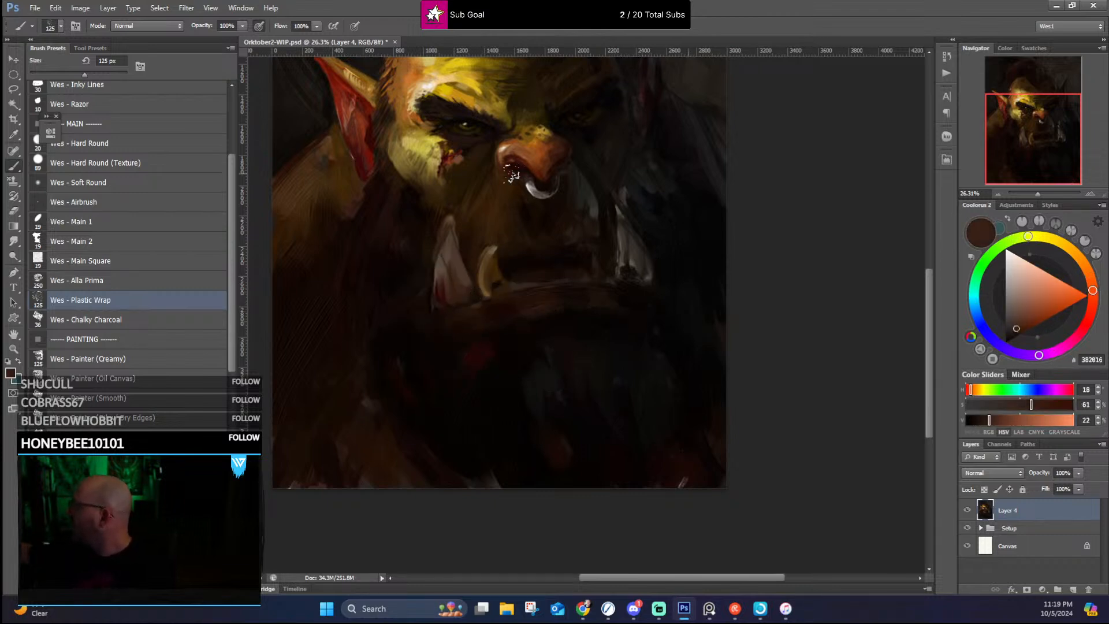
pyautogui.keyDown('alt'); pyautogui.click(444, 267); pyautogui.keyUp('alt')
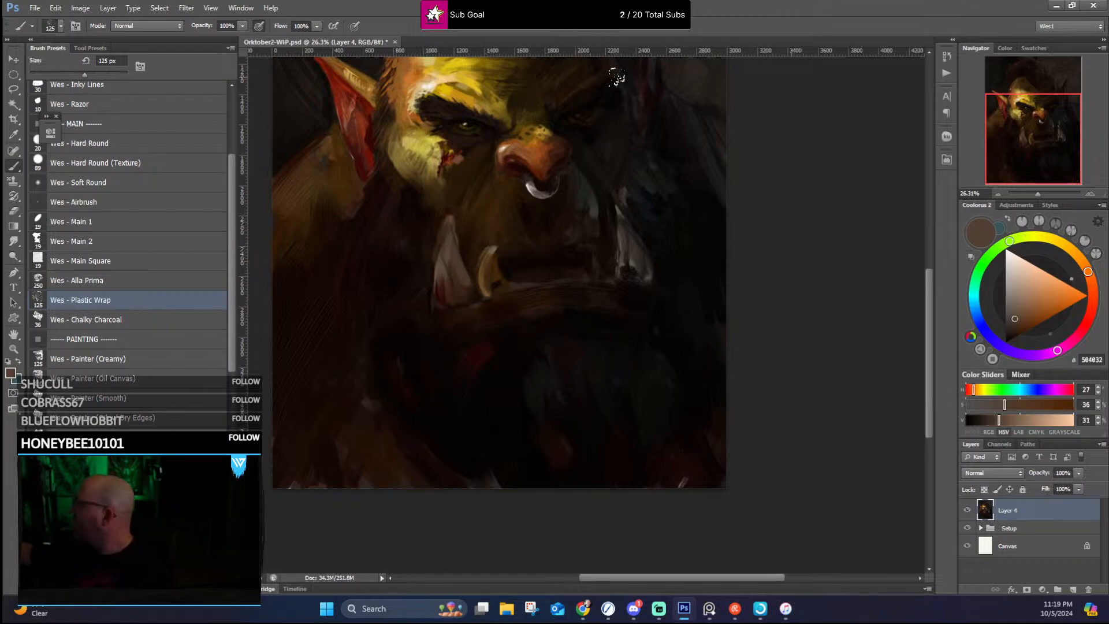
# Step: Refine the shadow-side tusk's tip and the dark cheek around it with sampled grey-brown #413A34 and a near-black brown
pyautogui.keyDown('alt'); pyautogui.click(616, 217); pyautogui.keyUp('alt')
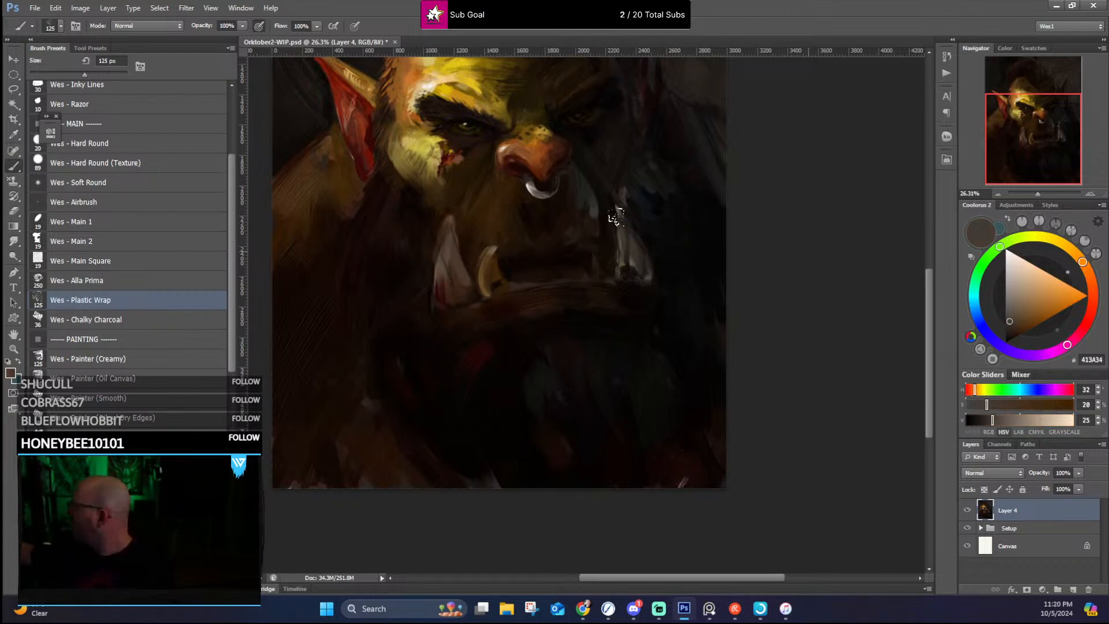
pyautogui.keyDown('alt'); pyautogui.click(625, 188); pyautogui.keyUp('alt')
pyautogui.moveTo(619, 188)
pyautogui.mouseDown()
pyautogui.moveTo(639, 269)
pyautogui.moveTo(632, 336)
pyautogui.mouseUp()
pyautogui.keyDown('alt'); pyautogui.click(605, 288); pyautogui.keyUp('alt')
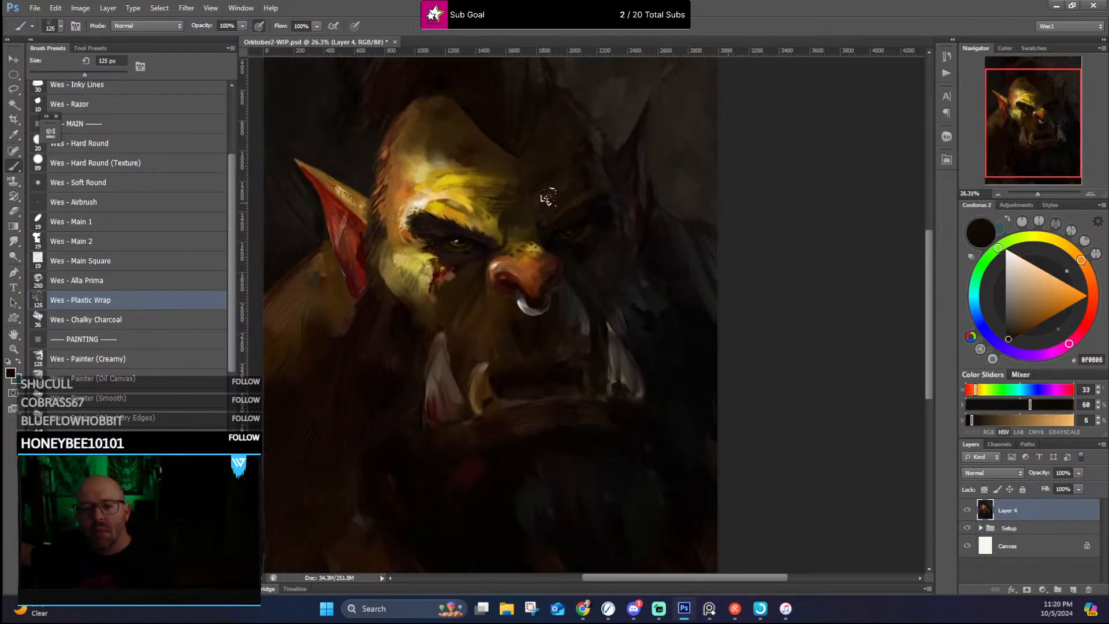
# Step: Tone down the grey reflected light on the shadowed muzzle beside the nose ring with sampled #242622 and dark brown
pyautogui.keyDown('alt'); pyautogui.click(575, 306); pyautogui.keyUp('alt')
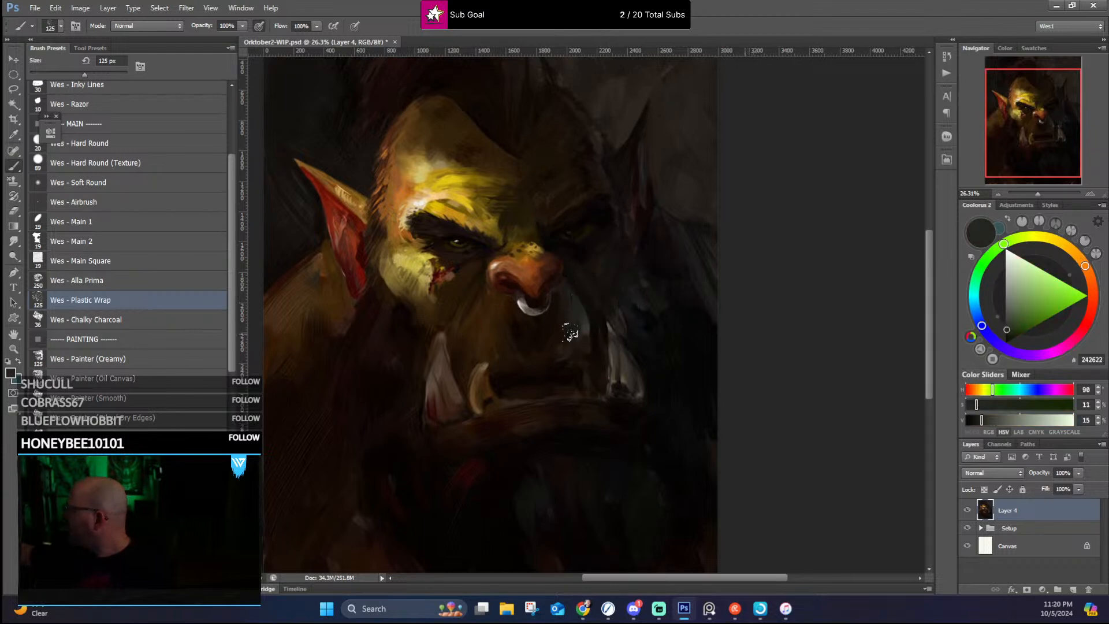
pyautogui.keyDown('alt'); pyautogui.click(570, 332); pyautogui.keyUp('alt')
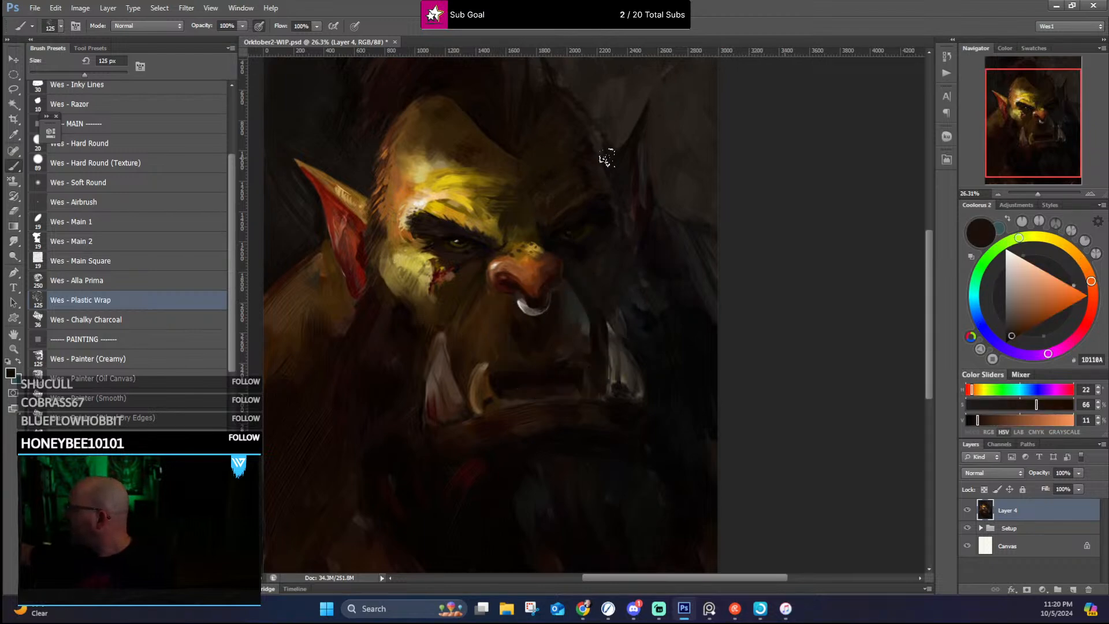
pyautogui.moveTo(617, 236); pyautogui.dragTo(683, 282)
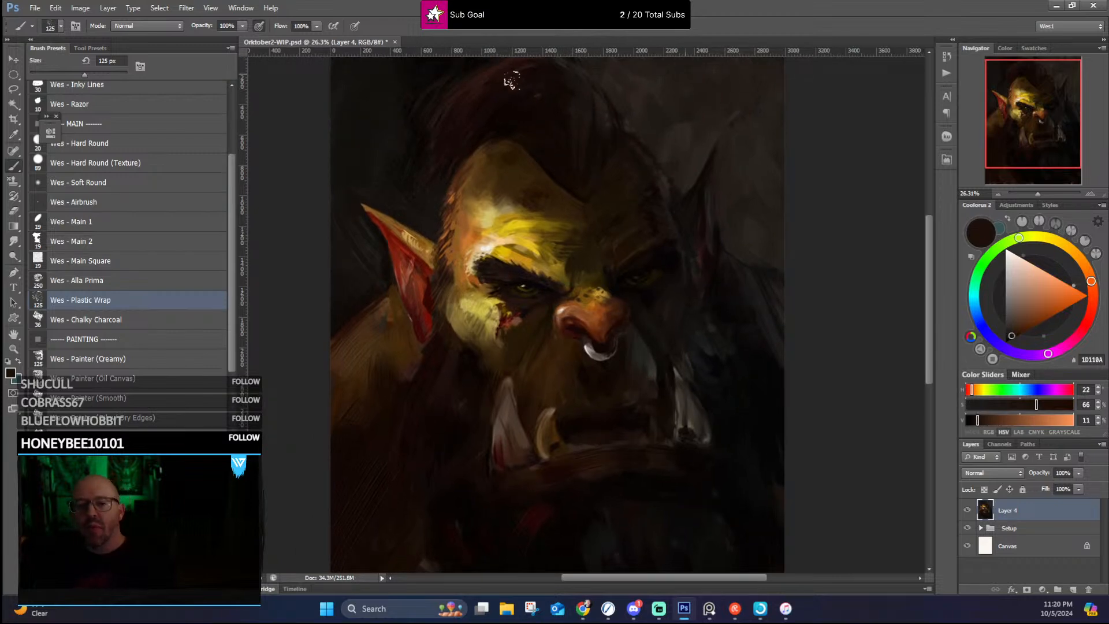
# Step: Deepen the mohawk's point over the forehead with near-black #040100 and darken the lit-side hairline edge with #0F0A07
pyautogui.keyDown('alt'); pyautogui.click(658, 260); pyautogui.keyUp('alt')
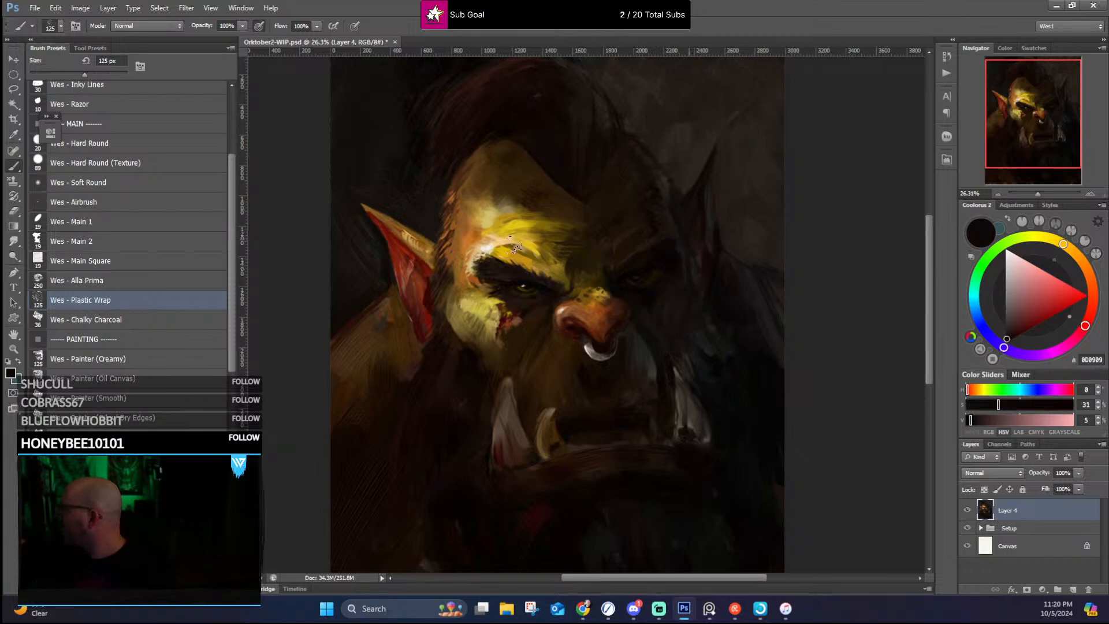
pyautogui.keyDown('alt'); pyautogui.click(533, 284); pyautogui.keyUp('alt')
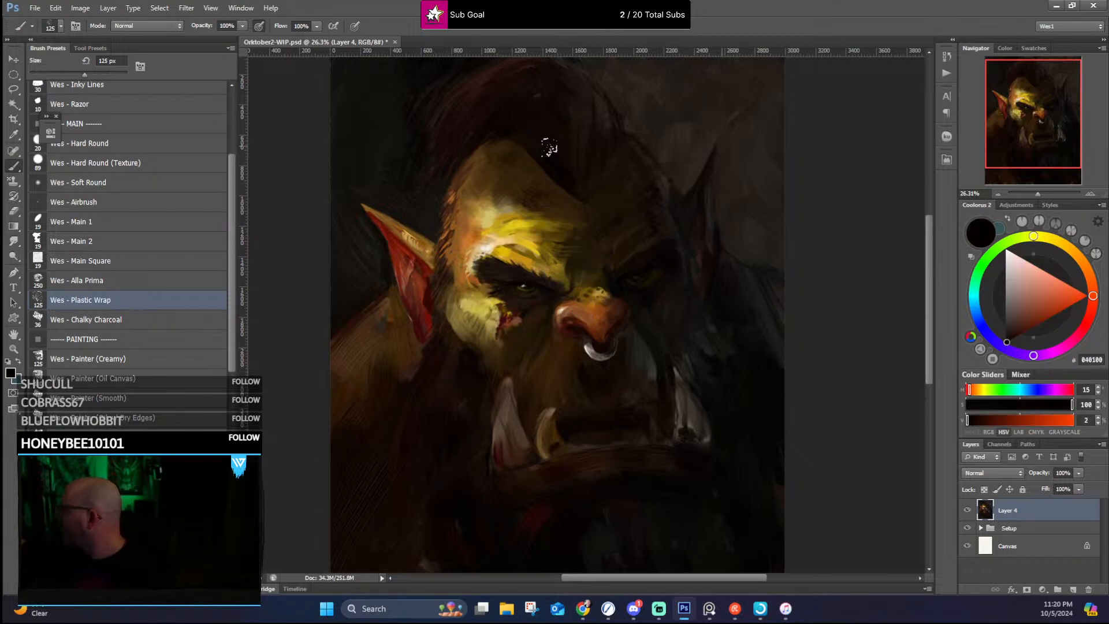
pyautogui.moveTo(500, 128)
pyautogui.mouseDown()
pyautogui.moveTo(572, 171)
pyautogui.moveTo(575, 188)
pyautogui.mouseUp()
pyautogui.moveTo(555, 122); pyautogui.dragTo(578, 189)
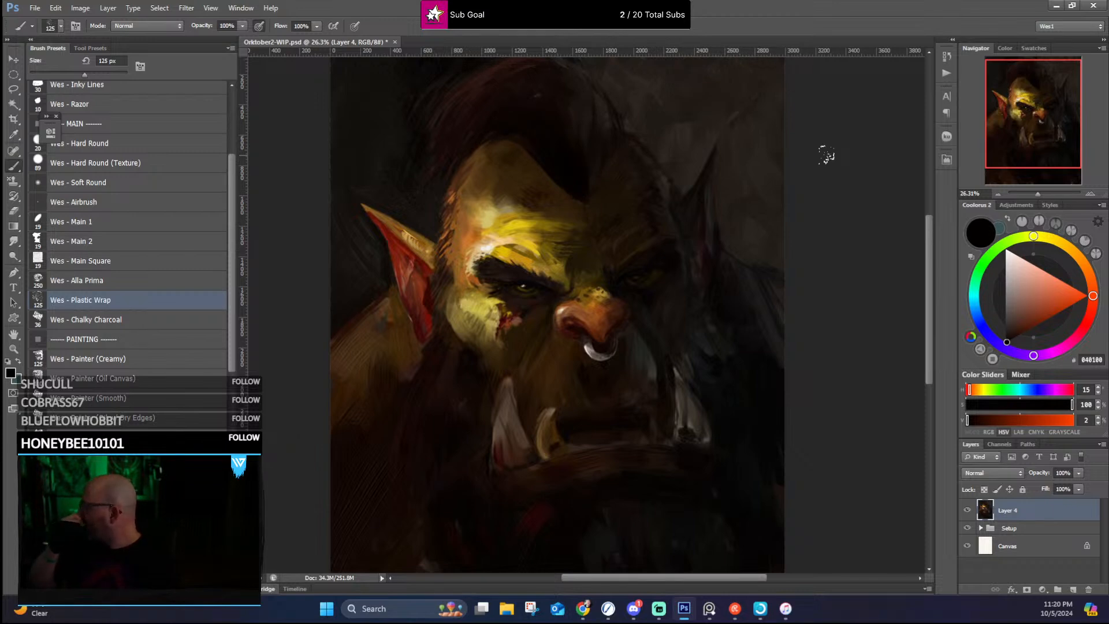
pyautogui.keyDown('alt'); pyautogui.click(358, 266); pyautogui.keyUp('alt')
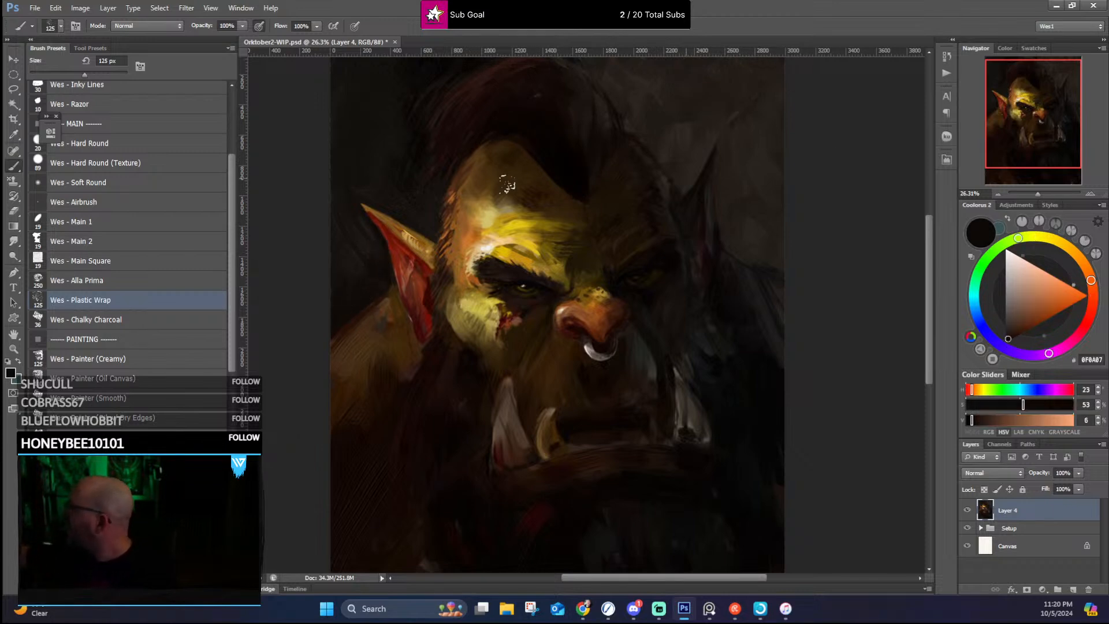
pyautogui.moveTo(437, 224); pyautogui.dragTo(444, 205)
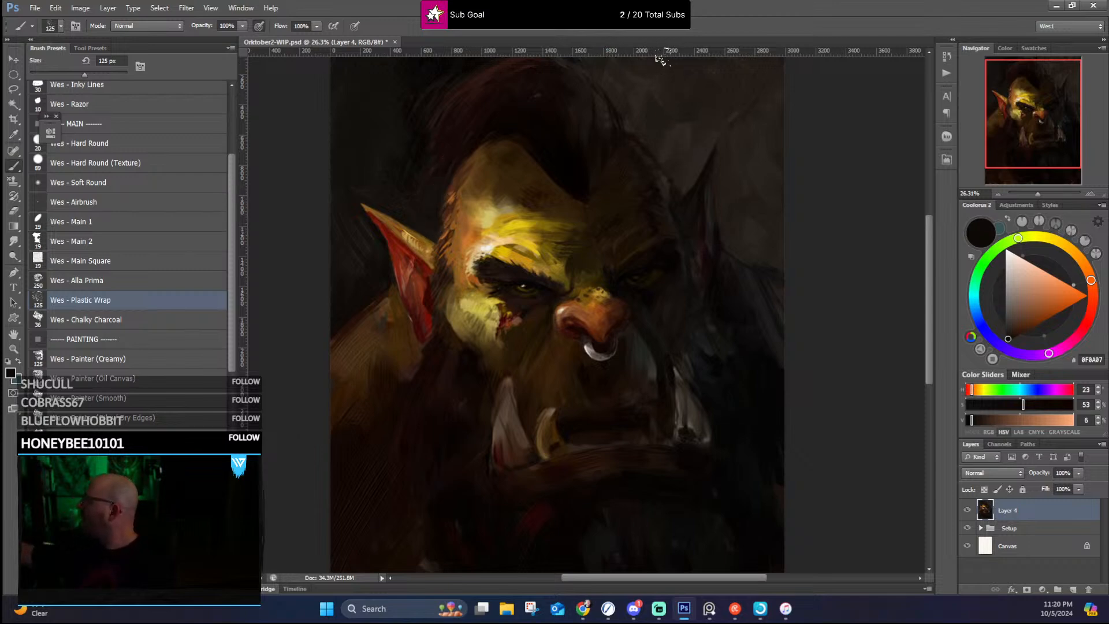
# Step: Smooth the background beside the mohawk and around the shadowed ear with sampled brown-greys #261F1A, #221C17, #2F2520 and #29241E
pyautogui.keyDown('alt'); pyautogui.click(636, 112); pyautogui.keyUp('alt')
pyautogui.keyDown('alt'); pyautogui.click(636, 104); pyautogui.keyUp('alt')
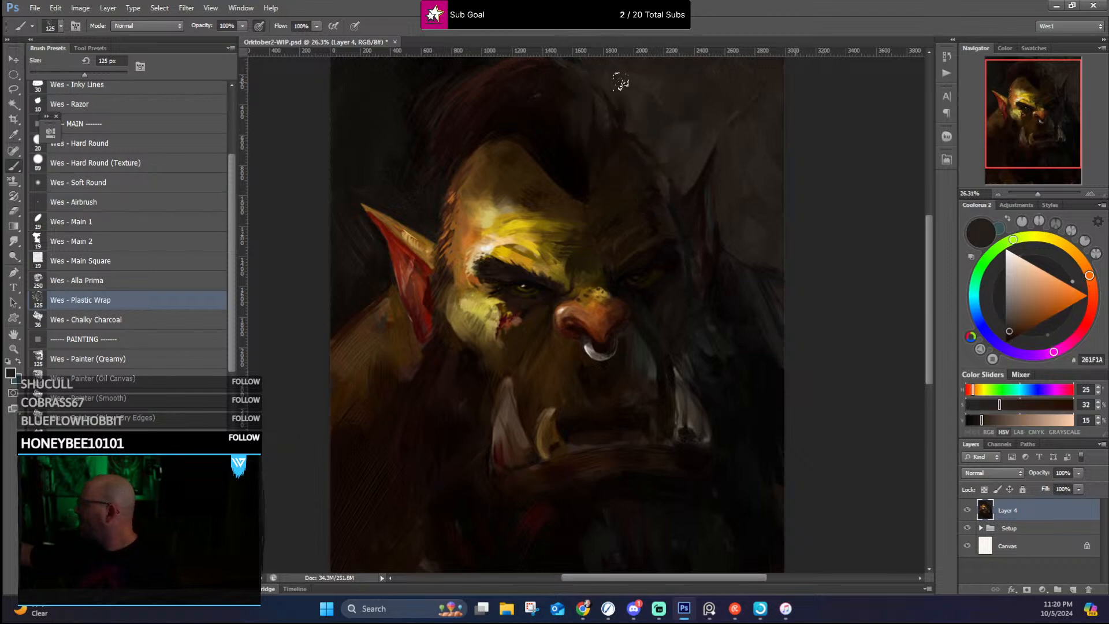
pyautogui.keyDown('alt'); pyautogui.click(616, 79); pyautogui.keyUp('alt')
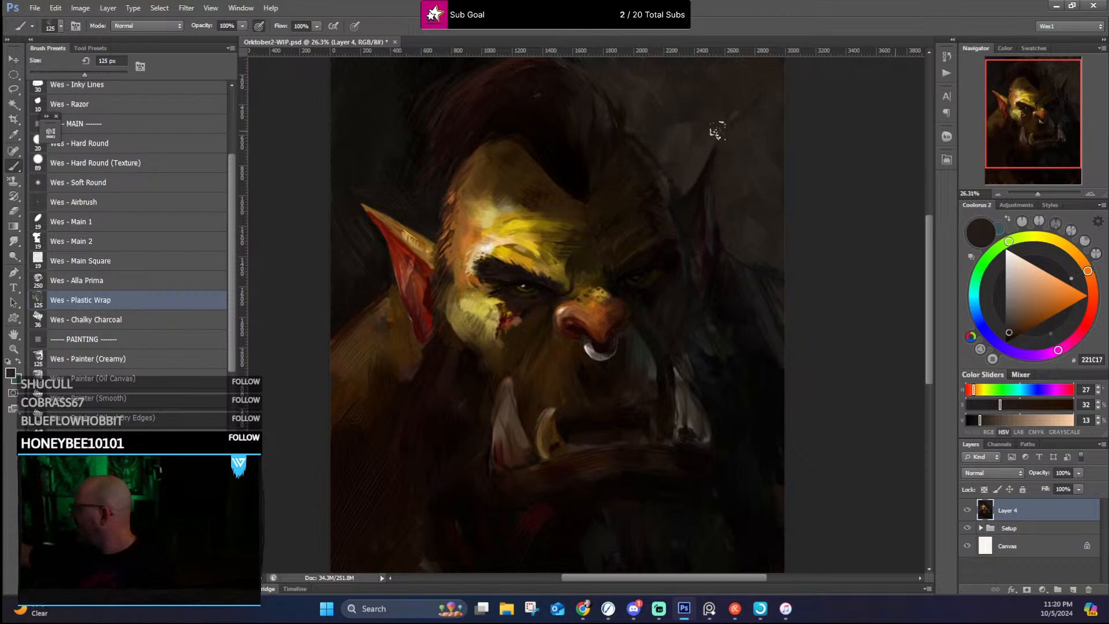
pyautogui.keyDown('alt'); pyautogui.click(716, 137); pyautogui.keyUp('alt')
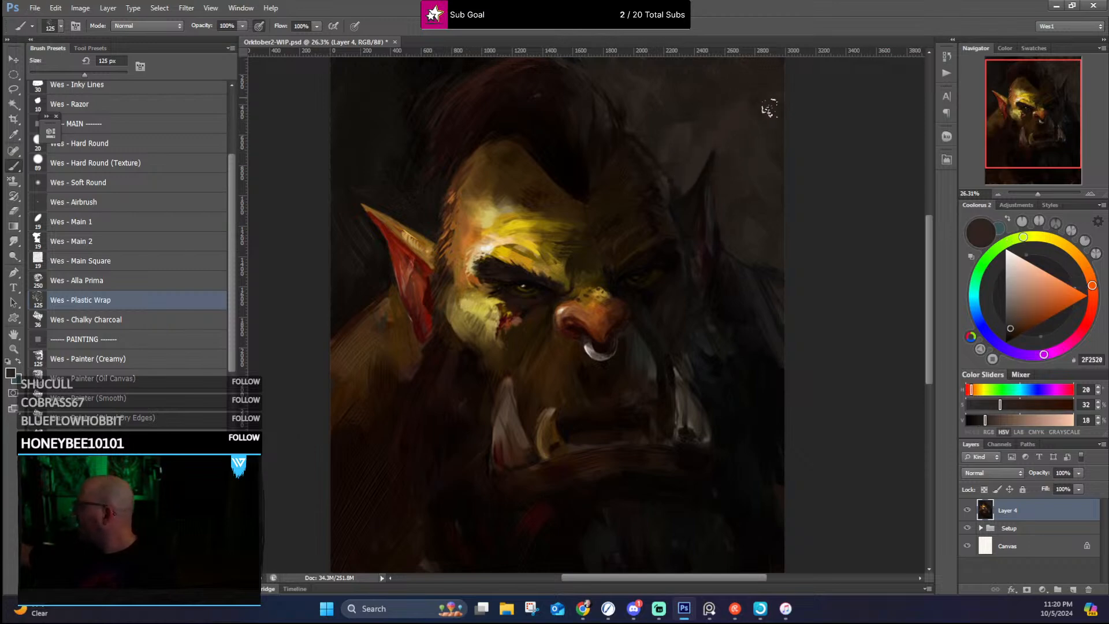
pyautogui.keyDown('alt'); pyautogui.click(730, 95); pyautogui.keyUp('alt')
pyautogui.keyDown('alt'); pyautogui.click(723, 151); pyautogui.keyUp('alt')
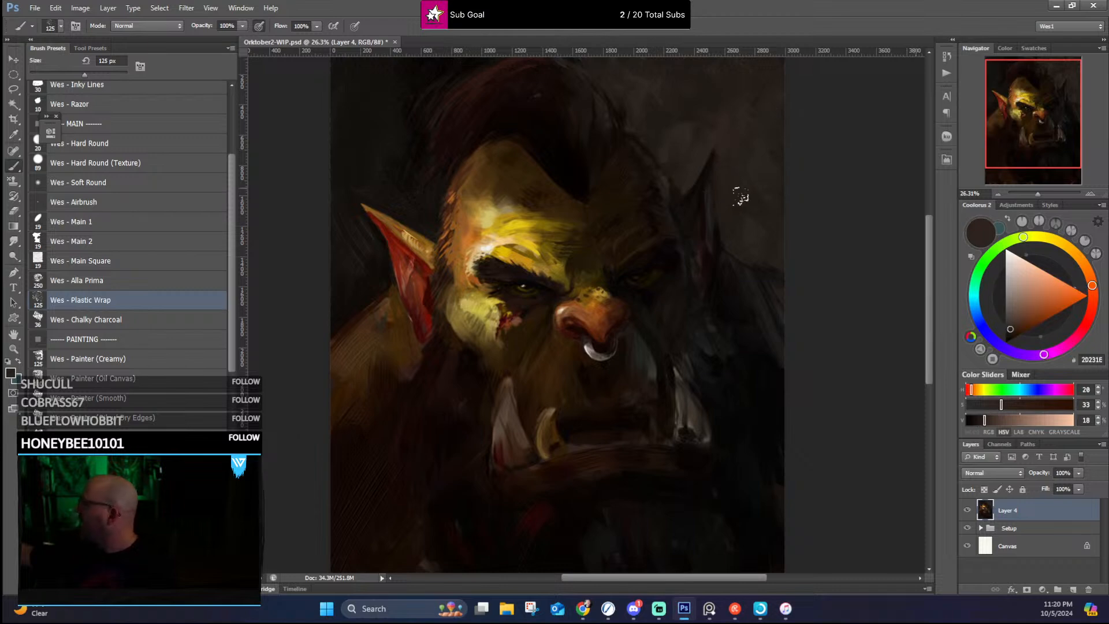
pyautogui.keyDown('alt'); pyautogui.click(744, 236); pyautogui.keyUp('alt')
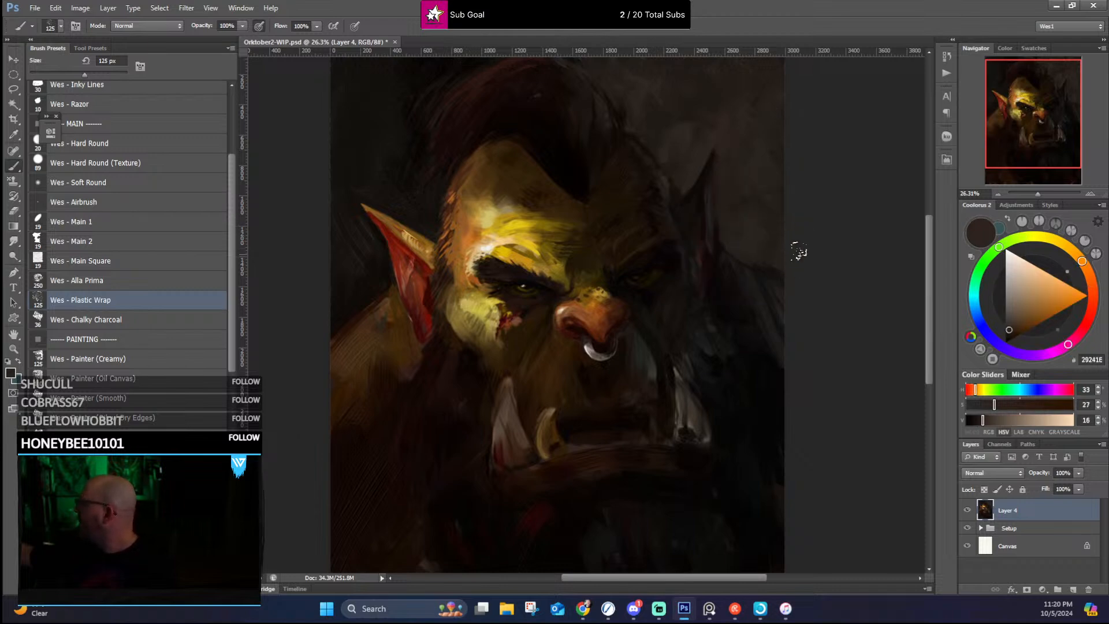
# Step: Rework the lit shoulder behind the ear with sampled browns #583A1C and #362007, and touch up the shadowed ear with dark red #340701
pyautogui.scroll(-3, 734, 213)
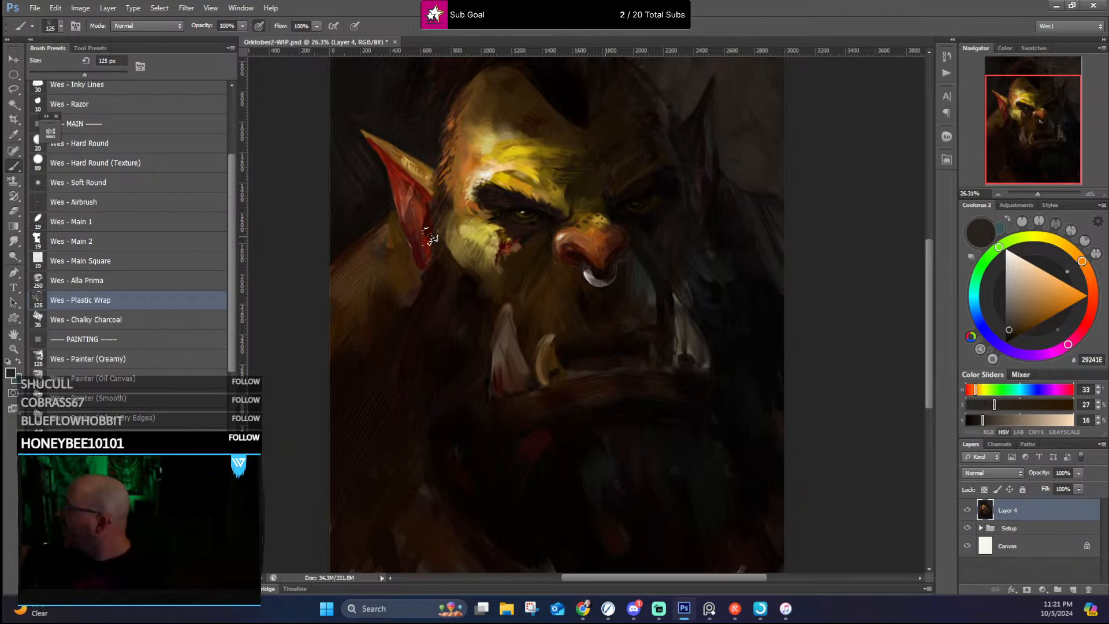
pyautogui.keyDown('alt'); pyautogui.click(389, 231); pyautogui.keyUp('alt')
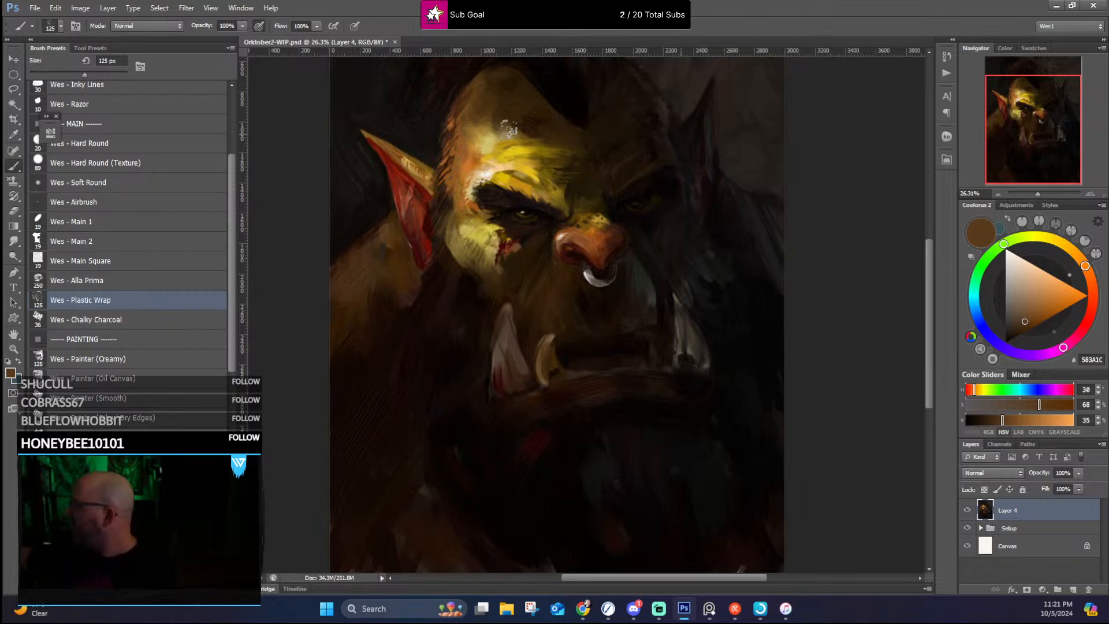
pyautogui.keyDown('alt'); pyautogui.click(347, 317); pyautogui.keyUp('alt')
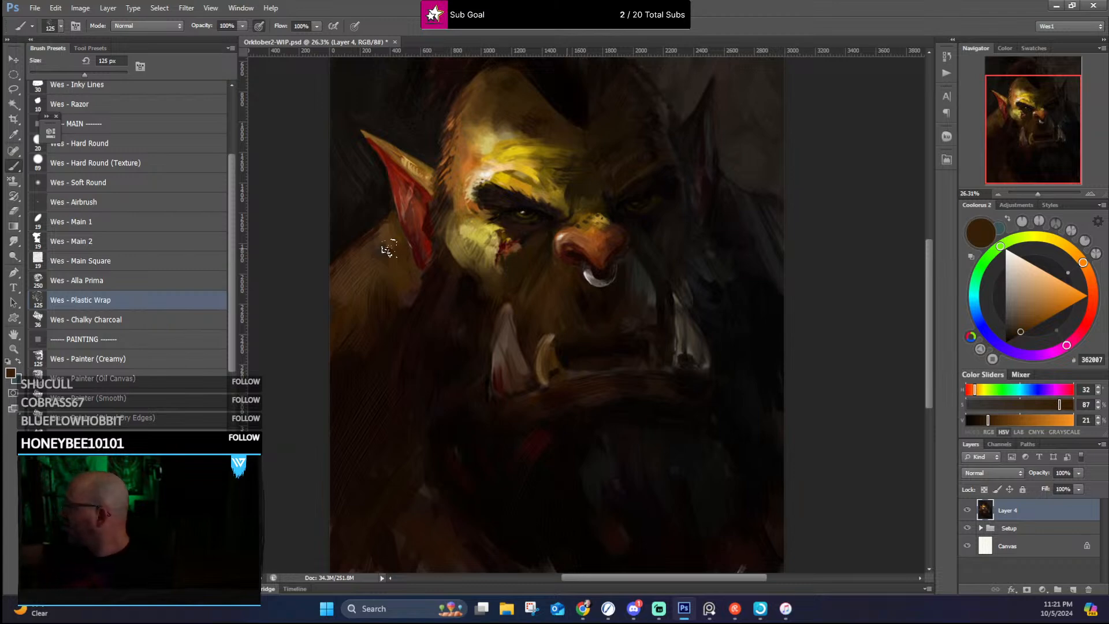
pyautogui.keyDown('alt'); pyautogui.click(736, 175); pyautogui.keyUp('alt')
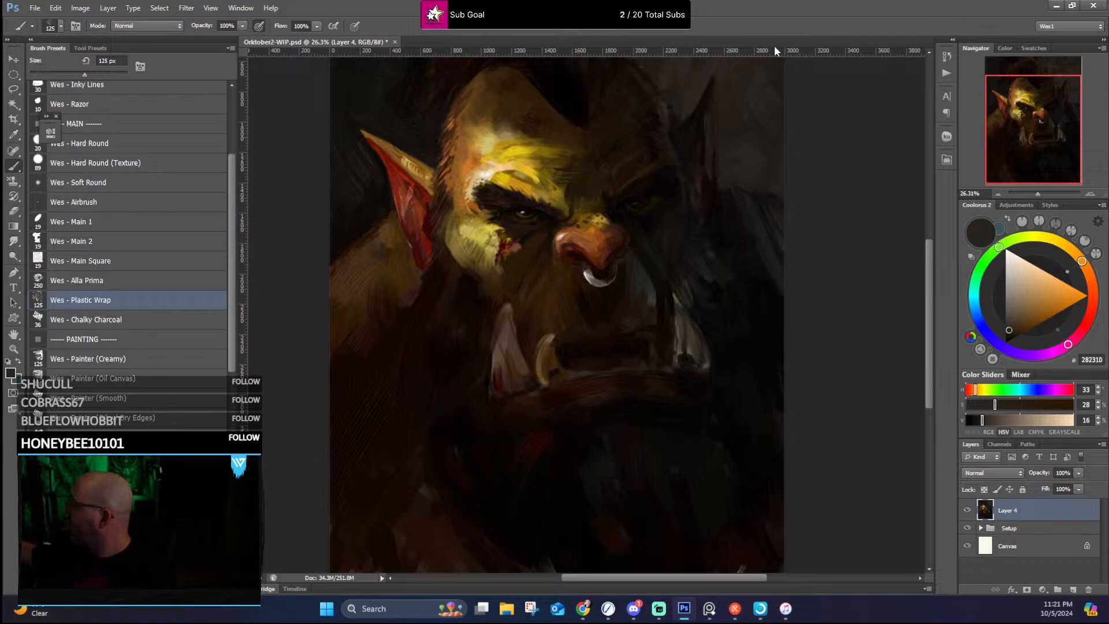
pyautogui.keyDown('alt'); pyautogui.click(425, 219); pyautogui.keyUp('alt')
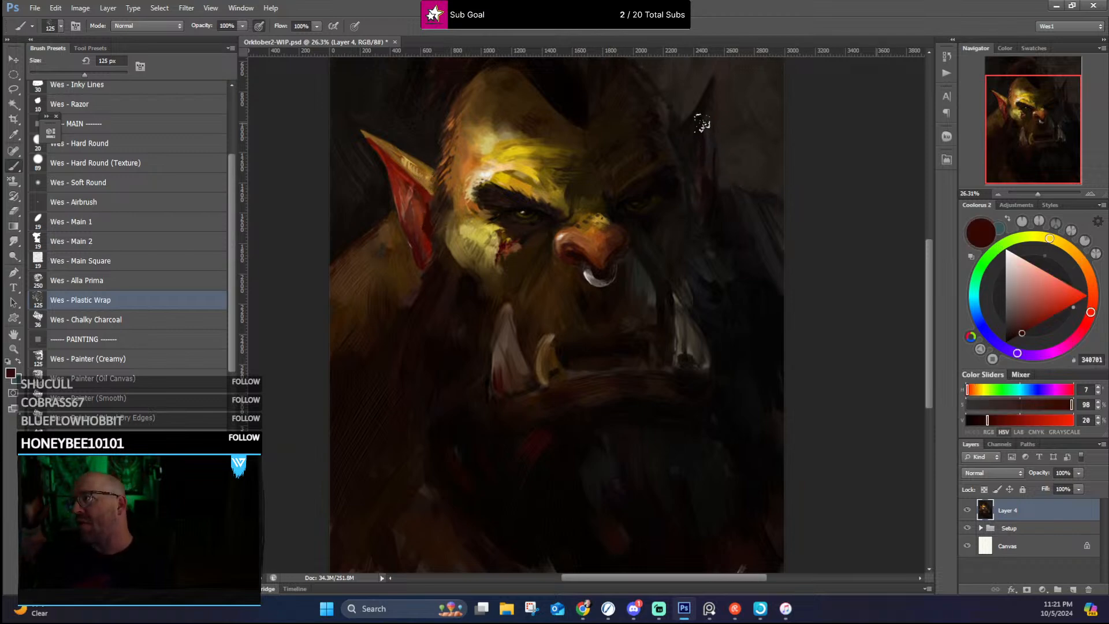
# Step: Blend the forehead highlight above the lit brow with sampled ochres and yellows #473207, #7F6211, #806E43 and #CFBF6B
pyautogui.keyDown('alt'); pyautogui.click(541, 147); pyautogui.keyUp('alt')
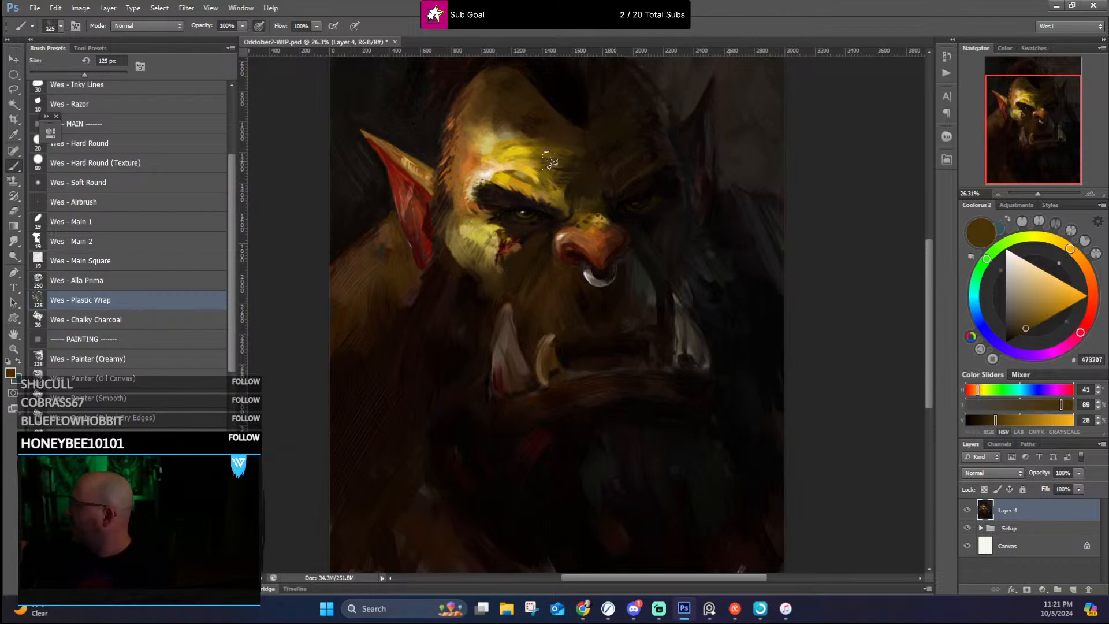
pyautogui.keyDown('alt'); pyautogui.click(549, 159); pyautogui.keyUp('alt')
pyautogui.keyDown('alt'); pyautogui.click(549, 155); pyautogui.keyUp('alt')
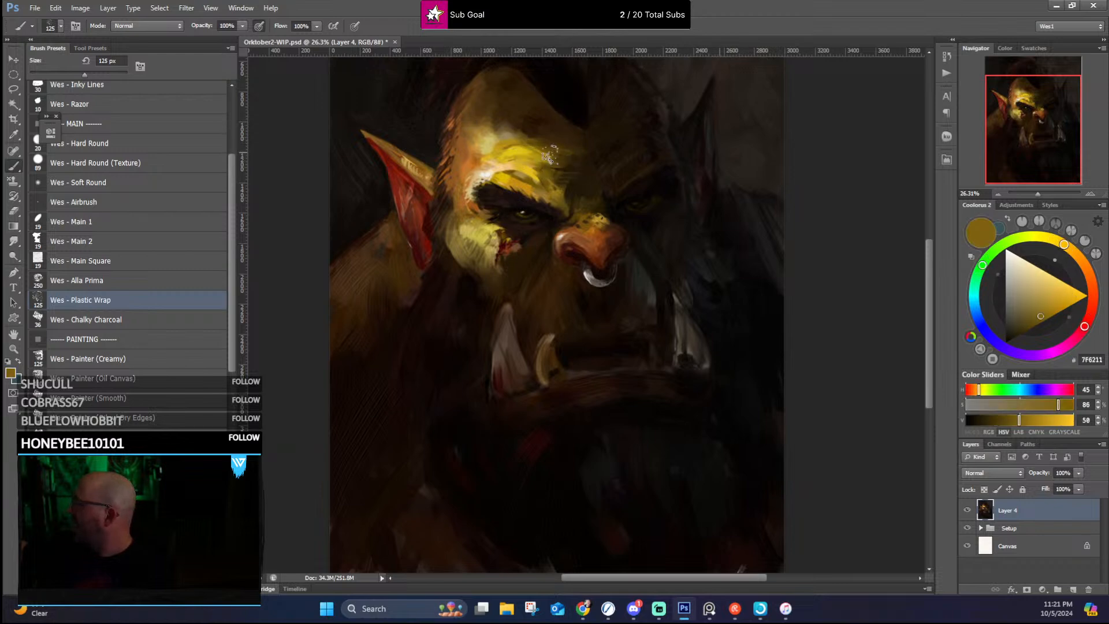
pyautogui.keyDown('alt'); pyautogui.click(508, 136); pyautogui.keyUp('alt')
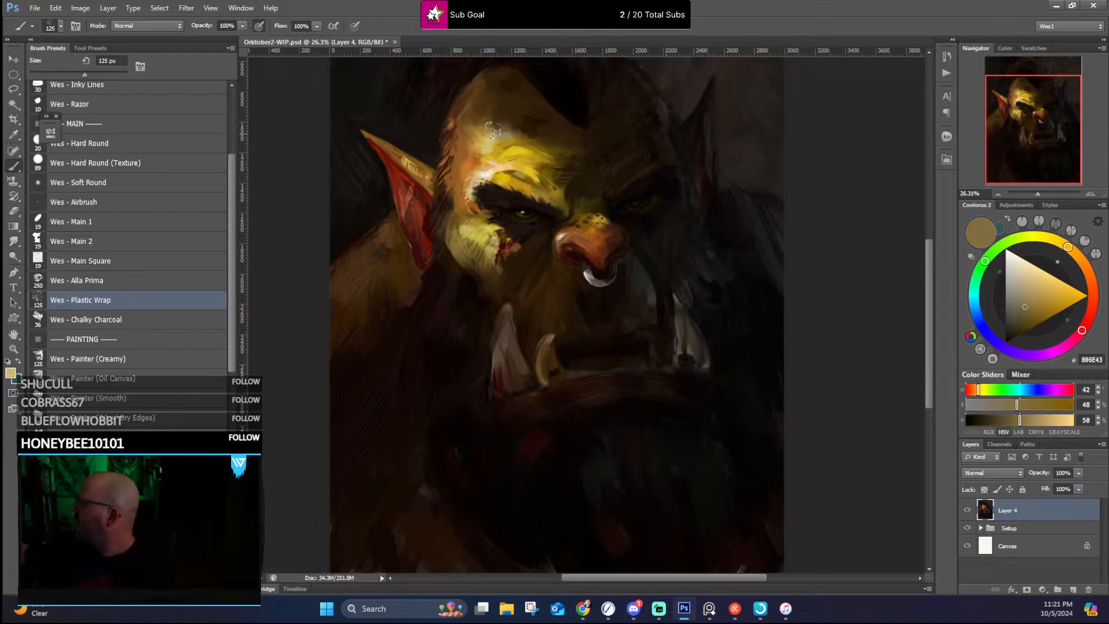
pyautogui.keyDown('alt'); pyautogui.click(498, 128); pyautogui.keyUp('alt')
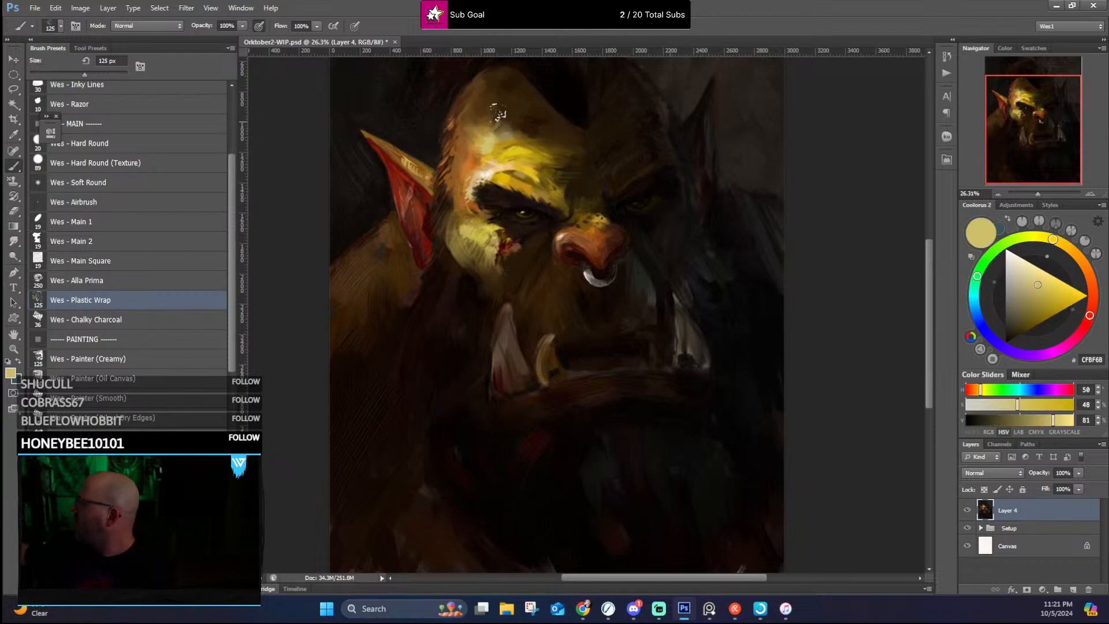
# Step: Refine the lit temple along the hairline with sampled orange-browns #683C17, #553212 and #985923
pyautogui.keyDown('alt'); pyautogui.click(462, 119); pyautogui.keyUp('alt')
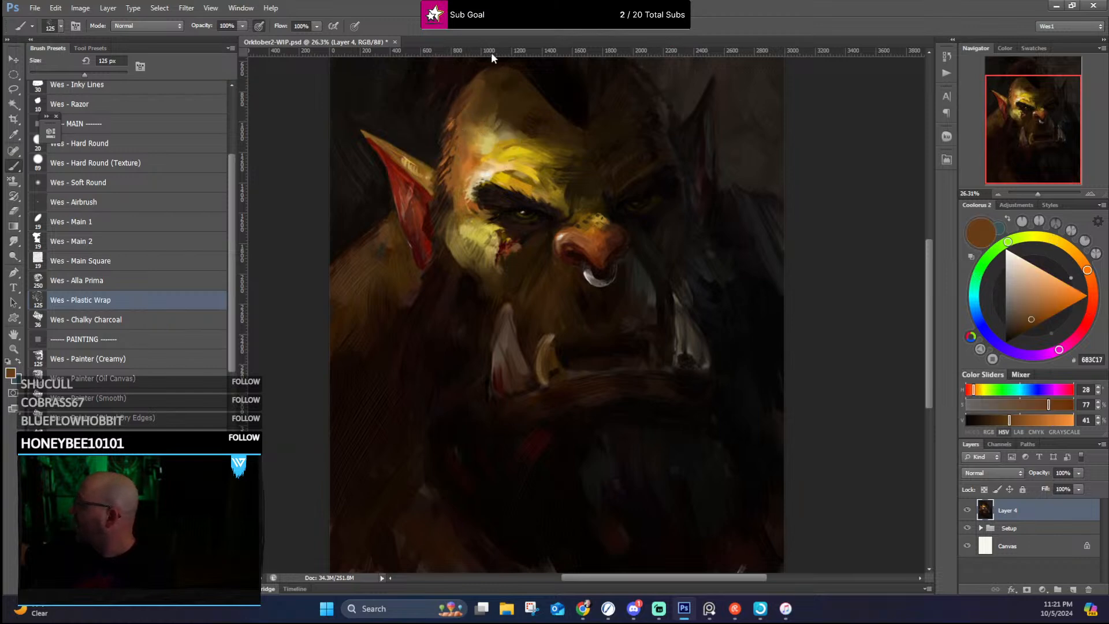
pyautogui.keyDown('alt'); pyautogui.click(453, 123); pyautogui.keyUp('alt')
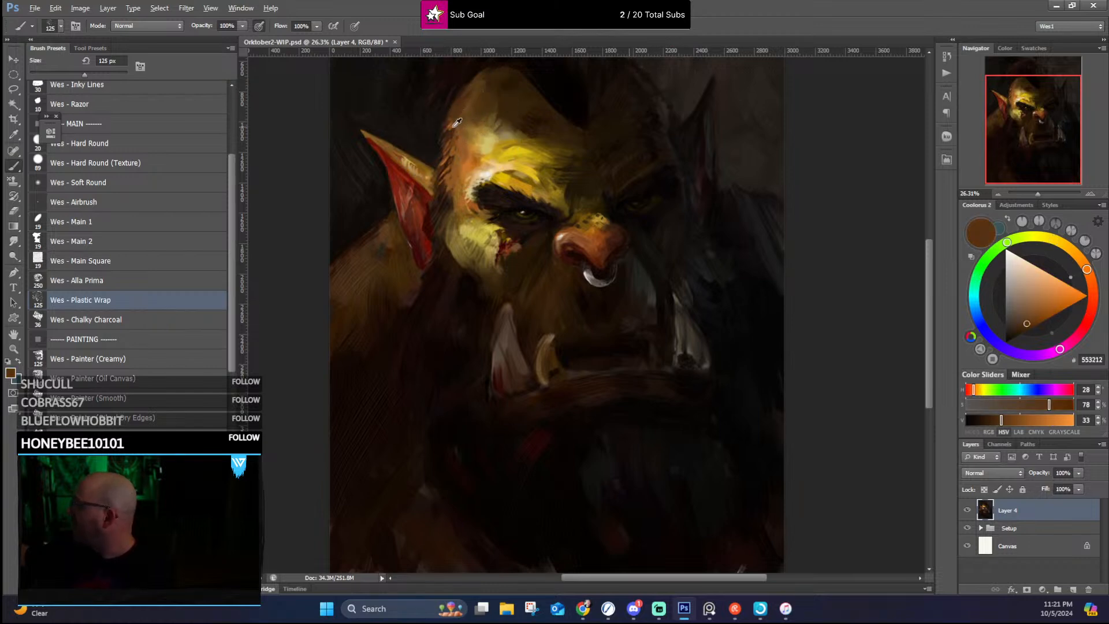
pyautogui.keyDown('alt'); pyautogui.click(458, 111); pyautogui.keyUp('alt')
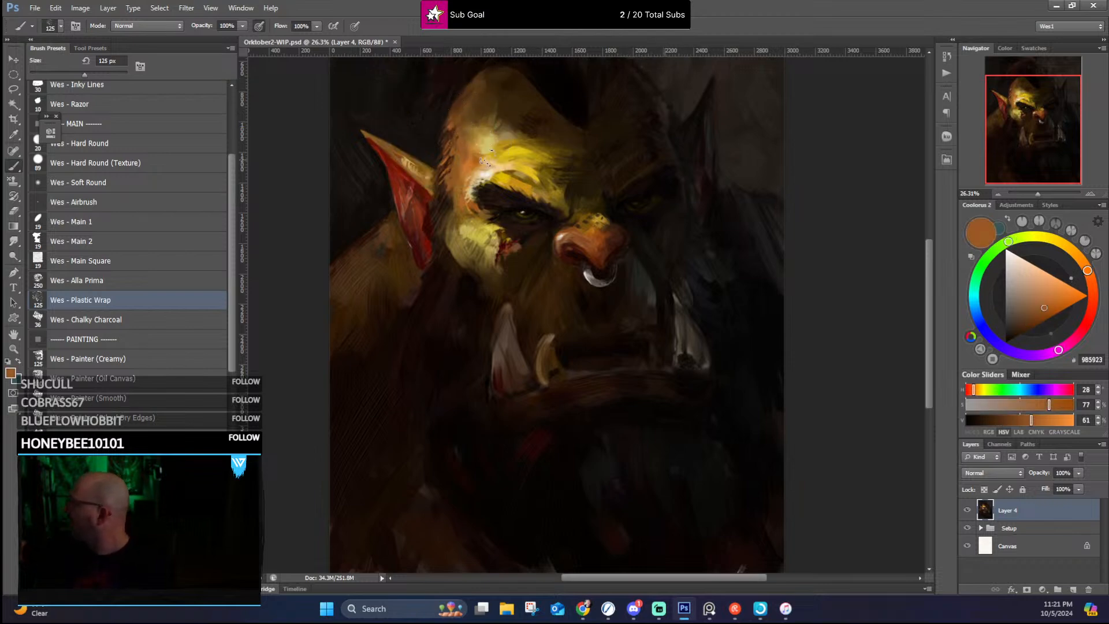
# Step: Touch up the forehead highlight with pale yellow #D2C16C and the lit cheek with sampled #54401D and bright yellow #E4C41B
pyautogui.keyDown('alt'); pyautogui.click(484, 147); pyautogui.keyUp('alt')
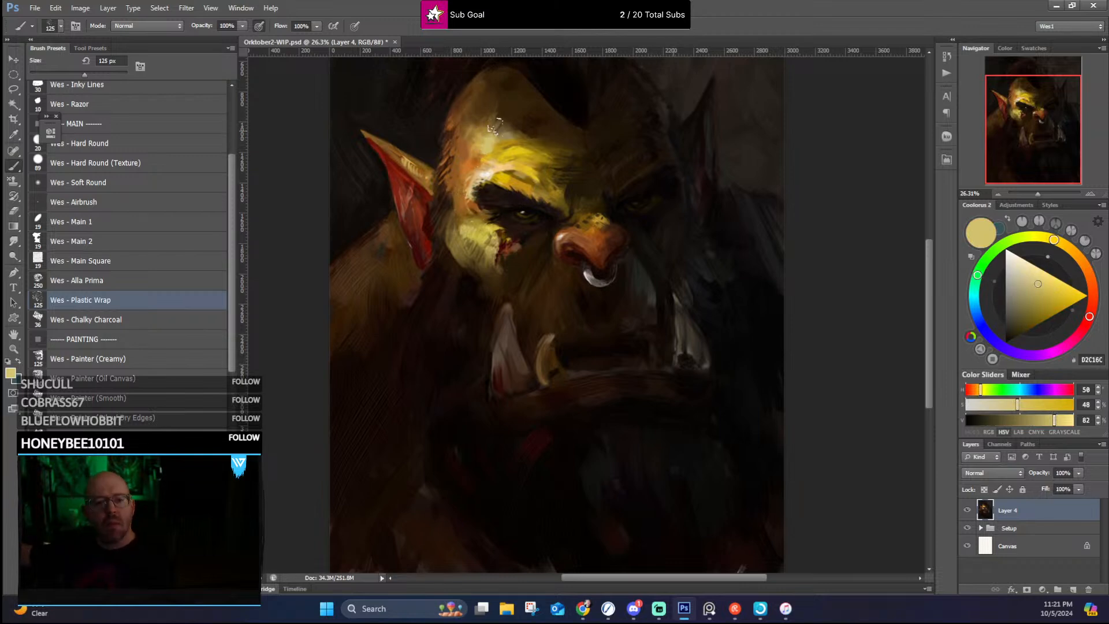
pyautogui.keyDown('alt'); pyautogui.click(454, 226); pyautogui.keyUp('alt')
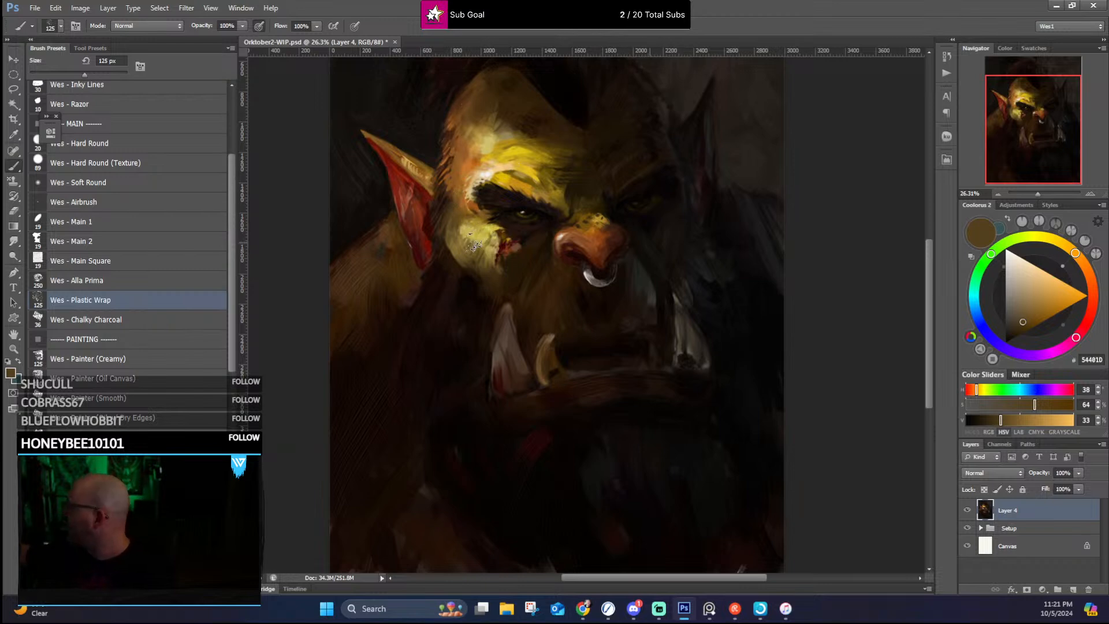
pyautogui.keyDown('alt'); pyautogui.click(513, 147); pyautogui.keyUp('alt')
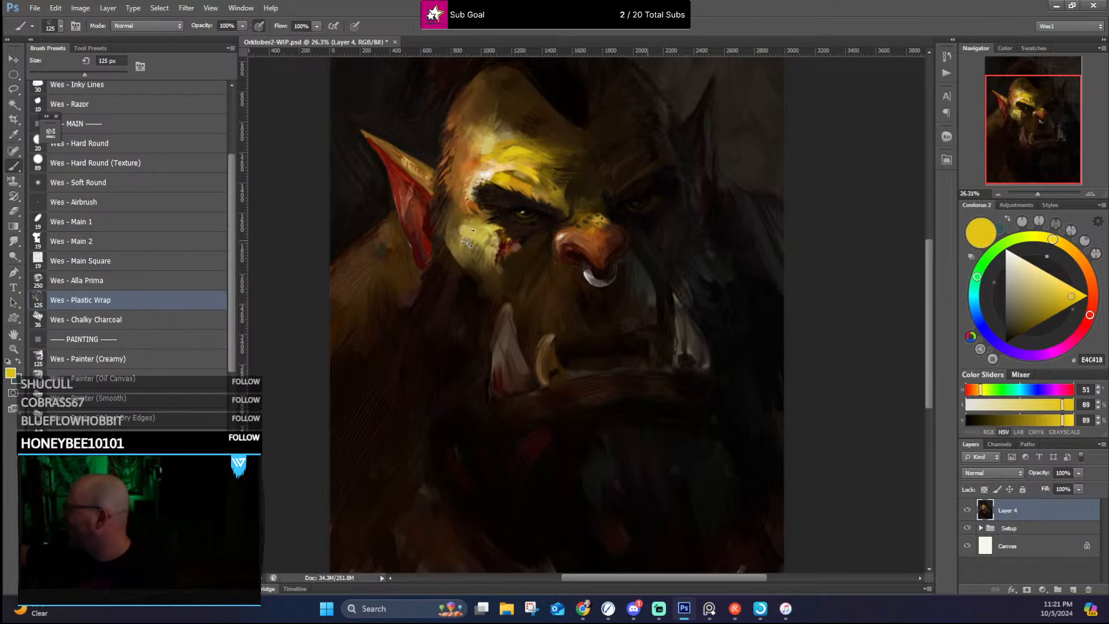
# Step: Touch up the lit cheek with bright yellow and rework the temple-side hairline with sampled browns #854D1E, #382315 and #140806
pyautogui.moveTo(467, 241); pyautogui.dragTo(484, 252)
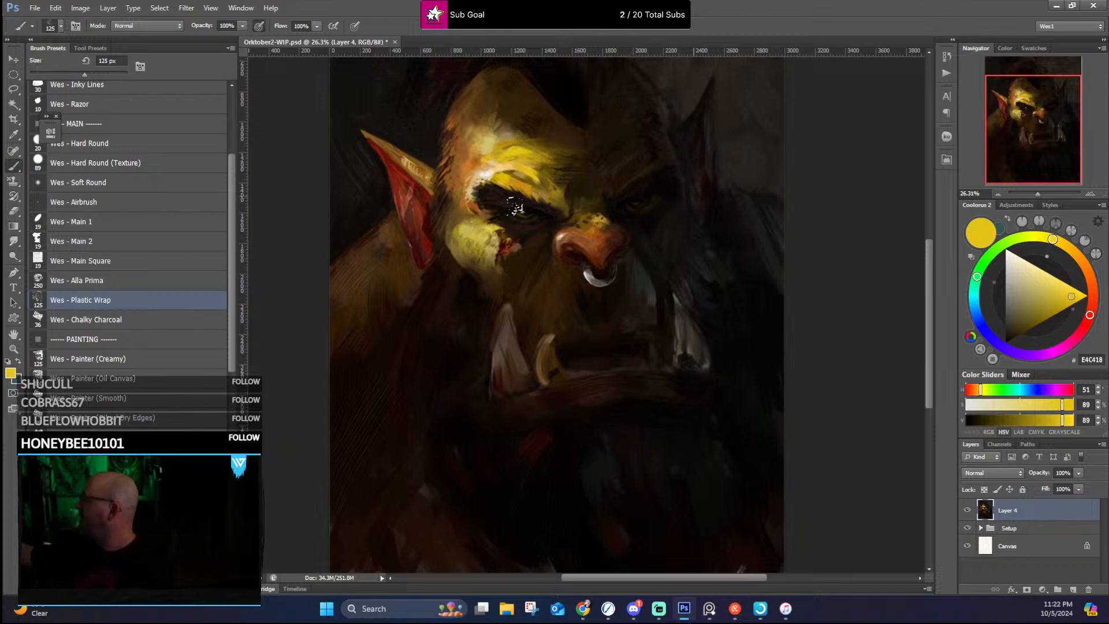
pyautogui.moveTo(534, 205); pyautogui.dragTo(552, 260)
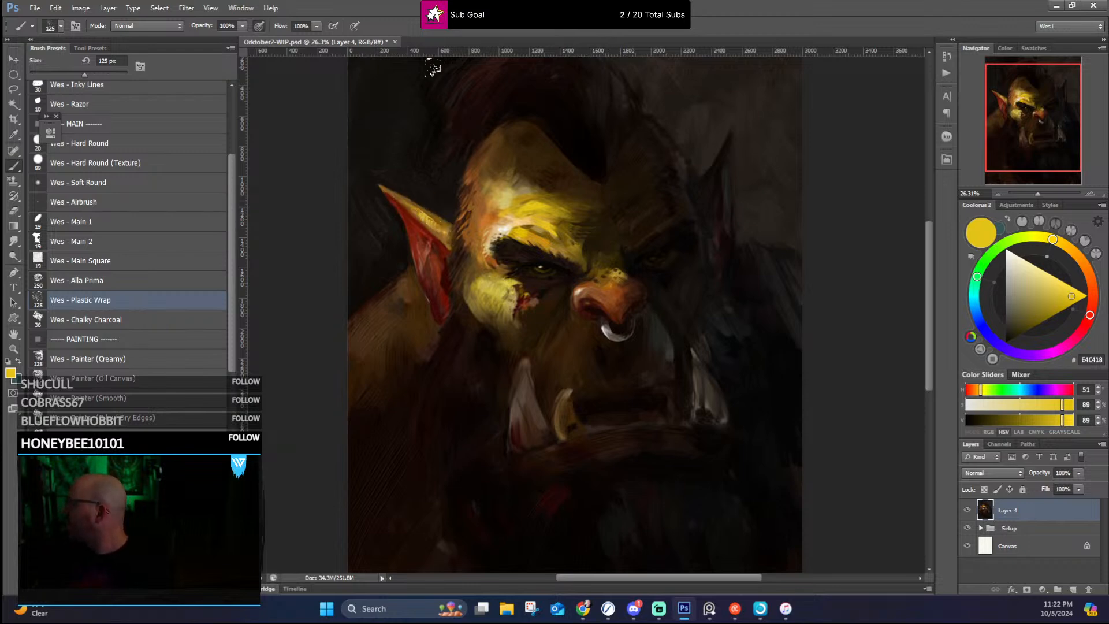
pyautogui.keyDown('alt'); pyautogui.click(475, 172); pyautogui.keyUp('alt')
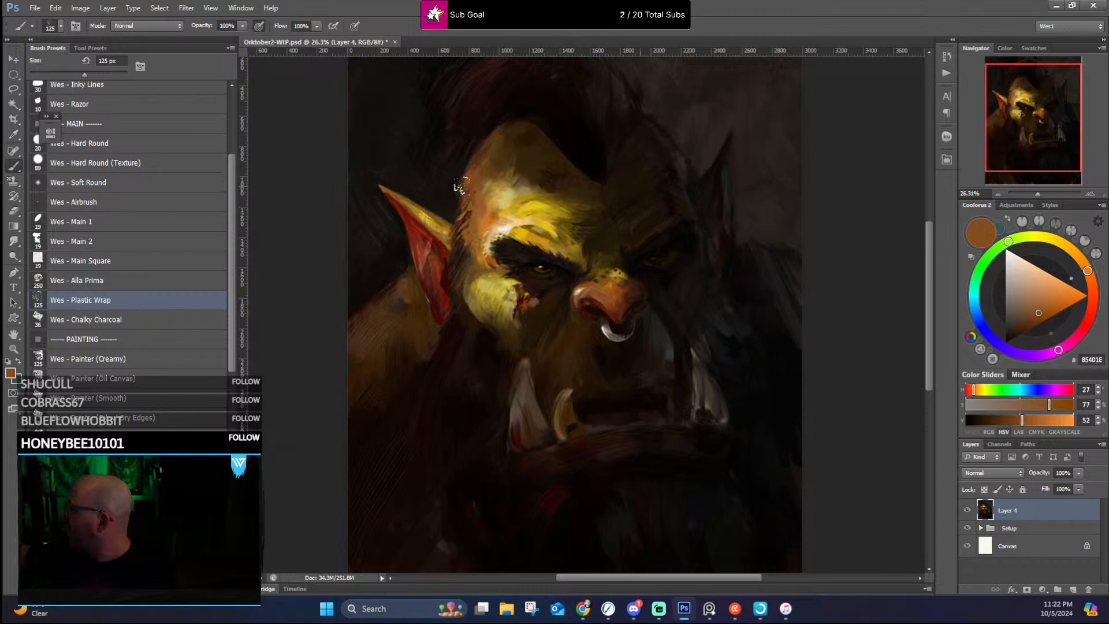
pyautogui.keyDown('alt'); pyautogui.click(461, 186); pyautogui.keyUp('alt')
pyautogui.keyDown('alt'); pyautogui.click(472, 158); pyautogui.keyUp('alt')
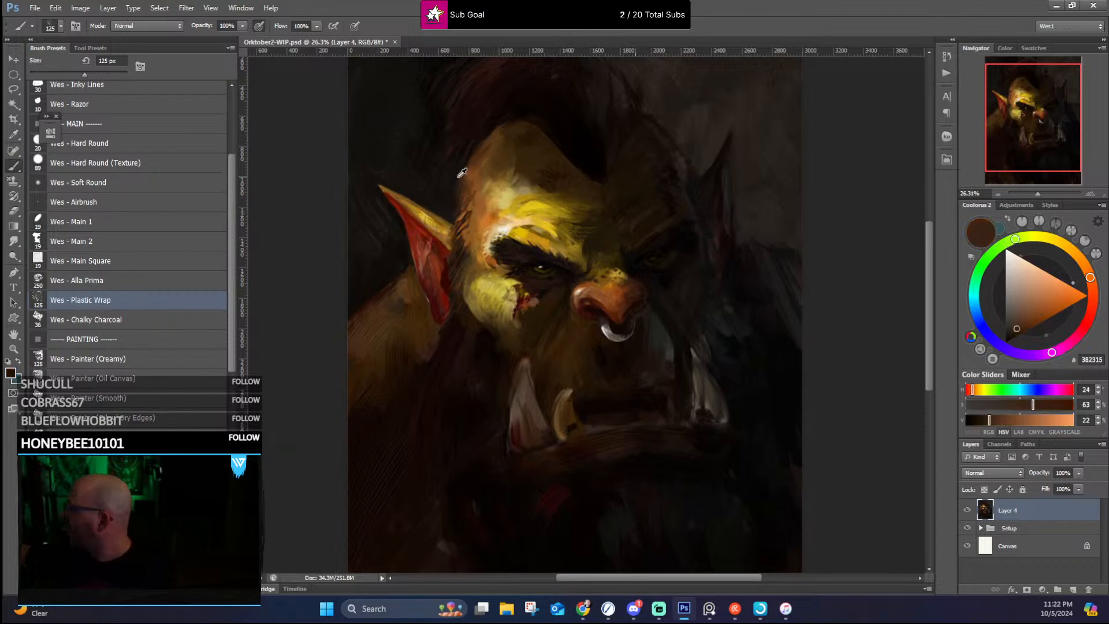
pyautogui.keyDown('alt'); pyautogui.click(479, 135); pyautogui.keyUp('alt')
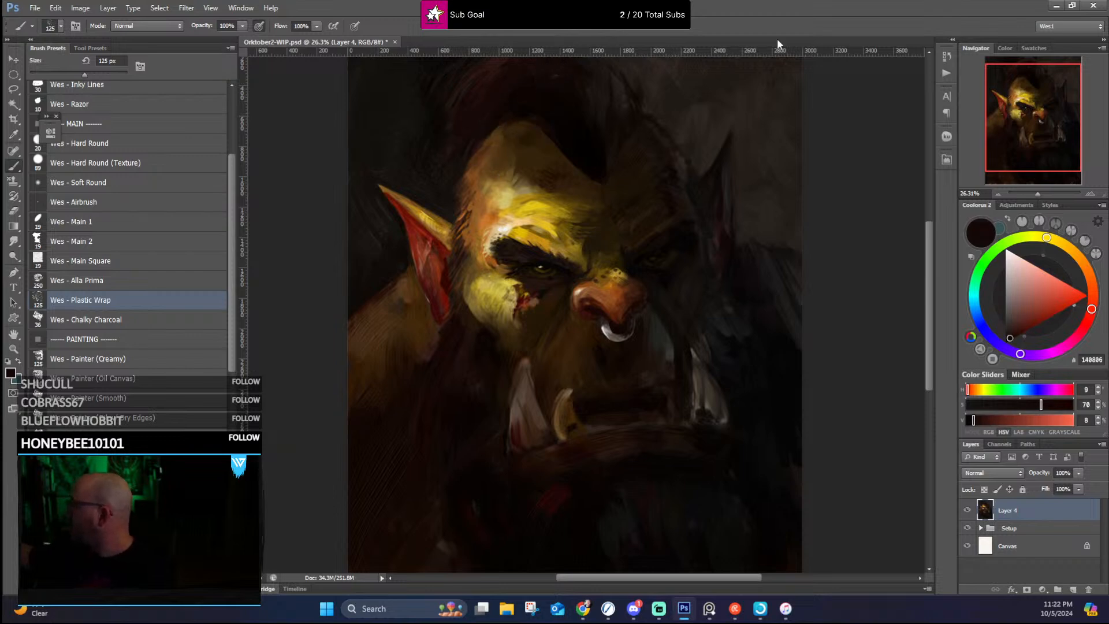
# Step: Darken the mohawk above the forehead with sampled near-blacks #19100C, #100606, #120505 and #151212
pyautogui.keyDown('alt'); pyautogui.click(595, 117); pyautogui.keyUp('alt')
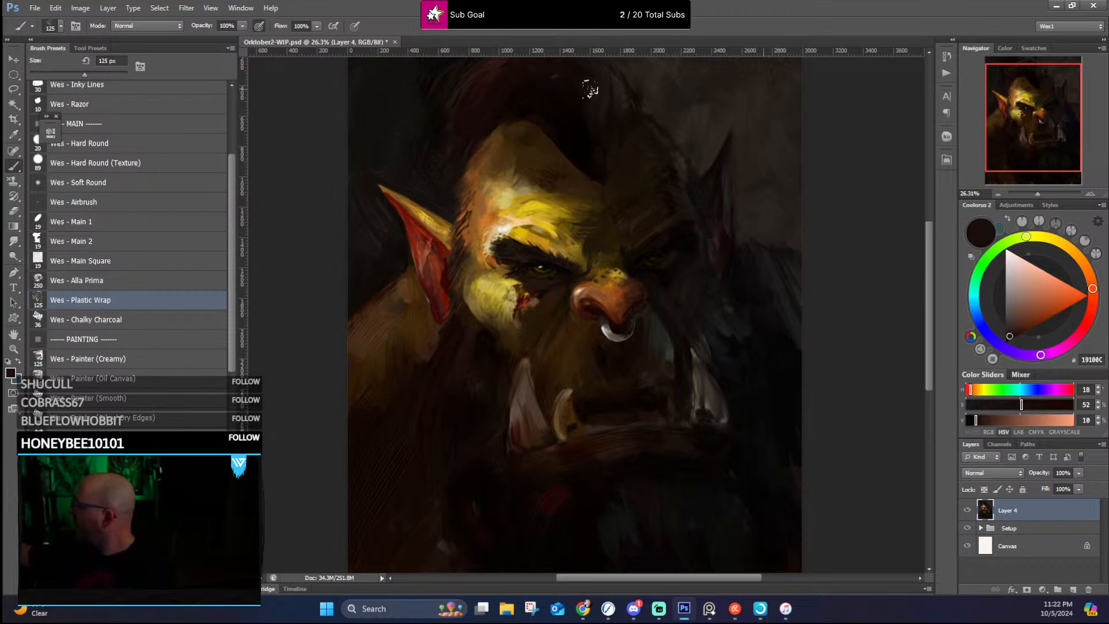
pyautogui.moveTo(613, 133); pyautogui.dragTo(608, 206)
pyautogui.keyDown('alt'); pyautogui.click(570, 200); pyautogui.keyUp('alt')
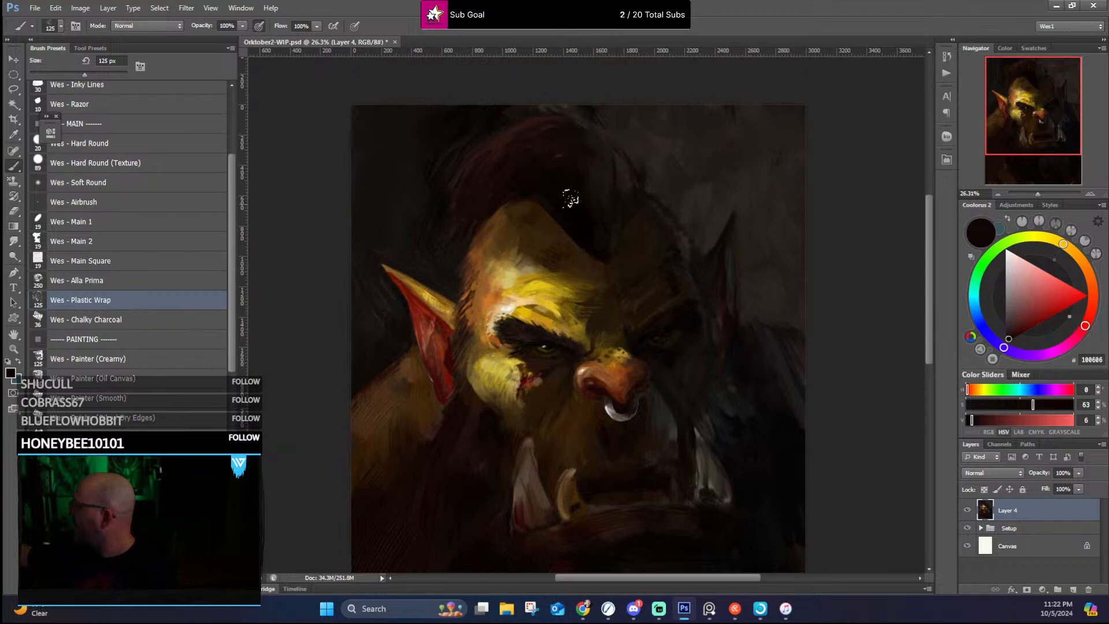
pyautogui.keyDown('alt'); pyautogui.click(497, 192); pyautogui.keyUp('alt')
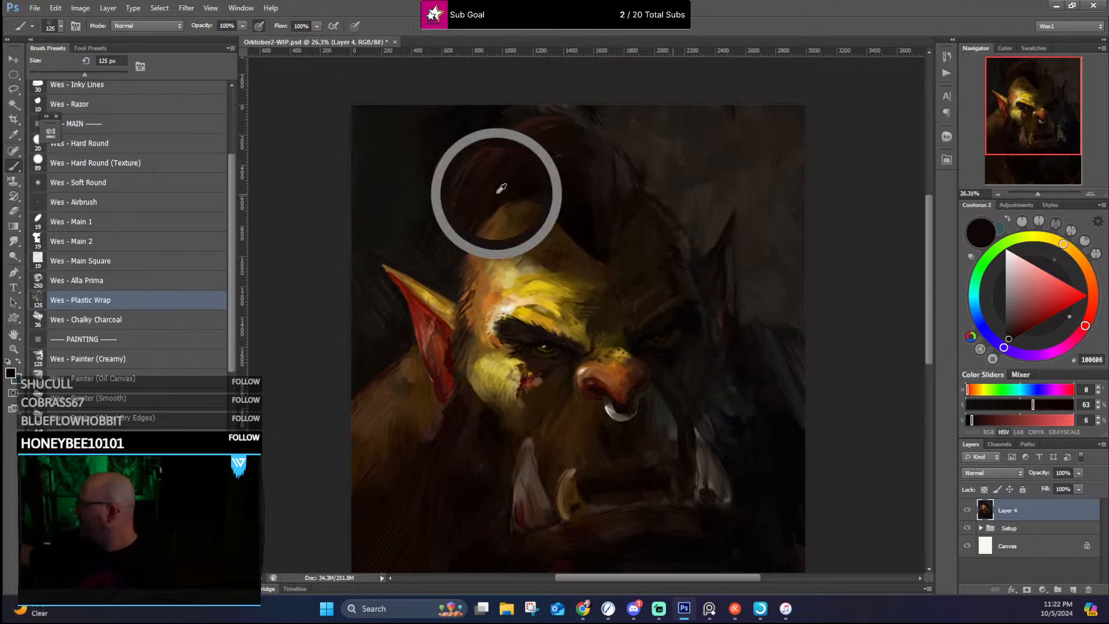
pyautogui.keyDown('alt'); pyautogui.click(507, 179); pyautogui.keyUp('alt')
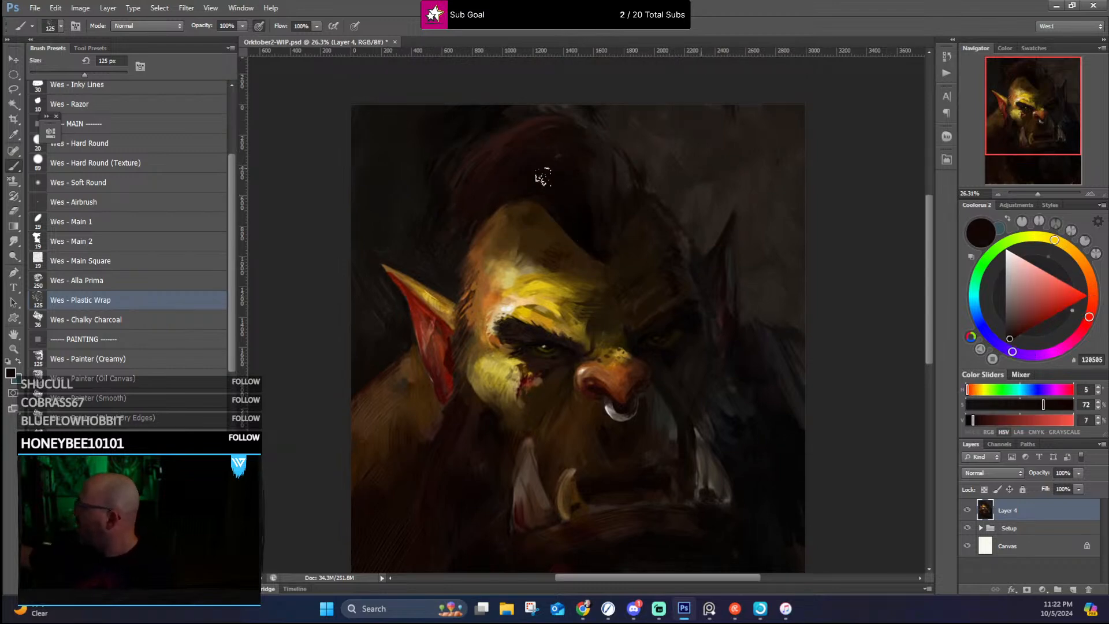
pyautogui.keyDown('alt'); pyautogui.click(543, 165); pyautogui.keyUp('alt')
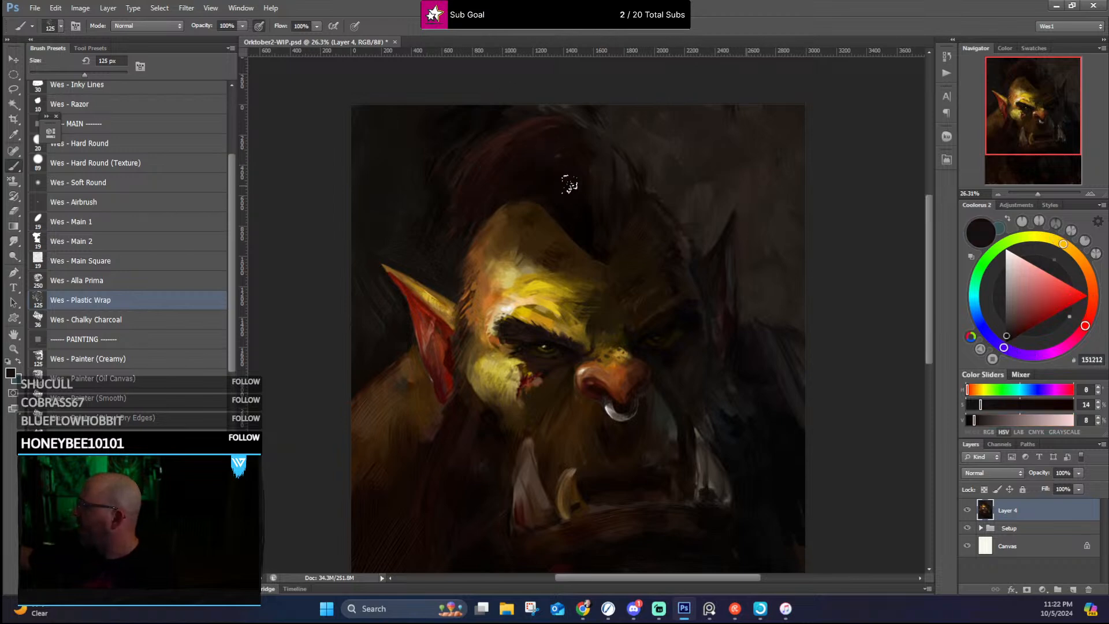
# Step: Shape the mohawk's shadowed side and edge against the background with sampled dark browns #301810, #130C08 and #0C0604
pyautogui.keyDown('alt'); pyautogui.click(524, 149); pyautogui.keyUp('alt')
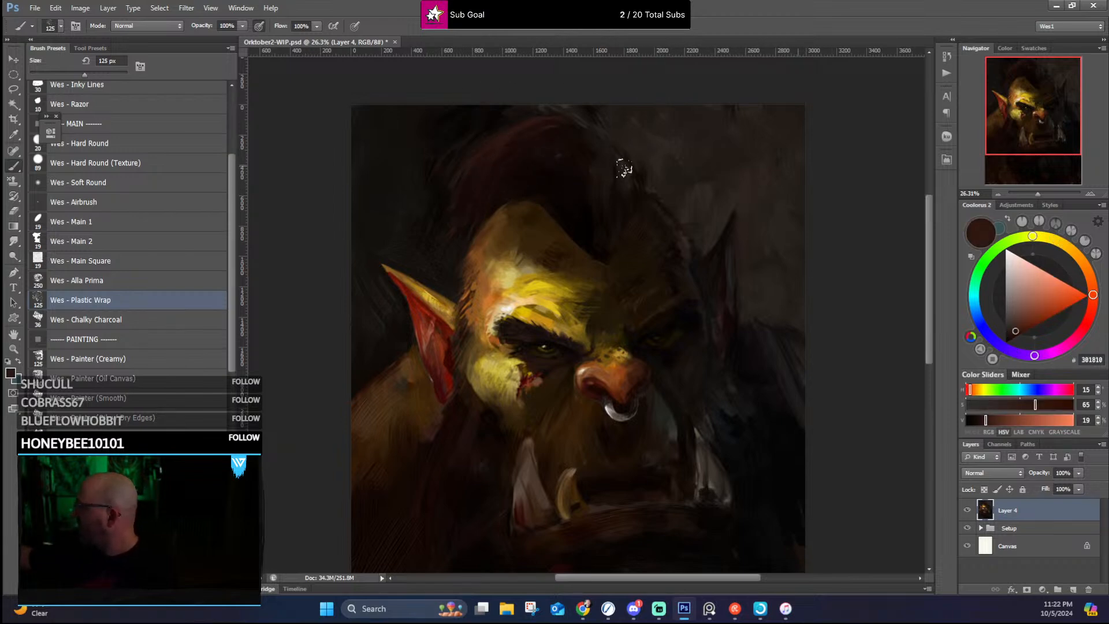
pyautogui.keyDown('alt'); pyautogui.click(612, 201); pyautogui.keyUp('alt')
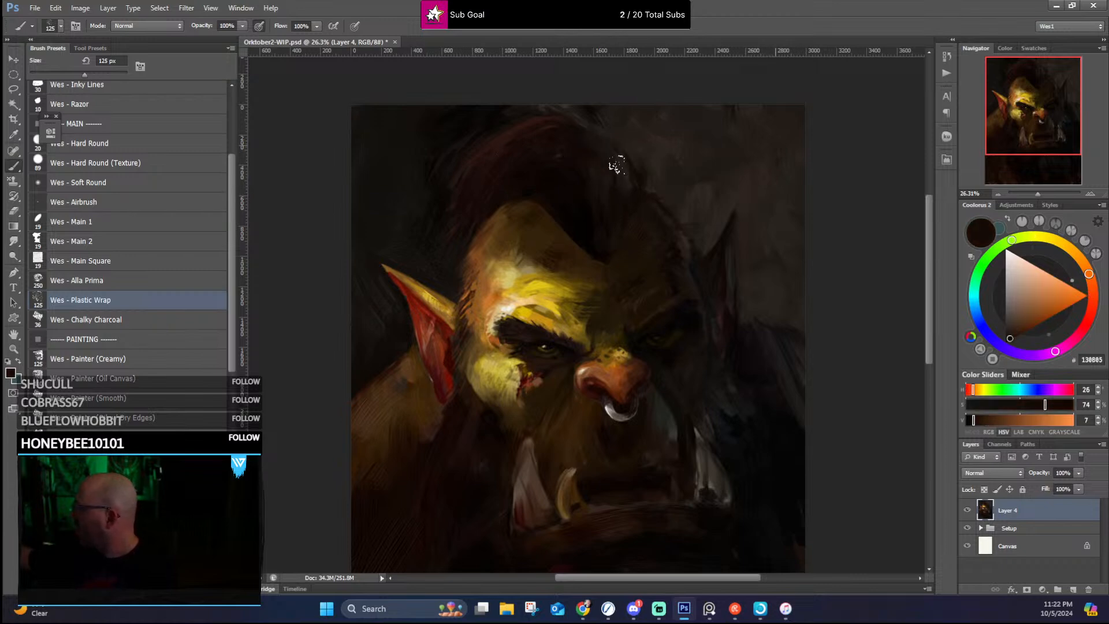
pyautogui.keyDown('alt'); pyautogui.click(628, 199); pyautogui.keyUp('alt')
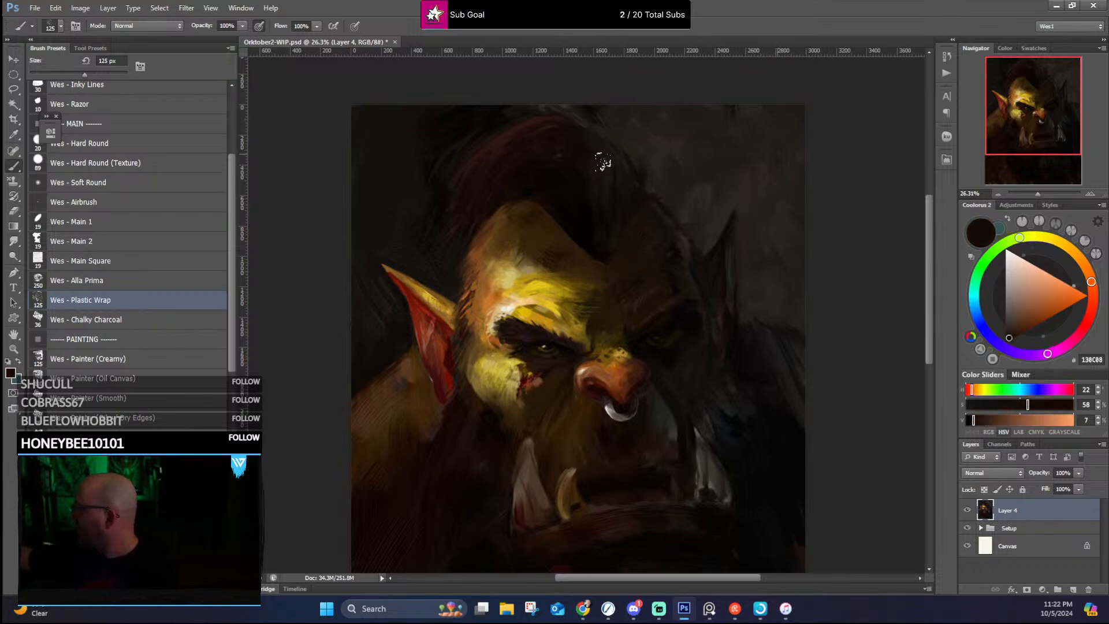
pyautogui.keyDown('alt'); pyautogui.click(601, 211); pyautogui.keyUp('alt')
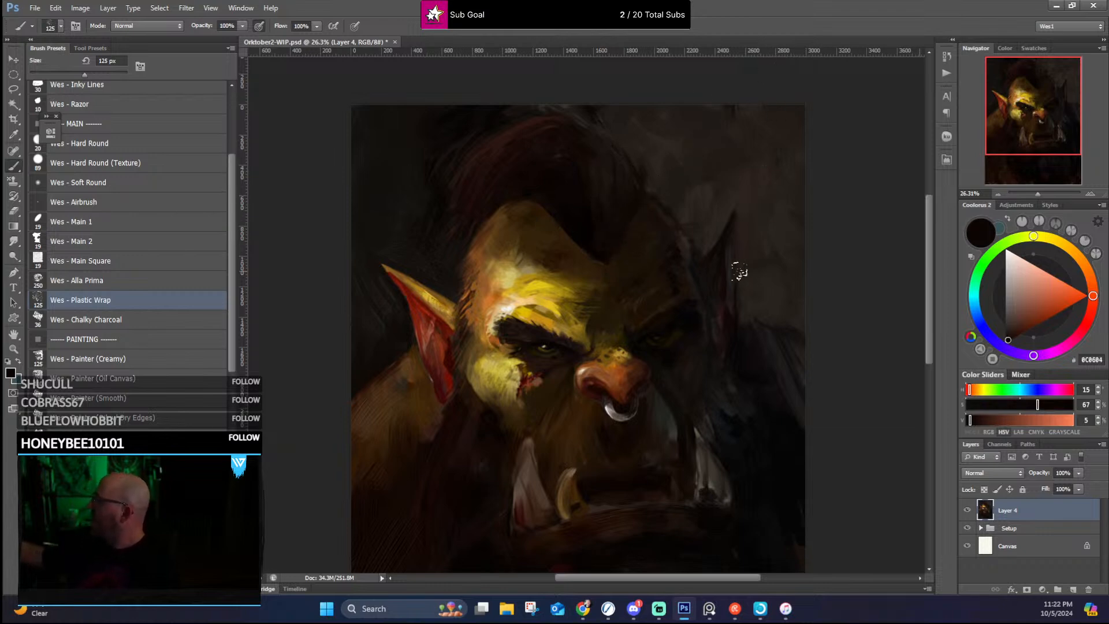
# Step: Blend the upper forehead below the mohawk with sampled ochres #877853 and #9C7836 and dark browns #34220B and #36240B
pyautogui.moveTo(597, 238); pyautogui.dragTo(572, 193)
pyautogui.keyDown('alt'); pyautogui.click(529, 215); pyautogui.keyUp('alt')
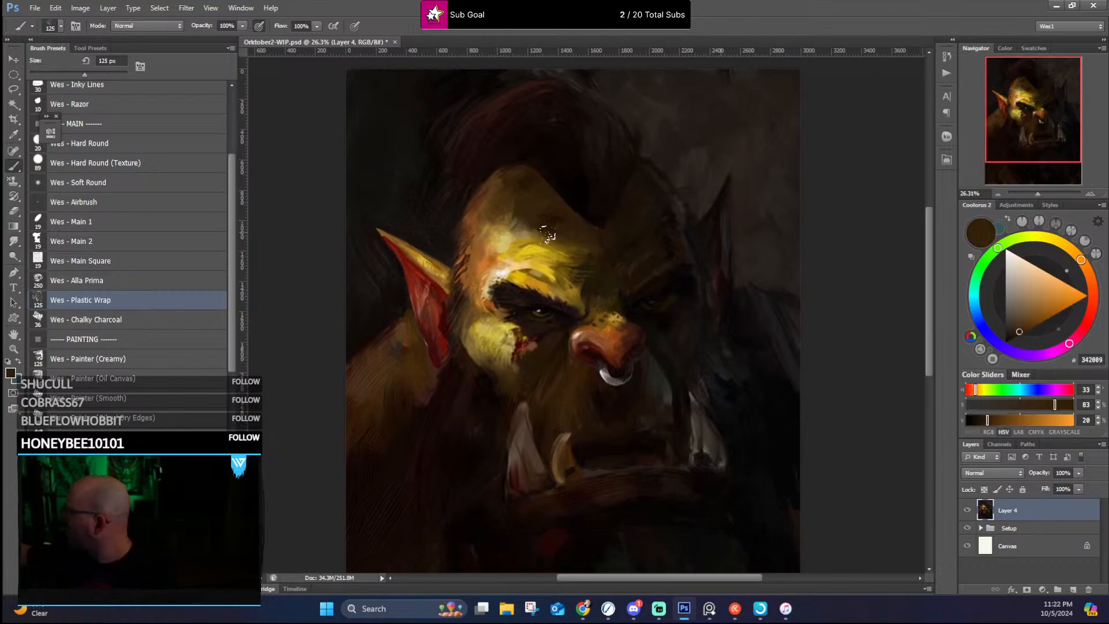
pyautogui.keyDown('alt'); pyautogui.click(496, 212); pyautogui.keyUp('alt')
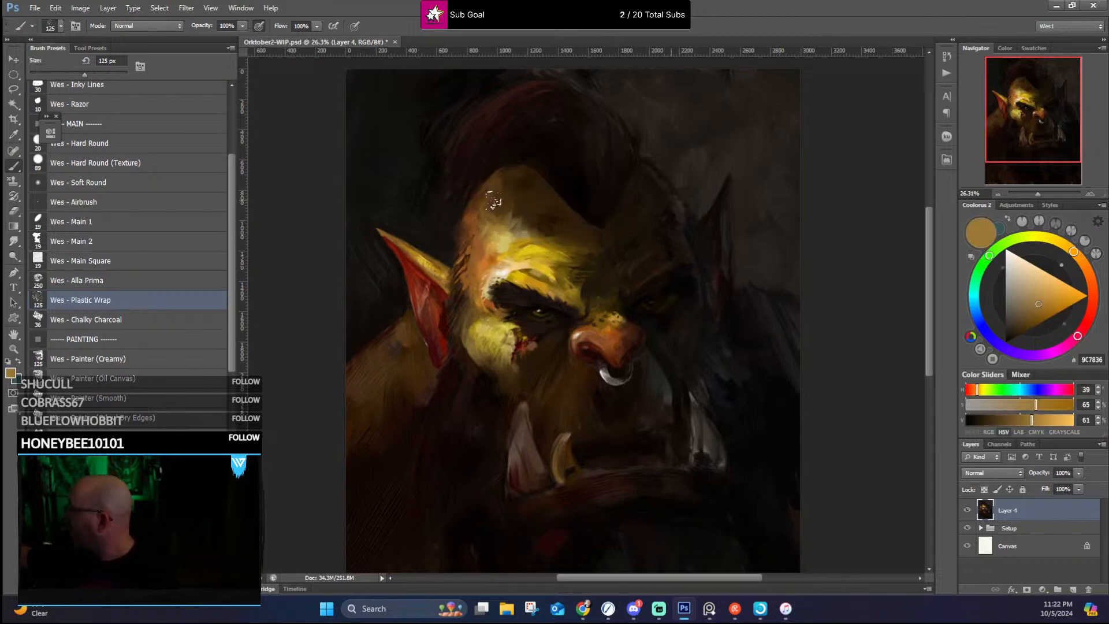
pyautogui.keyDown('alt'); pyautogui.click(491, 223); pyautogui.keyUp('alt')
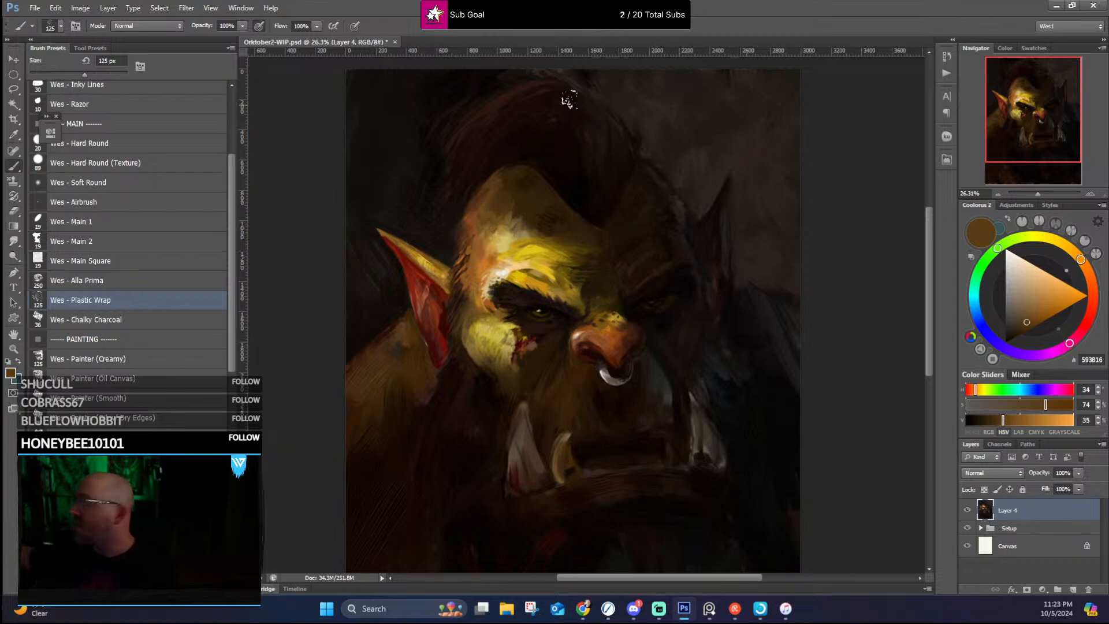
pyautogui.keyDown('alt'); pyautogui.click(504, 172); pyautogui.keyUp('alt')
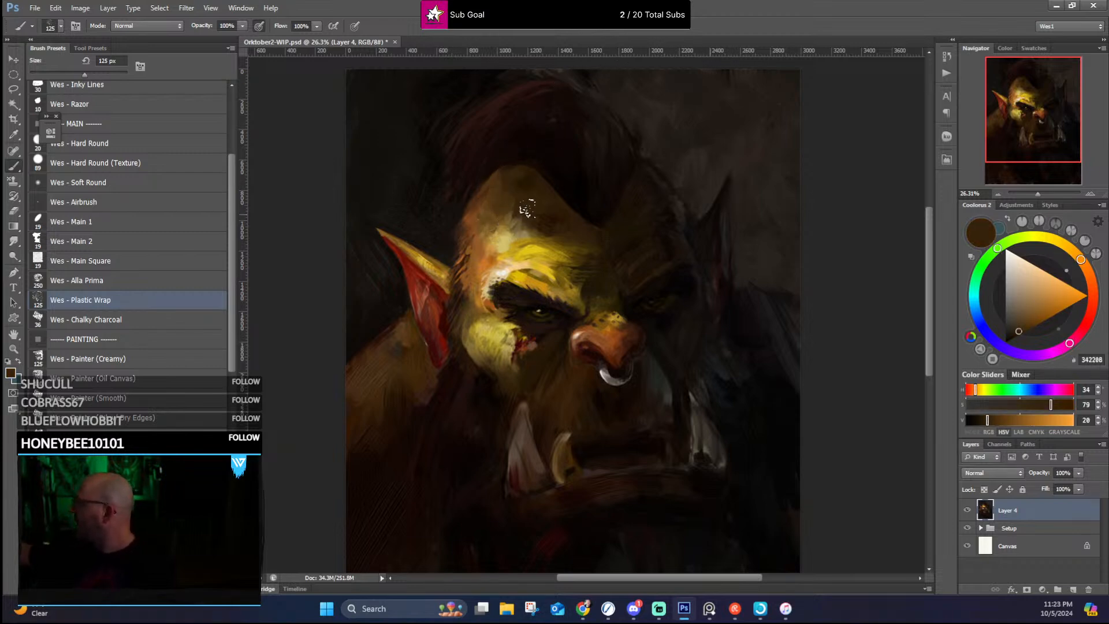
pyautogui.keyDown('alt'); pyautogui.click(518, 221); pyautogui.keyUp('alt')
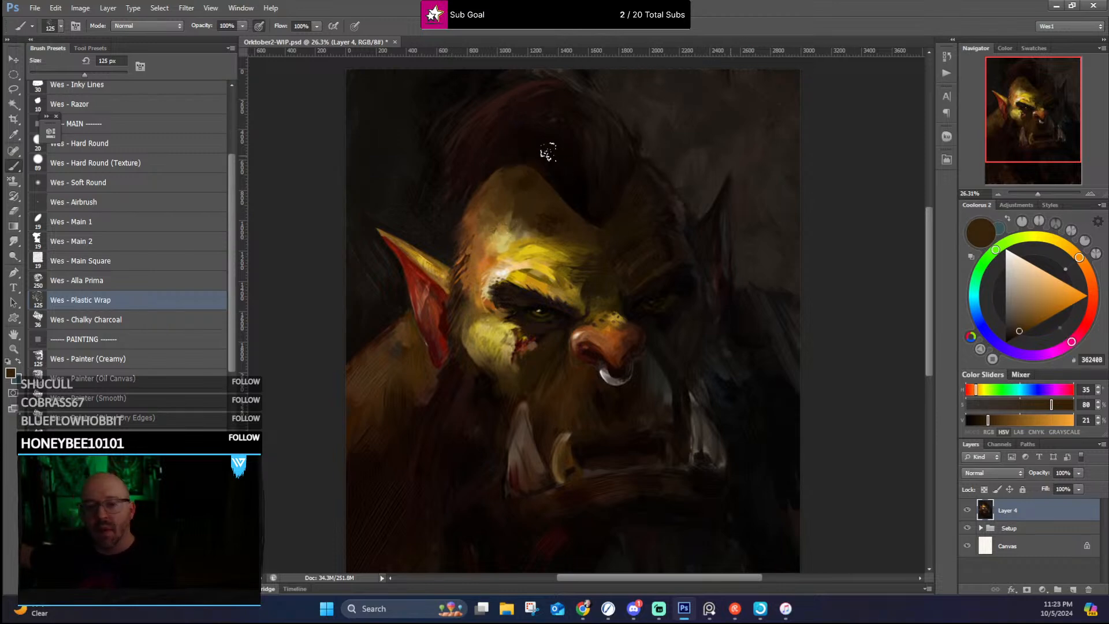
# Step: Refine the lit brow and its temple highlight with sampled #271E0C, #896C19, #A26F29, off-white #F1EFEC and pale tan #CFBB87
pyautogui.keyDown('alt'); pyautogui.click(590, 263); pyautogui.keyUp('alt')
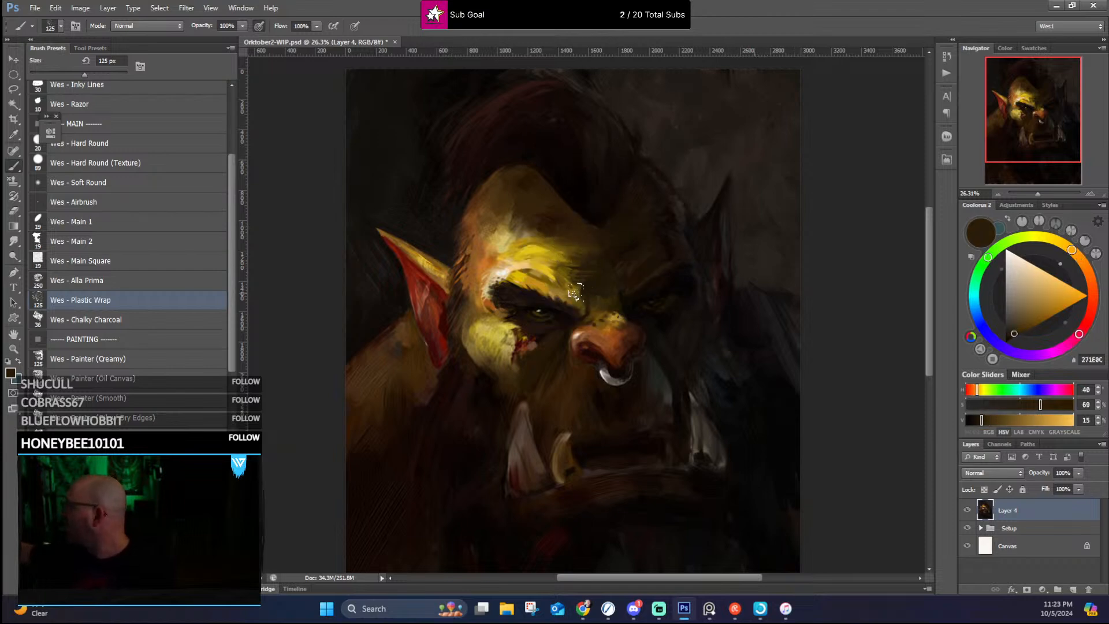
pyautogui.keyDown('alt'); pyautogui.click(580, 289); pyautogui.keyUp('alt')
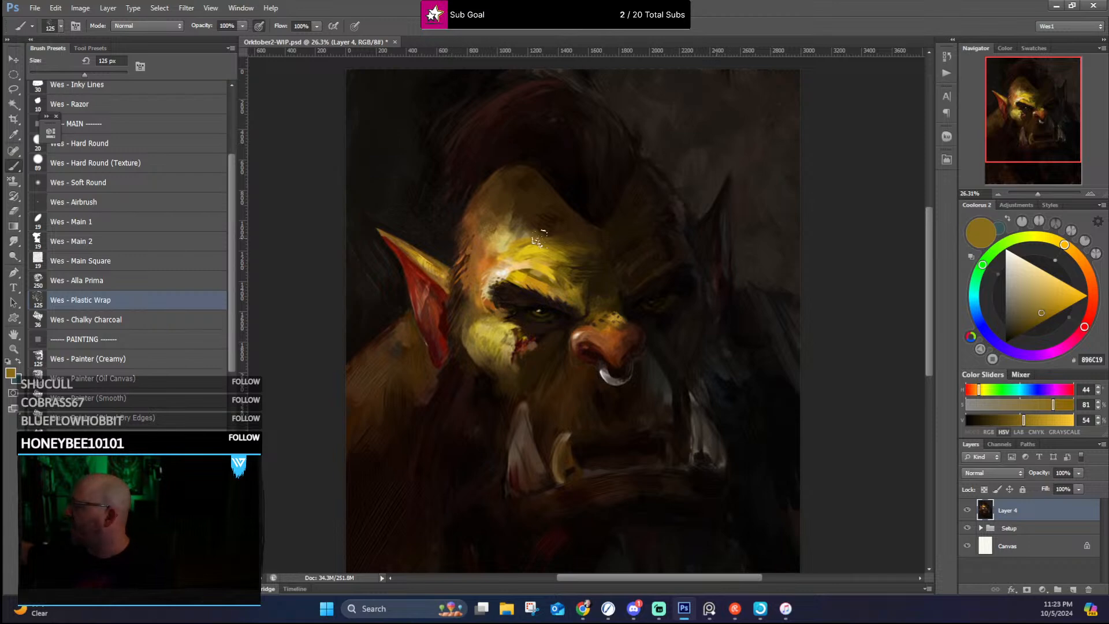
pyautogui.keyDown('alt'); pyautogui.click(477, 291); pyautogui.keyUp('alt')
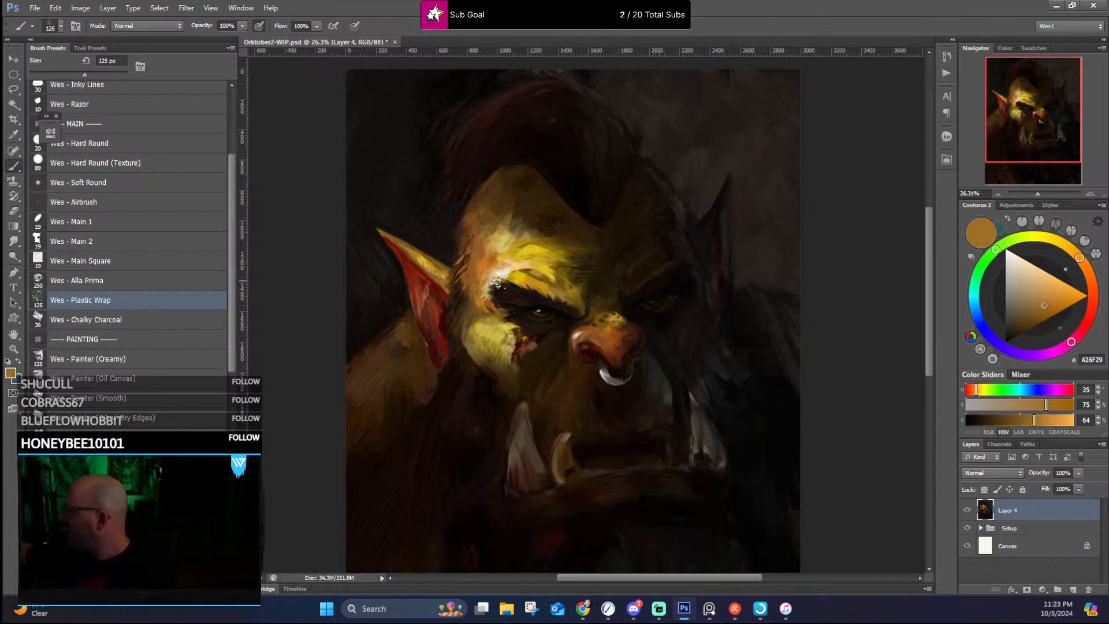
pyautogui.keyDown('alt'); pyautogui.click(513, 272); pyautogui.keyUp('alt')
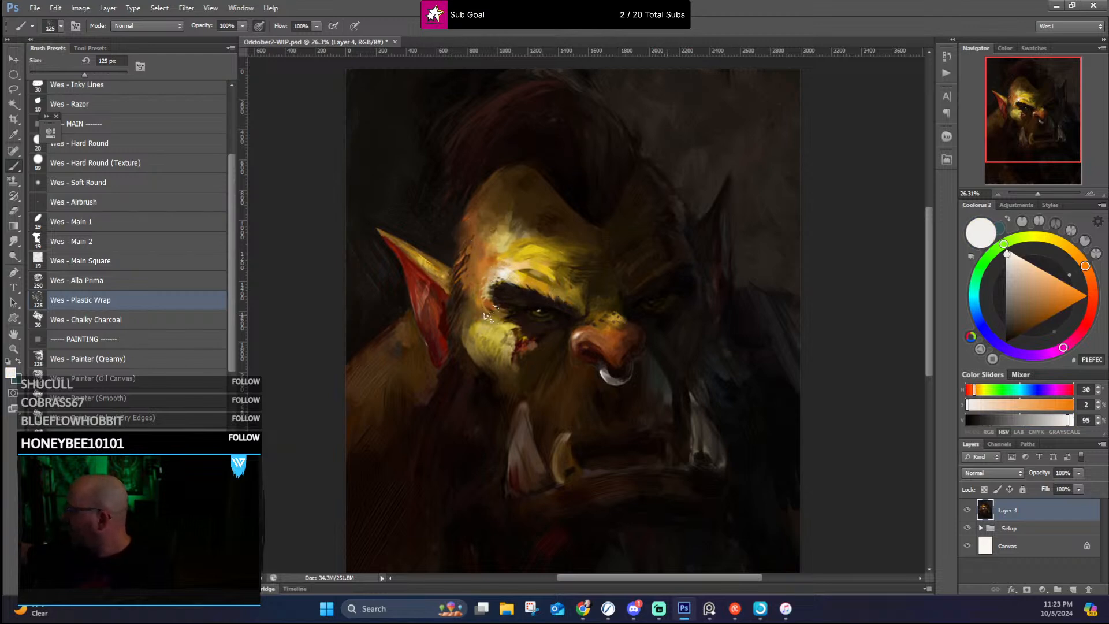
pyautogui.keyDown('alt'); pyautogui.click(485, 297); pyautogui.keyUp('alt')
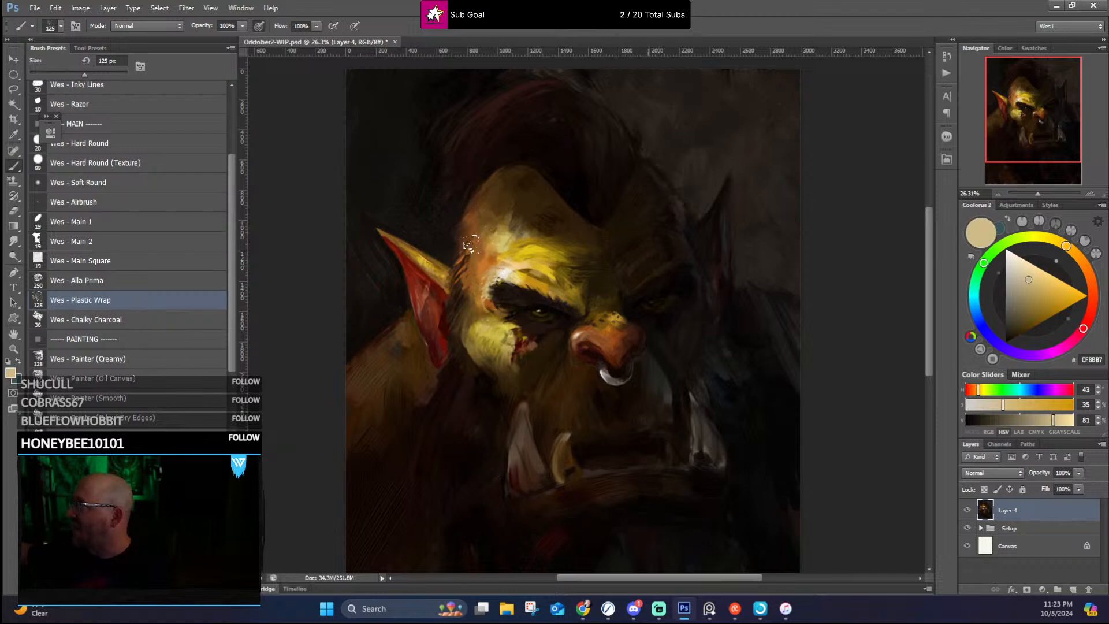
pyautogui.keyDown('alt'); pyautogui.click(469, 310); pyautogui.keyUp('alt')
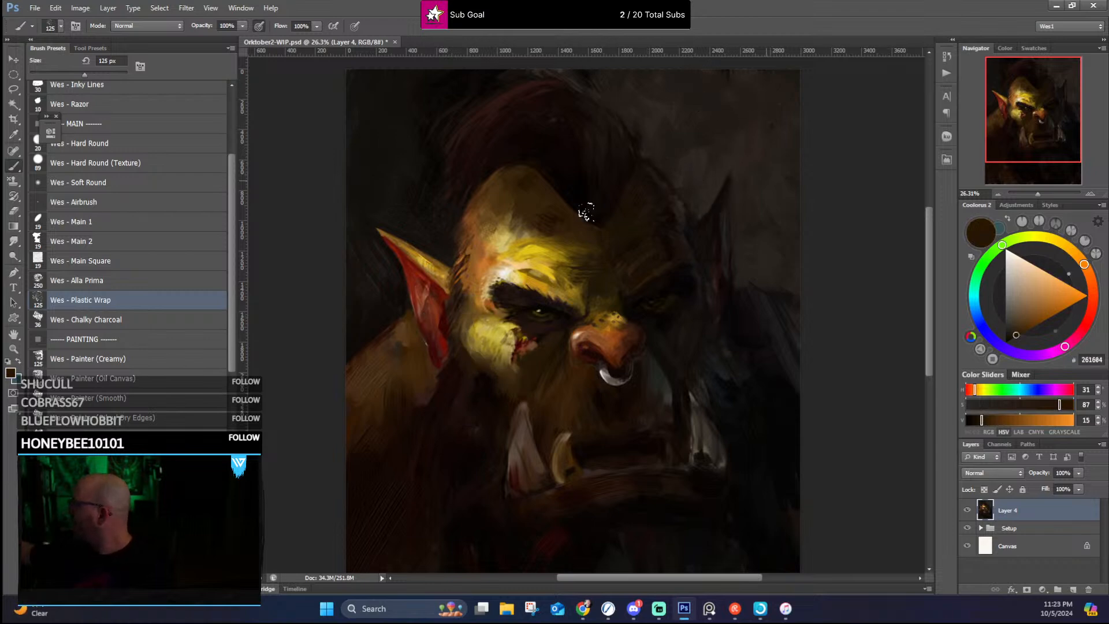
# Step: Touch up the forehead highlight with sampled yellows #A08013 and #DCBC11, and shade the area beneath the lit ear with dark red-brown
pyautogui.keyDown('alt'); pyautogui.click(539, 232); pyautogui.keyUp('alt')
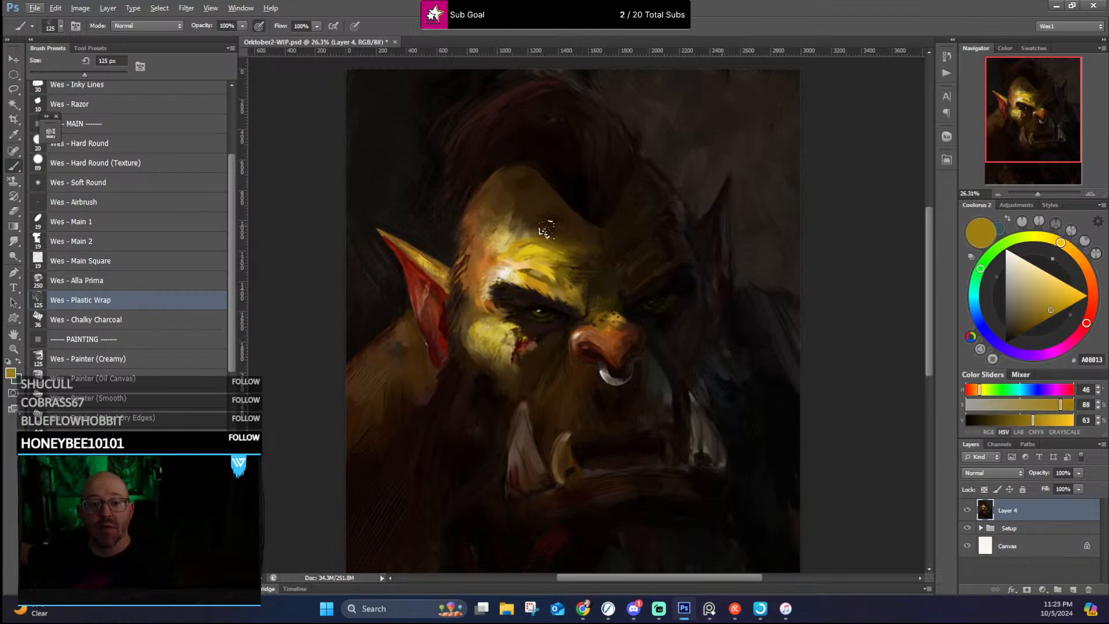
pyautogui.keyDown('alt'); pyautogui.click(522, 249); pyautogui.keyUp('alt')
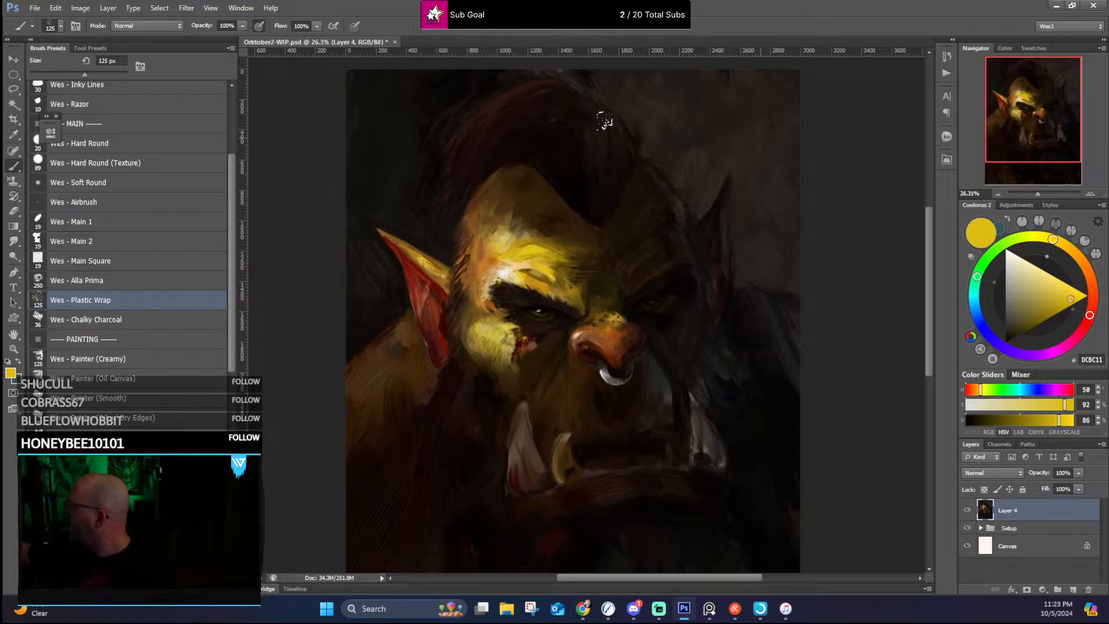
pyautogui.moveTo(553, 270); pyautogui.dragTo(594, 270)
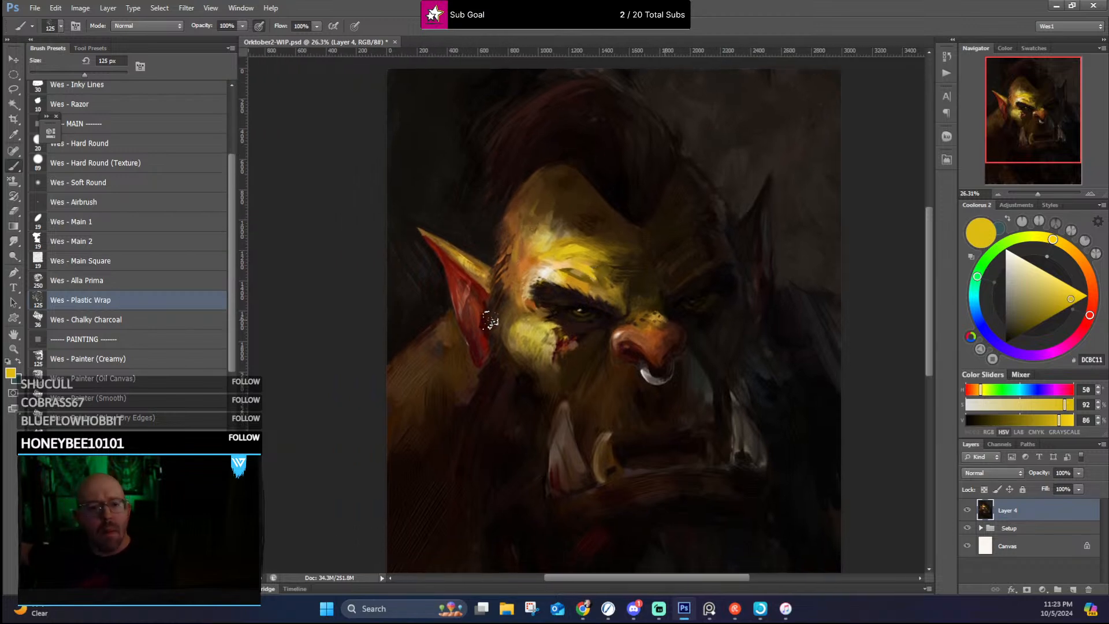
pyautogui.keyDown('alt'); pyautogui.click(478, 374); pyautogui.keyUp('alt')
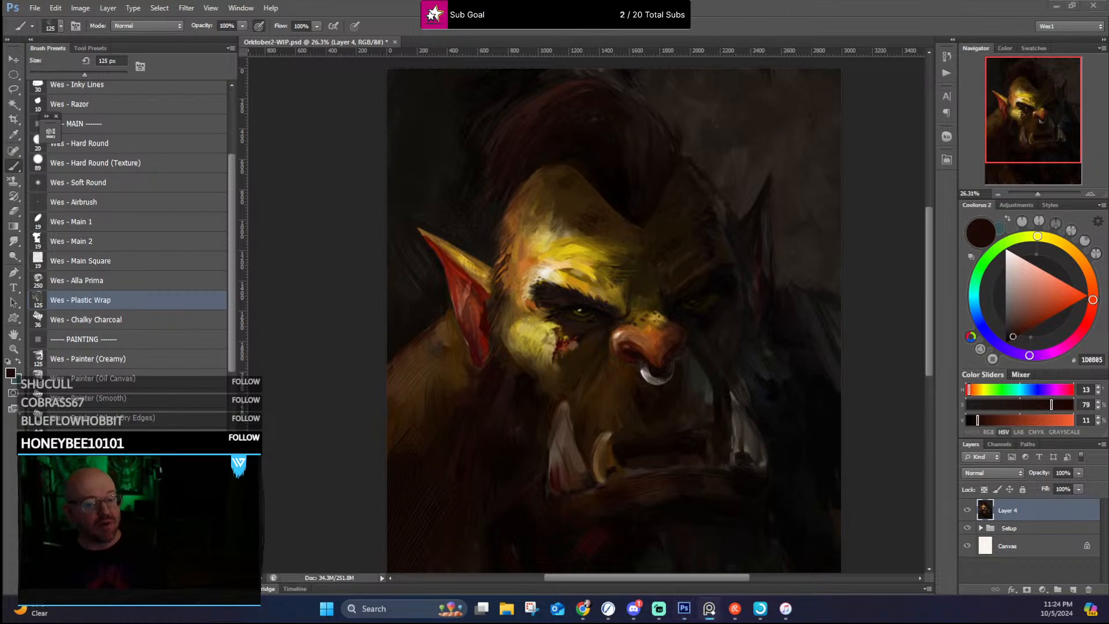
# Step: Switch to the reference image board, bring its window into view and maximize it
pyautogui.moveTo(1, 151); pyautogui.dragTo(530, 102)
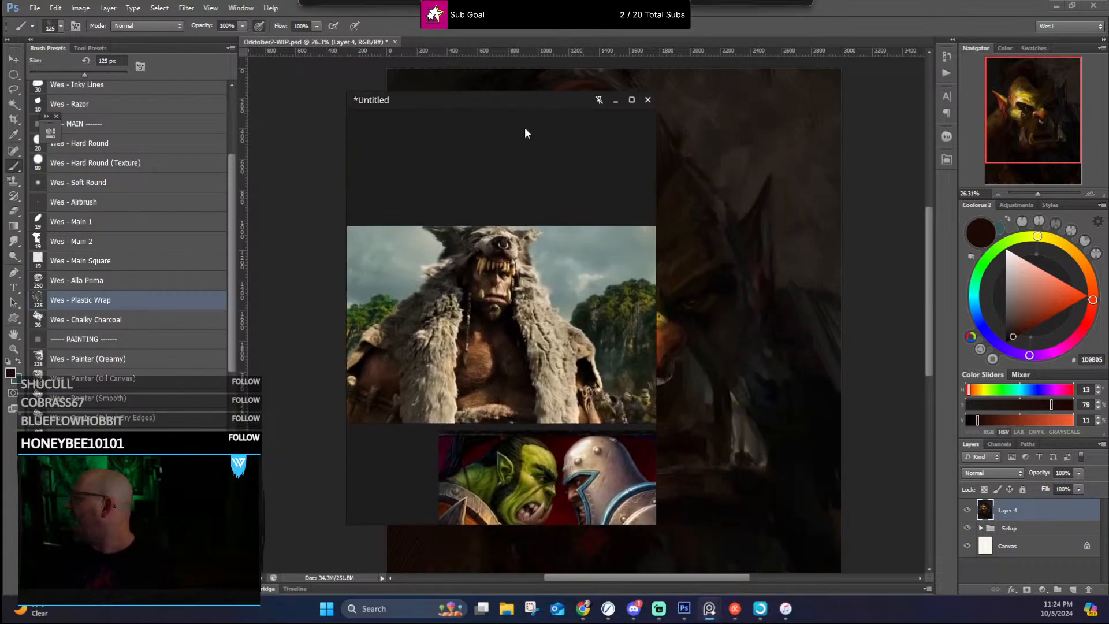
pyautogui.scroll(-5, 502, 344)
pyautogui.click(631, 100)
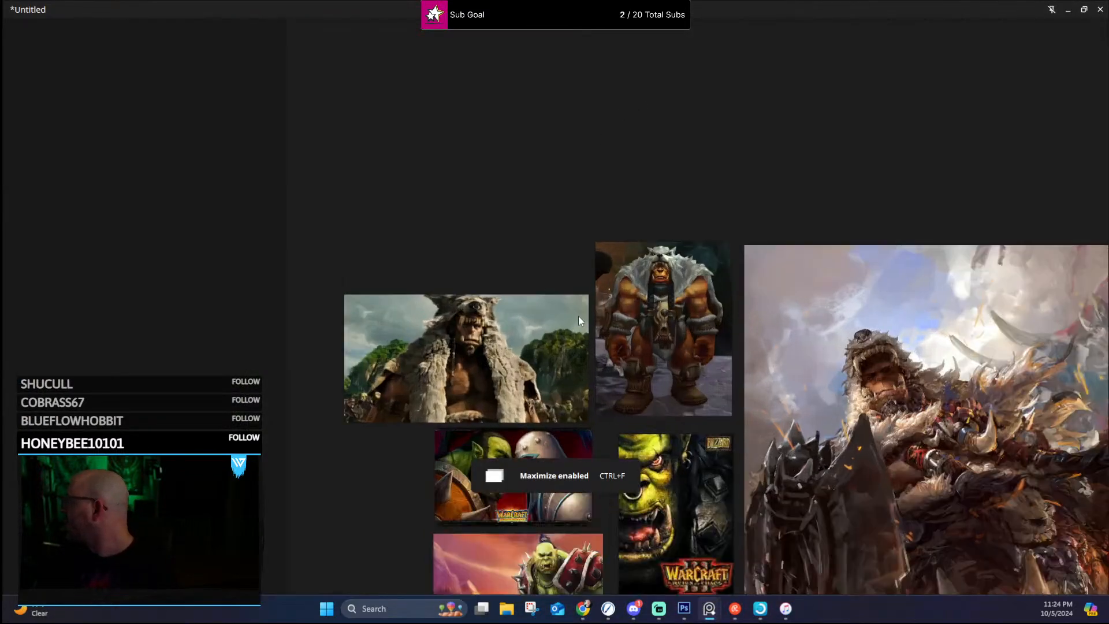
# Step: Examine the orc references on the board: the wolf-pelt battle painting and the Warcraft cover of an orc facing a knight
pyautogui.moveTo(726, 379); pyautogui.dragTo(529, 189)
pyautogui.scroll(5, 899, 208)
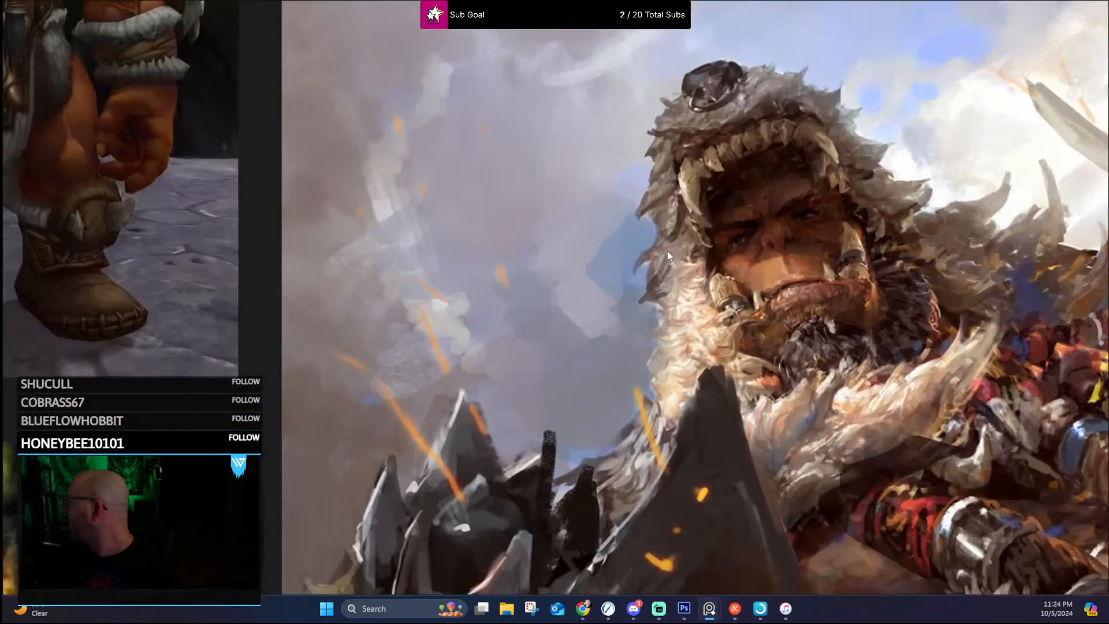
pyautogui.scroll(-6, 621, 269)
pyautogui.moveTo(441, 370); pyautogui.dragTo(607, 280)
pyautogui.scroll(5, 578, 323)
pyautogui.moveTo(681, 379); pyautogui.dragTo(764, 281)
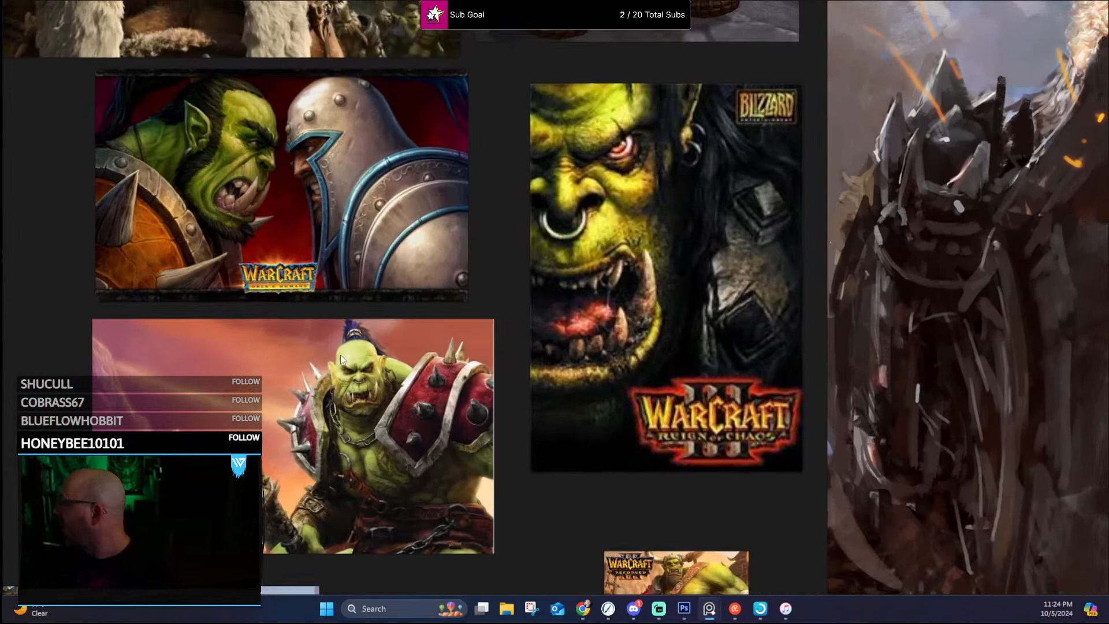
pyautogui.moveTo(386, 263); pyautogui.dragTo(496, 372)
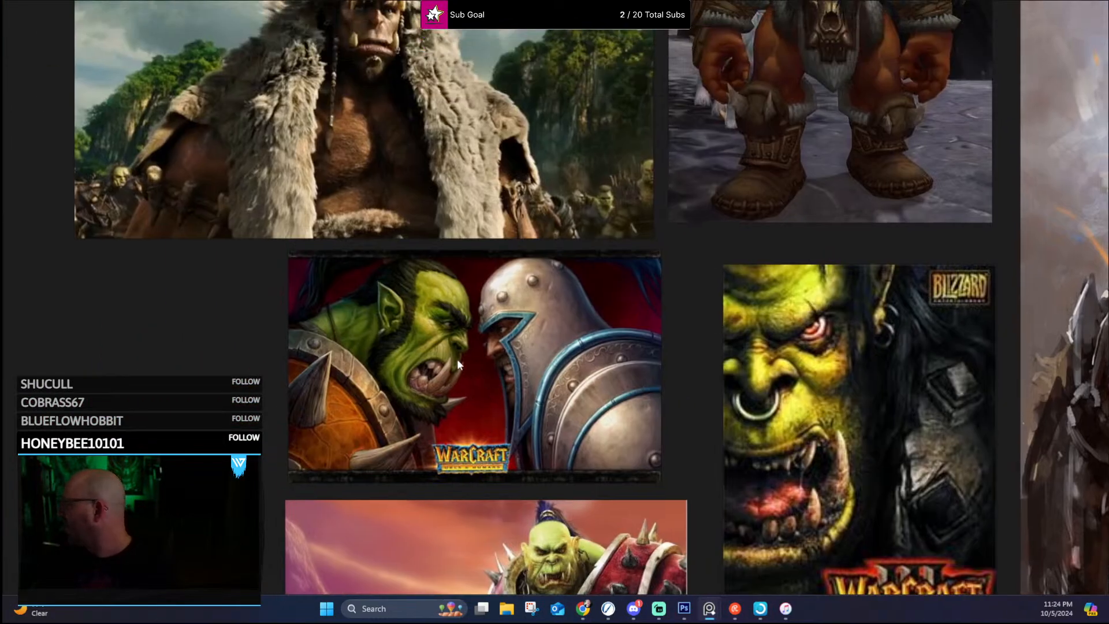
pyautogui.scroll(4, 454, 363)
pyautogui.moveTo(479, 323); pyautogui.dragTo(611, 279)
pyautogui.scroll(-2, 572, 282)
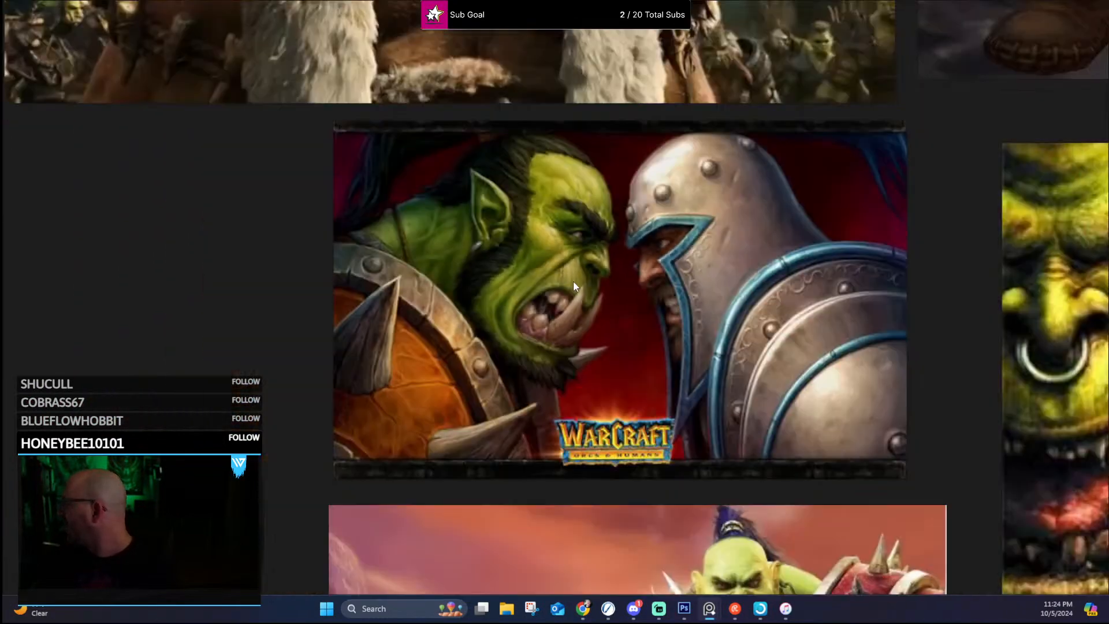
# Step: Examine the film still of the orc wearing a wolf-head fur cloak on the reference board
pyautogui.scroll(-2, 573, 282)
pyautogui.moveTo(603, 230); pyautogui.dragTo(481, 506)
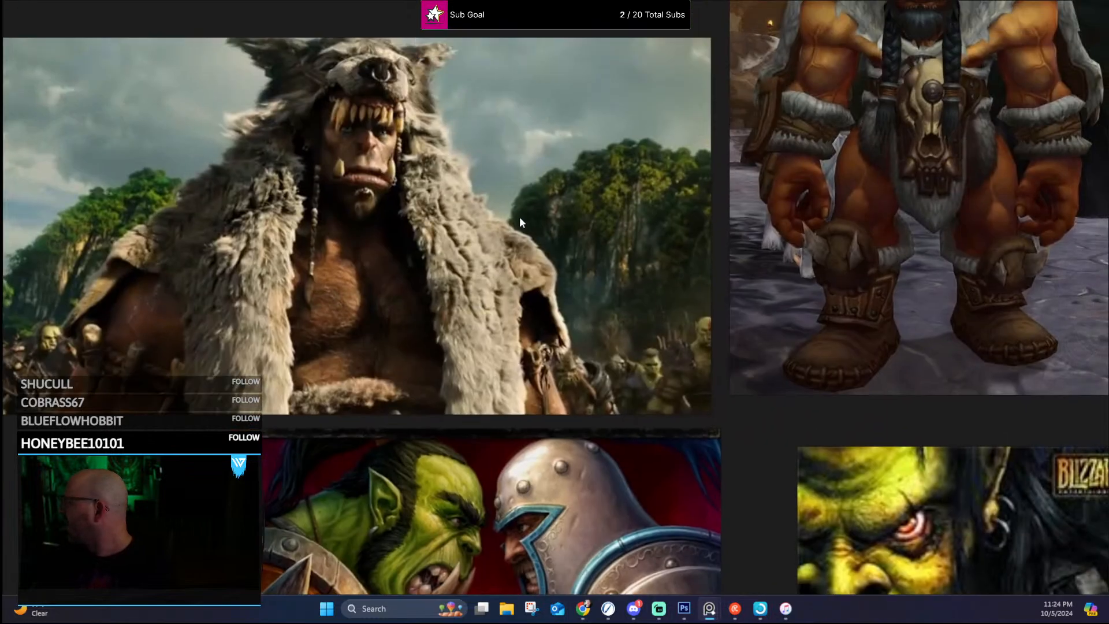
pyautogui.moveTo(520, 218); pyautogui.dragTo(578, 280)
pyautogui.scroll(2, 469, 230)
pyautogui.moveTo(469, 231); pyautogui.dragTo(602, 211)
pyautogui.scroll(-2, 602, 211)
pyautogui.moveTo(785, 301); pyautogui.dragTo(719, 331)
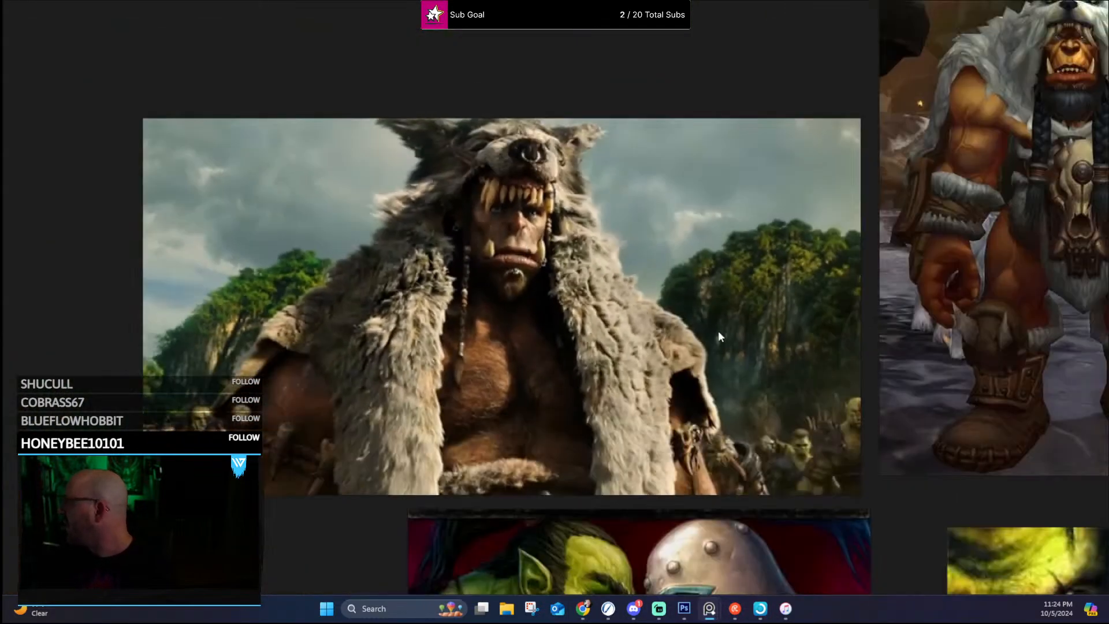
# Step: Examine the braided-beard green orc render and the armored orc illustration, studying the face, ears and lighting
pyautogui.scroll(-3, 719, 331)
pyautogui.moveTo(777, 452)
pyautogui.mouseDown()
pyautogui.moveTo(668, 182)
pyautogui.moveTo(633, 127)
pyautogui.mouseUp()
pyautogui.moveTo(701, 417); pyautogui.dragTo(741, 242)
pyautogui.scroll(5, 484, 297)
pyautogui.moveTo(484, 296); pyautogui.dragTo(546, 265)
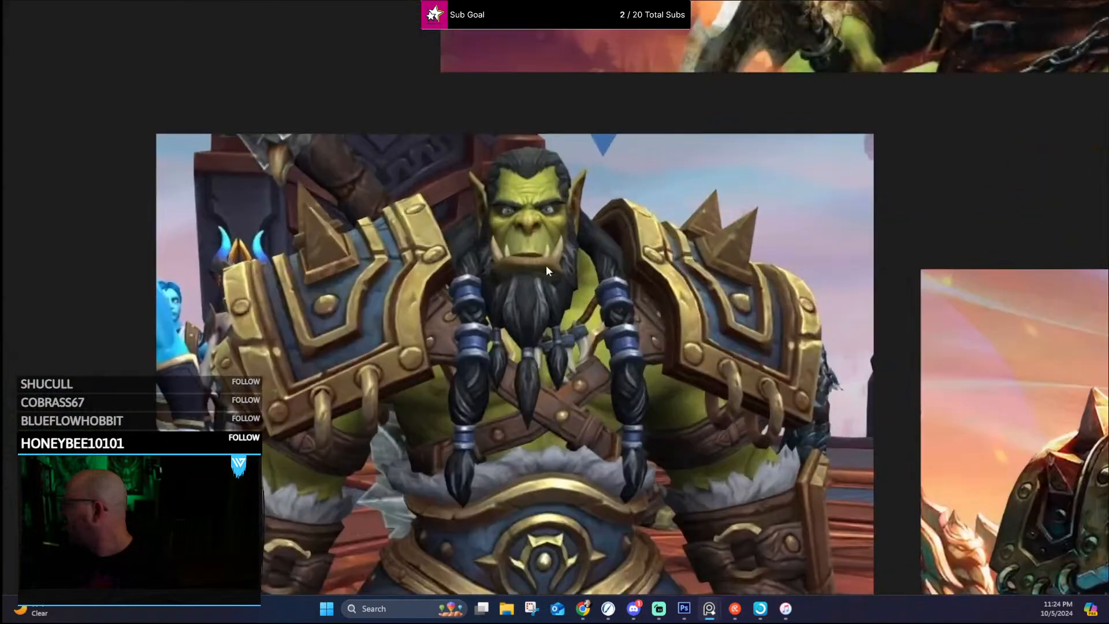
pyautogui.moveTo(702, 374); pyautogui.dragTo(428, 215)
pyautogui.moveTo(805, 338); pyautogui.dragTo(501, 296)
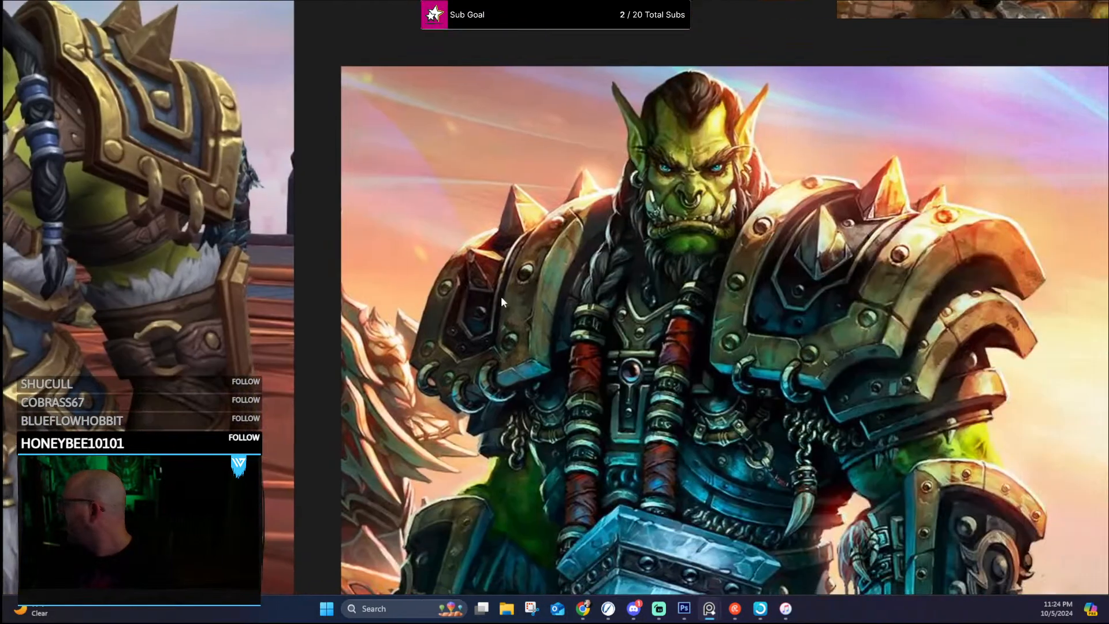
pyautogui.scroll(2, 696, 223)
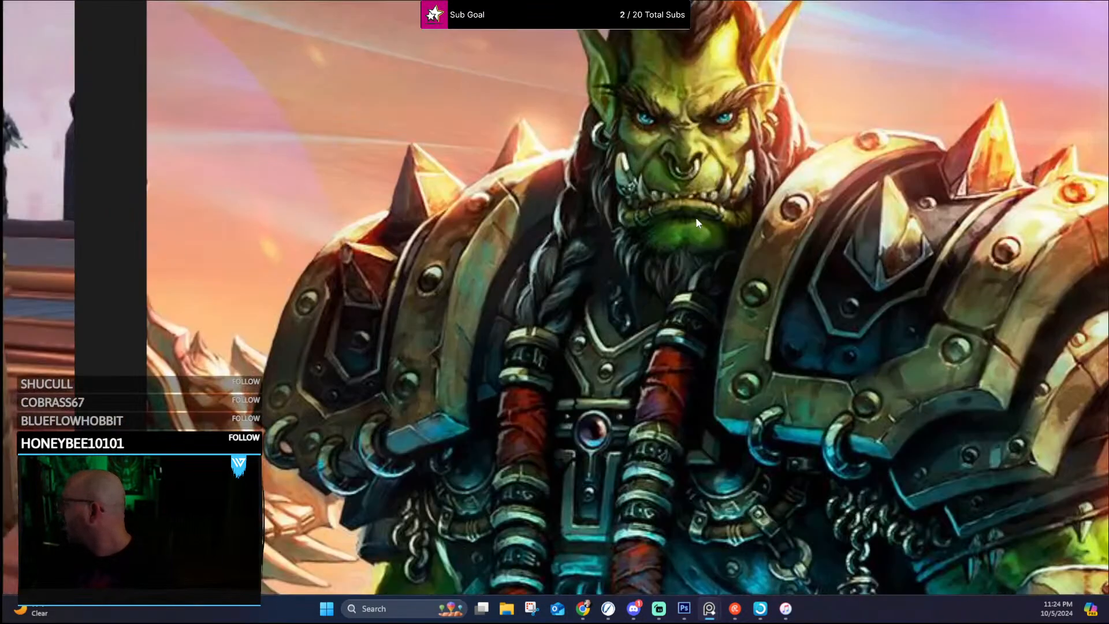
pyautogui.moveTo(709, 158); pyautogui.dragTo(719, 293)
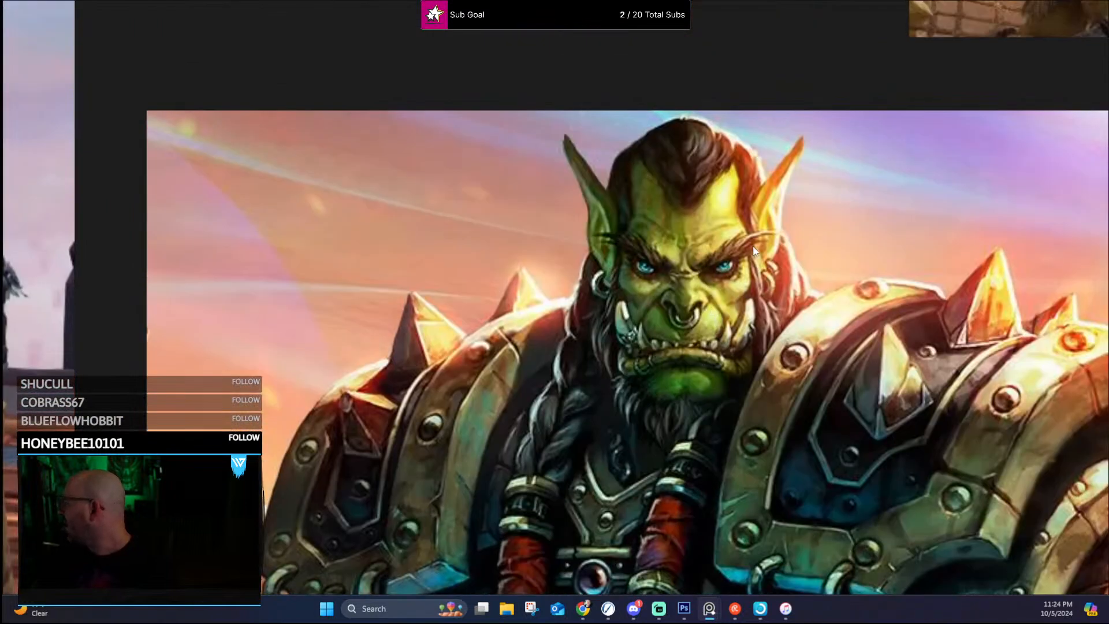
pyautogui.scroll(-3, 753, 251)
pyautogui.scroll(6, 754, 262)
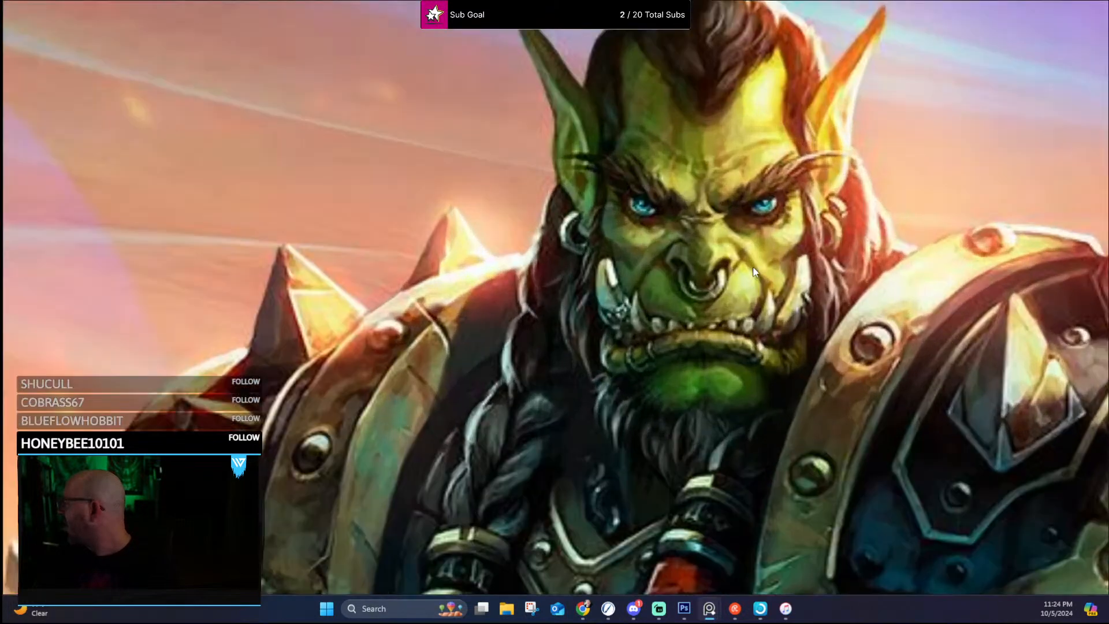
pyautogui.scroll(-1, 754, 271)
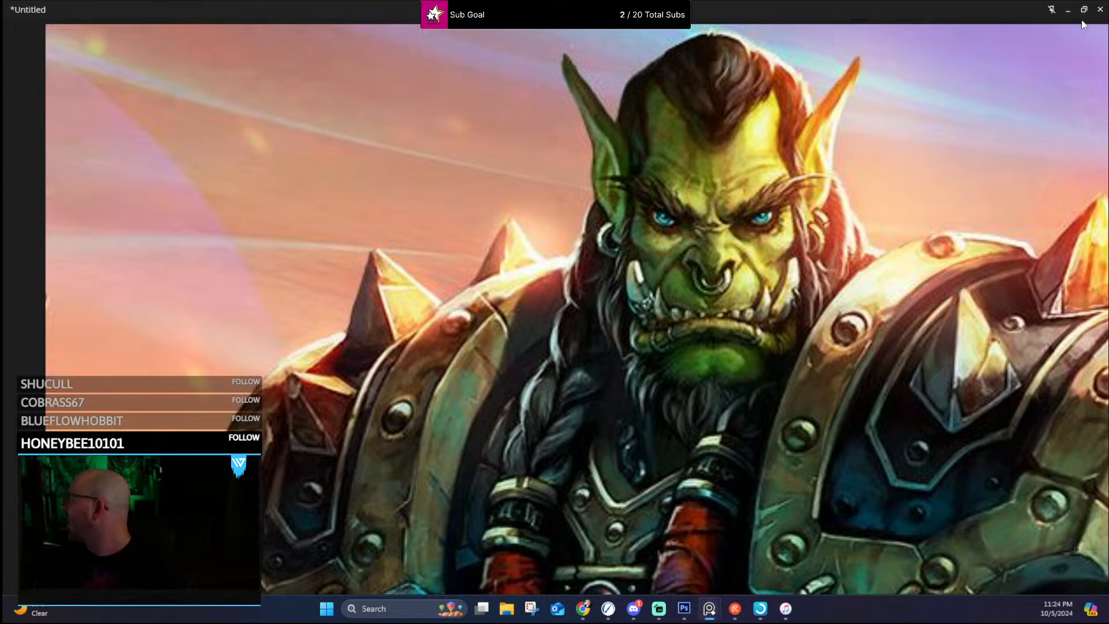
# Step: Restore the reference board from its maximized size and move its window off the painting
pyautogui.click(1083, 9)
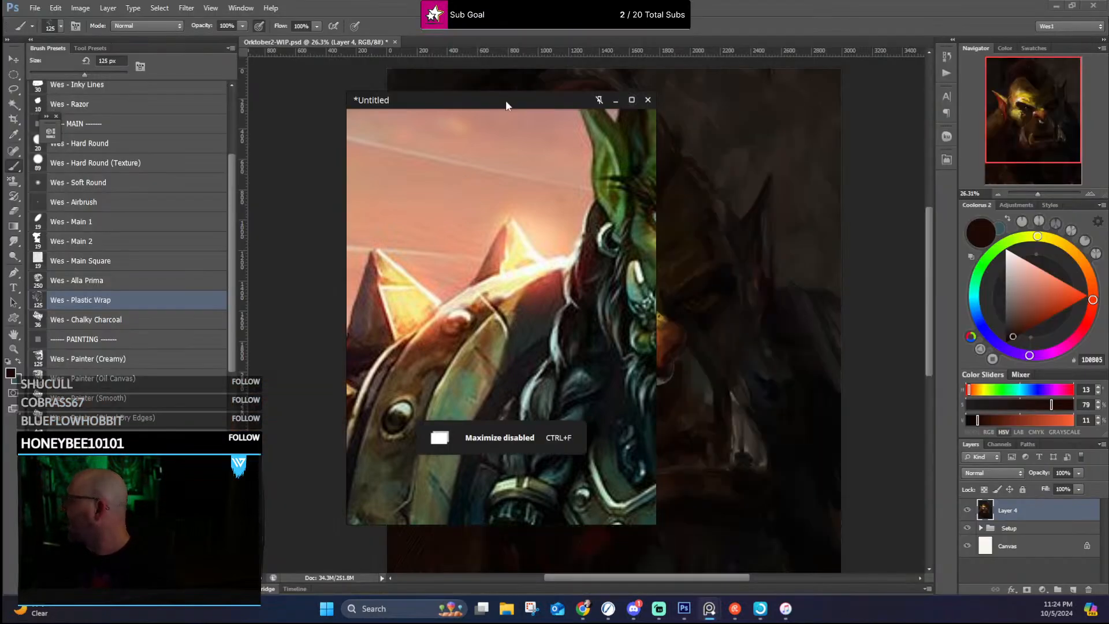
pyautogui.moveTo(505, 99); pyautogui.dragTo(0, 57)
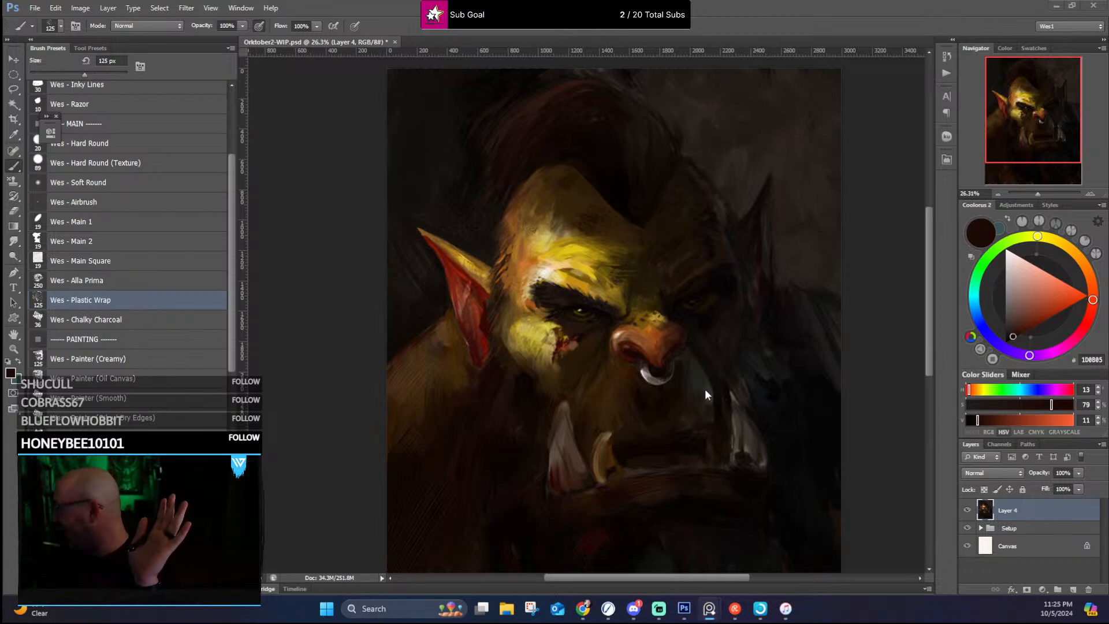
# Step: Examine the orc portrait's lit face, ears, mohawk and tusks up close and as a whole
pyautogui.scroll(7, 667, 356)
pyautogui.scroll(-8, 667, 331)
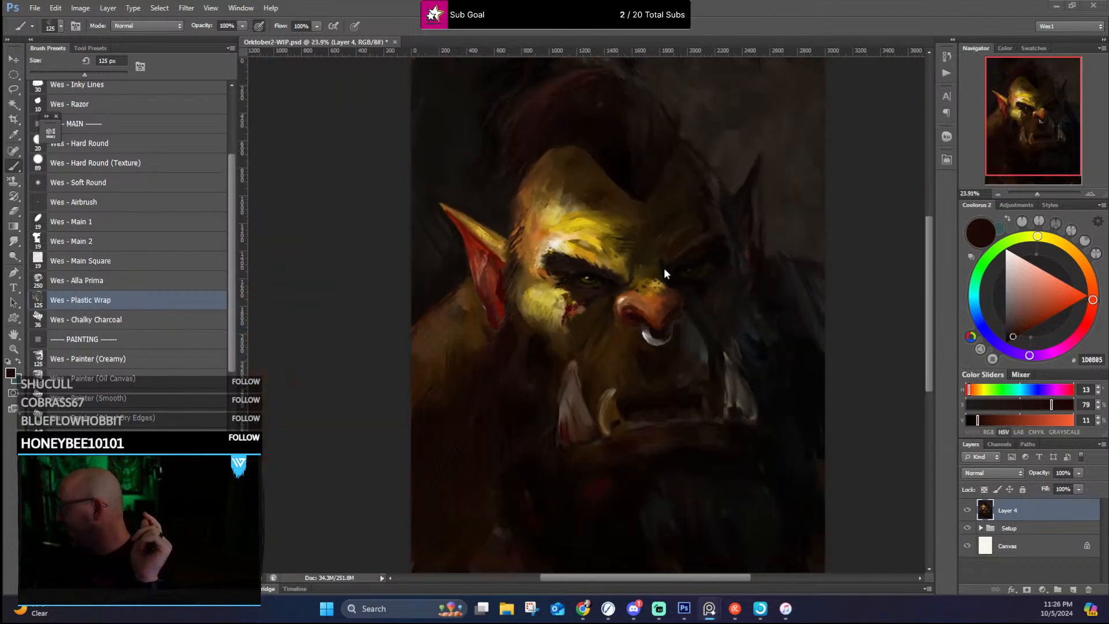
pyautogui.scroll(3, 557, 193)
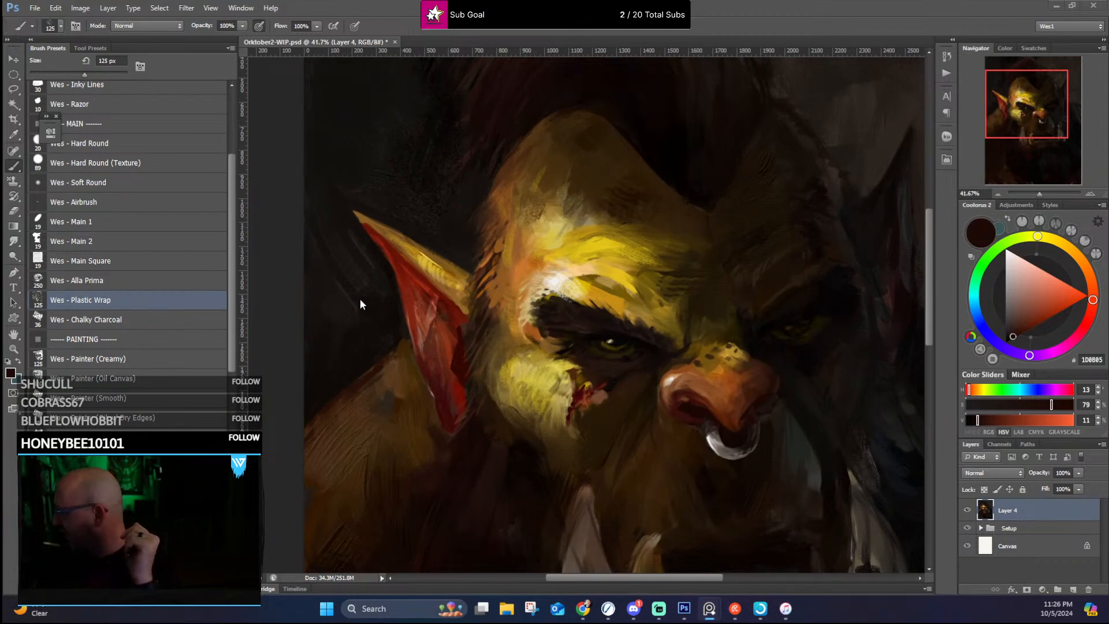
pyautogui.scroll(-2, 435, 218)
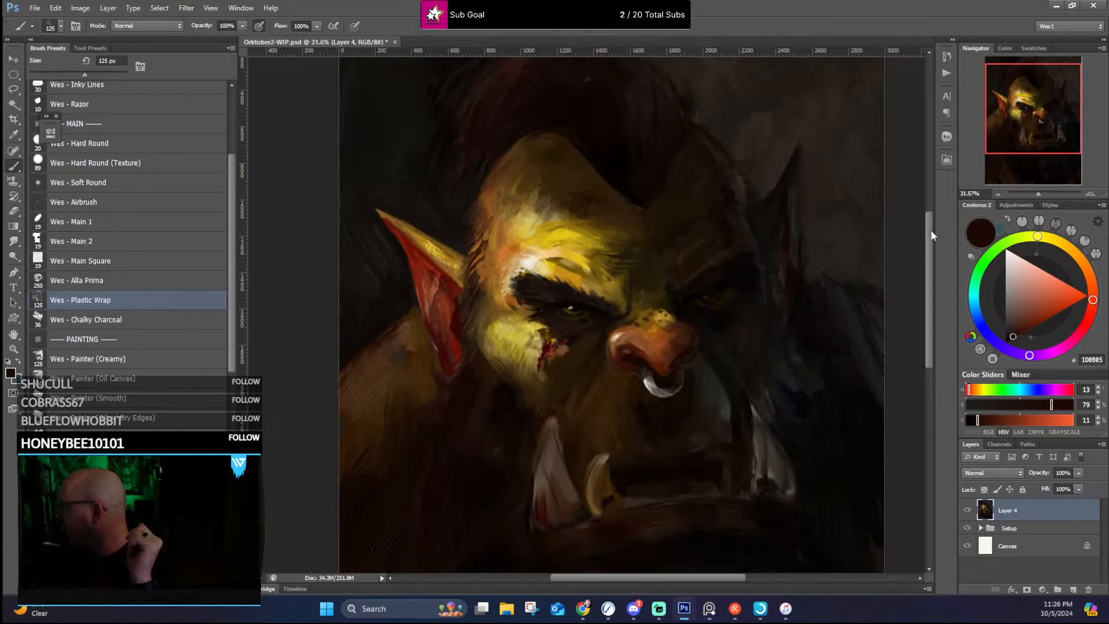
pyautogui.moveTo(929, 237); pyautogui.dragTo(930, 196)
pyautogui.scroll(3, 509, 121)
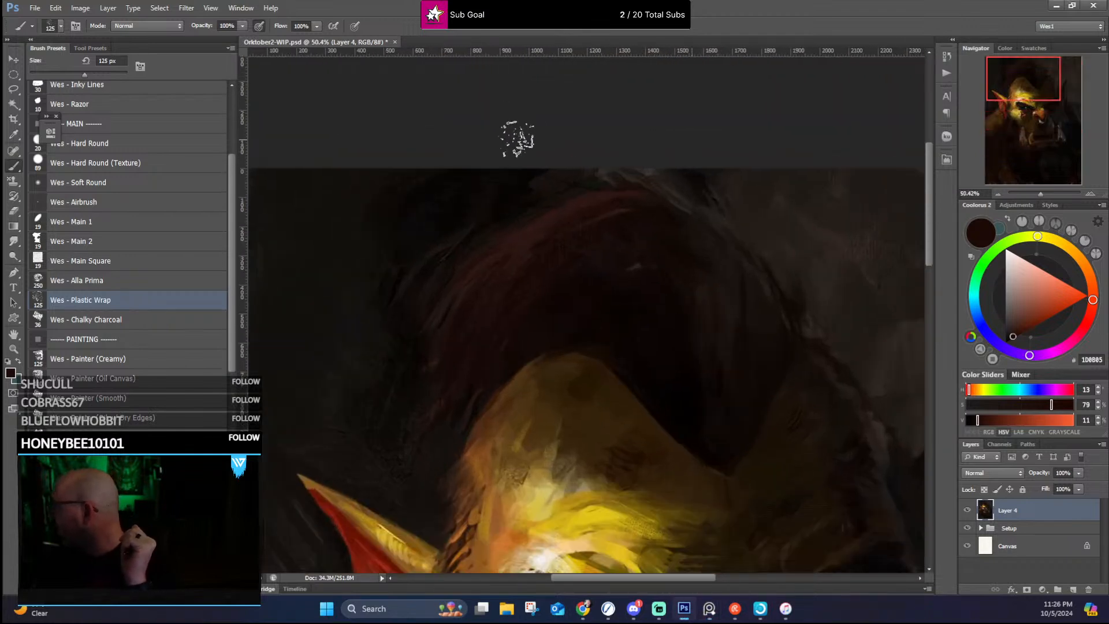
pyautogui.scroll(-3, 545, 272)
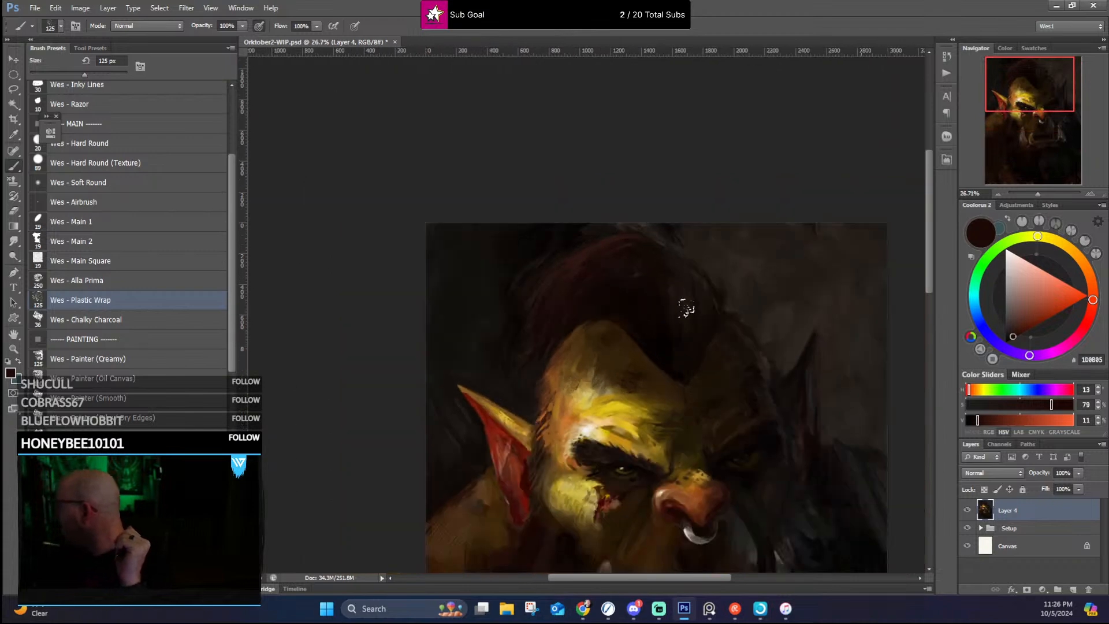
pyautogui.moveTo(929, 197); pyautogui.dragTo(923, 262)
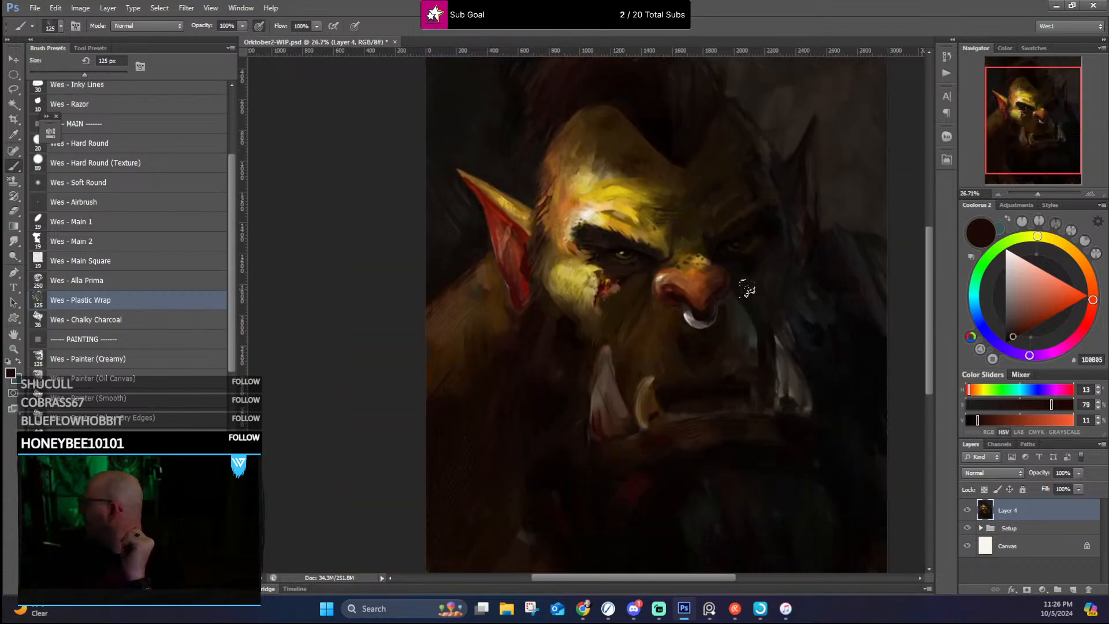
pyautogui.scroll(1, 739, 306)
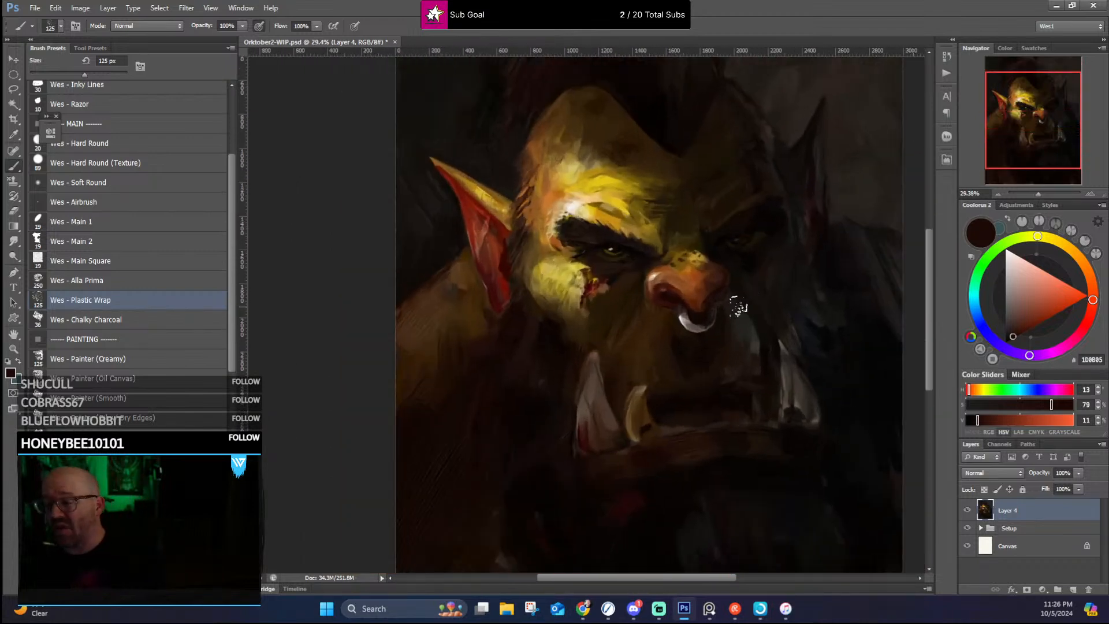
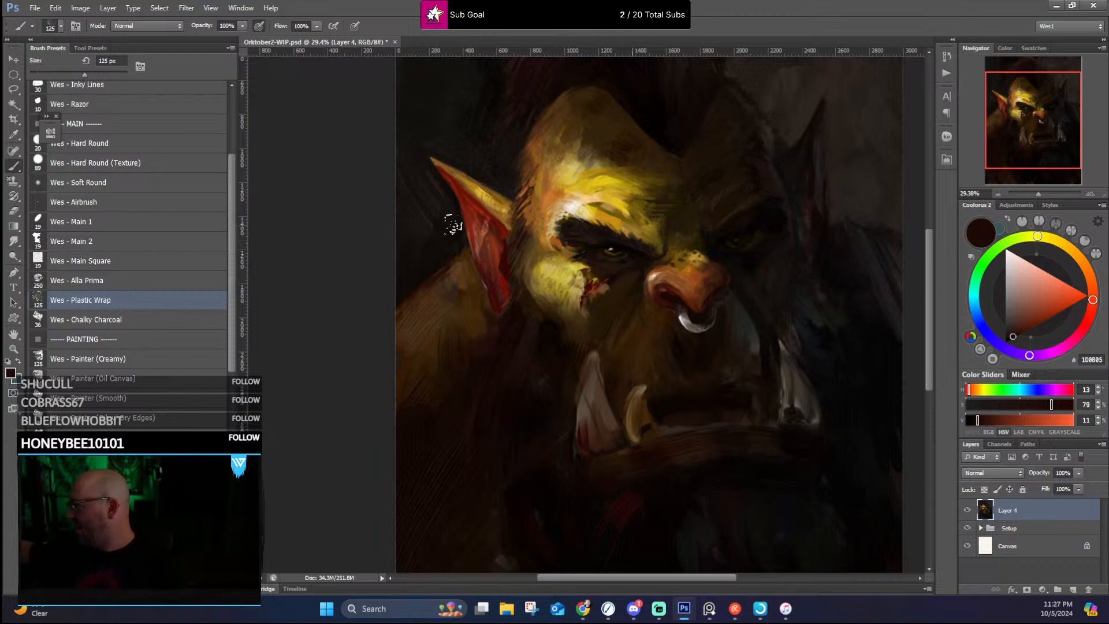
# Step: Paint textured near-black tones into the background beside and above the mohawk using the Wes - Plastic Wrap brush and sampled colors
pyautogui.moveTo(539, 180); pyautogui.dragTo(484, 306)
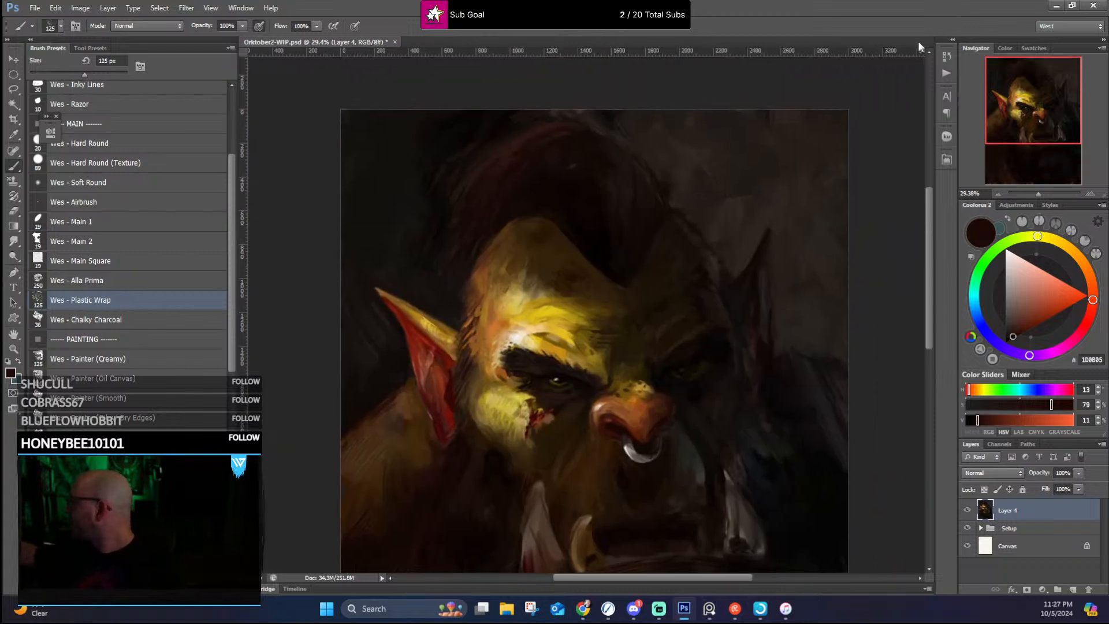
pyautogui.moveTo(731, 176); pyautogui.dragTo(694, 171)
pyautogui.keyDown('alt'); pyautogui.click(601, 110); pyautogui.keyUp('alt')
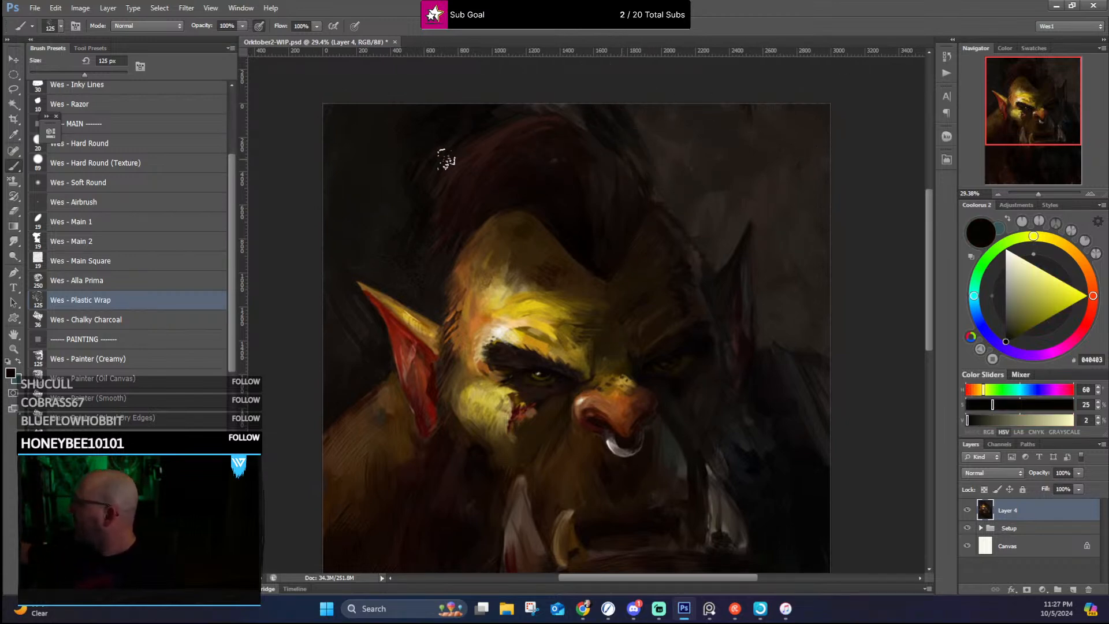
pyautogui.keyDown('alt'); pyautogui.click(414, 124); pyautogui.keyUp('alt')
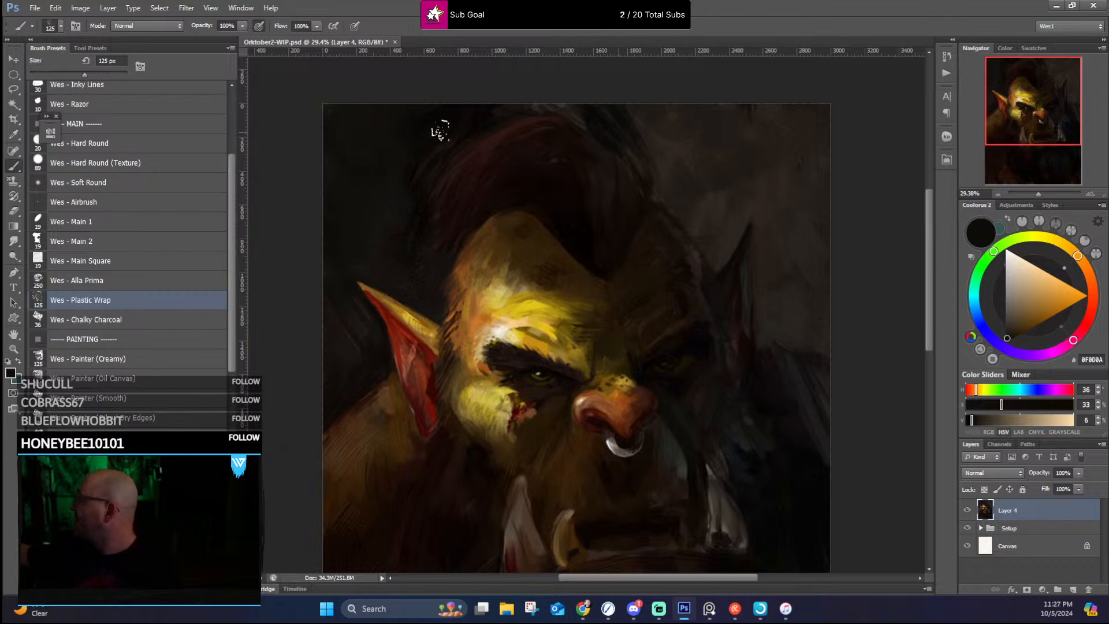
pyautogui.keyDown('alt'); pyautogui.click(437, 120); pyautogui.keyUp('alt')
# Step: Rework the shoulder's upper edge below the lit ear with sampled near-black and dark brown texture strokes
pyautogui.moveTo(539, 257); pyautogui.dragTo(576, 159)
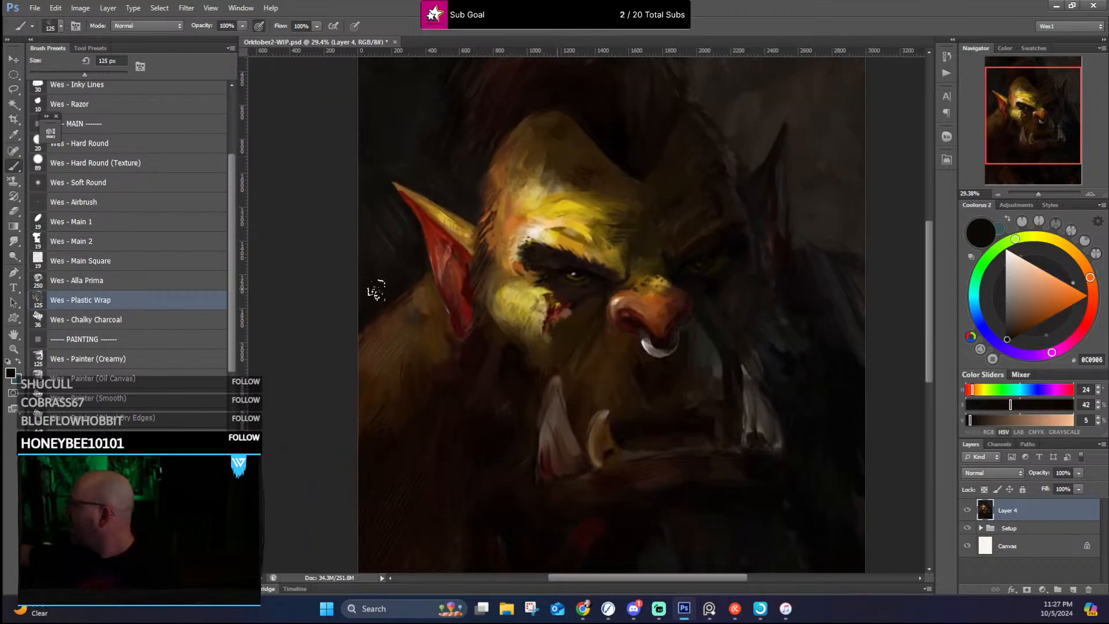
pyautogui.keyDown('alt'); pyautogui.click(363, 305); pyautogui.keyUp('alt')
pyautogui.keyDown('alt'); pyautogui.click(384, 341); pyautogui.keyUp('alt')
pyautogui.keyDown('alt'); pyautogui.click(405, 298); pyautogui.keyUp('alt')
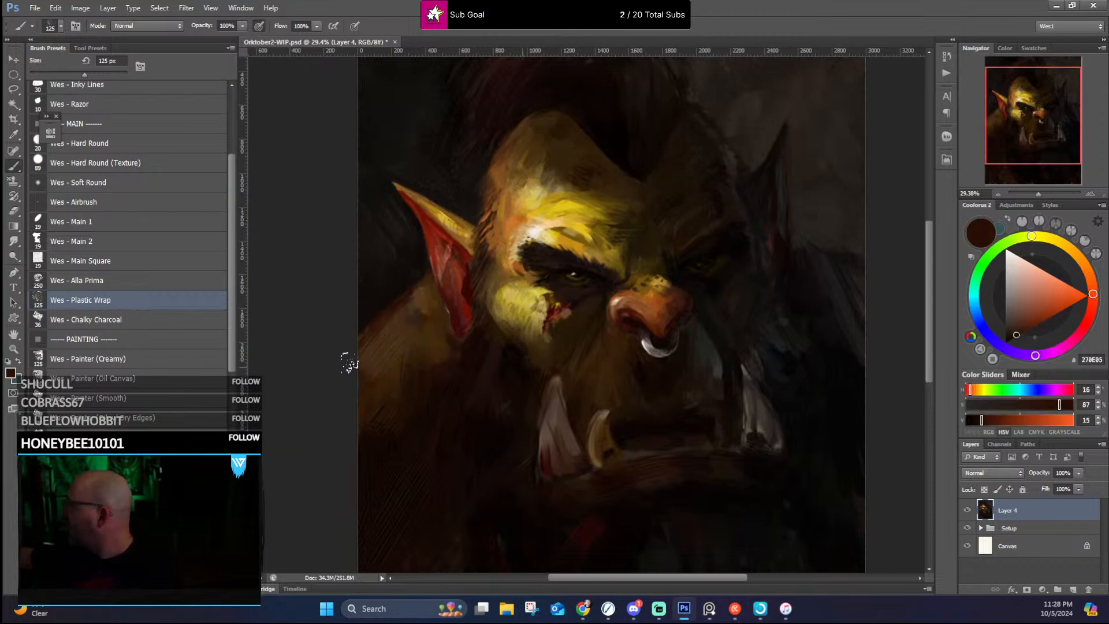
pyautogui.moveTo(351, 360); pyautogui.dragTo(419, 295)
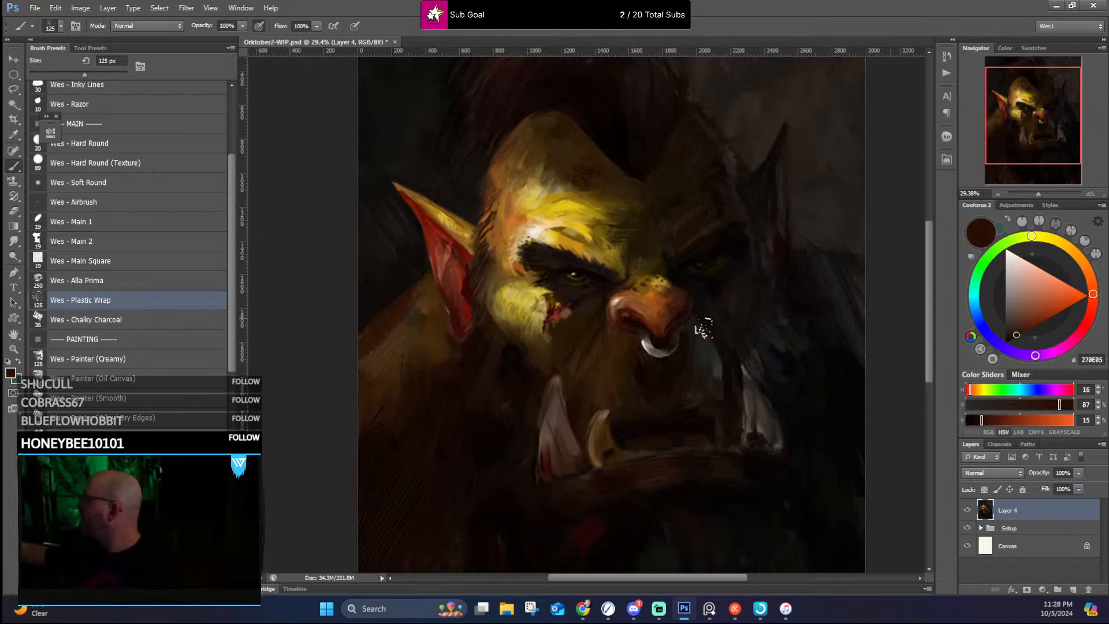
# Step: Paint fine hair strands below the lit ear and along the jaw with the 19 px Wes - Main 1 brush and sampled browns
pyautogui.moveTo(816, 346); pyautogui.dragTo(760, 327)
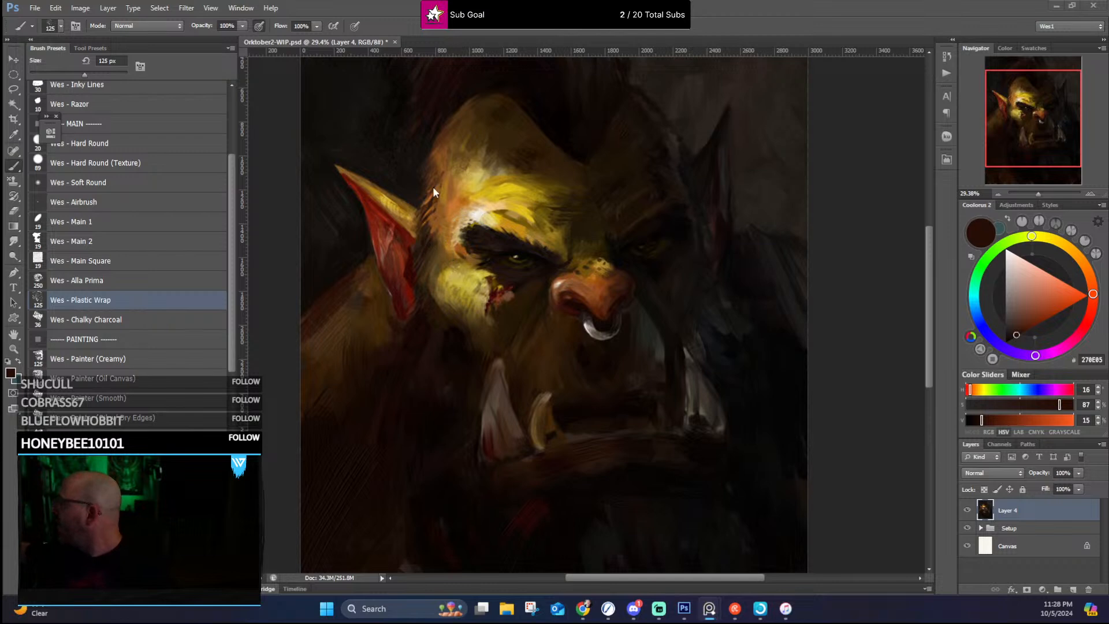
pyautogui.click(127, 225)
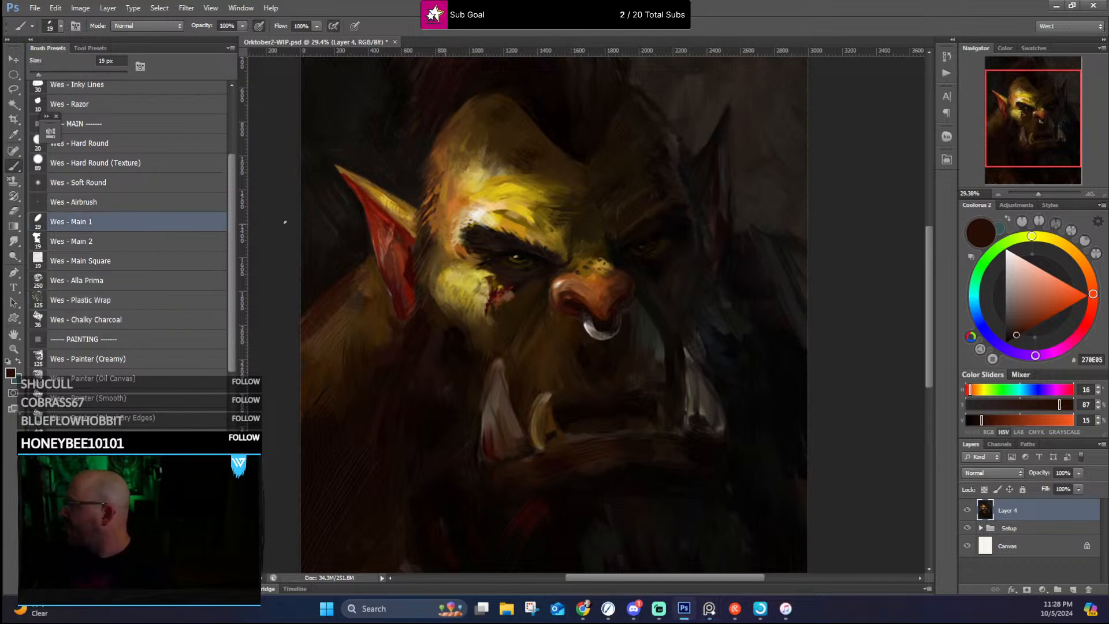
pyautogui.keyDown('alt'); pyautogui.click(417, 93); pyautogui.keyUp('alt')
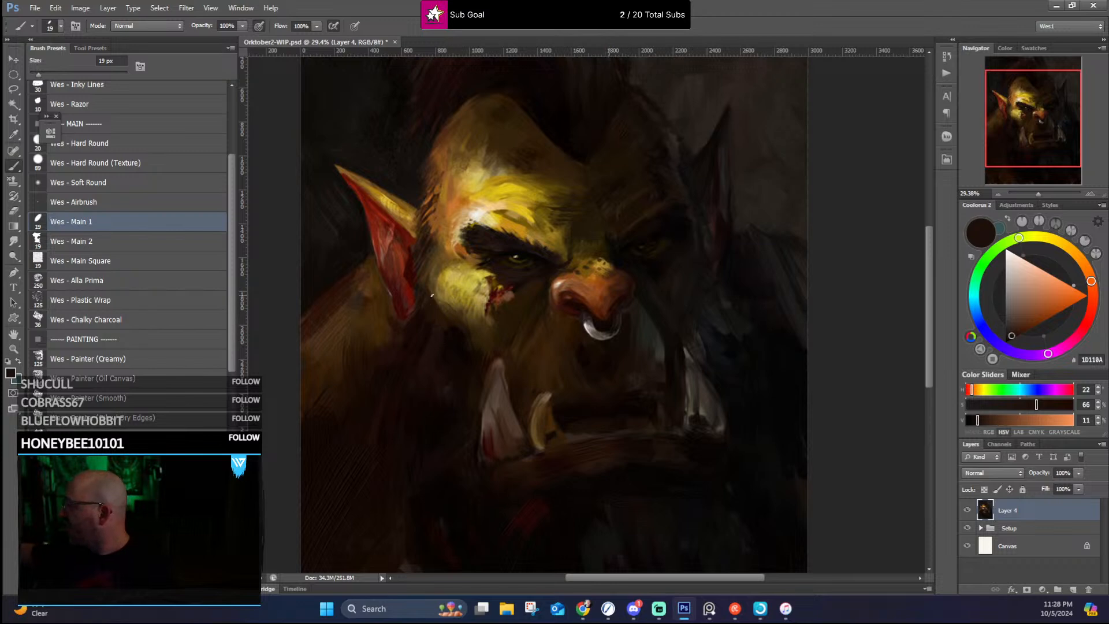
pyautogui.keyDown('alt'); pyautogui.click(431, 270); pyautogui.keyUp('alt')
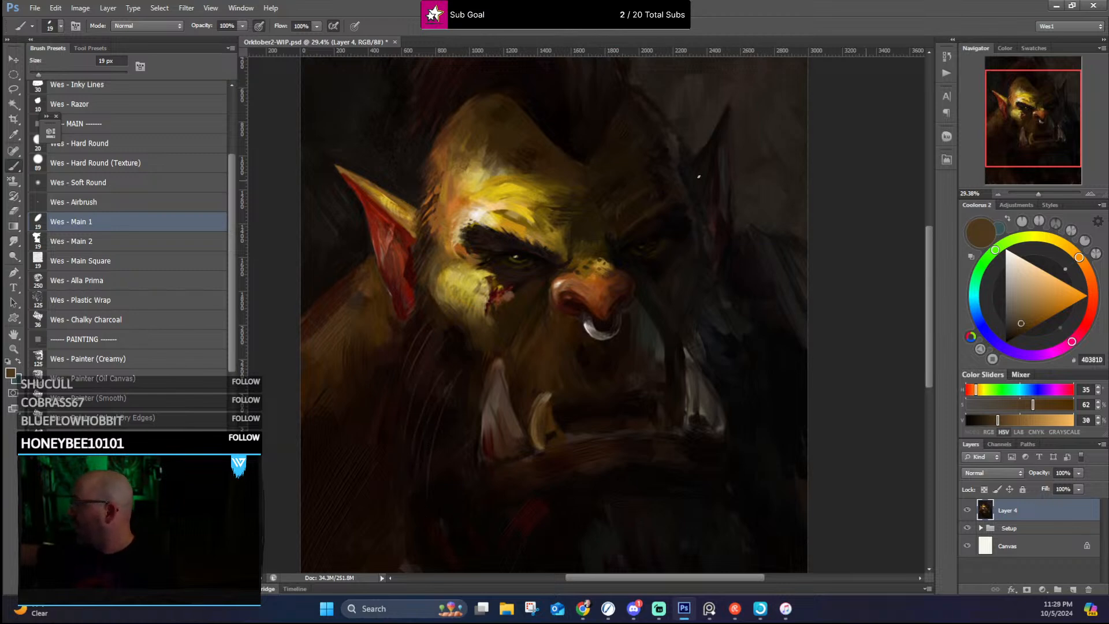
pyautogui.moveTo(638, 267); pyautogui.dragTo(656, 255)
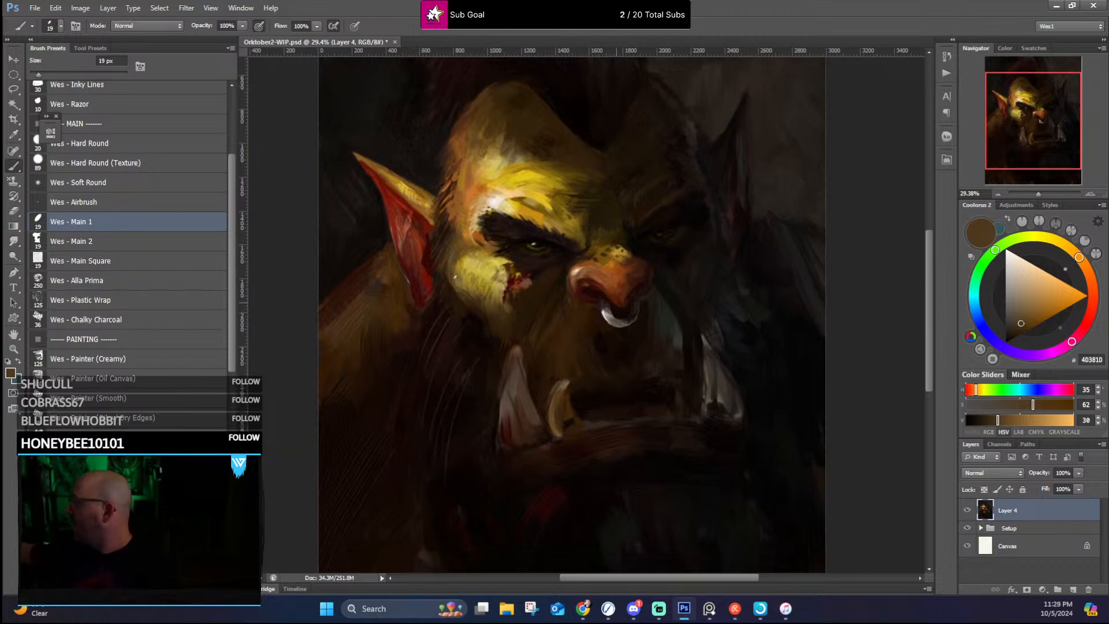
pyautogui.keyDown('alt'); pyautogui.click(459, 296); pyautogui.keyUp('alt')
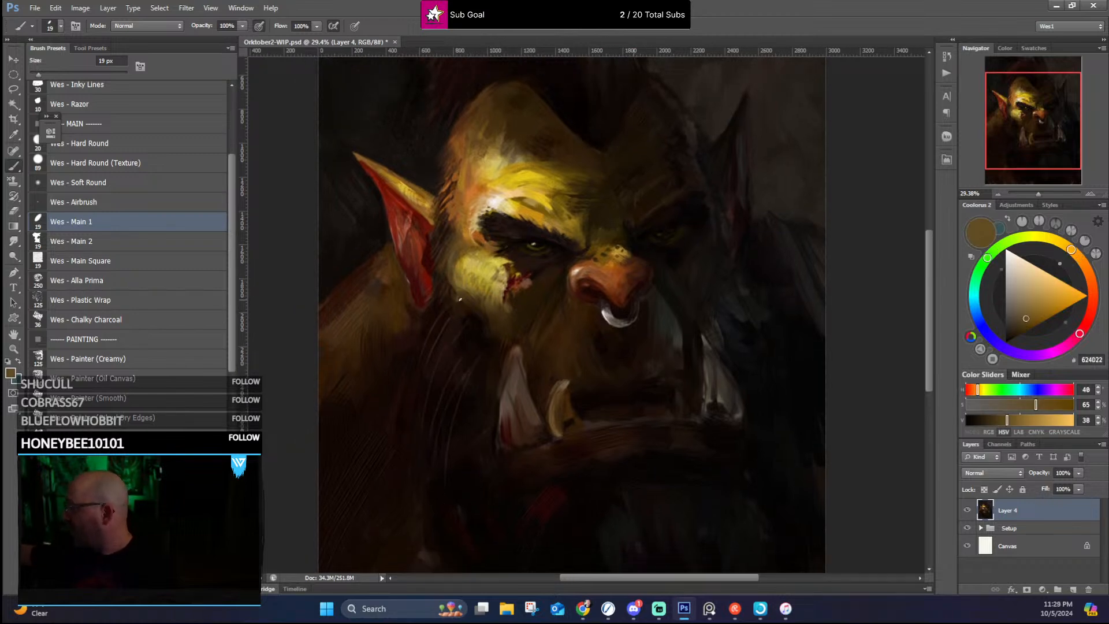
# Step: Add short hair strokes along the lit temple and up the side of the head using sampled reddish browns
pyautogui.keyDown('alt'); pyautogui.click(451, 184); pyautogui.keyUp('alt')
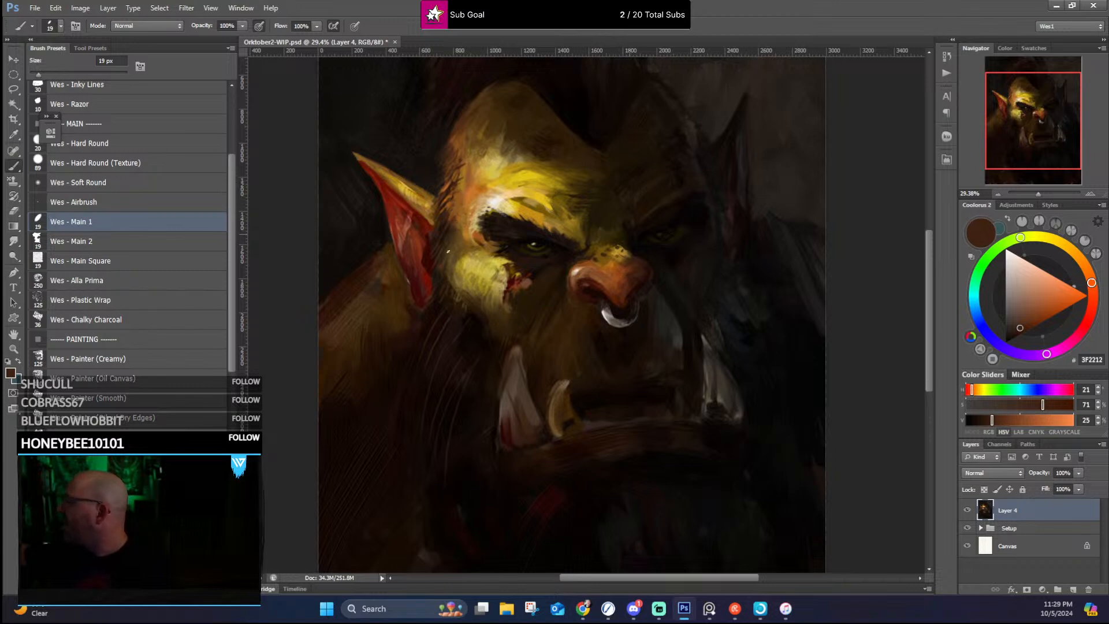
pyautogui.keyDown('alt'); pyautogui.click(454, 152); pyautogui.keyUp('alt')
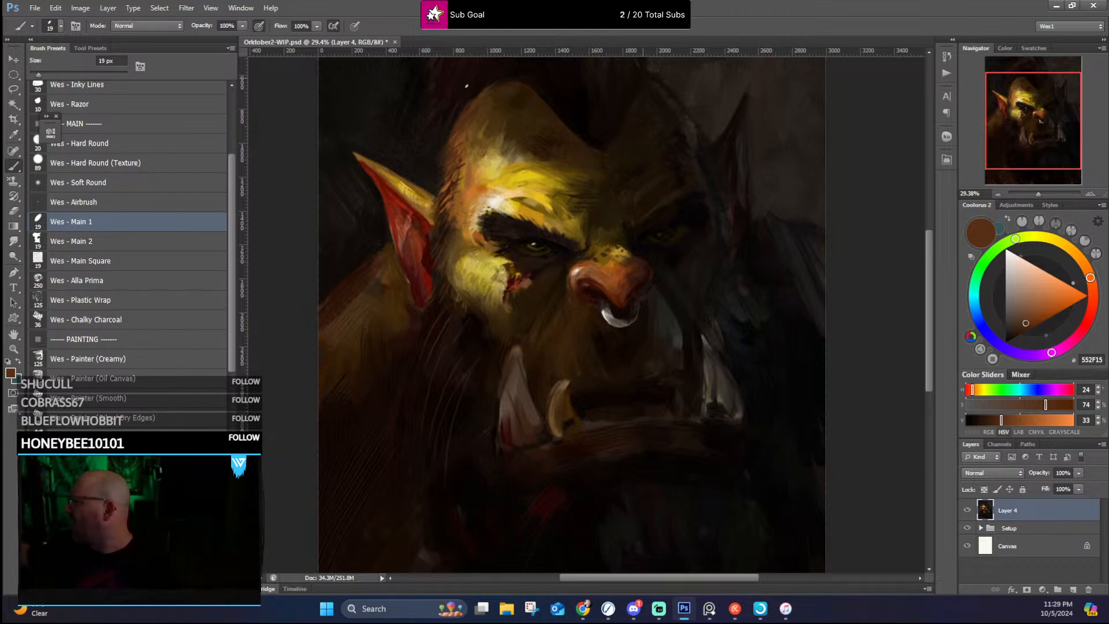
pyautogui.keyDown('alt'); pyautogui.click(461, 122); pyautogui.keyUp('alt')
# Step: Refine the lit ear's tip, inner folds and lower lobe with sampled reds, pinkish brown and dark maroon
pyautogui.keyDown('alt'); pyautogui.click(353, 154); pyautogui.keyUp('alt')
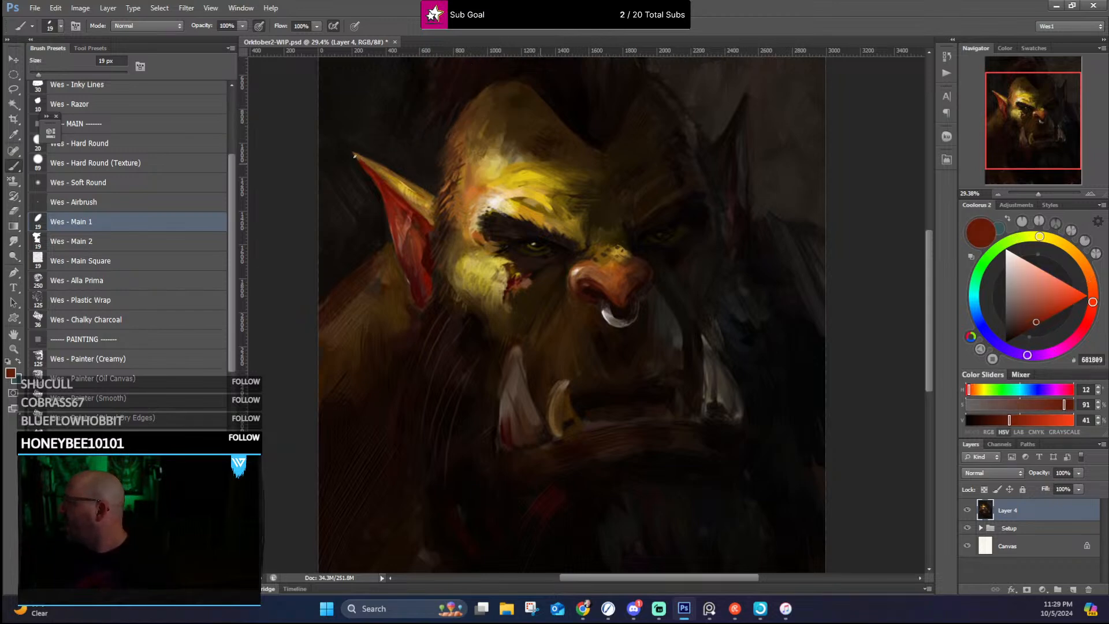
pyautogui.keyDown('alt'); pyautogui.click(404, 236); pyautogui.keyUp('alt')
pyautogui.moveTo(381, 187); pyautogui.dragTo(405, 211)
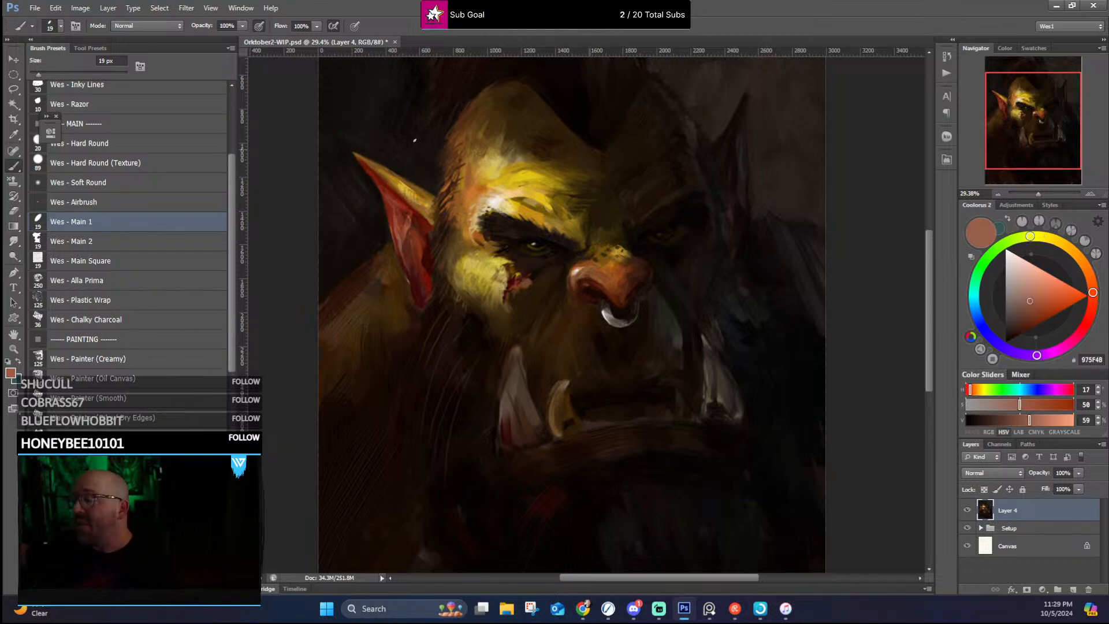
pyautogui.keyDown('alt'); pyautogui.click(414, 269); pyautogui.keyUp('alt')
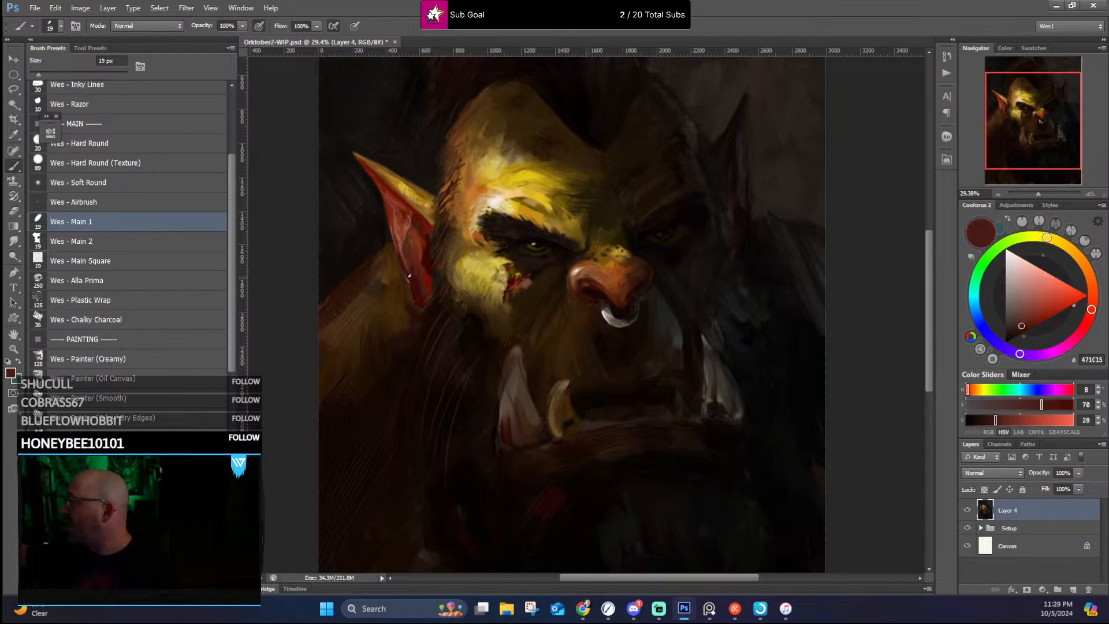
pyautogui.keyDown('alt'); pyautogui.click(424, 290); pyautogui.keyUp('alt')
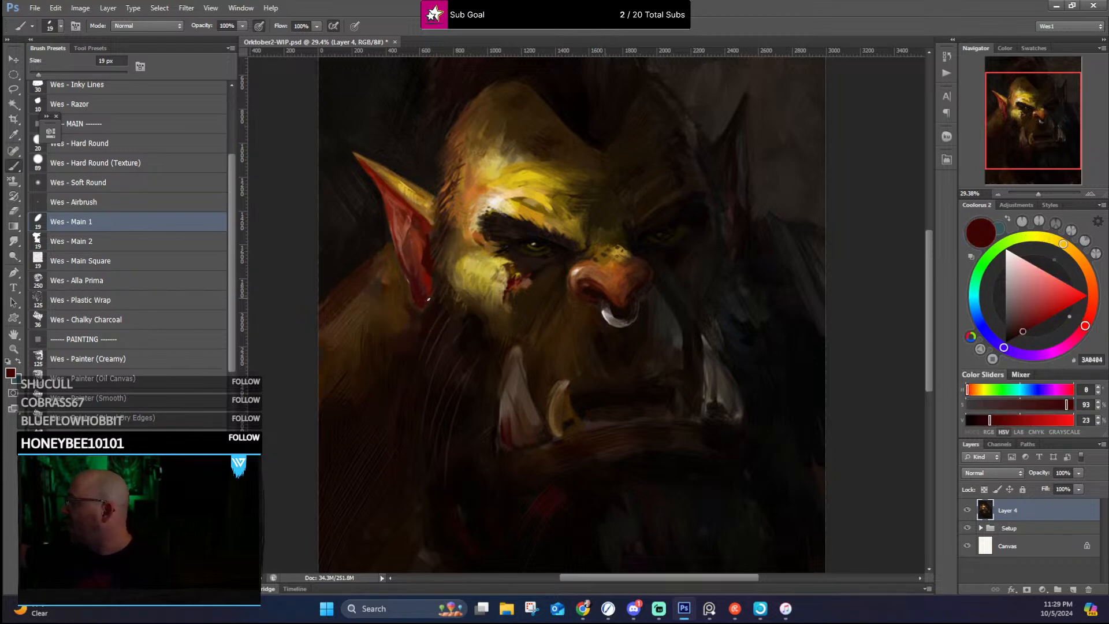
pyautogui.keyDown('alt'); pyautogui.click(428, 265); pyautogui.keyUp('alt')
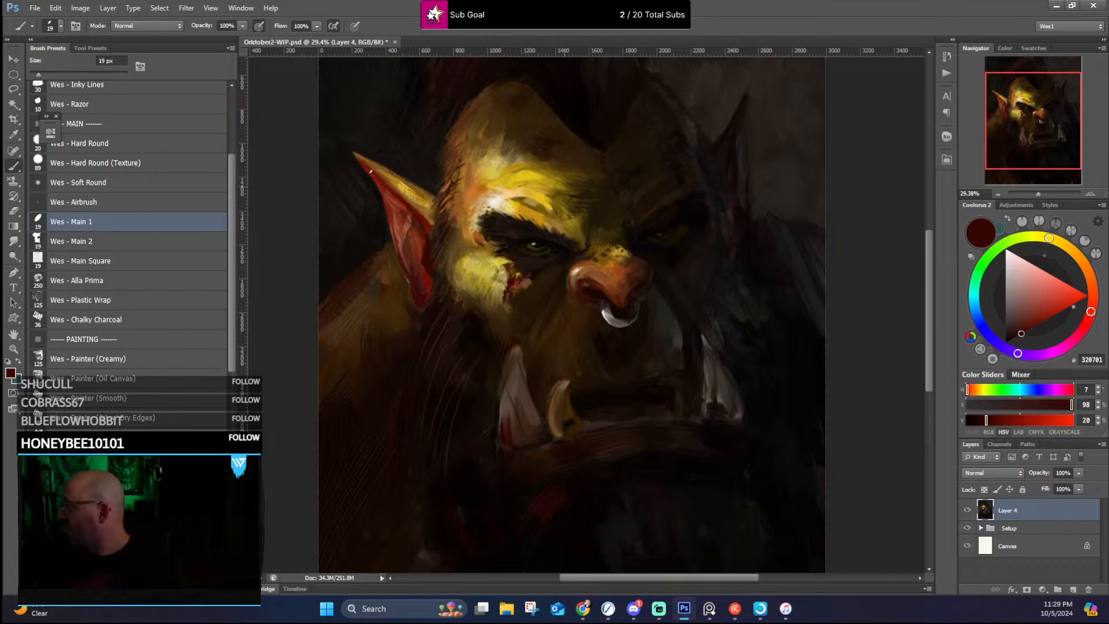
# Step: Define the lit ear's tip with dark red and brighten its upper rim with sampled golden yellow
pyautogui.moveTo(363, 162); pyautogui.dragTo(355, 154)
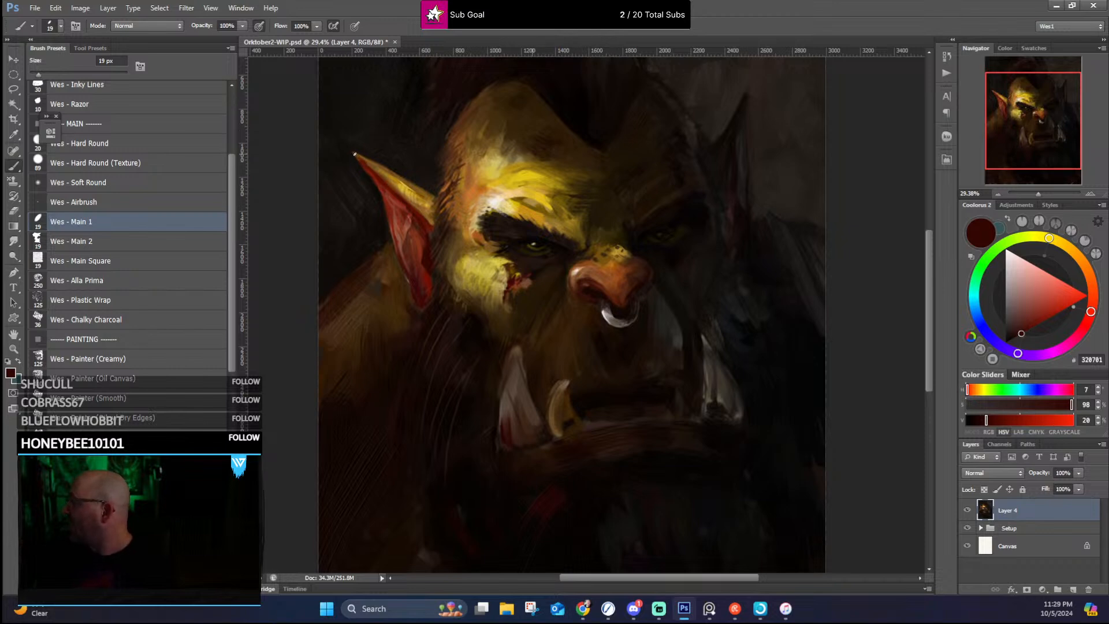
pyautogui.keyDown('alt'); pyautogui.click(405, 182); pyautogui.keyUp('alt')
pyautogui.moveTo(405, 182); pyautogui.dragTo(425, 196)
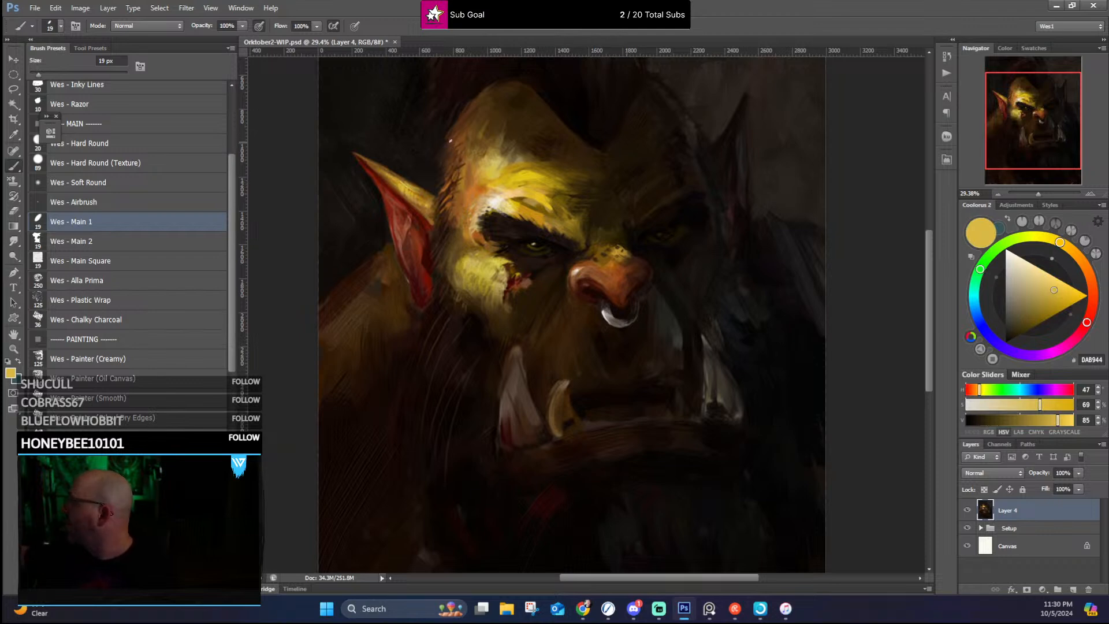
# Step: Soften the hairline between the lit temple and the mohawk with sampled mid and dark browns
pyautogui.keyDown('alt'); pyautogui.click(450, 139); pyautogui.keyUp('alt')
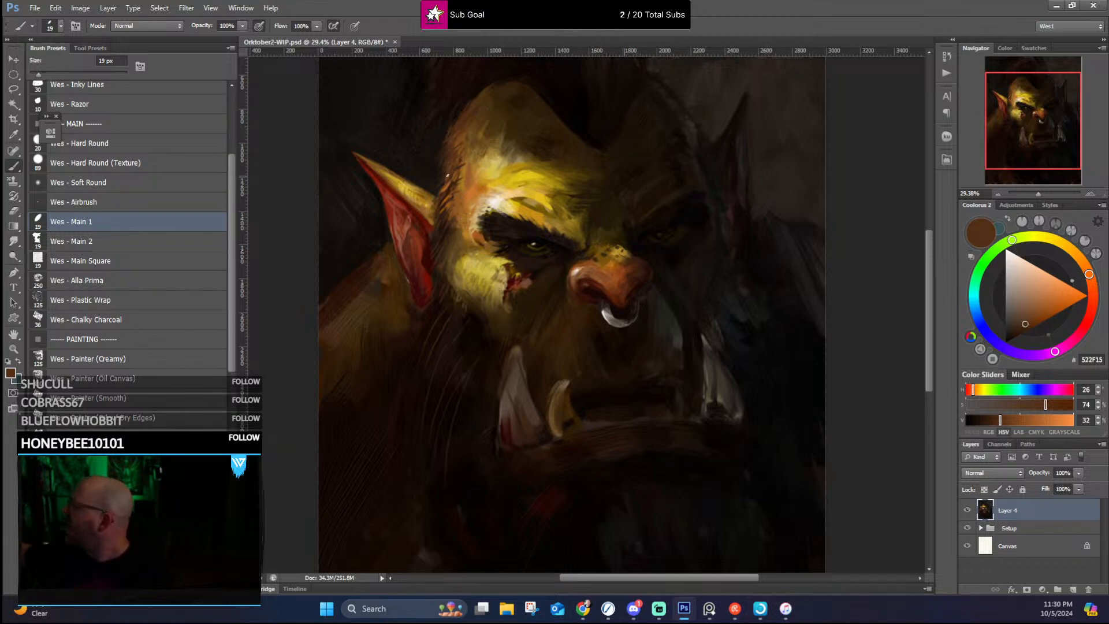
pyautogui.keyDown('alt'); pyautogui.click(447, 164); pyautogui.keyUp('alt')
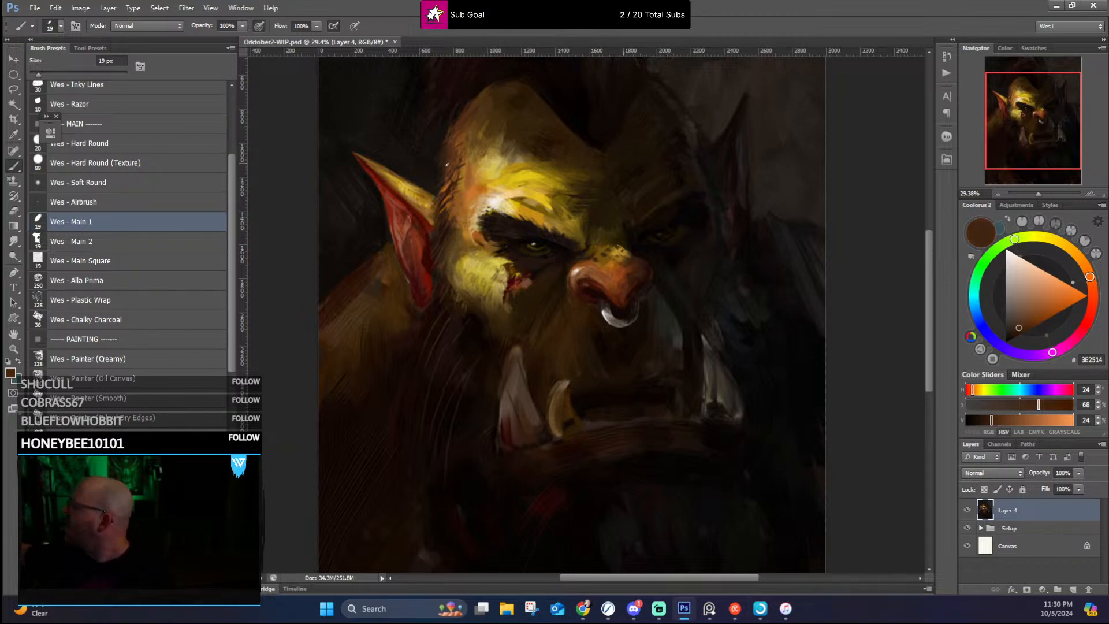
pyautogui.keyDown('alt'); pyautogui.click(445, 132); pyautogui.keyUp('alt')
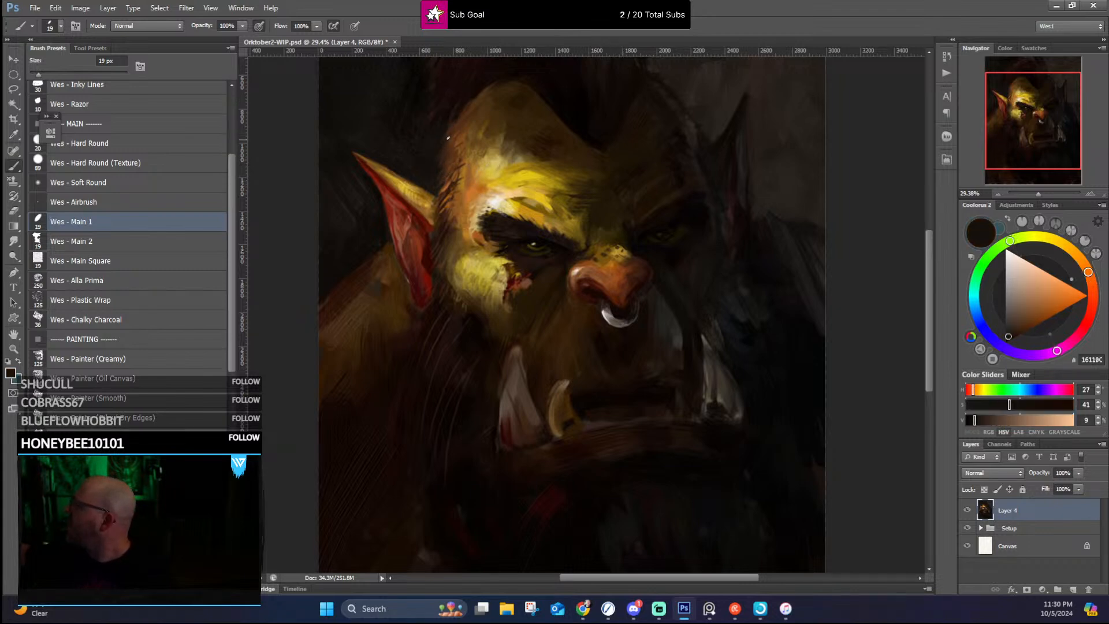
pyautogui.keyDown('alt'); pyautogui.click(462, 118); pyautogui.keyUp('alt')
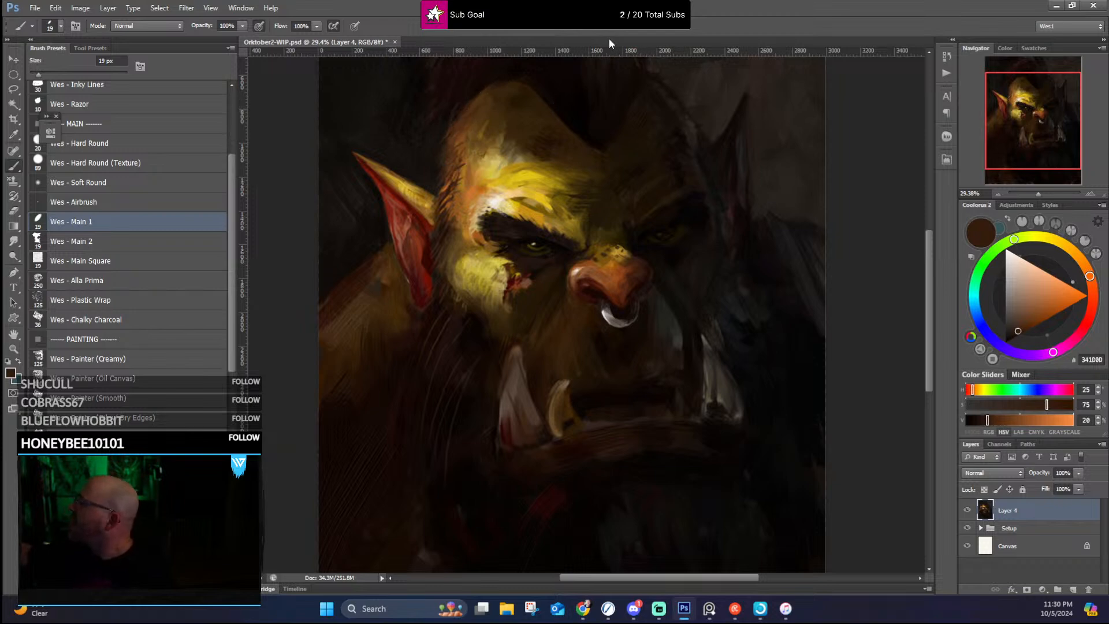
# Step: Sharpen the mohawk's pointed front hairline over the forehead with sampled dark browns
pyautogui.moveTo(644, 168); pyautogui.dragTo(590, 235)
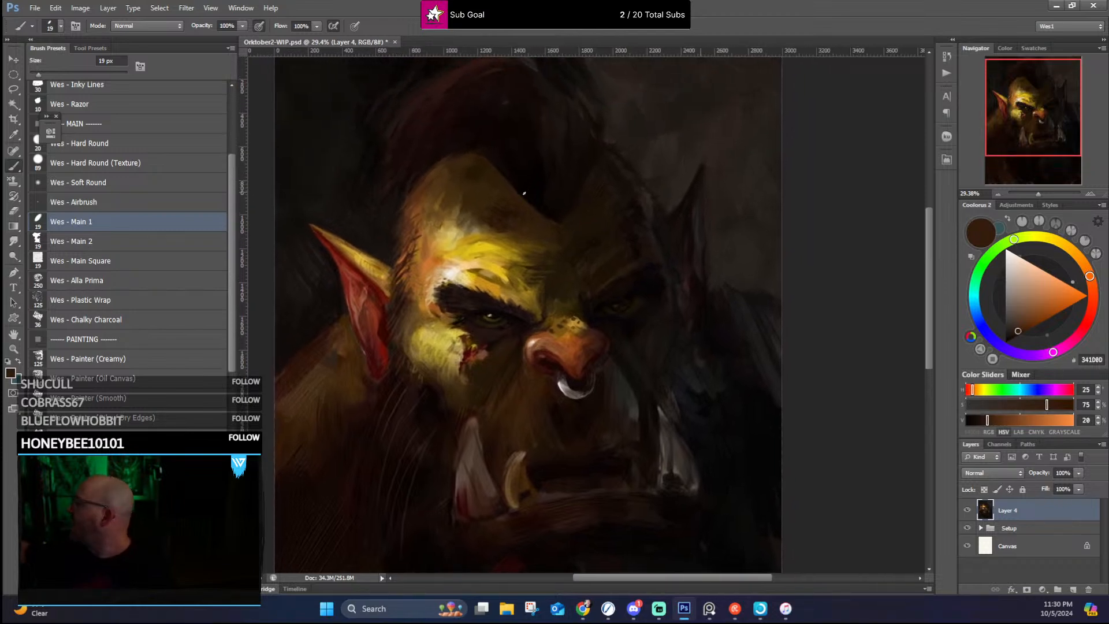
pyautogui.keyDown('alt'); pyautogui.click(491, 164); pyautogui.keyUp('alt')
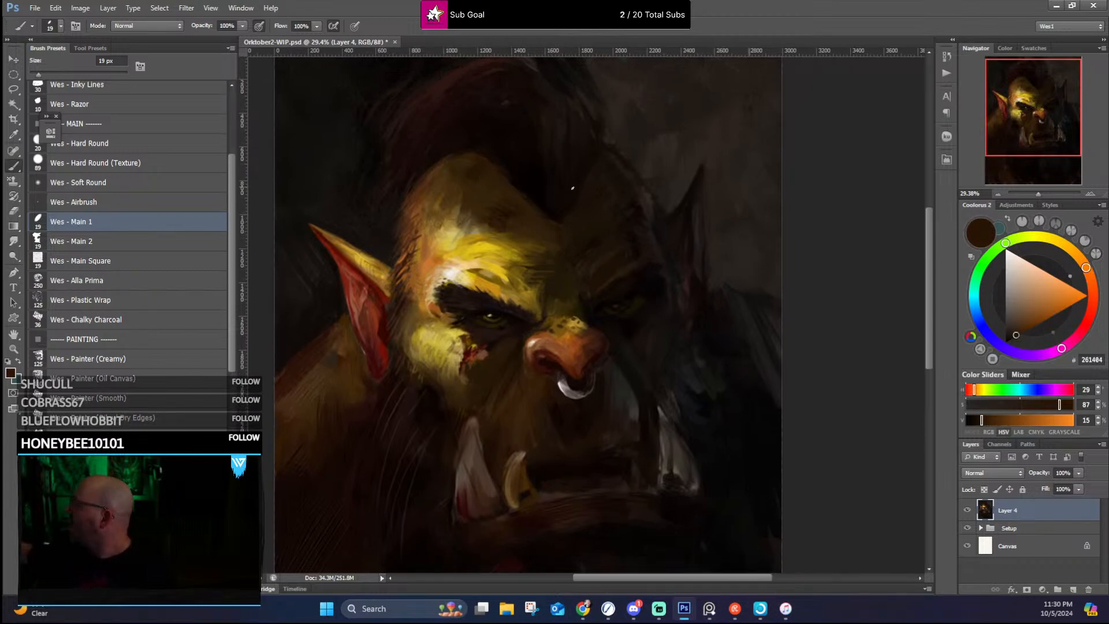
pyautogui.keyDown('alt'); pyautogui.click(575, 201); pyautogui.keyUp('alt')
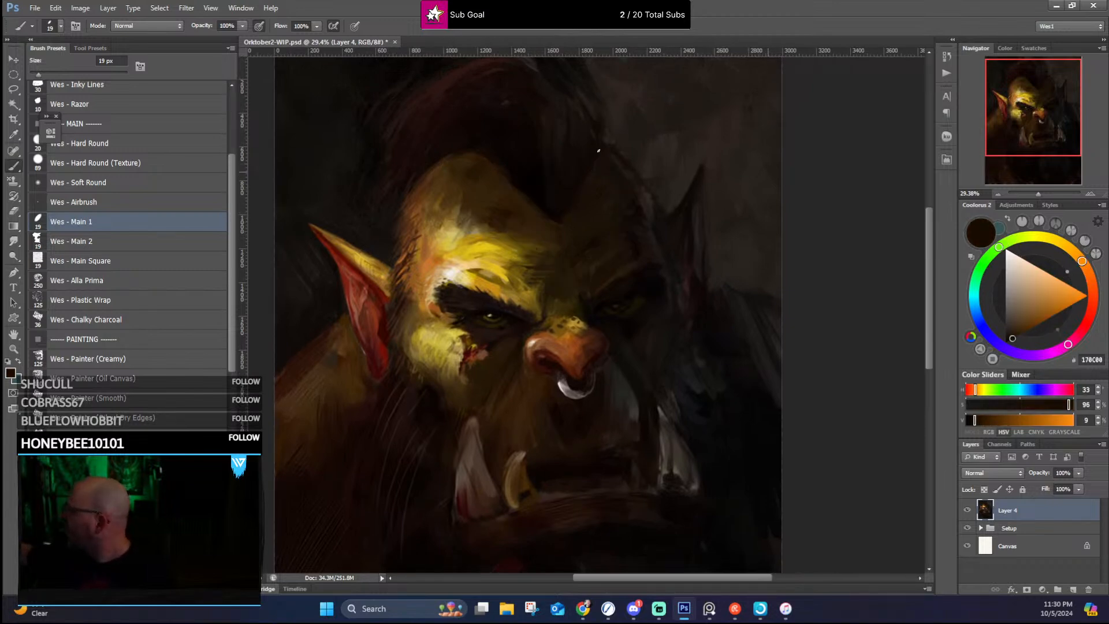
# Step: Blend sampled olive and golden brown tones into the center of the forehead above the brow
pyautogui.keyDown('alt'); pyautogui.click(559, 226); pyautogui.keyUp('alt')
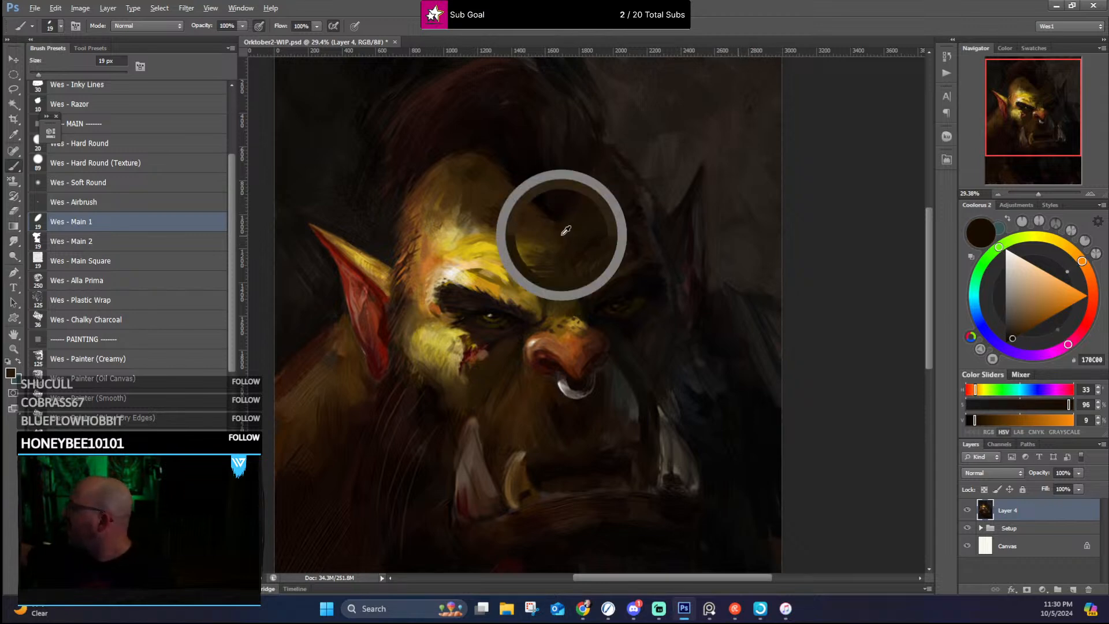
pyautogui.keyDown('alt'); pyautogui.click(537, 249); pyautogui.keyUp('alt')
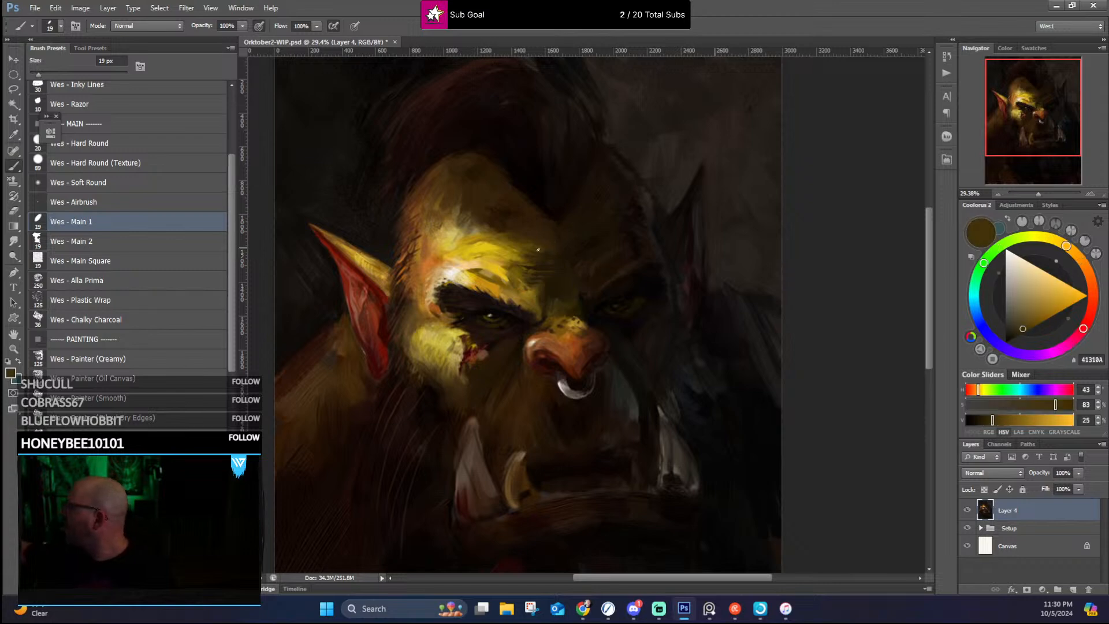
pyautogui.keyDown('alt'); pyautogui.click(547, 261); pyautogui.keyUp('alt')
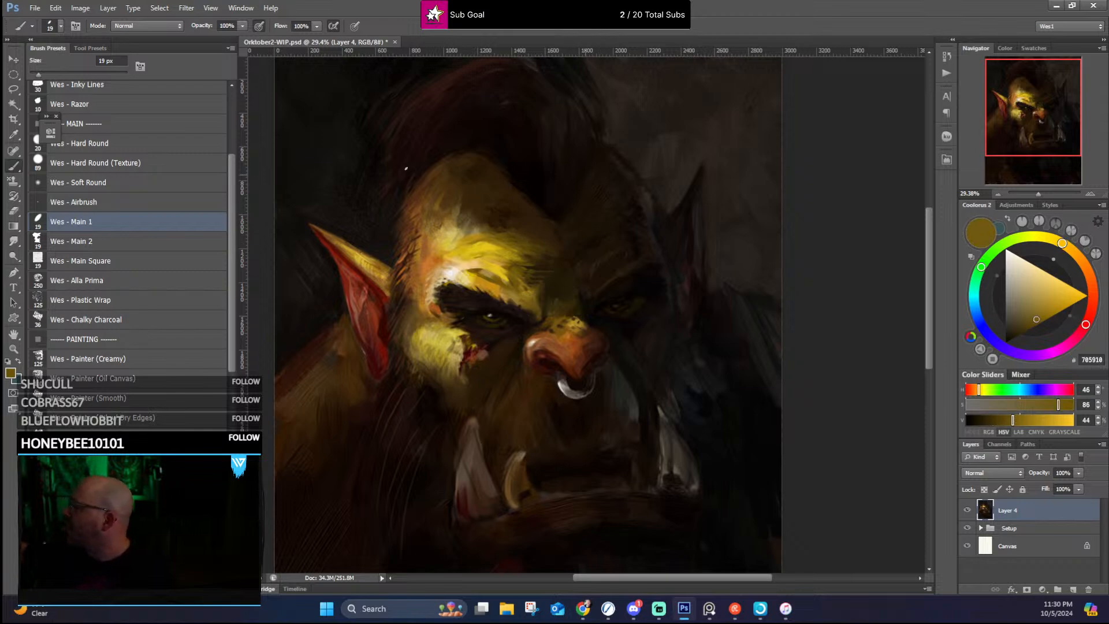
# Step: Paint warm orange-brown and ochre strokes into the lit temple and forehead edge using colors sampled from the skin
pyautogui.keyDown('alt'); pyautogui.click(412, 233); pyautogui.keyUp('alt')
pyautogui.keyDown('alt'); pyautogui.click(406, 233); pyautogui.keyUp('alt')
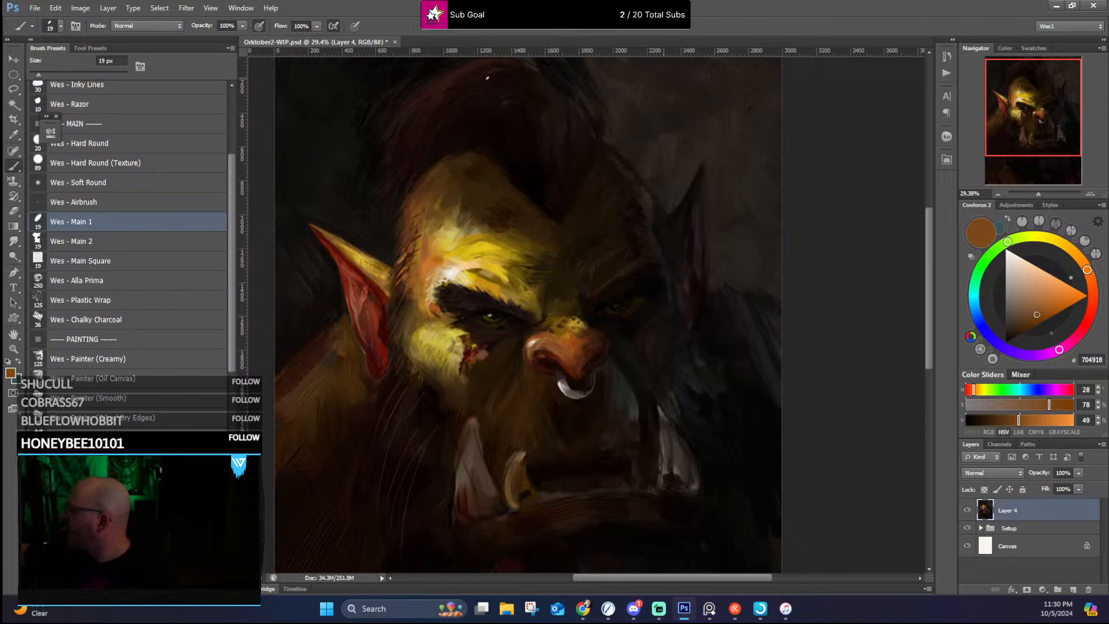
pyautogui.keyDown('alt'); pyautogui.click(443, 206); pyautogui.keyUp('alt')
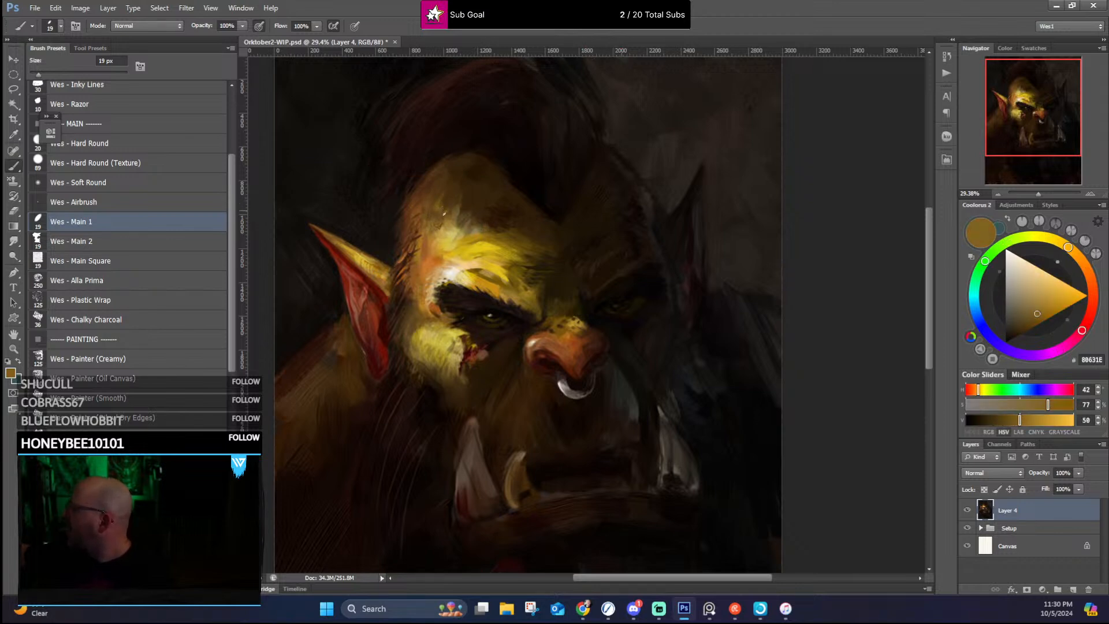
pyautogui.keyDown('alt'); pyautogui.click(420, 239); pyautogui.keyUp('alt')
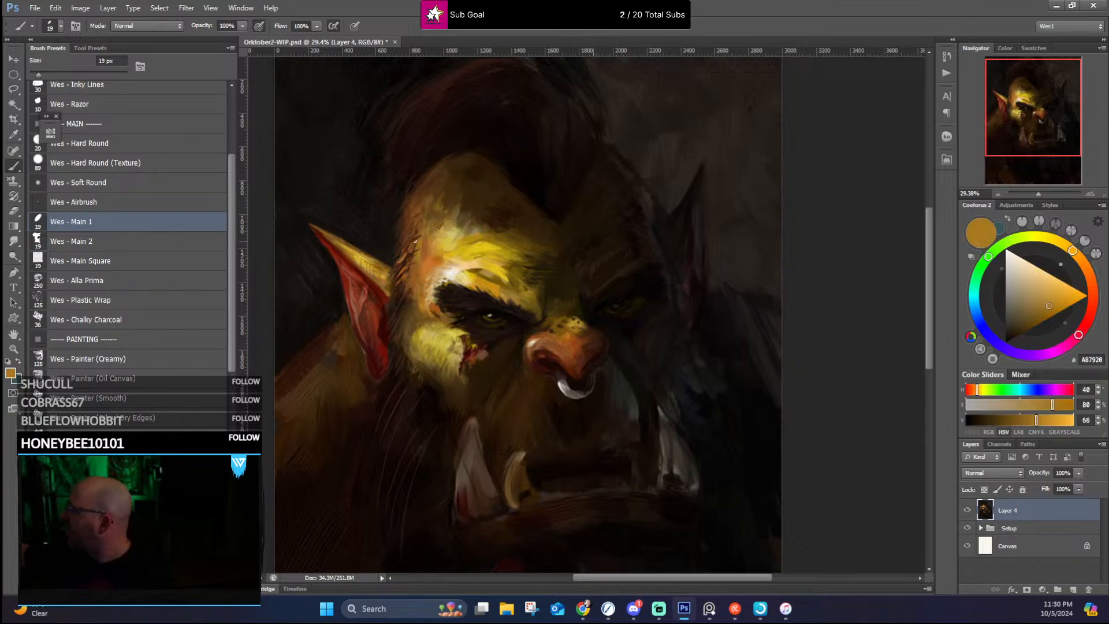
pyautogui.keyDown('alt'); pyautogui.click(417, 260); pyautogui.keyUp('alt')
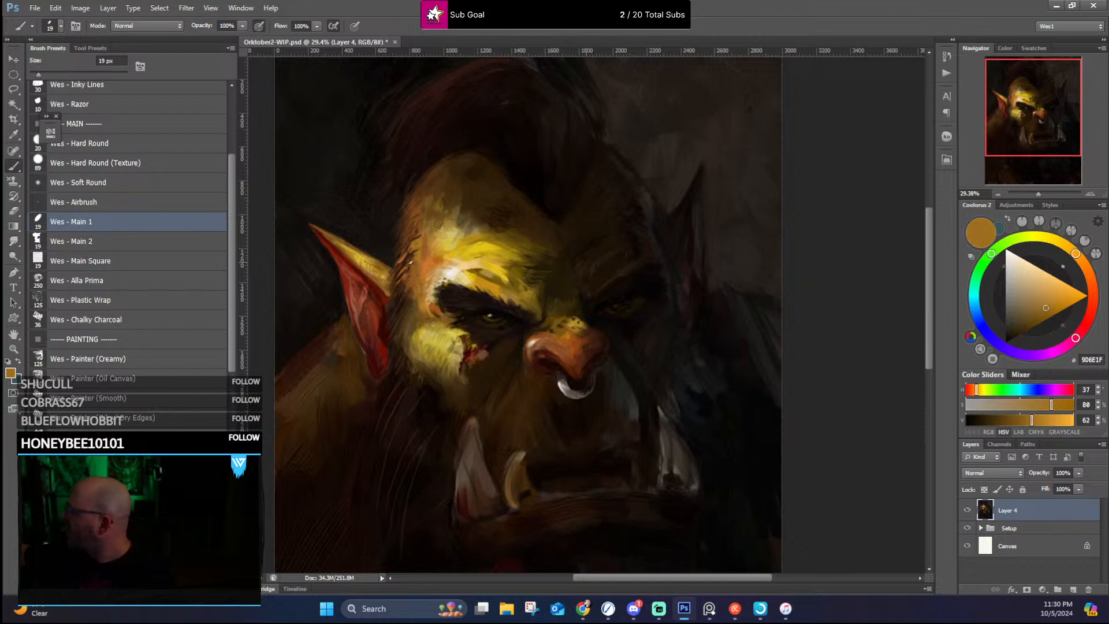
# Step: Paint sampled golden yellow and ochre strokes into the lit forehead above the eyebrow
pyautogui.keyDown('alt'); pyautogui.click(442, 243); pyautogui.keyUp('alt')
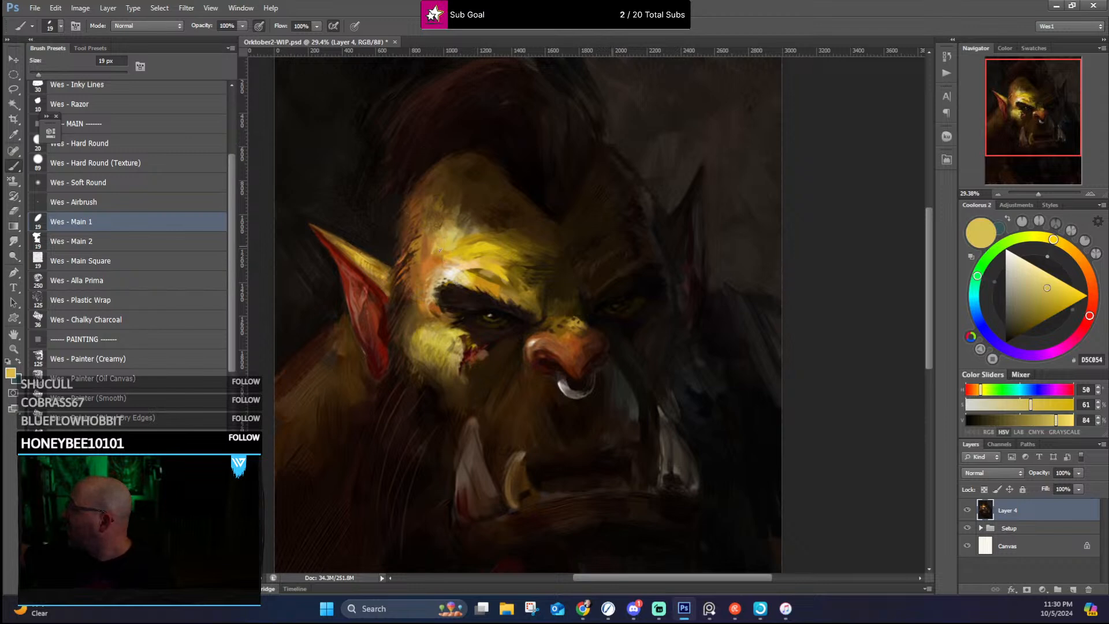
pyautogui.moveTo(429, 244); pyautogui.dragTo(432, 237)
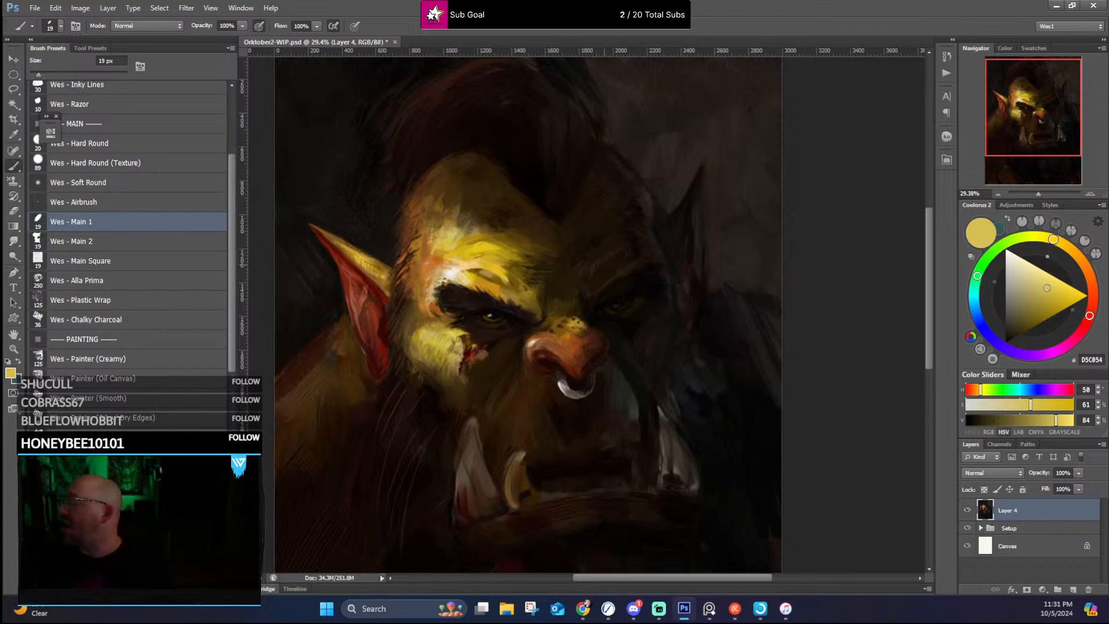
pyautogui.keyDown('alt'); pyautogui.click(470, 277); pyautogui.keyUp('alt')
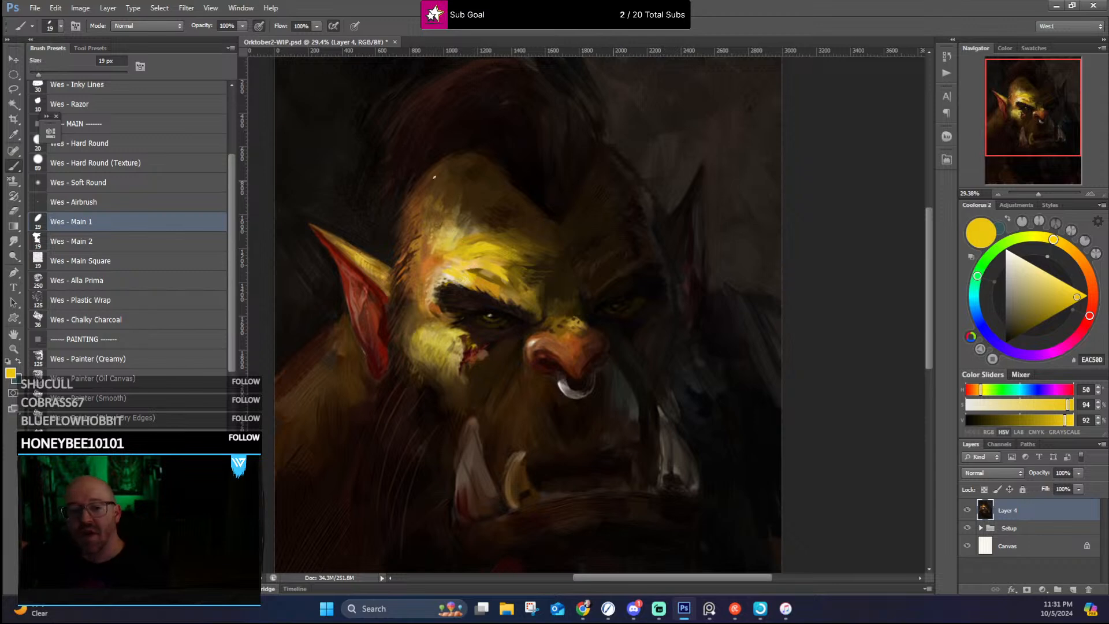
pyautogui.keyDown('alt'); pyautogui.click(483, 276); pyautogui.keyUp('alt')
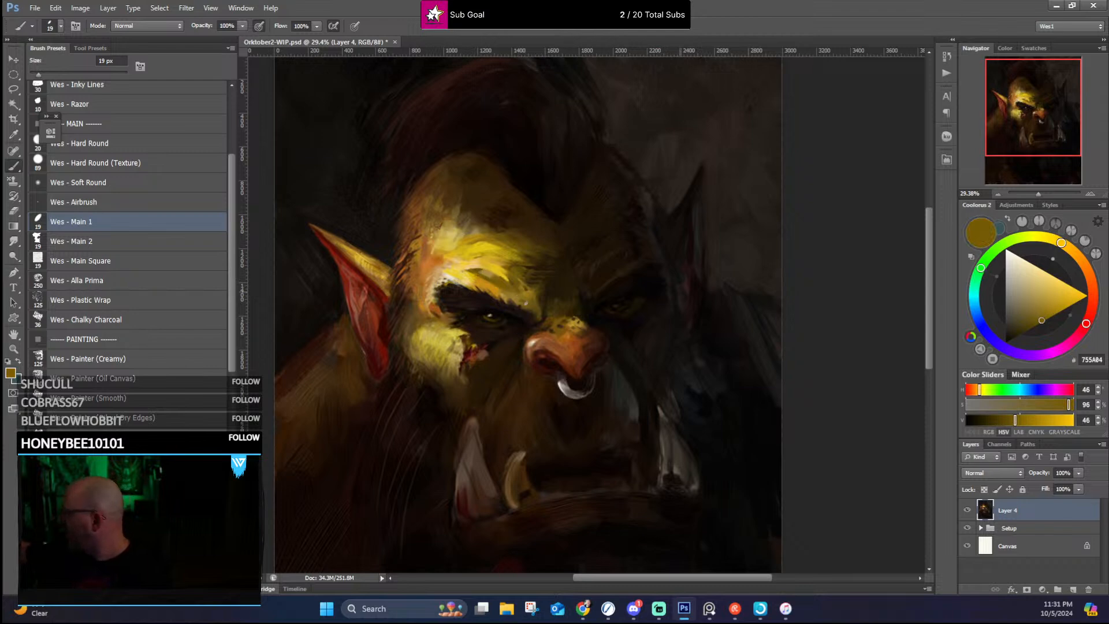
pyautogui.keyDown('alt'); pyautogui.click(463, 253); pyautogui.keyUp('alt')
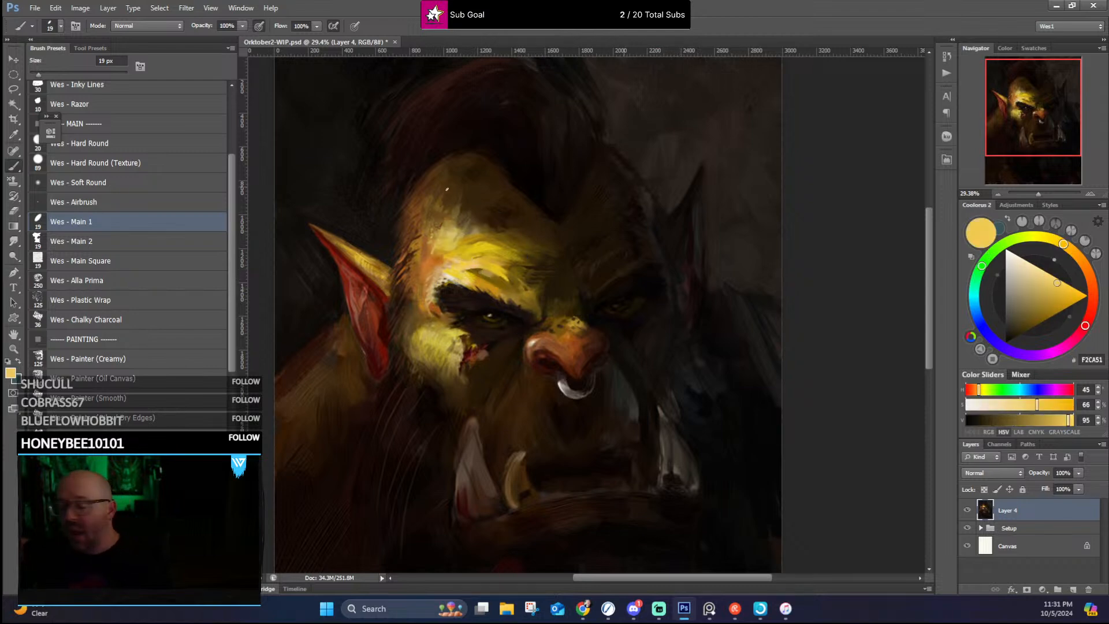
# Step: Enlarge the brush to 30 px and blend sampled golds and ochres along the inner half of the lit brow ridge
pyautogui.press(']')
pyautogui.press(']')
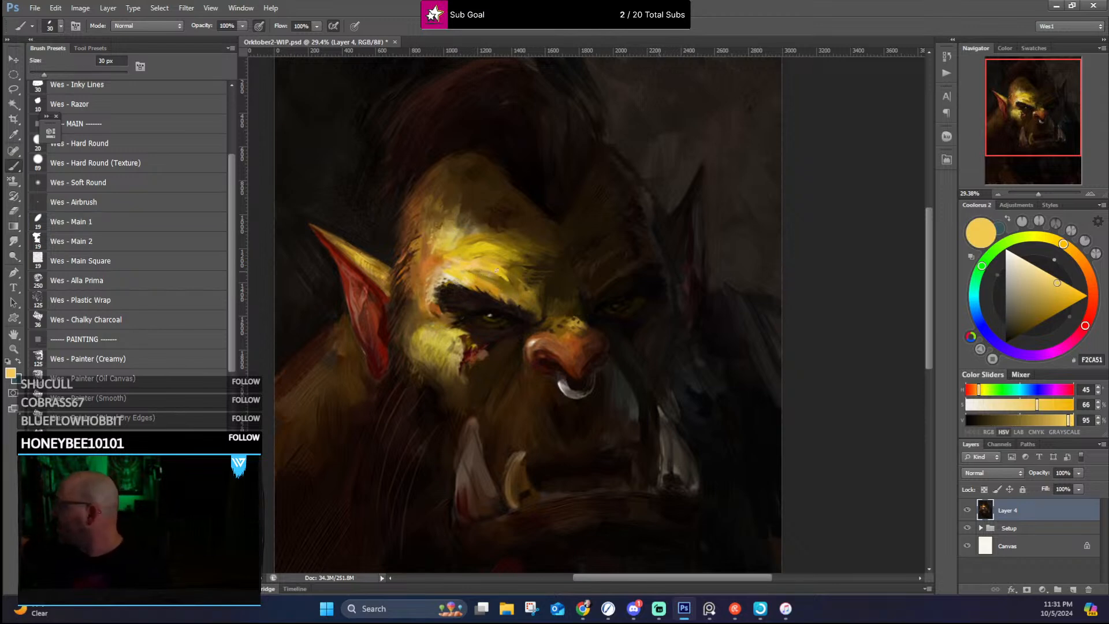
pyautogui.keyDown('alt'); pyautogui.click(499, 290); pyautogui.keyUp('alt')
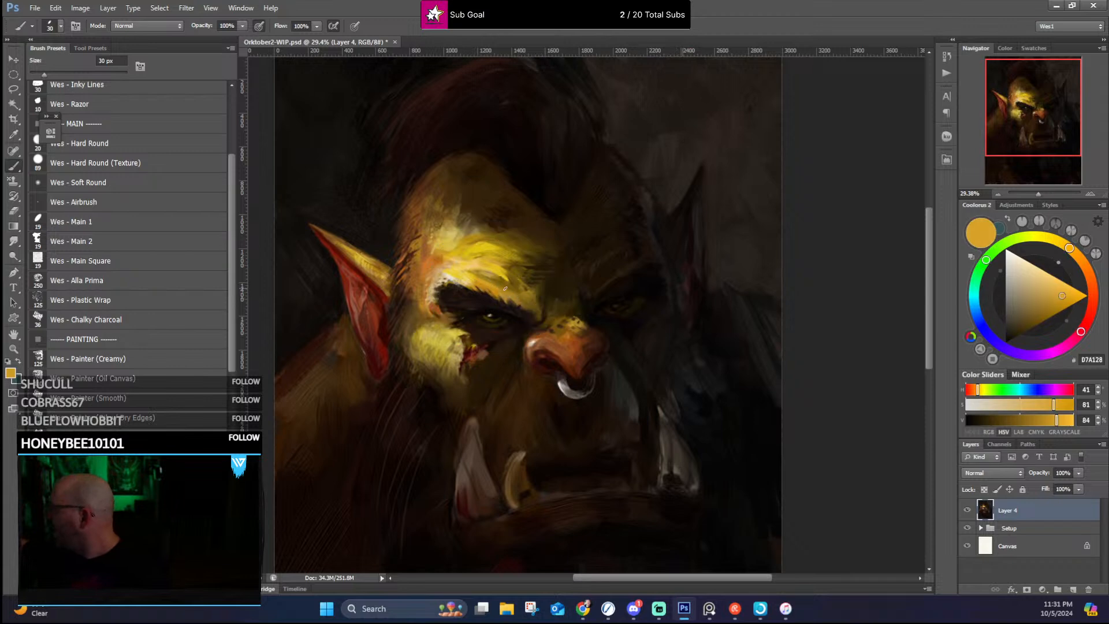
pyautogui.keyDown('alt'); pyautogui.click(505, 287); pyautogui.keyUp('alt')
pyautogui.keyDown('alt'); pyautogui.click(506, 288); pyautogui.keyUp('alt')
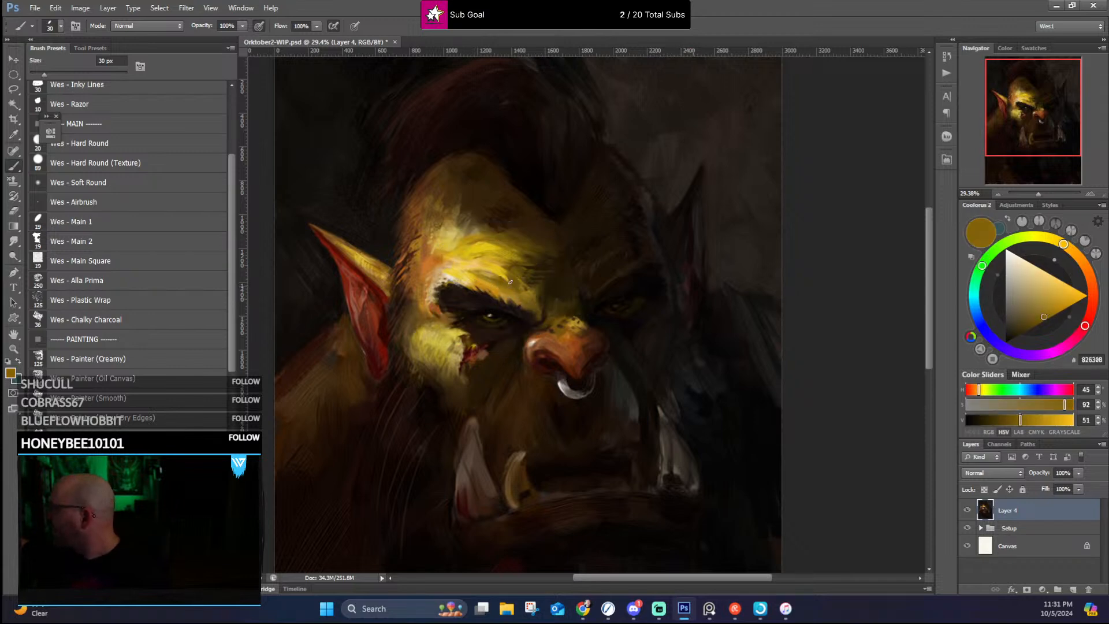
pyautogui.keyDown('alt'); pyautogui.click(500, 276); pyautogui.keyUp('alt')
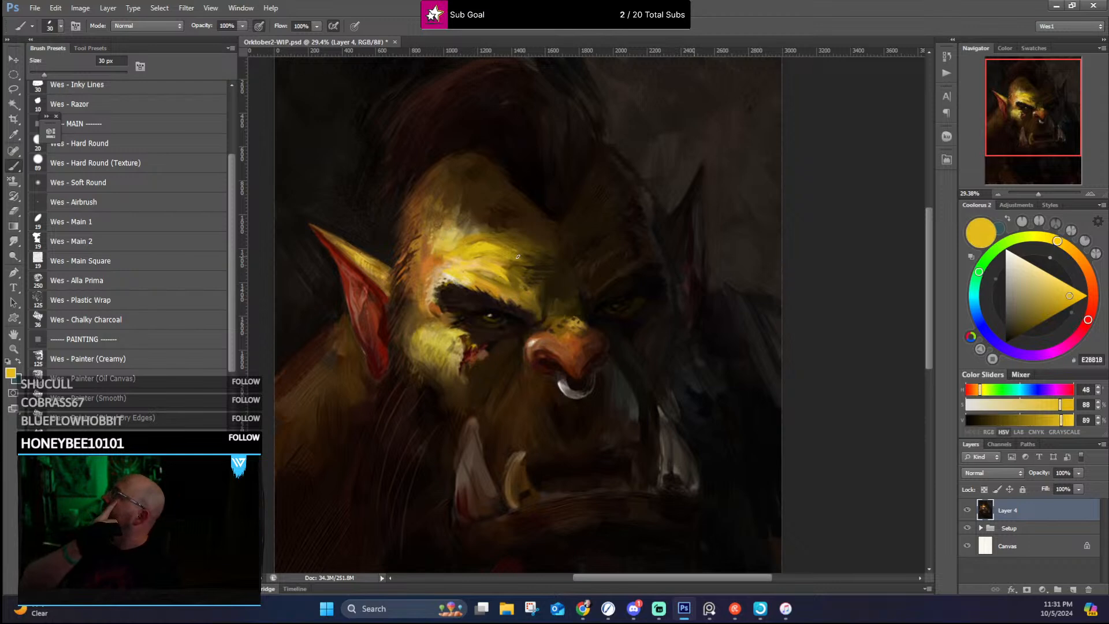
pyautogui.keyDown('alt'); pyautogui.click(479, 270); pyautogui.keyUp('alt')
pyautogui.keyDown('alt'); pyautogui.click(480, 269); pyautogui.keyUp('alt')
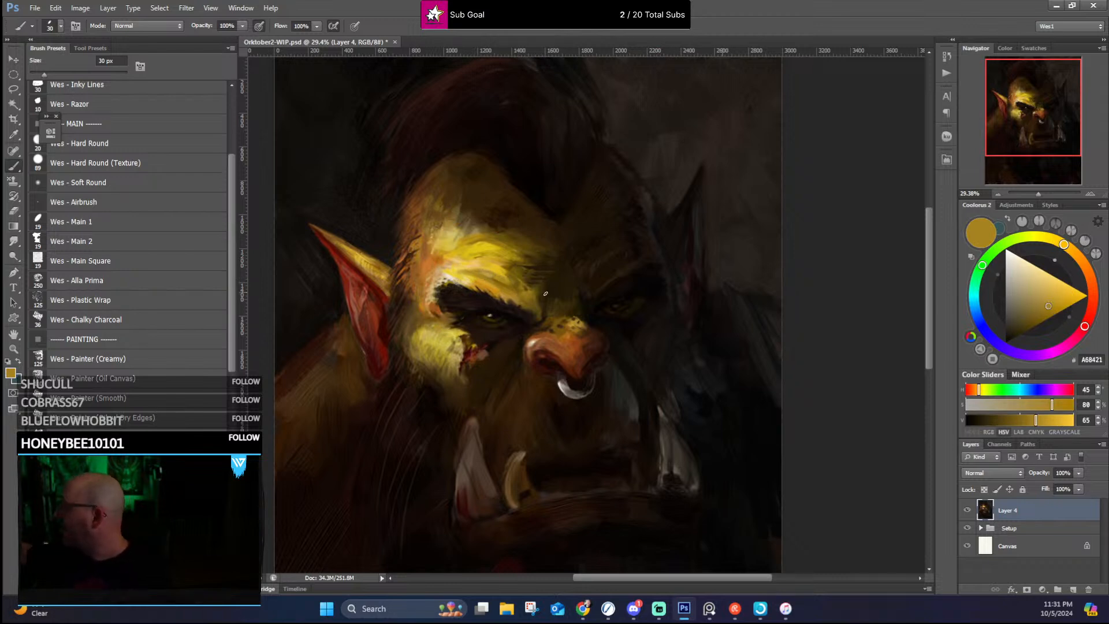
# Step: Deepen the area between the eyebrows and around the nose bridge with sampled olive and dark browns
pyautogui.keyDown('alt'); pyautogui.click(517, 287); pyautogui.keyUp('alt')
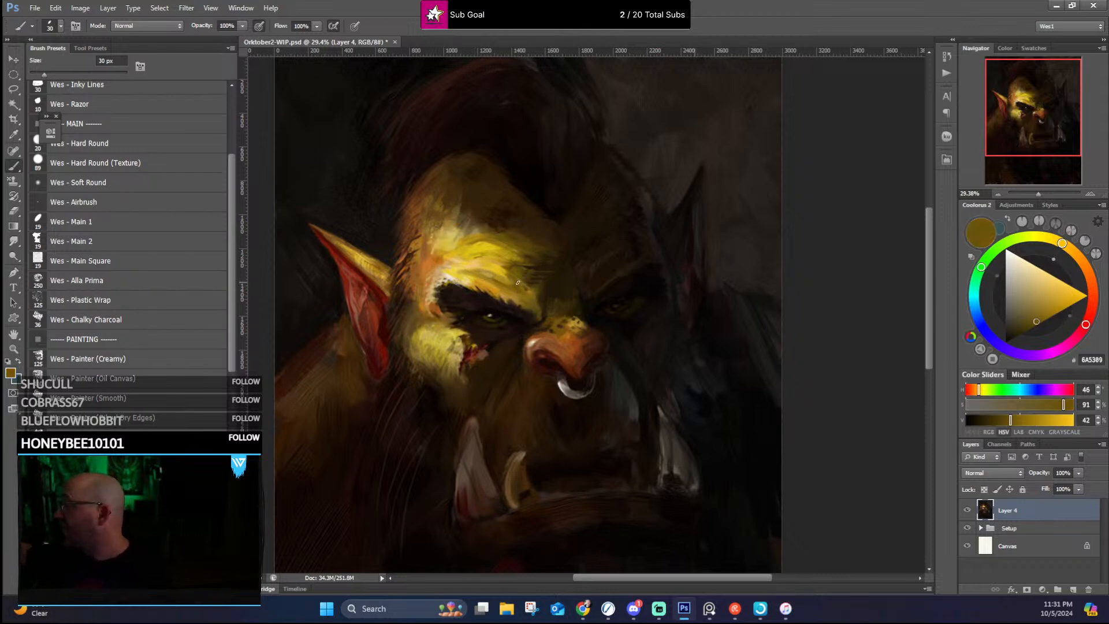
pyautogui.keyDown('alt'); pyautogui.click(556, 304); pyautogui.keyUp('alt')
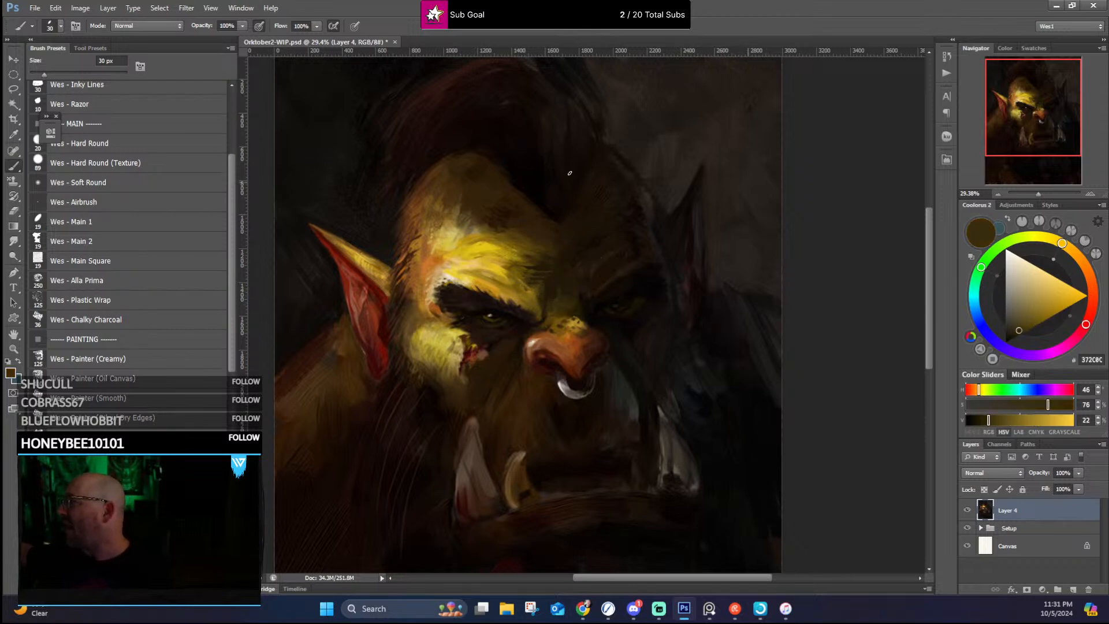
pyautogui.keyDown('alt'); pyautogui.click(545, 317); pyautogui.keyUp('alt')
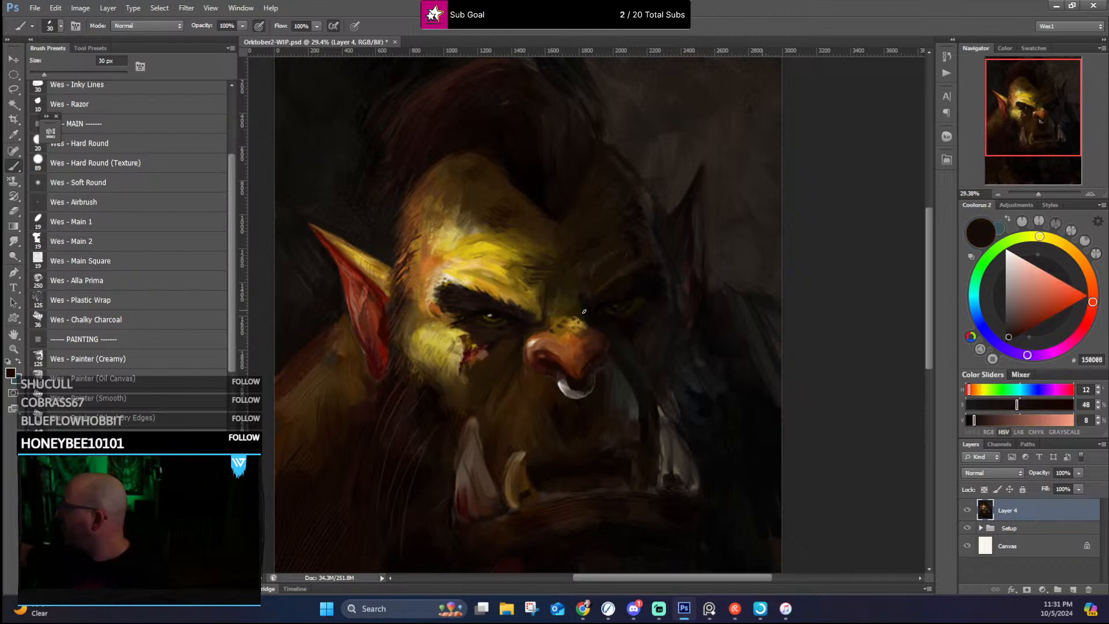
pyautogui.keyDown('alt'); pyautogui.click(582, 315); pyautogui.keyUp('alt')
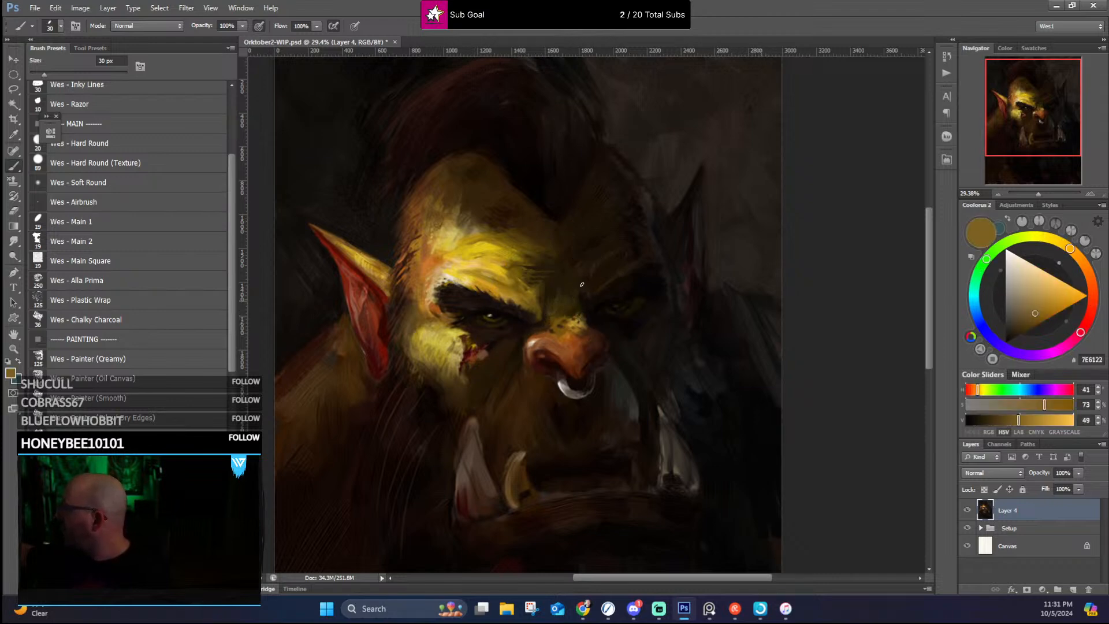
pyautogui.keyDown('alt'); pyautogui.click(638, 100); pyautogui.keyUp('alt')
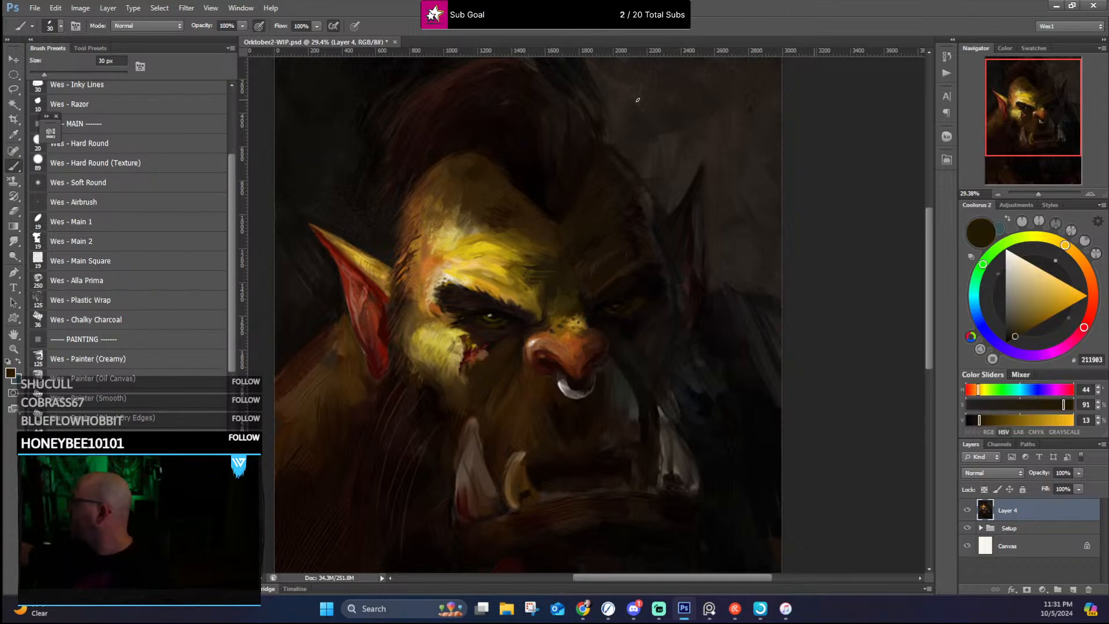
# Step: Work sampled yellow and warm orange tones into the lit temple beside the outer end of the eyebrow
pyautogui.keyDown('alt'); pyautogui.click(499, 265); pyautogui.keyUp('alt')
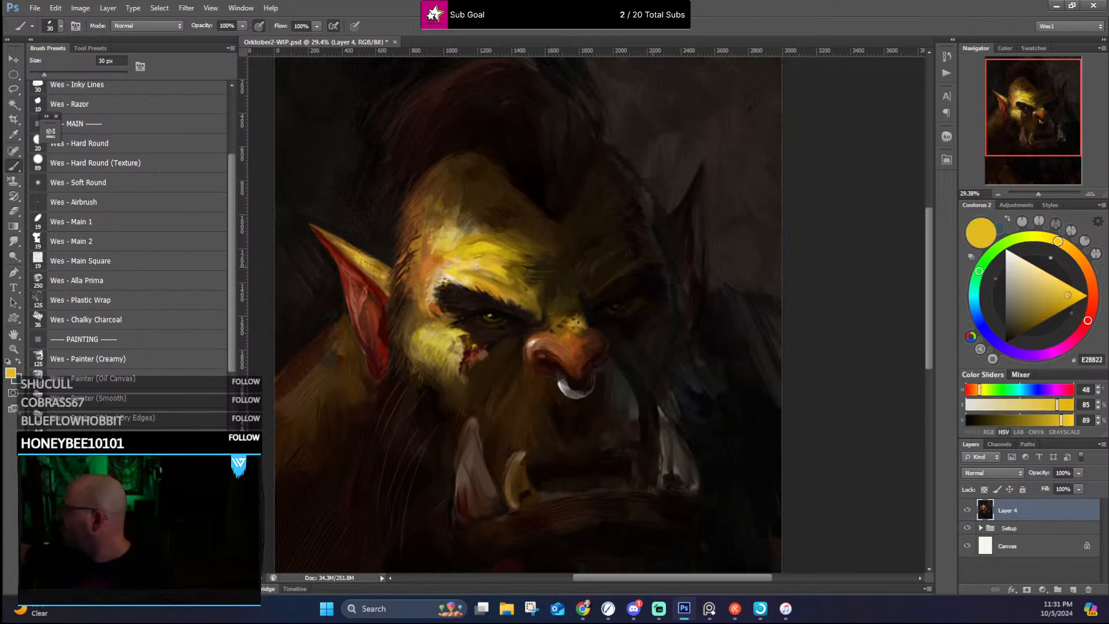
pyautogui.keyDown('alt'); pyautogui.click(429, 263); pyautogui.keyUp('alt')
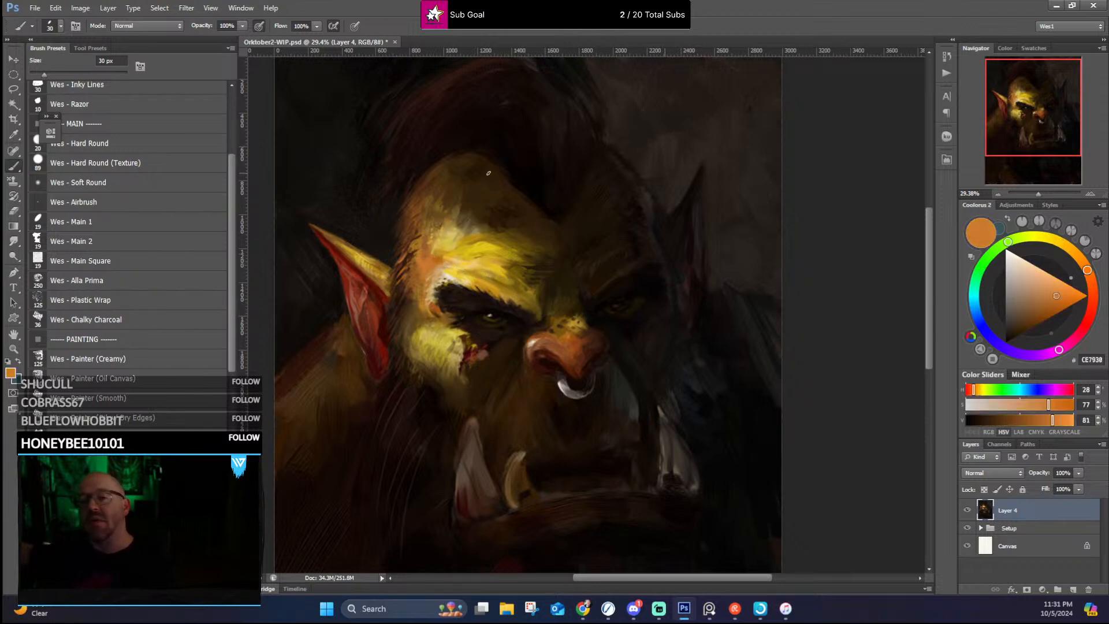
pyautogui.keyDown('alt'); pyautogui.click(430, 308); pyautogui.keyUp('alt')
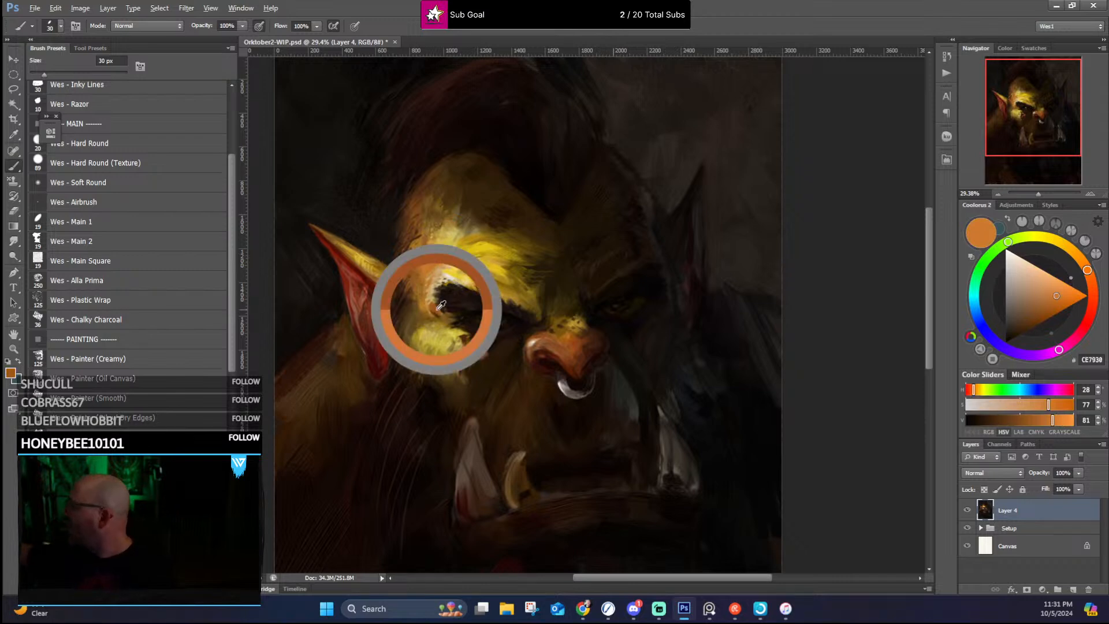
pyautogui.keyDown('alt'); pyautogui.click(426, 309); pyautogui.keyUp('alt')
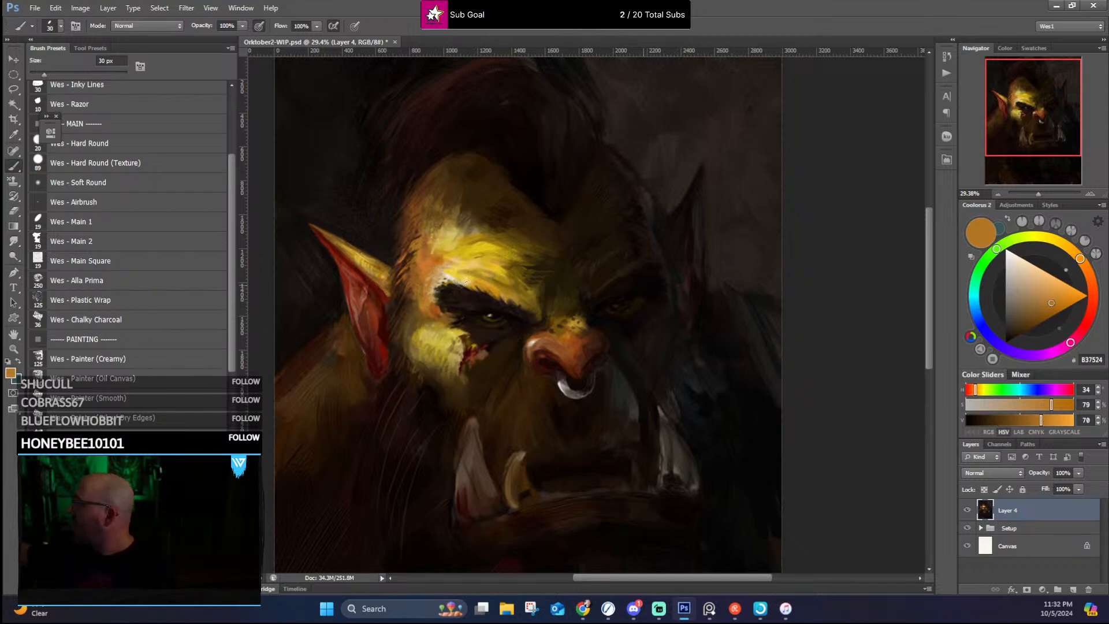
# Step: Refine the lit brow ridge and eyebrow edge with sampled cream, ochre and near-black brown
pyautogui.keyDown('alt'); pyautogui.click(448, 265); pyautogui.keyUp('alt')
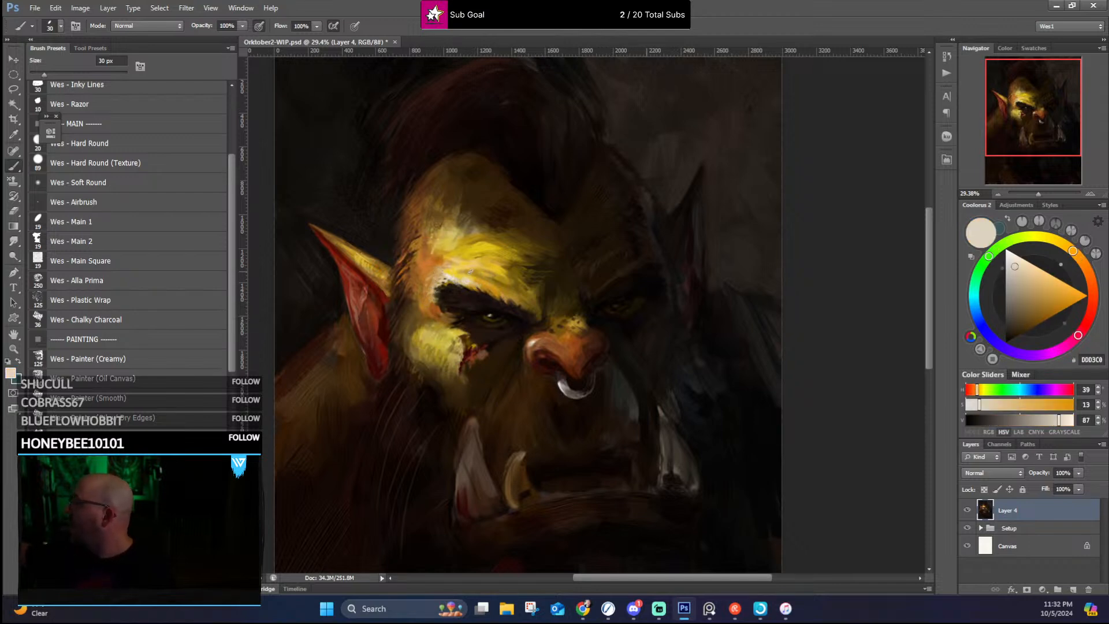
pyautogui.keyDown('alt'); pyautogui.click(471, 271); pyautogui.keyUp('alt')
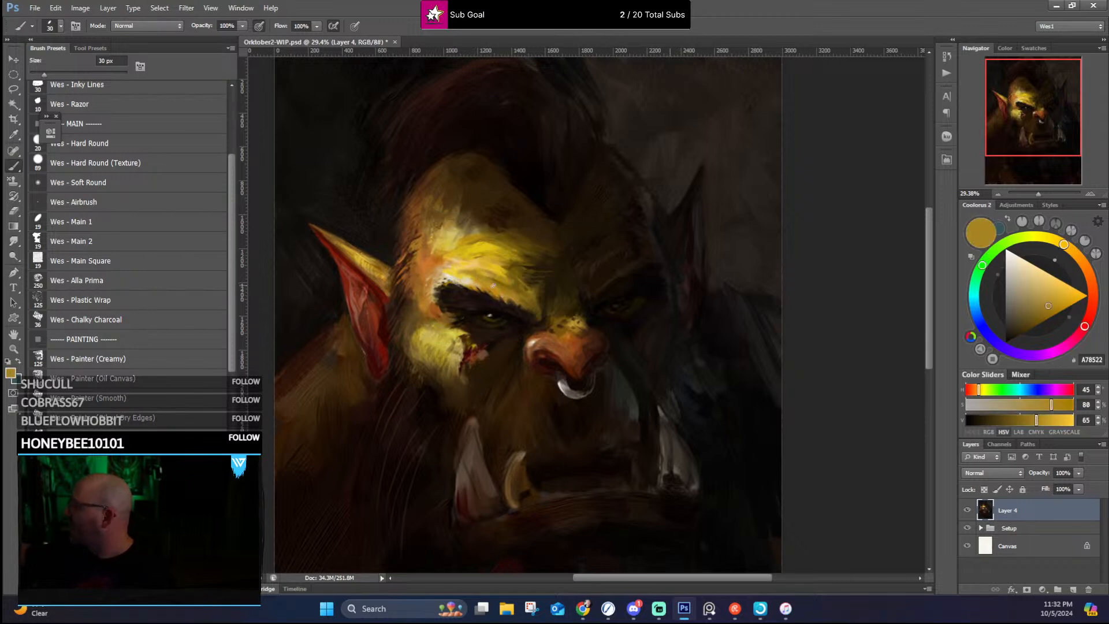
pyautogui.keyDown('alt'); pyautogui.click(528, 316); pyautogui.keyUp('alt')
pyautogui.moveTo(527, 315); pyautogui.dragTo(538, 320)
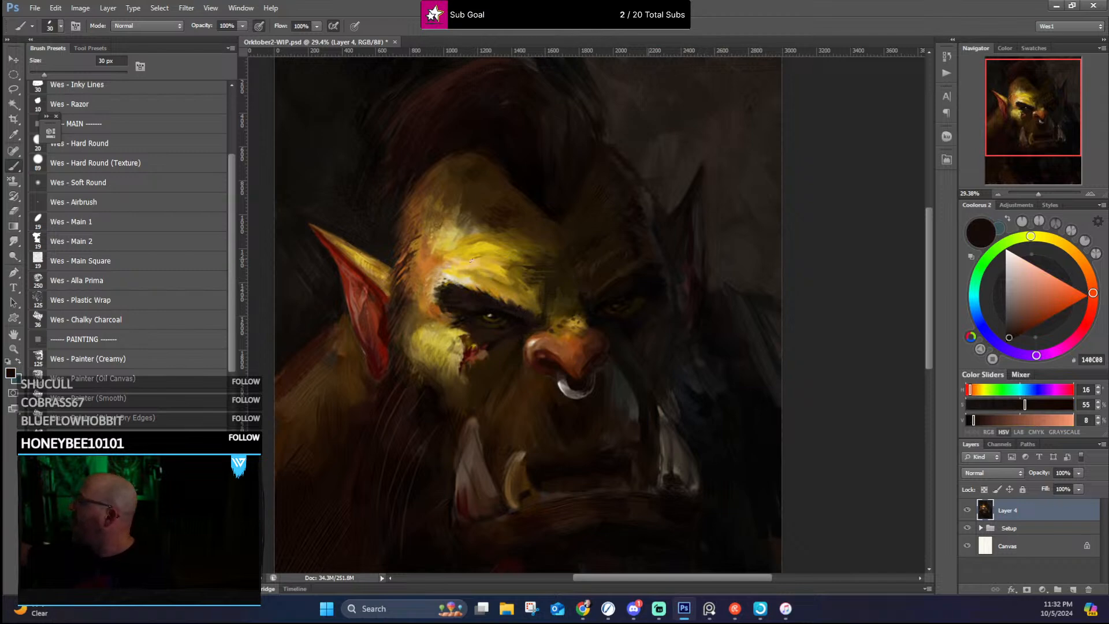
# Step: Blend sampled orange-brown, reddish brown and dark tones up the temple hairline toward the base of the mohawk
pyautogui.keyDown('alt'); pyautogui.click(444, 310); pyautogui.keyUp('alt')
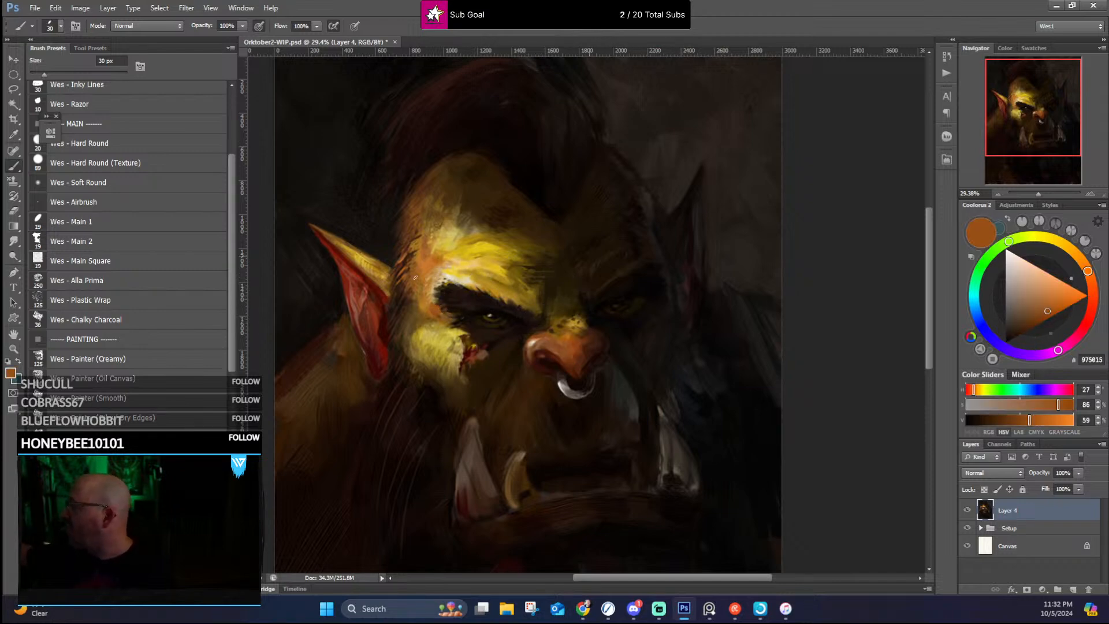
pyautogui.keyDown('alt'); pyautogui.click(406, 249); pyautogui.keyUp('alt')
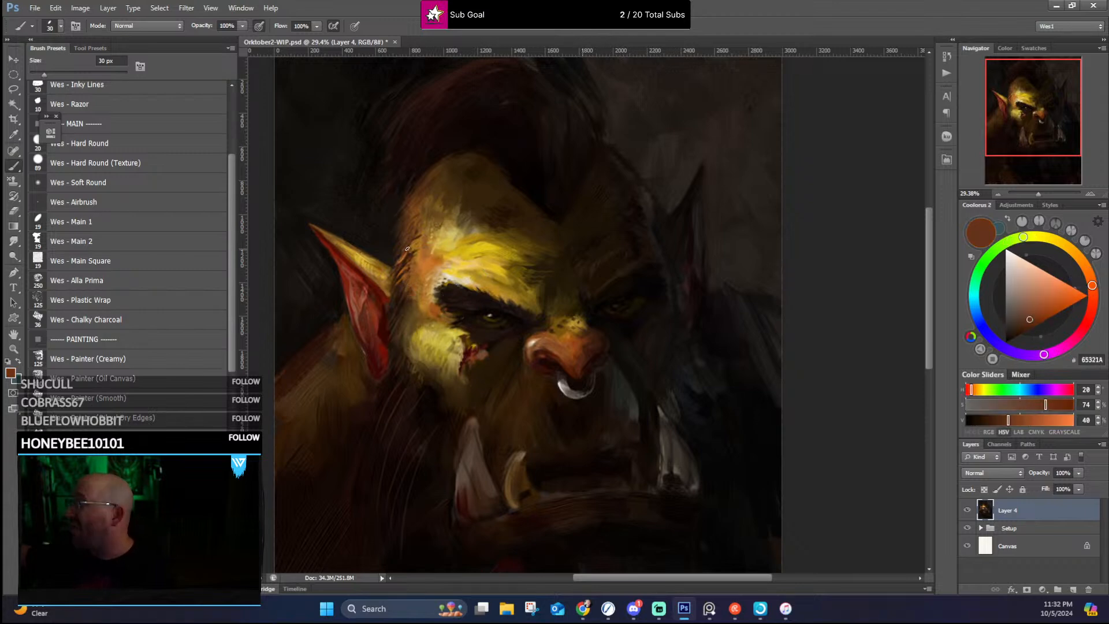
pyautogui.keyDown('alt'); pyautogui.click(415, 192); pyautogui.keyUp('alt')
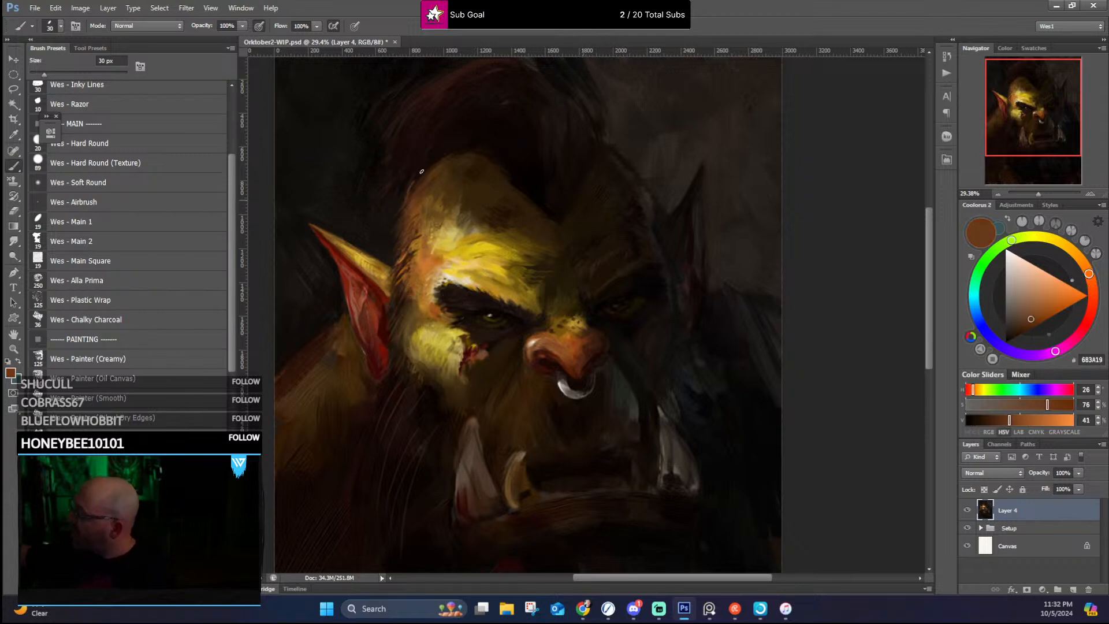
pyautogui.keyDown('alt'); pyautogui.click(420, 164); pyautogui.keyUp('alt')
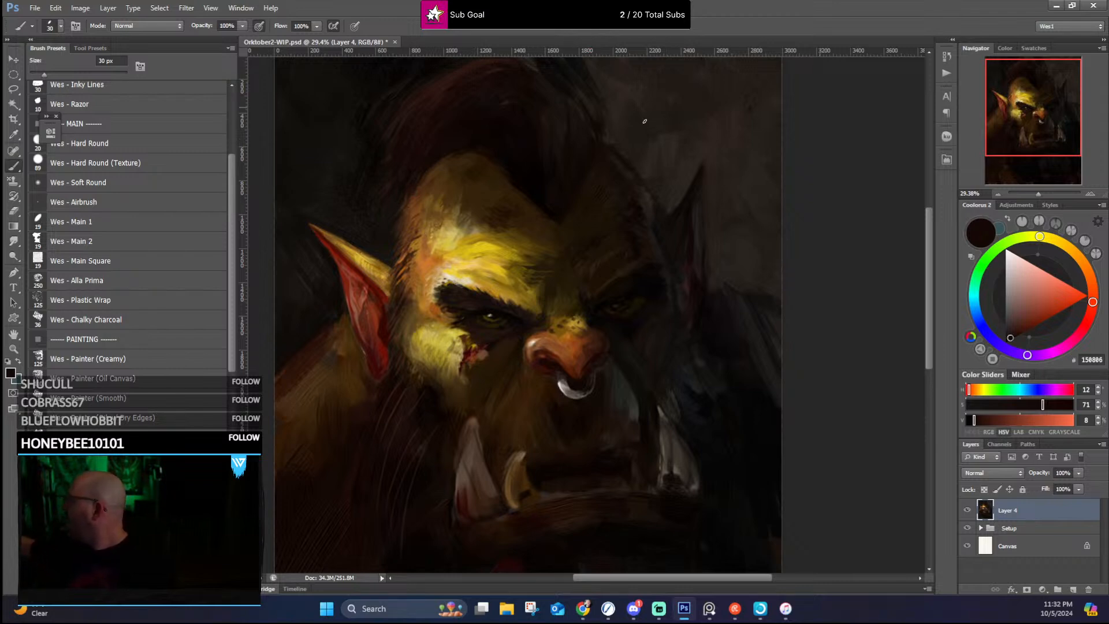
# Step: Clean up the shadowed side of the skull above the far ear with sampled background gray and dark browns
pyautogui.keyDown('alt'); pyautogui.click(674, 194); pyautogui.keyUp('alt')
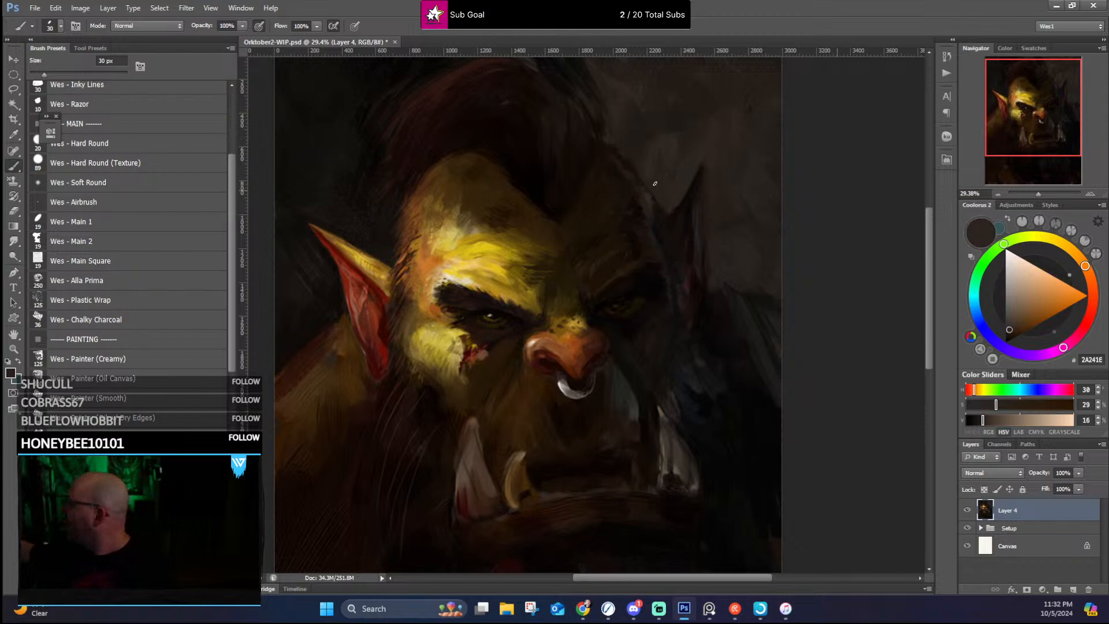
pyautogui.keyDown('alt'); pyautogui.click(630, 163); pyautogui.keyUp('alt')
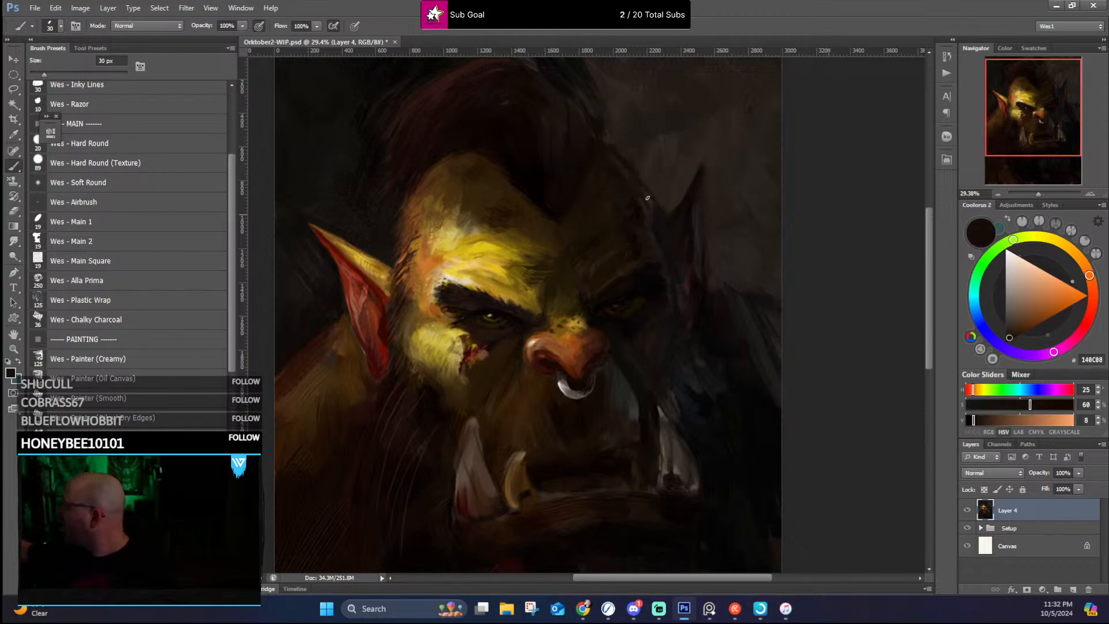
pyautogui.keyDown('alt'); pyautogui.click(619, 152); pyautogui.keyUp('alt')
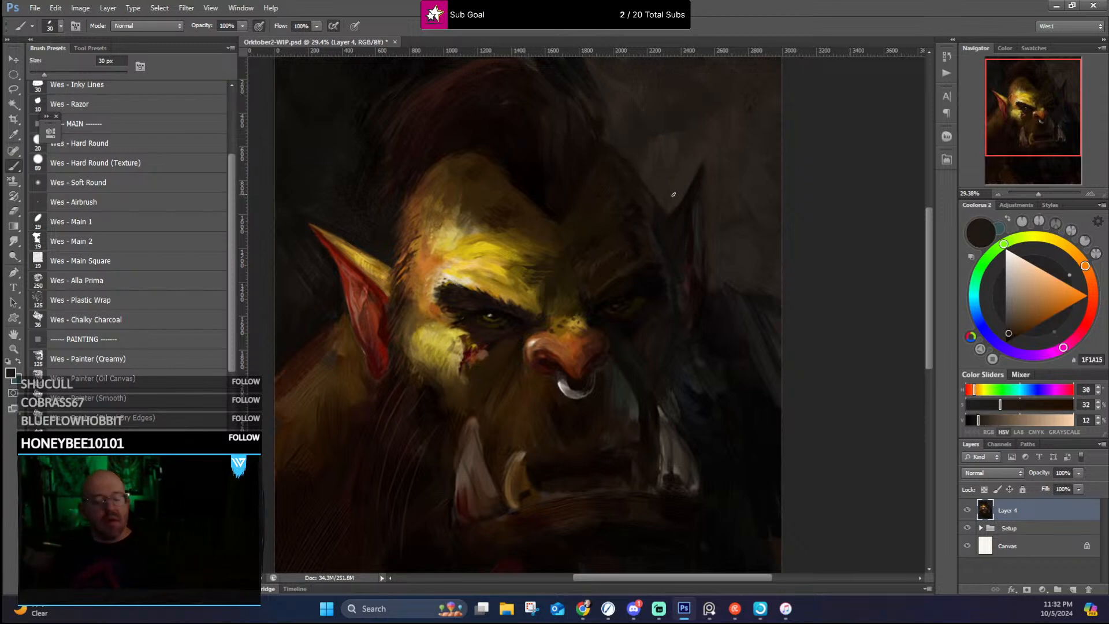
# Step: Refine where the lit ear meets the side of the head with sampled dark brown, yellow and ochre
pyautogui.keyDown('alt'); pyautogui.click(403, 255); pyautogui.keyUp('alt')
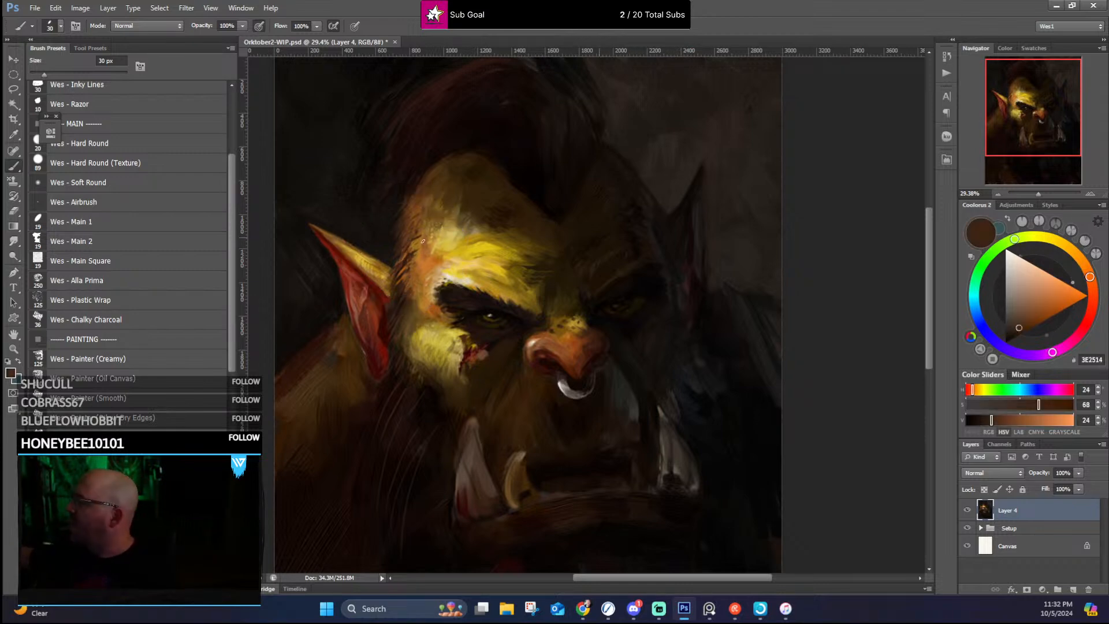
pyautogui.keyDown('alt'); pyautogui.click(386, 272); pyautogui.keyUp('alt')
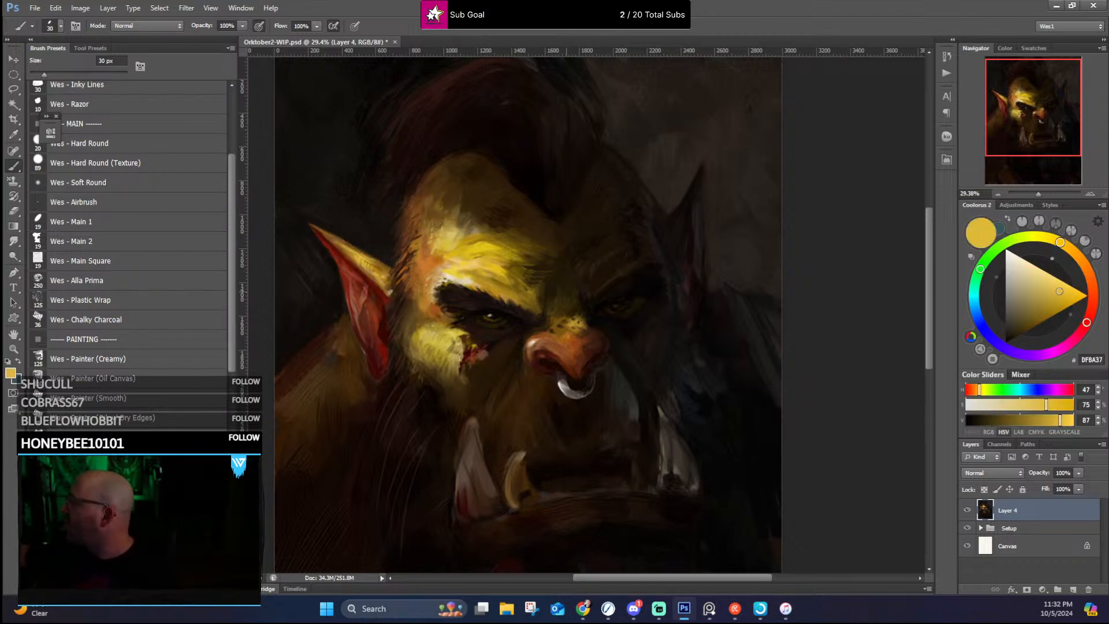
pyautogui.keyDown('alt'); pyautogui.click(377, 264); pyautogui.keyUp('alt')
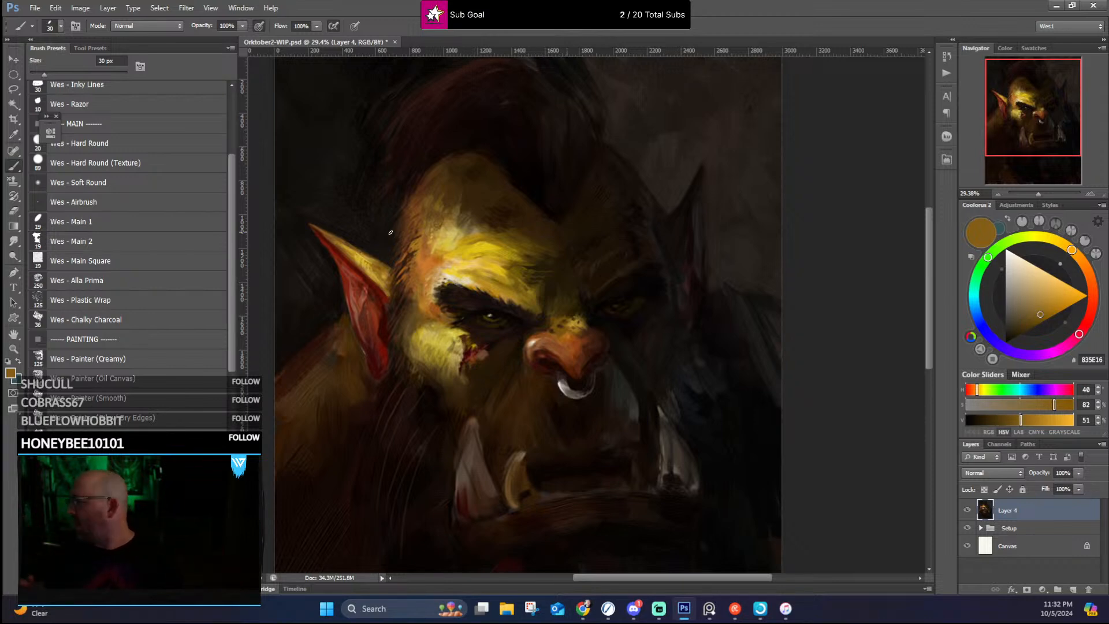
# Step: Paint sampled warm browns over the shoulder behind the lit ear, enlarging the brush to 70 px
pyautogui.keyDown('alt'); pyautogui.click(359, 346); pyautogui.keyUp('alt')
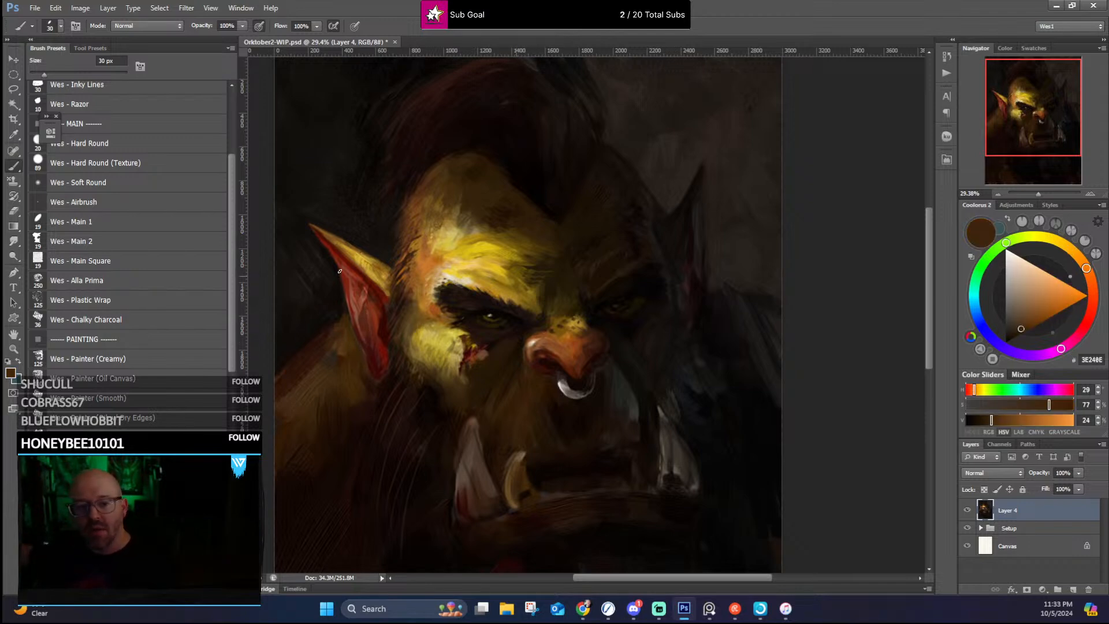
pyautogui.keyDown('alt'); pyautogui.click(340, 353); pyautogui.keyUp('alt')
pyautogui.keyDown('alt'); pyautogui.click(345, 355); pyautogui.keyUp('alt')
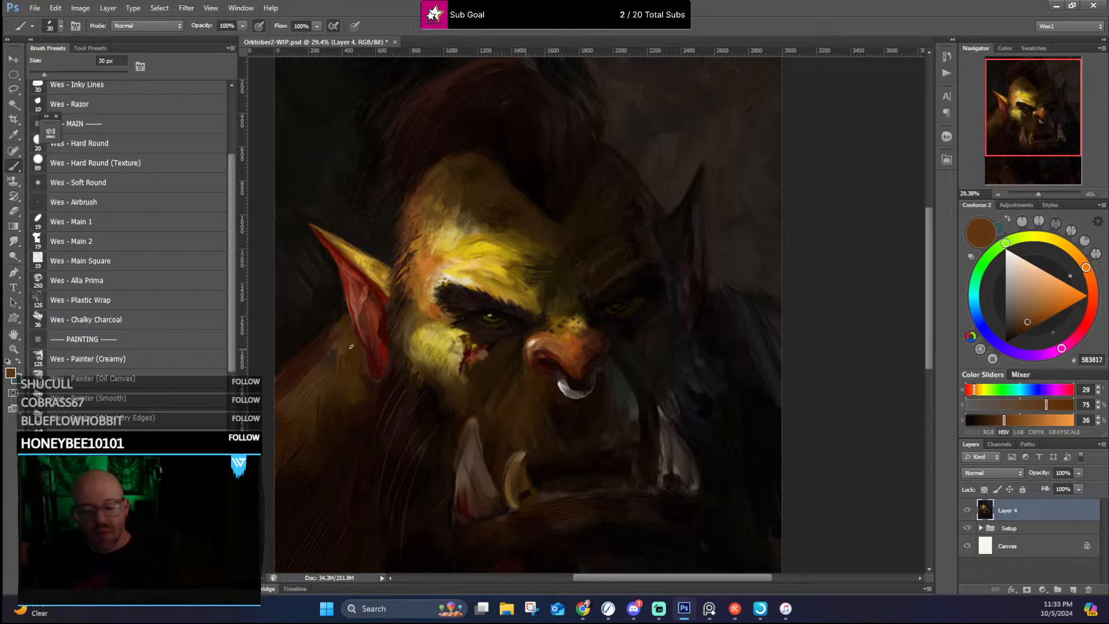
pyautogui.press(']')
pyautogui.press(']')
pyautogui.press(']')
pyautogui.press(']')
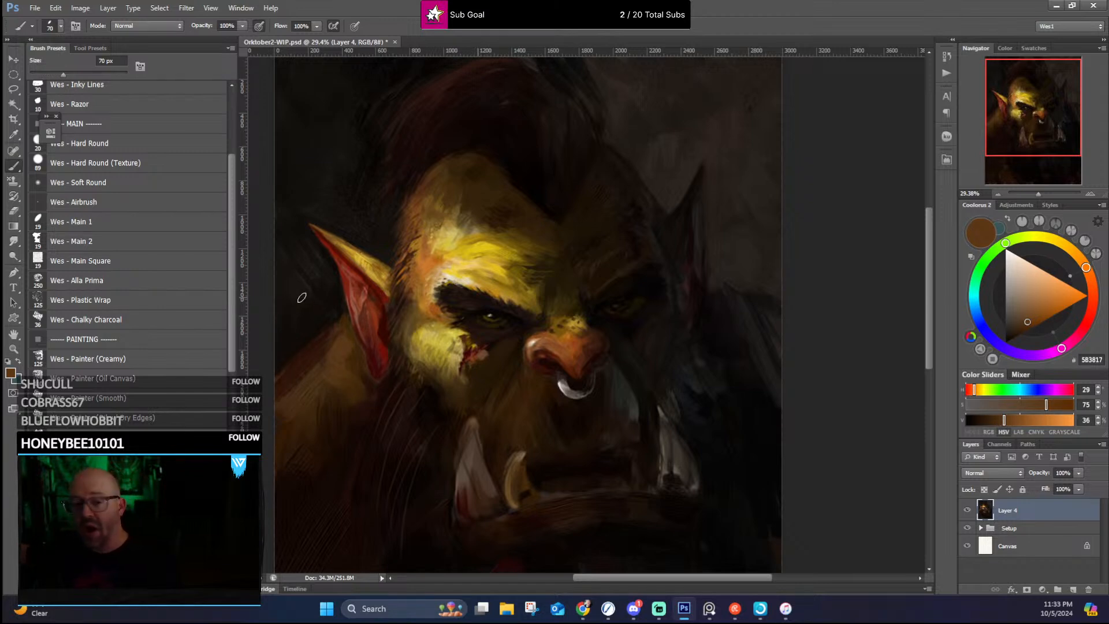
# Step: Work sampled near-black and warm brown tones into the shoulder behind the lit ear with the 70 px brush
pyautogui.keyDown('alt'); pyautogui.click(294, 475); pyautogui.keyUp('alt')
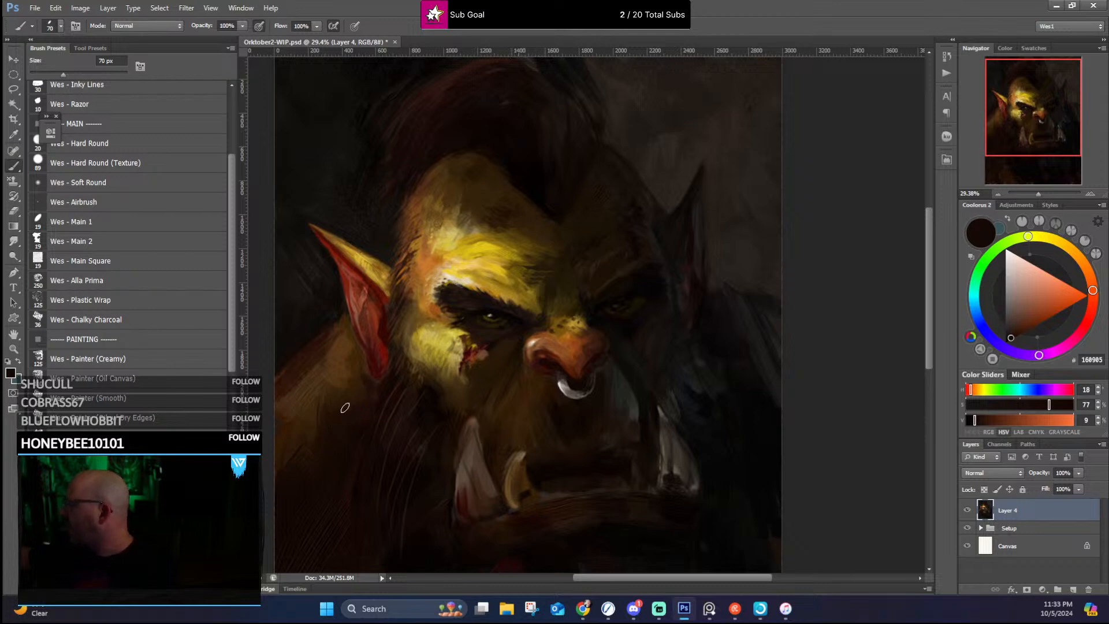
pyautogui.keyDown('alt'); pyautogui.click(320, 407); pyautogui.keyUp('alt')
pyautogui.keyDown('alt'); pyautogui.click(329, 375); pyautogui.keyUp('alt')
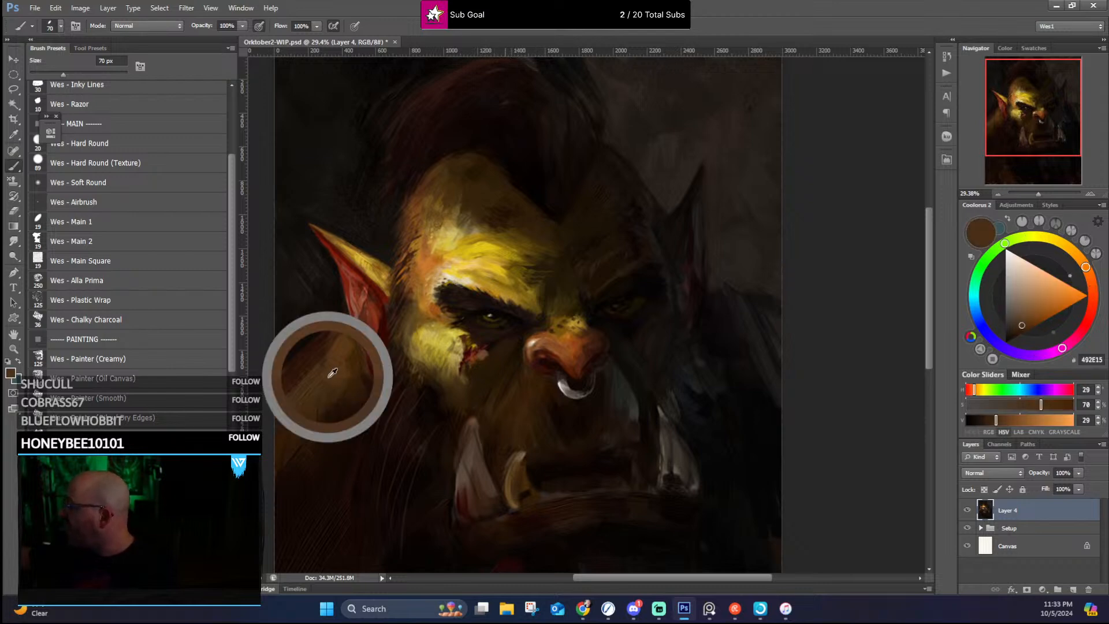
pyautogui.keyDown('alt'); pyautogui.click(346, 341); pyautogui.keyUp('alt')
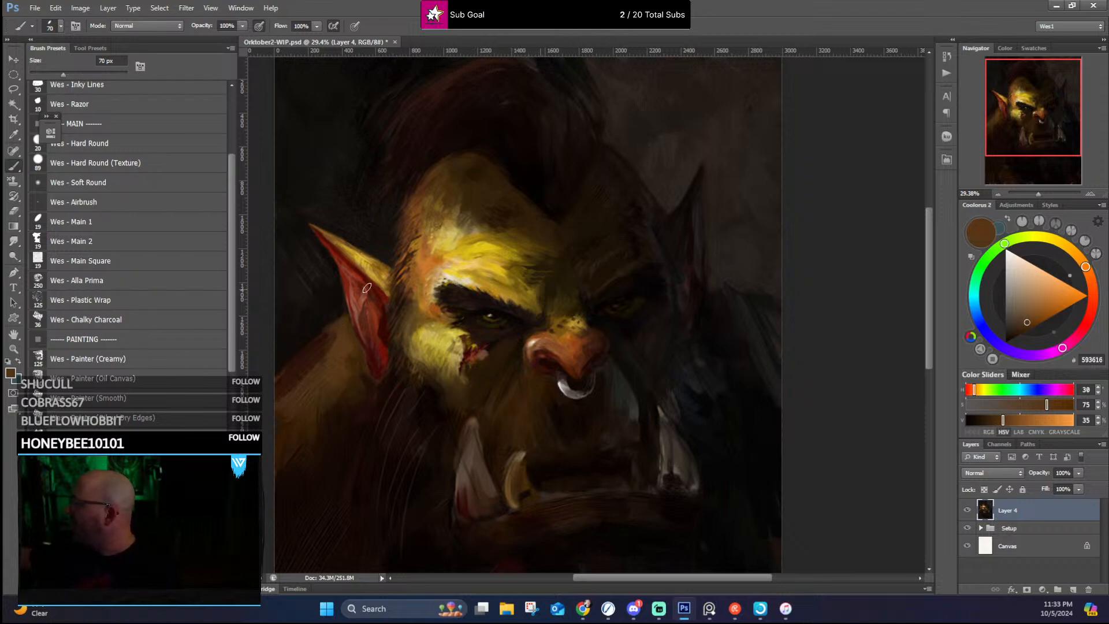
pyautogui.keyDown('alt'); pyautogui.click(340, 344); pyautogui.keyUp('alt')
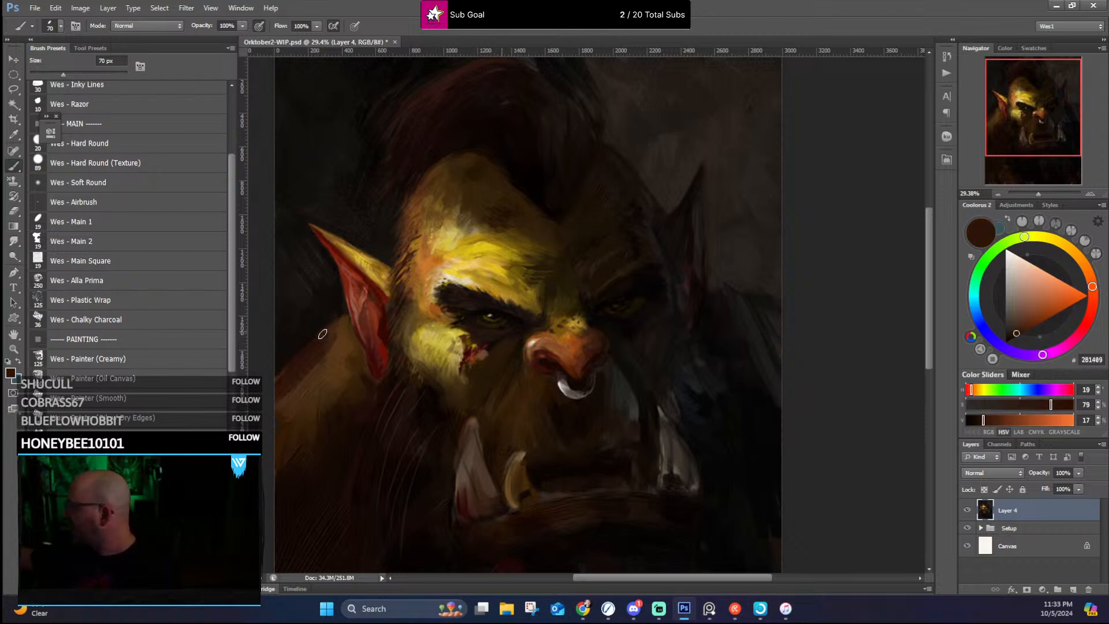
pyautogui.keyDown('alt'); pyautogui.click(332, 335); pyautogui.keyUp('alt')
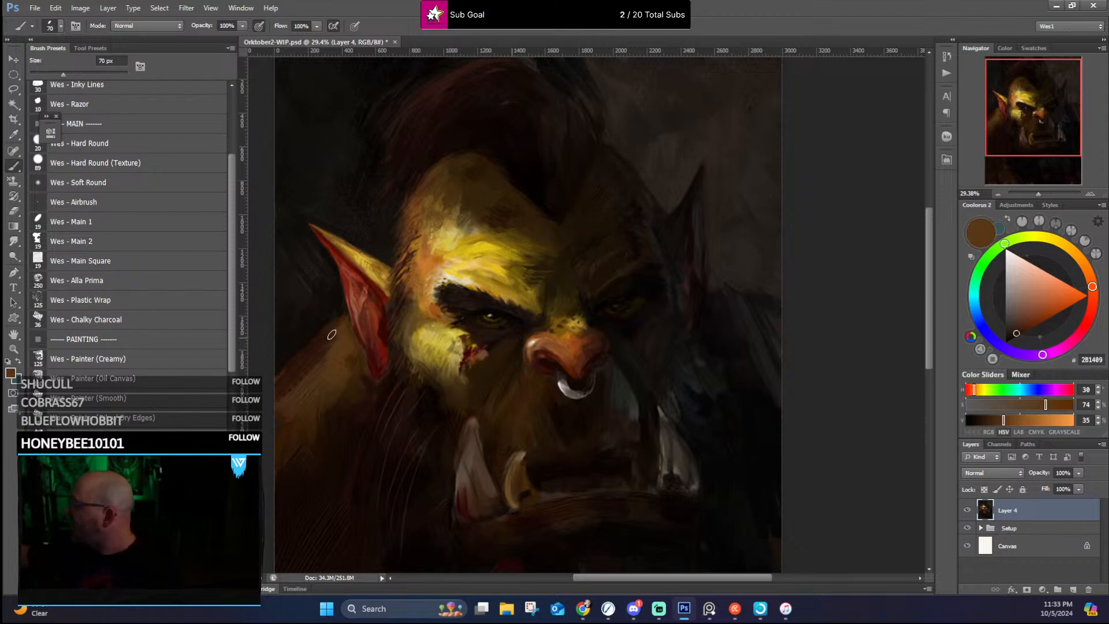
pyautogui.keyDown('alt'); pyautogui.click(282, 386); pyautogui.keyUp('alt')
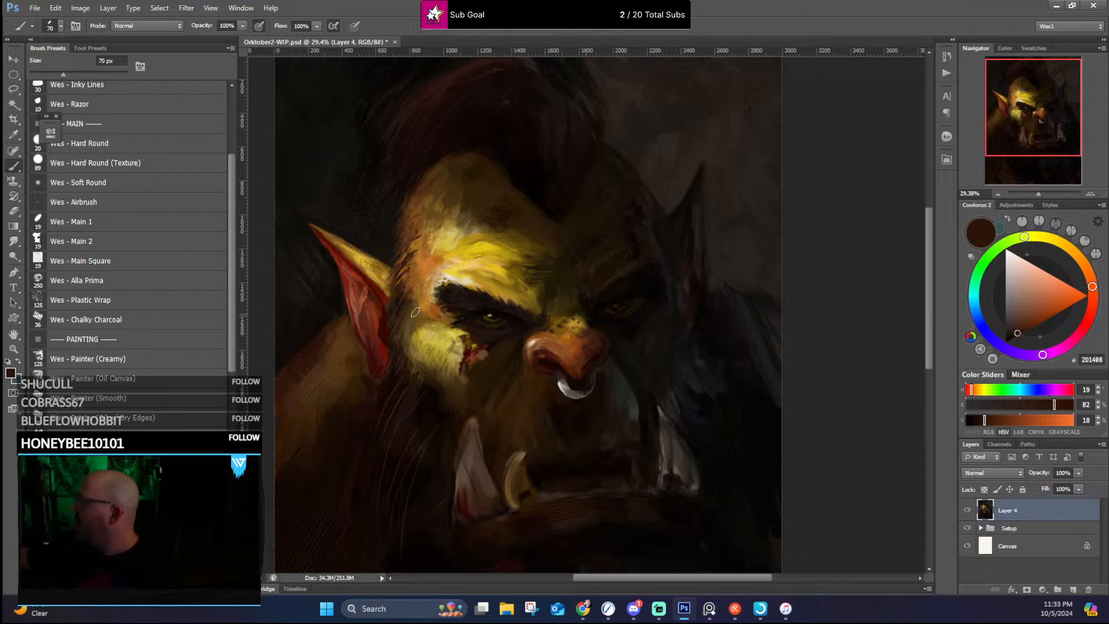
# Step: Refine the upper contour of the shoulder against the background with sampled dark reddish browns and near-black
pyautogui.keyDown('alt'); pyautogui.click(317, 350); pyautogui.keyUp('alt')
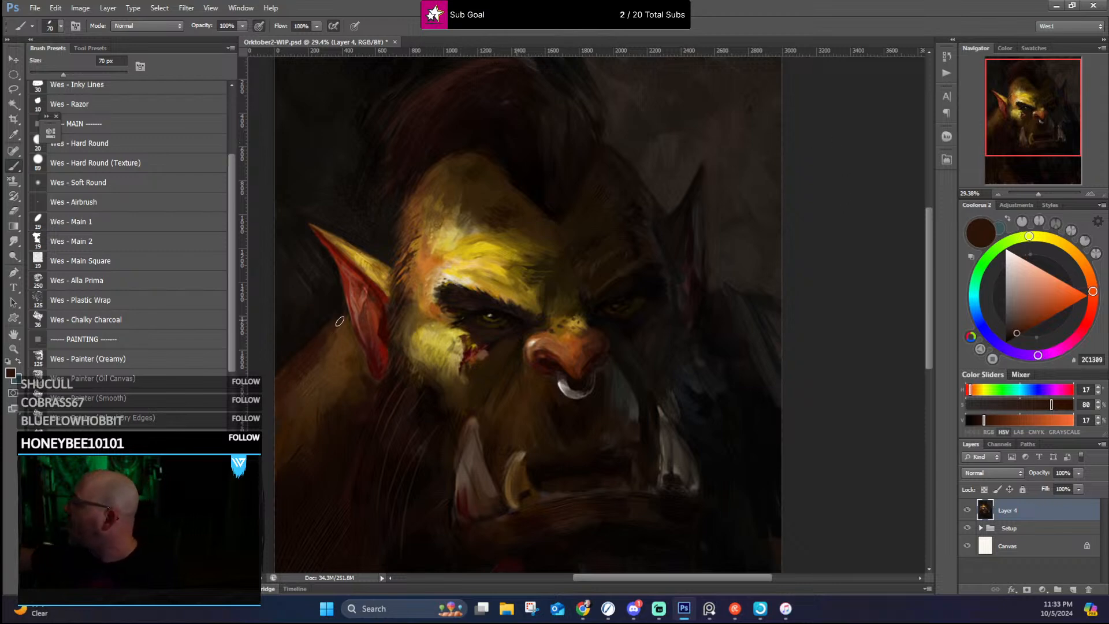
pyautogui.keyDown('alt'); pyautogui.click(309, 335); pyautogui.keyUp('alt')
pyautogui.keyDown('alt'); pyautogui.click(338, 312); pyautogui.keyUp('alt')
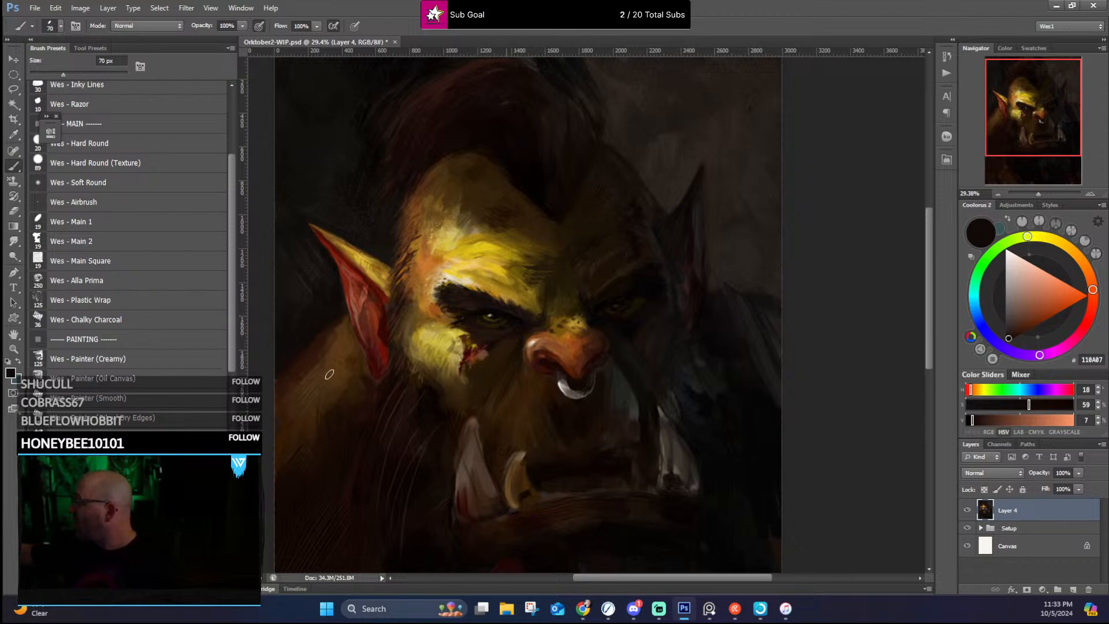
pyautogui.keyDown('alt'); pyautogui.click(326, 341); pyautogui.keyUp('alt')
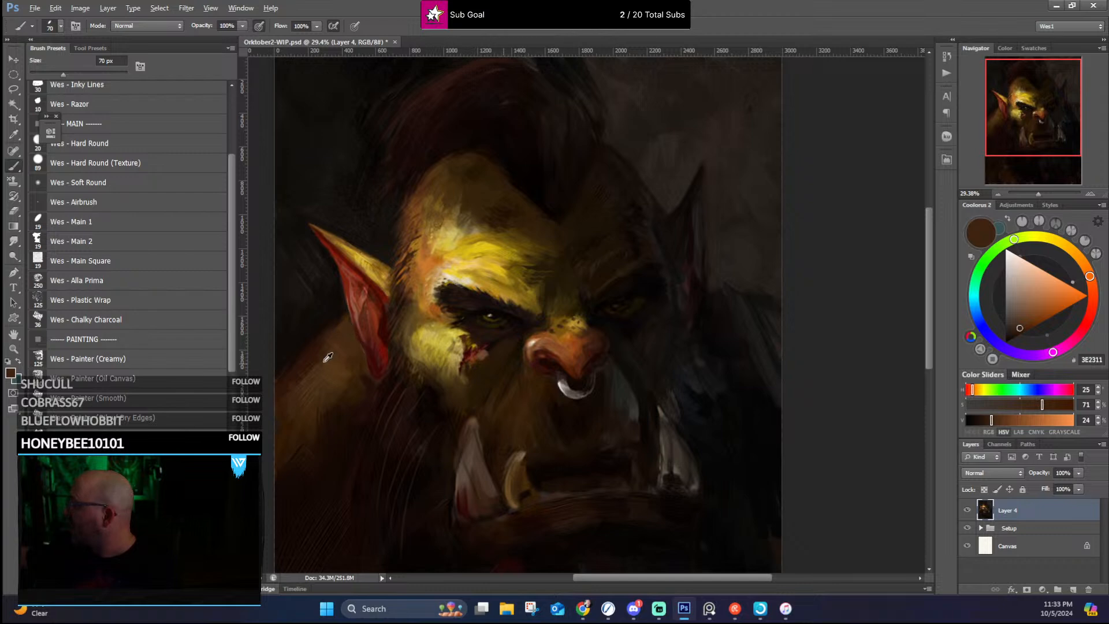
pyautogui.keyDown('alt'); pyautogui.click(320, 353); pyautogui.keyUp('alt')
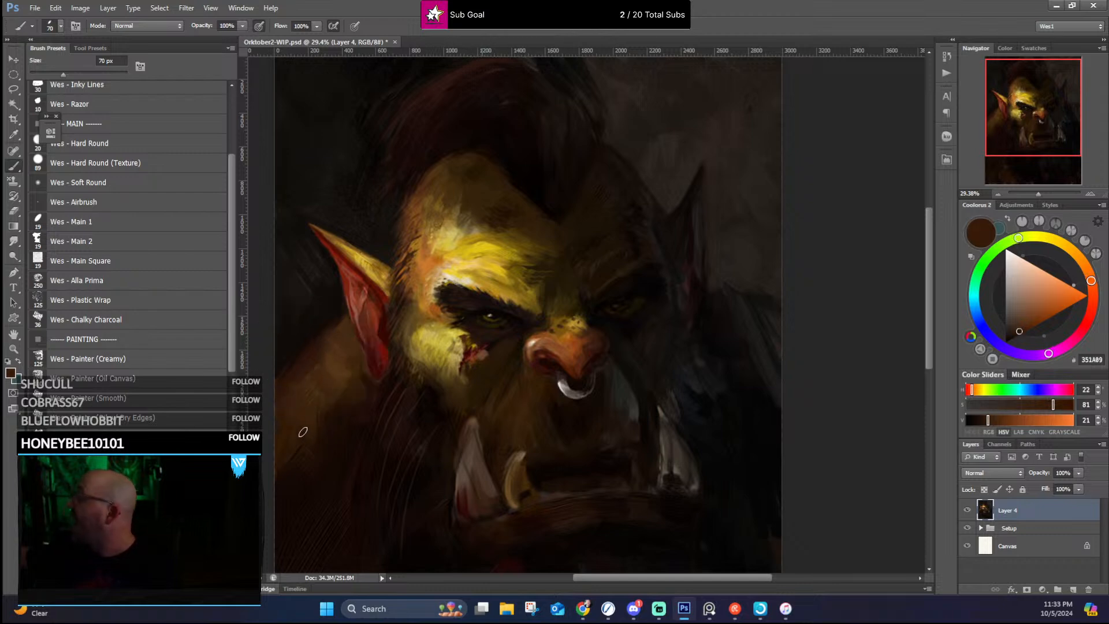
# Step: Blend sampled dark and olive browns down the outer shoulder and up beneath the lit ear
pyautogui.press('alt')
pyautogui.press('space')
pyautogui.moveTo(346, 452); pyautogui.dragTo(392, 392)
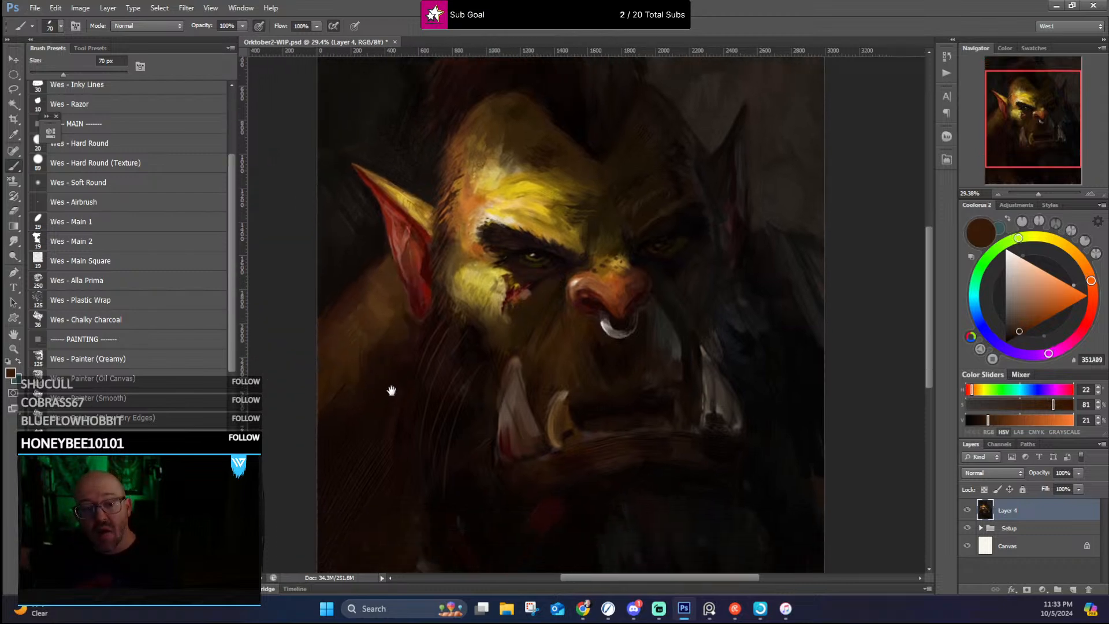
pyautogui.keyDown('alt'); pyautogui.click(323, 404); pyautogui.keyUp('alt')
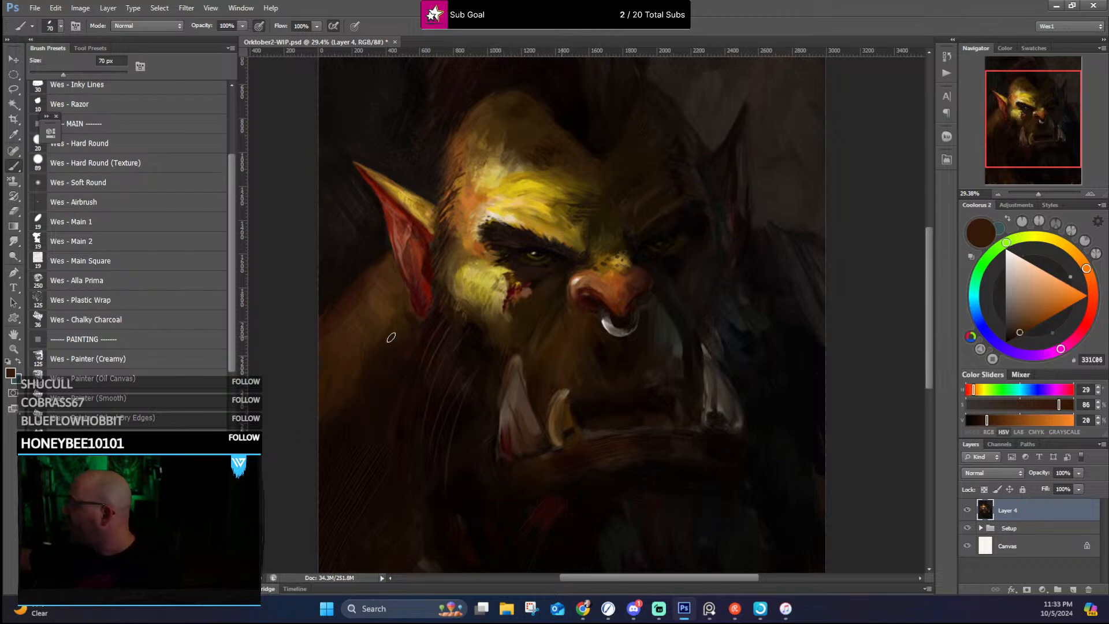
pyautogui.keyDown('alt'); pyautogui.click(388, 298); pyautogui.keyUp('alt')
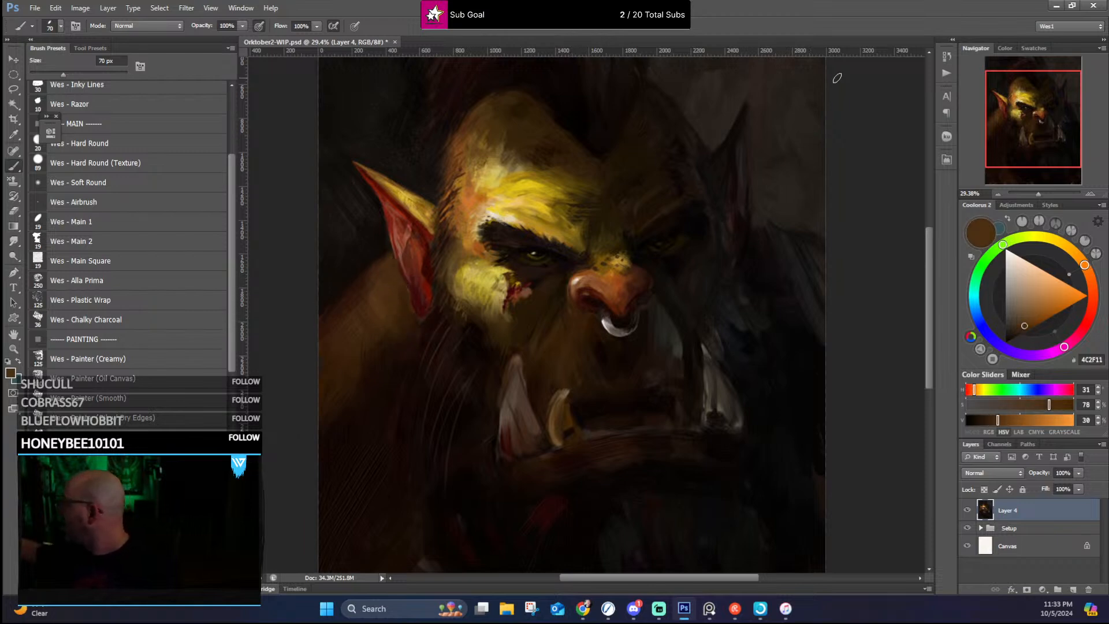
# Step: Rework the hairline from the lit temple along the mohawk's base with sampled orange-brown, dark brown and near-black
pyautogui.moveTo(721, 270); pyautogui.dragTo(599, 317)
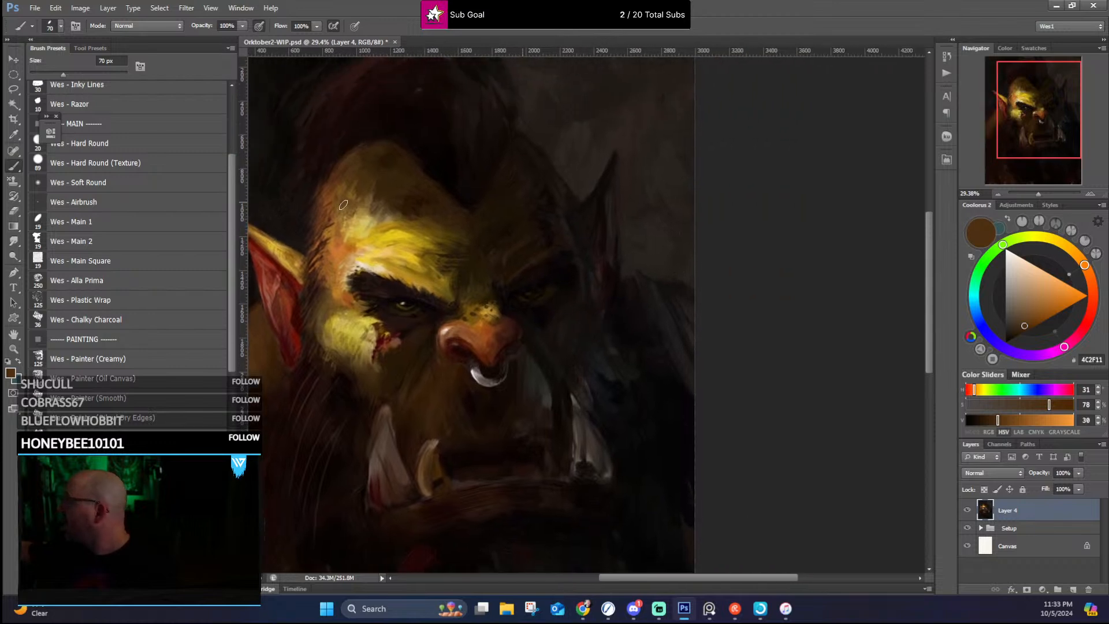
pyautogui.keyDown('alt'); pyautogui.click(324, 242); pyautogui.keyUp('alt')
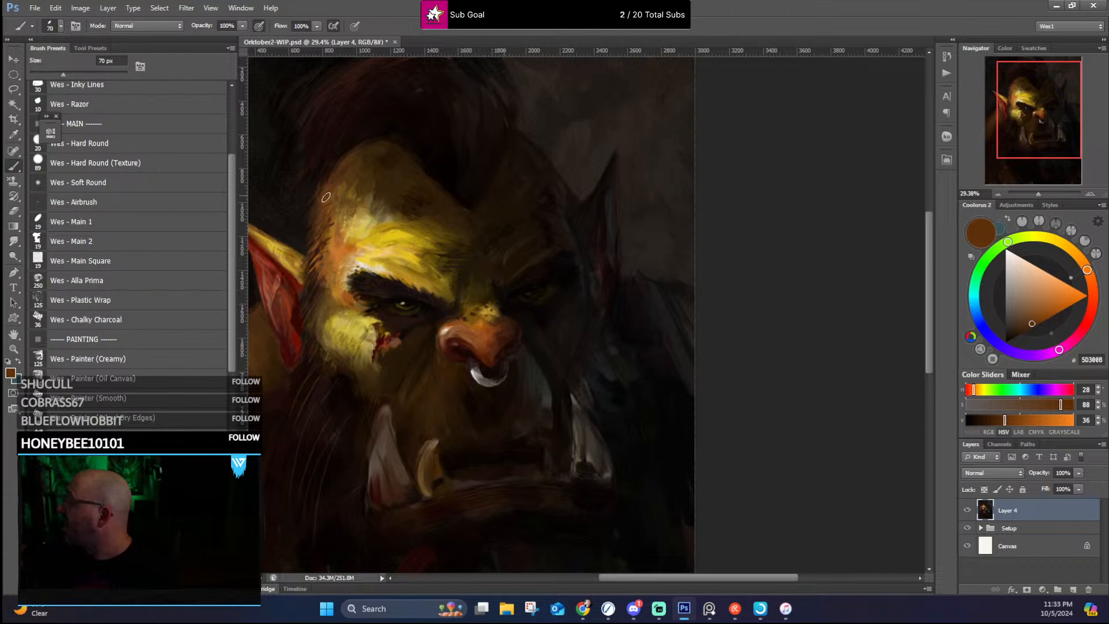
pyautogui.keyDown('alt'); pyautogui.click(330, 168); pyautogui.keyUp('alt')
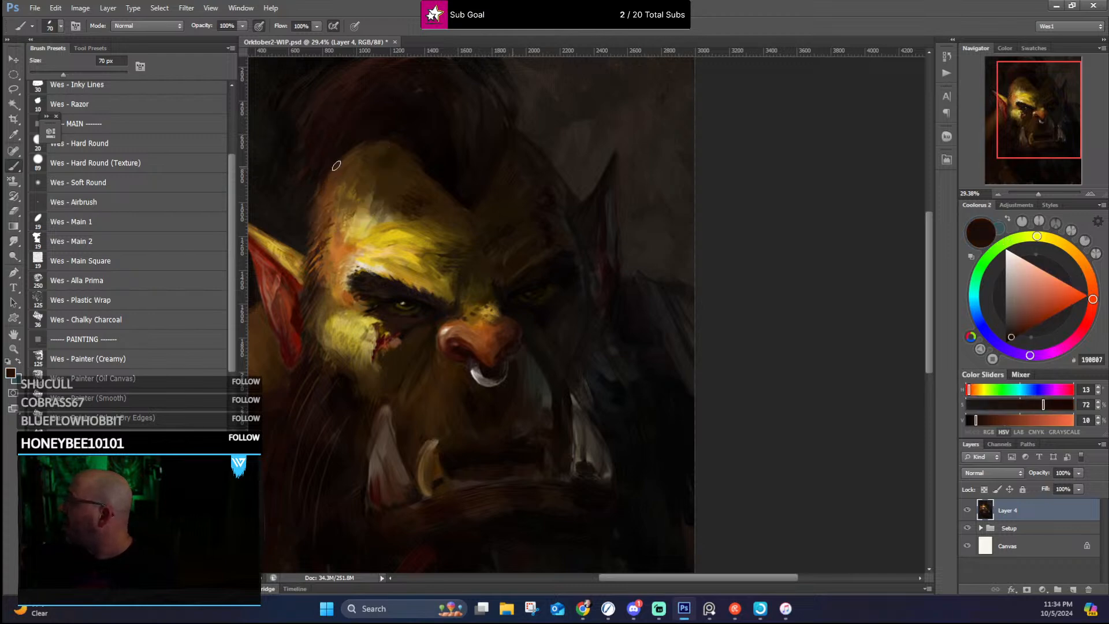
pyautogui.keyDown('alt'); pyautogui.click(394, 147); pyautogui.keyUp('alt')
pyautogui.keyDown('alt'); pyautogui.click(449, 182); pyautogui.keyUp('alt')
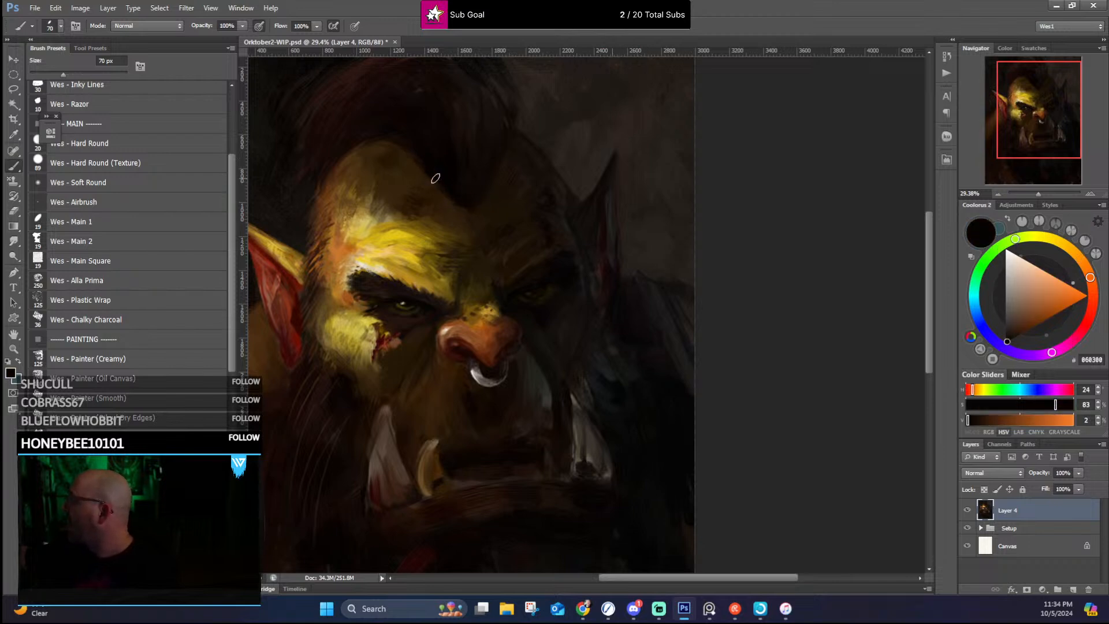
pyautogui.keyDown('alt'); pyautogui.click(406, 185); pyautogui.keyUp('alt')
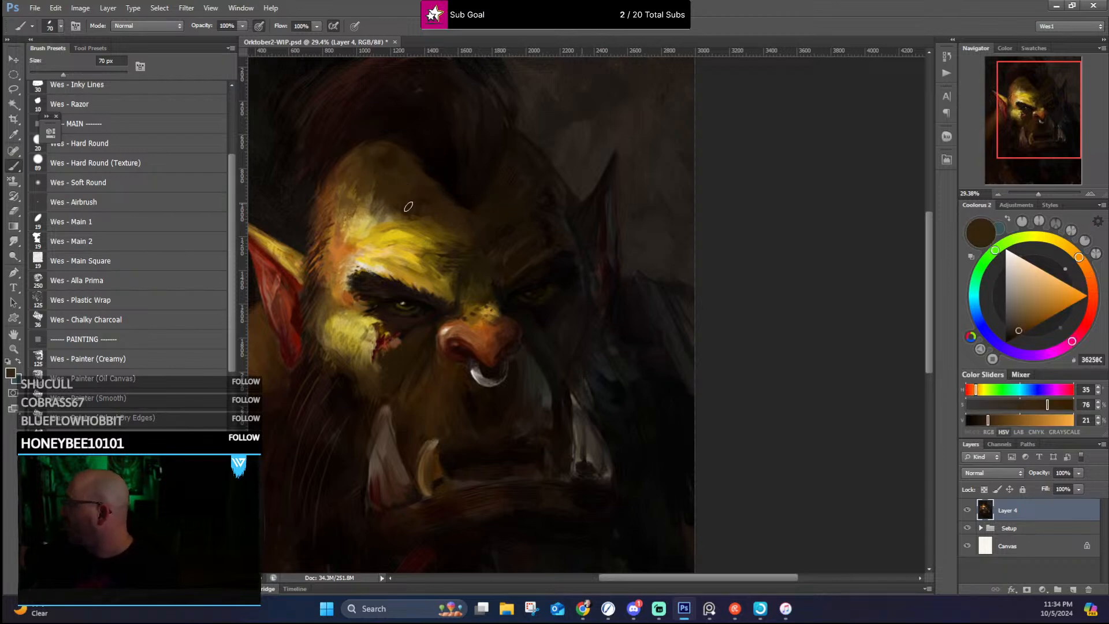
# Step: Brush sampled golden yellows into the lit forehead above the near eyebrow
pyautogui.keyDown('alt'); pyautogui.click(408, 229); pyautogui.keyUp('alt')
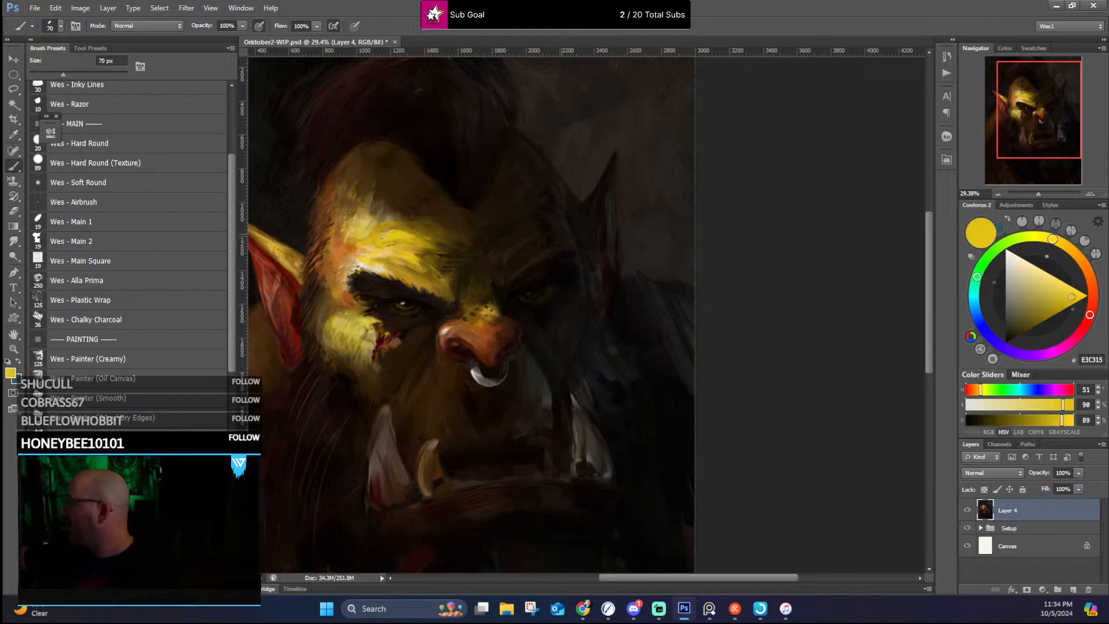
pyautogui.keyDown('alt'); pyautogui.click(385, 233); pyautogui.keyUp('alt')
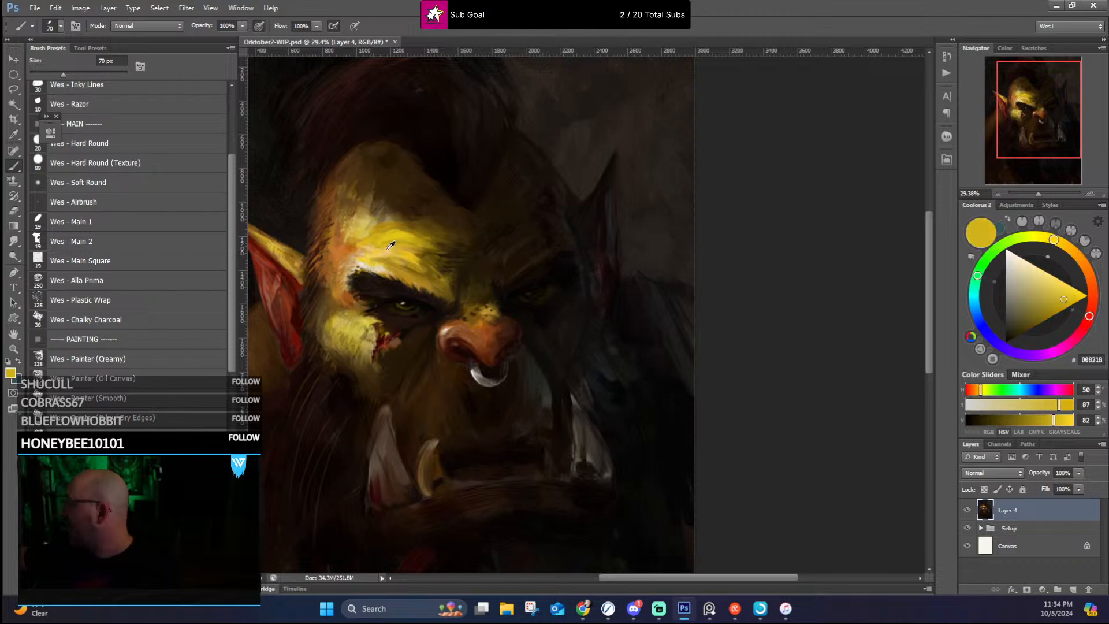
pyautogui.keyDown('alt'); pyautogui.click(391, 244); pyautogui.keyUp('alt')
pyautogui.keyDown('alt'); pyautogui.click(406, 252); pyautogui.keyUp('alt')
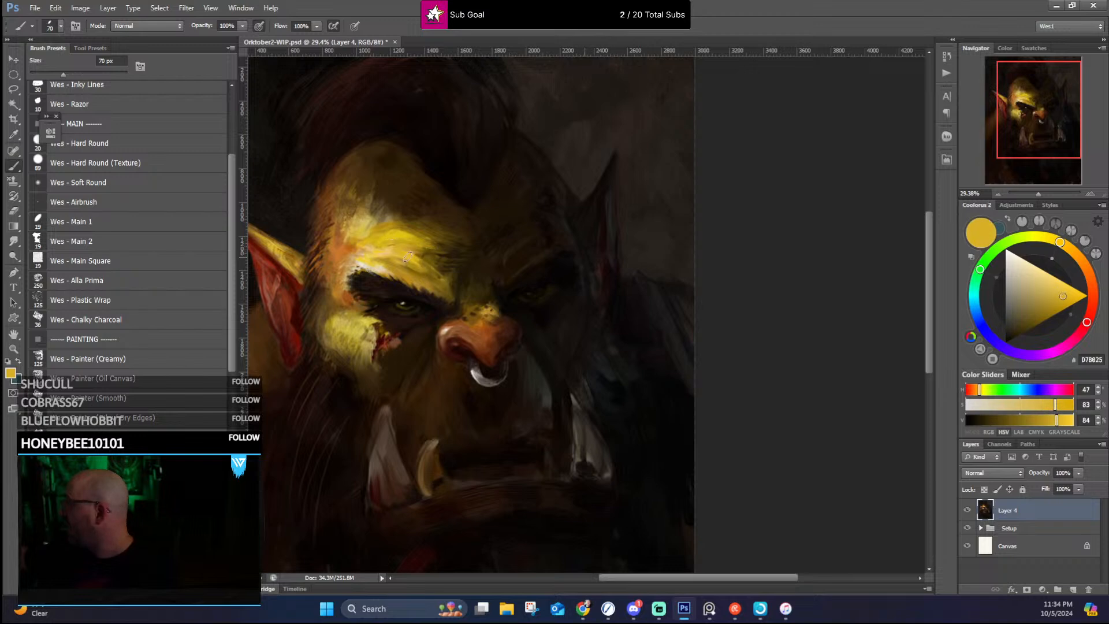
# Step: Reduce the brush to 45 px and model the inner brow and frown crease with sampled ochres and dark browns
pyautogui.press('[')
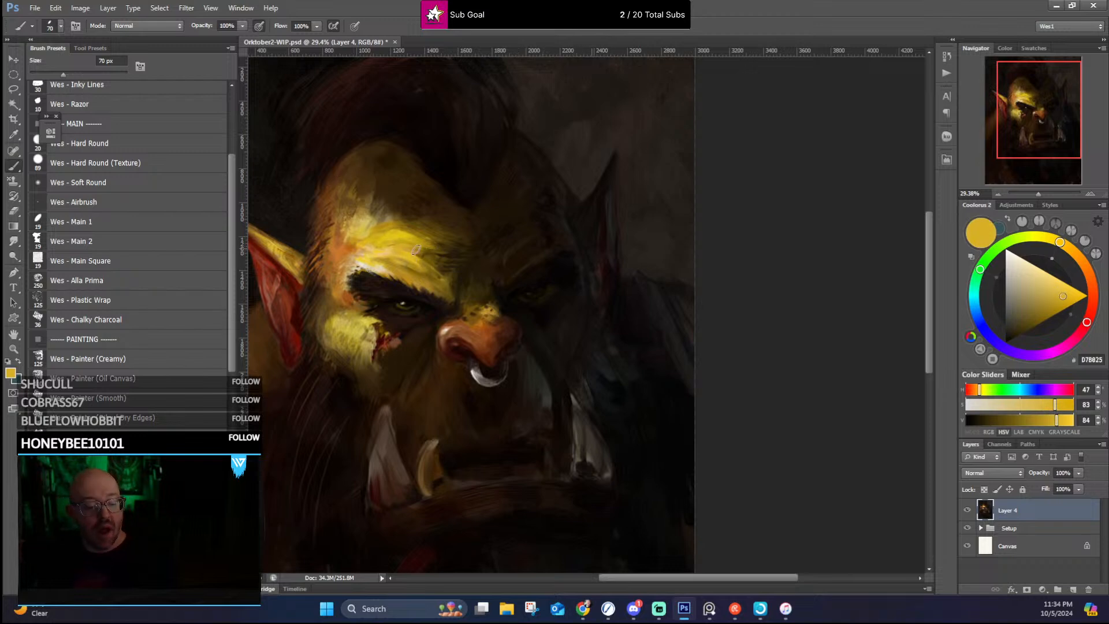
pyautogui.press('[')
pyautogui.press('[')
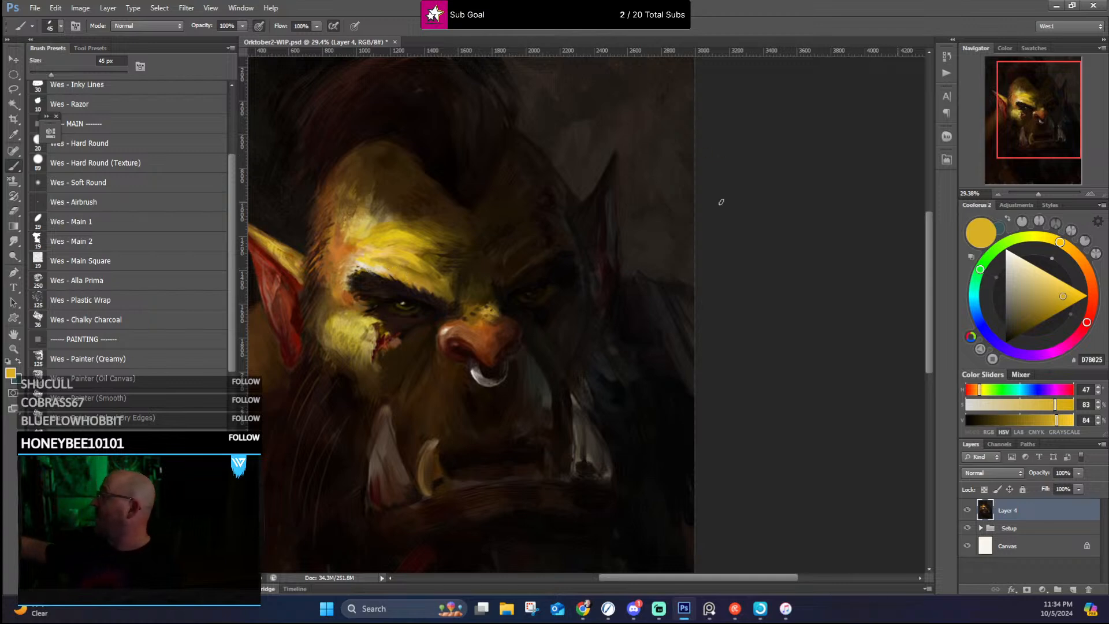
pyautogui.keyDown('alt'); pyautogui.click(452, 290); pyautogui.keyUp('alt')
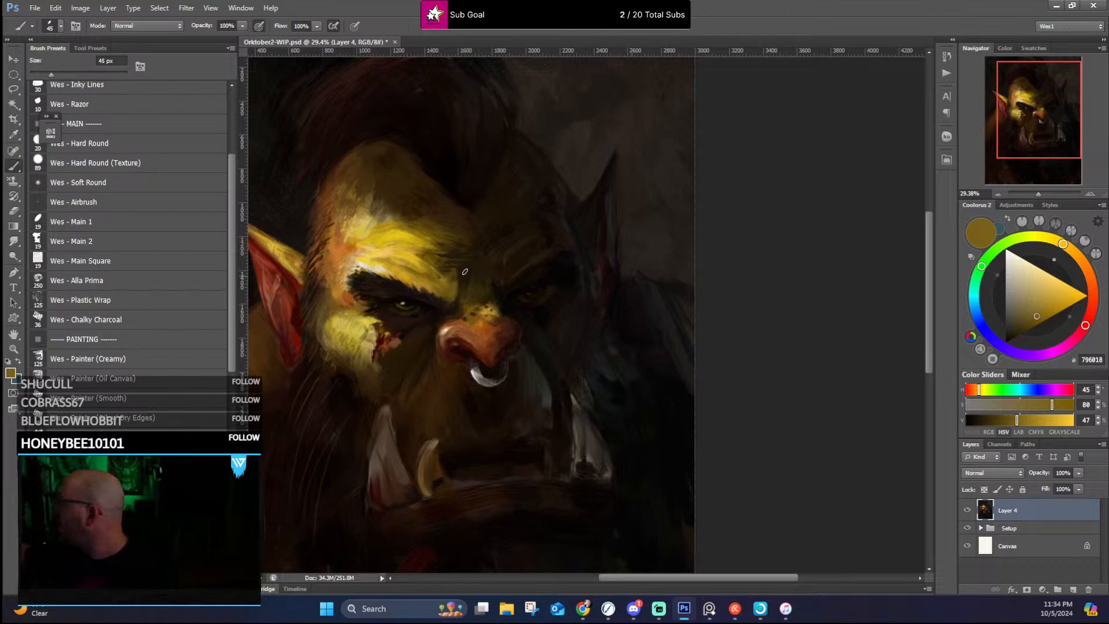
pyautogui.keyDown('alt'); pyautogui.click(420, 250); pyautogui.keyUp('alt')
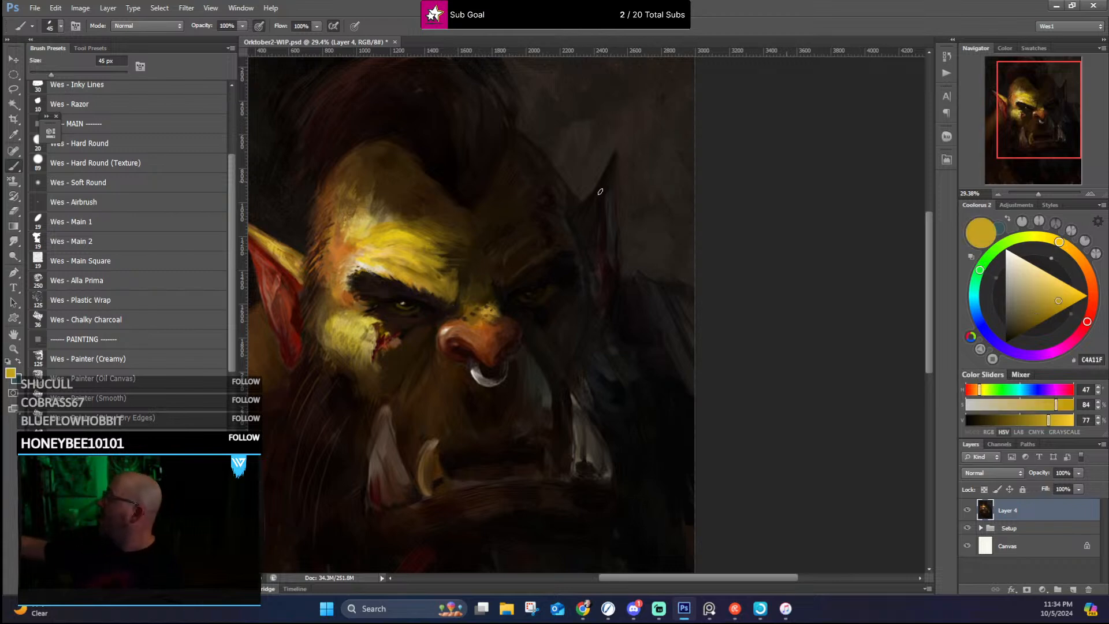
pyautogui.keyDown('alt'); pyautogui.click(469, 279); pyautogui.keyUp('alt')
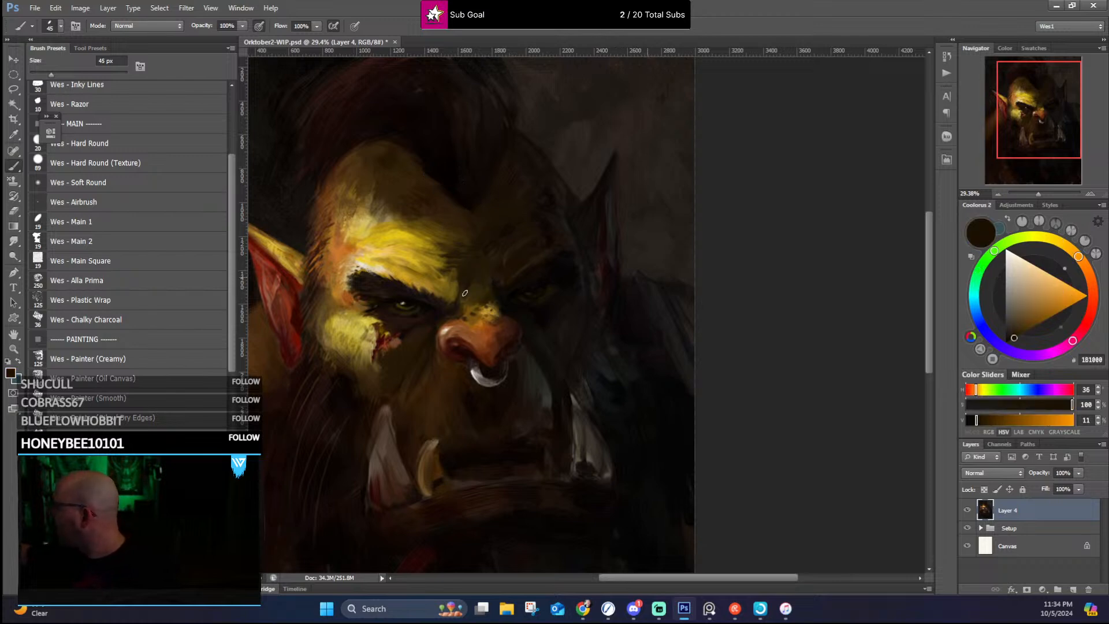
pyautogui.keyDown('alt'); pyautogui.click(462, 290); pyautogui.keyUp('alt')
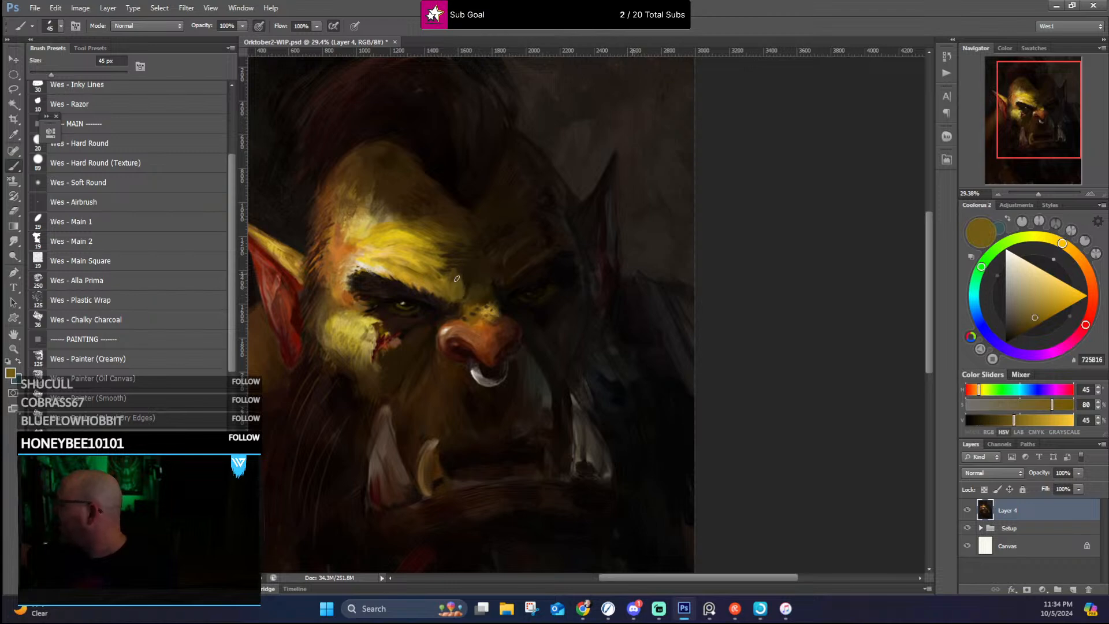
pyautogui.keyDown('alt'); pyautogui.click(469, 279); pyautogui.keyUp('alt')
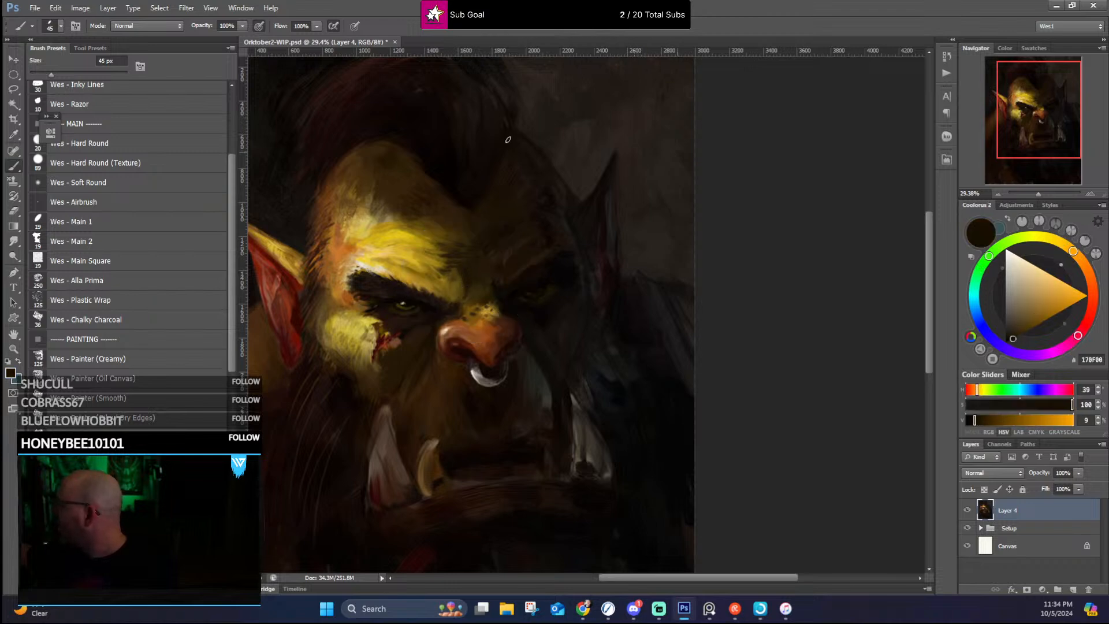
pyautogui.keyDown('alt'); pyautogui.click(460, 268); pyautogui.keyUp('alt')
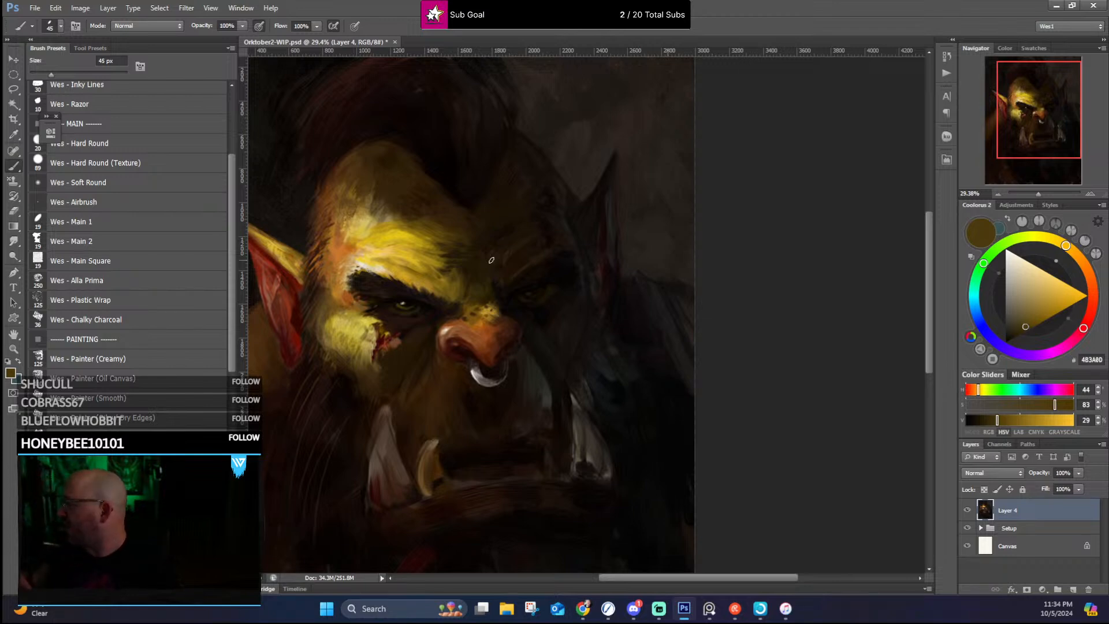
# Step: Refine the inside and front rim of the lit ear with sampled reddish browns, dusty pink and golden yellow
pyautogui.moveTo(307, 301); pyautogui.dragTo(334, 312)
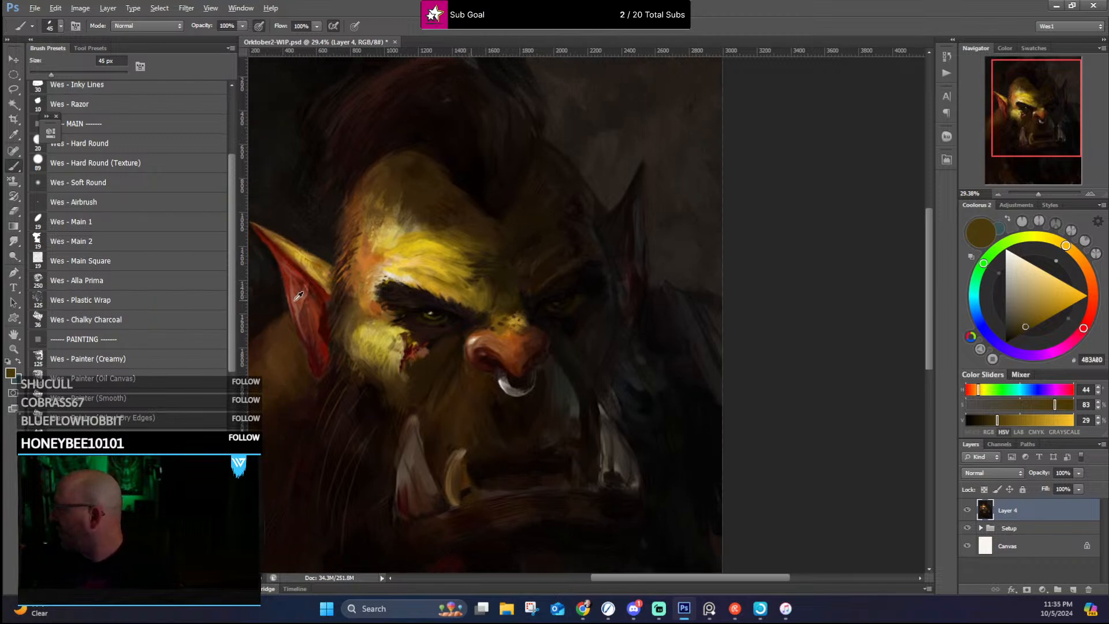
pyautogui.keyDown('alt'); pyautogui.click(296, 299); pyautogui.keyUp('alt')
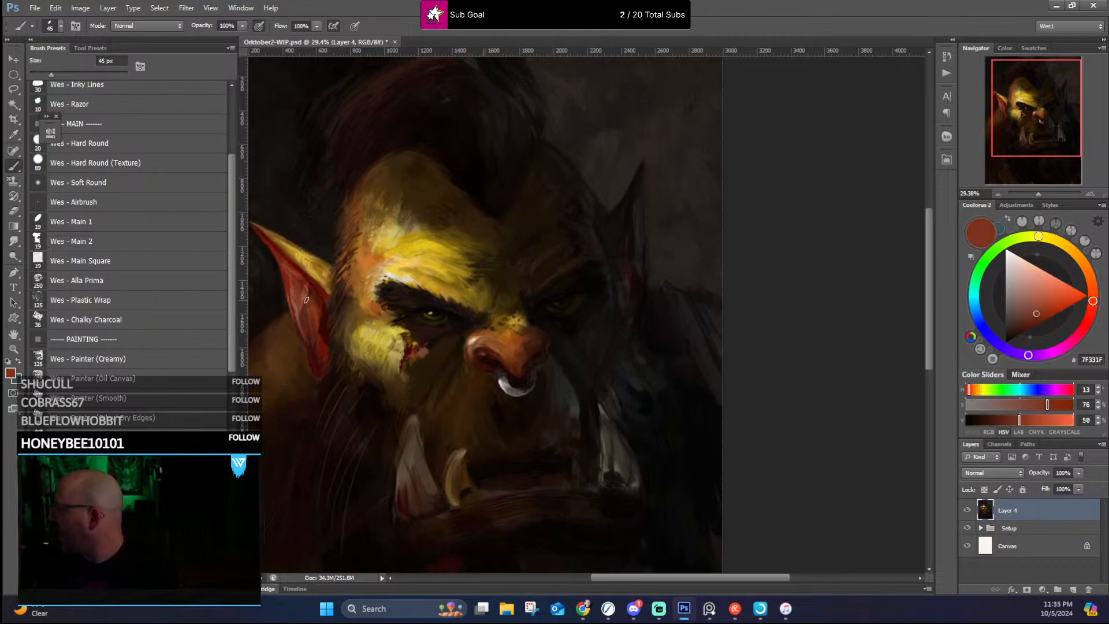
pyautogui.keyDown('alt'); pyautogui.click(316, 312); pyautogui.keyUp('alt')
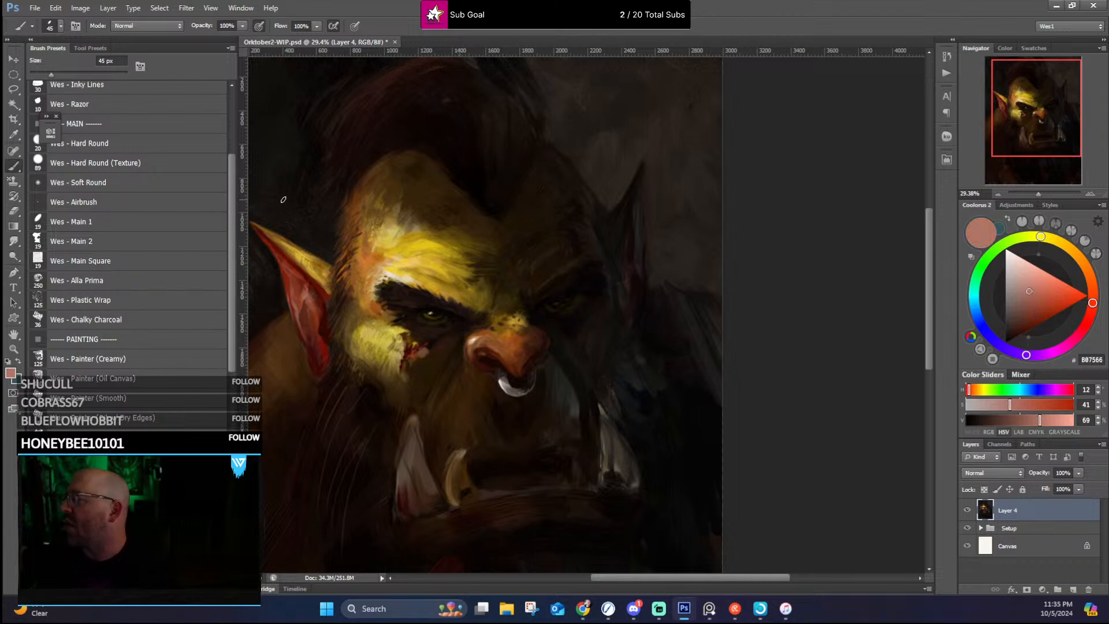
pyautogui.keyDown('alt'); pyautogui.click(320, 337); pyautogui.keyUp('alt')
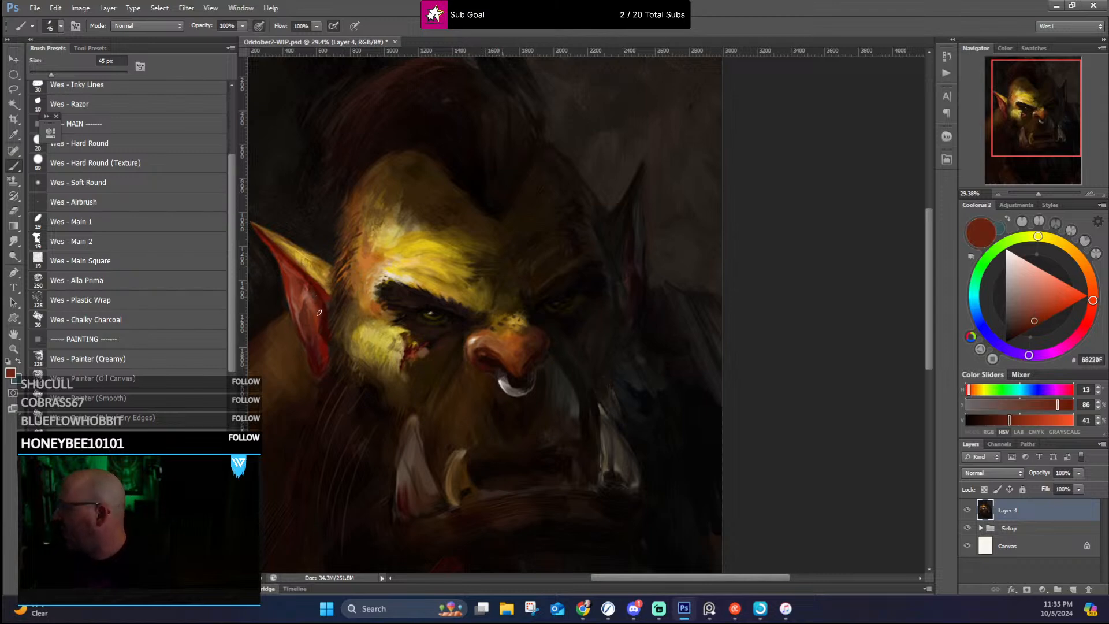
pyautogui.keyDown('alt'); pyautogui.click(327, 343); pyautogui.keyUp('alt')
pyautogui.keyDown('alt'); pyautogui.click(317, 277); pyautogui.keyUp('alt')
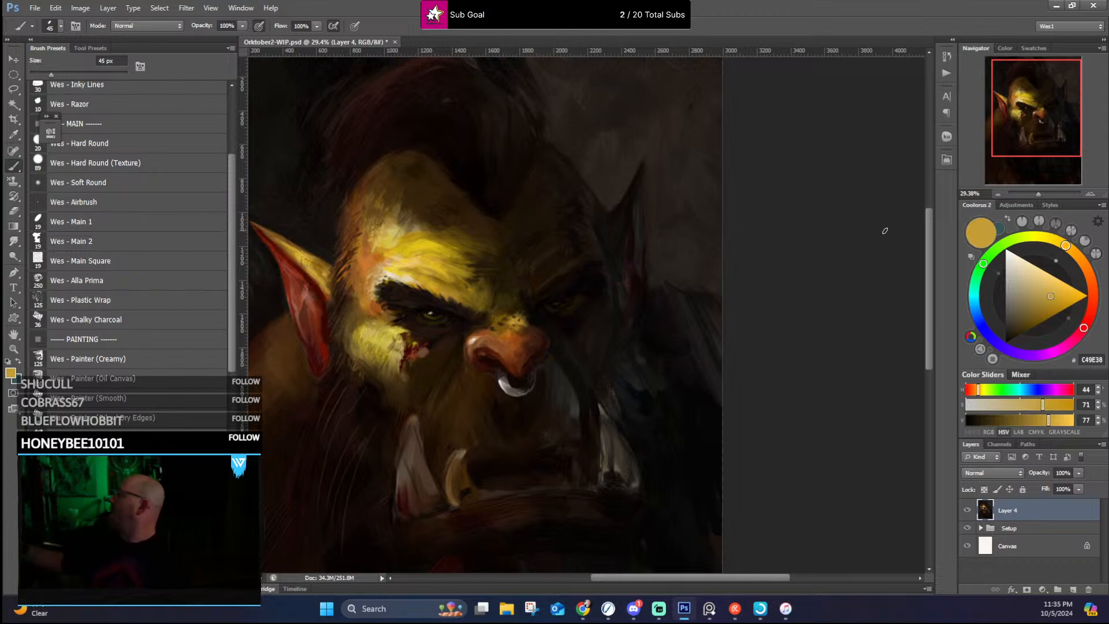
# Step: Blend the lit forehead above the near brow into the upper forehead with sampled orange-brown, ochre, golden yellow and muted brown
pyautogui.keyDown('alt'); pyautogui.click(375, 246); pyautogui.keyUp('alt')
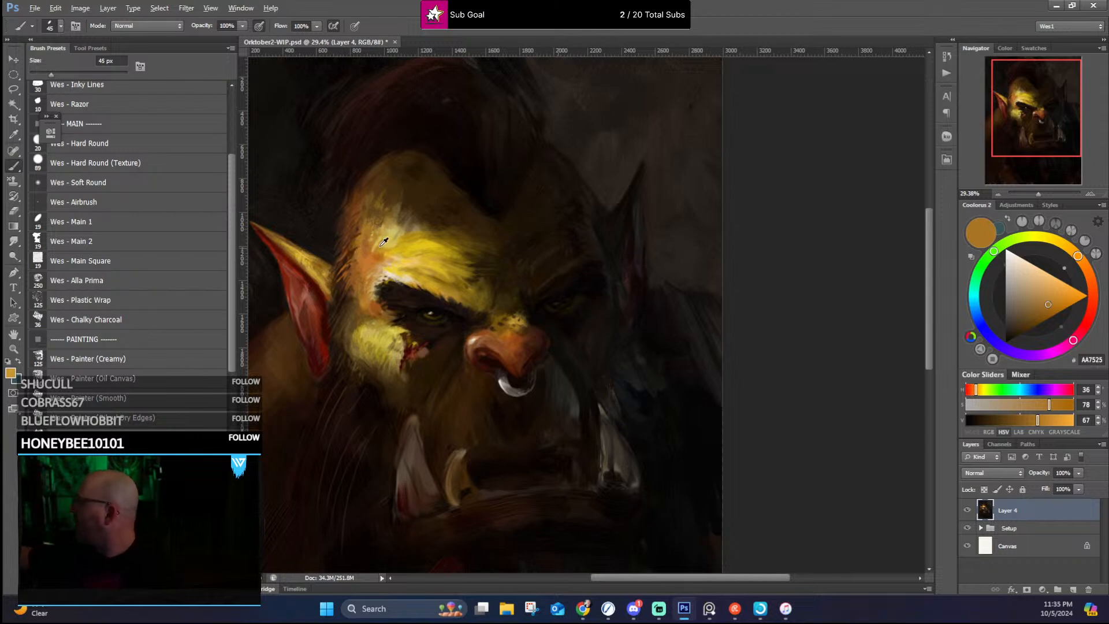
pyautogui.keyDown('alt'); pyautogui.click(374, 243); pyautogui.keyUp('alt')
pyautogui.keyDown('alt'); pyautogui.click(379, 223); pyautogui.keyUp('alt')
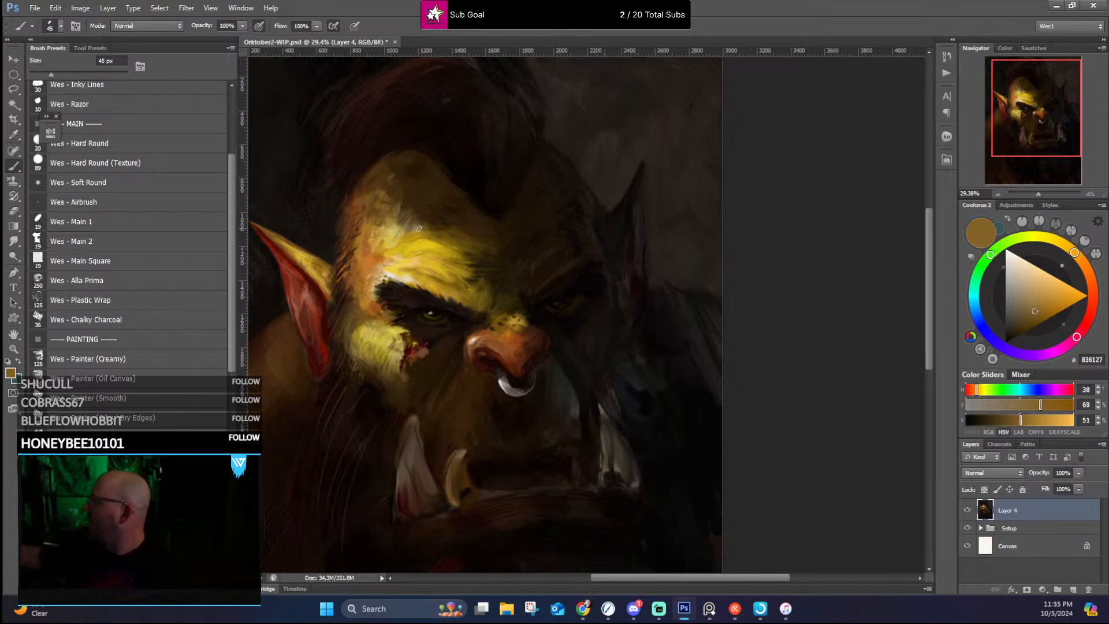
pyautogui.keyDown('alt'); pyautogui.click(444, 243); pyautogui.keyUp('alt')
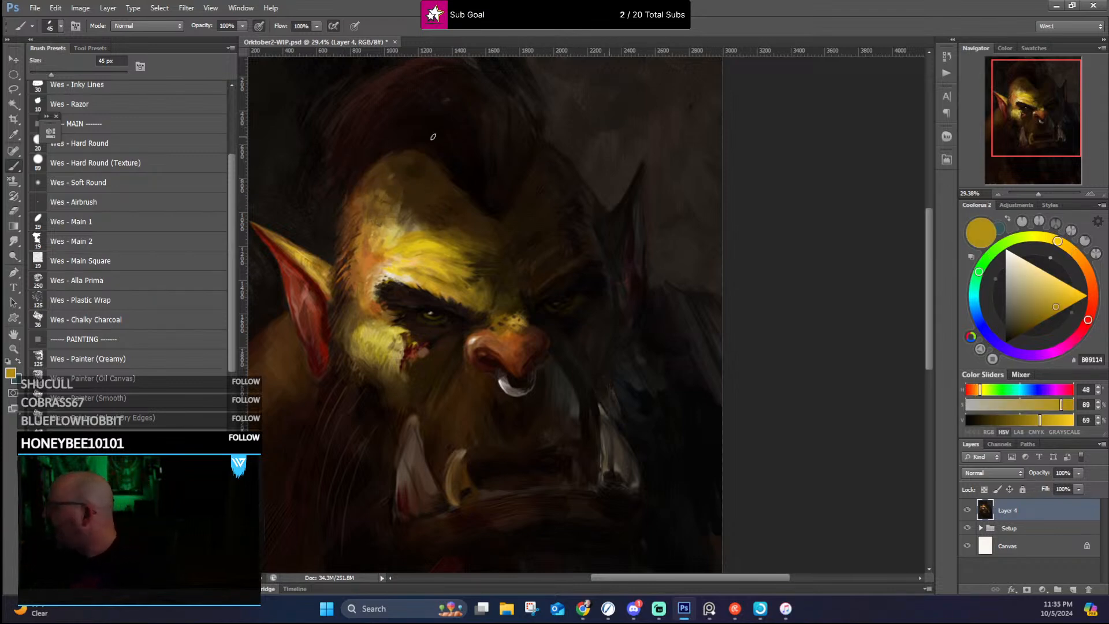
pyautogui.keyDown('alt'); pyautogui.click(436, 228); pyautogui.keyUp('alt')
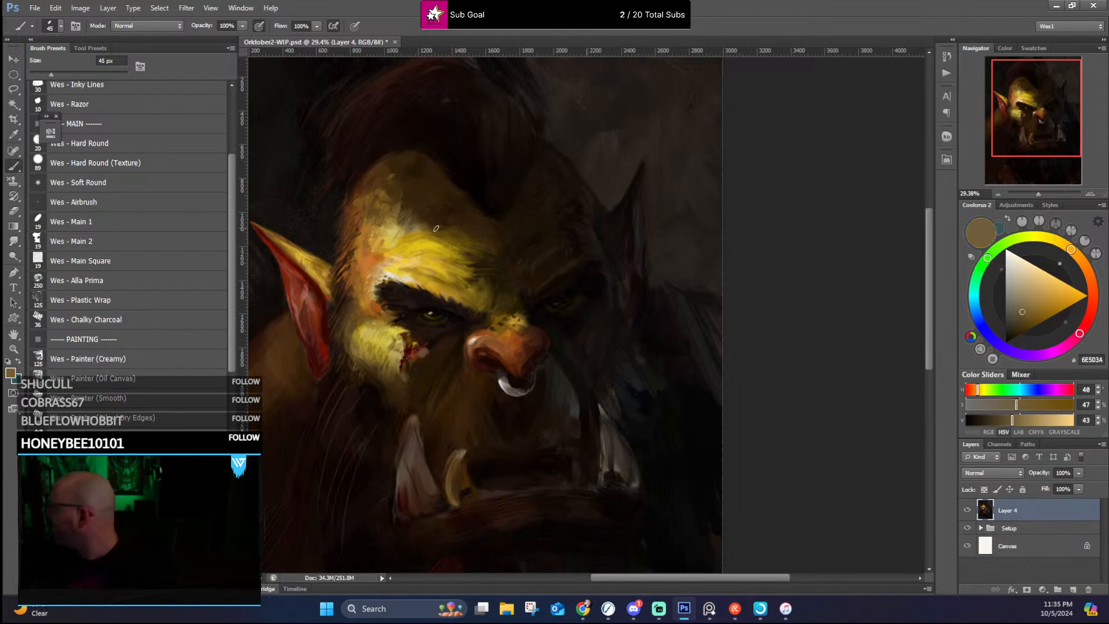
# Step: Refine the lit temple and outer cheek edge beside the near ear with sampled golden ochres, browns and dark brown
pyautogui.moveTo(389, 298)
pyautogui.mouseDown()
pyautogui.moveTo(406, 225)
pyautogui.moveTo(366, 277)
pyautogui.mouseUp()
pyautogui.keyDown('alt'); pyautogui.click(370, 251); pyautogui.keyUp('alt')
pyautogui.keyDown('alt'); pyautogui.click(372, 263); pyautogui.keyUp('alt')
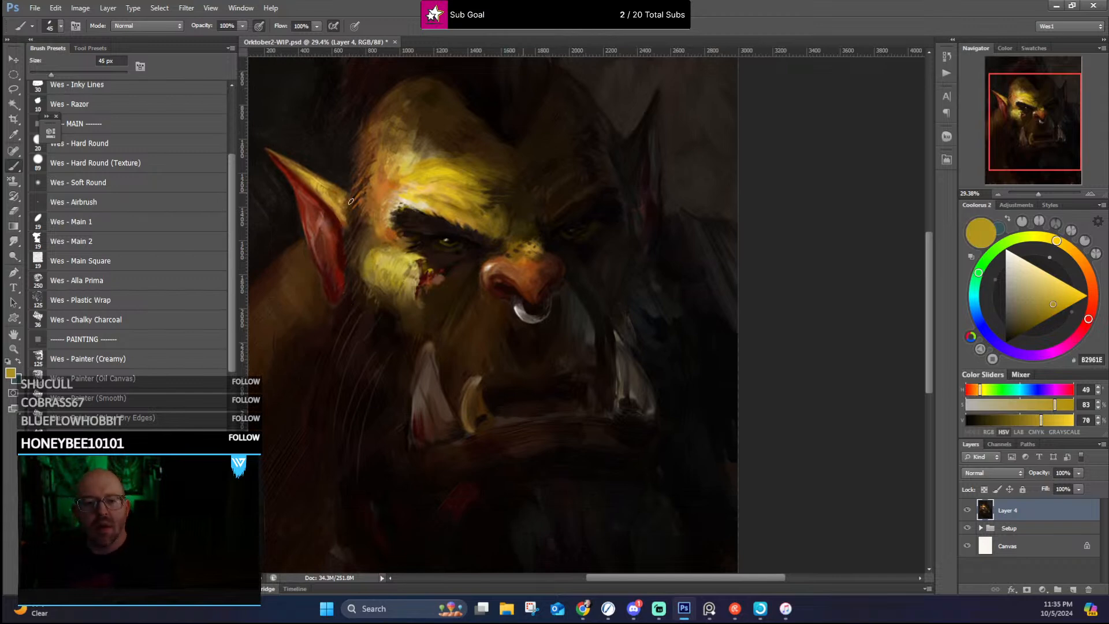
pyautogui.keyDown('alt'); pyautogui.click(368, 216); pyautogui.keyUp('alt')
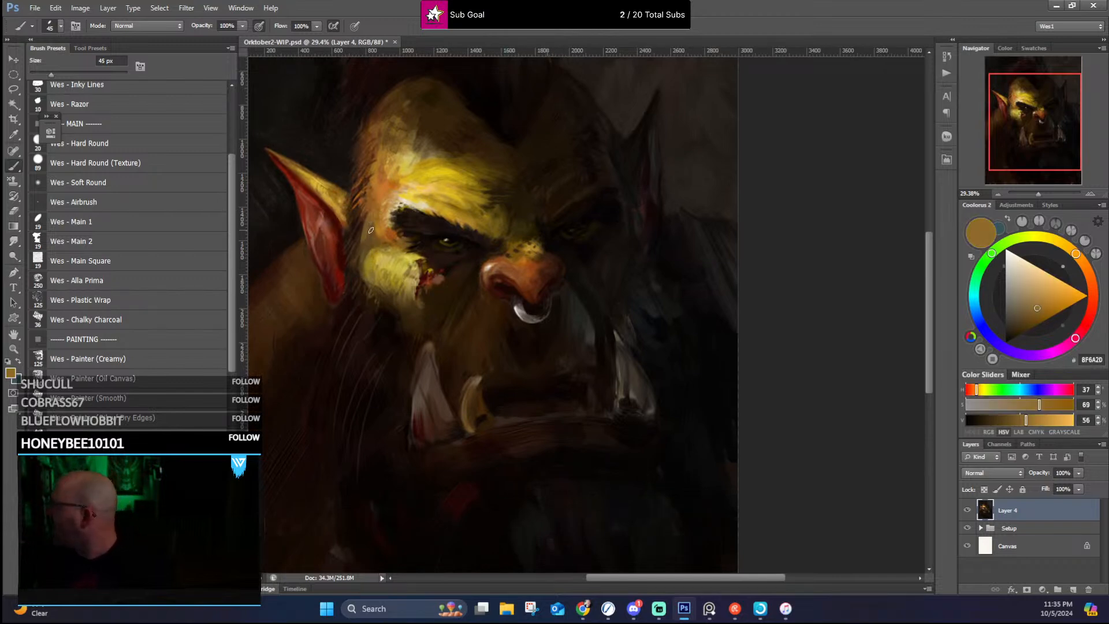
pyautogui.moveTo(371, 230); pyautogui.dragTo(380, 242)
pyautogui.keyDown('alt'); pyautogui.click(371, 250); pyautogui.keyUp('alt')
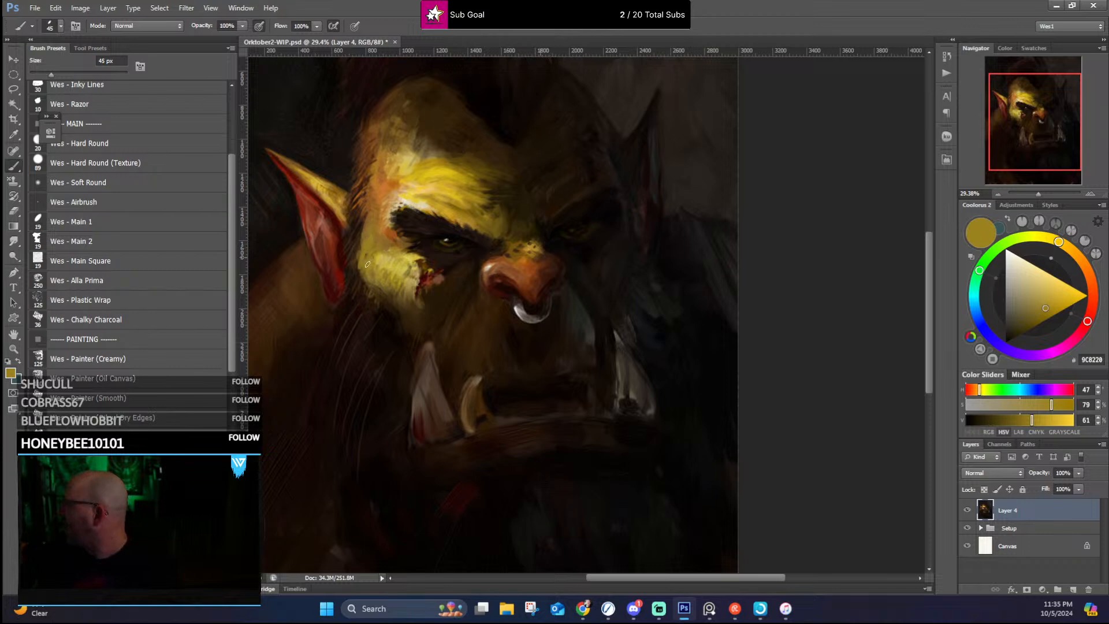
pyautogui.keyDown('alt'); pyautogui.click(357, 267); pyautogui.keyUp('alt')
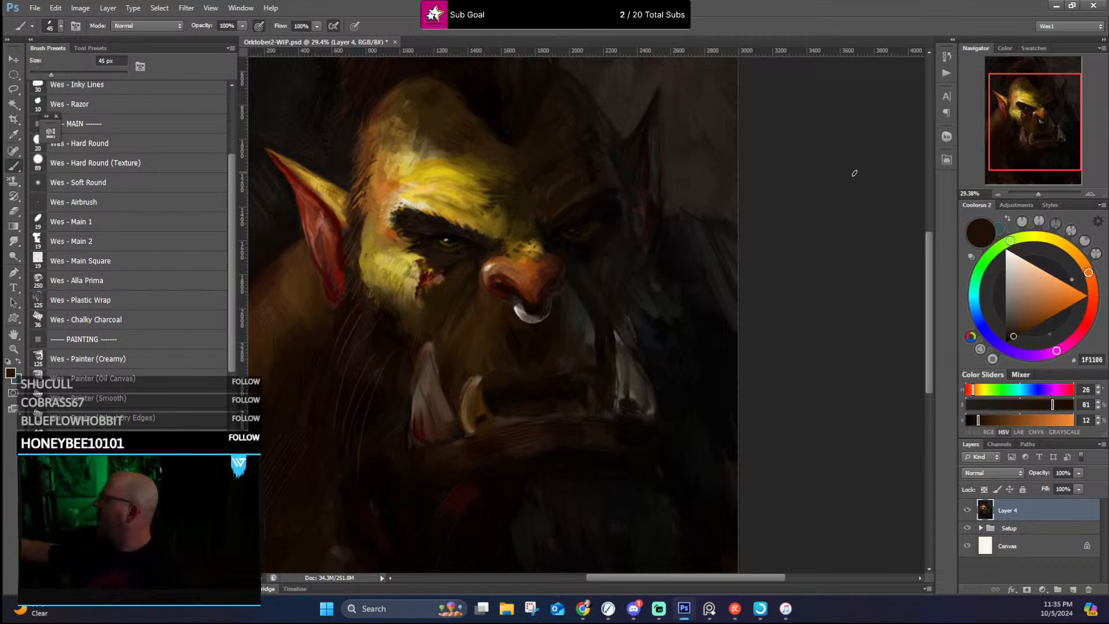
pyautogui.keyDown('alt'); pyautogui.click(370, 289); pyautogui.keyUp('alt')
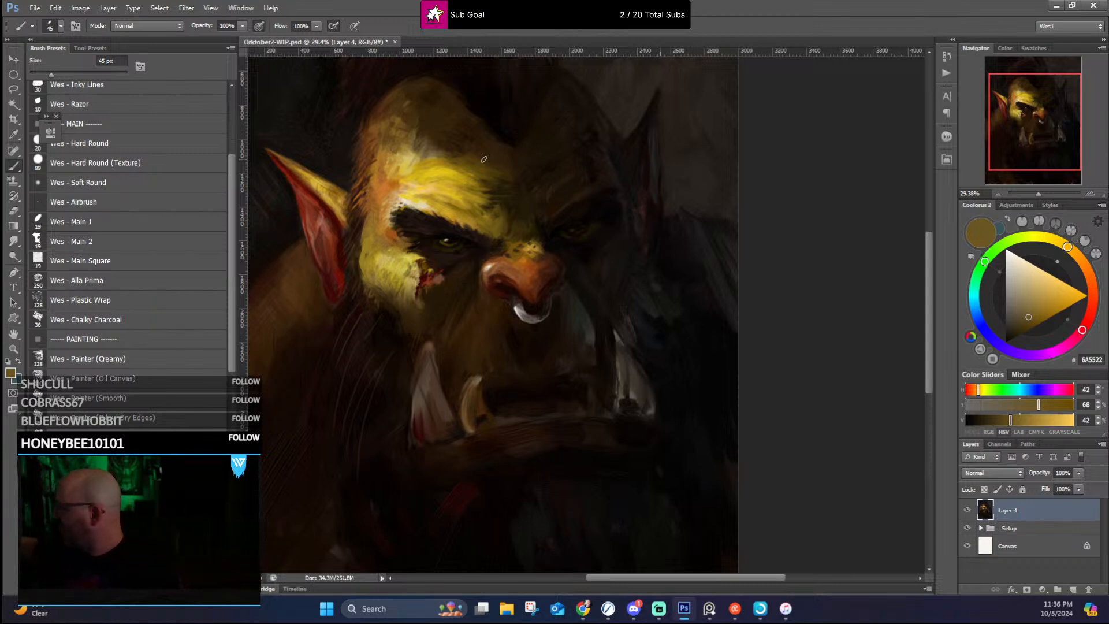
# Step: Touch up the inside of the lit ear with sampled dark red, reddish brown and dusty pink
pyautogui.keyDown('alt'); pyautogui.click(341, 291); pyautogui.keyUp('alt')
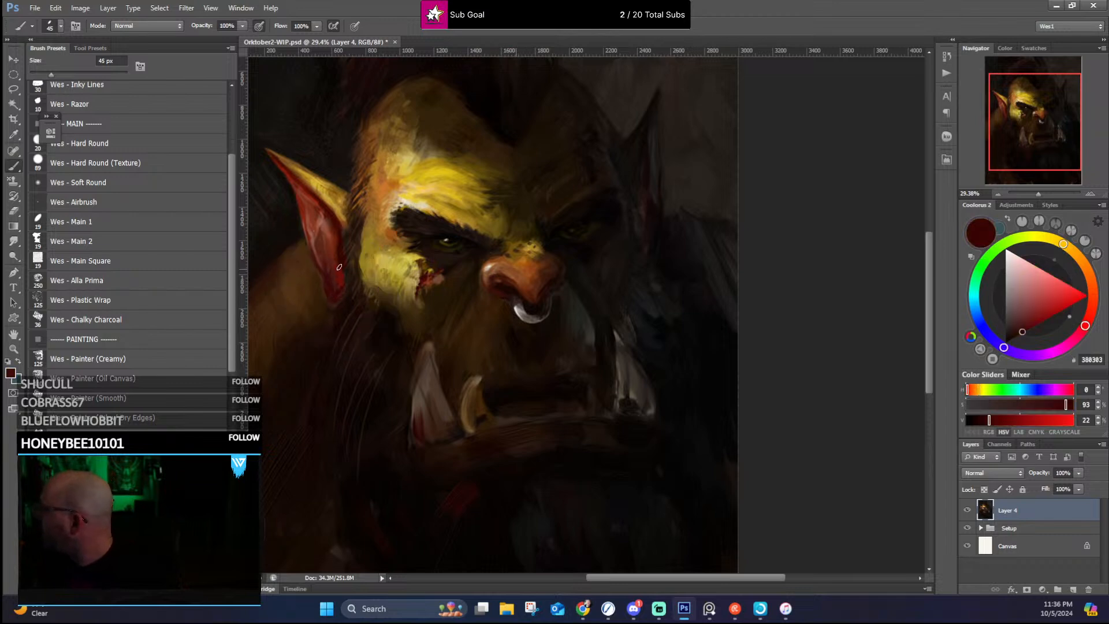
pyautogui.keyDown('alt'); pyautogui.click(342, 264); pyautogui.keyUp('alt')
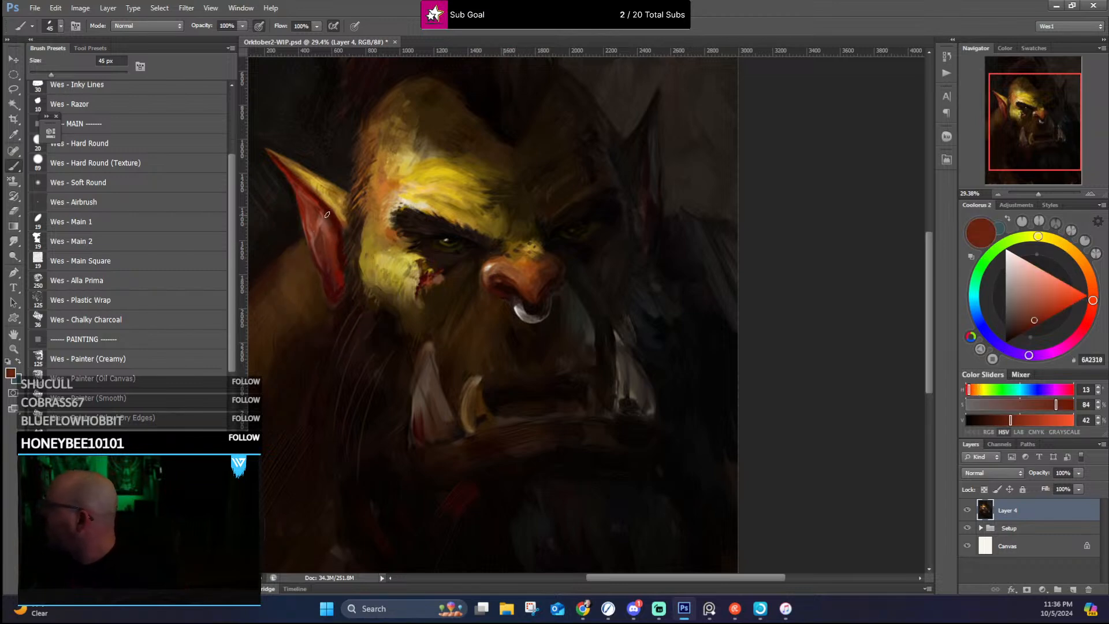
pyautogui.keyDown('alt'); pyautogui.click(298, 194); pyautogui.keyUp('alt')
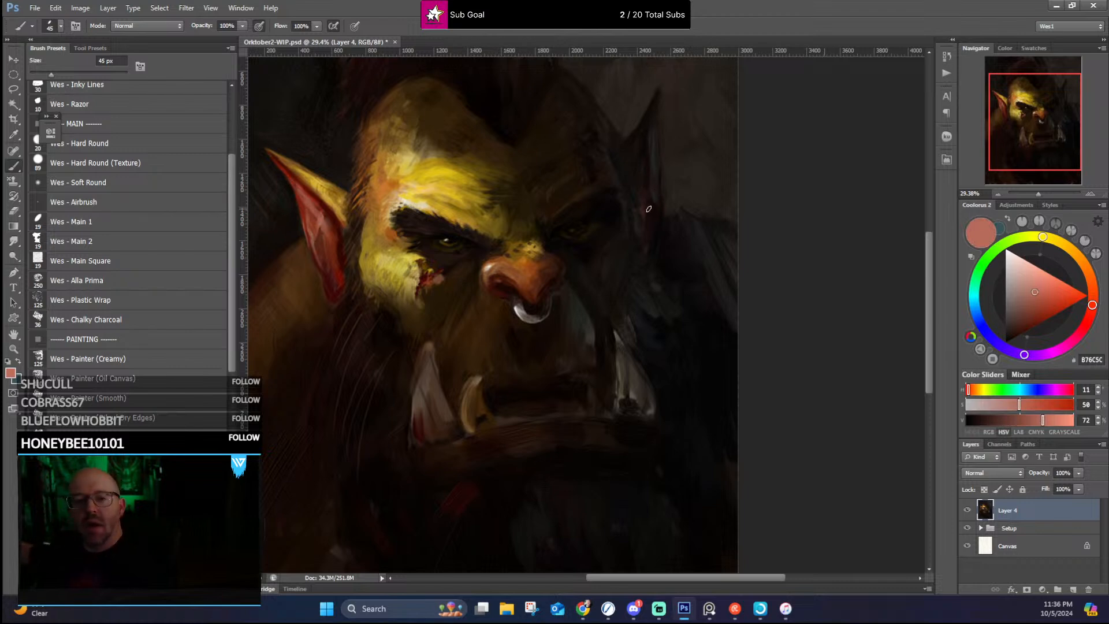
# Step: Reshape the shadowed far ear's tip, inner plane and outer edge with sampled near-blacks and dark gray-browns
pyautogui.keyDown('alt'); pyautogui.click(655, 194); pyautogui.keyUp('alt')
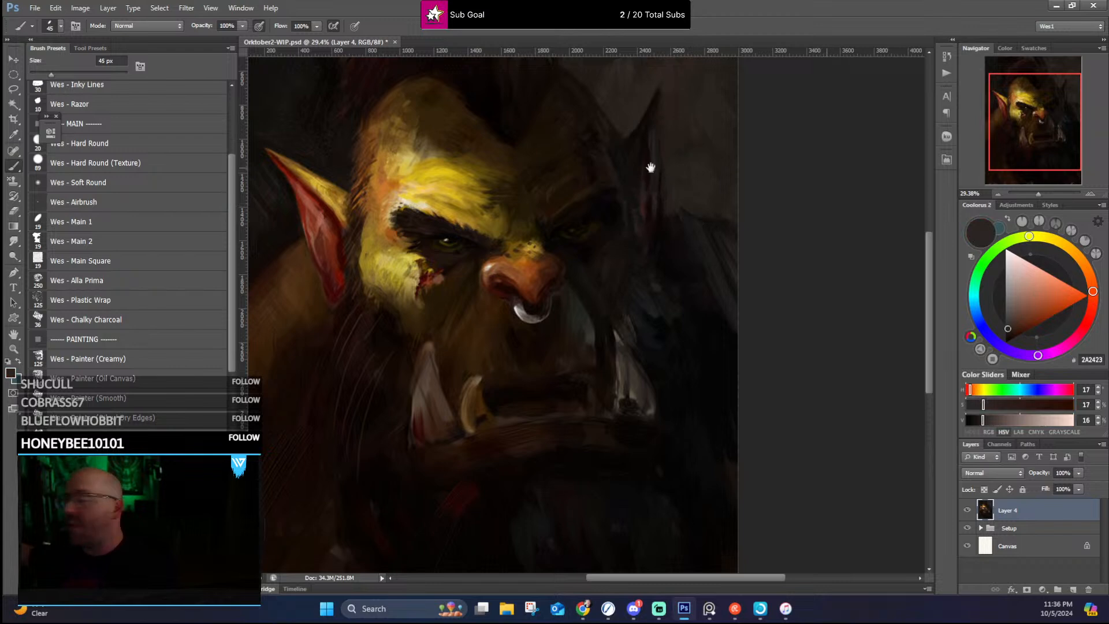
pyautogui.moveTo(649, 168)
pyautogui.mouseDown()
pyautogui.moveTo(625, 192)
pyautogui.moveTo(630, 210)
pyautogui.moveTo(633, 160)
pyautogui.mouseUp()
pyautogui.keyDown('alt'); pyautogui.click(628, 189); pyautogui.keyUp('alt')
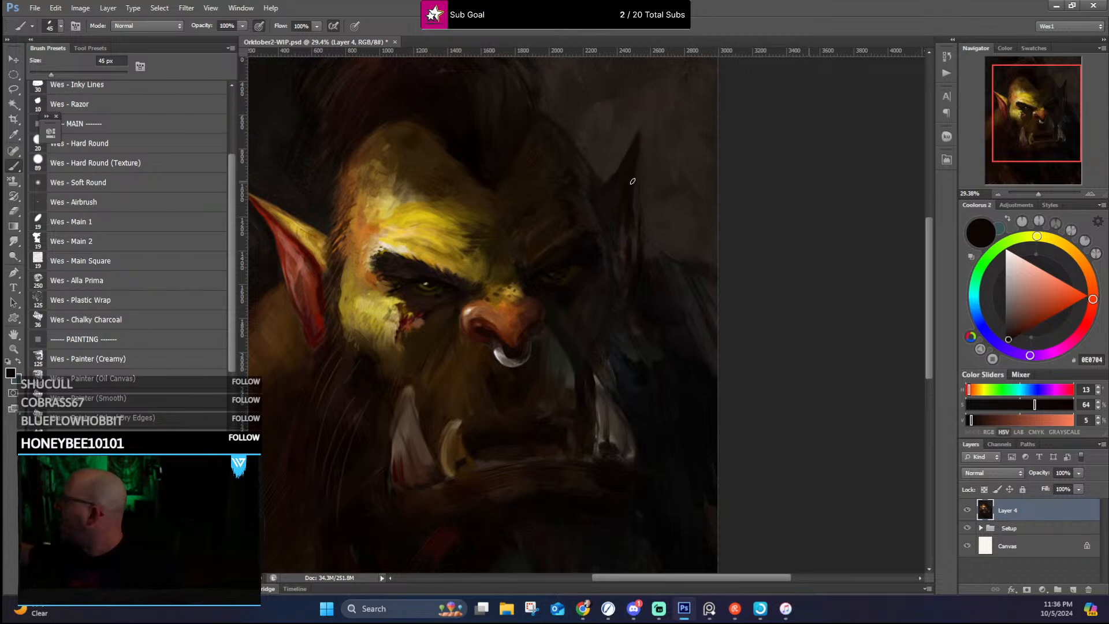
pyautogui.keyDown('alt'); pyautogui.click(615, 197); pyautogui.keyUp('alt')
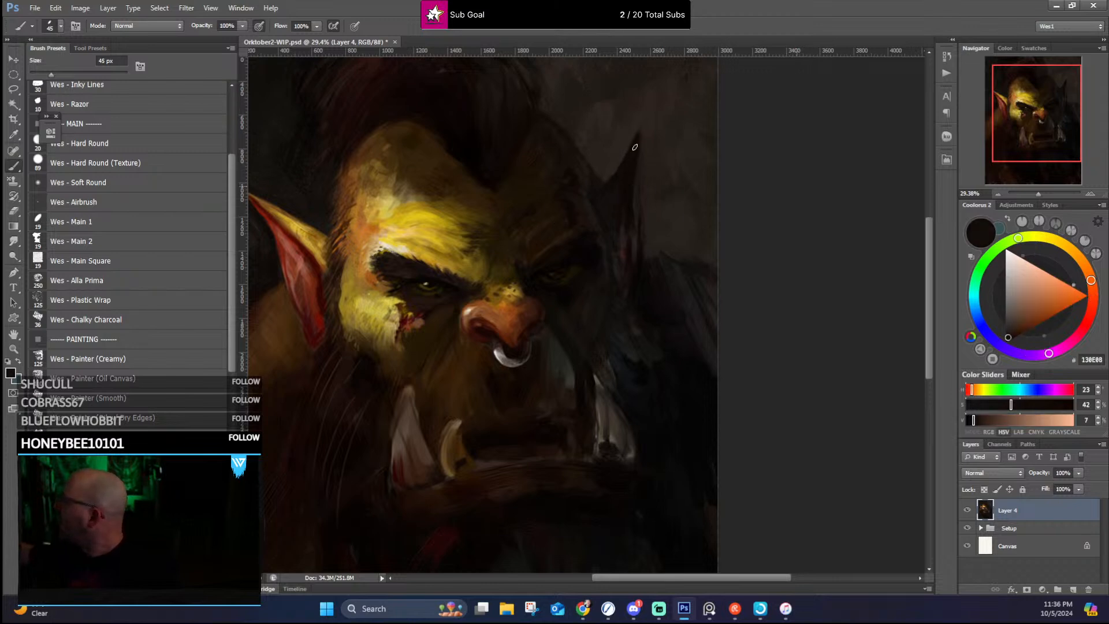
pyautogui.keyDown('alt'); pyautogui.click(614, 211); pyautogui.keyUp('alt')
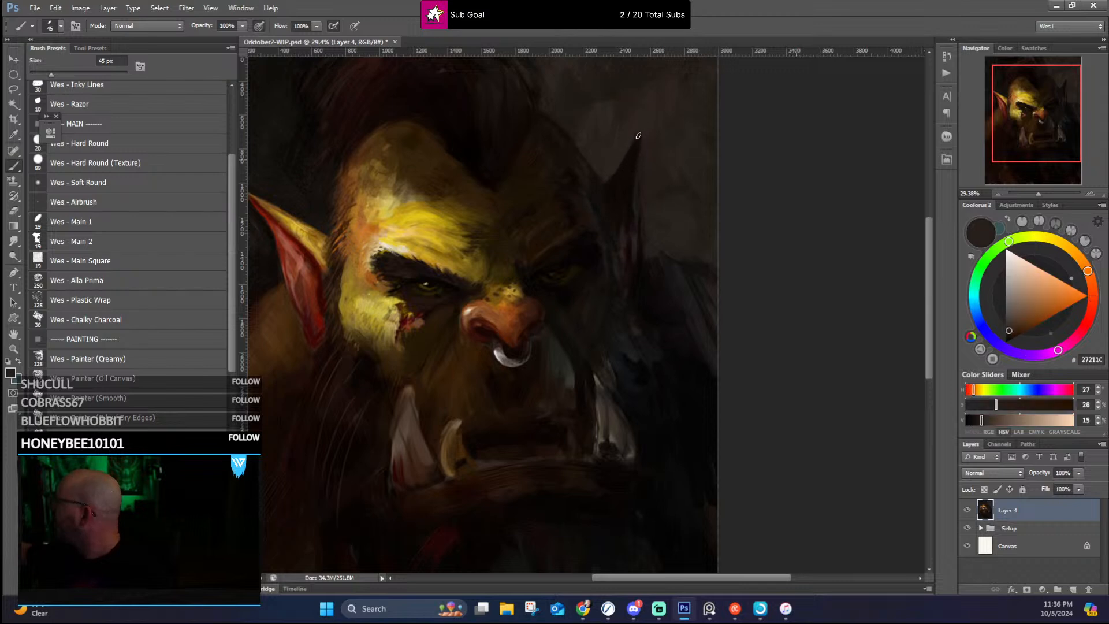
pyautogui.keyDown('alt'); pyautogui.click(636, 198); pyautogui.keyUp('alt')
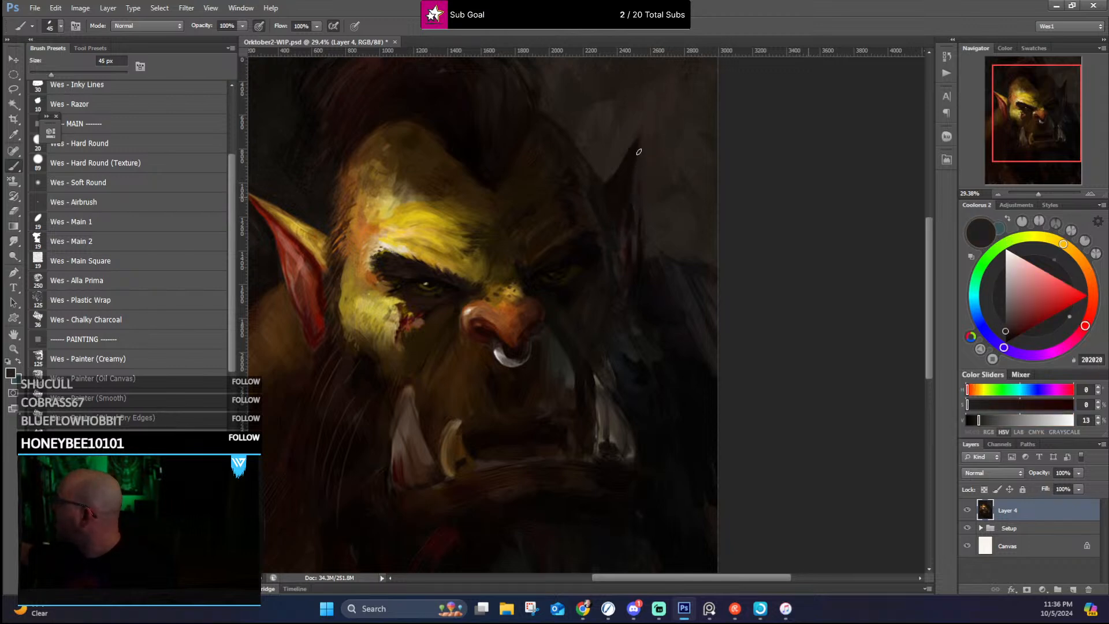
pyautogui.keyDown('alt'); pyautogui.click(635, 218); pyautogui.keyUp('alt')
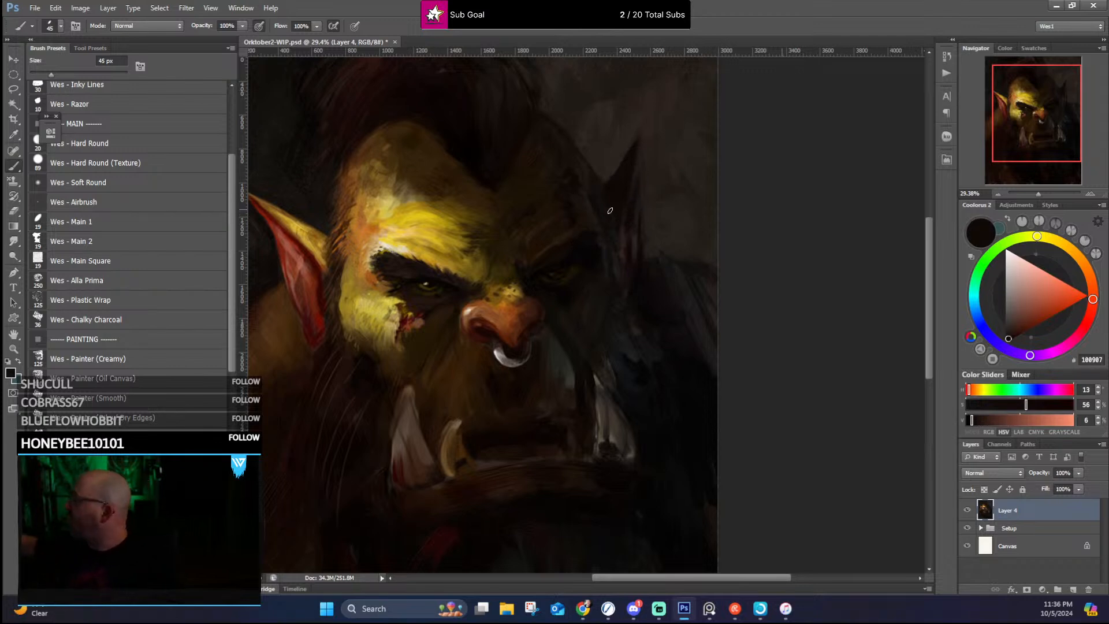
pyautogui.keyDown('alt'); pyautogui.click(595, 185); pyautogui.keyUp('alt')
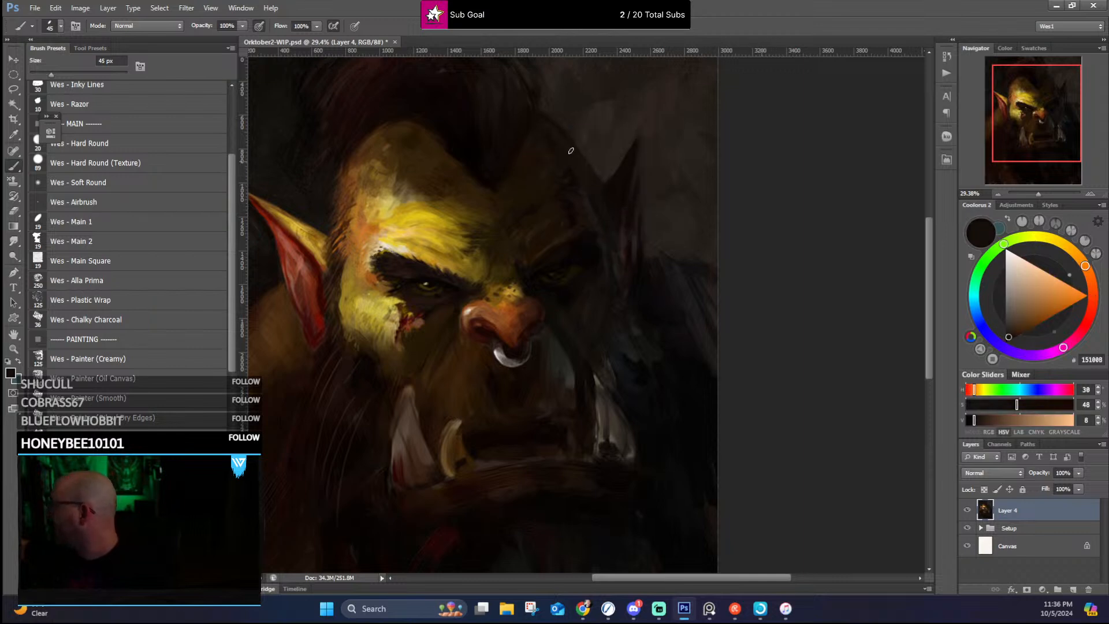
pyautogui.keyDown('alt'); pyautogui.click(654, 245); pyautogui.keyUp('alt')
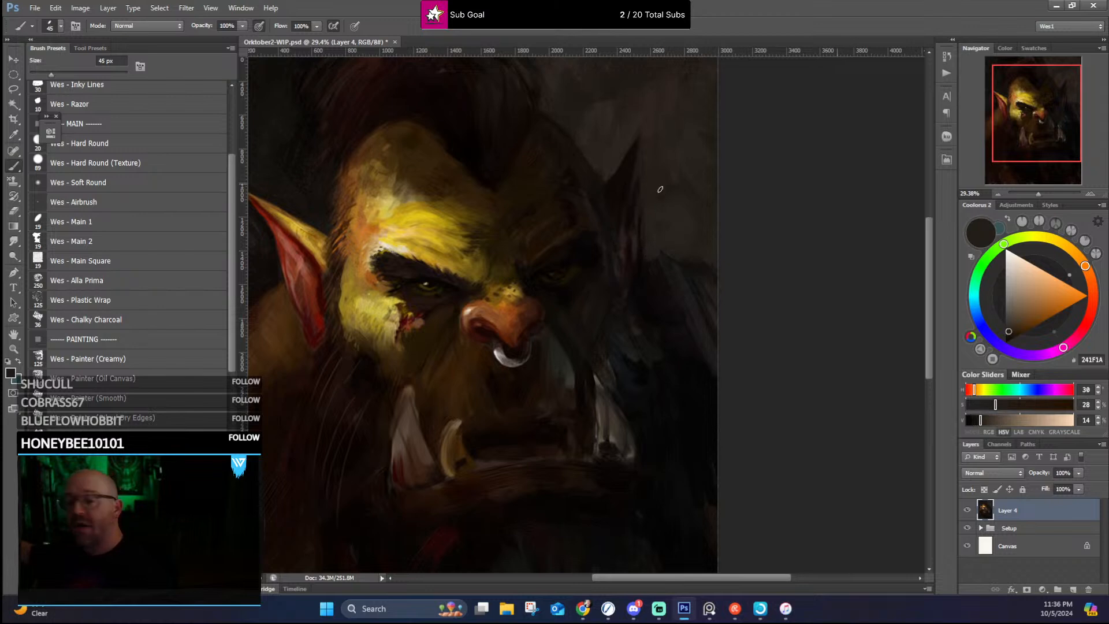
# Step: Brush long diagonal strokes of sampled near-black down the far shoulder to darken and unify its form
pyautogui.keyDown('alt'); pyautogui.click(663, 258); pyautogui.keyUp('alt')
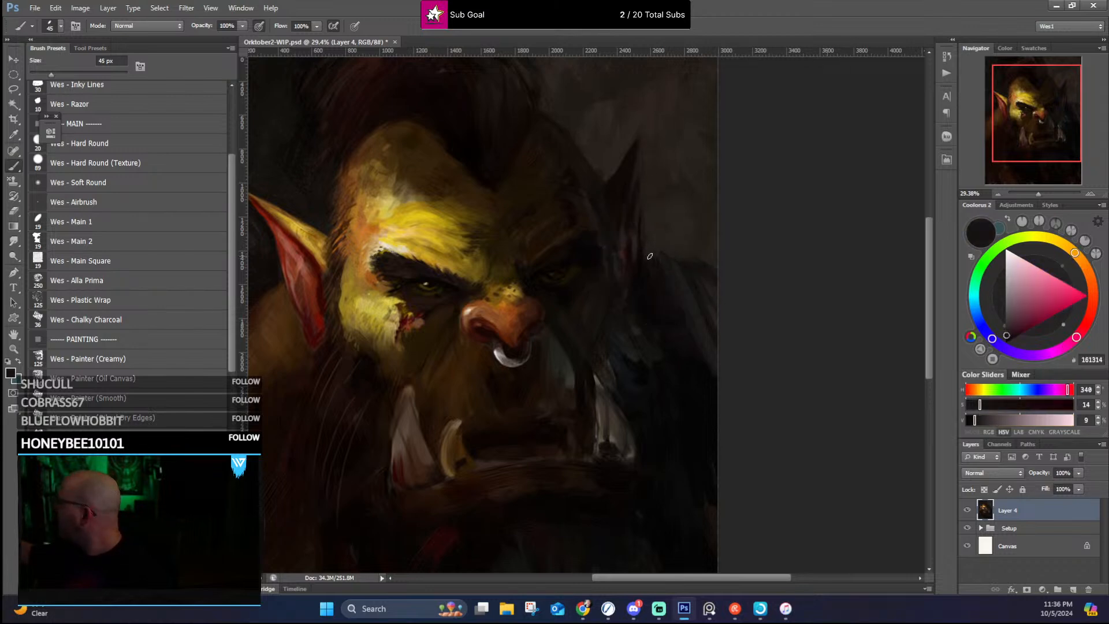
pyautogui.moveTo(649, 258)
pyautogui.mouseDown()
pyautogui.moveTo(684, 353)
pyautogui.moveTo(652, 266)
pyautogui.moveTo(705, 377)
pyautogui.mouseUp()
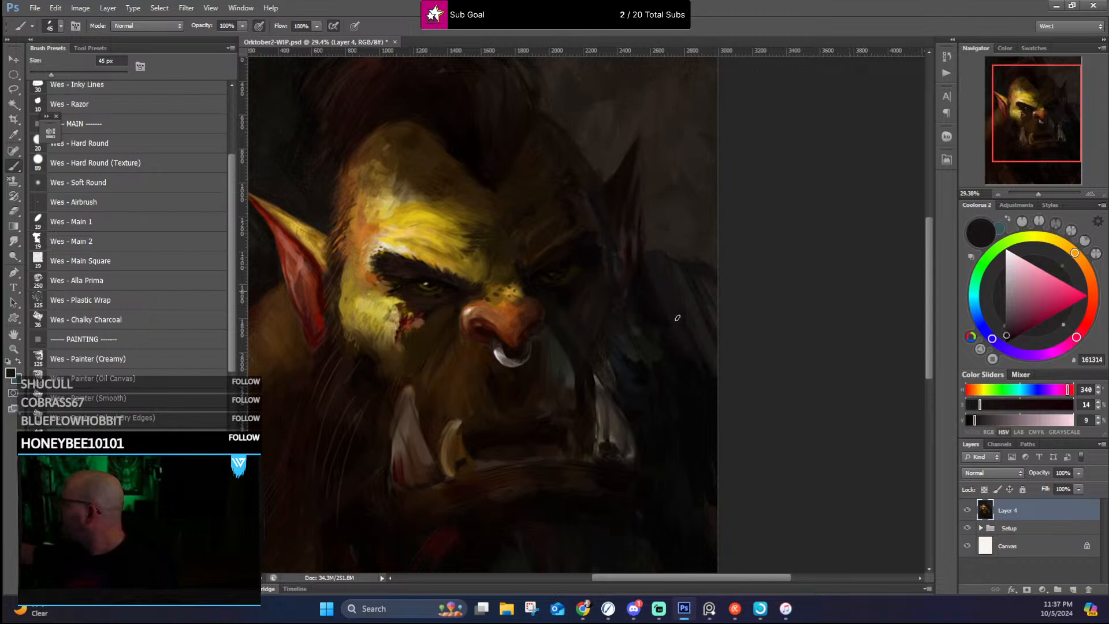
pyautogui.moveTo(678, 318); pyautogui.dragTo(716, 414)
pyautogui.moveTo(693, 346); pyautogui.dragTo(721, 399)
pyautogui.moveTo(674, 296); pyautogui.dragTo(704, 355)
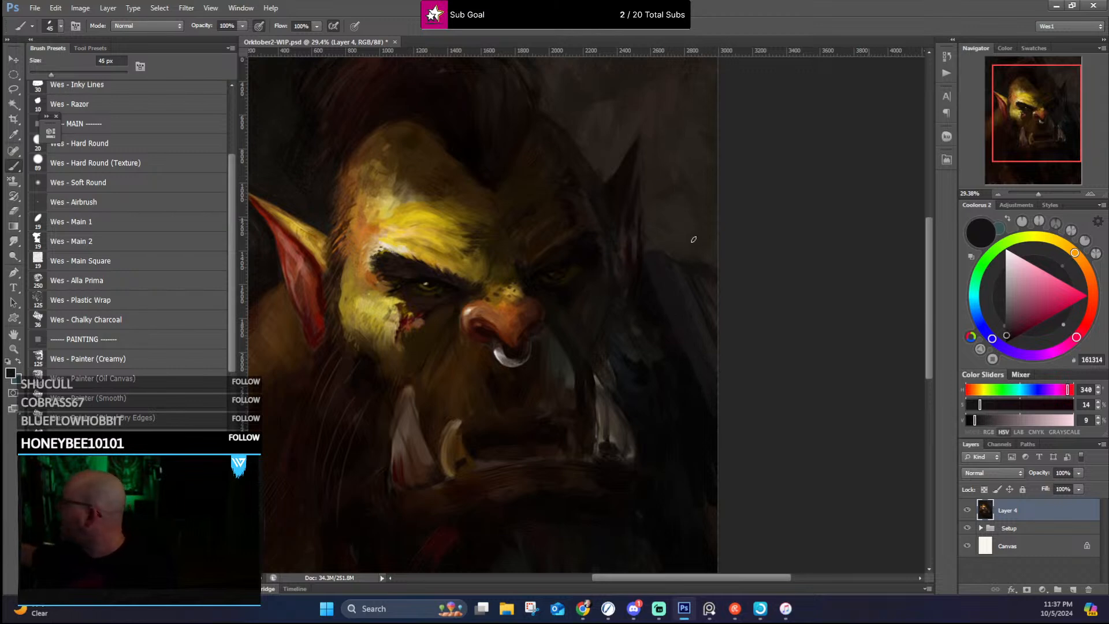
pyautogui.keyDown('alt'); pyautogui.click(662, 324); pyautogui.keyUp('alt')
pyautogui.moveTo(696, 337); pyautogui.dragTo(717, 369)
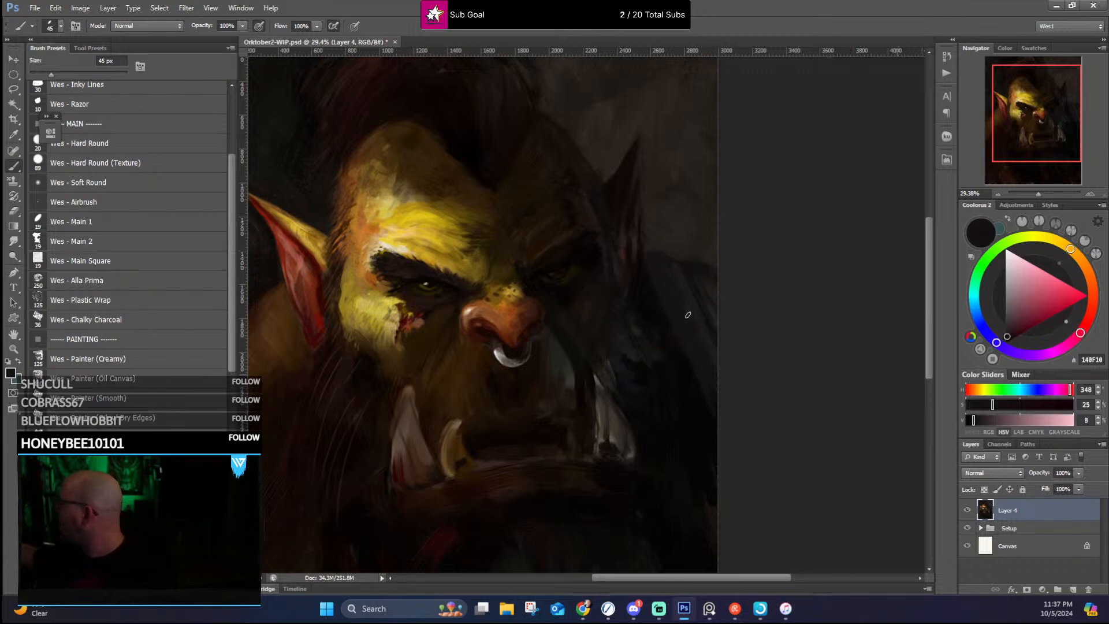
pyautogui.moveTo(688, 303); pyautogui.dragTo(715, 404)
pyautogui.moveTo(679, 332); pyautogui.dragTo(707, 401)
pyautogui.moveTo(669, 312); pyautogui.dragTo(724, 444)
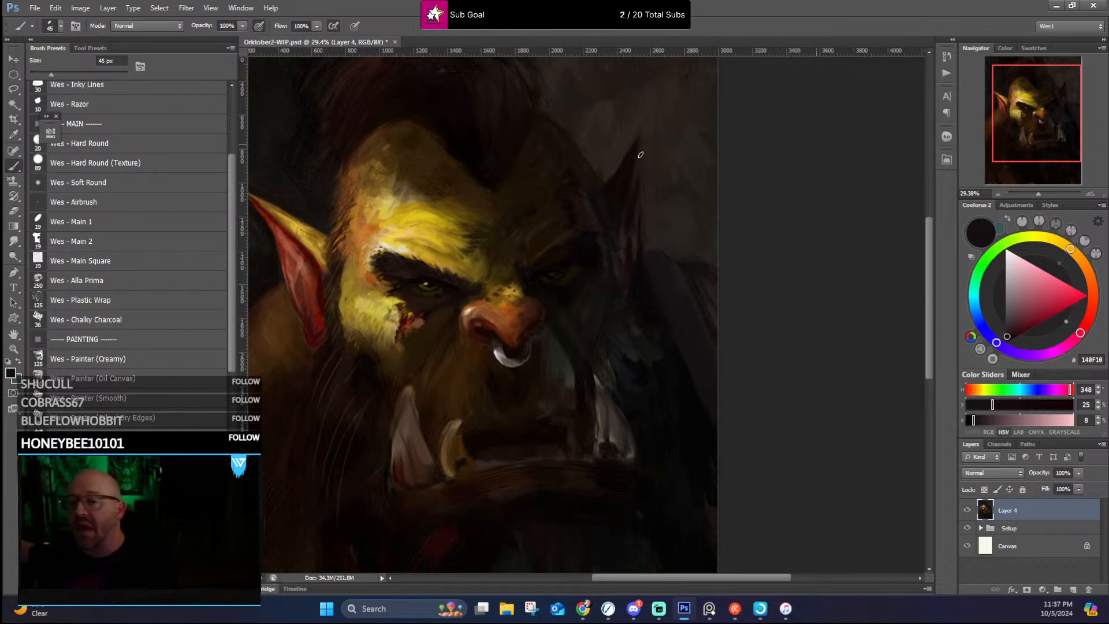
# Step: Clean up the background around the far ear's silhouette and tip with sampled dark gray-browns
pyautogui.keyDown('alt'); pyautogui.click(645, 214); pyautogui.keyUp('alt')
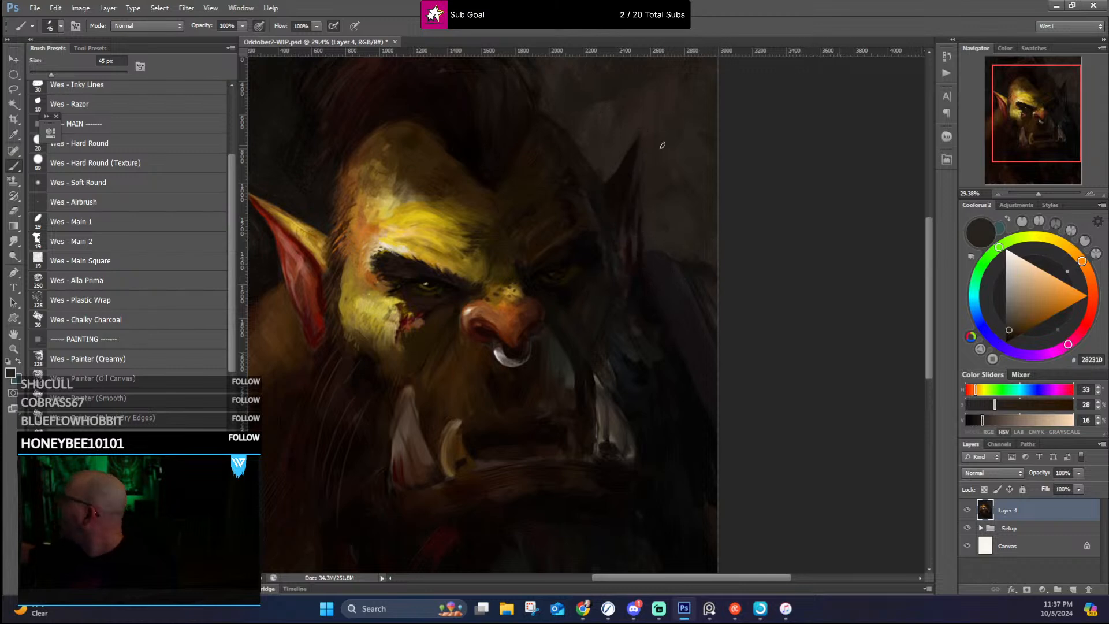
pyautogui.keyDown('alt'); pyautogui.click(644, 214); pyautogui.keyUp('alt')
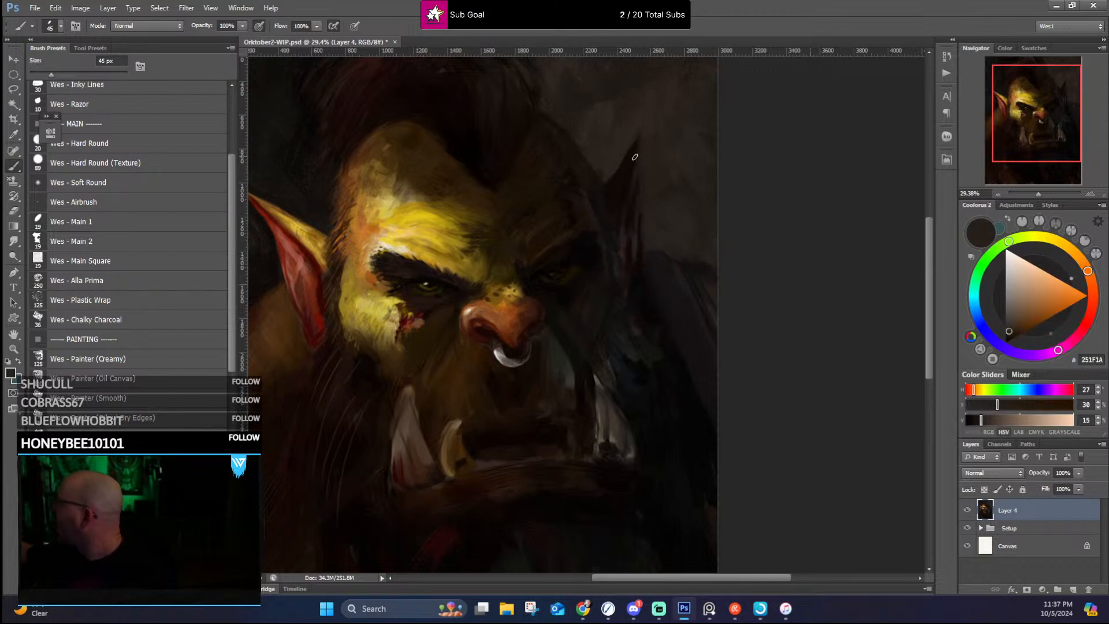
pyautogui.keyDown('alt'); pyautogui.click(646, 123); pyautogui.keyUp('alt')
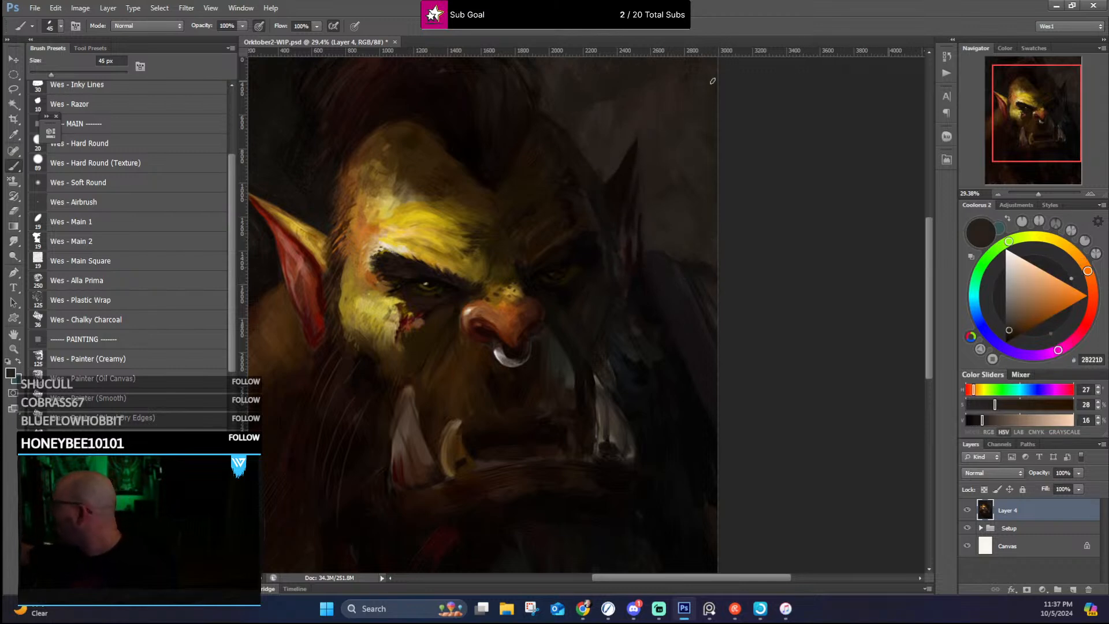
pyautogui.keyDown('alt'); pyautogui.click(598, 163); pyautogui.keyUp('alt')
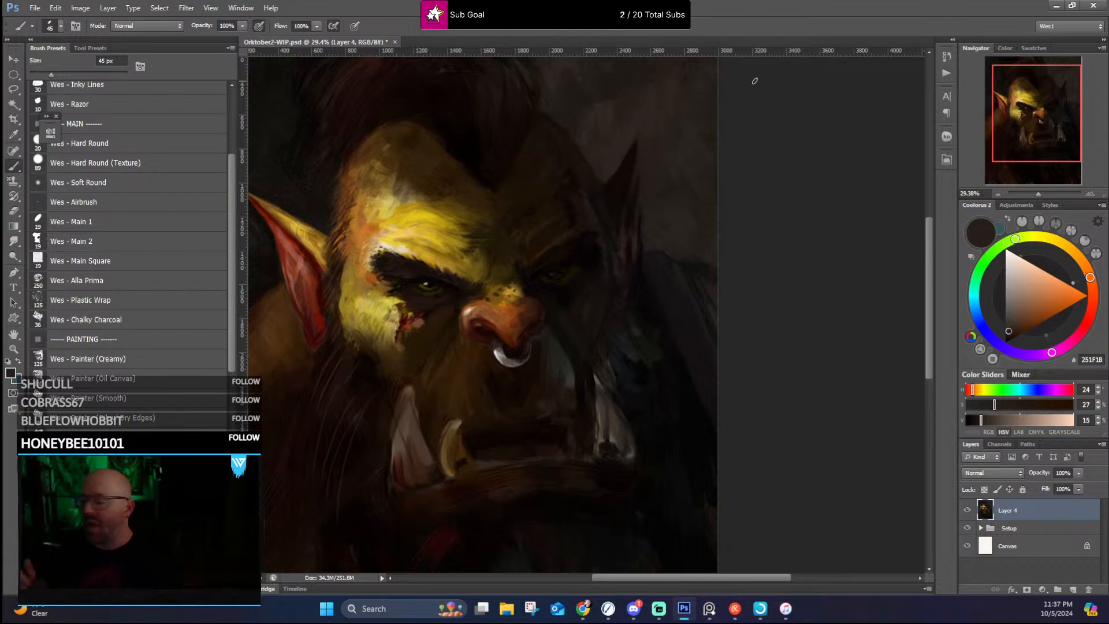
# Step: Rework the transition from the near inner brow into the shadowed mid-forehead with sampled ochre, olive-brown and dark brown
pyautogui.keyDown('alt'); pyautogui.click(472, 285); pyautogui.keyUp('alt')
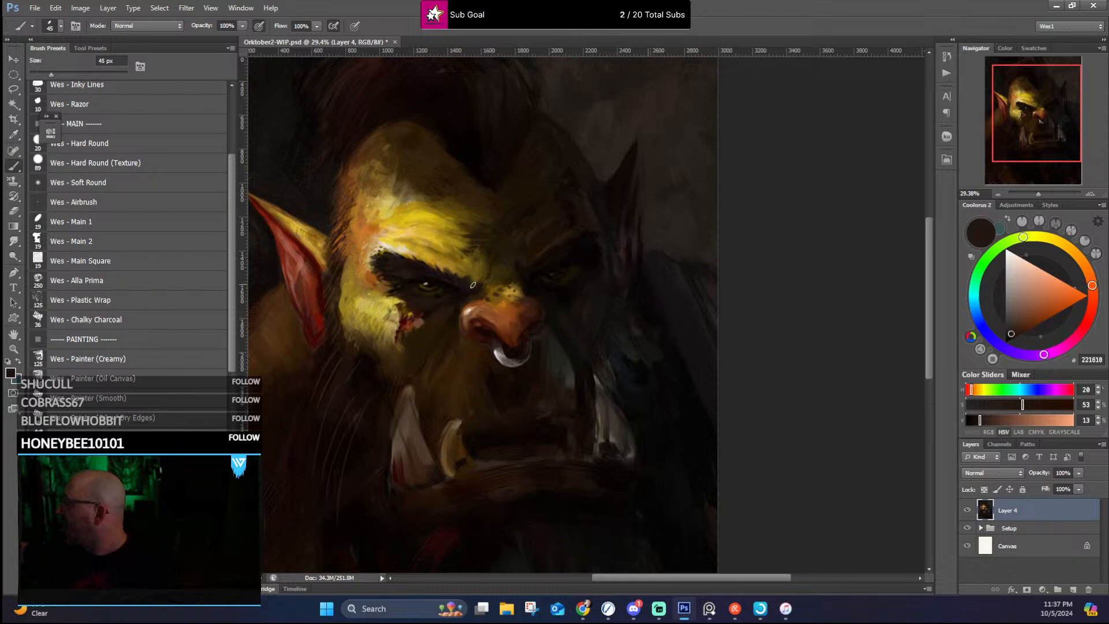
pyautogui.keyDown('alt'); pyautogui.click(485, 267); pyautogui.keyUp('alt')
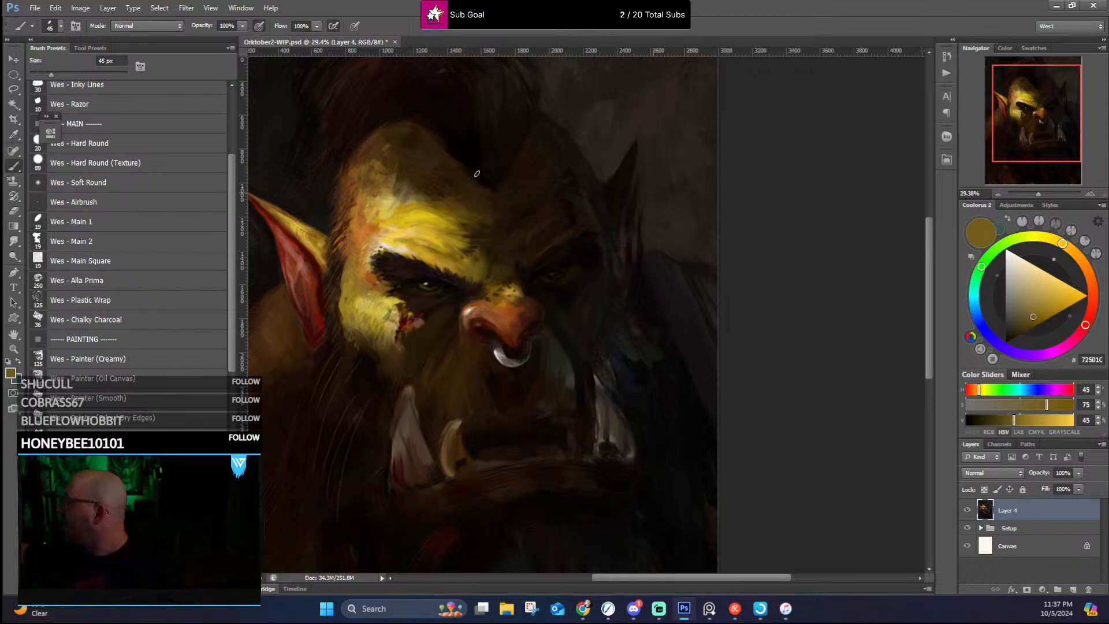
pyautogui.keyDown('alt'); pyautogui.click(371, 265); pyautogui.keyUp('alt')
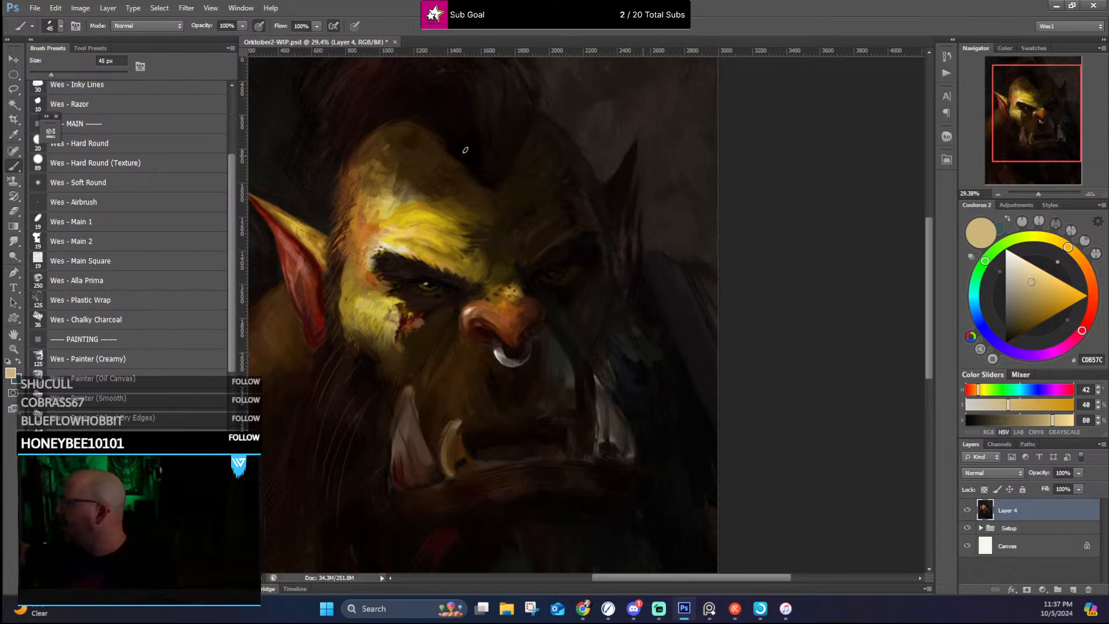
pyautogui.keyDown('alt'); pyautogui.click(485, 266); pyautogui.keyUp('alt')
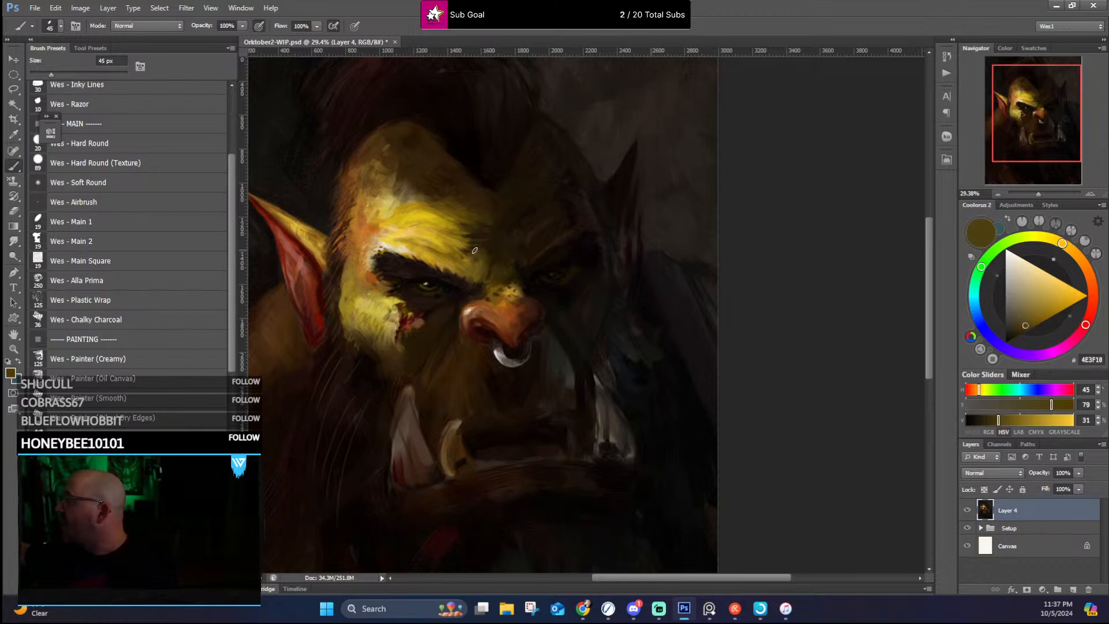
pyautogui.keyDown('alt'); pyautogui.click(474, 249); pyautogui.keyUp('alt')
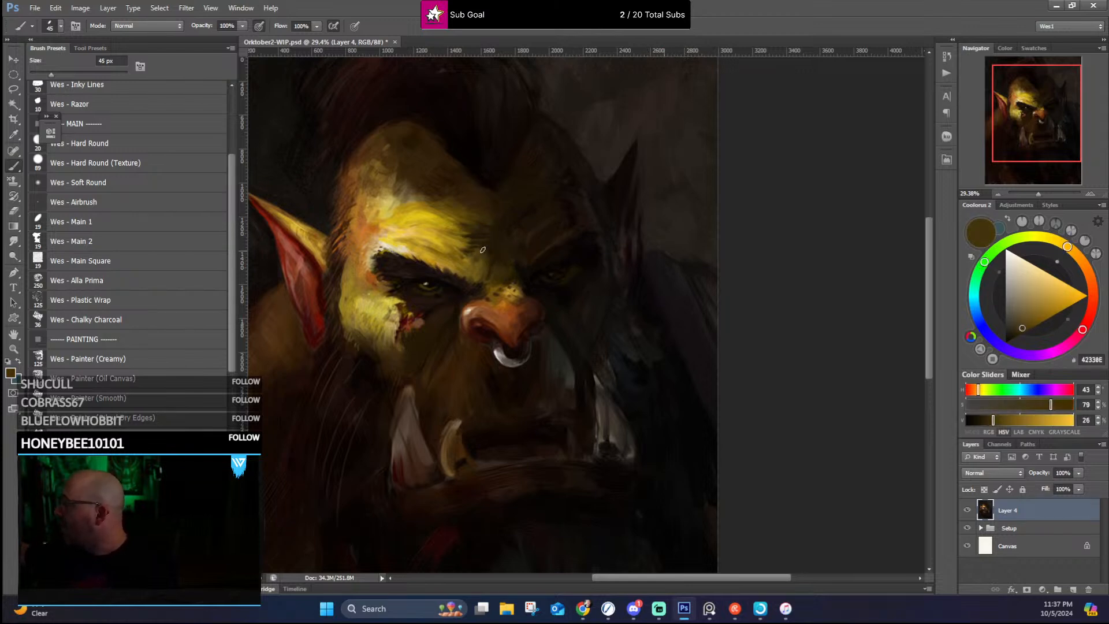
pyautogui.keyDown('alt'); pyautogui.click(485, 221); pyautogui.keyUp('alt')
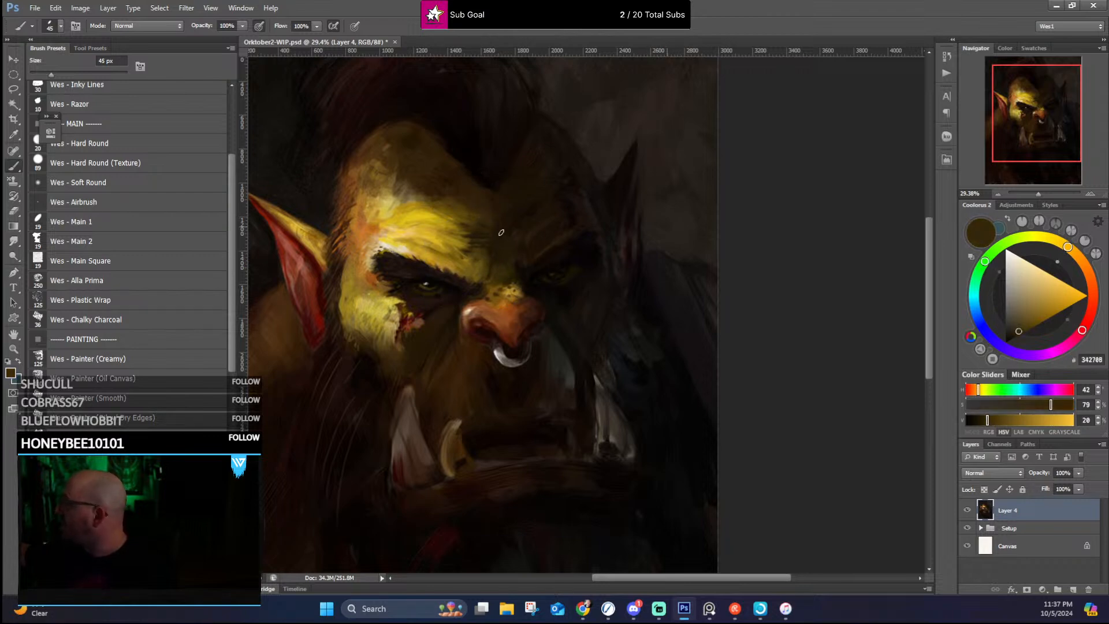
# Step: Blend the upper edge of the lit near brow into the forehead with sampled dark brown and ochre
pyautogui.keyDown('alt'); pyautogui.click(458, 201); pyautogui.keyUp('alt')
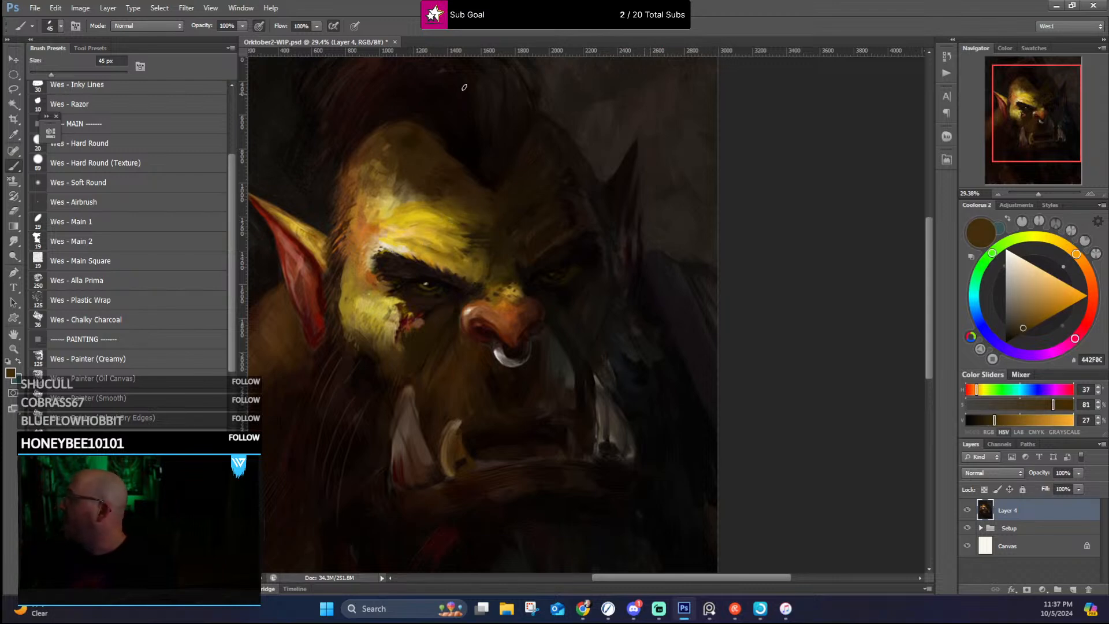
pyautogui.keyDown('alt'); pyautogui.click(415, 203); pyautogui.keyUp('alt')
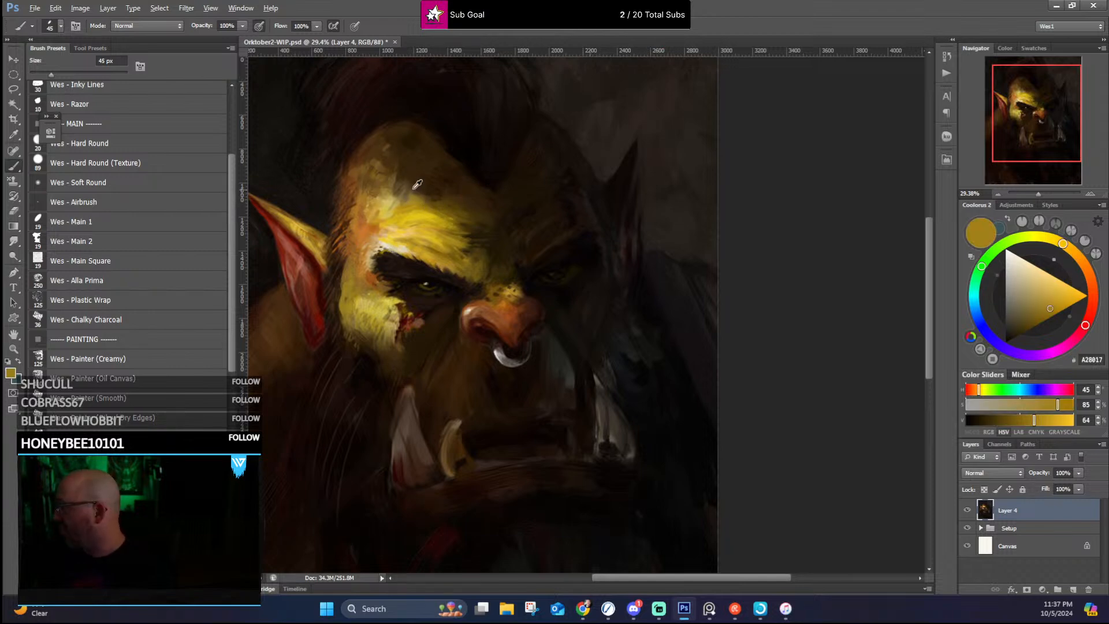
pyautogui.keyDown('alt'); pyautogui.click(425, 195); pyautogui.keyUp('alt')
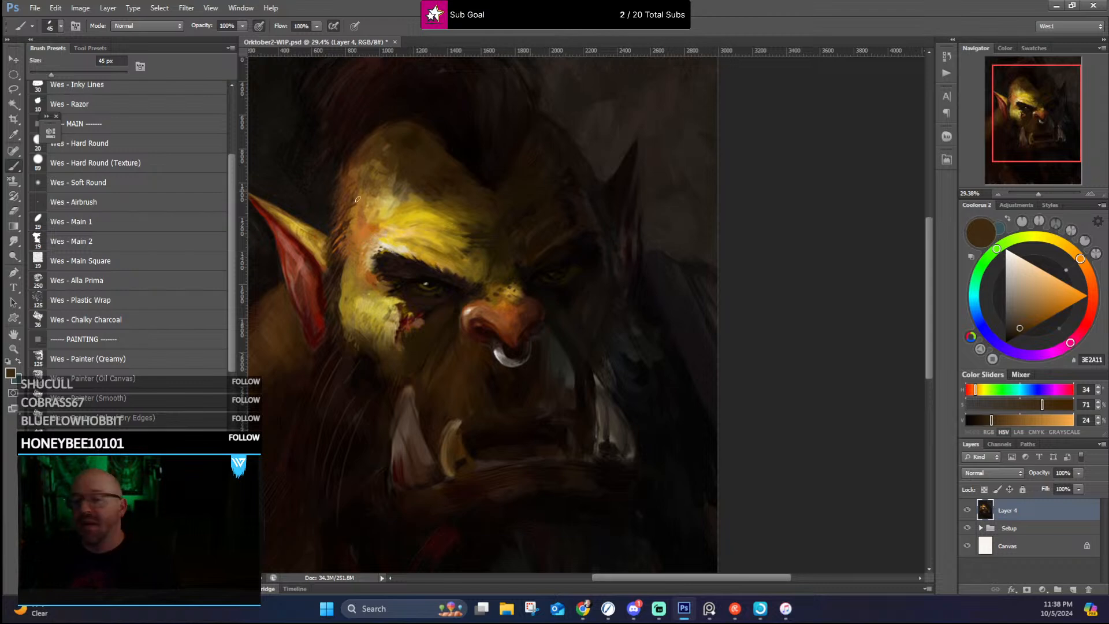
# Step: Refine the near eyebrow's outer end and the outer eye corner with a 30 px brush in sampled near-black and ochre tones
pyautogui.keyDown('alt'); pyautogui.click(373, 266); pyautogui.keyUp('alt')
pyautogui.keyDown('alt'); pyautogui.click(390, 263); pyautogui.keyUp('alt')
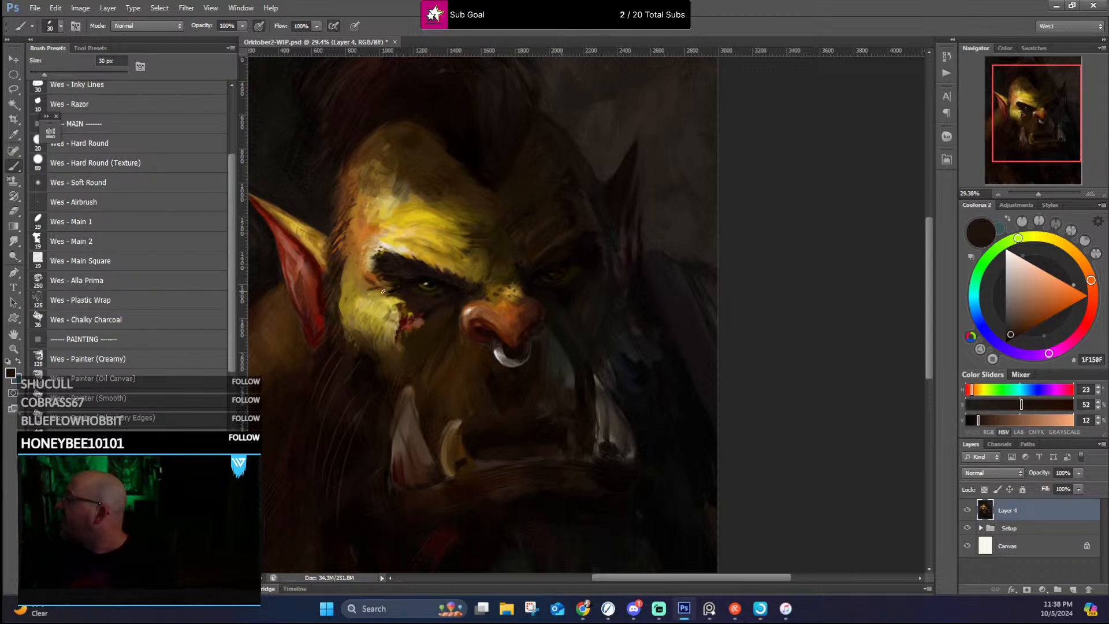
pyautogui.keyDown('alt'); pyautogui.click(382, 293); pyautogui.keyUp('alt')
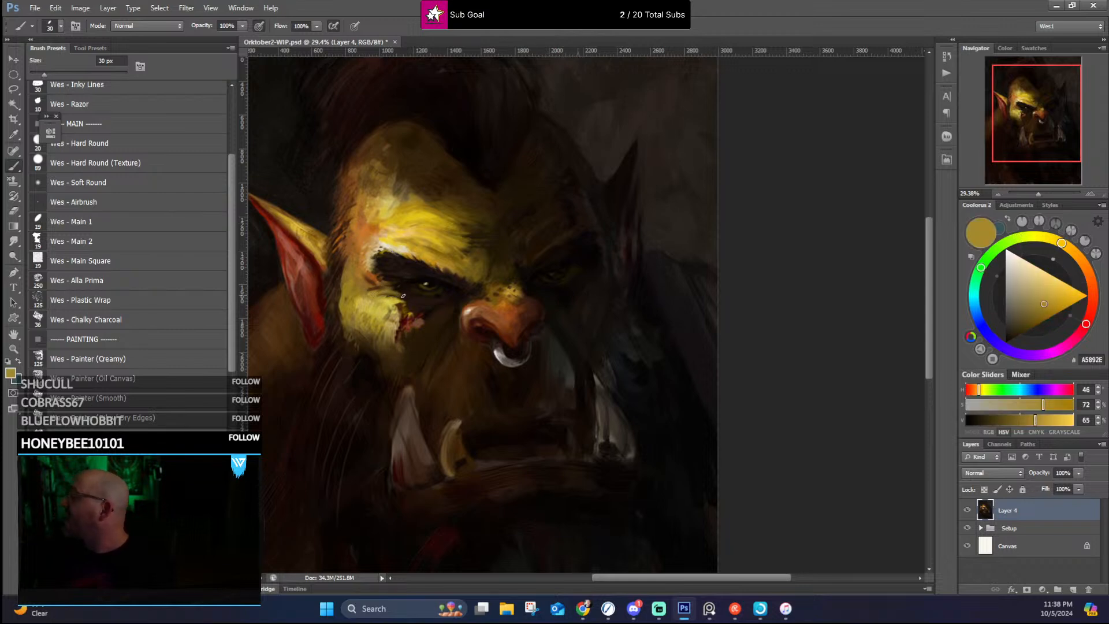
pyautogui.keyDown('alt'); pyautogui.click(402, 294); pyautogui.keyUp('alt')
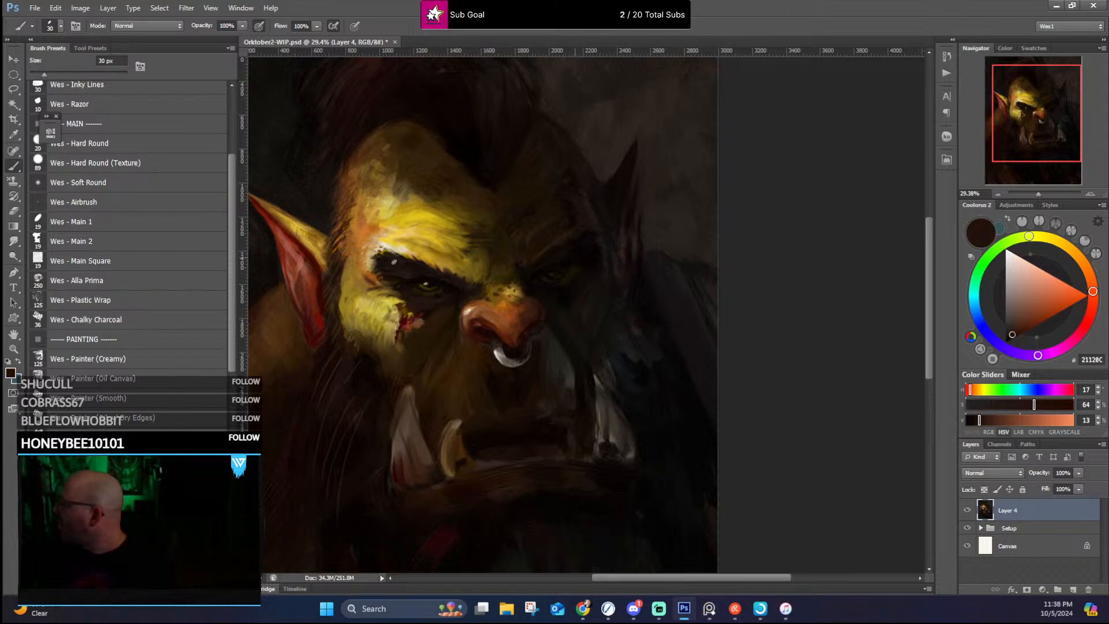
pyautogui.keyDown('alt'); pyautogui.click(374, 269); pyautogui.keyUp('alt')
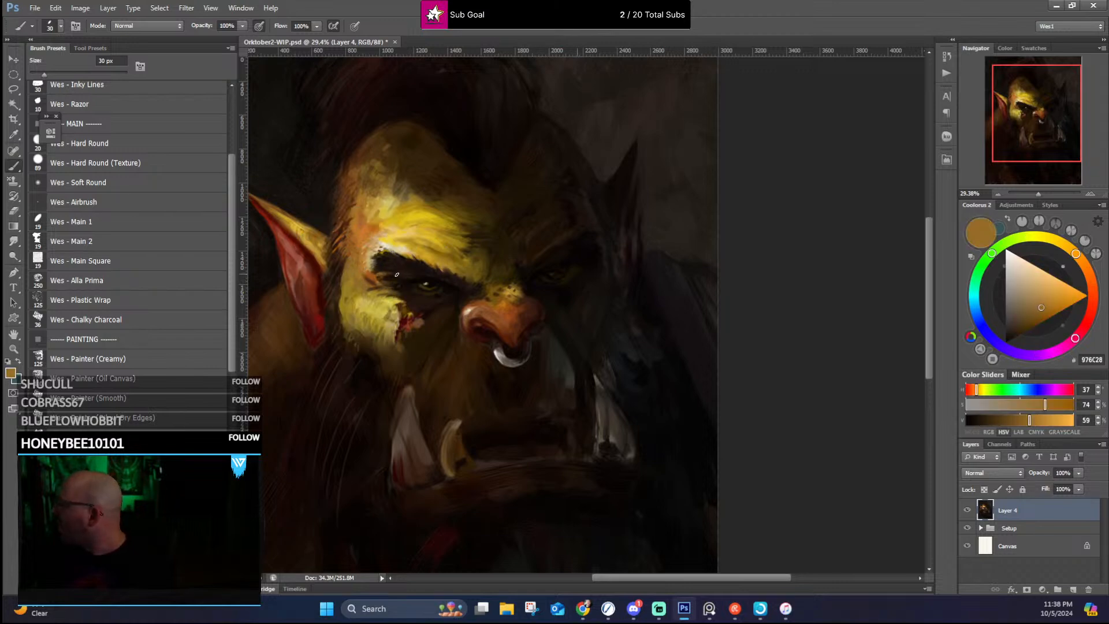
pyautogui.moveTo(376, 276); pyautogui.dragTo(396, 275)
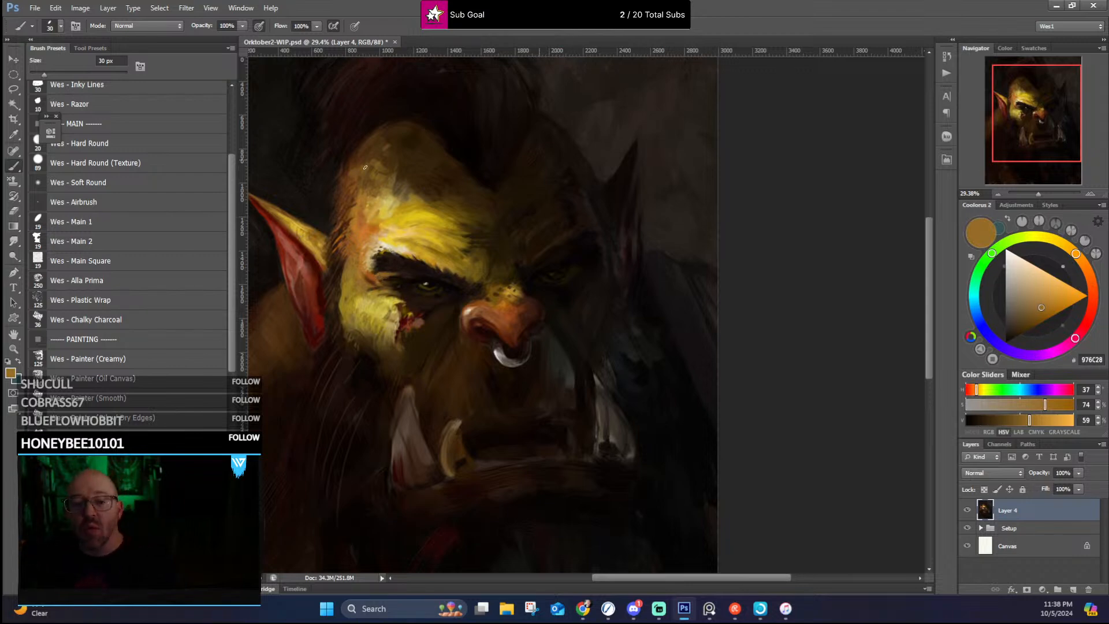
pyautogui.keyDown('alt'); pyautogui.click(420, 276); pyautogui.keyUp('alt')
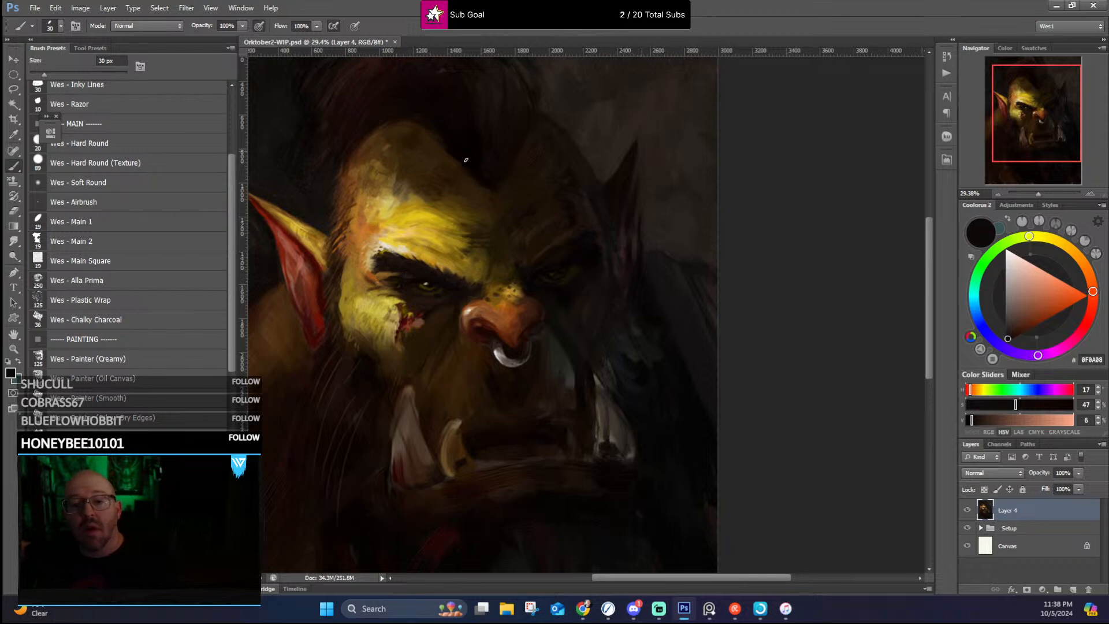
# Step: Deepen the shadow at the near eye's inner corner, lower lid and adjoining nose side with sampled near-blacks and dark olive
pyautogui.keyDown('alt'); pyautogui.click(483, 287); pyautogui.keyUp('alt')
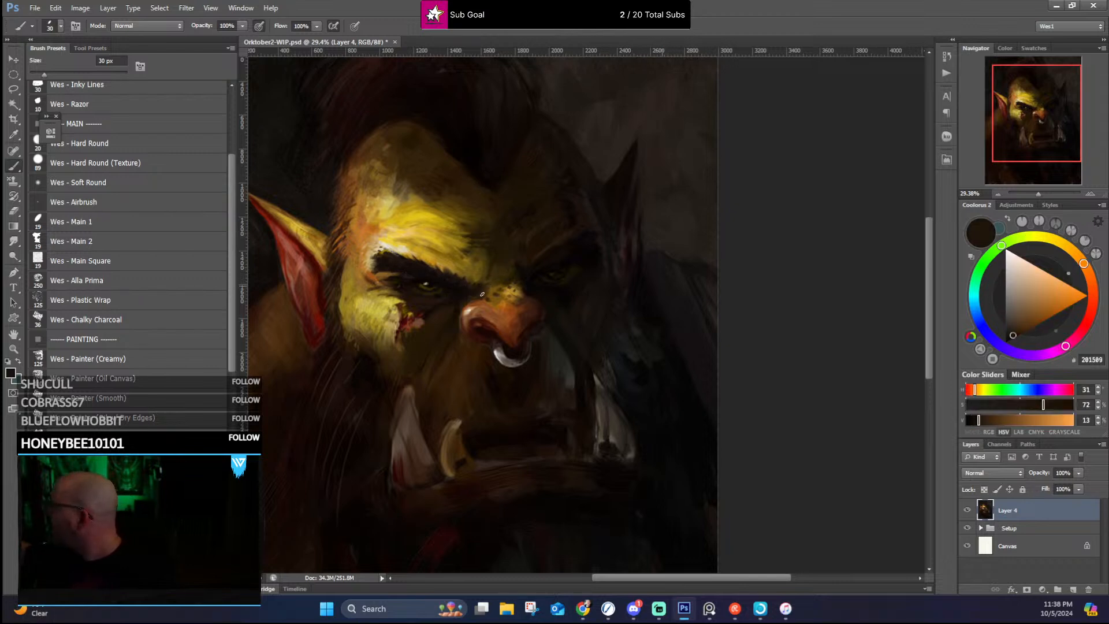
pyautogui.keyDown('alt'); pyautogui.click(456, 310); pyautogui.keyUp('alt')
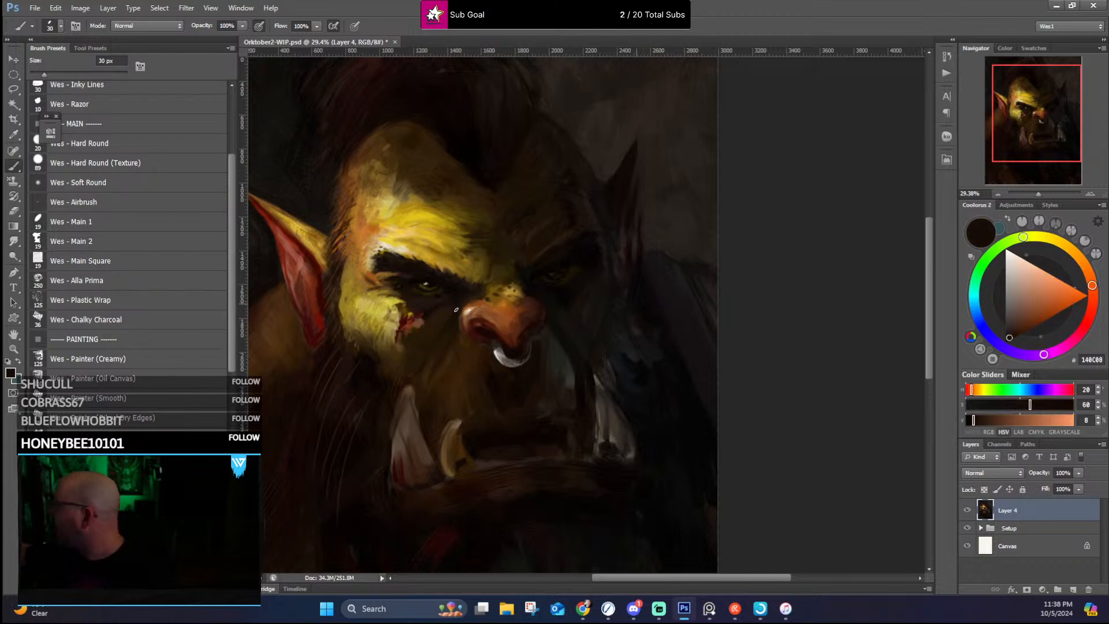
pyautogui.keyDown('alt'); pyautogui.click(444, 289); pyautogui.keyUp('alt')
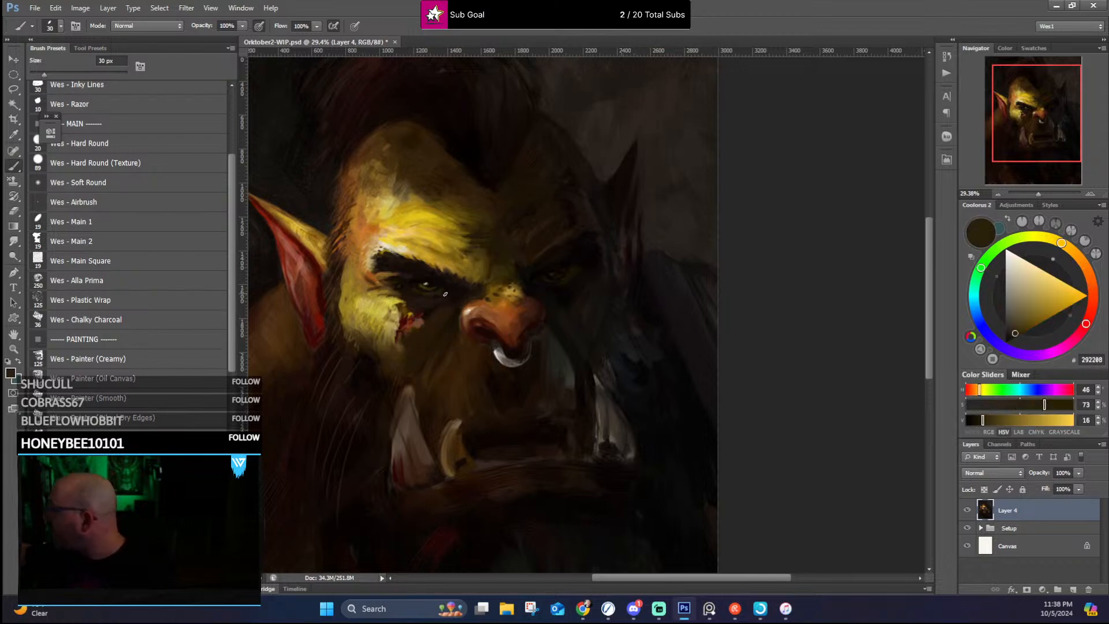
pyautogui.keyDown('alt'); pyautogui.click(442, 298); pyautogui.keyUp('alt')
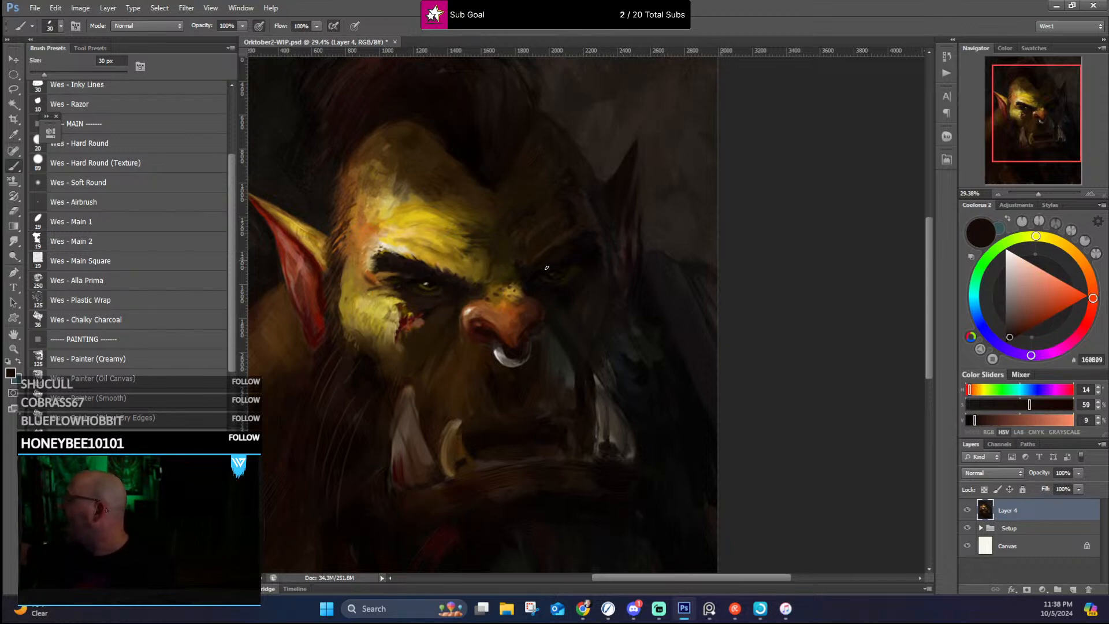
# Step: Reshape the far inner eyebrow and the frown crease beside the nose bridge with sampled near-blacks and dark brown
pyautogui.keyDown('alt'); pyautogui.click(527, 270); pyautogui.keyUp('alt')
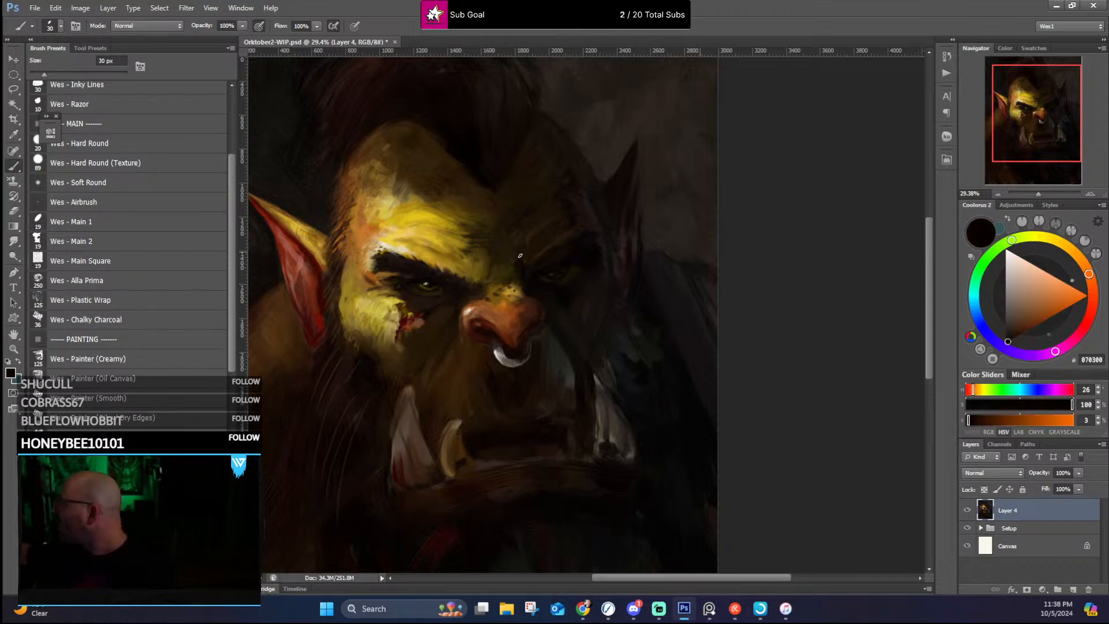
pyautogui.keyDown('alt'); pyautogui.click(519, 251); pyautogui.keyUp('alt')
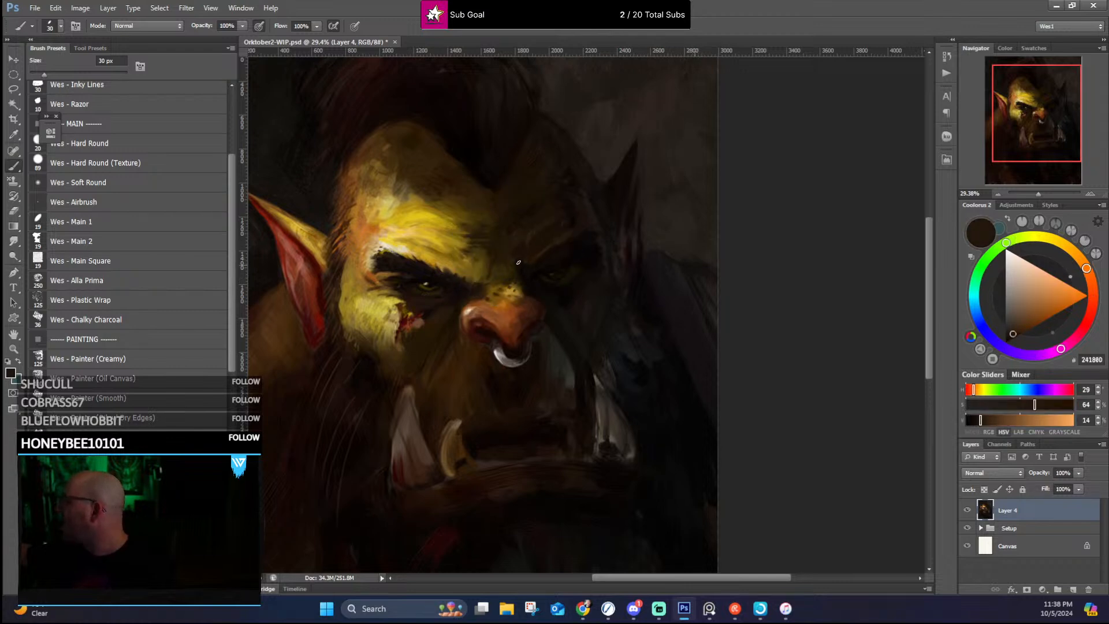
pyautogui.keyDown('alt'); pyautogui.click(522, 268); pyautogui.keyUp('alt')
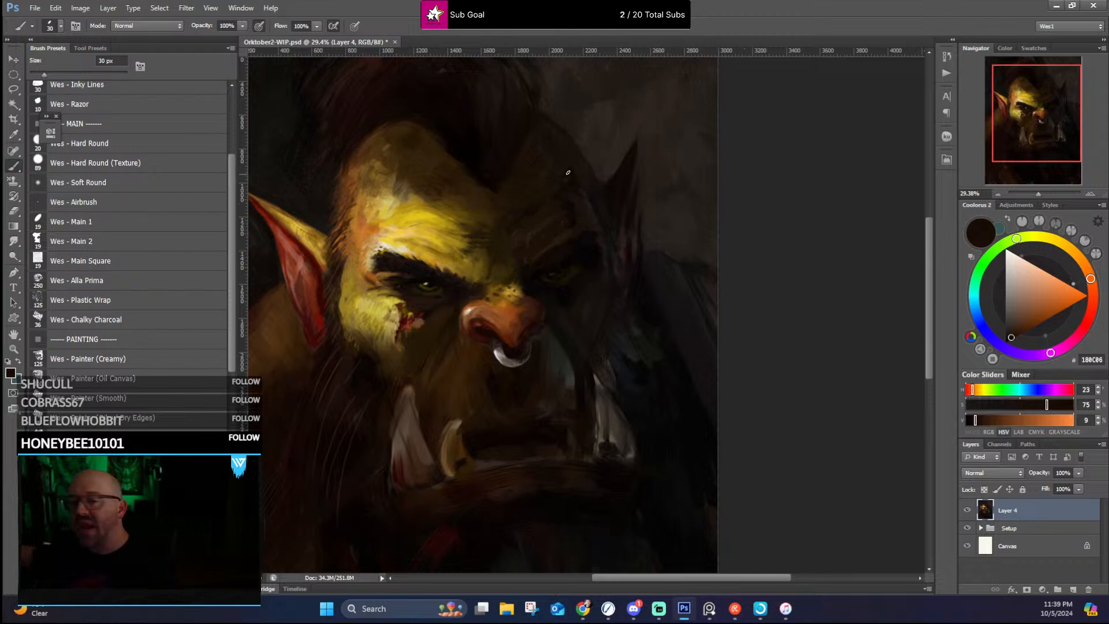
pyautogui.keyDown('alt'); pyautogui.click(584, 242); pyautogui.keyUp('alt')
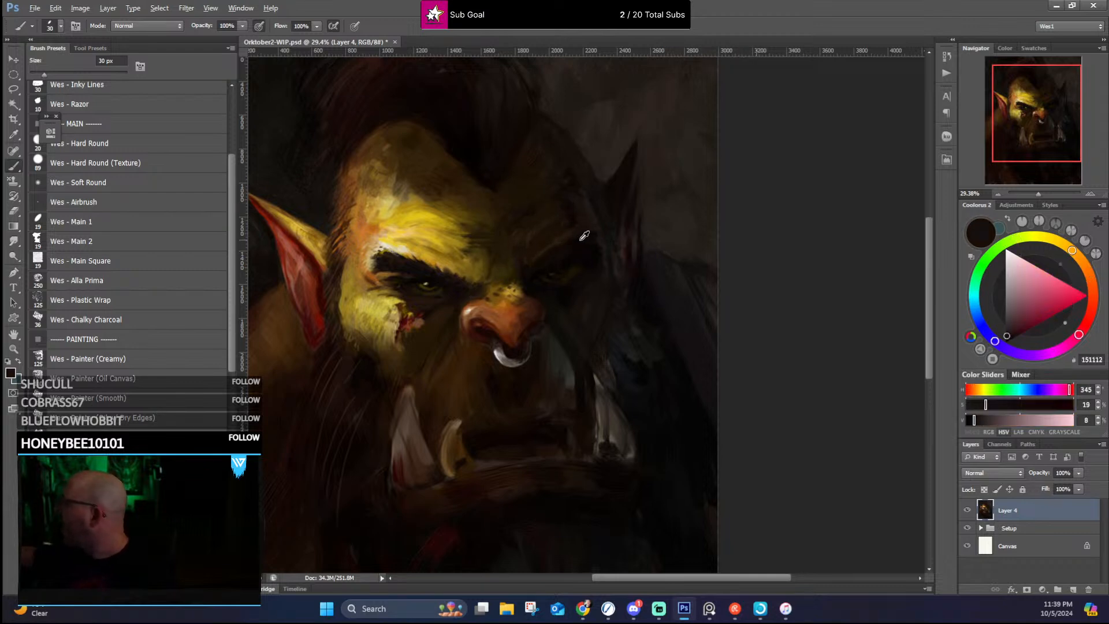
pyautogui.keyDown('alt'); pyautogui.click(529, 273); pyautogui.keyUp('alt')
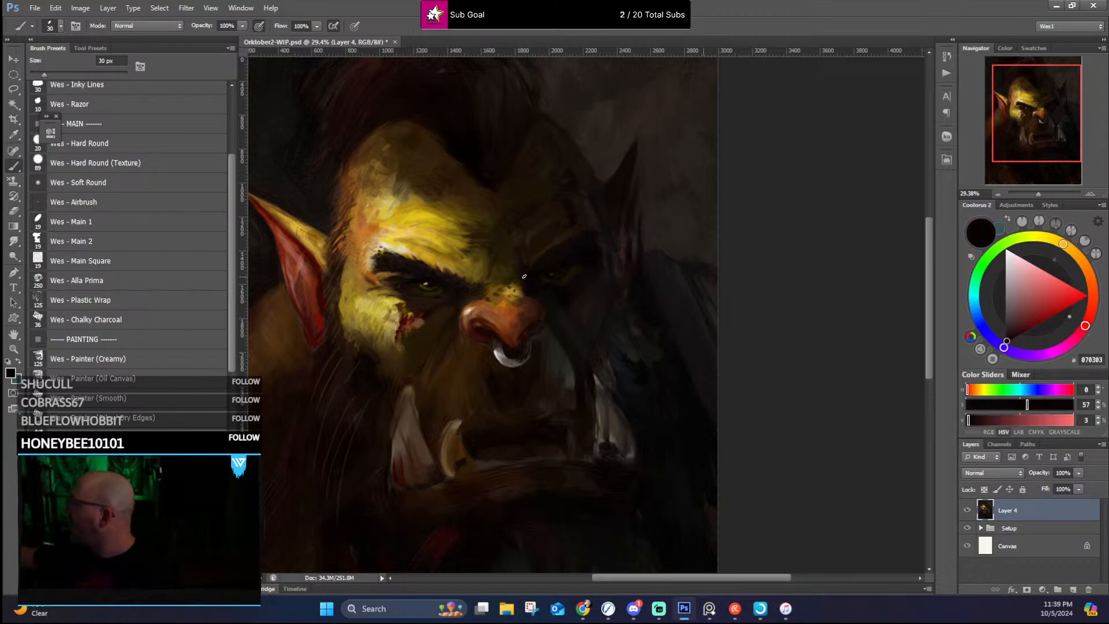
# Step: Model the nose tip and far nostril with sampled reddish browns and dark reds
pyautogui.keyDown('alt'); pyautogui.click(503, 321); pyautogui.keyUp('alt')
pyautogui.keyDown('alt'); pyautogui.click(504, 329); pyautogui.keyUp('alt')
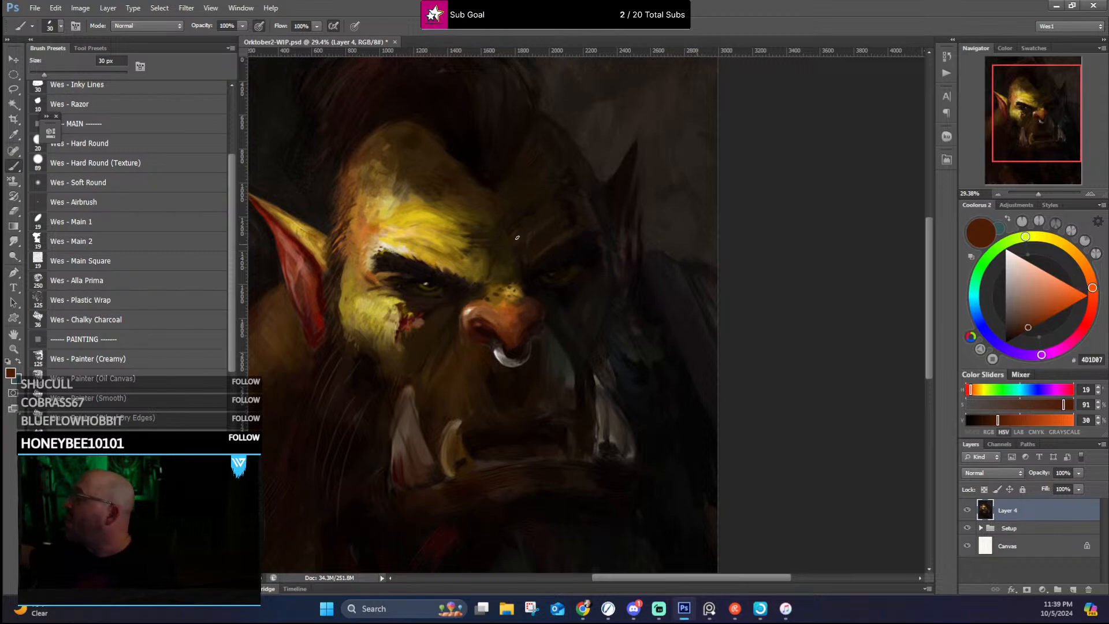
pyautogui.keyDown('alt'); pyautogui.click(520, 316); pyautogui.keyUp('alt')
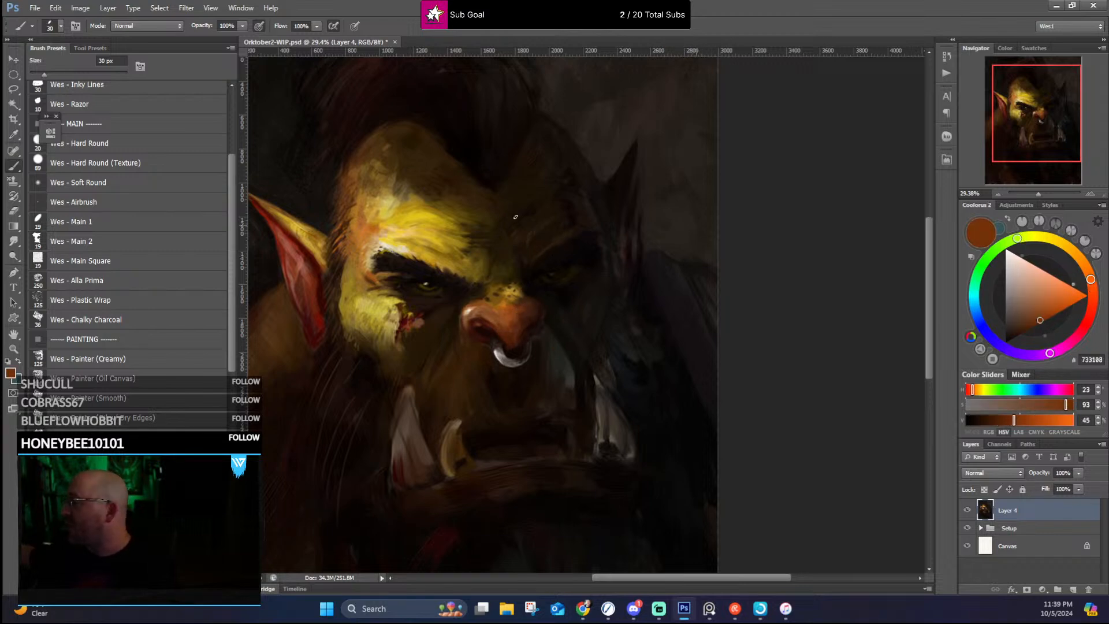
pyautogui.keyDown('alt'); pyautogui.click(534, 305); pyautogui.keyUp('alt')
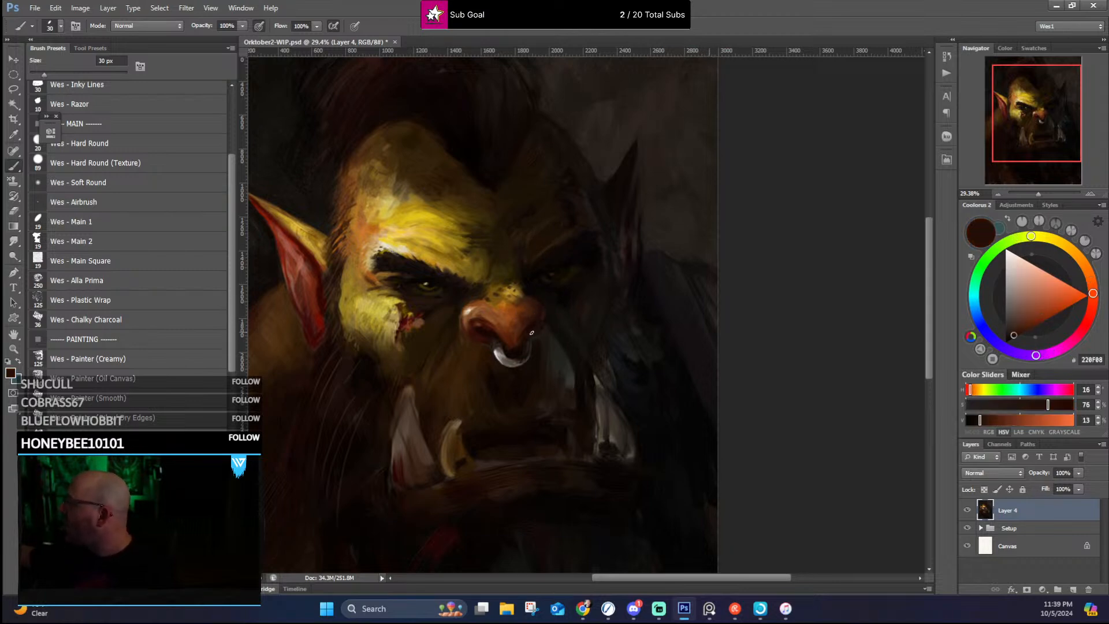
pyautogui.keyDown('alt'); pyautogui.click(530, 333); pyautogui.keyUp('alt')
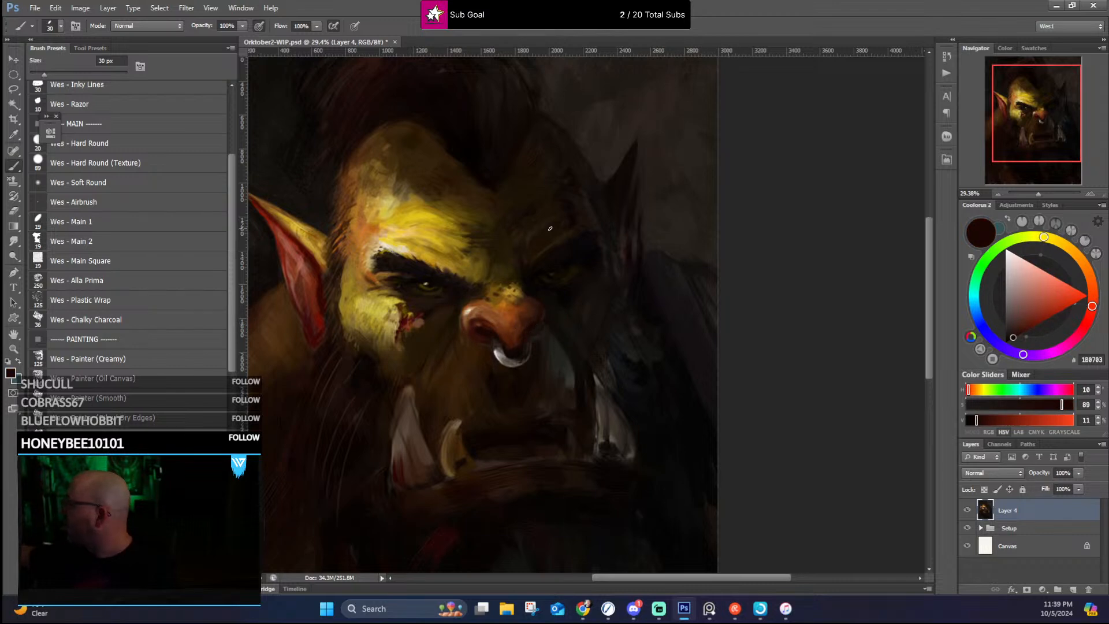
pyautogui.keyDown('alt'); pyautogui.click(527, 335); pyautogui.keyUp('alt')
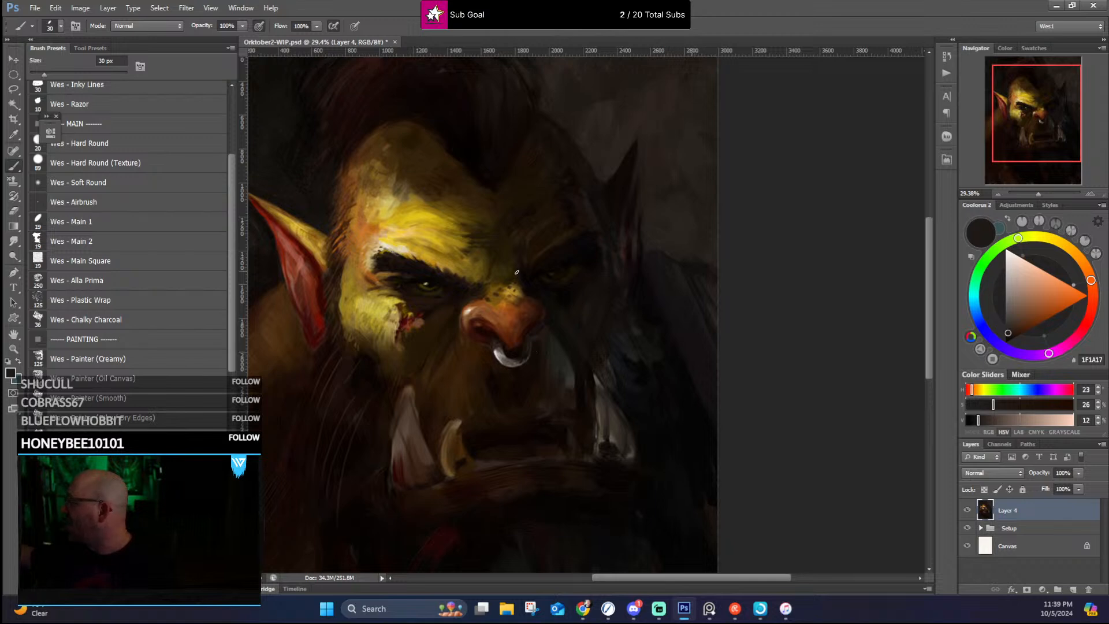
# Step: Clean up the nose's far edge against the shadowed cheek with sampled dark browns and near-blacks
pyautogui.keyDown('alt'); pyautogui.click(539, 313); pyautogui.keyUp('alt')
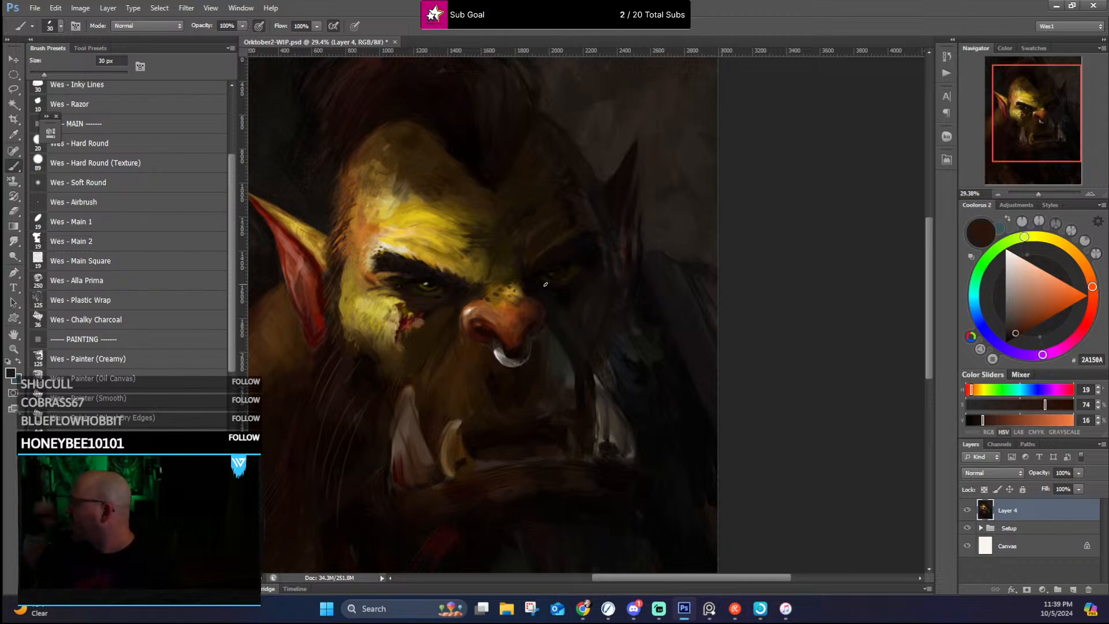
pyautogui.keyDown('alt'); pyautogui.click(539, 319); pyautogui.keyUp('alt')
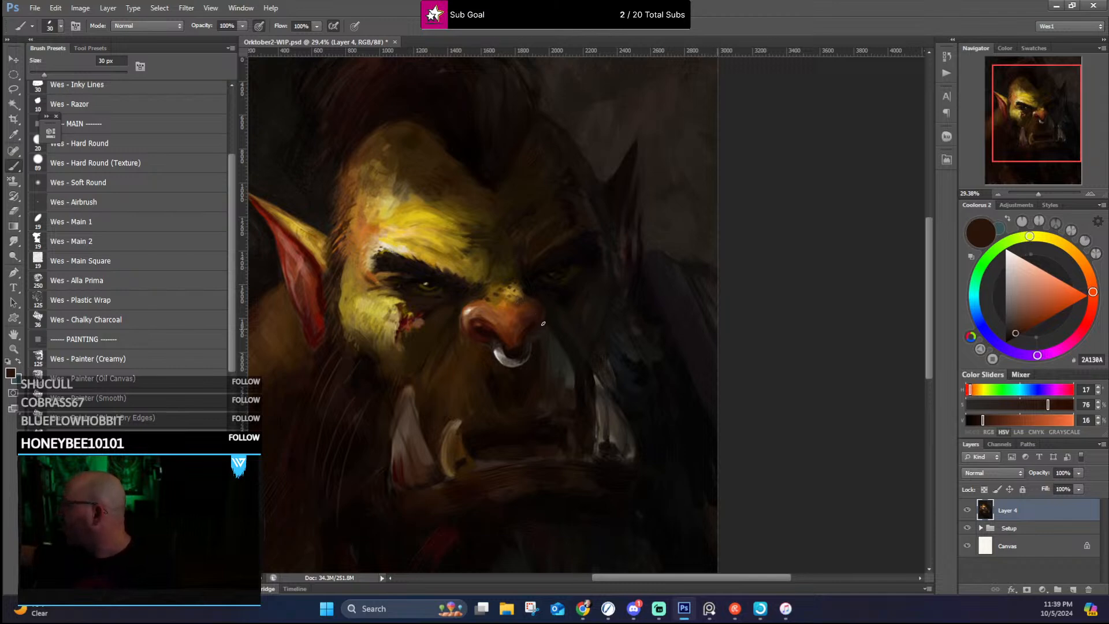
pyautogui.keyDown('alt'); pyautogui.click(536, 339); pyautogui.keyUp('alt')
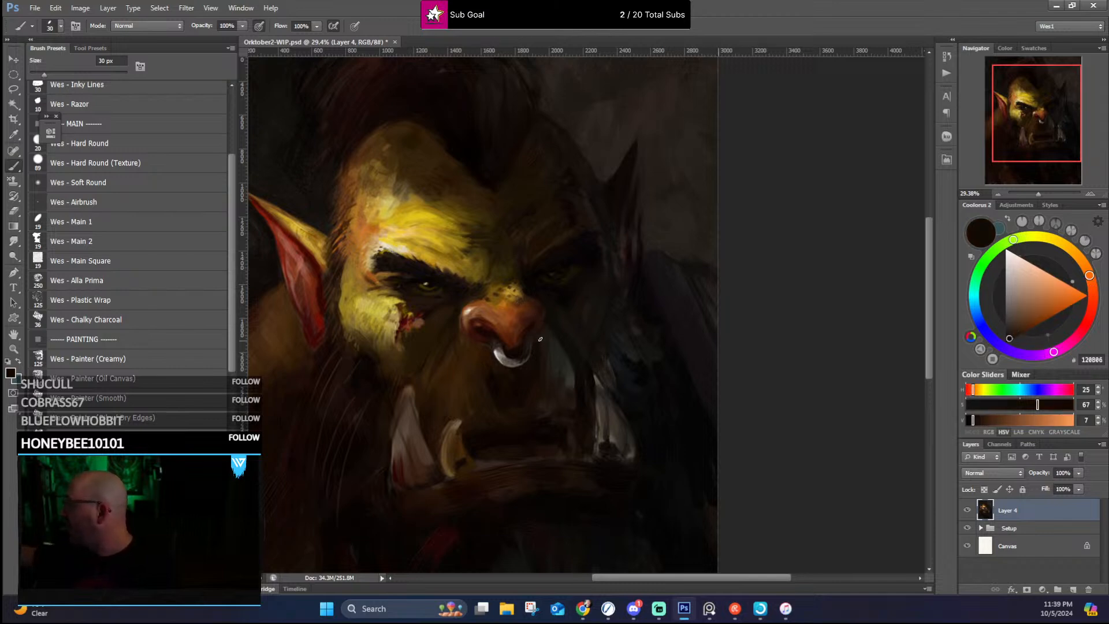
pyautogui.keyDown('alt'); pyautogui.click(547, 388); pyautogui.keyUp('alt')
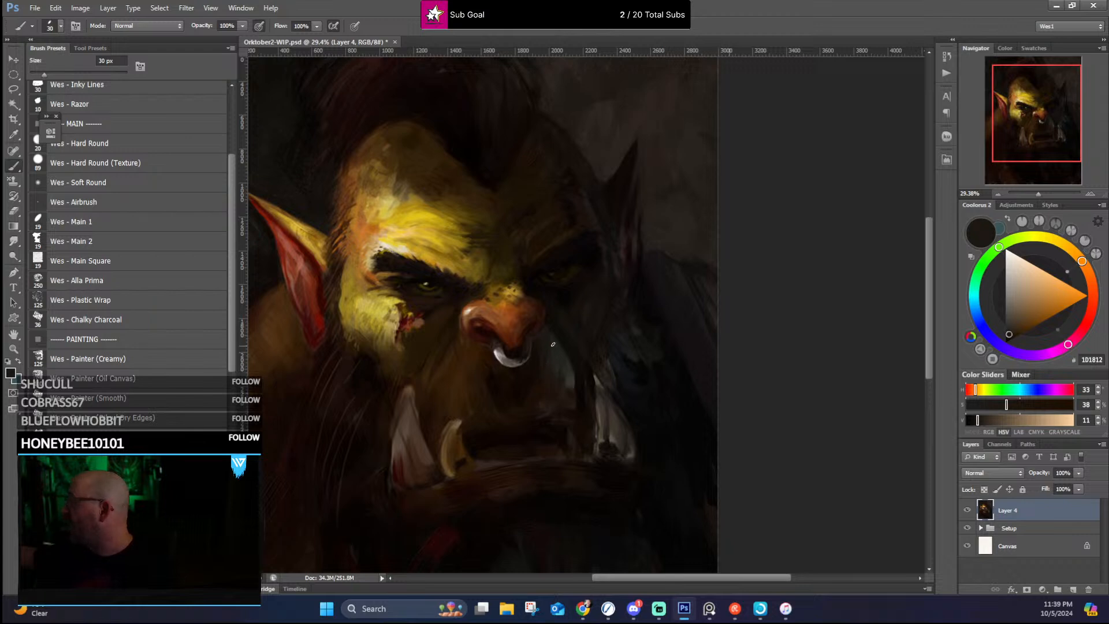
pyautogui.keyDown('alt'); pyautogui.click(550, 324); pyautogui.keyUp('alt')
pyautogui.keyDown('alt'); pyautogui.click(540, 328); pyautogui.keyUp('alt')
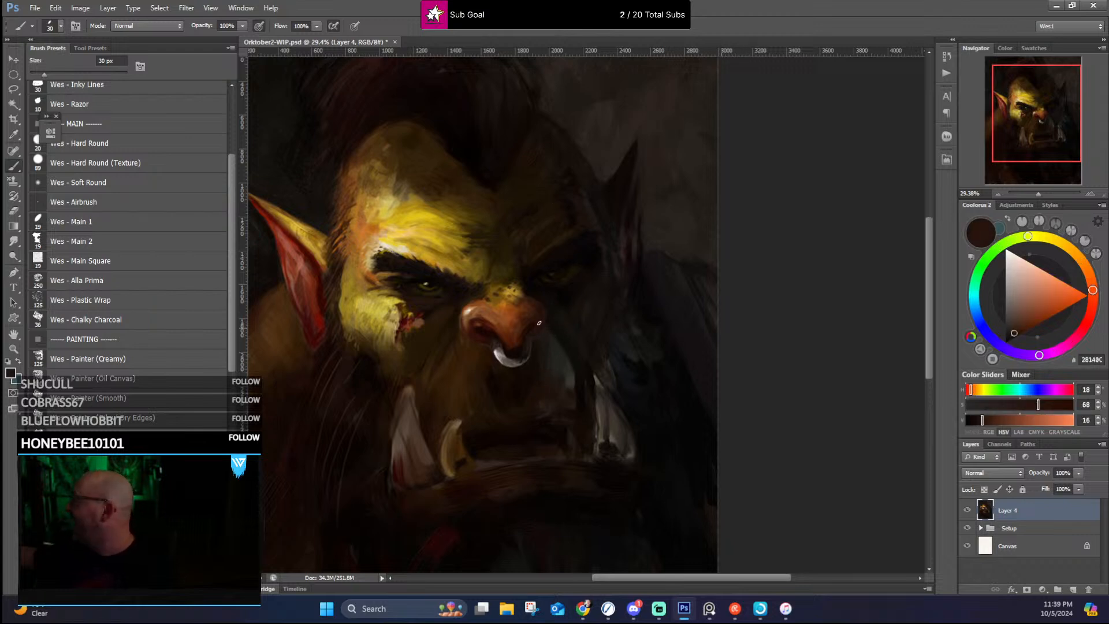
pyautogui.keyDown('alt'); pyautogui.click(539, 327); pyautogui.keyUp('alt')
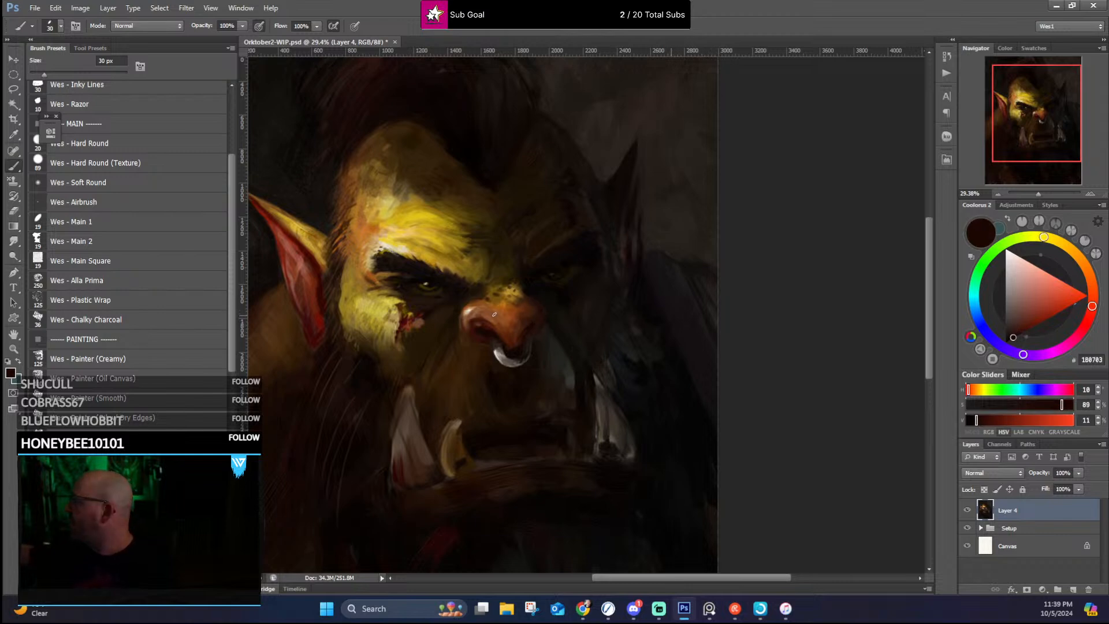
# Step: Touch a sampled off-white highlight onto the nose's near side and rework the bridge with brown and olive-ochre
pyautogui.keyDown('alt'); pyautogui.click(473, 309); pyautogui.keyUp('alt')
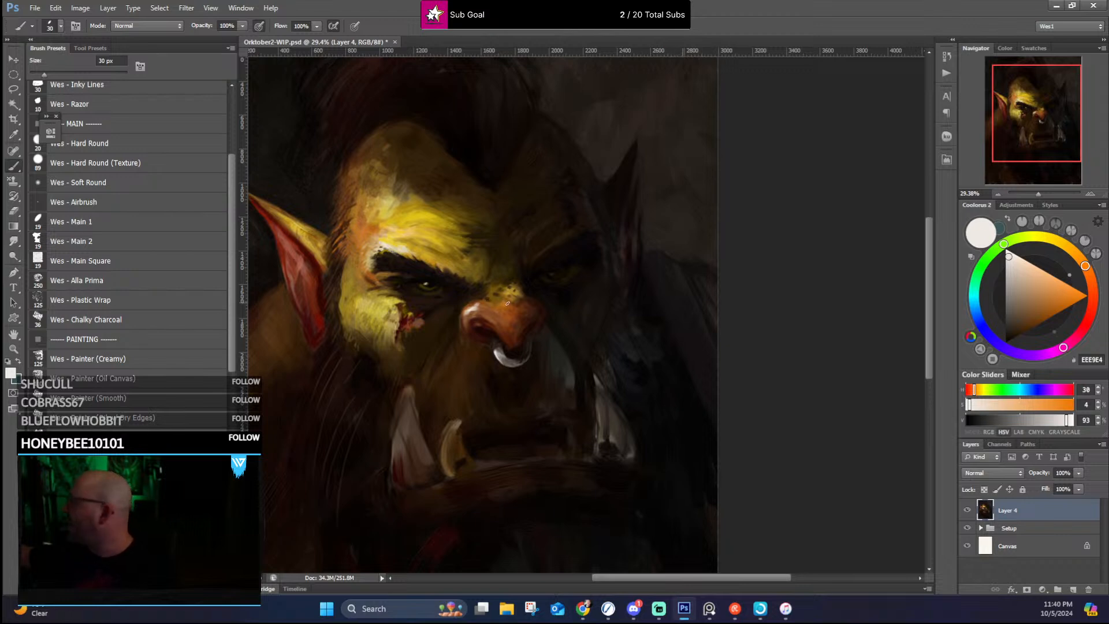
pyautogui.keyDown('alt'); pyautogui.click(493, 296); pyautogui.keyUp('alt')
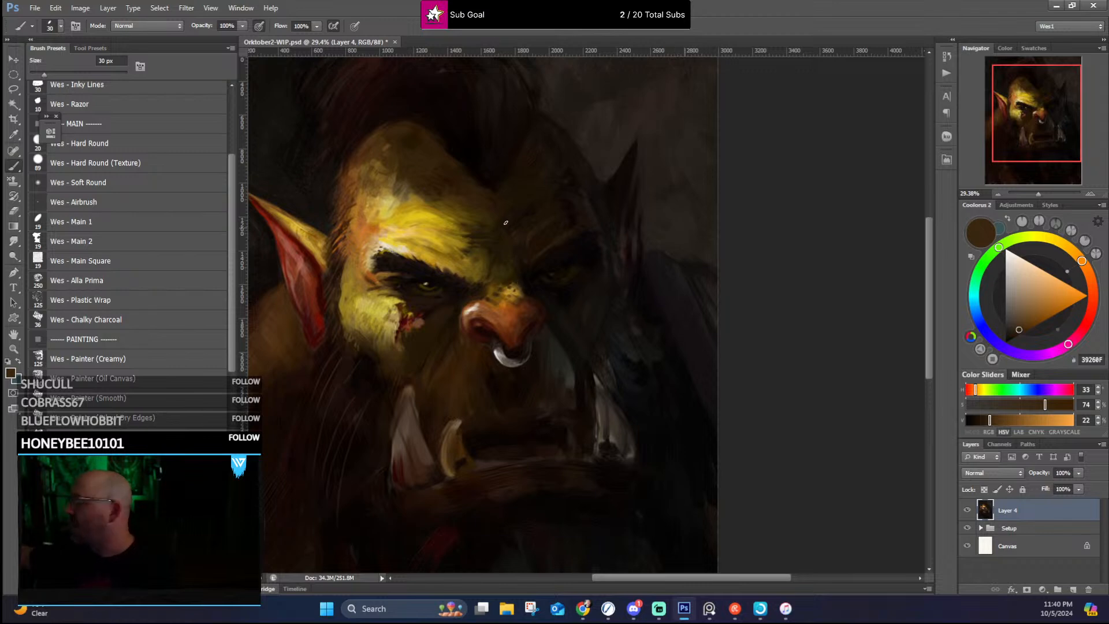
pyautogui.keyDown('alt'); pyautogui.click(492, 270); pyautogui.keyUp('alt')
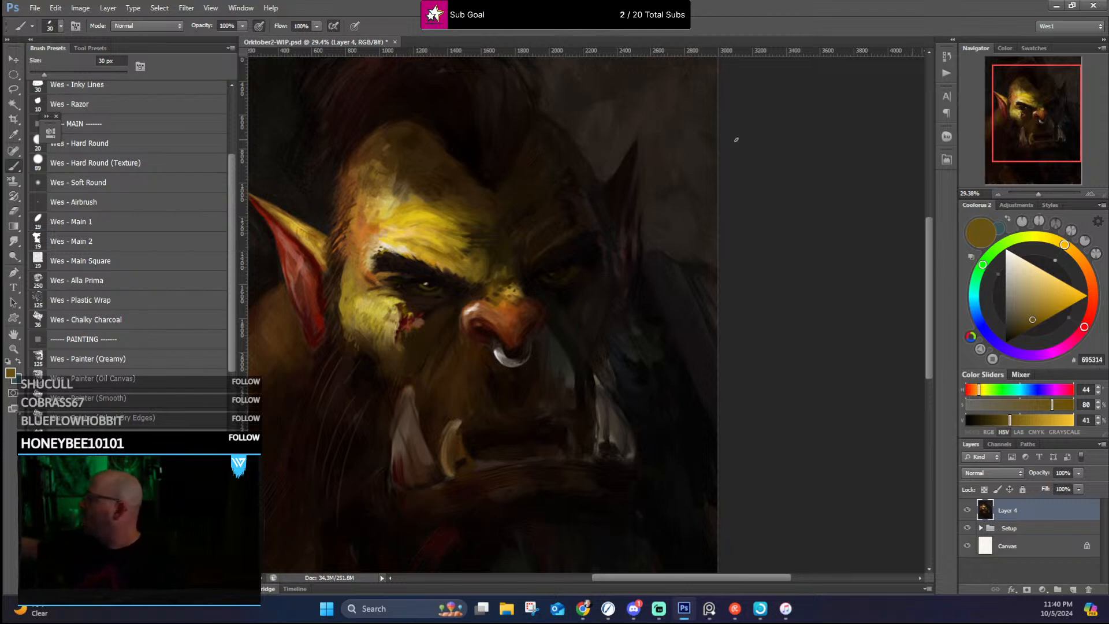
# Step: Darken the shadows flanking the nose bridge, toward the far eye's inner corner, with sampled dark olive and near-black browns
pyautogui.keyDown('alt'); pyautogui.click(463, 302); pyautogui.keyUp('alt')
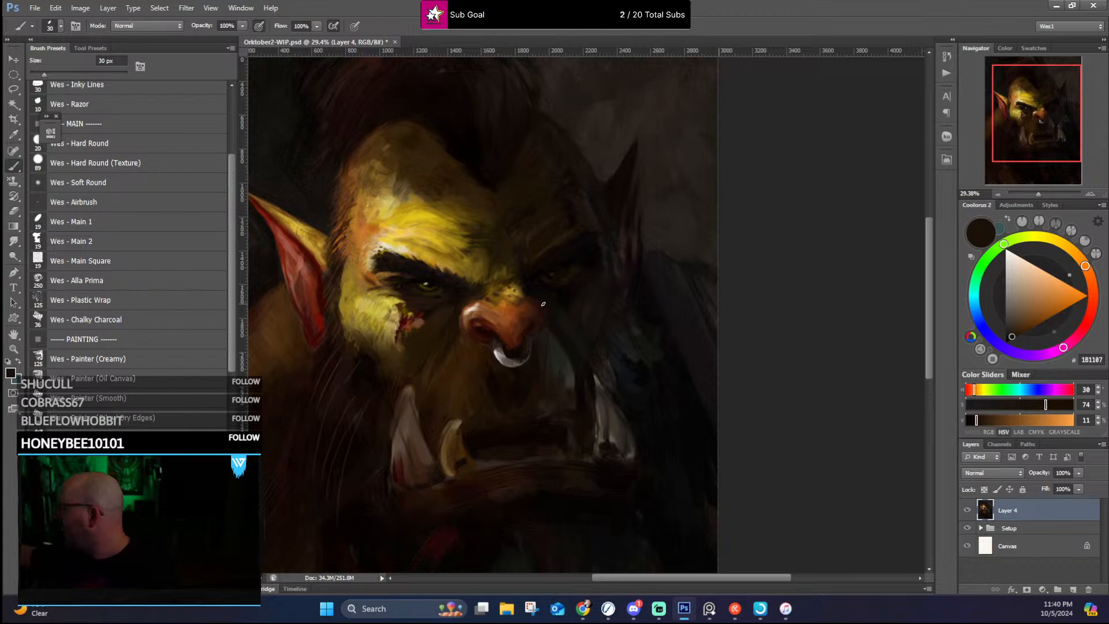
pyautogui.keyDown('alt'); pyautogui.click(527, 289); pyautogui.keyUp('alt')
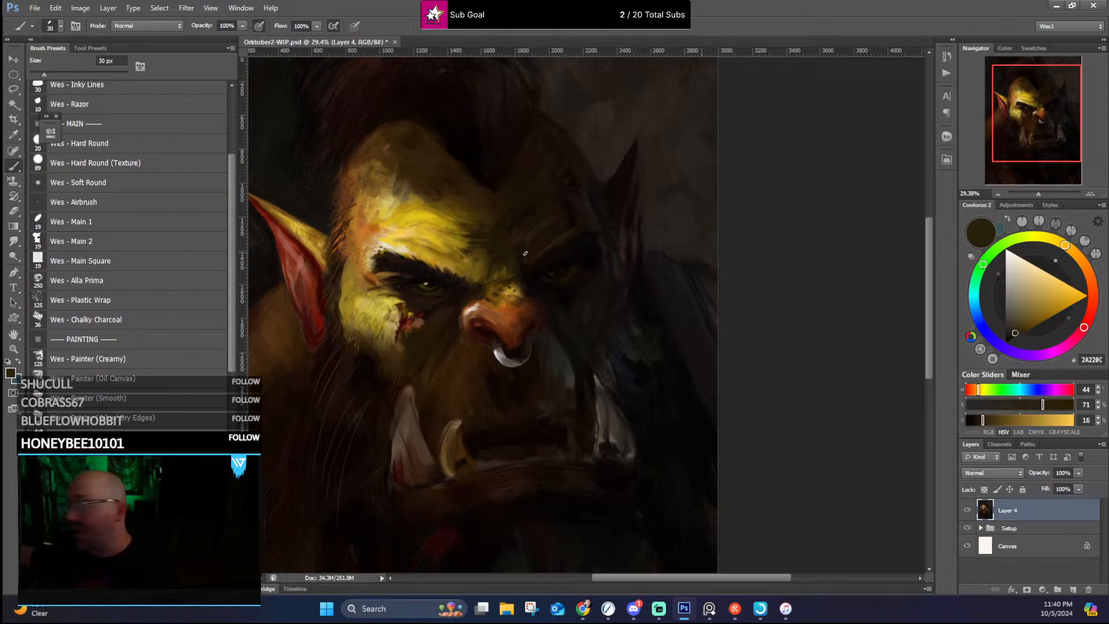
pyautogui.keyDown('alt'); pyautogui.click(524, 272); pyautogui.keyUp('alt')
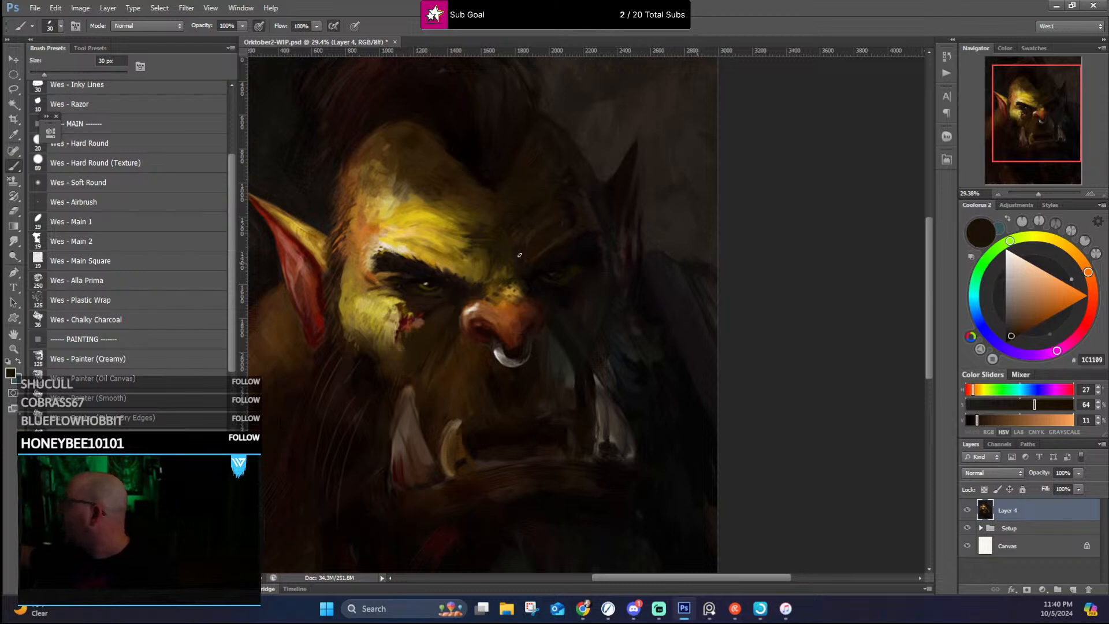
# Step: Model the far brow and the shadowed side of the forehead with sampled dark browns
pyautogui.keyDown('alt'); pyautogui.click(526, 266); pyautogui.keyUp('alt')
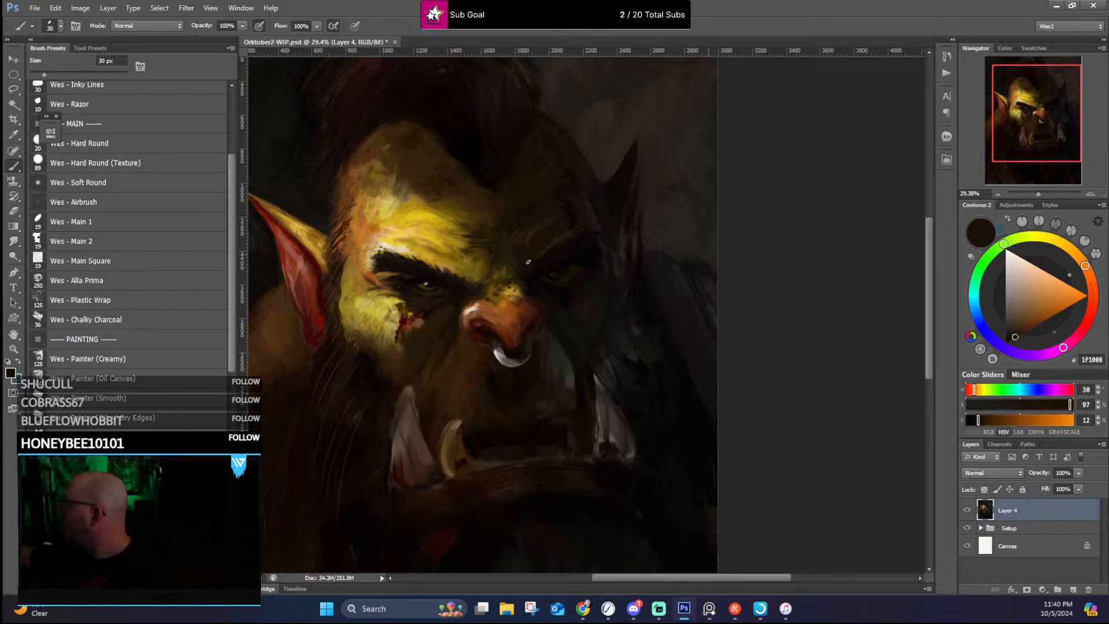
pyautogui.keyDown('alt'); pyautogui.click(547, 245); pyautogui.keyUp('alt')
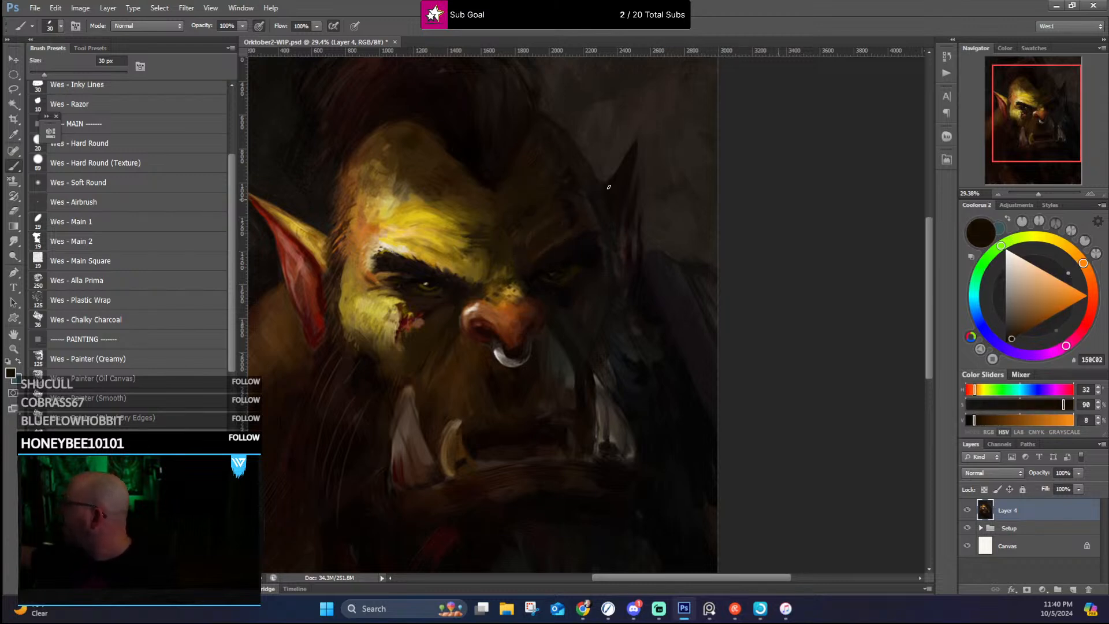
pyautogui.keyDown('alt'); pyautogui.click(575, 229); pyautogui.keyUp('alt')
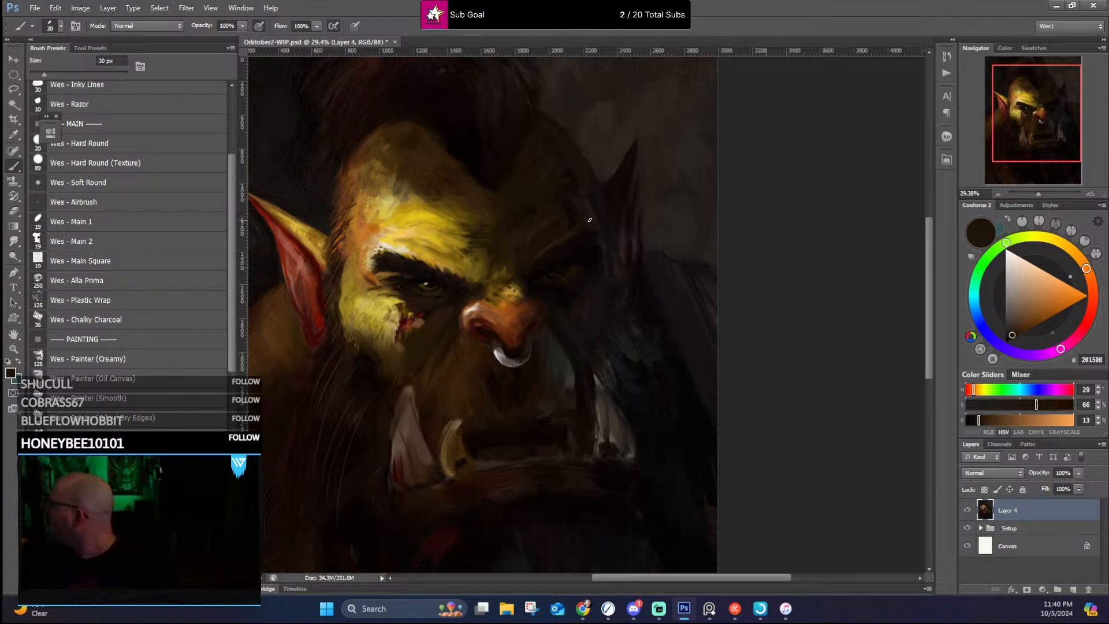
pyautogui.keyDown('alt'); pyautogui.click(548, 161); pyautogui.keyUp('alt')
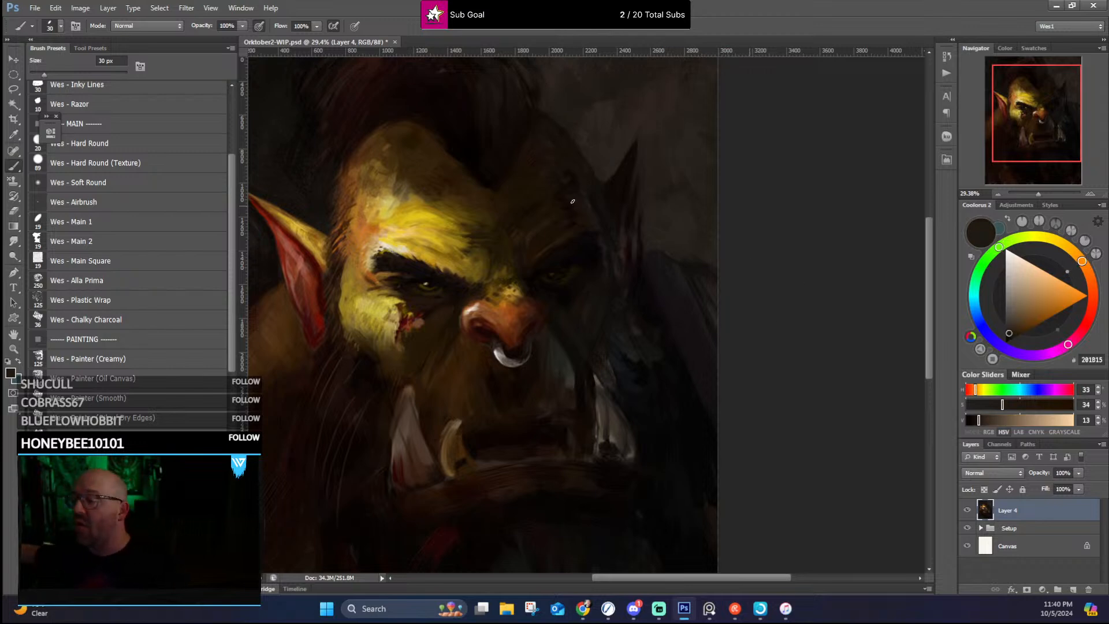
pyautogui.press('alt')
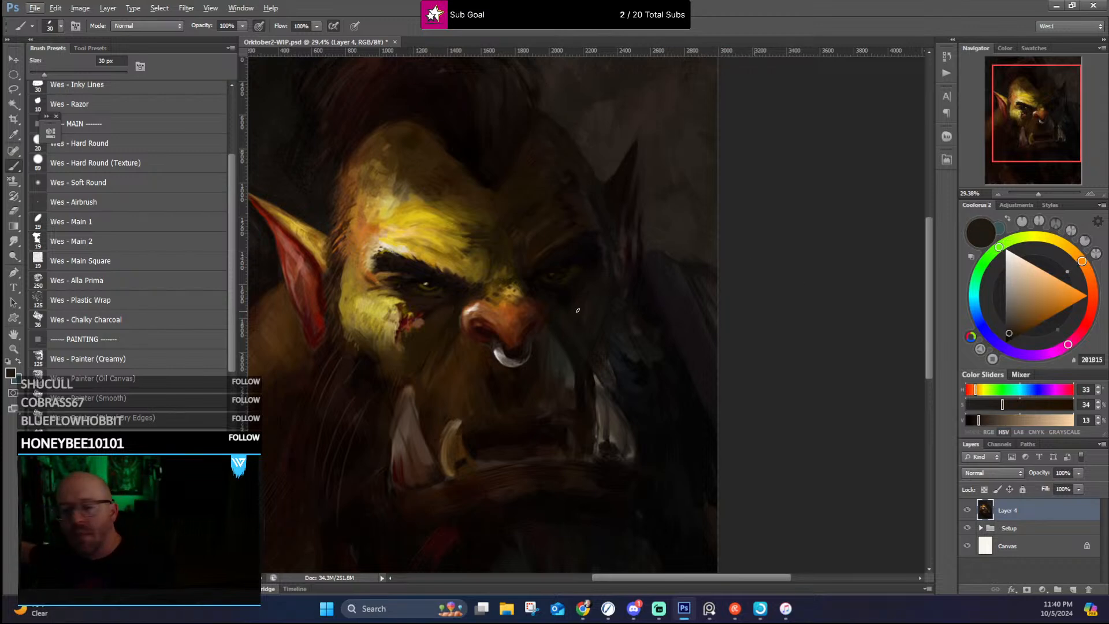
# Step: Deepen the far eye's socket and brow with sampled near-blacks and dark reds, and pick up a mid brown from the nose
pyautogui.keyDown('alt'); pyautogui.click(577, 316); pyautogui.keyUp('alt')
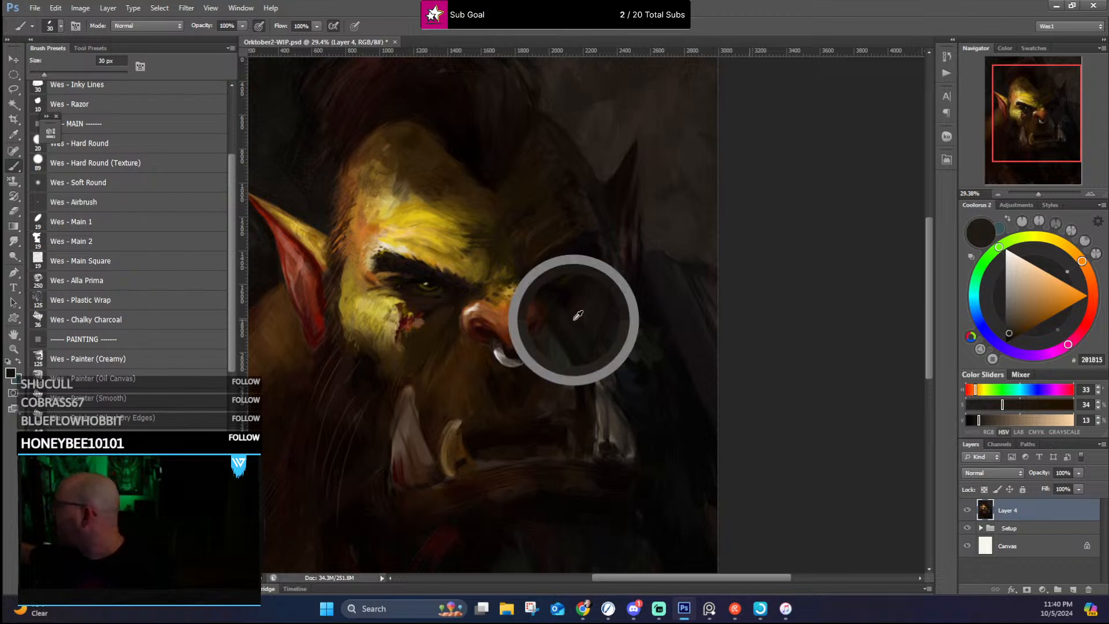
pyautogui.moveTo(578, 316); pyautogui.dragTo(579, 308)
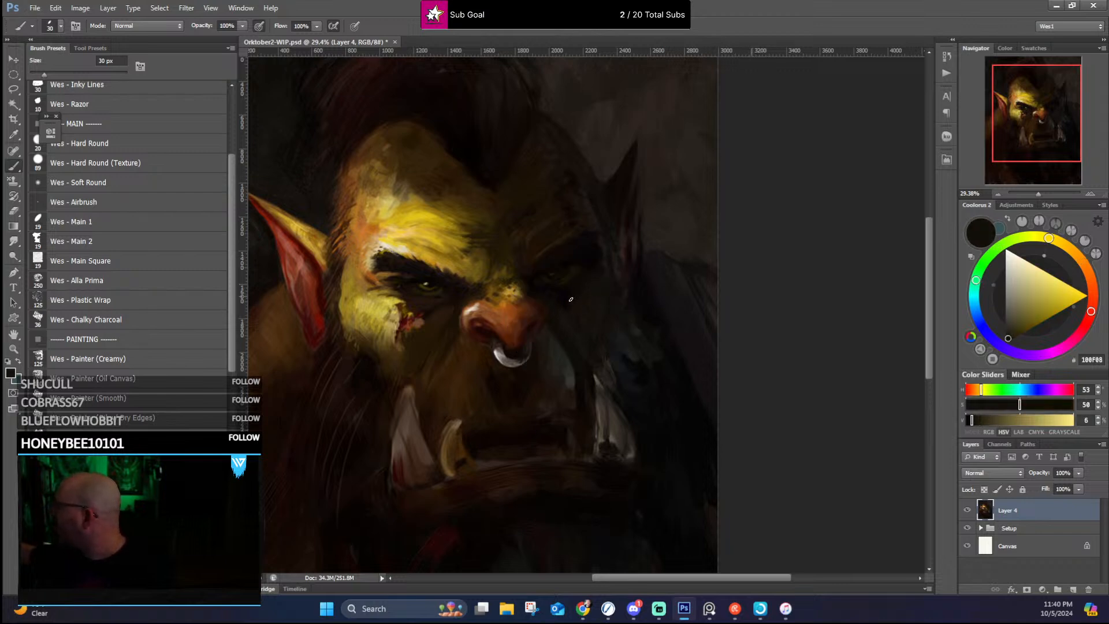
pyautogui.keyDown('alt'); pyautogui.click(542, 308); pyautogui.keyUp('alt')
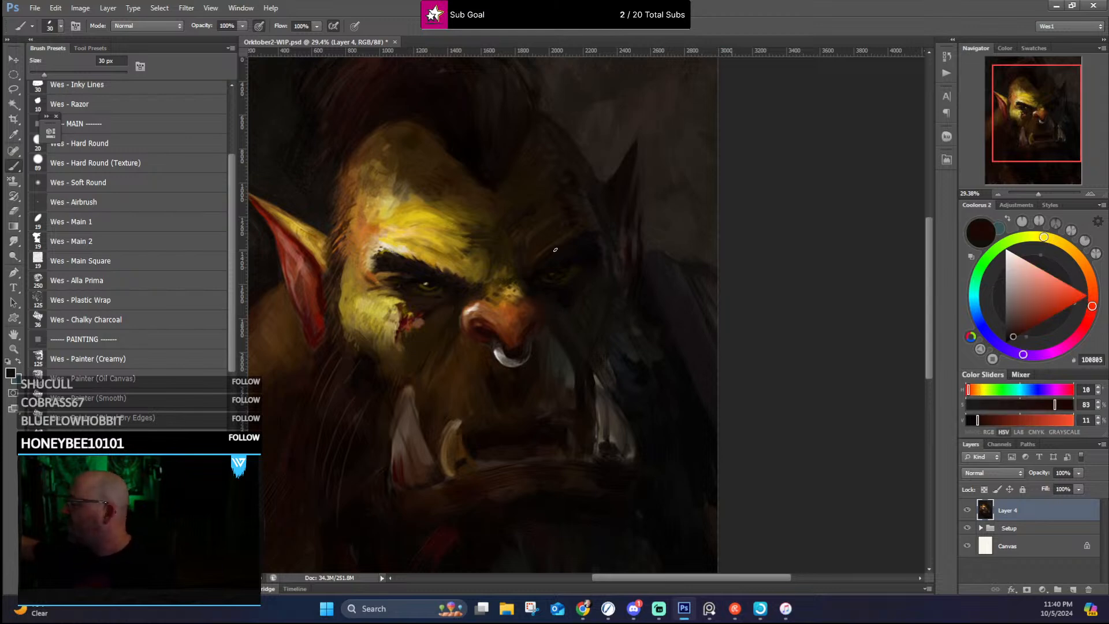
pyautogui.keyDown('alt'); pyautogui.click(533, 283); pyautogui.keyUp('alt')
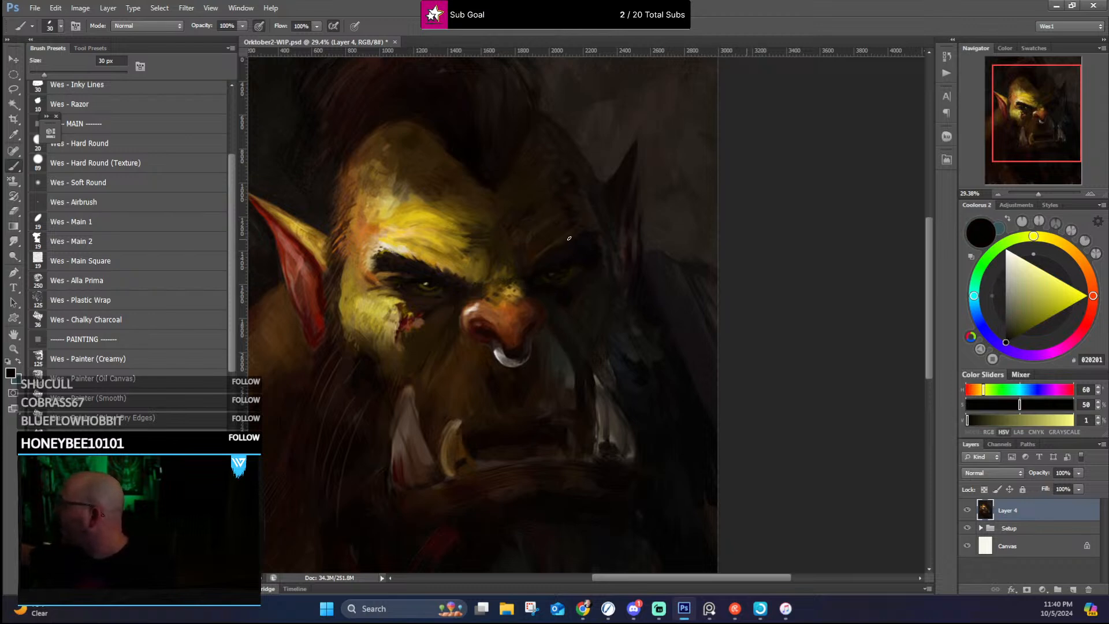
pyautogui.keyDown('alt'); pyautogui.click(561, 294); pyautogui.keyUp('alt')
pyautogui.keyDown('alt'); pyautogui.click(638, 146); pyautogui.keyUp('alt')
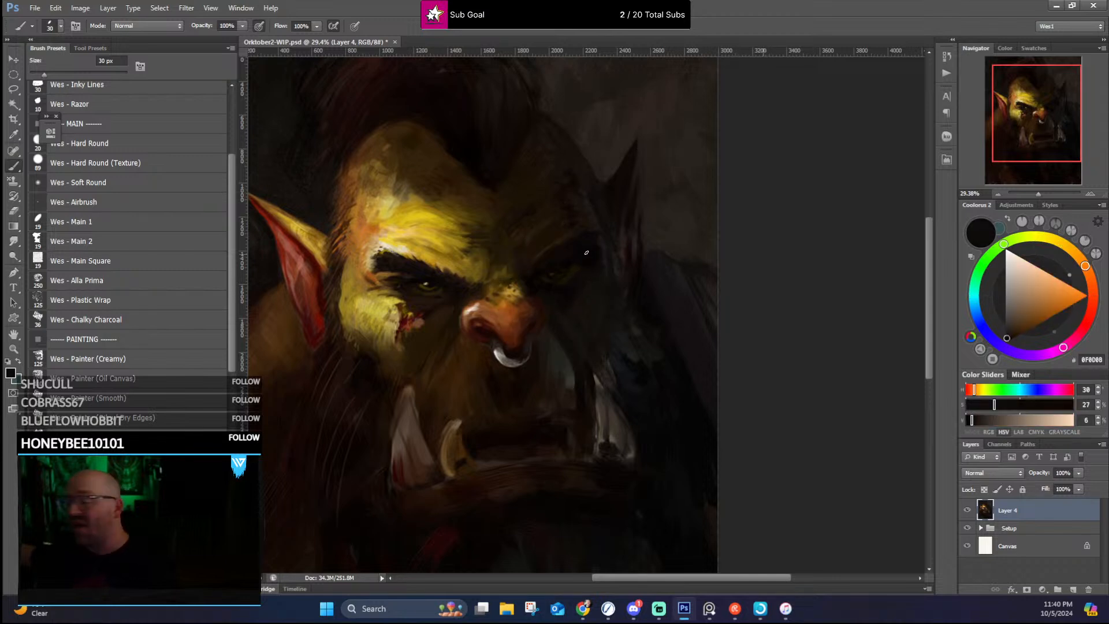
pyautogui.keyDown('alt'); pyautogui.click(539, 282); pyautogui.keyUp('alt')
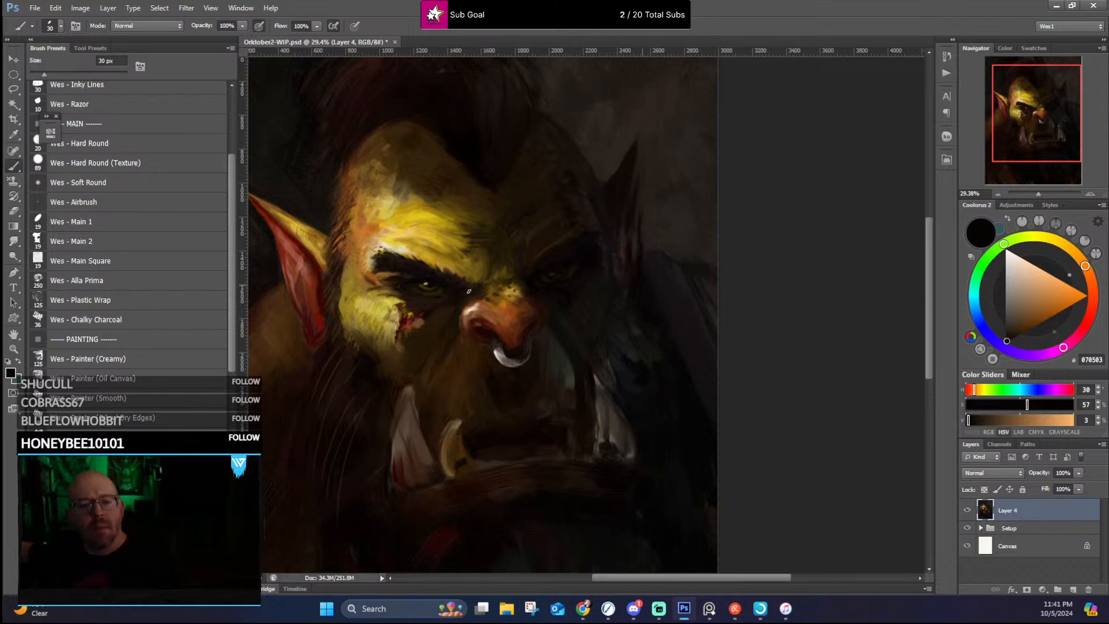
pyautogui.keyDown('alt'); pyautogui.click(471, 313); pyautogui.keyUp('alt')
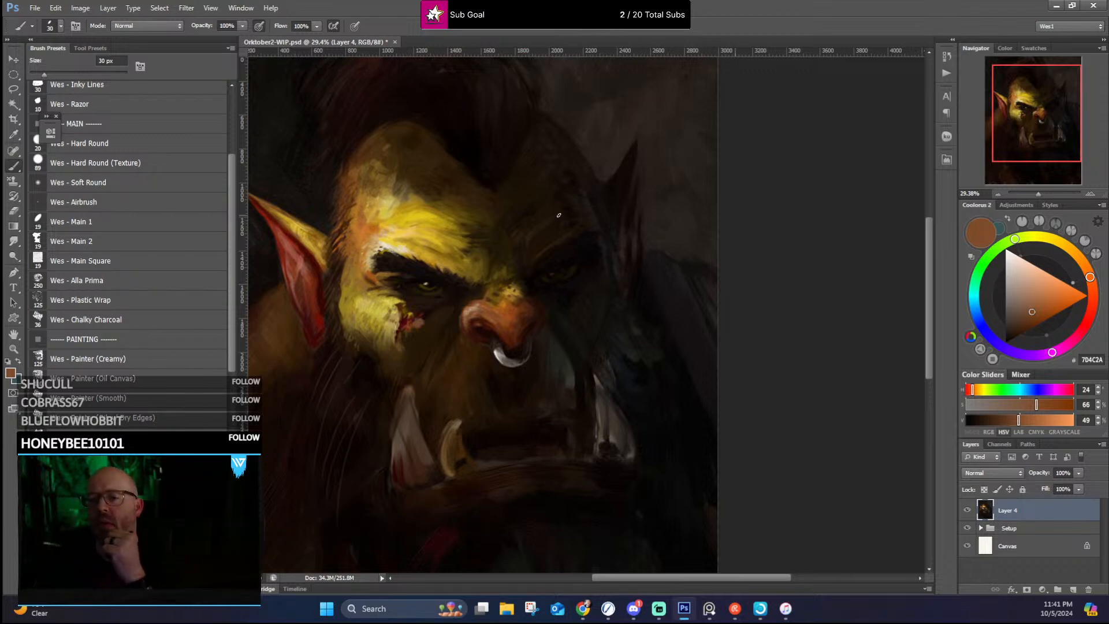
# Step: Darken the mohawk's shadows and the hairline beside the forehead with sampled near-black reds
pyautogui.scroll(-2, 559, 215)
pyautogui.scroll(3, 497, 229)
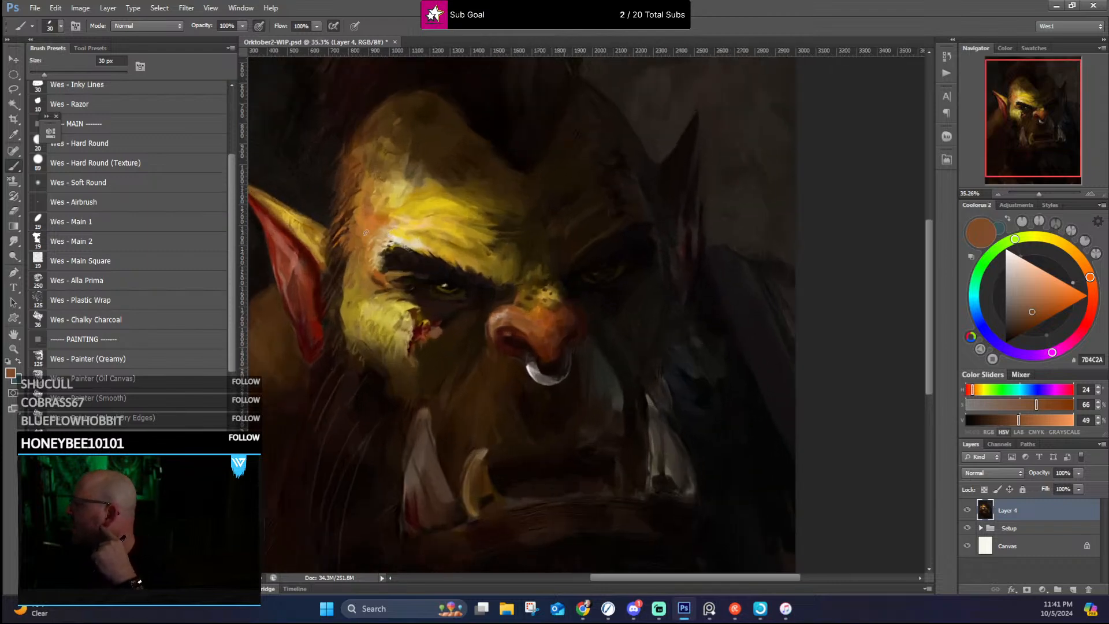
pyautogui.scroll(2, 365, 233)
pyautogui.scroll(-1, 344, 284)
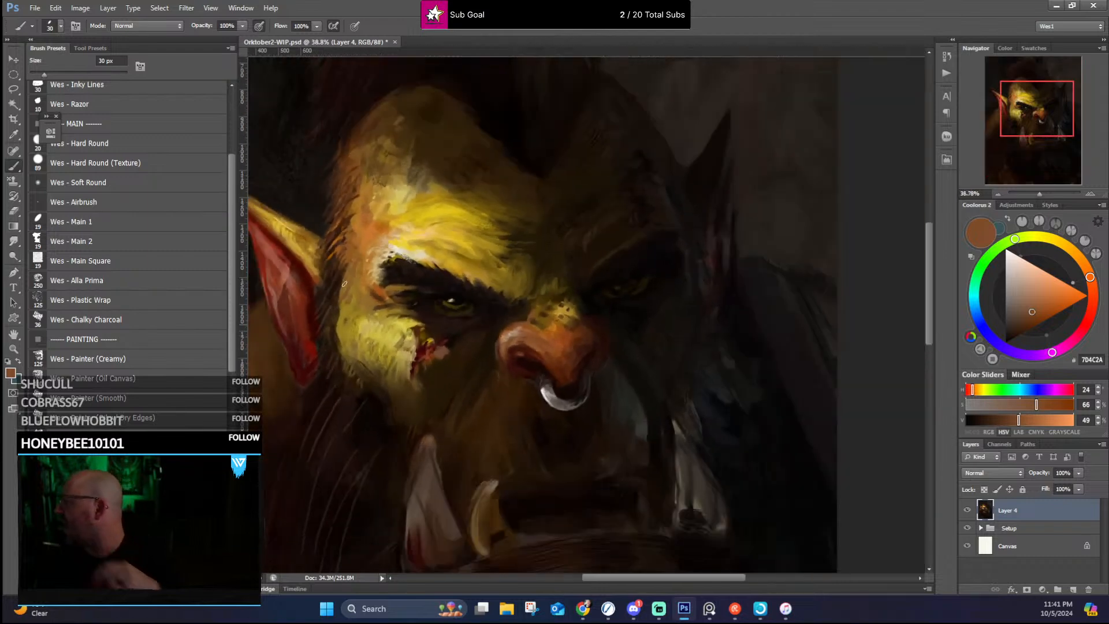
pyautogui.scroll(-2, 344, 284)
pyautogui.moveTo(389, 171); pyautogui.dragTo(505, 234)
pyautogui.scroll(1, 502, 237)
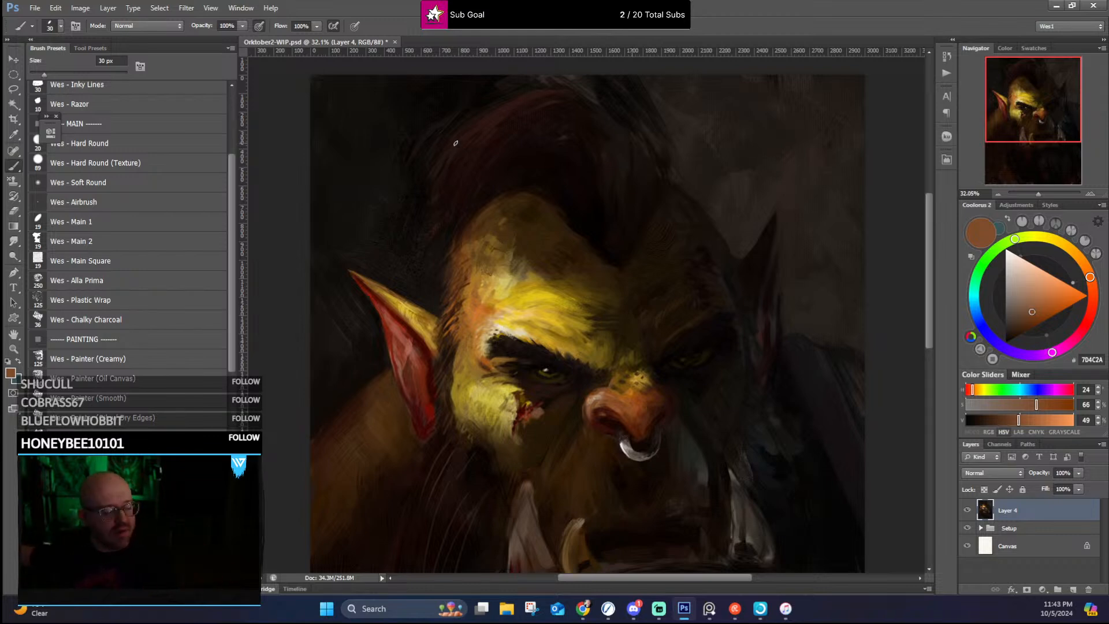
pyautogui.keyDown('alt'); pyautogui.click(438, 209); pyautogui.keyUp('alt')
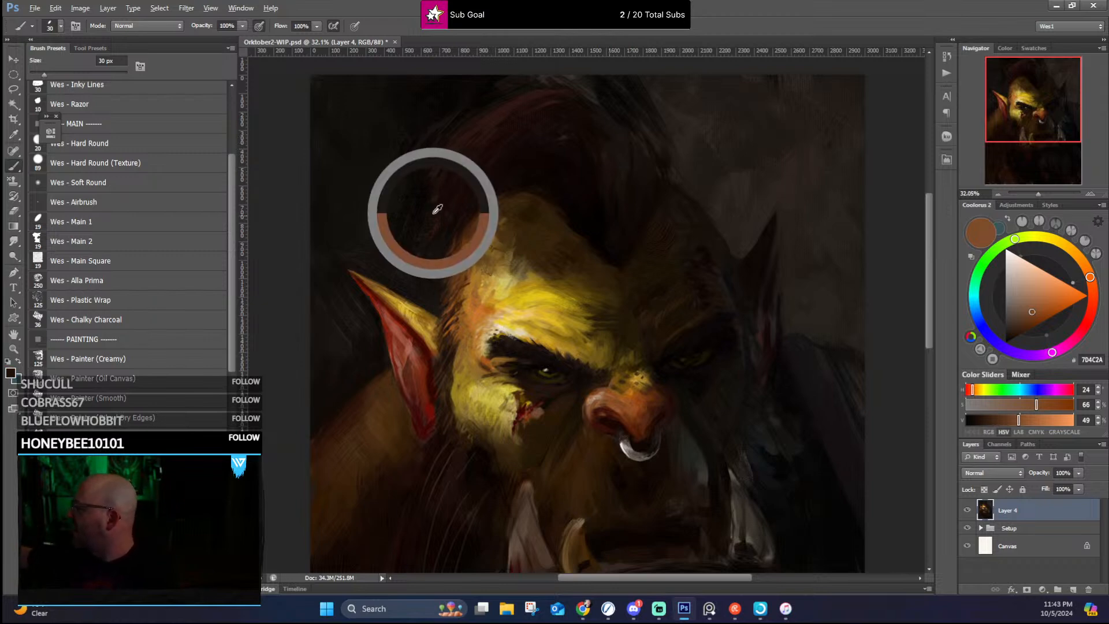
pyautogui.keyDown('alt'); pyautogui.click(461, 223); pyautogui.keyUp('alt')
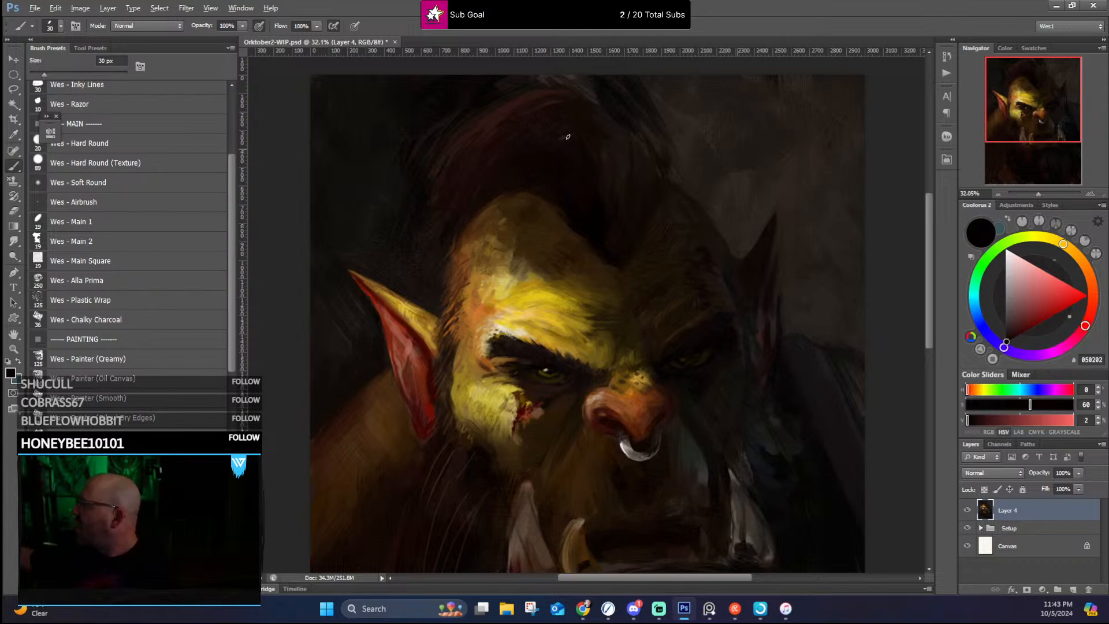
pyautogui.keyDown('alt'); pyautogui.click(579, 140); pyautogui.keyUp('alt')
pyautogui.keyDown('alt'); pyautogui.click(604, 201); pyautogui.keyUp('alt')
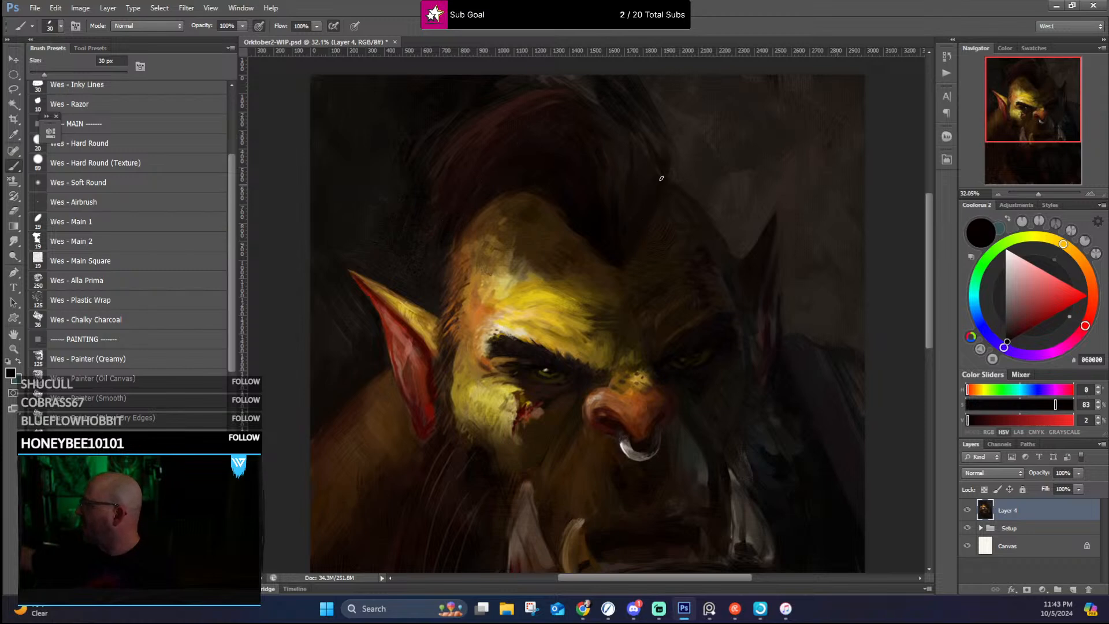
# Step: Darken the skin beneath the near eye, toward the nose, with sampled near-blacks and deep browns
pyautogui.moveTo(787, 218); pyautogui.dragTo(733, 127)
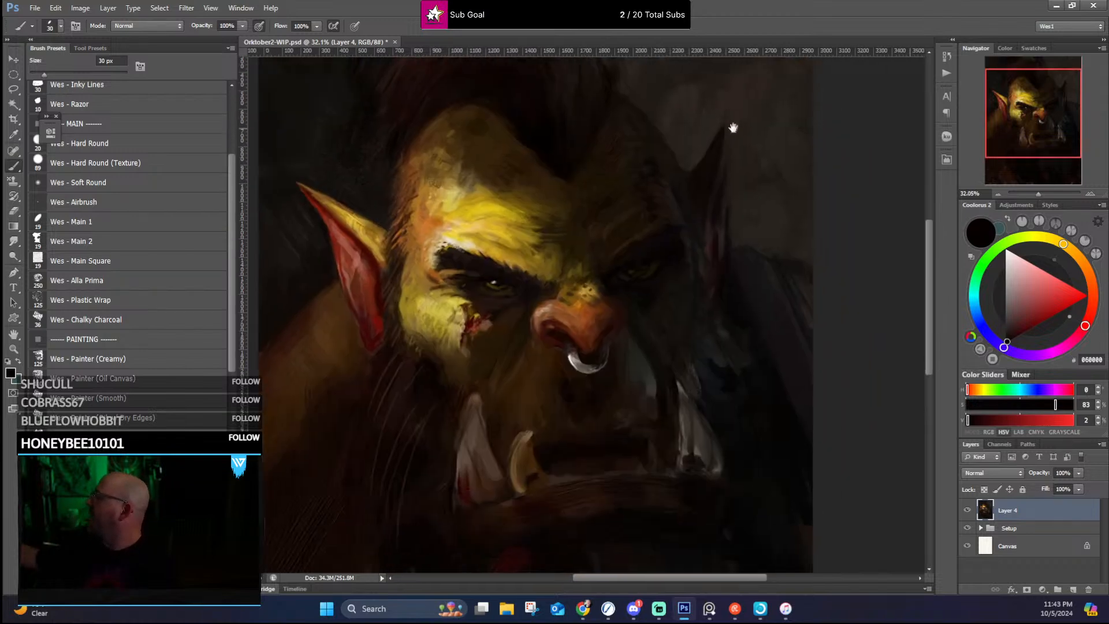
pyautogui.moveTo(735, 245); pyautogui.dragTo(733, 200)
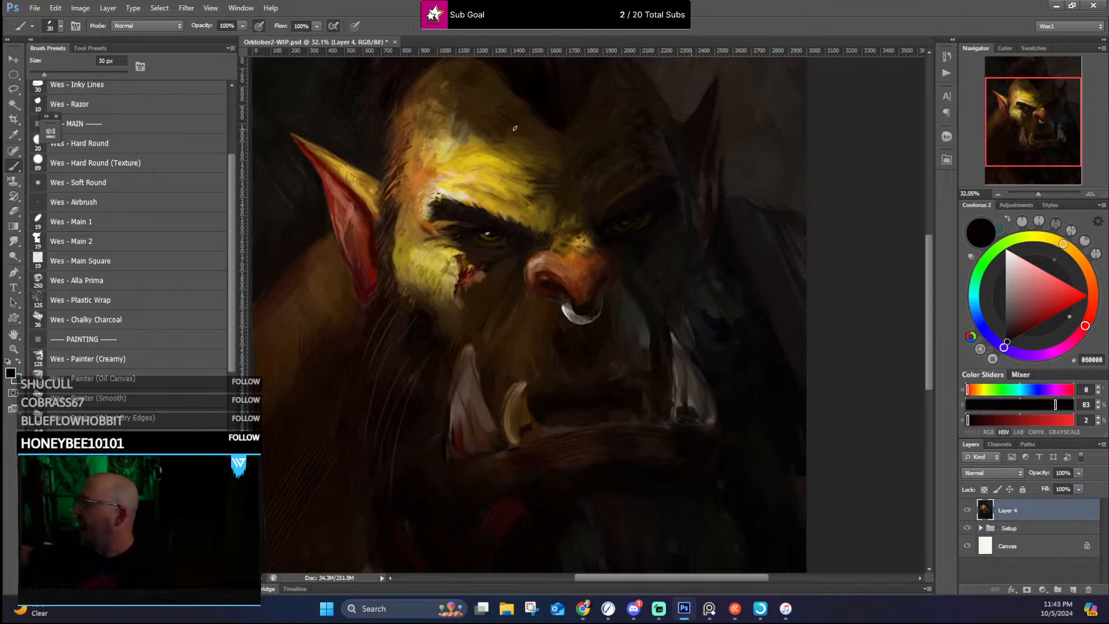
pyautogui.keyDown('alt'); pyautogui.click(518, 248); pyautogui.keyUp('alt')
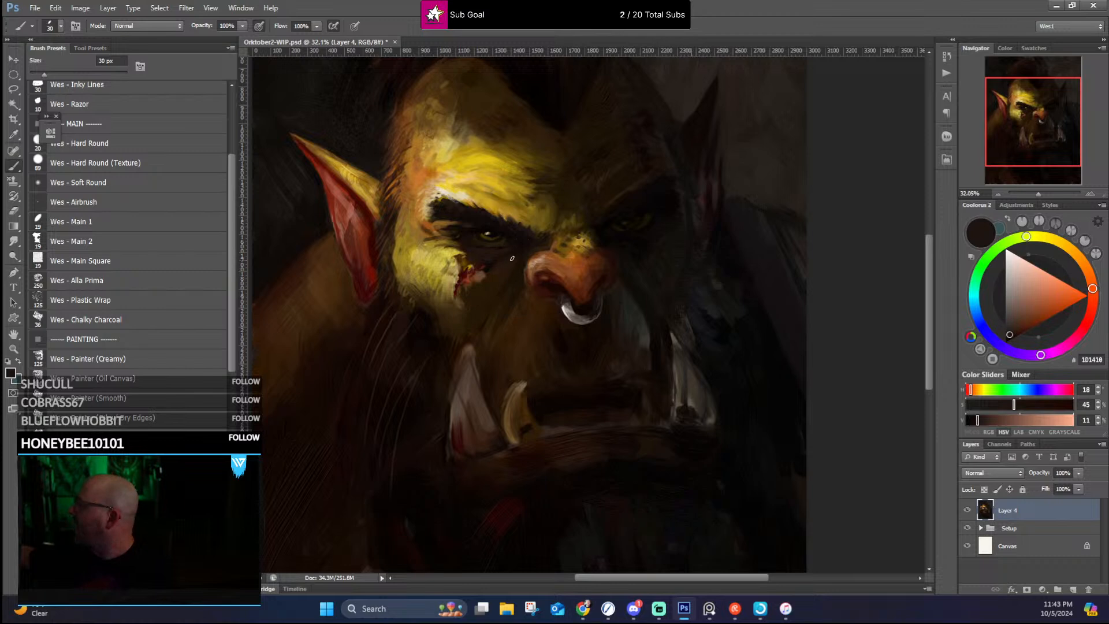
pyautogui.keyDown('alt'); pyautogui.click(500, 262); pyautogui.keyUp('alt')
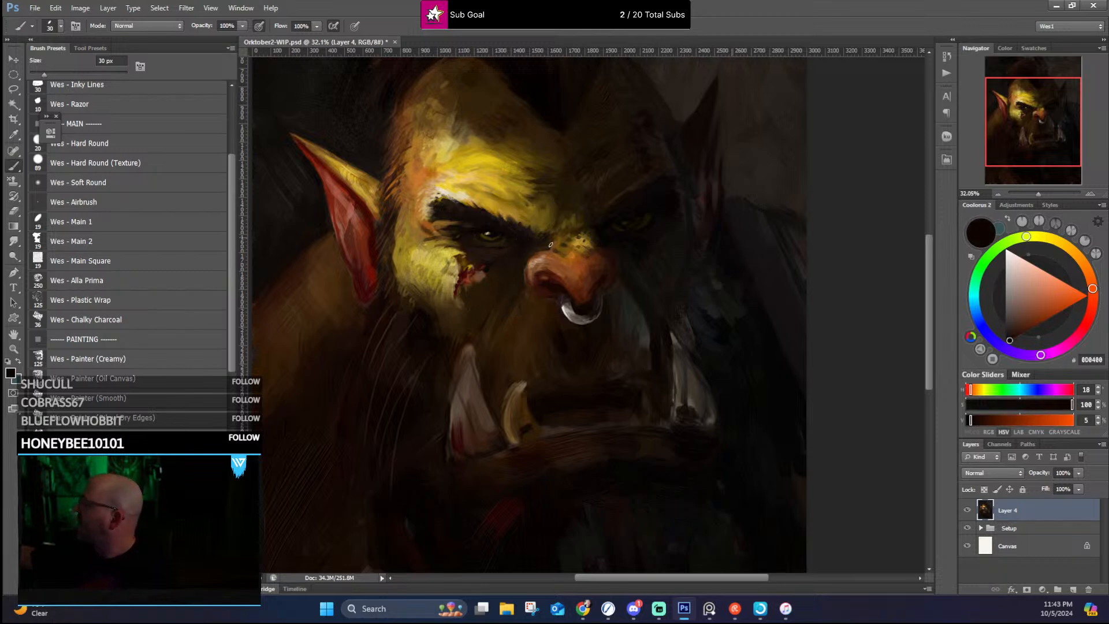
pyautogui.keyDown('alt'); pyautogui.click(494, 295); pyautogui.keyUp('alt')
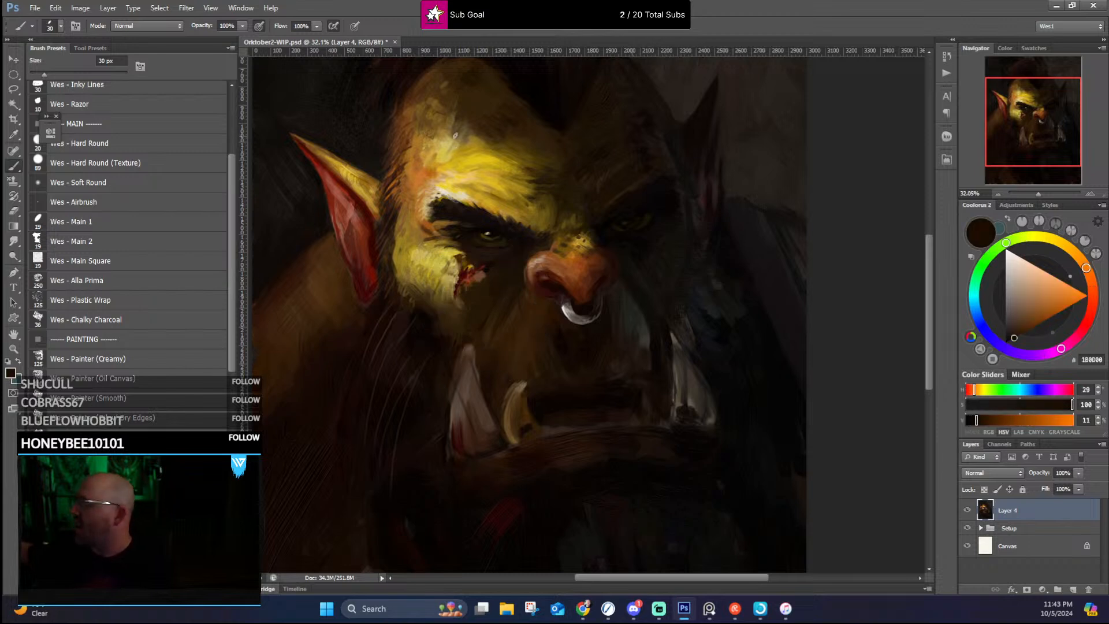
# Step: Sharpen the cheek wound's edges with a sampled dark red and paint a thin scar up the near side of the forehead
pyautogui.keyDown('alt'); pyautogui.click(482, 273); pyautogui.keyUp('alt')
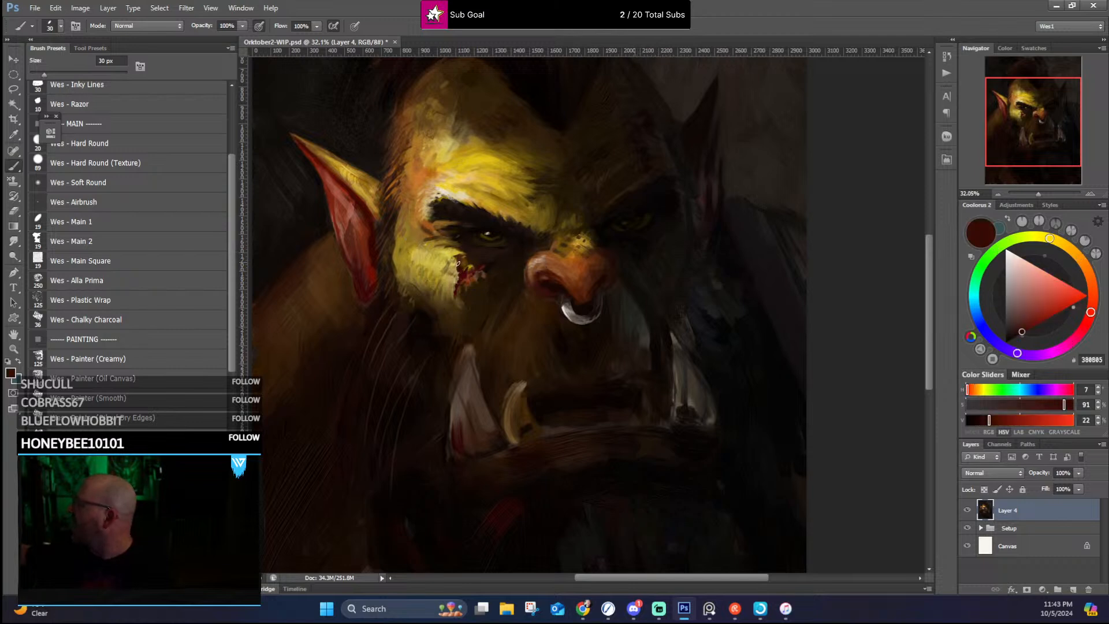
pyautogui.keyDown('alt'); pyautogui.click(464, 266); pyautogui.keyUp('alt')
pyautogui.moveTo(426, 175); pyautogui.dragTo(439, 139)
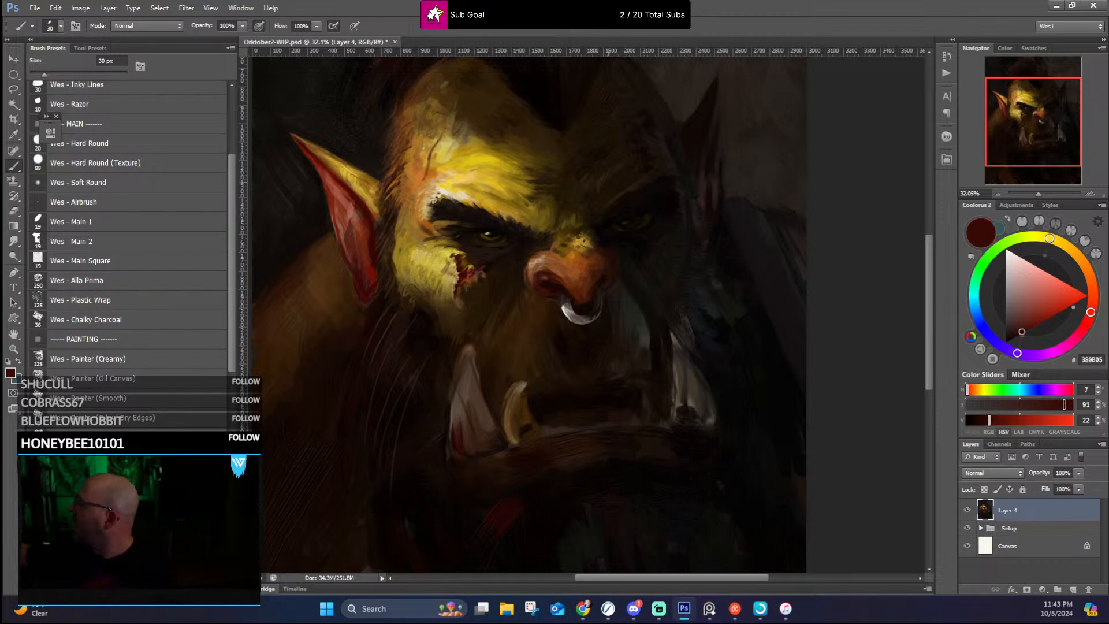
# Step: Add fine pale pink and salmon highlights to the cheek wound and nose with a 10 px brush, with touches of sampled dark red
pyautogui.keyDown('alt'); pyautogui.click(345, 183); pyautogui.keyUp('alt')
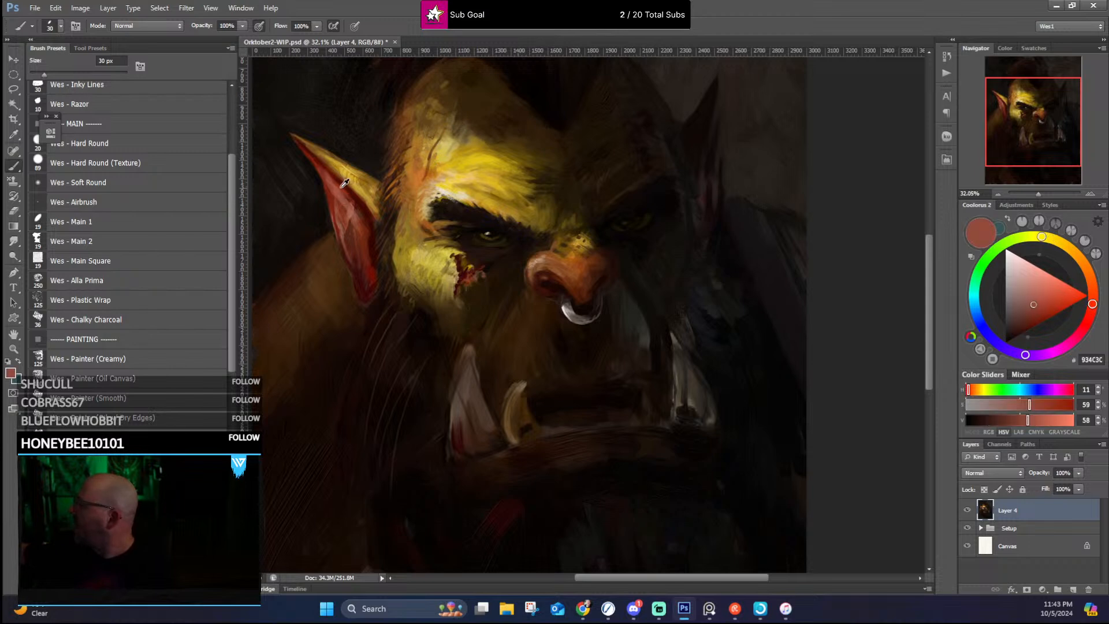
pyautogui.press('[')
pyautogui.press('[')
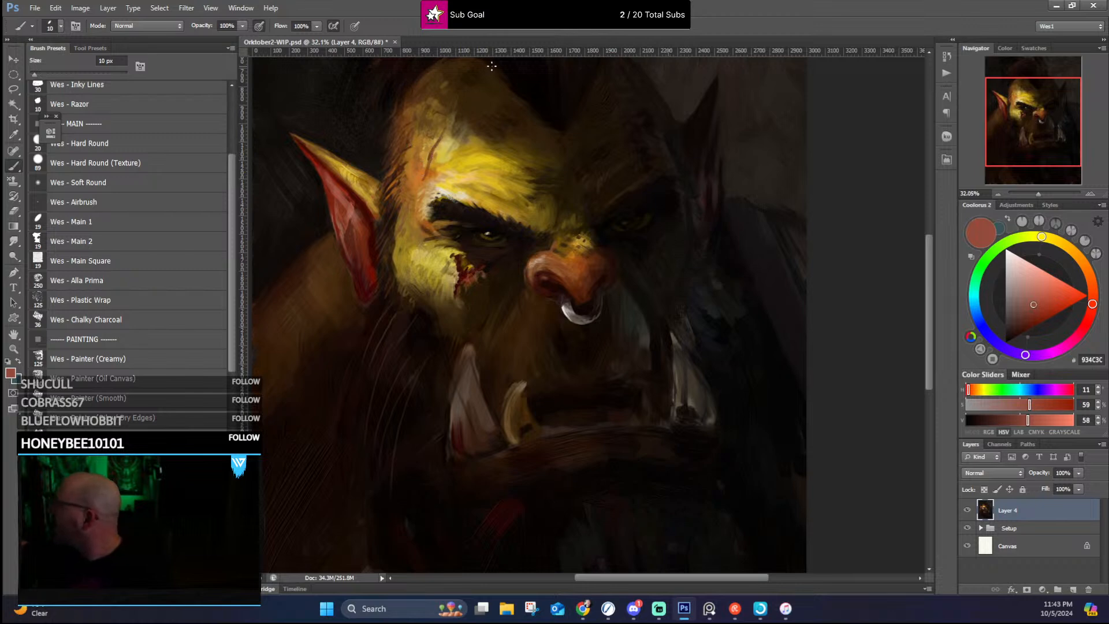
pyautogui.click(1024, 267)
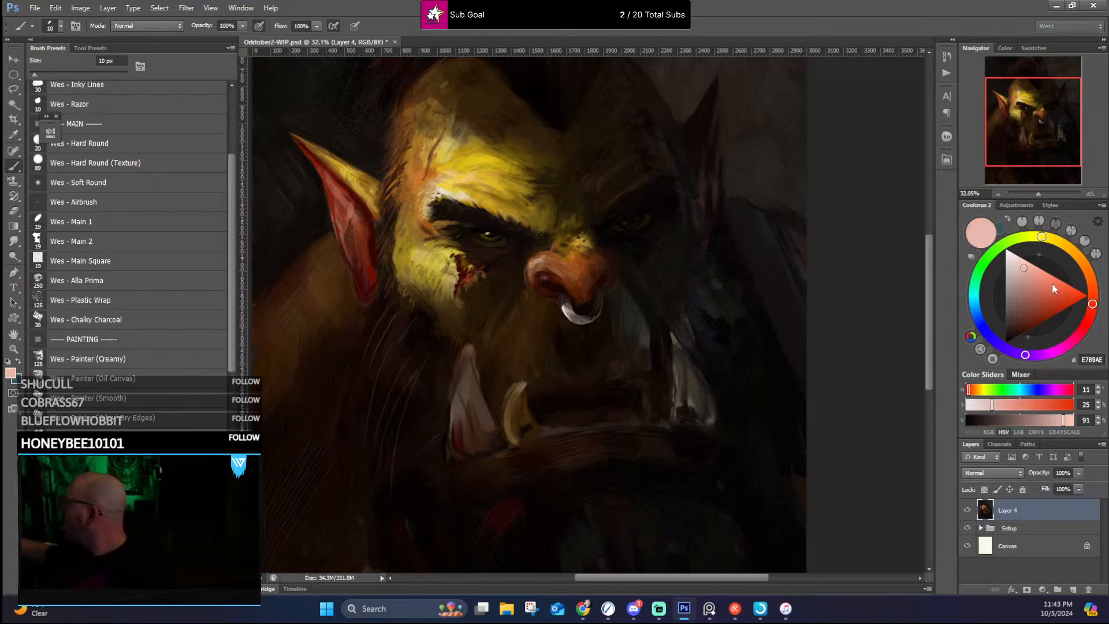
pyautogui.click(1048, 279)
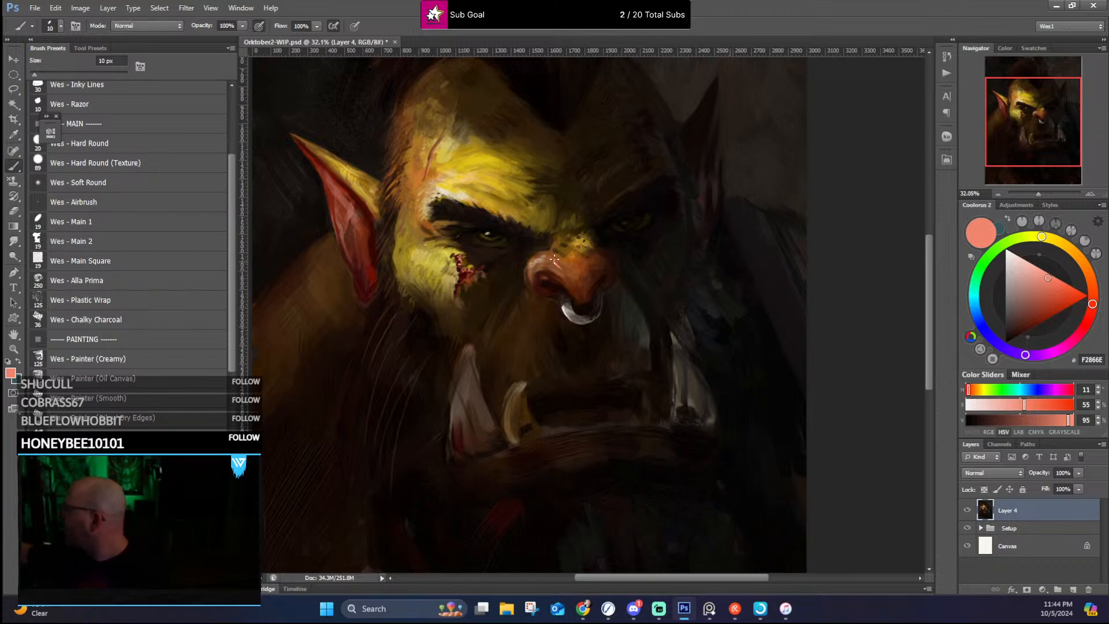
pyautogui.keyDown('alt'); pyautogui.click(553, 264); pyautogui.keyUp('alt')
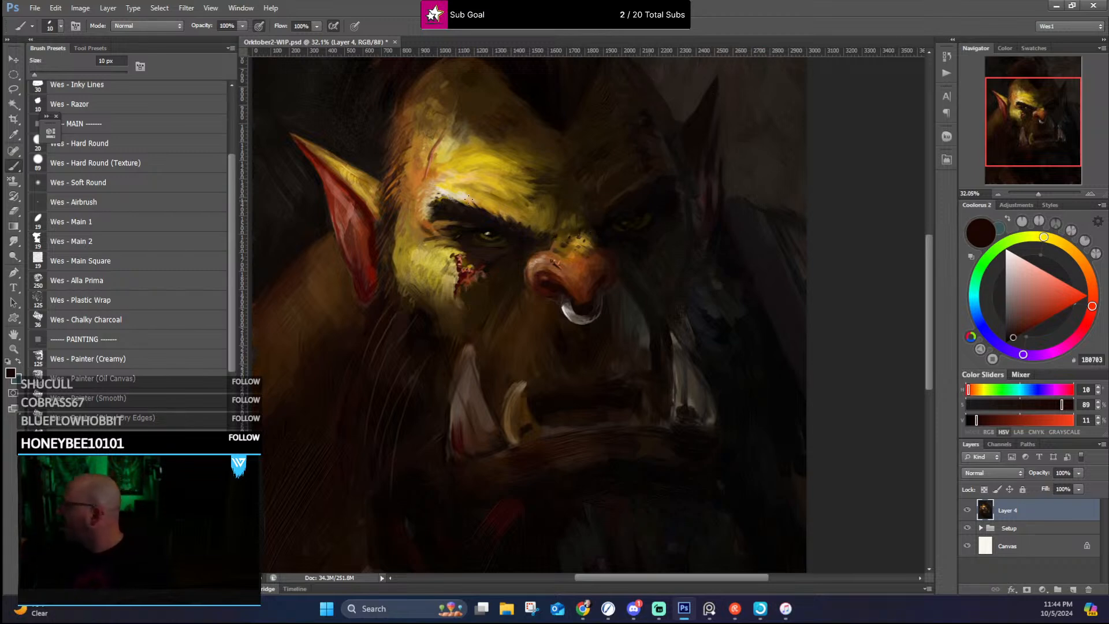
# Step: Brighten the near eye's iris with sampled golden yellow and refine the near brow's edge with sampled ochre and dark browns
pyautogui.keyDown('alt'); pyautogui.click(461, 153); pyautogui.keyUp('alt')
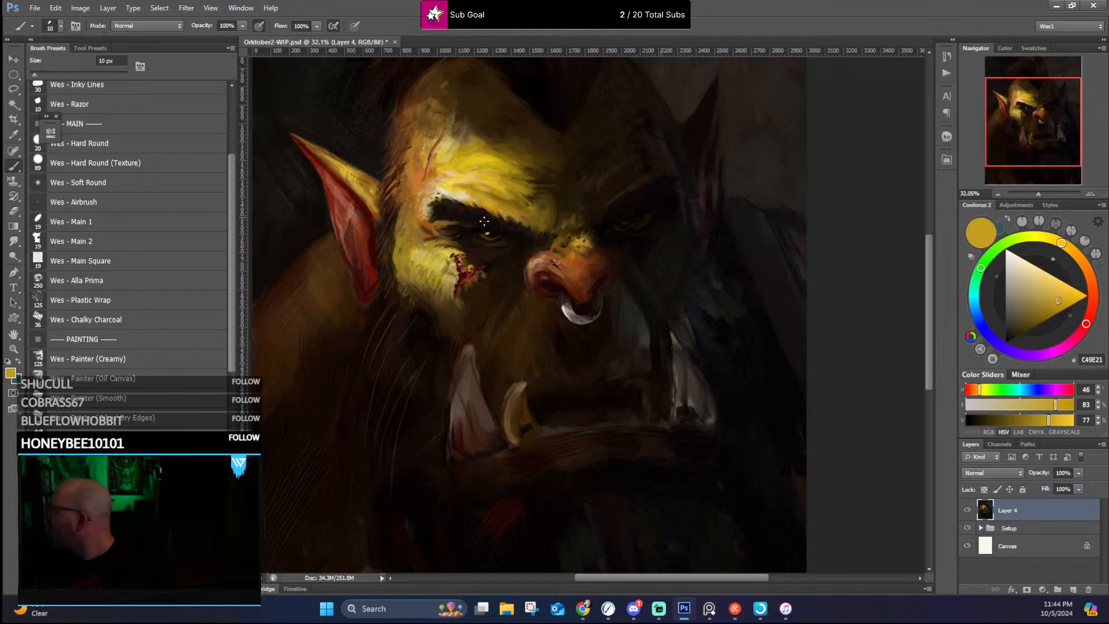
pyautogui.moveTo(487, 236); pyautogui.dragTo(490, 238)
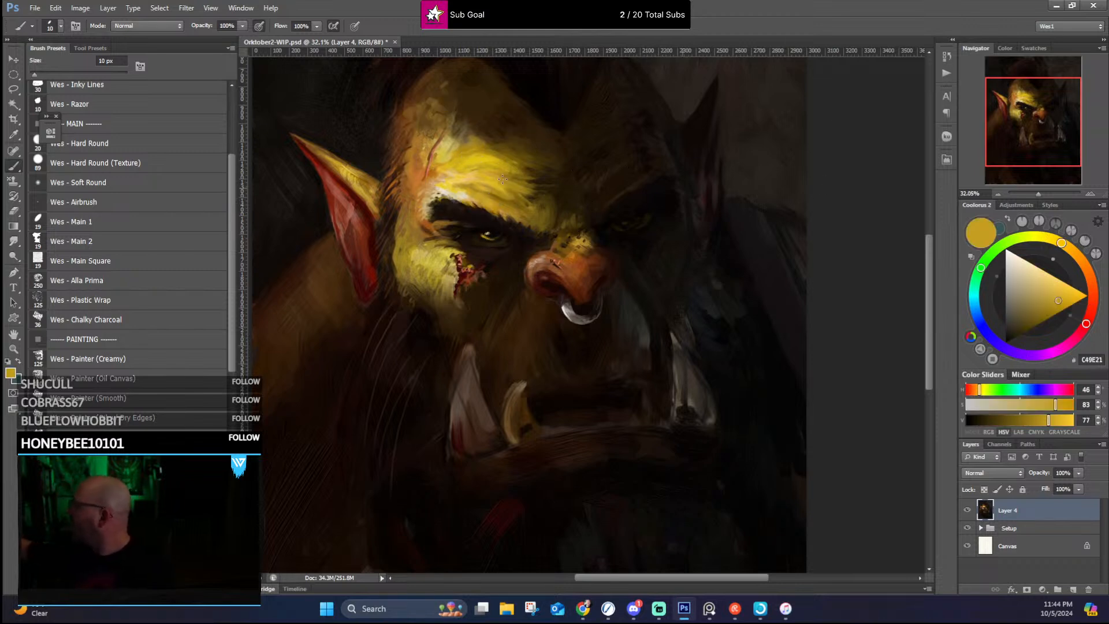
pyautogui.keyDown('alt'); pyautogui.click(439, 216); pyautogui.keyUp('alt')
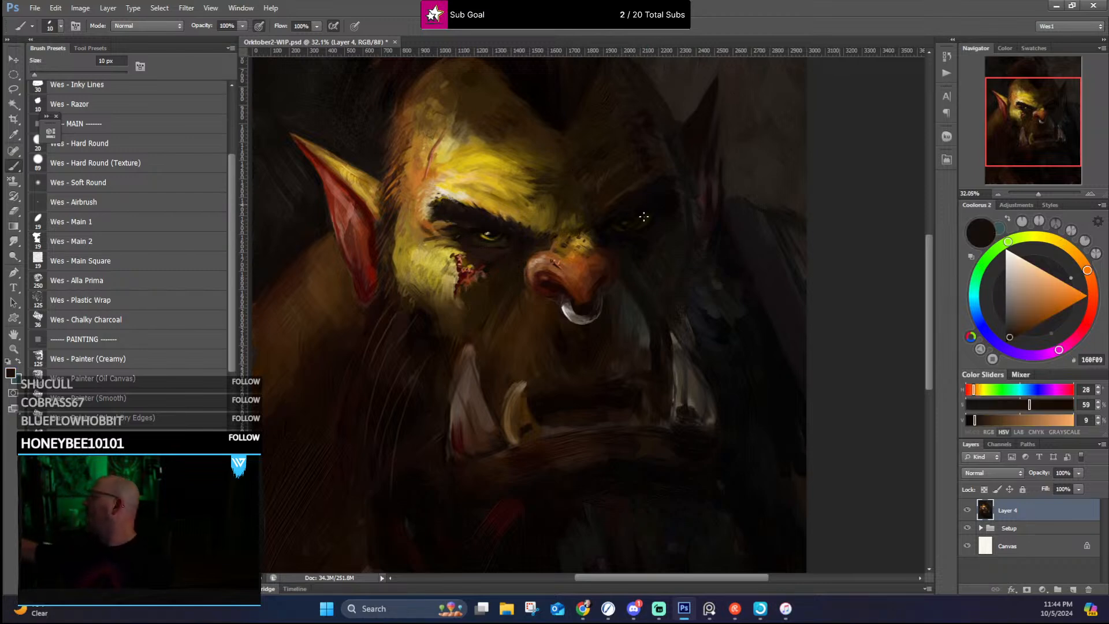
pyautogui.keyDown('alt'); pyautogui.click(508, 212); pyautogui.keyUp('alt')
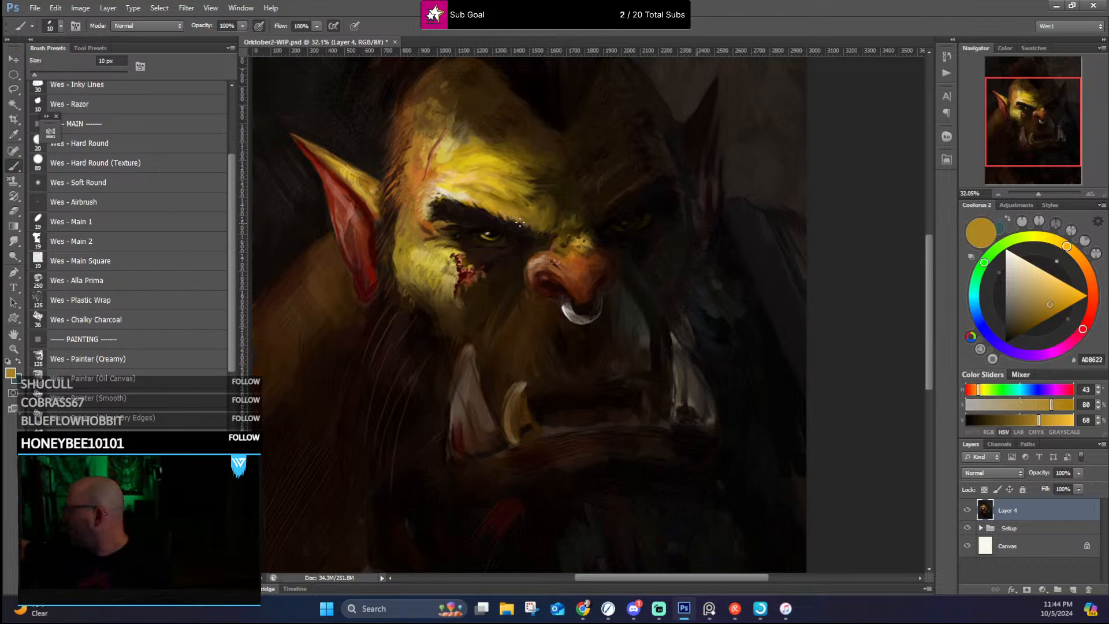
pyautogui.keyDown('alt'); pyautogui.click(456, 204); pyautogui.keyUp('alt')
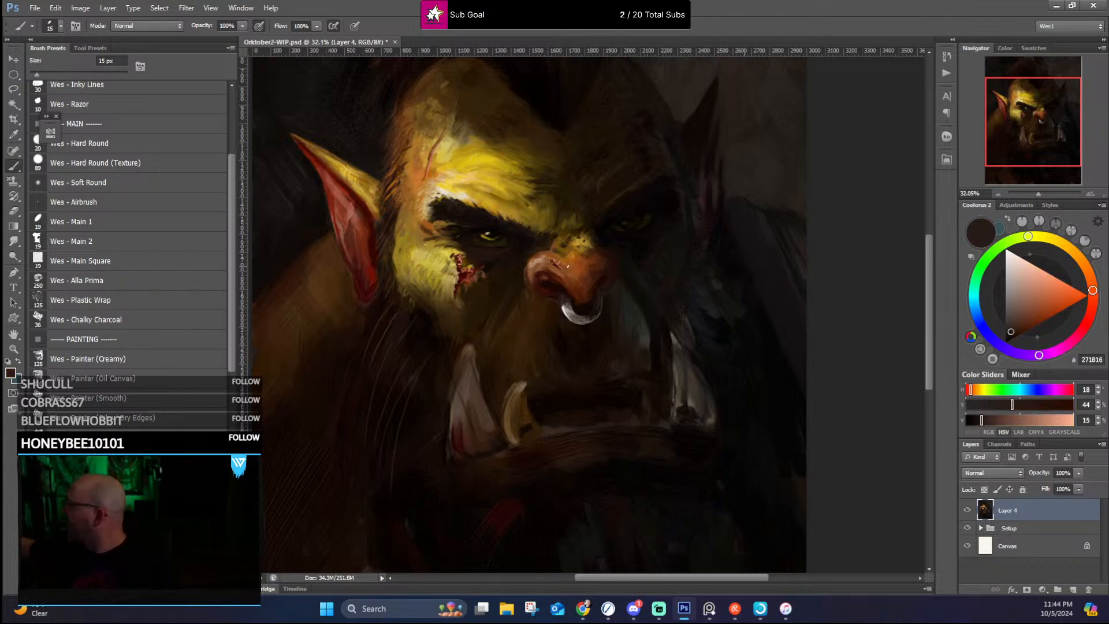
# Step: Enlarge the brush to 30 px and sample an orange-brown from the nose
pyautogui.press(']')
pyautogui.press(']')
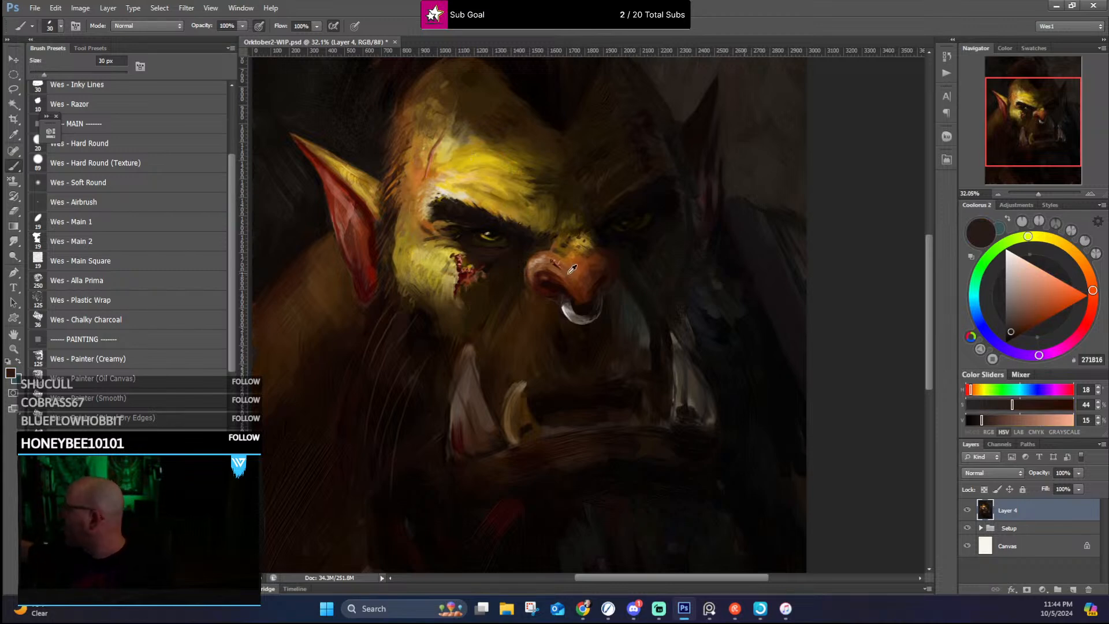
pyautogui.keyDown('alt'); pyautogui.click(565, 269); pyautogui.keyUp('alt')
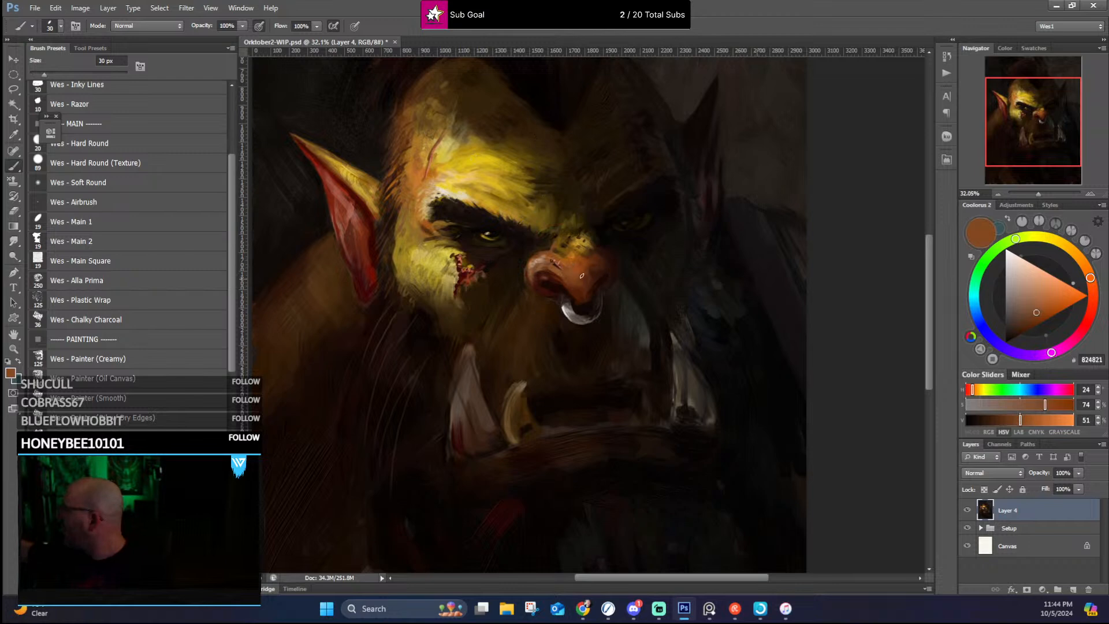
# Step: Examine the whole portrait, then the forehead, brows, eyes and nose at closer range
pyautogui.scroll(-3, 675, 222)
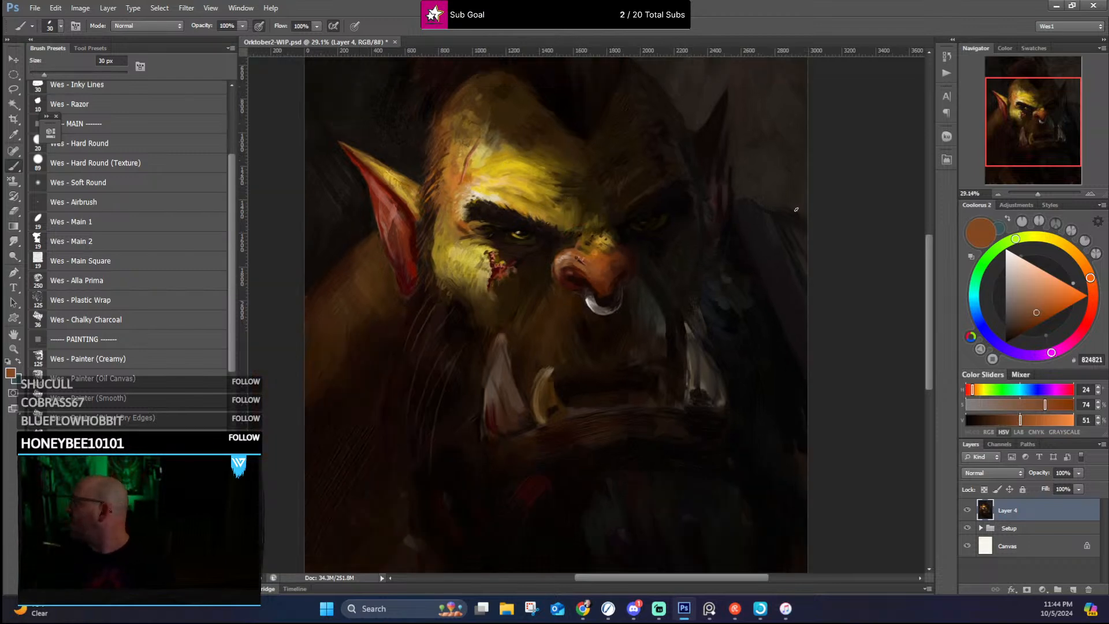
pyautogui.scroll(1, 734, 226)
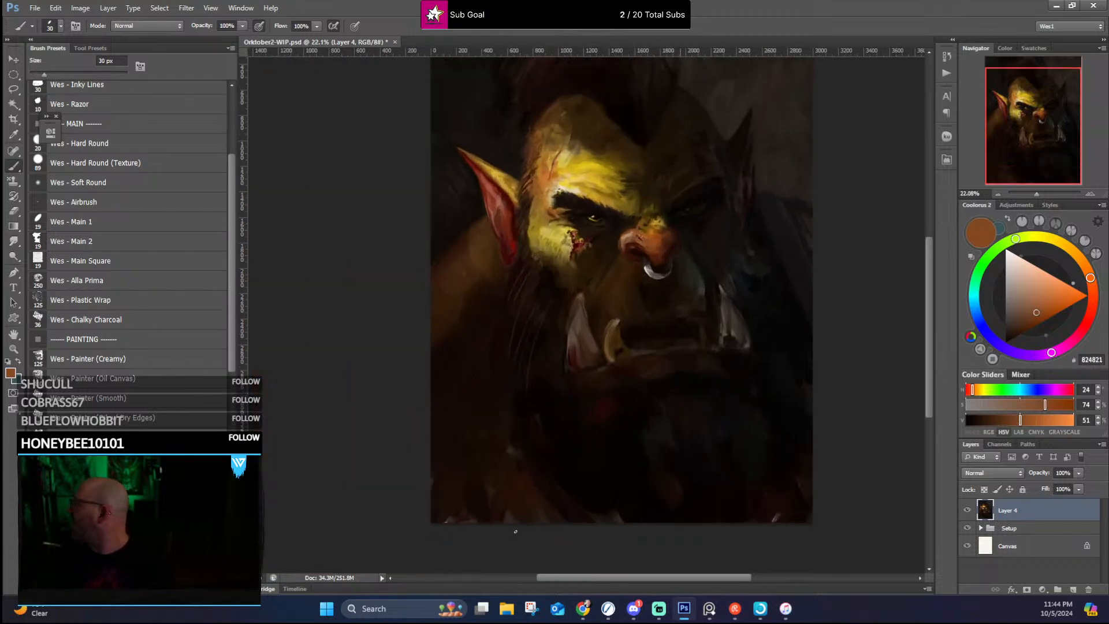
pyautogui.scroll(2, 522, 383)
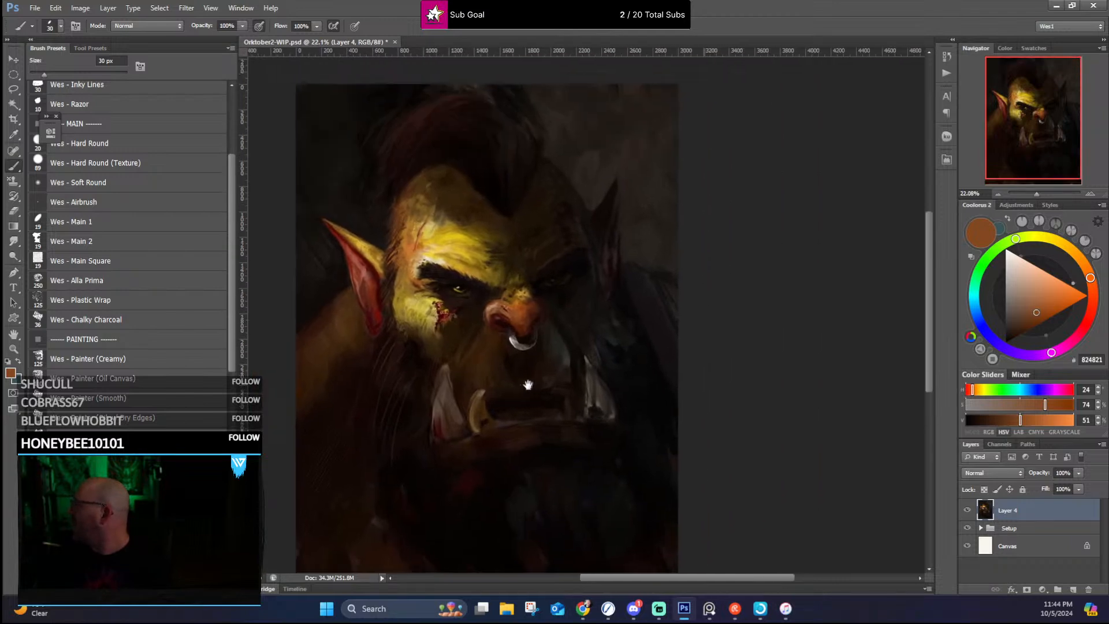
pyautogui.scroll(4, 524, 345)
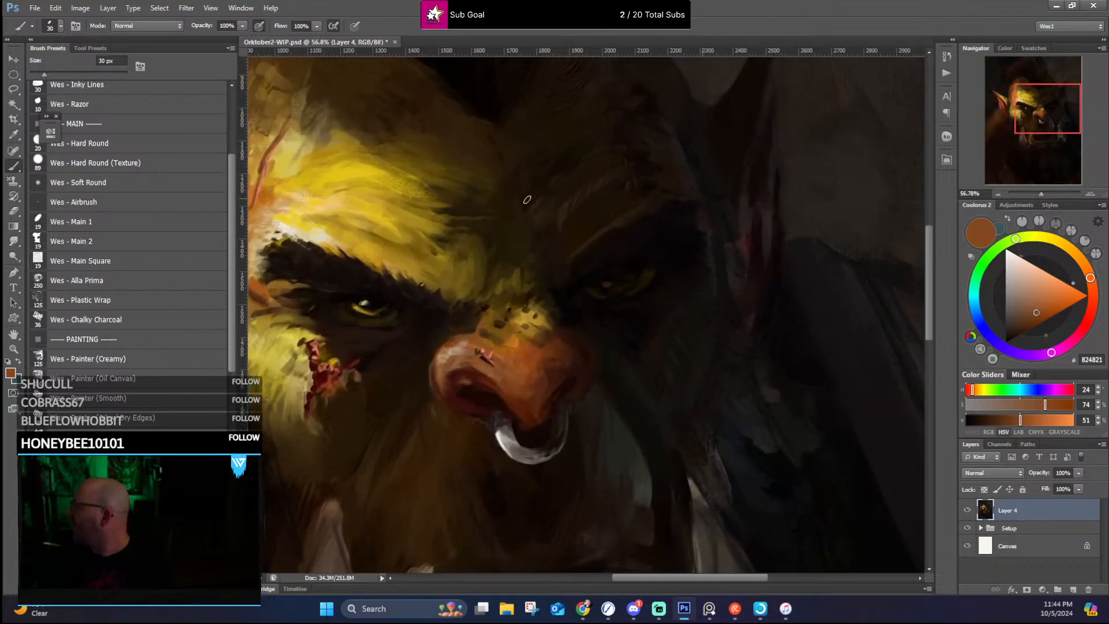
pyautogui.scroll(4, 523, 209)
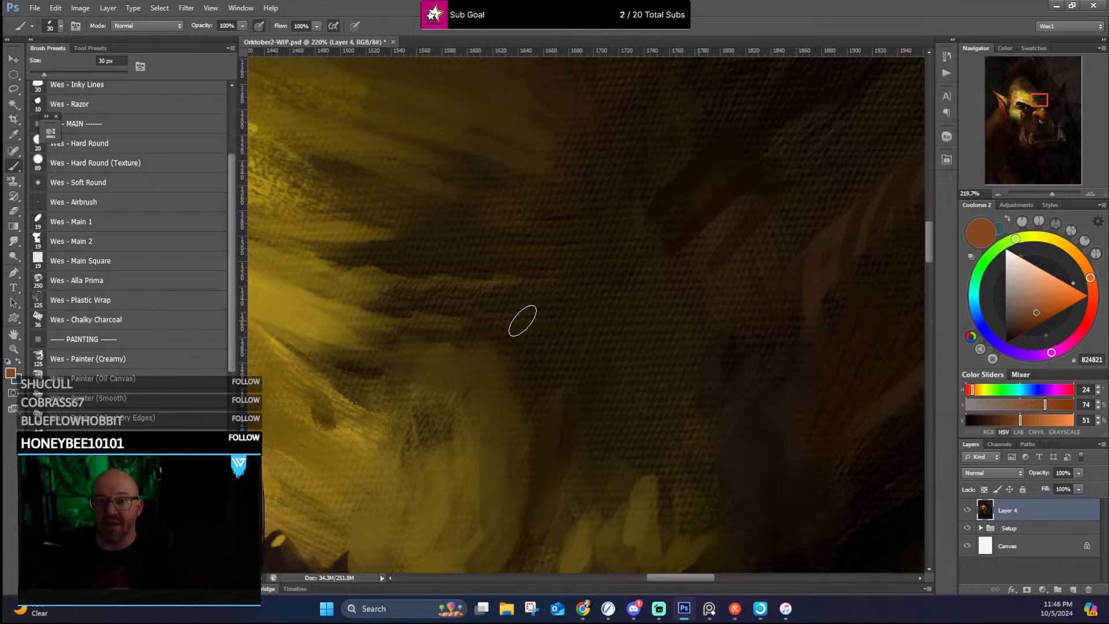
pyautogui.scroll(-5, 560, 218)
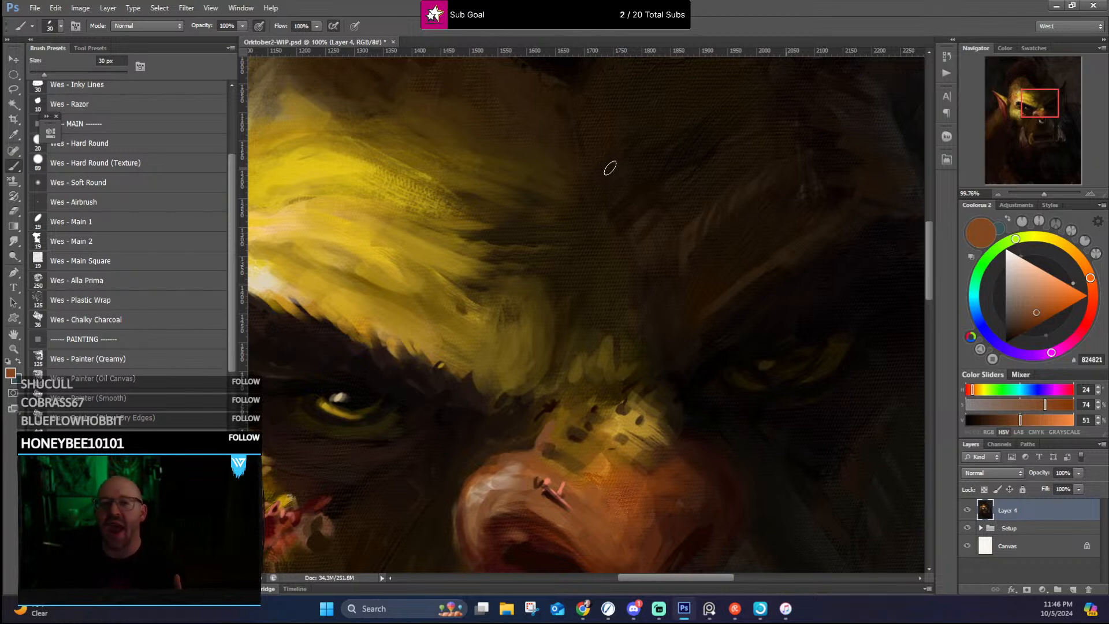
pyautogui.scroll(-4, 601, 159)
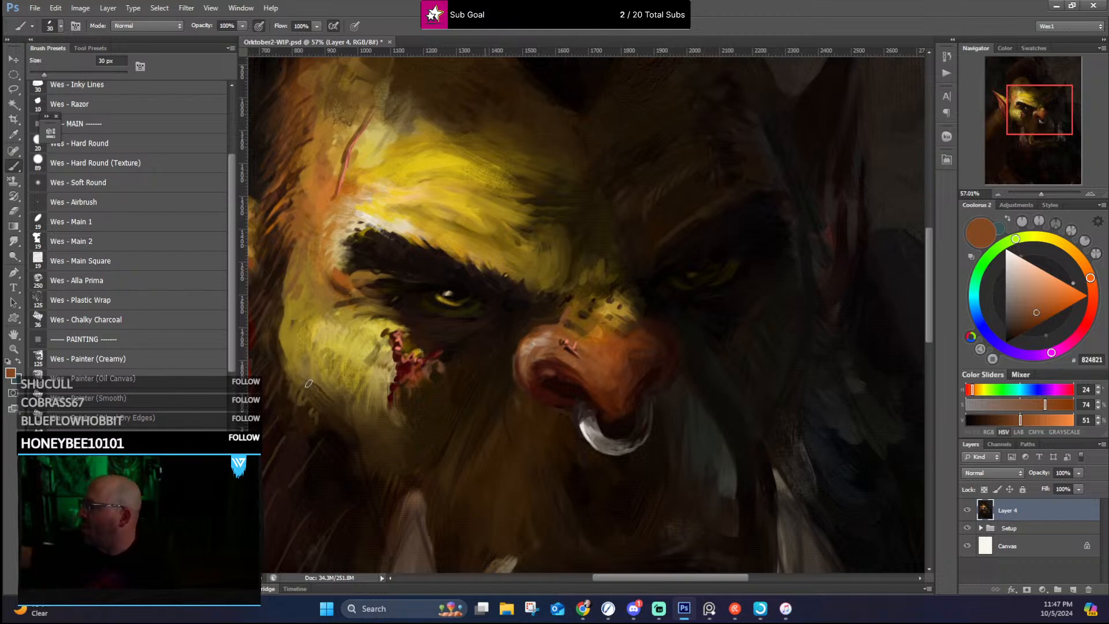
# Step: Dab sampled dark red texture inside the upper part of the near ear with a 60 px brush from the TRA-DIGITAL group
pyautogui.scroll(-5, 237, 356)
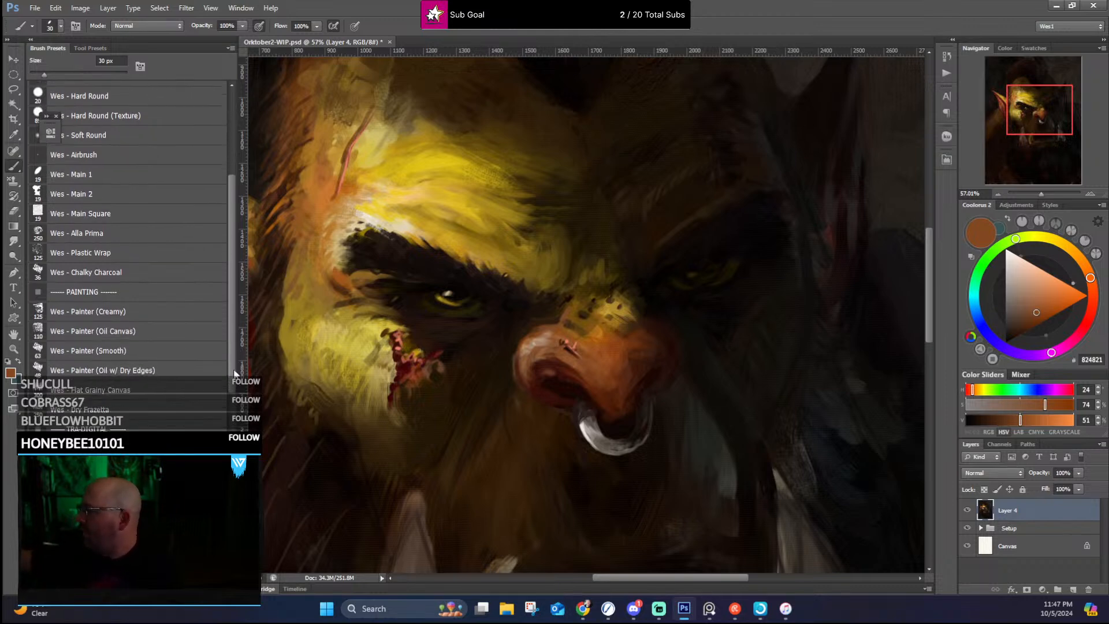
pyautogui.click(130, 423)
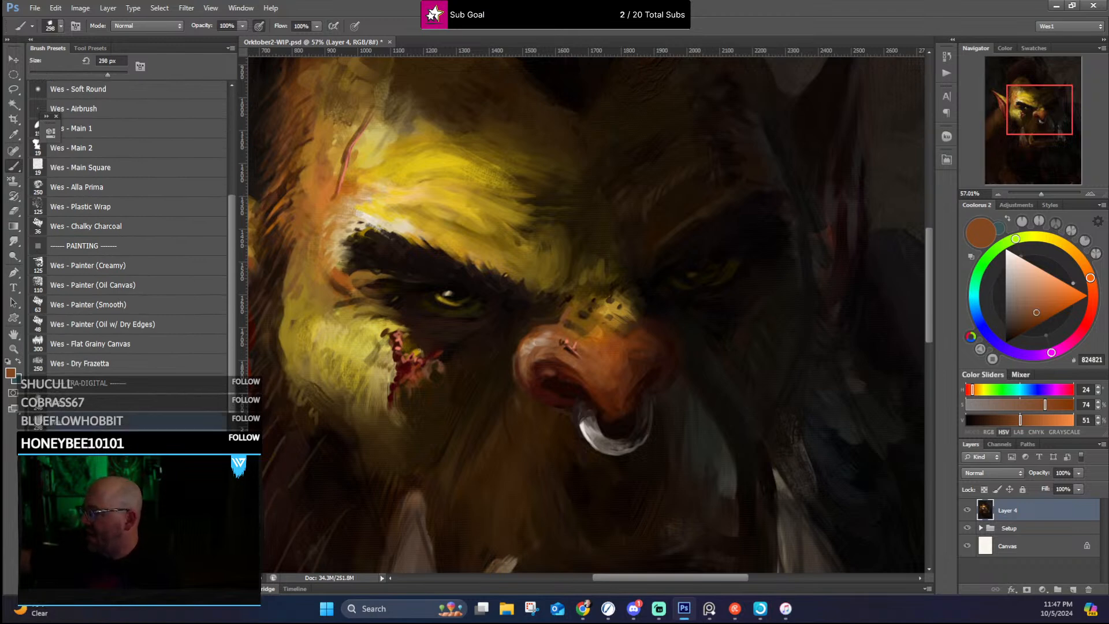
pyautogui.moveTo(306, 371); pyautogui.dragTo(417, 327)
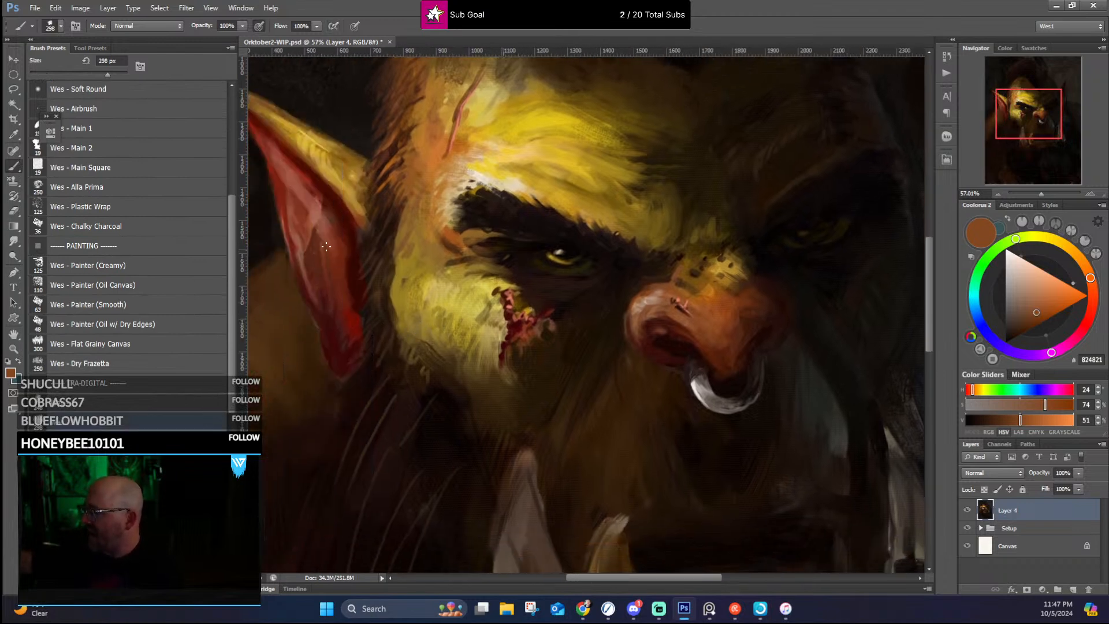
pyautogui.moveTo(354, 306); pyautogui.dragTo(448, 384)
pyautogui.moveTo(399, 272); pyautogui.dragTo(431, 322)
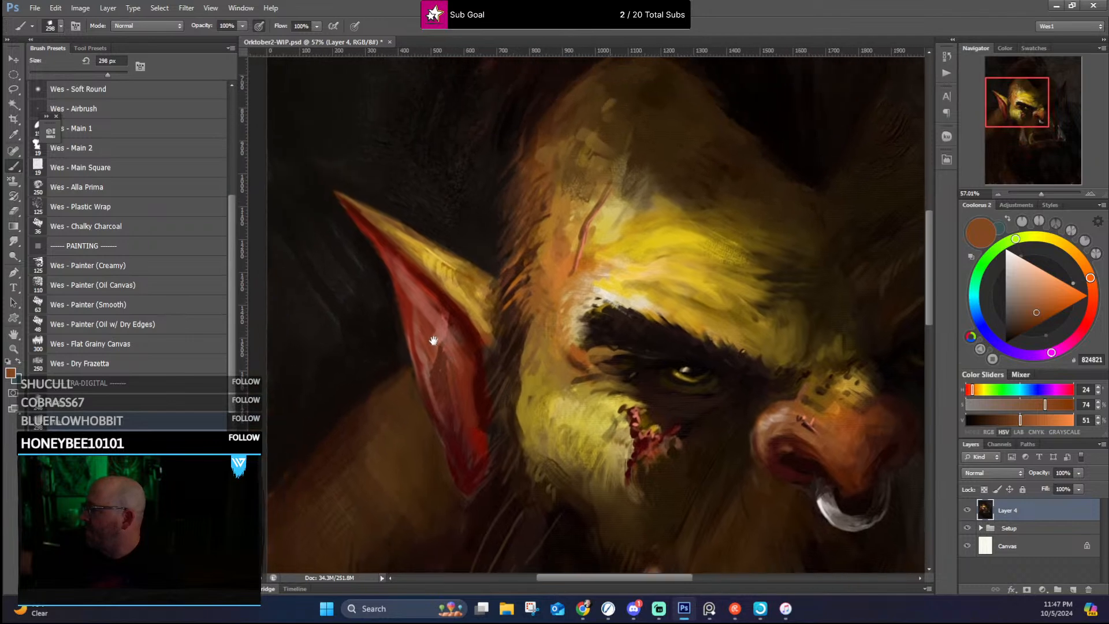
pyautogui.keyDown('alt'); pyautogui.click(421, 281); pyautogui.keyUp('alt')
pyautogui.press(']')
pyautogui.press(']')
pyautogui.press(']')
pyautogui.press(']')
pyautogui.press(']')
pyautogui.press(']')
pyautogui.press(']')
pyautogui.press(']')
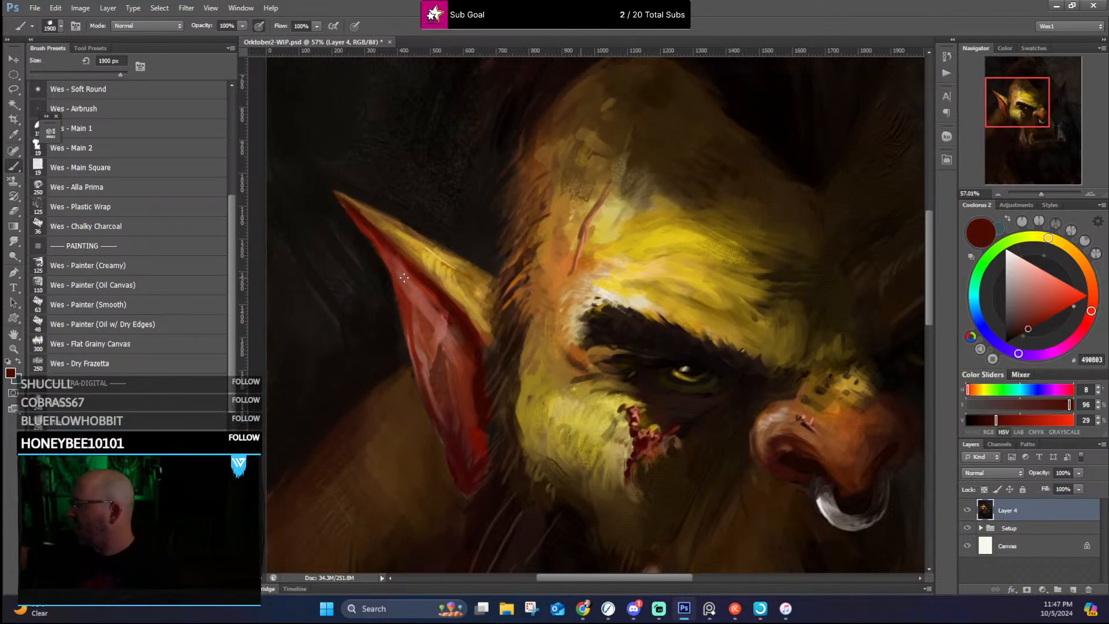
pyautogui.press('[')
pyautogui.press('[')
pyautogui.press('[')
pyautogui.press('[')
pyautogui.press('[')
pyautogui.press('[')
pyautogui.press('[')
pyautogui.press('[')
pyautogui.press('[')
pyautogui.press('[')
pyautogui.press('[')
pyautogui.press('[')
pyautogui.press('[')
pyautogui.press('[')
pyautogui.press('[')
pyautogui.moveTo(411, 283); pyautogui.dragTo(421, 299)
# Step: Refine the near ear's inner edges and tip with sampled muted reds and a deep red at 60 px
pyautogui.keyDown('alt'); pyautogui.click(396, 270); pyautogui.keyUp('alt')
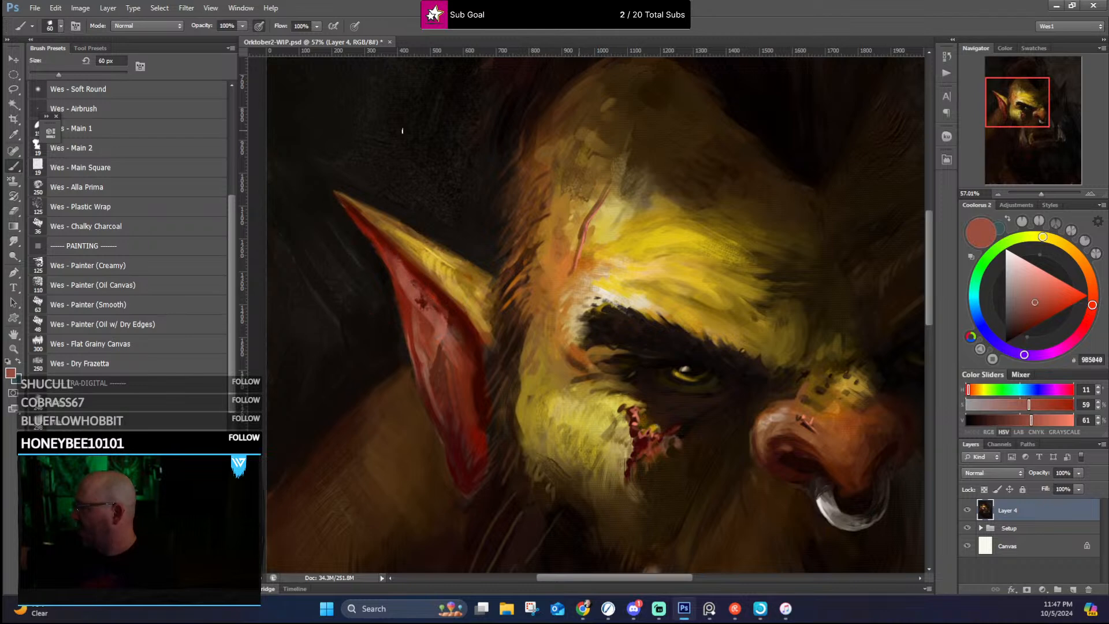
pyautogui.keyDown('alt'); pyautogui.click(393, 260); pyautogui.keyUp('alt')
pyautogui.moveTo(361, 222); pyautogui.dragTo(389, 269)
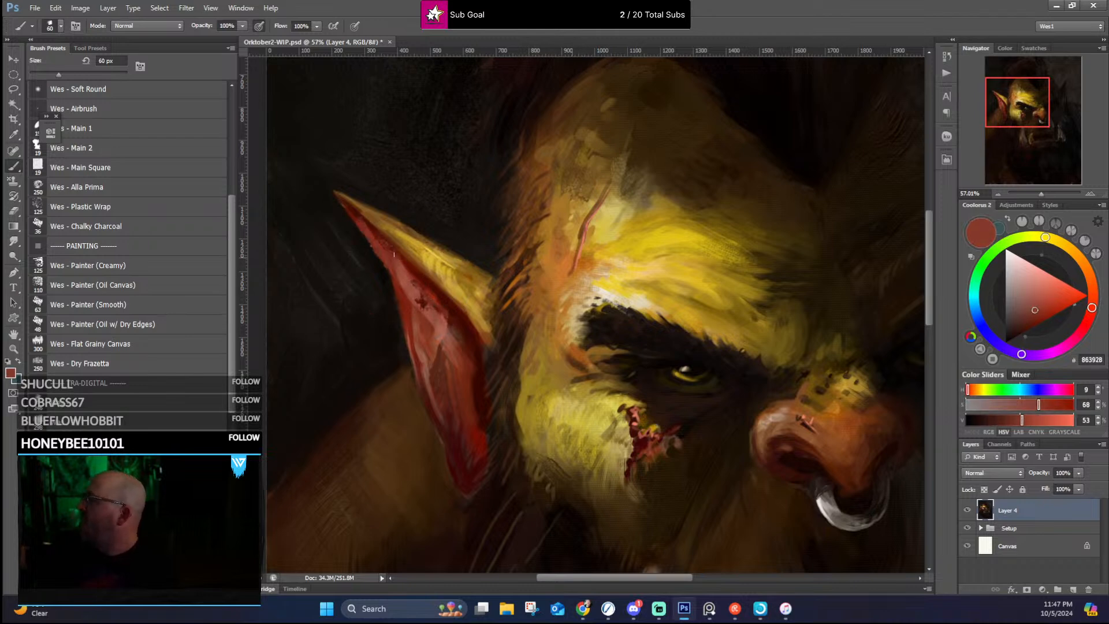
pyautogui.keyDown('alt'); pyautogui.click(405, 293); pyautogui.keyUp('alt')
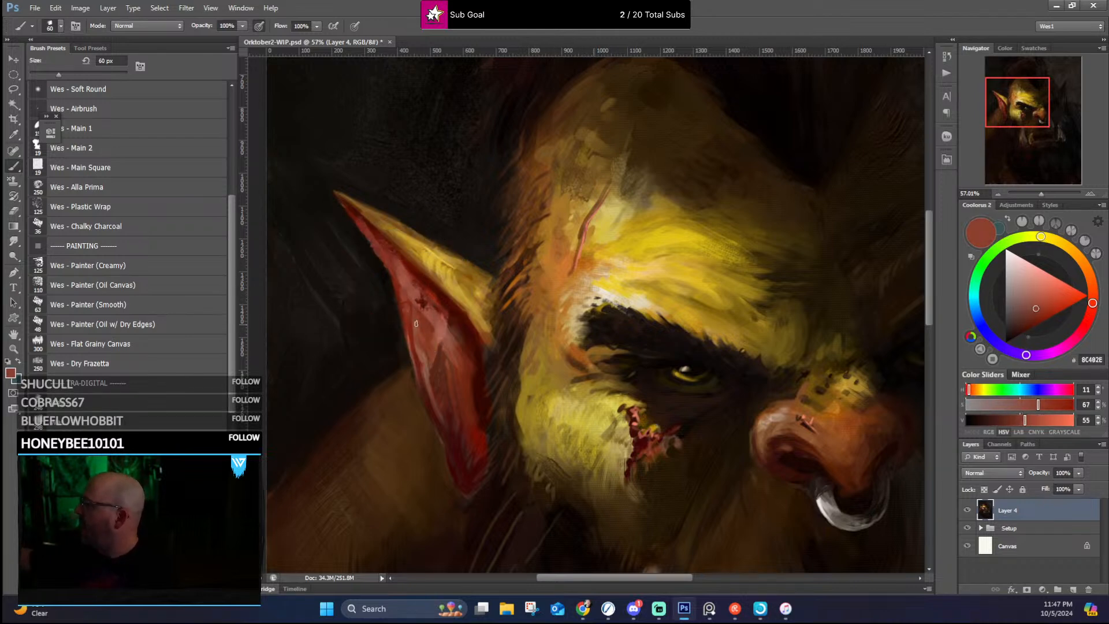
pyautogui.moveTo(418, 281); pyautogui.dragTo(444, 307)
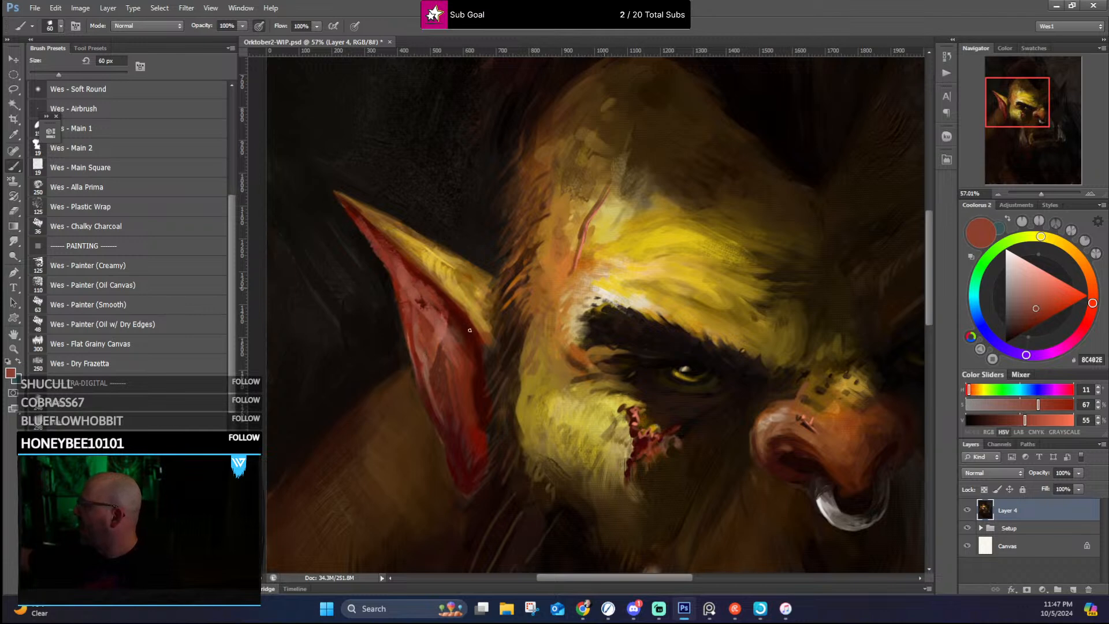
pyautogui.keyDown('alt'); pyautogui.click(412, 266); pyautogui.keyUp('alt')
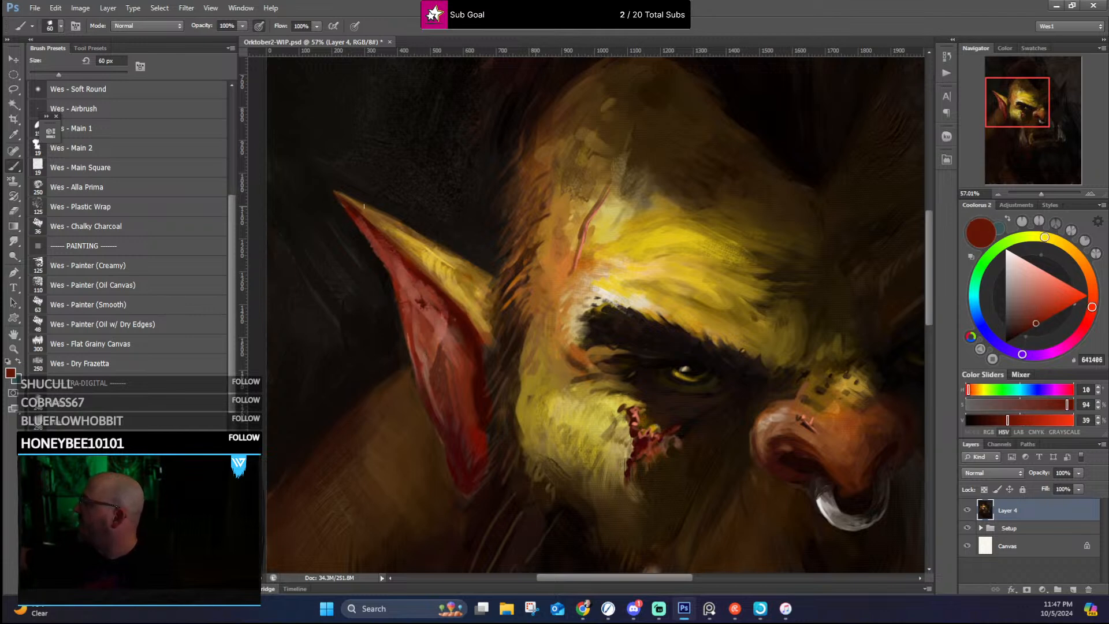
pyautogui.moveTo(380, 234); pyautogui.dragTo(361, 222)
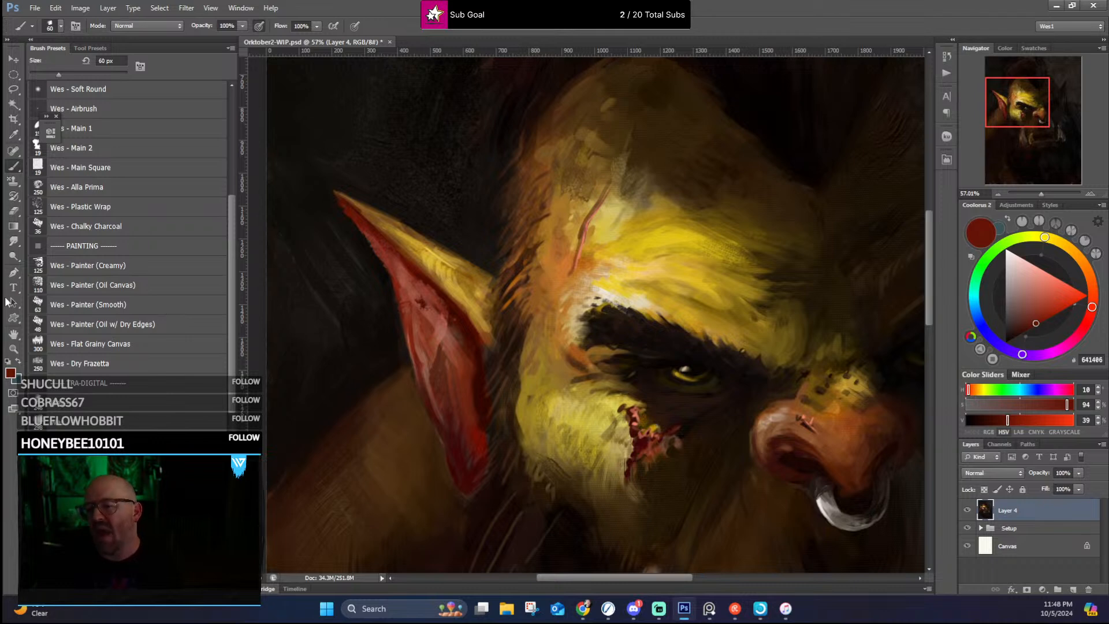
# Step: Rework the near side of the mohawk and its outer edge with sampled near-blacks and deep reddish browns
pyautogui.scroll(-5, 482, 238)
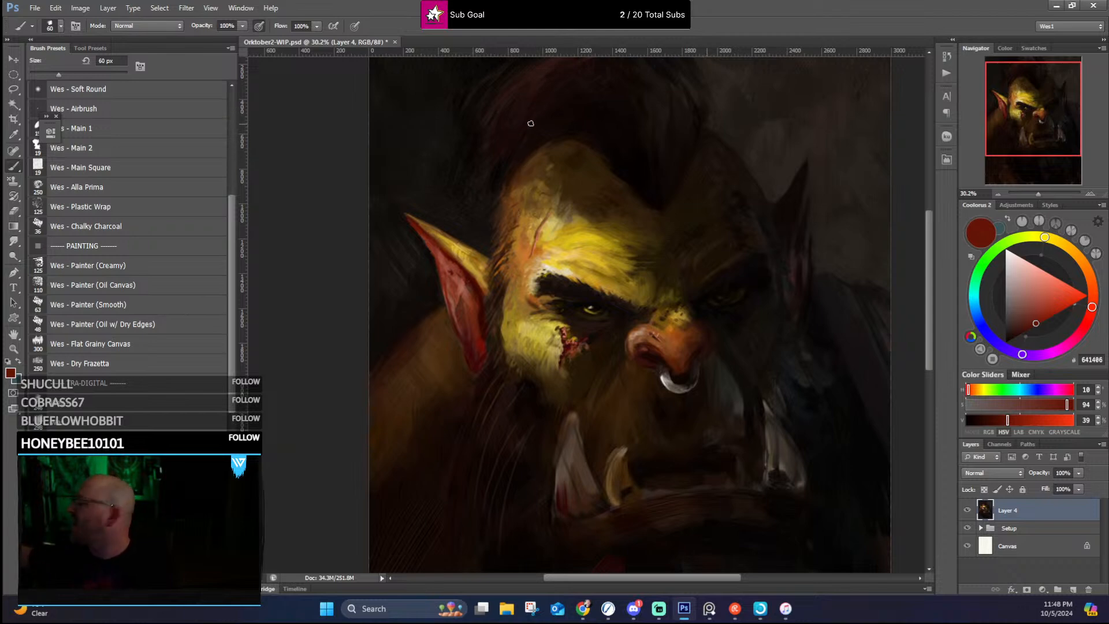
pyautogui.keyDown('alt'); pyautogui.click(487, 193); pyautogui.keyUp('alt')
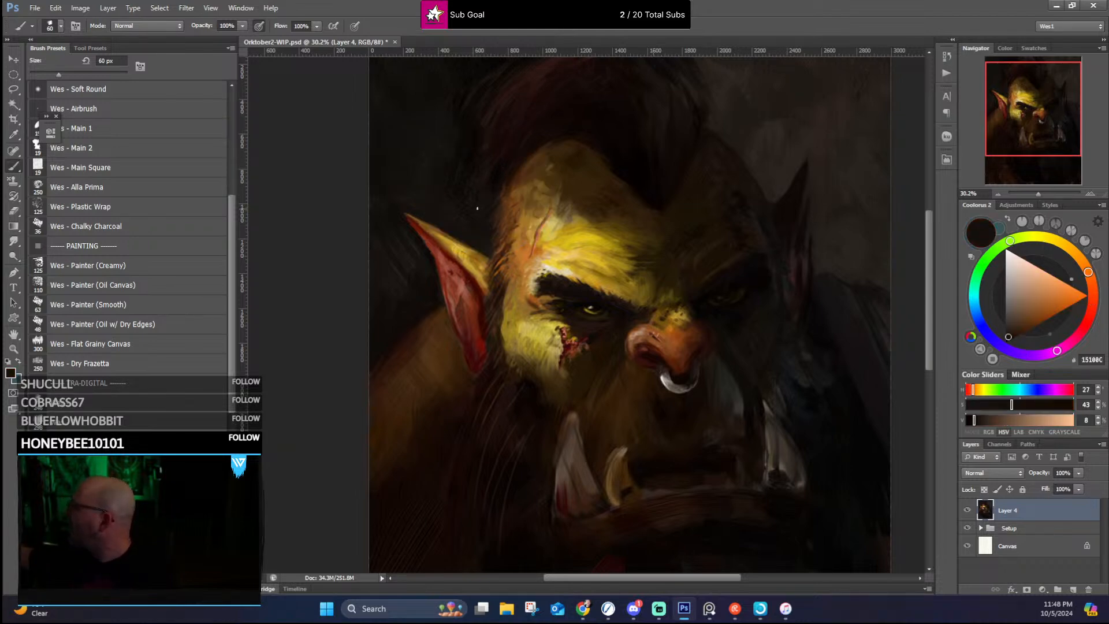
pyautogui.keyDown('alt'); pyautogui.click(492, 176); pyautogui.keyUp('alt')
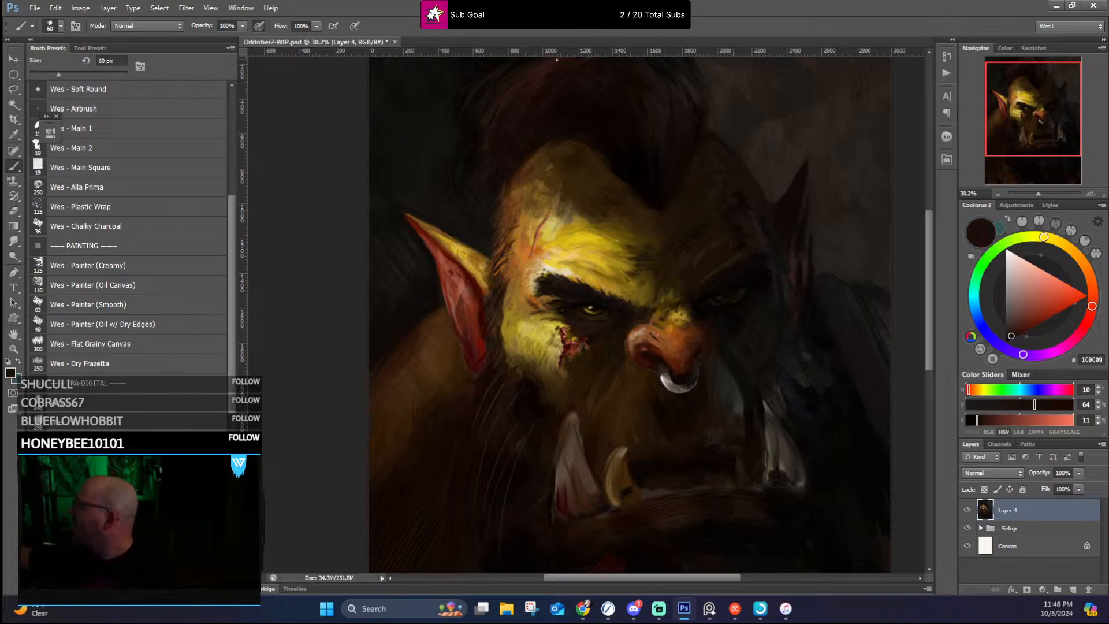
pyautogui.keyDown('alt'); pyautogui.click(512, 95); pyautogui.keyUp('alt')
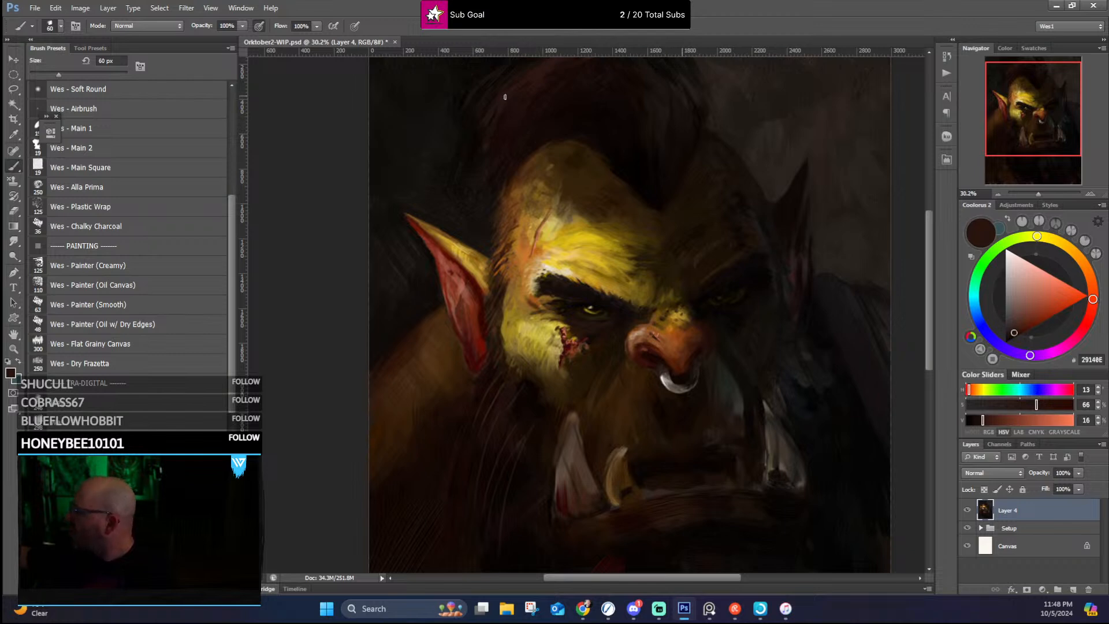
pyautogui.moveTo(583, 98); pyautogui.dragTo(548, 200)
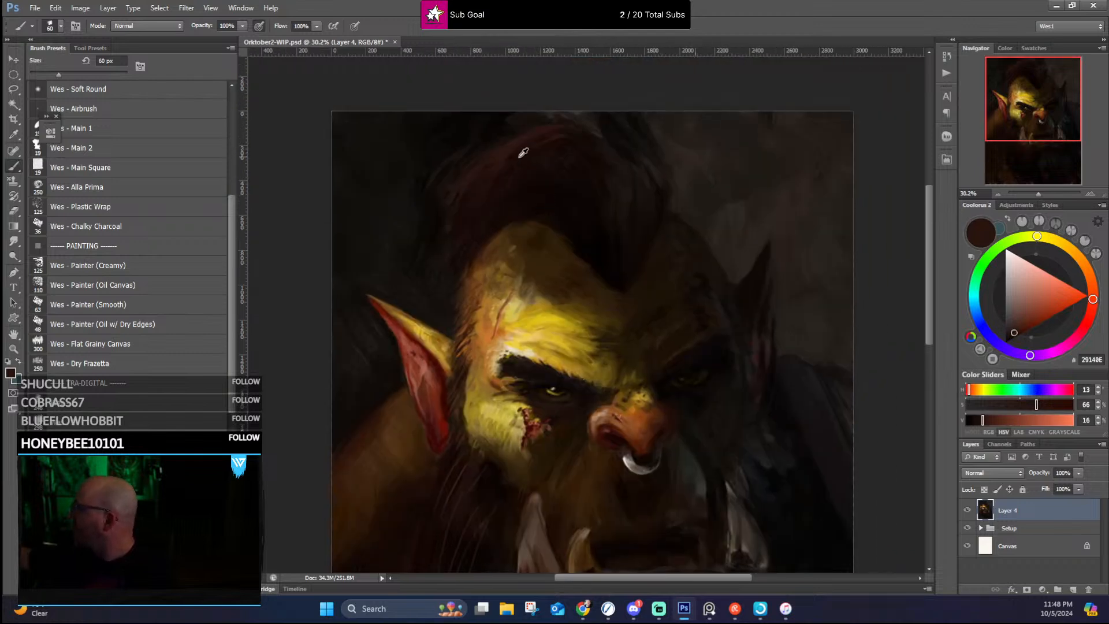
pyautogui.keyDown('alt'); pyautogui.click(536, 132); pyautogui.keyUp('alt')
pyautogui.keyDown('alt'); pyautogui.click(503, 146); pyautogui.keyUp('alt')
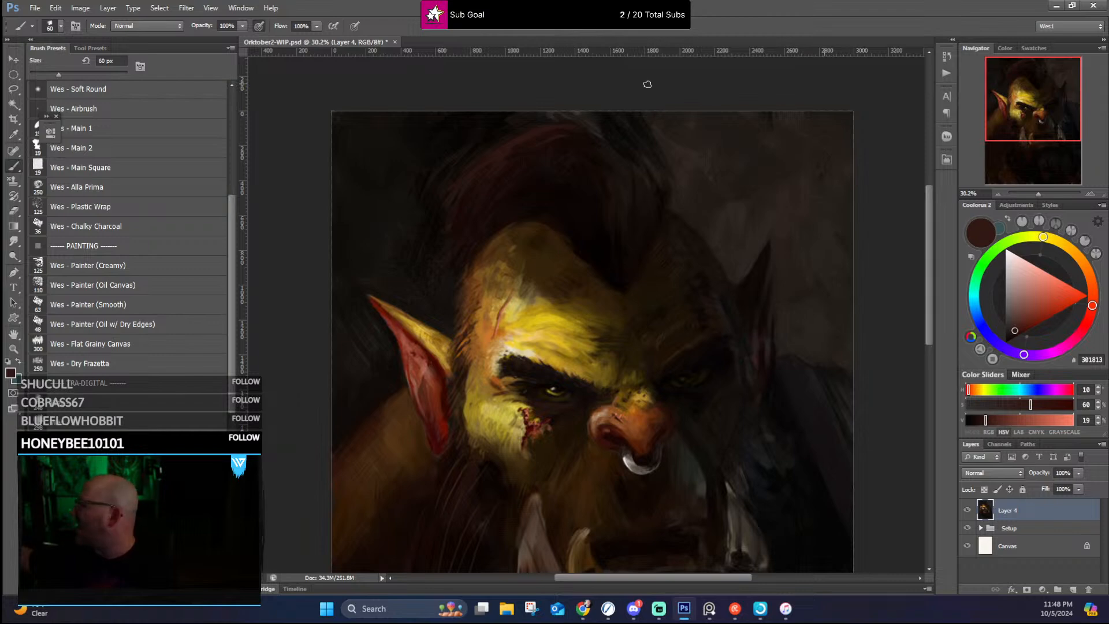
# Step: Darken and soften the mohawk's far edge against the background with sampled near-blacks and dark greyish brown
pyautogui.keyDown('alt'); pyautogui.click(616, 144); pyautogui.keyUp('alt')
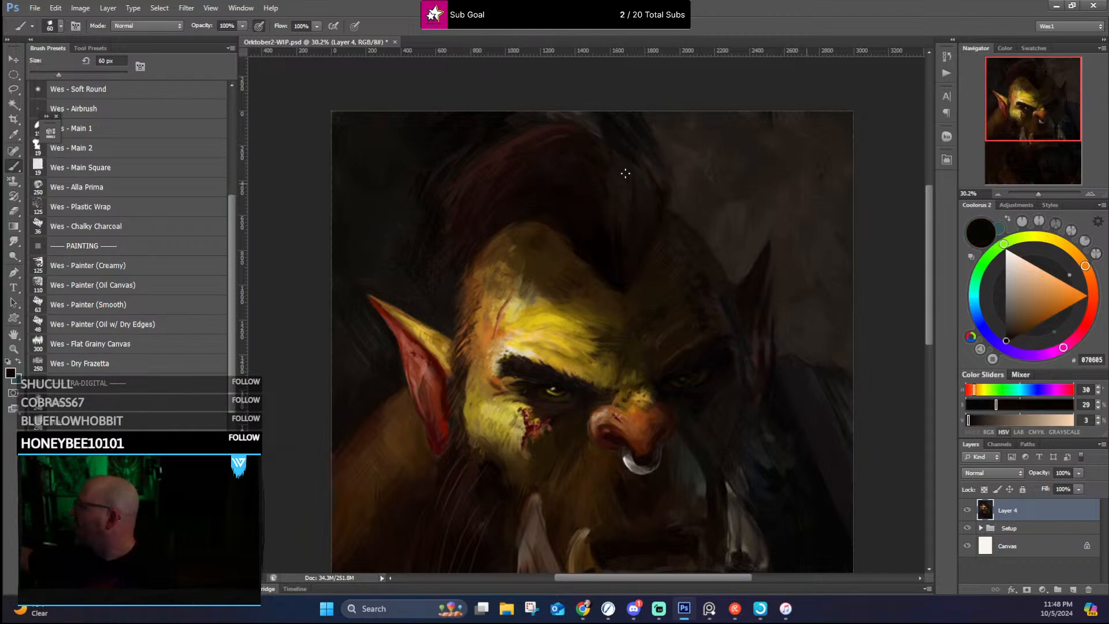
pyautogui.keyDown('alt'); pyautogui.click(608, 140); pyautogui.keyUp('alt')
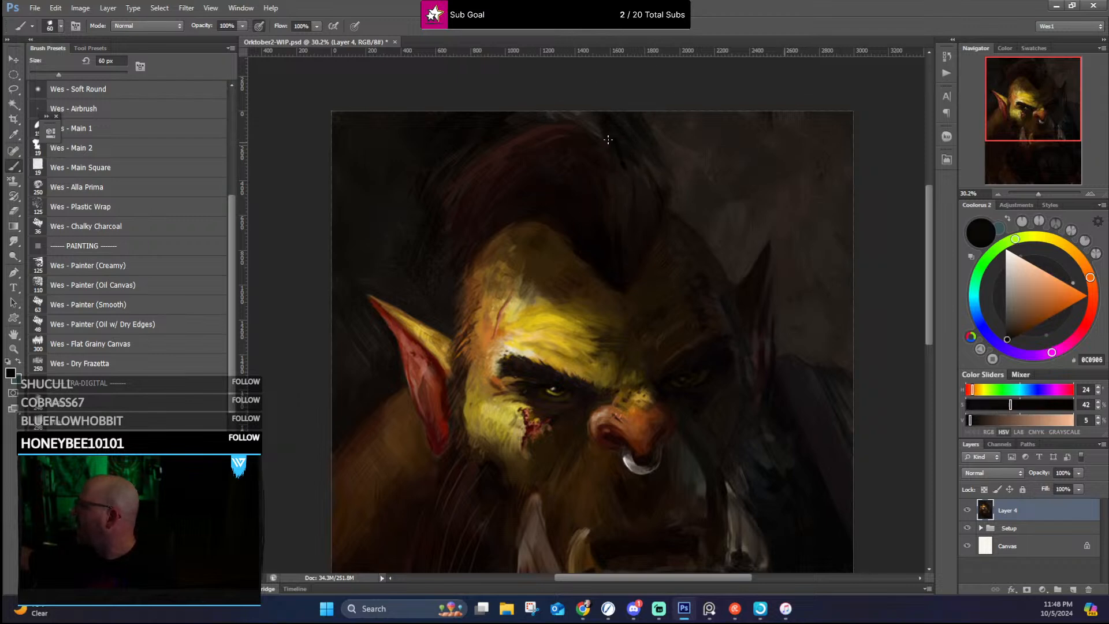
pyautogui.moveTo(640, 156); pyautogui.dragTo(651, 177)
pyautogui.keyDown('alt'); pyautogui.click(657, 158); pyautogui.keyUp('alt')
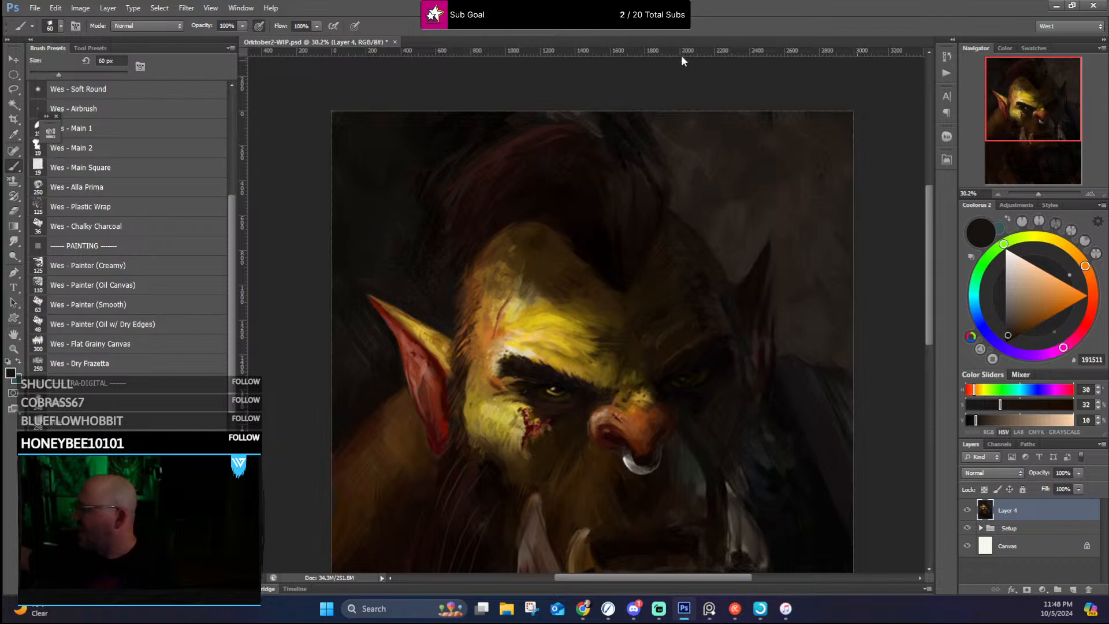
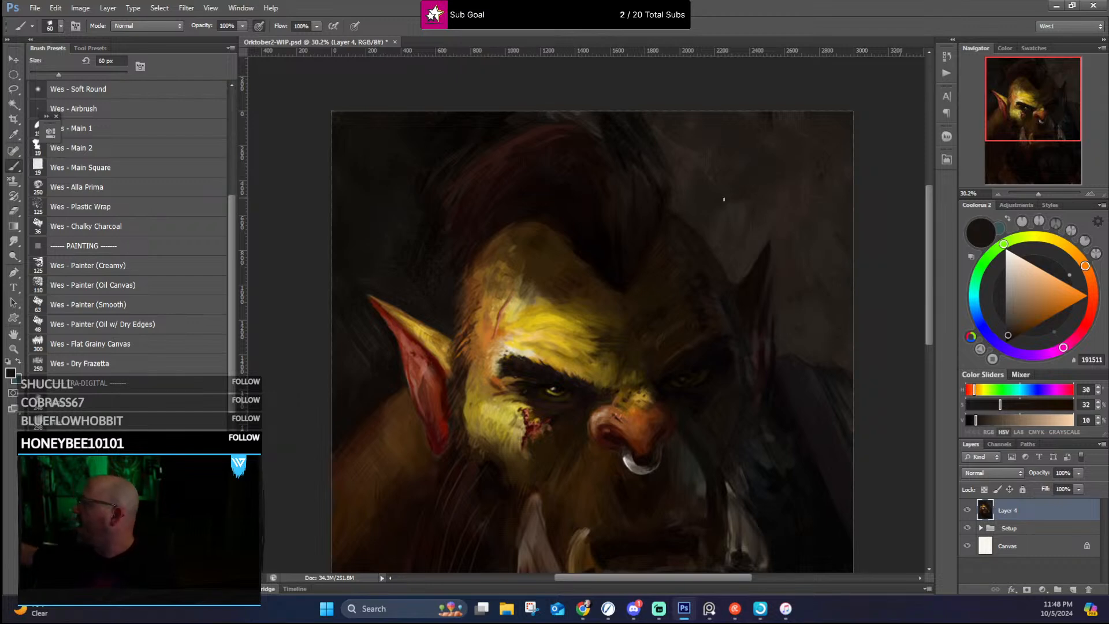
# Step: Soften the background above the far ear with sampled dark greyish browns at 60 px
pyautogui.keyDown('alt'); pyautogui.click(745, 201); pyautogui.keyUp('alt')
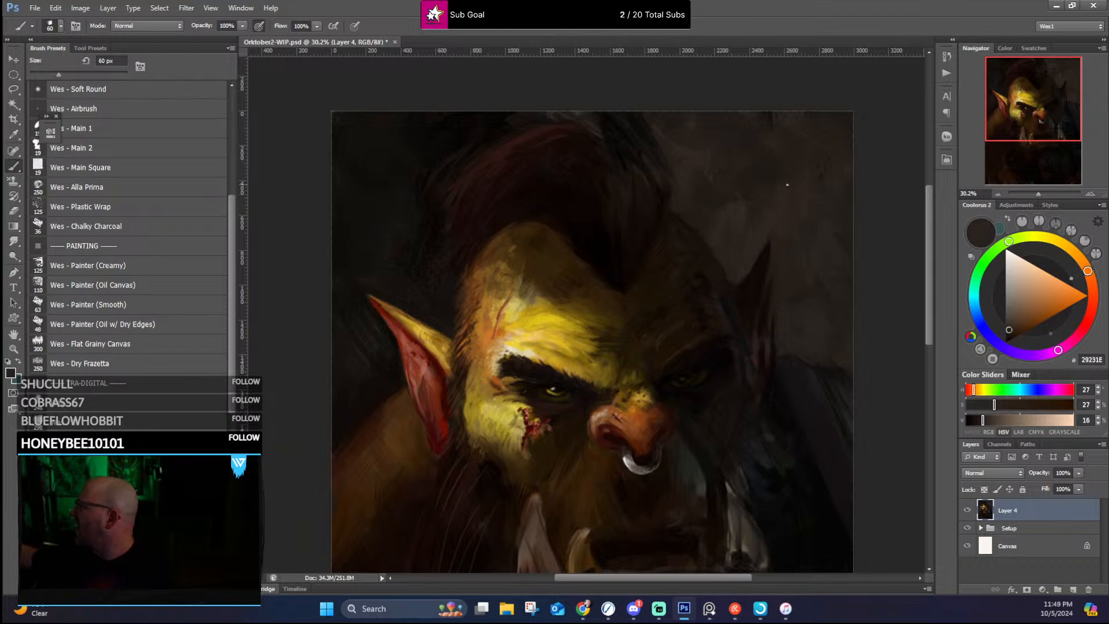
pyautogui.keyDown('alt'); pyautogui.click(798, 197); pyautogui.keyUp('alt')
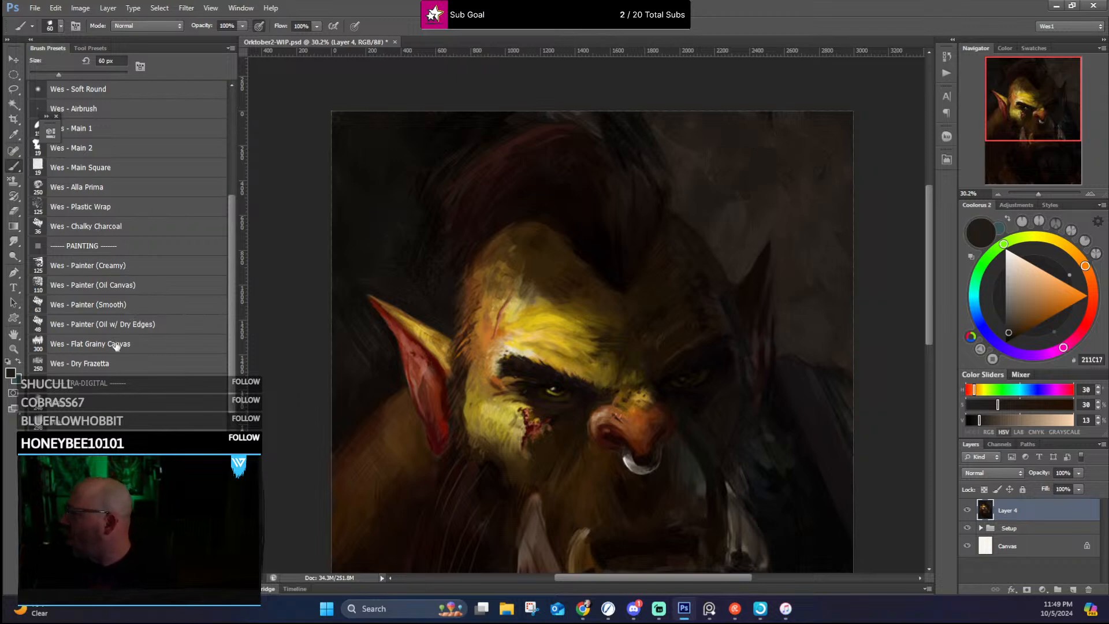
# Step: Darken the far cheek beside the nose with sampled near-blacks, using the Wes - Alla Prima brush at 45 px
pyautogui.click(138, 189)
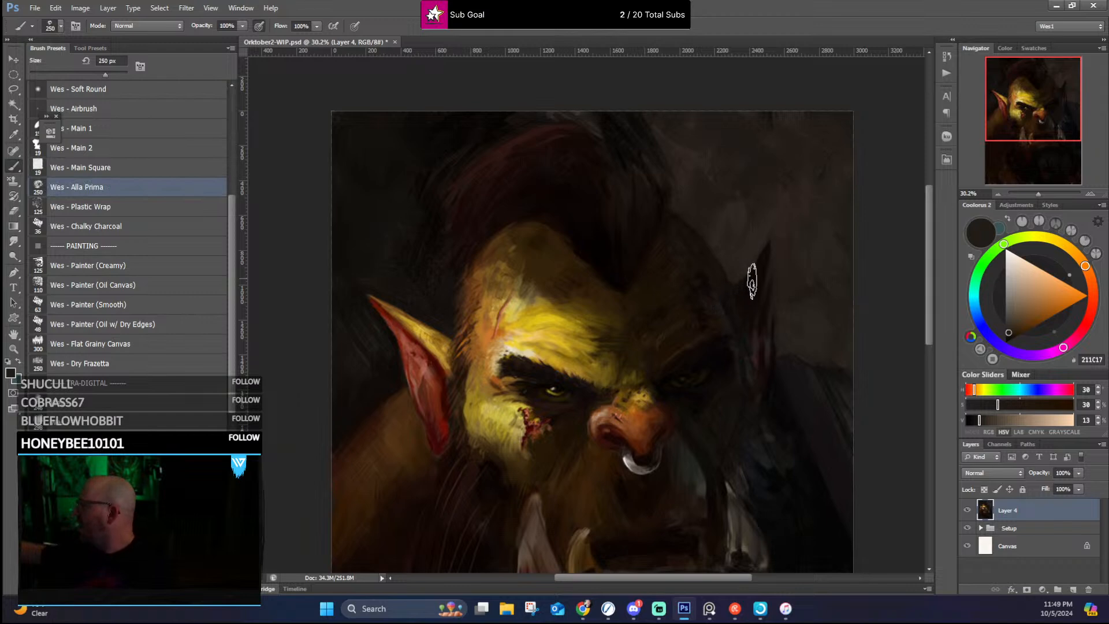
pyautogui.press('[')
pyautogui.press('[')
pyautogui.press('[')
pyautogui.press('[')
pyautogui.press('[')
pyautogui.press('[')
pyautogui.press('[')
pyautogui.press('[')
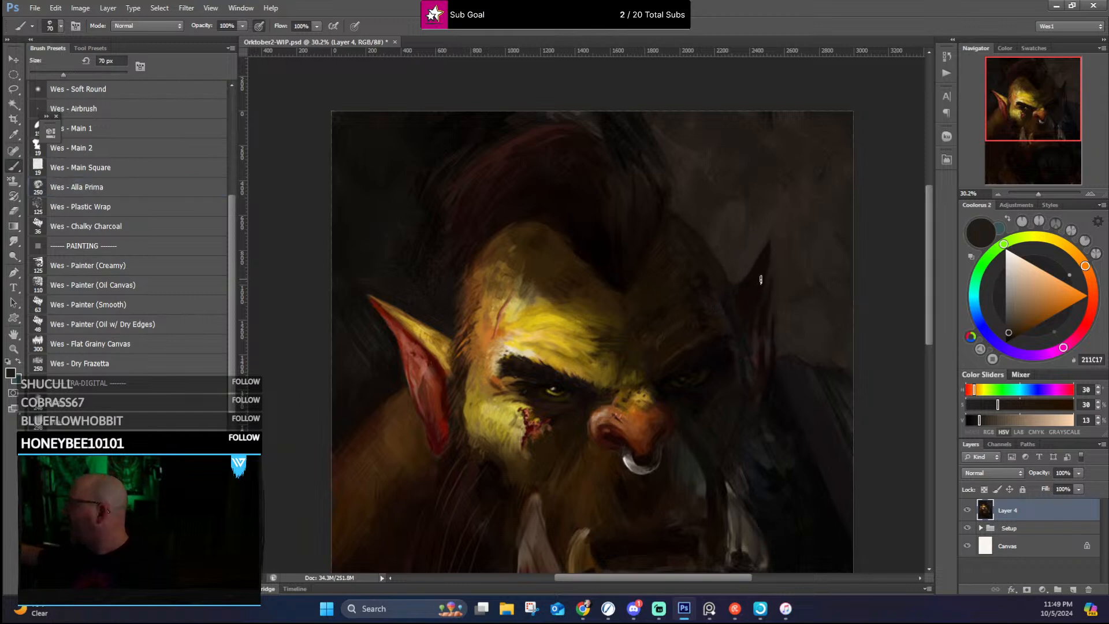
pyautogui.press('[')
pyautogui.press('[')
pyautogui.press('[')
pyautogui.press('[')
pyautogui.press('[')
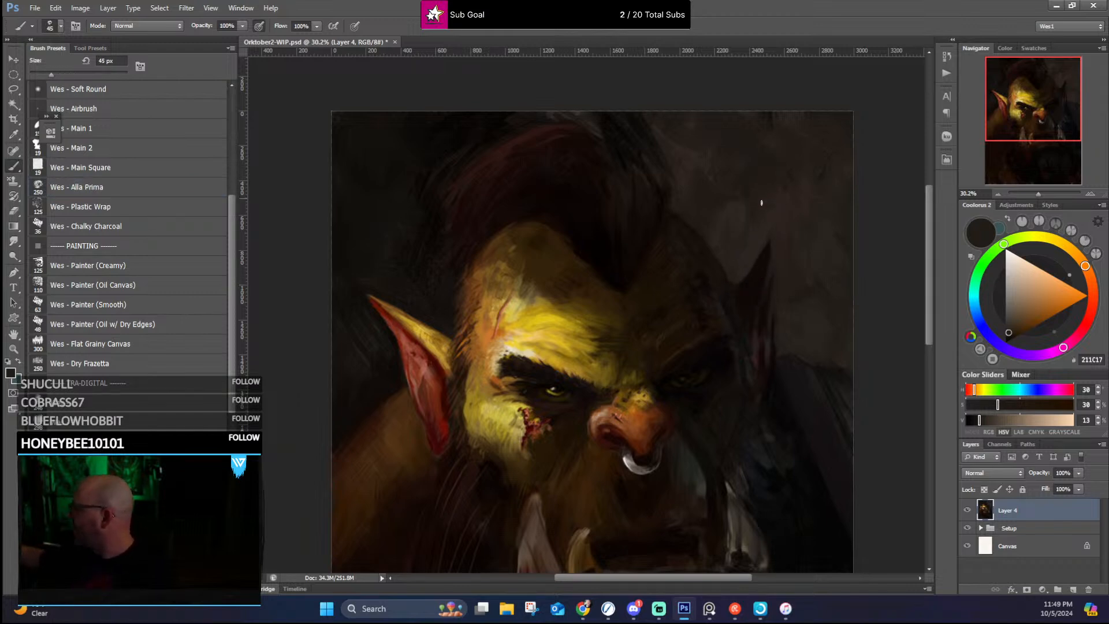
pyautogui.moveTo(716, 360); pyautogui.dragTo(672, 340)
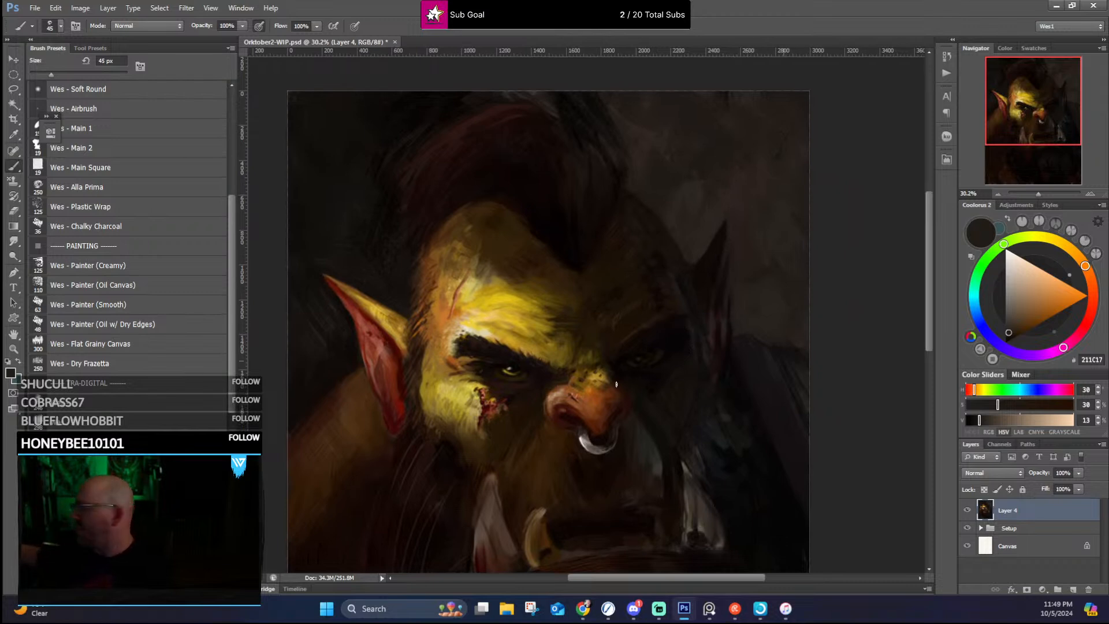
pyautogui.keyDown('alt'); pyautogui.click(647, 426); pyautogui.keyUp('alt')
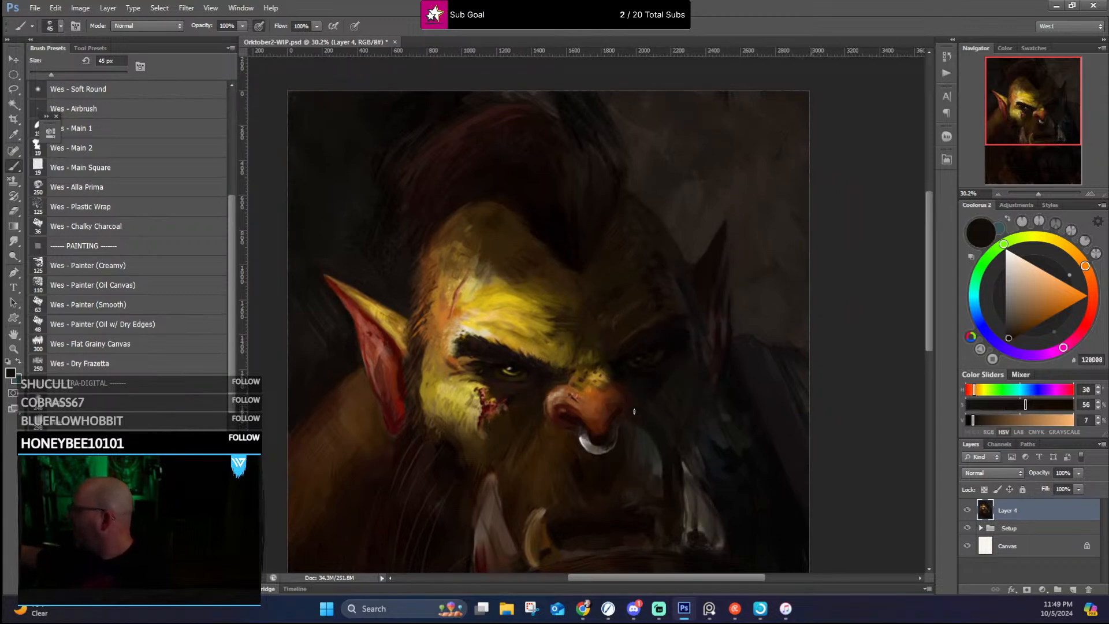
pyautogui.keyDown('alt'); pyautogui.click(655, 384); pyautogui.keyUp('alt')
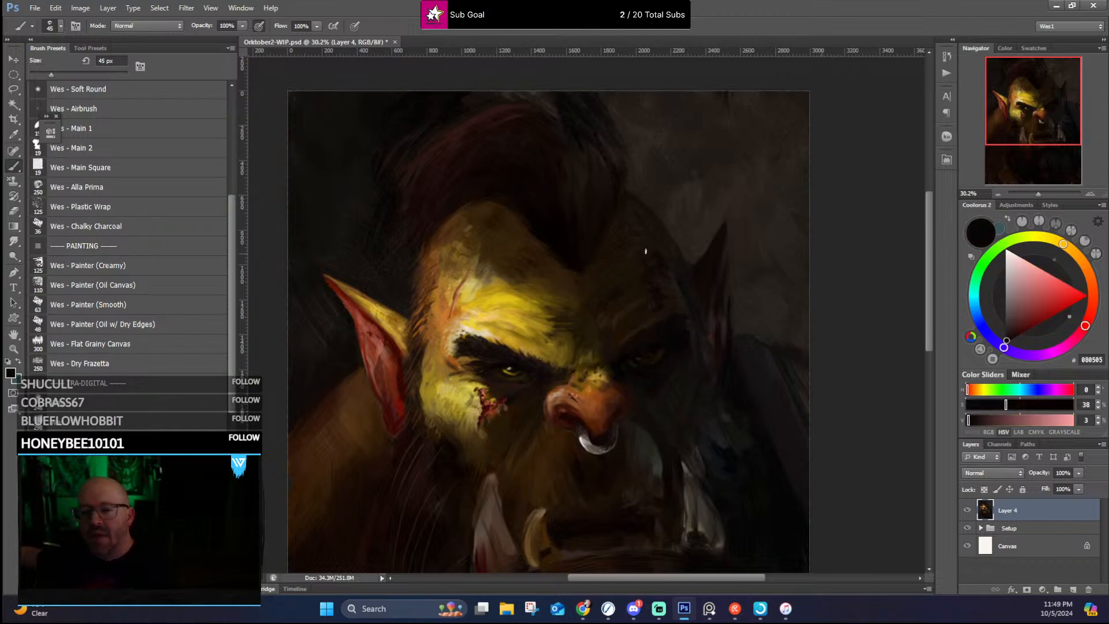
# Step: Rework the nose bridge and the shadows around the far eye with sampled near-blacks and dark browns
pyautogui.keyDown('alt'); pyautogui.click(616, 365); pyautogui.keyUp('alt')
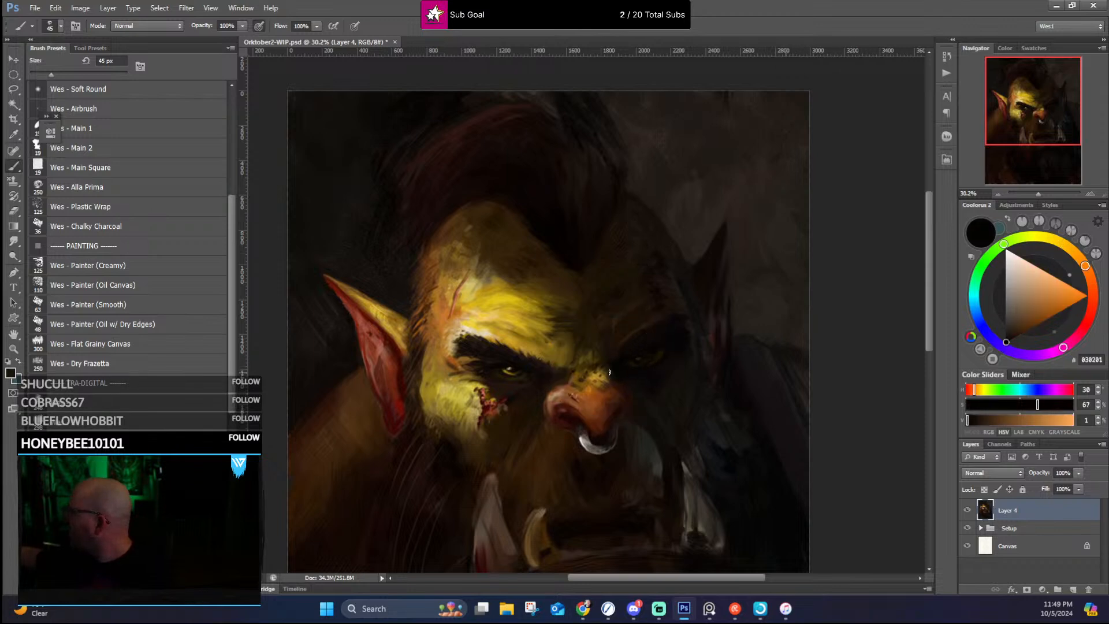
pyautogui.keyDown('alt'); pyautogui.click(612, 371); pyautogui.keyUp('alt')
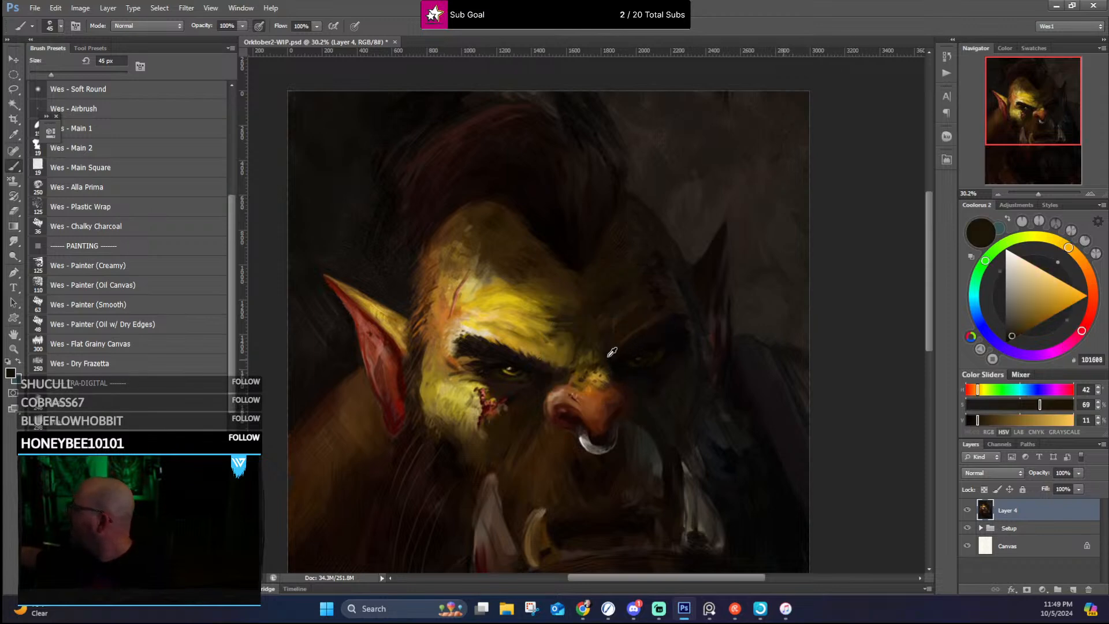
pyautogui.keyDown('alt'); pyautogui.click(613, 363); pyautogui.keyUp('alt')
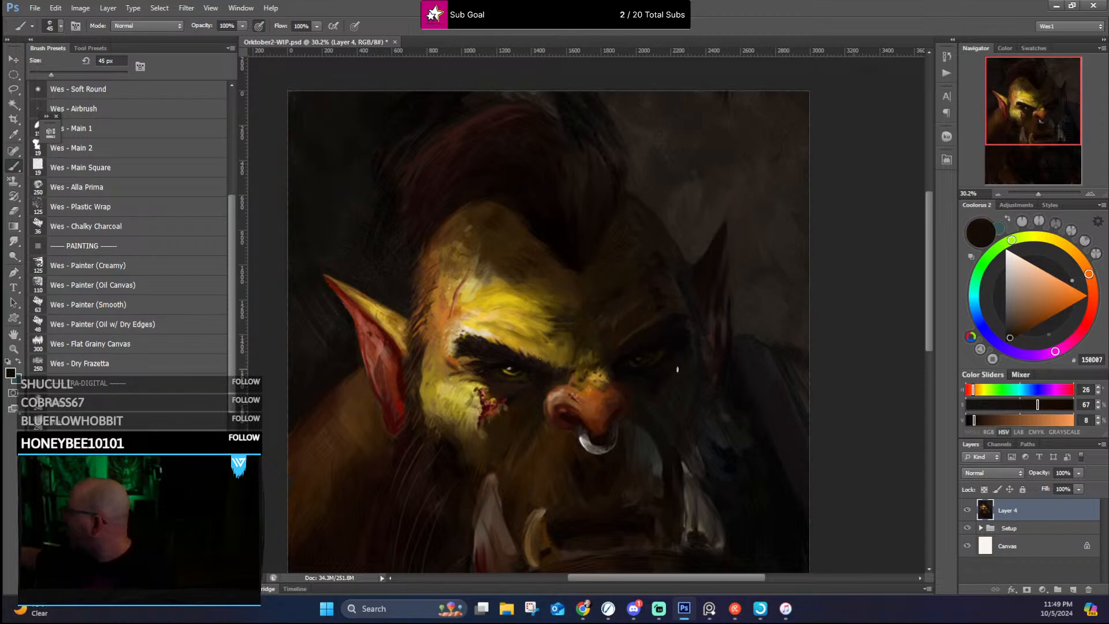
pyautogui.keyDown('alt'); pyautogui.click(660, 364); pyautogui.keyUp('alt')
pyautogui.keyDown('alt'); pyautogui.click(673, 351); pyautogui.keyUp('alt')
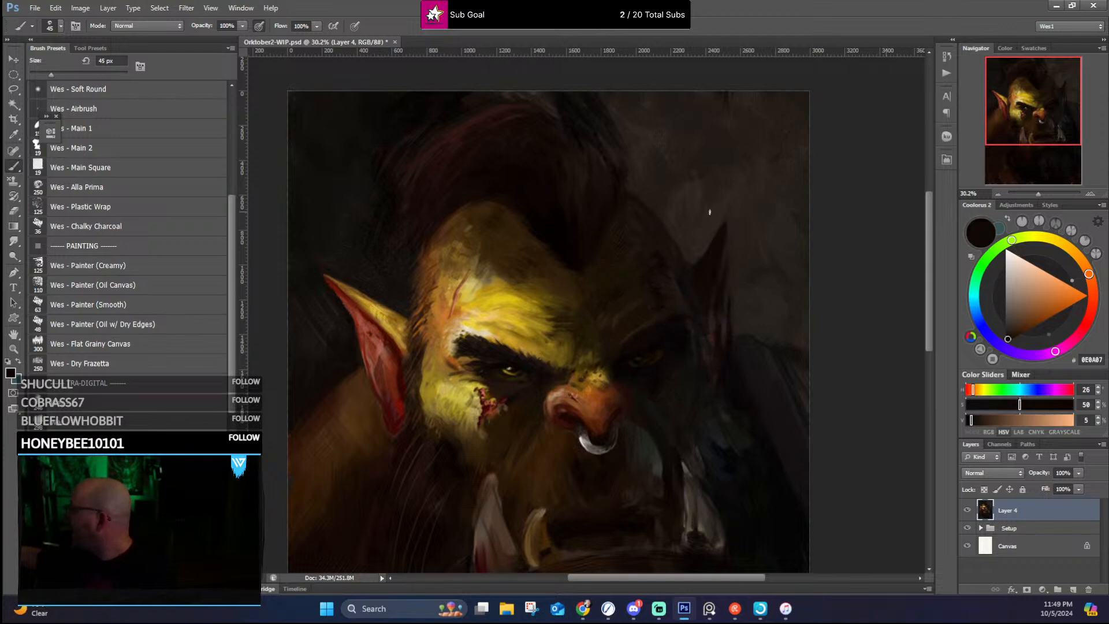
# Step: Refine the far side of the head and the adjoining edge of the far ear with sampled dark browns
pyautogui.keyDown('alt'); pyautogui.click(687, 335); pyautogui.keyUp('alt')
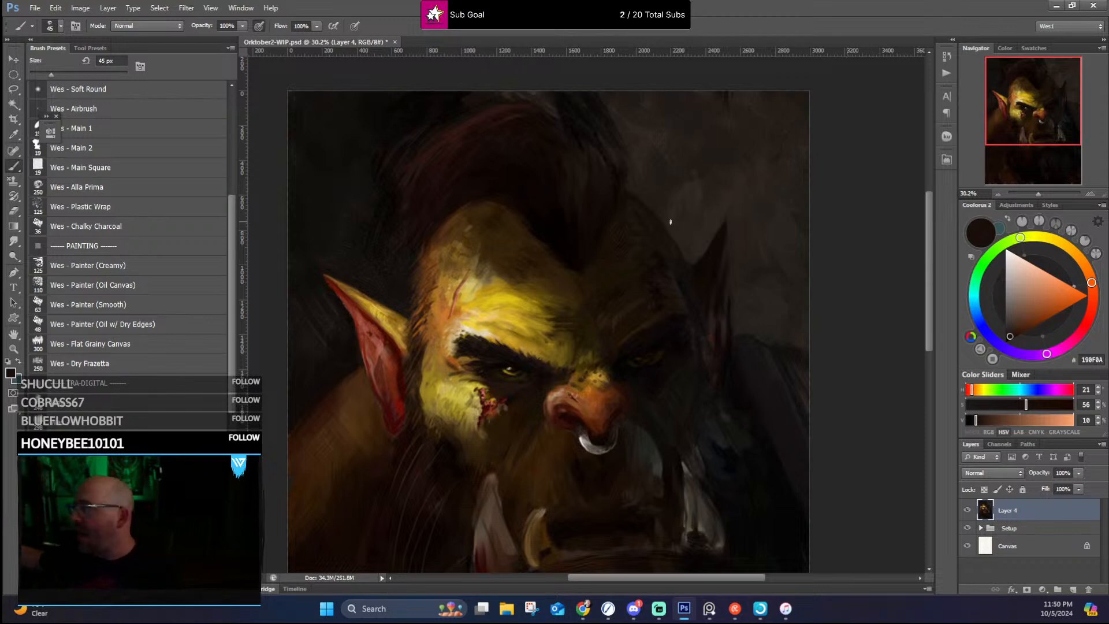
pyautogui.keyDown('alt'); pyautogui.click(676, 237); pyautogui.keyUp('alt')
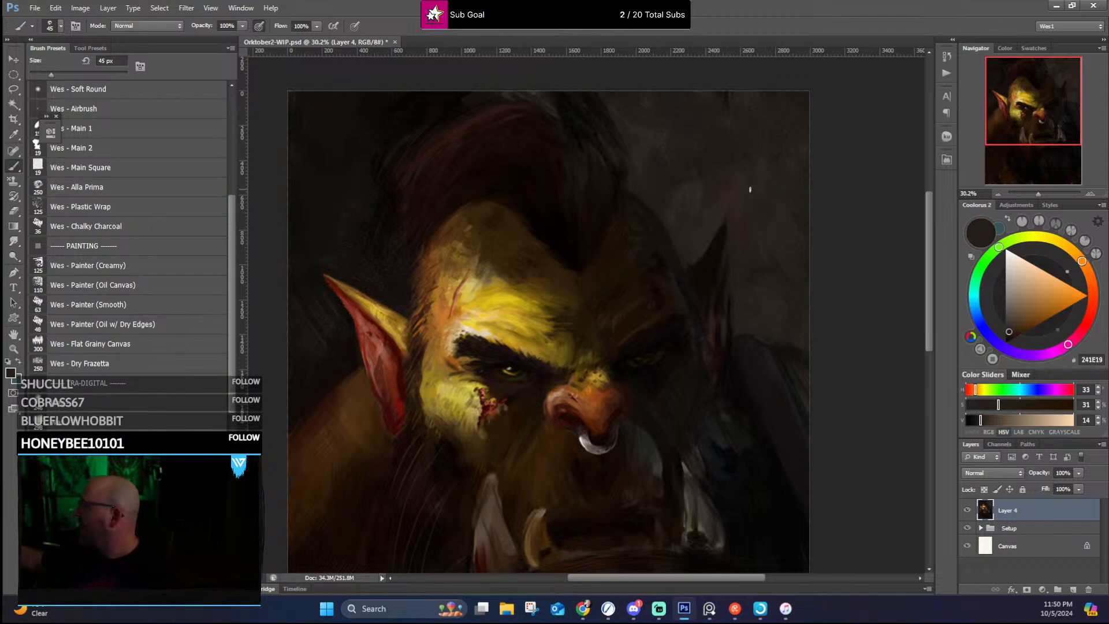
pyautogui.keyDown('alt'); pyautogui.click(688, 271); pyautogui.keyUp('alt')
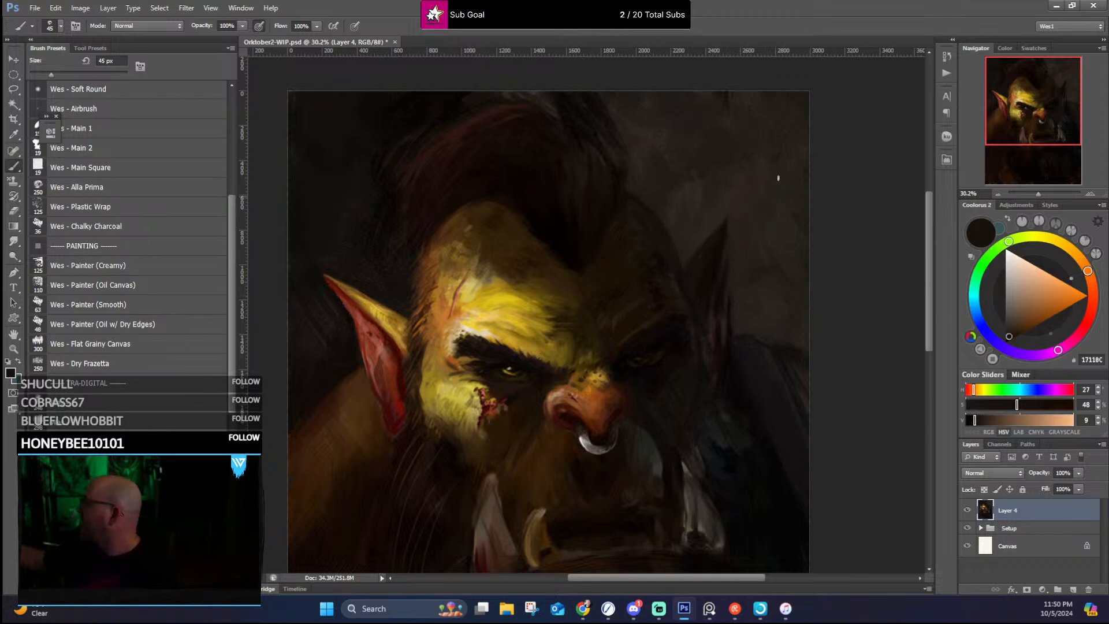
# Step: Paint the hair along the far jaw below the ear with a sampled dark grey and pure black
pyautogui.moveTo(759, 282); pyautogui.dragTo(721, 197)
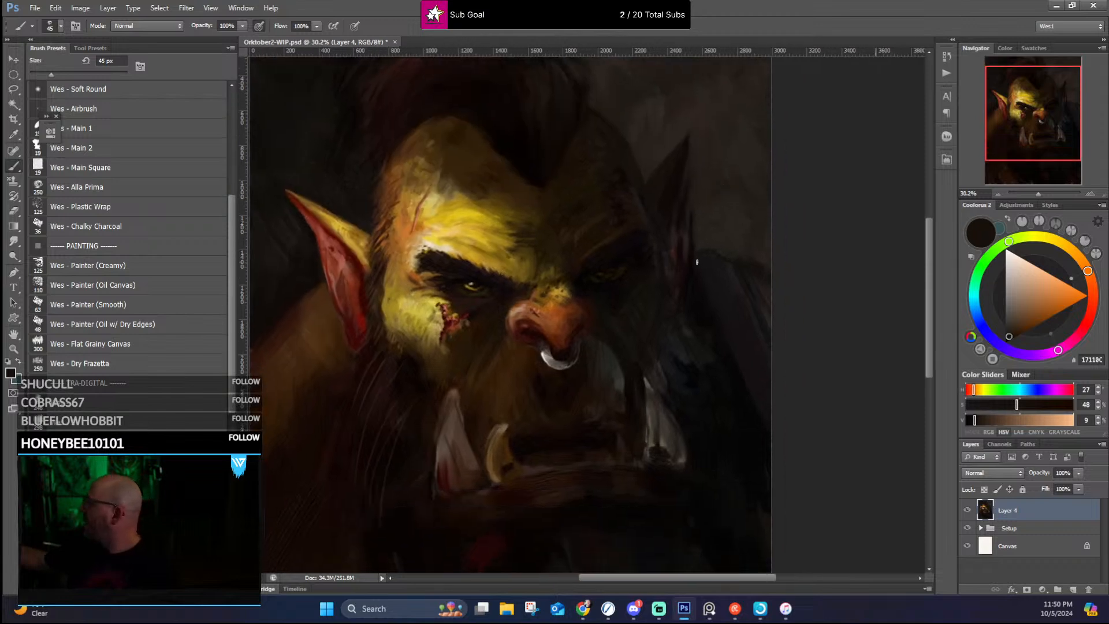
pyautogui.keyDown('alt'); pyautogui.click(677, 355); pyautogui.keyUp('alt')
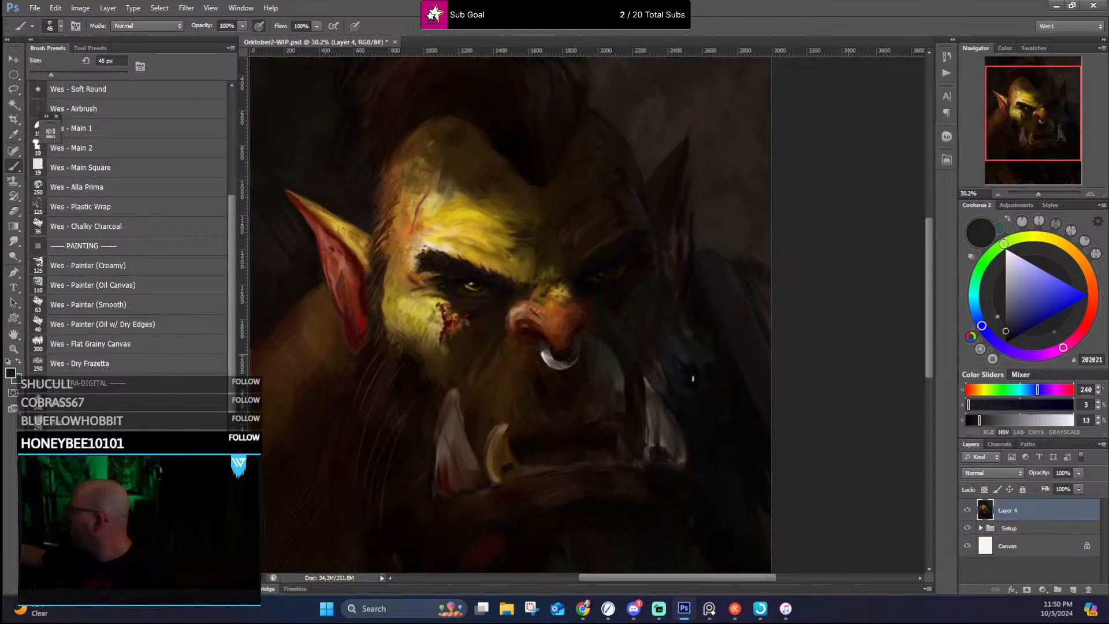
pyautogui.press('d')
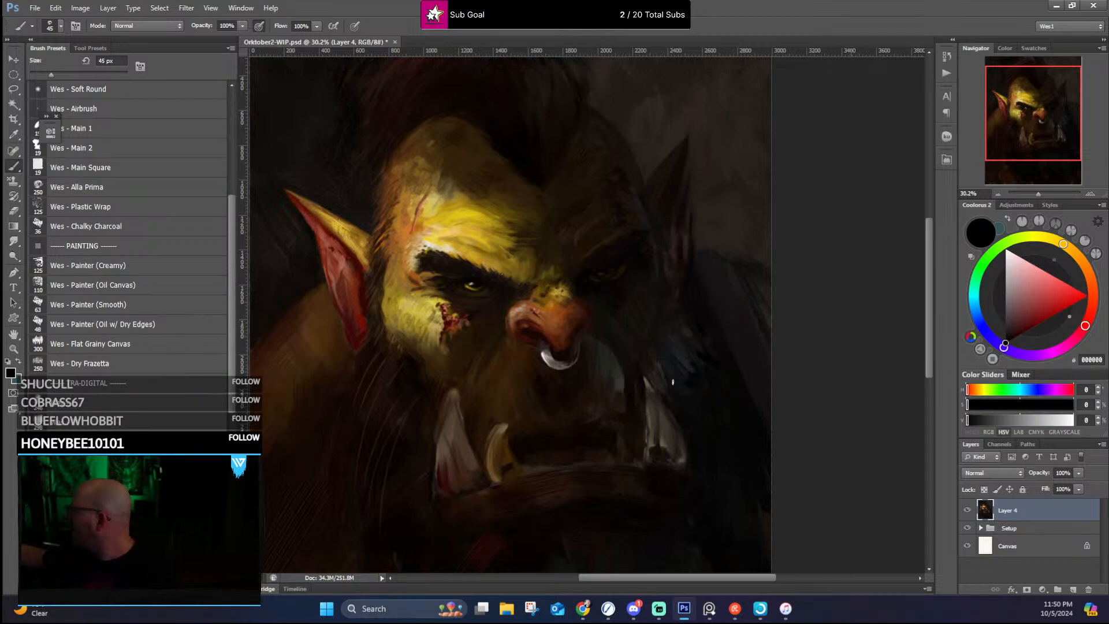
# Step: Reshape the near tusk's outer edge and tip with sampled muted brown and the surrounding dark skin browns
pyautogui.moveTo(674, 400); pyautogui.dragTo(646, 319)
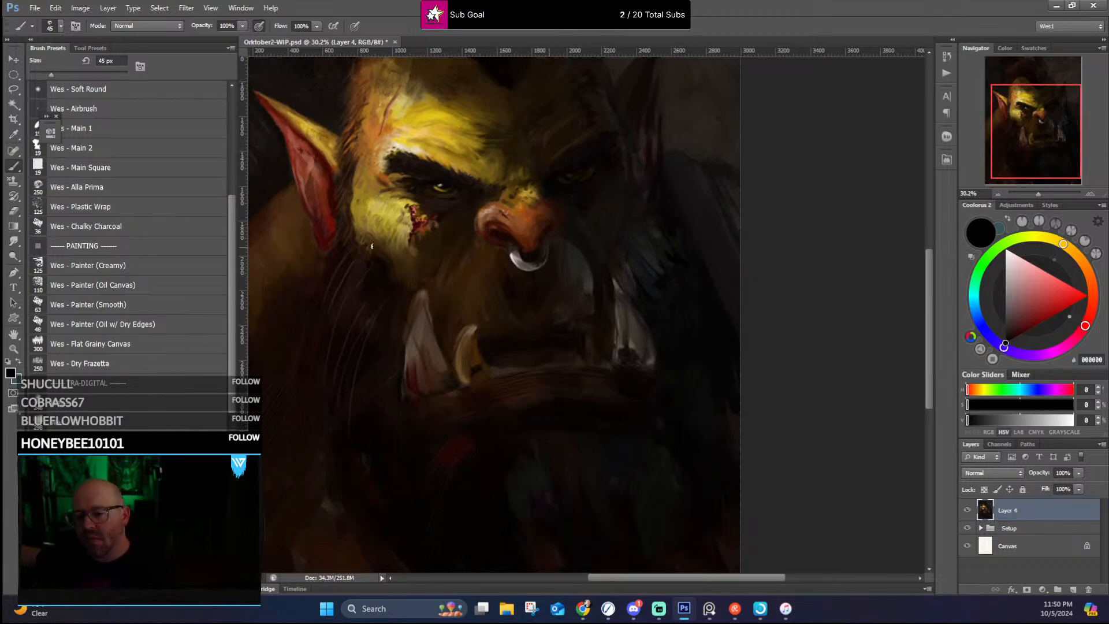
pyautogui.keyDown('alt'); pyautogui.click(414, 334); pyautogui.keyUp('alt')
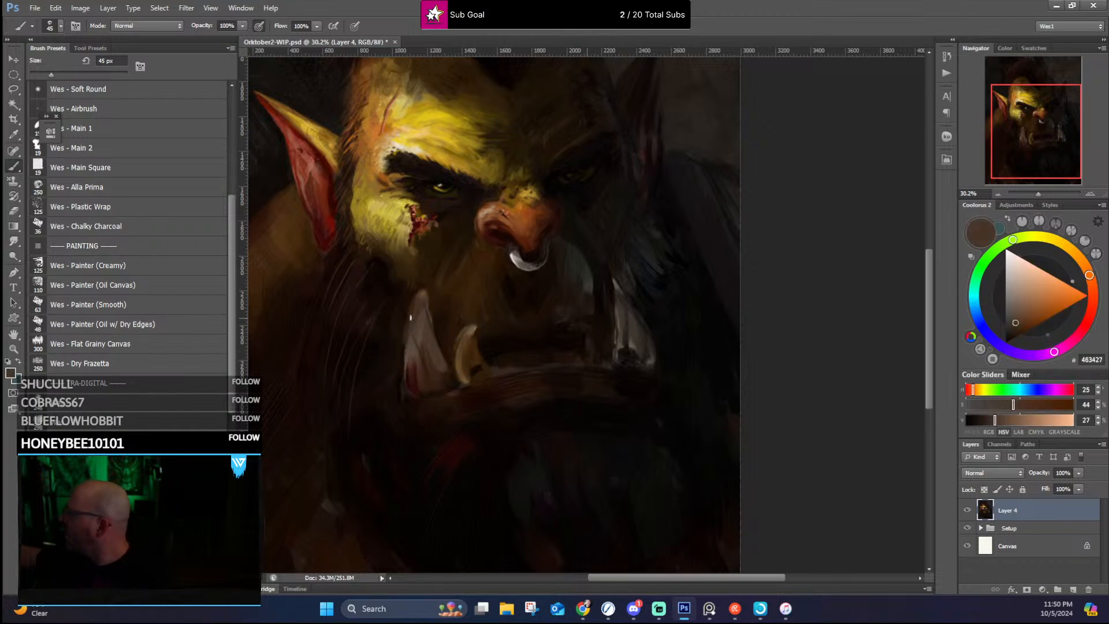
pyautogui.moveTo(403, 381); pyautogui.dragTo(406, 342)
pyautogui.keyDown('alt'); pyautogui.click(406, 343); pyautogui.keyUp('alt')
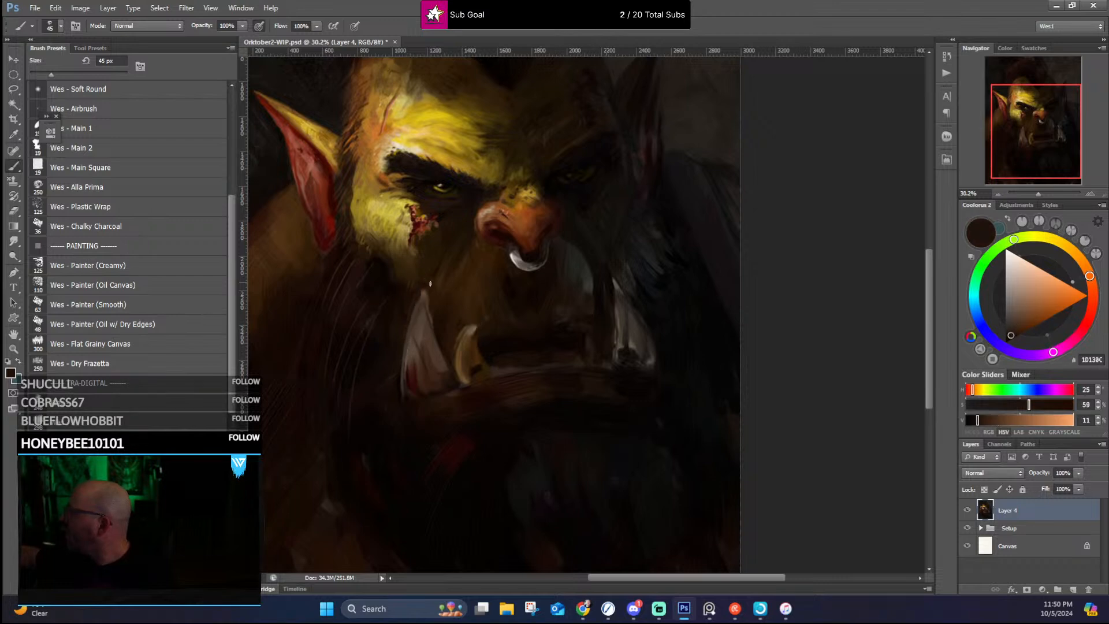
pyautogui.keyDown('alt'); pyautogui.click(431, 285); pyautogui.keyUp('alt')
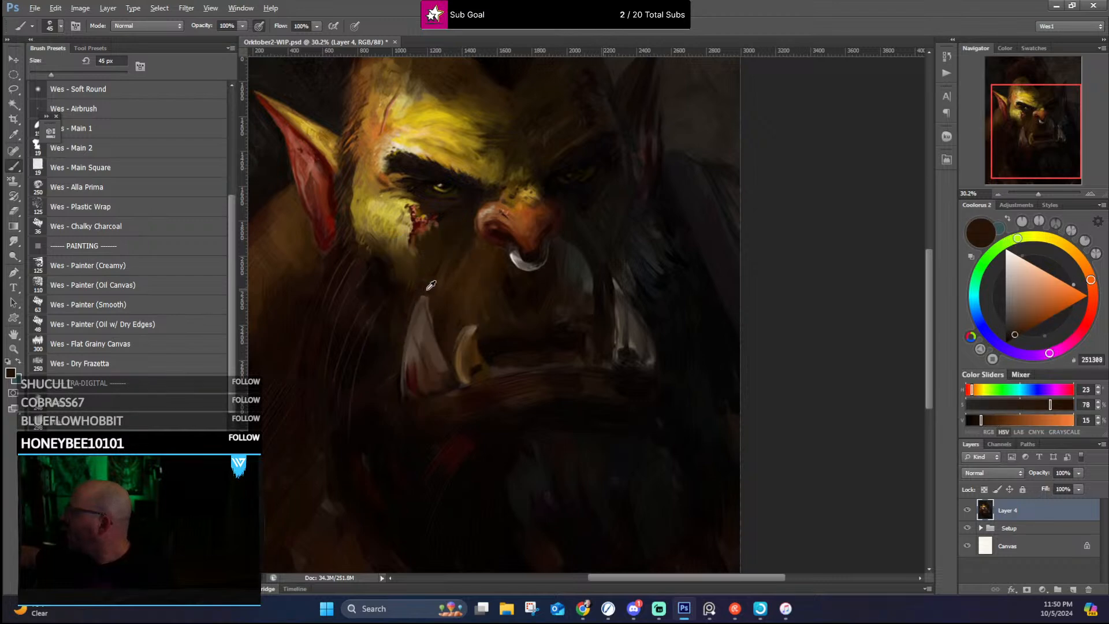
pyautogui.keyDown('alt'); pyautogui.click(430, 287); pyautogui.keyUp('alt')
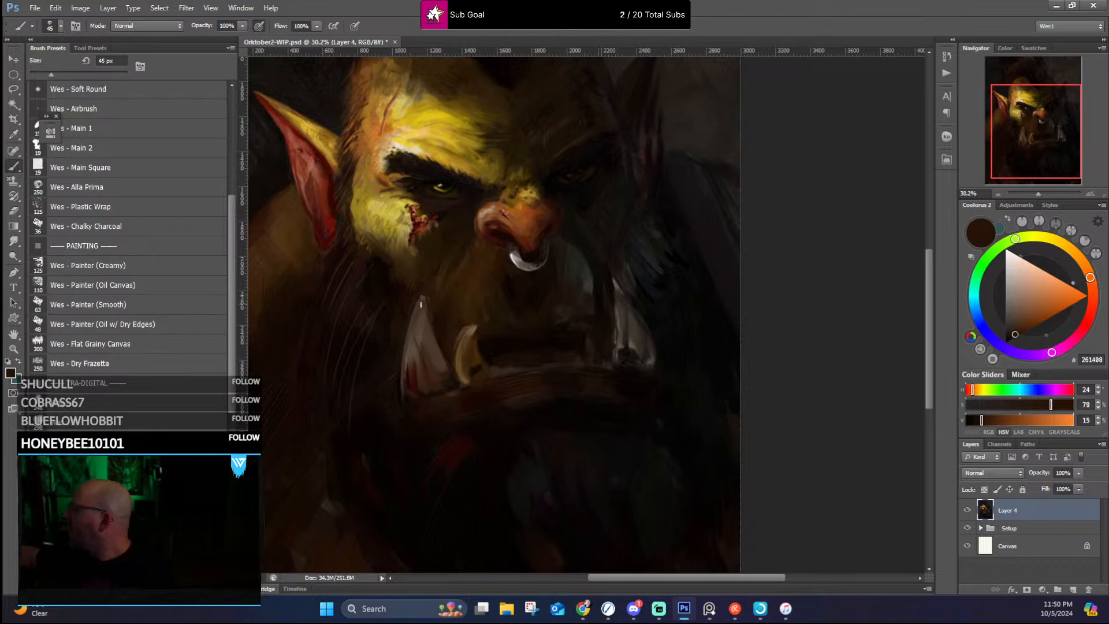
# Step: Refine the near tusk's inner edge and base with sampled muted browns and a deep brown
pyautogui.keyDown('alt'); pyautogui.click(425, 290); pyautogui.keyUp('alt')
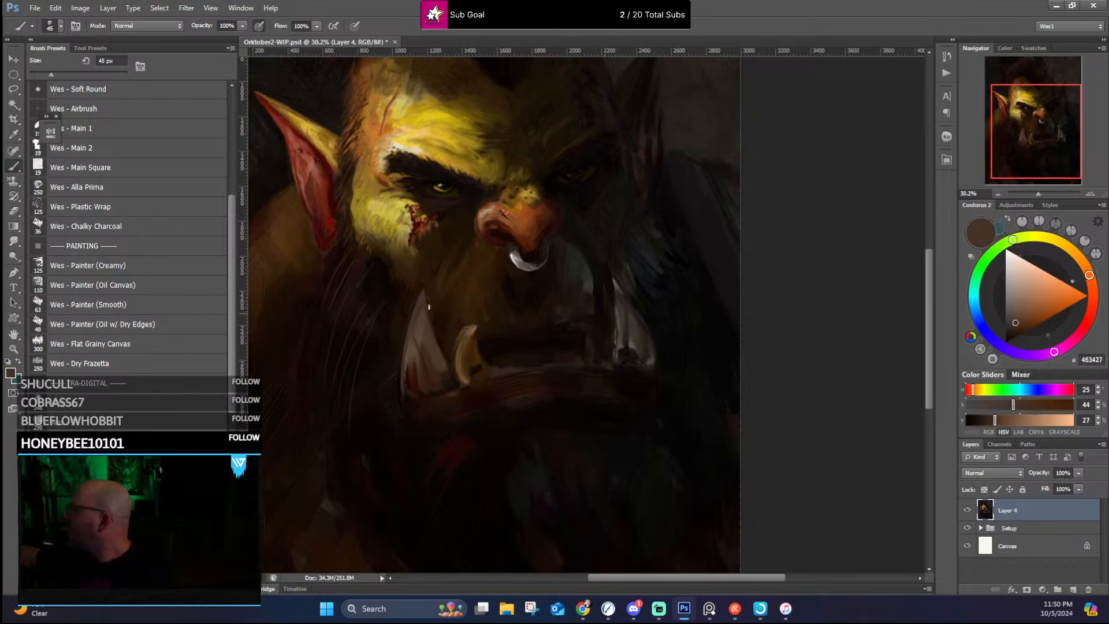
pyautogui.keyDown('alt'); pyautogui.click(431, 304); pyautogui.keyUp('alt')
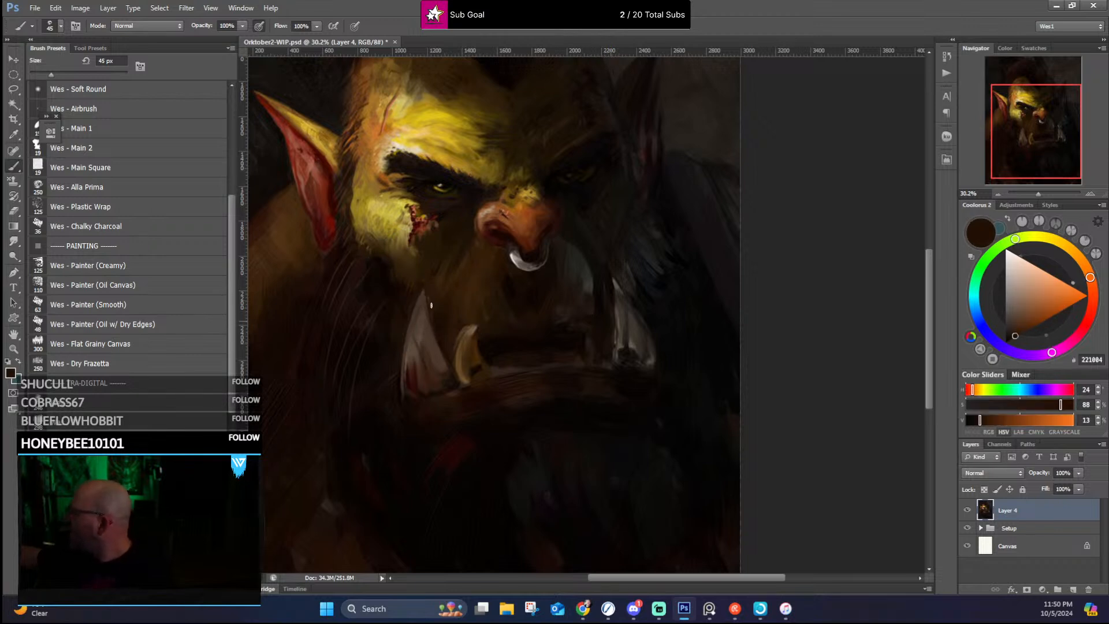
pyautogui.keyDown('alt'); pyautogui.click(451, 367); pyautogui.keyUp('alt')
pyautogui.keyDown('alt'); pyautogui.click(442, 370); pyautogui.keyUp('alt')
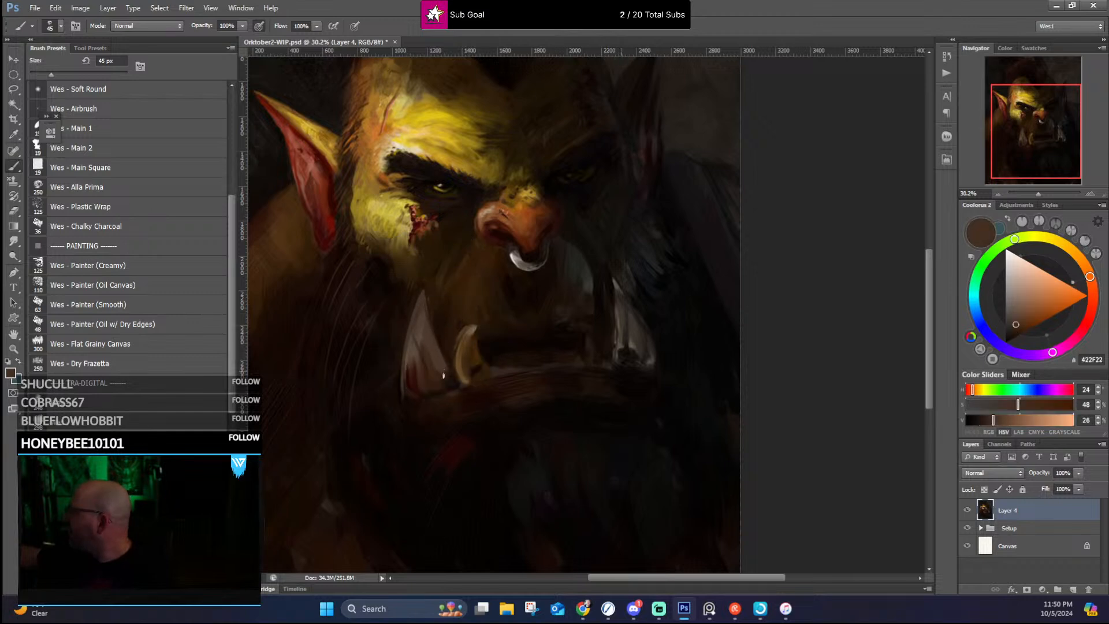
pyautogui.keyDown('alt'); pyautogui.click(444, 362); pyautogui.keyUp('alt')
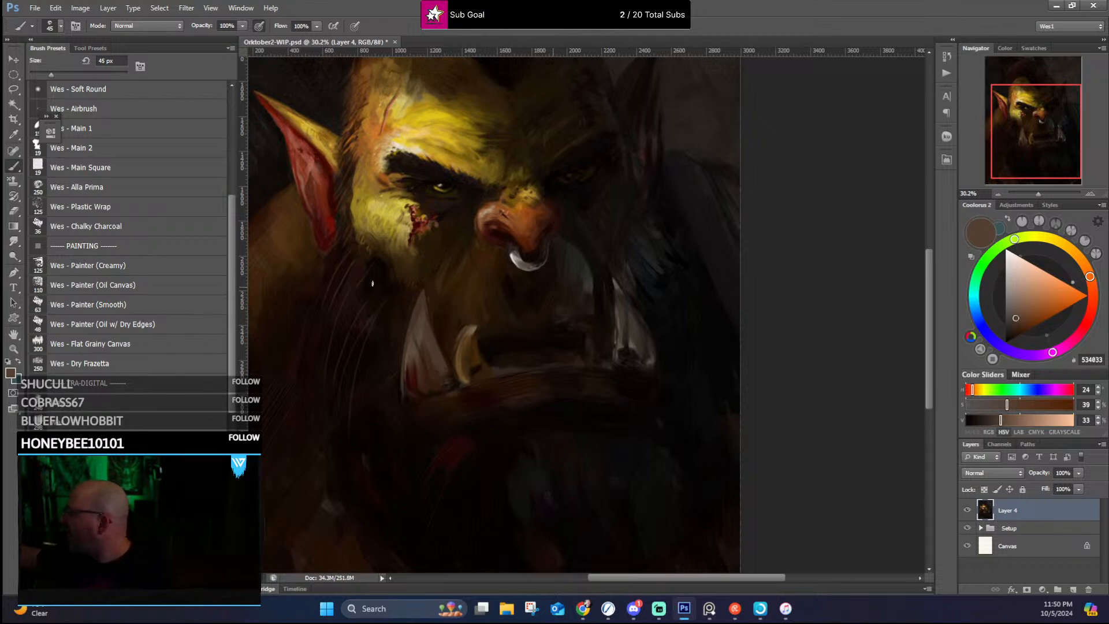
# Step: Paint a pale cream highlight along the near tusk just below its tip
pyautogui.moveTo(412, 290); pyautogui.dragTo(478, 320)
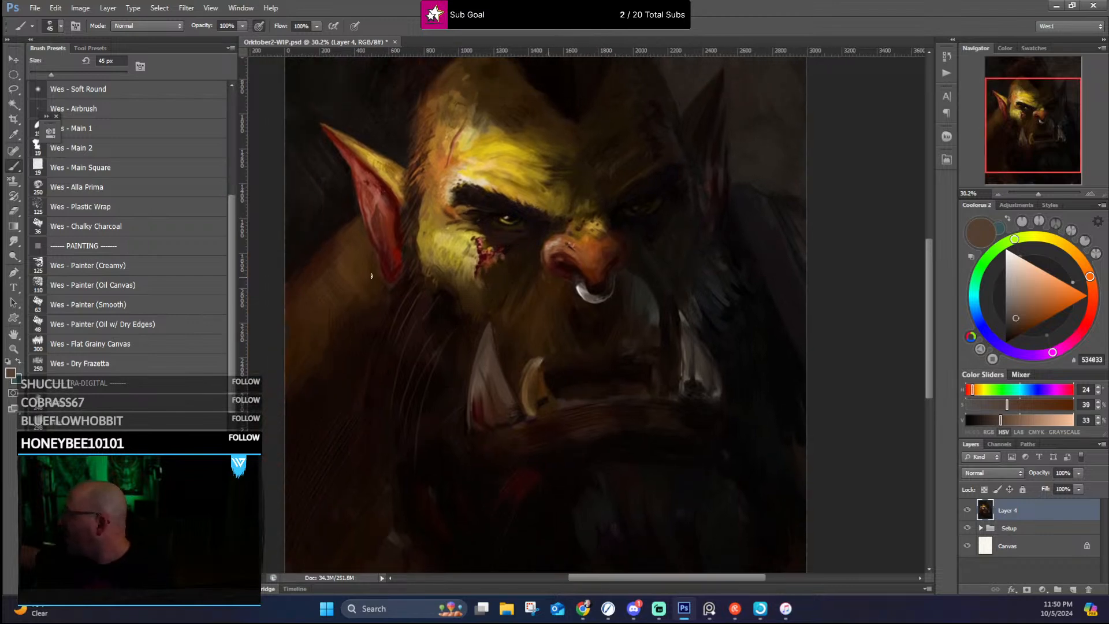
pyautogui.keyDown('alt'); pyautogui.click(360, 223); pyautogui.keyUp('alt')
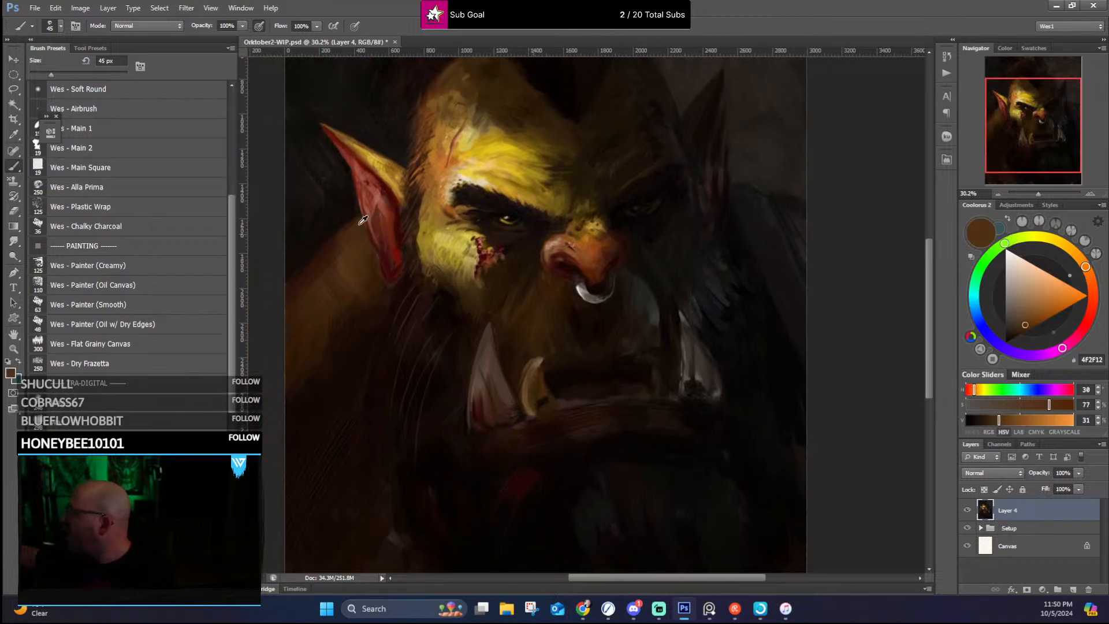
pyautogui.keyDown('alt'); pyautogui.click(489, 338); pyautogui.keyUp('alt')
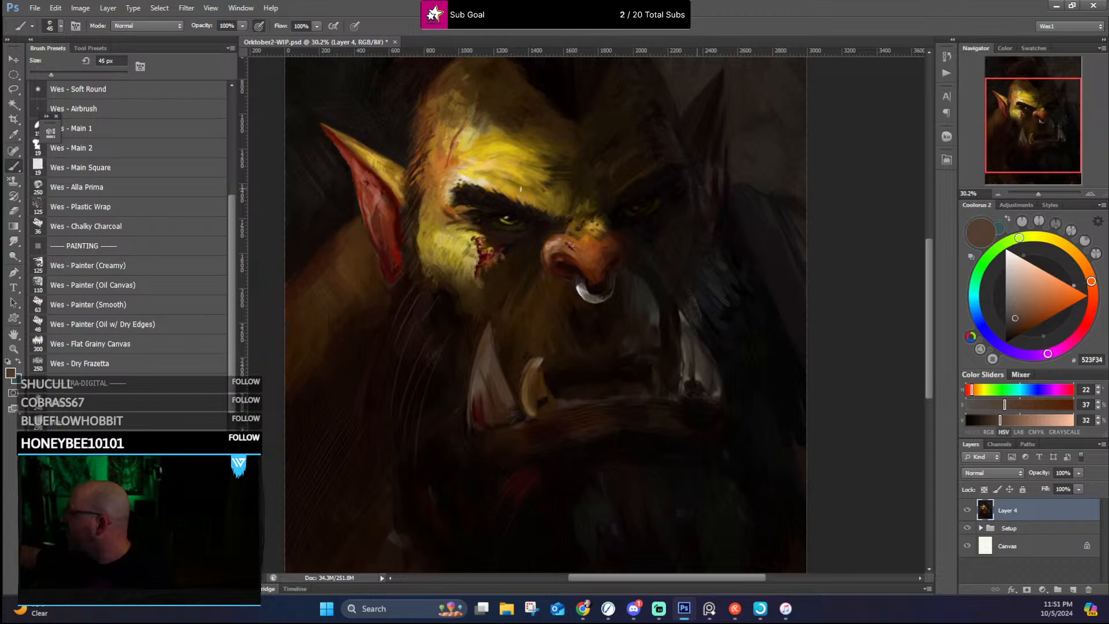
pyautogui.keyDown('alt'); pyautogui.click(474, 330); pyautogui.keyUp('alt')
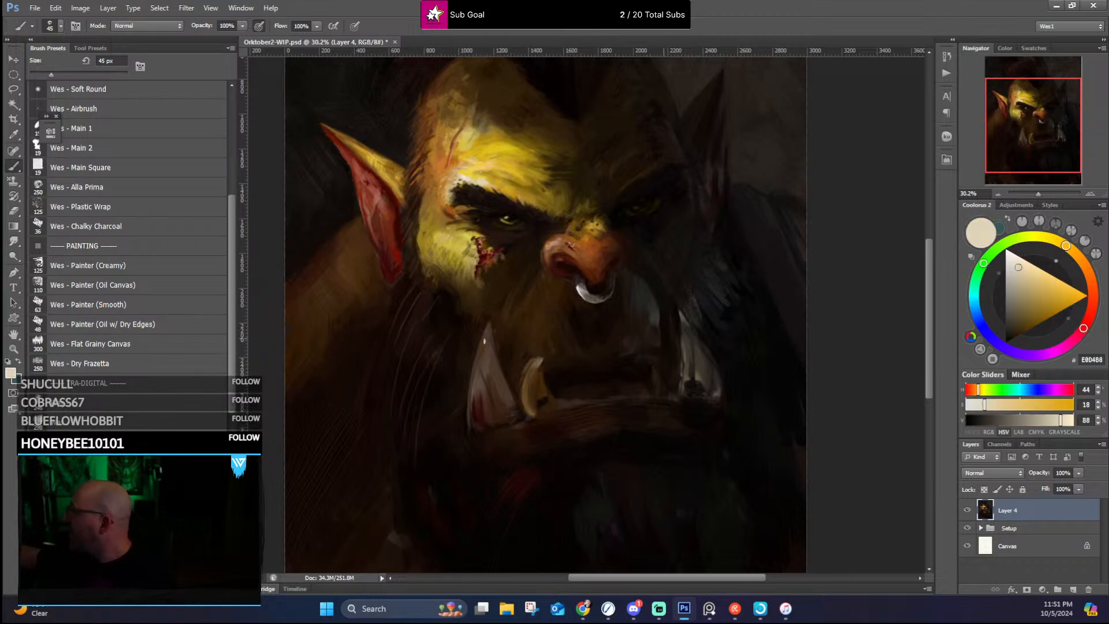
pyautogui.moveTo(487, 334); pyautogui.dragTo(484, 347)
# Step: Refine the near tusk's tip highlight with sampled beige and clean its outer edge with sampled dark browns
pyautogui.keyDown('alt'); pyautogui.click(454, 303); pyautogui.keyUp('alt')
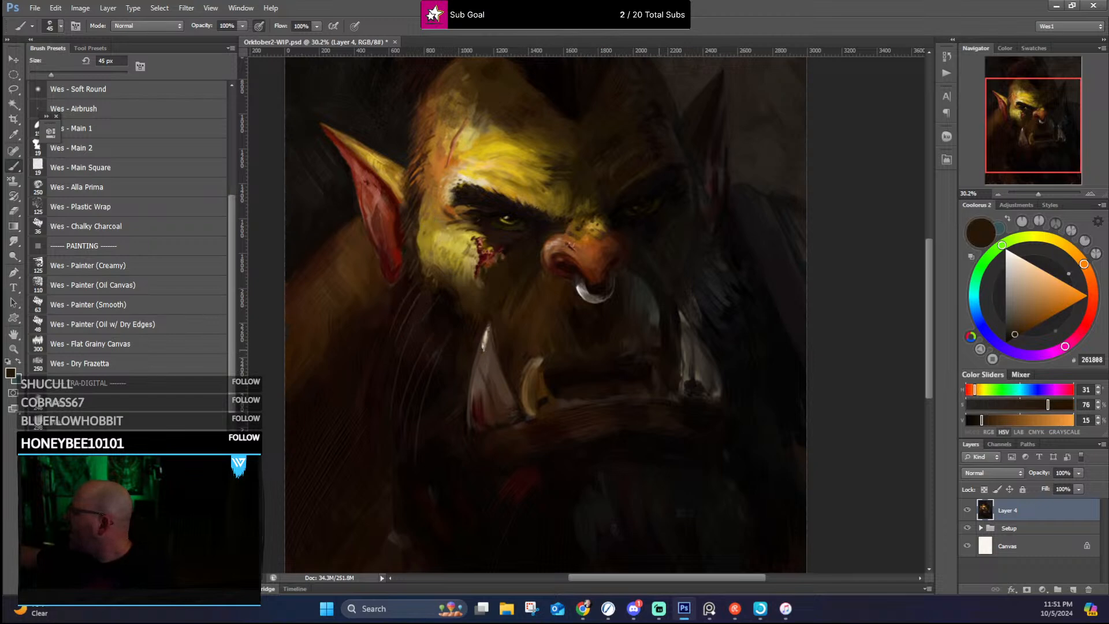
pyautogui.moveTo(487, 340); pyautogui.dragTo(481, 351)
pyautogui.keyDown('alt'); pyautogui.click(488, 342); pyautogui.keyUp('alt')
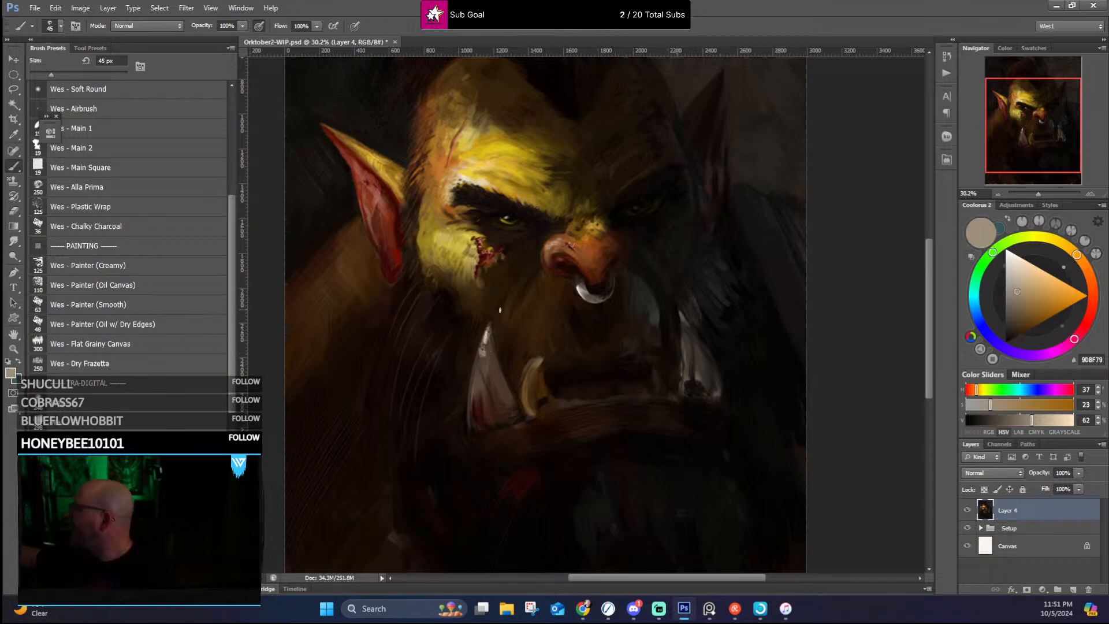
pyautogui.moveTo(490, 322); pyautogui.dragTo(486, 331)
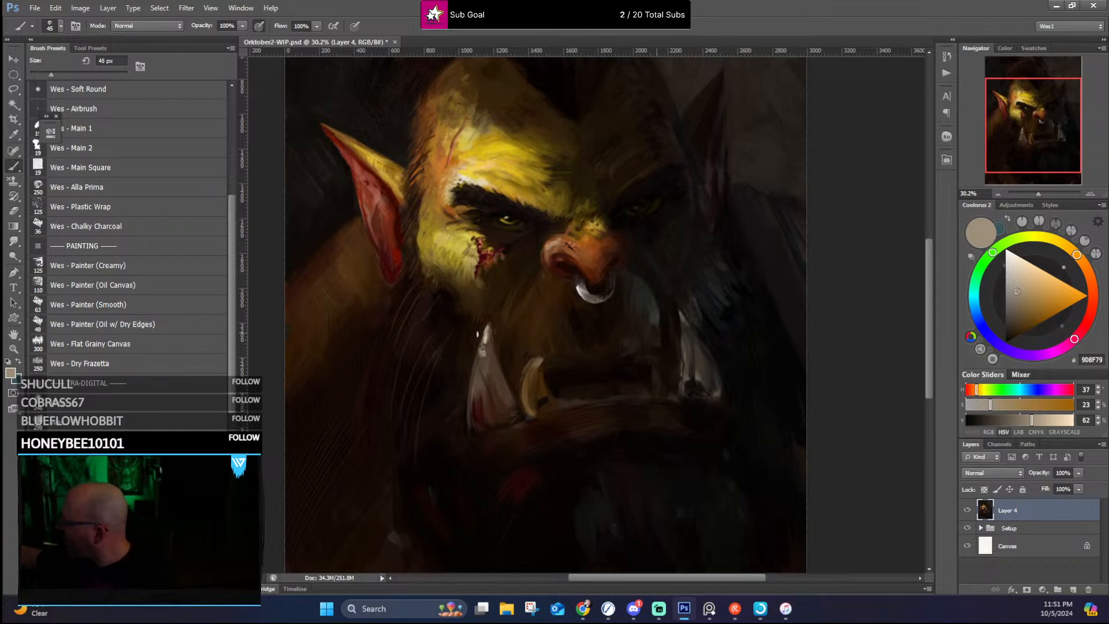
pyautogui.keyDown('alt'); pyautogui.click(483, 324); pyautogui.keyUp('alt')
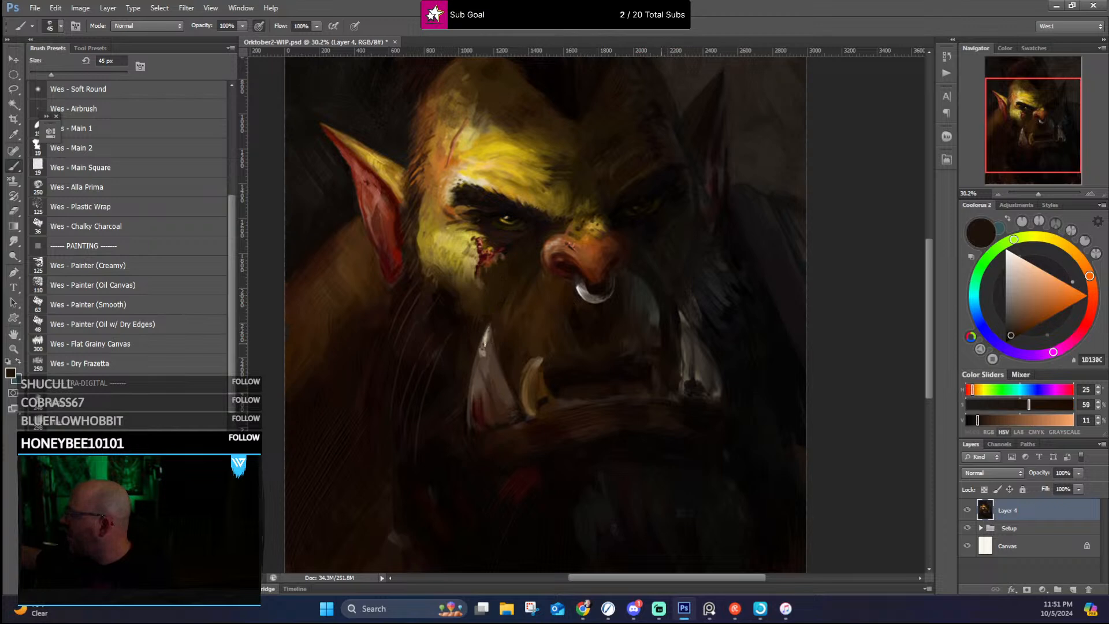
# Step: Refine the near tusk's upper edge and inner surface with sampled greyish browns
pyautogui.keyDown('alt'); pyautogui.click(487, 339); pyautogui.keyUp('alt')
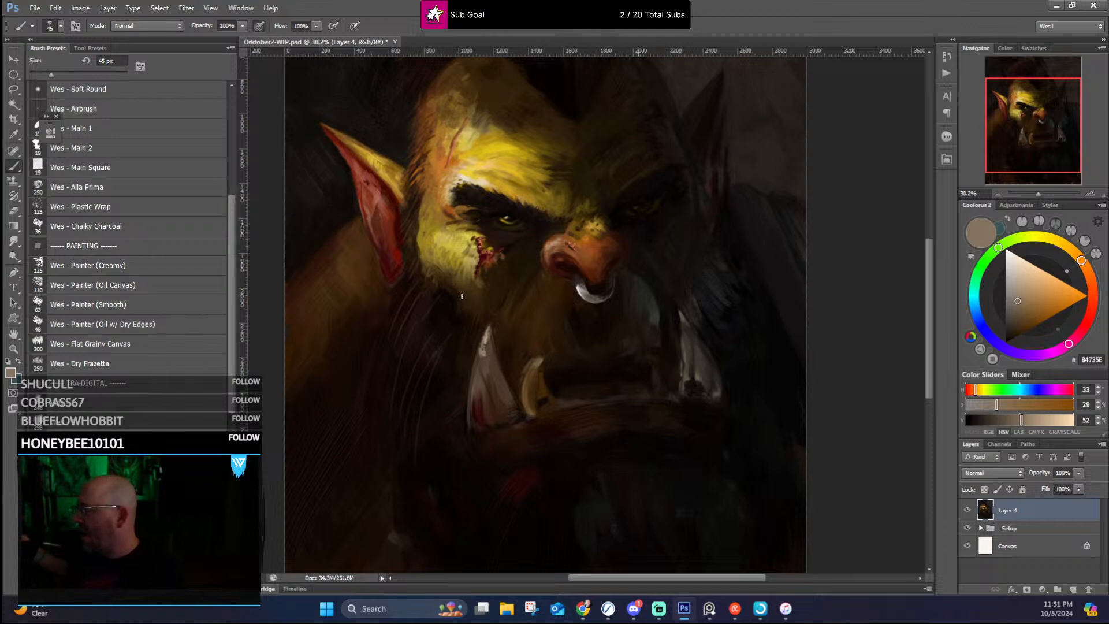
pyautogui.keyDown('alt'); pyautogui.click(485, 349); pyautogui.keyUp('alt')
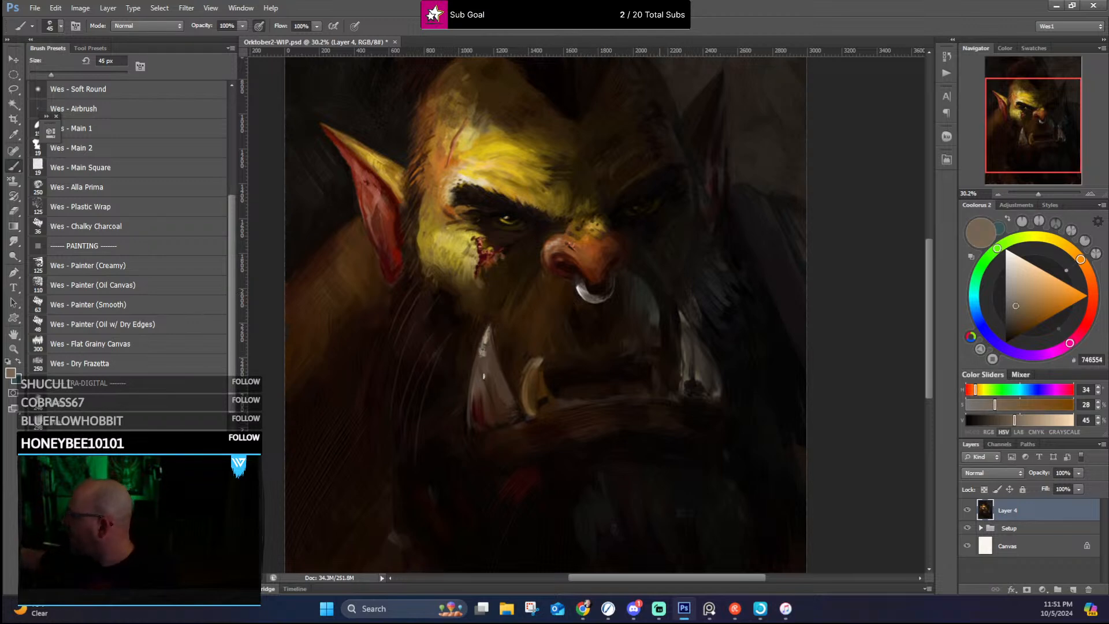
pyautogui.keyDown('alt'); pyautogui.click(489, 373); pyautogui.keyUp('alt')
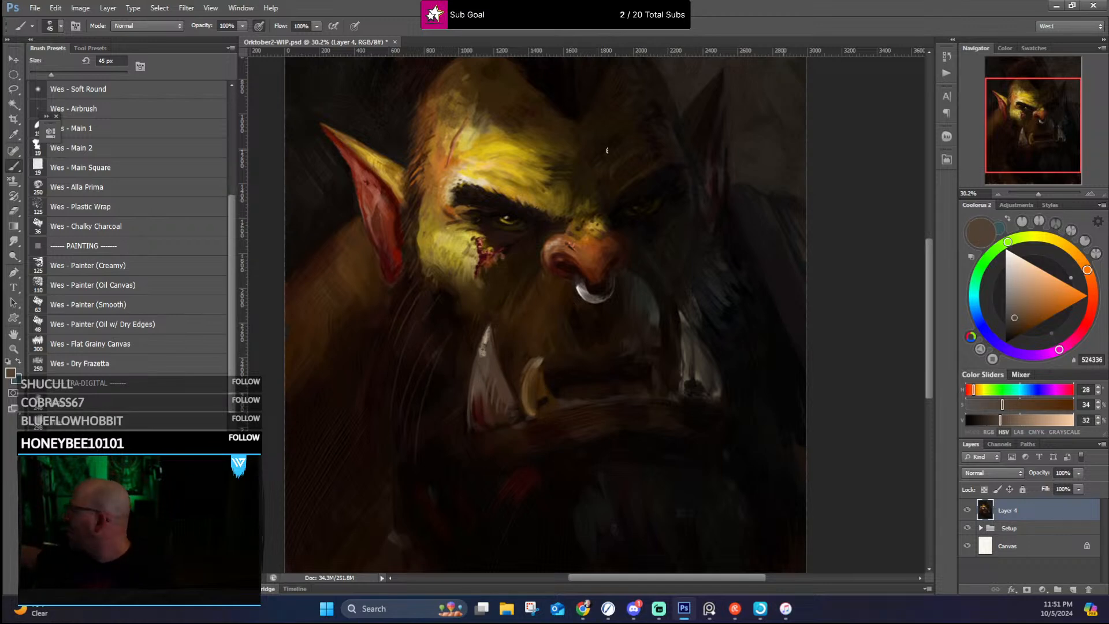
# Step: Reshape the small inner tusk's tip and sides with a sampled near-black brown and muted ochre browns
pyautogui.keyDown('alt'); pyautogui.click(547, 374); pyautogui.keyUp('alt')
pyautogui.moveTo(541, 352); pyautogui.dragTo(543, 371)
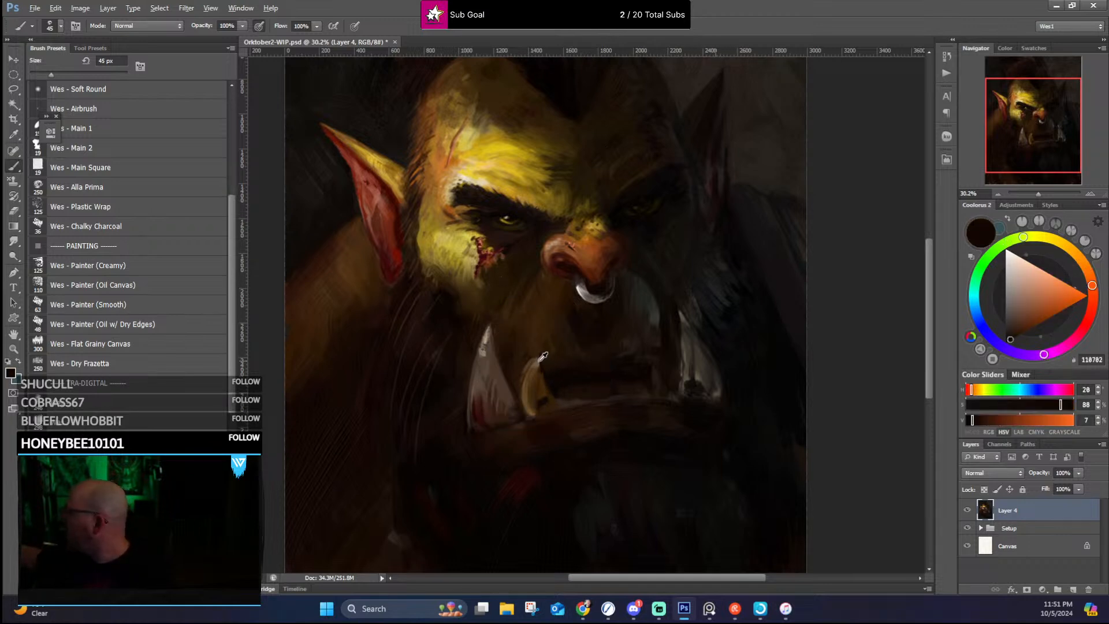
pyautogui.keyDown('alt'); pyautogui.click(538, 365); pyautogui.keyUp('alt')
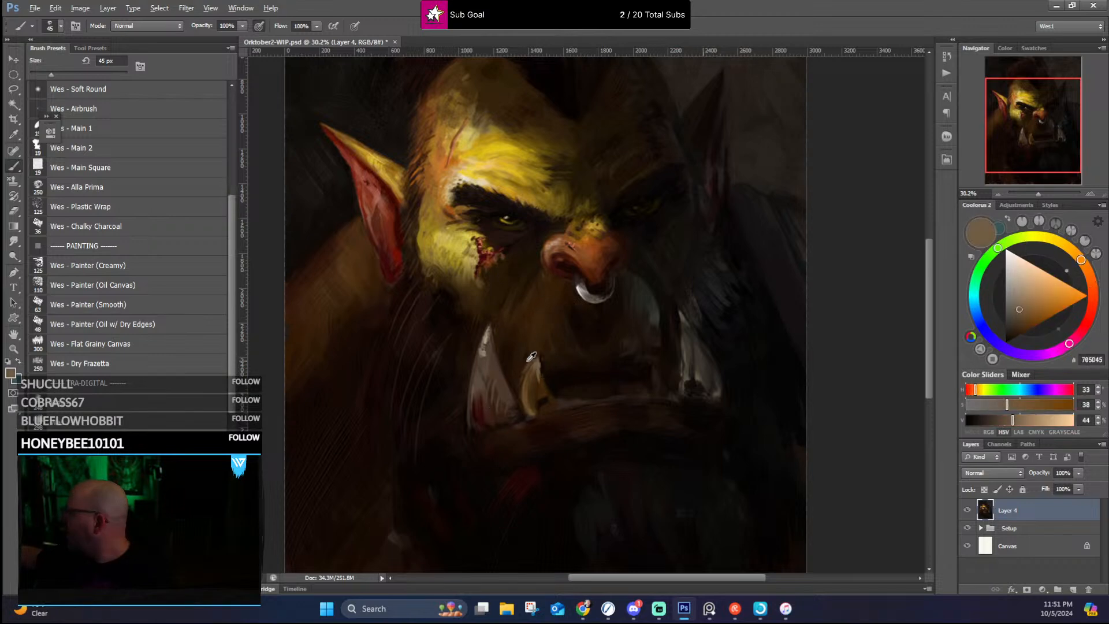
pyautogui.keyDown('alt'); pyautogui.click(540, 344); pyautogui.keyUp('alt')
pyautogui.moveTo(541, 358); pyautogui.dragTo(522, 401)
pyautogui.keyDown('alt'); pyautogui.click(524, 379); pyautogui.keyUp('alt')
pyautogui.keyDown('alt'); pyautogui.click(525, 399); pyautogui.keyUp('alt')
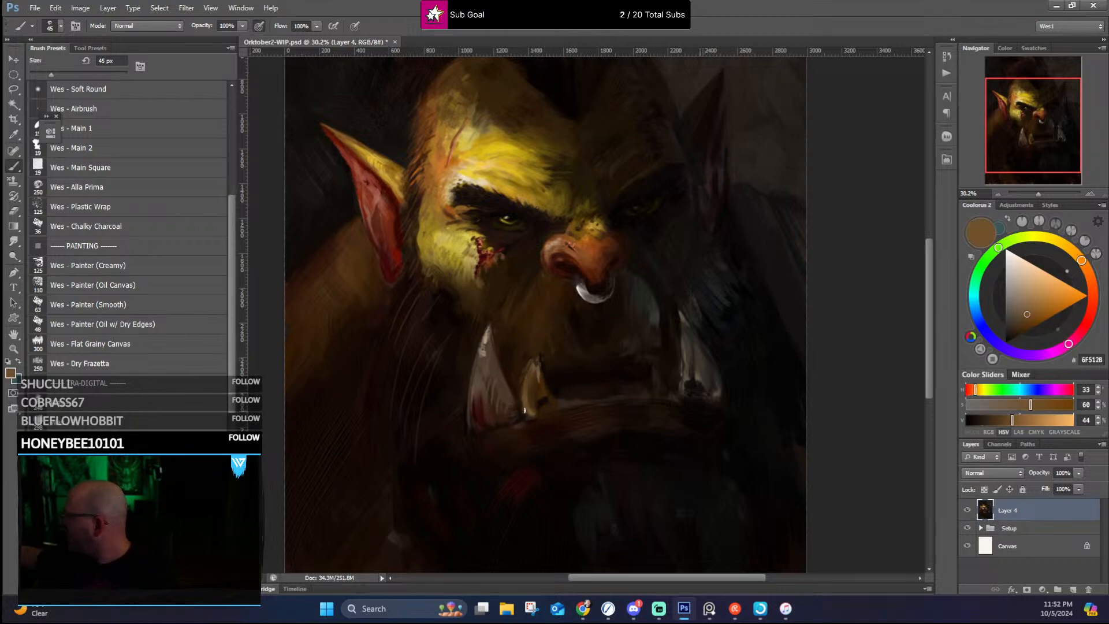
# Step: Define the small inner tusk's base and trim its tip with sampled dark and mid browns
pyautogui.keyDown('alt'); pyautogui.click(525, 413); pyautogui.keyUp('alt')
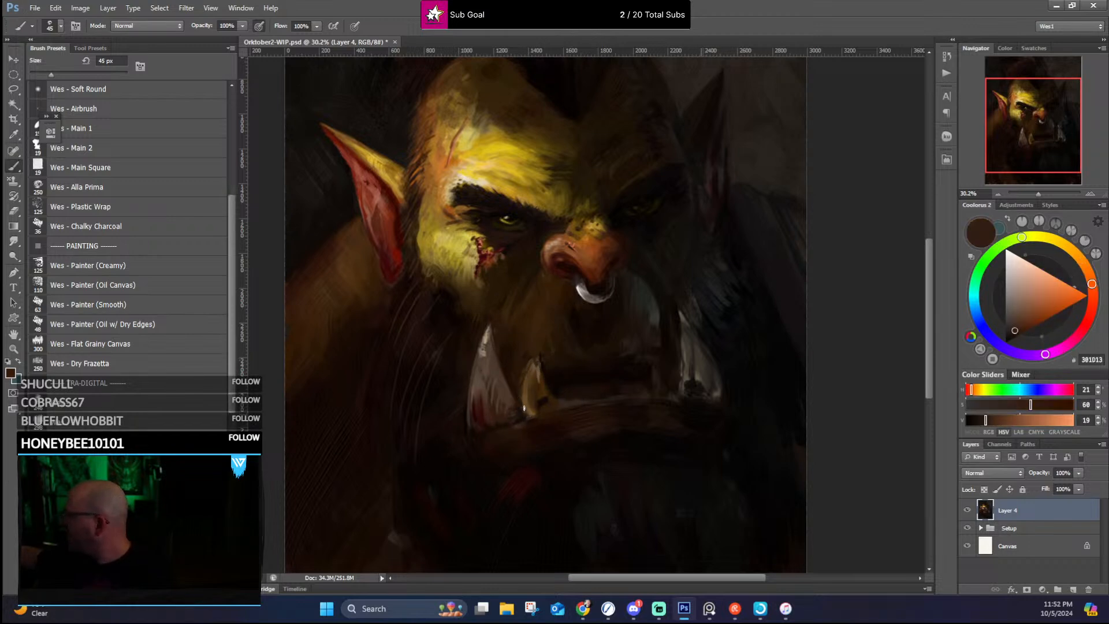
pyautogui.keyDown('alt'); pyautogui.click(537, 366); pyautogui.keyUp('alt')
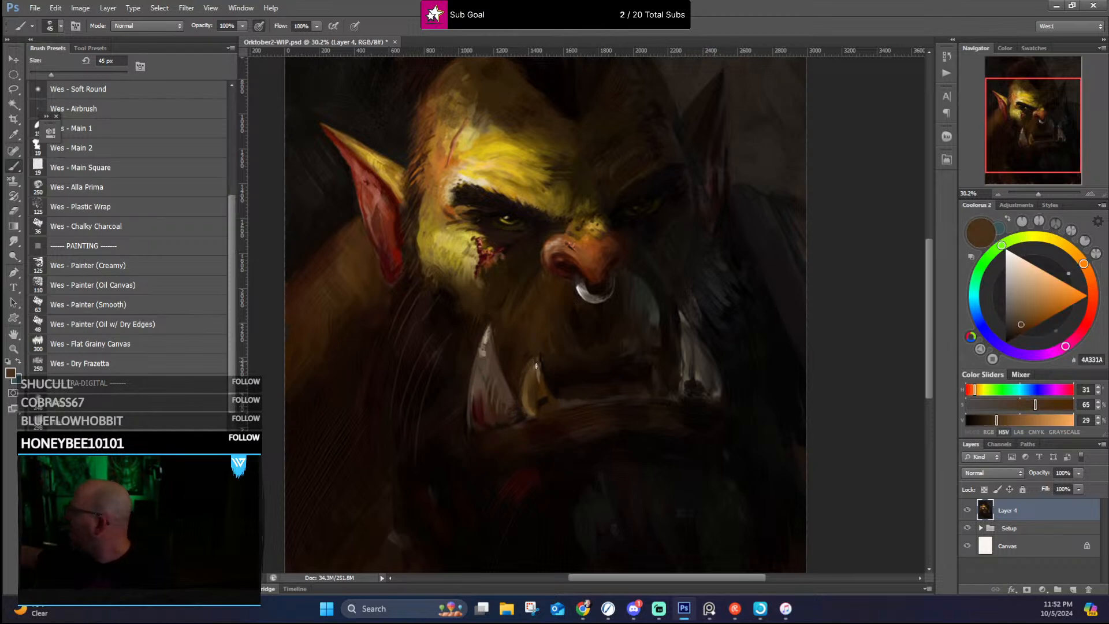
pyautogui.keyDown('alt'); pyautogui.click(542, 354); pyautogui.keyUp('alt')
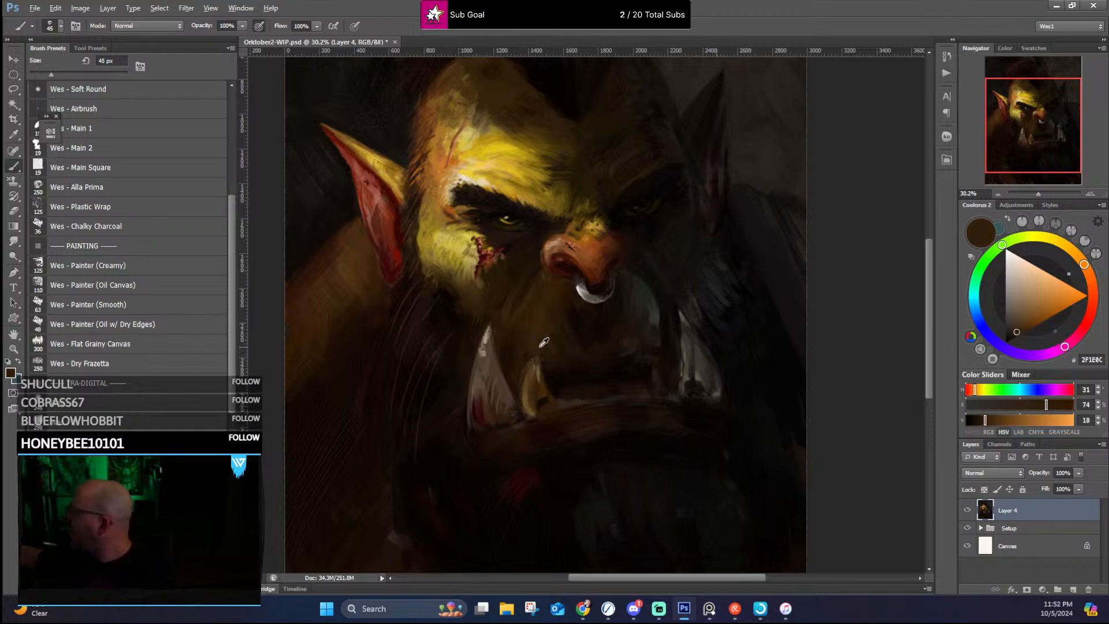
pyautogui.keyDown('alt'); pyautogui.click(543, 357); pyautogui.keyUp('alt')
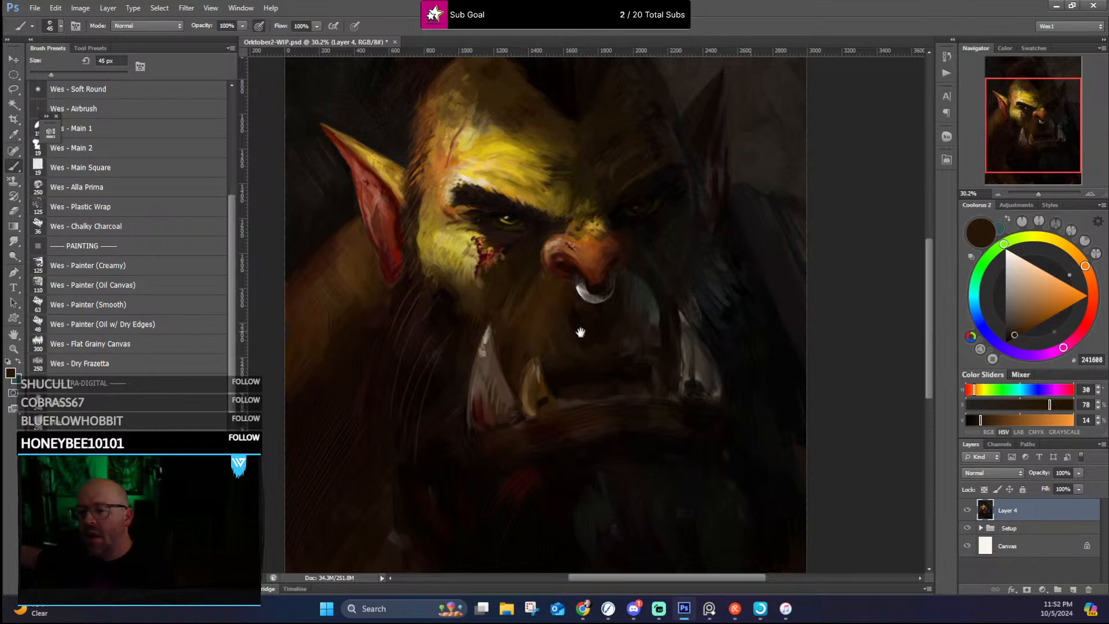
# Step: Clean the skin between the two near tusks and the near tusk's base with sampled dark browns
pyautogui.moveTo(614, 322); pyautogui.dragTo(579, 309)
pyautogui.keyDown('alt'); pyautogui.click(507, 383); pyautogui.keyUp('alt')
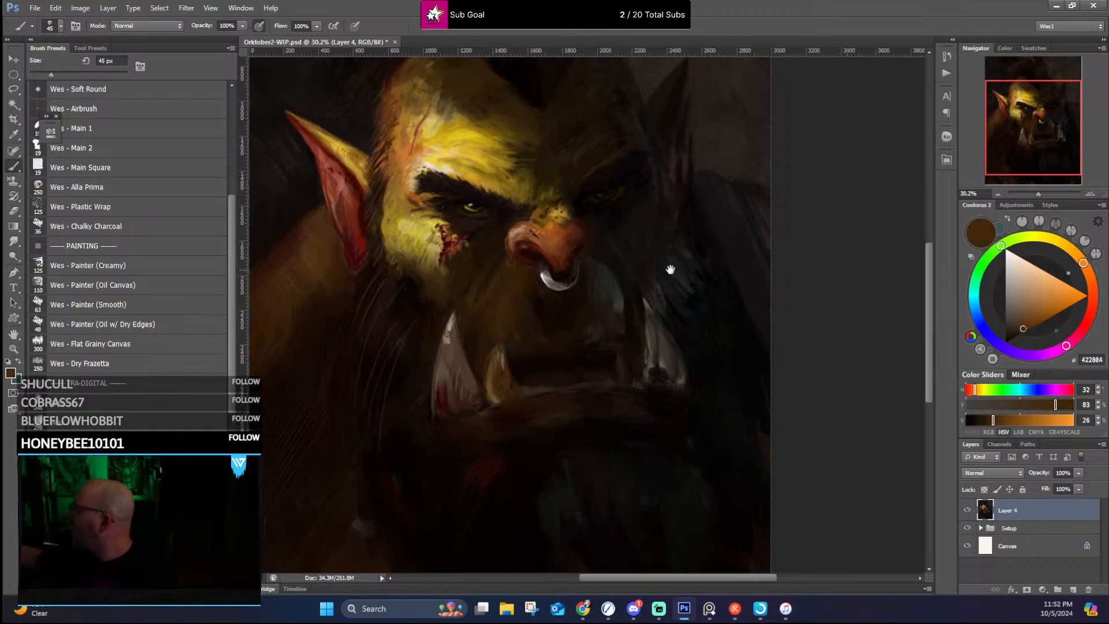
pyautogui.moveTo(672, 268); pyautogui.dragTo(665, 273)
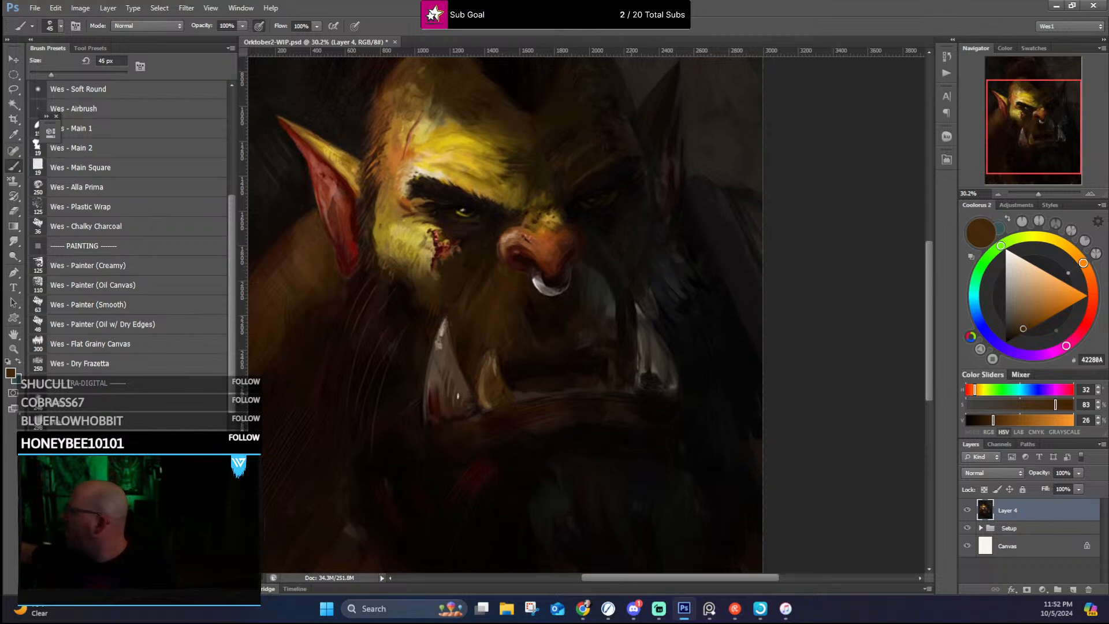
pyautogui.keyDown('alt'); pyautogui.click(473, 341); pyautogui.keyUp('alt')
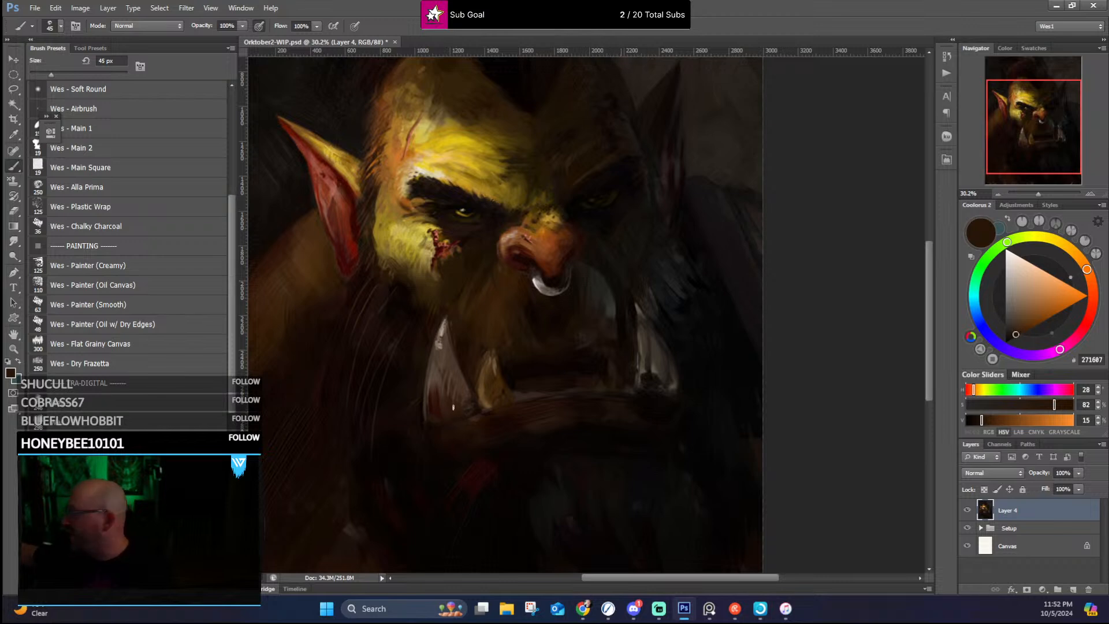
pyautogui.keyDown('alt'); pyautogui.click(446, 421); pyautogui.keyUp('alt')
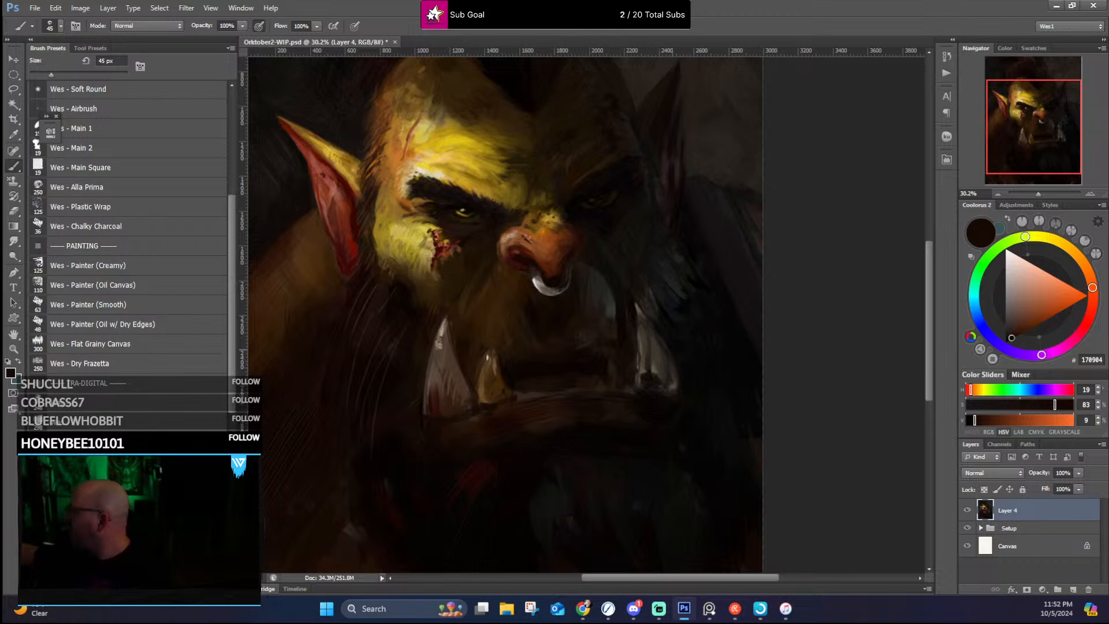
# Step: Sharpen the small inner tusk's pointed tip with sampled browns and clean the dark skin around it
pyautogui.keyDown('alt'); pyautogui.click(480, 377); pyautogui.keyUp('alt')
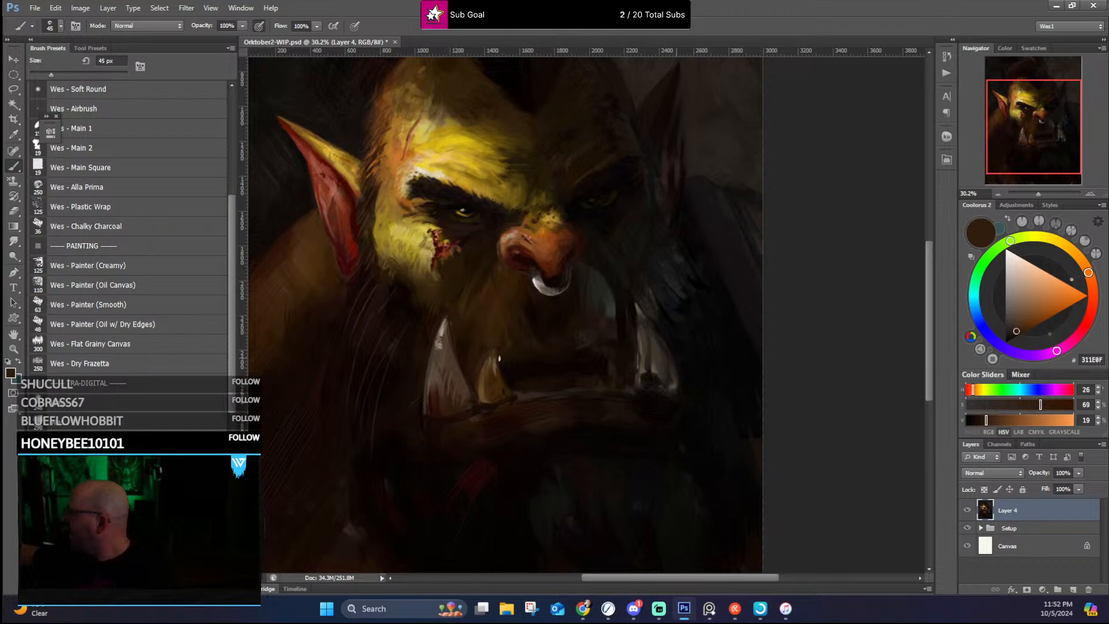
pyautogui.keyDown('alt'); pyautogui.click(495, 349); pyautogui.keyUp('alt')
pyautogui.keyDown('alt'); pyautogui.click(492, 351); pyautogui.keyUp('alt')
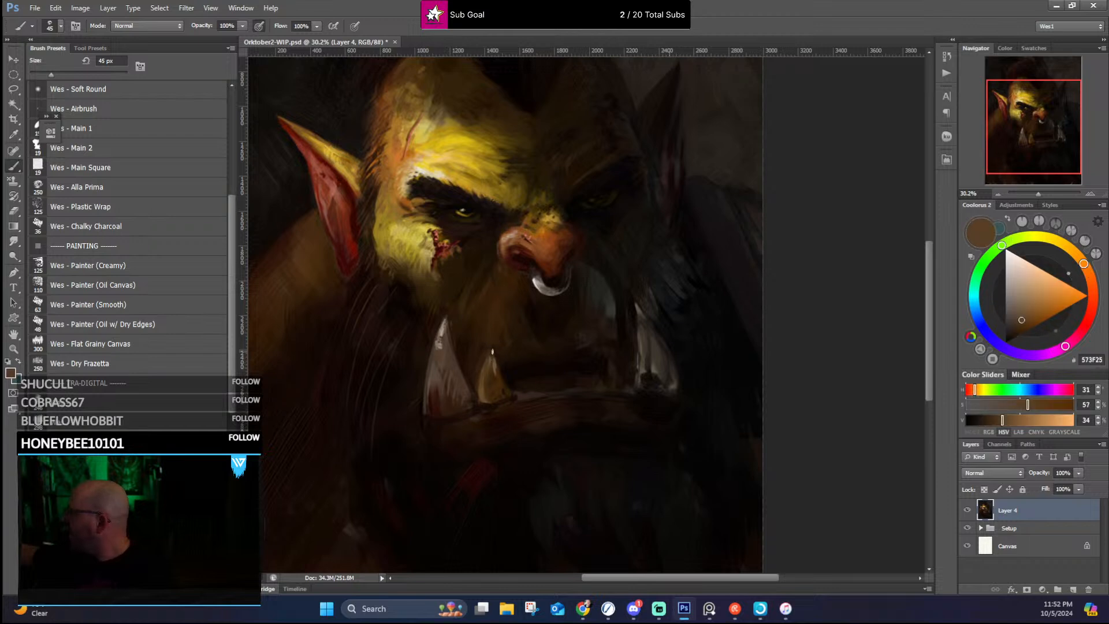
pyautogui.keyDown('alt'); pyautogui.click(494, 340); pyautogui.keyUp('alt')
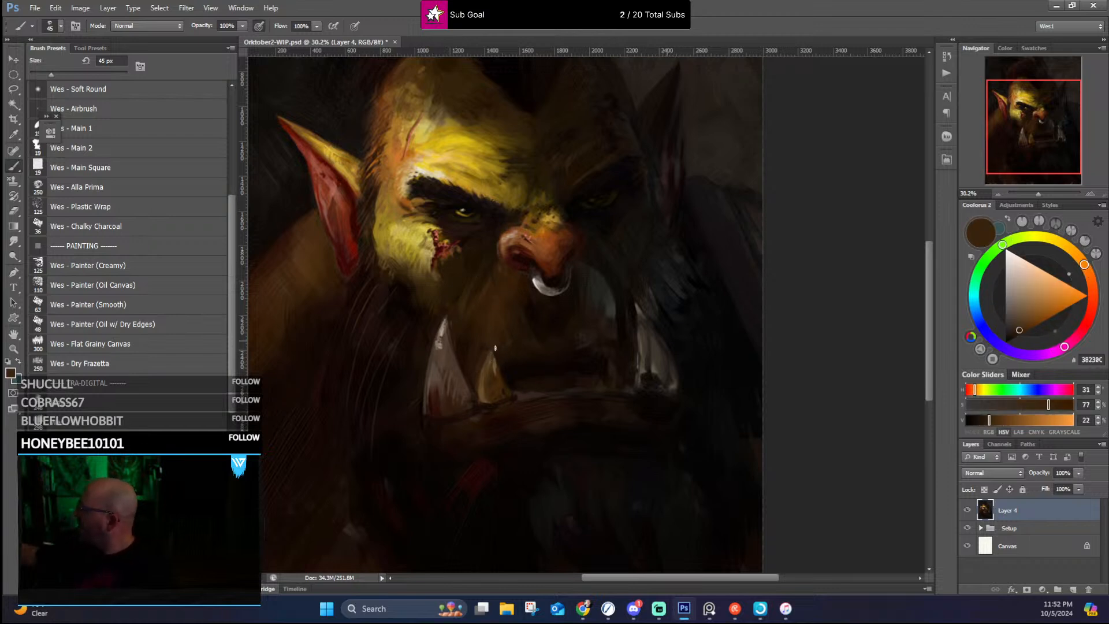
# Step: Deepen the shadows on the far cheek and beside the nose bridge with sampled dark grey and near-black browns
pyautogui.keyDown('alt'); pyautogui.click(609, 302); pyautogui.keyUp('alt')
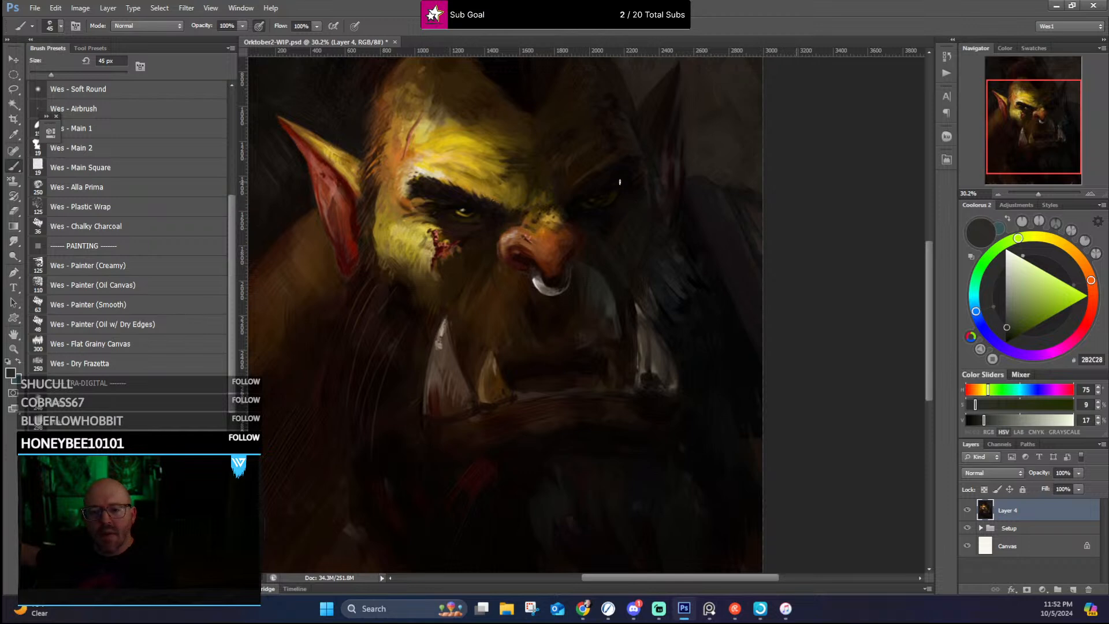
pyautogui.keyDown('alt'); pyautogui.click(630, 287); pyautogui.keyUp('alt')
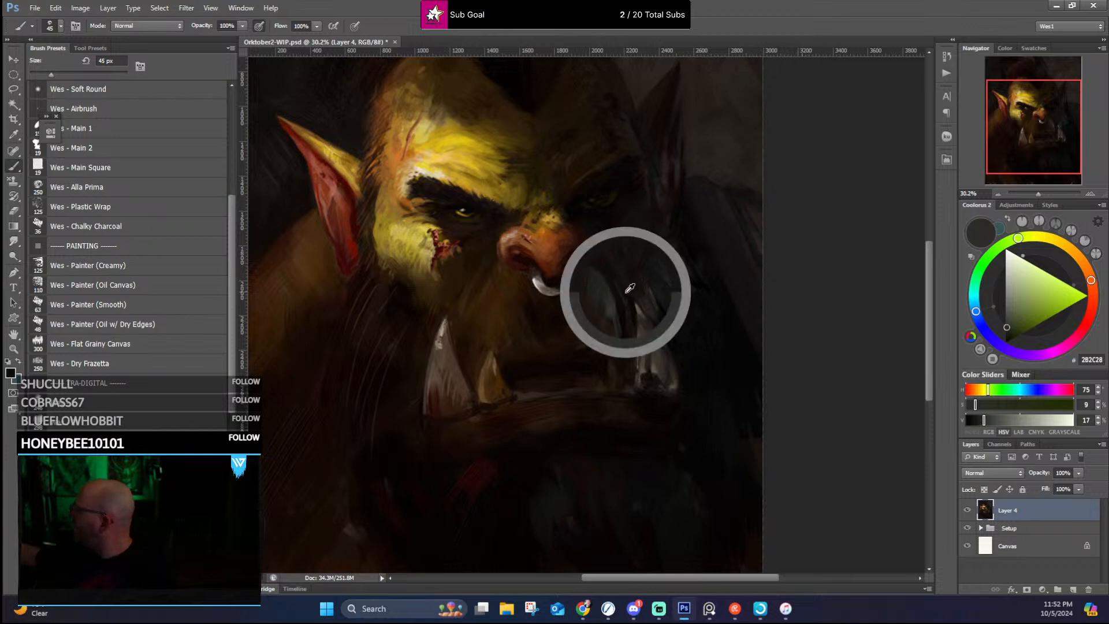
pyautogui.keyDown('alt'); pyautogui.click(624, 284); pyautogui.keyUp('alt')
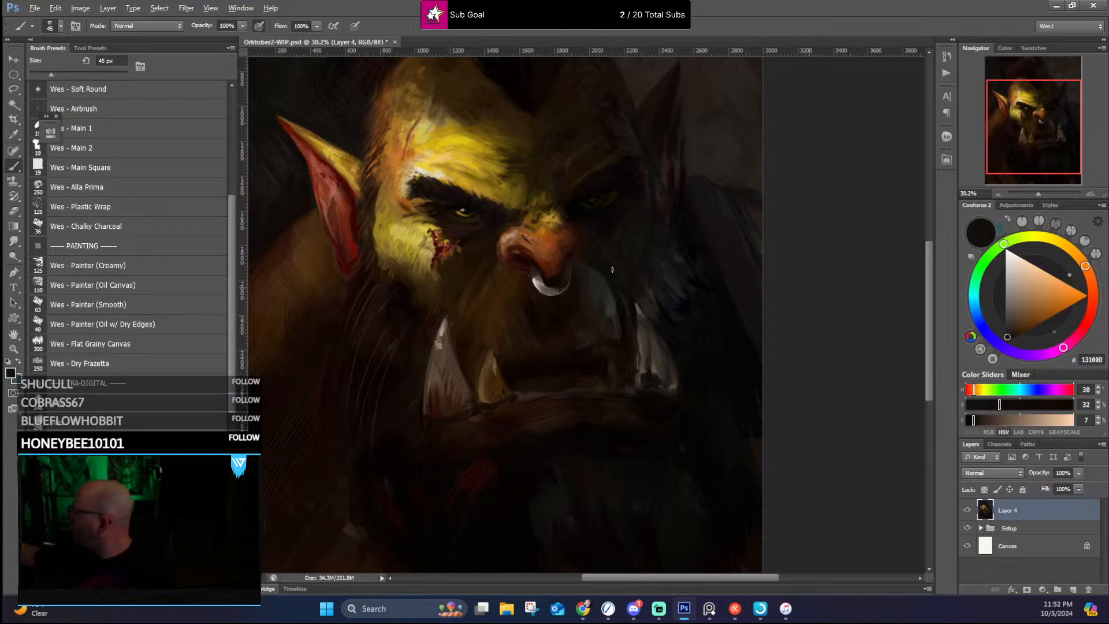
pyautogui.keyDown('alt'); pyautogui.click(576, 223); pyautogui.keyUp('alt')
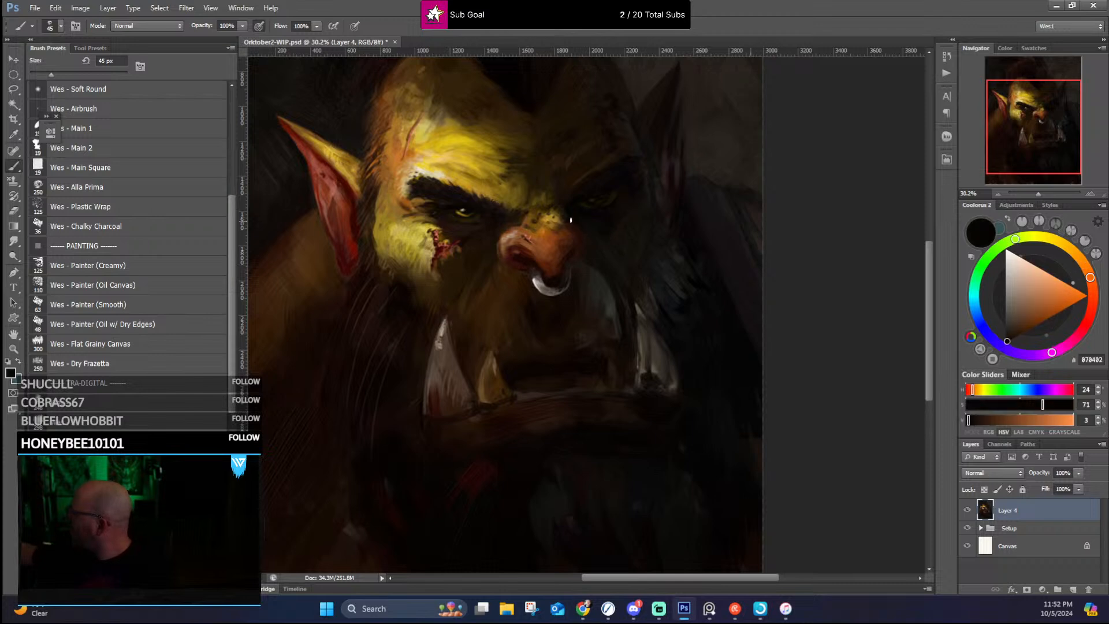
pyautogui.keyDown('alt'); pyautogui.click(565, 215); pyautogui.keyUp('alt')
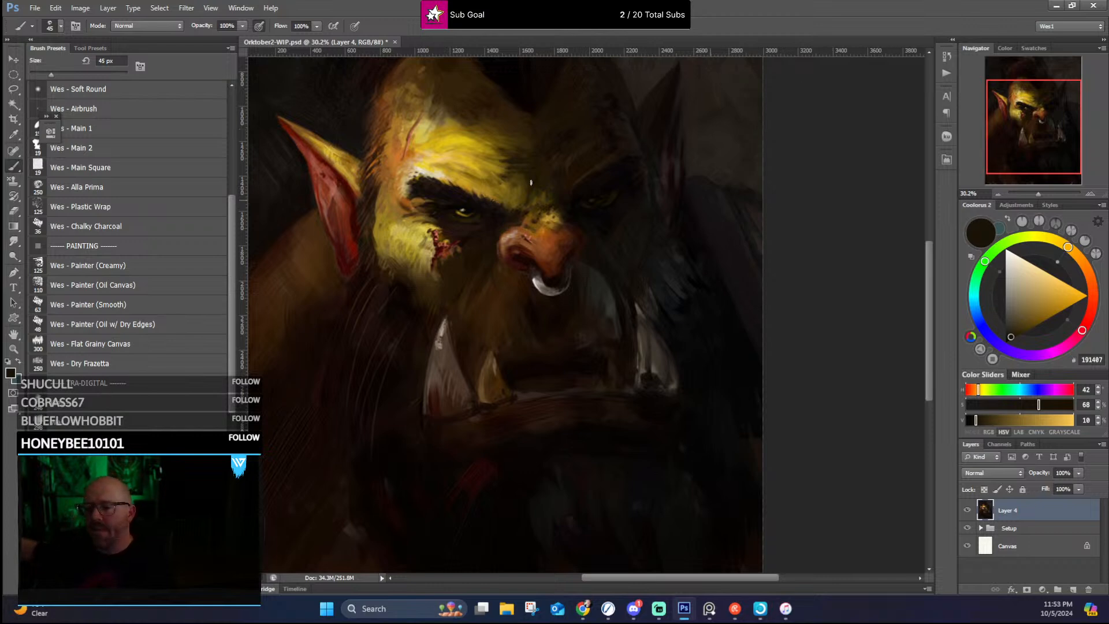
# Step: Refine the far tusk's edges with sampled darks and paint muted grey-browns over the dark patch at its base
pyautogui.moveTo(610, 304); pyautogui.dragTo(555, 295)
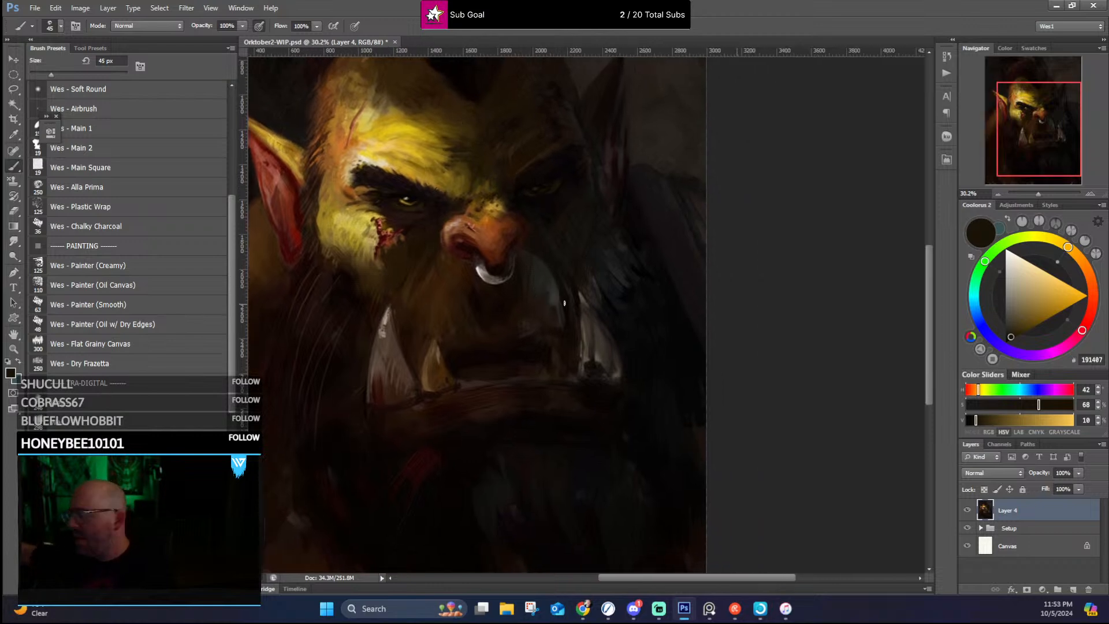
pyautogui.keyDown('alt'); pyautogui.click(586, 305); pyautogui.keyUp('alt')
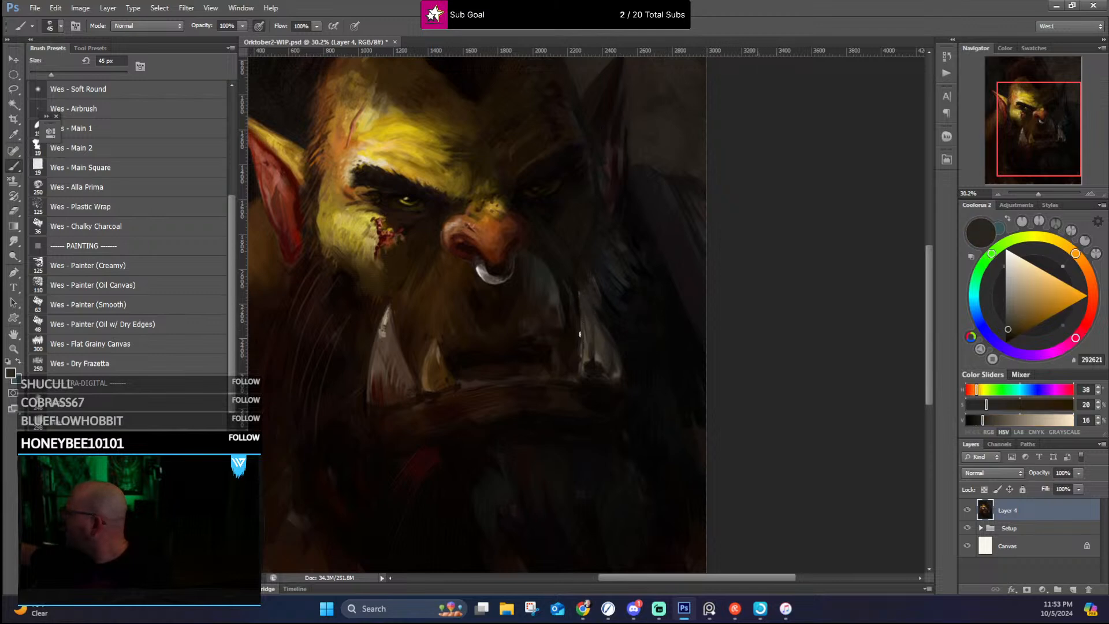
pyautogui.keyDown('alt'); pyautogui.click(577, 303); pyautogui.keyUp('alt')
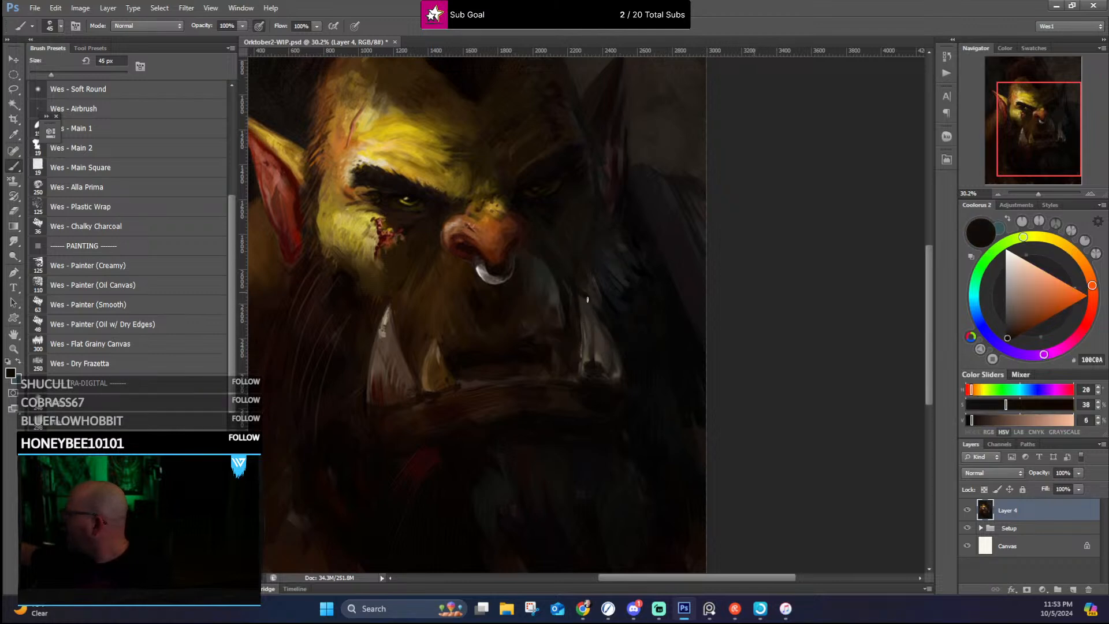
pyautogui.keyDown('alt'); pyautogui.click(584, 354); pyautogui.keyUp('alt')
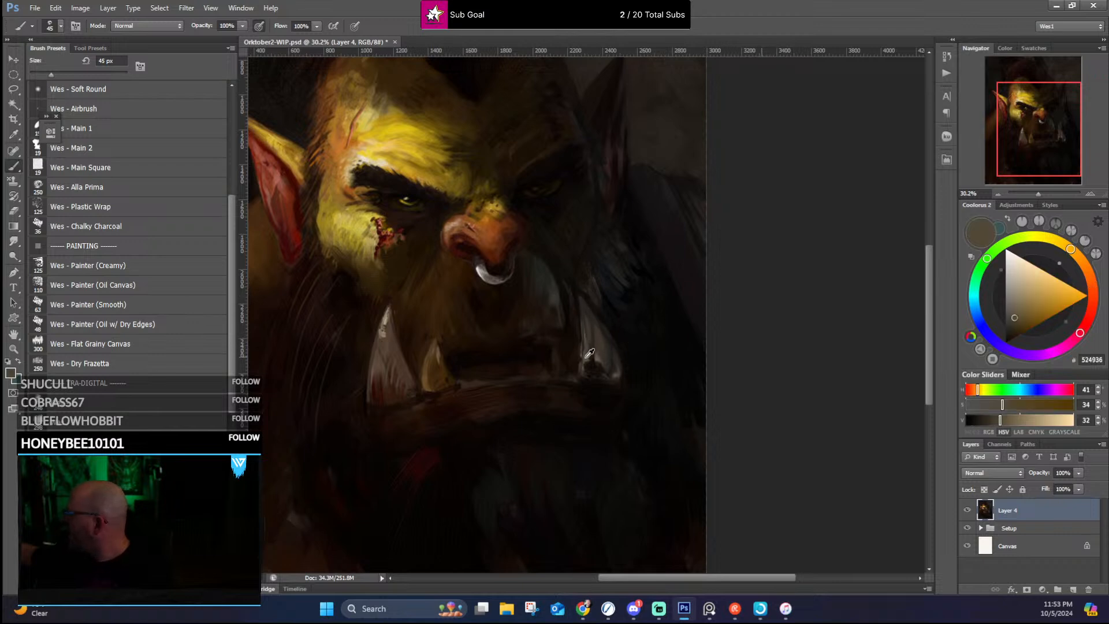
pyautogui.moveTo(593, 364); pyautogui.dragTo(601, 367)
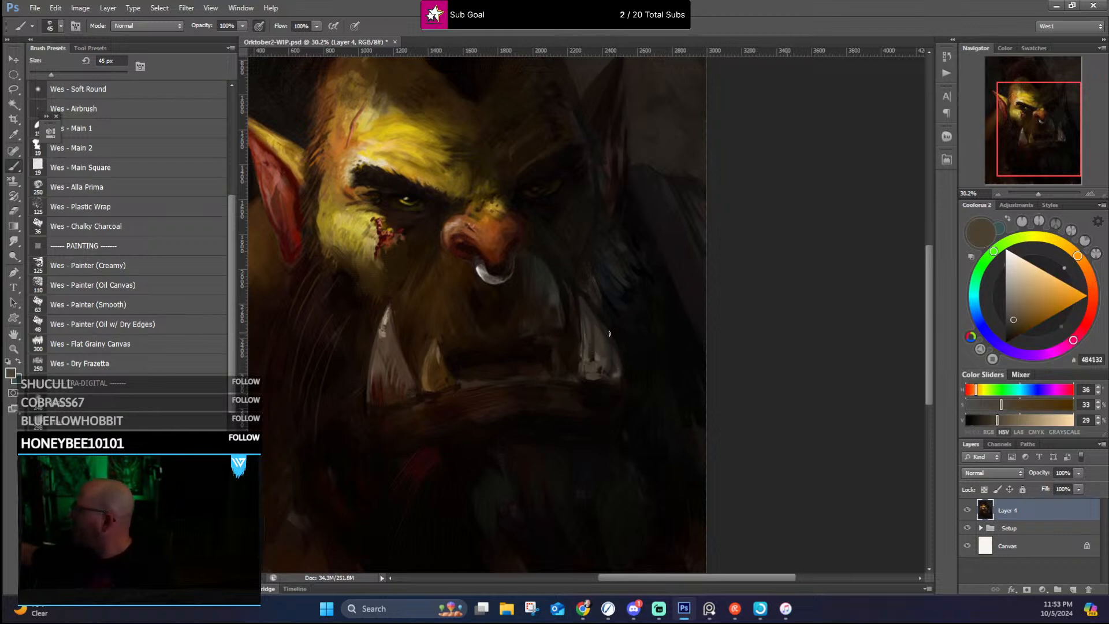
# Step: Texture the lower lip with dark brown accents and broken ochre-brown strokes
pyautogui.keyDown('alt'); pyautogui.click(568, 392); pyautogui.keyUp('alt')
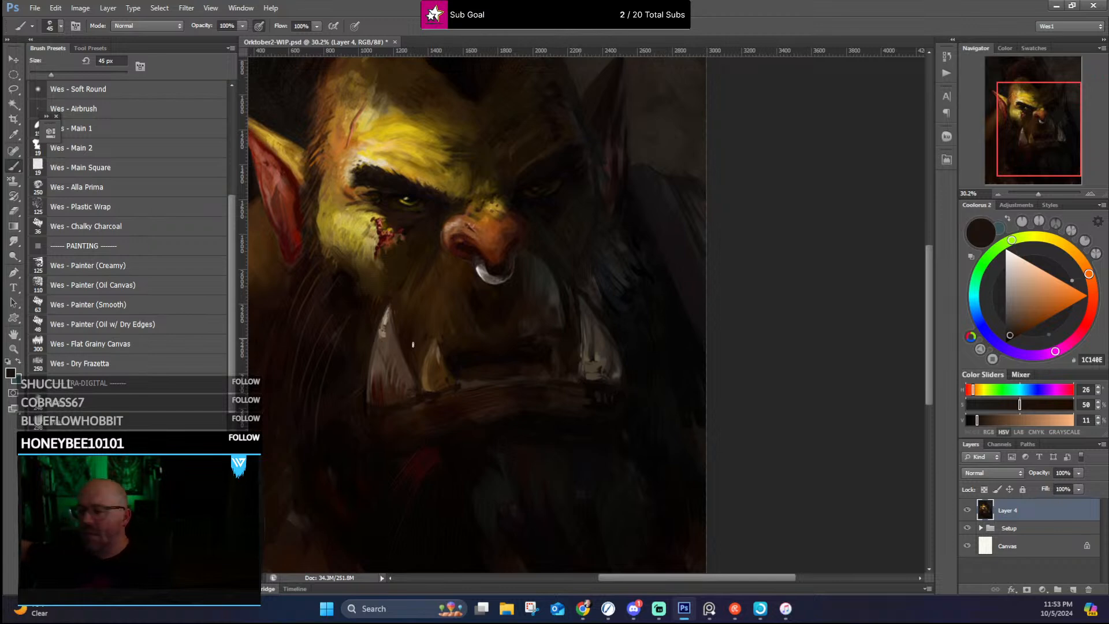
pyautogui.keyDown('alt'); pyautogui.click(427, 282); pyautogui.keyUp('alt')
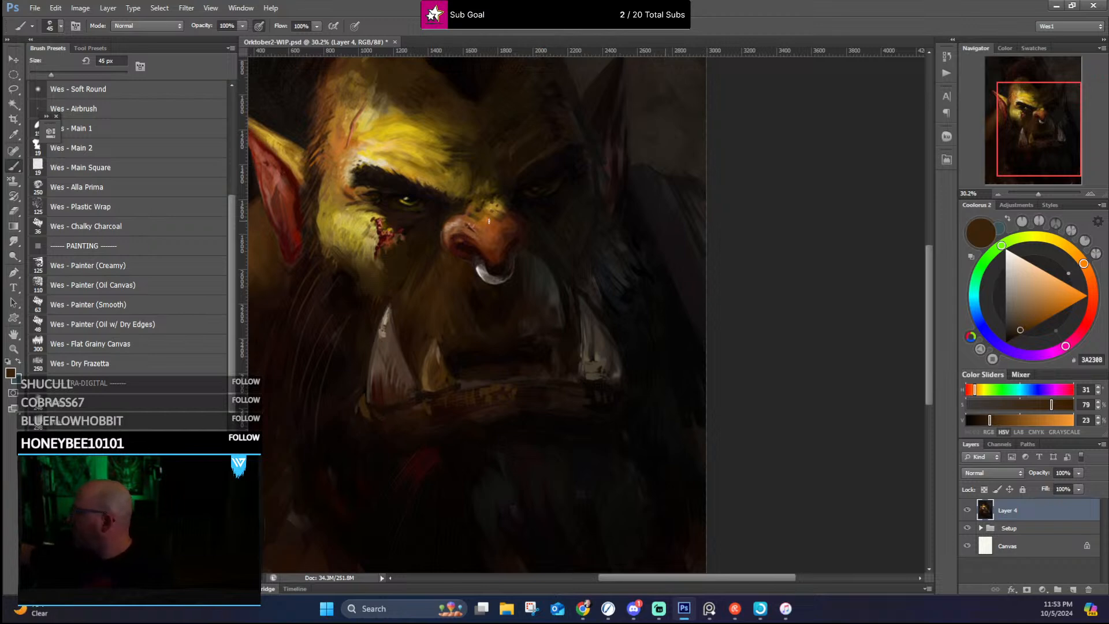
# Step: Darken the lower lip's far corner and the beard beyond the far tusk with sampled near-black tones
pyautogui.keyDown('alt'); pyautogui.click(596, 401); pyautogui.keyUp('alt')
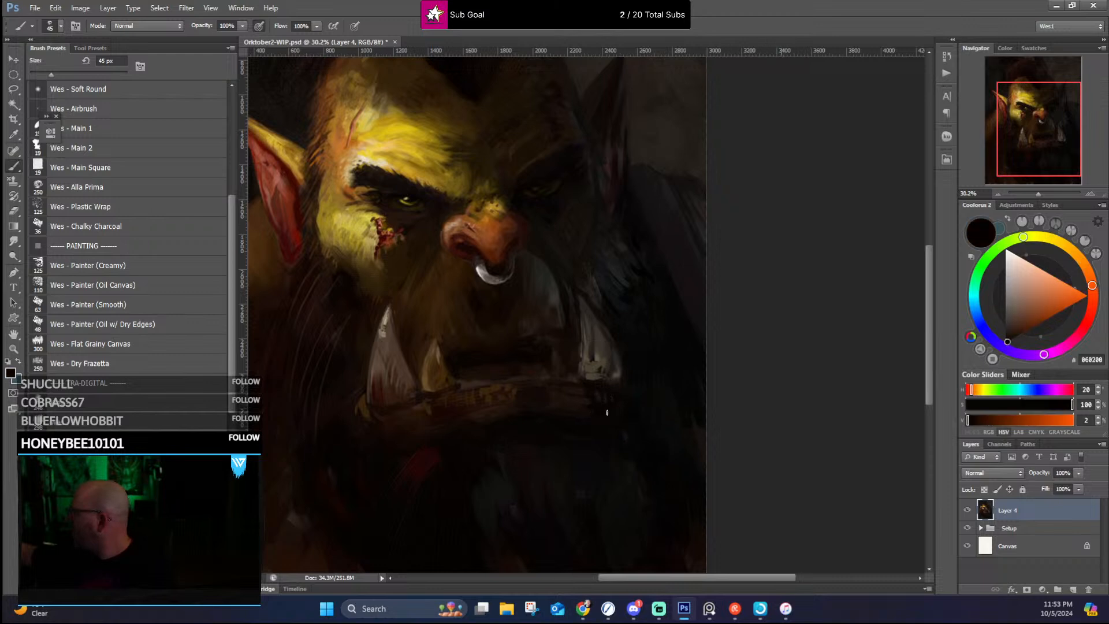
pyautogui.moveTo(645, 259); pyautogui.dragTo(656, 321)
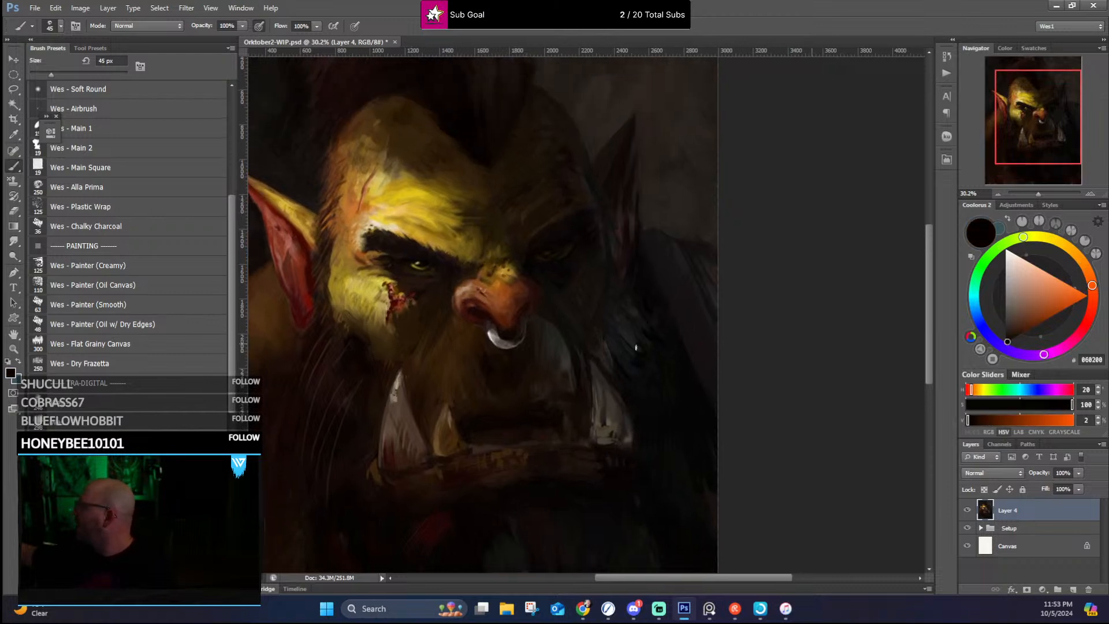
pyautogui.keyDown('alt'); pyautogui.click(624, 348); pyautogui.keyUp('alt')
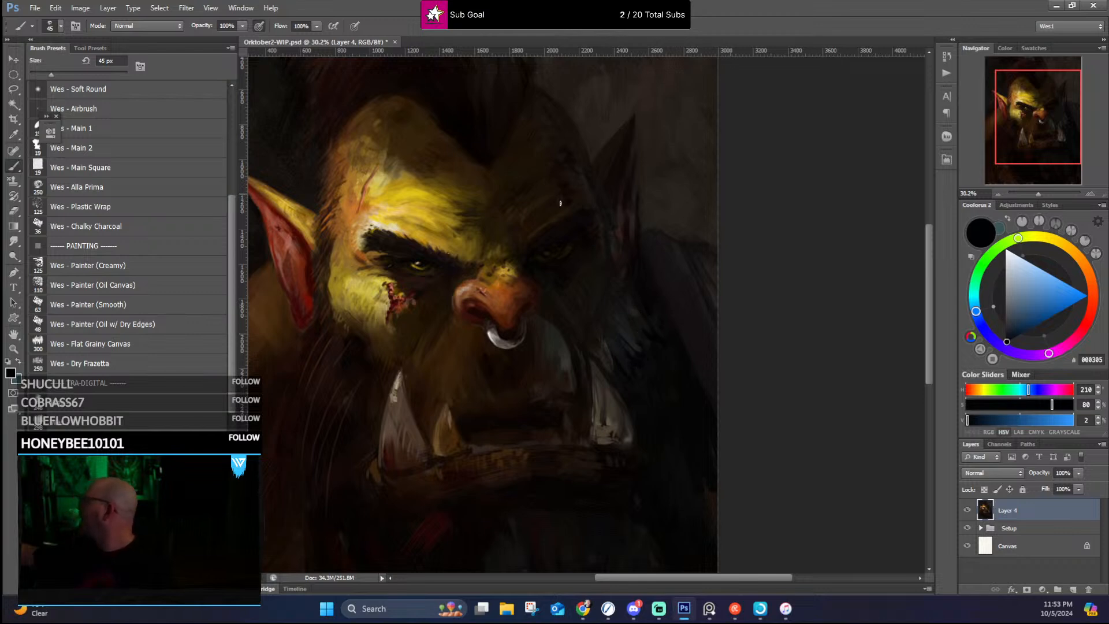
# Step: Blend the near side of the forehead and the temple hairline with sampled orange-brown and dark brown
pyautogui.moveTo(584, 301); pyautogui.dragTo(623, 355)
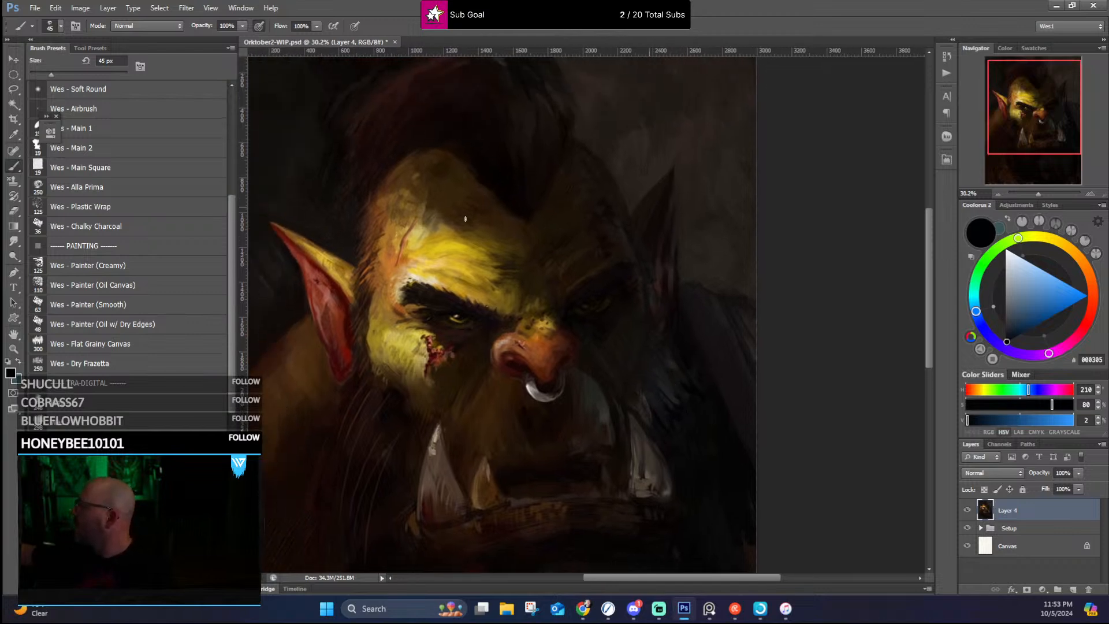
pyautogui.keyDown('alt'); pyautogui.click(389, 196); pyautogui.keyUp('alt')
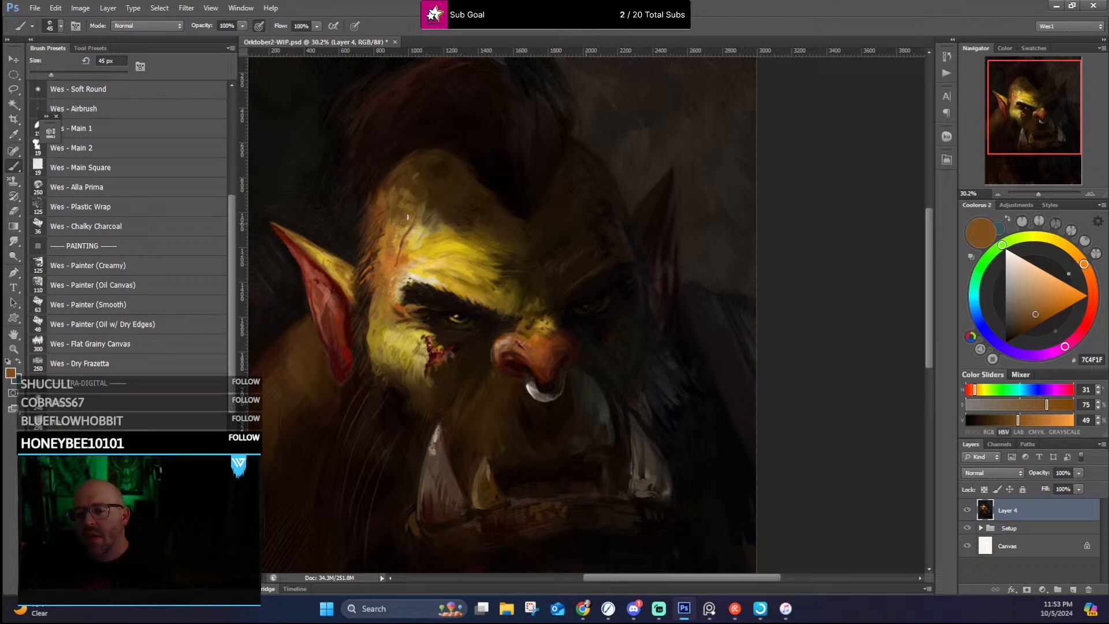
pyautogui.keyDown('alt'); pyautogui.click(365, 282); pyautogui.keyUp('alt')
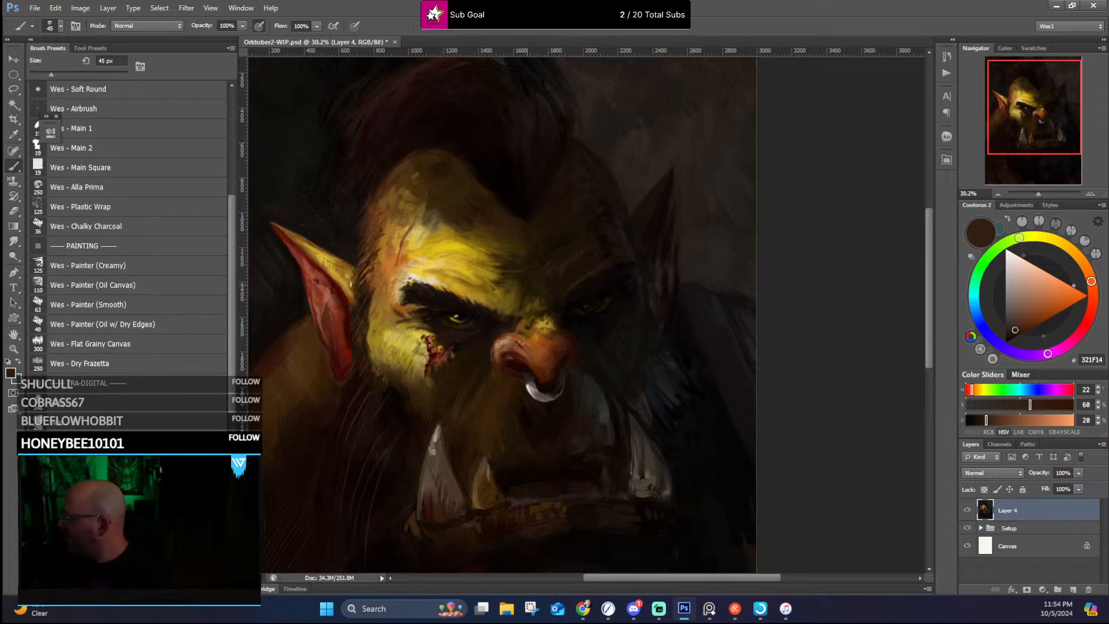
# Step: Refine the near ear's inner edge and lobe with sampled dark and deep reds
pyautogui.press('alt')
pyautogui.keyDown('alt'); pyautogui.click(359, 315); pyautogui.keyUp('alt')
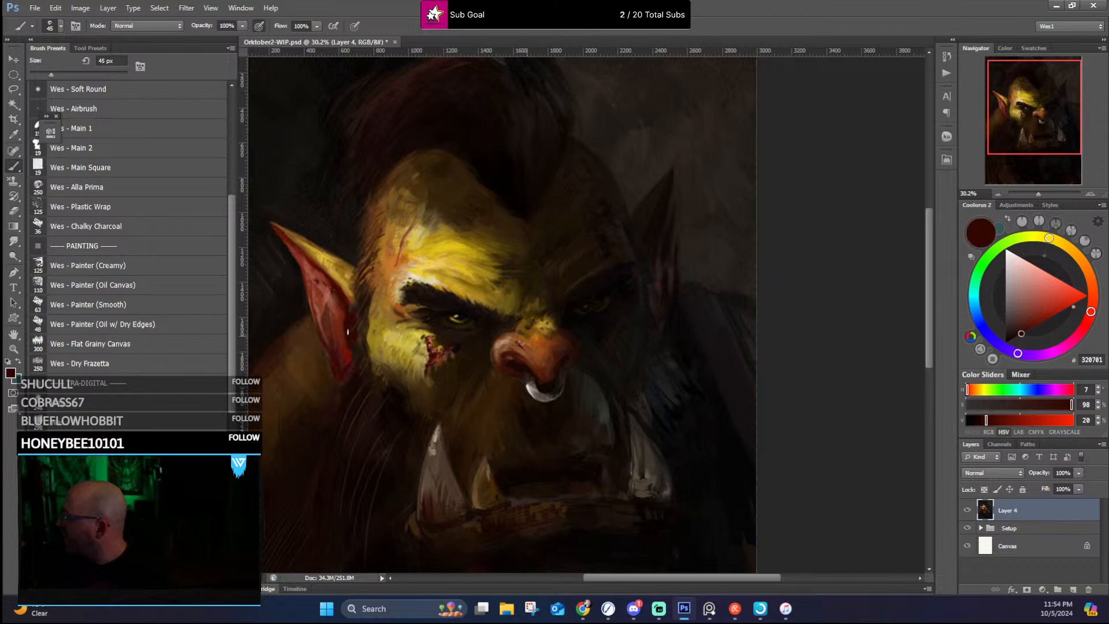
pyautogui.keyDown('alt'); pyautogui.click(345, 338); pyautogui.keyUp('alt')
pyautogui.keyDown('alt'); pyautogui.click(352, 347); pyautogui.keyUp('alt')
pyautogui.keyDown('alt'); pyautogui.click(349, 347); pyautogui.keyUp('alt')
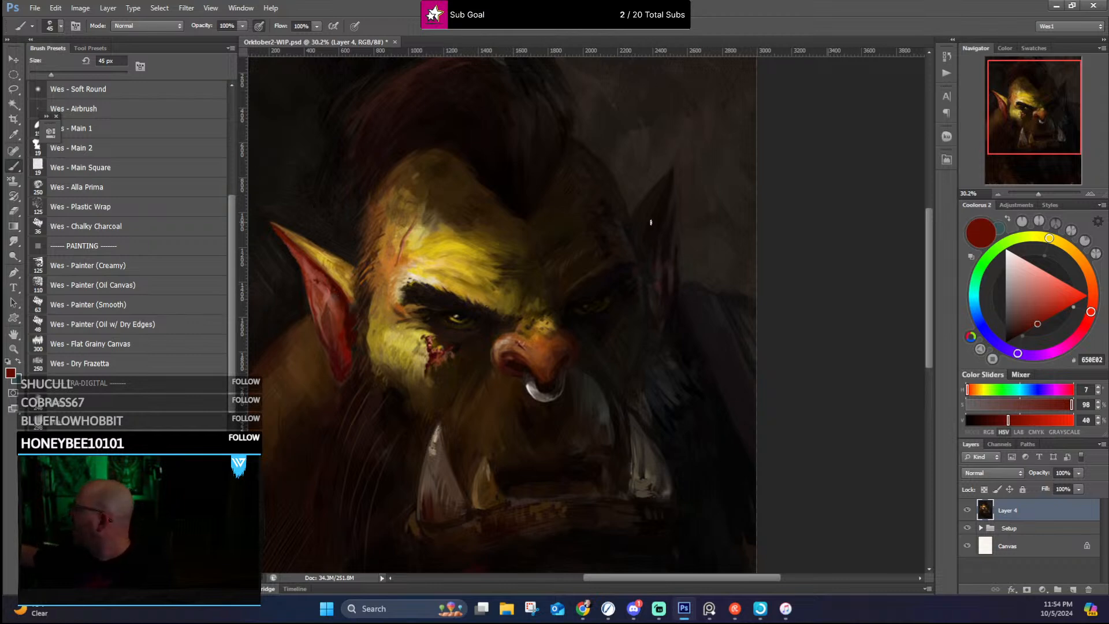
# Step: Darken the far ear's inner edge and the shadowed forehead above the far brow with sampled near-black browns
pyautogui.keyDown('alt'); pyautogui.click(649, 251); pyautogui.keyUp('alt')
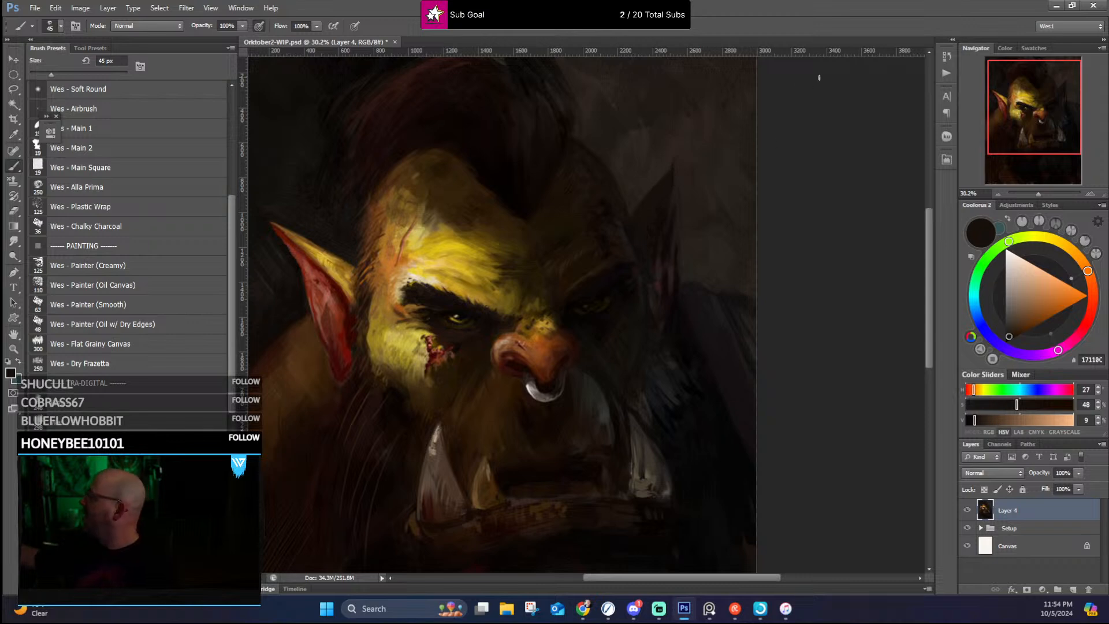
pyautogui.keyDown('alt'); pyautogui.click(537, 301); pyautogui.keyUp('alt')
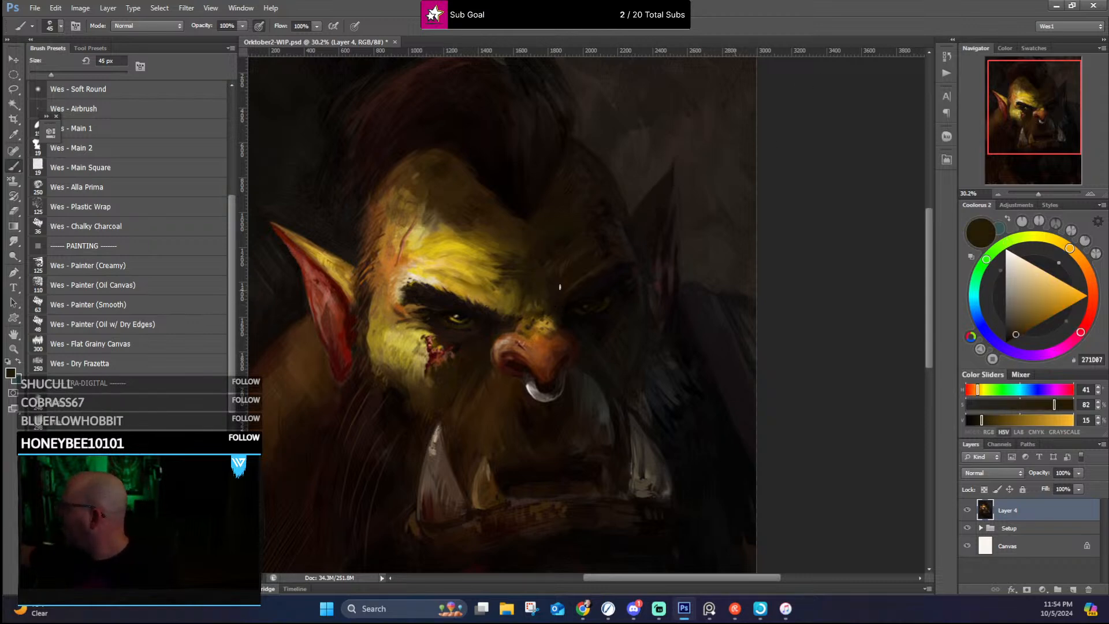
pyautogui.keyDown('alt'); pyautogui.click(544, 256); pyautogui.keyUp('alt')
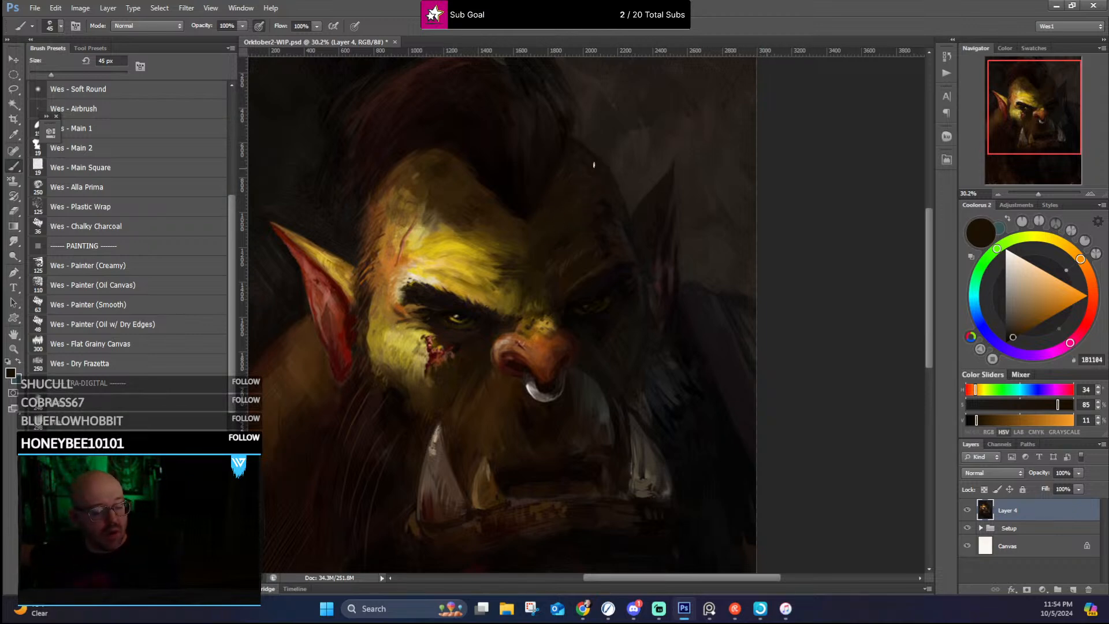
pyautogui.keyDown('alt'); pyautogui.click(561, 242); pyautogui.keyUp('alt')
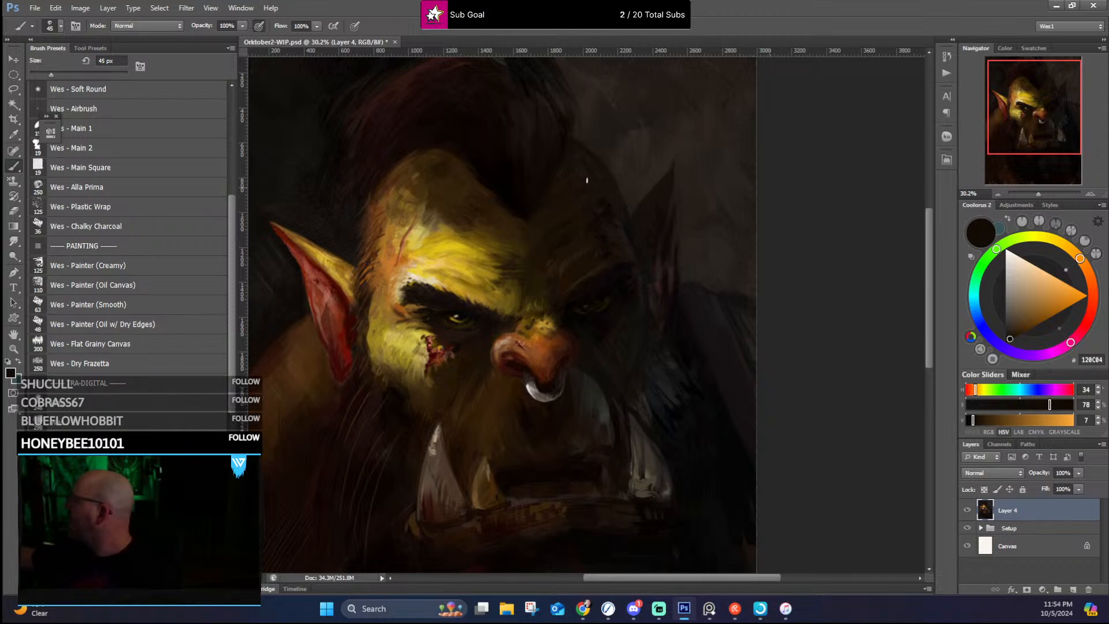
# Step: Deepen the far forehead's edge where it meets the mohawk with sampled near-black tones
pyautogui.keyDown('alt'); pyautogui.click(566, 138); pyautogui.keyUp('alt')
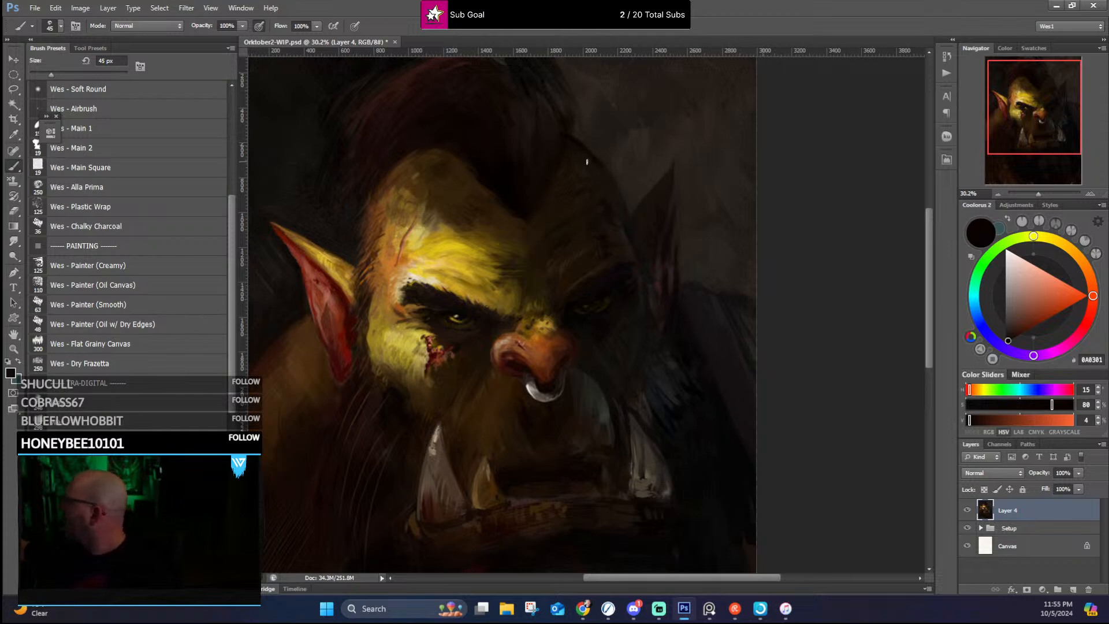
pyautogui.keyDown('alt'); pyautogui.click(568, 140); pyautogui.keyUp('alt')
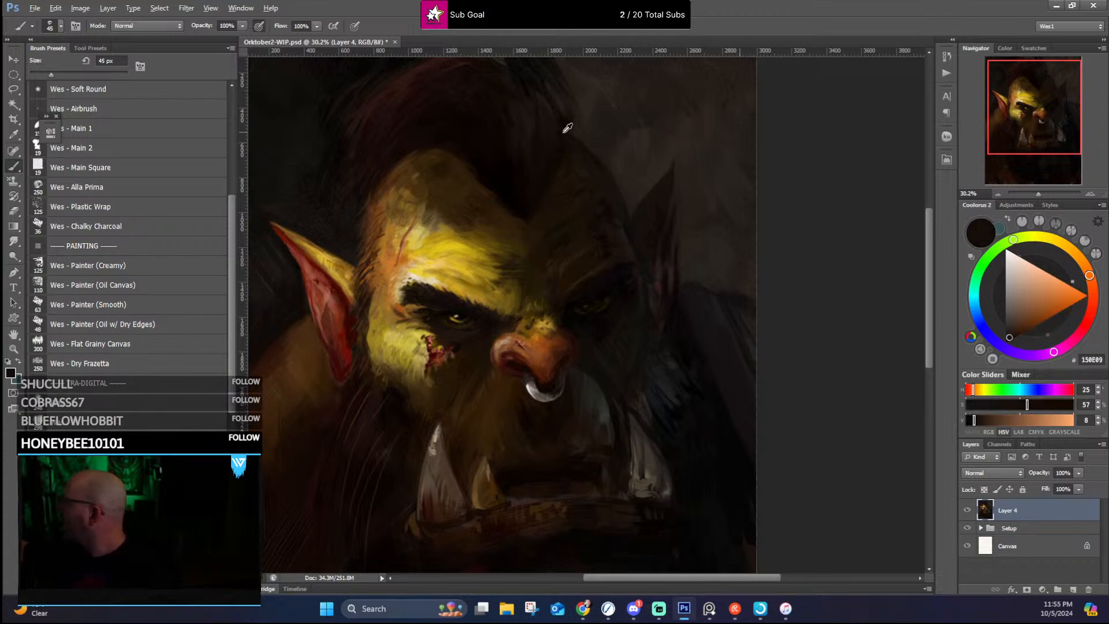
pyautogui.keyDown('alt'); pyautogui.click(563, 142); pyautogui.keyUp('alt')
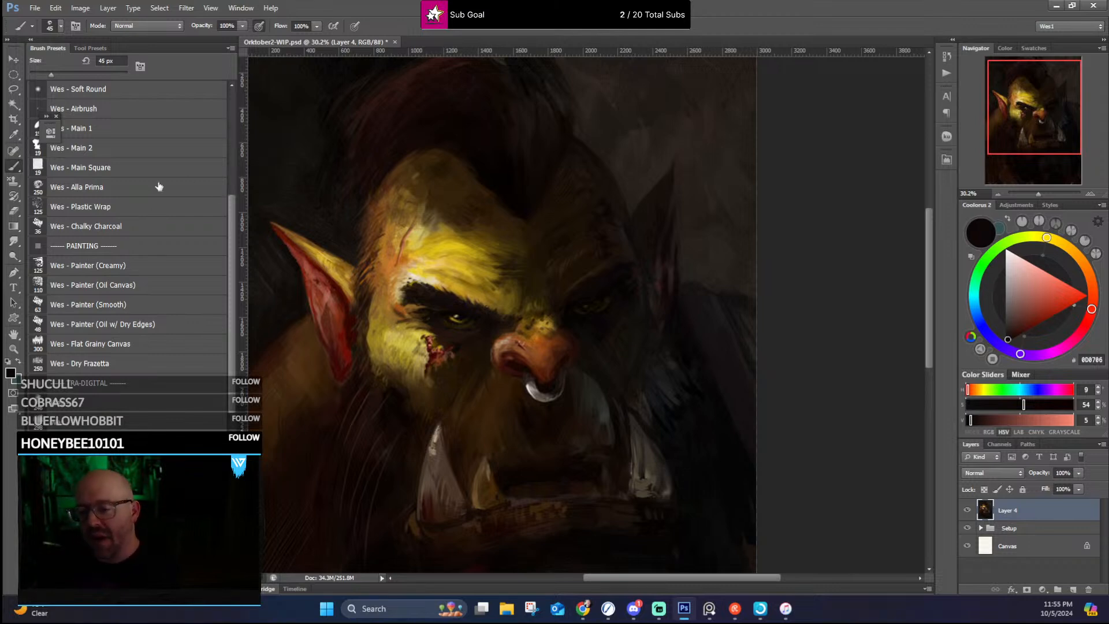
pyautogui.scroll(-2, 540, 187)
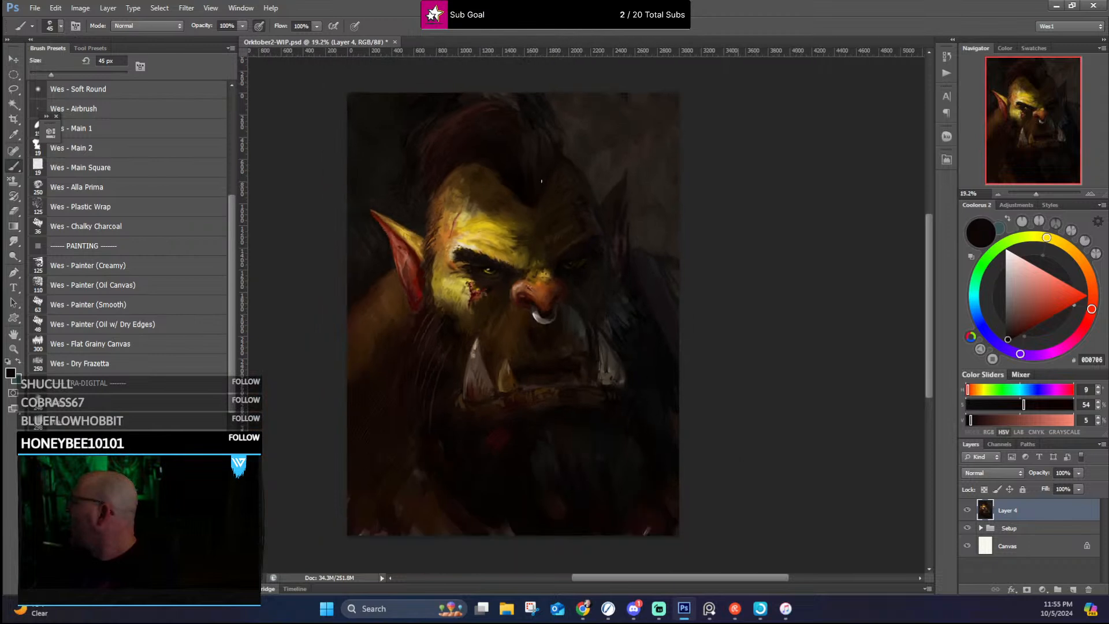
pyautogui.scroll(4, 546, 190)
pyautogui.scroll(3, 522, 241)
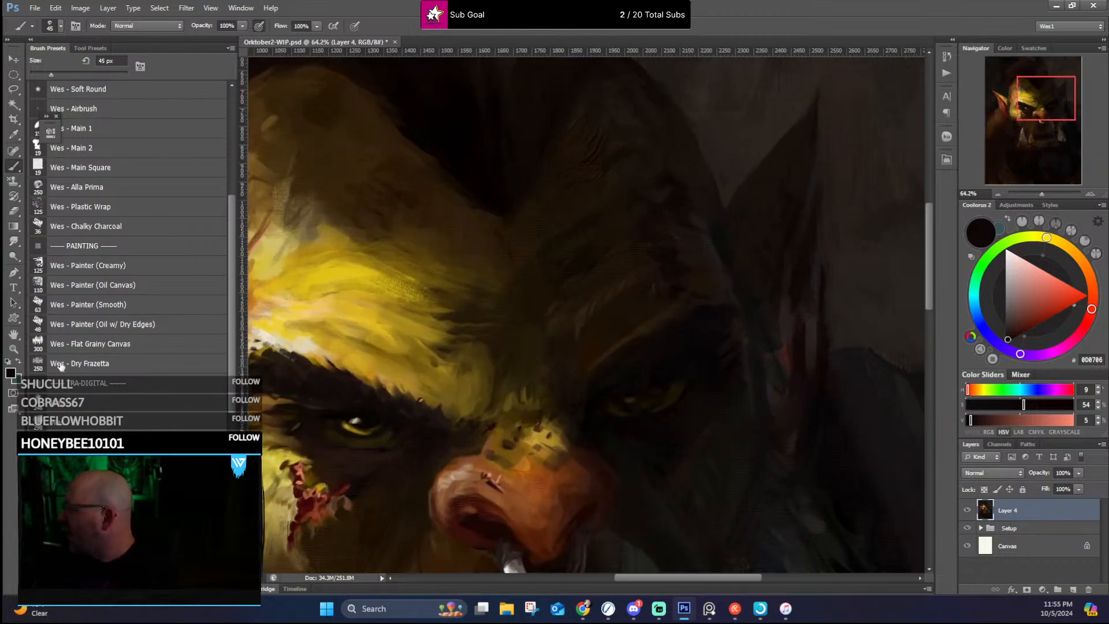
pyautogui.scroll(-2, 78, 354)
pyautogui.scroll(-6, 79, 353)
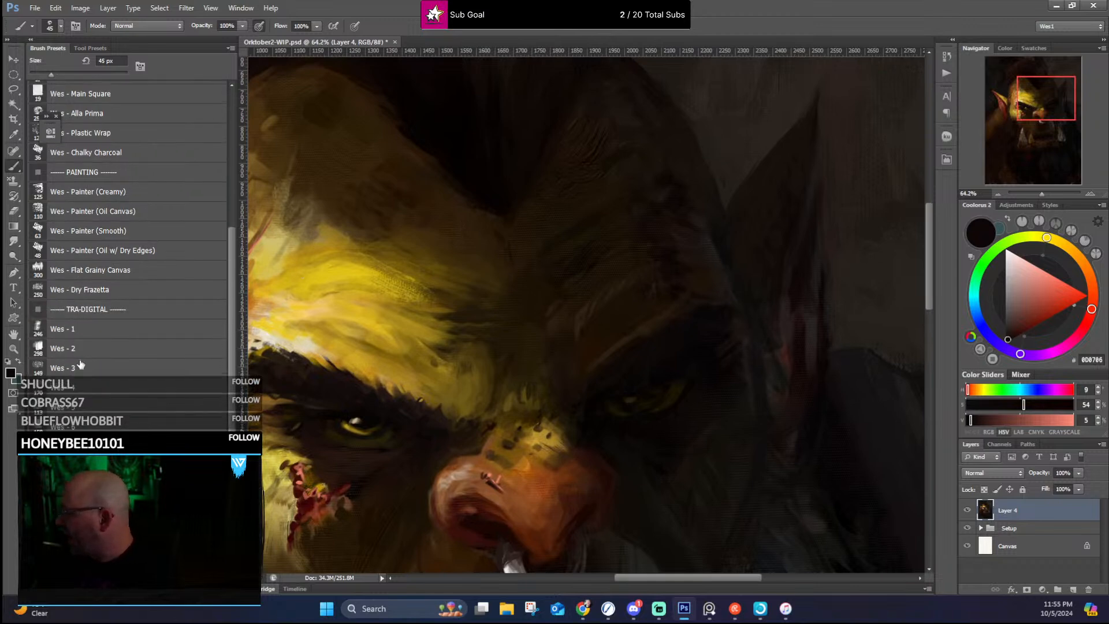
pyautogui.scroll(-4, 401, 360)
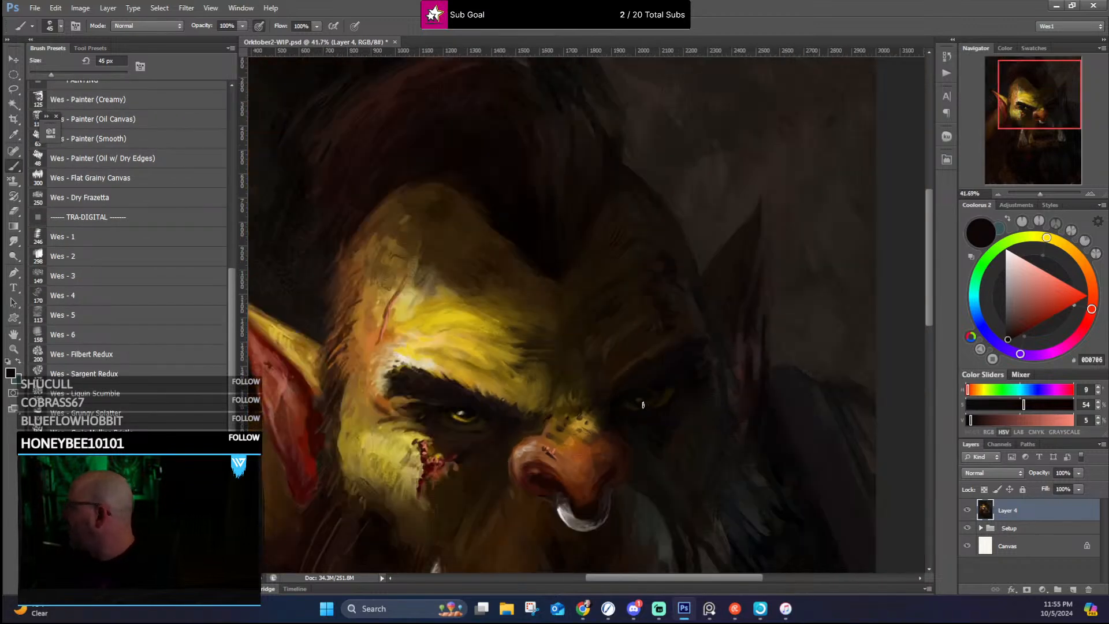
pyautogui.scroll(3, 576, 426)
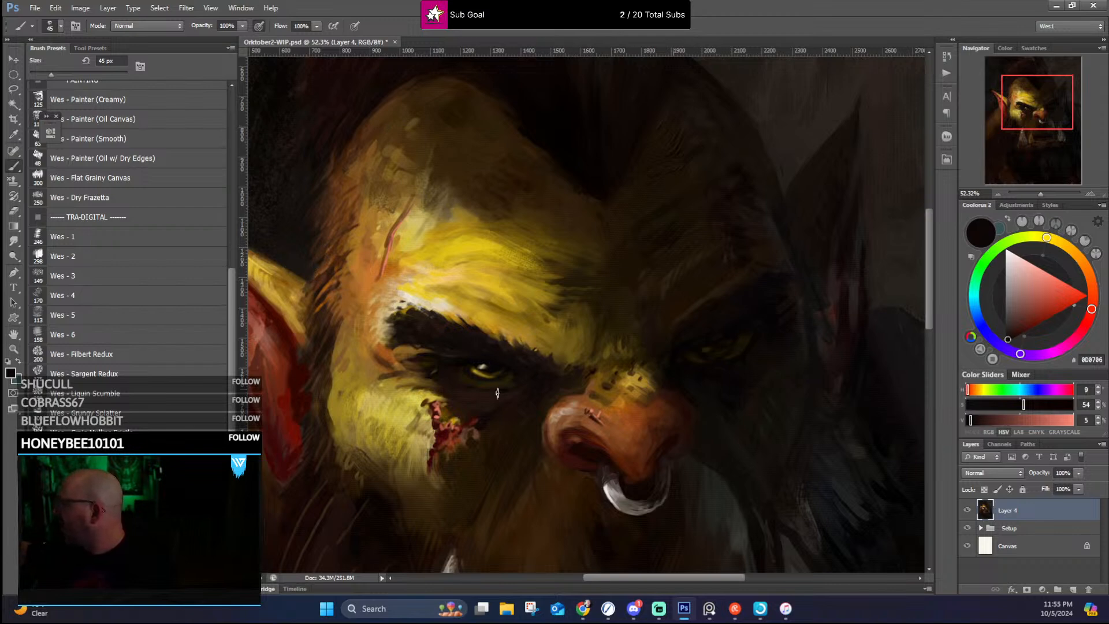
# Step: Clean up the near nostril's outer edge with sampled reddish brown, dark red and near-black brown
pyautogui.moveTo(488, 409); pyautogui.dragTo(548, 188)
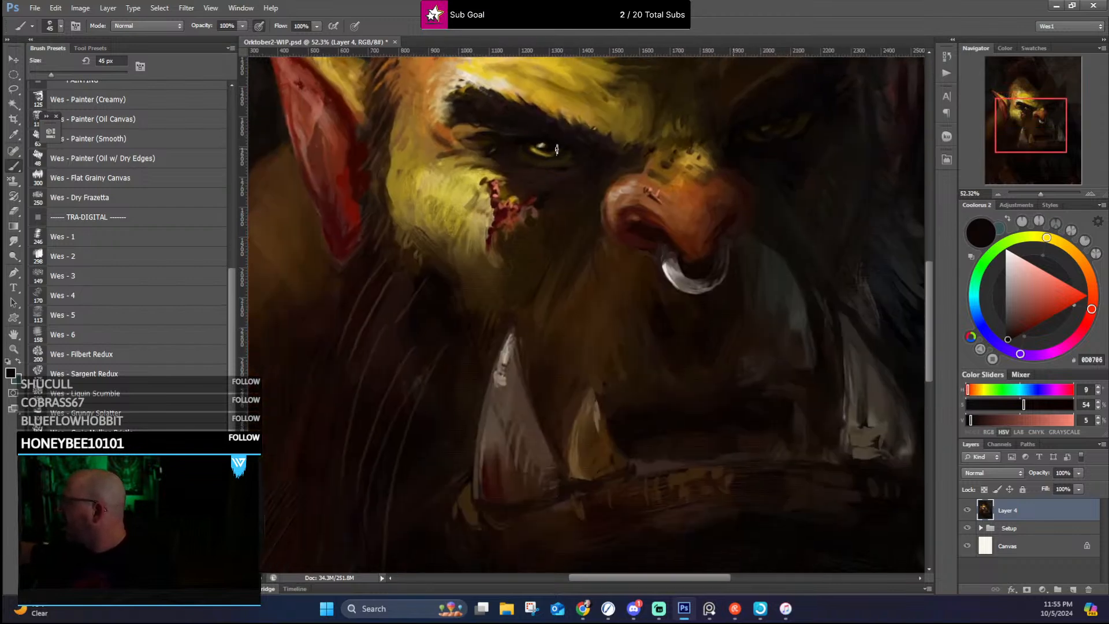
pyautogui.keyDown('alt'); pyautogui.click(497, 374); pyautogui.keyUp('alt')
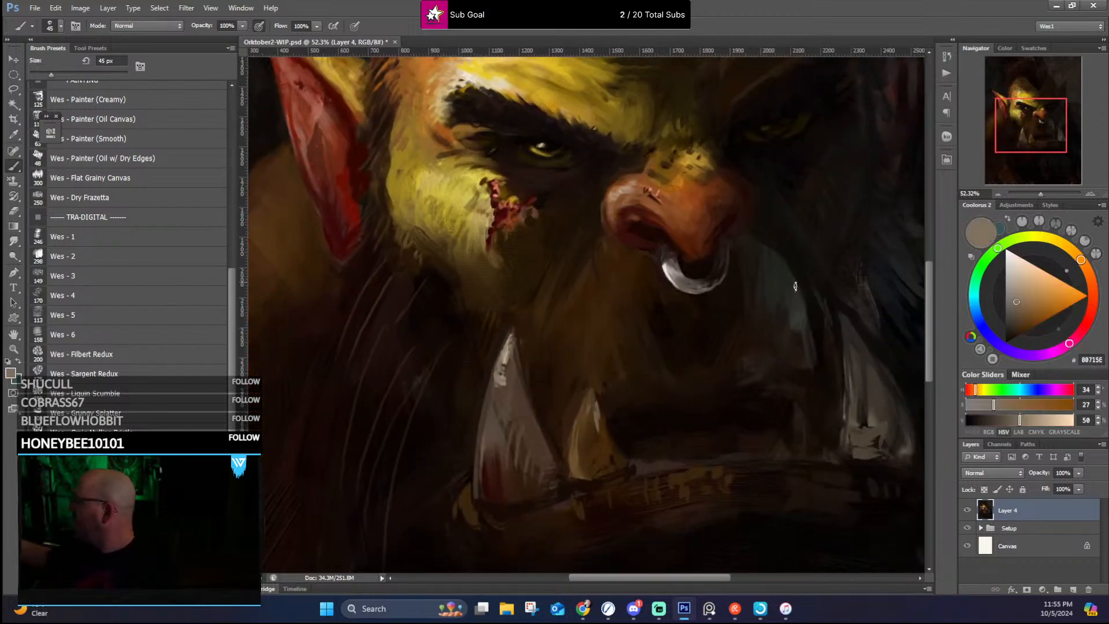
pyautogui.keyDown('alt'); pyautogui.click(611, 208); pyautogui.keyUp('alt')
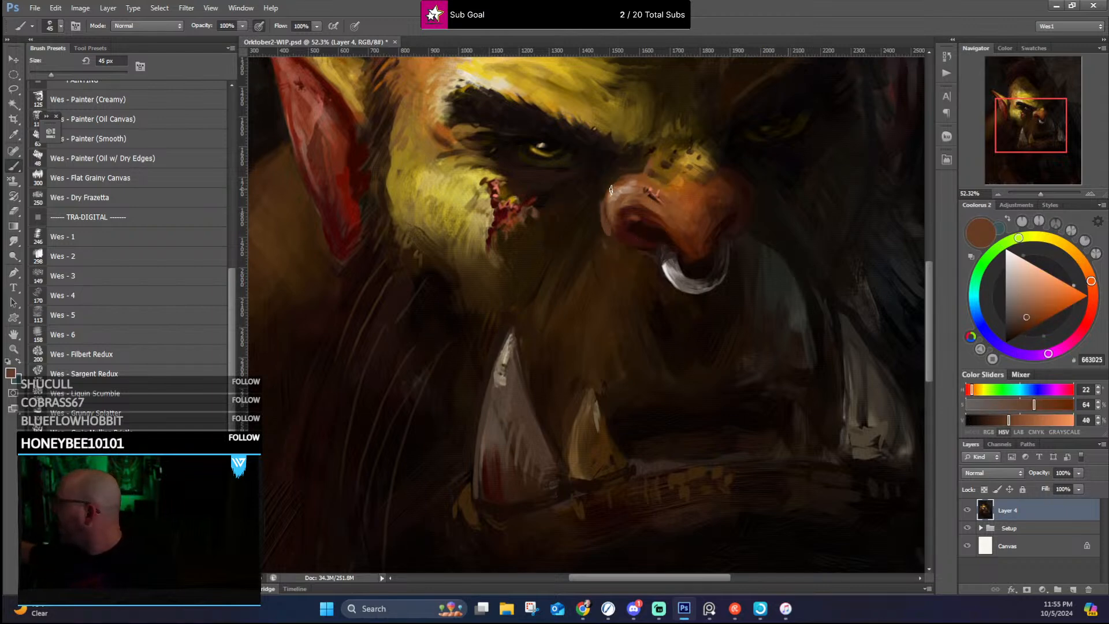
pyautogui.keyDown('alt'); pyautogui.click(607, 211); pyautogui.keyUp('alt')
pyautogui.keyDown('alt'); pyautogui.click(622, 238); pyautogui.keyUp('alt')
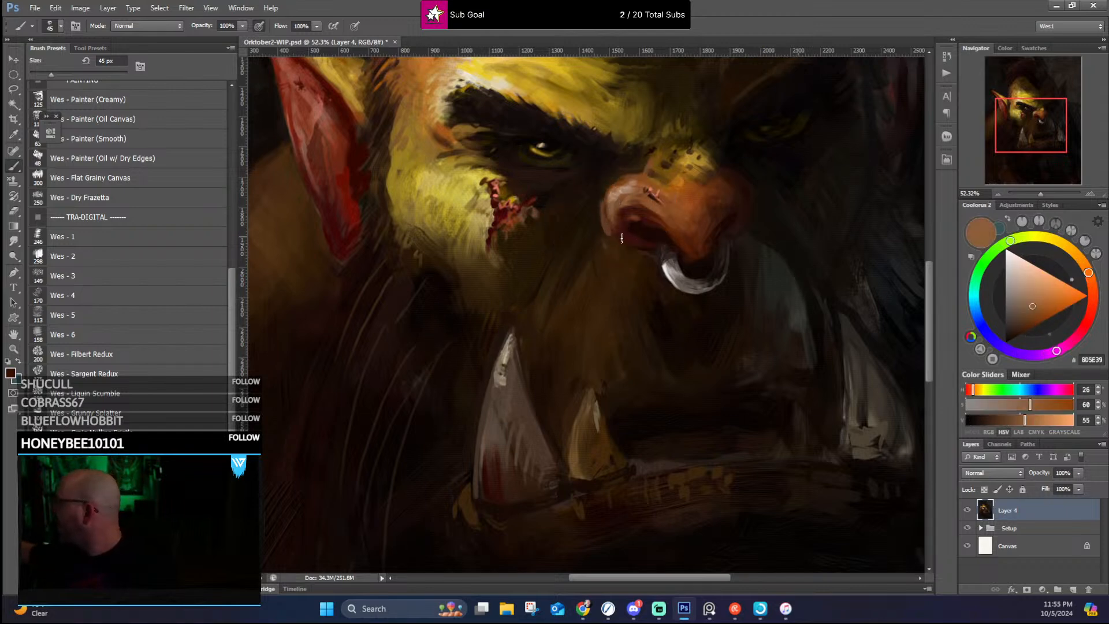
pyautogui.keyDown('alt'); pyautogui.click(605, 209); pyautogui.keyUp('alt')
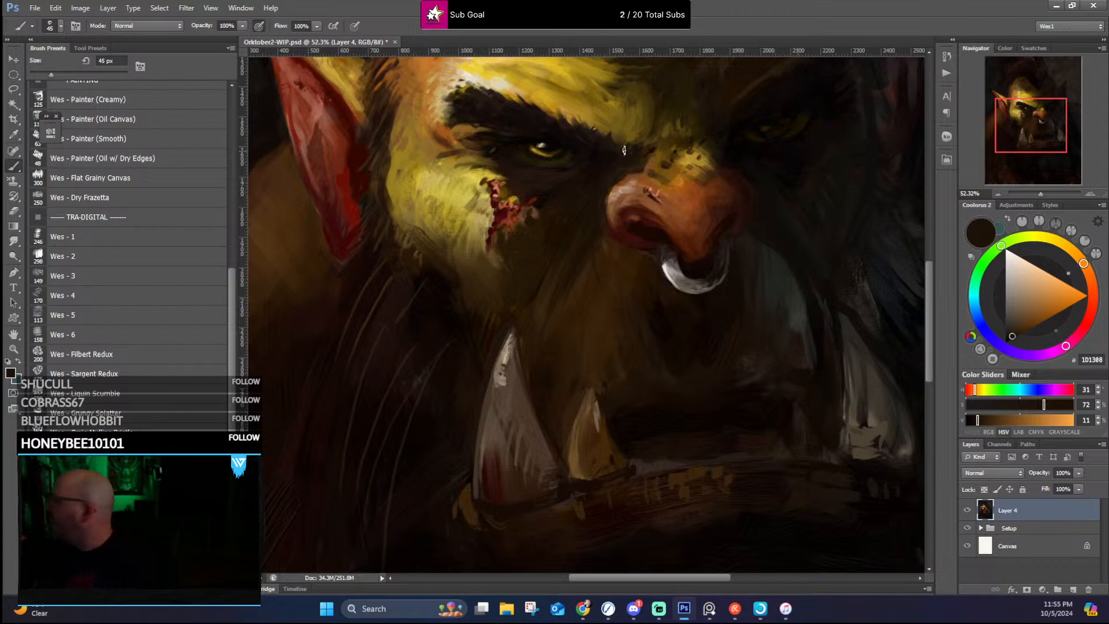
# Step: Darken the socket area between the near eye and the nose bridge with sampled dark browns
pyautogui.keyDown('alt'); pyautogui.click(561, 197); pyautogui.keyUp('alt')
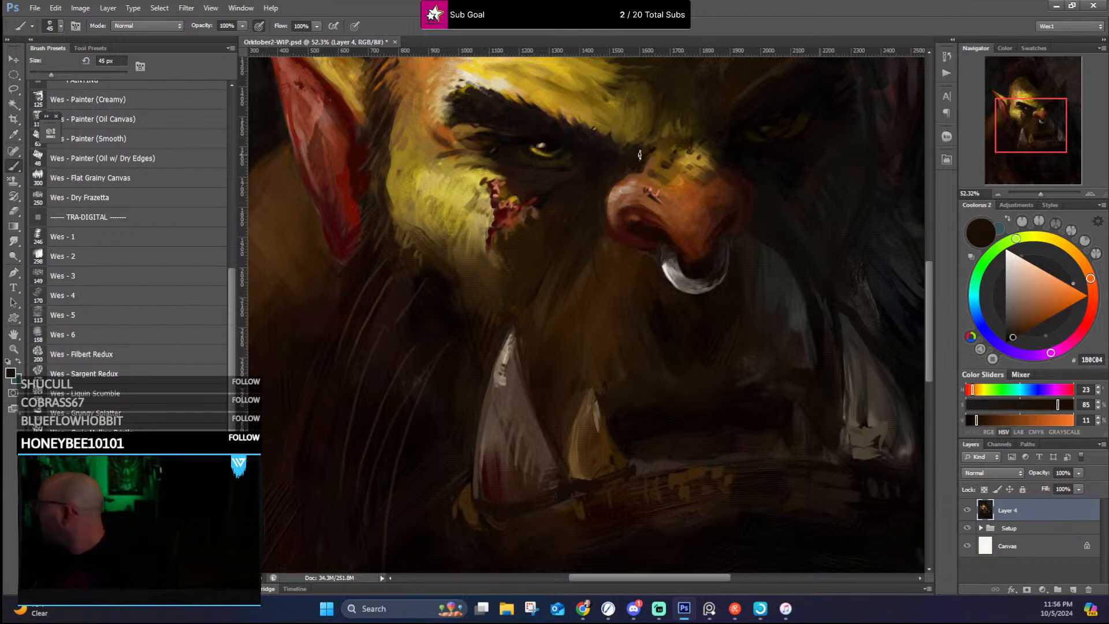
pyautogui.keyDown('alt'); pyautogui.click(615, 156); pyautogui.keyUp('alt')
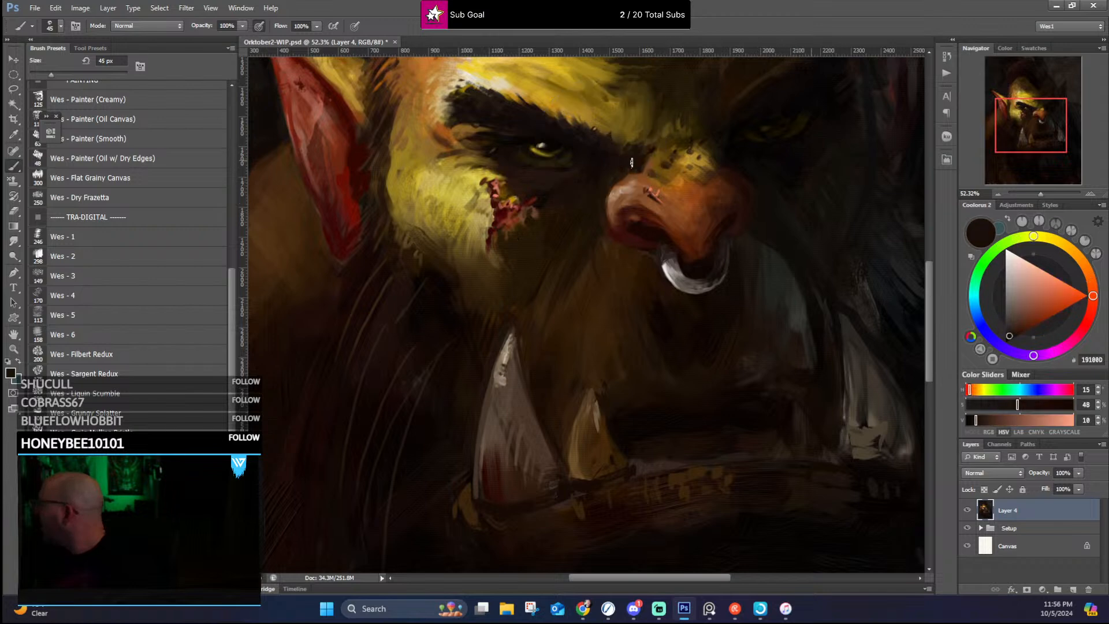
pyautogui.keyDown('alt'); pyautogui.click(624, 166); pyautogui.keyUp('alt')
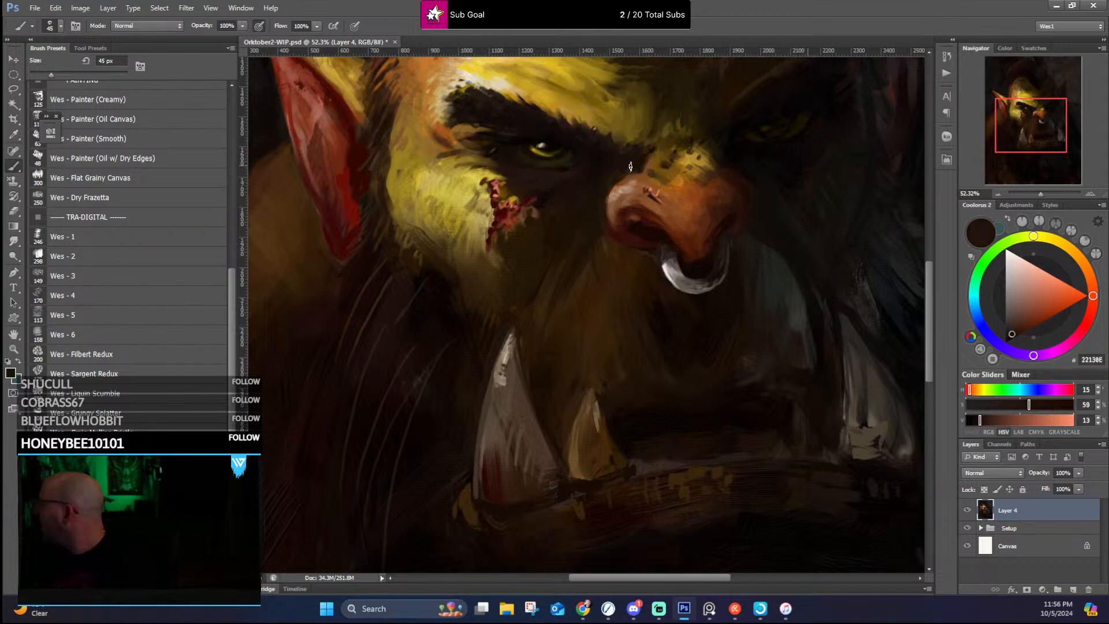
pyautogui.keyDown('alt'); pyautogui.click(608, 171); pyautogui.keyUp('alt')
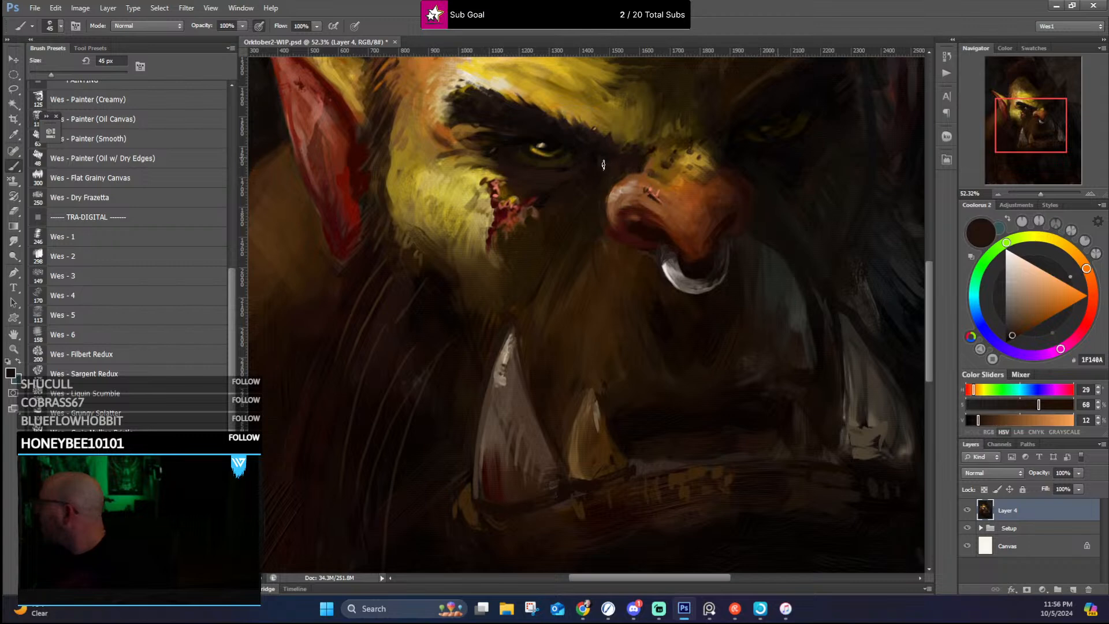
# Step: Texture the near edge of the nose bridge in sampled browns using the Wes - Liquid Scumble brush at 50 px
pyautogui.keyDown('alt'); pyautogui.click(648, 159); pyautogui.keyUp('alt')
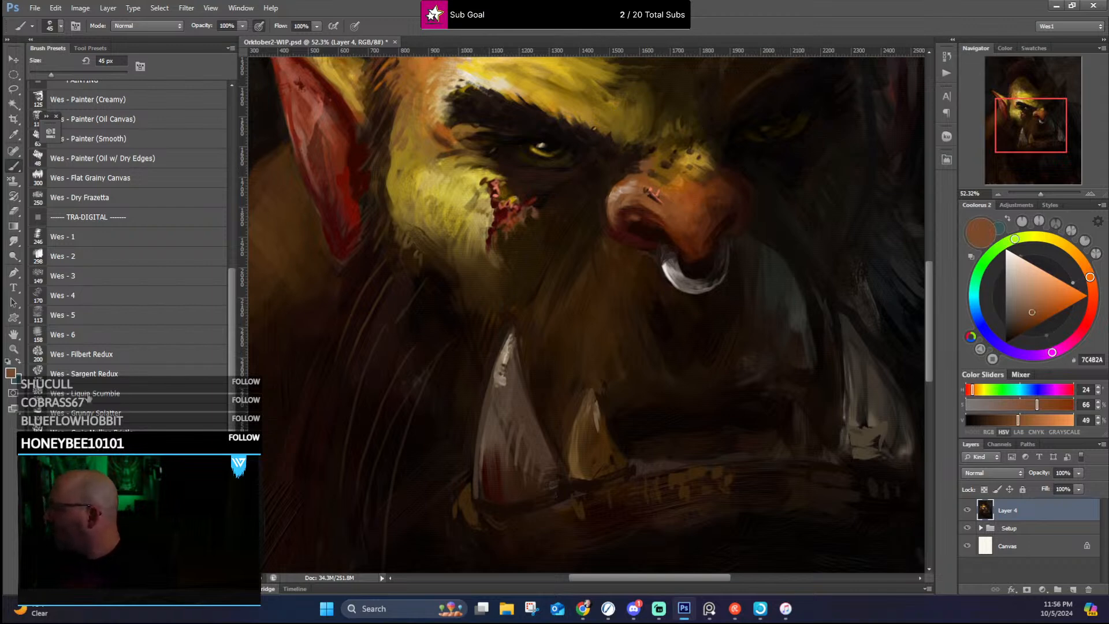
pyautogui.click(117, 395)
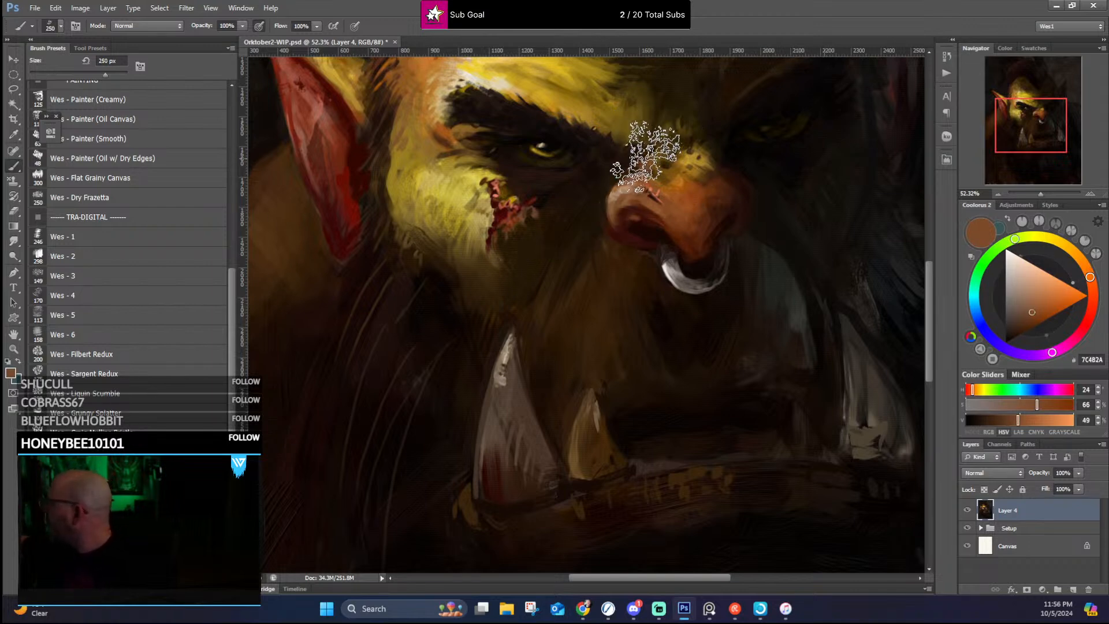
pyautogui.press('[')
pyautogui.press('[')
pyautogui.press('[')
pyautogui.press('[')
pyautogui.press('[')
pyautogui.press('[')
pyautogui.press('[')
pyautogui.press('[')
pyautogui.press('[')
pyautogui.press('[')
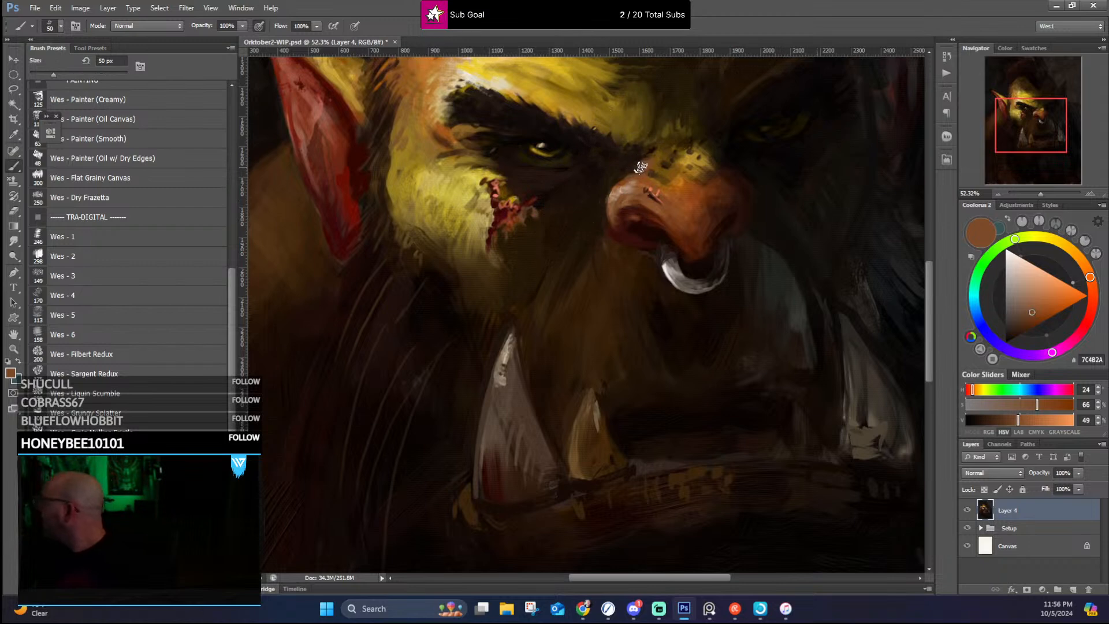
pyautogui.keyDown('alt'); pyautogui.click(641, 166); pyautogui.keyUp('alt')
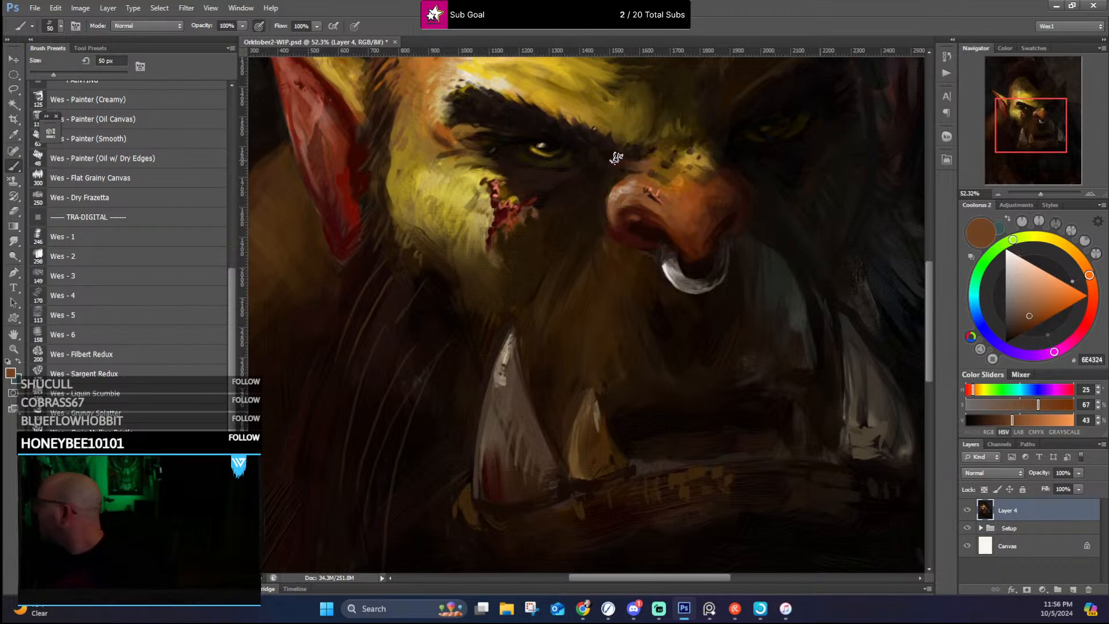
pyautogui.keyDown('alt'); pyautogui.click(632, 166); pyautogui.keyUp('alt')
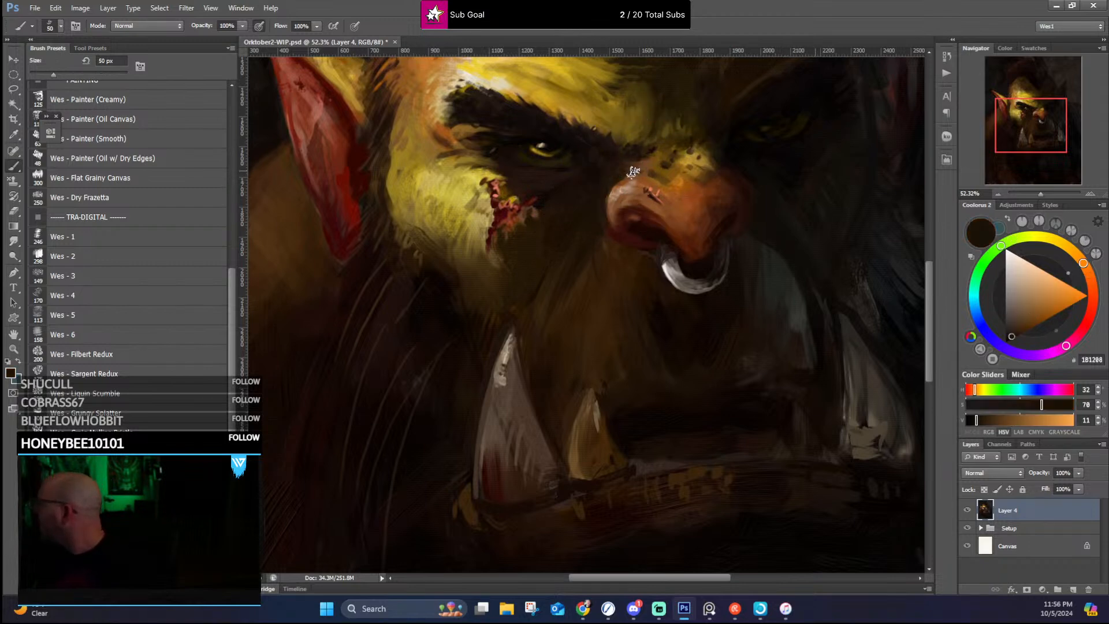
# Step: Blend the top of the nose into the yellow bridge with sampled orange-brown, ochre and dark brown dabs
pyautogui.keyDown('alt'); pyautogui.click(624, 184); pyautogui.keyUp('alt')
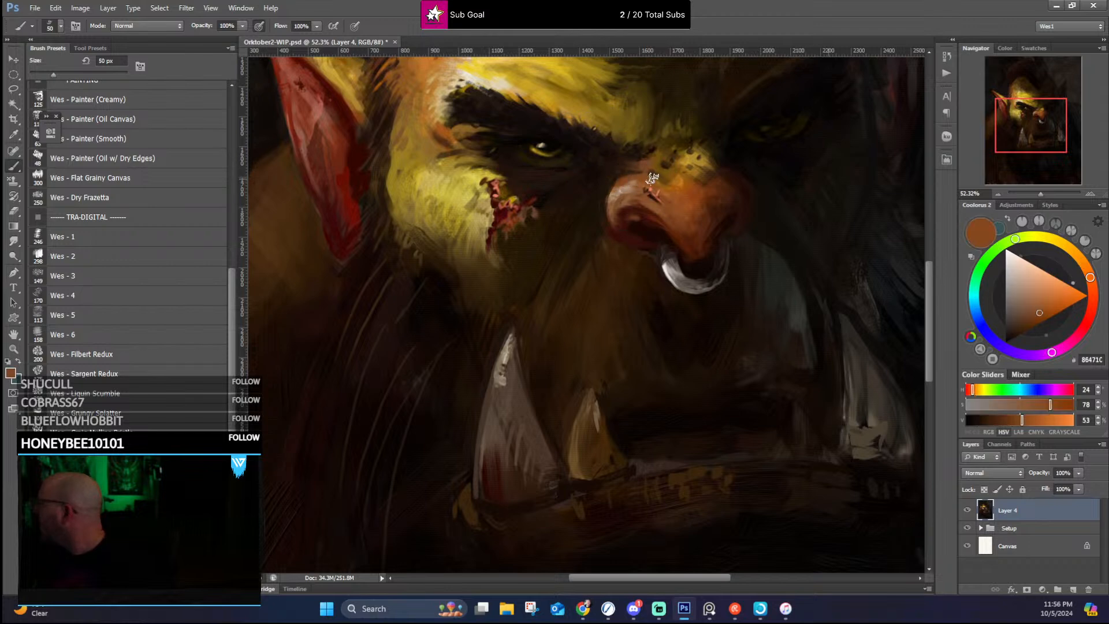
pyautogui.keyDown('alt'); pyautogui.click(651, 176); pyautogui.keyUp('alt')
pyautogui.keyDown('alt'); pyautogui.click(656, 169); pyautogui.keyUp('alt')
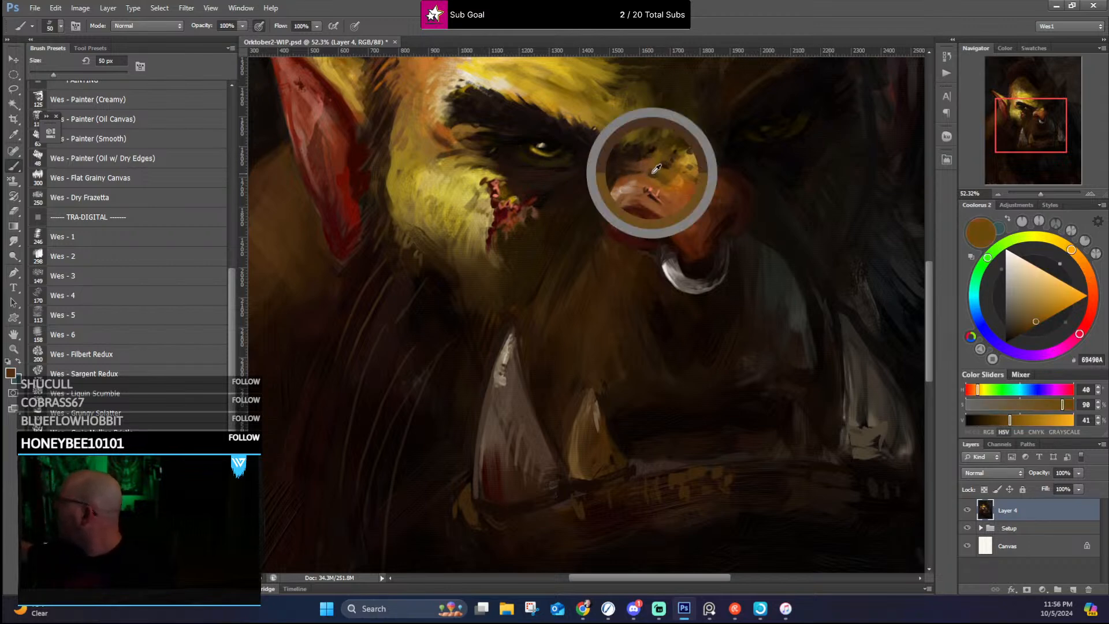
pyautogui.moveTo(643, 170); pyautogui.dragTo(664, 179)
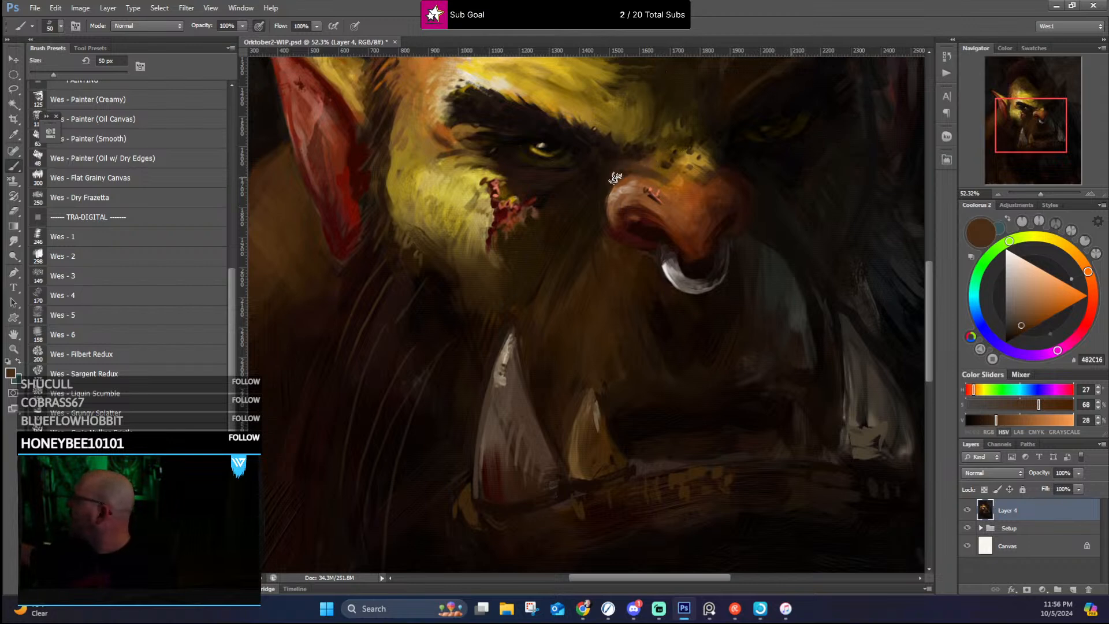
pyautogui.keyDown('alt'); pyautogui.click(625, 179); pyautogui.keyUp('alt')
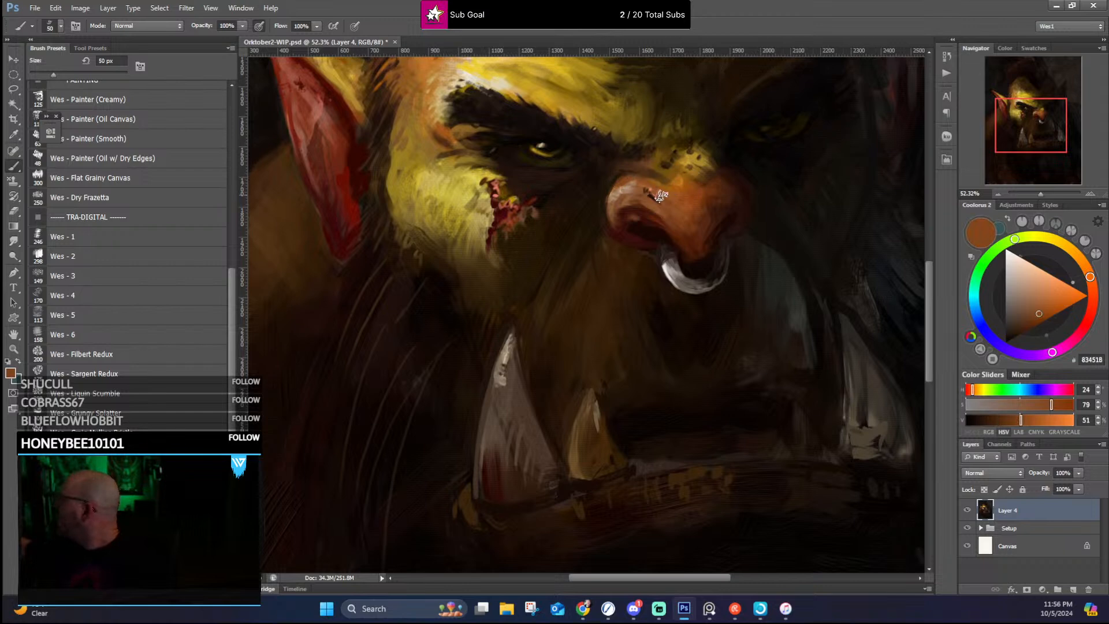
# Step: Add a soft pale tan highlight to the top of the nose using a sampled color
pyautogui.keyDown('alt'); pyautogui.click(631, 181); pyautogui.keyUp('alt')
pyautogui.moveTo(656, 178); pyautogui.dragTo(671, 184)
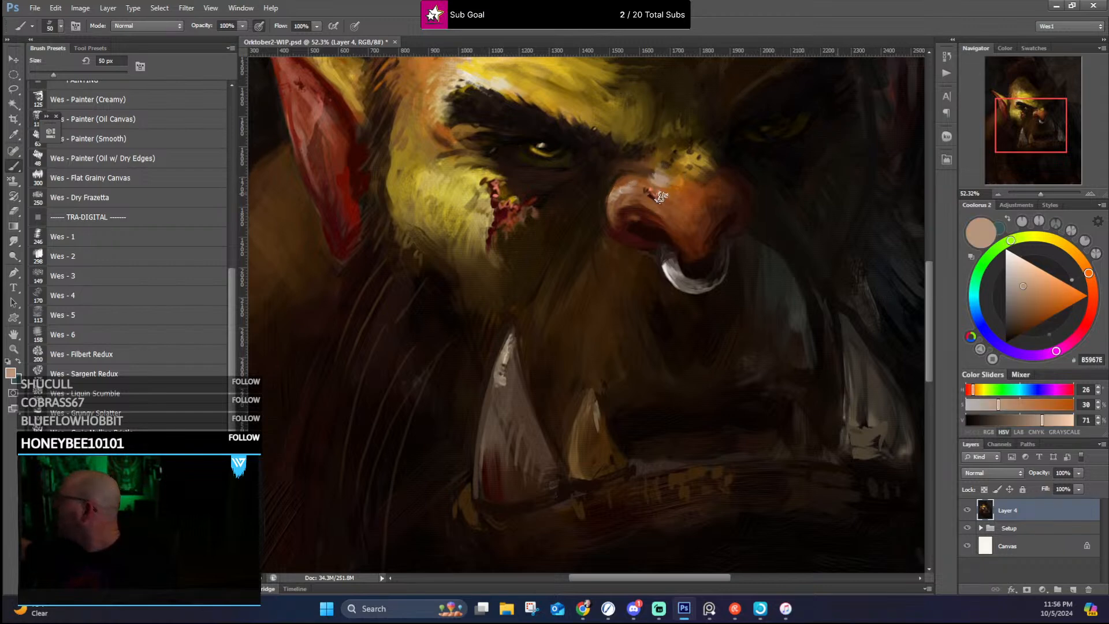
# Step: Blend the lower forehead above the inner end of the near eyebrow with sampled olive brown and ochre
pyautogui.moveTo(738, 205); pyautogui.dragTo(688, 306)
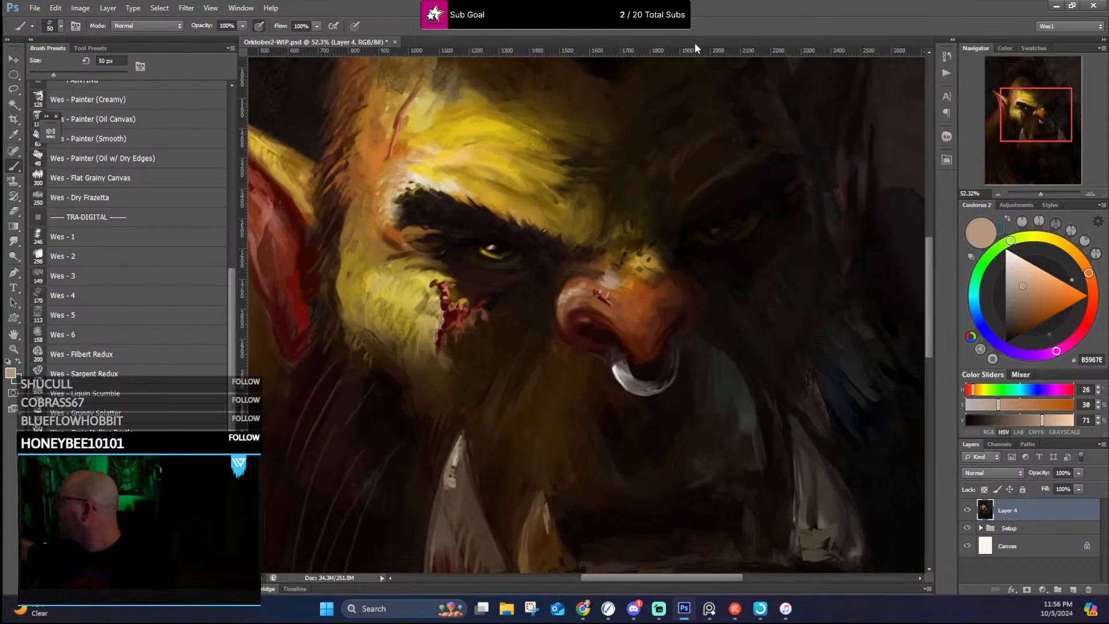
pyautogui.keyDown('alt'); pyautogui.click(601, 189); pyautogui.keyUp('alt')
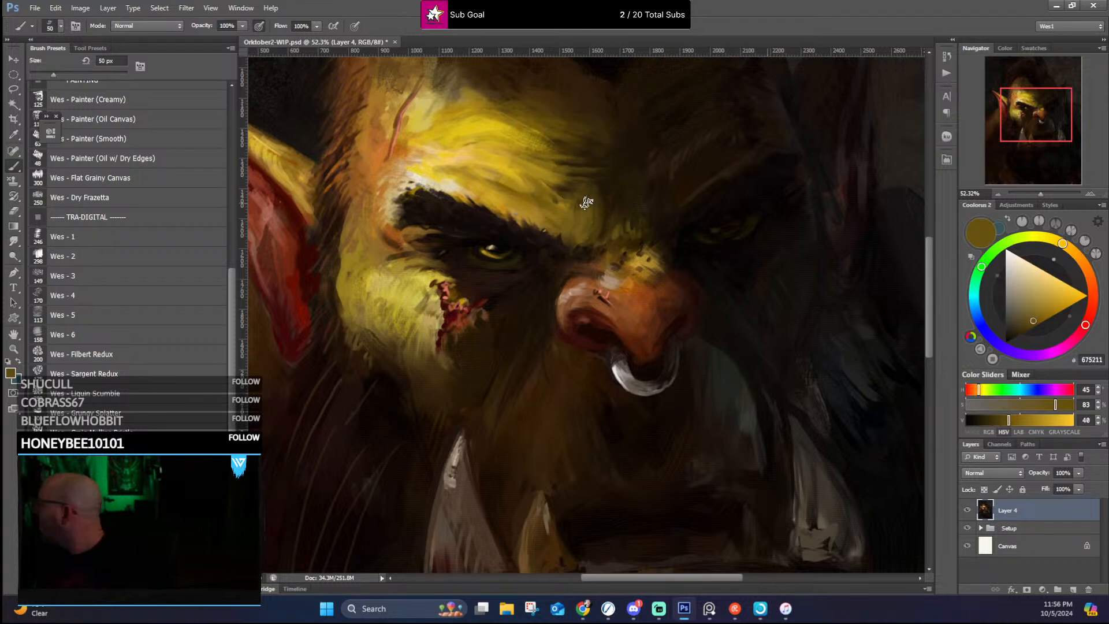
pyautogui.keyDown('alt'); pyautogui.click(557, 214); pyautogui.keyUp('alt')
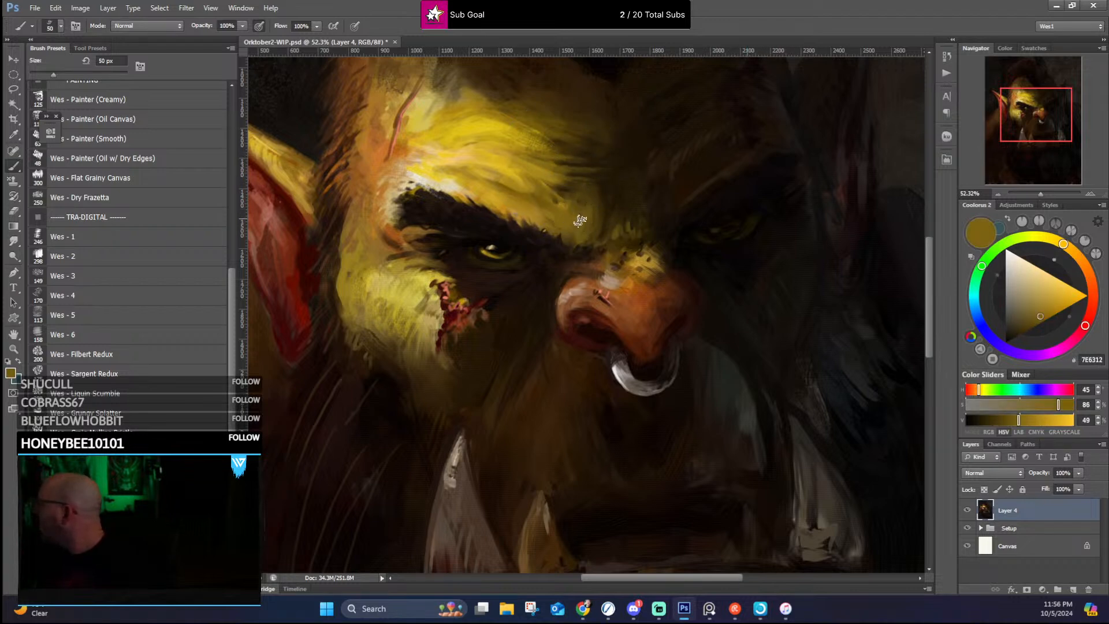
pyautogui.keyDown('alt'); pyautogui.click(536, 206); pyautogui.keyUp('alt')
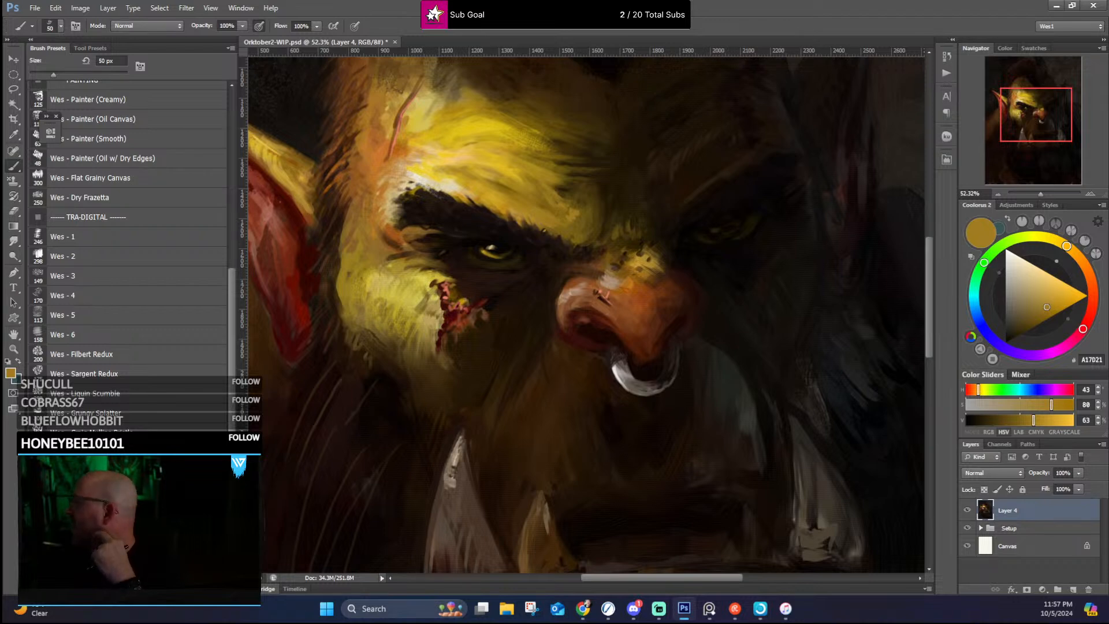
# Step: Refine the upper inside and edges of the near ear with sampled dark red and reddish brown strokes
pyautogui.scroll(-6, 344, 231)
pyautogui.scroll(4, 346, 213)
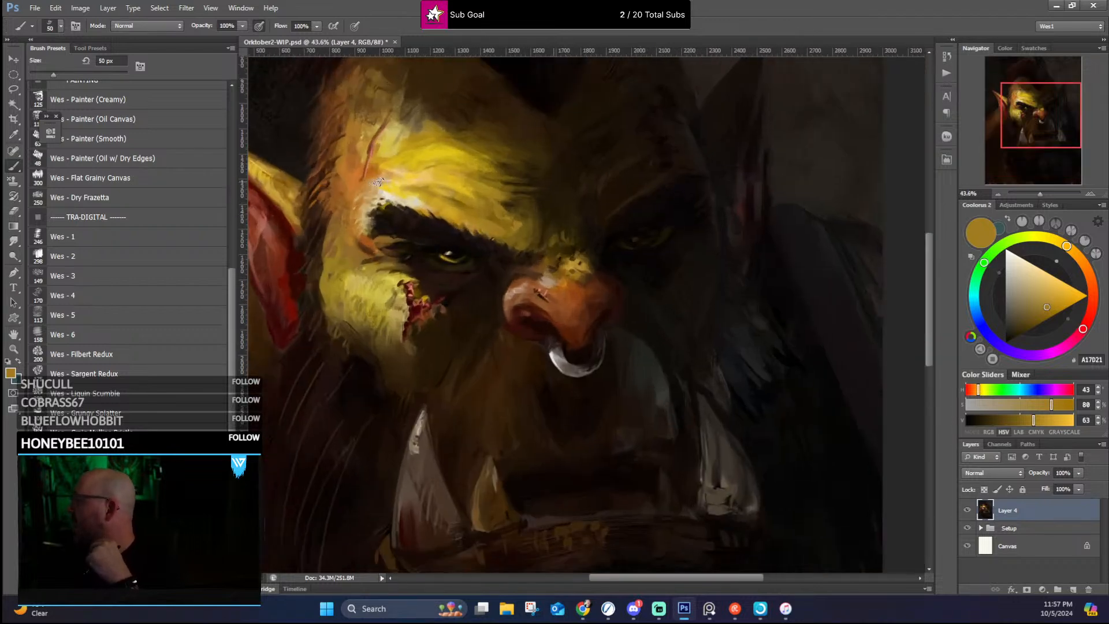
pyautogui.scroll(-3, 349, 214)
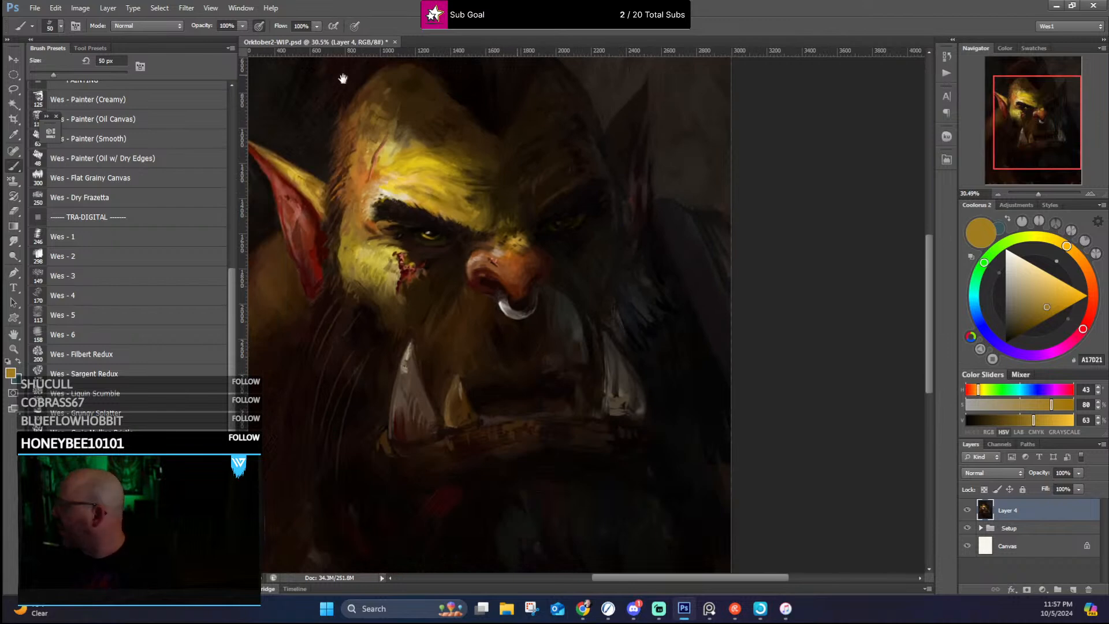
pyautogui.moveTo(350, 98); pyautogui.dragTo(443, 150)
pyautogui.scroll(3, 393, 249)
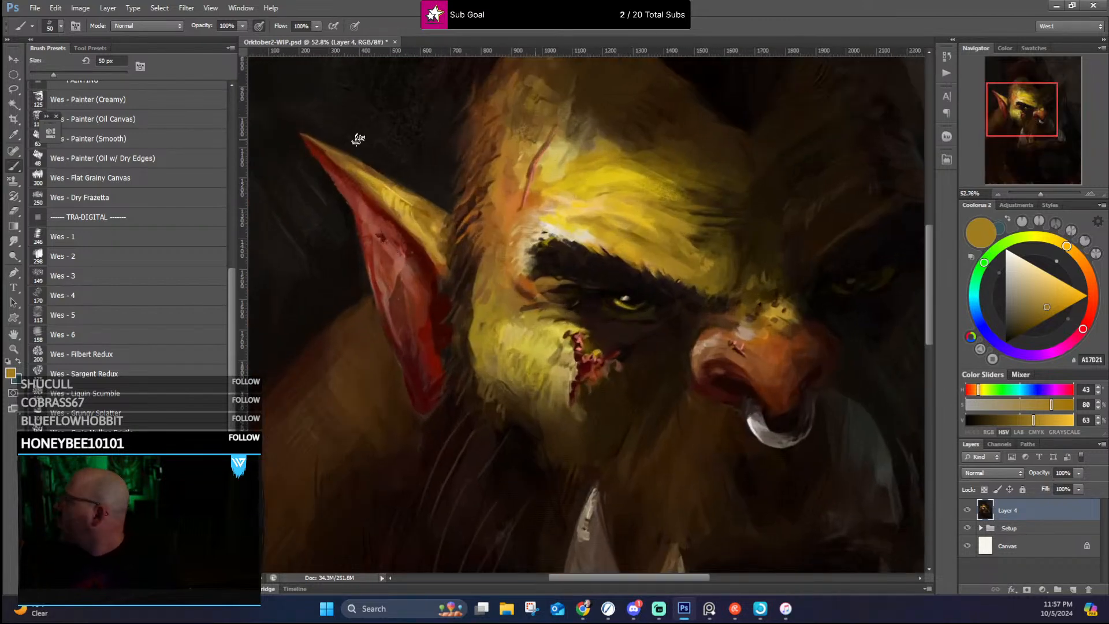
pyautogui.keyDown('alt'); pyautogui.click(327, 162); pyautogui.keyUp('alt')
pyautogui.moveTo(352, 200)
pyautogui.mouseDown()
pyautogui.moveTo(386, 232)
pyautogui.moveTo(356, 190)
pyautogui.moveTo(373, 237)
pyautogui.mouseUp()
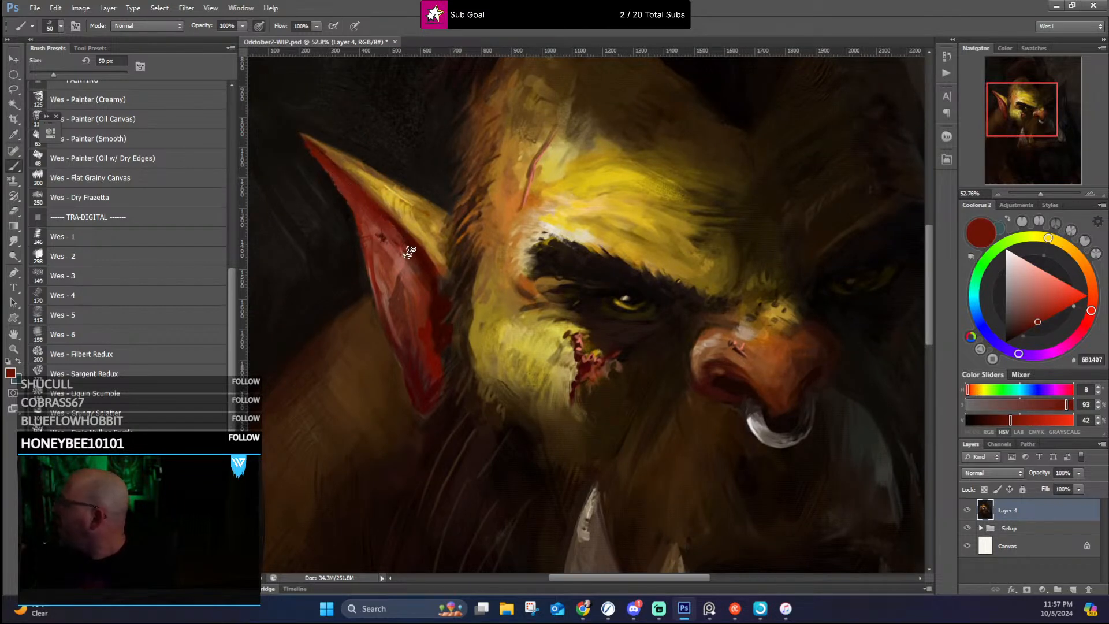
pyautogui.keyDown('alt'); pyautogui.click(359, 191); pyautogui.keyUp('alt')
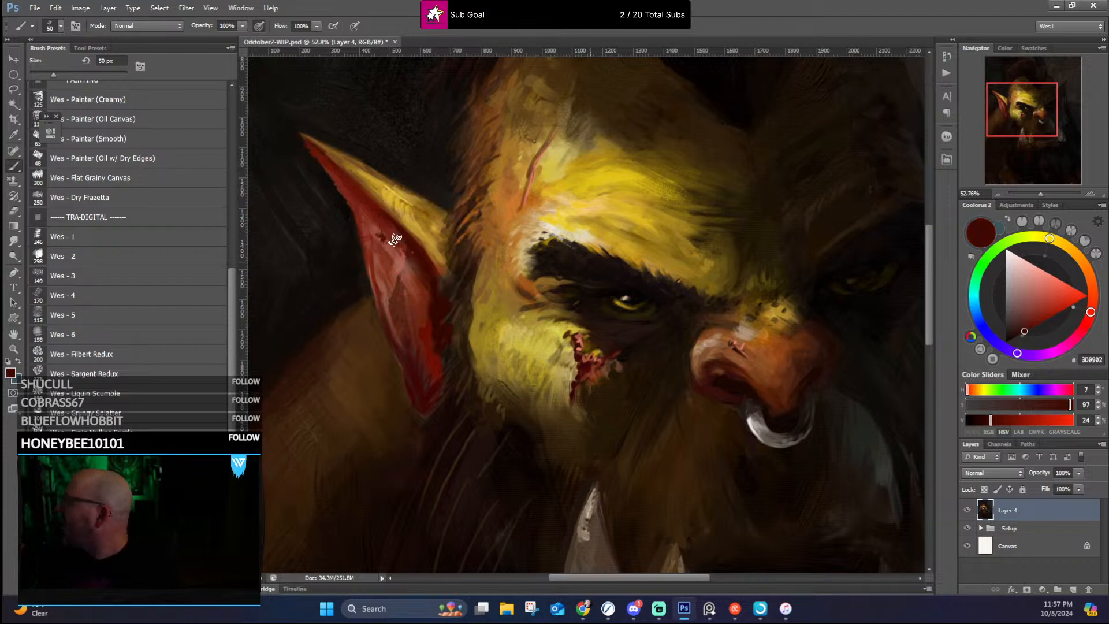
pyautogui.keyDown('alt'); pyautogui.click(425, 277); pyautogui.keyUp('alt')
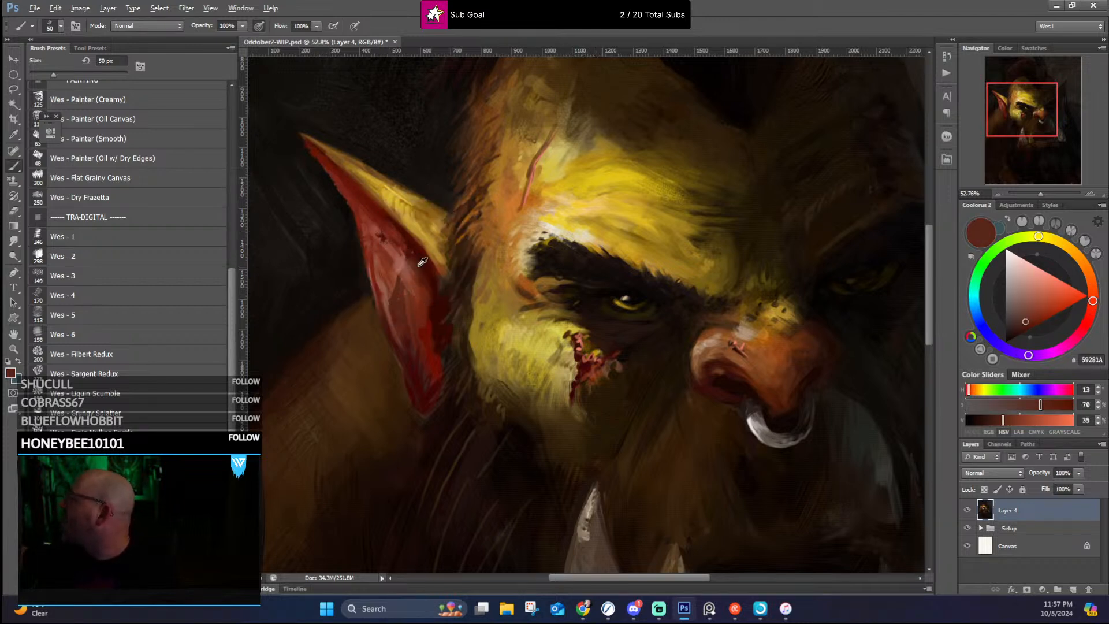
pyautogui.keyDown('alt'); pyautogui.click(410, 257); pyautogui.keyUp('alt')
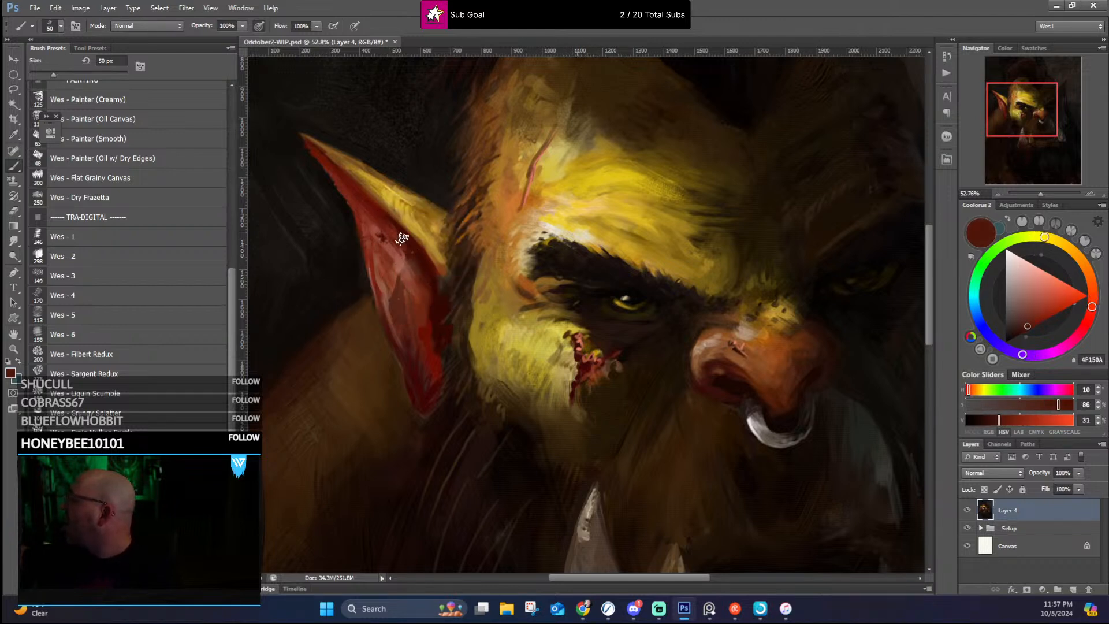
# Step: Touch up the lower tip of the near ear with sampled deep red and muted pinkish brown
pyautogui.keyDown('alt'); pyautogui.click(425, 393); pyautogui.keyUp('alt')
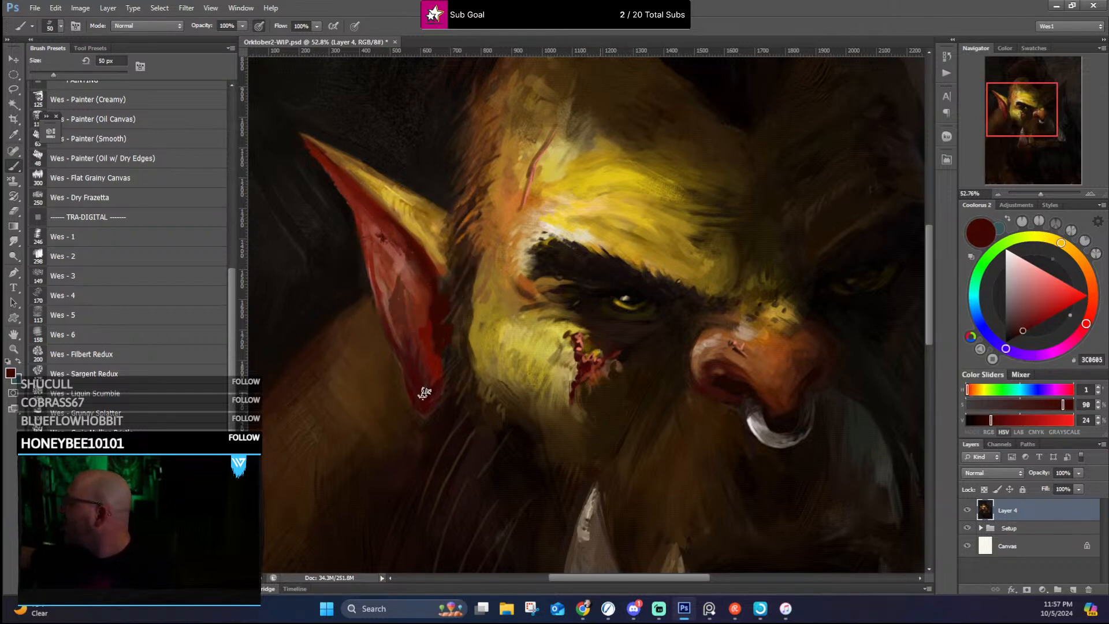
pyautogui.moveTo(424, 393)
pyautogui.mouseDown()
pyautogui.moveTo(445, 390)
pyautogui.moveTo(434, 415)
pyautogui.moveTo(436, 406)
pyautogui.mouseUp()
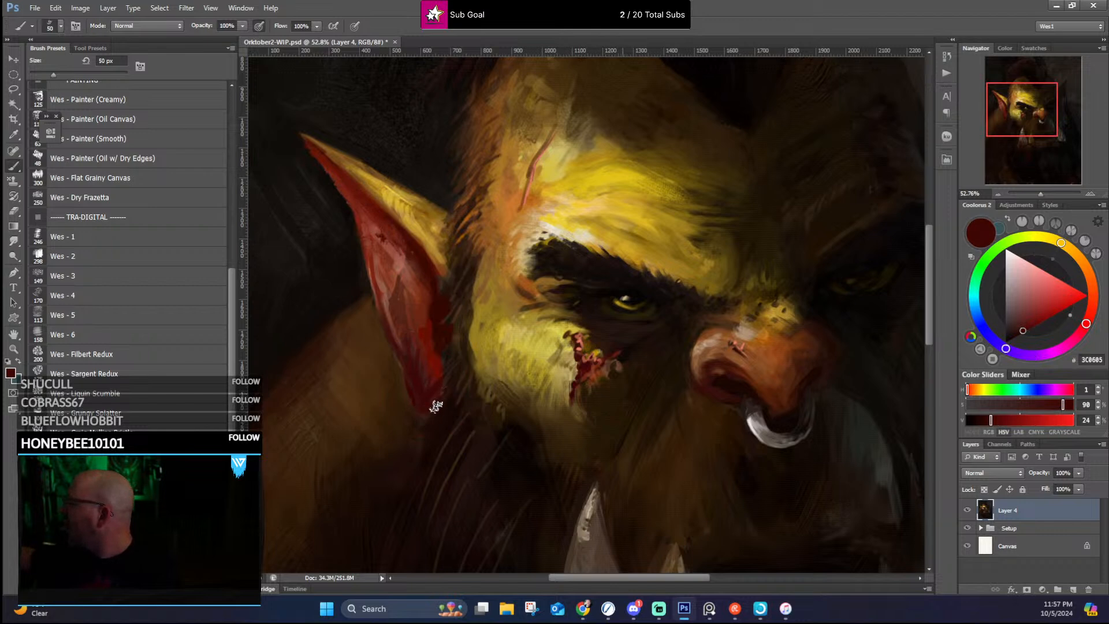
pyautogui.keyDown('alt'); pyautogui.click(385, 298); pyautogui.keyUp('alt')
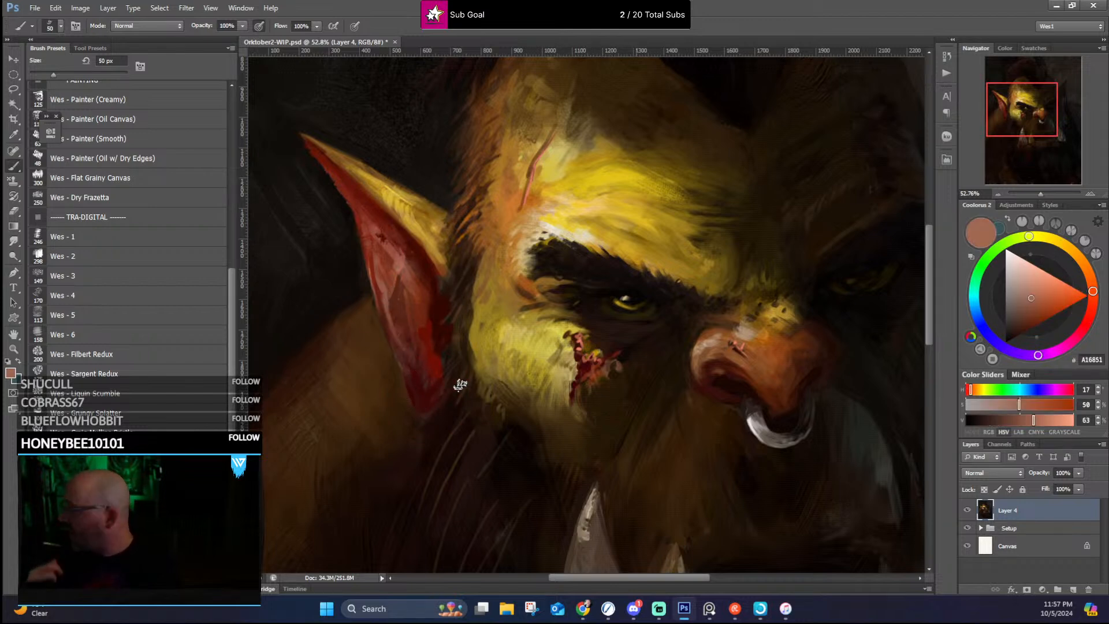
# Step: Clean up the dark background around the near ear and beside the hair with sampled near-black browns
pyautogui.keyDown('alt'); pyautogui.click(307, 288); pyautogui.keyUp('alt')
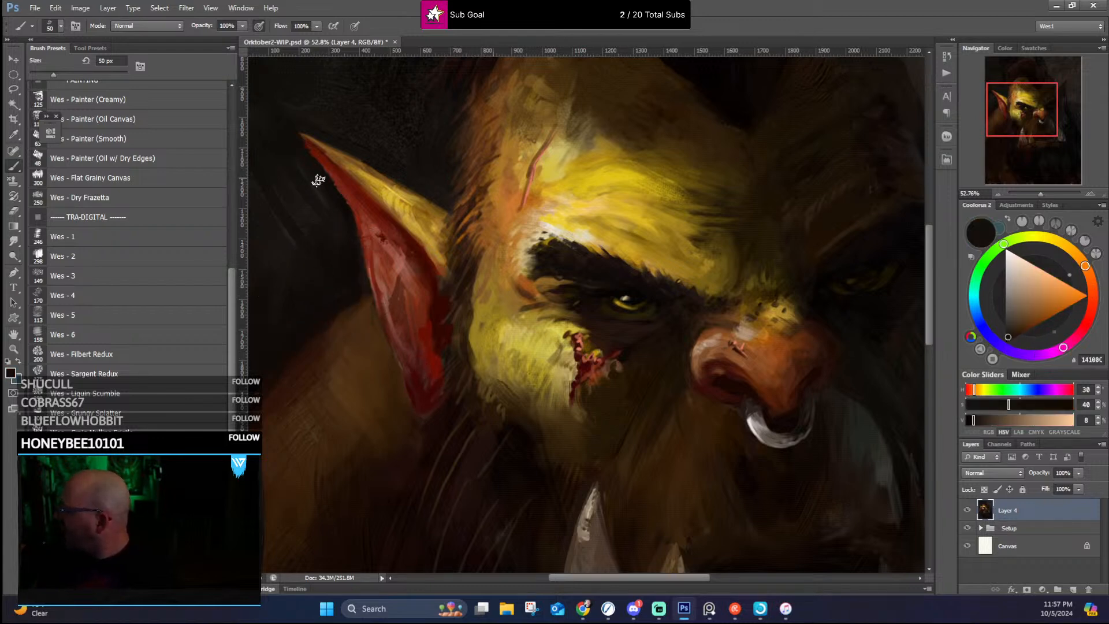
pyautogui.moveTo(514, 208); pyautogui.dragTo(551, 303)
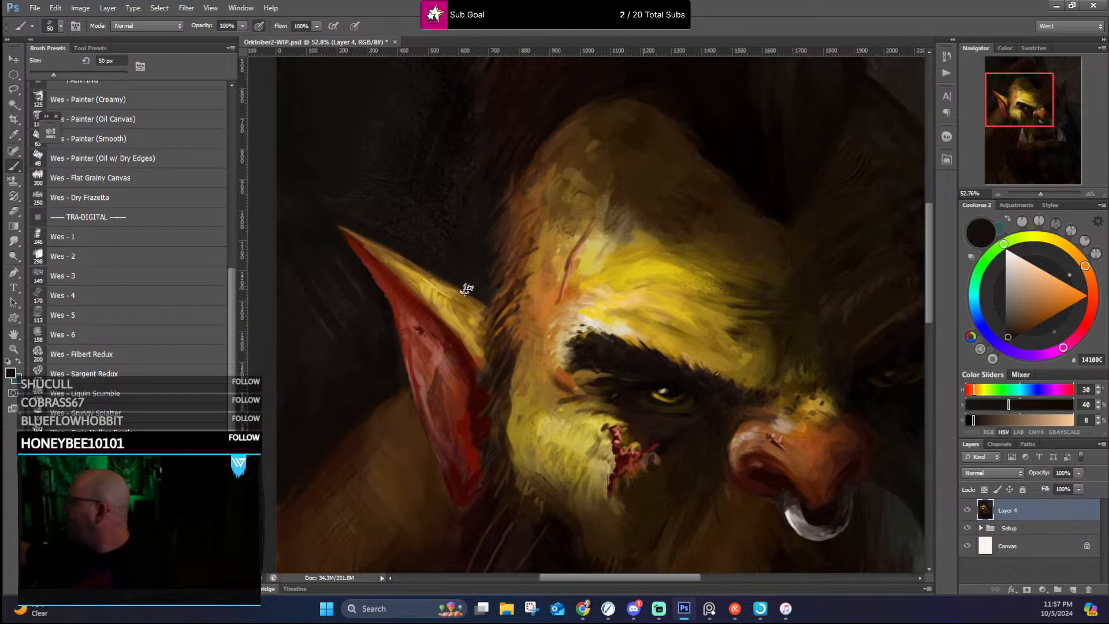
pyautogui.keyDown('alt'); pyautogui.click(465, 104); pyautogui.keyUp('alt')
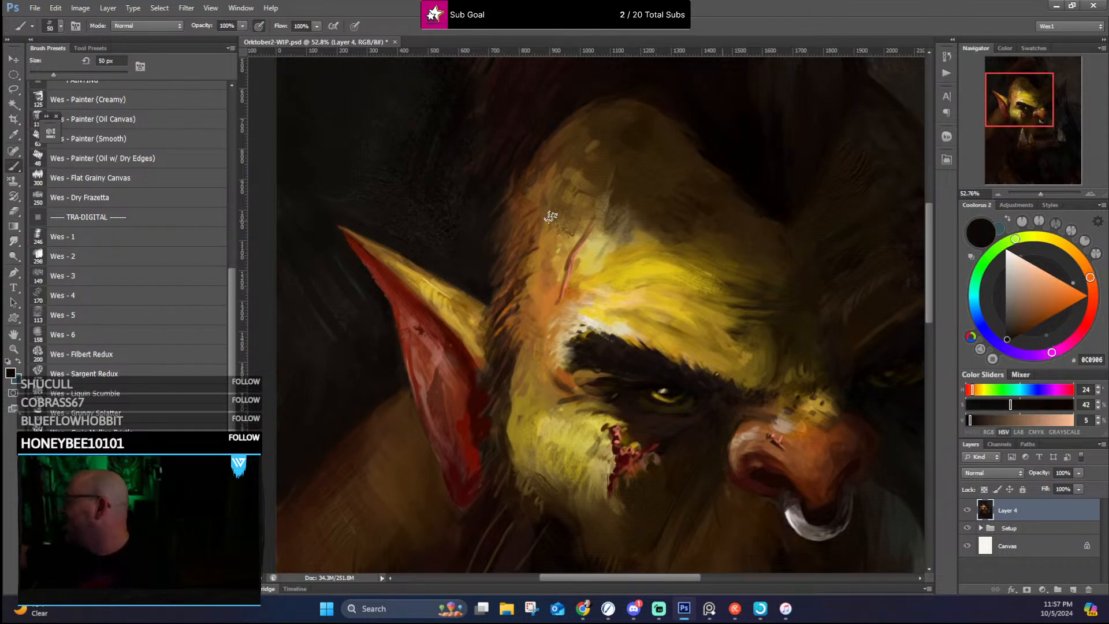
# Step: Soften the background between the hair and the far ear with sampled dark grey-brown tones
pyautogui.moveTo(538, 268); pyautogui.dragTo(306, 338)
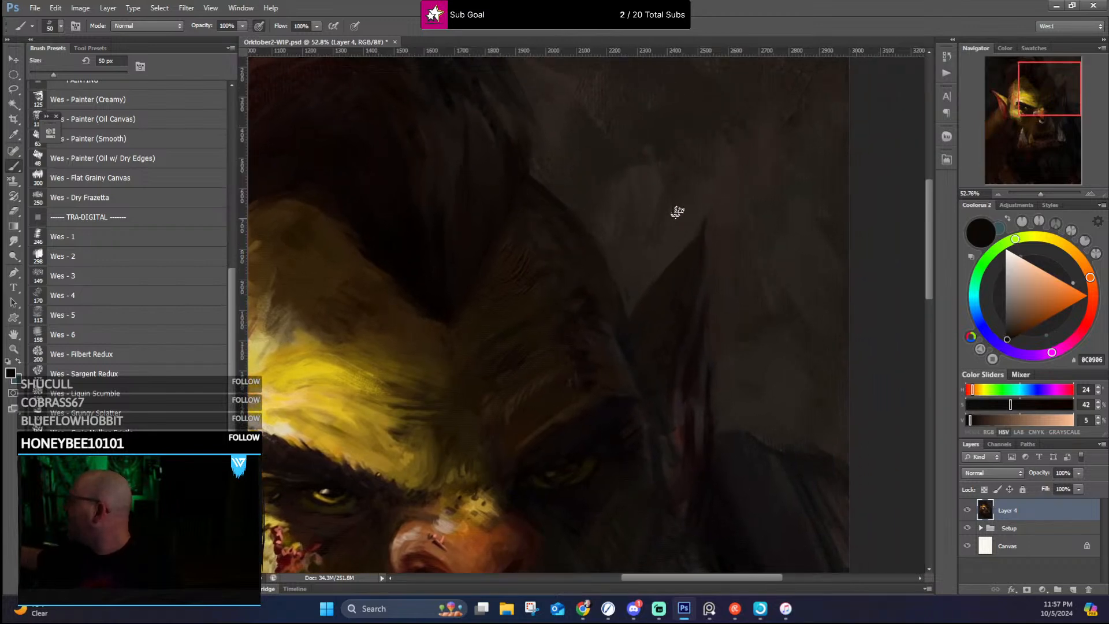
pyautogui.keyDown('alt'); pyautogui.click(614, 162); pyautogui.keyUp('alt')
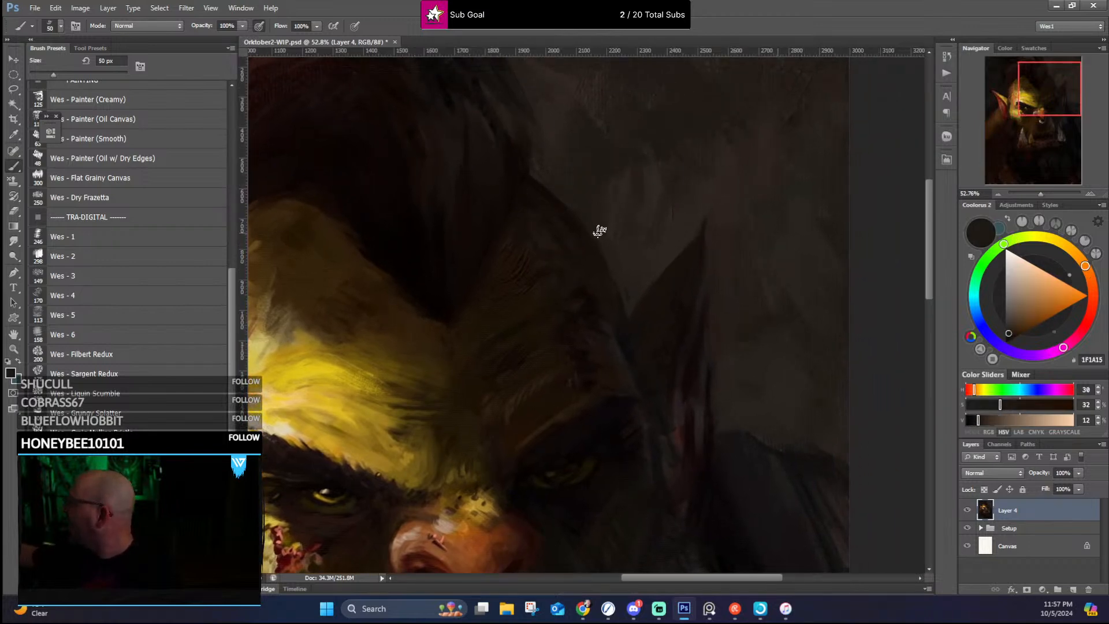
pyautogui.keyDown('alt'); pyautogui.click(558, 123); pyautogui.keyUp('alt')
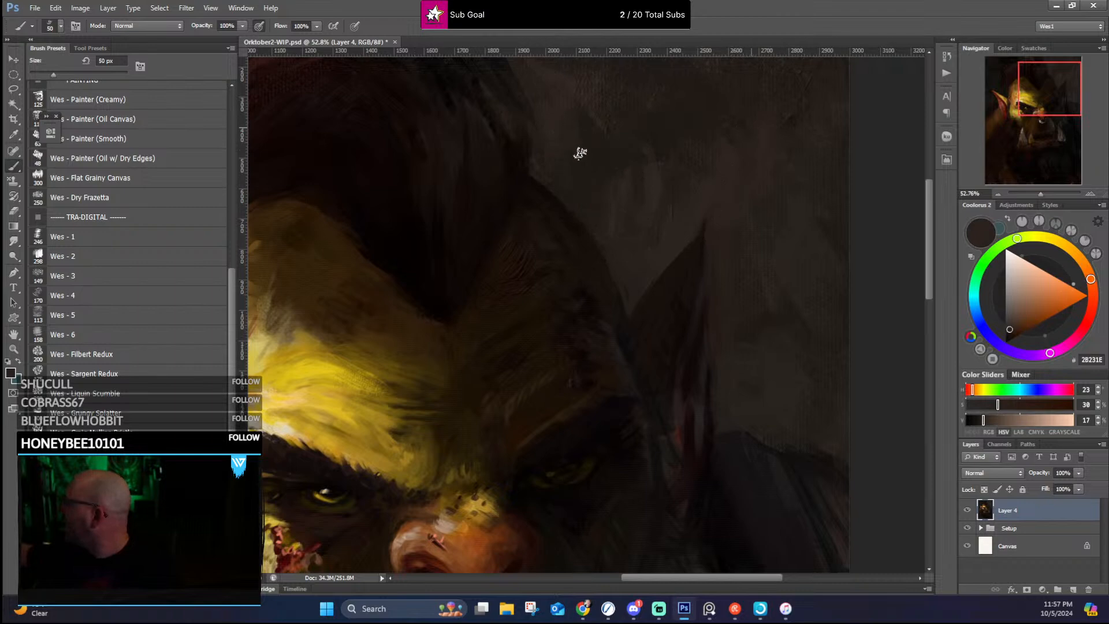
pyautogui.moveTo(612, 174); pyautogui.dragTo(607, 298)
pyautogui.keyDown('alt'); pyautogui.click(549, 184); pyautogui.keyUp('alt')
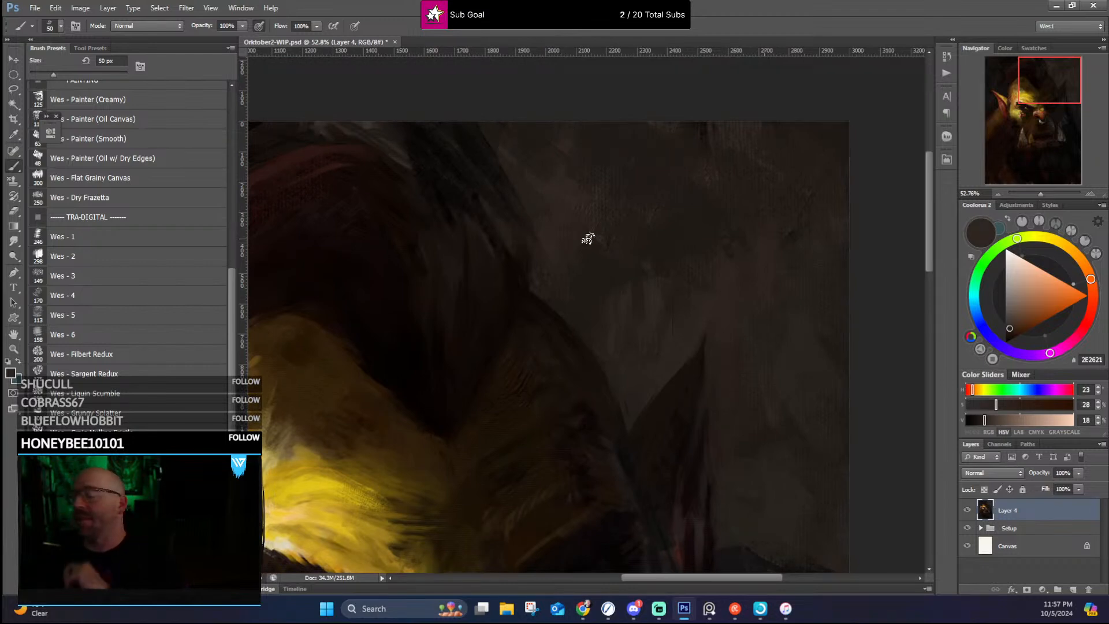
# Step: Smooth the nose ring's near side and lower curve in sampled light grey and grey-brown using the Wes - Soft Round brush at 20 px
pyautogui.scroll(-5, 588, 237)
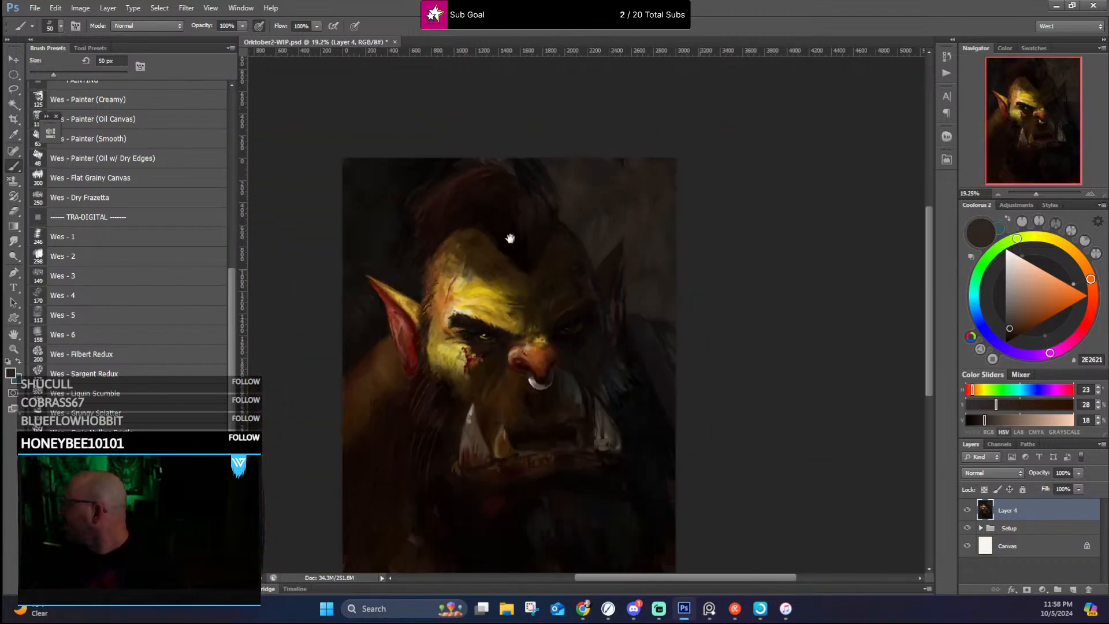
pyautogui.scroll(3, 520, 226)
pyautogui.scroll(3, 608, 174)
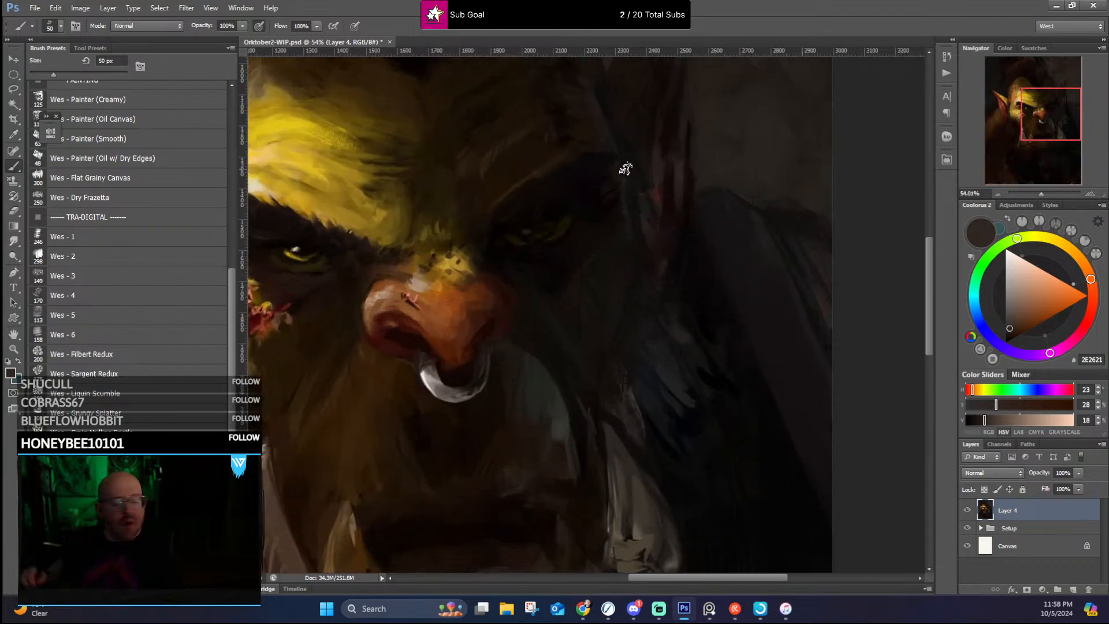
pyautogui.moveTo(227, 282); pyautogui.dragTo(242, 115)
pyautogui.click(132, 283)
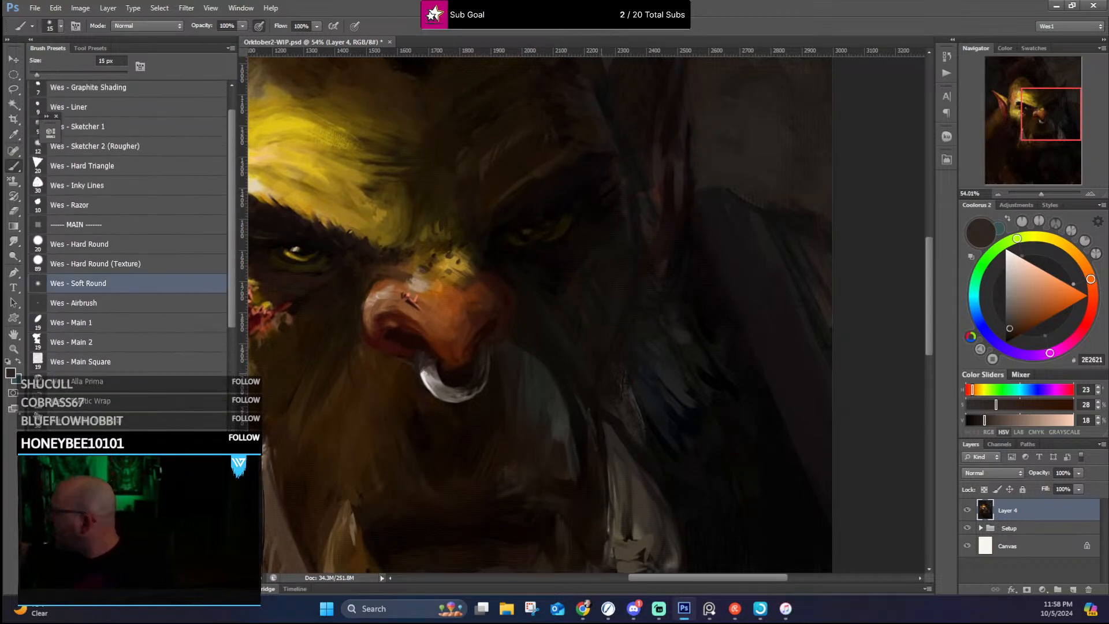
pyautogui.press('[')
pyautogui.press('[')
pyautogui.press('[')
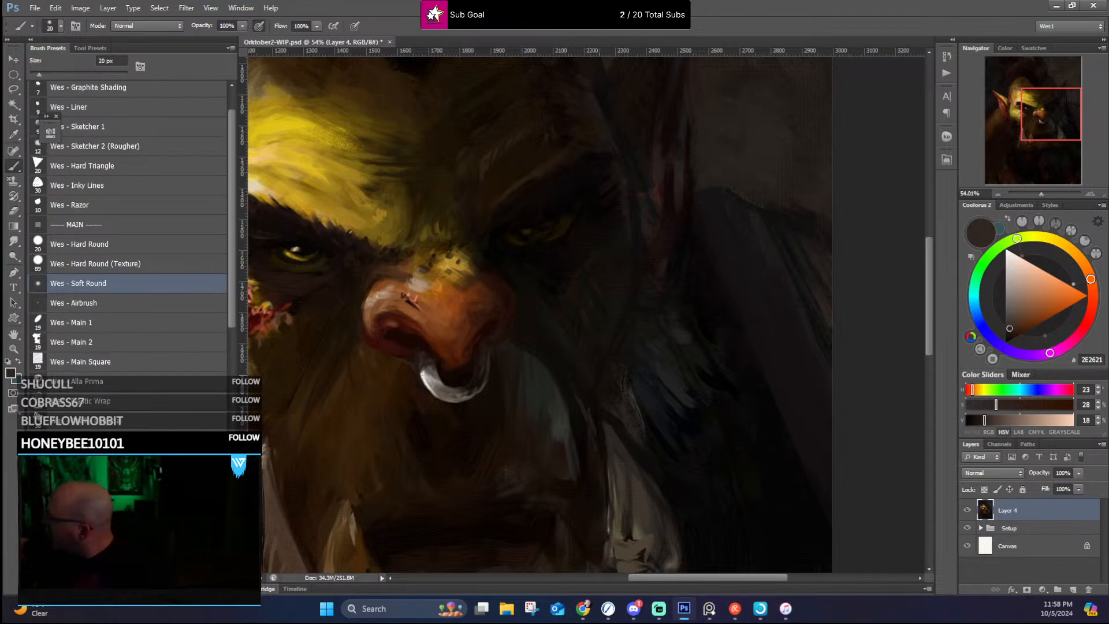
pyautogui.keyDown('alt'); pyautogui.click(428, 372); pyautogui.keyUp('alt')
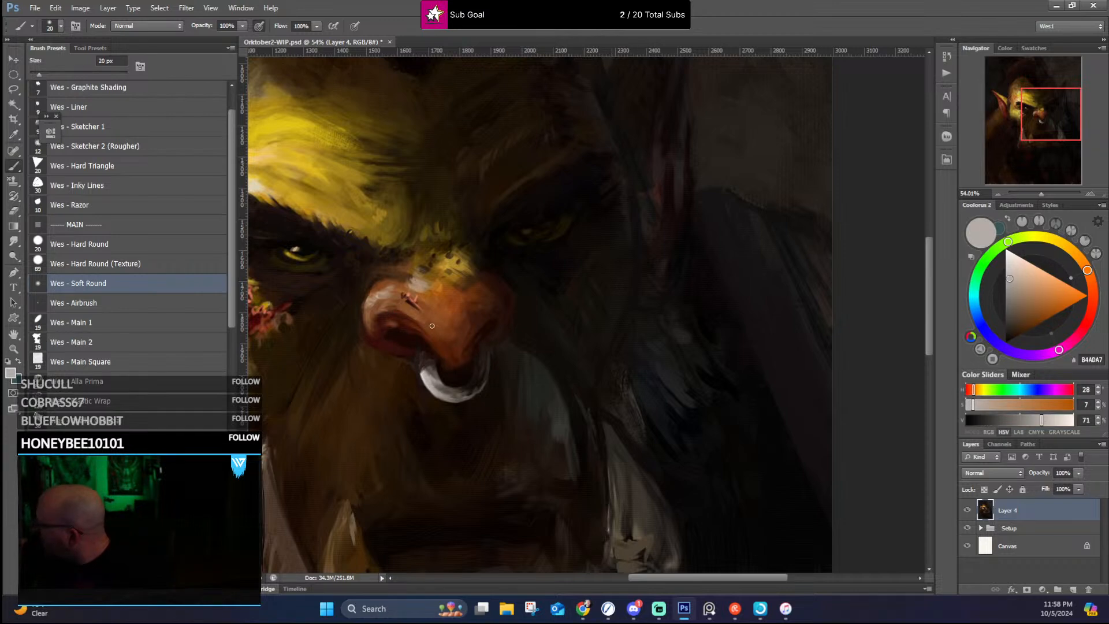
pyautogui.keyDown('alt'); pyautogui.click(454, 394); pyautogui.keyUp('alt')
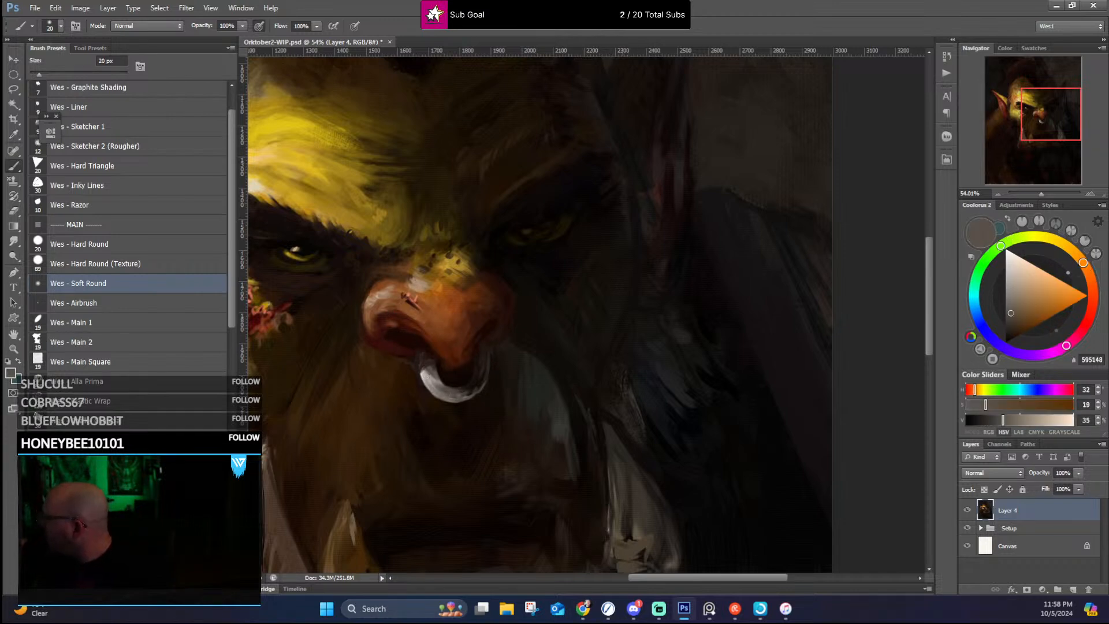
# Step: Reshape the far side of the nose ring with alternating sampled near-black and grey-brown strokes
pyautogui.keyDown('alt'); pyautogui.click(471, 394); pyautogui.keyUp('alt')
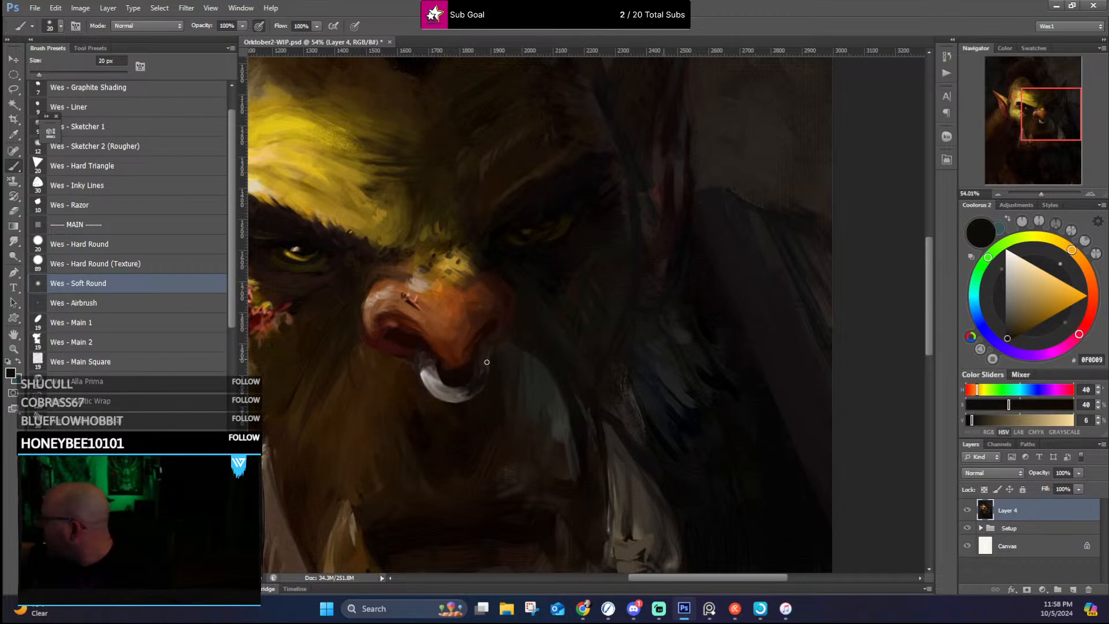
pyautogui.keyDown('alt'); pyautogui.click(474, 395); pyautogui.keyUp('alt')
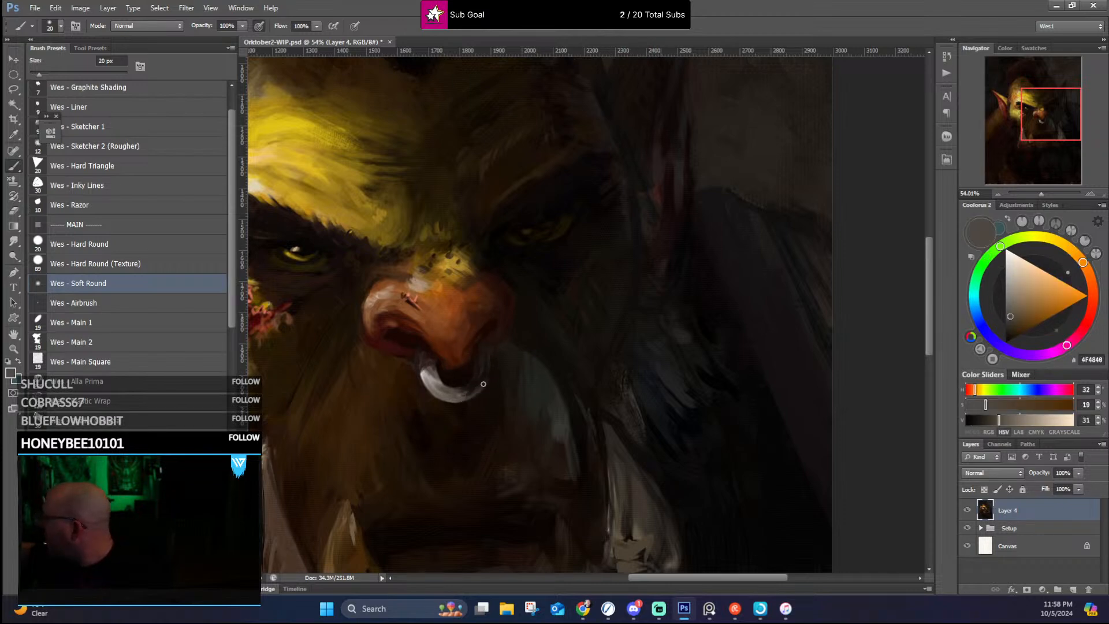
pyautogui.keyDown('alt'); pyautogui.click(473, 391); pyautogui.keyUp('alt')
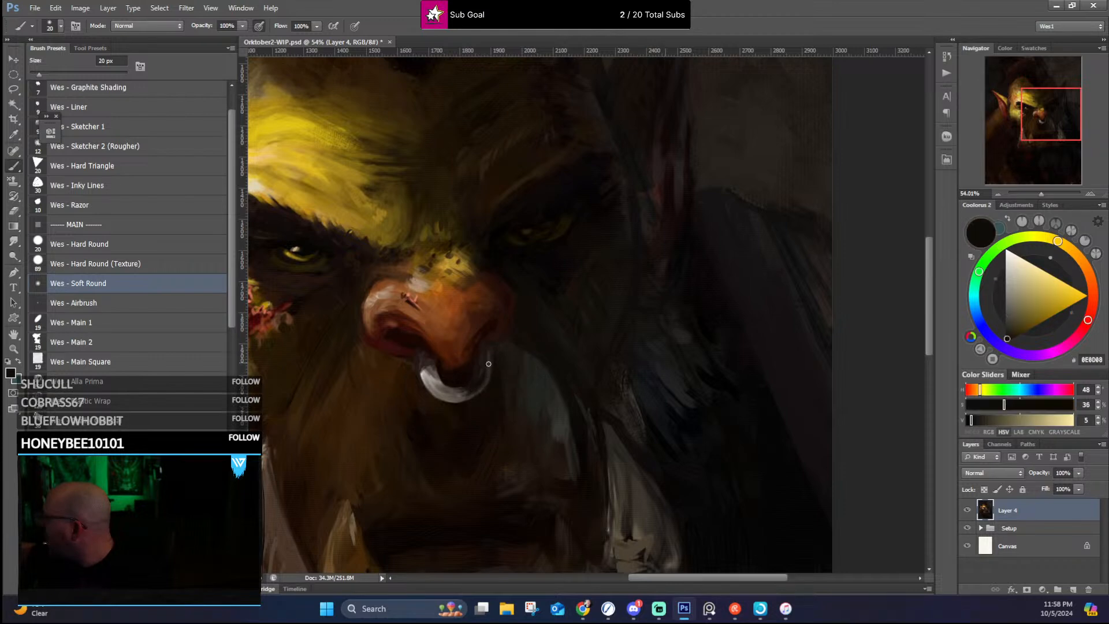
pyautogui.keyDown('alt'); pyautogui.click(481, 377); pyautogui.keyUp('alt')
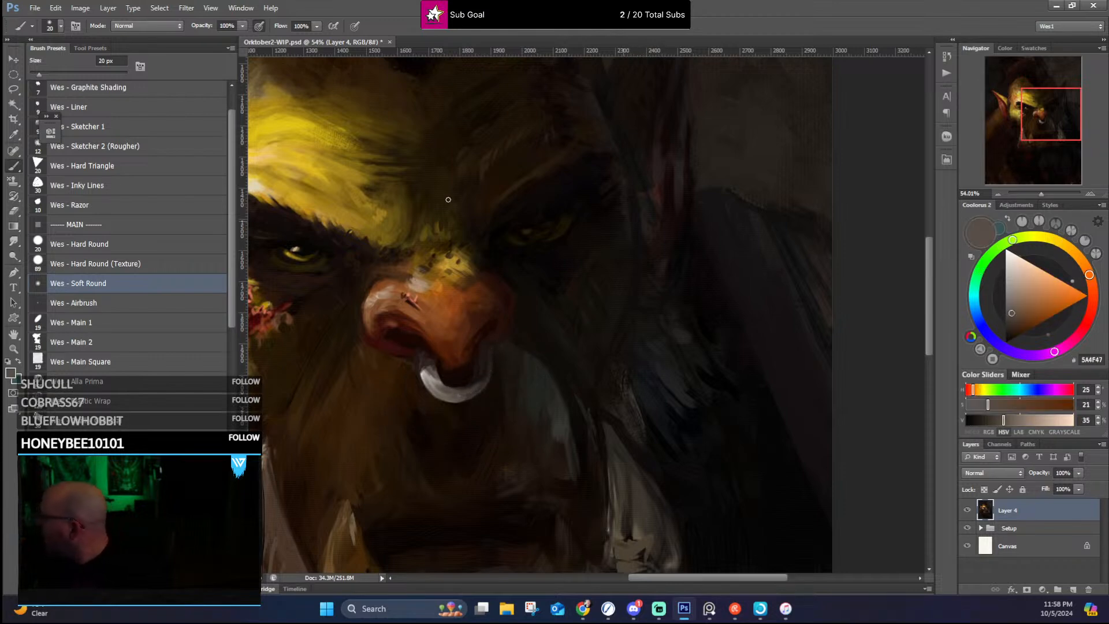
pyautogui.keyDown('alt'); pyautogui.click(493, 360); pyautogui.keyUp('alt')
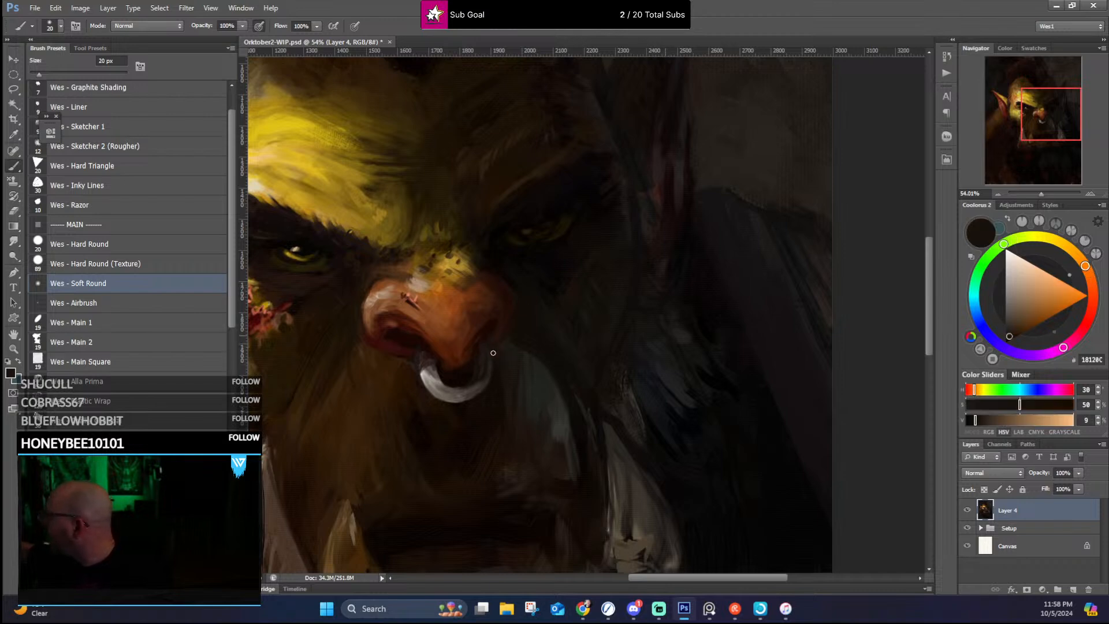
# Step: Darken the far nostril's lower edge beside the nose ring with sampled near-black and reddish-brown tones
pyautogui.keyDown('alt'); pyautogui.click(493, 350); pyautogui.keyUp('alt')
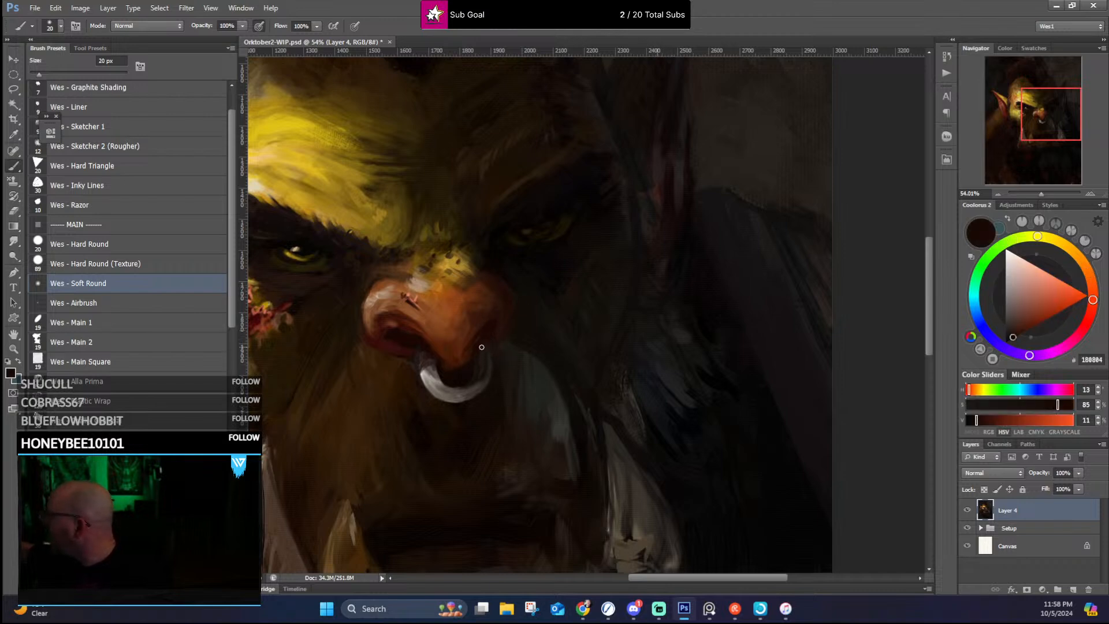
pyautogui.keyDown('alt'); pyautogui.click(480, 345); pyautogui.keyUp('alt')
pyautogui.keyDown('alt'); pyautogui.click(471, 347); pyautogui.keyUp('alt')
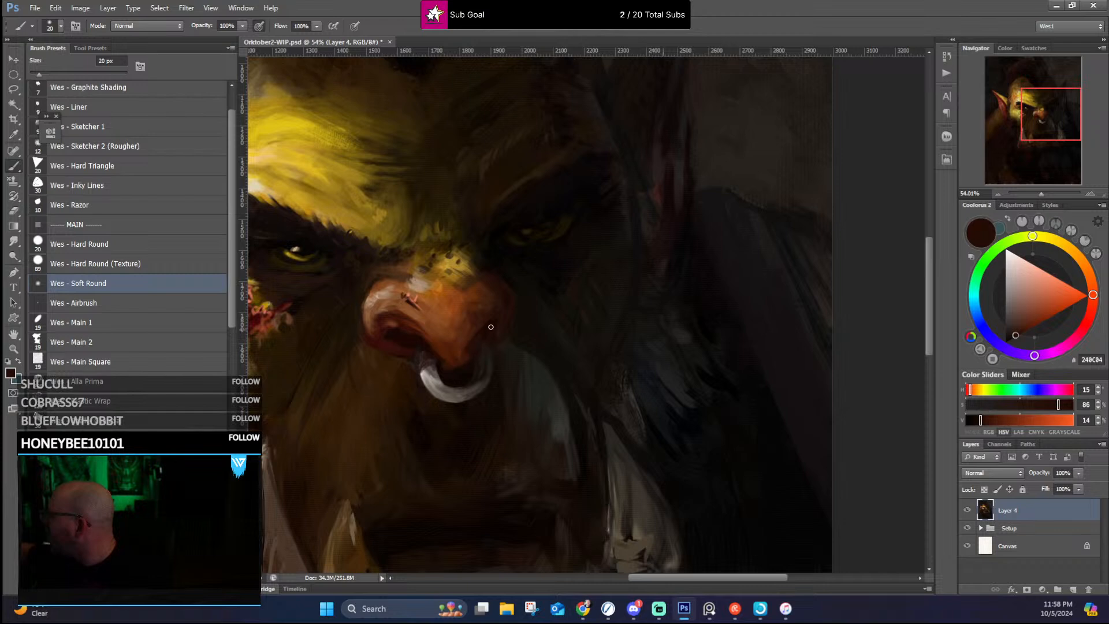
pyautogui.keyDown('alt'); pyautogui.click(462, 341); pyautogui.keyUp('alt')
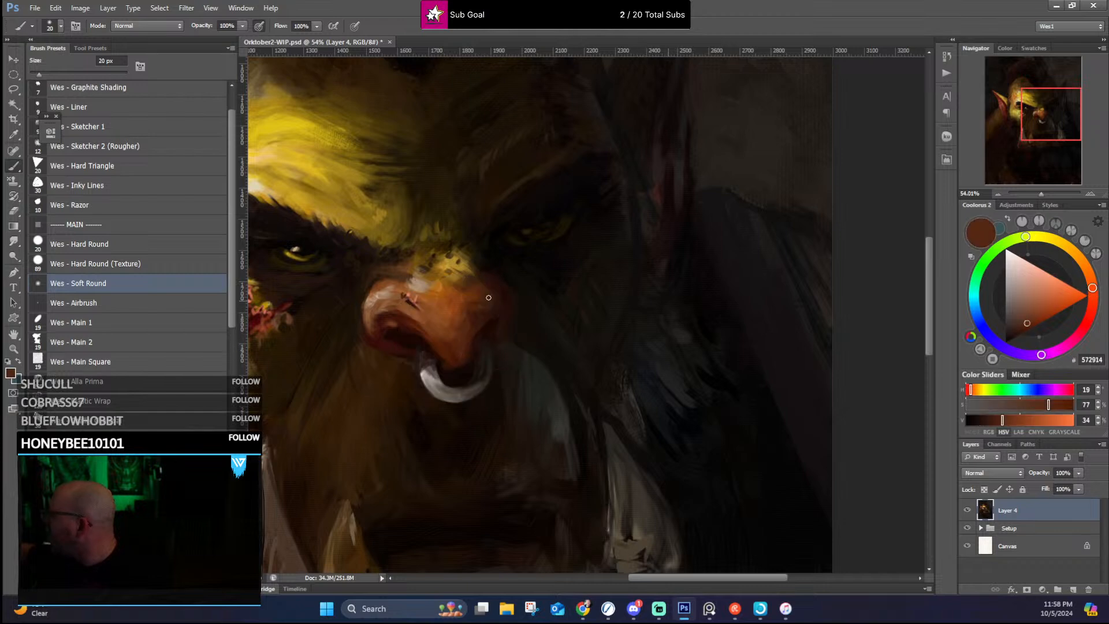
# Step: Refine the nose ring where it meets the nostrils with sampled dark browns and a near-white E7E7E7 highlight
pyautogui.keyDown('alt'); pyautogui.click(465, 365); pyautogui.keyUp('alt')
pyautogui.keyDown('alt'); pyautogui.click(453, 357); pyautogui.keyUp('alt')
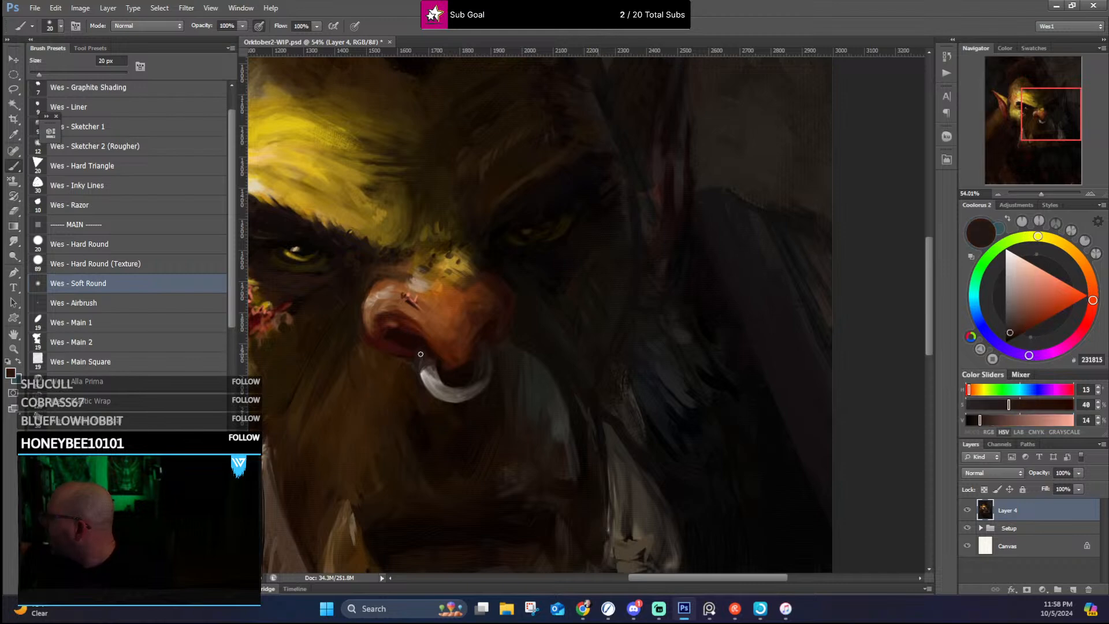
pyautogui.keyDown('alt'); pyautogui.click(428, 353); pyautogui.keyUp('alt')
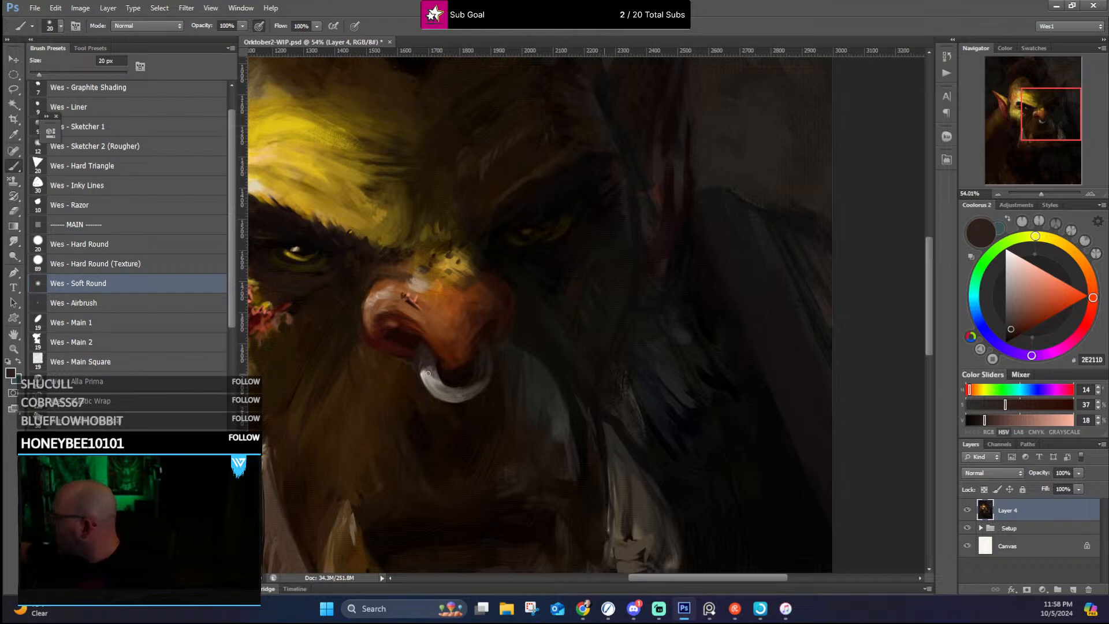
pyautogui.click(1005, 258)
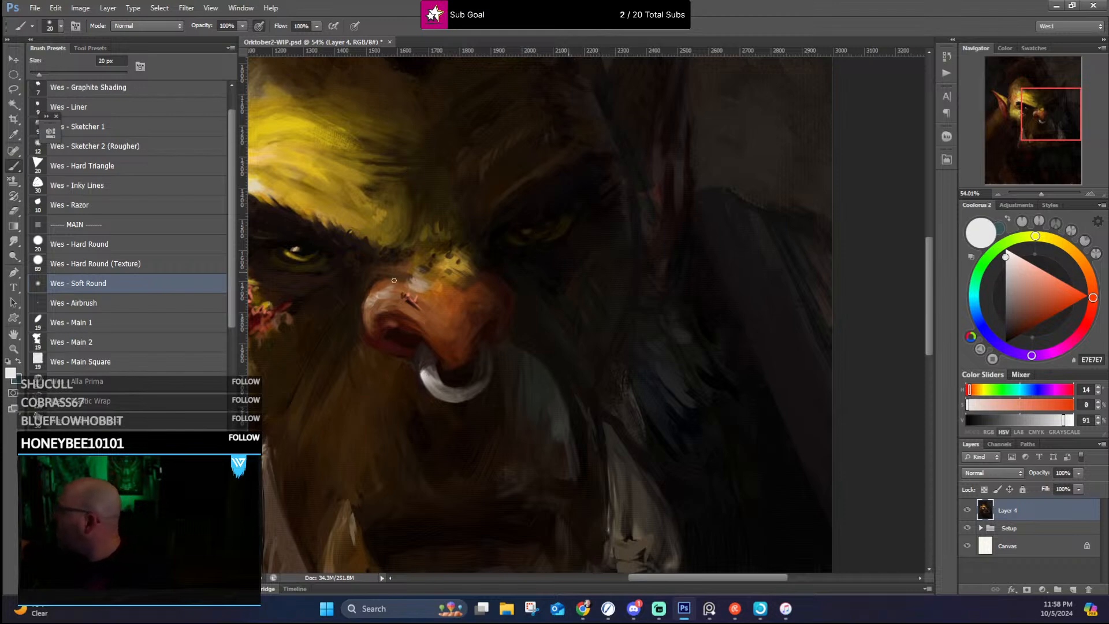
pyautogui.moveTo(346, 231)
pyautogui.mouseDown()
pyautogui.moveTo(465, 298)
pyautogui.moveTo(503, 301)
pyautogui.mouseUp()
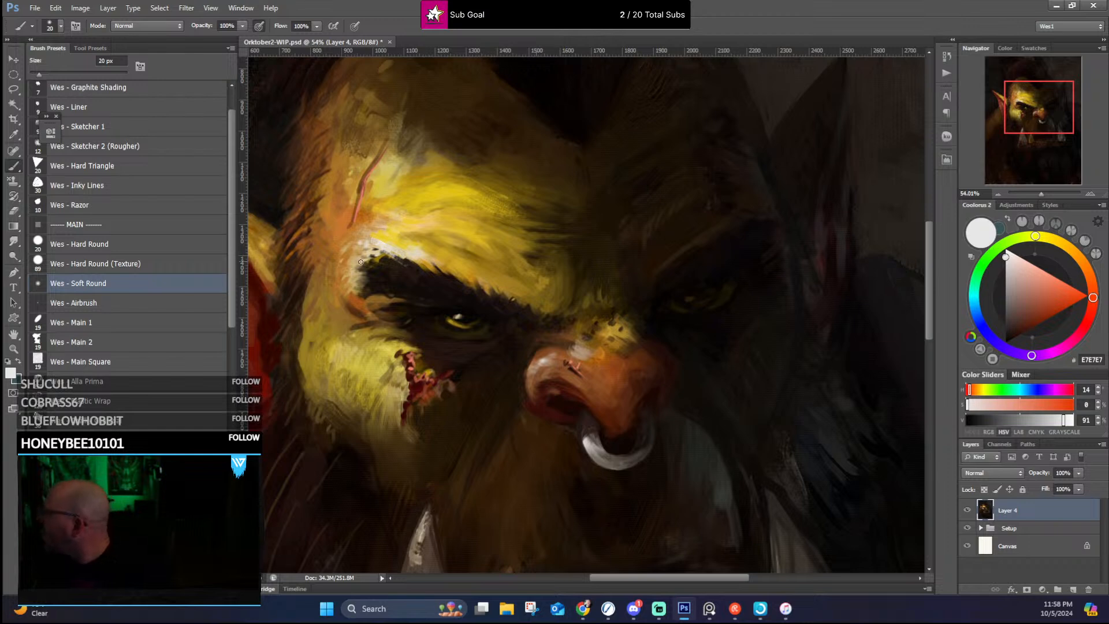
# Step: Blend the lit side of the forehead above the brow with sampled yellow and ochre tones using the soft round brush at 40 px
pyautogui.keyDown('alt'); pyautogui.click(395, 247); pyautogui.keyUp('alt')
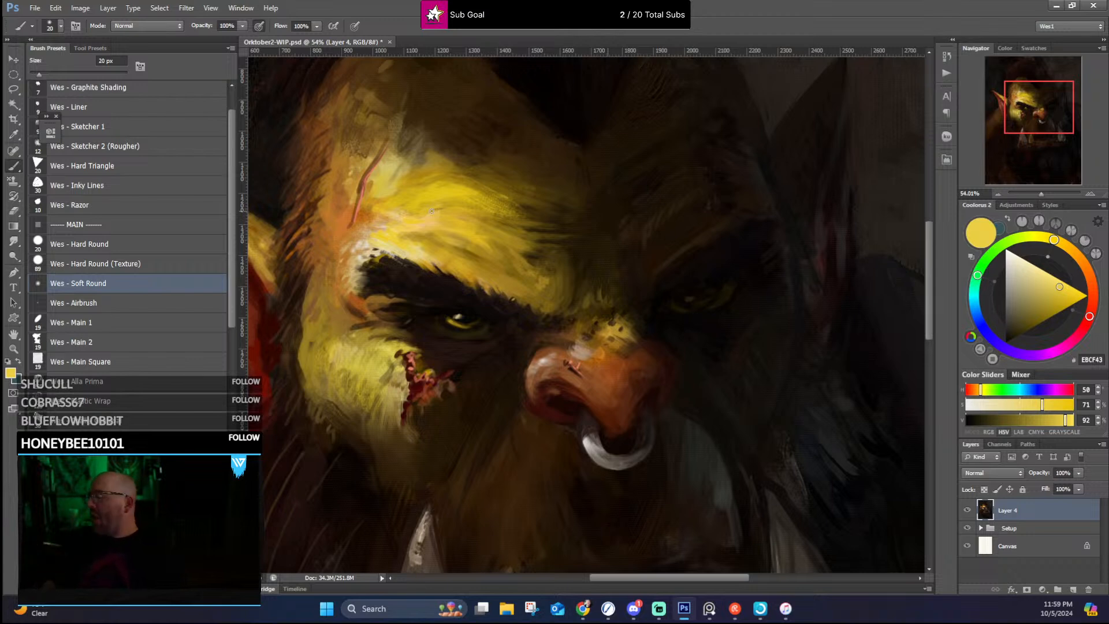
pyautogui.scroll(-5, 430, 211)
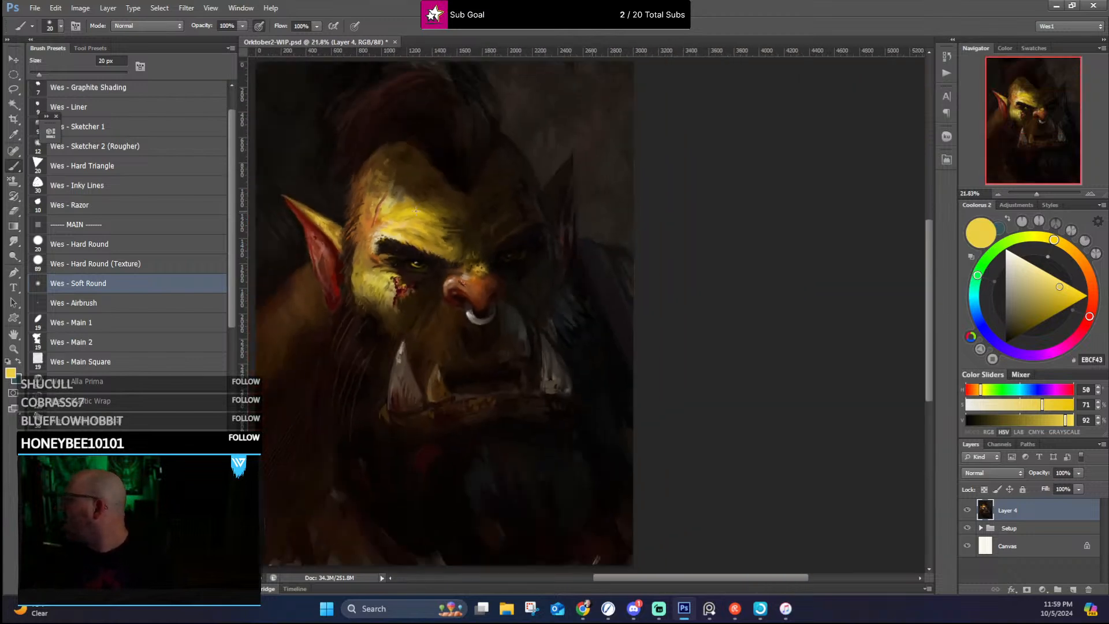
pyautogui.scroll(1, 442, 240)
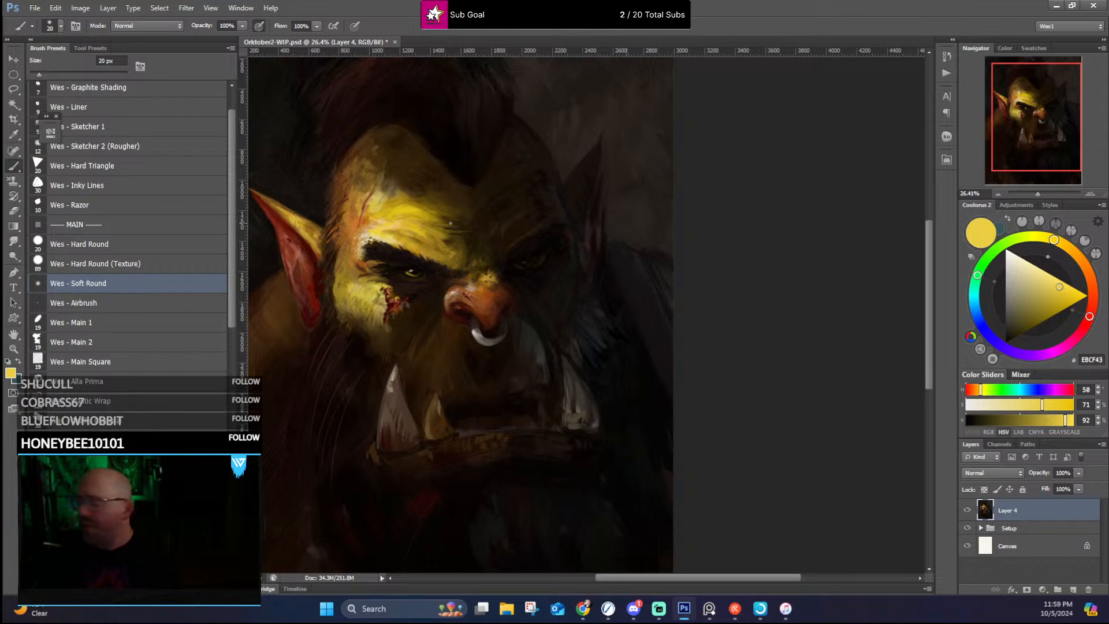
pyautogui.press(']')
pyautogui.press(']')
pyautogui.press(']')
pyautogui.press(']')
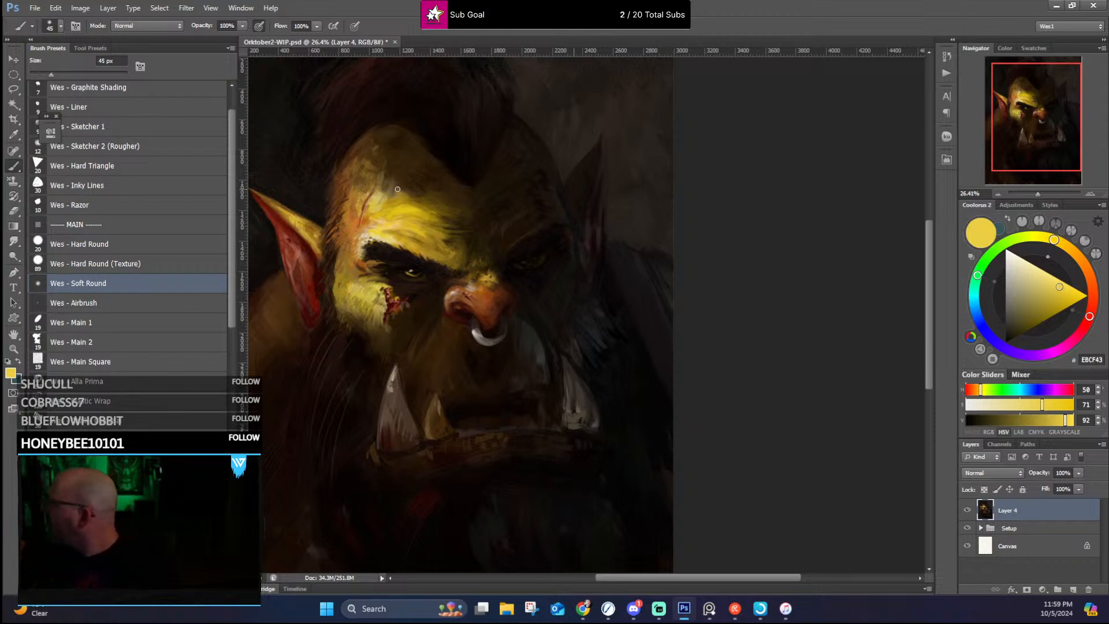
pyautogui.keyDown('alt'); pyautogui.click(391, 194); pyautogui.keyUp('alt')
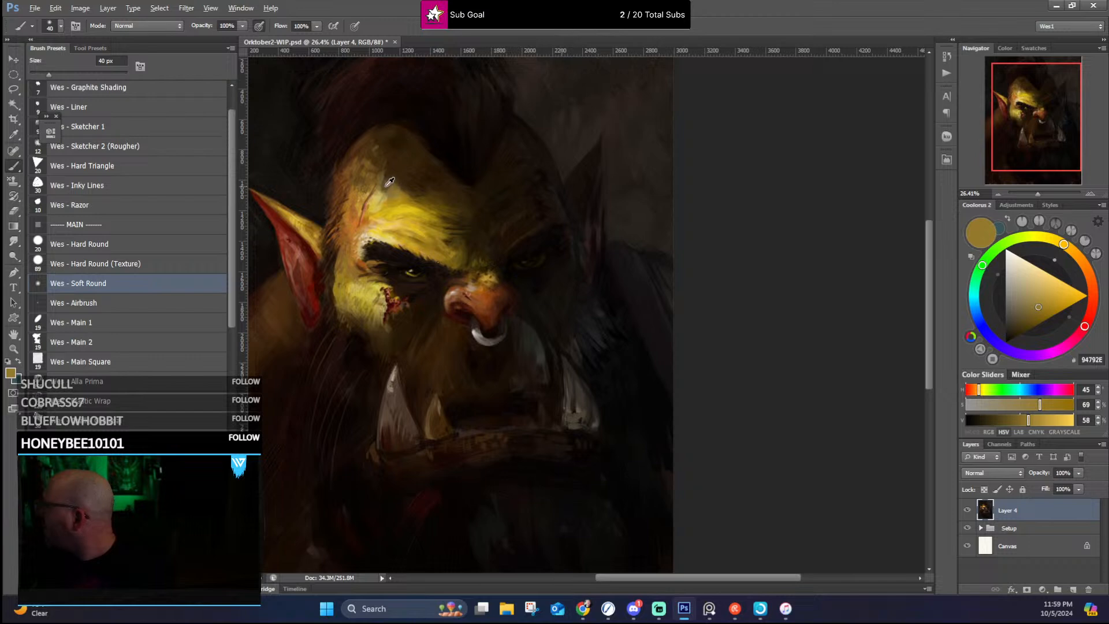
pyautogui.keyDown('alt'); pyautogui.click(386, 185); pyautogui.keyUp('alt')
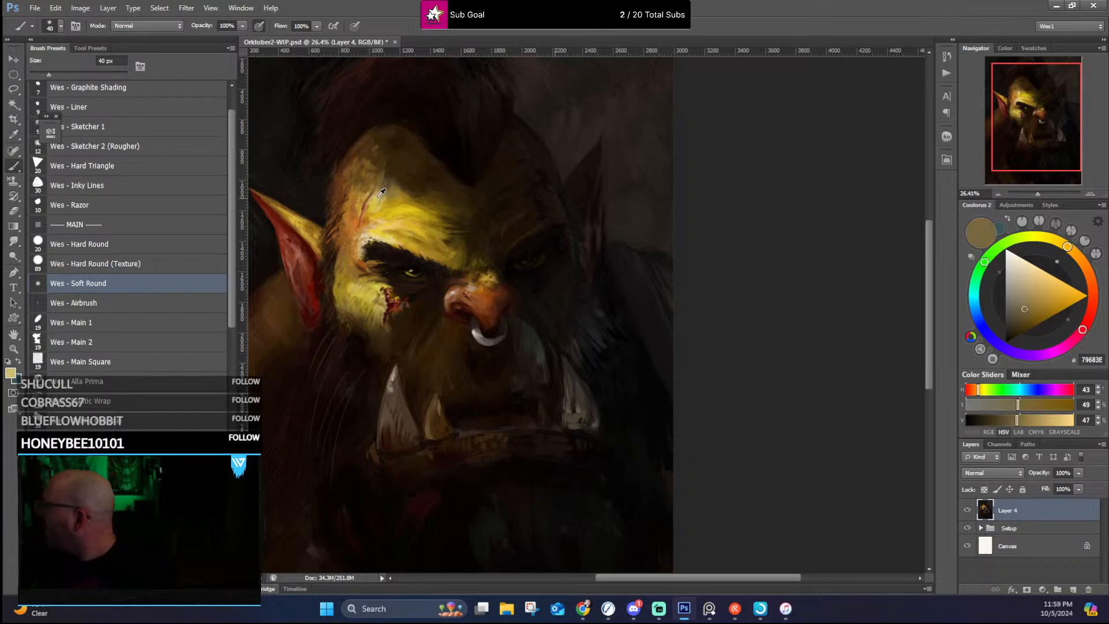
pyautogui.keyDown('alt'); pyautogui.click(380, 193); pyautogui.keyUp('alt')
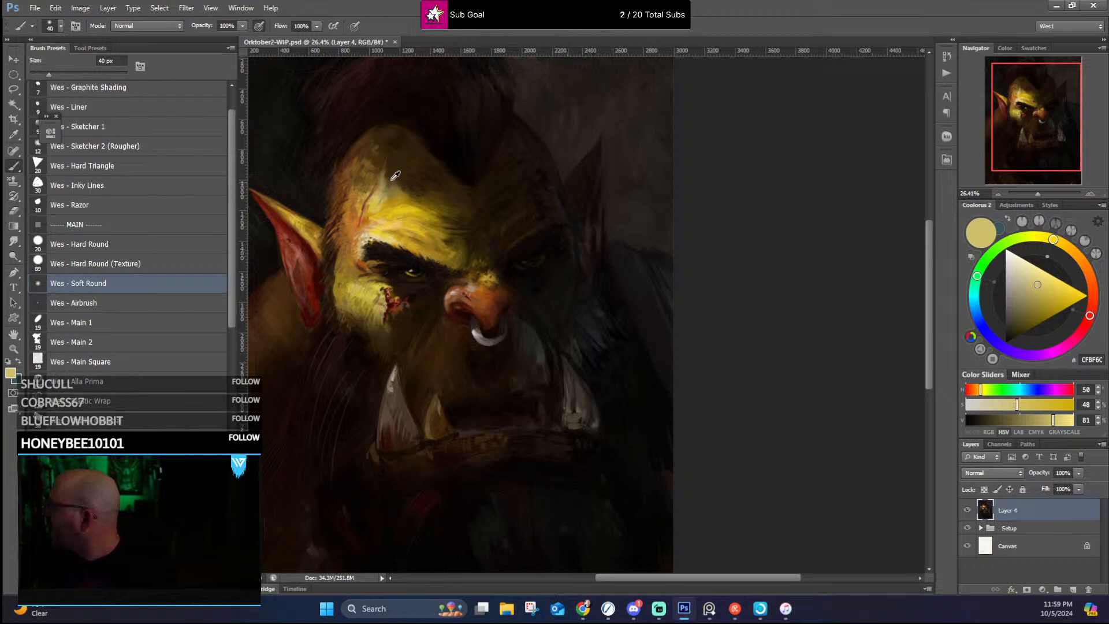
# Step: Tone down the upper forehead below the hairline with sampled dark browns
pyautogui.keyDown('alt'); pyautogui.click(384, 183); pyautogui.keyUp('alt')
pyautogui.keyDown('alt'); pyautogui.click(382, 155); pyautogui.keyUp('alt')
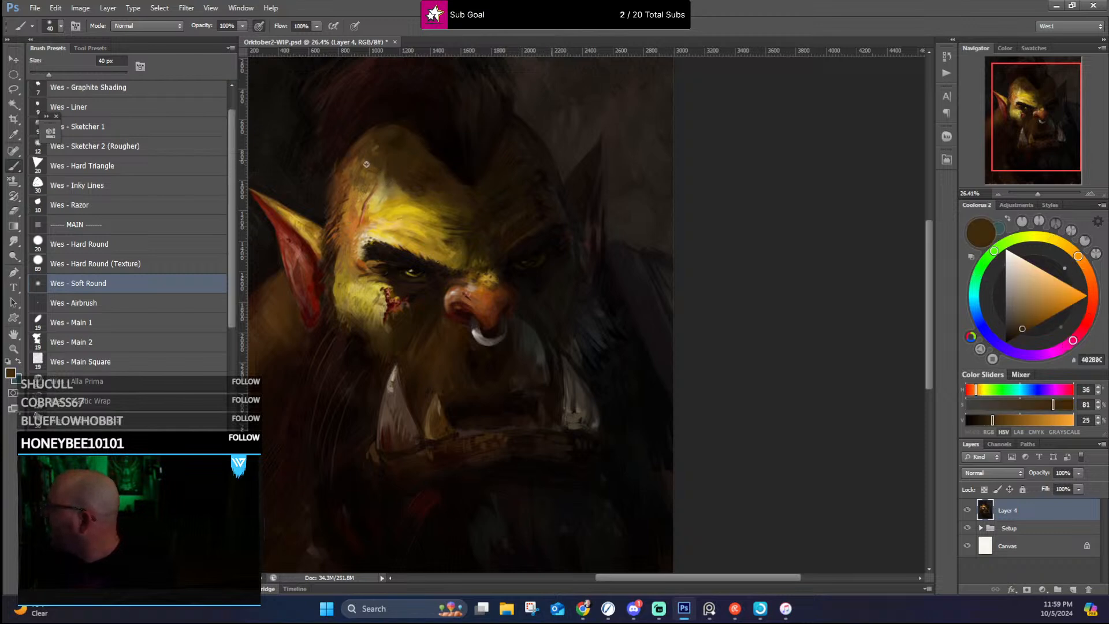
pyautogui.keyDown('alt'); pyautogui.click(382, 137); pyautogui.keyUp('alt')
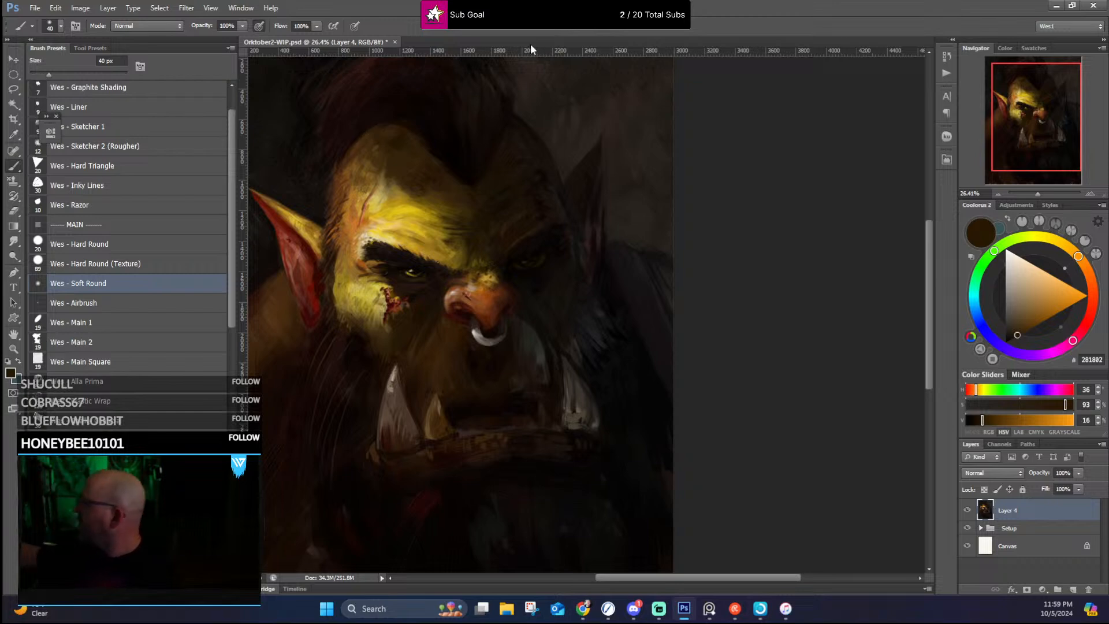
# Step: Smooth the transition from the lit forehead into its shadowed side with sampled dark olive-brown tones
pyautogui.keyDown('alt'); pyautogui.click(467, 233); pyautogui.keyUp('alt')
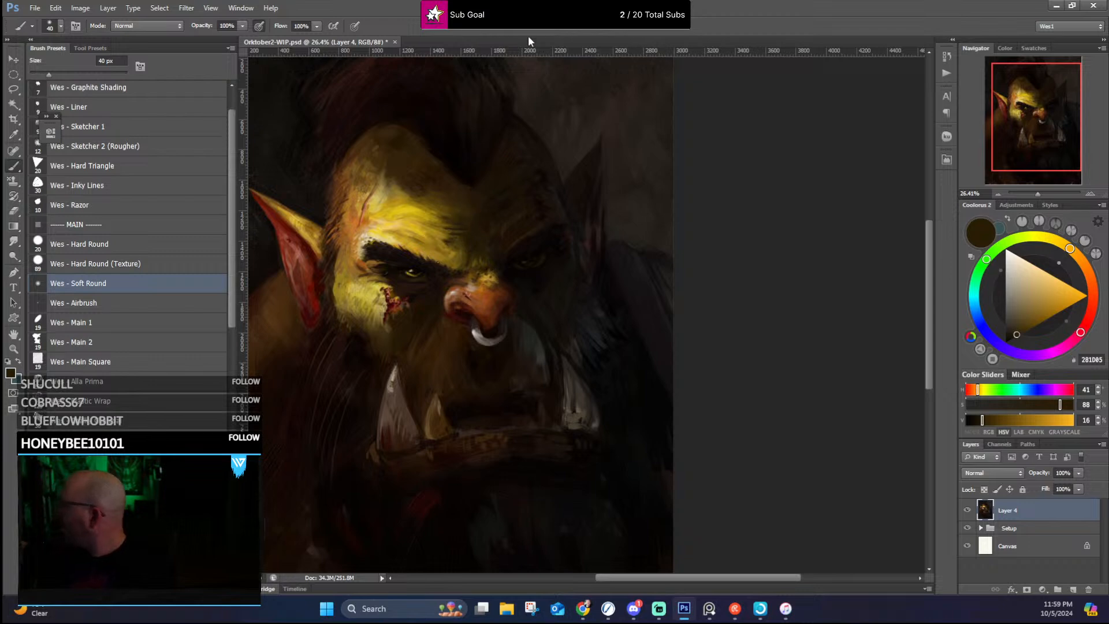
pyautogui.keyDown('alt'); pyautogui.click(486, 209); pyautogui.keyUp('alt')
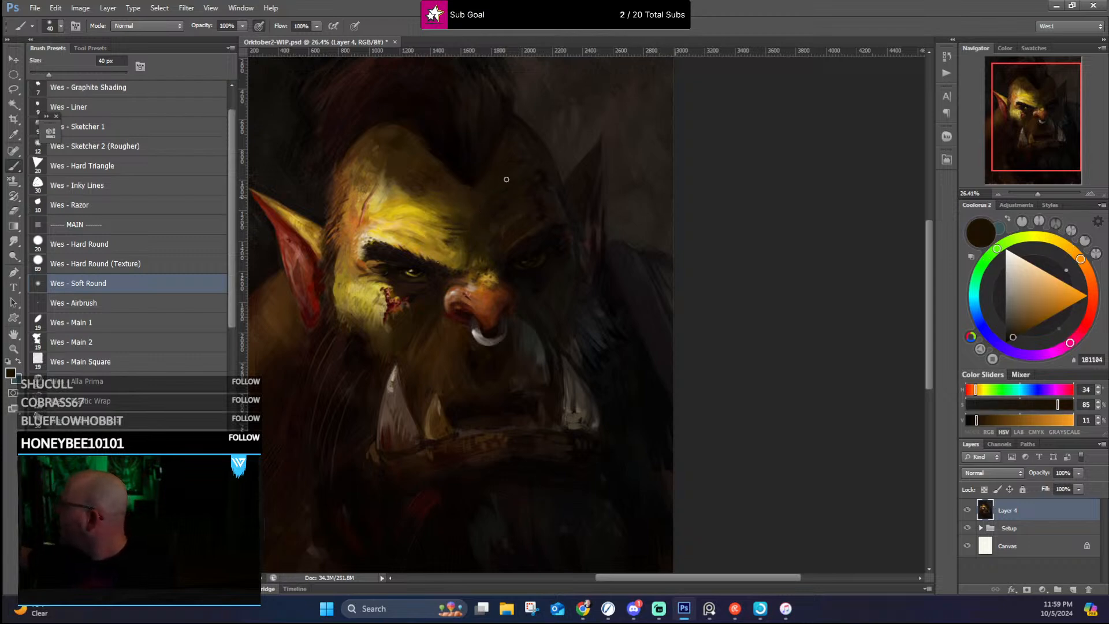
pyautogui.keyDown('alt'); pyautogui.click(485, 203); pyautogui.keyUp('alt')
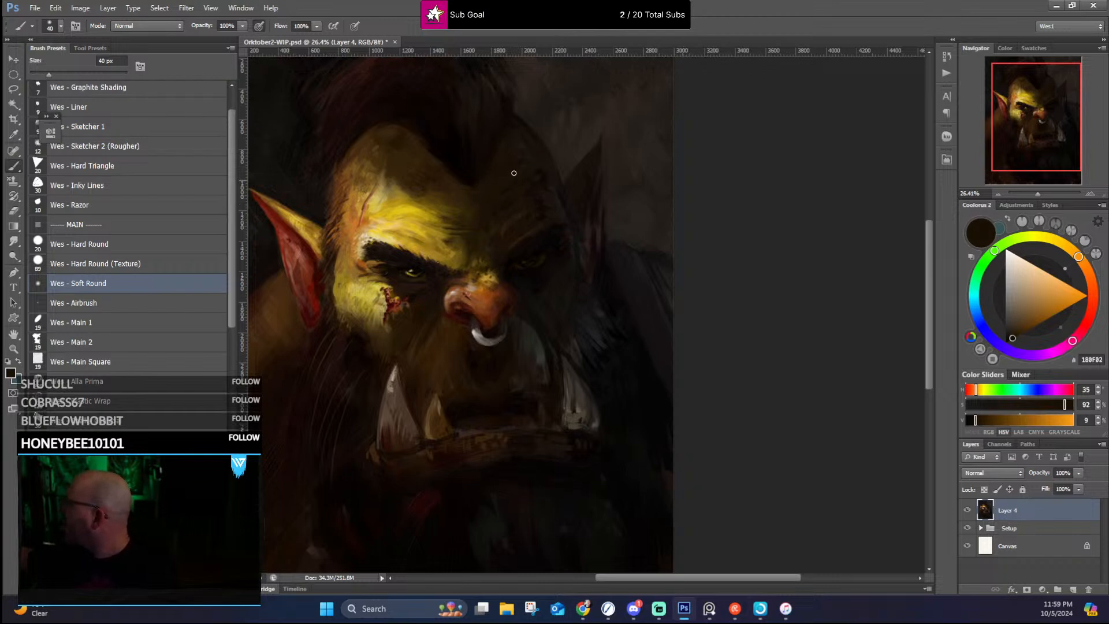
# Step: Soften the shadowed side of the head between the hairline and the far temple with sampled near-black browns
pyautogui.keyDown('alt'); pyautogui.click(533, 144); pyautogui.keyUp('alt')
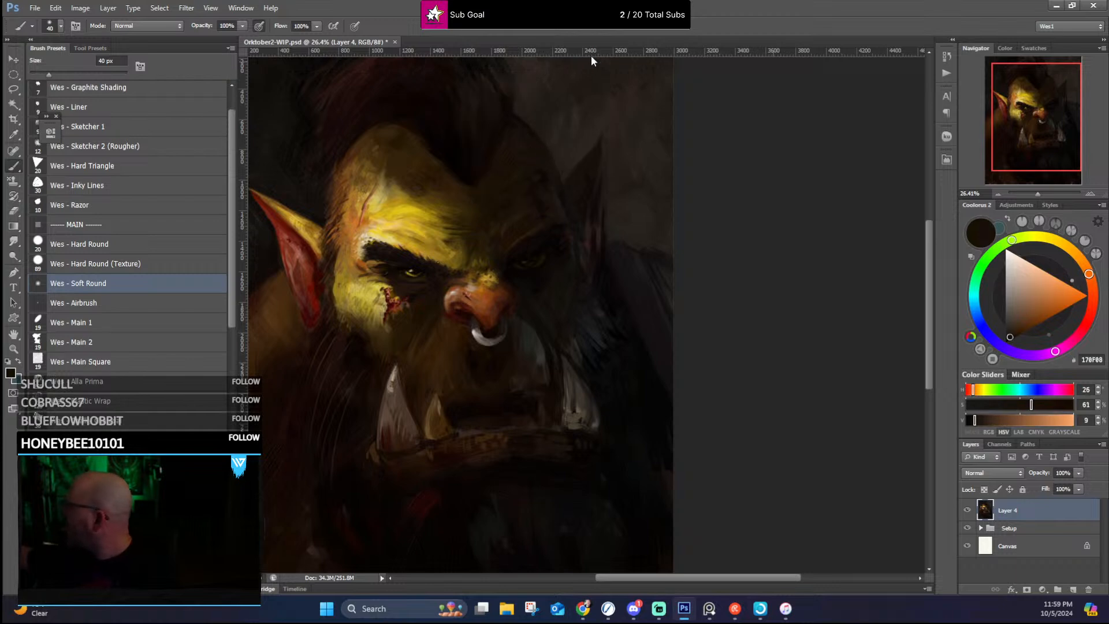
pyautogui.keyDown('alt'); pyautogui.click(532, 142); pyautogui.keyUp('alt')
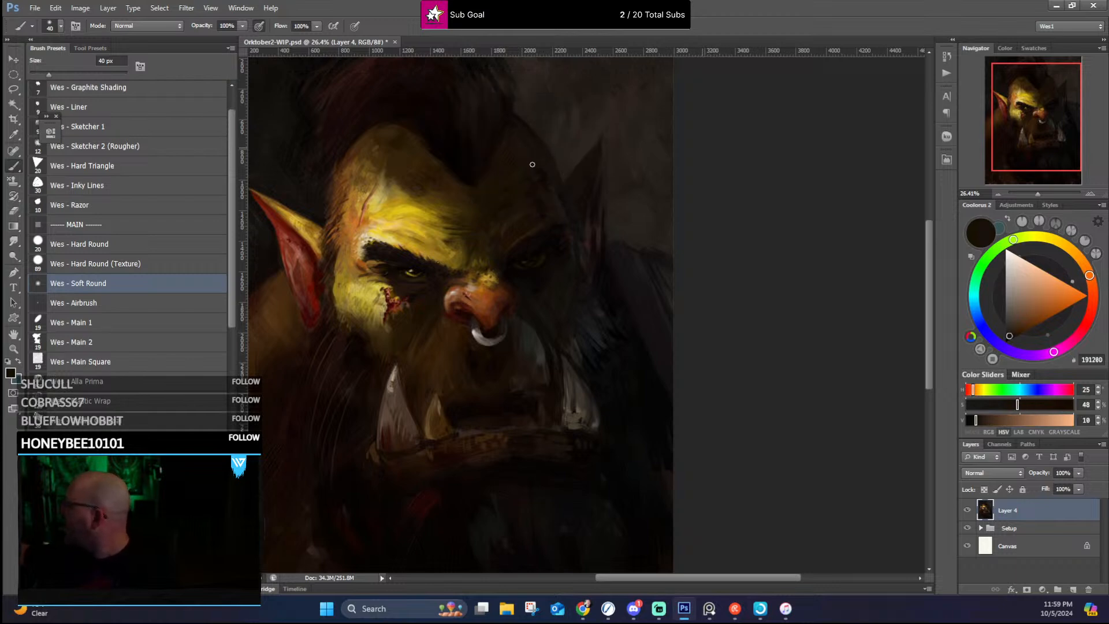
pyautogui.keyDown('alt'); pyautogui.click(529, 153); pyautogui.keyUp('alt')
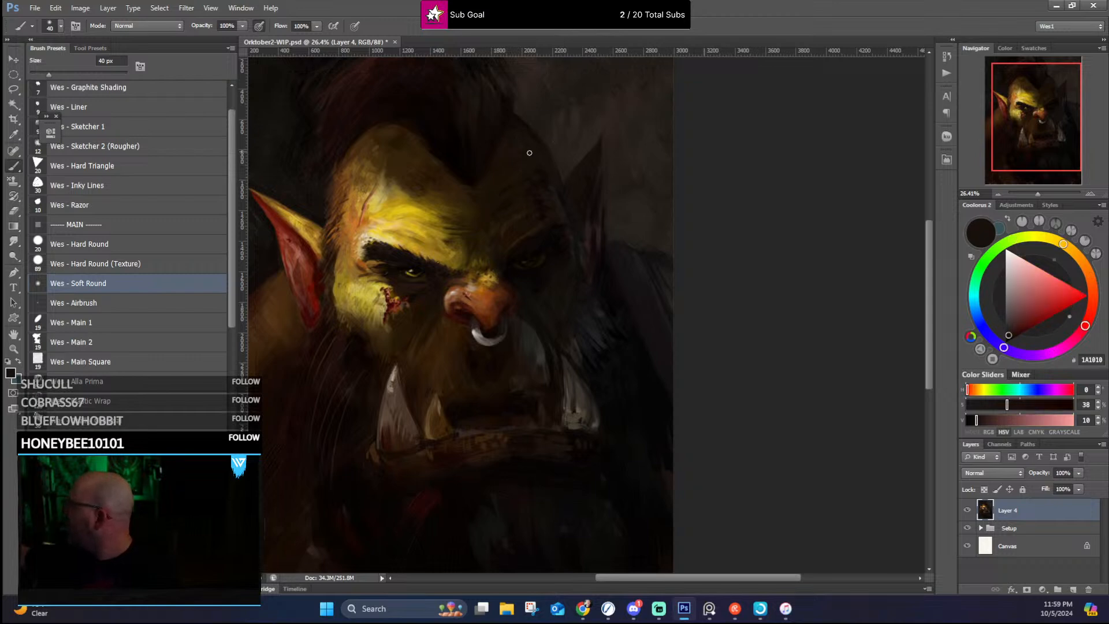
pyautogui.keyDown('alt'); pyautogui.click(547, 183); pyautogui.keyUp('alt')
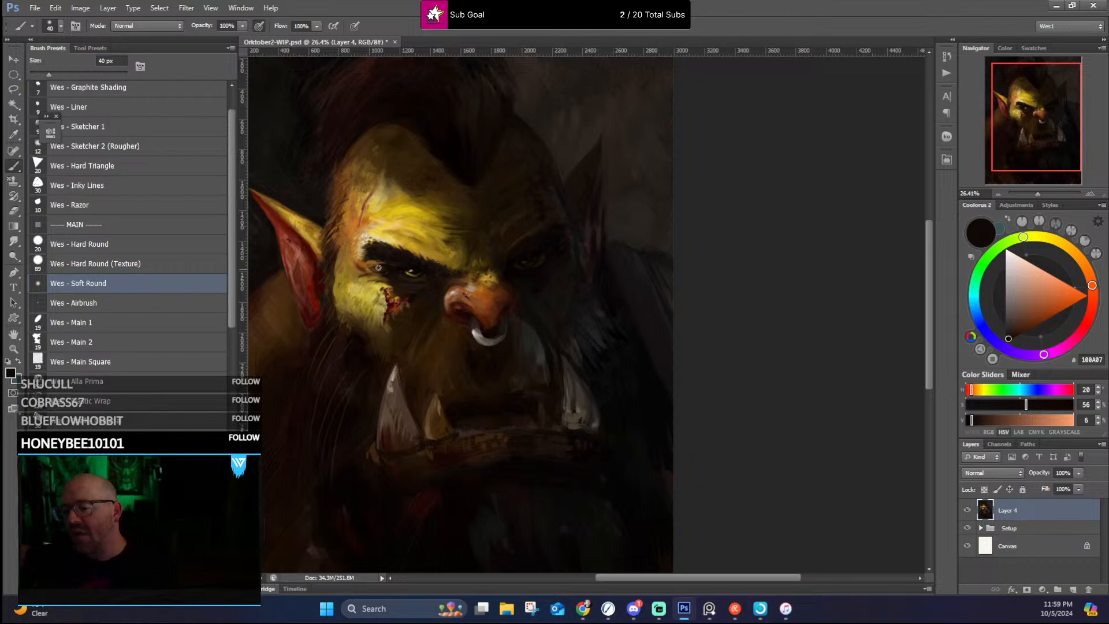
# Step: Blend the lit cheek and the shadow around the wound with sampled ochre, yellow and dark brown
pyautogui.keyDown('alt'); pyautogui.click(358, 313); pyautogui.keyUp('alt')
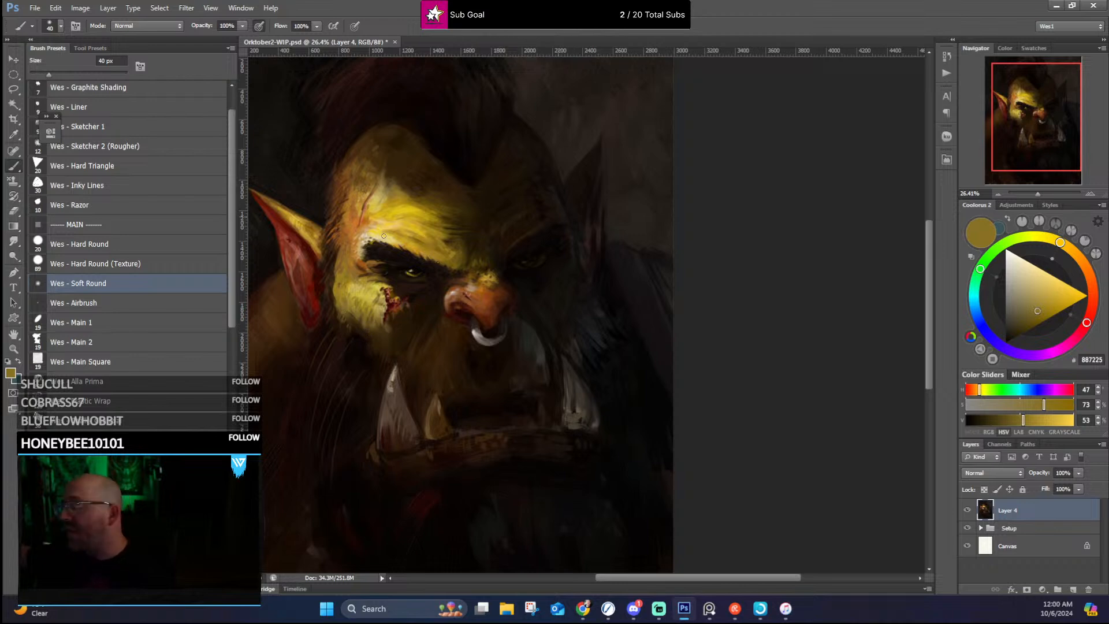
pyautogui.keyDown('alt'); pyautogui.click(366, 290); pyautogui.keyUp('alt')
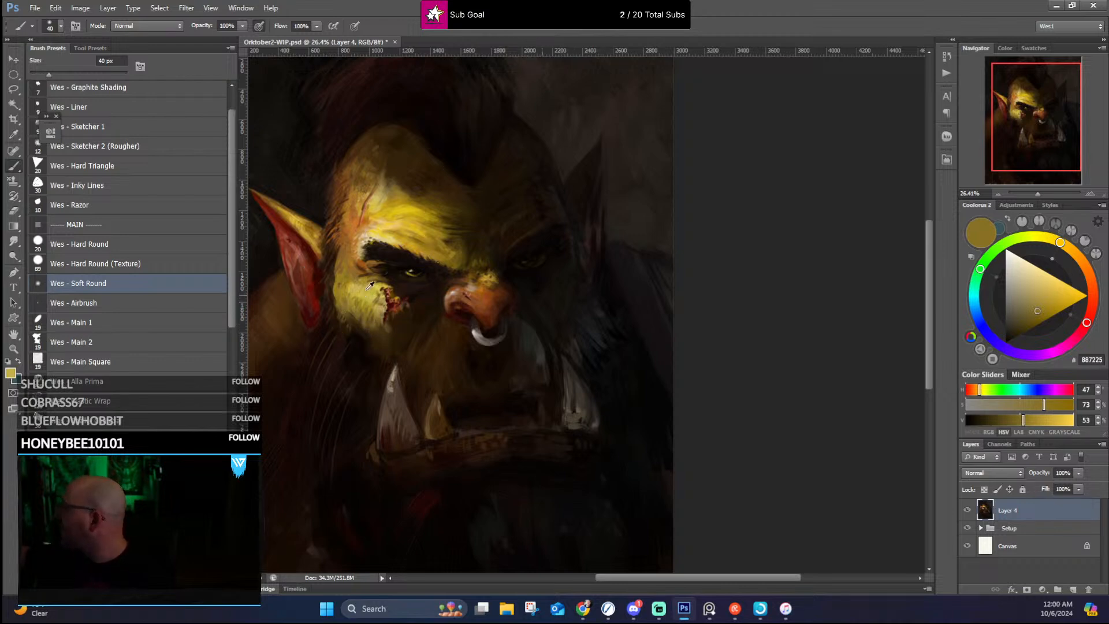
pyautogui.keyDown('alt'); pyautogui.click(414, 303); pyautogui.keyUp('alt')
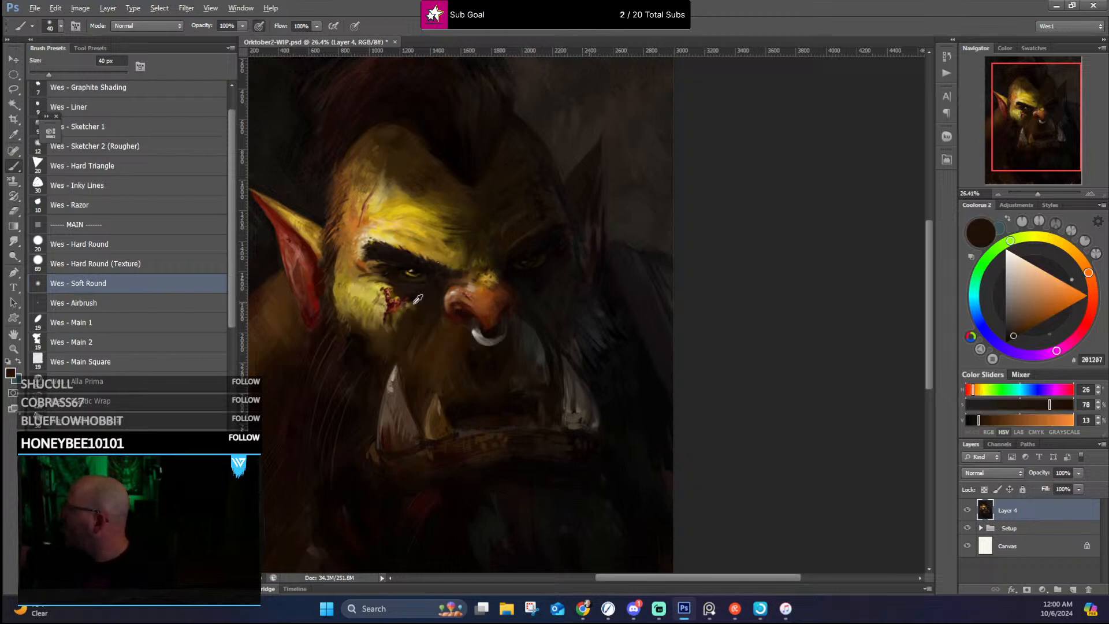
pyautogui.keyDown('alt'); pyautogui.click(414, 303); pyautogui.keyUp('alt')
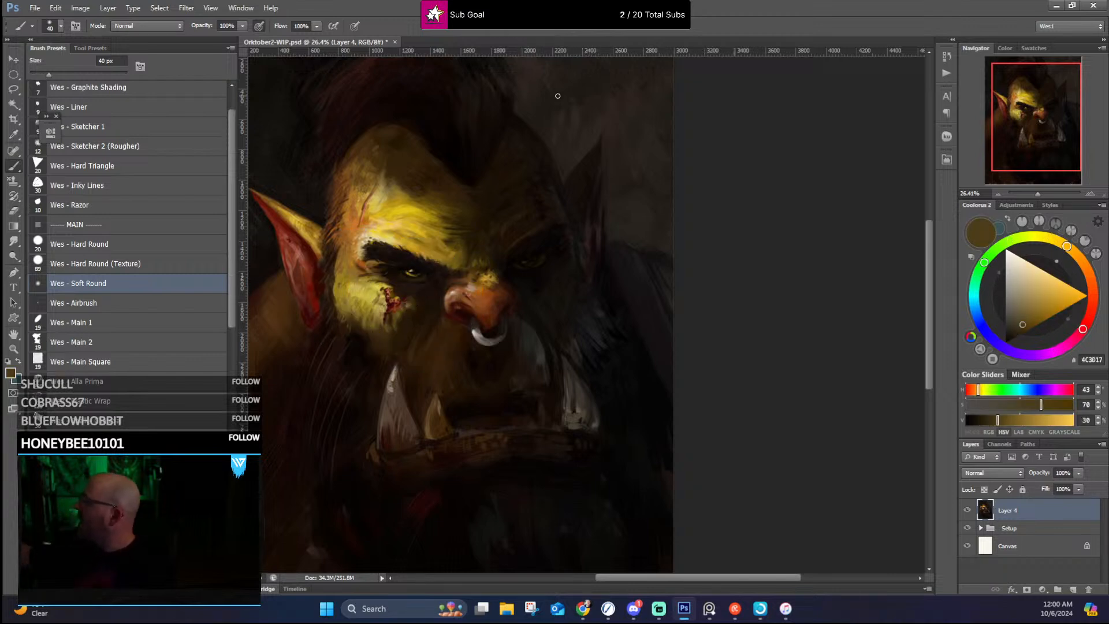
# Step: Rework the nose bridge and the area between the brows with sampled olive-brown and near-black tones
pyautogui.keyDown('alt'); pyautogui.click(463, 272); pyautogui.keyUp('alt')
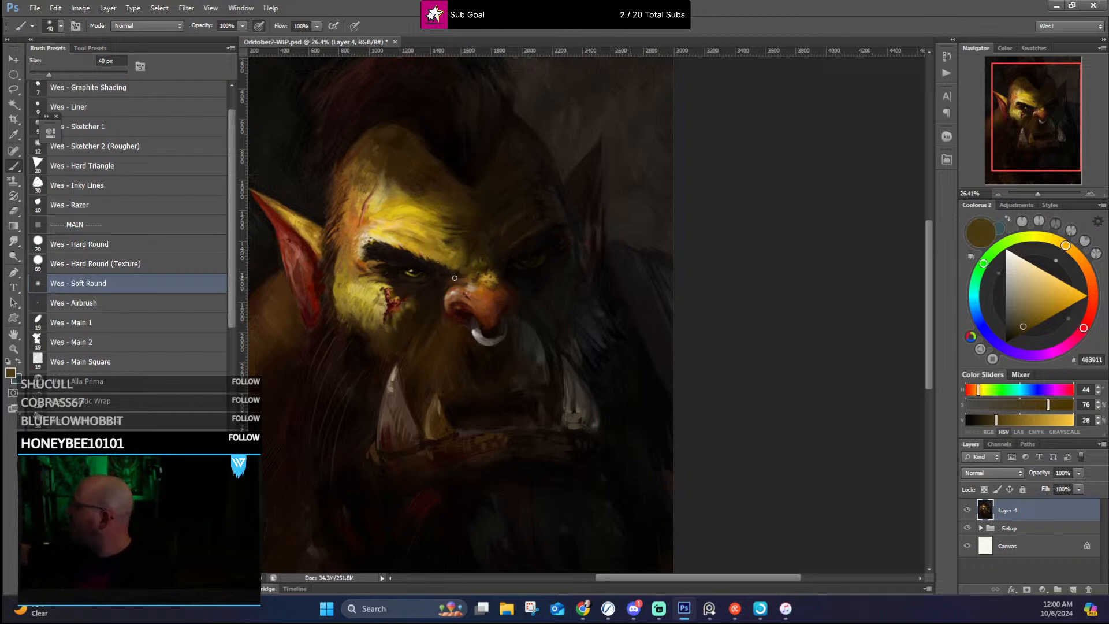
pyautogui.keyDown('alt'); pyautogui.click(465, 271); pyautogui.keyUp('alt')
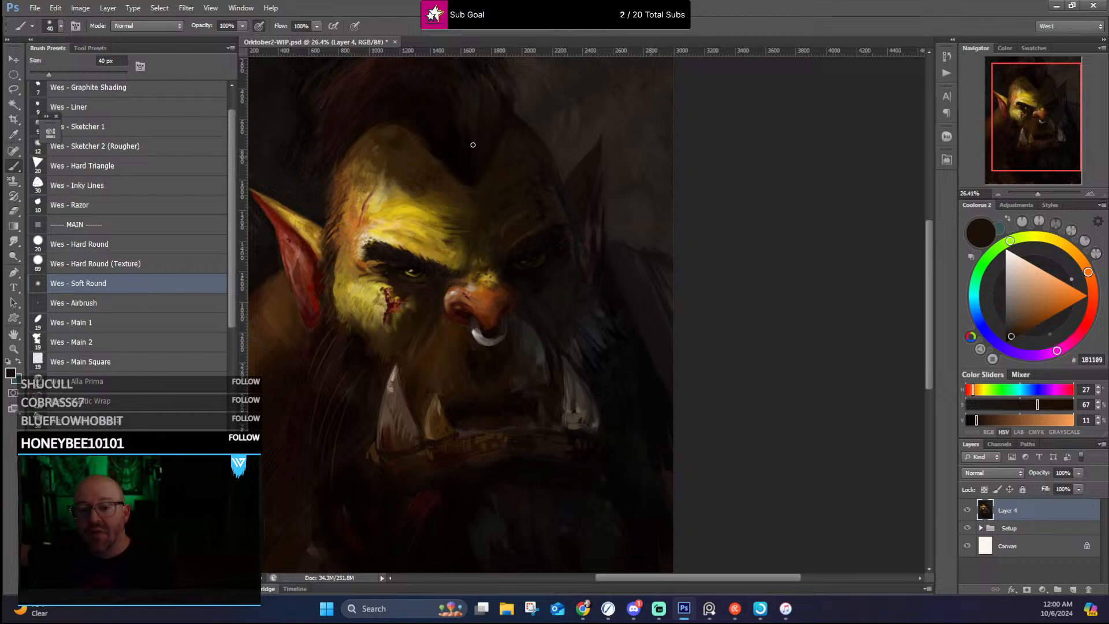
pyautogui.keyDown('alt'); pyautogui.click(476, 263); pyautogui.keyUp('alt')
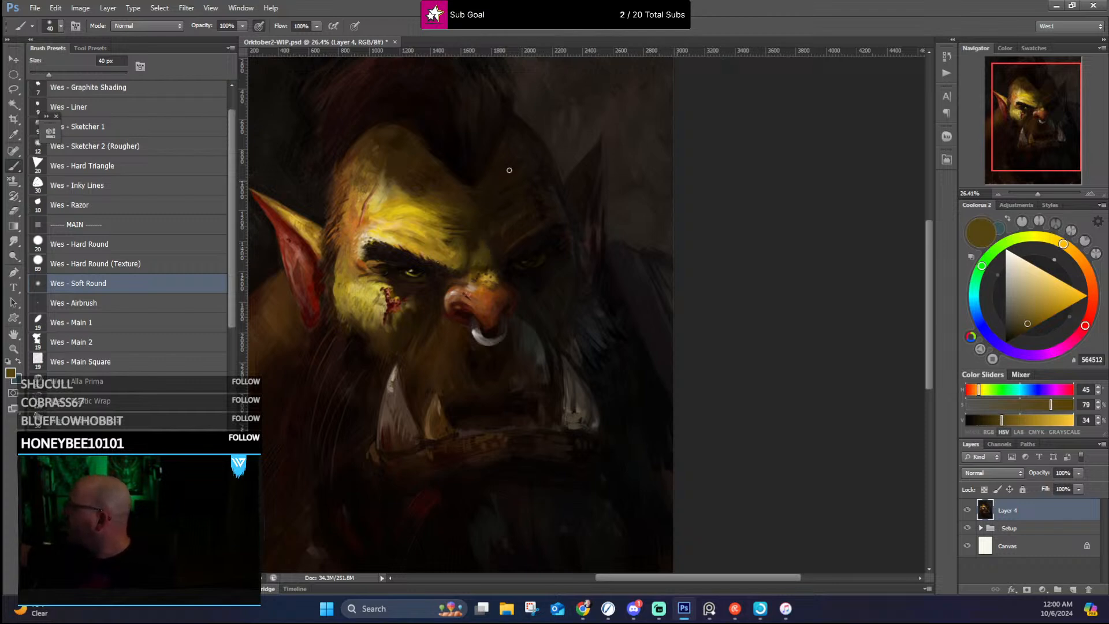
pyautogui.keyDown('alt'); pyautogui.click(479, 250); pyautogui.keyUp('alt')
pyautogui.keyDown('alt'); pyautogui.click(480, 225); pyautogui.keyUp('alt')
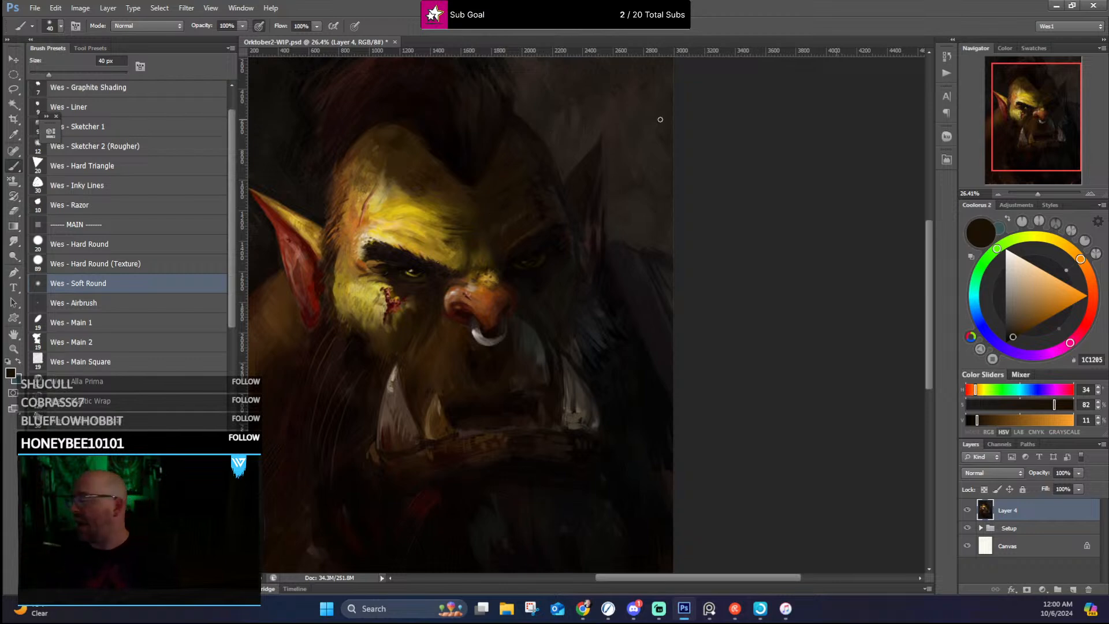
# Step: Paint over the large near-side tusk with the sampled grey-beige 9D8F78
pyautogui.scroll(-5, 624, 194)
pyautogui.scroll(3, 460, 231)
pyautogui.scroll(8, 460, 231)
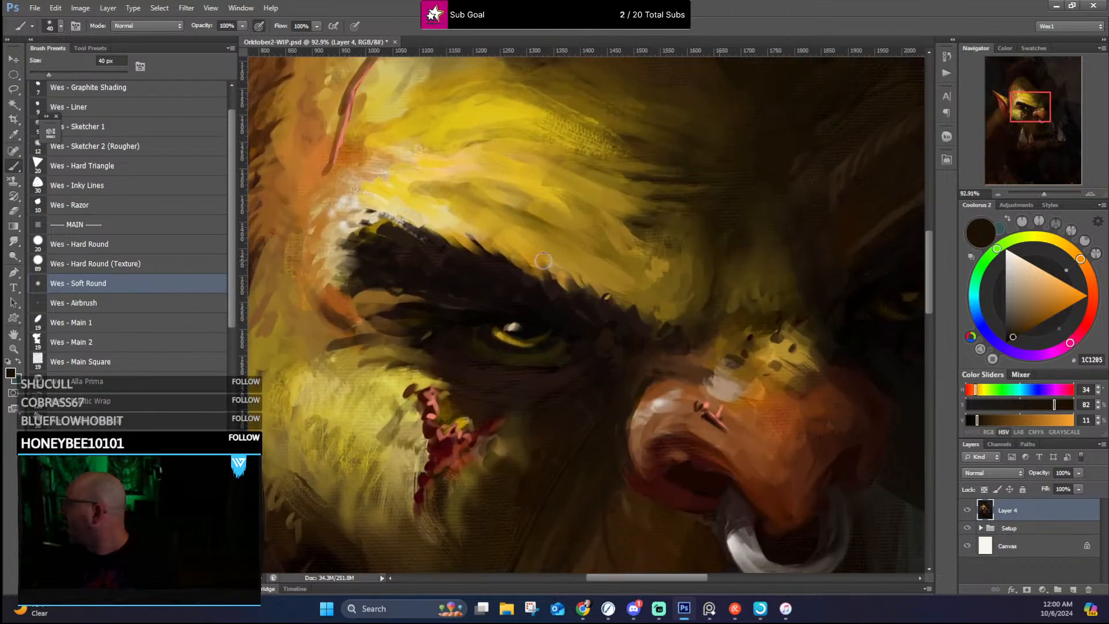
pyautogui.scroll(-7, 600, 288)
pyautogui.moveTo(647, 331); pyautogui.dragTo(554, 294)
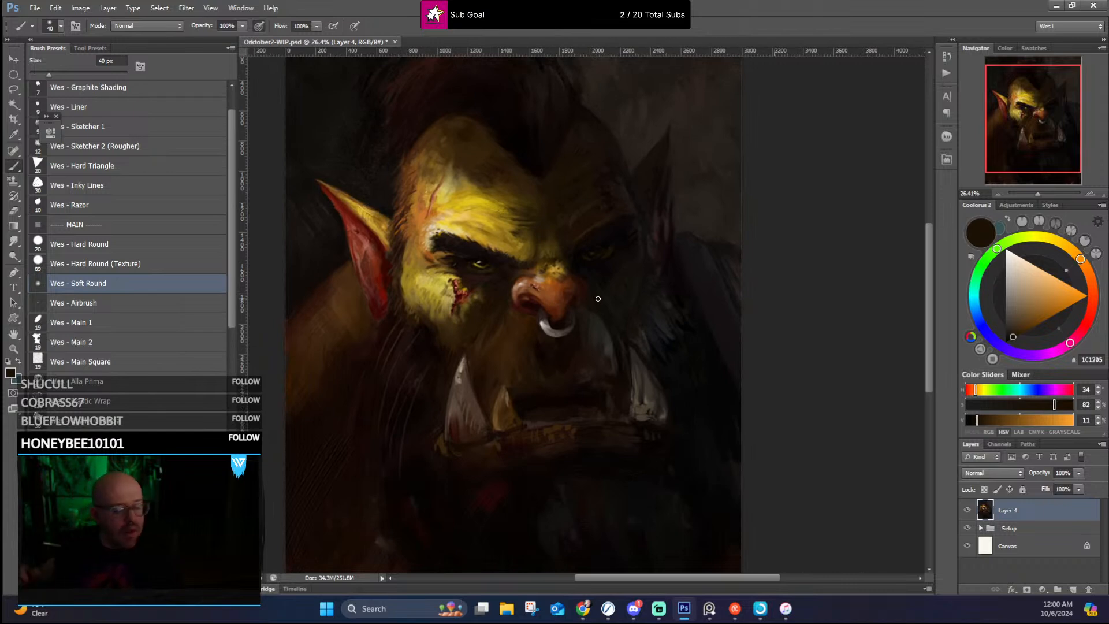
pyautogui.keyDown('alt'); pyautogui.click(459, 410); pyautogui.keyUp('alt')
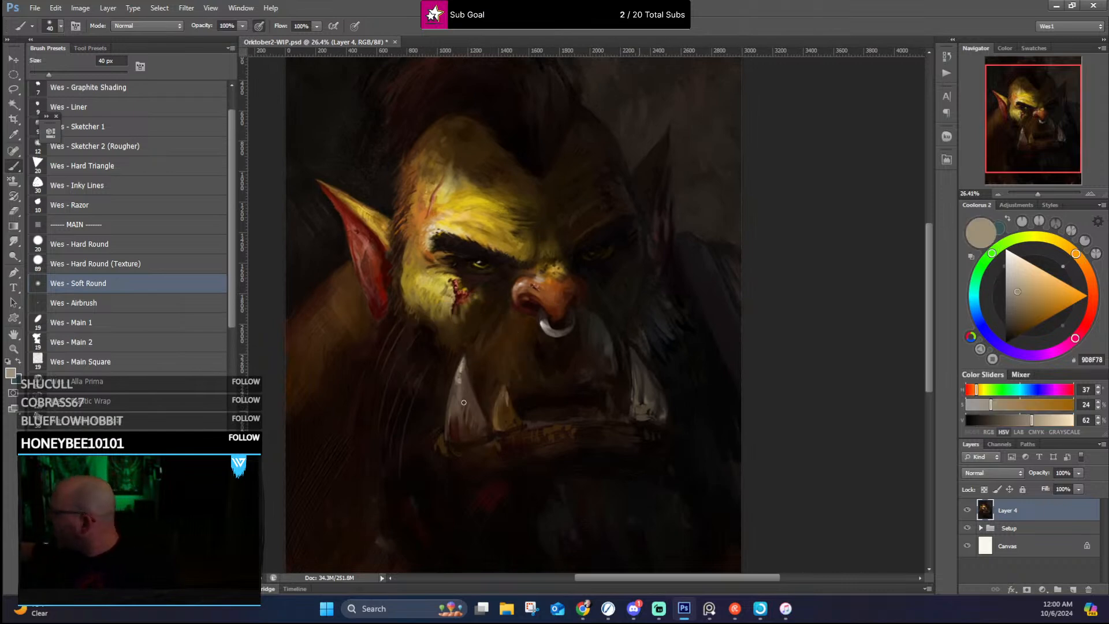
pyautogui.moveTo(453, 409)
pyautogui.mouseDown()
pyautogui.moveTo(464, 371)
pyautogui.moveTo(452, 412)
pyautogui.moveTo(463, 410)
pyautogui.moveTo(464, 366)
pyautogui.moveTo(473, 394)
pyautogui.mouseUp()
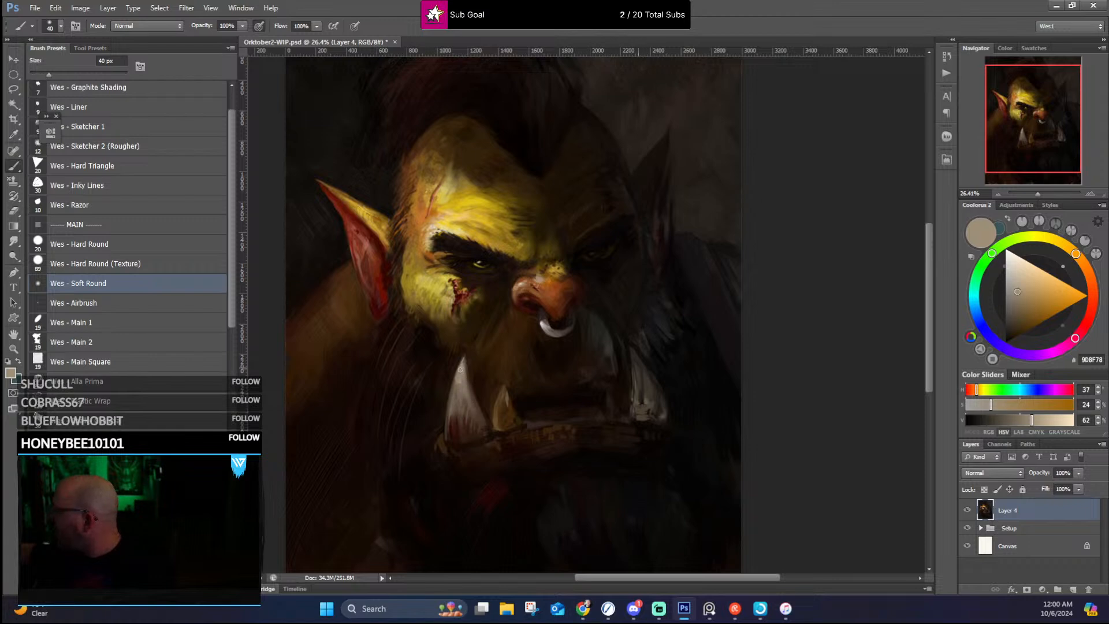
# Step: Refine the edges of the two near-side tusks with sampled dark brown 2B1708 and a greyish brown
pyautogui.keyDown('alt'); pyautogui.click(465, 407); pyautogui.keyUp('alt')
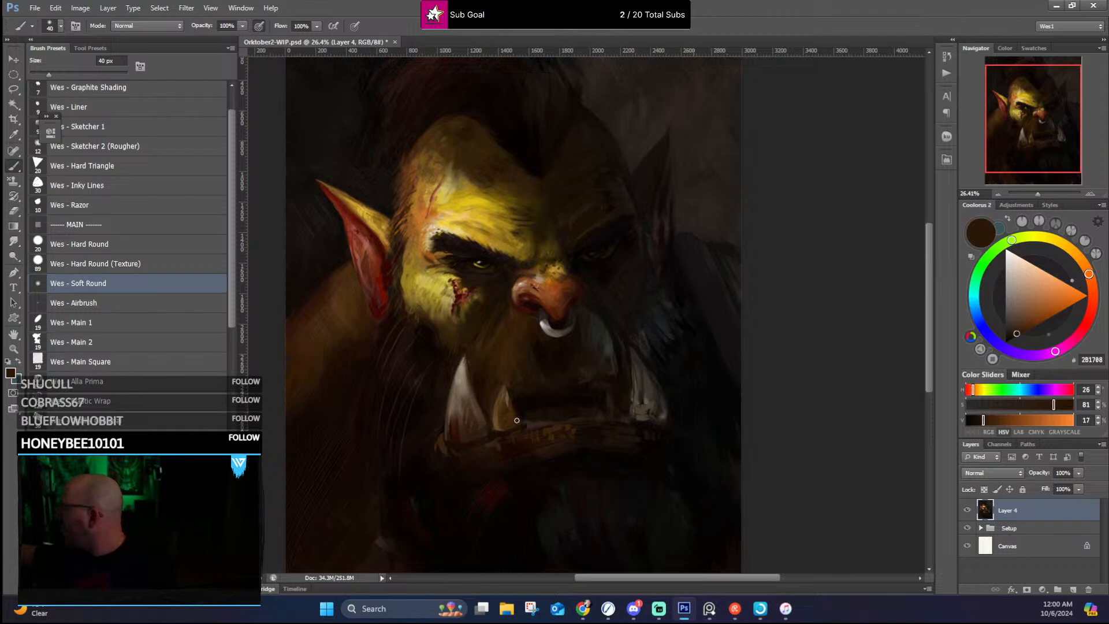
pyautogui.keyDown('alt'); pyautogui.click(497, 423); pyautogui.keyUp('alt')
pyautogui.keyDown('alt'); pyautogui.click(504, 388); pyautogui.keyUp('alt')
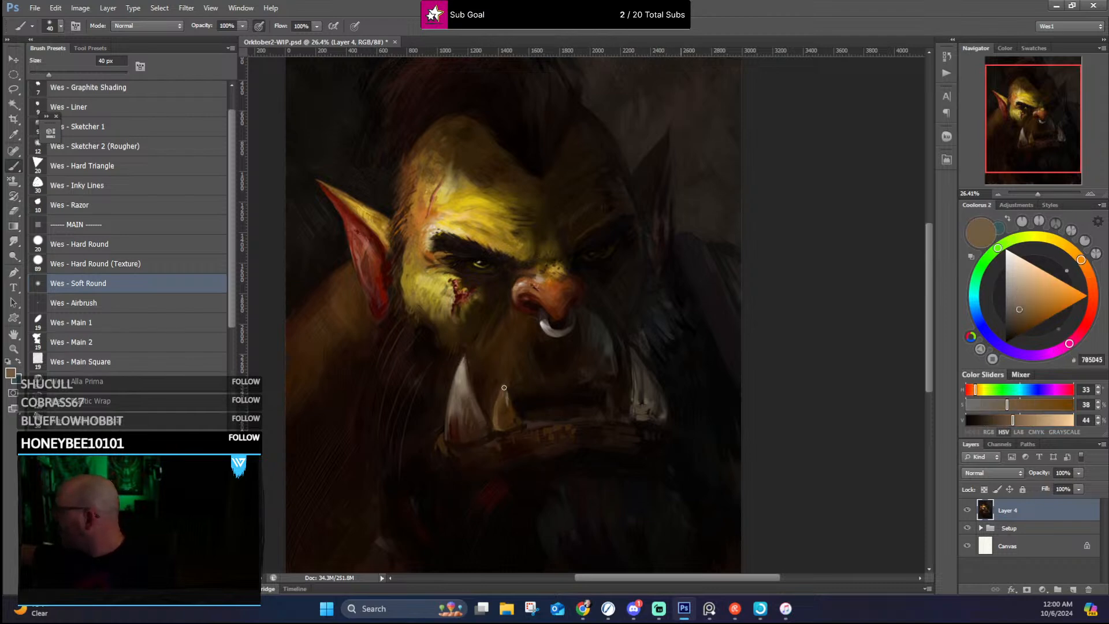
# Step: Repaint the far-side tusk and its base with sampled grey-browns such as 564E3E and 504837 and near-black 231D19
pyautogui.keyDown('alt'); pyautogui.click(638, 405); pyautogui.keyUp('alt')
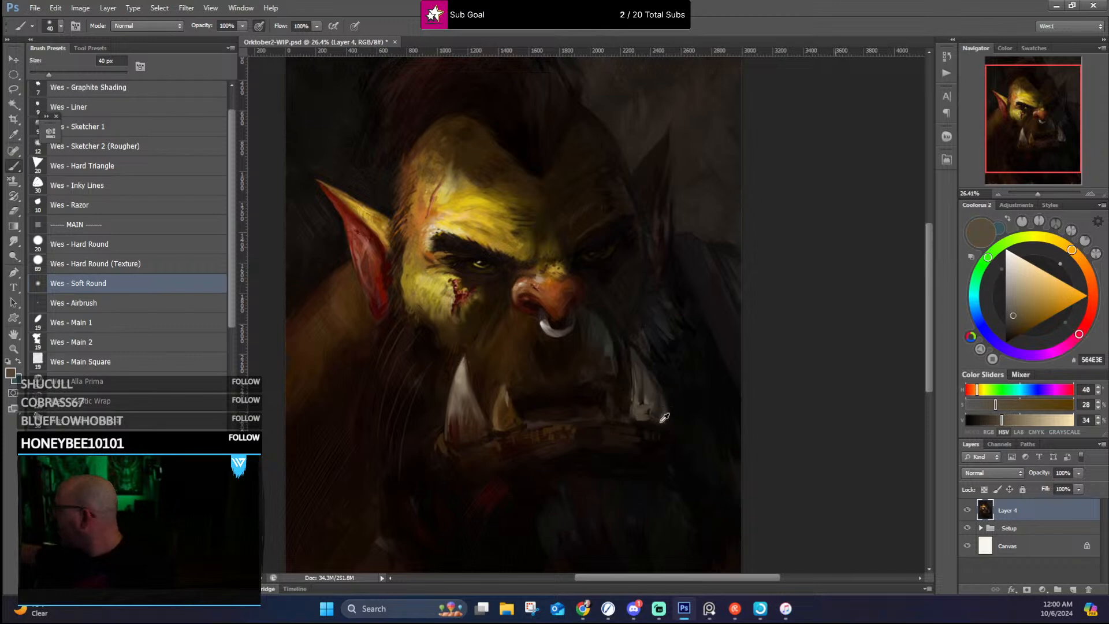
pyautogui.keyDown('alt'); pyautogui.click(638, 415); pyautogui.keyUp('alt')
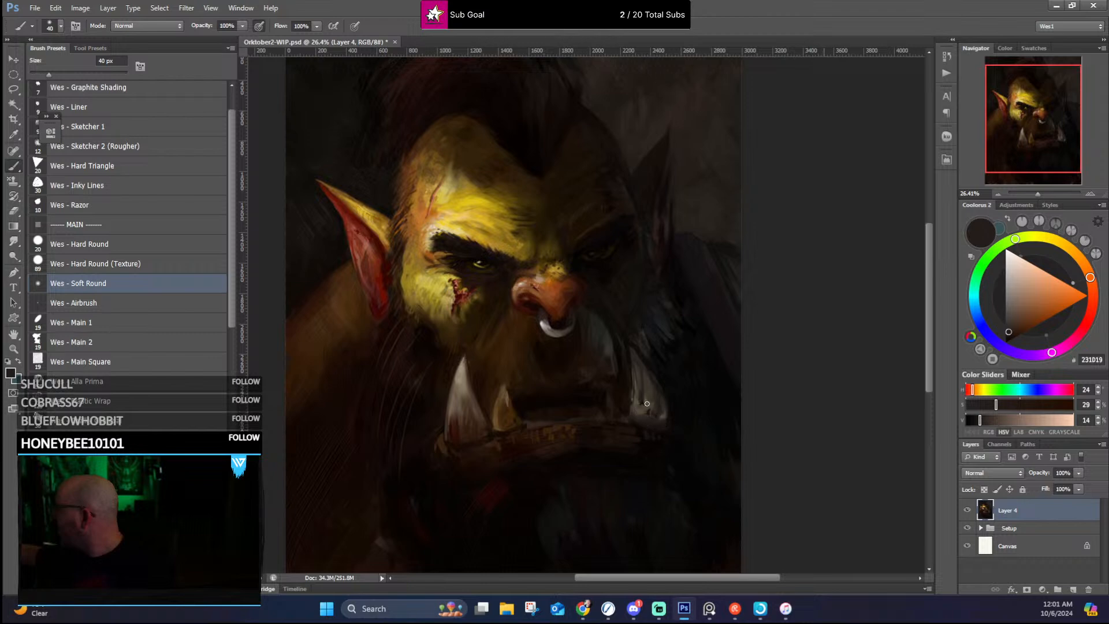
pyautogui.keyDown('alt'); pyautogui.click(644, 402); pyautogui.keyUp('alt')
pyautogui.keyDown('alt'); pyautogui.click(639, 411); pyautogui.keyUp('alt')
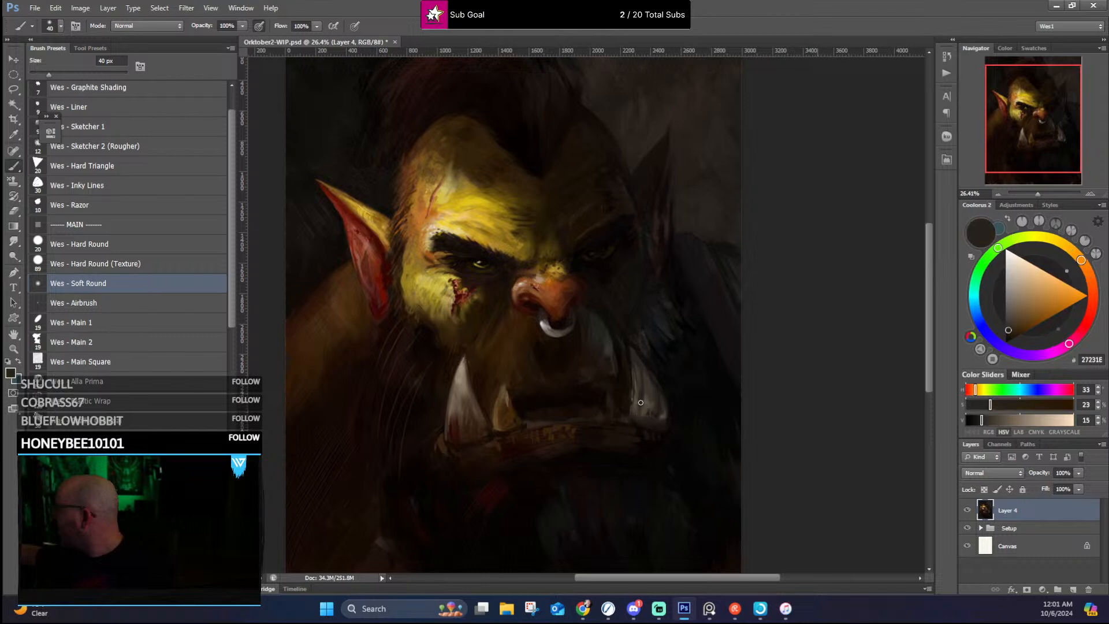
pyautogui.keyDown('alt'); pyautogui.click(636, 397); pyautogui.keyUp('alt')
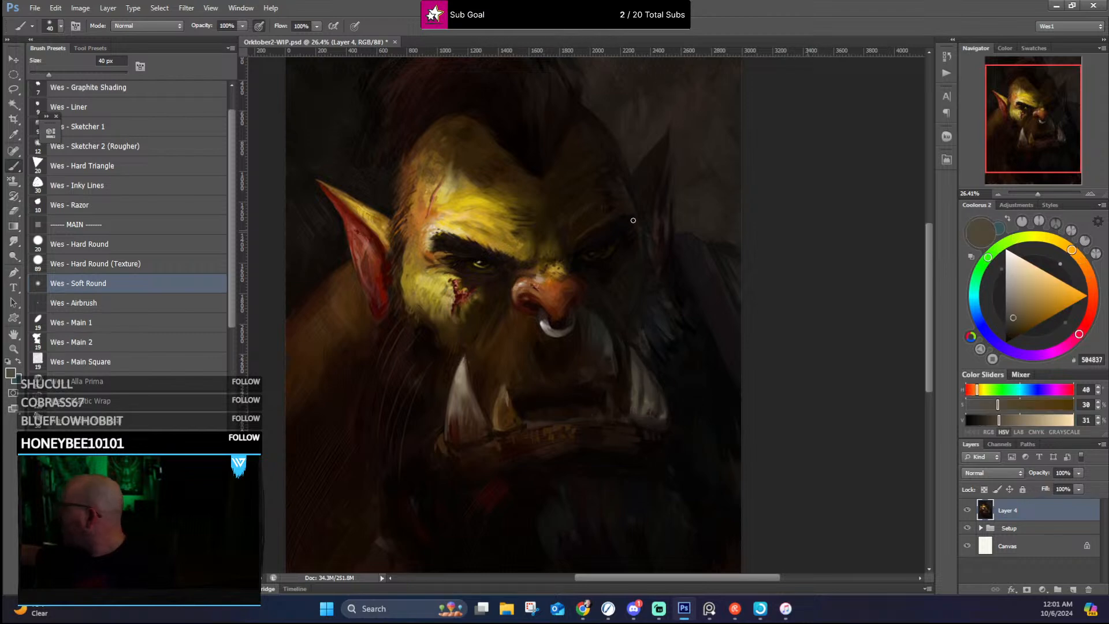
# Step: Blend the shadowed upper lip and cheek between the nose ring and far-side tusk with sampled near-black and dark grey-olive tones
pyautogui.keyDown('alt'); pyautogui.click(637, 350); pyautogui.keyUp('alt')
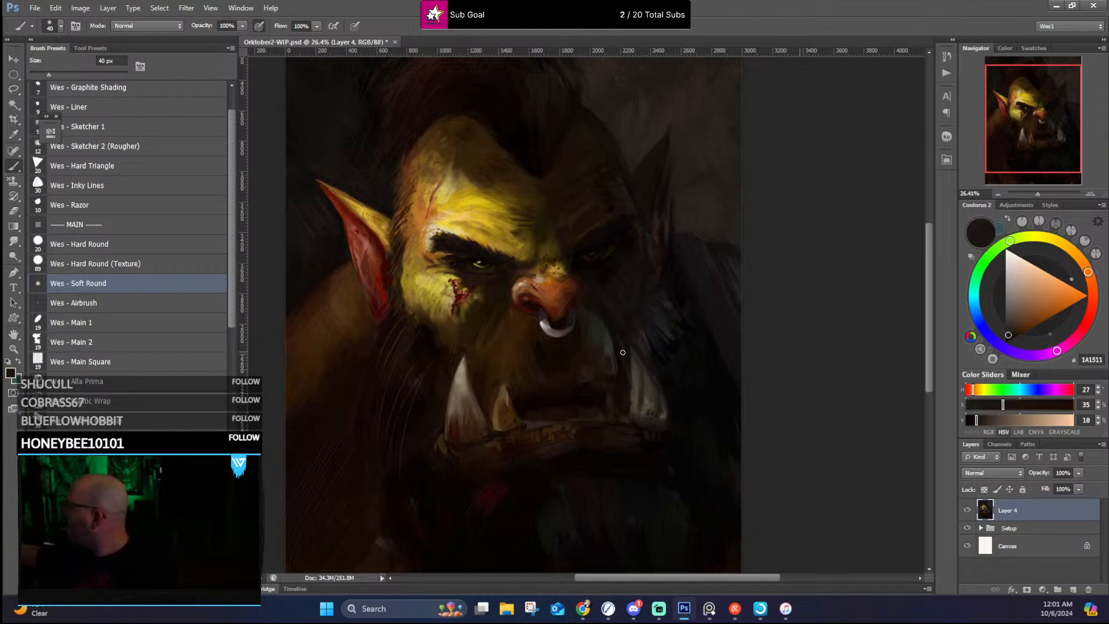
pyautogui.keyDown('alt'); pyautogui.click(616, 340); pyautogui.keyUp('alt')
pyautogui.keyDown('alt'); pyautogui.click(615, 365); pyautogui.keyUp('alt')
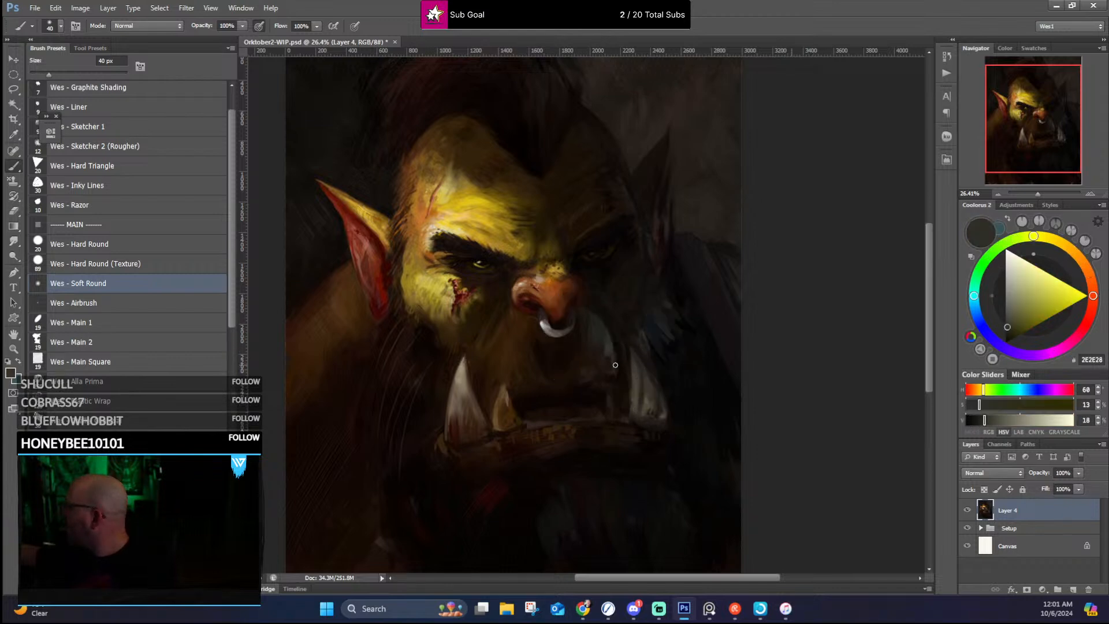
pyautogui.keyDown('alt'); pyautogui.click(592, 318); pyautogui.keyUp('alt')
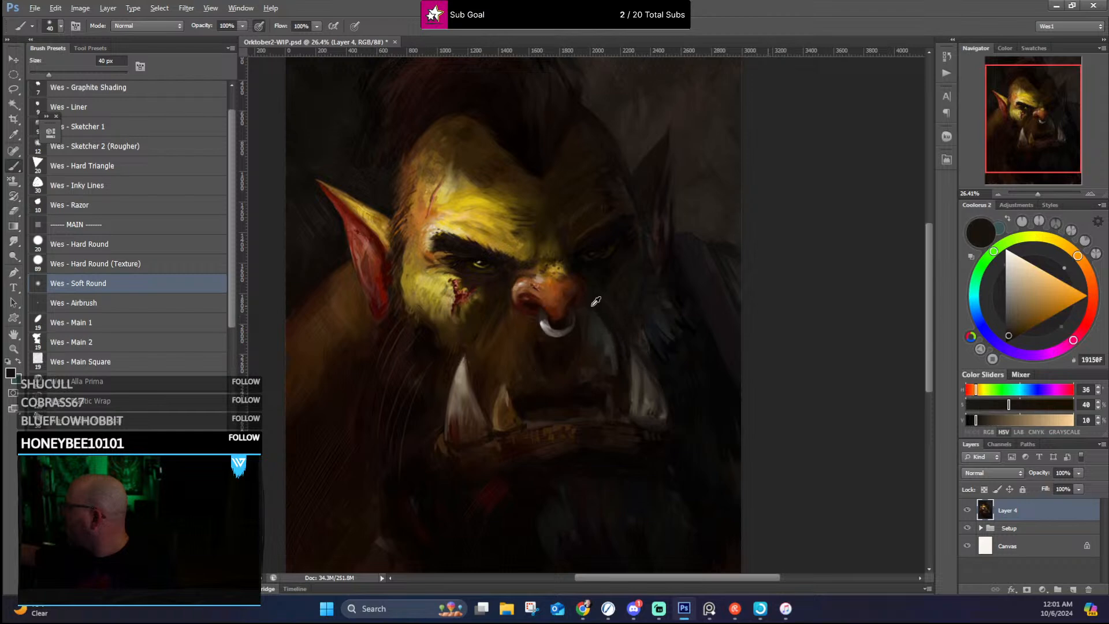
pyautogui.keyDown('alt'); pyautogui.click(592, 306); pyautogui.keyUp('alt')
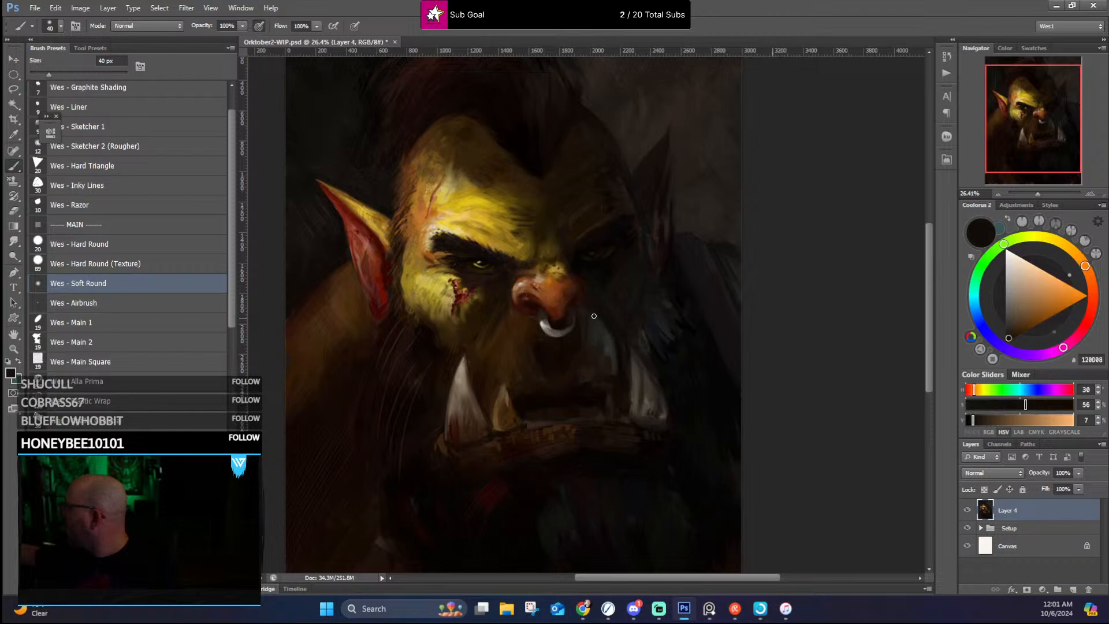
pyautogui.keyDown('alt'); pyautogui.click(614, 354); pyautogui.keyUp('alt')
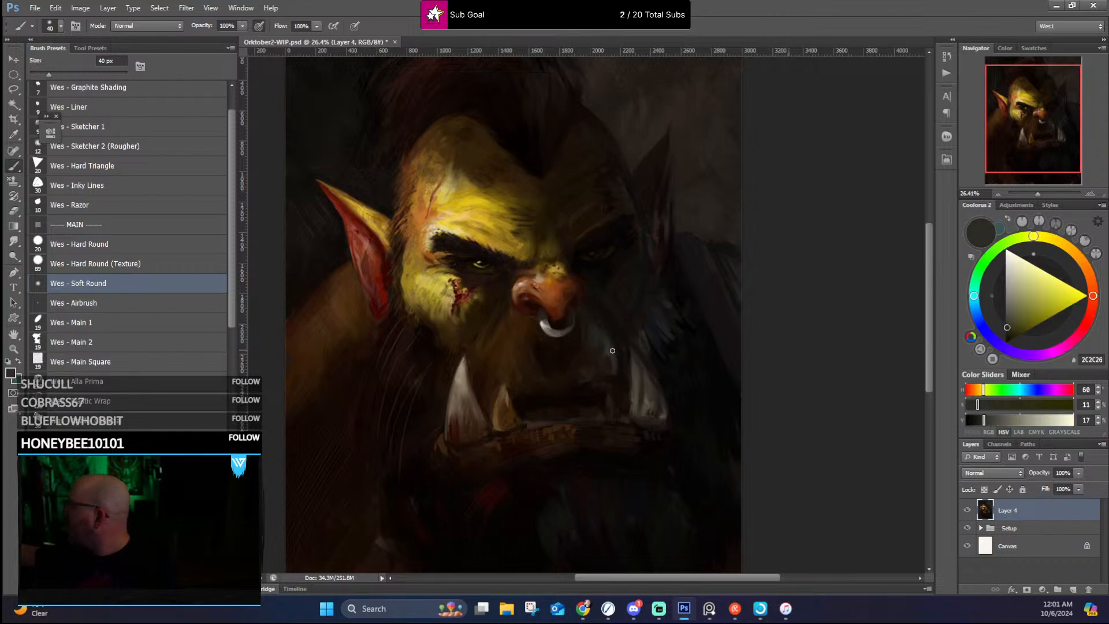
pyautogui.keyDown('alt'); pyautogui.click(597, 307); pyautogui.keyUp('alt')
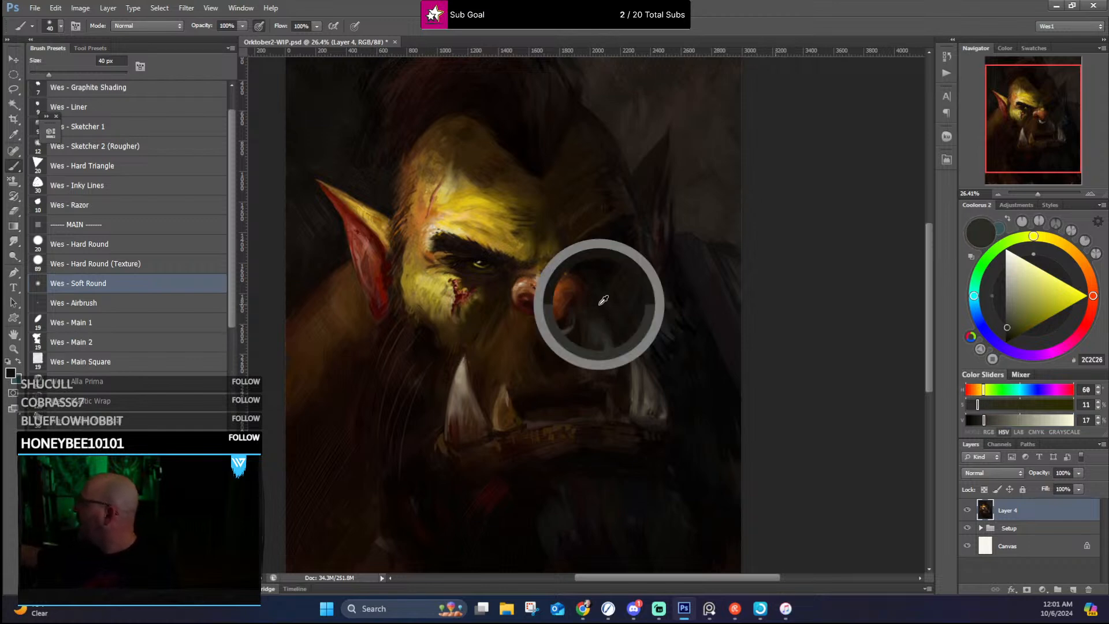
pyautogui.keyDown('alt'); pyautogui.click(612, 336); pyautogui.keyUp('alt')
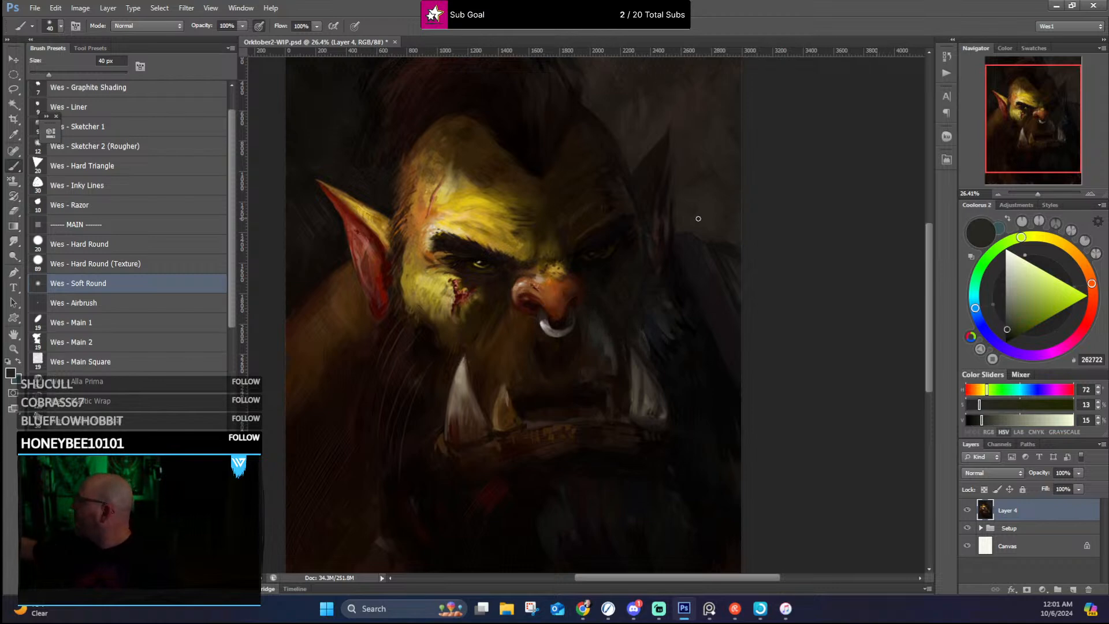
# Step: Rework the upper edge of the far shoulder against the background with sampled near-black and dark brown tones
pyautogui.keyDown('alt'); pyautogui.click(715, 244); pyautogui.keyUp('alt')
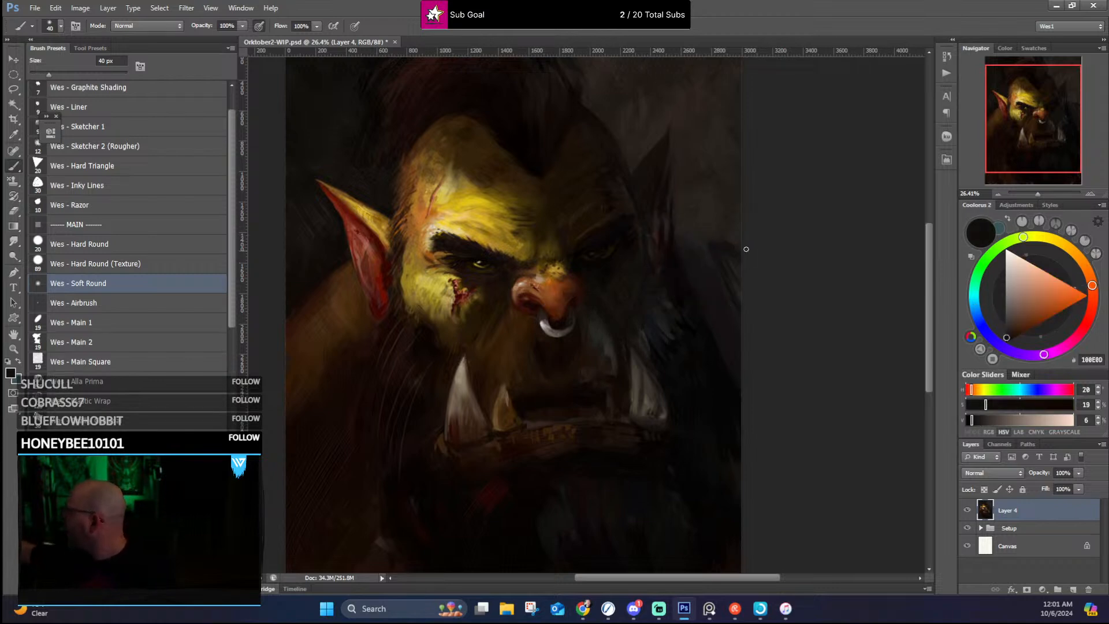
pyautogui.keyDown('alt'); pyautogui.click(706, 228); pyautogui.keyUp('alt')
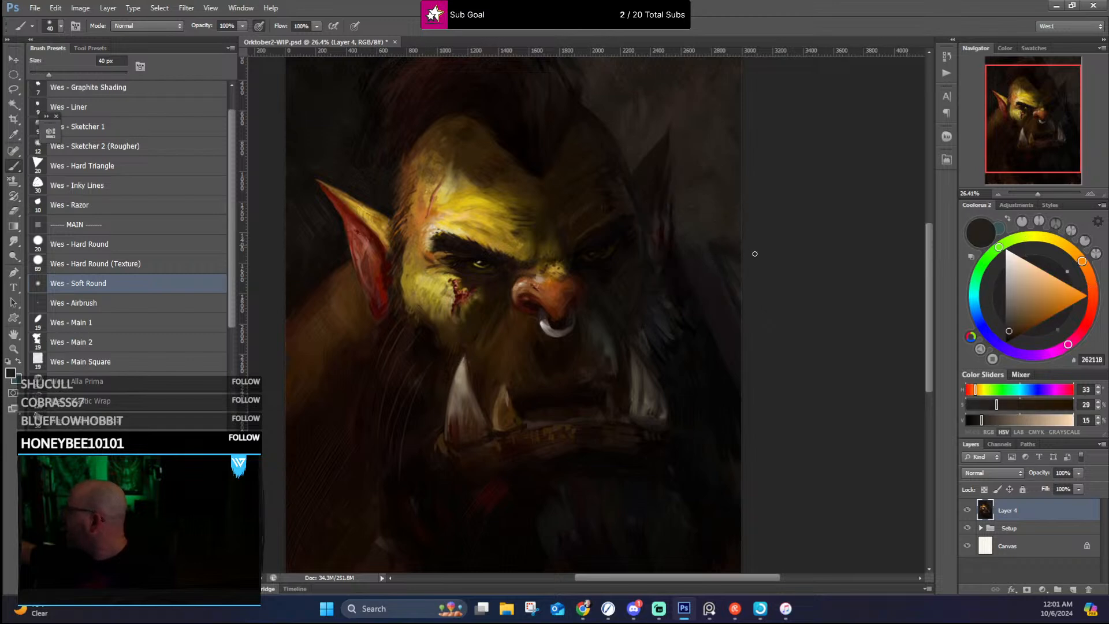
pyautogui.keyDown('alt'); pyautogui.click(681, 236); pyautogui.keyUp('alt')
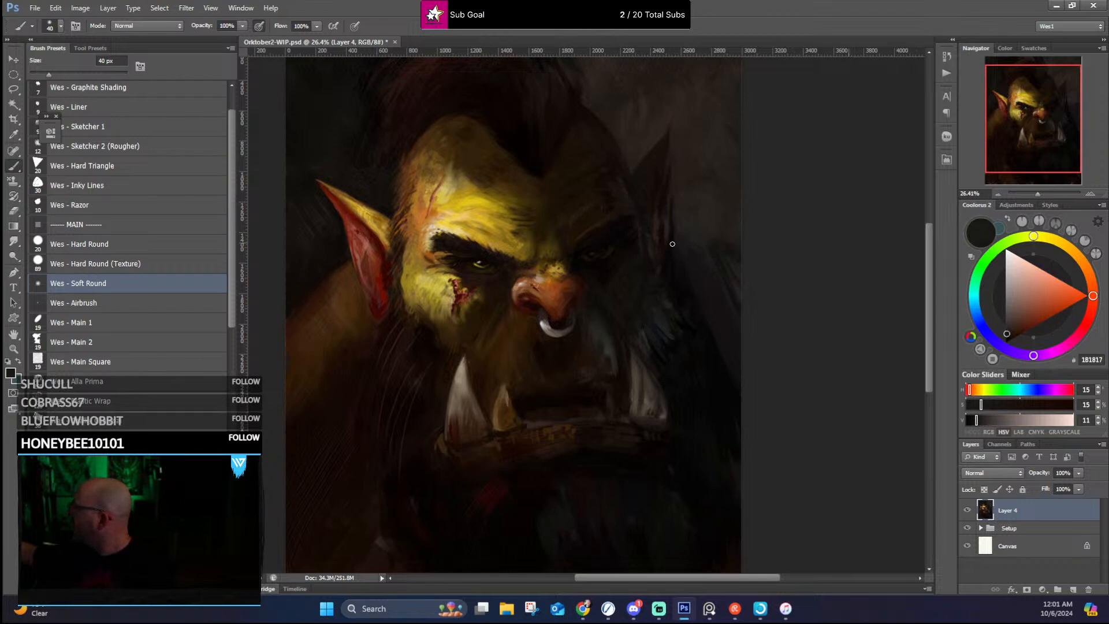
# Step: Darken the far ear with sampled near-black 090202 and clean up its tip with the sampled background brown 2A241E
pyautogui.keyDown('alt'); pyautogui.click(673, 244); pyautogui.keyUp('alt')
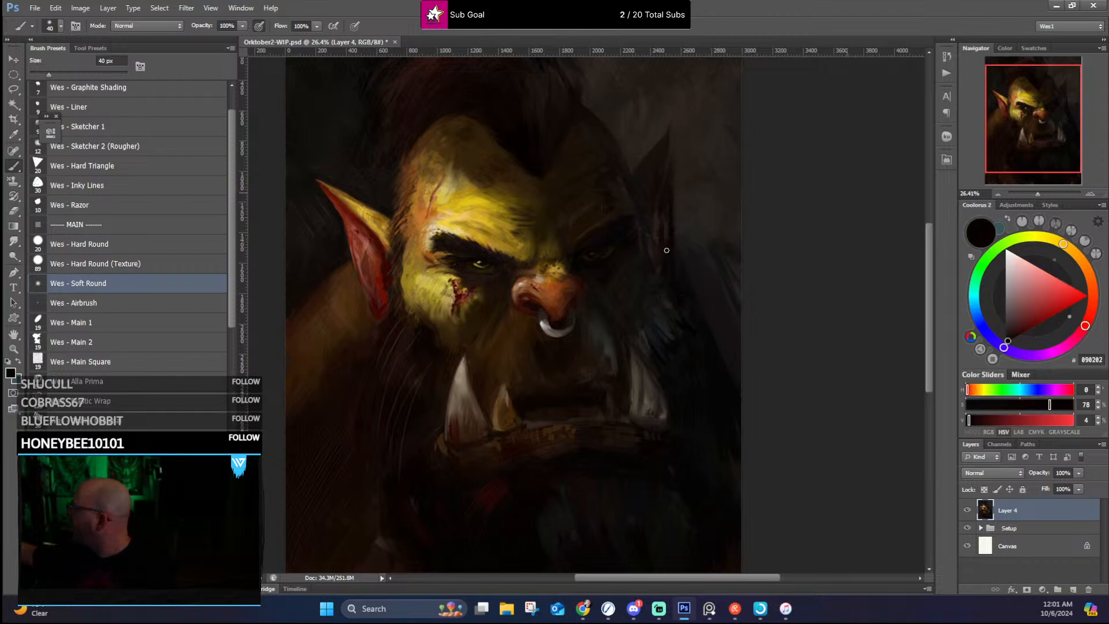
pyautogui.keyDown('alt'); pyautogui.click(649, 204); pyautogui.keyUp('alt')
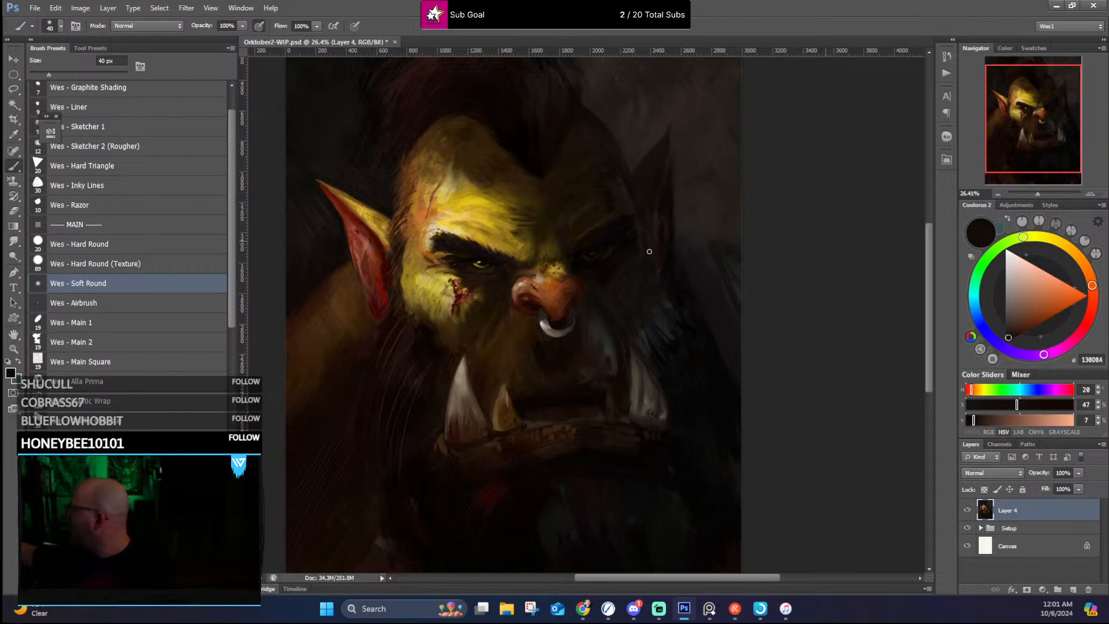
pyautogui.keyDown('alt'); pyautogui.click(663, 122); pyautogui.keyUp('alt')
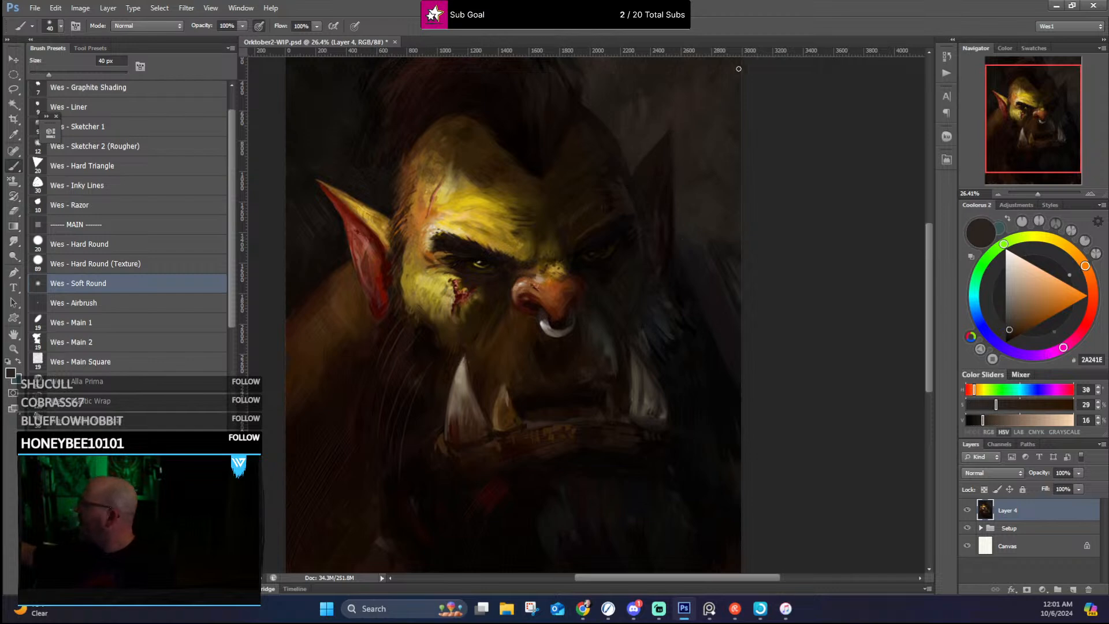
# Step: Darken the near shoulder with a sampled near-black brown, using the Soft Round brush at 100 px
pyautogui.moveTo(643, 262); pyautogui.dragTo(721, 246)
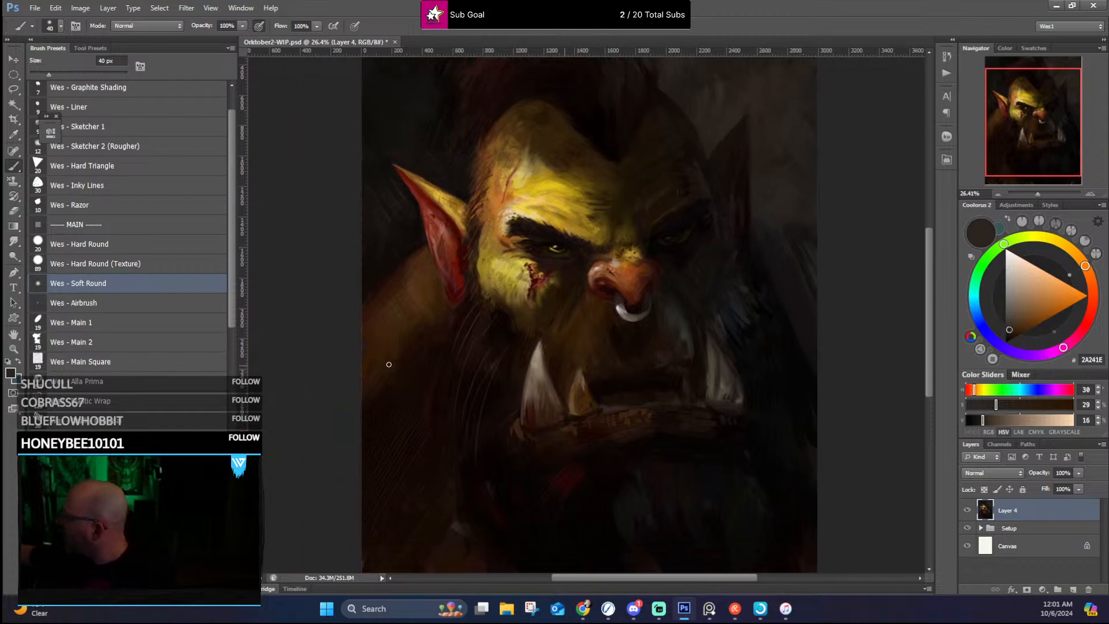
pyautogui.keyDown('alt'); pyautogui.click(391, 330); pyautogui.keyUp('alt')
pyautogui.press(']')
pyautogui.press(']')
pyautogui.press(']')
pyautogui.press(']')
pyautogui.press(']')
pyautogui.press(']')
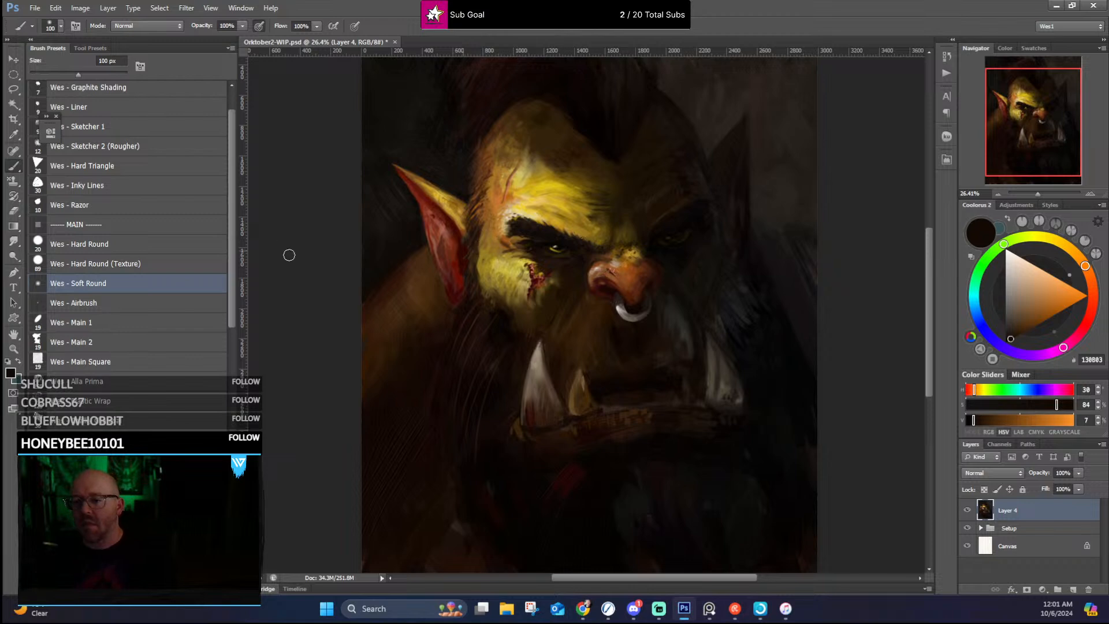
# Step: Add a Vibrance adjustment layer above Layer 4 and set its vibrance to +58
pyautogui.scroll(-3, 606, 438)
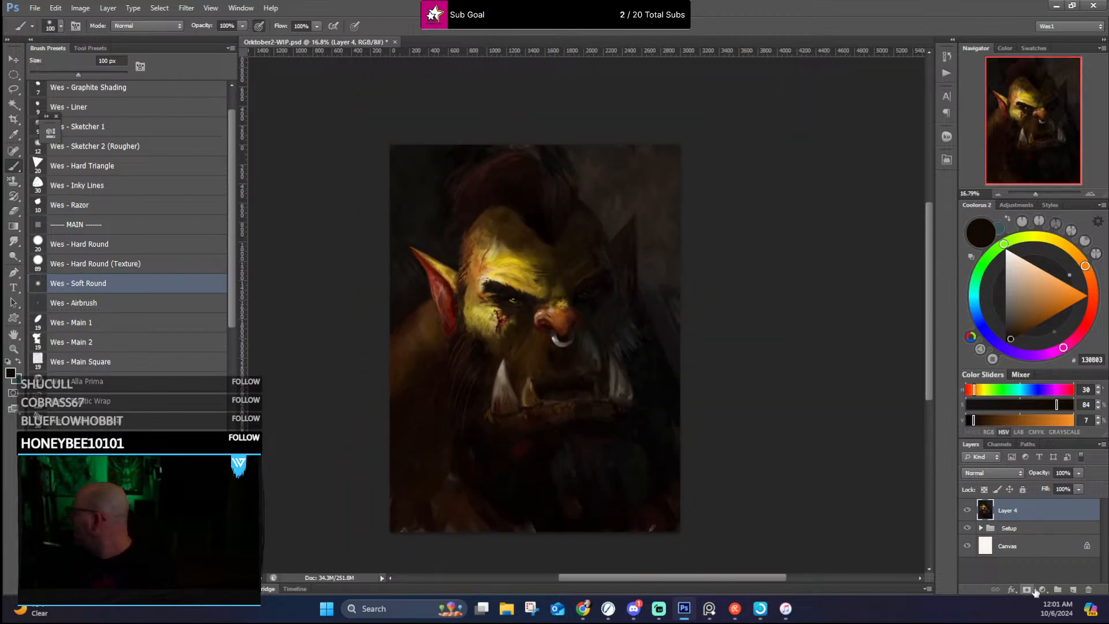
pyautogui.click(1042, 590)
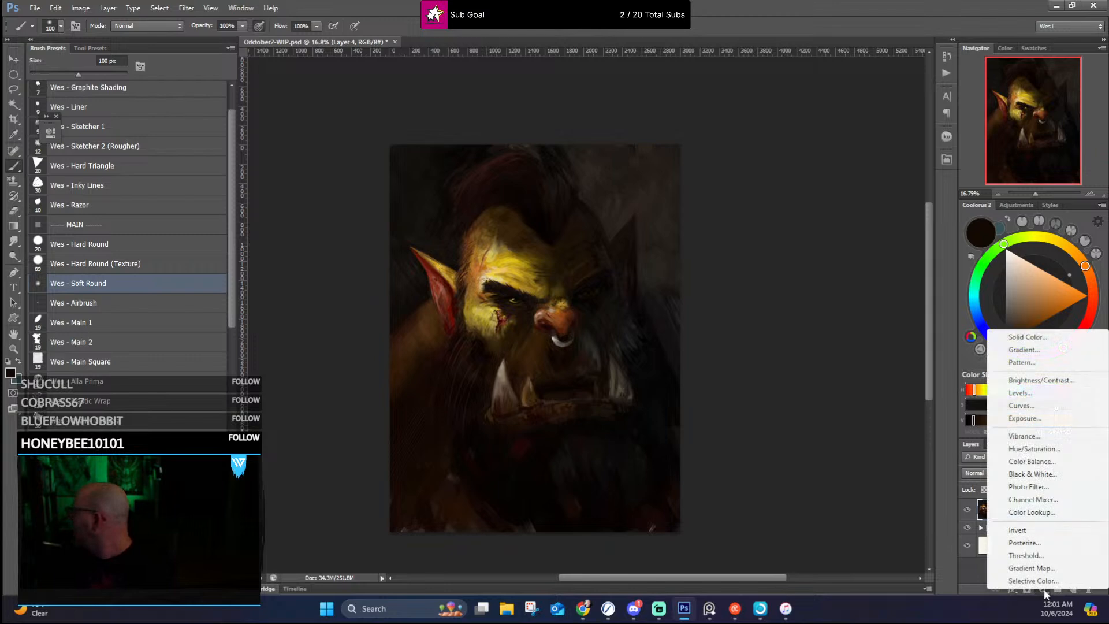
pyautogui.click(1038, 438)
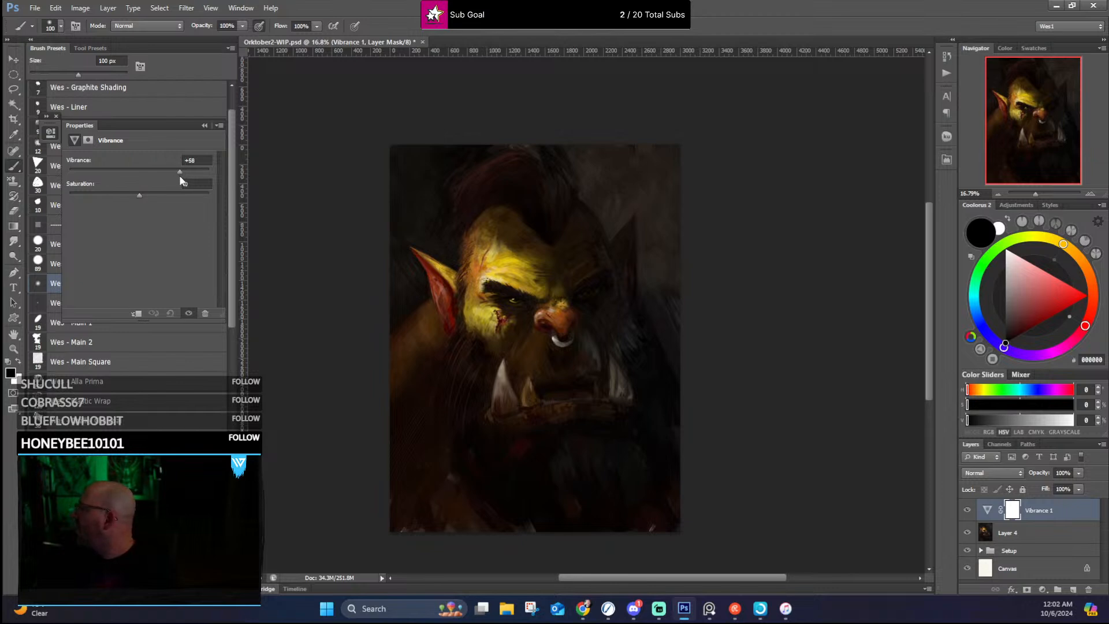
pyautogui.click(204, 124)
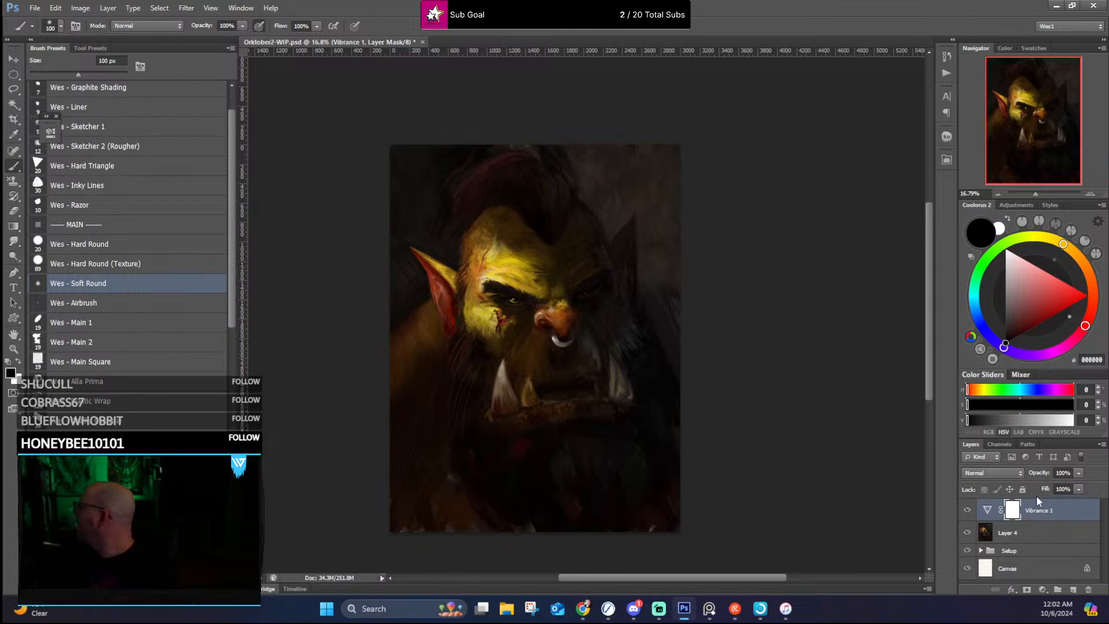
# Step: Compare the painting with and without the Vibrance 1 layer, then target the adjustment instead of its mask
pyautogui.click(968, 510)
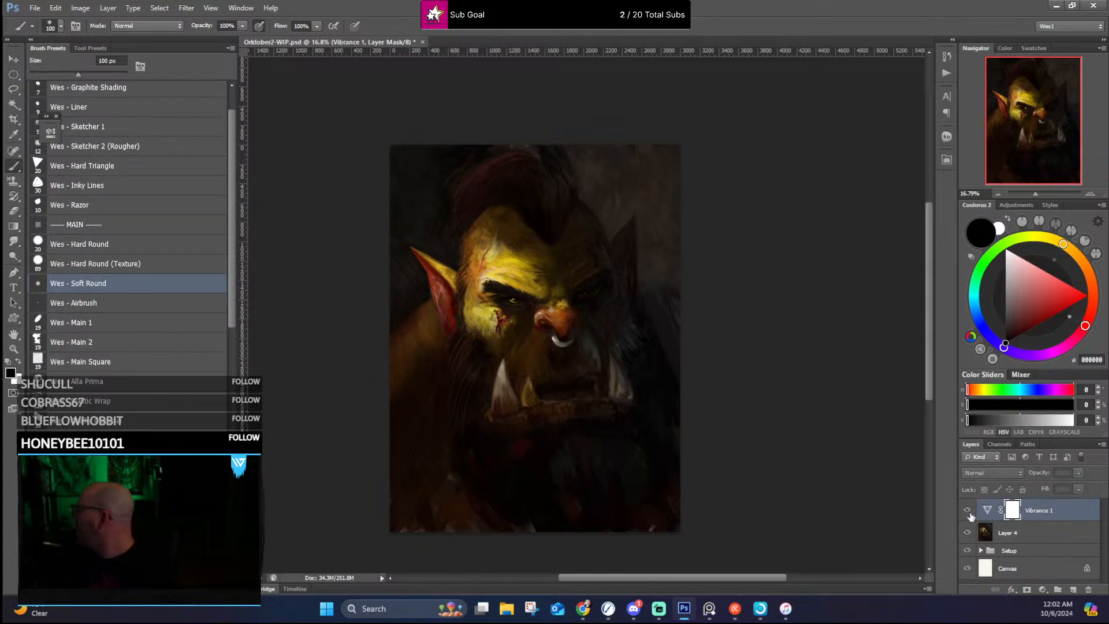
pyautogui.click(969, 511)
pyautogui.hotkey('ctrl', '2')
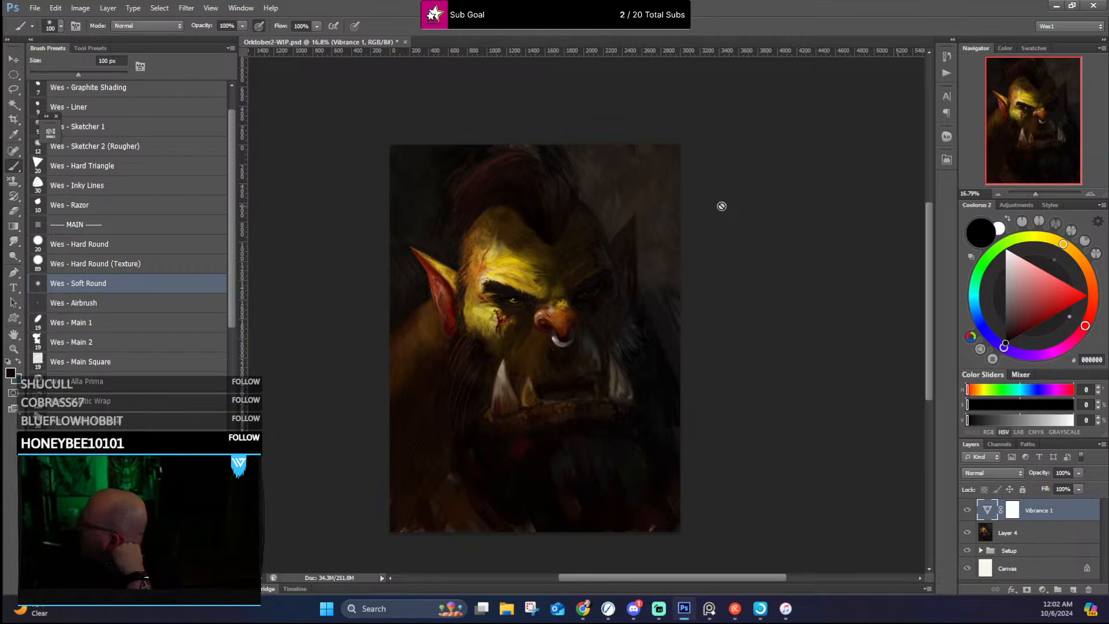
# Step: Examine the color-boosted portrait, checking the face, tusks and far side up close and the composition as a whole
pyautogui.scroll(2, 623, 369)
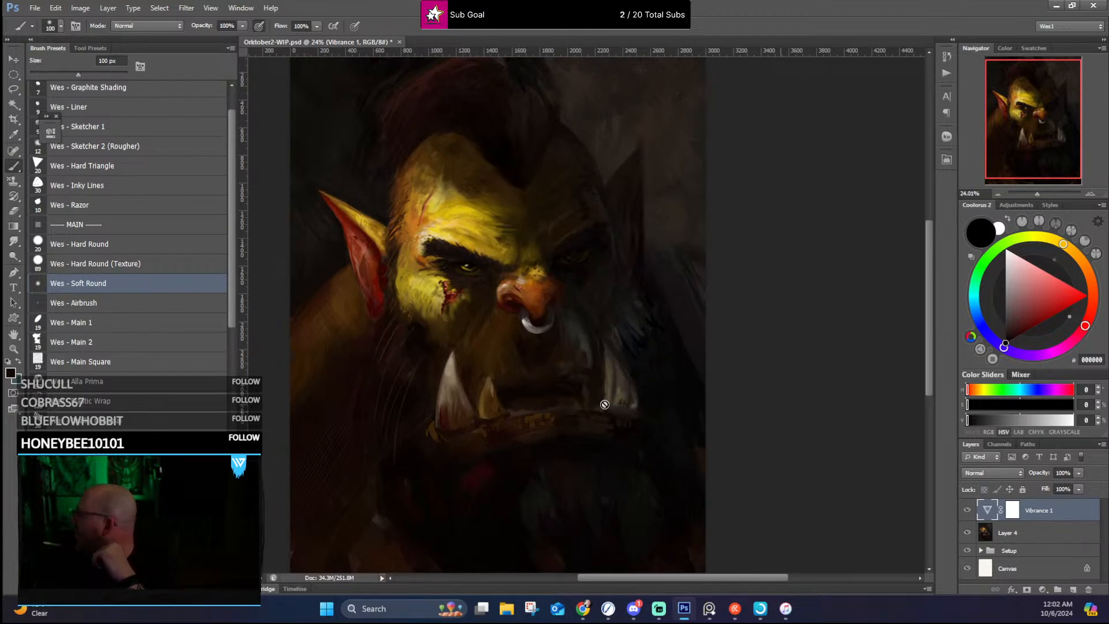
pyautogui.scroll(-2, 638, 338)
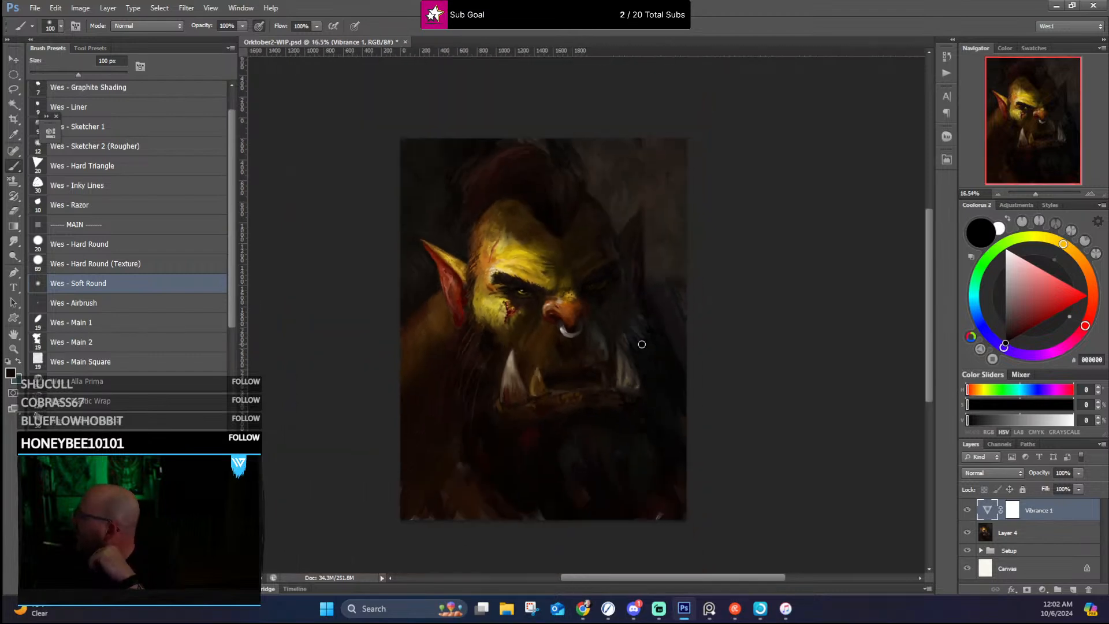
pyautogui.scroll(3, 642, 344)
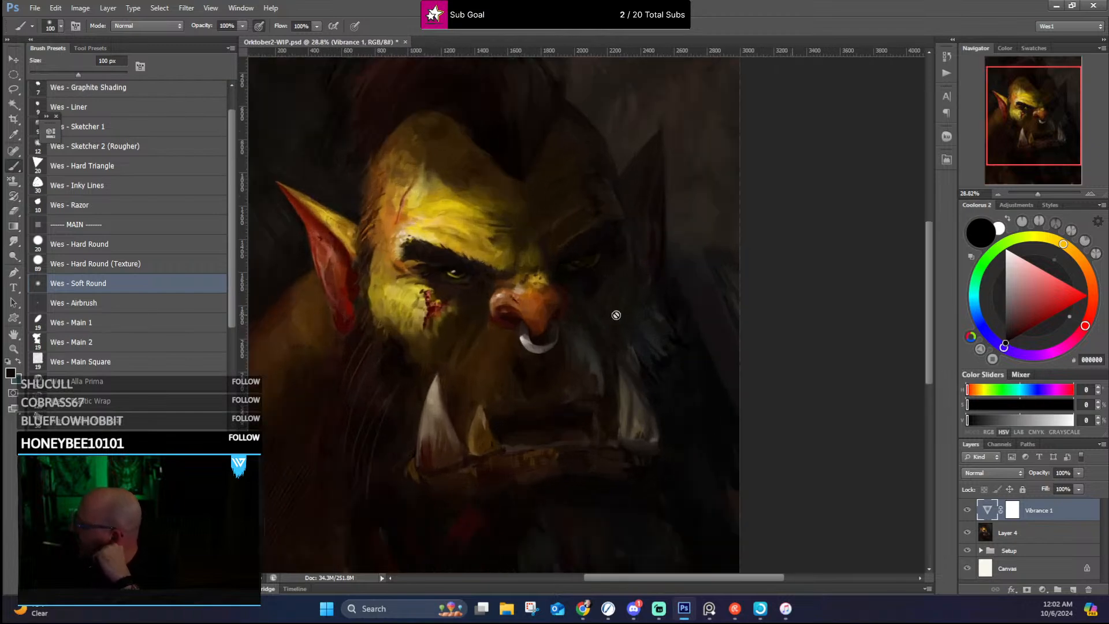
pyautogui.scroll(2, 470, 292)
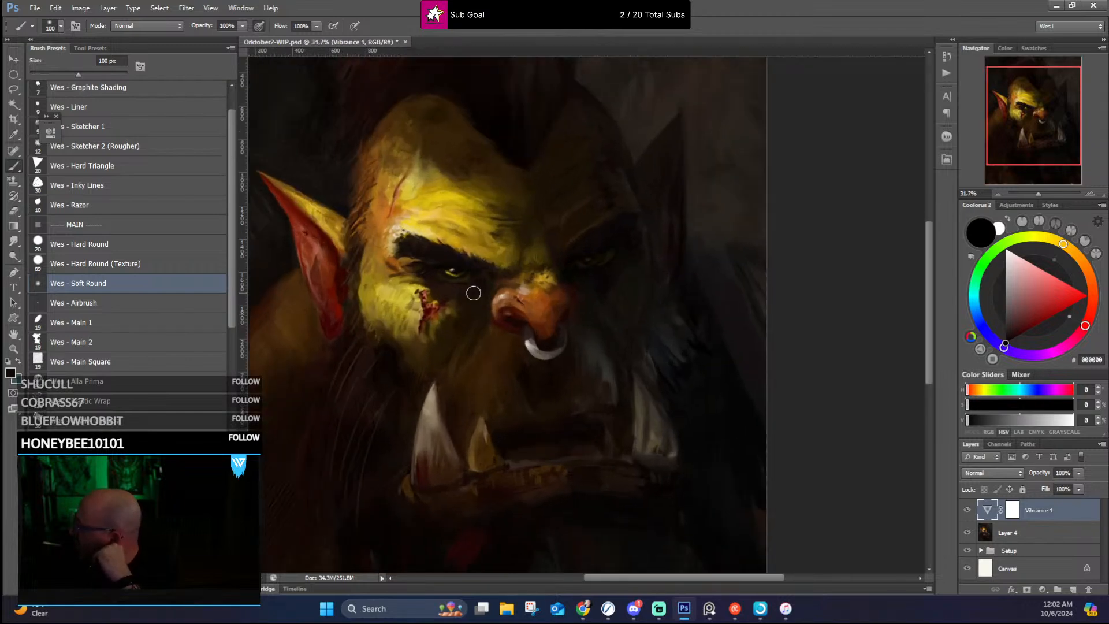
pyautogui.scroll(-3, 473, 292)
pyautogui.scroll(-2, 477, 293)
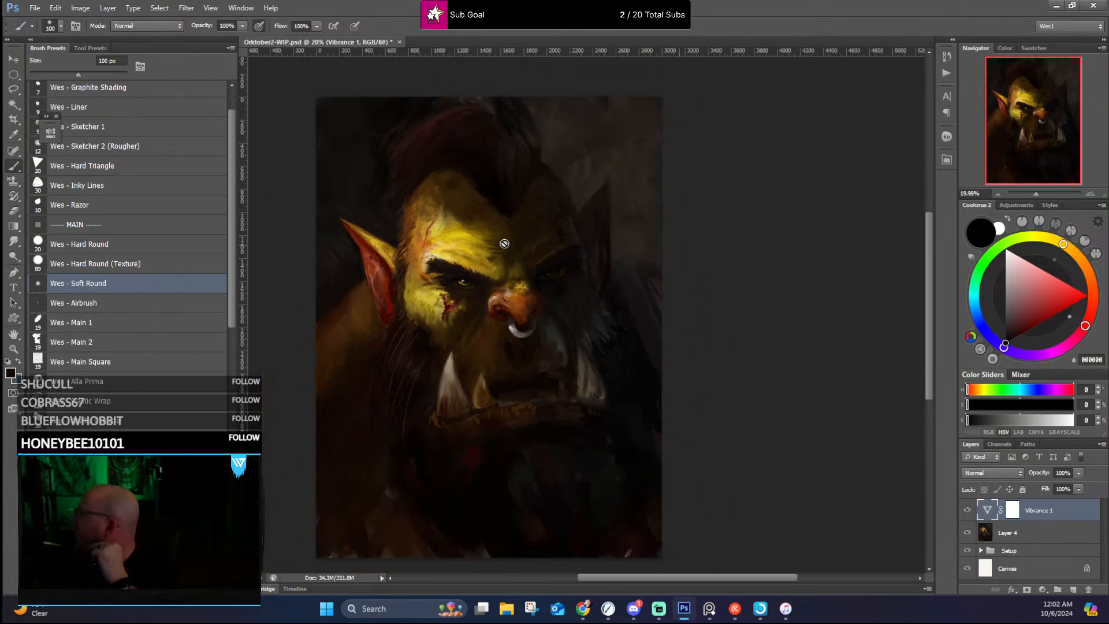
pyautogui.scroll(2, 502, 243)
pyautogui.scroll(-2, 504, 243)
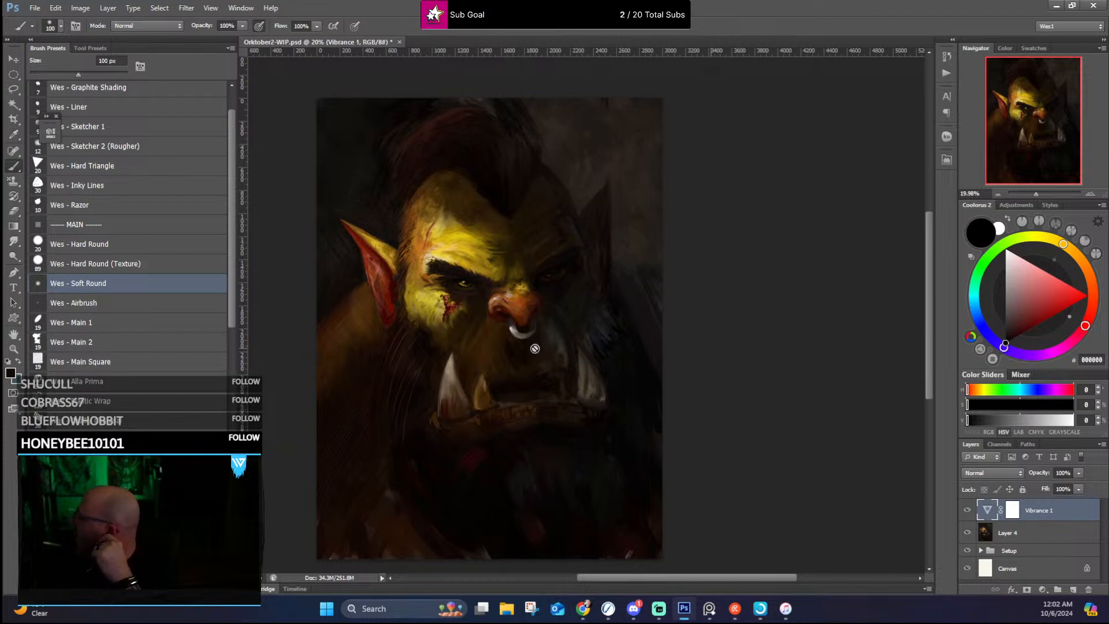
# Step: Switch to Rebelle 7 Pro and examine the earlier Orktober2 painting up close and as a whole
pyautogui.click(608, 609)
pyautogui.scroll(5, 640, 348)
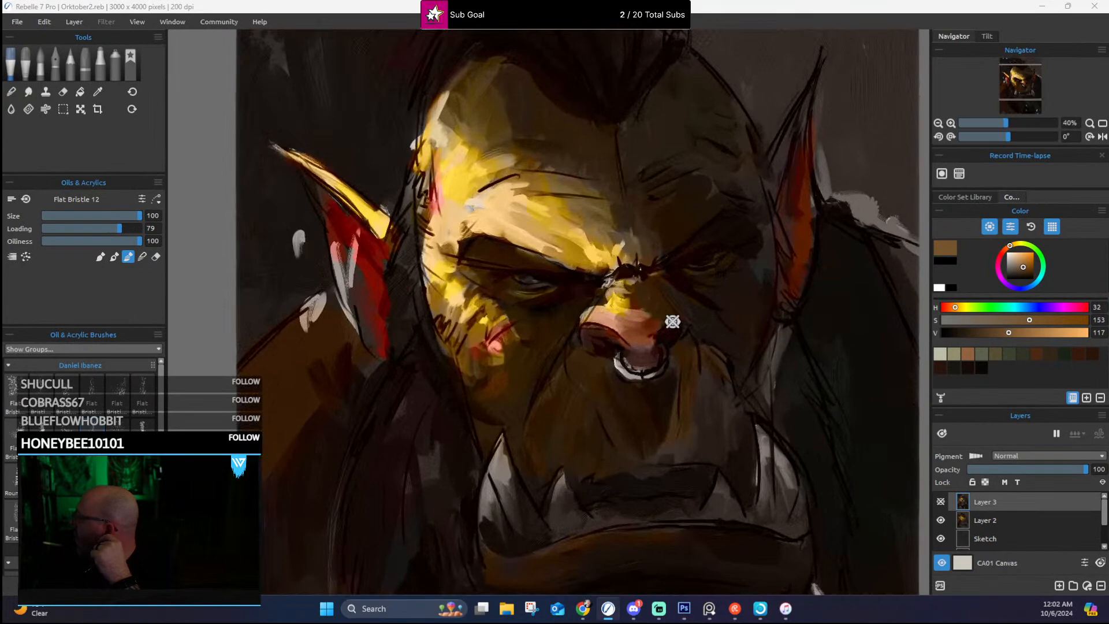
pyautogui.scroll(-3, 649, 167)
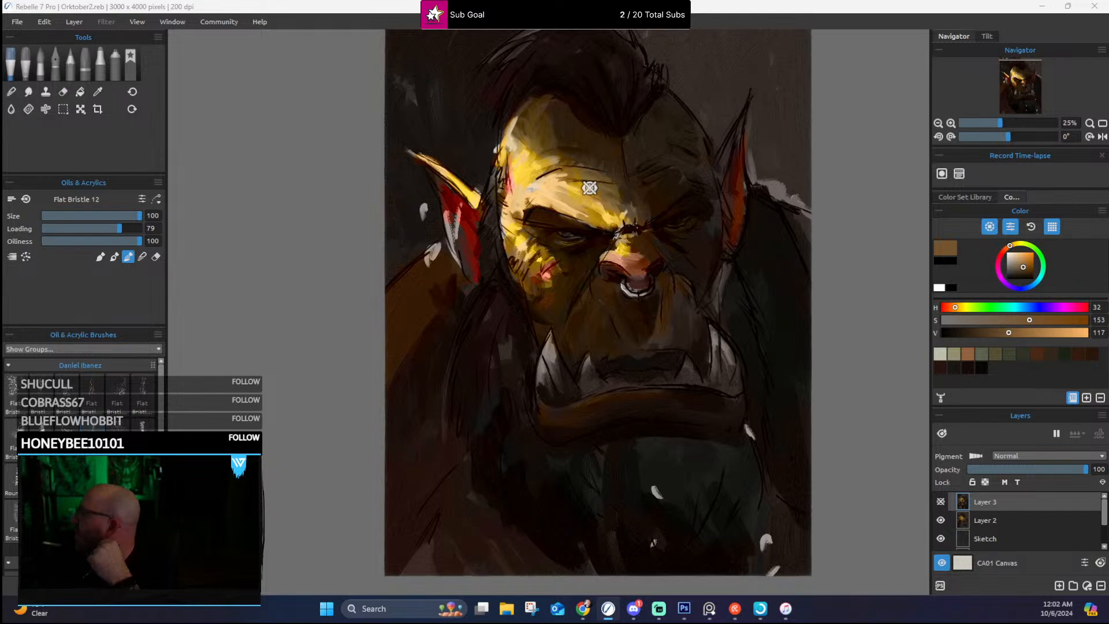
# Step: Inspect the earlier painting's brow, eyes and nose up close and within the full portrait
pyautogui.scroll(4, 590, 188)
pyautogui.scroll(-3, 616, 169)
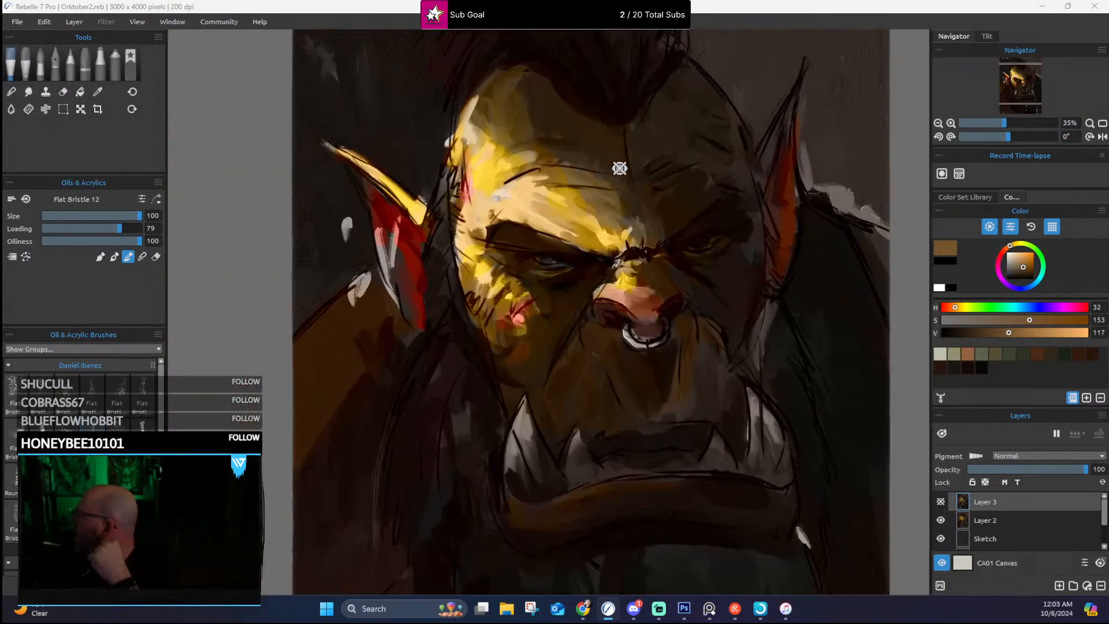
pyautogui.scroll(-2, 628, 156)
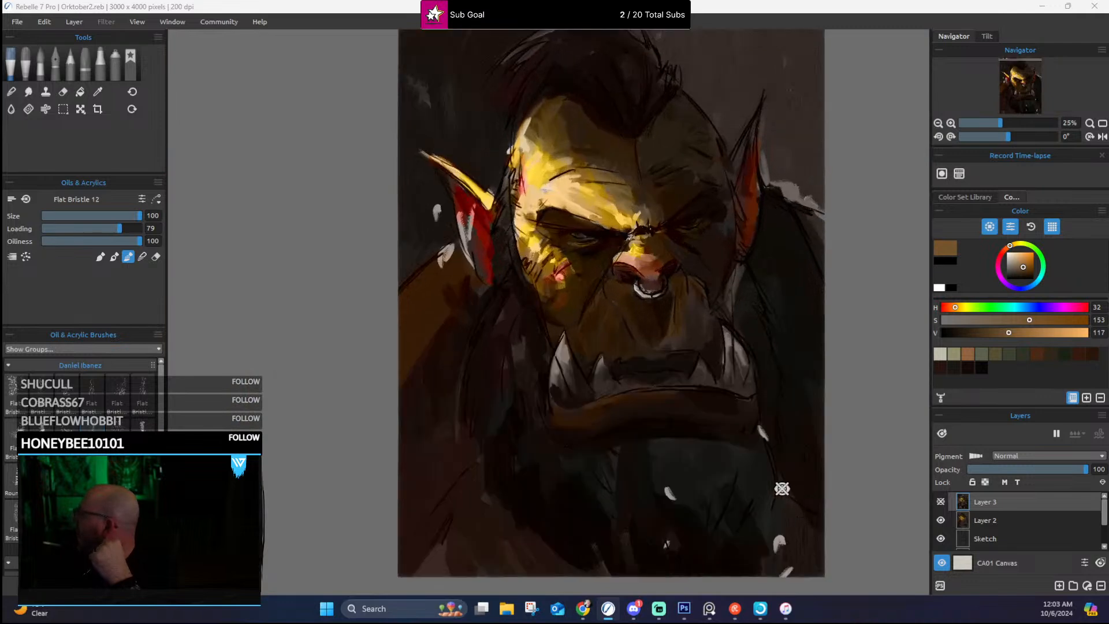
# Step: Switch to Photoshop and examine the Orktober2-WIP portrait's lit forehead, eyes and nose up close and at full composition
pyautogui.click(685, 612)
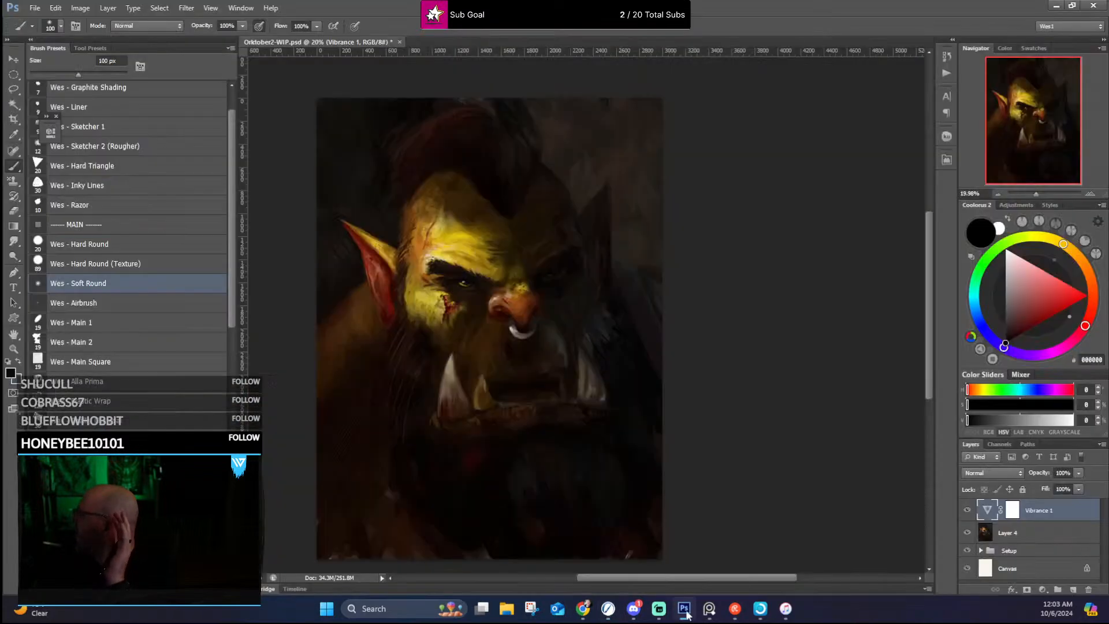
pyautogui.scroll(3, 468, 310)
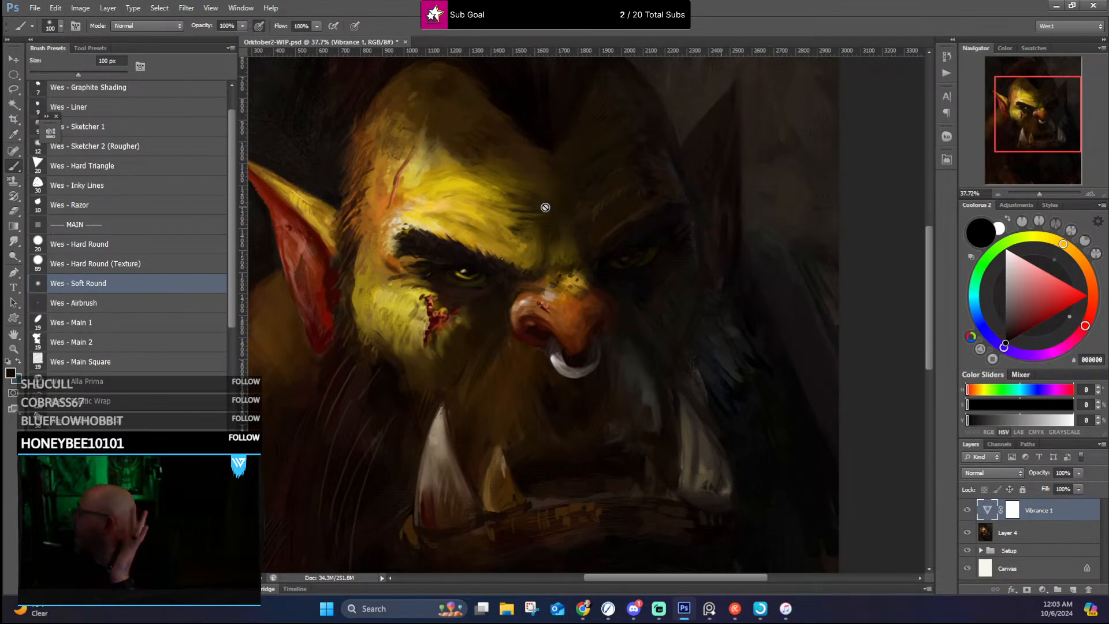
pyautogui.scroll(2, 543, 219)
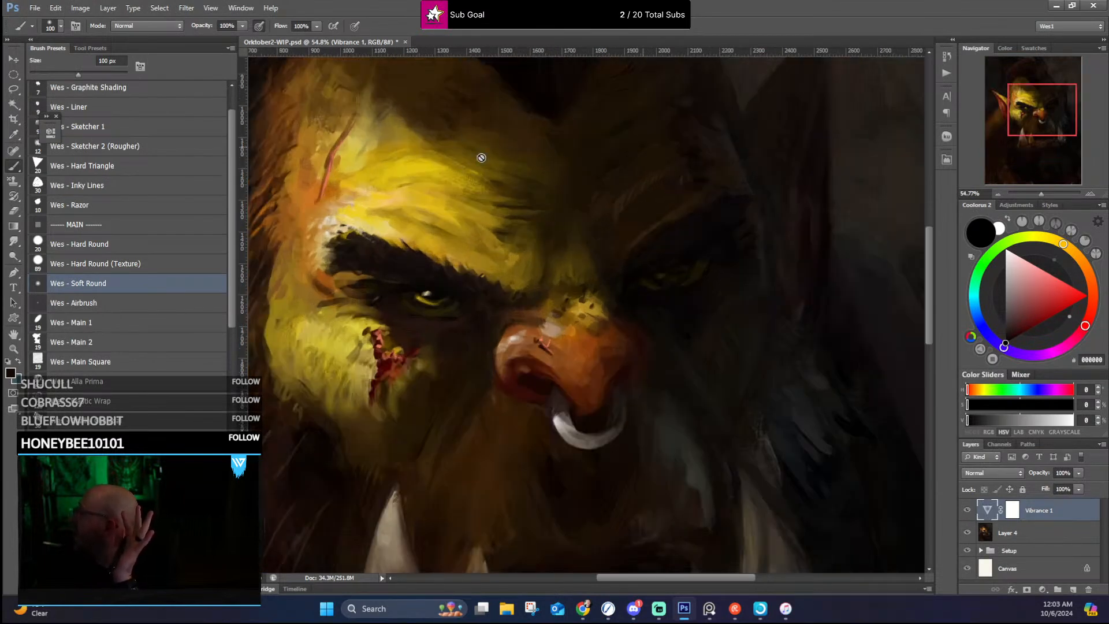
pyautogui.scroll(-4, 482, 157)
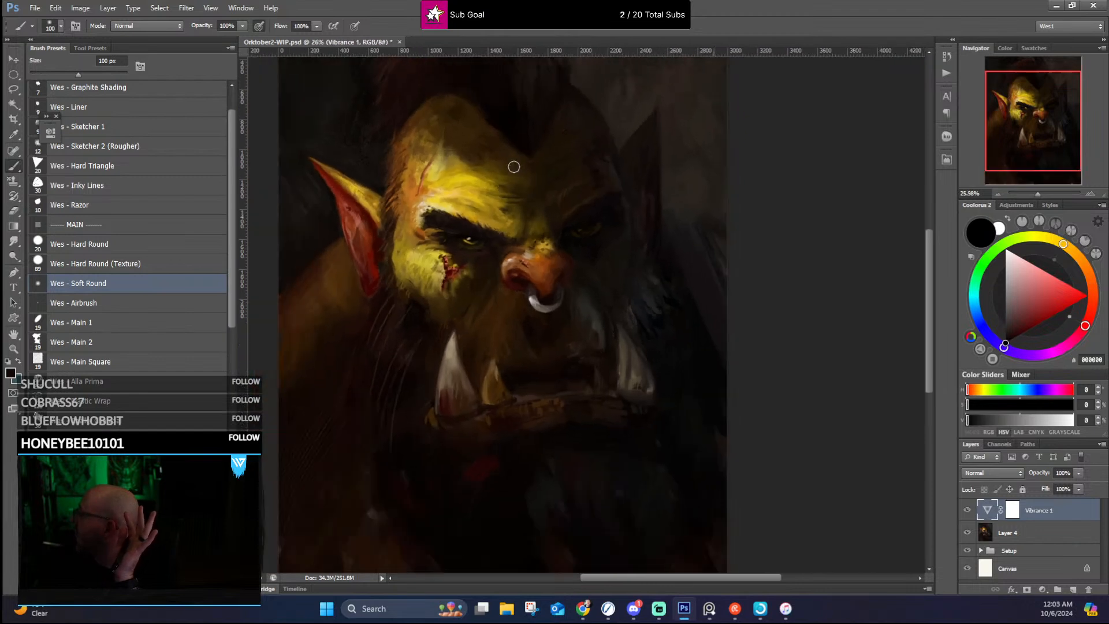
pyautogui.scroll(-2, 537, 188)
pyautogui.scroll(3, 572, 228)
pyautogui.scroll(-2, 561, 215)
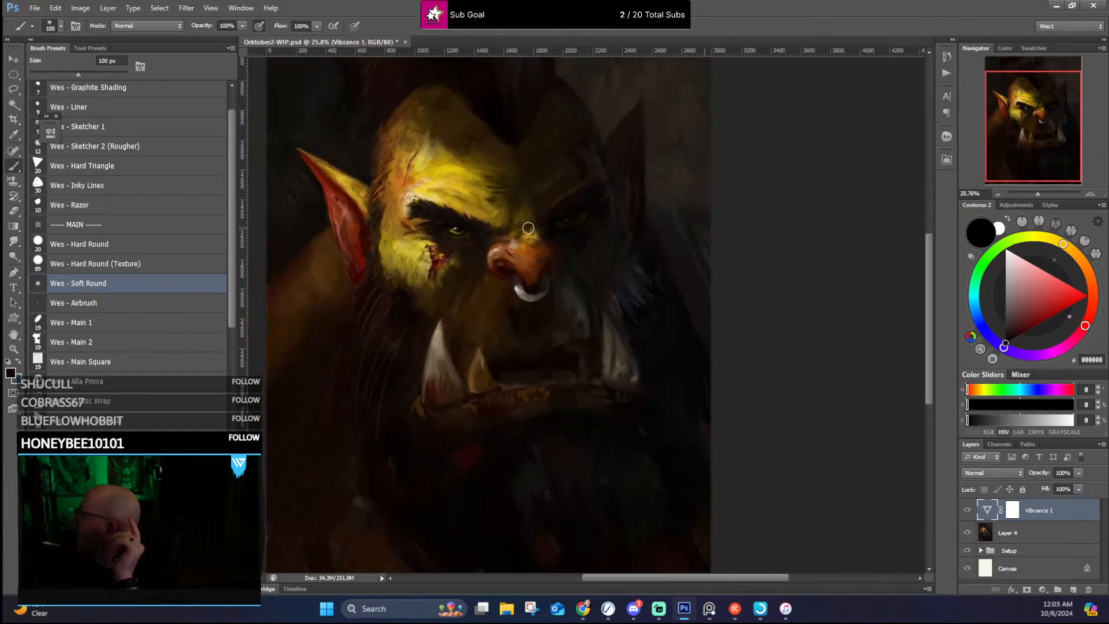
pyautogui.scroll(-1, 528, 228)
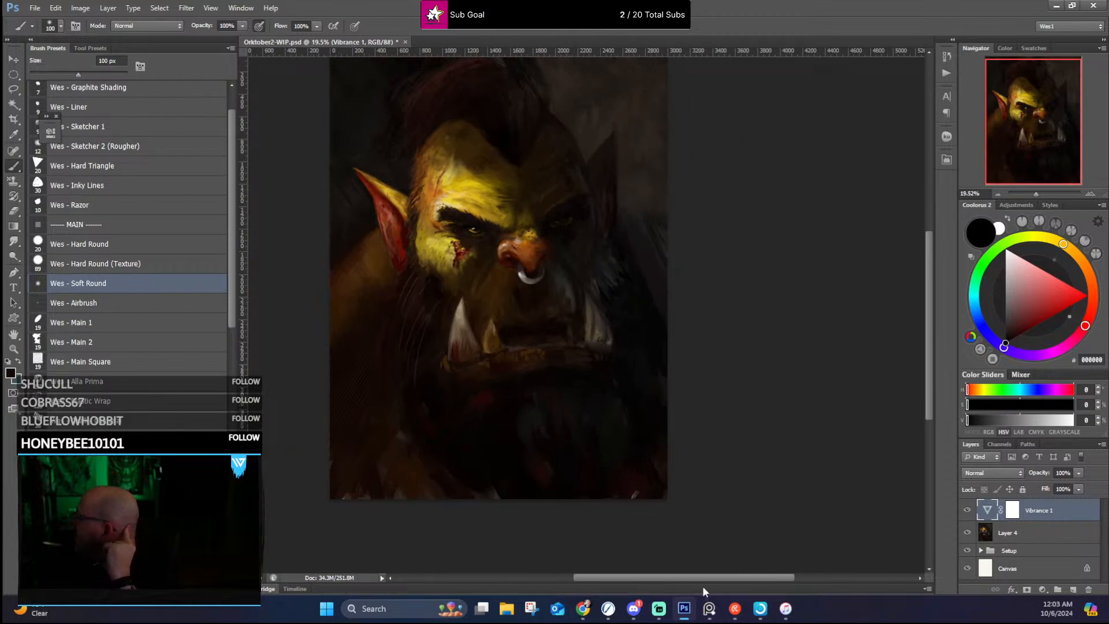
# Step: Switch to Rebelle 7 Pro and examine the earlier orc's face and tusks for comparison with the current version
pyautogui.click(608, 608)
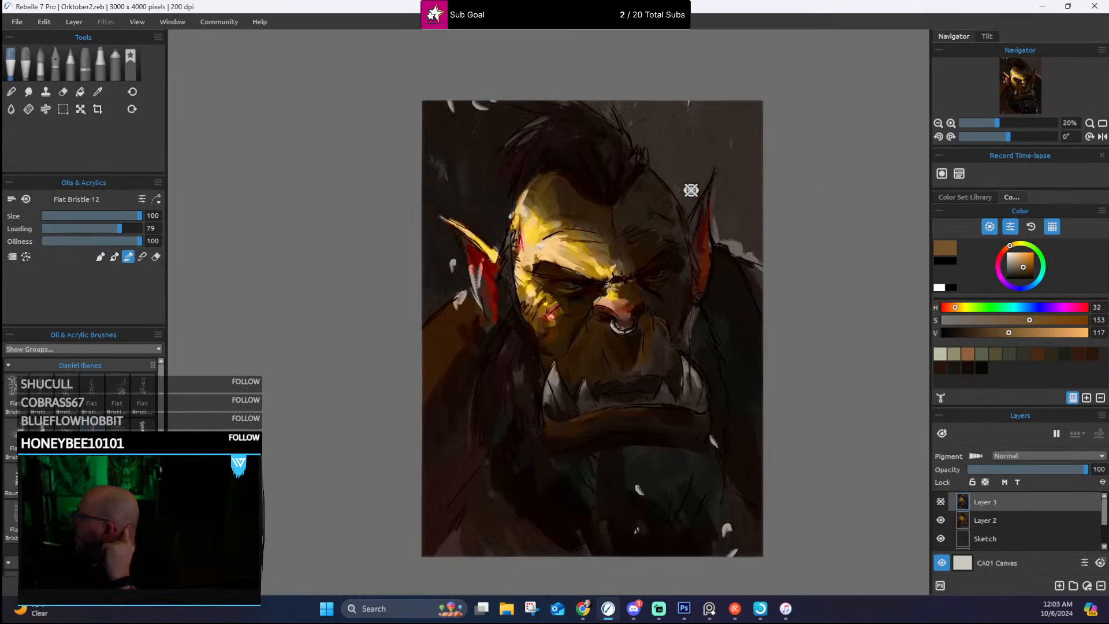
pyautogui.scroll(3, 675, 398)
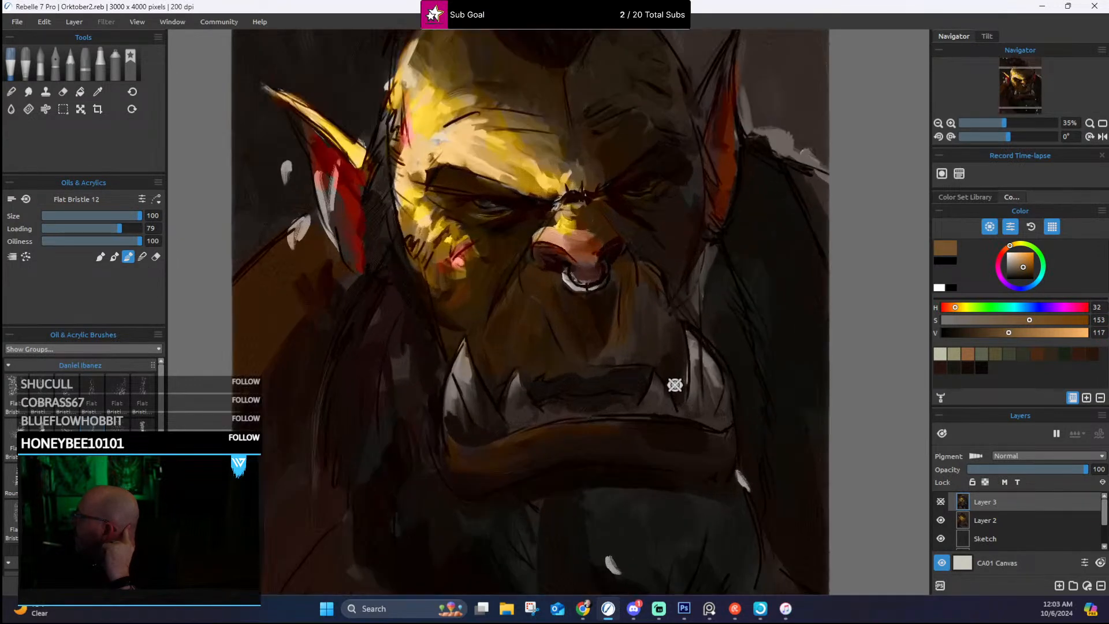
pyautogui.scroll(-3, 691, 280)
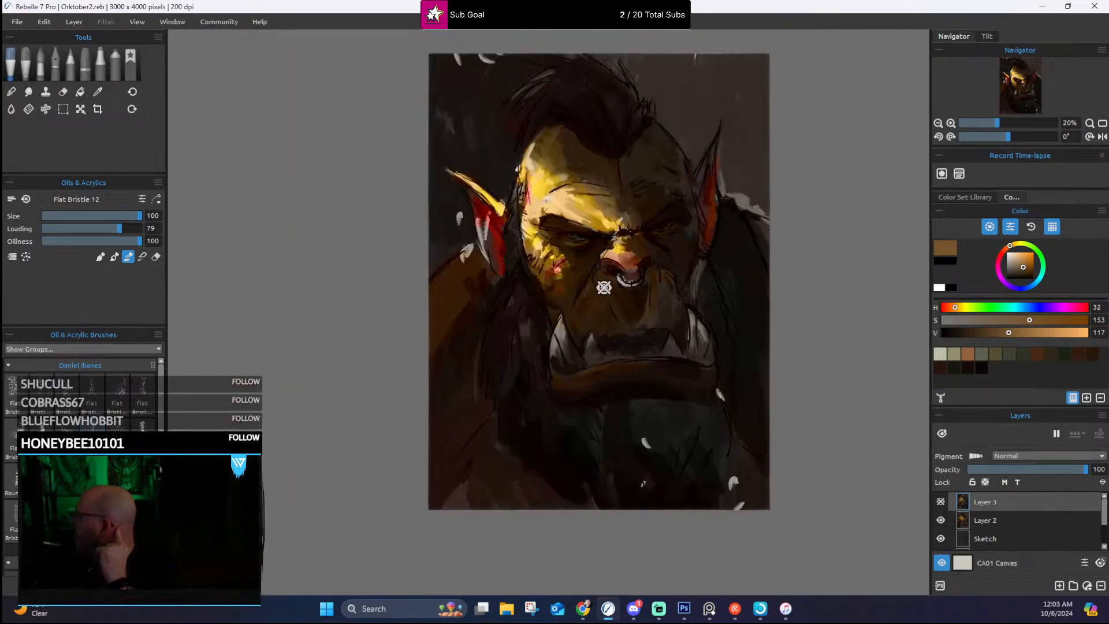
# Step: Switch back to Photoshop and review the current orc's face, nose ring and tusks against the earlier painting
pyautogui.click(682, 606)
pyautogui.scroll(5, 460, 223)
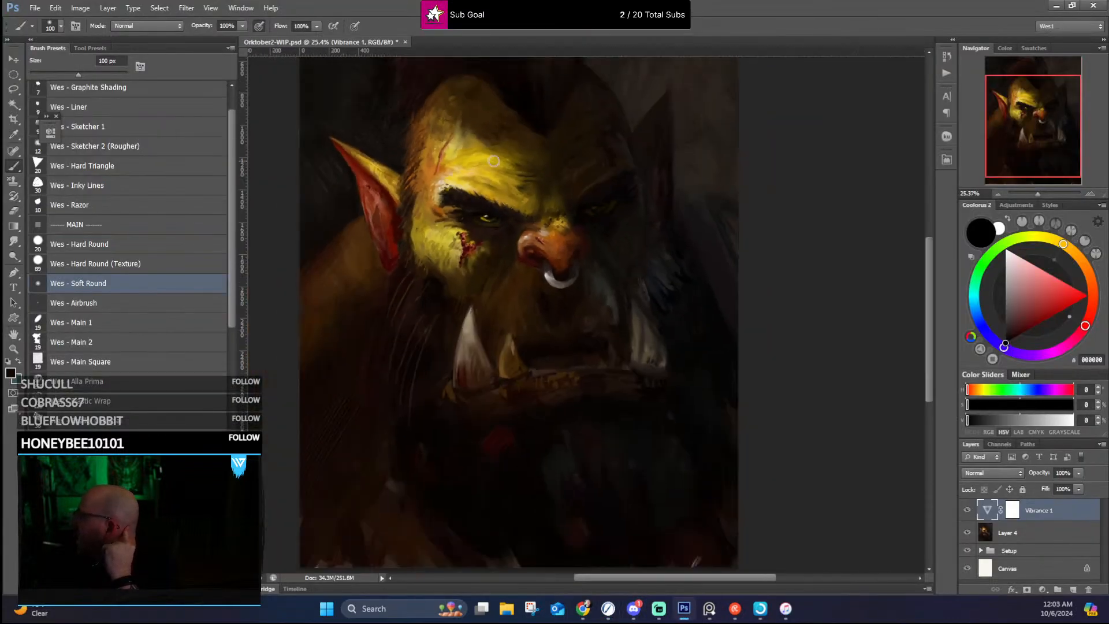
pyautogui.scroll(-1, 493, 163)
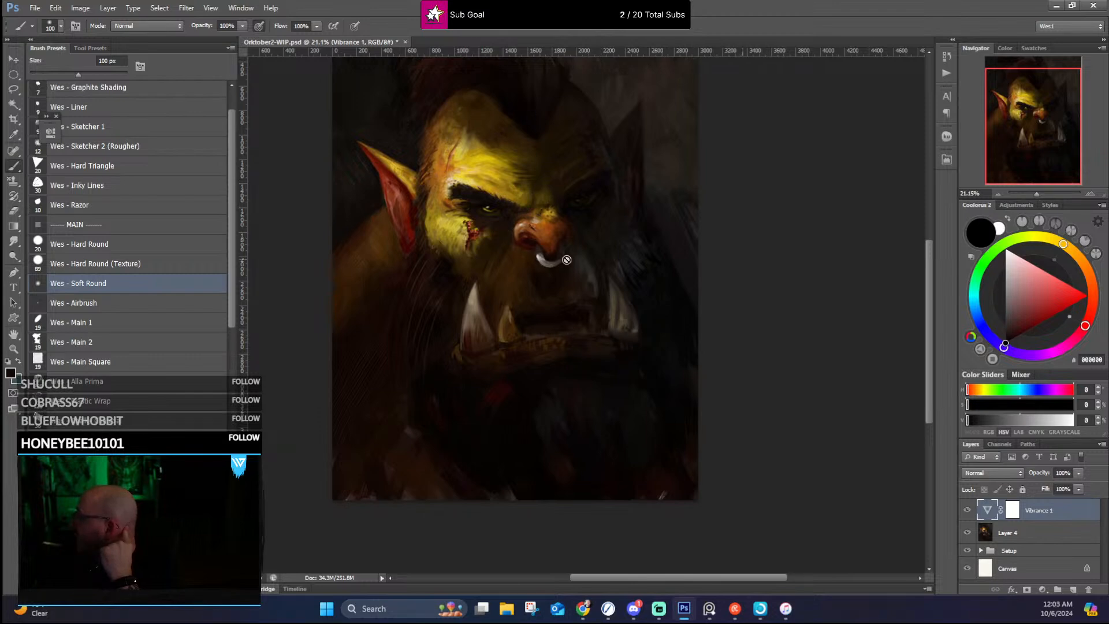
pyautogui.scroll(-1, 636, 349)
pyautogui.scroll(5, 608, 370)
pyautogui.scroll(-3, 572, 272)
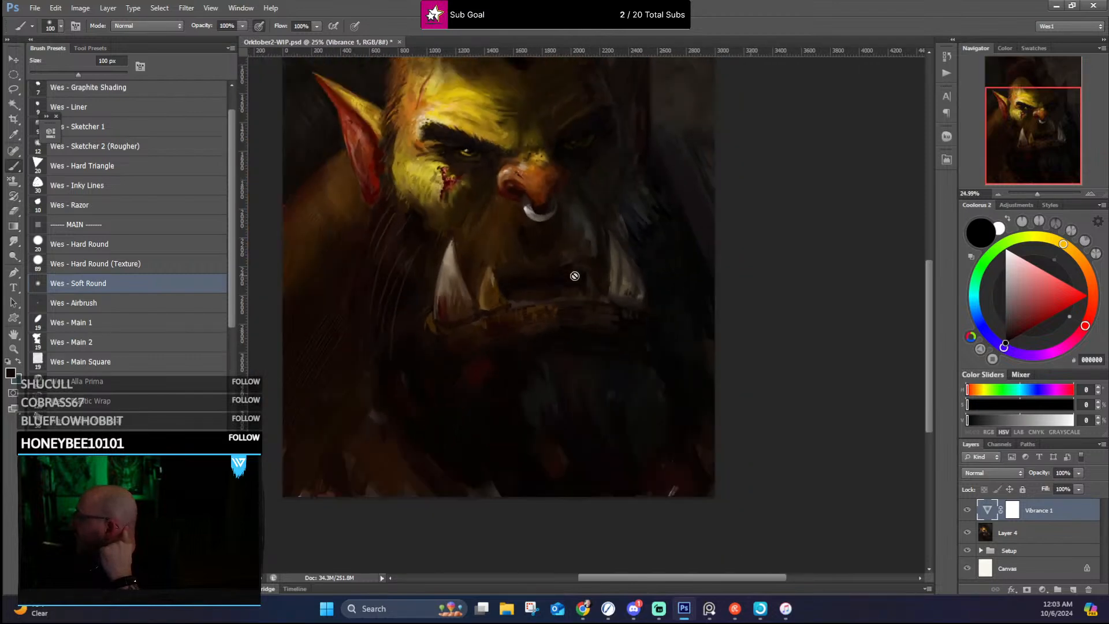
# Step: Examine the tusks, lower jaw and dark chest area up close, and check how they read in the whole portrait
pyautogui.scroll(1, 575, 276)
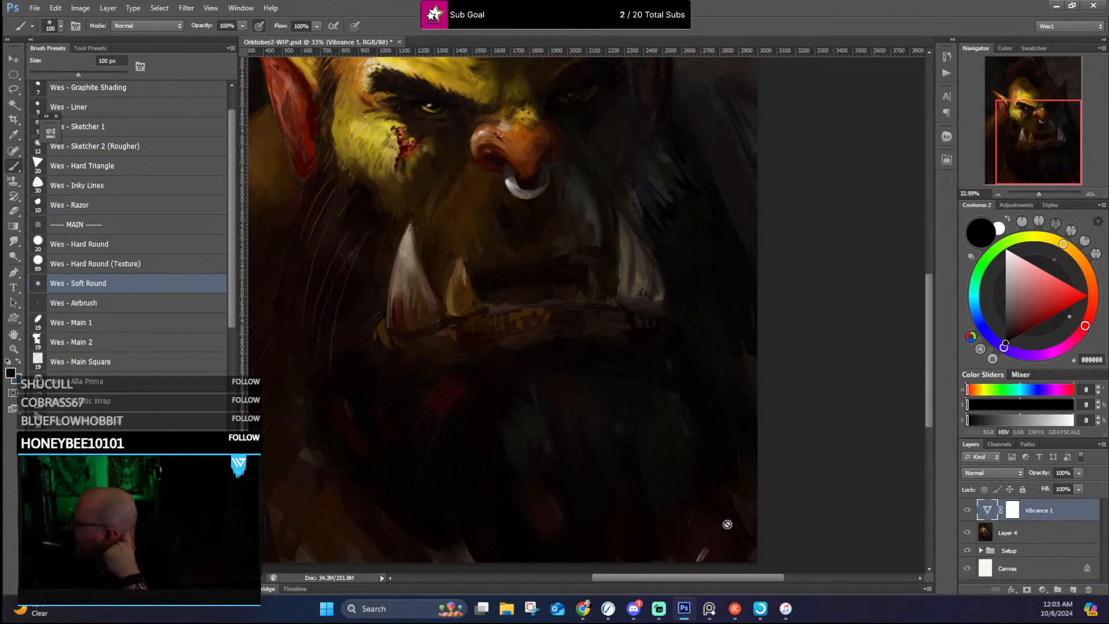
pyautogui.scroll(1, 472, 414)
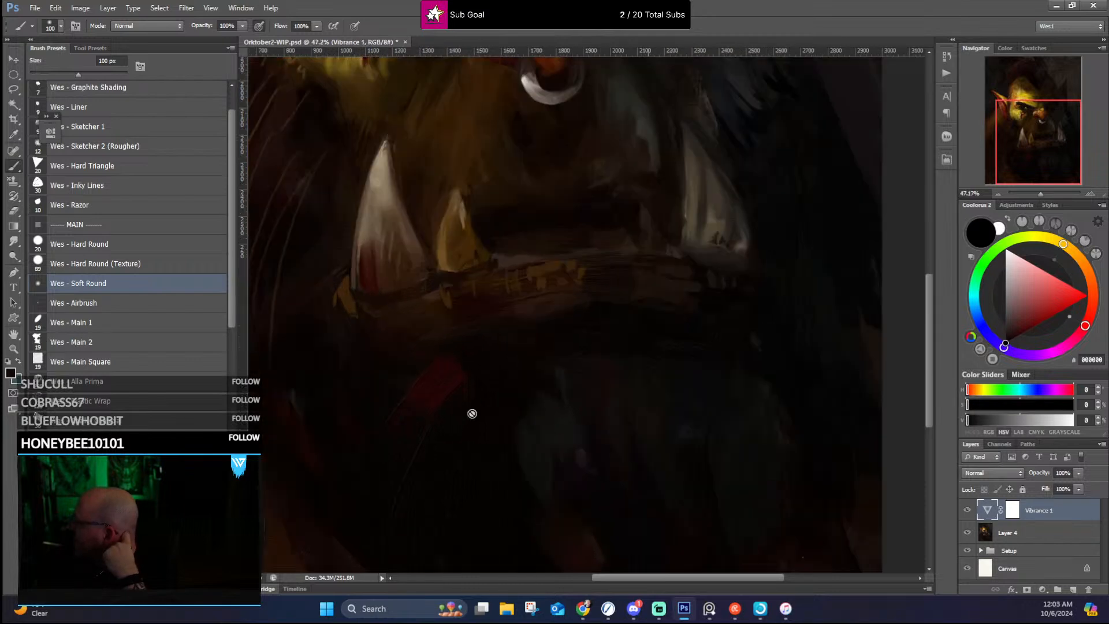
pyautogui.scroll(2, 472, 414)
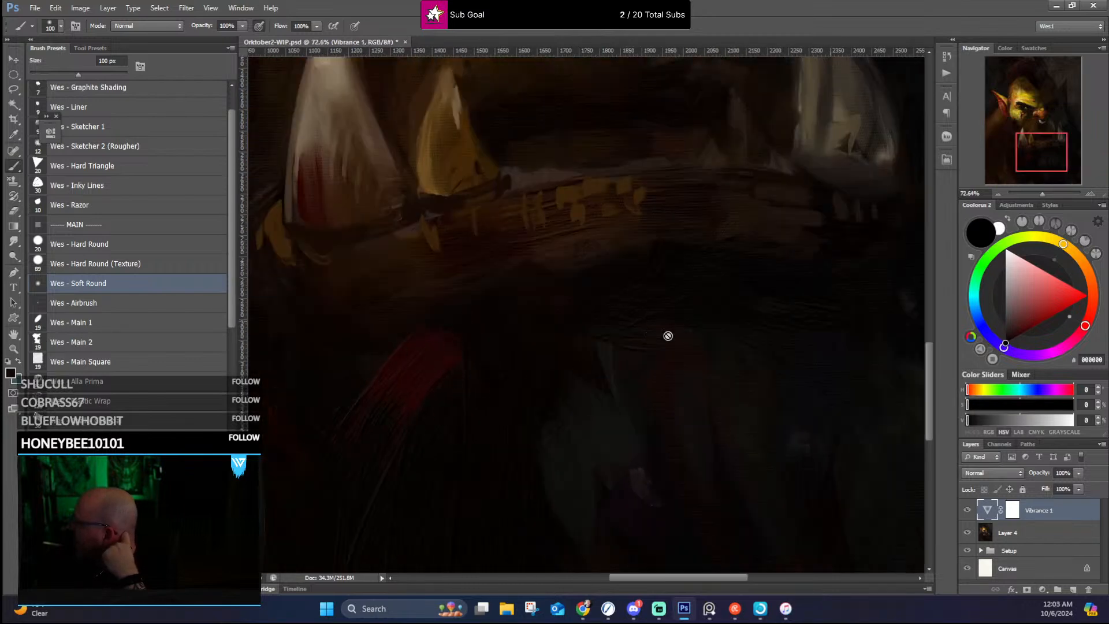
pyautogui.scroll(-5, 639, 449)
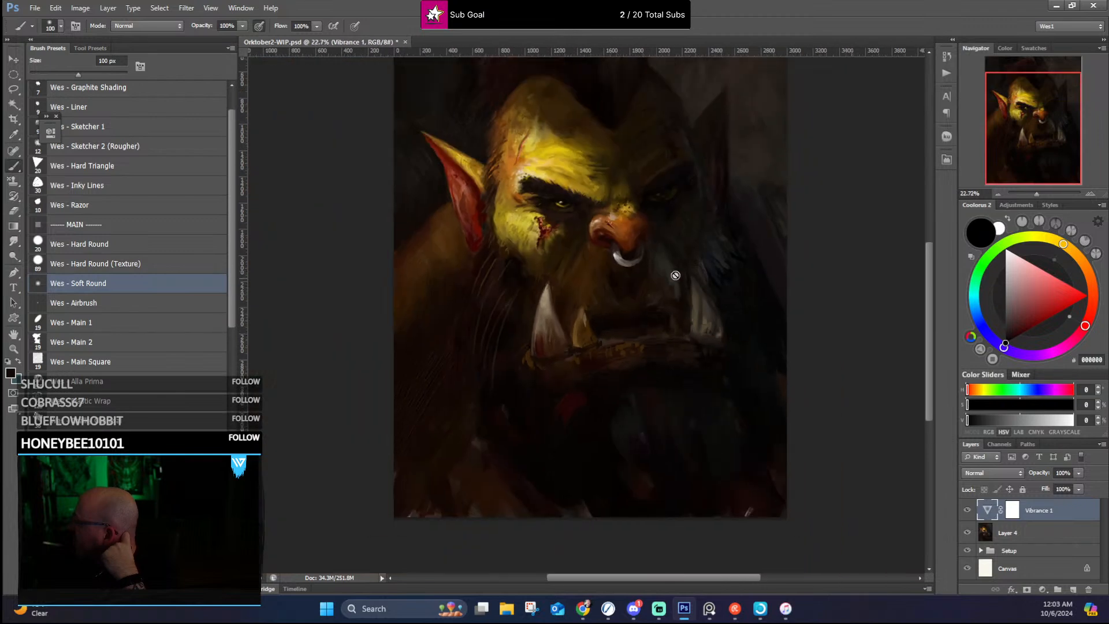
pyautogui.scroll(-2, 675, 275)
pyautogui.scroll(1, 752, 249)
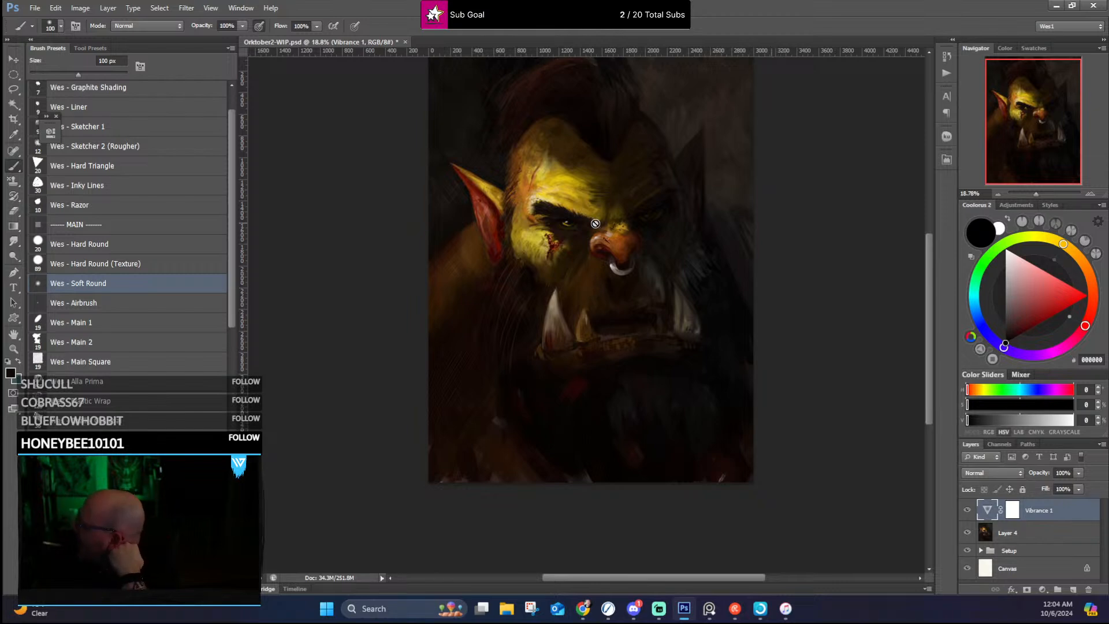
pyautogui.scroll(1, 553, 307)
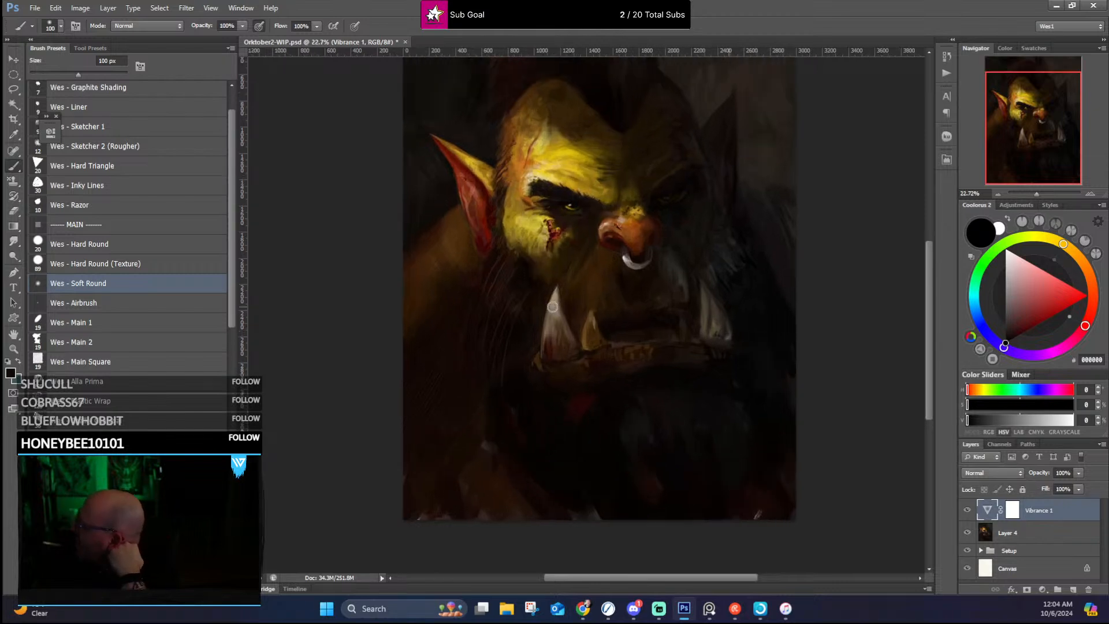
pyautogui.scroll(-1, 598, 219)
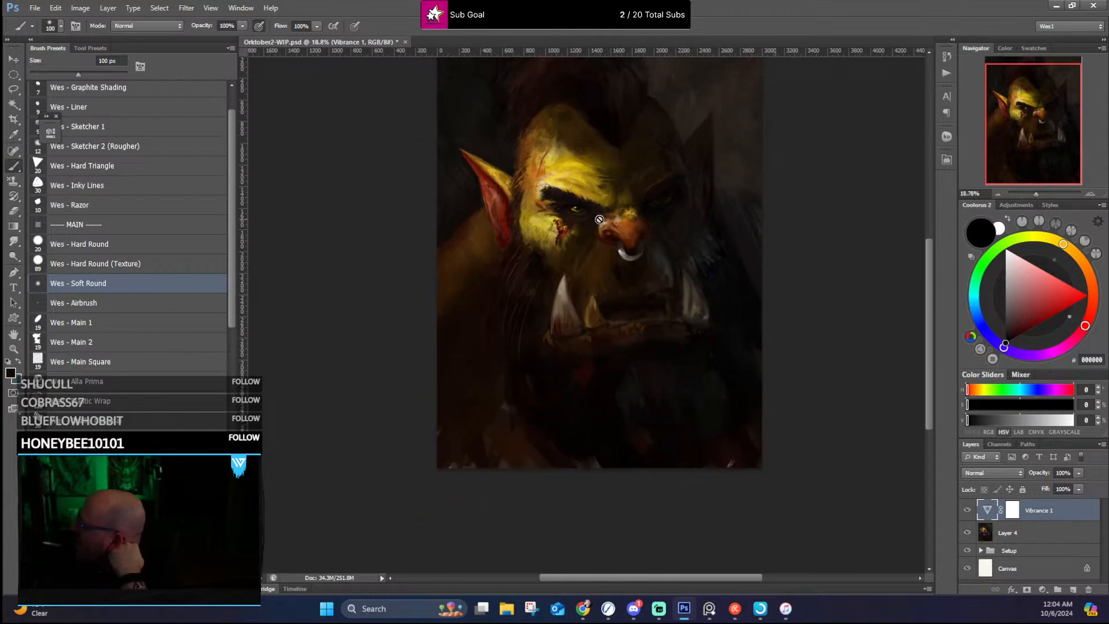
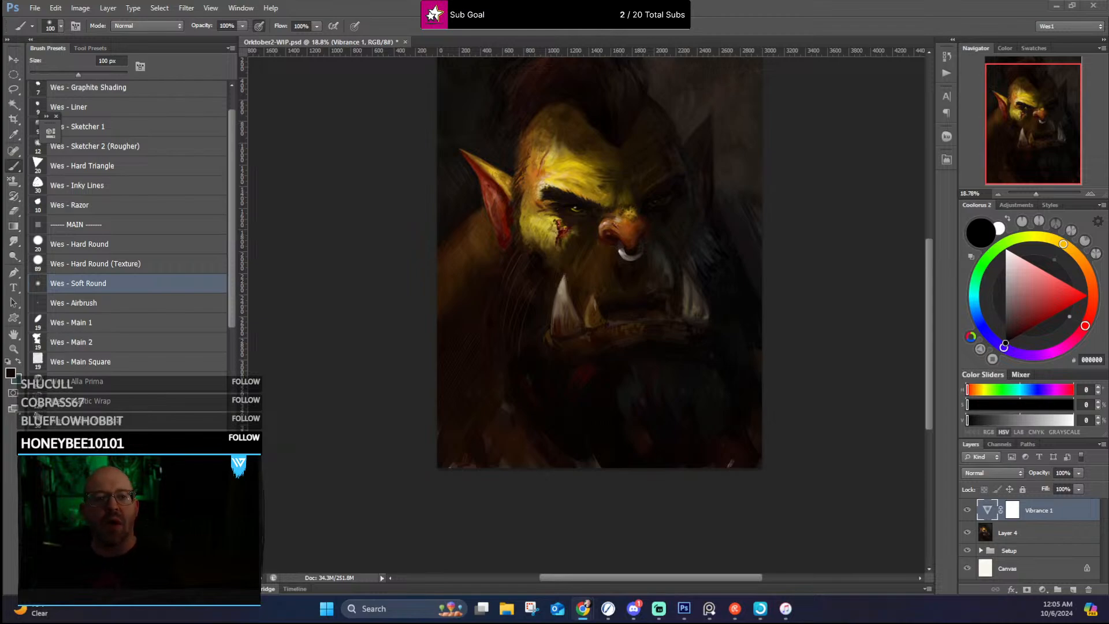
# Step: Switch to the browser with the illustrator's ArtStation portfolio, maximize it, and open the "Ms Hammer & Orc girl" album
pyautogui.moveTo(0, 211); pyautogui.dragTo(266, 95)
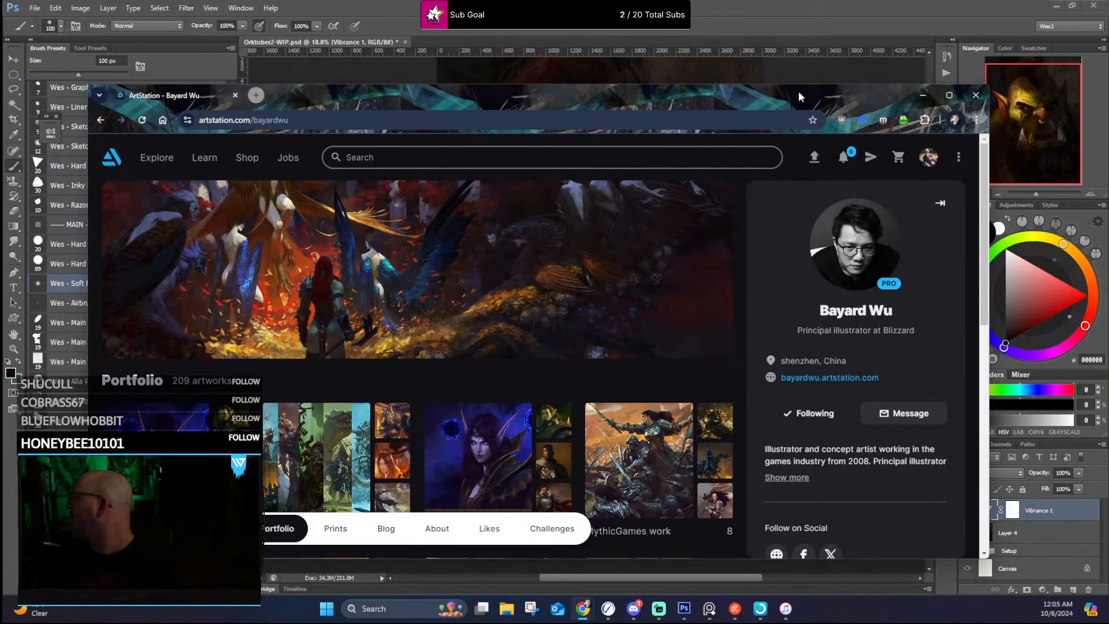
pyautogui.click(948, 95)
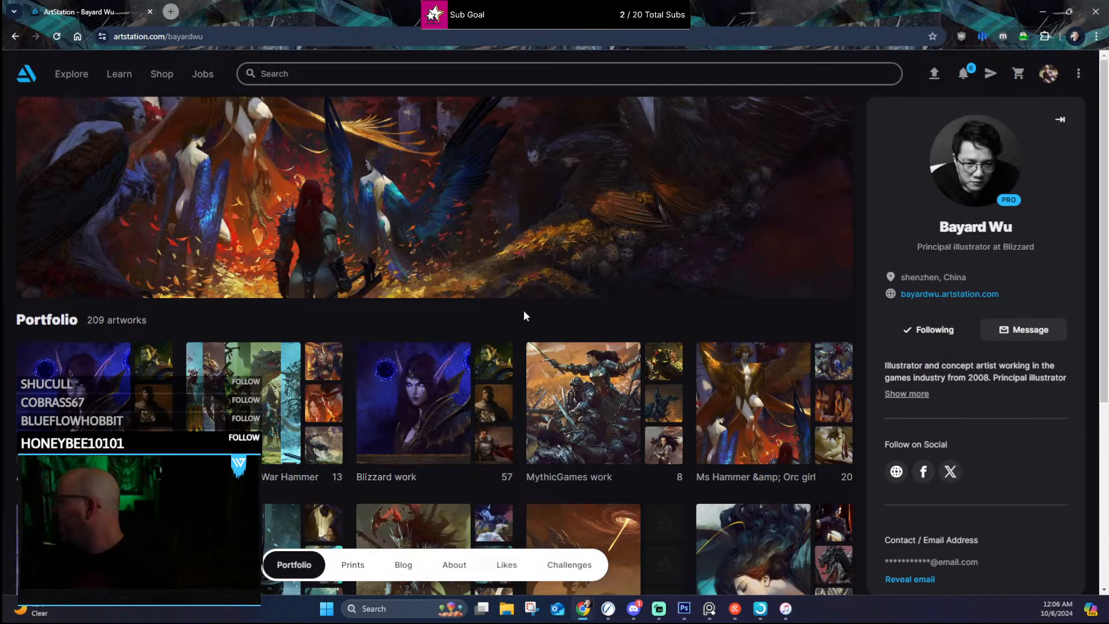
pyautogui.scroll(-2, 529, 376)
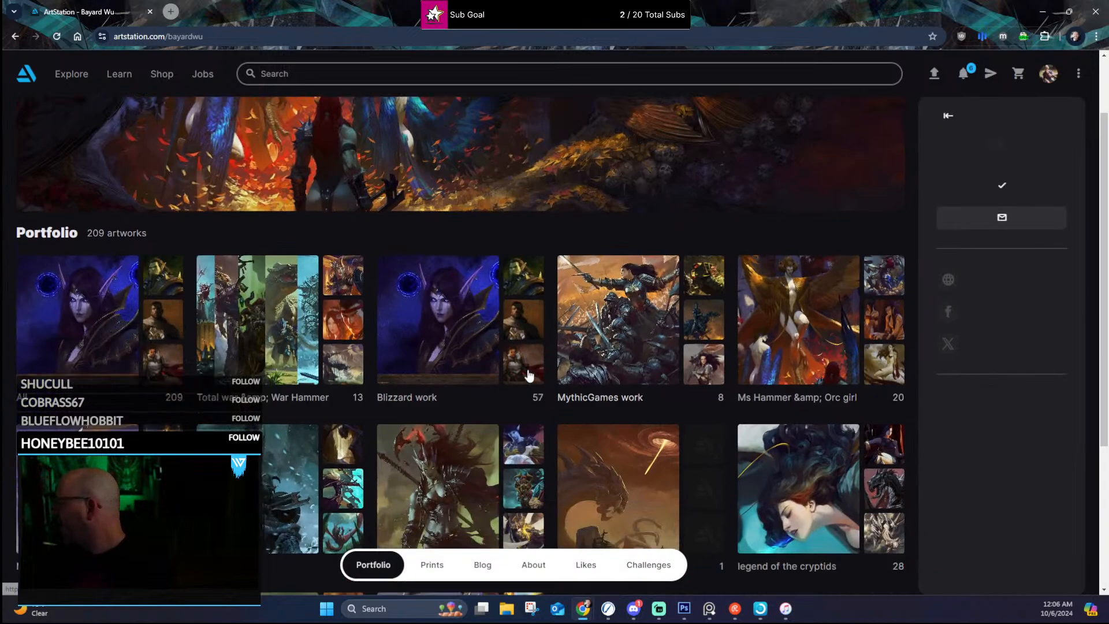
pyautogui.scroll(-3, 745, 199)
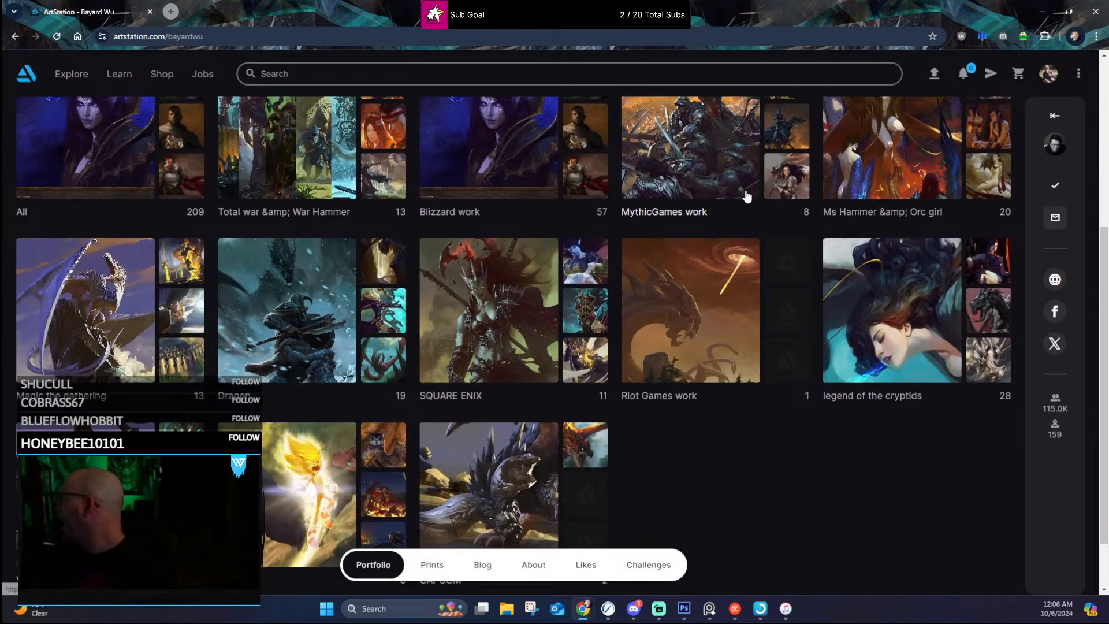
pyautogui.scroll(2, 792, 302)
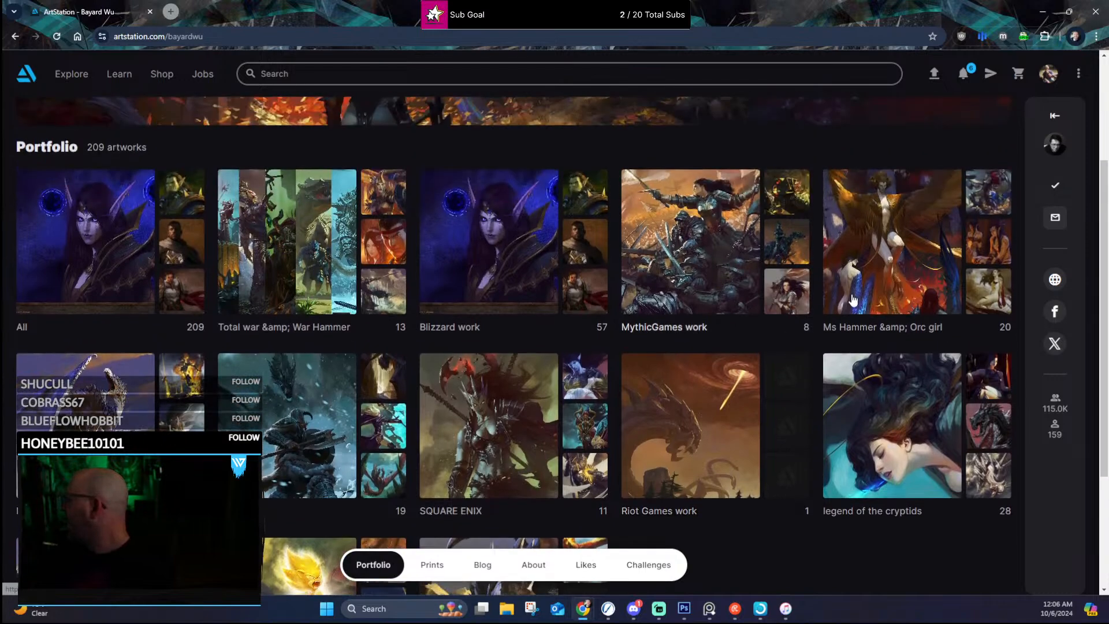
pyautogui.click(865, 263)
pyautogui.scroll(-2, 695, 279)
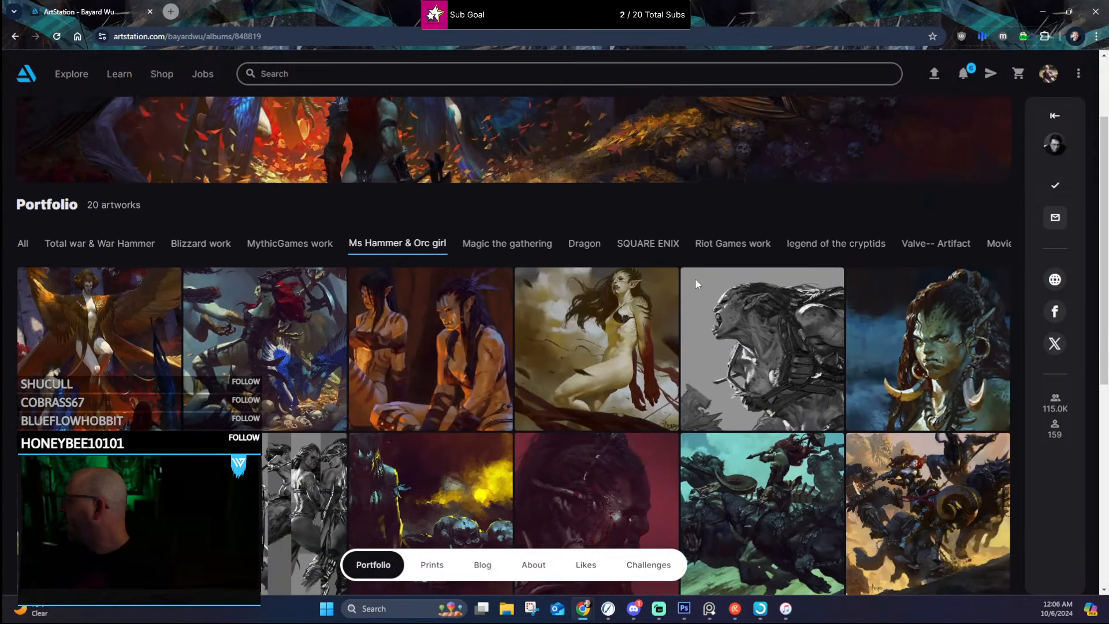
pyautogui.scroll(-2, 601, 169)
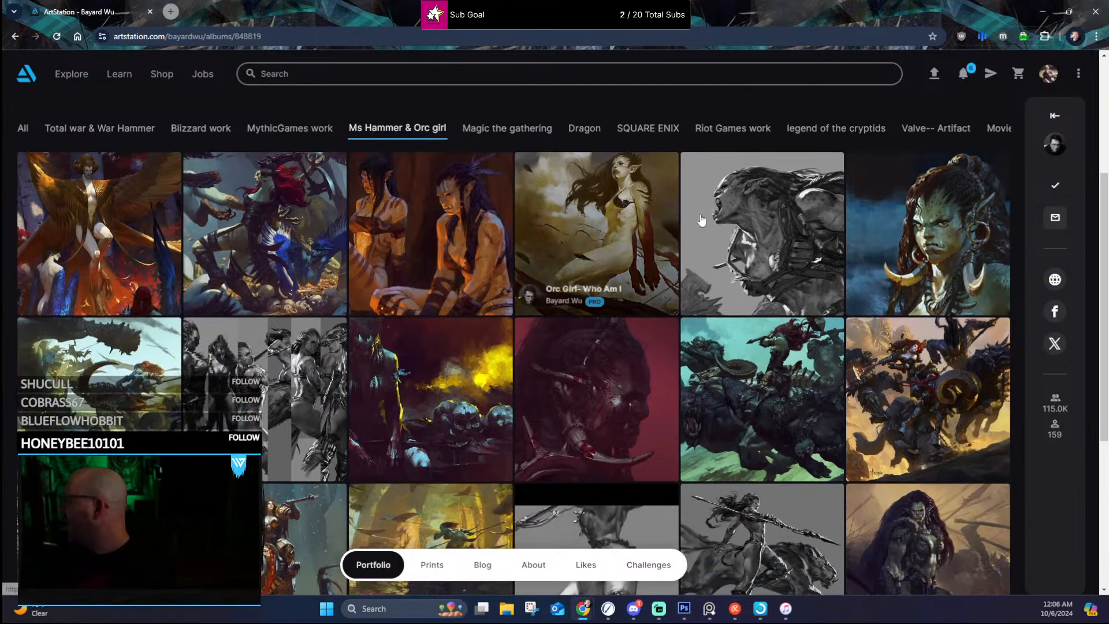
# Step: Examine the images of the grayscale artwork "We die, we fight!--Ms. Orc-04" and return to the album
pyautogui.click(787, 223)
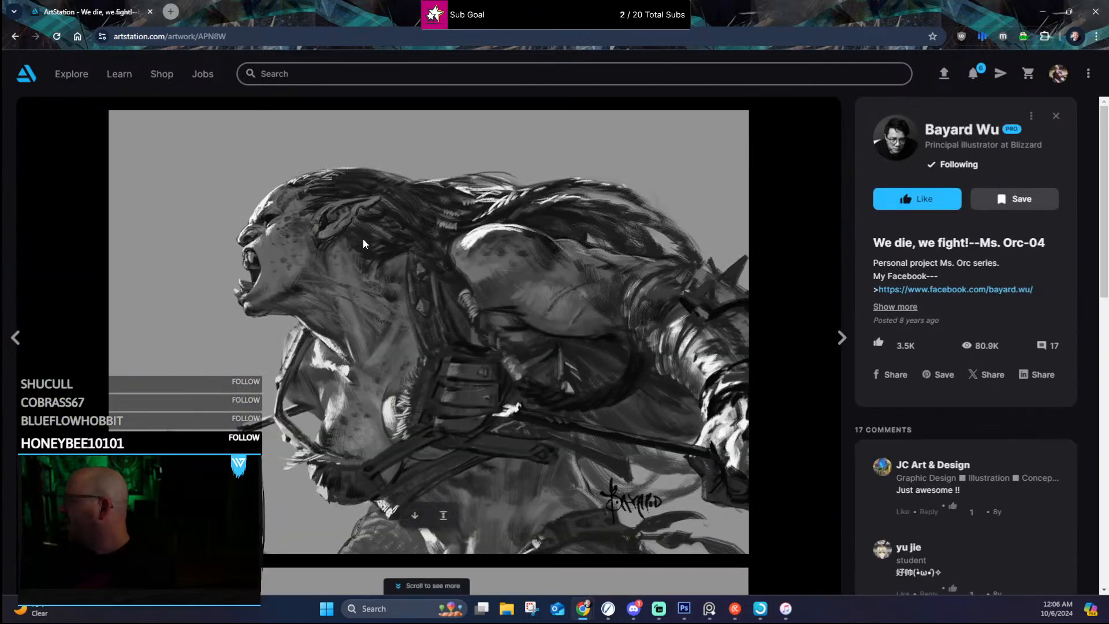
pyautogui.scroll(-20, 334, 318)
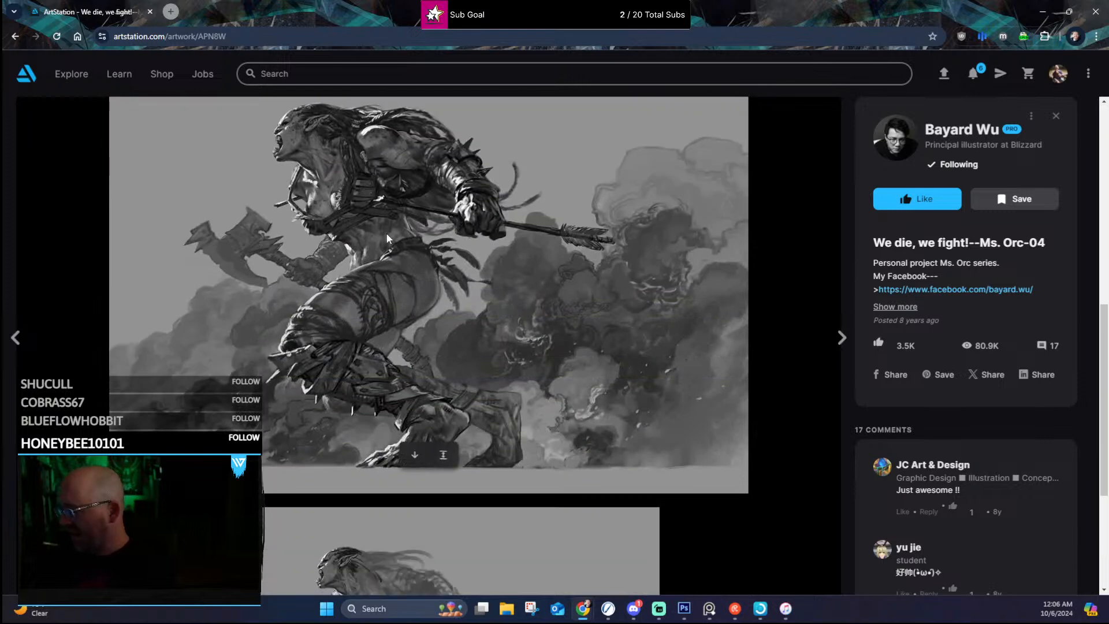
pyautogui.scroll(-4, 386, 241)
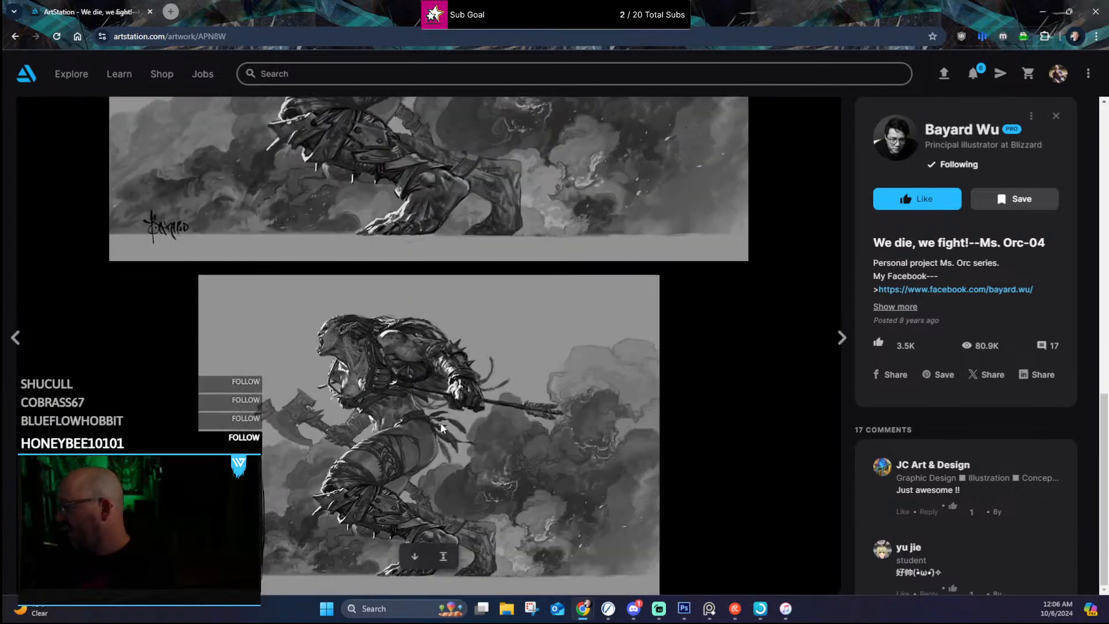
pyautogui.scroll(5, 446, 401)
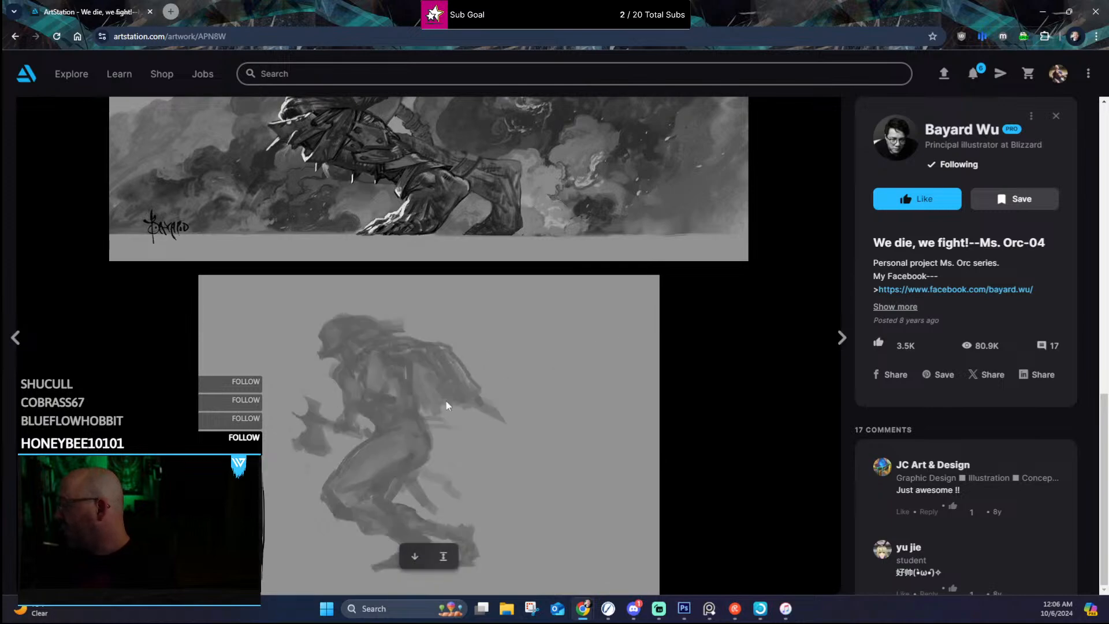
pyautogui.scroll(6, 448, 388)
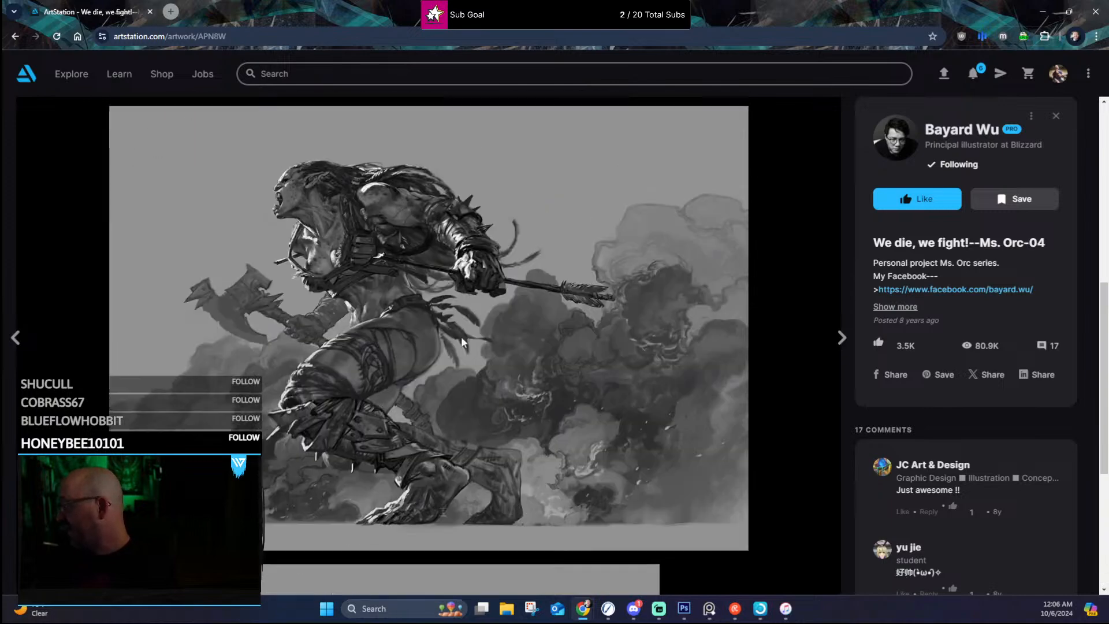
pyautogui.scroll(7, 408, 164)
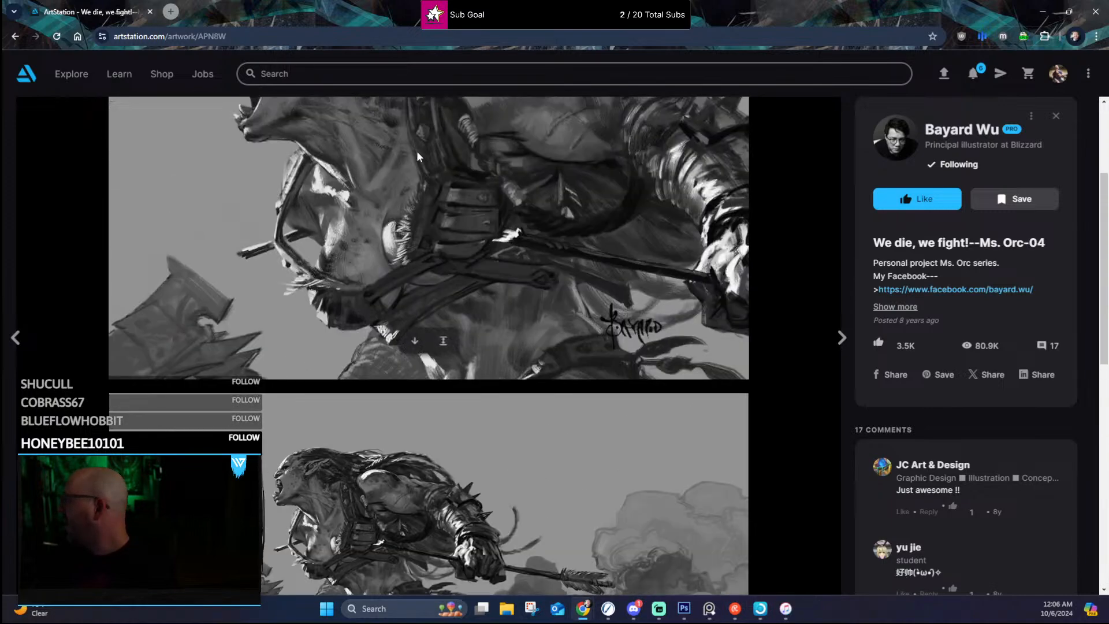
pyautogui.click(14, 37)
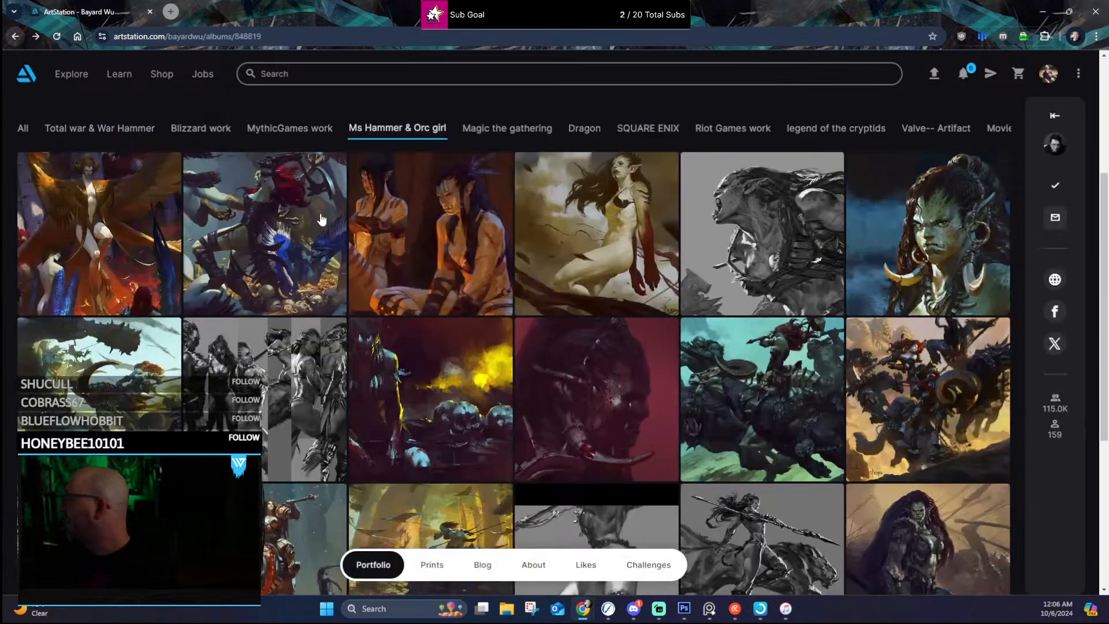
# Step: Examine "Fighting in the harpy nest" at full size, both enlarged and fitted to the window, and return to the album
pyautogui.click(288, 214)
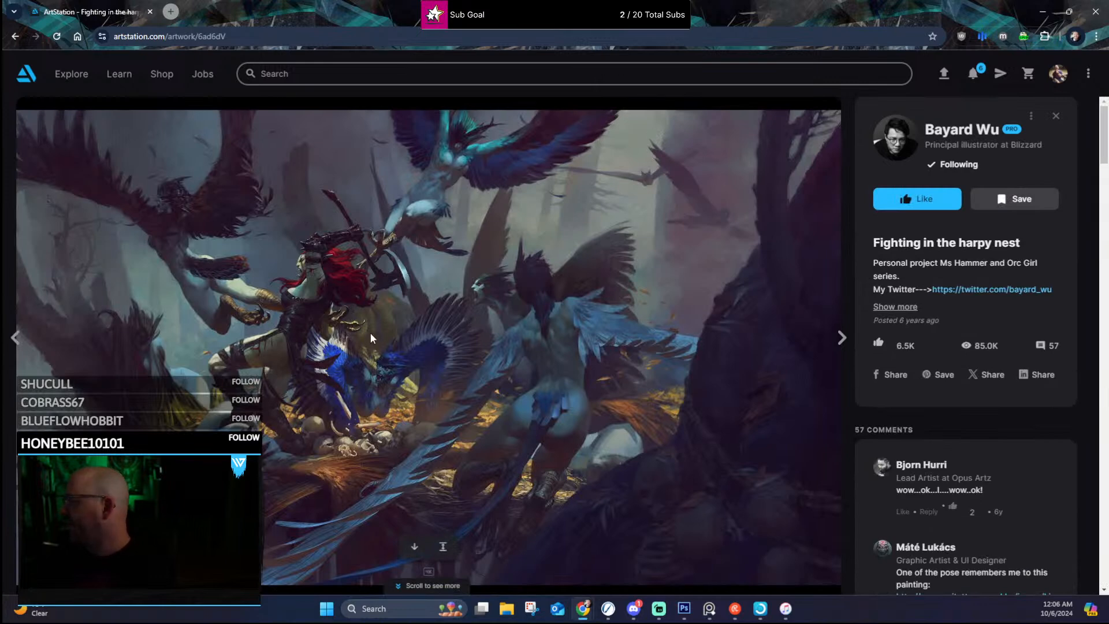
pyautogui.click(443, 546)
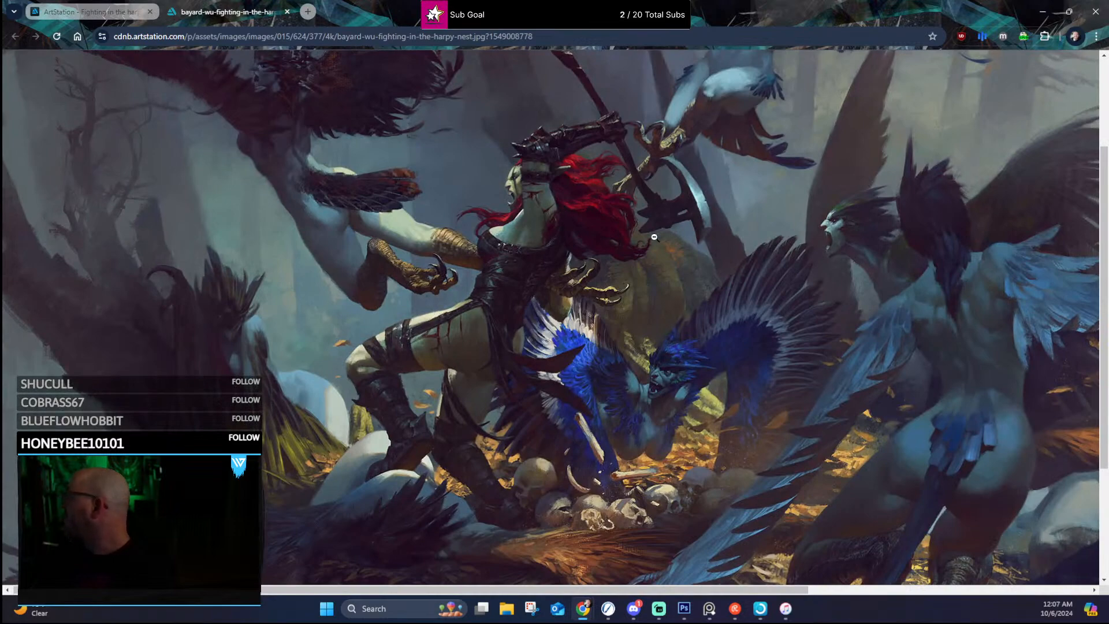
pyautogui.scroll(3, 653, 237)
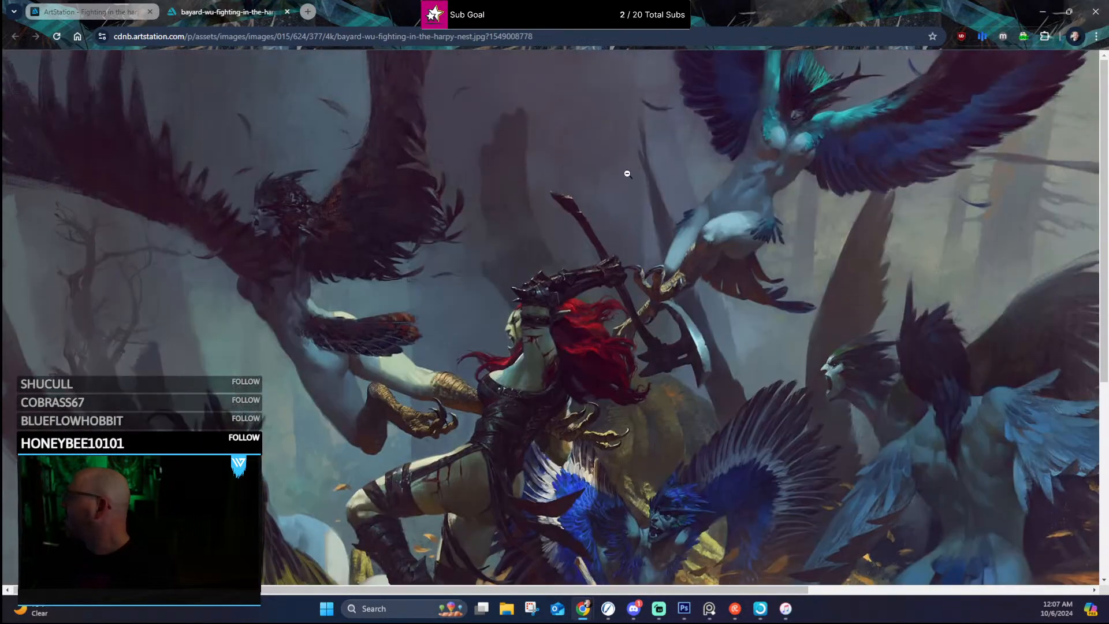
pyautogui.scroll(-2, 670, 239)
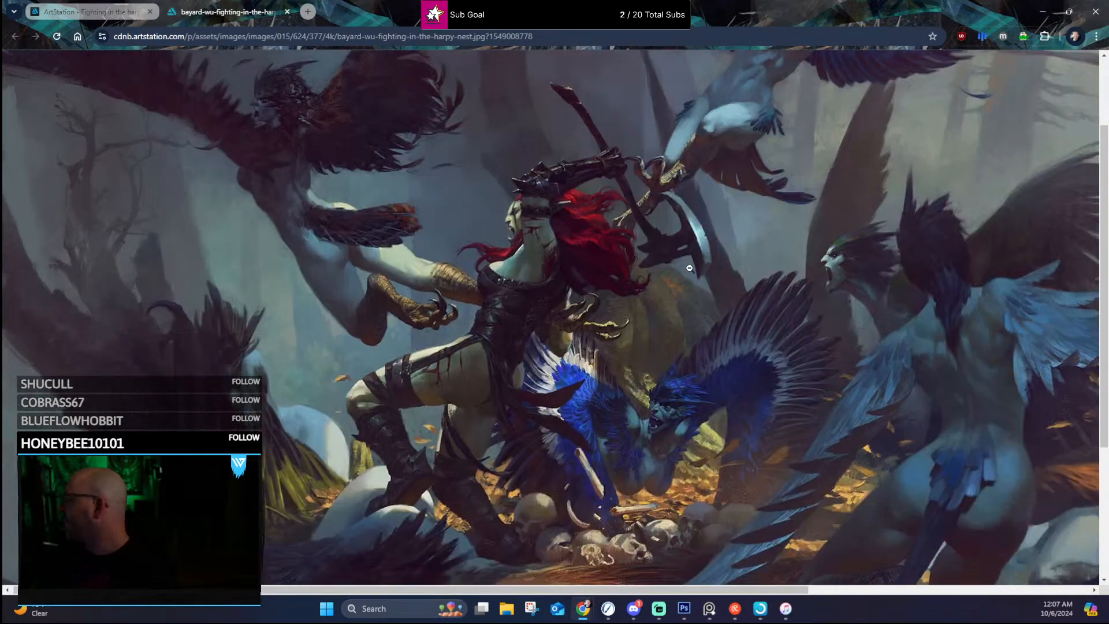
pyautogui.scroll(-1, 694, 259)
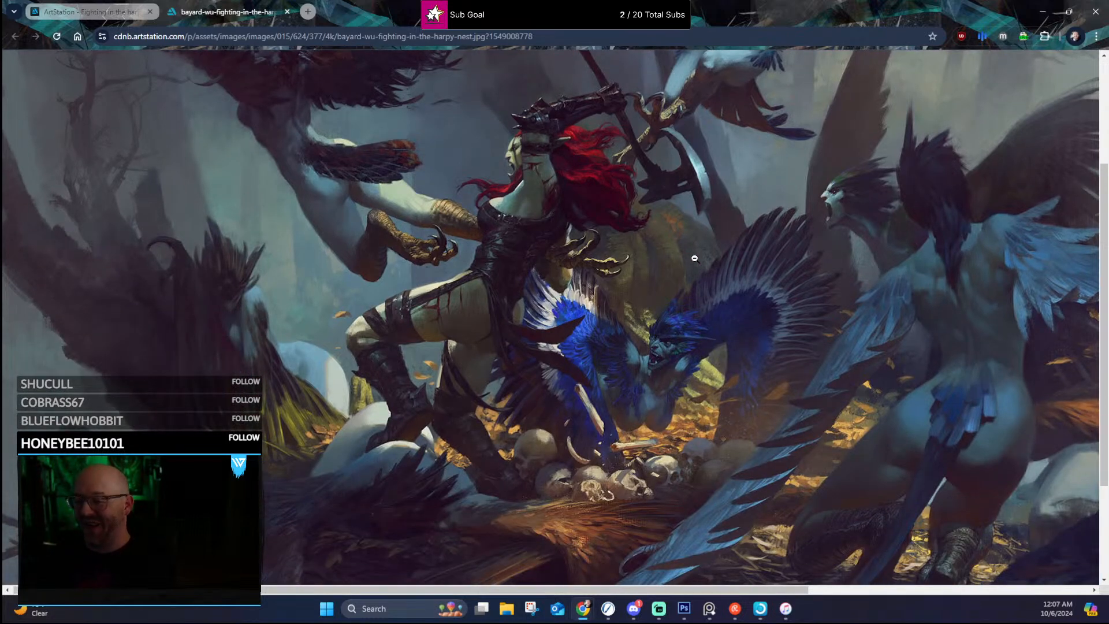
pyautogui.scroll(2, 803, 265)
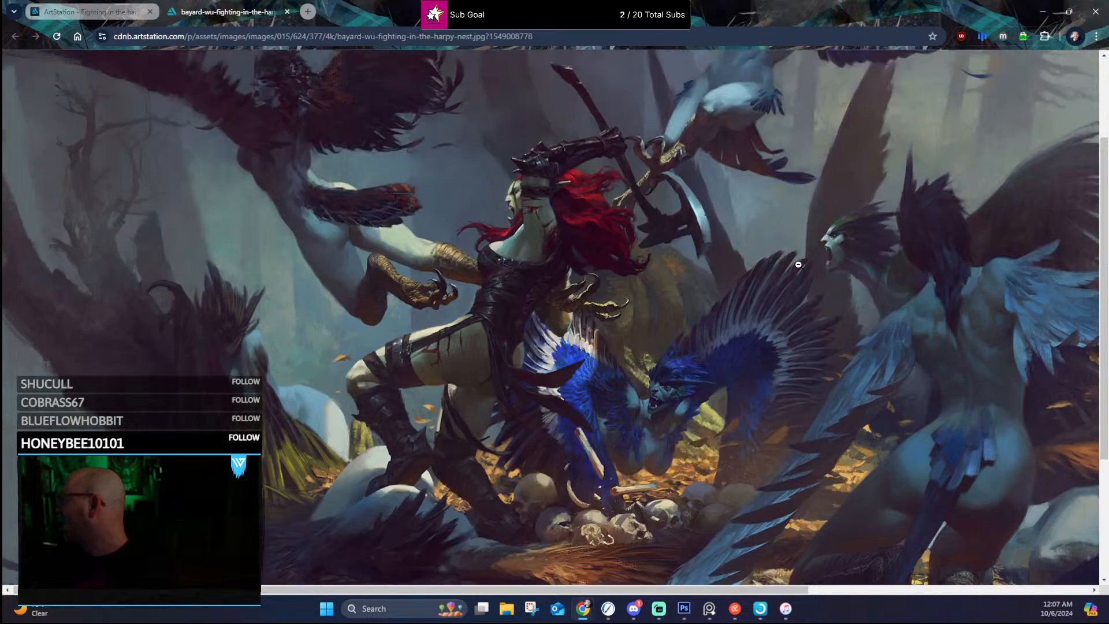
pyautogui.scroll(1, 890, 254)
pyautogui.scroll(-3, 896, 253)
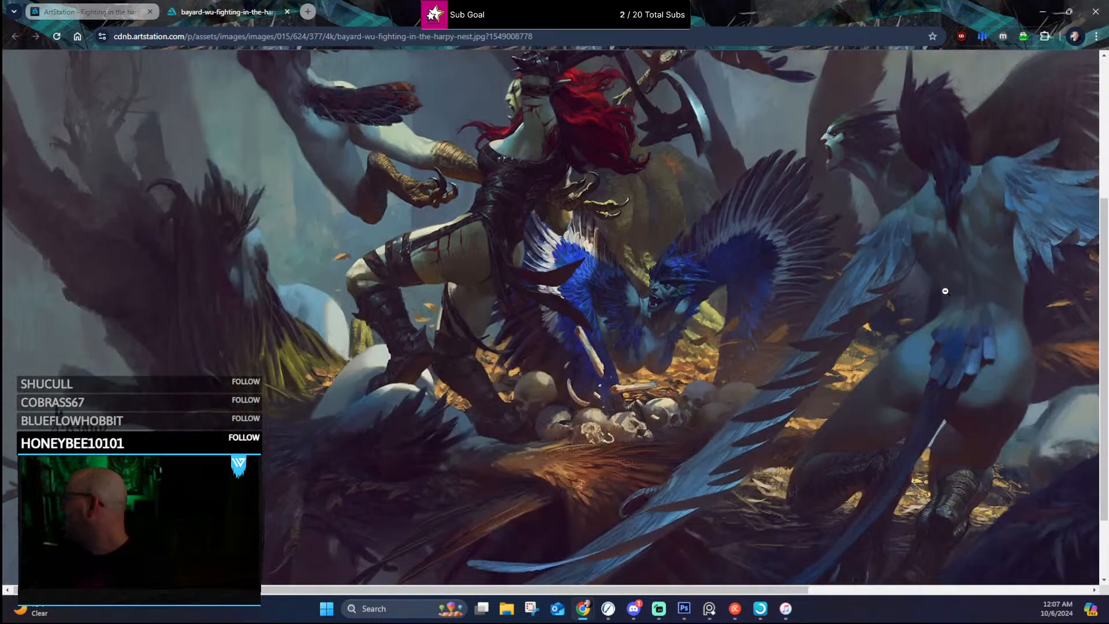
pyautogui.click(934, 310)
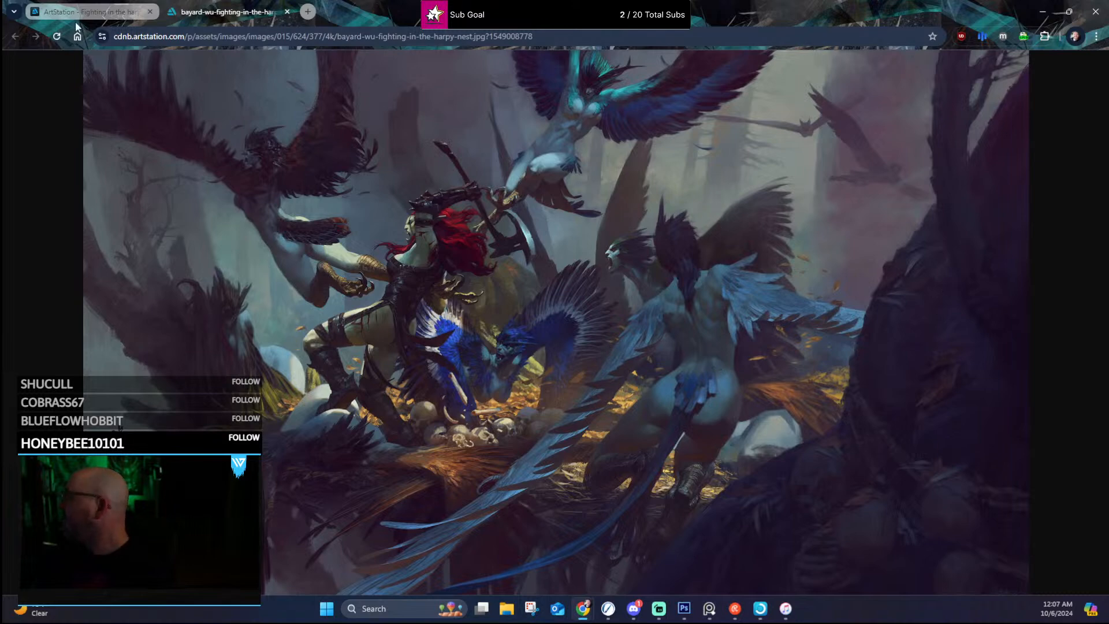
pyautogui.click(286, 12)
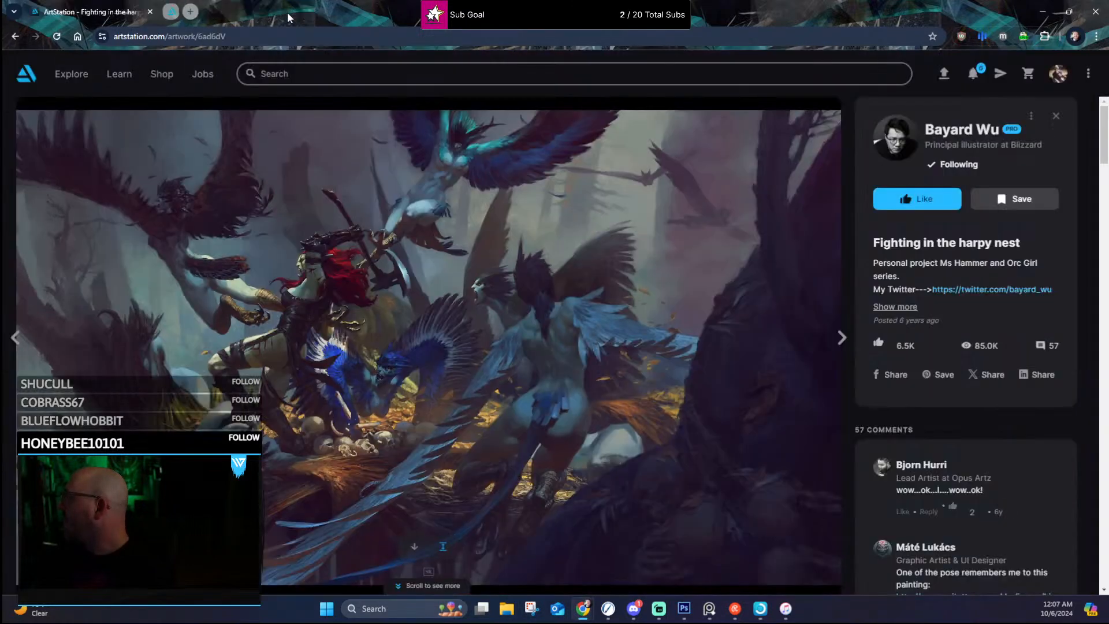
pyautogui.click(15, 37)
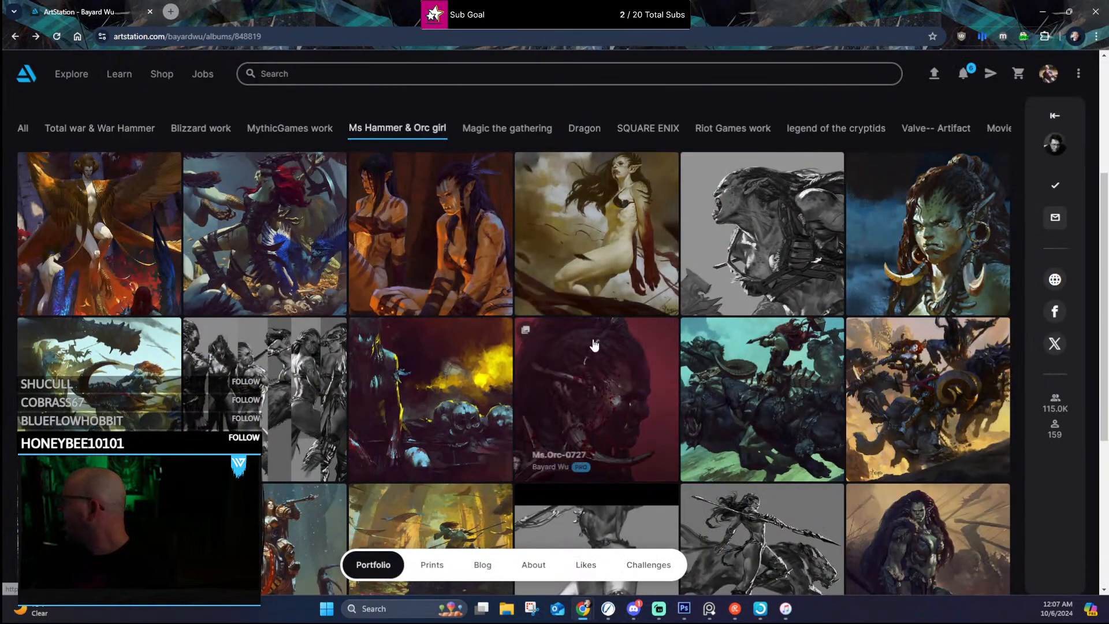
# Step: View "Orc Girl- Who Am I", and examine "Ms.Orc- Queen" including its full-size process GIF, returning to the album
pyautogui.click(597, 216)
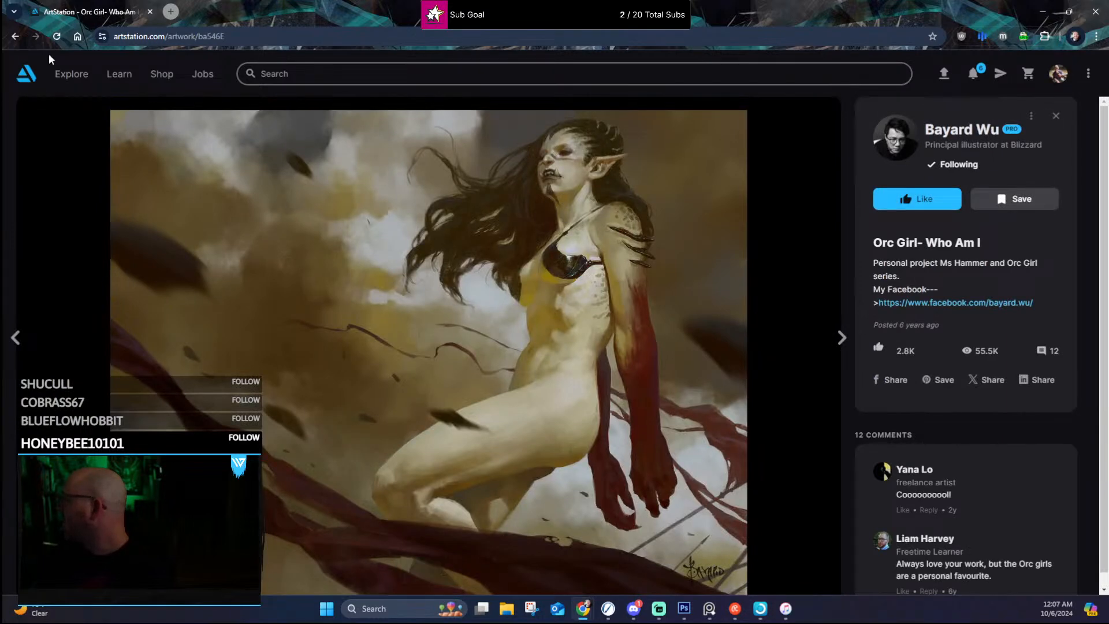
pyautogui.click(15, 38)
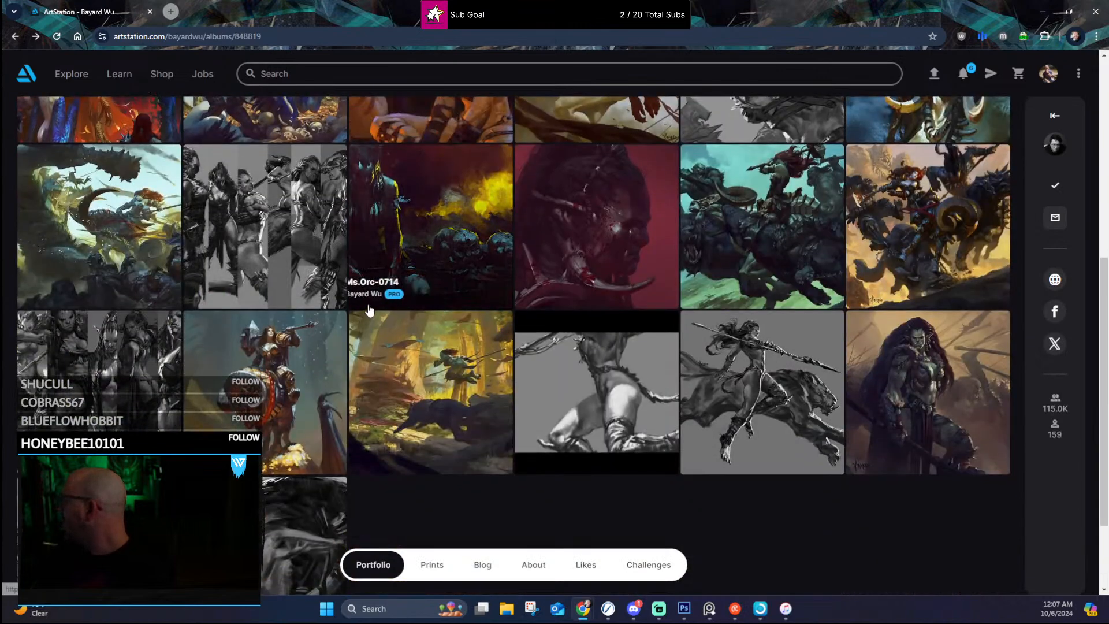
pyautogui.click(894, 364)
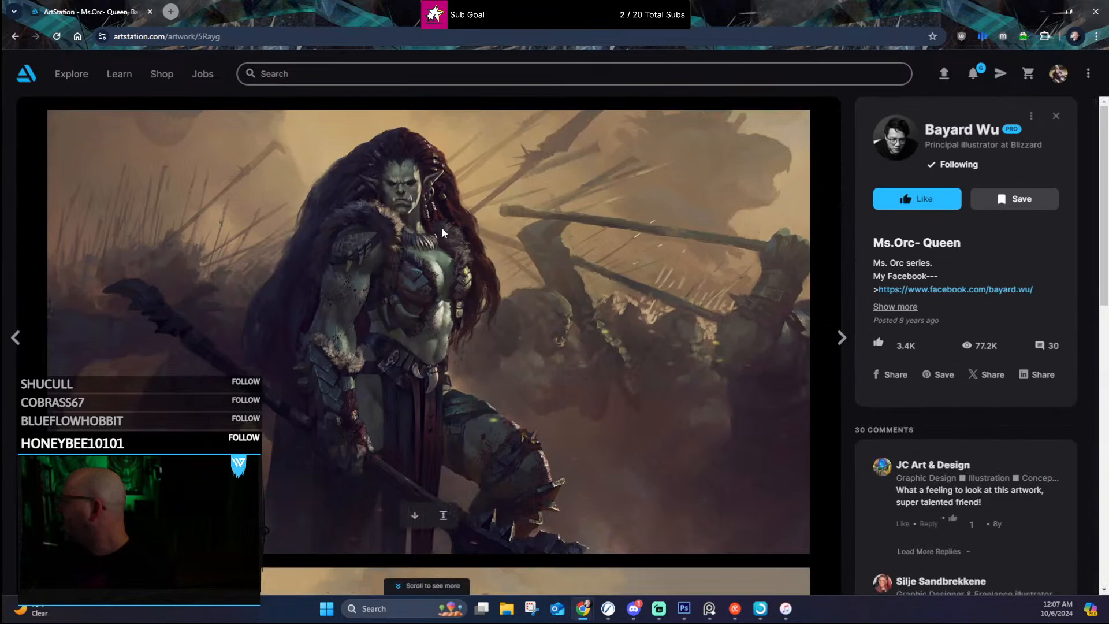
pyautogui.scroll(-8, 510, 315)
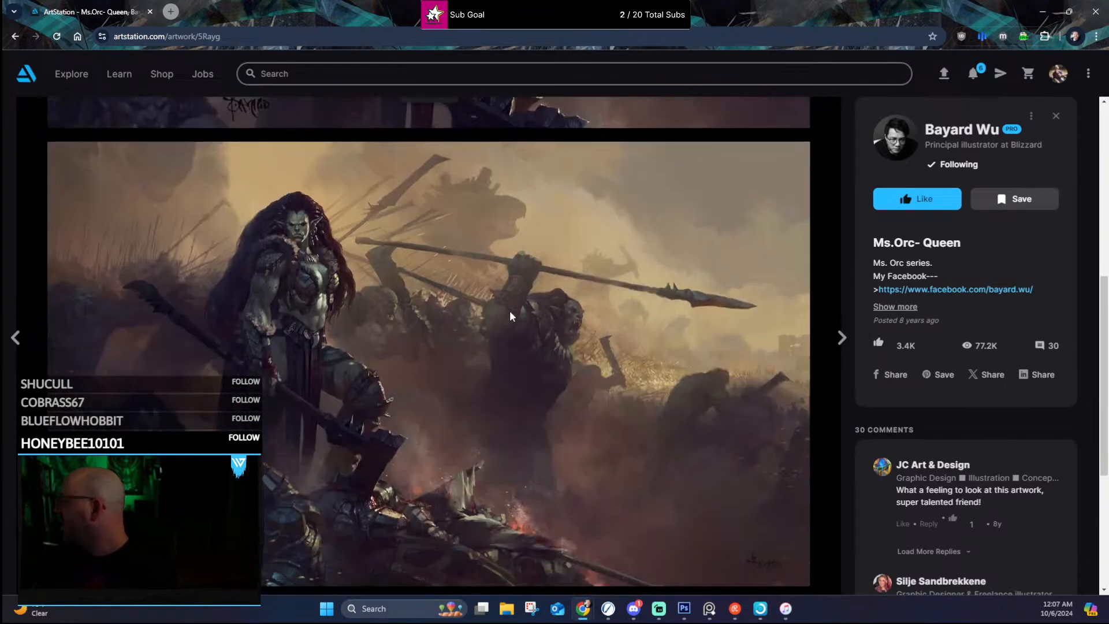
pyautogui.scroll(-3, 515, 293)
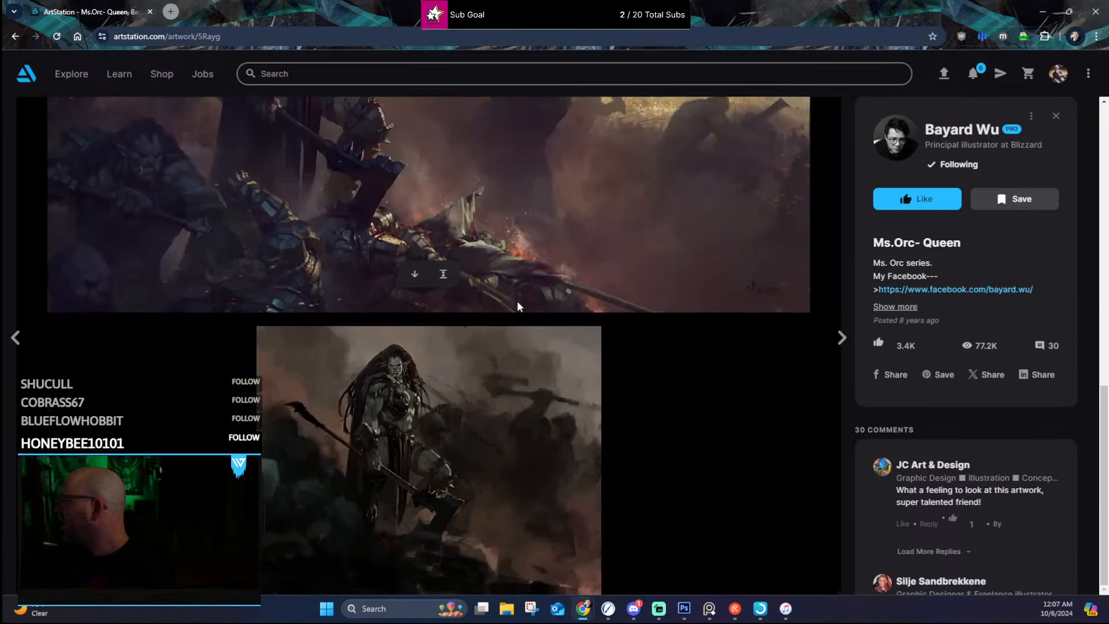
pyautogui.click(443, 556)
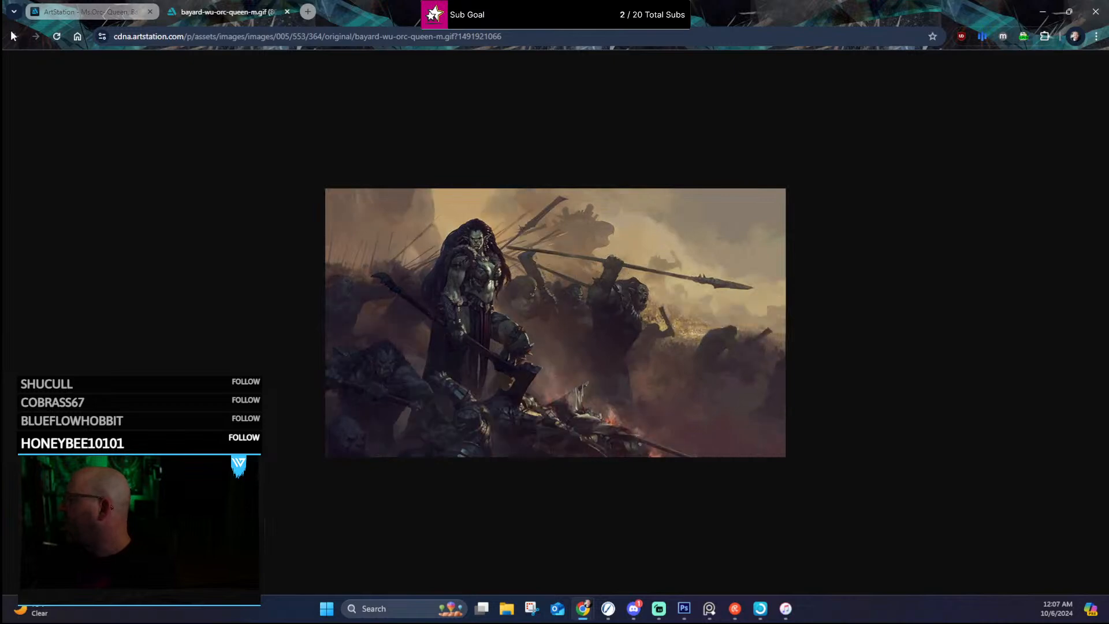
pyautogui.click(286, 12)
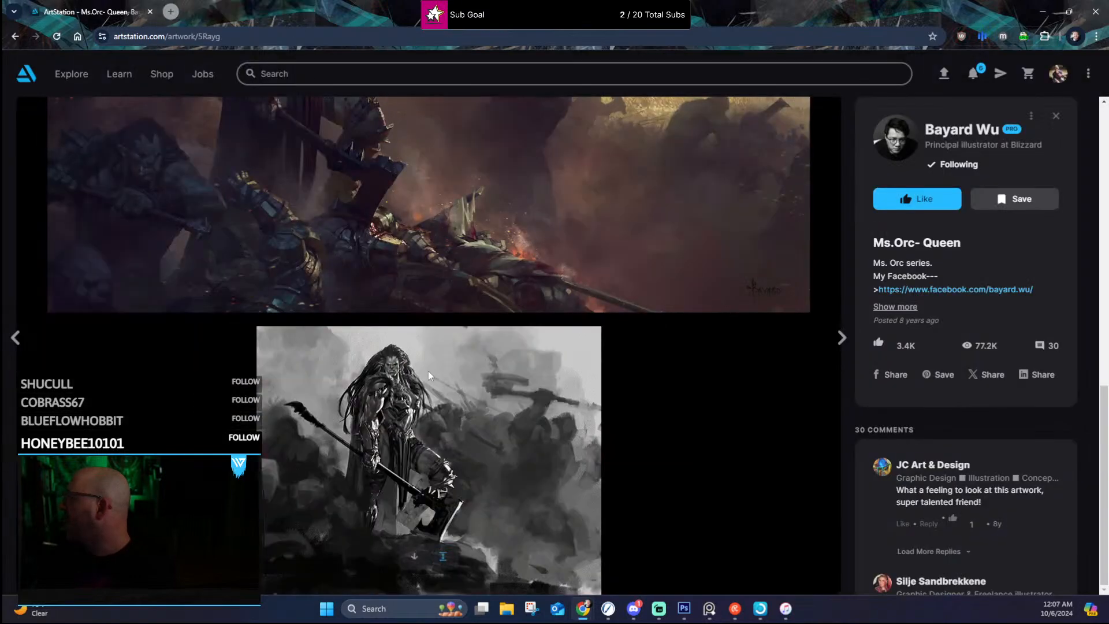
pyautogui.scroll(10, 428, 371)
pyautogui.click(20, 36)
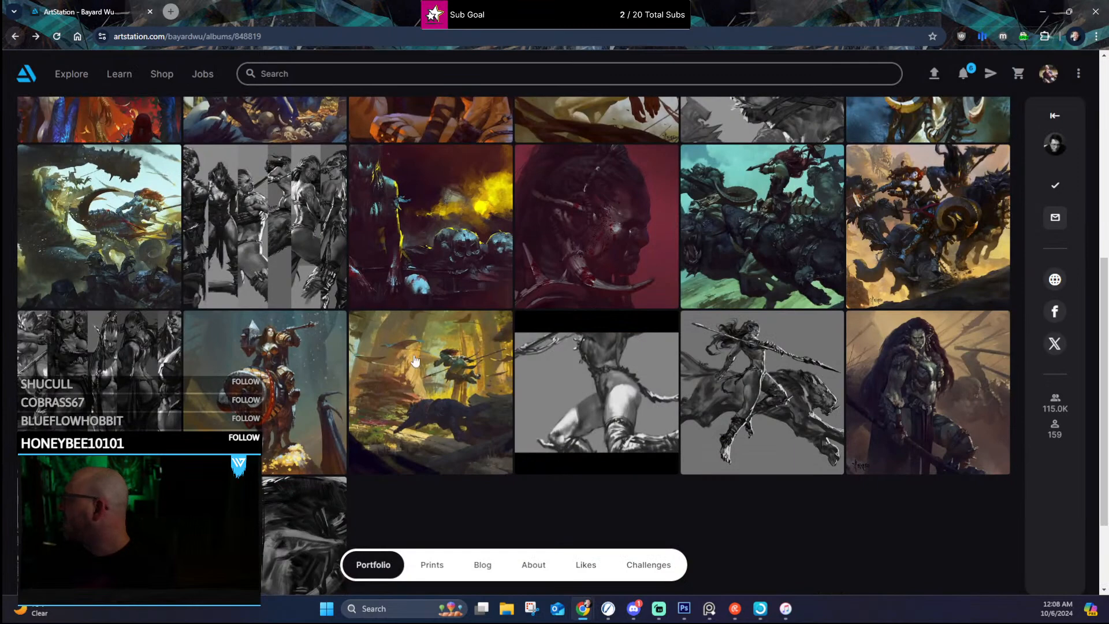
# Step: Open the artwork "Ms. Hammer-4" from the album and view its first image at full size
pyautogui.scroll(3, 292, 300)
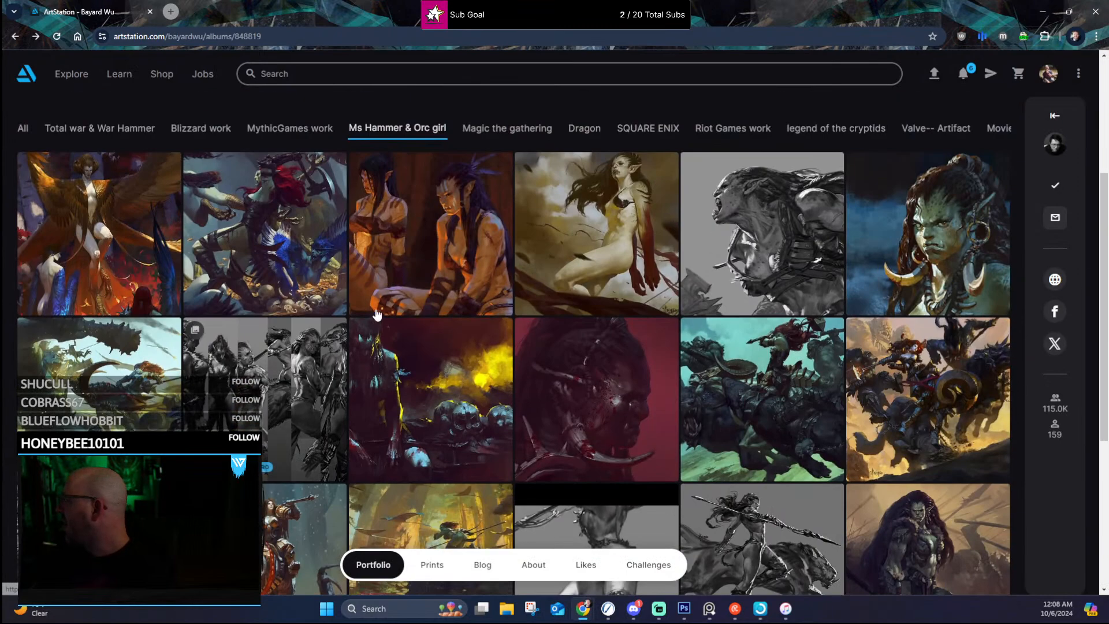
pyautogui.click(768, 353)
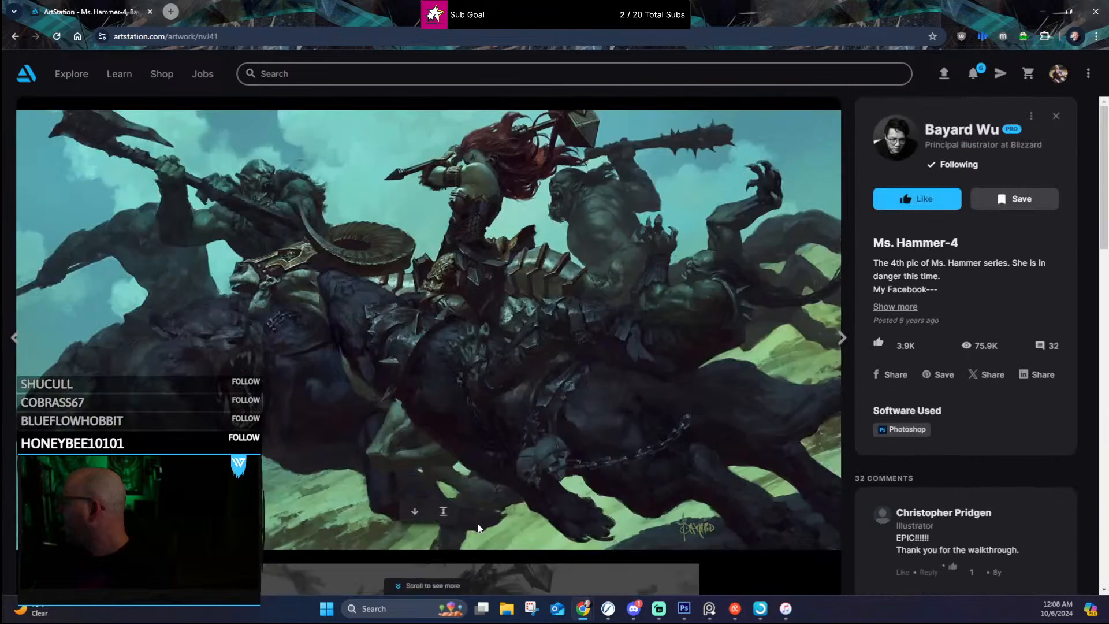
pyautogui.click(443, 511)
pyautogui.click(609, 143)
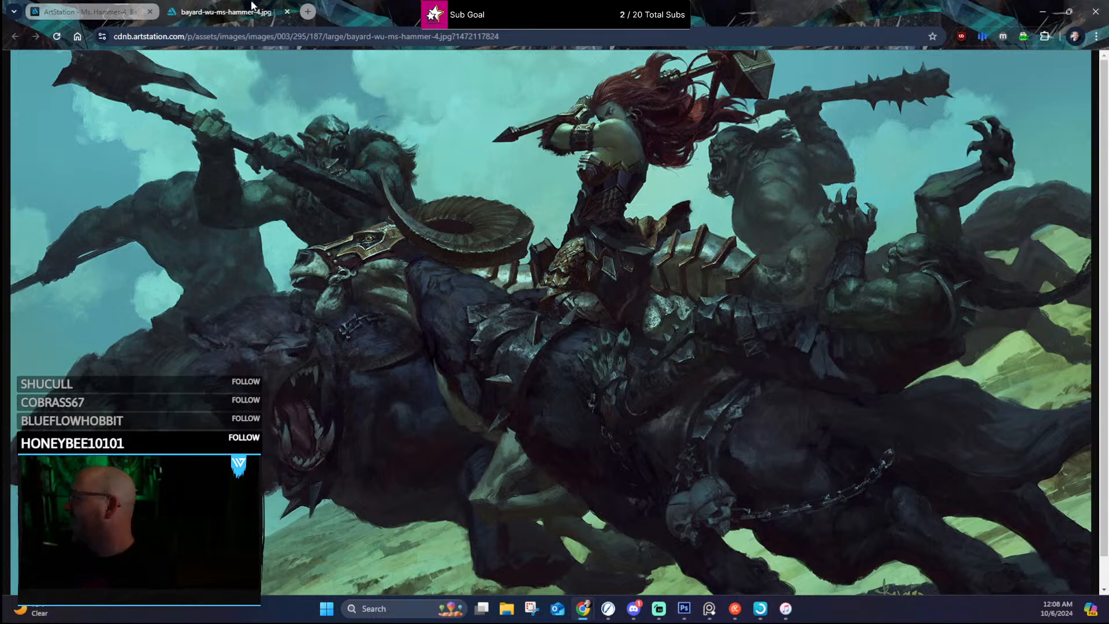
# Step: Close the full-size image, examine the remaining images of "Ms. Hammer-4", and return to the album
pyautogui.click(287, 13)
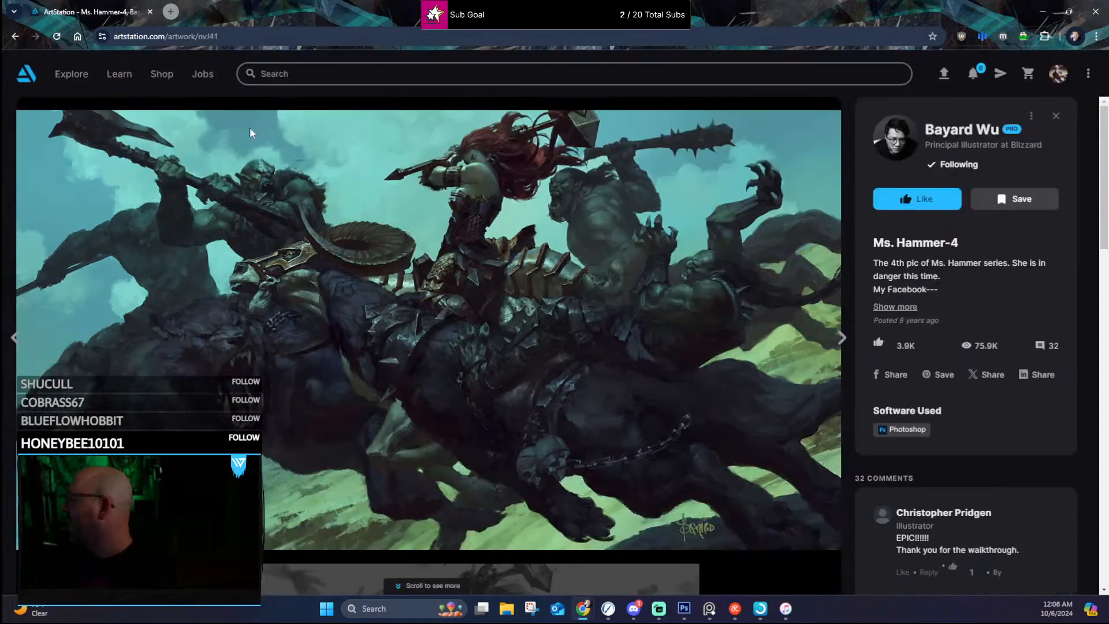
pyautogui.scroll(-5, 491, 357)
pyautogui.scroll(-3, 494, 357)
pyautogui.scroll(2, 474, 335)
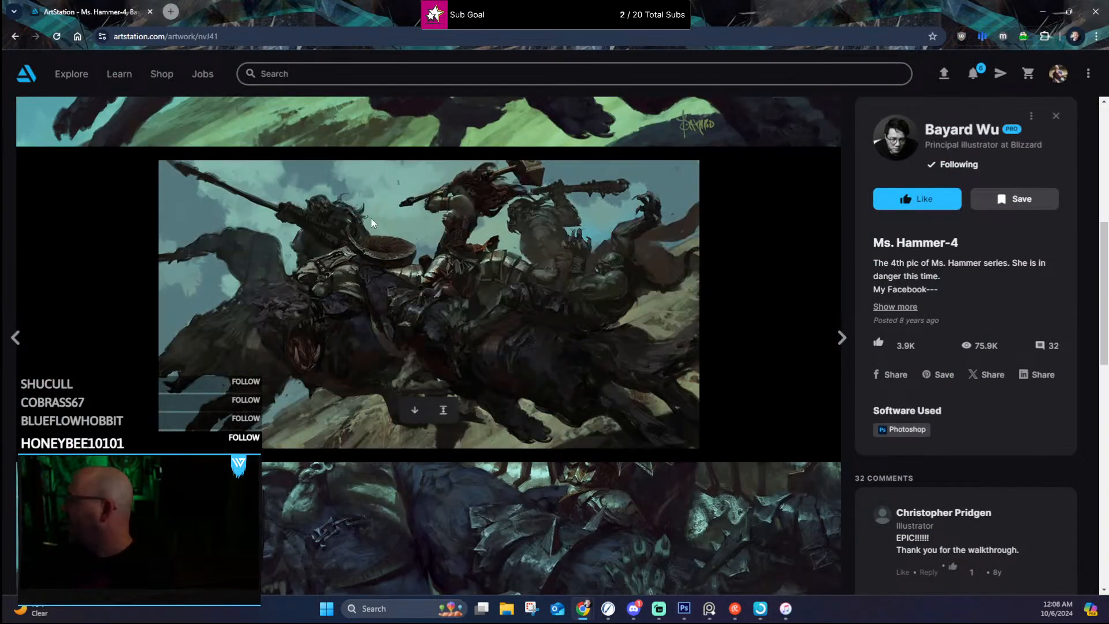
pyautogui.scroll(-4, 441, 347)
pyautogui.scroll(-2, 441, 346)
pyautogui.scroll(-5, 457, 241)
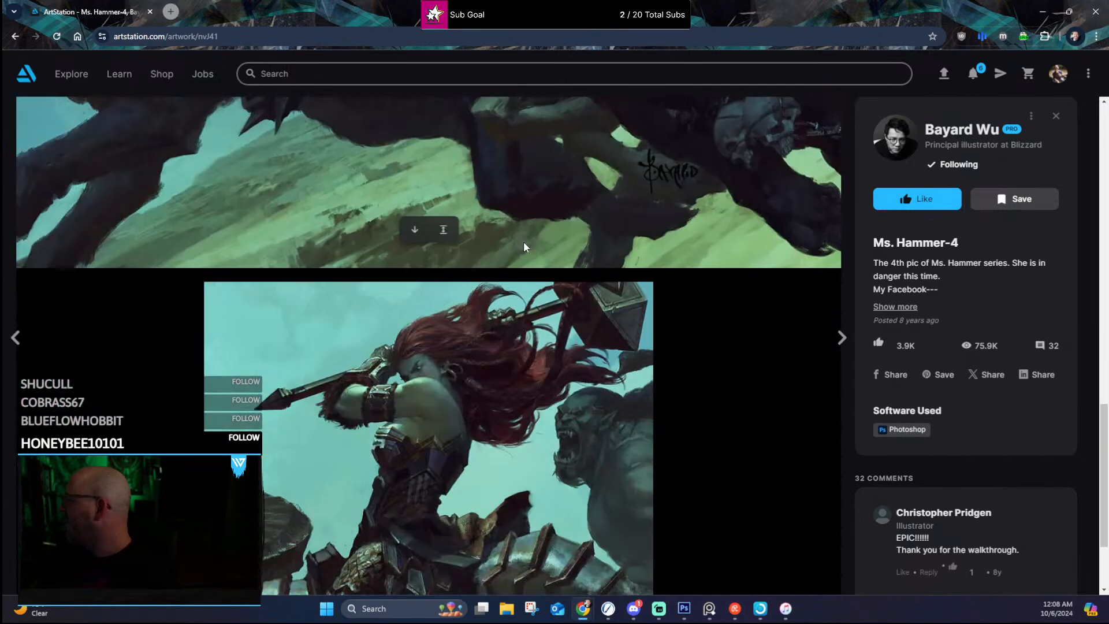
pyautogui.click(15, 36)
# Step: Browse the thumbnails of the "Ms Hammer & Orc girl" album and close the browser to return to the Photoshop painting
pyautogui.scroll(4, 292, 247)
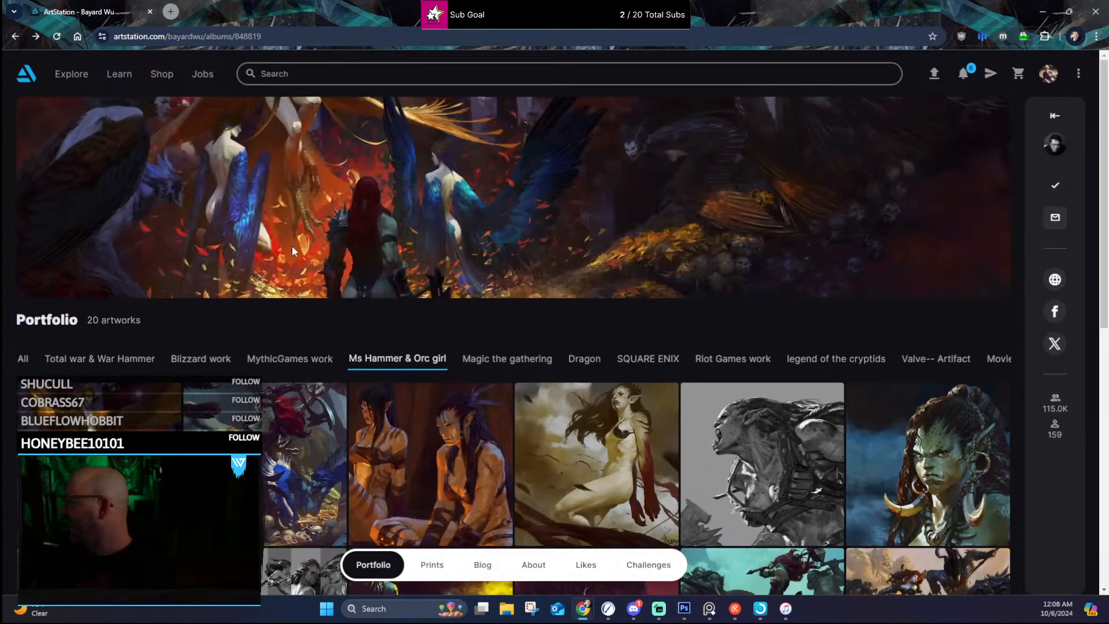
pyautogui.scroll(-5, 425, 485)
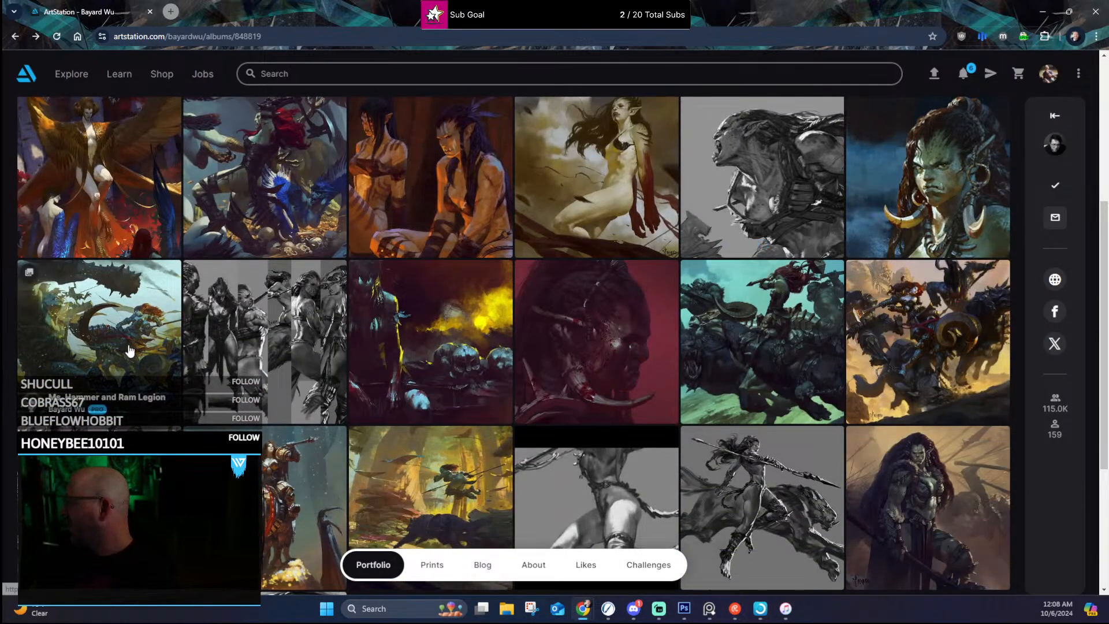
pyautogui.scroll(5, 300, 297)
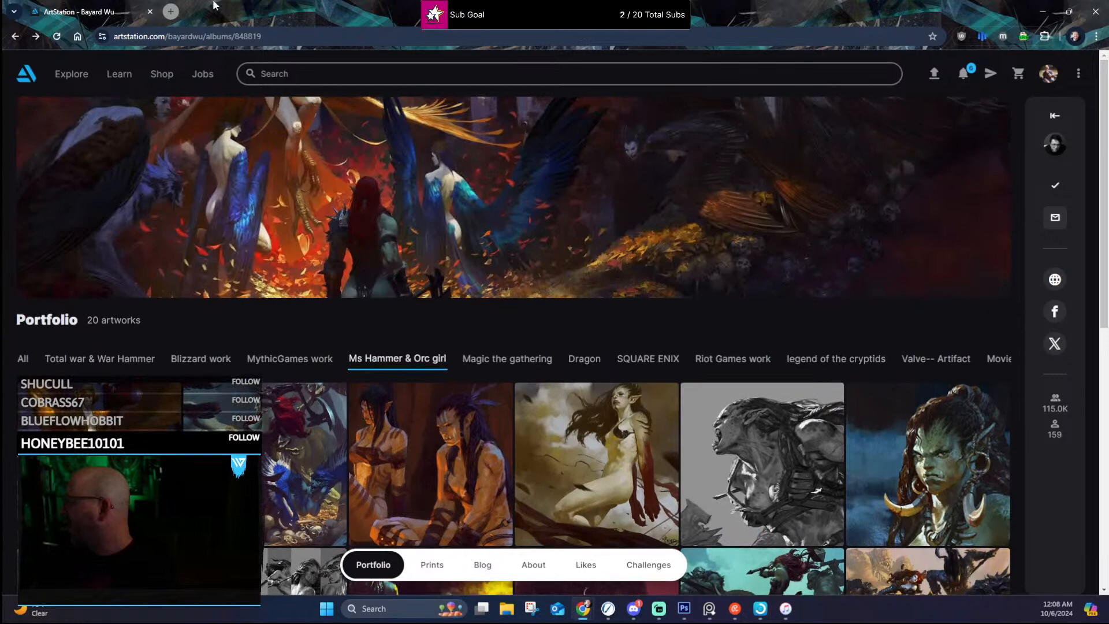
pyautogui.click(1095, 9)
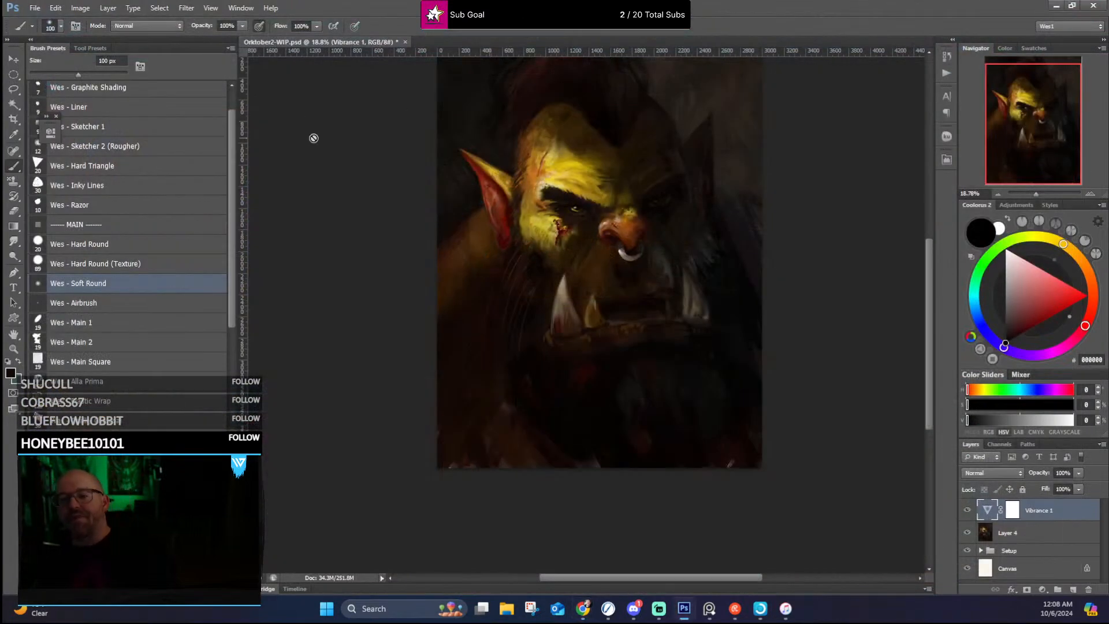
# Step: Examine the orc portrait up close and as a whole, checking the hair, brow, eyes, nose ring, tusks and background
pyautogui.scroll(4, 562, 288)
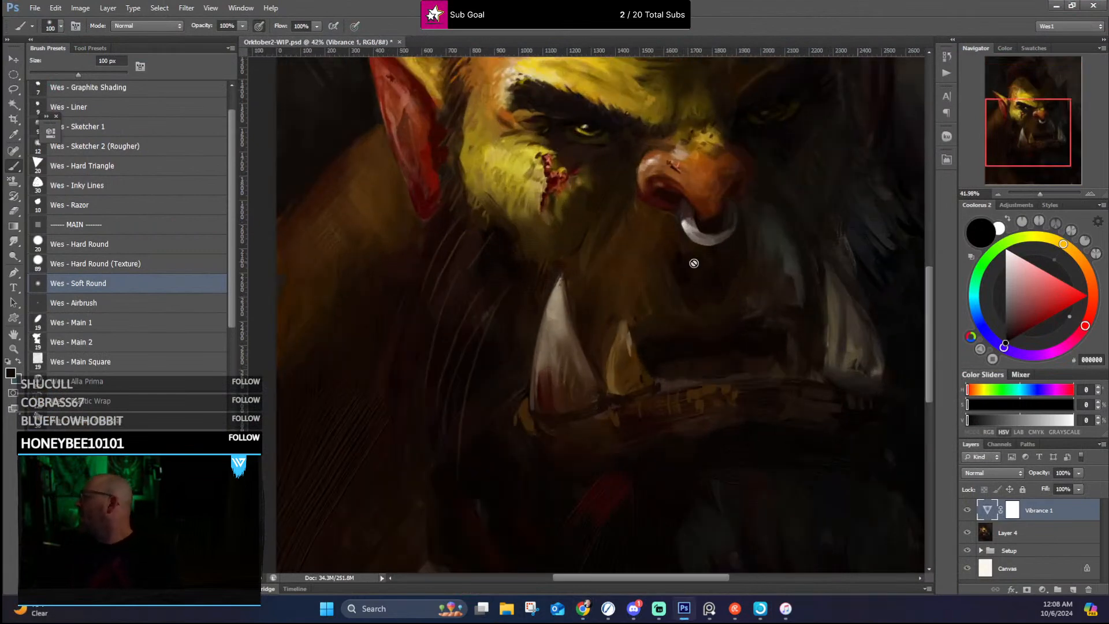
pyautogui.moveTo(931, 297); pyautogui.dragTo(935, 193)
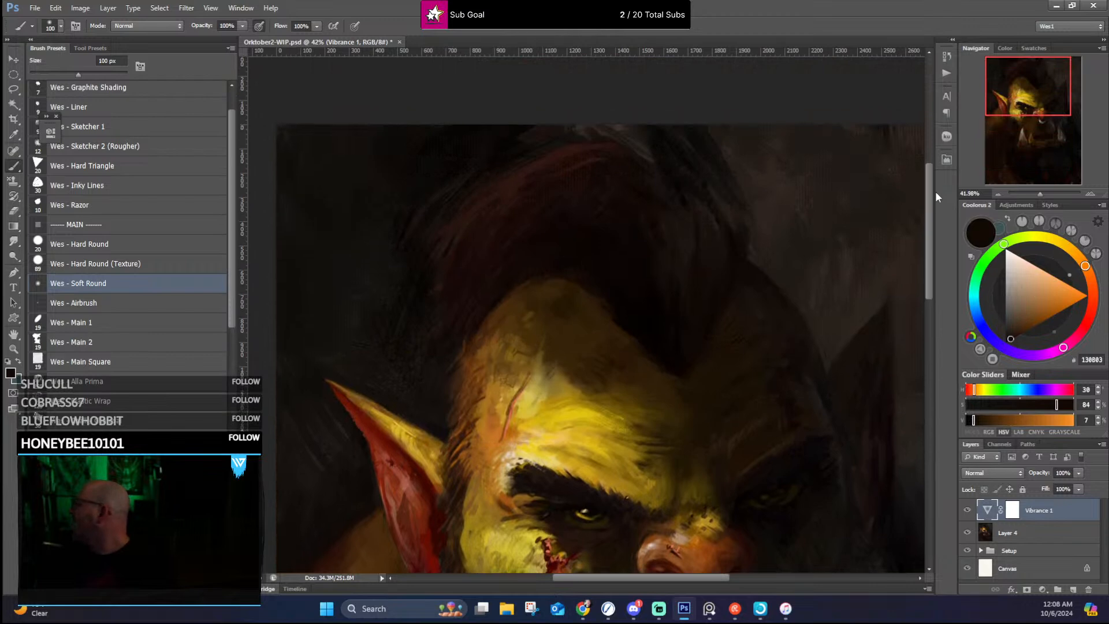
pyautogui.scroll(-3, 427, 283)
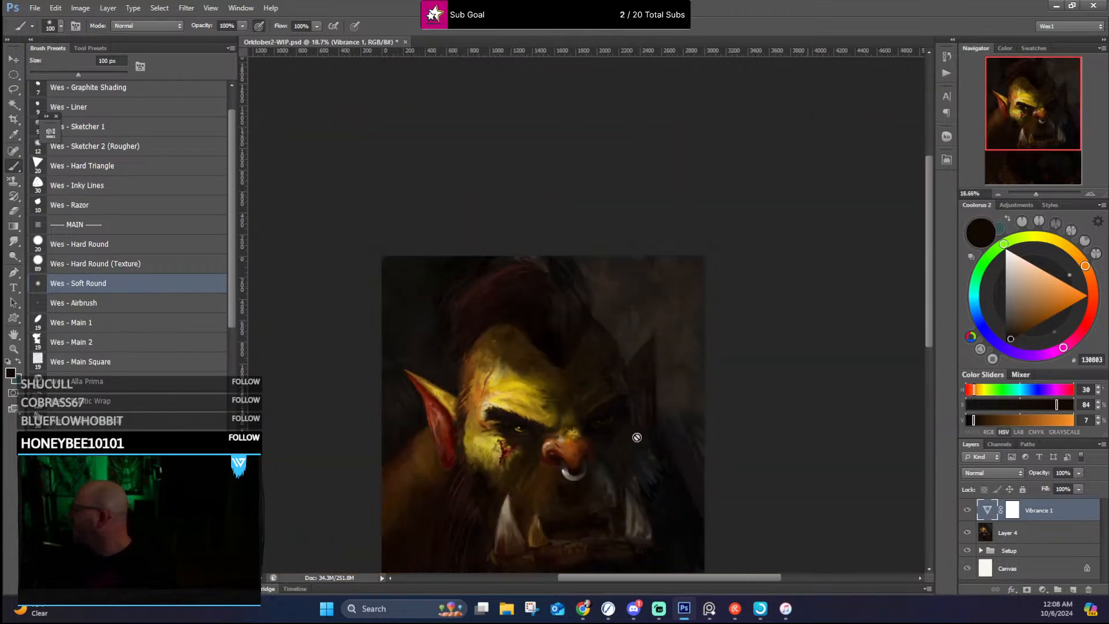
pyautogui.scroll(5, 640, 435)
pyautogui.scroll(-1, 644, 432)
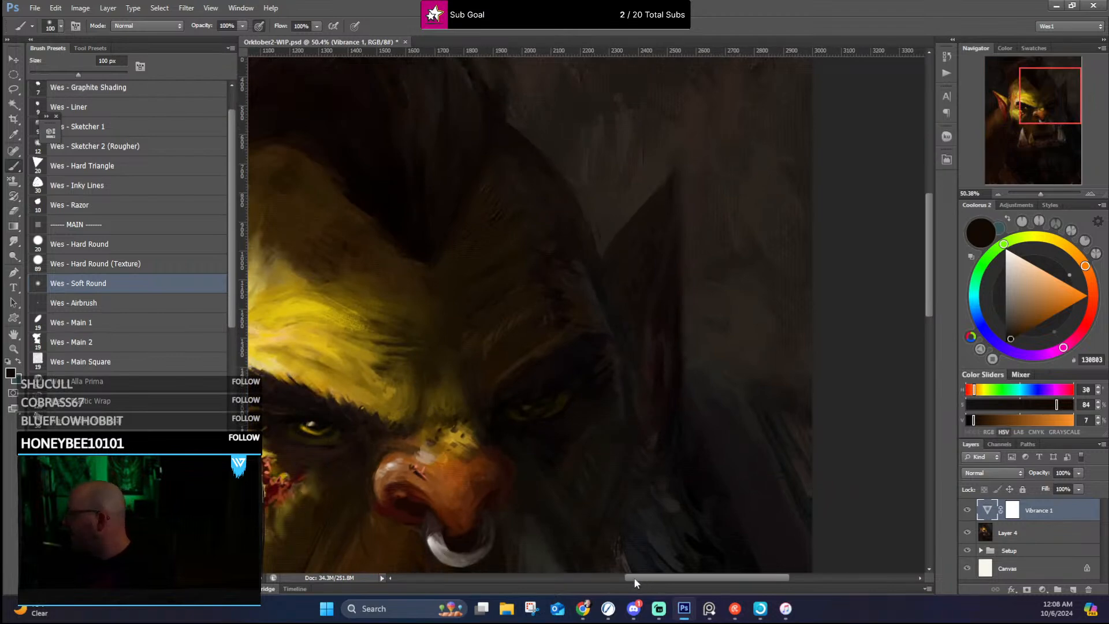
pyautogui.moveTo(633, 577); pyautogui.dragTo(612, 578)
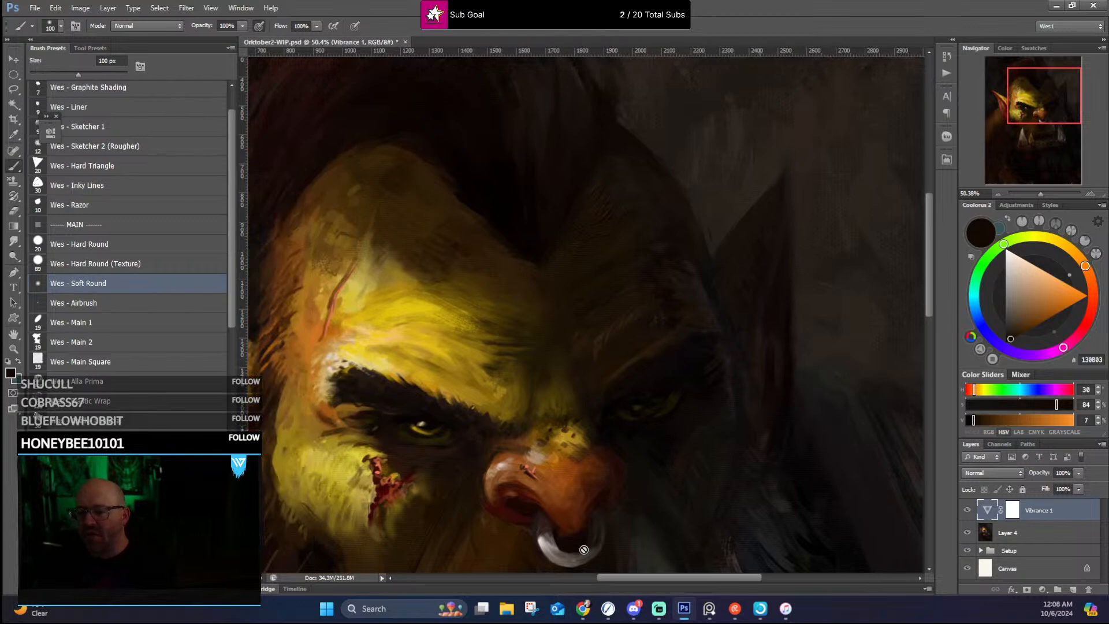
pyautogui.scroll(-5, 591, 528)
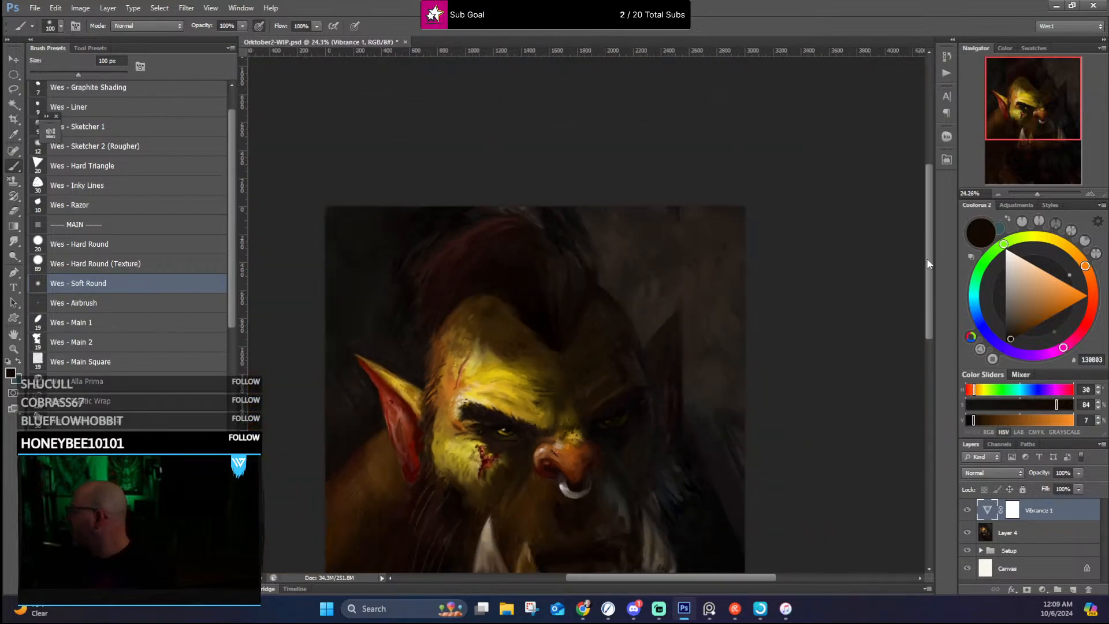
pyautogui.moveTo(928, 264)
pyautogui.mouseDown()
pyautogui.moveTo(945, 348)
pyautogui.moveTo(954, 323)
pyautogui.mouseUp()
pyautogui.scroll(1, 534, 357)
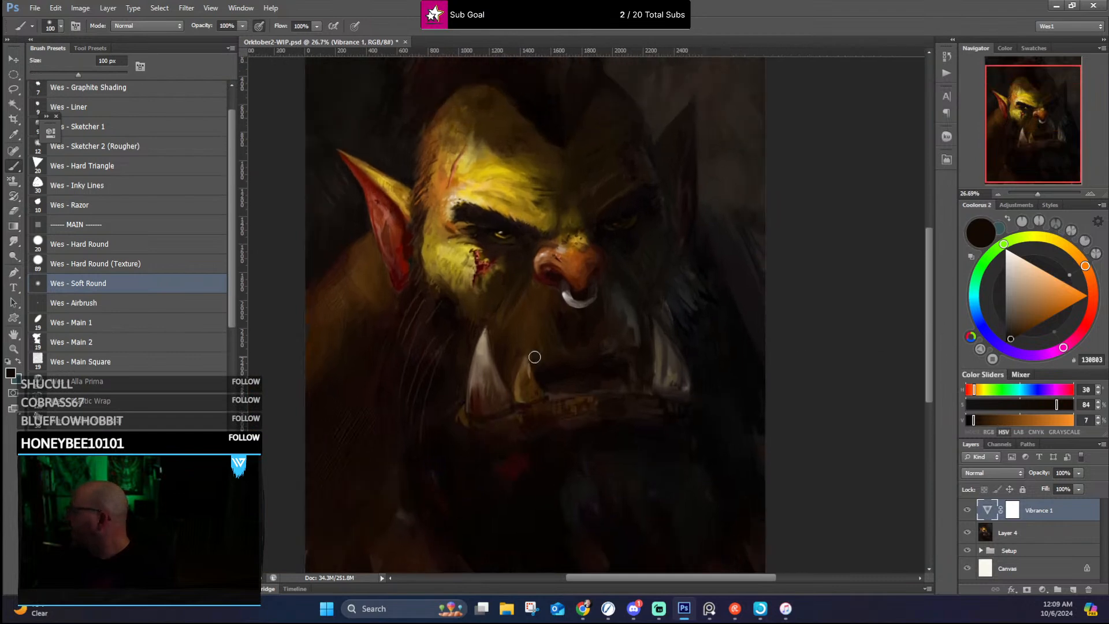
pyautogui.scroll(-1, 538, 110)
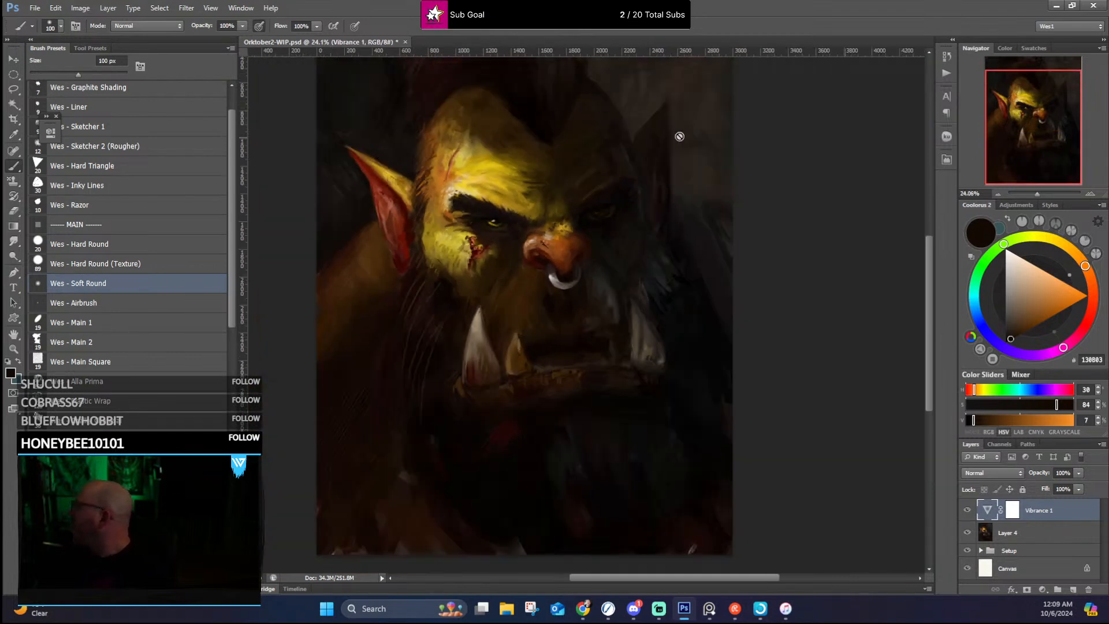
pyautogui.scroll(2, 766, 214)
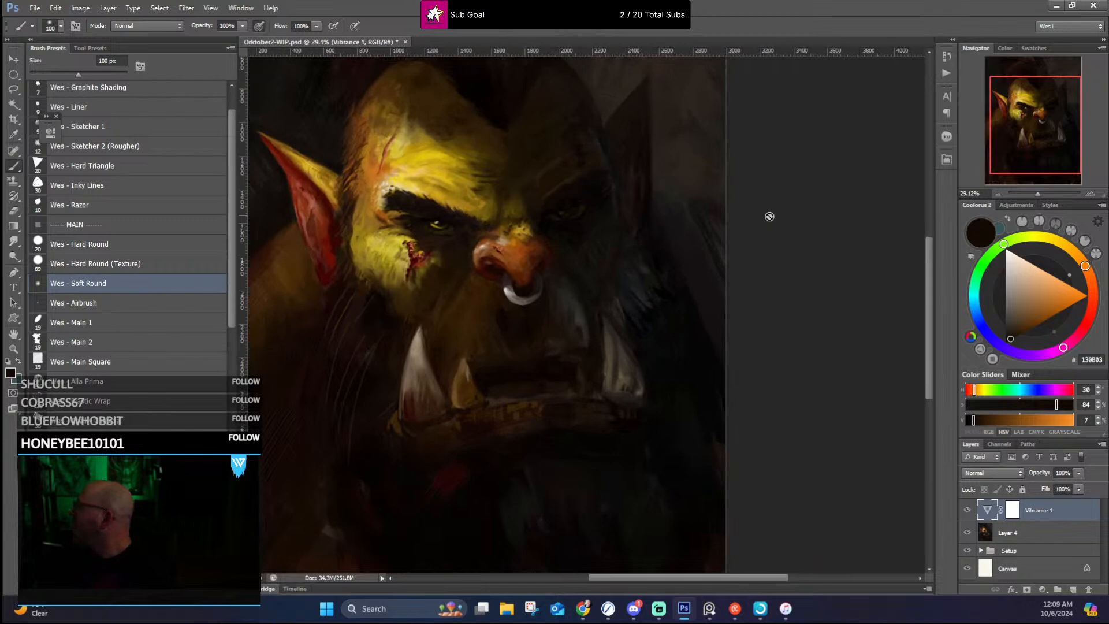
pyautogui.scroll(2, 506, 195)
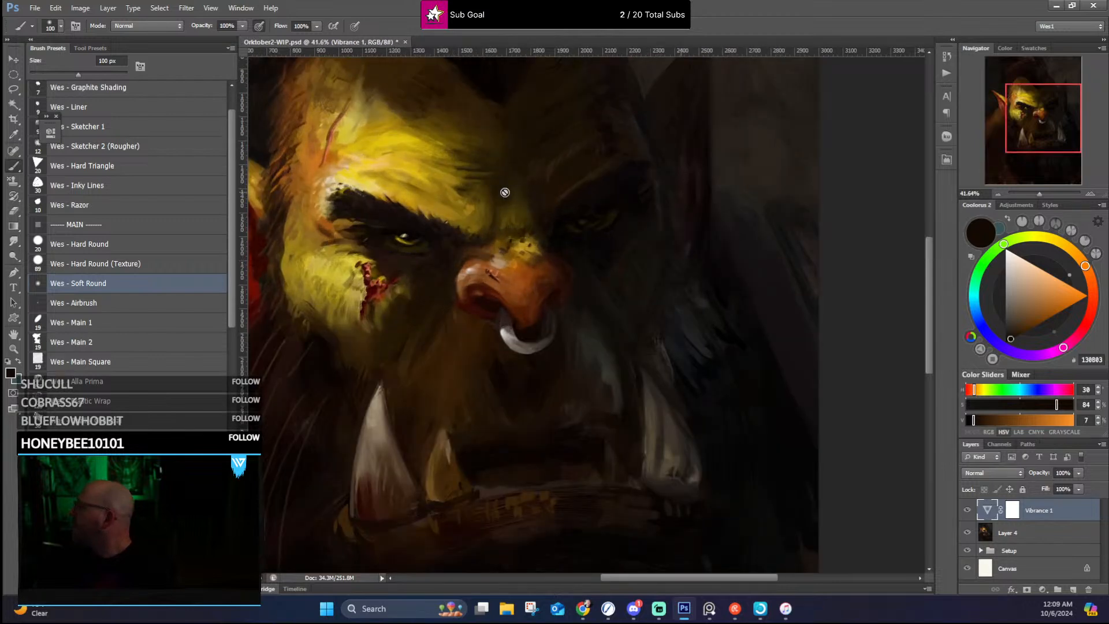
pyautogui.scroll(-3, 504, 193)
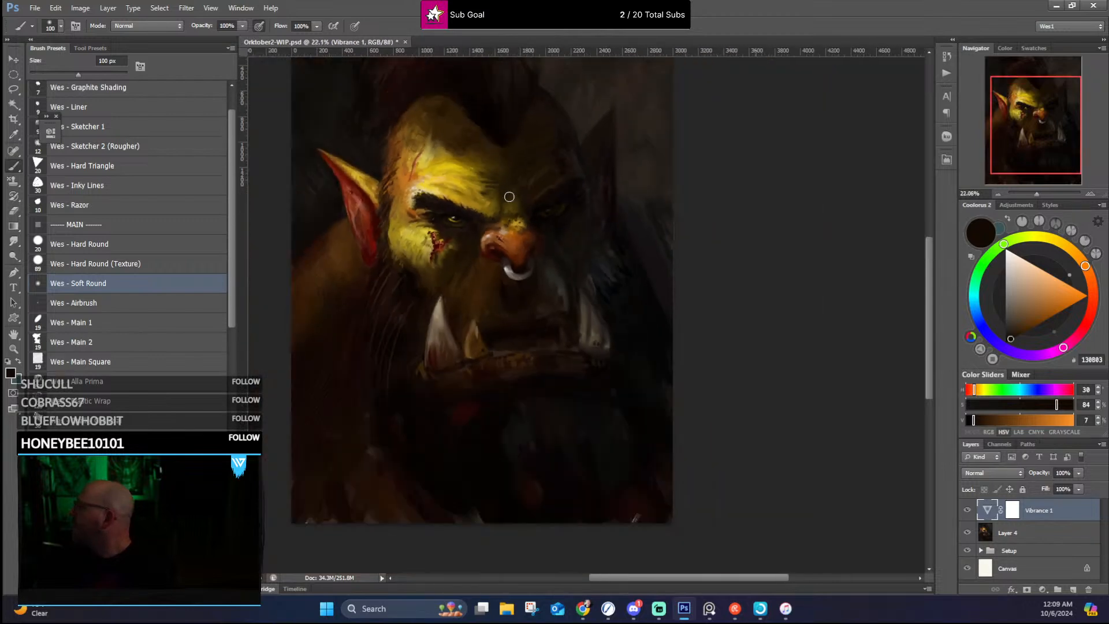
# Step: Save the portrait as Orktober2-WIP.png, replacing the existing file, with Smallest / Slow compression and no interlacing
pyautogui.click(30, 7)
pyautogui.click(58, 142)
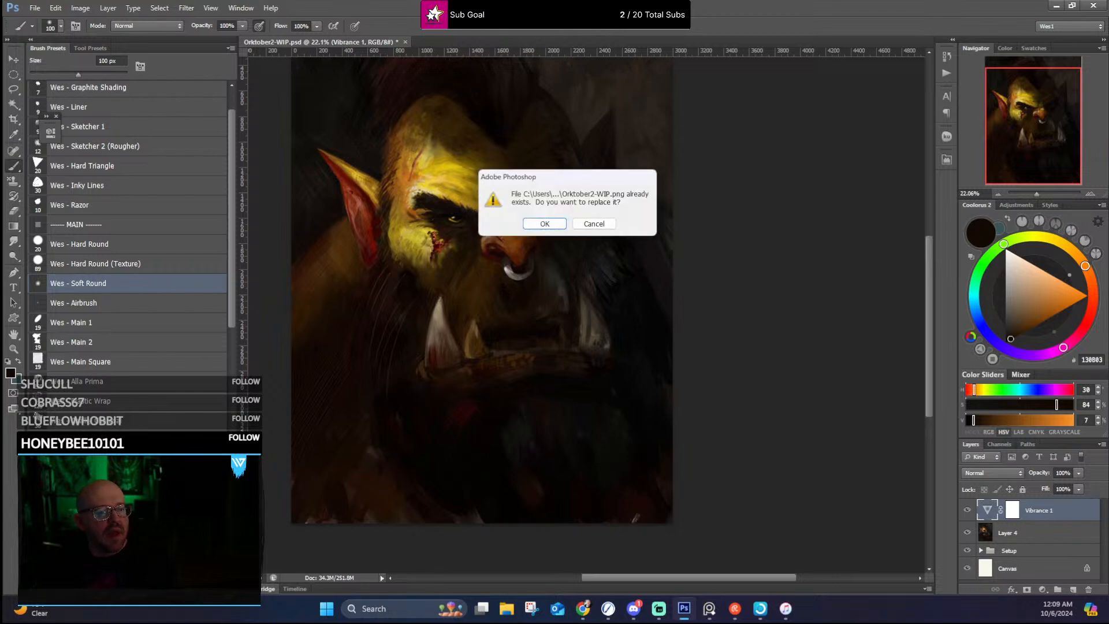
pyautogui.click(531, 228)
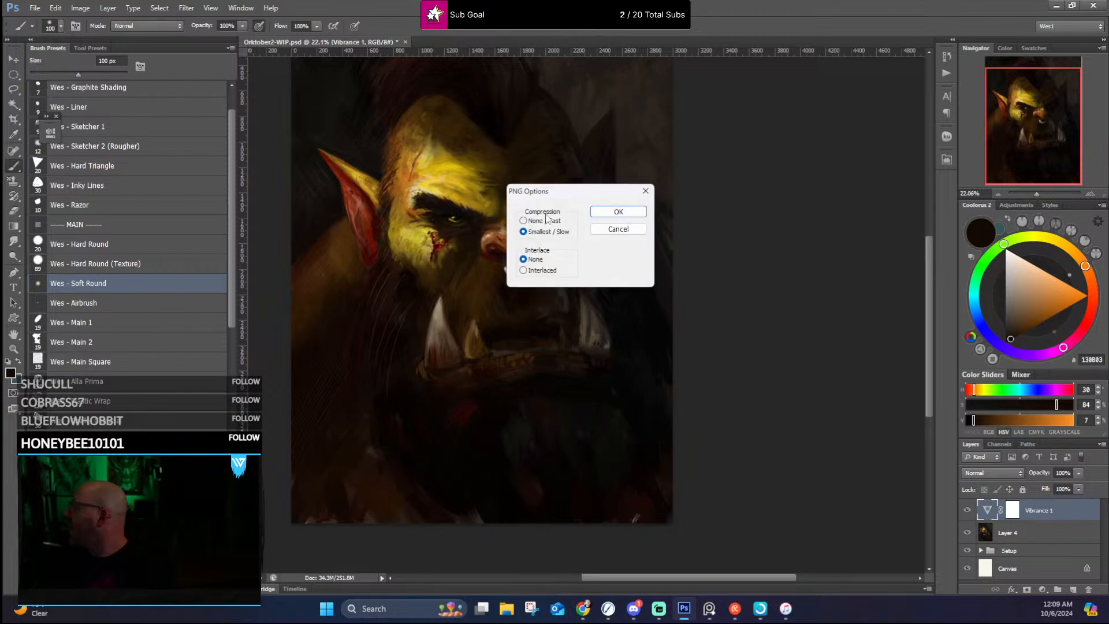
pyautogui.click(618, 212)
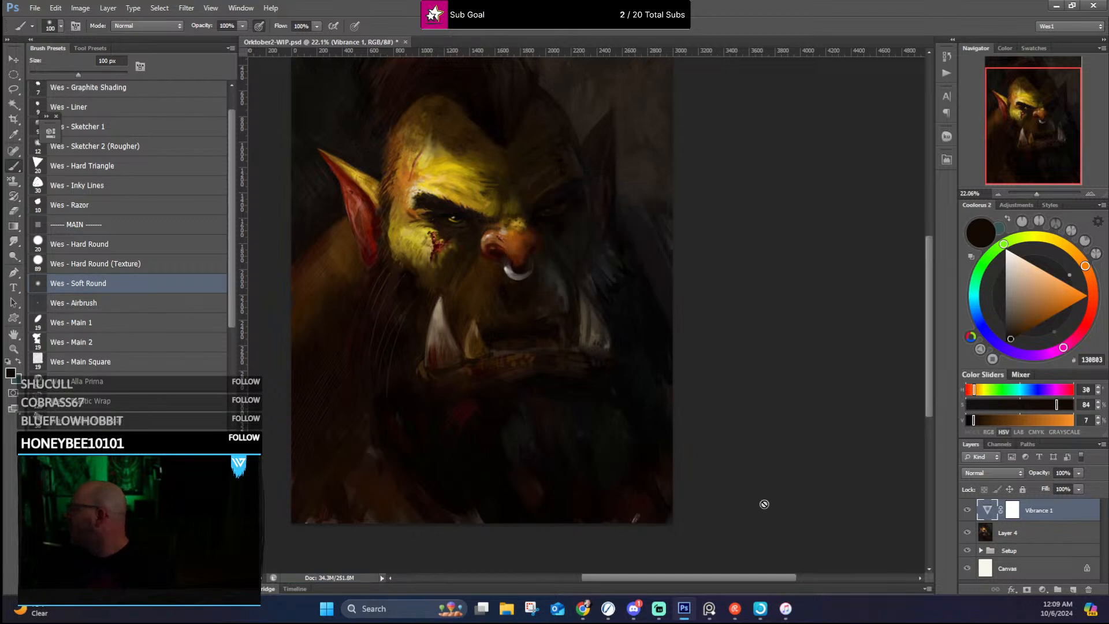
# Step: Switch to Rebelle 7 Pro and import the Orktober2-WIP image from the Desktop at 3000 × 4000 px as a new layer
pyautogui.click(608, 608)
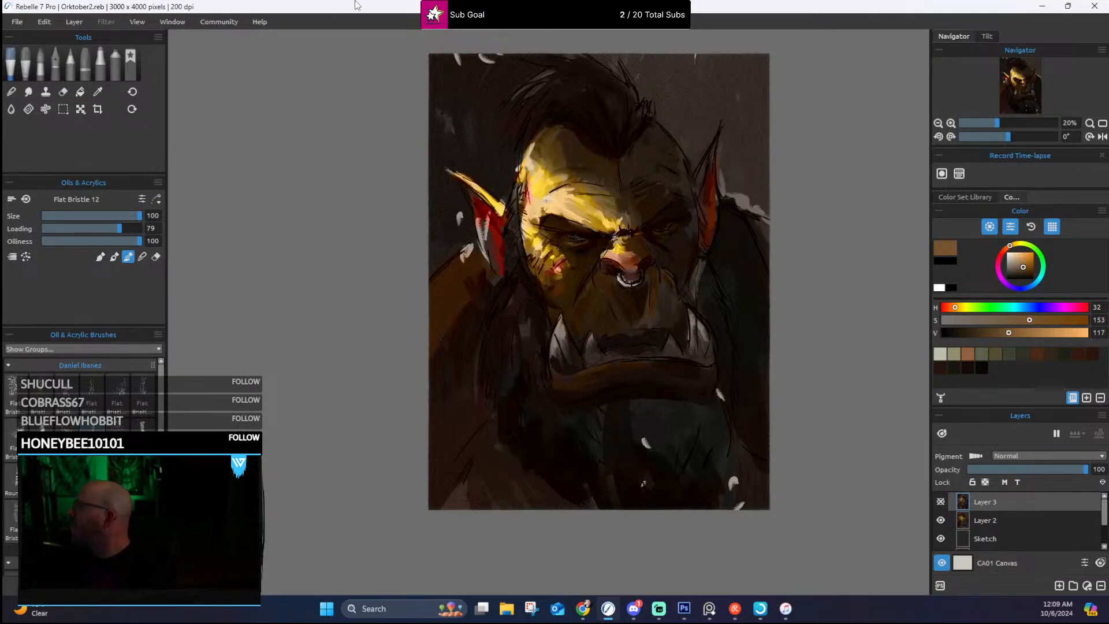
pyautogui.click(18, 21)
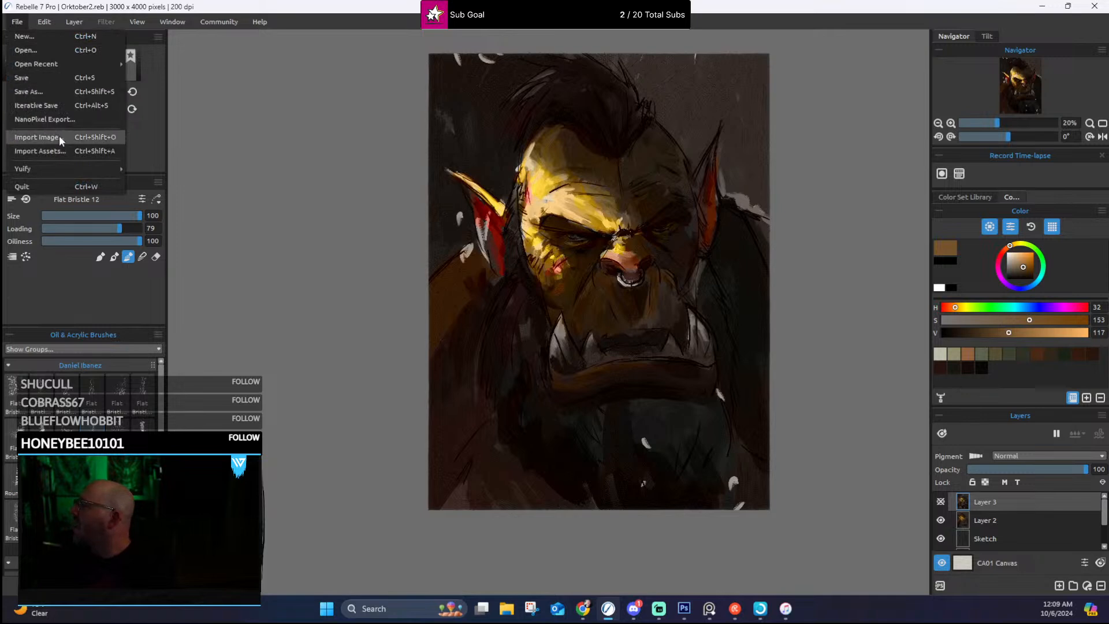
pyautogui.click(60, 140)
pyautogui.scroll(-3, 390, 233)
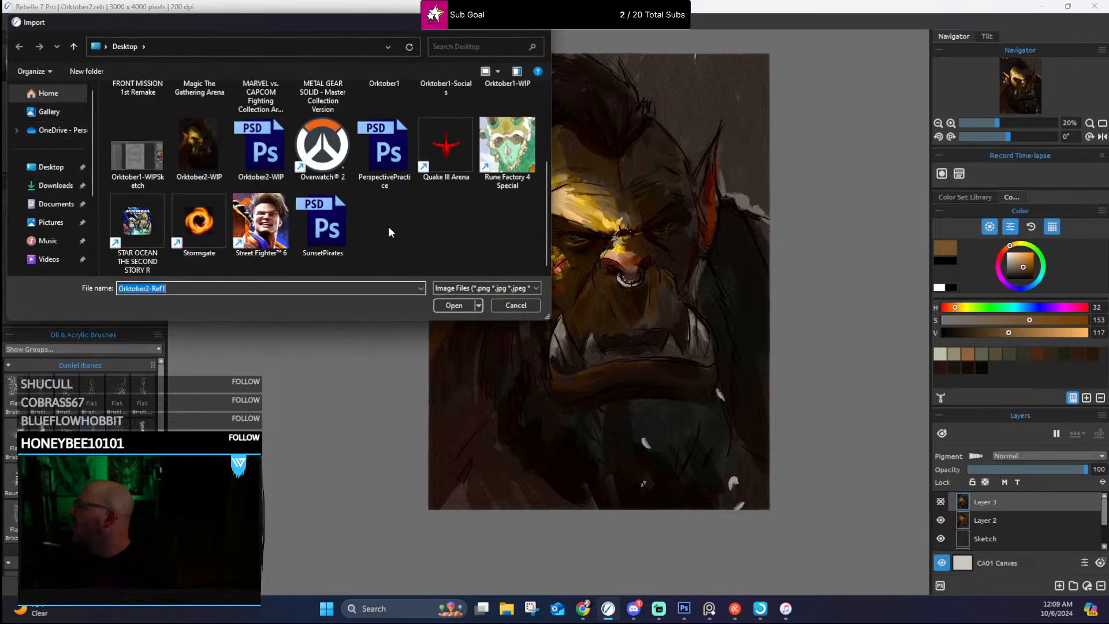
pyautogui.click(199, 152)
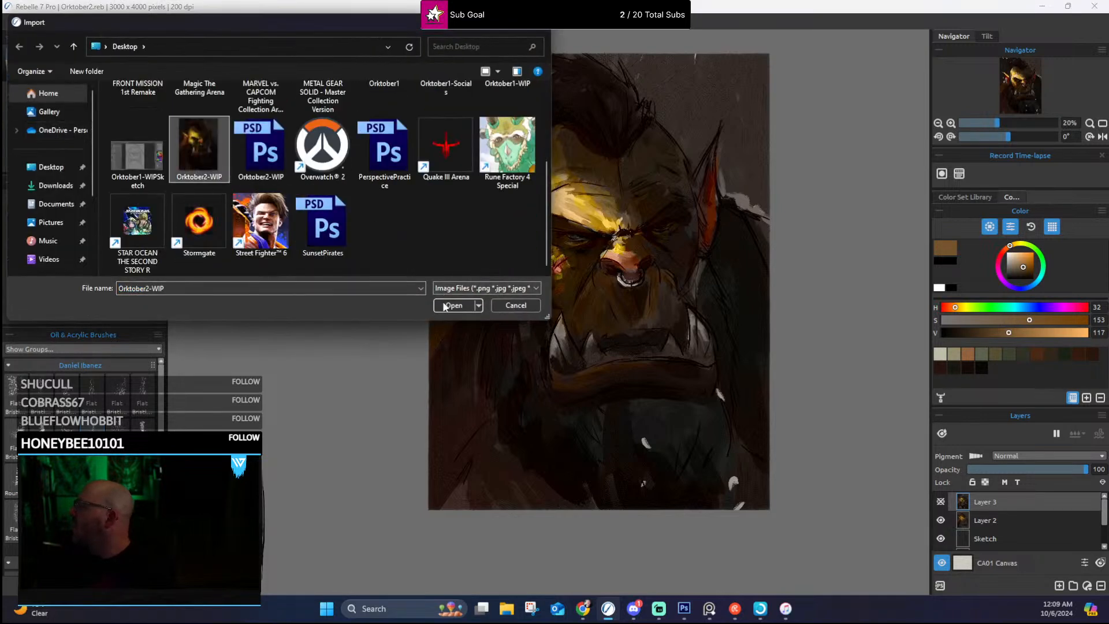
pyautogui.click(454, 306)
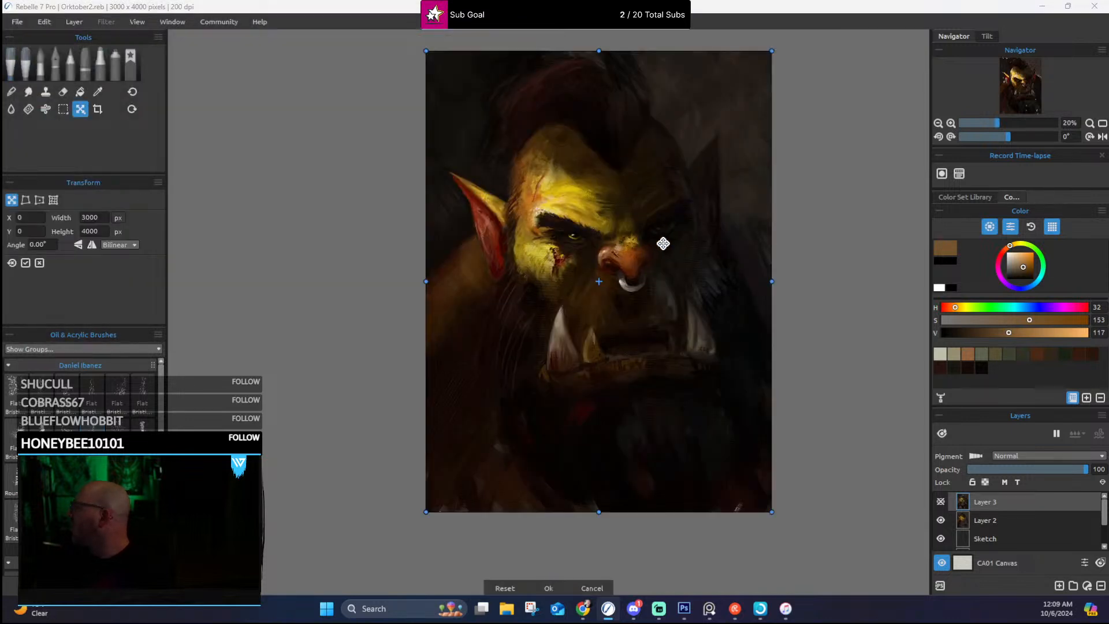
pyautogui.click(548, 588)
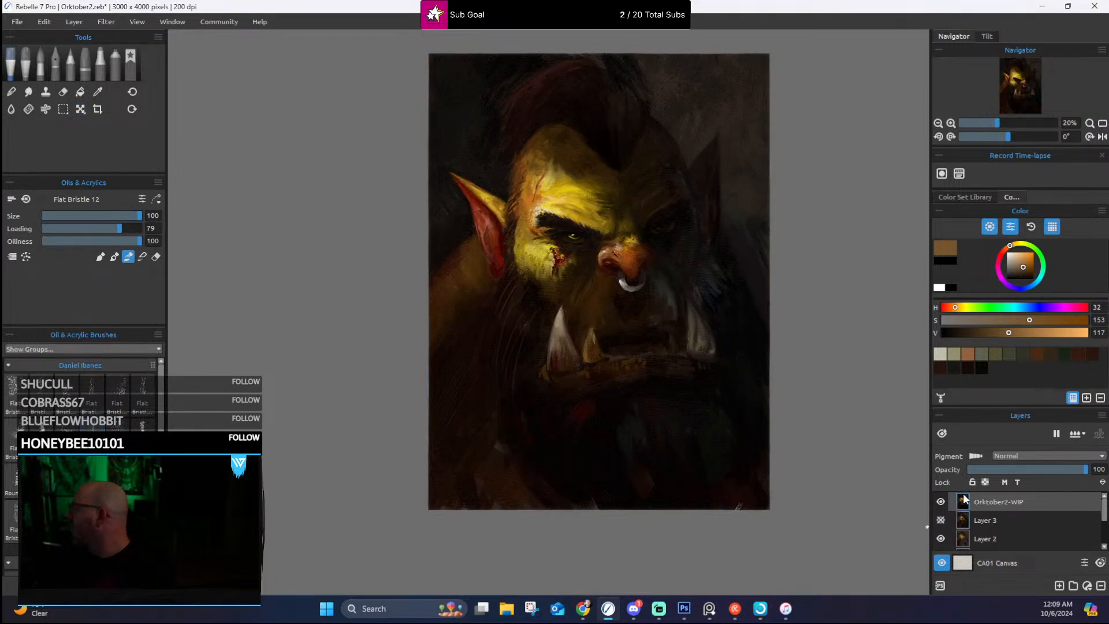
# Step: Inspect the imported portrait's face and choose the Flat Bristle 8 brush from the Daniel Ibanez oil brushes
pyautogui.scroll(3, 672, 236)
pyautogui.scroll(2, 622, 135)
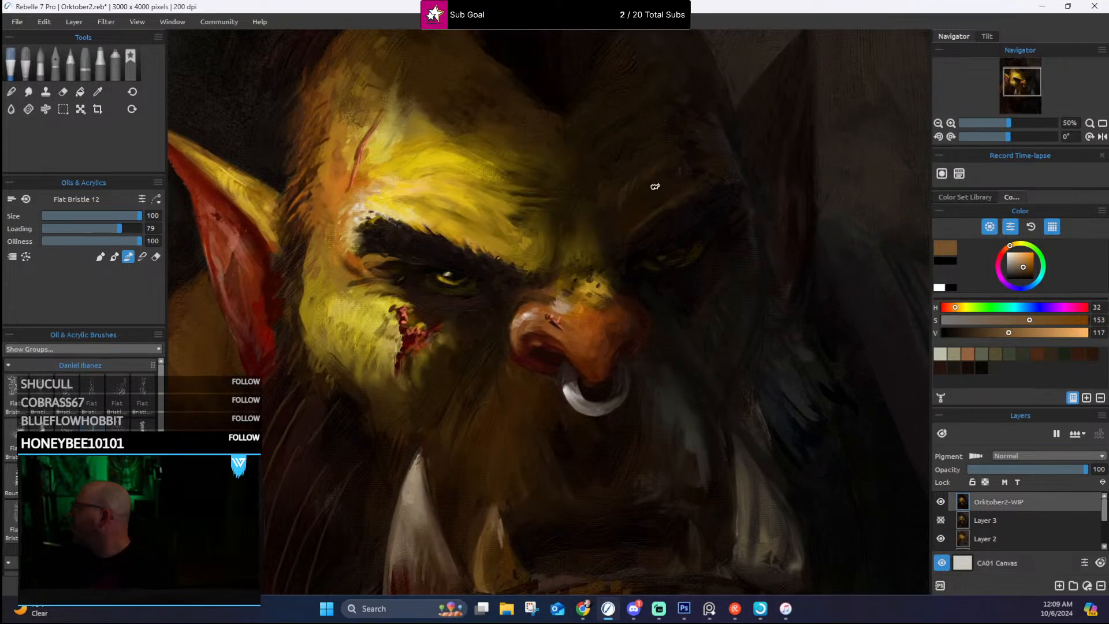
pyautogui.scroll(-3, 654, 186)
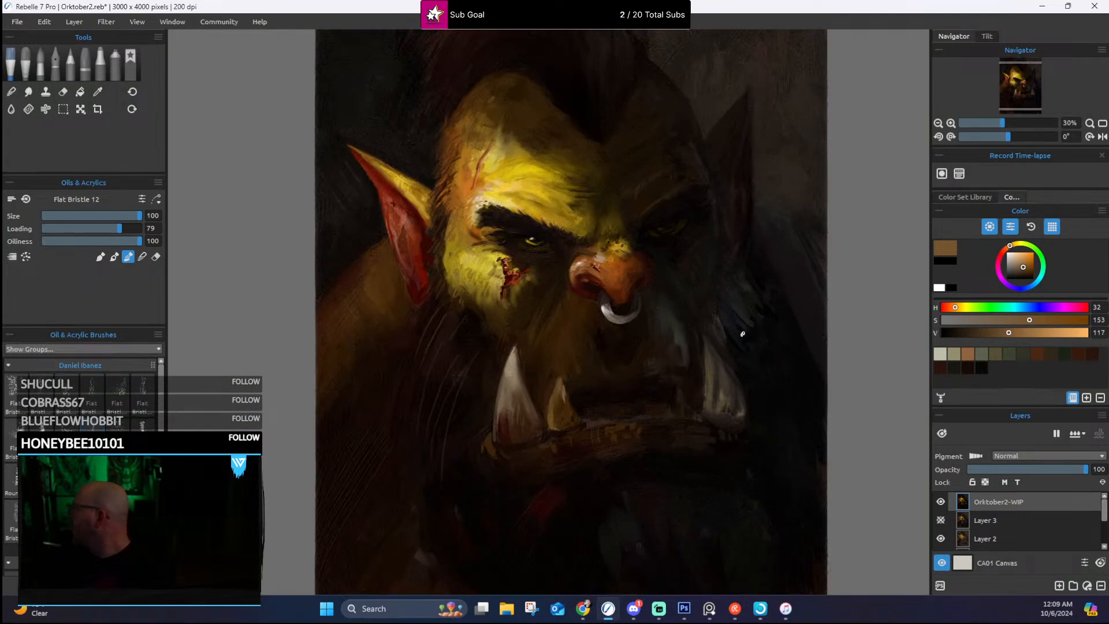
pyautogui.scroll(-1, 745, 329)
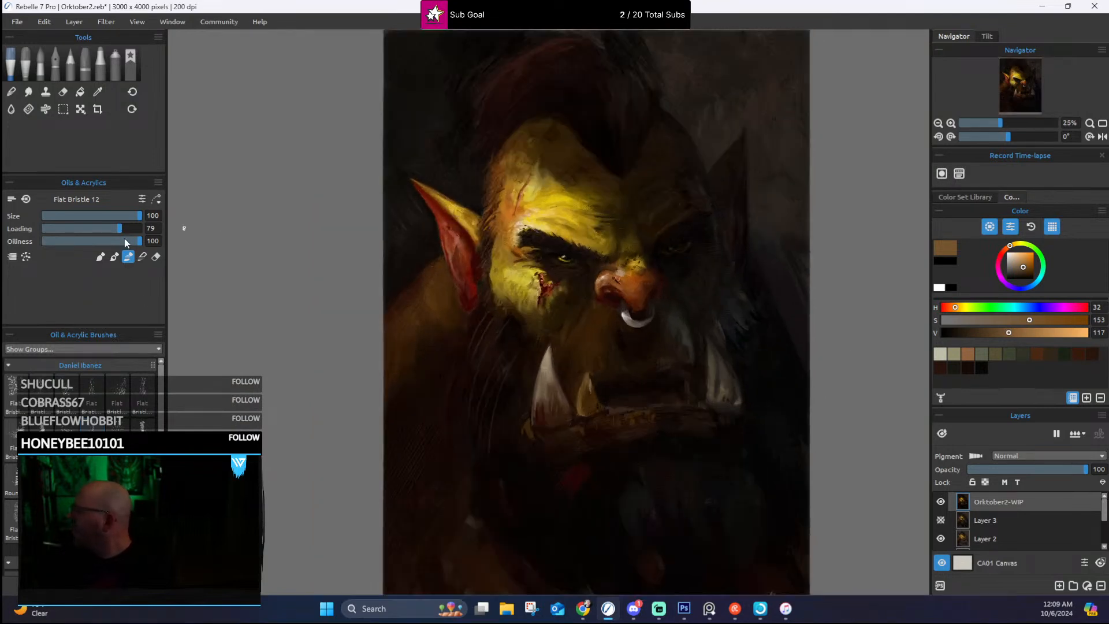
pyautogui.click(137, 391)
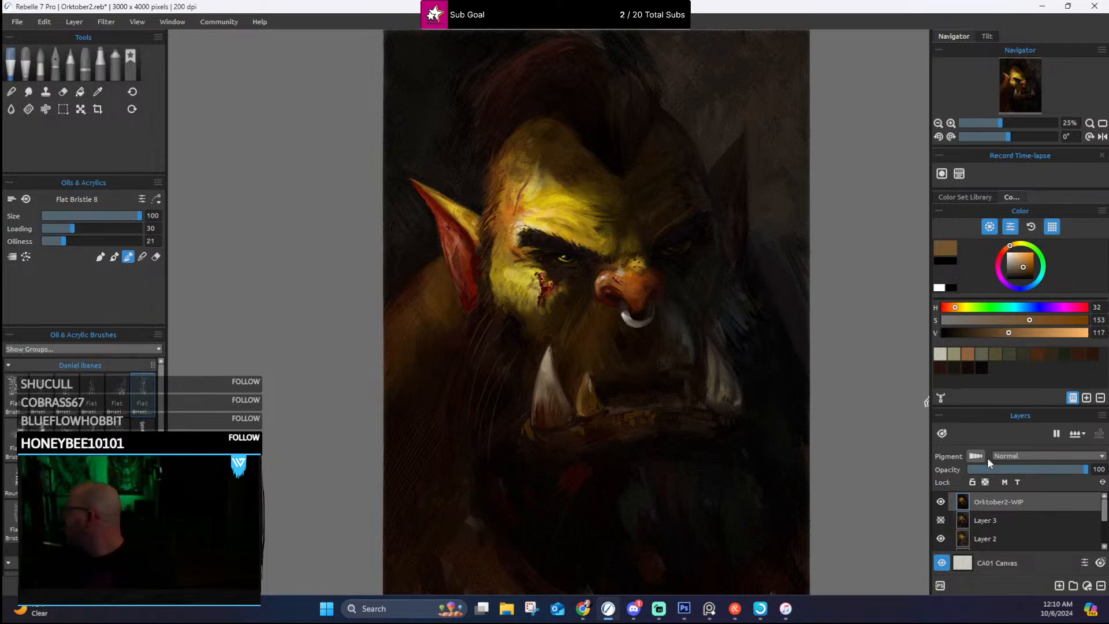
# Step: Duplicate the imported Orktober2-WIP layer and look over the portrait's face
pyautogui.rightClick(993, 498)
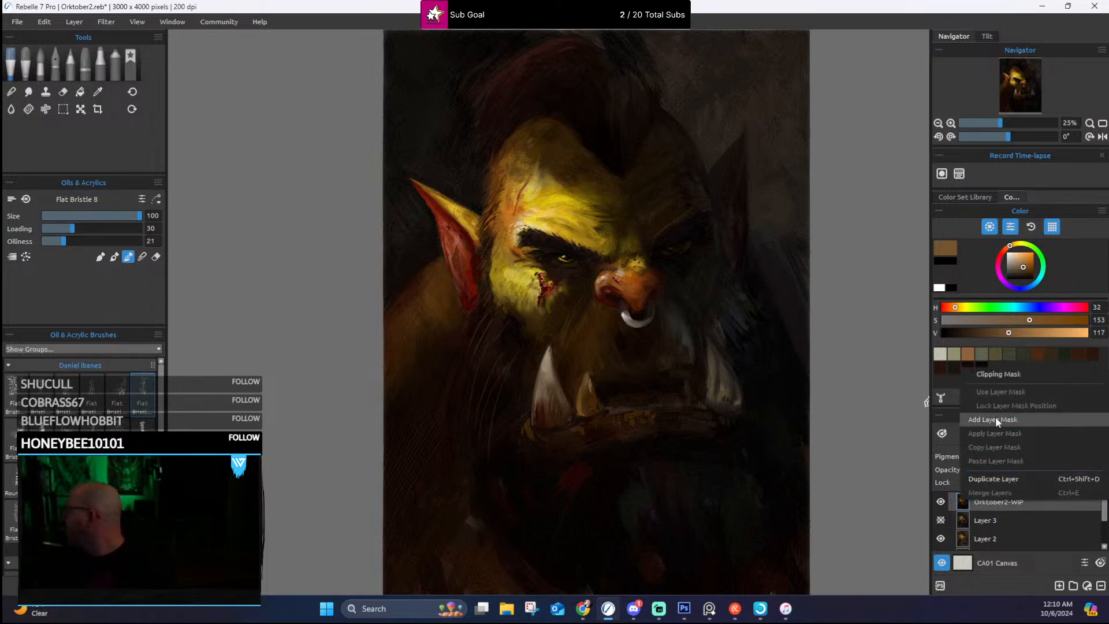
pyautogui.click(994, 478)
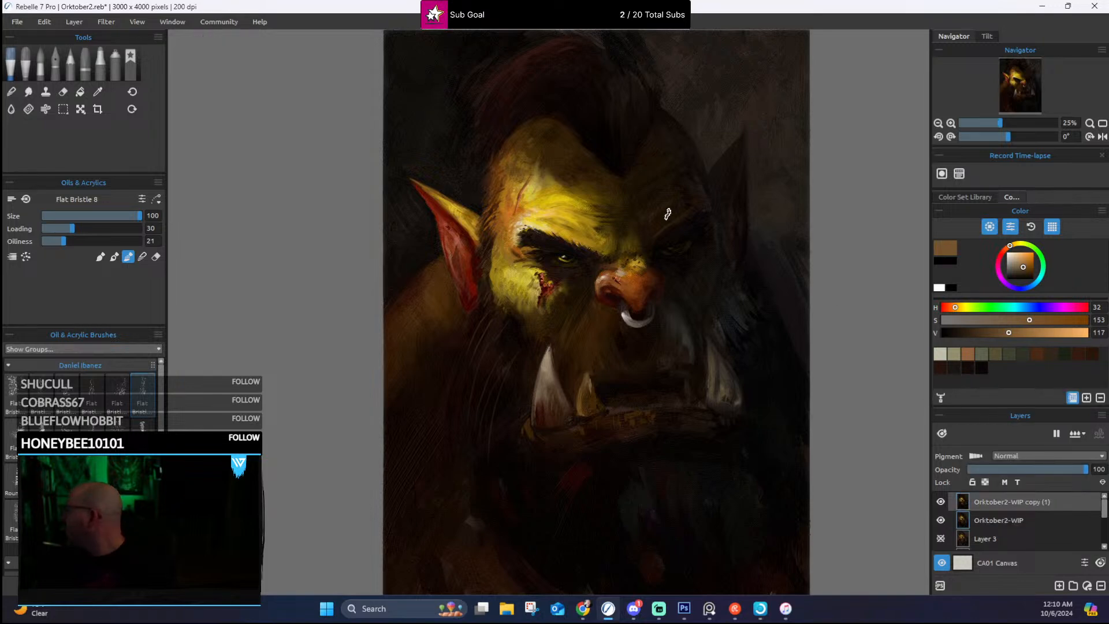
pyautogui.scroll(2, 668, 214)
pyautogui.scroll(-1, 639, 258)
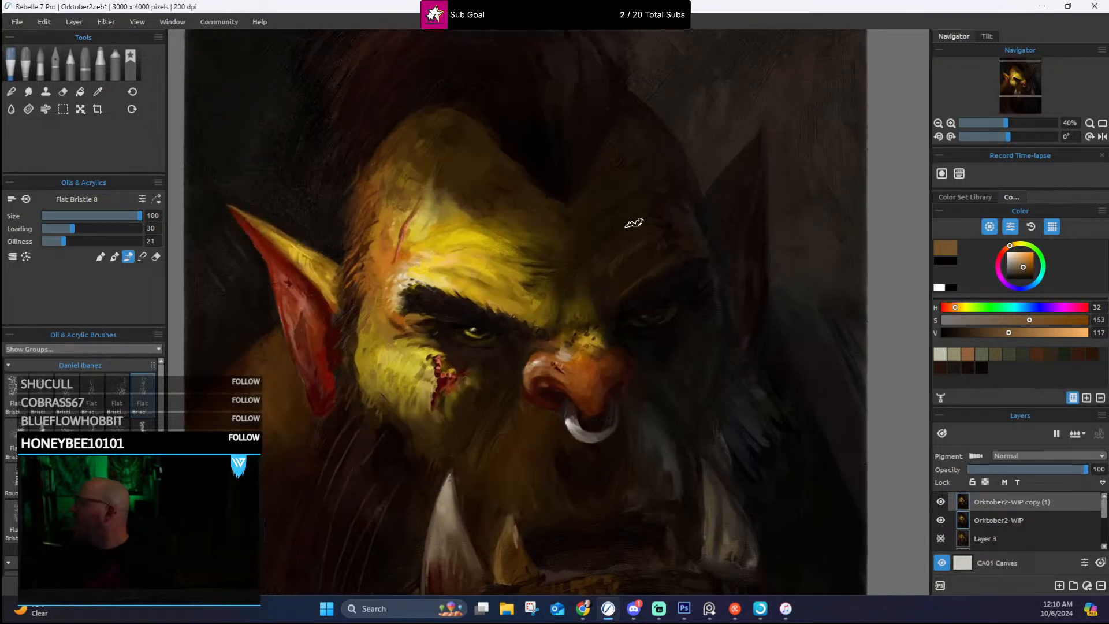
pyautogui.scroll(-1, 638, 235)
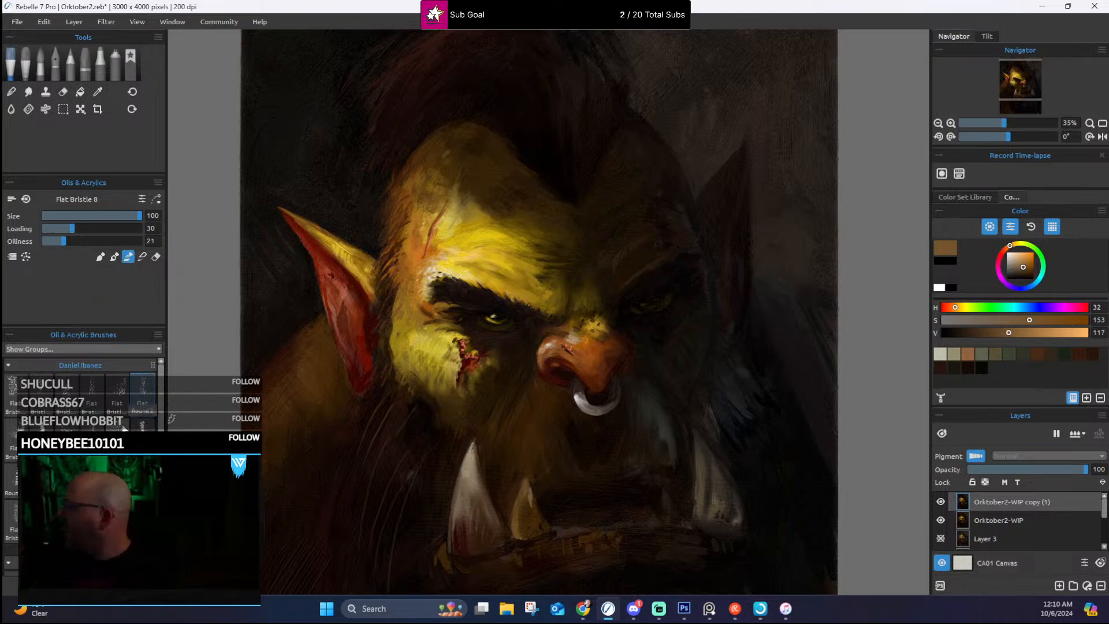
# Step: Choose the Flat Bristle 9 brush at size 80 and paint broad strokes of sampled yellow and olive across the lit side of the forehead
pyautogui.click(12, 439)
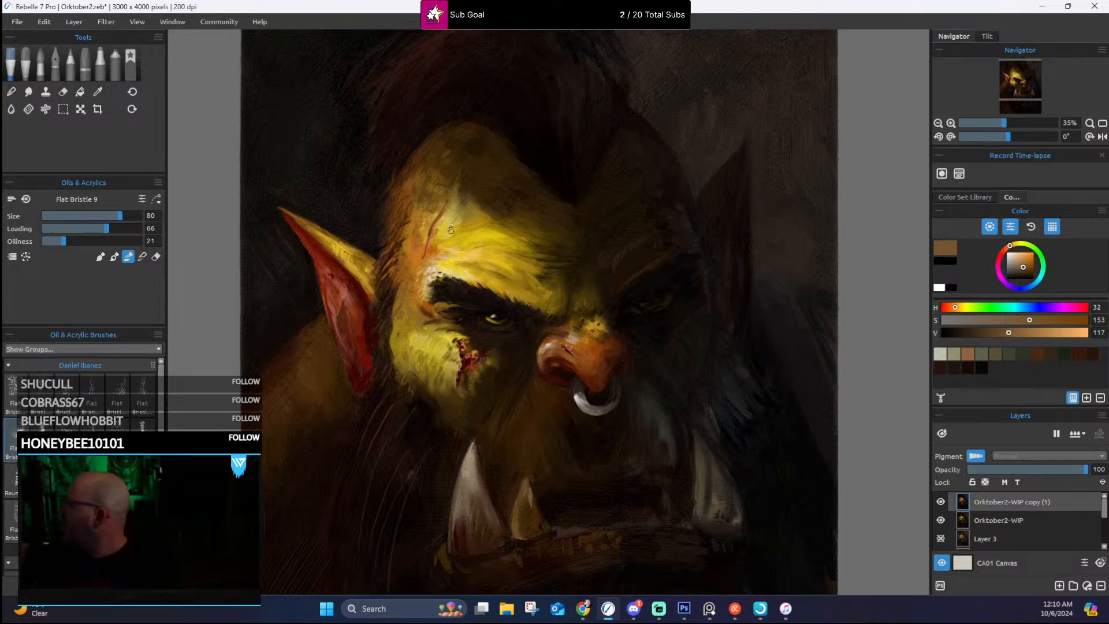
pyautogui.keyDown('alt'); pyautogui.click(469, 207); pyautogui.keyUp('alt')
pyautogui.moveTo(472, 209)
pyautogui.mouseDown()
pyautogui.moveTo(466, 235)
pyautogui.moveTo(502, 210)
pyautogui.moveTo(493, 186)
pyautogui.moveTo(512, 222)
pyautogui.moveTo(494, 220)
pyautogui.moveTo(511, 230)
pyautogui.moveTo(478, 213)
pyautogui.moveTo(506, 249)
pyautogui.moveTo(466, 236)
pyautogui.moveTo(475, 208)
pyautogui.moveTo(454, 237)
pyautogui.mouseUp()
pyautogui.keyDown('alt'); pyautogui.click(494, 186); pyautogui.keyUp('alt')
pyautogui.keyDown('alt'); pyautogui.click(504, 251); pyautogui.keyUp('alt')
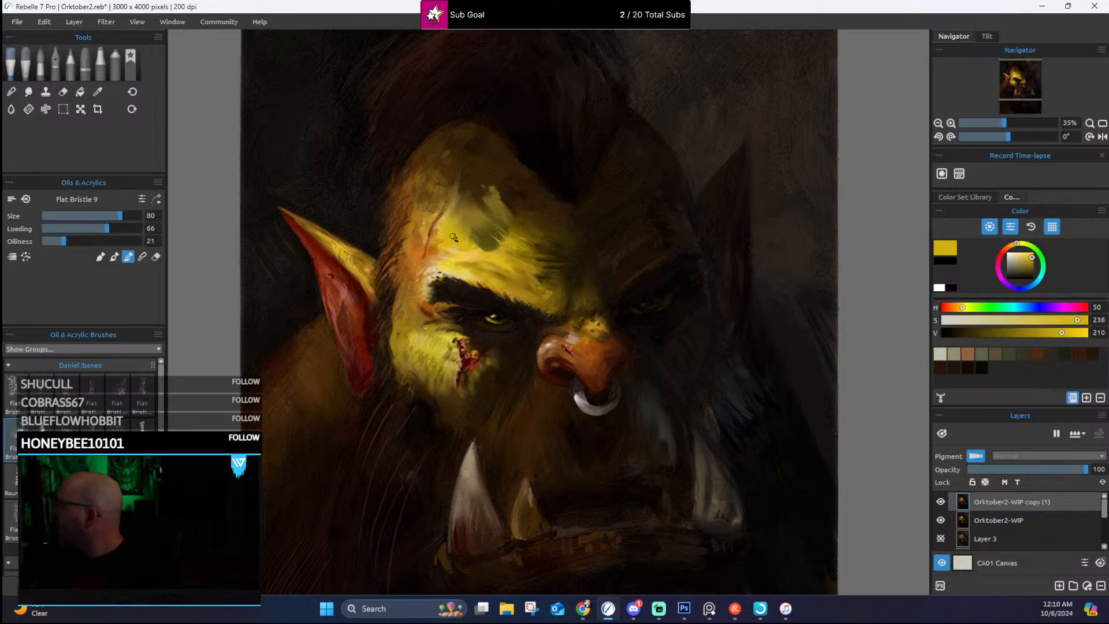
pyautogui.keyDown('alt'); pyautogui.click(484, 243); pyautogui.keyUp('alt')
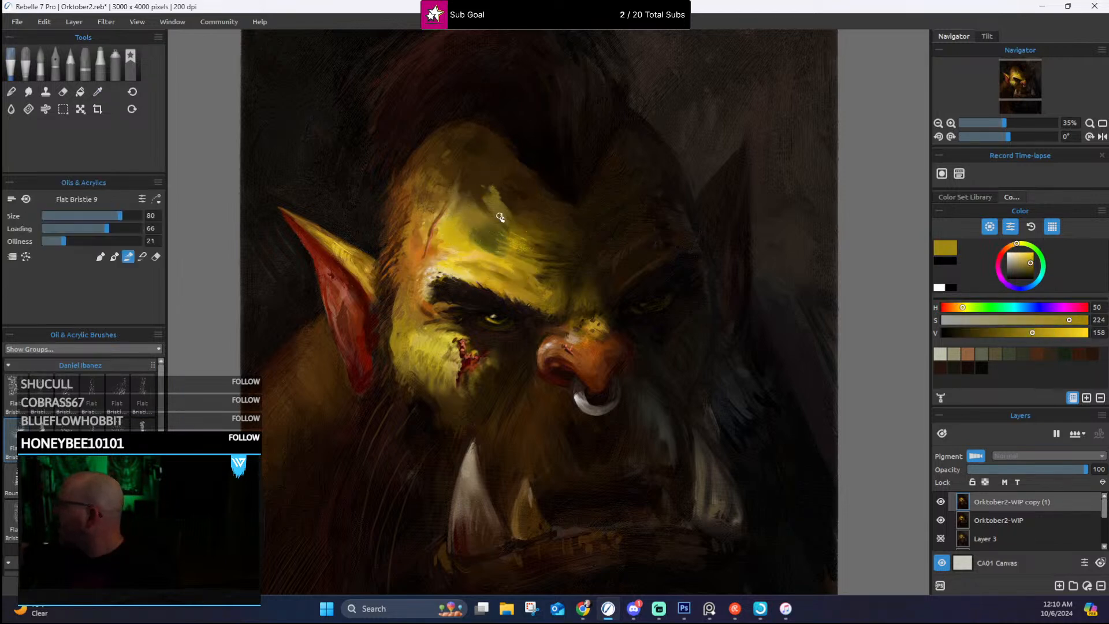
# Step: Reduce the Flat Bristle 9 size to 30 and work smaller sampled golden-yellow strokes into the olive patch on the forehead
pyautogui.press('[')
pyautogui.press('[')
pyautogui.press('[')
pyautogui.press('[')
pyautogui.press('[')
pyautogui.press('[')
pyautogui.press('[')
pyautogui.press('[')
pyautogui.press('[')
pyautogui.press('[')
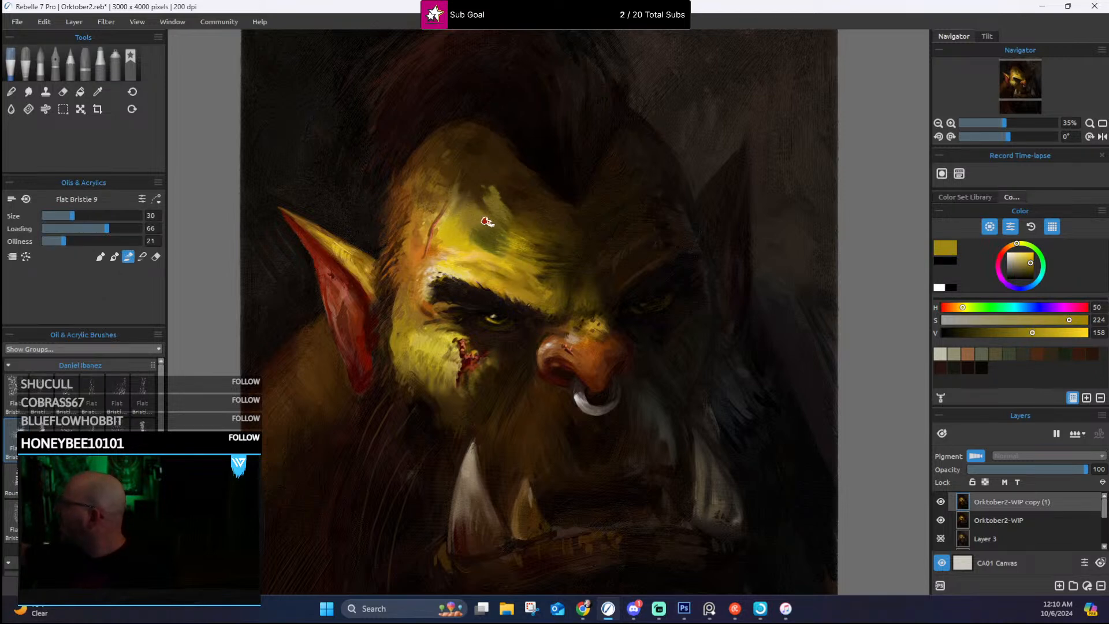
pyautogui.keyDown('alt'); pyautogui.click(483, 249); pyautogui.keyUp('alt')
pyautogui.moveTo(493, 238); pyautogui.dragTo(490, 244)
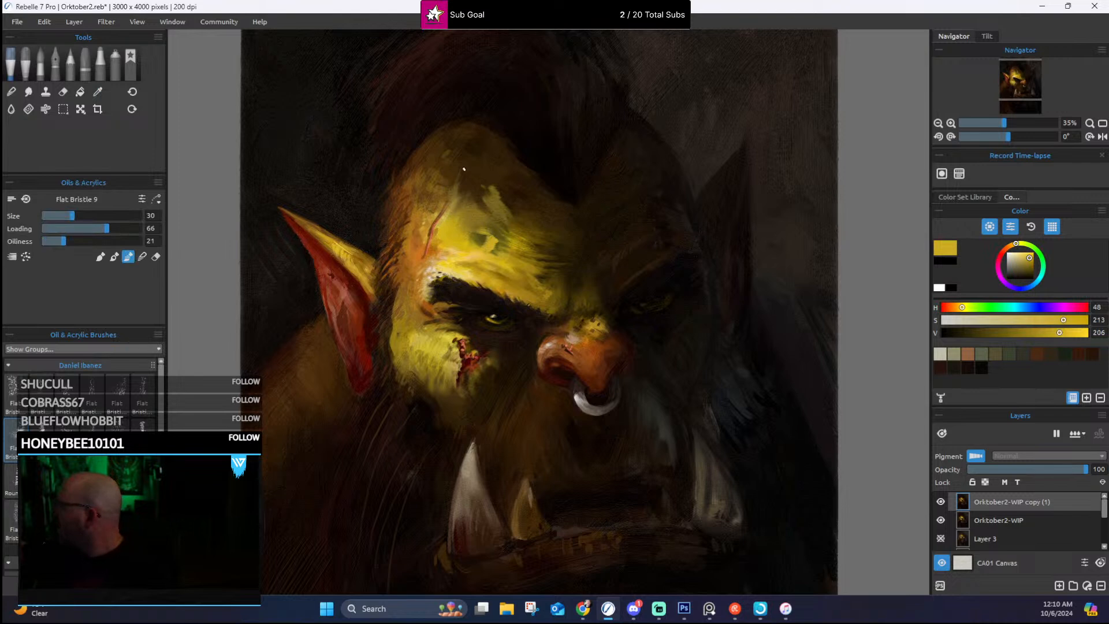
# Step: Paint sampled dark brown and orange-brown strokes along the temple and hairline beside the lit ear
pyautogui.keyDown('alt'); pyautogui.click(415, 195); pyautogui.keyUp('alt')
pyautogui.moveTo(394, 201)
pyautogui.mouseDown()
pyautogui.moveTo(387, 303)
pyautogui.moveTo(398, 269)
pyautogui.moveTo(386, 296)
pyautogui.moveTo(385, 227)
pyautogui.mouseUp()
pyautogui.keyDown('alt'); pyautogui.click(402, 284); pyautogui.keyUp('alt')
pyautogui.keyDown('alt'); pyautogui.click(389, 302); pyautogui.keyUp('alt')
pyautogui.keyDown('alt'); pyautogui.click(385, 226); pyautogui.keyUp('alt')
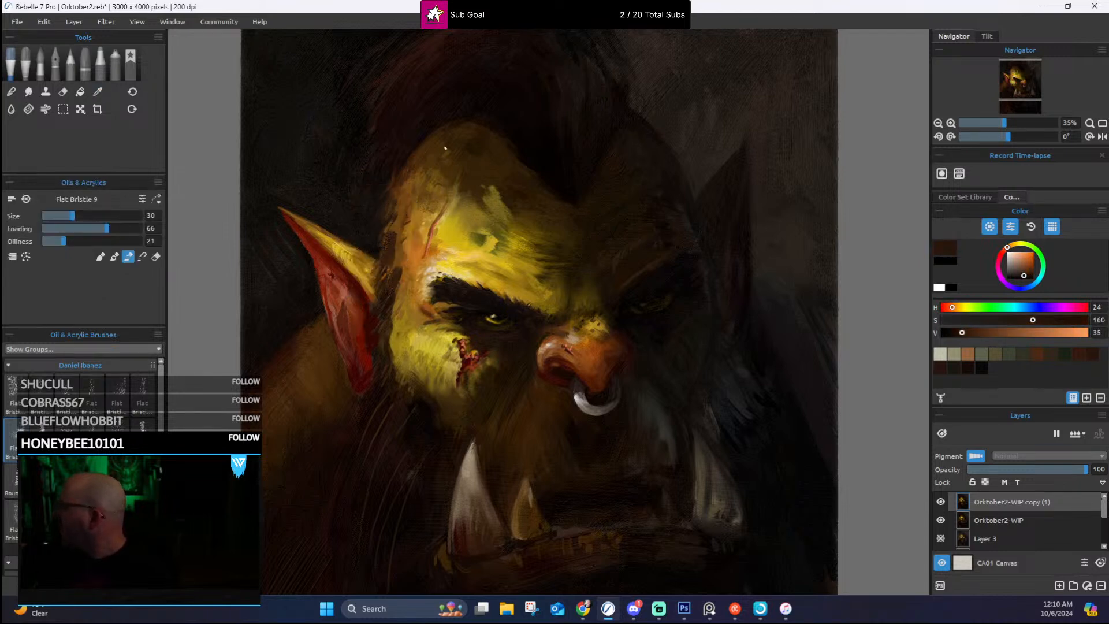
pyautogui.keyDown('alt'); pyautogui.click(398, 220); pyautogui.keyUp('alt')
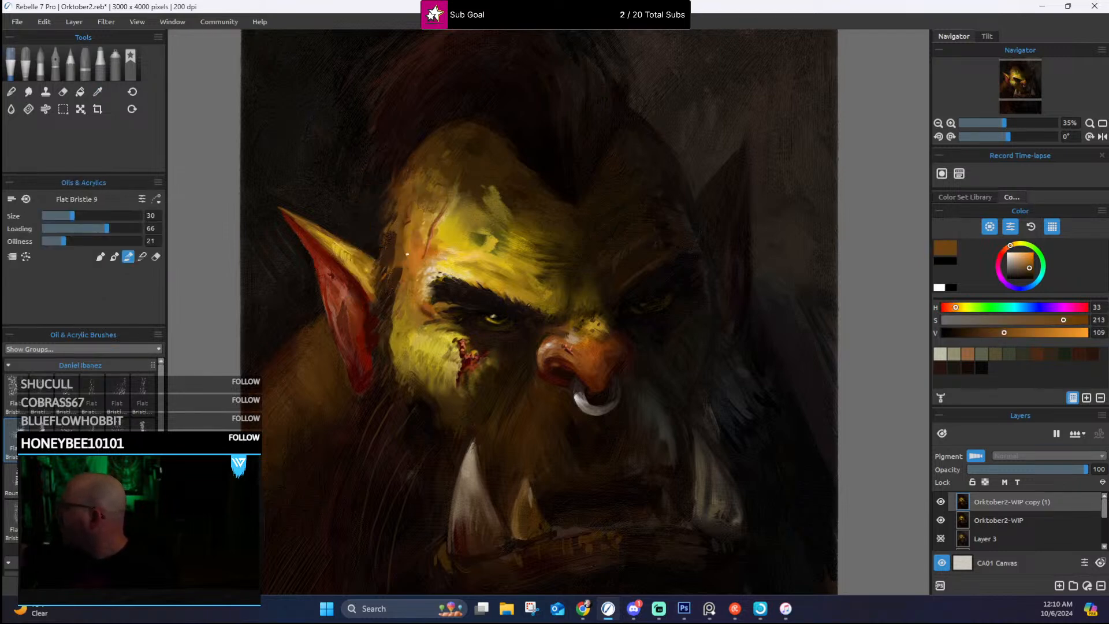
pyautogui.moveTo(405, 224); pyautogui.dragTo(408, 235)
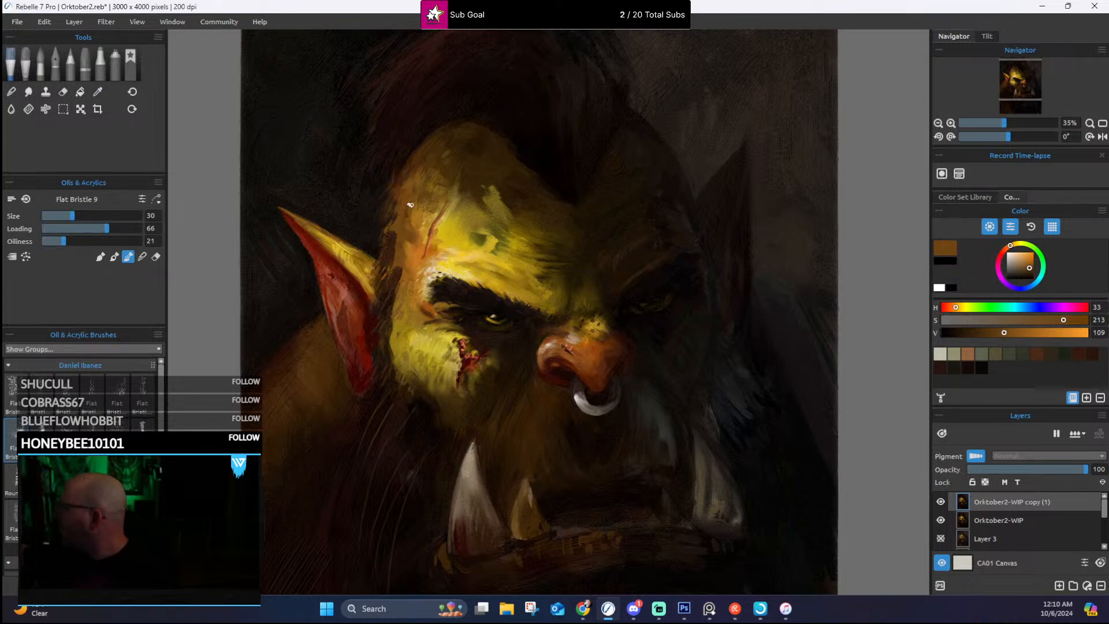
pyautogui.keyDown('alt'); pyautogui.click(437, 155); pyautogui.keyUp('alt')
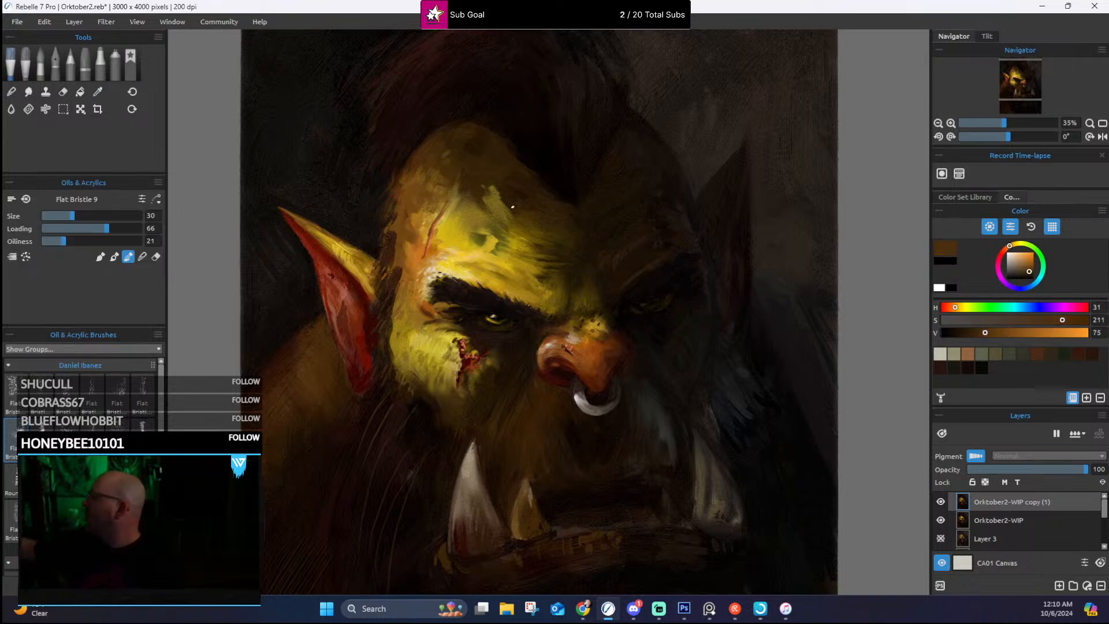
# Step: Rework the bright forehead patch with small strokes of sampled ochre, dark brown, golden yellow and olive
pyautogui.keyDown('alt'); pyautogui.click(494, 184); pyautogui.keyUp('alt')
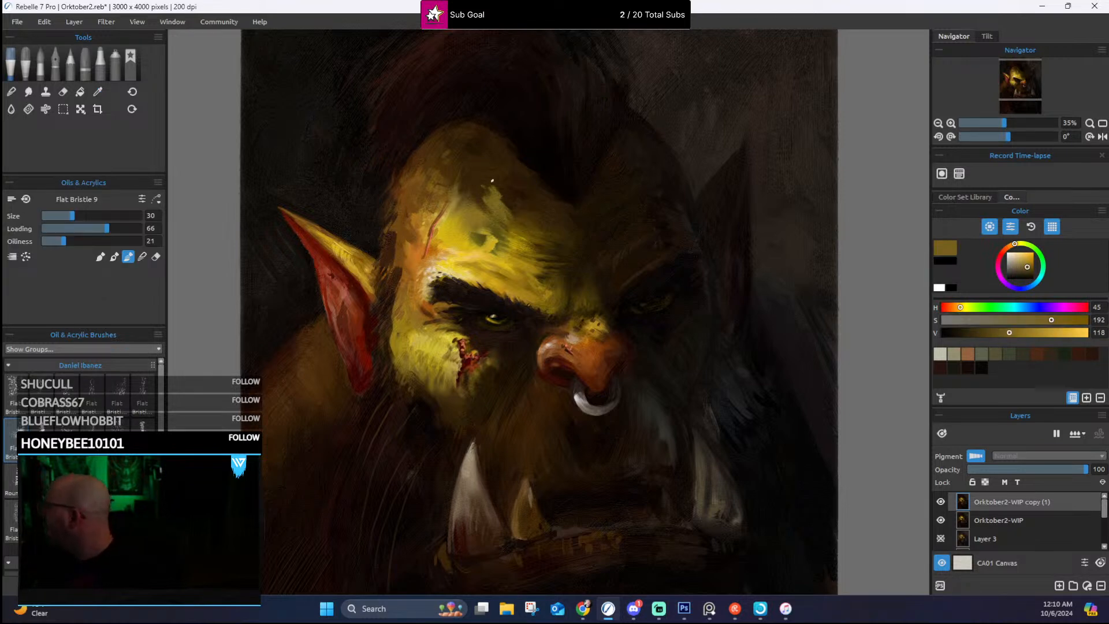
pyautogui.keyDown('alt'); pyautogui.click(511, 209); pyautogui.keyUp('alt')
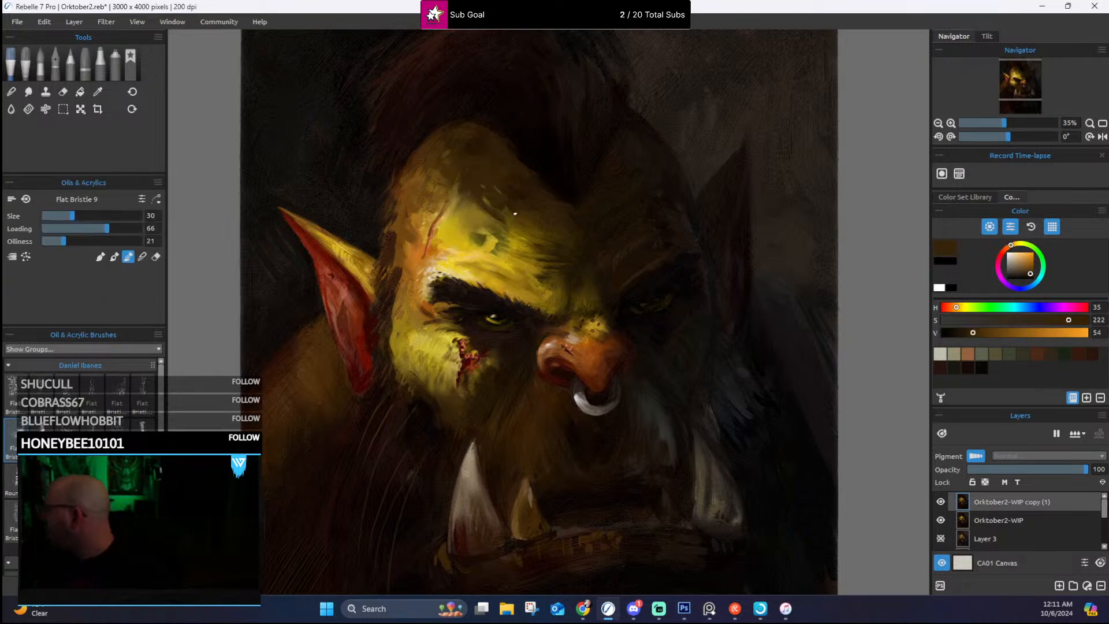
pyautogui.keyDown('alt'); pyautogui.click(494, 231); pyautogui.keyUp('alt')
pyautogui.keyDown('alt'); pyautogui.click(494, 238); pyautogui.keyUp('alt')
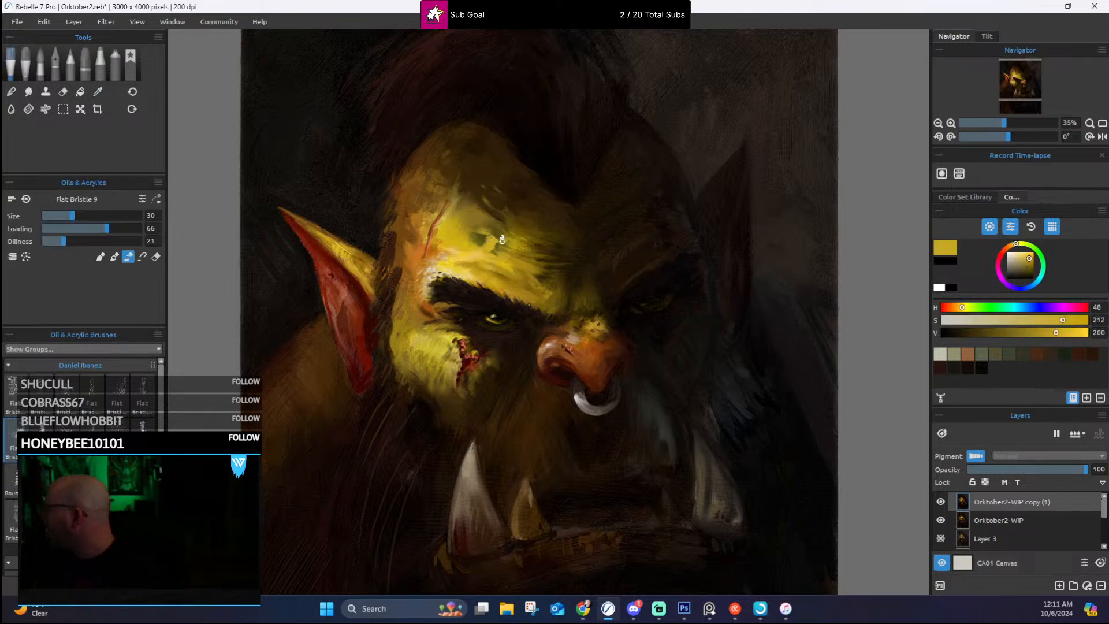
pyautogui.keyDown('alt'); pyautogui.click(499, 238); pyautogui.keyUp('alt')
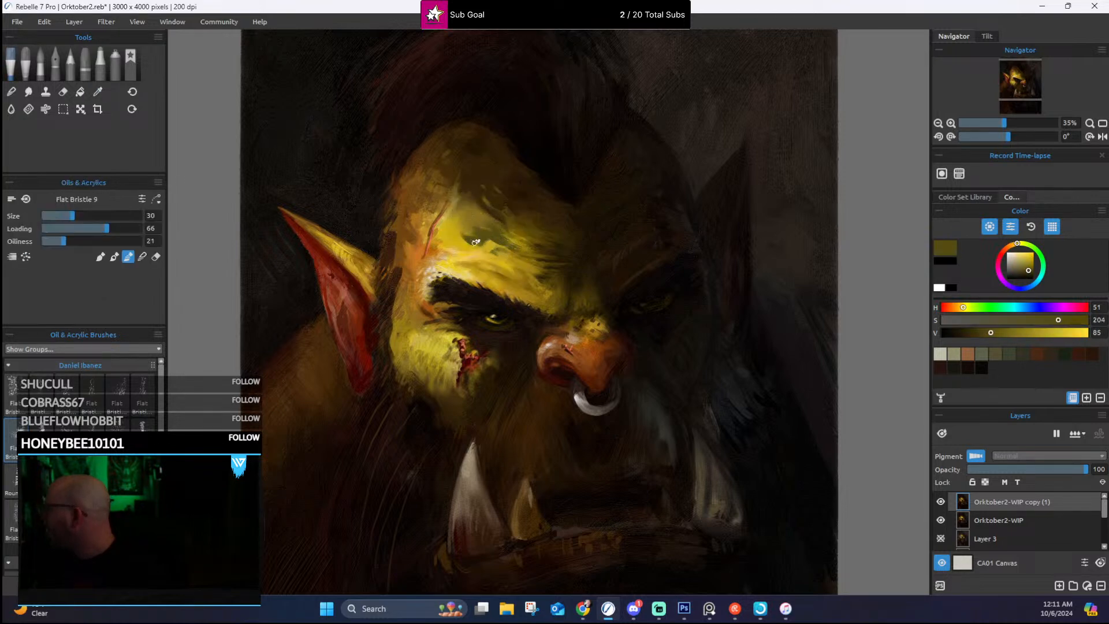
# Step: Switch to the Flat Bristle 12 brush at size 100 and soften the forehead patch above the lit eyebrow with sampled skin tones
pyautogui.click(118, 433)
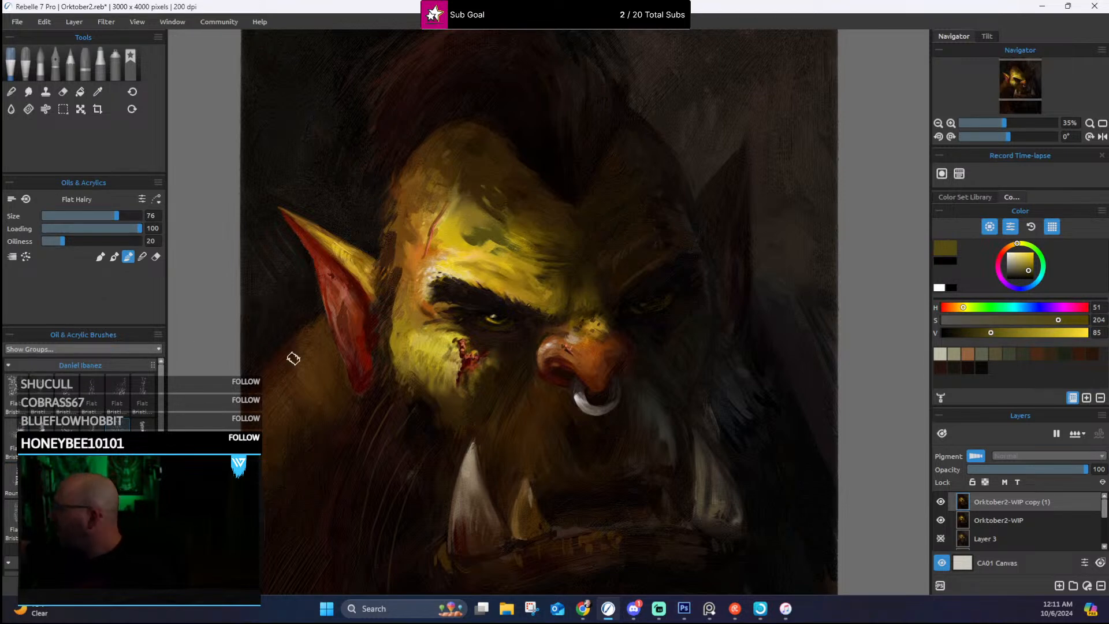
pyautogui.keyDown('alt'); pyautogui.click(438, 254); pyautogui.keyUp('alt')
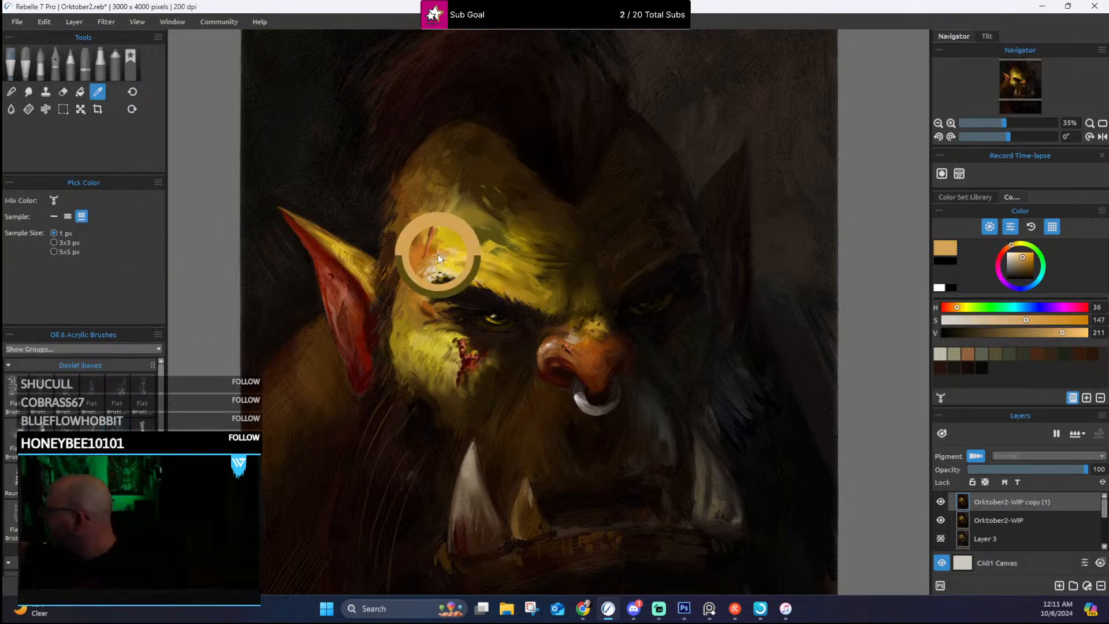
pyautogui.moveTo(449, 240)
pyautogui.mouseDown()
pyautogui.moveTo(476, 233)
pyautogui.moveTo(511, 254)
pyautogui.moveTo(526, 248)
pyautogui.moveTo(508, 270)
pyautogui.moveTo(475, 249)
pyautogui.mouseUp()
pyautogui.keyDown('alt'); pyautogui.click(473, 251); pyautogui.keyUp('alt')
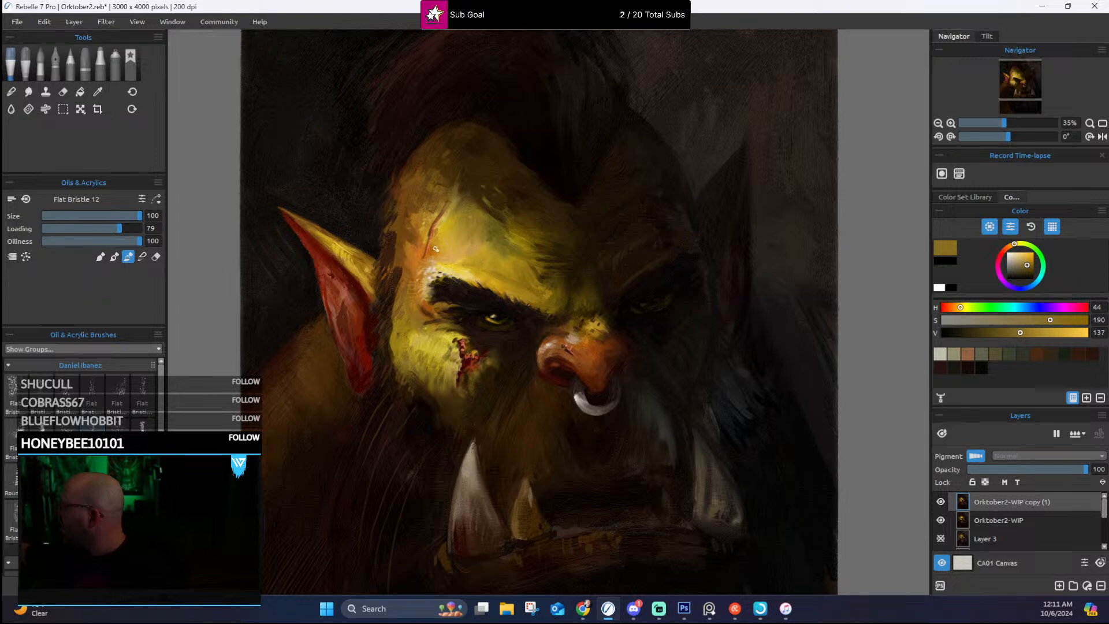
pyautogui.keyDown('alt'); pyautogui.click(453, 268); pyautogui.keyUp('alt')
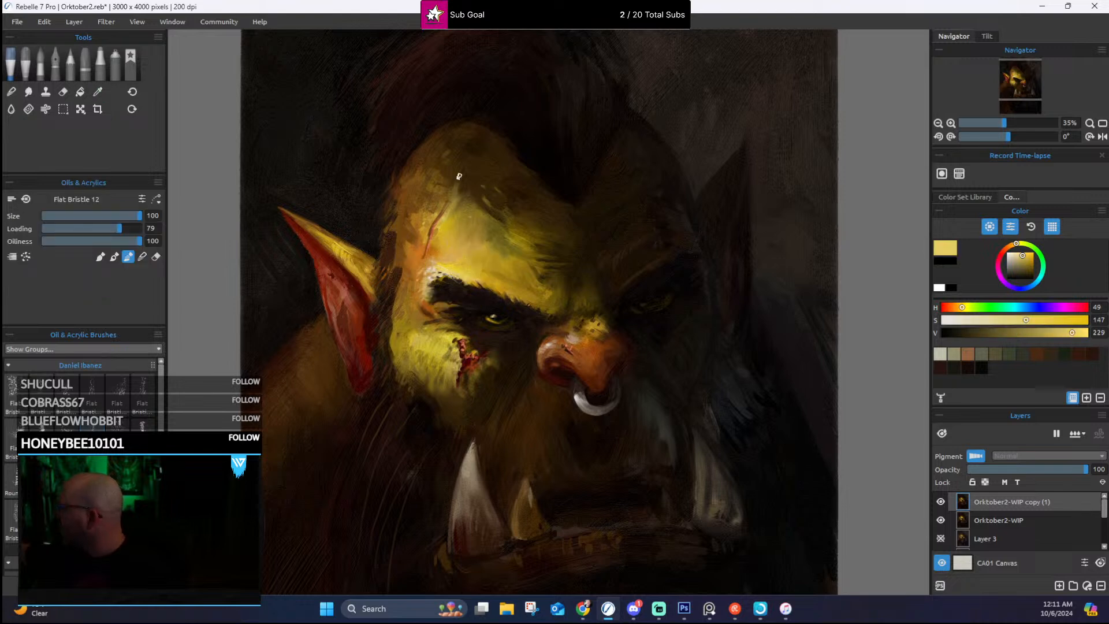
# Step: Blend sampled yellow and brown tones along the cheek edge beside the lit ear and above the inner brow with Flat Bristle 12
pyautogui.keyDown('alt'); pyautogui.click(411, 342); pyautogui.keyUp('alt')
pyautogui.moveTo(412, 337)
pyautogui.mouseDown()
pyautogui.moveTo(393, 344)
pyautogui.moveTo(419, 340)
pyautogui.moveTo(399, 369)
pyautogui.mouseUp()
pyautogui.keyDown('alt'); pyautogui.click(408, 356); pyautogui.keyUp('alt')
pyautogui.keyDown('alt'); pyautogui.click(391, 346); pyautogui.keyUp('alt')
pyautogui.keyDown('alt'); pyautogui.click(418, 334); pyautogui.keyUp('alt')
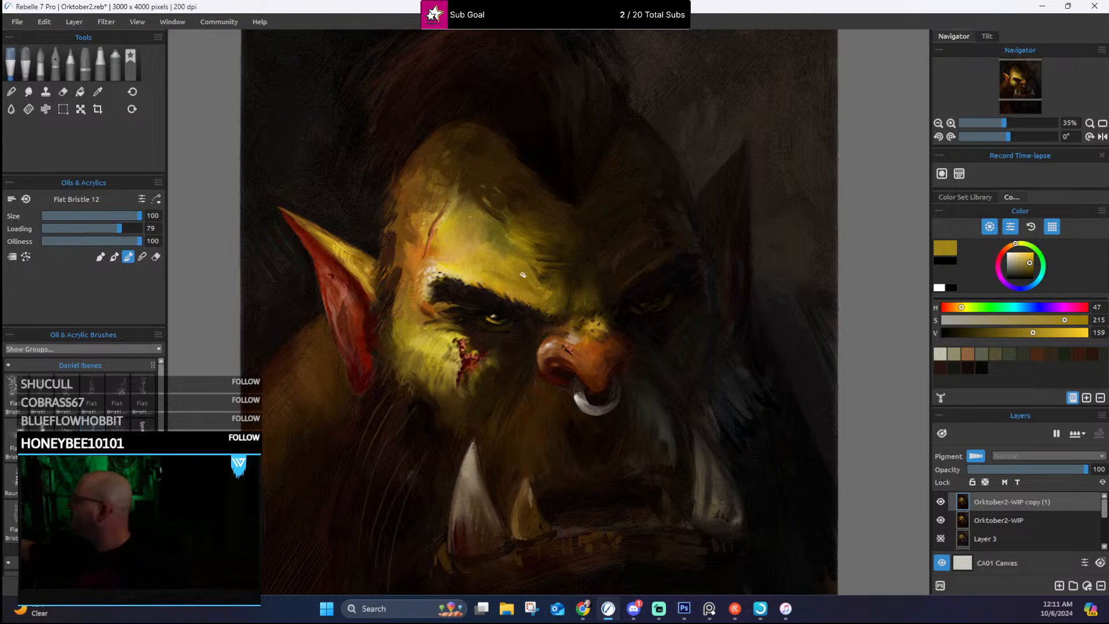
pyautogui.keyDown('alt'); pyautogui.click(530, 276); pyautogui.keyUp('alt')
pyautogui.keyDown('alt'); pyautogui.click(554, 279); pyautogui.keyUp('alt')
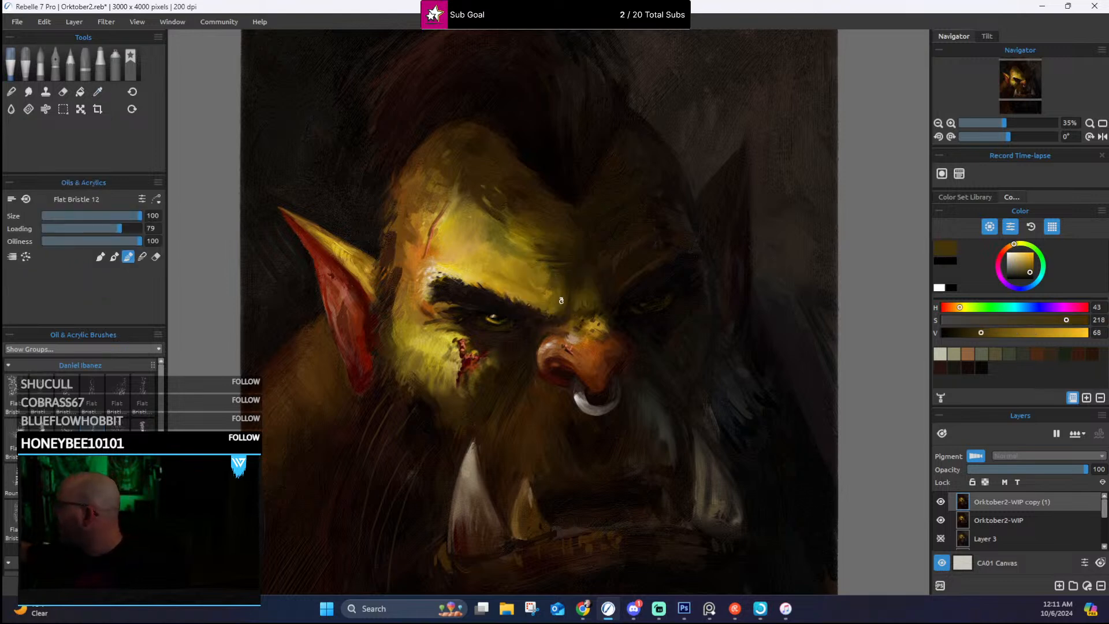
# Step: Choose Flat Bristle 10 in its second painting mode, reduce it to size 20, and paint sampled ochre and brown strokes on the central forehead
pyautogui.click(66, 427)
pyautogui.click(114, 257)
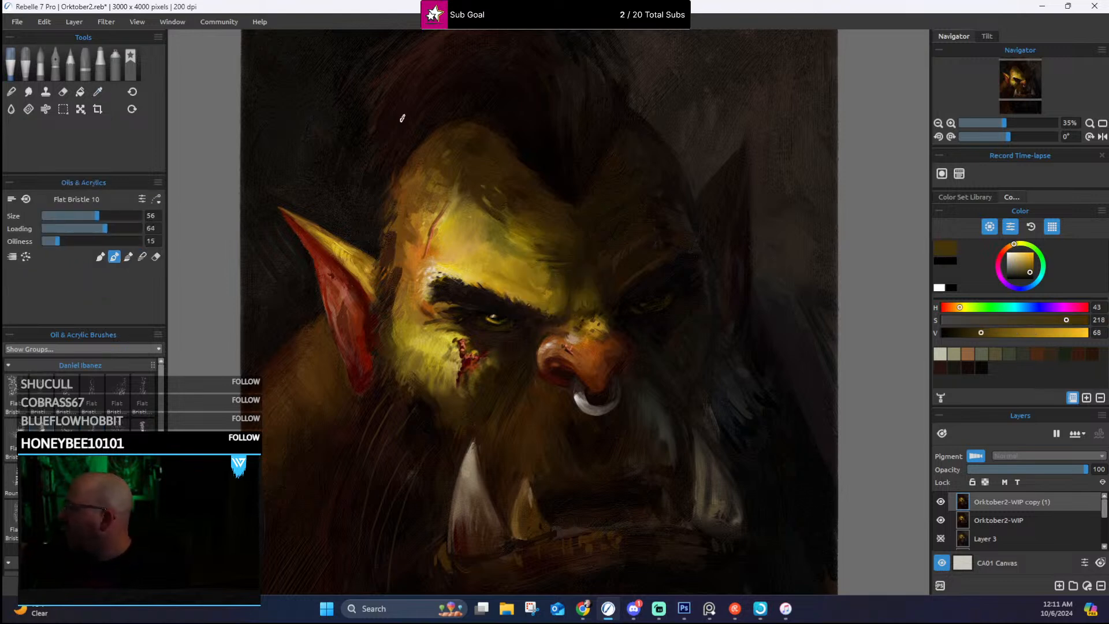
pyautogui.keyDown('alt'); pyautogui.click(540, 245); pyautogui.keyUp('alt')
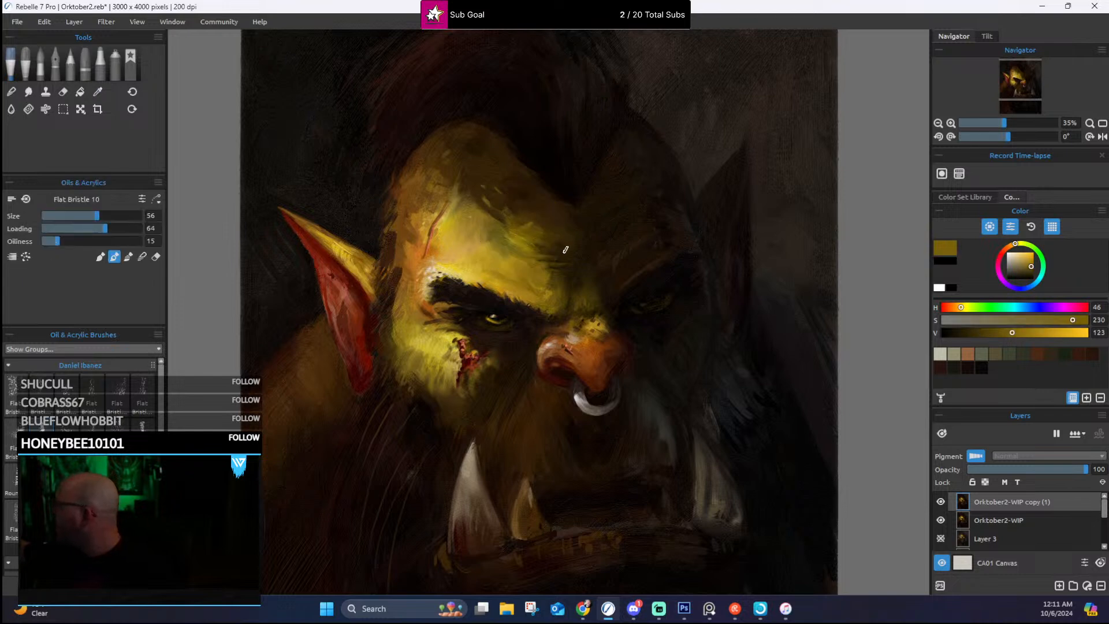
pyautogui.moveTo(546, 236); pyautogui.dragTo(525, 233)
pyautogui.keyDown('alt'); pyautogui.click(529, 217); pyautogui.keyUp('alt')
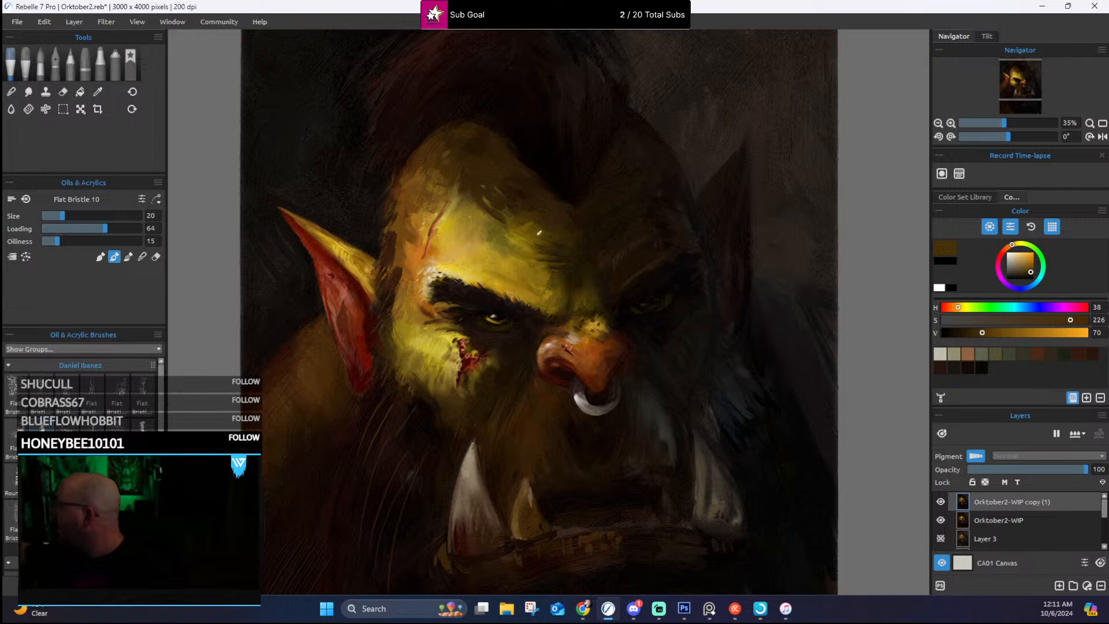
# Step: Texture the central and upper forehead with short strokes of sampled olive and dark brown using Flat Bristle 10
pyautogui.keyDown('alt'); pyautogui.click(556, 279); pyautogui.keyUp('alt')
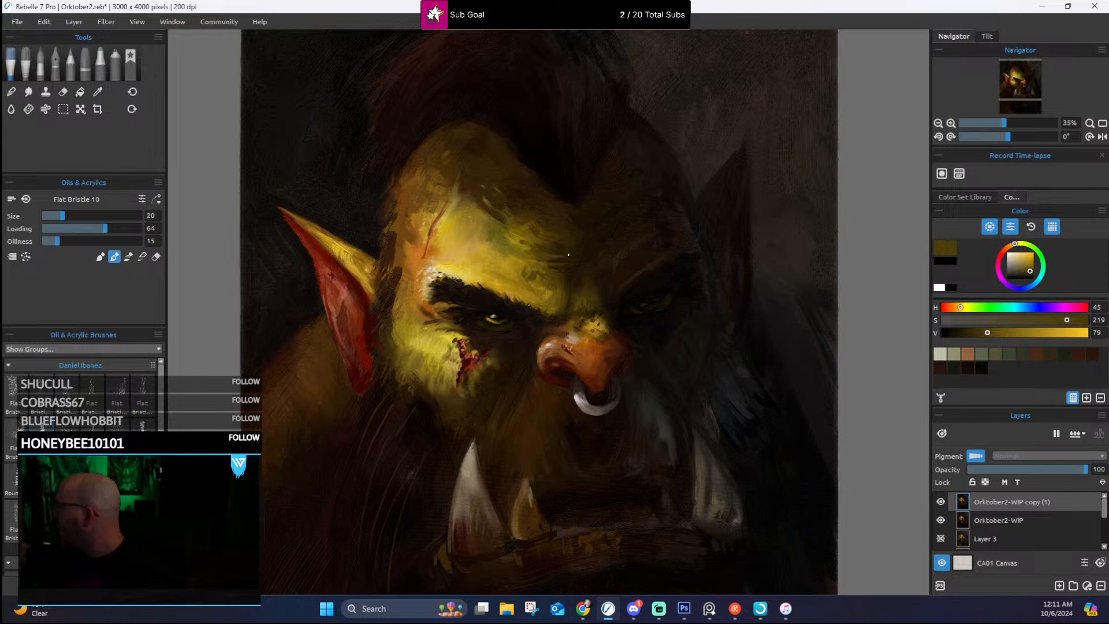
pyautogui.keyDown('alt'); pyautogui.click(569, 255); pyautogui.keyUp('alt')
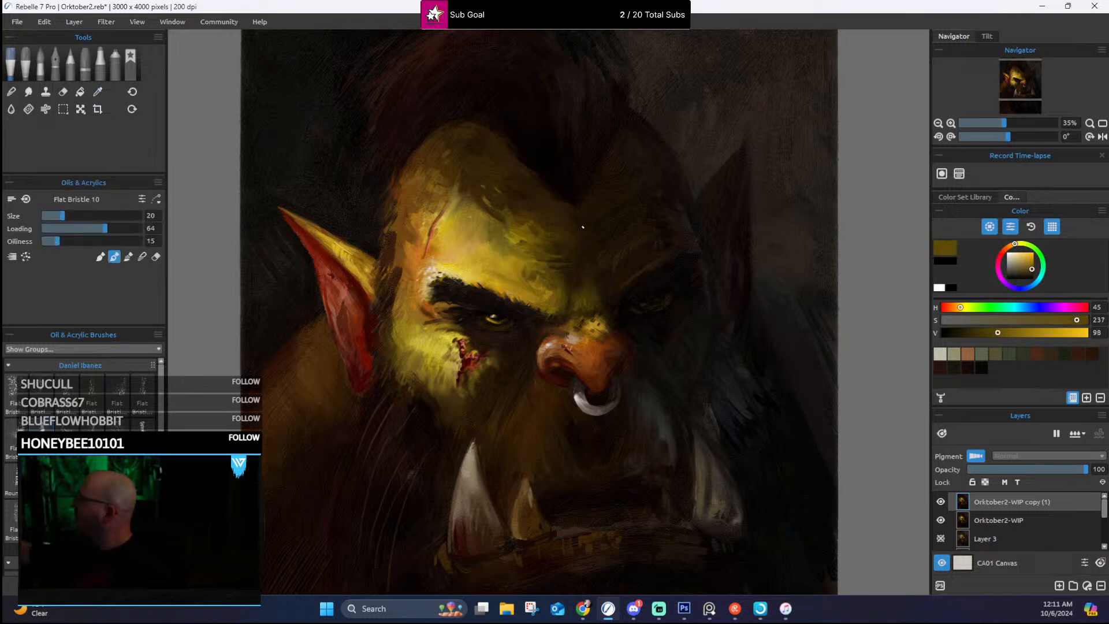
pyautogui.keyDown('alt'); pyautogui.click(504, 224); pyautogui.keyUp('alt')
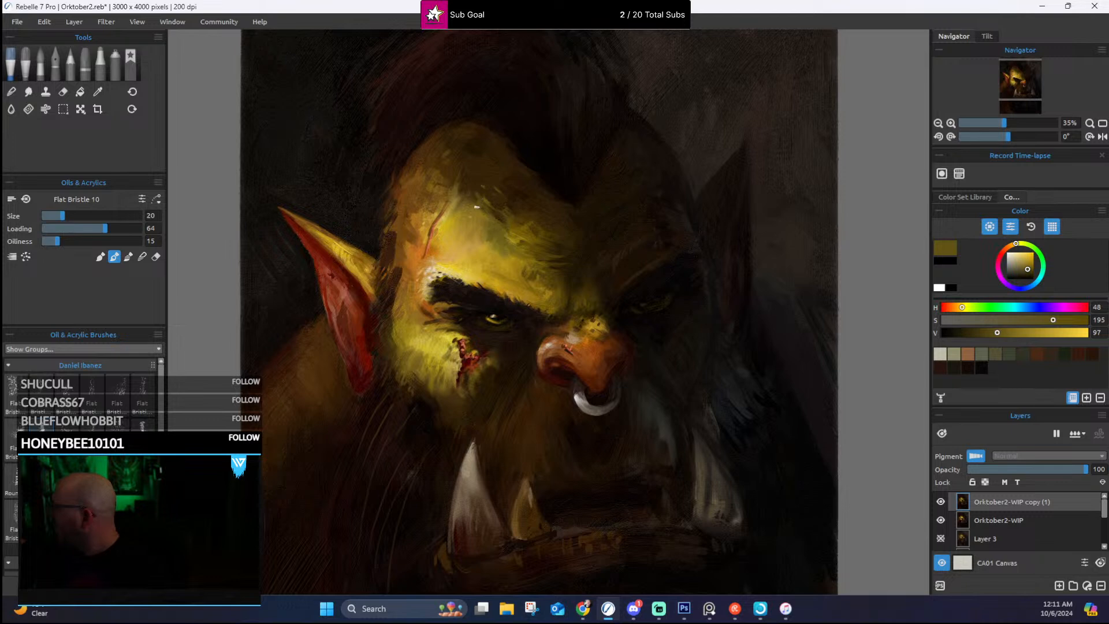
pyautogui.keyDown('alt'); pyautogui.click(452, 179); pyautogui.keyUp('alt')
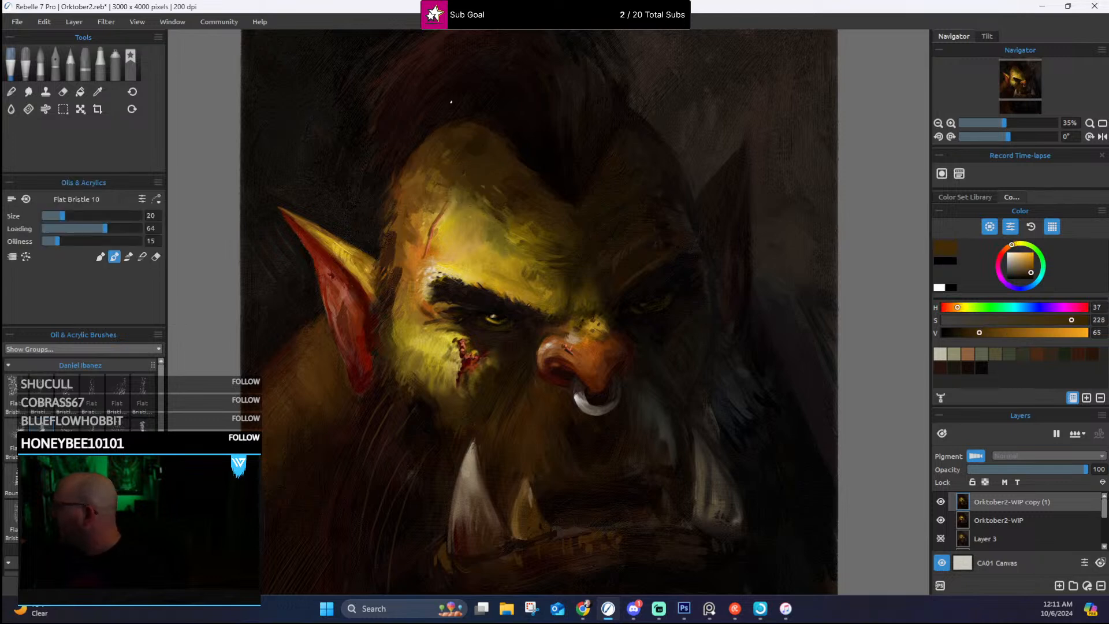
pyautogui.keyDown('alt'); pyautogui.click(470, 189); pyautogui.keyUp('alt')
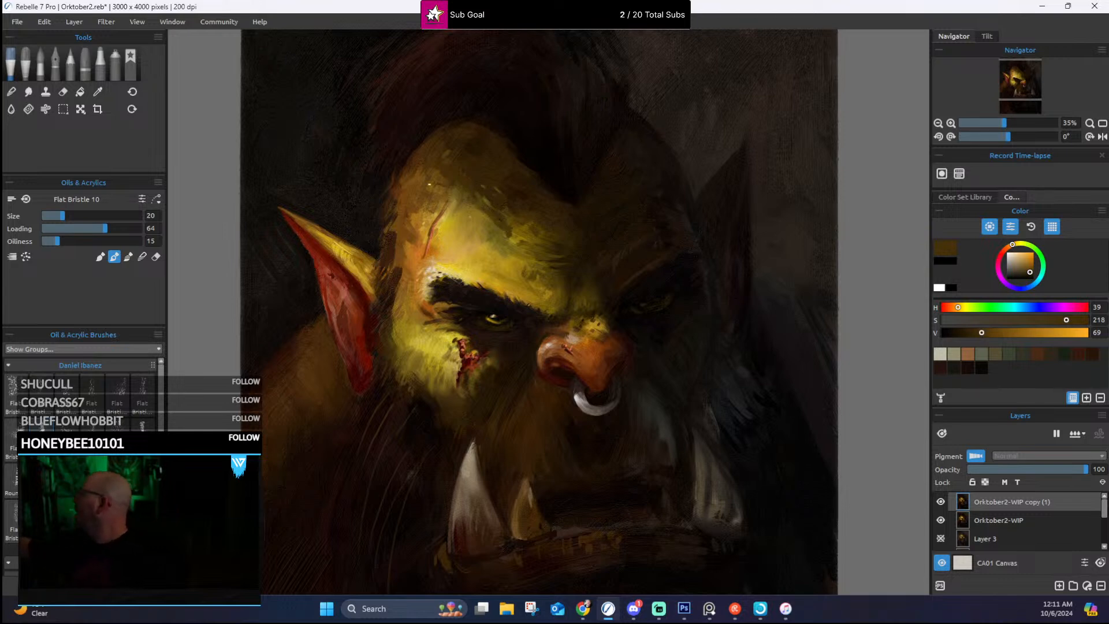
pyautogui.keyDown('alt'); pyautogui.click(513, 233); pyautogui.keyUp('alt')
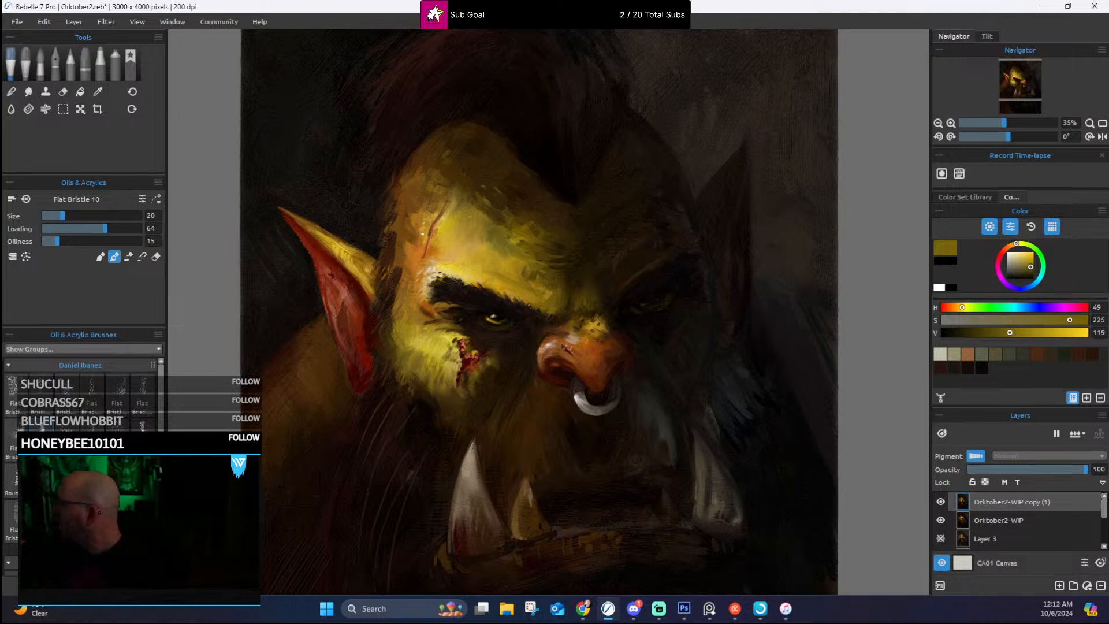
# Step: Paint small strokes of sampled orange and warm brown on the temple around the forehead scar
pyautogui.keyDown('alt'); pyautogui.click(418, 246); pyautogui.keyUp('alt')
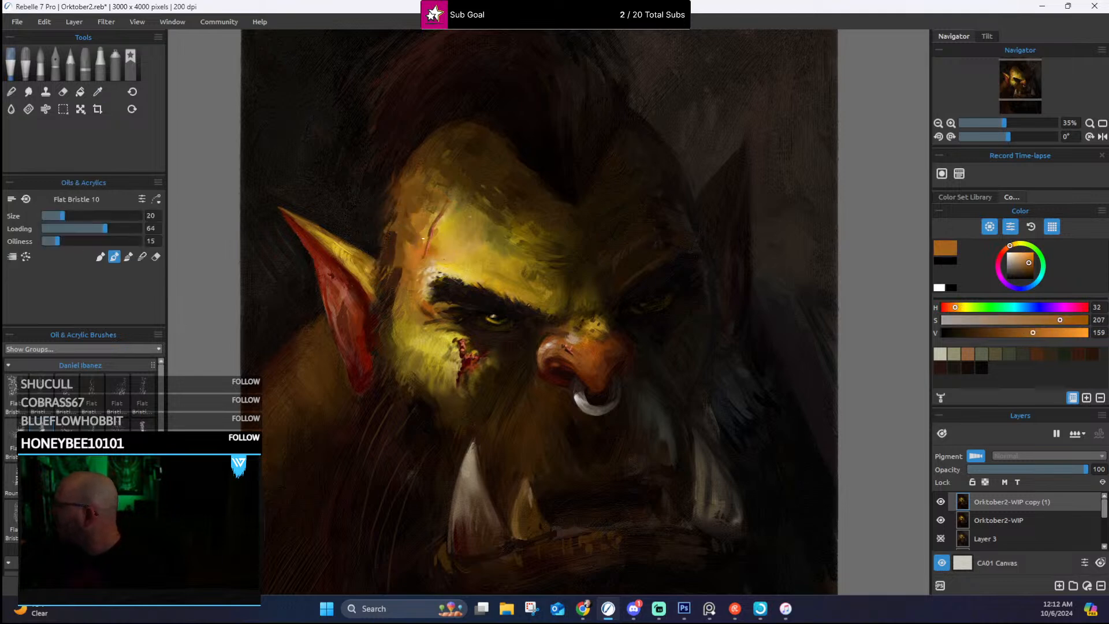
pyautogui.moveTo(430, 196); pyautogui.dragTo(417, 204)
pyautogui.keyDown('alt'); pyautogui.click(409, 231); pyautogui.keyUp('alt')
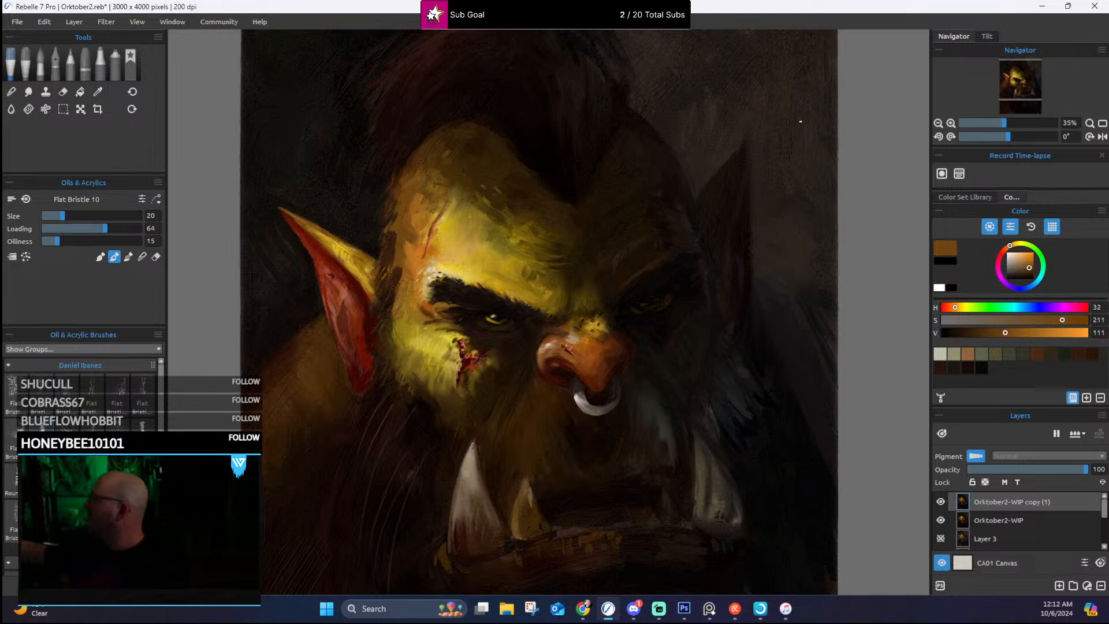
pyautogui.keyDown('alt'); pyautogui.click(415, 185); pyautogui.keyUp('alt')
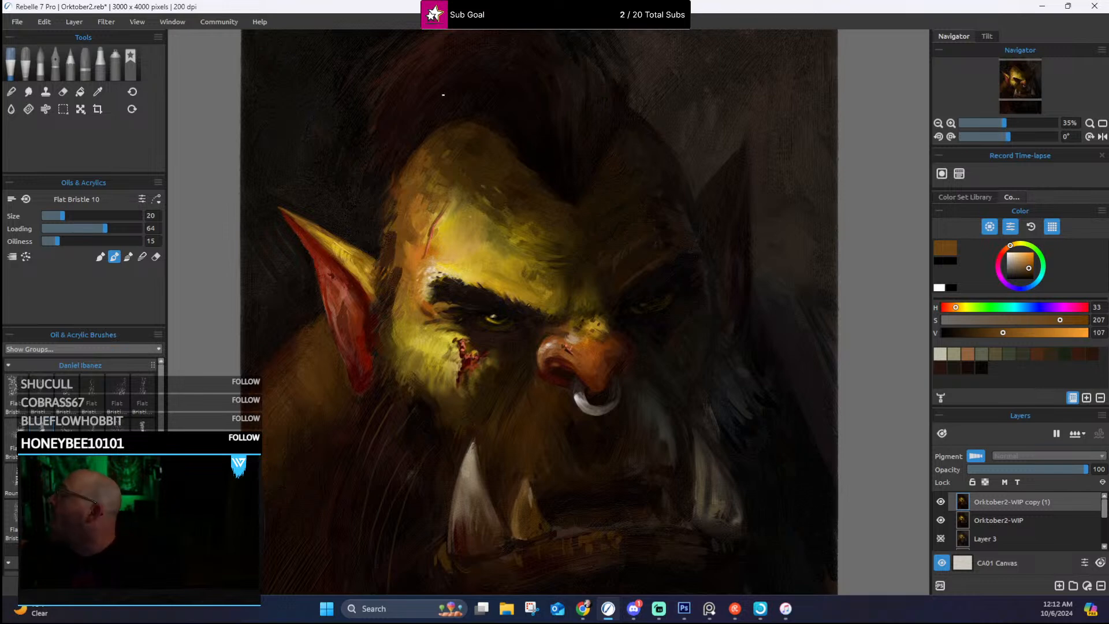
# Step: Refine the head's outline against the dark hair, from the upper forehead to the cheek, with sampled near-black and brown tones
pyautogui.keyDown('alt'); pyautogui.click(379, 235); pyautogui.keyUp('alt')
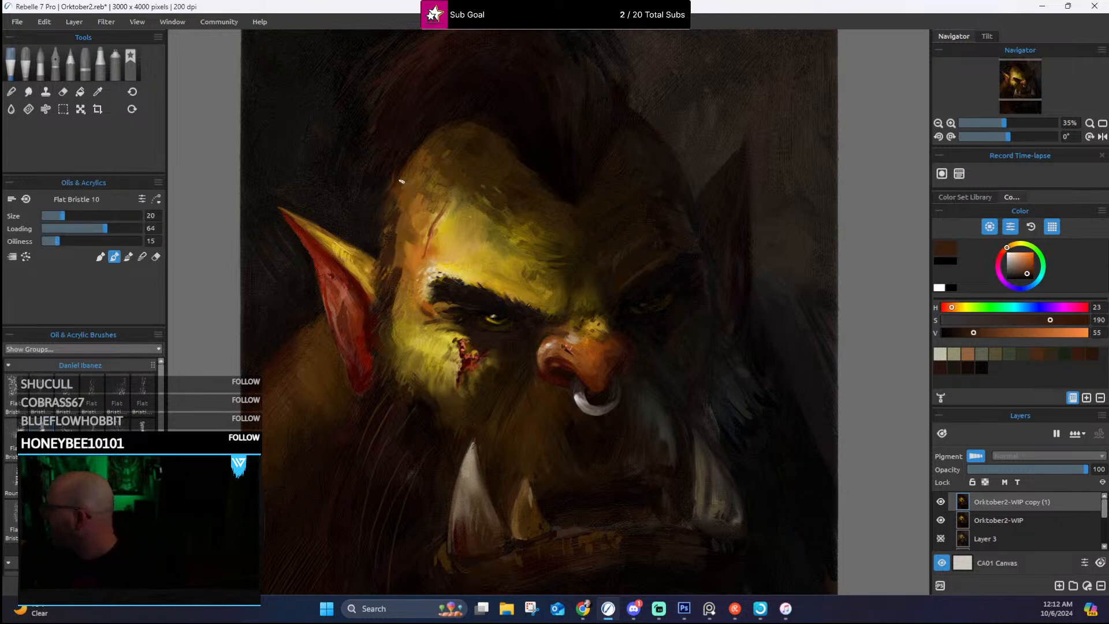
pyautogui.keyDown('alt'); pyautogui.click(422, 138); pyautogui.keyUp('alt')
pyautogui.keyDown('alt'); pyautogui.click(412, 139); pyautogui.keyUp('alt')
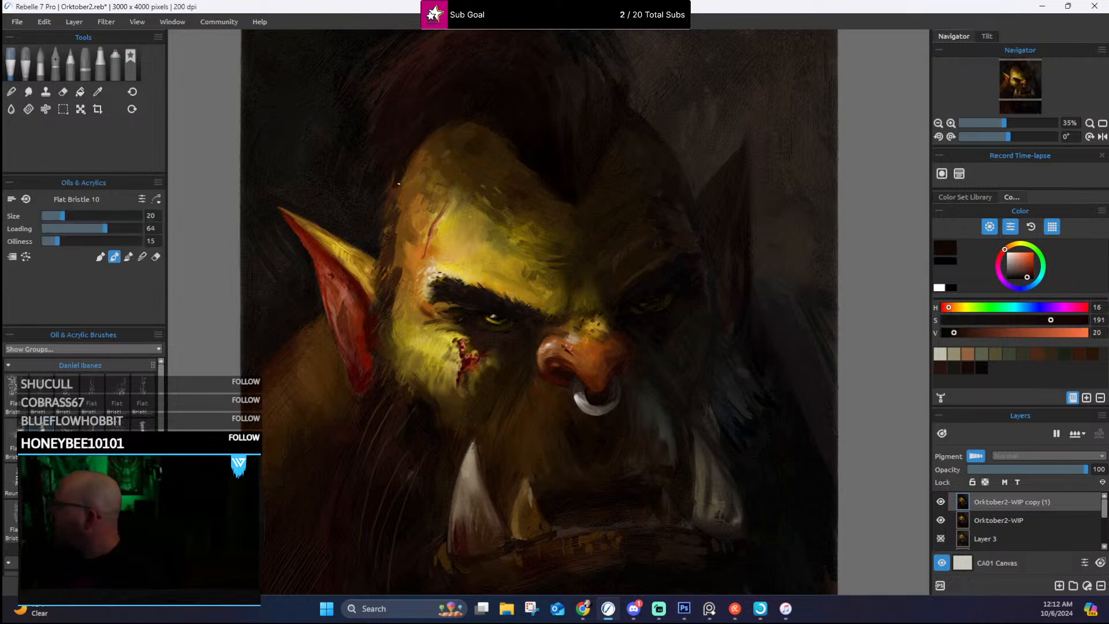
pyautogui.keyDown('alt'); pyautogui.click(414, 168); pyautogui.keyUp('alt')
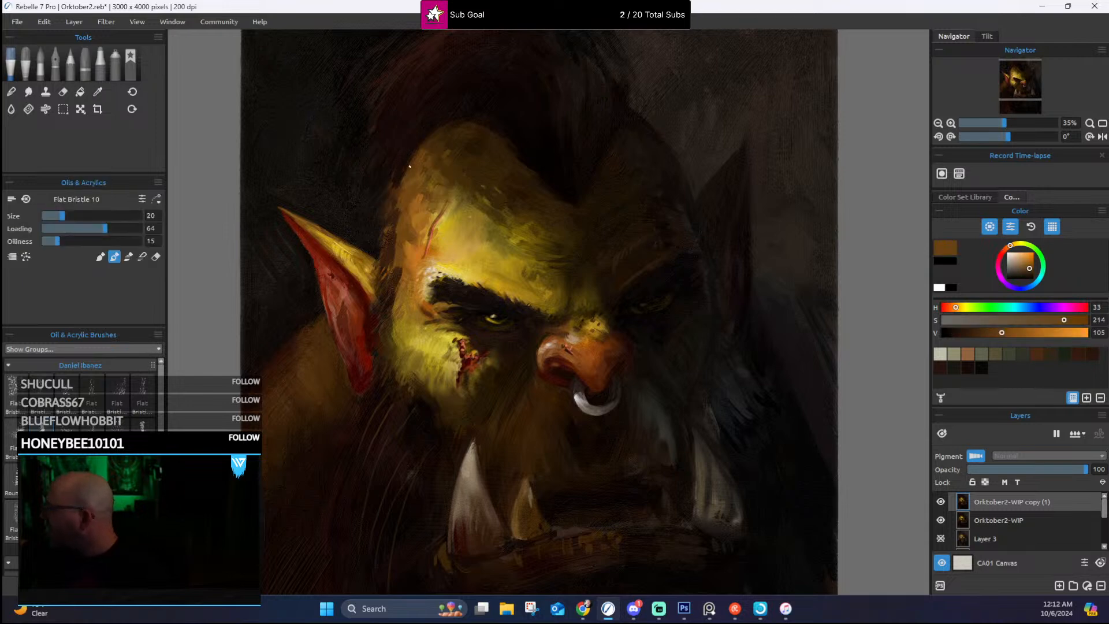
pyautogui.keyDown('alt'); pyautogui.click(396, 212); pyautogui.keyUp('alt')
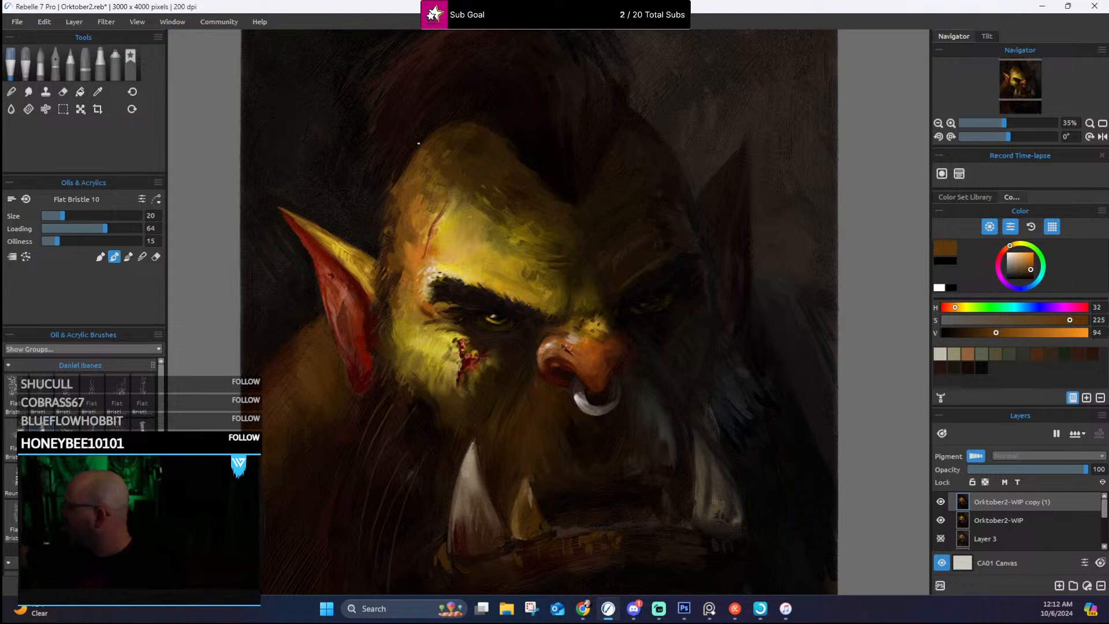
pyautogui.keyDown('alt'); pyautogui.click(391, 333); pyautogui.keyUp('alt')
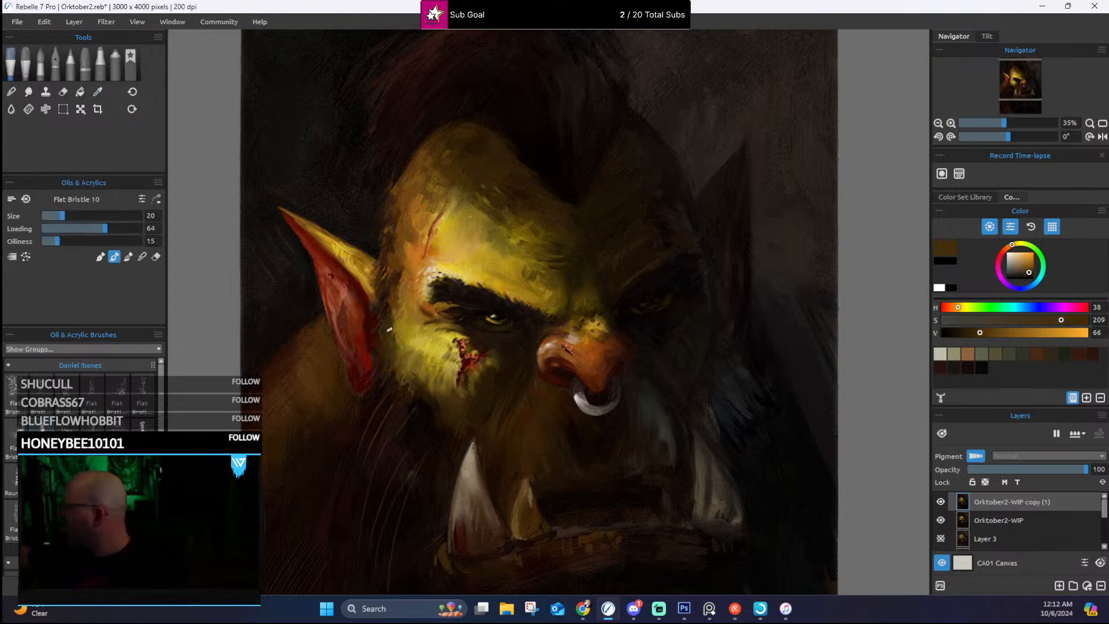
# Step: Paint sampled ochre and muted yellow strokes on the lit cheek between the ear and the wound
pyautogui.keyDown('alt'); pyautogui.click(402, 341); pyautogui.keyUp('alt')
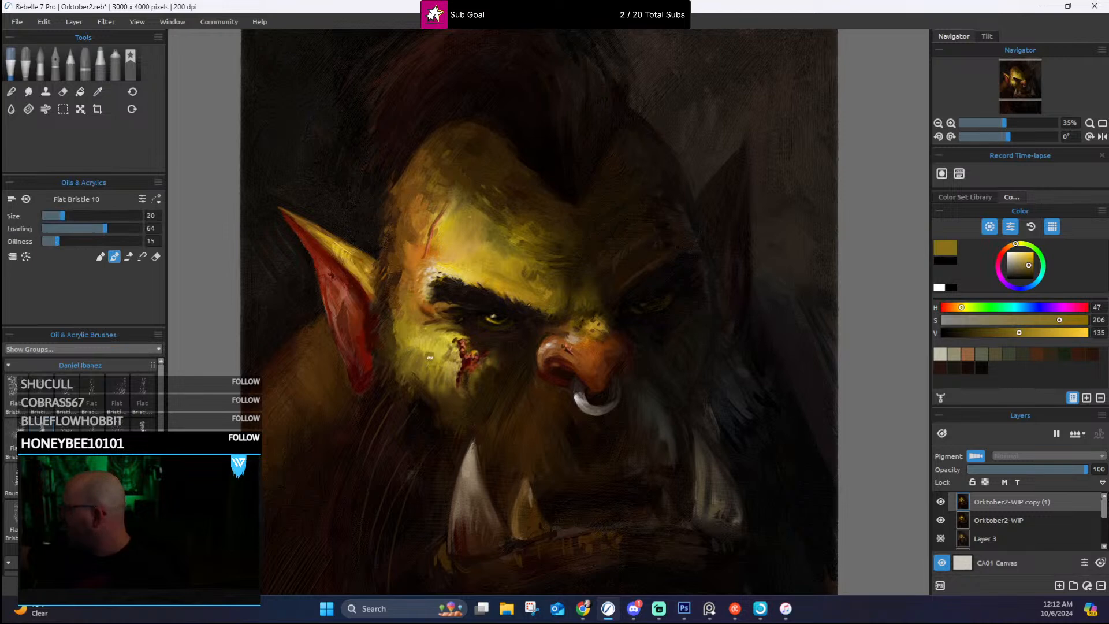
pyautogui.keyDown('alt'); pyautogui.click(449, 354); pyautogui.keyUp('alt')
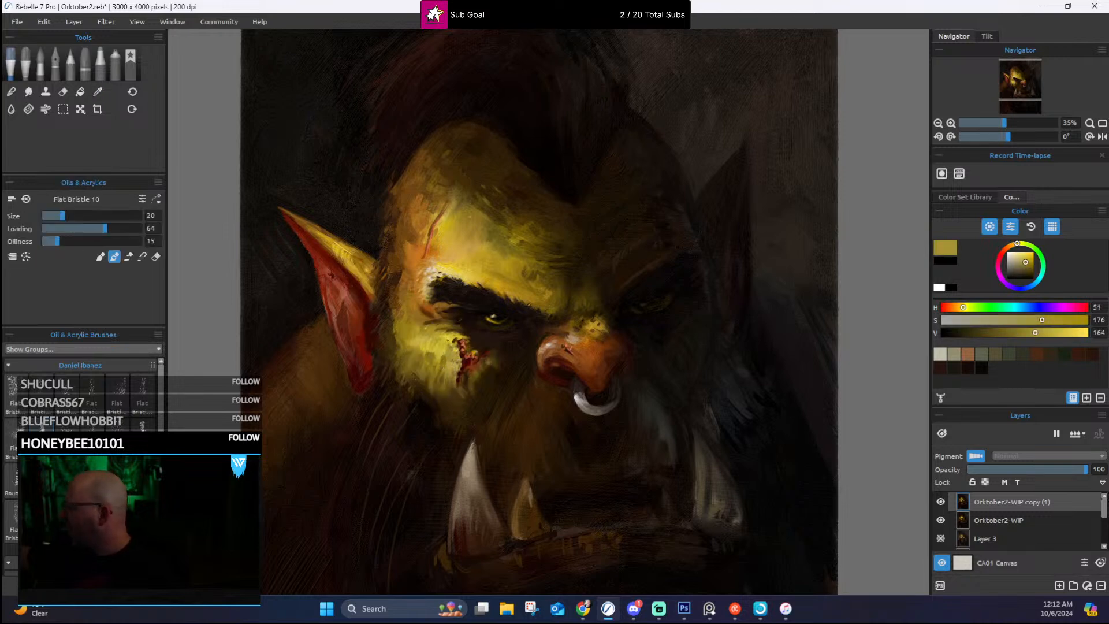
pyautogui.keyDown('alt'); pyautogui.click(427, 334); pyautogui.keyUp('alt')
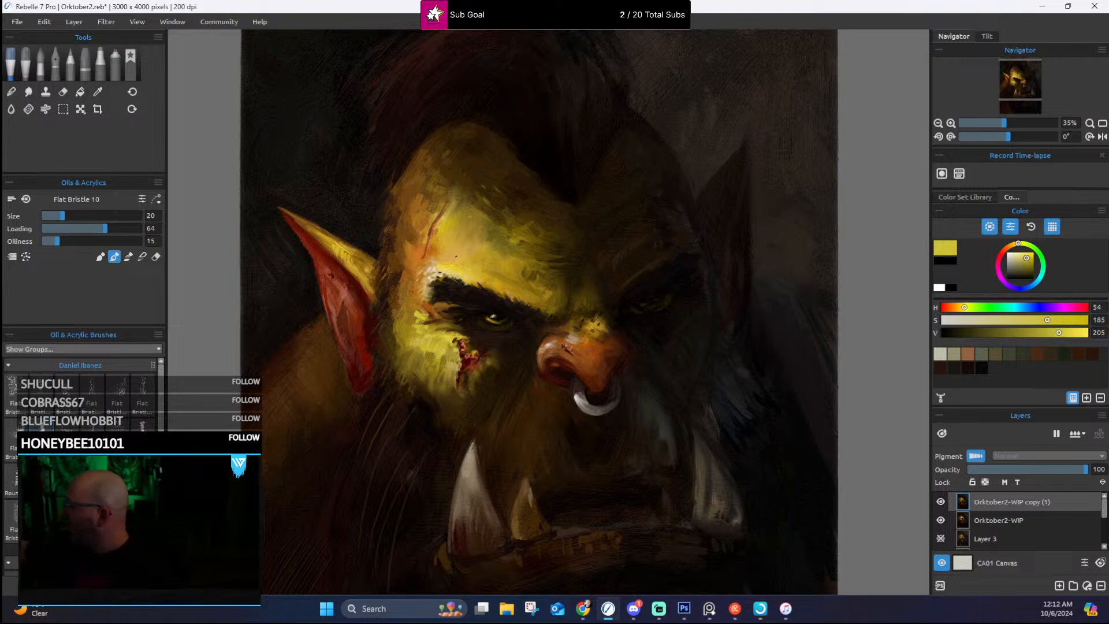
# Step: Add small strokes of sampled tan and olive-brown from the forehead scar across to the area between the brows
pyautogui.keyDown('alt'); pyautogui.click(433, 250); pyautogui.keyUp('alt')
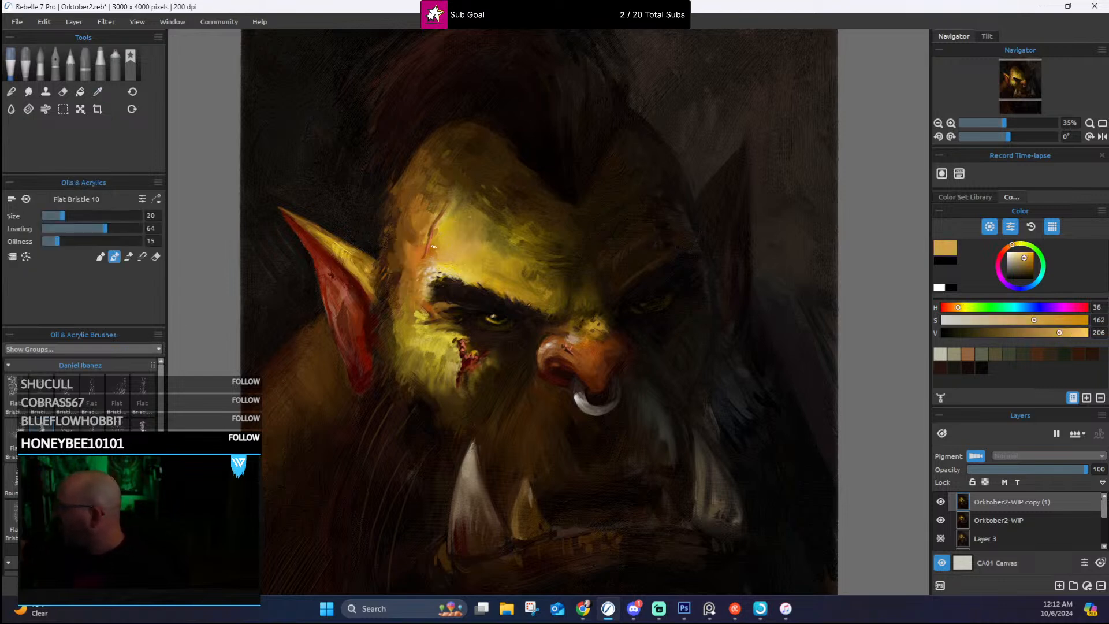
pyautogui.keyDown('alt'); pyautogui.click(460, 200); pyautogui.keyUp('alt')
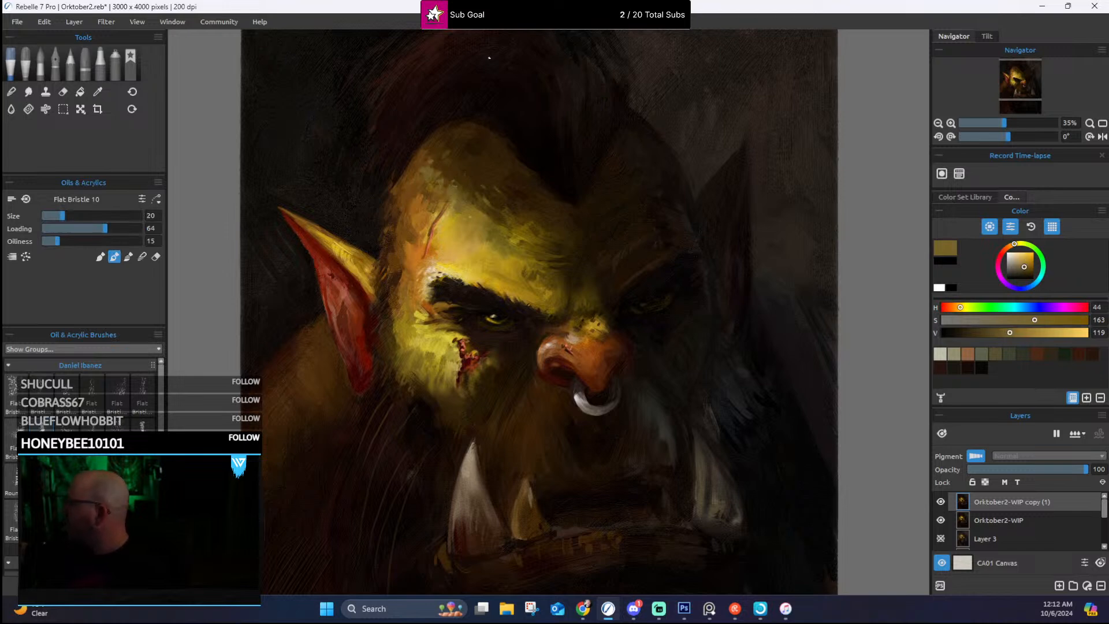
pyautogui.keyDown('alt'); pyautogui.click(538, 249); pyautogui.keyUp('alt')
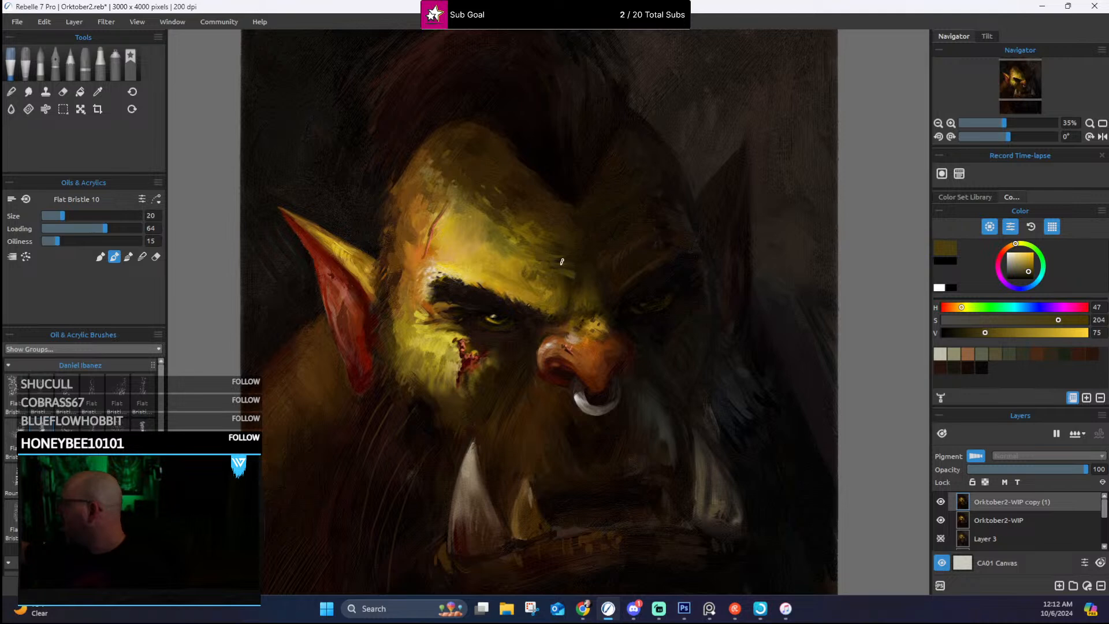
pyautogui.keyDown('alt'); pyautogui.click(570, 276); pyautogui.keyUp('alt')
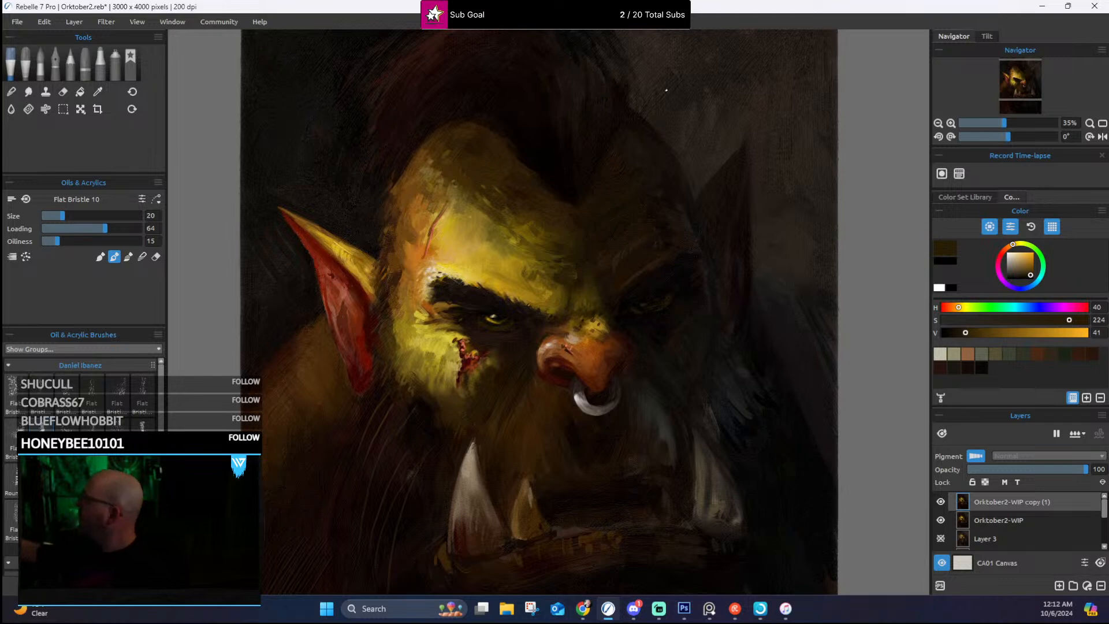
pyautogui.keyDown('alt'); pyautogui.click(599, 285); pyautogui.keyUp('alt')
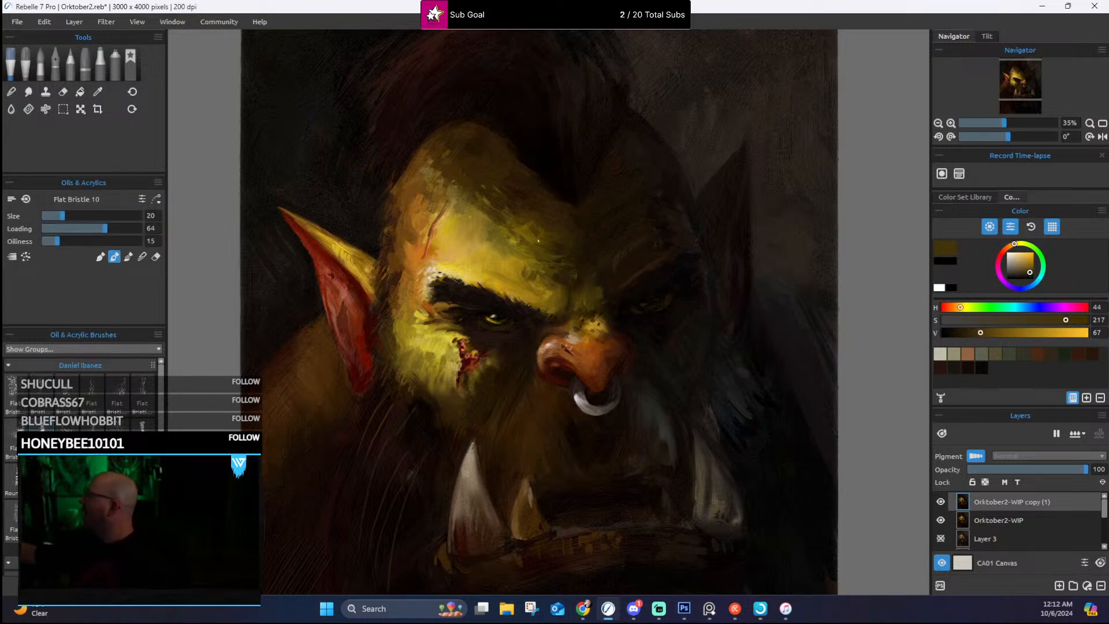
# Step: Paint the muzzle between the nose and the large tusk with sampled dark and warm brown strokes
pyautogui.keyDown('alt'); pyautogui.click(527, 418); pyautogui.keyUp('alt')
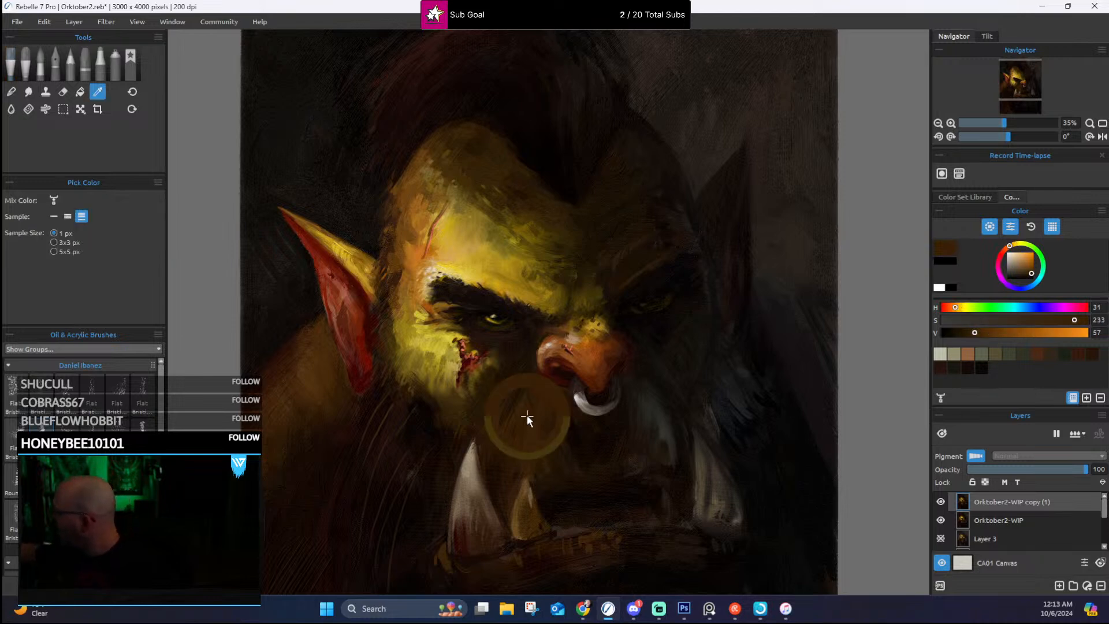
pyautogui.keyDown('alt'); pyautogui.click(536, 399); pyautogui.keyUp('alt')
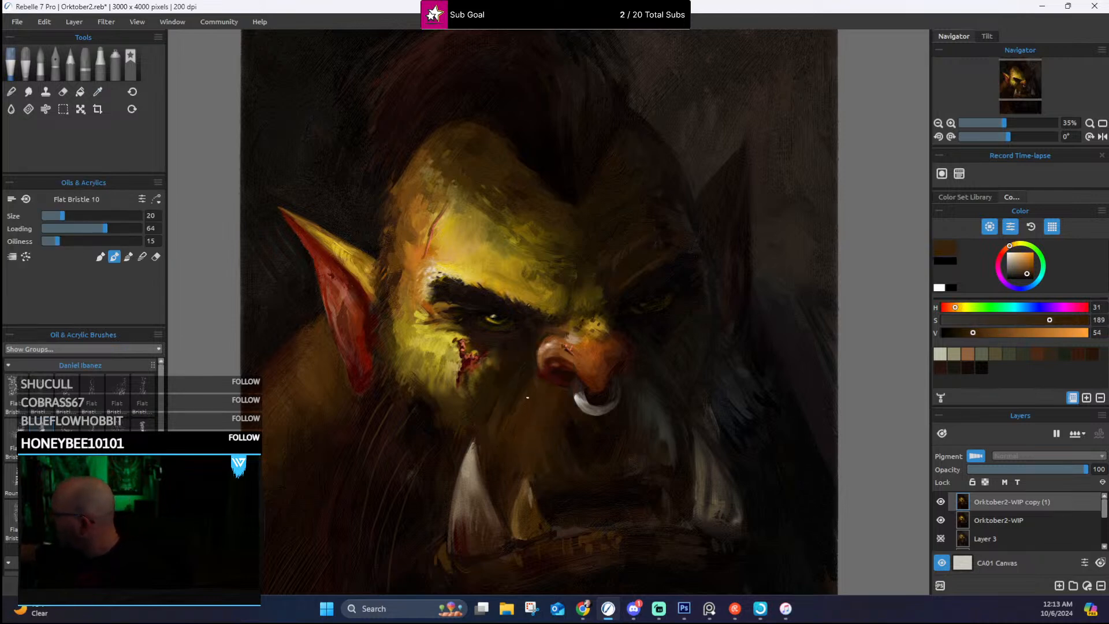
pyautogui.keyDown('alt'); pyautogui.click(535, 387); pyautogui.keyUp('alt')
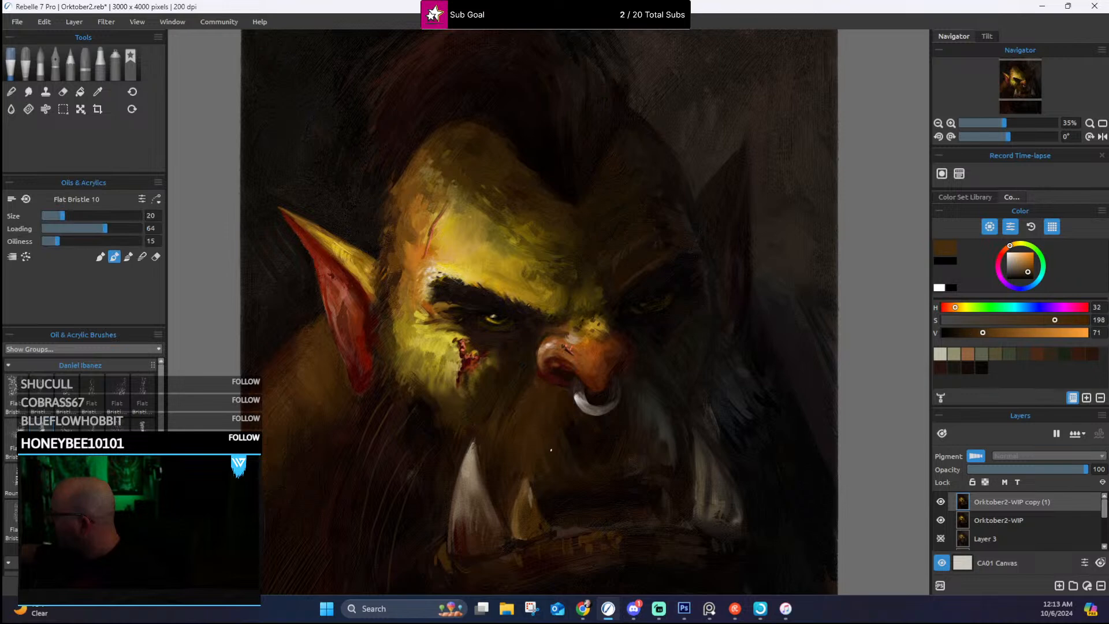
pyautogui.keyDown('alt'); pyautogui.click(527, 449); pyautogui.keyUp('alt')
pyautogui.keyDown('alt'); pyautogui.click(499, 417); pyautogui.keyUp('alt')
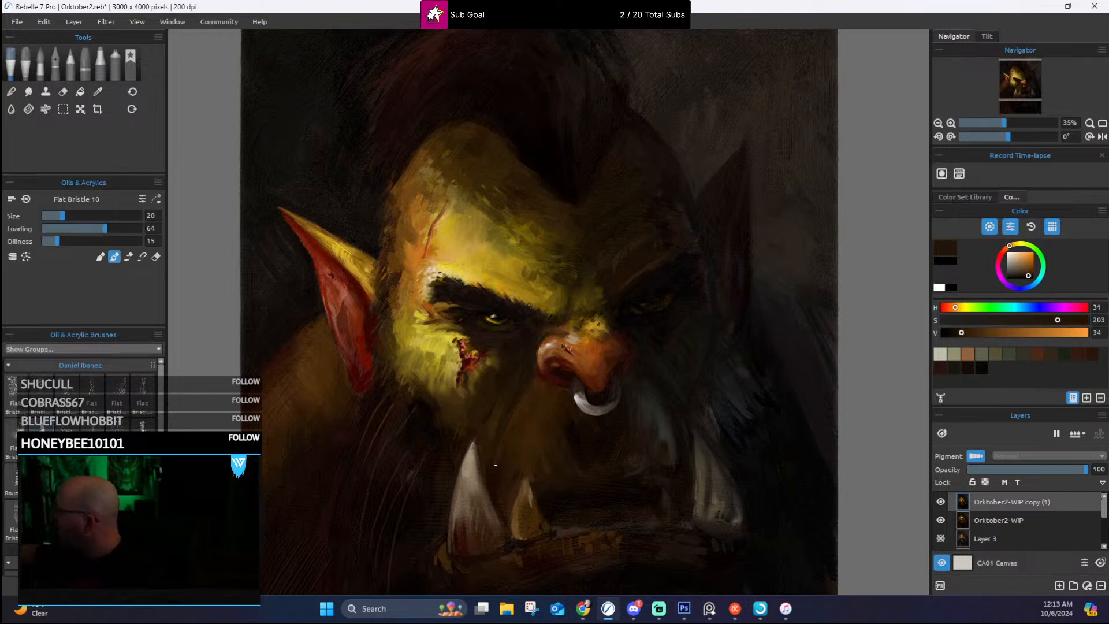
pyautogui.keyDown('alt'); pyautogui.click(492, 446); pyautogui.keyUp('alt')
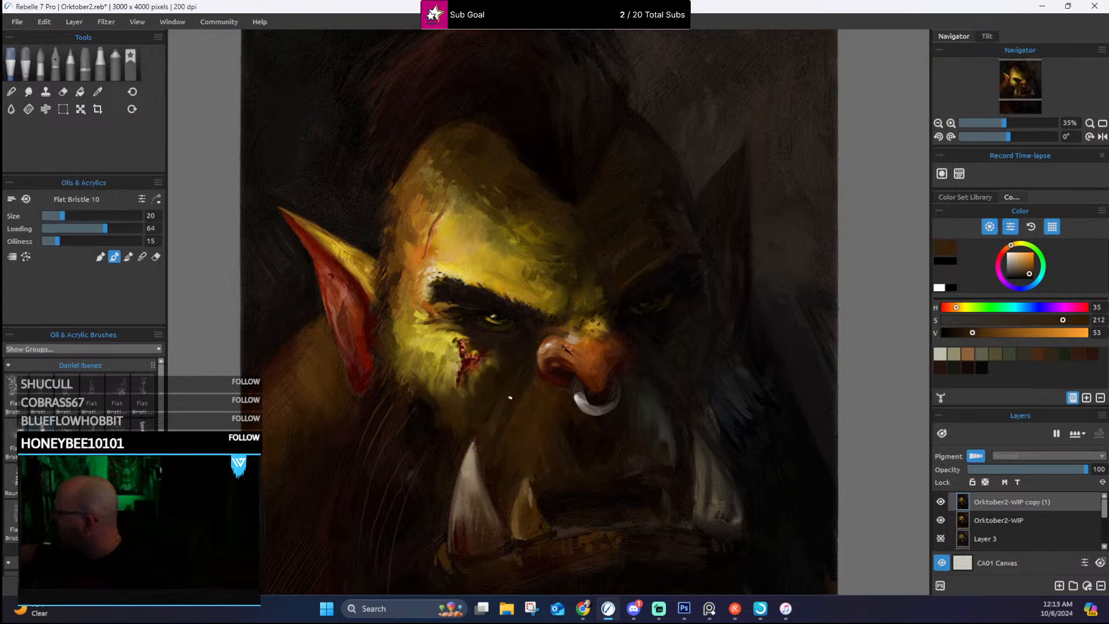
# Step: Rework the shadowed cheek between the wound and the nostril with sampled near-black, olive and dark brown
pyautogui.keyDown('alt'); pyautogui.click(488, 445); pyautogui.keyUp('alt')
pyautogui.keyDown('alt'); pyautogui.click(497, 379); pyautogui.keyUp('alt')
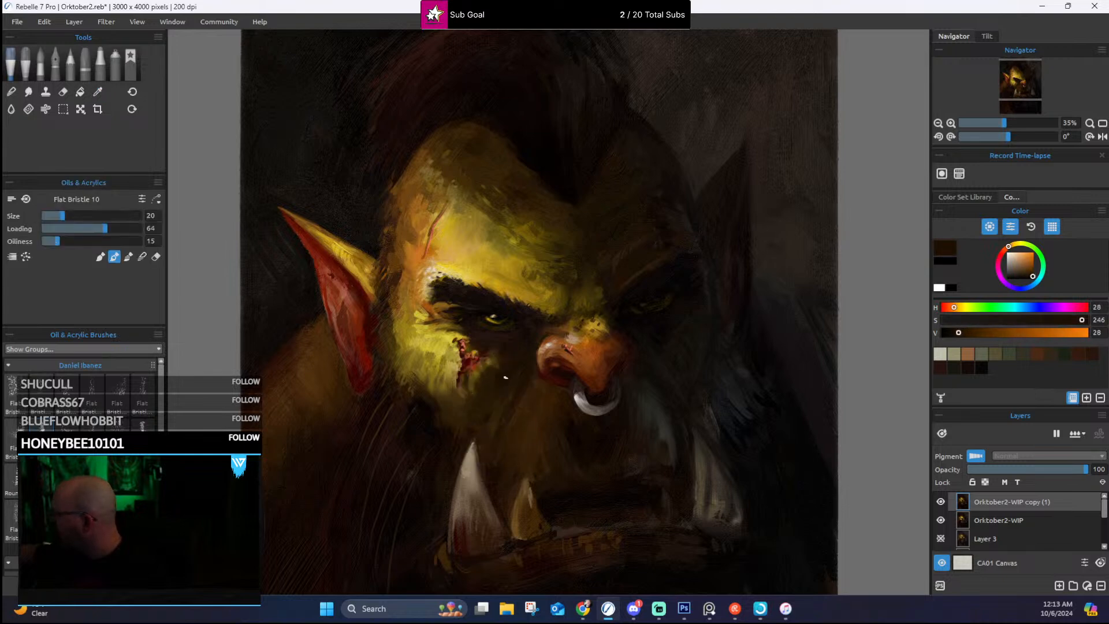
pyautogui.keyDown('alt'); pyautogui.click(495, 378); pyautogui.keyUp('alt')
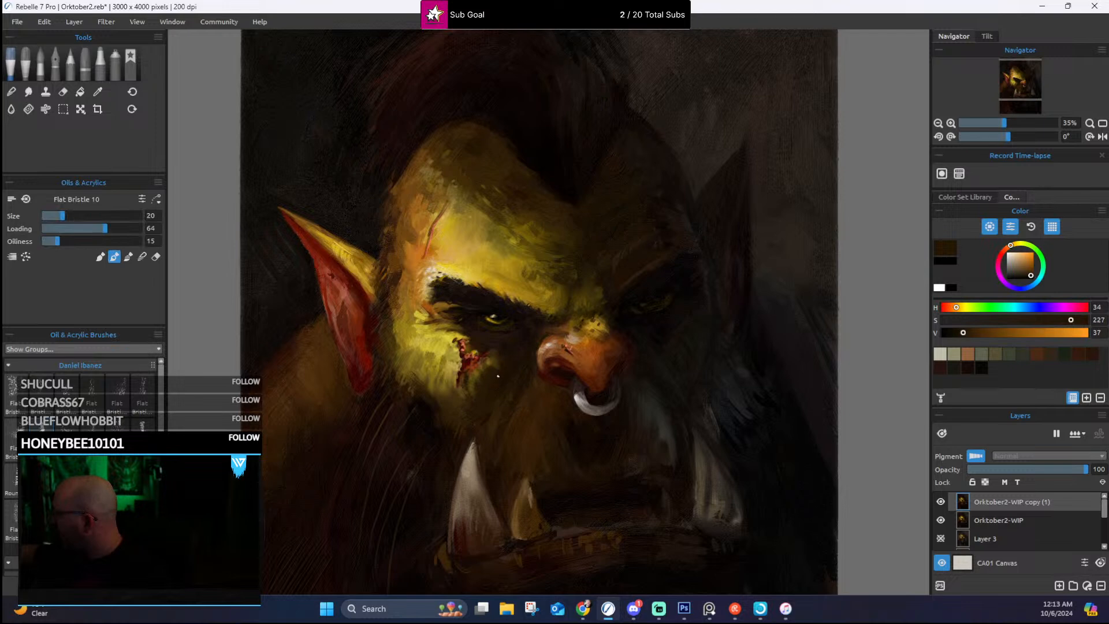
pyautogui.keyDown('alt'); pyautogui.click(492, 363); pyautogui.keyUp('alt')
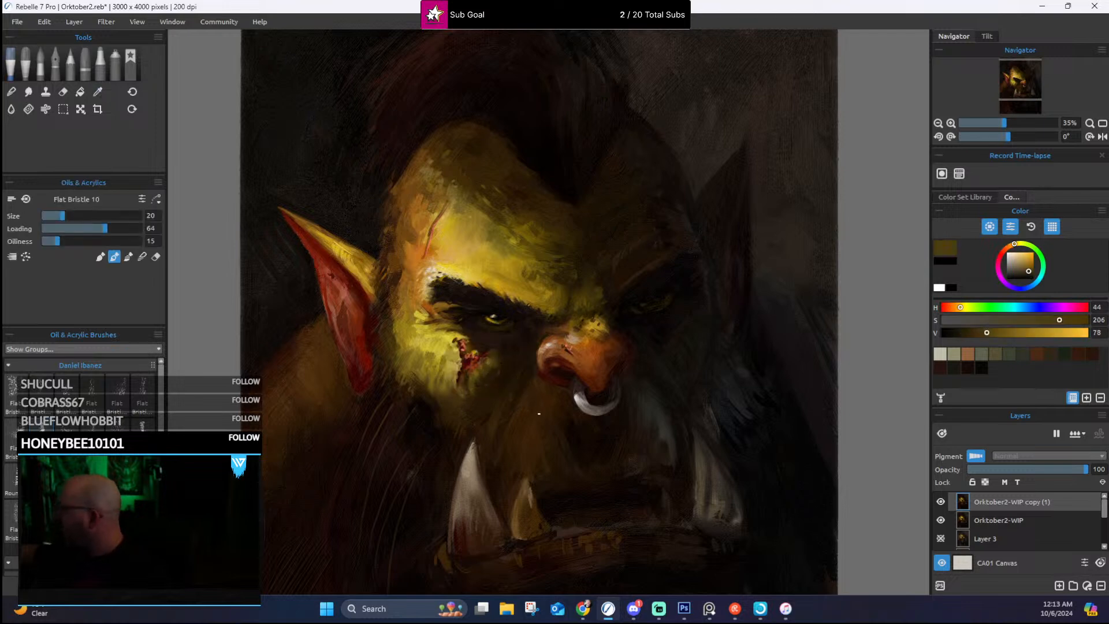
pyautogui.keyDown('alt'); pyautogui.click(514, 413); pyautogui.keyUp('alt')
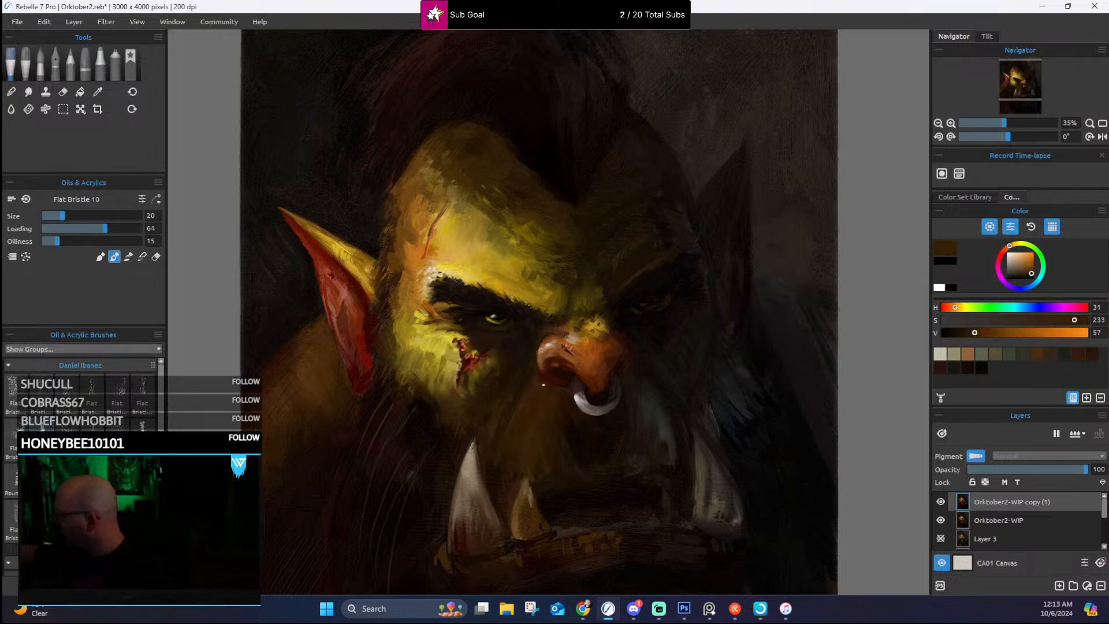
# Step: Refine the nostril edge and the nose bridge with strokes of sampled reddish brown and golden ochre
pyautogui.keyDown('alt'); pyautogui.click(543, 358); pyautogui.keyUp('alt')
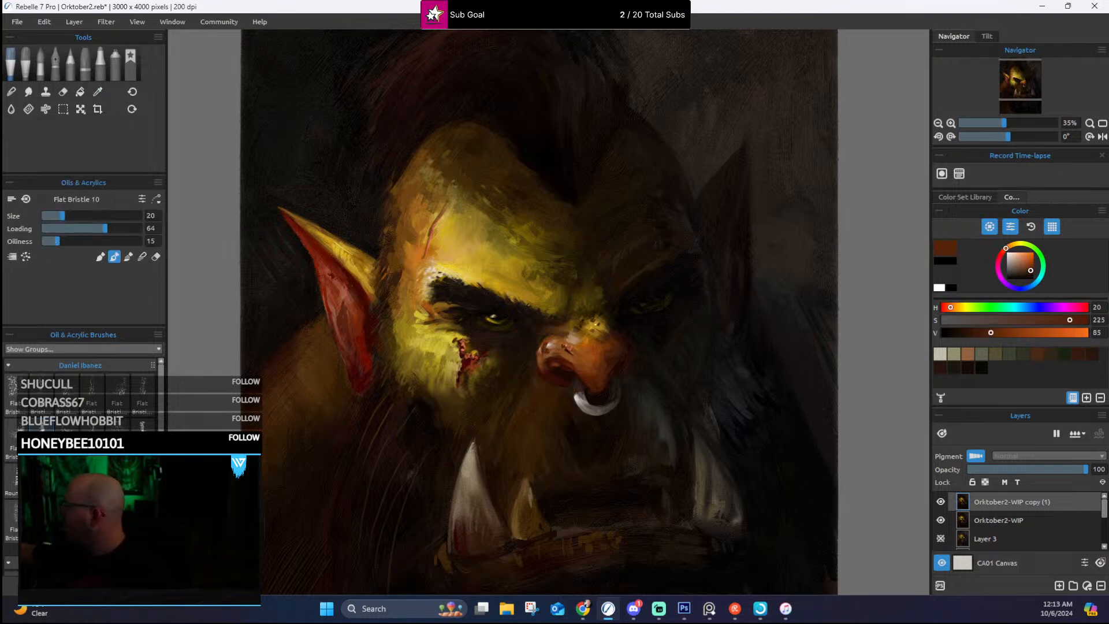
pyautogui.keyDown('alt'); pyautogui.click(558, 330); pyautogui.keyUp('alt')
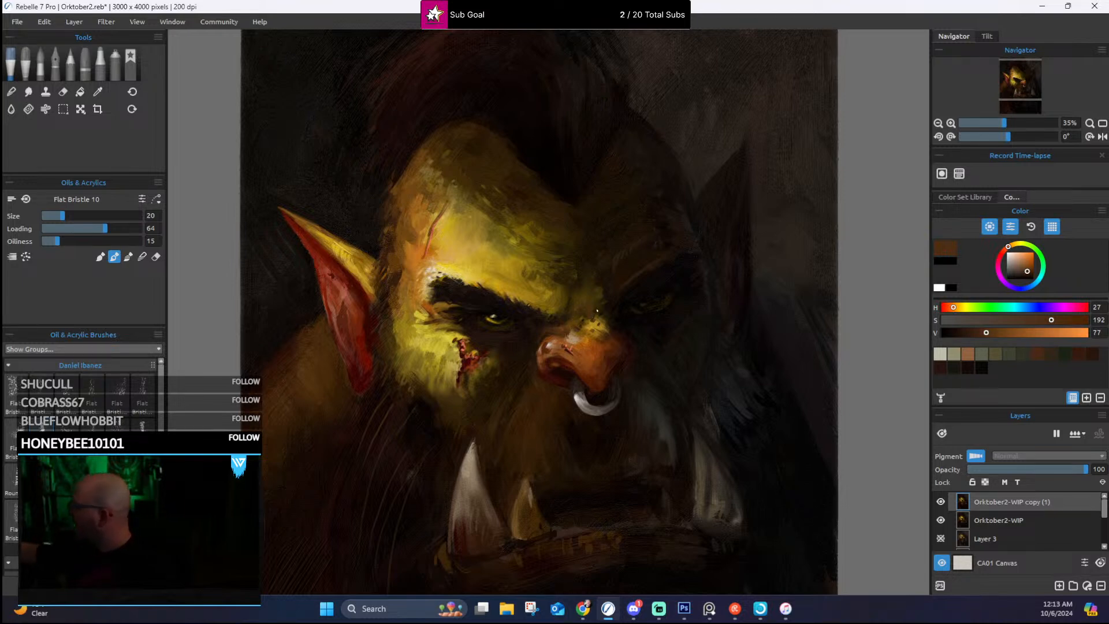
pyautogui.keyDown('alt'); pyautogui.click(594, 324); pyautogui.keyUp('alt')
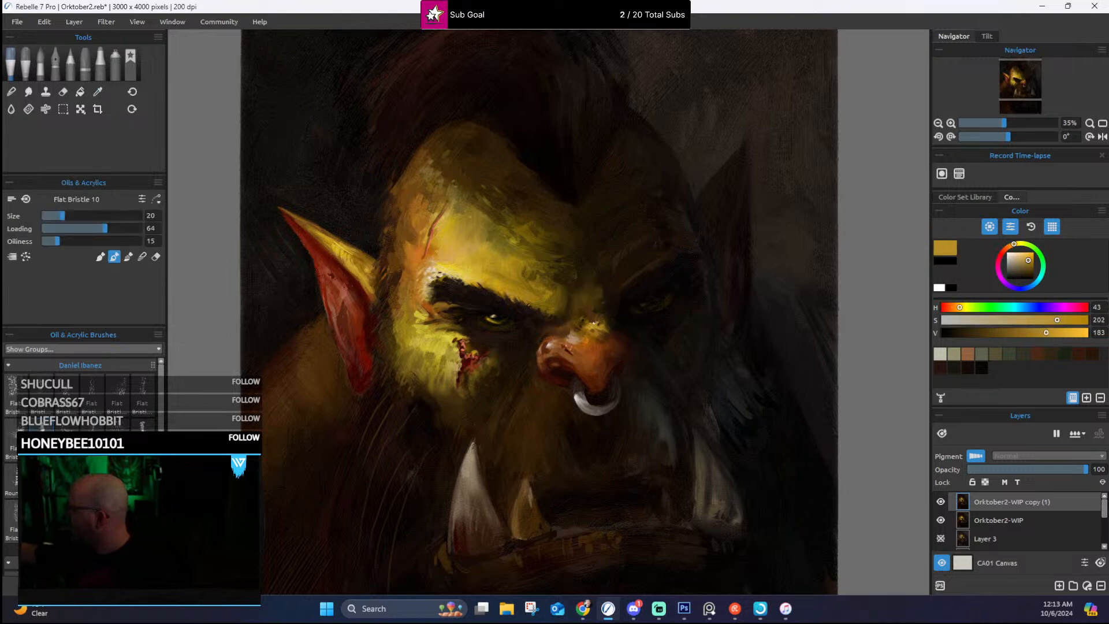
pyautogui.keyDown('alt'); pyautogui.click(590, 318); pyautogui.keyUp('alt')
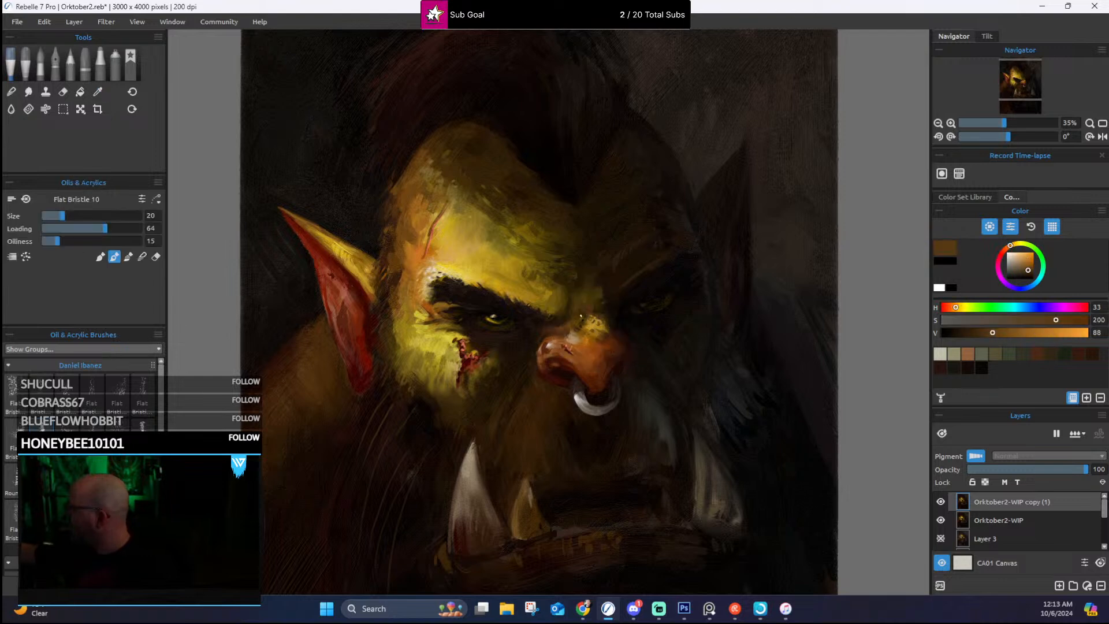
pyautogui.keyDown('alt'); pyautogui.click(576, 324); pyautogui.keyUp('alt')
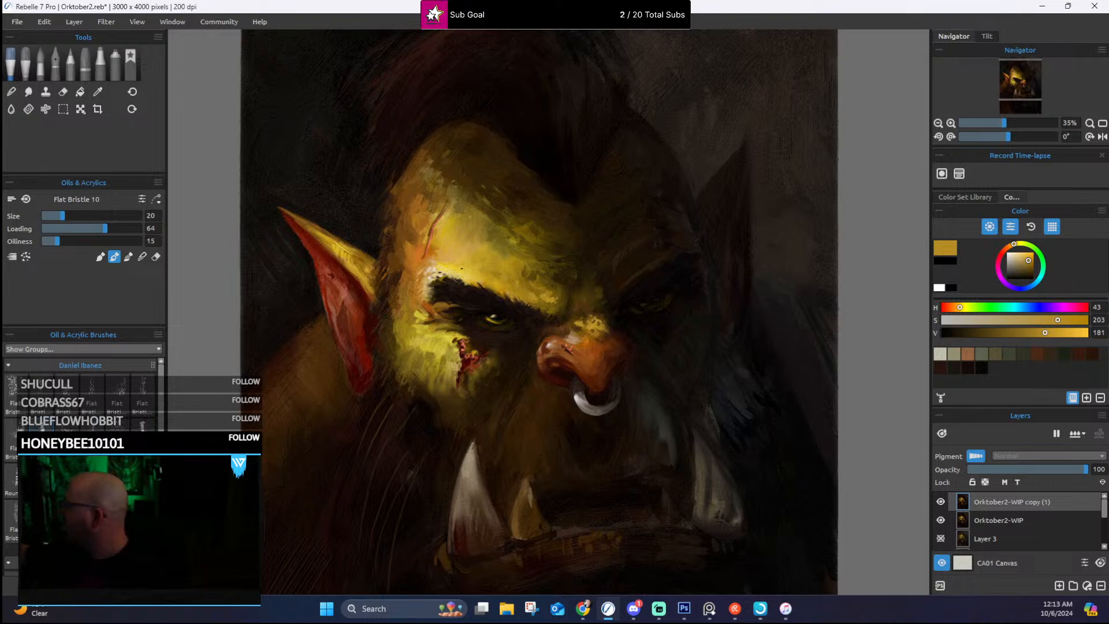
# Step: Dab sampled orange, dark brown and ochre spots on the skin around and above the forehead scar
pyautogui.keyDown('alt'); pyautogui.click(454, 247); pyautogui.keyUp('alt')
pyautogui.keyDown('alt'); pyautogui.click(430, 255); pyautogui.keyUp('alt')
pyautogui.moveTo(447, 250); pyautogui.dragTo(454, 254)
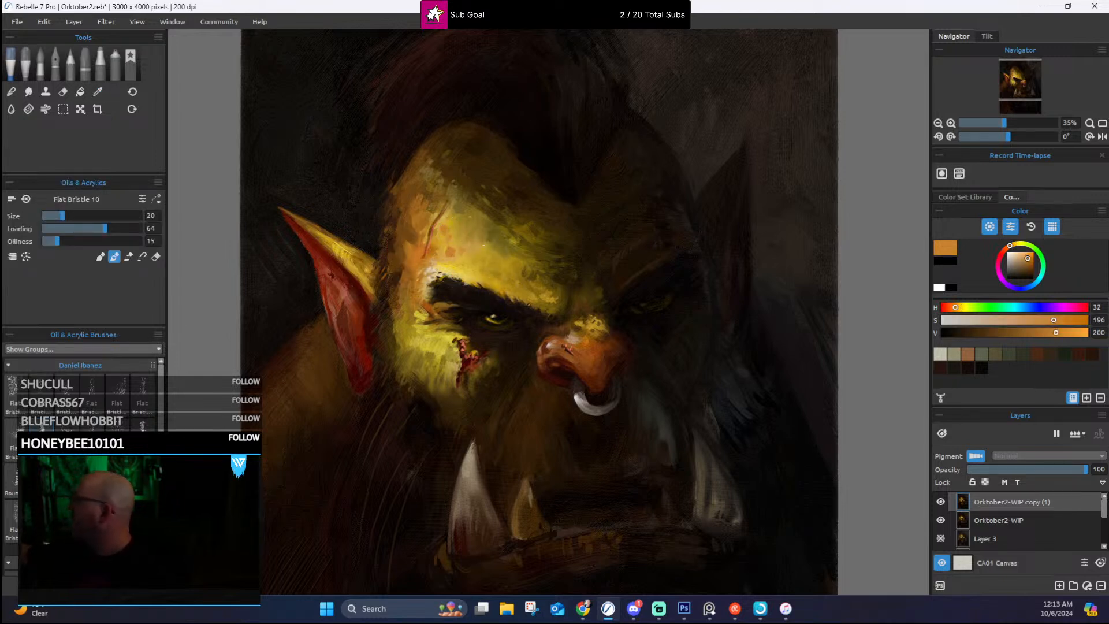
pyautogui.keyDown('alt'); pyautogui.click(464, 196); pyautogui.keyUp('alt')
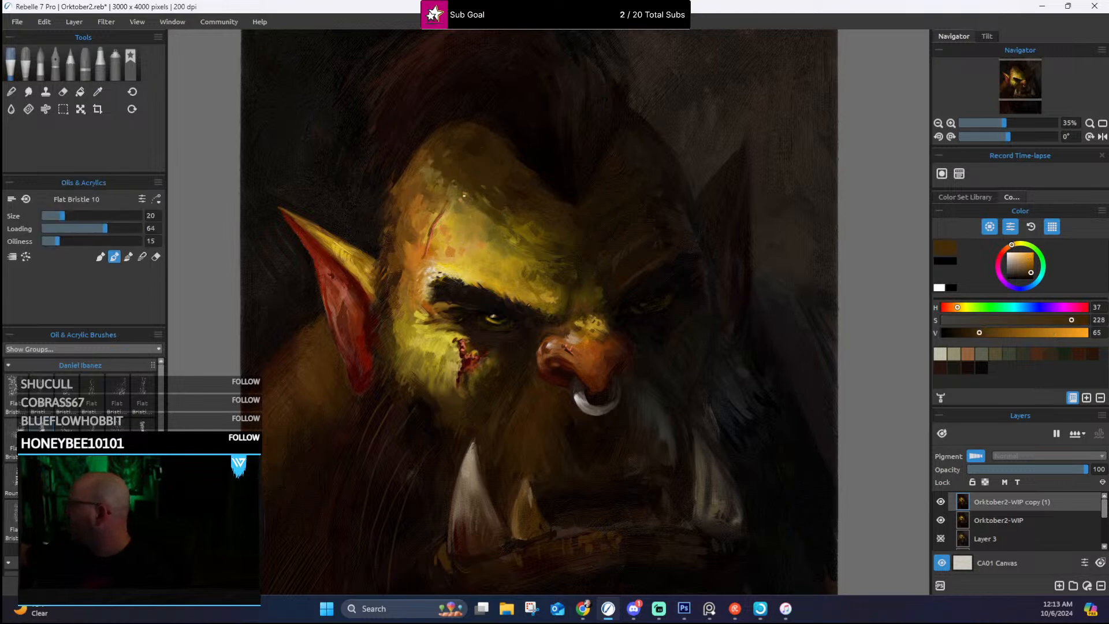
pyautogui.keyDown('alt'); pyautogui.click(425, 192); pyautogui.keyUp('alt')
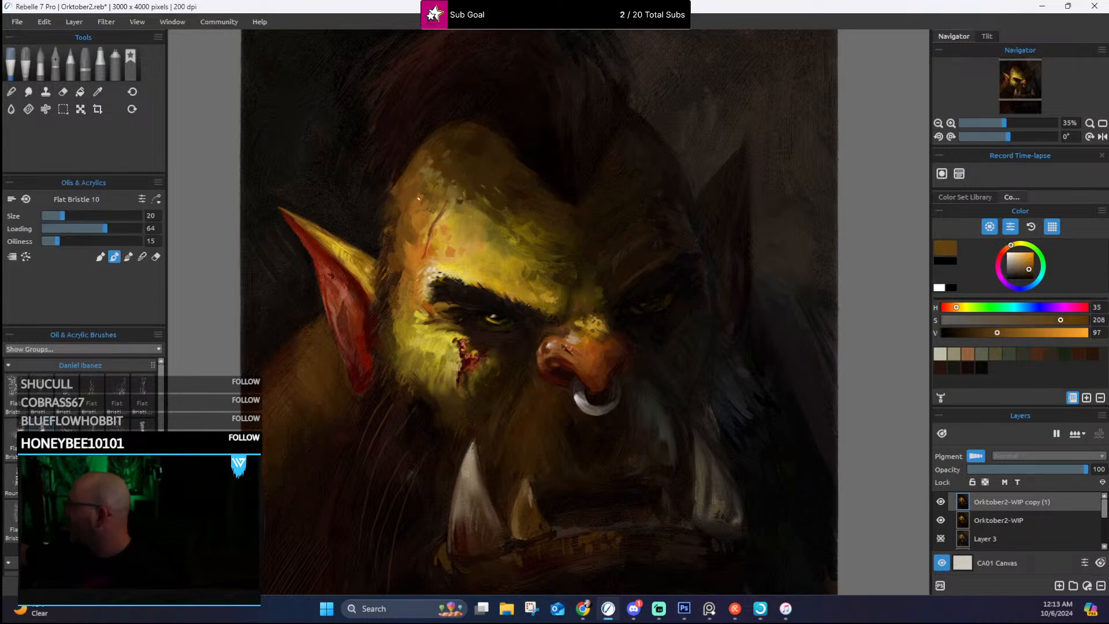
pyautogui.keyDown('alt'); pyautogui.click(422, 179); pyautogui.keyUp('alt')
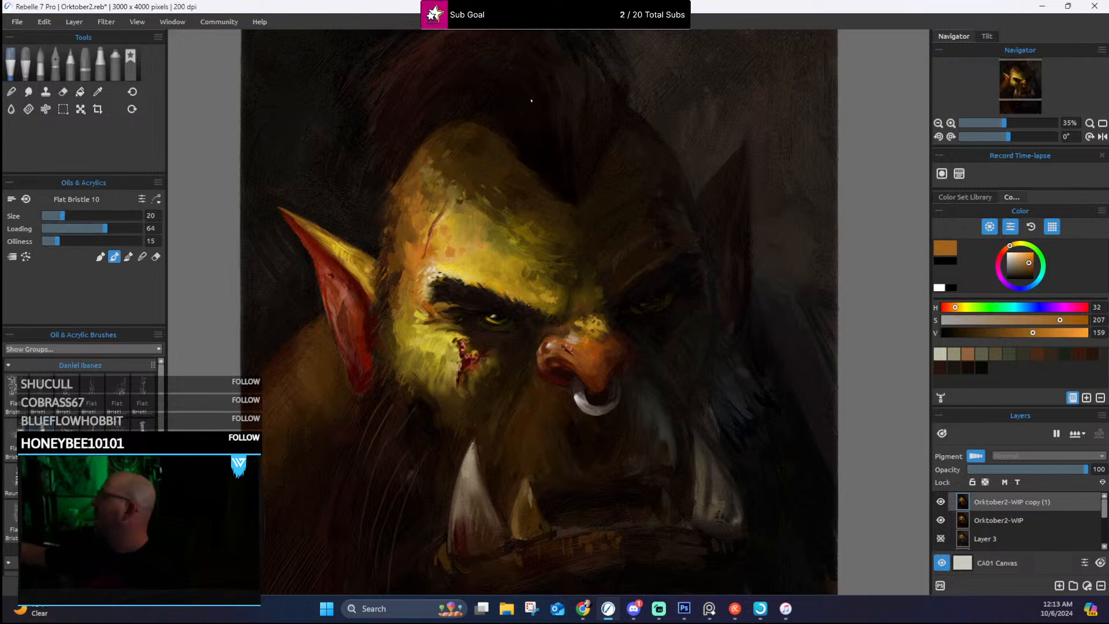
# Step: Define the head's outline from the upper forehead to the temple with sampled ochre and dark brown strokes
pyautogui.keyDown('alt'); pyautogui.click(448, 142); pyautogui.keyUp('alt')
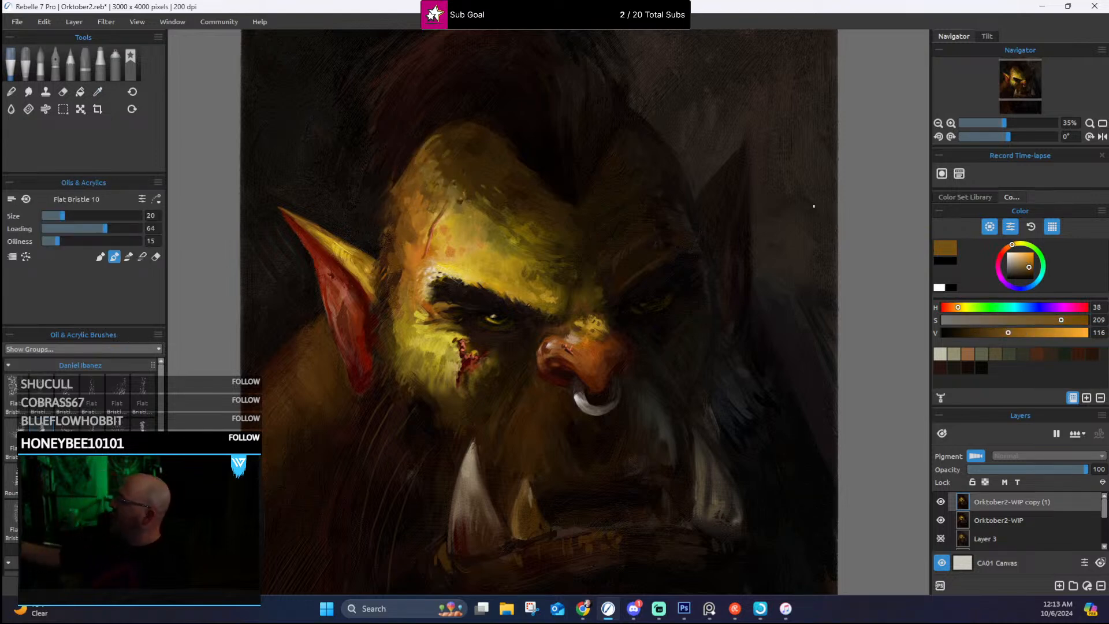
pyautogui.keyDown('alt'); pyautogui.click(439, 151); pyautogui.keyUp('alt')
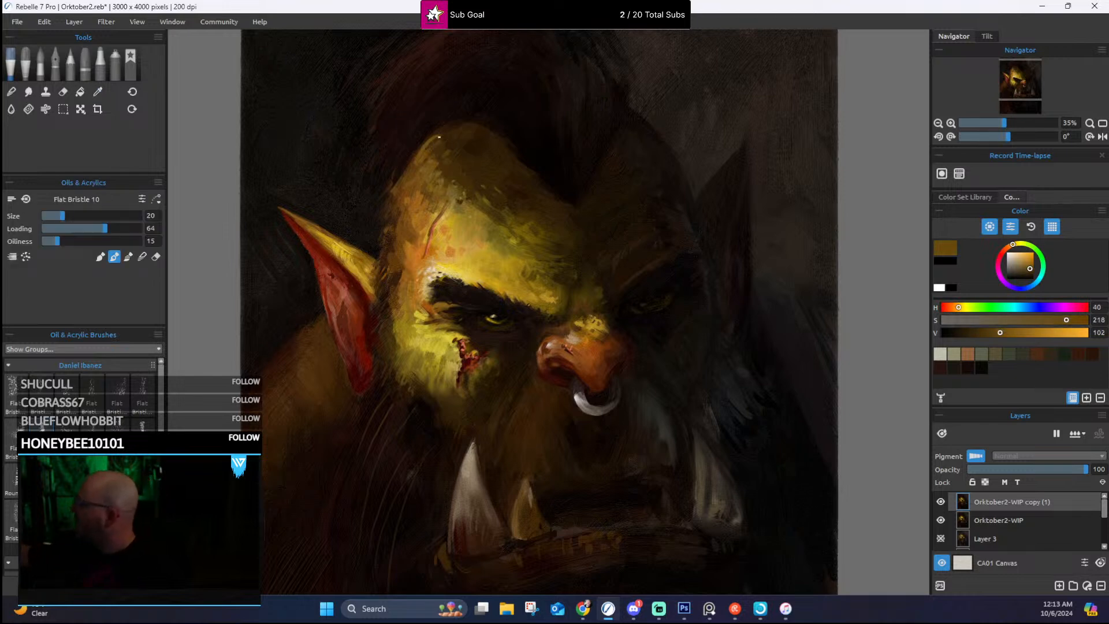
pyautogui.keyDown('alt'); pyautogui.click(395, 180); pyautogui.keyUp('alt')
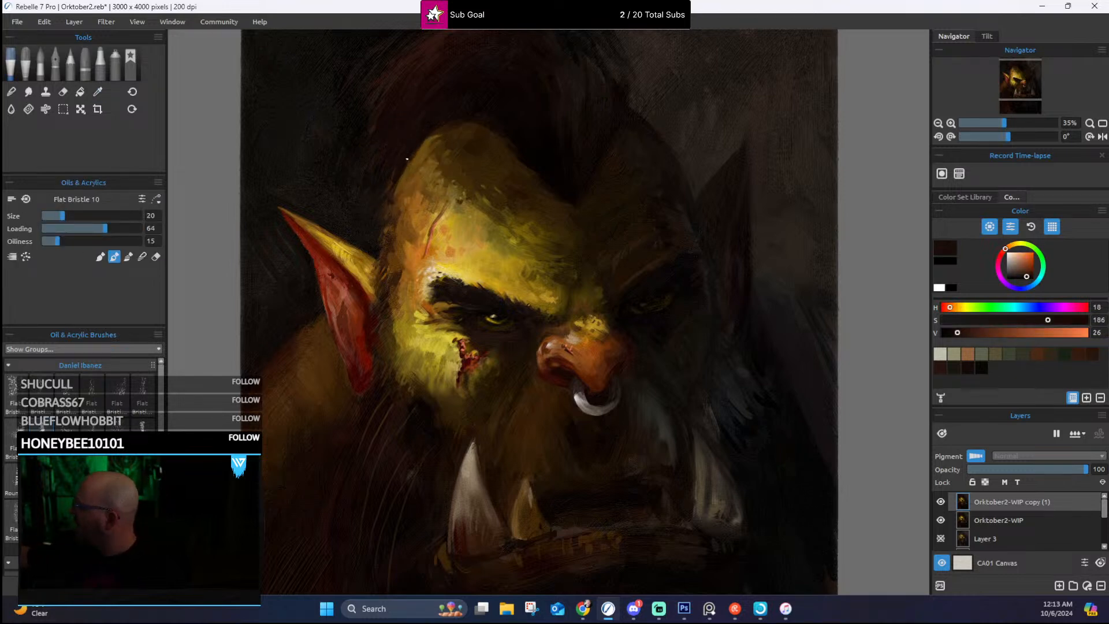
pyautogui.keyDown('alt'); pyautogui.click(404, 211); pyautogui.keyUp('alt')
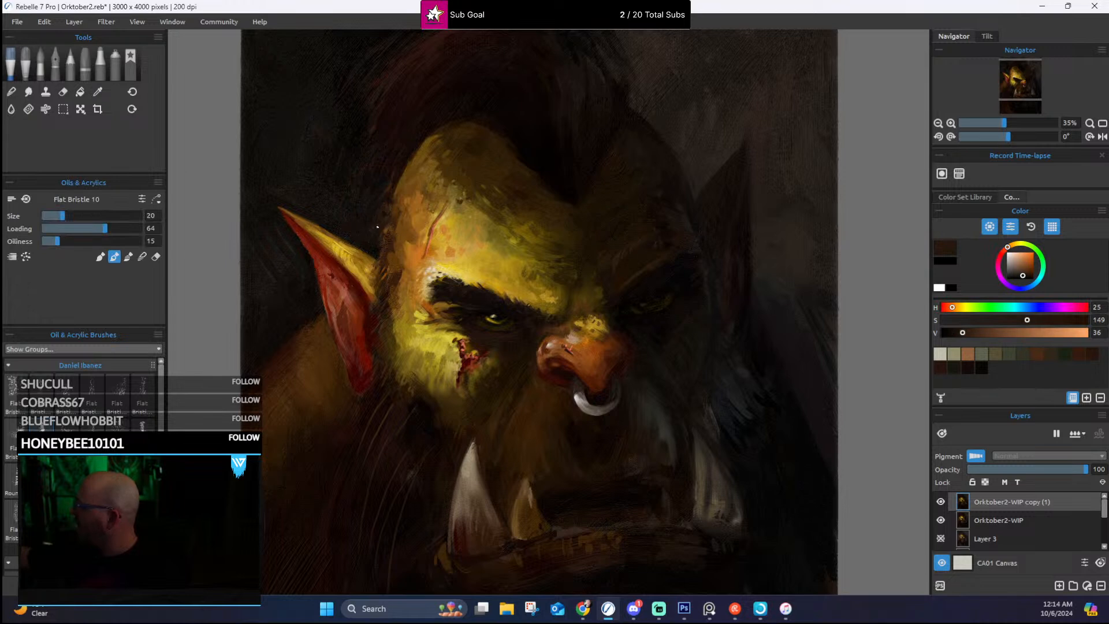
# Step: Paint sampled golden ochre along the lit ear's upper rim and clean its outer edge with near-black
pyautogui.keyDown('alt'); pyautogui.click(339, 248); pyautogui.keyUp('alt')
pyautogui.keyDown('alt'); pyautogui.click(362, 268); pyautogui.keyUp('alt')
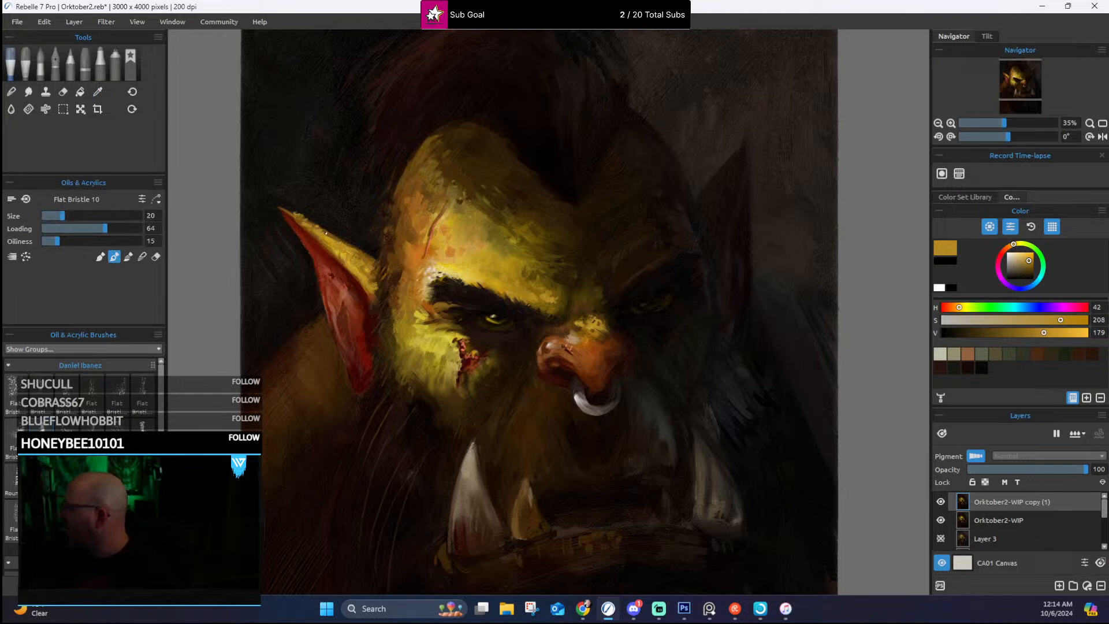
pyautogui.keyDown('alt'); pyautogui.click(290, 228); pyautogui.keyUp('alt')
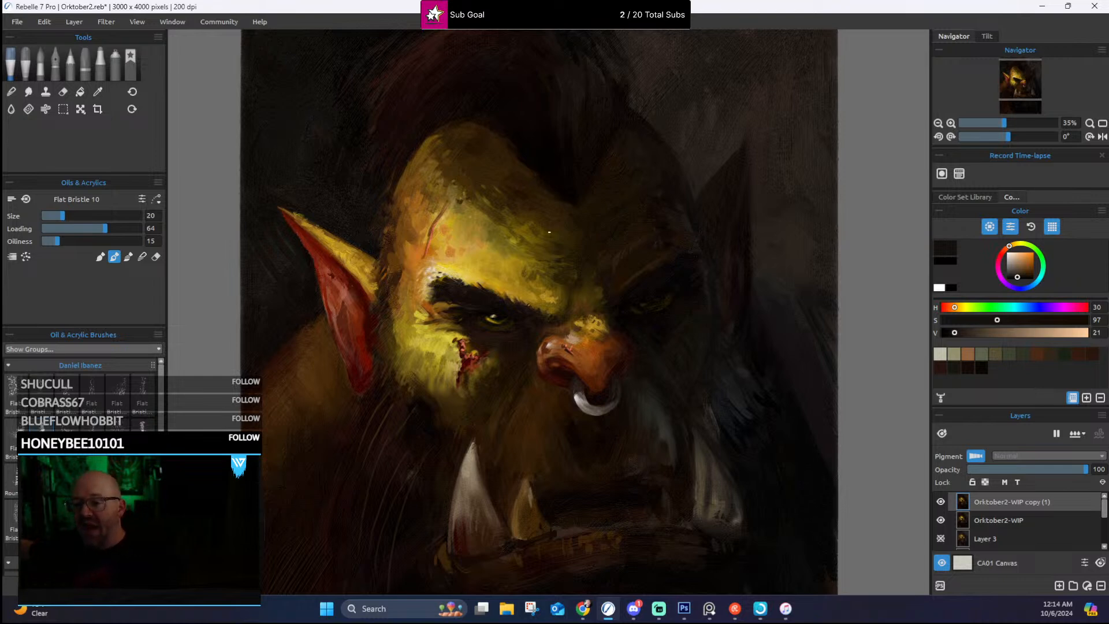
# Step: Blend the lit forehead into shadow above the nose bridge with sampled olive and dark brown strokes
pyautogui.keyDown('alt'); pyautogui.click(582, 300); pyautogui.keyUp('alt')
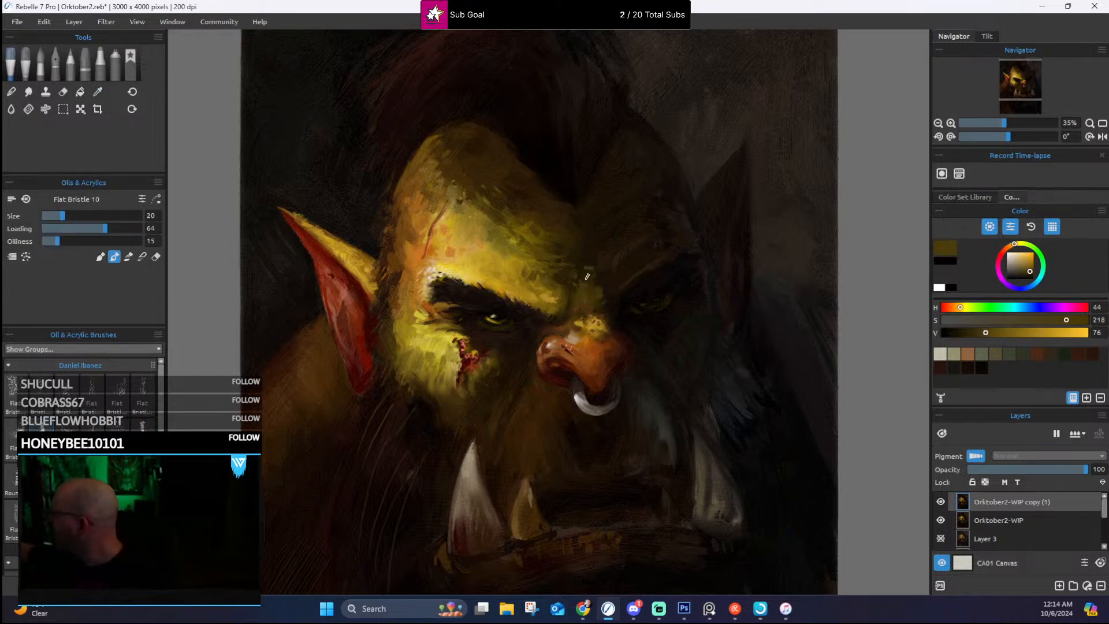
pyautogui.keyDown('alt'); pyautogui.click(587, 261); pyautogui.keyUp('alt')
pyautogui.keyDown('alt'); pyautogui.click(565, 258); pyautogui.keyUp('alt')
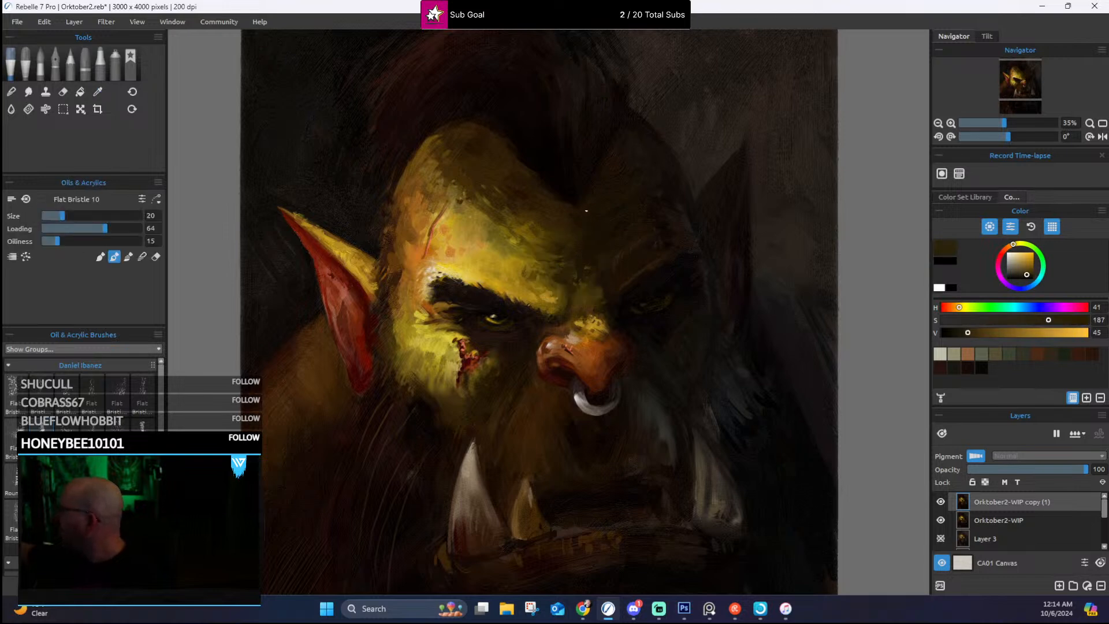
pyautogui.keyDown('alt'); pyautogui.click(612, 257); pyautogui.keyUp('alt')
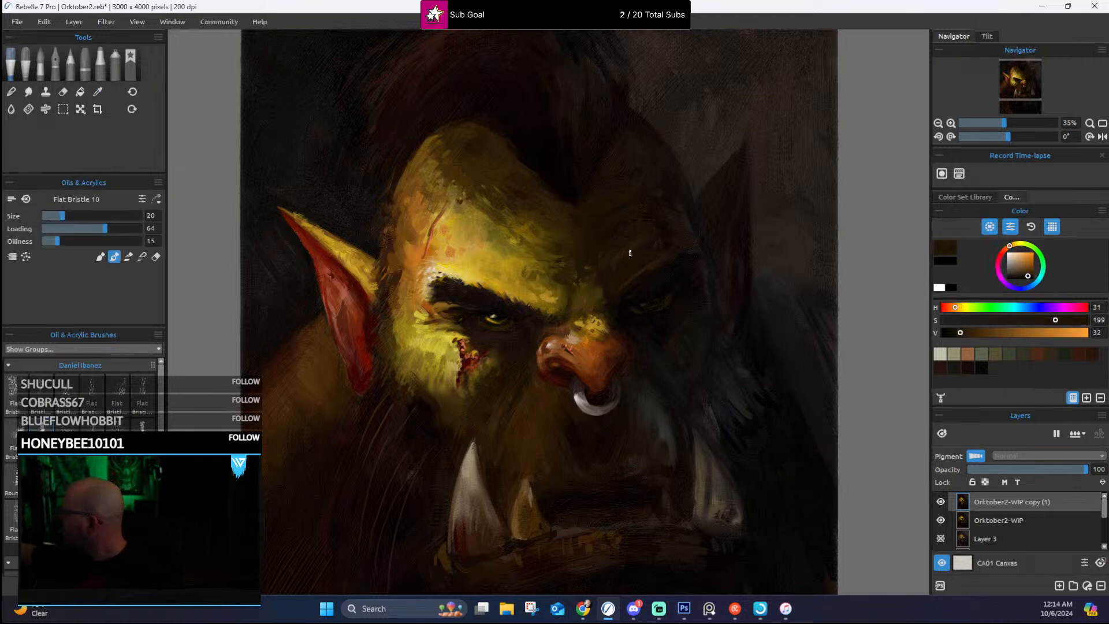
# Step: Darken the shadowed skin between the nose bridge and the shaded eye with sampled dark brown and near-black strokes
pyautogui.keyDown('alt'); pyautogui.click(617, 288); pyautogui.keyUp('alt')
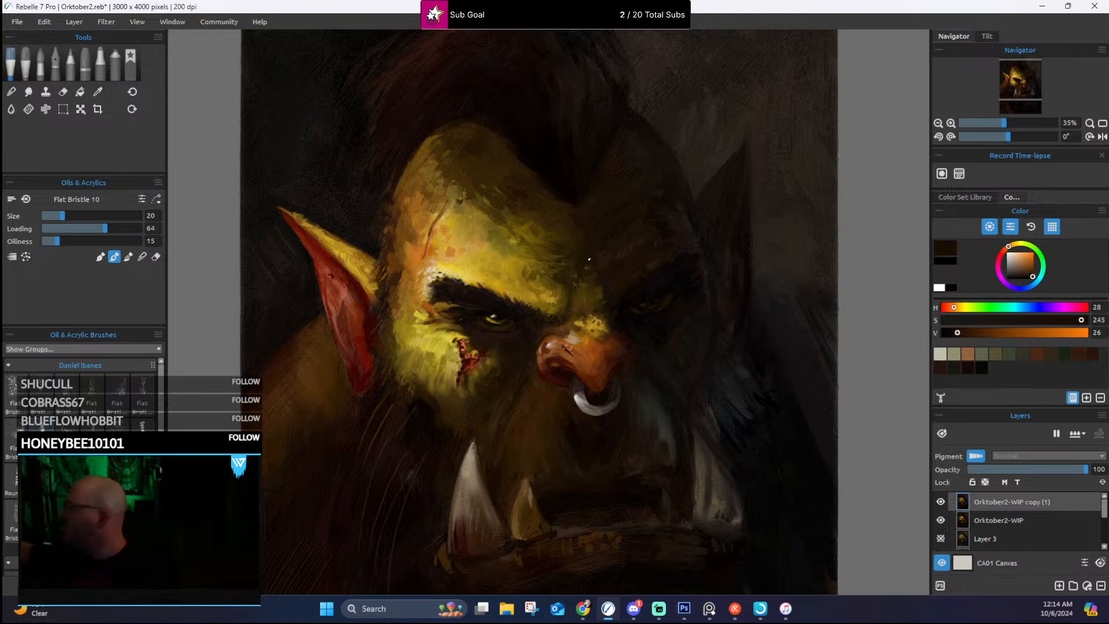
pyautogui.keyDown('alt'); pyautogui.click(608, 290); pyautogui.keyUp('alt')
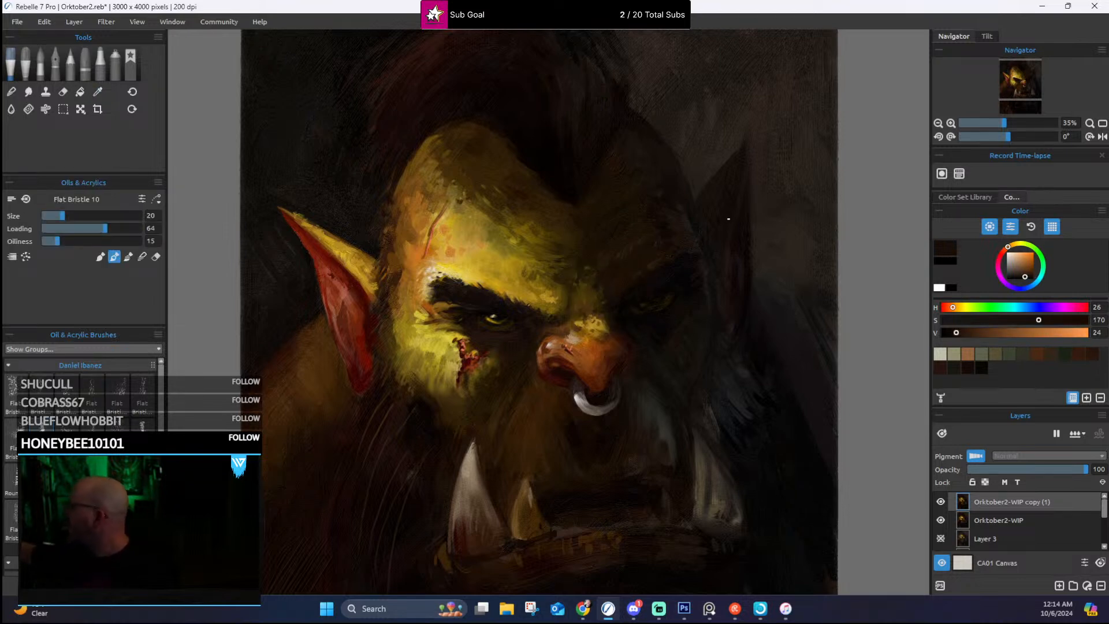
pyautogui.keyDown('alt'); pyautogui.click(621, 305); pyautogui.keyUp('alt')
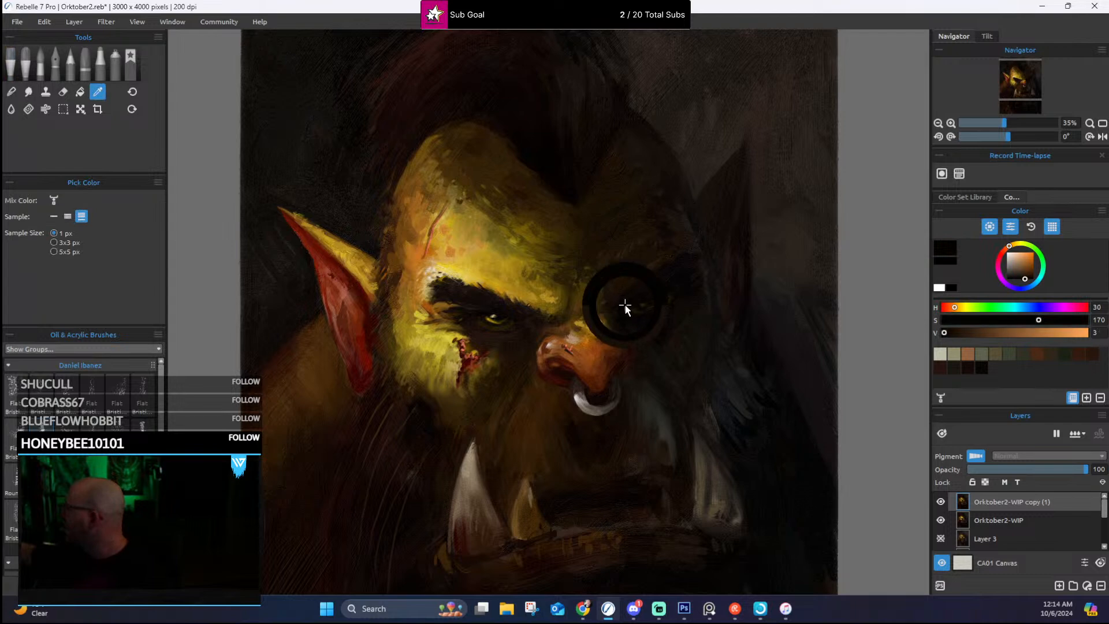
pyautogui.keyDown('alt'); pyautogui.click(600, 300); pyautogui.keyUp('alt')
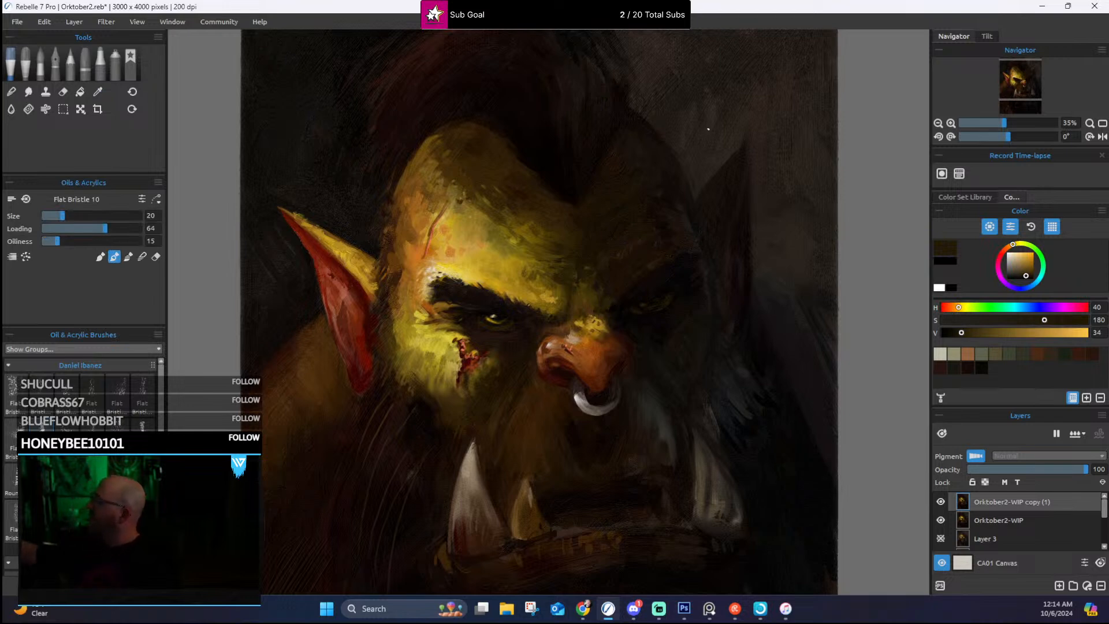
# Step: Model the nose and its lit-side nostril with sampled orange-brown, deep red and dark brown strokes
pyautogui.moveTo(718, 300); pyautogui.dragTo(756, 170)
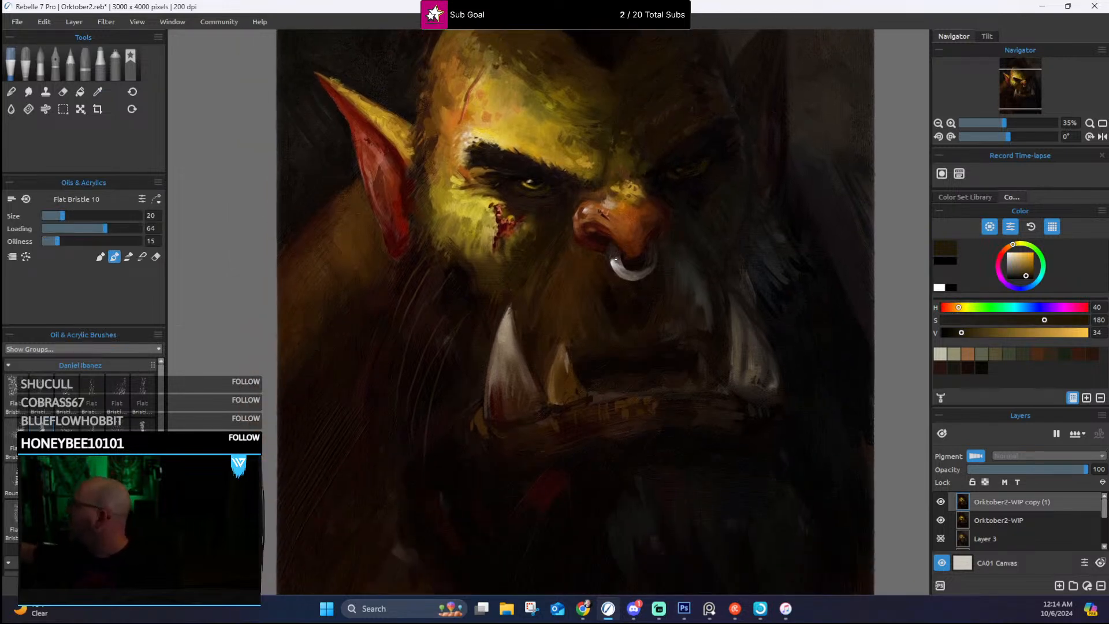
pyautogui.keyDown('alt'); pyautogui.click(581, 218); pyautogui.keyUp('alt')
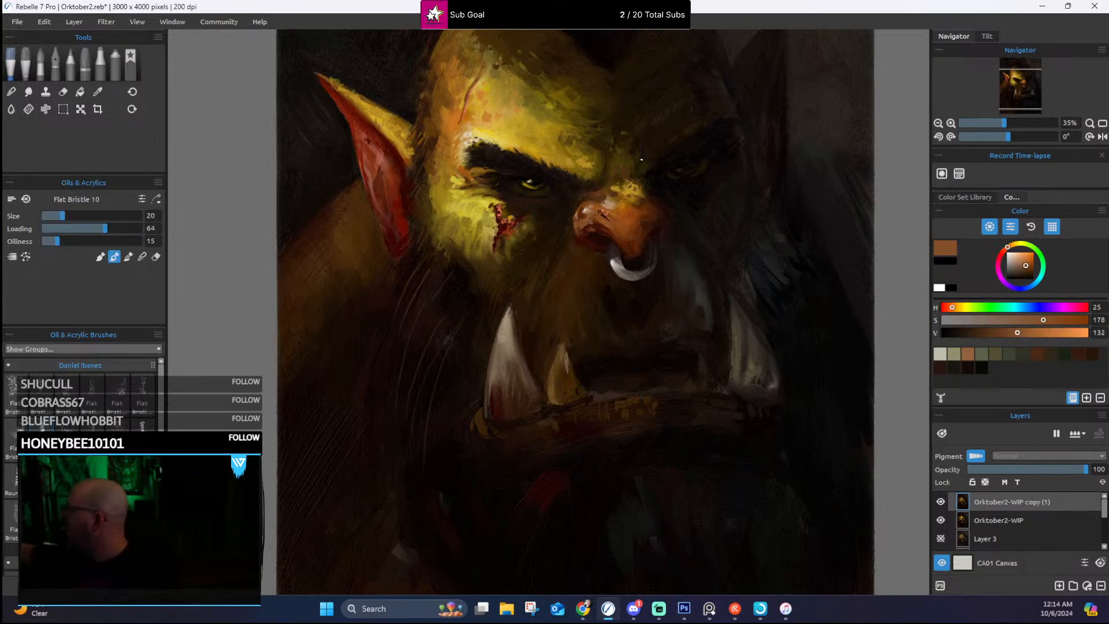
pyautogui.keyDown('alt'); pyautogui.click(633, 225); pyautogui.keyUp('alt')
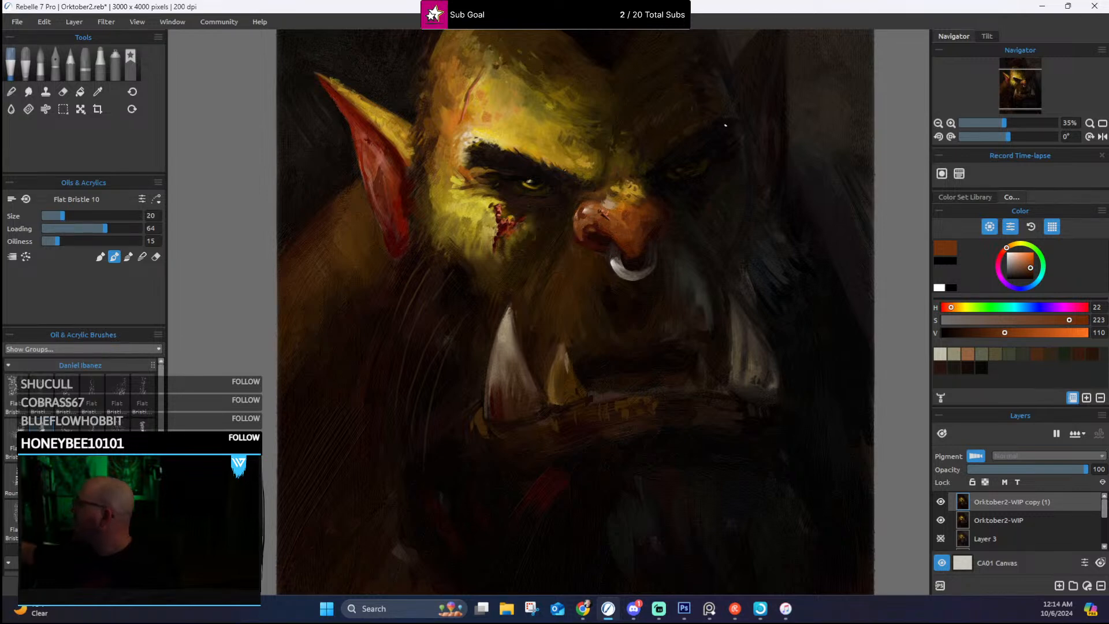
pyautogui.keyDown('alt'); pyautogui.click(585, 236); pyautogui.keyUp('alt')
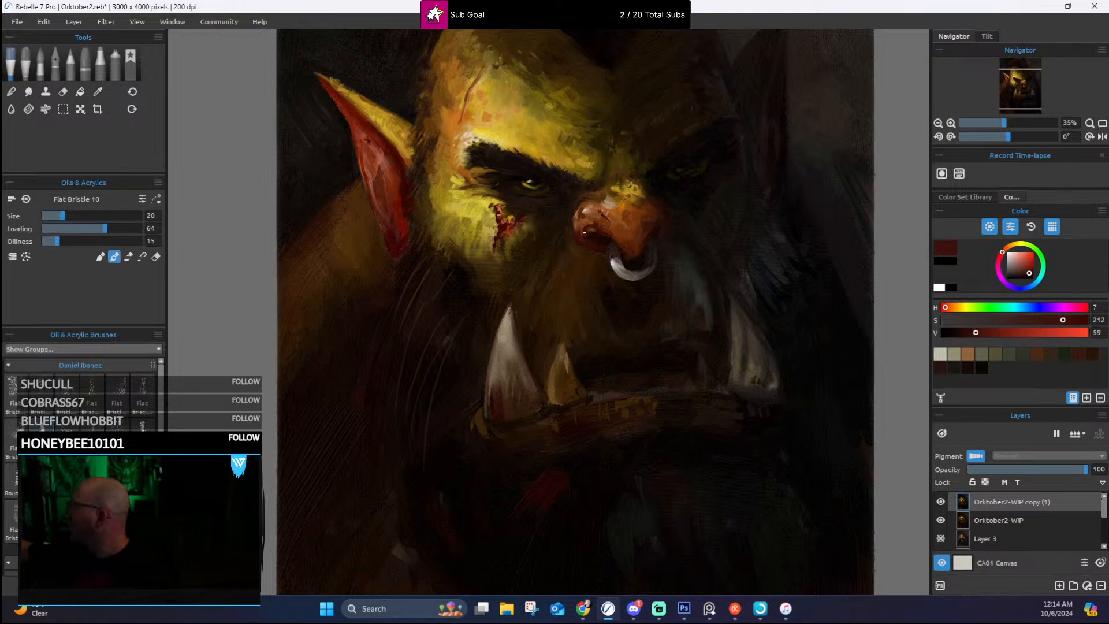
pyautogui.keyDown('alt'); pyautogui.click(588, 244); pyautogui.keyUp('alt')
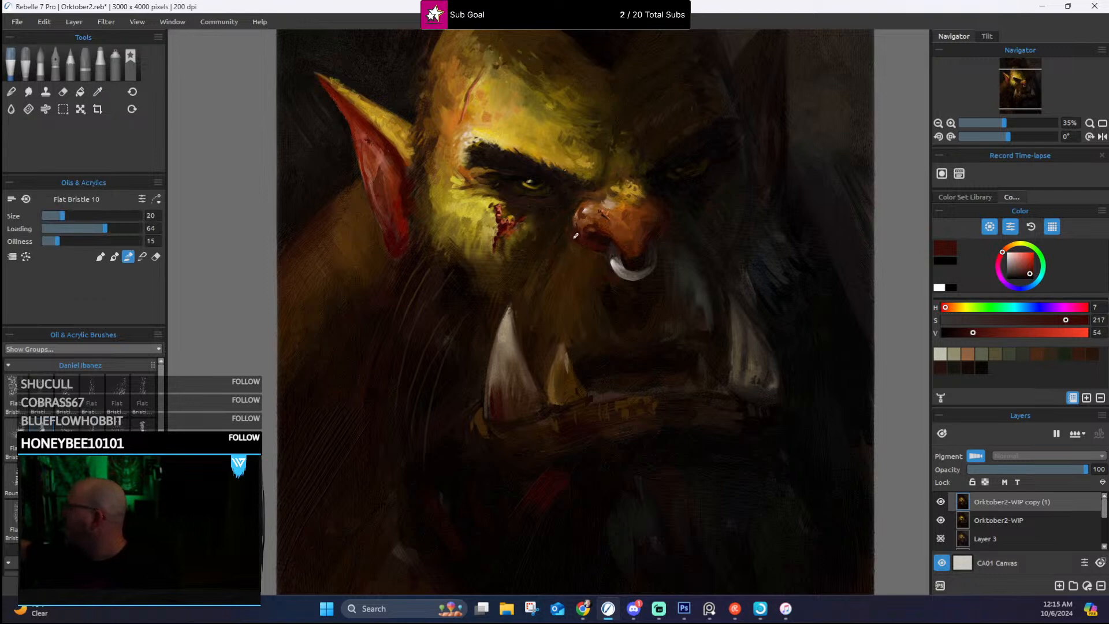
pyautogui.keyDown('alt'); pyautogui.click(615, 235); pyautogui.keyUp('alt')
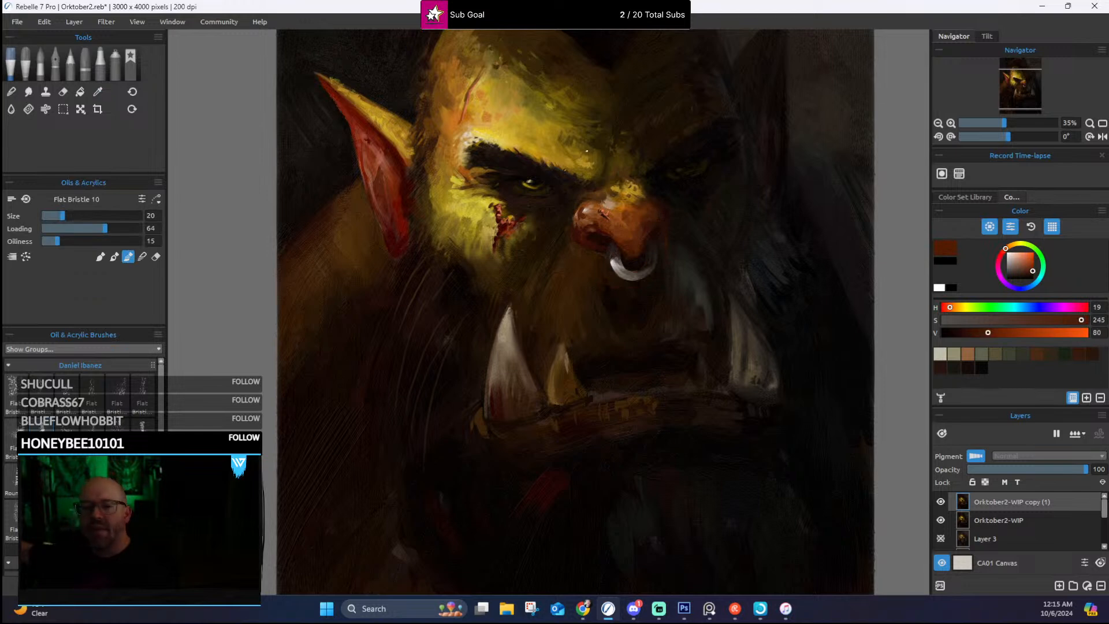
pyautogui.press('alt')
pyautogui.keyDown('alt'); pyautogui.click(588, 254); pyautogui.keyUp('alt')
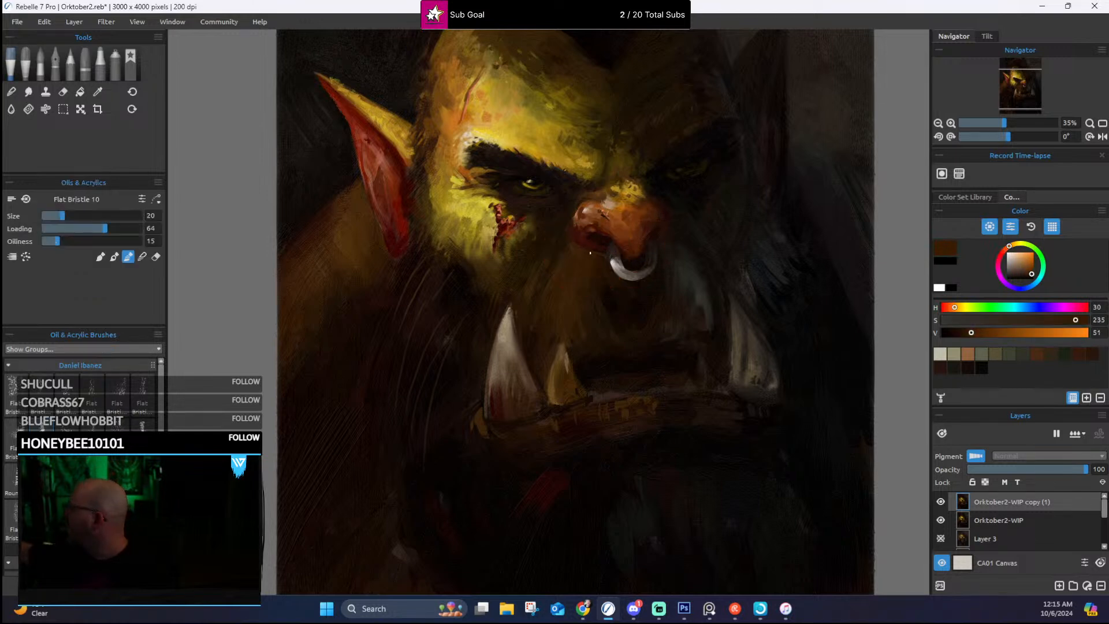
# Step: Refine the outer contour of the lit-side nostril by alternating sampled dark brown and orange-brown strokes
pyautogui.keyDown('alt'); pyautogui.click(572, 227); pyautogui.keyUp('alt')
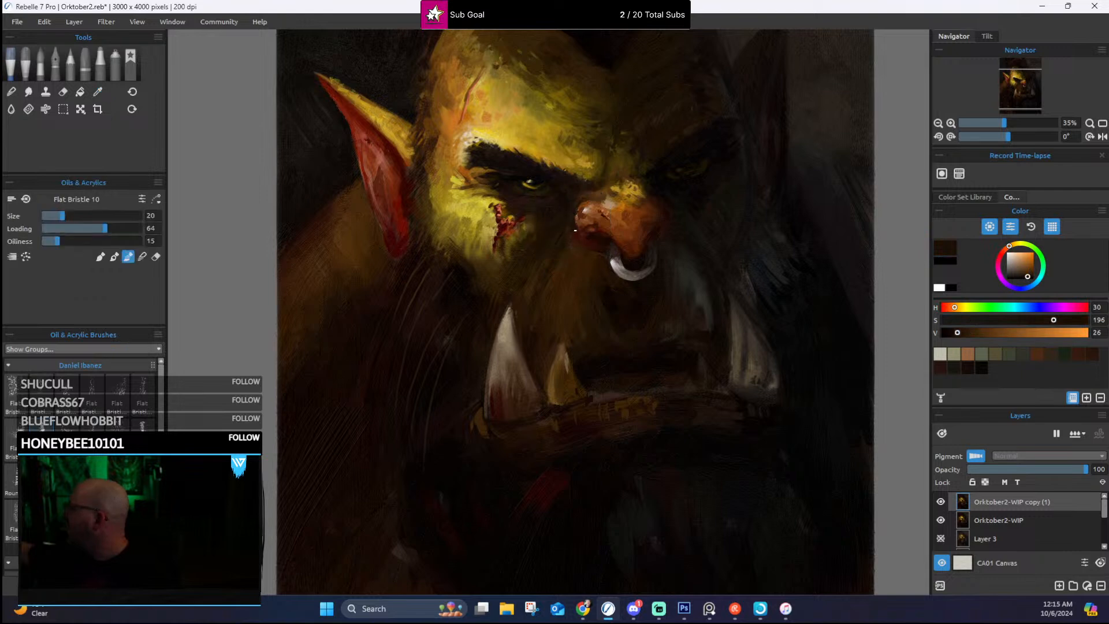
pyautogui.keyDown('alt'); pyautogui.click(572, 220); pyautogui.keyUp('alt')
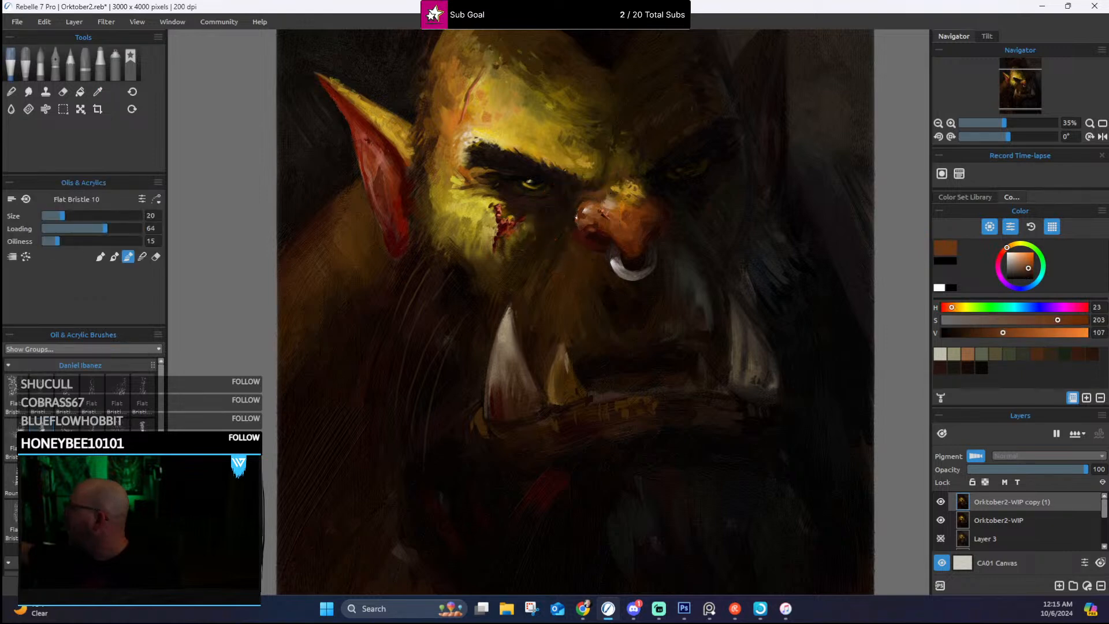
pyautogui.keyDown('alt'); pyautogui.click(582, 203); pyautogui.keyUp('alt')
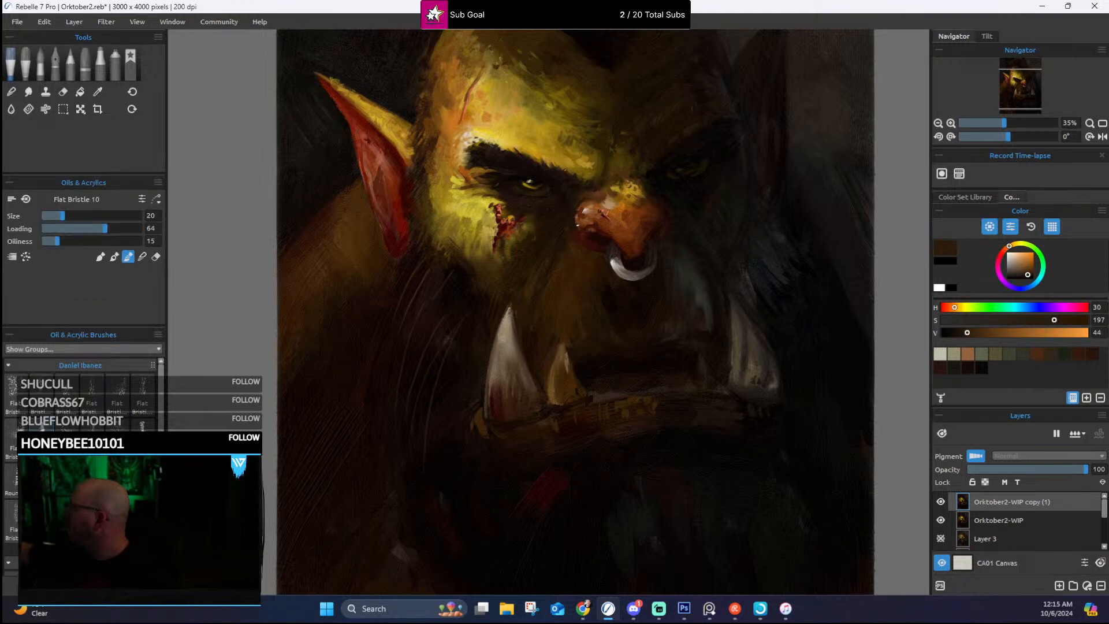
pyautogui.keyDown('alt'); pyautogui.click(579, 217); pyautogui.keyUp('alt')
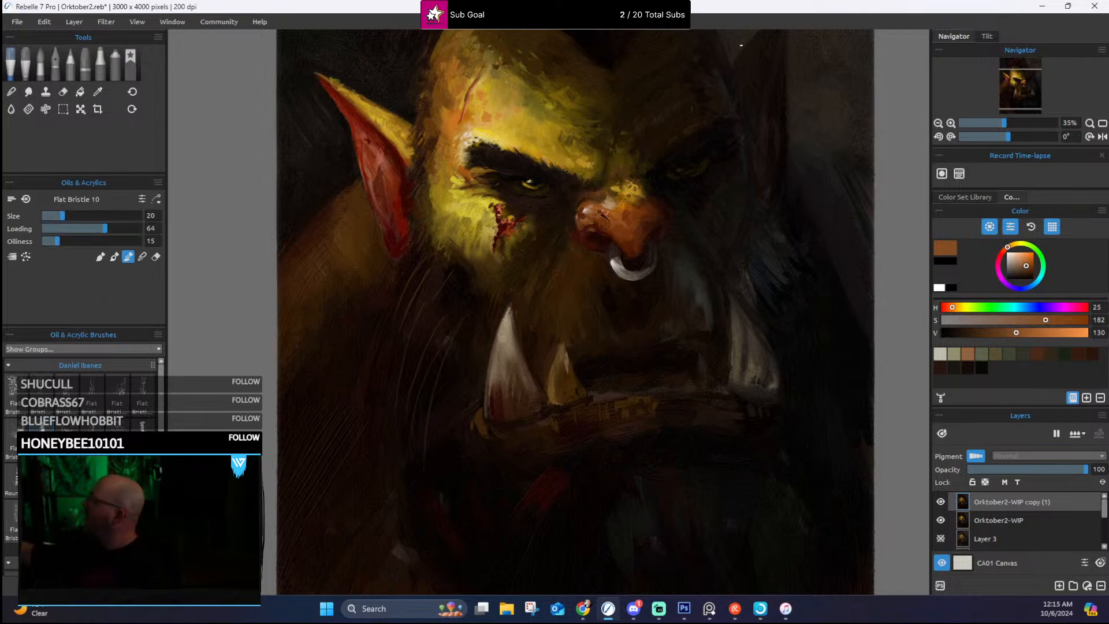
pyautogui.keyDown('alt'); pyautogui.click(573, 227); pyautogui.keyUp('alt')
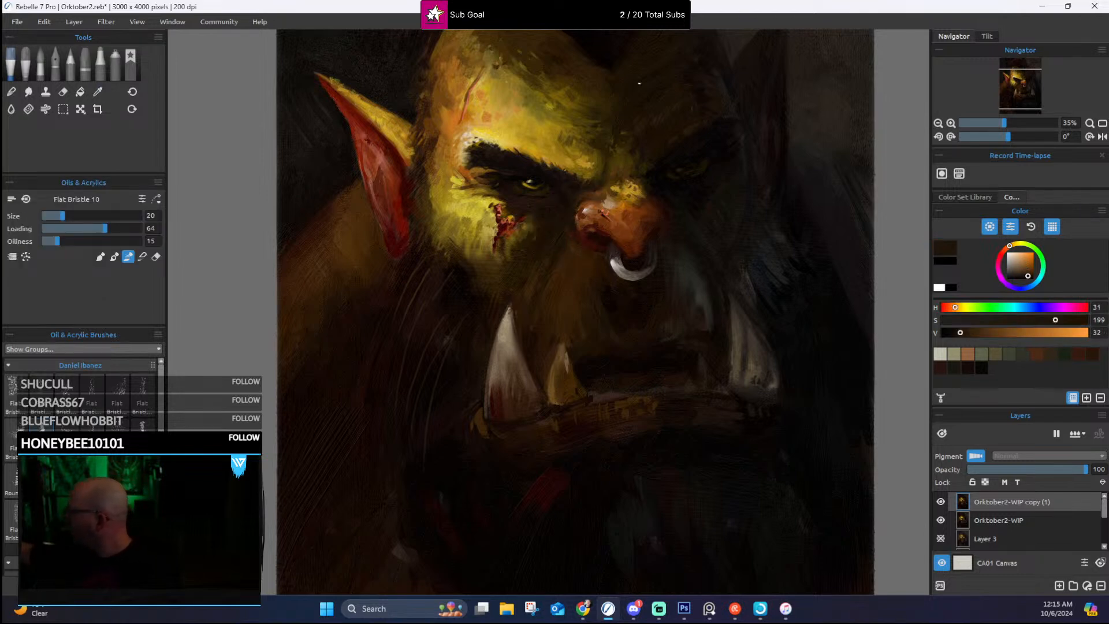
pyautogui.keyDown('alt'); pyautogui.click(574, 215); pyautogui.keyUp('alt')
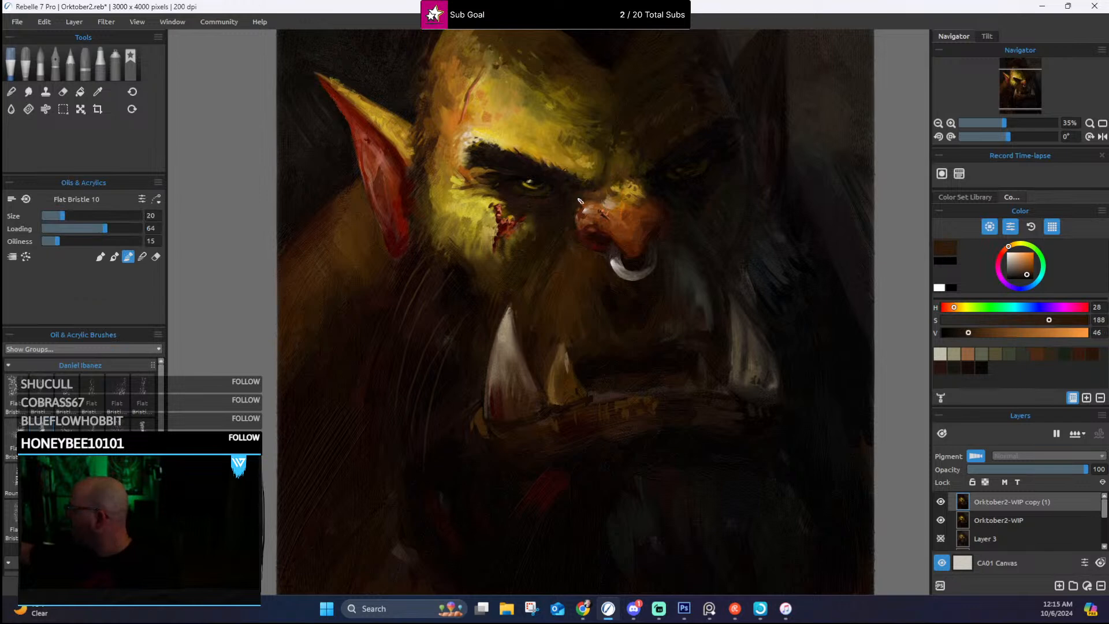
pyautogui.keyDown('alt'); pyautogui.click(581, 206); pyautogui.keyUp('alt')
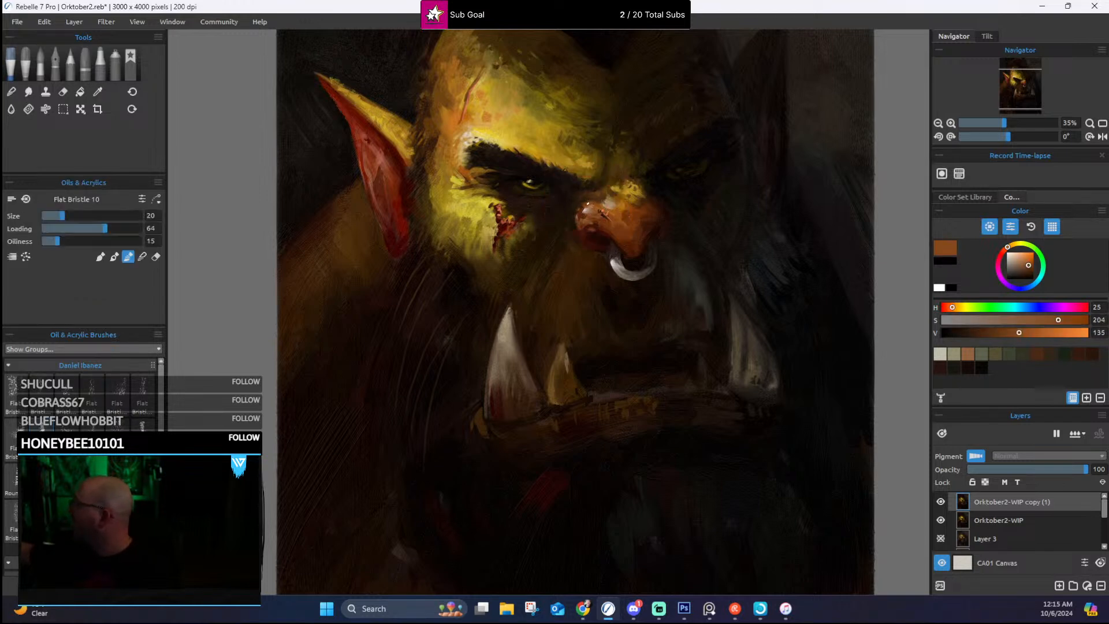
pyautogui.keyDown('alt'); pyautogui.click(581, 204); pyautogui.keyUp('alt')
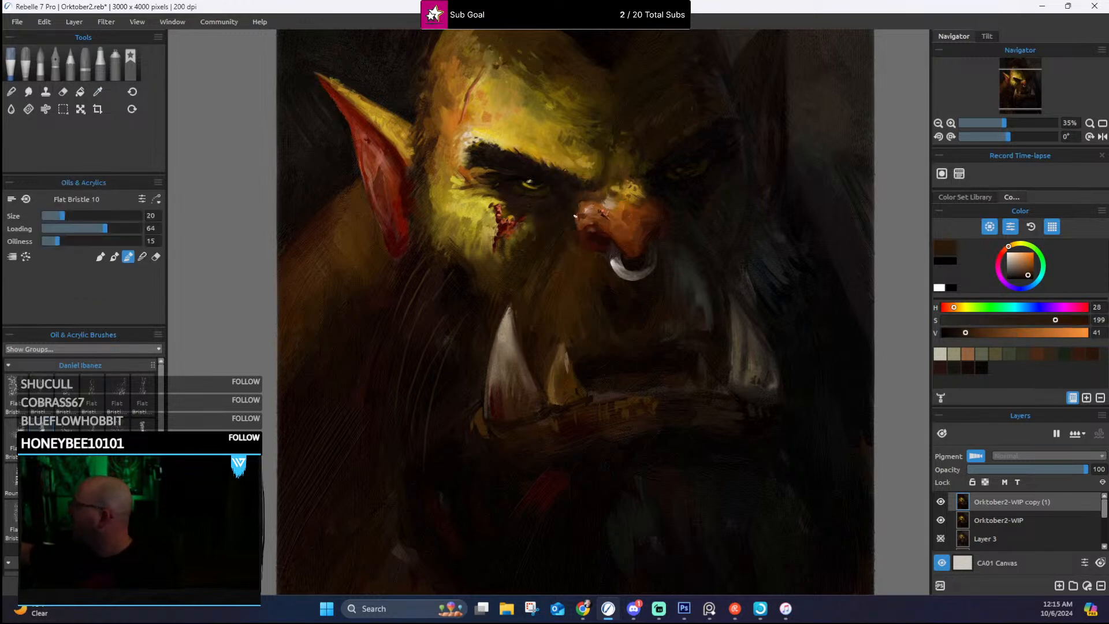
pyautogui.keyDown('alt'); pyautogui.click(580, 210); pyautogui.keyUp('alt')
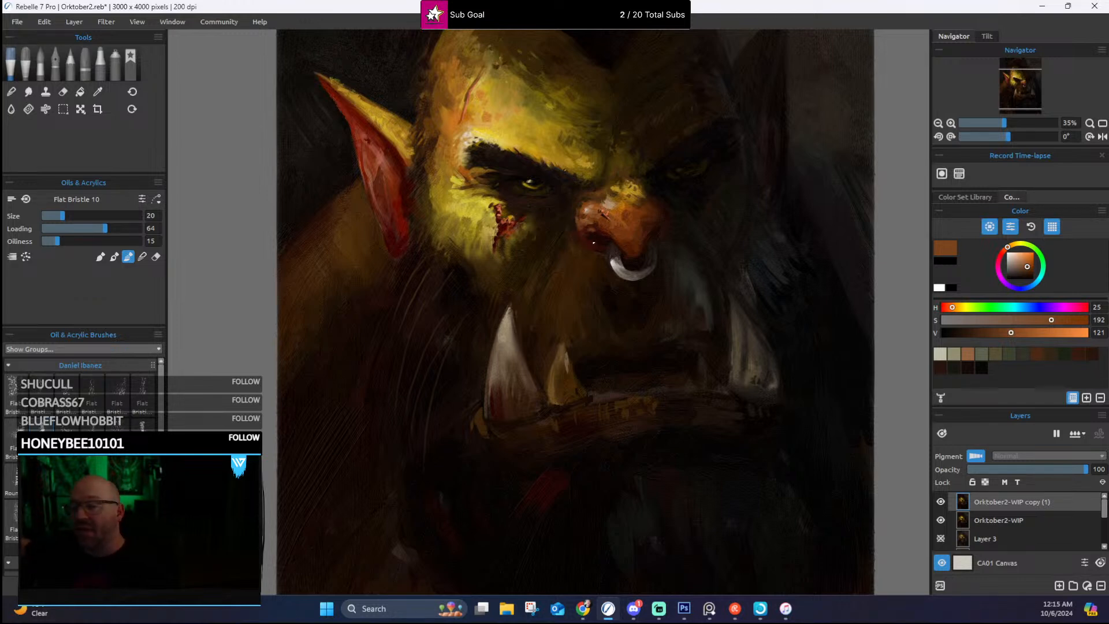
# Step: Soften the area between the nostril opening and the nose tip with sampled orange-brown and dark reddish-brown
pyautogui.keyDown('alt'); pyautogui.click(615, 239); pyautogui.keyUp('alt')
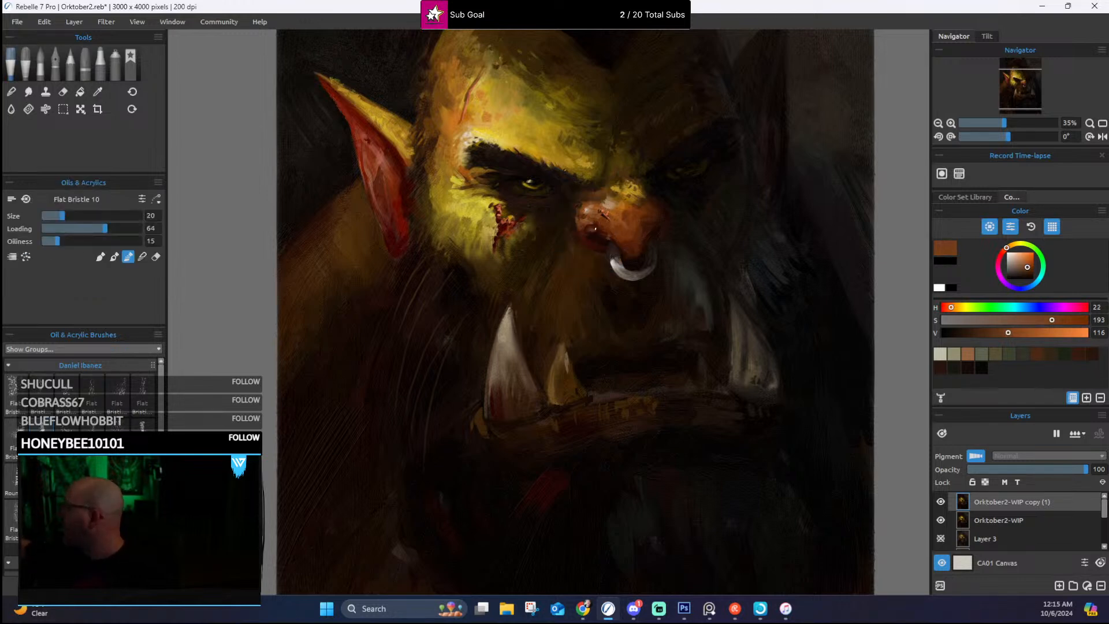
pyautogui.keyDown('alt'); pyautogui.click(619, 242); pyautogui.keyUp('alt')
pyautogui.keyDown('alt'); pyautogui.click(595, 230); pyautogui.keyUp('alt')
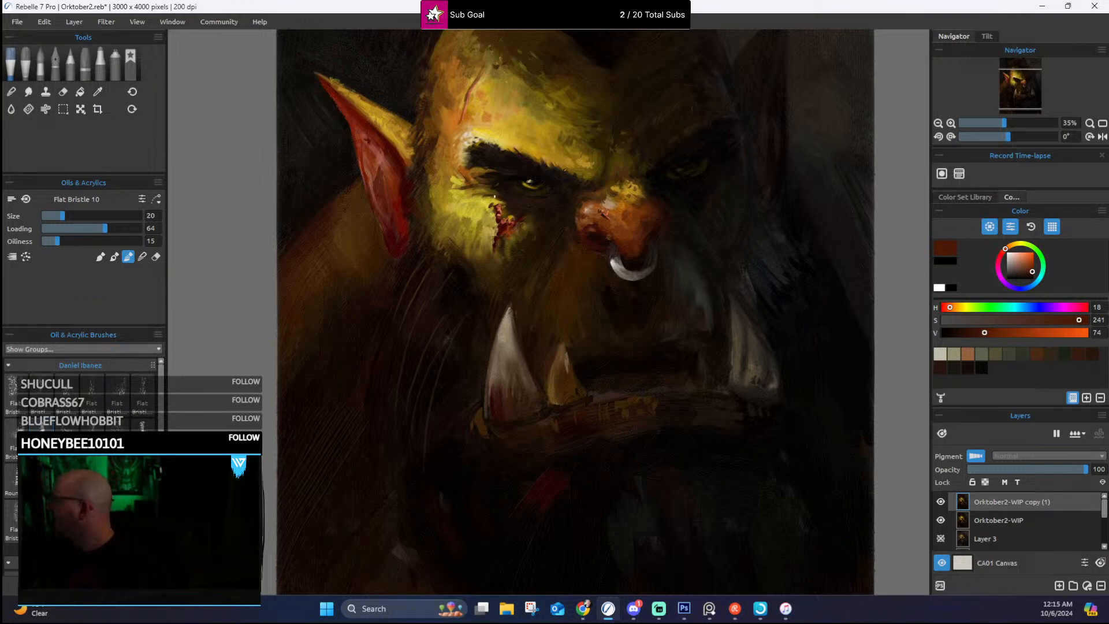
# Step: Add sampled pale tan highlights below the lit eye, above the cheek wound, working in dark ochre between them
pyautogui.keyDown('alt'); pyautogui.click(467, 137); pyautogui.keyUp('alt')
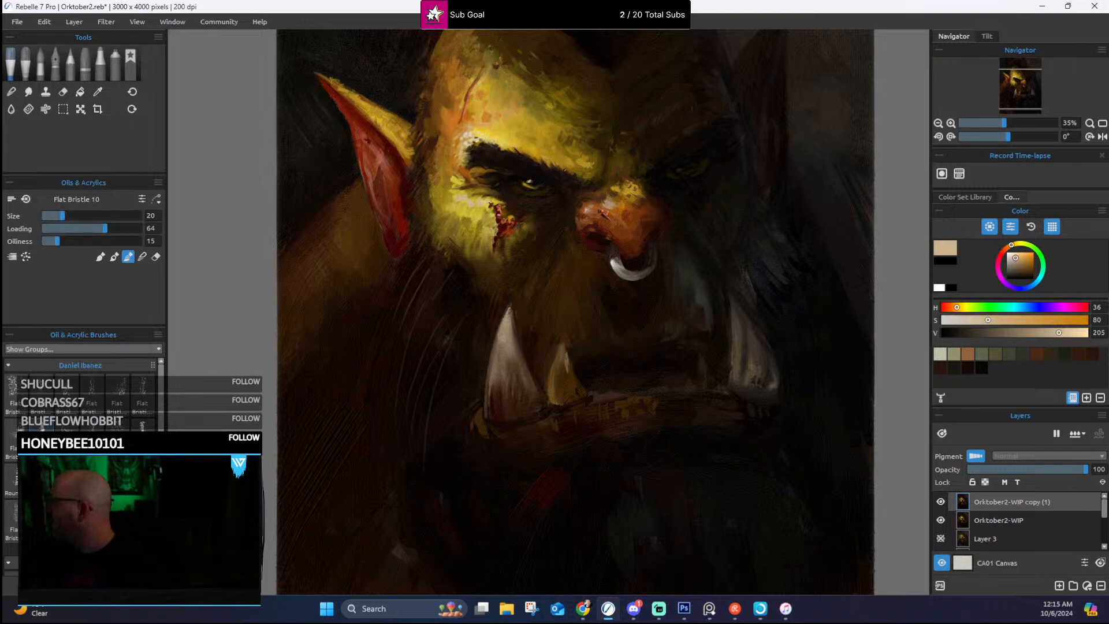
pyautogui.keyDown('alt'); pyautogui.click(497, 197); pyautogui.keyUp('alt')
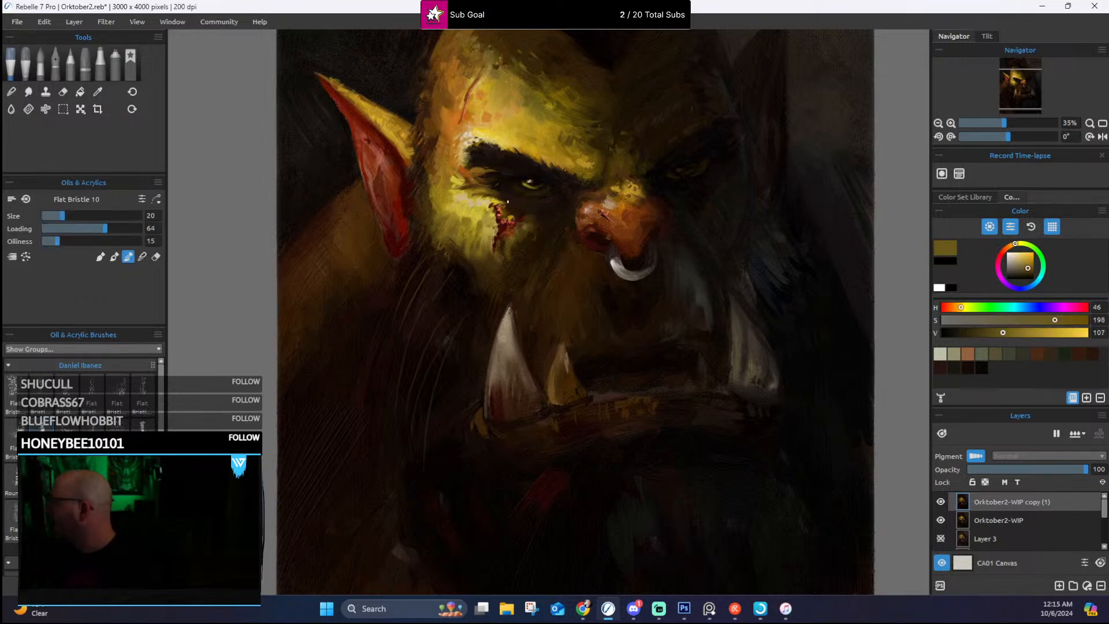
pyautogui.keyDown('alt'); pyautogui.click(496, 199); pyautogui.keyUp('alt')
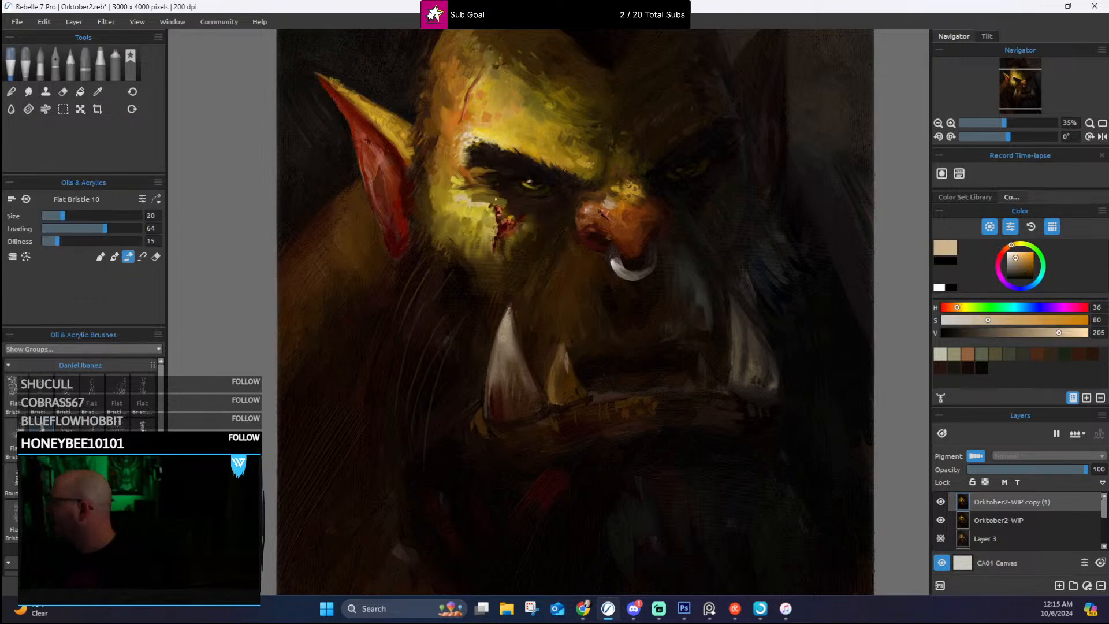
pyautogui.moveTo(474, 198); pyautogui.dragTo(492, 201)
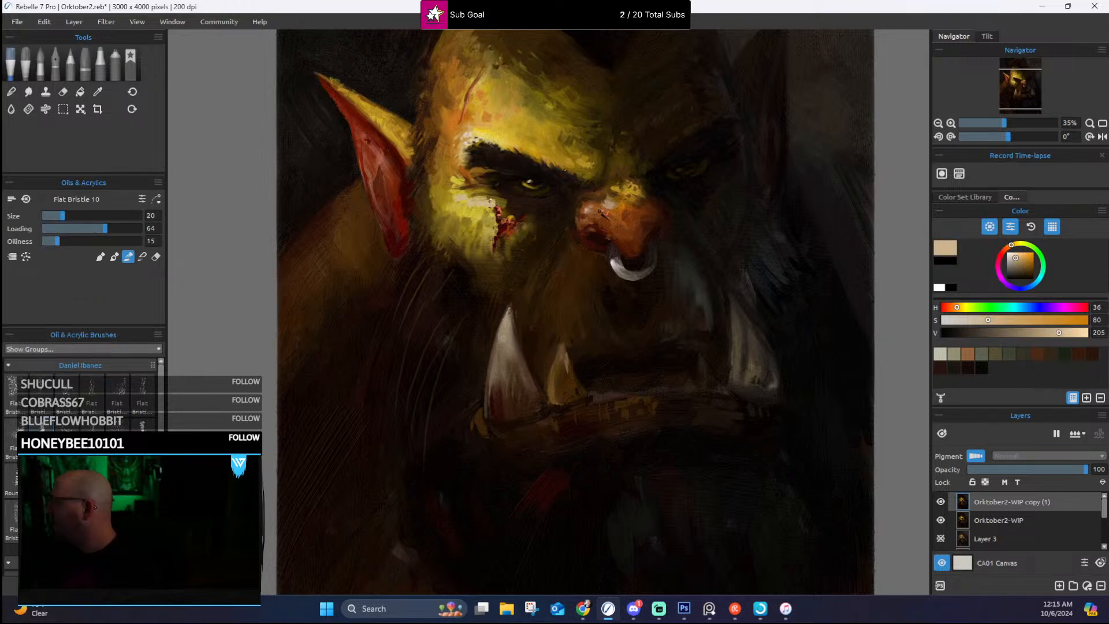
pyautogui.keyDown('alt'); pyautogui.click(473, 195); pyautogui.keyUp('alt')
pyautogui.moveTo(473, 199); pyautogui.dragTo(492, 199)
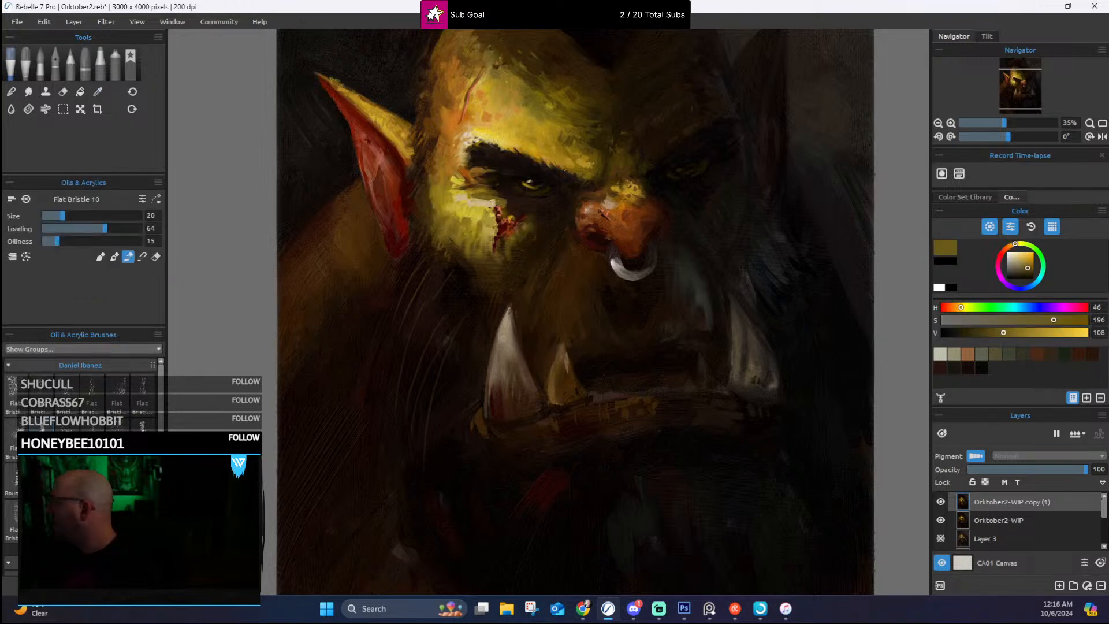
# Step: Switch to Flat Bristle 8 at size 30 and rework the cheek highlight below the lit eye with sampled tan and ochre
pyautogui.click(113, 256)
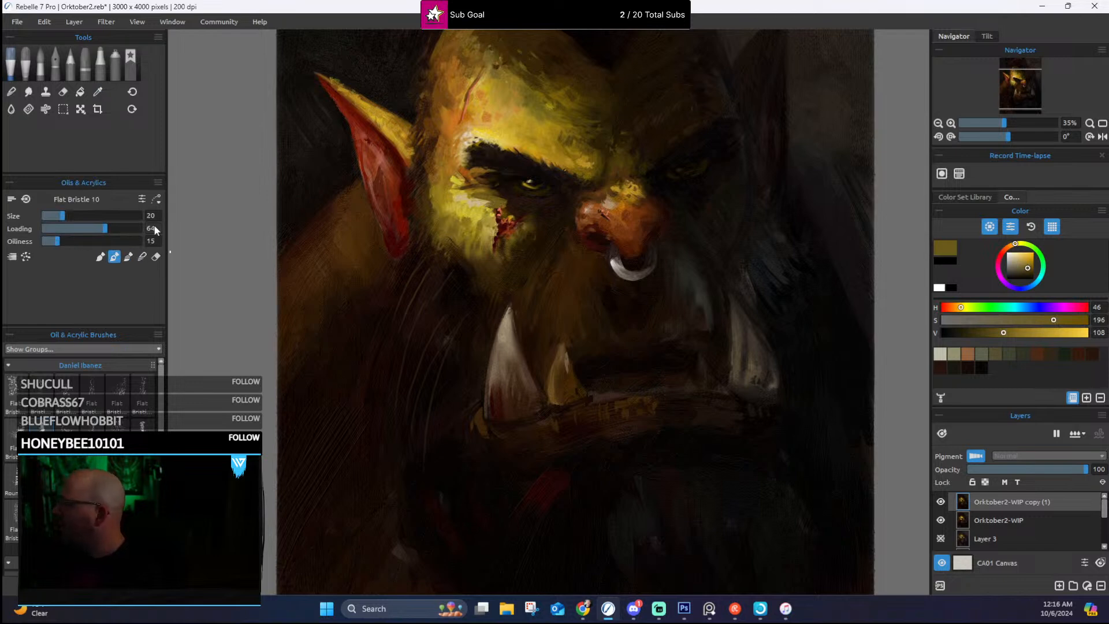
pyautogui.keyDown('alt'); pyautogui.click(471, 206); pyautogui.keyUp('alt')
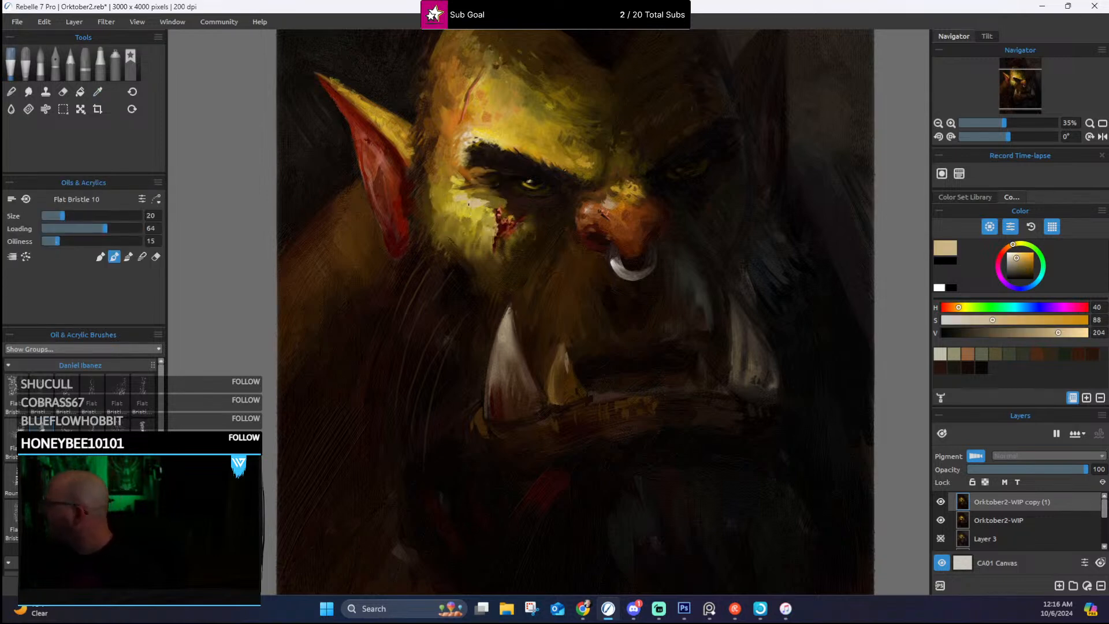
pyautogui.click(143, 395)
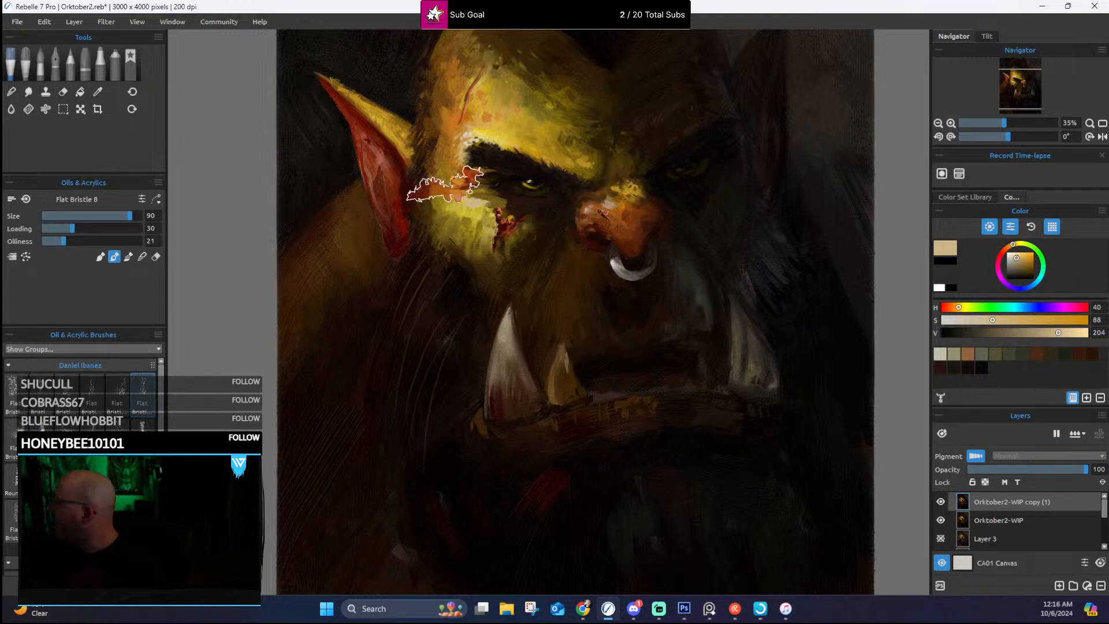
pyautogui.press('[')
pyautogui.press('[')
pyautogui.press('[')
pyautogui.press('[')
pyautogui.press('[')
pyautogui.press('[')
pyautogui.press('[')
pyautogui.press('[')
pyautogui.press('[')
pyautogui.press('[')
pyautogui.press('[')
pyautogui.press('[')
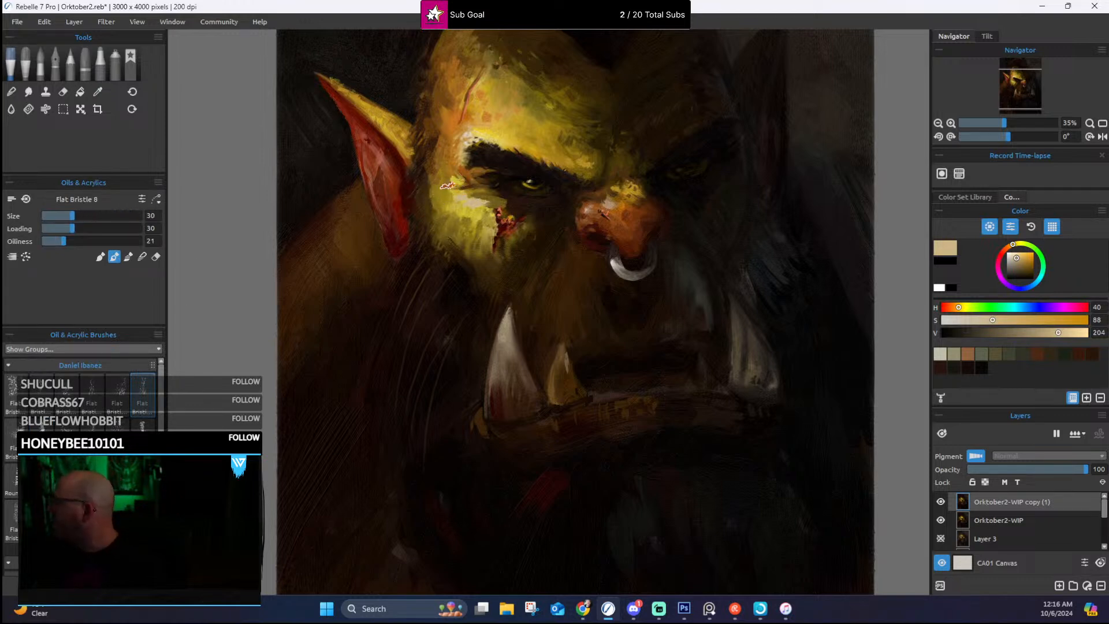
pyautogui.keyDown('alt'); pyautogui.click(450, 193); pyautogui.keyUp('alt')
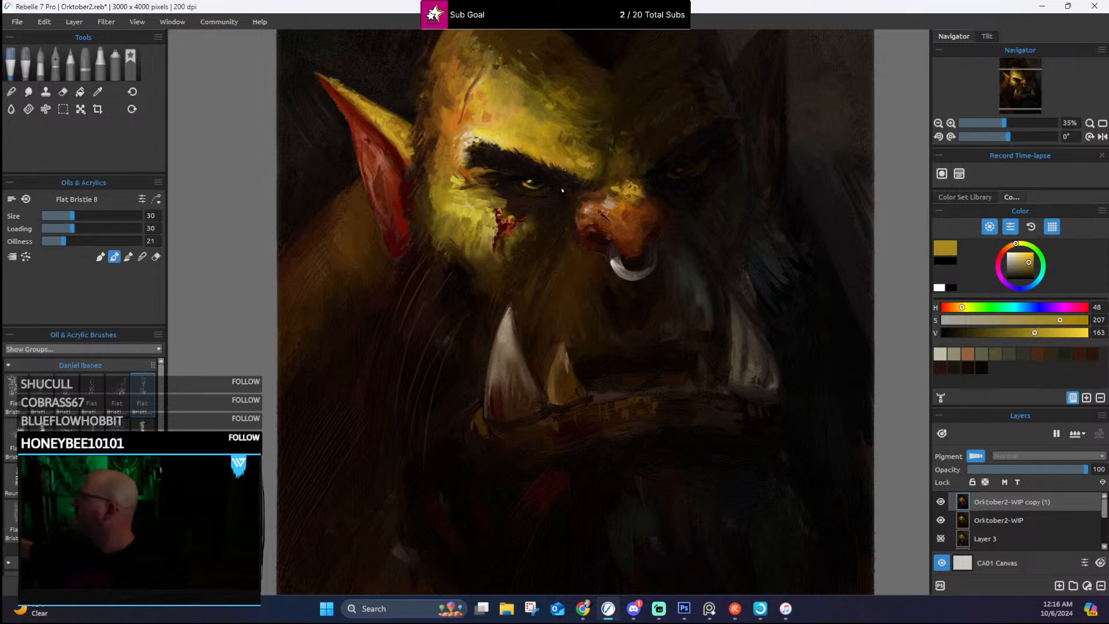
# Step: Rework the area below the lit eye, above the cheek wound, with alternating sampled dark brown and dark ochre strokes
pyautogui.keyDown('alt'); pyautogui.click(502, 201); pyautogui.keyUp('alt')
pyautogui.keyDown('alt'); pyautogui.click(520, 205); pyautogui.keyUp('alt')
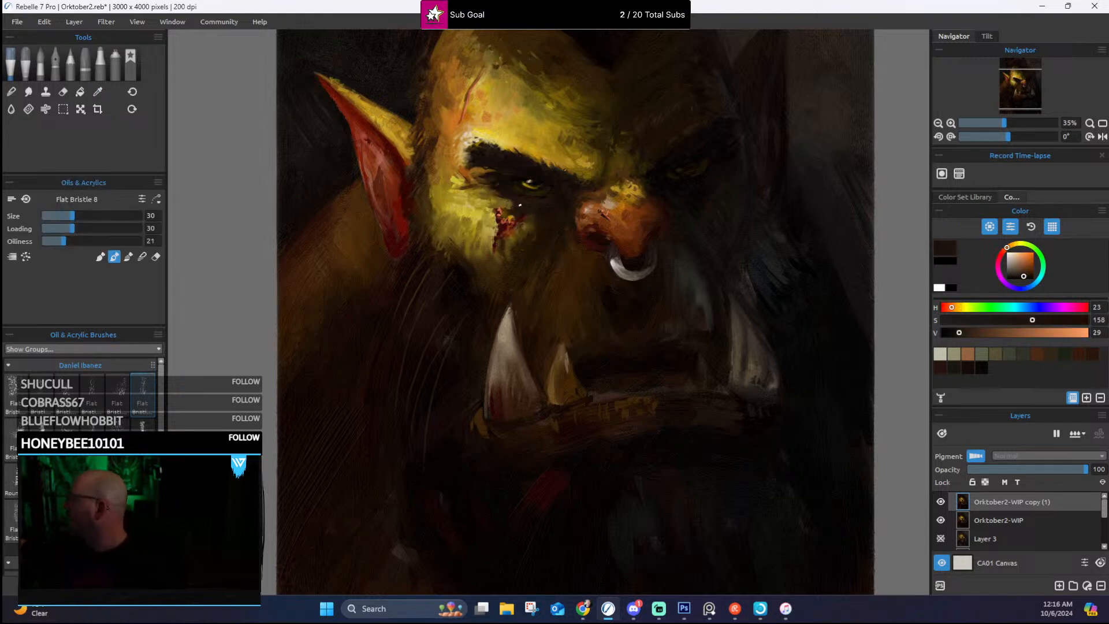
pyautogui.keyDown('alt'); pyautogui.click(492, 201); pyautogui.keyUp('alt')
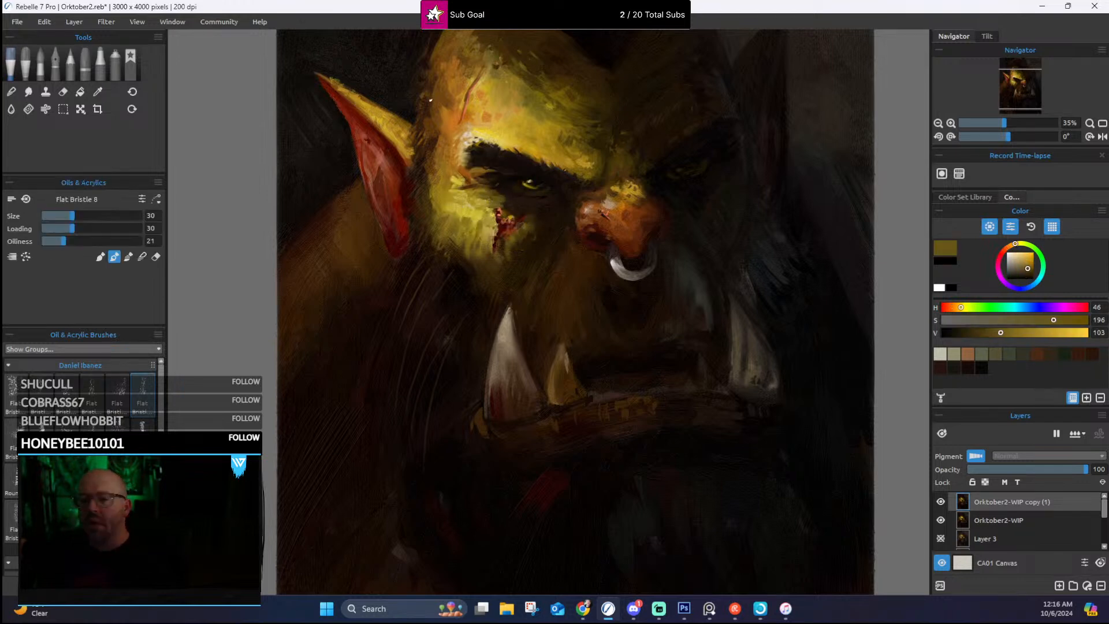
pyautogui.keyDown('alt'); pyautogui.click(501, 205); pyautogui.keyUp('alt')
pyautogui.keyDown('alt'); pyautogui.click(498, 198); pyautogui.keyUp('alt')
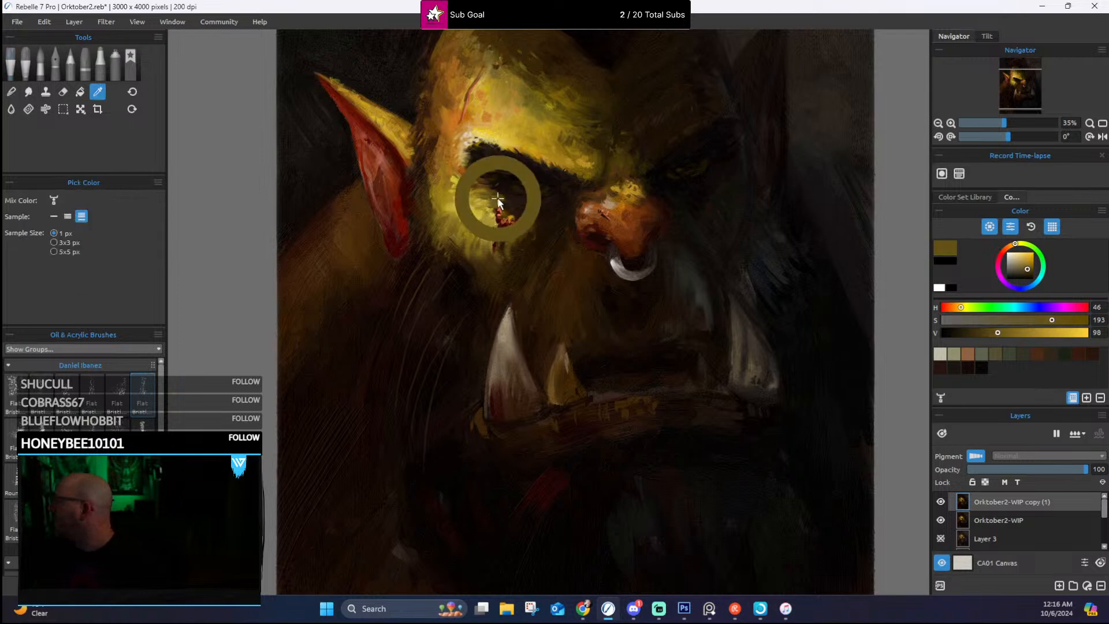
pyautogui.keyDown('alt'); pyautogui.click(507, 201); pyautogui.keyUp('alt')
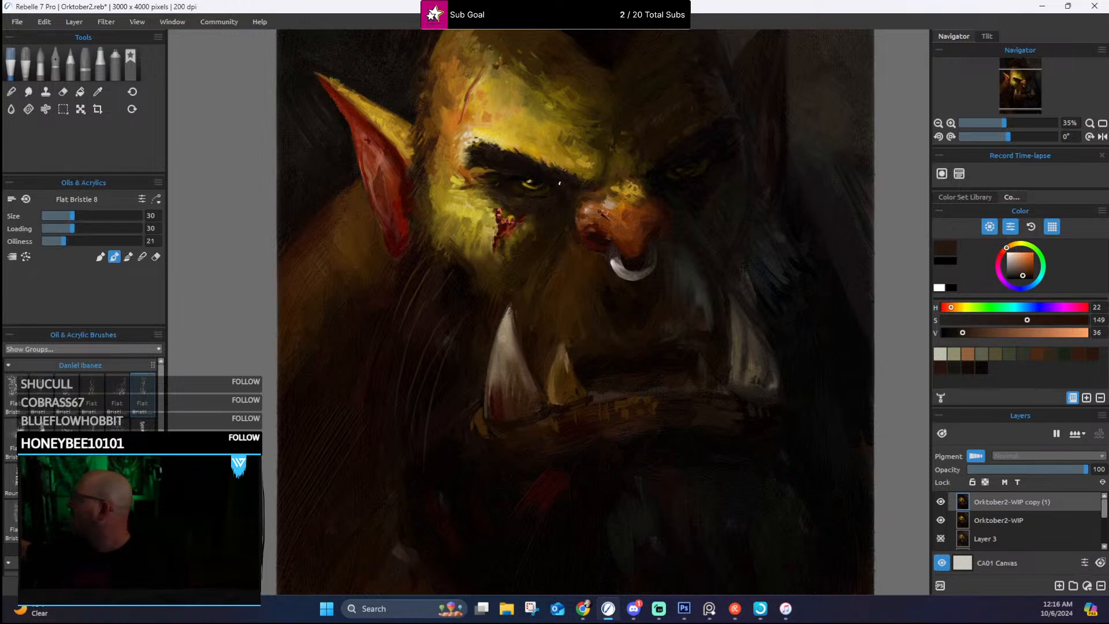
# Step: Deepen the inner corner of the lit eye and the shaded-side inner brow with sampled dark brown, near-black and dark olive
pyautogui.keyDown('alt'); pyautogui.click(568, 189); pyautogui.keyUp('alt')
pyautogui.keyDown('alt'); pyautogui.click(652, 169); pyautogui.keyUp('alt')
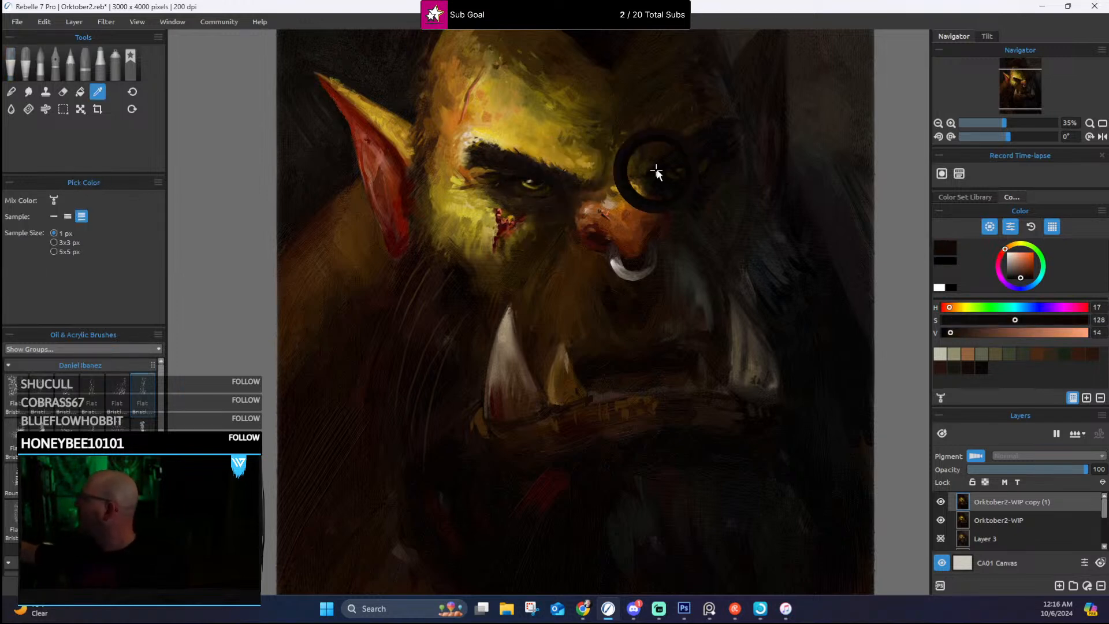
pyautogui.keyDown('alt'); pyautogui.click(651, 169); pyautogui.keyUp('alt')
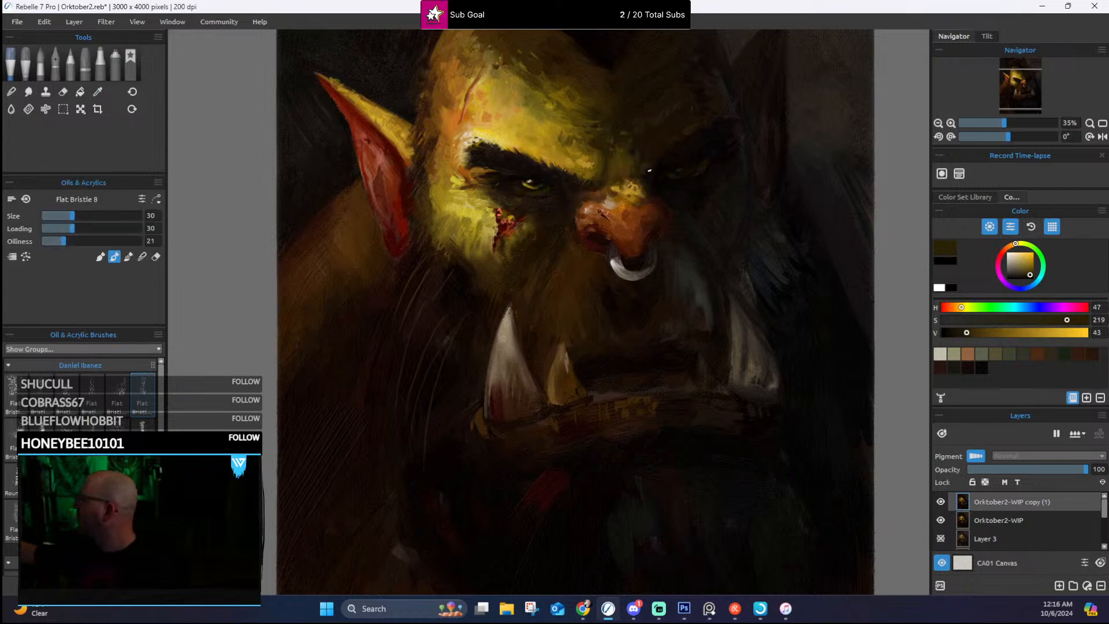
pyautogui.keyDown('alt'); pyautogui.click(669, 154); pyautogui.keyUp('alt')
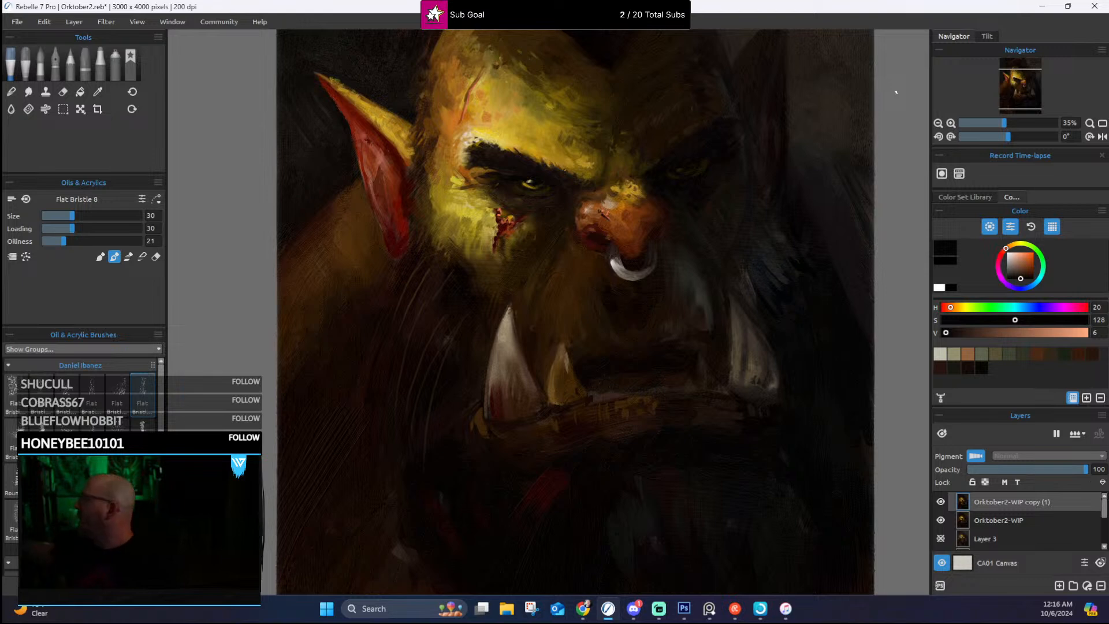
# Step: Rework the transition from nose to nose bridge with sampled orange, ochre-brown and golden ochre strokes
pyautogui.keyDown('alt'); pyautogui.click(629, 214); pyautogui.keyUp('alt')
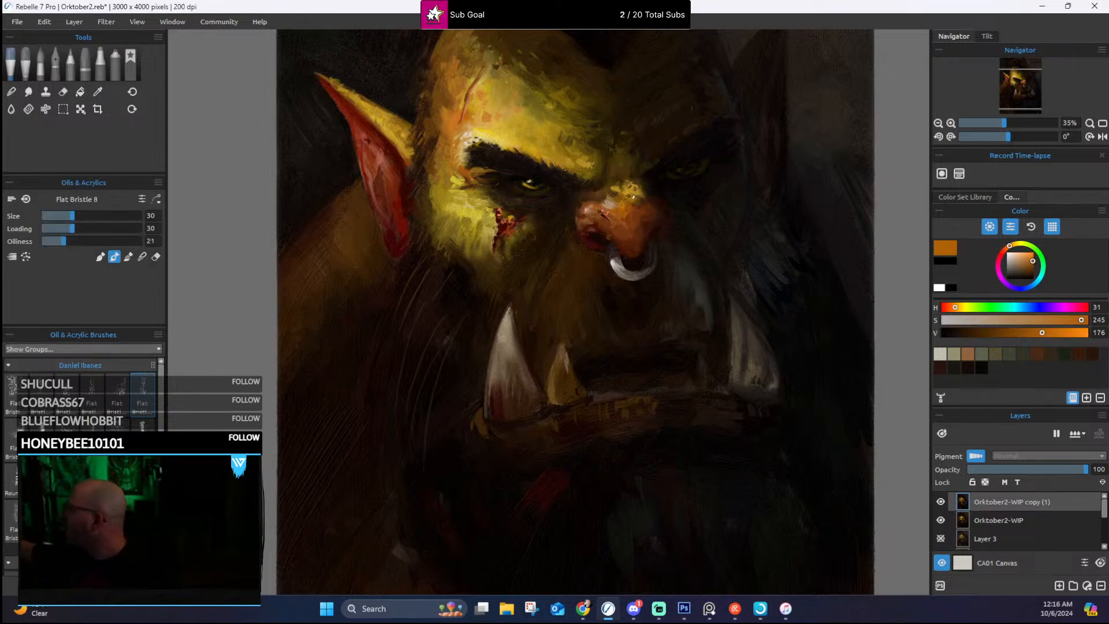
pyautogui.keyDown('alt'); pyautogui.click(631, 201); pyautogui.keyUp('alt')
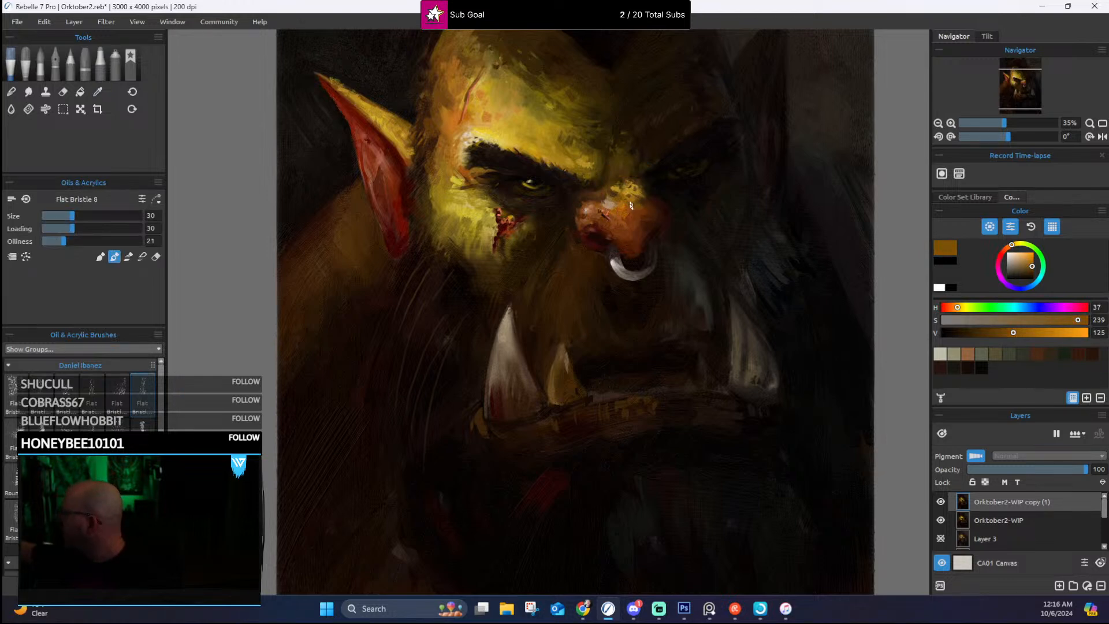
pyautogui.moveTo(653, 218); pyautogui.dragTo(657, 293)
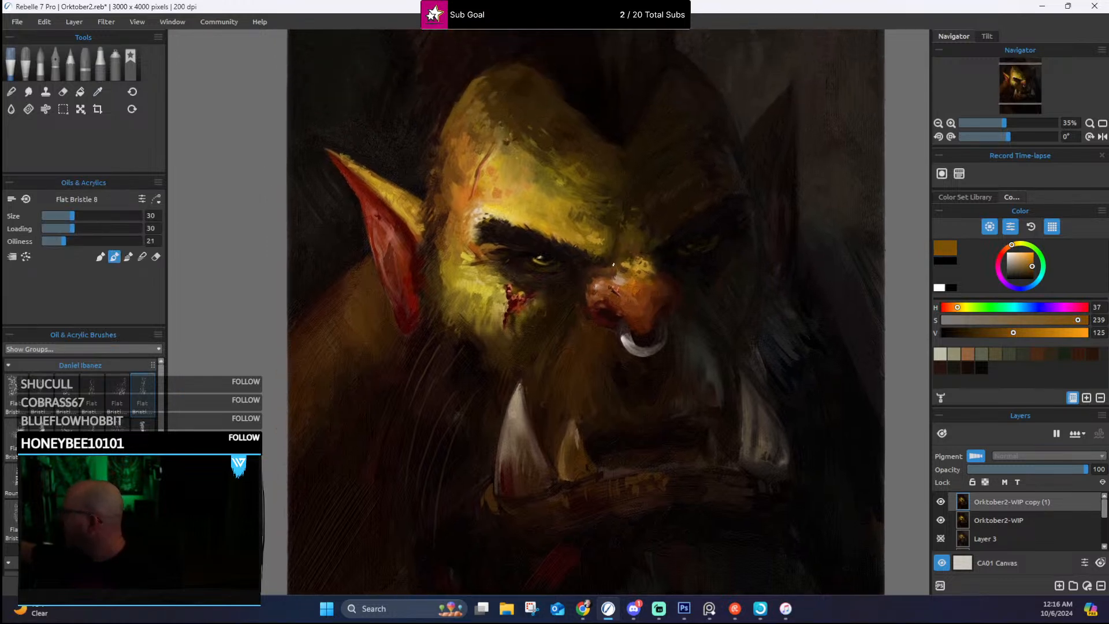
pyautogui.keyDown('alt'); pyautogui.click(619, 270); pyautogui.keyUp('alt')
pyautogui.keyDown('alt'); pyautogui.click(630, 265); pyautogui.keyUp('alt')
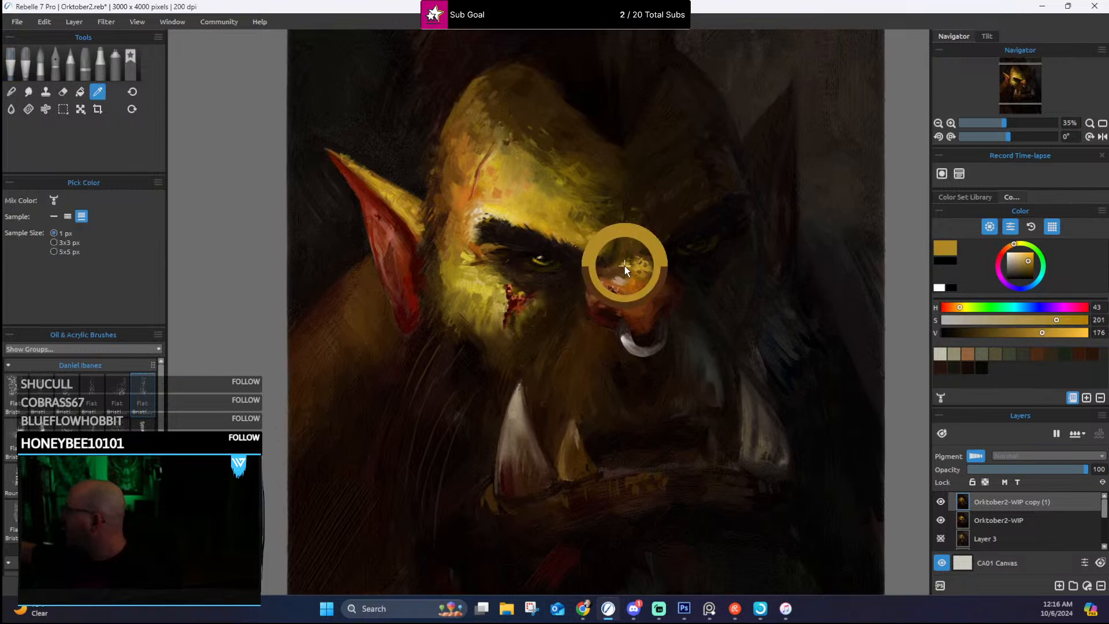
pyautogui.keyDown('alt'); pyautogui.click(623, 267); pyautogui.keyUp('alt')
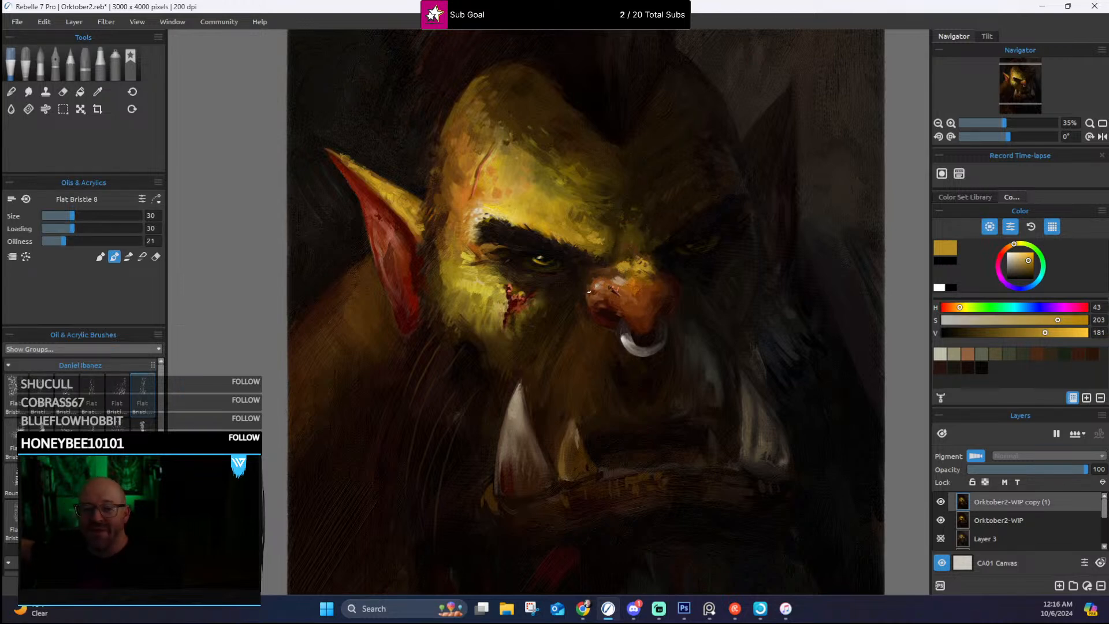
# Step: Refine the lit-side edge of the nose bridge and the furrow between the brows with sampled dark brown and dark olive
pyautogui.keyDown('alt'); pyautogui.click(588, 269); pyautogui.keyUp('alt')
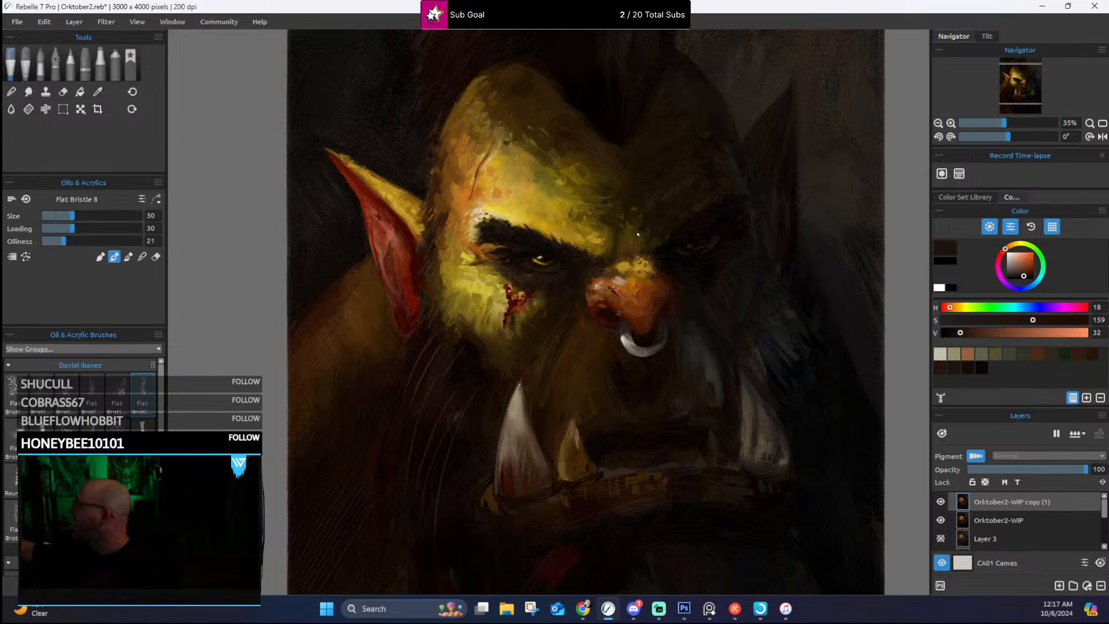
pyautogui.keyDown('alt'); pyautogui.click(642, 214); pyautogui.keyUp('alt')
pyautogui.keyDown('alt'); pyautogui.click(635, 211); pyautogui.keyUp('alt')
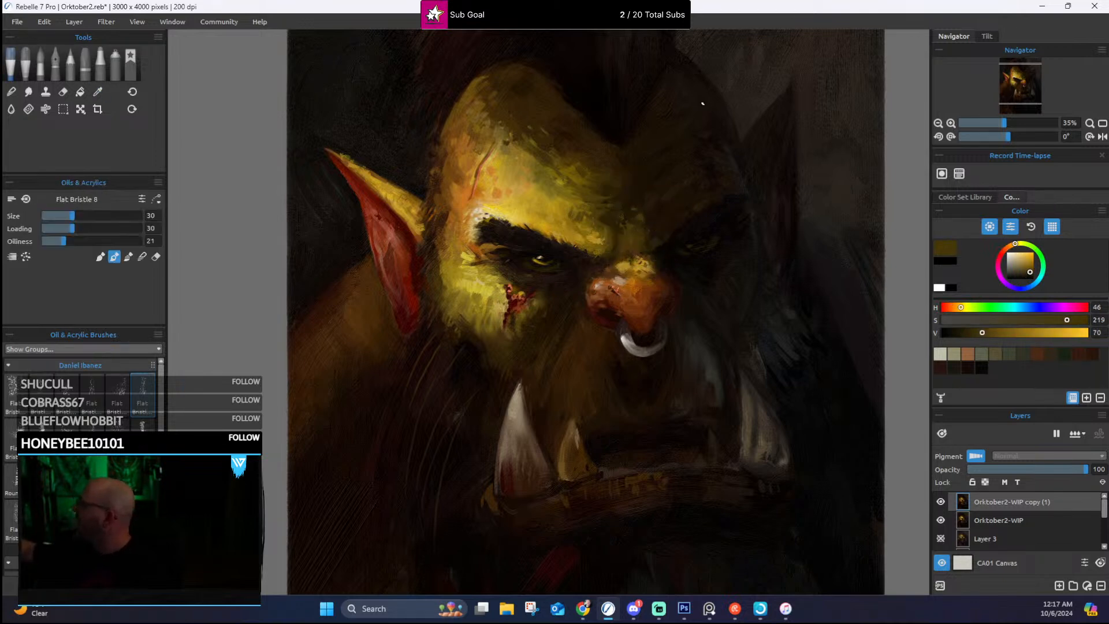
# Step: Touch up the lit forehead and temple beside the scar with sampled ochre and orange-brown
pyautogui.moveTo(650, 203); pyautogui.dragTo(696, 261)
pyautogui.keyDown('alt'); pyautogui.click(559, 206); pyautogui.keyUp('alt')
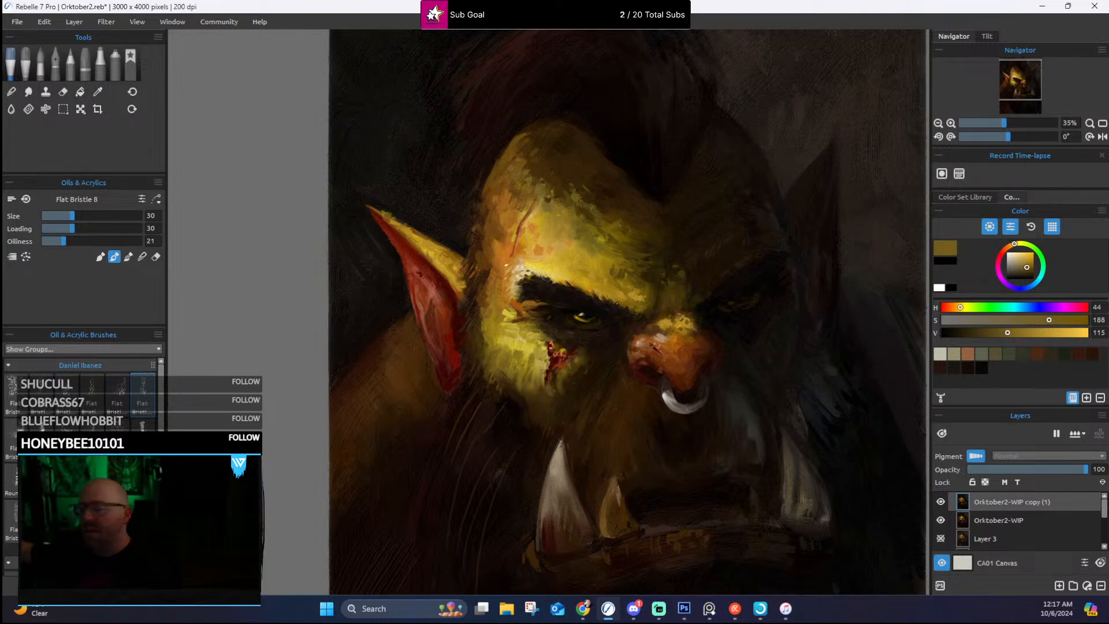
pyautogui.keyDown('alt'); pyautogui.click(490, 271); pyautogui.keyUp('alt')
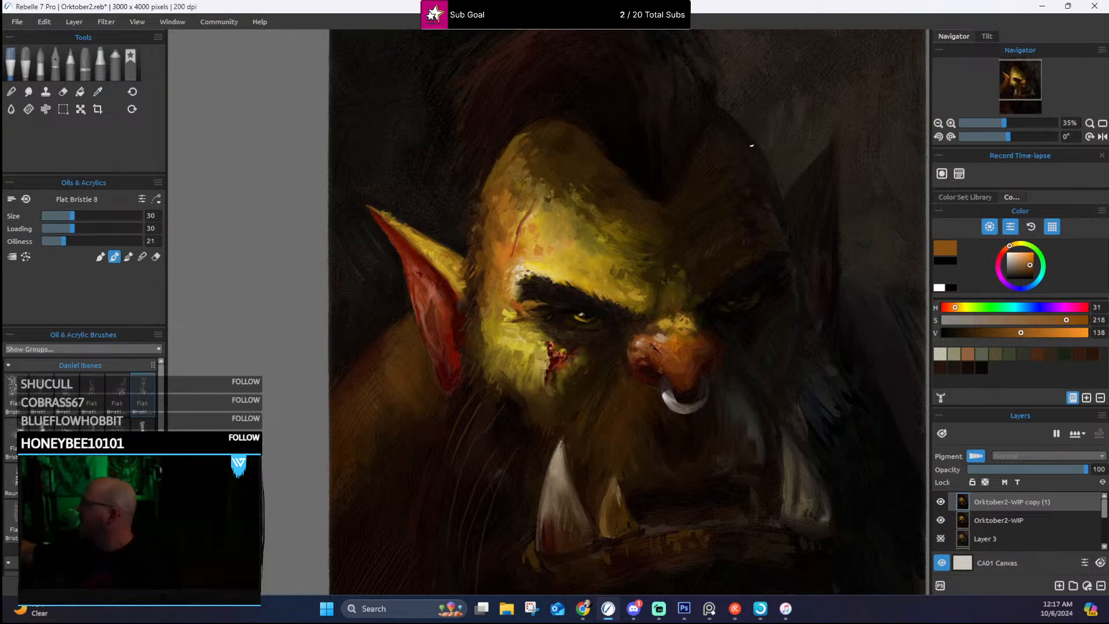
# Step: Break up the lower edge of the lit cheek where it meets the beard with sampled dark brown strokes
pyautogui.moveTo(668, 249); pyautogui.dragTo(653, 195)
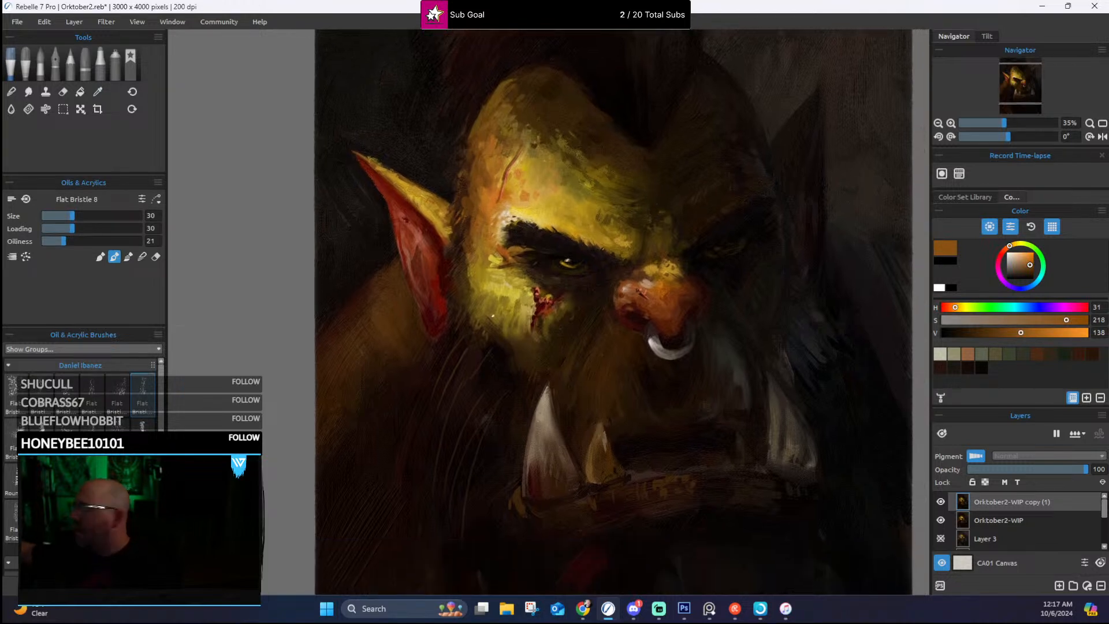
pyautogui.keyDown('alt'); pyautogui.click(494, 335); pyautogui.keyUp('alt')
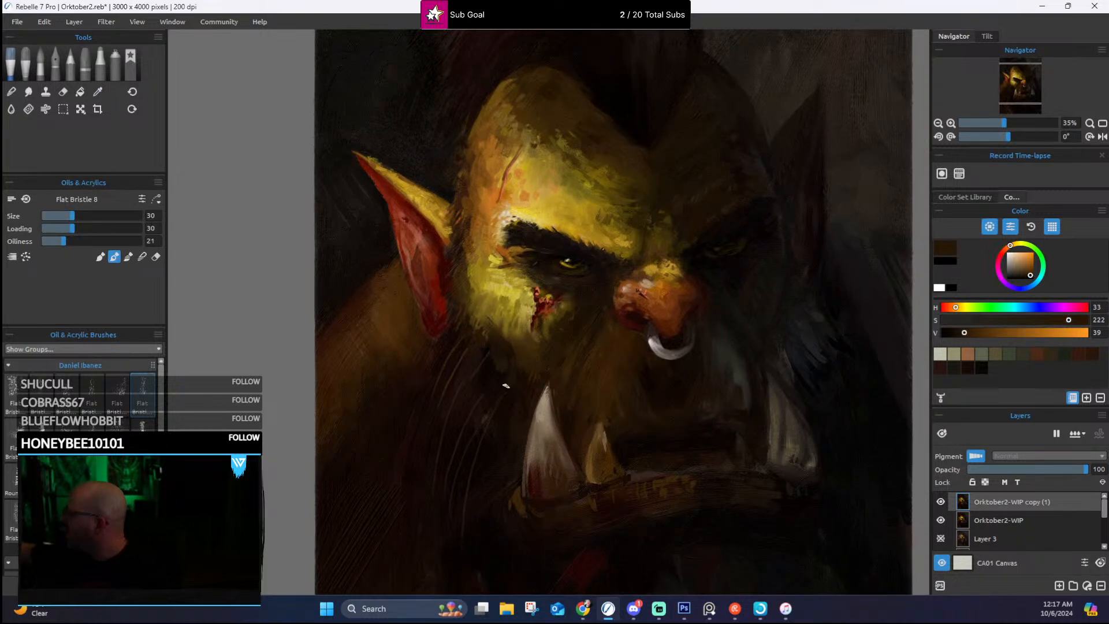
pyautogui.keyDown('alt'); pyautogui.click(474, 382); pyautogui.keyUp('alt')
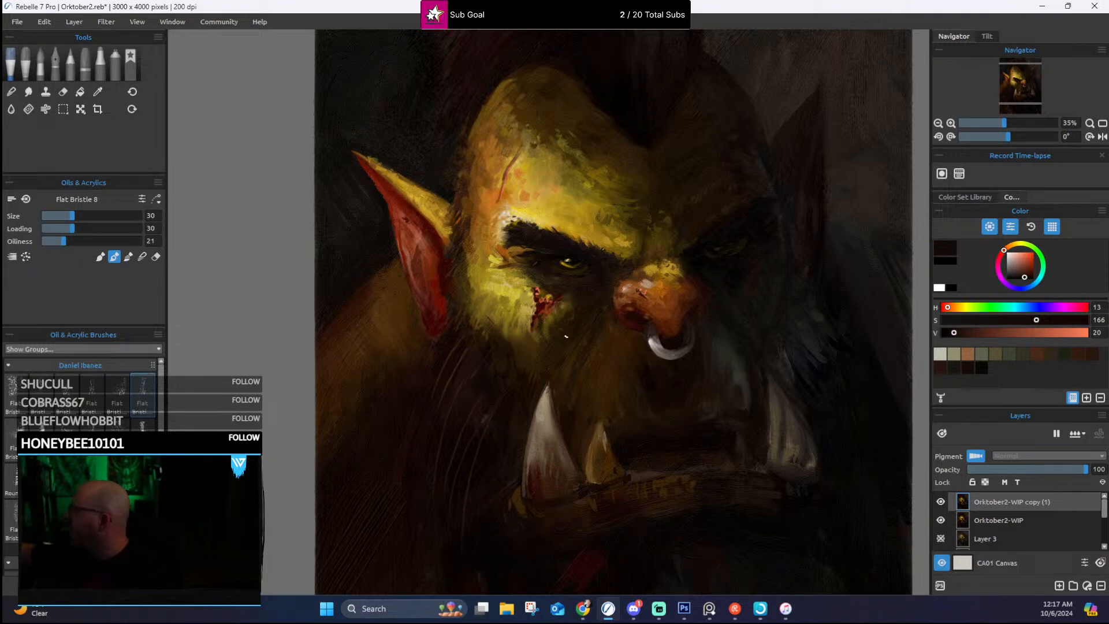
pyautogui.keyDown('alt'); pyautogui.click(484, 352); pyautogui.keyUp('alt')
# Step: Rework the inside of the lit ear with sampled dark red strokes
pyautogui.keyDown('alt'); pyautogui.click(446, 285); pyautogui.keyUp('alt')
pyautogui.keyDown('alt'); pyautogui.click(444, 288); pyautogui.keyUp('alt')
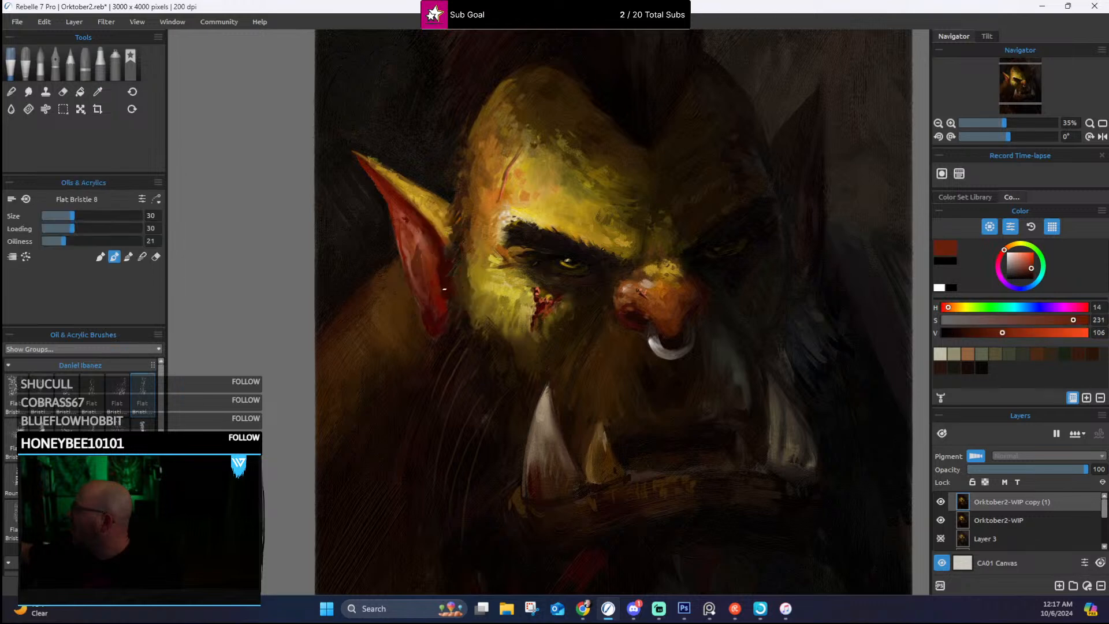
pyautogui.keyDown('alt'); pyautogui.click(416, 255); pyautogui.keyUp('alt')
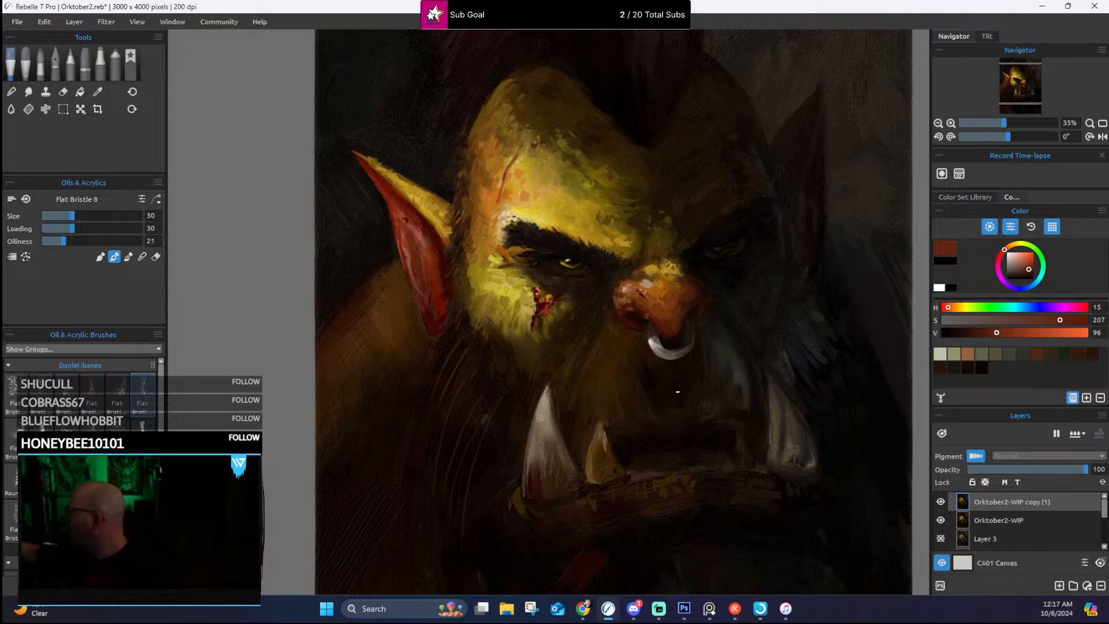
# Step: Touch up the upper lip in sampled dark brown and rework the large lit-side tusk with sampled brown and pale tan
pyautogui.keyDown('alt'); pyautogui.click(665, 413); pyautogui.keyUp('alt')
pyautogui.keyDown('alt'); pyautogui.click(611, 427); pyautogui.keyUp('alt')
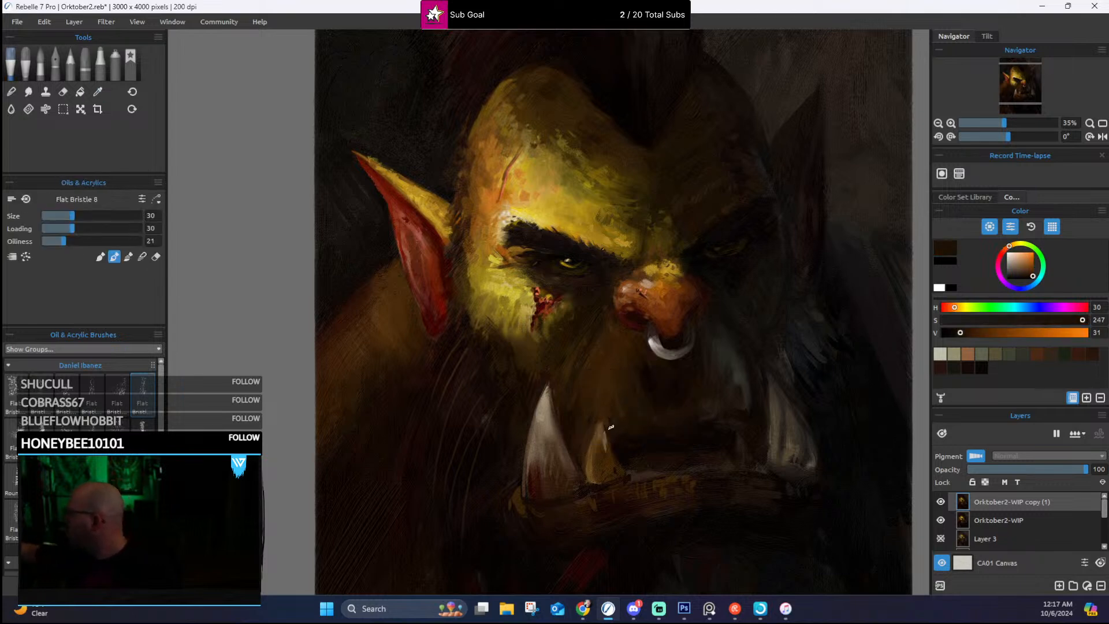
pyautogui.keyDown('alt'); pyautogui.click(543, 472); pyautogui.keyUp('alt')
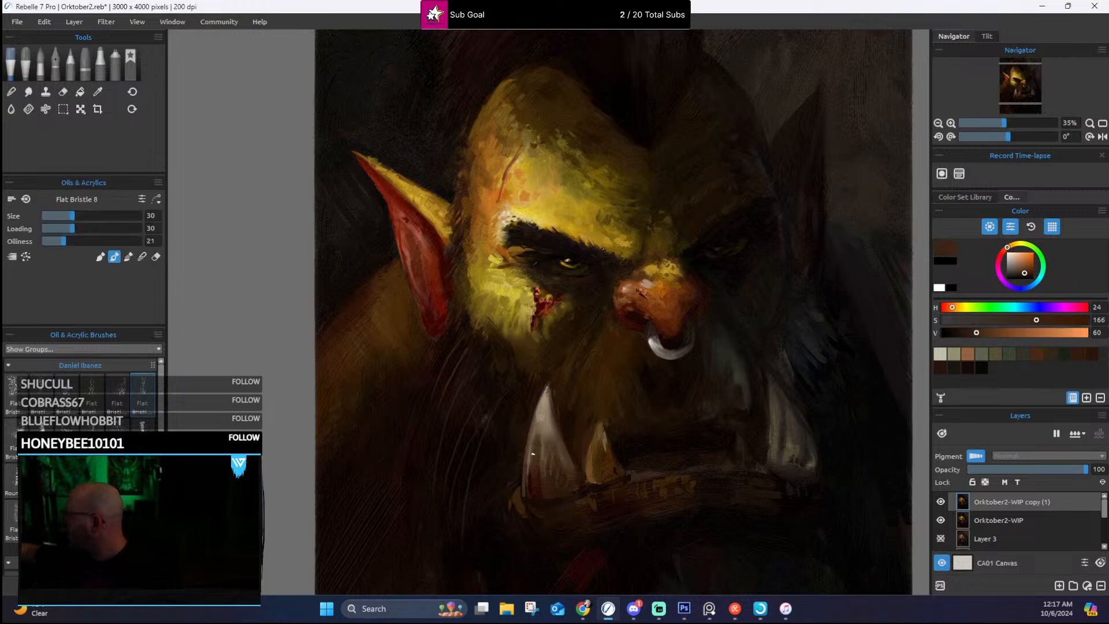
pyautogui.keyDown('alt'); pyautogui.click(543, 438); pyautogui.keyUp('alt')
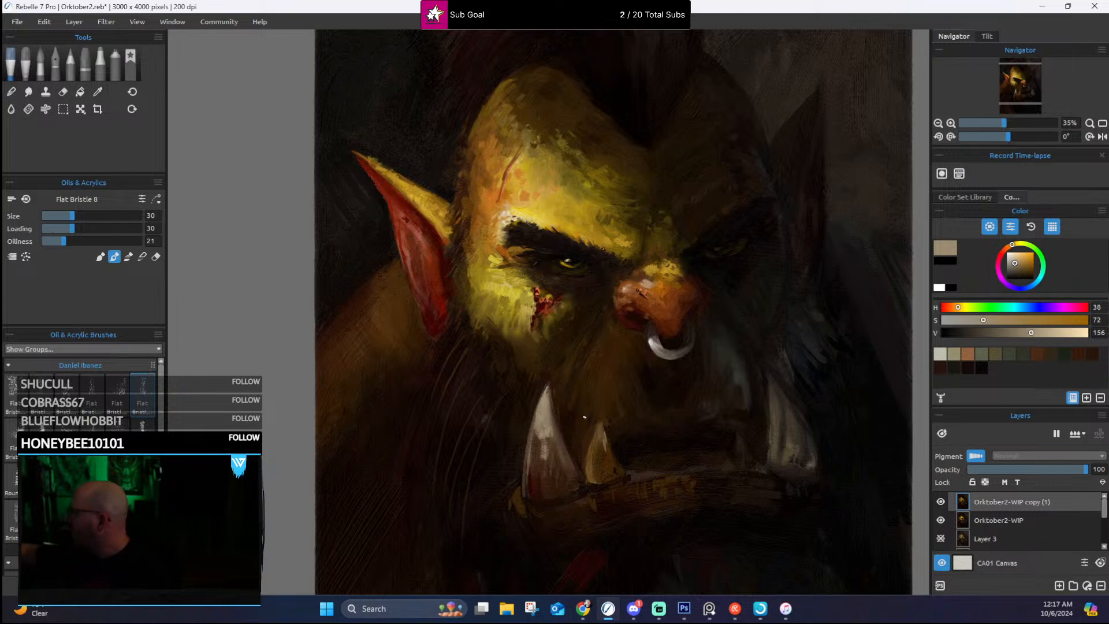
pyautogui.keyDown('alt'); pyautogui.click(536, 449); pyautogui.keyUp('alt')
pyautogui.keyDown('alt'); pyautogui.click(541, 405); pyautogui.keyUp('alt')
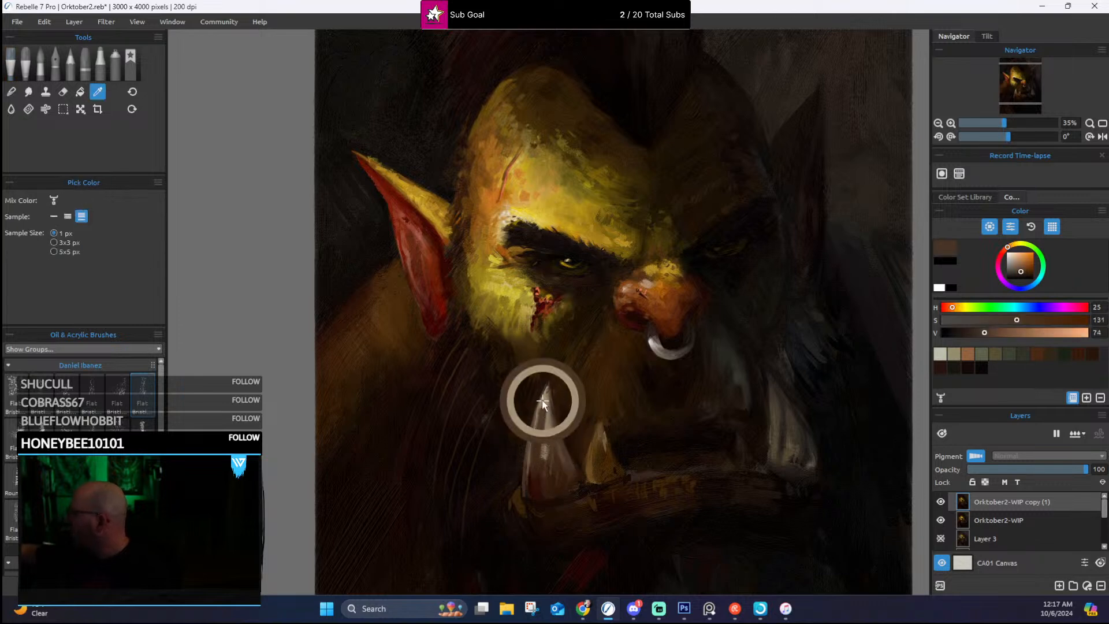
# Step: Switch to blending with Flat Bristle 5 at size 100 and smooth the large lit-side tusk from tip to base
pyautogui.click(129, 256)
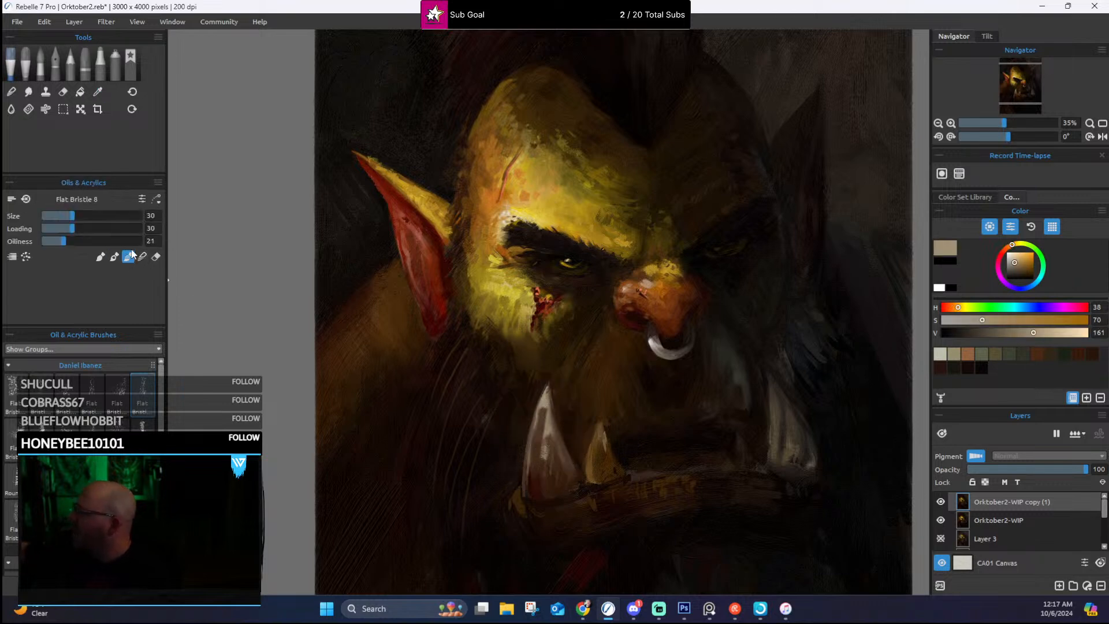
pyautogui.keyDown('alt'); pyautogui.click(540, 404); pyautogui.keyUp('alt')
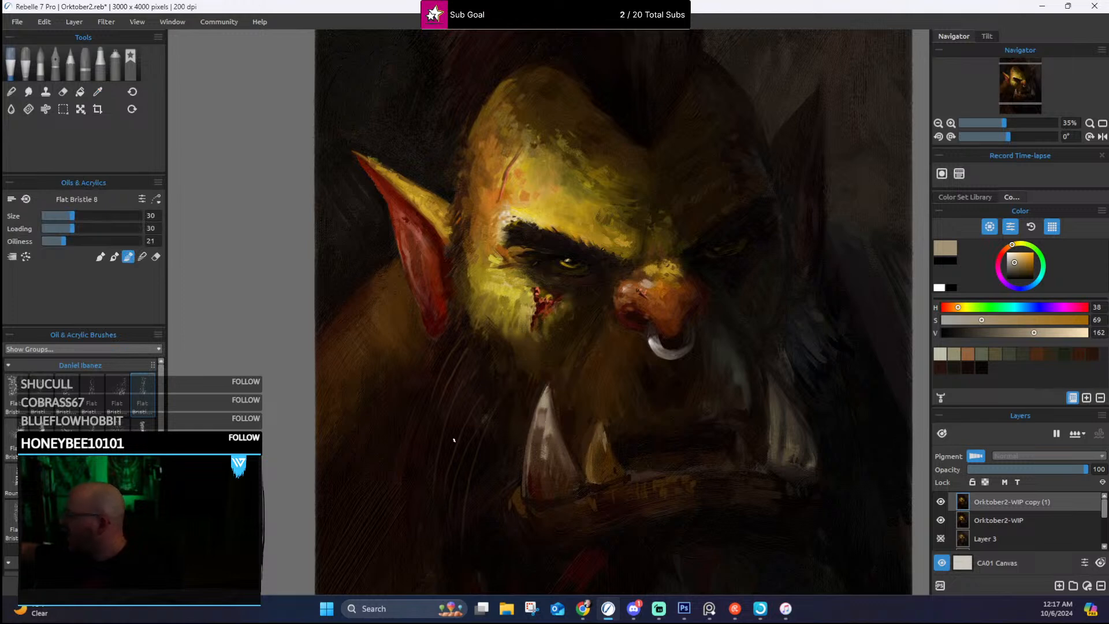
pyautogui.click(67, 395)
pyautogui.moveTo(545, 419)
pyautogui.mouseDown()
pyautogui.moveTo(527, 448)
pyautogui.moveTo(535, 433)
pyautogui.mouseUp()
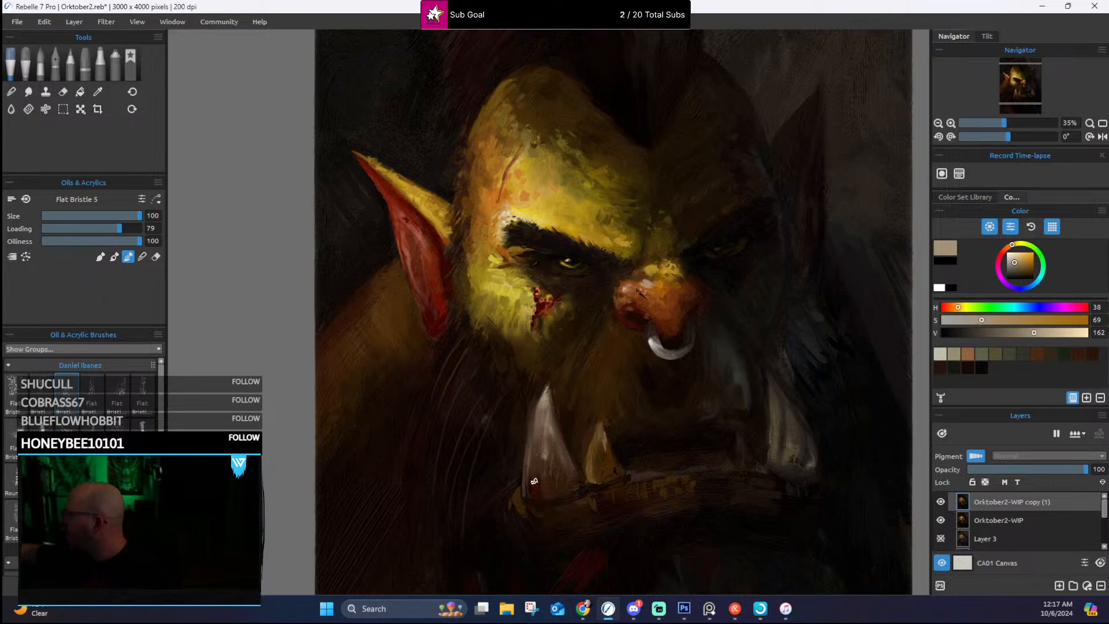
pyautogui.moveTo(534, 481); pyautogui.dragTo(541, 485)
# Step: Smooth the shaded-side tusk and soften the dark beard strokes just above it
pyautogui.keyDown('alt'); pyautogui.click(790, 446); pyautogui.keyUp('alt')
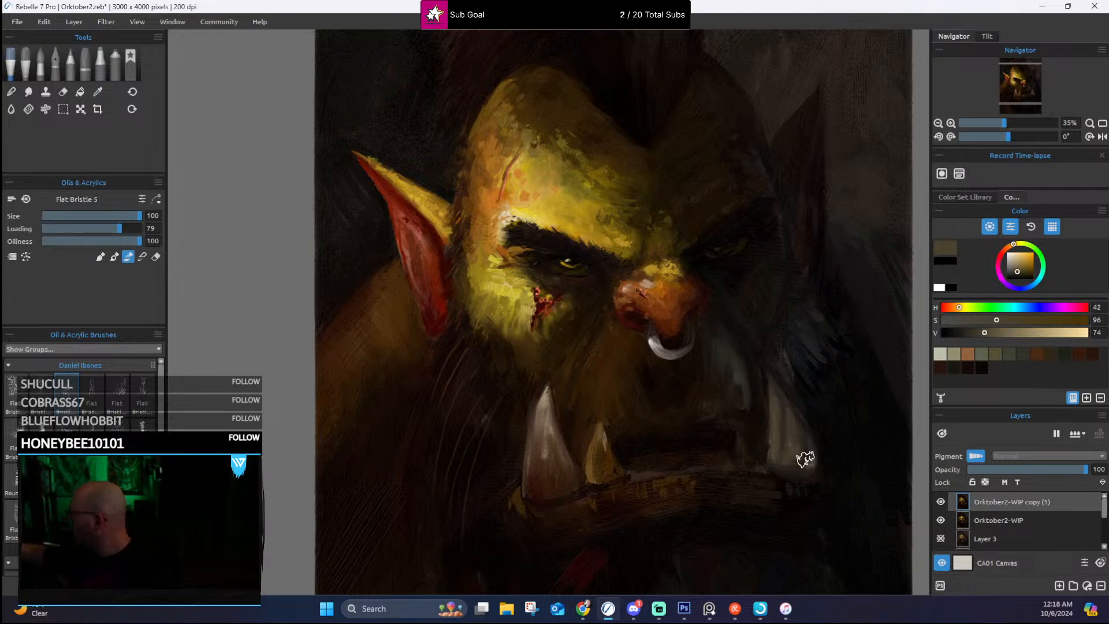
pyautogui.keyDown('alt'); pyautogui.click(801, 372); pyautogui.keyUp('alt')
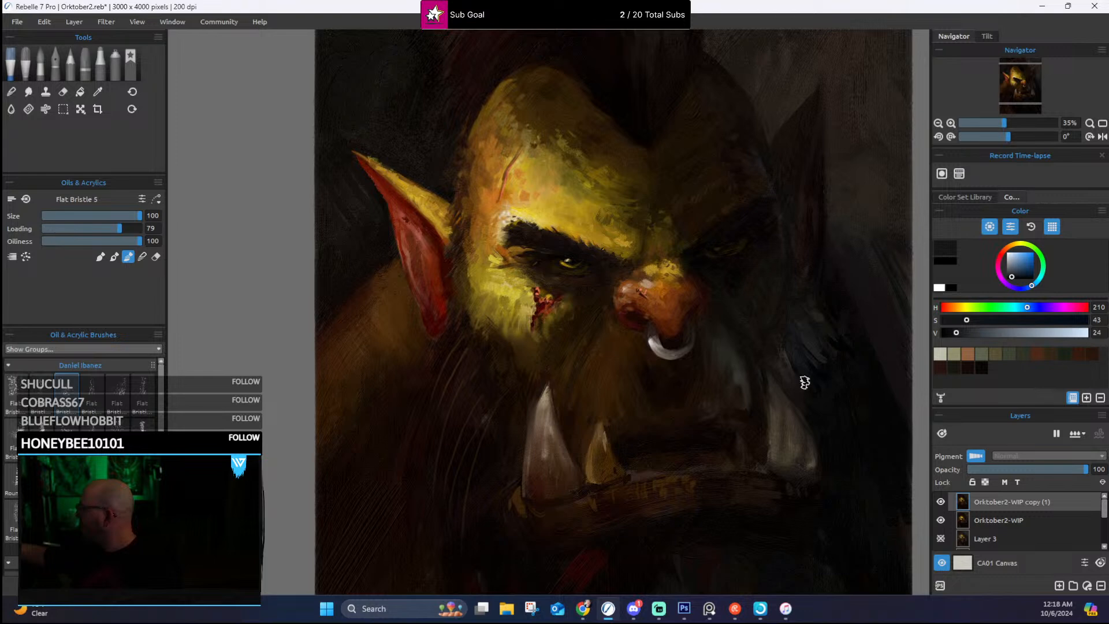
# Step: Soften the shaded-side contour of the head and blend the background around the far ear
pyautogui.moveTo(837, 312); pyautogui.dragTo(671, 376)
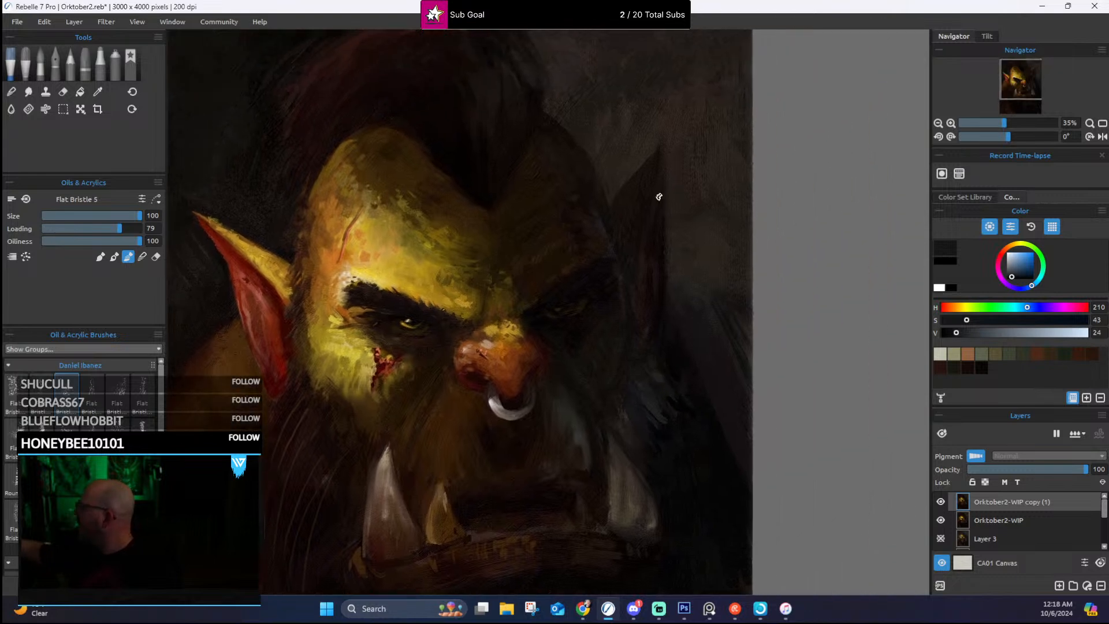
pyautogui.keyDown('alt'); pyautogui.click(609, 247); pyautogui.keyUp('alt')
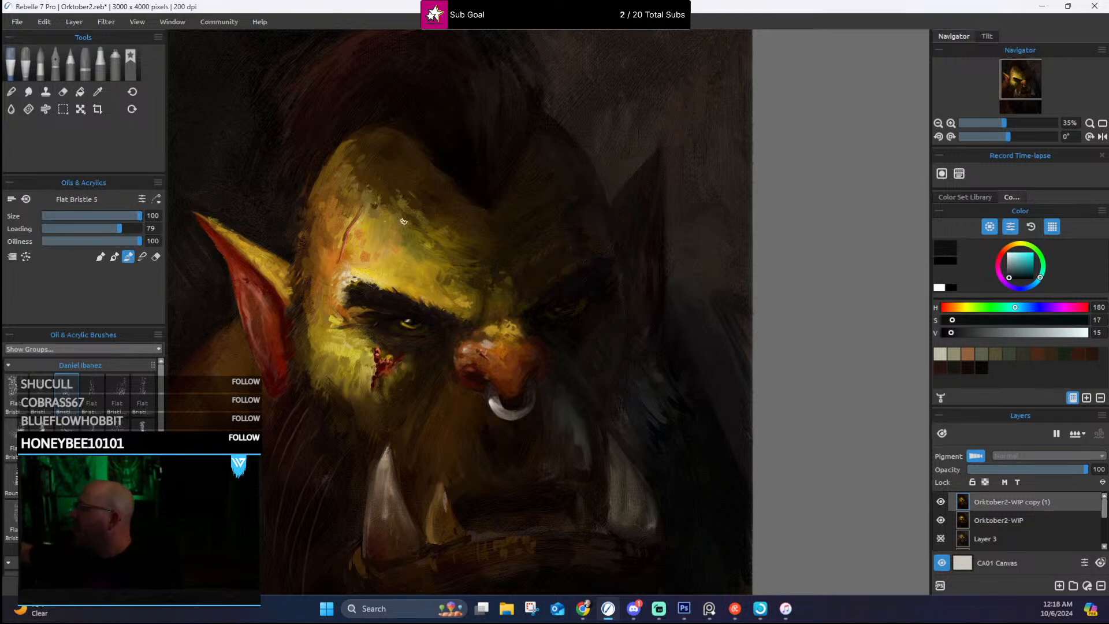
pyautogui.keyDown('alt'); pyautogui.click(560, 133); pyautogui.keyUp('alt')
pyautogui.keyDown('alt'); pyautogui.click(589, 155); pyautogui.keyUp('alt')
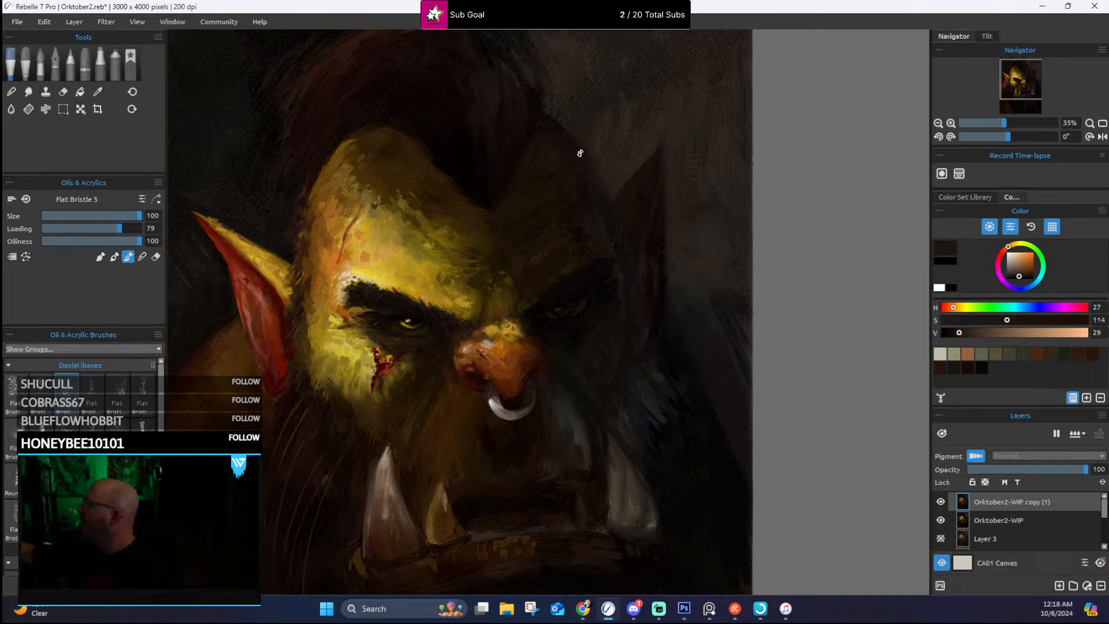
pyautogui.click(684, 289)
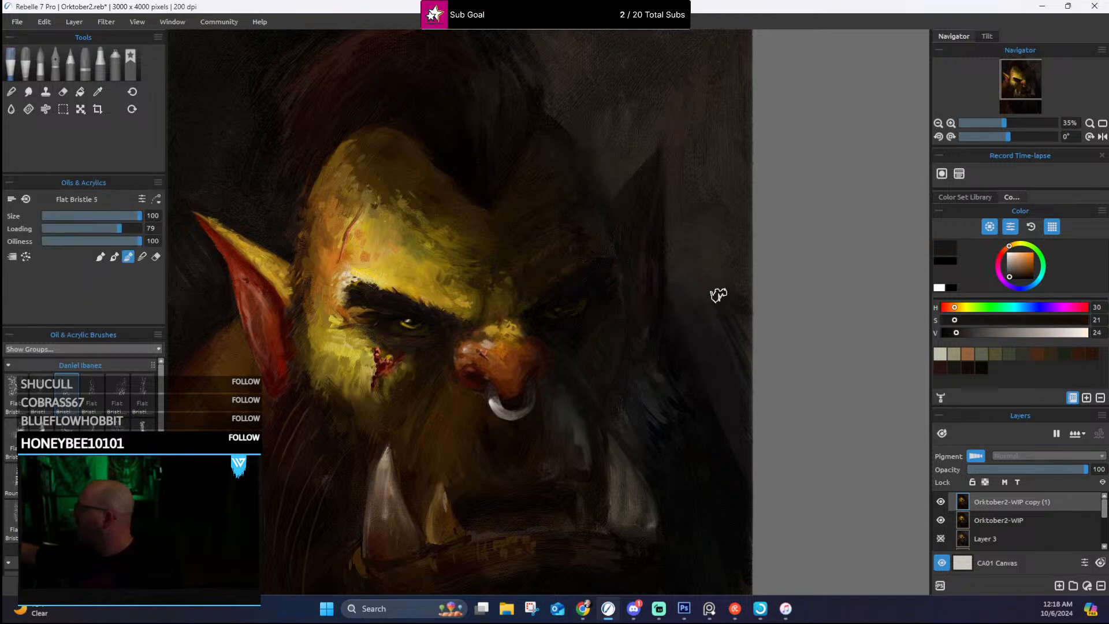
# Step: Soften the far ear and the shaded temple beside it with sampled dark brown and dark reddish tones
pyautogui.click(637, 270)
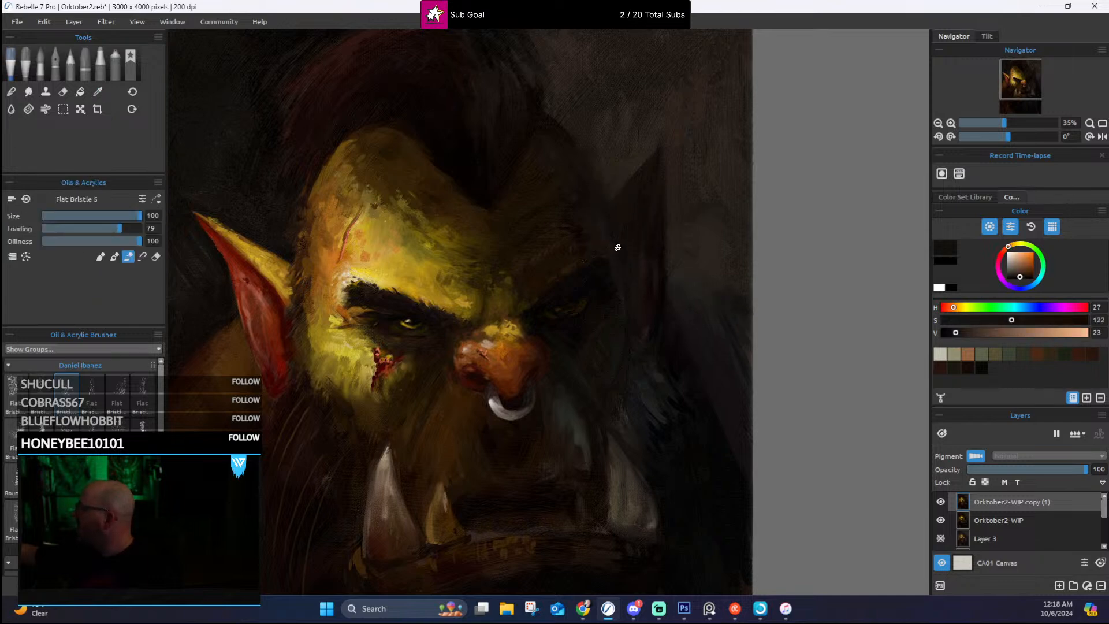
pyautogui.click(611, 267)
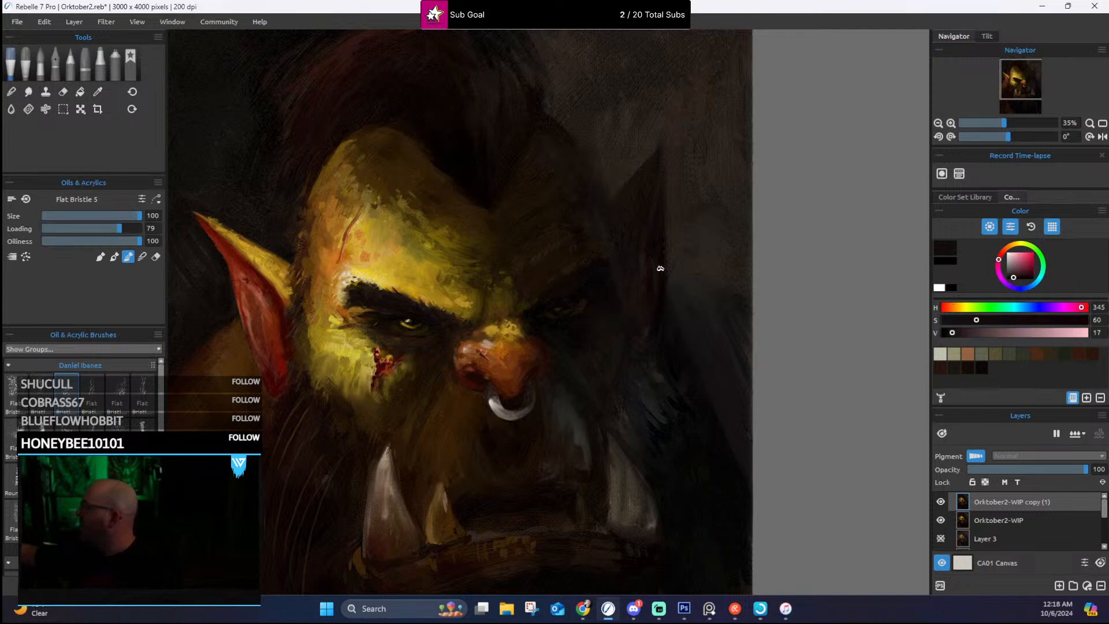
pyautogui.moveTo(654, 304); pyautogui.dragTo(731, 215)
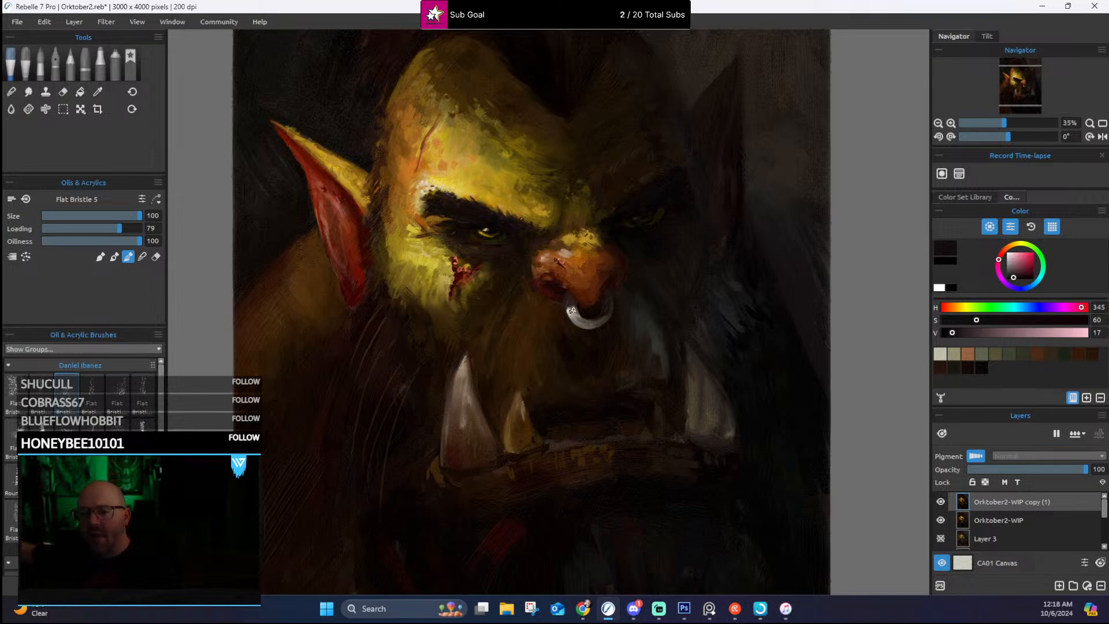
# Step: Rework the lower lip around the tusk bases in sampled brown and dark red-brown, reducing Flat Bristle 5 to size 40 and changing to paint mode
pyautogui.moveTo(593, 309); pyautogui.dragTo(702, 302)
pyautogui.moveTo(635, 297)
pyautogui.mouseDown()
pyautogui.moveTo(698, 275)
pyautogui.moveTo(674, 374)
pyautogui.moveTo(689, 422)
pyautogui.mouseUp()
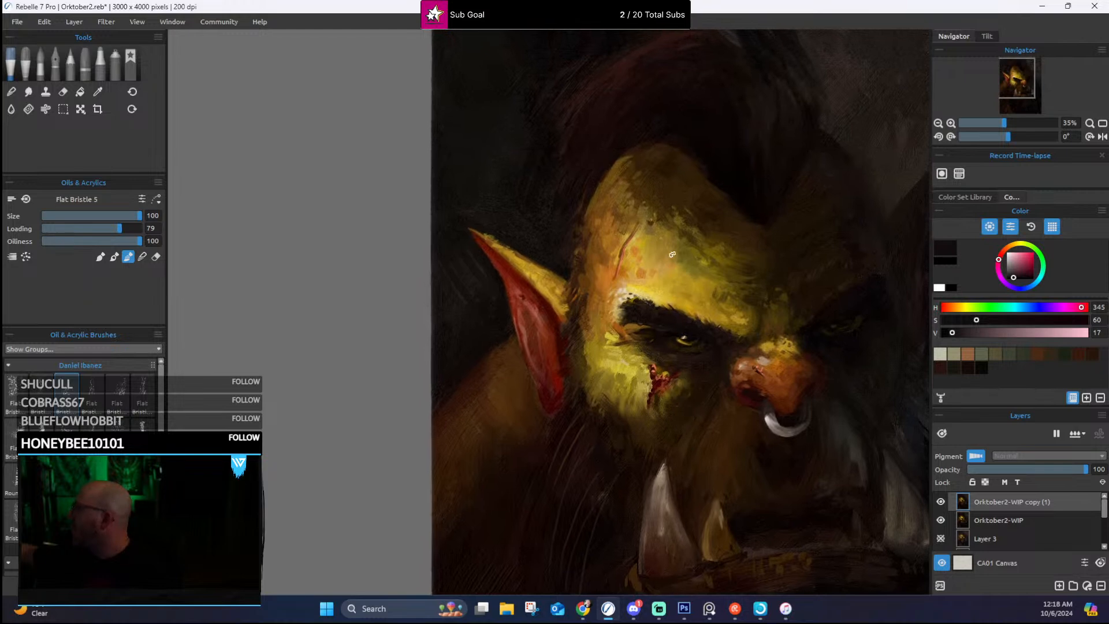
pyautogui.moveTo(708, 302)
pyautogui.mouseDown()
pyautogui.moveTo(675, 139)
pyautogui.moveTo(656, 202)
pyautogui.mouseUp()
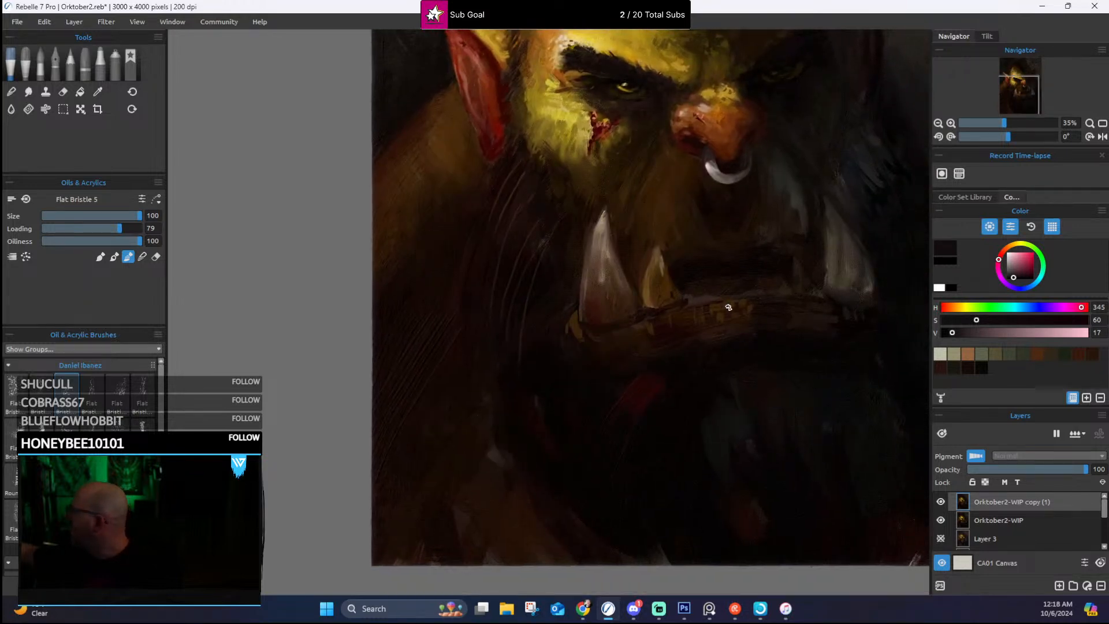
pyautogui.keyDown('alt'); pyautogui.click(720, 307); pyautogui.keyUp('alt')
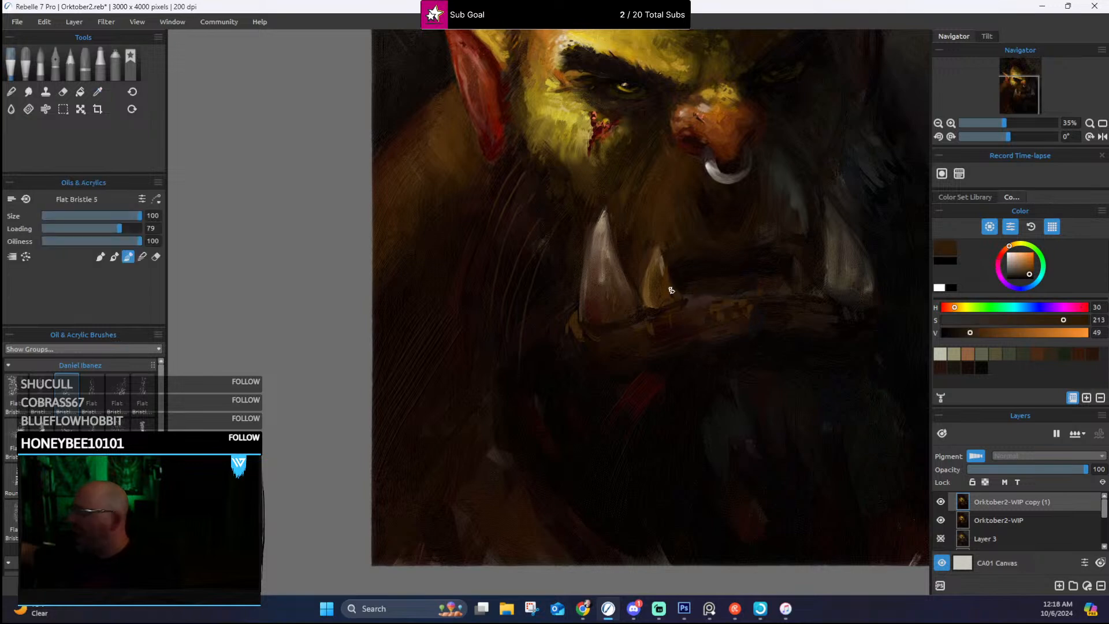
pyautogui.press('[')
pyautogui.press('[')
pyautogui.press('[')
pyautogui.press('[')
pyautogui.press('[')
pyautogui.press('[')
pyautogui.press('[')
pyautogui.press('[')
pyautogui.press('[')
pyautogui.press('[')
pyautogui.press('[')
pyautogui.press('[')
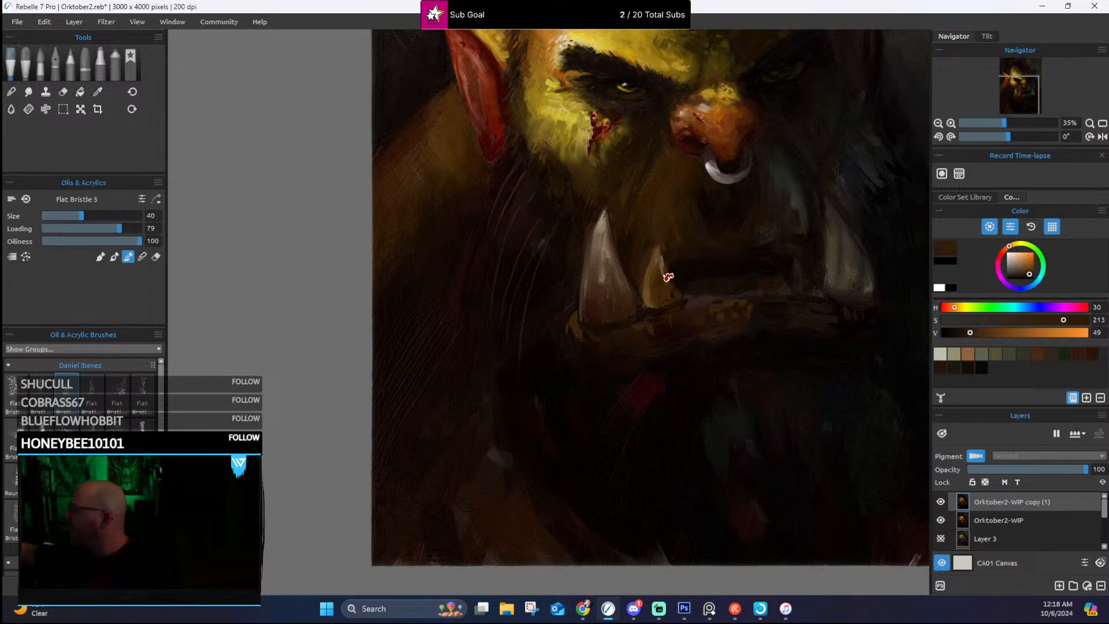
pyautogui.click(114, 257)
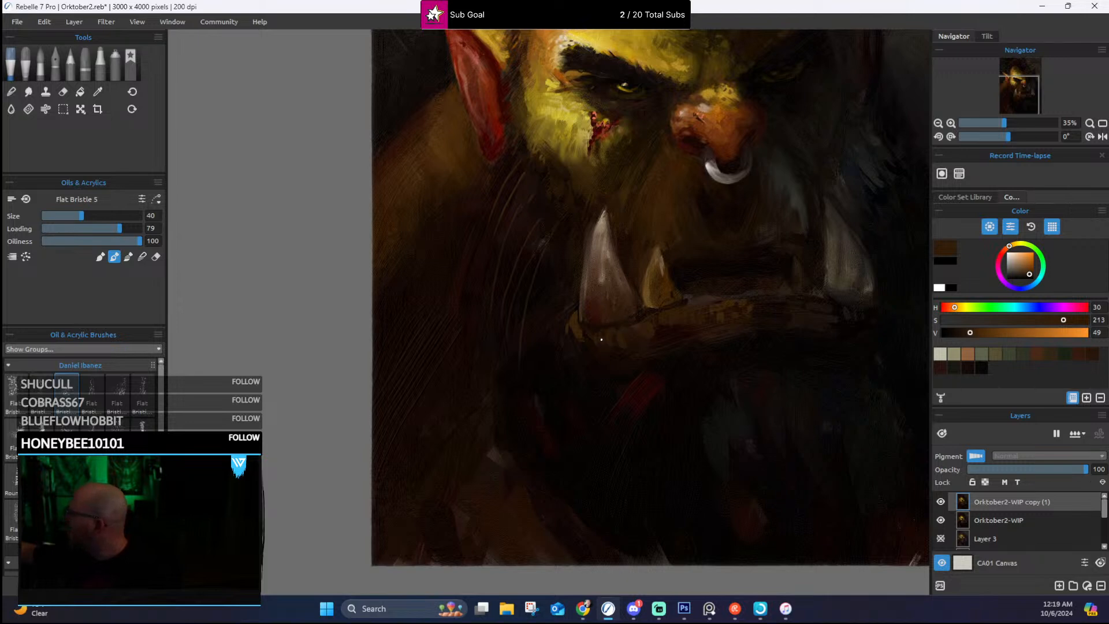
pyautogui.keyDown('alt'); pyautogui.click(631, 343); pyautogui.keyUp('alt')
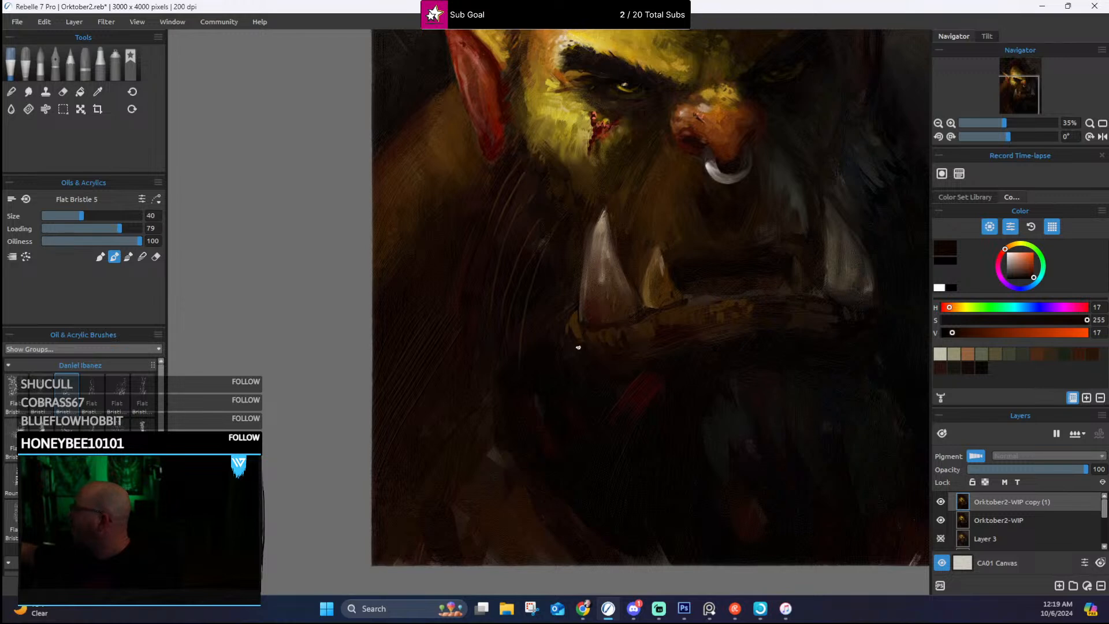
# Step: Suggest a row of lower teeth in the dark mouth opening above the lower lip, using sampled dark browns
pyautogui.moveTo(720, 282); pyautogui.dragTo(589, 382)
pyautogui.keyDown('alt'); pyautogui.click(537, 414); pyautogui.keyUp('alt')
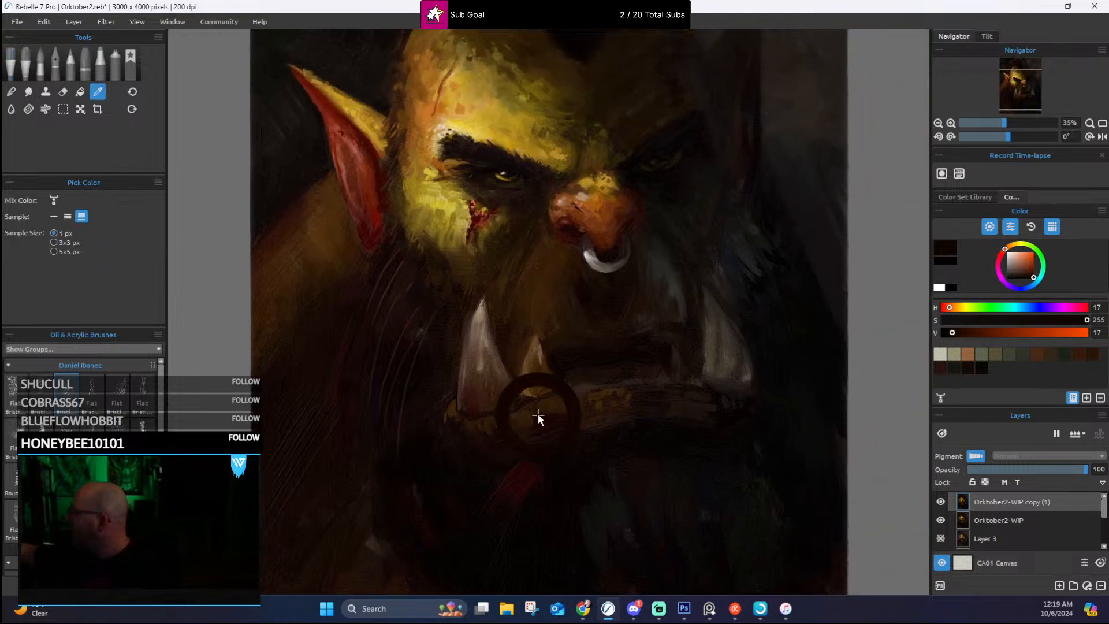
pyautogui.keyDown('alt'); pyautogui.click(582, 389); pyautogui.keyUp('alt')
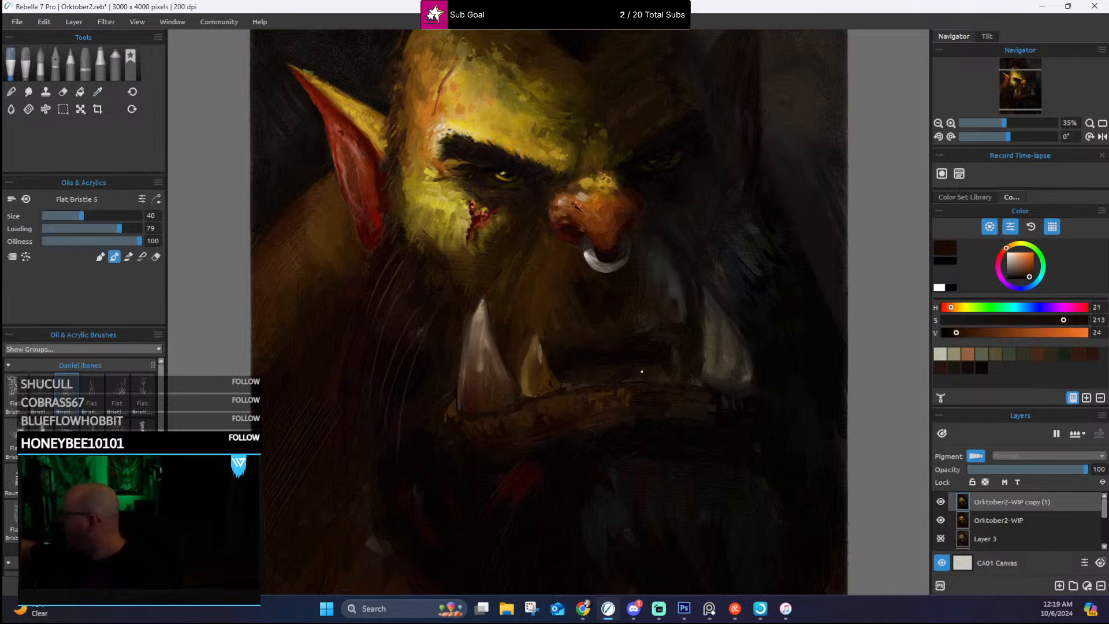
pyautogui.keyDown('alt'); pyautogui.click(636, 356); pyautogui.keyUp('alt')
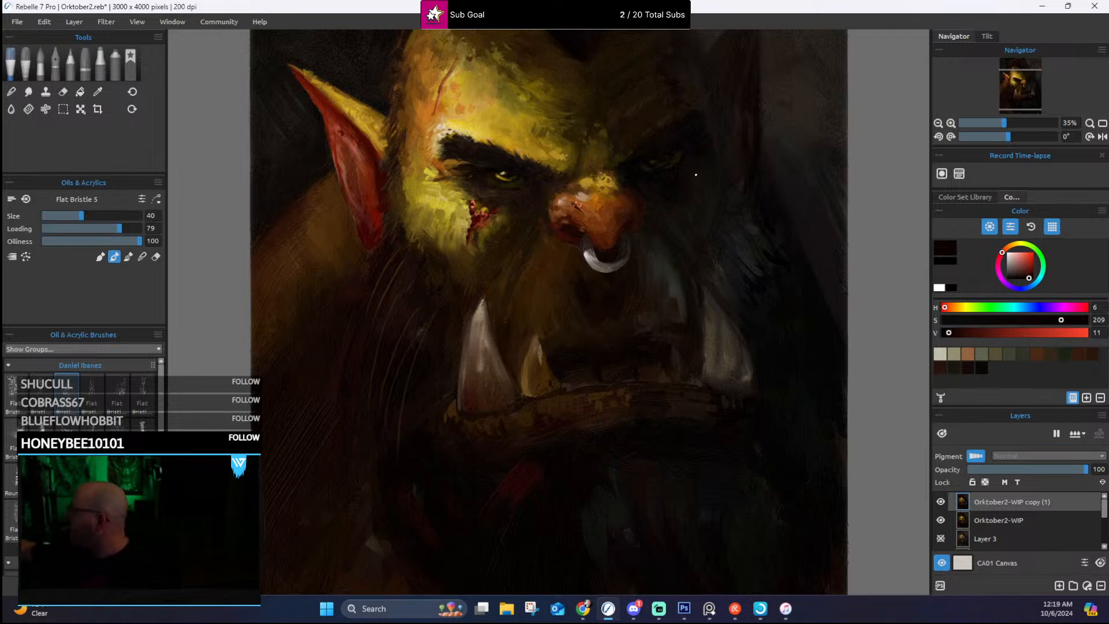
pyautogui.keyDown('alt'); pyautogui.click(563, 383); pyautogui.keyUp('alt')
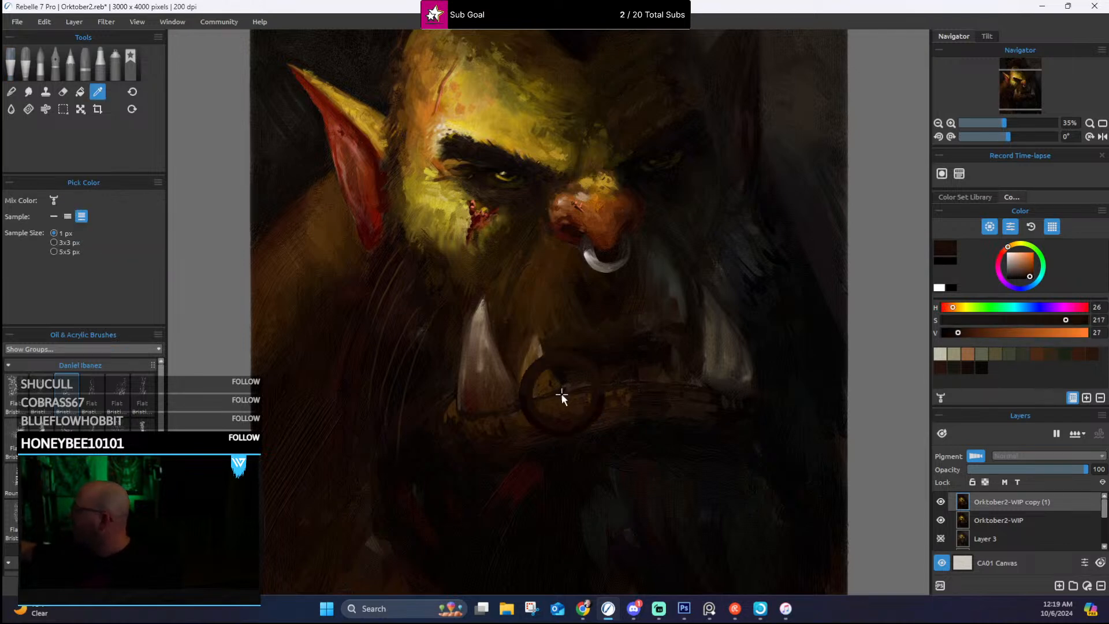
# Step: Refine the edge and lit side of the small inner tusk with brown and ochre tones sampled from it
pyautogui.keyDown('alt'); pyautogui.click(541, 349); pyautogui.keyUp('alt')
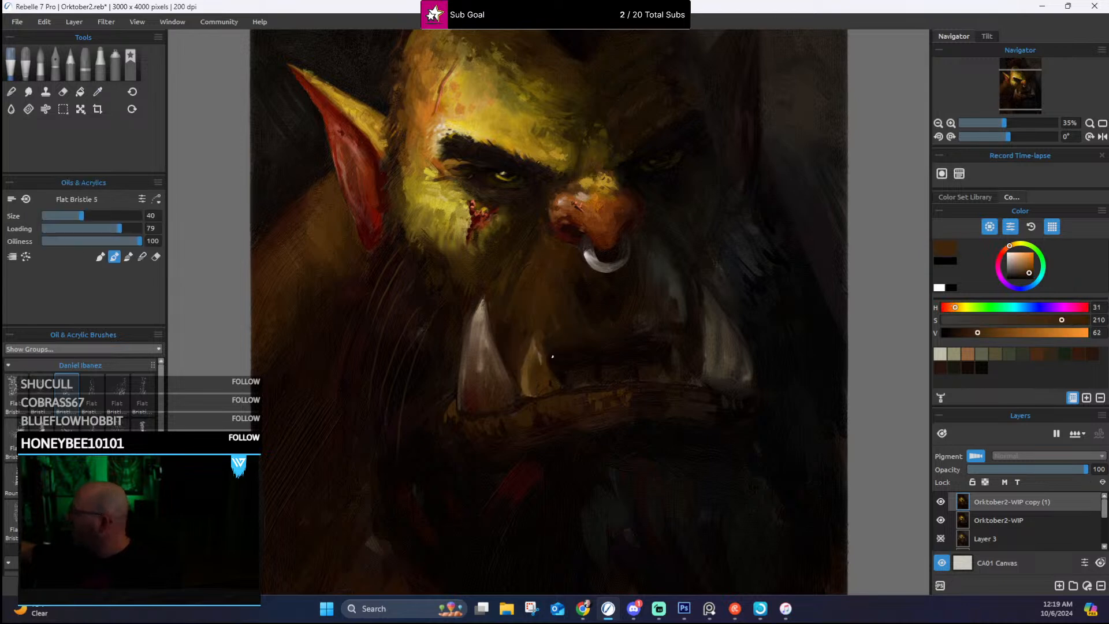
pyautogui.keyDown('alt'); pyautogui.click(535, 347); pyautogui.keyUp('alt')
pyautogui.keyDown('alt'); pyautogui.click(525, 377); pyautogui.keyUp('alt')
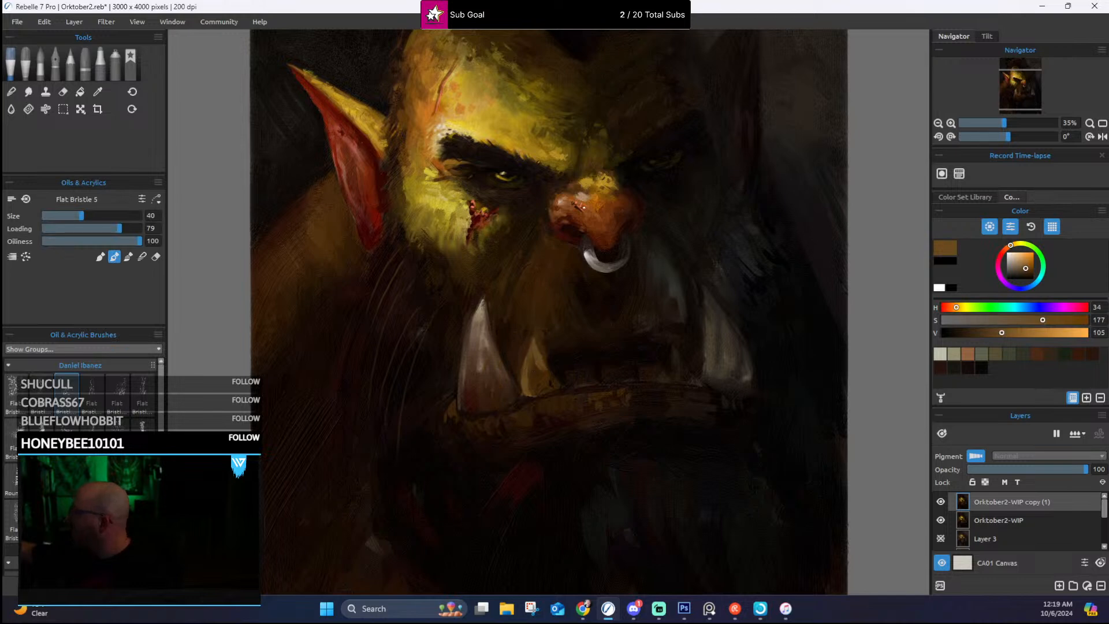
# Step: Touch up the lit-side large tusk in sampled pale tan and rework the shaded-side tusk in sampled grey-browns
pyautogui.keyDown('alt'); pyautogui.click(484, 307); pyautogui.keyUp('alt')
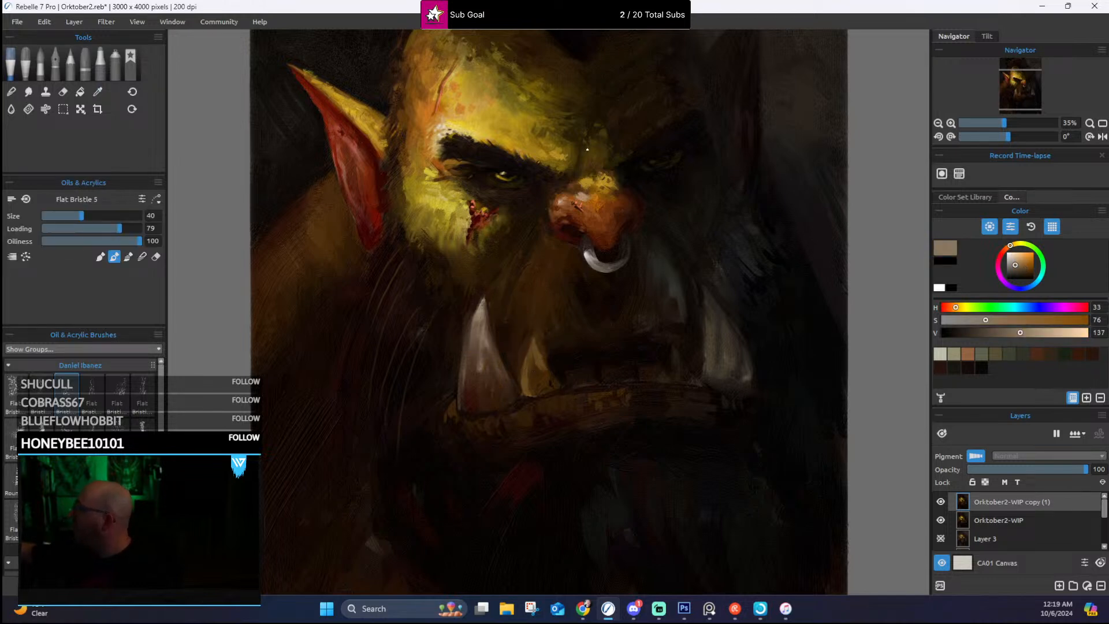
pyautogui.keyDown('alt'); pyautogui.click(710, 326); pyautogui.keyUp('alt')
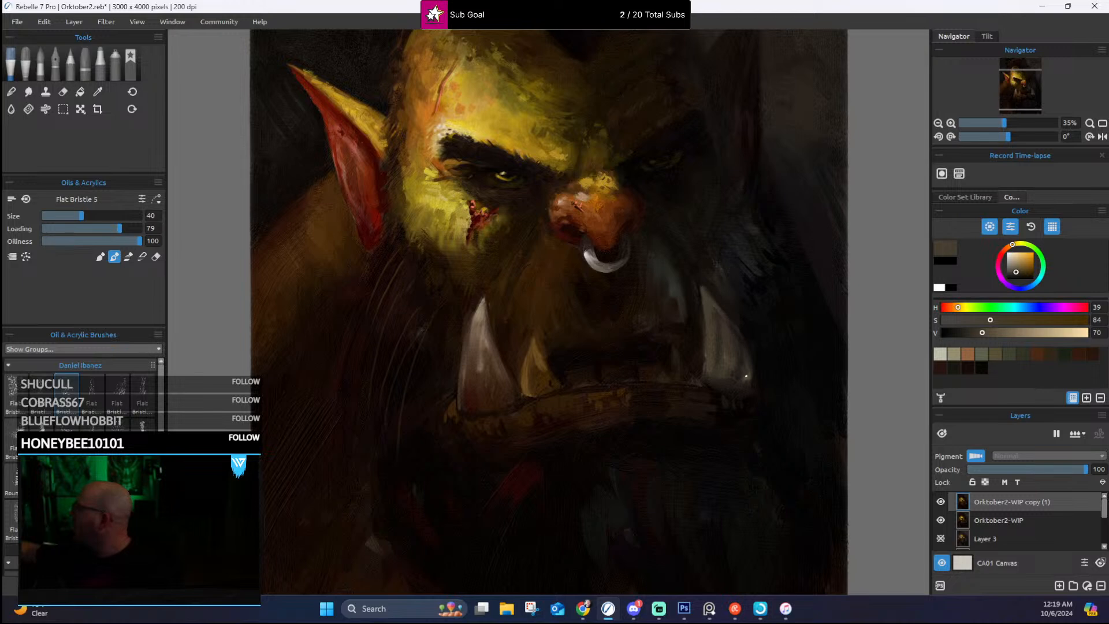
pyautogui.keyDown('alt'); pyautogui.click(719, 329); pyautogui.keyUp('alt')
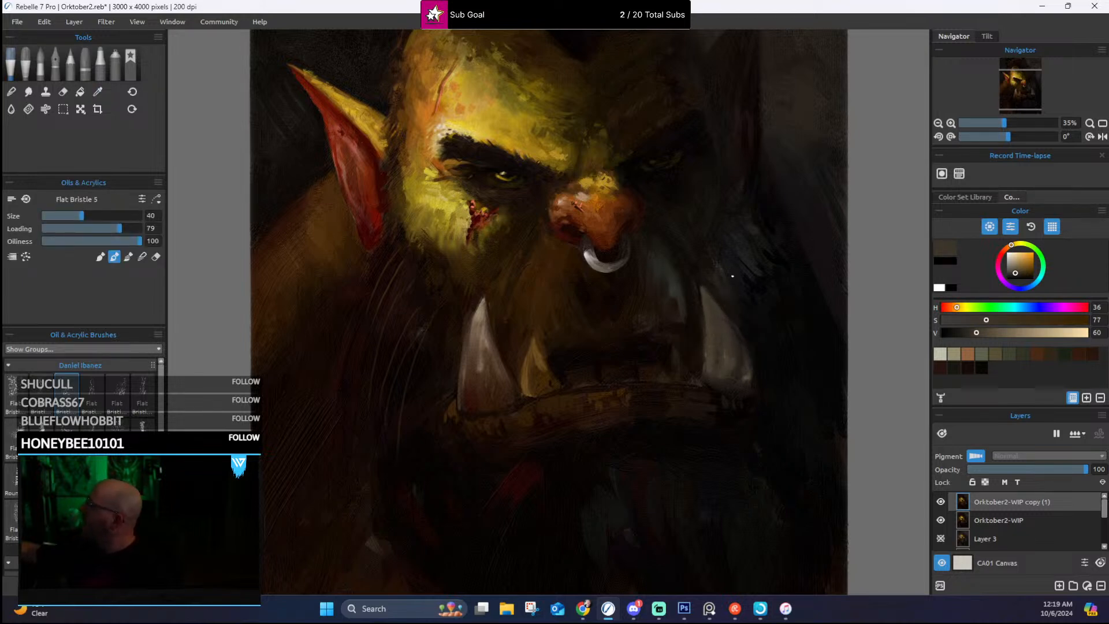
# Step: Touch up the shaded cheek beside the nose ring and the centre of the forehead below the hairline with sampled dark browns
pyautogui.keyDown('alt'); pyautogui.click(671, 271); pyautogui.keyUp('alt')
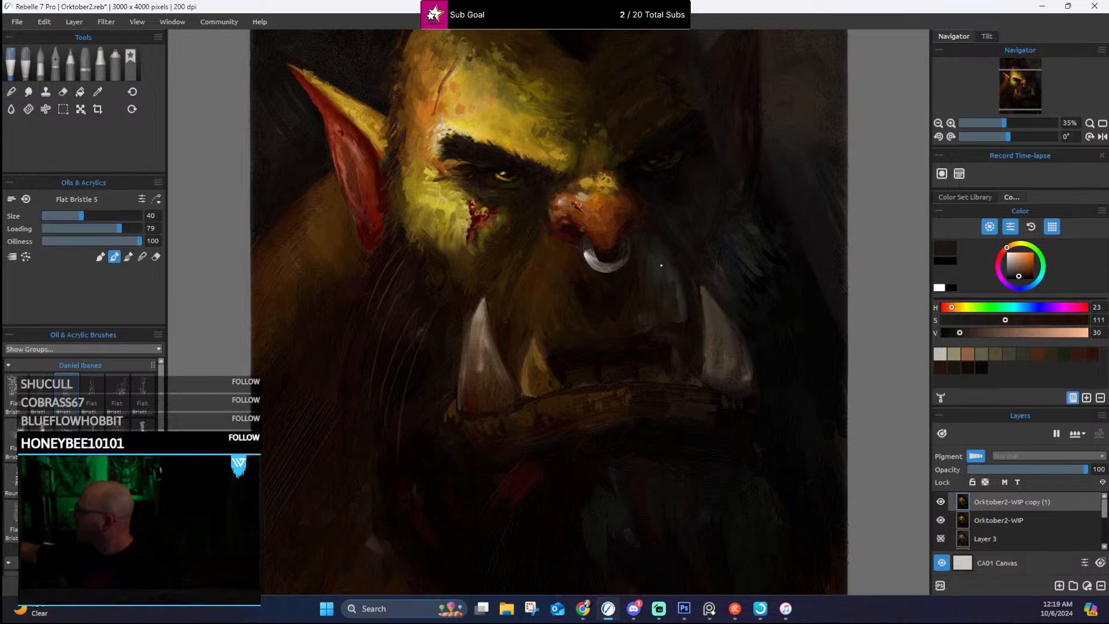
pyautogui.moveTo(750, 236); pyautogui.dragTo(749, 339)
pyautogui.moveTo(739, 255); pyautogui.dragTo(749, 322)
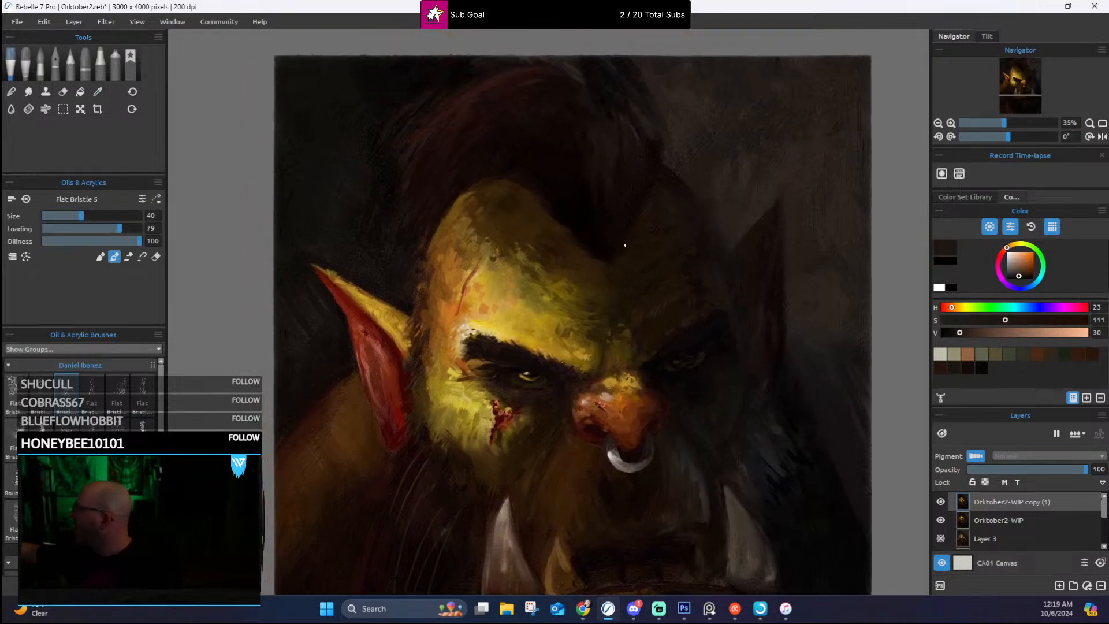
pyautogui.keyDown('alt'); pyautogui.click(590, 258); pyautogui.keyUp('alt')
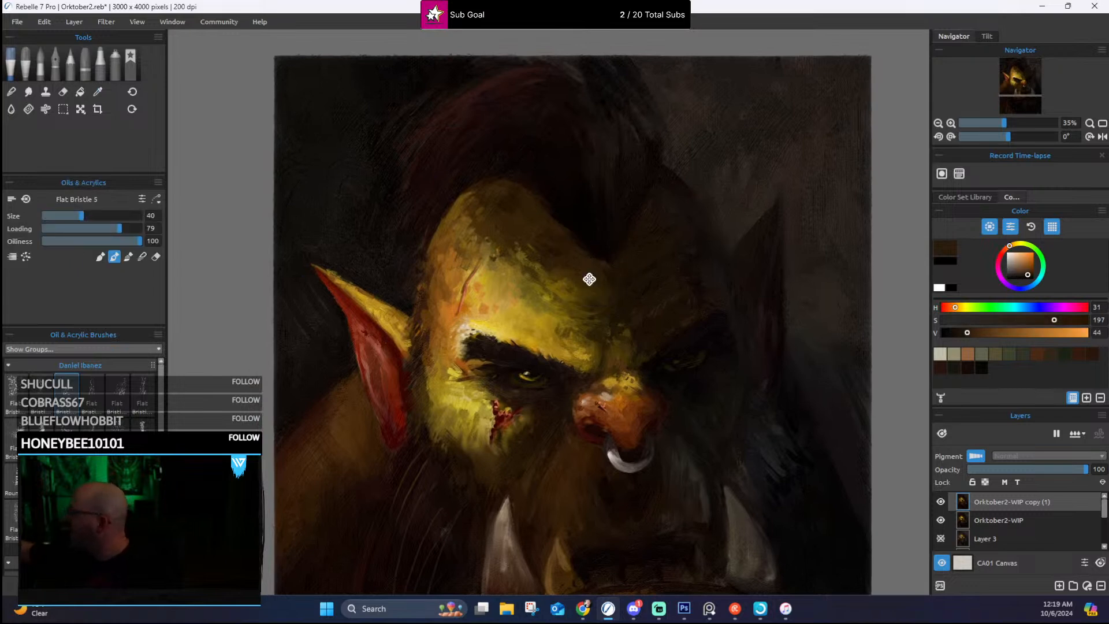
pyautogui.moveTo(595, 288); pyautogui.dragTo(668, 168)
# Step: Add sampled red-brown to the lit ear and sampled dark ochre along the lower edge of the lit cheek
pyautogui.keyDown('alt'); pyautogui.click(433, 243); pyautogui.keyUp('alt')
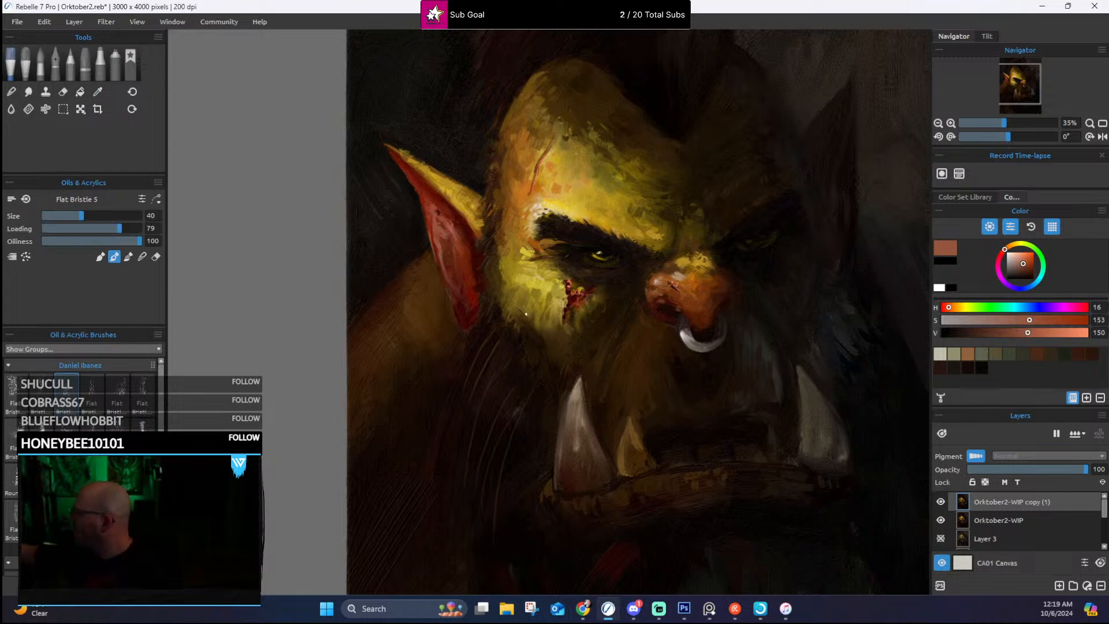
pyautogui.keyDown('alt'); pyautogui.click(531, 295); pyautogui.keyUp('alt')
pyautogui.moveTo(575, 319); pyautogui.dragTo(607, 477)
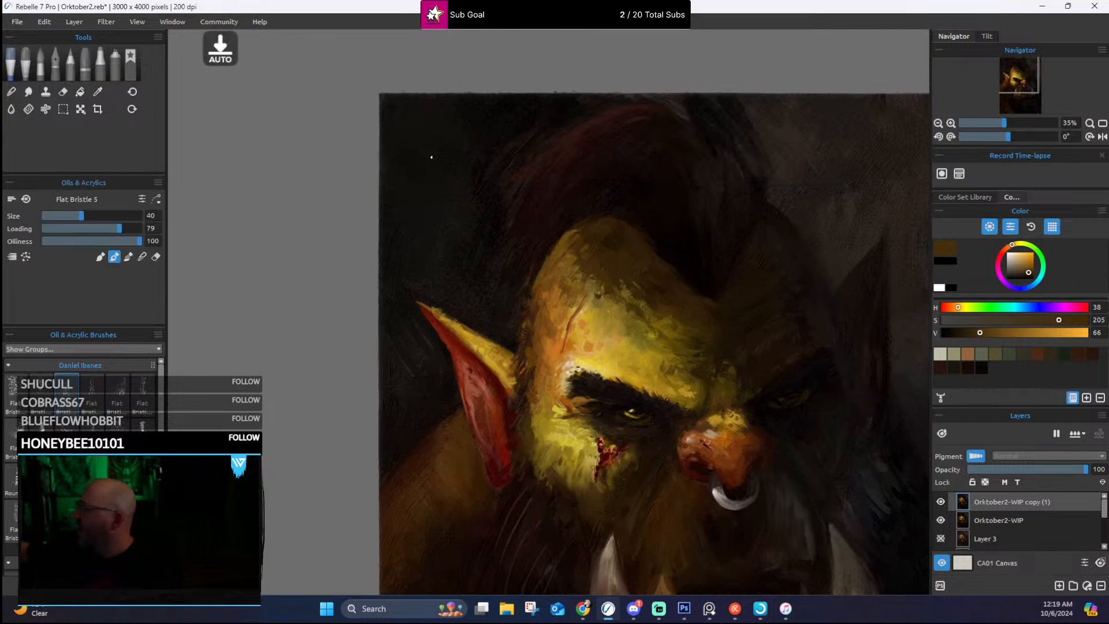
# Step: Rework the dark background above the lit ear in sampled near-black brown, with Flat Bristle 5 at size 100 and Round 2 at size 90
pyautogui.press(']')
pyautogui.press(']')
pyautogui.press(']')
pyautogui.press(']')
pyautogui.press(']')
pyautogui.press(']')
pyautogui.press(']')
pyautogui.press(']')
pyautogui.press(']')
pyautogui.press(']')
pyautogui.press(']')
pyautogui.press(']')
pyautogui.keyDown('alt'); pyautogui.click(407, 152); pyautogui.keyUp('alt')
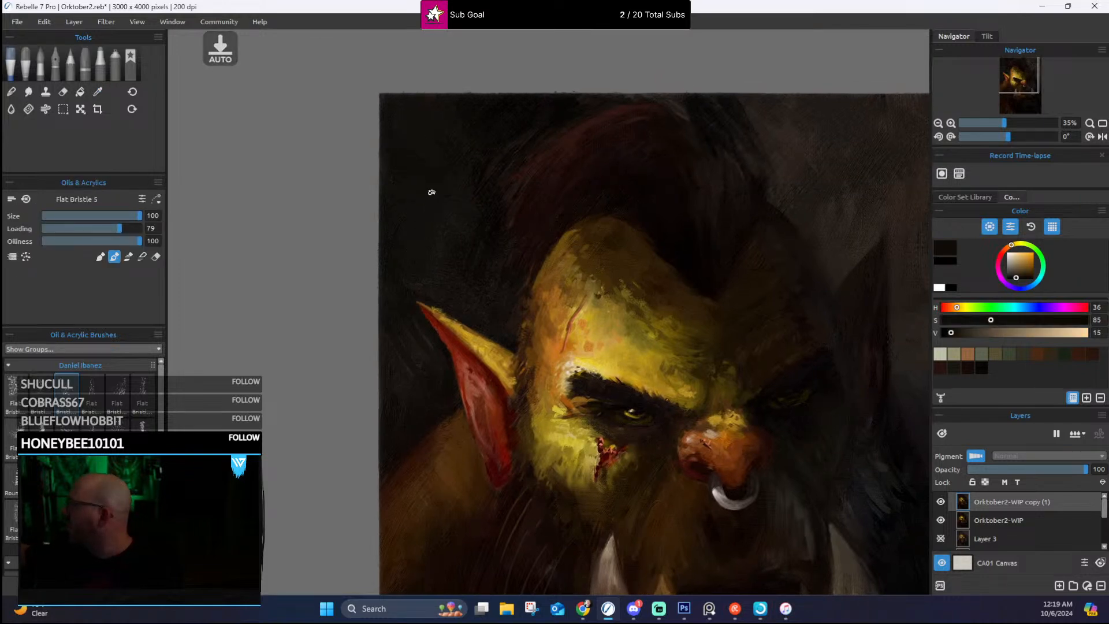
pyautogui.click(139, 427)
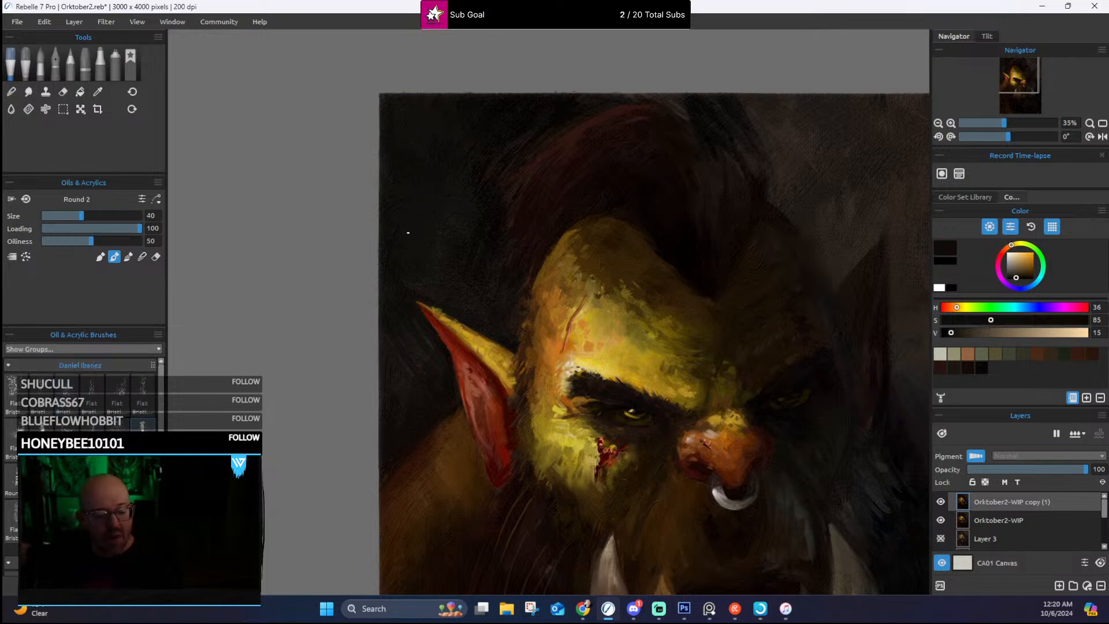
pyautogui.press(']')
pyautogui.press(']')
pyautogui.press(']')
pyautogui.press(']')
pyautogui.press(']')
pyautogui.press(']')
pyautogui.press(']')
pyautogui.press(']')
pyautogui.press(']')
pyautogui.press(']')
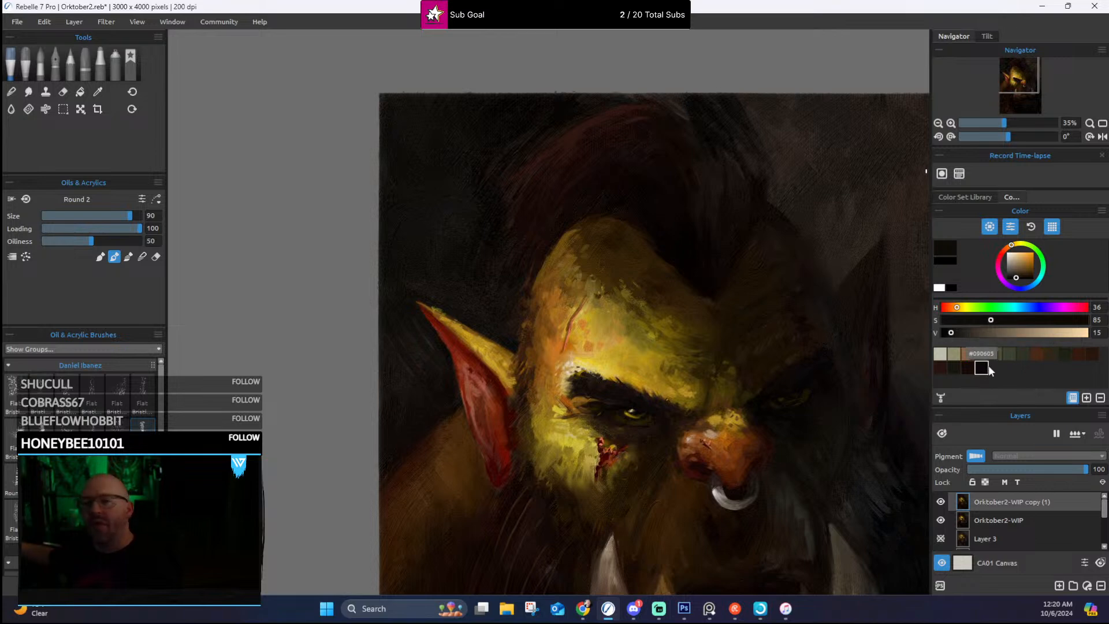
# Step: Scatter reddish-brown swatch colour over the background above the far ear and tone it with sampled dark grey-brown
pyautogui.click(1078, 353)
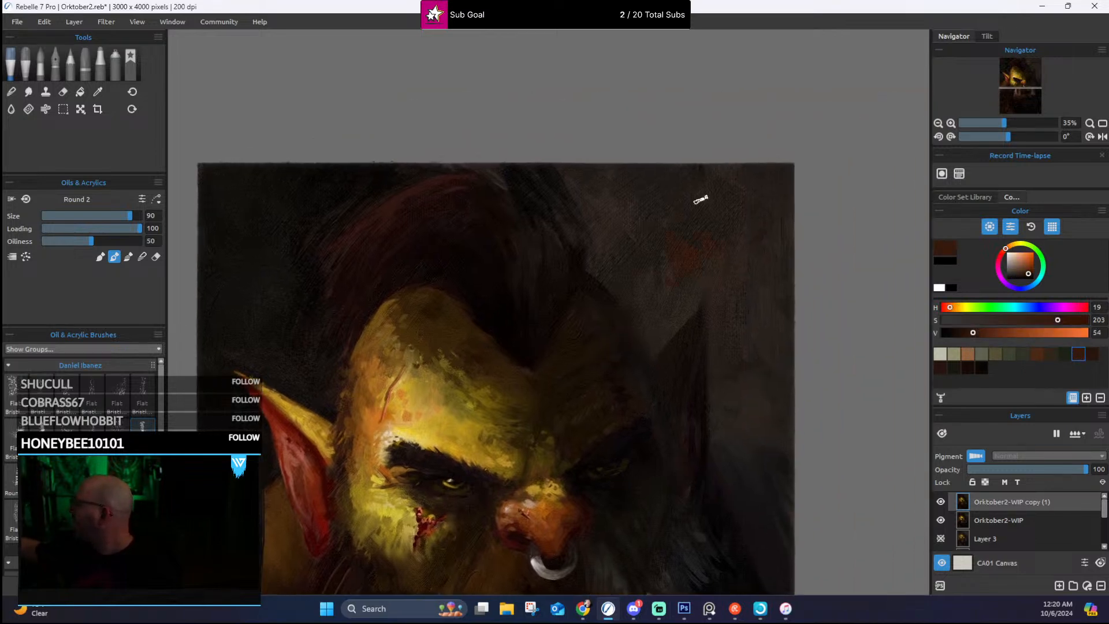
pyautogui.moveTo(742, 192)
pyautogui.mouseDown()
pyautogui.moveTo(766, 224)
pyautogui.moveTo(735, 244)
pyautogui.moveTo(741, 309)
pyautogui.moveTo(720, 252)
pyautogui.moveTo(750, 252)
pyautogui.moveTo(774, 233)
pyautogui.moveTo(781, 180)
pyautogui.mouseUp()
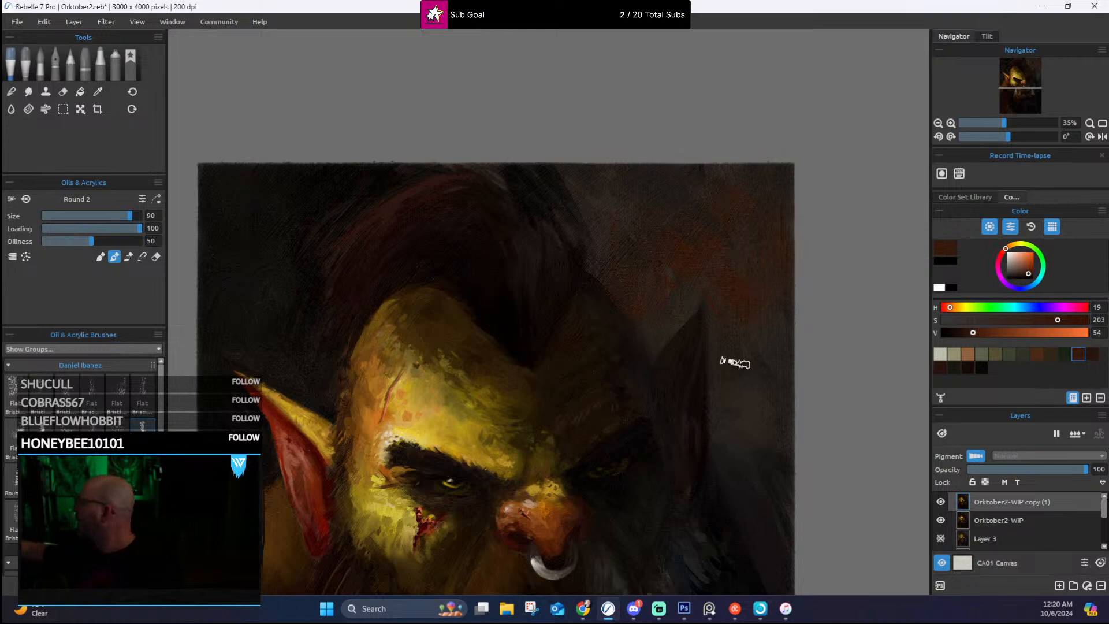
pyautogui.keyDown('alt'); pyautogui.click(765, 413); pyautogui.keyUp('alt')
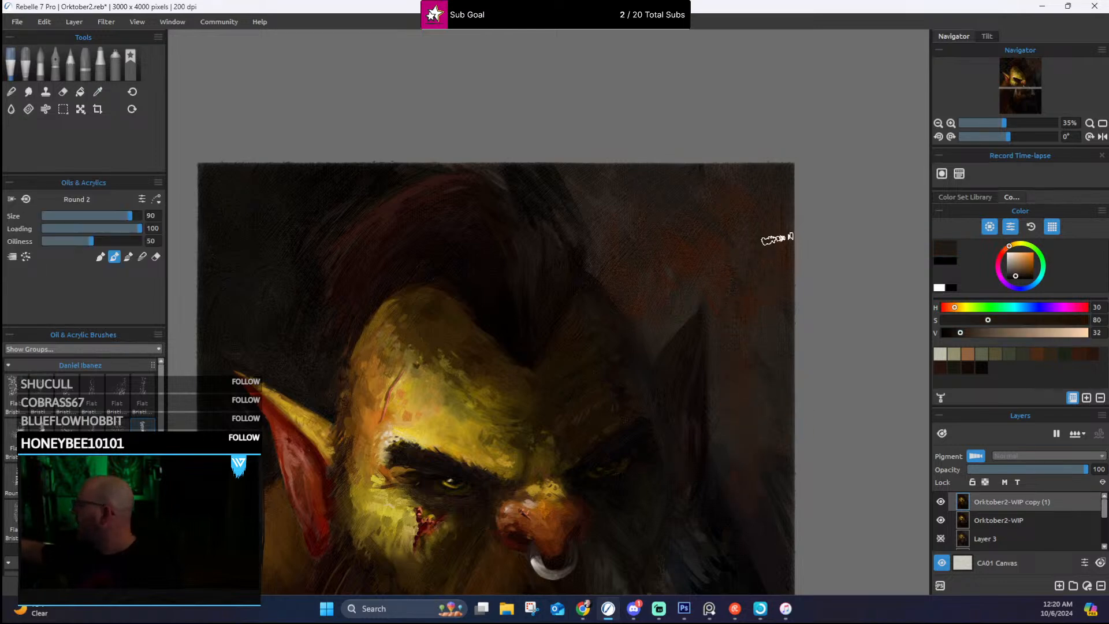
# Step: Change Round 2 to blending and work more reddish brown and dark grey-brown into the background around the far ear
pyautogui.click(128, 256)
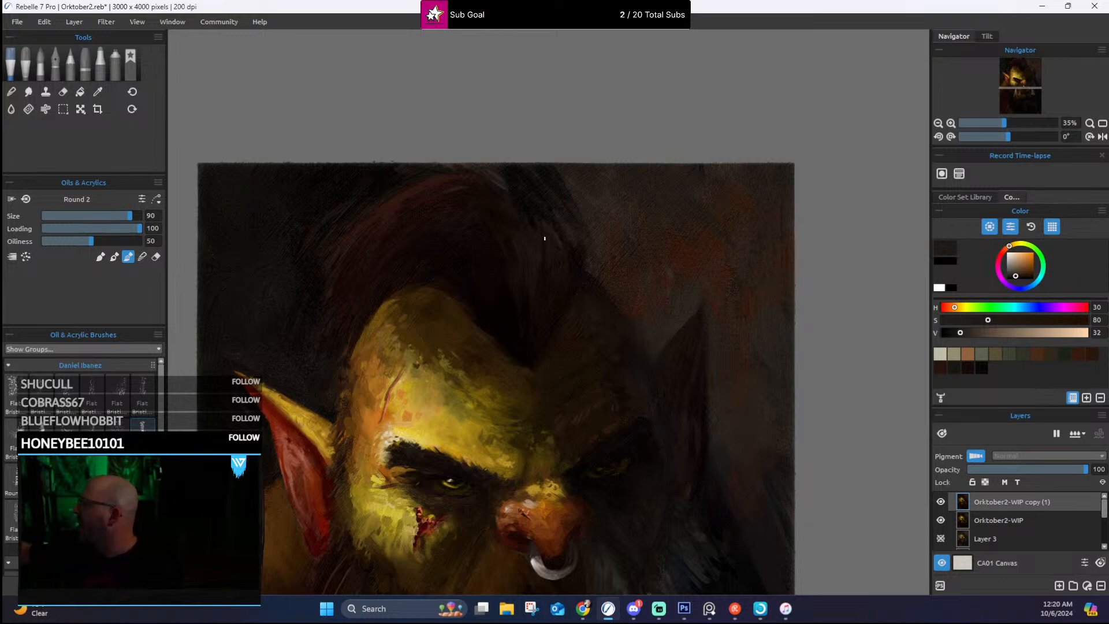
pyautogui.keyDown('alt'); pyautogui.click(696, 269); pyautogui.keyUp('alt')
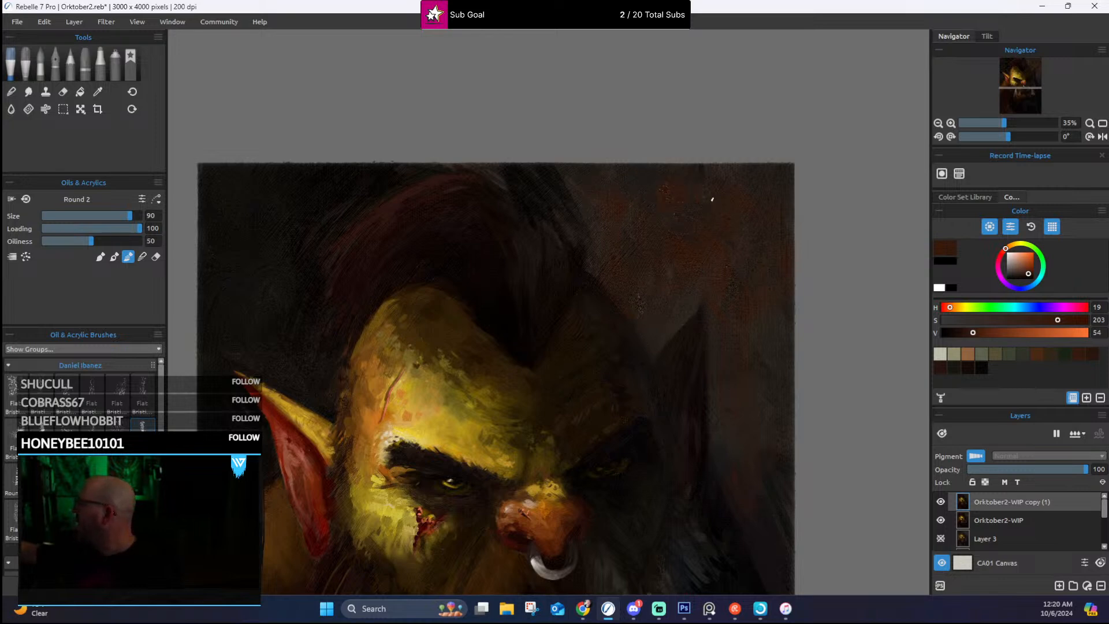
pyautogui.keyDown('alt'); pyautogui.click(710, 224); pyautogui.keyUp('alt')
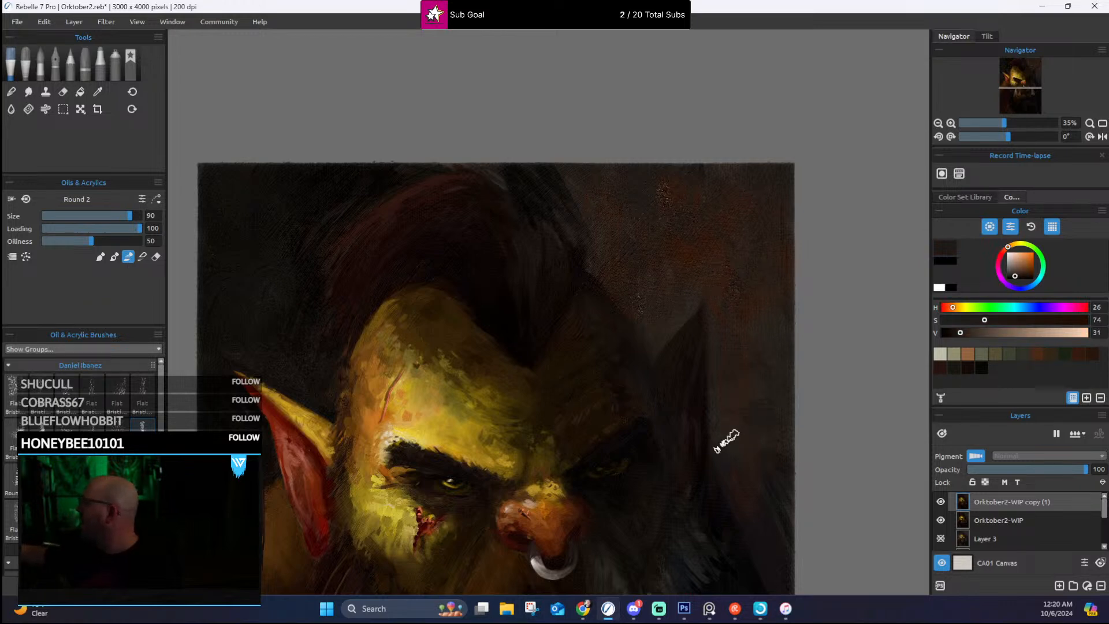
pyautogui.moveTo(752, 378); pyautogui.dragTo(829, 210)
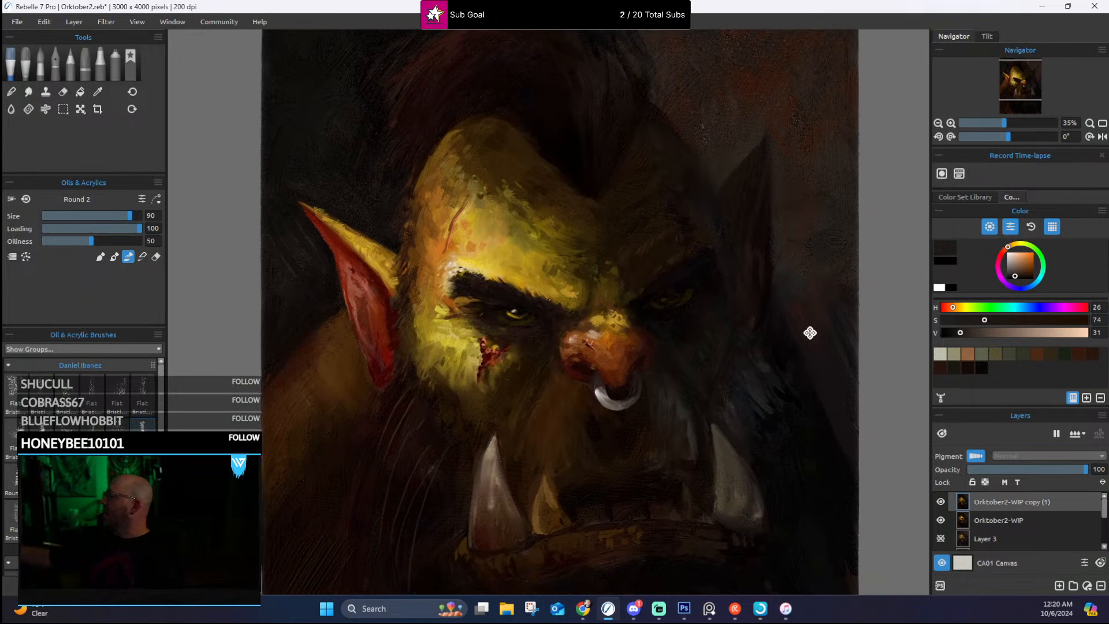
pyautogui.moveTo(809, 329); pyautogui.dragTo(743, 322)
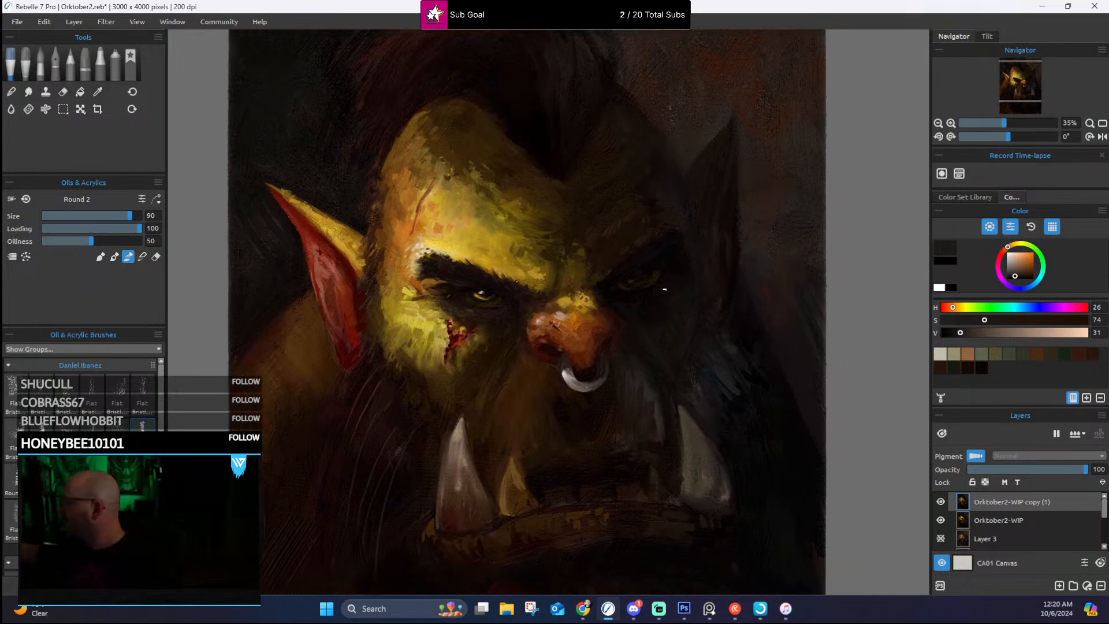
pyautogui.moveTo(672, 307); pyautogui.dragTo(721, 171)
pyautogui.moveTo(453, 437); pyautogui.dragTo(460, 352)
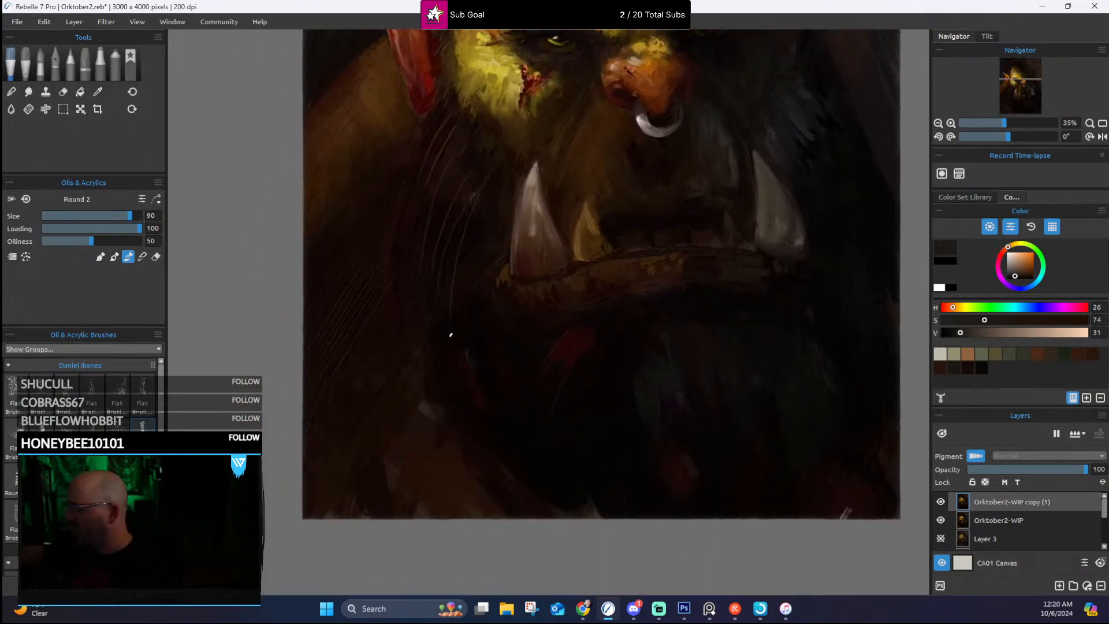
# Step: Sample a dark brown from the background above the far ear and work it into the reddish texture there
pyautogui.scroll(-5, 451, 334)
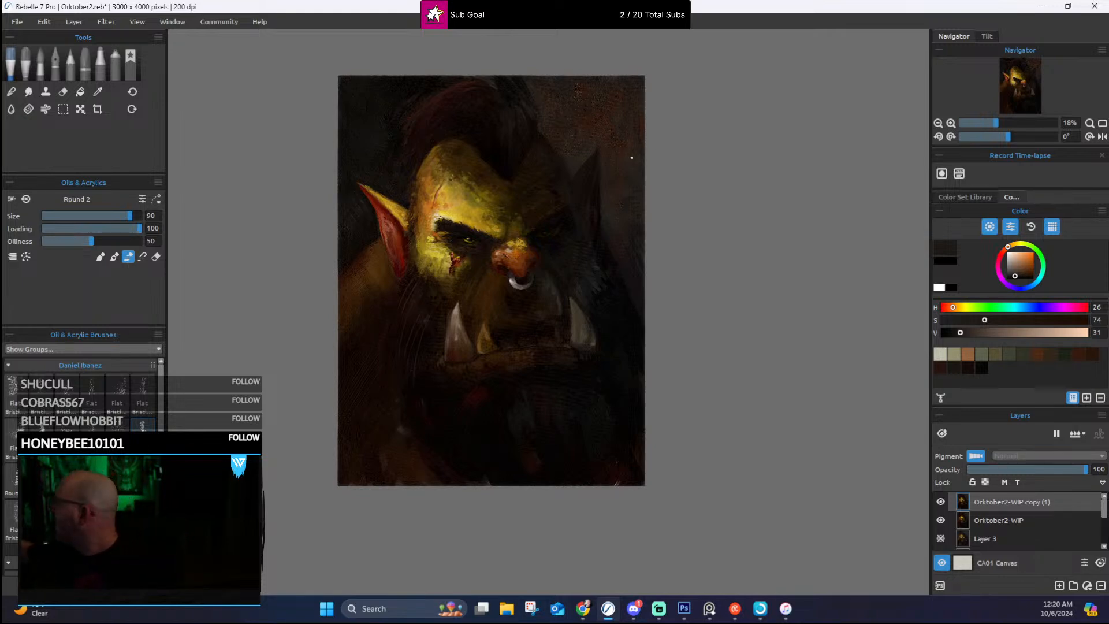
pyautogui.moveTo(631, 158); pyautogui.dragTo(626, 190)
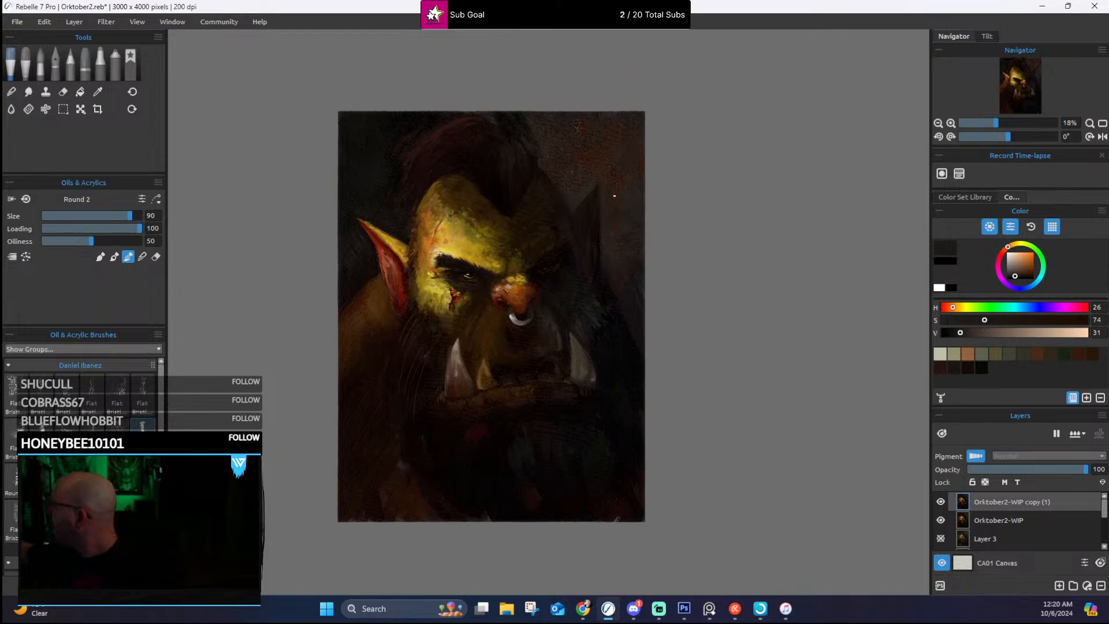
pyautogui.keyDown('alt'); pyautogui.click(591, 182); pyautogui.keyUp('alt')
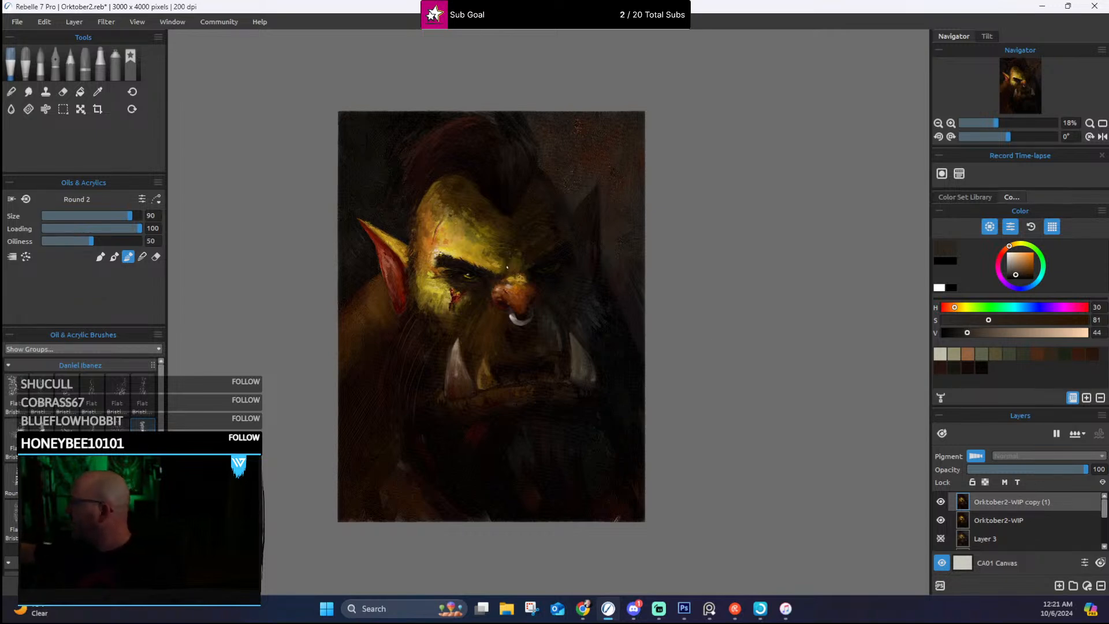
# Step: Add a new layer above the duplicated portrait layer and set its blending mode to Color Dodge
pyautogui.scroll(2, 531, 254)
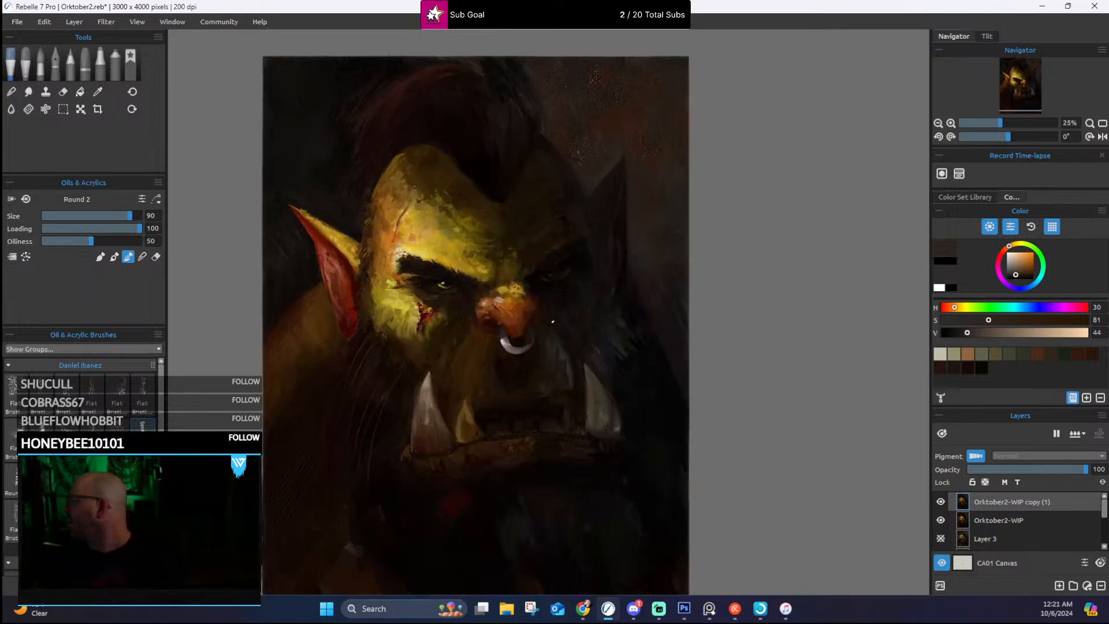
pyautogui.scroll(5, 553, 322)
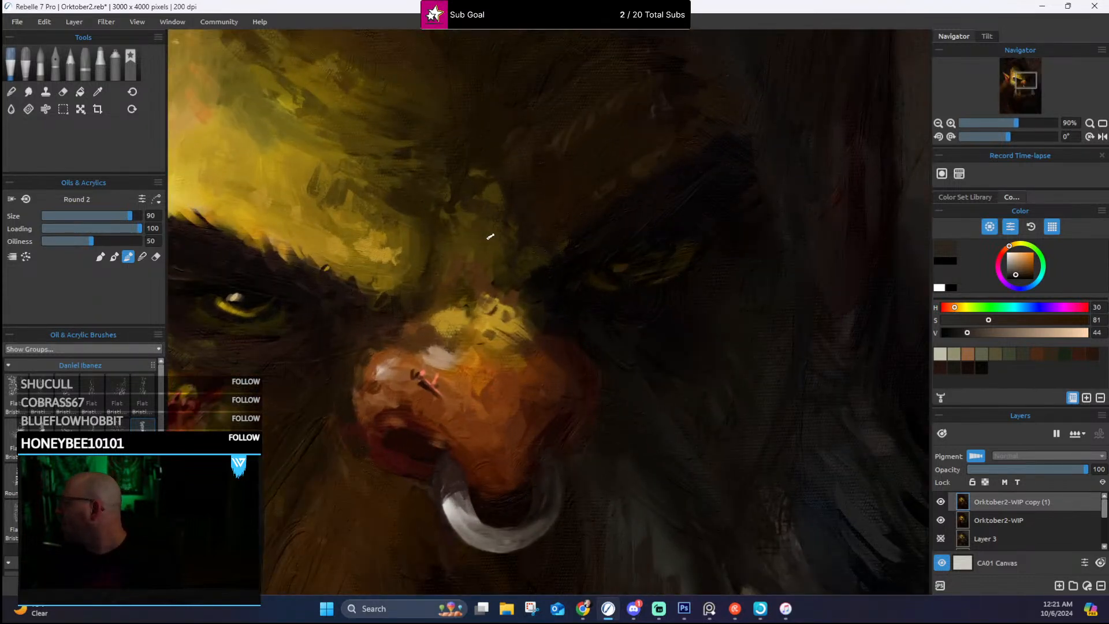
pyautogui.scroll(-2, 491, 236)
pyautogui.scroll(-2, 490, 237)
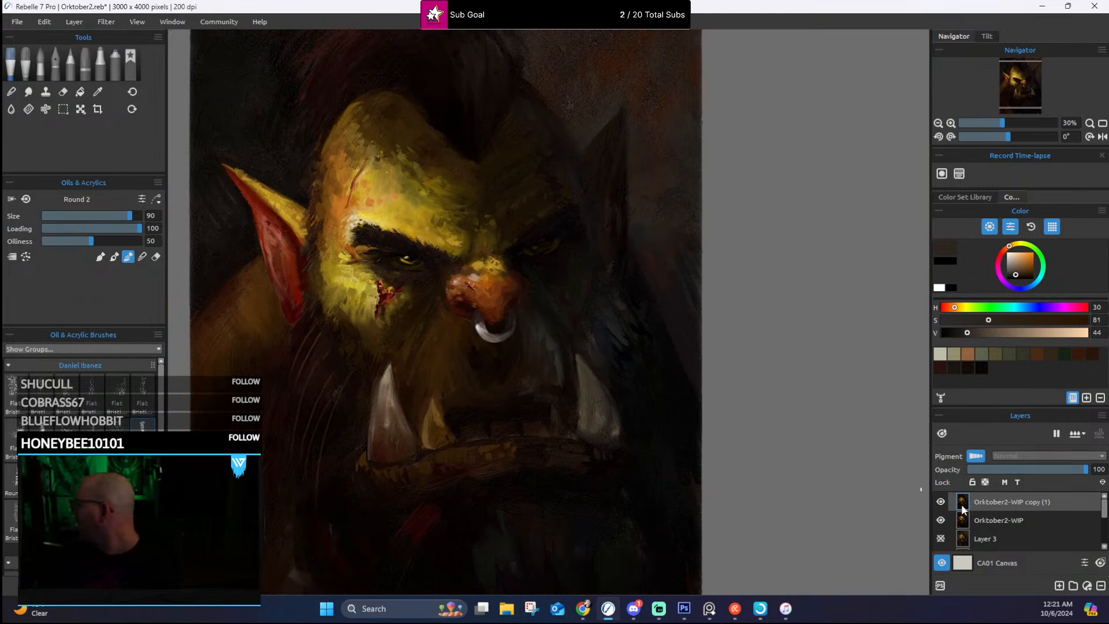
pyautogui.click(1059, 585)
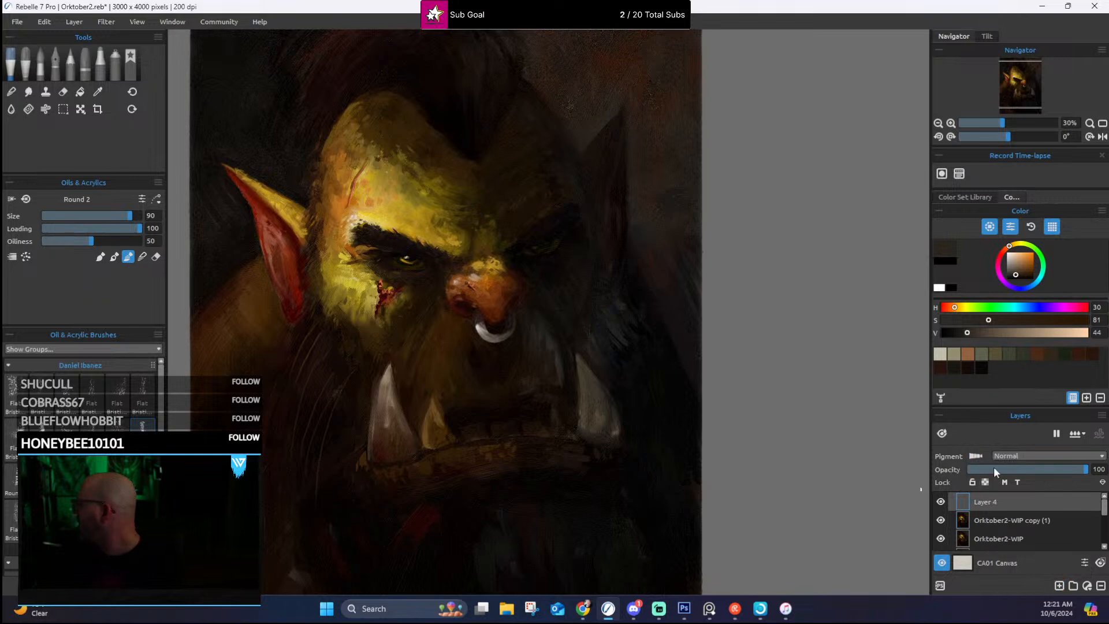
pyautogui.click(1009, 456)
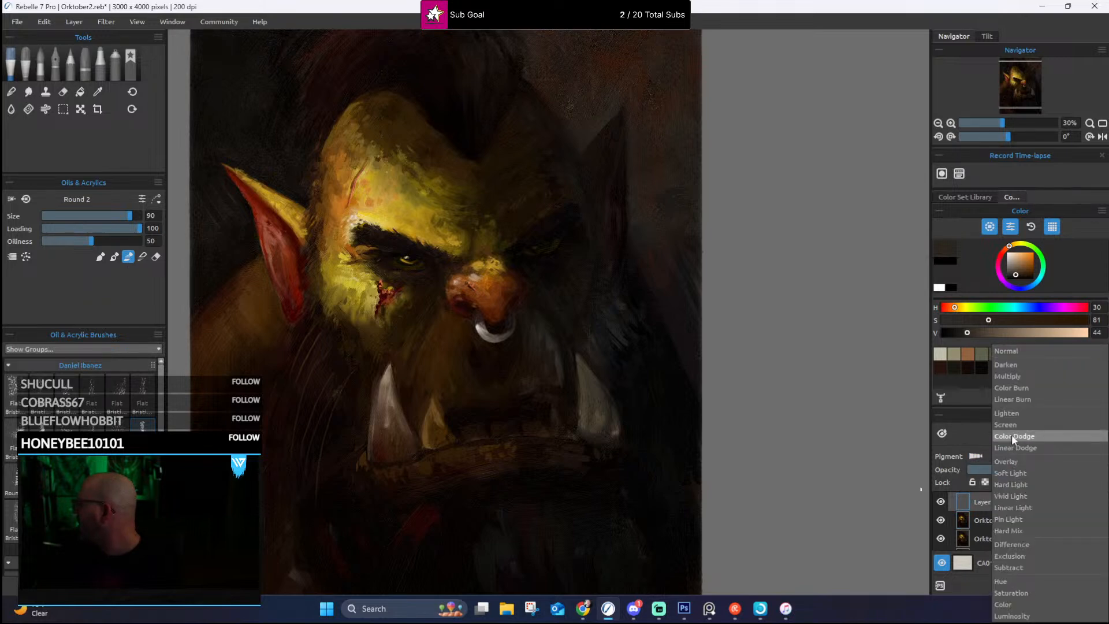
pyautogui.click(1012, 437)
# Step: Sample the nose's orange-brown as the paint colour and set Round 2 to size 100
pyautogui.scroll(-1, 450, 155)
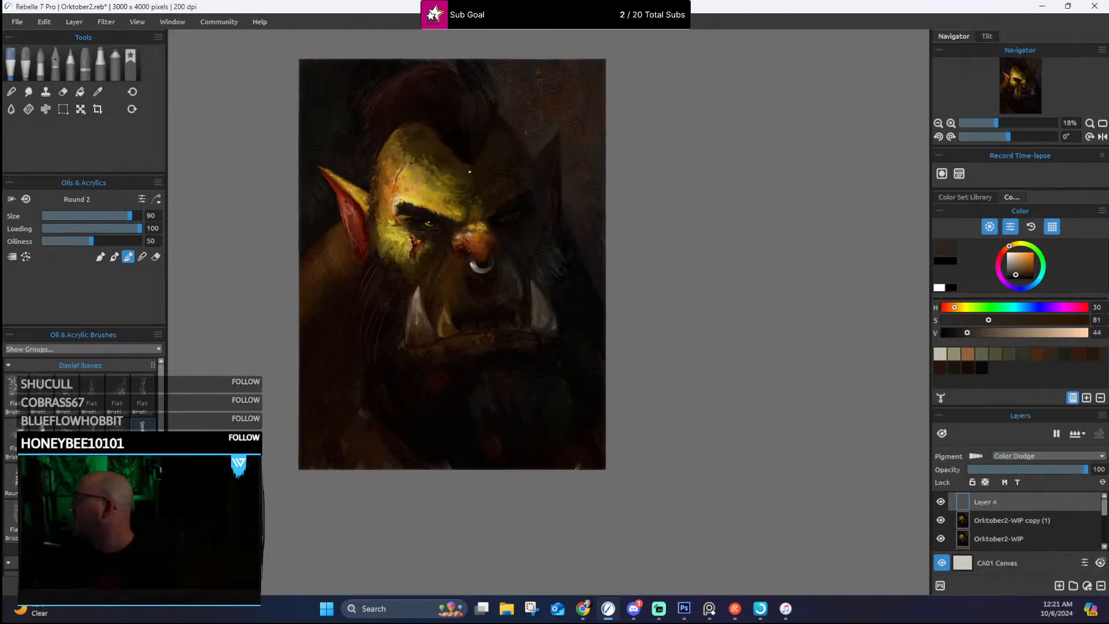
pyautogui.scroll(-1, 456, 161)
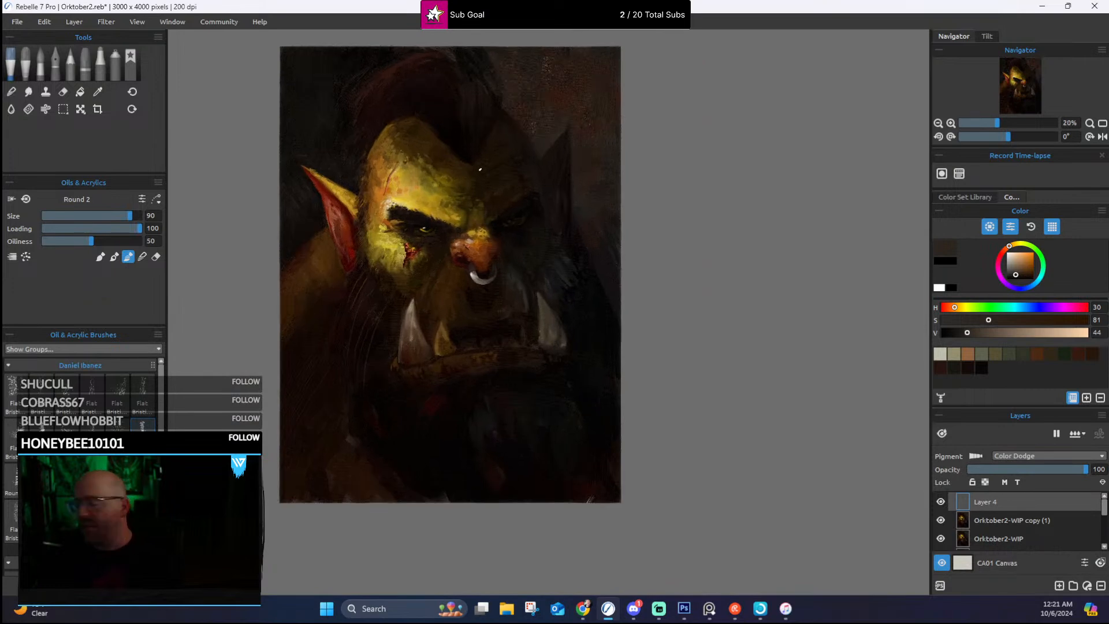
pyautogui.press('i')
pyautogui.click(477, 254)
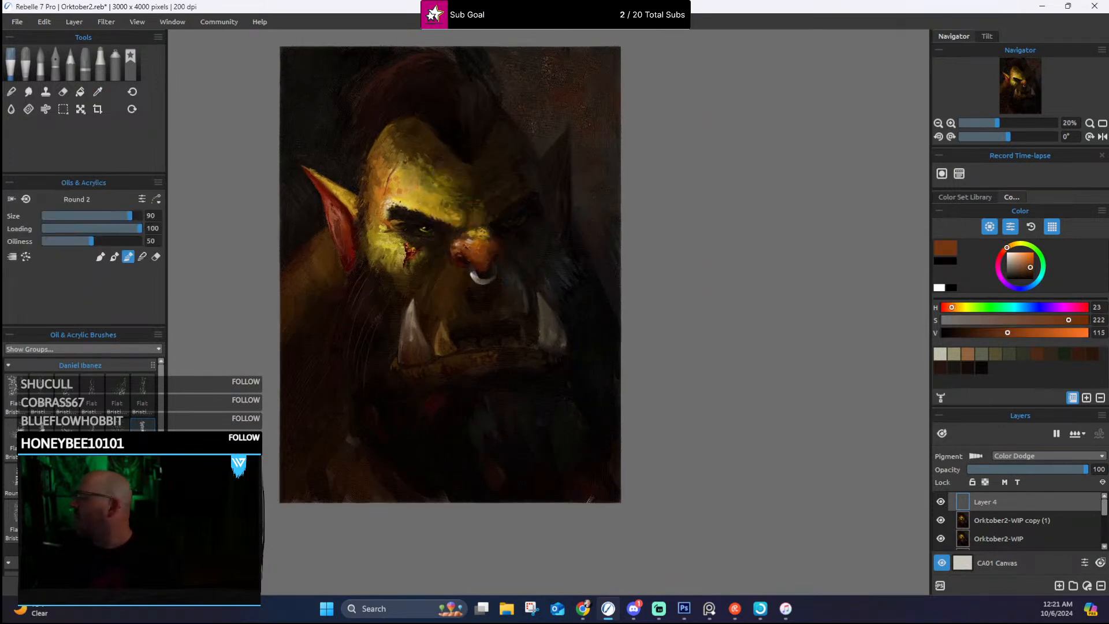
pyautogui.press(']')
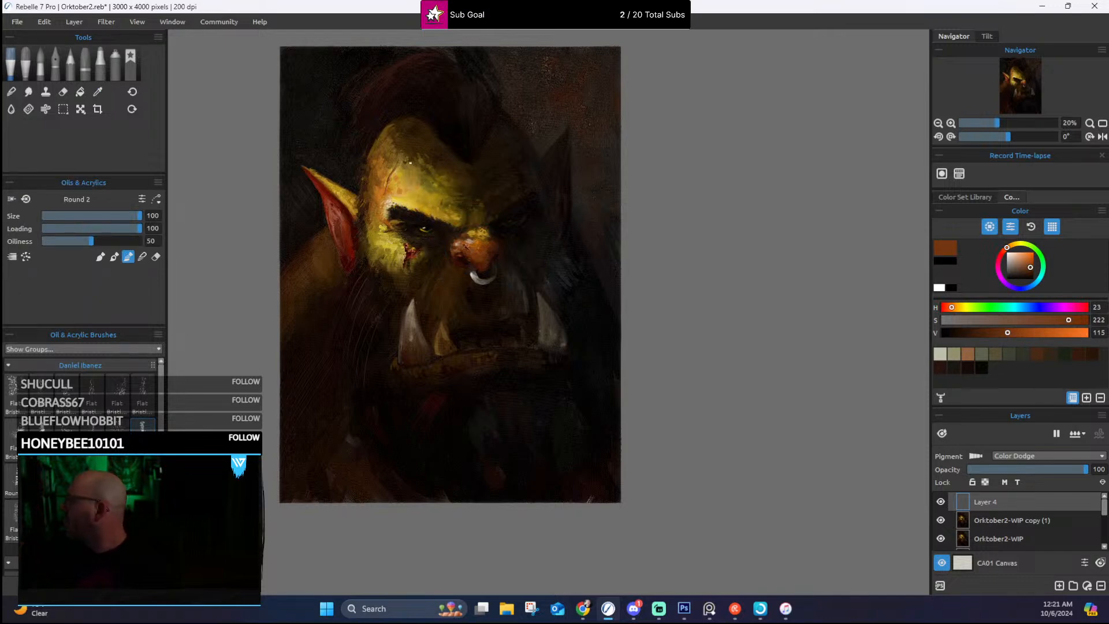
# Step: Try a broad orange-brown glow over the lit side of the forehead, the temple and the nose
pyautogui.moveTo(384, 160)
pyautogui.mouseDown()
pyautogui.moveTo(416, 202)
pyautogui.moveTo(379, 202)
pyautogui.moveTo(371, 231)
pyautogui.moveTo(397, 254)
pyautogui.mouseUp()
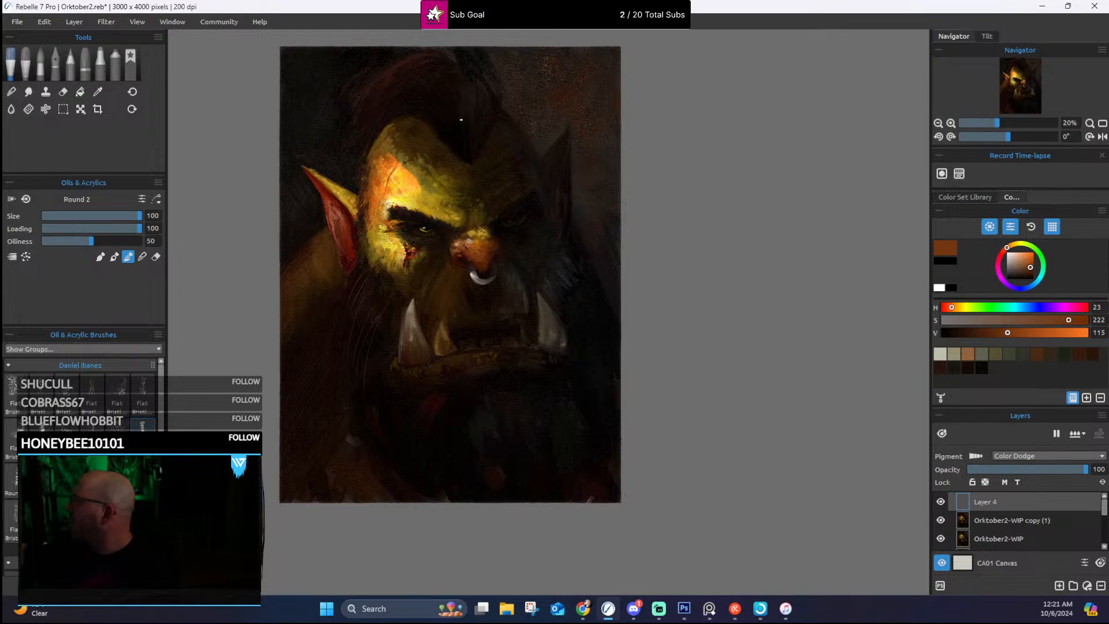
pyautogui.moveTo(368, 173); pyautogui.dragTo(387, 142)
pyautogui.moveTo(471, 237); pyautogui.dragTo(488, 247)
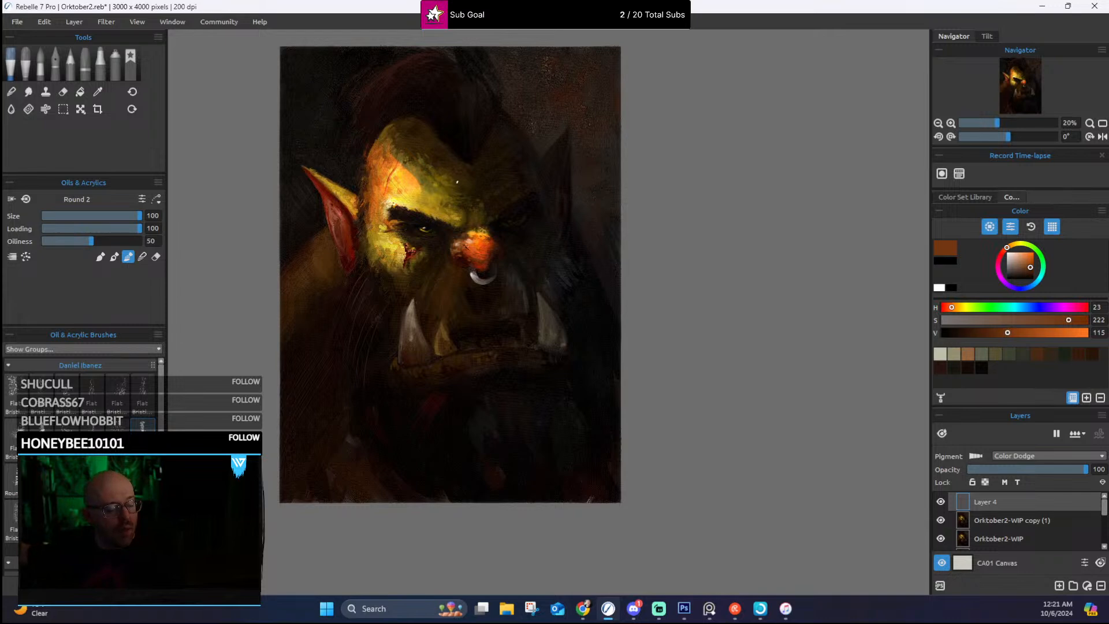
# Step: Undo the orange glow strokes on the nose, temple and forehead
pyautogui.hotkey('ctrl', 'z')
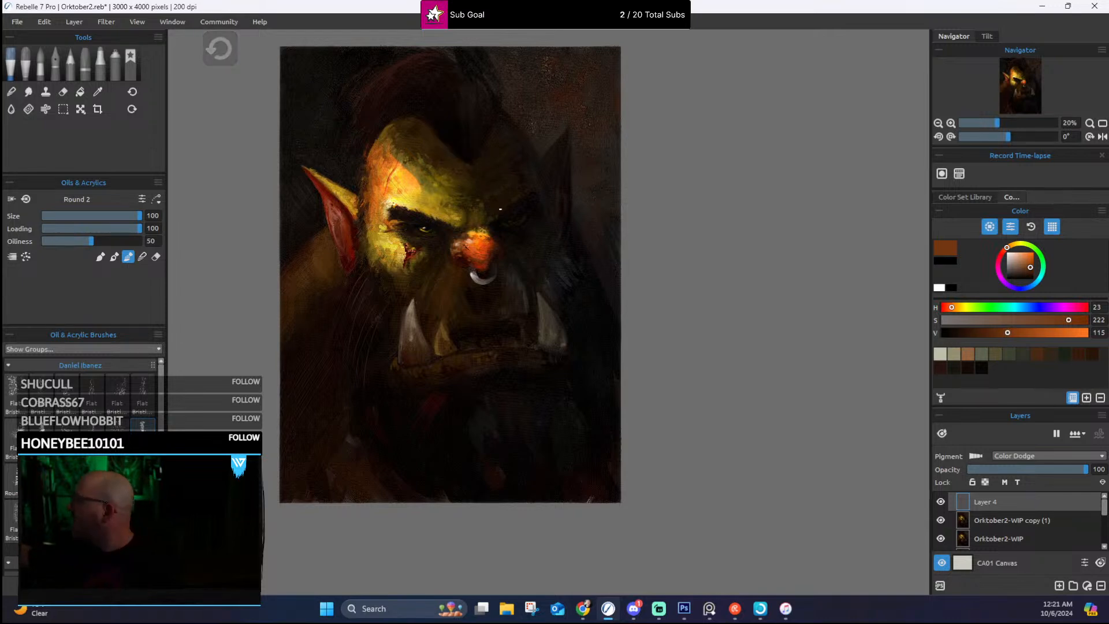
pyautogui.hotkey('ctrl', 'z')
pyautogui.hotkey('ctrl', 'z')
pyautogui.hotkey('ctrl', 'z')
pyautogui.hotkey('ctrl', 'z')
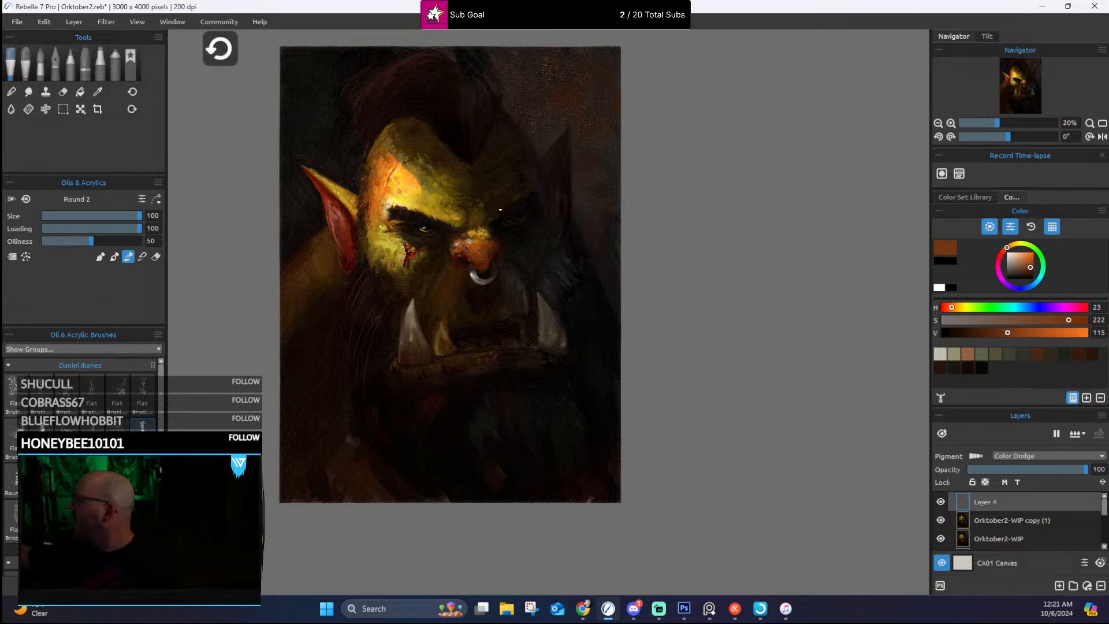
pyautogui.hotkey('ctrl', 'z')
pyautogui.hotkey('ctrl', 'z')
pyautogui.hotkey('ctrl', 'z')
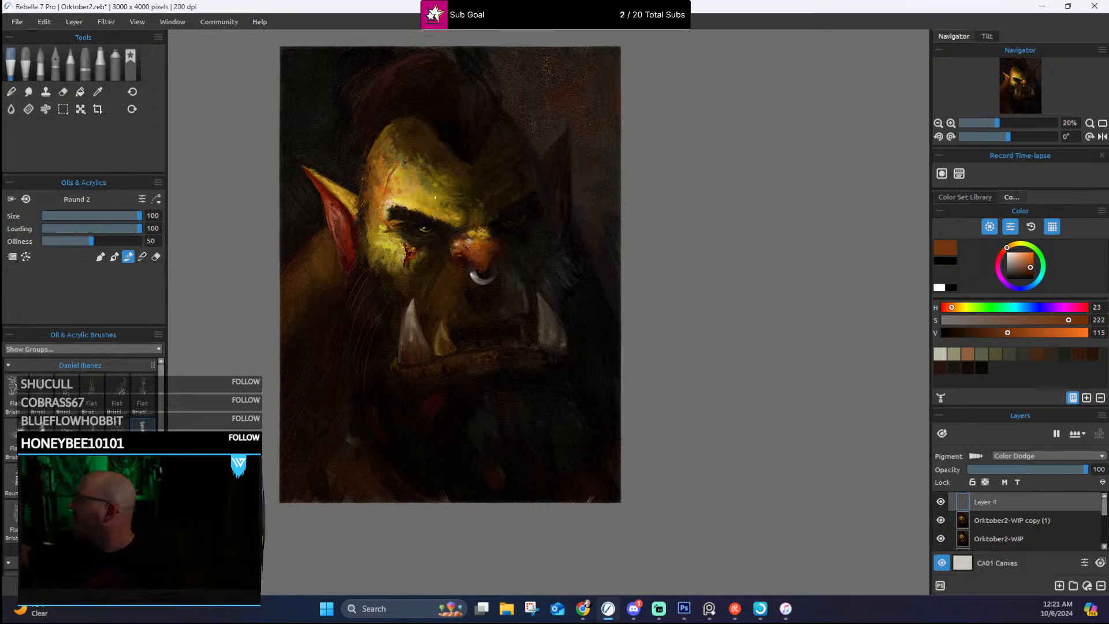
# Step: Brush a light orange-brown glow around the forehead scar and reduce Round 2 to size 45
pyautogui.moveTo(380, 188); pyautogui.dragTo(402, 178)
pyautogui.press('[')
pyautogui.press('[')
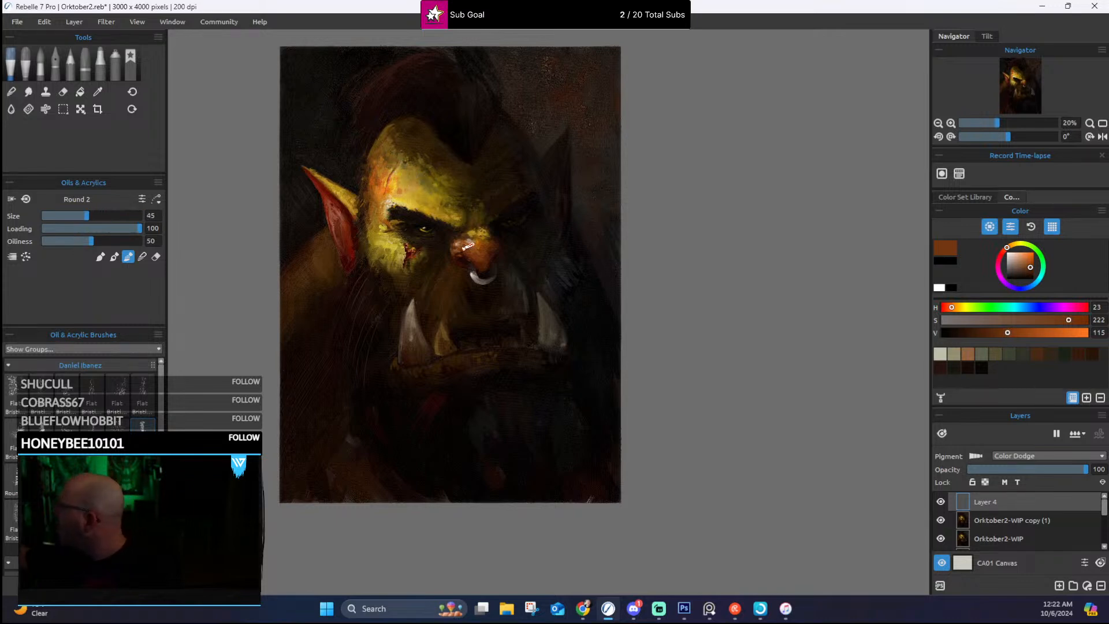
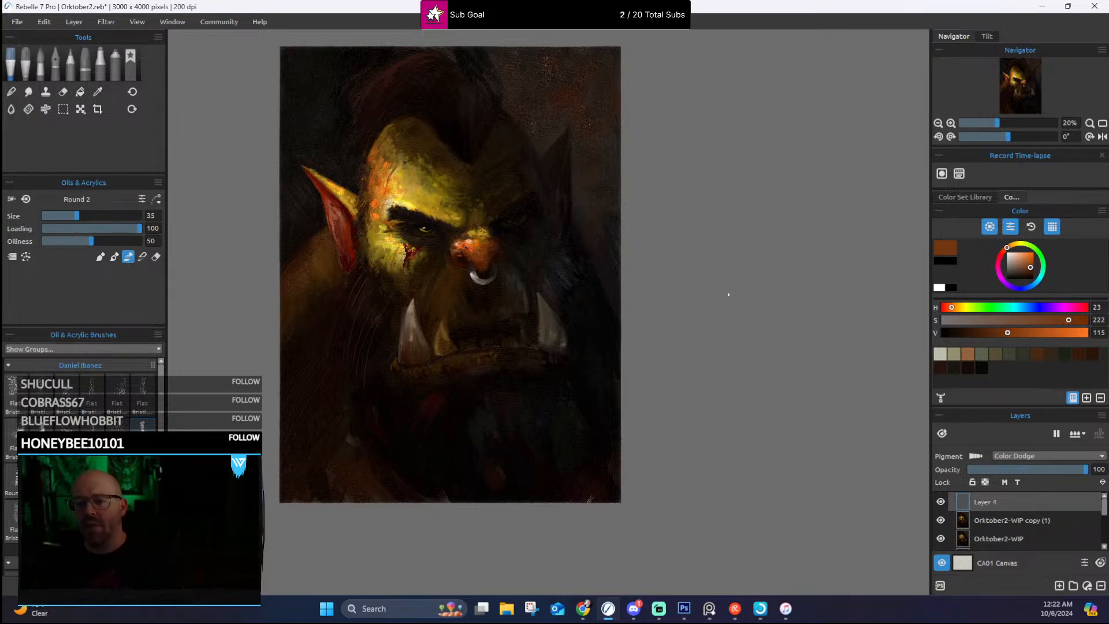
# Step: Examine the lit forehead, nose and dark side of the orc's face up close and in the full portrait
pyautogui.scroll(-1, 733, 318)
pyautogui.scroll(5, 563, 270)
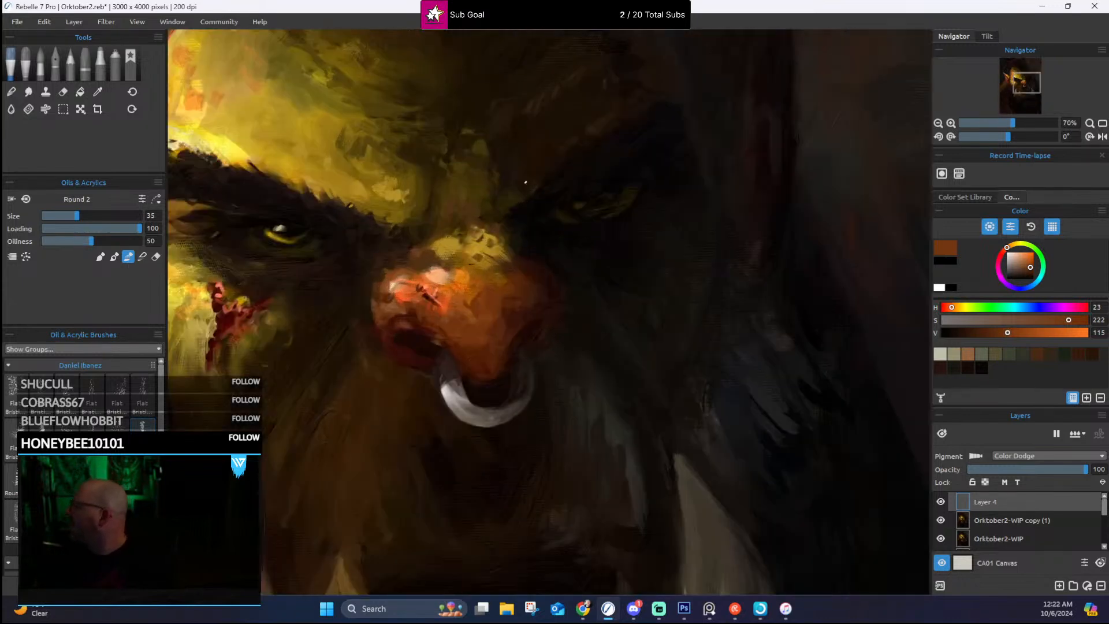
pyautogui.scroll(-2, 523, 180)
pyautogui.moveTo(402, 163); pyautogui.dragTo(519, 258)
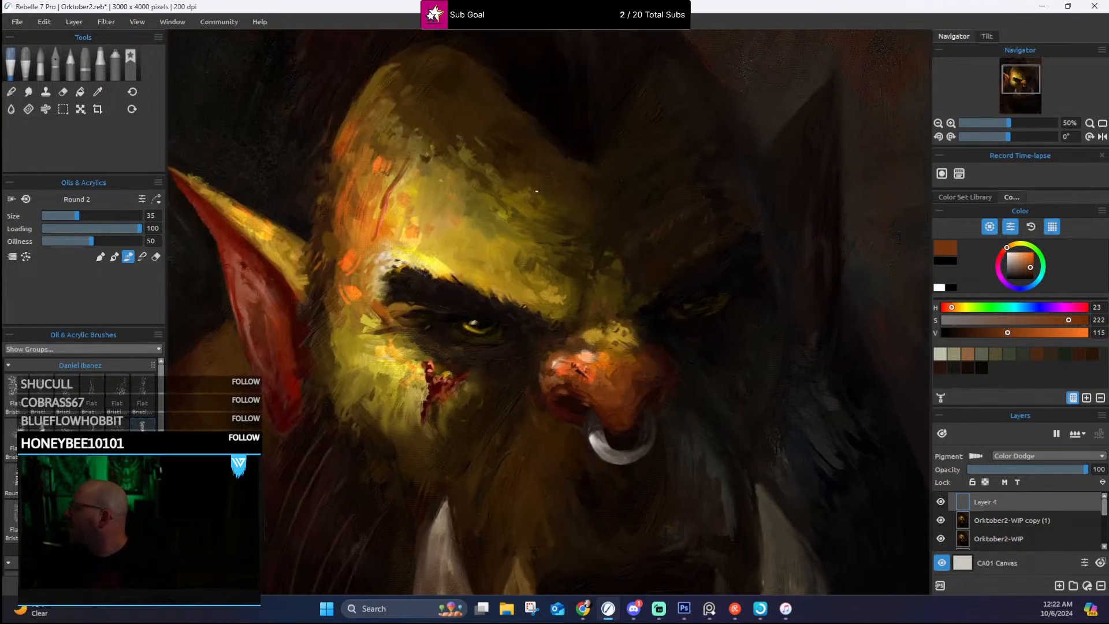
pyautogui.scroll(2, 536, 191)
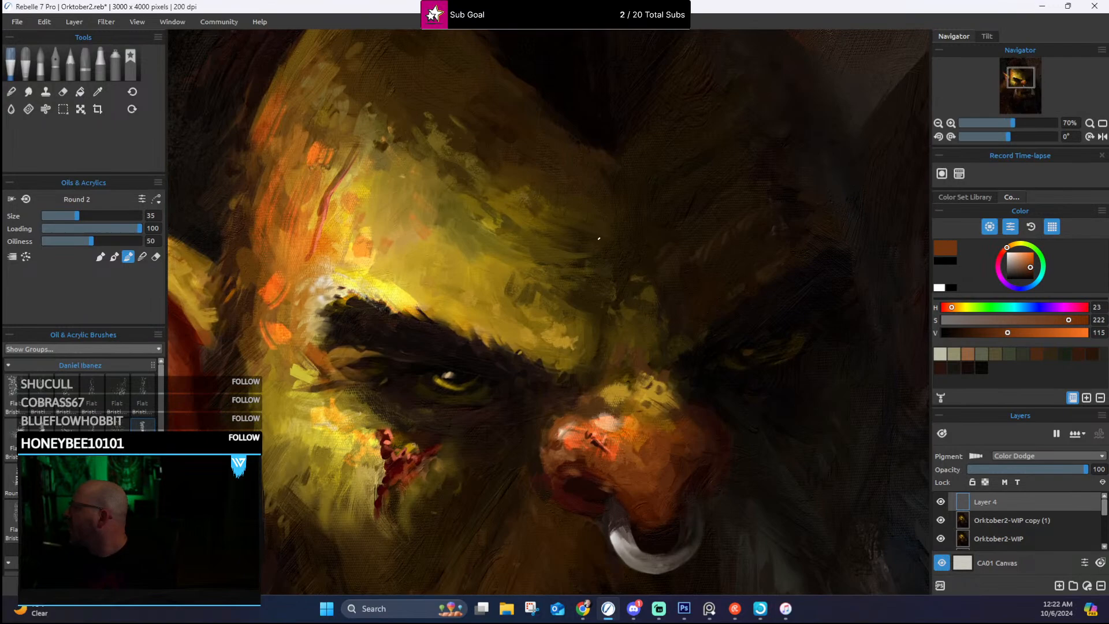
pyautogui.scroll(-4, 599, 238)
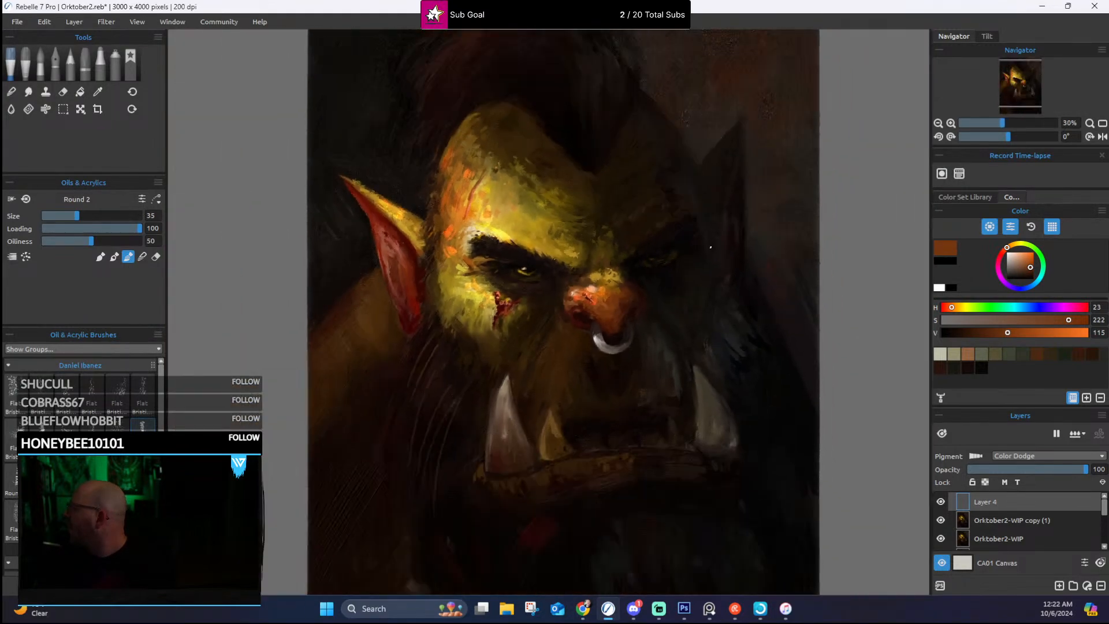
pyautogui.scroll(2, 711, 247)
pyautogui.scroll(-2, 716, 250)
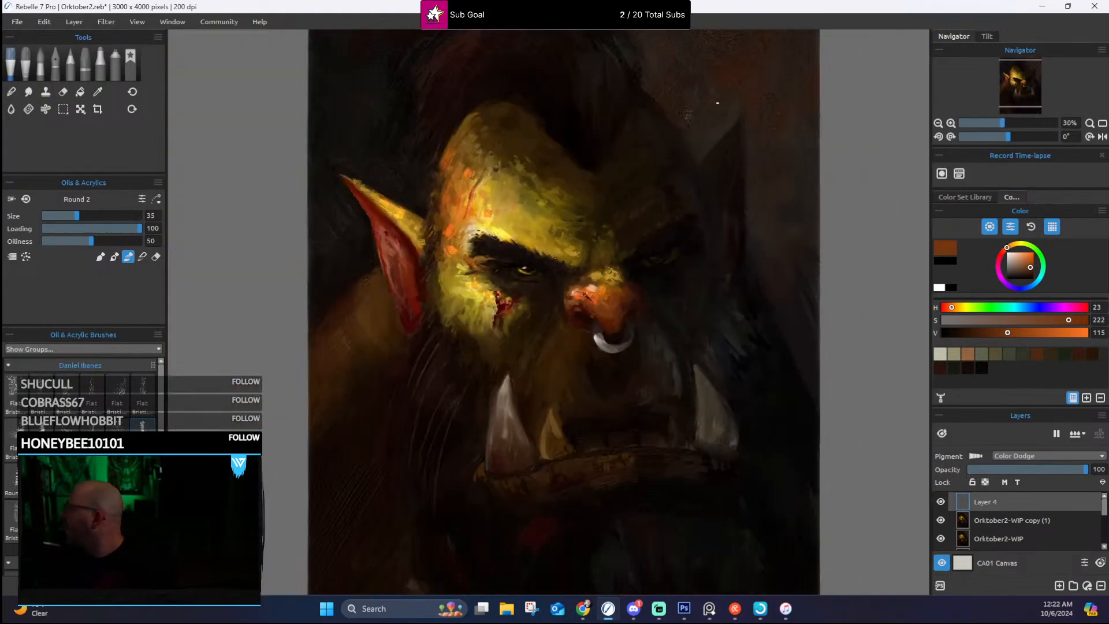
pyautogui.scroll(2, 682, 225)
pyautogui.scroll(-3, 640, 191)
pyautogui.scroll(-1, 640, 191)
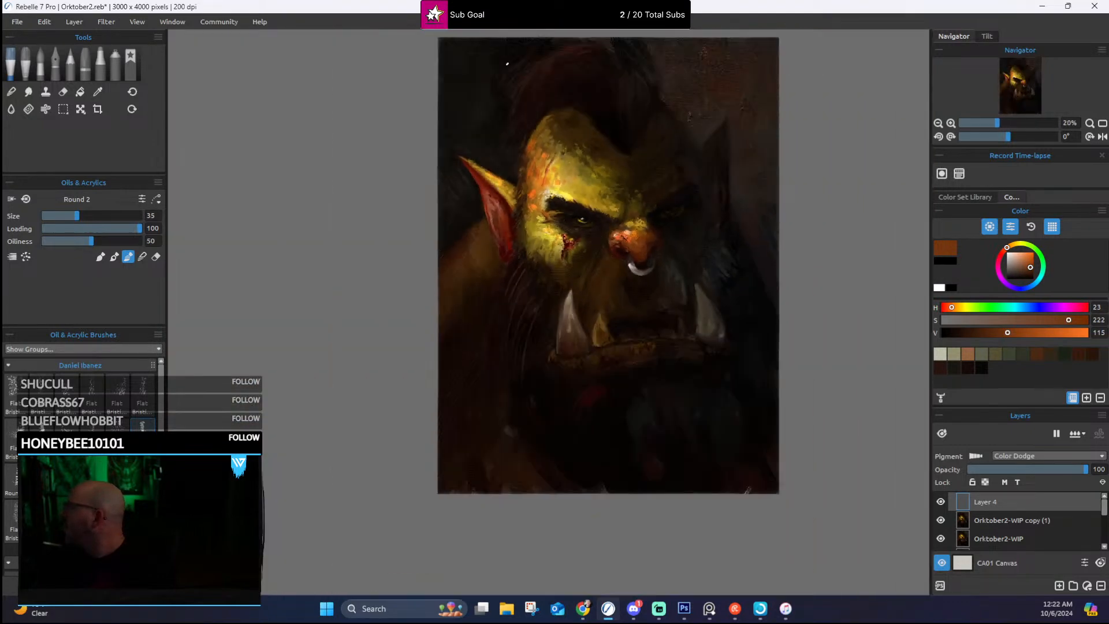
# Step: Save a PNG copy of the painting as Orktober2-WIP2 and save the Orktober2.reb document
pyautogui.click(17, 21)
pyautogui.moveTo(45, 21)
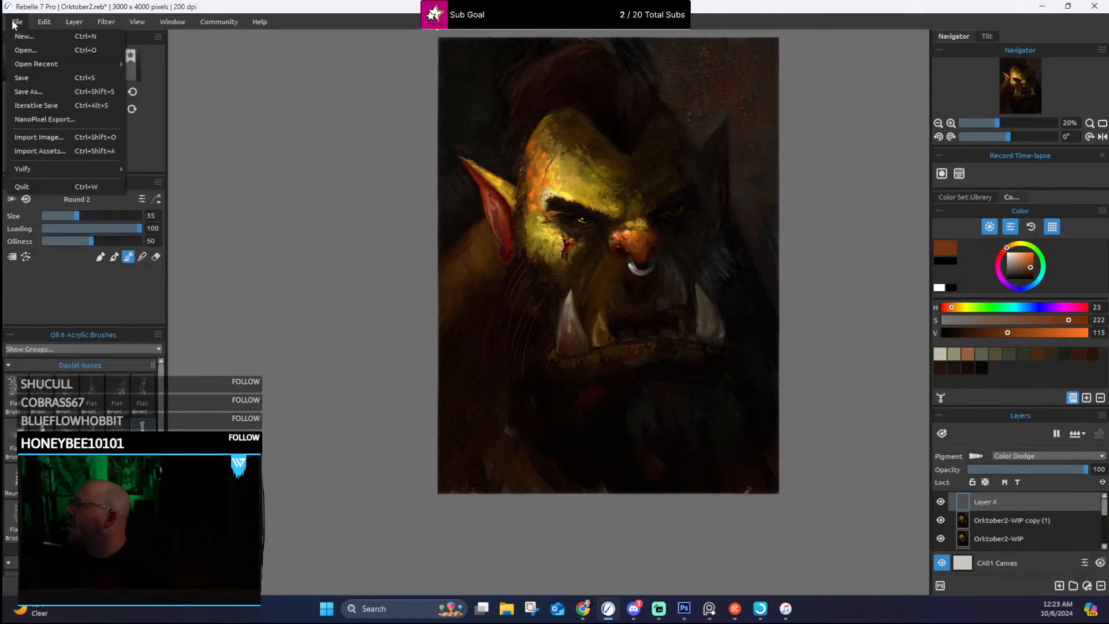
pyautogui.click(50, 91)
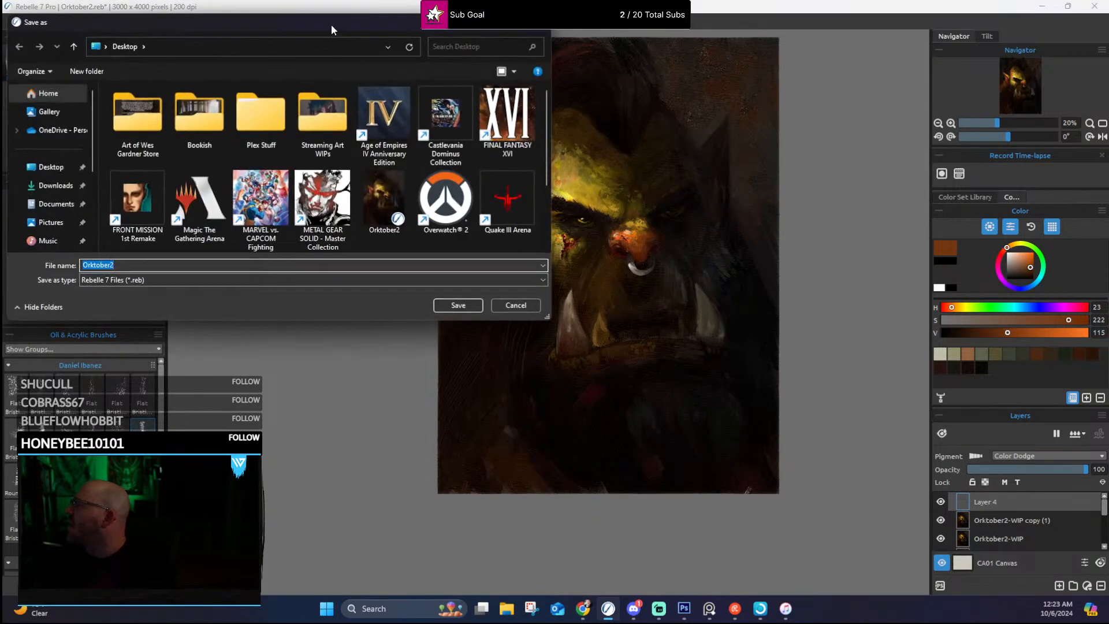
pyautogui.press('Escape')
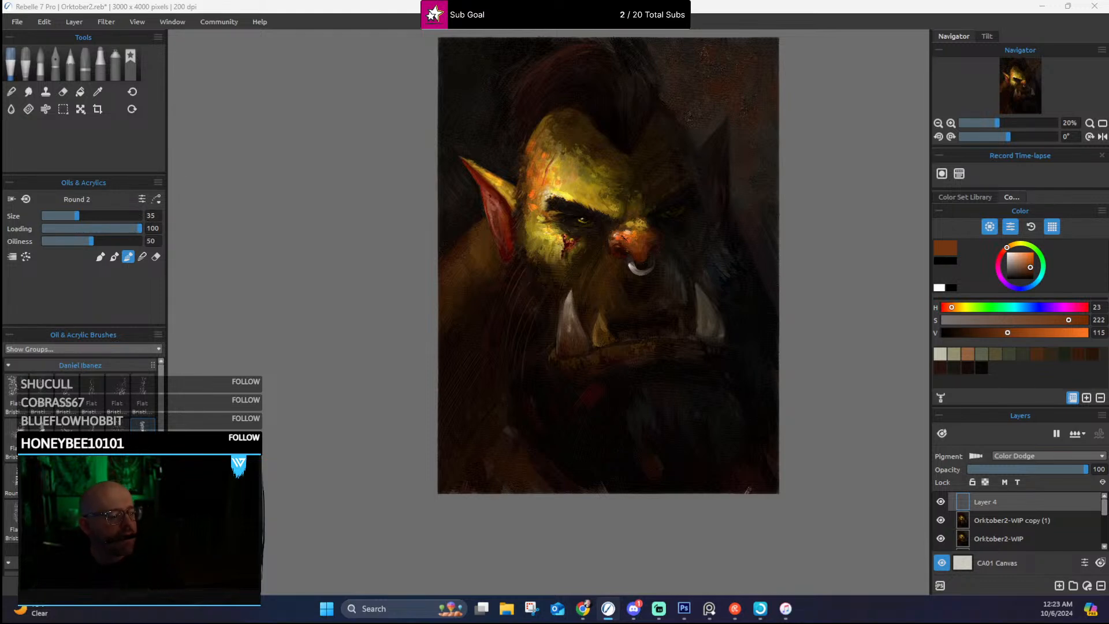
pyautogui.hotkey('ctrl', 's')
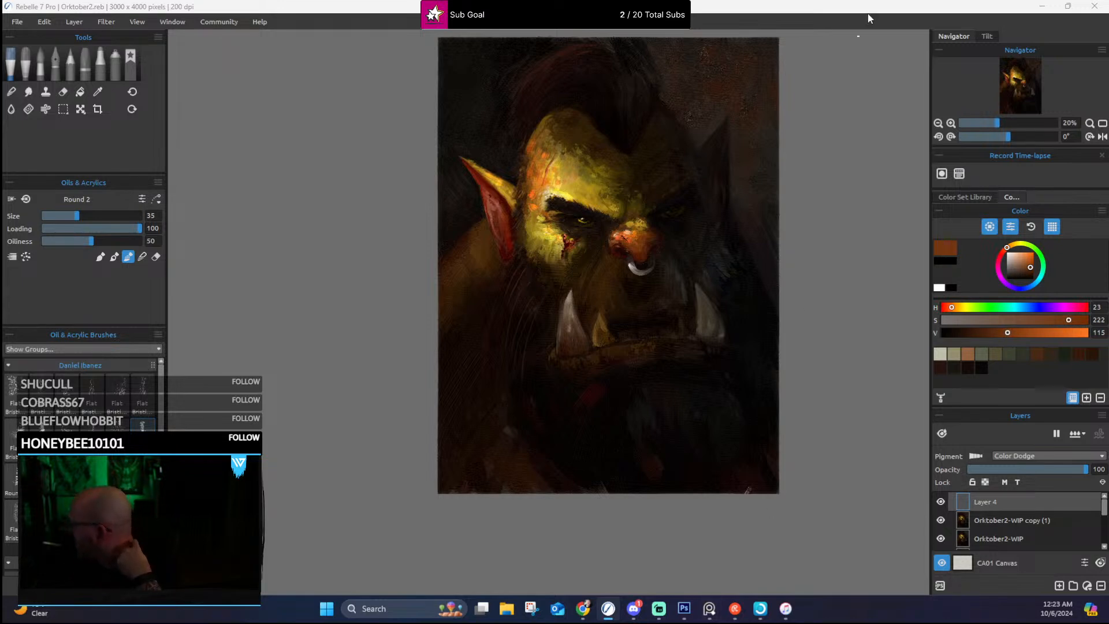
# Step: Switch to Photoshop and open Orktober2-WIP2.png
pyautogui.click(1042, 11)
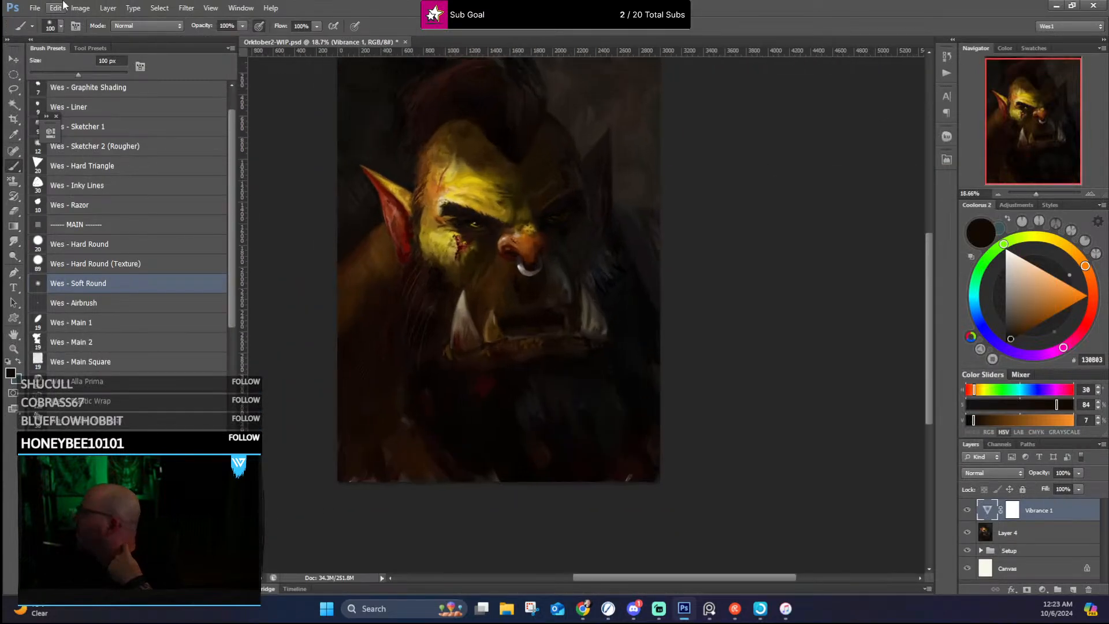
pyautogui.click(34, 8)
pyautogui.click(55, 33)
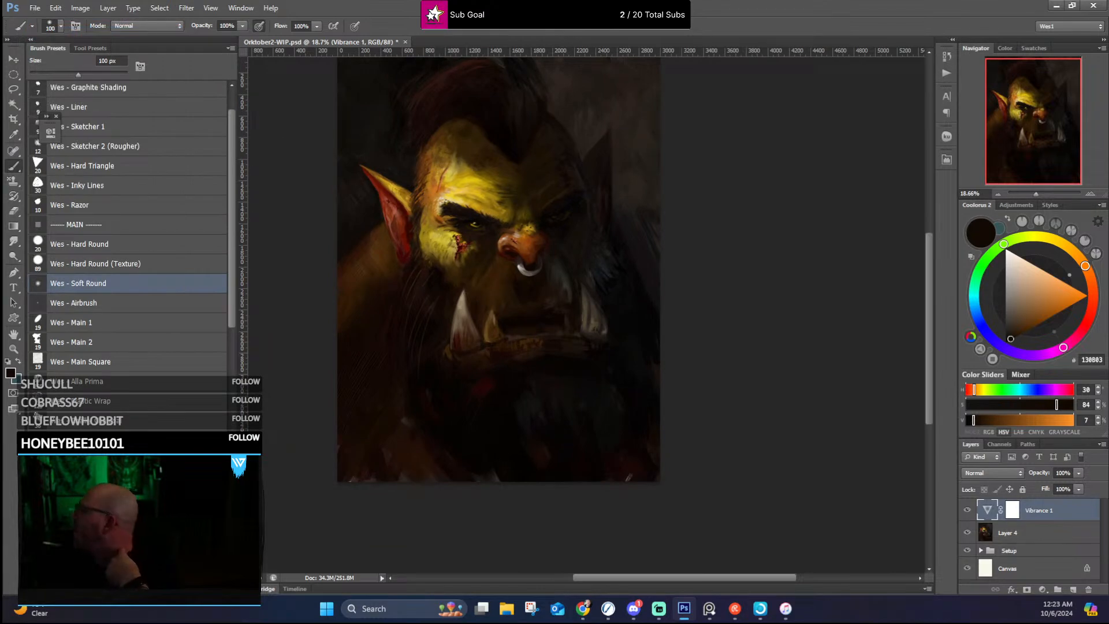
# Step: Copy the whole Orktober2-WIP2.png image as merged and paste it into Orktober2-WIP.psd as a new top layer
pyautogui.click(160, 8)
pyautogui.click(173, 22)
pyautogui.click(55, 8)
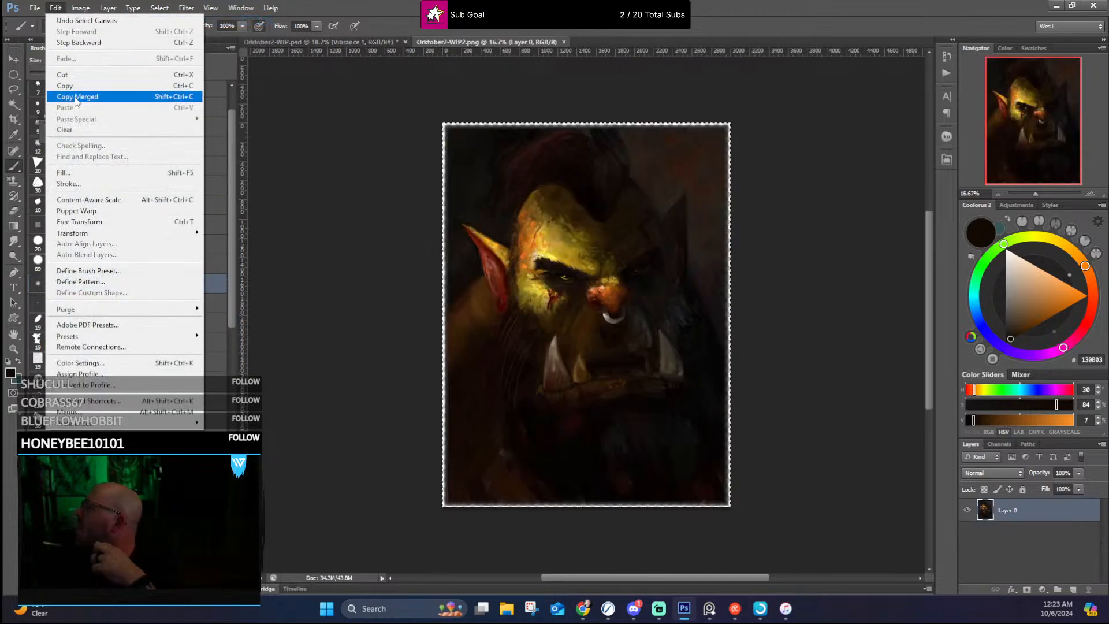
pyautogui.click(75, 100)
pyautogui.click(330, 43)
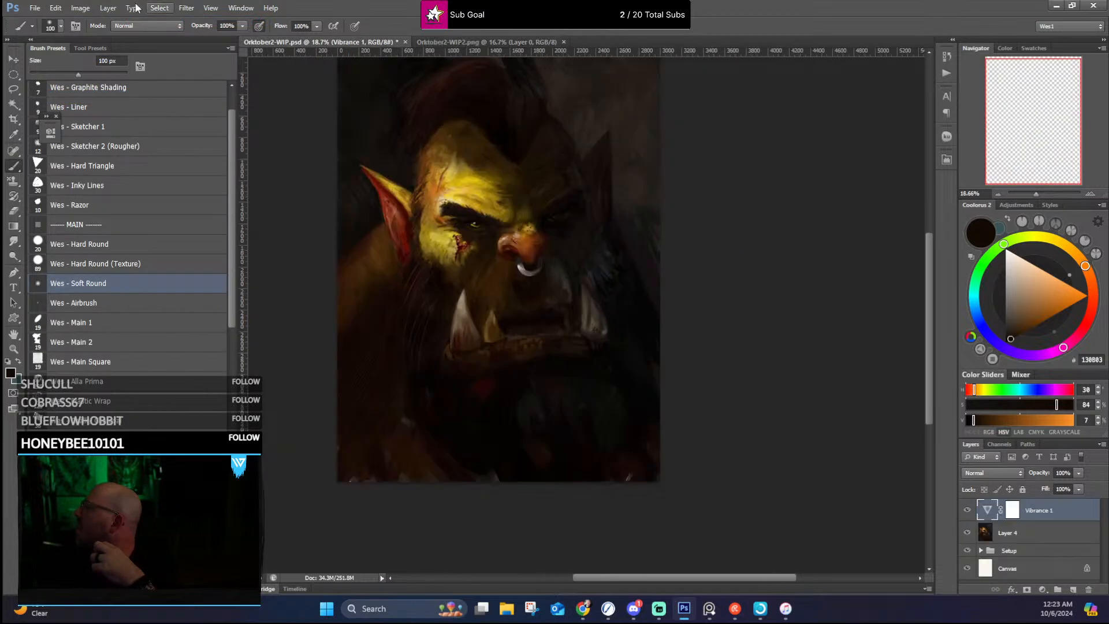
pyautogui.click(55, 8)
pyautogui.click(65, 108)
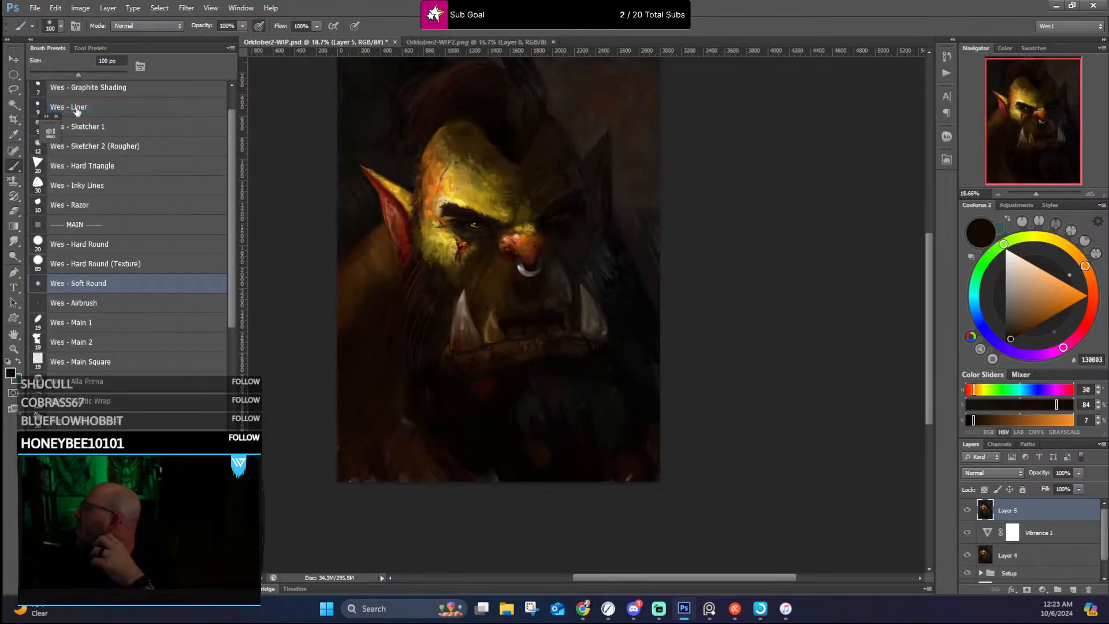
# Step: Inspect the pasted painting, then hide Layer 5 and examine the earlier version of the face underneath
pyautogui.scroll(5, 502, 144)
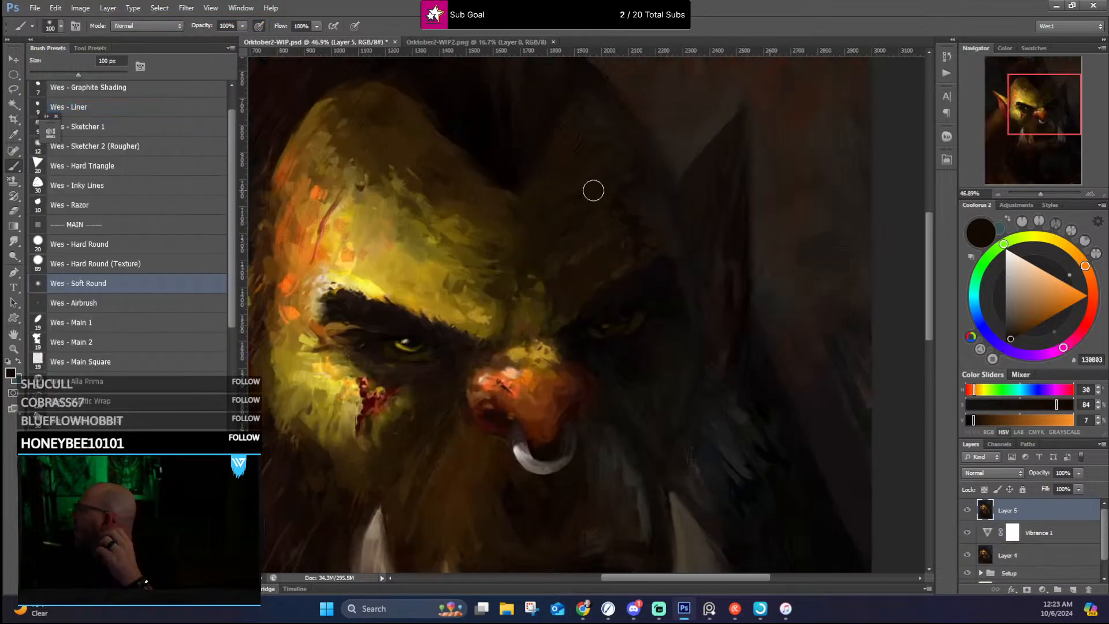
pyautogui.scroll(-4, 607, 243)
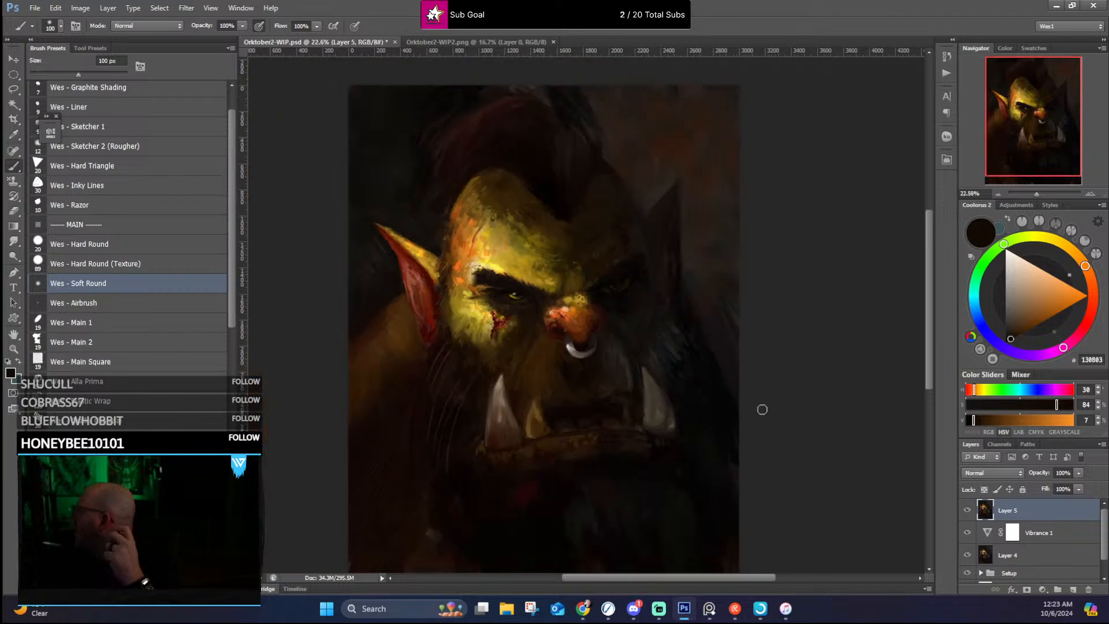
pyautogui.click(967, 510)
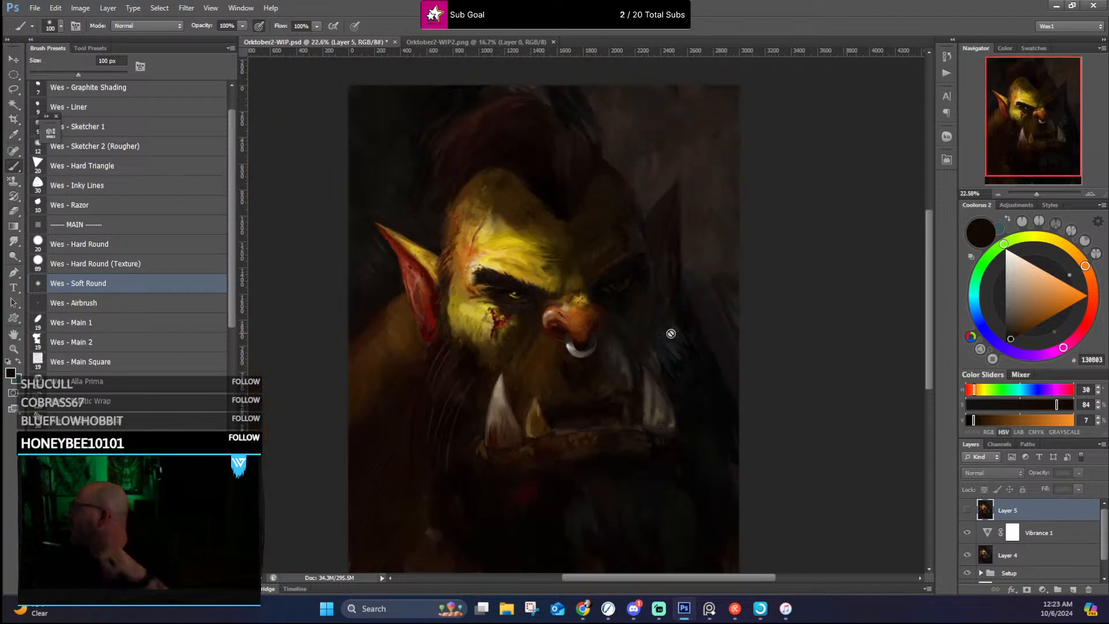
pyautogui.scroll(1, 670, 342)
pyautogui.scroll(1, 672, 332)
pyautogui.scroll(-2, 747, 302)
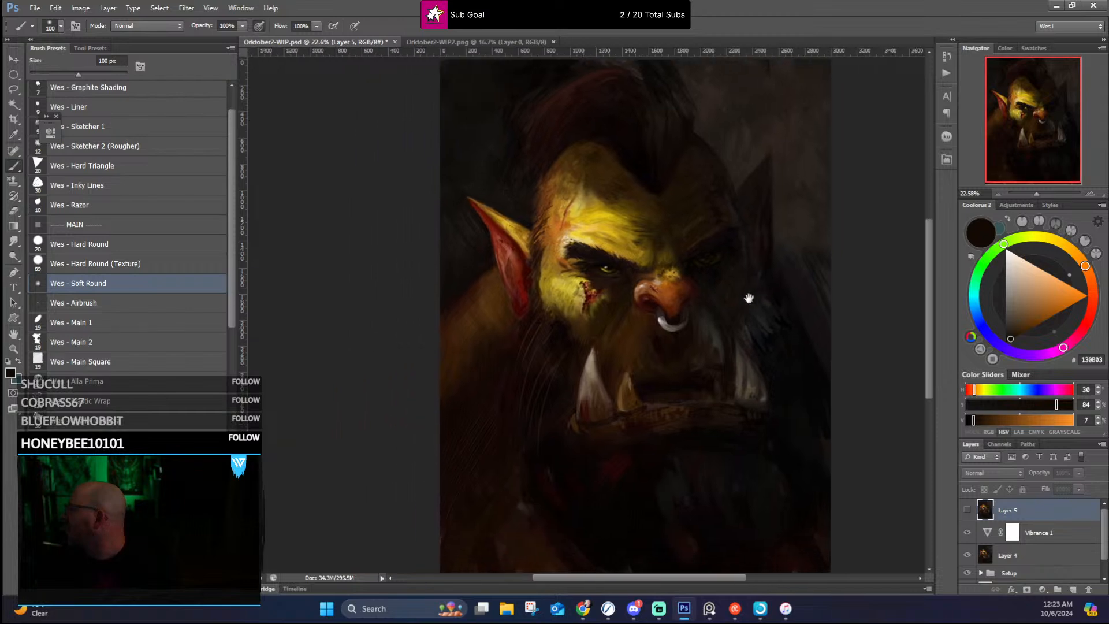
pyautogui.scroll(2, 762, 296)
pyautogui.scroll(-1, 761, 297)
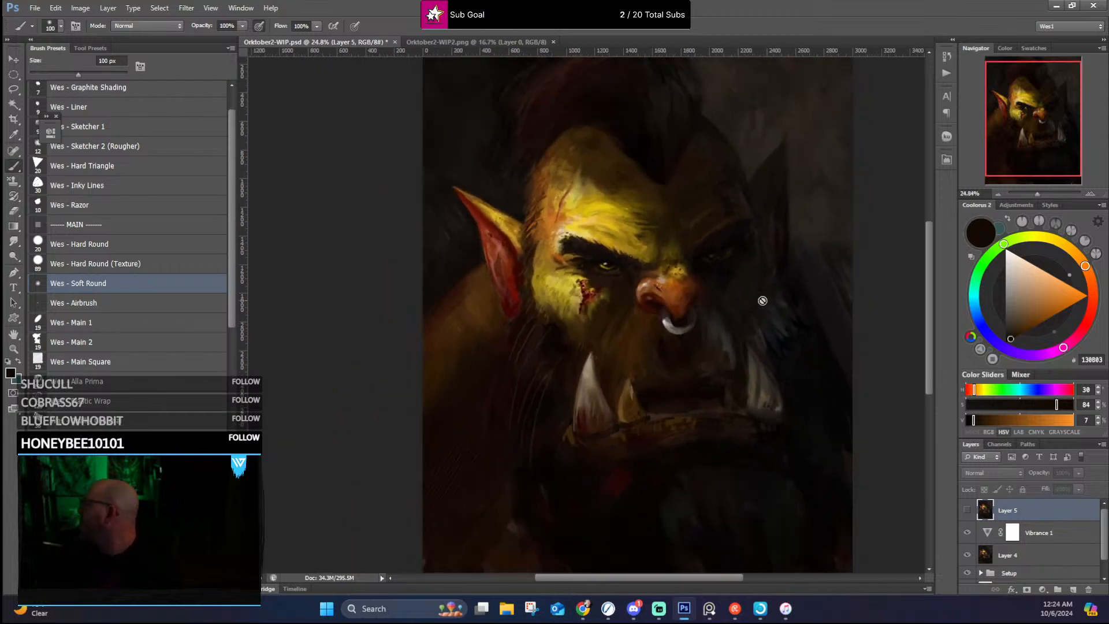
pyautogui.scroll(1, 762, 300)
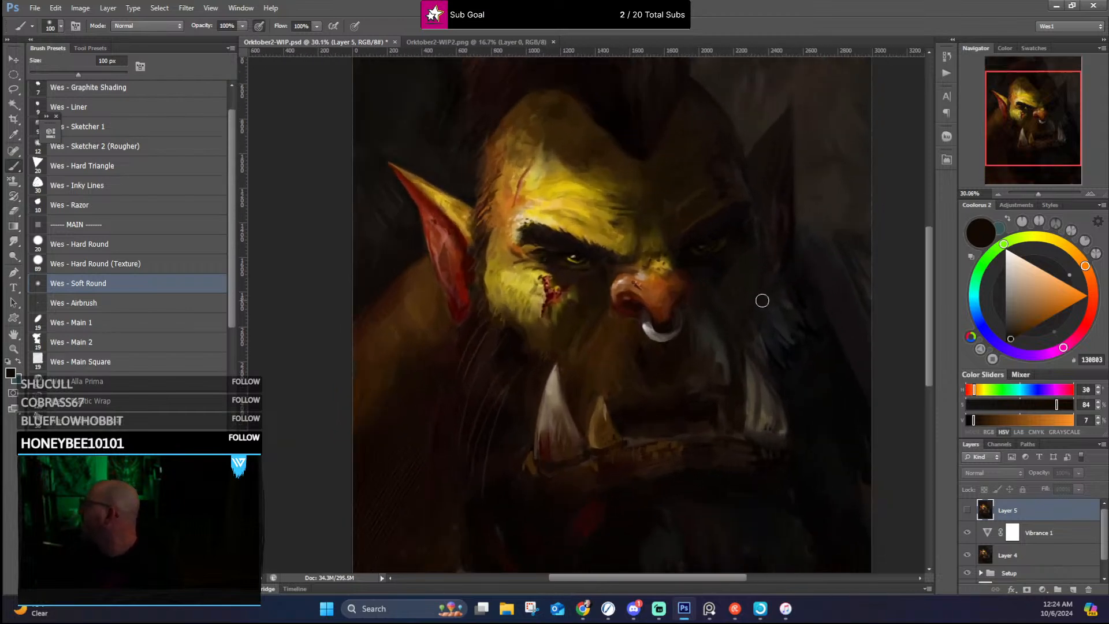
# Step: Compare the new and earlier versions by repeatedly toggling Layer 5's visibility, leaving the layer shown
pyautogui.click(966, 511)
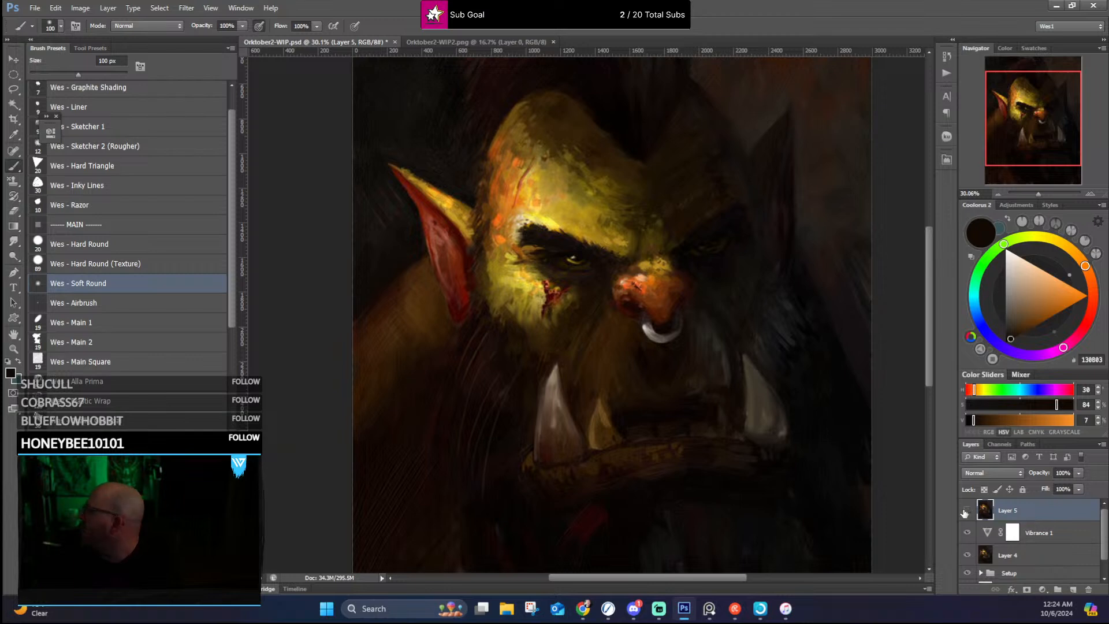
pyautogui.click(965, 513)
pyautogui.click(965, 512)
pyautogui.click(965, 513)
pyautogui.click(964, 513)
pyautogui.click(965, 512)
pyautogui.click(965, 512)
pyautogui.scroll(-6, 421, 162)
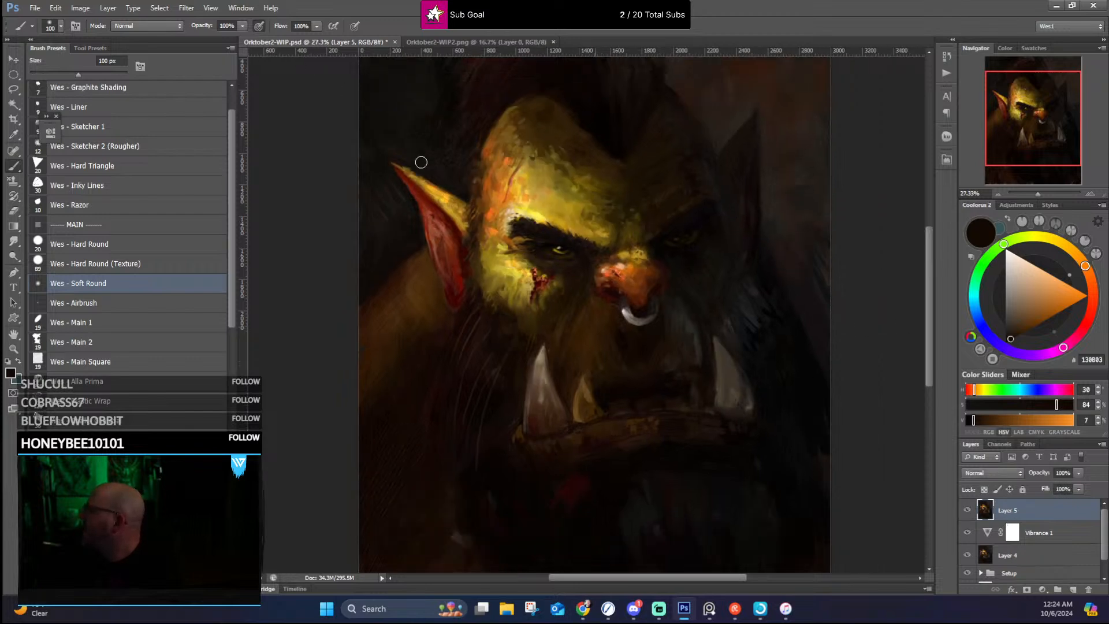
pyautogui.scroll(2, 532, 237)
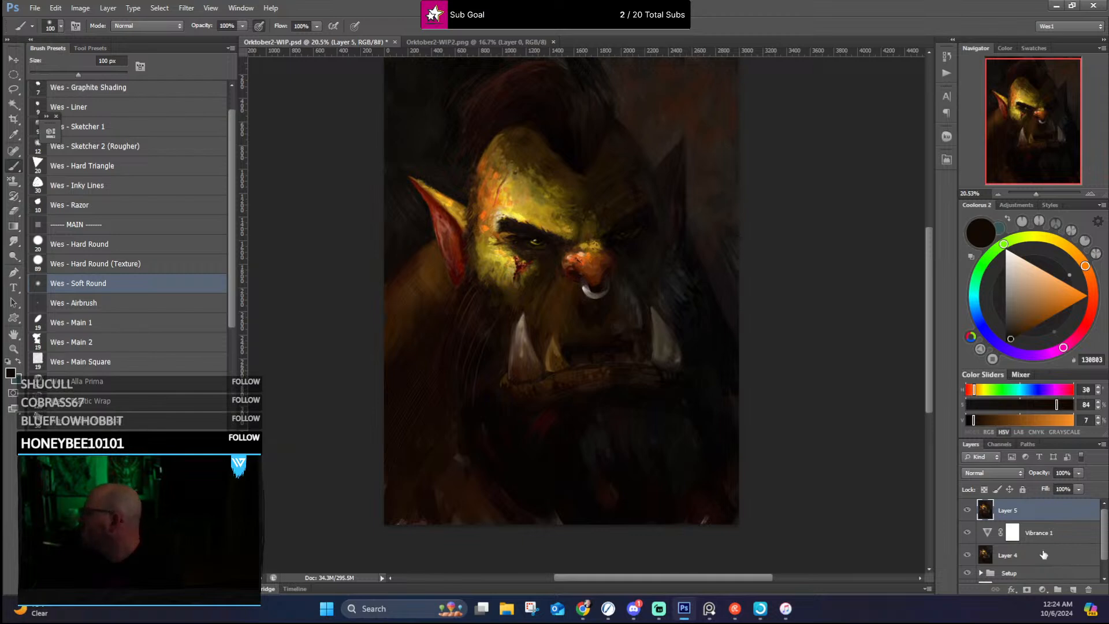
# Step: Add a Gradient Map adjustment layer above Layer 5 and set its blend mode to Color
pyautogui.click(1042, 589)
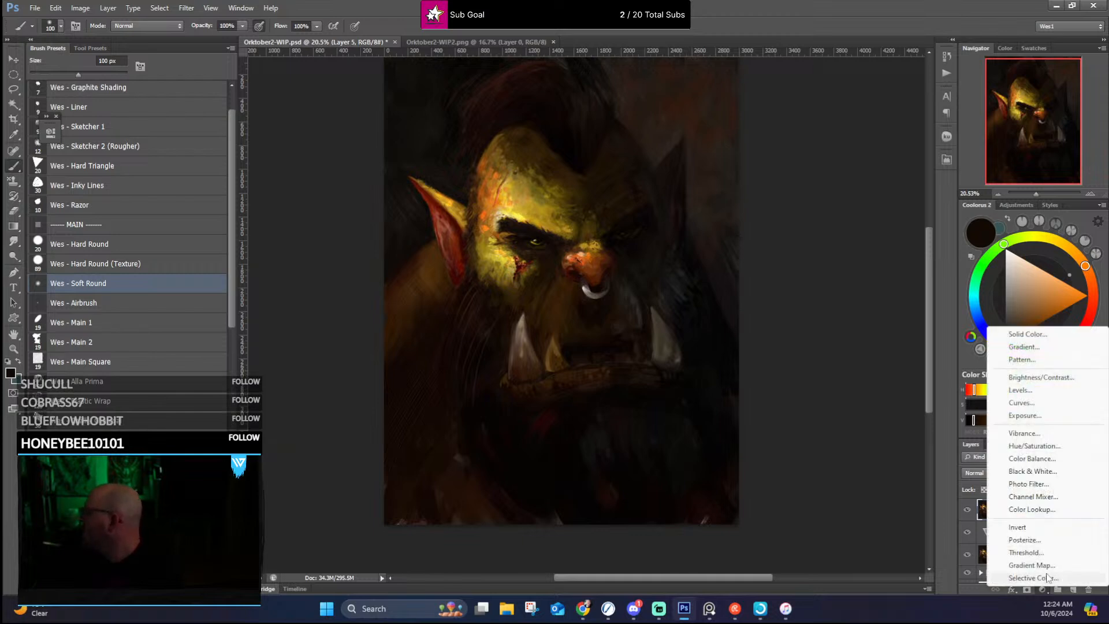
pyautogui.click(1037, 565)
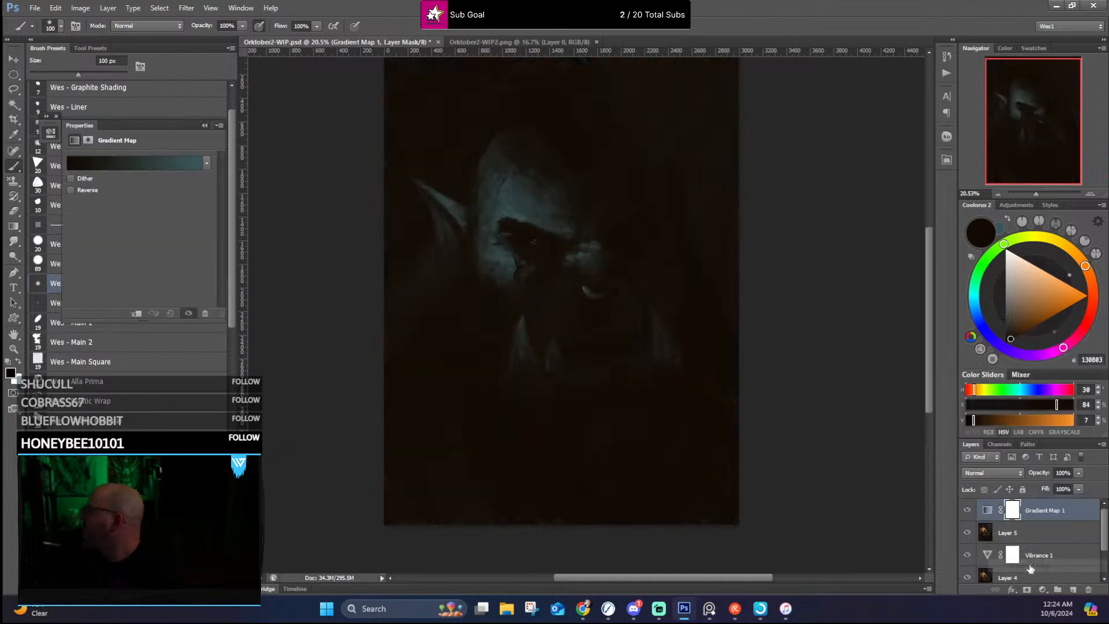
pyautogui.click(1003, 474)
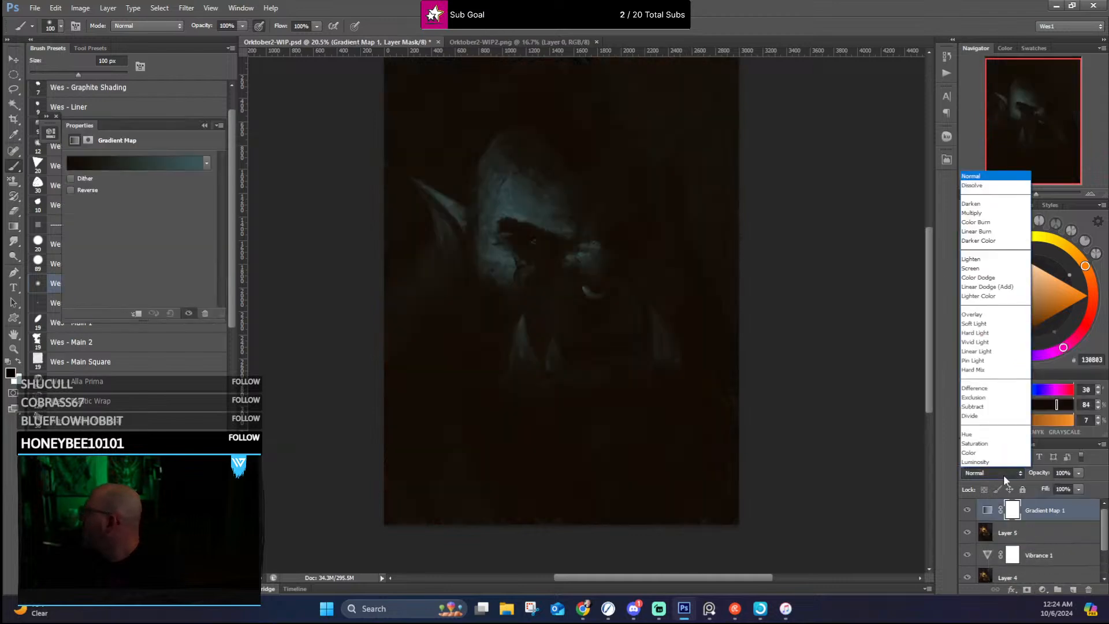
pyautogui.click(982, 453)
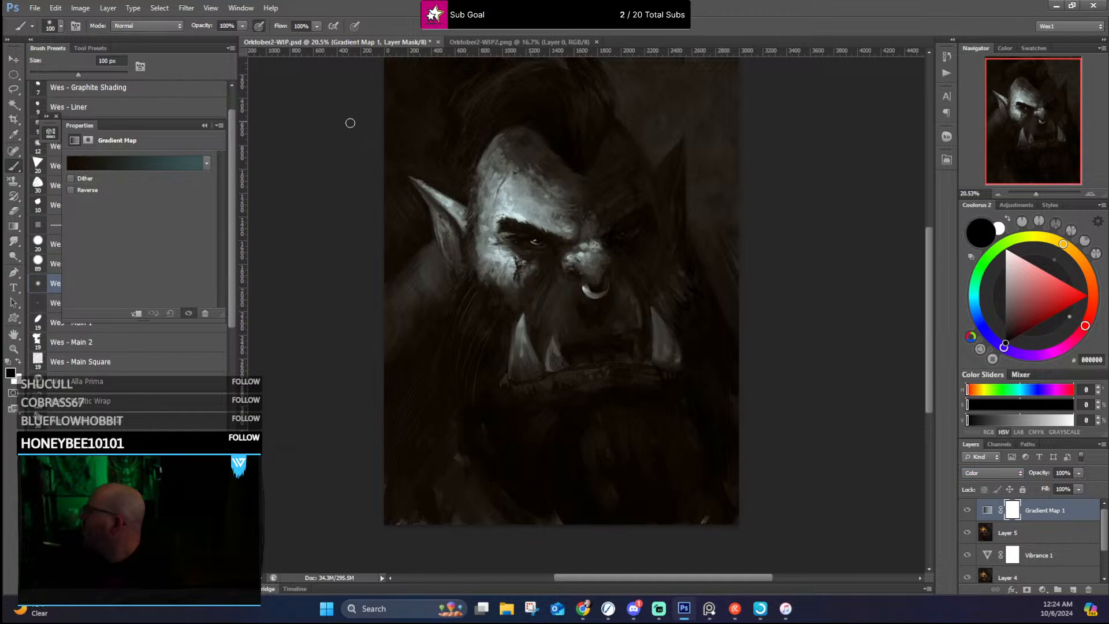
# Step: Replace the gradient presets with Resource Boy Purple Gradients and try RB Purple Gradient 15 and RB Purple Gradient 25 on the map
pyautogui.click(151, 164)
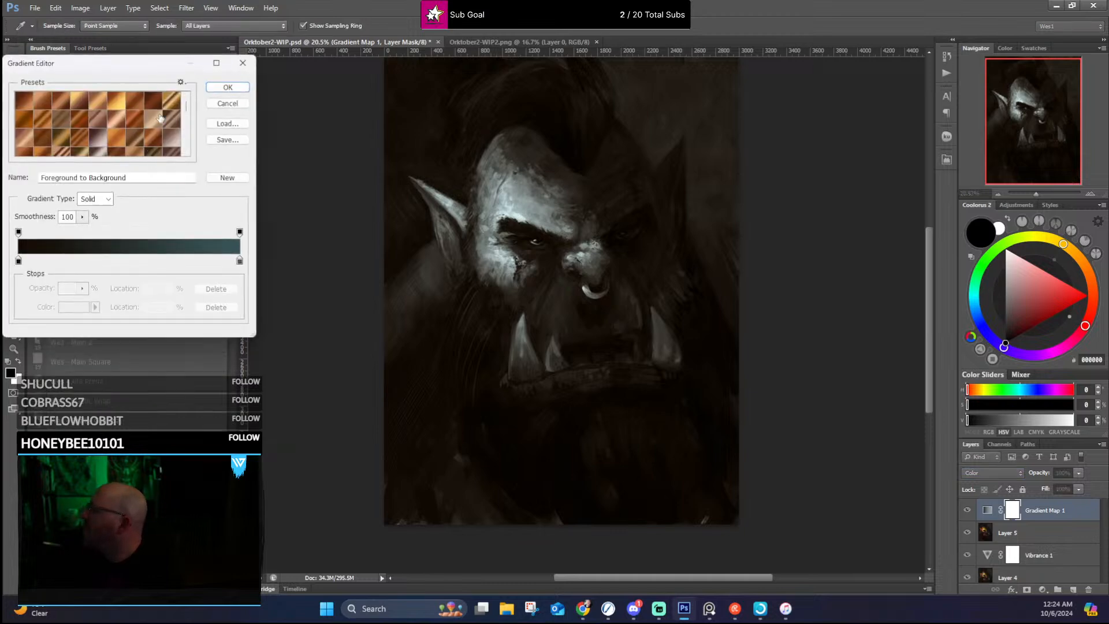
pyautogui.click(180, 82)
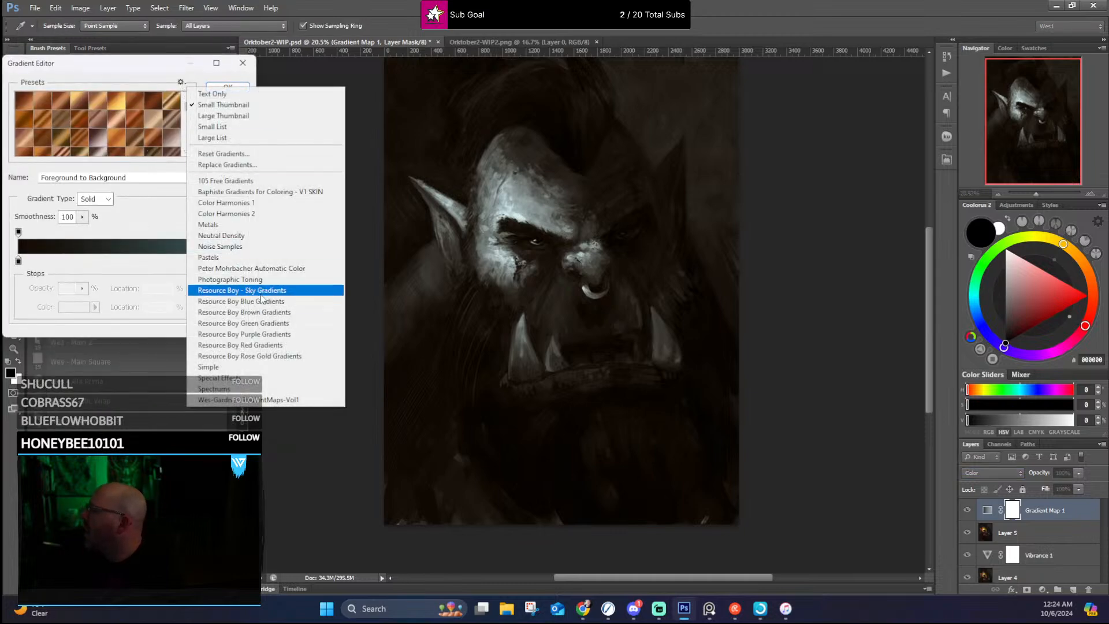
pyautogui.click(257, 334)
pyautogui.click(536, 223)
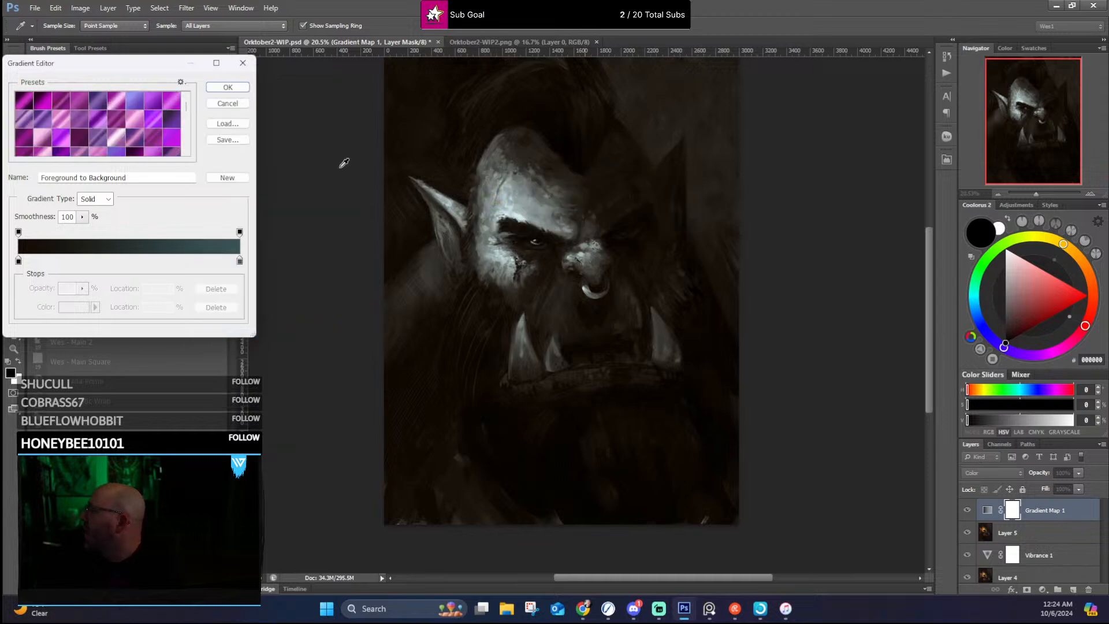
pyautogui.click(121, 123)
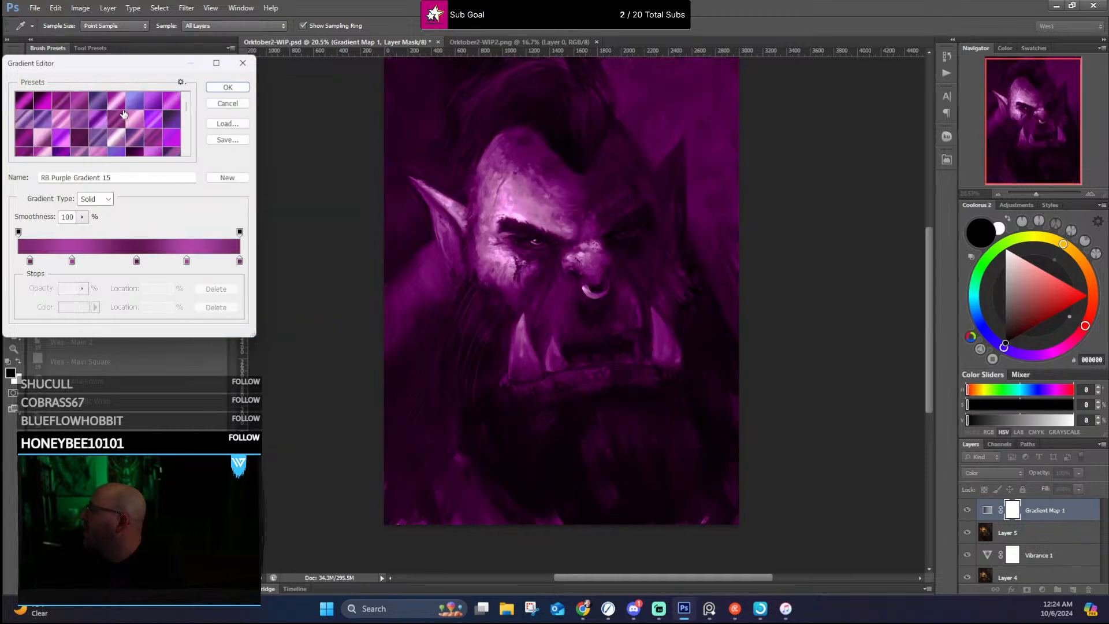
pyautogui.click(139, 135)
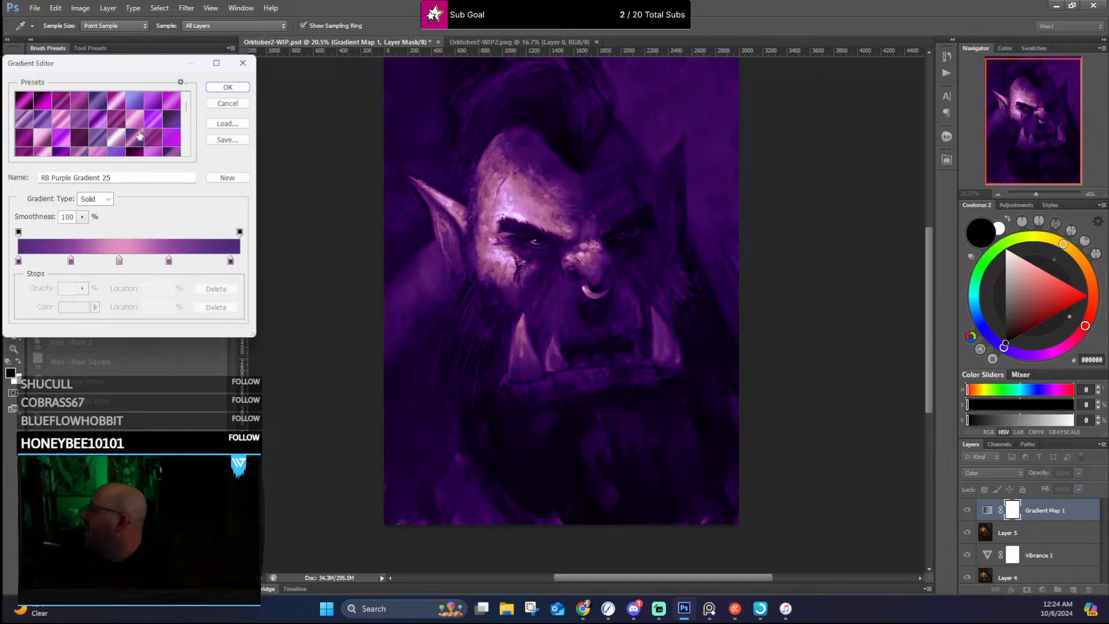
# Step: Replace the gradient presets with Peter Mohrbacher Automatic Color and try Party Foul, Possibility Space and Bloodbourne on the gradient map
pyautogui.click(181, 82)
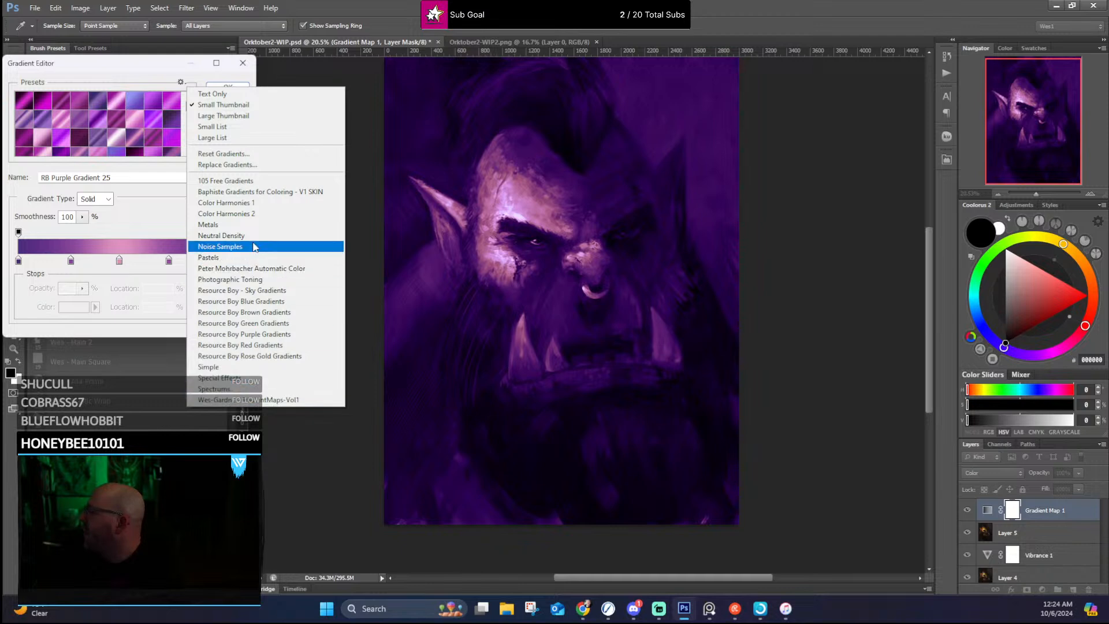
pyautogui.click(249, 268)
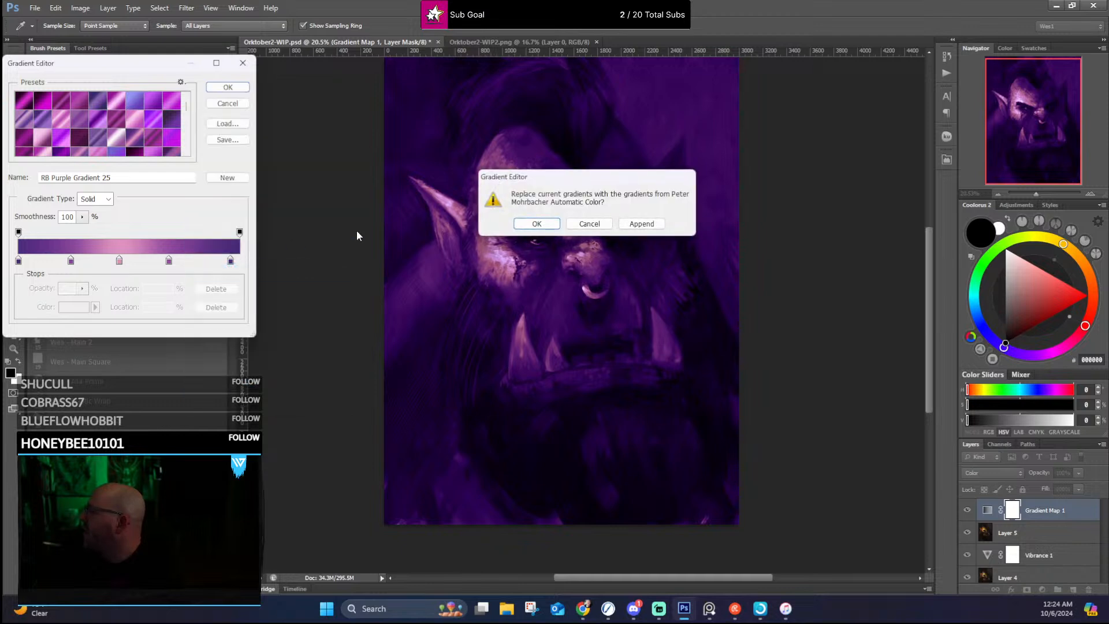
pyautogui.click(540, 223)
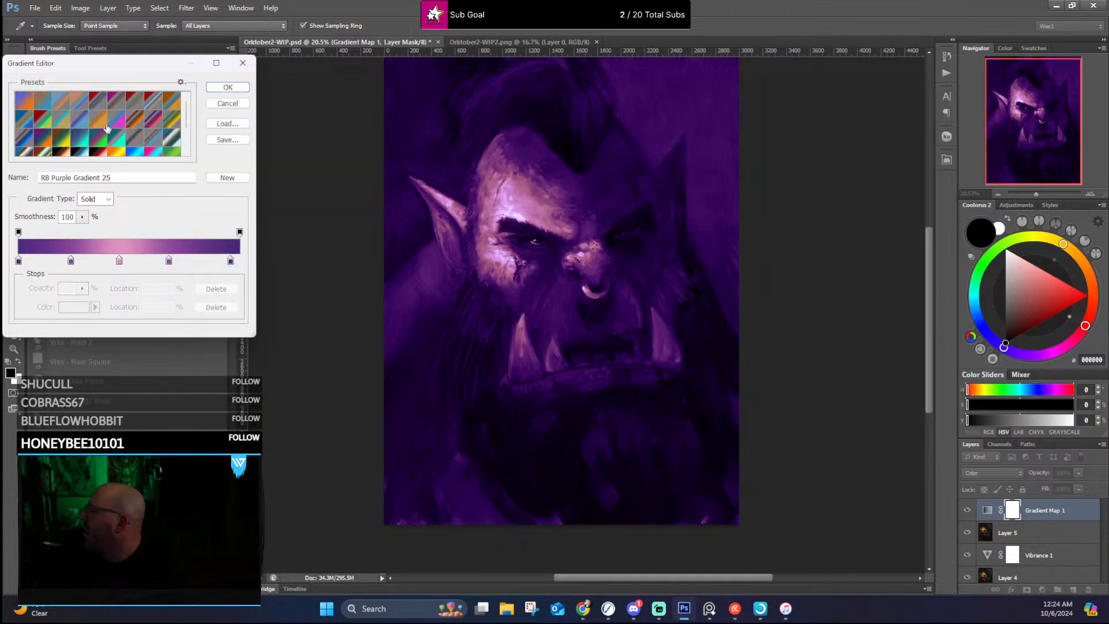
pyautogui.click(96, 138)
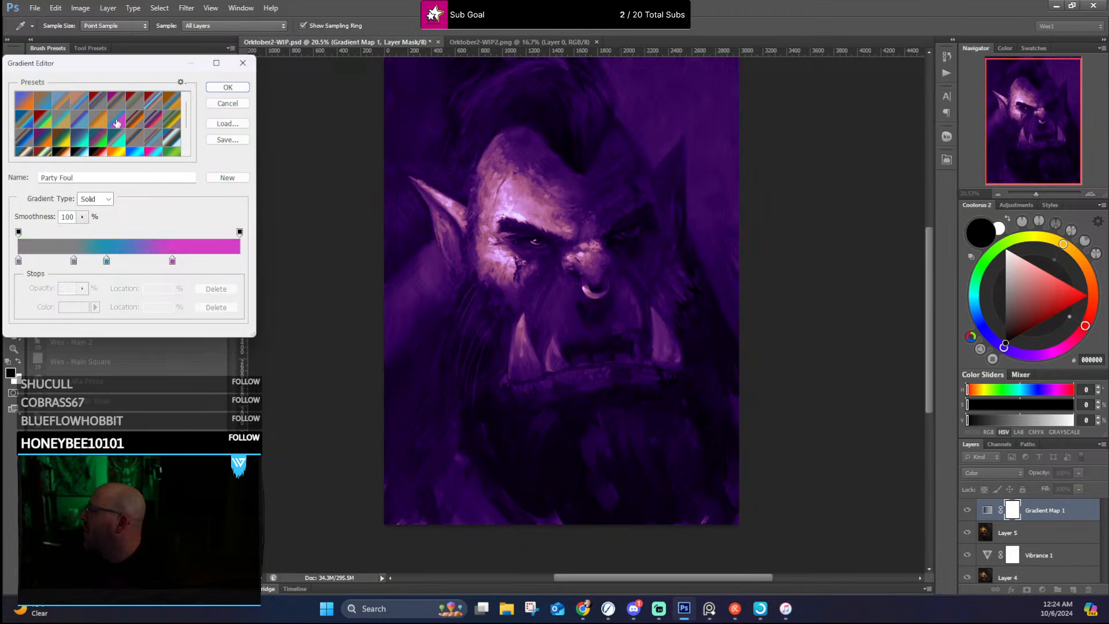
pyautogui.click(84, 148)
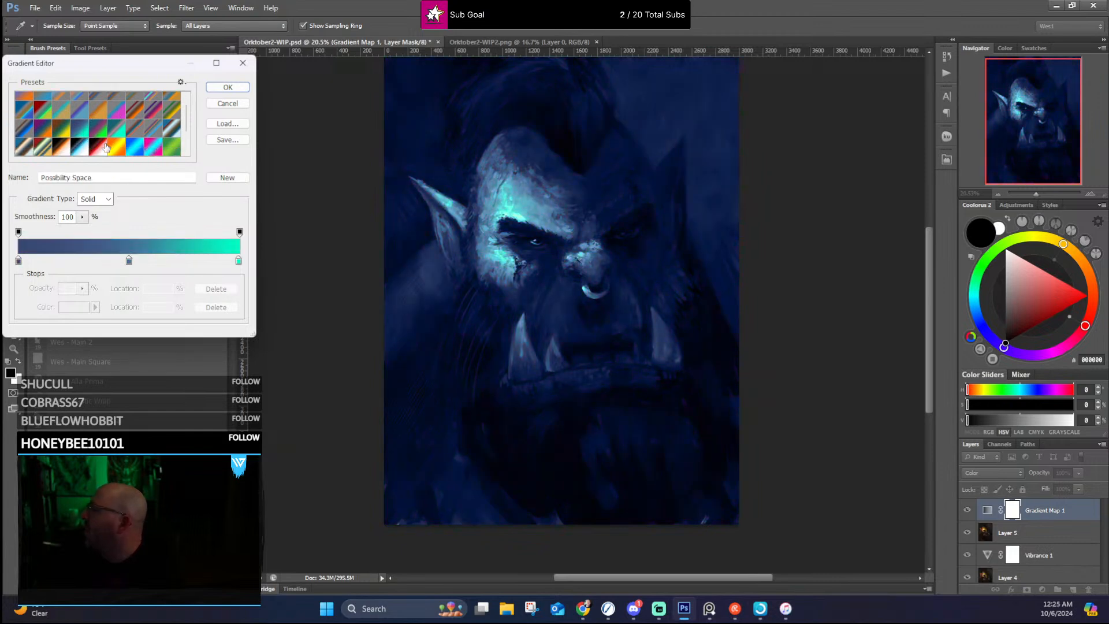
pyautogui.click(106, 148)
# Step: Try the Golden Order, Heaven and Earth and Simple Optimism presets on the gradient map
pyautogui.scroll(-2, 91, 113)
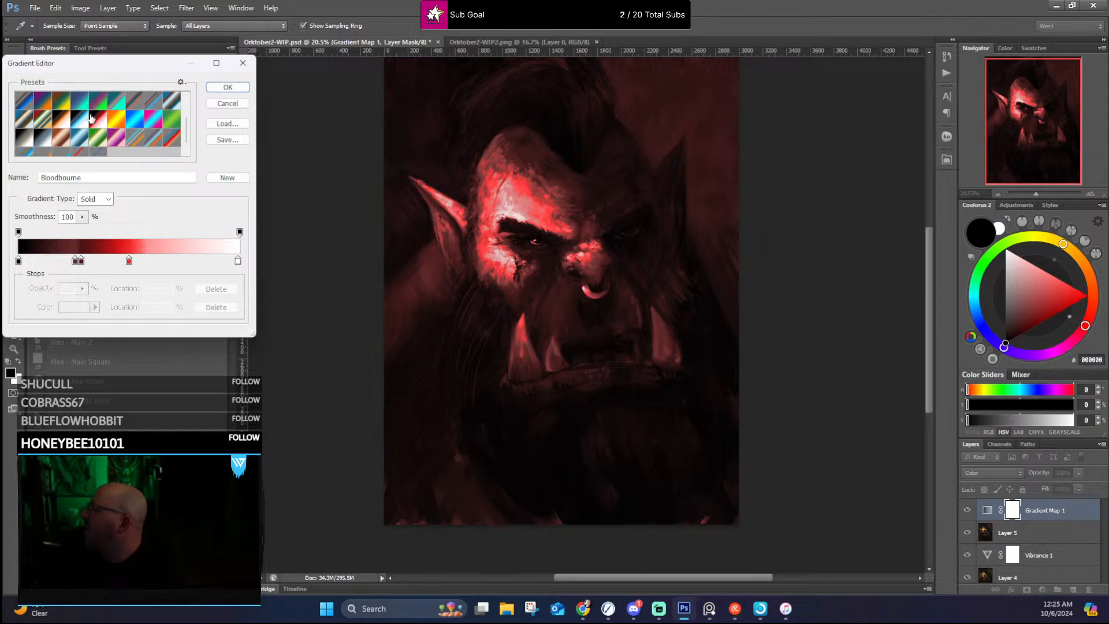
pyautogui.click(66, 123)
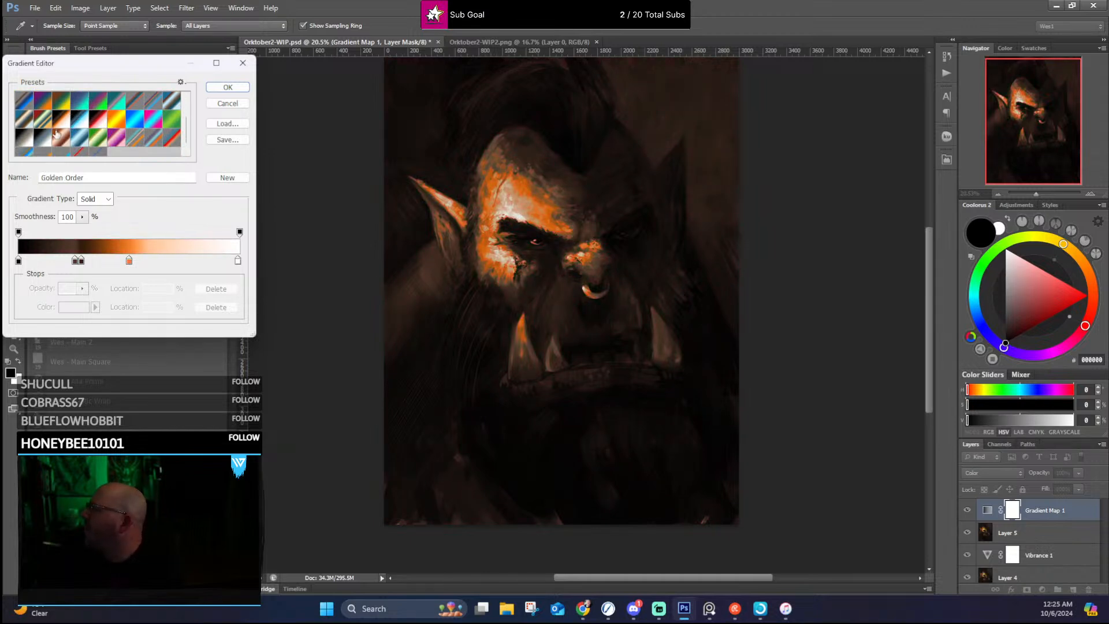
pyautogui.click(44, 122)
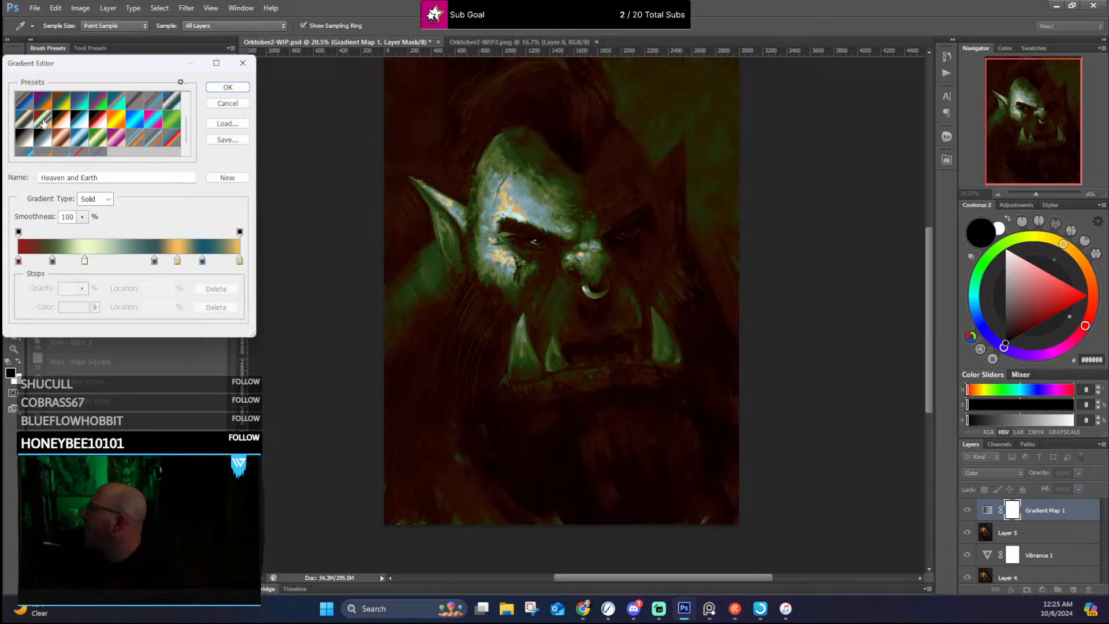
pyautogui.scroll(3, 116, 127)
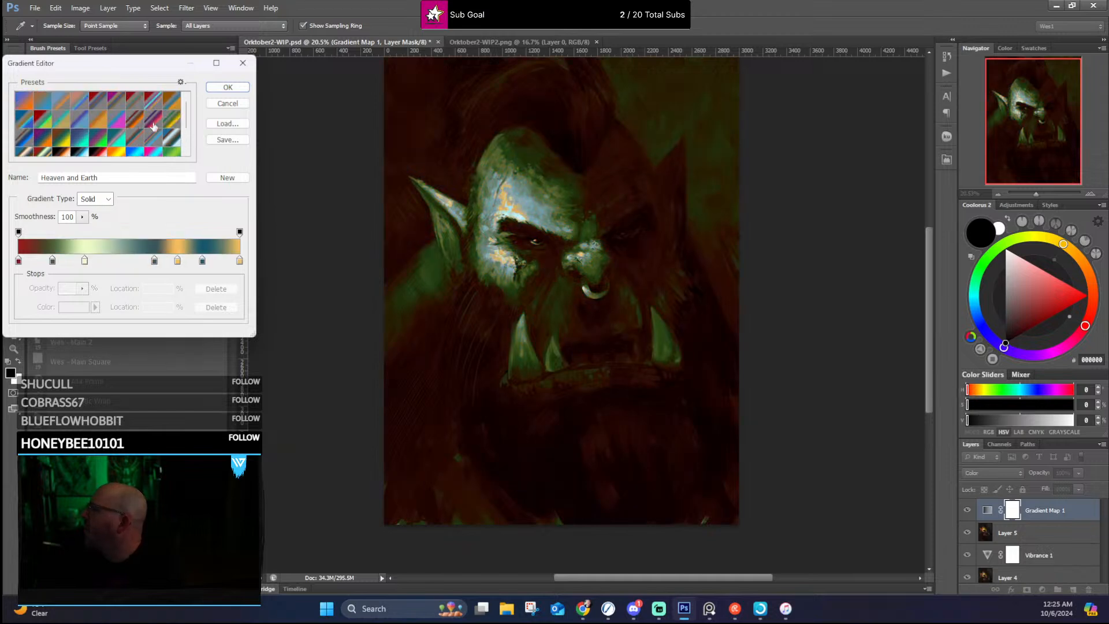
pyautogui.click(153, 127)
pyautogui.click(170, 103)
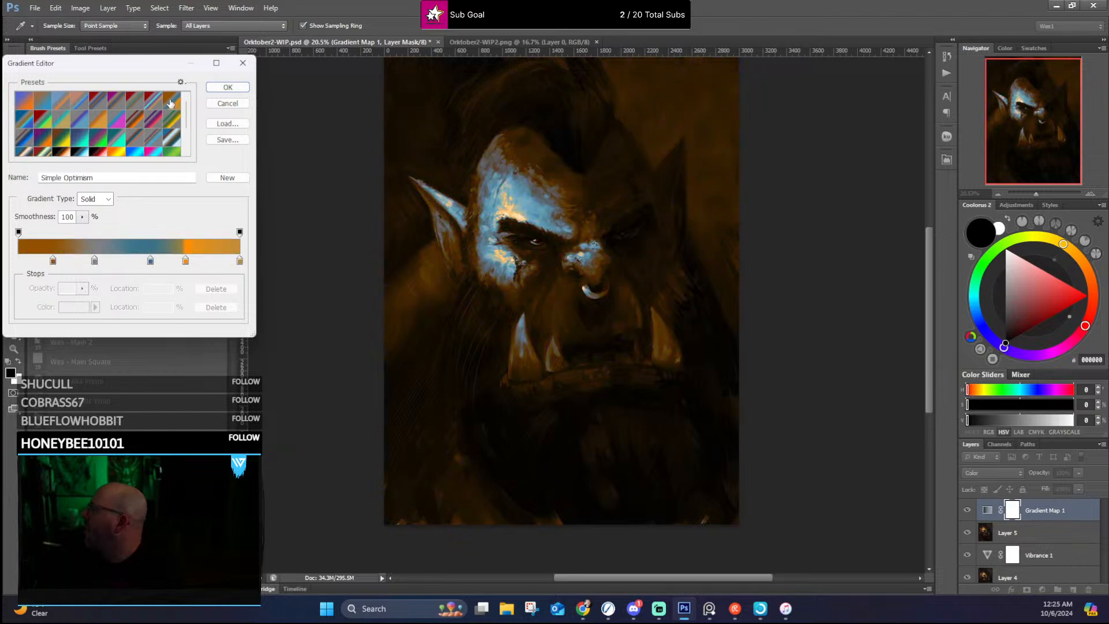
# Step: Try Wasted Potential, Inner Fire, Sour and Sourer and Bands of tempurature on the gradient map, examining the last one closely on the face
pyautogui.scroll(-5, 113, 132)
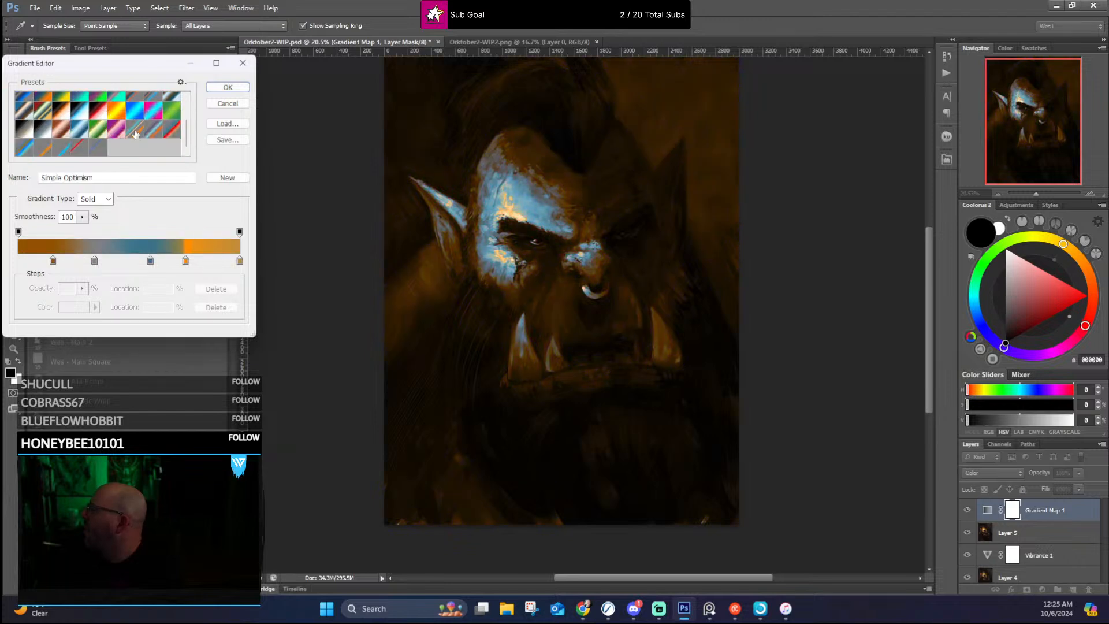
pyautogui.click(172, 135)
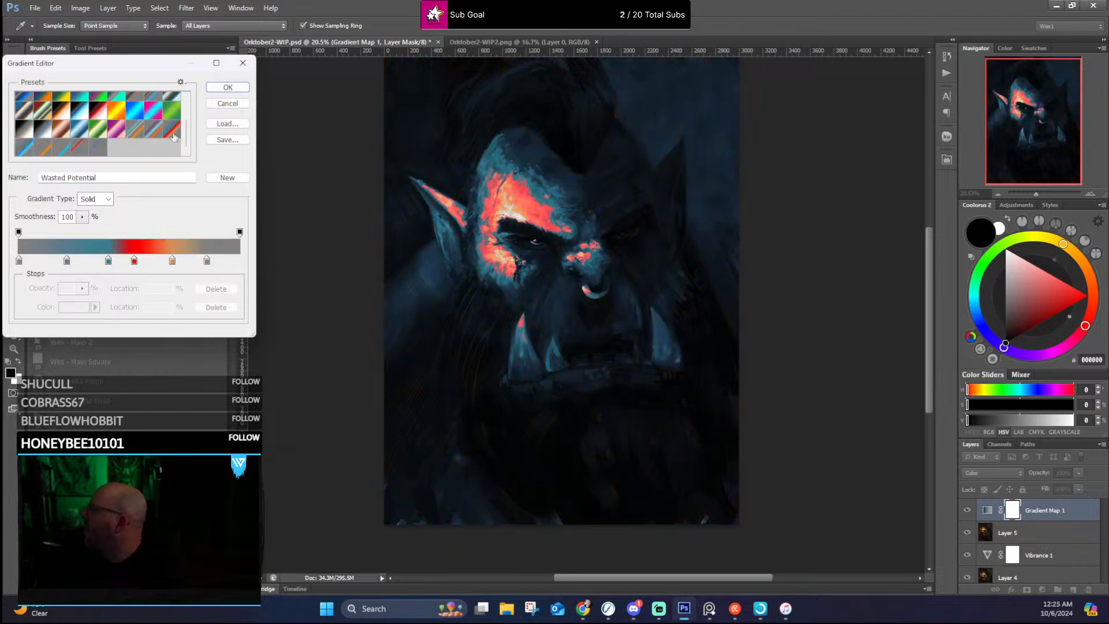
pyautogui.click(75, 145)
pyautogui.scroll(5, 84, 137)
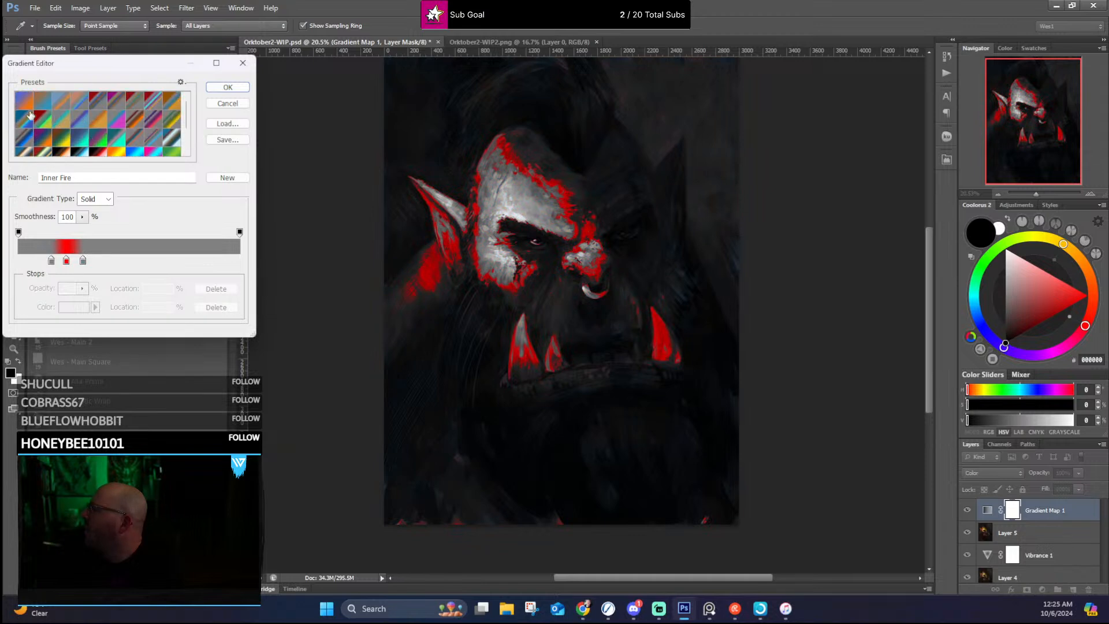
pyautogui.click(50, 120)
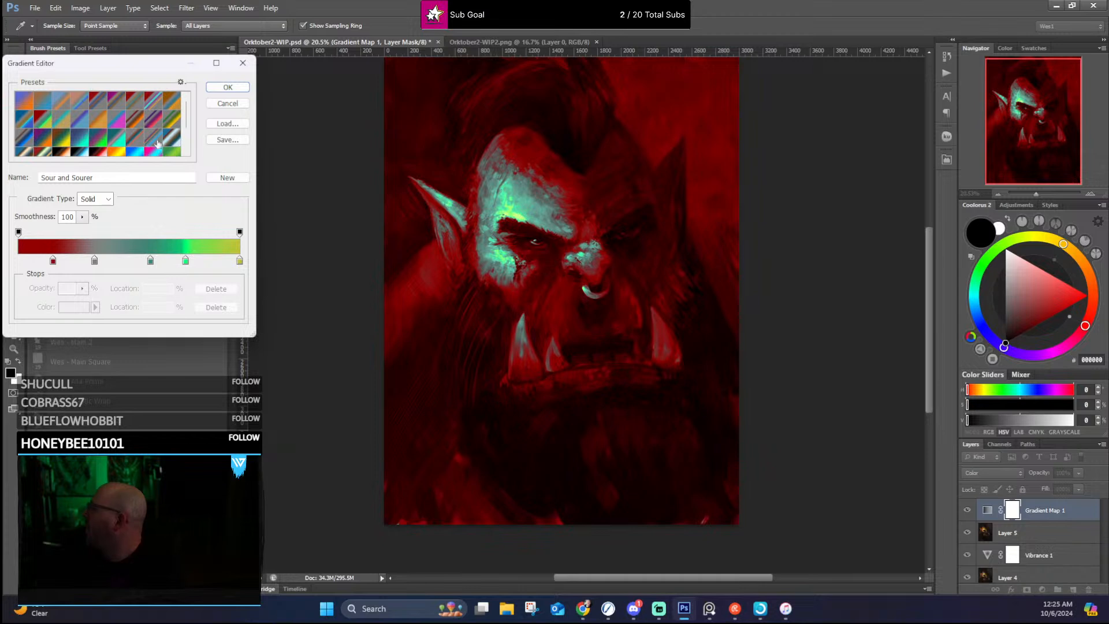
pyautogui.click(63, 108)
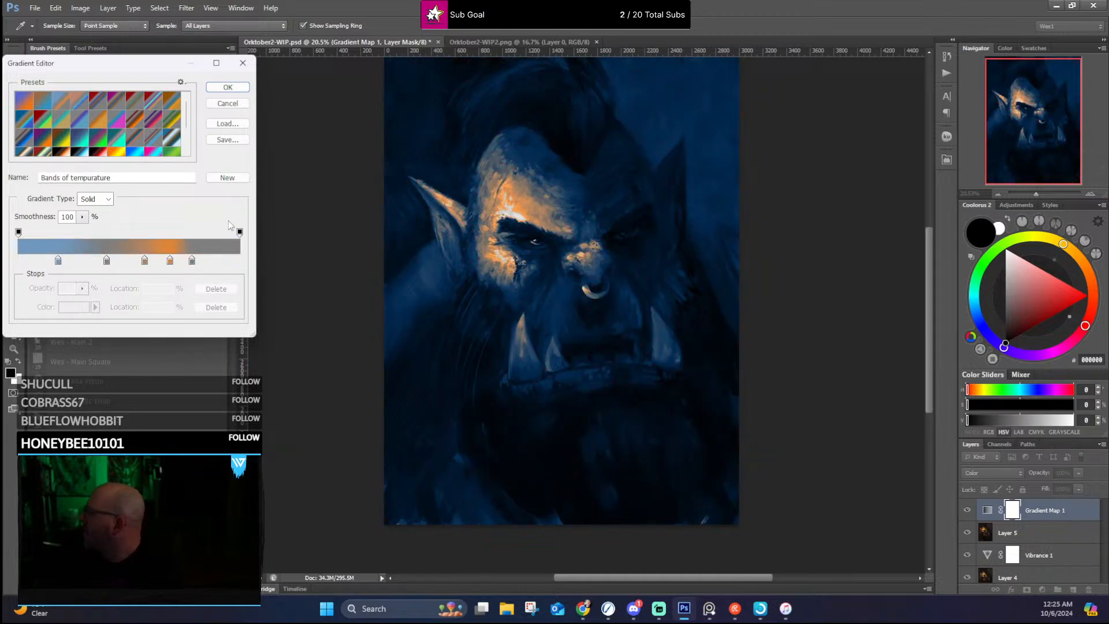
pyautogui.scroll(2, 512, 199)
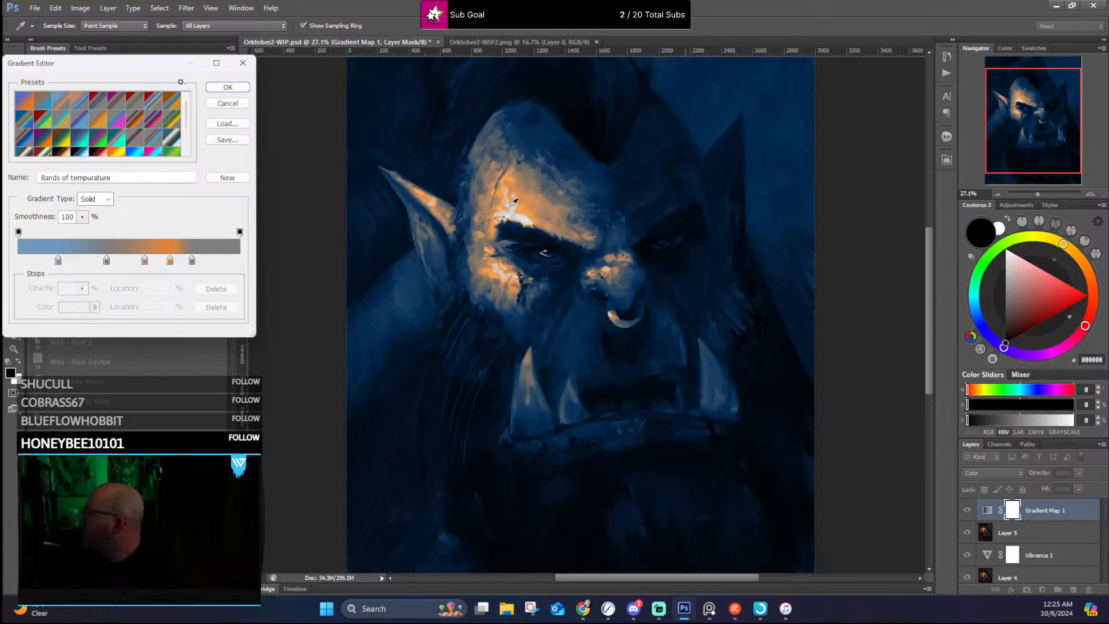
# Step: Replace the gradient presets with the Vol1 gradient-map set and try Gross Gunk on the portrait
pyautogui.click(180, 83)
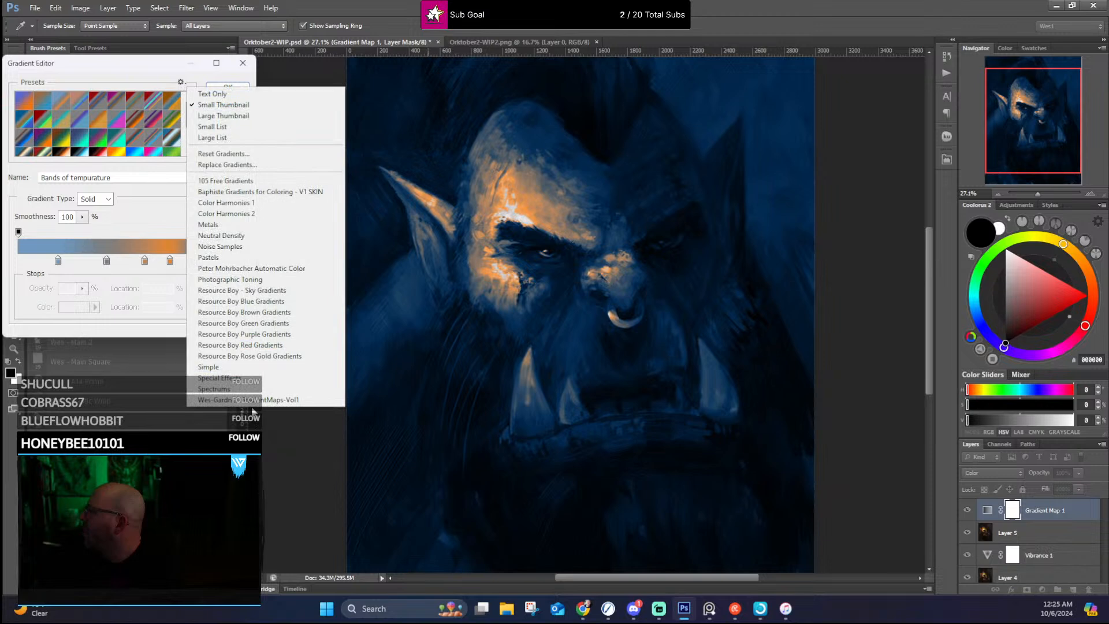
pyautogui.click(253, 403)
pyautogui.click(525, 225)
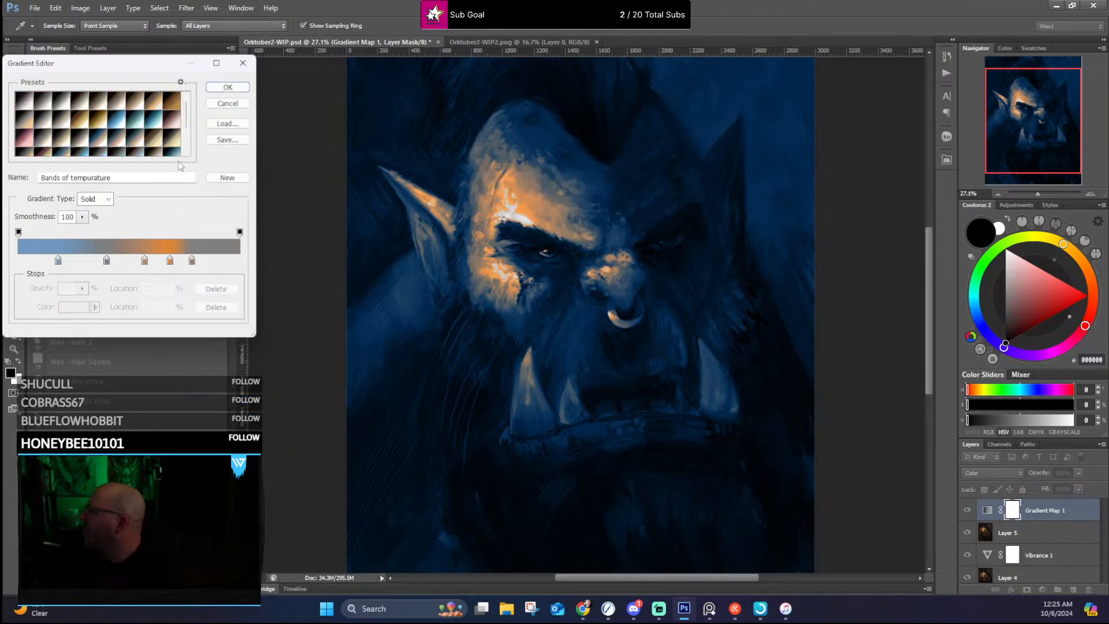
pyautogui.scroll(-2, 144, 123)
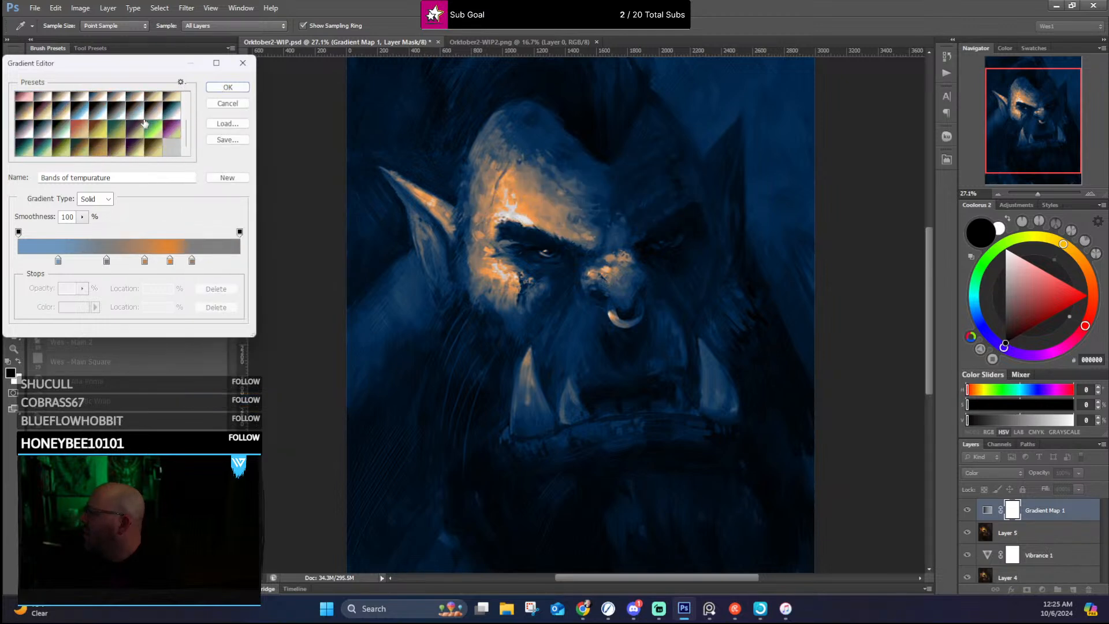
pyautogui.click(101, 127)
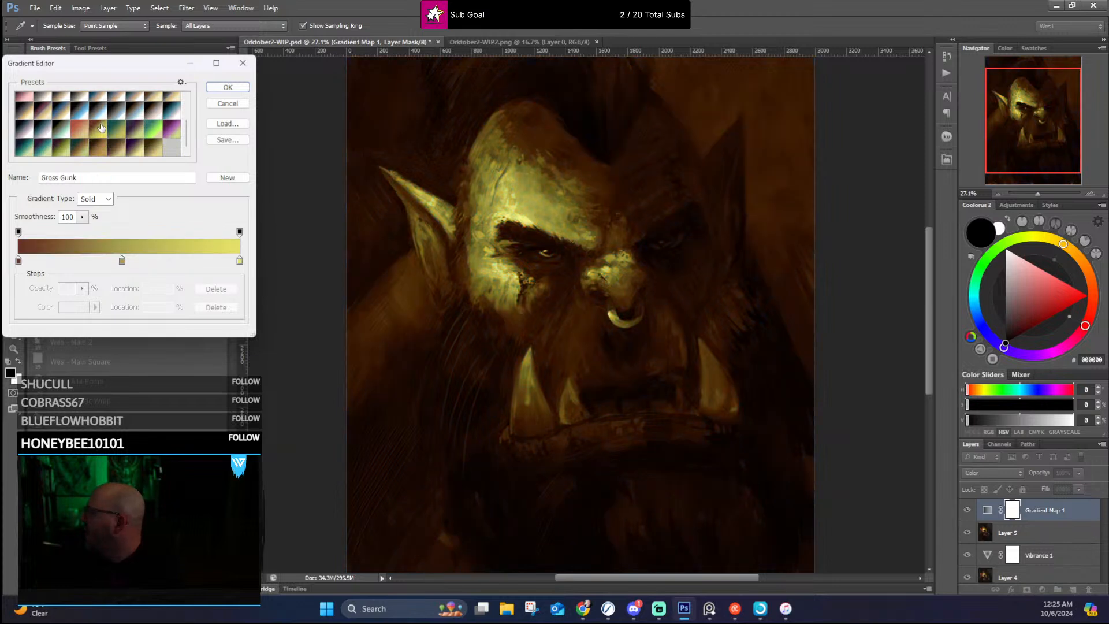
pyautogui.scroll(-3, 474, 187)
pyautogui.scroll(1, 474, 187)
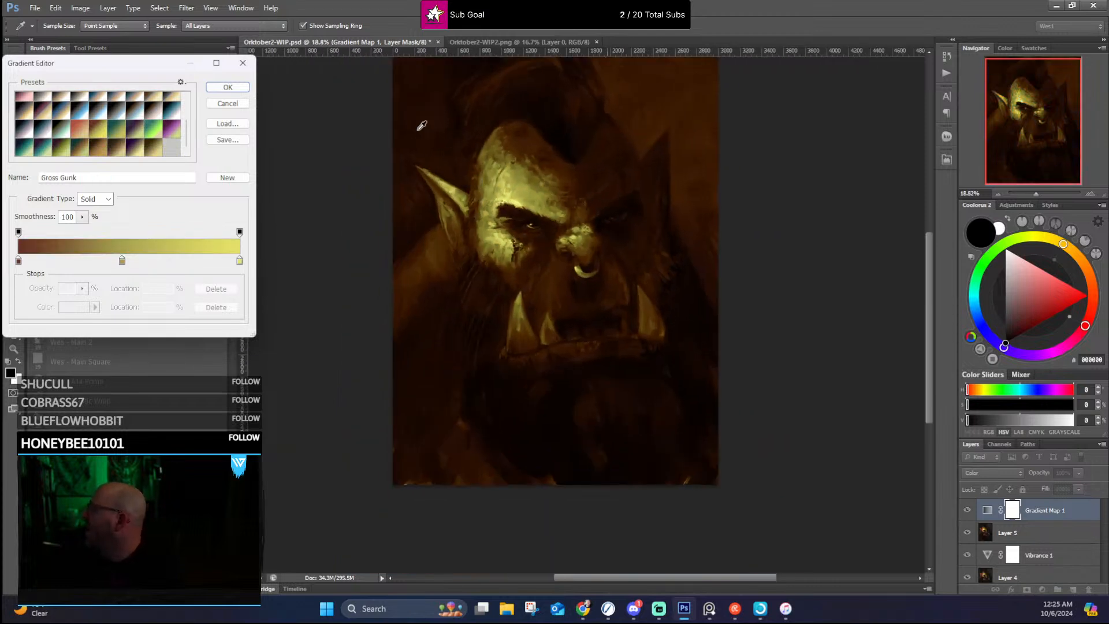
# Step: Try the Purple Haze and Cyan-Sepia presets on the gradient map and view the whole painting
pyautogui.click(135, 127)
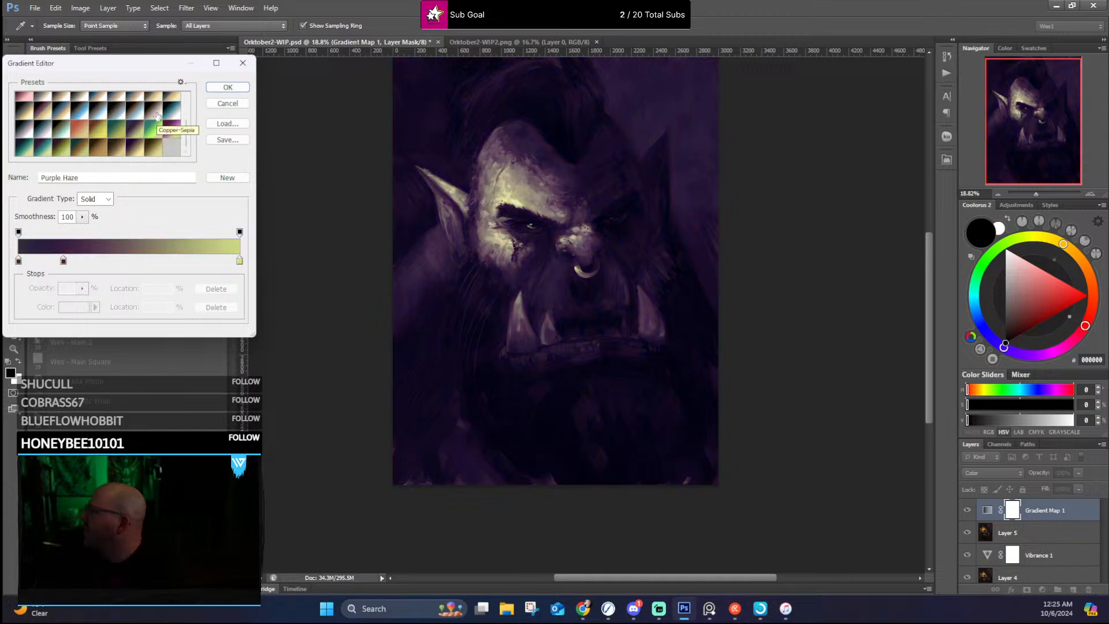
pyautogui.click(133, 113)
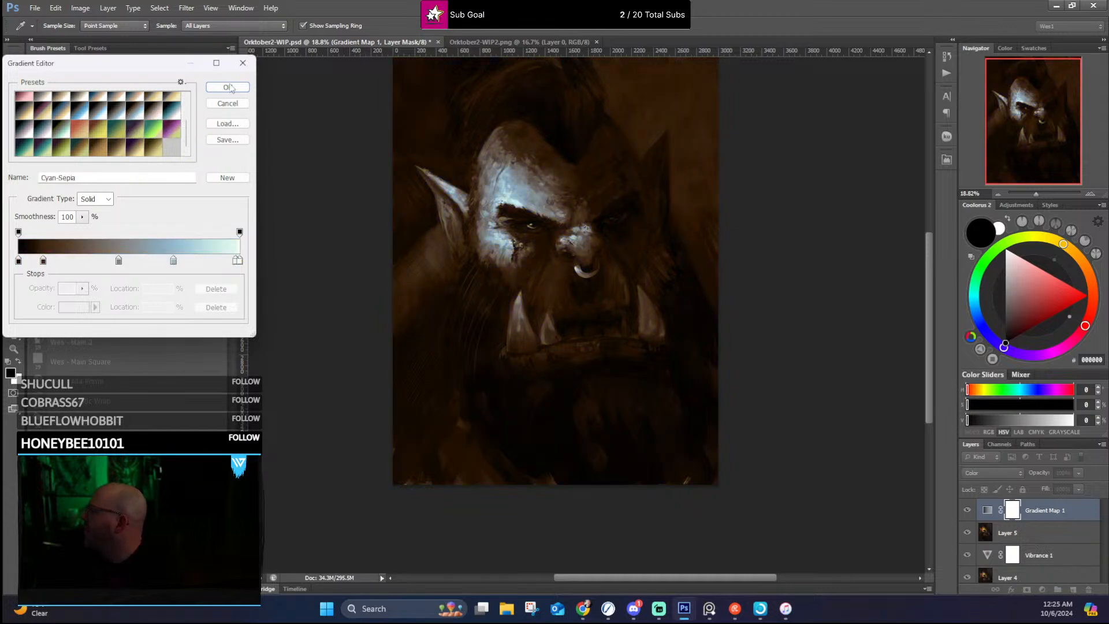
pyautogui.moveTo(391, 157); pyautogui.dragTo(387, 157)
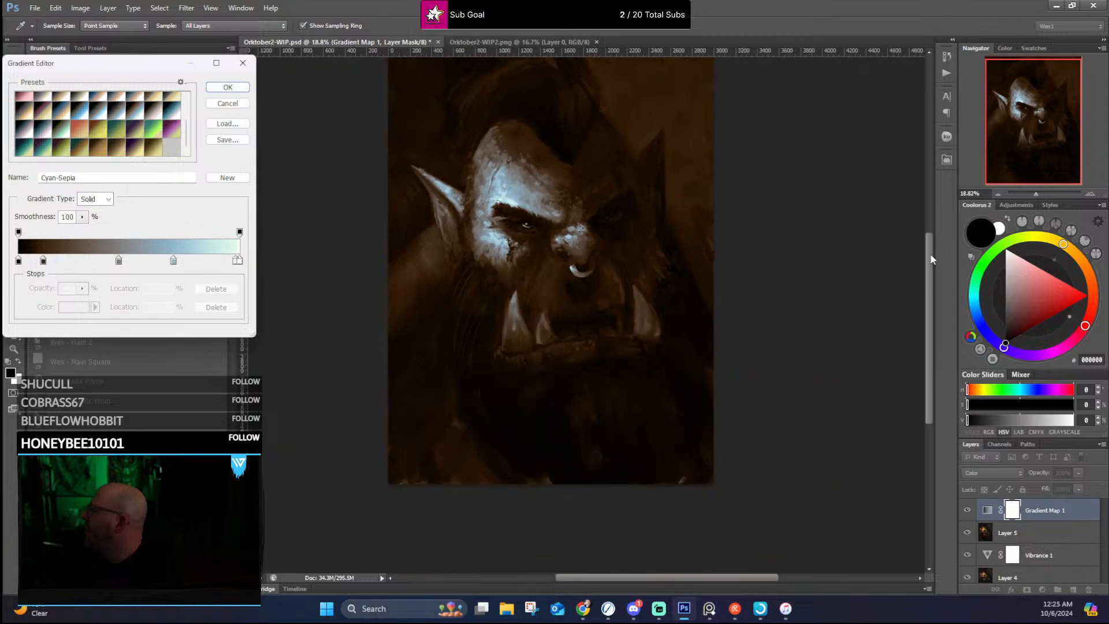
pyautogui.moveTo(933, 258); pyautogui.dragTo(934, 238)
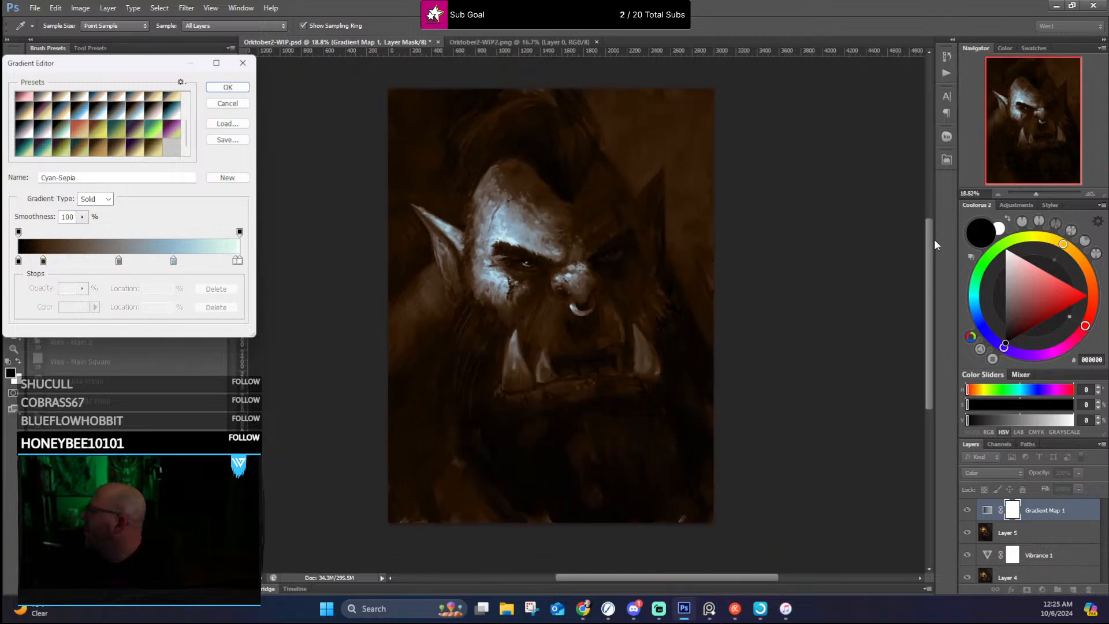
# Step: Try the Sepia-Cyan, Sepia-Blue 2, Gold Crunch and Gold Platinum presets on the gradient map
pyautogui.scroll(2, 148, 118)
pyautogui.click(100, 131)
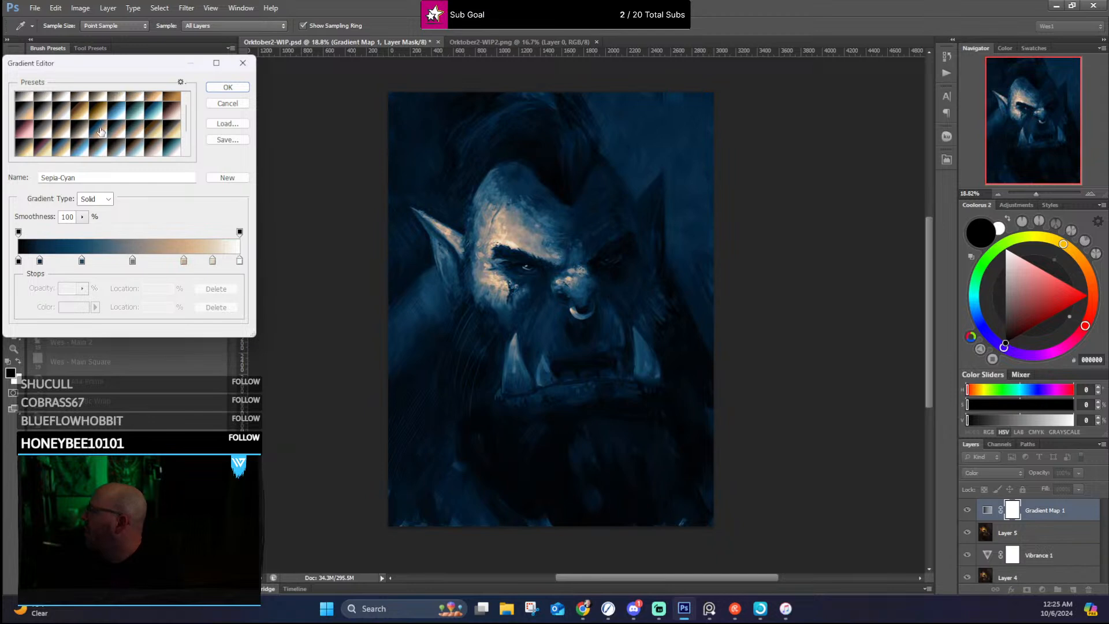
pyautogui.click(132, 132)
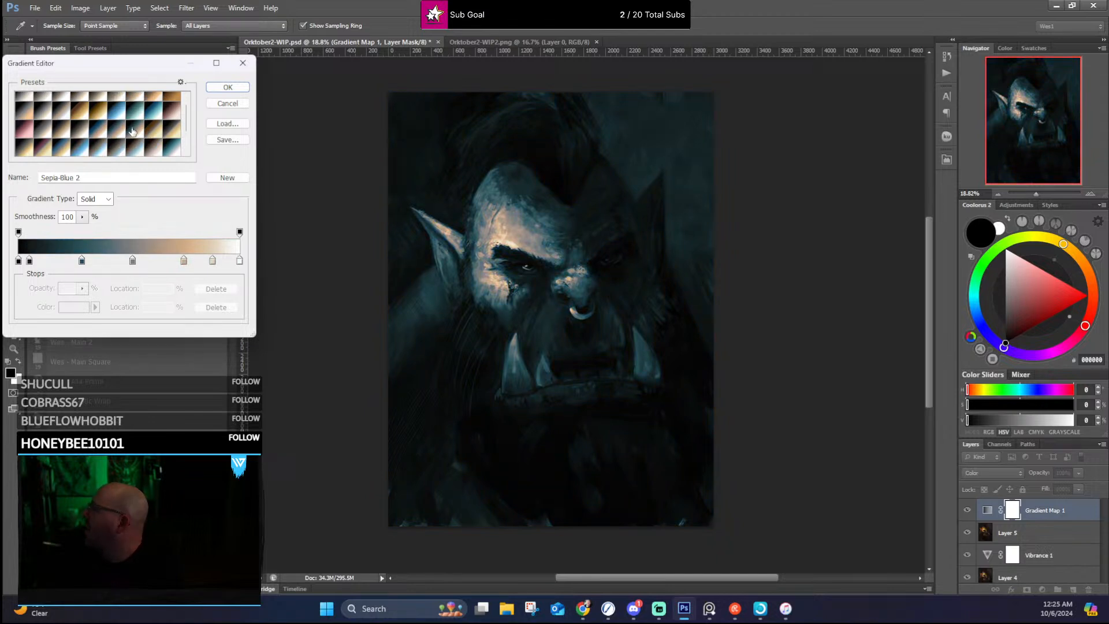
pyautogui.click(155, 131)
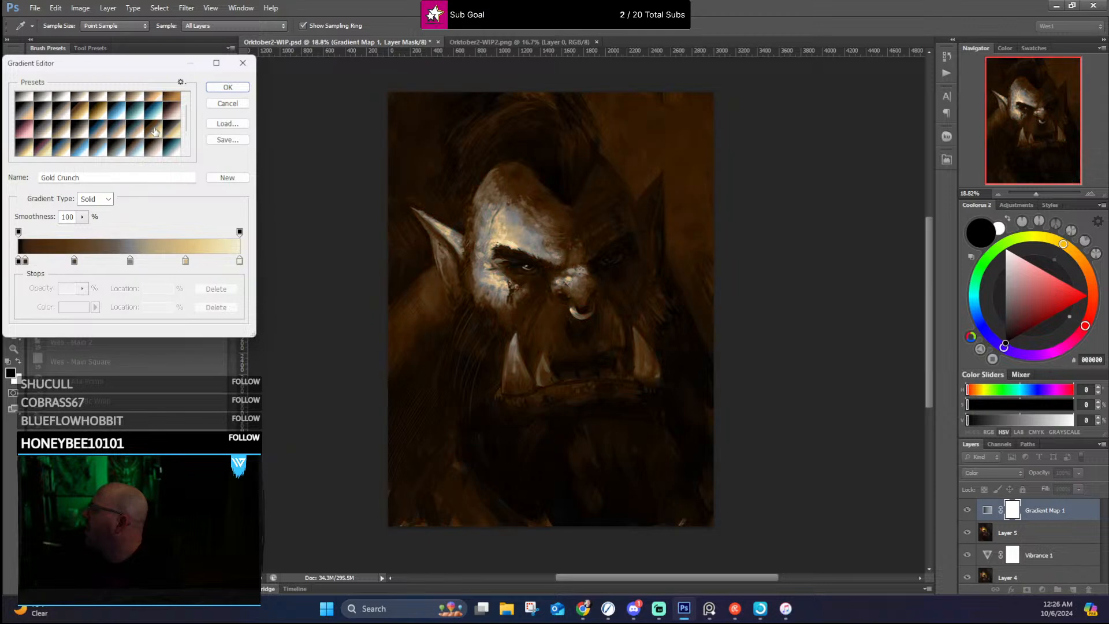
pyautogui.click(172, 131)
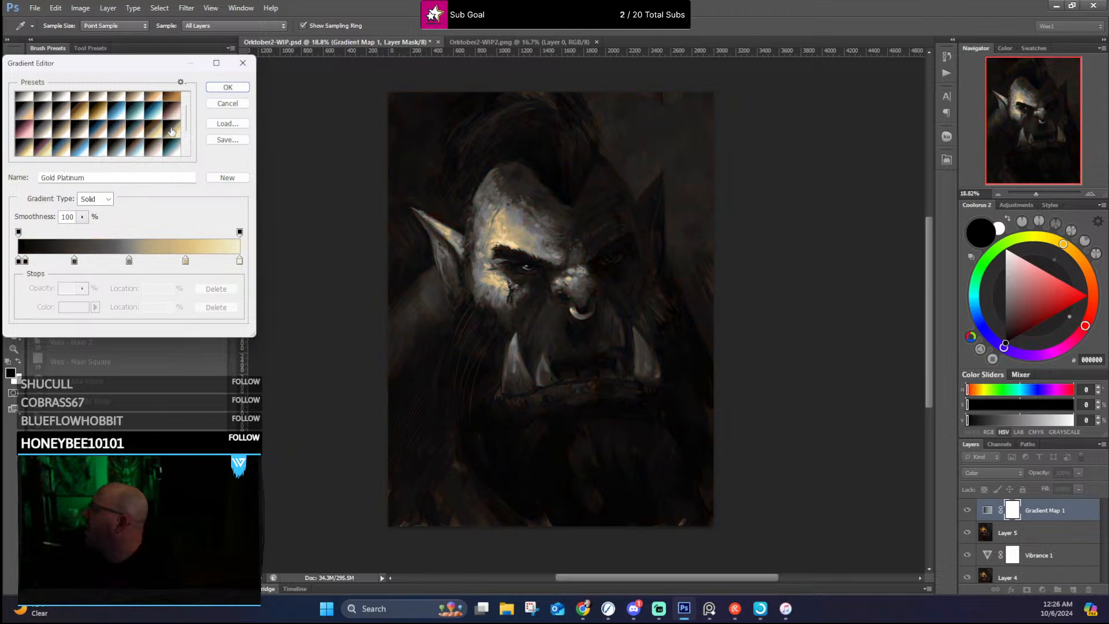
# Step: Try the Rust, Gold 1 and City of Curses presets, then set the gradient map to Mustard Bomb
pyautogui.click(172, 98)
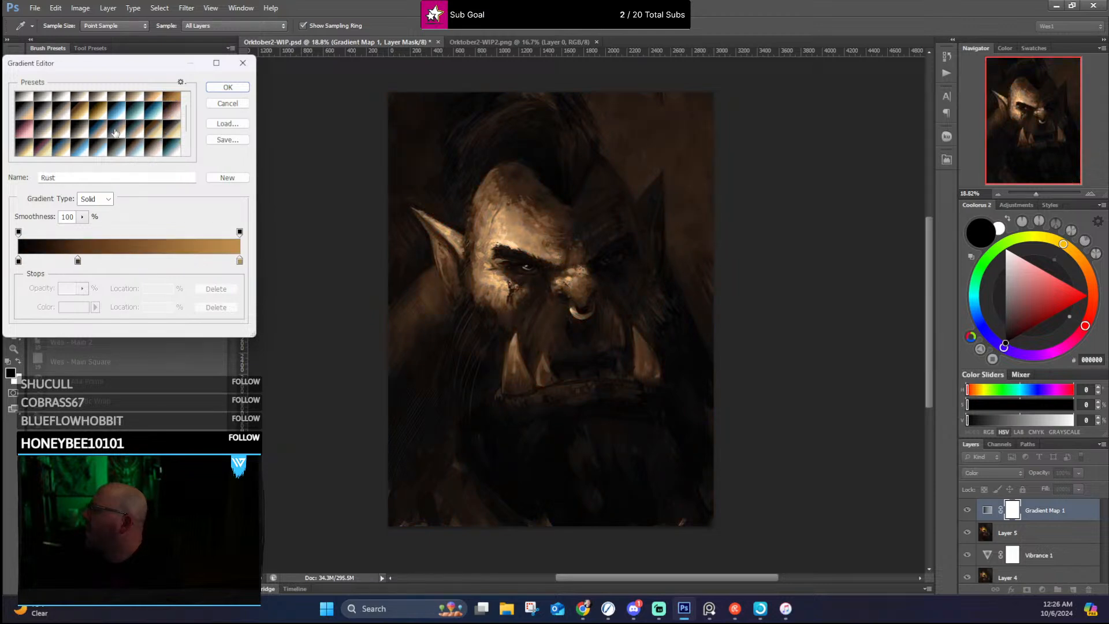
pyautogui.click(77, 113)
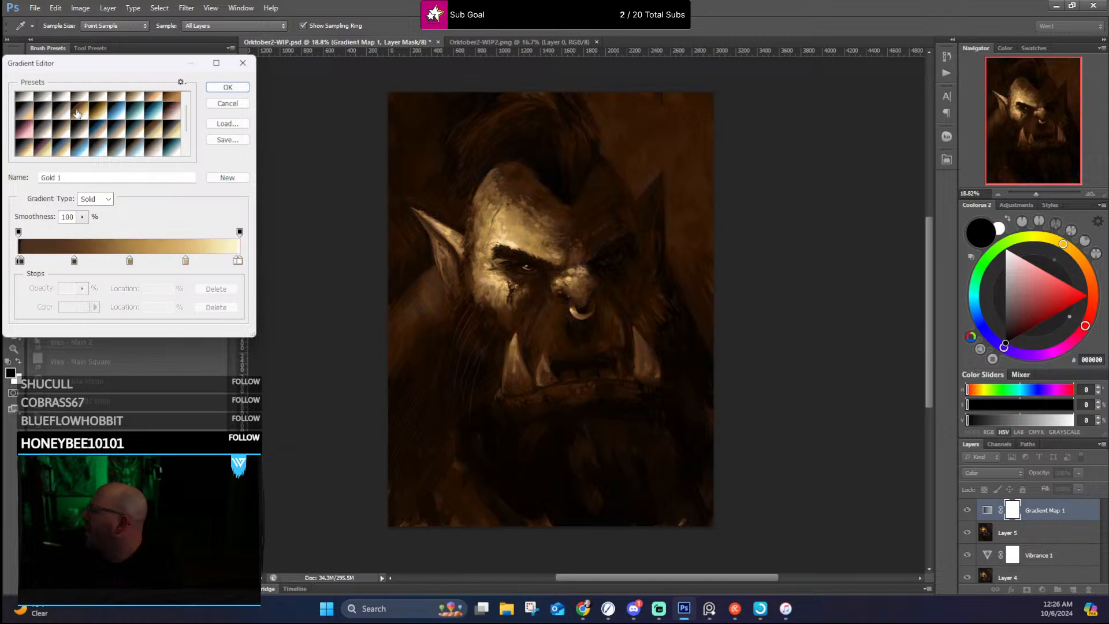
pyautogui.scroll(-3, 63, 118)
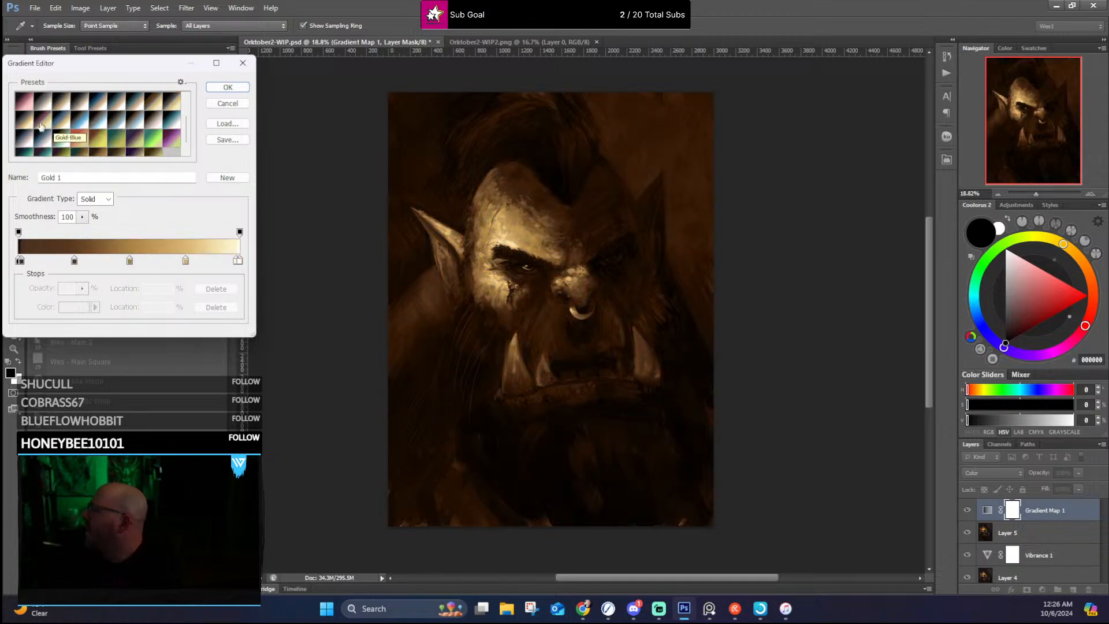
pyautogui.click(41, 126)
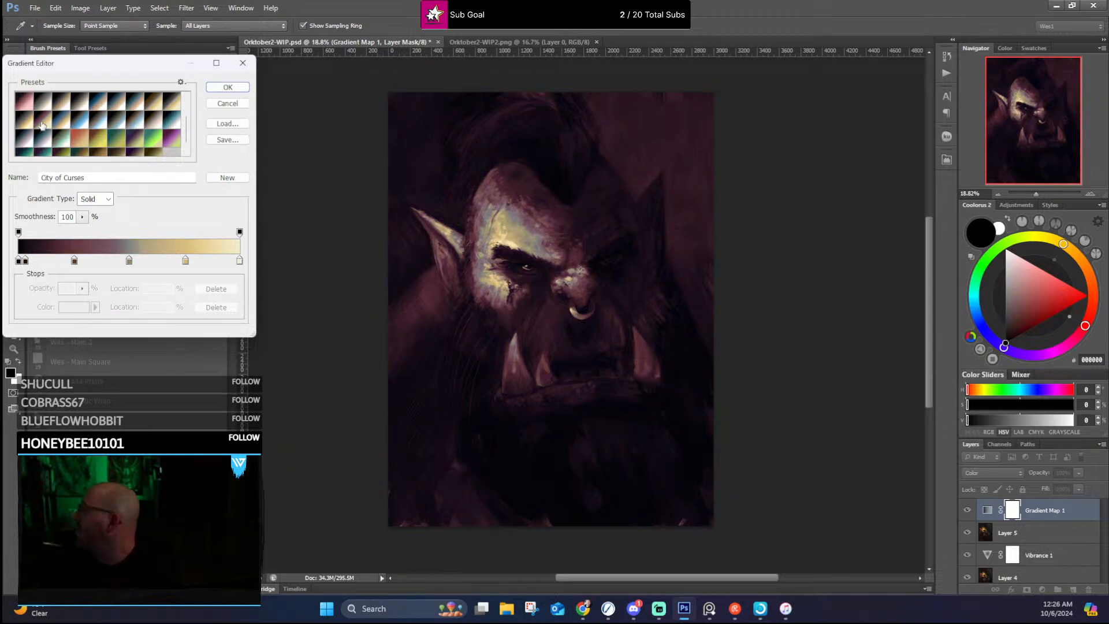
pyautogui.scroll(-1, 70, 143)
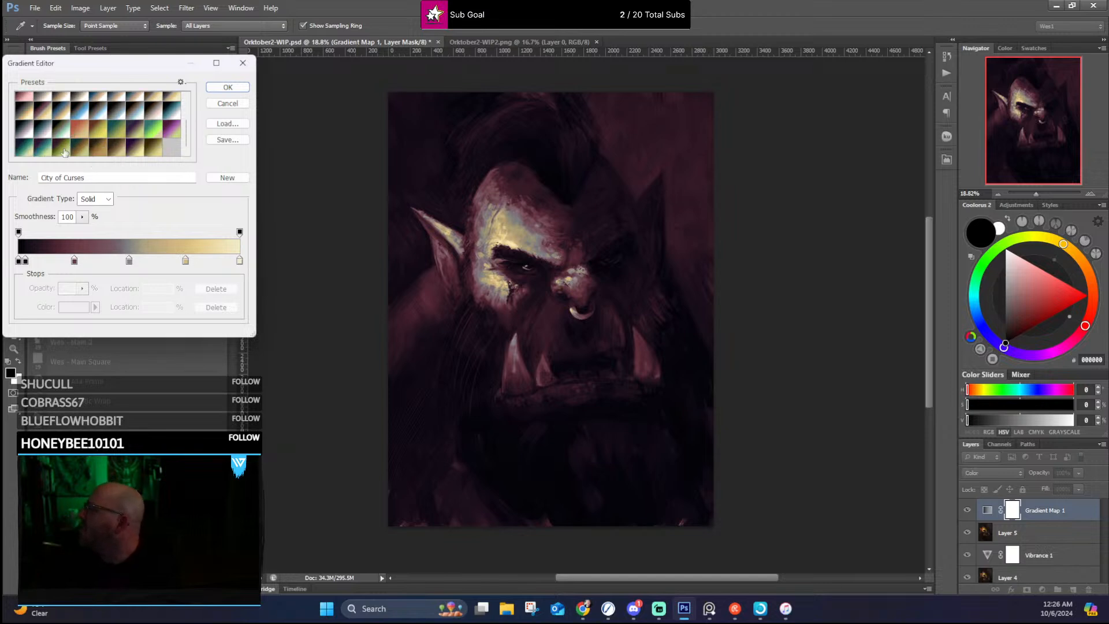
pyautogui.click(63, 149)
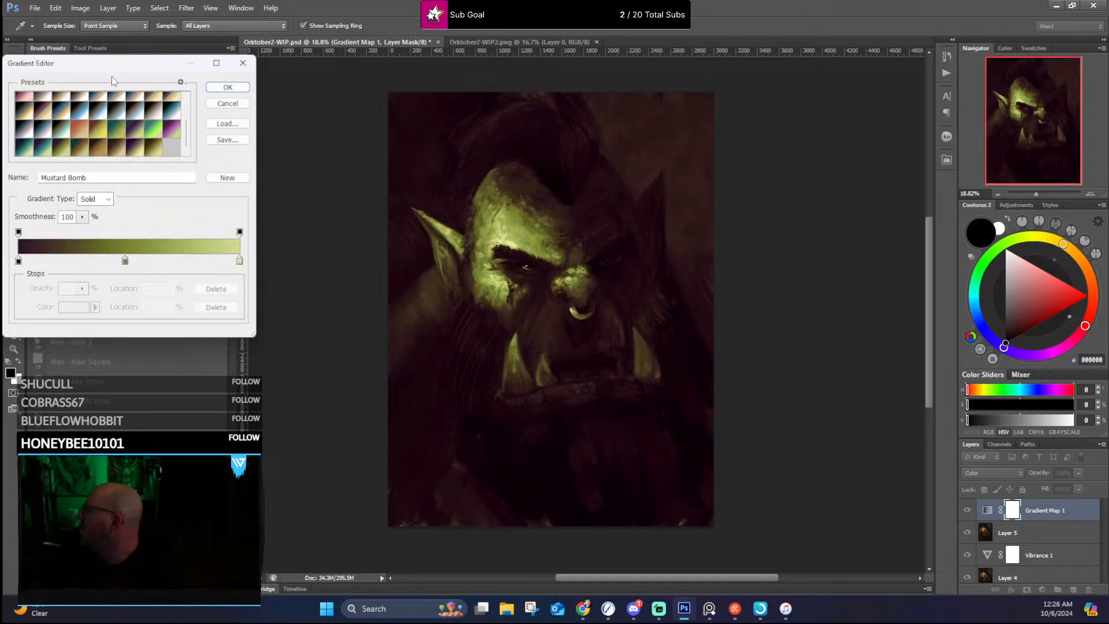
# Step: Examine the Mustard Bomb grade on the orc's face up close and across the whole painting
pyautogui.scroll(3, 521, 236)
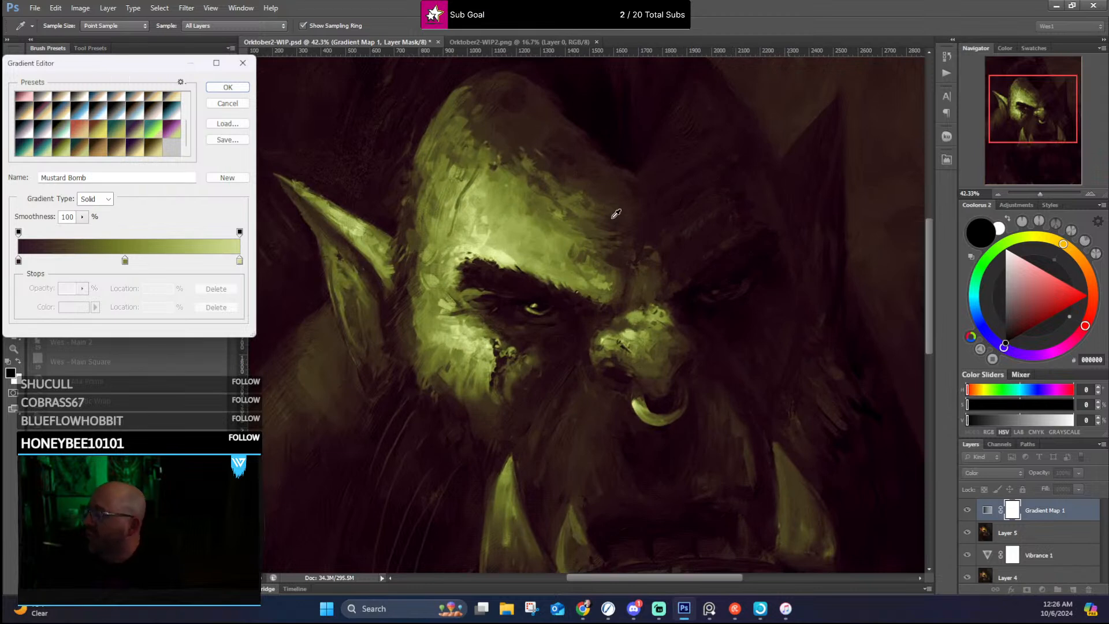
pyautogui.scroll(-2, 616, 214)
pyautogui.scroll(3, 624, 216)
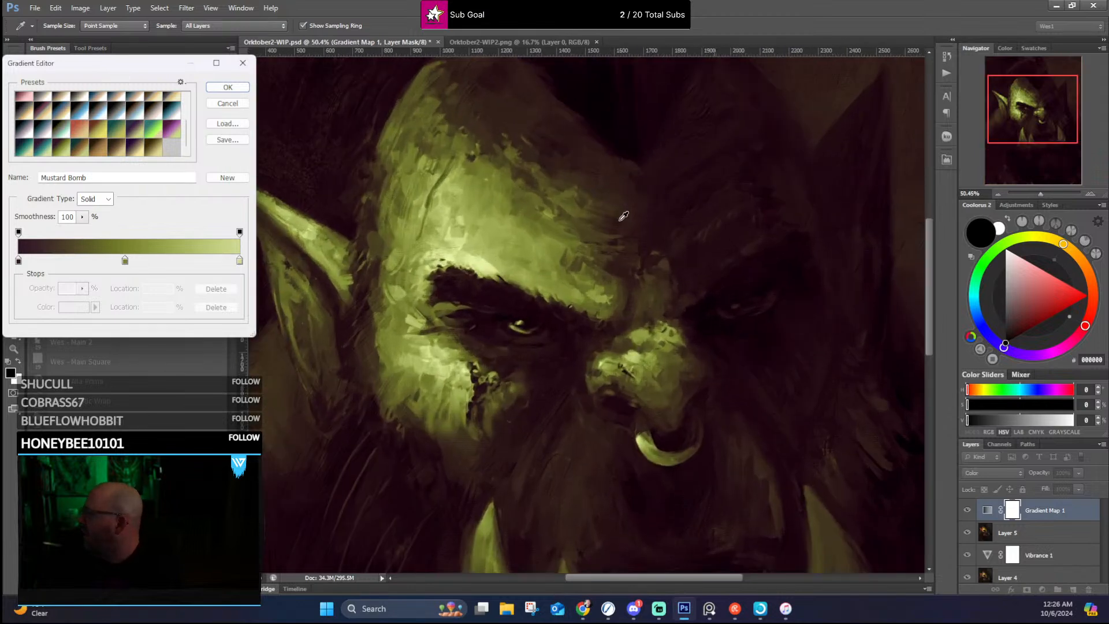
pyautogui.scroll(-3, 624, 216)
pyautogui.scroll(2, 668, 183)
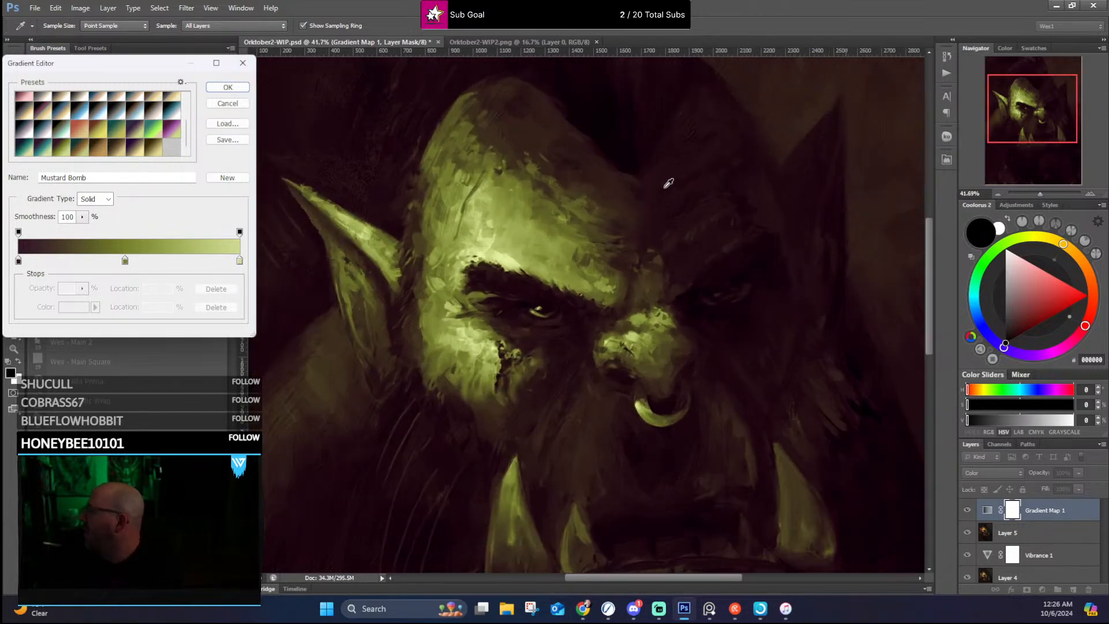
pyautogui.scroll(-3, 668, 183)
pyautogui.scroll(2, 627, 249)
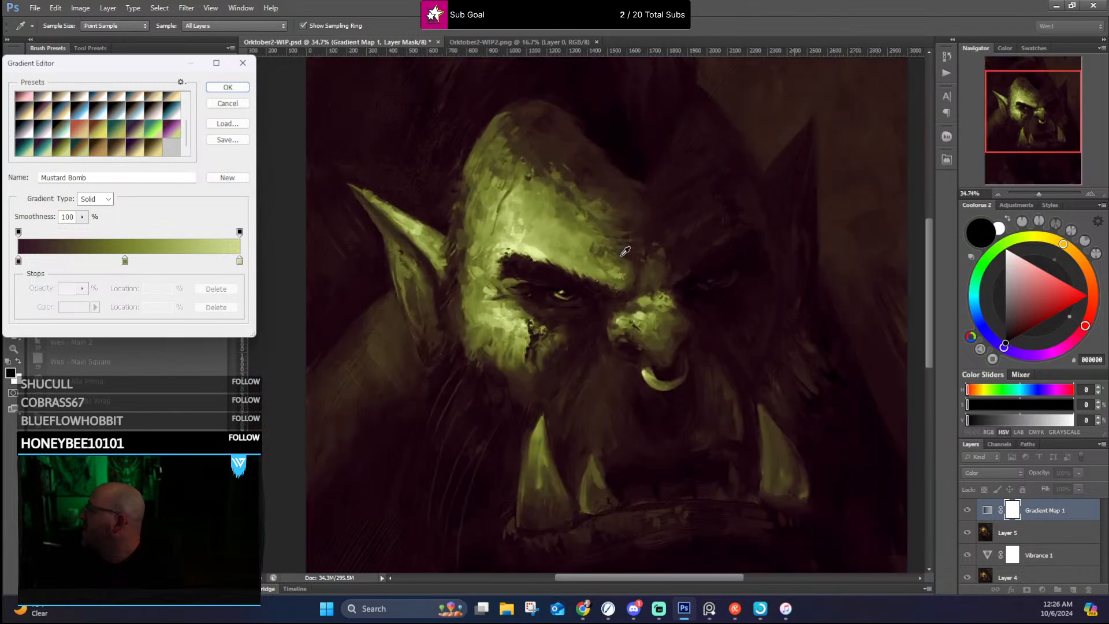
pyautogui.scroll(-2, 596, 170)
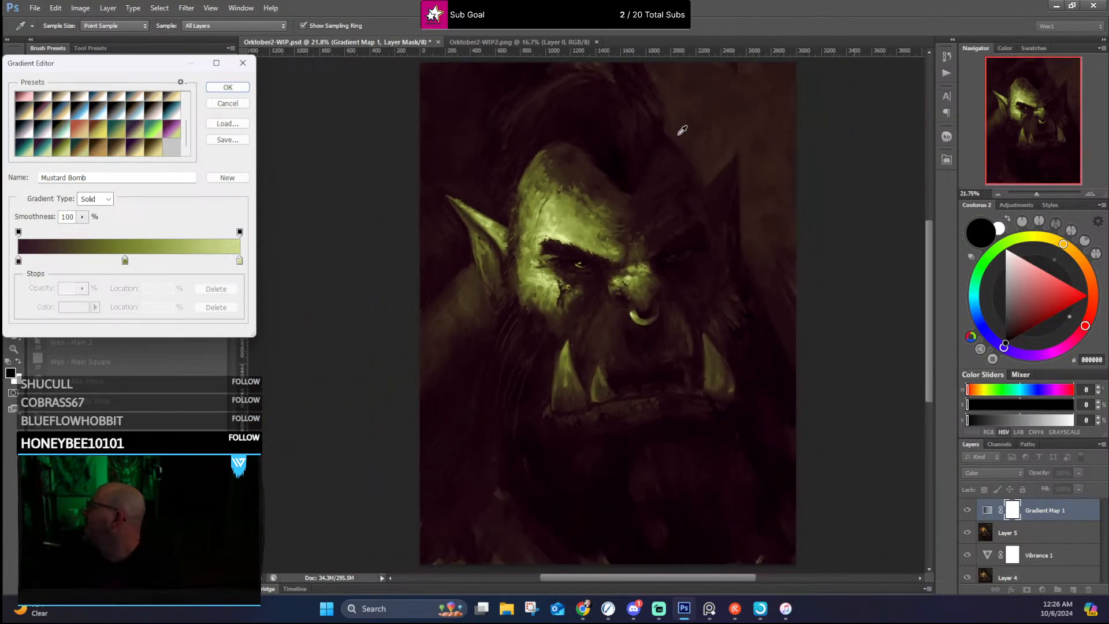
pyautogui.scroll(-1, 717, 132)
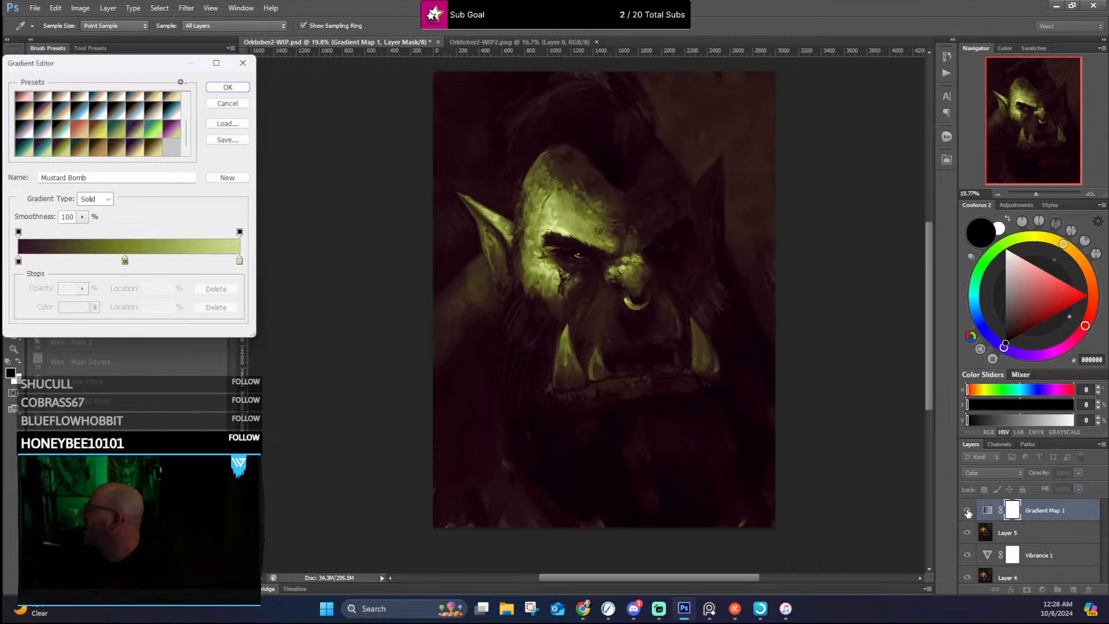
# Step: Accept the Mustard Bomb gradient and compare the portrait with and without the gradient map
pyautogui.click(218, 88)
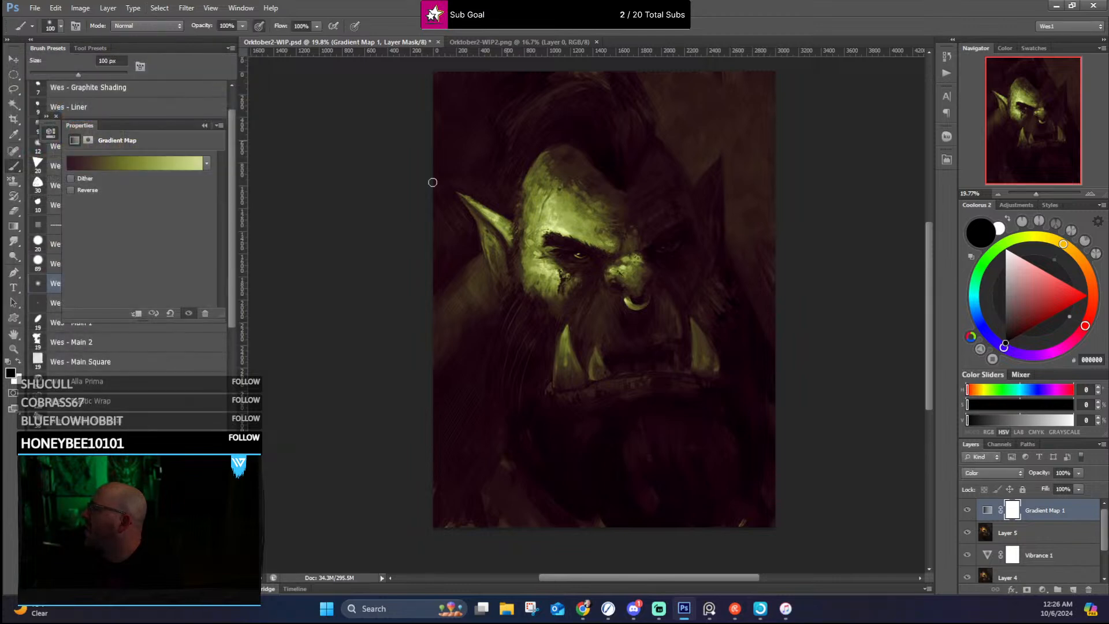
pyautogui.click(967, 511)
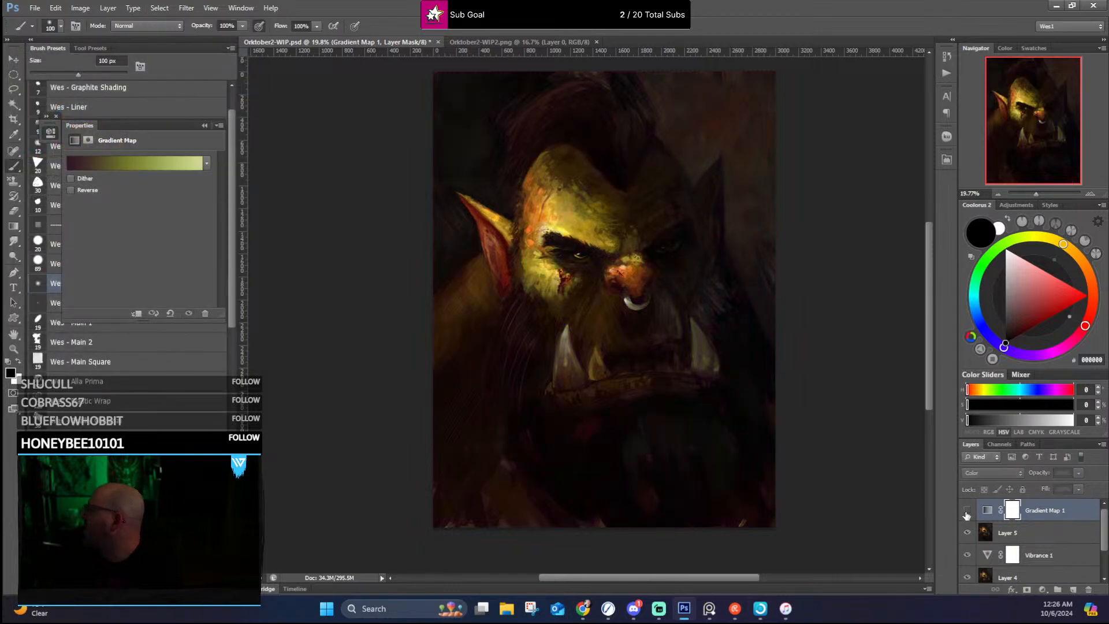
pyautogui.click(967, 511)
pyautogui.click(967, 510)
pyautogui.click(967, 510)
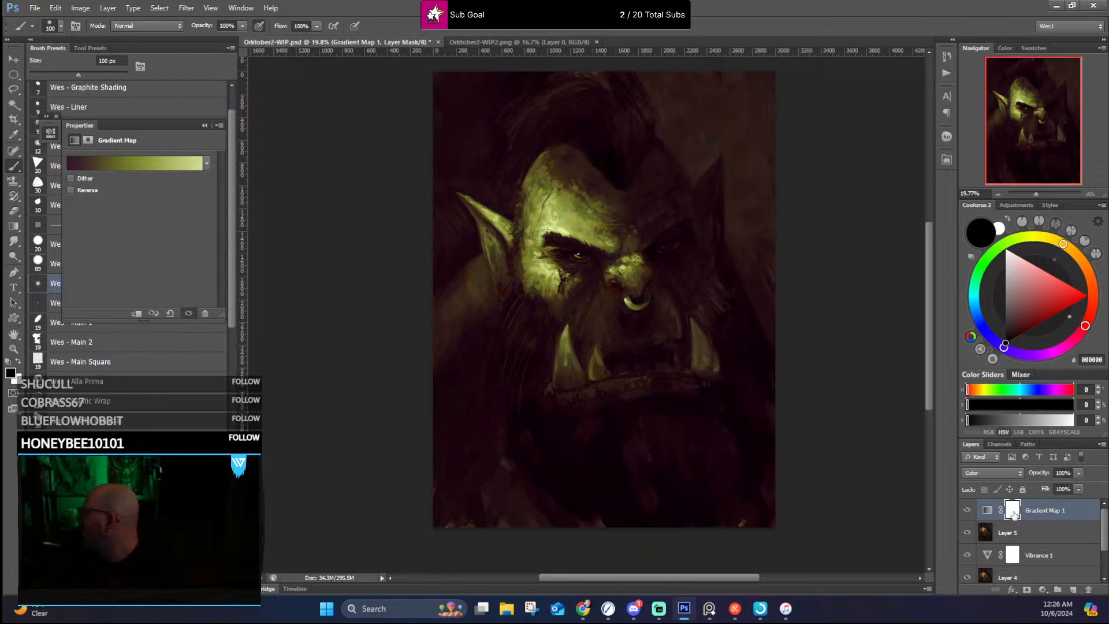
# Step: Fill the gradient map's layer mask with black at 100% opacity
pyautogui.click(1012, 511)
pyautogui.click(56, 8)
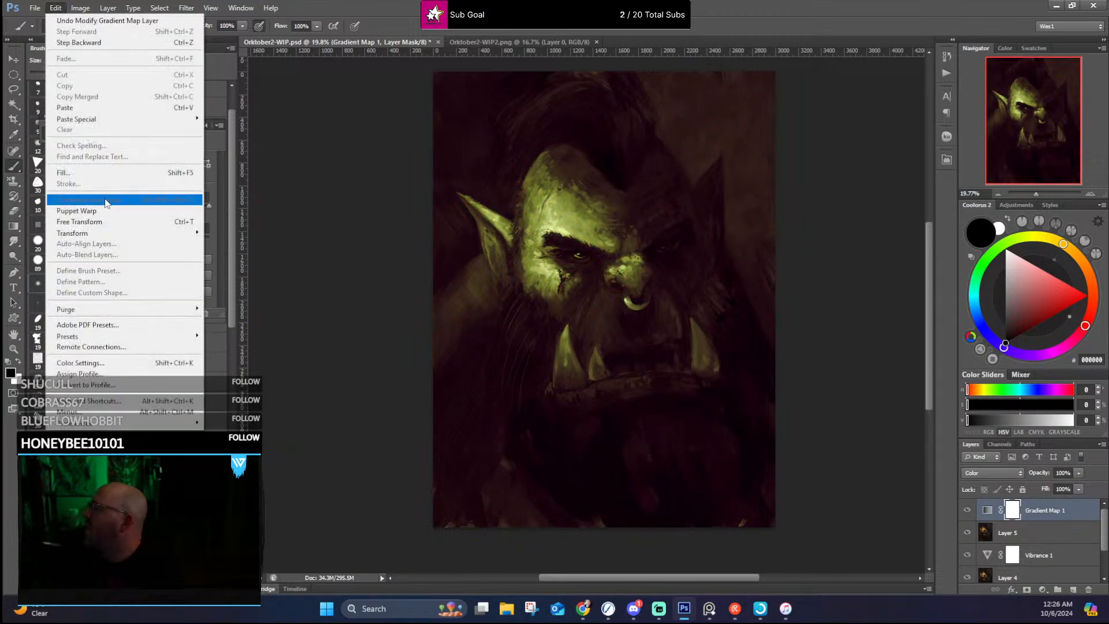
pyautogui.click(105, 175)
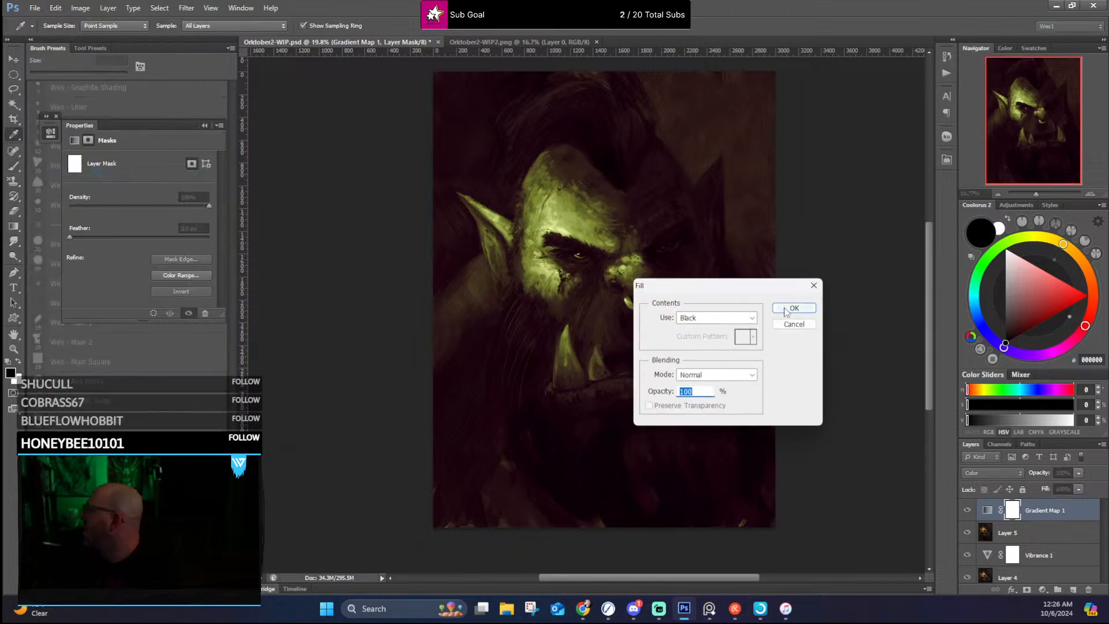
pyautogui.click(793, 308)
pyautogui.press('b')
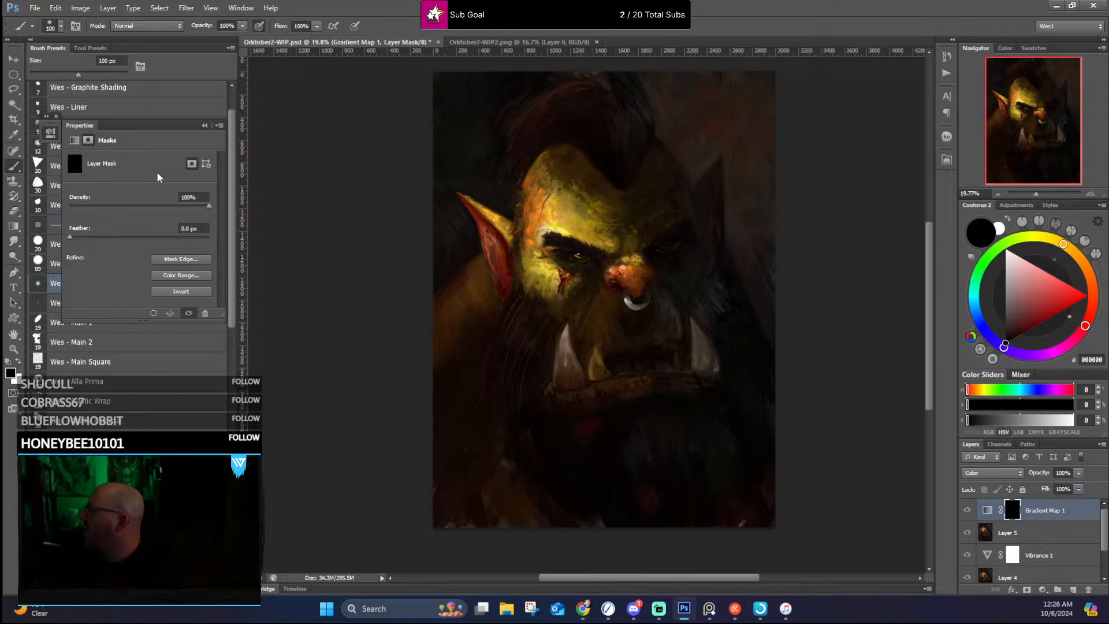
pyautogui.click(204, 126)
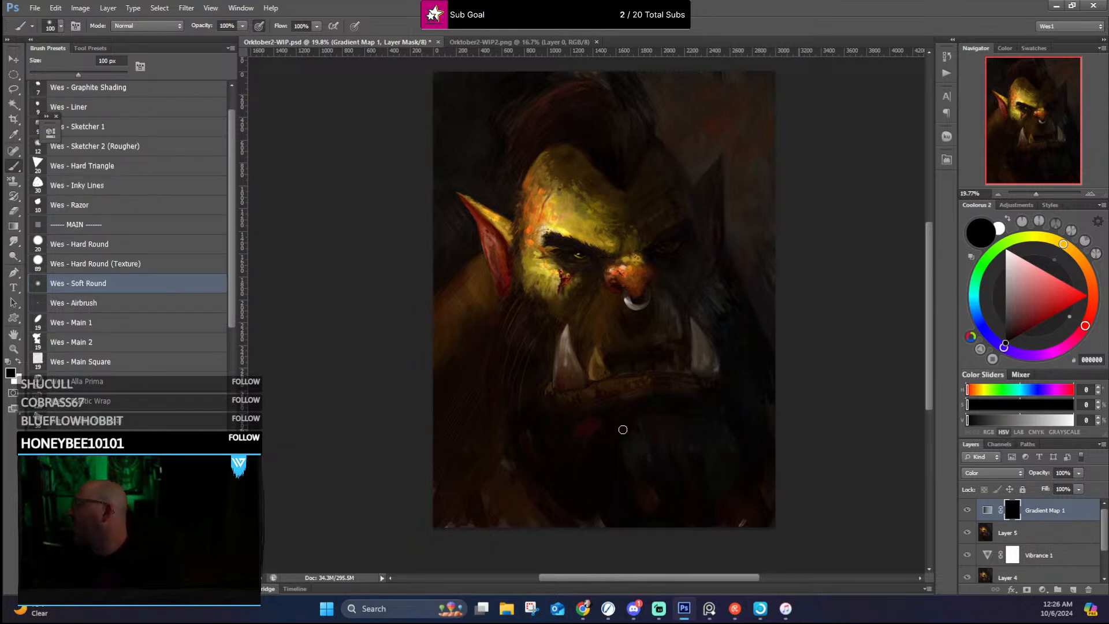
# Step: Paint white on the gradient map's mask over the shadowed ear, cheek and eye, using the Soft Round brush at up to 175 px
pyautogui.press(']')
pyautogui.press(']')
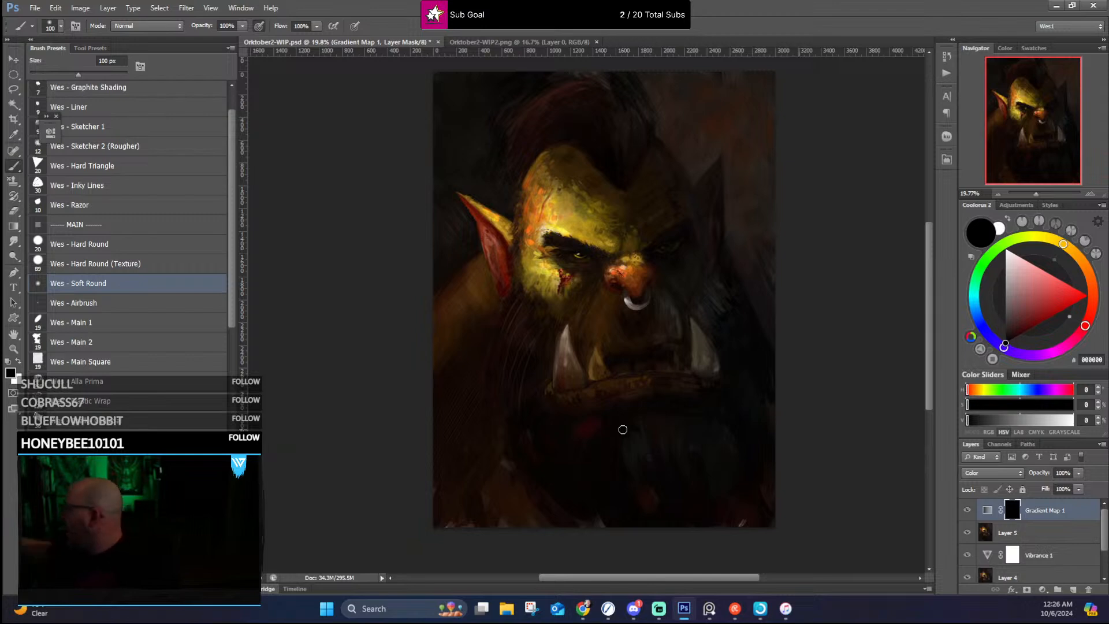
pyautogui.press(']')
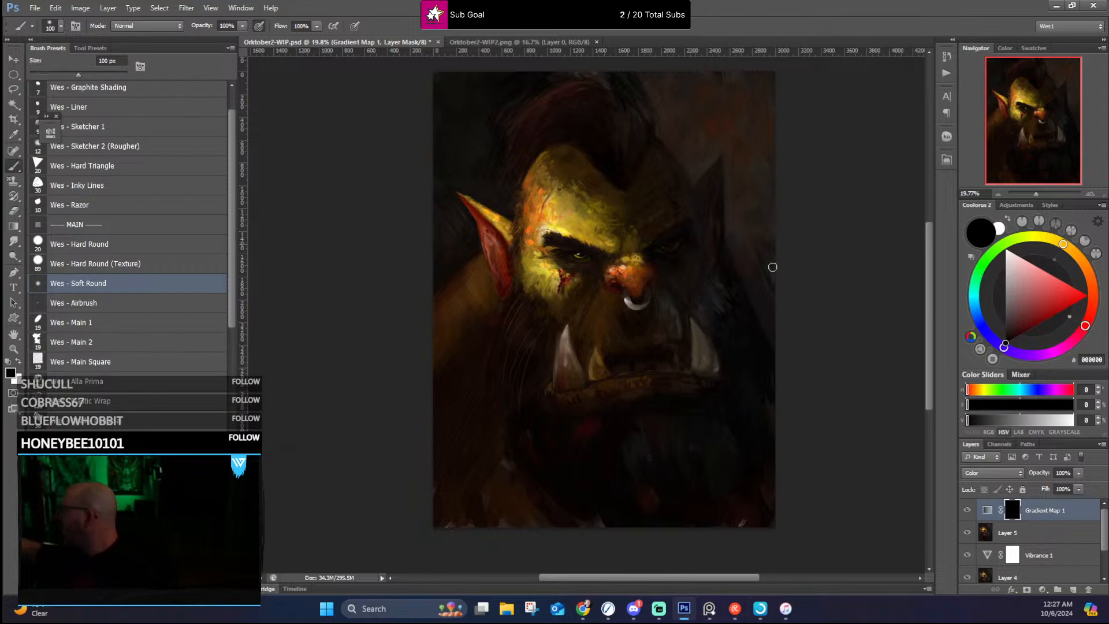
pyautogui.press('x')
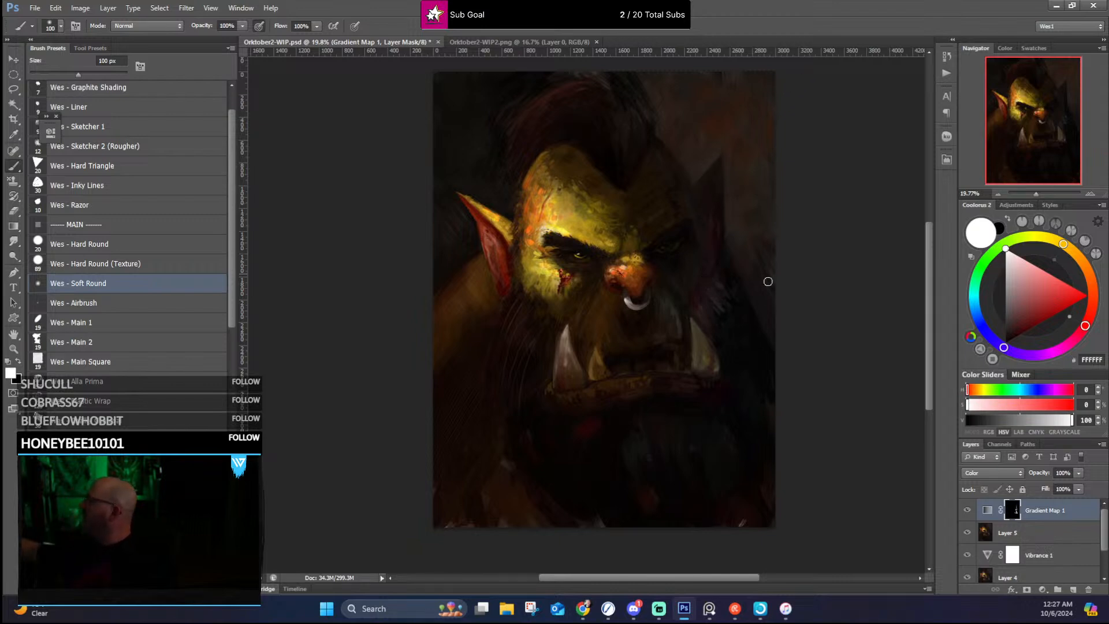
pyautogui.press(']')
pyautogui.press(']')
pyautogui.press(']')
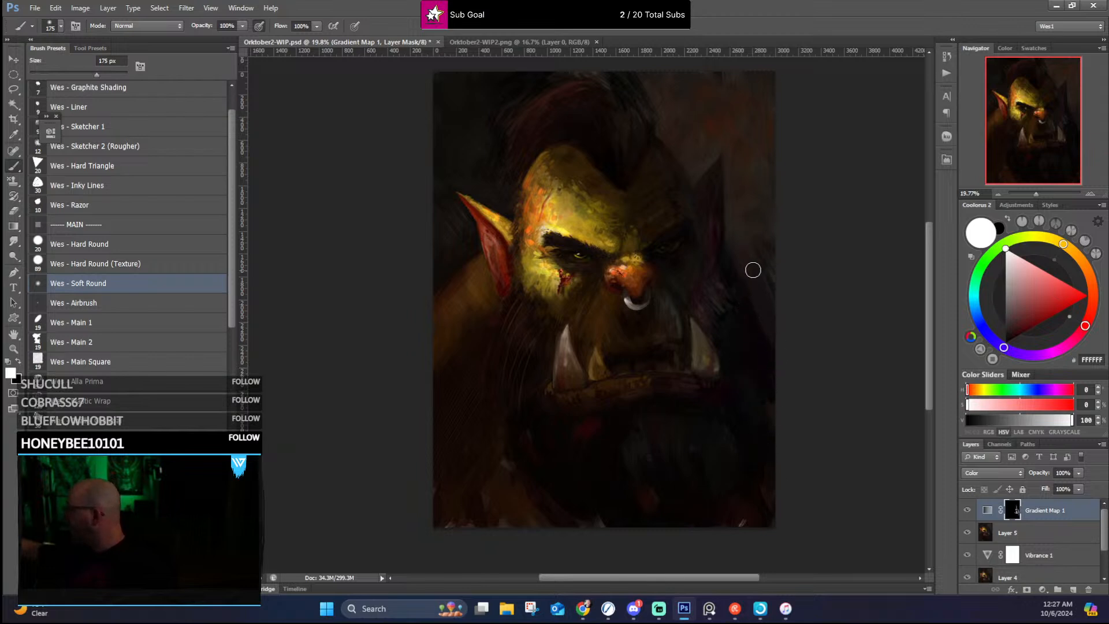
pyautogui.moveTo(767, 273); pyautogui.dragTo(733, 240)
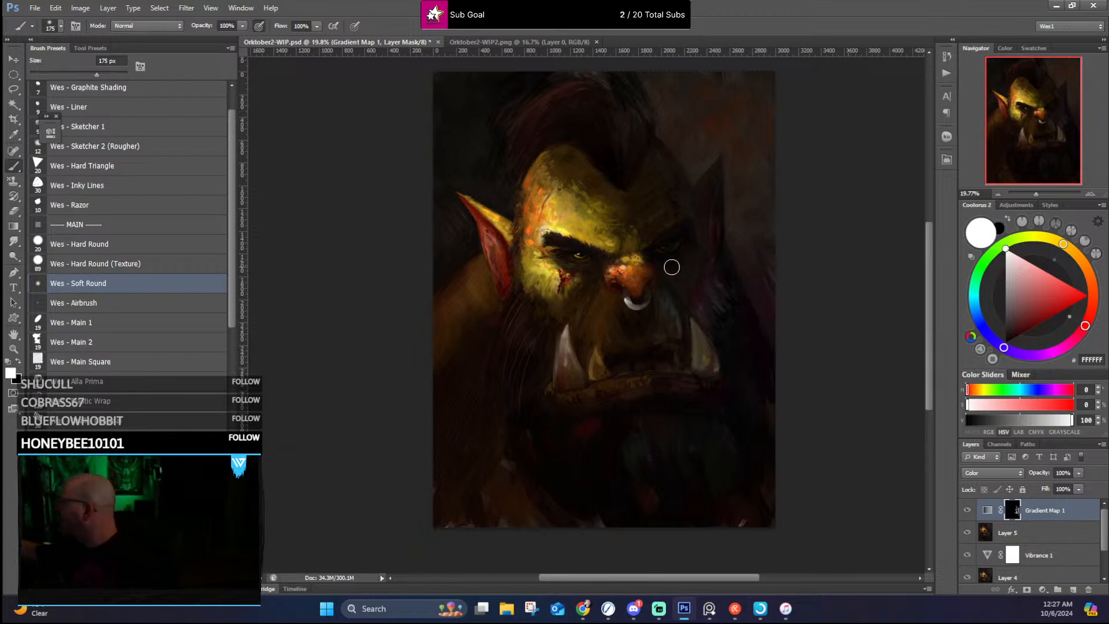
pyautogui.moveTo(689, 264)
pyautogui.mouseDown()
pyautogui.moveTo(730, 183)
pyautogui.moveTo(706, 229)
pyautogui.moveTo(667, 268)
pyautogui.moveTo(658, 262)
pyautogui.moveTo(666, 282)
pyautogui.moveTo(661, 251)
pyautogui.mouseUp()
# Step: Reveal the grade on the tusks, nose ring and shadowed brow with the white soft brush reduced to 125 px and 90 px
pyautogui.press('[')
pyautogui.press('[')
pyautogui.press('[')
pyautogui.press('[')
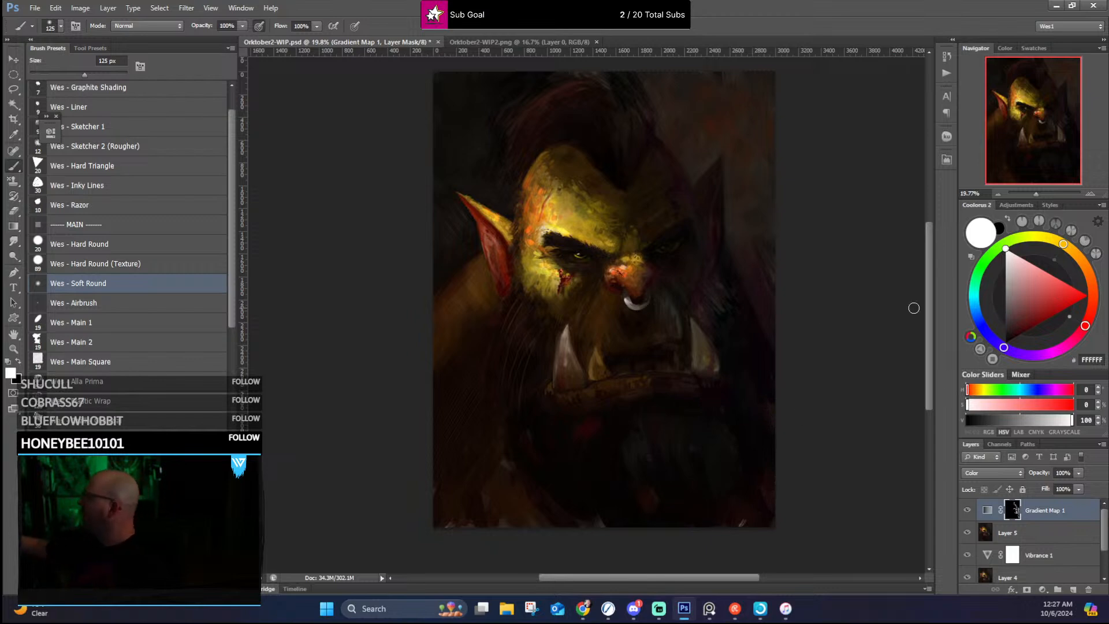
pyautogui.press('[')
pyautogui.press('[')
pyautogui.press('[')
pyautogui.press('[')
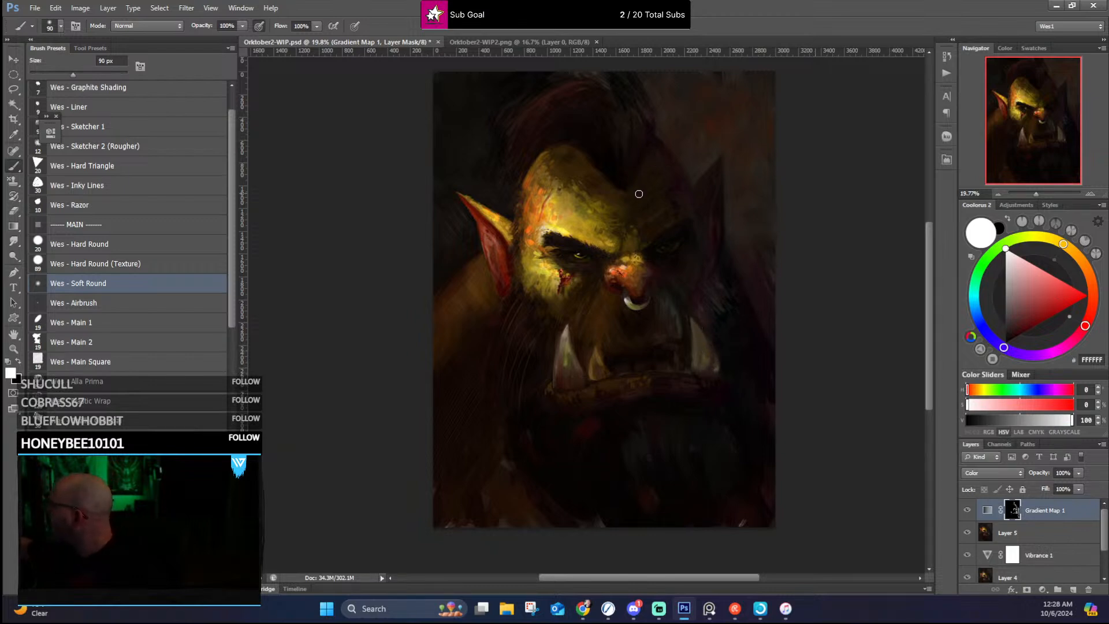
# Step: Refine the mask around the shadowed forehead and cheek with a 150 px soft brush, switching from white to greys 818181, C3C3C3 and 1E1E1E
pyautogui.press(']')
pyautogui.press(']')
pyautogui.press(']')
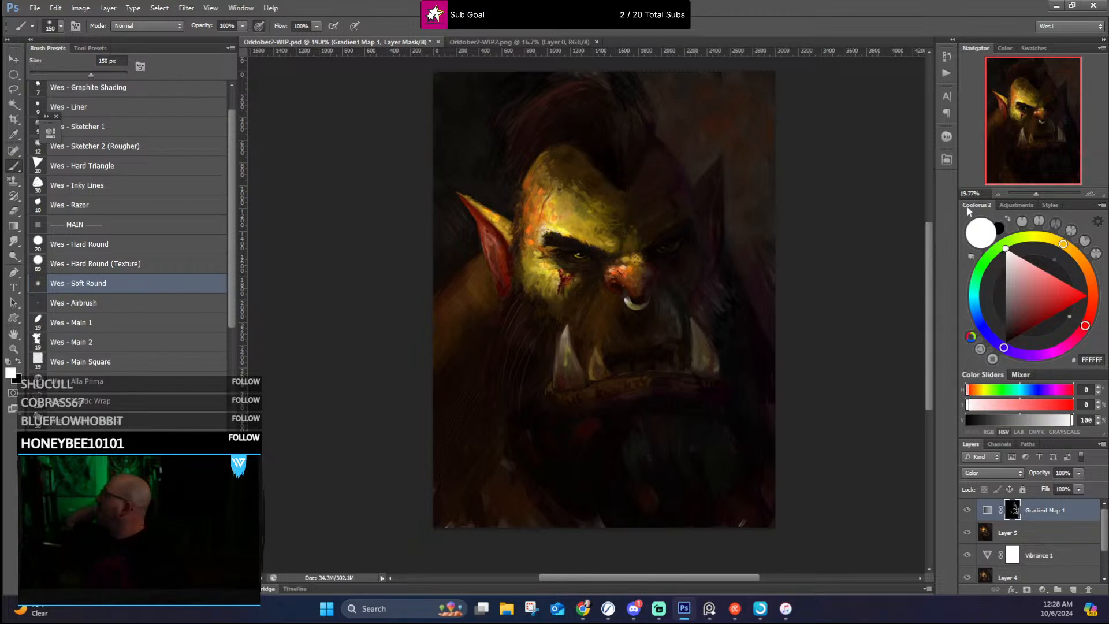
pyautogui.keyDown('alt'); pyautogui.click(695, 292); pyautogui.keyUp('alt')
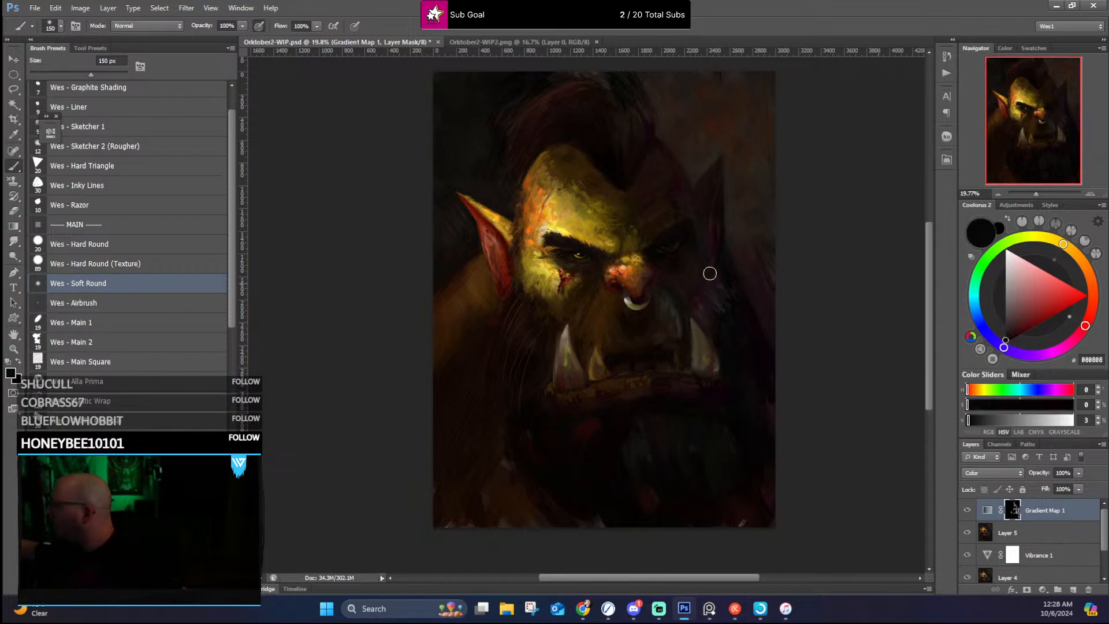
pyautogui.moveTo(1004, 305); pyautogui.dragTo(1005, 294)
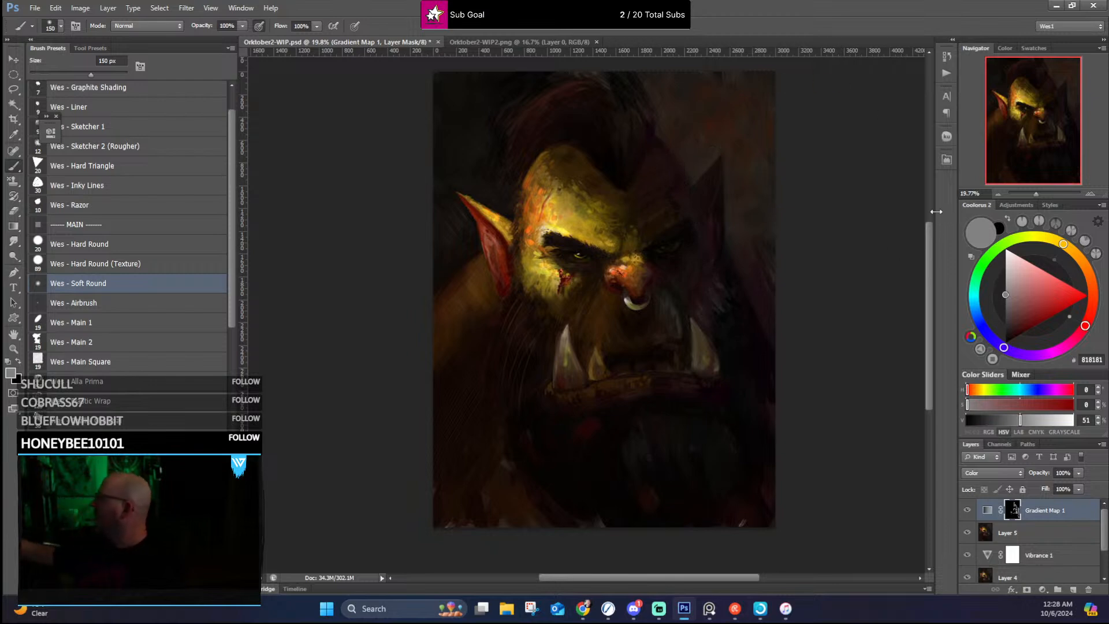
pyautogui.moveTo(1007, 303); pyautogui.dragTo(1006, 271)
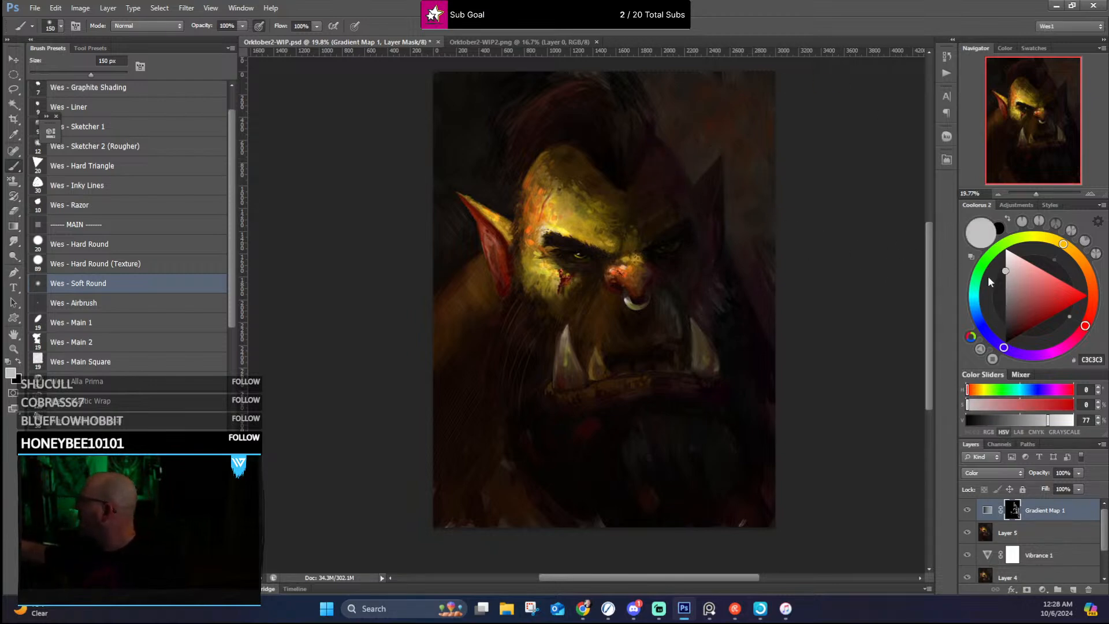
pyautogui.moveTo(1005, 272); pyautogui.dragTo(1006, 331)
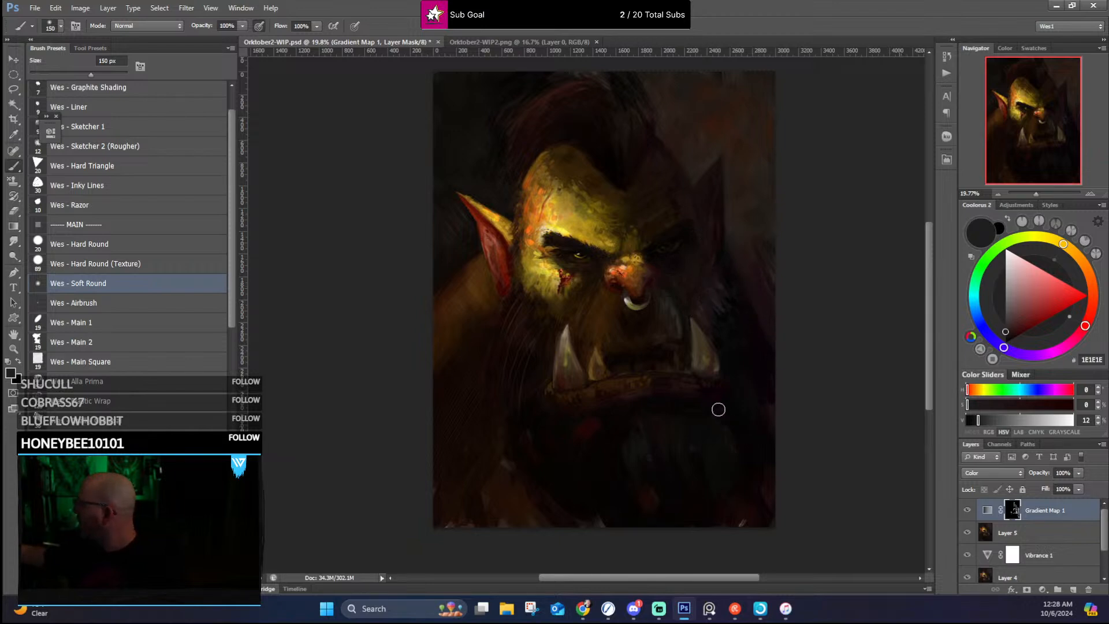
# Step: Paint the mask over the background and hair in grey A0A0A0, enlarging the soft brush to 250 px
pyautogui.click(1005, 286)
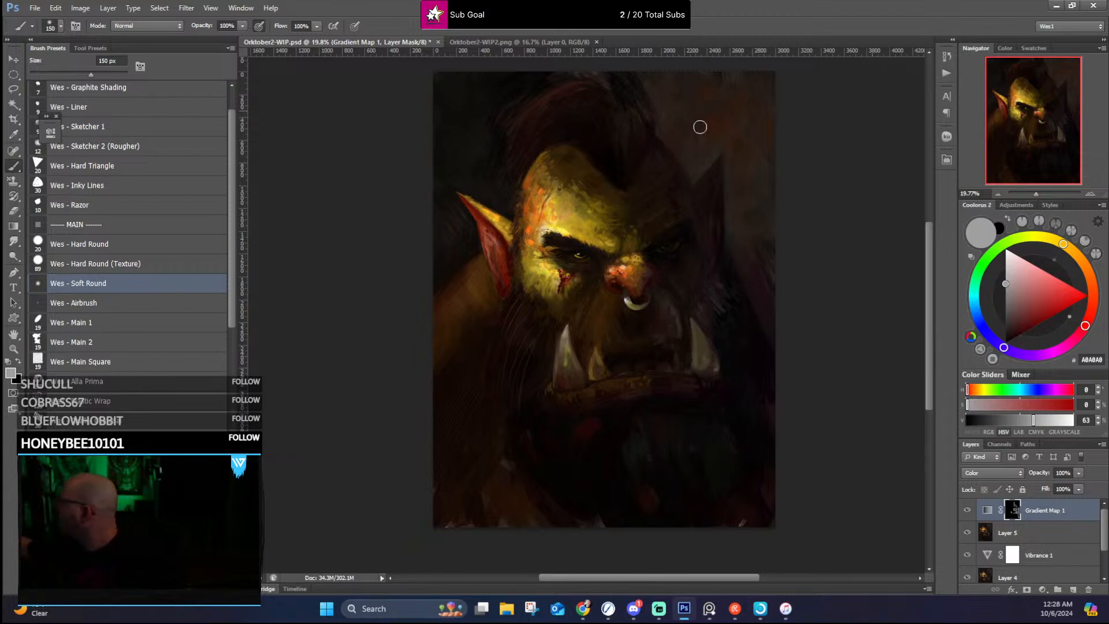
pyautogui.moveTo(728, 194); pyautogui.dragTo(696, 274)
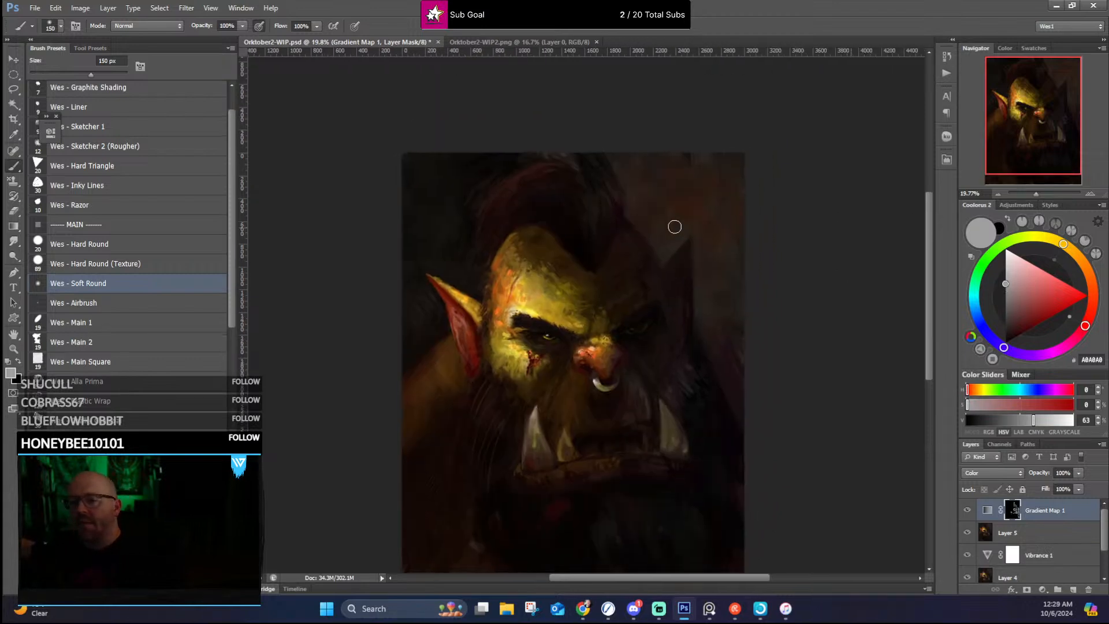
pyautogui.press(']')
pyautogui.press(']')
pyautogui.press(']')
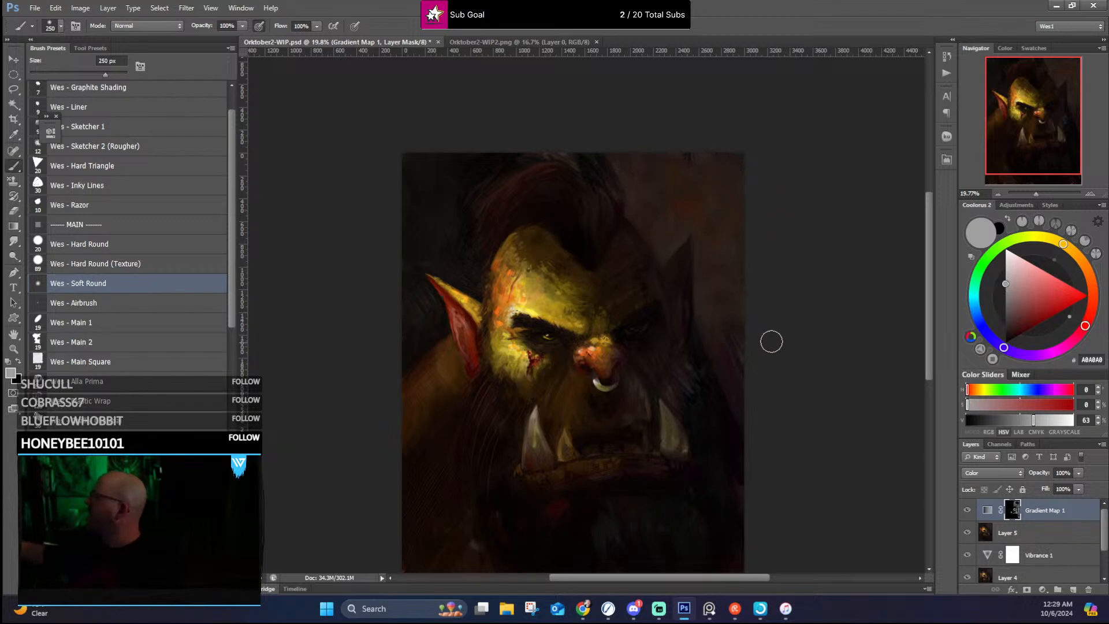
pyautogui.moveTo(698, 376); pyautogui.dragTo(750, 302)
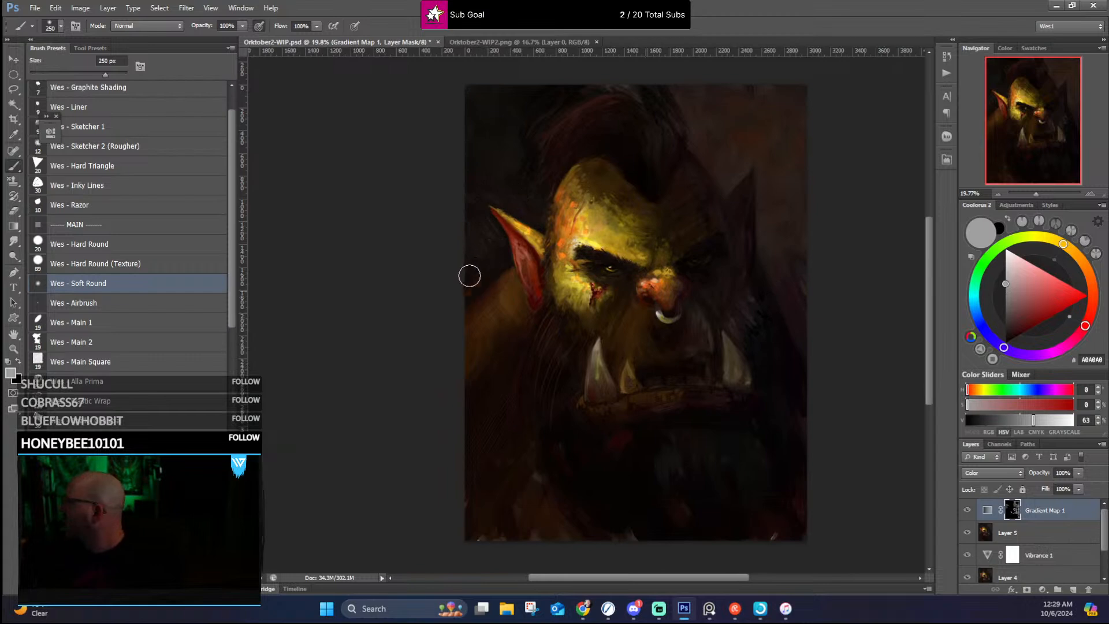
pyautogui.moveTo(584, 191); pyautogui.dragTo(607, 278)
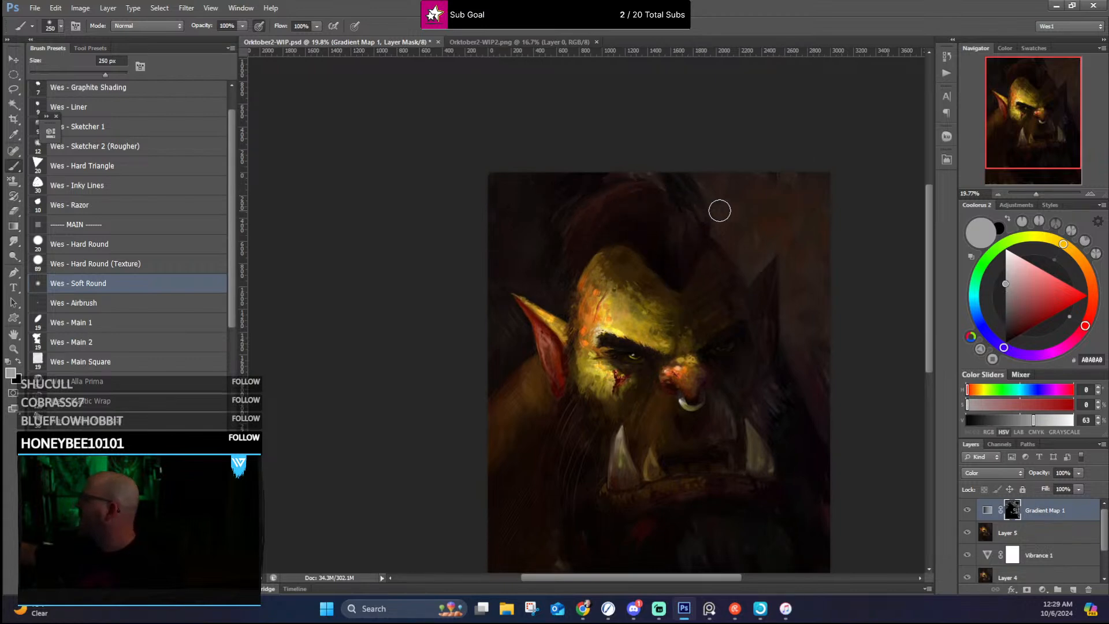
# Step: Brush the same grey into the mask over the shoulder below the lit ear and the lower chest
pyautogui.scroll(-3, 731, 219)
pyautogui.hscroll(1, 751, 213)
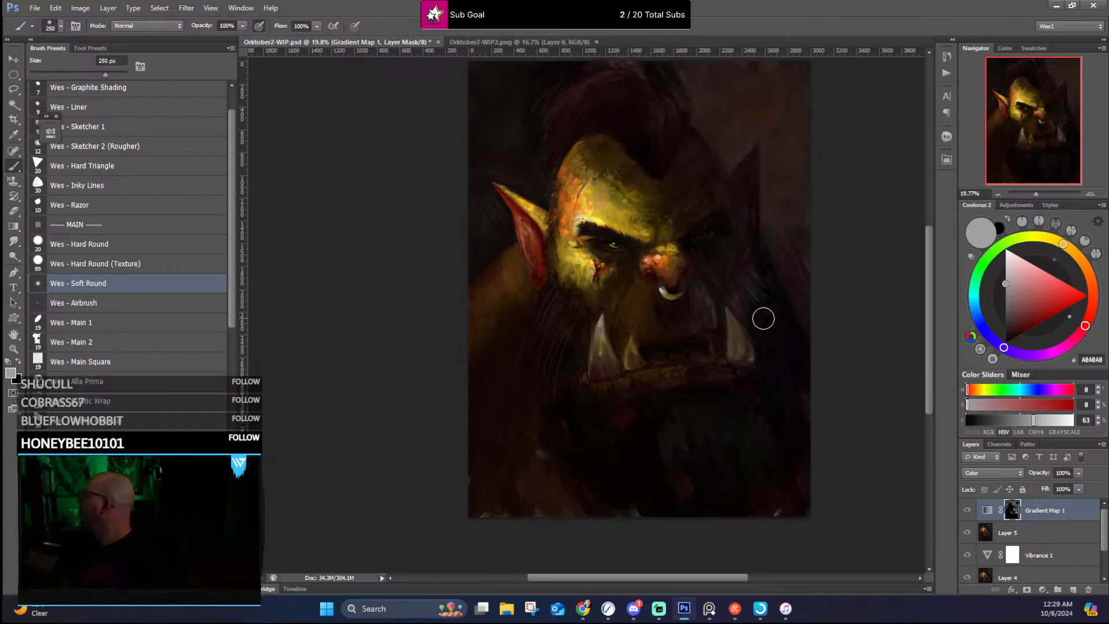
pyautogui.moveTo(533, 295); pyautogui.dragTo(531, 329)
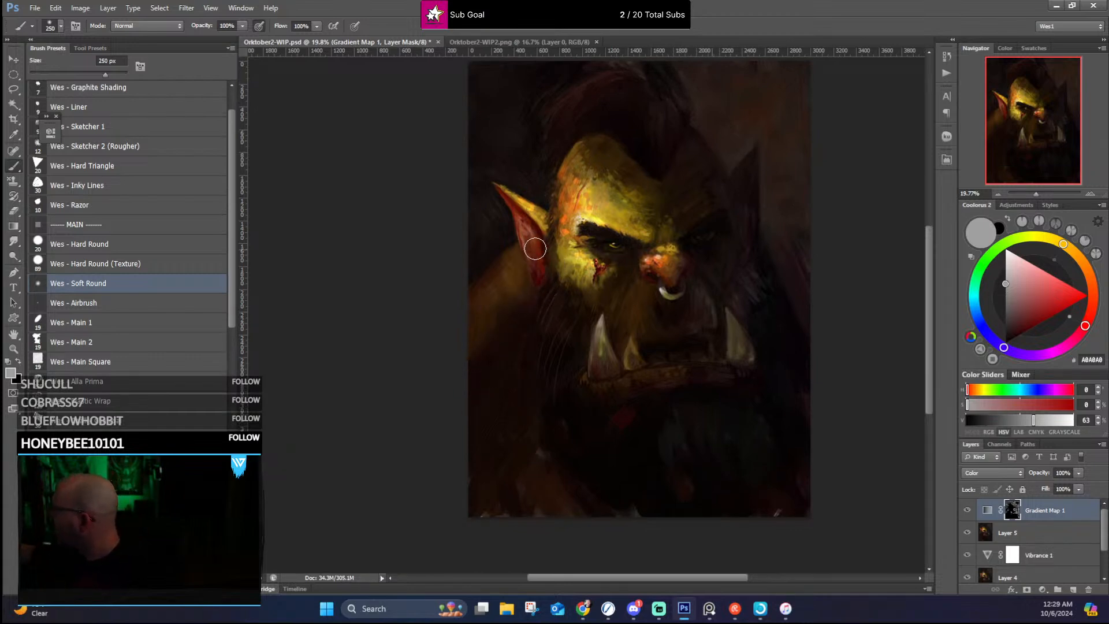
pyautogui.scroll(-2, 578, 317)
pyautogui.hscroll(1, 578, 317)
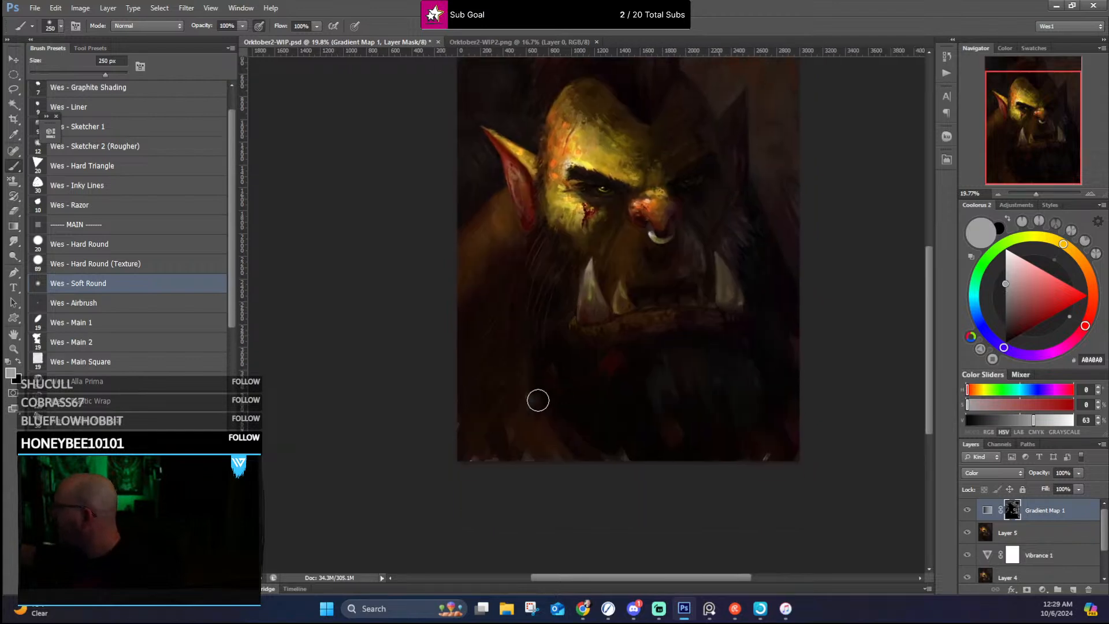
pyautogui.moveTo(538, 400); pyautogui.dragTo(560, 451)
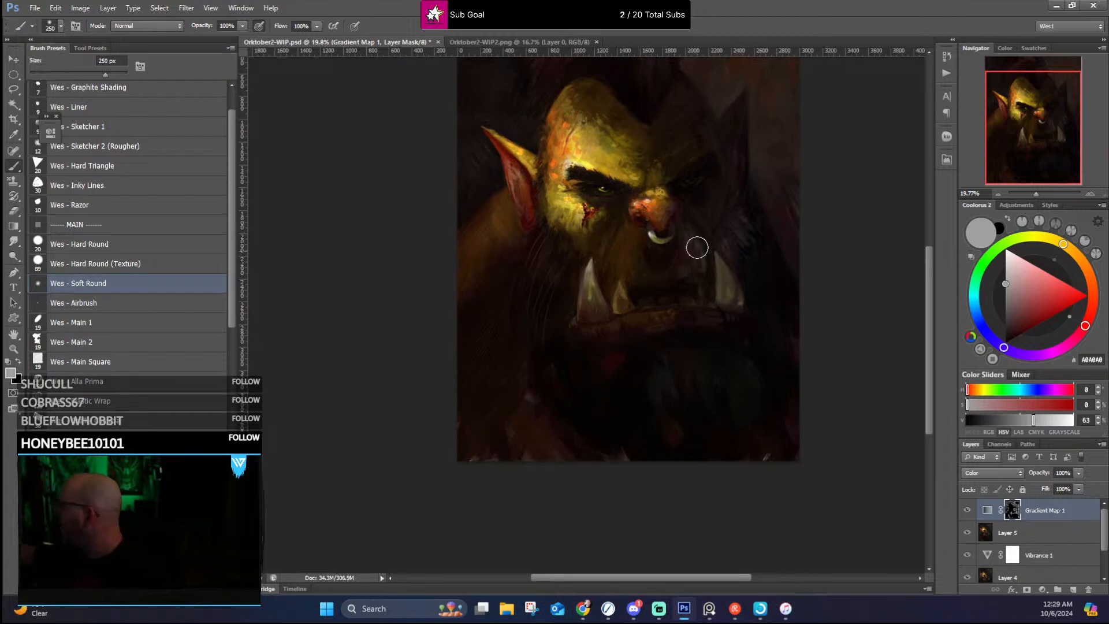
pyautogui.moveTo(815, 310); pyautogui.dragTo(791, 386)
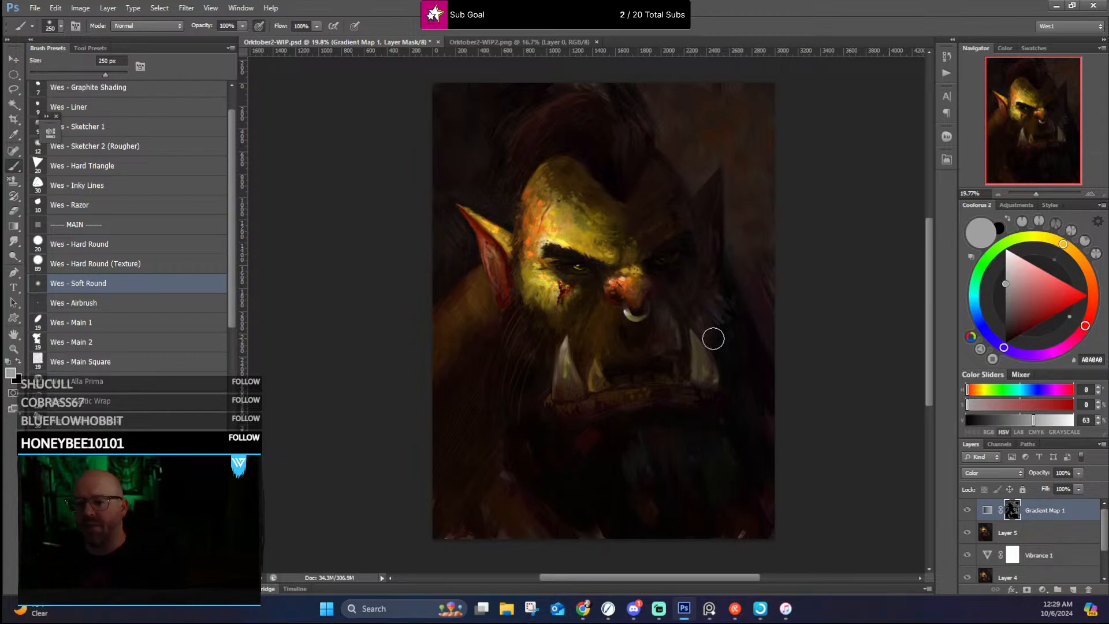
# Step: Inspect the grade around the nose ring and shadowed cheek up close and across the whole portrait
pyautogui.scroll(5, 703, 302)
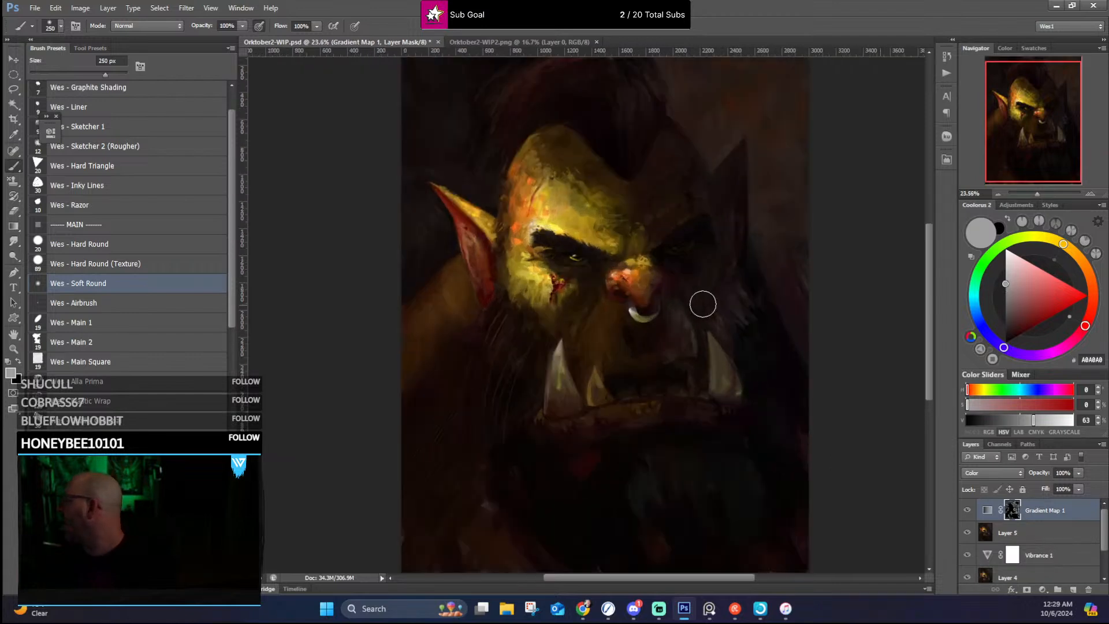
pyautogui.scroll(4, 695, 298)
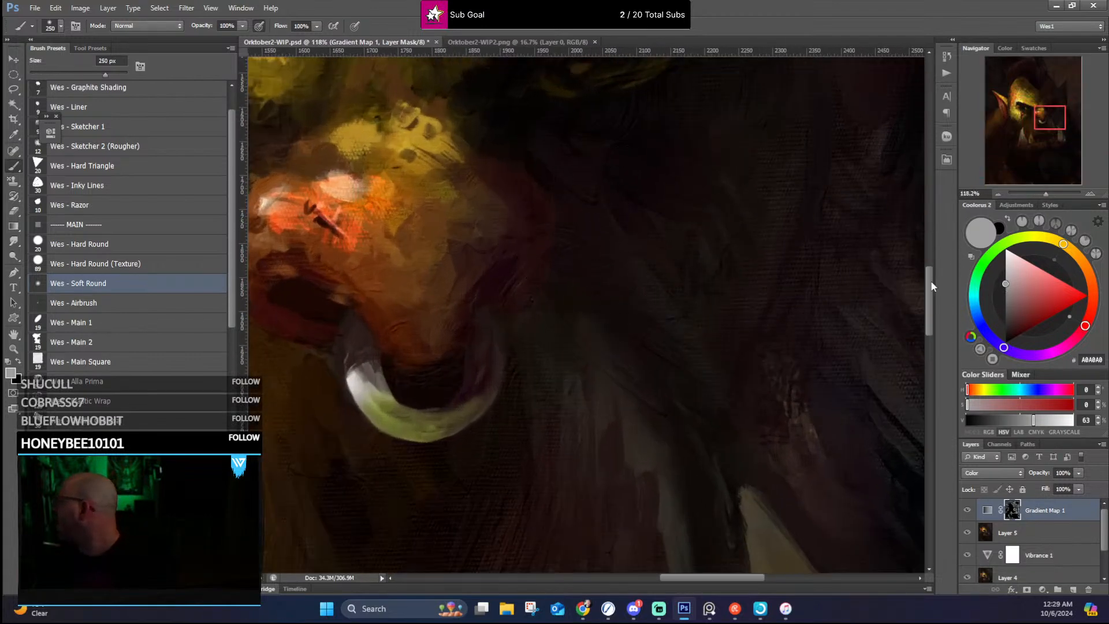
pyautogui.moveTo(931, 280); pyautogui.dragTo(945, 179)
pyautogui.moveTo(934, 207); pyautogui.dragTo(930, 242)
pyautogui.scroll(-5, 380, 393)
pyautogui.scroll(-5, 438, 395)
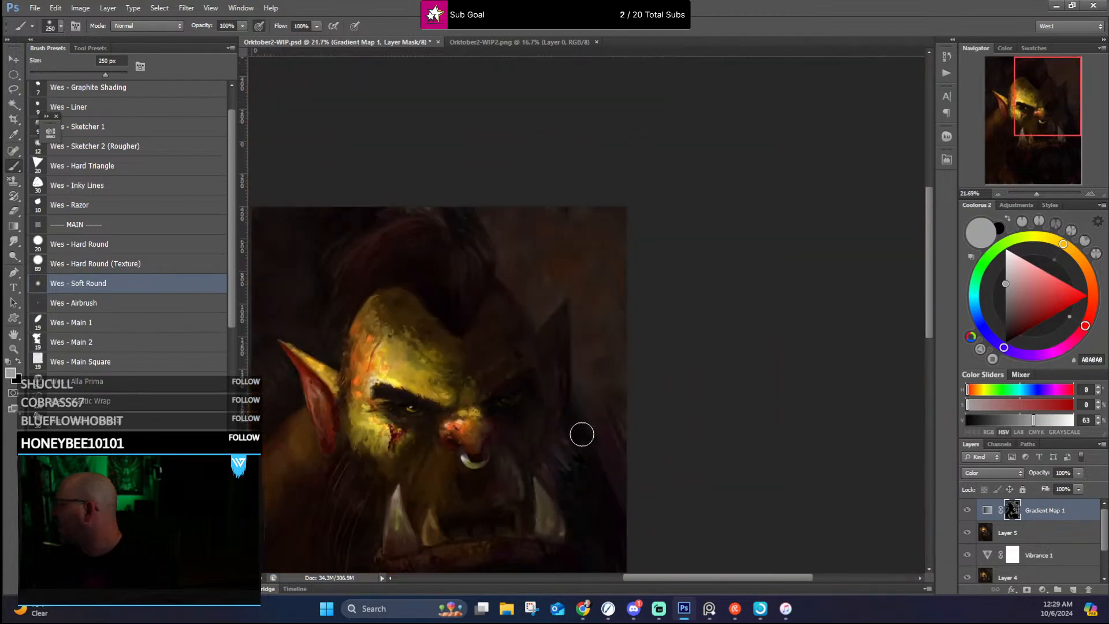
pyautogui.moveTo(929, 231); pyautogui.dragTo(931, 276)
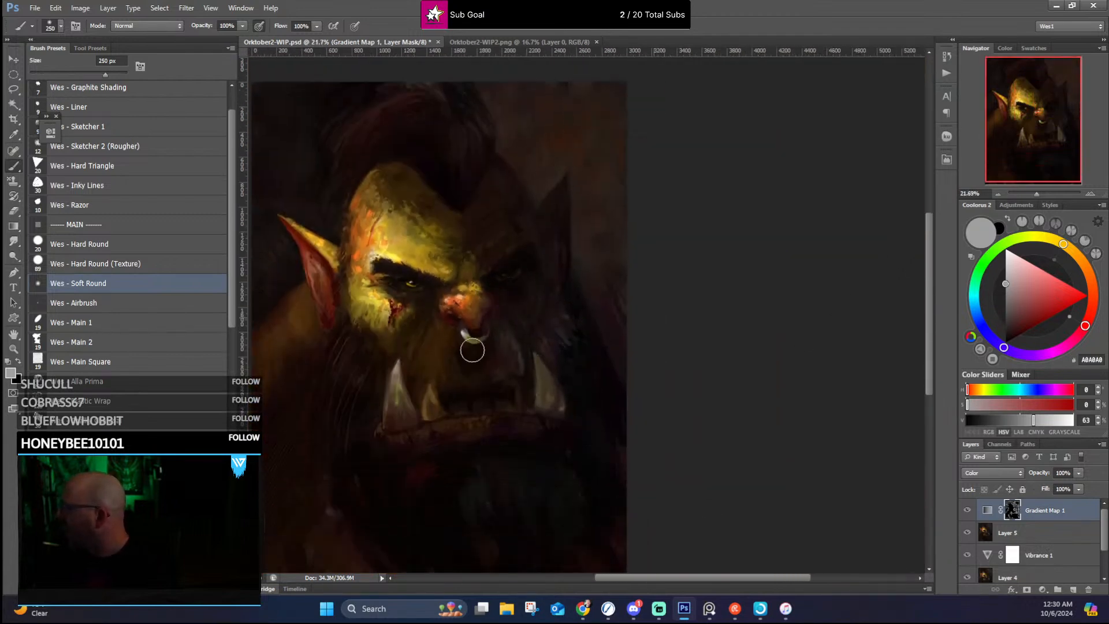
pyautogui.scroll(-2, 520, 416)
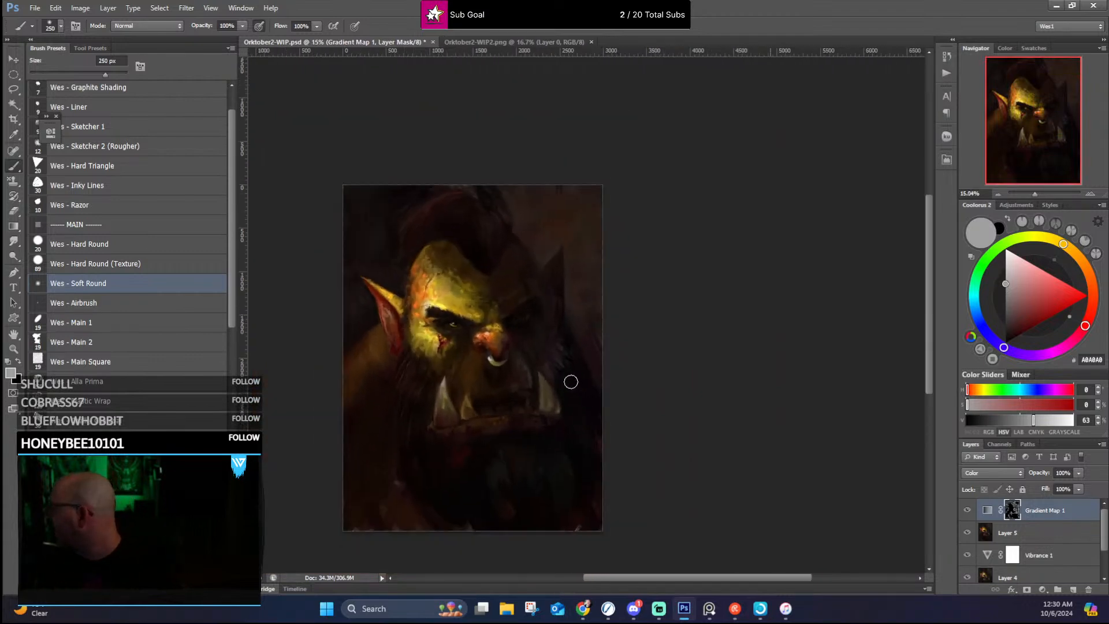
# Step: Examine the transition between the lit forehead, nose bridge and shadowed brow at several magnifications and in full view
pyautogui.scroll(3, 570, 381)
pyautogui.scroll(2, 555, 235)
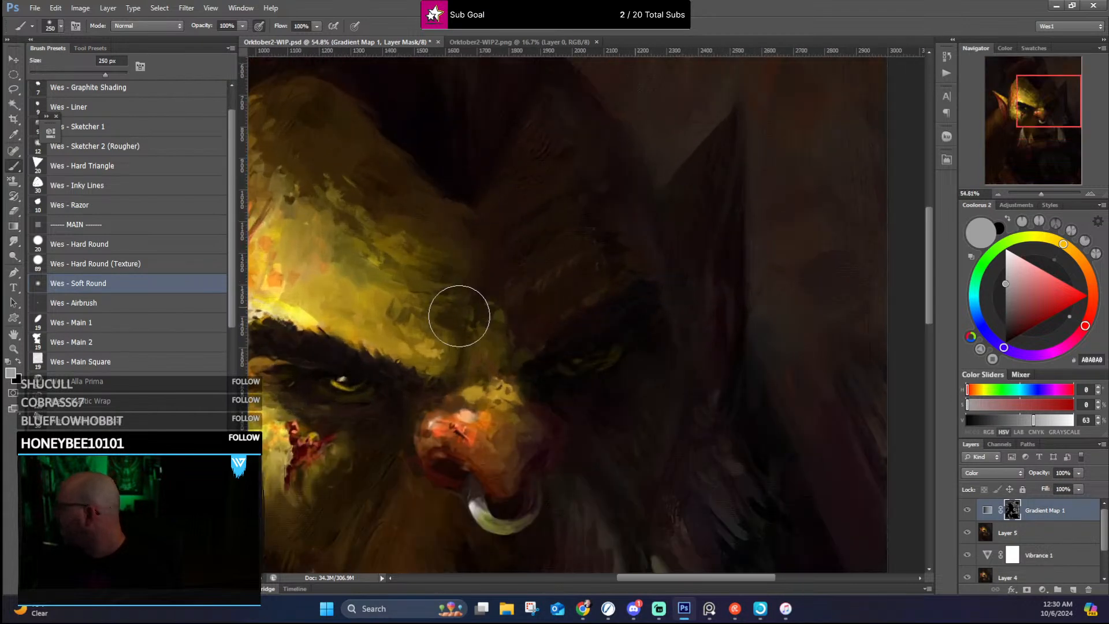
pyautogui.scroll(2, 469, 315)
pyautogui.scroll(-5, 580, 303)
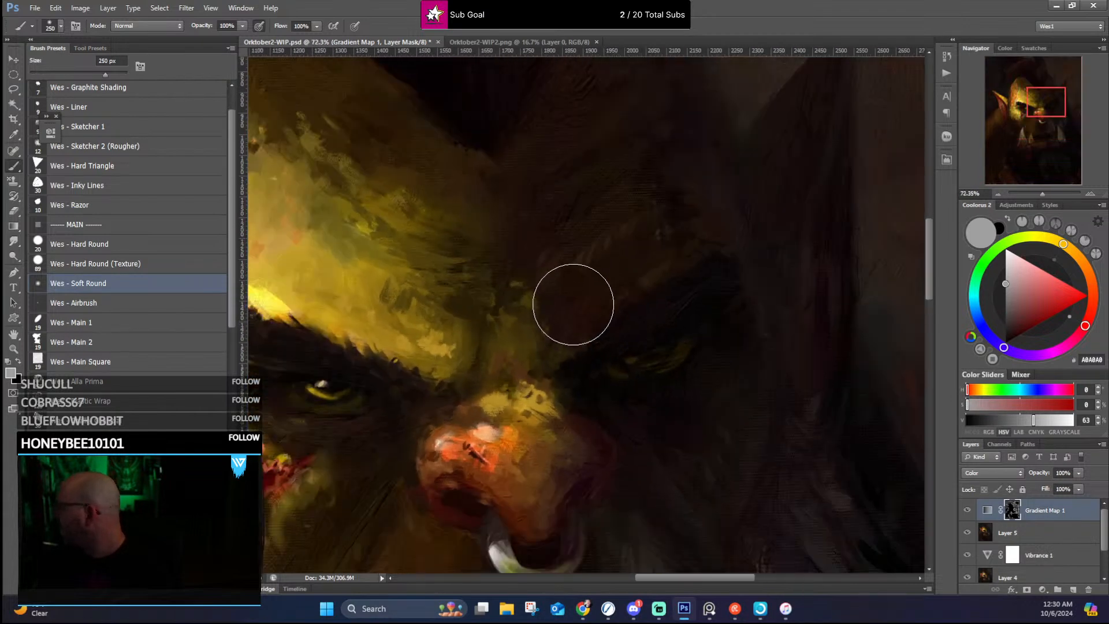
pyautogui.scroll(3, 555, 317)
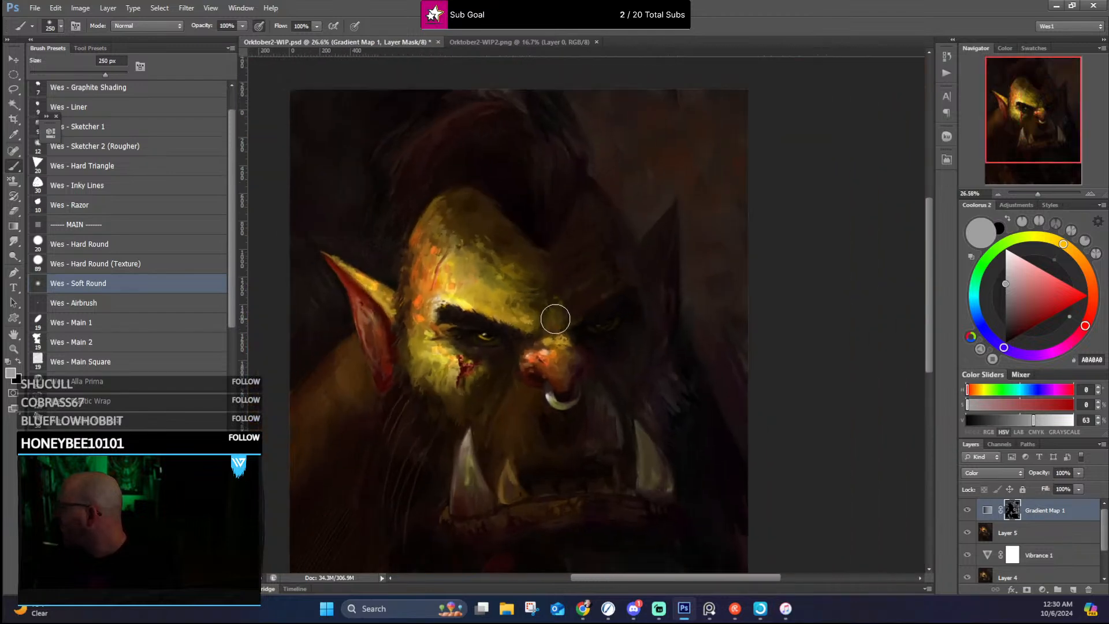
pyautogui.moveTo(563, 407)
pyautogui.mouseDown()
pyautogui.moveTo(520, 396)
pyautogui.moveTo(595, 376)
pyautogui.moveTo(579, 352)
pyautogui.mouseUp()
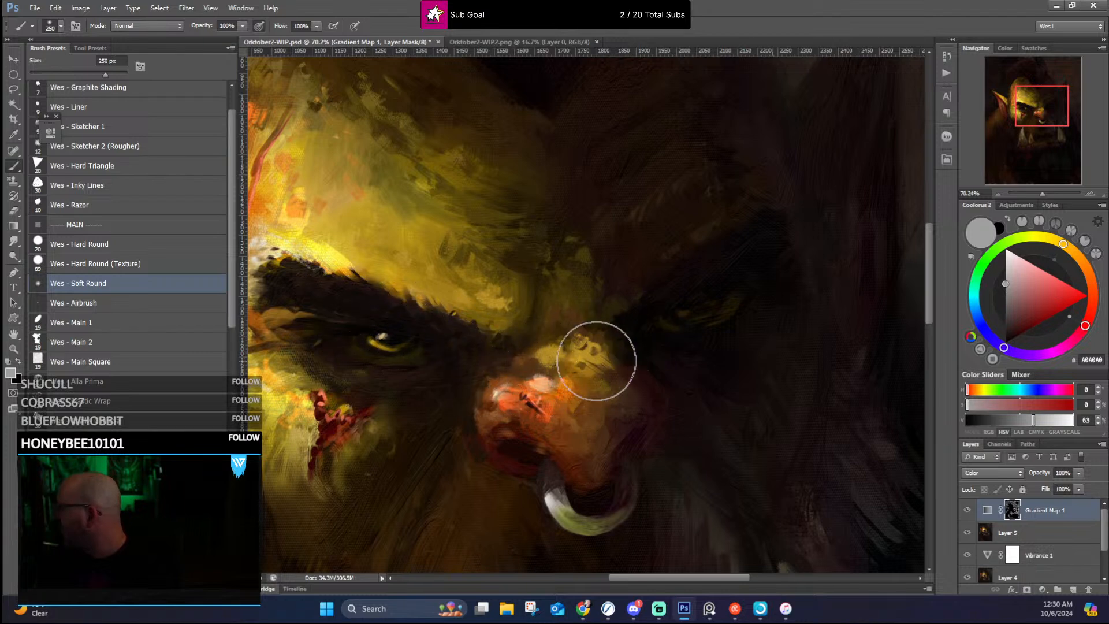
pyautogui.scroll(-5, 607, 357)
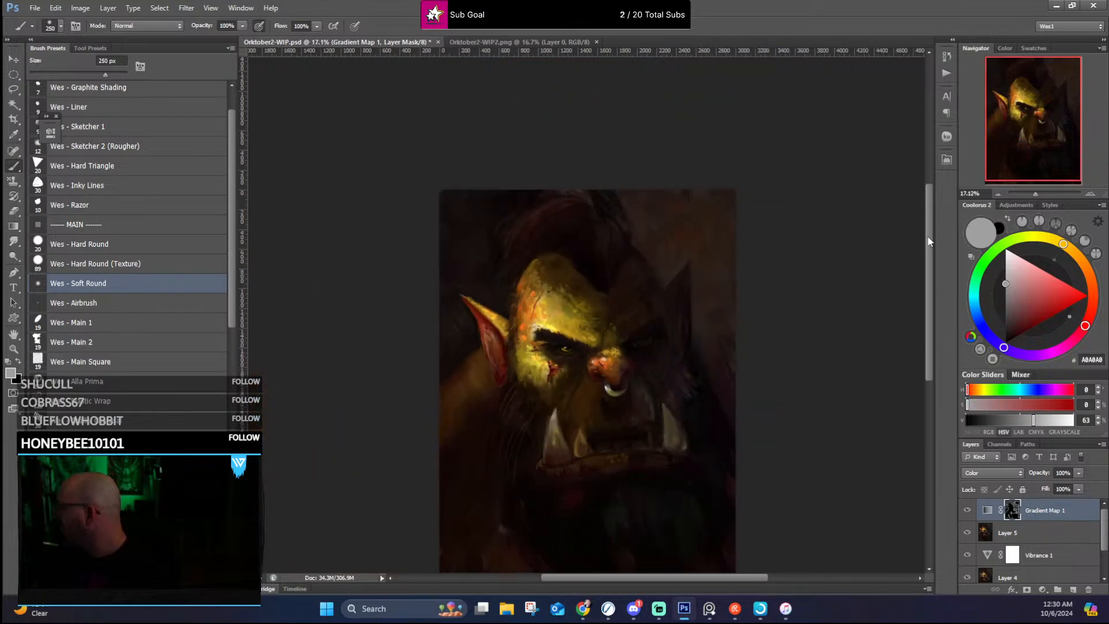
pyautogui.scroll(3, 649, 227)
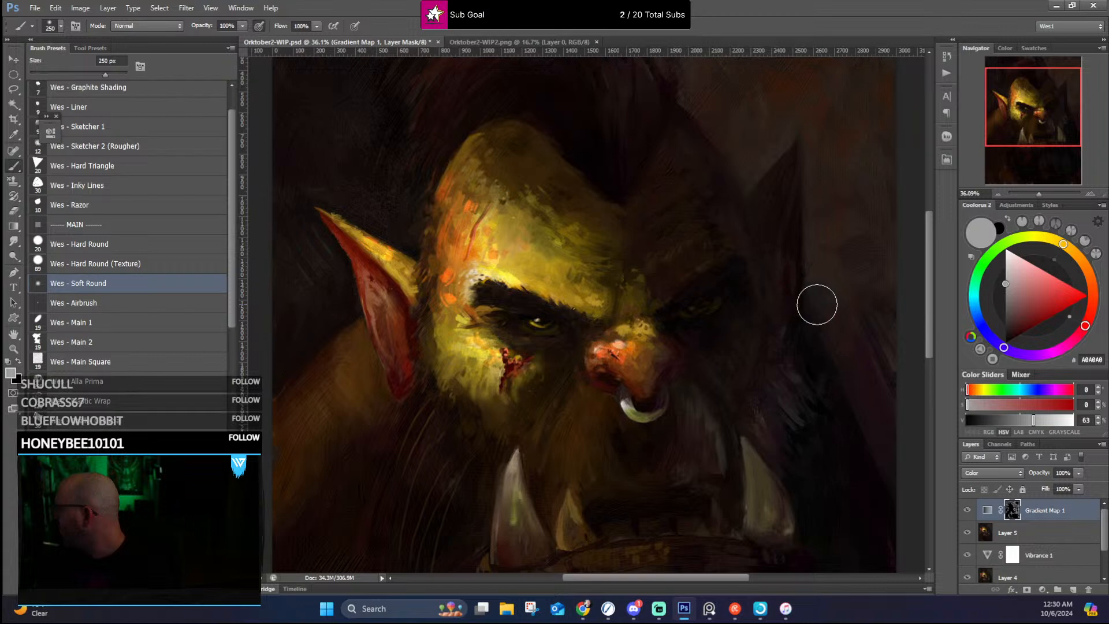
pyautogui.scroll(-2, 830, 292)
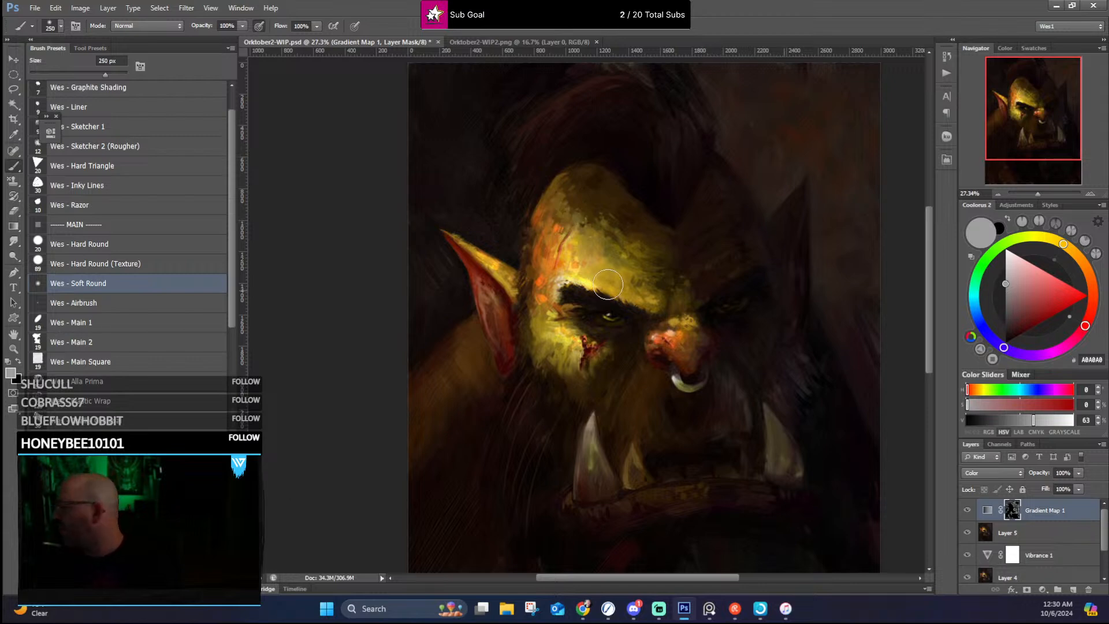
pyautogui.scroll(-2, 627, 257)
pyautogui.scroll(3, 627, 258)
pyautogui.moveTo(662, 262); pyautogui.dragTo(557, 210)
pyautogui.scroll(-2, 559, 216)
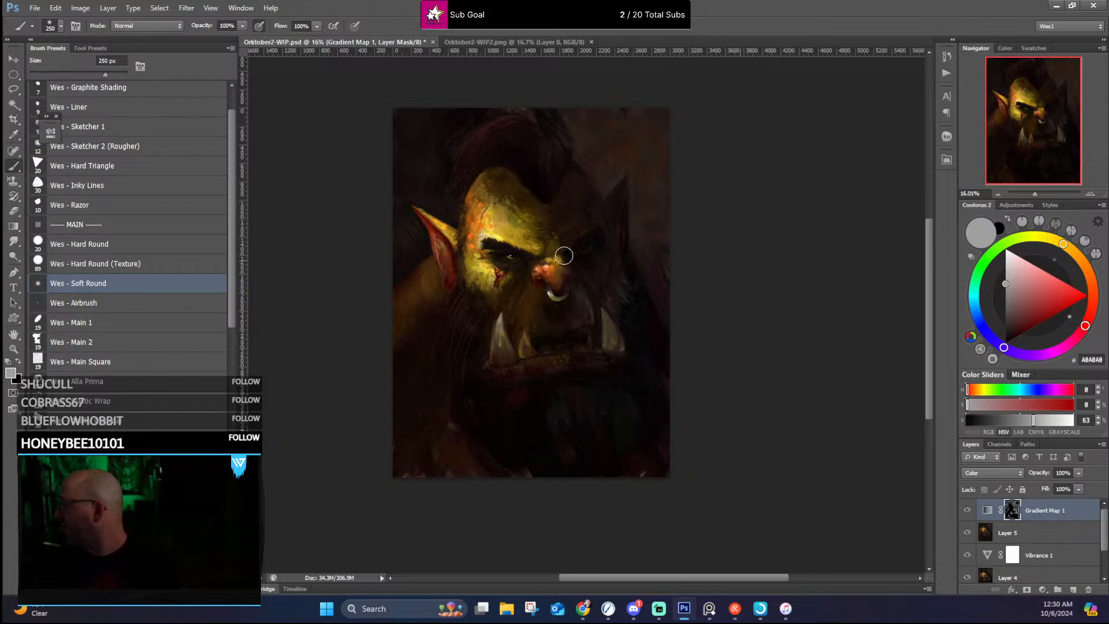
pyautogui.scroll(8, 572, 243)
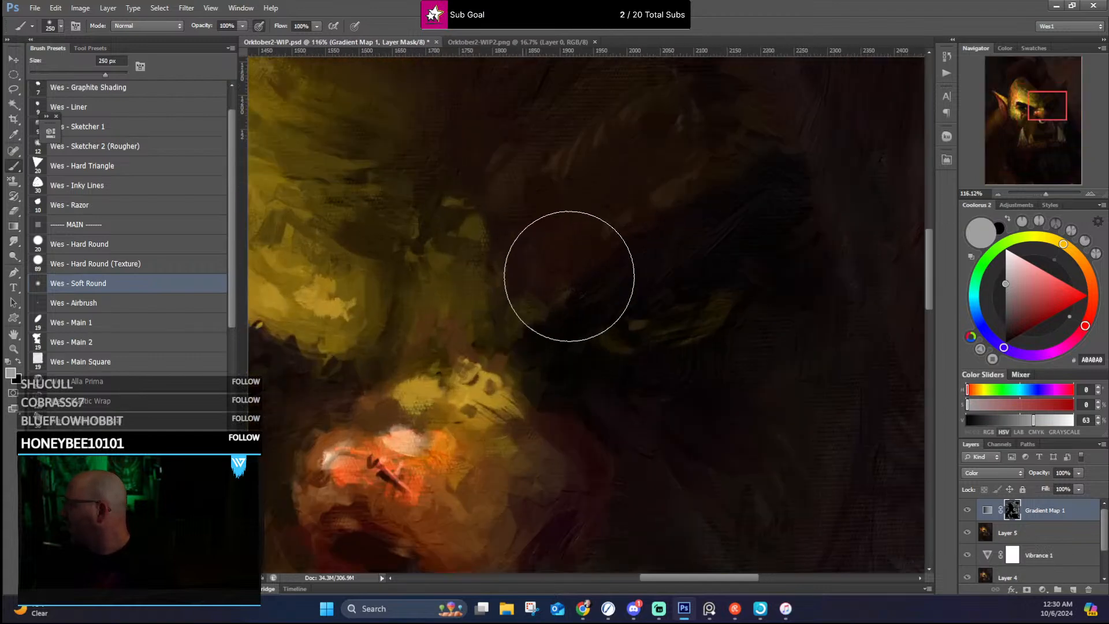
pyautogui.moveTo(565, 241)
pyautogui.mouseDown()
pyautogui.moveTo(725, 185)
pyautogui.moveTo(710, 194)
pyautogui.mouseUp()
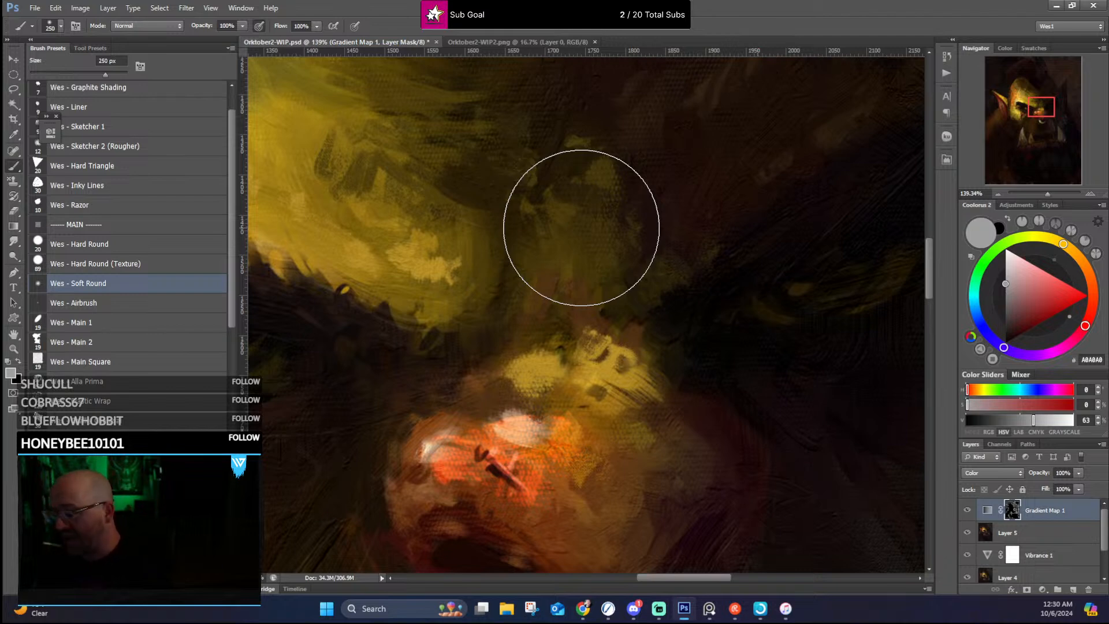
pyautogui.scroll(-3, 191, 243)
pyautogui.scroll(-4, 476, 236)
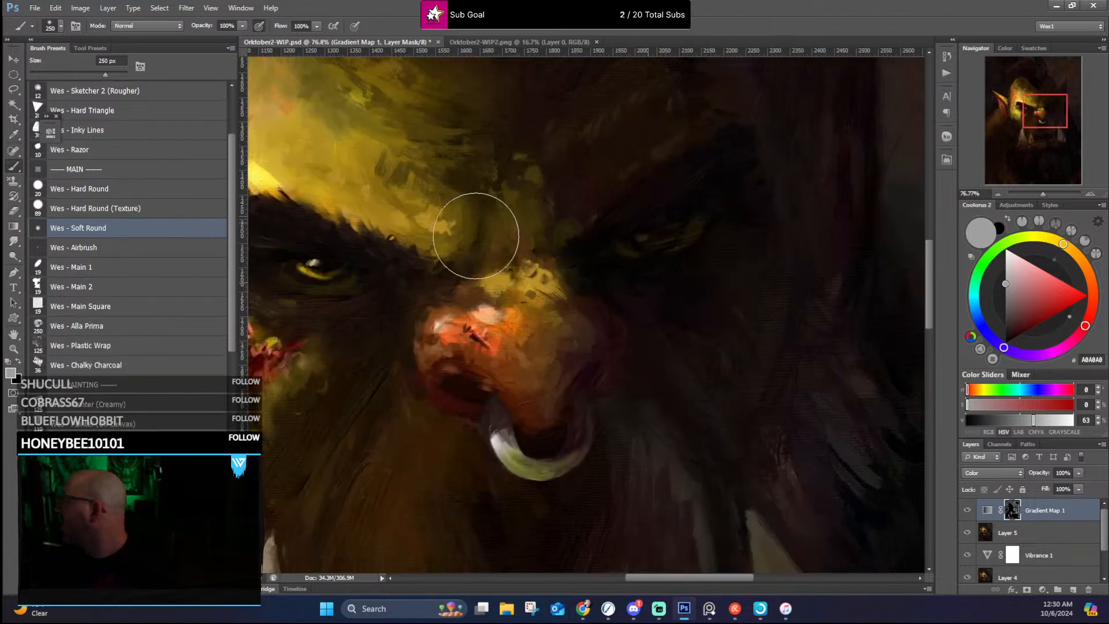
pyautogui.scroll(-5, 476, 236)
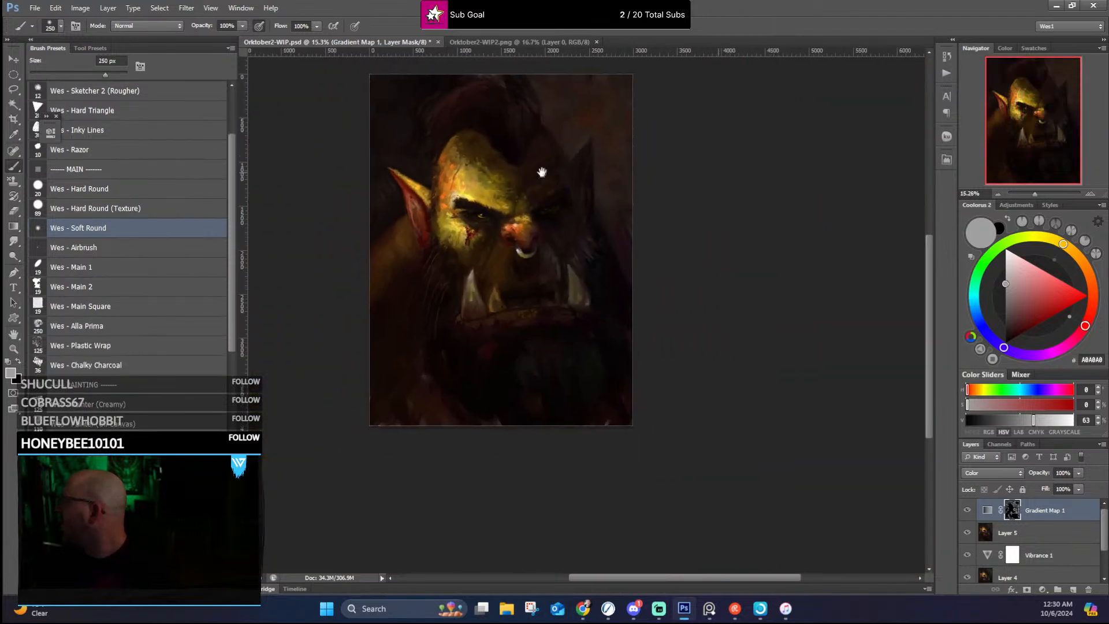
pyautogui.scroll(4, 542, 173)
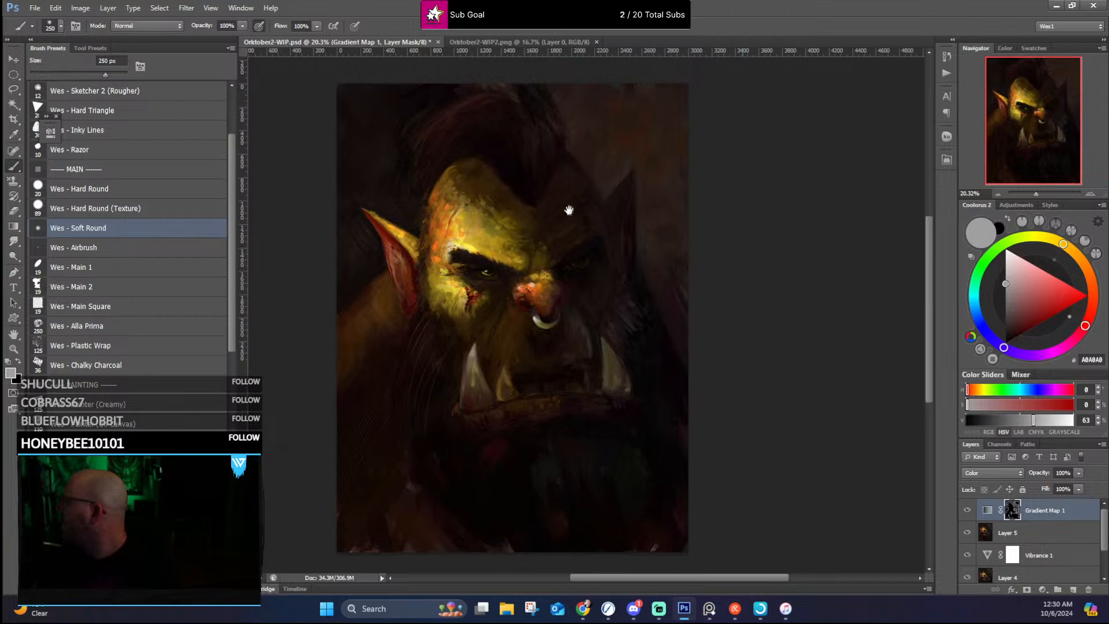
pyautogui.scroll(3, 568, 203)
pyautogui.scroll(-3, 567, 202)
pyautogui.moveTo(567, 202); pyautogui.dragTo(571, 202)
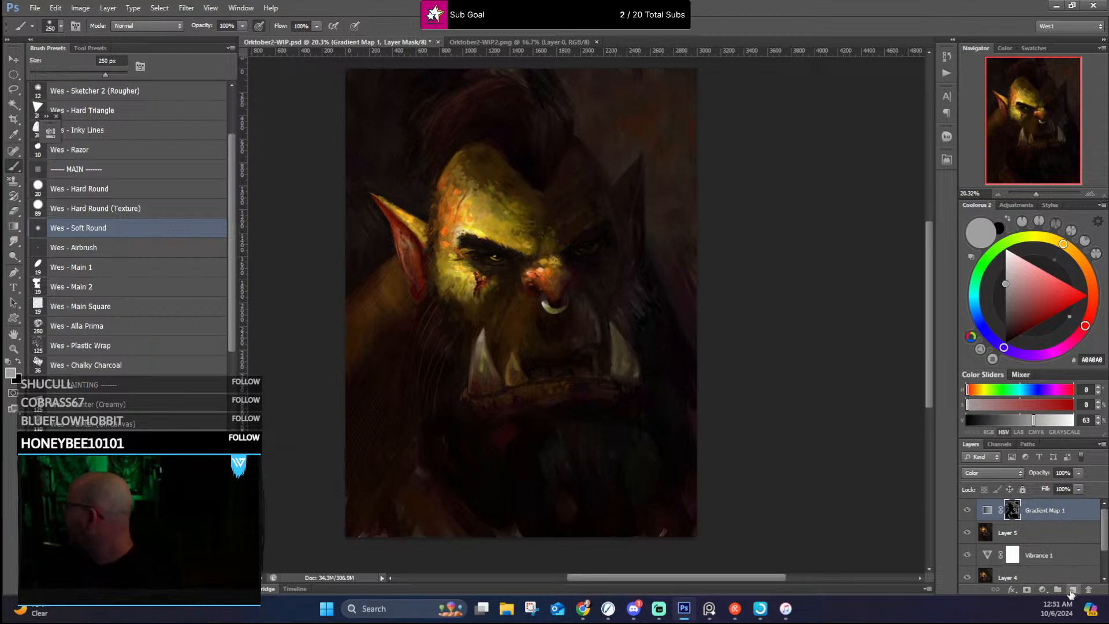
# Step: Add a new layer above the gradient map and choose the Canvas Stamp 1 brush with white FFFFFF
pyautogui.click(1073, 589)
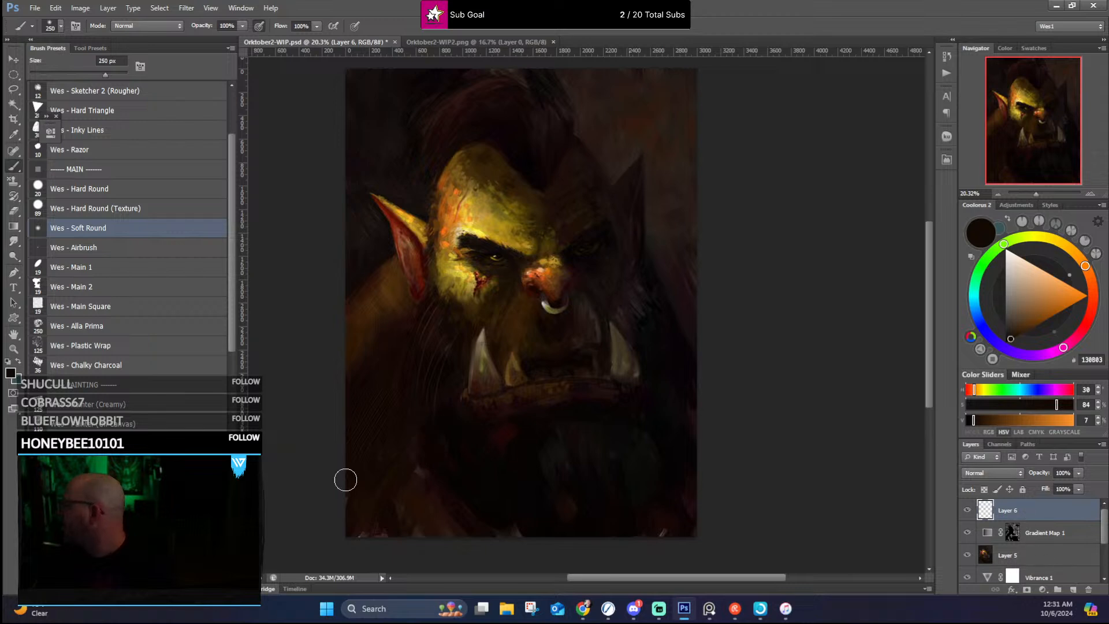
pyautogui.moveTo(1013, 265); pyautogui.dragTo(1003, 246)
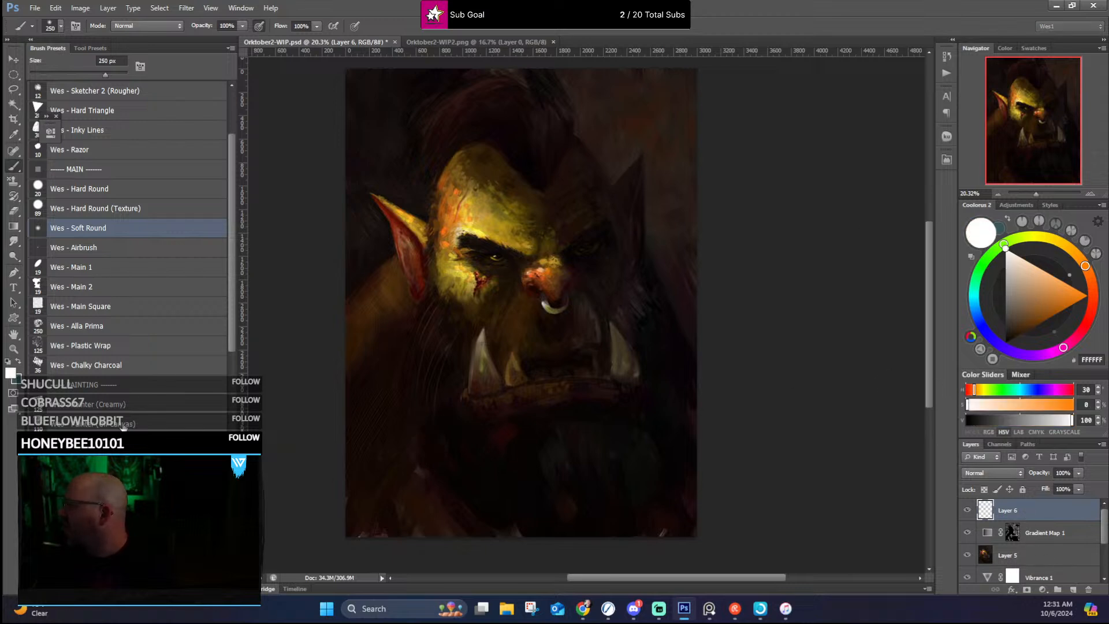
pyautogui.scroll(-10, 128, 406)
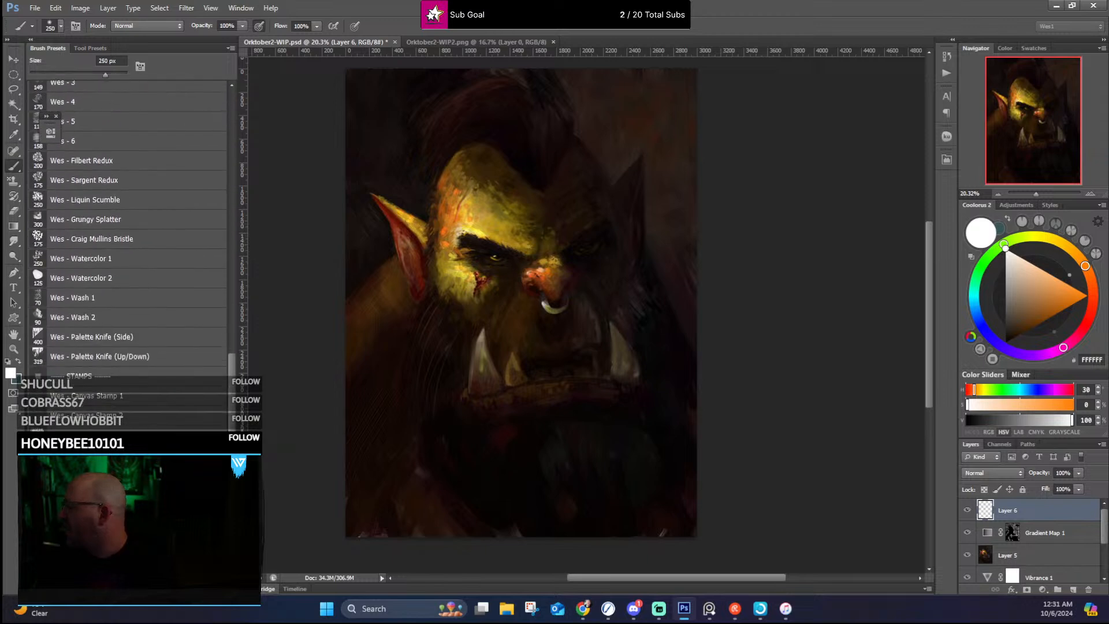
pyautogui.click(130, 404)
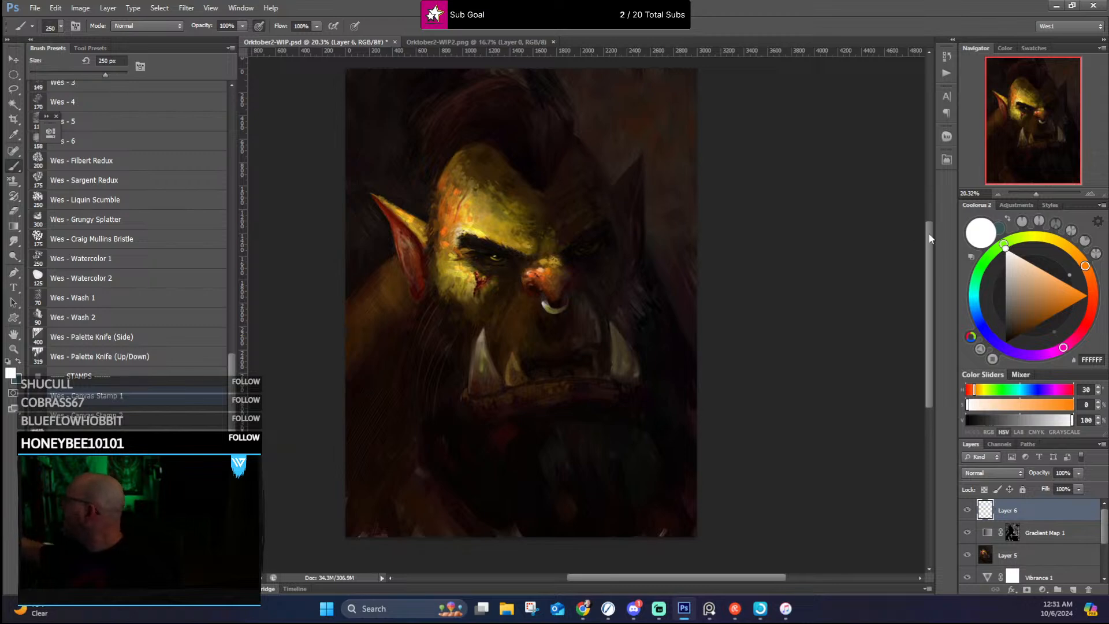
pyautogui.moveTo(930, 238); pyautogui.dragTo(931, 207)
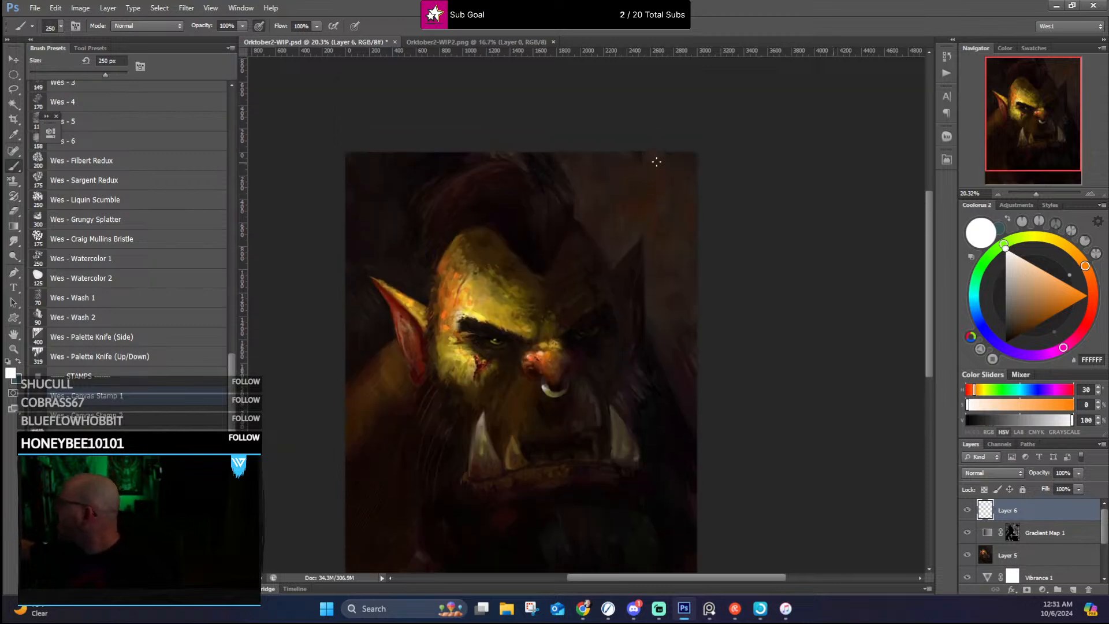
pyautogui.moveTo(667, 161); pyautogui.dragTo(667, 229)
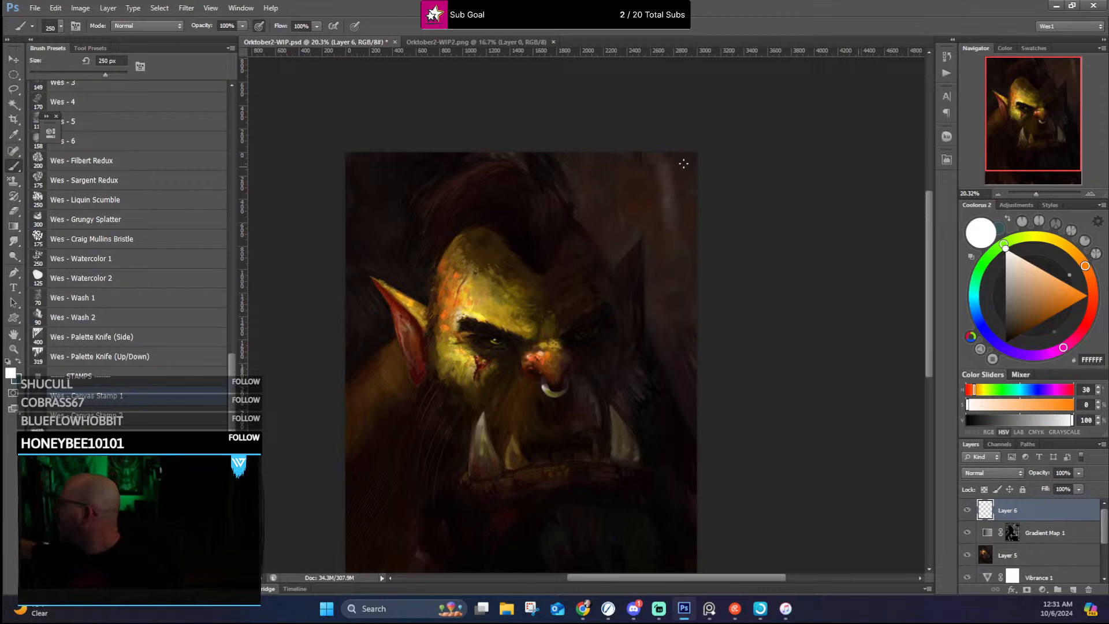
pyautogui.hotkey('ctrl', 'z')
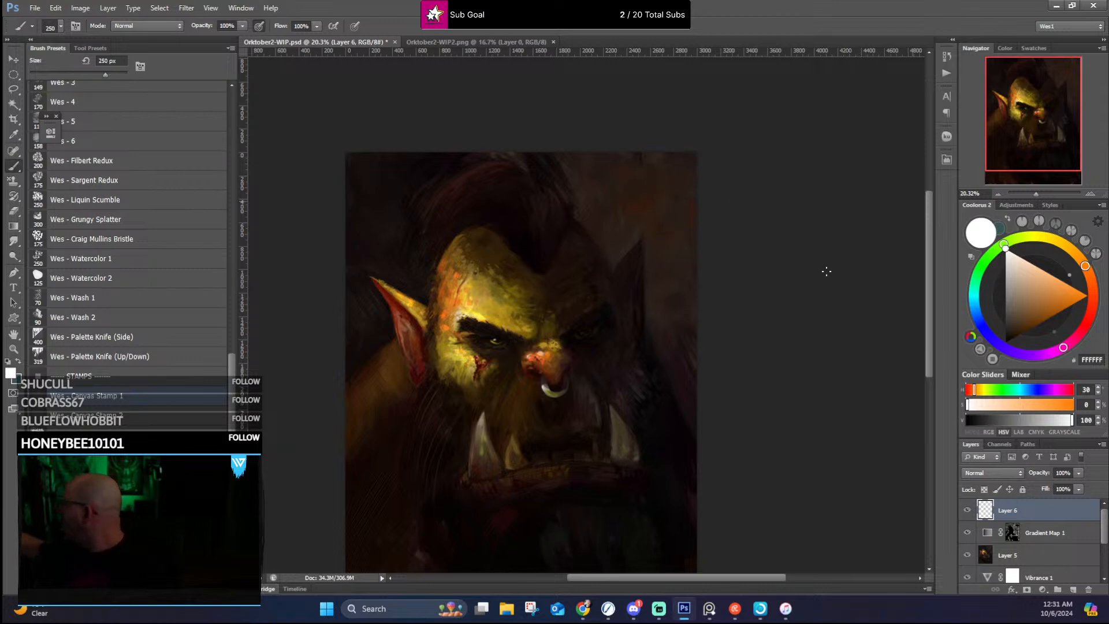
# Step: Stamp white canvas texture over the background by the shadowed ear and the lower lit-side shoulder with the brush at 1700 px
pyautogui.press(']')
pyautogui.press(']')
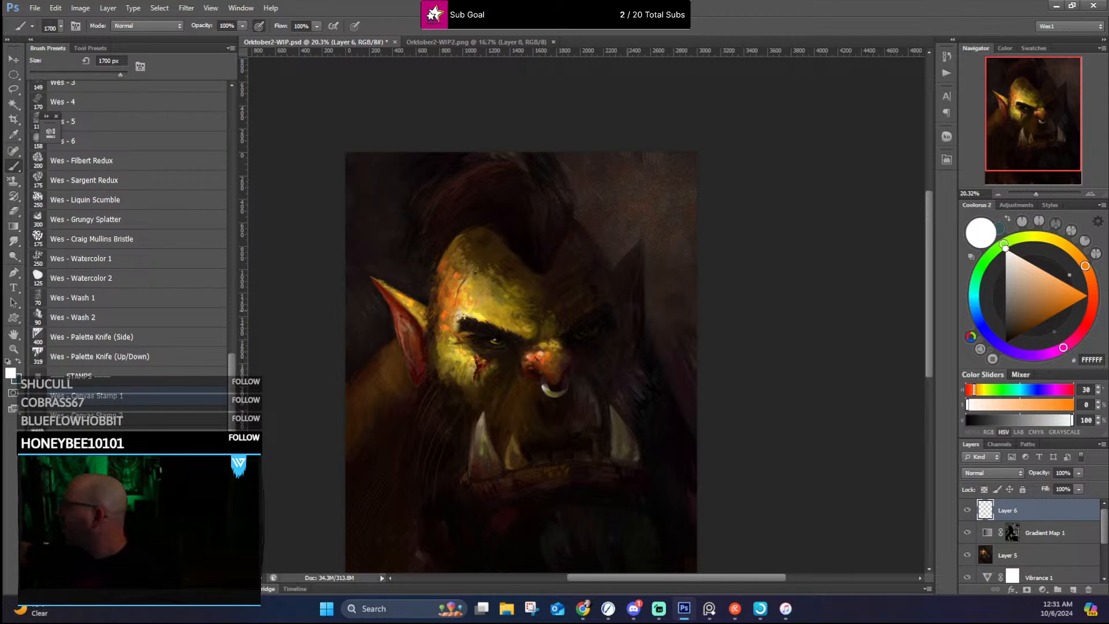
pyautogui.scroll(-5, 668, 283)
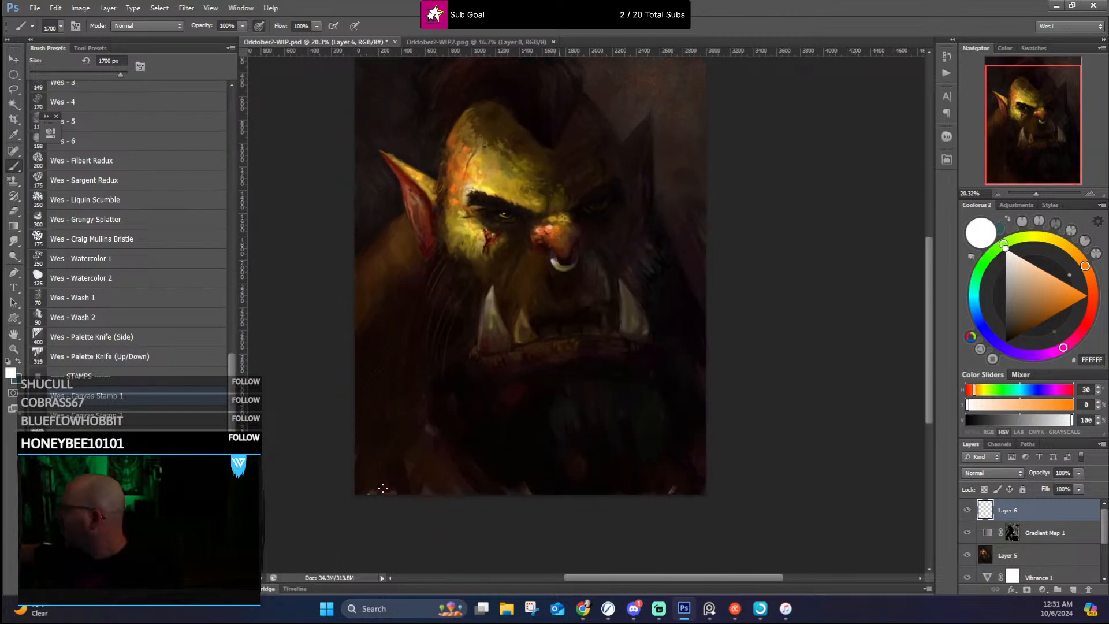
pyautogui.moveTo(391, 469); pyautogui.dragTo(404, 337)
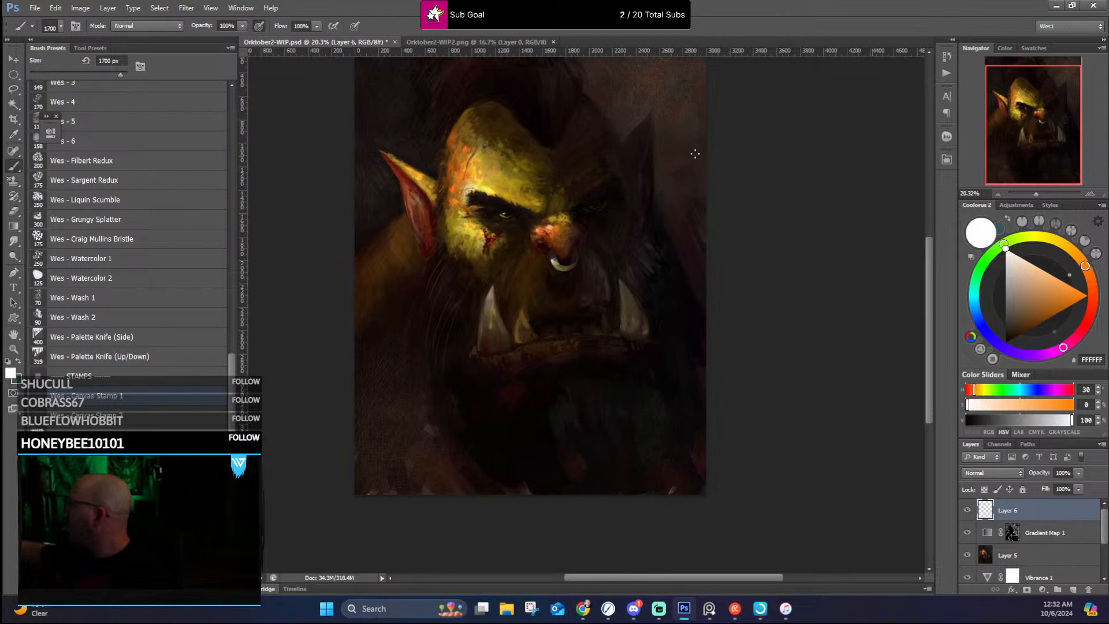
# Step: Sample brown 50310E from the lit-side shoulder and stamp canvas texture over the background and the shadowed shoulder
pyautogui.keyDown('alt'); pyautogui.click(401, 242); pyautogui.keyUp('alt')
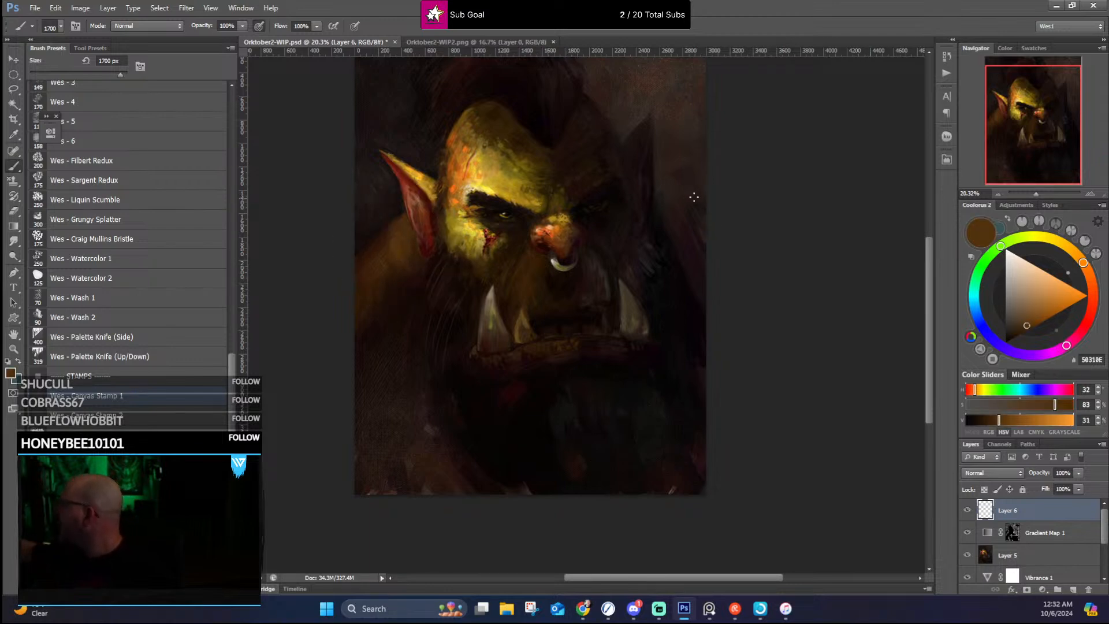
pyautogui.moveTo(674, 206); pyautogui.dragTo(658, 312)
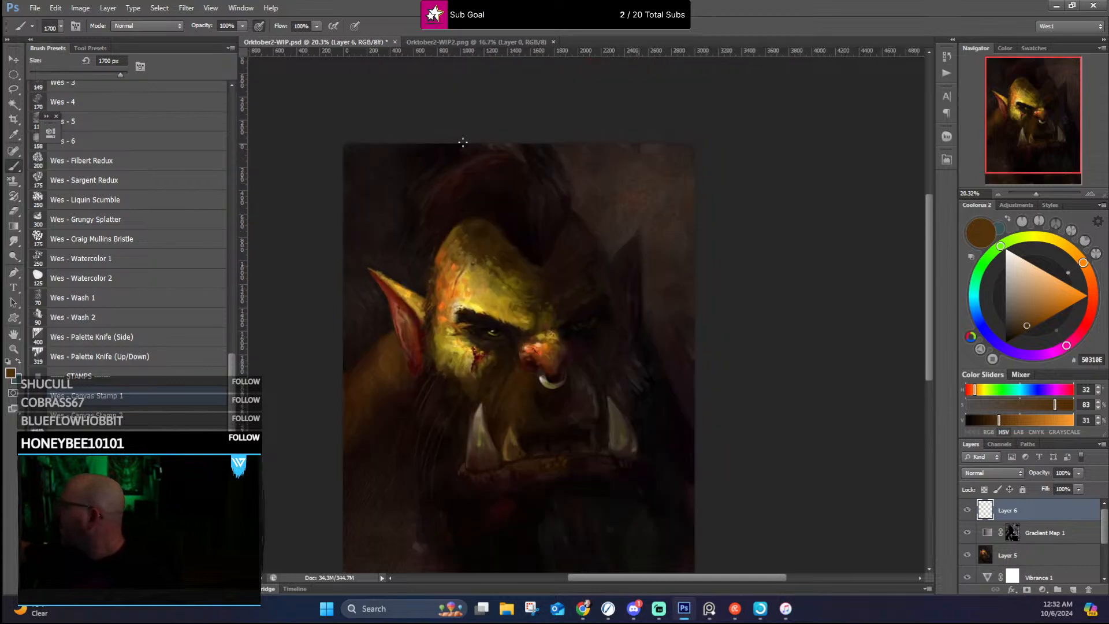
pyautogui.moveTo(553, 280); pyautogui.dragTo(602, 164)
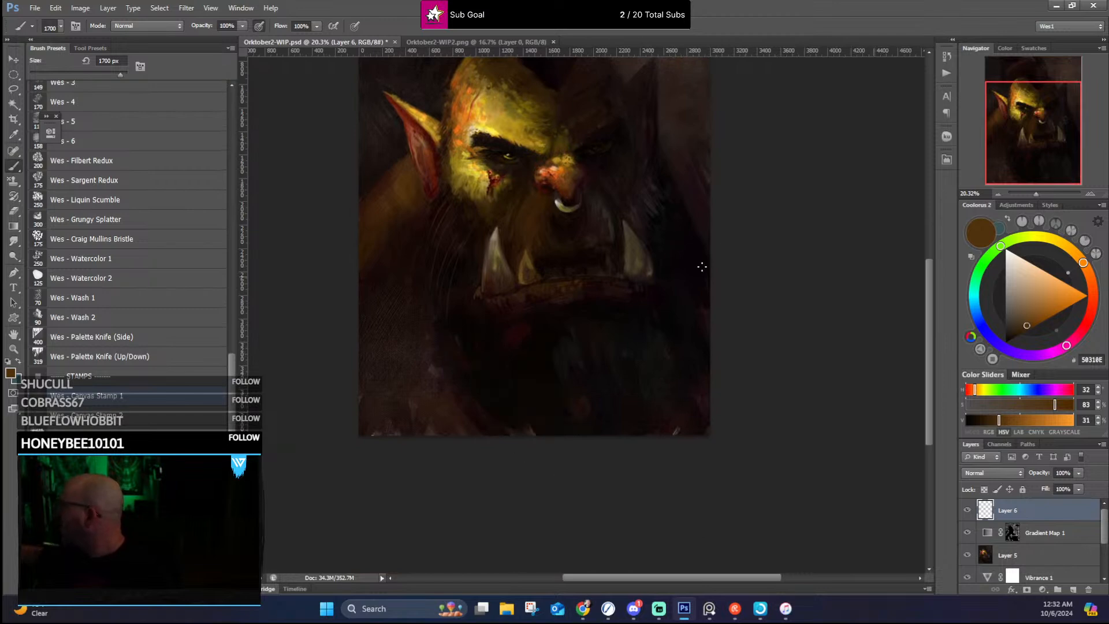
pyautogui.moveTo(664, 345); pyautogui.dragTo(658, 366)
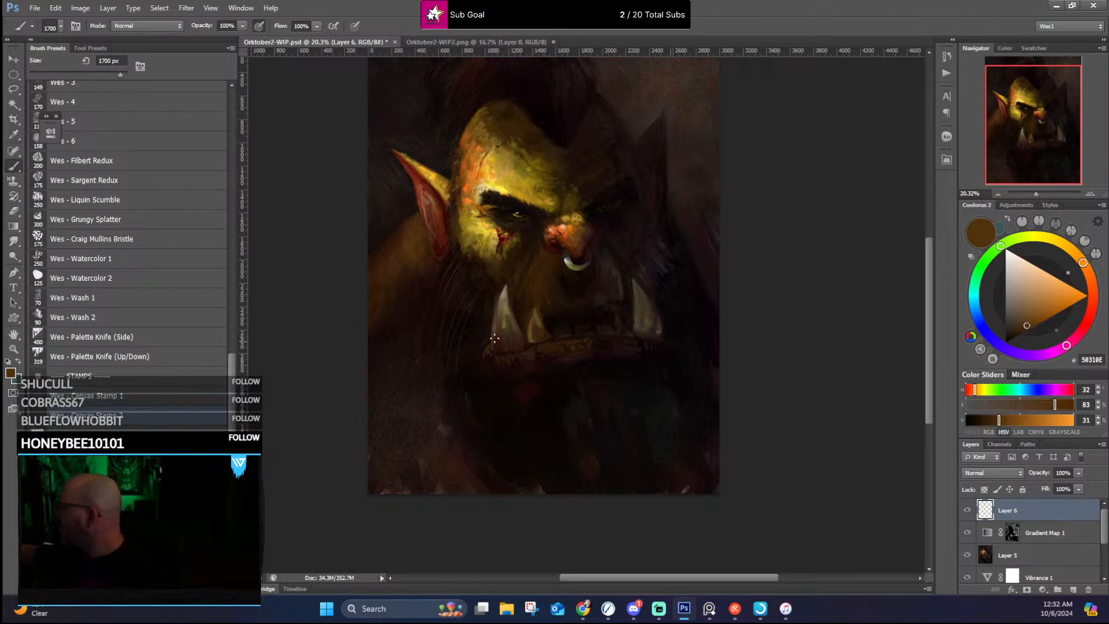
# Step: Sample near-black 0F0000 and stamp canvas texture over the background and dark shoulder areas with the brush at 2000 px
pyautogui.keyDown('alt'); pyautogui.click(489, 270); pyautogui.keyUp('alt')
pyautogui.press(']')
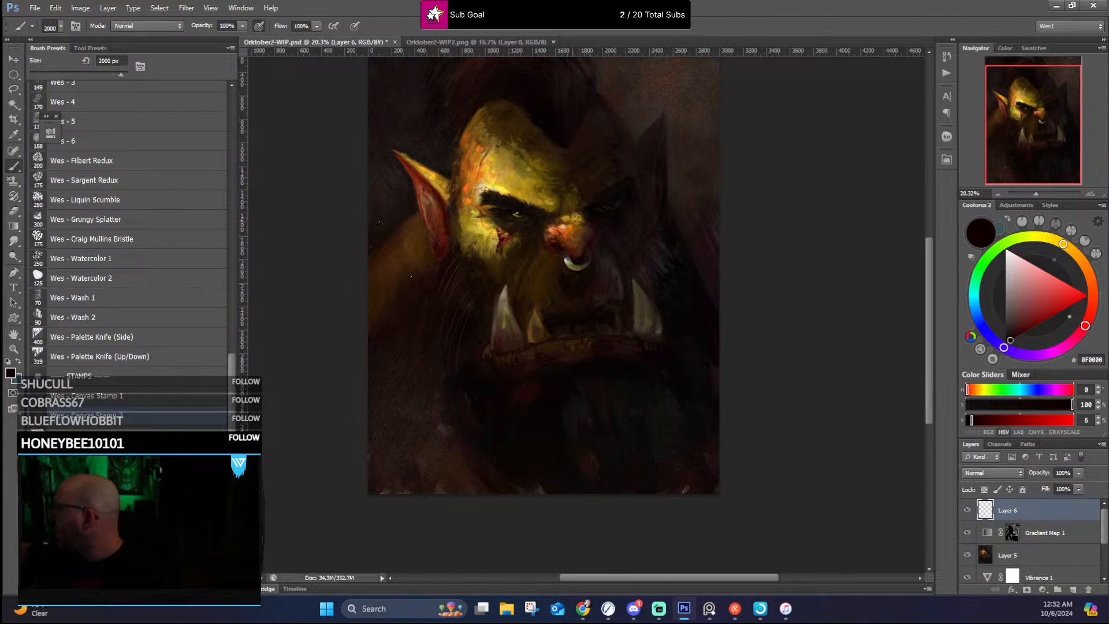
pyautogui.moveTo(673, 204); pyautogui.dragTo(652, 316)
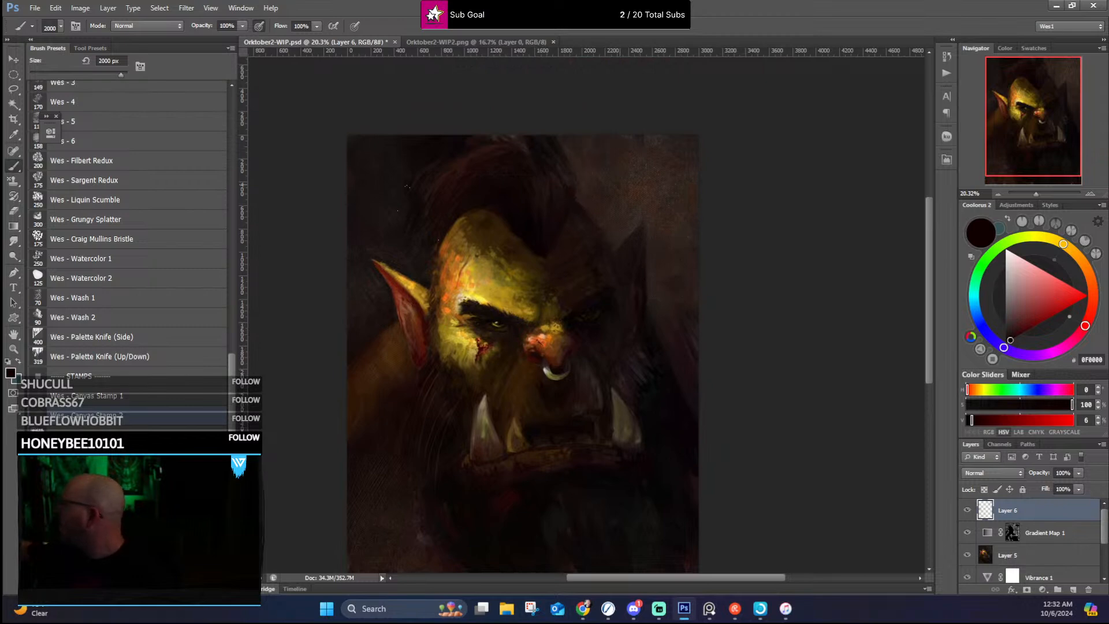
pyautogui.moveTo(567, 275); pyautogui.dragTo(545, 177)
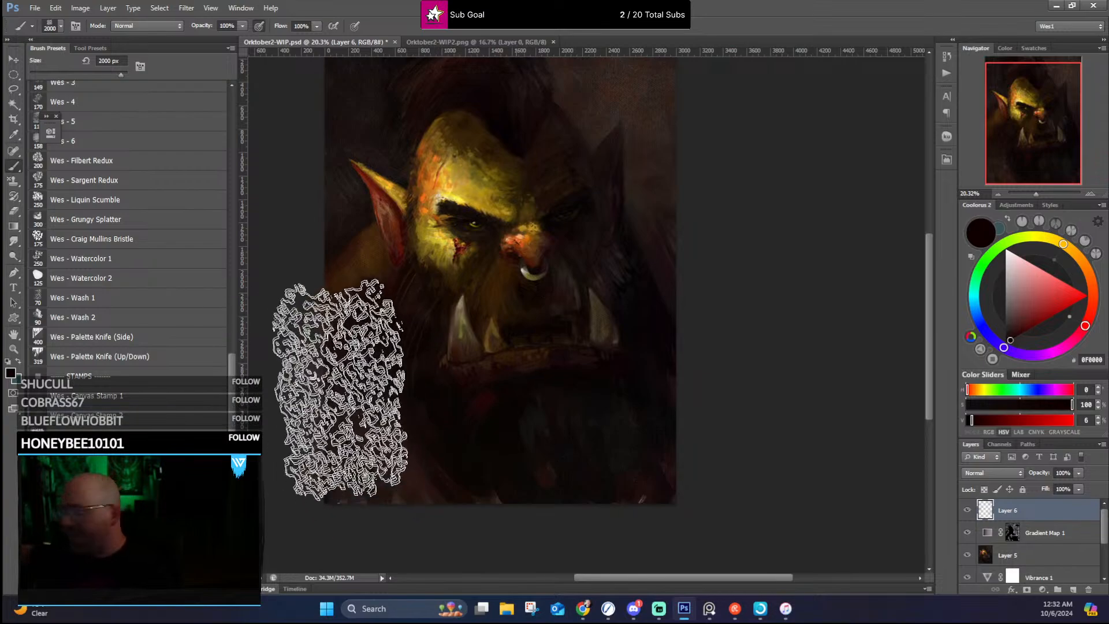
# Step: Reduce the brush to 1300 px and stamp canvas texture over the dark areas around the head and chest
pyautogui.press('[')
pyautogui.press('[')
pyautogui.press('[')
pyautogui.press('[')
pyautogui.press('[')
pyautogui.press('[')
pyautogui.press('[')
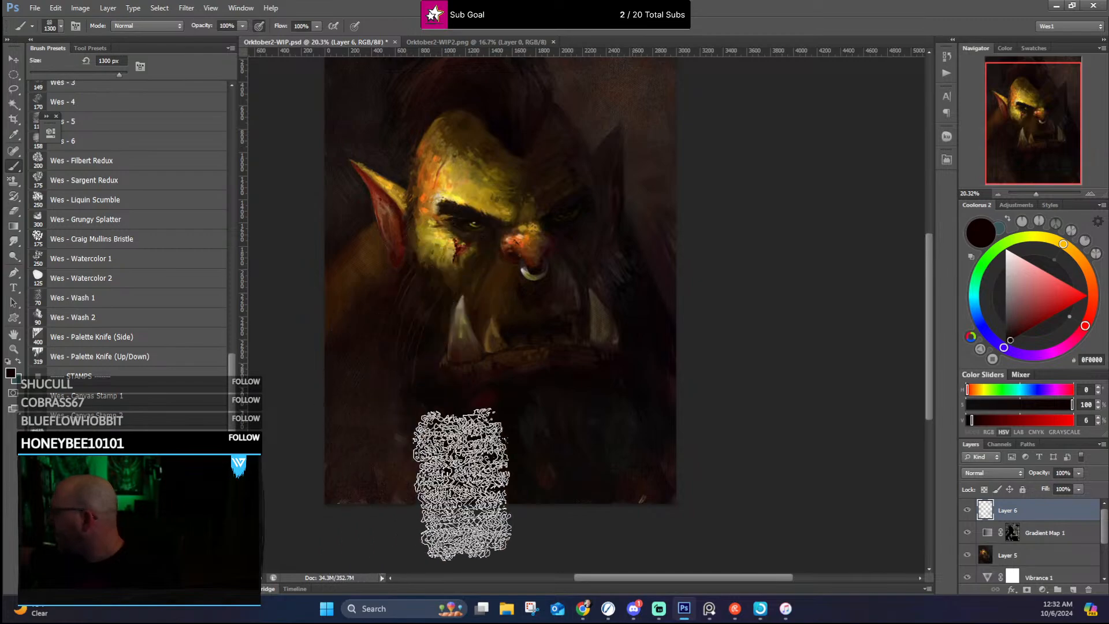
pyautogui.moveTo(606, 320); pyautogui.dragTo(610, 412)
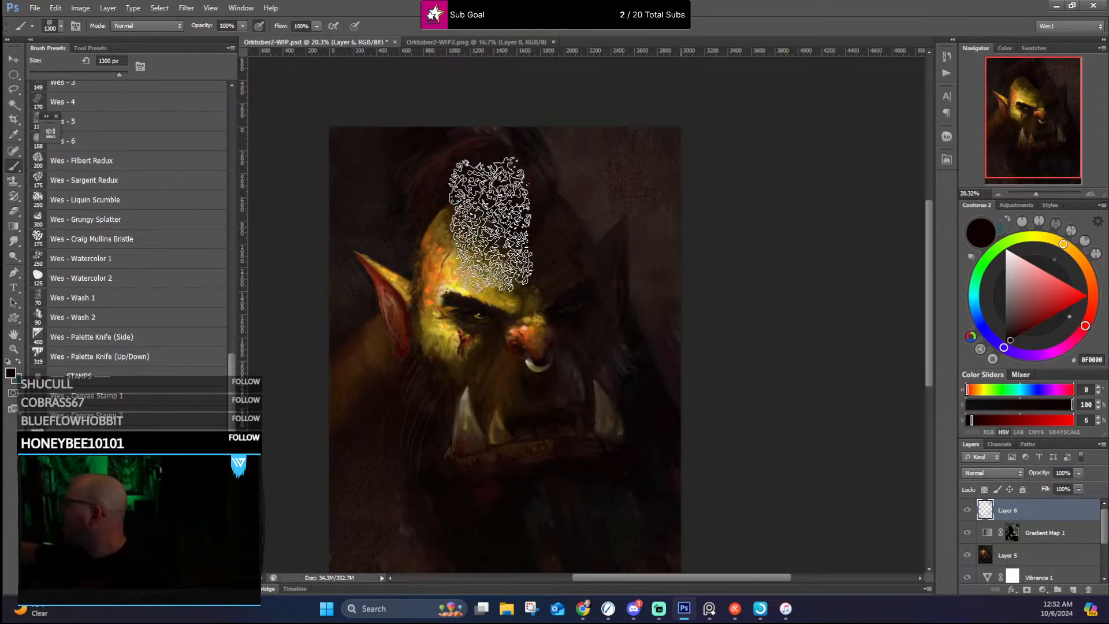
pyautogui.moveTo(644, 419); pyautogui.dragTo(629, 279)
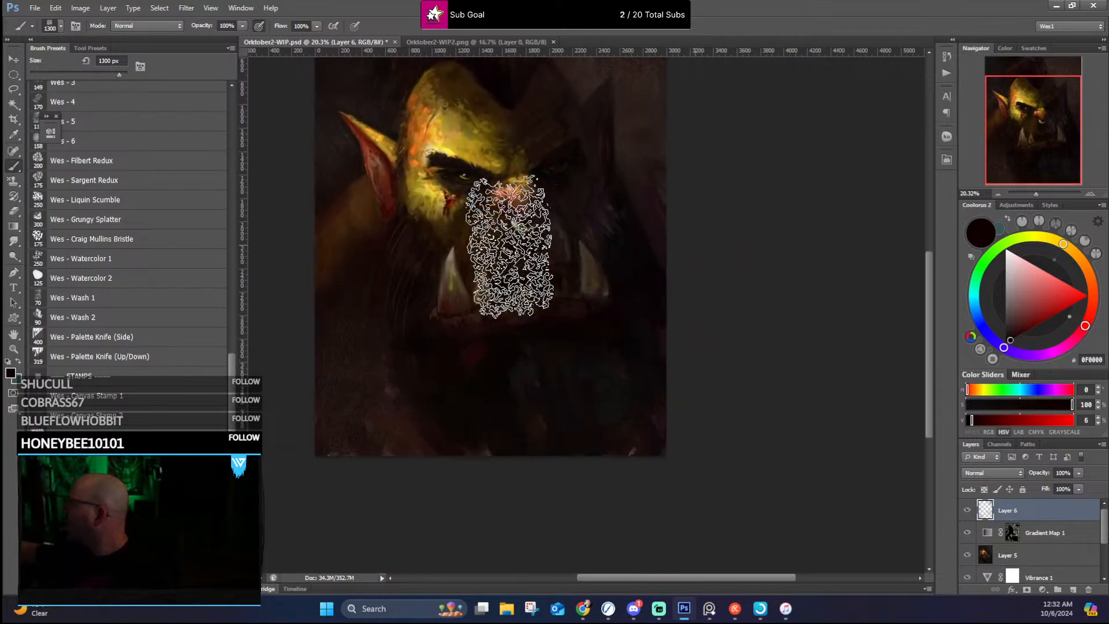
# Step: Stamp canvas texture over the shadows in sampled 52320F, 1E0F13 and 12100D, and set the texture layer's opacity to 63%
pyautogui.keyDown('alt'); pyautogui.click(353, 205); pyautogui.keyUp('alt')
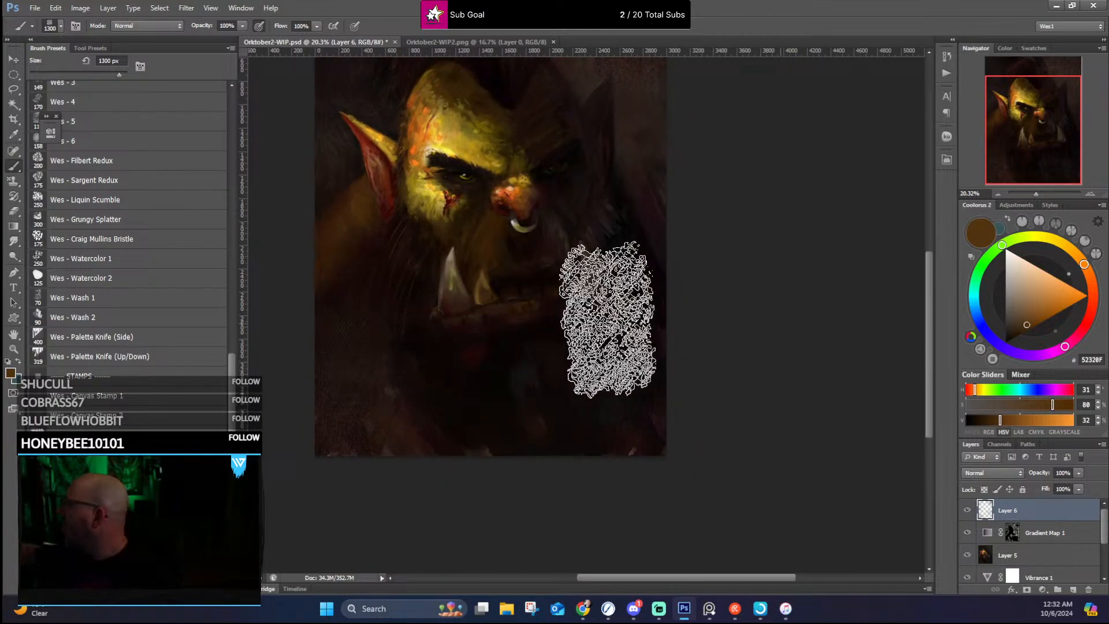
pyautogui.moveTo(633, 285); pyautogui.dragTo(616, 372)
pyautogui.keyDown('alt'); pyautogui.click(616, 280); pyautogui.keyUp('alt')
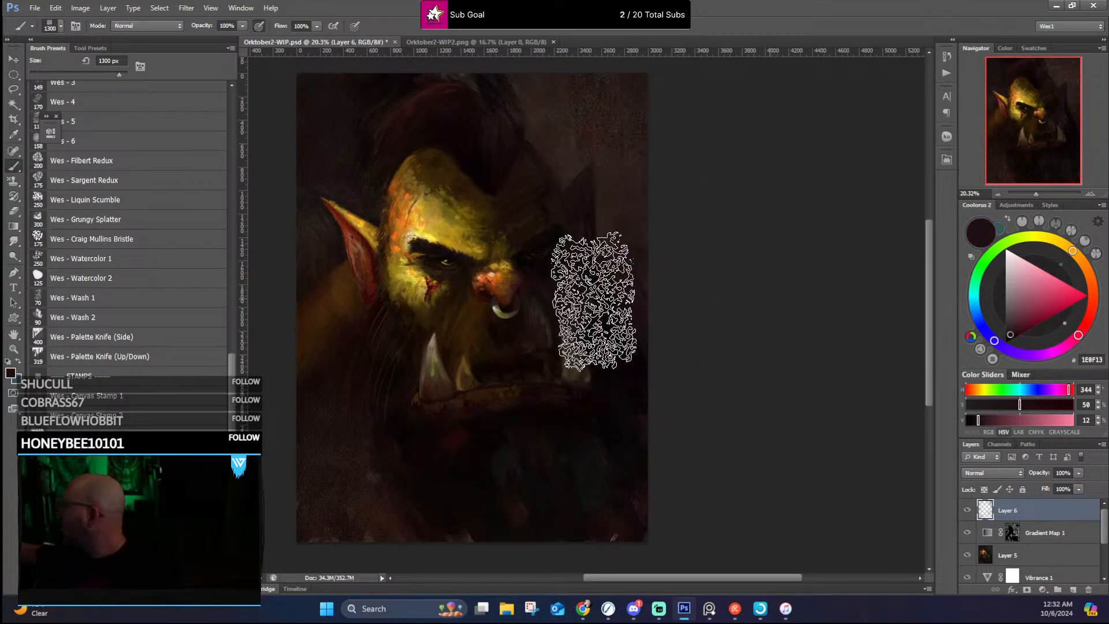
pyautogui.moveTo(595, 310); pyautogui.dragTo(587, 250)
pyautogui.keyDown('alt'); pyautogui.click(487, 482); pyautogui.keyUp('alt')
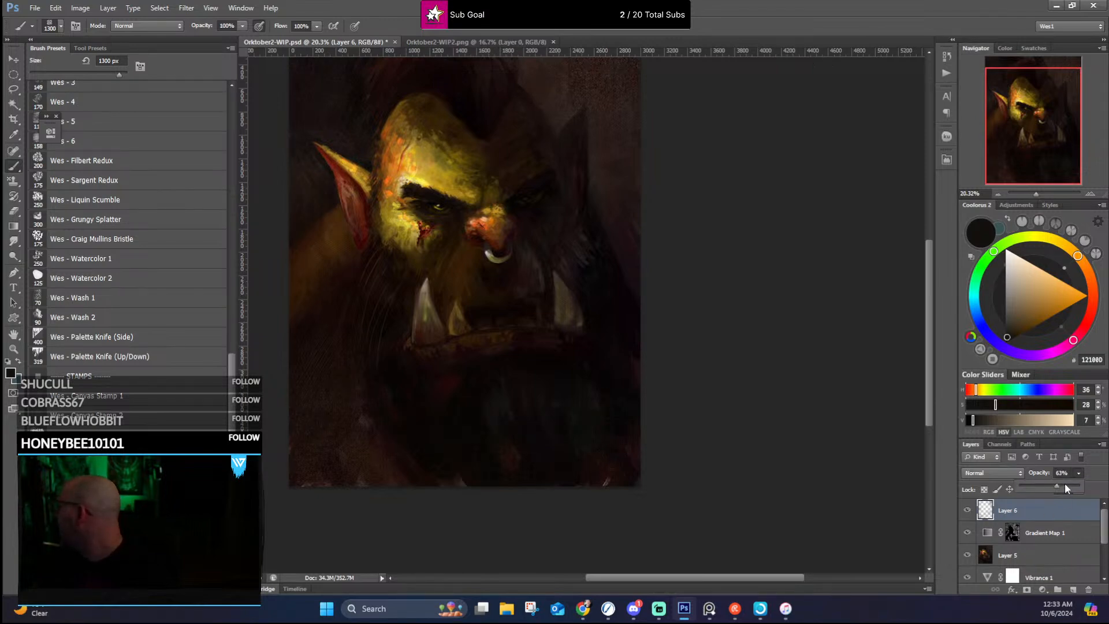
# Step: Switch to the Lasso tool and examine the canvas texture across the background corners, dark chest and face at several magnifications
pyautogui.scroll(8, 664, 278)
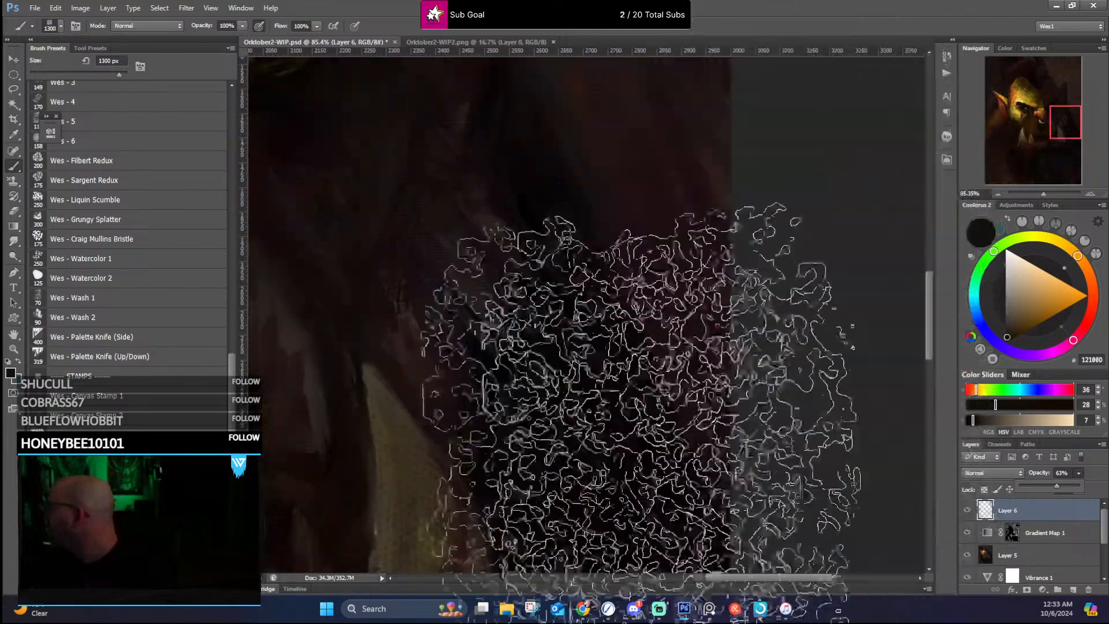
pyautogui.click(11, 90)
pyautogui.moveTo(924, 283)
pyautogui.mouseDown()
pyautogui.moveTo(930, 129)
pyautogui.moveTo(931, 148)
pyautogui.mouseUp()
pyautogui.scroll(2, 551, 277)
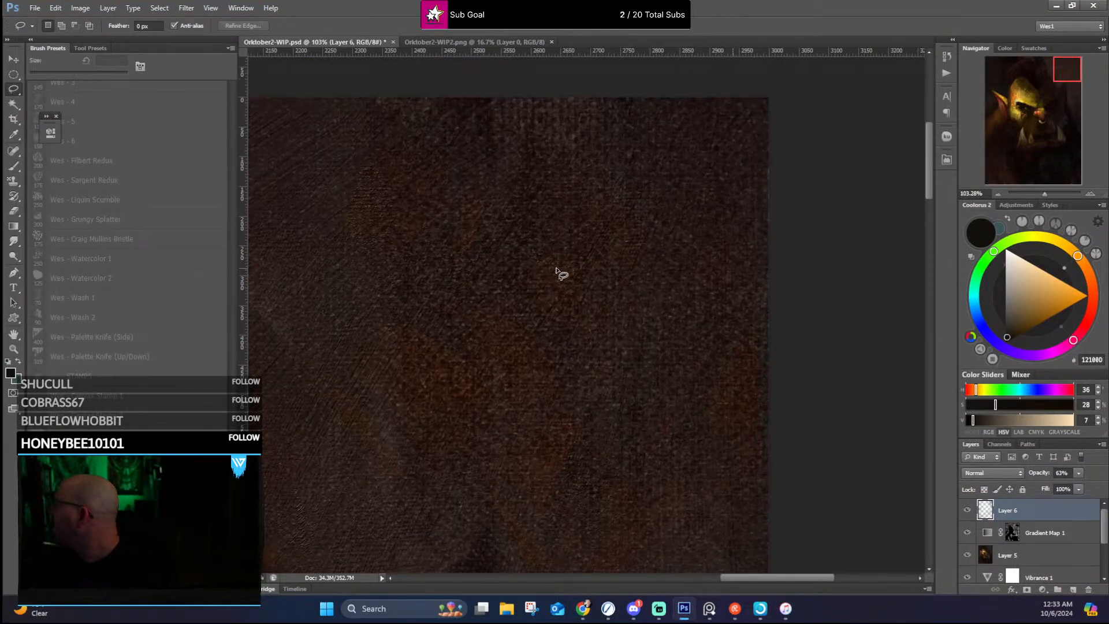
pyautogui.scroll(-3, 563, 277)
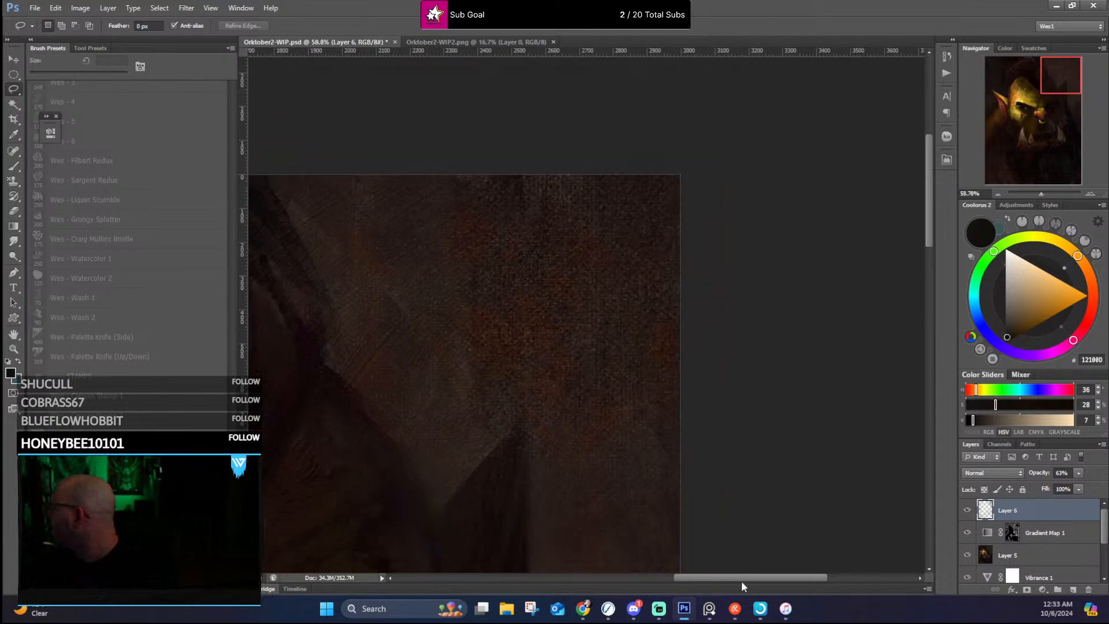
pyautogui.moveTo(740, 580); pyautogui.dragTo(577, 581)
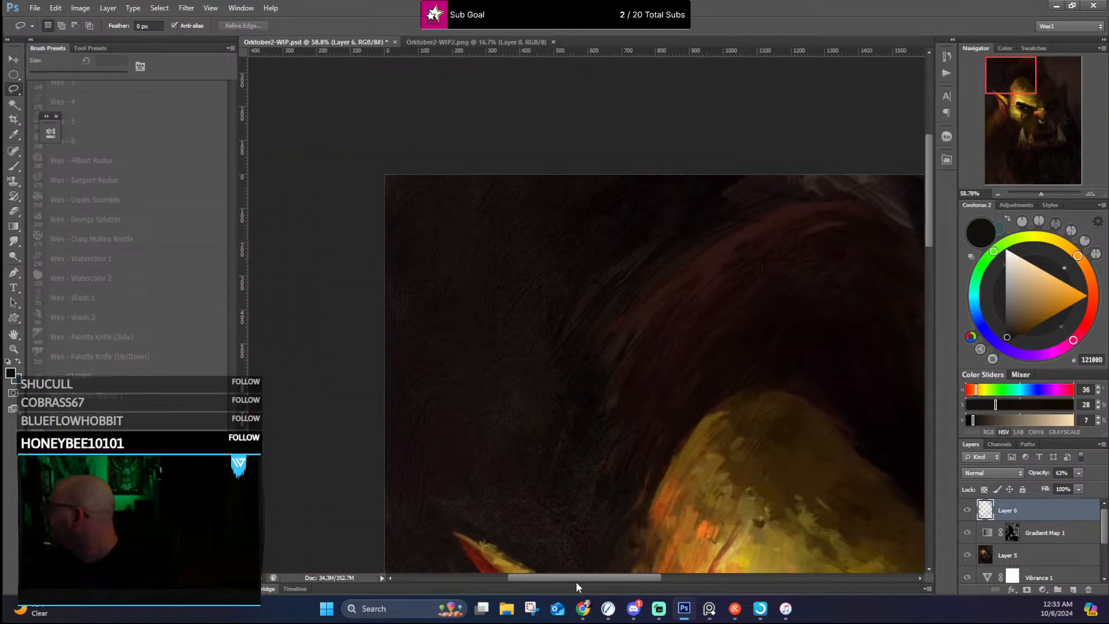
pyautogui.scroll(5, 520, 262)
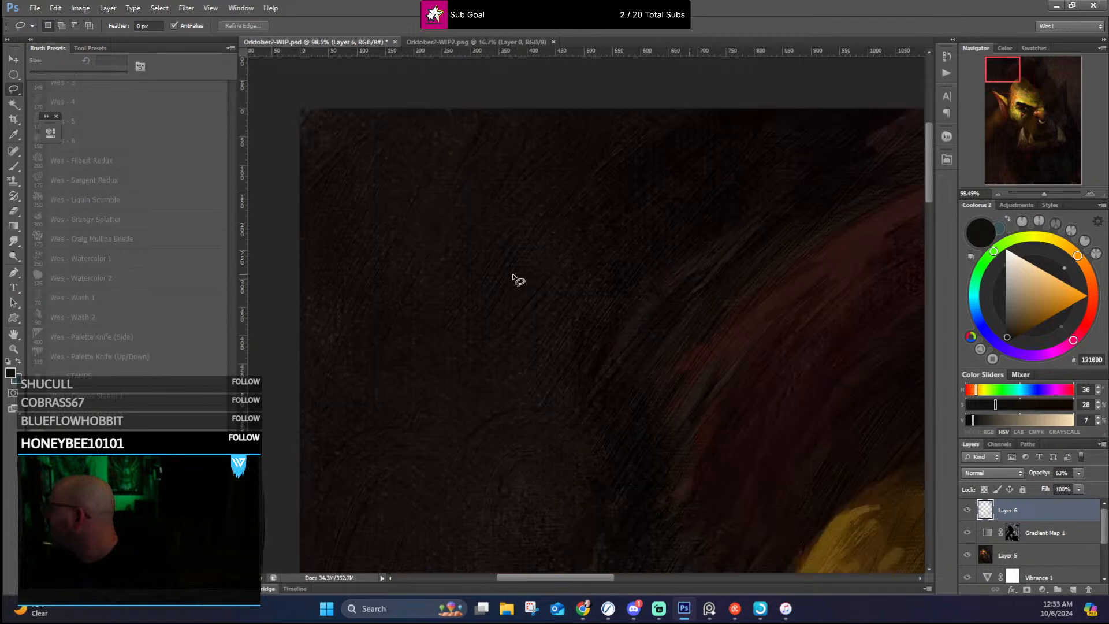
pyautogui.scroll(-4, 517, 282)
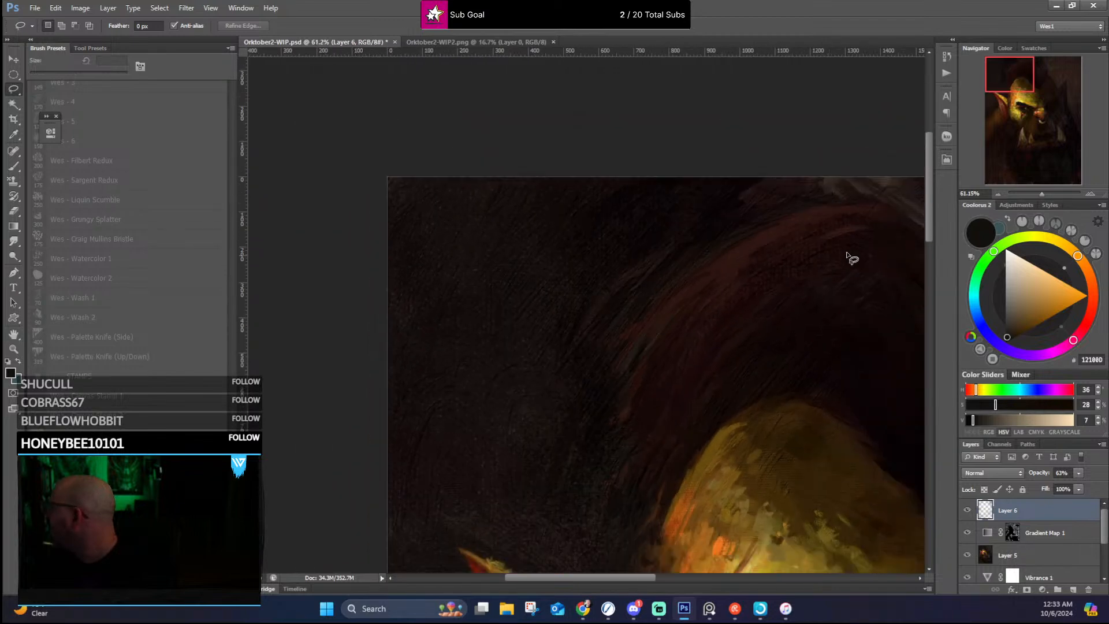
pyautogui.moveTo(929, 233); pyautogui.dragTo(944, 456)
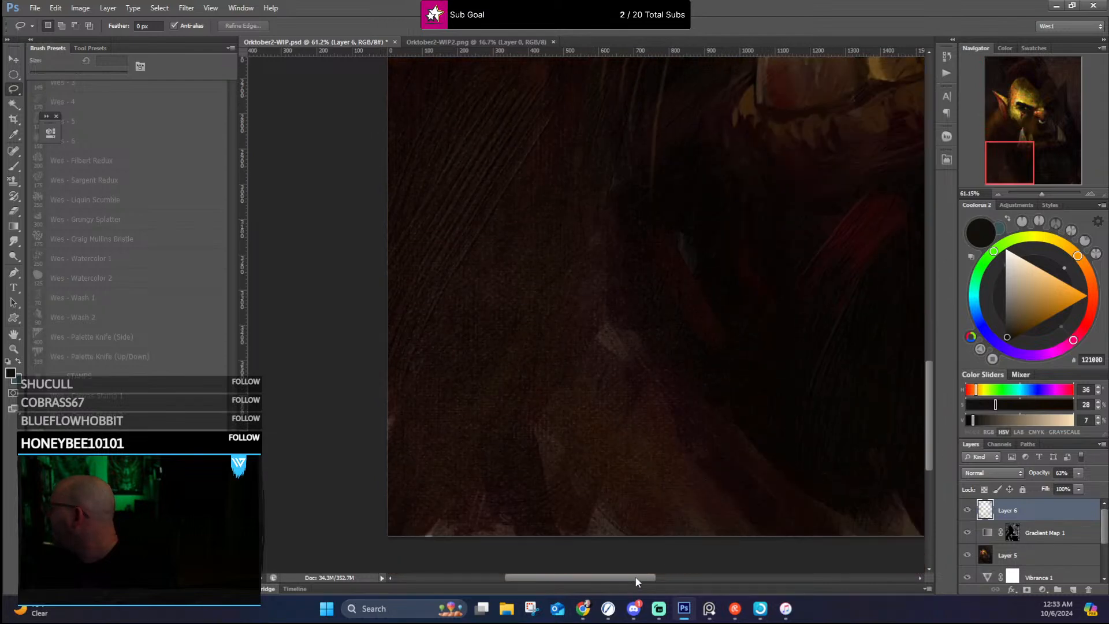
pyautogui.moveTo(638, 581); pyautogui.dragTo(757, 571)
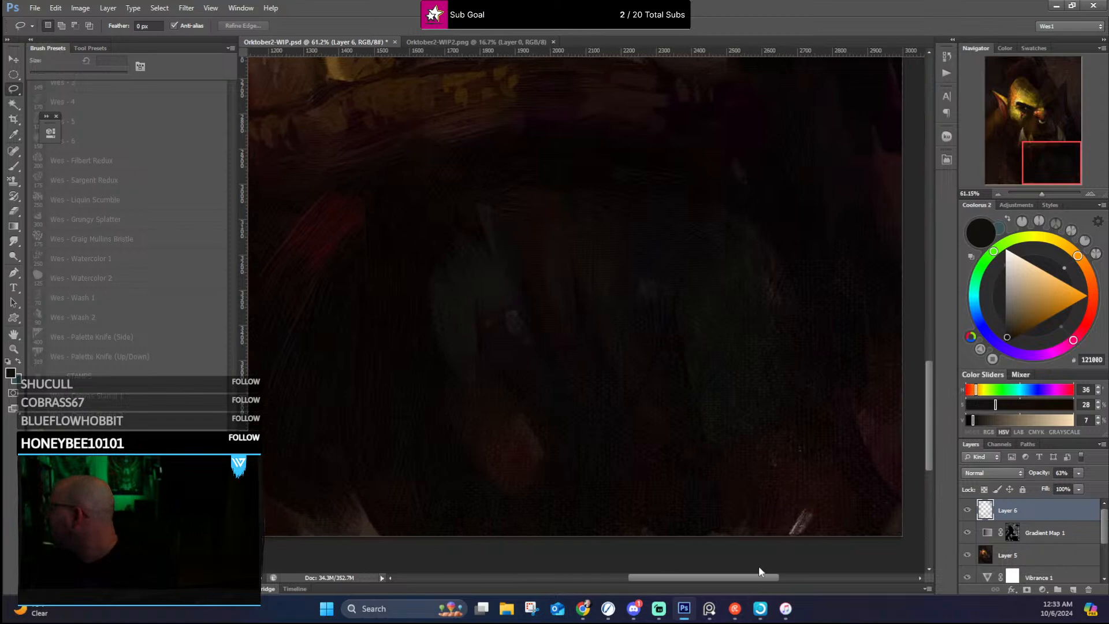
pyautogui.moveTo(929, 398); pyautogui.dragTo(917, 264)
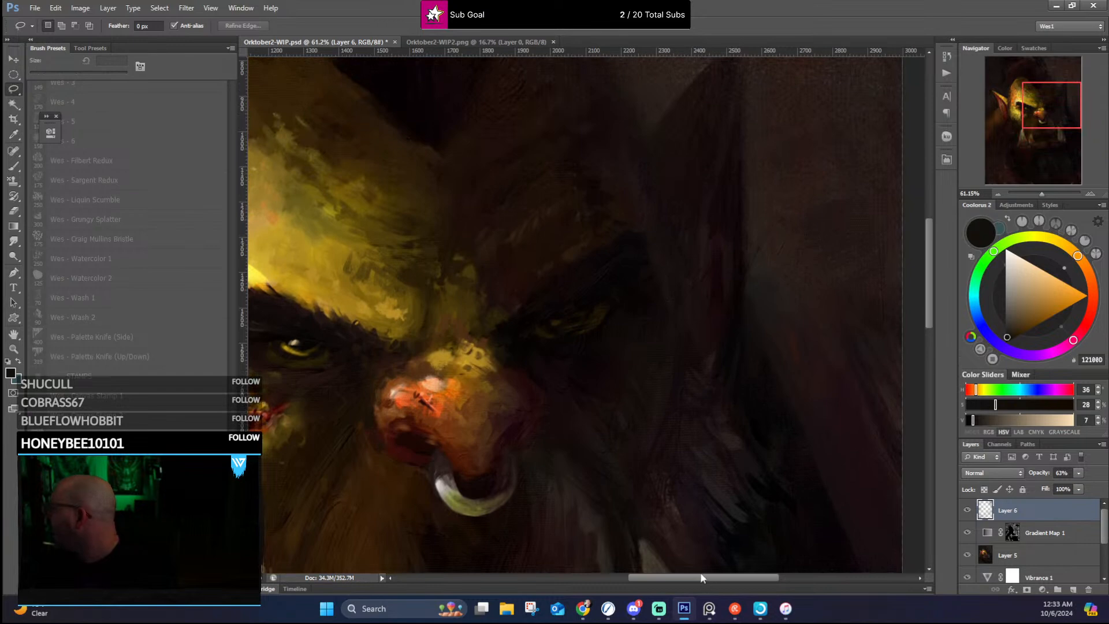
pyautogui.moveTo(701, 577); pyautogui.dragTo(653, 585)
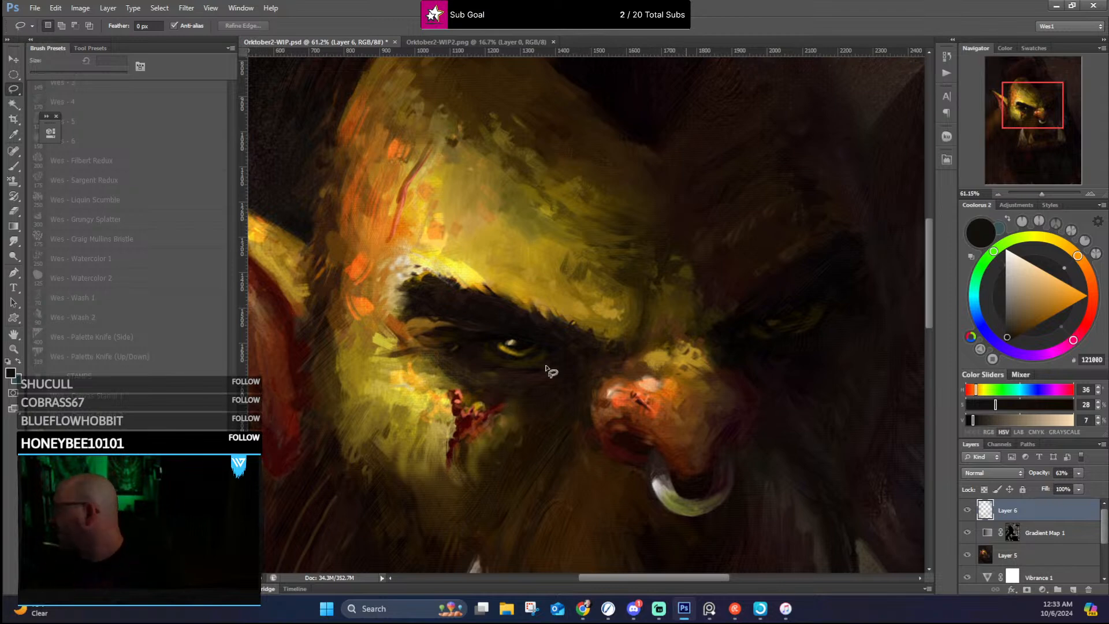
pyautogui.scroll(-6, 524, 272)
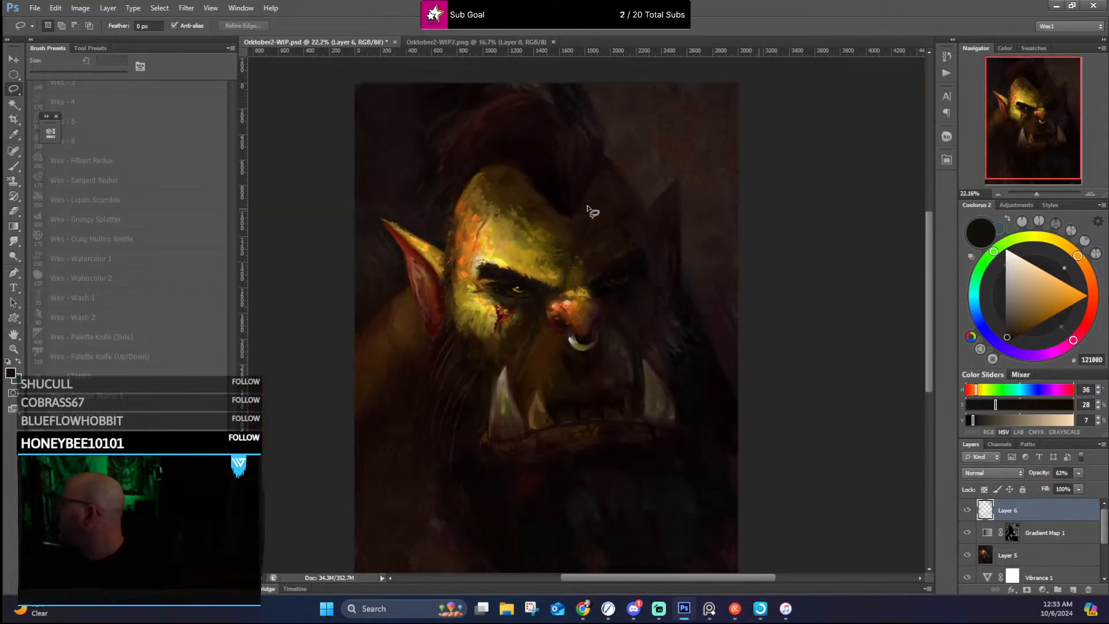
pyautogui.scroll(6, 591, 211)
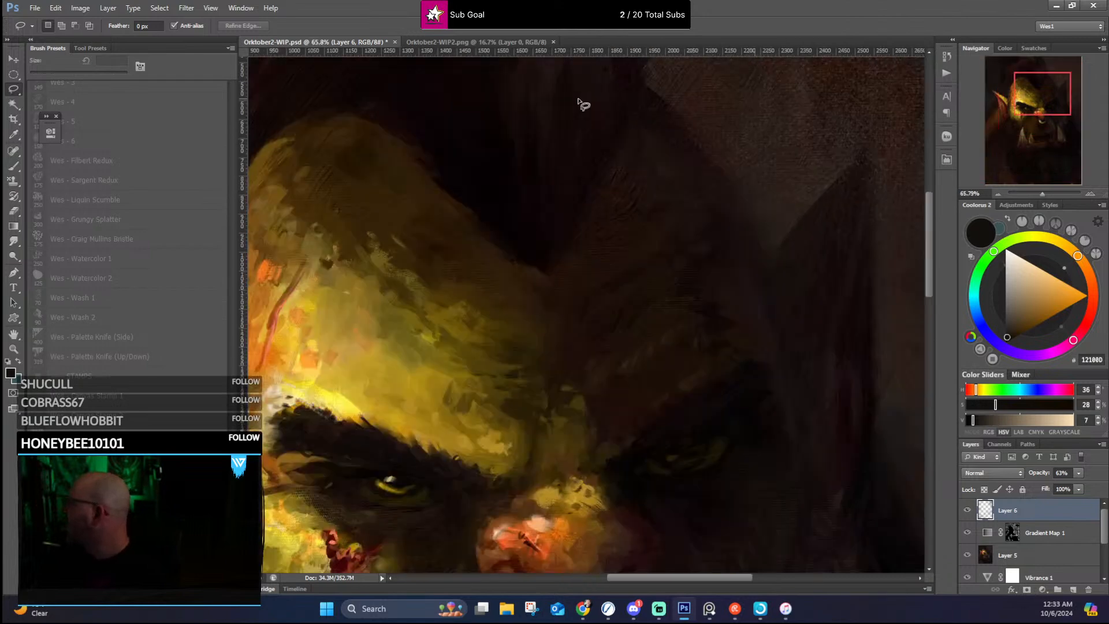
pyautogui.scroll(2, 635, 116)
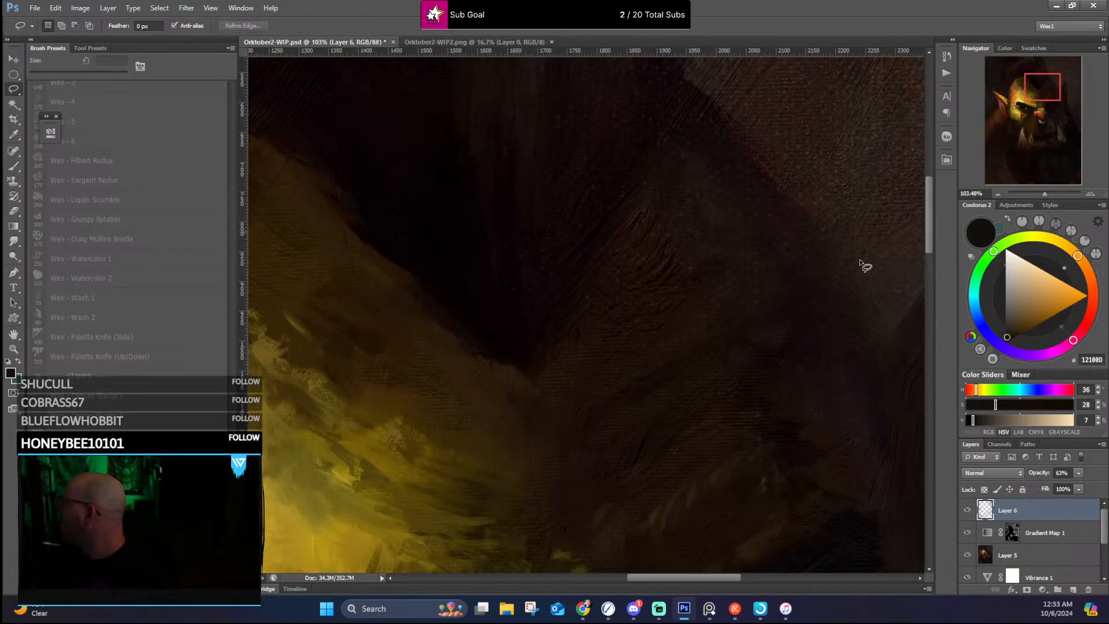
pyautogui.scroll(-5, 861, 267)
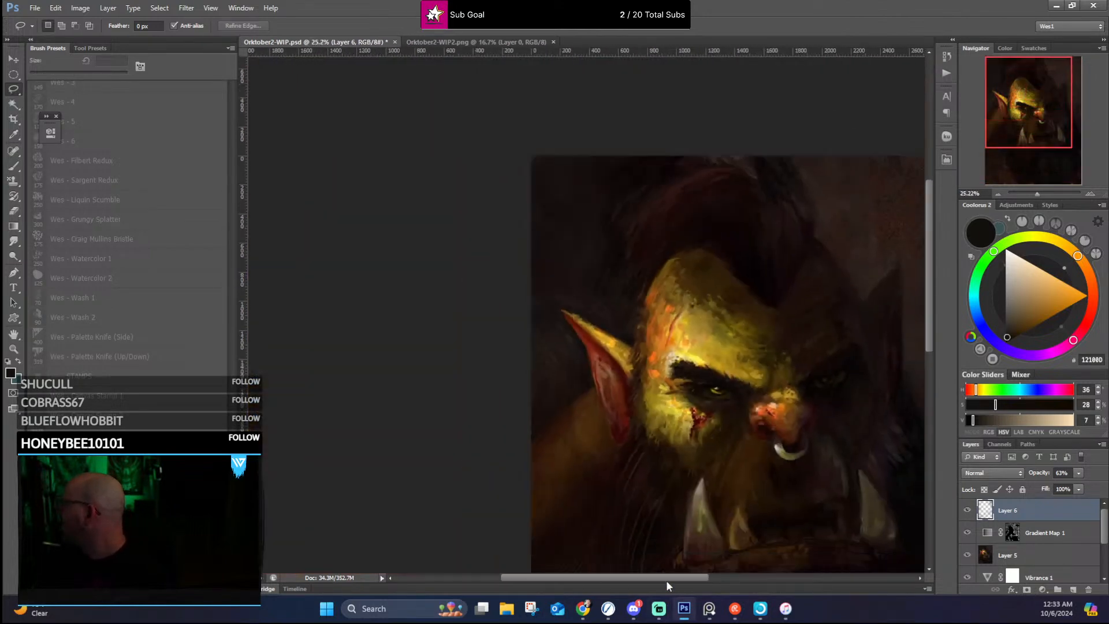
pyautogui.moveTo(673, 580); pyautogui.dragTo(719, 580)
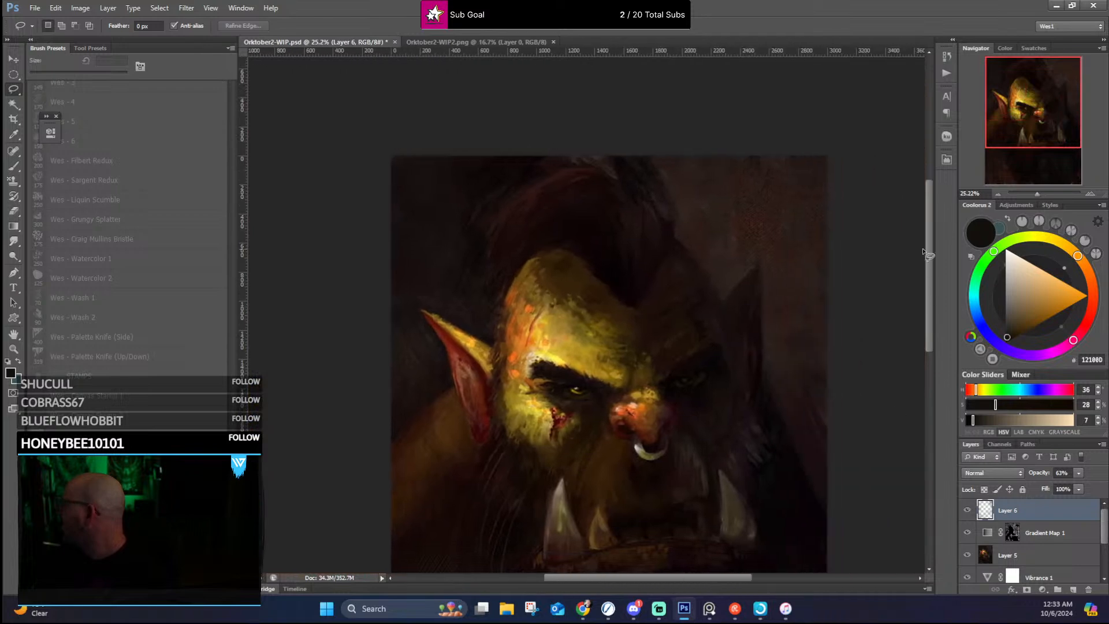
pyautogui.moveTo(928, 253); pyautogui.dragTo(935, 280)
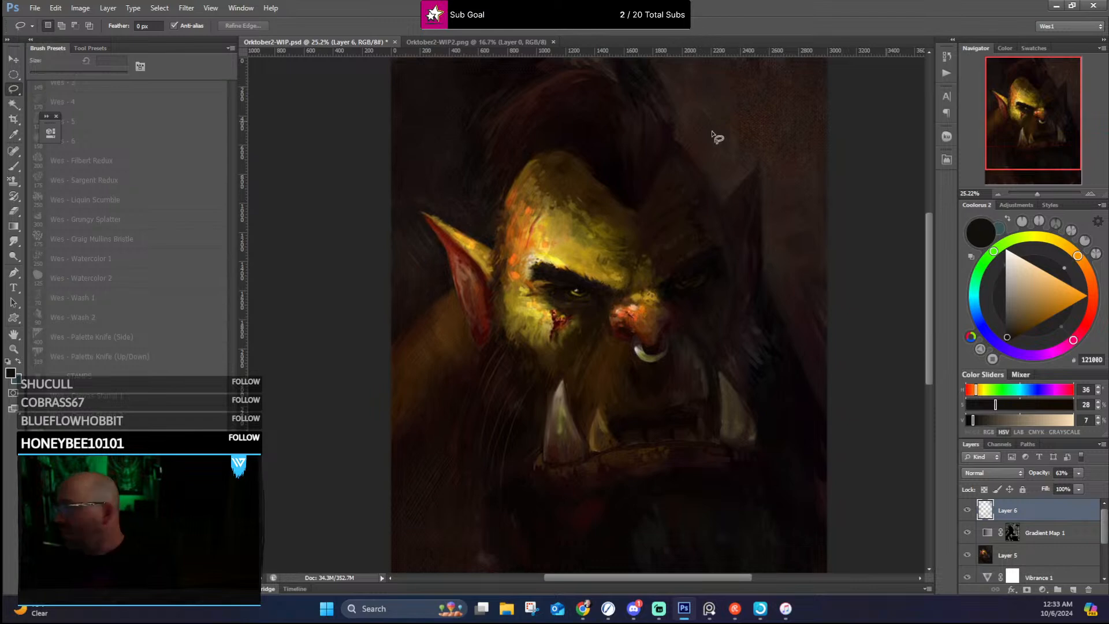
# Step: Review the face, tusks and overall portrait at several magnifications, first with the interface panels hidden and then restored
pyautogui.press('Tab')
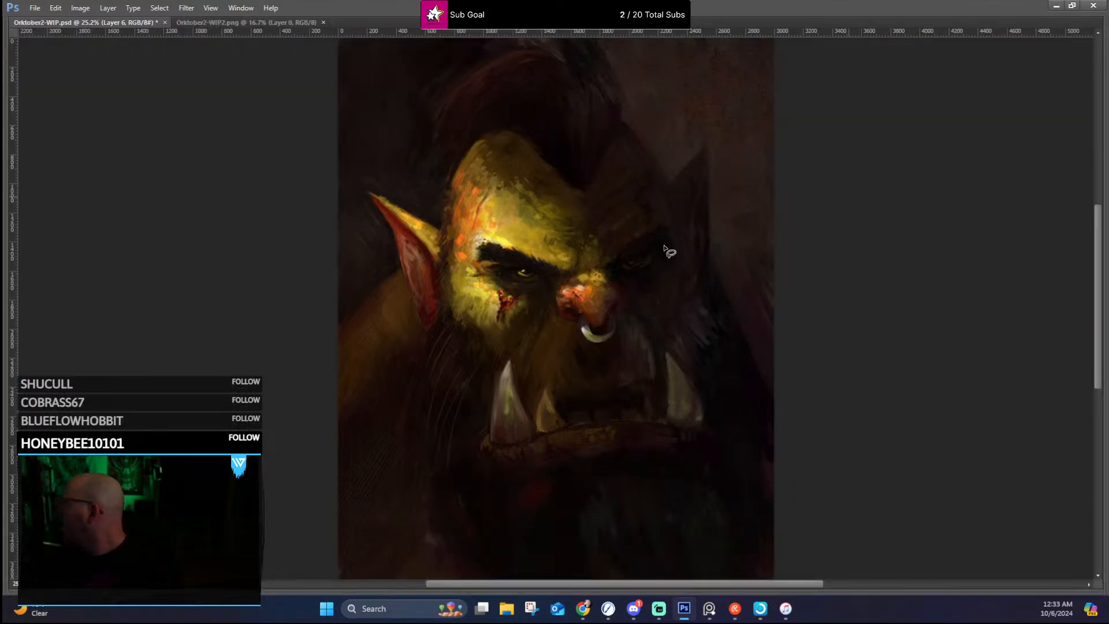
pyautogui.scroll(5, 674, 324)
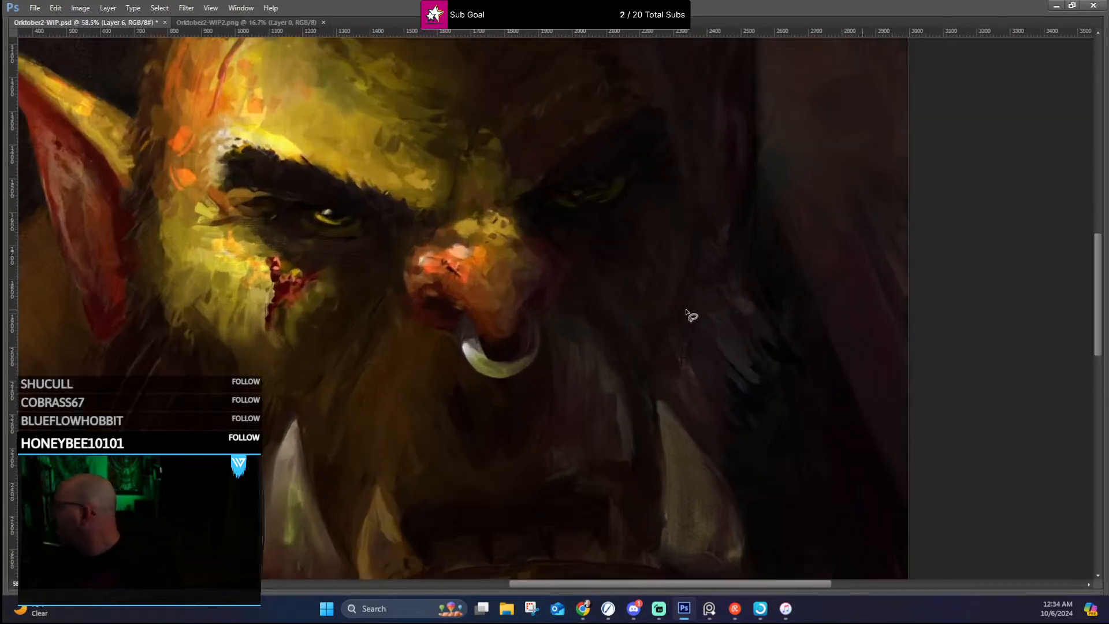
pyautogui.scroll(-5, 702, 313)
pyautogui.moveTo(714, 311); pyautogui.dragTo(650, 295)
pyautogui.scroll(1, 657, 301)
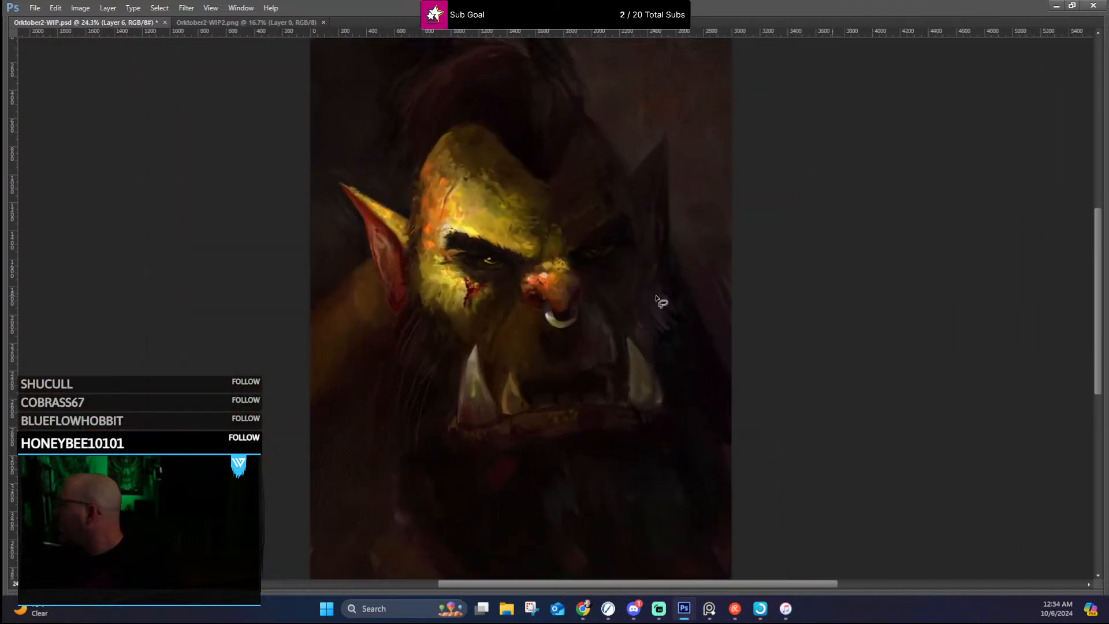
pyautogui.scroll(3, 660, 300)
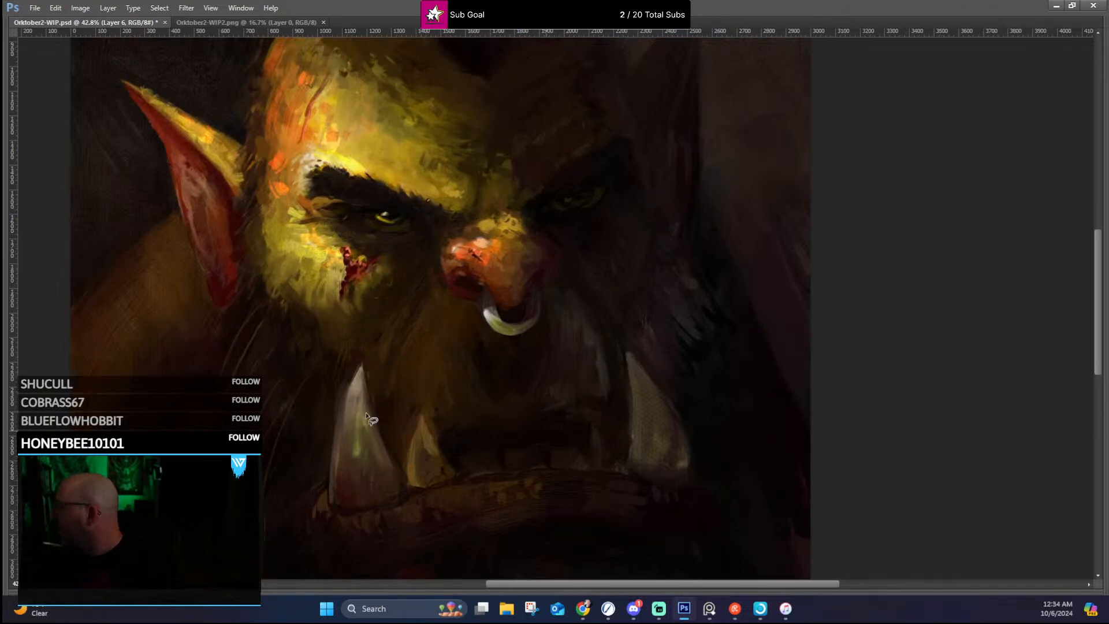
pyautogui.scroll(-3, 559, 317)
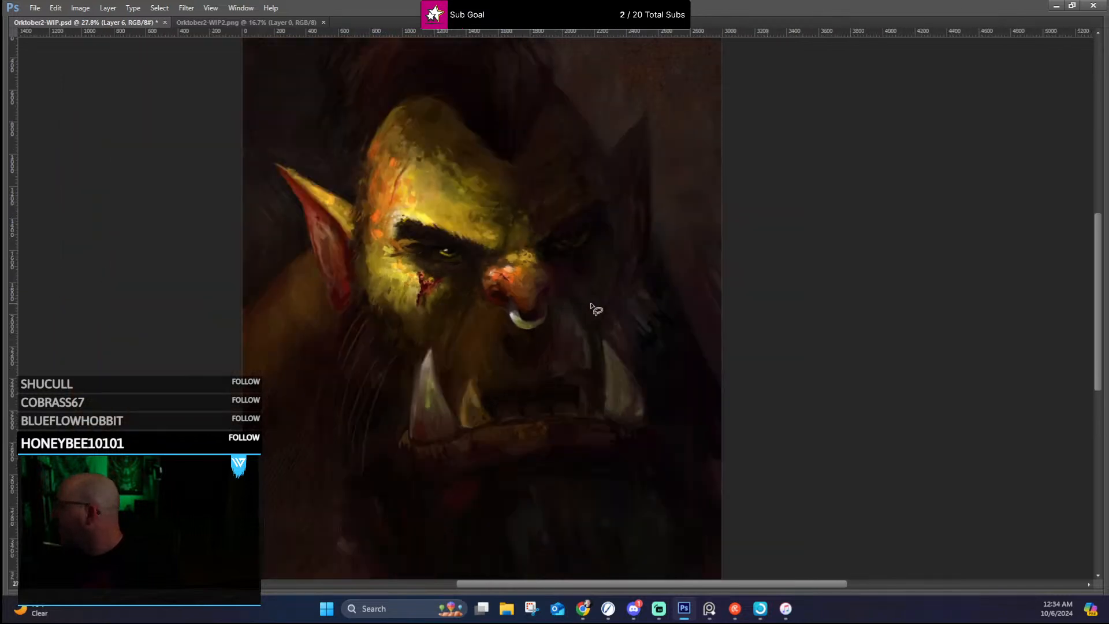
pyautogui.press('Tab')
pyautogui.scroll(-2, 621, 264)
pyautogui.moveTo(716, 226); pyautogui.dragTo(682, 223)
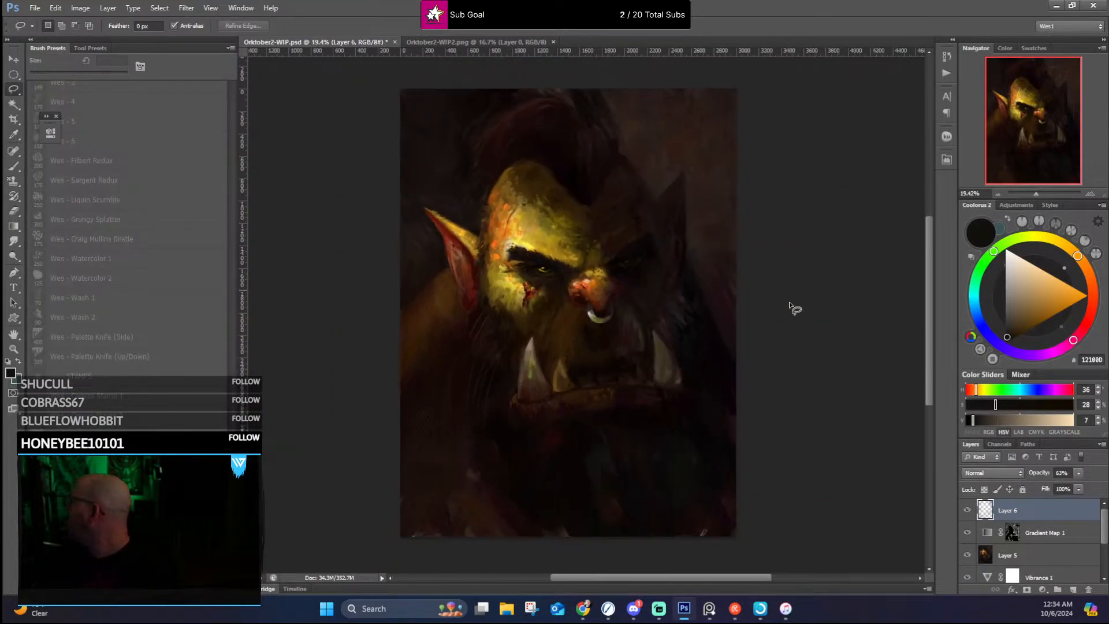
pyautogui.scroll(2, 641, 90)
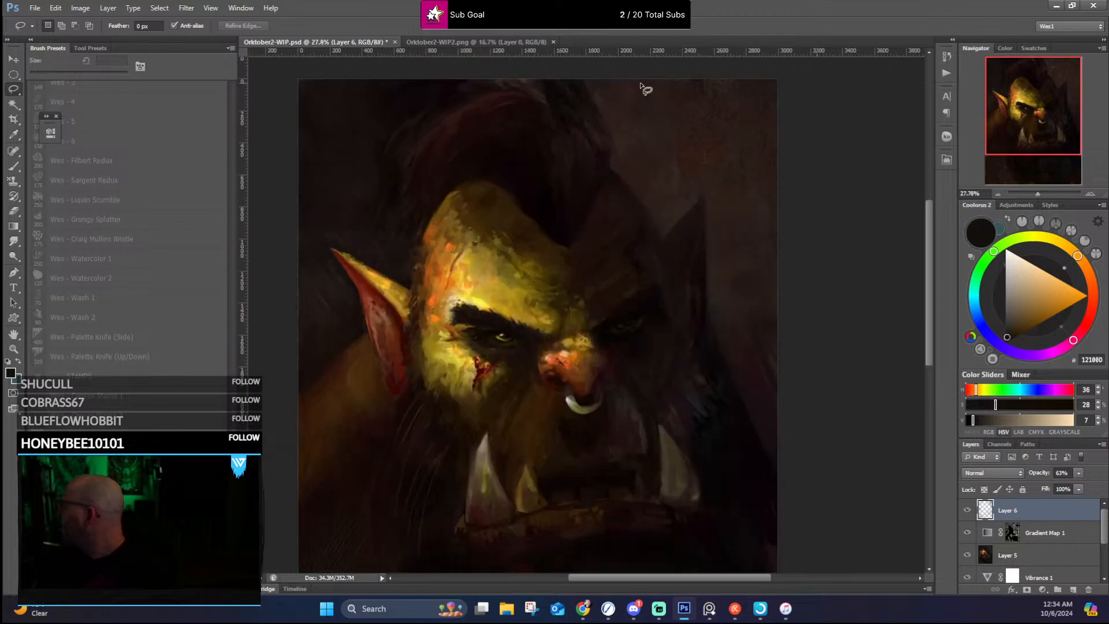
pyautogui.scroll(-2, 635, 156)
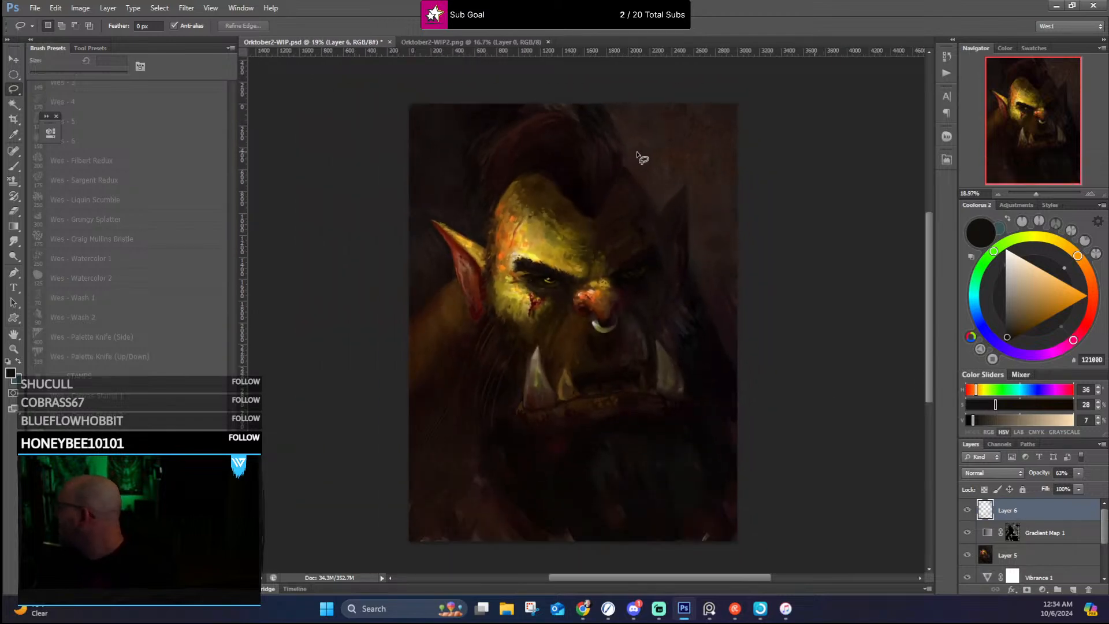
pyautogui.scroll(1, 710, 359)
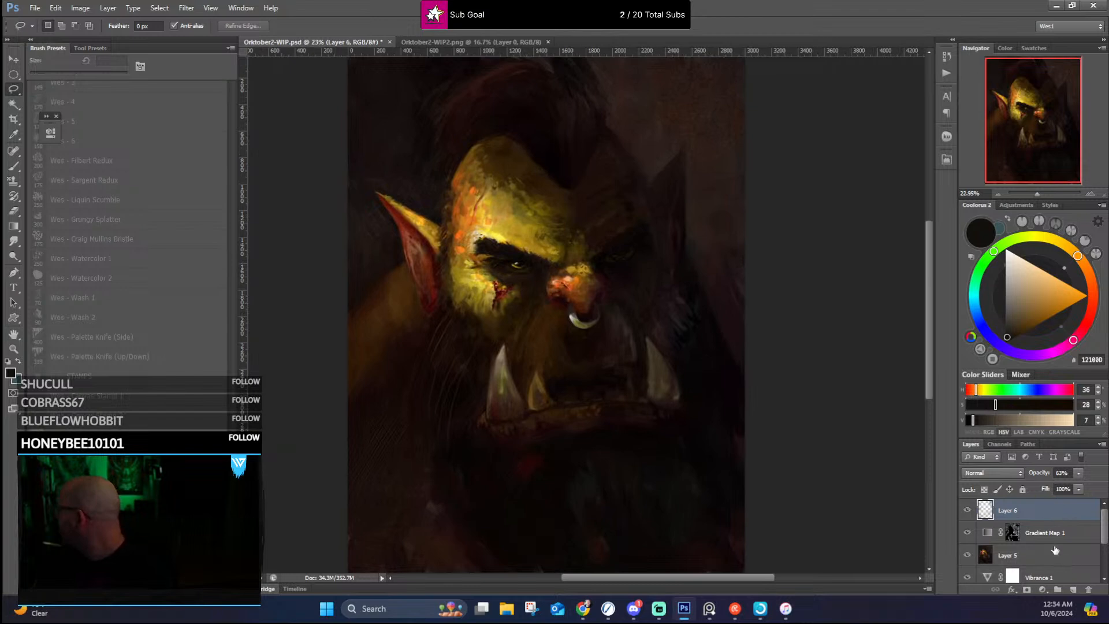
# Step: Select the entire canvas, copy it merged and paste the flattened portrait as a new layer
pyautogui.click(157, 8)
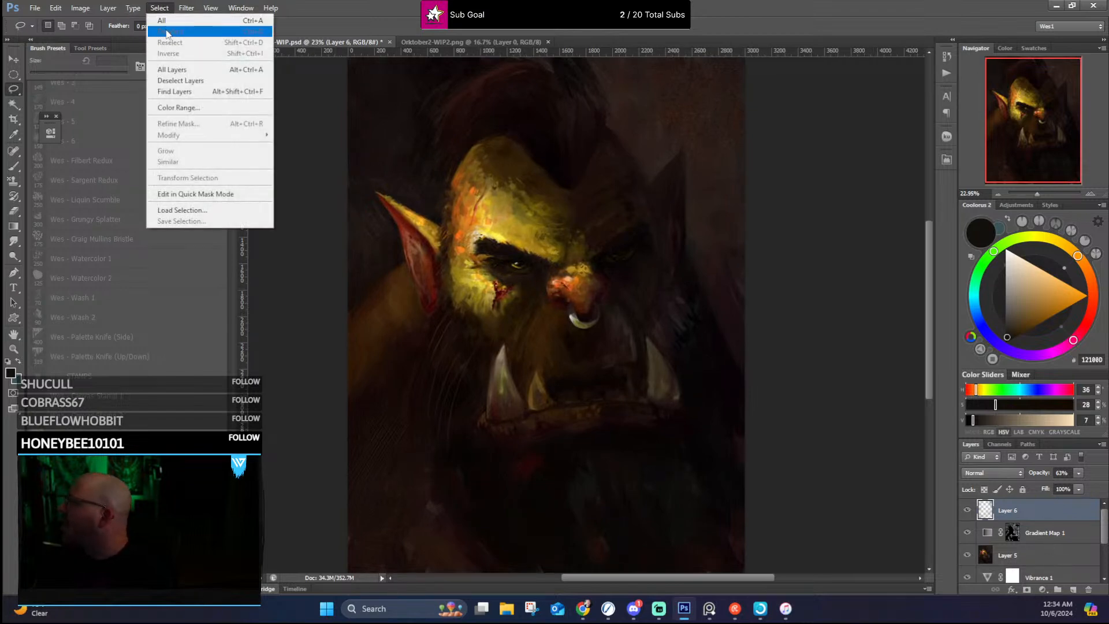
pyautogui.click(162, 20)
pyautogui.click(56, 8)
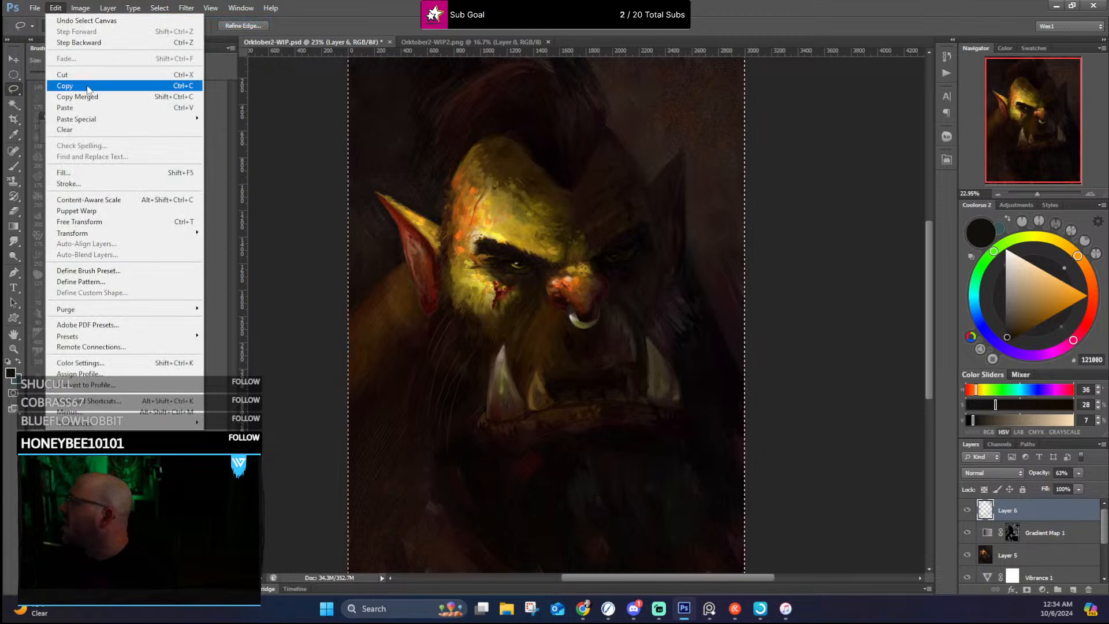
pyautogui.click(90, 96)
pyautogui.click(55, 8)
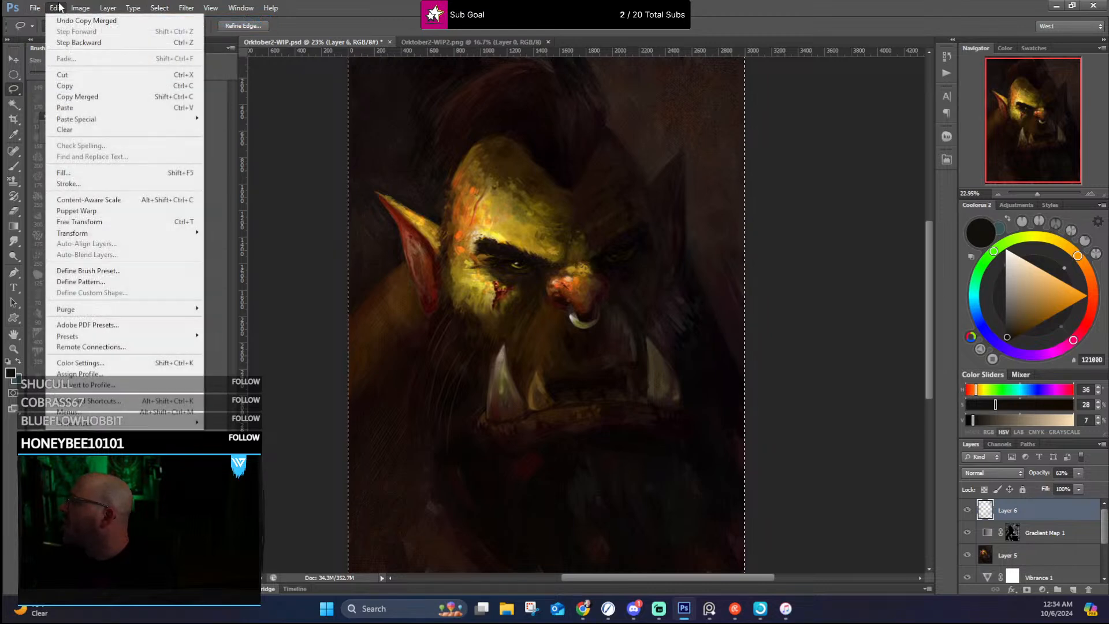
pyautogui.click(86, 108)
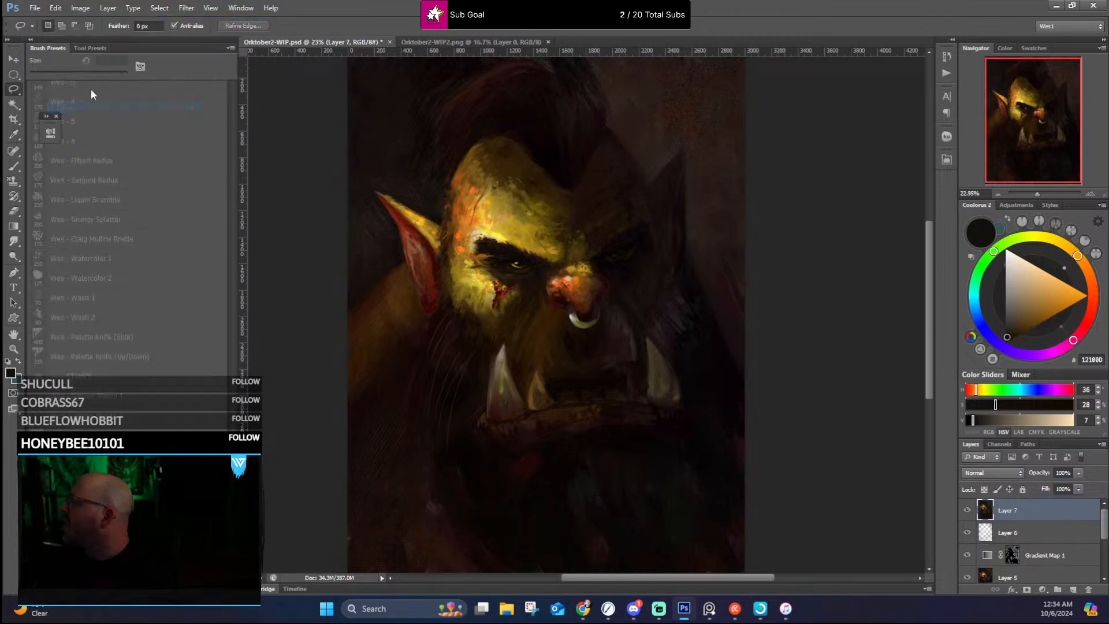
# Step: Try Auto Tone on the merged portrait layer, review the colour shift across the canvas, and undo it
pyautogui.click(80, 8)
pyautogui.click(93, 53)
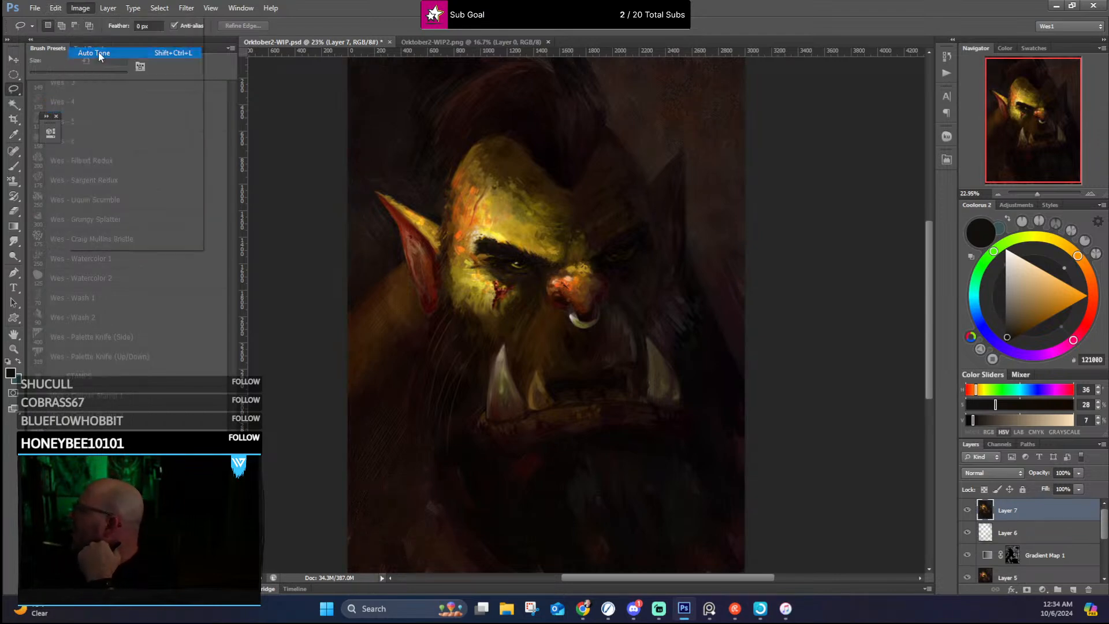
pyautogui.scroll(-2, 413, 98)
pyautogui.scroll(1, 411, 113)
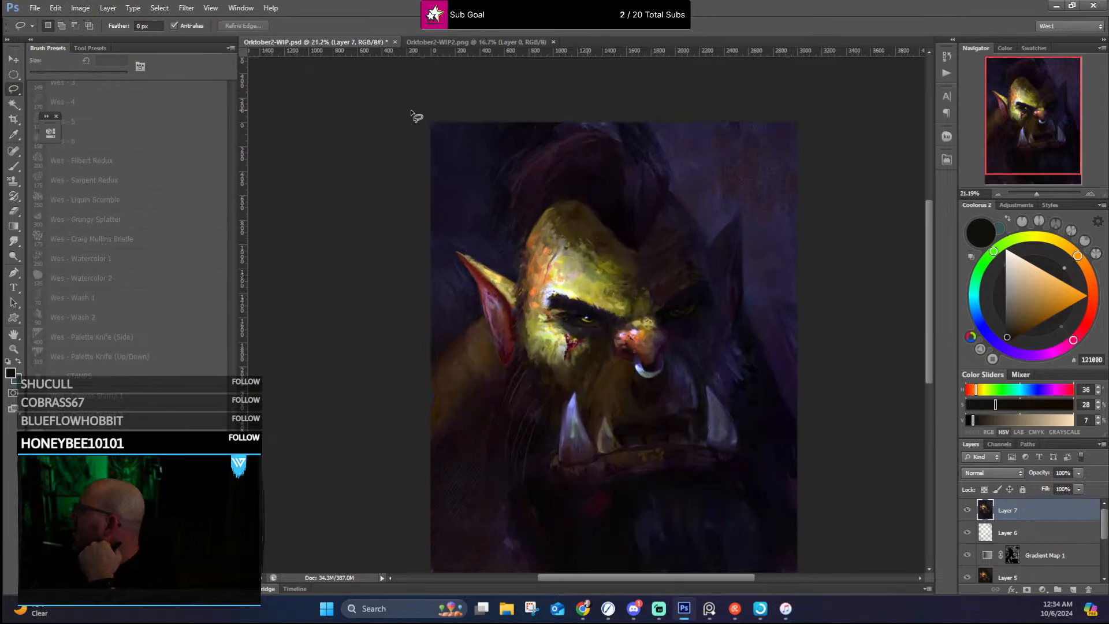
pyautogui.moveTo(930, 216); pyautogui.dragTo(932, 229)
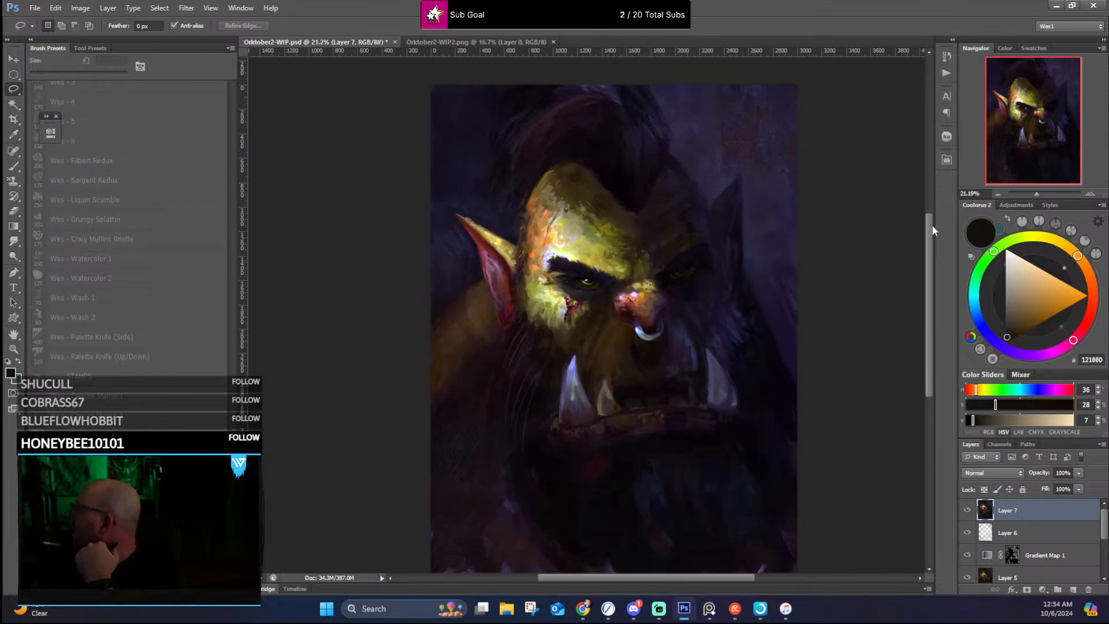
pyautogui.moveTo(657, 575); pyautogui.dragTo(687, 574)
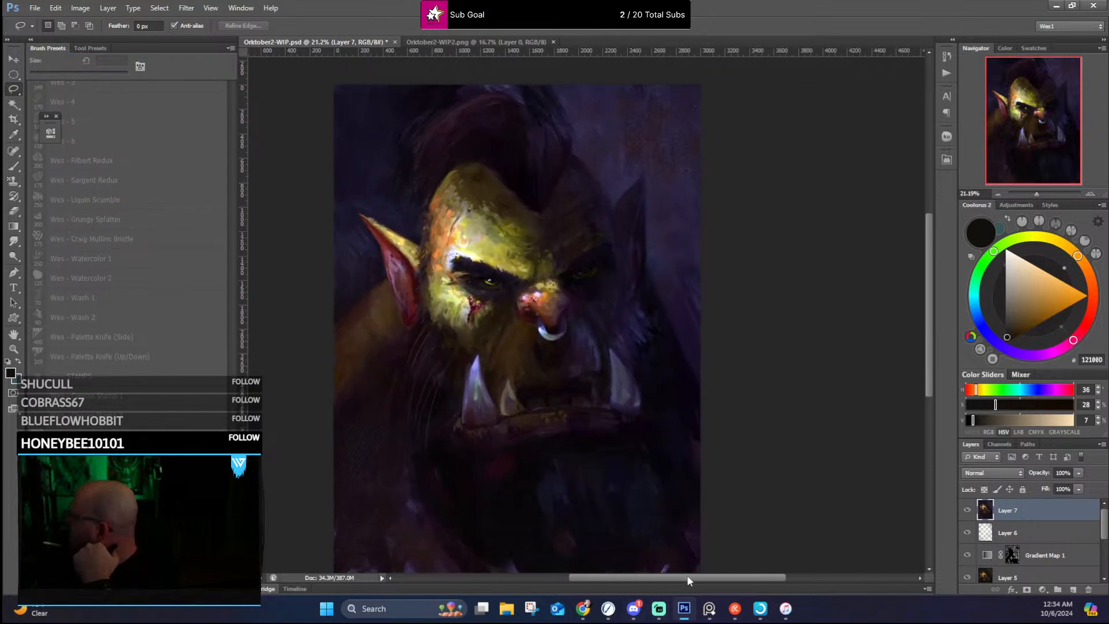
pyautogui.scroll(1, 716, 338)
pyautogui.scroll(-1, 715, 334)
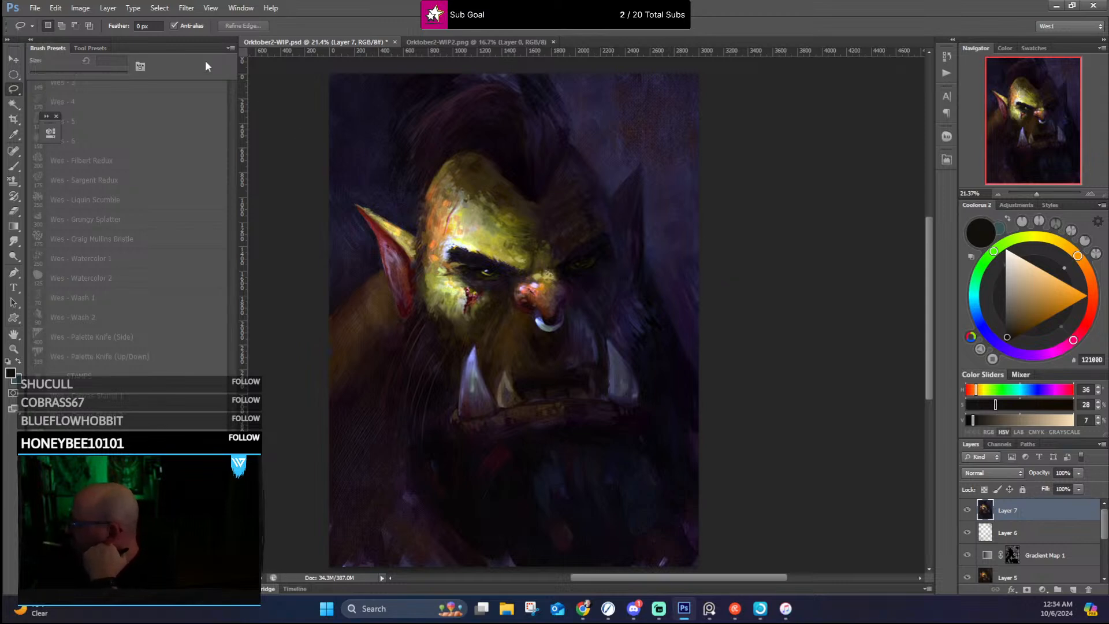
pyautogui.click(56, 8)
pyautogui.click(70, 19)
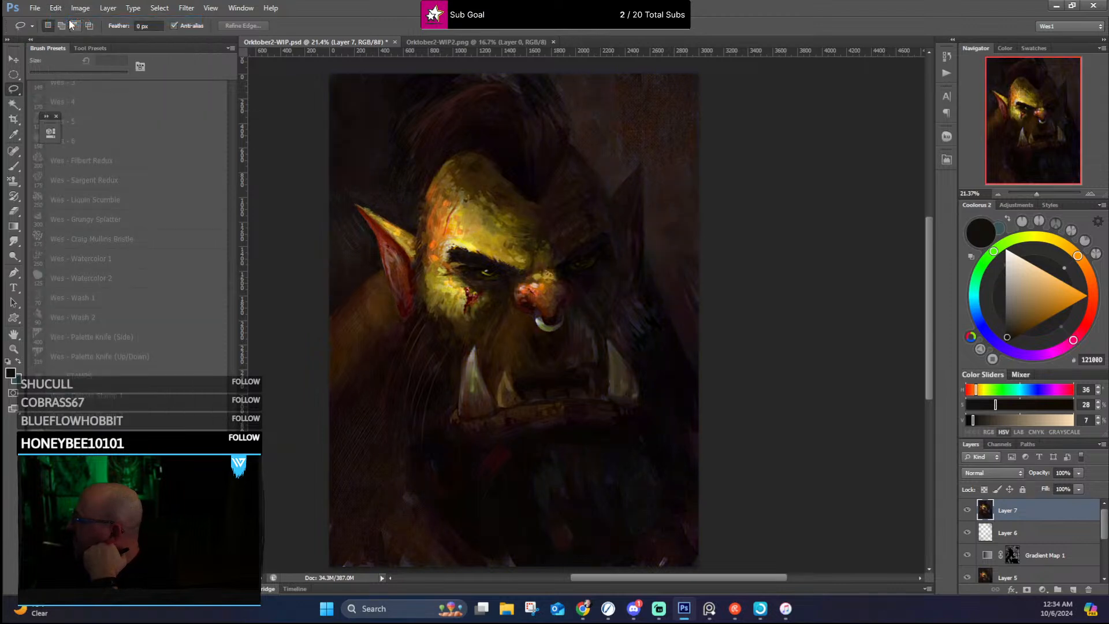
# Step: Try Auto Contrast and Auto Color on the merged portrait layer
pyautogui.click(56, 8)
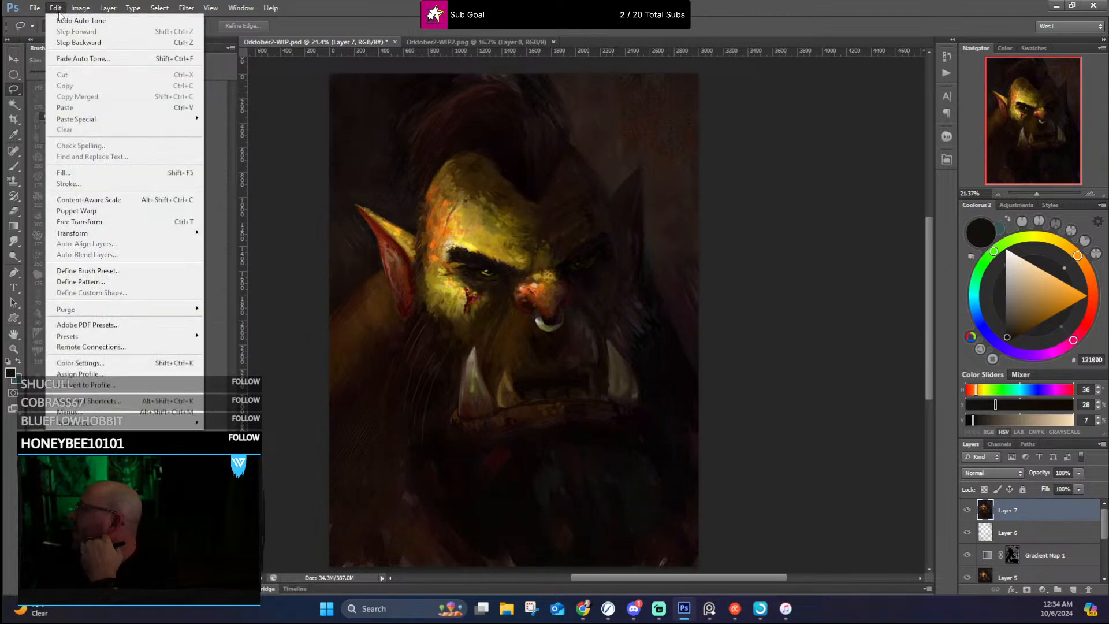
pyautogui.moveTo(80, 9)
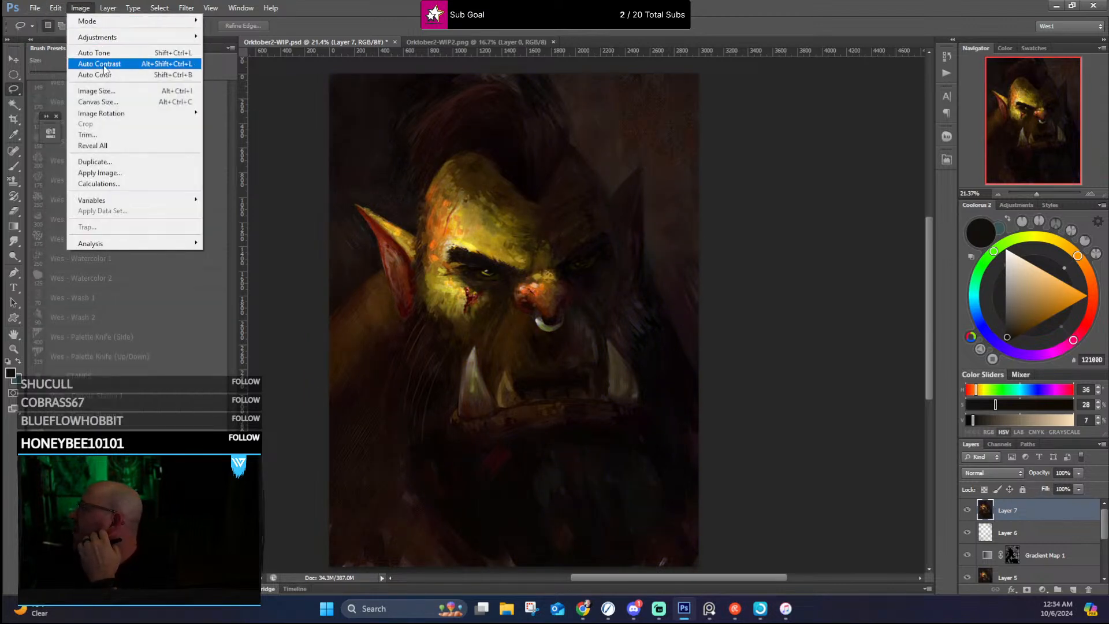
pyautogui.click(104, 66)
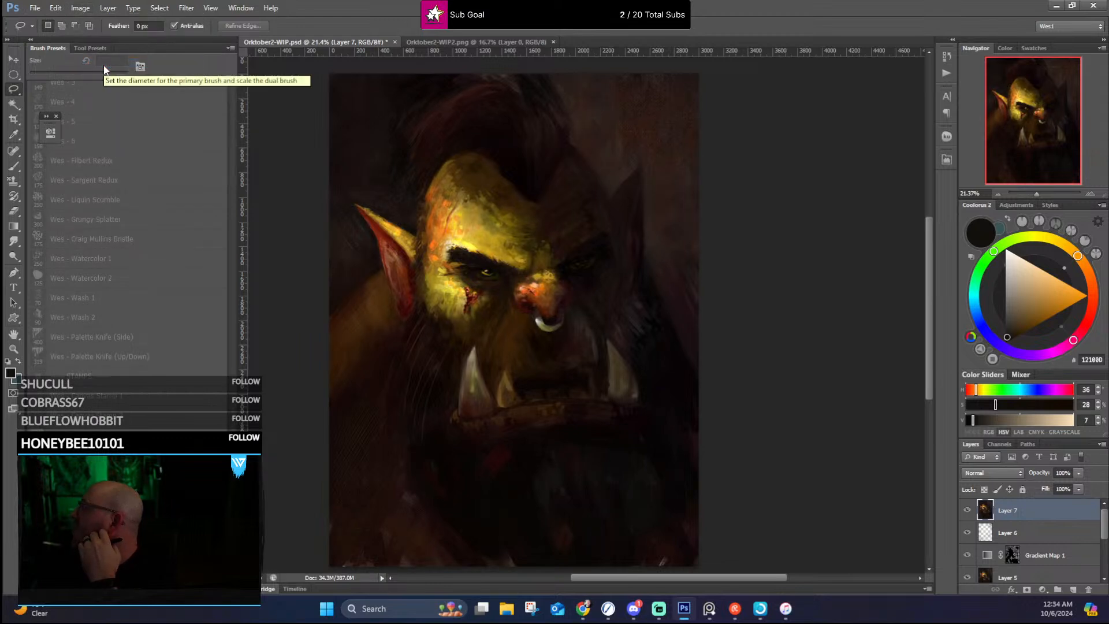
pyautogui.click(80, 9)
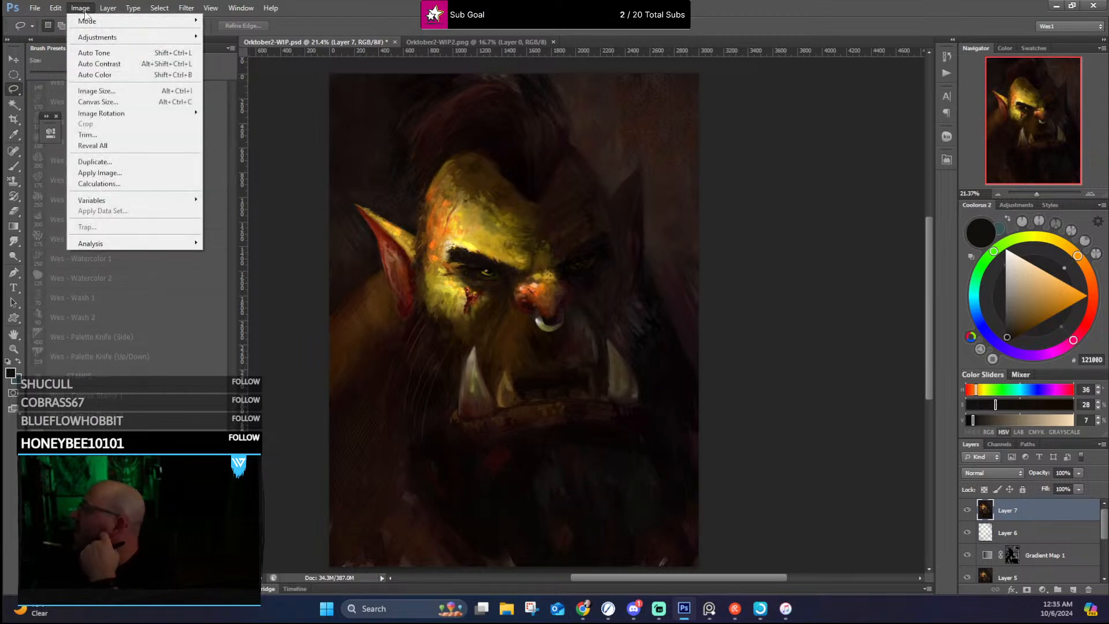
pyautogui.click(104, 75)
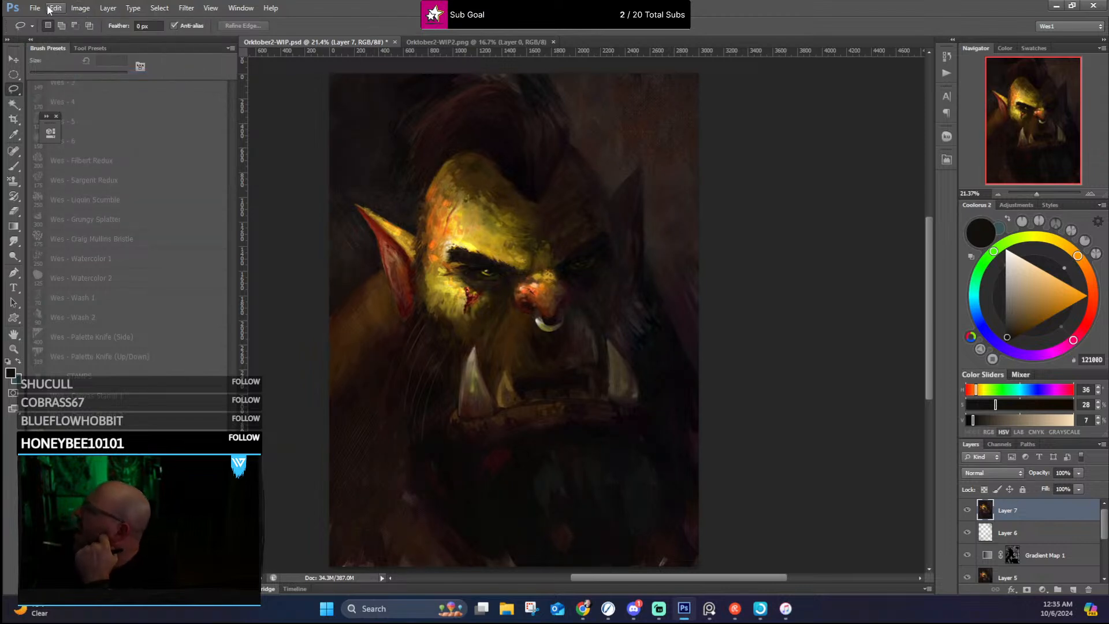
# Step: Try a second Auto Contrast on the merged layer and examine the face and full portrait
pyautogui.click(80, 8)
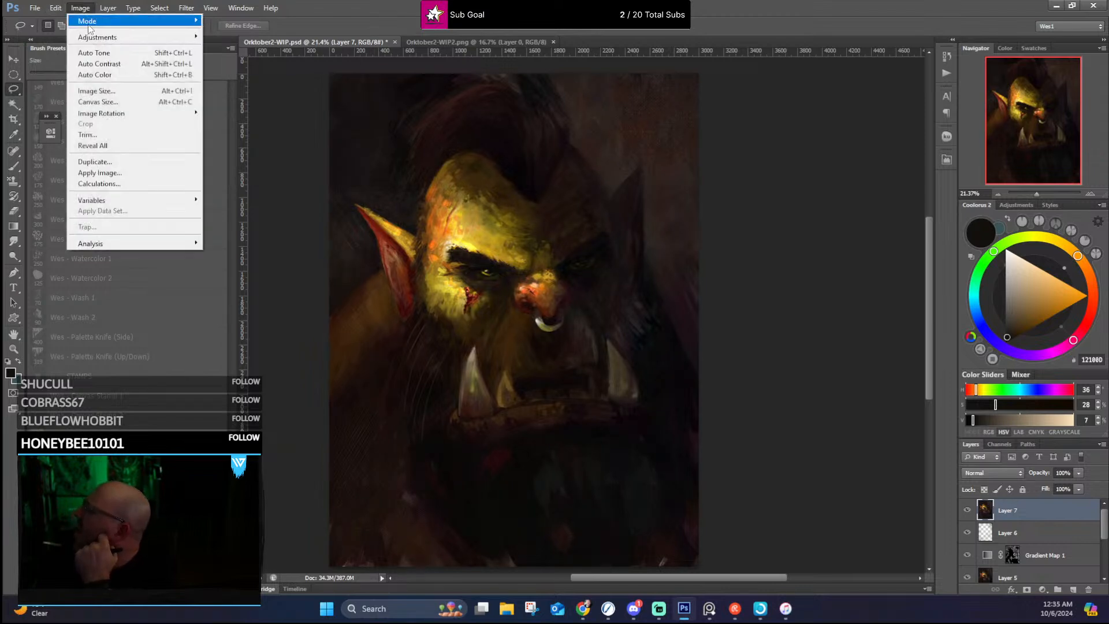
pyautogui.click(96, 62)
pyautogui.scroll(5, 689, 224)
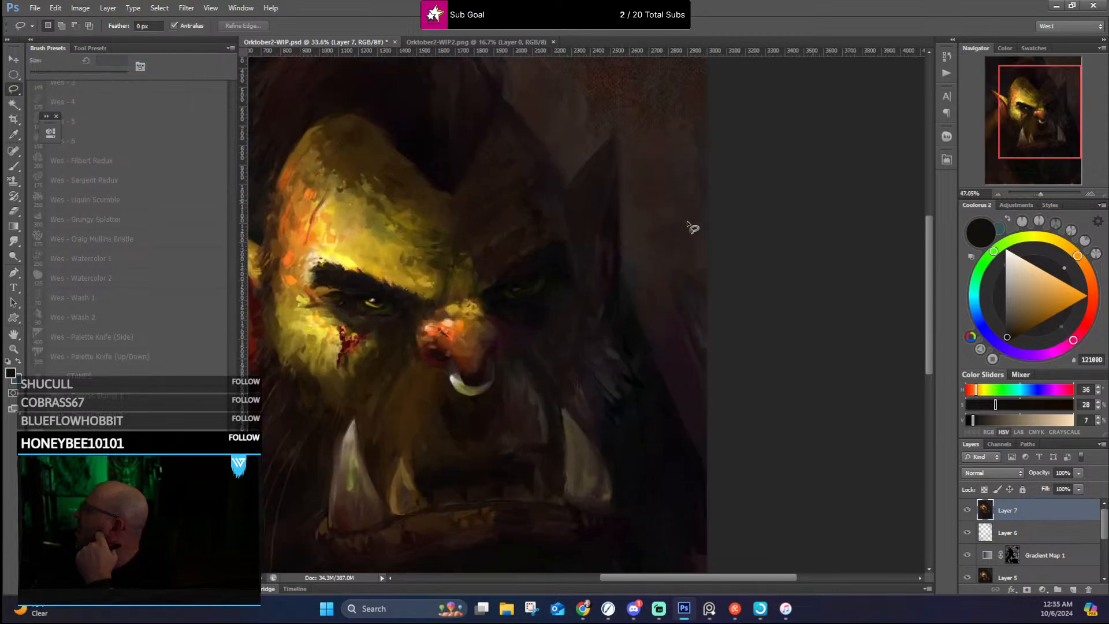
pyautogui.scroll(-5, 700, 224)
pyautogui.scroll(-2, 702, 233)
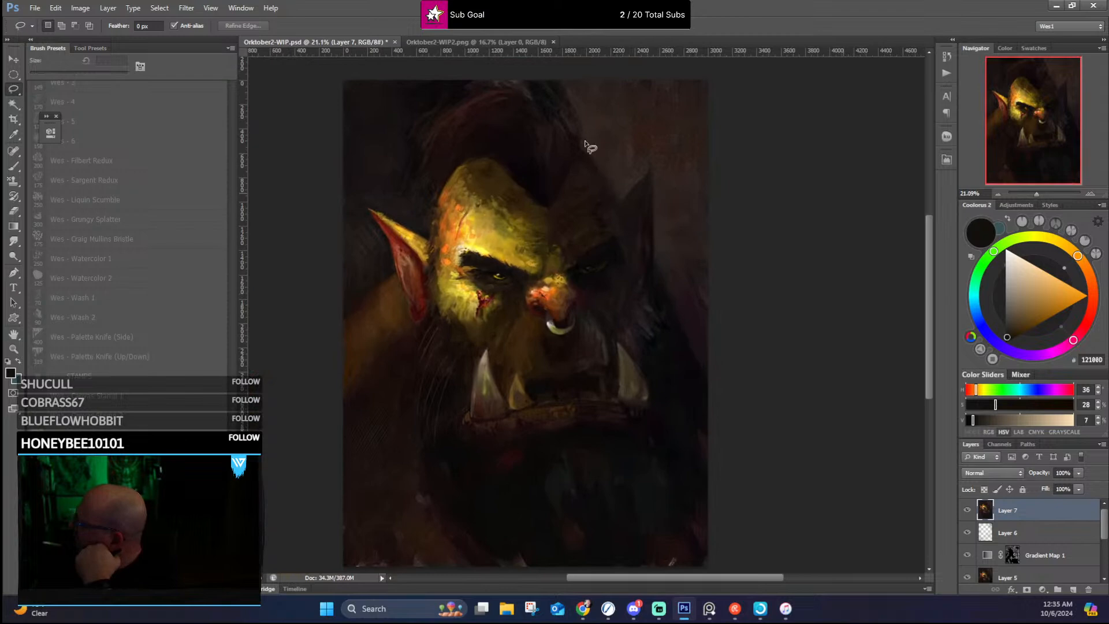
# Step: Compare the portrait with and without the second Auto Contrast, and step back through the automatic adjustments
pyautogui.click(56, 8)
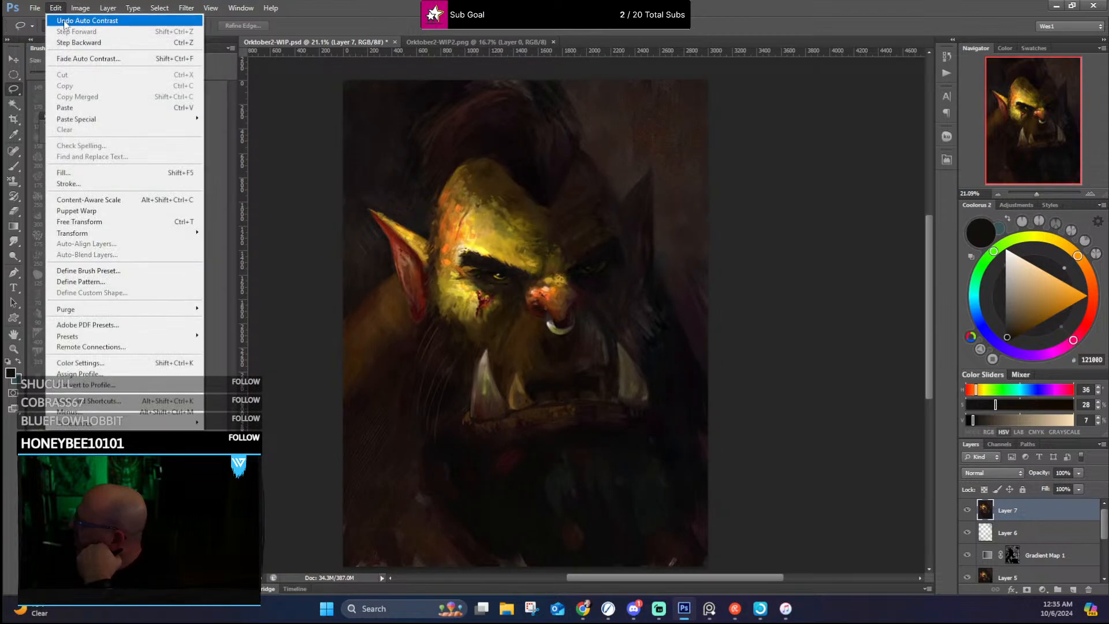
pyautogui.click(64, 22)
pyautogui.click(56, 8)
pyautogui.click(65, 22)
pyautogui.click(56, 9)
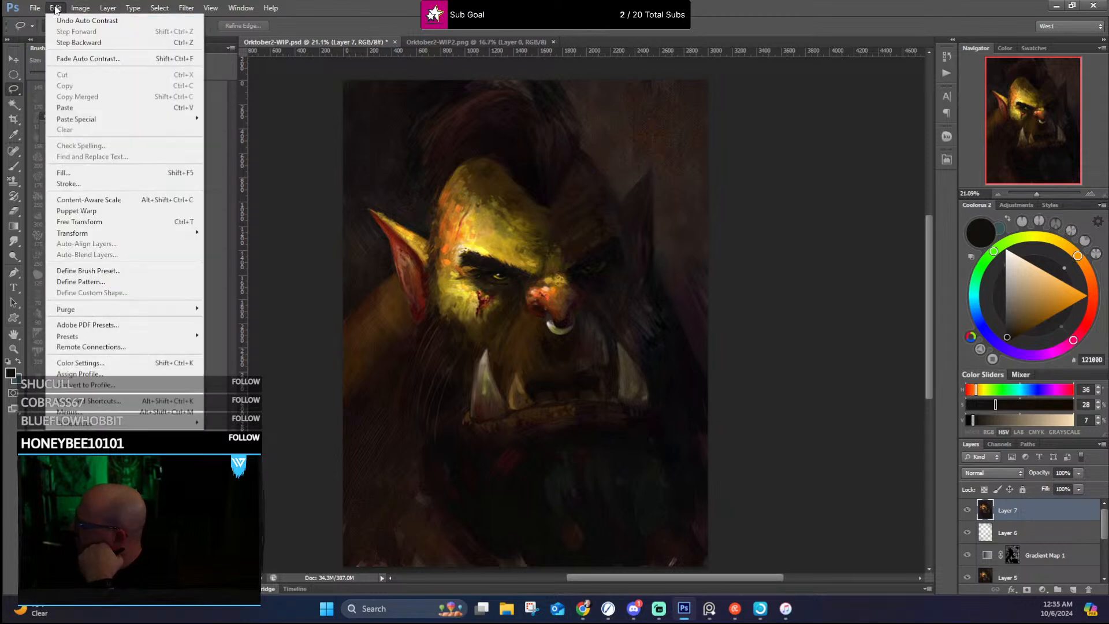
pyautogui.click(64, 22)
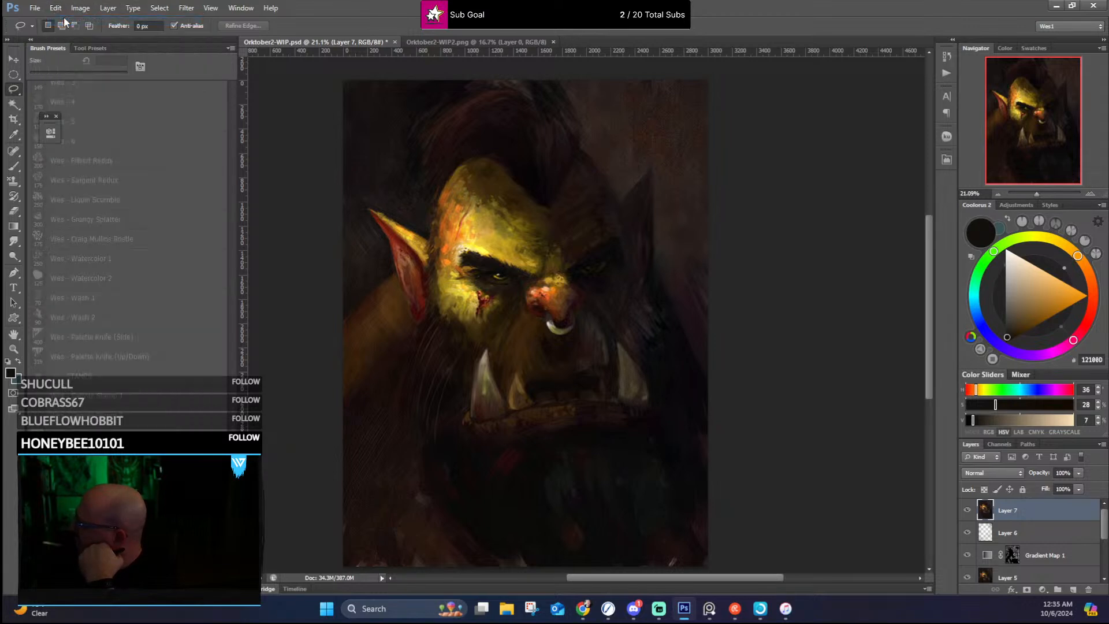
pyautogui.click(56, 8)
pyautogui.click(71, 42)
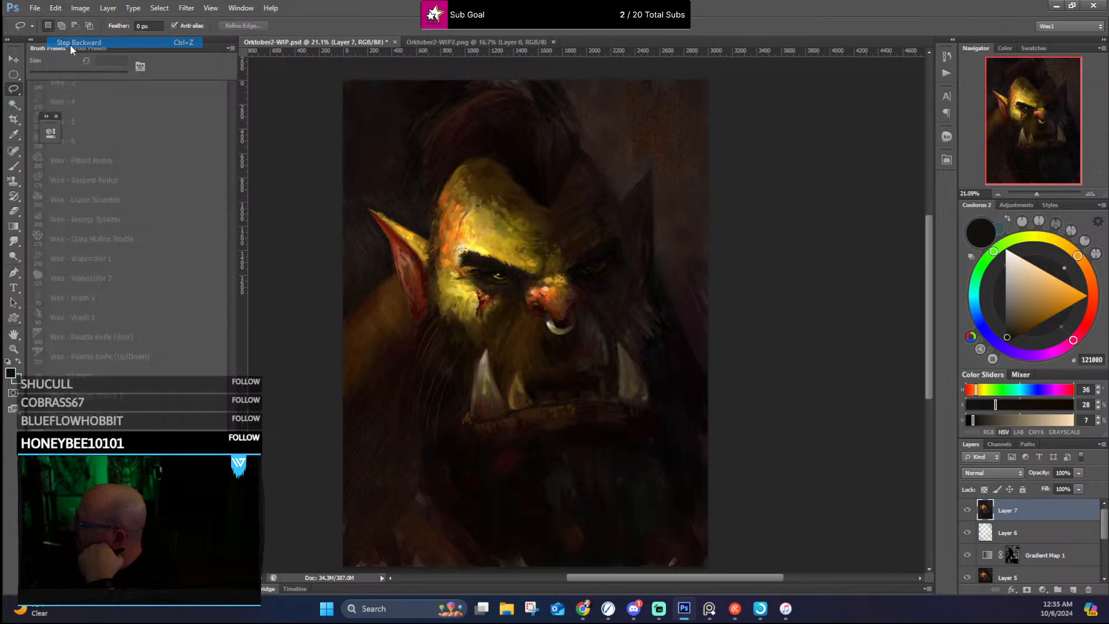
# Step: Try Auto Tone again on the merged layer, undo it, and review the portrait's original warm colours
pyautogui.click(56, 8)
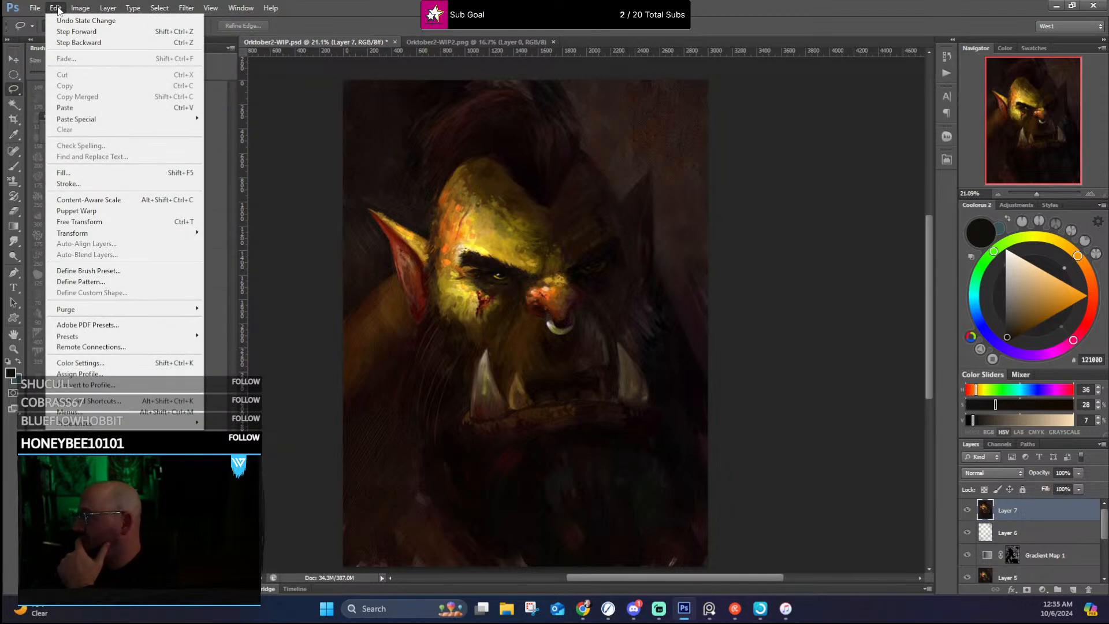
pyautogui.click(101, 54)
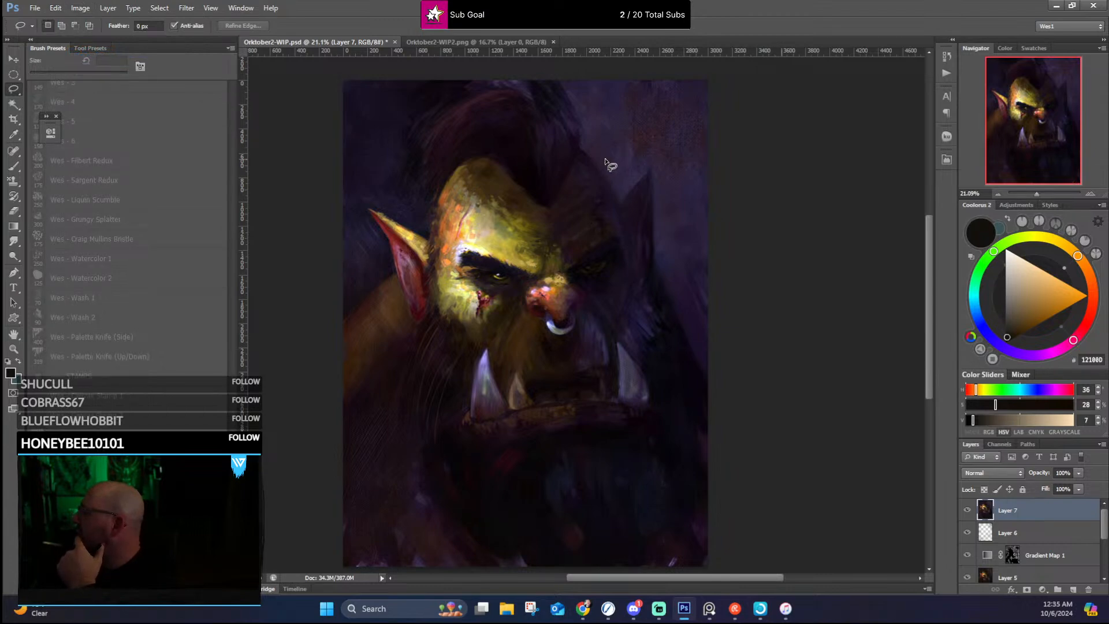
pyautogui.scroll(1, 612, 165)
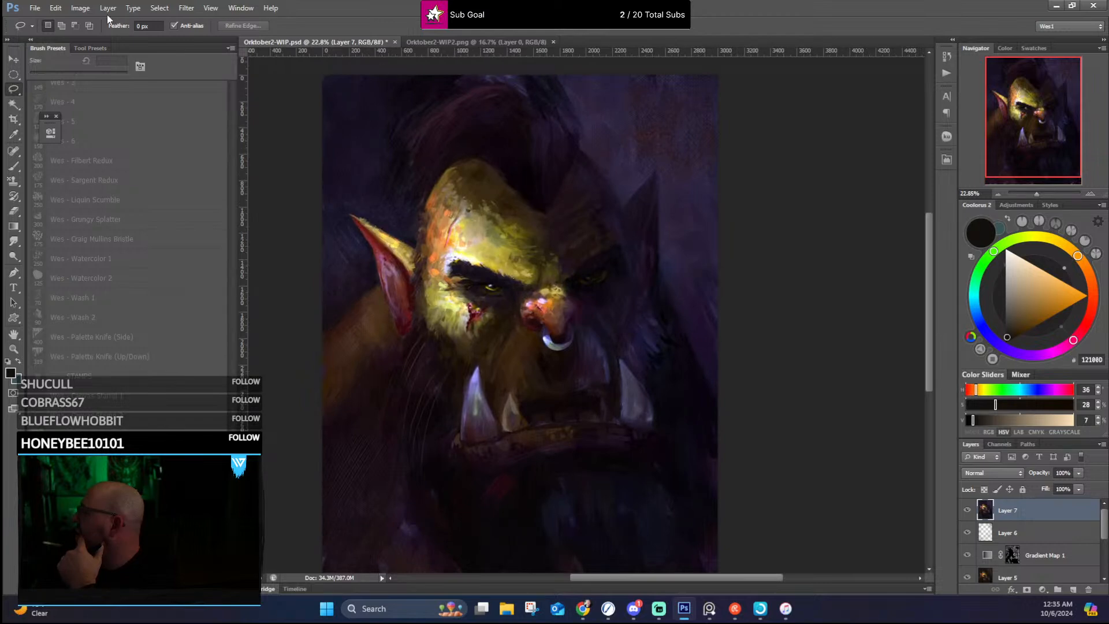
pyautogui.click(55, 8)
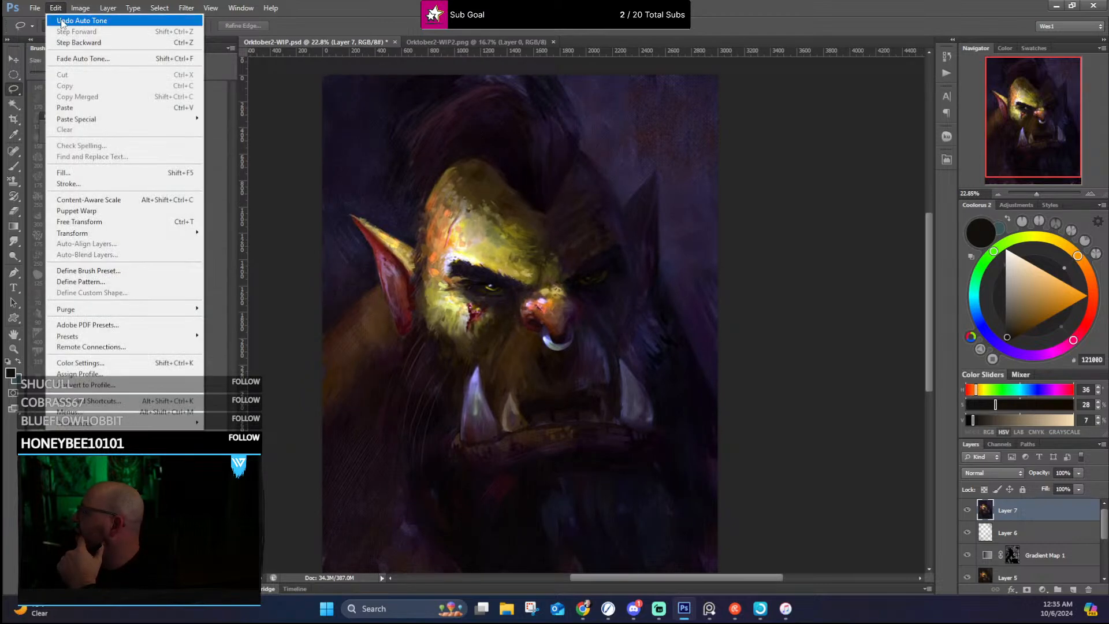
pyautogui.click(61, 21)
pyautogui.scroll(-3, 715, 256)
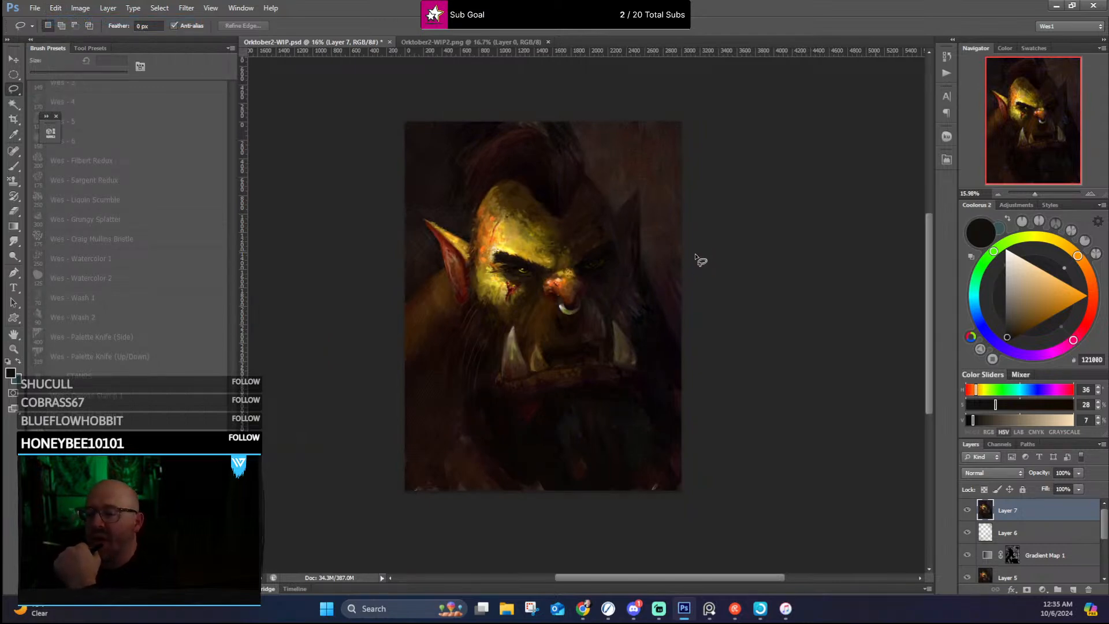
pyautogui.scroll(2, 681, 270)
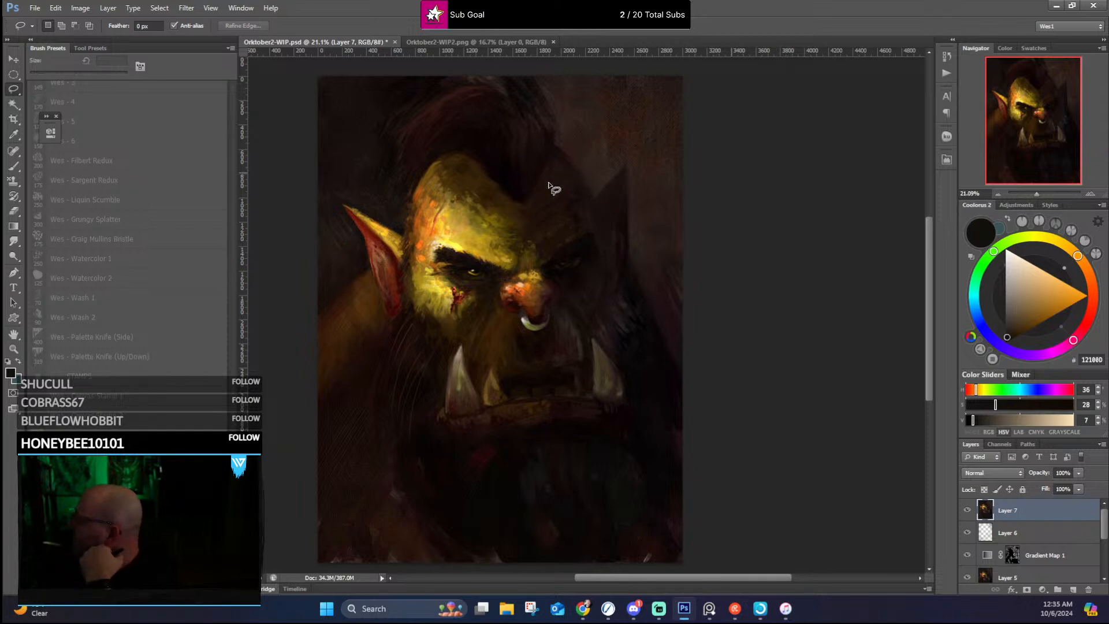
pyautogui.scroll(-2, 577, 197)
# Step: Reapply Auto Tone to the merged layer, inspect the face and full portrait, and undo the correction
pyautogui.click(56, 8)
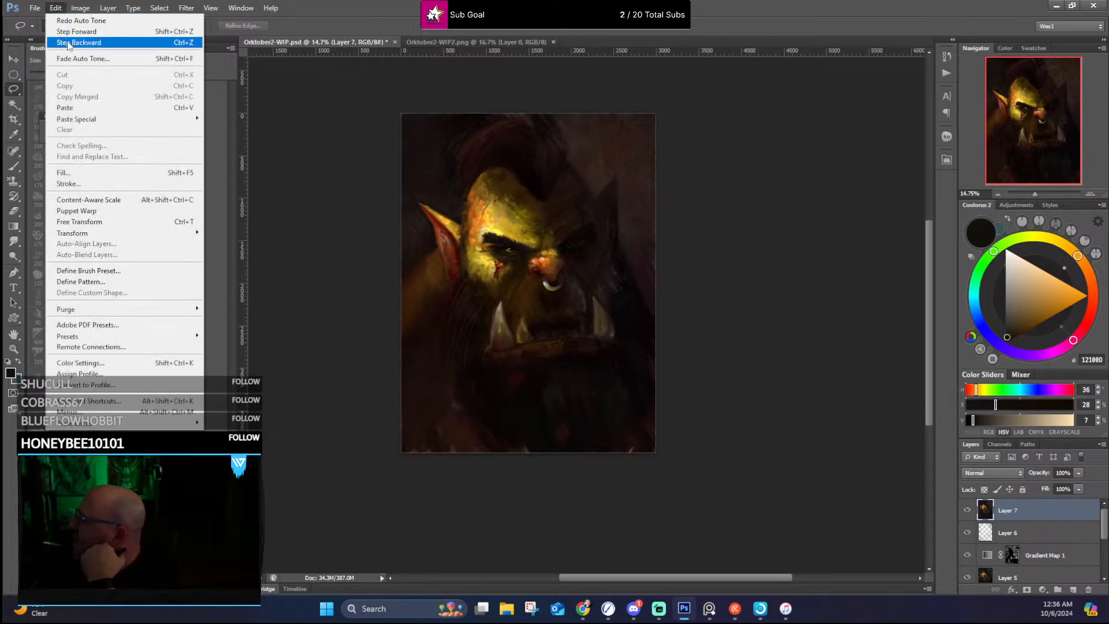
pyautogui.moveTo(72, 11)
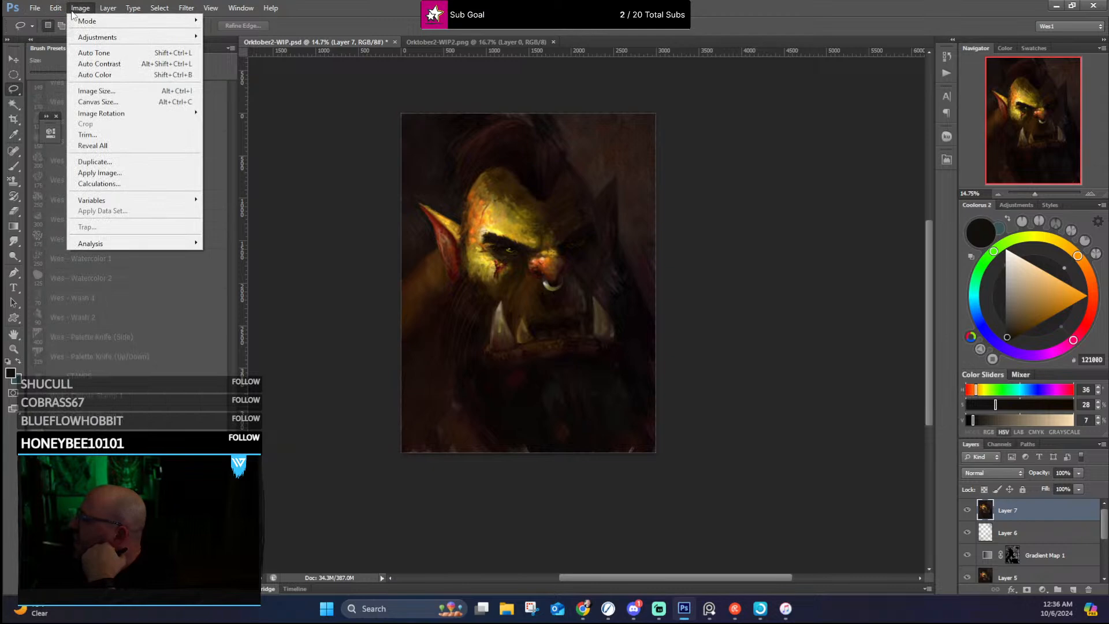
pyautogui.click(104, 55)
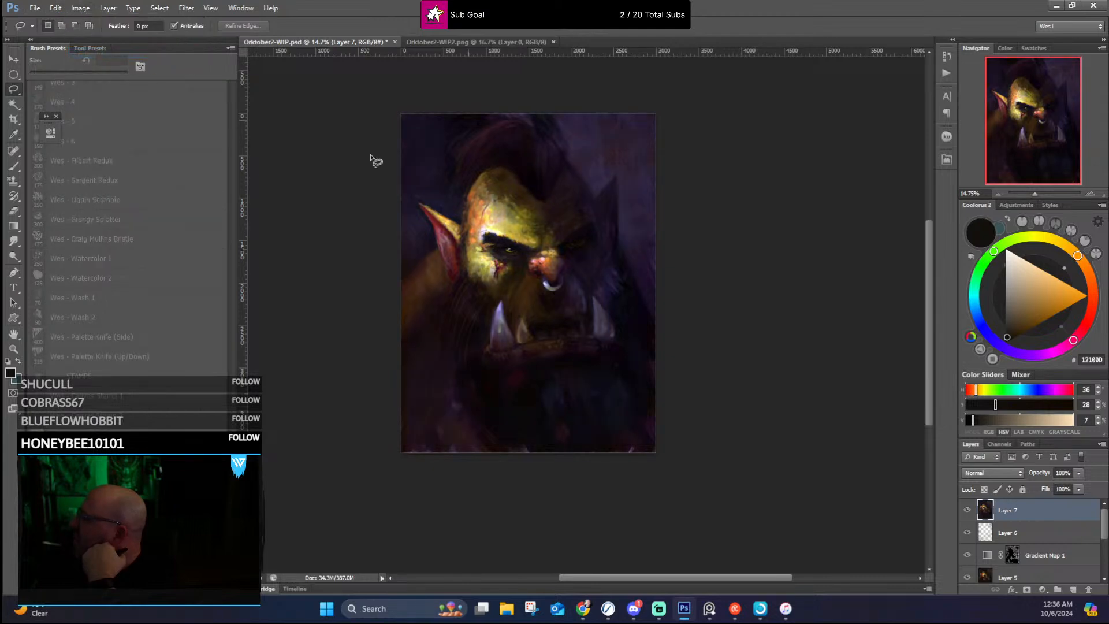
pyautogui.scroll(2, 447, 234)
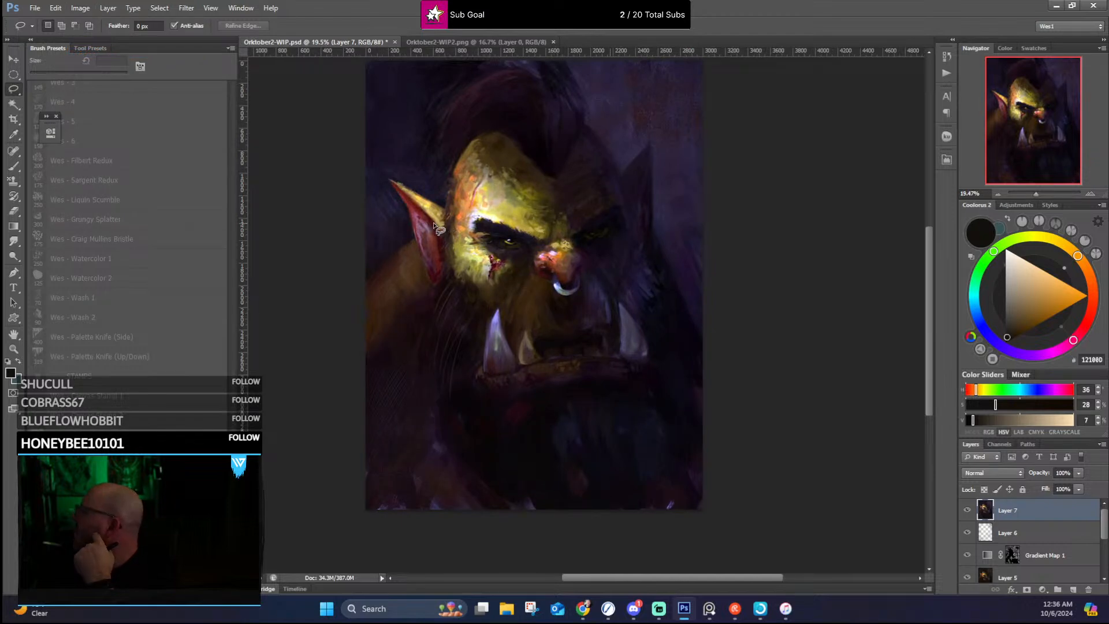
pyautogui.scroll(-2, 479, 177)
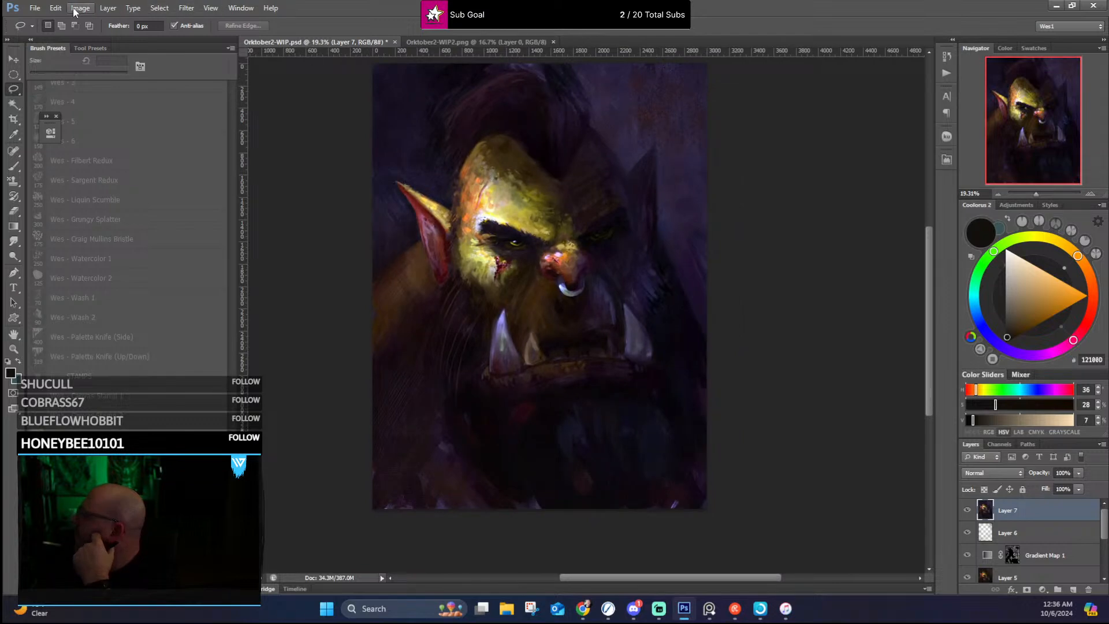
pyautogui.click(56, 8)
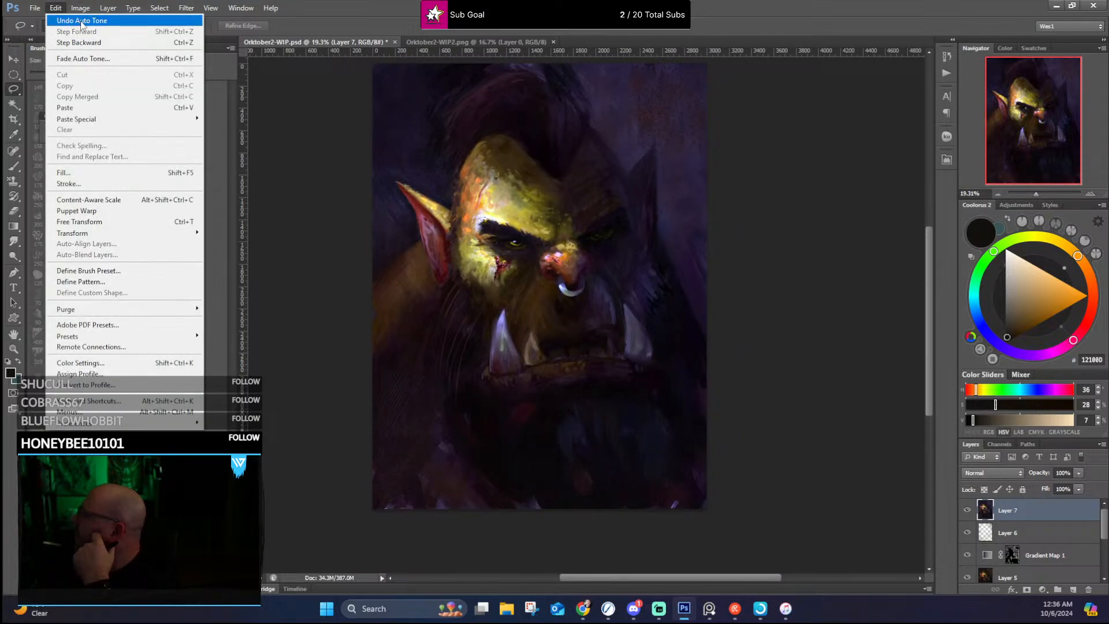
pyautogui.click(82, 22)
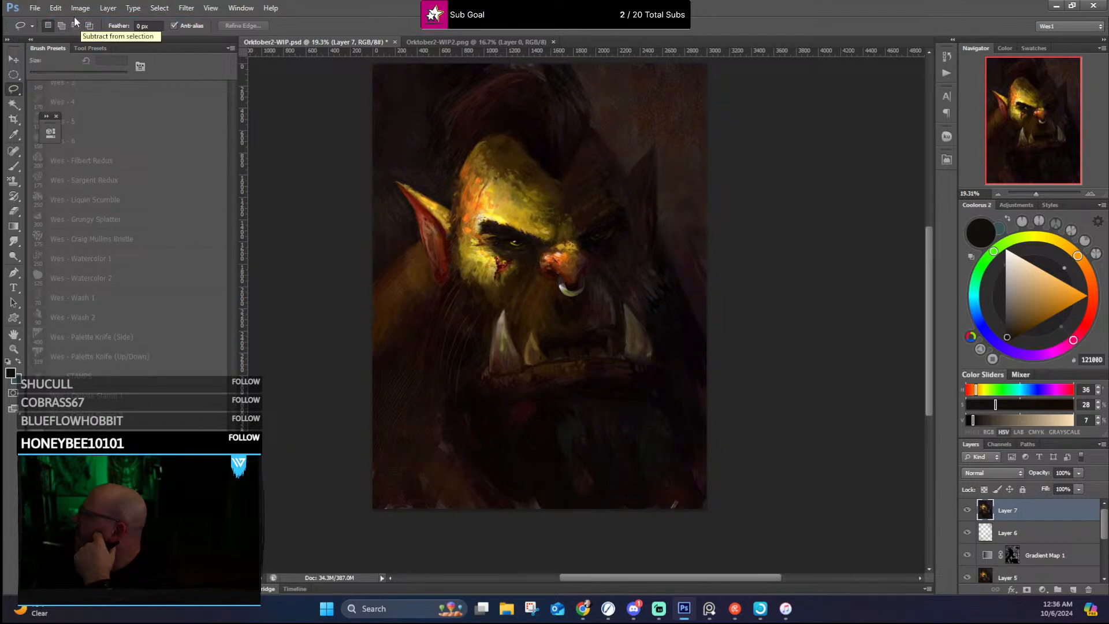
# Step: Fade the Auto Tone correction on the merged layer to 22% opacity in Normal mode
pyautogui.click(60, 7)
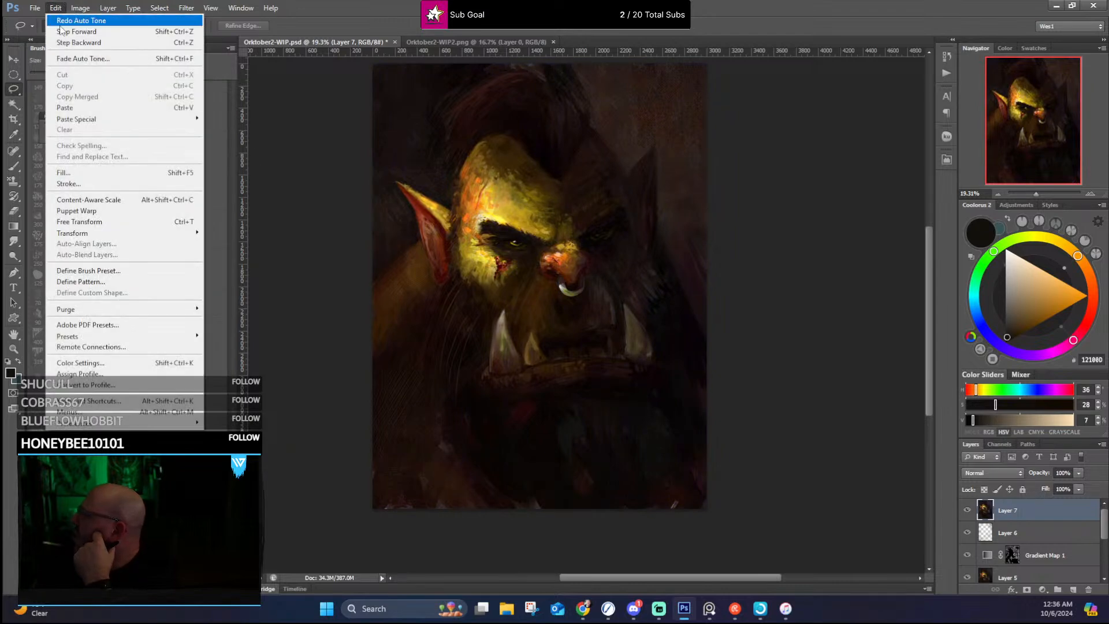
pyautogui.click(90, 60)
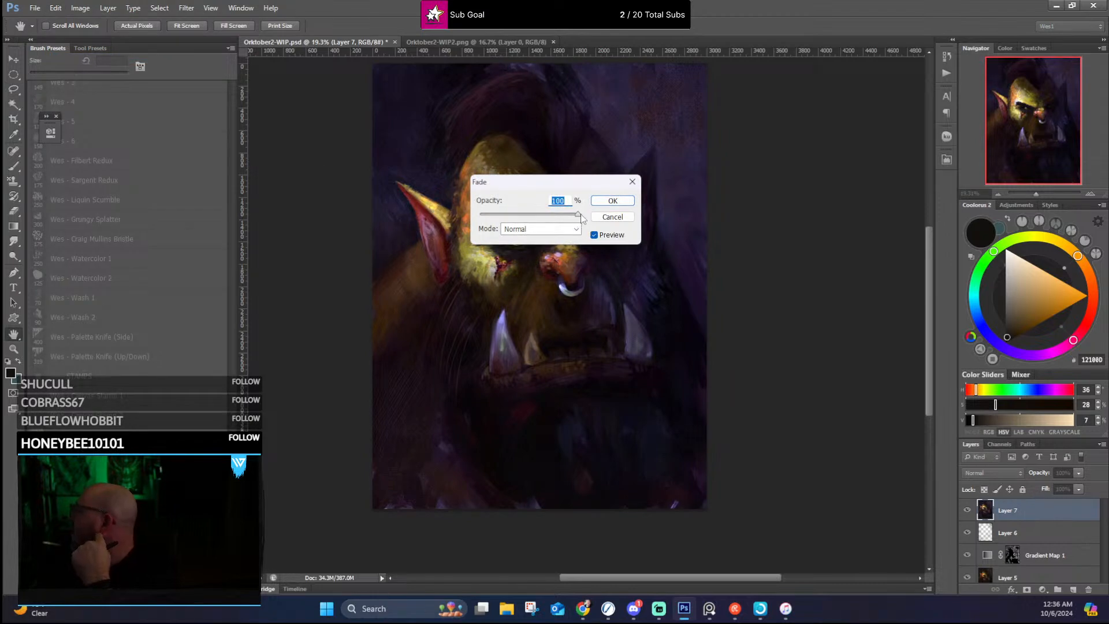
pyautogui.moveTo(580, 217); pyautogui.dragTo(578, 217)
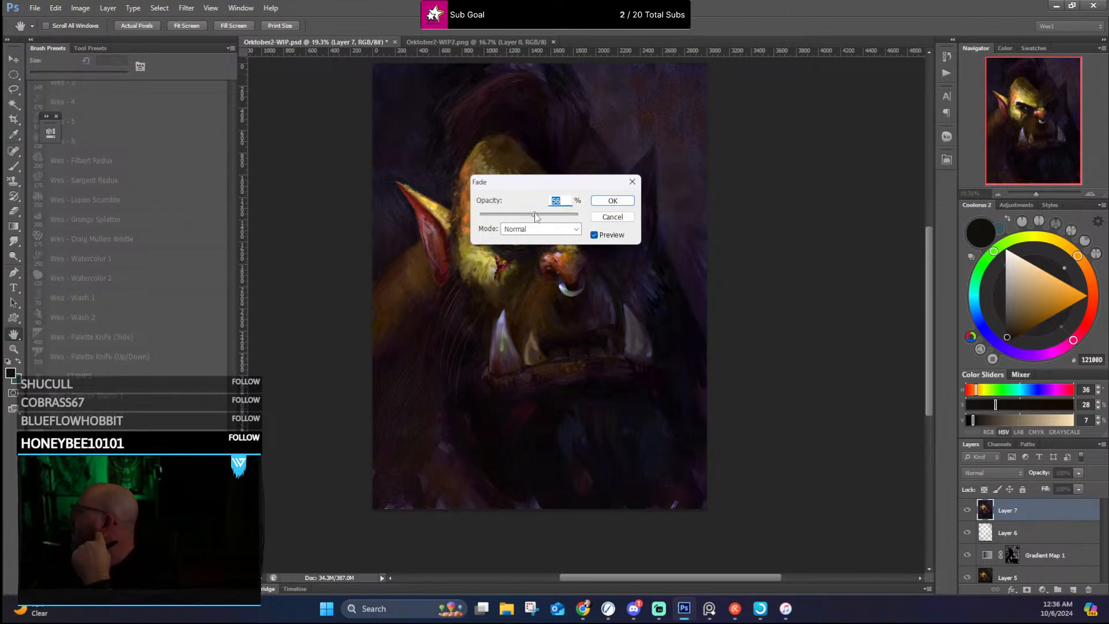
pyautogui.moveTo(519, 215)
pyautogui.mouseDown()
pyautogui.moveTo(531, 216)
pyautogui.moveTo(482, 218)
pyautogui.moveTo(498, 220)
pyautogui.mouseUp()
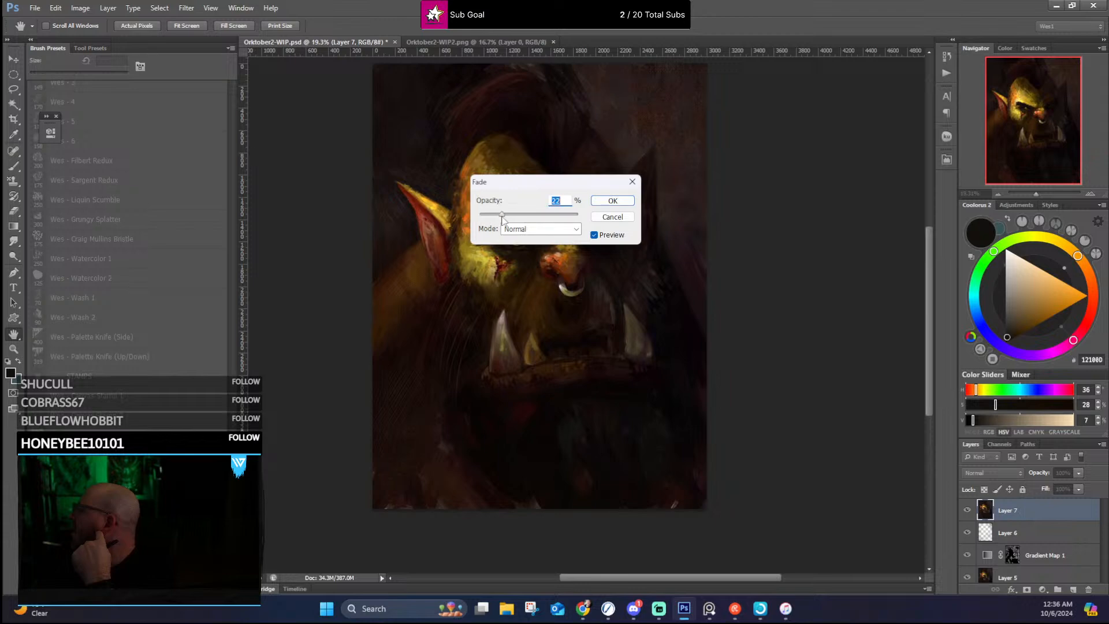
pyautogui.click(626, 203)
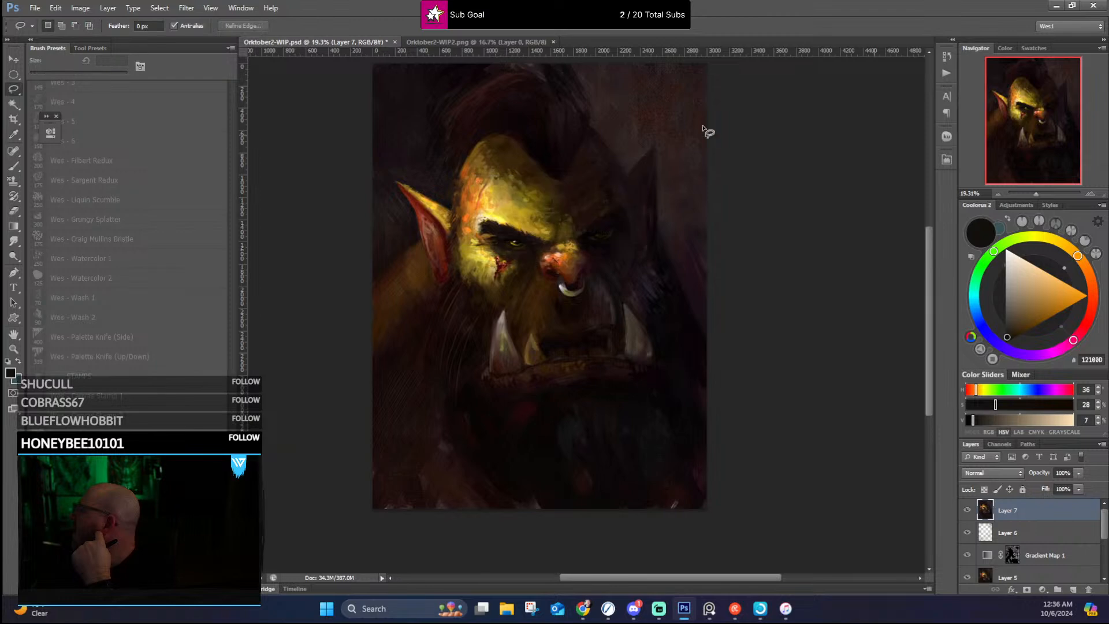
# Step: Apply Auto Contrast to the merged portrait layer on top of the faded tone correction
pyautogui.scroll(-1, 646, 230)
pyautogui.scroll(1, 651, 227)
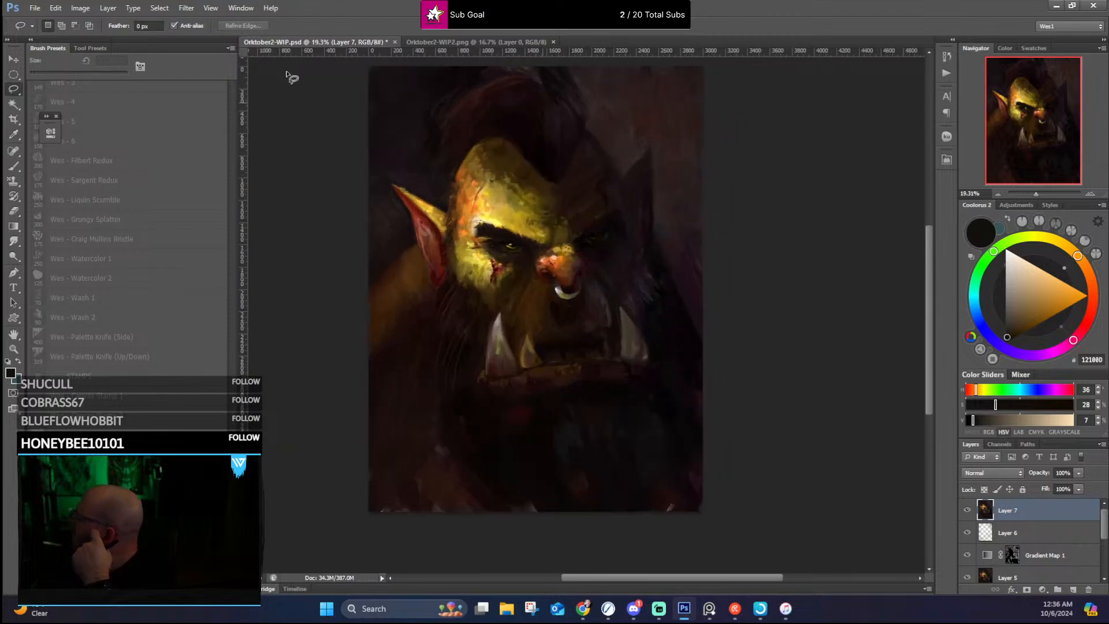
pyautogui.scroll(2, 542, 217)
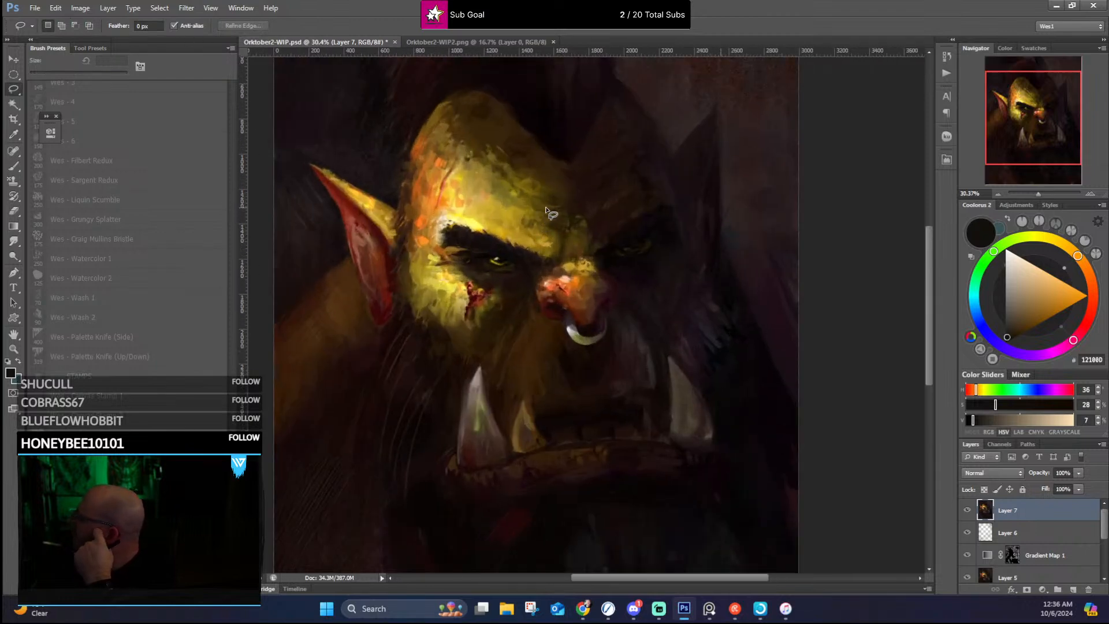
pyautogui.scroll(-2, 586, 228)
pyautogui.scroll(1, 730, 226)
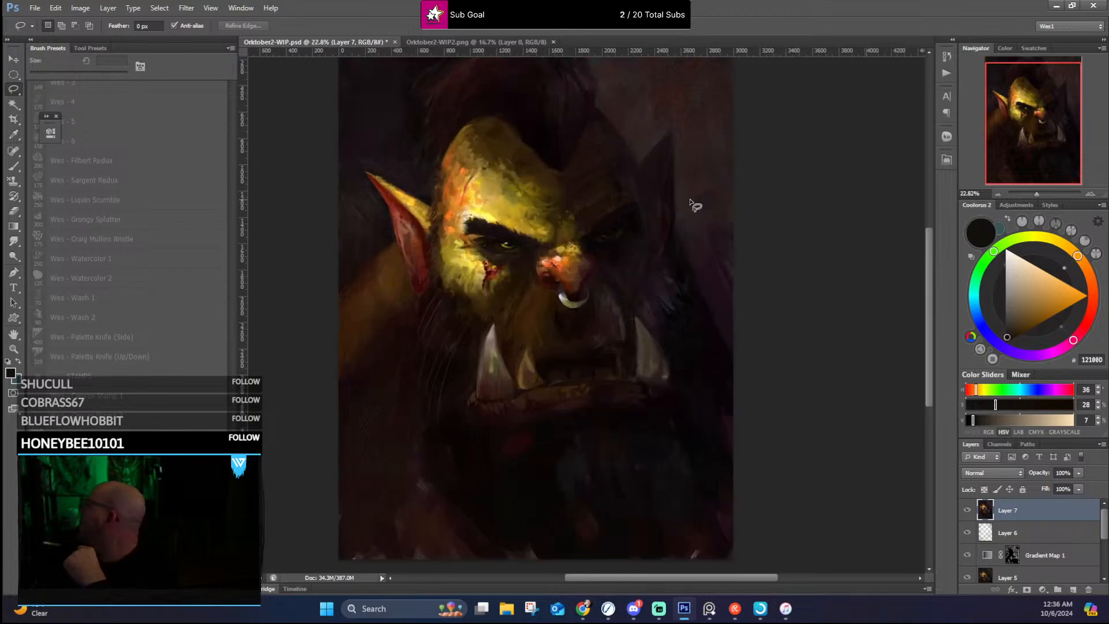
pyautogui.click(80, 8)
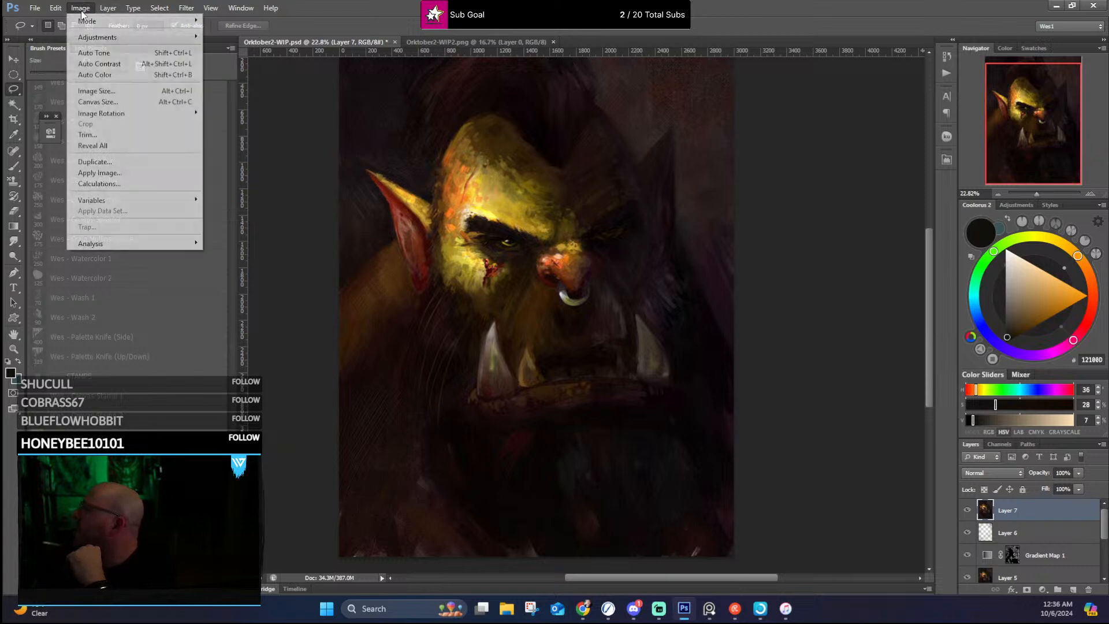
pyautogui.click(102, 64)
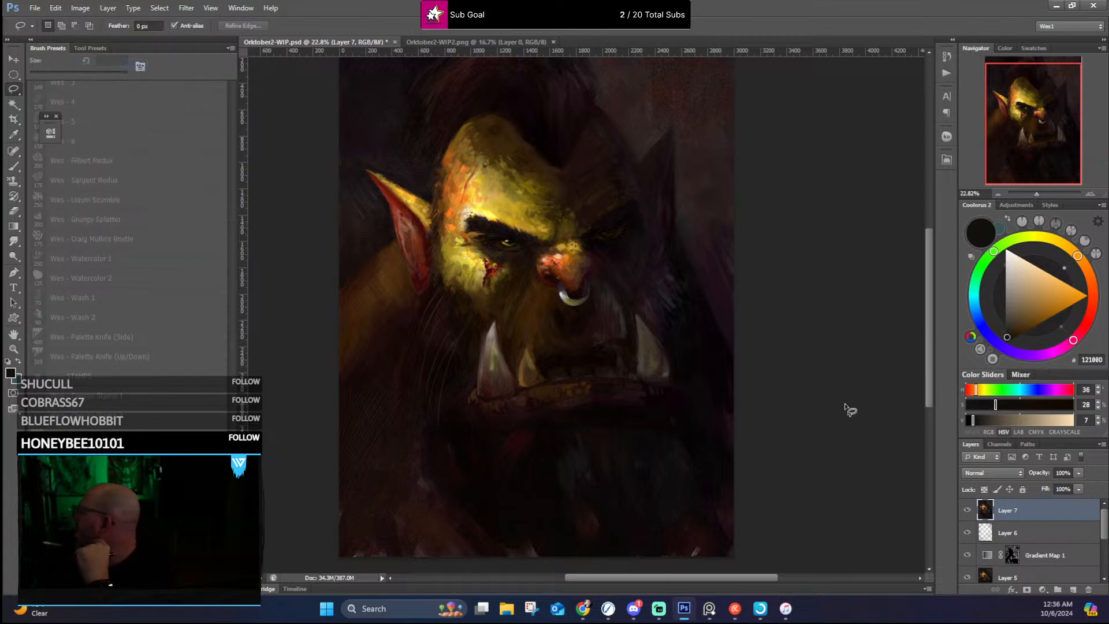
# Step: Try Auto Color on the merged layer, check the full portrait, and undo it
pyautogui.click(77, 8)
pyautogui.moveTo(61, 9)
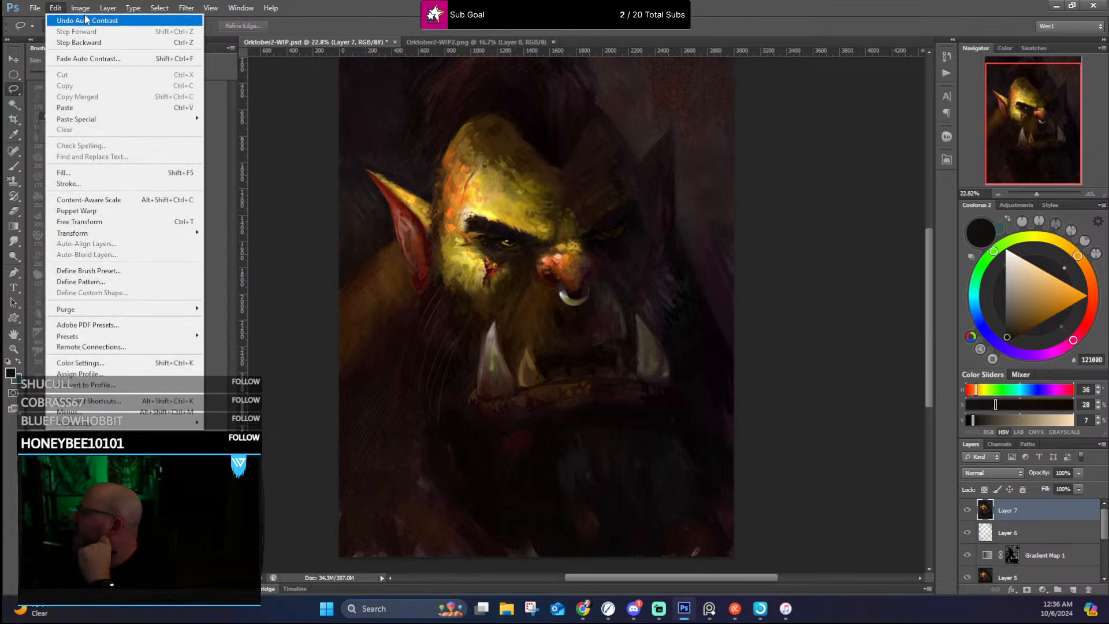
pyautogui.click(99, 75)
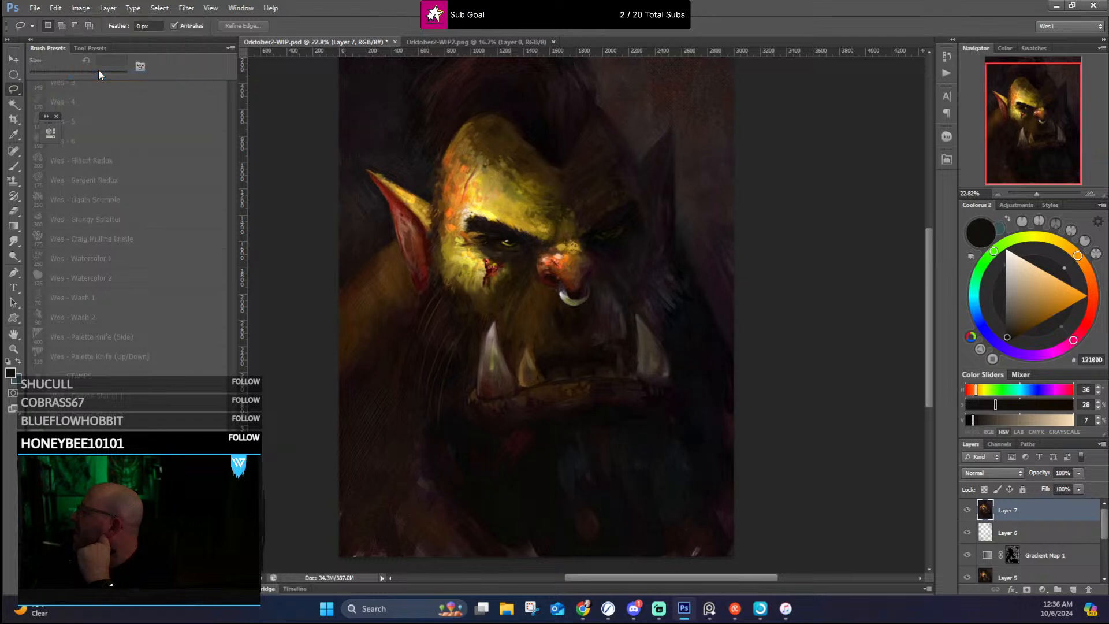
pyautogui.scroll(-3, 631, 198)
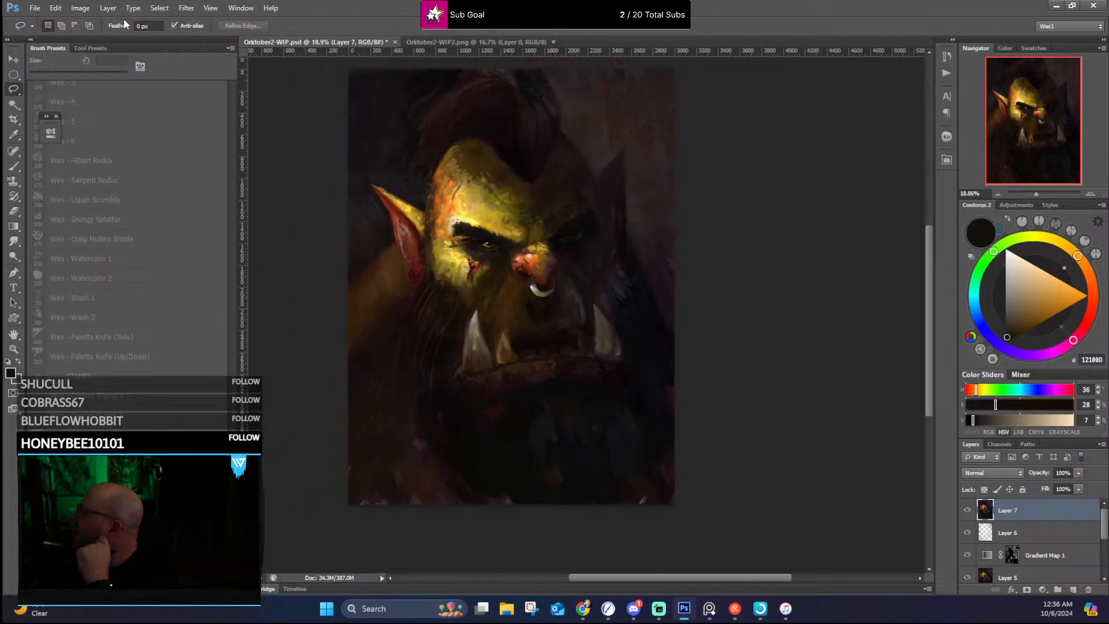
pyautogui.click(56, 8)
pyautogui.click(64, 21)
# Step: Examine the corrected orc's eyes, nose and tusks up close, and check the portrait as a whole
pyautogui.scroll(4, 551, 227)
pyautogui.scroll(-2, 552, 227)
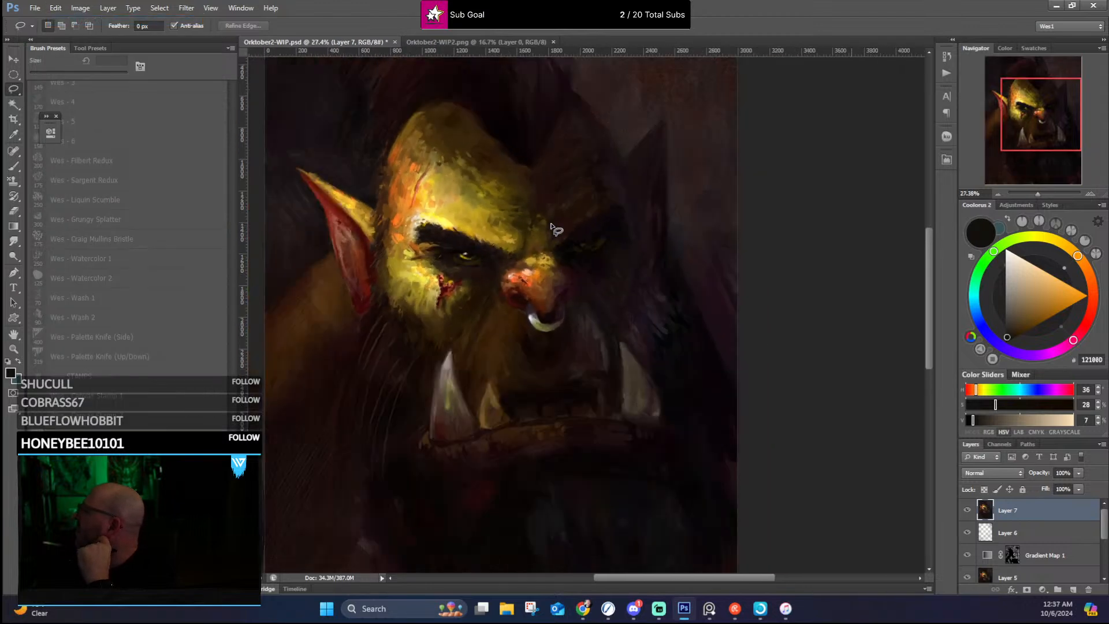
pyautogui.scroll(1, 556, 227)
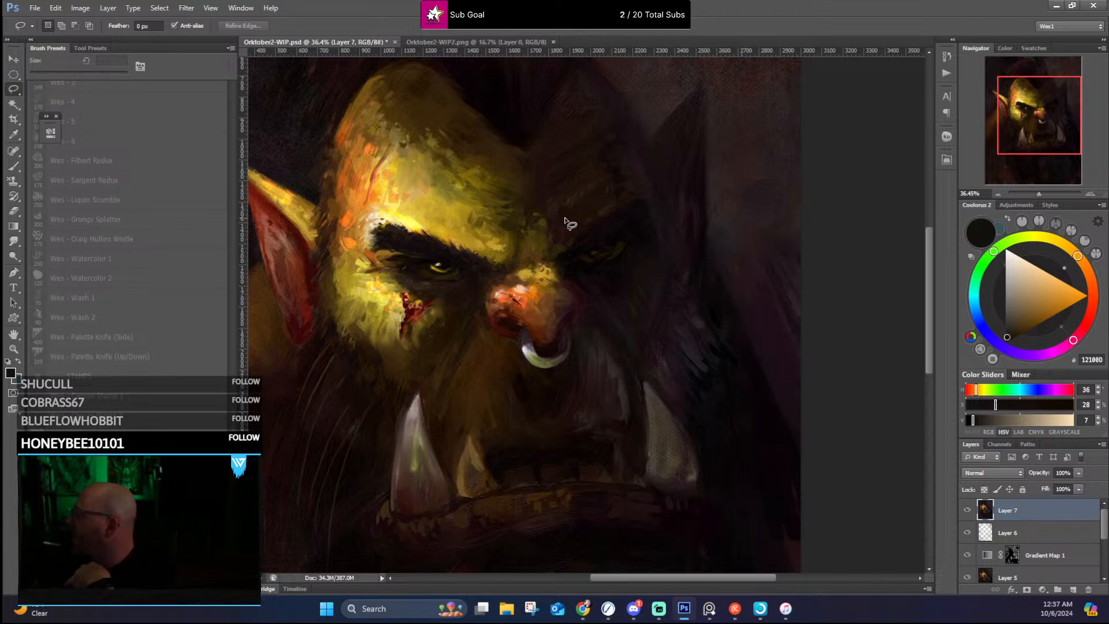
pyautogui.scroll(-3, 567, 225)
pyautogui.scroll(3, 572, 235)
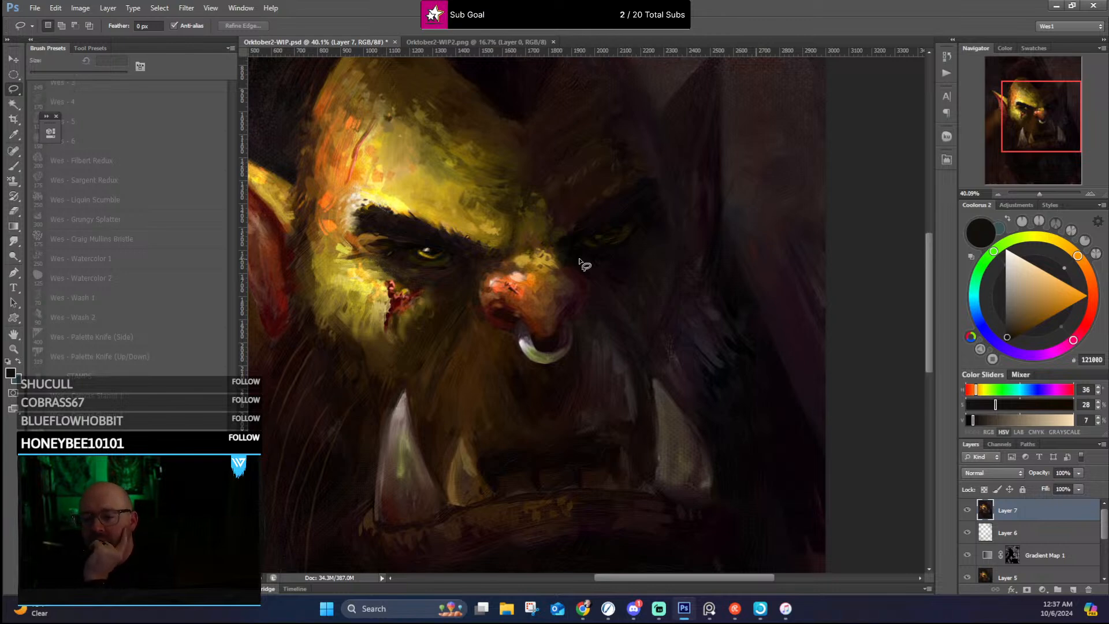
pyautogui.scroll(-3, 580, 263)
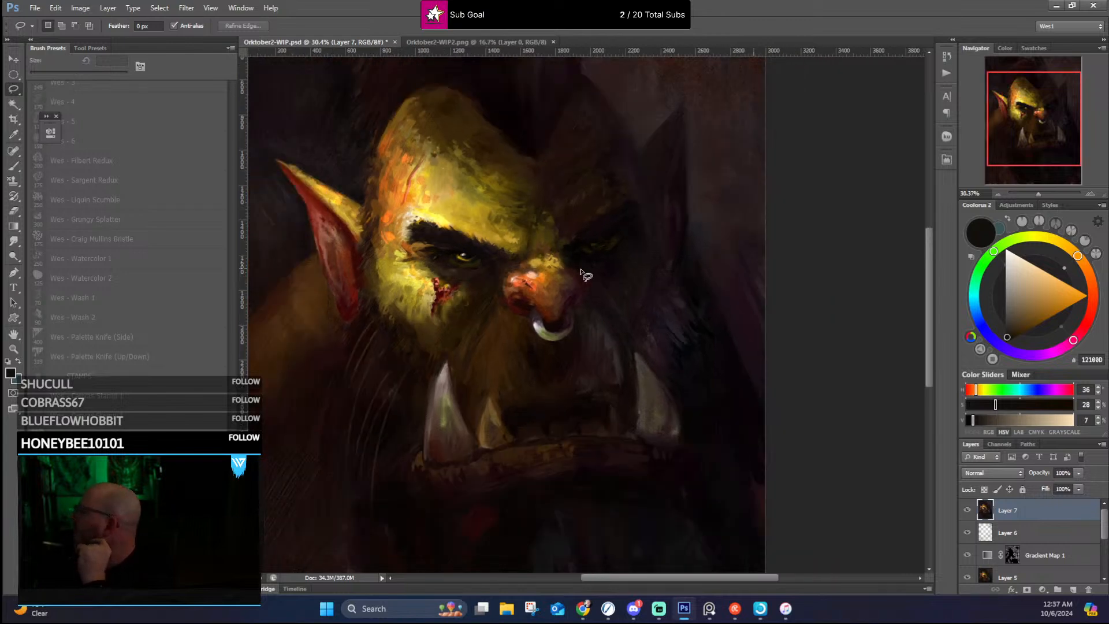
# Step: Toggle the visibility of Layer 7 repeatedly to compare the full portrait with and without the corrections
pyautogui.click(967, 511)
pyautogui.click(967, 511)
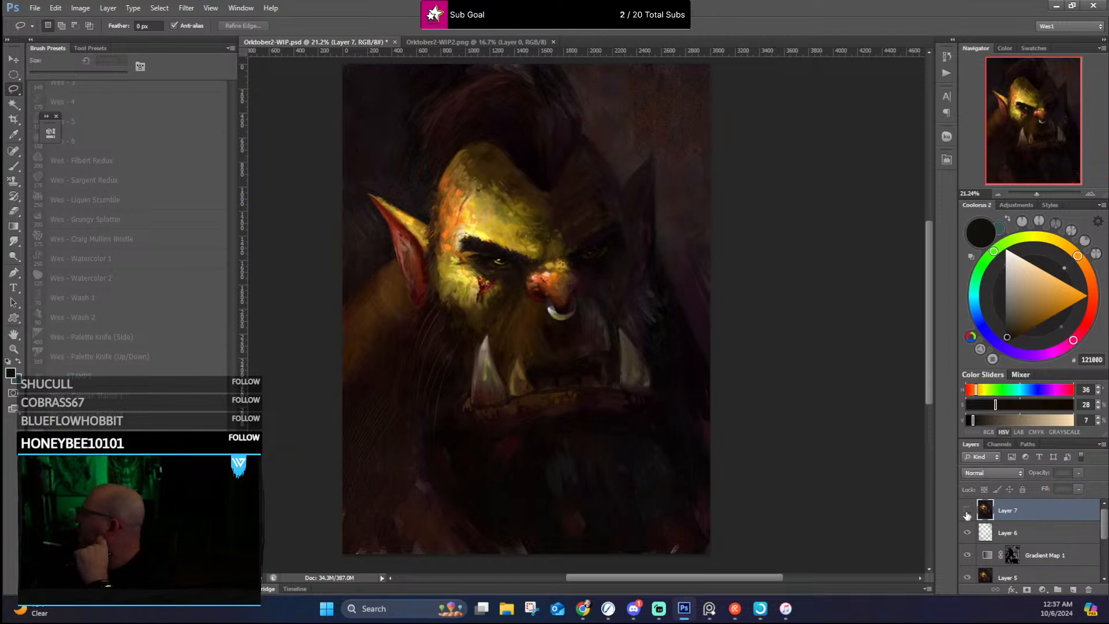
pyautogui.click(967, 511)
pyautogui.click(967, 511)
pyautogui.click(967, 510)
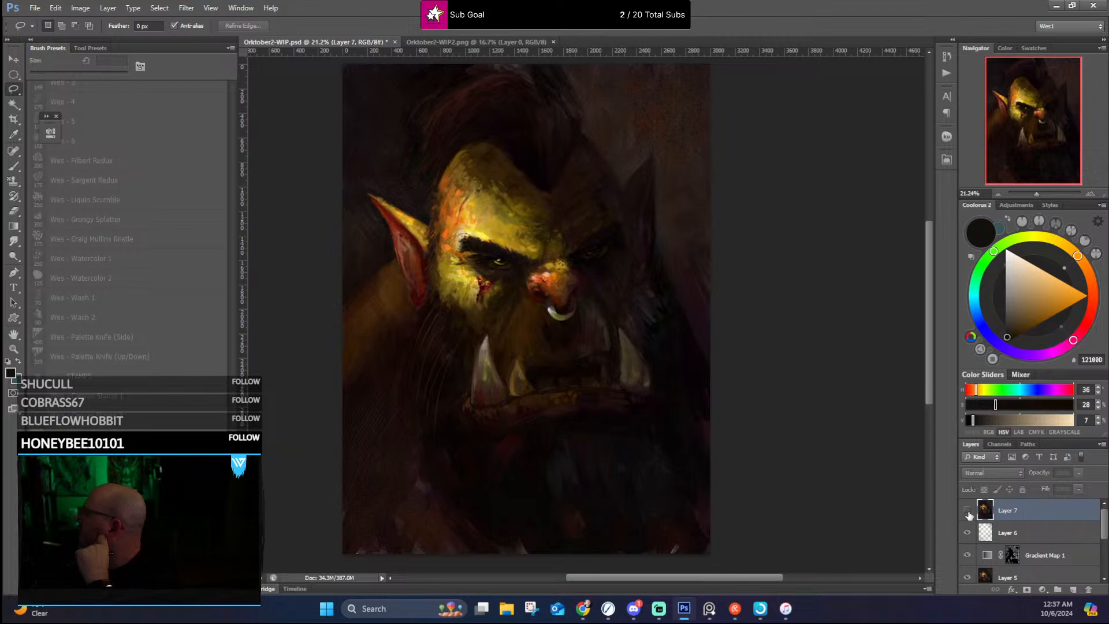
pyautogui.click(967, 511)
pyautogui.click(966, 510)
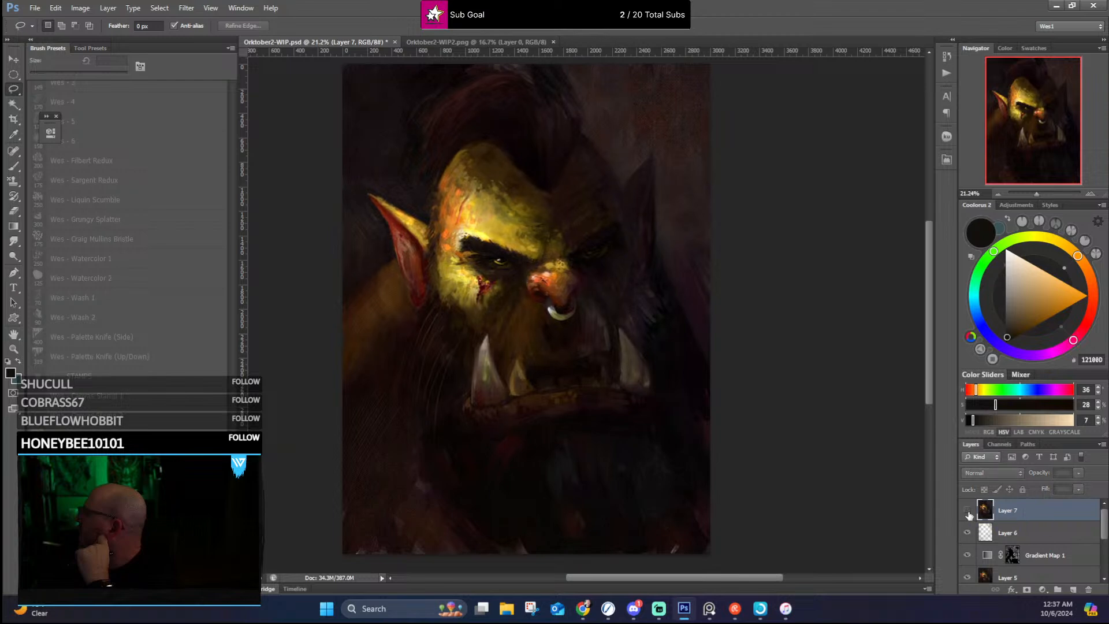
pyautogui.click(967, 510)
pyautogui.click(967, 510)
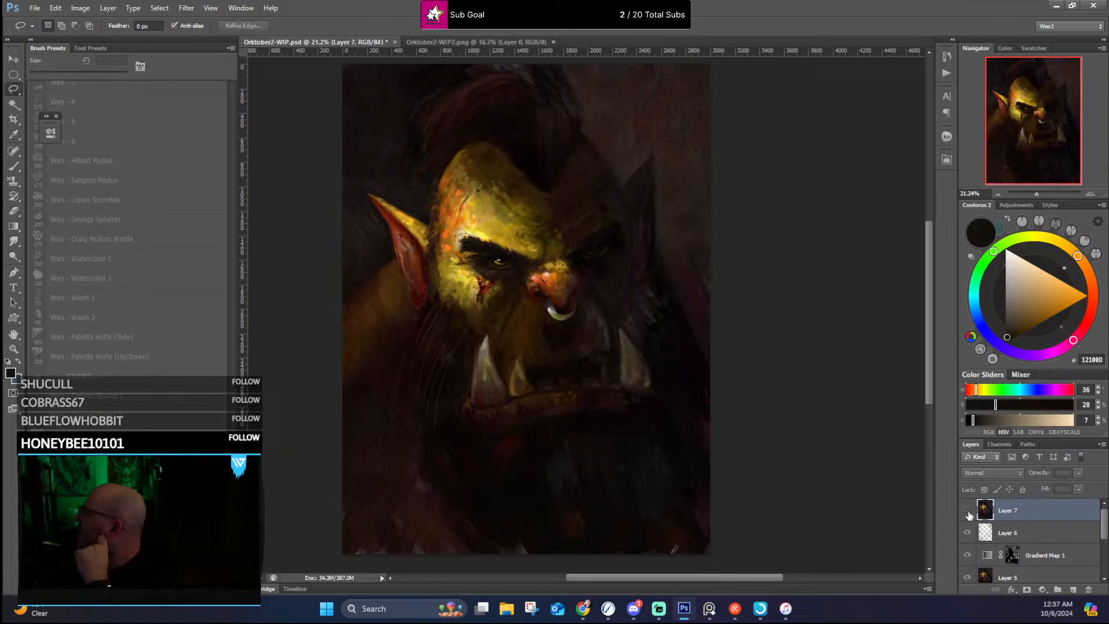
pyautogui.click(968, 510)
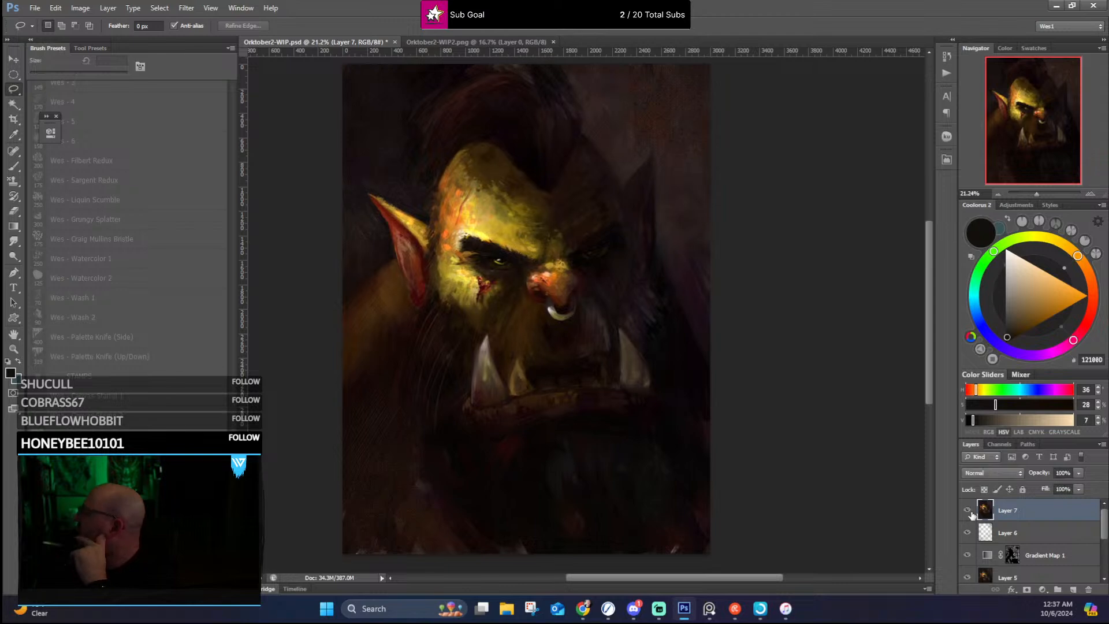
pyautogui.click(968, 510)
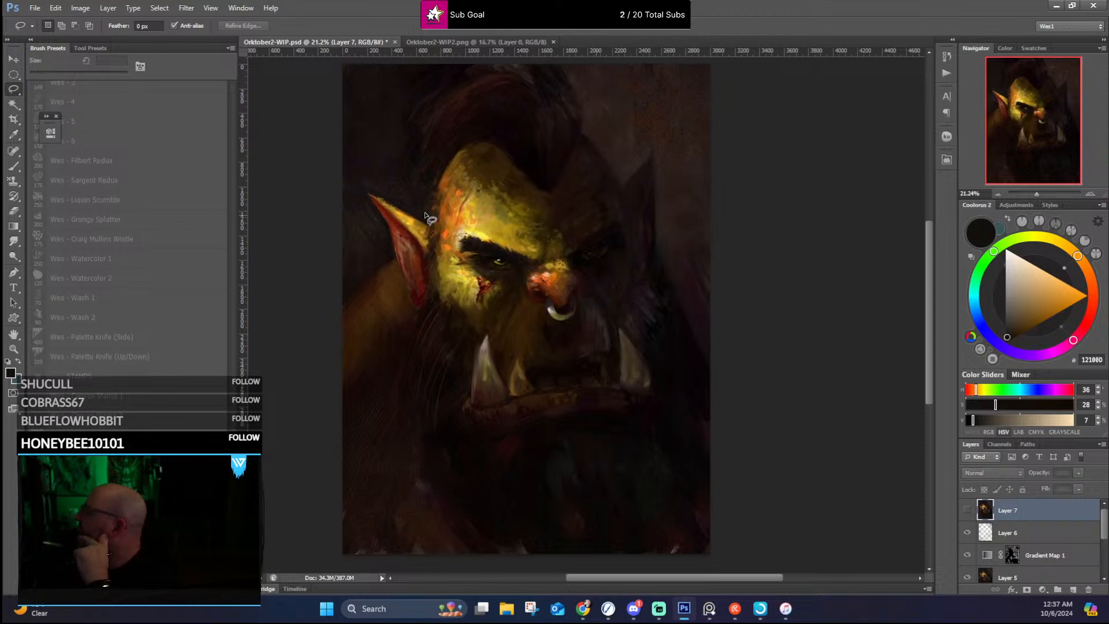
# Step: Compare Layer 7 shown and hidden on the close-up face and the reduced portrait, leaving the layer hidden for review
pyautogui.scroll(3, 432, 214)
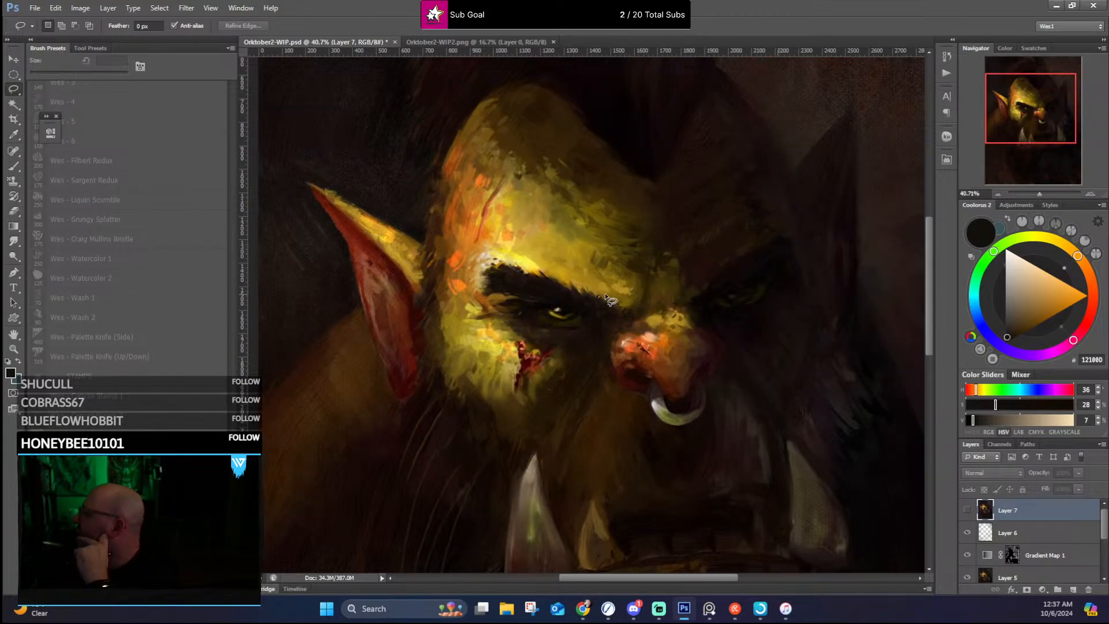
pyautogui.click(968, 511)
pyautogui.scroll(-3, 764, 315)
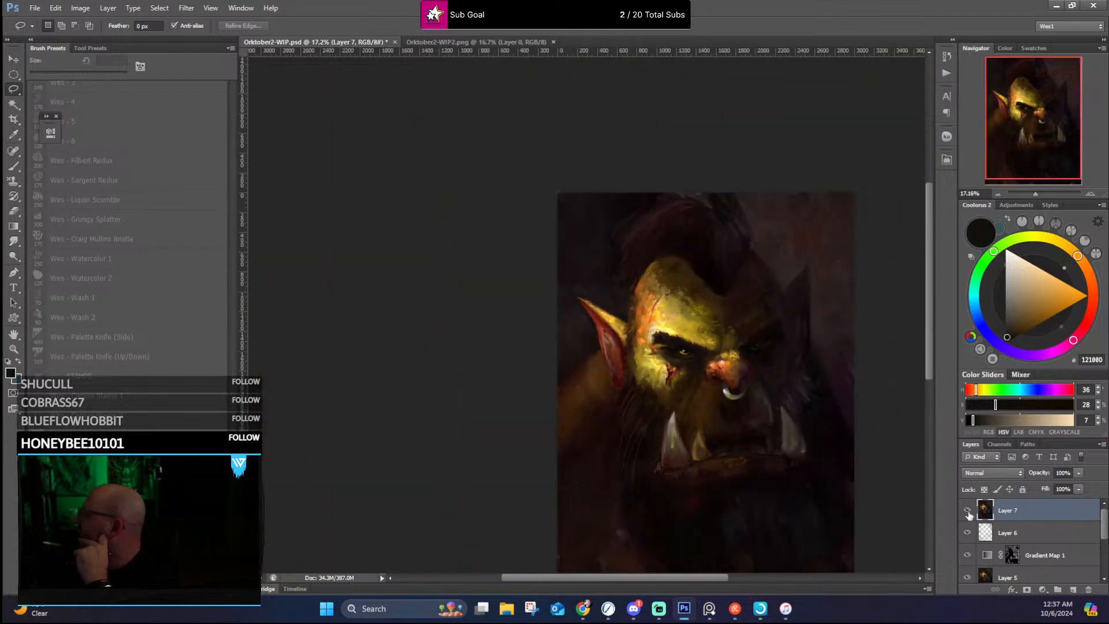
pyautogui.click(968, 511)
pyautogui.click(967, 511)
pyautogui.click(968, 511)
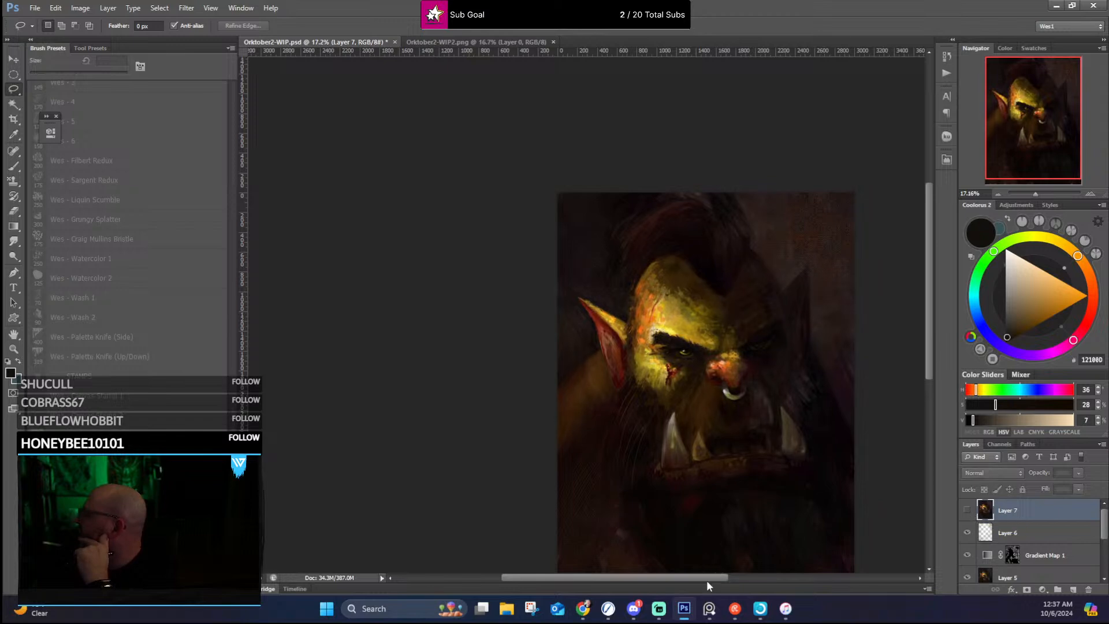
pyautogui.moveTo(709, 577); pyautogui.dragTo(748, 576)
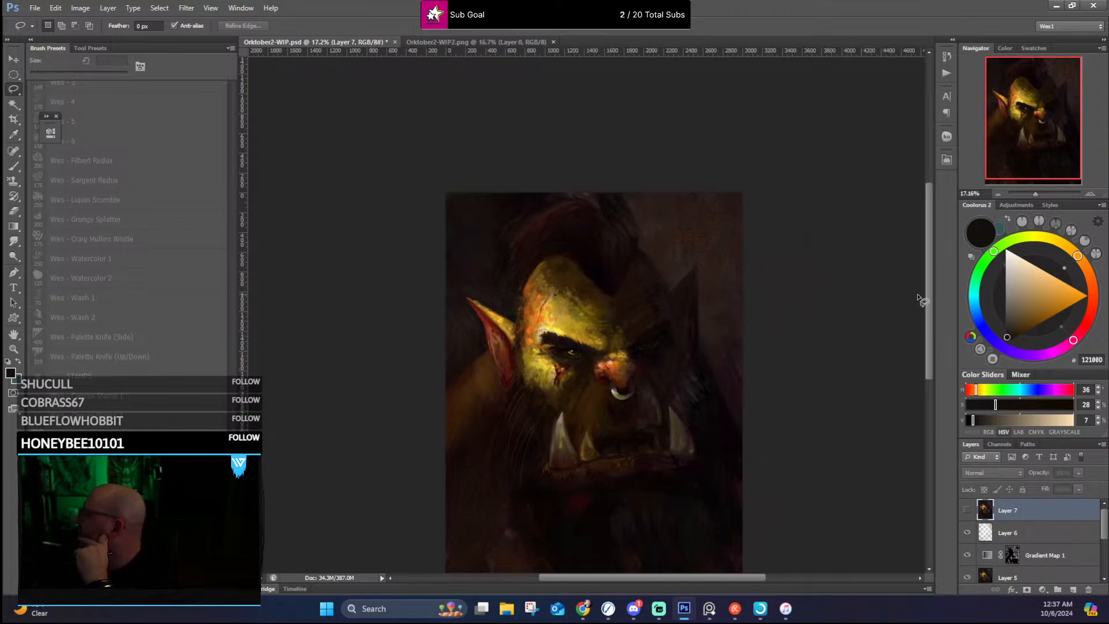
pyautogui.scroll(-3, 928, 309)
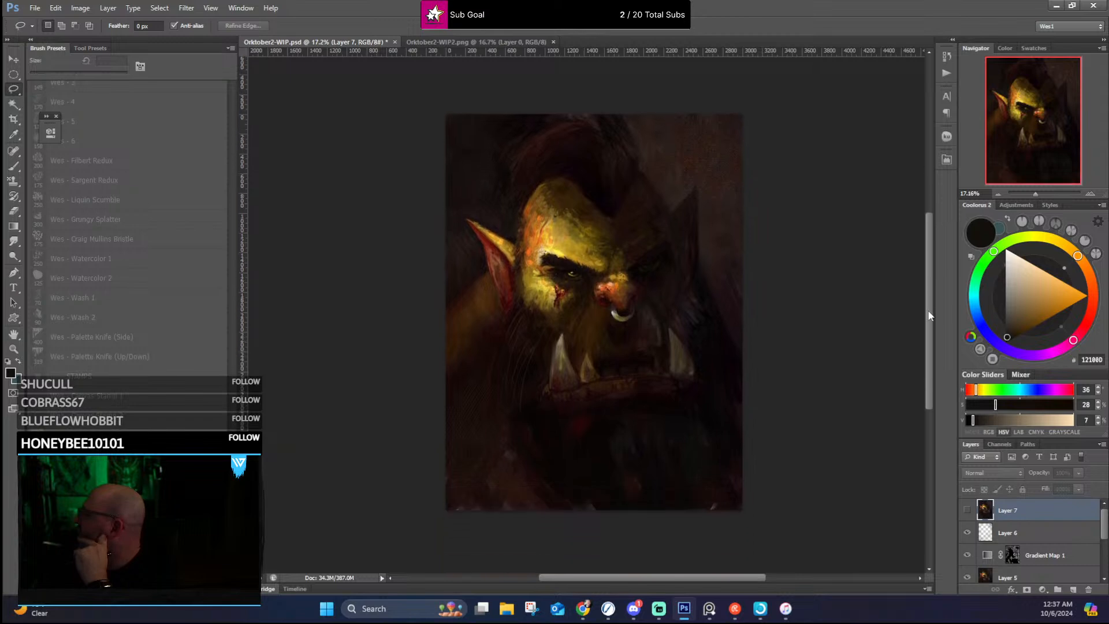
pyautogui.scroll(1, 669, 258)
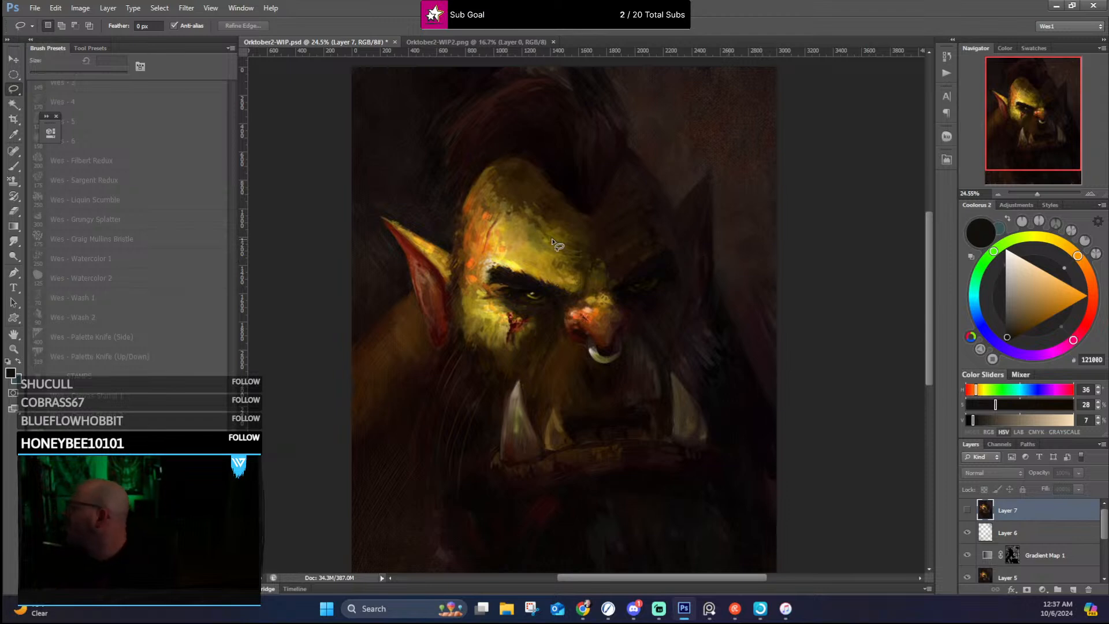
# Step: Compare Layer 7 shown and hidden once more, leave it shown, and add a layer mask to it
pyautogui.click(967, 509)
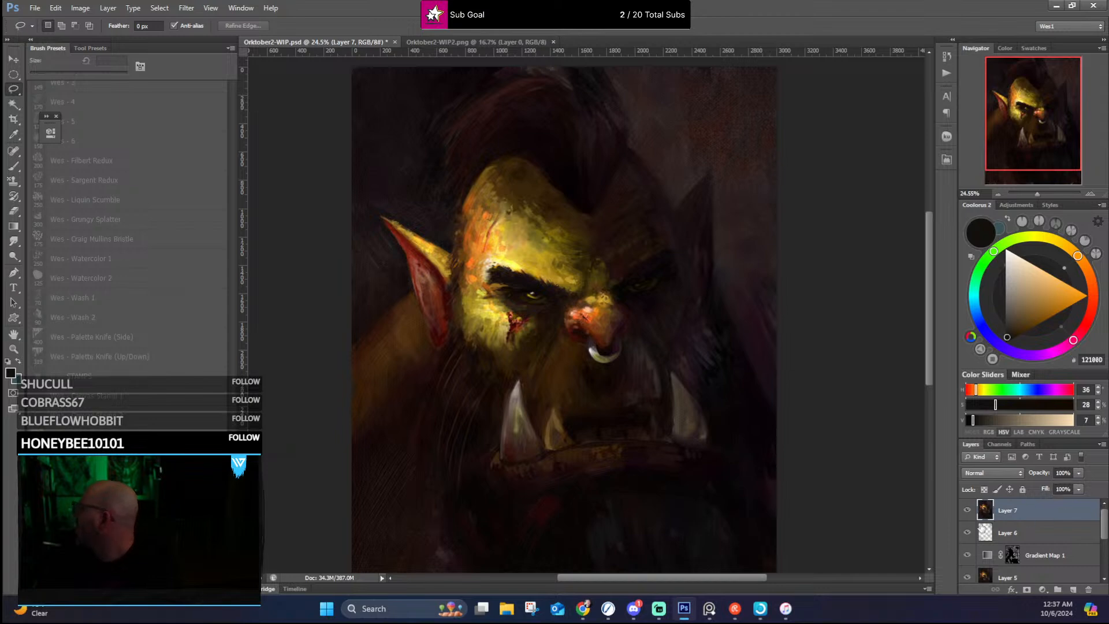
pyautogui.click(966, 510)
pyautogui.click(968, 509)
pyautogui.click(1027, 590)
# Step: Choose a black-to-white radial gradient and draw it across Layer 7's mask from the orc's nose outward toward the lower corner
pyautogui.click(13, 228)
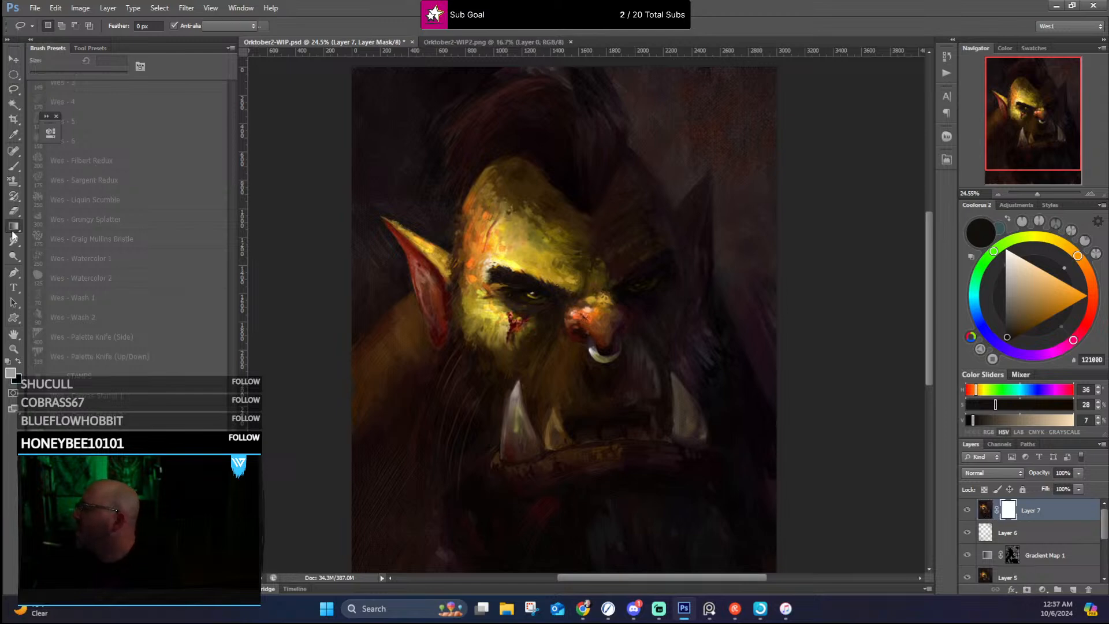
pyautogui.click(85, 26)
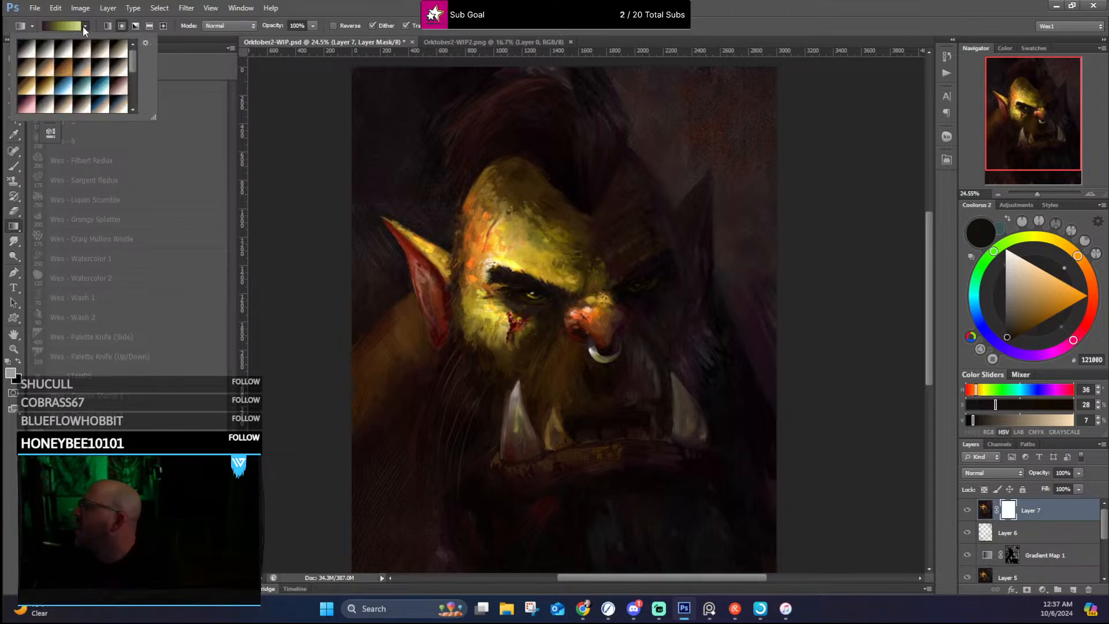
pyautogui.click(27, 51)
pyautogui.click(121, 27)
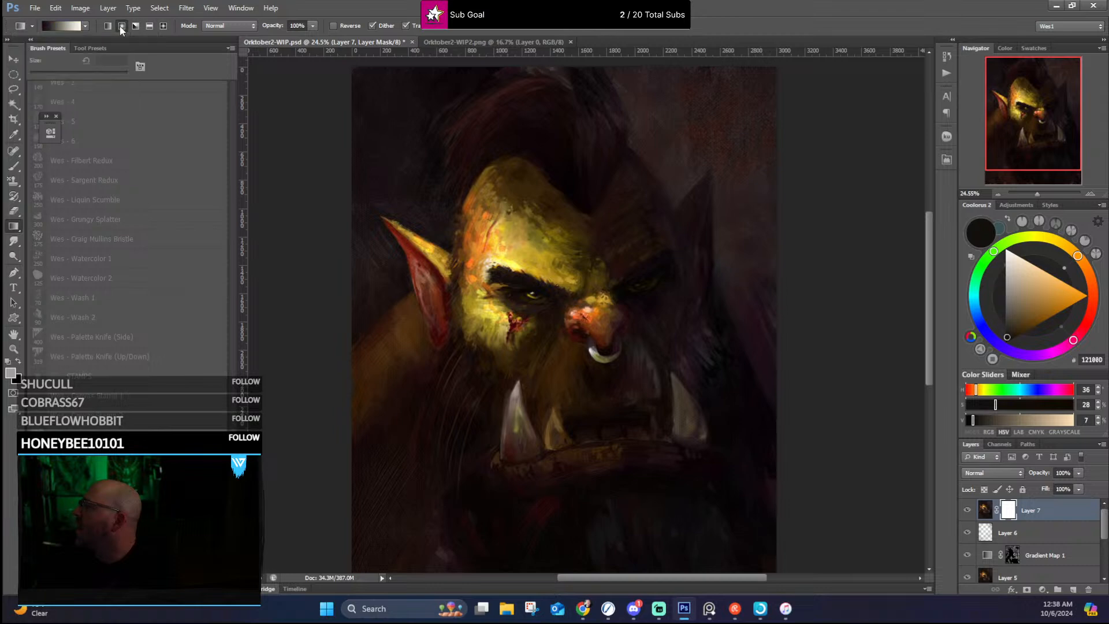
pyautogui.moveTo(586, 319); pyautogui.dragTo(751, 527)
pyautogui.scroll(-2, 745, 443)
pyautogui.scroll(-1, 745, 444)
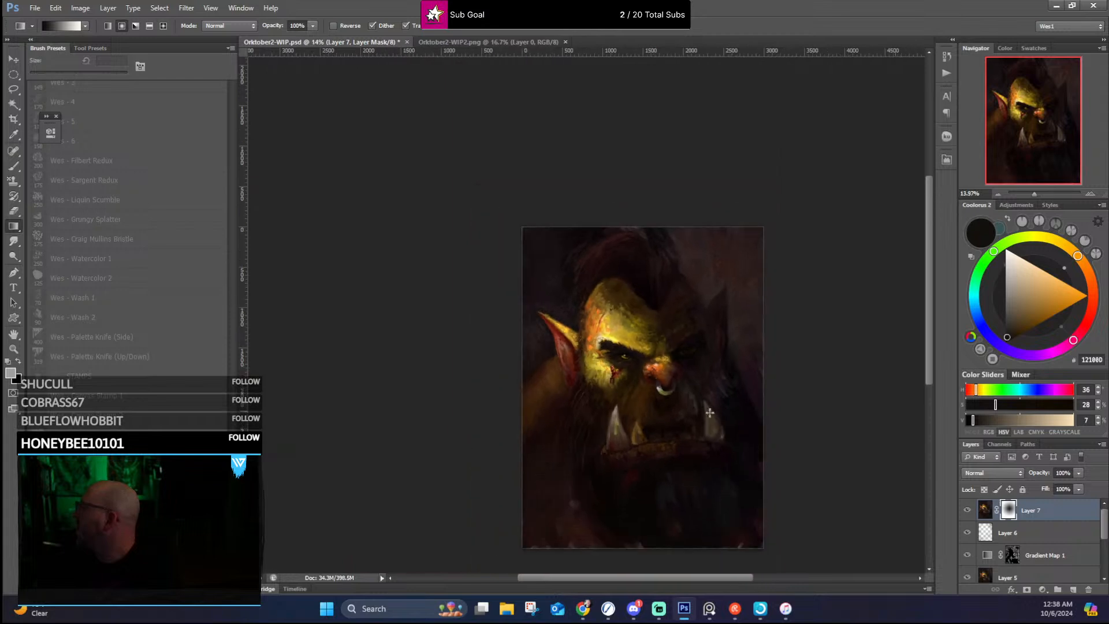
# Step: Reverse the radial gradient and redraw it on Layer 7's mask, from the nose bridge outward, to keep the correction centred on the face
pyautogui.click(334, 25)
pyautogui.press('x')
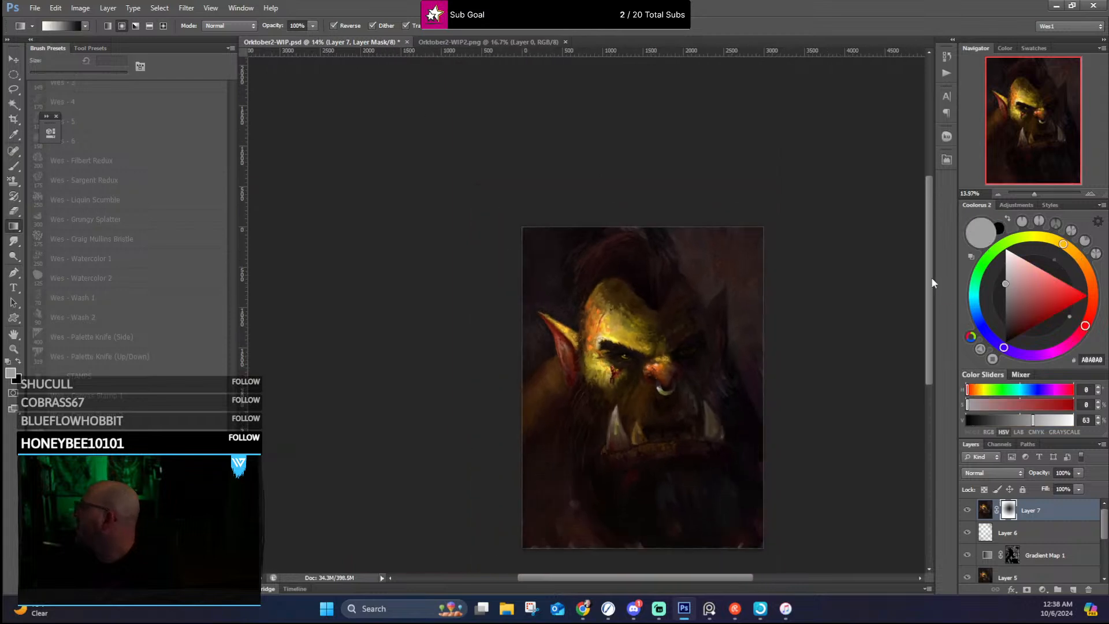
pyautogui.moveTo(930, 280); pyautogui.dragTo(930, 296)
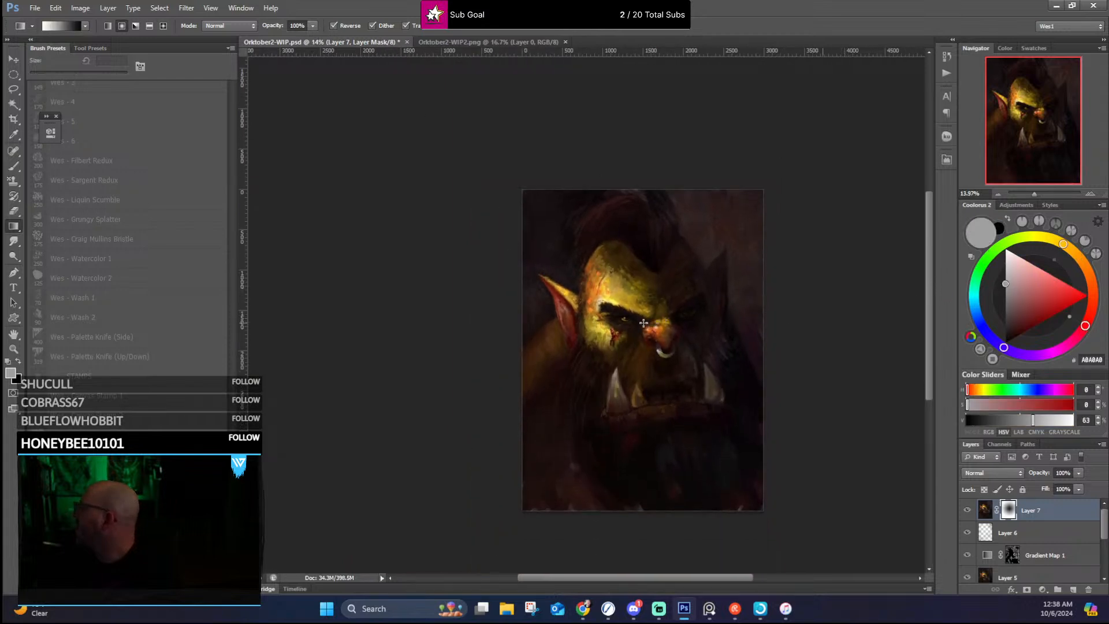
pyautogui.moveTo(643, 323); pyautogui.dragTo(728, 466)
pyautogui.moveTo(639, 317); pyautogui.dragTo(714, 421)
pyautogui.moveTo(647, 327); pyautogui.dragTo(692, 406)
pyautogui.moveTo(687, 322); pyautogui.dragTo(743, 319)
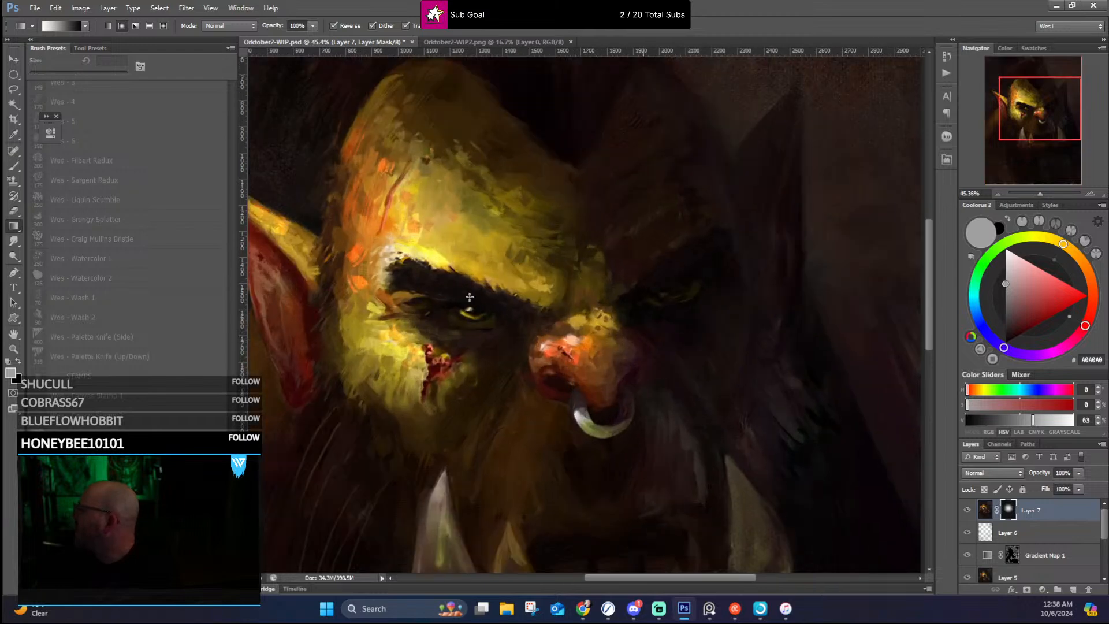
# Step: Compare the masked Layer 7 shown and hidden, on the full portrait and on the close-up face
pyautogui.moveTo(608, 366); pyautogui.dragTo(578, 366)
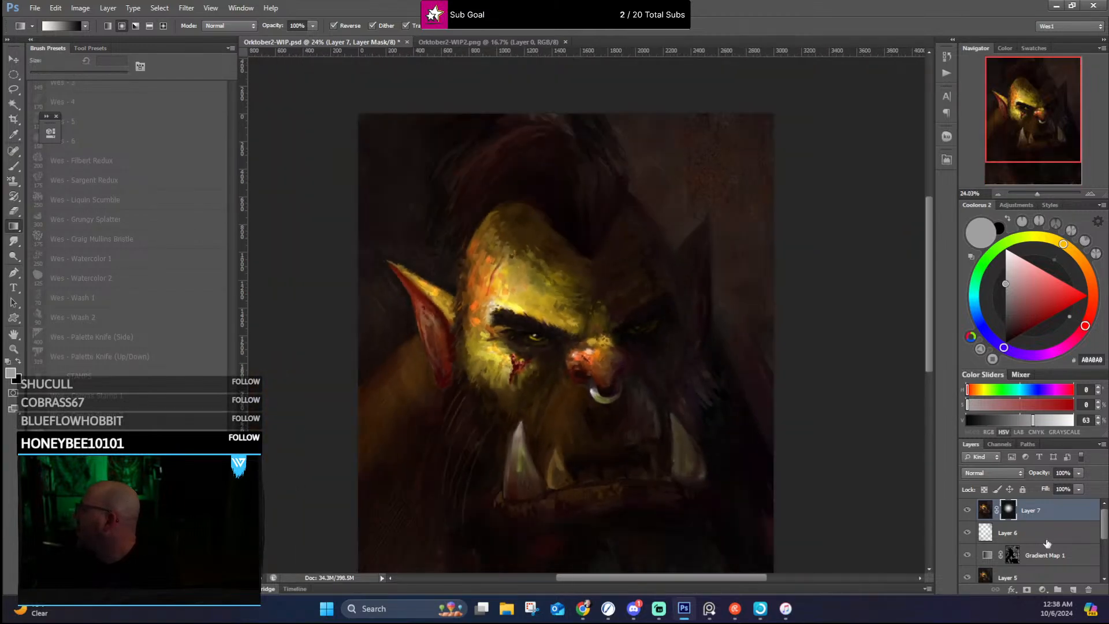
pyautogui.click(968, 510)
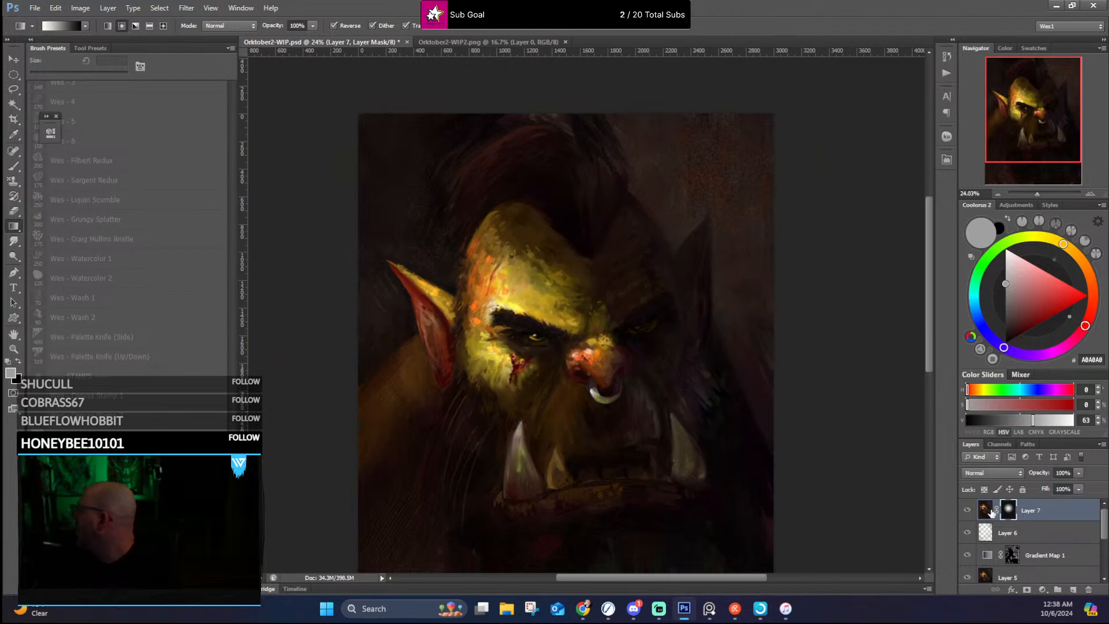
pyautogui.click(991, 512)
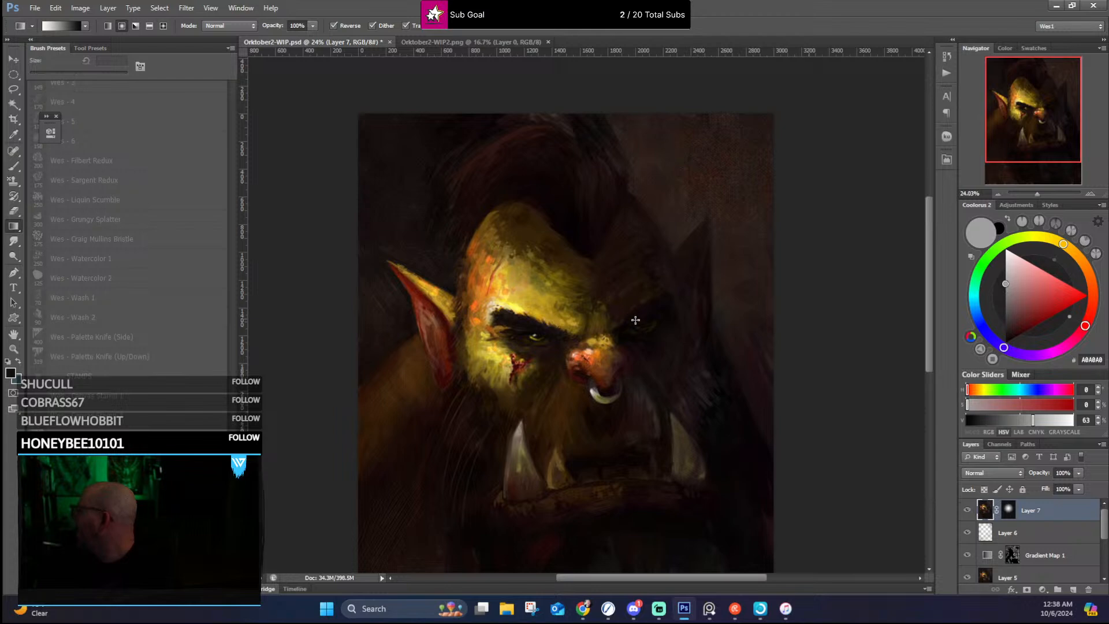
pyautogui.scroll(2, 636, 320)
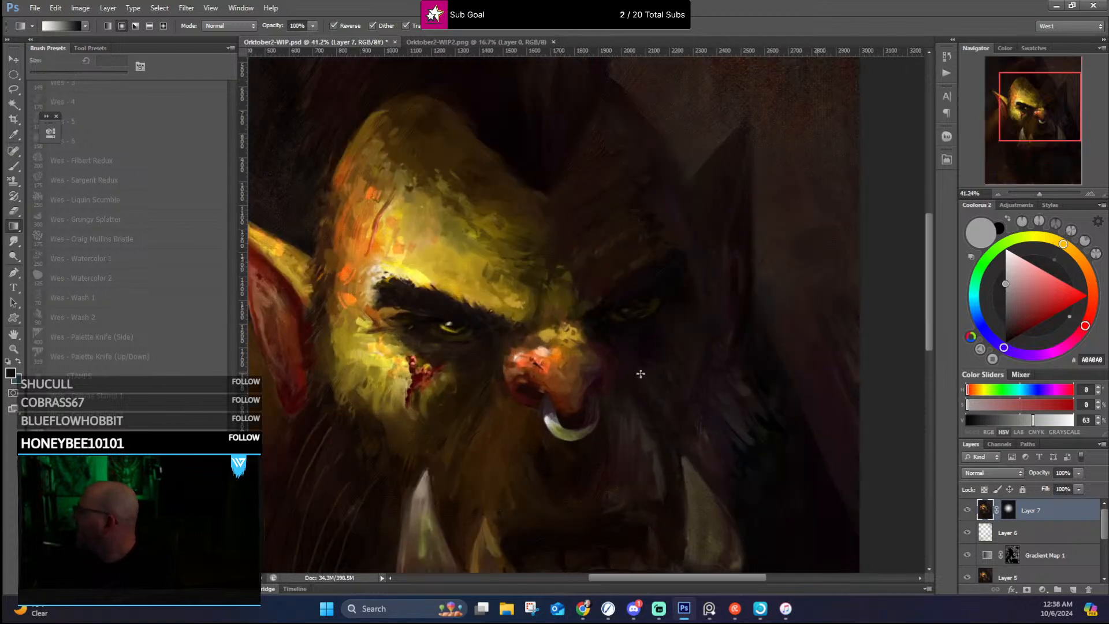
pyautogui.click(967, 511)
pyautogui.click(966, 510)
pyautogui.click(966, 512)
pyautogui.click(966, 511)
pyautogui.click(967, 511)
pyautogui.click(967, 512)
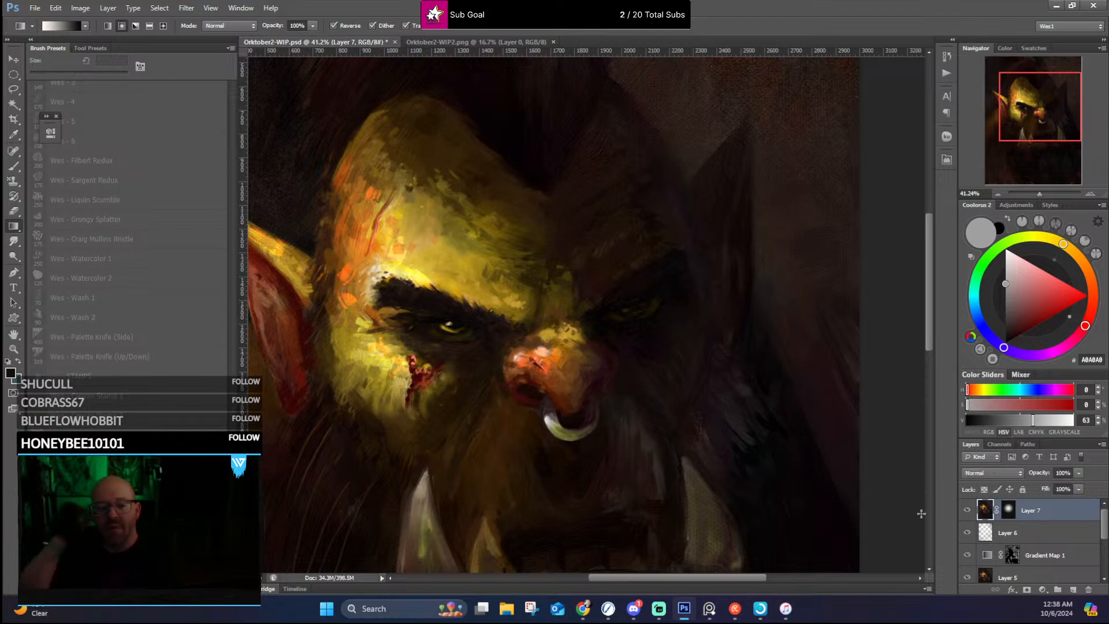
pyautogui.scroll(-1, 774, 464)
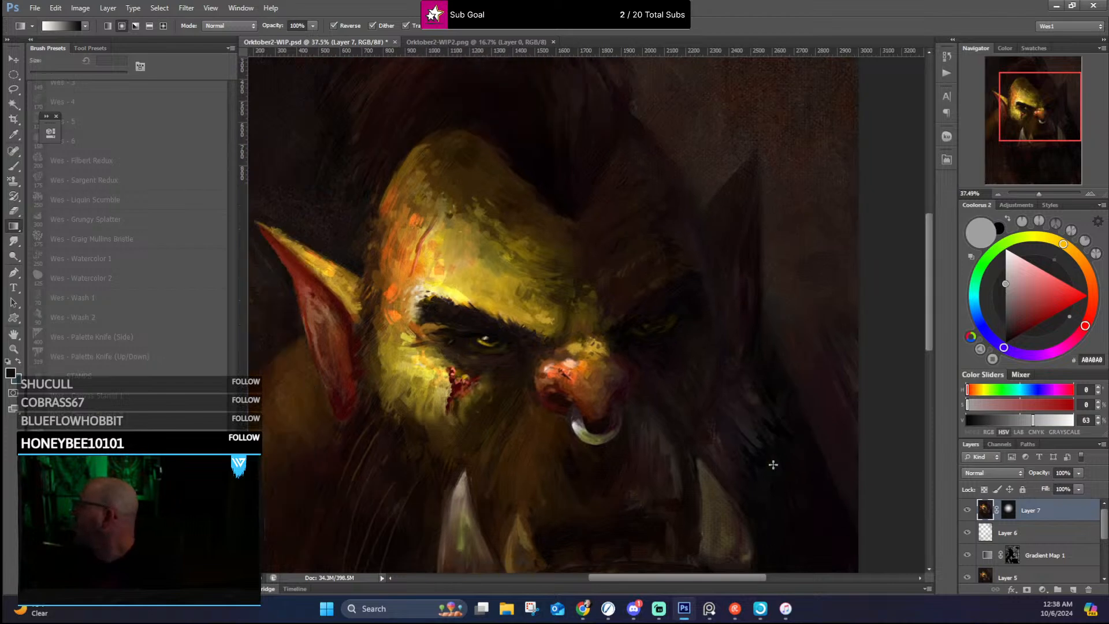
# Step: Add a new empty layer above Layer 7 and set up the Wes - Hard Round brush at 8 px
pyautogui.scroll(5, 773, 464)
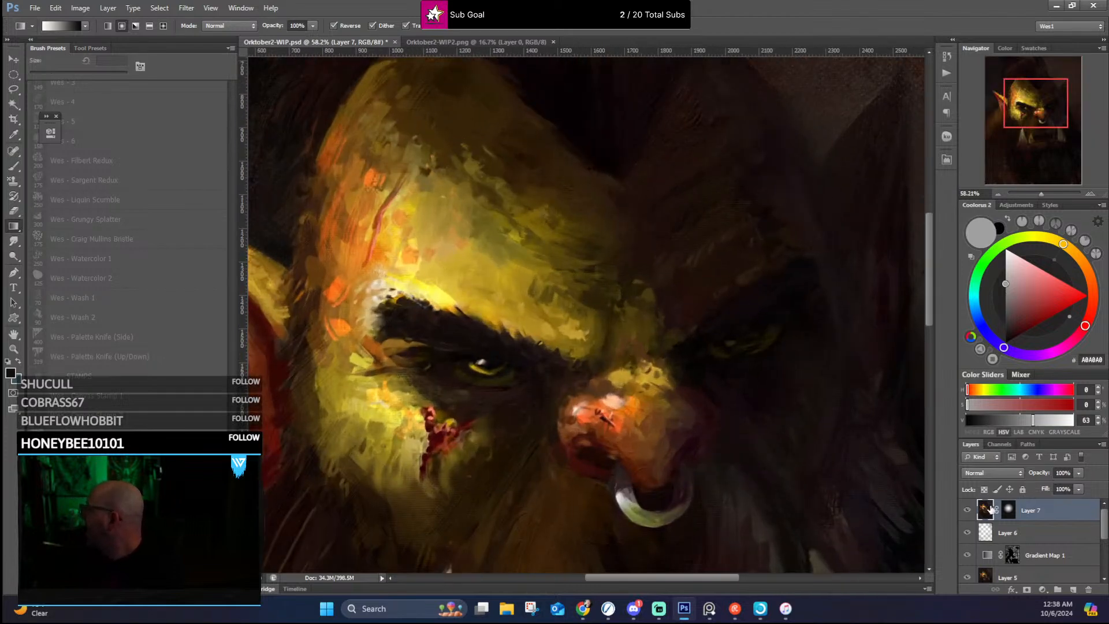
pyautogui.click(1073, 590)
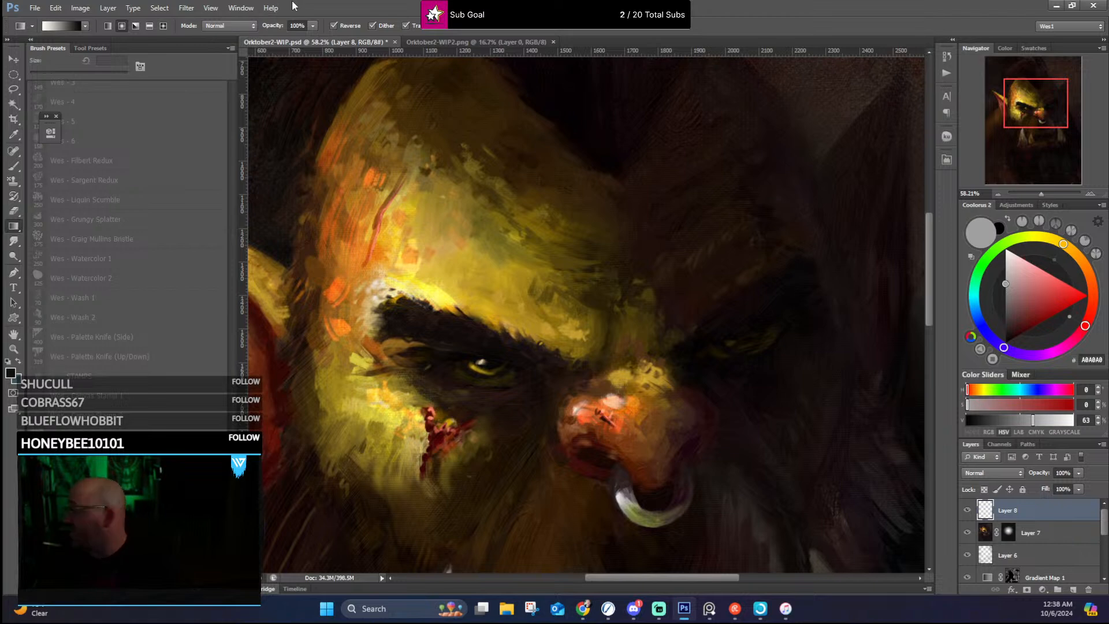
pyautogui.press('b')
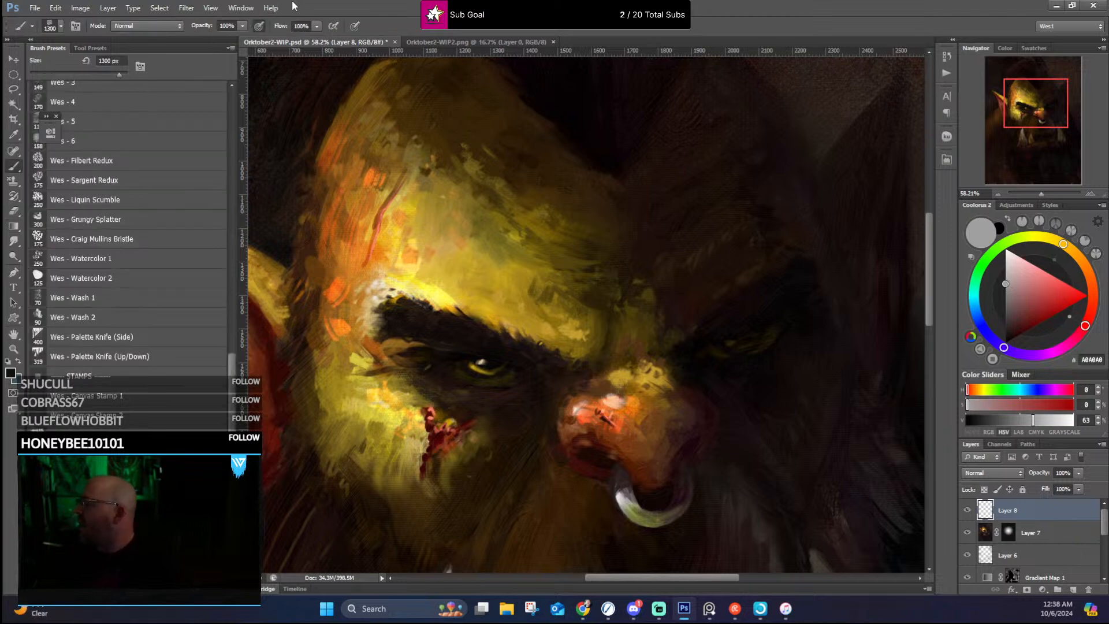
pyautogui.moveTo(233, 384); pyautogui.dragTo(235, 159)
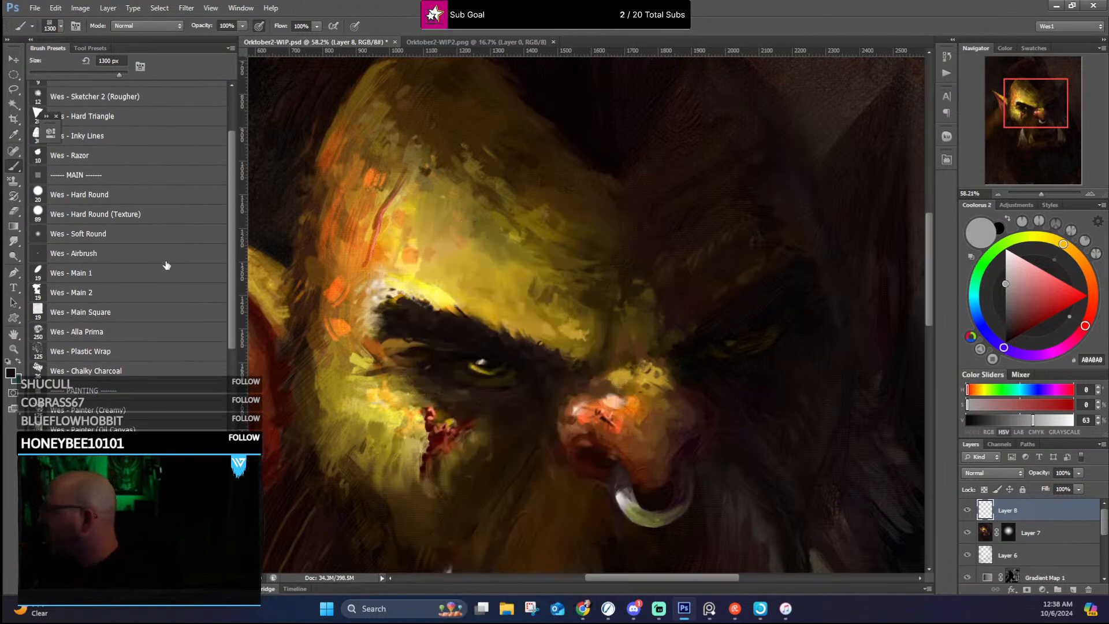
pyautogui.click(114, 277)
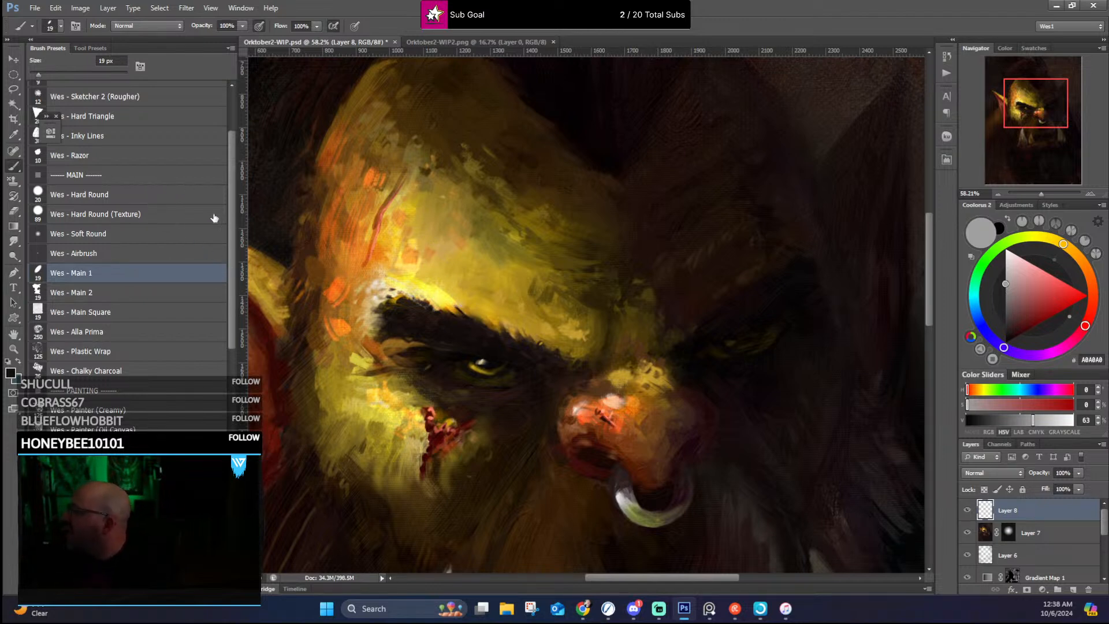
pyautogui.click(168, 196)
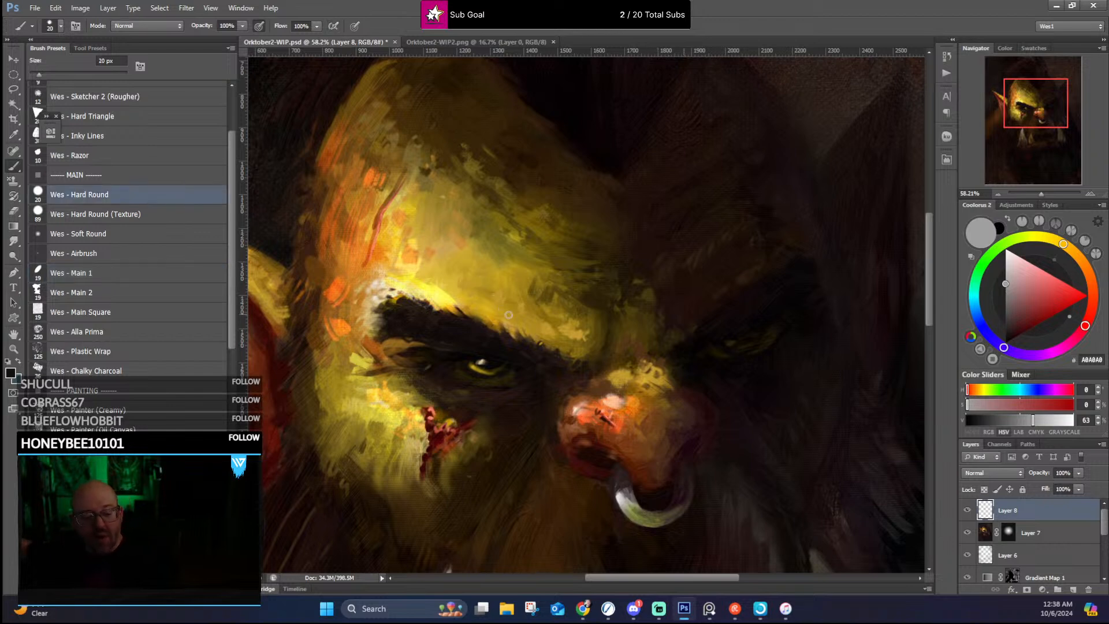
pyautogui.press('[')
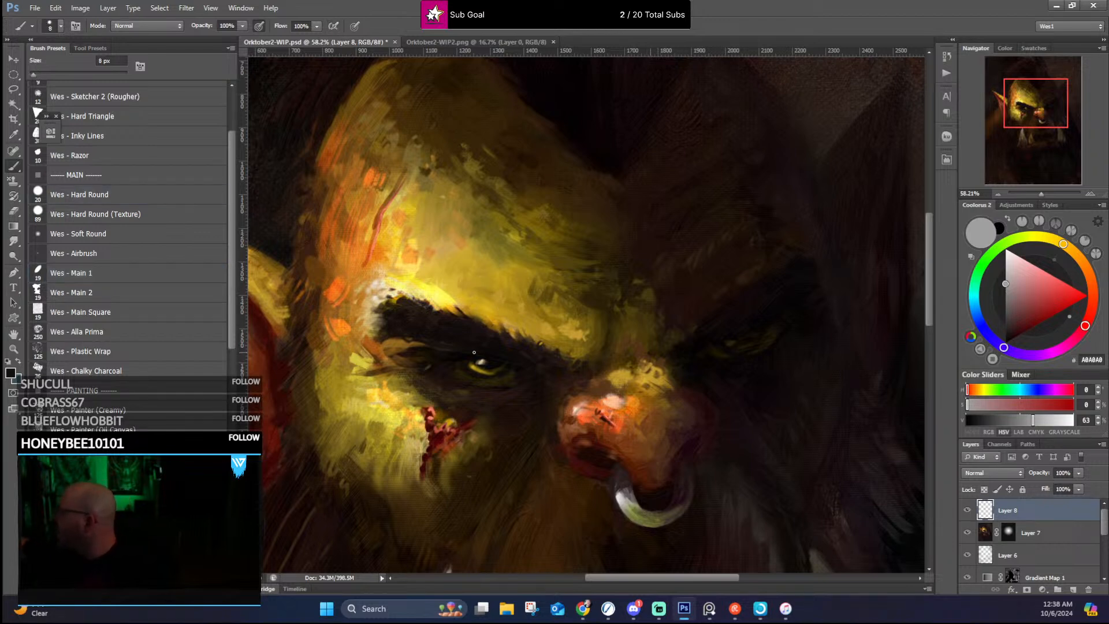
# Step: Refine the lit eye with small strokes in yellow and brown tones sampled from the painting, and pick up bright yellow for skin accents
pyautogui.keyDown('alt'); pyautogui.click(484, 364); pyautogui.keyUp('alt')
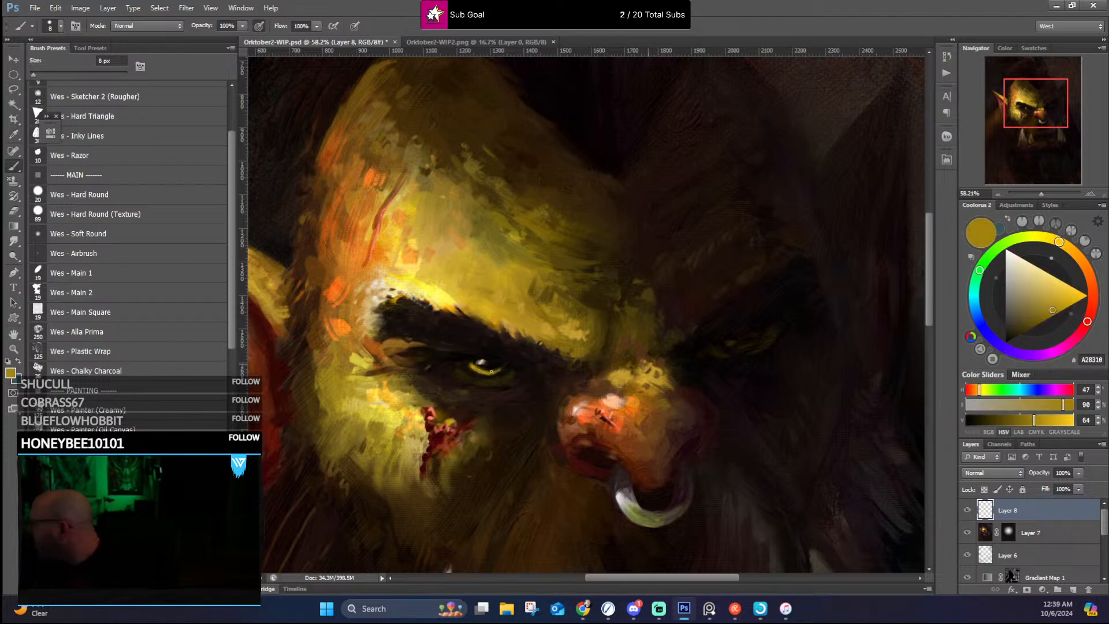
pyautogui.keyDown('alt'); pyautogui.click(490, 372); pyautogui.keyUp('alt')
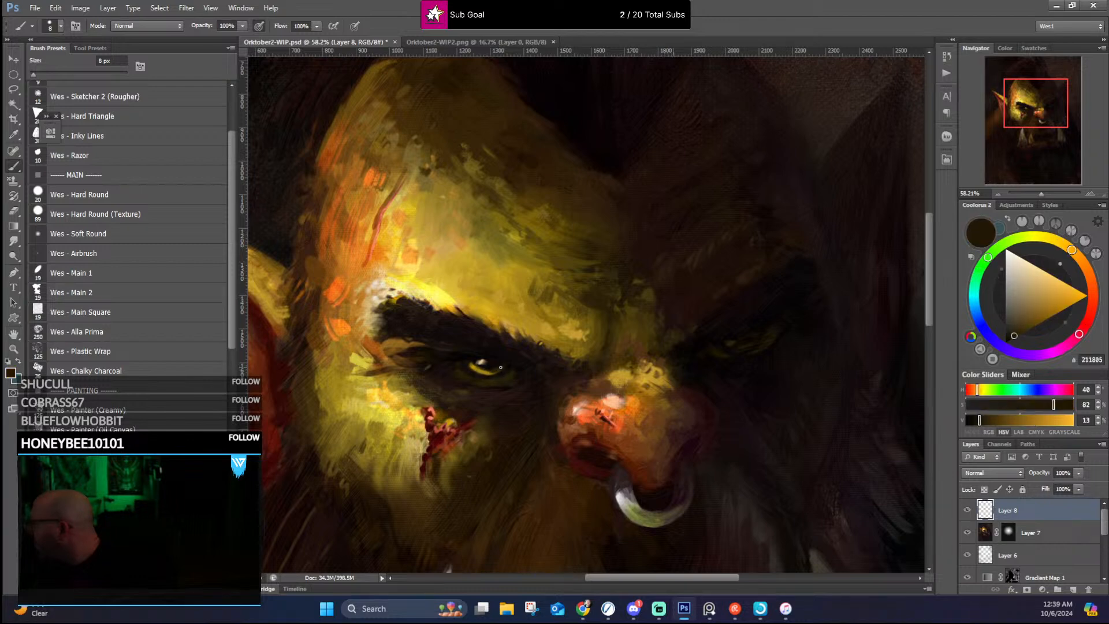
pyautogui.keyDown('alt'); pyautogui.click(483, 370); pyautogui.keyUp('alt')
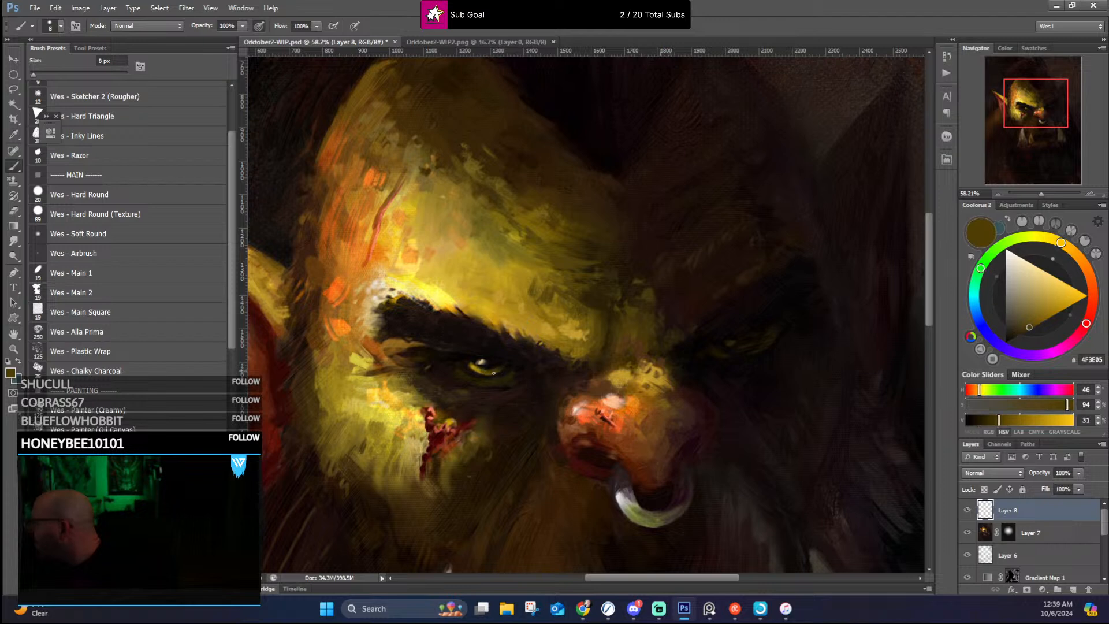
pyautogui.keyDown('alt'); pyautogui.click(414, 286); pyautogui.keyUp('alt')
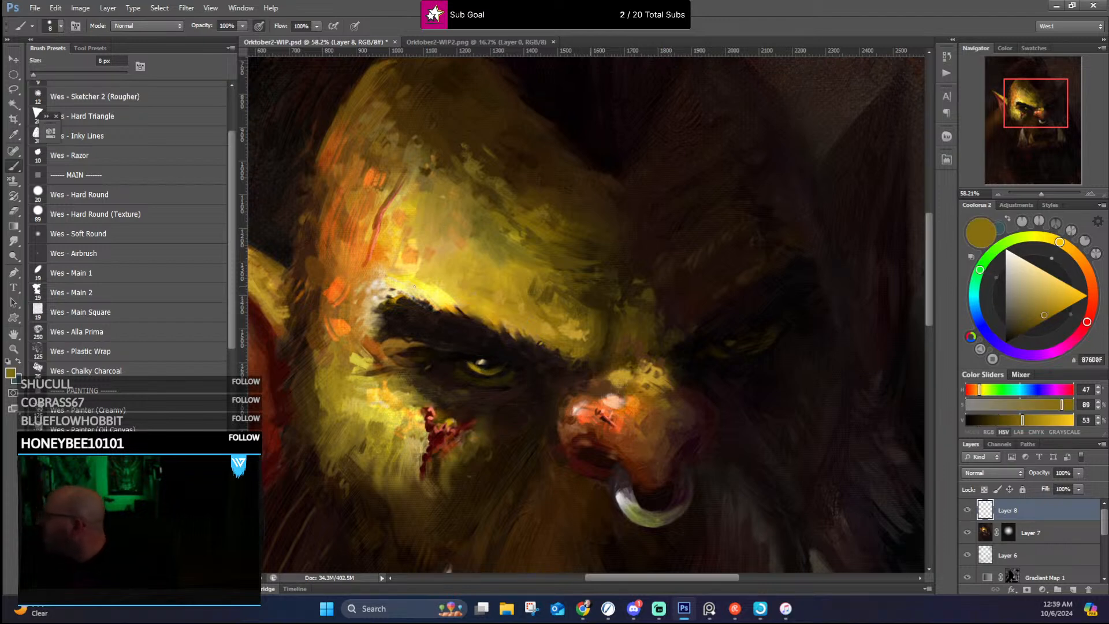
pyautogui.keyDown('alt'); pyautogui.click(412, 270); pyautogui.keyUp('alt')
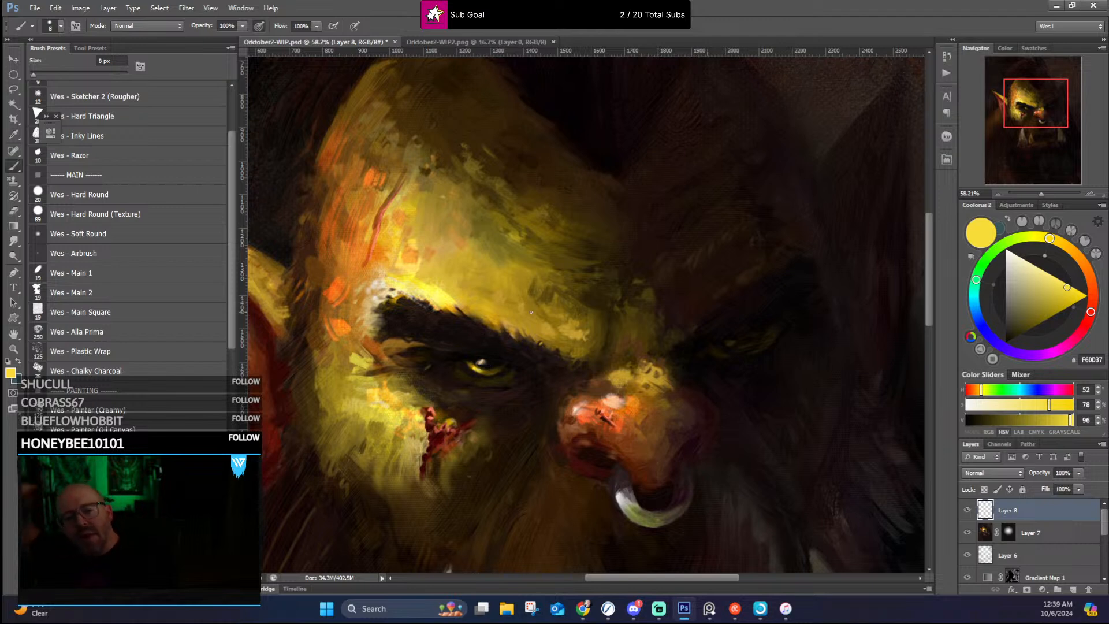
# Step: Paint fine hairs and skin accents along the lit eyebrow's upper edge, alternating sampled dark brown and golden tones
pyautogui.keyDown('alt'); pyautogui.click(552, 346); pyautogui.keyUp('alt')
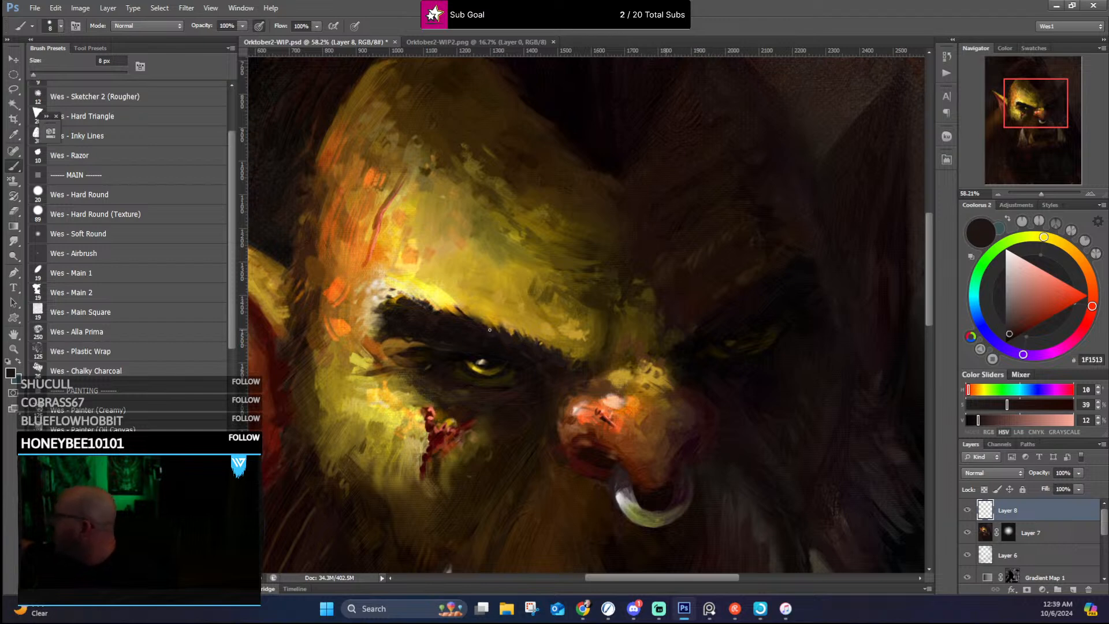
pyautogui.keyDown('alt'); pyautogui.click(471, 317); pyautogui.keyUp('alt')
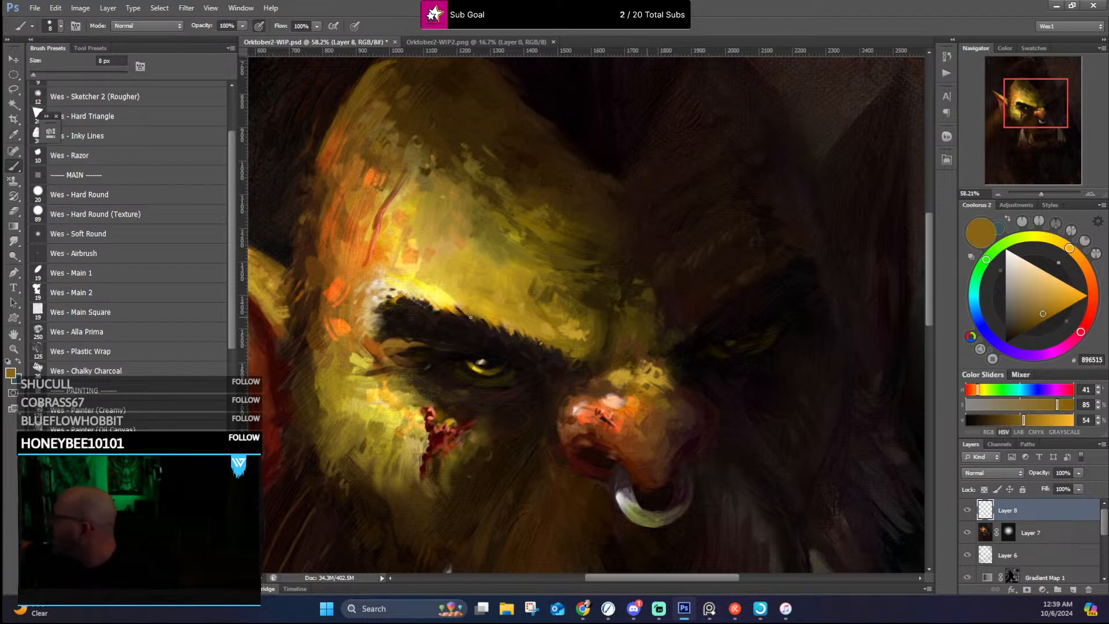
pyautogui.keyDown('alt'); pyautogui.click(459, 313); pyautogui.keyUp('alt')
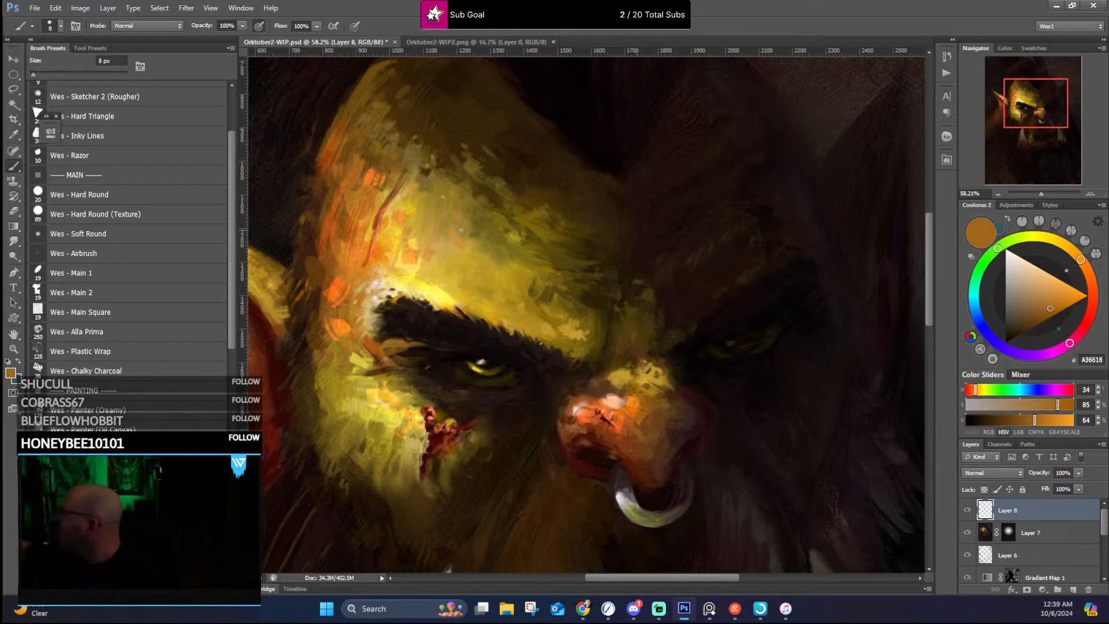
pyautogui.keyDown('alt'); pyautogui.click(547, 334); pyautogui.keyUp('alt')
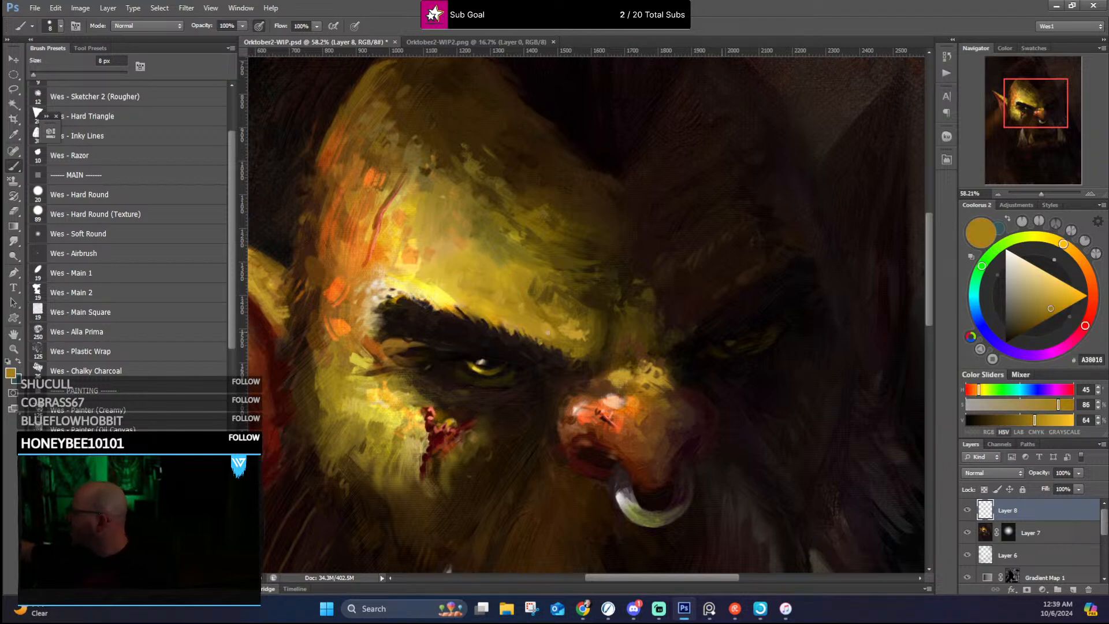
pyautogui.keyDown('alt'); pyautogui.click(543, 347); pyautogui.keyUp('alt')
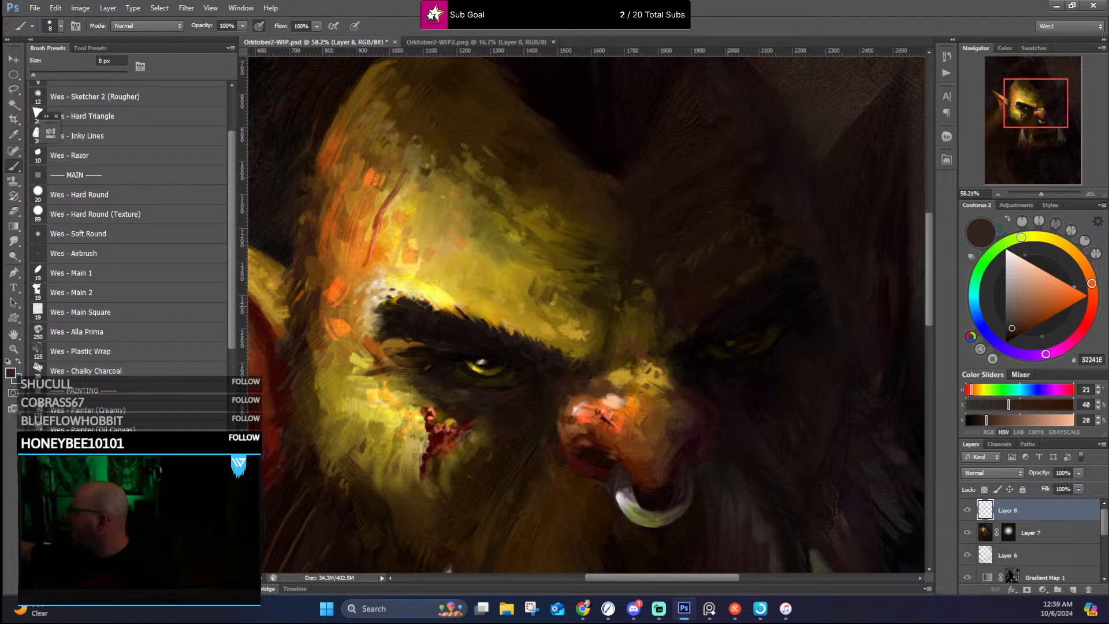
pyautogui.keyDown('alt'); pyautogui.click(561, 355); pyautogui.keyUp('alt')
# Step: Refine the inner end of the lit eyebrow near the nose bridge with small strokes in sampled dark brown and olive gold
pyautogui.moveTo(564, 355)
pyautogui.mouseDown()
pyautogui.moveTo(564, 400)
pyautogui.moveTo(578, 277)
pyautogui.mouseUp()
pyautogui.keyDown('alt'); pyautogui.click(462, 233); pyautogui.keyUp('alt')
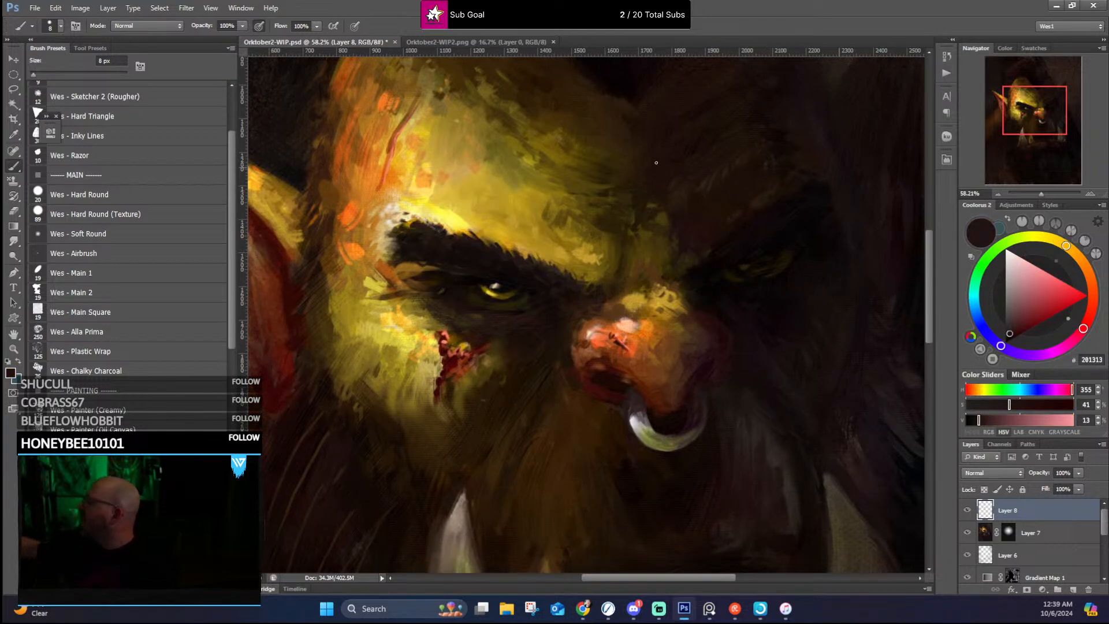
pyautogui.keyDown('alt'); pyautogui.click(584, 291); pyautogui.keyUp('alt')
pyautogui.keyDown('alt'); pyautogui.click(585, 273); pyautogui.keyUp('alt')
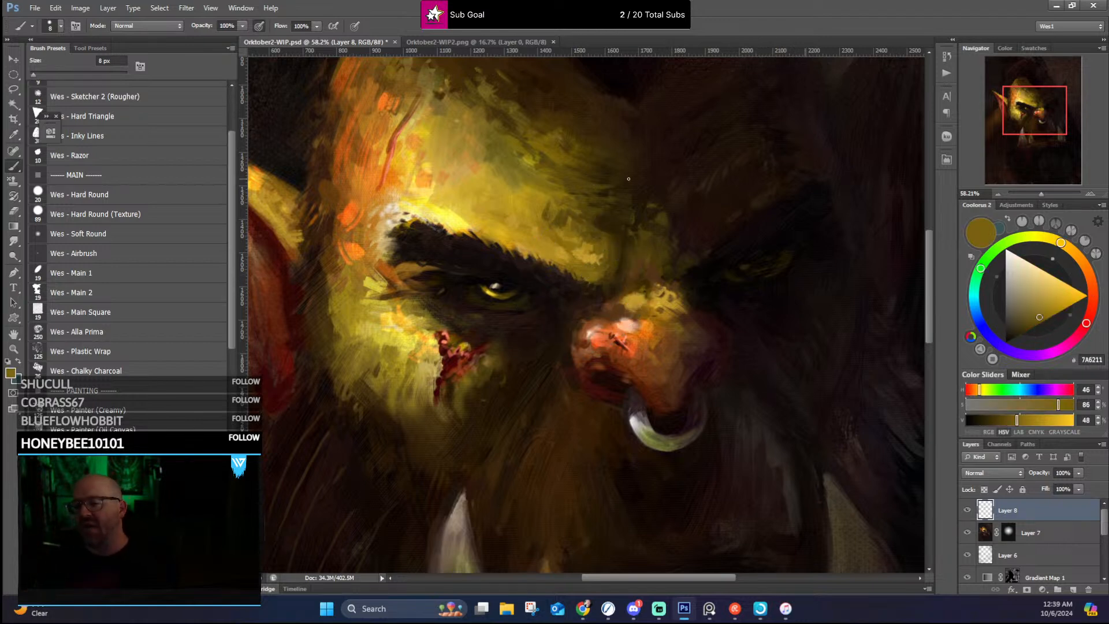
pyautogui.scroll(-2, 628, 179)
pyautogui.scroll(3, 628, 179)
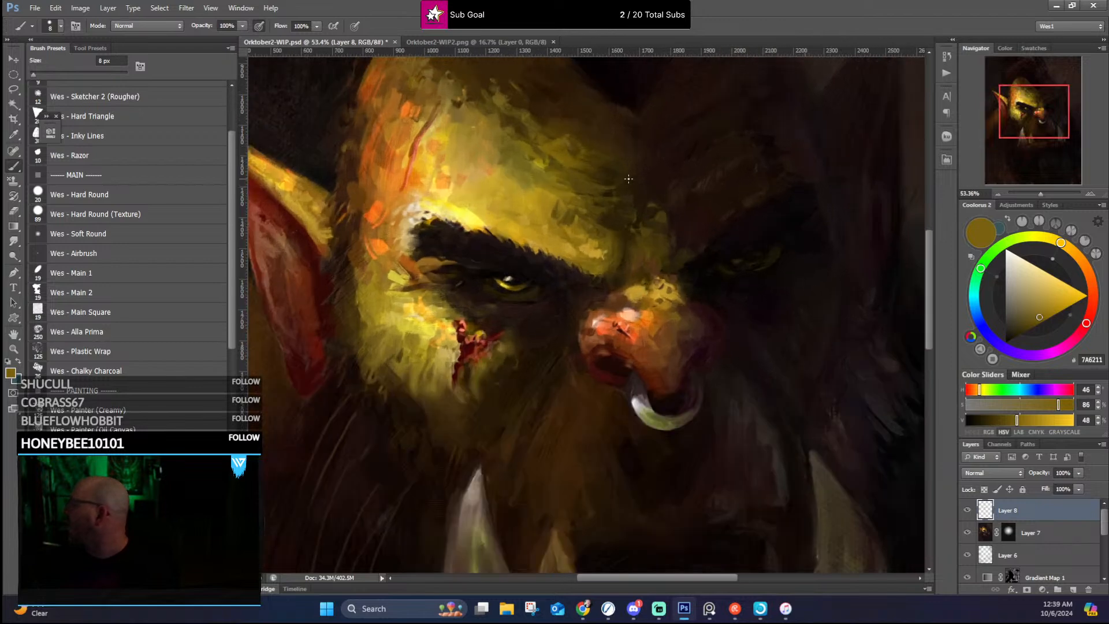
# Step: Touch up the lit eye and its outer brow area with small strokes in sampled pale yellow and near-black
pyautogui.keyDown('alt'); pyautogui.click(428, 212); pyautogui.keyUp('alt')
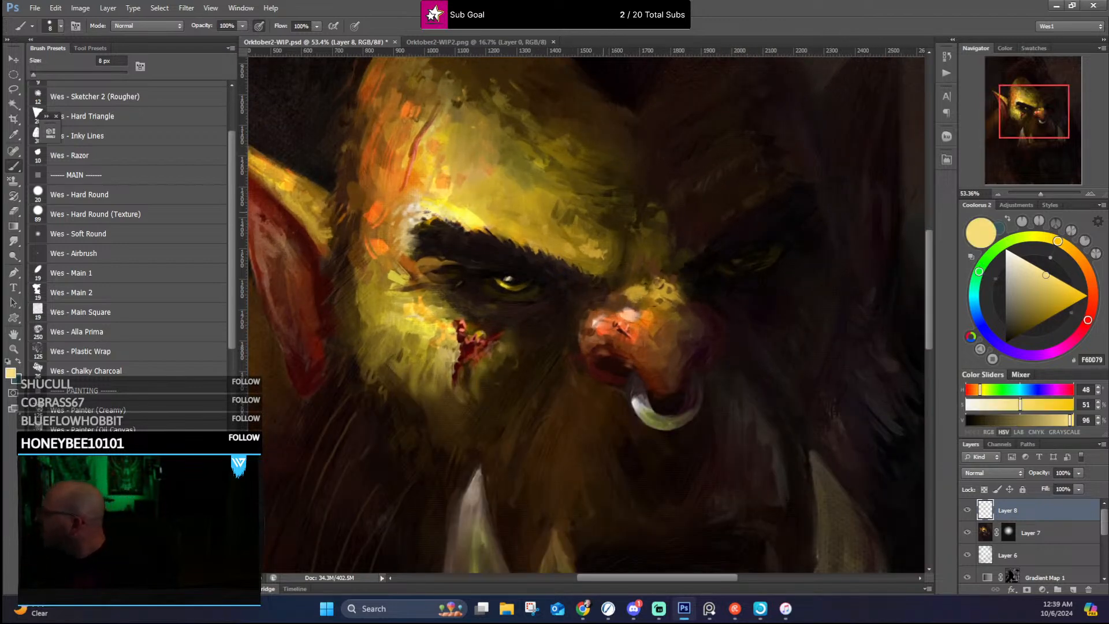
pyautogui.keyDown('alt'); pyautogui.click(424, 217); pyautogui.keyUp('alt')
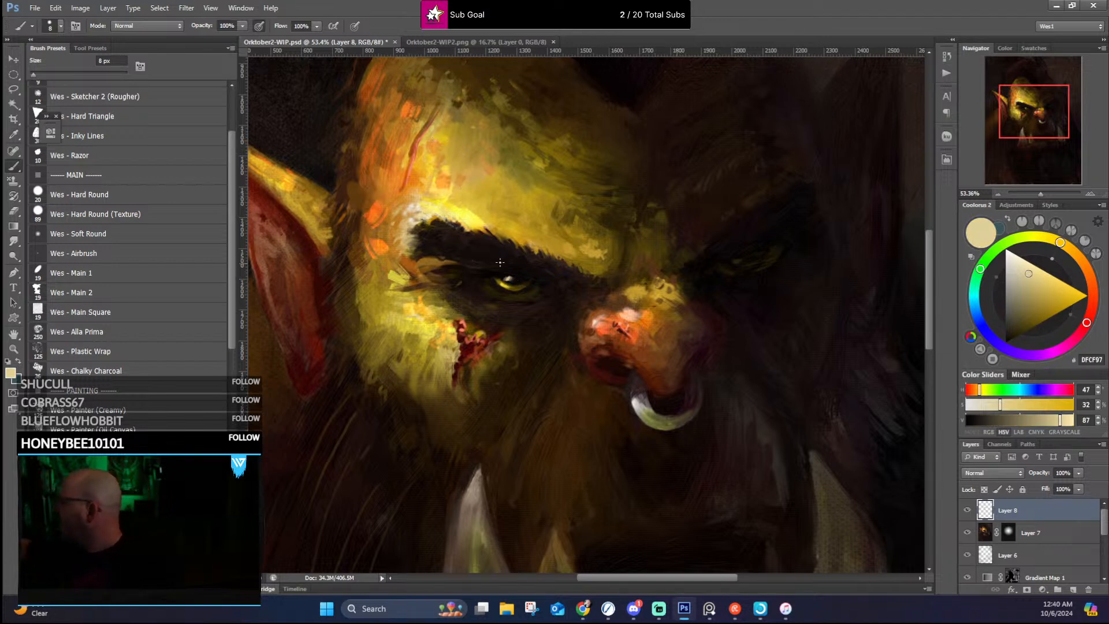
pyautogui.keyDown('alt'); pyautogui.click(507, 278); pyautogui.keyUp('alt')
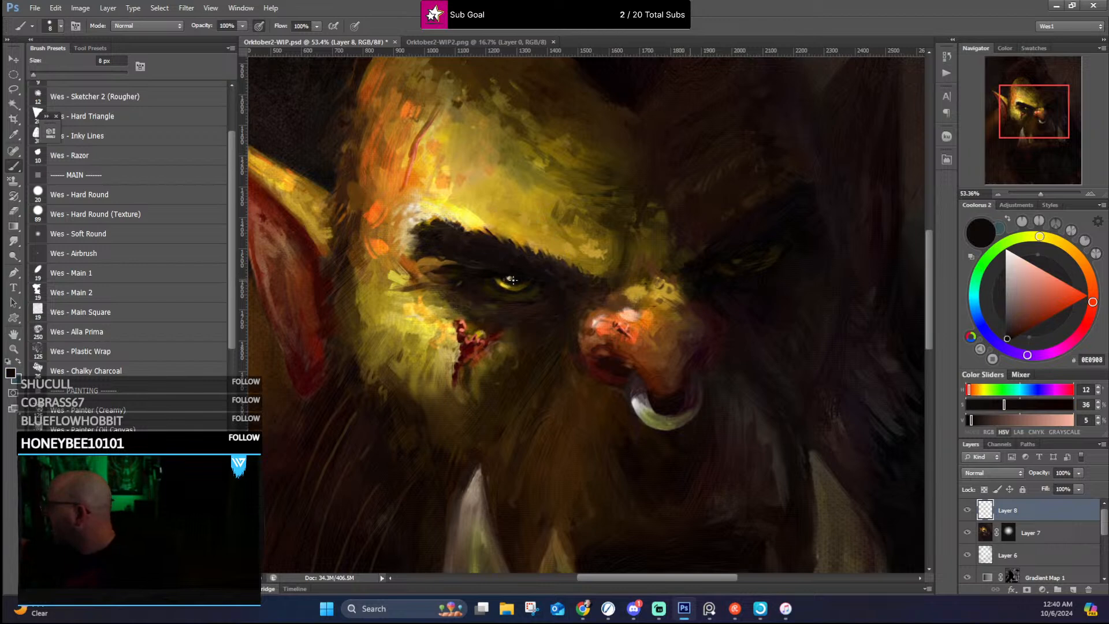
pyautogui.keyDown('alt'); pyautogui.click(513, 276); pyautogui.keyUp('alt')
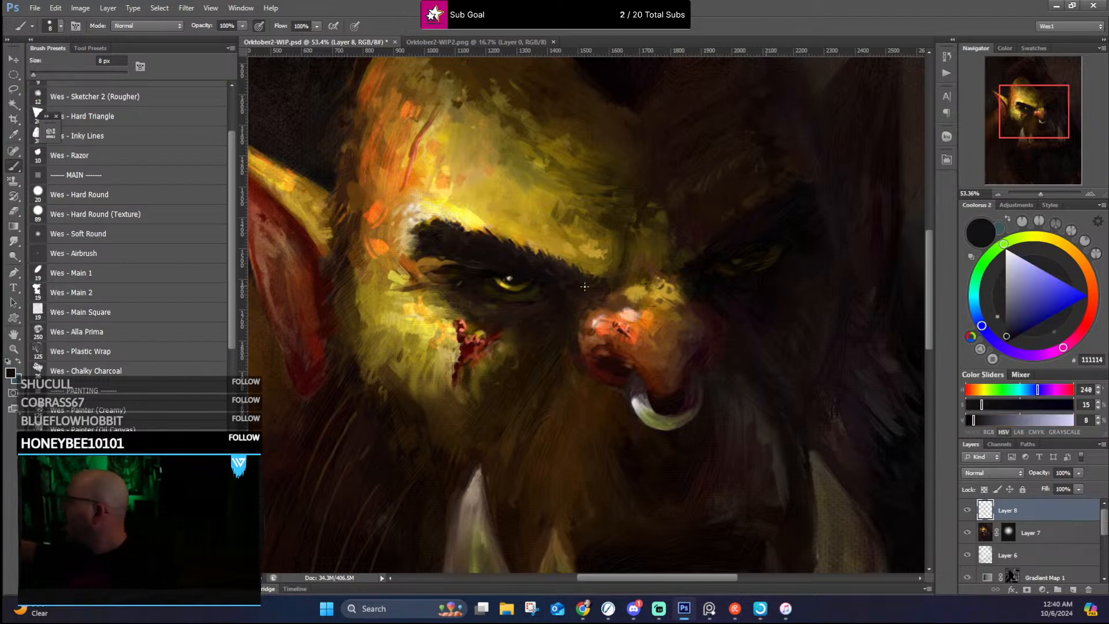
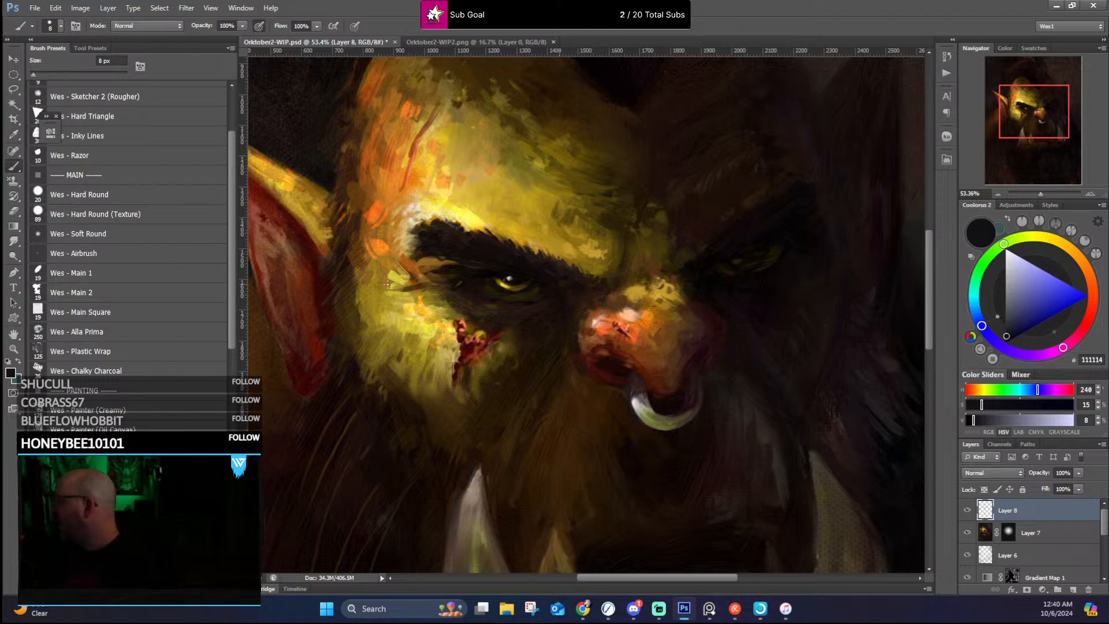
# Step: Paint small accents at the lit eye's outer corner in sampled tan, orange and golden brown, and touch up the eye with near-black
pyautogui.keyDown('alt'); pyautogui.click(401, 251); pyautogui.keyUp('alt')
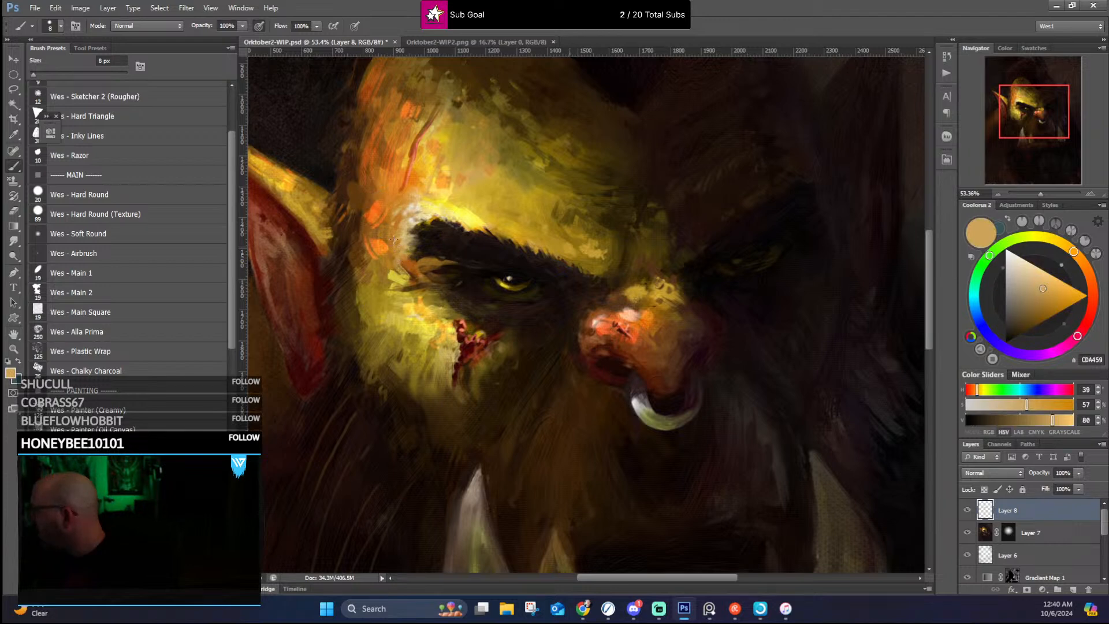
pyautogui.keyDown('alt'); pyautogui.click(386, 242); pyautogui.keyUp('alt')
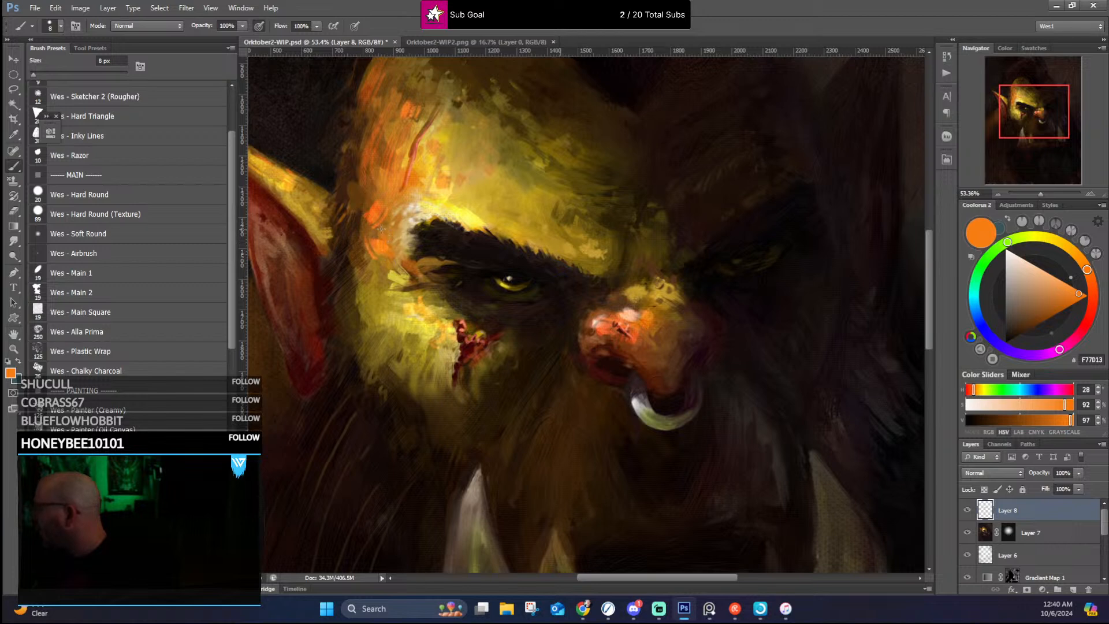
pyautogui.keyDown('alt'); pyautogui.click(406, 266); pyautogui.keyUp('alt')
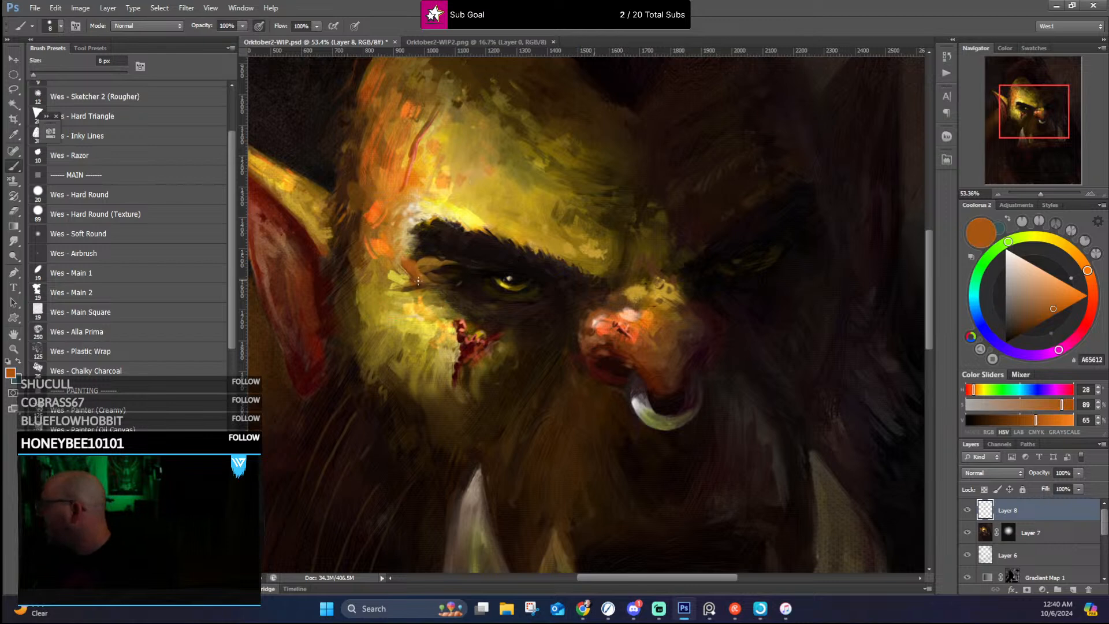
pyautogui.keyDown('alt'); pyautogui.click(403, 286); pyautogui.keyUp('alt')
pyautogui.moveTo(404, 287); pyautogui.dragTo(422, 285)
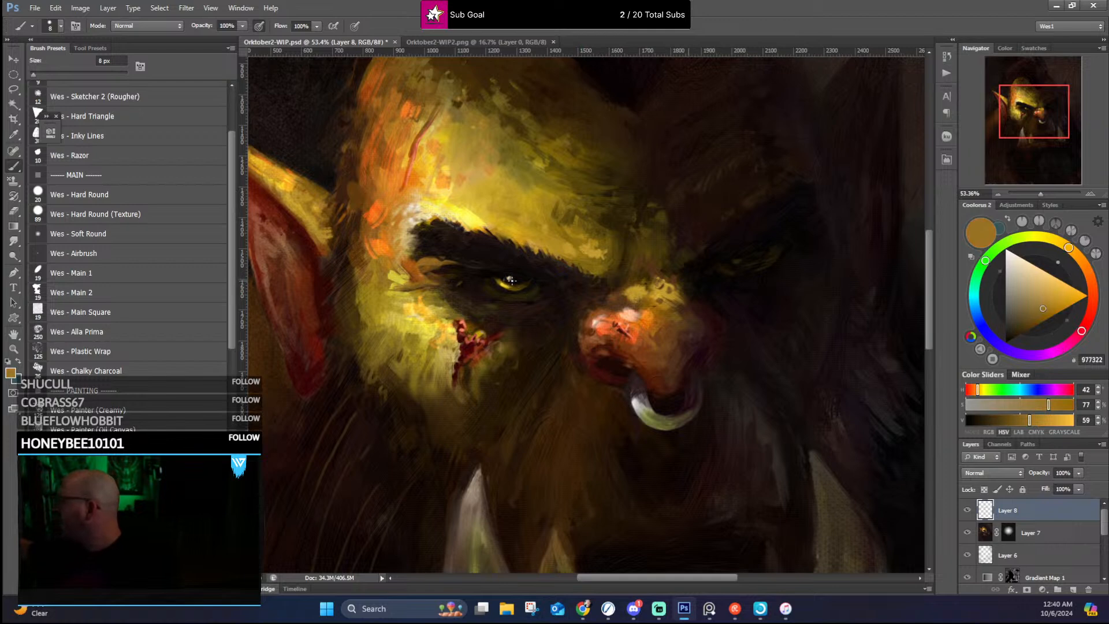
pyautogui.keyDown('alt'); pyautogui.click(404, 288); pyautogui.keyUp('alt')
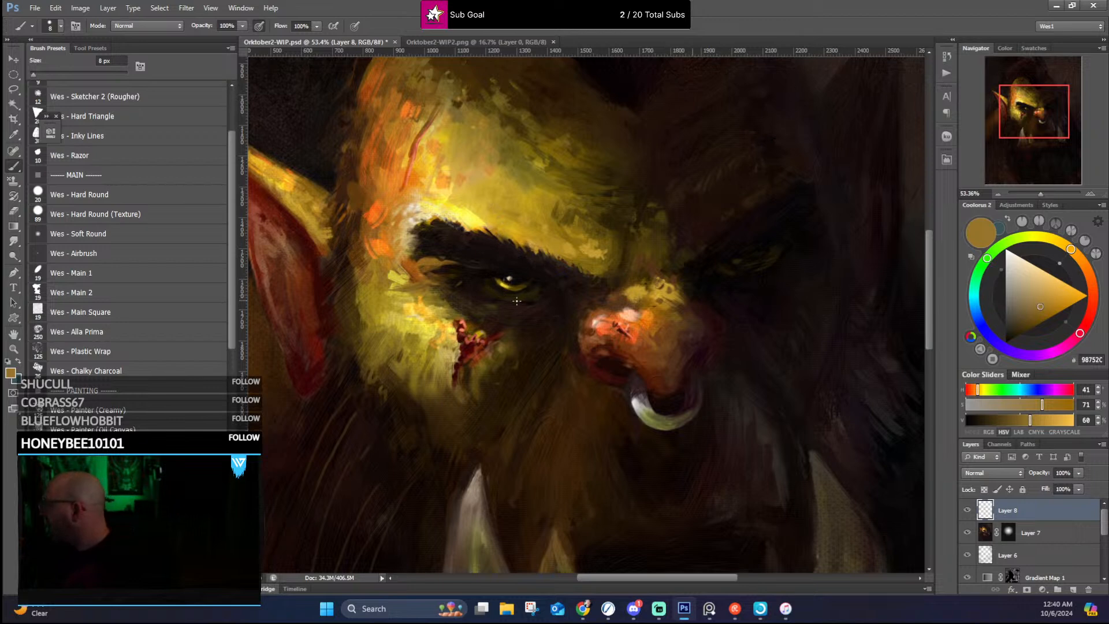
pyautogui.keyDown('alt'); pyautogui.click(534, 299); pyautogui.keyUp('alt')
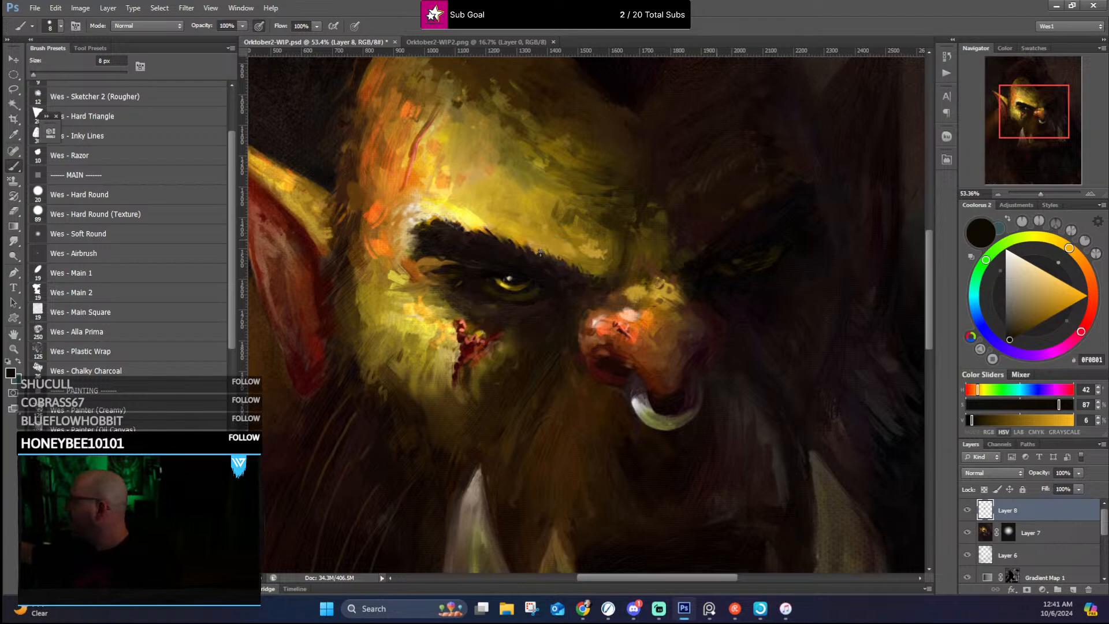
pyautogui.keyDown('alt'); pyautogui.click(511, 279); pyautogui.keyUp('alt')
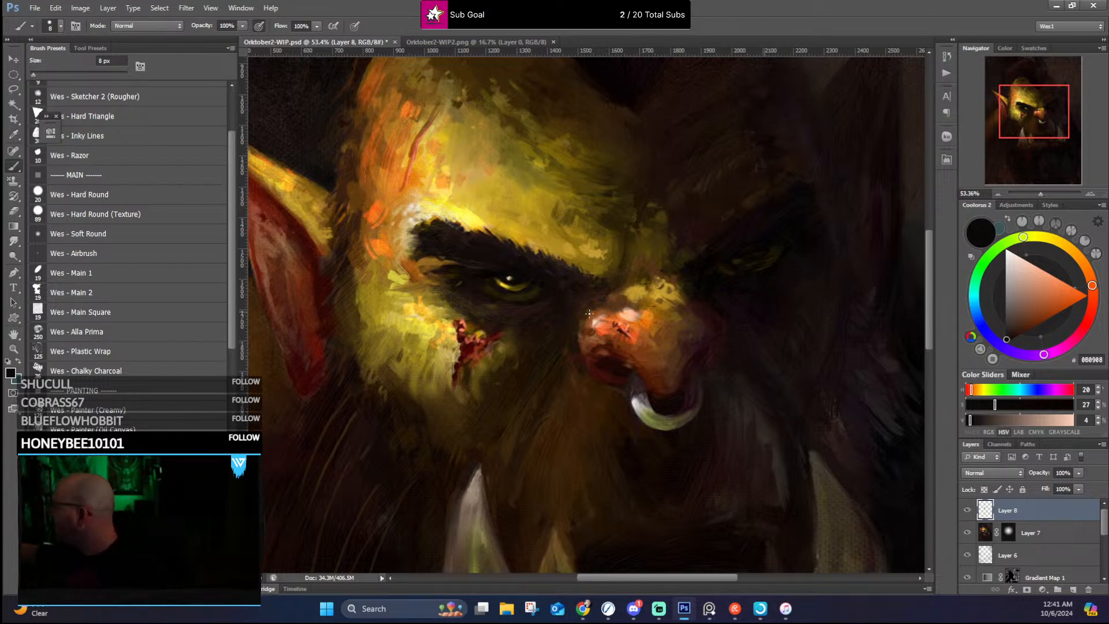
# Step: Enlarge the brush to 15 px and refine the nose's lit-side edge and nostril contour with sampled brown tones
pyautogui.keyDown('alt'); pyautogui.click(575, 330); pyautogui.keyUp('alt')
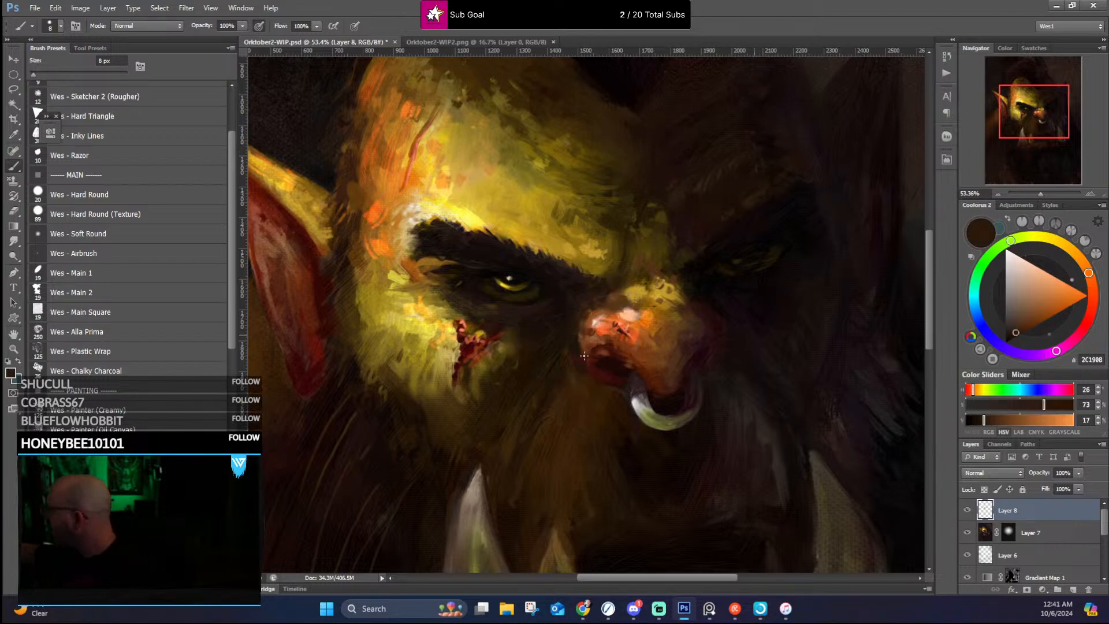
pyautogui.press(']')
pyautogui.press(']')
pyautogui.press(']')
pyautogui.keyDown('alt'); pyautogui.click(583, 341); pyautogui.keyUp('alt')
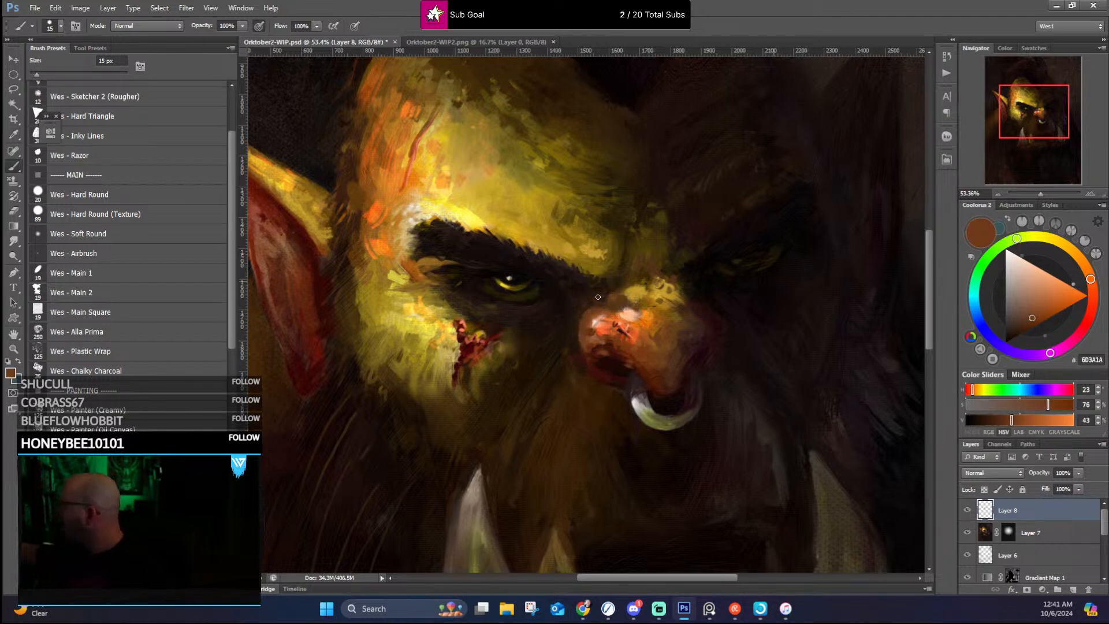
pyautogui.keyDown('alt'); pyautogui.click(580, 350); pyautogui.keyUp('alt')
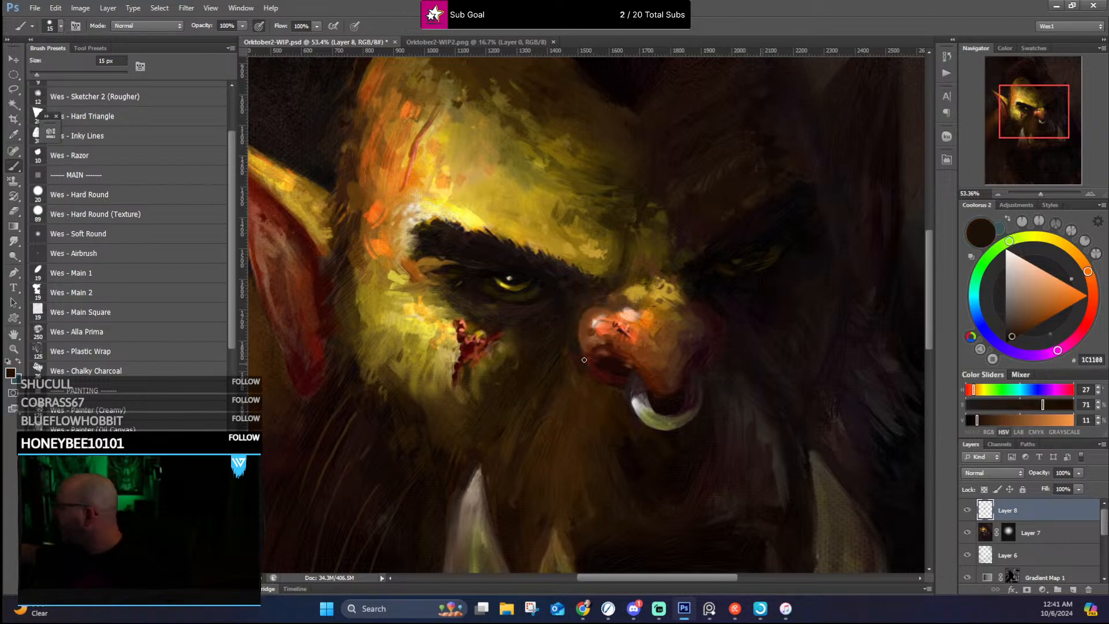
pyautogui.keyDown('alt'); pyautogui.click(581, 364); pyautogui.keyUp('alt')
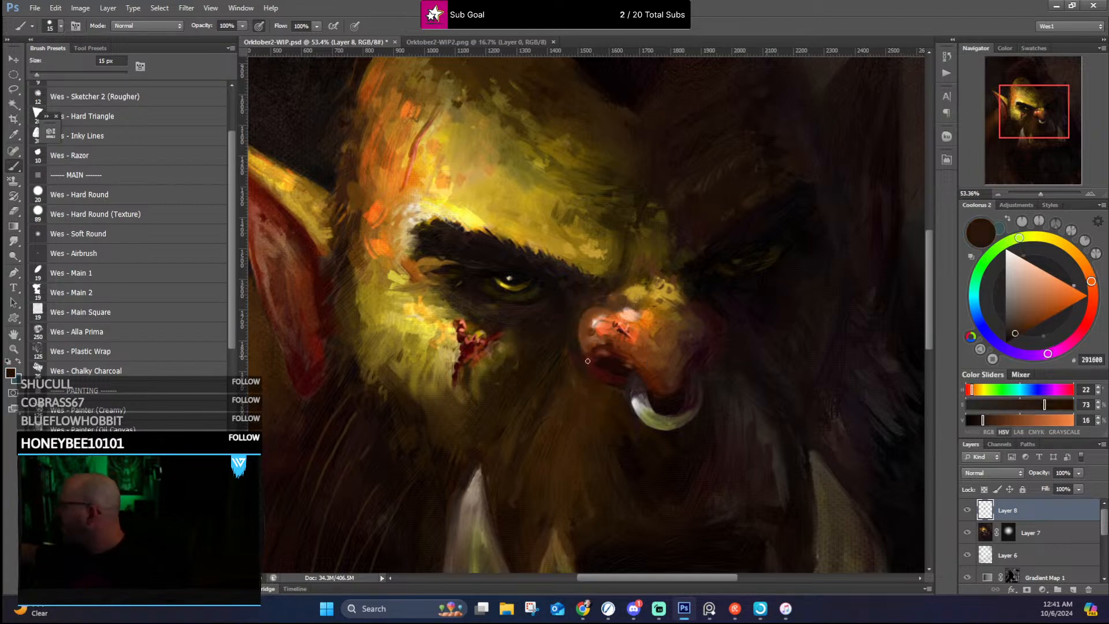
# Step: Deepen the shadow between the lit cheek and the nose with strokes in sampled dark browns
pyautogui.keyDown('alt'); pyautogui.click(544, 385); pyautogui.keyUp('alt')
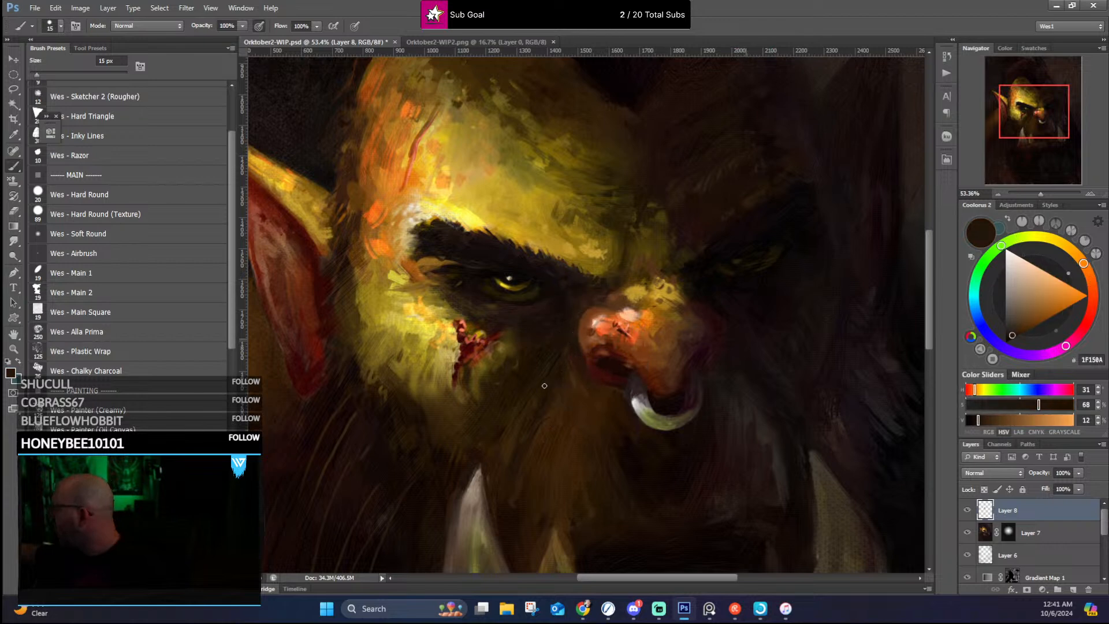
pyautogui.keyDown('alt'); pyautogui.click(552, 373); pyautogui.keyUp('alt')
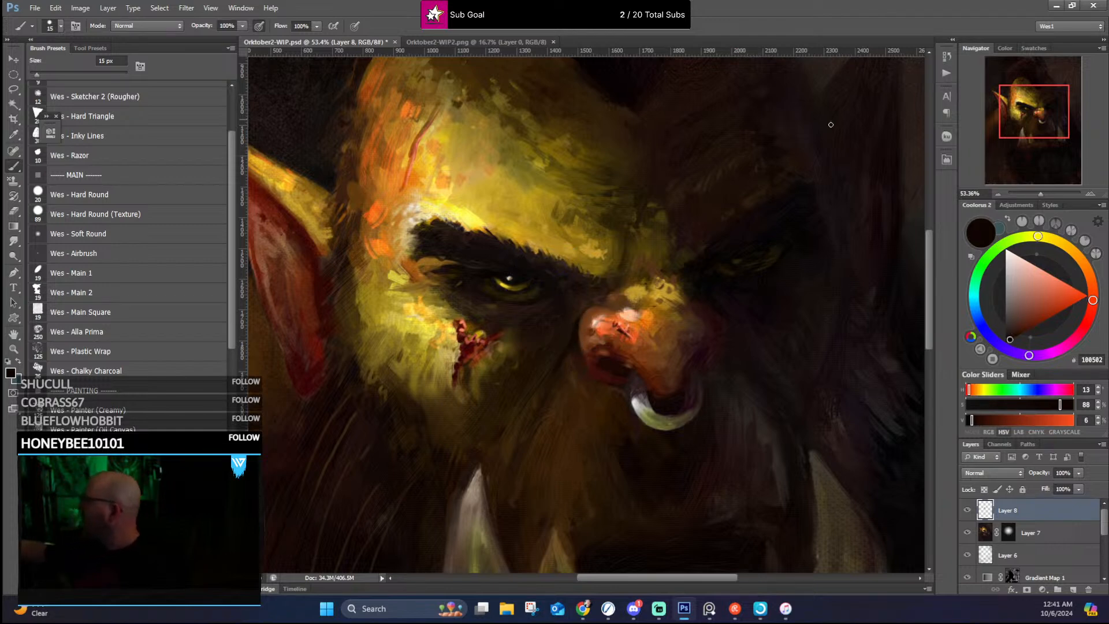
pyautogui.keyDown('alt'); pyautogui.click(570, 343); pyautogui.keyUp('alt')
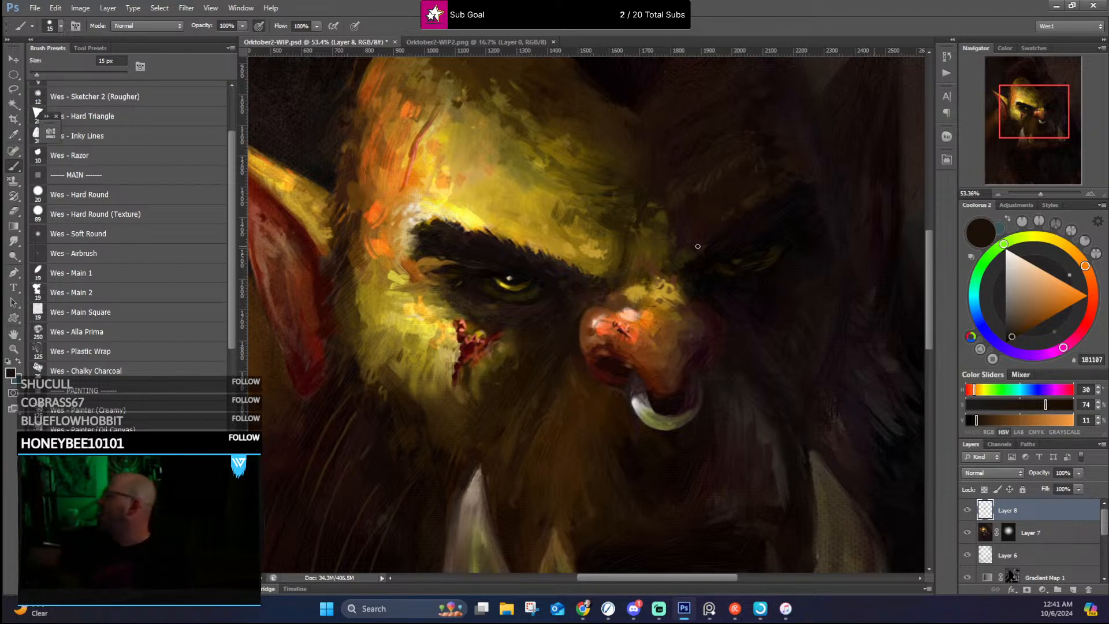
pyautogui.keyDown('alt'); pyautogui.click(545, 418); pyautogui.keyUp('alt')
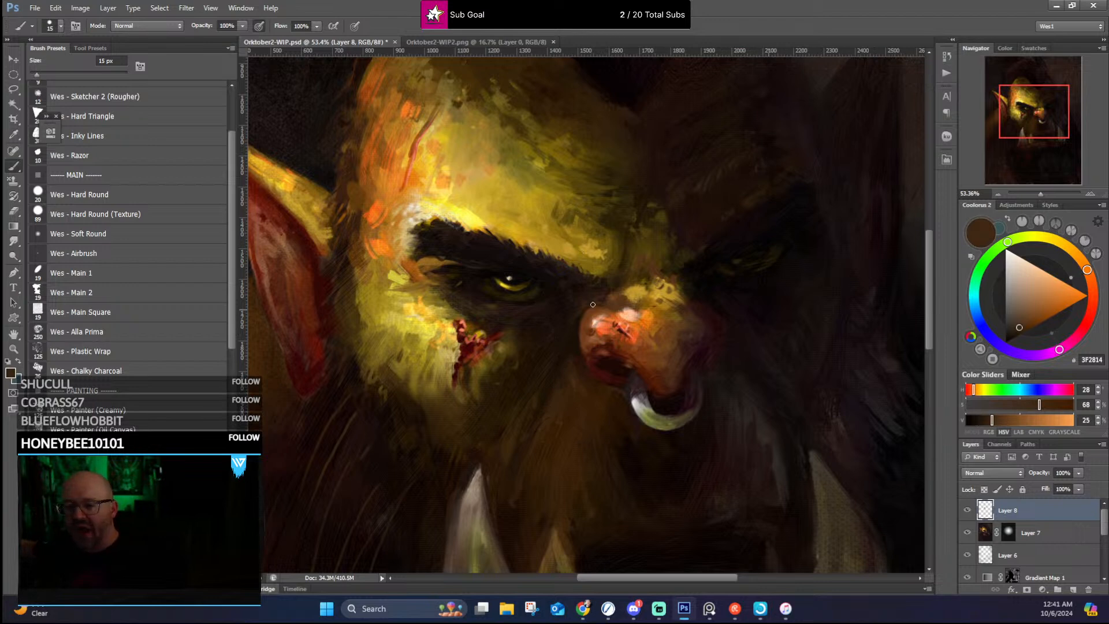
# Step: Rework the upper nose with sampled gold and brown strokes, shifting the brown's hue to 37 for the bridge
pyautogui.keyDown('alt'); pyautogui.click(643, 300); pyautogui.keyUp('alt')
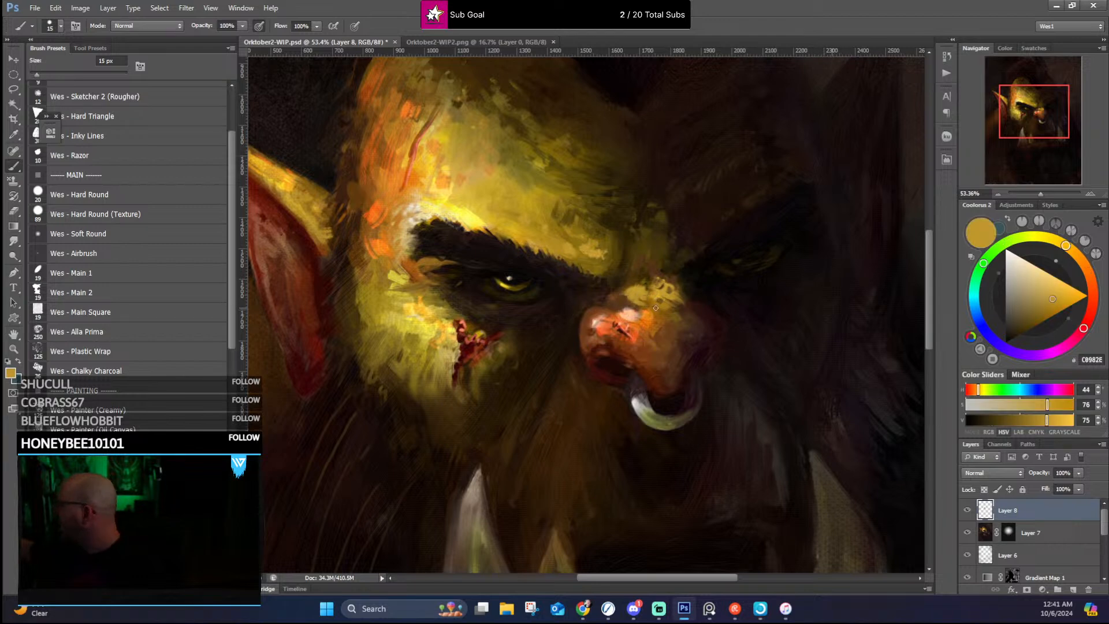
pyautogui.keyDown('alt'); pyautogui.click(661, 299); pyautogui.keyUp('alt')
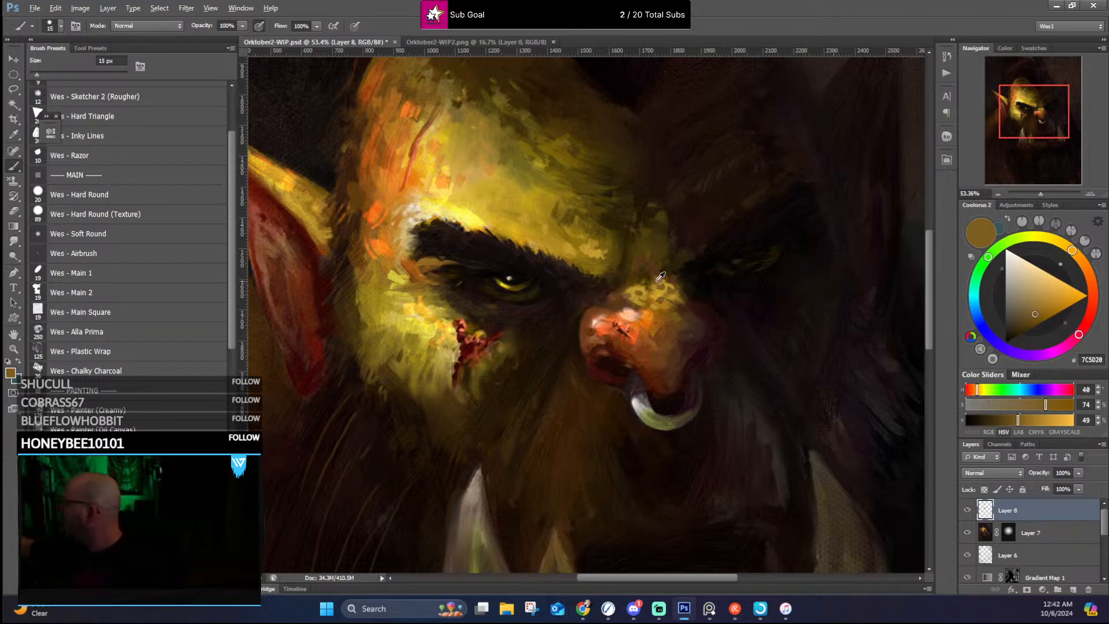
pyautogui.click(1076, 254)
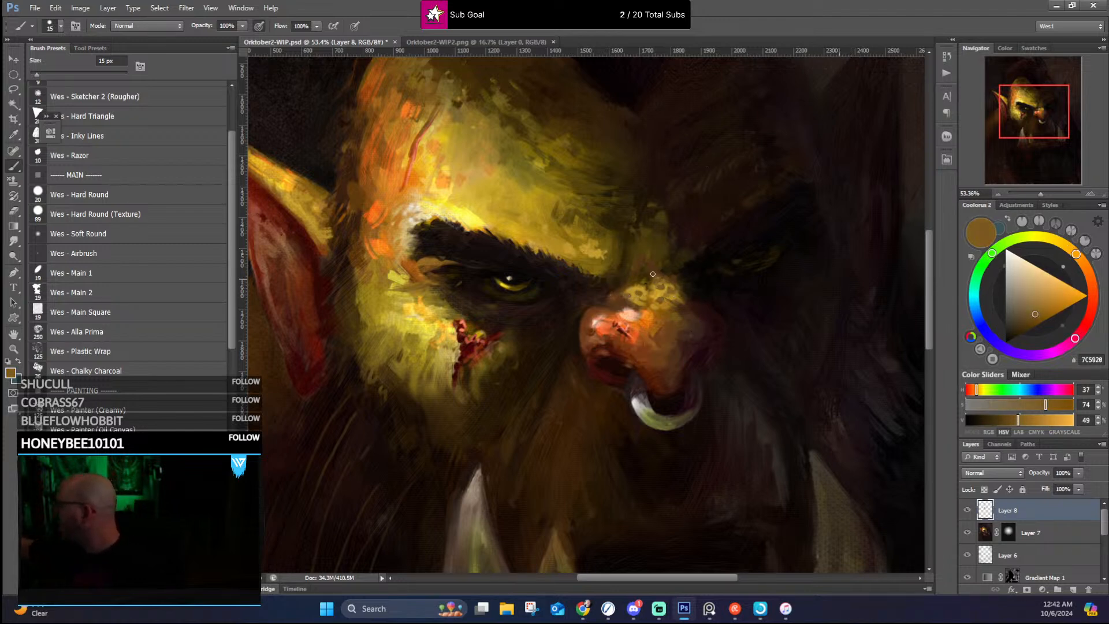
pyautogui.keyDown('alt'); pyautogui.click(648, 262); pyautogui.keyUp('alt')
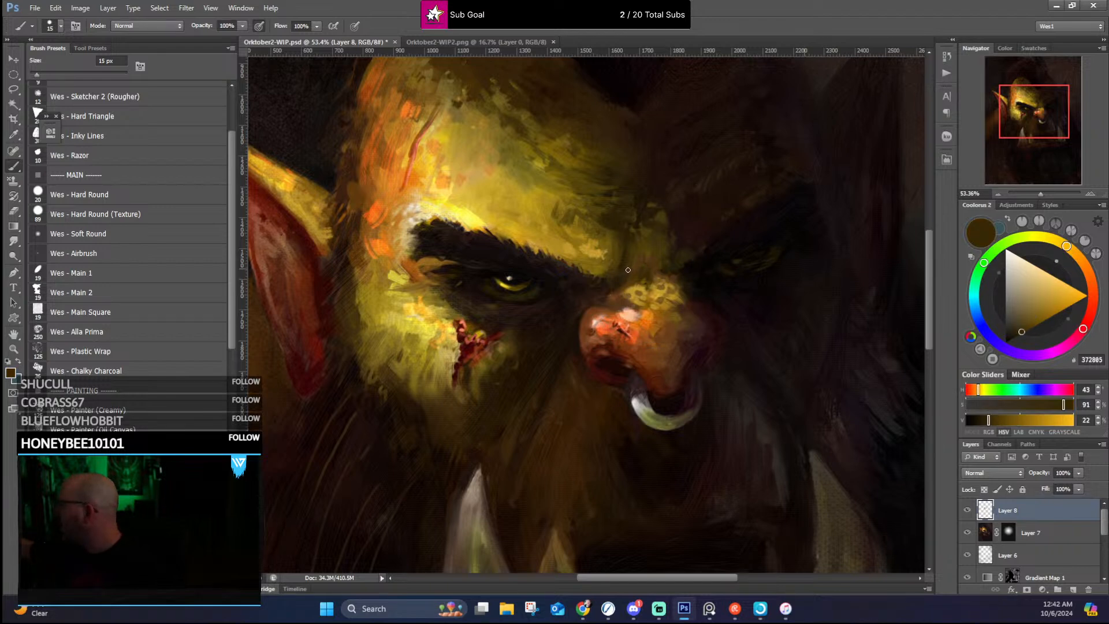
# Step: Blend the skin between the two eyebrows with short strokes in sampled dark browns
pyautogui.keyDown('alt'); pyautogui.click(624, 263); pyautogui.keyUp('alt')
pyautogui.keyDown('alt'); pyautogui.click(617, 276); pyautogui.keyUp('alt')
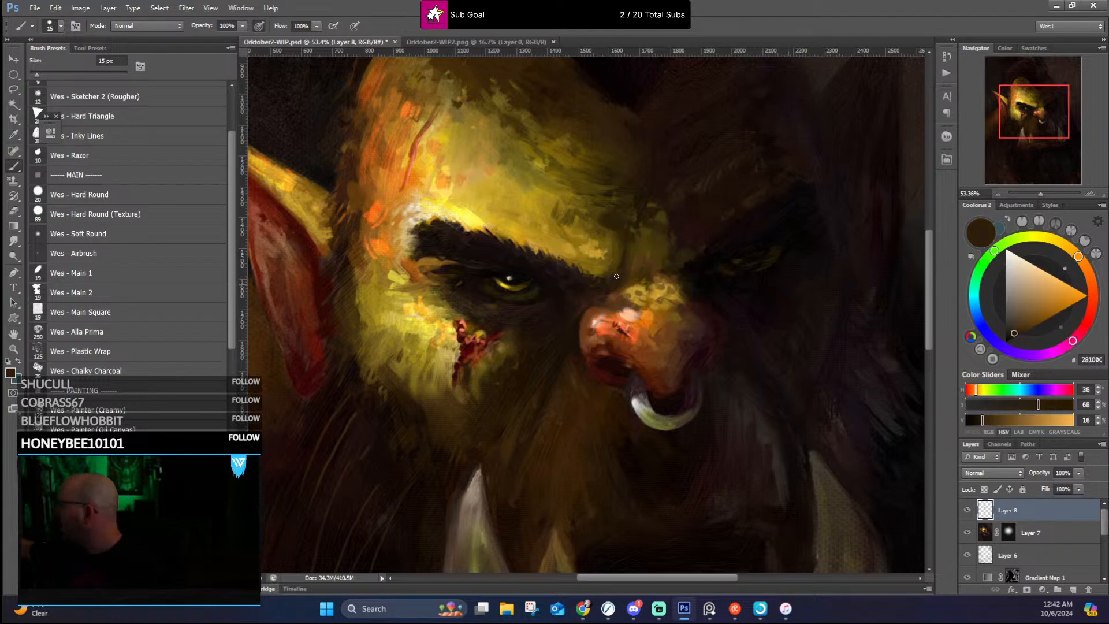
pyautogui.keyDown('alt'); pyautogui.click(670, 261); pyautogui.keyUp('alt')
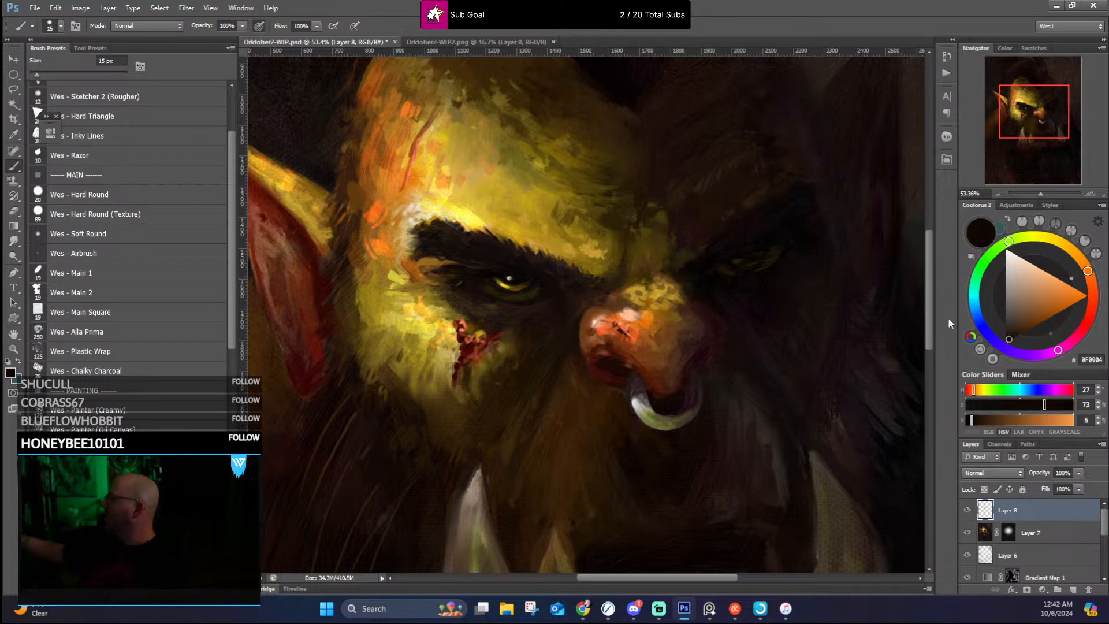
pyautogui.keyDown('alt'); pyautogui.click(678, 256); pyautogui.keyUp('alt')
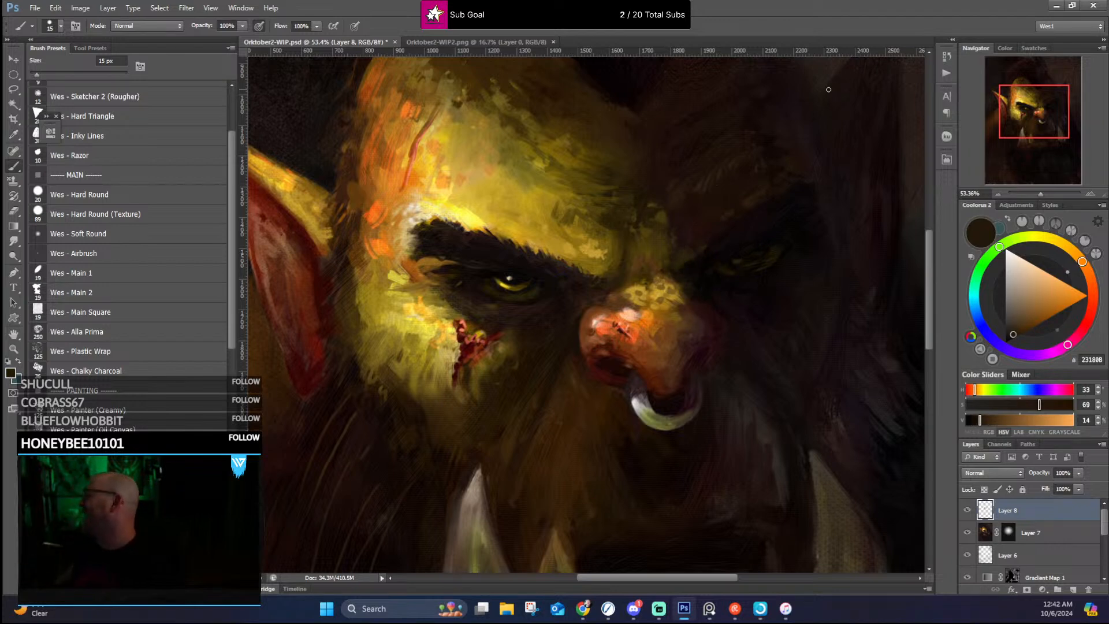
# Step: Darken and reshape the shadowed eye and its lids with small strokes in sampled near-black and dark olive brown
pyautogui.keyDown('alt'); pyautogui.click(735, 266); pyautogui.keyUp('alt')
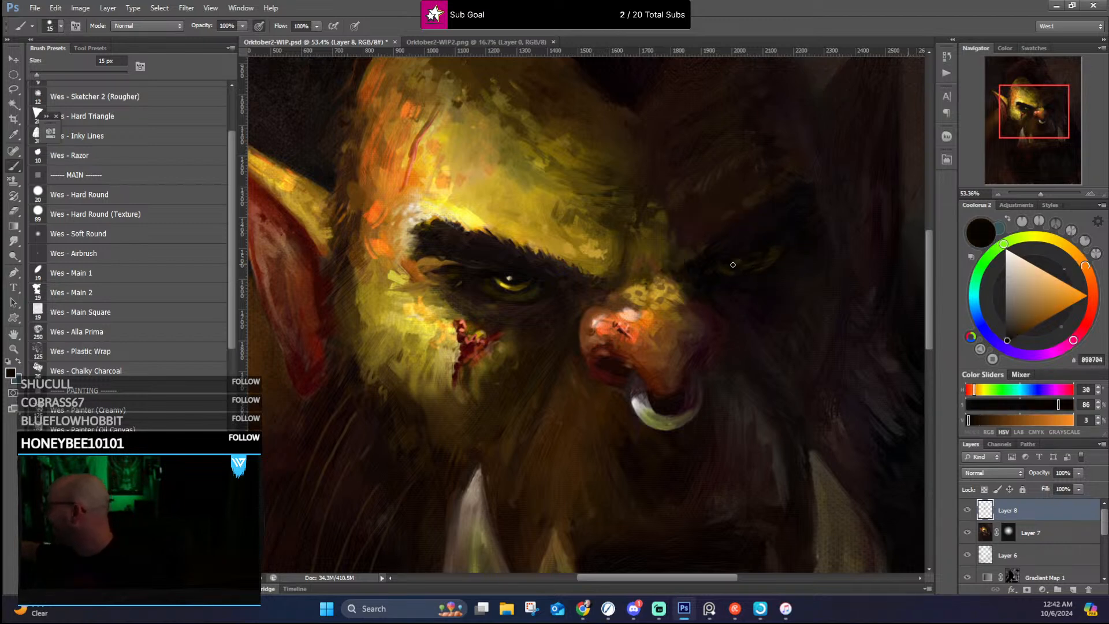
pyautogui.keyDown('alt'); pyautogui.click(758, 245); pyautogui.keyUp('alt')
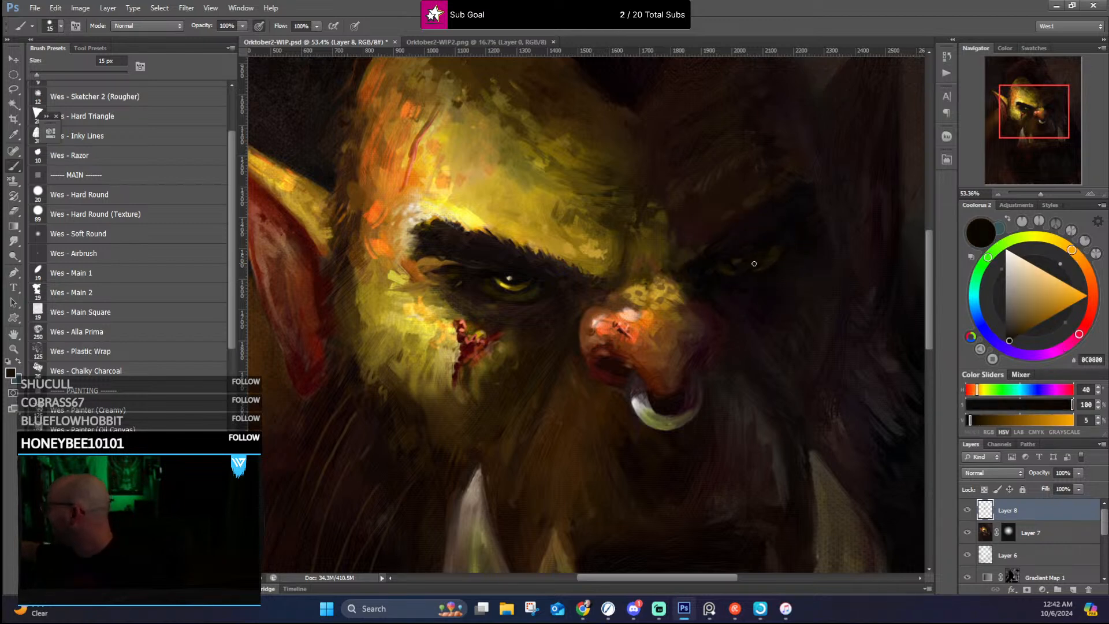
pyautogui.keyDown('alt'); pyautogui.click(753, 263); pyautogui.keyUp('alt')
pyautogui.moveTo(748, 265)
pyautogui.mouseDown()
pyautogui.moveTo(866, 130)
pyautogui.moveTo(829, 205)
pyautogui.moveTo(779, 222)
pyautogui.moveTo(753, 254)
pyautogui.mouseUp()
pyautogui.keyDown('alt'); pyautogui.click(773, 251); pyautogui.keyUp('alt')
pyautogui.keyDown('alt'); pyautogui.click(773, 247); pyautogui.keyUp('alt')
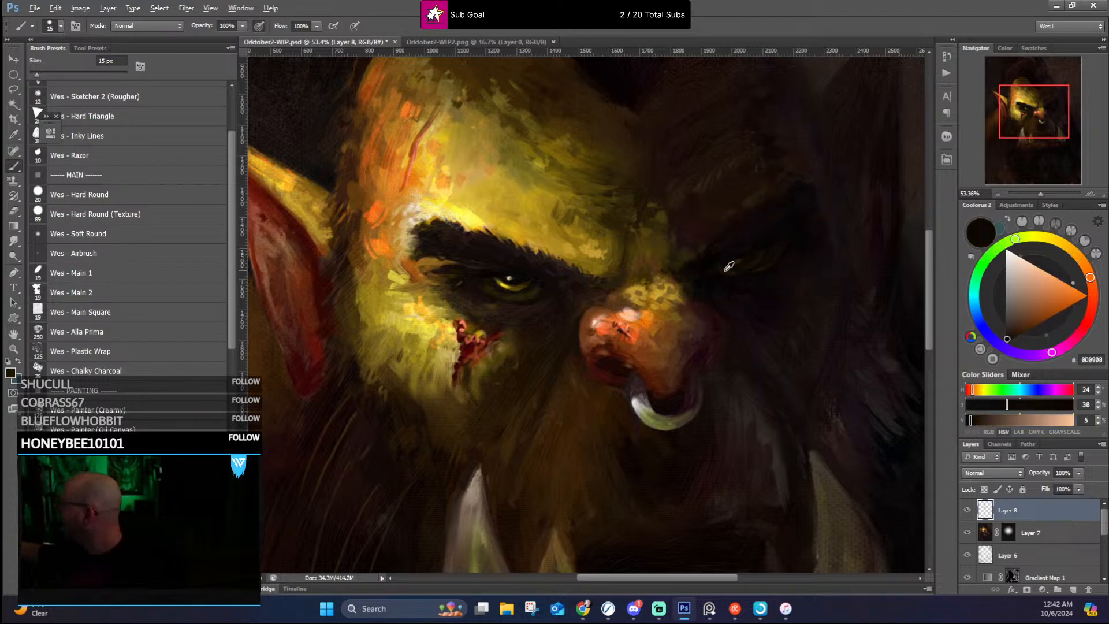
pyautogui.keyDown('alt'); pyautogui.click(759, 266); pyautogui.keyUp('alt')
pyautogui.keyDown('alt'); pyautogui.click(754, 265); pyautogui.keyUp('alt')
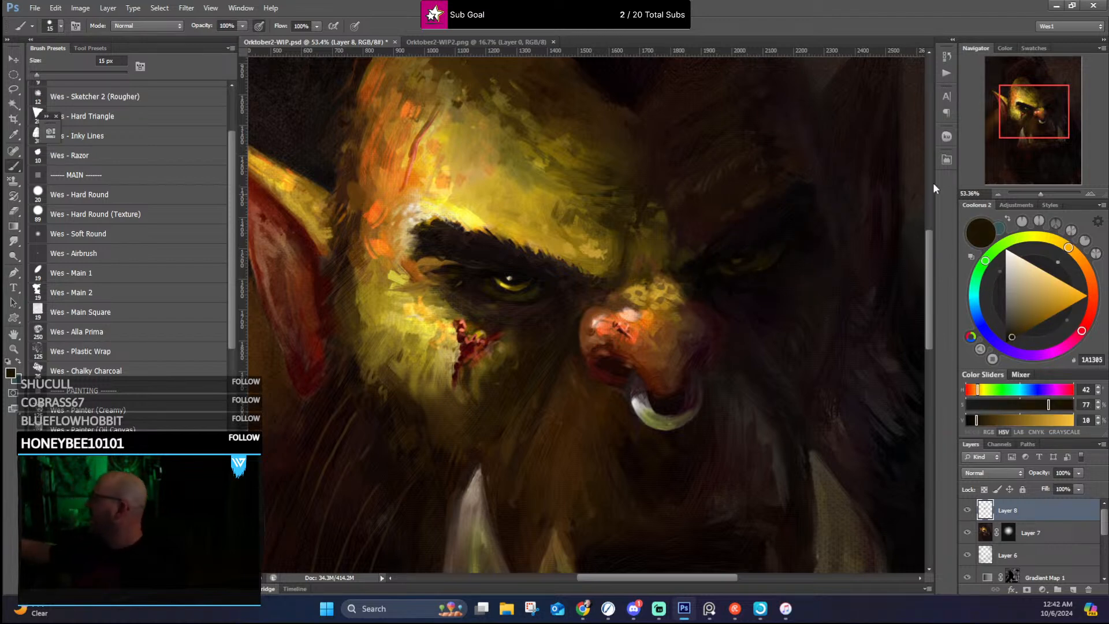
pyautogui.keyDown('alt'); pyautogui.click(760, 265); pyautogui.keyUp('alt')
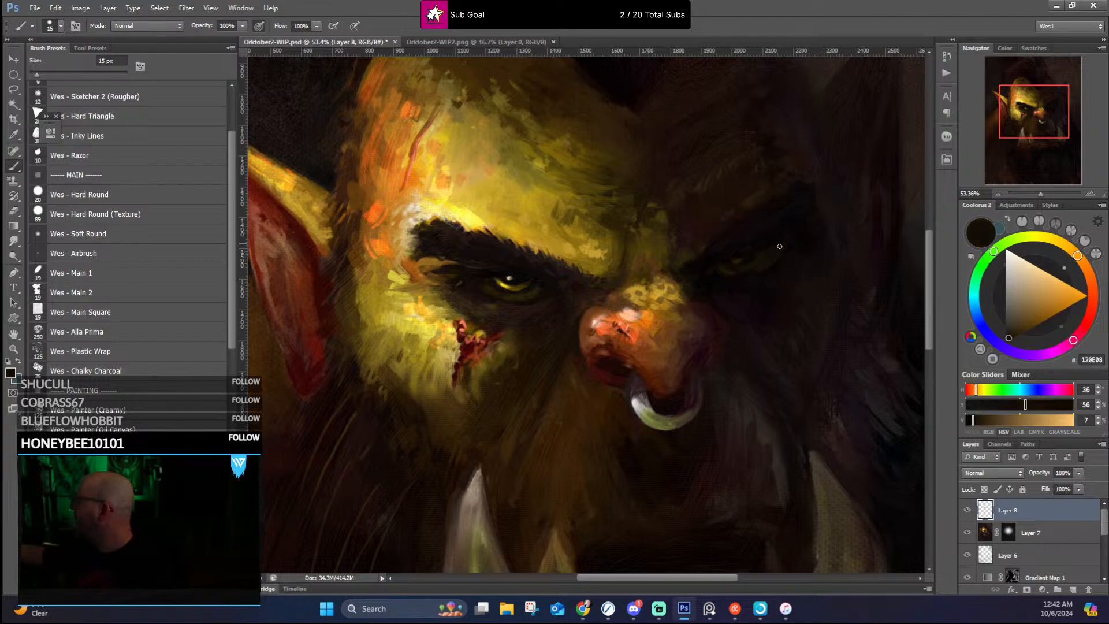
pyautogui.keyDown('alt'); pyautogui.click(759, 268); pyautogui.keyUp('alt')
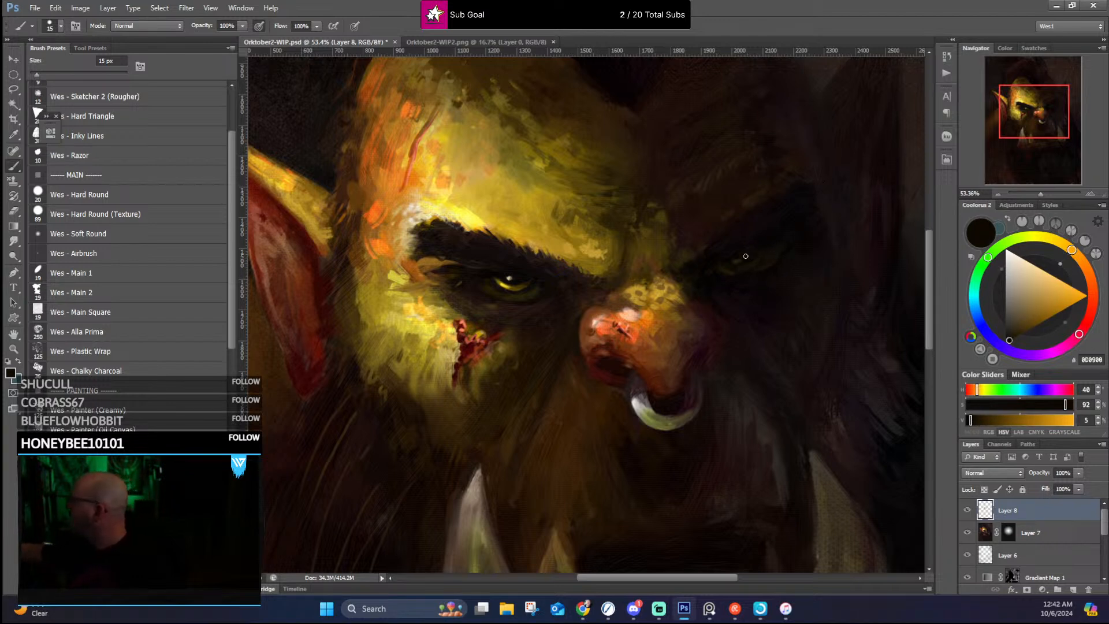
# Step: Refine the inner end of the shadowed eyebrow beside the nose bridge with sampled near-black and dark brown
pyautogui.keyDown('alt'); pyautogui.click(719, 254); pyautogui.keyUp('alt')
pyautogui.keyDown('alt'); pyautogui.click(717, 253); pyautogui.keyUp('alt')
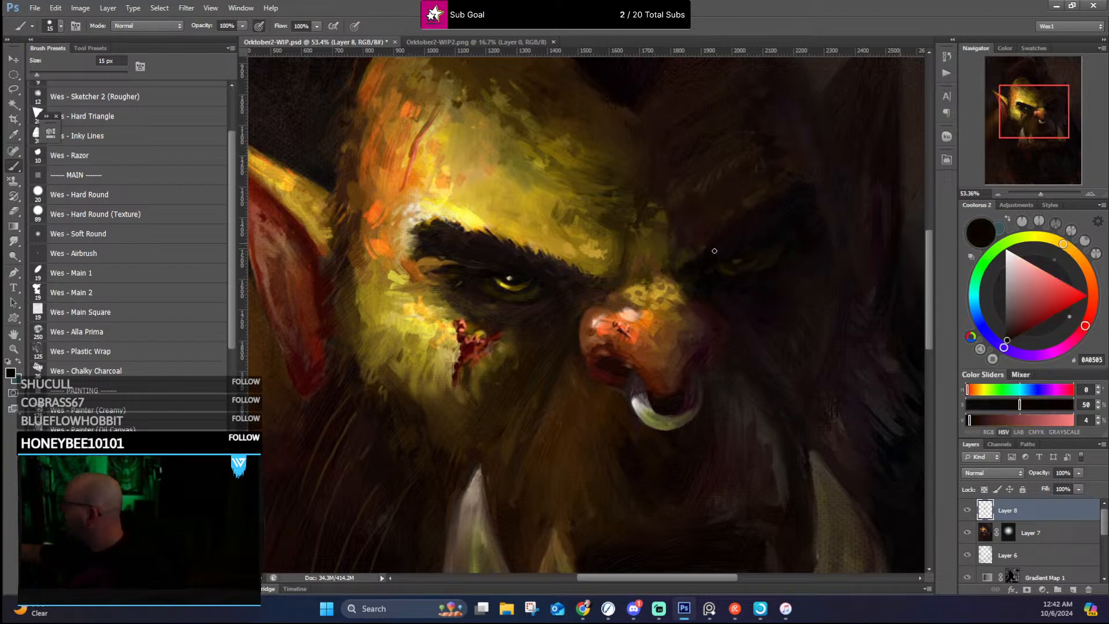
pyautogui.keyDown('alt'); pyautogui.click(686, 258); pyautogui.keyUp('alt')
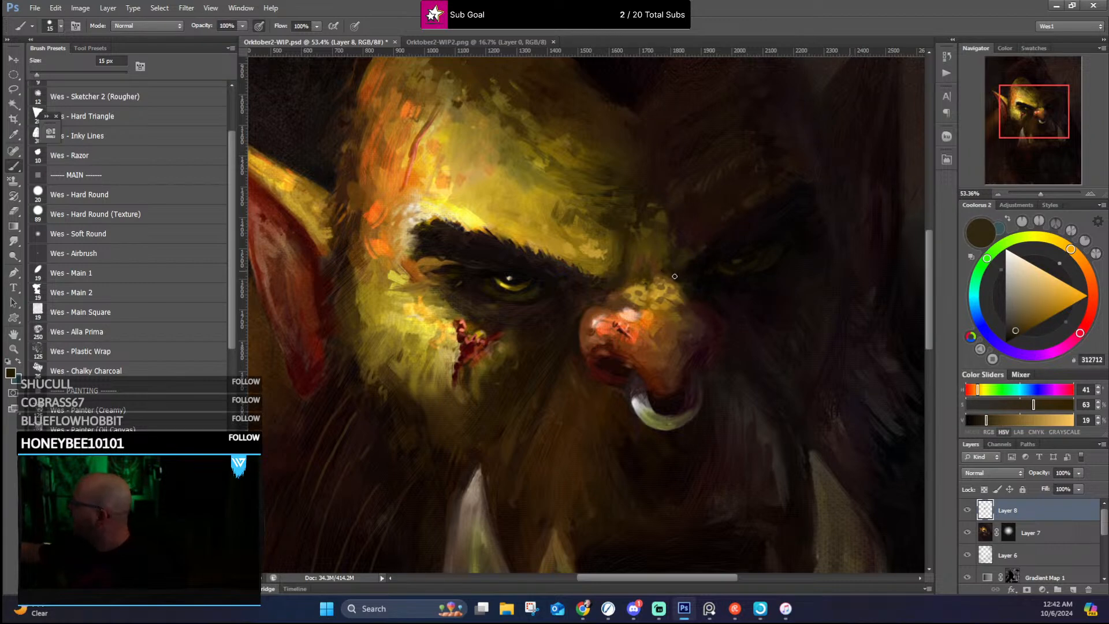
pyautogui.keyDown('alt'); pyautogui.click(711, 263); pyautogui.keyUp('alt')
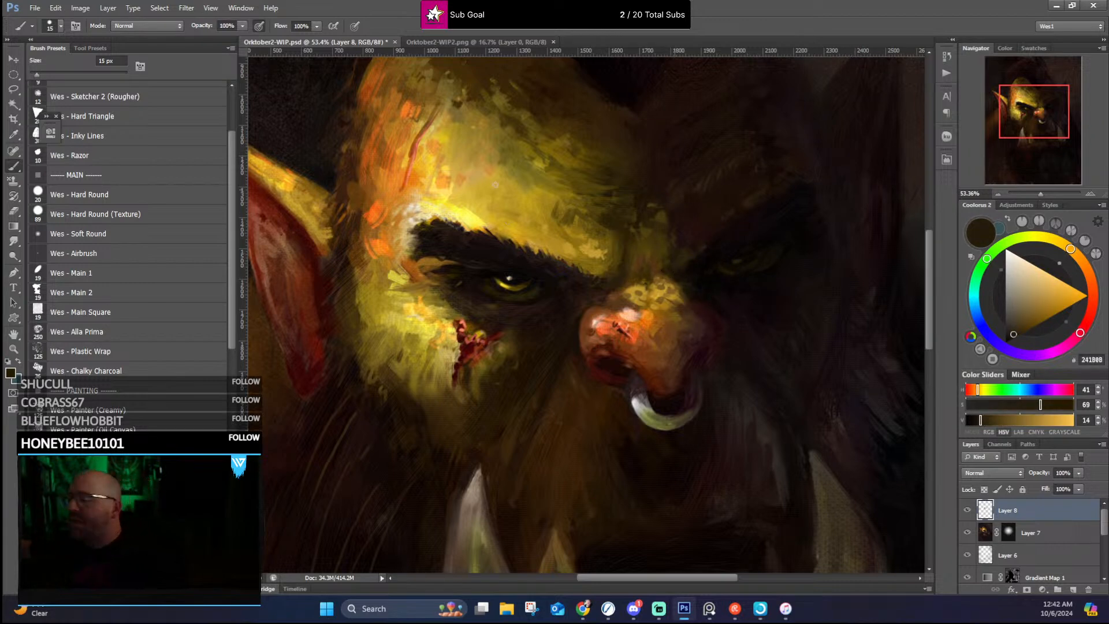
# Step: Paint a thin crease and subtle wrinkle strokes across the lit forehead in sampled olive gold and dark brown
pyautogui.keyDown('alt'); pyautogui.click(418, 192); pyautogui.keyUp('alt')
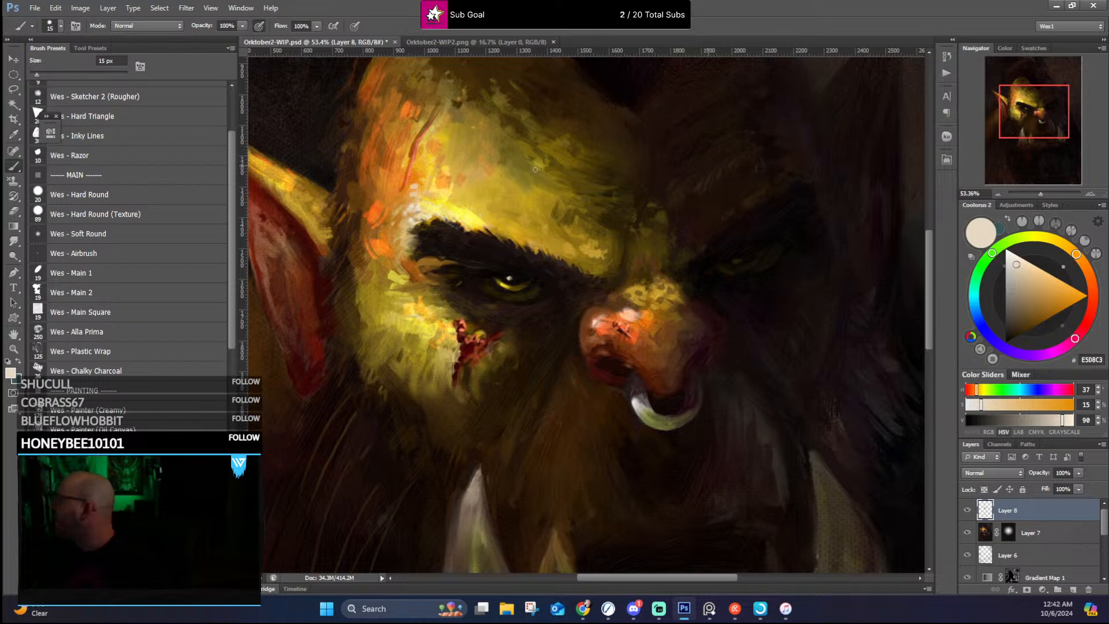
pyautogui.keyDown('alt'); pyautogui.click(548, 182); pyautogui.keyUp('alt')
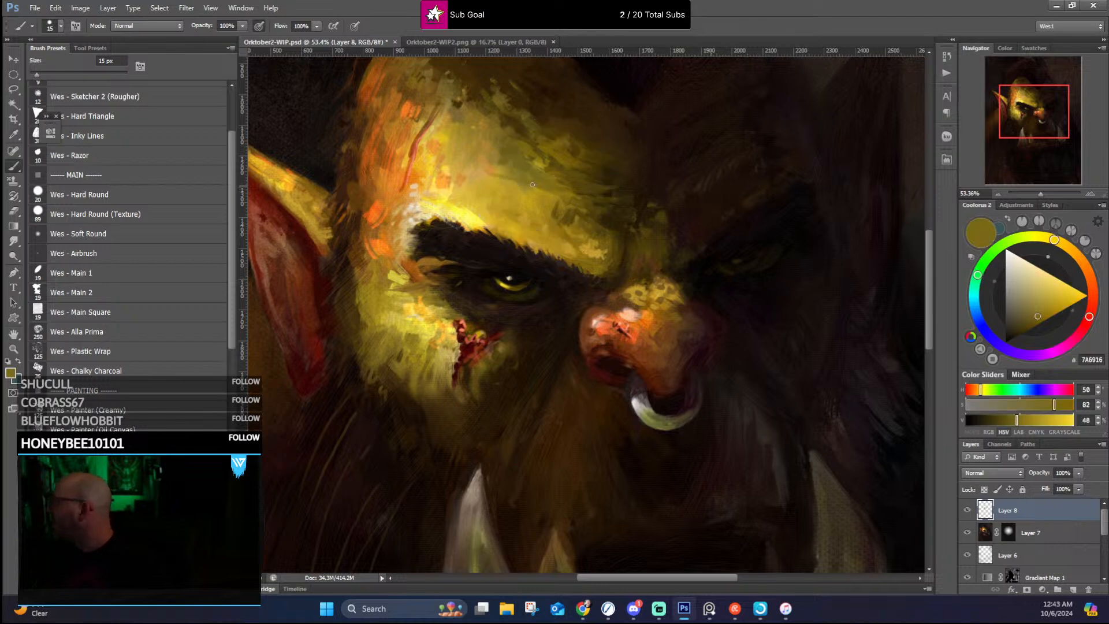
pyautogui.moveTo(449, 169); pyautogui.dragTo(516, 182)
pyautogui.keyDown('alt'); pyautogui.click(594, 206); pyautogui.keyUp('alt')
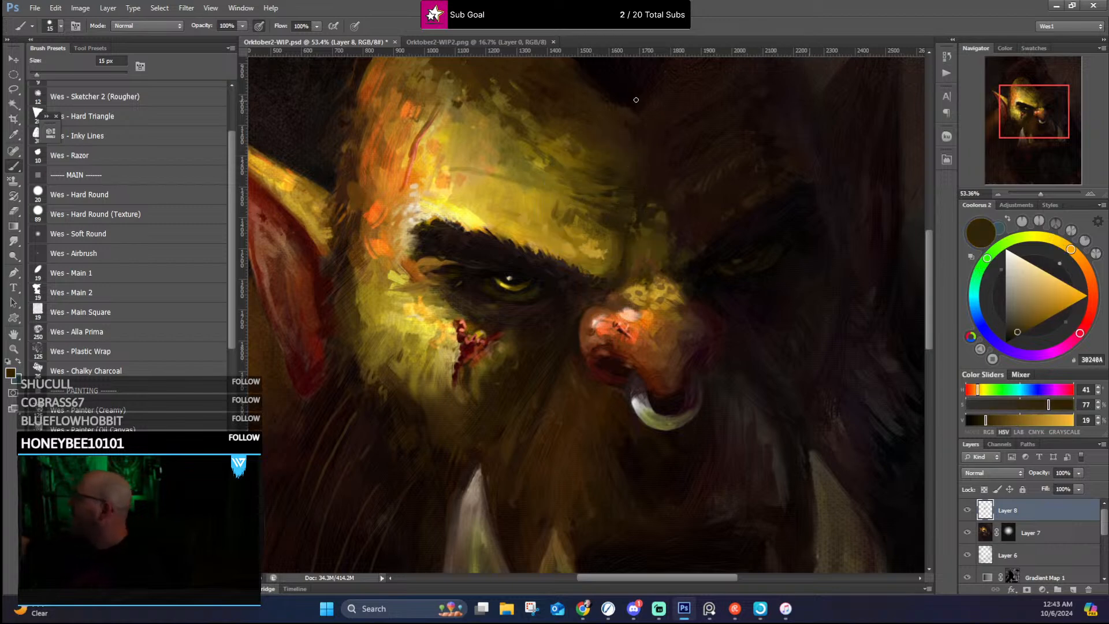
pyautogui.moveTo(573, 173); pyautogui.dragTo(585, 209)
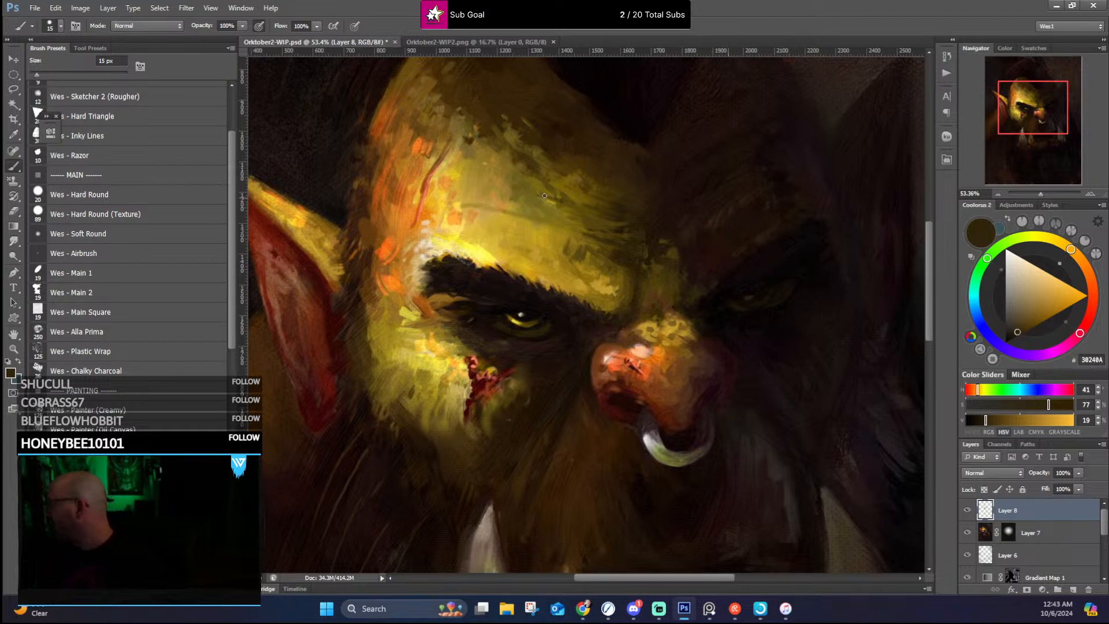
# Step: Break up the upper part of the lit forehead with short strokes in sampled ochre and dark brown
pyautogui.keyDown('alt'); pyautogui.click(500, 184); pyautogui.keyUp('alt')
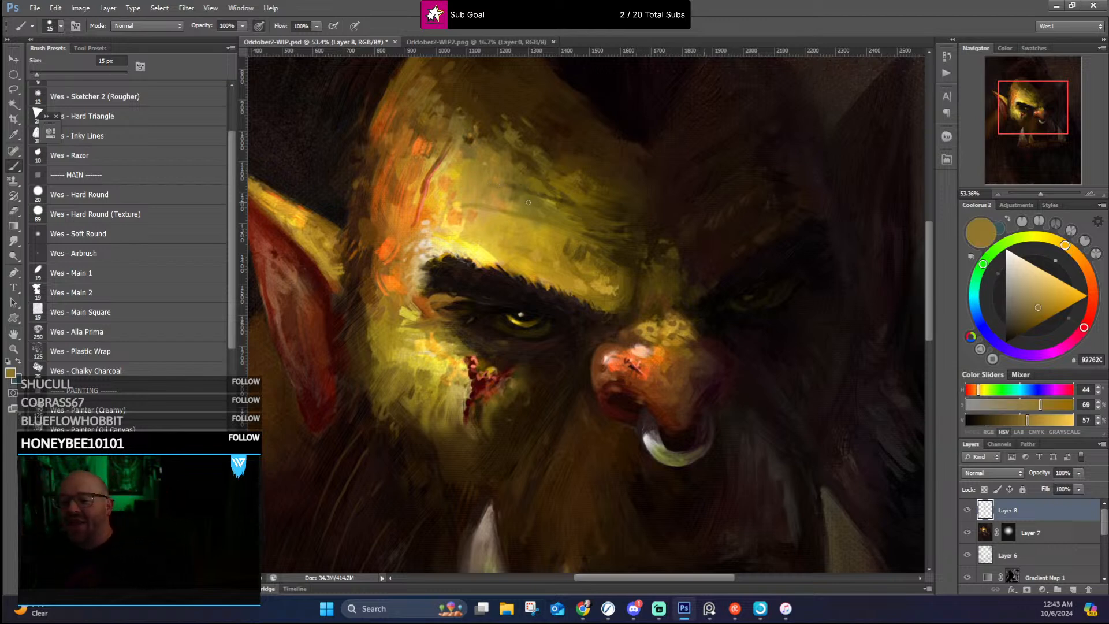
pyautogui.keyDown('alt'); pyautogui.click(495, 148); pyautogui.keyUp('alt')
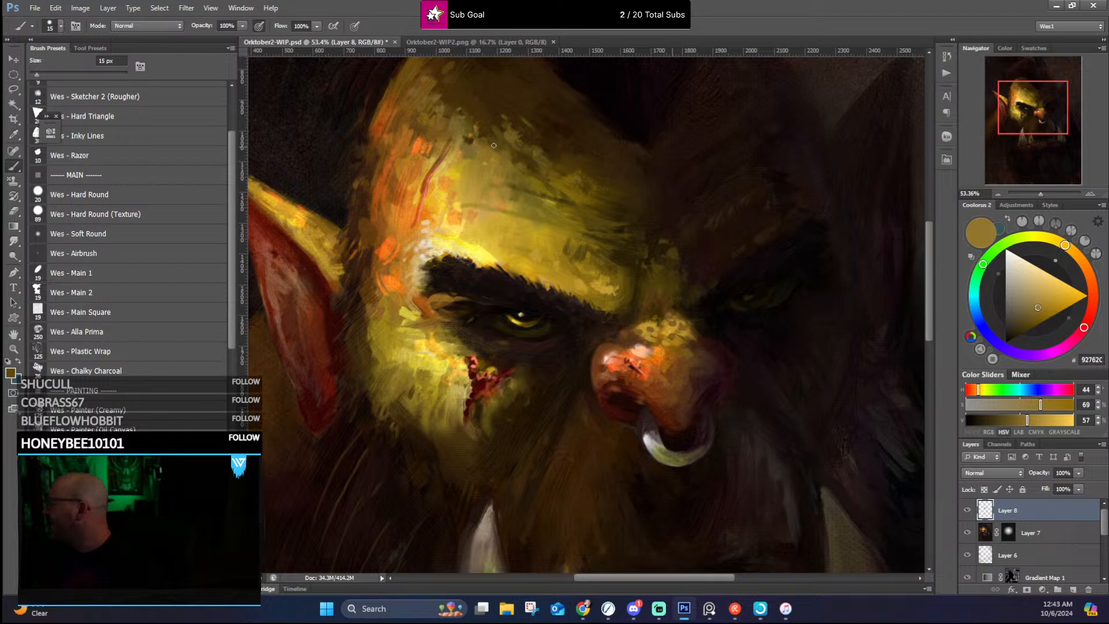
pyautogui.keyDown('alt'); pyautogui.click(538, 142); pyautogui.keyUp('alt')
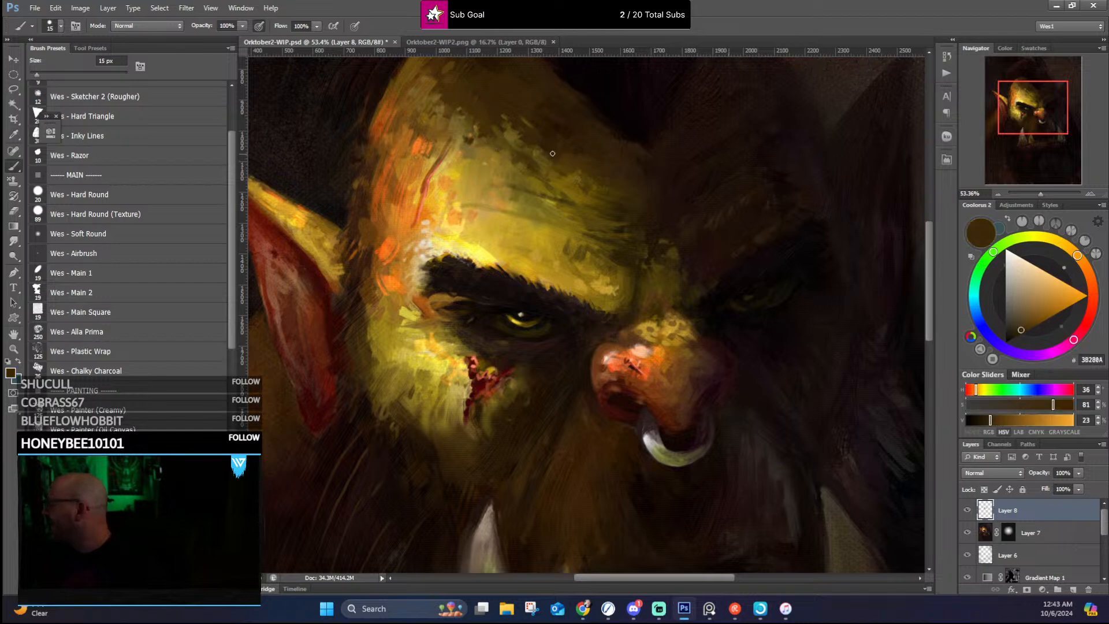
pyautogui.keyDown('alt'); pyautogui.click(580, 172); pyautogui.keyUp('alt')
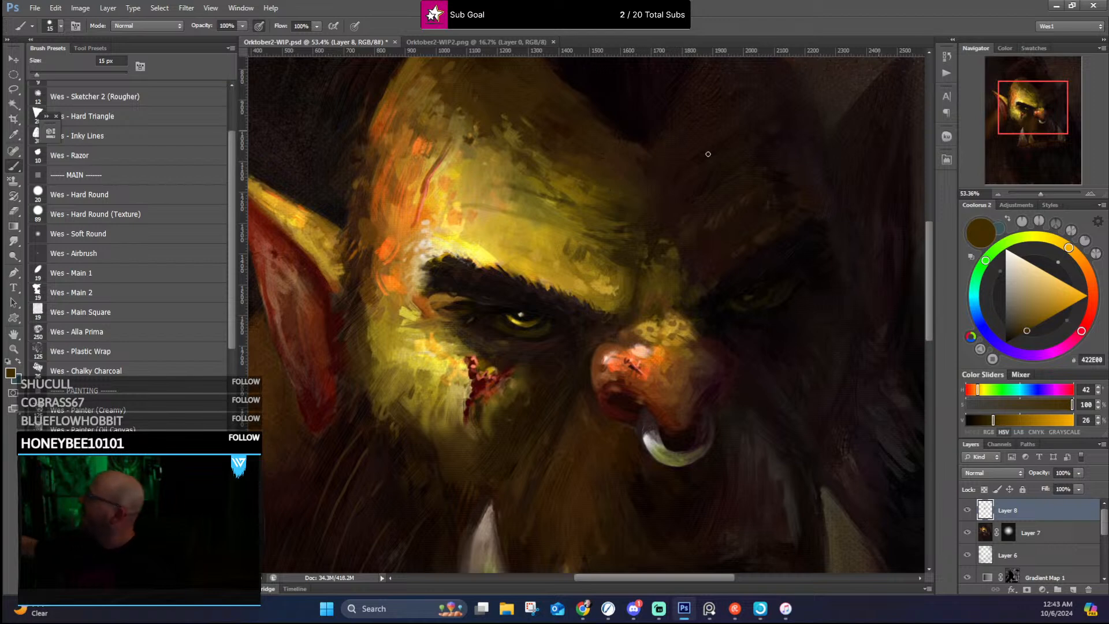
# Step: Blend the light-to-shadow edge of the forehead down toward the nose bridge with sampled dark browns and dark olive
pyautogui.keyDown('alt'); pyautogui.click(627, 200); pyautogui.keyUp('alt')
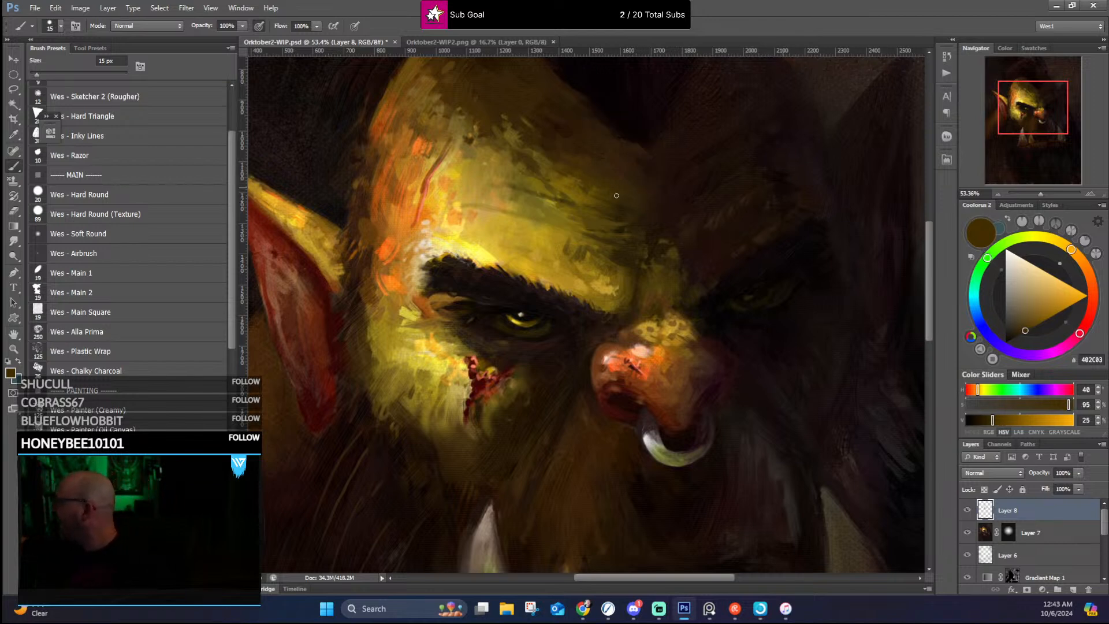
pyautogui.keyDown('alt'); pyautogui.click(626, 226); pyautogui.keyUp('alt')
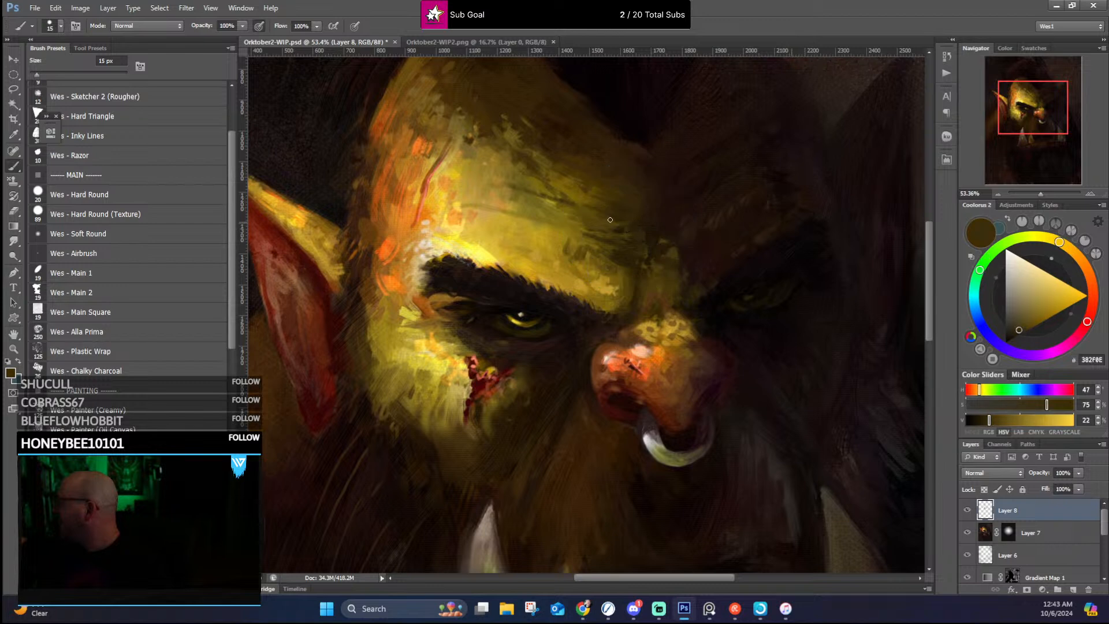
pyautogui.keyDown('alt'); pyautogui.click(630, 245); pyautogui.keyUp('alt')
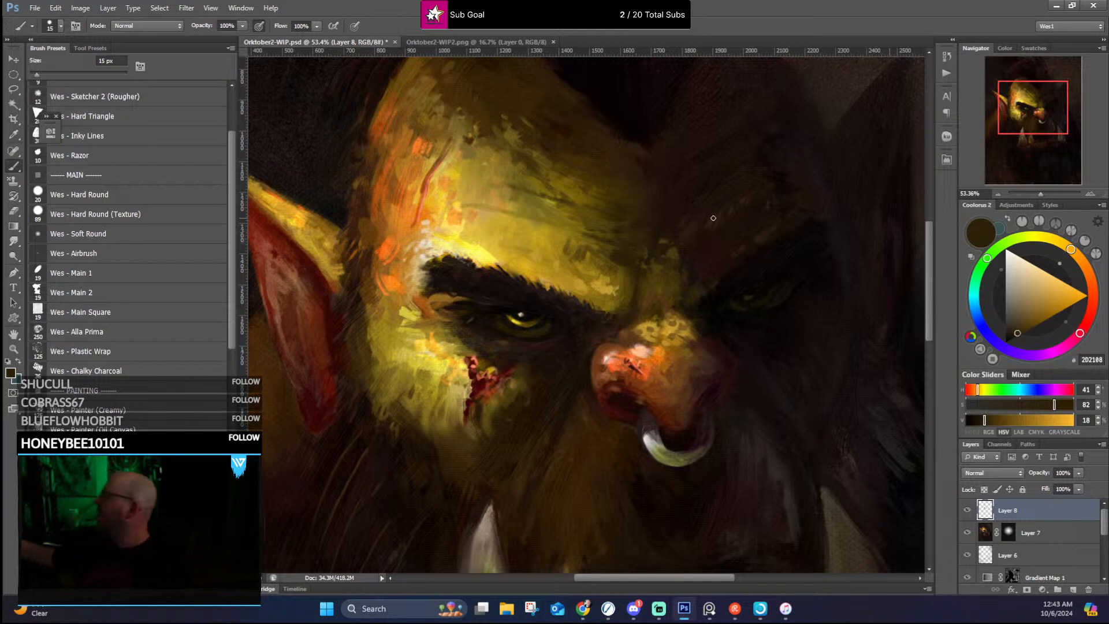
pyautogui.keyDown('alt'); pyautogui.click(629, 265); pyautogui.keyUp('alt')
pyautogui.keyDown('alt'); pyautogui.click(625, 266); pyautogui.keyUp('alt')
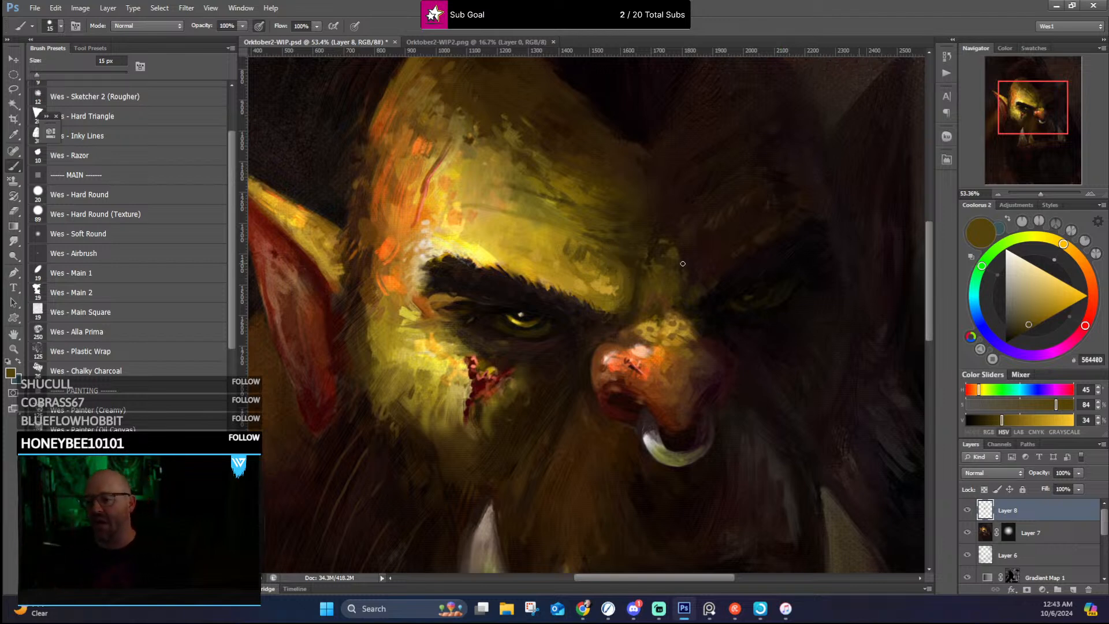
# Step: Refine the outer edge of the lit temple above the ear with small strokes in sampled ochre, reddish brown and near-black
pyautogui.scroll(-4, 560, 373)
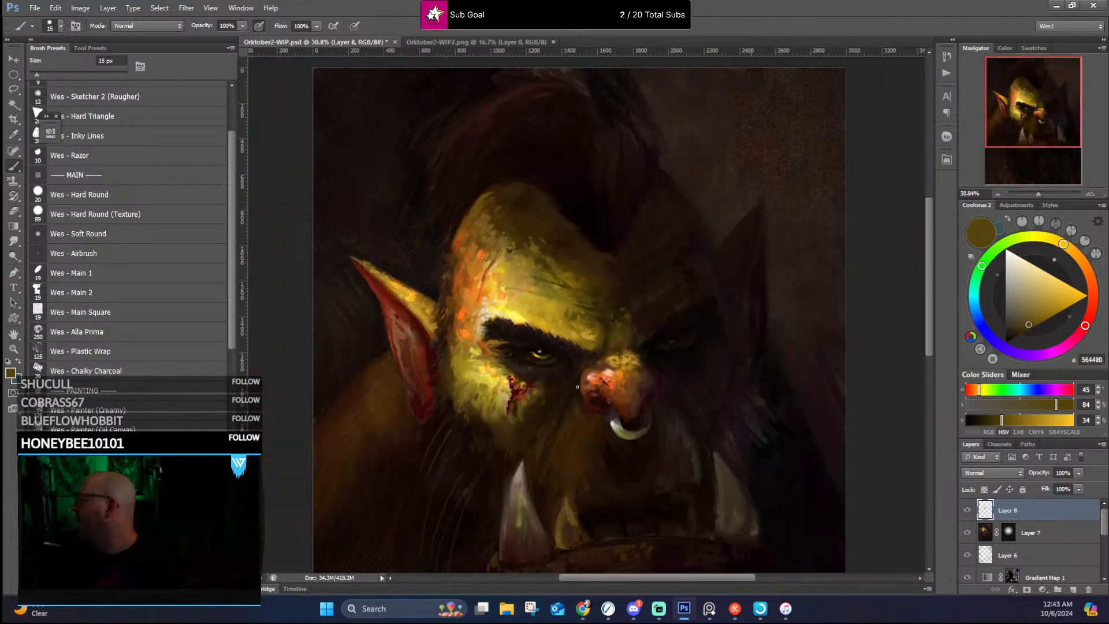
pyautogui.scroll(4, 539, 332)
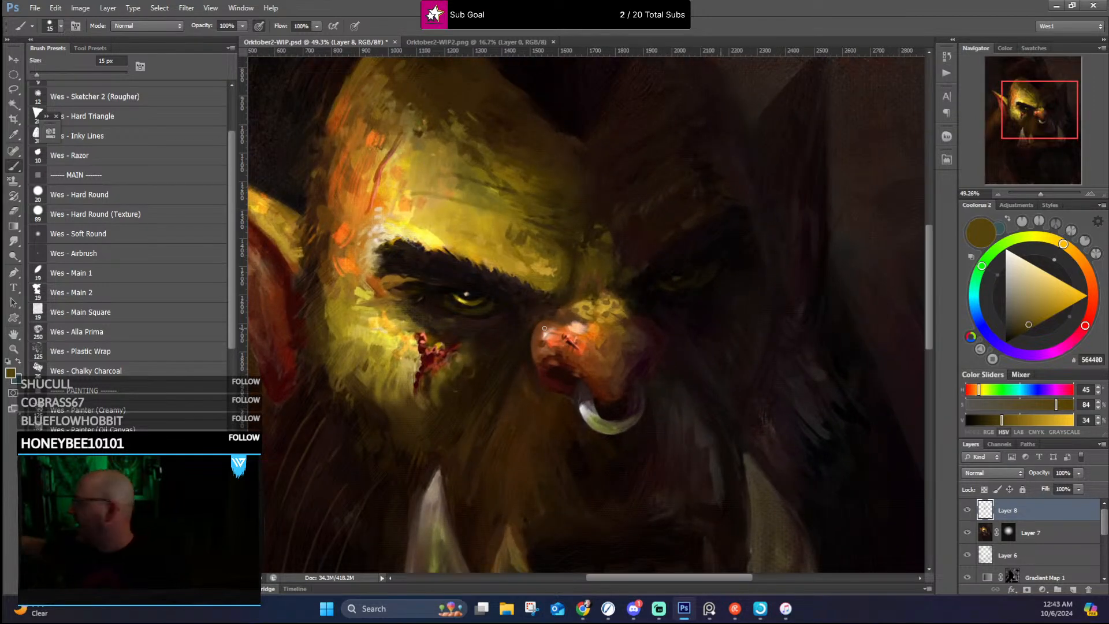
pyautogui.keyDown('alt'); pyautogui.click(348, 273); pyautogui.keyUp('alt')
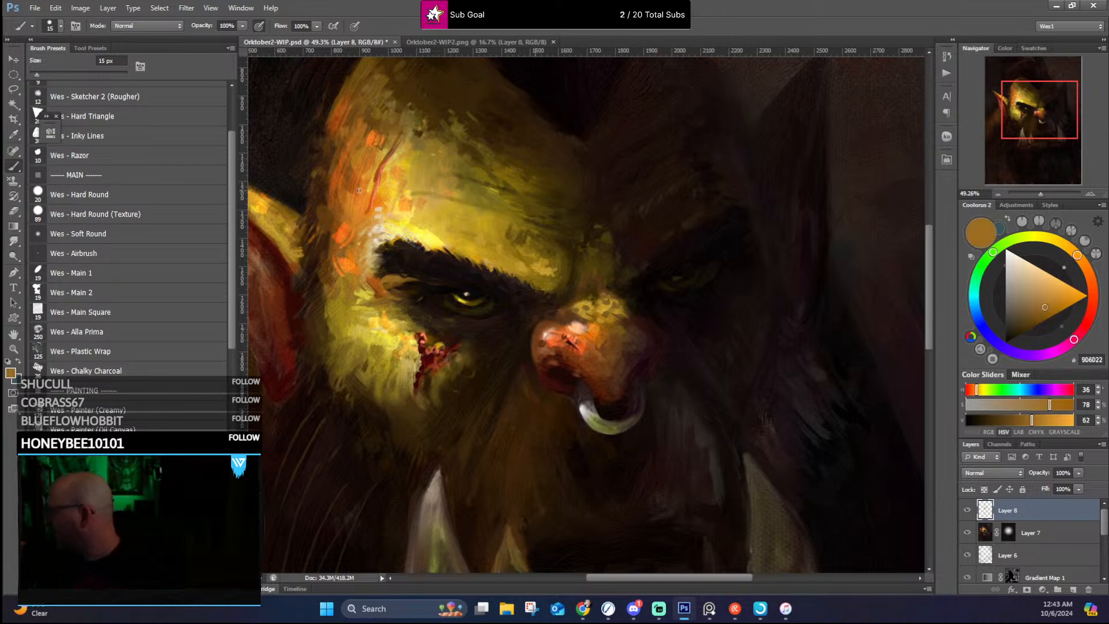
pyautogui.keyDown('alt'); pyautogui.click(319, 210); pyautogui.keyUp('alt')
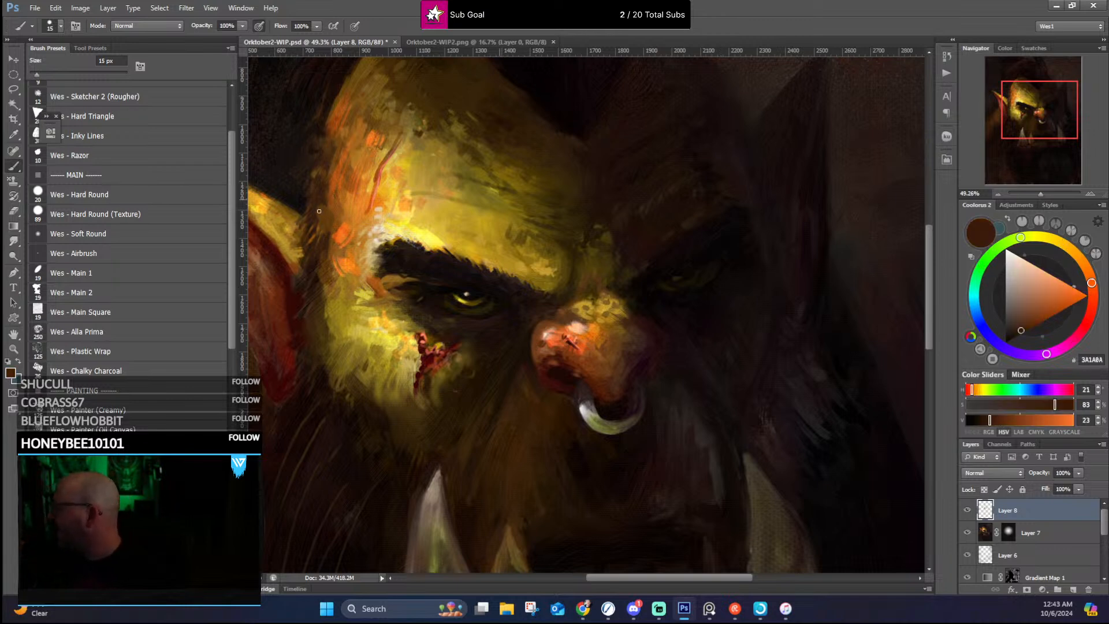
pyautogui.keyDown('alt'); pyautogui.click(309, 196); pyautogui.keyUp('alt')
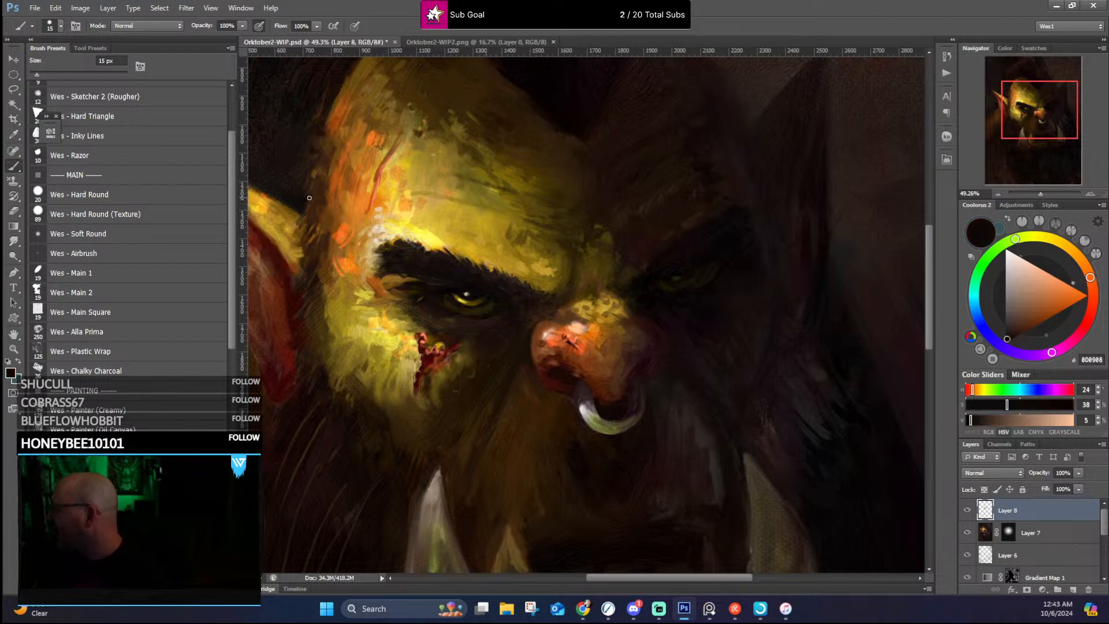
pyautogui.scroll(3, 328, 164)
pyautogui.keyDown('alt'); pyautogui.click(330, 196); pyautogui.keyUp('alt')
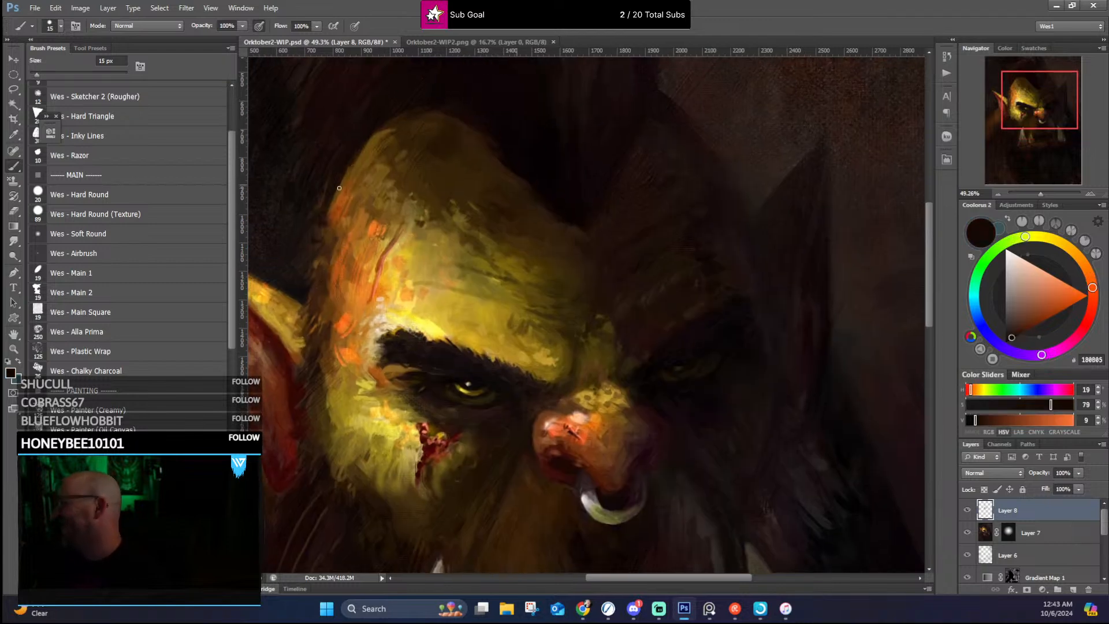
# Step: Clean up the outline of the lit skull against the dark hair with sampled olive brown and near-black strokes
pyautogui.keyDown('alt'); pyautogui.click(372, 152); pyautogui.keyUp('alt')
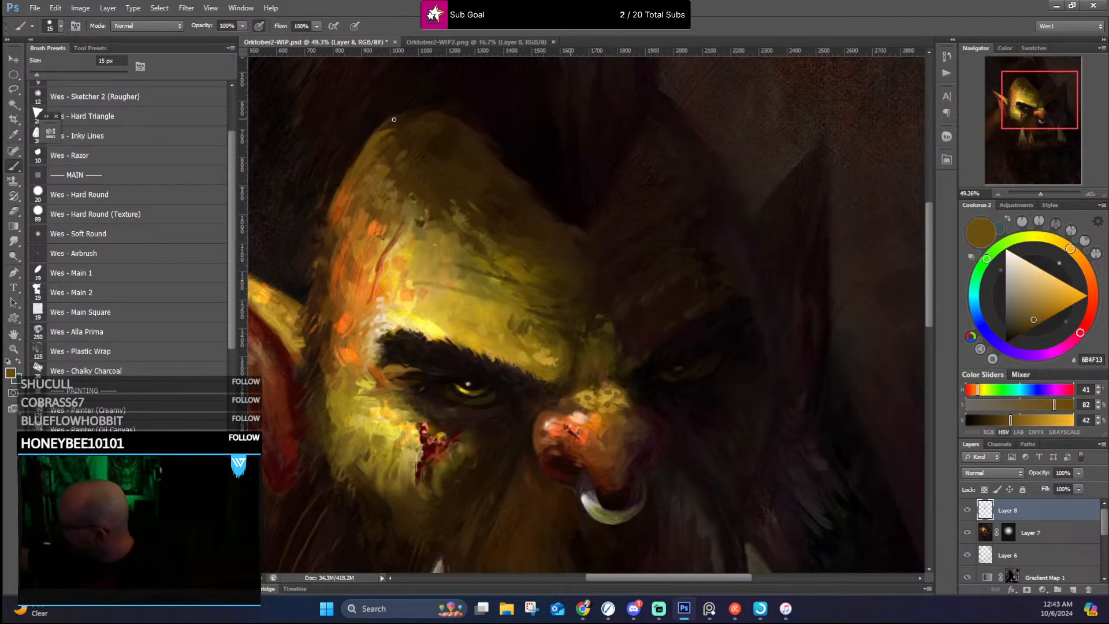
pyautogui.keyDown('alt'); pyautogui.click(398, 103); pyautogui.keyUp('alt')
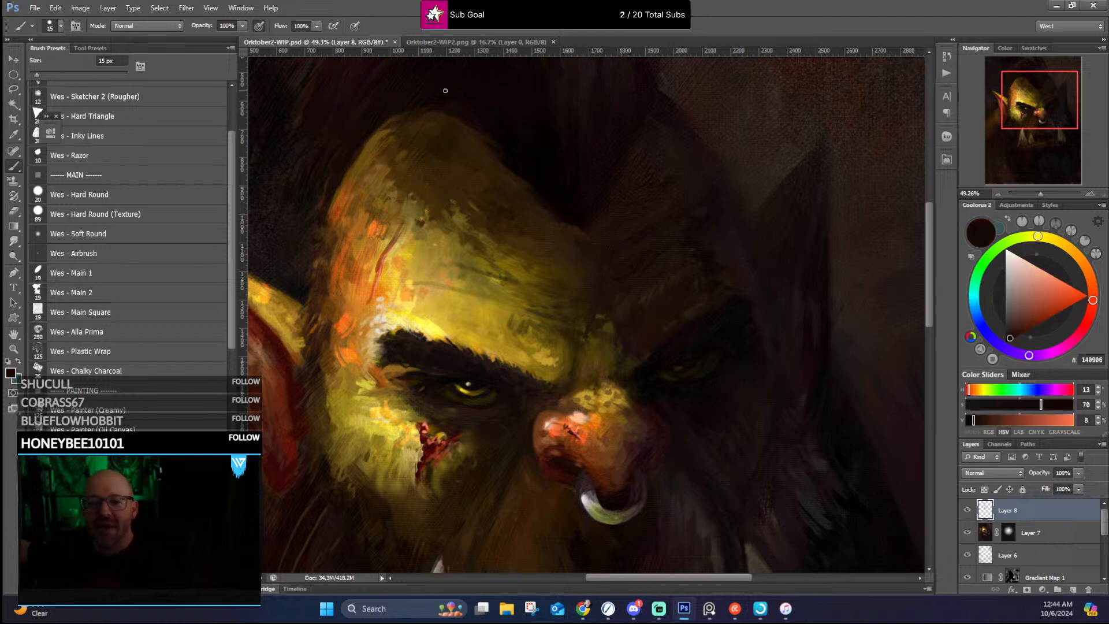
pyautogui.moveTo(445, 90); pyautogui.dragTo(473, 97)
pyautogui.keyDown('alt'); pyautogui.click(445, 105); pyautogui.keyUp('alt')
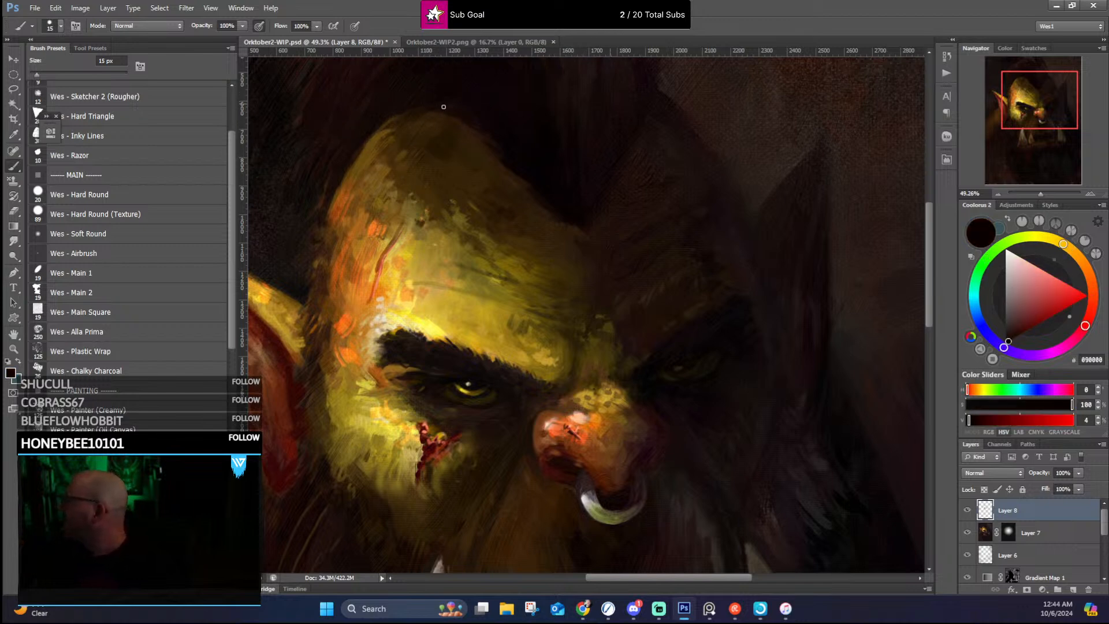
pyautogui.keyDown('alt'); pyautogui.click(489, 135); pyautogui.keyUp('alt')
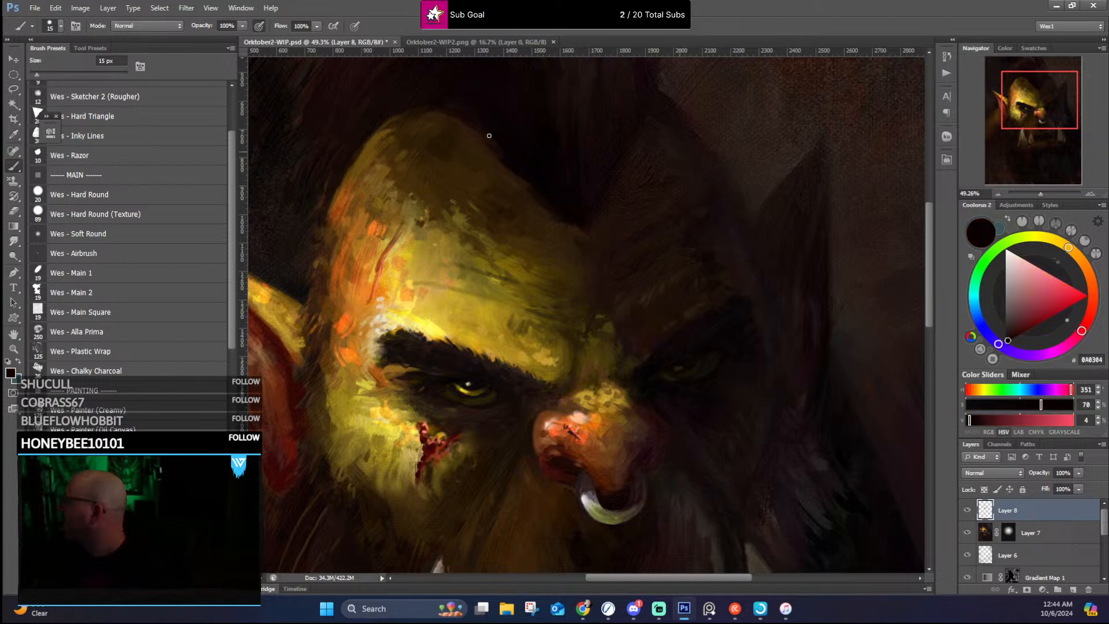
pyautogui.keyDown('alt'); pyautogui.click(514, 167); pyautogui.keyUp('alt')
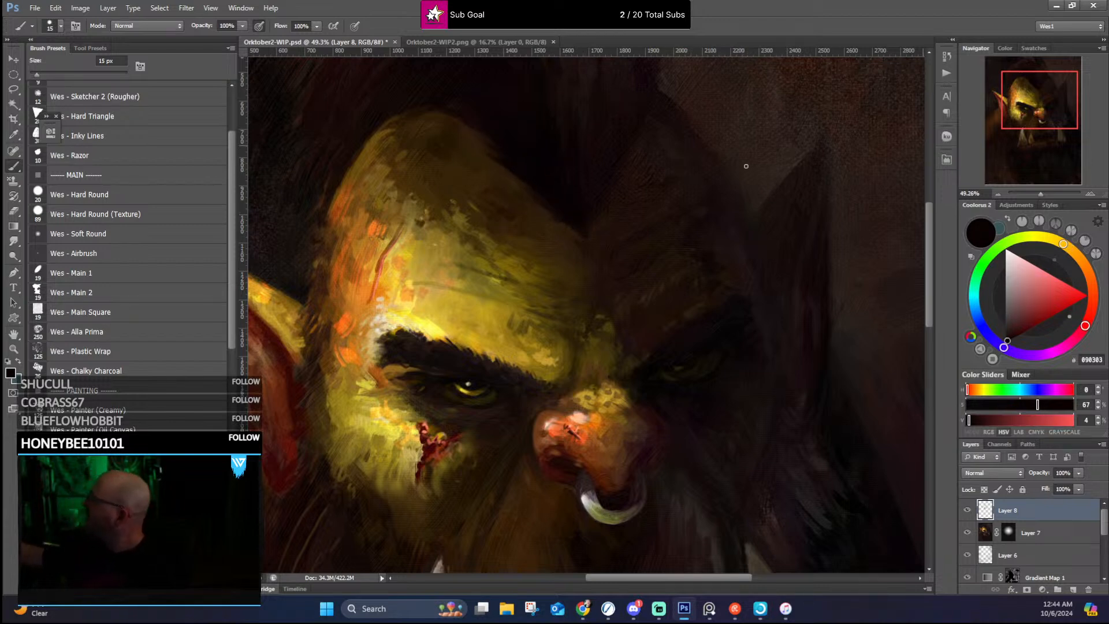
# Step: Model the lit skin above the inner end of the lit eyebrow with sampled golds, olive and dark brown
pyautogui.keyDown('alt'); pyautogui.click(542, 360); pyautogui.keyUp('alt')
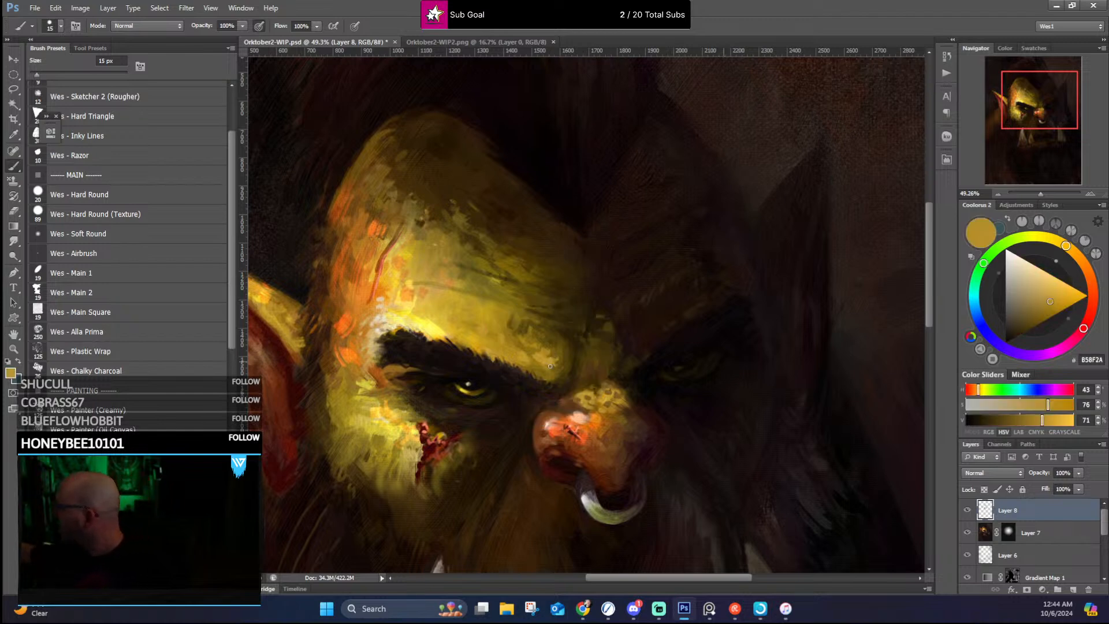
pyautogui.keyDown('alt'); pyautogui.click(558, 359); pyautogui.keyUp('alt')
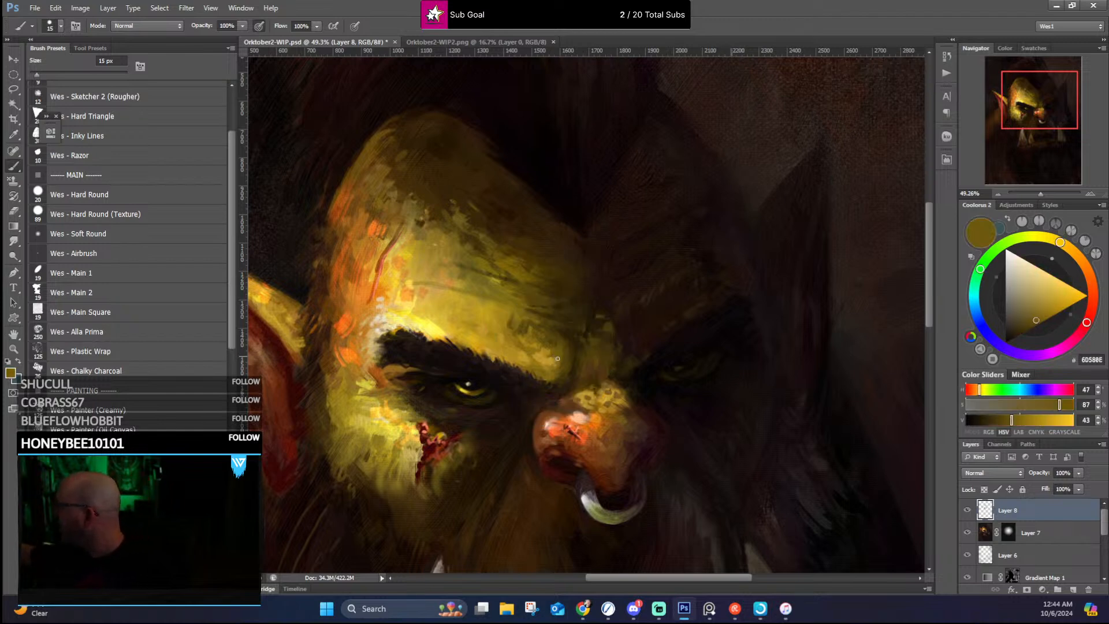
pyautogui.keyDown('alt'); pyautogui.click(540, 346); pyautogui.keyUp('alt')
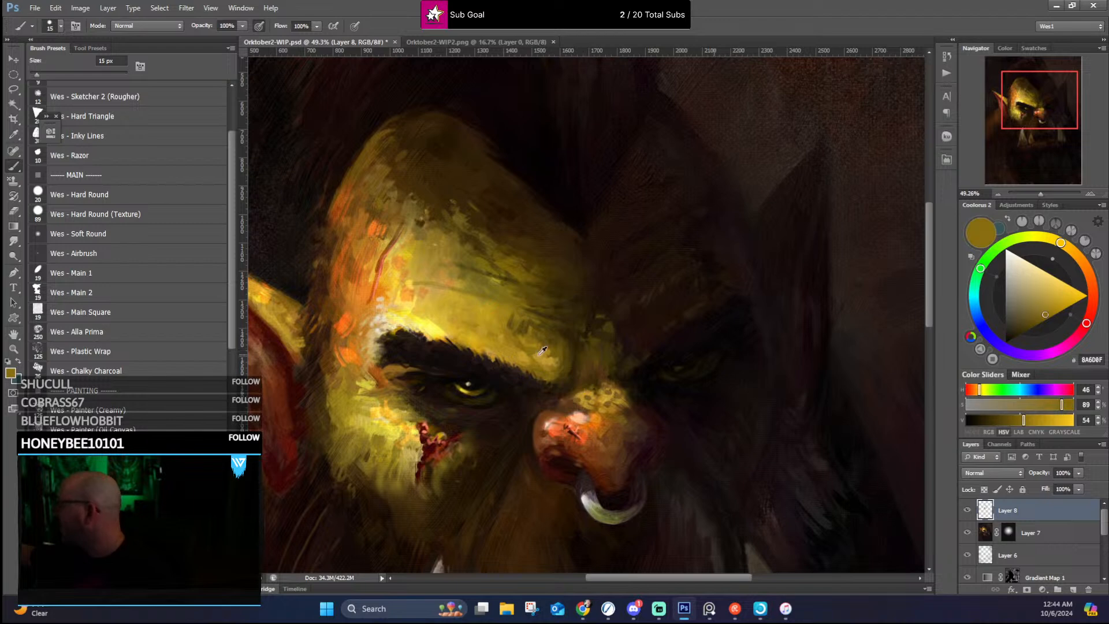
pyautogui.keyDown('alt'); pyautogui.click(538, 352); pyautogui.keyUp('alt')
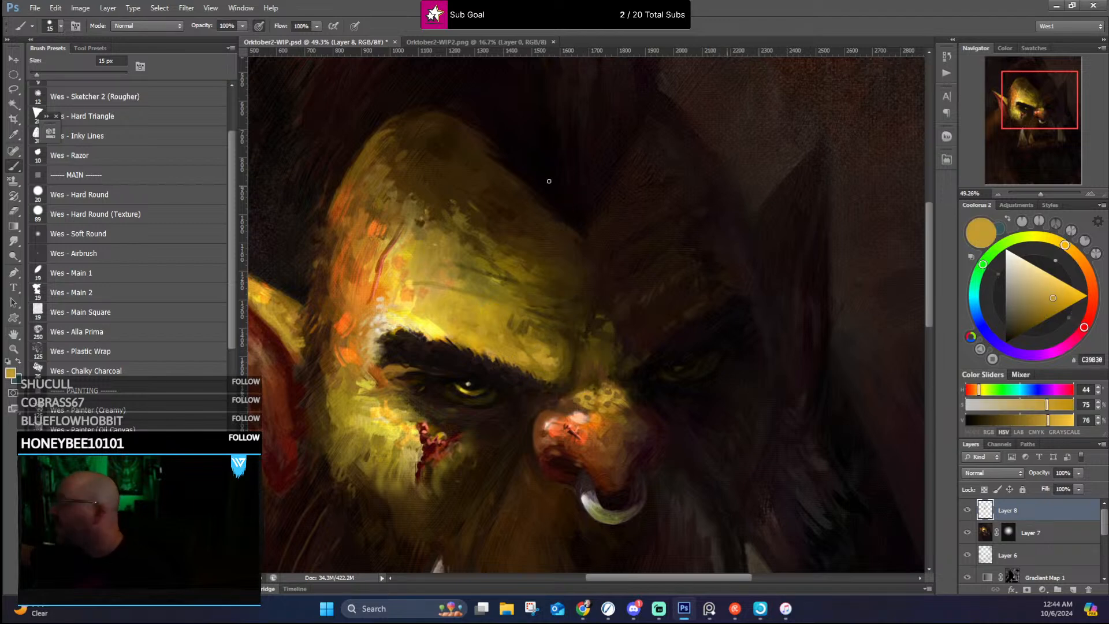
pyautogui.keyDown('alt'); pyautogui.click(556, 330); pyautogui.keyUp('alt')
pyautogui.keyDown('alt'); pyautogui.click(547, 323); pyautogui.keyUp('alt')
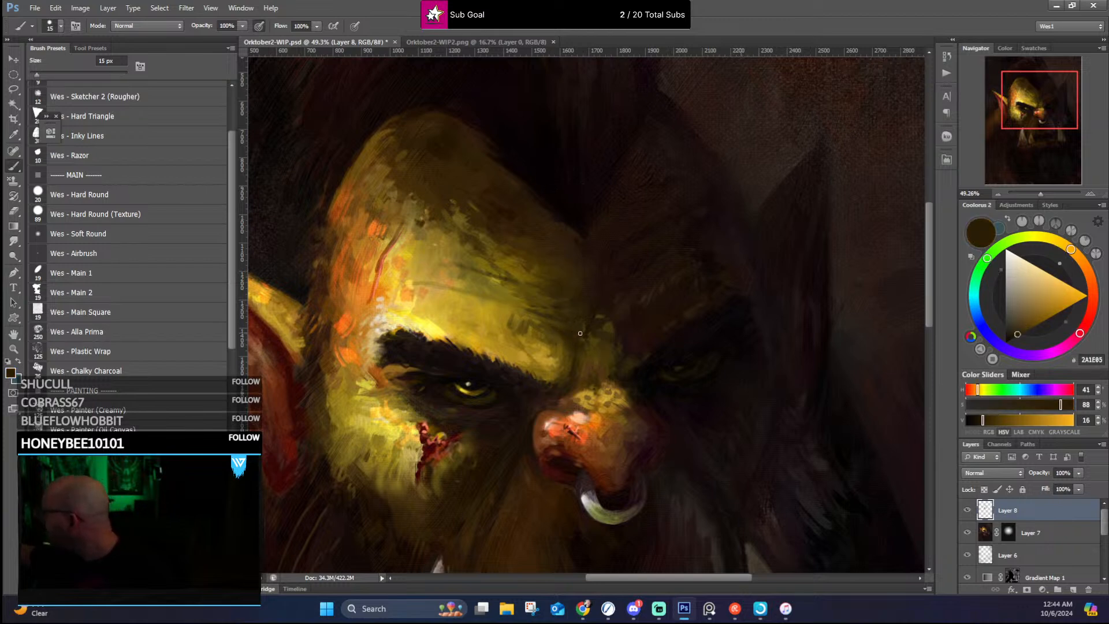
# Step: Sharpen the inner tip of the lit eyebrow beside the nose bridge with sampled olive gold and dark brown strokes
pyautogui.keyDown('alt'); pyautogui.click(561, 363); pyautogui.keyUp('alt')
pyautogui.keyDown('alt'); pyautogui.click(552, 371); pyautogui.keyUp('alt')
pyautogui.moveTo(552, 379); pyautogui.dragTo(561, 380)
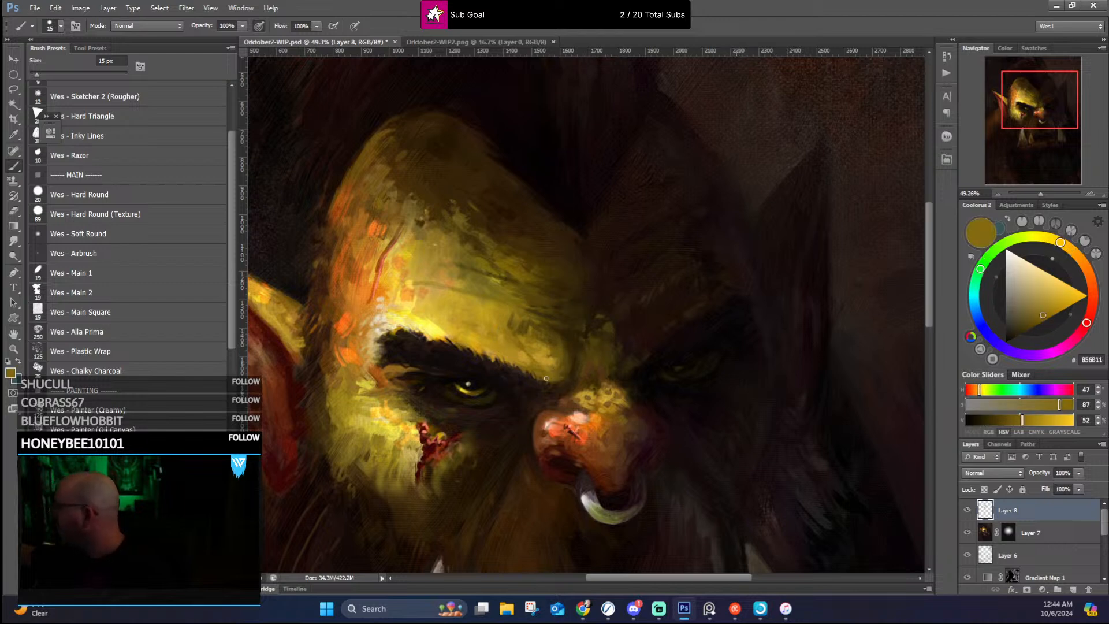
pyautogui.keyDown('alt'); pyautogui.click(566, 376); pyautogui.keyUp('alt')
pyautogui.keyDown('alt'); pyautogui.click(565, 386); pyautogui.keyUp('alt')
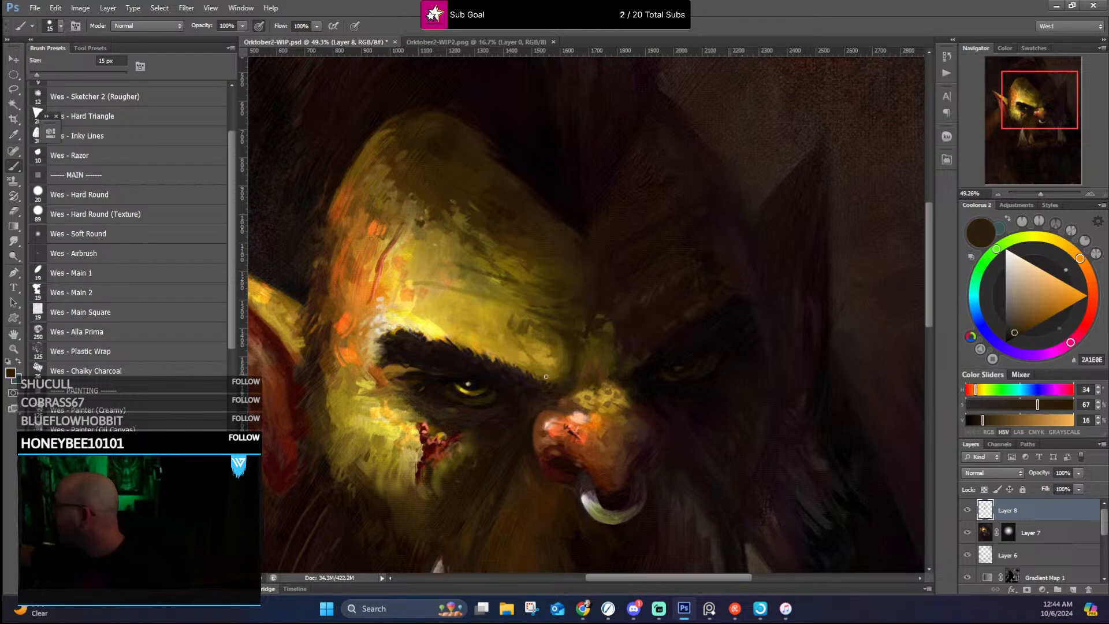
pyautogui.keyDown('alt'); pyautogui.click(552, 357); pyautogui.keyUp('alt')
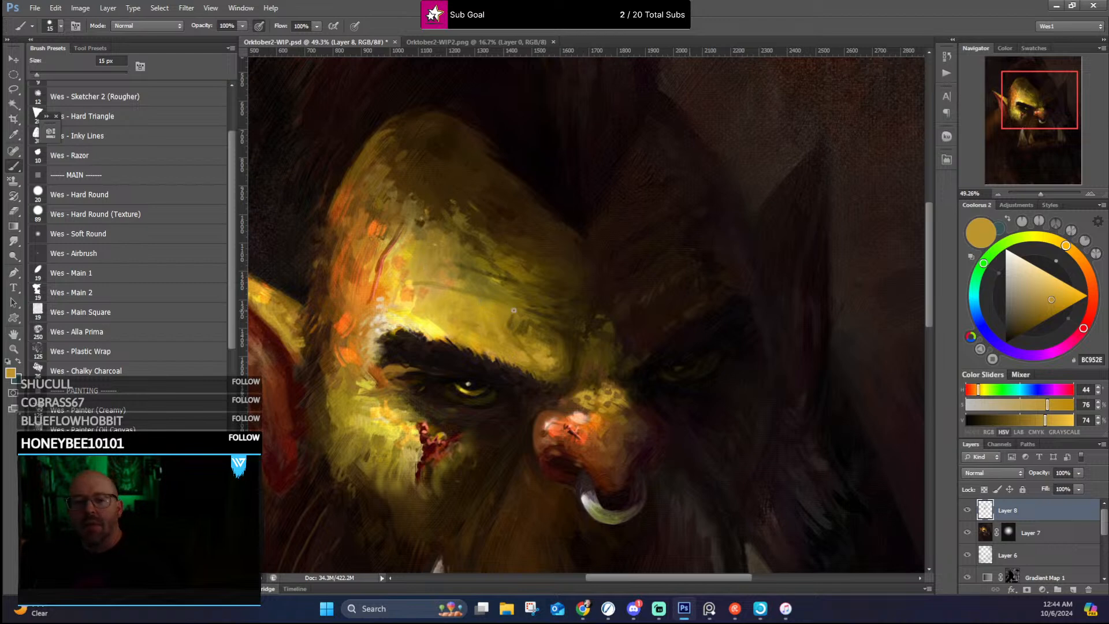
# Step: Darken and extend the crease across the lit forehead in sampled dark olive, then soften around it with sampled golds
pyautogui.keyDown('alt'); pyautogui.click(534, 287); pyautogui.keyUp('alt')
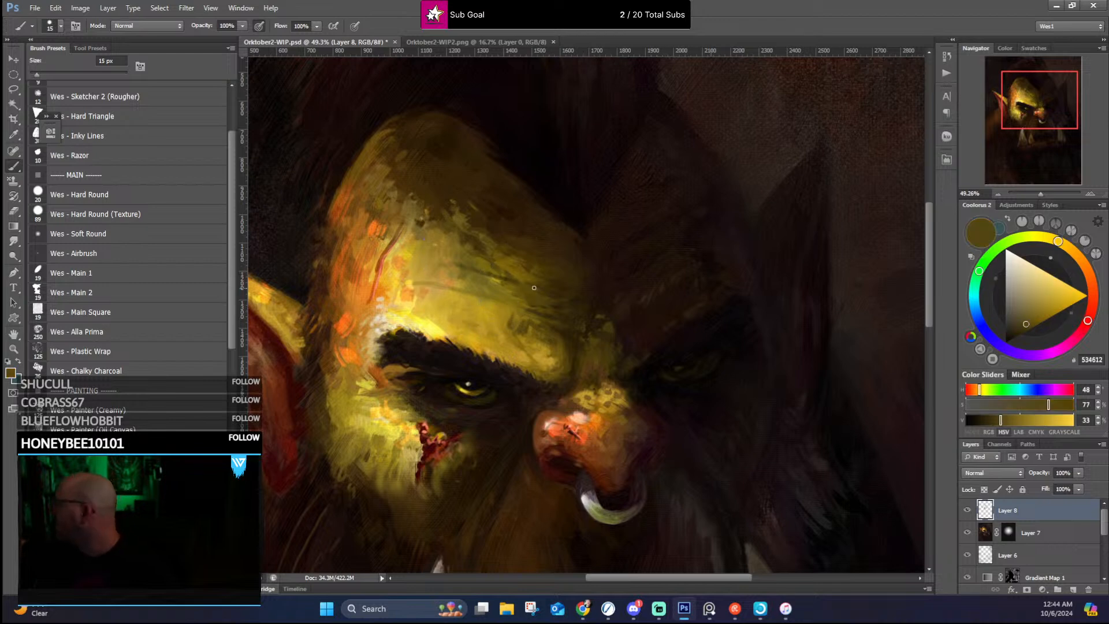
pyautogui.keyDown('alt'); pyautogui.click(411, 285); pyautogui.keyUp('alt')
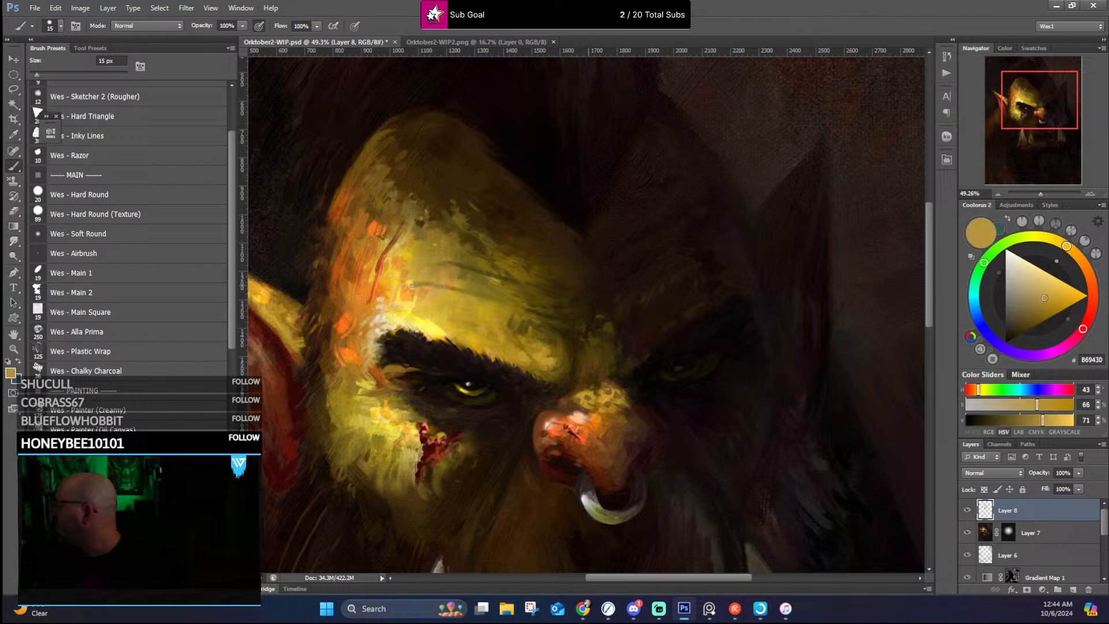
pyautogui.keyDown('alt'); pyautogui.click(436, 265); pyautogui.keyUp('alt')
pyautogui.keyDown('alt'); pyautogui.click(438, 235); pyautogui.keyUp('alt')
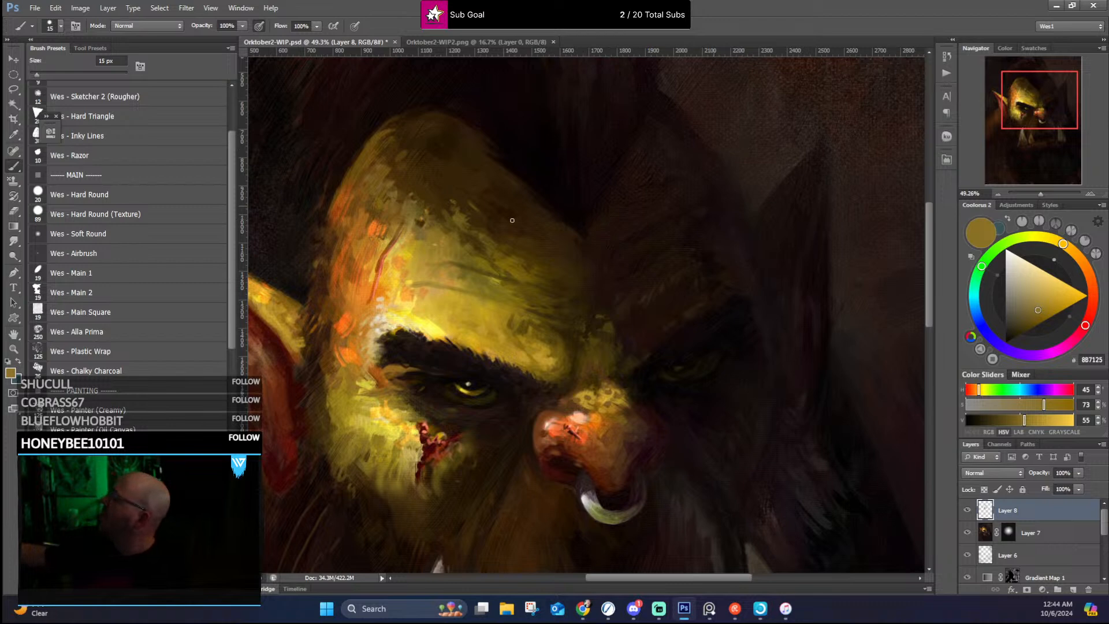
# Step: Refine the outer edge of the lit temple with sampled ochre, burnt orange and dark brown strokes
pyautogui.keyDown('alt'); pyautogui.click(383, 168); pyautogui.keyUp('alt')
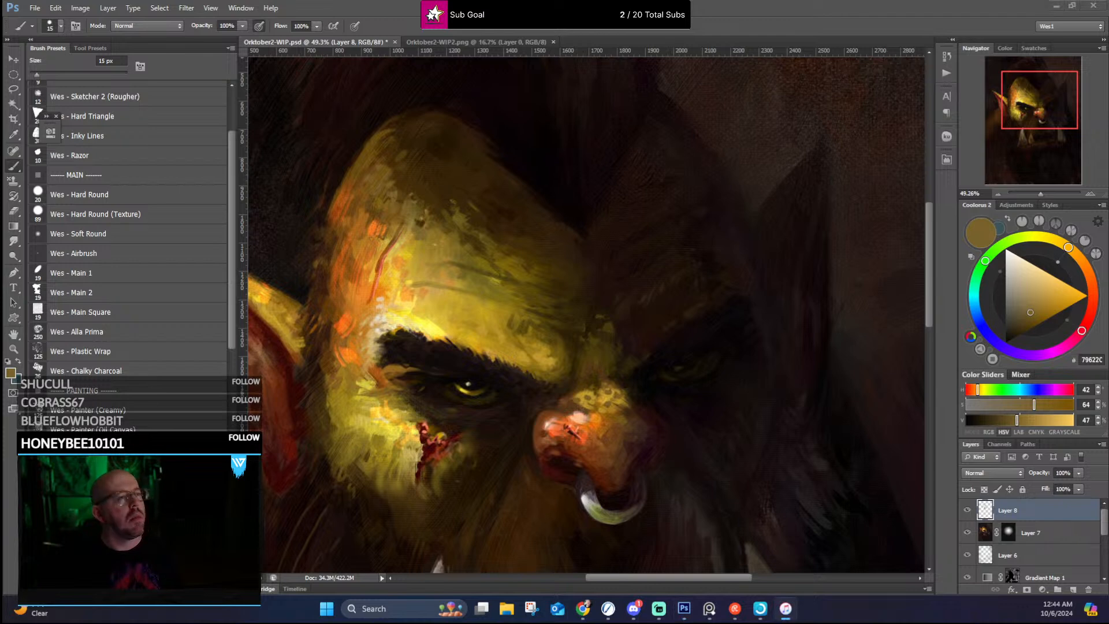
pyautogui.hotkey('alt', 'Tab')
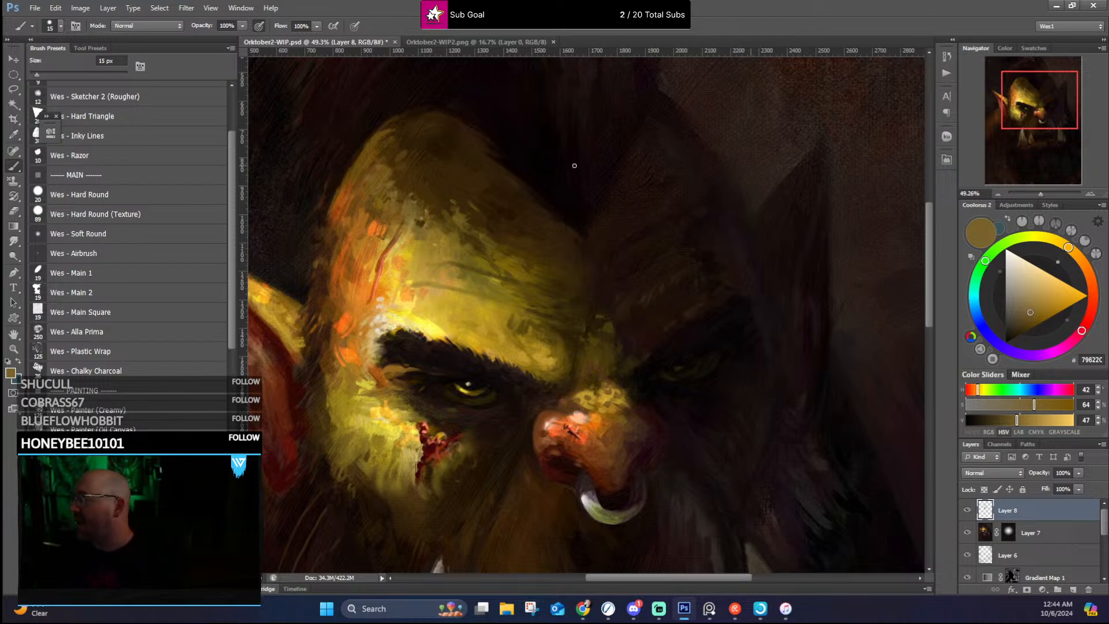
pyautogui.keyDown('alt'); pyautogui.click(364, 210); pyautogui.keyUp('alt')
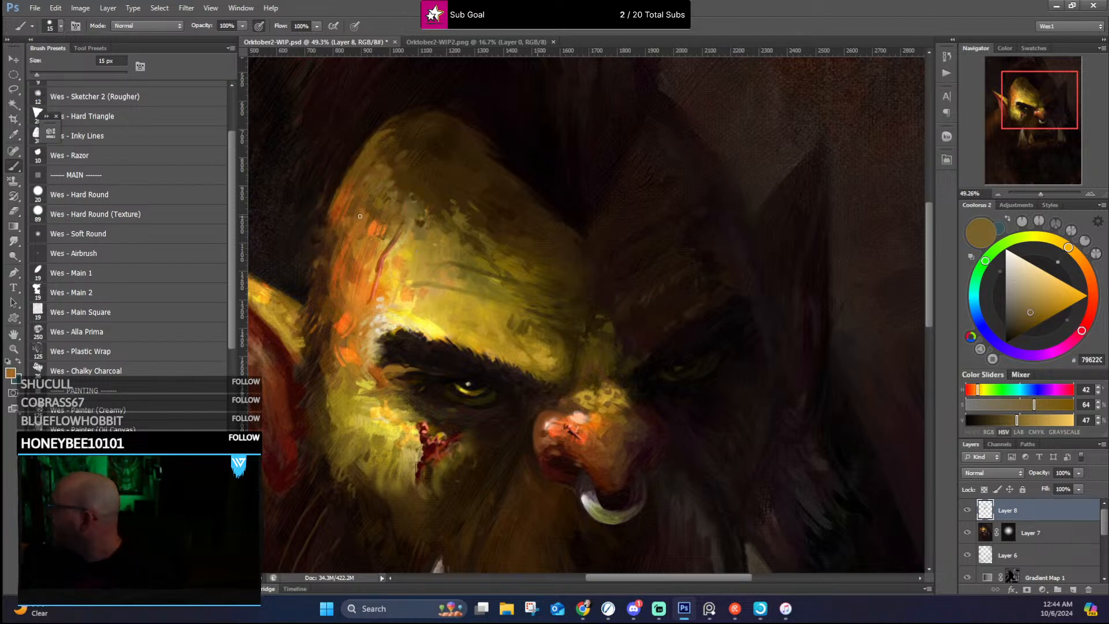
pyautogui.keyDown('alt'); pyautogui.click(344, 186); pyautogui.keyUp('alt')
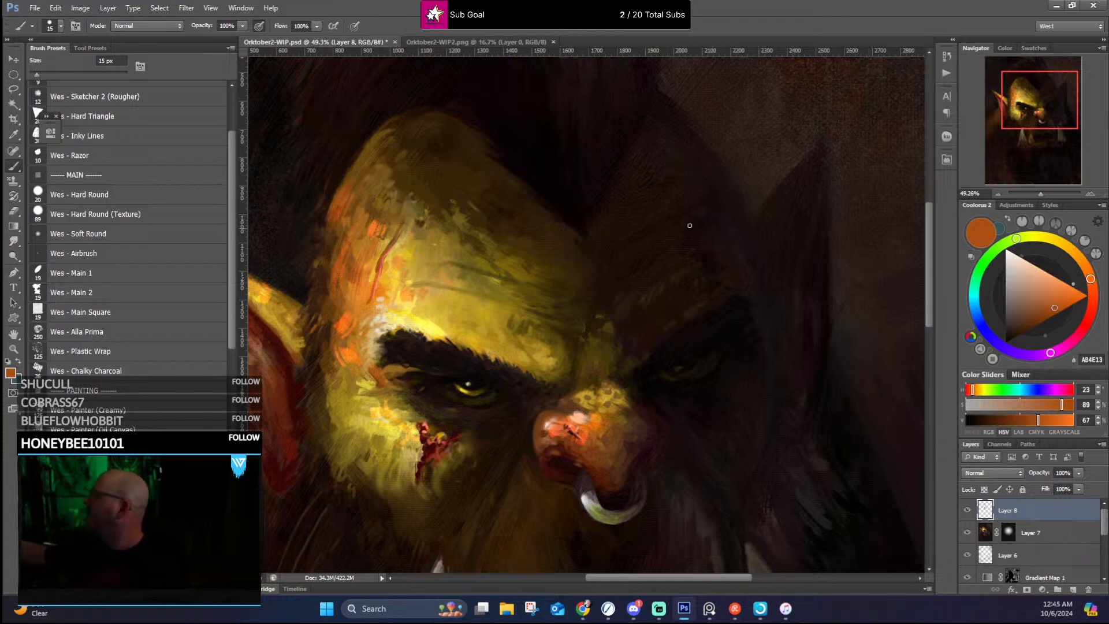
pyautogui.keyDown('alt'); pyautogui.click(334, 312); pyautogui.keyUp('alt')
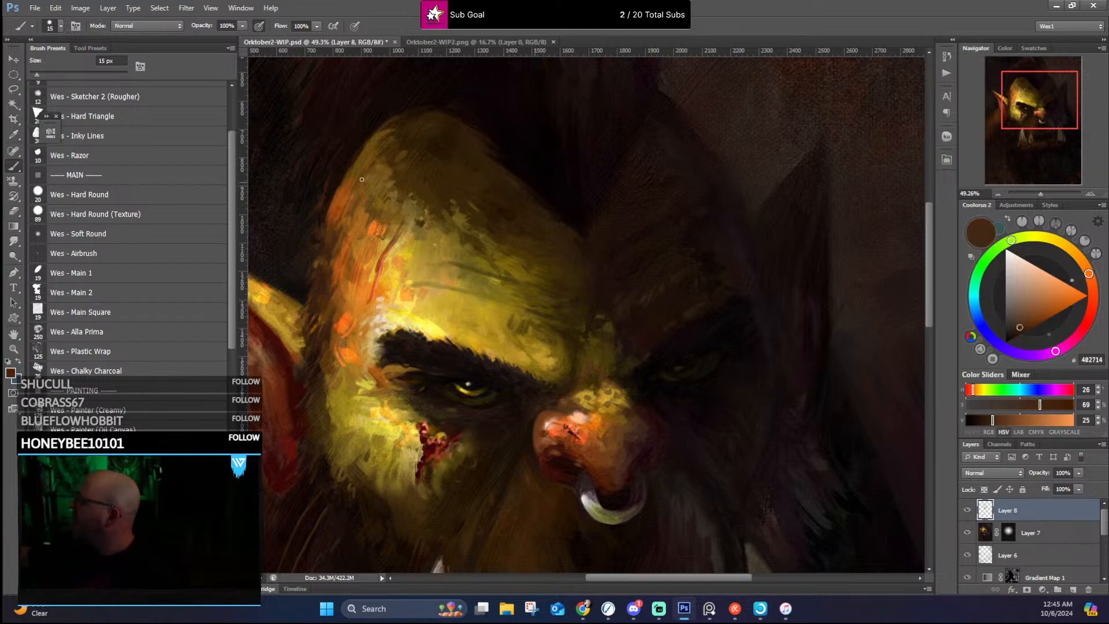
pyautogui.moveTo(528, 255); pyautogui.dragTo(585, 171)
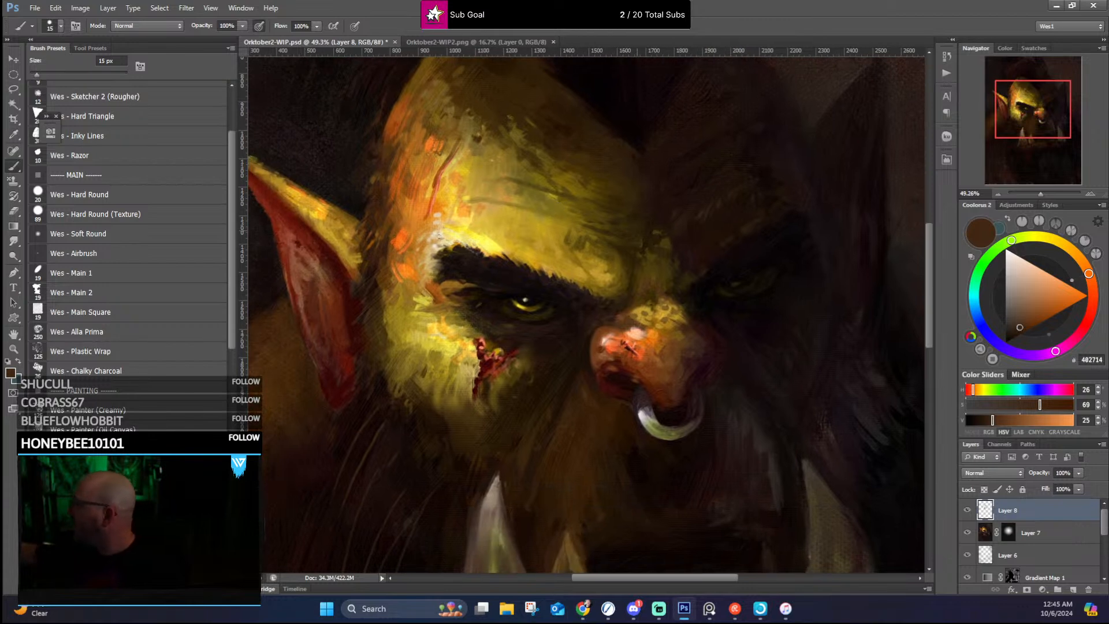
pyautogui.keyDown('alt'); pyautogui.click(386, 247); pyautogui.keyUp('alt')
# Step: Sharpen the upper edge and tip of the lit pointed ear with sampled near-black, orange and gold strokes
pyautogui.moveTo(383, 202); pyautogui.dragTo(446, 303)
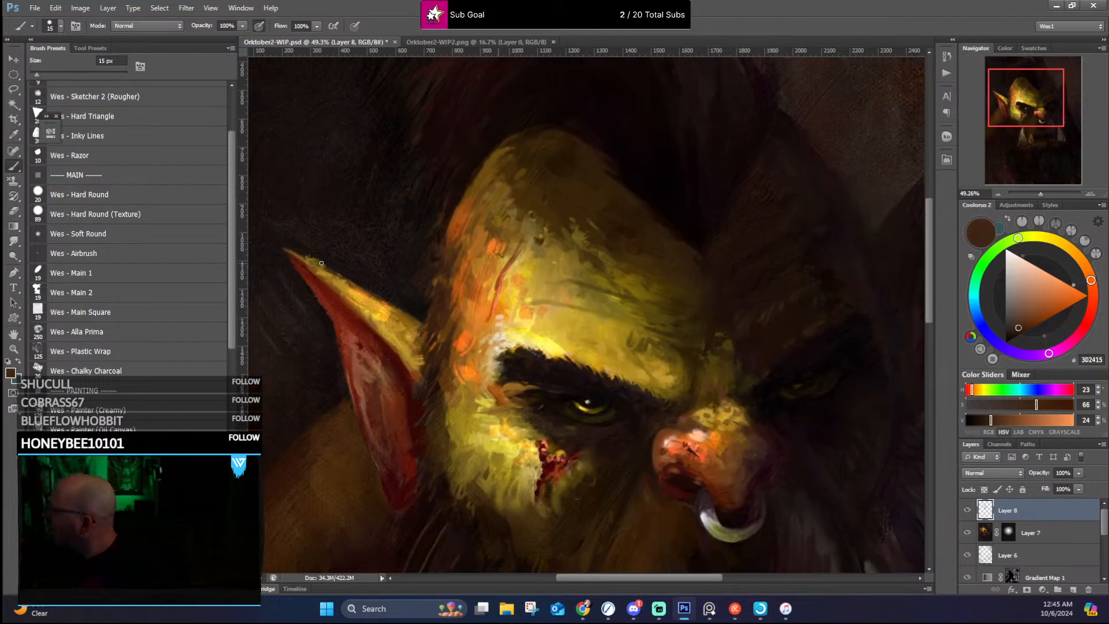
pyautogui.keyDown('alt'); pyautogui.click(307, 250); pyautogui.keyUp('alt')
pyautogui.moveTo(304, 256); pyautogui.dragTo(337, 274)
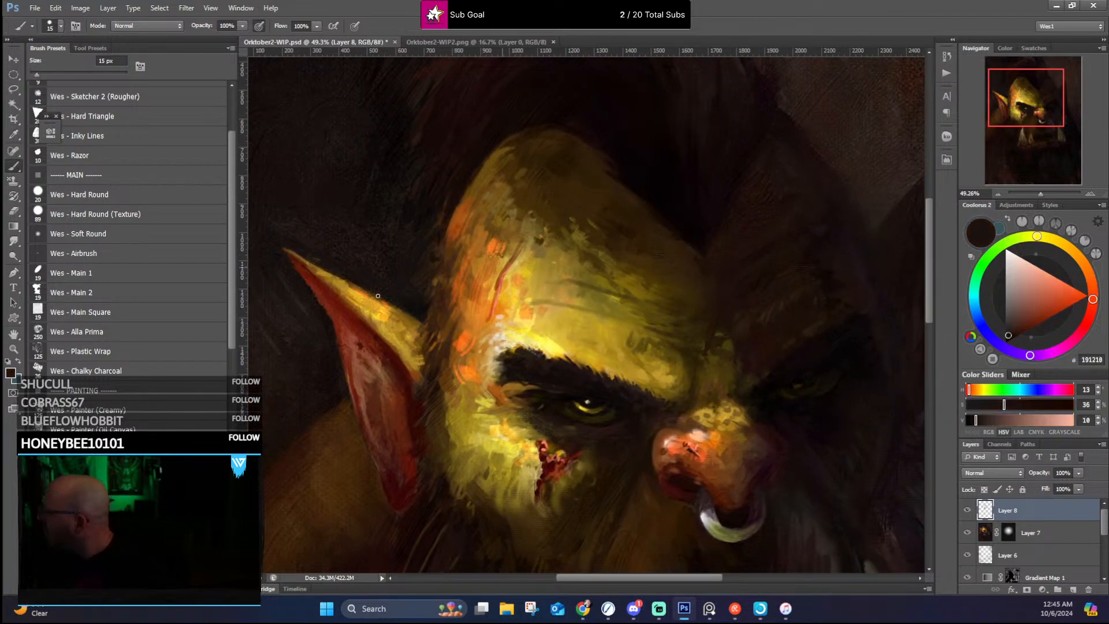
pyautogui.keyDown('alt'); pyautogui.click(349, 283); pyautogui.keyUp('alt')
pyautogui.keyDown('alt'); pyautogui.click(357, 290); pyautogui.keyUp('alt')
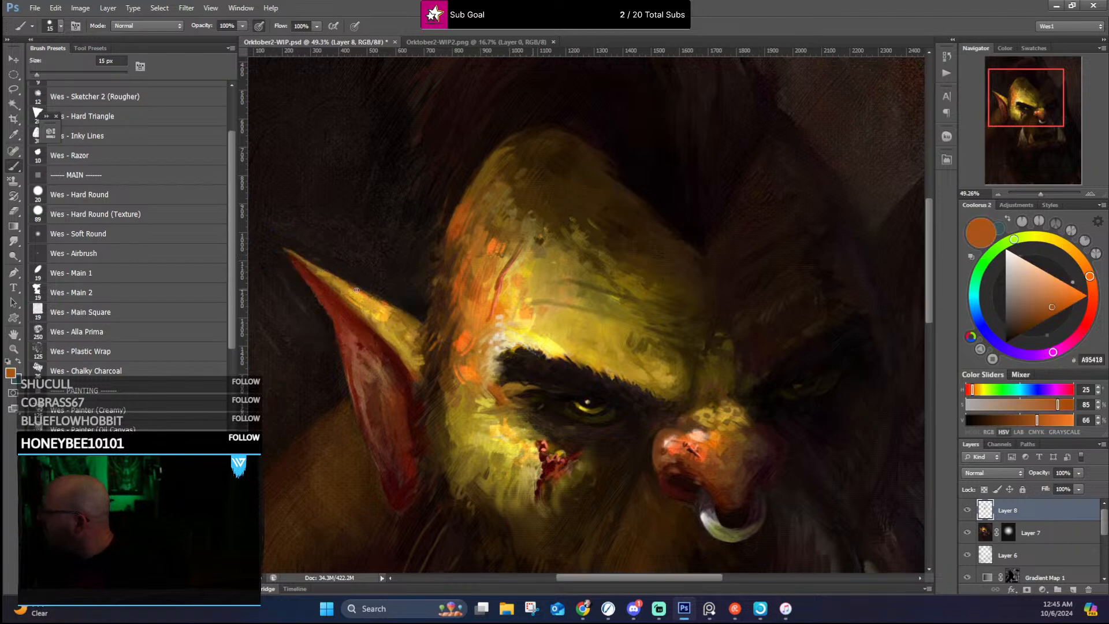
pyautogui.keyDown('alt'); pyautogui.click(307, 265); pyautogui.keyUp('alt')
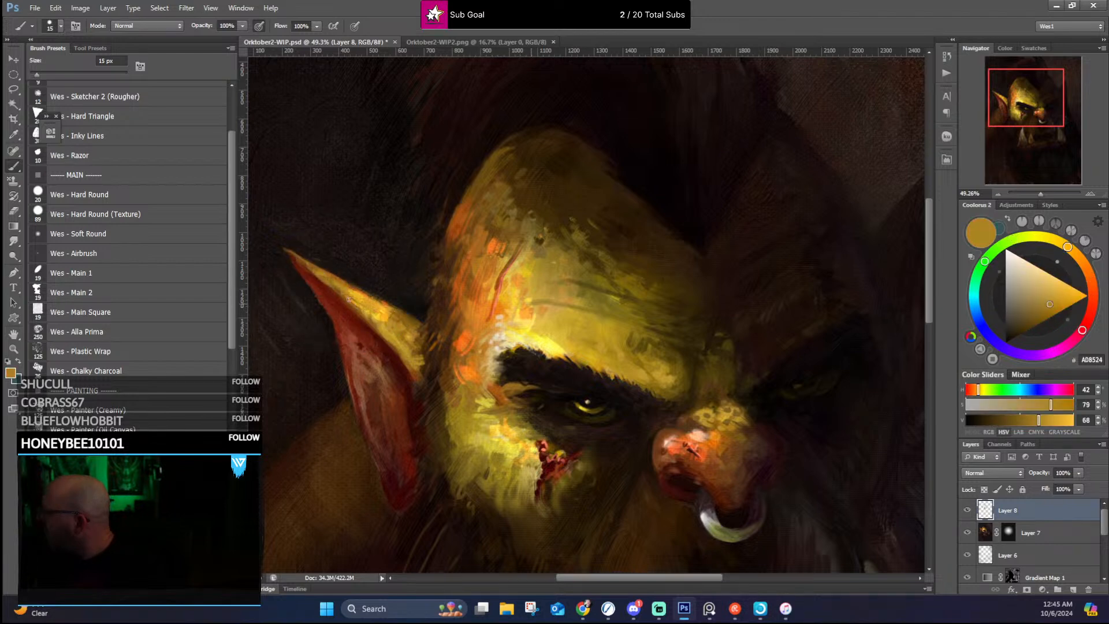
pyautogui.keyDown('alt'); pyautogui.click(383, 311); pyautogui.keyUp('alt')
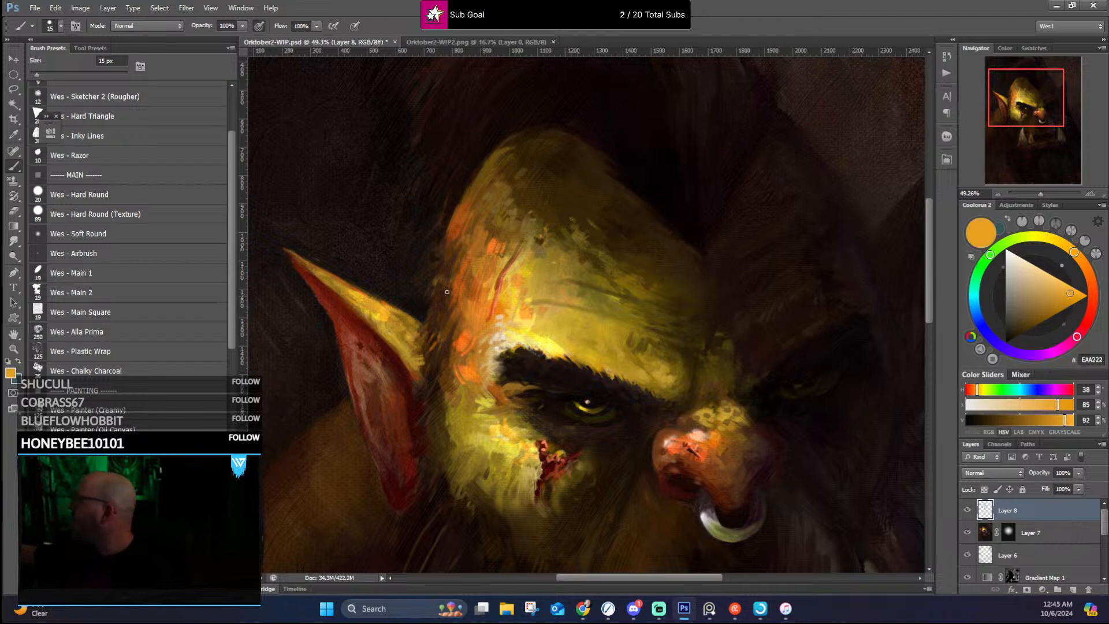
# Step: Clean up the lit skull's outline from the temple to the crown with sampled near-black, dark brown and burnt orange
pyautogui.keyDown('alt'); pyautogui.click(428, 307); pyautogui.keyUp('alt')
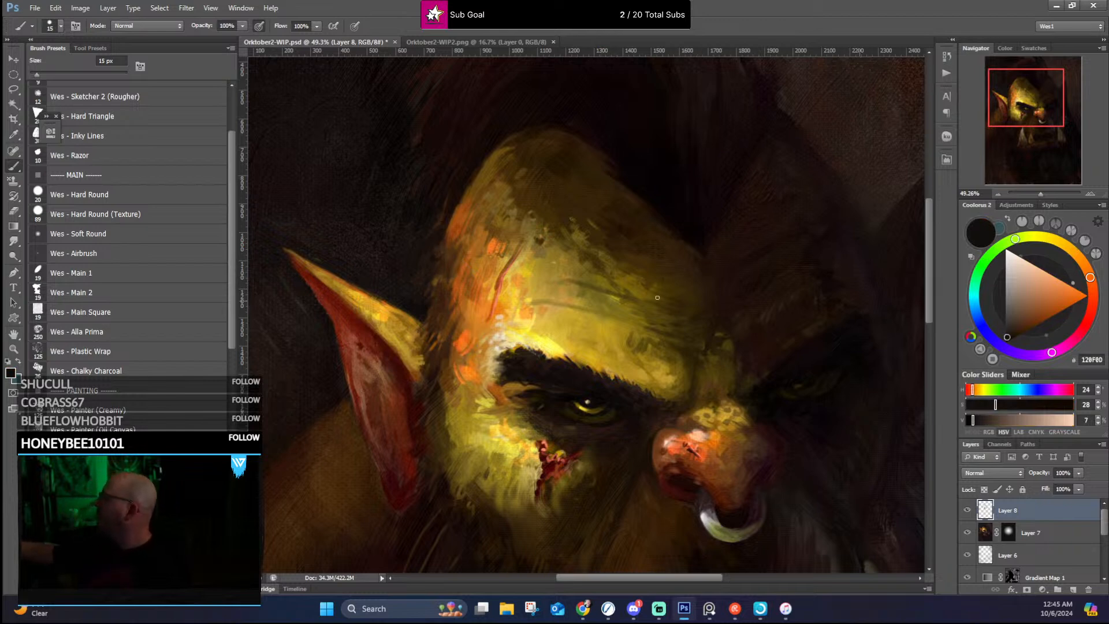
pyautogui.keyDown('alt'); pyautogui.click(462, 197); pyautogui.keyUp('alt')
pyautogui.moveTo(460, 202); pyautogui.dragTo(448, 233)
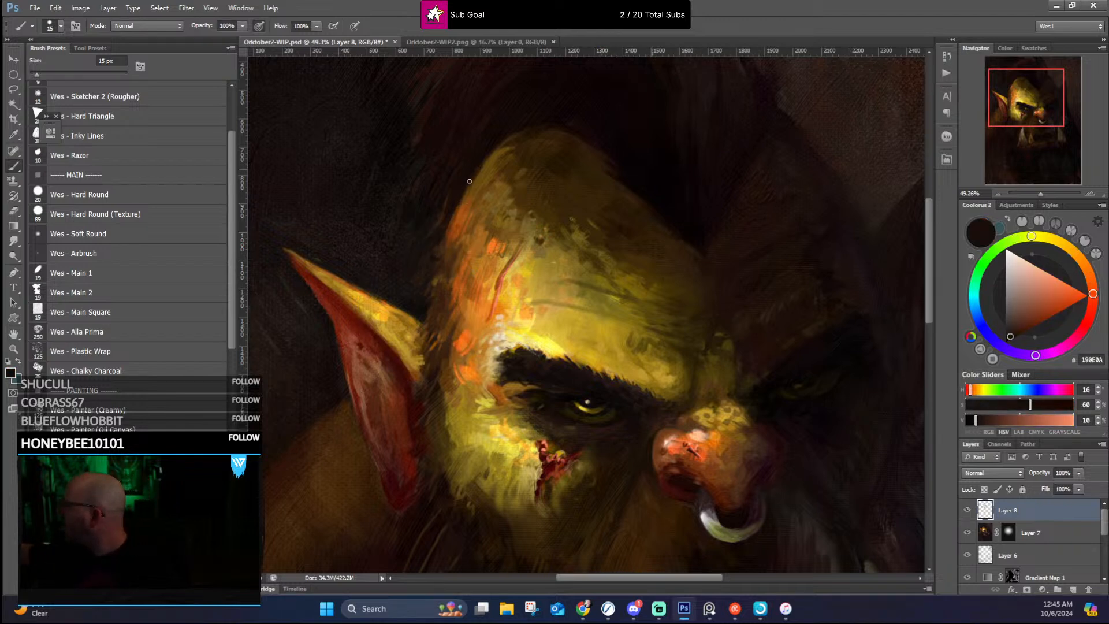
pyautogui.moveTo(564, 109); pyautogui.dragTo(545, 208)
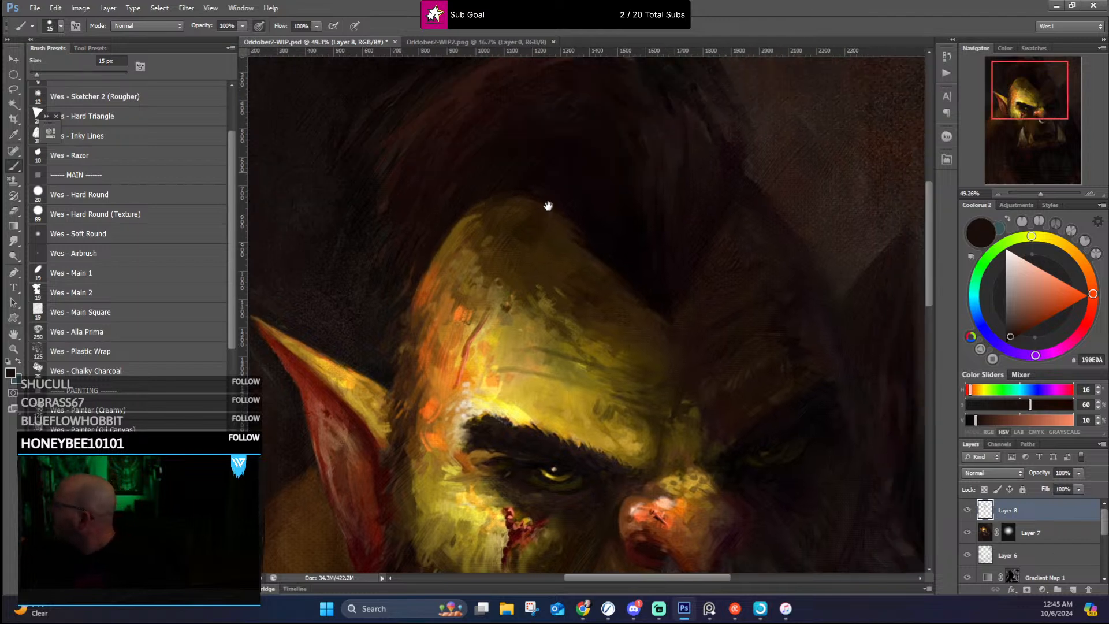
pyautogui.keyDown('alt'); pyautogui.click(488, 198); pyautogui.keyUp('alt')
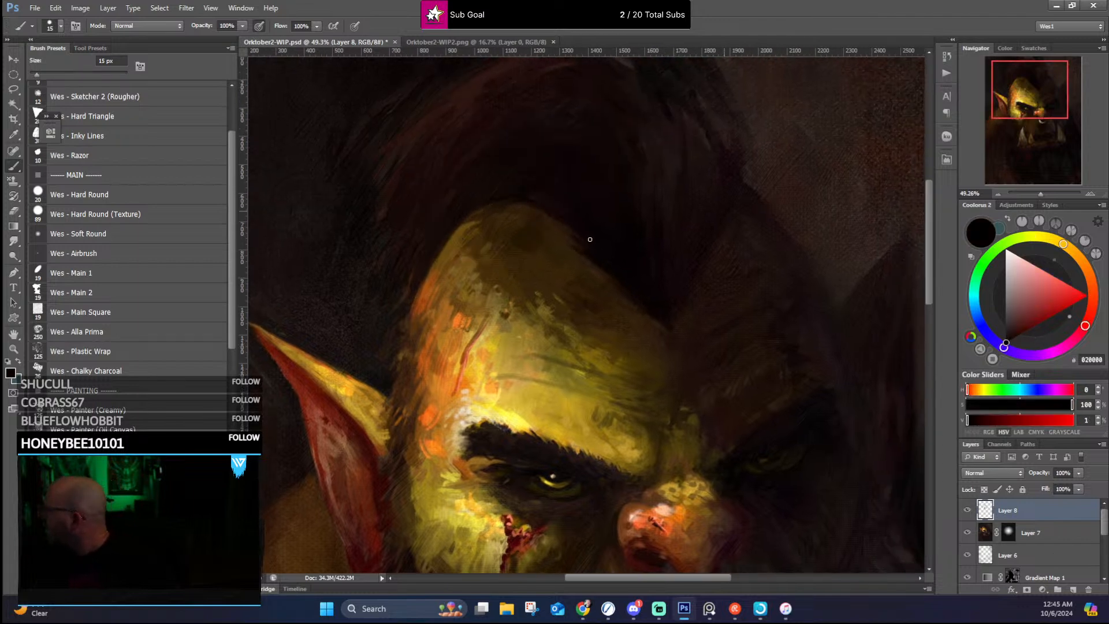
pyautogui.keyDown('alt'); pyautogui.click(565, 222); pyautogui.keyUp('alt')
pyautogui.keyDown('alt'); pyautogui.click(537, 212); pyautogui.keyUp('alt')
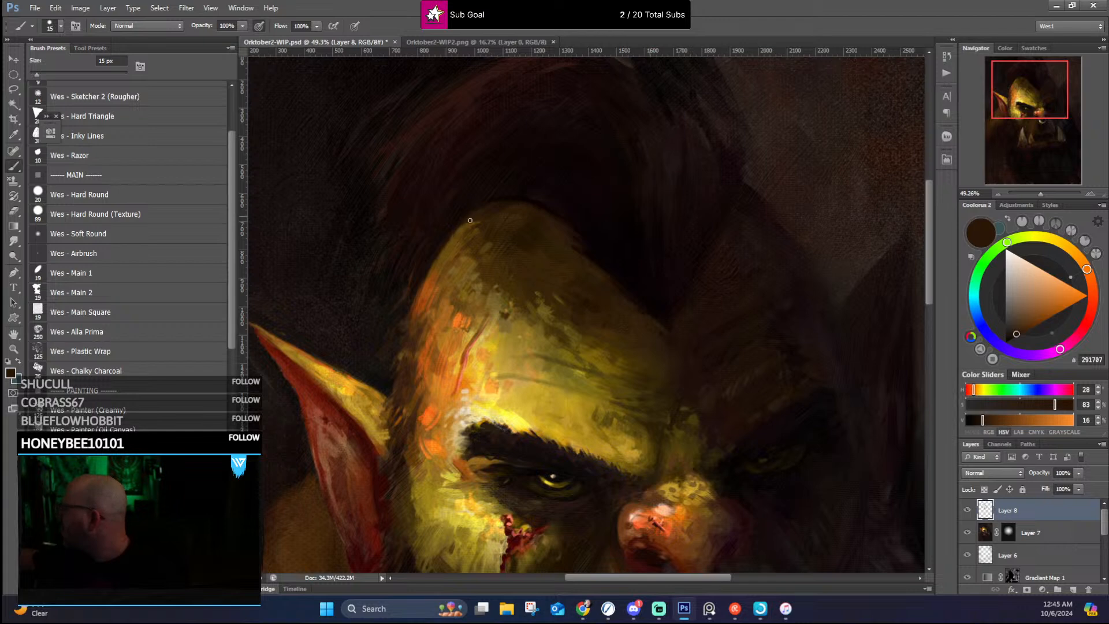
pyautogui.keyDown('alt'); pyautogui.click(449, 243); pyautogui.keyUp('alt')
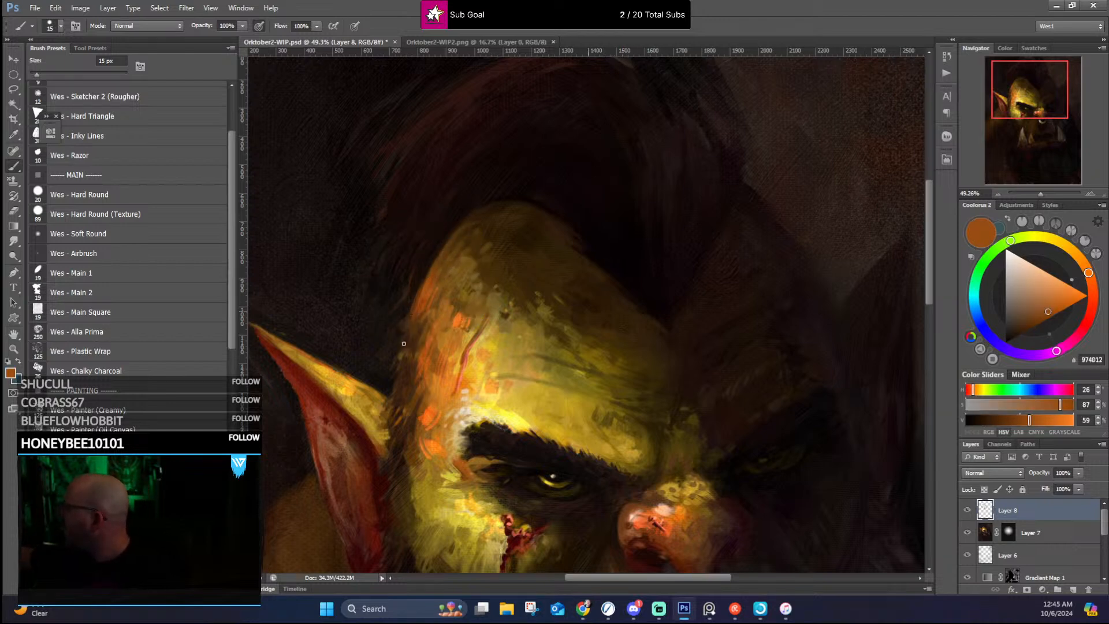
# Step: Blend the mottled skin on the upper lit forehead above the scar with sampled dark olive and ochre brown
pyautogui.keyDown('alt'); pyautogui.click(536, 298); pyautogui.keyUp('alt')
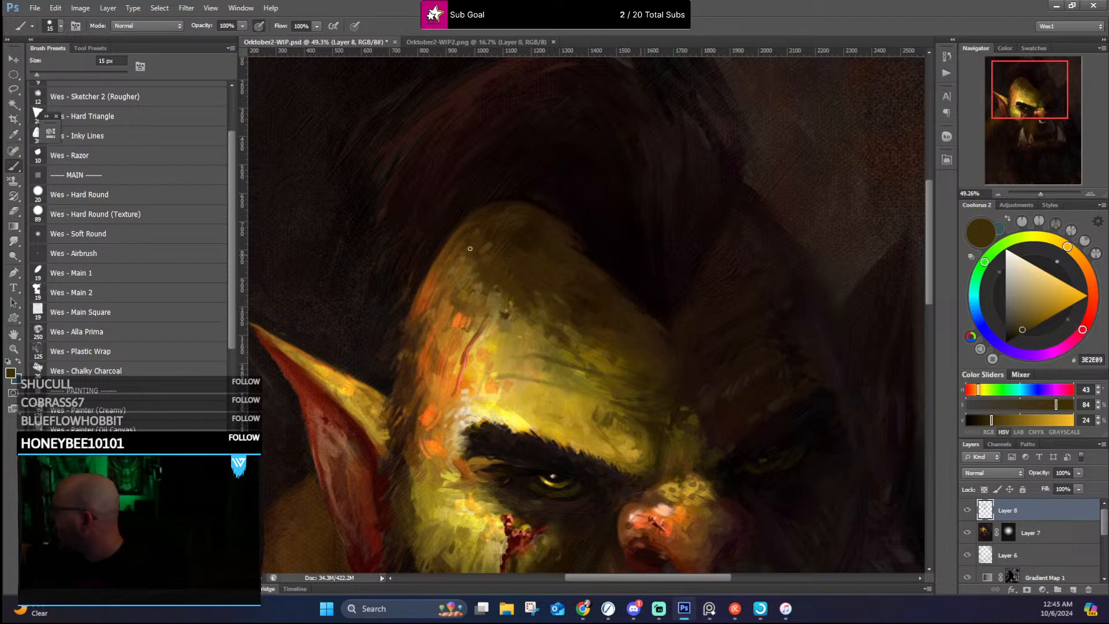
pyautogui.keyDown('alt'); pyautogui.click(481, 277); pyautogui.keyUp('alt')
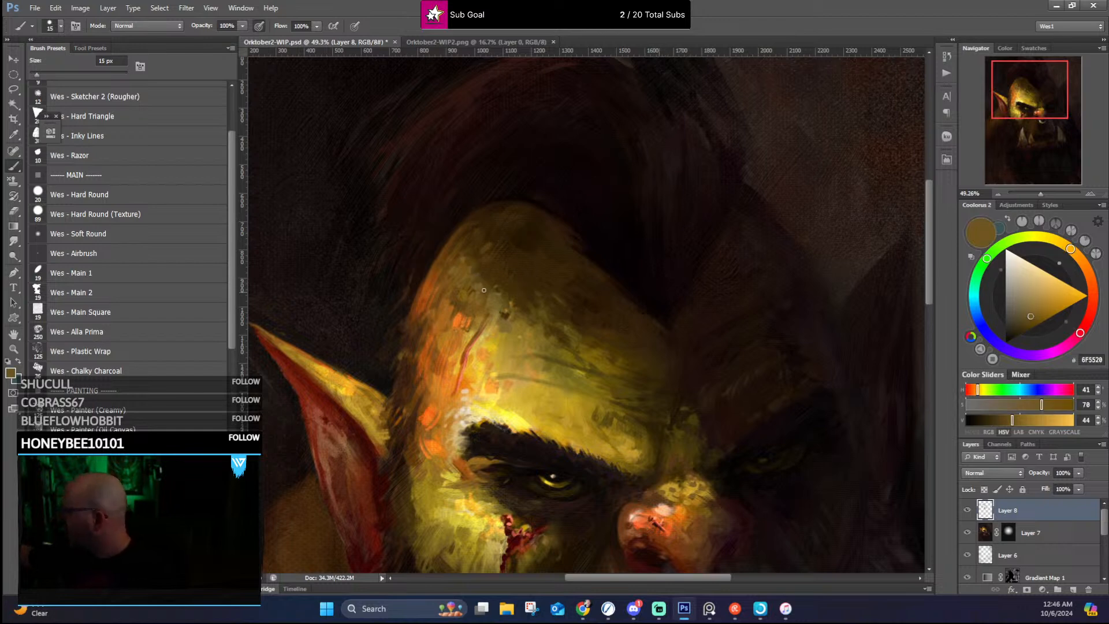
pyautogui.keyDown('alt'); pyautogui.click(485, 290); pyautogui.keyUp('alt')
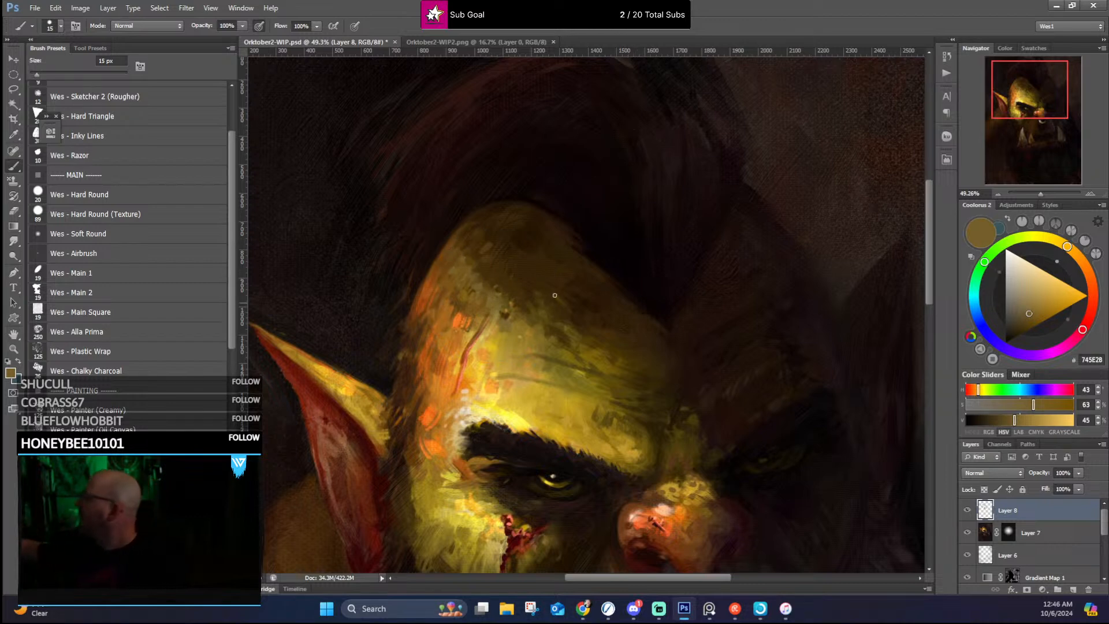
# Step: Soften the shadow edge across the upper forehead and model the skin between the brows with sampled dark browns
pyautogui.moveTo(563, 312); pyautogui.dragTo(506, 276)
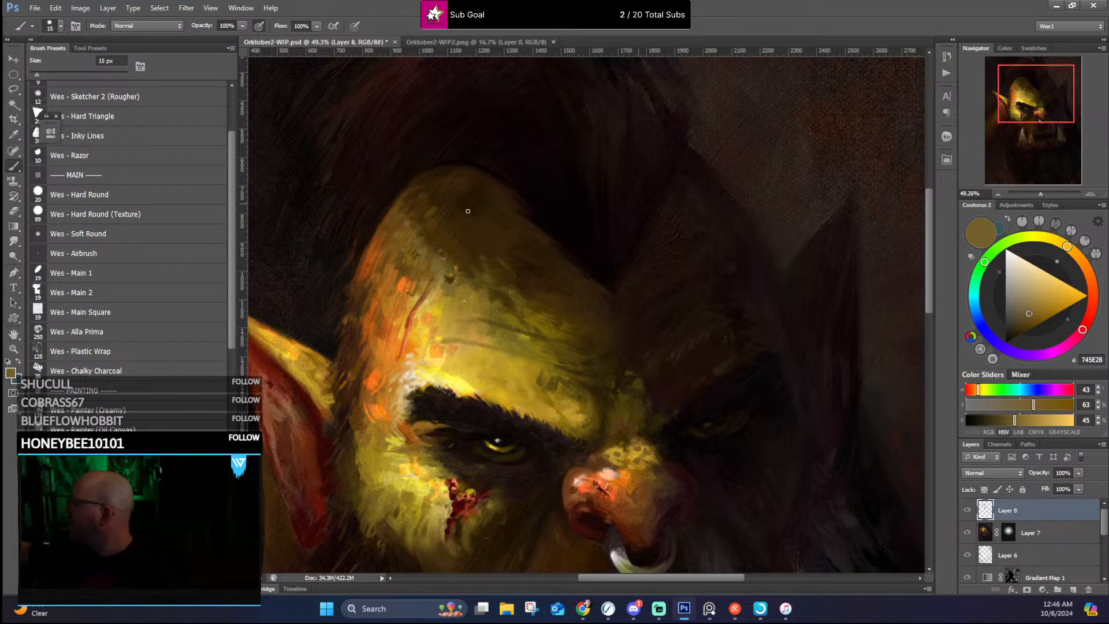
pyautogui.keyDown('alt'); pyautogui.click(470, 258); pyautogui.keyUp('alt')
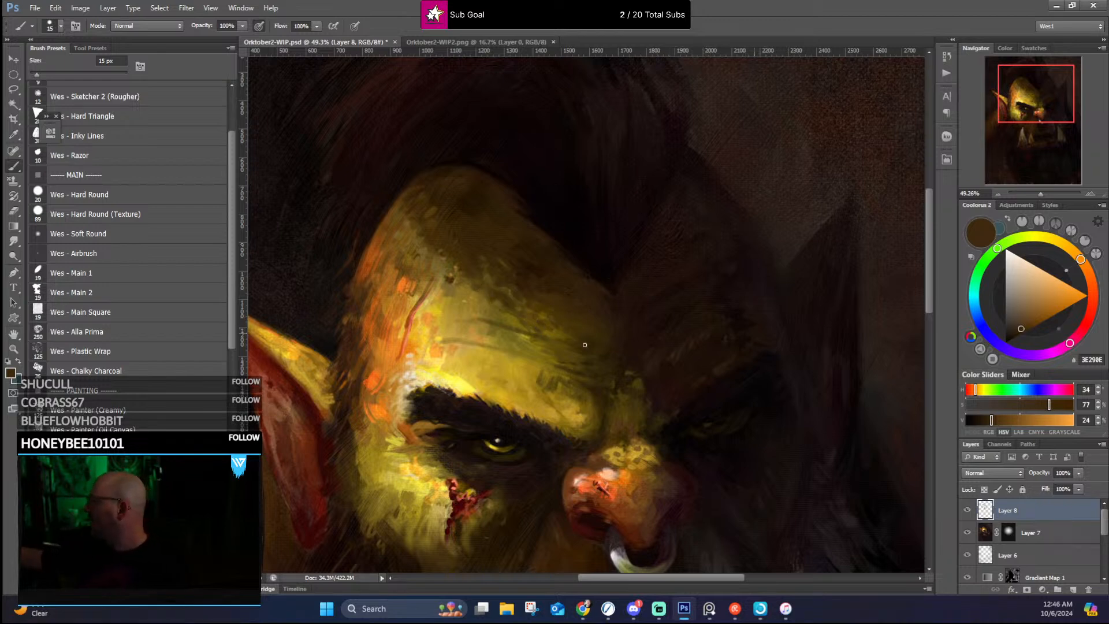
pyautogui.keyDown('alt'); pyautogui.click(587, 383); pyautogui.keyUp('alt')
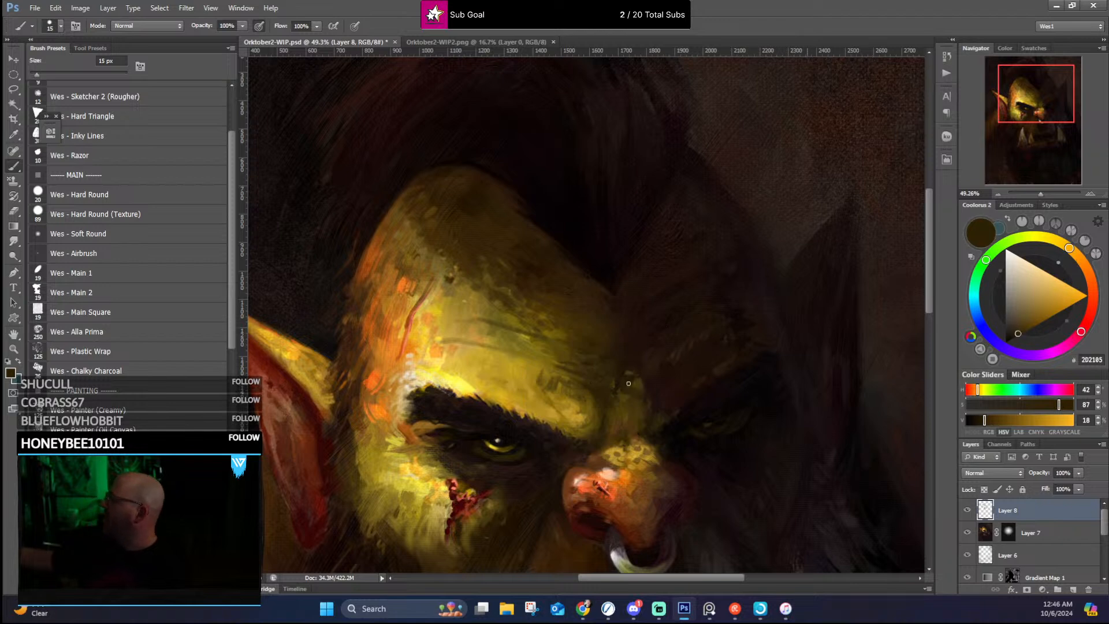
pyautogui.keyDown('alt'); pyautogui.click(711, 373); pyautogui.keyUp('alt')
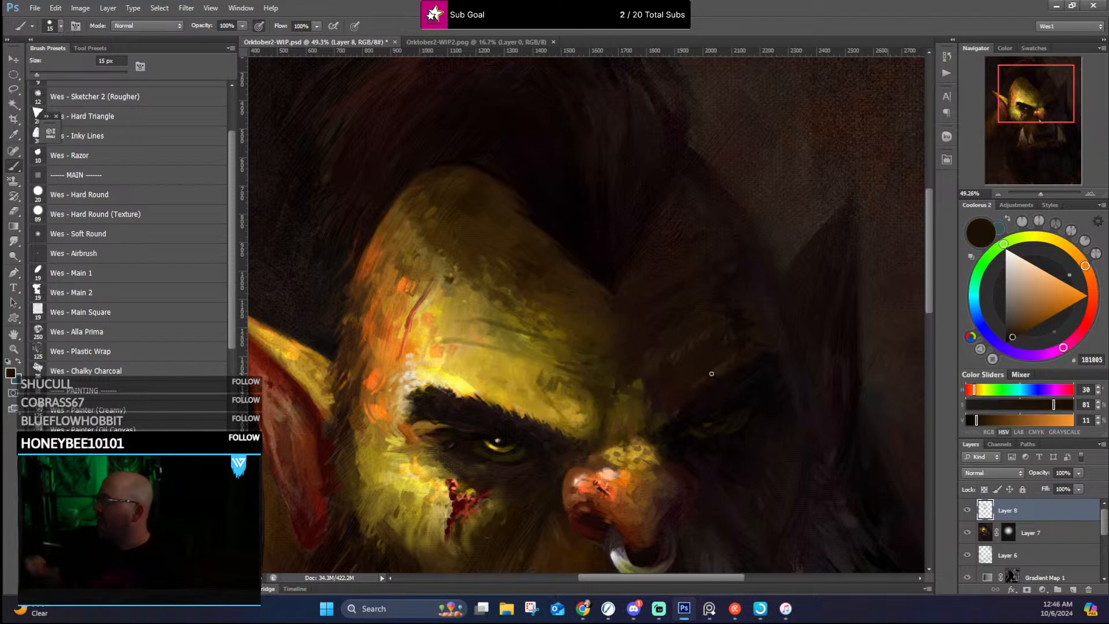
# Step: Refine the lit side and upper contour of the nose with sampled near-black and warm brown strokes
pyautogui.scroll(-2, 652, 391)
pyautogui.scroll(-2, 652, 391)
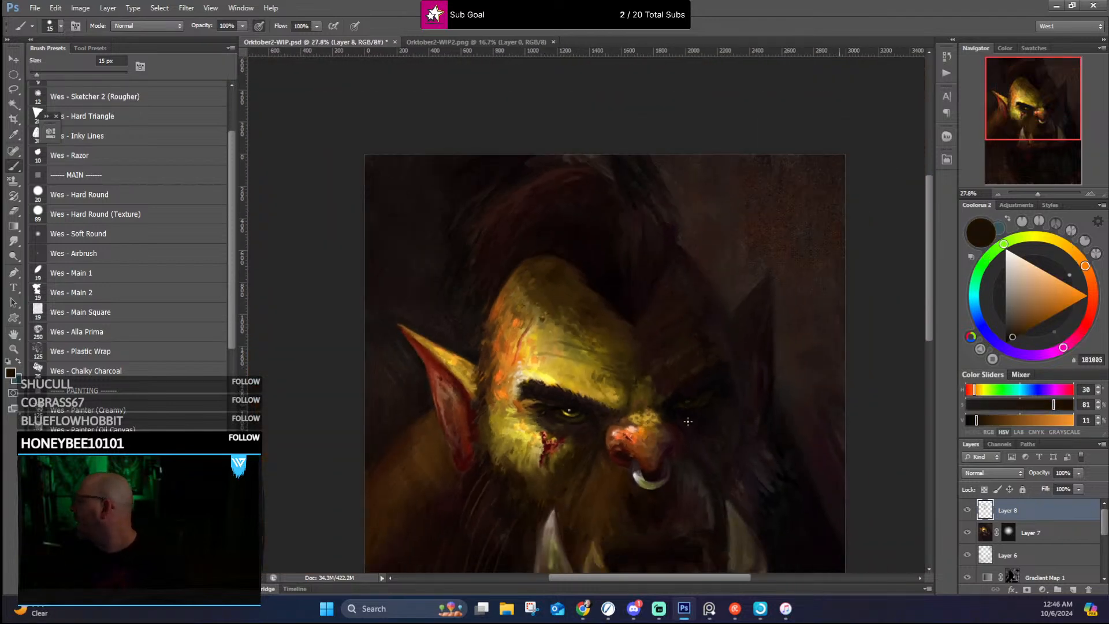
pyautogui.moveTo(654, 360); pyautogui.dragTo(593, 225)
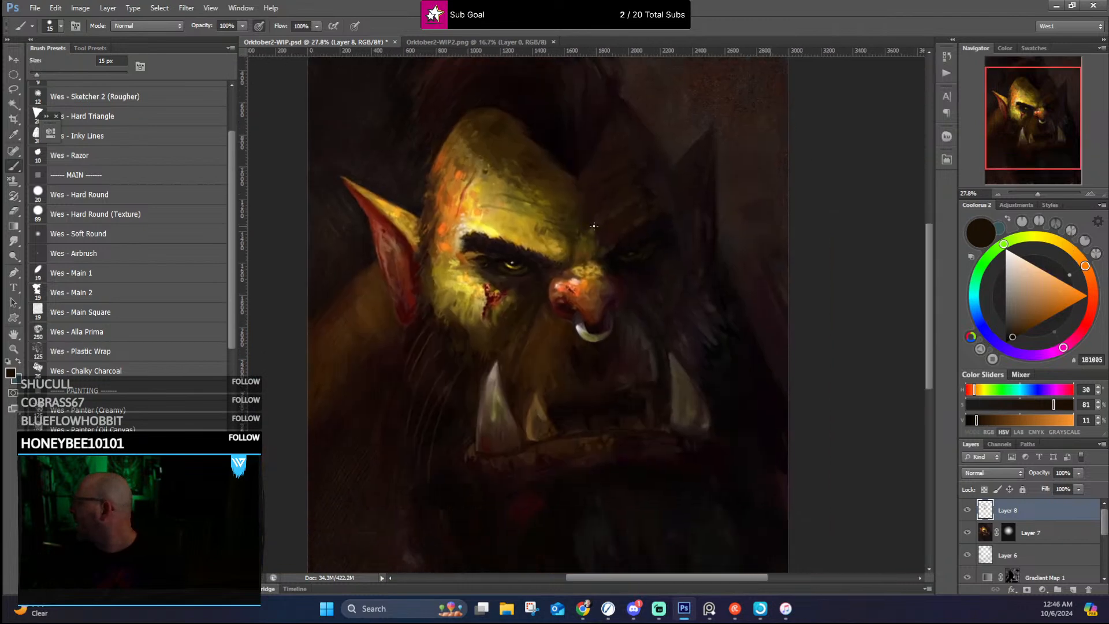
pyautogui.scroll(2, 594, 226)
pyautogui.scroll(1, 593, 225)
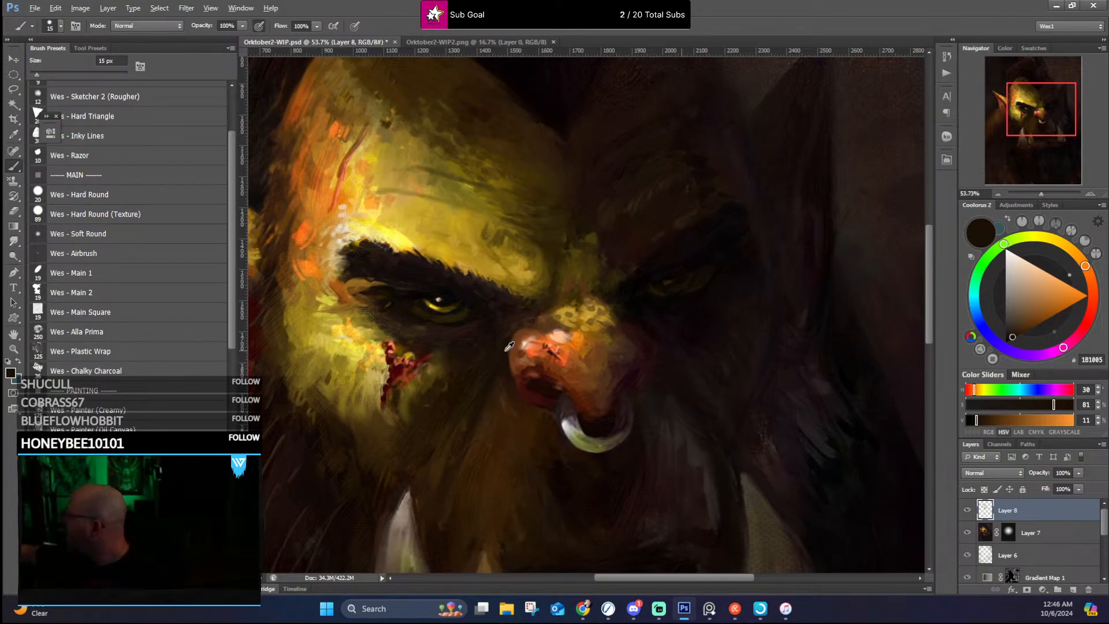
pyautogui.keyDown('alt'); pyautogui.click(507, 351); pyautogui.keyUp('alt')
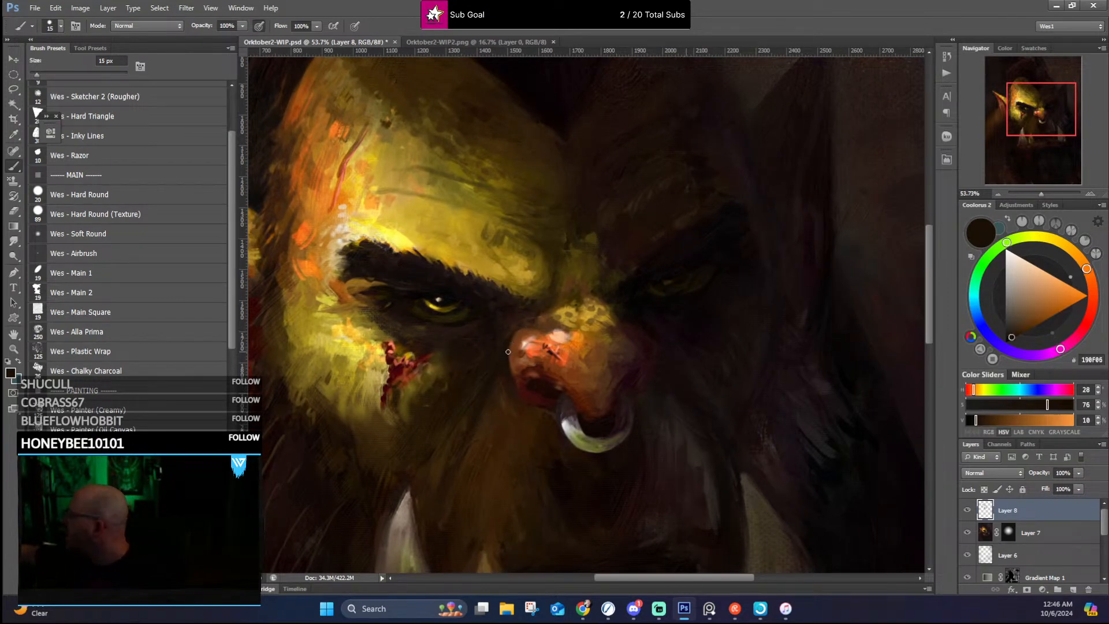
pyautogui.keyDown('alt'); pyautogui.click(506, 351); pyautogui.keyUp('alt')
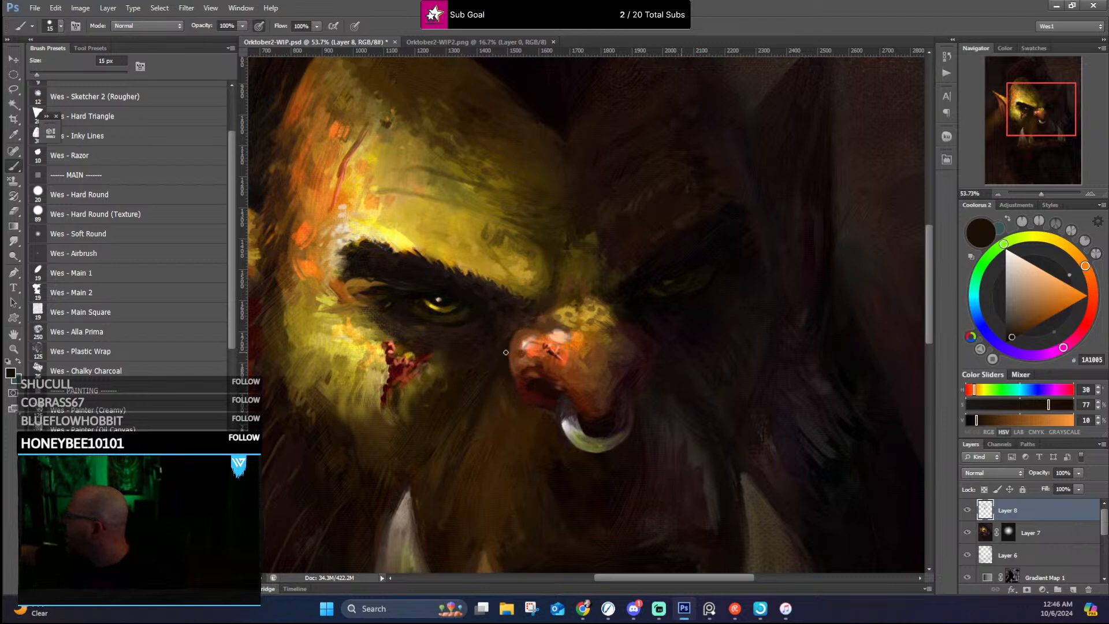
pyautogui.keyDown('alt'); pyautogui.click(536, 323); pyautogui.keyUp('alt')
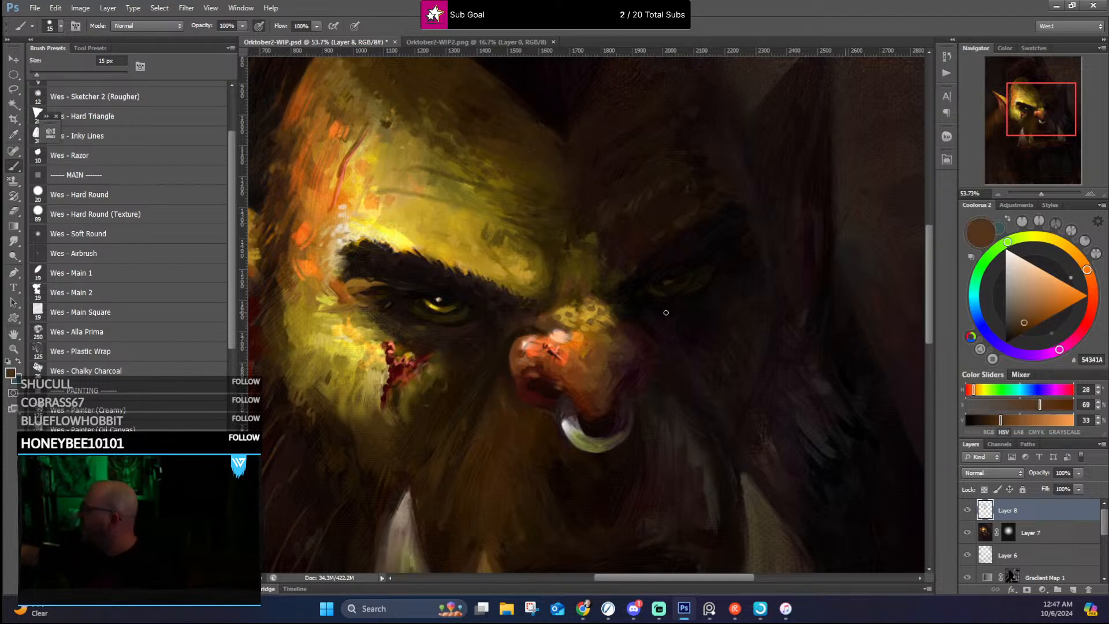
pyautogui.keyDown('alt'); pyautogui.click(548, 334); pyautogui.keyUp('alt')
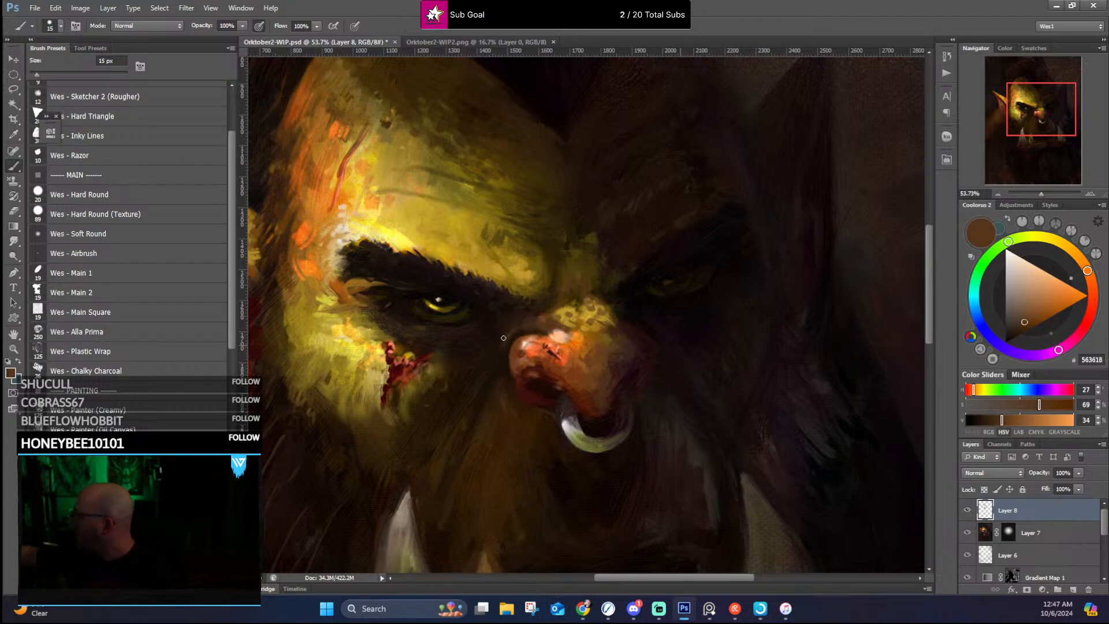
# Step: Deepen the shadows beside the nose, below the lit eye and along its shaded side, with sampled dark brown, reddish black and near-black
pyautogui.keyDown('alt'); pyautogui.click(490, 358); pyautogui.keyUp('alt')
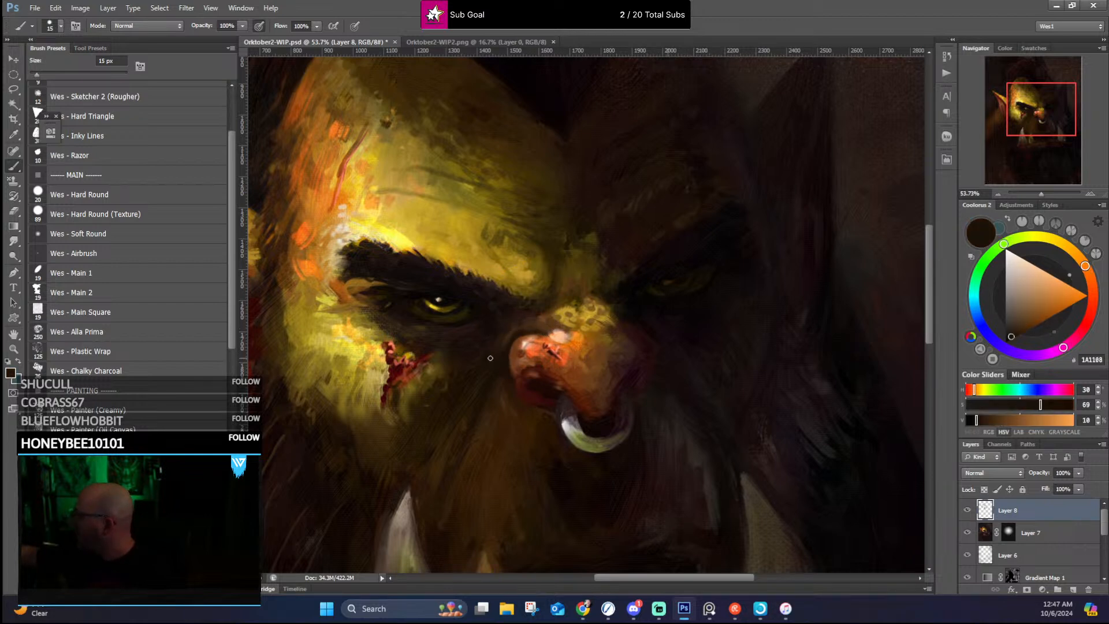
pyautogui.keyDown('alt'); pyautogui.click(484, 324); pyautogui.keyUp('alt')
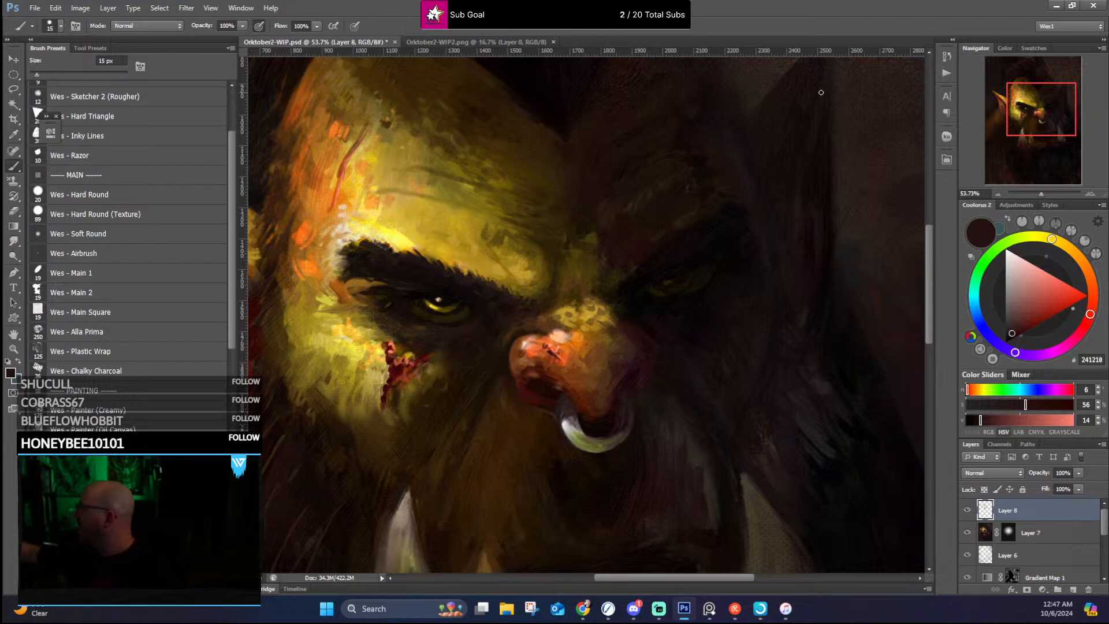
pyautogui.keyDown('alt'); pyautogui.click(649, 334); pyautogui.keyUp('alt')
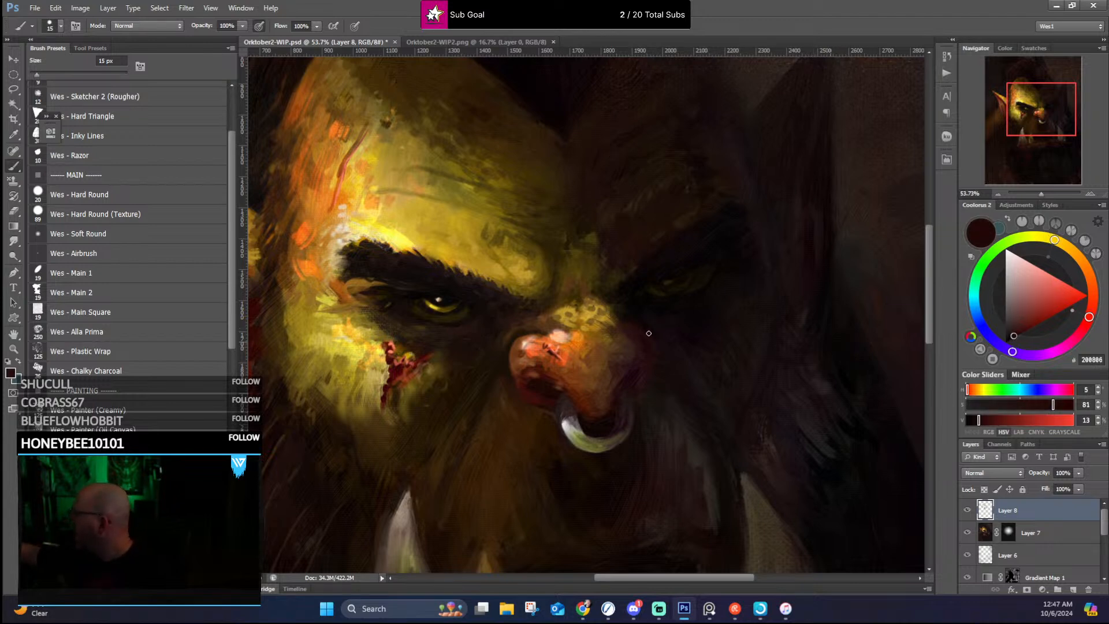
pyautogui.keyDown('alt'); pyautogui.click(632, 320); pyautogui.keyUp('alt')
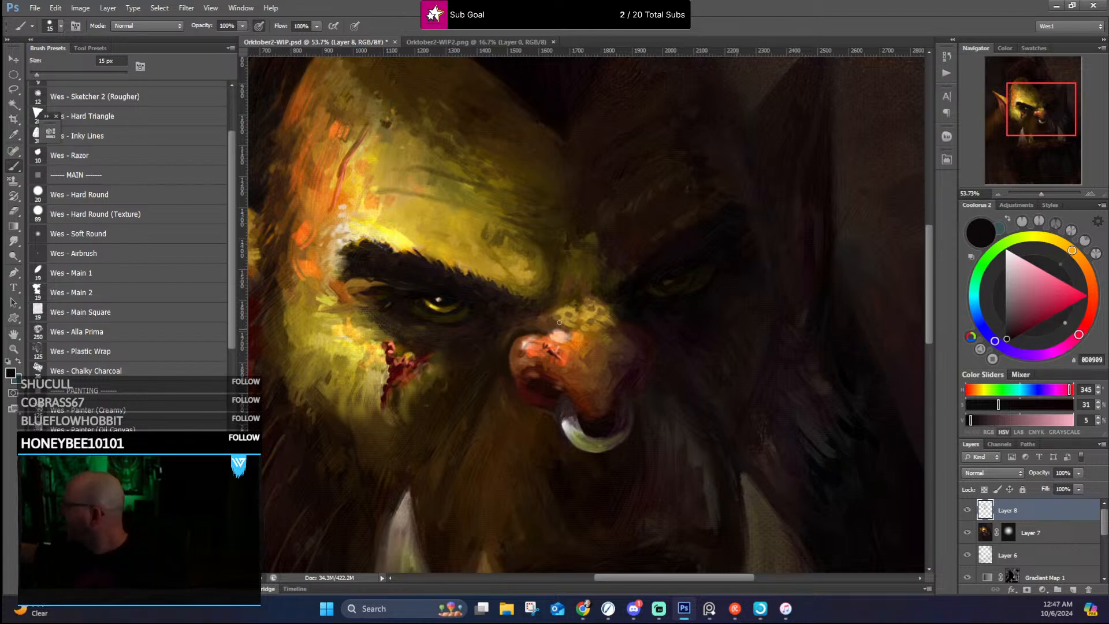
# Step: Refine the highlight and upper edge of the nose tip with sampled burnt orange, dusty pink and ochre
pyautogui.keyDown('alt'); pyautogui.click(542, 353); pyautogui.keyUp('alt')
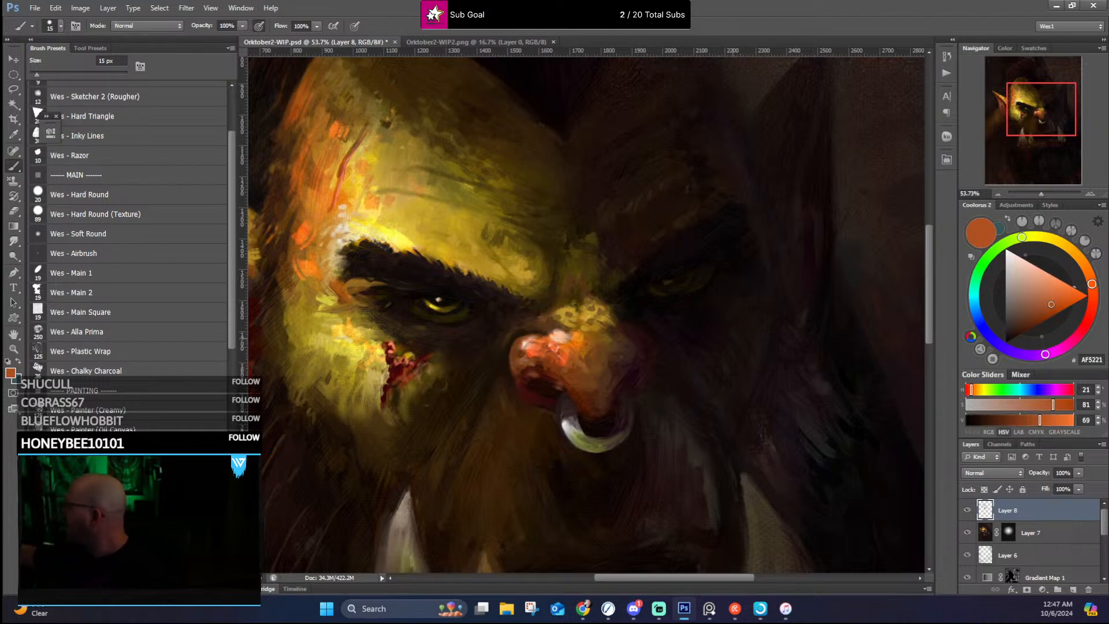
pyautogui.keyDown('alt'); pyautogui.click(554, 331); pyautogui.keyUp('alt')
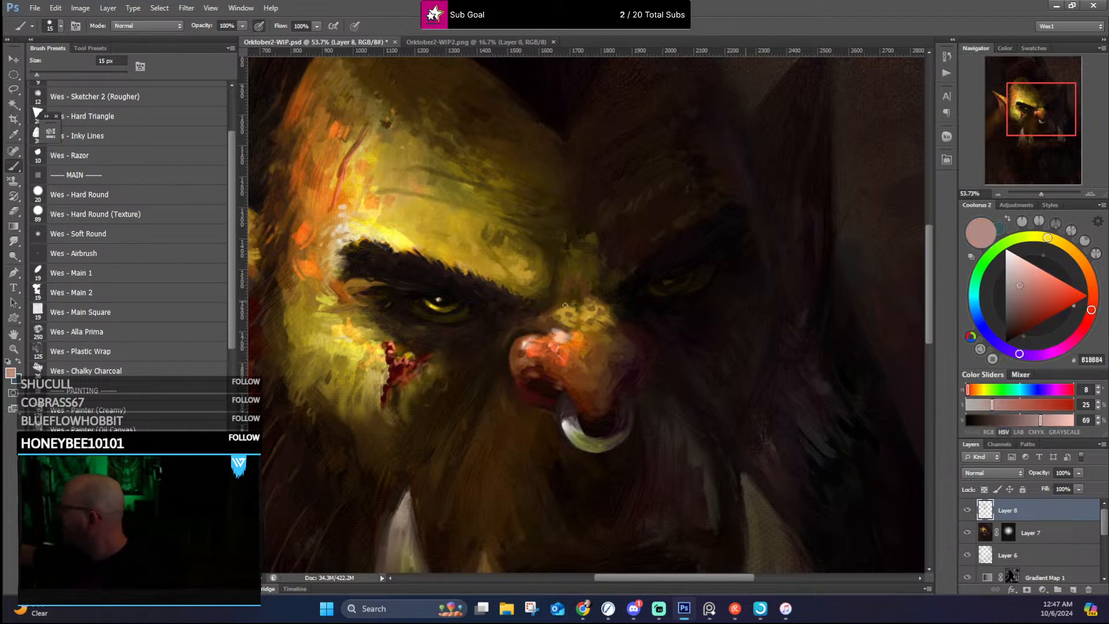
pyautogui.keyDown('alt'); pyautogui.click(551, 316); pyautogui.keyUp('alt')
pyautogui.keyDown('alt'); pyautogui.click(573, 323); pyautogui.keyUp('alt')
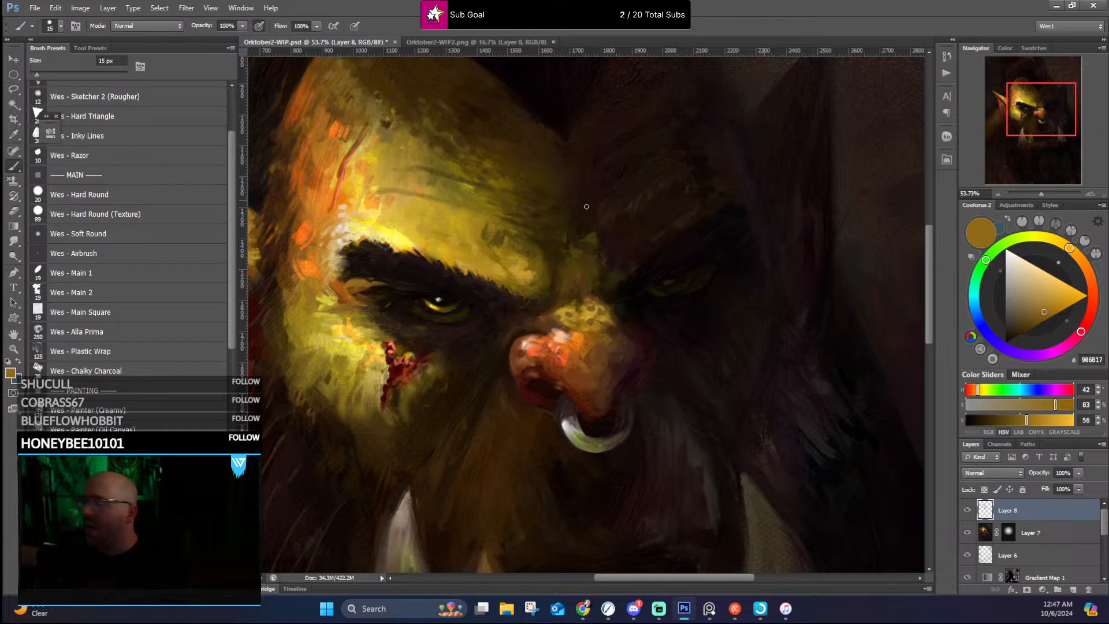
# Step: Paint dark brown creases where the nose bridge meets the brows, using the brush at 9 px and 15 px
pyautogui.keyDown('alt'); pyautogui.click(517, 301); pyautogui.keyUp('alt')
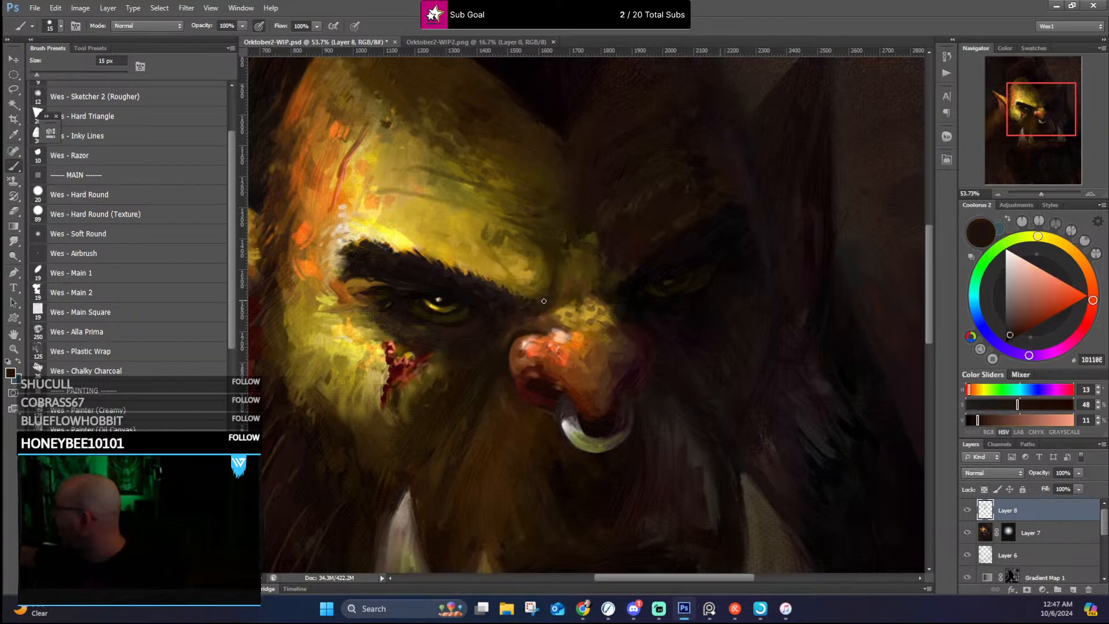
pyautogui.press('[')
pyautogui.press('[')
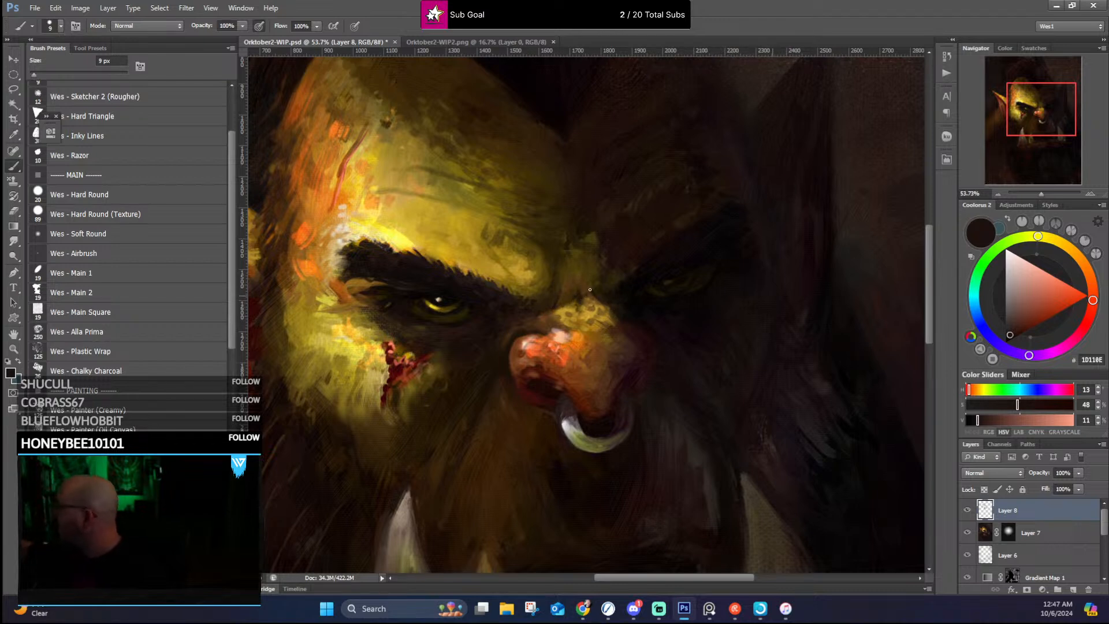
pyautogui.press(']')
pyautogui.press(']')
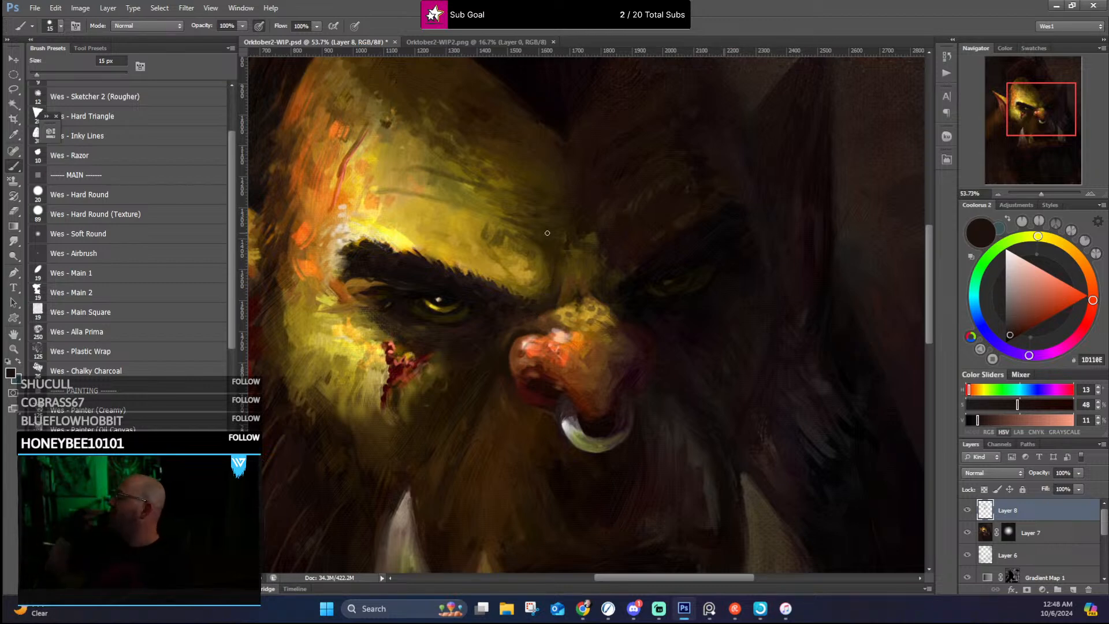
# Step: Smooth the lit skin above the inner end of the brow with sampled ochre and golden-brown strokes
pyautogui.keyDown('alt'); pyautogui.click(587, 314); pyautogui.keyUp('alt')
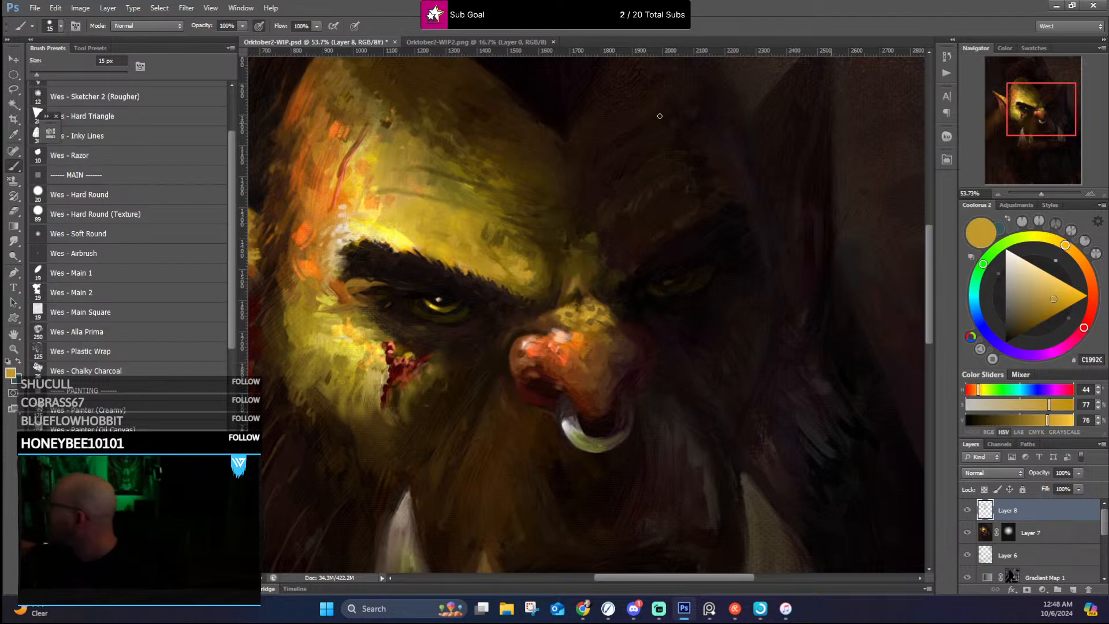
pyautogui.keyDown('alt'); pyautogui.click(528, 264); pyautogui.keyUp('alt')
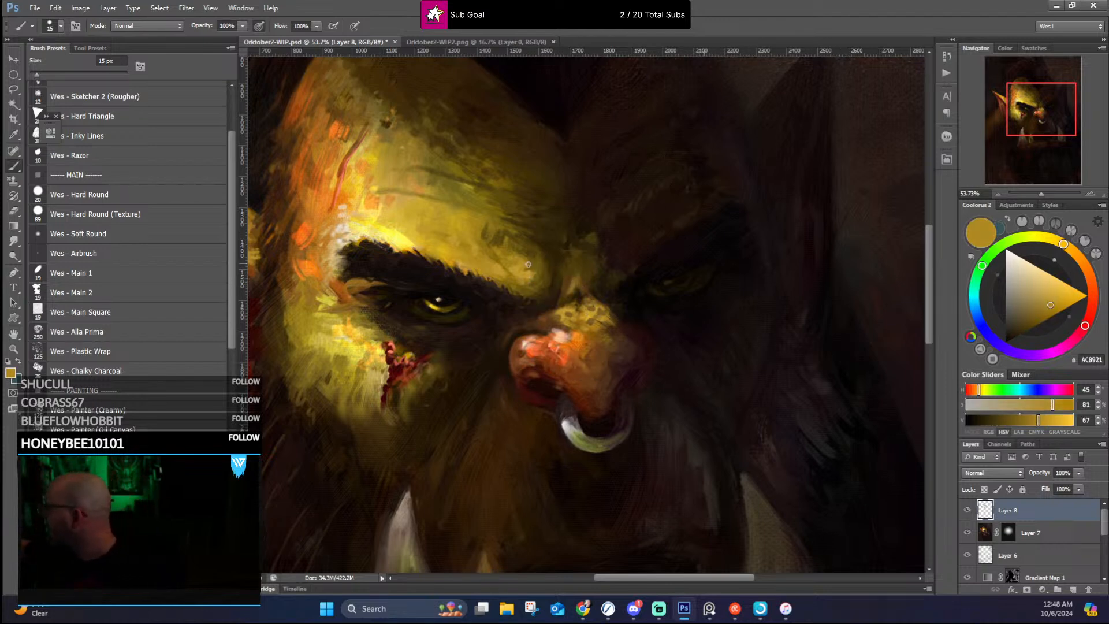
pyautogui.keyDown('alt'); pyautogui.click(498, 243); pyautogui.keyUp('alt')
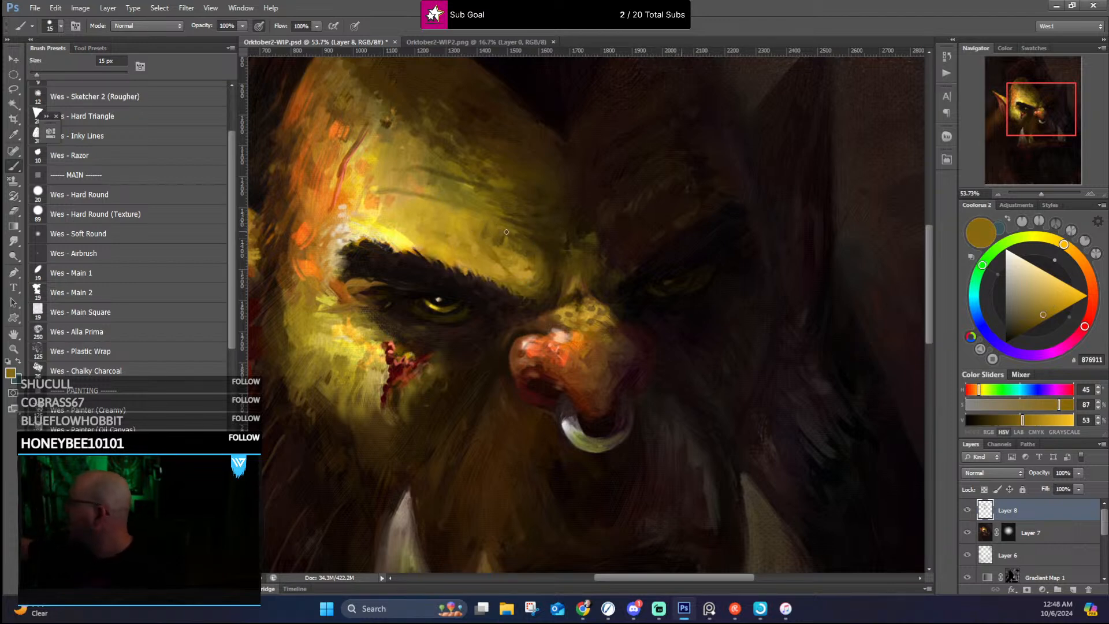
pyautogui.keyDown('alt'); pyautogui.click(502, 245); pyautogui.keyUp('alt')
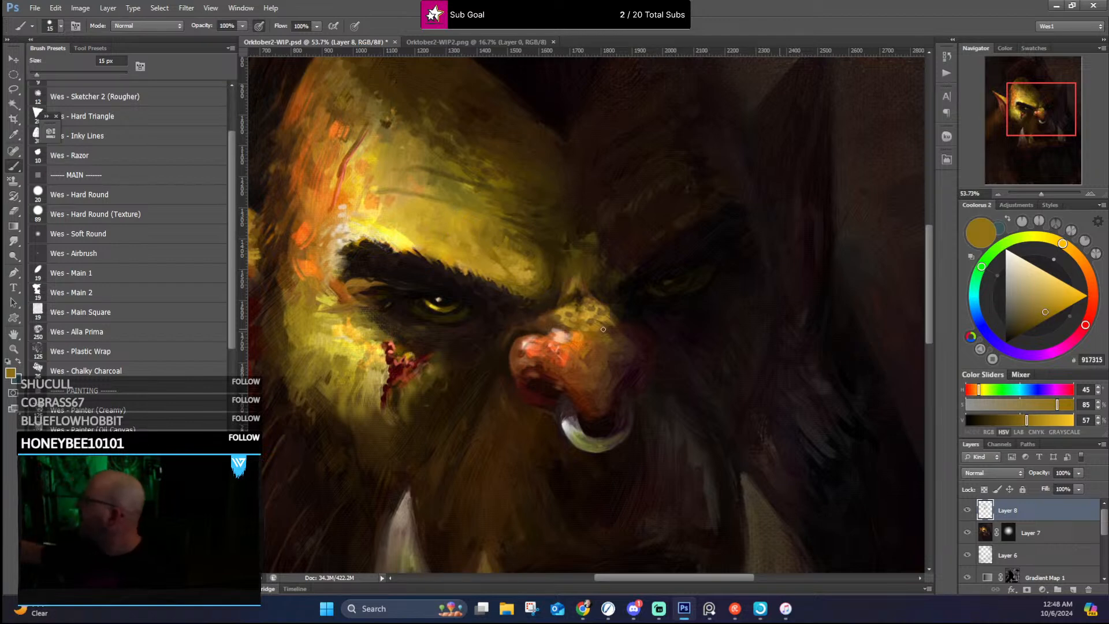
pyautogui.keyDown('alt'); pyautogui.click(500, 263); pyautogui.keyUp('alt')
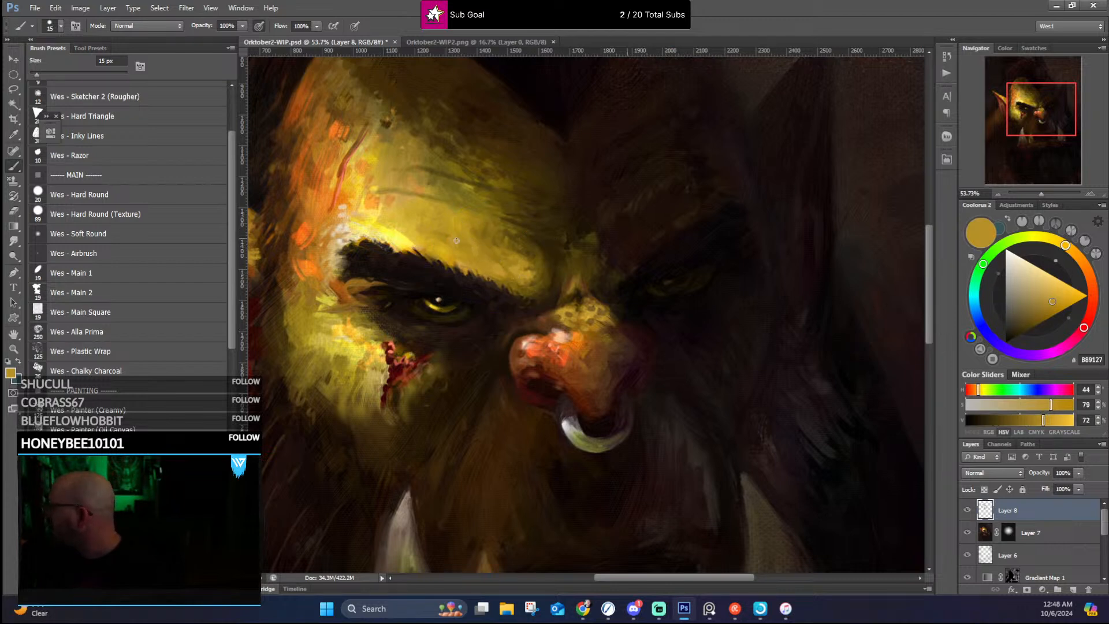
# Step: Blend the bright forehead skin around the wrinkles above the lit brow with sampled golden yellows
pyautogui.keyDown('alt'); pyautogui.click(424, 231); pyautogui.keyUp('alt')
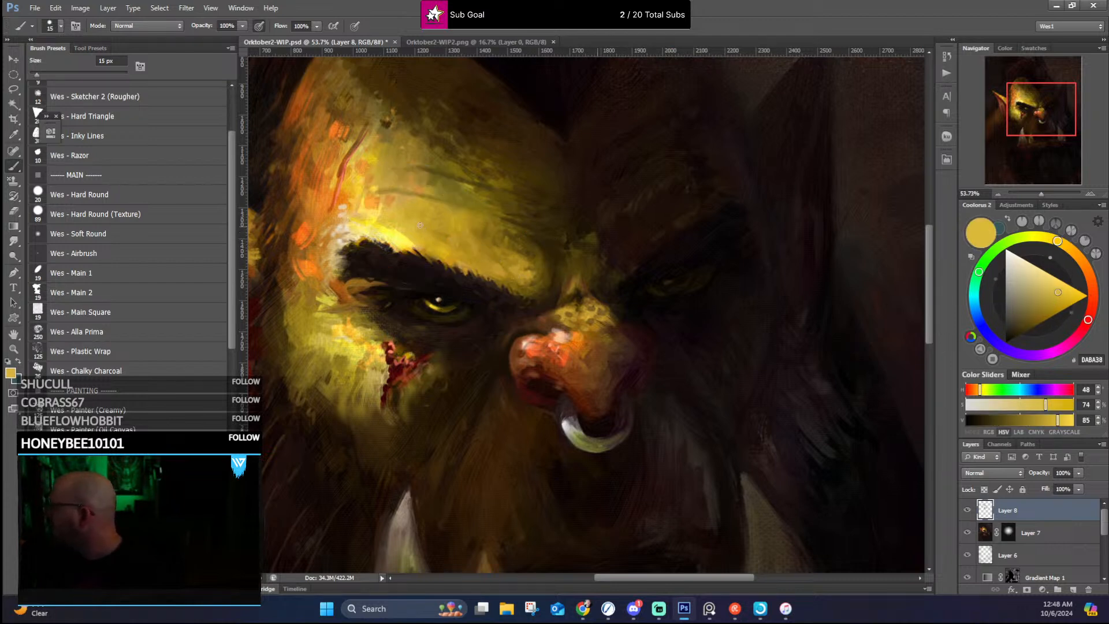
pyautogui.keyDown('alt'); pyautogui.click(412, 208); pyautogui.keyUp('alt')
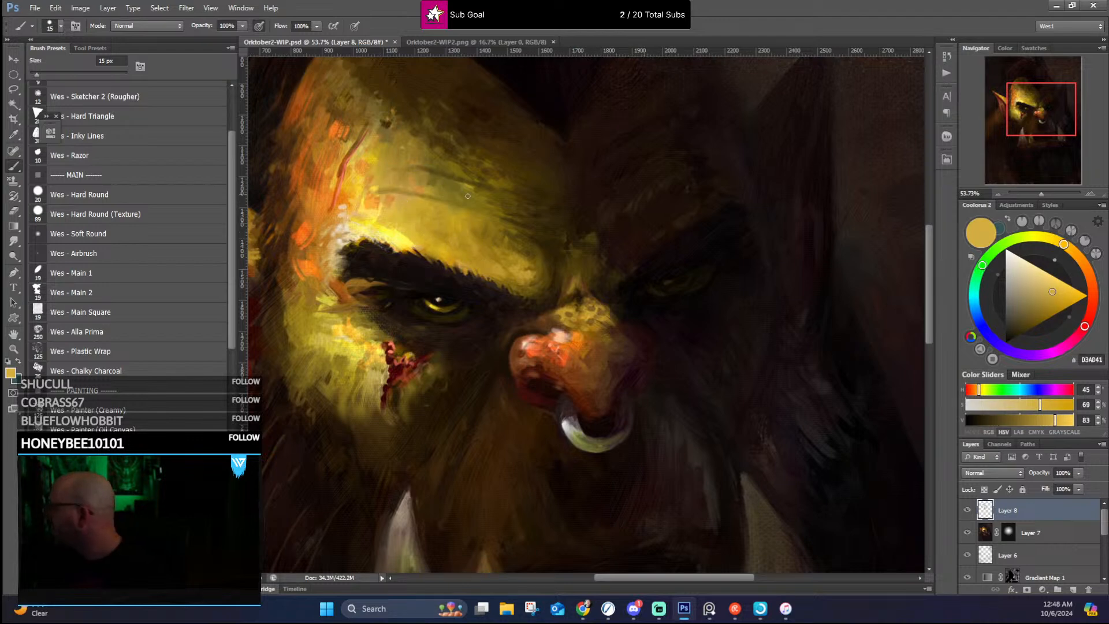
pyautogui.keyDown('alt'); pyautogui.click(437, 196); pyautogui.keyUp('alt')
pyautogui.keyDown('alt'); pyautogui.click(444, 208); pyautogui.keyUp('alt')
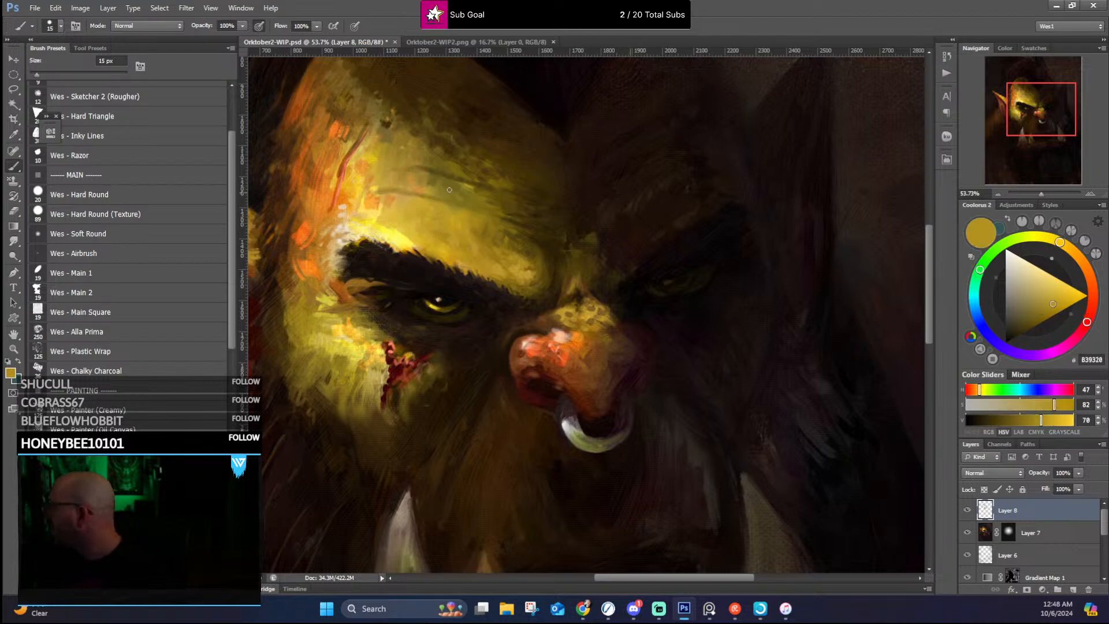
pyautogui.keyDown('alt'); pyautogui.click(430, 188); pyautogui.keyUp('alt')
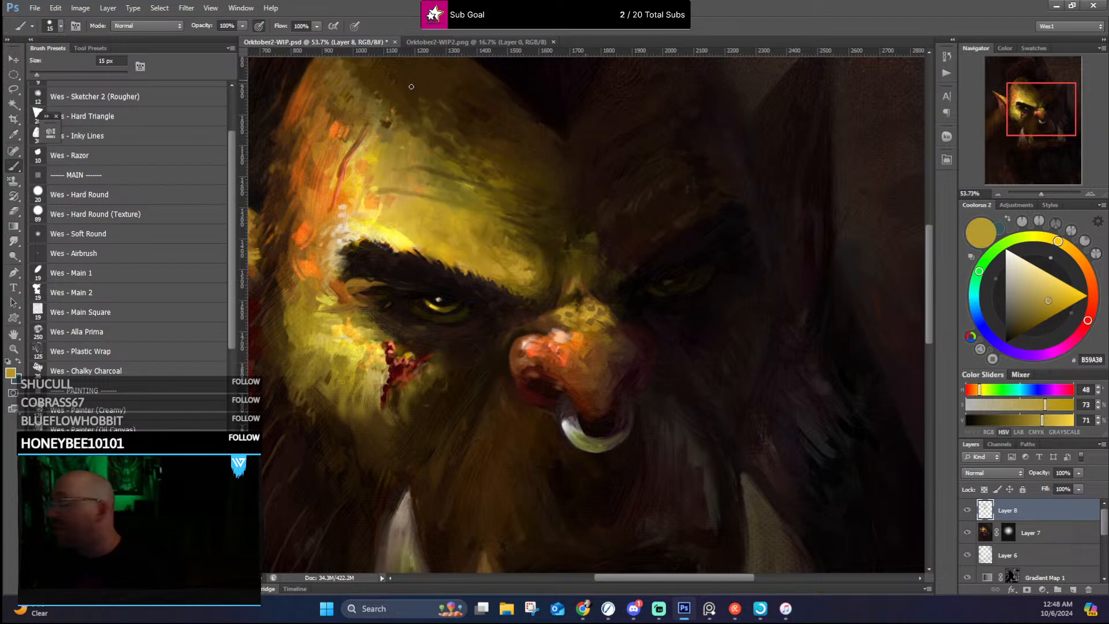
# Step: Soften the forehead's transition from light into shadow with sampled olive yellow, dark olive and dark brown
pyautogui.keyDown('alt'); pyautogui.click(485, 191); pyautogui.keyUp('alt')
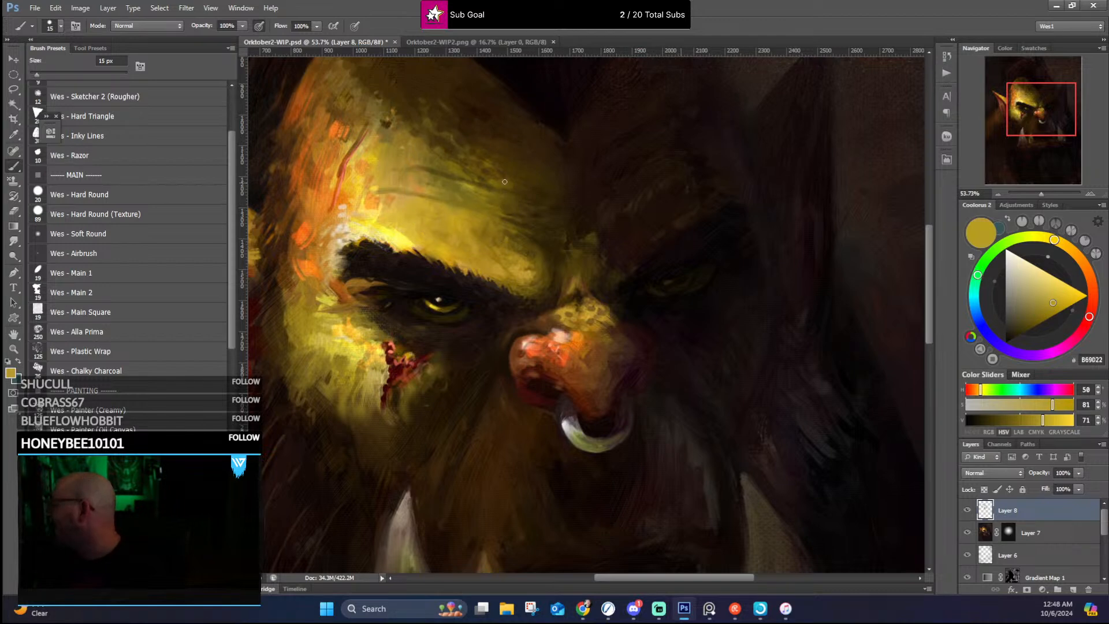
pyautogui.keyDown('alt'); pyautogui.click(504, 196); pyautogui.keyUp('alt')
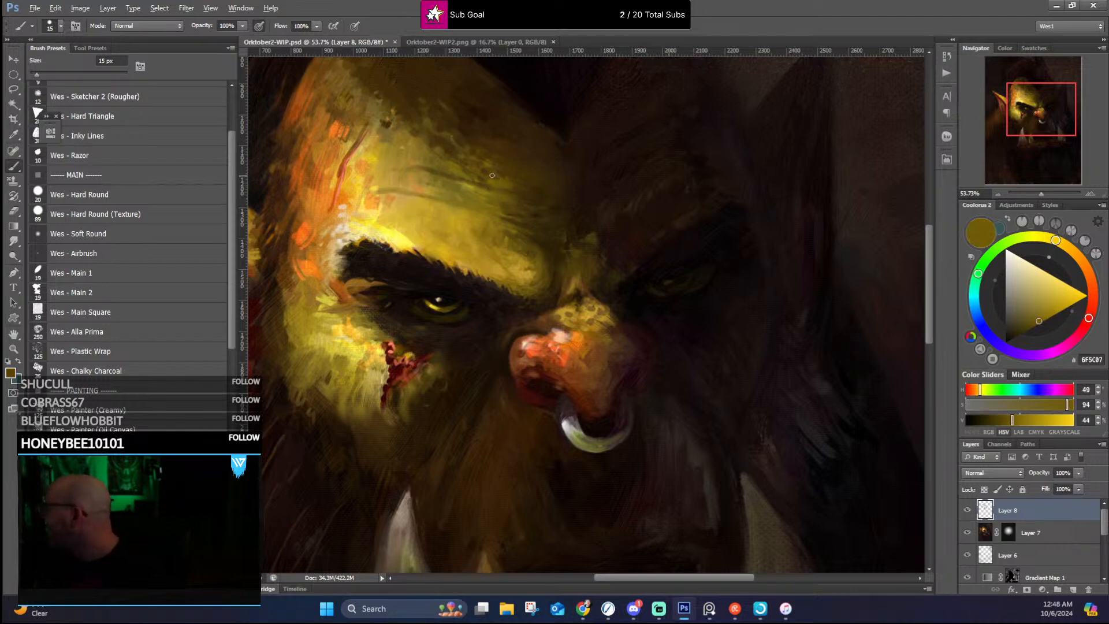
pyautogui.keyDown('alt'); pyautogui.click(510, 187); pyautogui.keyUp('alt')
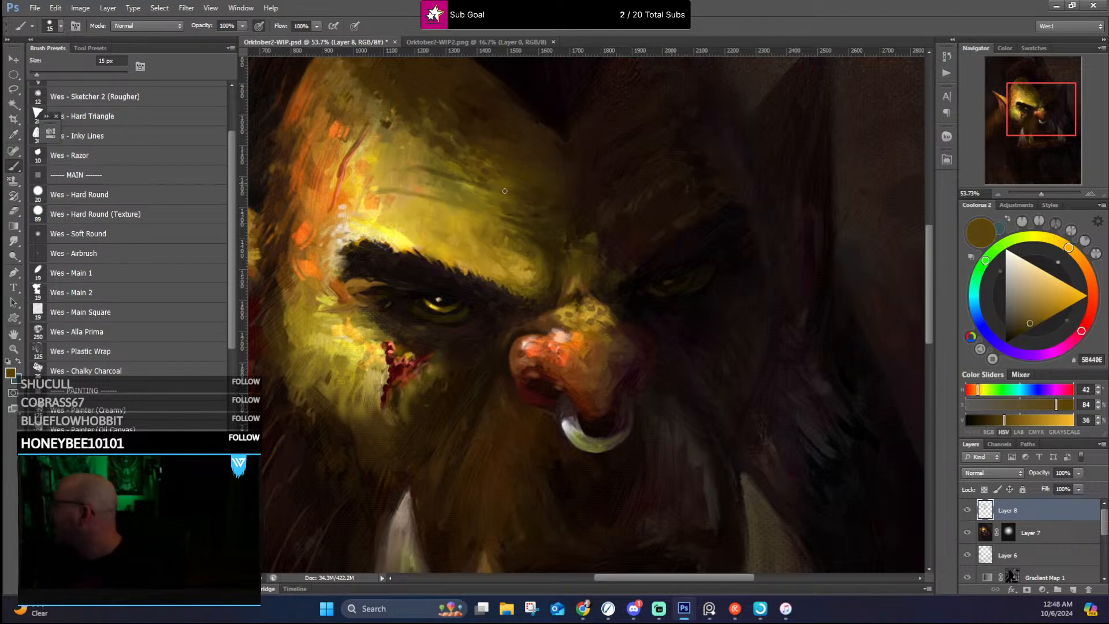
pyautogui.keyDown('alt'); pyautogui.click(556, 201); pyautogui.keyUp('alt')
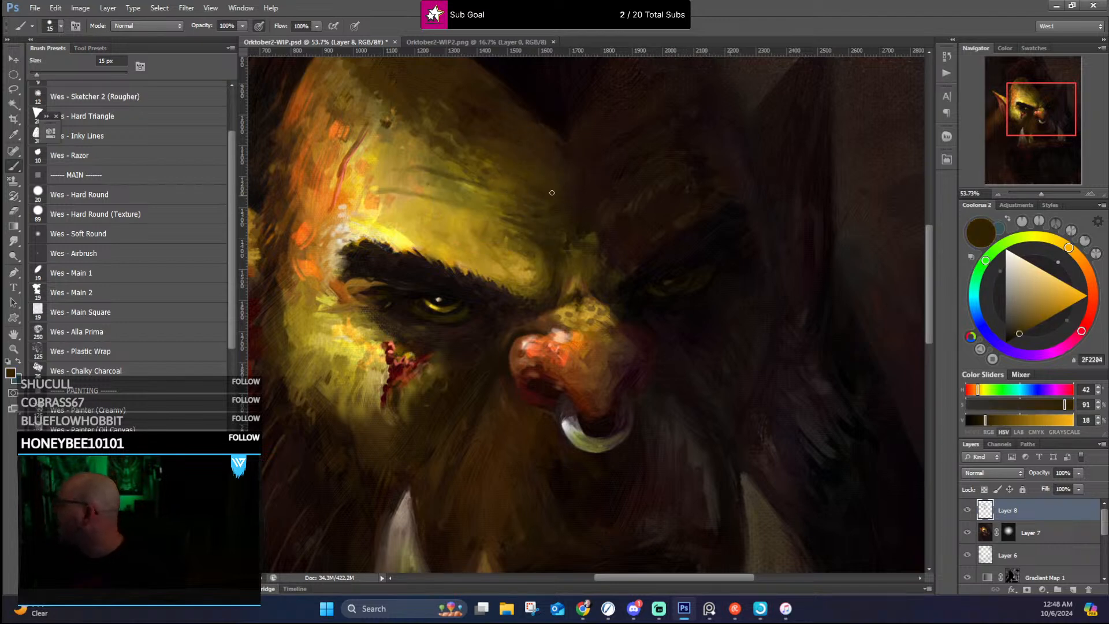
pyautogui.keyDown('alt'); pyautogui.click(600, 157); pyautogui.keyUp('alt')
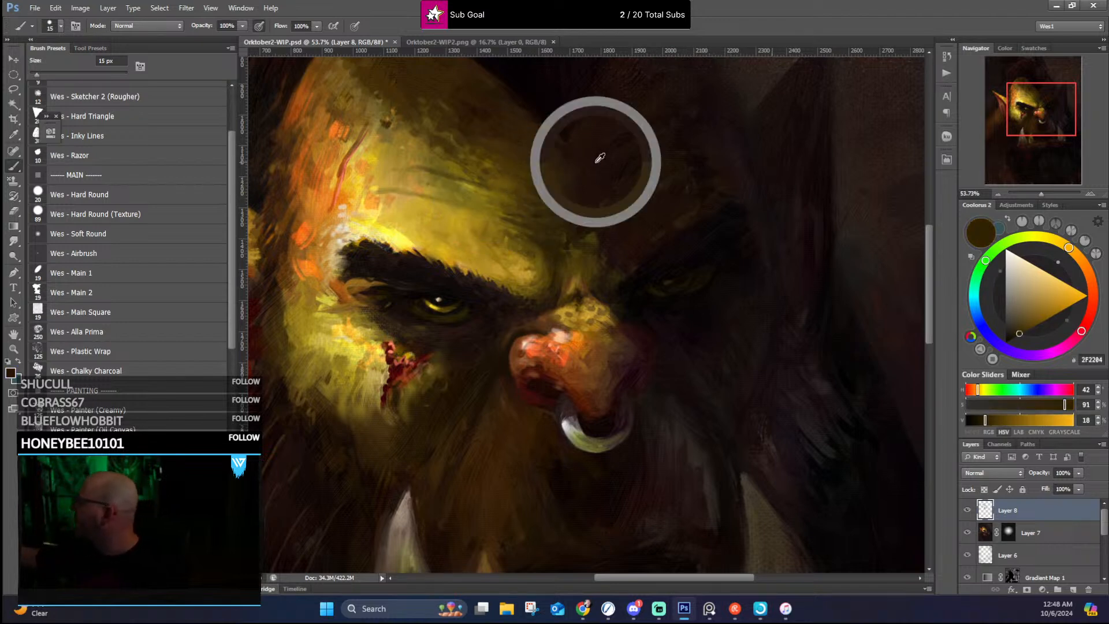
pyautogui.keyDown('alt'); pyautogui.click(576, 135); pyautogui.keyUp('alt')
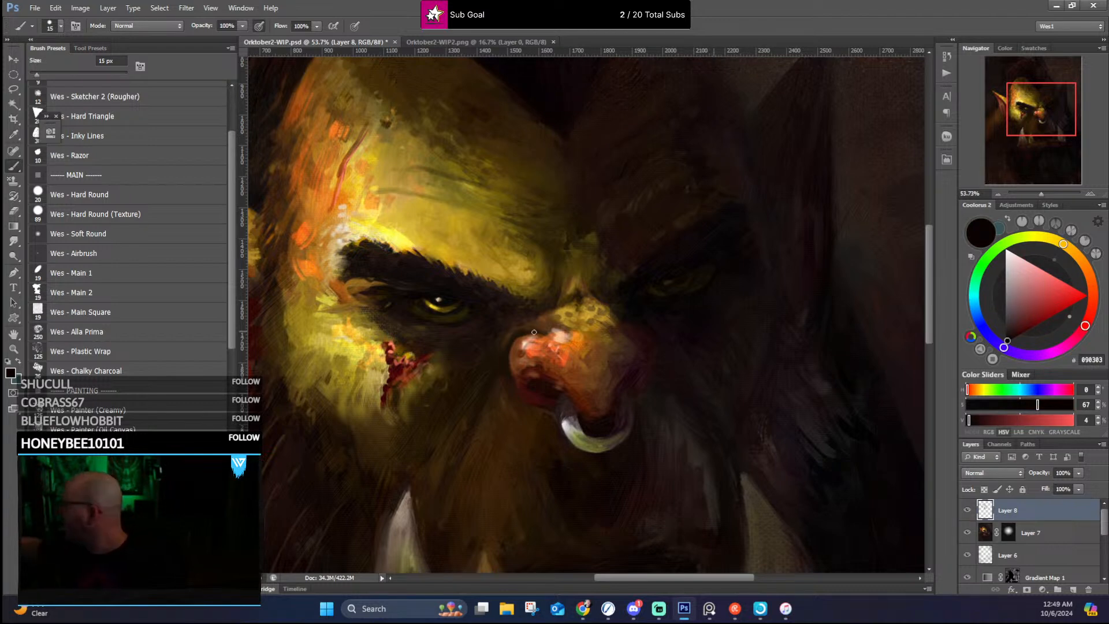
# Step: Clean up the upper contour of the nose and the shadow beside its lit side with sampled orange and dark browns
pyautogui.keyDown('alt'); pyautogui.click(558, 331); pyautogui.keyUp('alt')
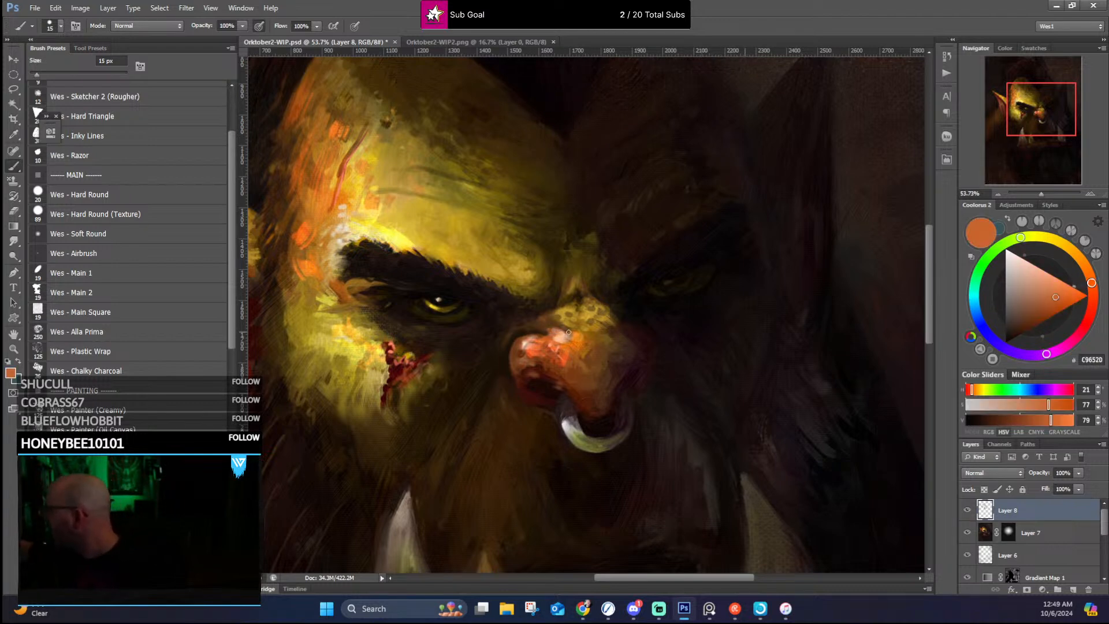
pyautogui.keyDown('alt'); pyautogui.click(521, 323); pyautogui.keyUp('alt')
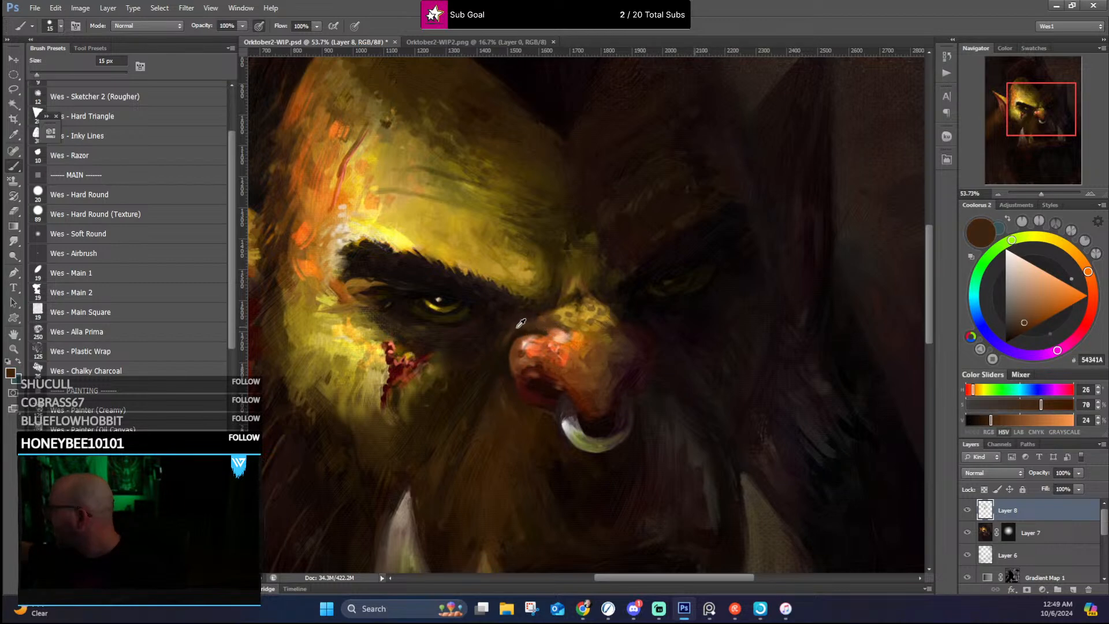
pyautogui.keyDown('alt'); pyautogui.click(514, 334); pyautogui.keyUp('alt')
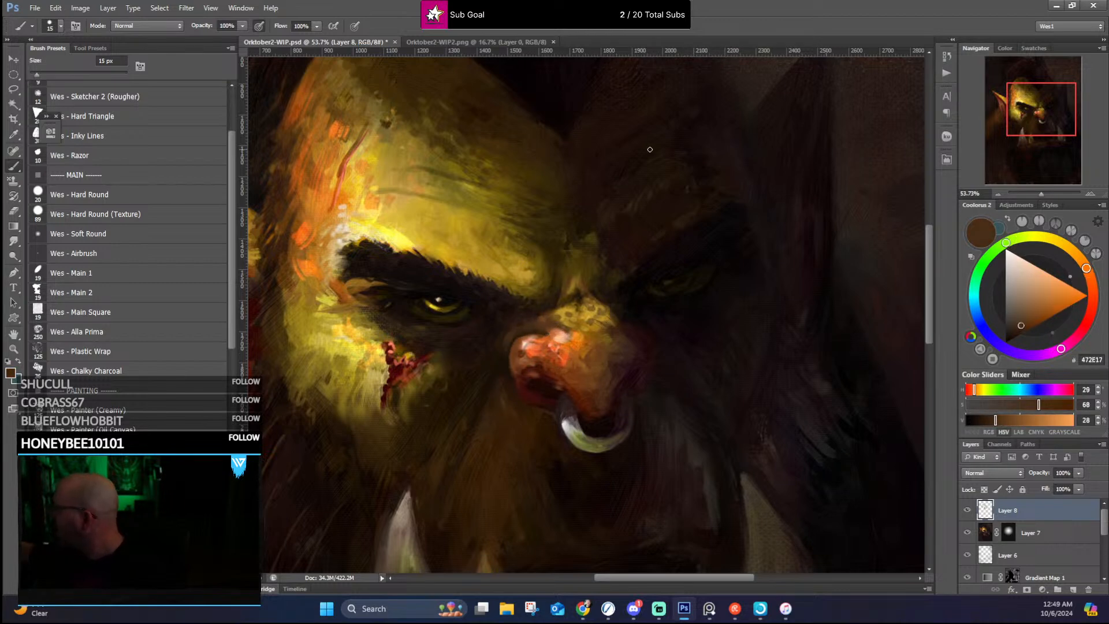
pyautogui.keyDown('alt'); pyautogui.click(504, 346); pyautogui.keyUp('alt')
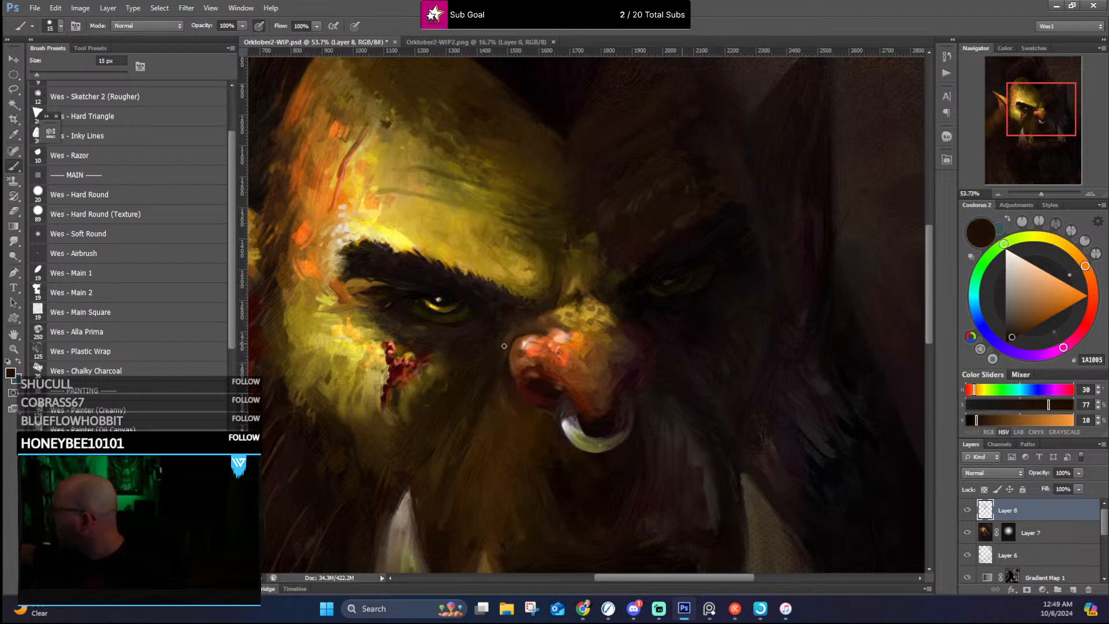
pyautogui.keyDown('alt'); pyautogui.click(506, 378); pyautogui.keyUp('alt')
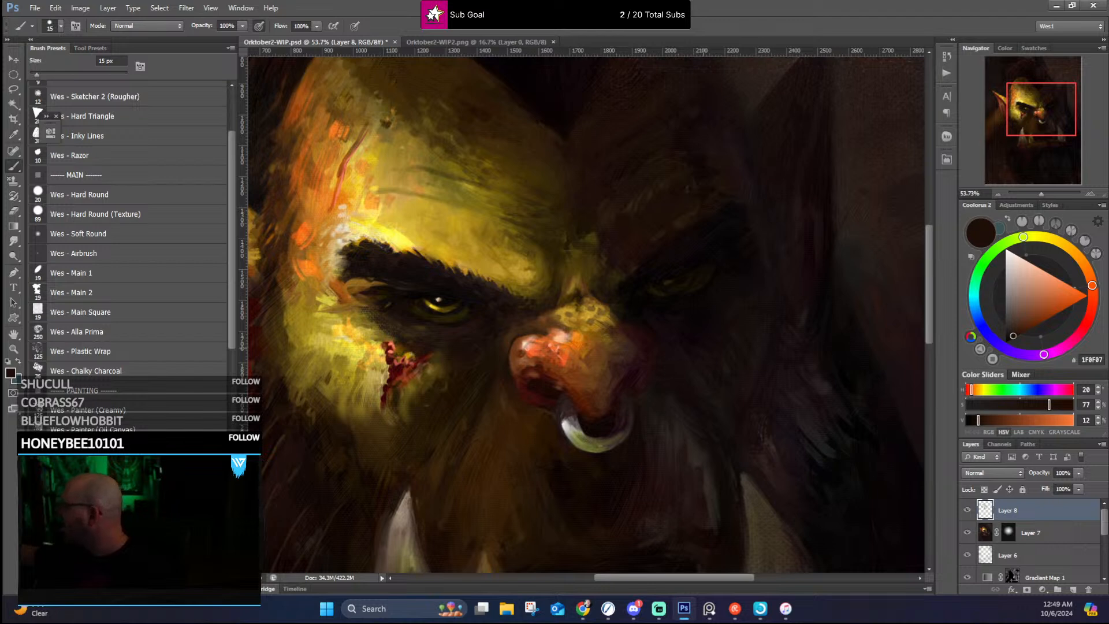
# Step: Accent the lit side and top of the nose with pale cream, bright orange and brown touches
pyautogui.keyDown('alt'); pyautogui.click(527, 330); pyautogui.keyUp('alt')
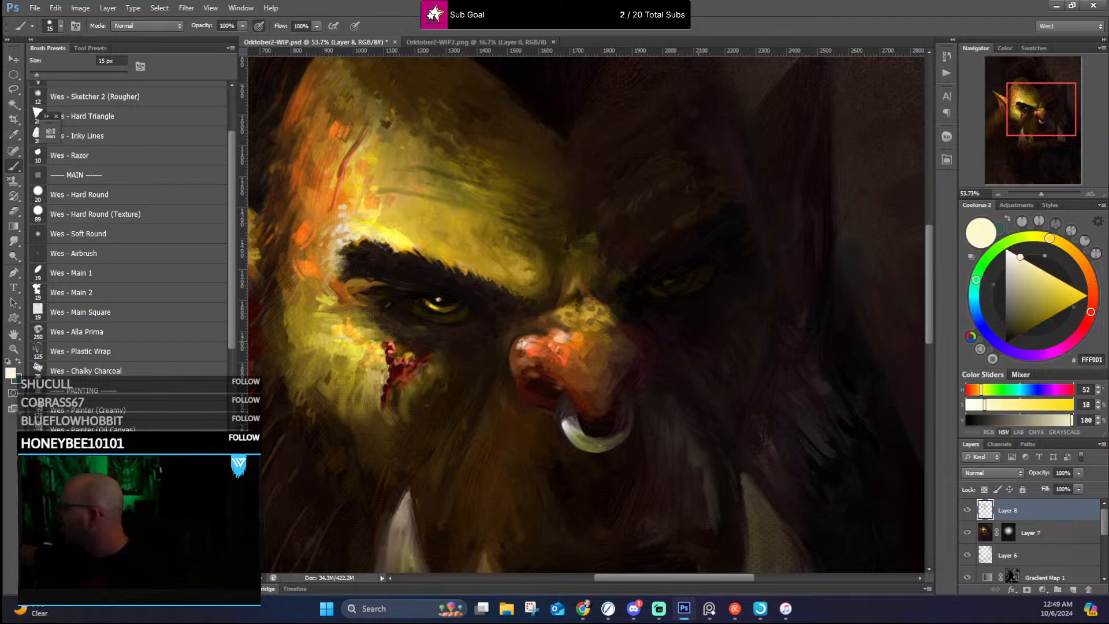
pyautogui.keyDown('alt'); pyautogui.click(599, 342); pyautogui.keyUp('alt')
pyautogui.keyDown('alt'); pyautogui.click(532, 351); pyautogui.keyUp('alt')
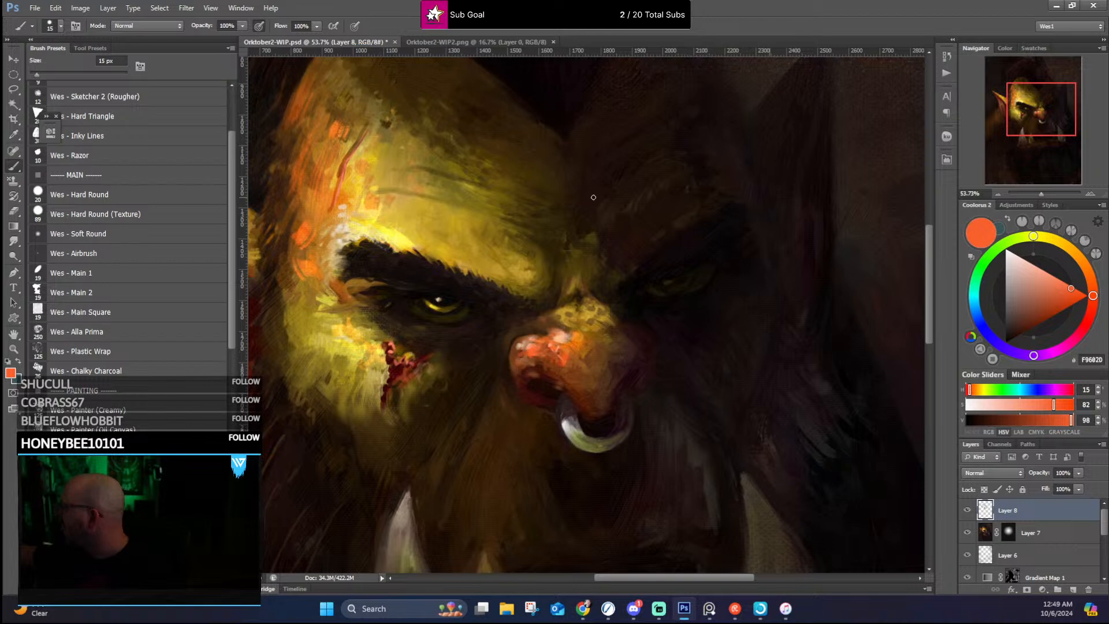
pyautogui.keyDown('alt'); pyautogui.click(553, 322); pyautogui.keyUp('alt')
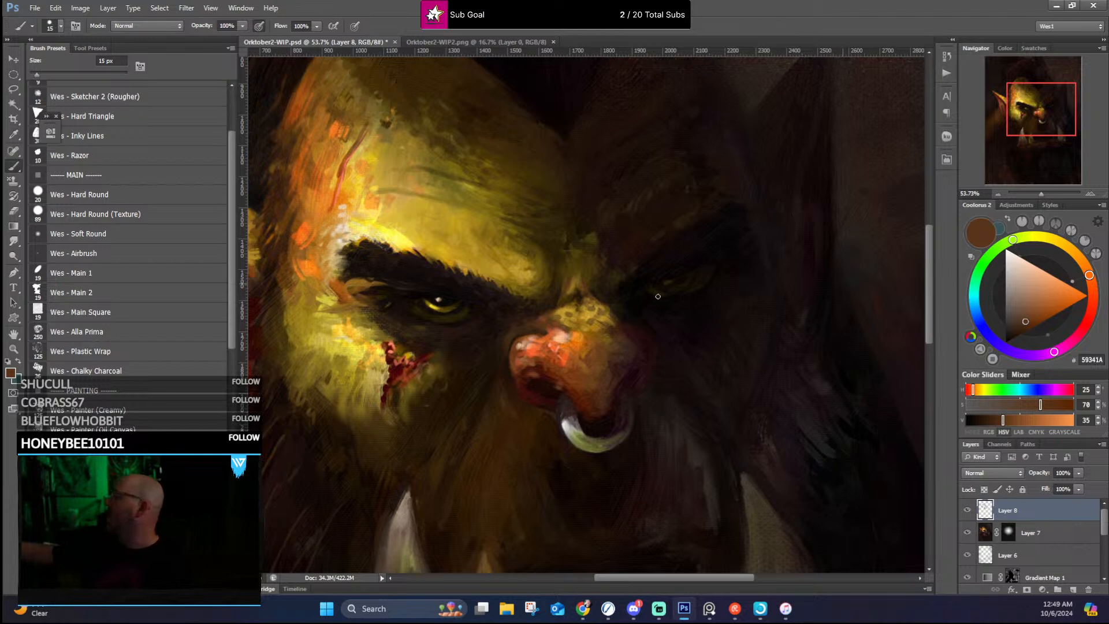
# Step: Refine the shaded side of the nose bridge and the shadowed eye with sampled dark brown, ochre brown and near-black
pyautogui.keyDown('alt'); pyautogui.click(595, 295); pyautogui.keyUp('alt')
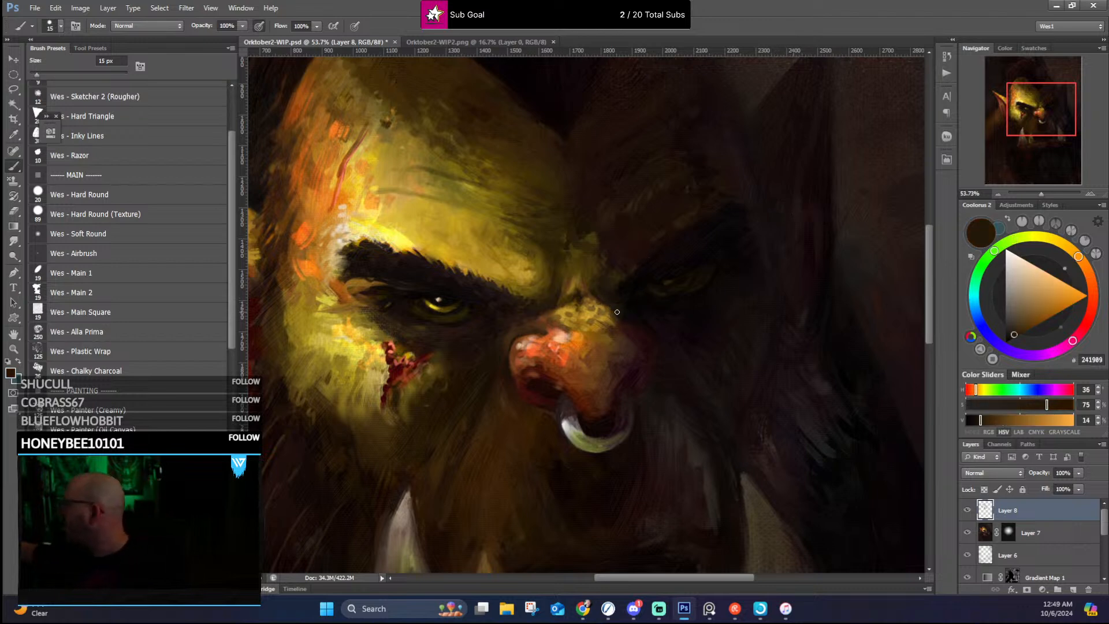
pyautogui.keyDown('alt'); pyautogui.click(617, 316); pyautogui.keyUp('alt')
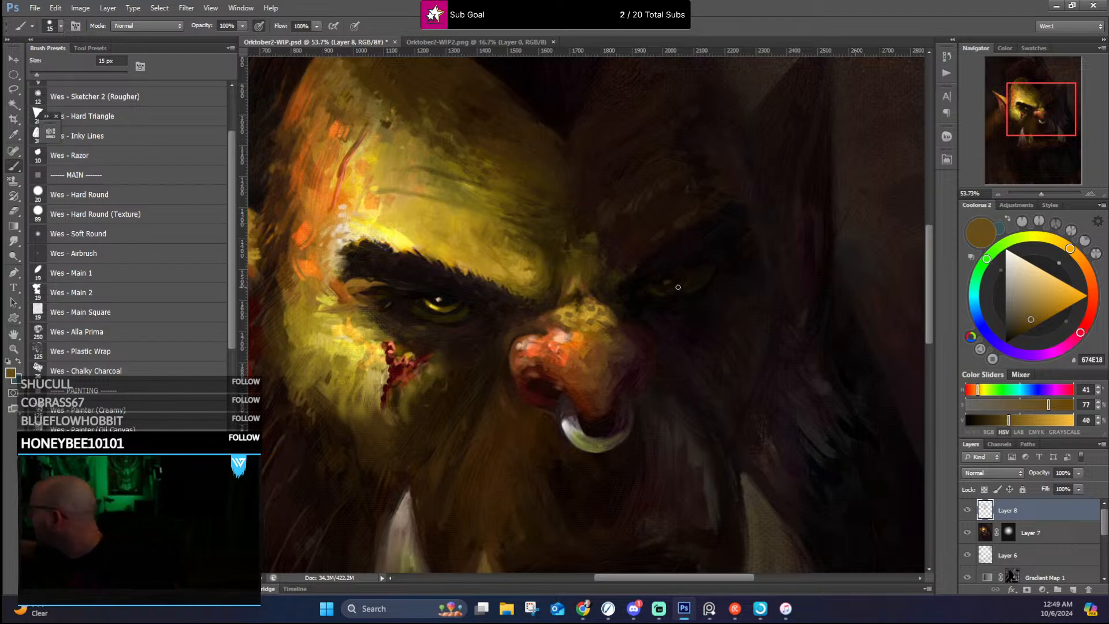
pyautogui.keyDown('alt'); pyautogui.click(680, 286); pyautogui.keyUp('alt')
pyautogui.keyDown('alt'); pyautogui.click(673, 286); pyautogui.keyUp('alt')
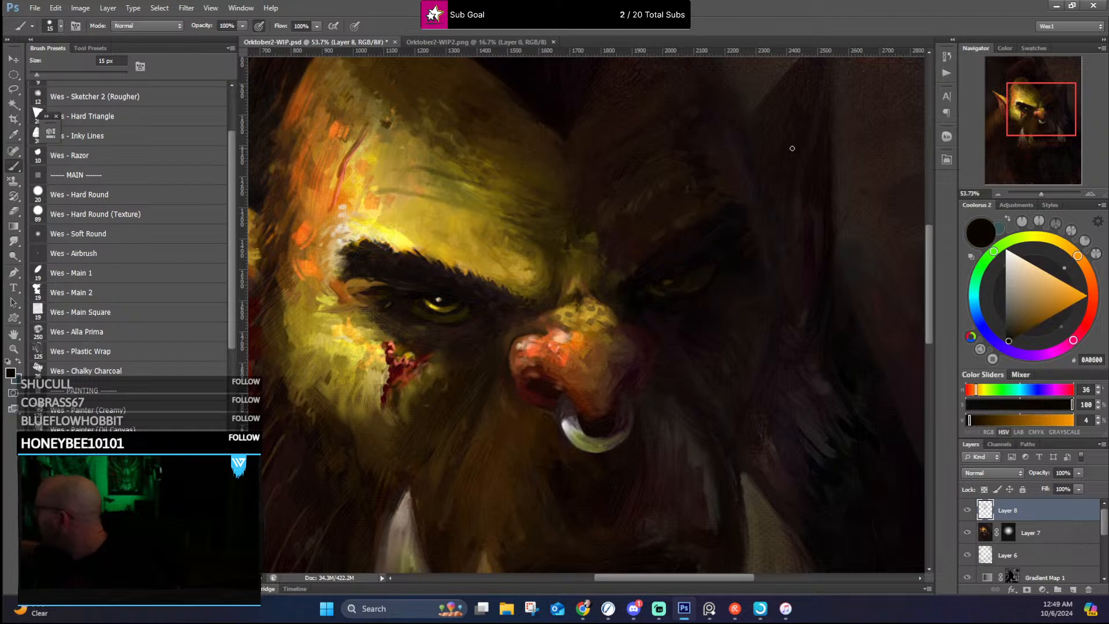
# Step: Touch up the lit eye, the skin between the brows and the lit brow with sampled ochre and dark brown
pyautogui.keyDown('alt'); pyautogui.click(428, 300); pyautogui.keyUp('alt')
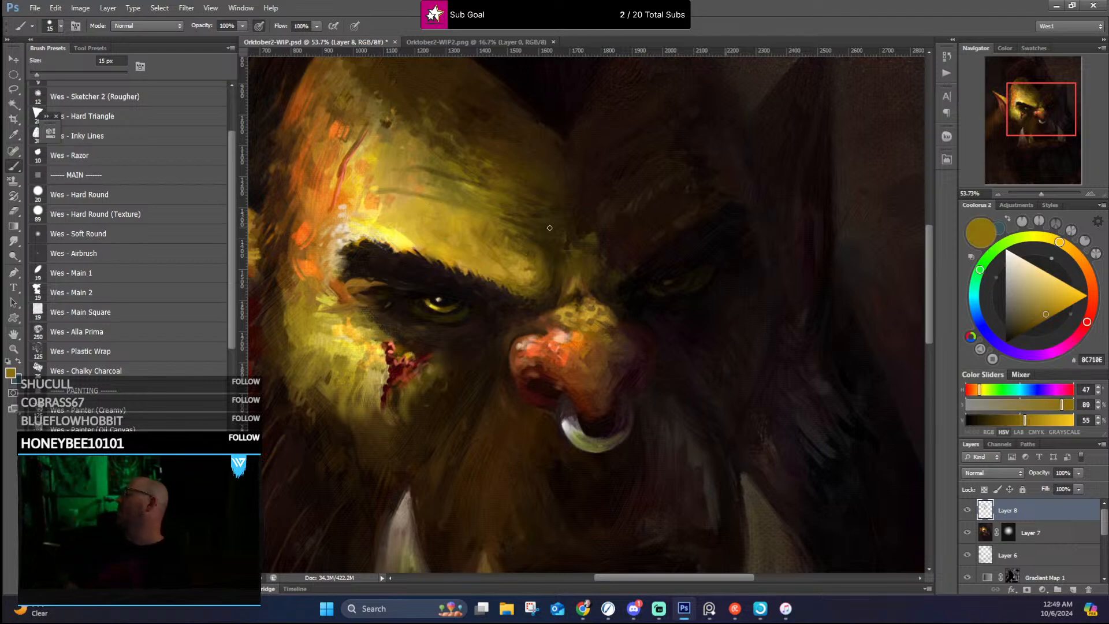
pyautogui.keyDown('alt'); pyautogui.click(592, 224); pyautogui.keyUp('alt')
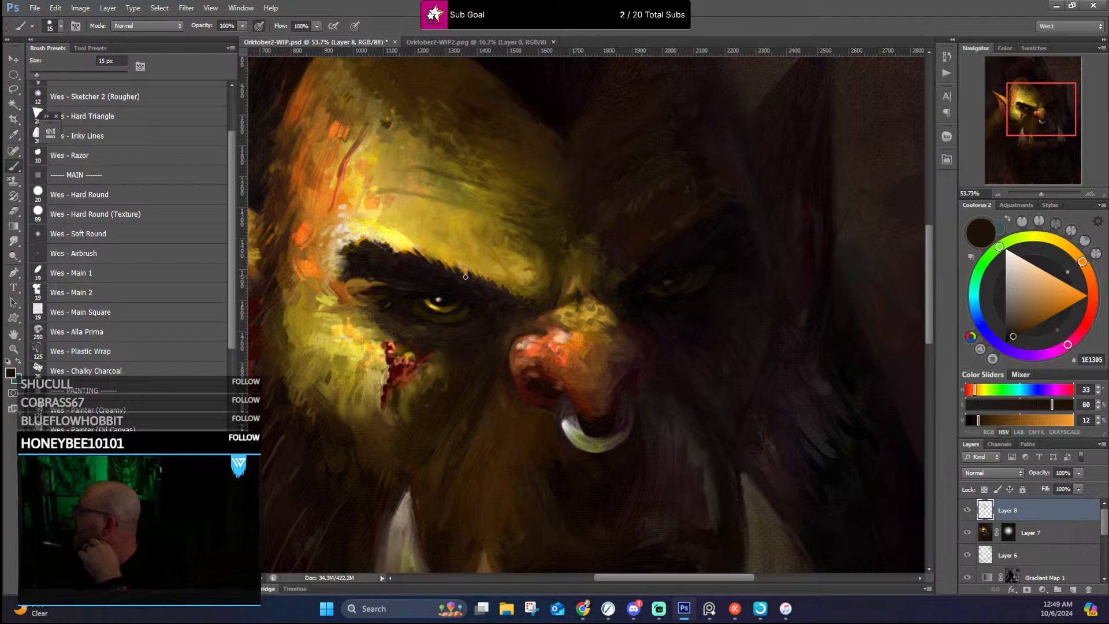
pyautogui.scroll(-3, 471, 278)
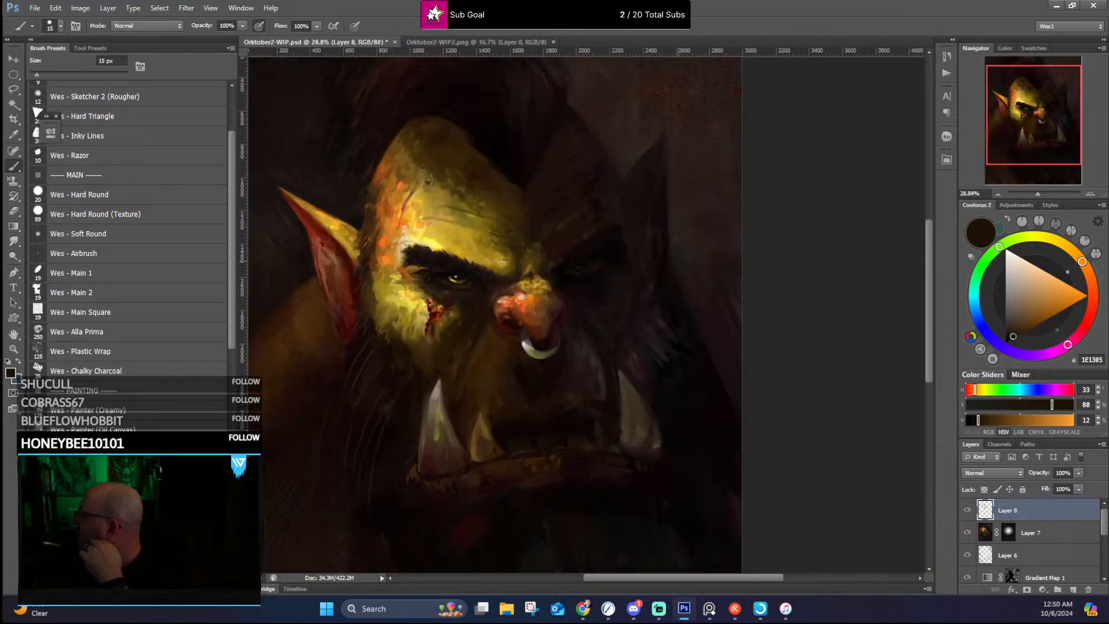
# Step: Clean up the edges around the tip of the large lit-side tusk with sampled near-black red and dark brown
pyautogui.scroll(2, 491, 276)
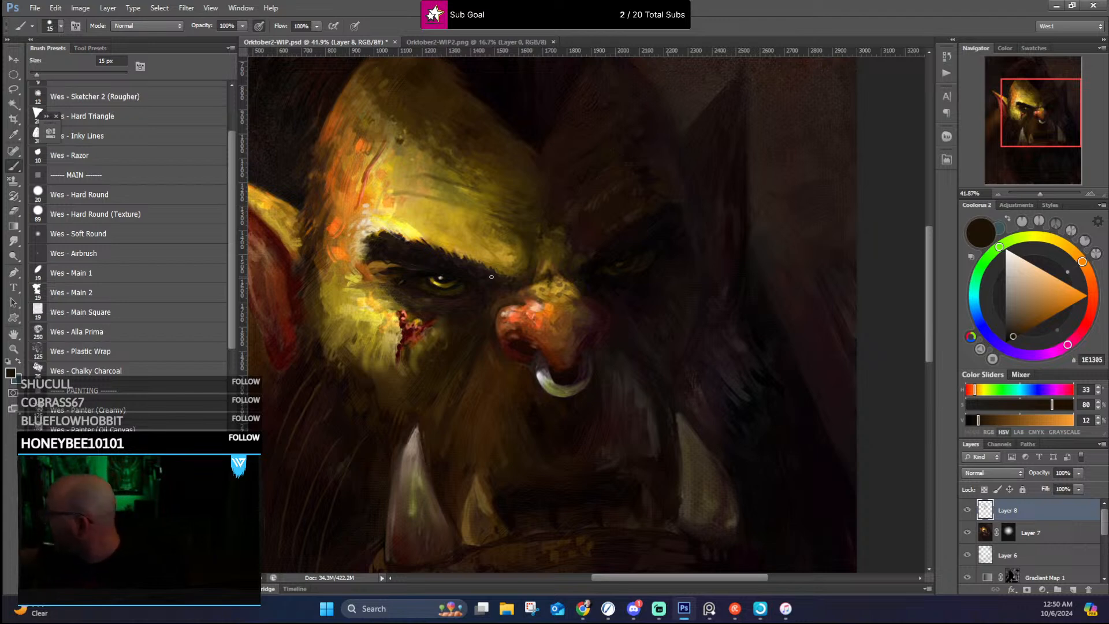
pyautogui.keyDown('alt'); pyautogui.click(415, 420); pyautogui.keyUp('alt')
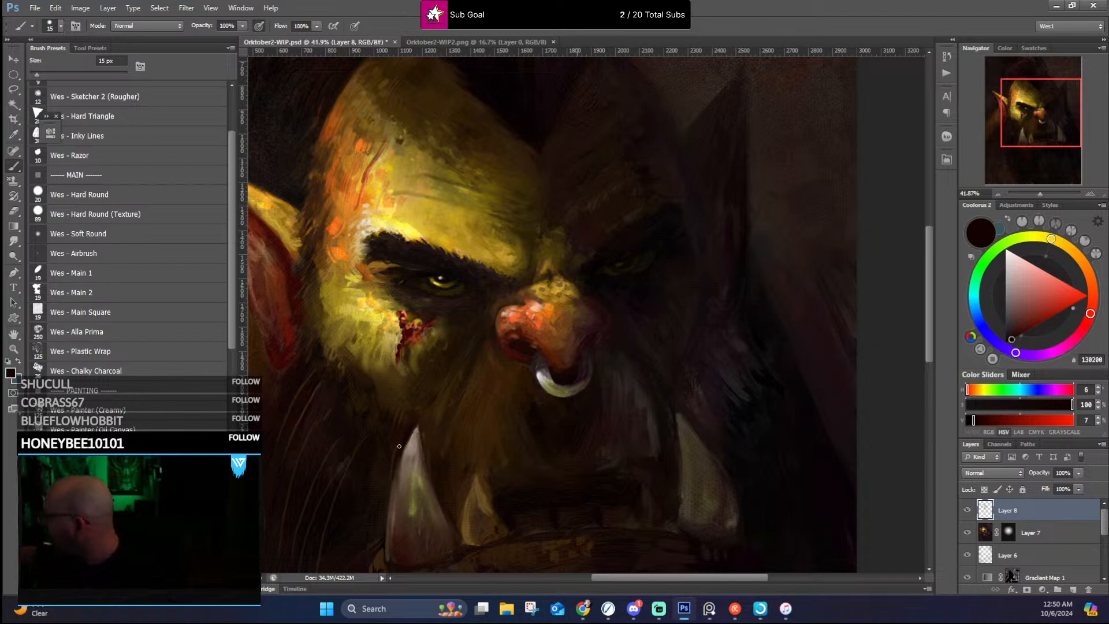
pyautogui.keyDown('alt'); pyautogui.click(421, 422); pyautogui.keyUp('alt')
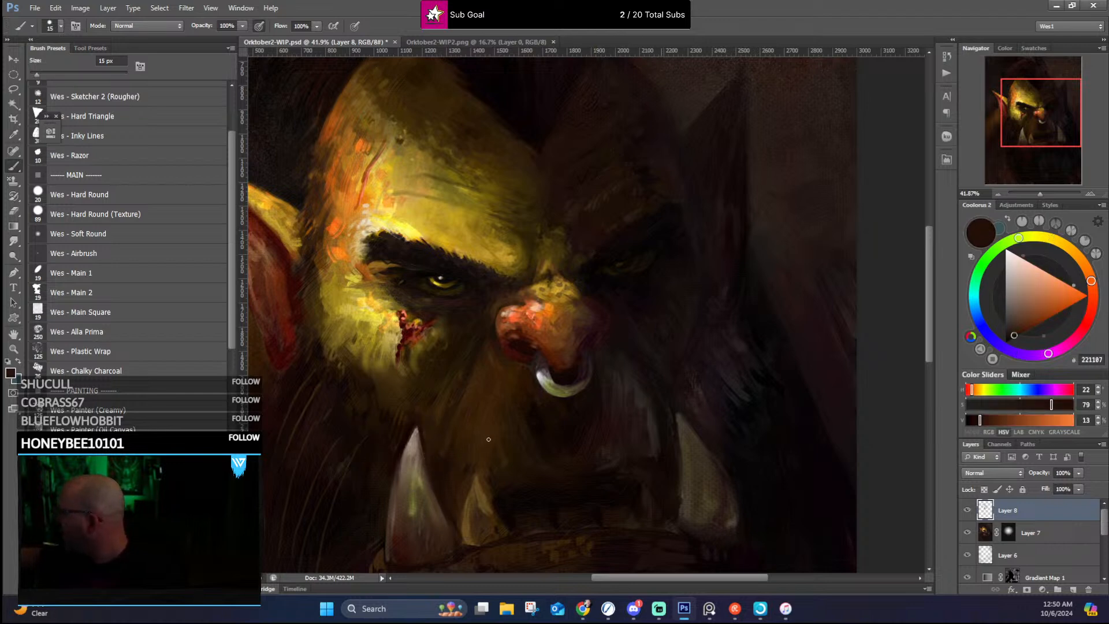
# Step: Refine the small lit-side tusk with a pale grey-brown highlight at its tip and sampled dark browns along its edge and base
pyautogui.moveTo(490, 478); pyautogui.dragTo(450, 418)
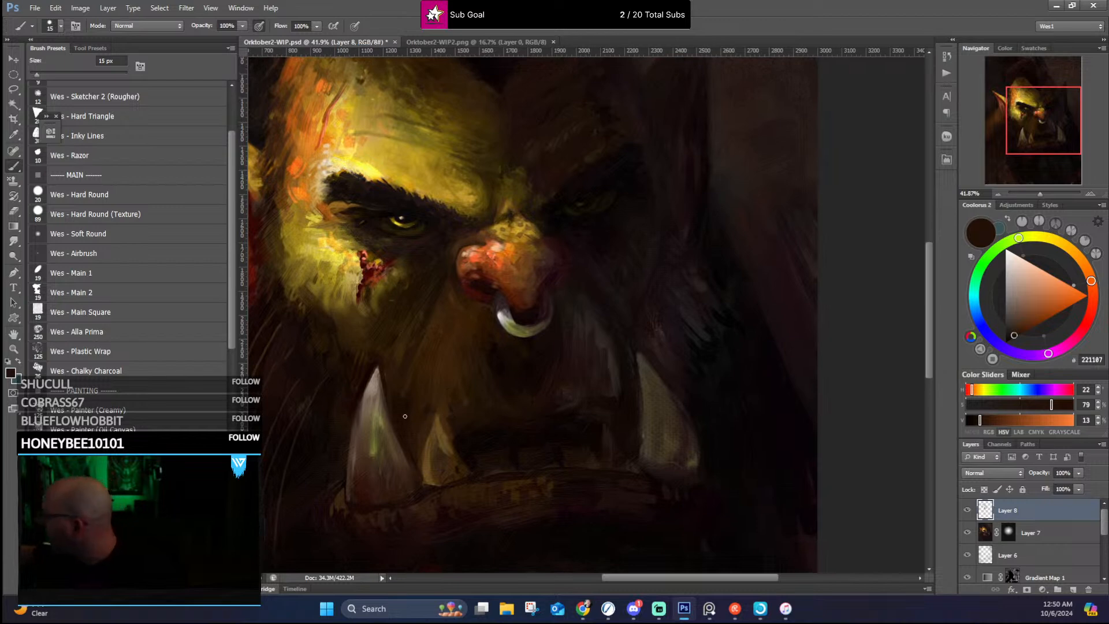
pyautogui.keyDown('alt'); pyautogui.click(436, 430); pyautogui.keyUp('alt')
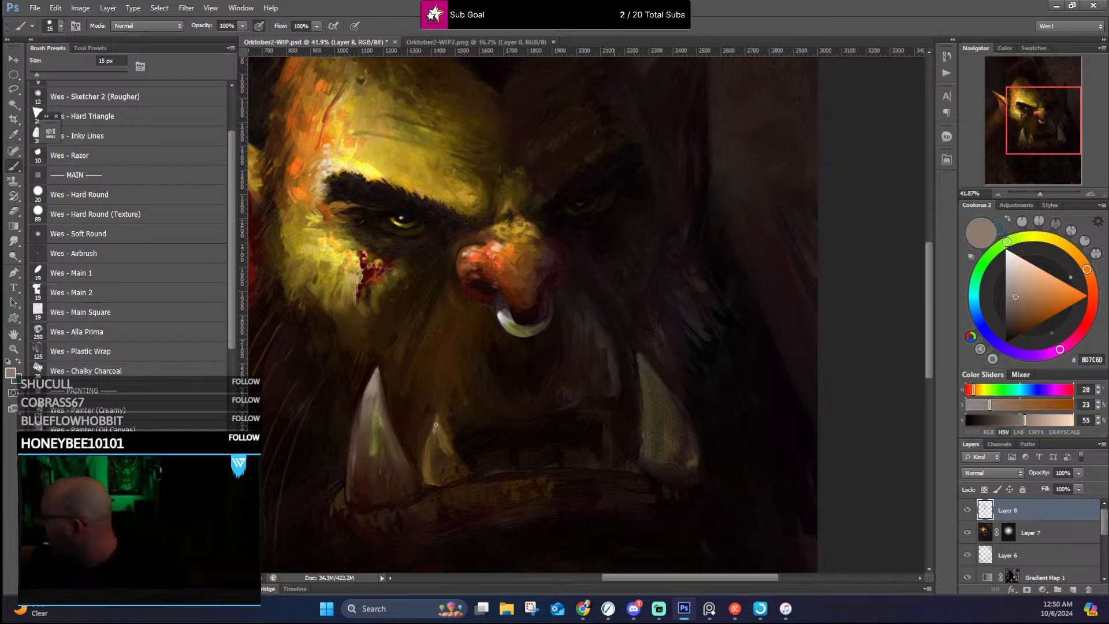
pyautogui.keyDown('alt'); pyautogui.click(427, 433); pyautogui.keyUp('alt')
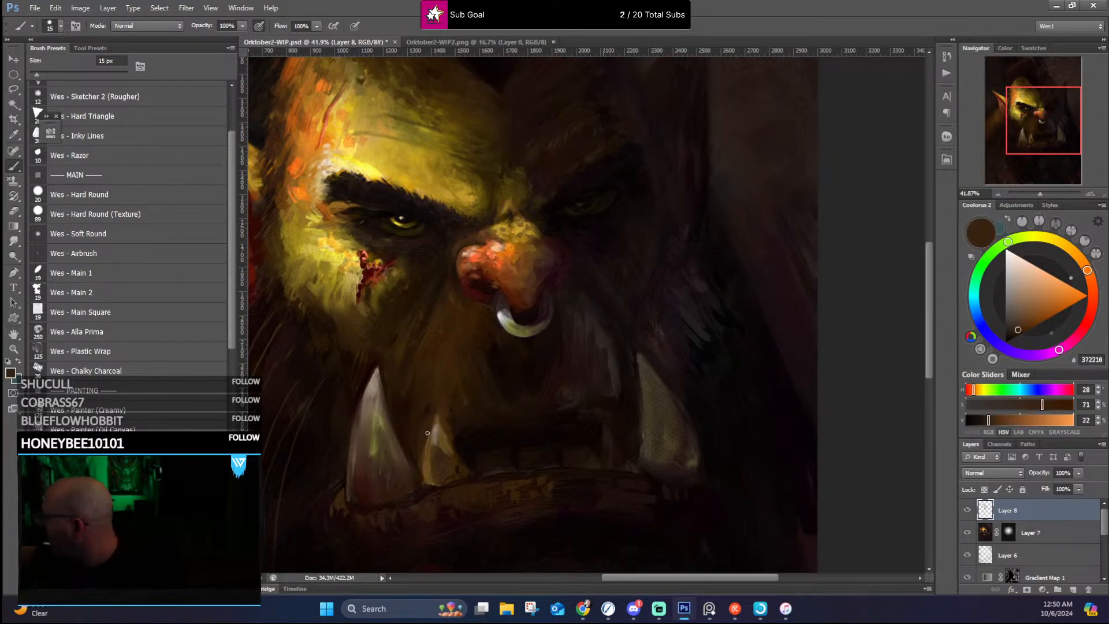
pyautogui.keyDown('alt'); pyautogui.click(427, 486); pyautogui.keyUp('alt')
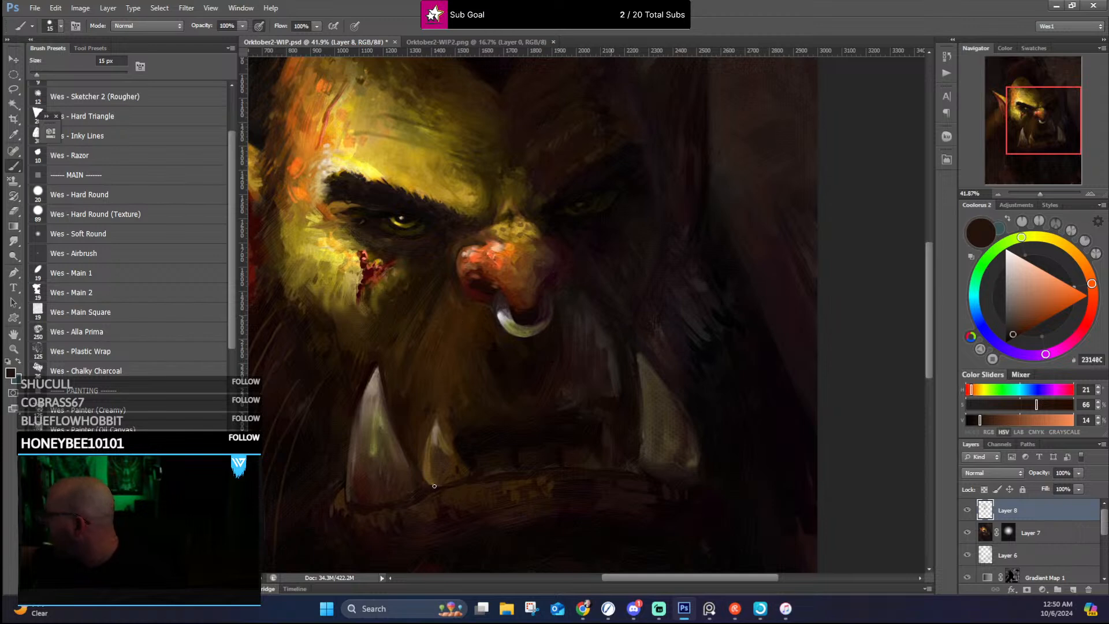
pyautogui.keyDown('alt'); pyautogui.click(442, 487); pyautogui.keyUp('alt')
pyautogui.keyDown('alt'); pyautogui.click(428, 471); pyautogui.keyUp('alt')
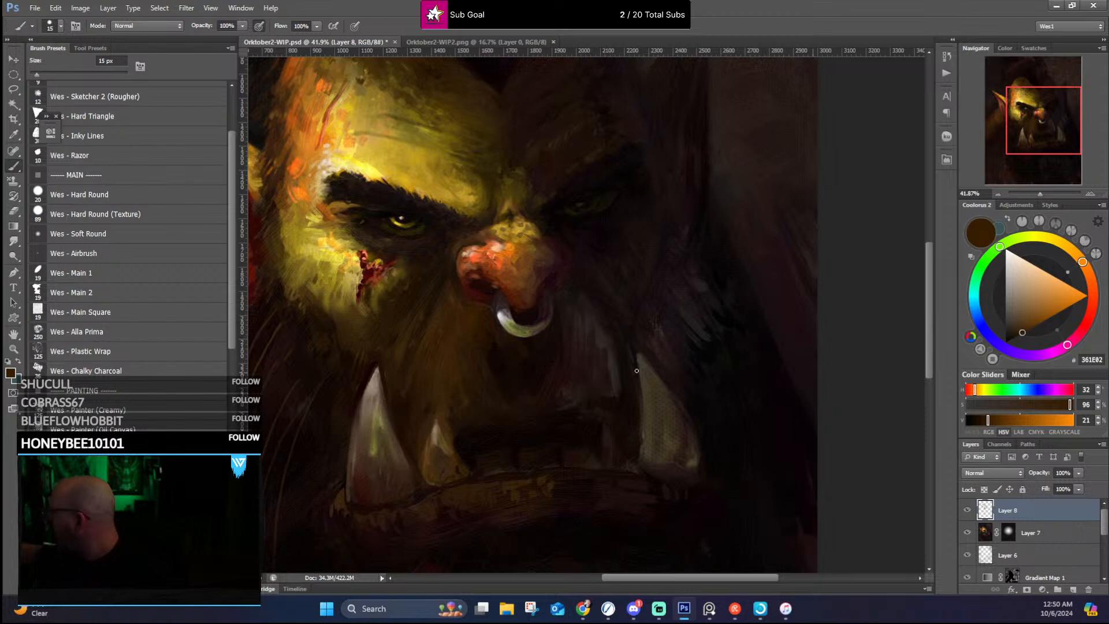
# Step: Repaint the shaded-side tusk with sampled olive browns and sharpen its outline with near-black
pyautogui.moveTo(627, 397); pyautogui.dragTo(583, 397)
pyautogui.keyDown('alt'); pyautogui.click(597, 429); pyautogui.keyUp('alt')
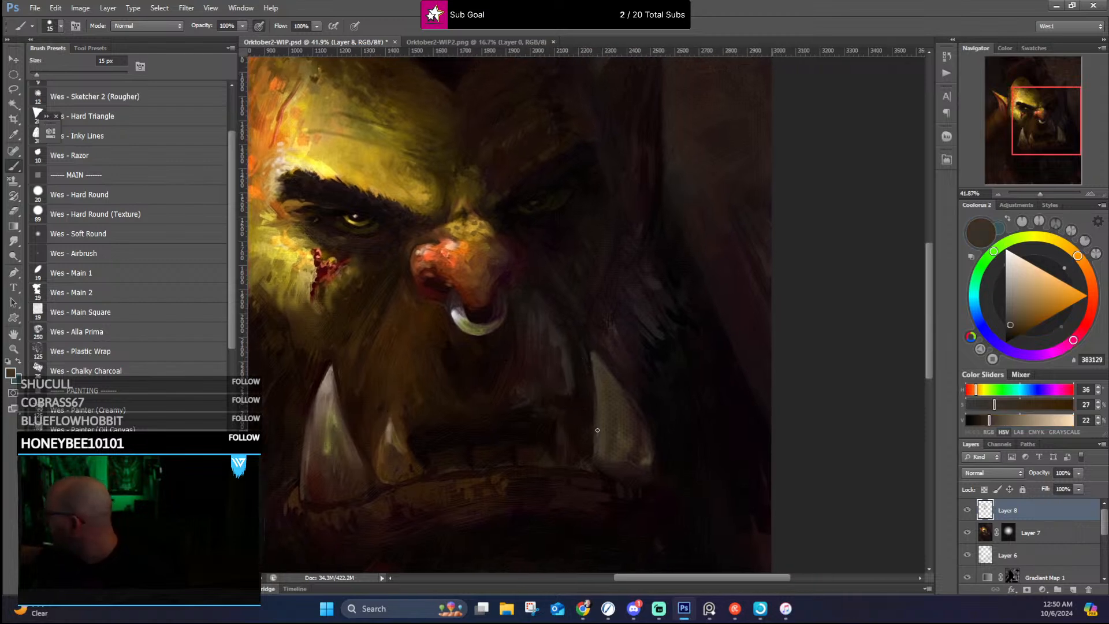
pyautogui.keyDown('alt'); pyautogui.click(648, 466); pyautogui.keyUp('alt')
pyautogui.moveTo(613, 380); pyautogui.dragTo(603, 366)
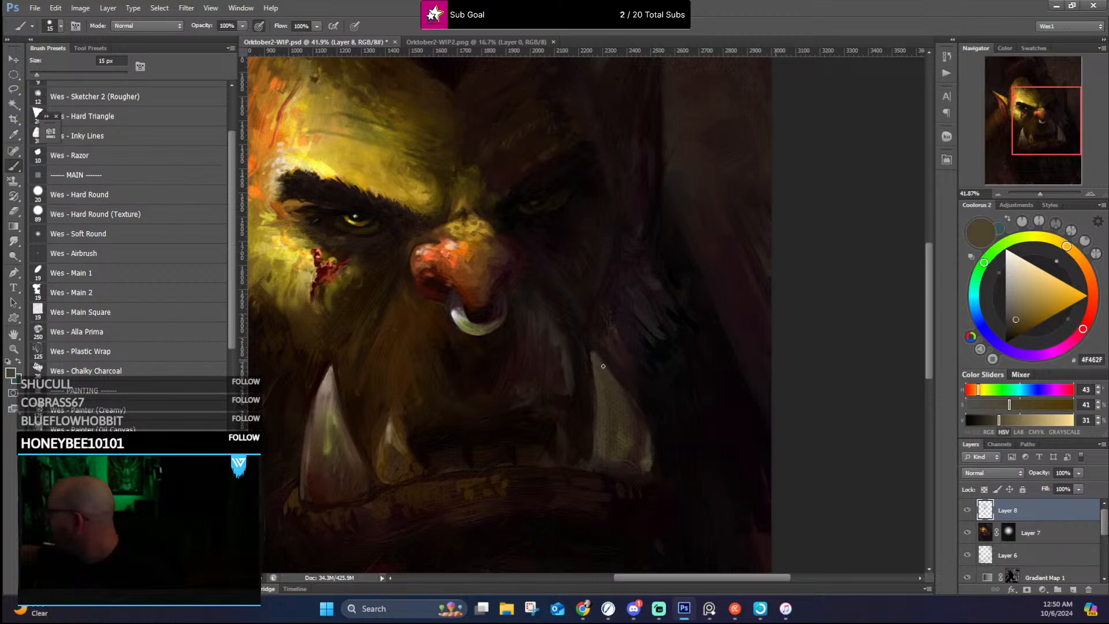
pyautogui.keyDown('alt'); pyautogui.click(621, 384); pyautogui.keyUp('alt')
pyautogui.keyDown('alt'); pyautogui.click(640, 400); pyautogui.keyUp('alt')
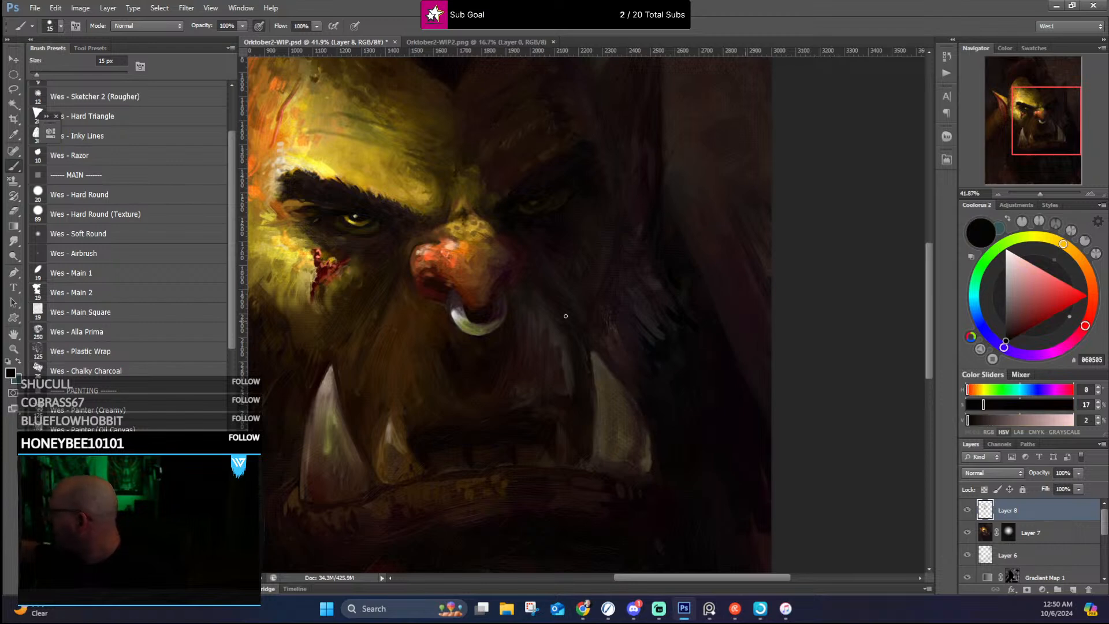
pyautogui.keyDown('alt'); pyautogui.click(592, 382); pyautogui.keyUp('alt')
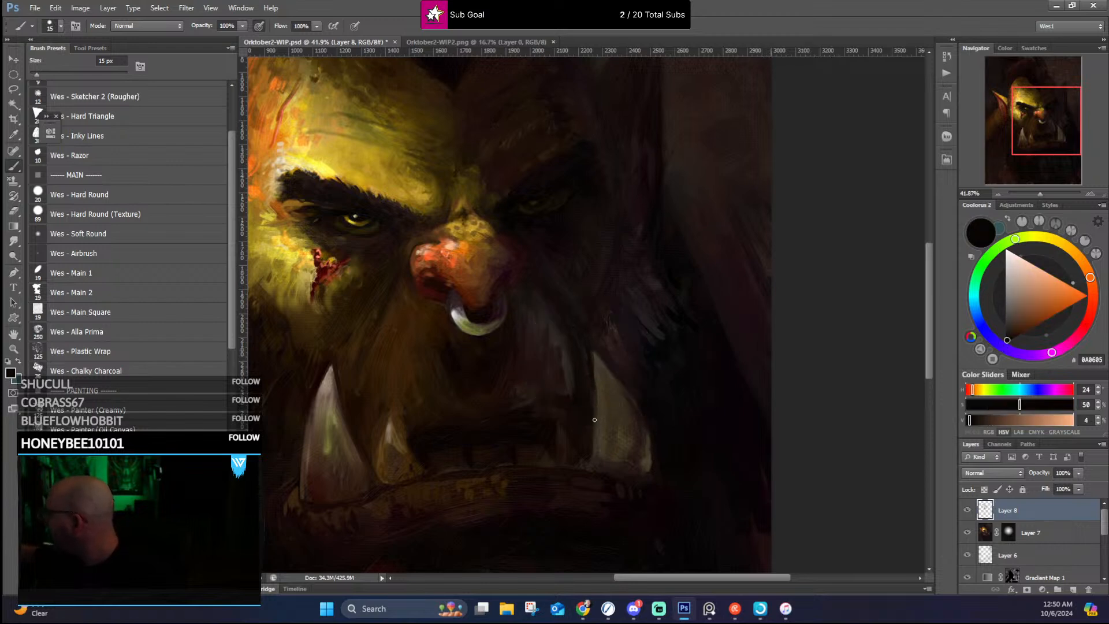
pyautogui.keyDown('alt'); pyautogui.click(580, 342); pyautogui.keyUp('alt')
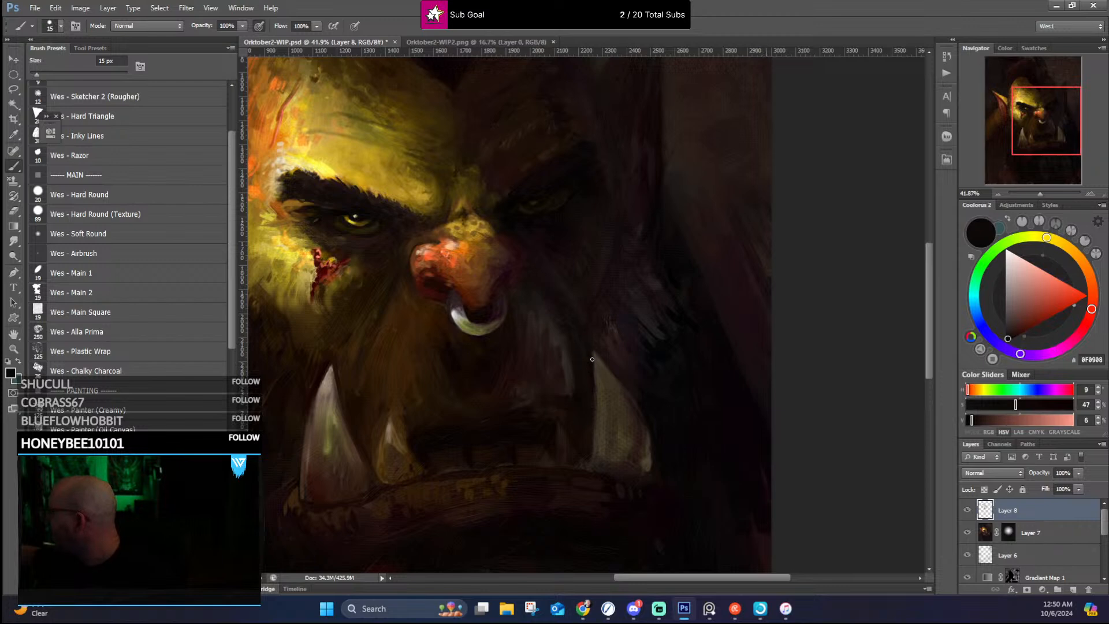
# Step: Touch up the nose's shaded edge and the shaded brow with sampled browns and near-black
pyautogui.keyDown('alt'); pyautogui.click(509, 254); pyautogui.keyUp('alt')
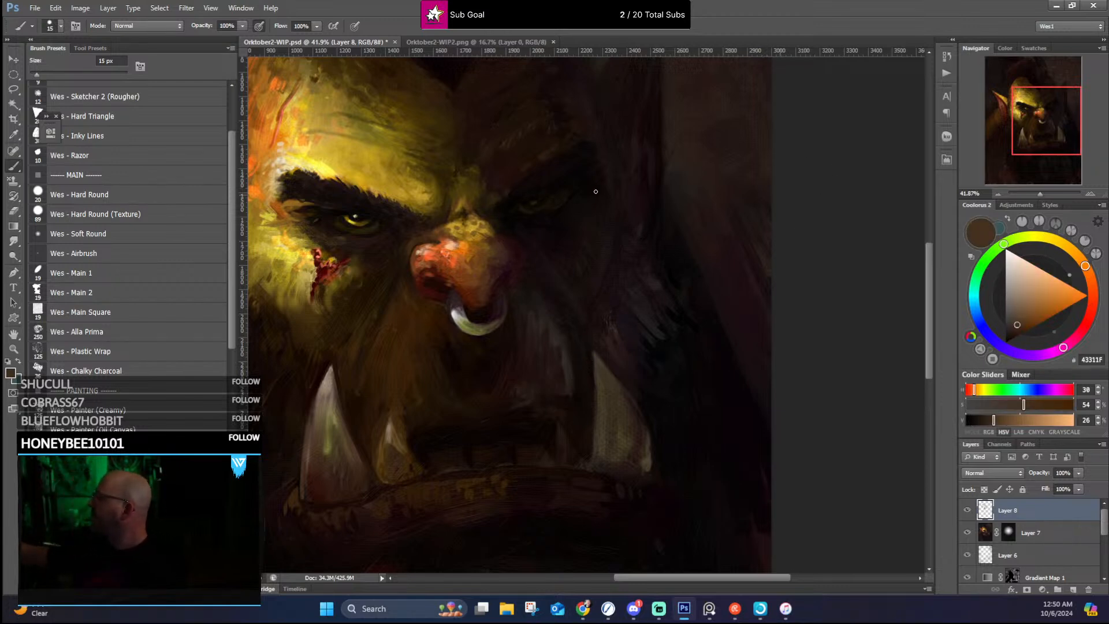
pyautogui.keyDown('alt'); pyautogui.click(497, 208); pyautogui.keyUp('alt')
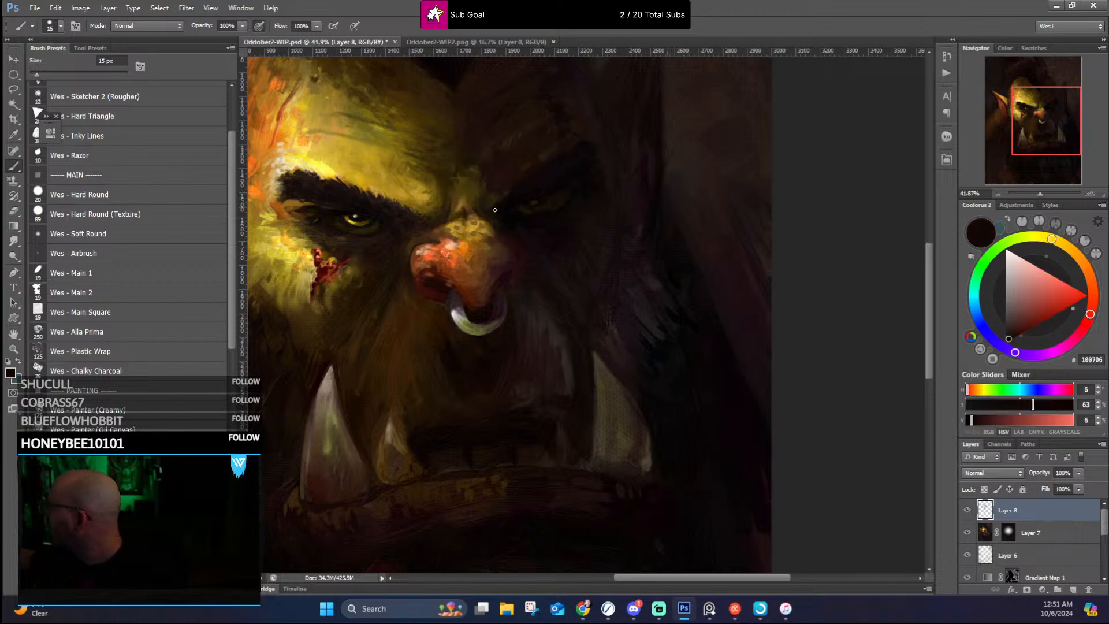
pyautogui.keyDown('alt'); pyautogui.click(504, 197); pyautogui.keyUp('alt')
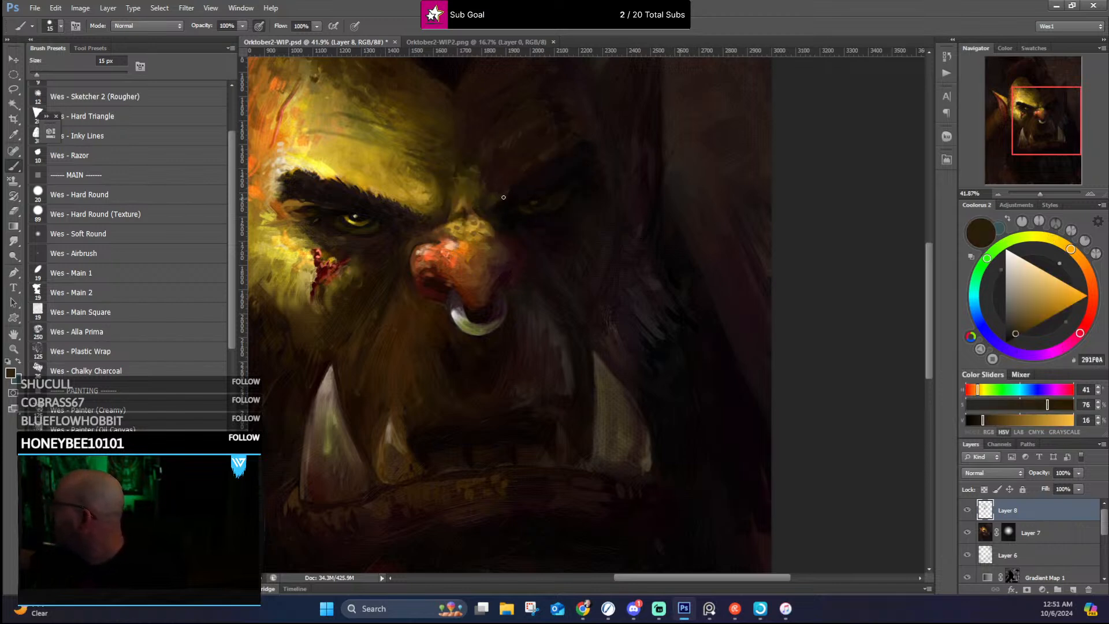
pyautogui.keyDown('alt'); pyautogui.click(581, 149); pyautogui.keyUp('alt')
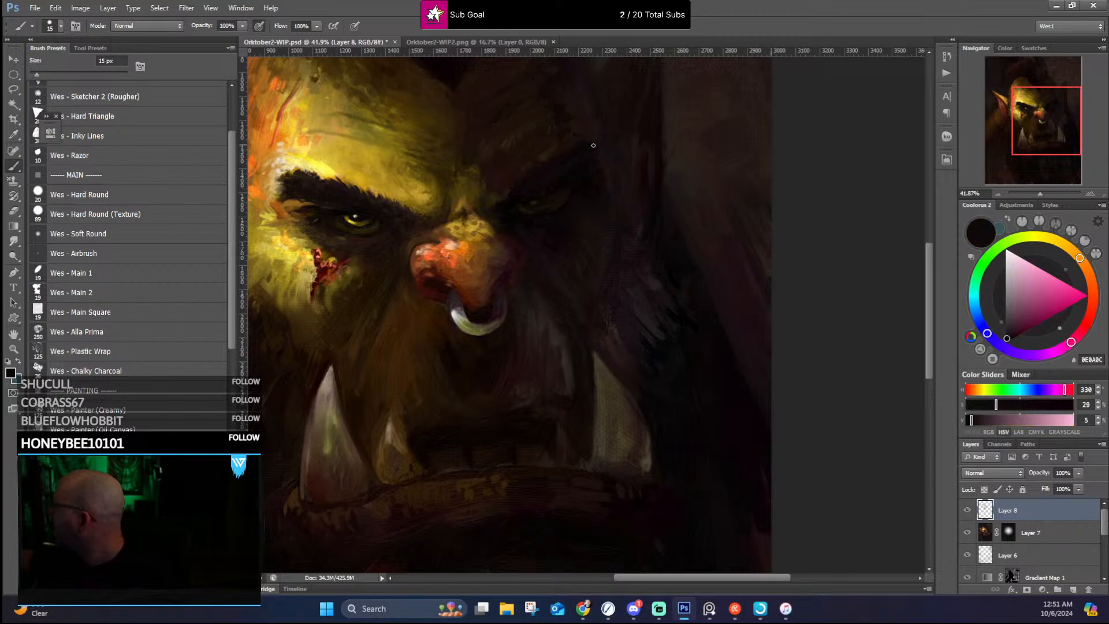
pyautogui.keyDown('alt'); pyautogui.click(589, 156); pyautogui.keyUp('alt')
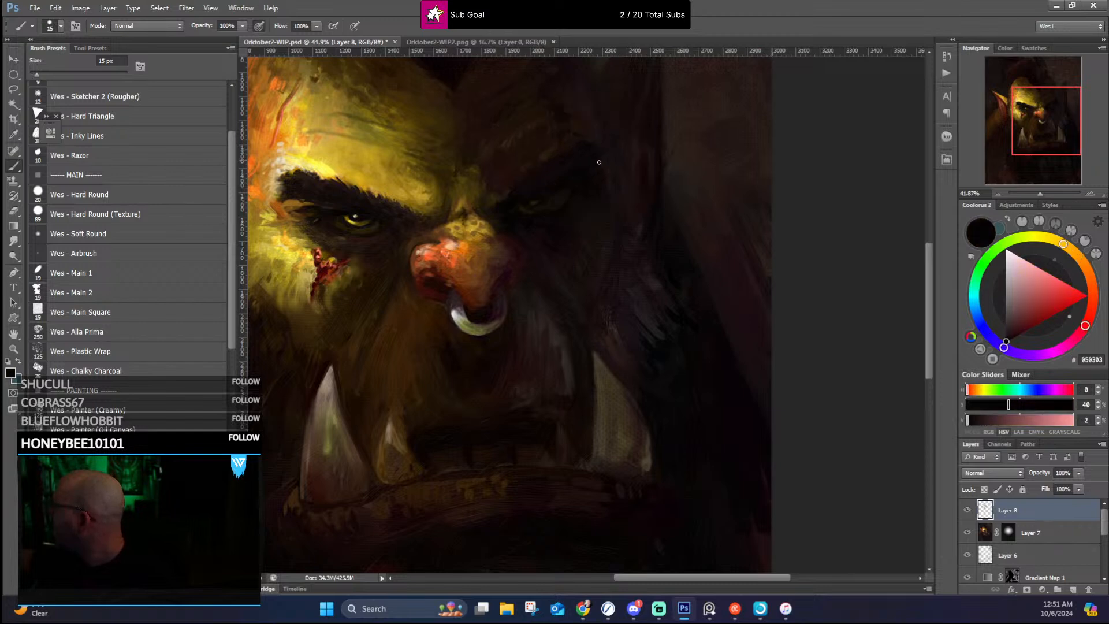
# Step: Touch up around the lit eye and set the paint colour to a near-black red with 50% saturation and 7% brightness
pyautogui.keyDown('alt'); pyautogui.click(365, 214); pyautogui.keyUp('alt')
pyautogui.keyDown('alt'); pyautogui.click(347, 197); pyautogui.keyUp('alt')
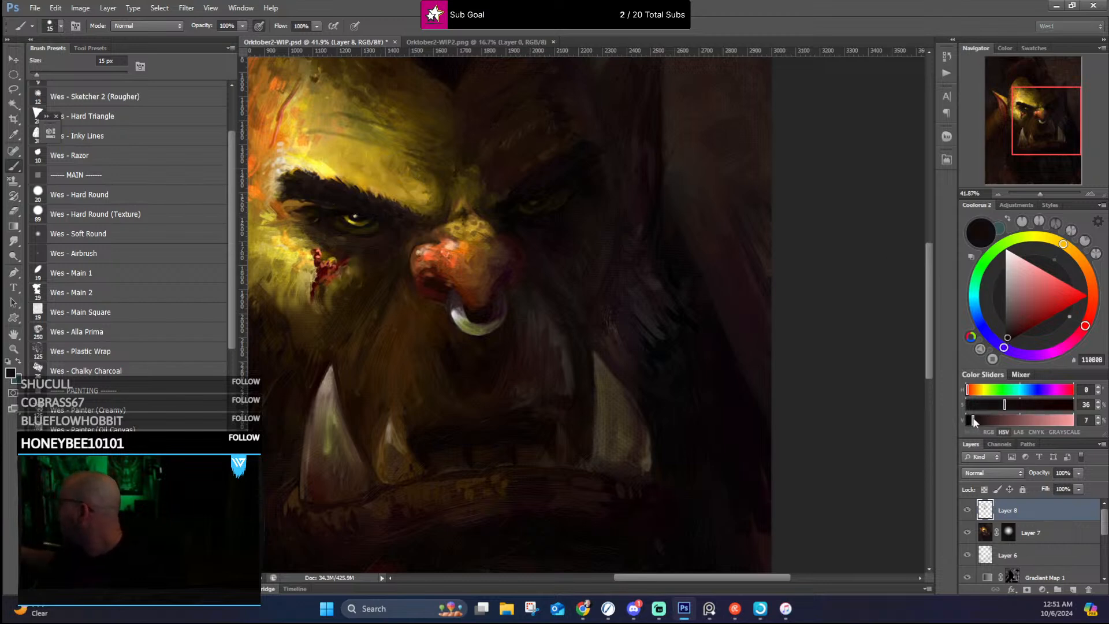
pyautogui.click(1020, 403)
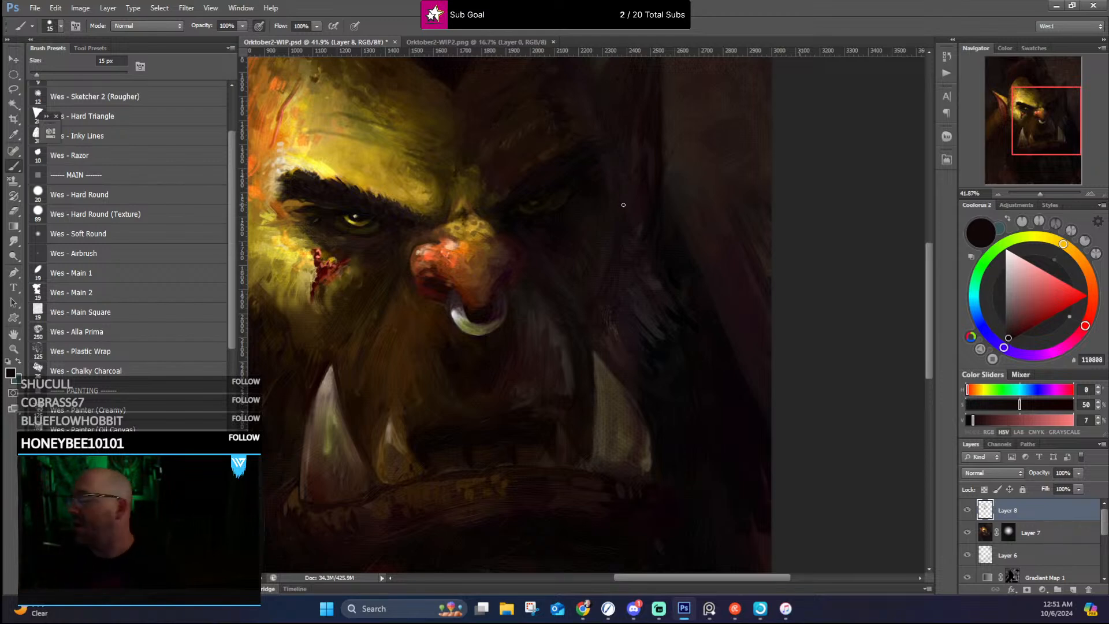
# Step: Check the whole portrait and save the Orktober2-WIP.psd document
pyautogui.moveTo(519, 480); pyautogui.dragTo(516, 546)
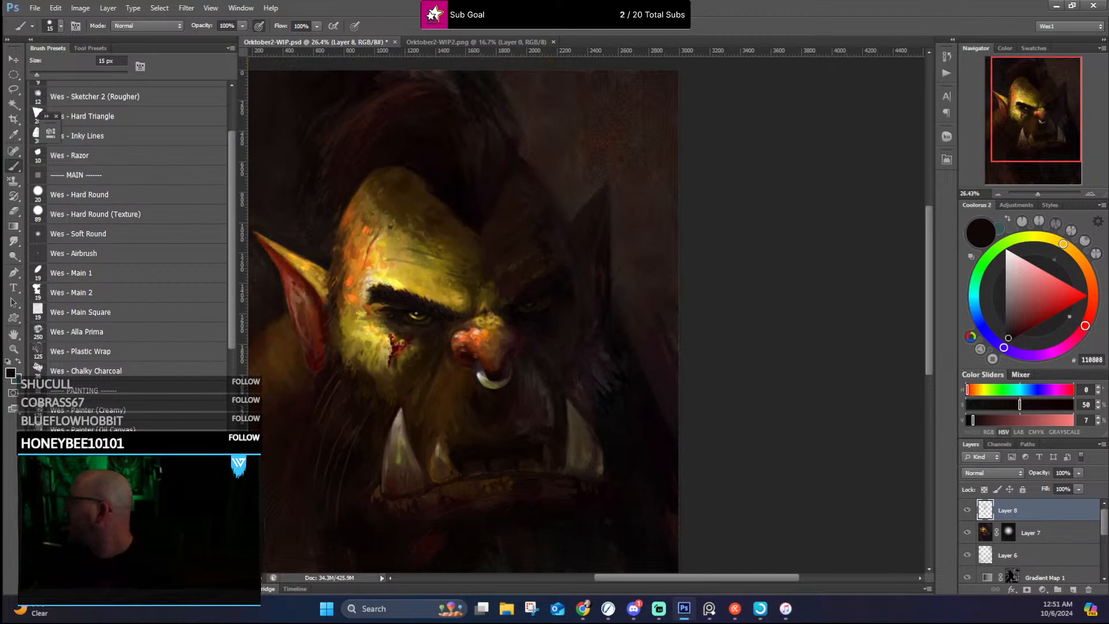
pyautogui.moveTo(485, 326); pyautogui.dragTo(588, 222)
pyautogui.scroll(1, 589, 222)
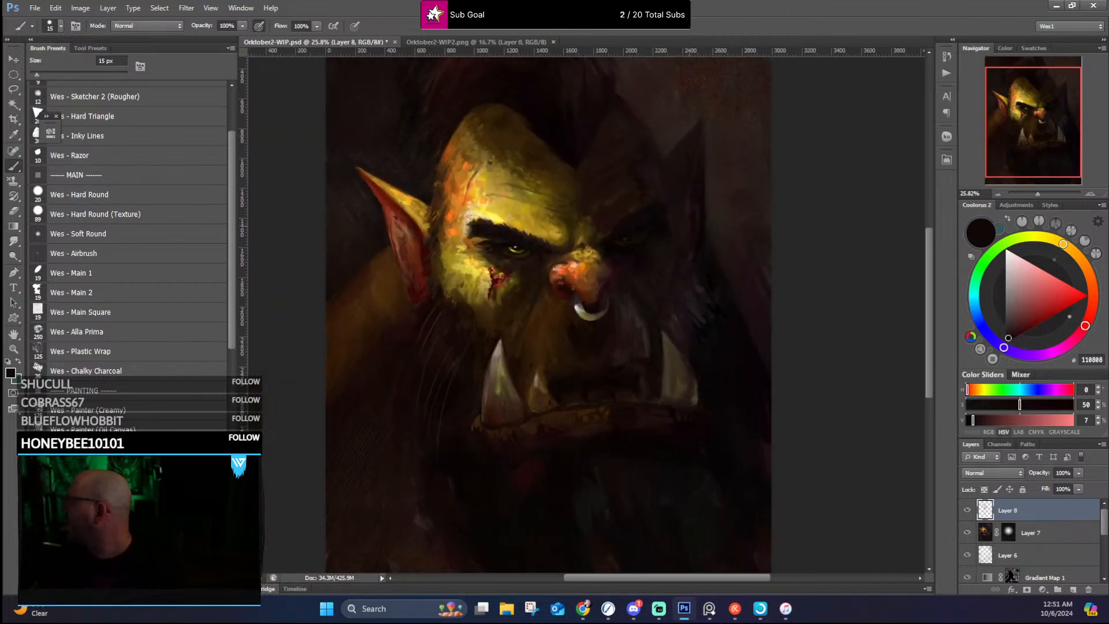
pyautogui.click(34, 8)
pyautogui.click(48, 136)
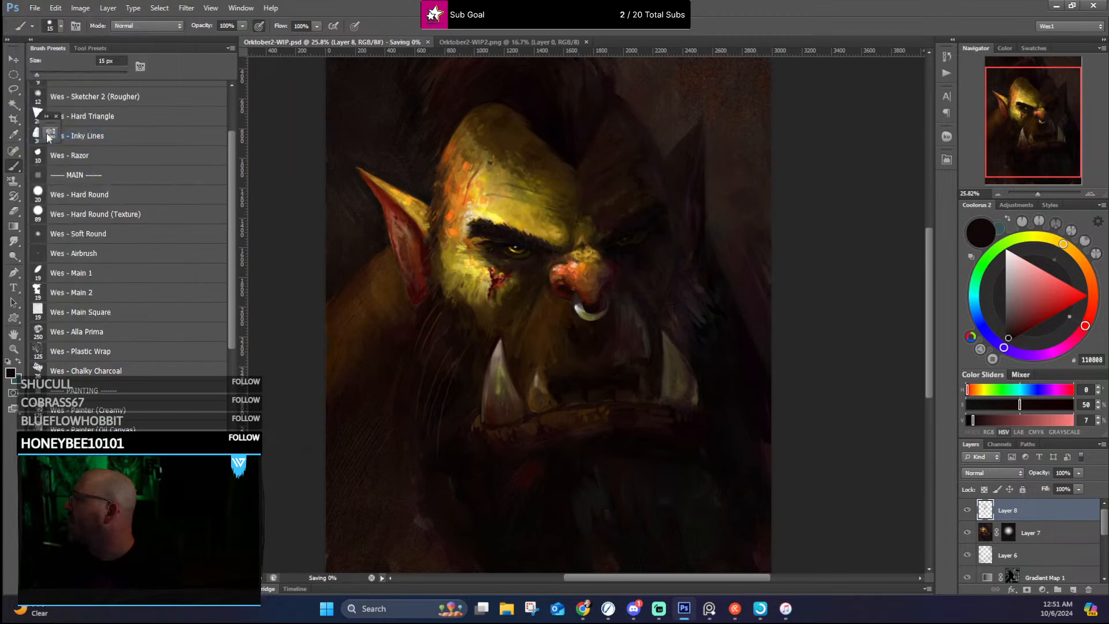
# Step: Open Orktober1-Socials.png and examine the finished orc's forehead, eyes, nose, earrings and tusks up close and as a whole
pyautogui.click(34, 7)
pyautogui.click(35, 8)
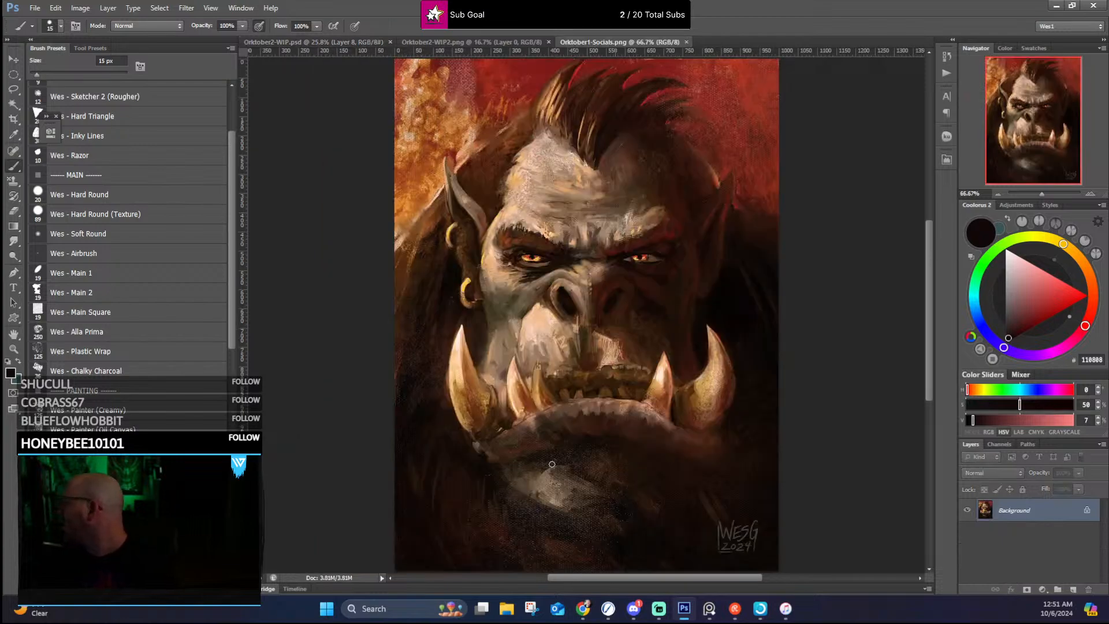
pyautogui.scroll(1, 623, 251)
pyautogui.scroll(2, 668, 321)
pyautogui.scroll(-1, 679, 329)
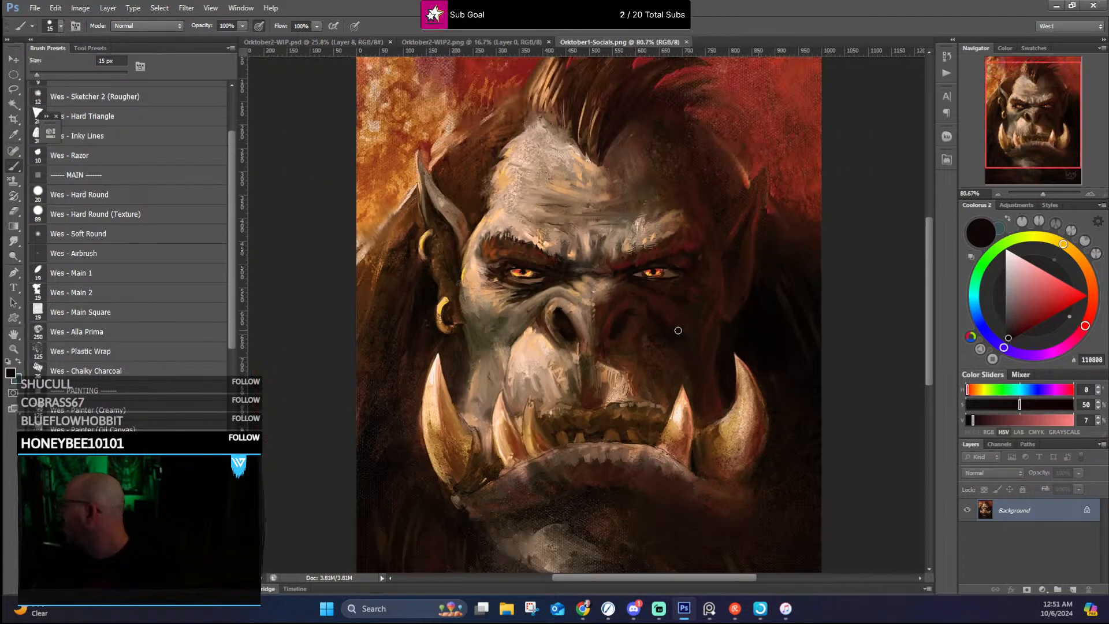
pyautogui.scroll(3, 751, 188)
pyautogui.scroll(-1, 678, 182)
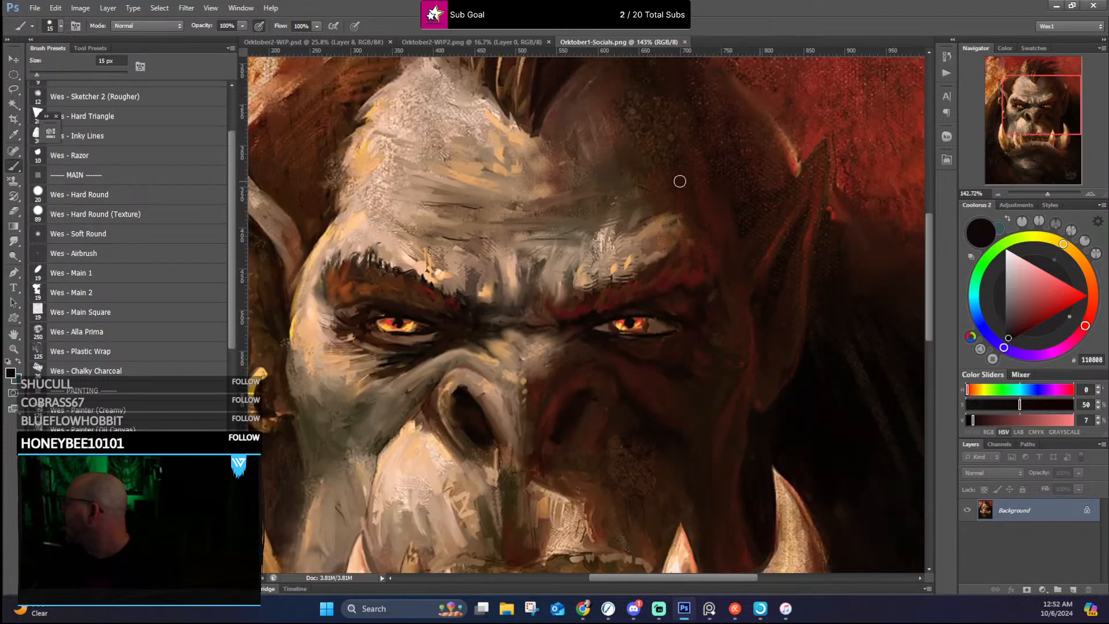
pyautogui.scroll(6, 439, 312)
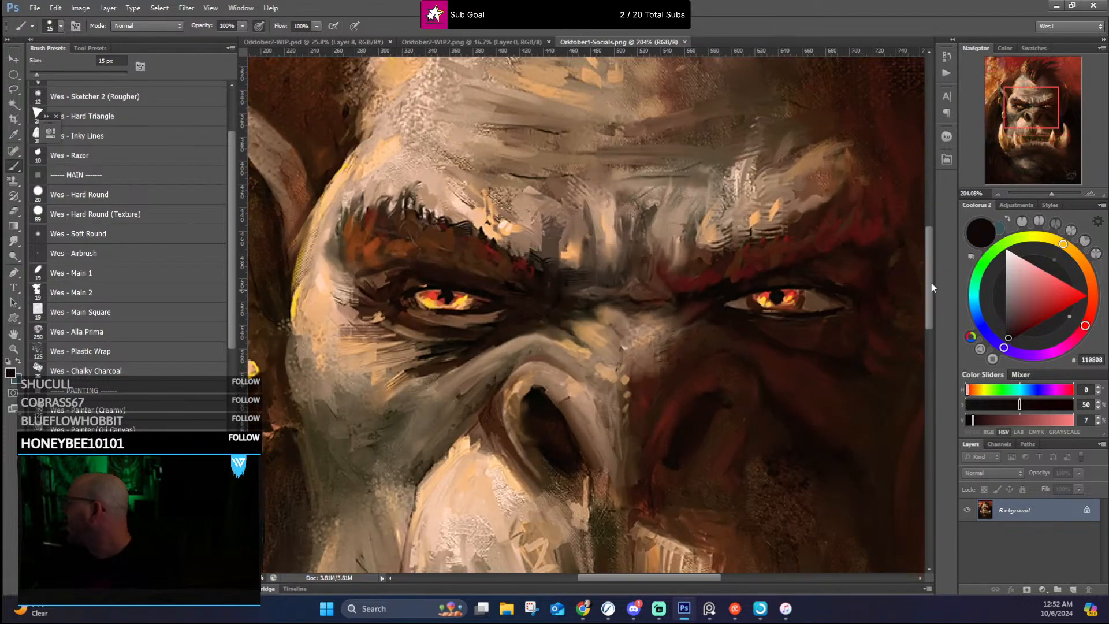
pyautogui.scroll(-6, 637, 360)
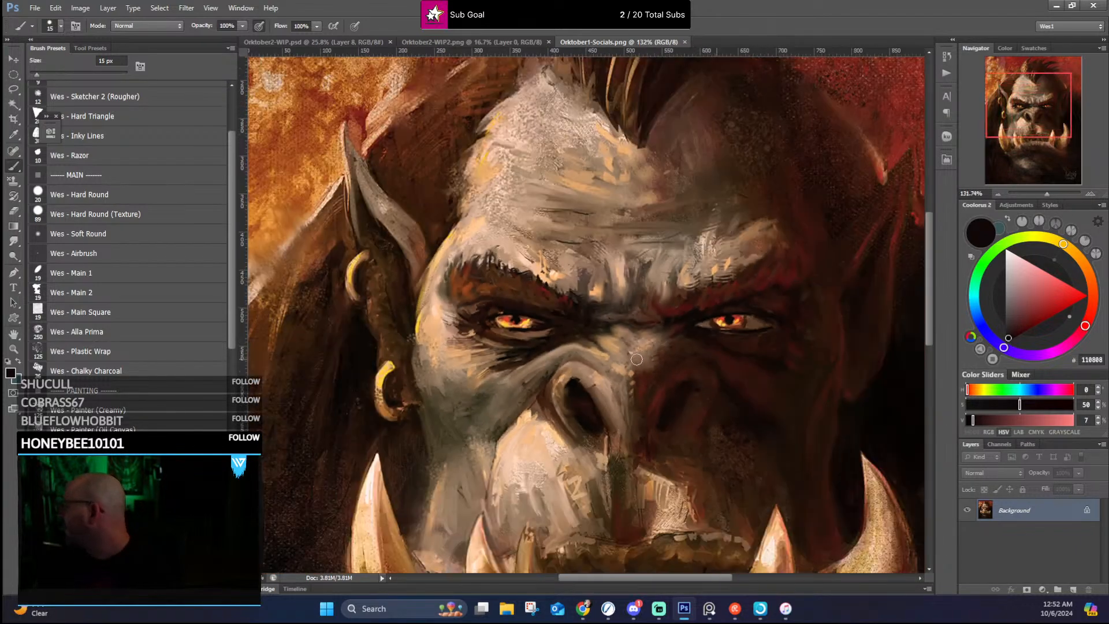
pyautogui.scroll(7, 410, 428)
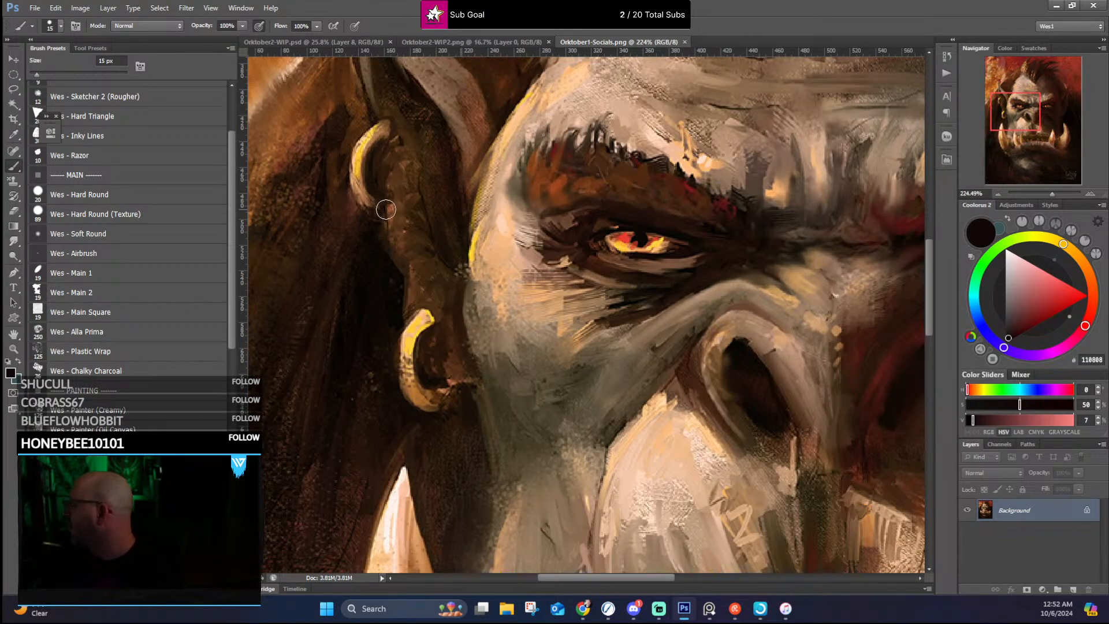
pyautogui.scroll(-1, 612, 339)
pyautogui.scroll(-3, 612, 339)
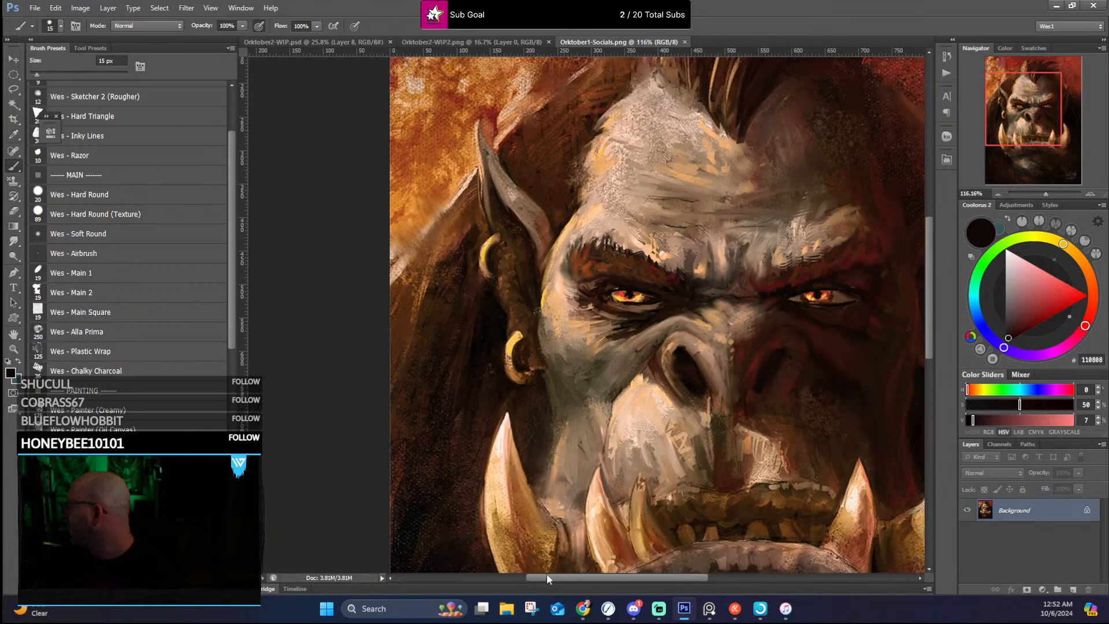
pyautogui.scroll(-2, 549, 574)
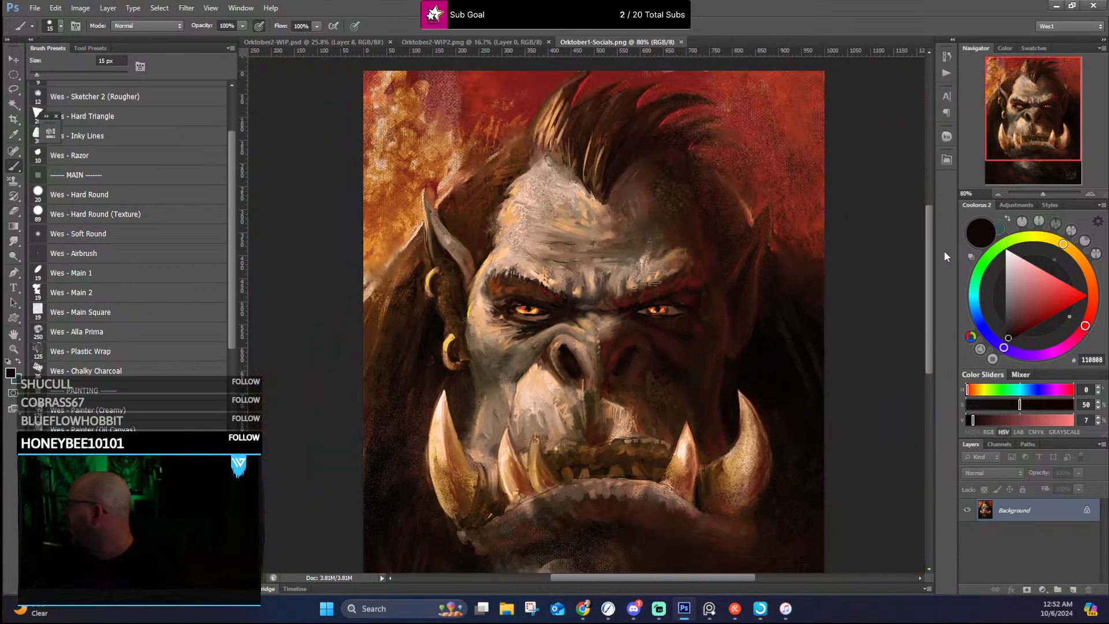
pyautogui.scroll(-1, 850, 287)
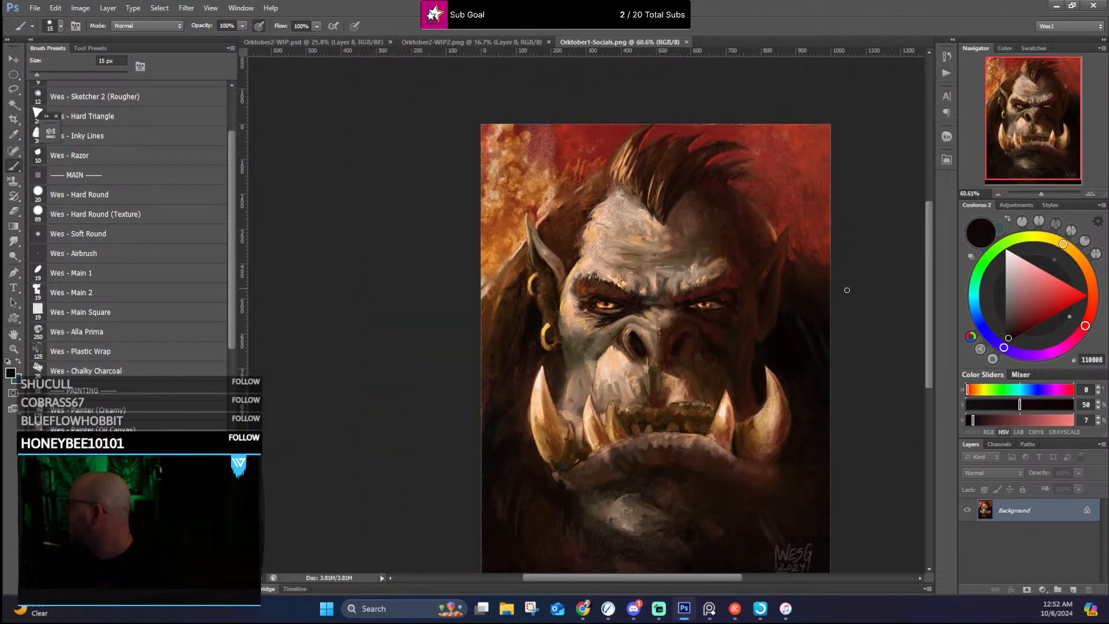
# Step: Compare the face in Orktober2-WIP.psd with the finished orc in Orktober1-Socials.png
pyautogui.click(329, 41)
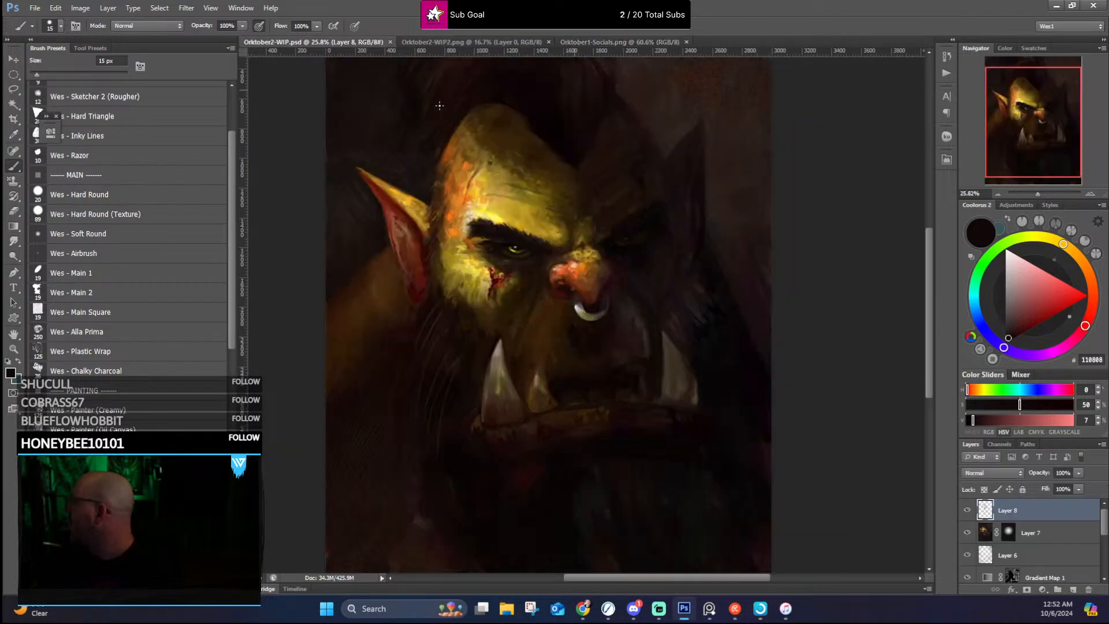
pyautogui.scroll(3, 614, 193)
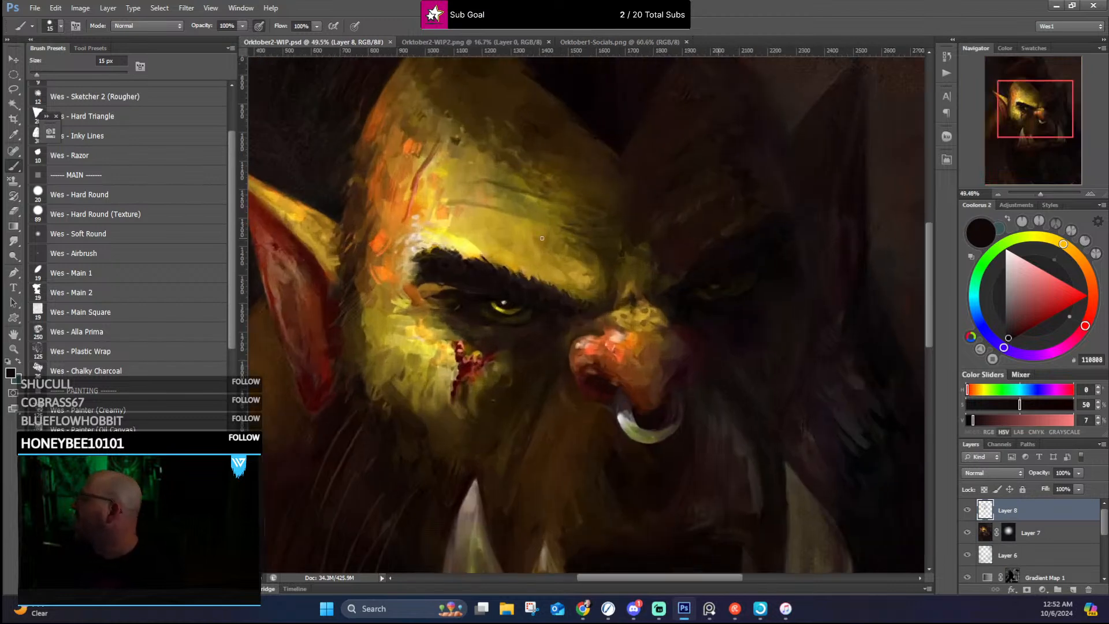
pyautogui.scroll(-2, 592, 162)
pyautogui.click(604, 42)
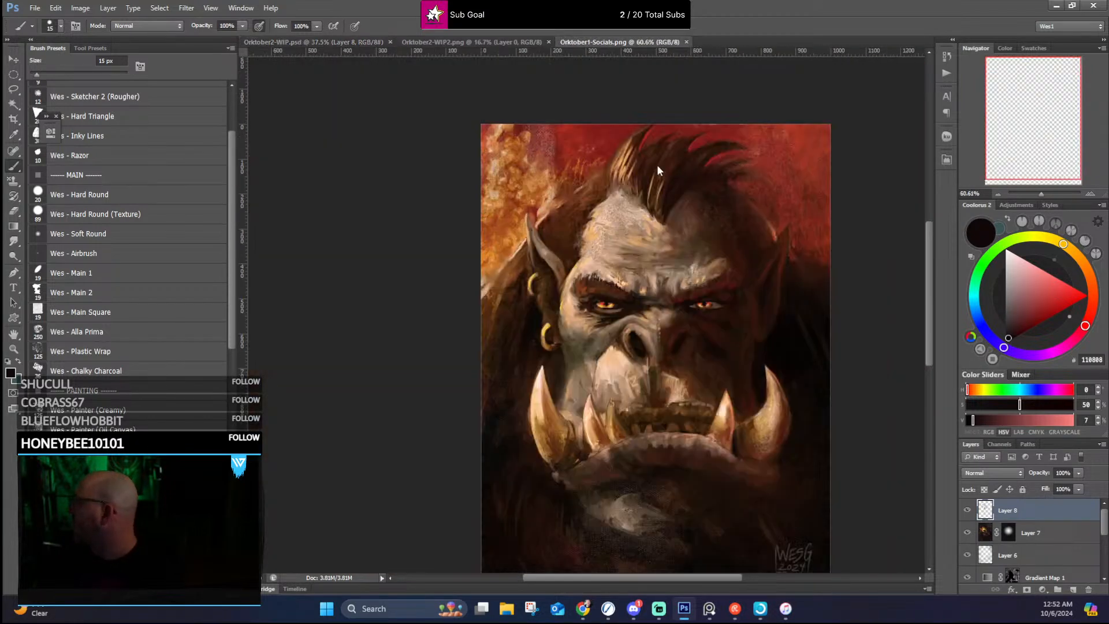
# Step: Compare the overall lighting and composition of Orktober1-Socials.png with the portrait in Orktober2-WIP.psd, viewing each both closely and as a whole
pyautogui.scroll(2, 657, 165)
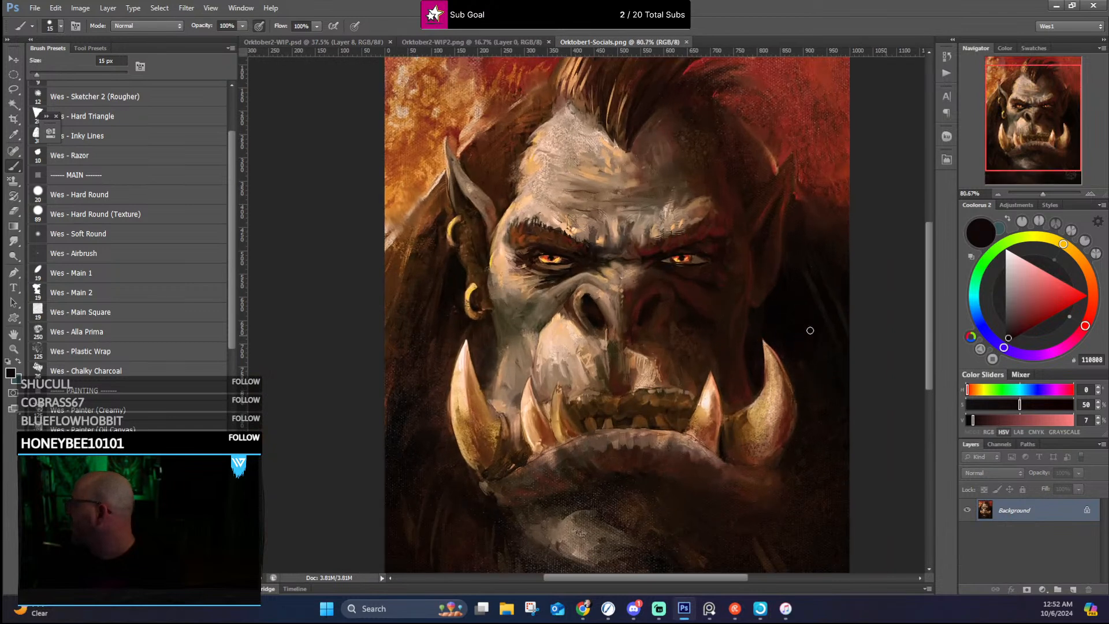
pyautogui.click(315, 42)
pyautogui.scroll(-2, 658, 307)
pyautogui.scroll(-1, 659, 306)
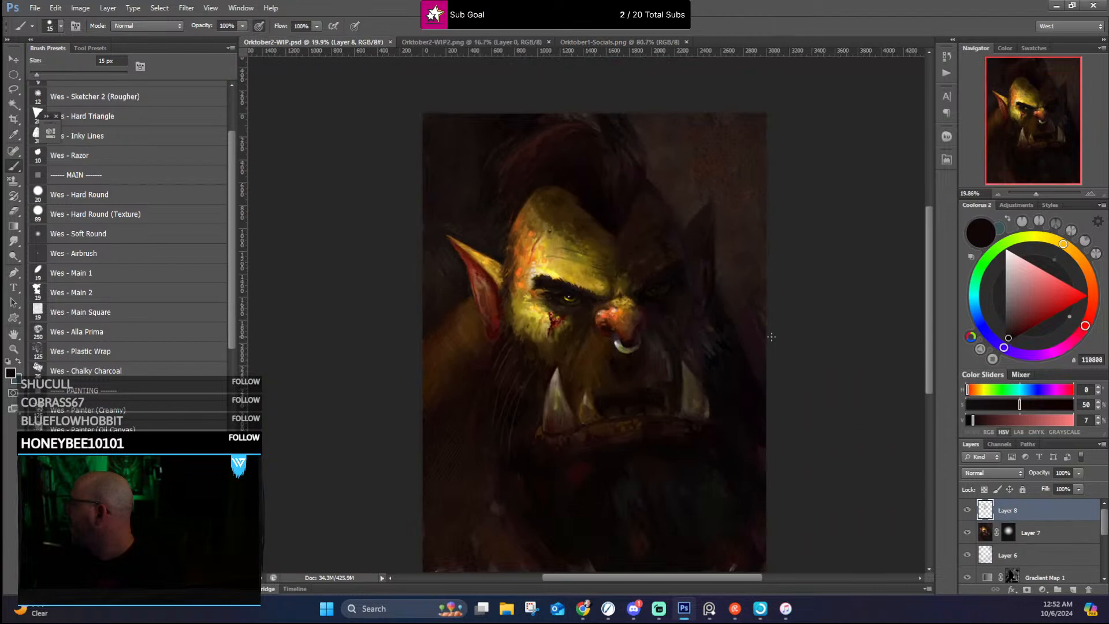
pyautogui.scroll(3, 661, 309)
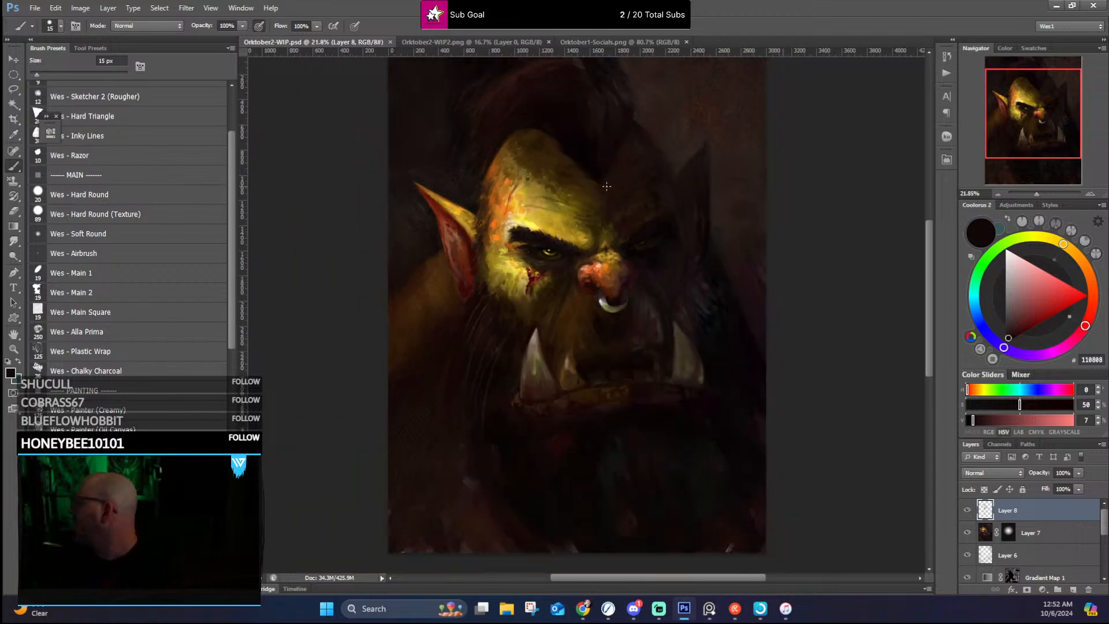
pyautogui.scroll(-2, 637, 292)
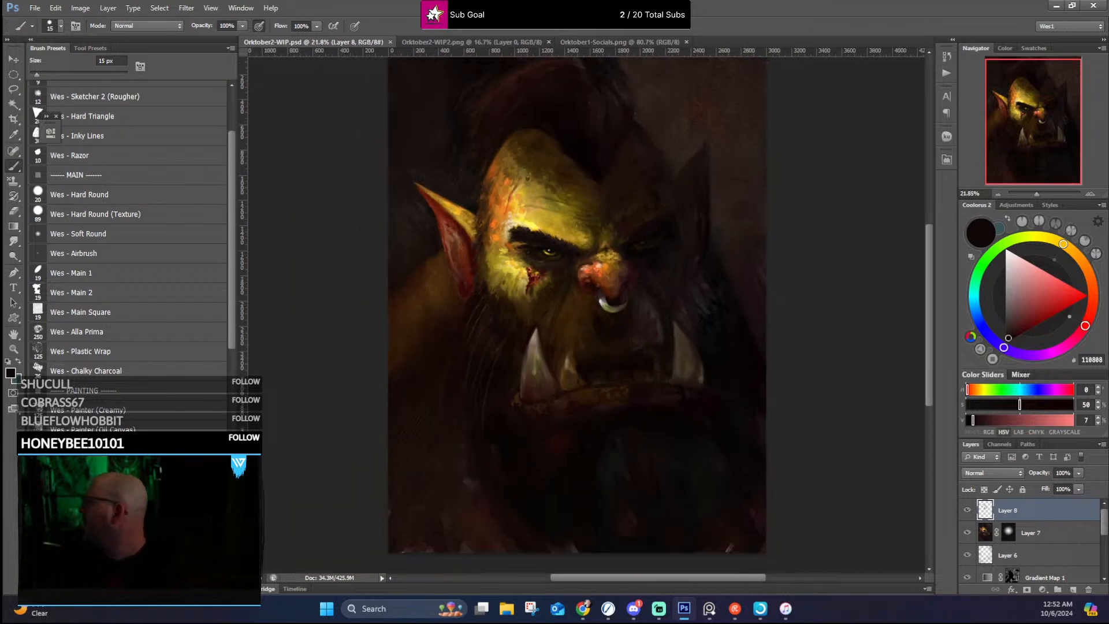
pyautogui.click(581, 42)
pyautogui.scroll(-1, 726, 244)
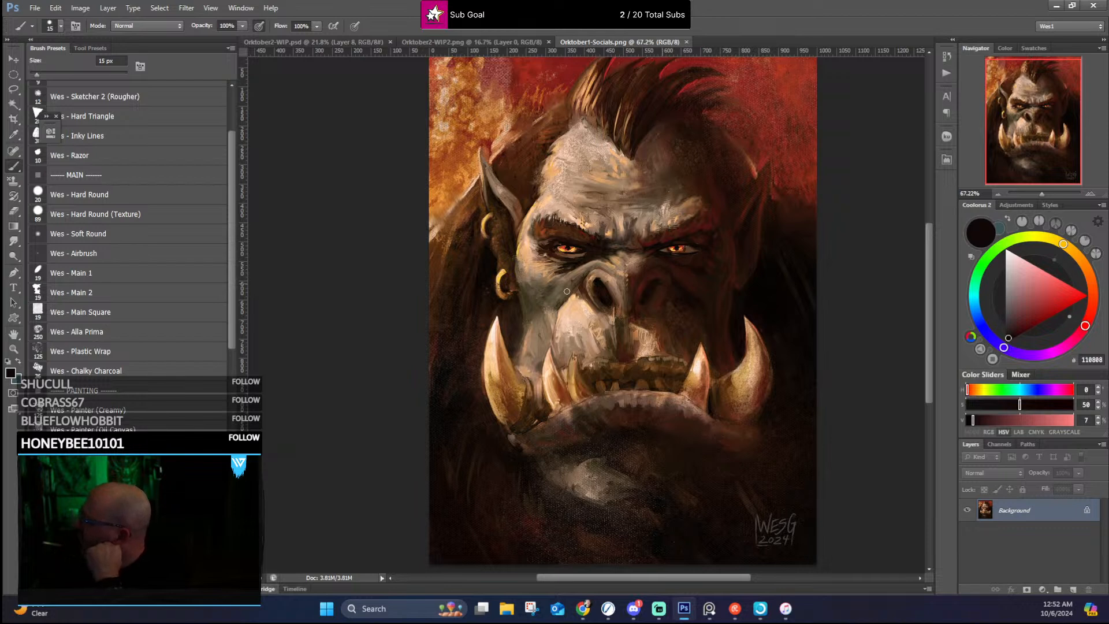
pyautogui.click(285, 44)
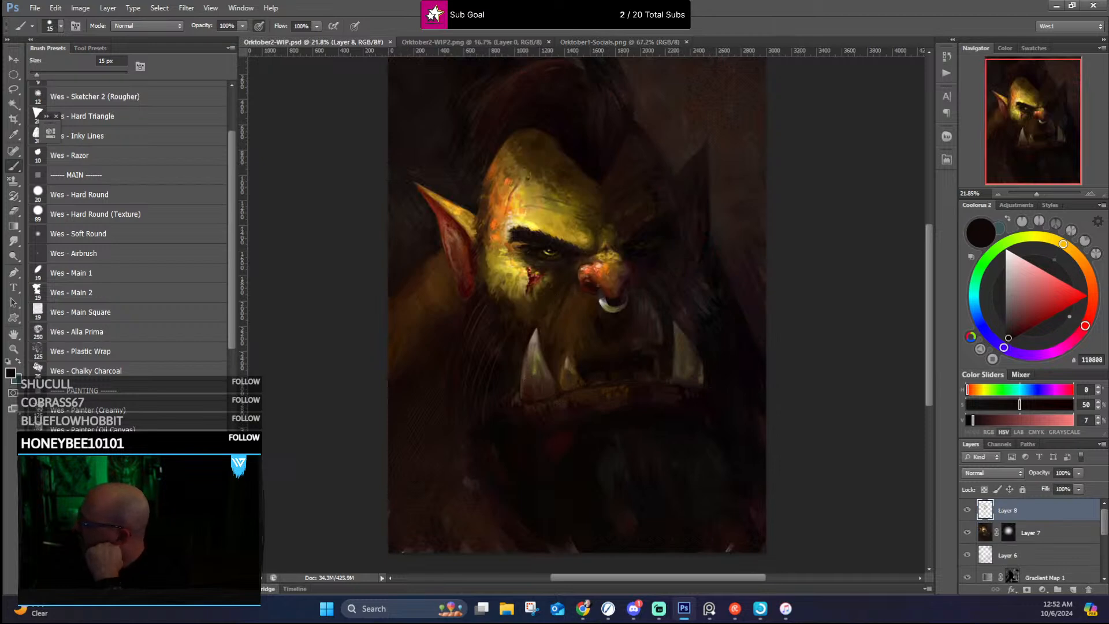
# Step: Study the face of the finished orc in Orktober1-Socials.png, then check the forehead, eyes and tusks in Orktober2-WIP.psd
pyautogui.click(611, 42)
pyautogui.scroll(2, 640, 255)
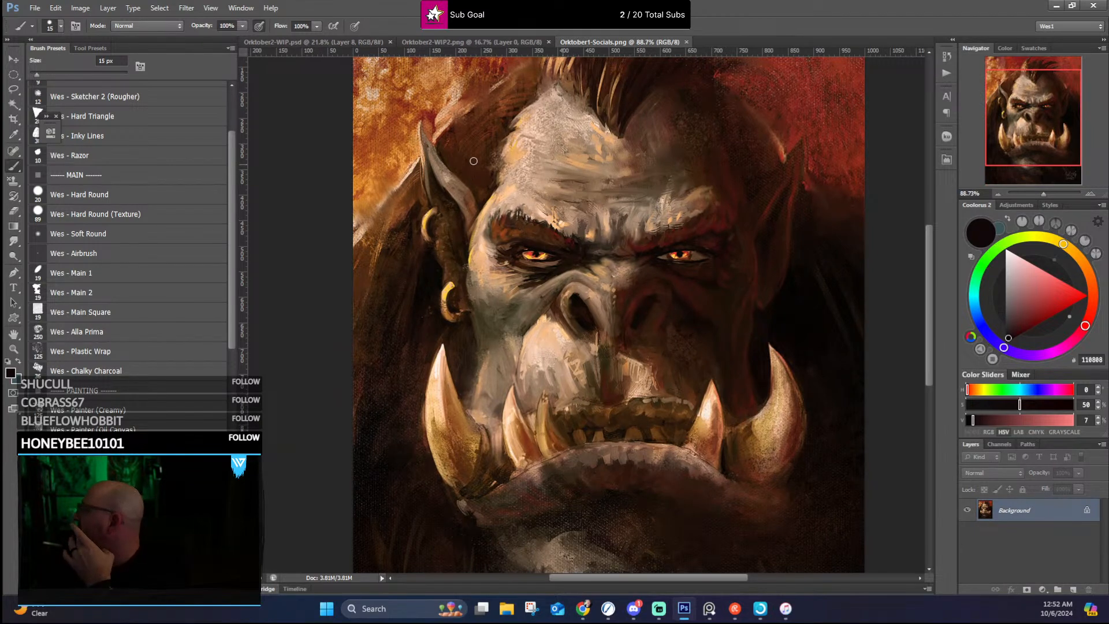
pyautogui.scroll(-3, 602, 204)
pyautogui.click(294, 40)
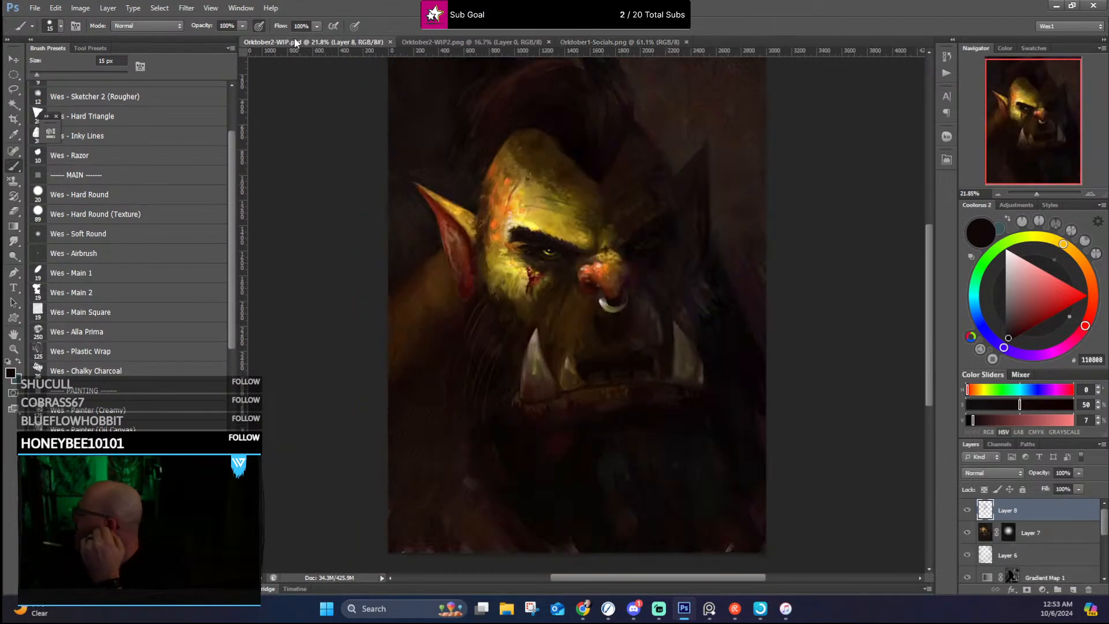
pyautogui.scroll(2, 626, 239)
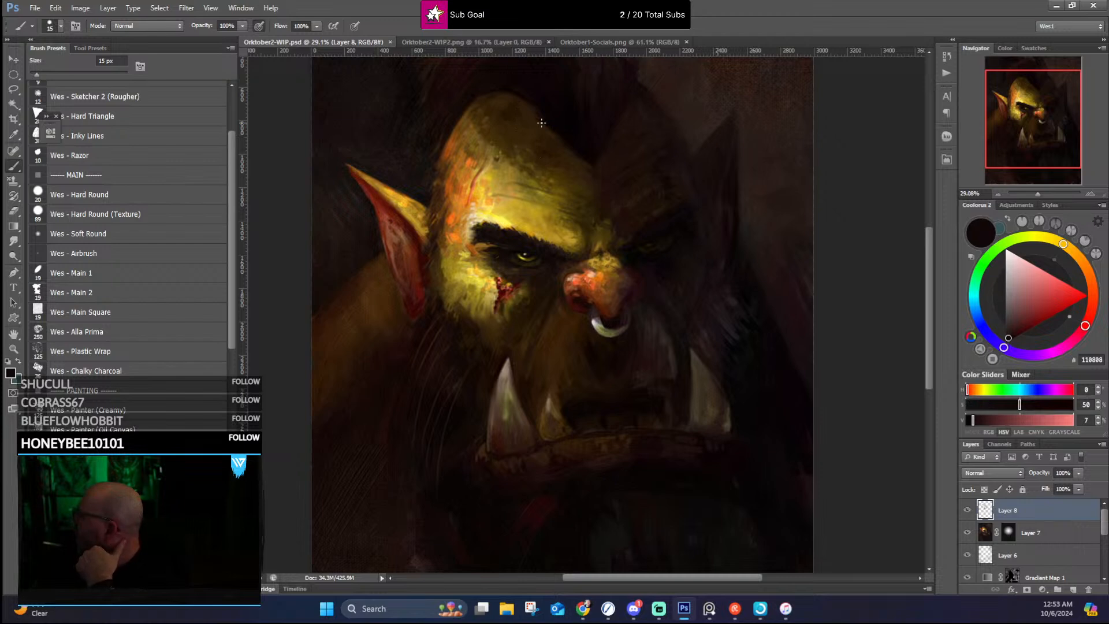
pyautogui.scroll(-3, 541, 123)
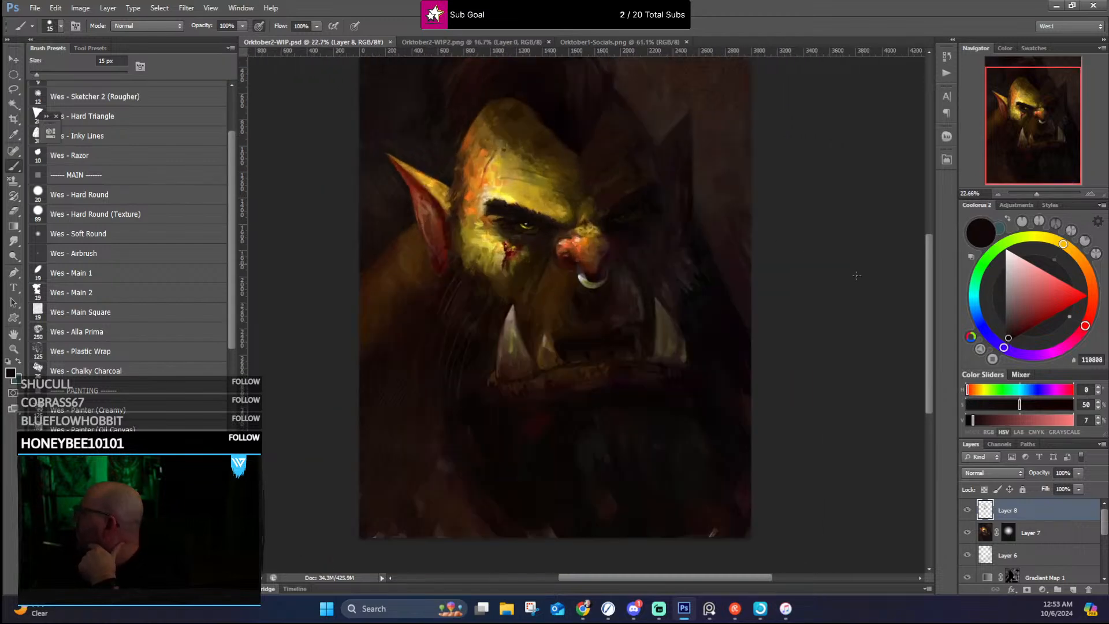
pyautogui.rightClick(661, 338)
pyautogui.scroll(2, 652, 273)
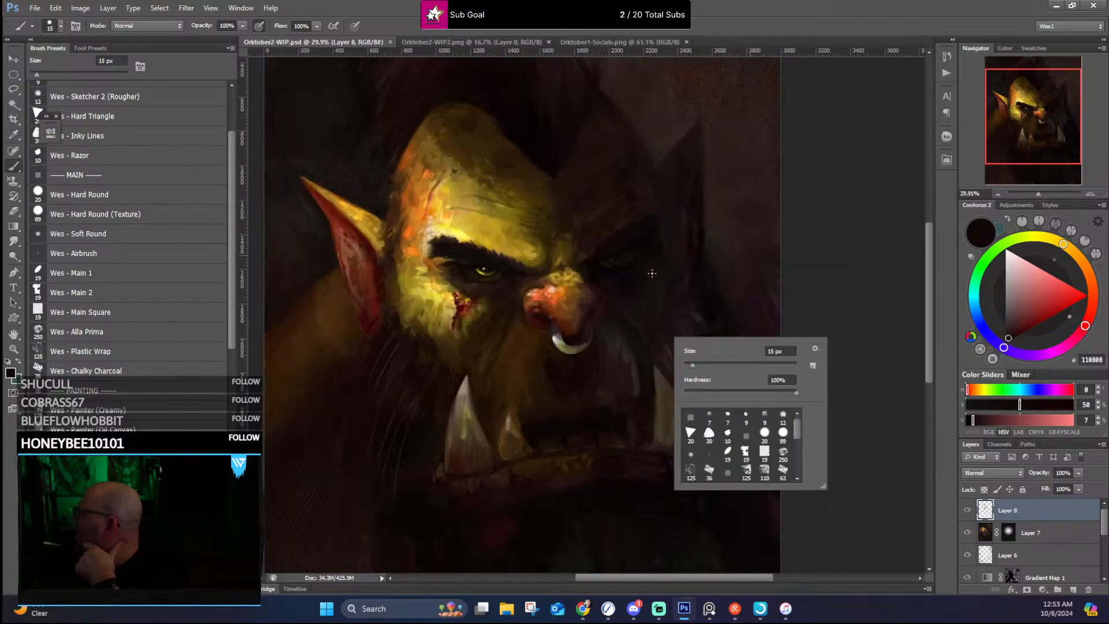
pyautogui.click(688, 288)
pyautogui.scroll(1, 689, 288)
pyautogui.scroll(-3, 688, 288)
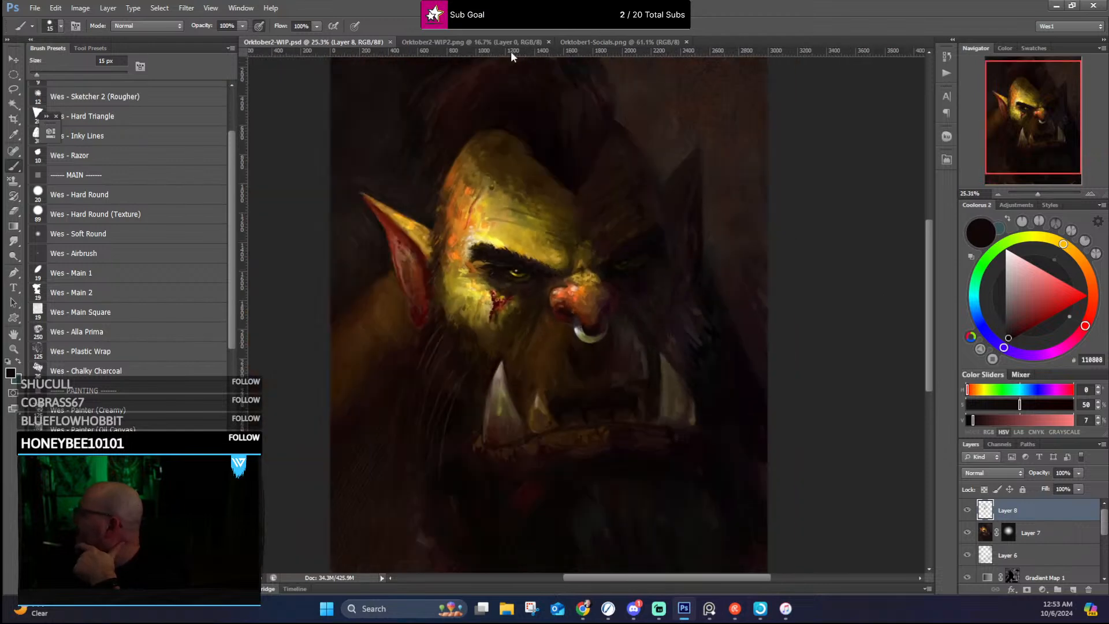
# Step: View the whole finished orc once more, re-examine the Orktober2-WIP.psd portrait at different magnifications and look through the painting and tra-digital brush presets
pyautogui.click(576, 42)
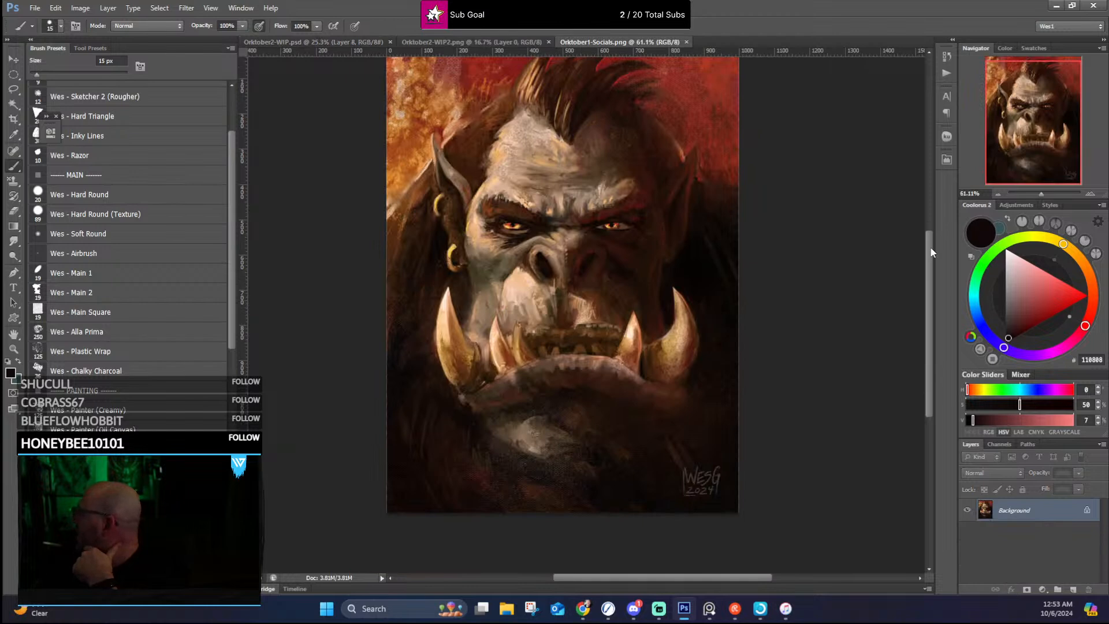
pyautogui.moveTo(931, 249); pyautogui.dragTo(933, 229)
pyautogui.scroll(2, 621, 235)
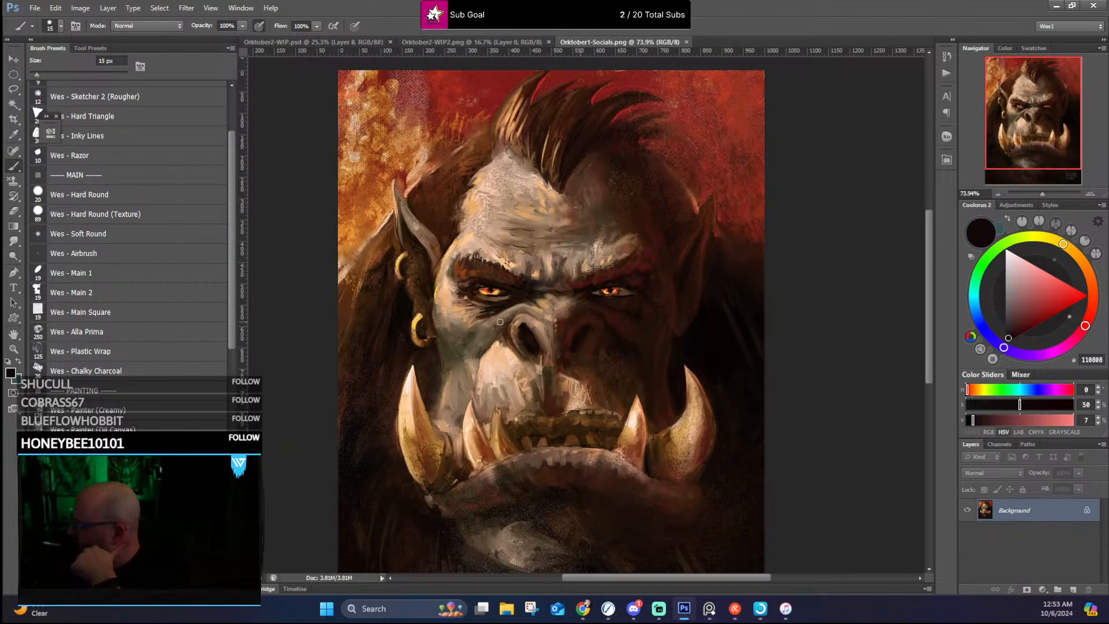
pyautogui.click(306, 41)
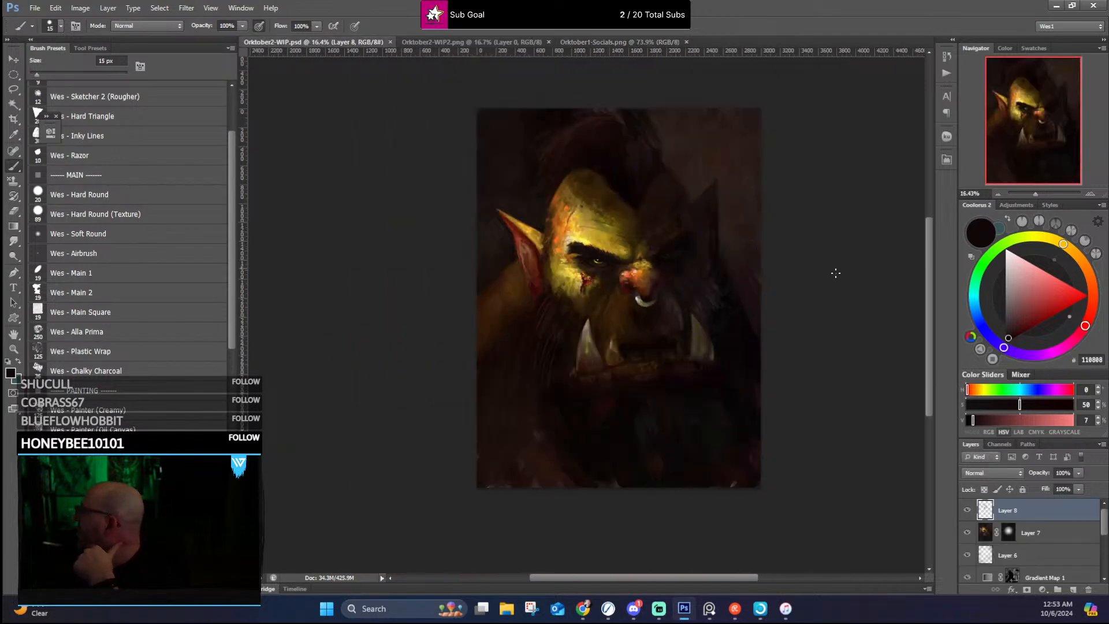
pyautogui.scroll(2, 835, 273)
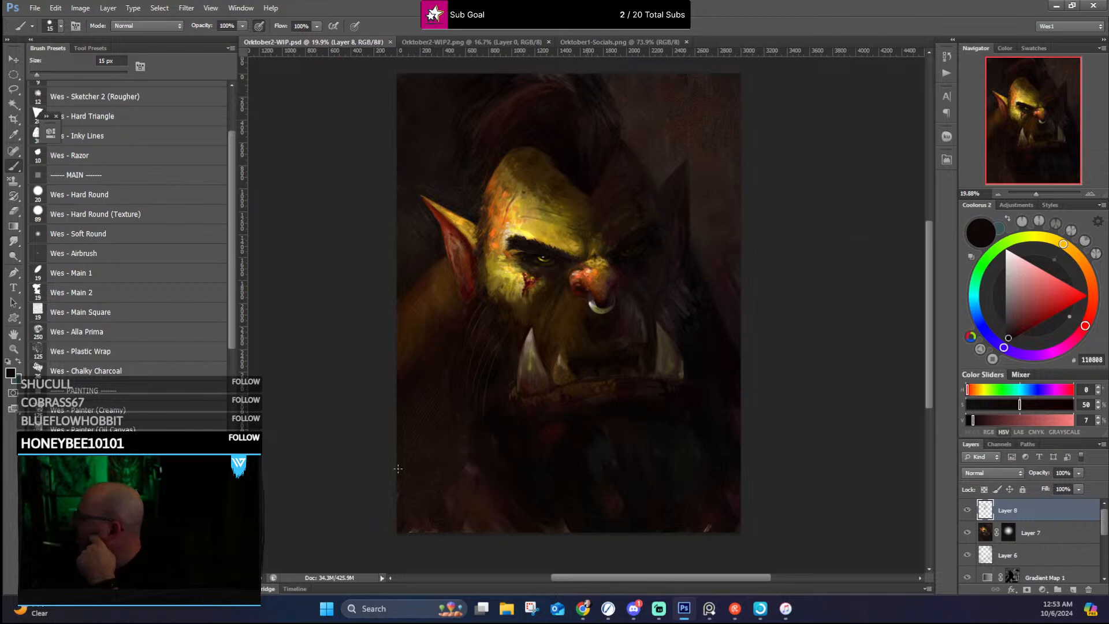
pyautogui.scroll(3, 428, 242)
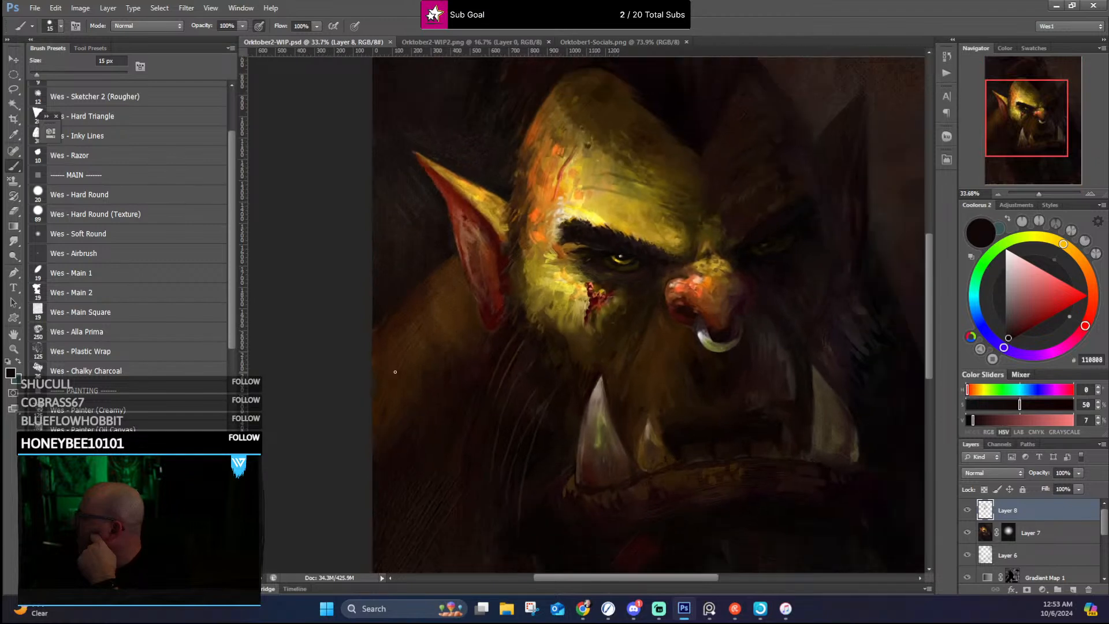
pyautogui.scroll(-2, 428, 377)
pyautogui.scroll(1, 815, 312)
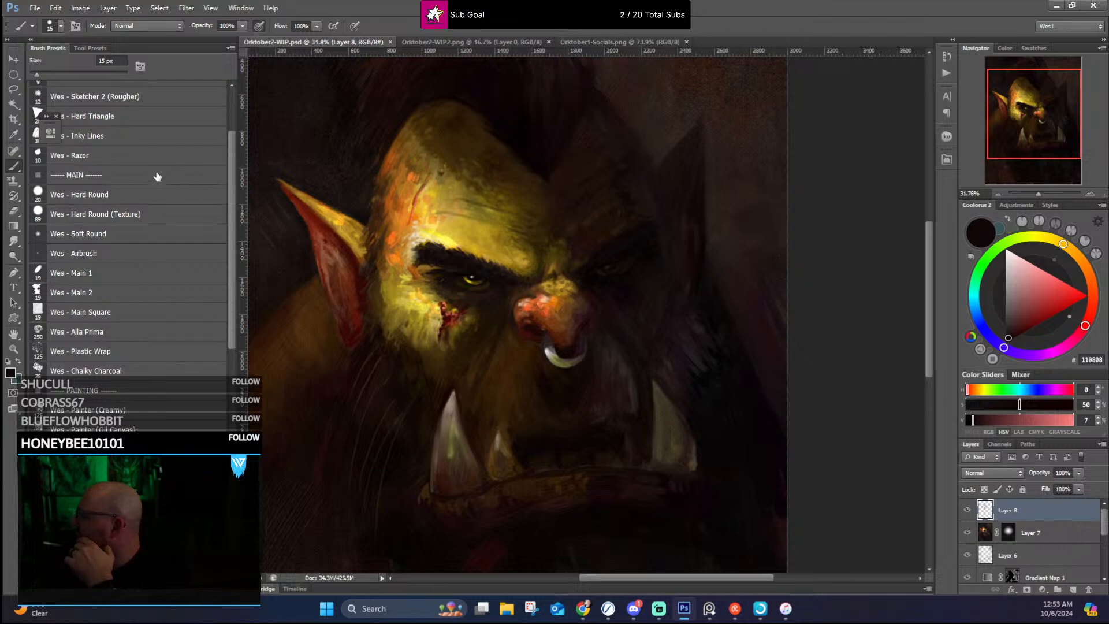
pyautogui.scroll(-3, 157, 177)
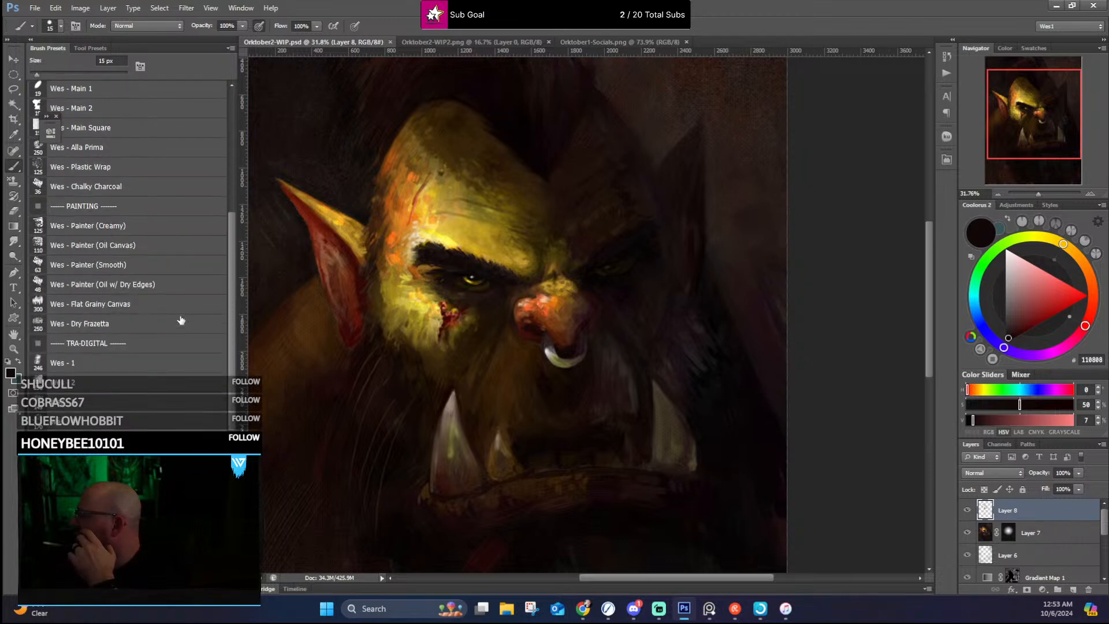
pyautogui.scroll(-1, 181, 320)
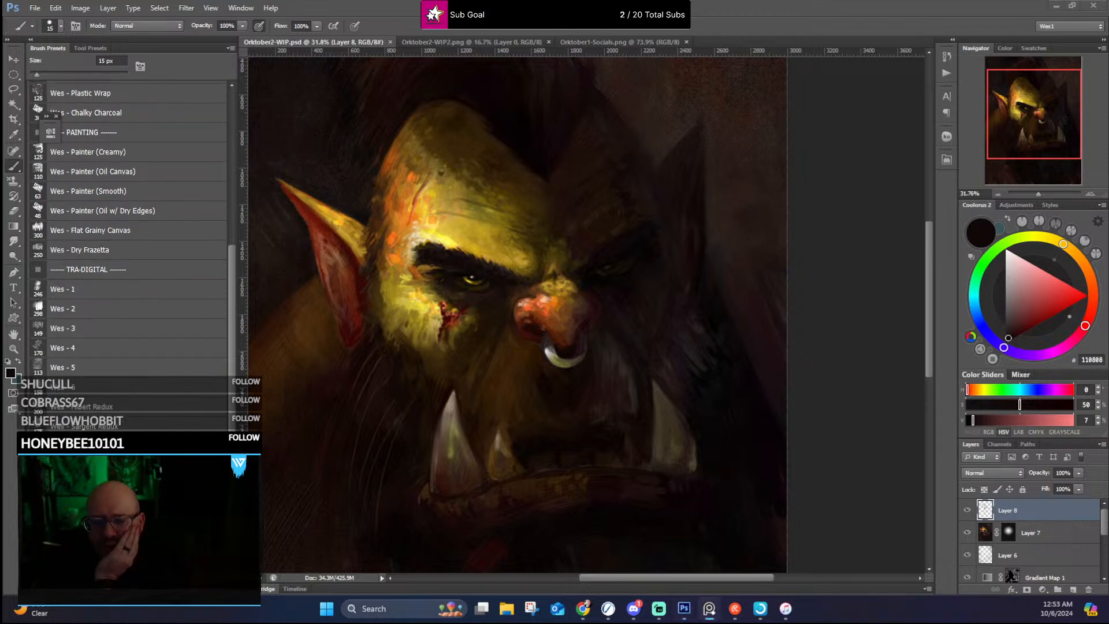
# Step: Bring the reference board over the canvas and examine the armoured orc with the hammer and the orc with red spiked shoulder armour
pyautogui.moveTo(560, 1); pyautogui.dragTo(536, 75)
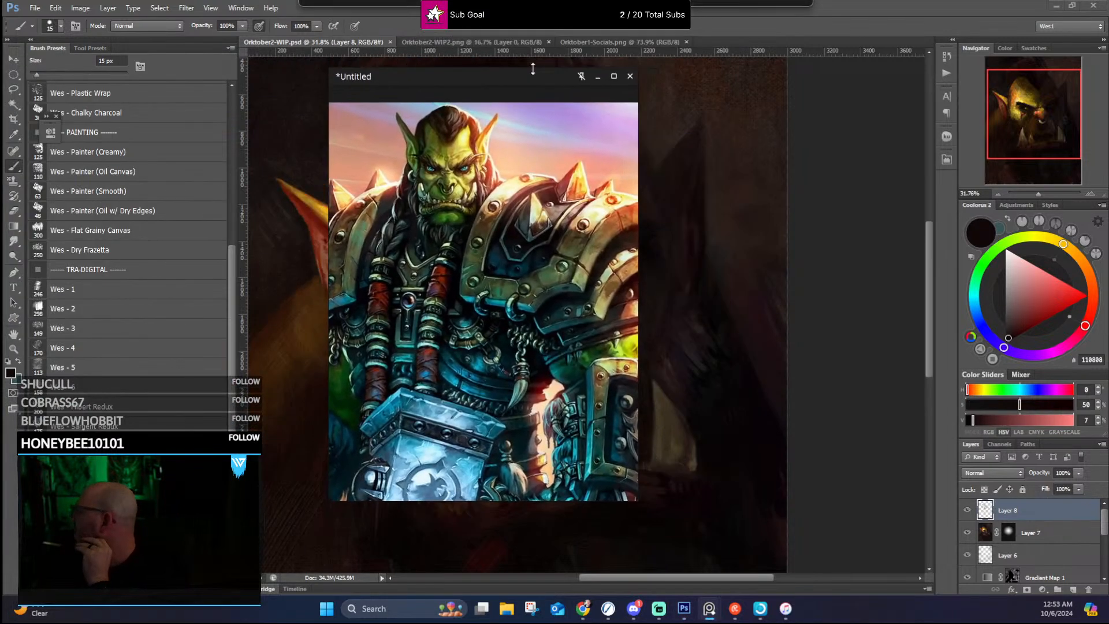
pyautogui.scroll(-5, 537, 185)
pyautogui.scroll(5, 484, 204)
pyautogui.scroll(-5, 563, 265)
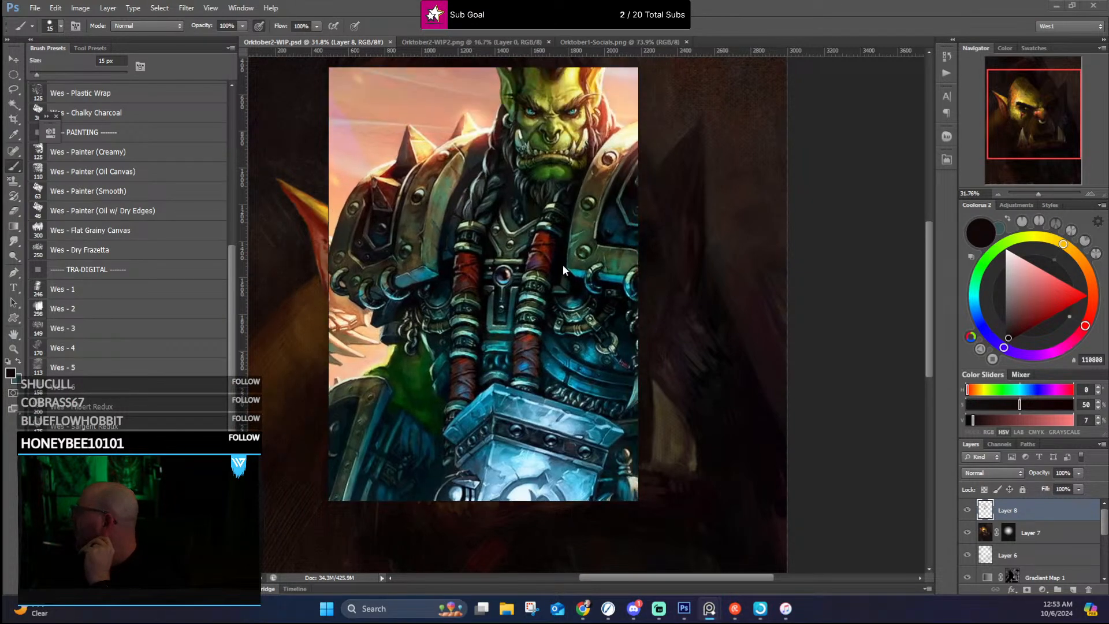
pyautogui.scroll(2, 538, 241)
pyautogui.scroll(-5, 539, 242)
pyautogui.scroll(2, 438, 262)
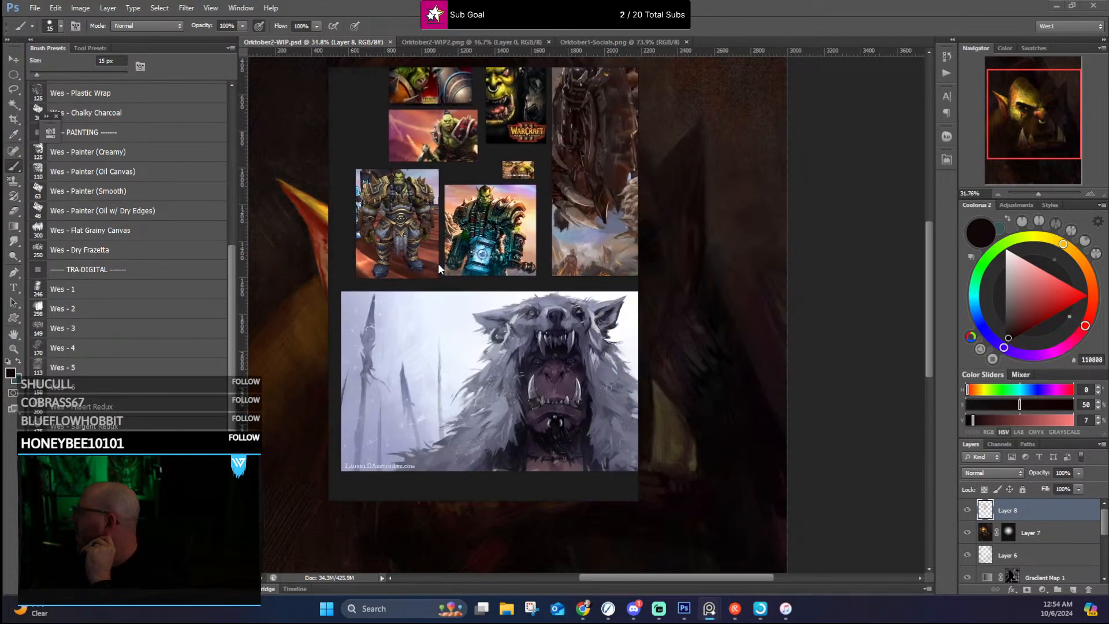
pyautogui.scroll(-2, 438, 262)
pyautogui.scroll(6, 512, 171)
pyautogui.moveTo(512, 171); pyautogui.dragTo(551, 353)
pyautogui.scroll(4, 532, 274)
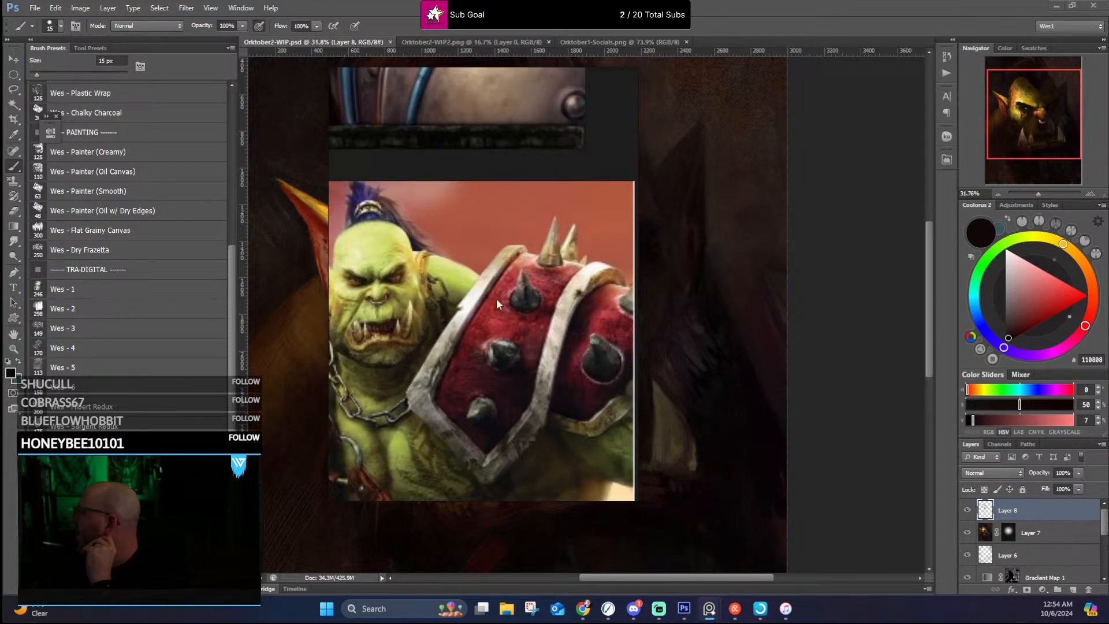
pyautogui.scroll(-2, 519, 272)
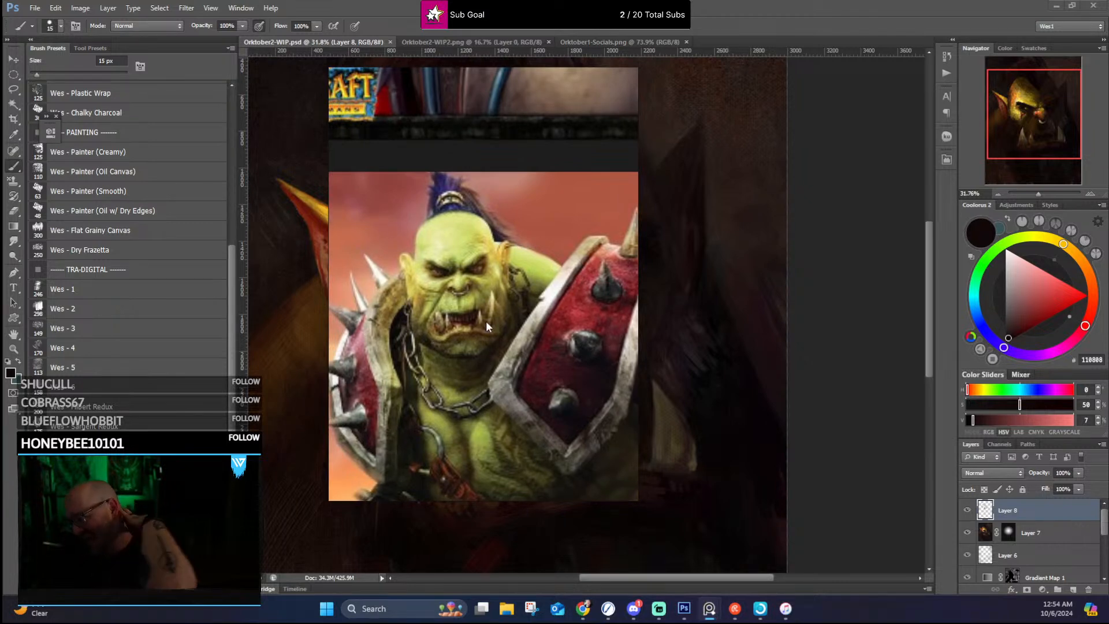
# Step: Examine the Warcraft orc references, including the Full Orc Campaign picture, and move the reference board off the canvas
pyautogui.scroll(-2, 463, 310)
pyautogui.scroll(-6, 464, 310)
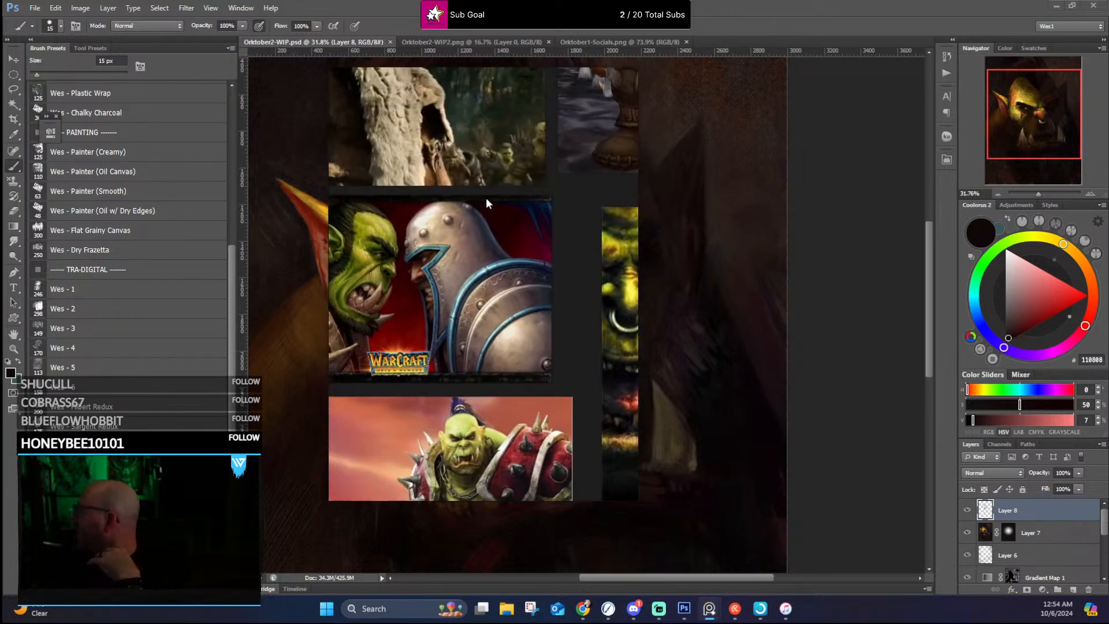
pyautogui.scroll(8, 528, 196)
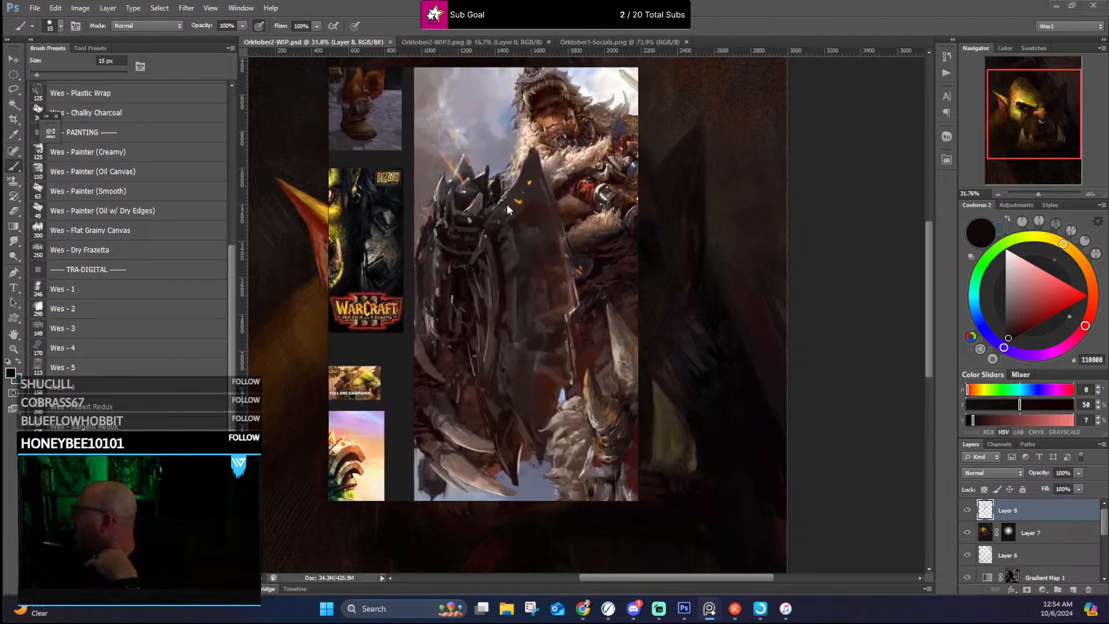
pyautogui.scroll(-3, 456, 237)
pyautogui.scroll(4, 445, 220)
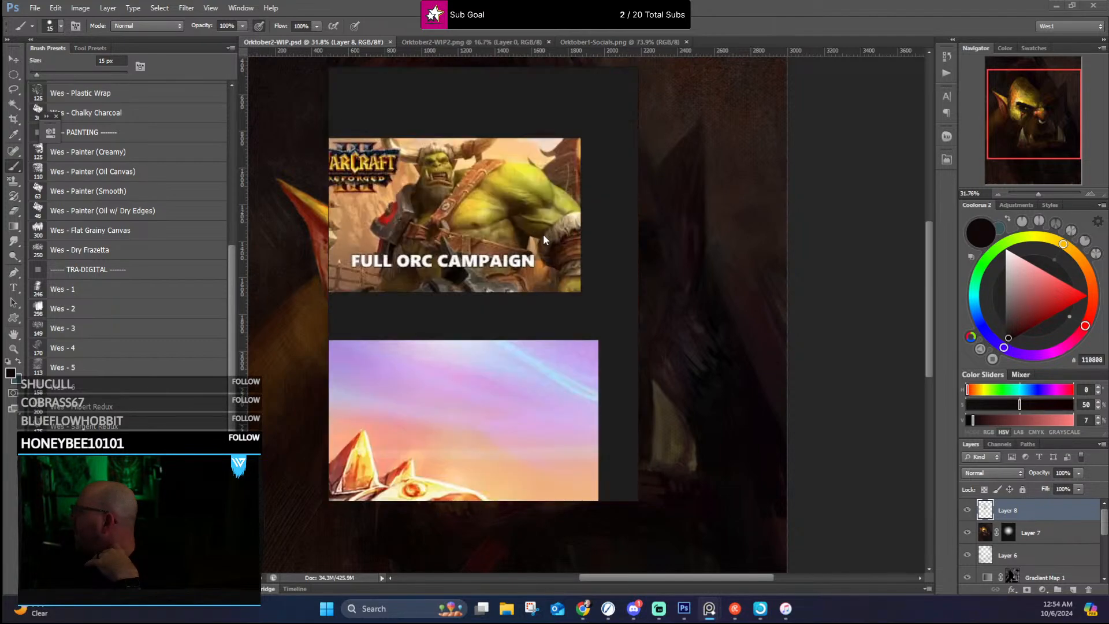
pyautogui.scroll(5, 462, 231)
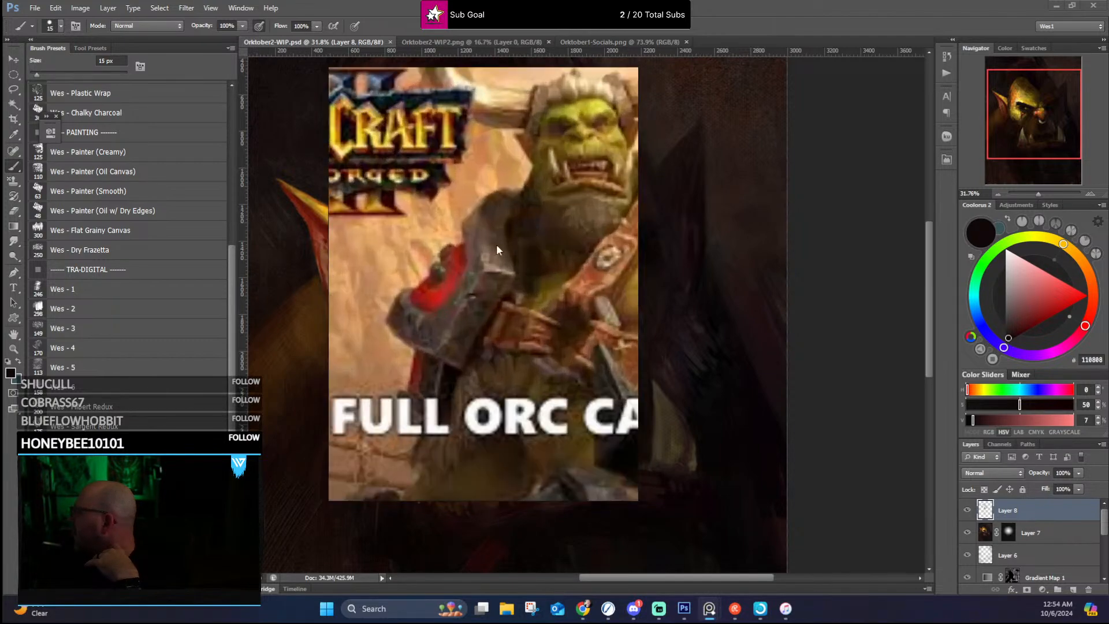
pyautogui.scroll(-4, 497, 228)
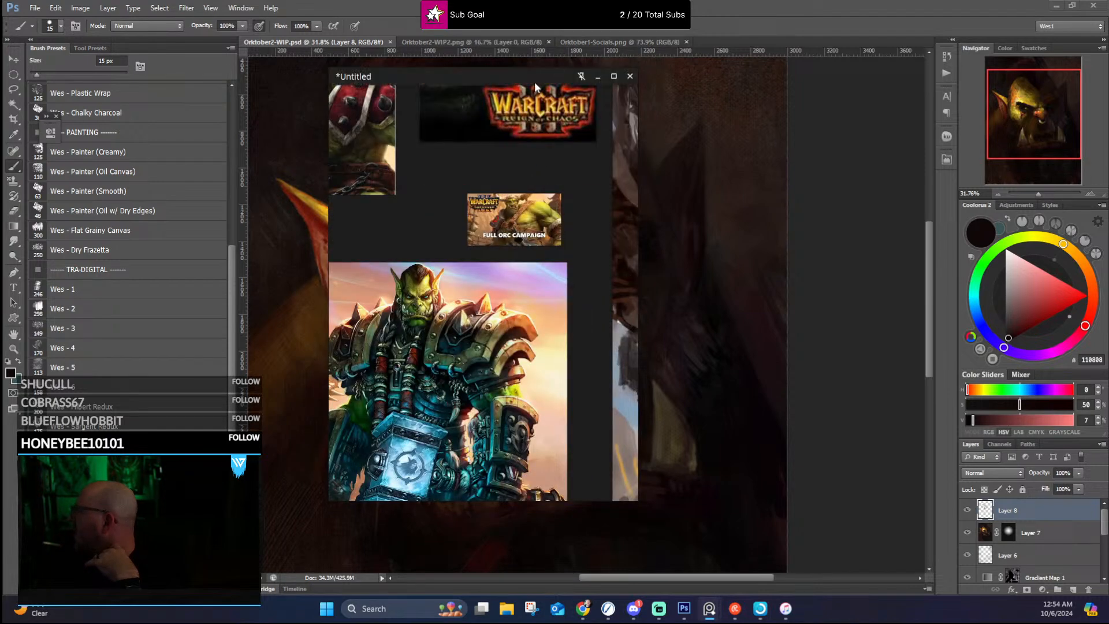
pyautogui.moveTo(535, 81)
pyautogui.mouseDown()
pyautogui.moveTo(486, 89)
pyautogui.moveTo(694, 0)
pyautogui.mouseUp()
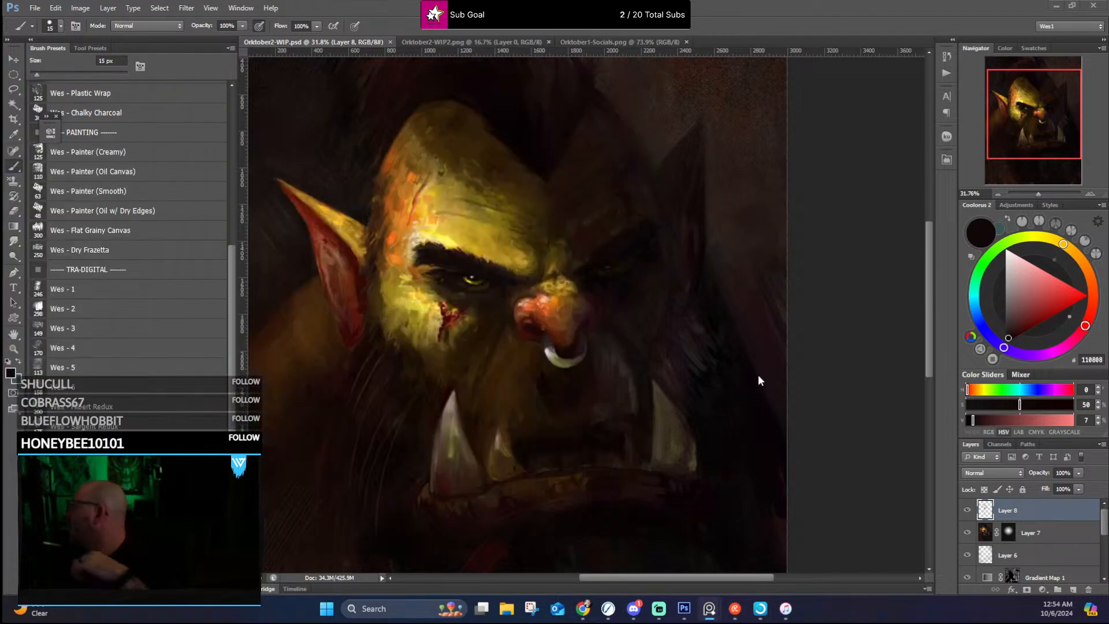
# Step: Switch to the Sargent Redux brush at 60 px and paint a near-black line for the far shoulder's top edge beside the shadowed ear
pyautogui.click(695, 21)
pyautogui.keyDown('alt'); pyautogui.click(755, 400); pyautogui.keyUp('alt')
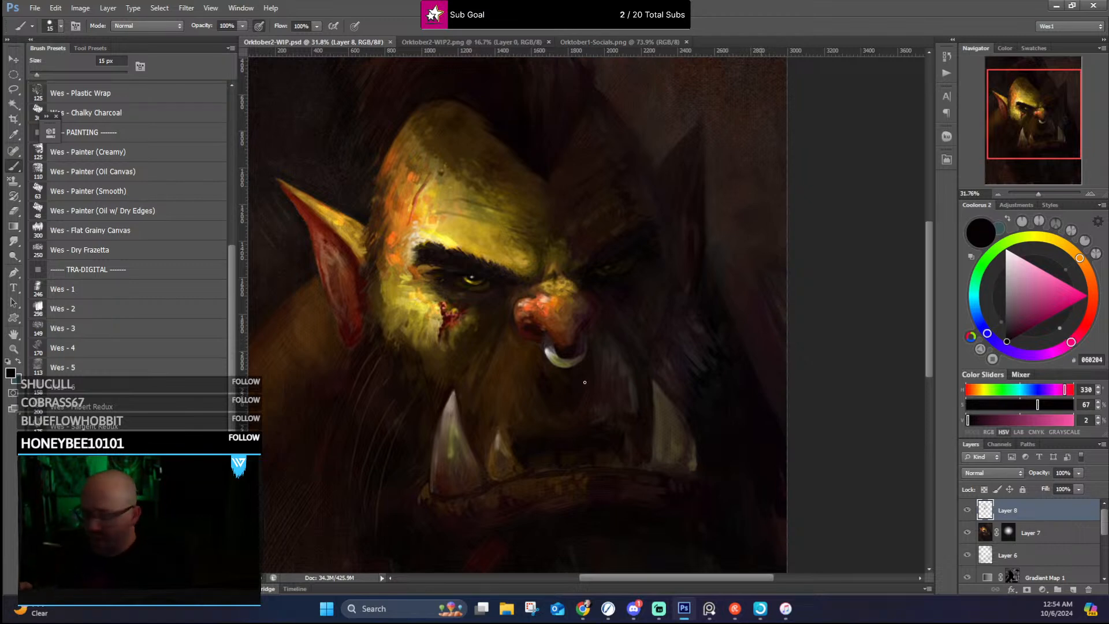
pyautogui.click(127, 426)
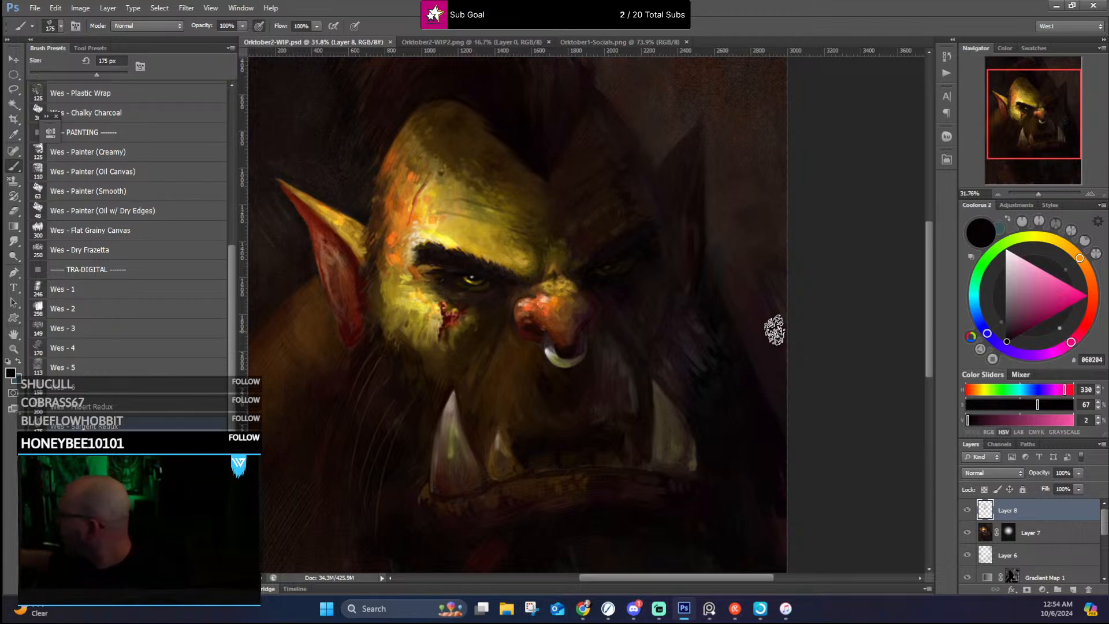
pyautogui.press('[')
pyautogui.press('[')
pyautogui.press('[')
pyautogui.press('[')
pyautogui.press('[')
pyautogui.press('[')
pyautogui.press('[')
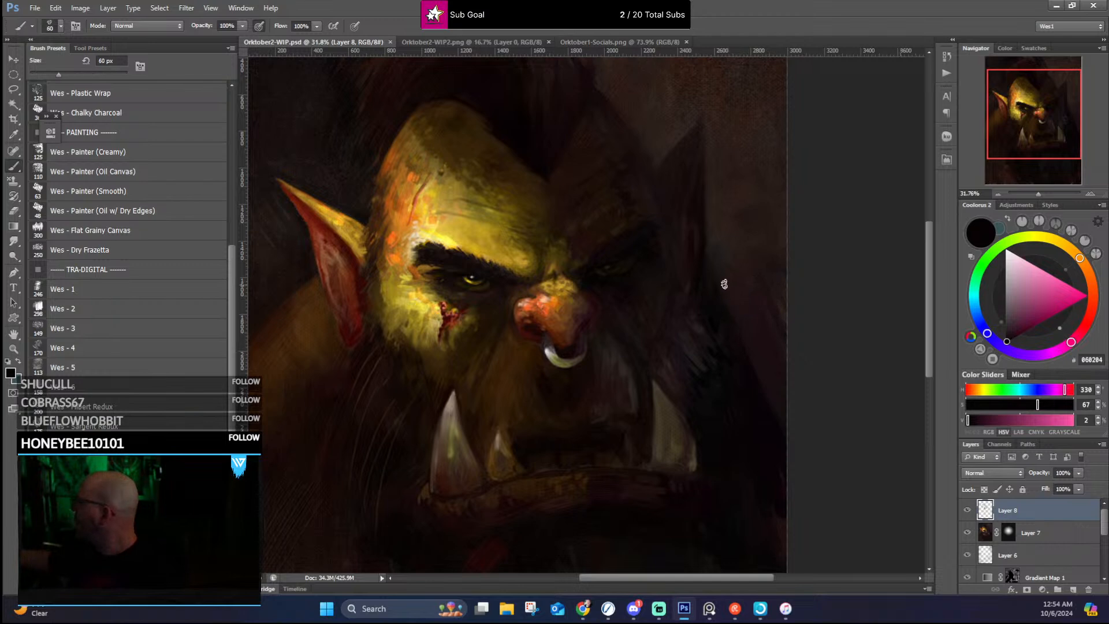
pyautogui.moveTo(711, 253); pyautogui.dragTo(731, 246)
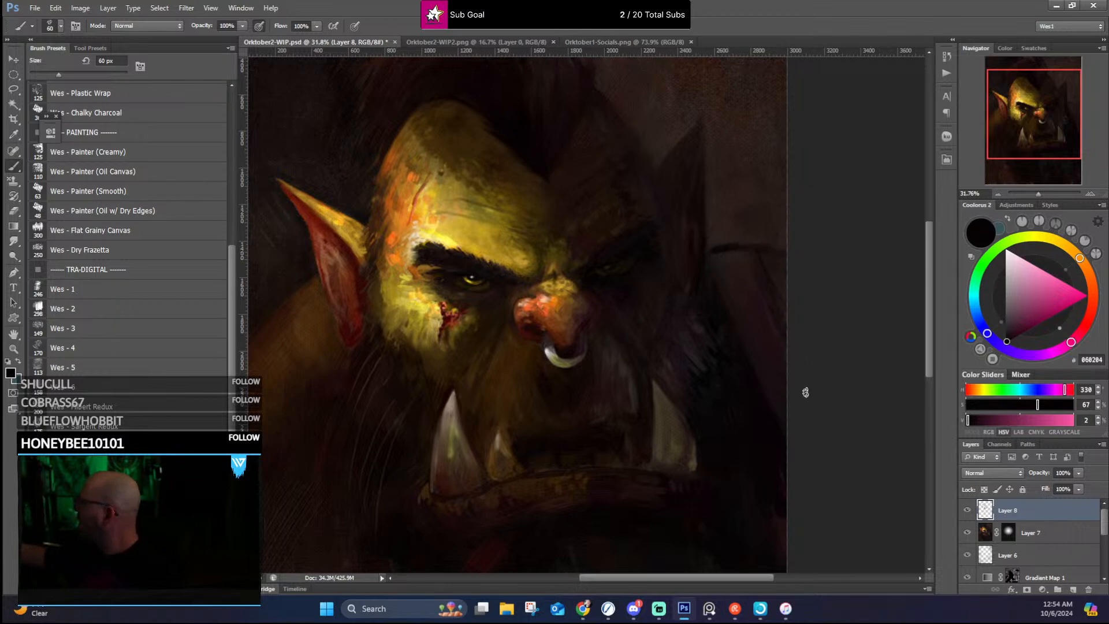
# Step: Refine the far shoulder's upper contour out to the canvas edge, using dark tones sampled from the surrounding paint
pyautogui.keyDown('alt'); pyautogui.click(710, 282); pyautogui.keyUp('alt')
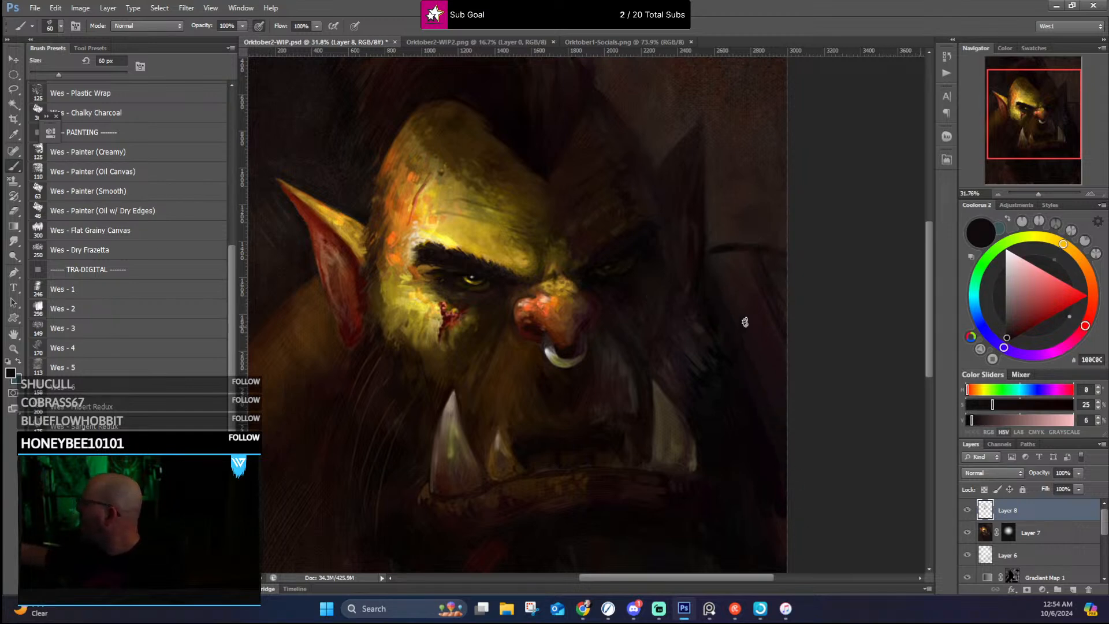
pyautogui.keyDown('alt'); pyautogui.click(717, 261); pyautogui.keyUp('alt')
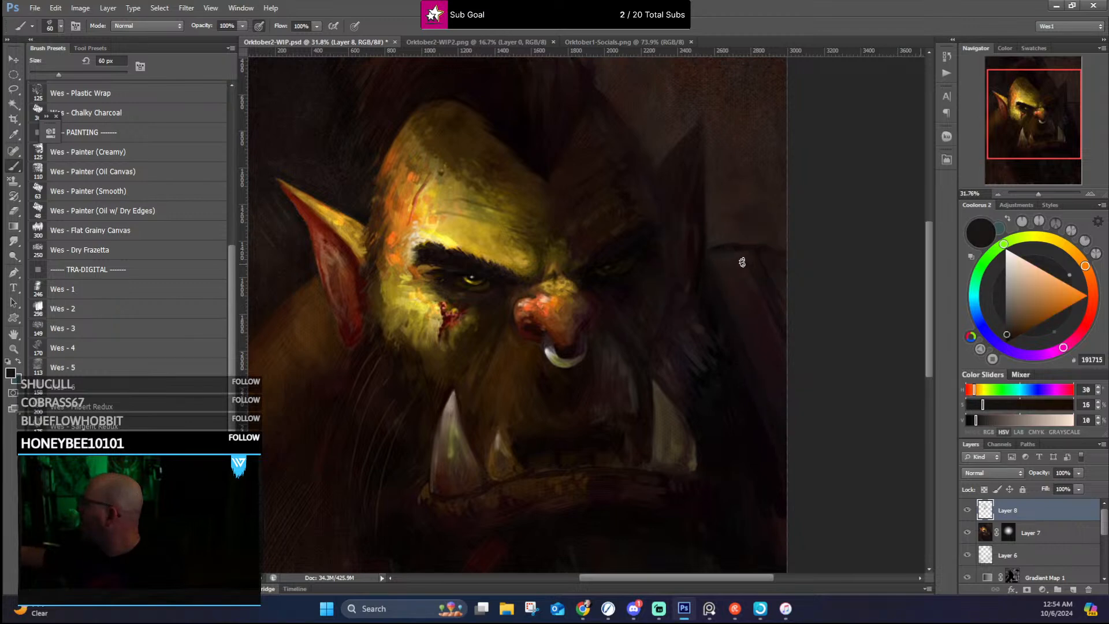
pyautogui.keyDown('alt'); pyautogui.click(763, 240); pyautogui.keyUp('alt')
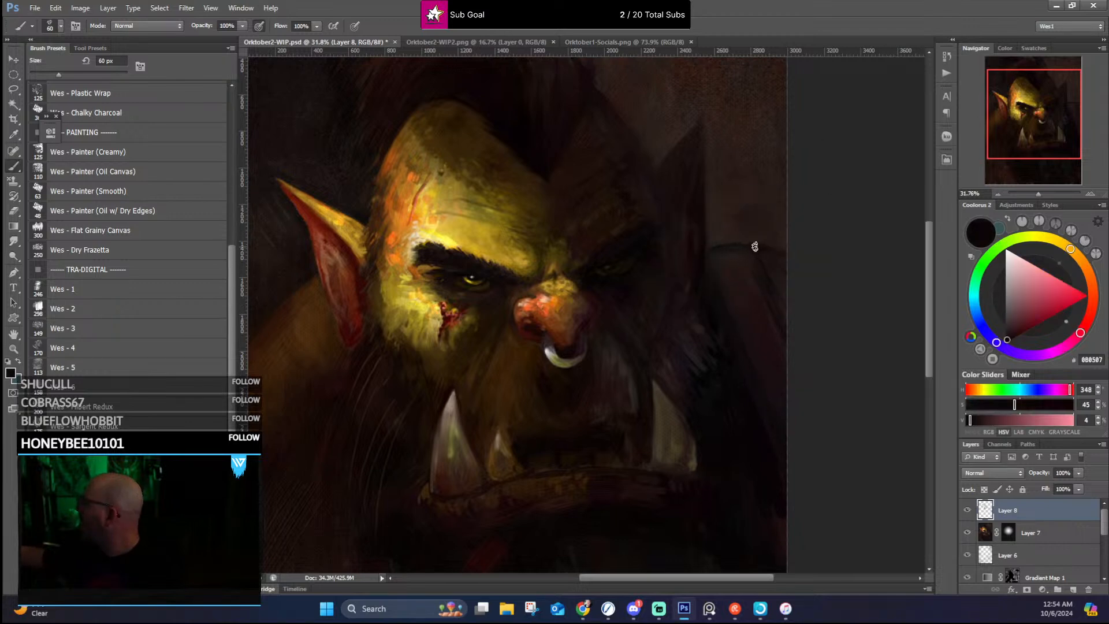
pyautogui.moveTo(715, 245); pyautogui.dragTo(739, 247)
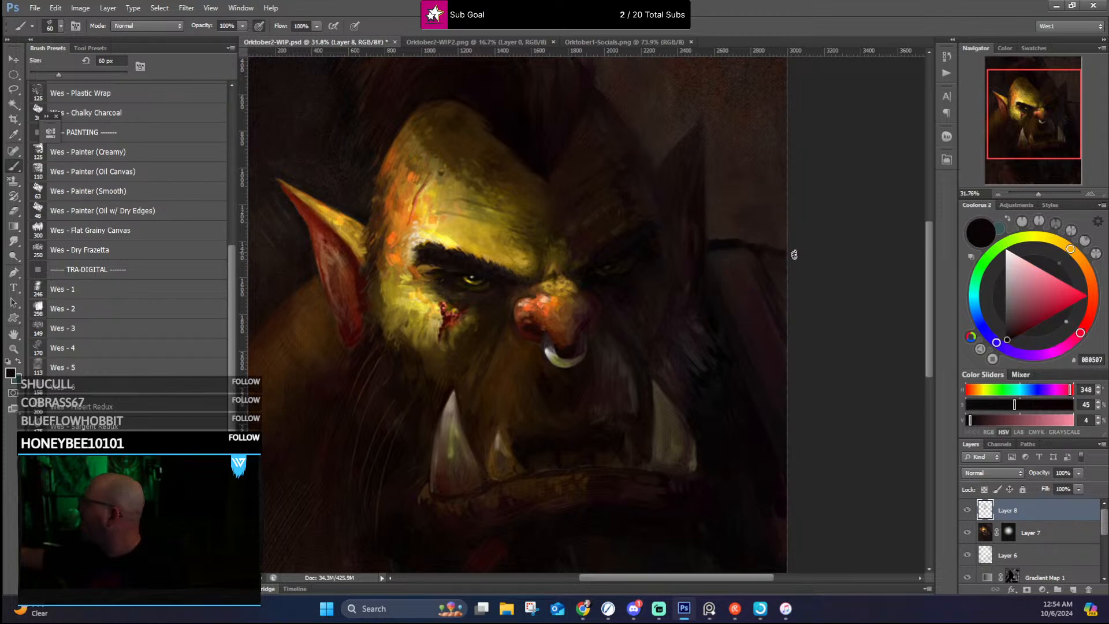
pyautogui.keyDown('alt'); pyautogui.click(775, 274); pyautogui.keyUp('alt')
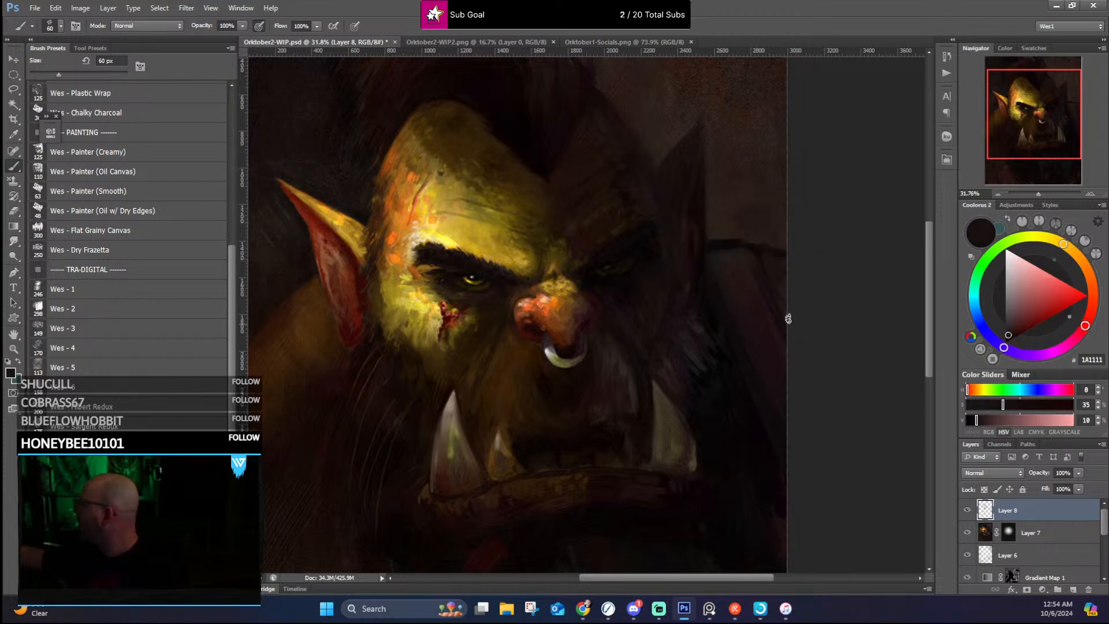
# Step: Mix a dark red with hue 7, saturation 71 and brightness 20, and work it into the far shoulder's outer edge
pyautogui.keyDown('alt'); pyautogui.click(354, 304); pyautogui.keyUp('alt')
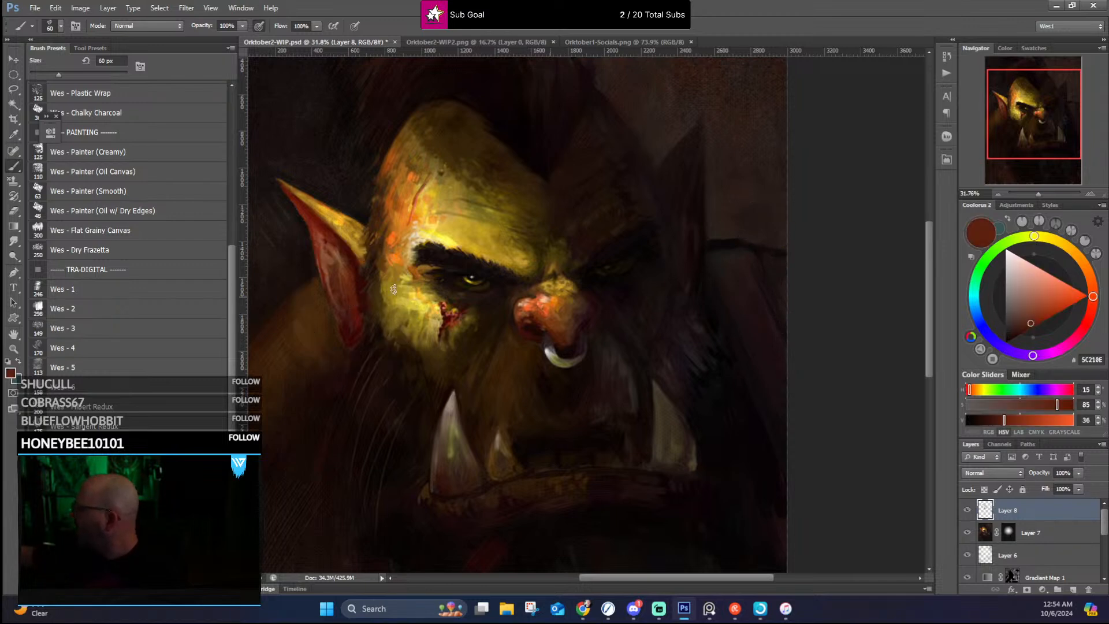
pyautogui.keyDown('alt'); pyautogui.click(785, 263); pyautogui.keyUp('alt')
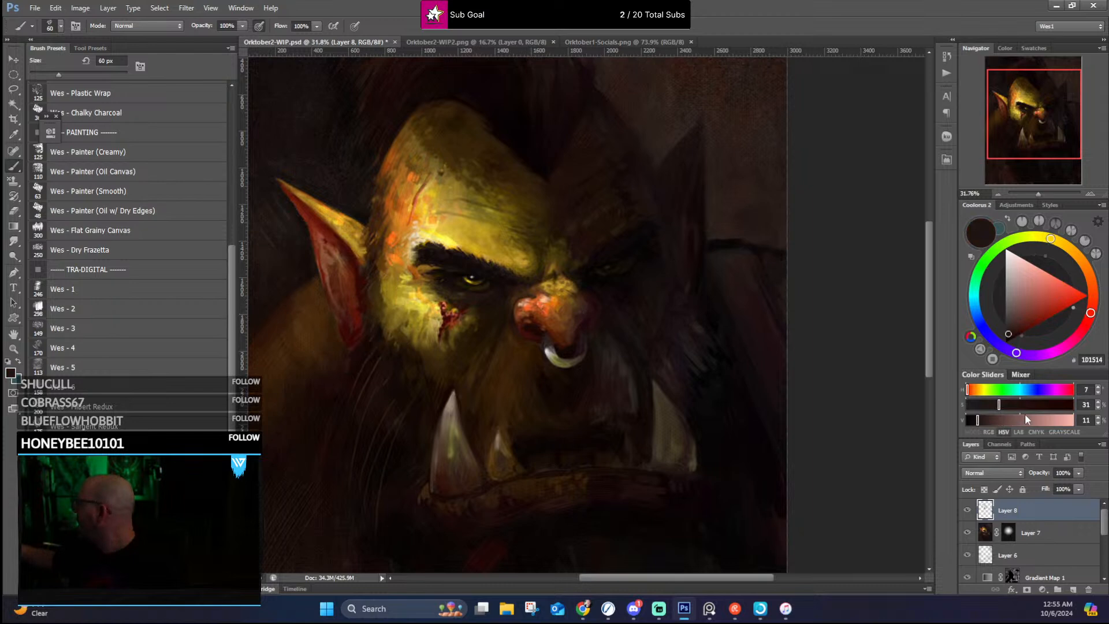
pyautogui.moveTo(1017, 407); pyautogui.dragTo(1041, 405)
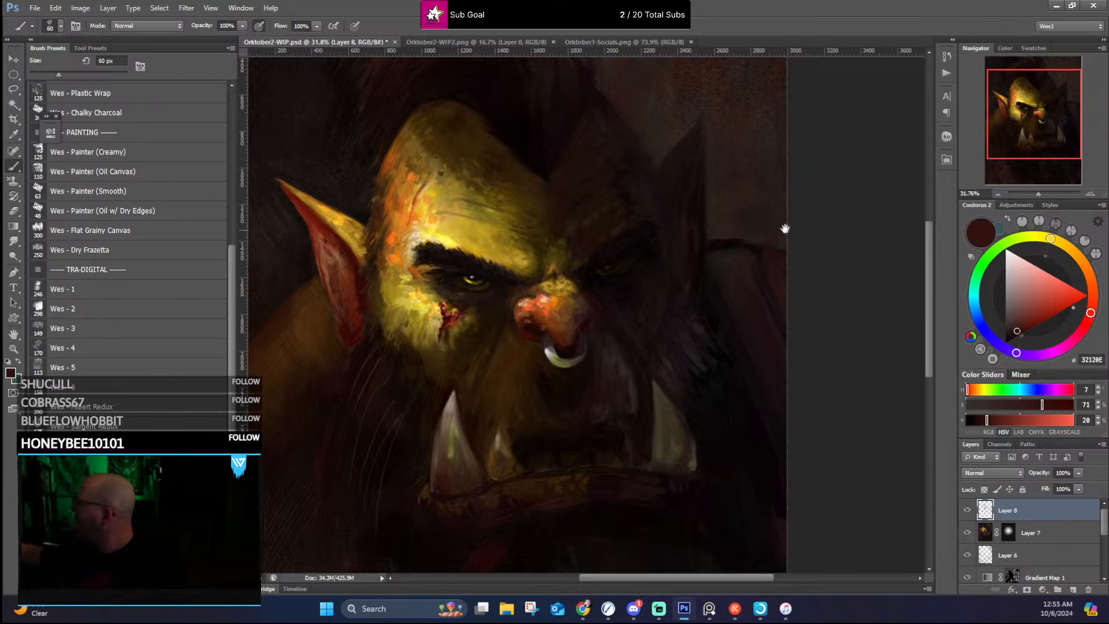
pyautogui.moveTo(785, 228); pyautogui.dragTo(715, 227)
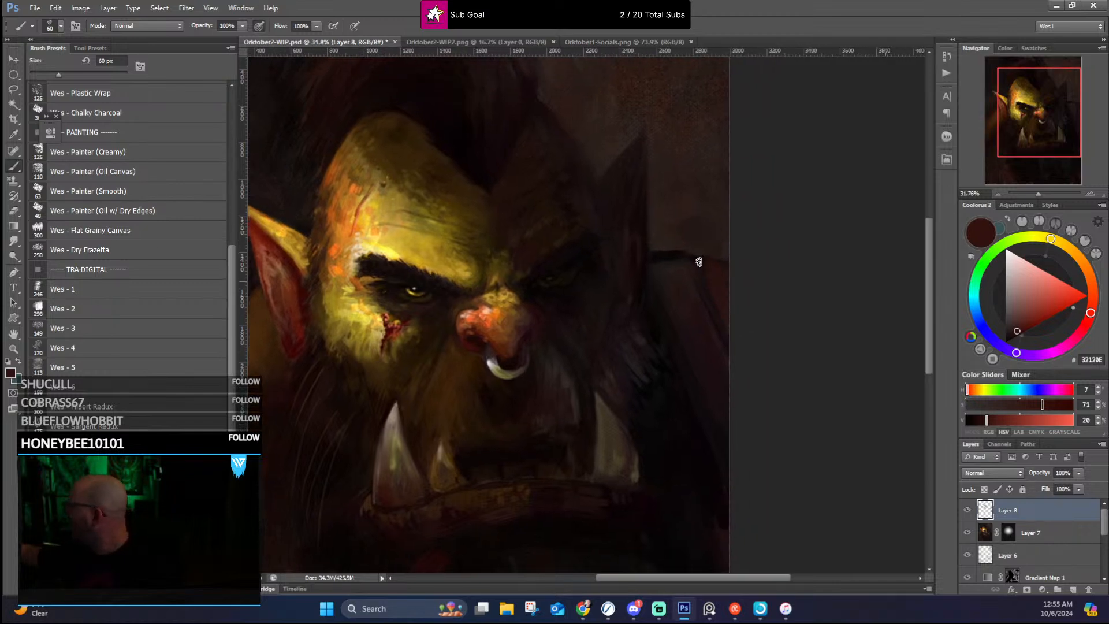
pyautogui.keyDown('alt'); pyautogui.click(694, 286); pyautogui.keyUp('alt')
pyautogui.keyDown('alt'); pyautogui.click(720, 335); pyautogui.keyUp('alt')
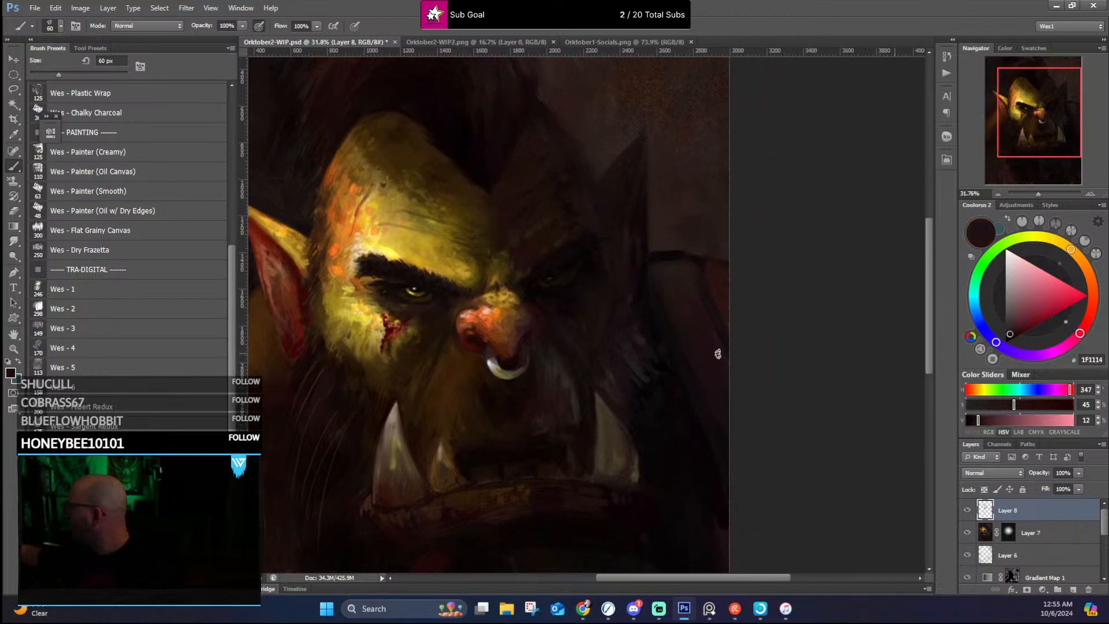
# Step: Rework the dark seam along the far shoulder's top with sampled near-black and grey-brown tones
pyautogui.keyDown('alt'); pyautogui.click(682, 259); pyautogui.keyUp('alt')
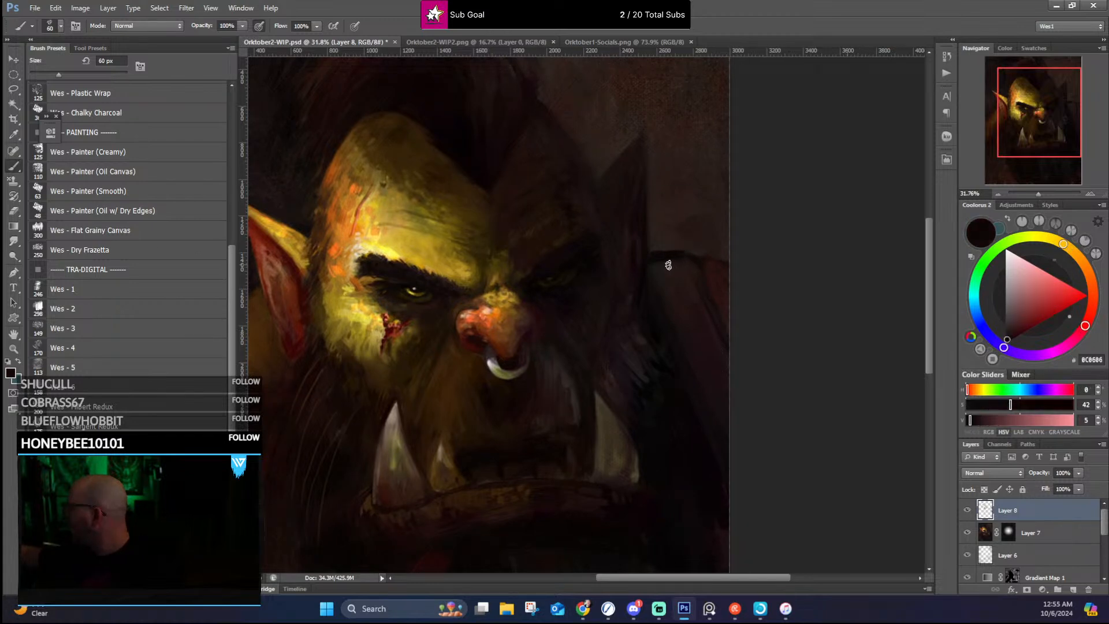
pyautogui.keyDown('alt'); pyautogui.click(656, 261); pyautogui.keyUp('alt')
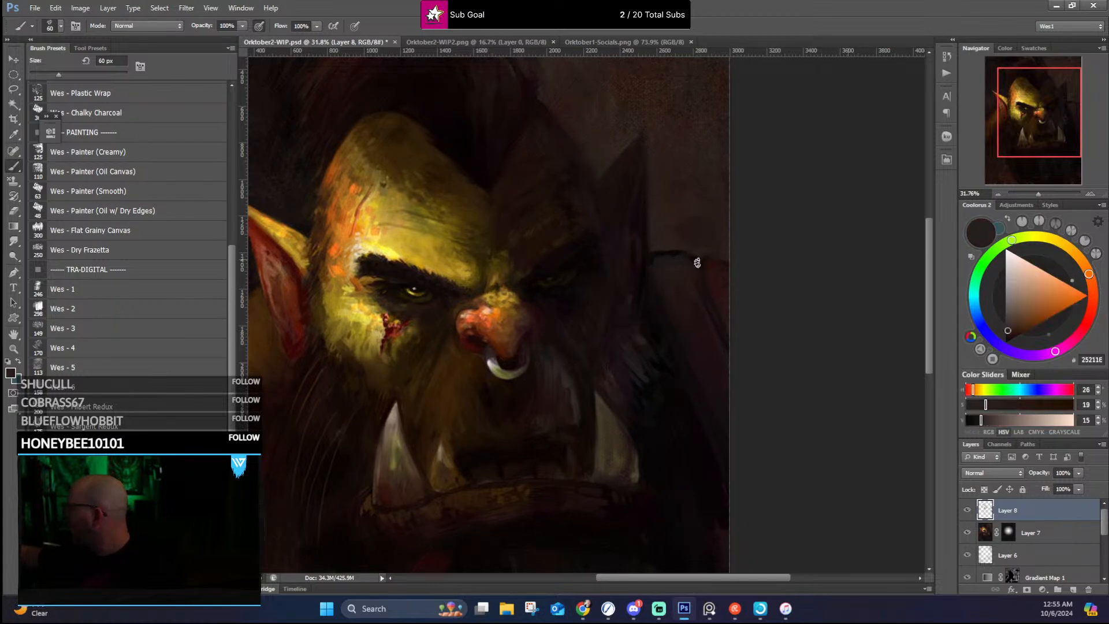
pyautogui.keyDown('alt'); pyautogui.click(659, 256); pyautogui.keyUp('alt')
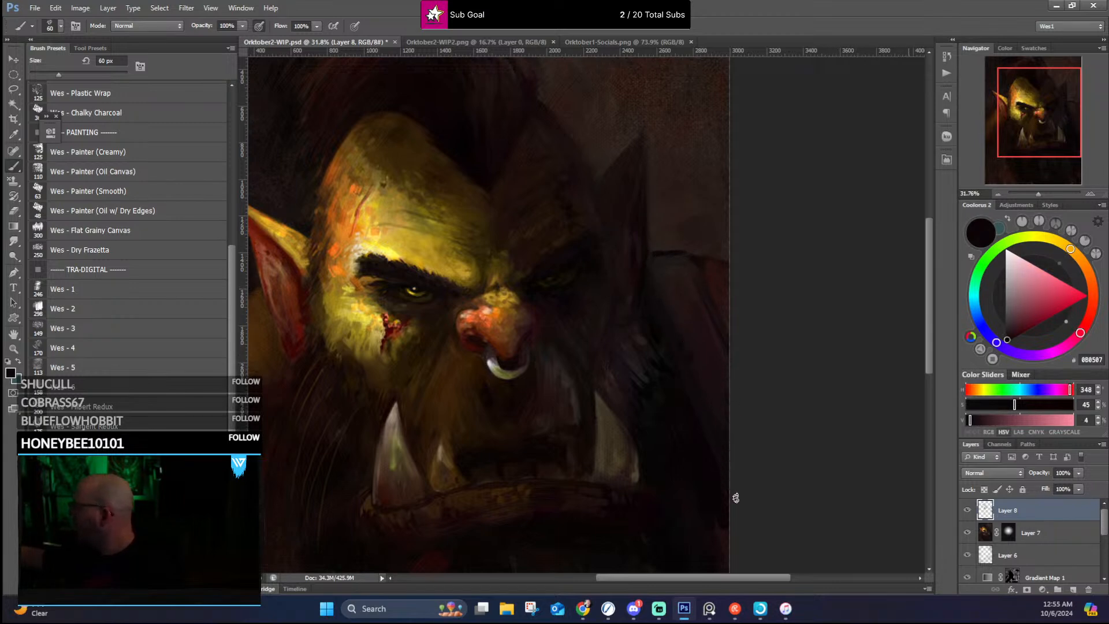
# Step: Deepen the shadow on the lower part of the far shoulder beside the jaw with sampled near-black tones
pyautogui.keyDown('alt'); pyautogui.click(718, 518); pyautogui.keyUp('alt')
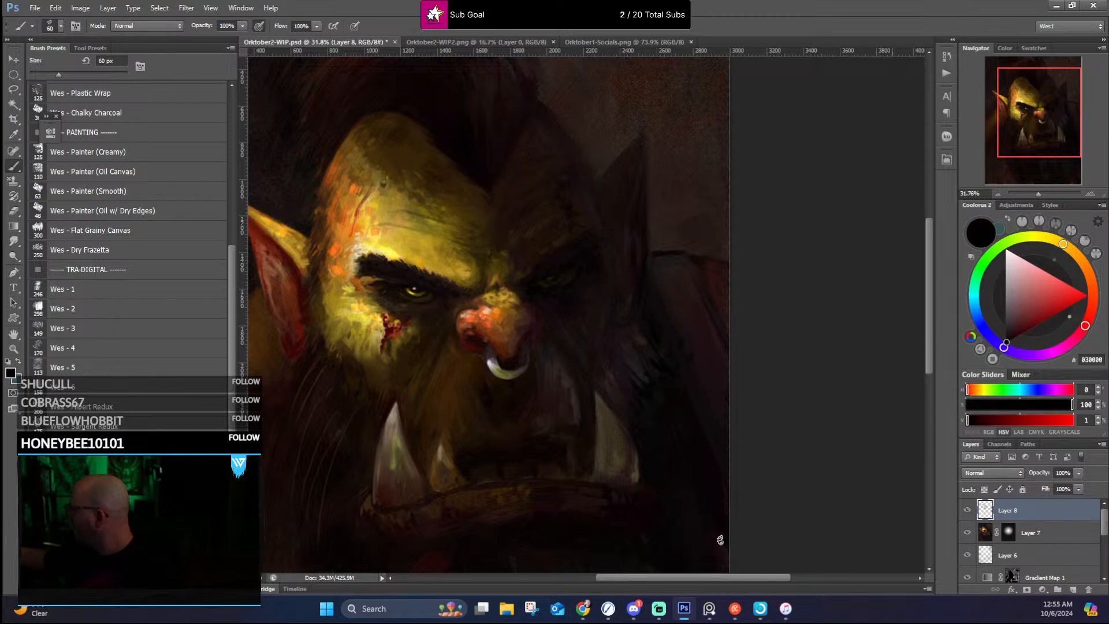
pyautogui.scroll(-3, 716, 509)
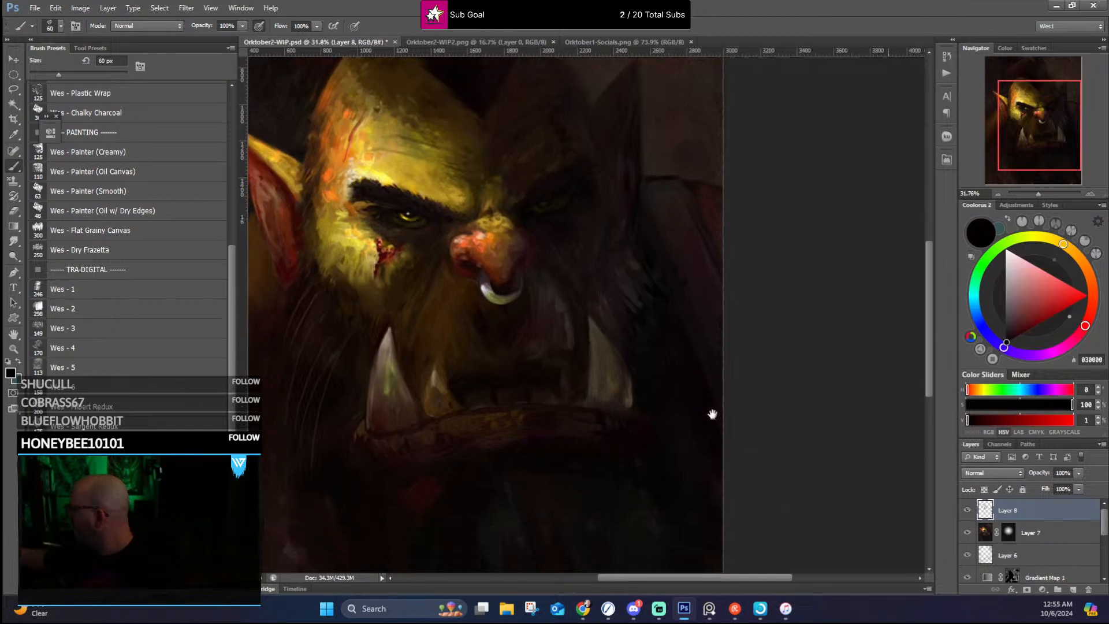
pyautogui.keyDown('alt'); pyautogui.click(706, 495); pyautogui.keyUp('alt')
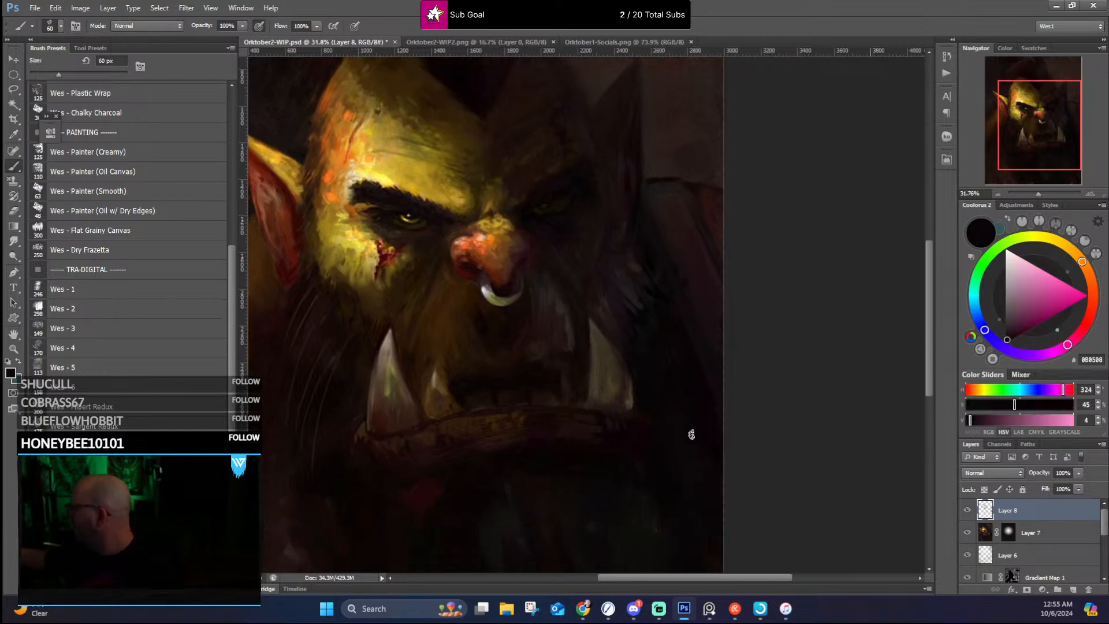
# Step: Soften the far shoulder's top next to the shadowed ear with a sampled dark grey-brown
pyautogui.moveTo(689, 438); pyautogui.dragTo(775, 327)
pyautogui.moveTo(588, 348)
pyautogui.mouseDown()
pyautogui.moveTo(671, 401)
pyautogui.moveTo(629, 445)
pyautogui.mouseUp()
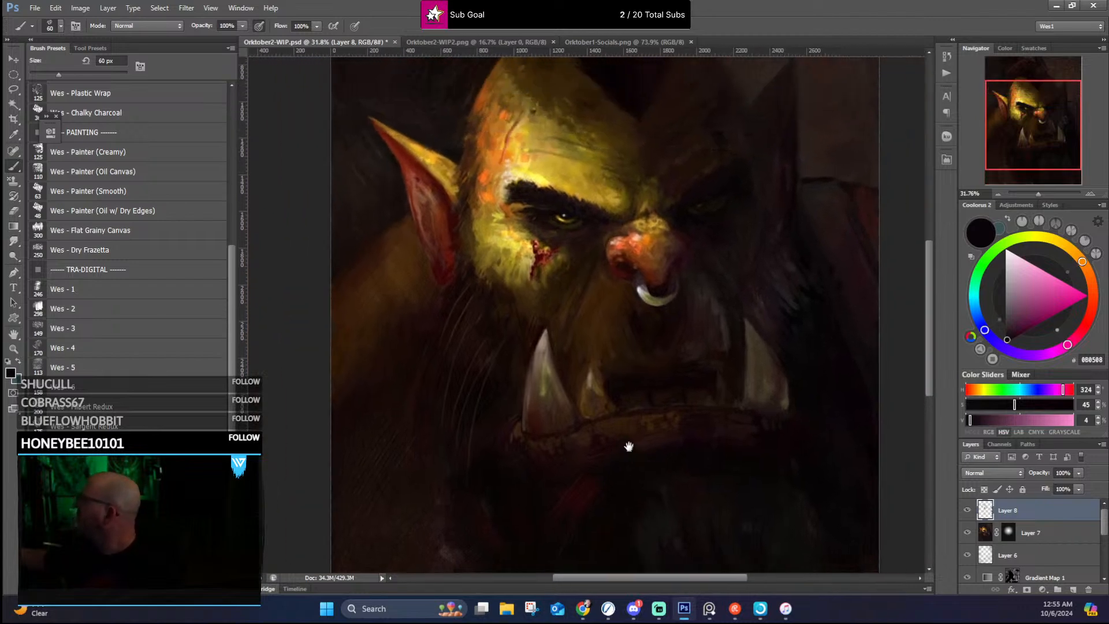
pyautogui.keyDown('alt'); pyautogui.click(820, 190); pyautogui.keyUp('alt')
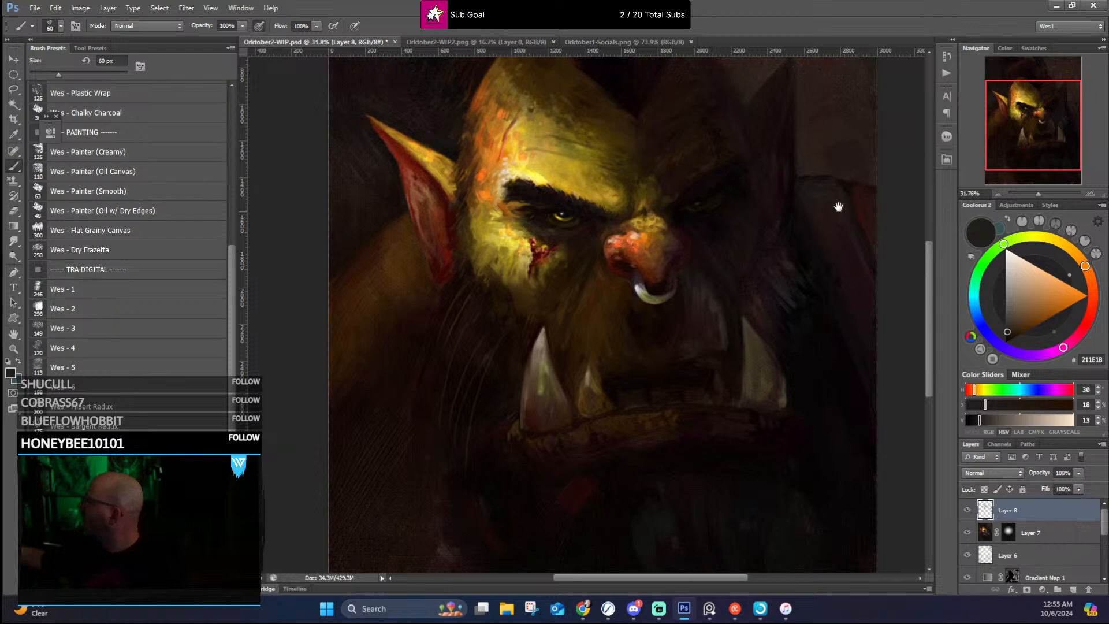
pyautogui.keyDown('alt'); pyautogui.click(814, 181); pyautogui.keyUp('alt')
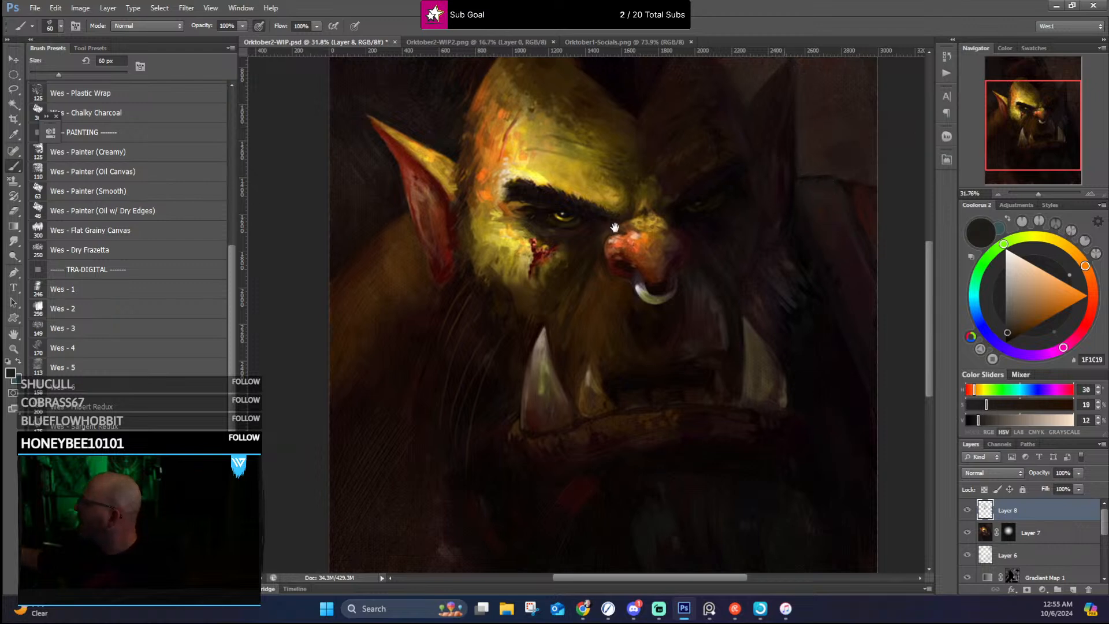
# Step: Paint dark brown tones behind the lit ear to define its edge and the top of the near shoulder
pyautogui.moveTo(602, 224); pyautogui.dragTo(647, 213)
pyautogui.keyDown('alt'); pyautogui.click(446, 193); pyautogui.keyUp('alt')
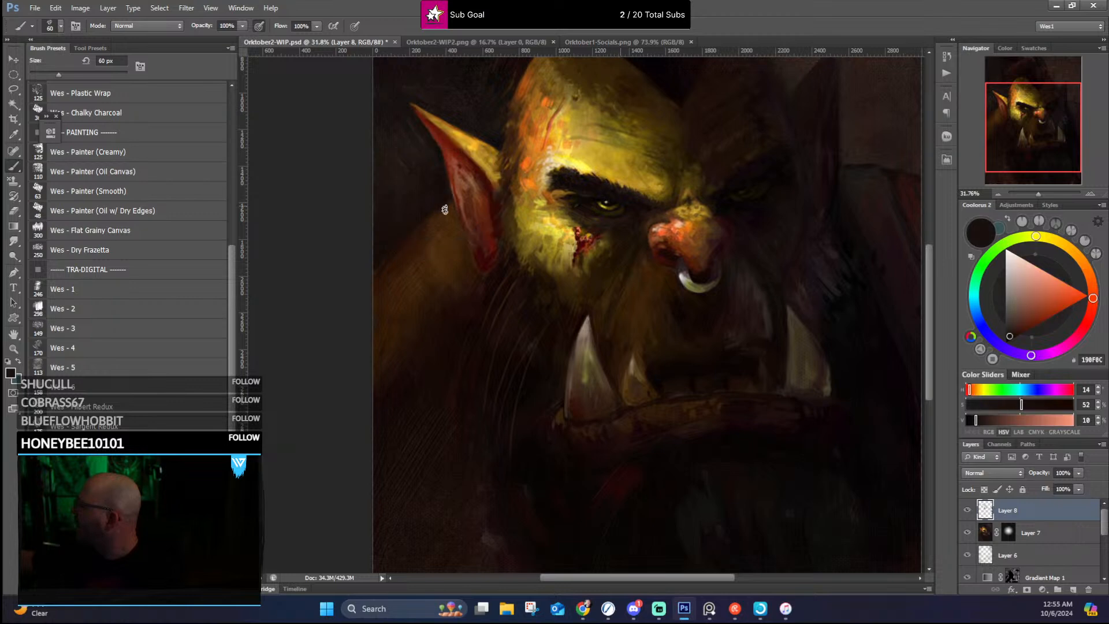
pyautogui.keyDown('alt'); pyautogui.click(451, 204); pyautogui.keyUp('alt')
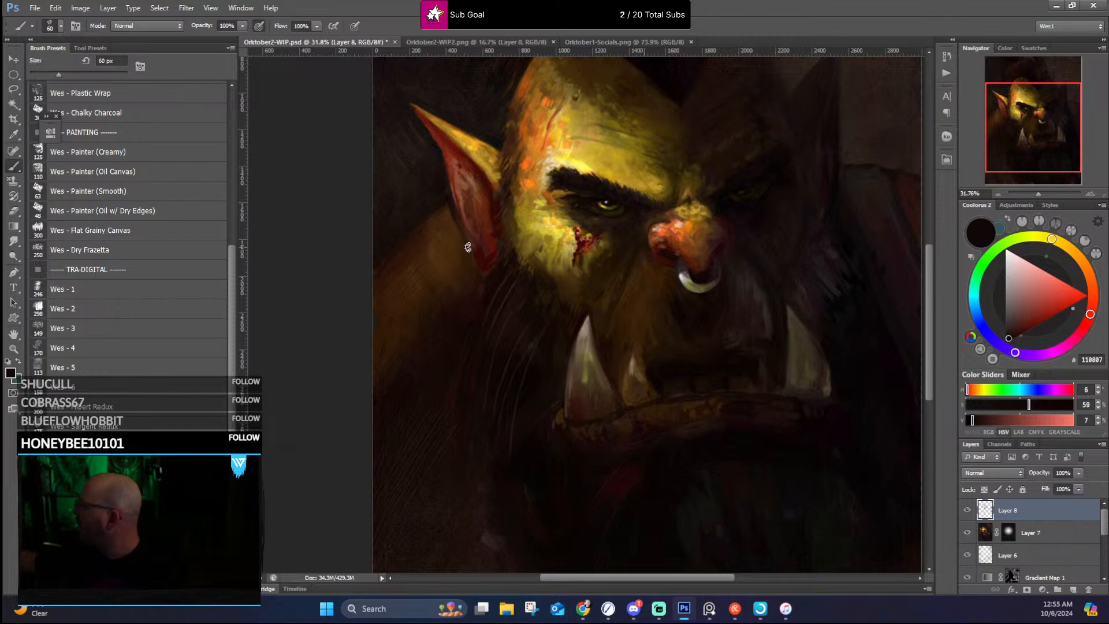
pyautogui.keyDown('alt'); pyautogui.click(395, 247); pyautogui.keyUp('alt')
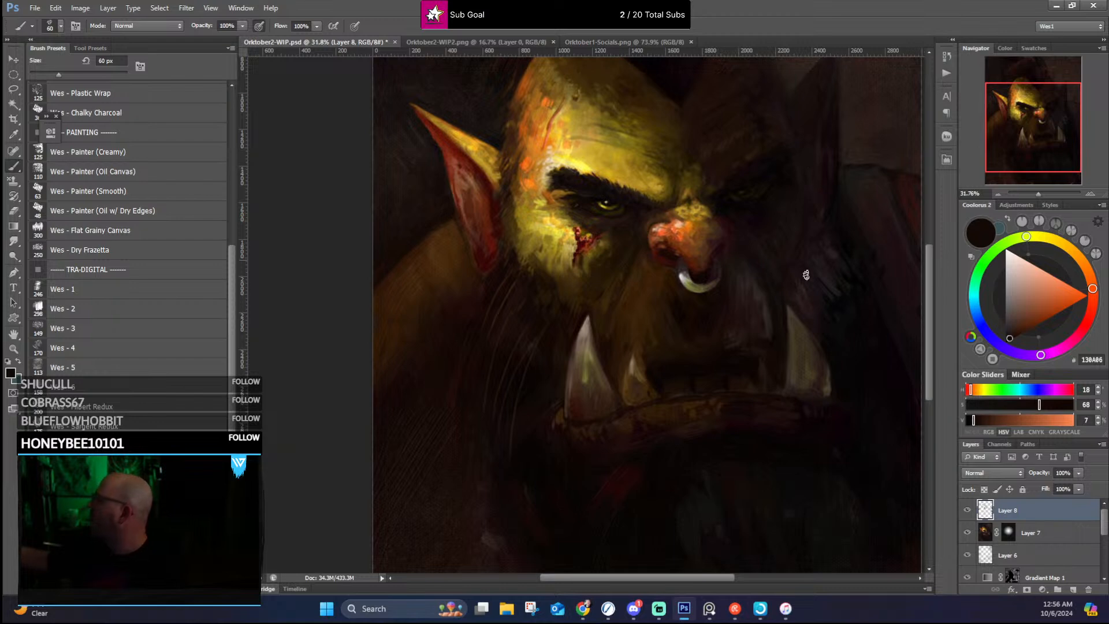
# Step: Check the whole portrait, then blend the far shoulder and the shadowed ear's edge into the background with sampled dark browns and reds
pyautogui.moveTo(762, 338); pyautogui.dragTo(689, 358)
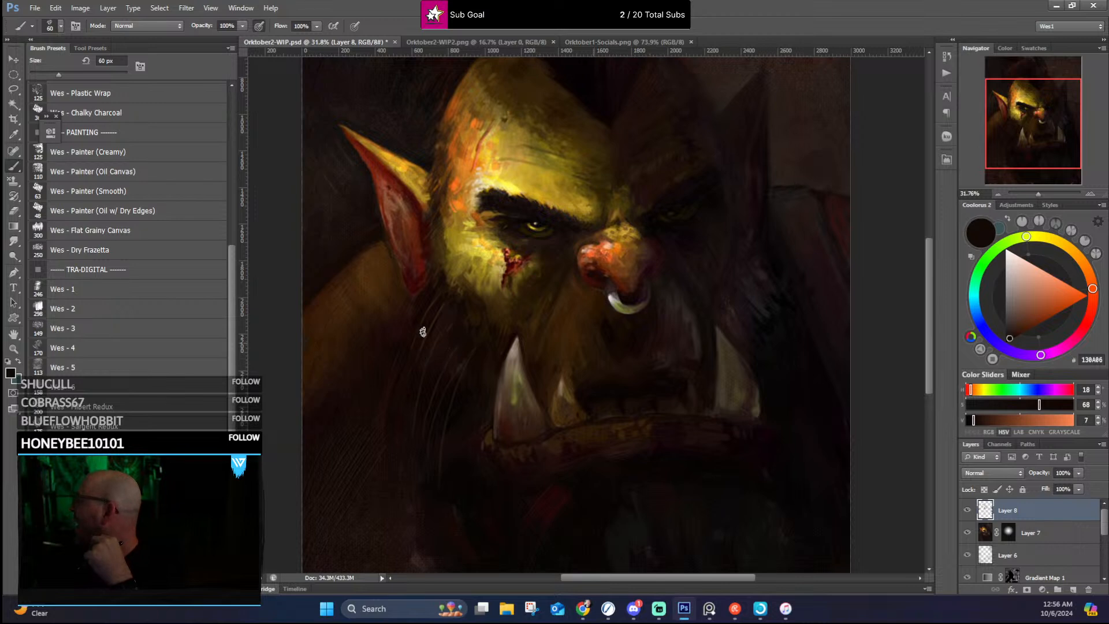
pyautogui.scroll(-3, 417, 356)
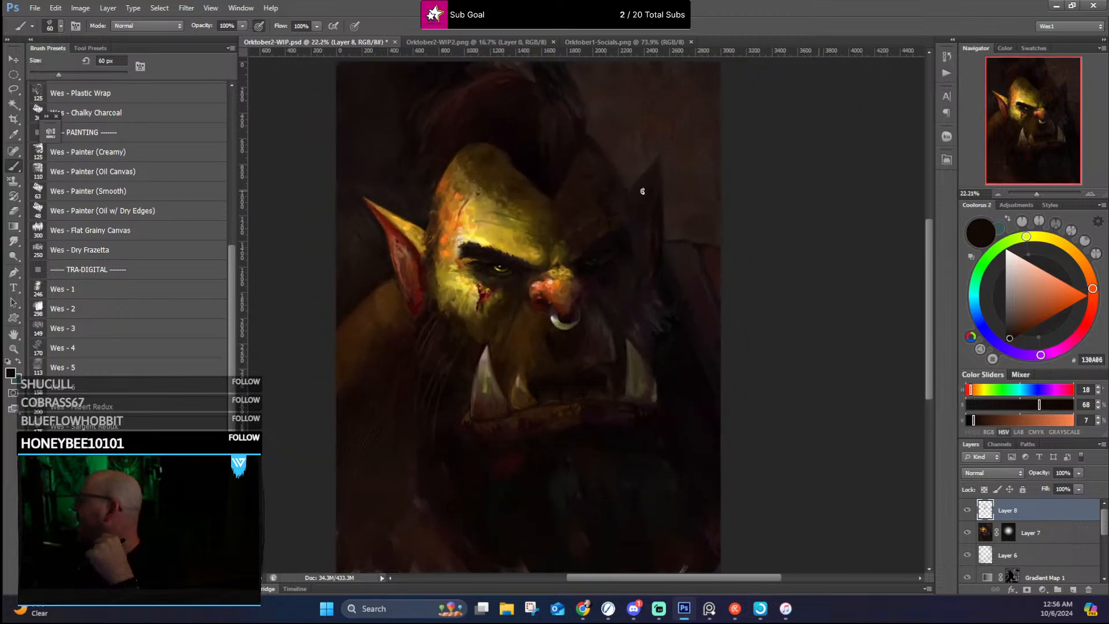
pyautogui.scroll(1, 643, 191)
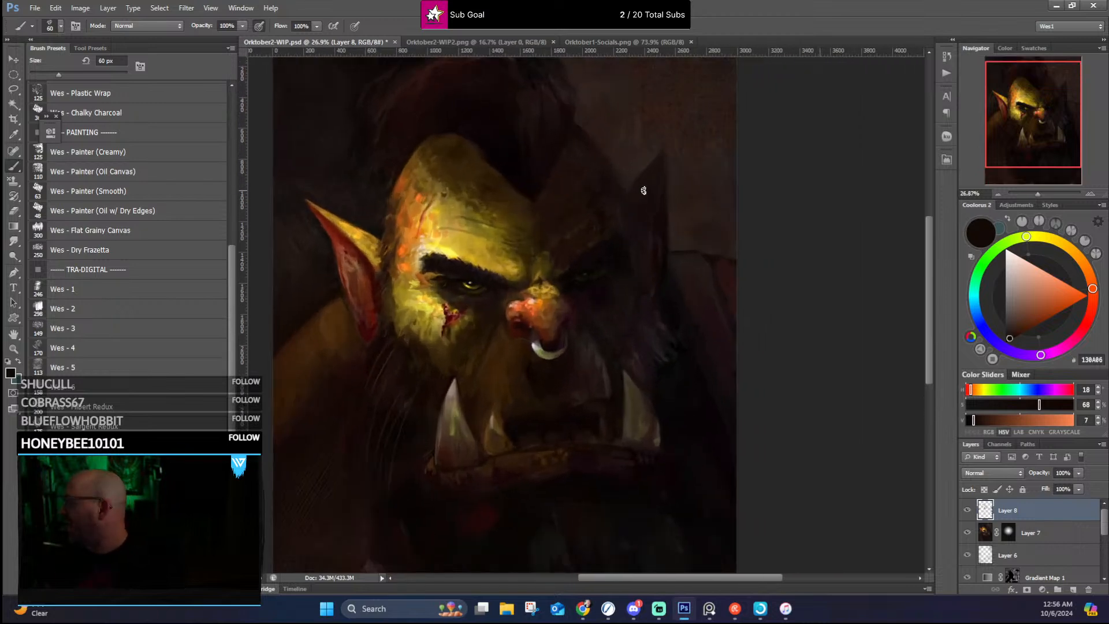
pyautogui.keyDown('alt'); pyautogui.click(680, 256); pyautogui.keyUp('alt')
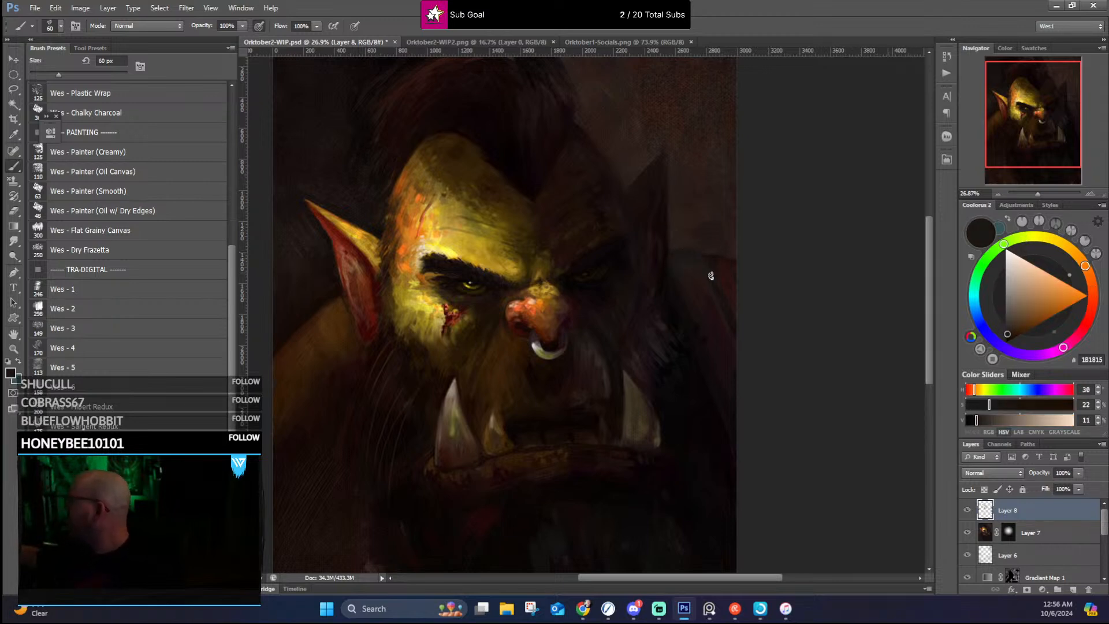
pyautogui.keyDown('alt'); pyautogui.click(719, 252); pyautogui.keyUp('alt')
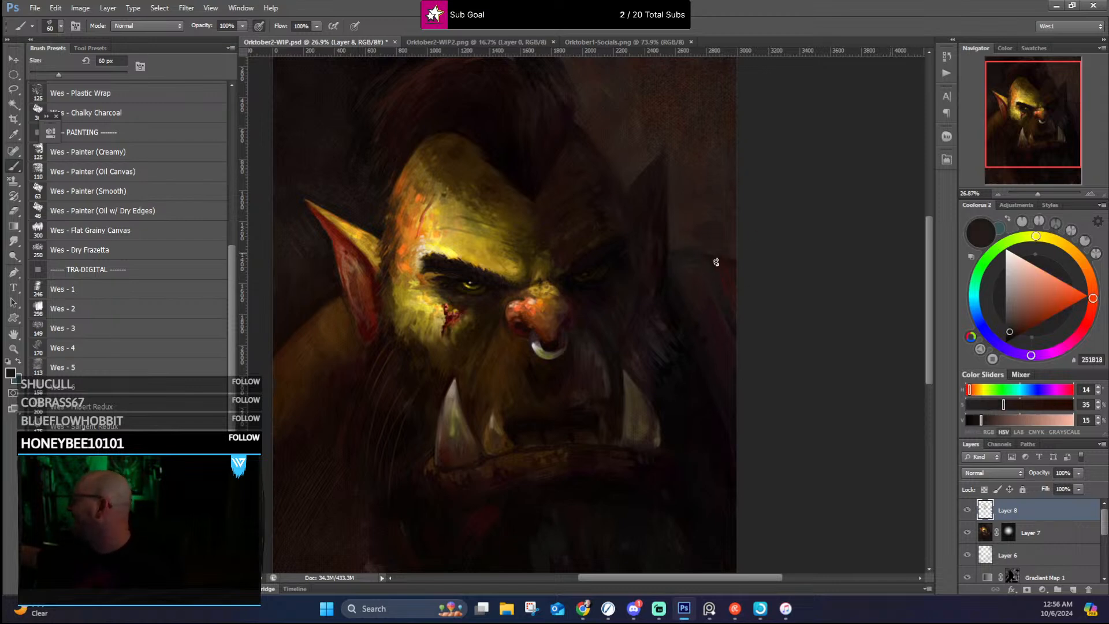
pyautogui.keyDown('alt'); pyautogui.click(735, 264); pyautogui.keyUp('alt')
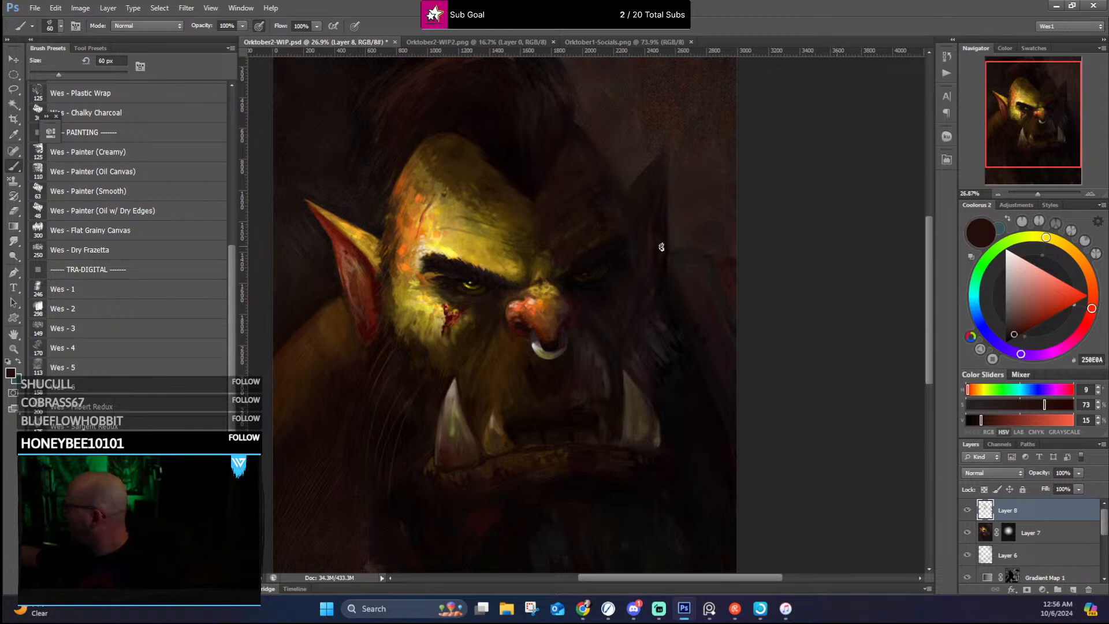
pyautogui.keyDown('alt'); pyautogui.click(655, 225); pyautogui.keyUp('alt')
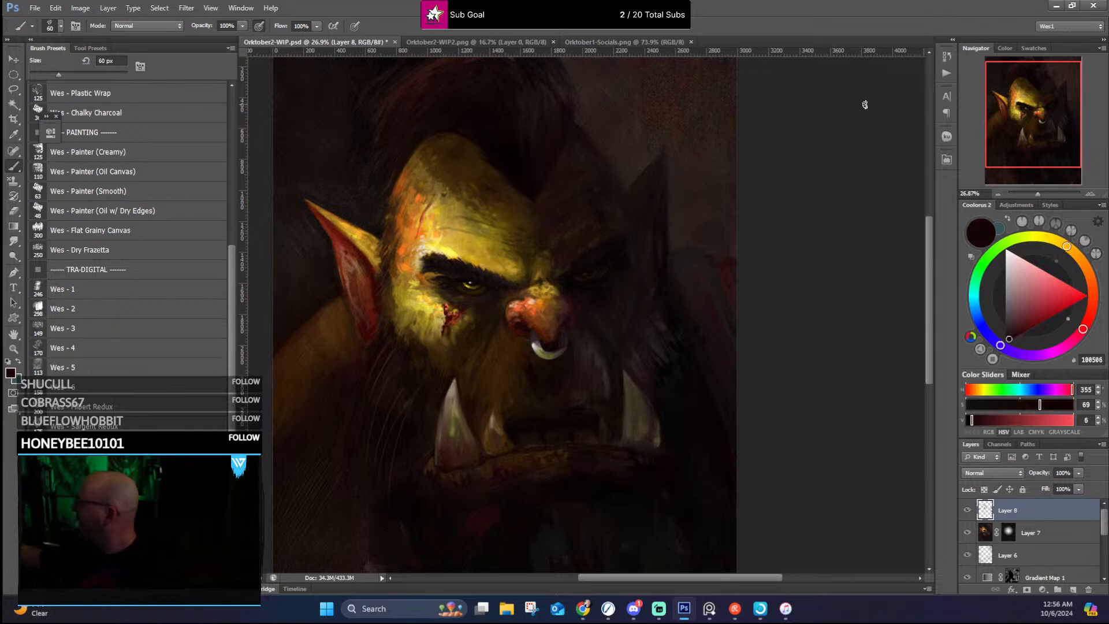
# Step: Touch the far shoulder's outer edge with orange-red sampled from the lit ear, and refine the far tusk with olive and dark tones
pyautogui.keyDown('alt'); pyautogui.click(350, 250); pyautogui.keyUp('alt')
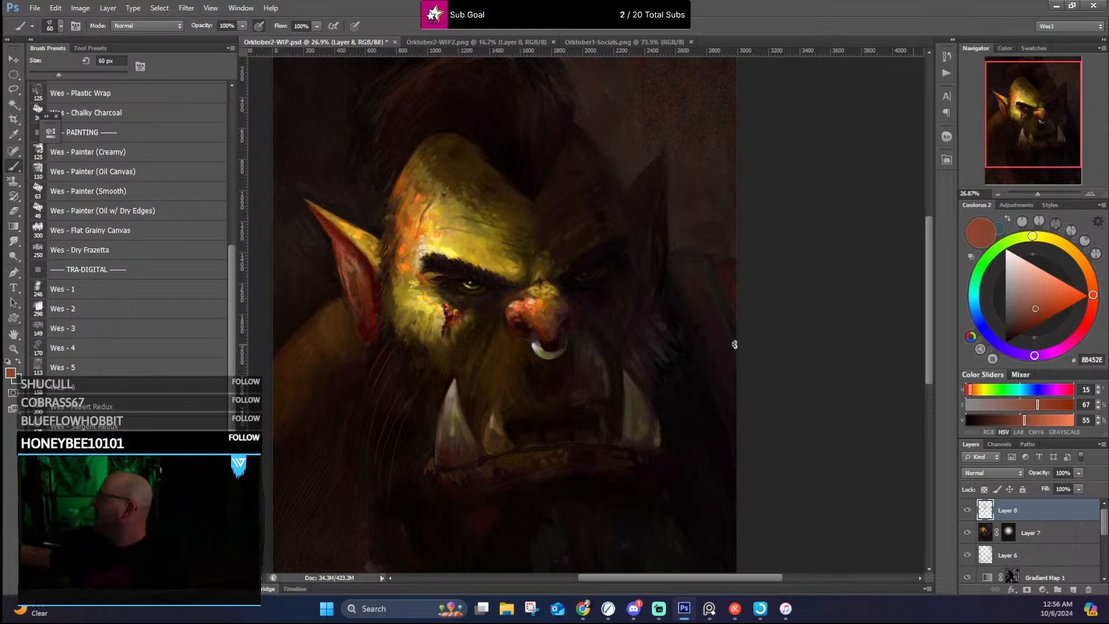
pyautogui.moveTo(706, 337); pyautogui.dragTo(753, 300)
pyautogui.keyDown('alt'); pyautogui.click(686, 383); pyautogui.keyUp('alt')
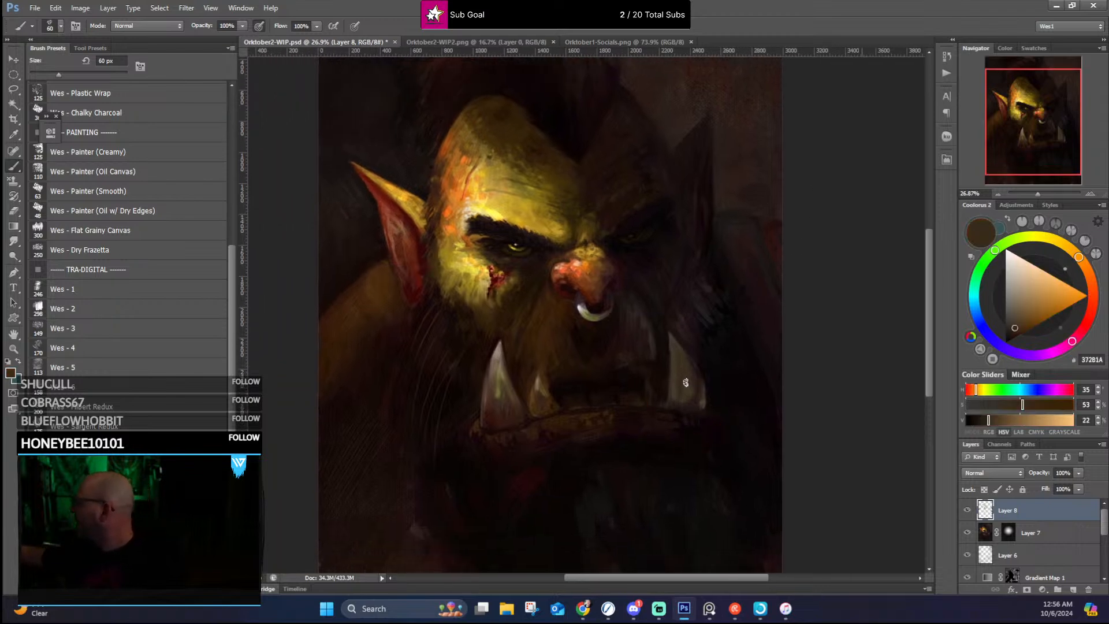
pyautogui.keyDown('alt'); pyautogui.click(501, 394); pyautogui.keyUp('alt')
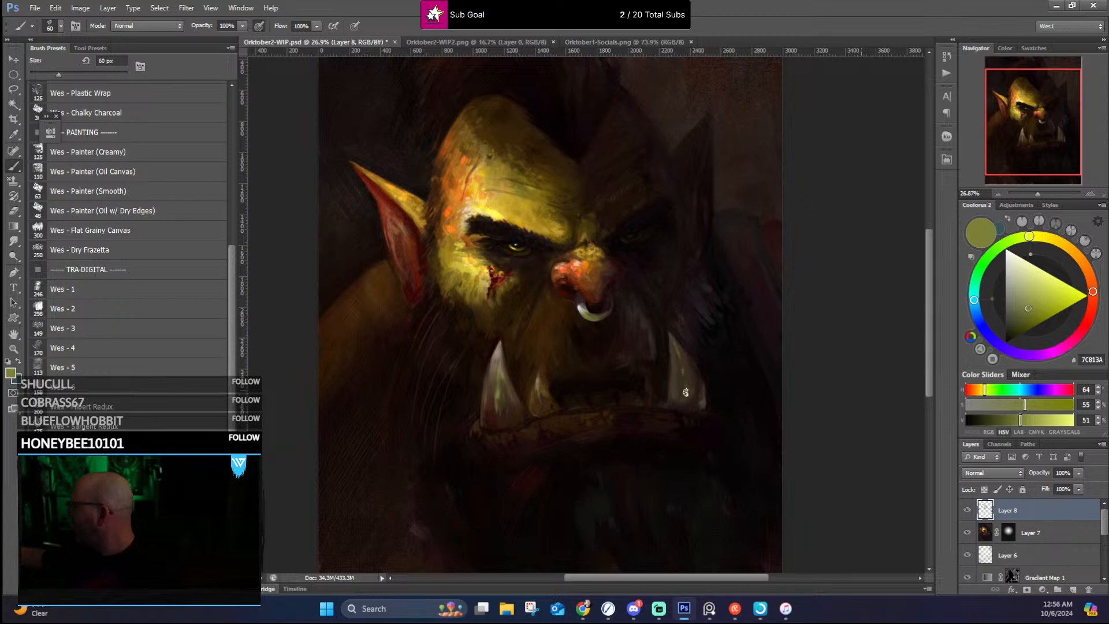
pyautogui.keyDown('alt'); pyautogui.click(669, 342); pyautogui.keyUp('alt')
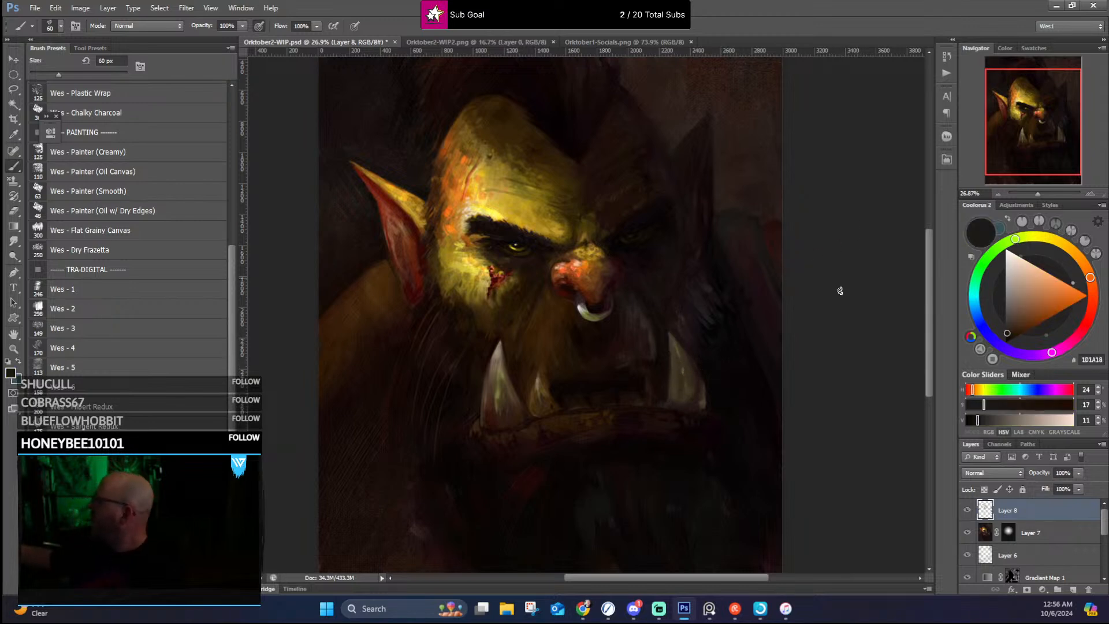
# Step: Refine the large near tusk and the shadow at its base with sampled olive, muted brown and near-black tones
pyautogui.keyDown('alt'); pyautogui.click(496, 393); pyautogui.keyUp('alt')
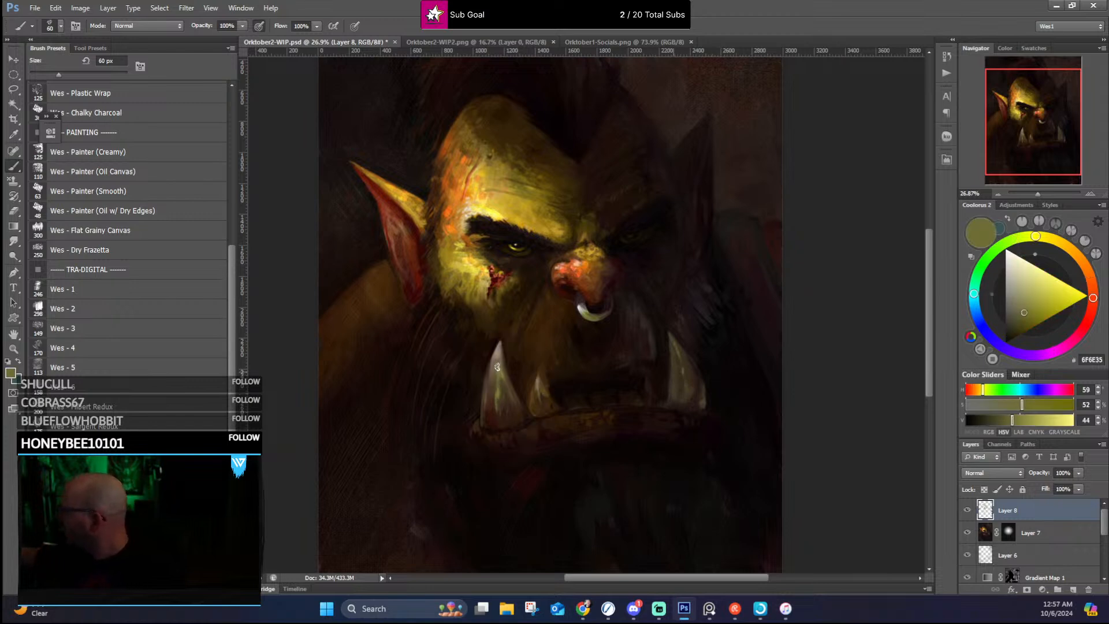
pyautogui.keyDown('alt'); pyautogui.click(492, 357); pyautogui.keyUp('alt')
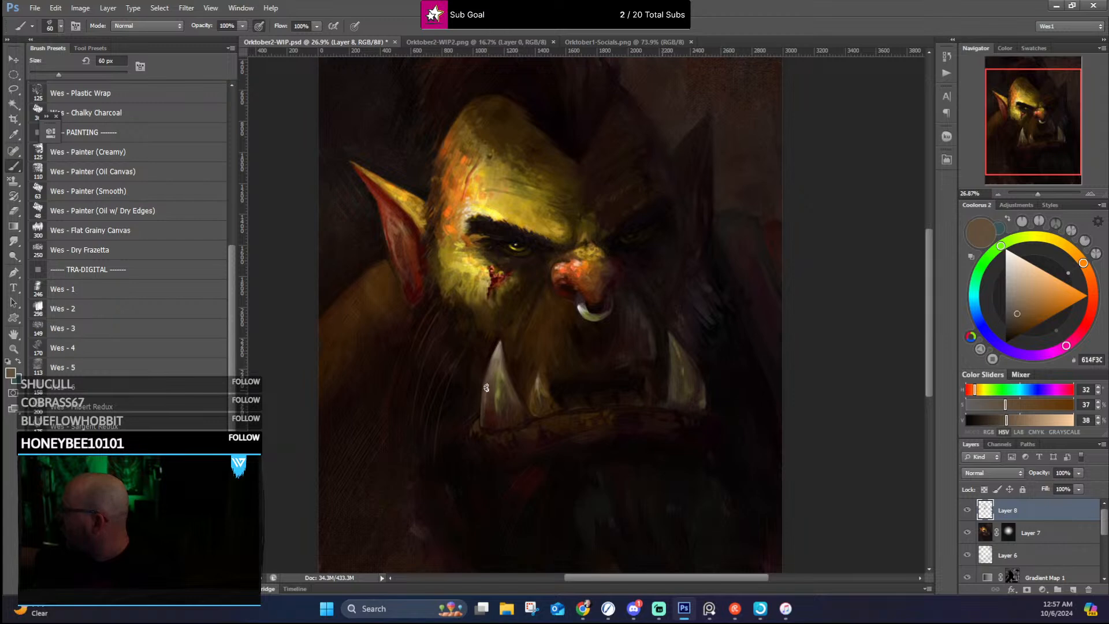
pyautogui.keyDown('alt'); pyautogui.click(478, 422); pyautogui.keyUp('alt')
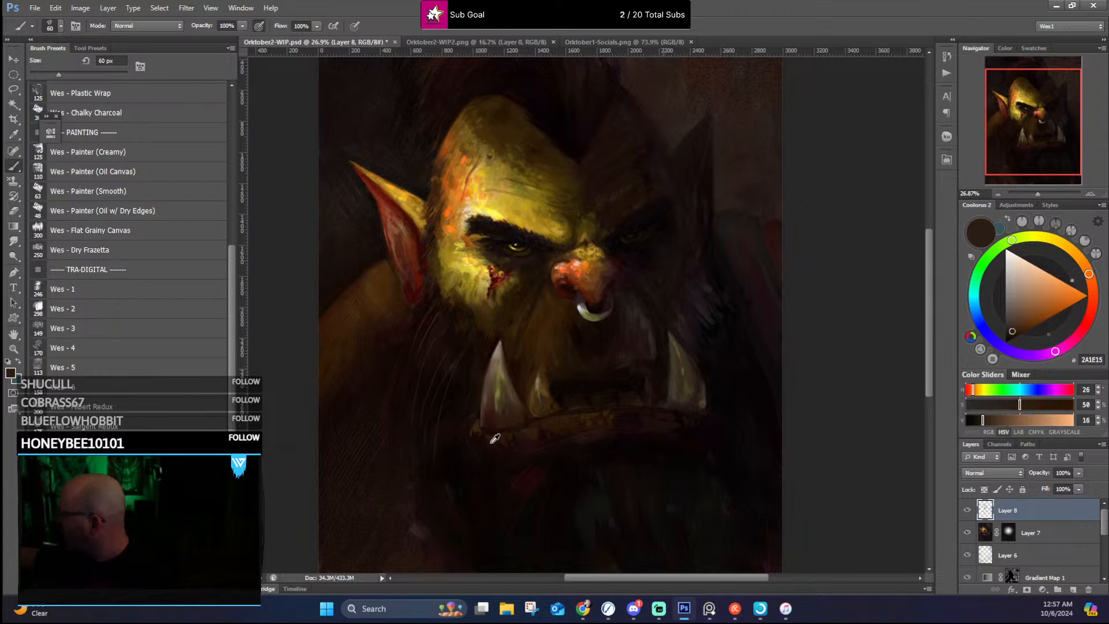
pyautogui.keyDown('alt'); pyautogui.click(488, 443); pyautogui.keyUp('alt')
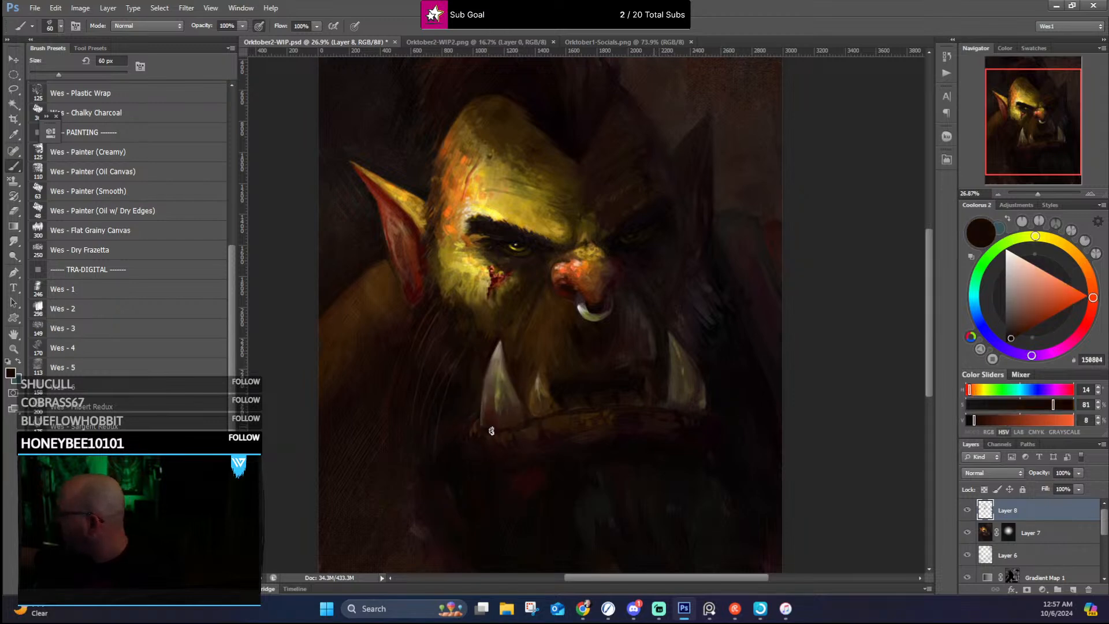
# Step: Define the small inner tusk and the mouth opening with sampled near-black, dark brown and tan tones
pyautogui.keyDown('alt'); pyautogui.click(548, 384); pyautogui.keyUp('alt')
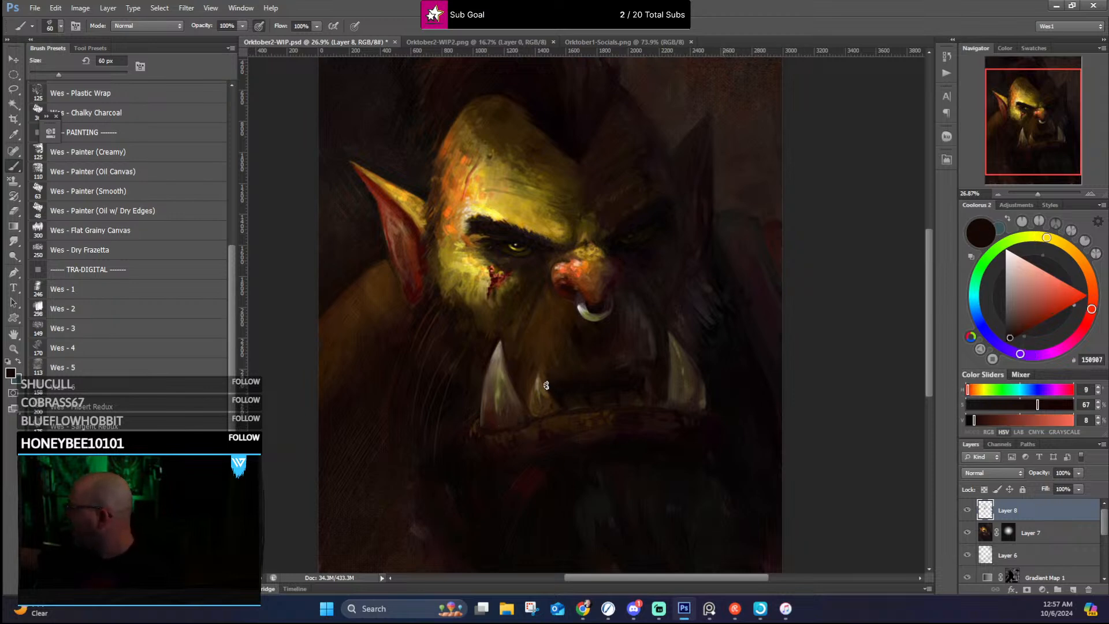
pyautogui.keyDown('alt'); pyautogui.click(558, 381); pyautogui.keyUp('alt')
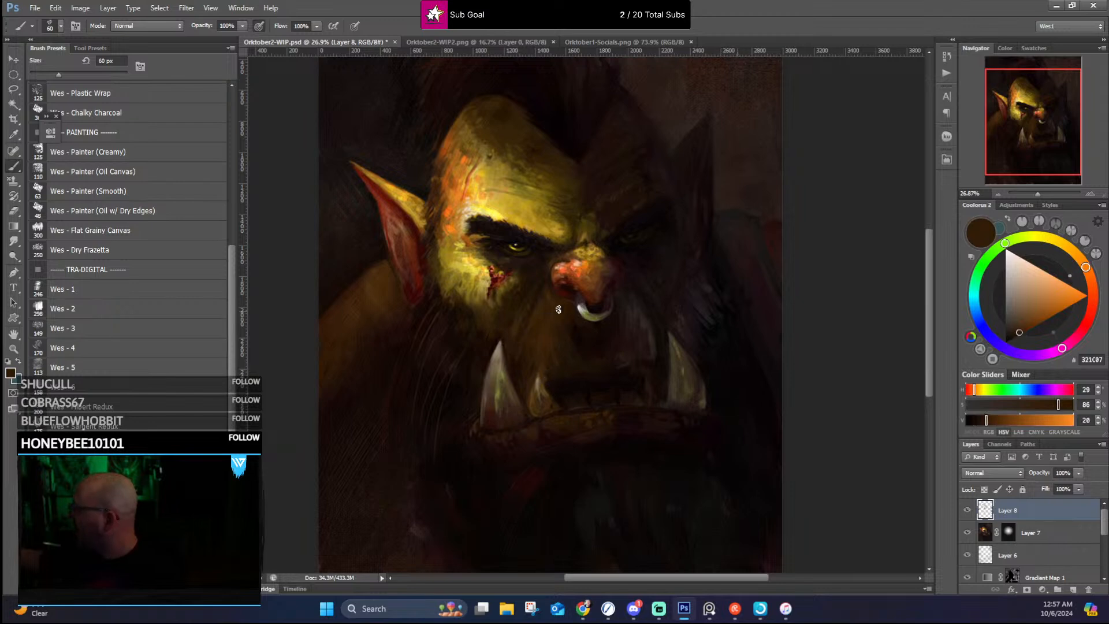
pyautogui.keyDown('alt'); pyautogui.click(532, 401); pyautogui.keyUp('alt')
pyautogui.keyDown('alt'); pyautogui.click(534, 393); pyautogui.keyUp('alt')
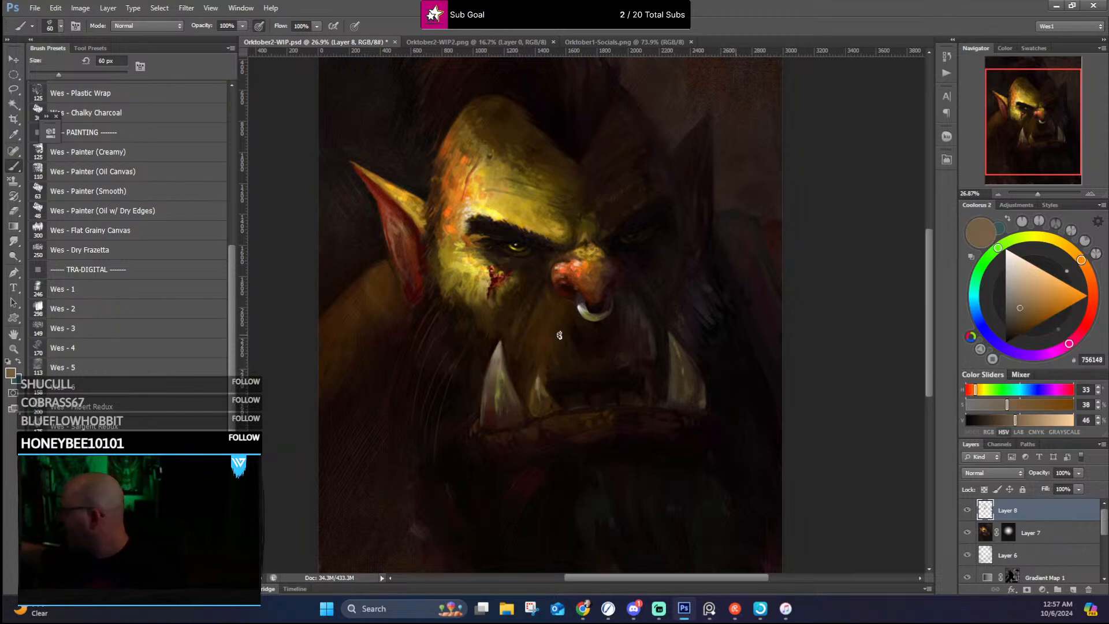
pyautogui.keyDown('alt'); pyautogui.click(655, 384); pyautogui.keyUp('alt')
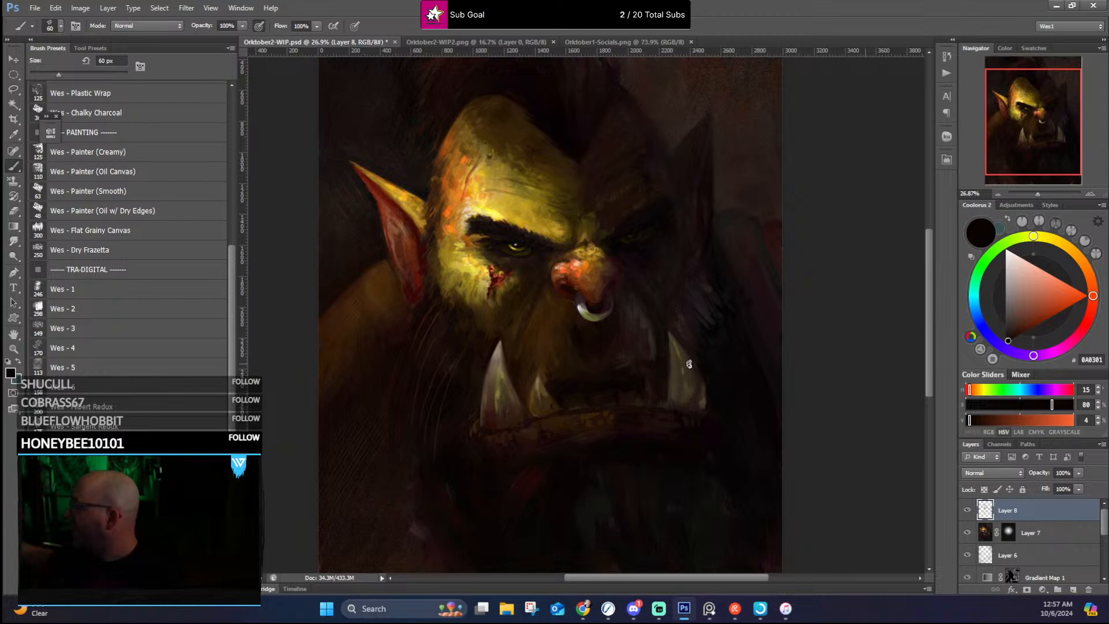
# Step: Reshape the lip corner beneath the large near tusk with sampled dark browns and a reddish near-black
pyautogui.keyDown('alt'); pyautogui.click(490, 436); pyautogui.keyUp('alt')
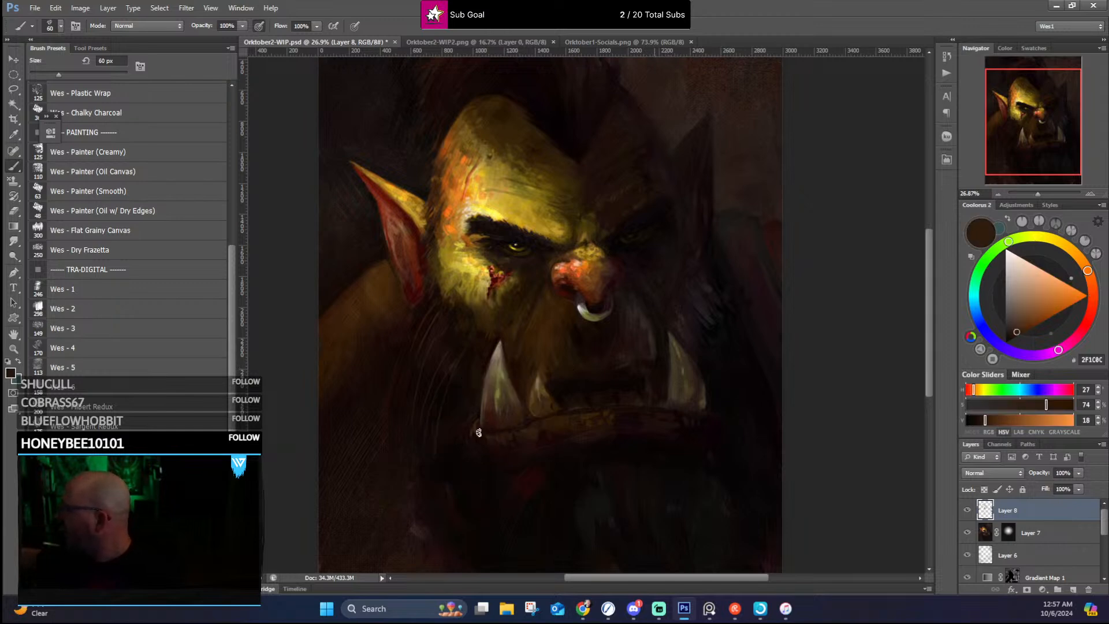
pyautogui.keyDown('alt'); pyautogui.click(475, 426); pyautogui.keyUp('alt')
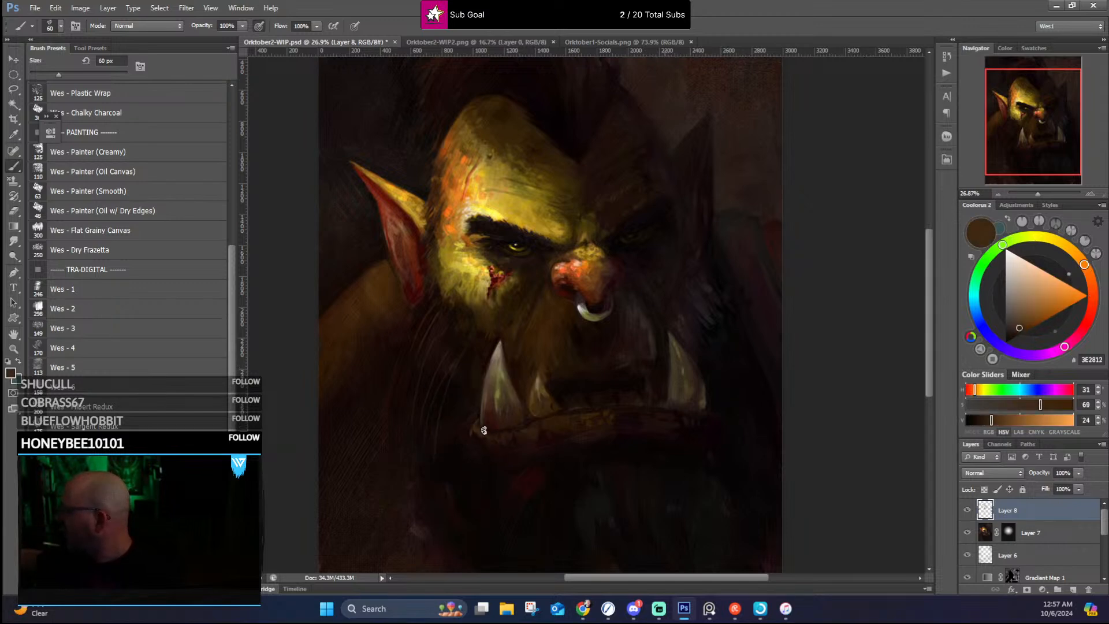
pyautogui.keyDown('alt'); pyautogui.click(481, 435); pyautogui.keyUp('alt')
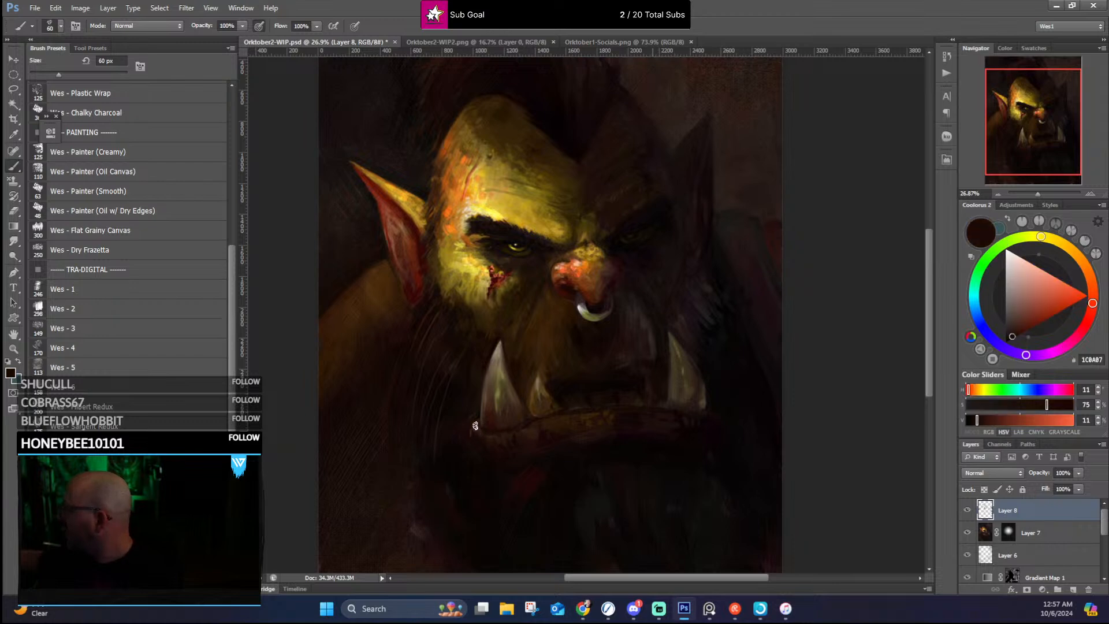
pyautogui.keyDown('alt'); pyautogui.click(490, 435); pyautogui.keyUp('alt')
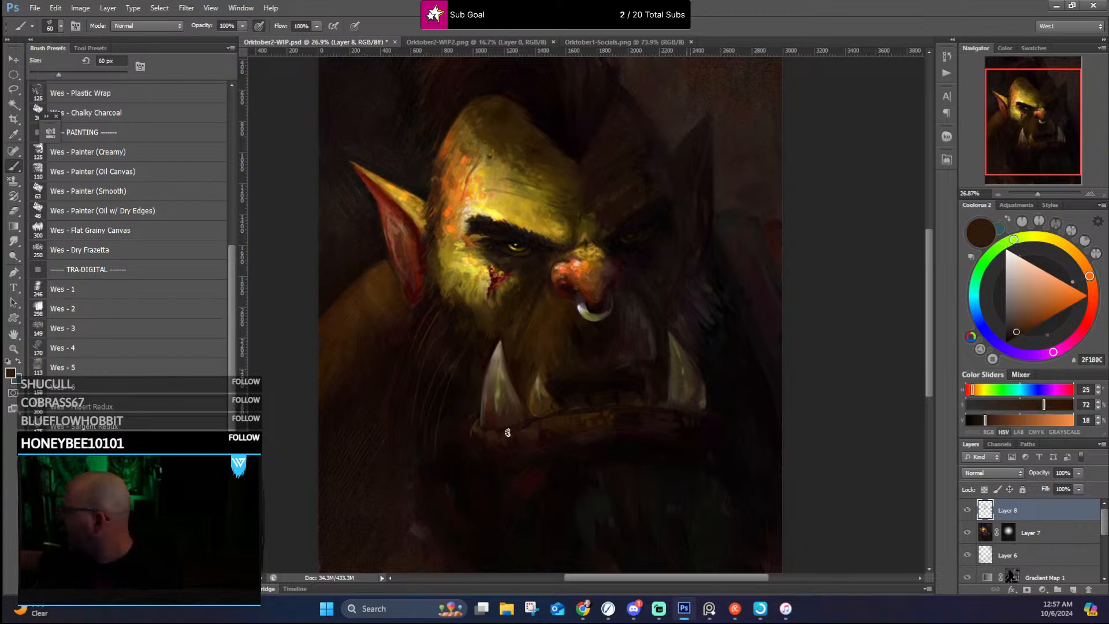
# Step: Shade the lower lip between the tusks with sampled dark brown and deepen its far half and underside with reddish near-blacks
pyautogui.keyDown('alt'); pyautogui.click(575, 413); pyautogui.keyUp('alt')
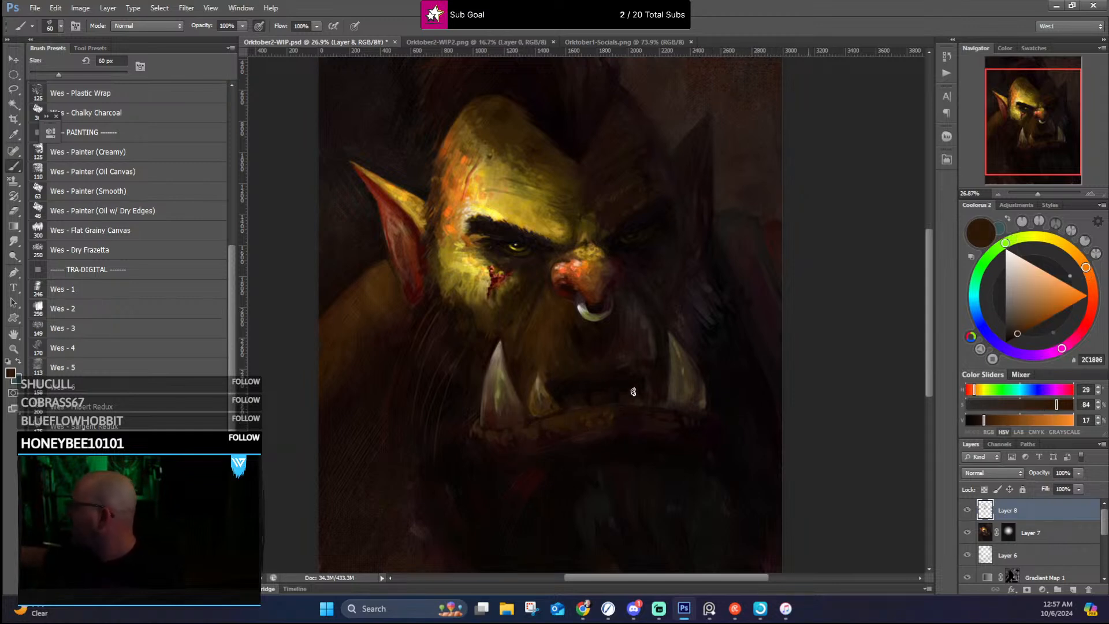
pyautogui.keyDown('alt'); pyautogui.click(665, 420); pyautogui.keyUp('alt')
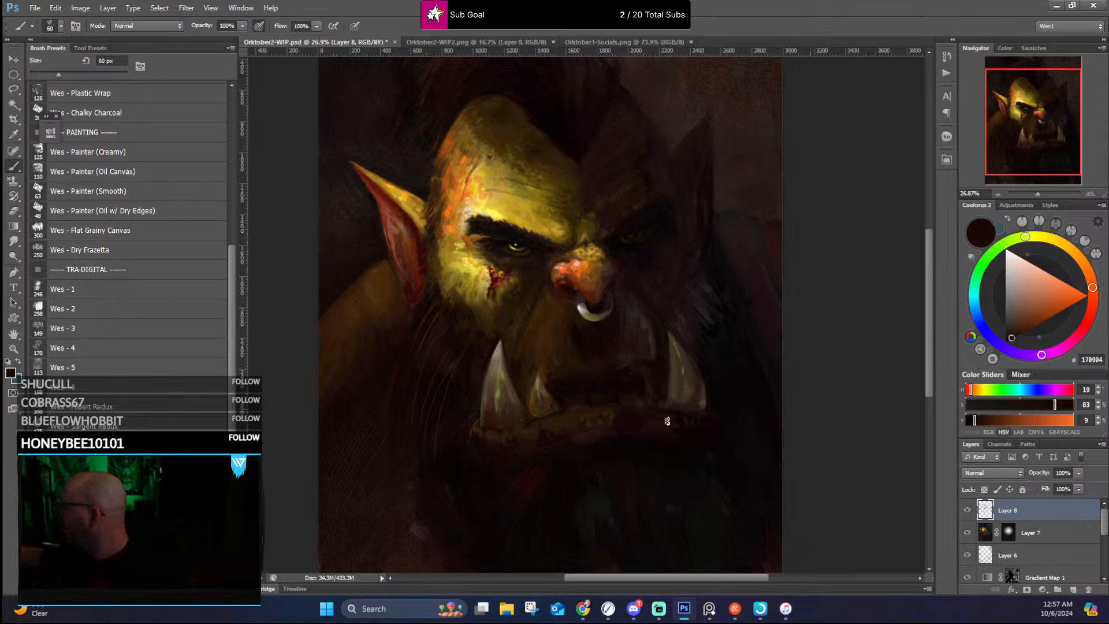
pyautogui.keyDown('alt'); pyautogui.click(651, 432); pyautogui.keyUp('alt')
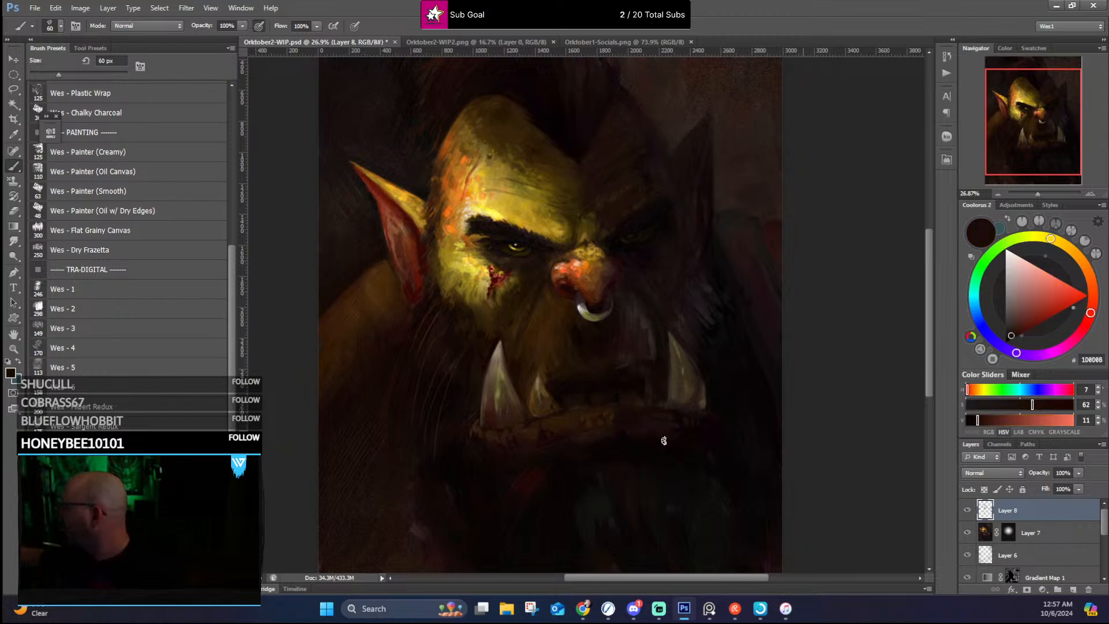
pyautogui.keyDown('alt'); pyautogui.click(664, 439); pyautogui.keyUp('alt')
pyautogui.keyDown('alt'); pyautogui.click(619, 432); pyautogui.keyUp('alt')
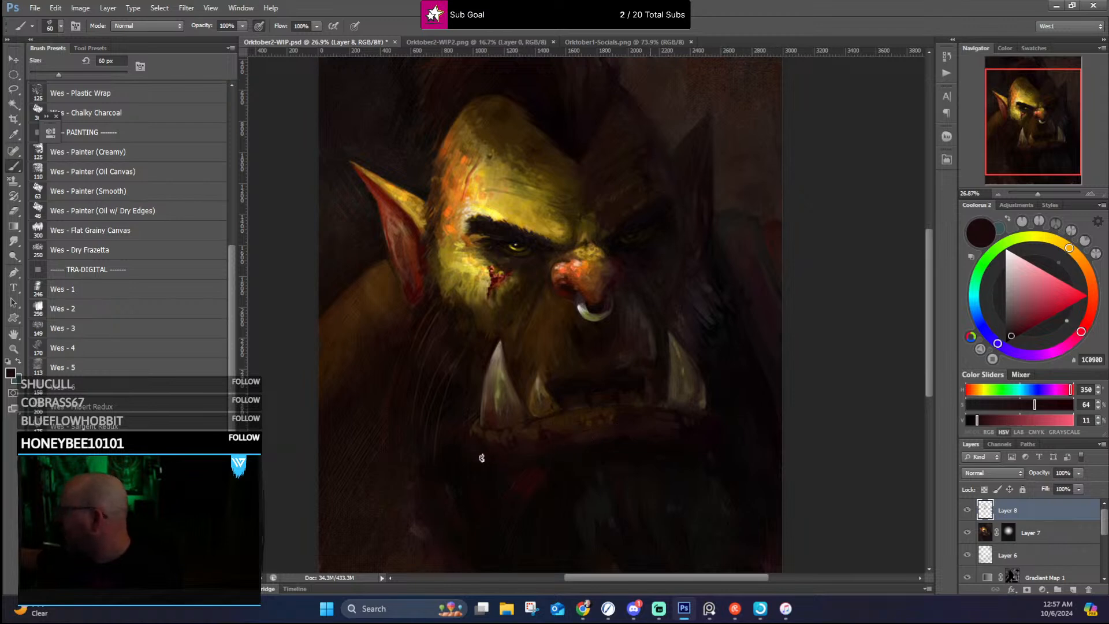
# Step: Paint brown lip texture toward the far tusk and define that tusk's base with sampled dark and grey-brown tones
pyautogui.keyDown('alt'); pyautogui.click(626, 412); pyautogui.keyUp('alt')
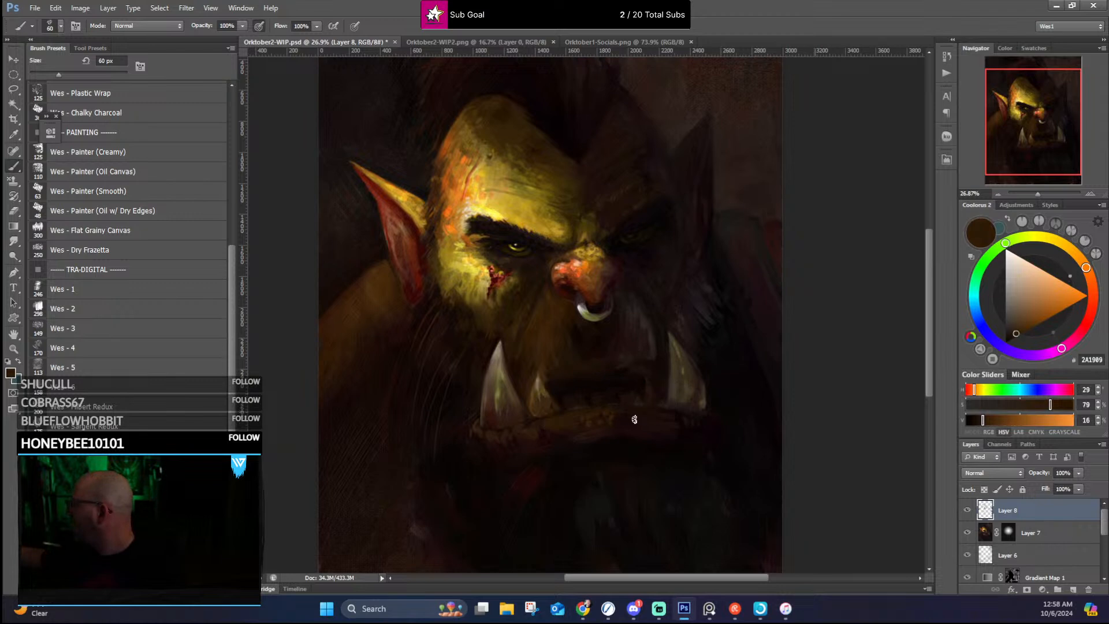
pyautogui.keyDown('alt'); pyautogui.click(686, 415); pyautogui.keyUp('alt')
pyautogui.keyDown('alt'); pyautogui.click(689, 419); pyautogui.keyUp('alt')
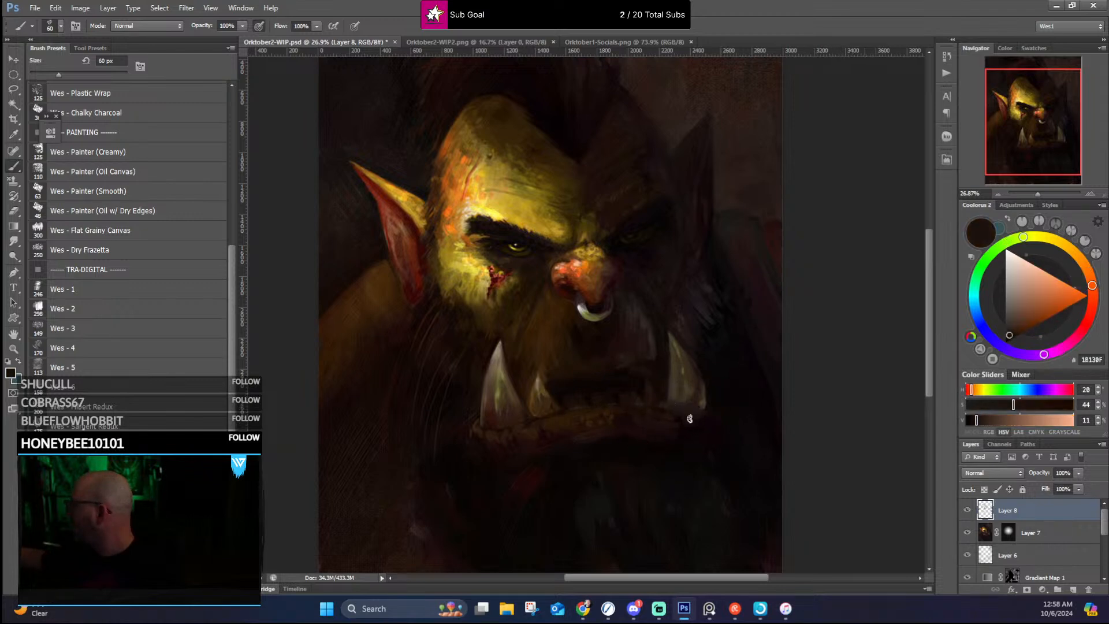
pyautogui.keyDown('alt'); pyautogui.click(702, 400); pyautogui.keyUp('alt')
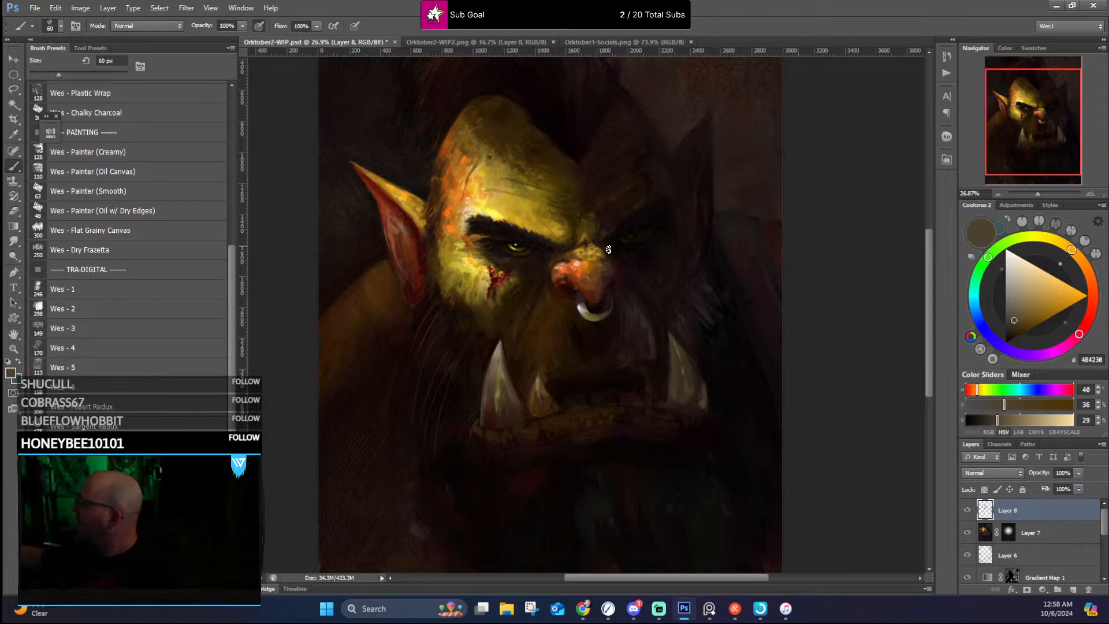
# Step: Sample a bright yellow from the lit forehead and reduce the brush size to 50 px
pyautogui.keyDown('alt'); pyautogui.click(475, 185); pyautogui.keyUp('alt')
pyautogui.press('[')
pyautogui.press('[')
pyautogui.press('[')
pyautogui.press('[')
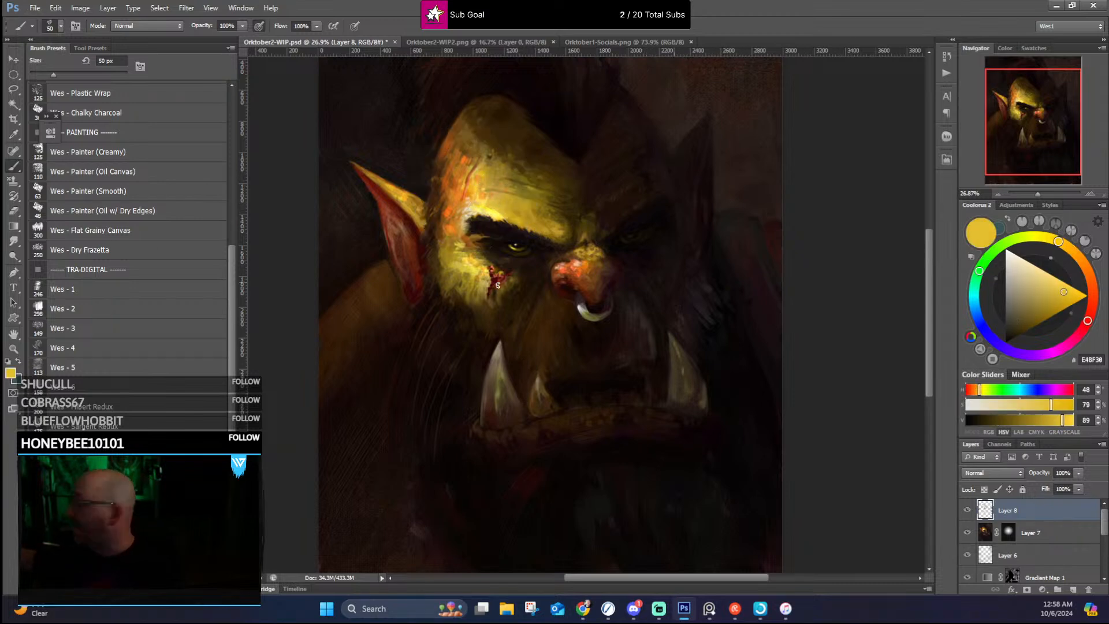
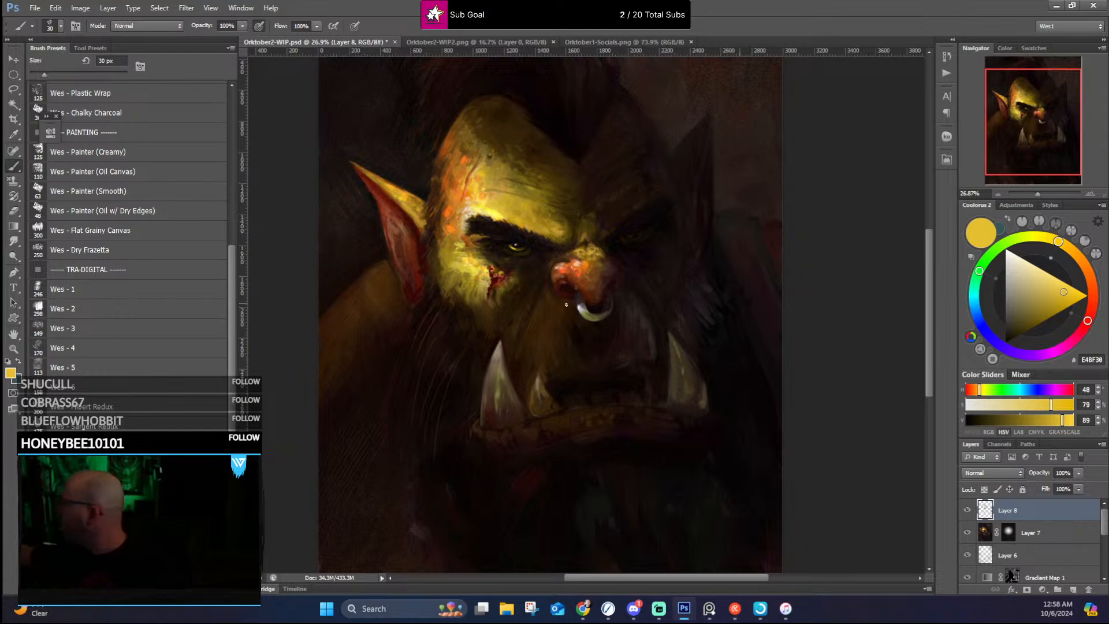
# Step: Reshape the near nostril and its outer wing with sampled dark reds, orange-browns and a near-black brown
pyautogui.keyDown('alt'); pyautogui.click(558, 275); pyautogui.keyUp('alt')
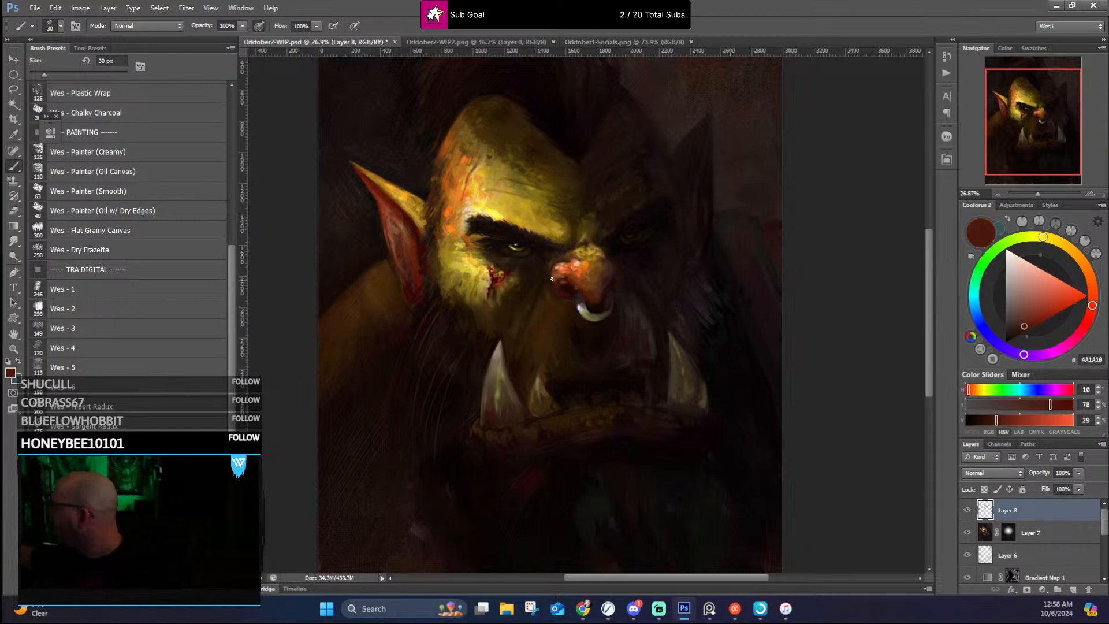
pyautogui.keyDown('alt'); pyautogui.click(552, 275); pyautogui.keyUp('alt')
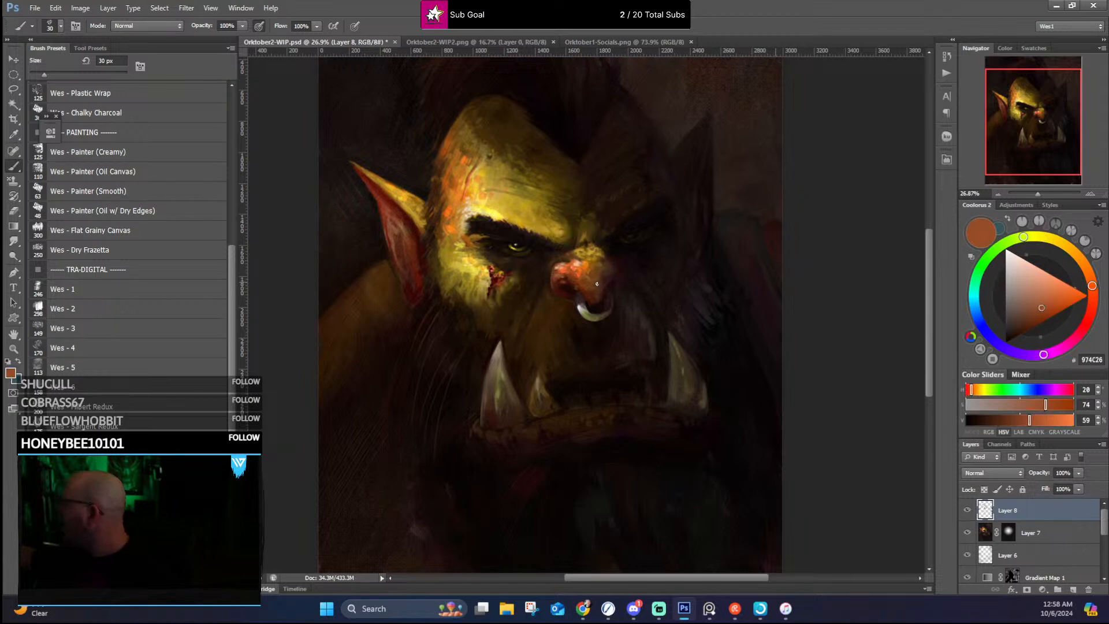
pyautogui.keyDown('alt'); pyautogui.click(567, 276); pyautogui.keyUp('alt')
pyautogui.keyDown('alt'); pyautogui.click(560, 286); pyautogui.keyUp('alt')
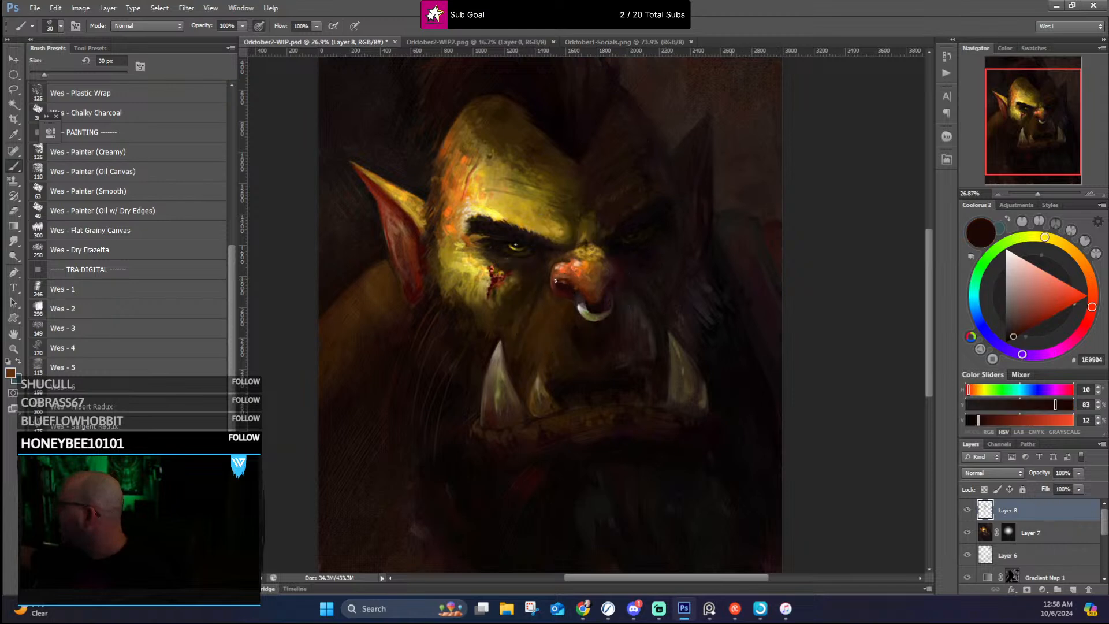
pyautogui.keyDown('alt'); pyautogui.click(556, 269); pyautogui.keyUp('alt')
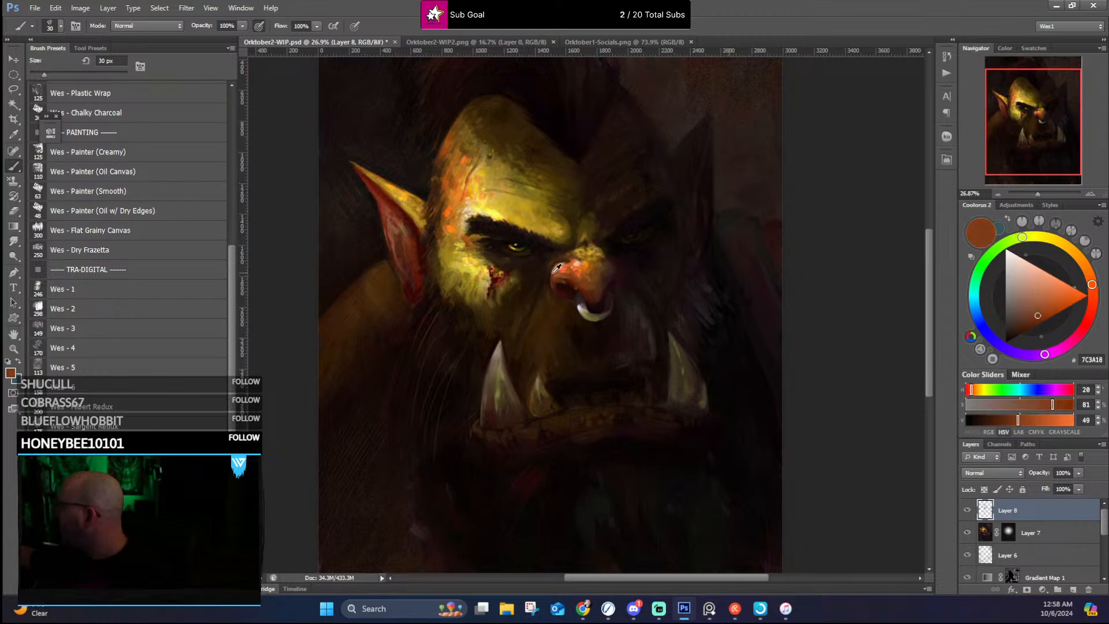
pyautogui.keyDown('alt'); pyautogui.click(558, 275); pyautogui.keyUp('alt')
pyautogui.keyDown('alt'); pyautogui.click(548, 281); pyautogui.keyUp('alt')
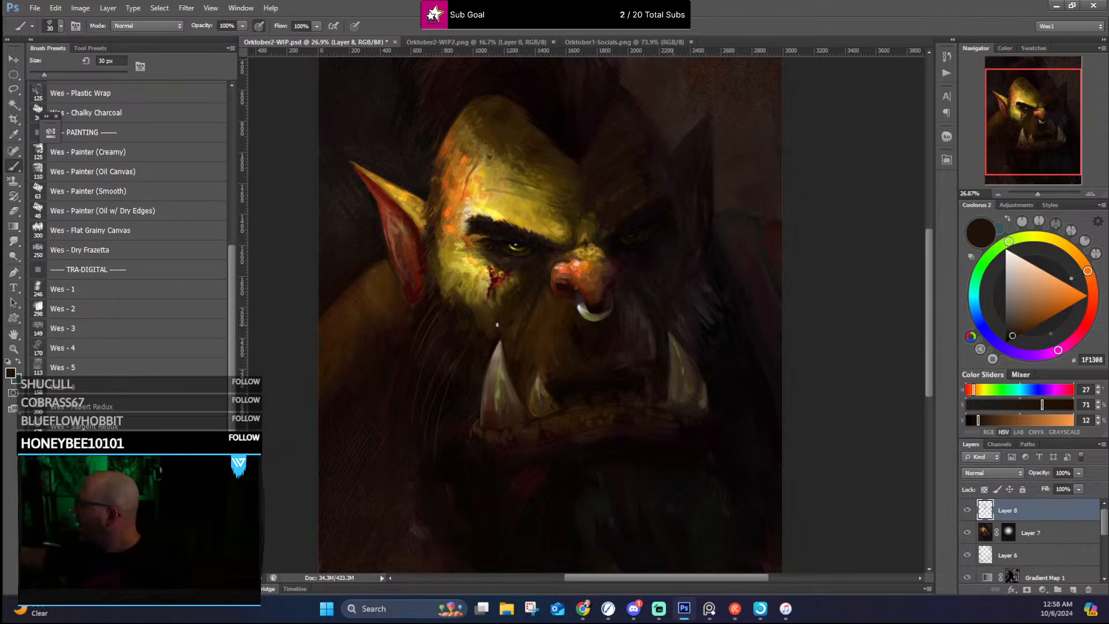
# Step: Touch up the lit temple above the near brow with a sampled bright yellow and a pale tan
pyautogui.keyDown('alt'); pyautogui.click(477, 180); pyautogui.keyUp('alt')
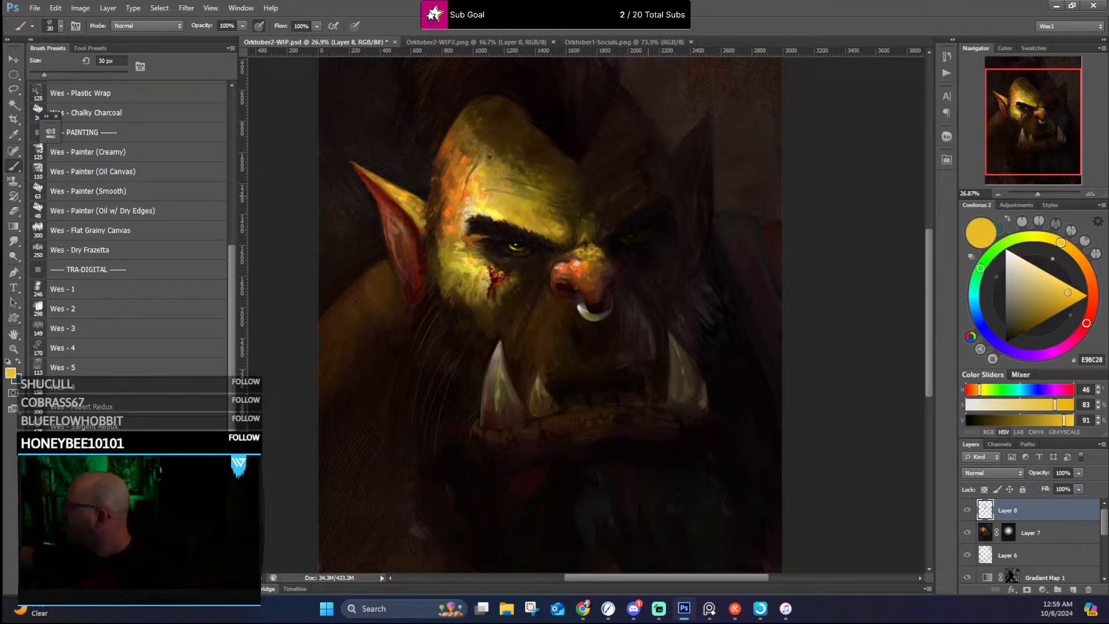
pyautogui.keyDown('alt'); pyautogui.click(469, 202); pyautogui.keyUp('alt')
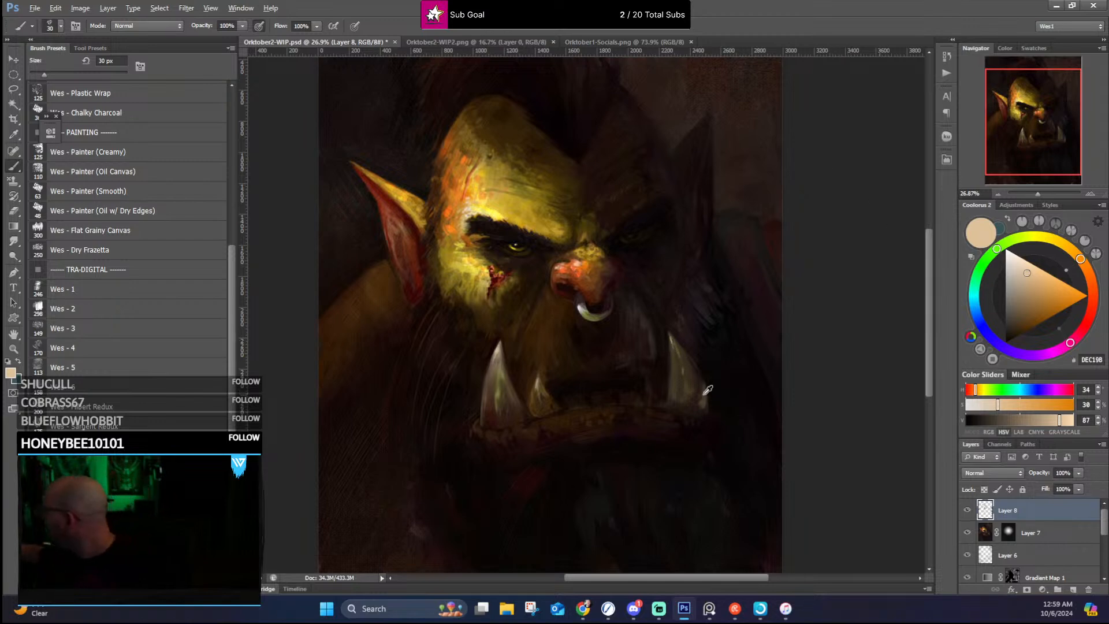
# Step: Refine the outer edge and base of the far tusk with sampled grey-brown, dark brown and near-black tones
pyautogui.keyDown('alt'); pyautogui.click(696, 368); pyautogui.keyUp('alt')
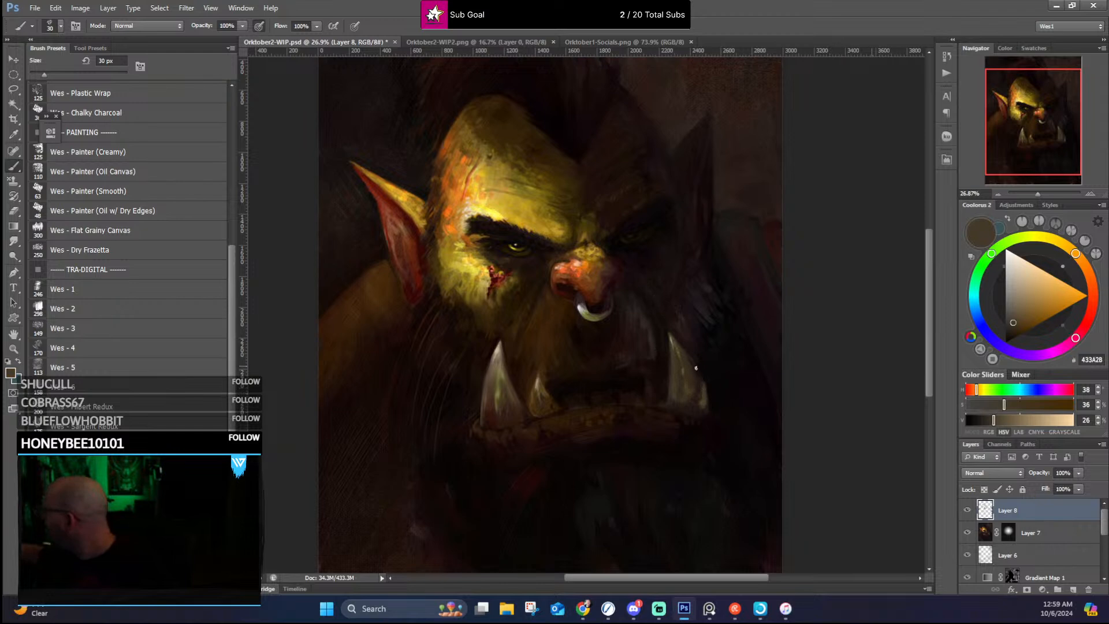
pyautogui.keyDown('alt'); pyautogui.click(699, 407); pyautogui.keyUp('alt')
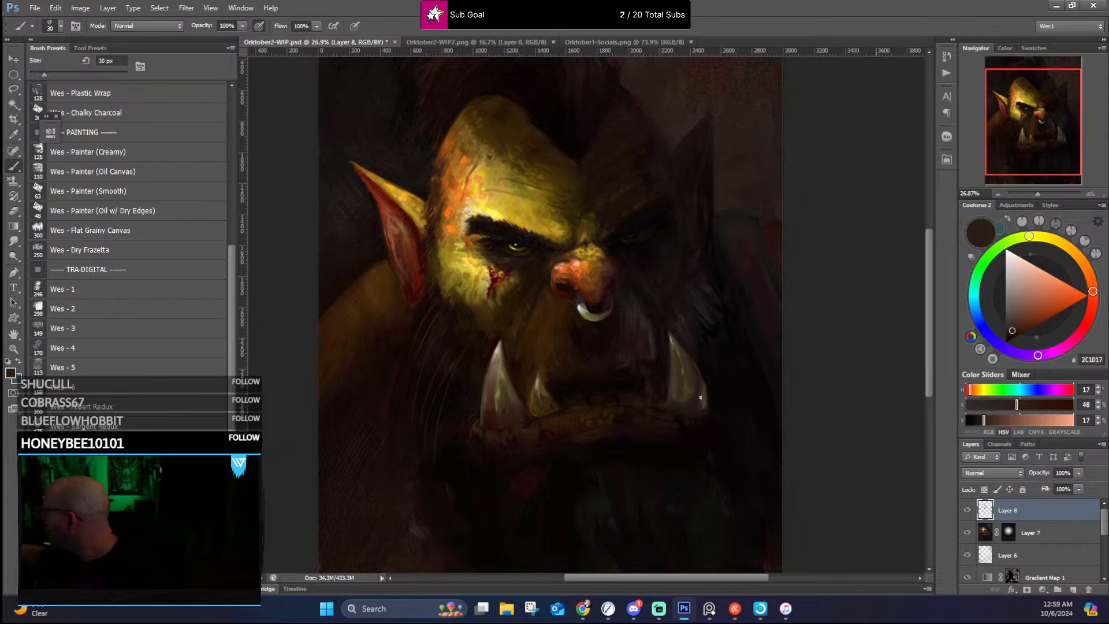
pyautogui.keyDown('alt'); pyautogui.click(707, 371); pyautogui.keyUp('alt')
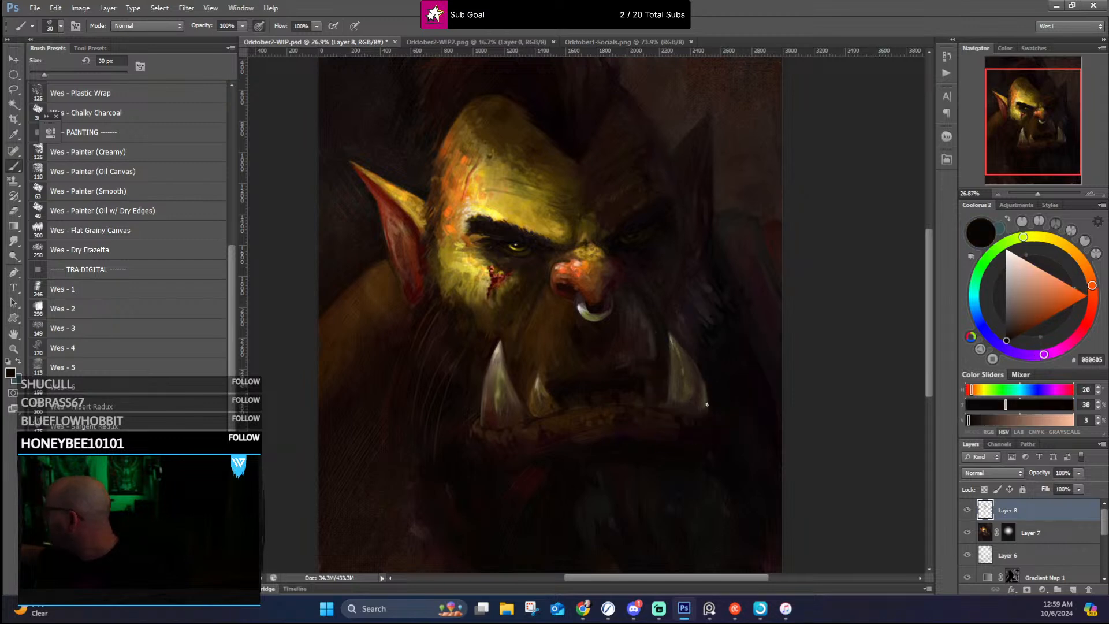
# Step: Rework the near nostril opening and its rim with sampled dark red, rust-brown and near-black tones
pyautogui.moveTo(688, 330); pyautogui.dragTo(679, 394)
pyautogui.keyDown('alt'); pyautogui.click(571, 354); pyautogui.keyUp('alt')
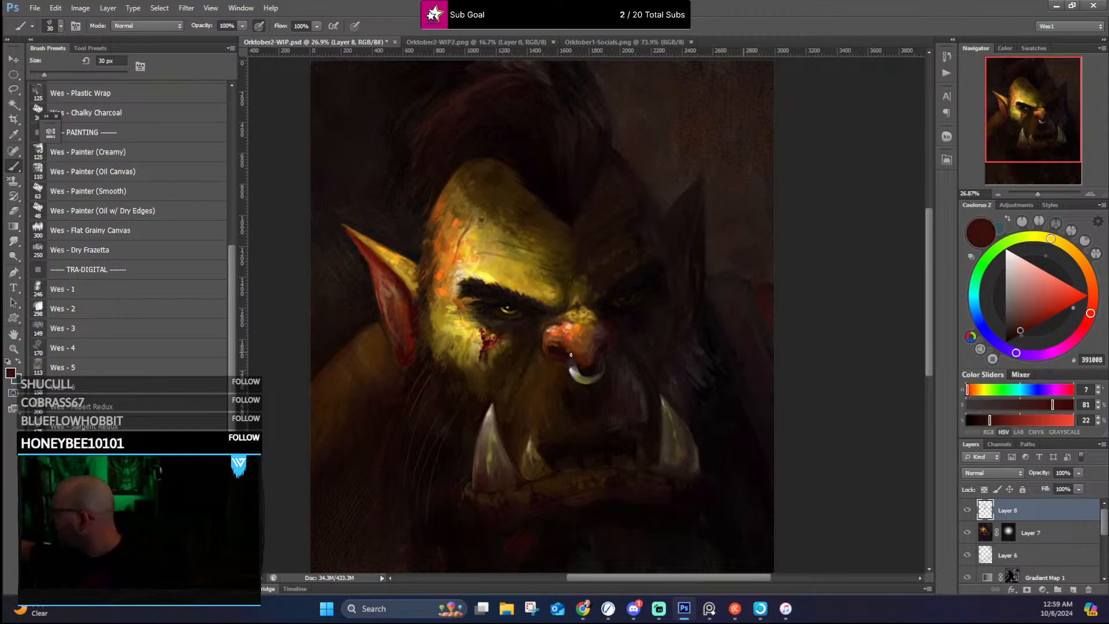
pyautogui.keyDown('alt'); pyautogui.click(556, 344); pyautogui.keyUp('alt')
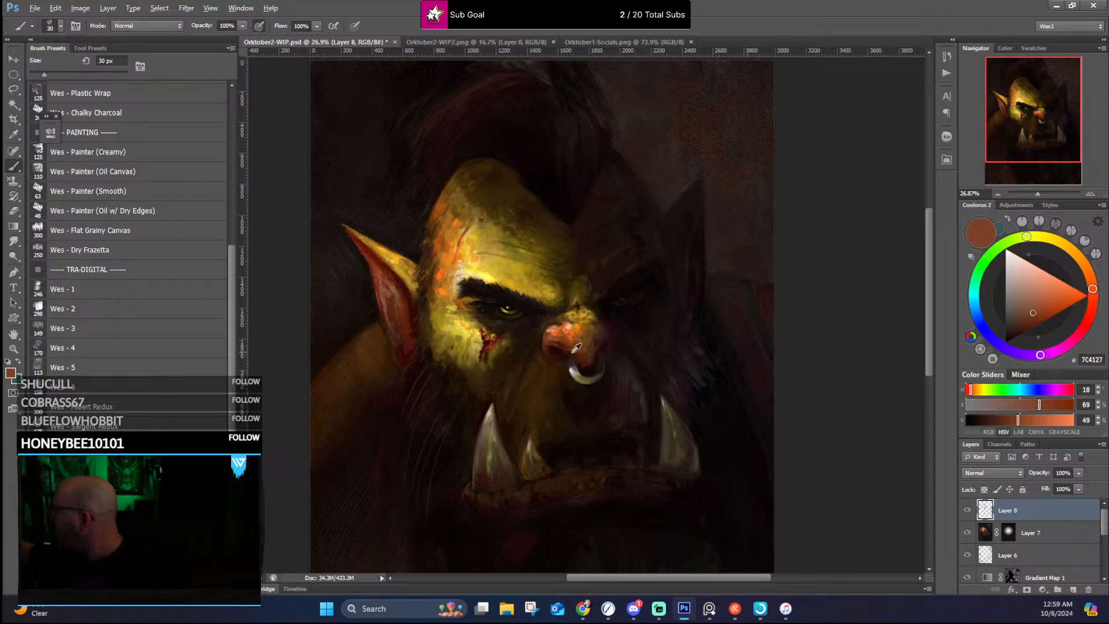
pyautogui.keyDown('alt'); pyautogui.click(575, 349); pyautogui.keyUp('alt')
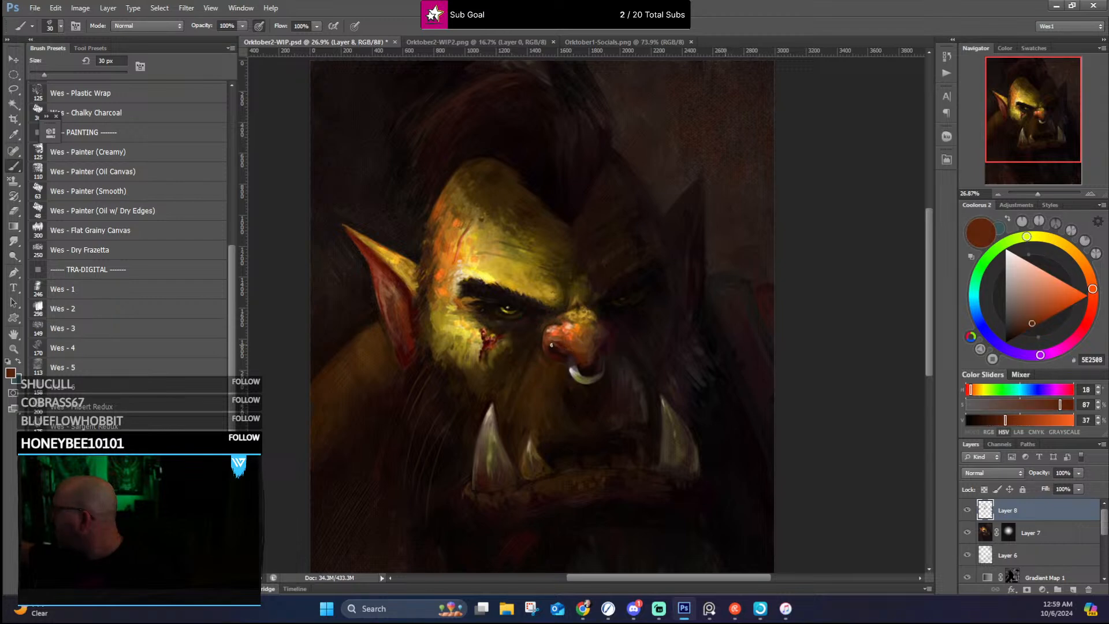
pyautogui.keyDown('alt'); pyautogui.click(567, 353); pyautogui.keyUp('alt')
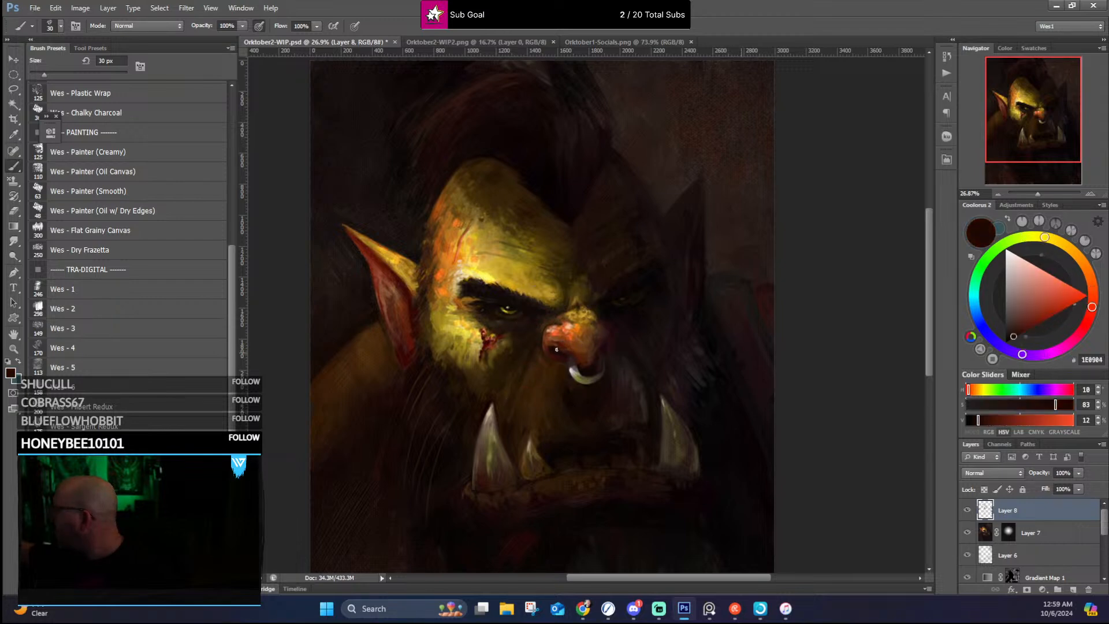
pyautogui.keyDown('alt'); pyautogui.click(558, 346); pyautogui.keyUp('alt')
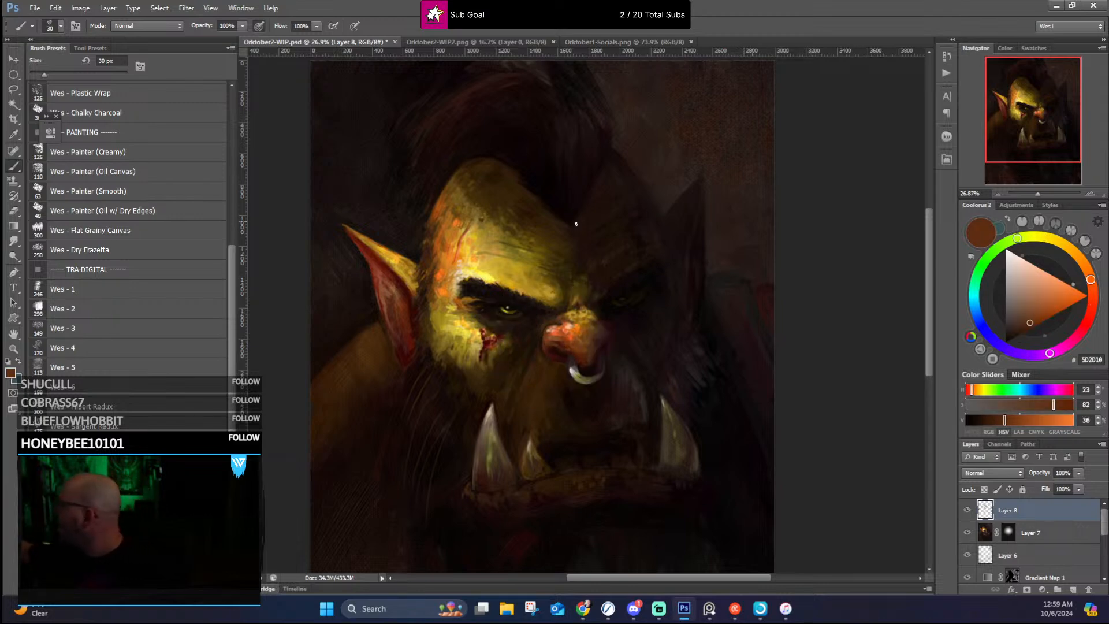
# Step: Clean up the point of the hairline at the centre of the forehead with sampled dark browns
pyautogui.keyDown('alt'); pyautogui.click(556, 217); pyautogui.keyUp('alt')
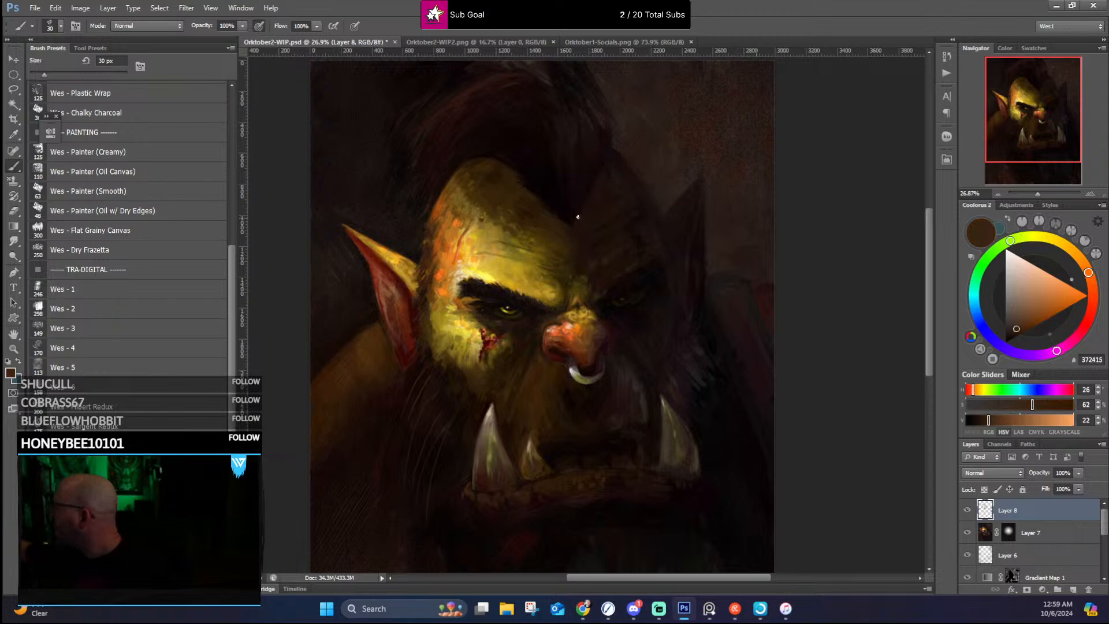
pyautogui.keyDown('alt'); pyautogui.click(588, 219); pyautogui.keyUp('alt')
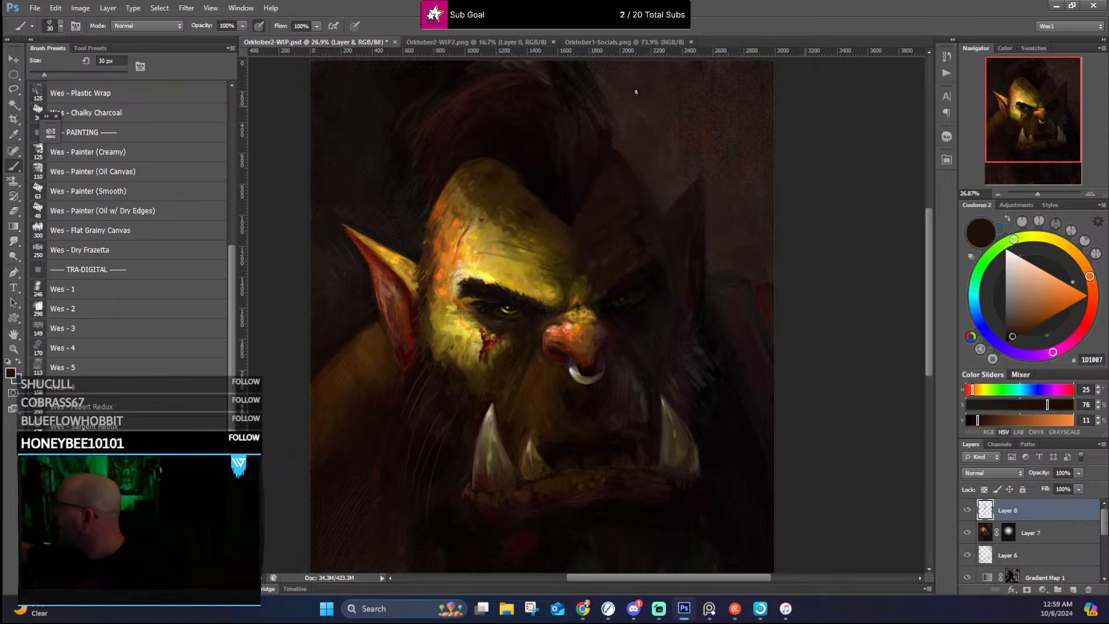
pyautogui.keyDown('alt'); pyautogui.click(701, 116); pyautogui.keyUp('alt')
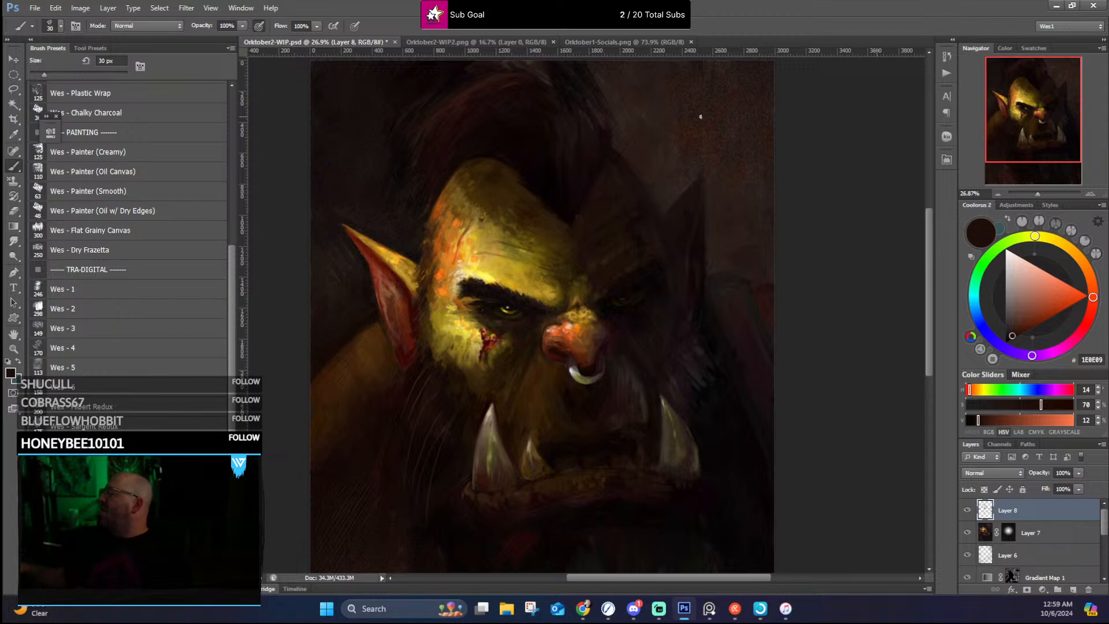
# Step: Examine the lit forehead, temple and near brow up close, comparing them with the whole face
pyautogui.scroll(5, 601, 196)
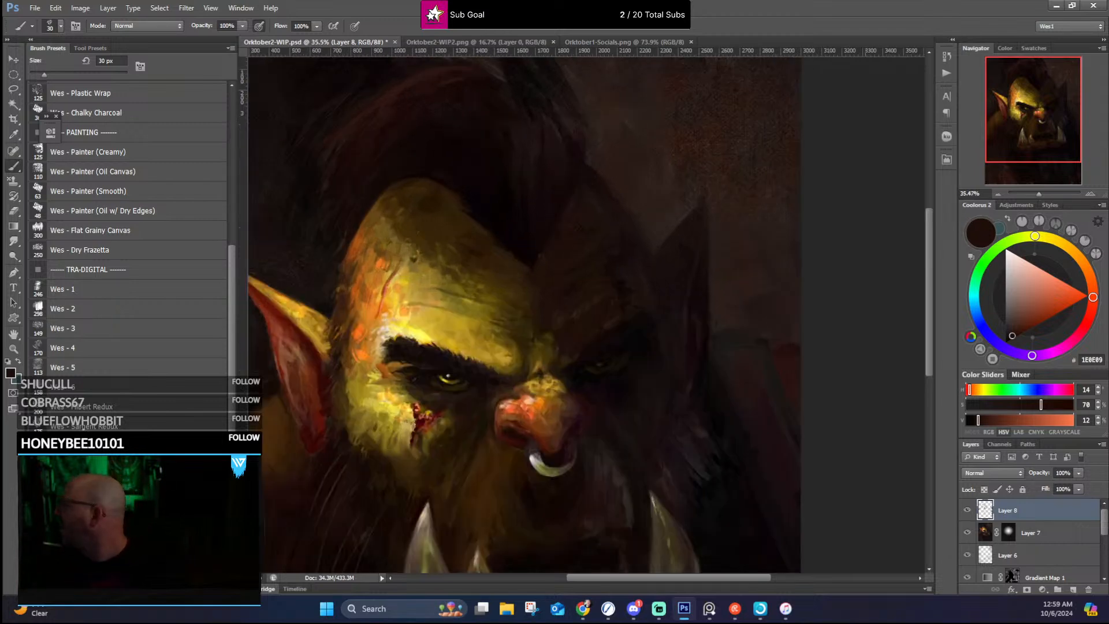
pyautogui.scroll(5, 477, 264)
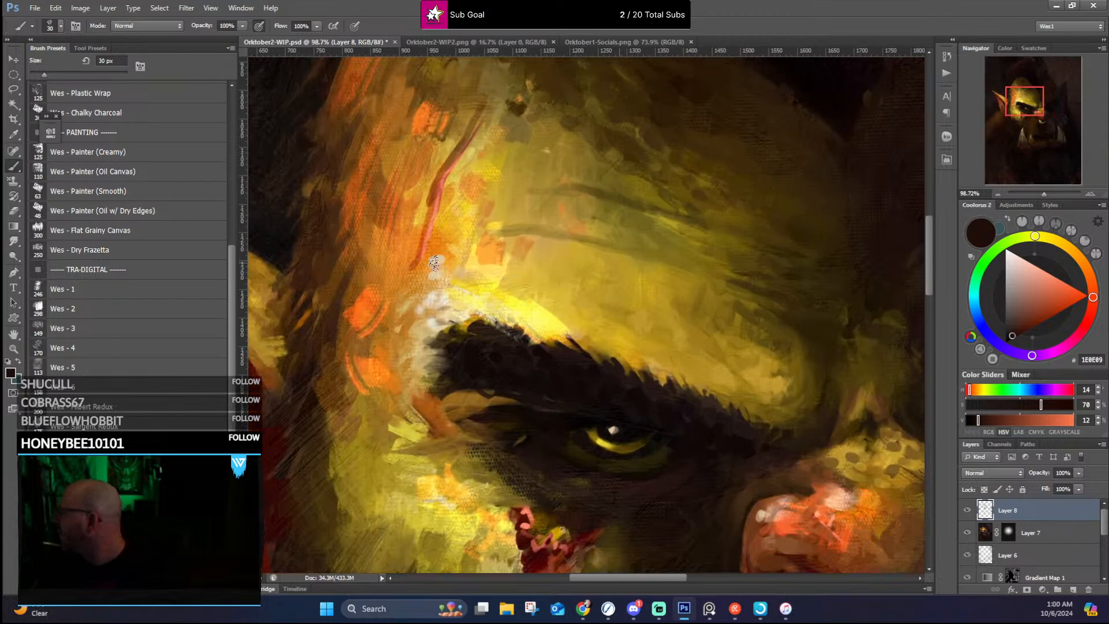
pyautogui.scroll(3, 609, 297)
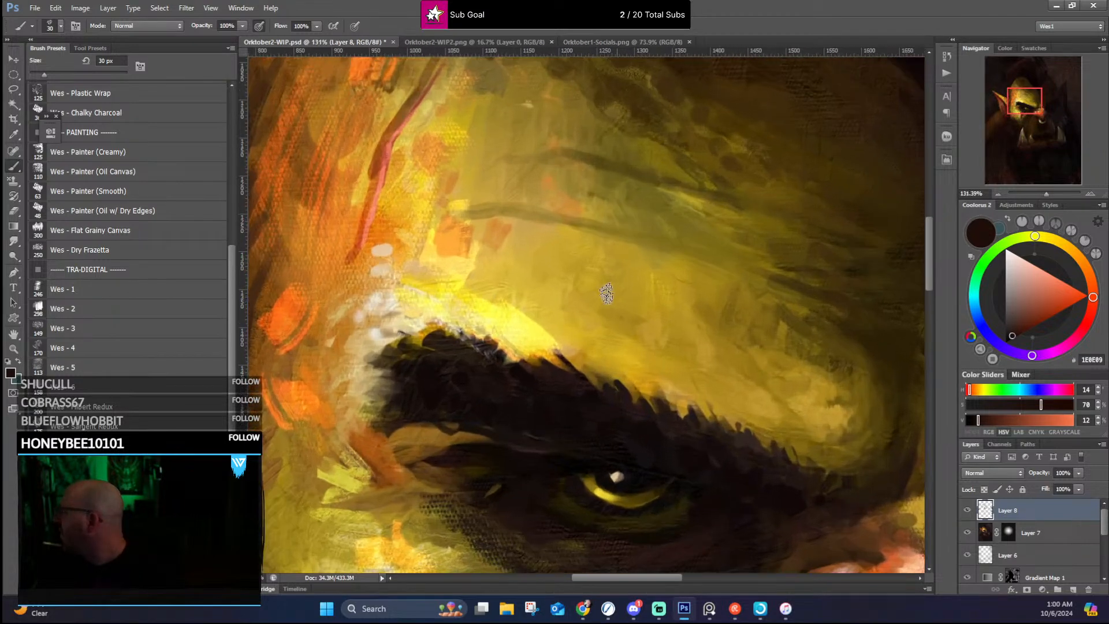
pyautogui.scroll(-2, 470, 236)
pyautogui.moveTo(459, 262); pyautogui.dragTo(631, 253)
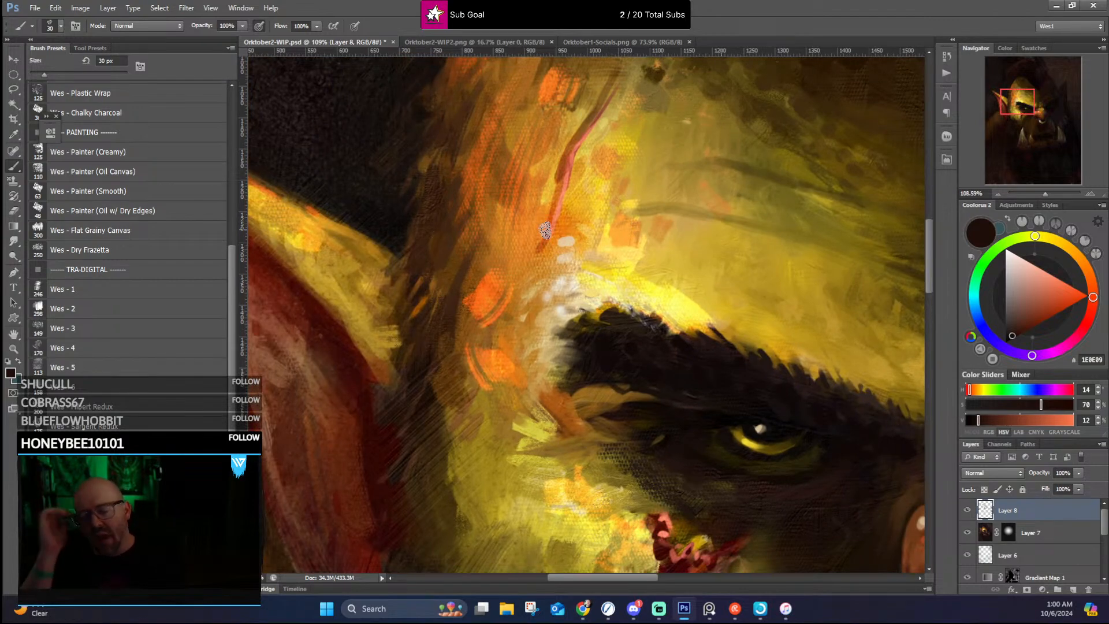
pyautogui.scroll(-5, 523, 440)
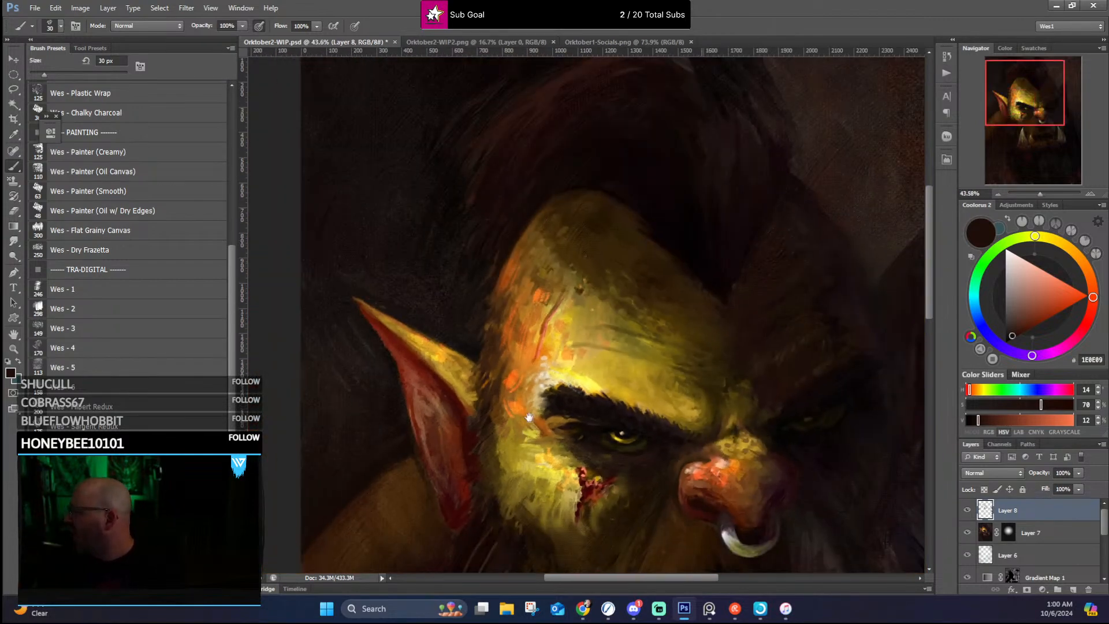
pyautogui.moveTo(529, 417); pyautogui.dragTo(435, 238)
pyautogui.scroll(2, 508, 274)
pyautogui.scroll(-4, 511, 285)
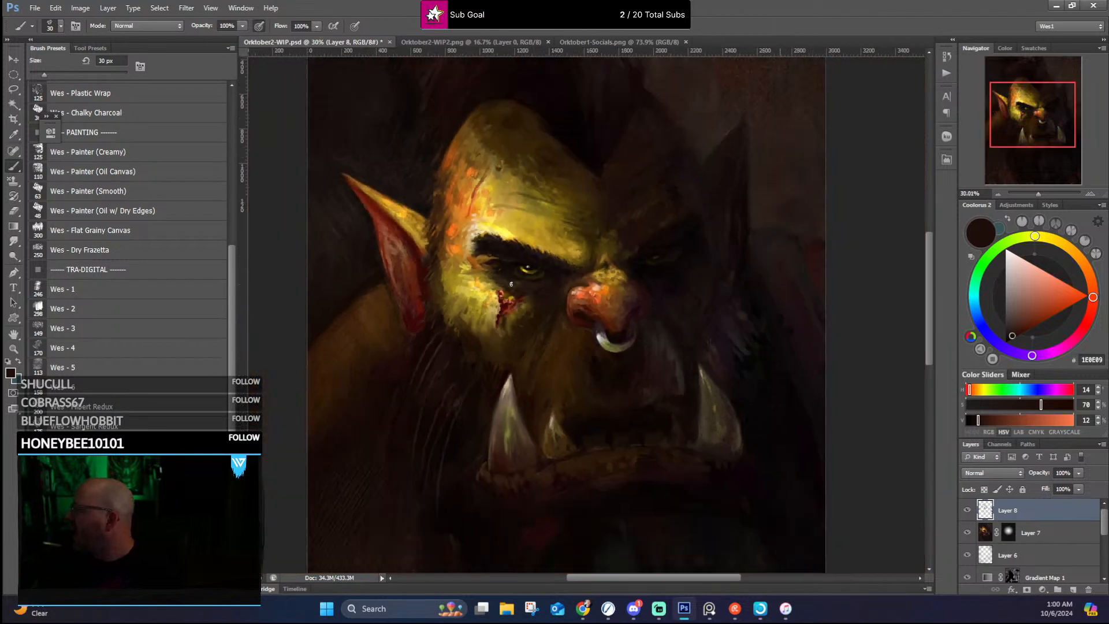
# Step: Inspect the cheek wound, the near tusks and the far tusk up close and at full-portrait scale
pyautogui.moveTo(525, 406); pyautogui.dragTo(507, 347)
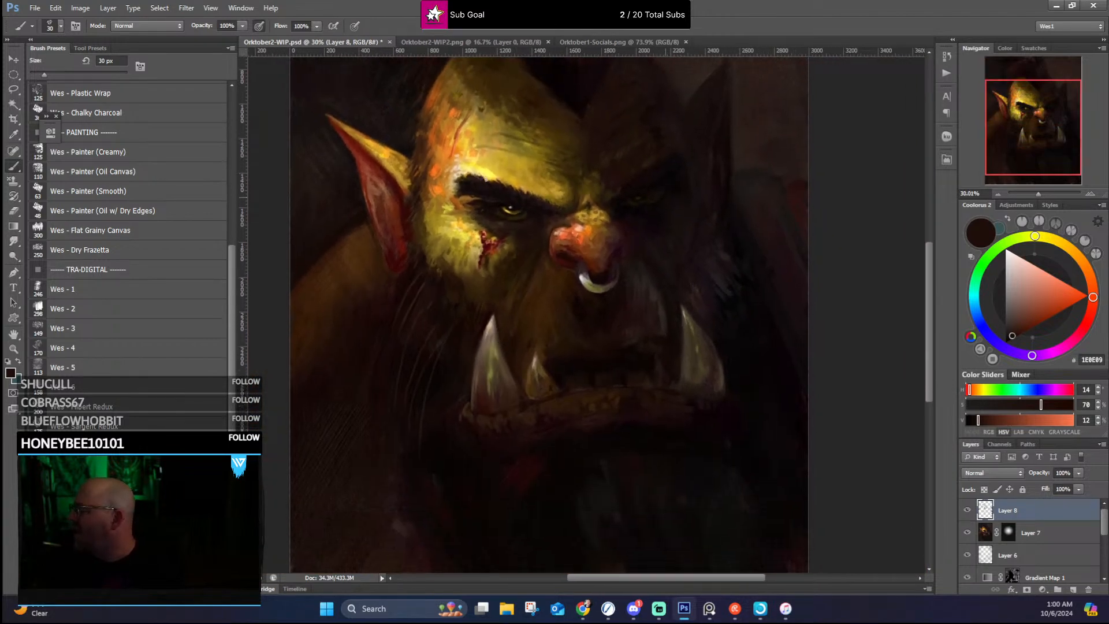
pyautogui.scroll(1, 441, 175)
pyautogui.scroll(2, 502, 157)
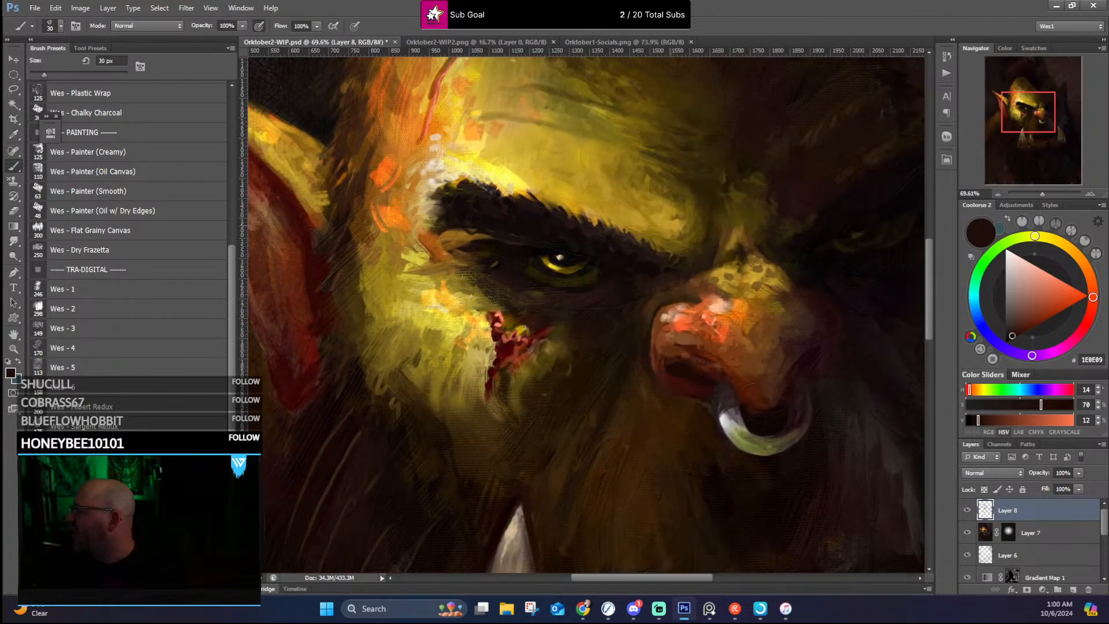
pyautogui.scroll(-3, 500, 215)
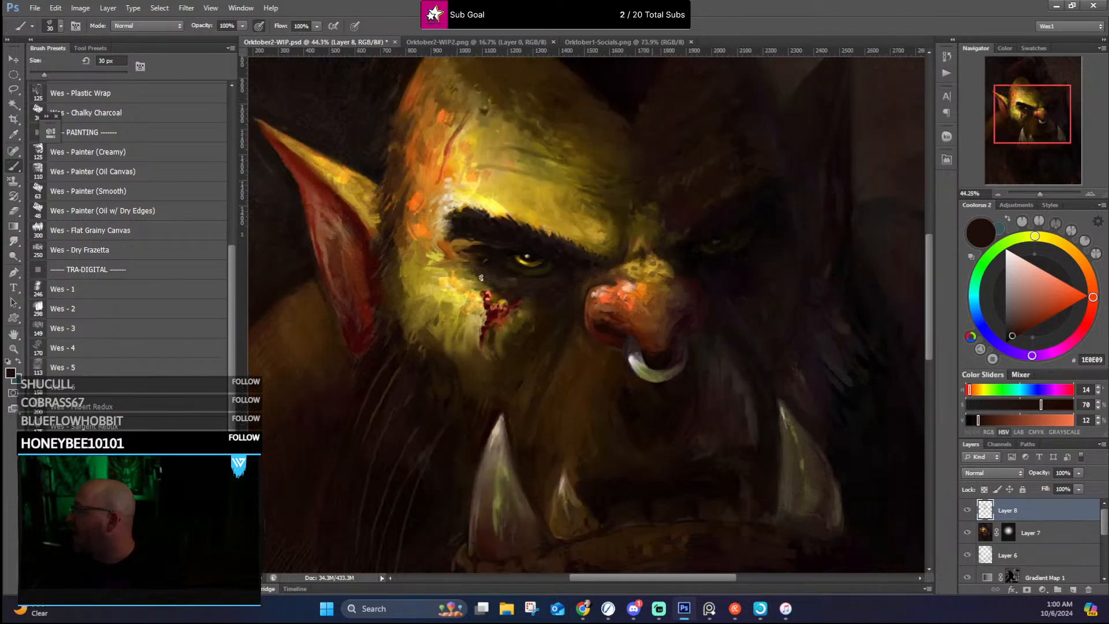
pyautogui.scroll(4, 517, 325)
pyautogui.scroll(1, 516, 325)
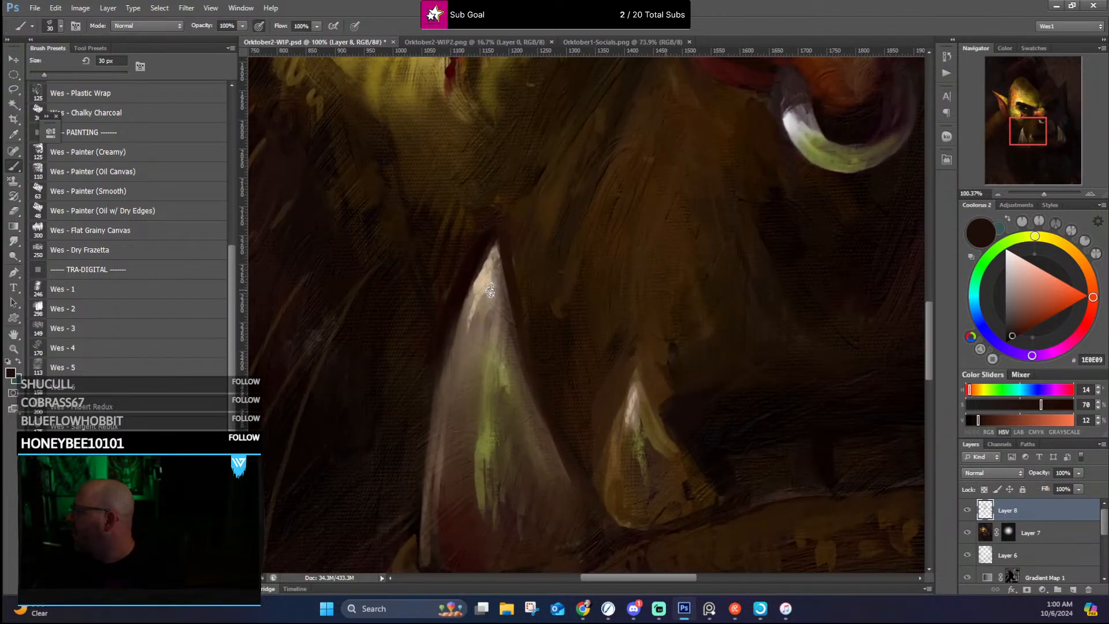
pyautogui.moveTo(745, 317); pyautogui.dragTo(224, 354)
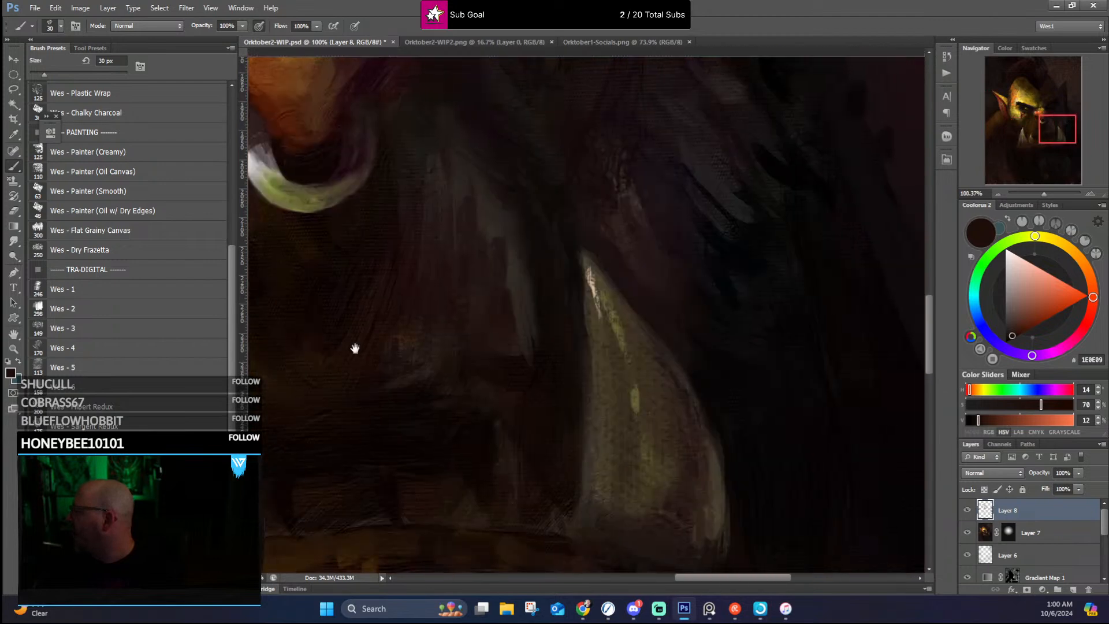
pyautogui.scroll(-3, 489, 298)
pyautogui.scroll(-3, 488, 297)
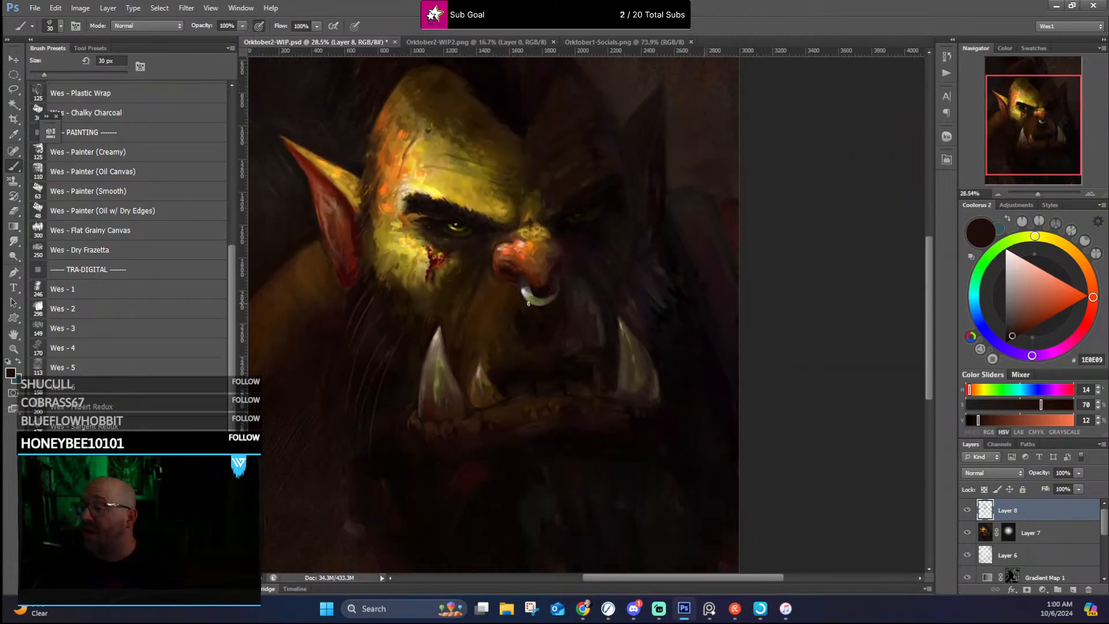
# Step: Inspect the nose, nose ring and shadowed far eye, and review the whole portrait from a distance
pyautogui.scroll(5, 582, 231)
pyautogui.scroll(4, 582, 231)
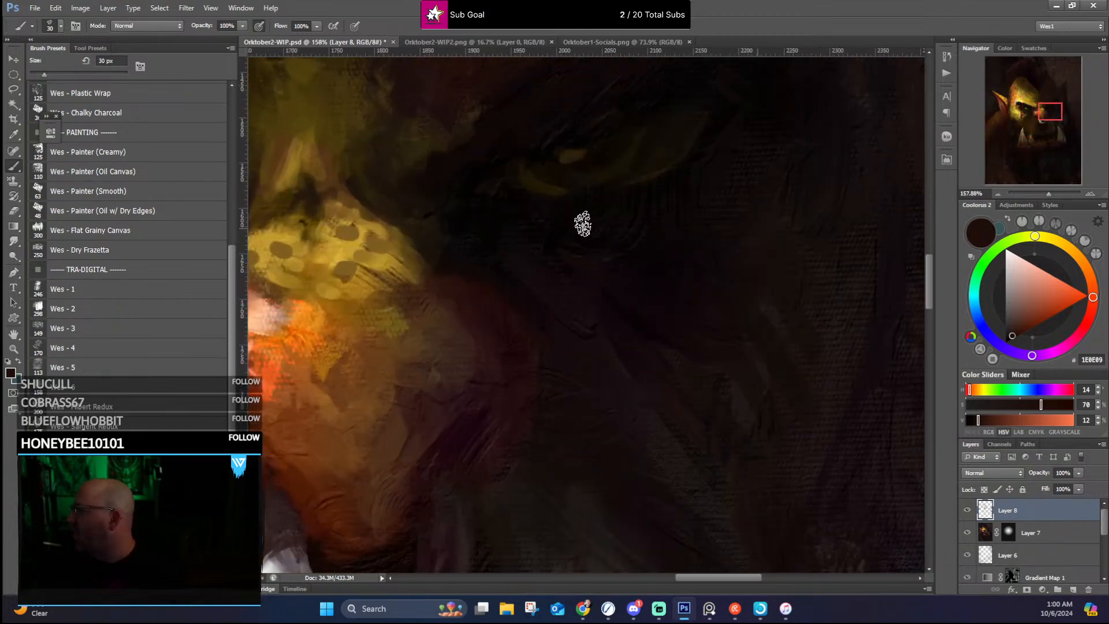
pyautogui.scroll(-3, 589, 164)
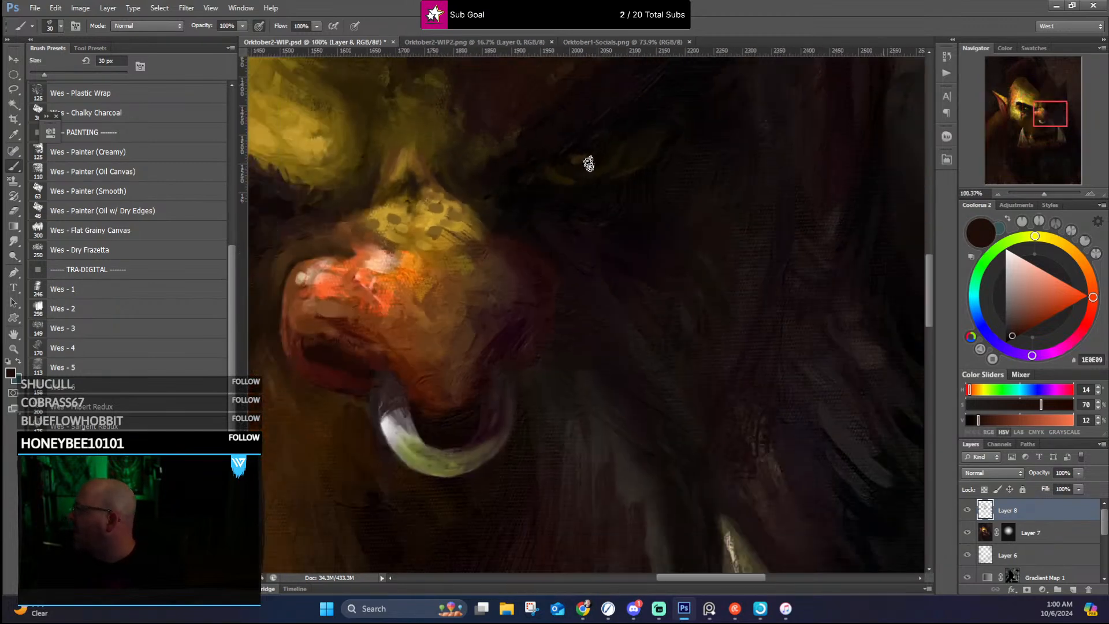
pyautogui.scroll(-5, 592, 170)
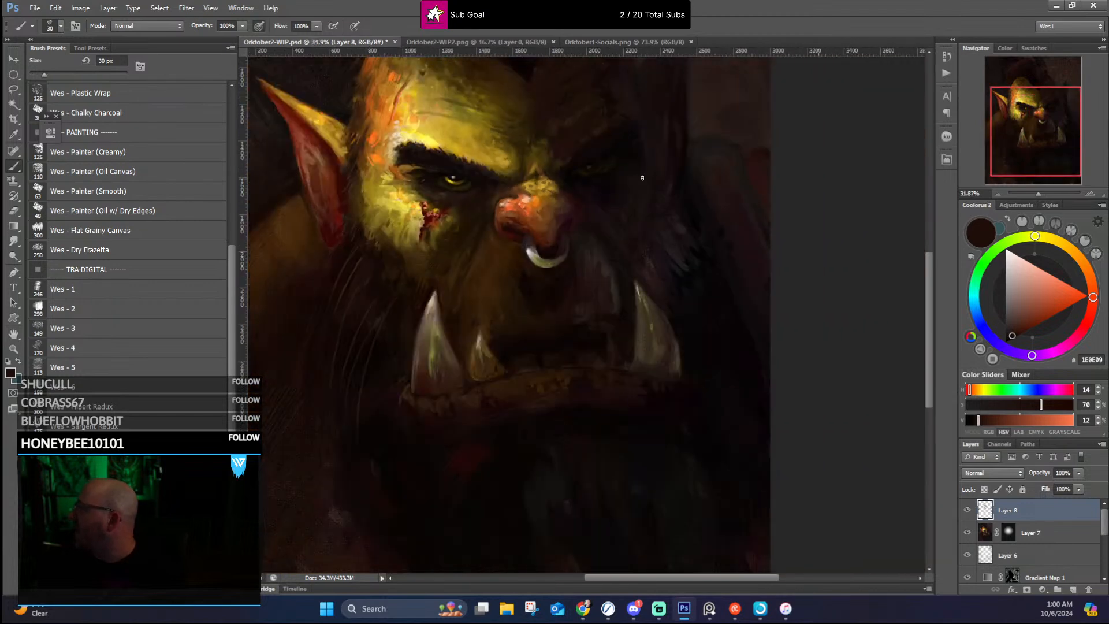
pyautogui.scroll(1, 646, 202)
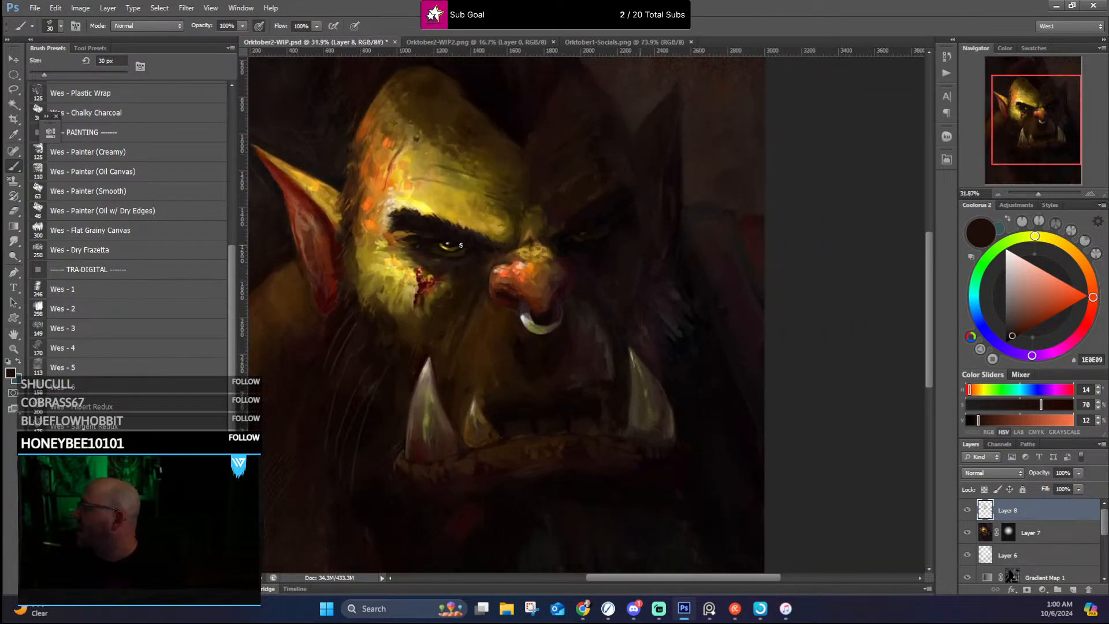
pyautogui.scroll(-2, 497, 245)
pyautogui.scroll(1, 597, 196)
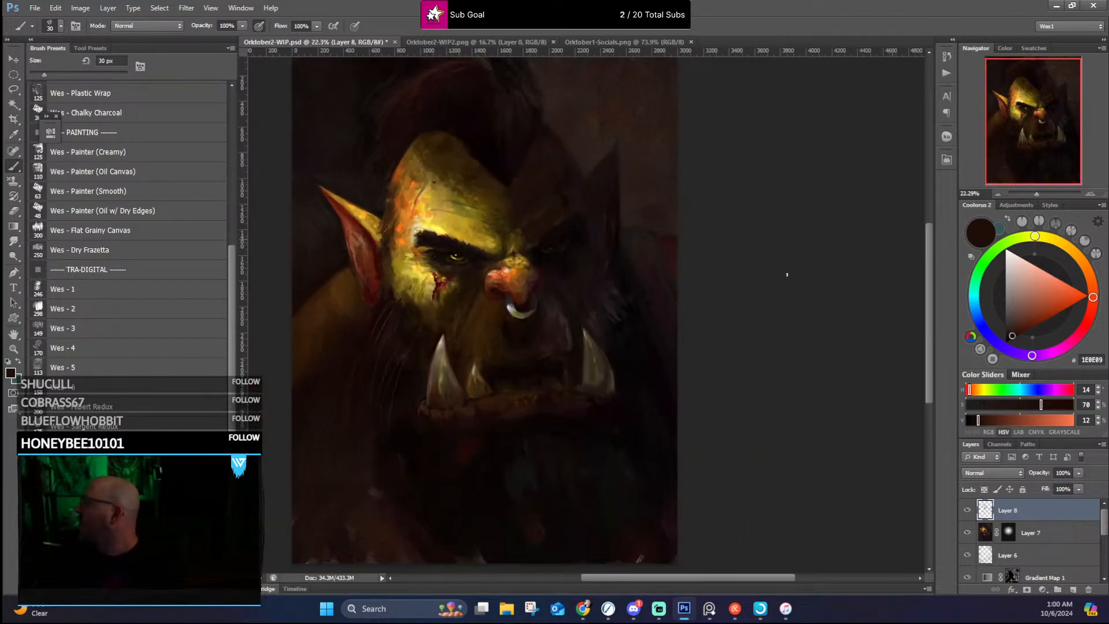
# Step: Add a new layer on top of the stack, fill it with black and set its blend mode to Color
pyautogui.click(1073, 589)
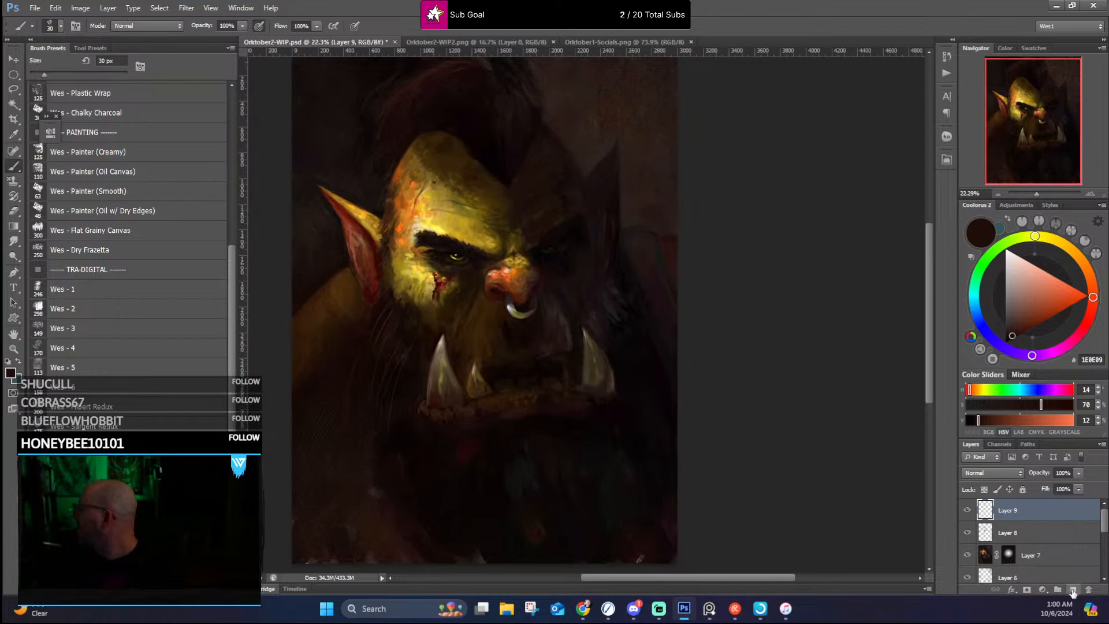
pyautogui.click(55, 9)
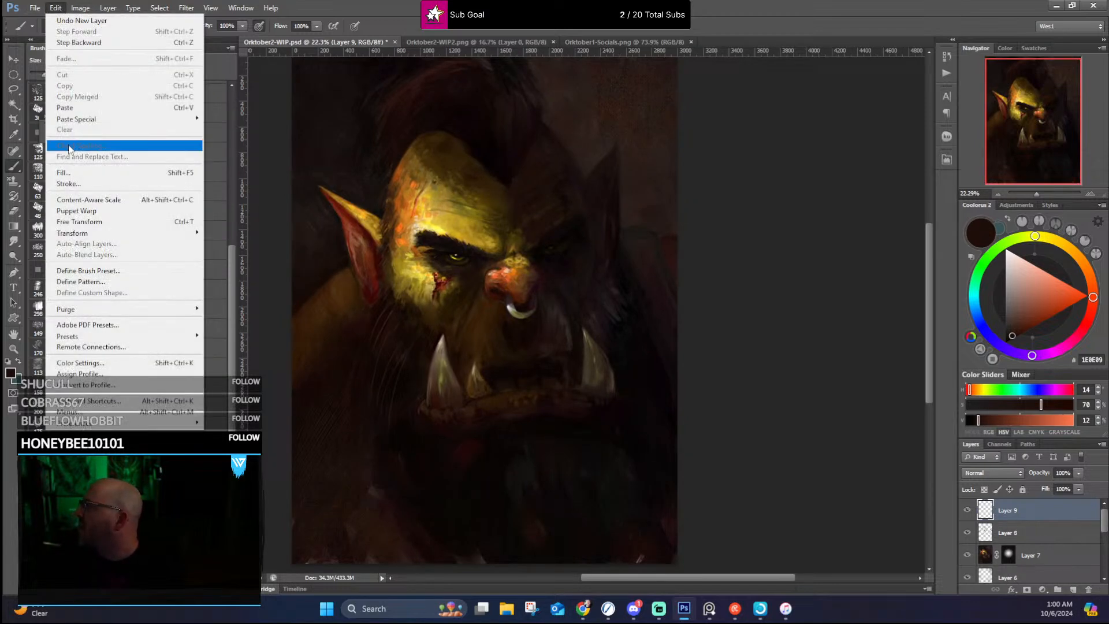
pyautogui.click(69, 176)
pyautogui.click(795, 308)
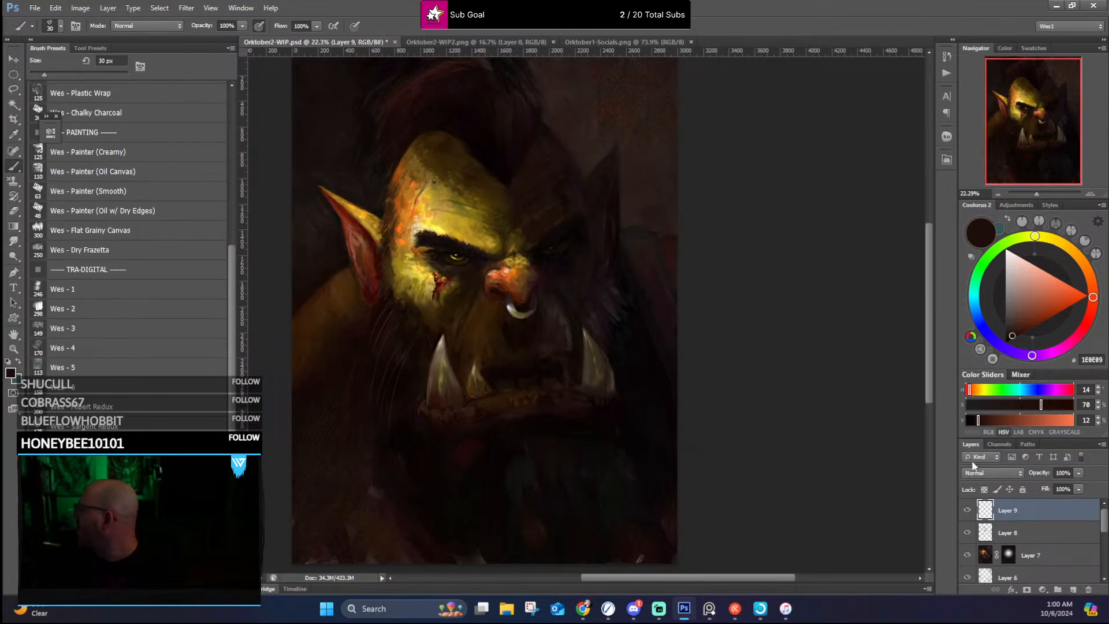
pyautogui.press('b')
pyautogui.click(999, 473)
pyautogui.click(989, 450)
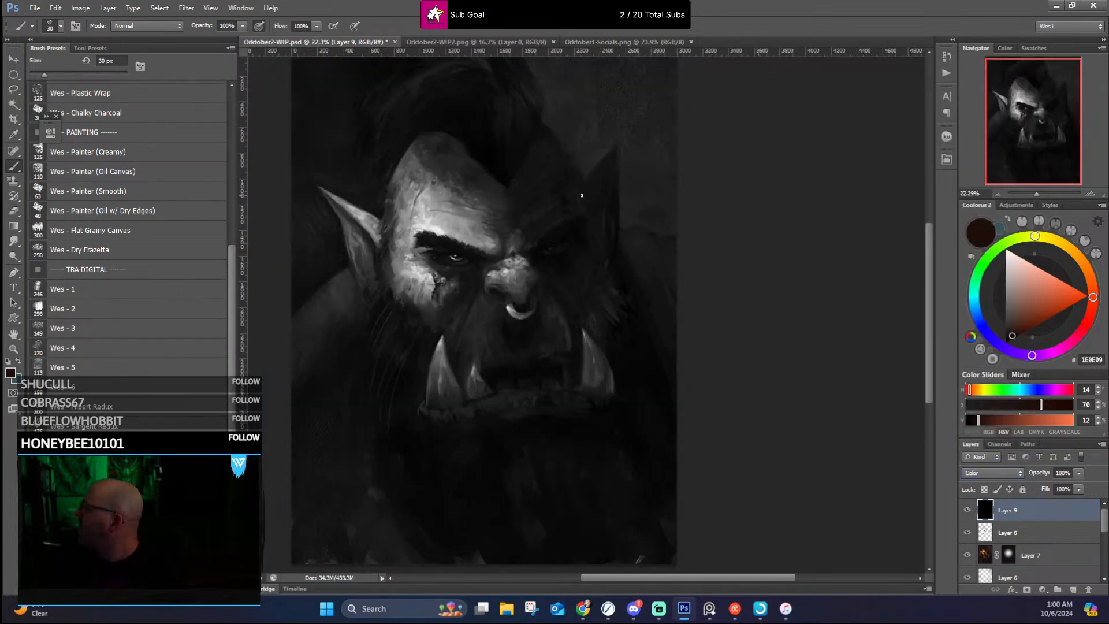
# Step: Examine the orc's greyscale values across the face, from close up and at full-portrait scale
pyautogui.scroll(3, 522, 179)
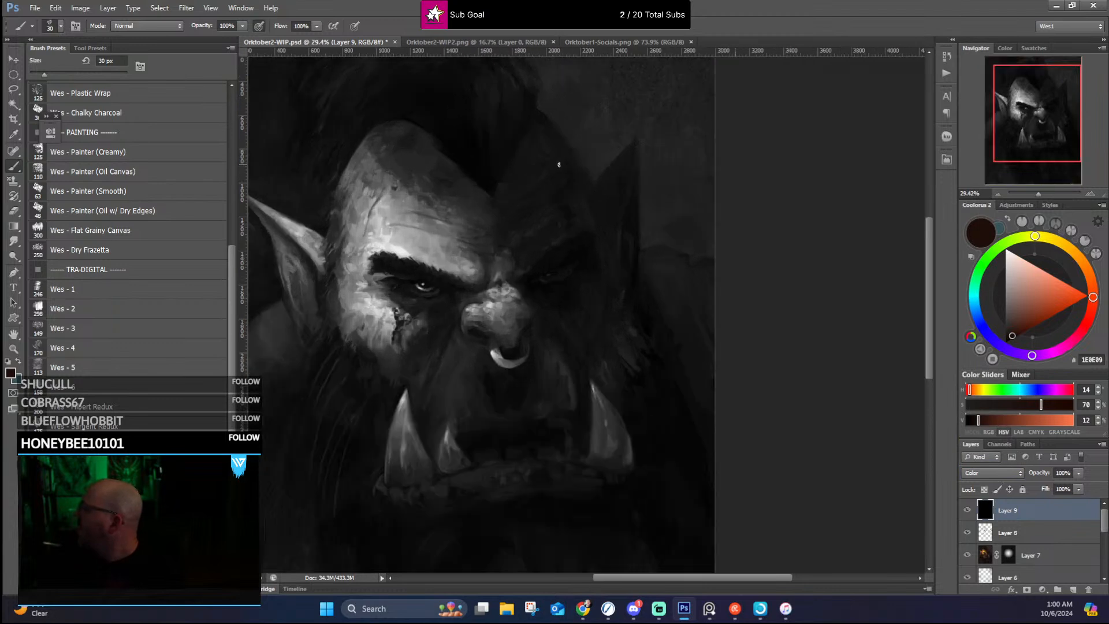
pyautogui.scroll(2, 510, 189)
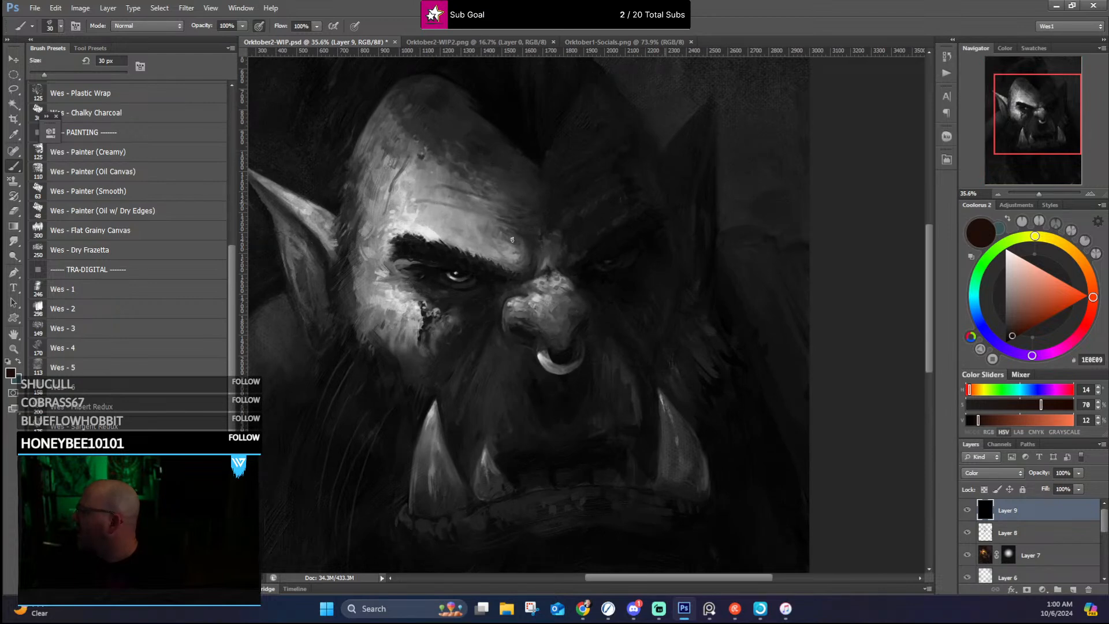
pyautogui.scroll(-4, 542, 298)
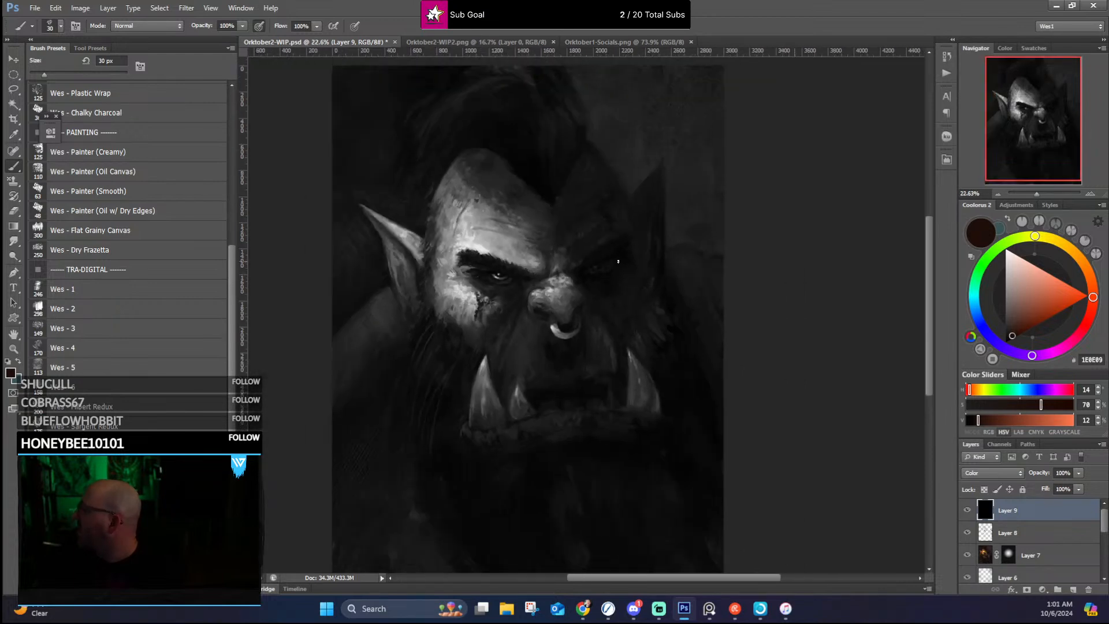
pyautogui.scroll(-2, 625, 201)
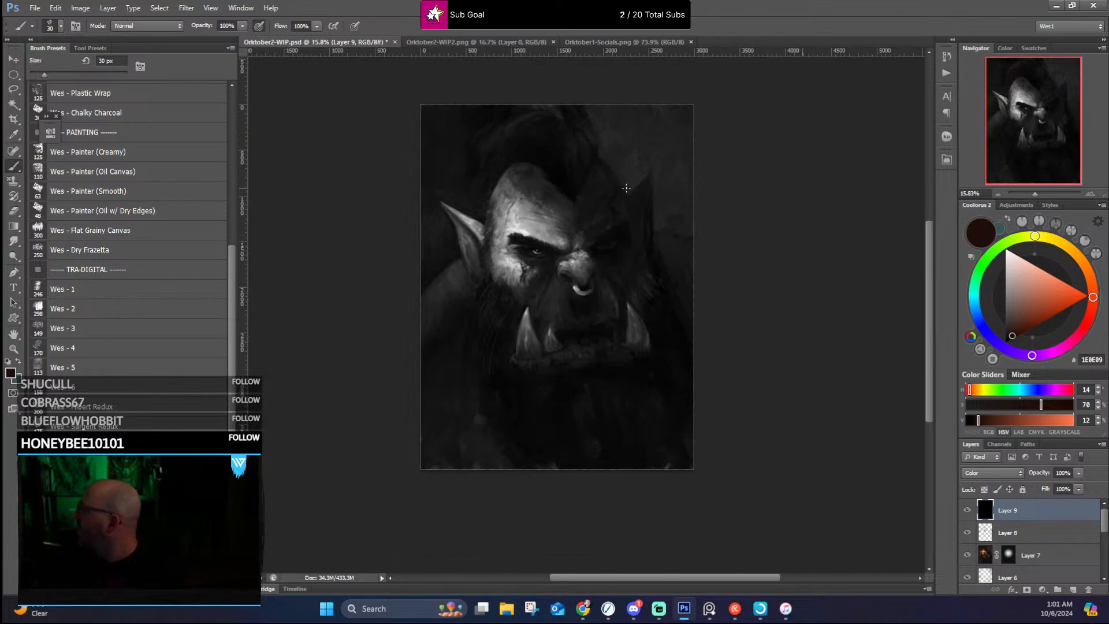
pyautogui.scroll(2, 589, 229)
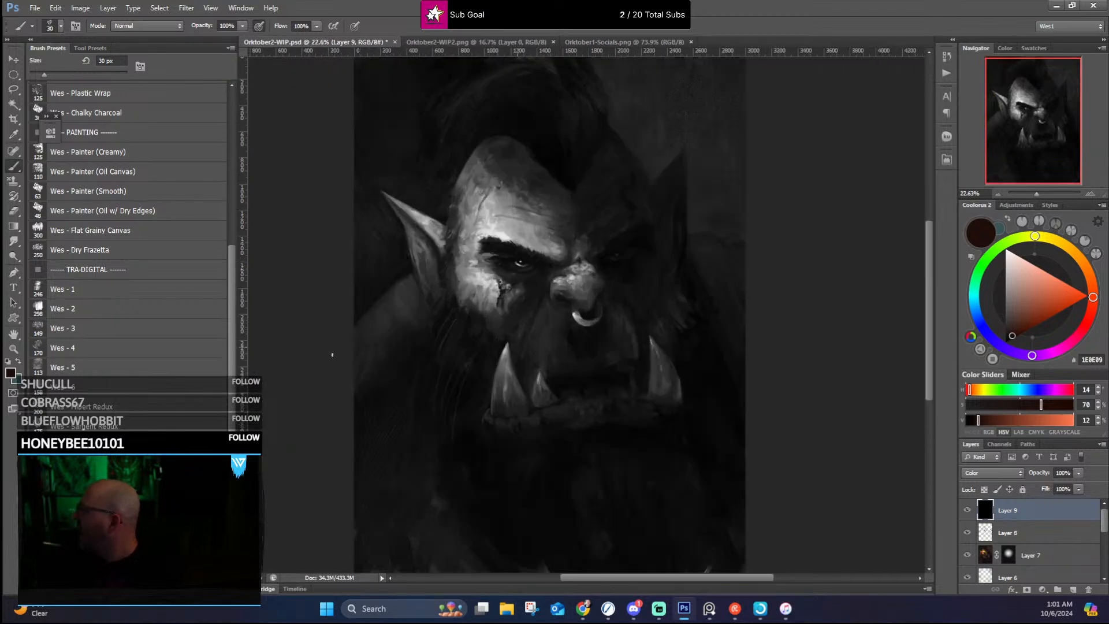
pyautogui.scroll(-2, 472, 300)
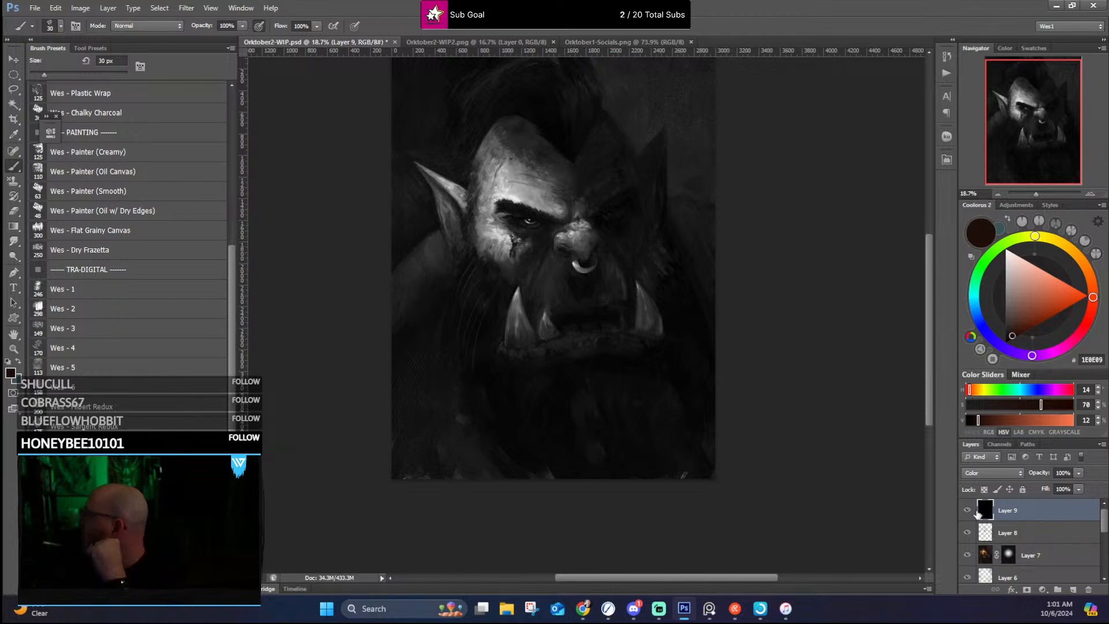
# Step: Compare colour with greyscale using the black layer's visibility, and inspect the greyscale forehead, hair and face at several scales
pyautogui.click(967, 510)
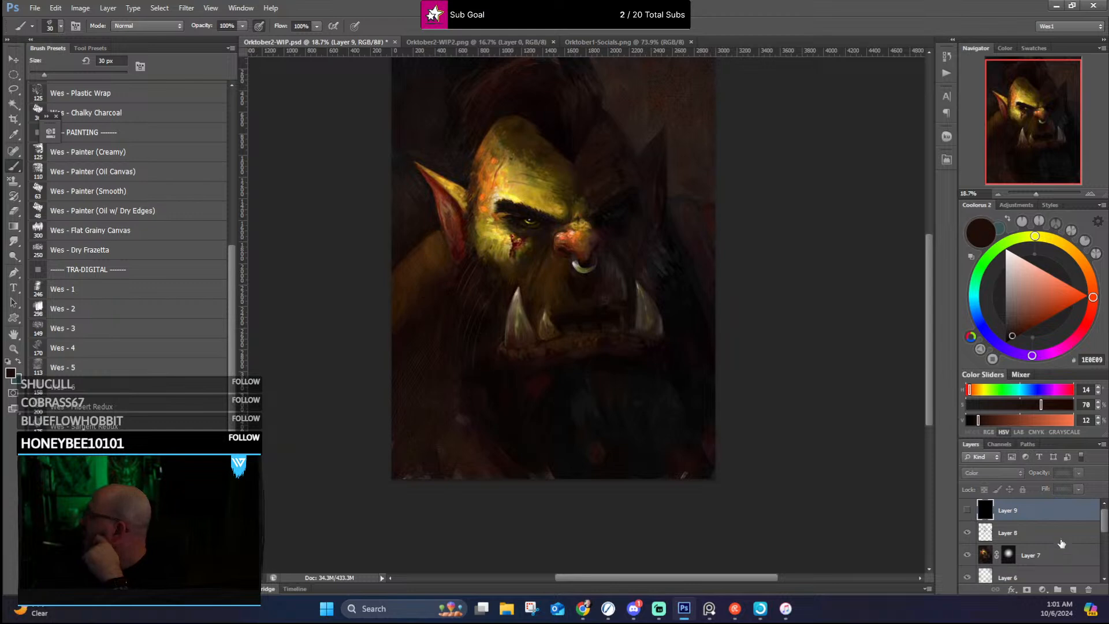
pyautogui.click(967, 510)
pyautogui.click(967, 510)
pyautogui.click(967, 510)
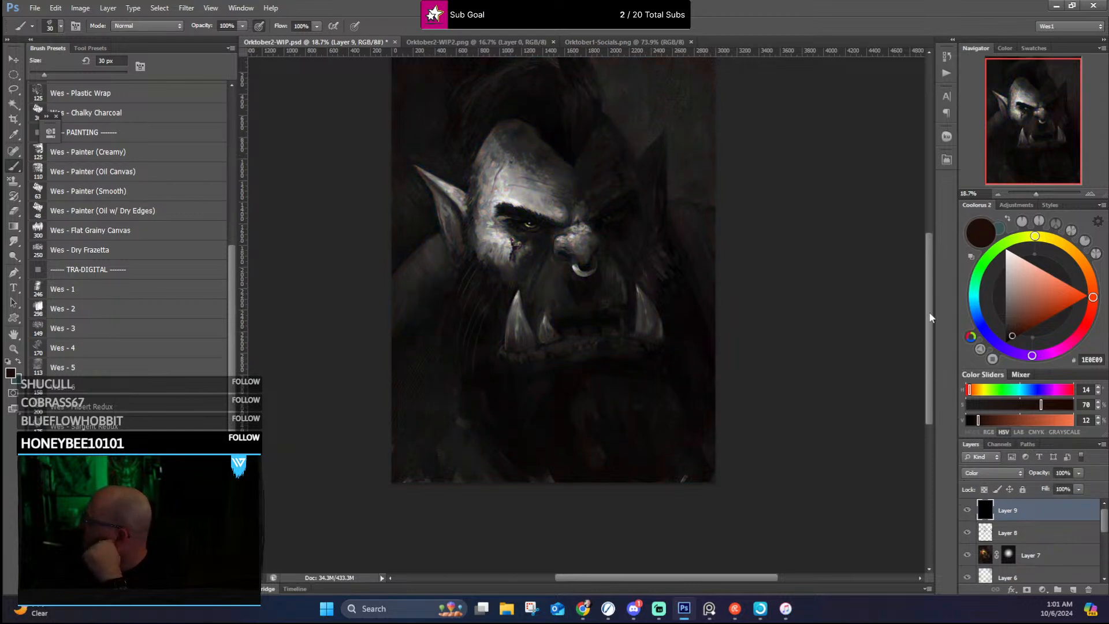
pyautogui.scroll(3, 931, 300)
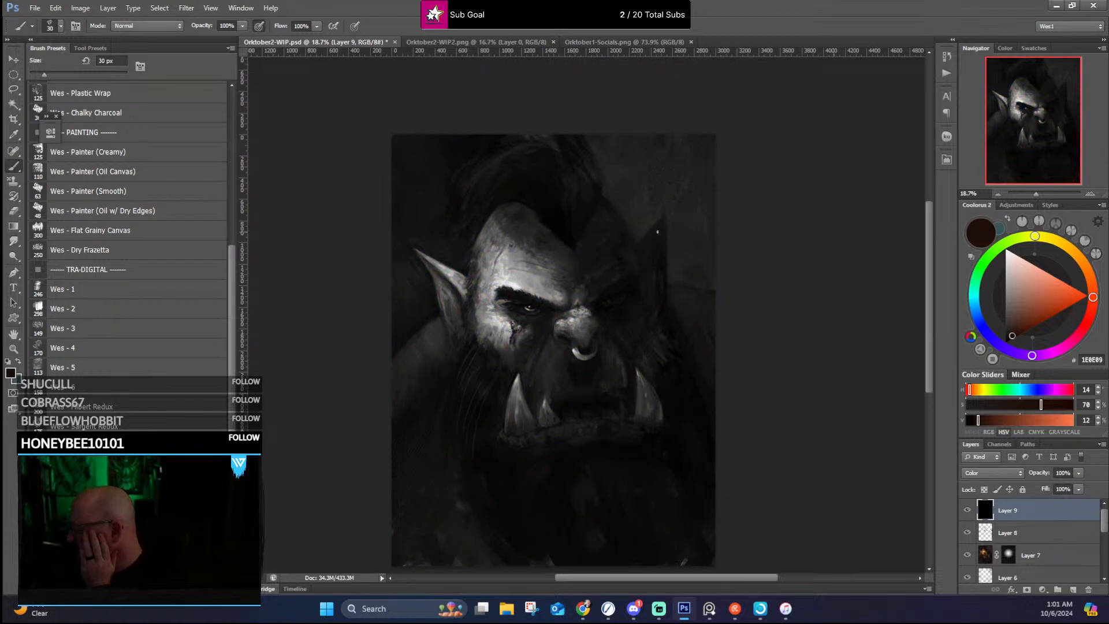
pyautogui.scroll(5, 500, 230)
pyautogui.scroll(-4, 506, 198)
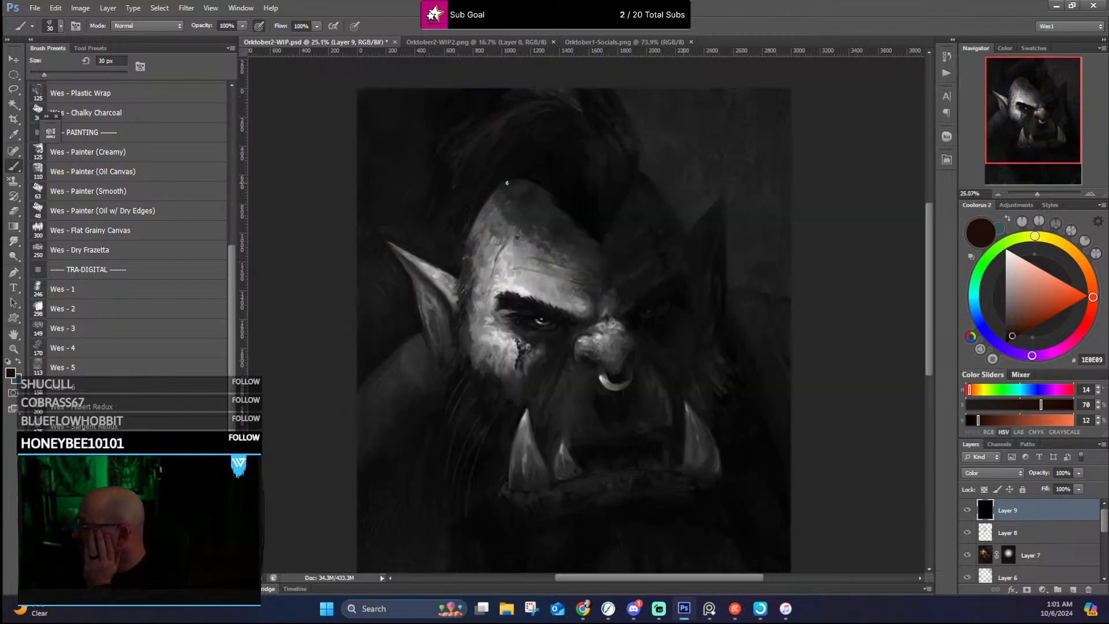
pyautogui.scroll(4, 554, 174)
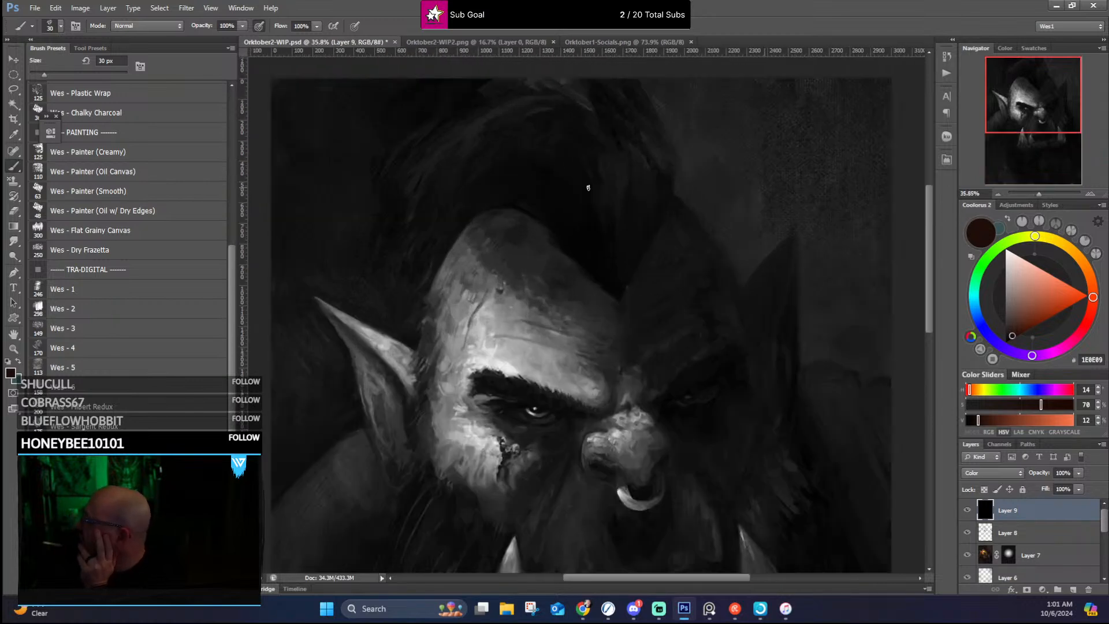
pyautogui.scroll(-4, 588, 188)
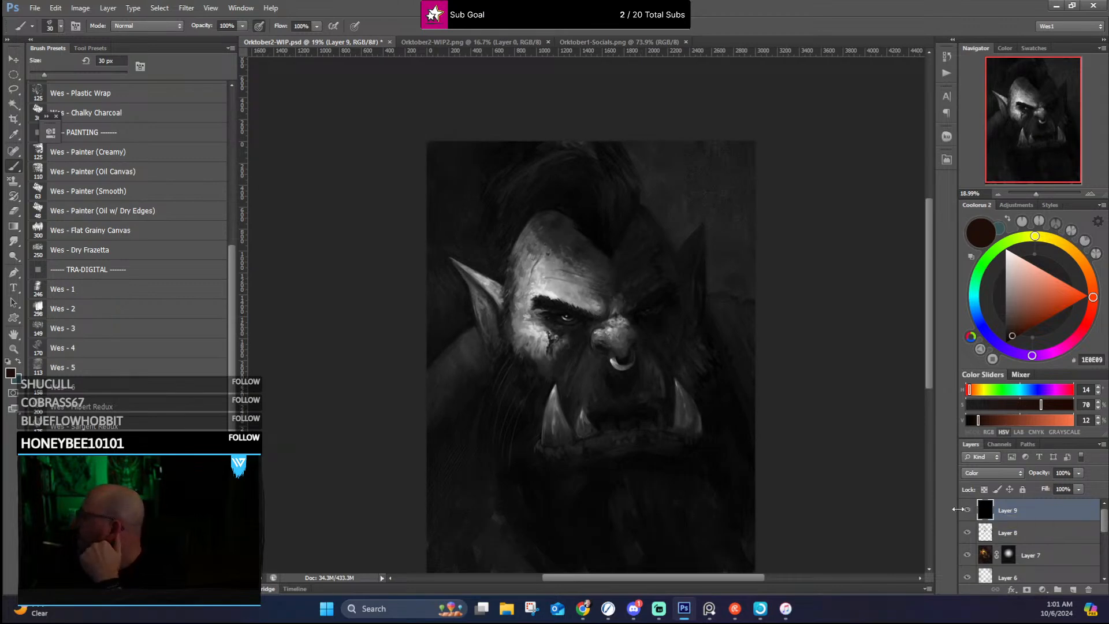
pyautogui.scroll(2, 620, 369)
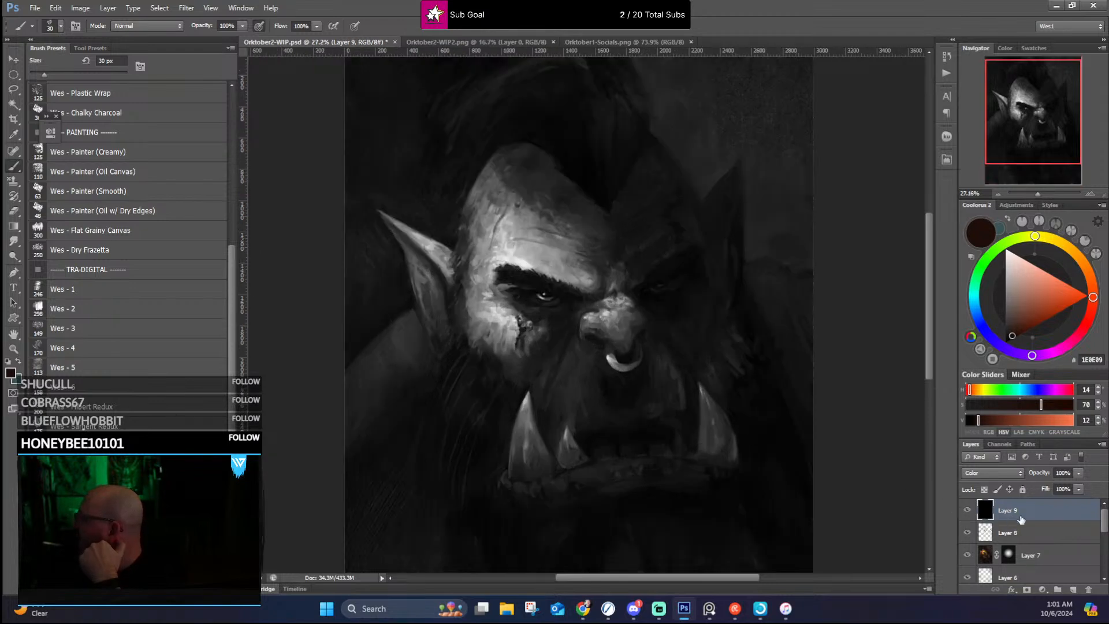
# Step: Compare the whole portrait with and without the black Color layer, and leave that layer hidden
pyautogui.click(967, 510)
pyautogui.scroll(-2, 773, 407)
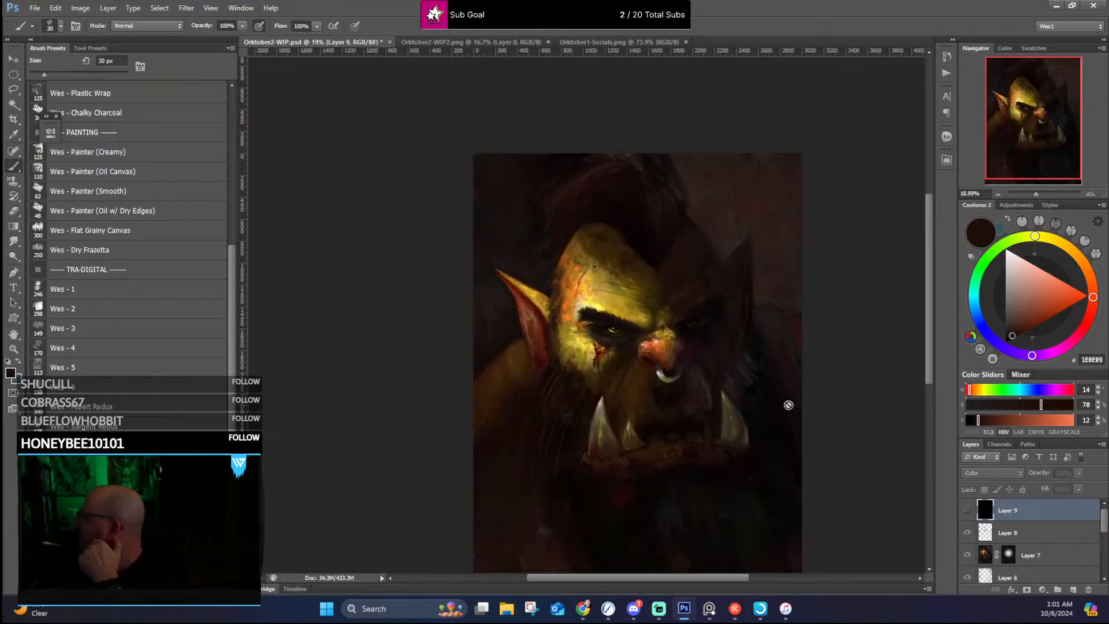
pyautogui.scroll(2, 837, 386)
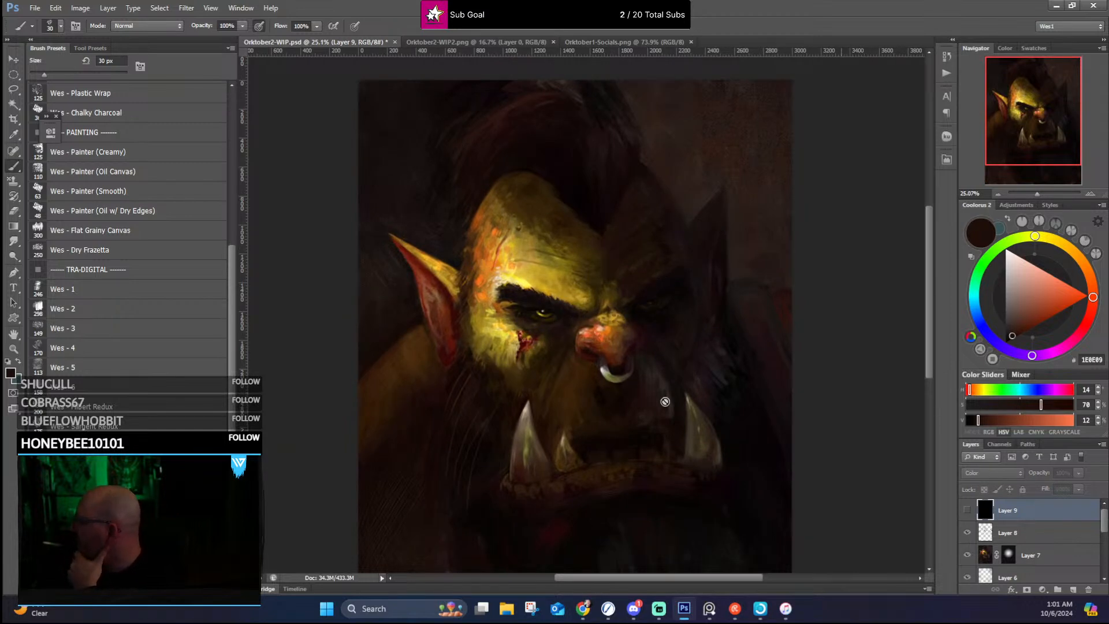
pyautogui.click(967, 510)
pyautogui.scroll(-2, 910, 368)
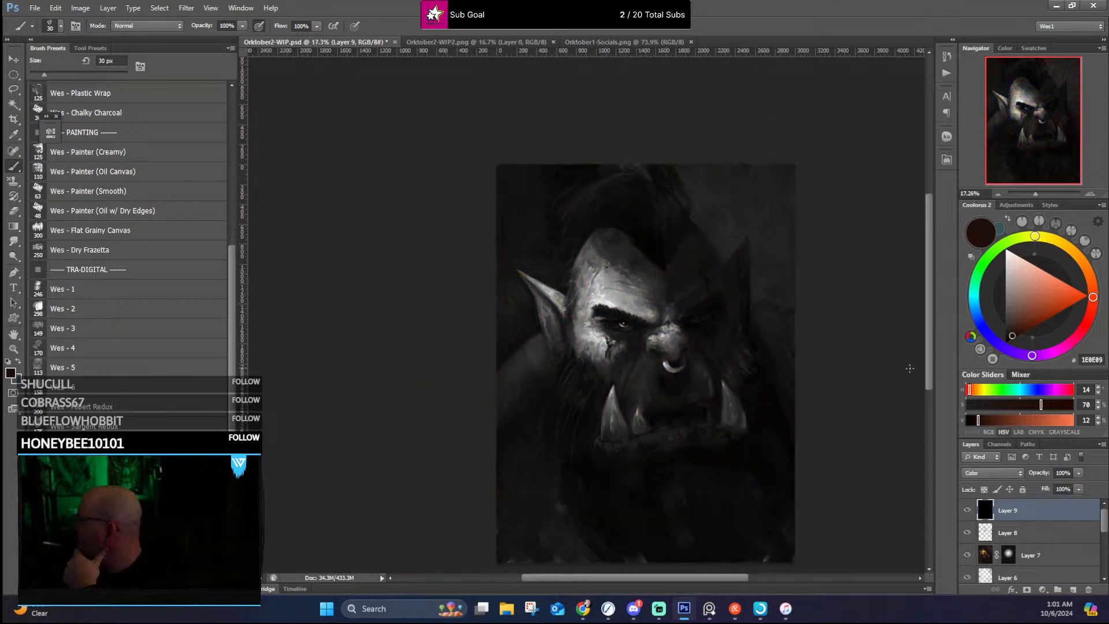
pyautogui.moveTo(926, 308); pyautogui.dragTo(931, 327)
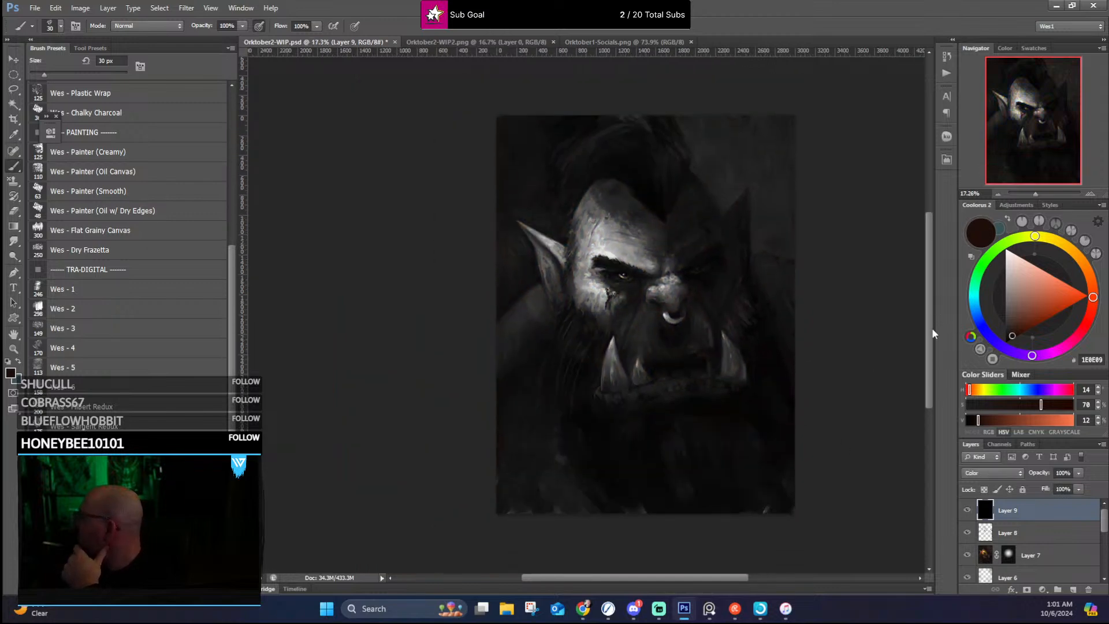
pyautogui.click(967, 511)
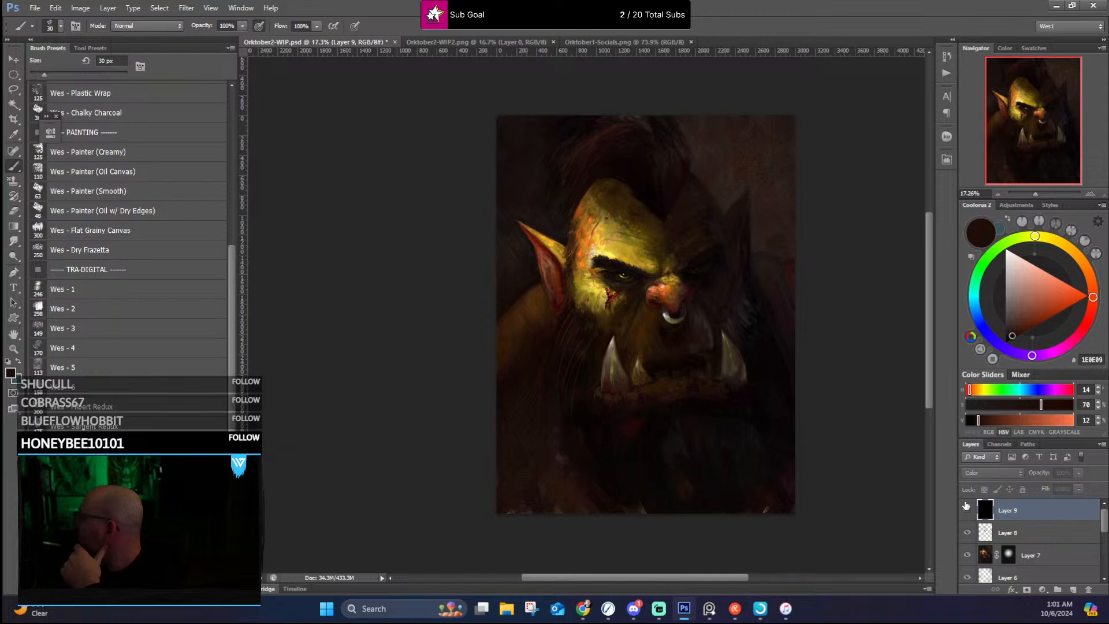
# Step: Inspect the coloured face up close around the eyes, nose and tusks, and review the whole portrait from a distance
pyautogui.scroll(1, 816, 306)
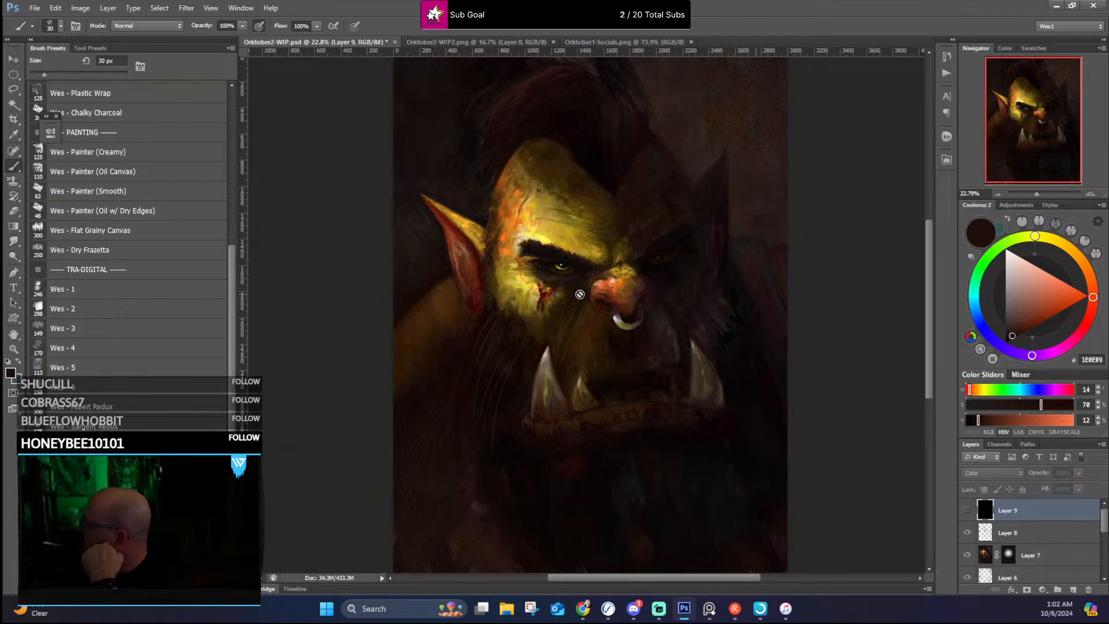
pyautogui.scroll(2, 582, 291)
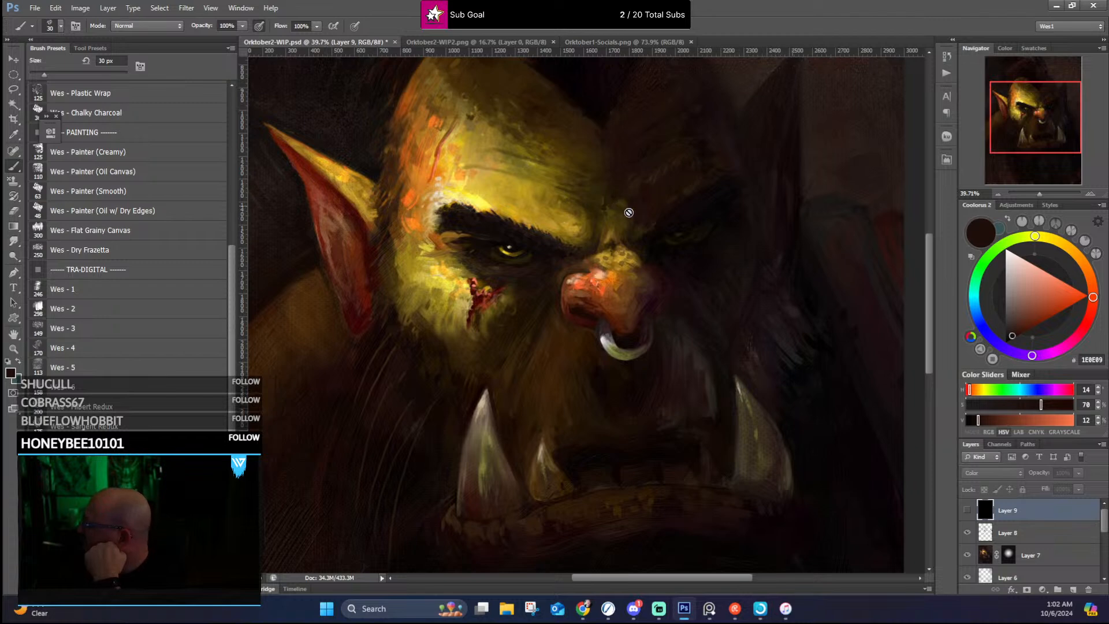
pyautogui.scroll(1, 656, 238)
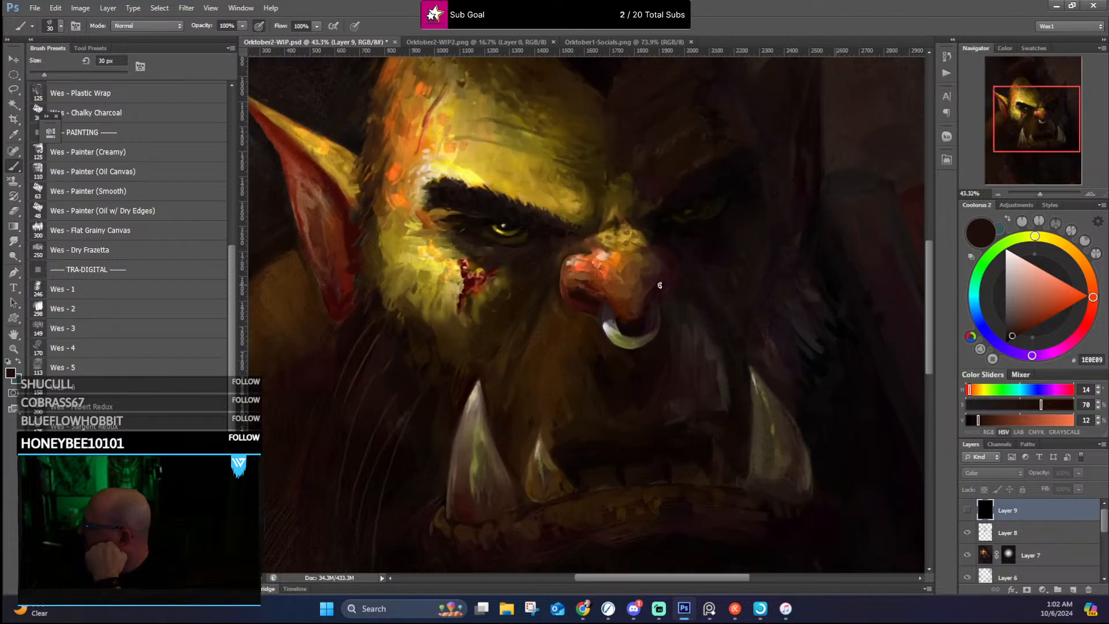
pyautogui.scroll(-1, 659, 285)
pyautogui.scroll(3, 659, 286)
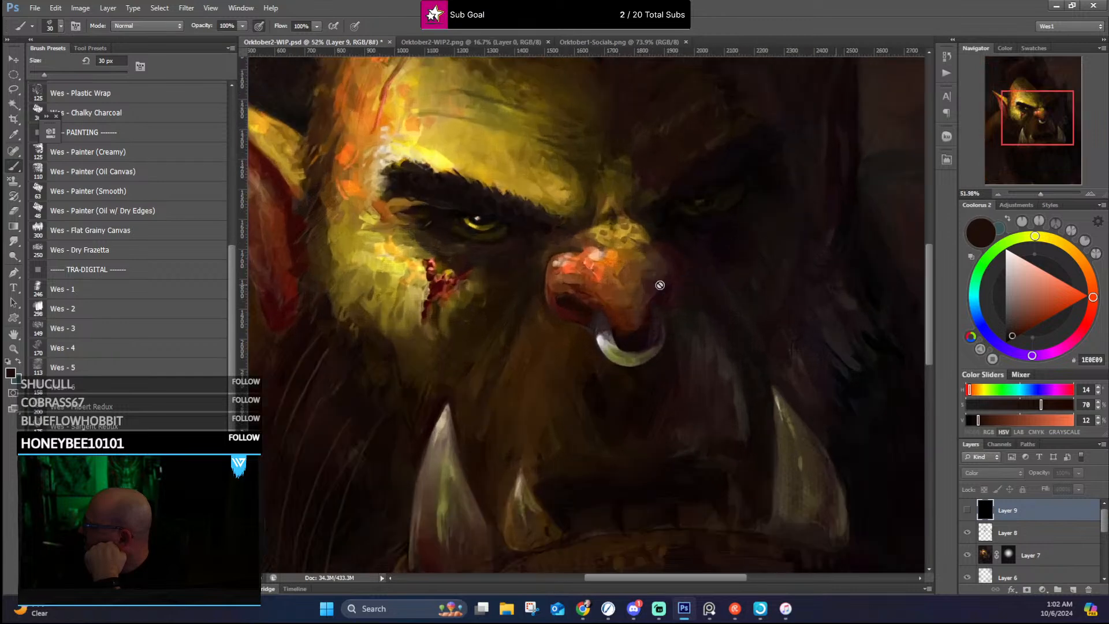
pyautogui.scroll(-7, 660, 285)
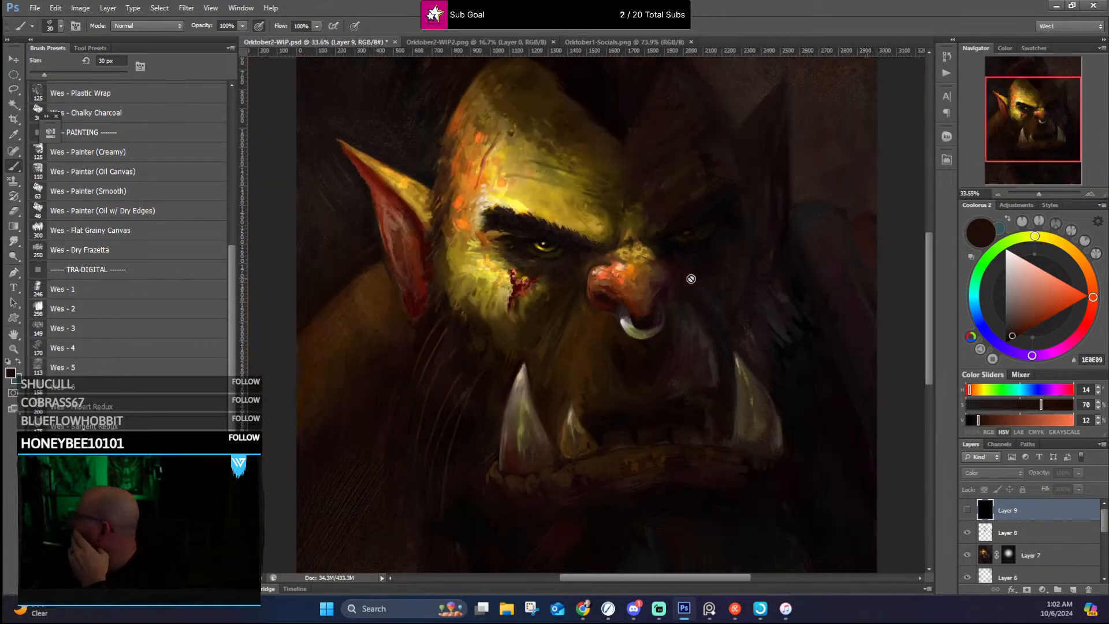
pyautogui.scroll(-3, 691, 278)
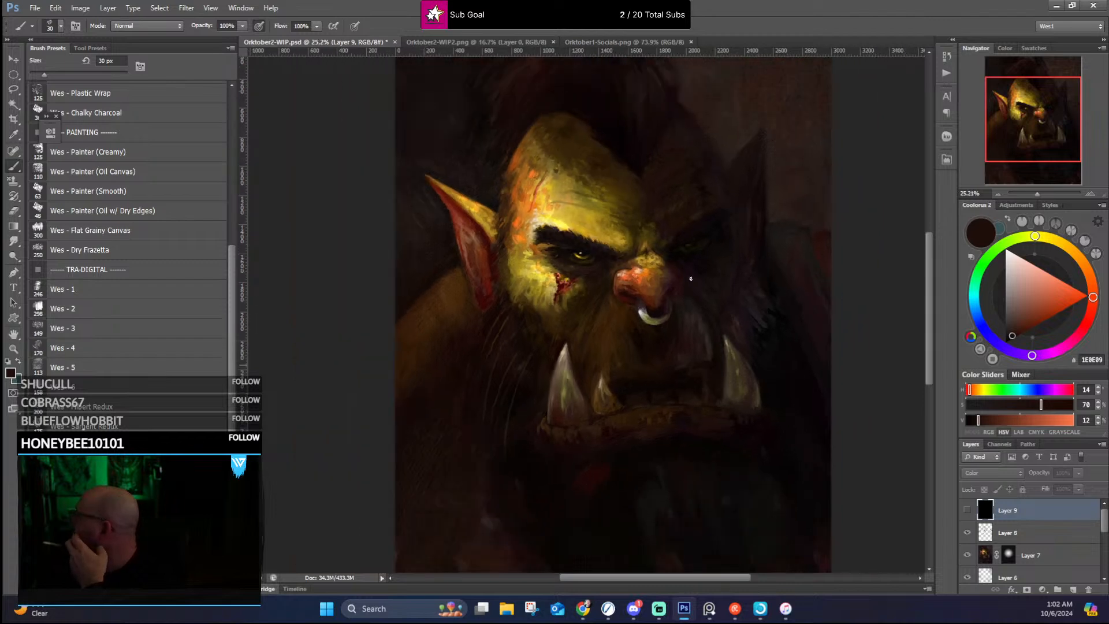
pyautogui.scroll(-2, 705, 259)
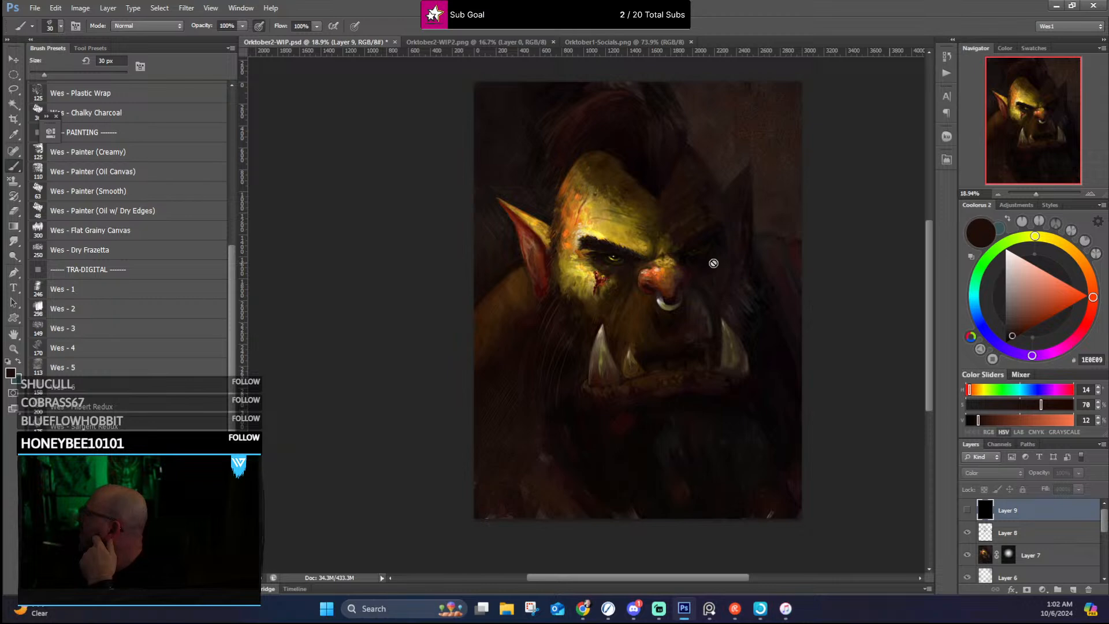
pyautogui.scroll(2, 713, 263)
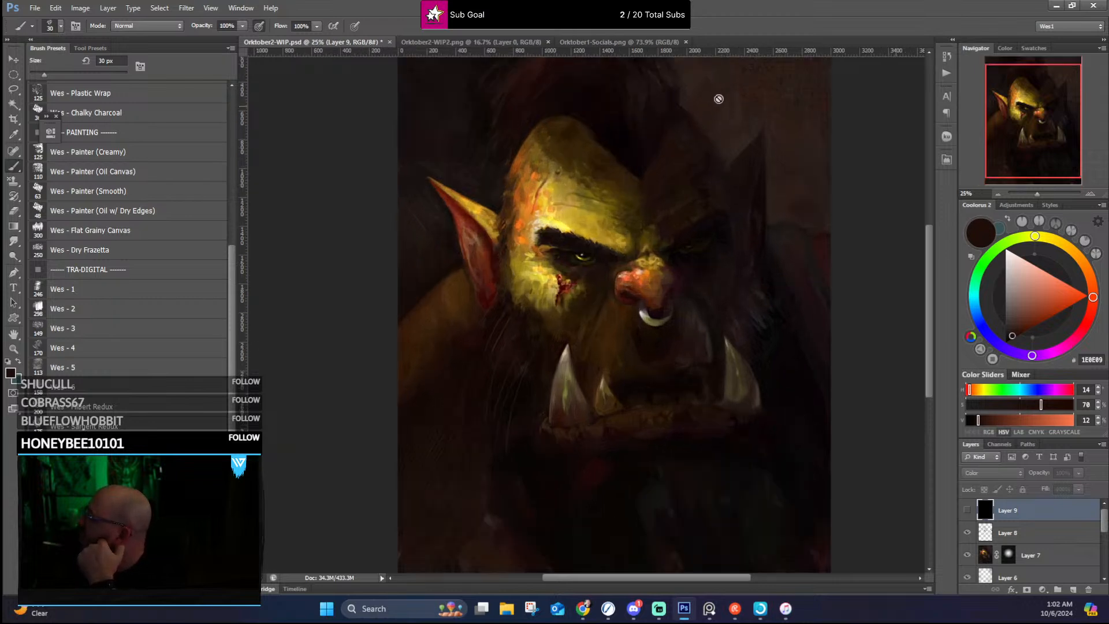
pyautogui.scroll(-1, 578, 199)
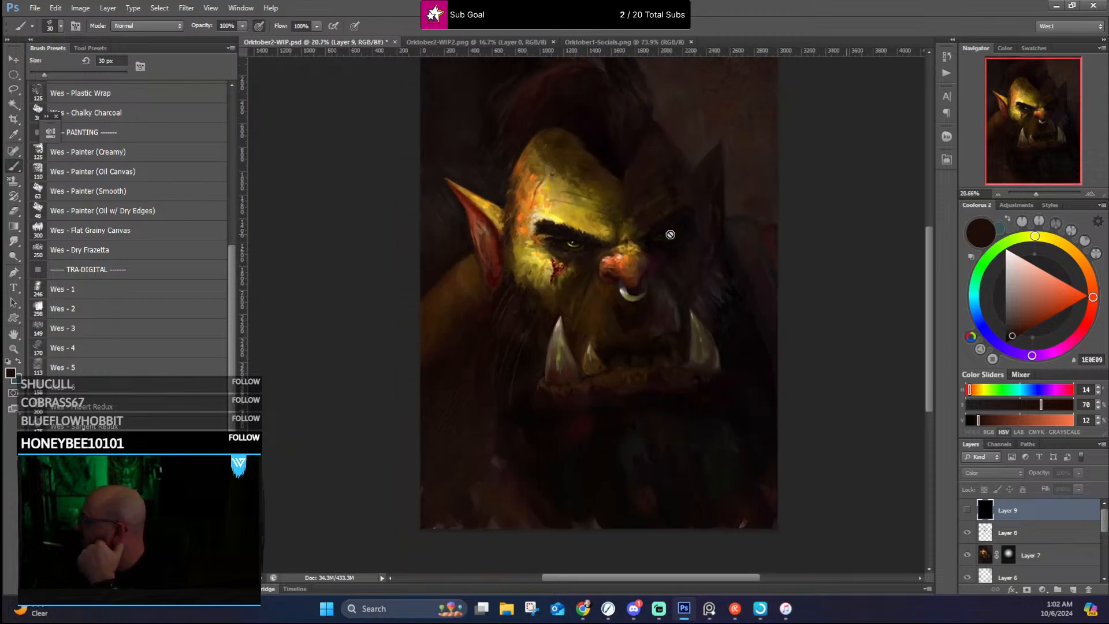
pyautogui.scroll(1, 671, 234)
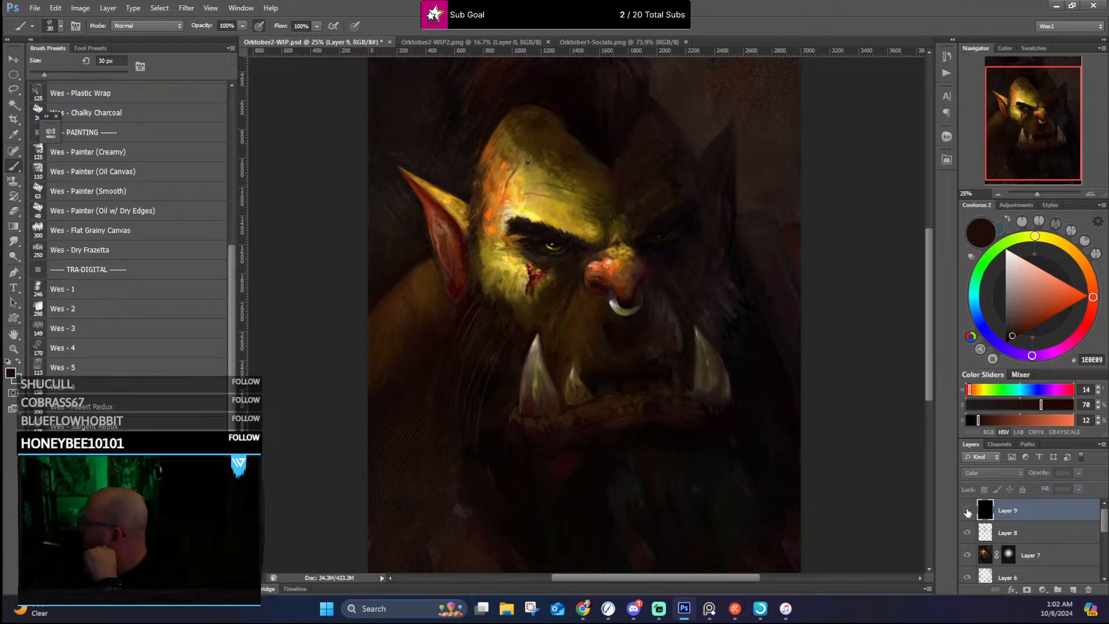
# Step: Check the portrait's values once more with the black Color layer shown, hide that layer again and review the full composition
pyautogui.click(968, 511)
pyautogui.click(968, 511)
pyautogui.scroll(-2, 808, 306)
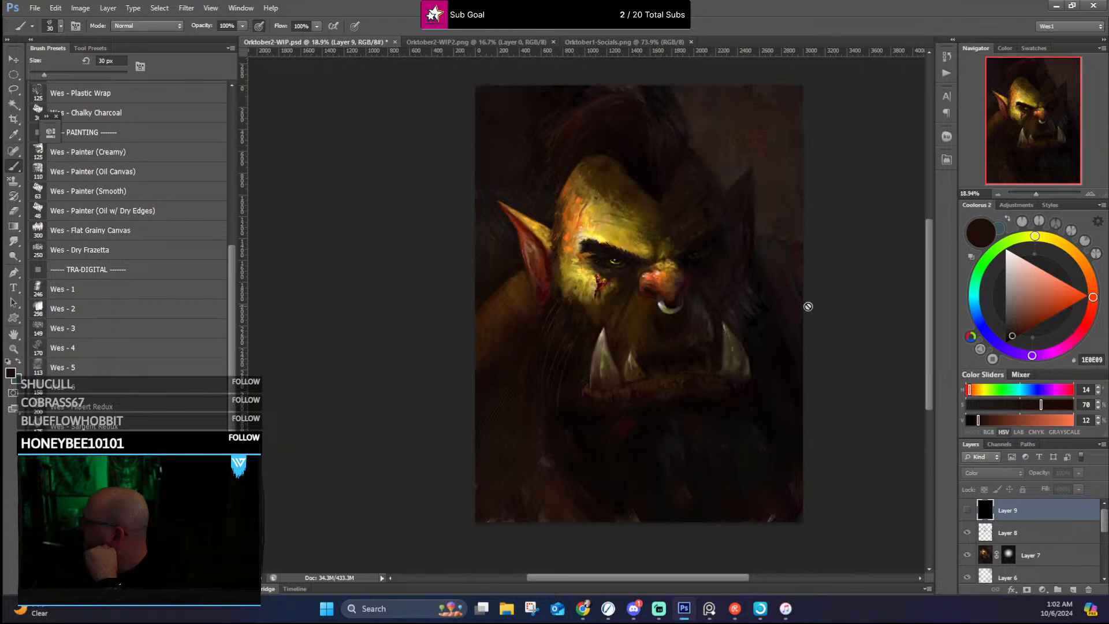
pyautogui.scroll(1, 808, 306)
# Step: Open the white signature image Wes2024-Signature-WHITE.png
pyautogui.click(35, 8)
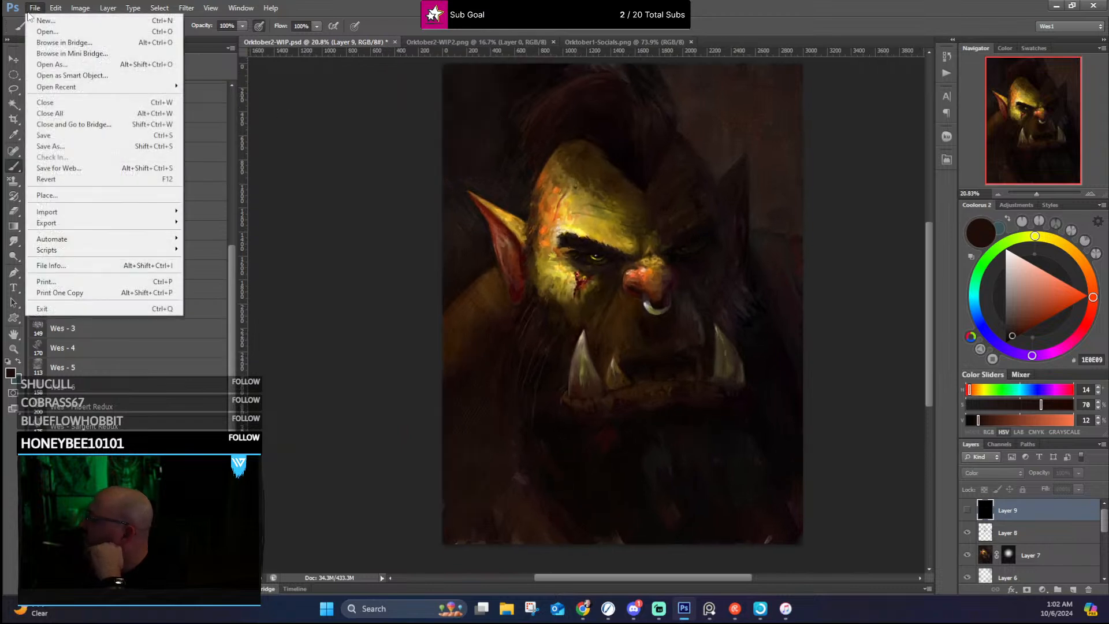
pyautogui.click(52, 35)
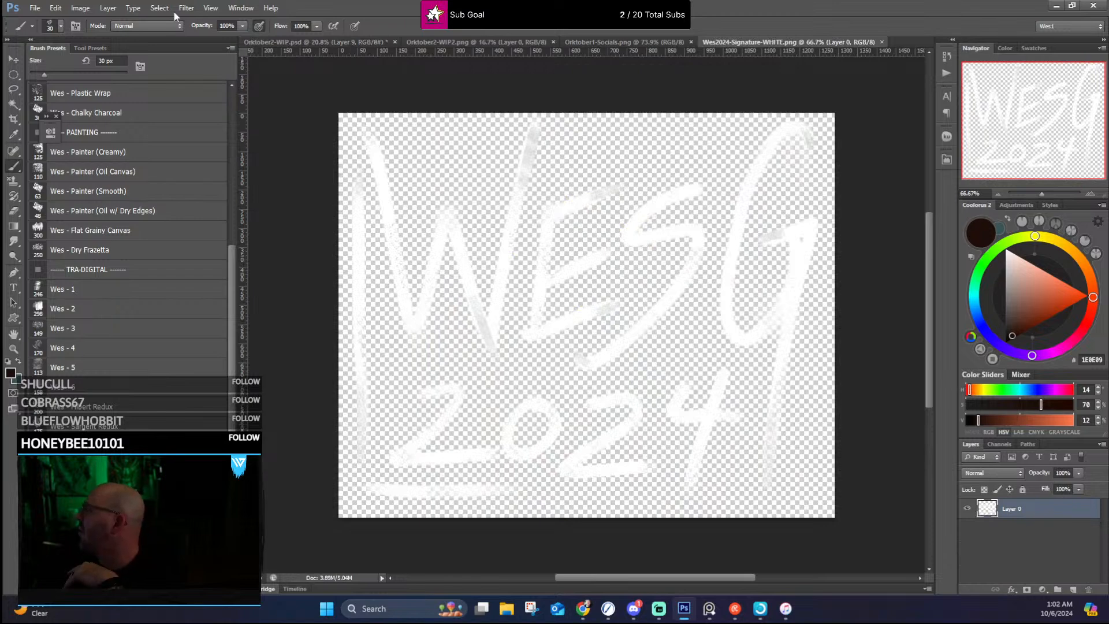
# Step: Copy the entire white signature image and paste it as a new layer into Orktober2-WIP.psd
pyautogui.click(161, 8)
pyautogui.click(169, 21)
pyautogui.click(56, 8)
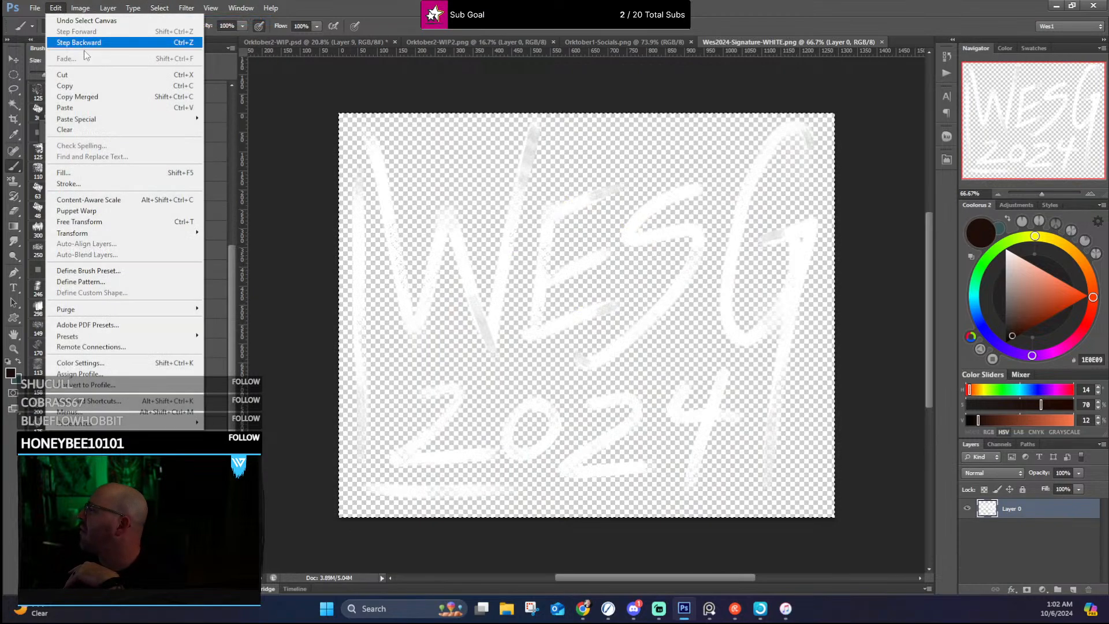
pyautogui.click(65, 86)
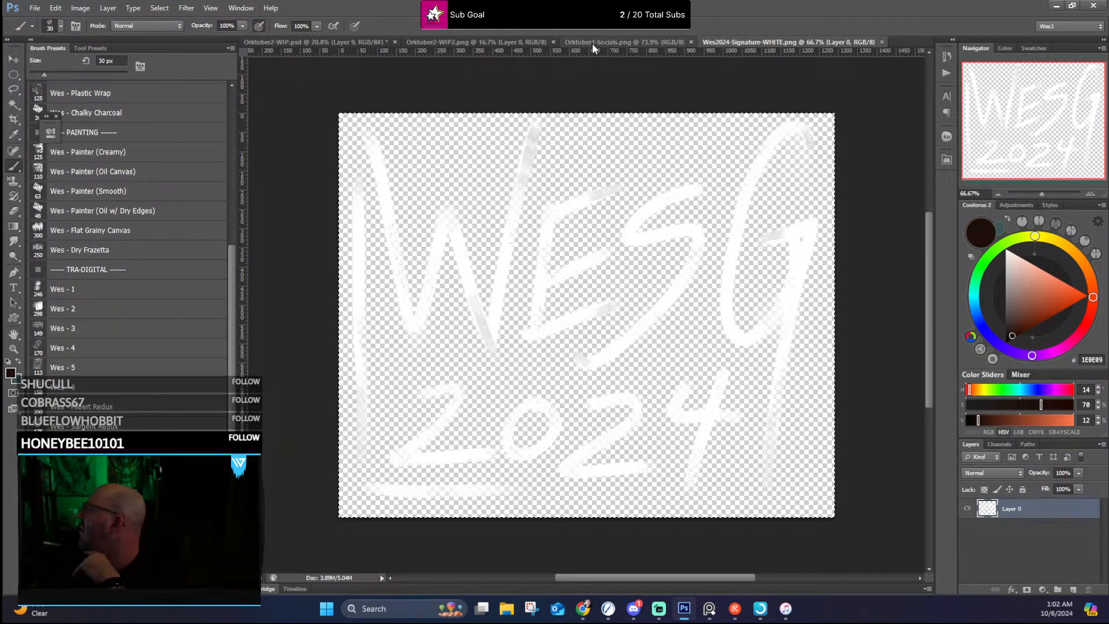
pyautogui.click(334, 43)
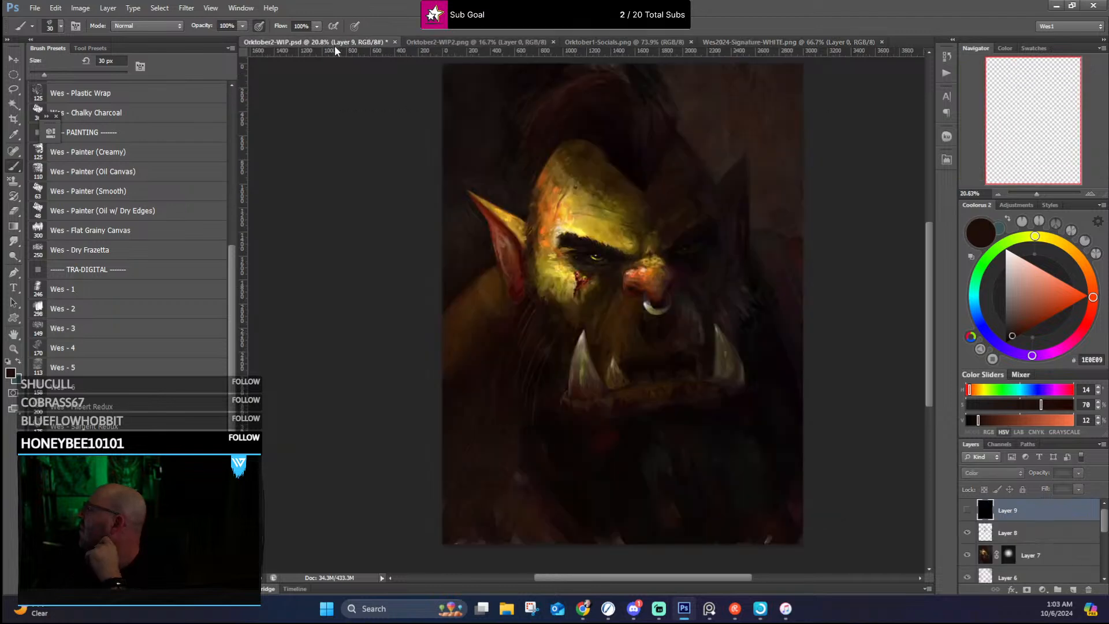
pyautogui.click(55, 9)
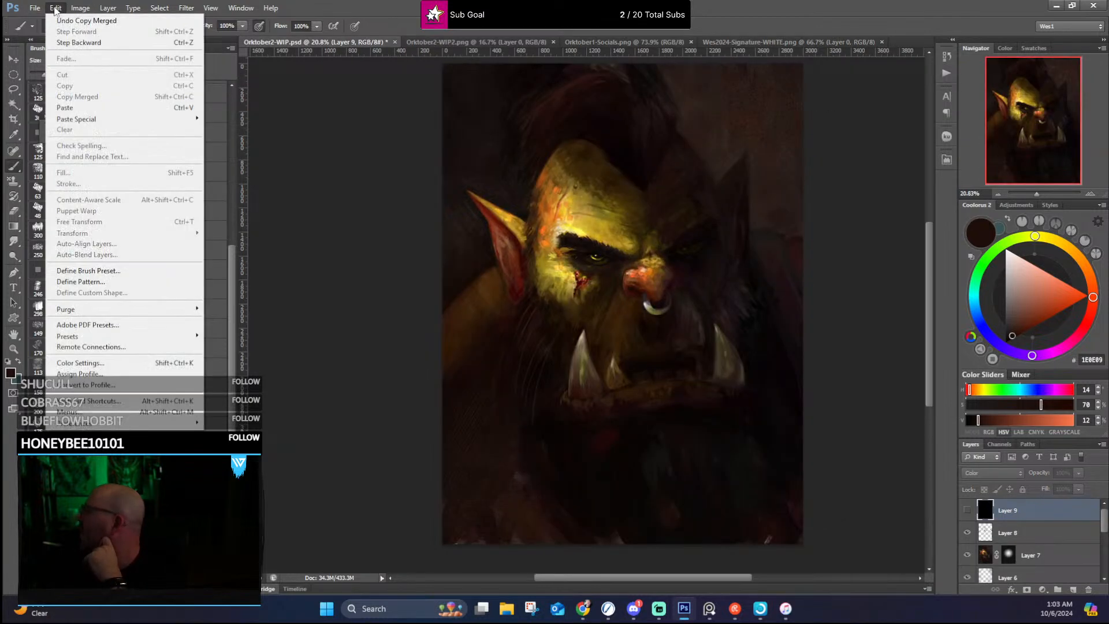
pyautogui.click(89, 107)
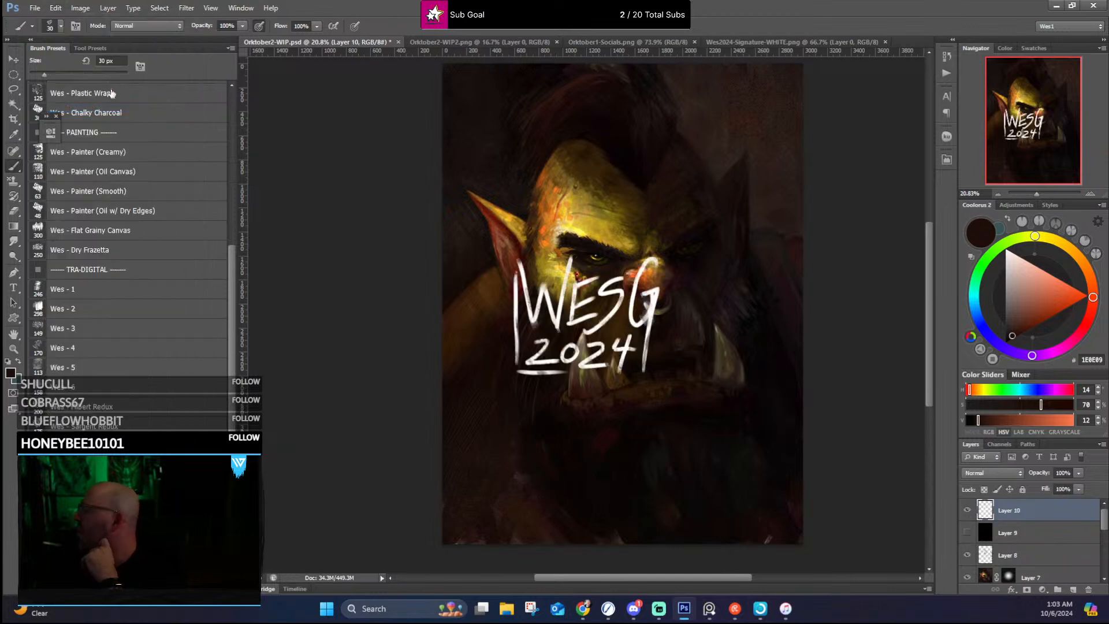
# Step: Scale the pasted signature to about 28.6% and place it in the lower-right corner of the orc portrait
pyautogui.hotkey('ctrl', 't')
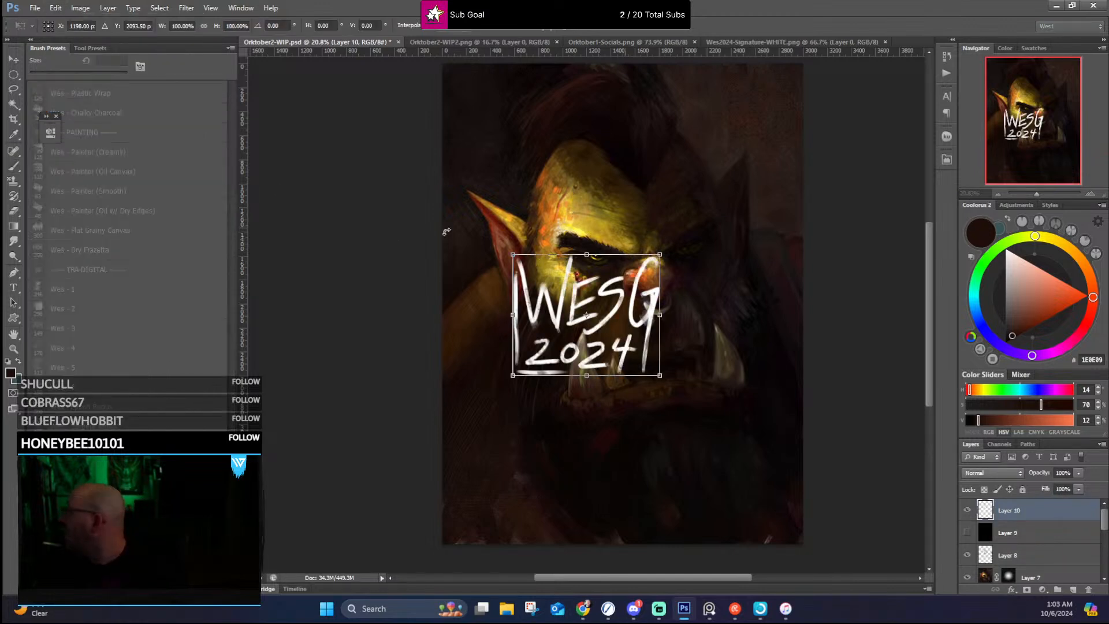
pyautogui.moveTo(512, 254)
pyautogui.mouseDown()
pyautogui.moveTo(619, 340)
pyautogui.moveTo(785, 508)
pyautogui.mouseUp()
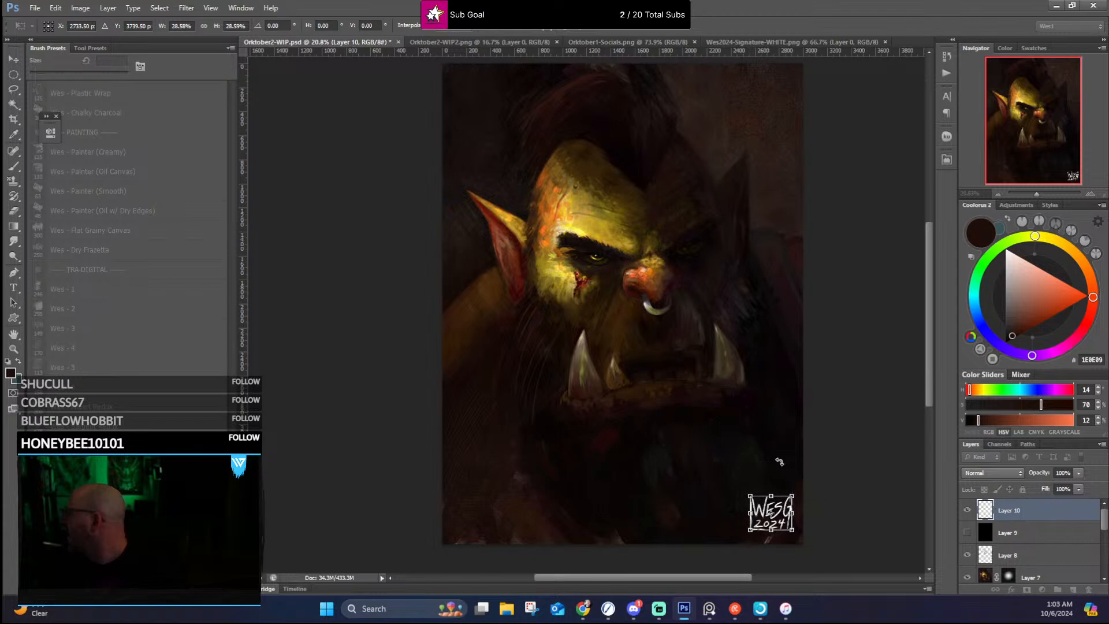
pyautogui.click(581, 27)
# Step: Lower the signature layer's opacity to 19% so it blends into the dark corner of the portrait
pyautogui.click(1077, 473)
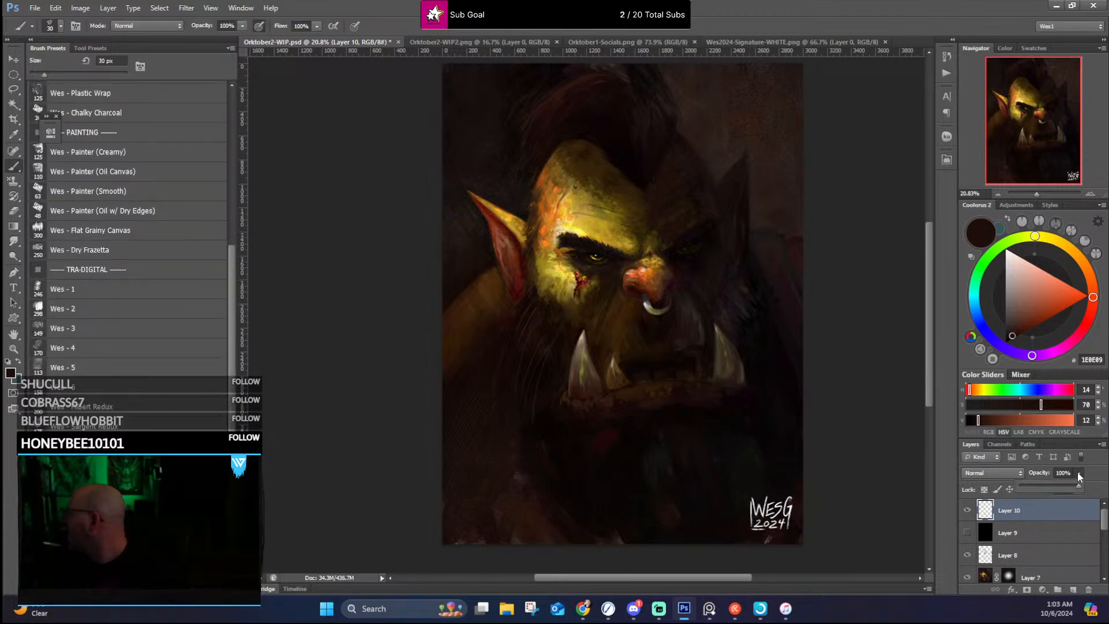
pyautogui.moveTo(1072, 485); pyautogui.dragTo(1041, 487)
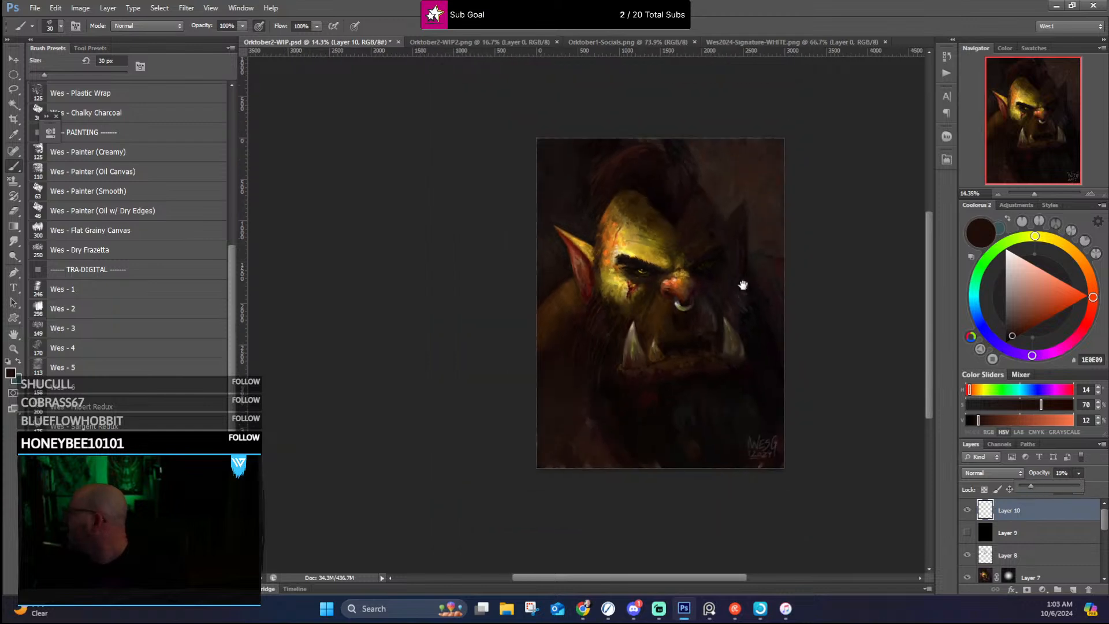
pyautogui.scroll(-2, 722, 283)
pyautogui.scroll(2, 490, 166)
# Step: Hide the interface panels around the canvas and save the signed portrait under its existing PSD file name
pyautogui.press('Tab')
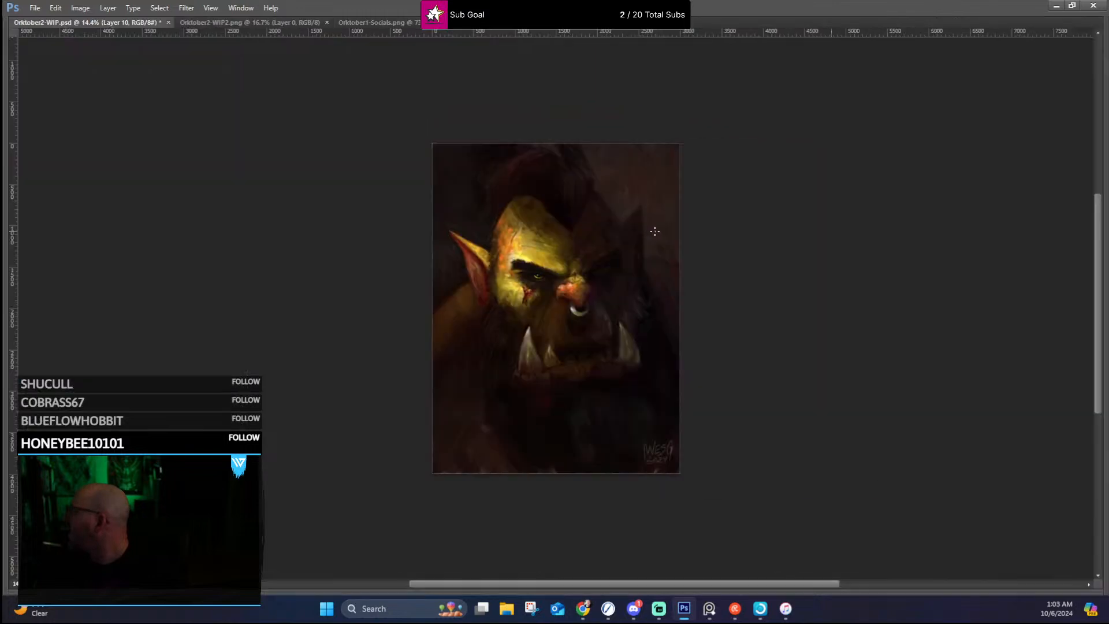
pyautogui.click(35, 8)
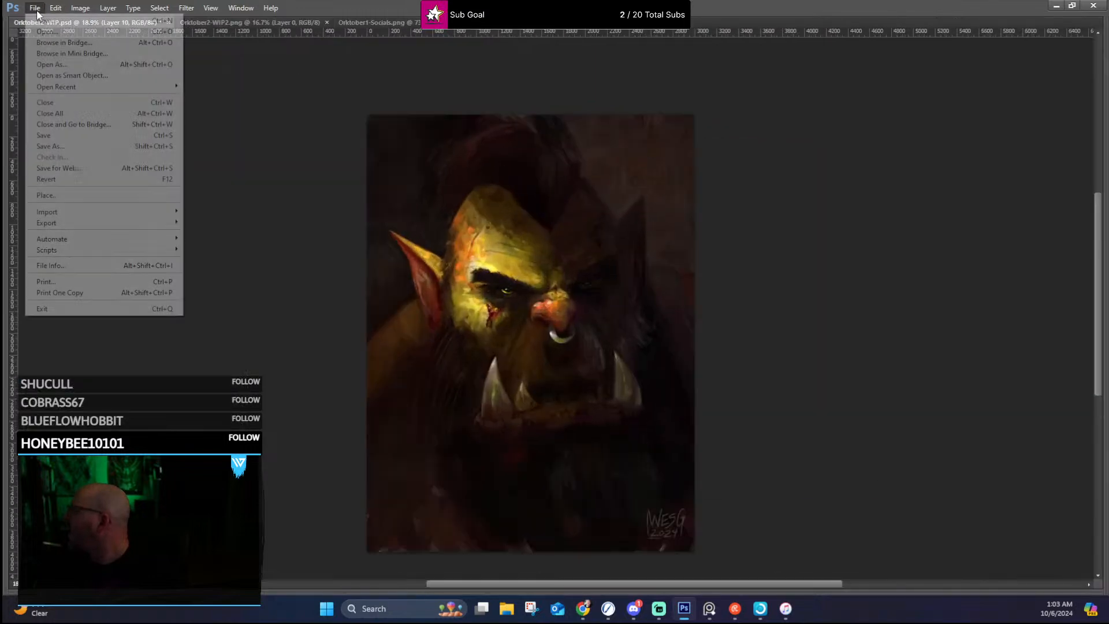
pyautogui.click(57, 135)
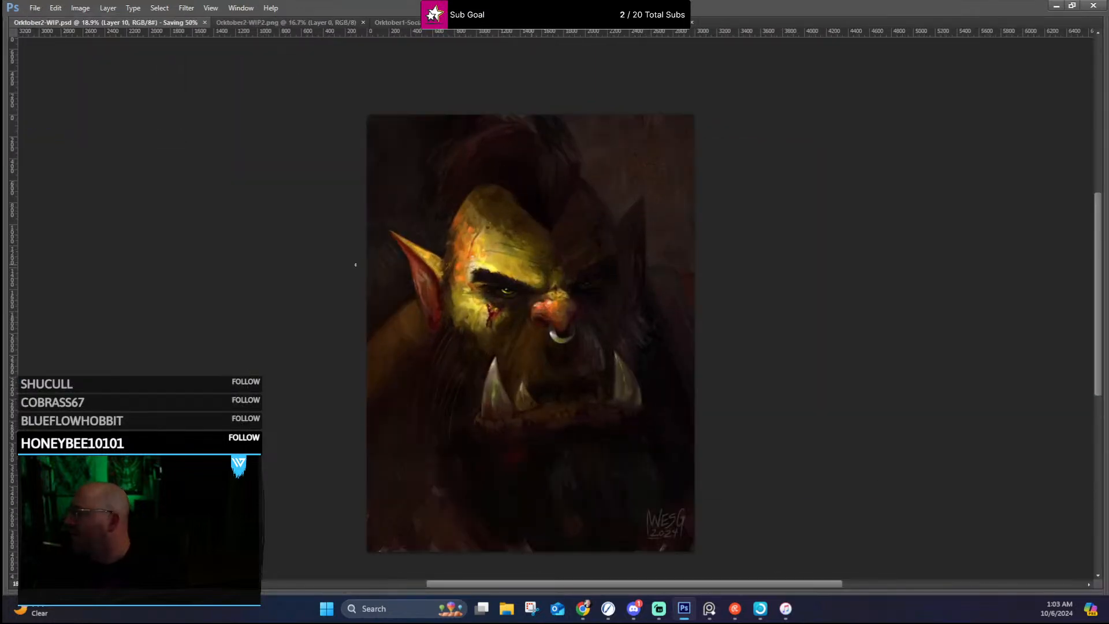
# Step: Review the signed portrait at several magnifications, checking the lit face, the tusks and the faint corner signature
pyautogui.scroll(3, 477, 320)
pyautogui.scroll(-2, 537, 306)
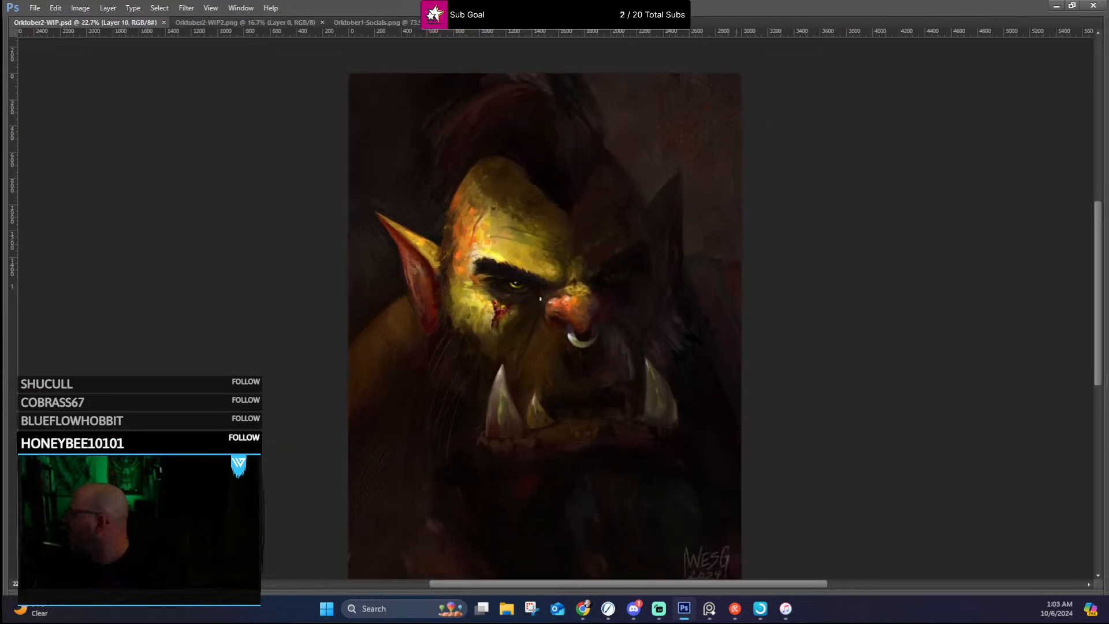
pyautogui.moveTo(586, 284)
pyautogui.mouseDown()
pyautogui.moveTo(604, 261)
pyautogui.moveTo(627, 266)
pyautogui.mouseUp()
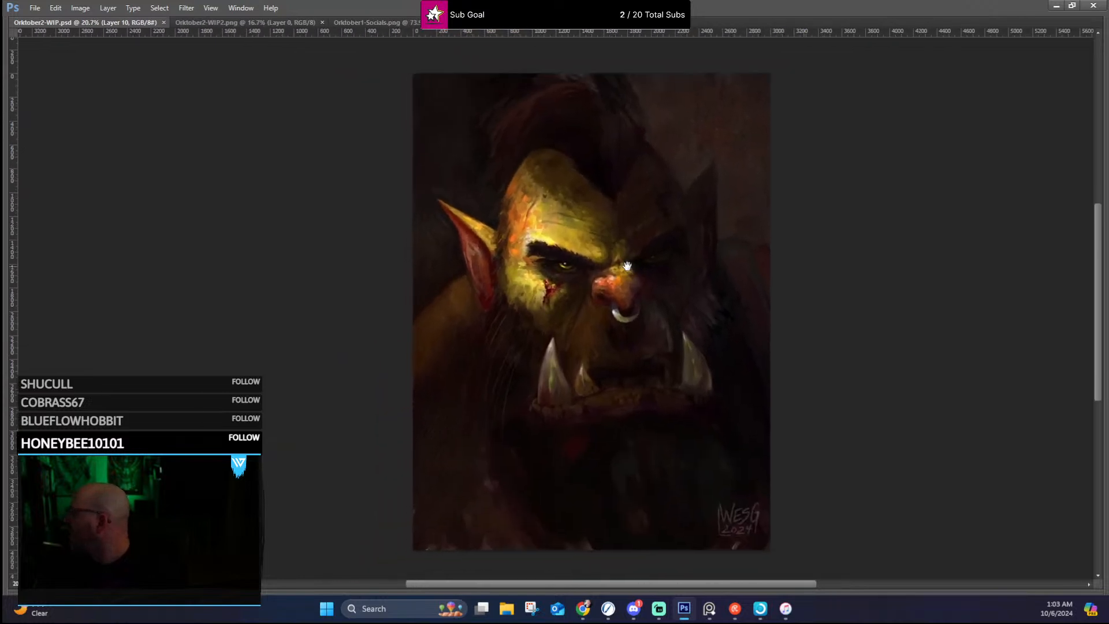
pyautogui.scroll(1, 605, 262)
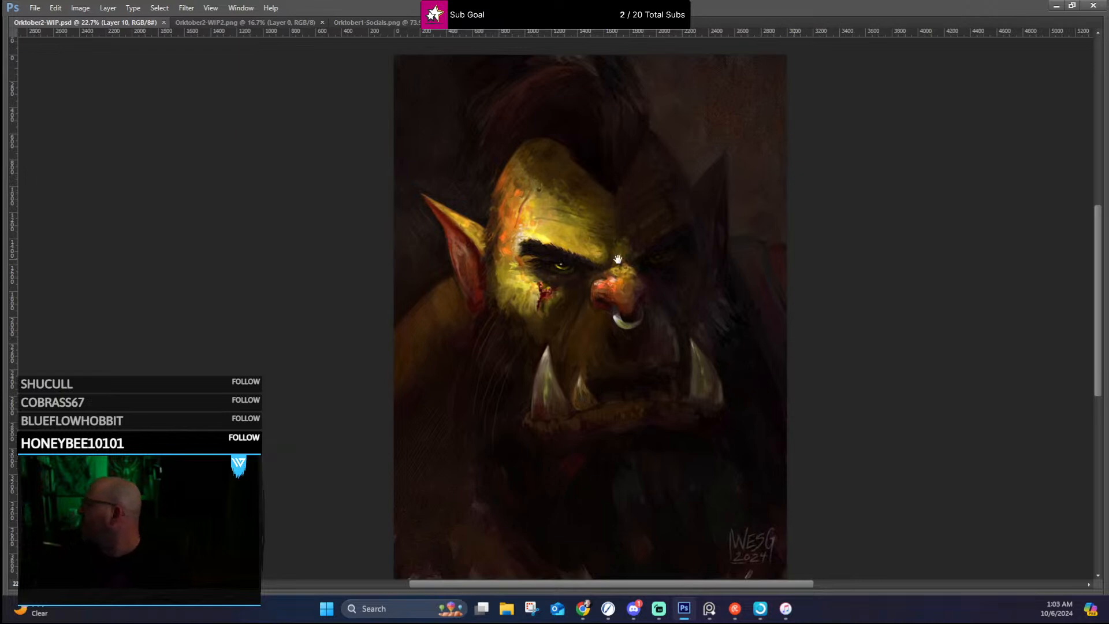
pyautogui.scroll(1, 606, 260)
pyautogui.moveTo(617, 260)
pyautogui.mouseDown()
pyautogui.moveTo(628, 237)
pyautogui.moveTo(617, 255)
pyautogui.mouseUp()
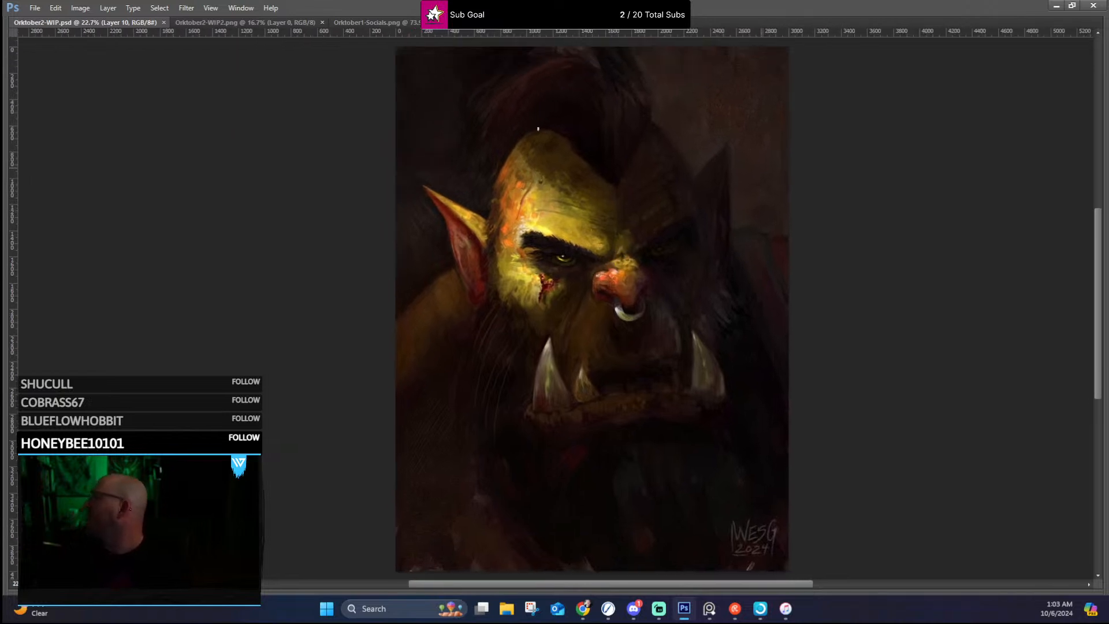